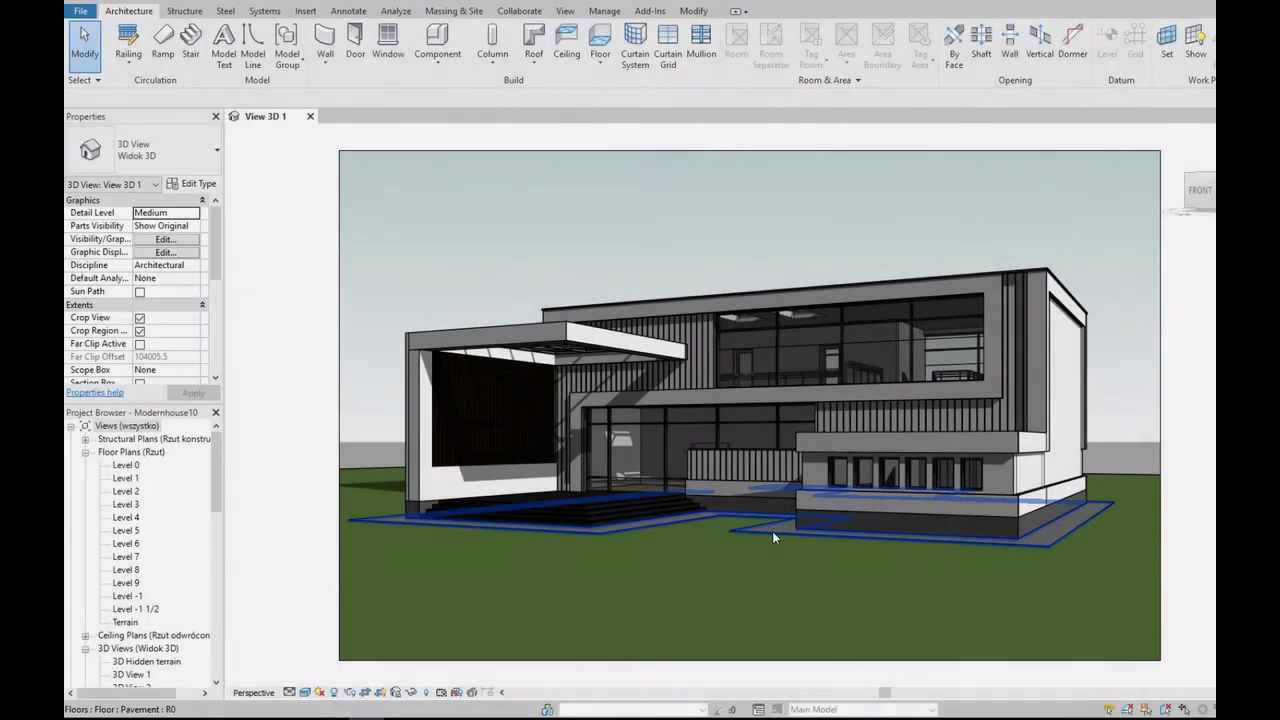
Step: Open the Level 0 floor plan and delete the section line cutting through it
{"action": "double_click", "coordinate": [130, 468]}
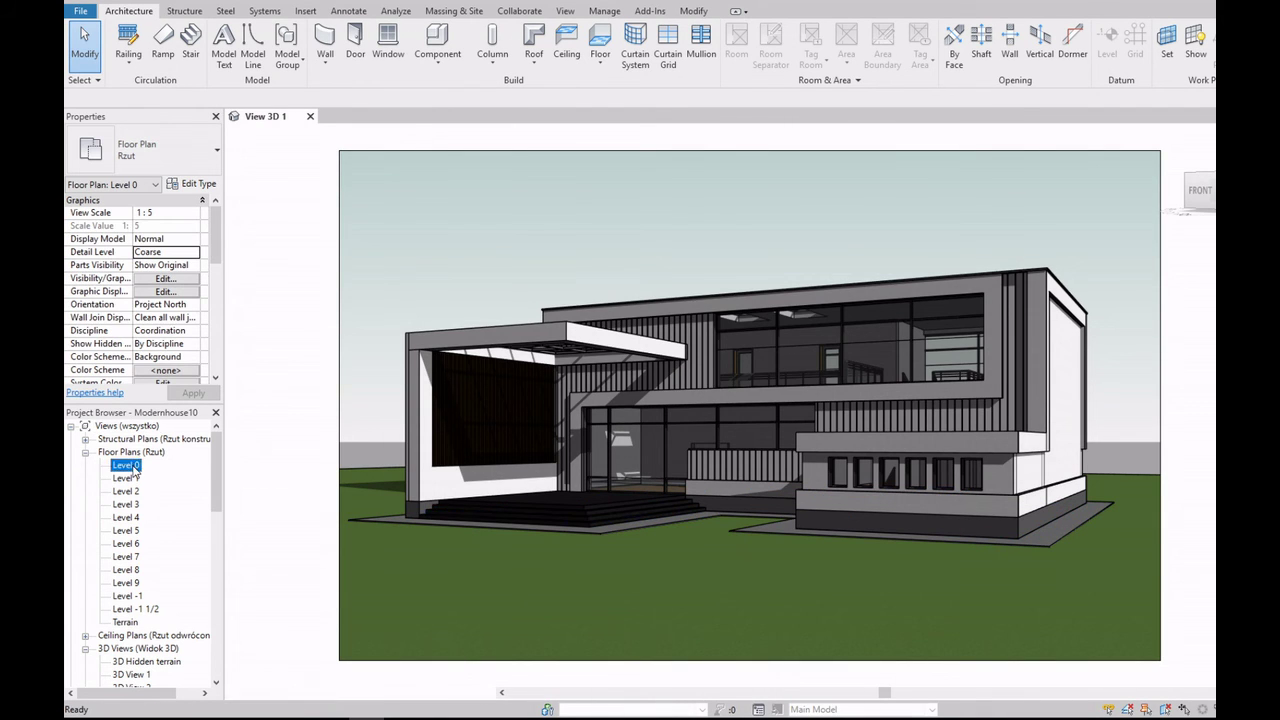
{"action": "left_click", "coordinate": [697, 424]}
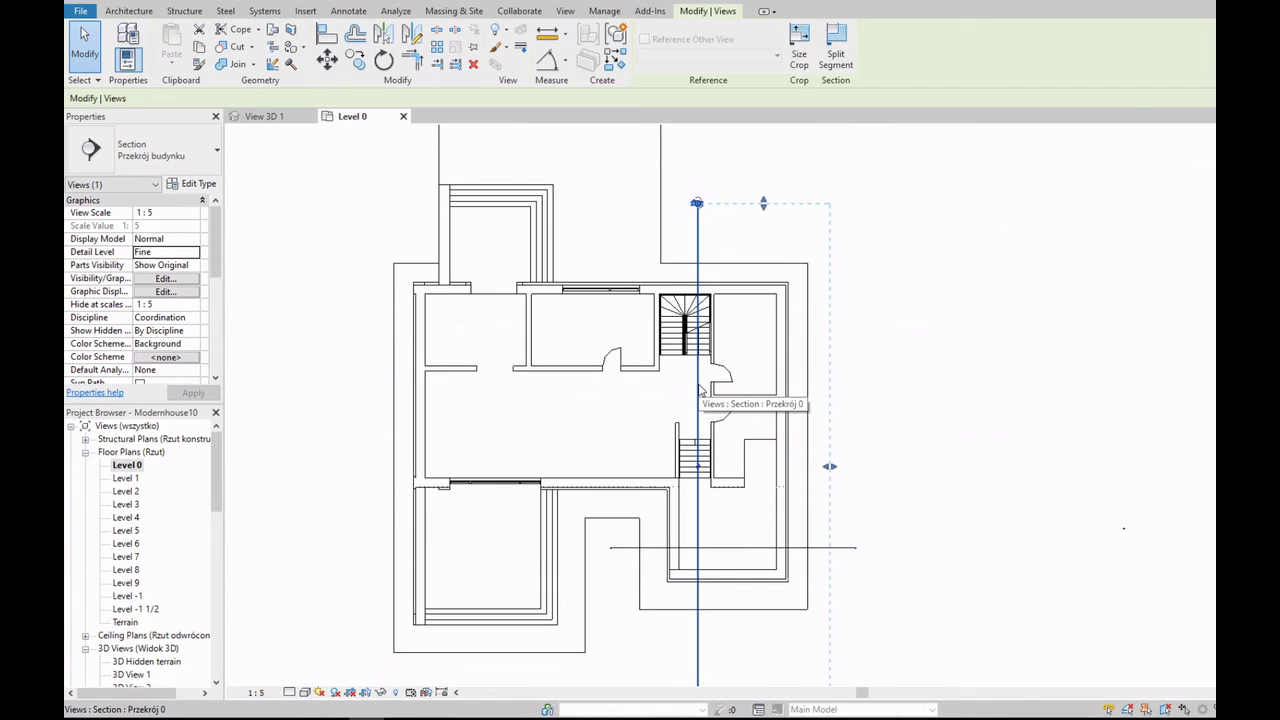
{"action": "scroll", "coordinate": [698, 430], "scroll_direction": "down", "scroll_amount": 2}
{"action": "key", "text": "Delete"}
{"action": "left_click", "coordinate": [728, 405]}
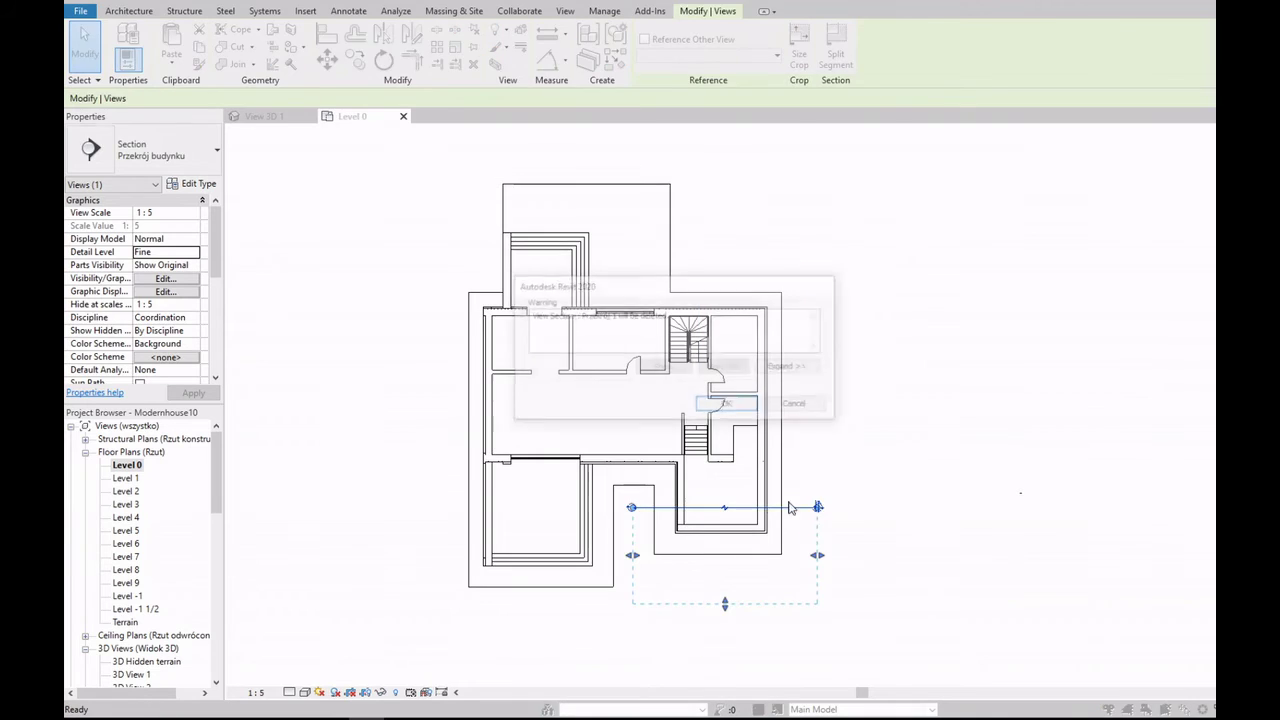
Step: Zoom to bring the full Level 0 plan into view
{"action": "scroll", "coordinate": [752, 476], "scroll_direction": "up", "scroll_amount": 5}
{"action": "scroll", "coordinate": [752, 476], "scroll_direction": "down", "scroll_amount": 2}
{"action": "scroll", "coordinate": [640, 471], "scroll_direction": "down", "scroll_amount": 2}
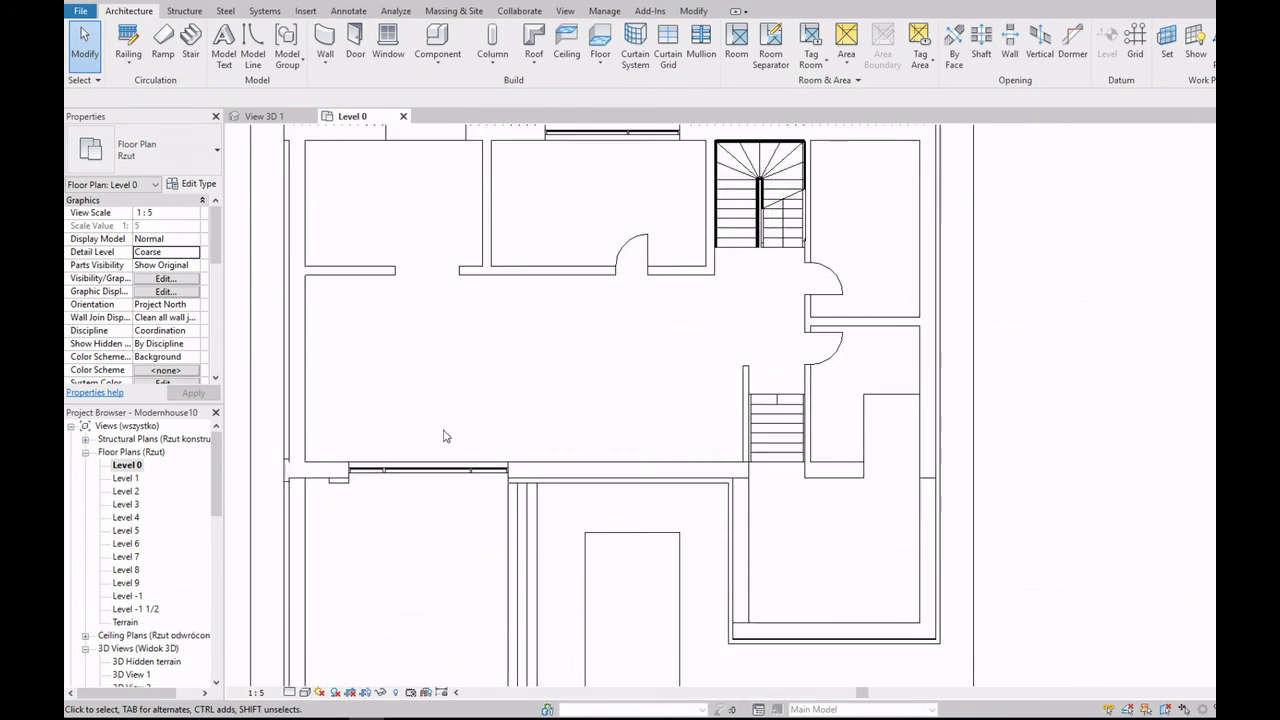
{"action": "scroll", "coordinate": [500, 451], "scroll_direction": "up", "scroll_amount": 1}
{"action": "scroll", "coordinate": [486, 480], "scroll_direction": "down", "scroll_amount": 3}
{"action": "scroll", "coordinate": [517, 460], "scroll_direction": "up", "scroll_amount": 2}
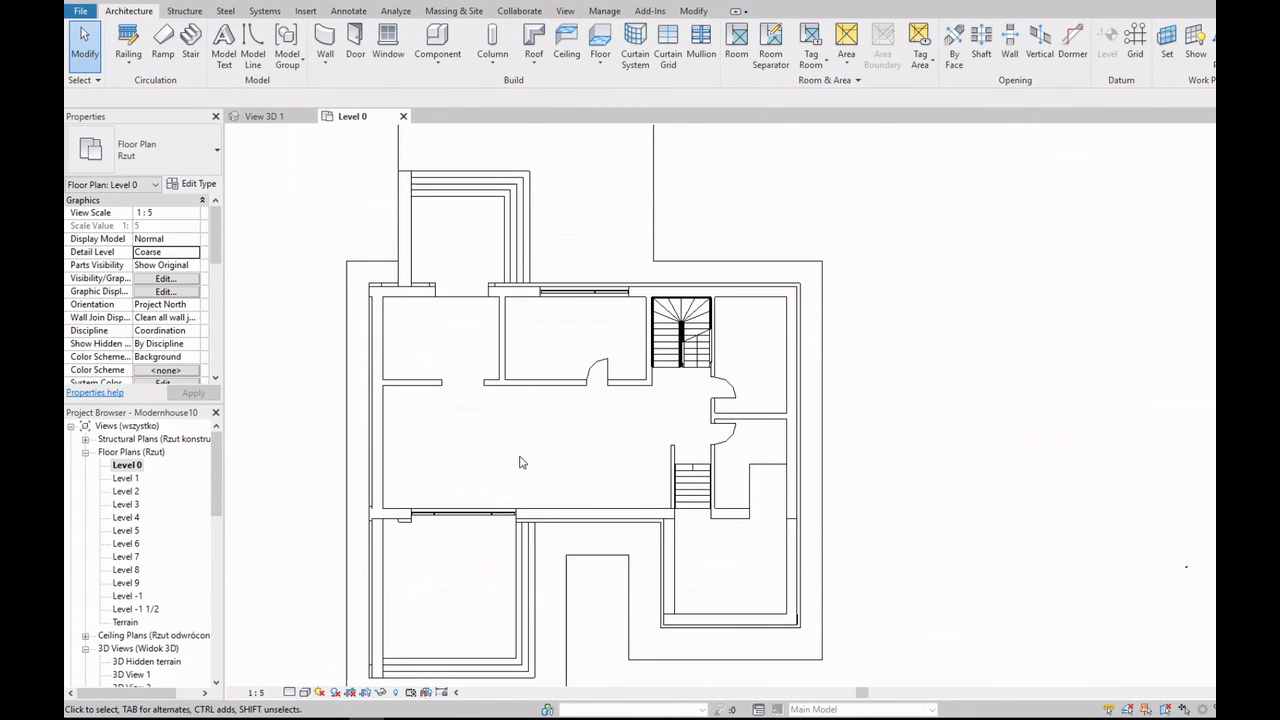
{"action": "scroll", "coordinate": [435, 469], "scroll_direction": "up", "scroll_amount": 1}
Step: Start a wall with base Level 0, an unconnected top and 1100 height
{"action": "left_click", "coordinate": [318, 60]}
{"action": "left_click", "coordinate": [345, 86]}
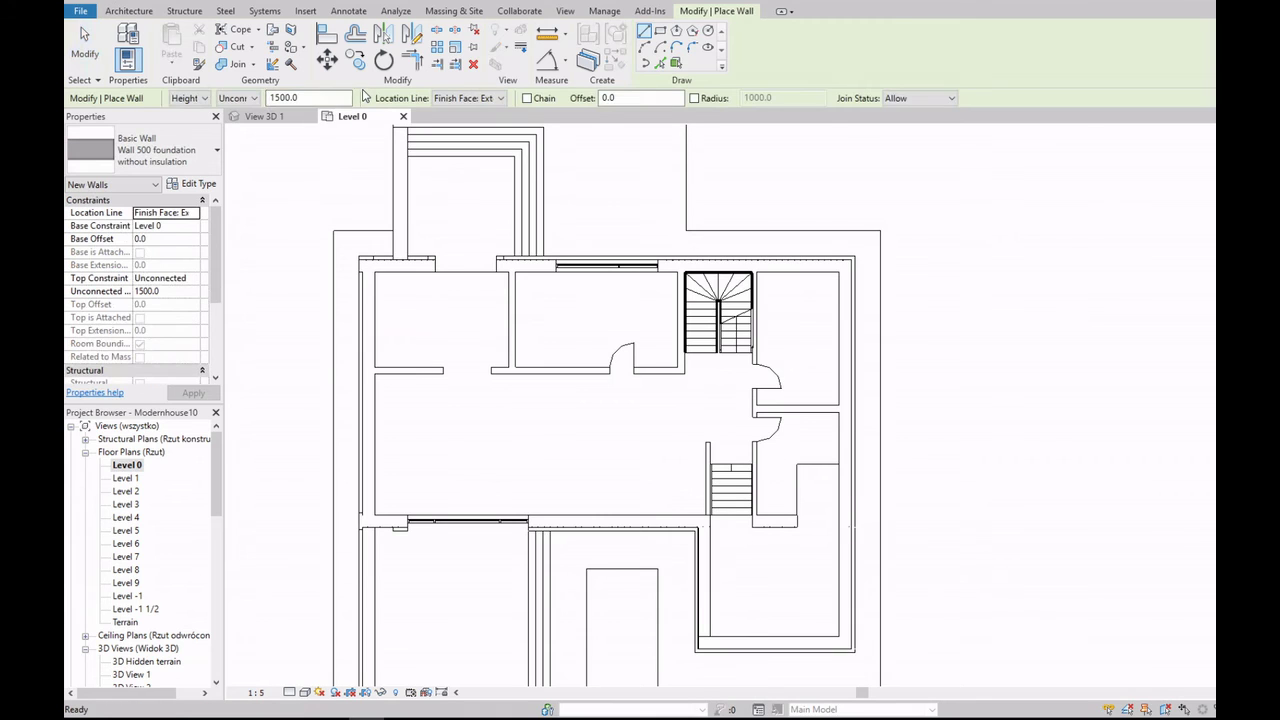
{"action": "left_click", "coordinate": [194, 228]}
{"action": "left_click", "coordinate": [176, 250]}
{"action": "left_click", "coordinate": [193, 278]}
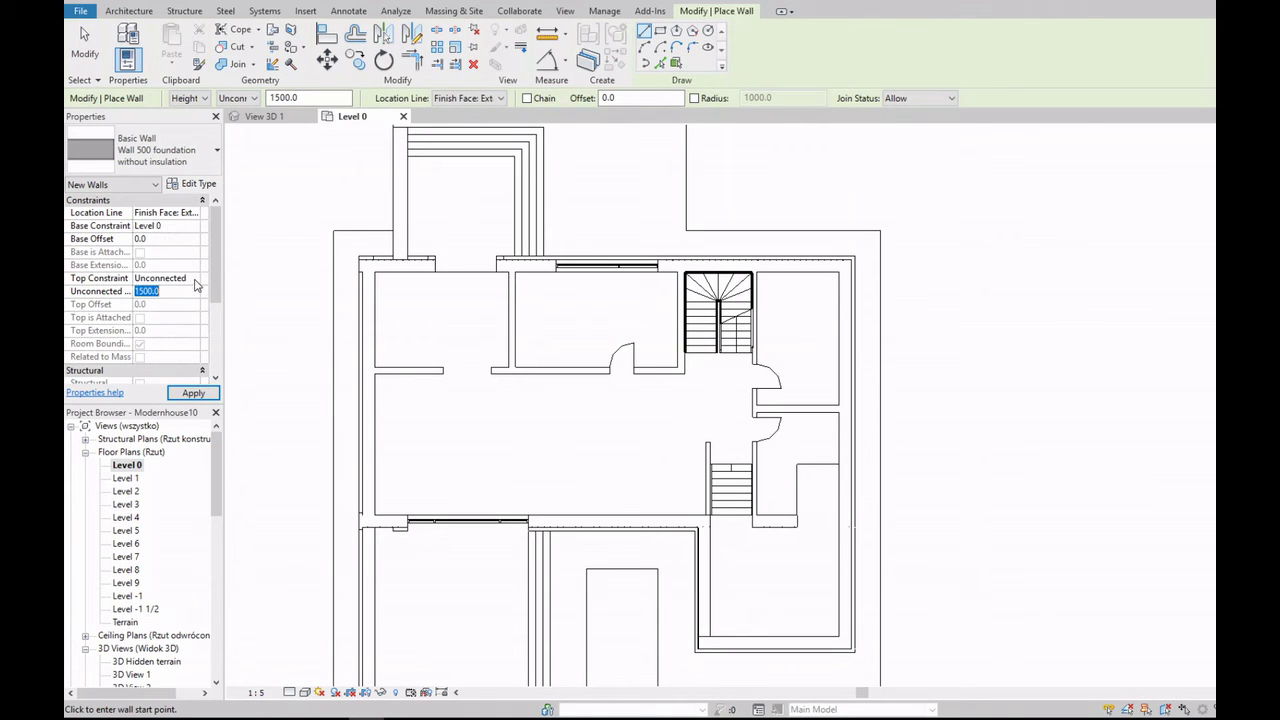
{"action": "left_click", "coordinate": [193, 278]}
{"action": "left_click", "coordinate": [193, 292]}
{"action": "left_click", "coordinate": [193, 393]}
{"action": "scroll", "coordinate": [700, 525], "scroll_direction": "up", "scroll_amount": 2}
{"action": "scroll", "coordinate": [739, 535], "scroll_direction": "up", "scroll_amount": 1}
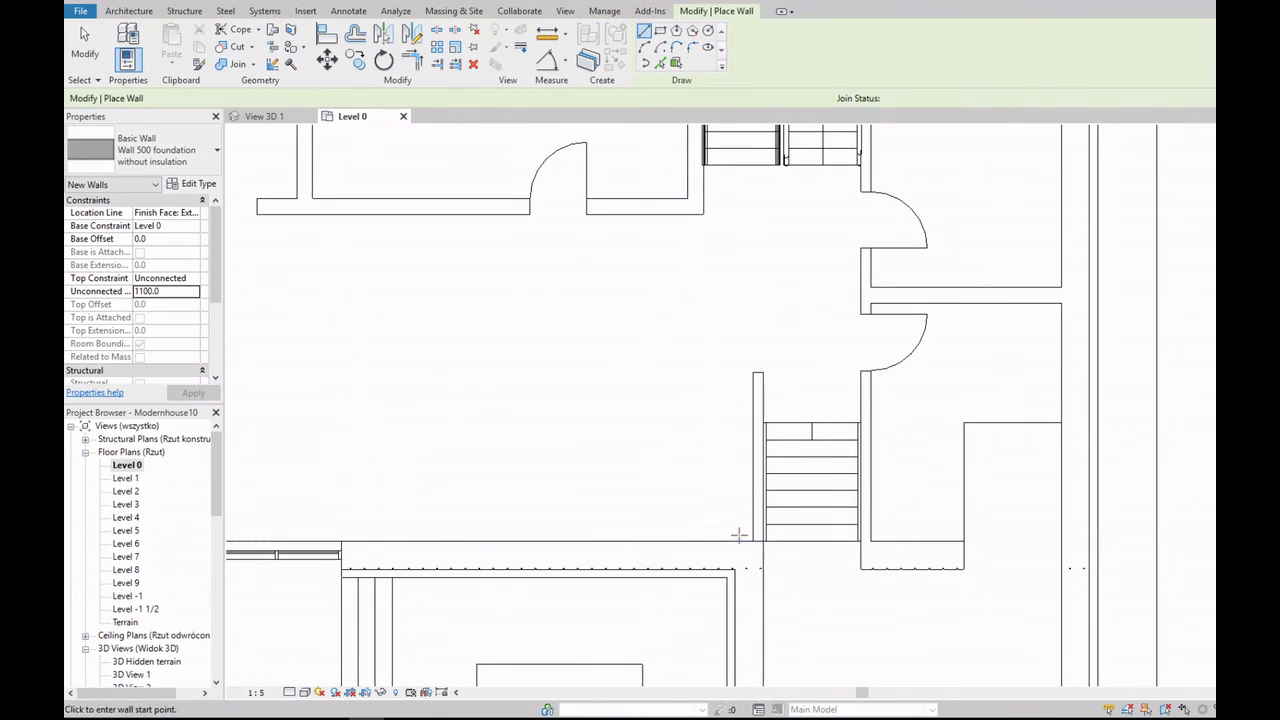
Step: Duplicate the wall type as 'Kitchen' with its aerated concrete core at 200
{"action": "left_click", "coordinate": [192, 184]}
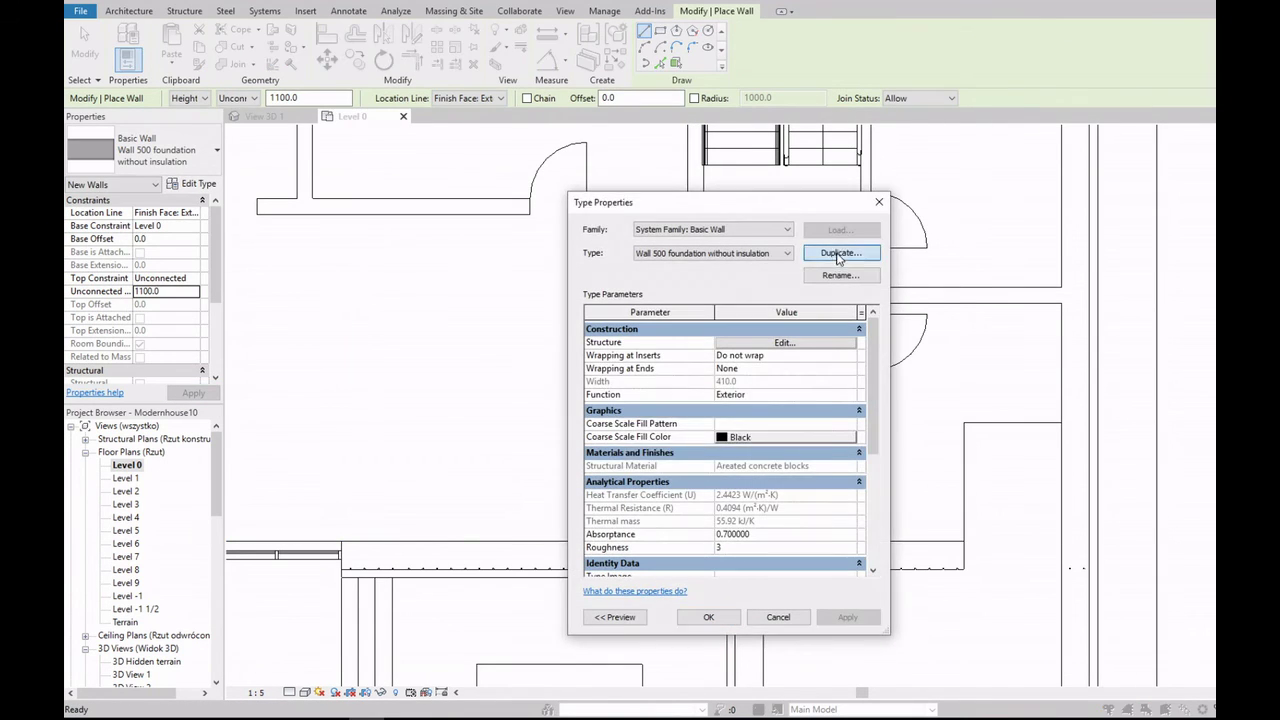
{"action": "left_click", "coordinate": [838, 256]}
{"action": "type", "text": "Kitchen"}
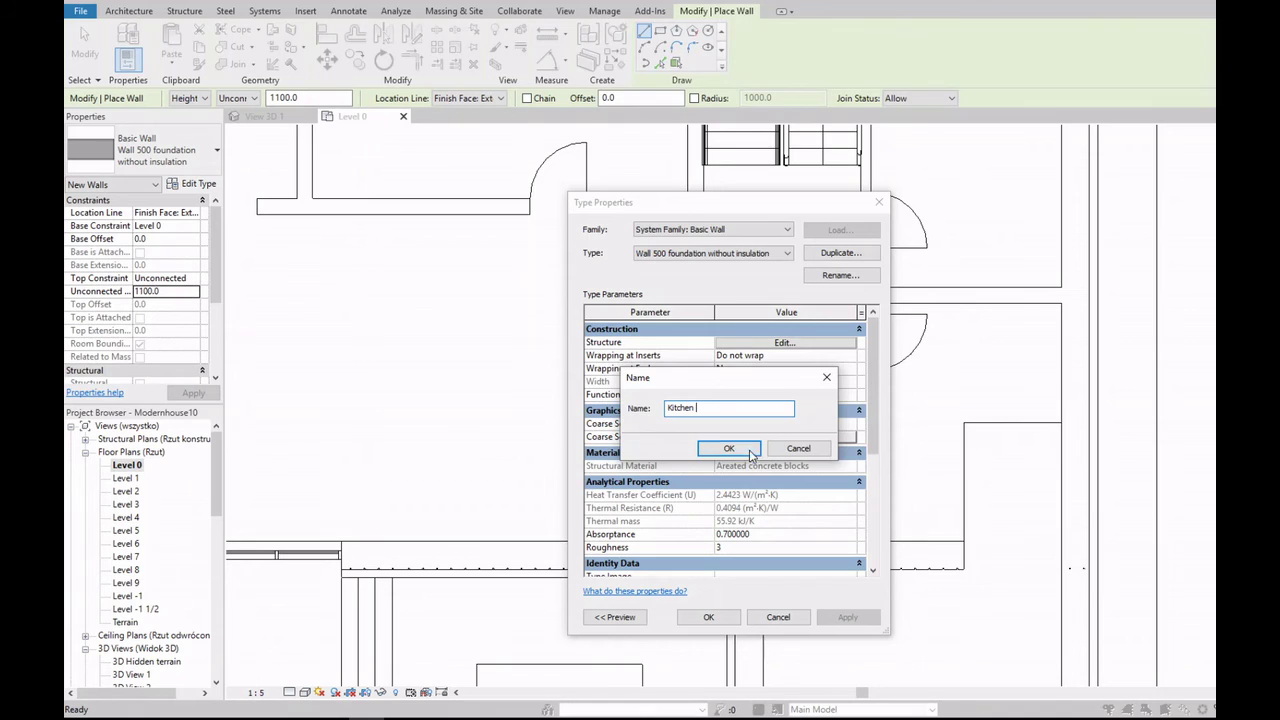
{"action": "left_click", "coordinate": [751, 449]}
{"action": "left_click", "coordinate": [795, 344]}
{"action": "left_click", "coordinate": [748, 365]}
{"action": "left_click", "coordinate": [771, 365]}
{"action": "type", "text": "200"}
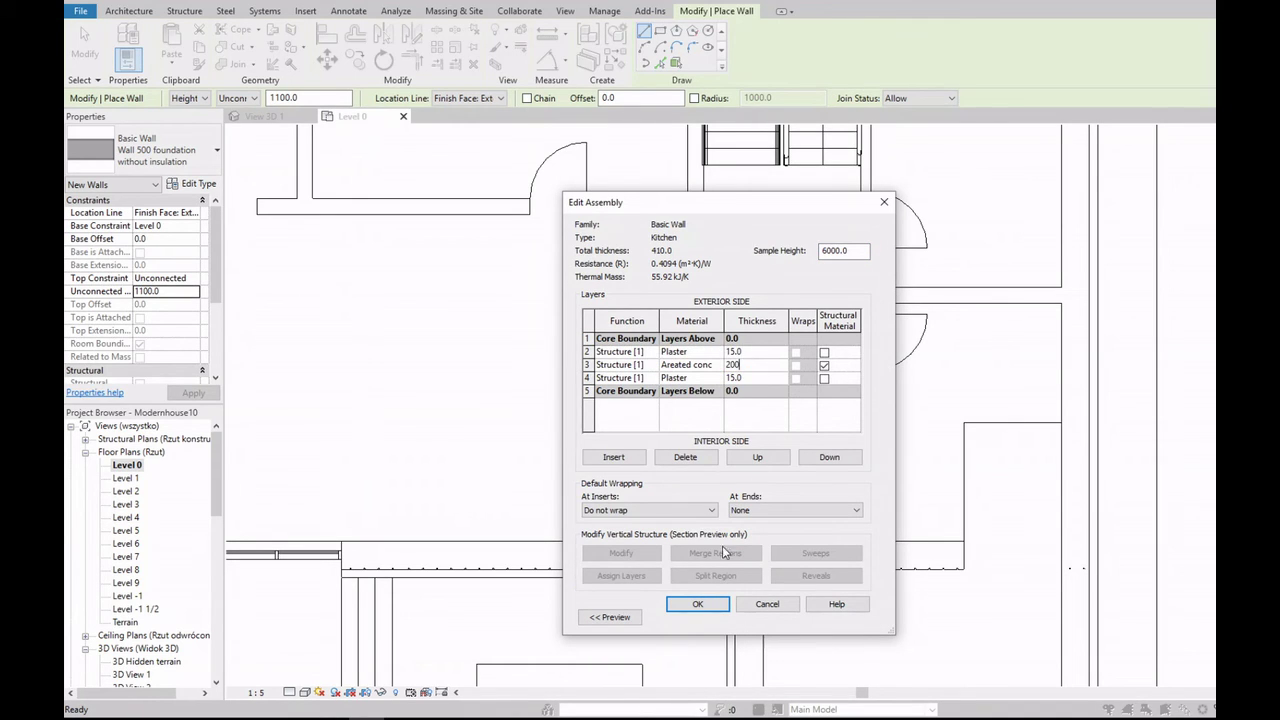
{"action": "key", "text": "Return"}
{"action": "left_click", "coordinate": [719, 620]}
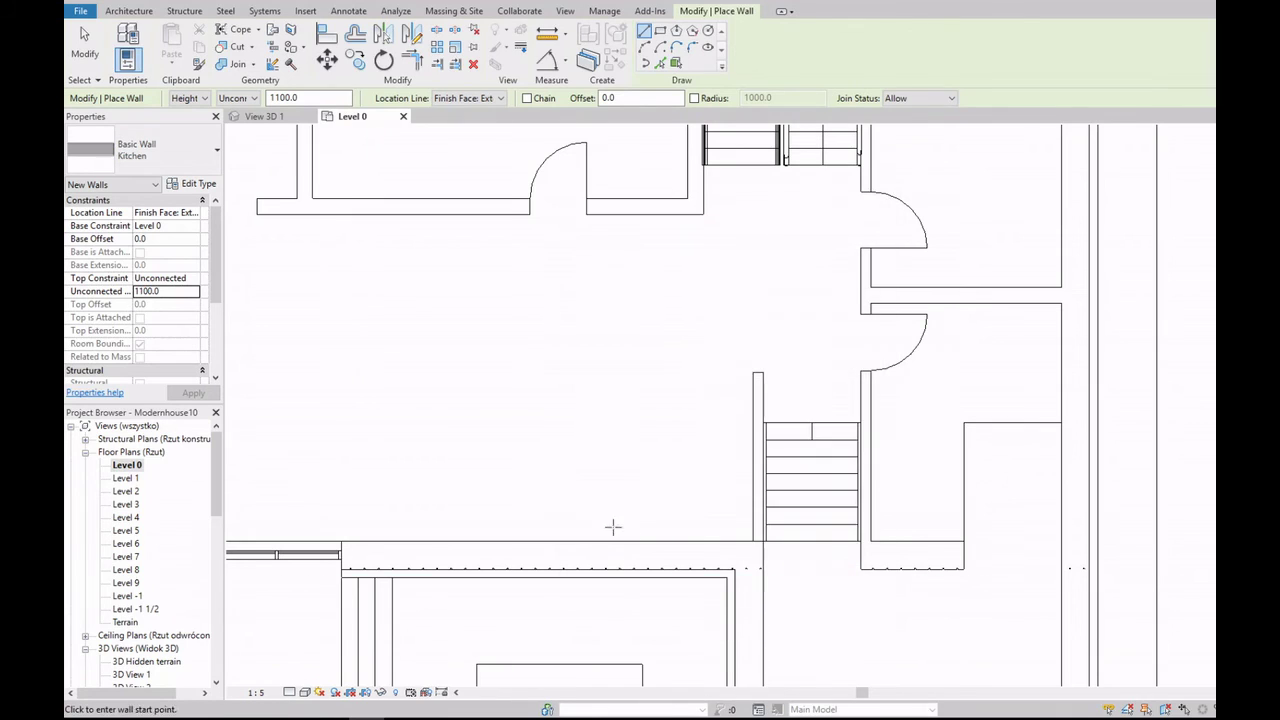
{"action": "scroll", "coordinate": [611, 526], "scroll_direction": "up", "scroll_amount": 2}
Step: Draw an L-shaped model guide line left of the stairs down to the outer wall
{"action": "left_click", "coordinate": [775, 522]}
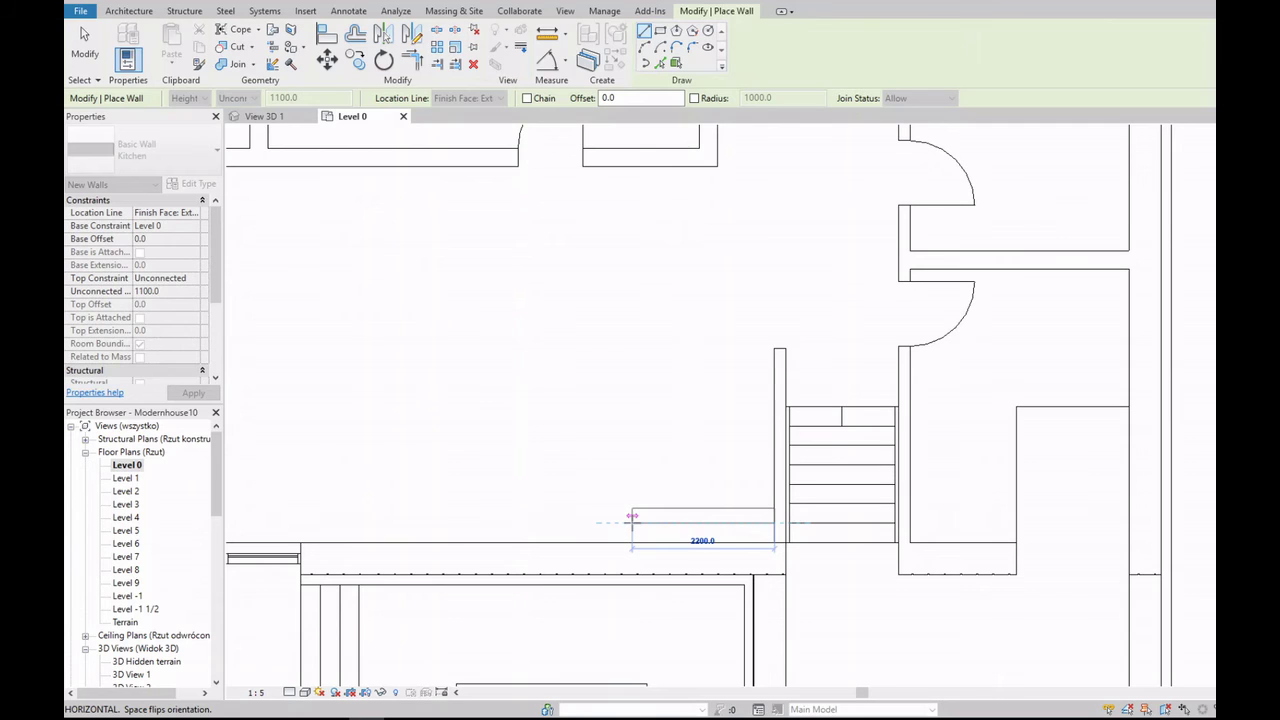
{"action": "key", "text": "Escape"}
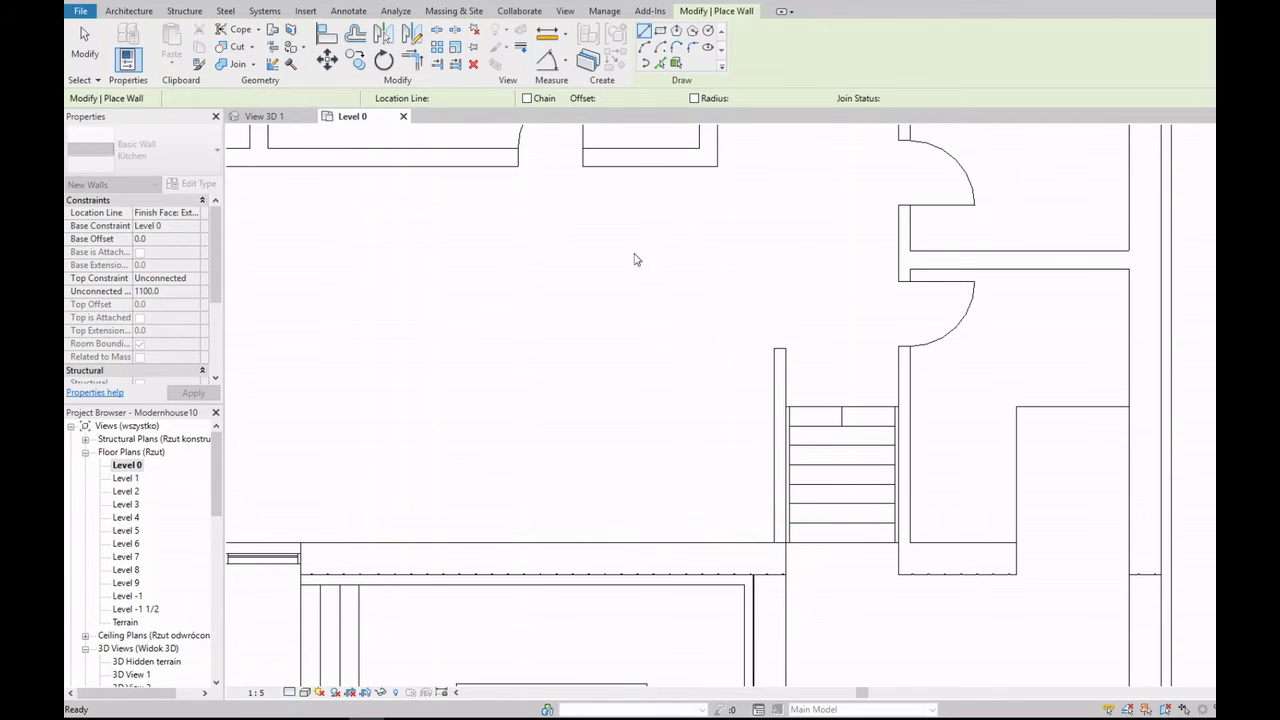
{"action": "key", "text": "Escape"}
{"action": "key", "text": "l"}
{"action": "key", "text": "i"}
{"action": "left_click", "coordinate": [773, 470]}
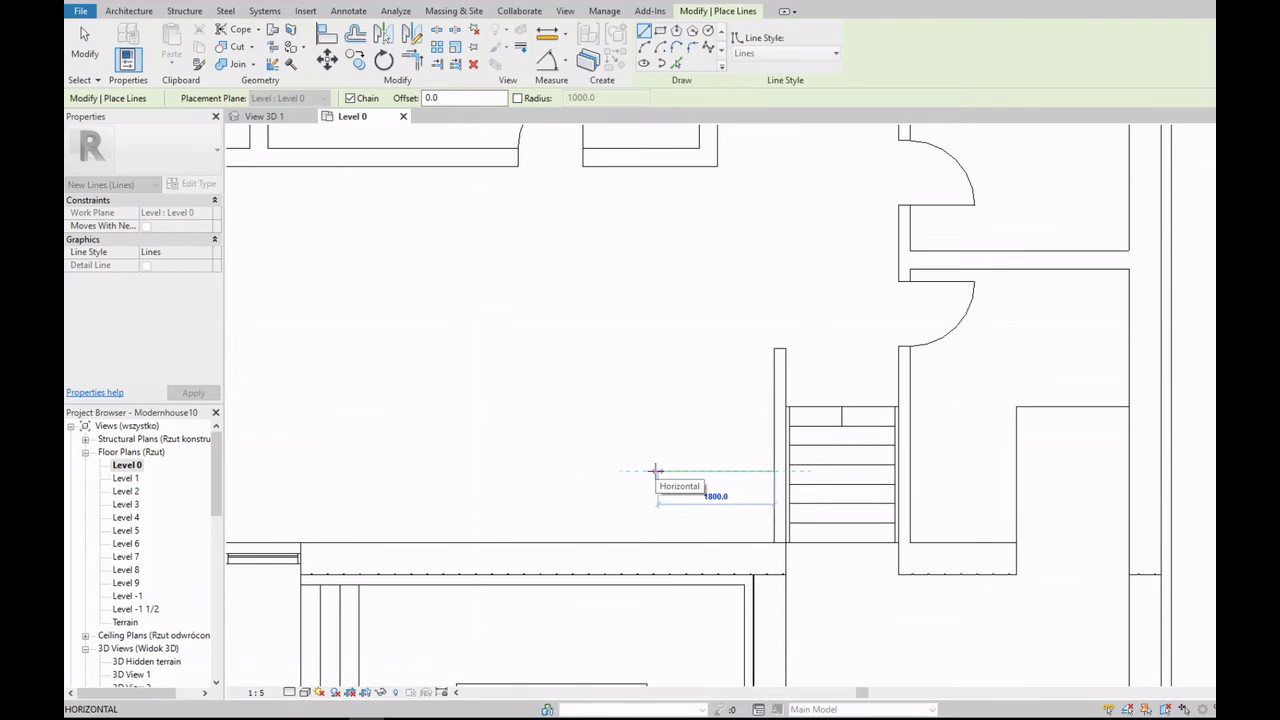
{"action": "left_click", "coordinate": [657, 471]}
{"action": "left_click", "coordinate": [657, 543]}
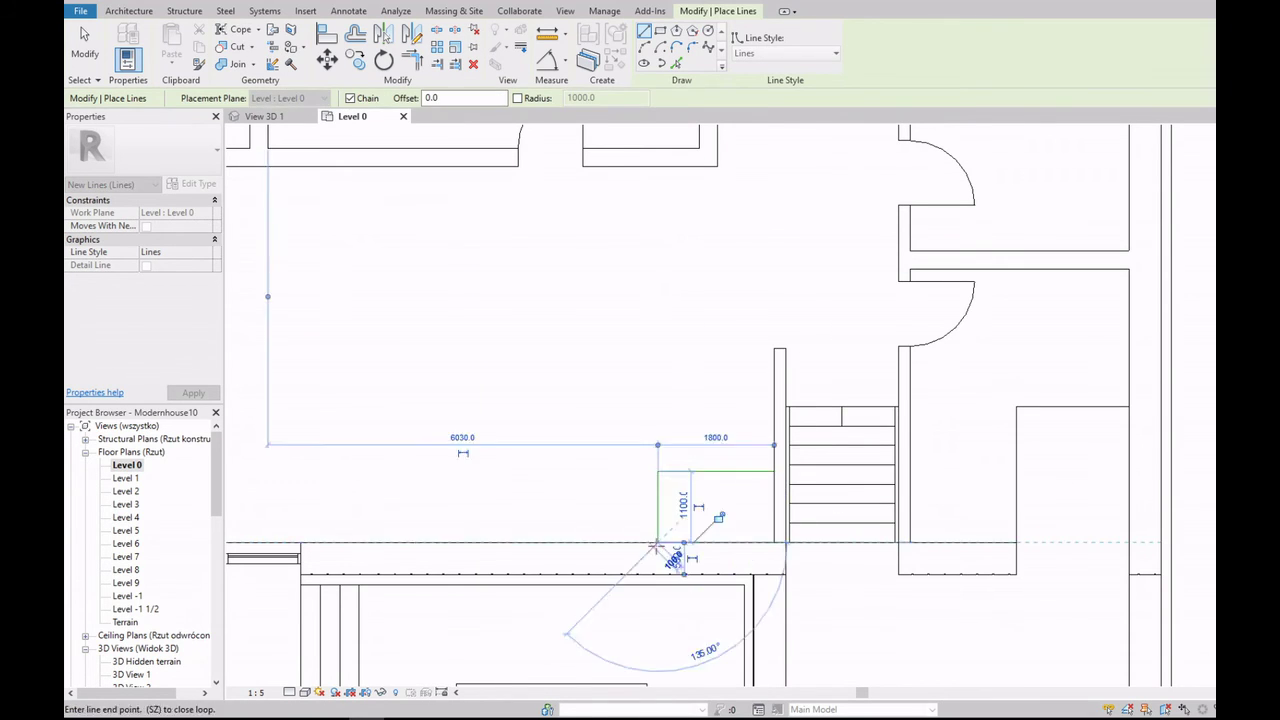
{"action": "key", "text": "Escape"}
{"action": "scroll", "coordinate": [619, 513], "scroll_direction": "up", "scroll_amount": 2}
{"action": "key", "text": "Escape"}
Step: Place Kitchen walls around the island beside the stairs, then delete the guide line
{"action": "left_click", "coordinate": [330, 80]}
{"action": "left_click", "coordinate": [350, 98]}
{"action": "left_click", "coordinate": [851, 451]}
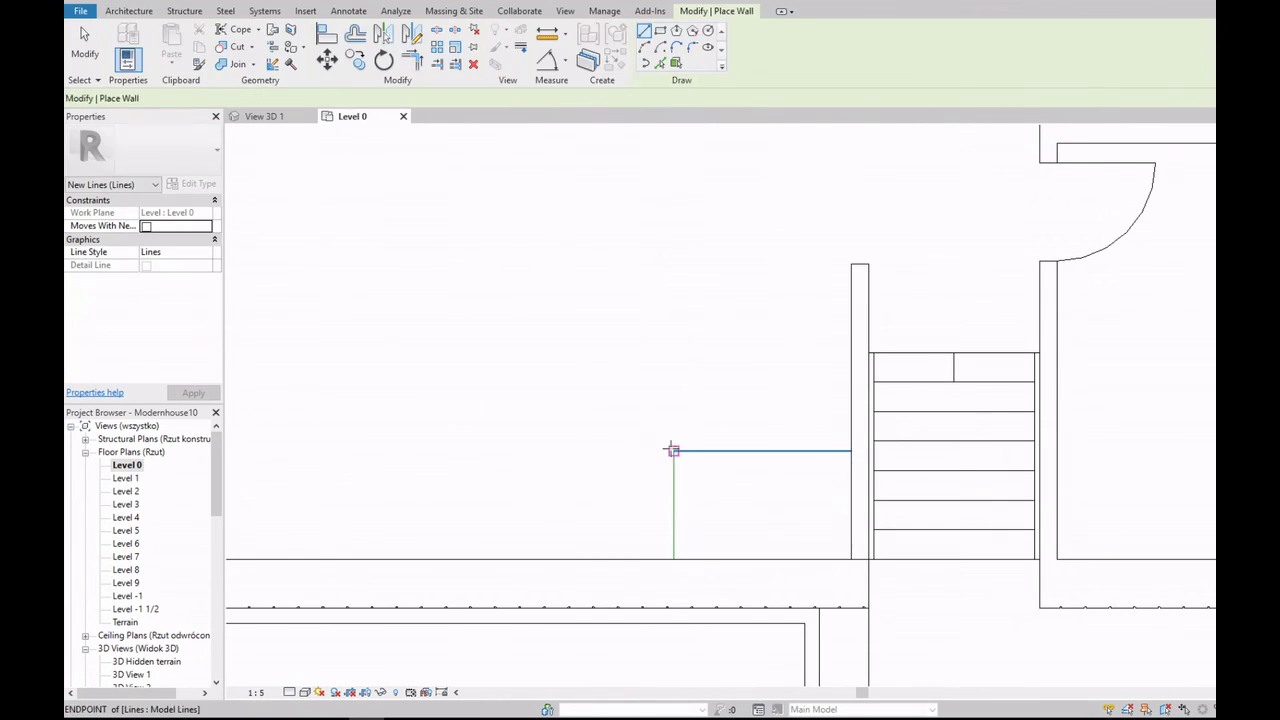
{"action": "left_click", "coordinate": [585, 450]}
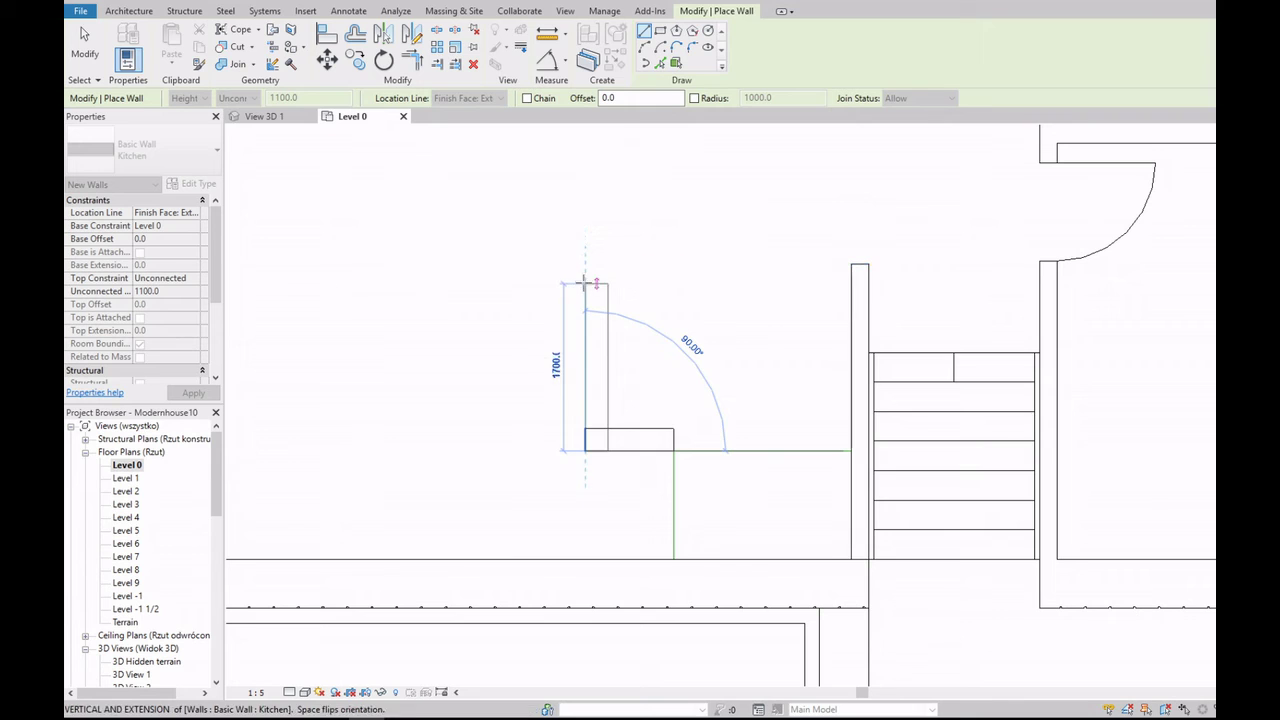
{"action": "left_click", "coordinate": [620, 265]}
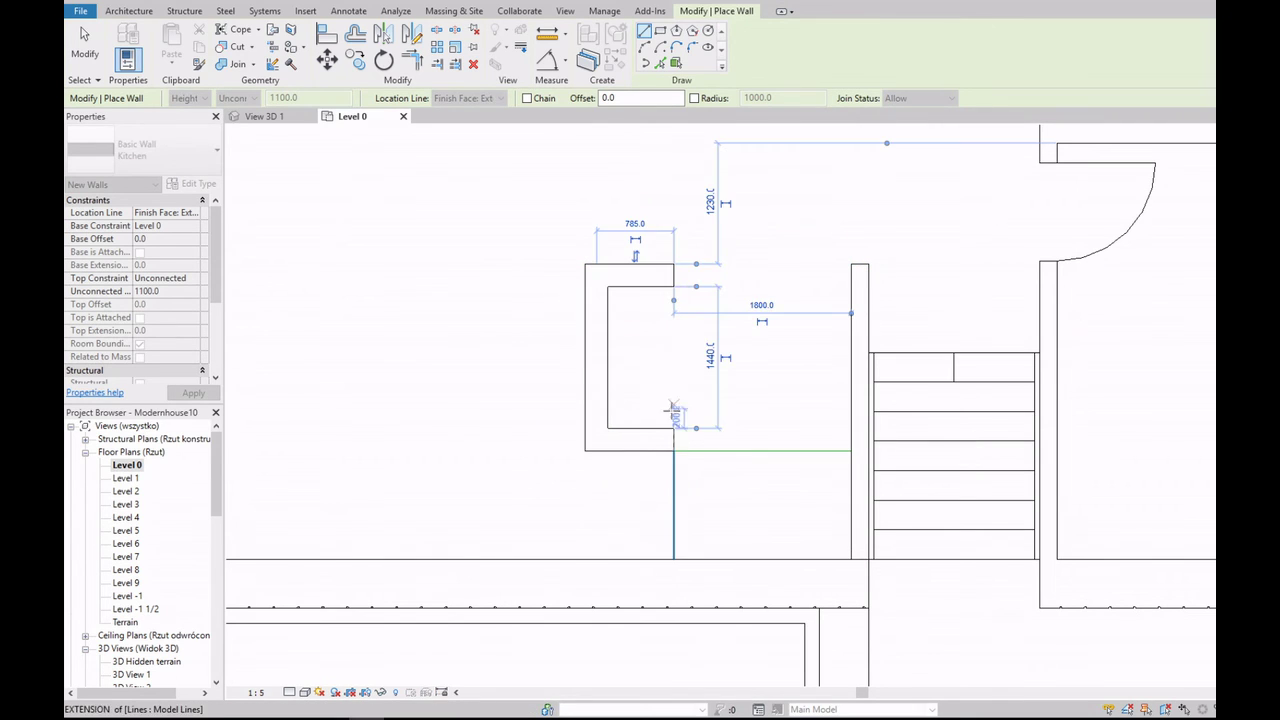
{"action": "left_click", "coordinate": [674, 450]}
{"action": "left_click", "coordinate": [674, 264]}
{"action": "scroll", "coordinate": [674, 300], "scroll_direction": "down", "scroll_amount": 3}
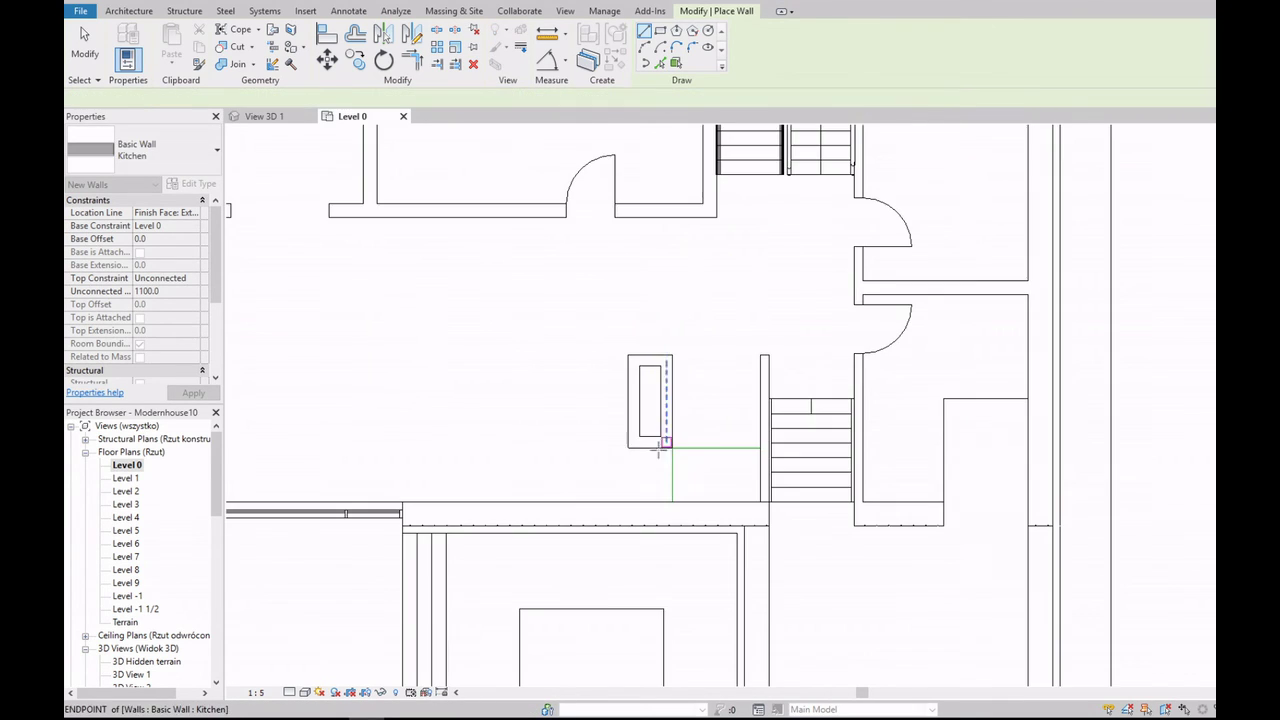
{"action": "key", "text": "Escape"}
{"action": "scroll", "coordinate": [724, 455], "scroll_direction": "up", "scroll_amount": 2}
{"action": "key", "text": "Escape"}
{"action": "left_click", "coordinate": [724, 455]}
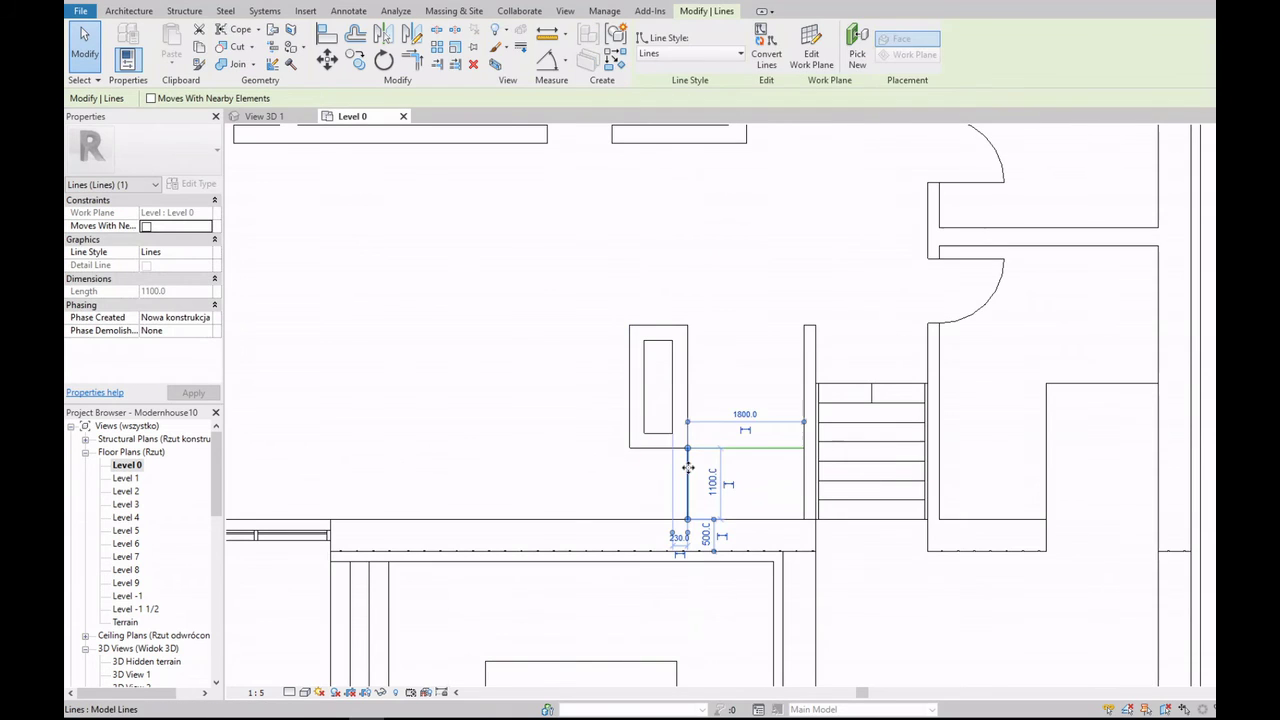
{"action": "key", "text": "Delete"}
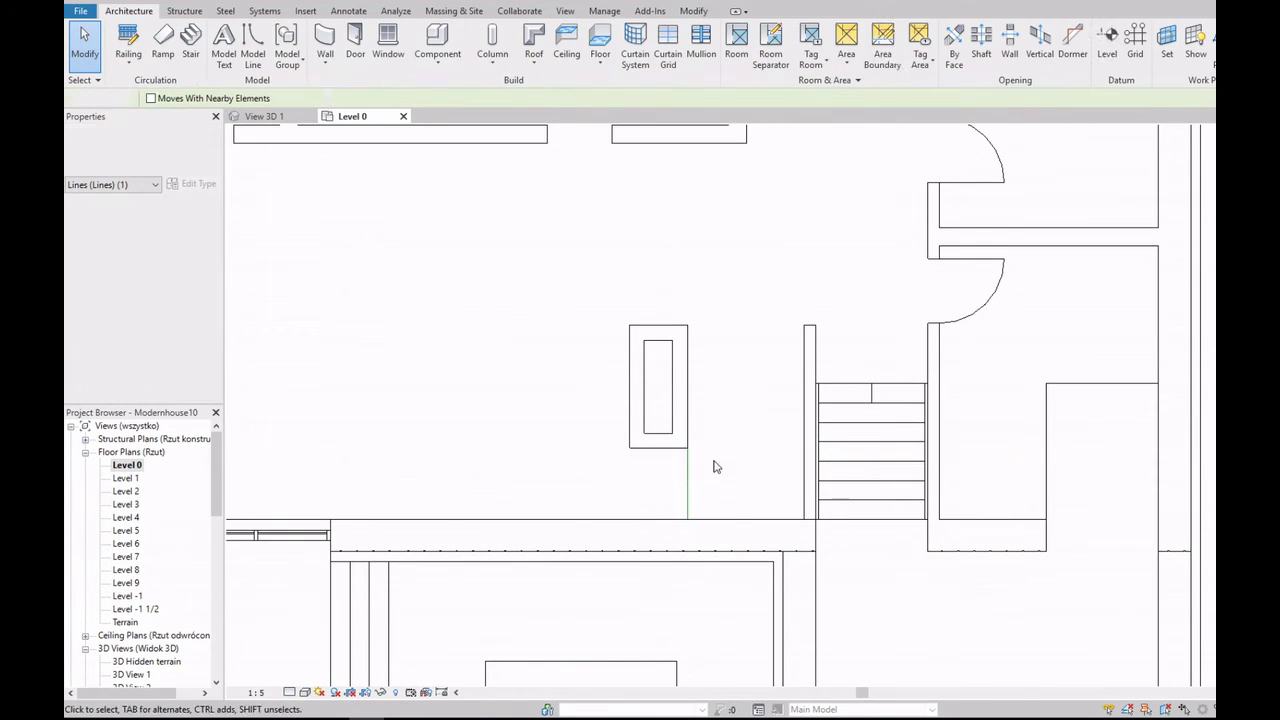
Step: Start a floor, duplicate its type as 'Kitchen isle', and open its layer structure
{"action": "left_click", "coordinate": [600, 60]}
{"action": "left_click", "coordinate": [620, 87]}
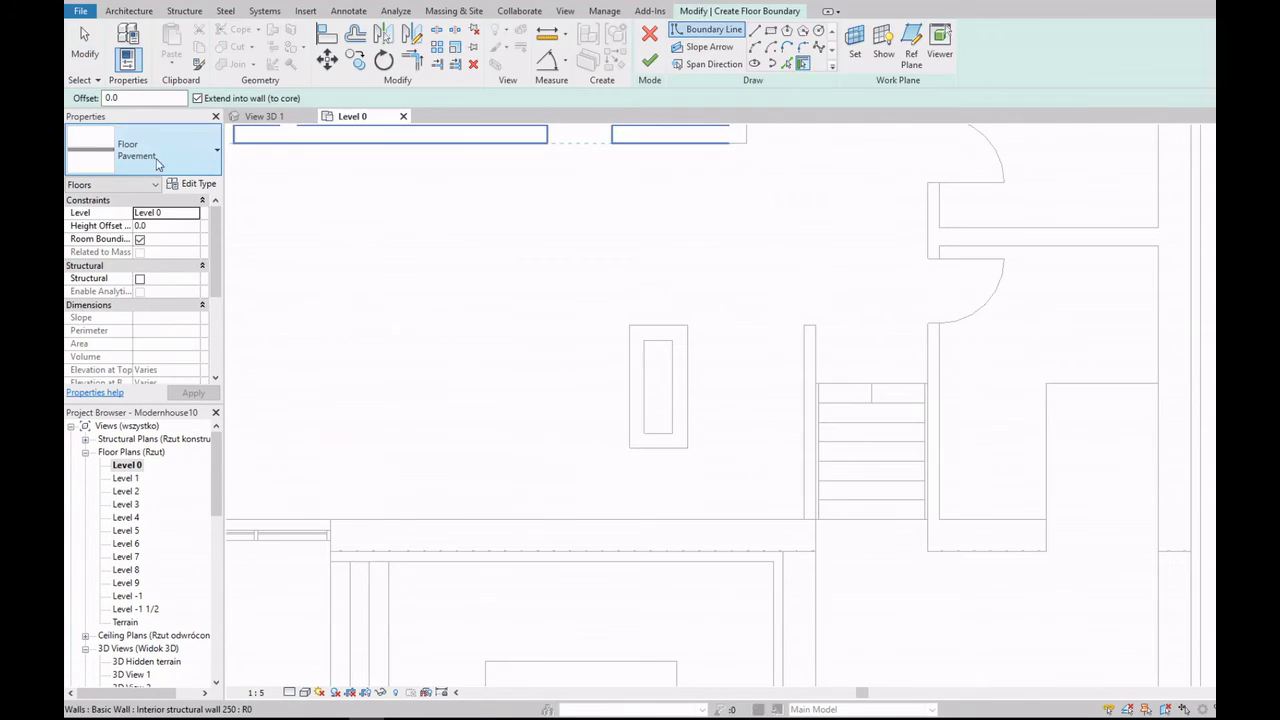
{"action": "left_click", "coordinate": [193, 184]}
{"action": "left_click", "coordinate": [840, 253]}
{"action": "type", "text": "Kitchen isle"}
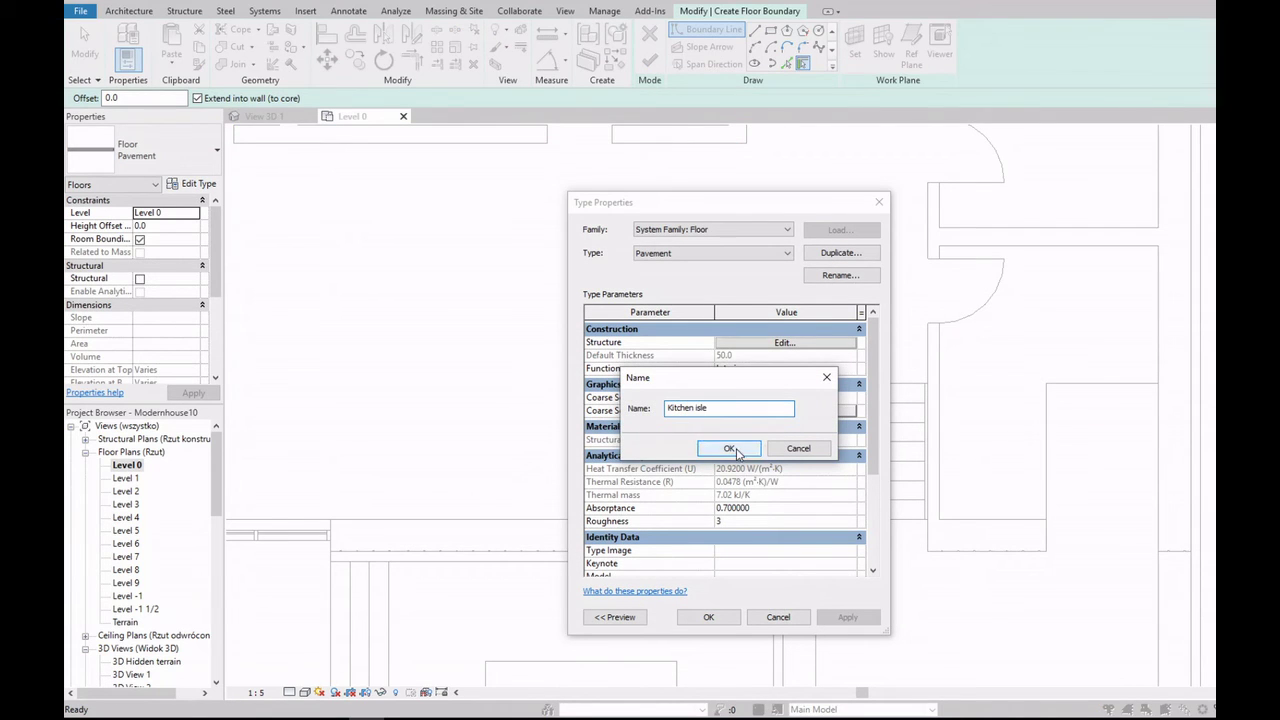
{"action": "left_click", "coordinate": [735, 450]}
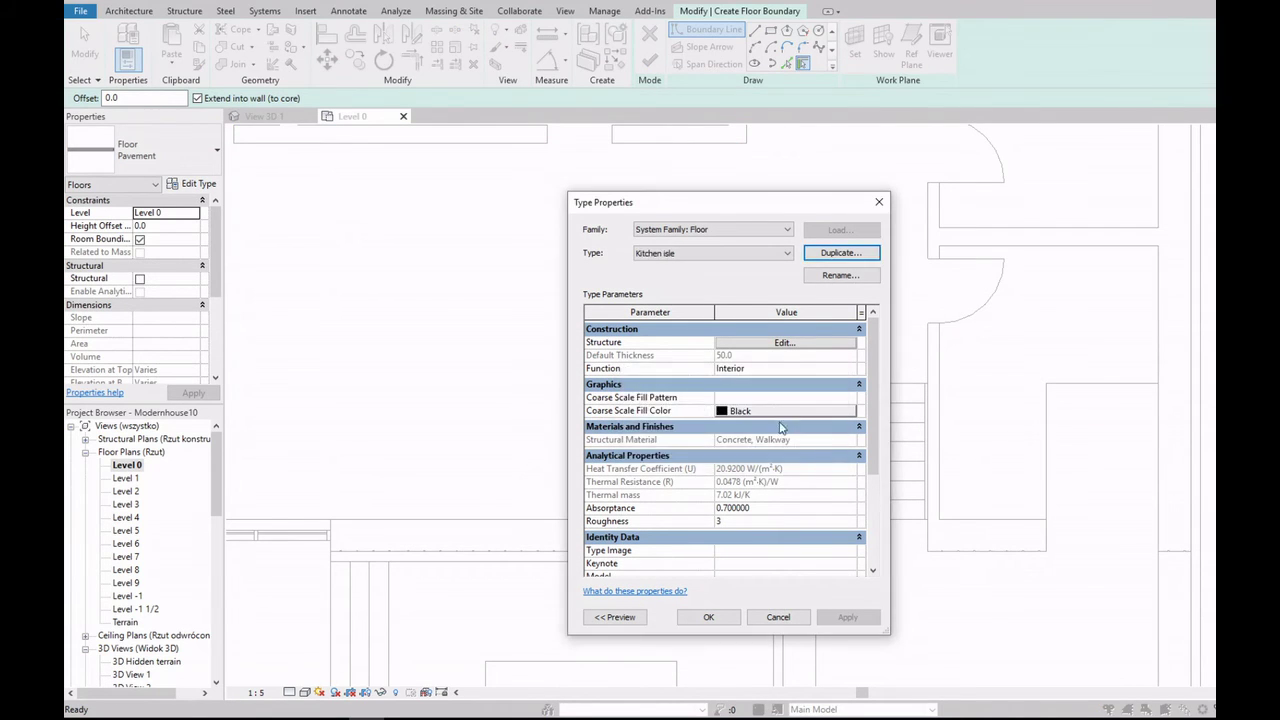
{"action": "left_click", "coordinate": [740, 342]}
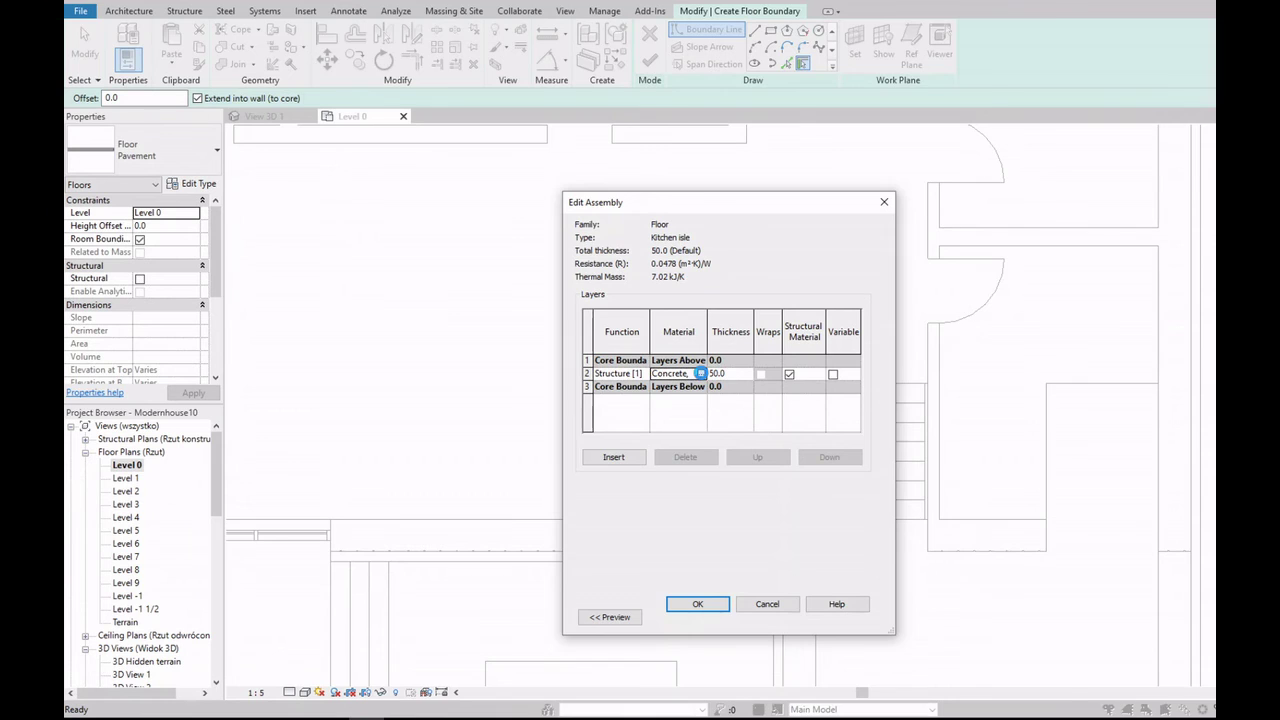
Step: Assign Granite, Cut, Polished to the Kitchen isle floor's structure layer
{"action": "left_click", "coordinate": [700, 373]}
{"action": "scroll", "coordinate": [559, 320], "scroll_direction": "up", "scroll_amount": 3}
{"action": "scroll", "coordinate": [600, 290], "scroll_direction": "down", "scroll_amount": 3}
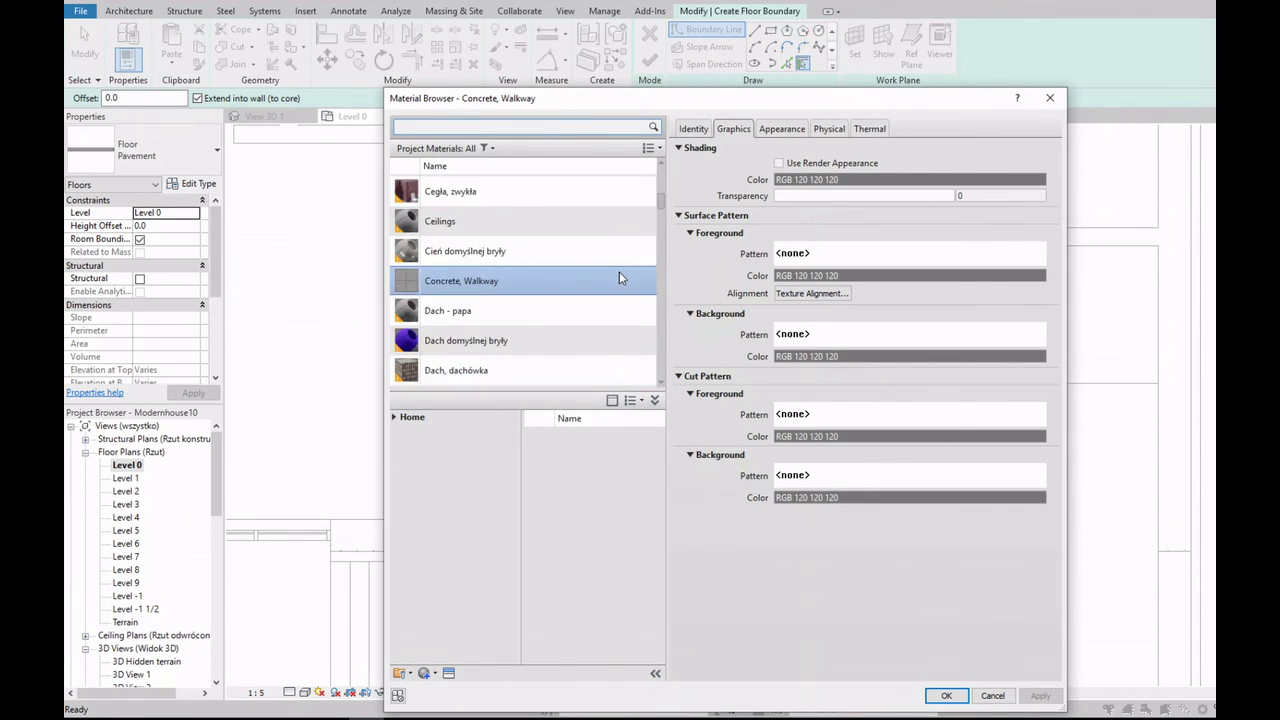
{"action": "scroll", "coordinate": [612, 280], "scroll_direction": "down", "scroll_amount": 3}
{"action": "scroll", "coordinate": [605, 283], "scroll_direction": "down", "scroll_amount": 3}
{"action": "scroll", "coordinate": [580, 285], "scroll_direction": "down", "scroll_amount": 3}
{"action": "scroll", "coordinate": [550, 300], "scroll_direction": "down", "scroll_amount": 2}
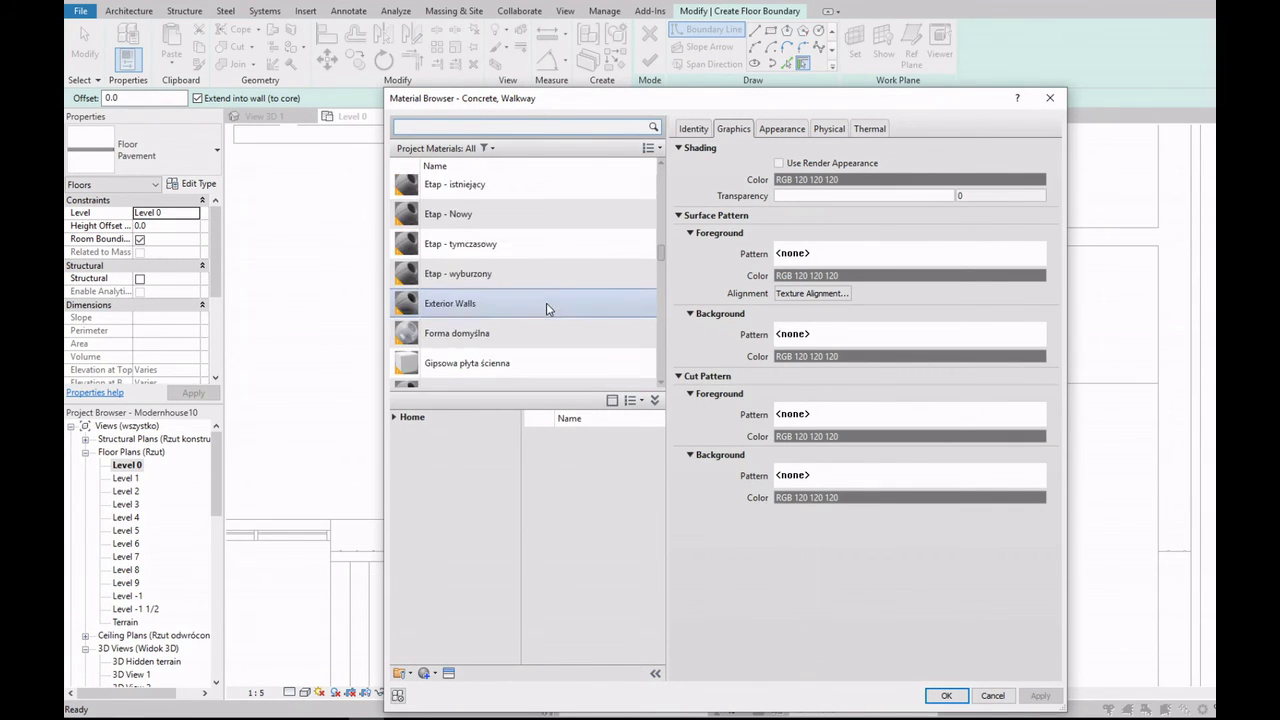
{"action": "scroll", "coordinate": [546, 309], "scroll_direction": "down", "scroll_amount": 3}
{"action": "double_click", "coordinate": [545, 240]}
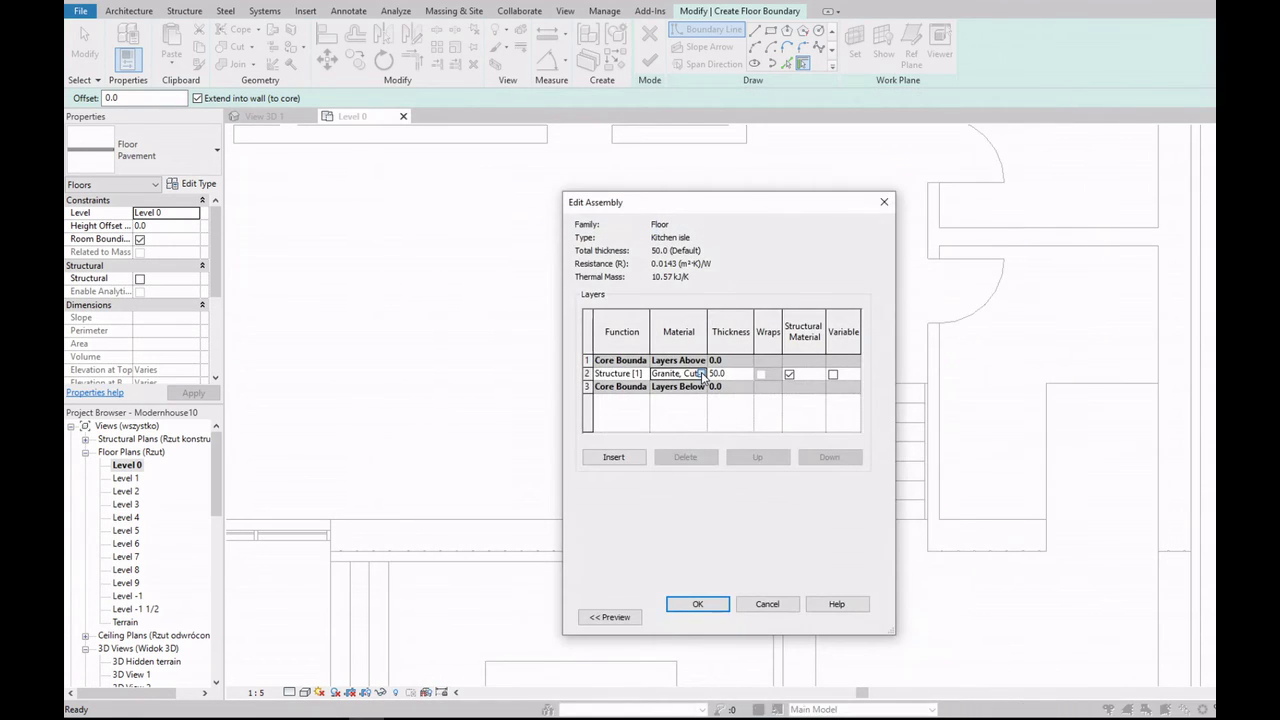
{"action": "left_click", "coordinate": [703, 374]}
{"action": "left_click", "coordinate": [781, 129]}
{"action": "left_click", "coordinate": [678, 496]}
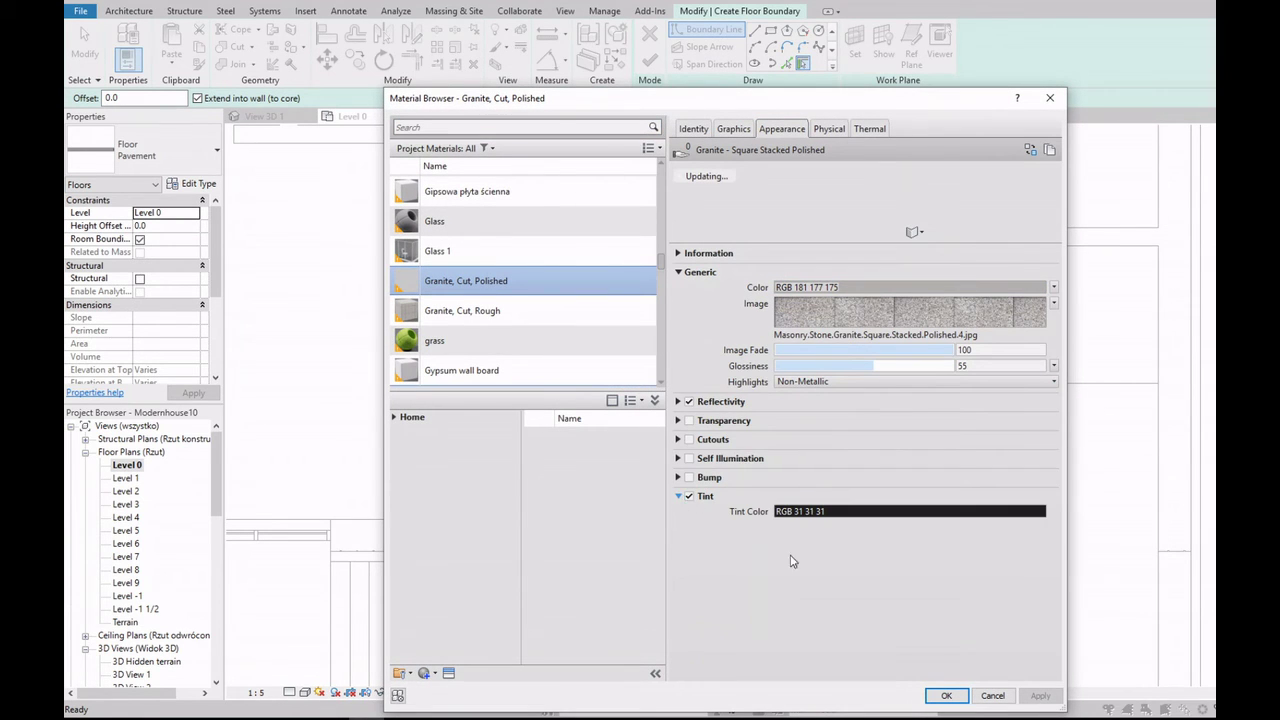
{"action": "left_click", "coordinate": [955, 697]}
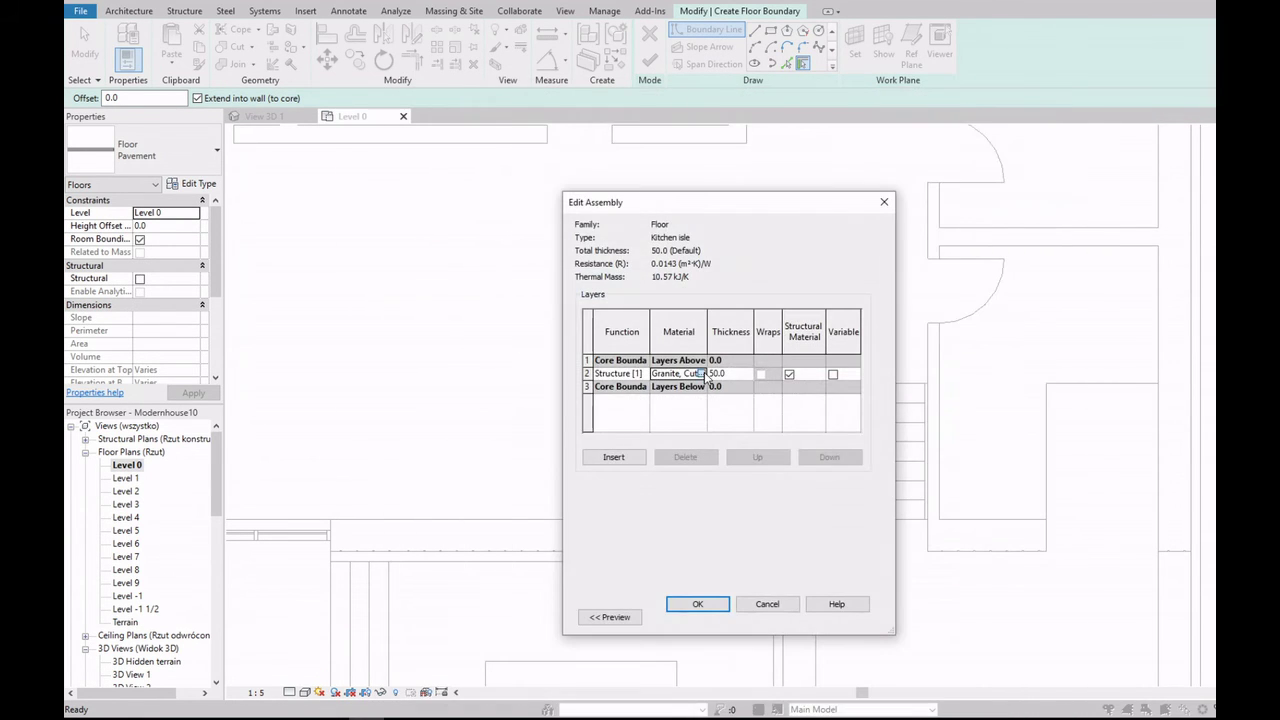
Step: Reopen the Material Browser and choose to open an existing material library
{"action": "left_click", "coordinate": [701, 373]}
{"action": "scroll", "coordinate": [510, 280], "scroll_direction": "down", "scroll_amount": 5}
{"action": "scroll", "coordinate": [540, 308], "scroll_direction": "down", "scroll_amount": 5}
{"action": "scroll", "coordinate": [543, 311], "scroll_direction": "down", "scroll_amount": 5}
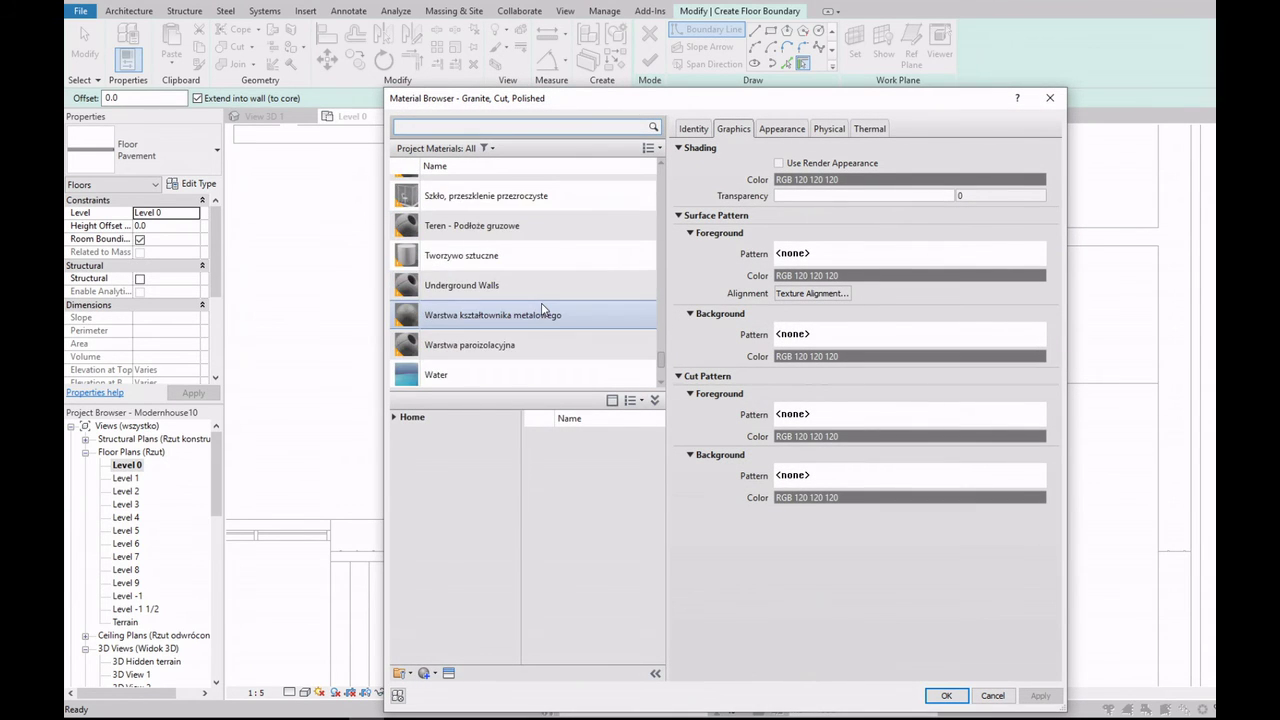
{"action": "scroll", "coordinate": [543, 311], "scroll_direction": "up", "scroll_amount": 3}
{"action": "scroll", "coordinate": [543, 305], "scroll_direction": "up", "scroll_amount": 2}
{"action": "left_click", "coordinate": [403, 673]}
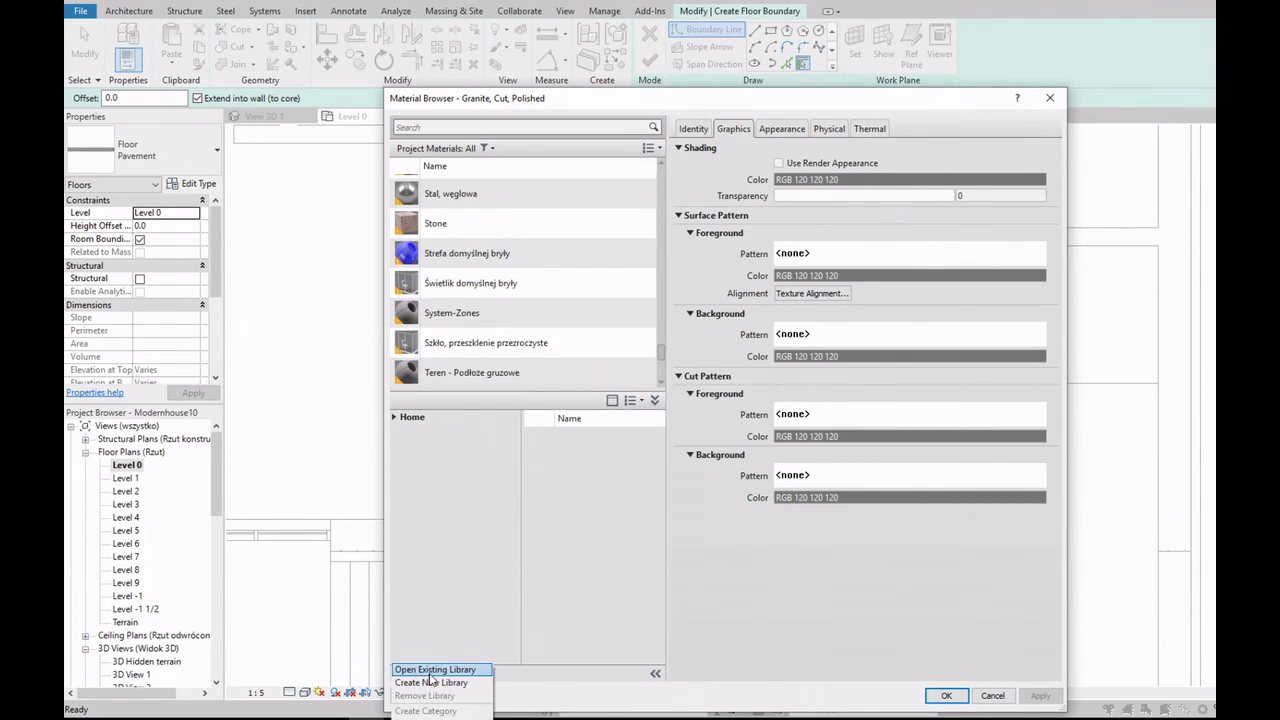
{"action": "left_click", "coordinate": [432, 670]}
Step: Open the AECMaterials library from the Nowy (G:) drive
{"action": "left_click", "coordinate": [266, 352]}
{"action": "double_click", "coordinate": [520, 398]}
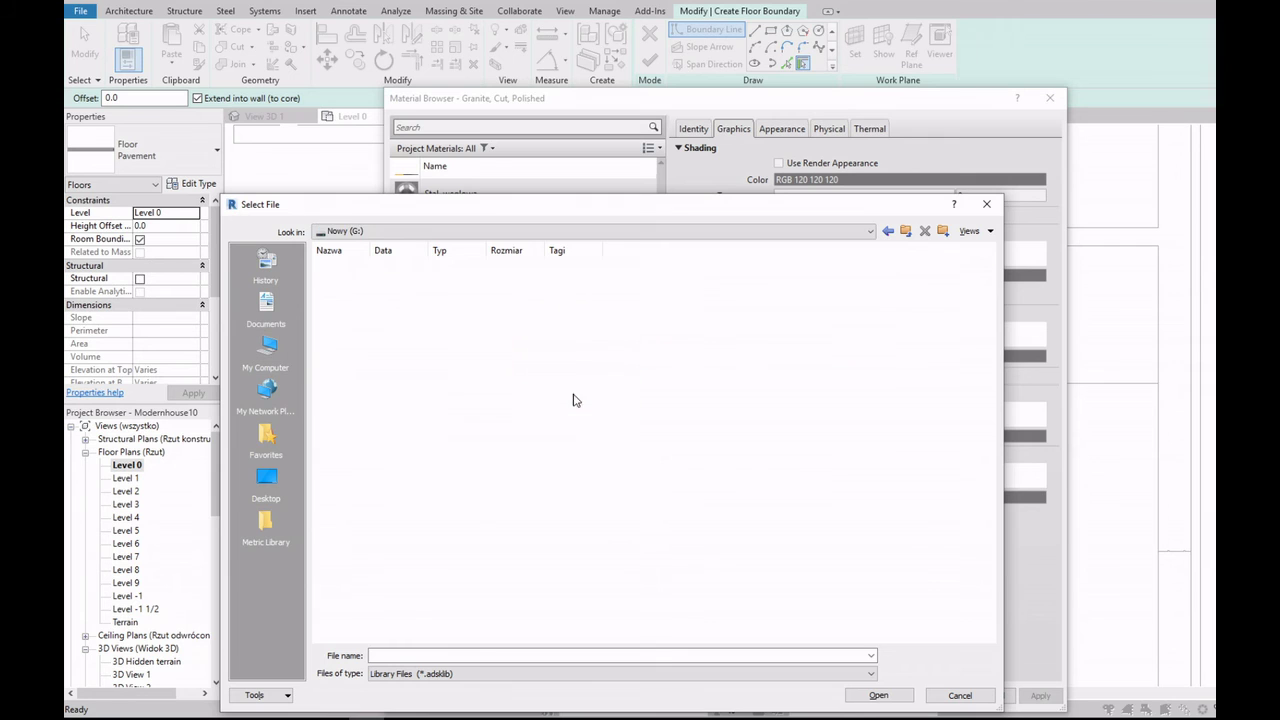
{"action": "double_click", "coordinate": [520, 368]}
{"action": "double_click", "coordinate": [440, 295]}
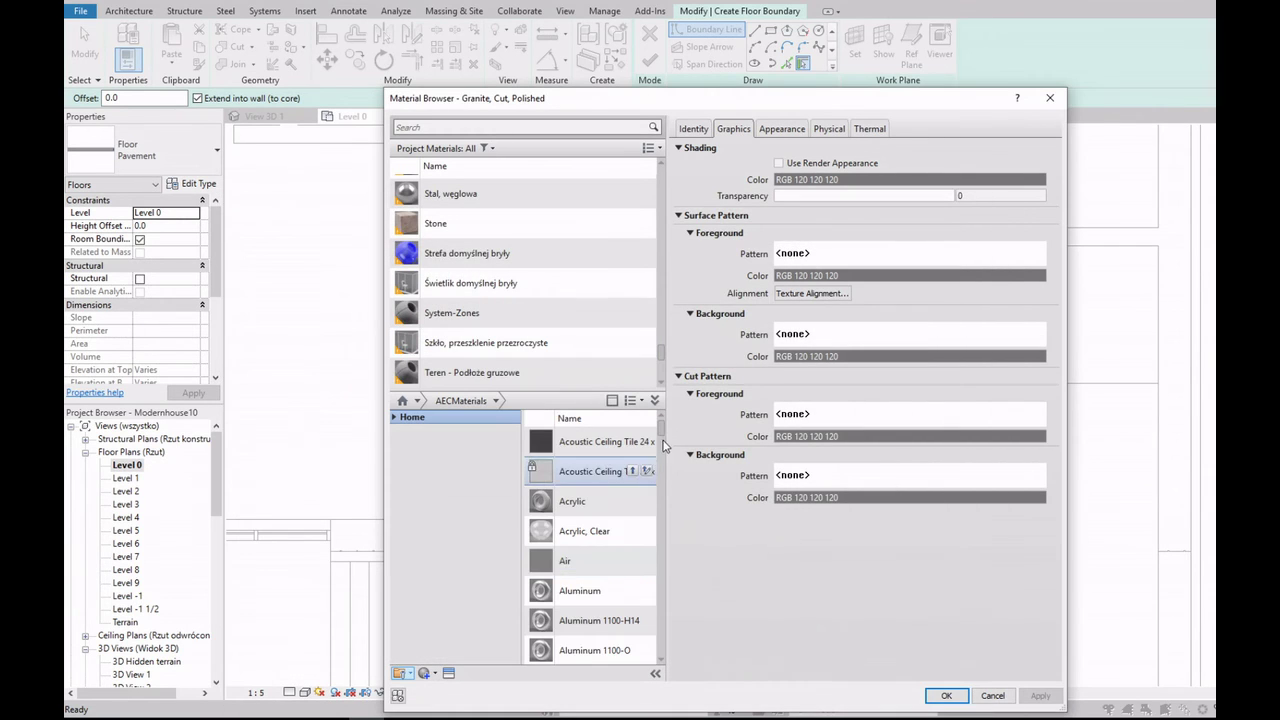
Step: Add Terrazzo and Travertine to the project and assign Travertine to the layer
{"action": "scroll", "coordinate": [650, 480], "scroll_direction": "down", "scroll_amount": 5}
{"action": "scroll", "coordinate": [645, 520], "scroll_direction": "down", "scroll_amount": 5}
{"action": "scroll", "coordinate": [640, 560], "scroll_direction": "down", "scroll_amount": 5}
{"action": "scroll", "coordinate": [632, 600], "scroll_direction": "down", "scroll_amount": 5}
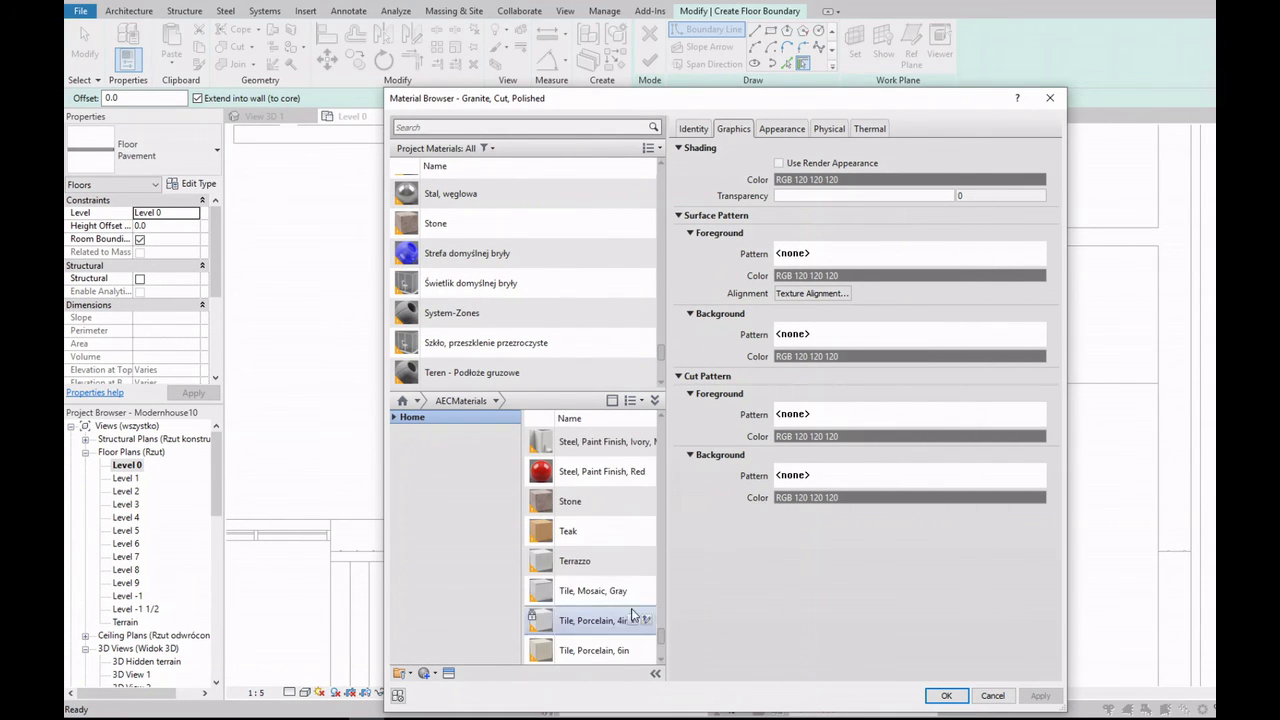
{"action": "left_click", "coordinate": [632, 562]}
{"action": "scroll", "coordinate": [630, 594], "scroll_direction": "down", "scroll_amount": 3}
{"action": "scroll", "coordinate": [630, 594], "scroll_direction": "down", "scroll_amount": 2}
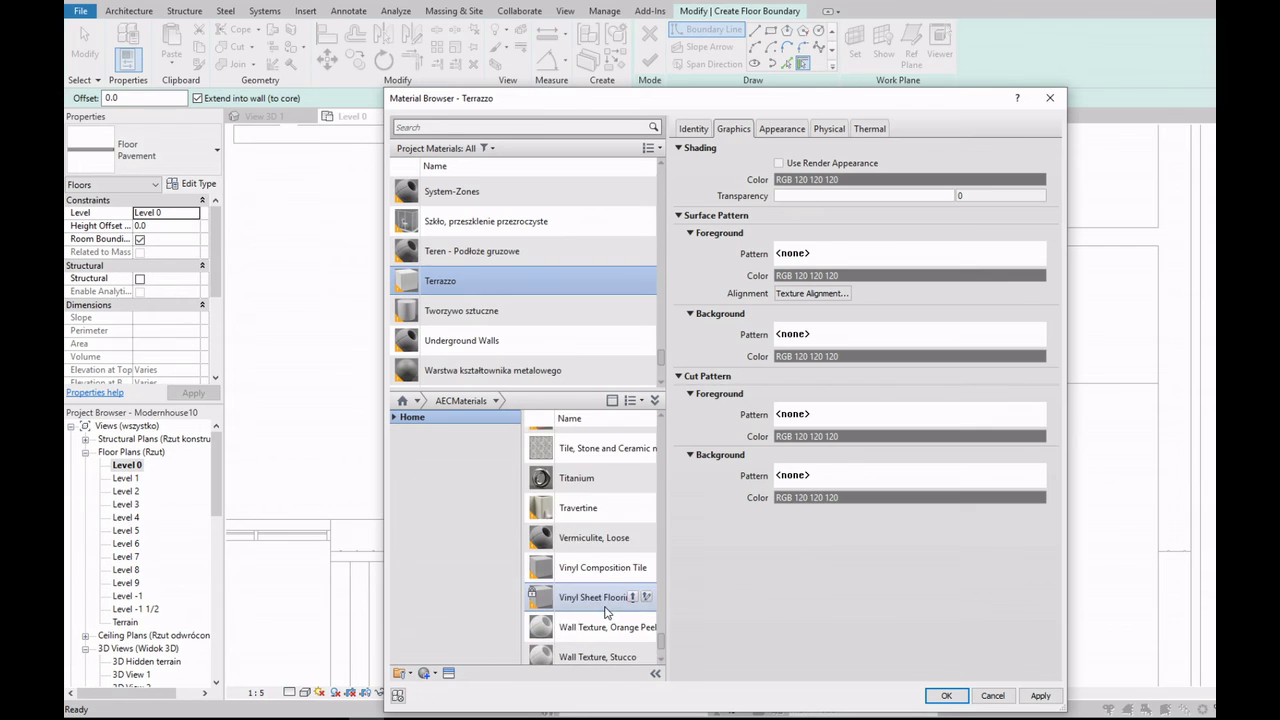
{"action": "left_click", "coordinate": [634, 508]}
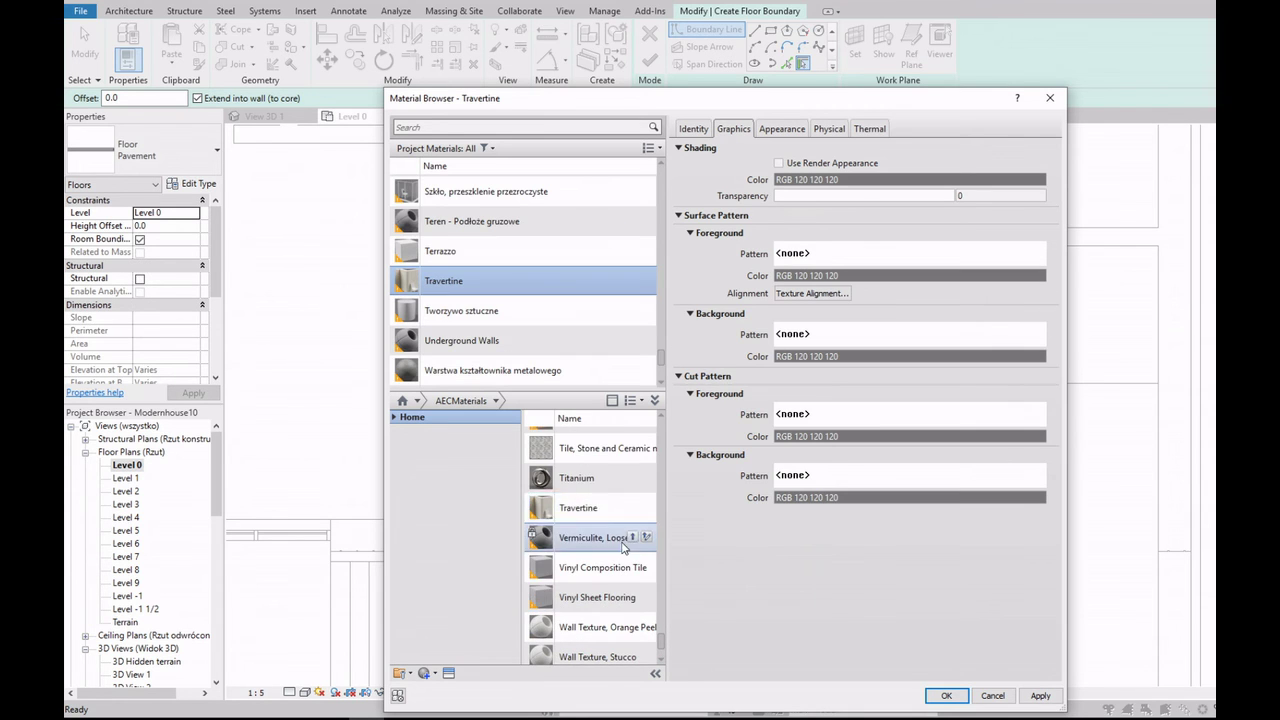
{"action": "left_click", "coordinate": [943, 696]}
Step: Give Travertine a dark RGB 36 36 36 tint and more gloss, then confirm the assembly
{"action": "left_click", "coordinate": [703, 375]}
{"action": "left_click", "coordinate": [795, 128]}
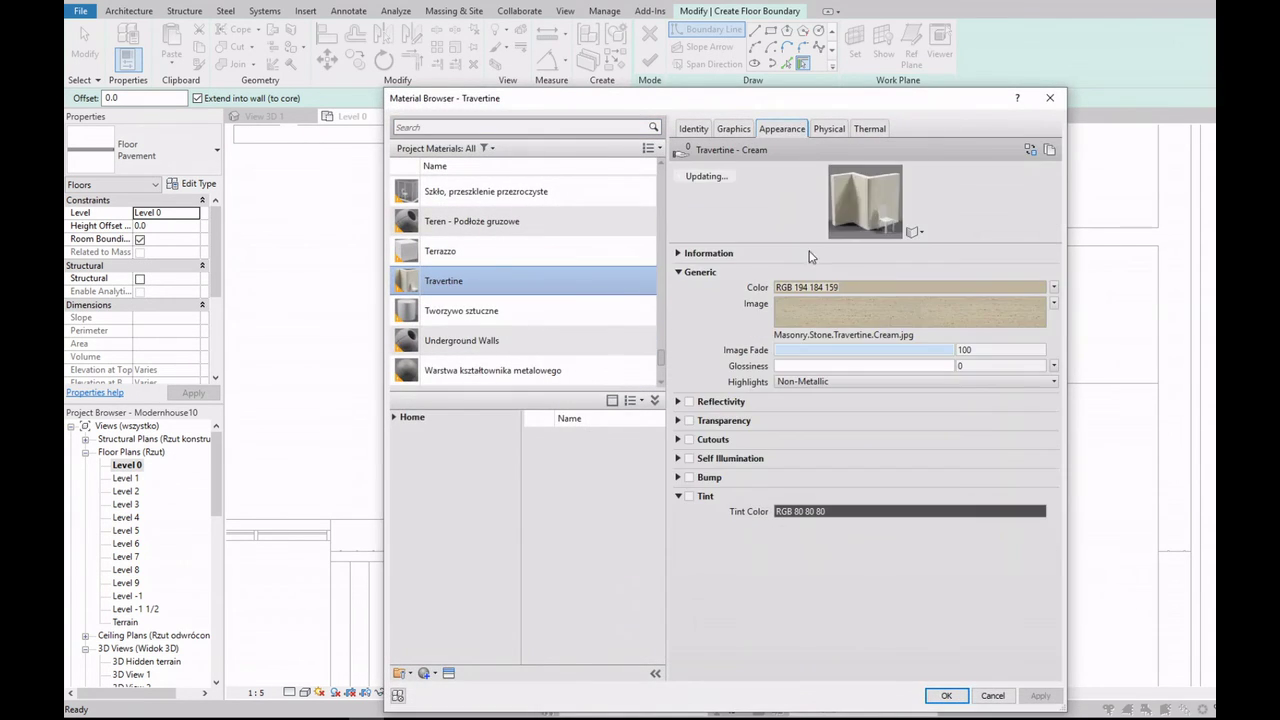
{"action": "left_click", "coordinate": [689, 496]}
{"action": "left_click", "coordinate": [928, 511]}
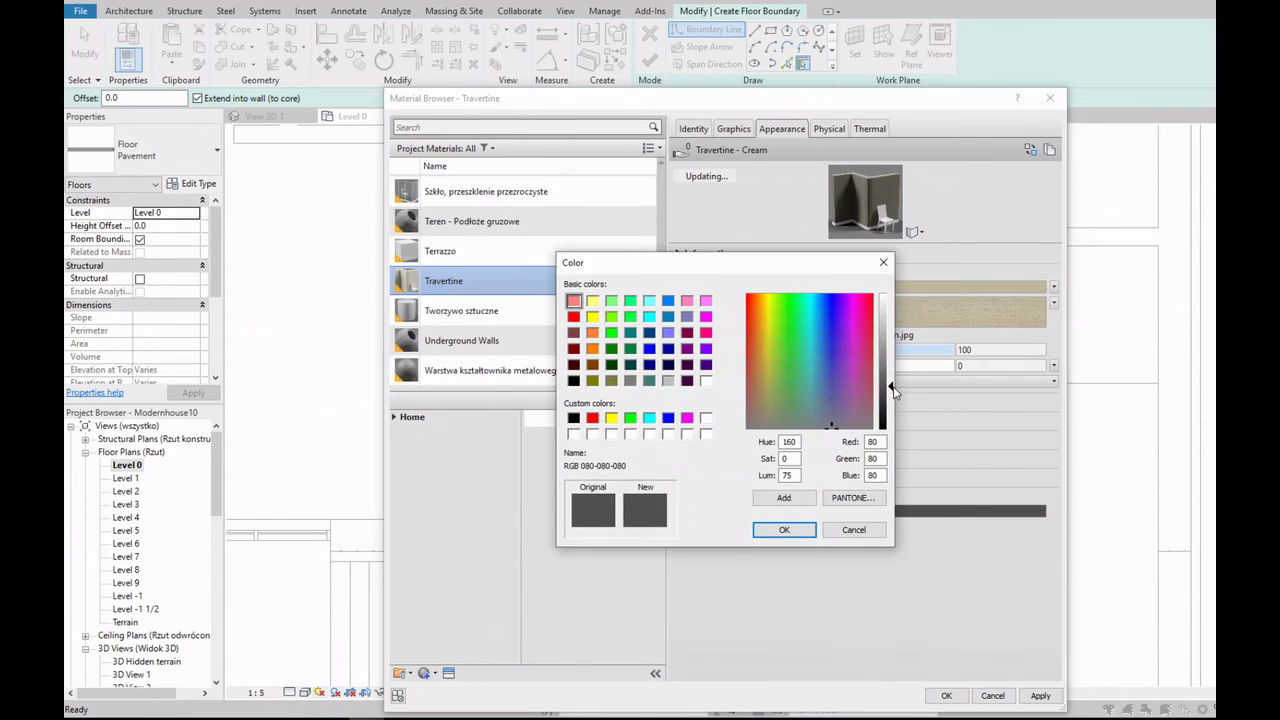
{"action": "left_click_drag", "start_coordinate": [893, 392], "coordinate": [893, 409]}
{"action": "left_click", "coordinate": [784, 530]}
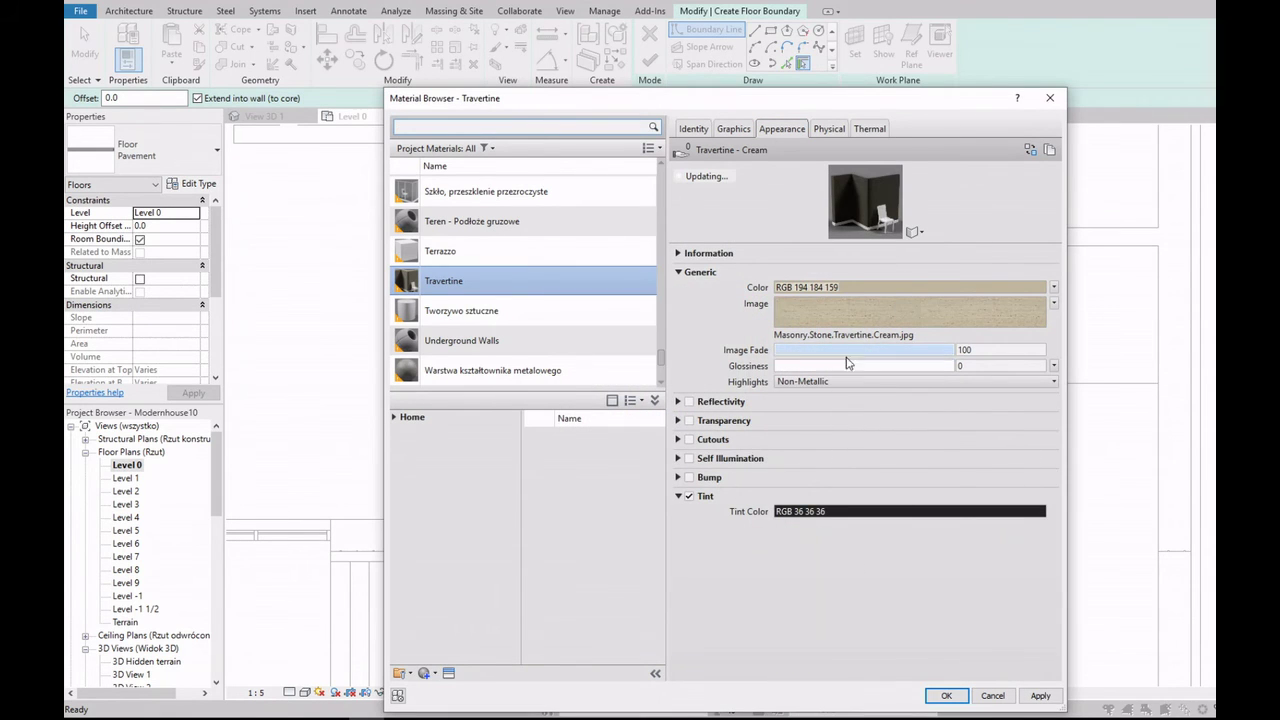
{"action": "left_click_drag", "start_coordinate": [776, 365], "coordinate": [826, 365]}
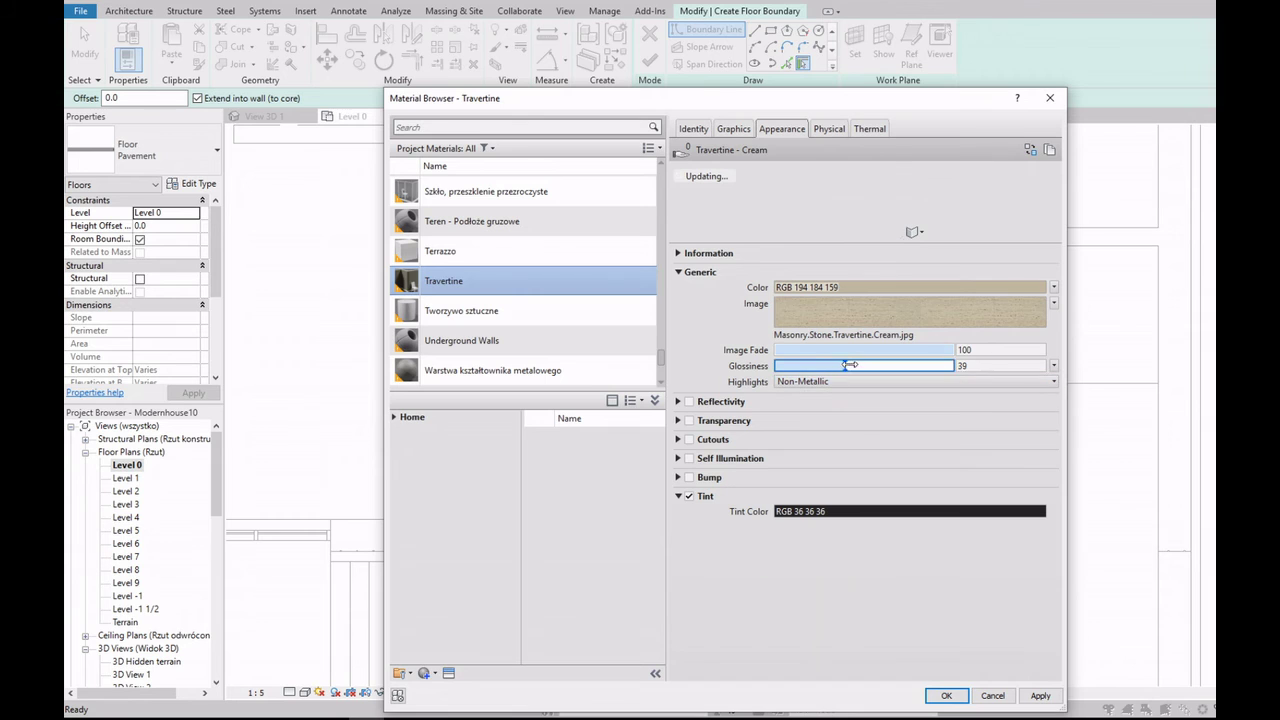
{"action": "left_click", "coordinate": [942, 697]}
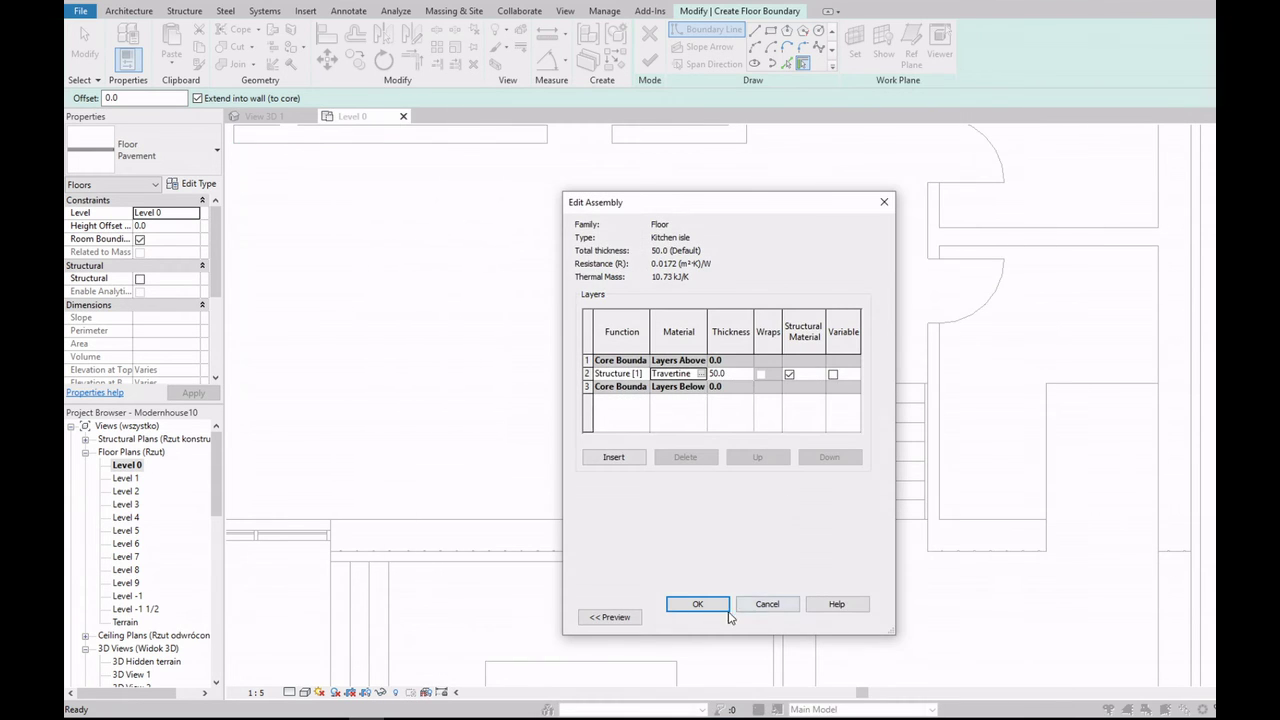
{"action": "left_click", "coordinate": [728, 611]}
Step: Sketch a rectangular Kitchen isle boundary offset 50 around the island and finish the slab
{"action": "left_click", "coordinate": [708, 617]}
{"action": "left_click", "coordinate": [180, 214]}
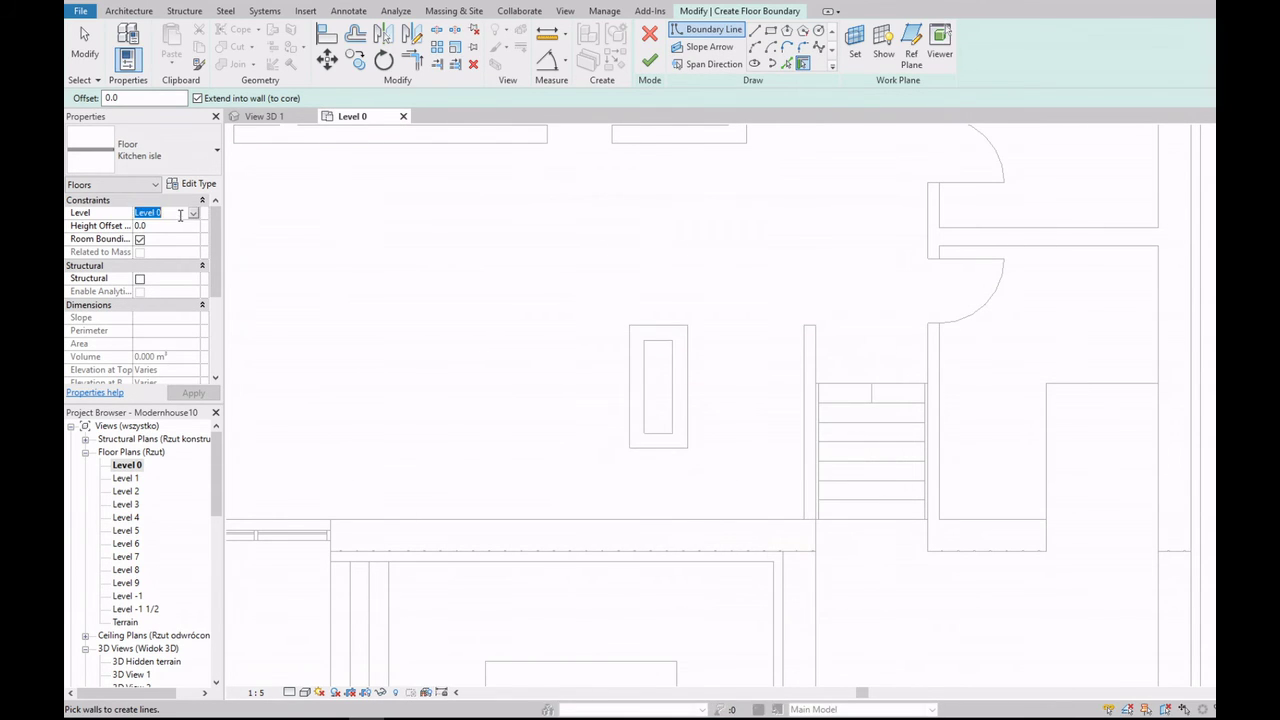
{"action": "type", "text": "1500"}
{"action": "left_click", "coordinate": [771, 33]}
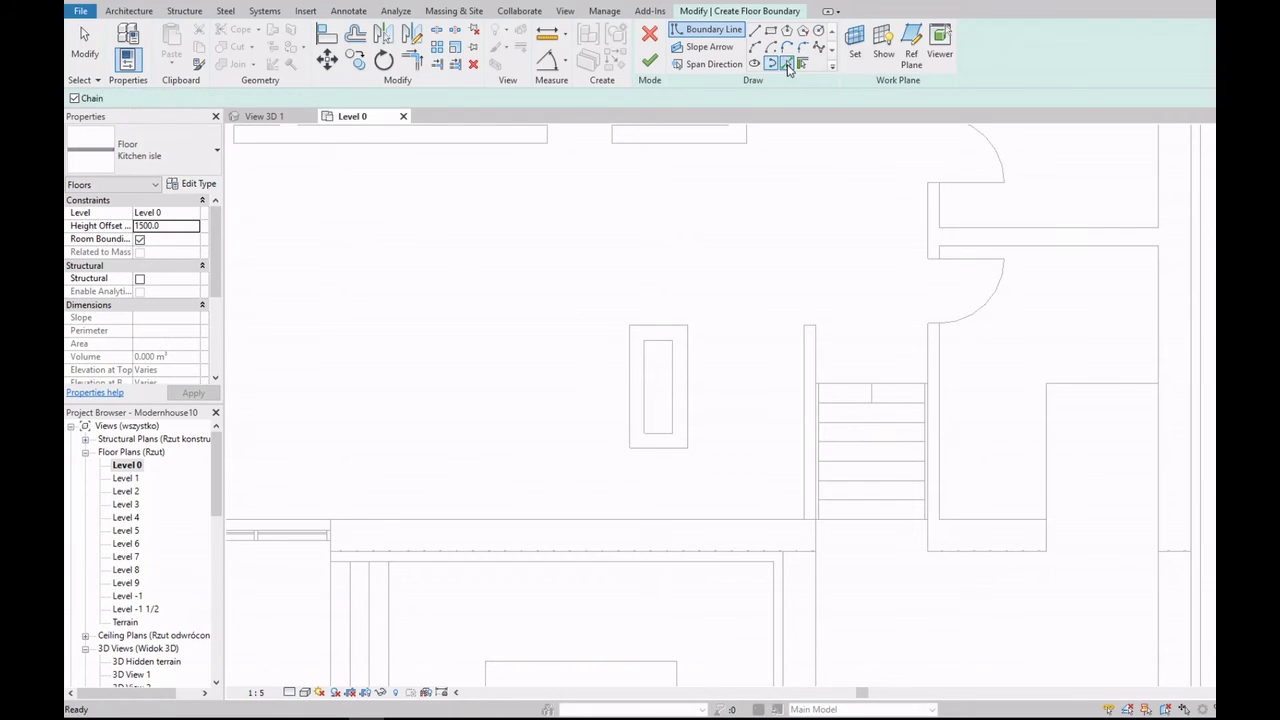
{"action": "left_click", "coordinate": [138, 97]}
{"action": "type", "text": "0"}
{"action": "key", "text": "Return"}
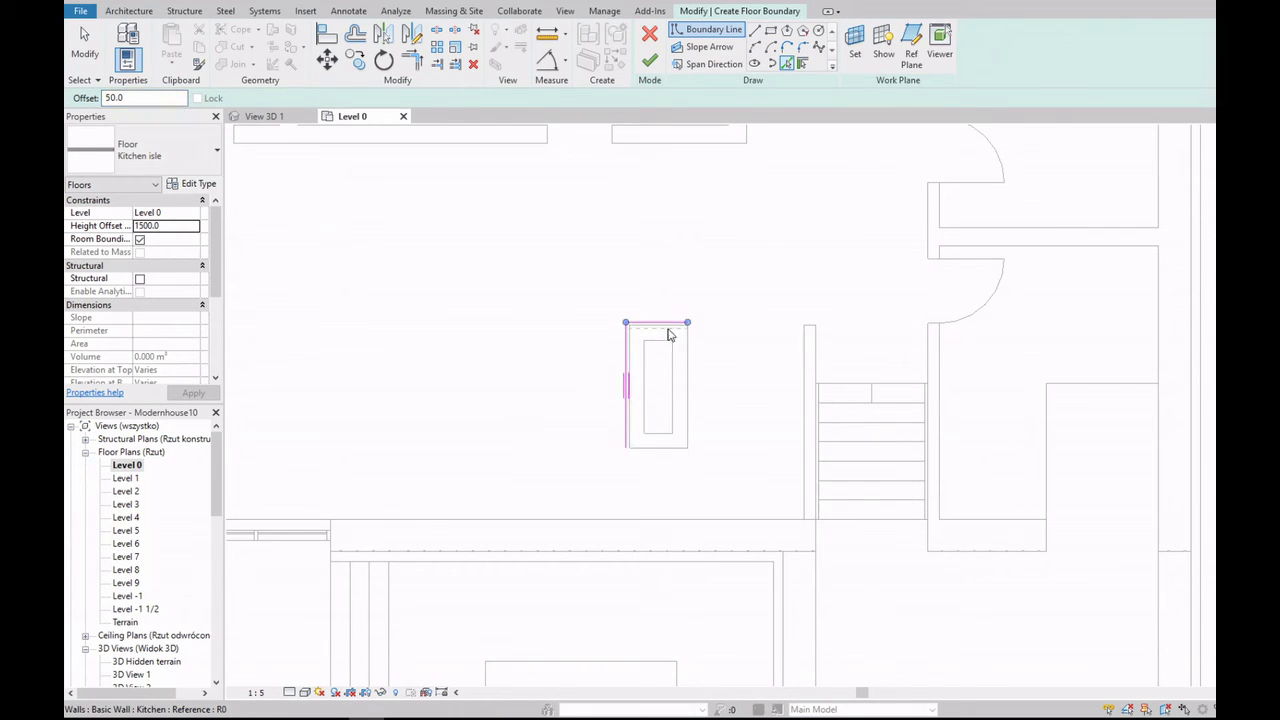
{"action": "left_click", "coordinate": [649, 60]}
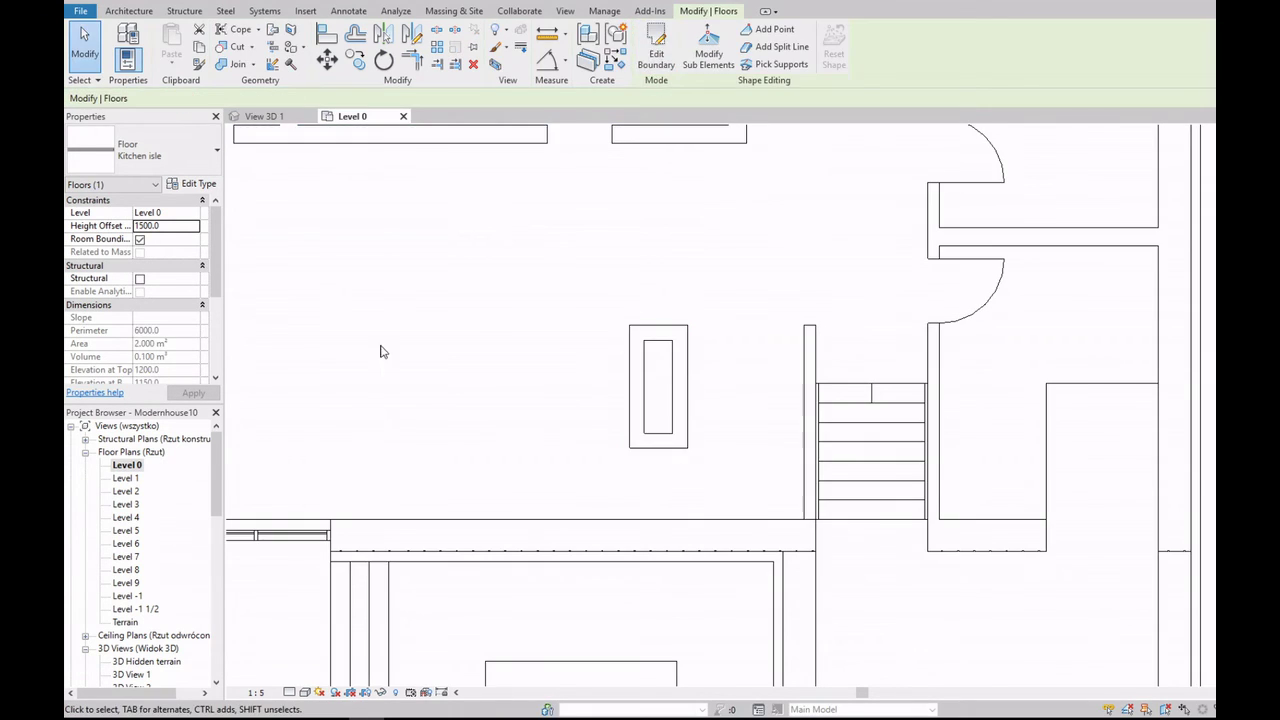
Step: Place a 3D camera view aimed at the kitchen island
{"action": "left_click", "coordinate": [565, 10]}
{"action": "left_click", "coordinate": [523, 55]}
{"action": "left_click", "coordinate": [543, 114]}
{"action": "left_click", "coordinate": [337, 200]}
{"action": "left_click", "coordinate": [786, 523]}
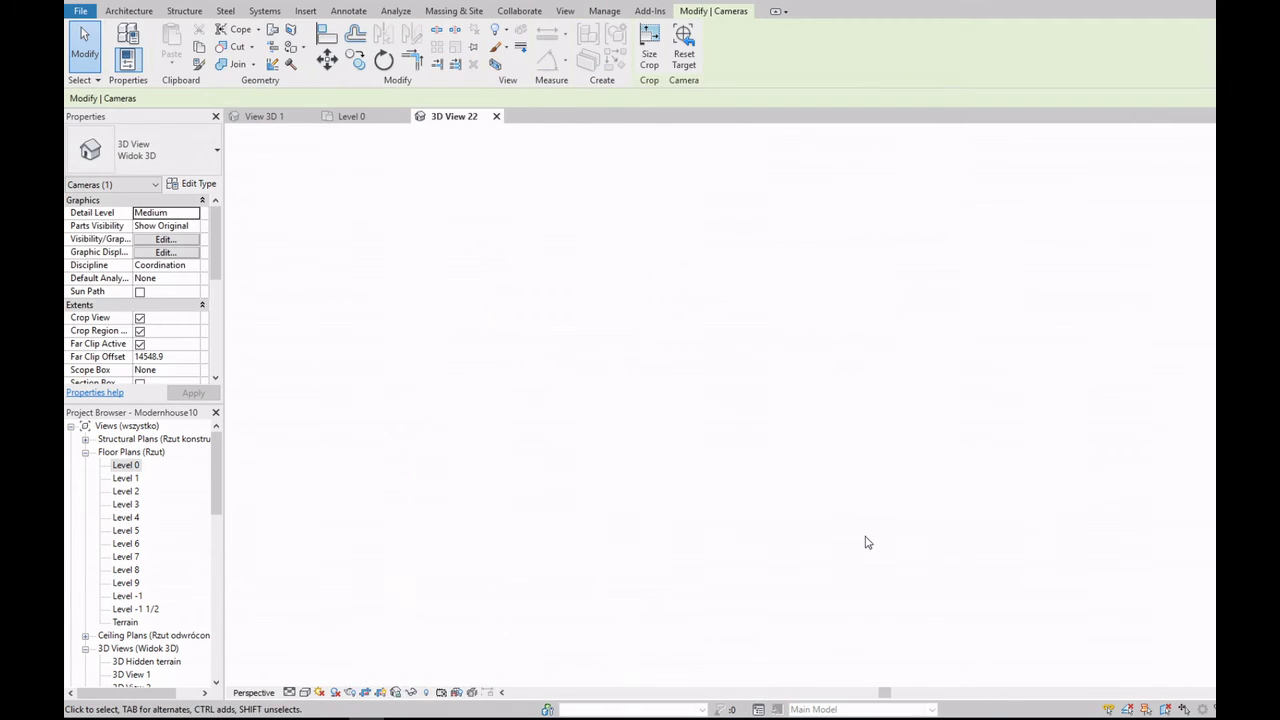
Step: Set the countertop's height offset to 1000, check the island walls, and return to Level 0
{"action": "left_click", "coordinate": [728, 438]}
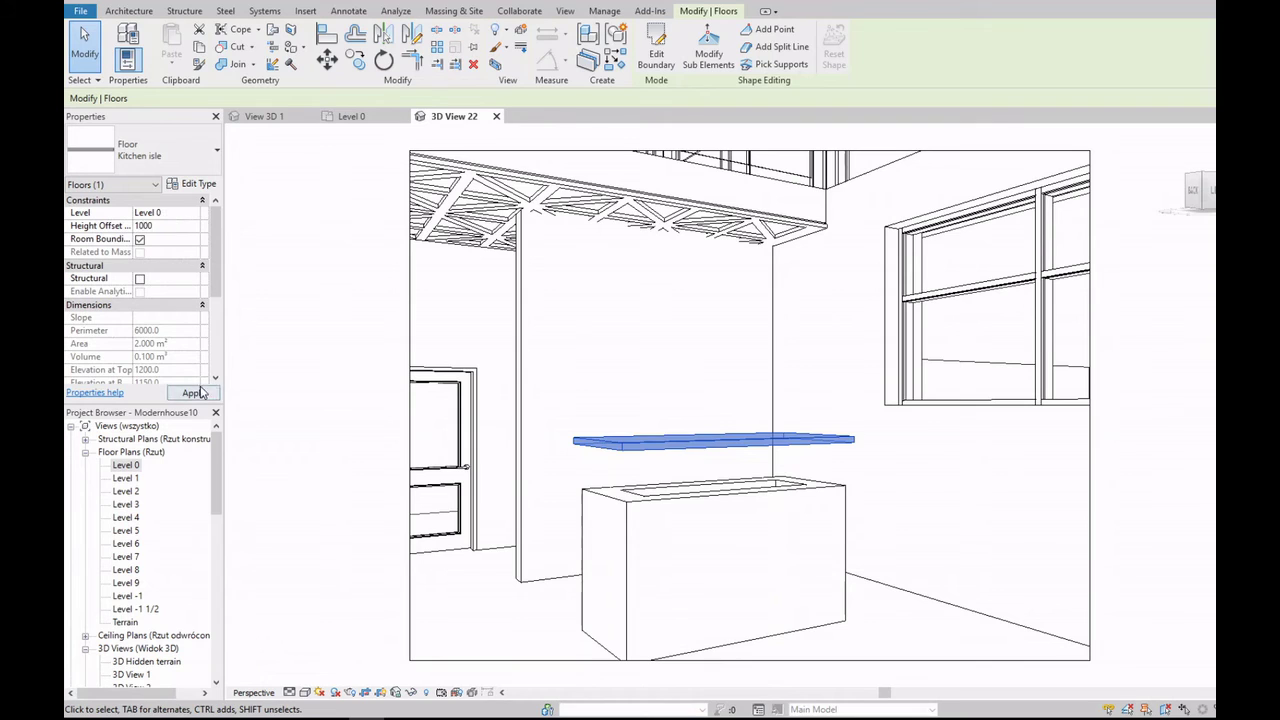
{"action": "left_click", "coordinate": [195, 393]}
{"action": "left_click", "coordinate": [617, 500]}
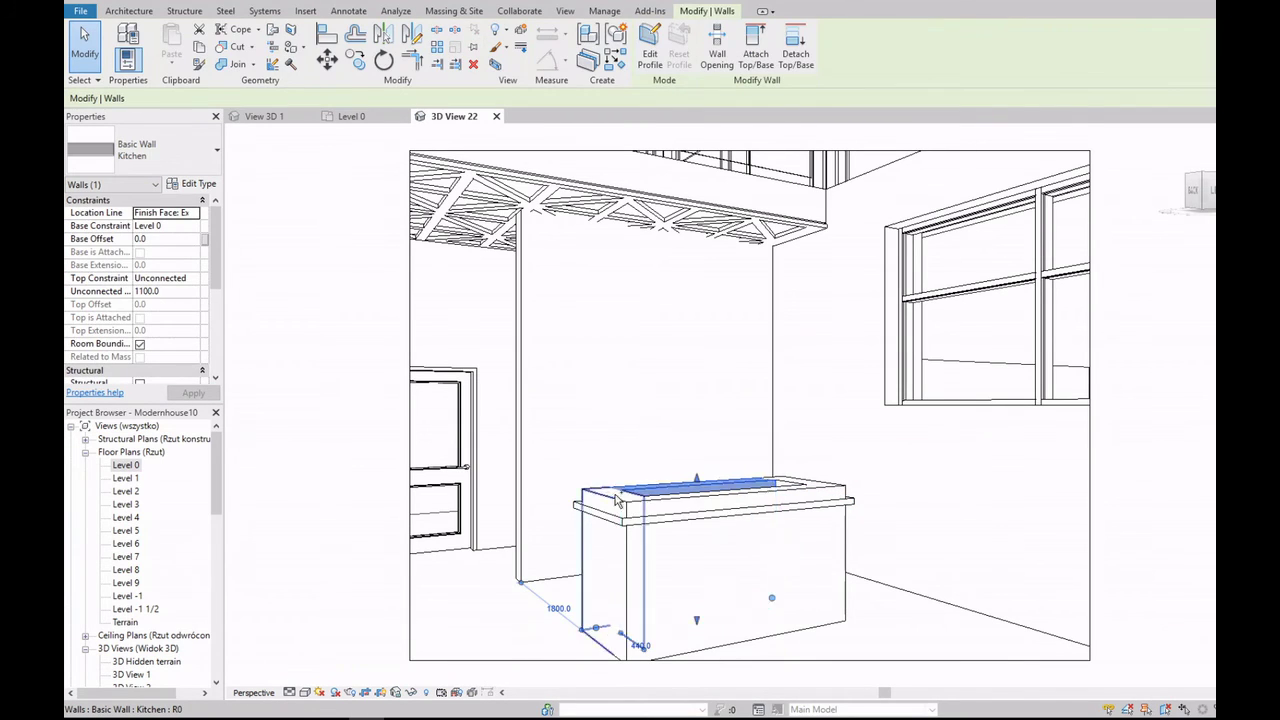
{"action": "key", "text": "Escape"}
{"action": "left_click", "coordinate": [605, 570]}
{"action": "key", "text": "Tab"}
{"action": "left_click", "coordinate": [605, 570]}
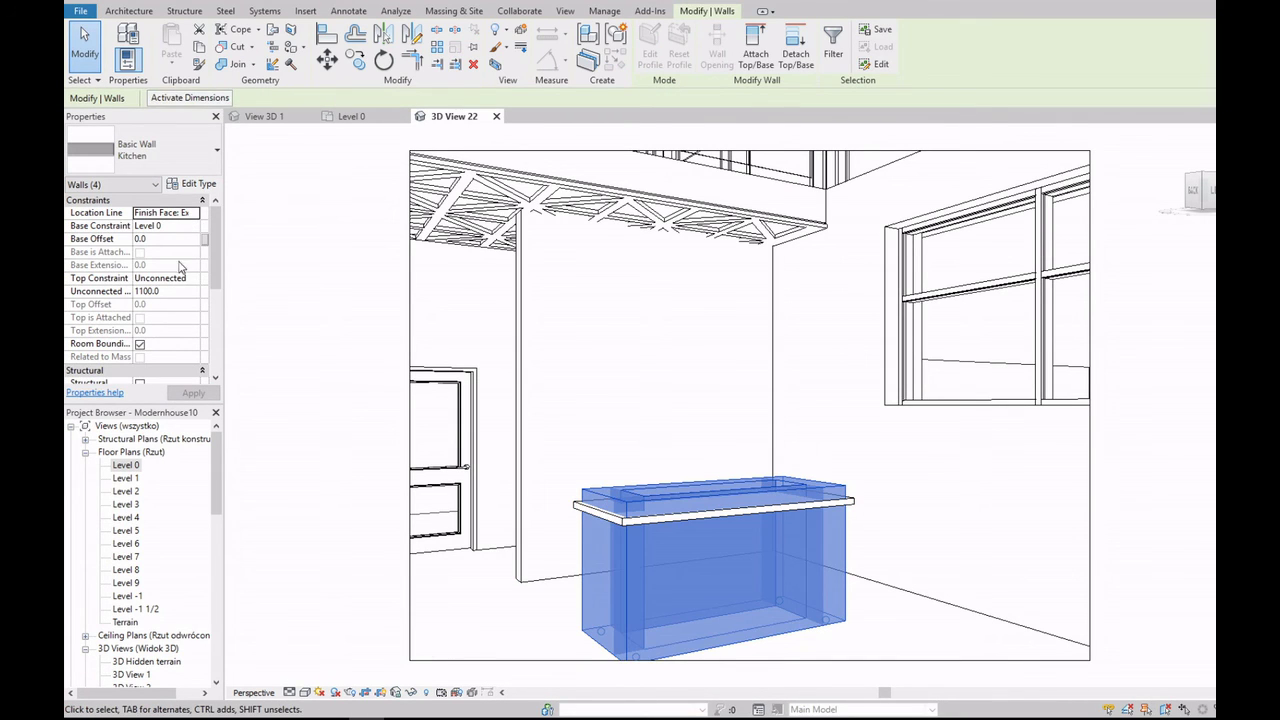
{"action": "key", "text": "Escape"}
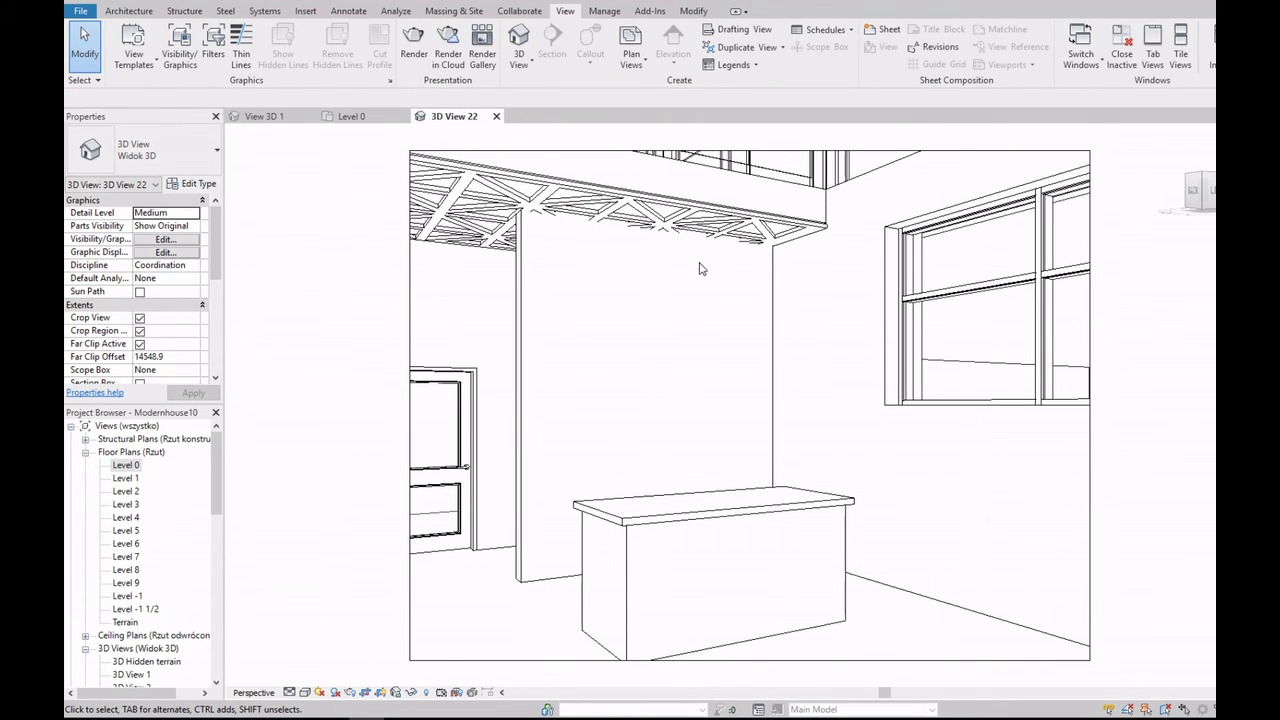
{"action": "scroll", "coordinate": [637, 423], "scroll_direction": "up", "scroll_amount": 1}
{"action": "scroll", "coordinate": [780, 395], "scroll_direction": "down", "scroll_amount": 2}
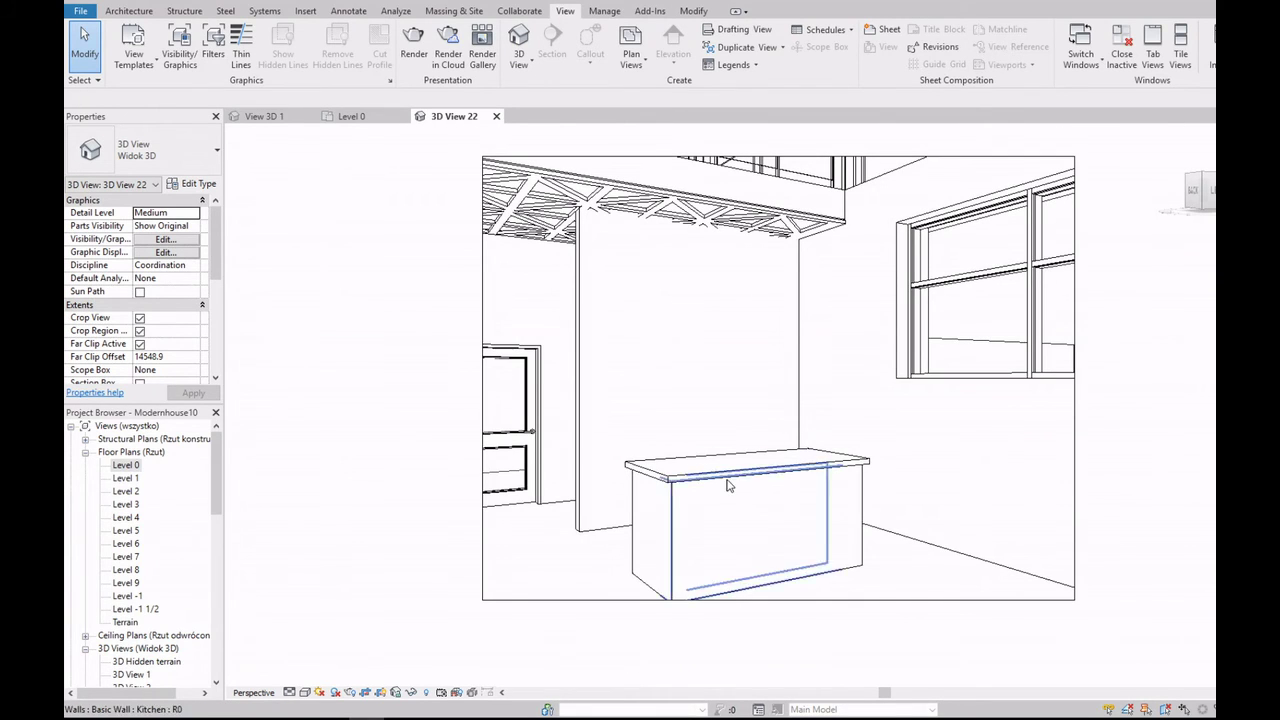
{"action": "scroll", "coordinate": [725, 490], "scroll_direction": "down", "scroll_amount": 1}
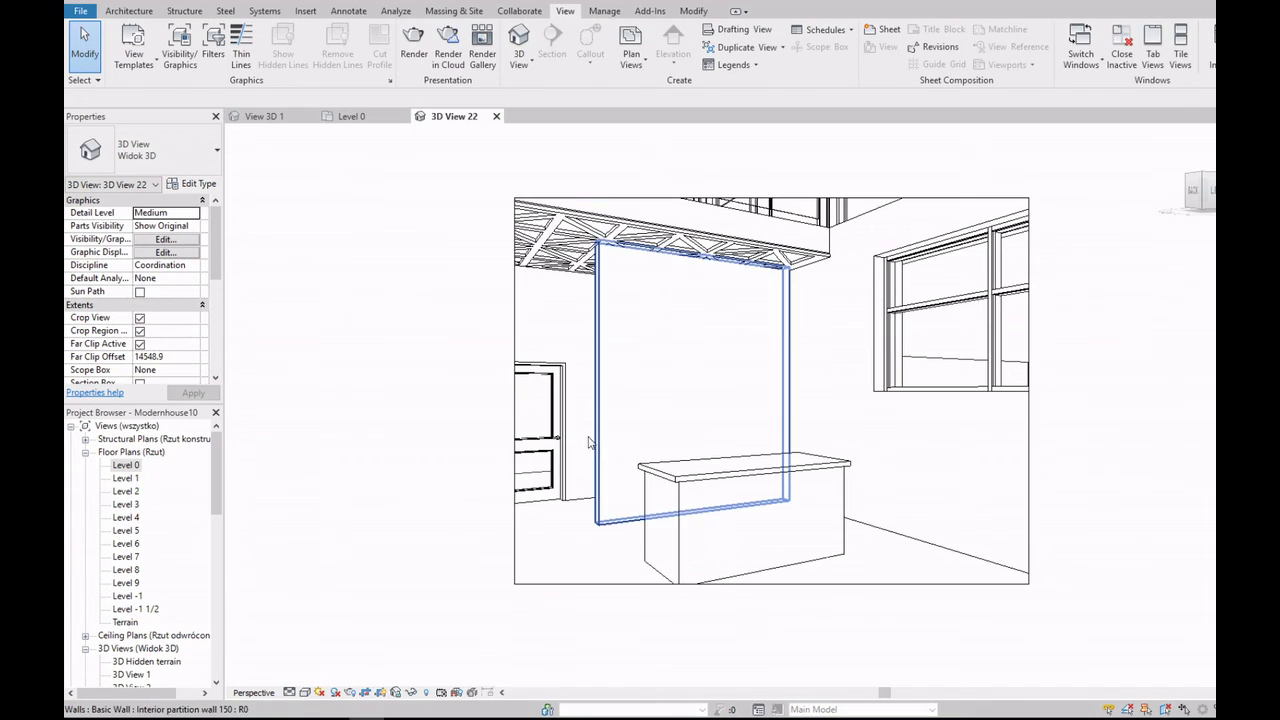
{"action": "key", "text": "ctrl+Tab"}
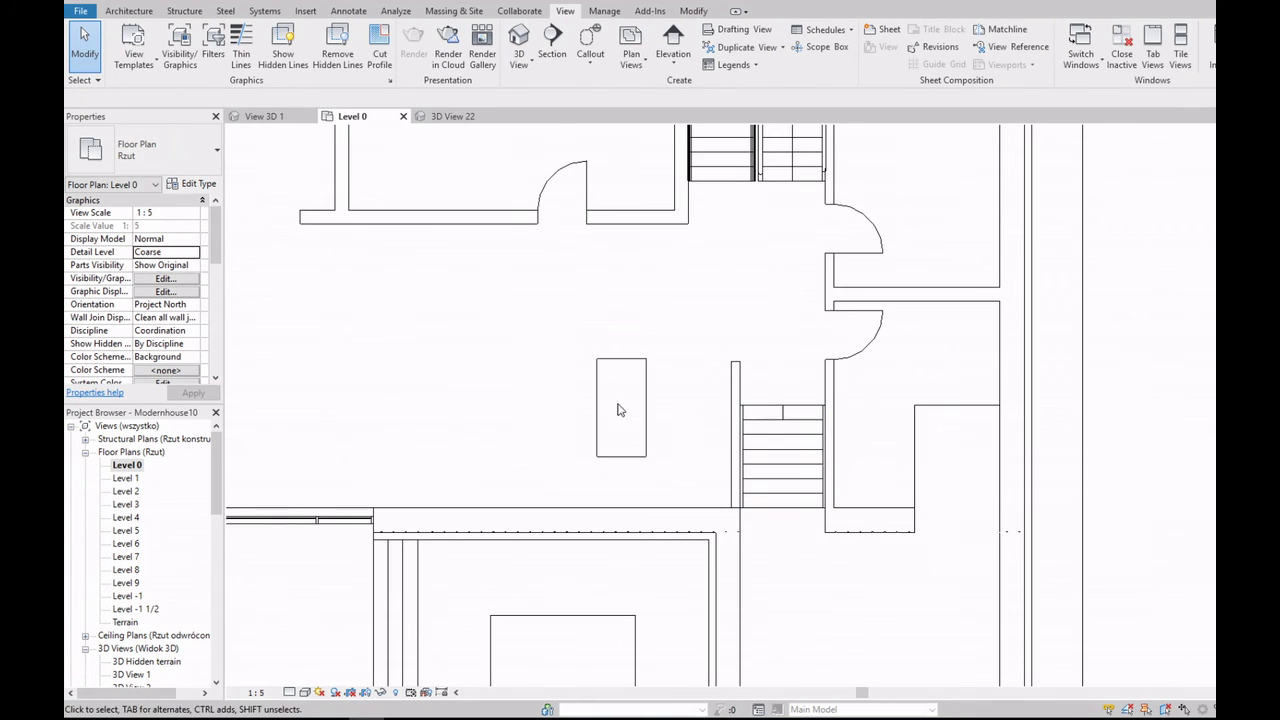
Step: Move the Kitchen isle countertop on its own, then clear the selection
{"action": "left_click", "coordinate": [647, 400]}
{"action": "left_click", "coordinate": [329, 62]}
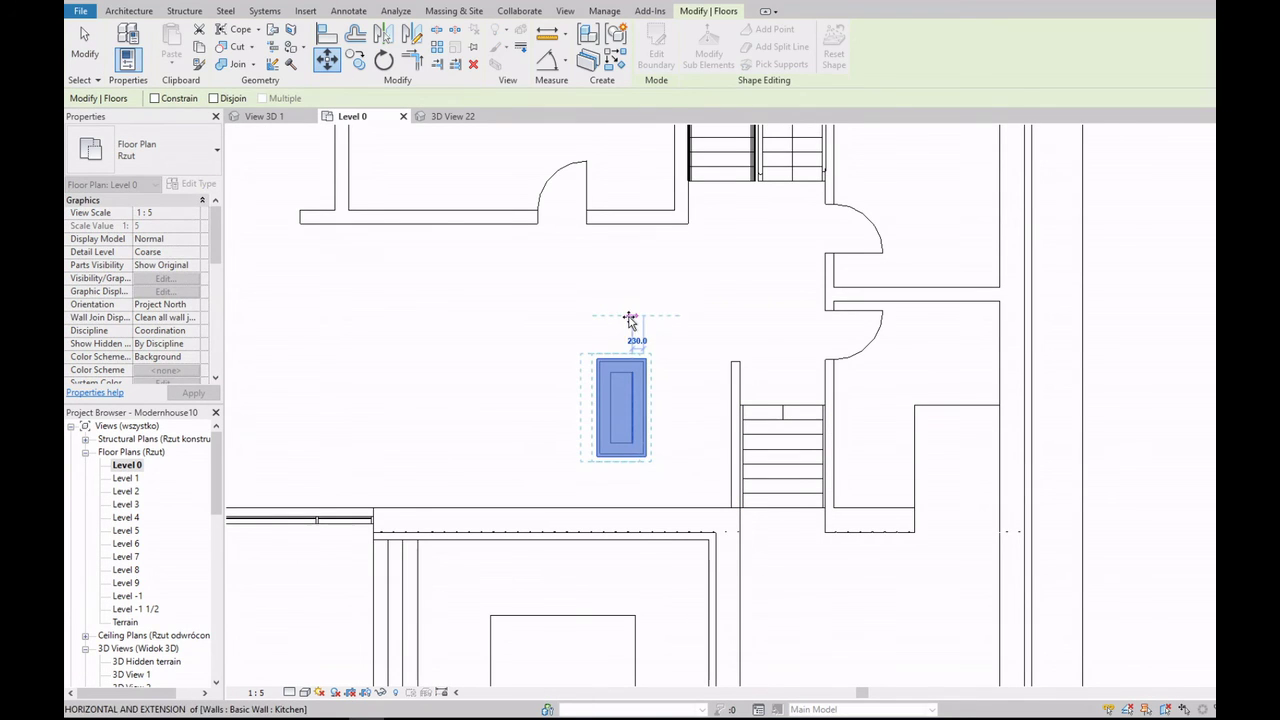
{"action": "type", "text": "200"}
{"action": "left_click", "coordinate": [629, 320]}
{"action": "left_click", "coordinate": [641, 400]}
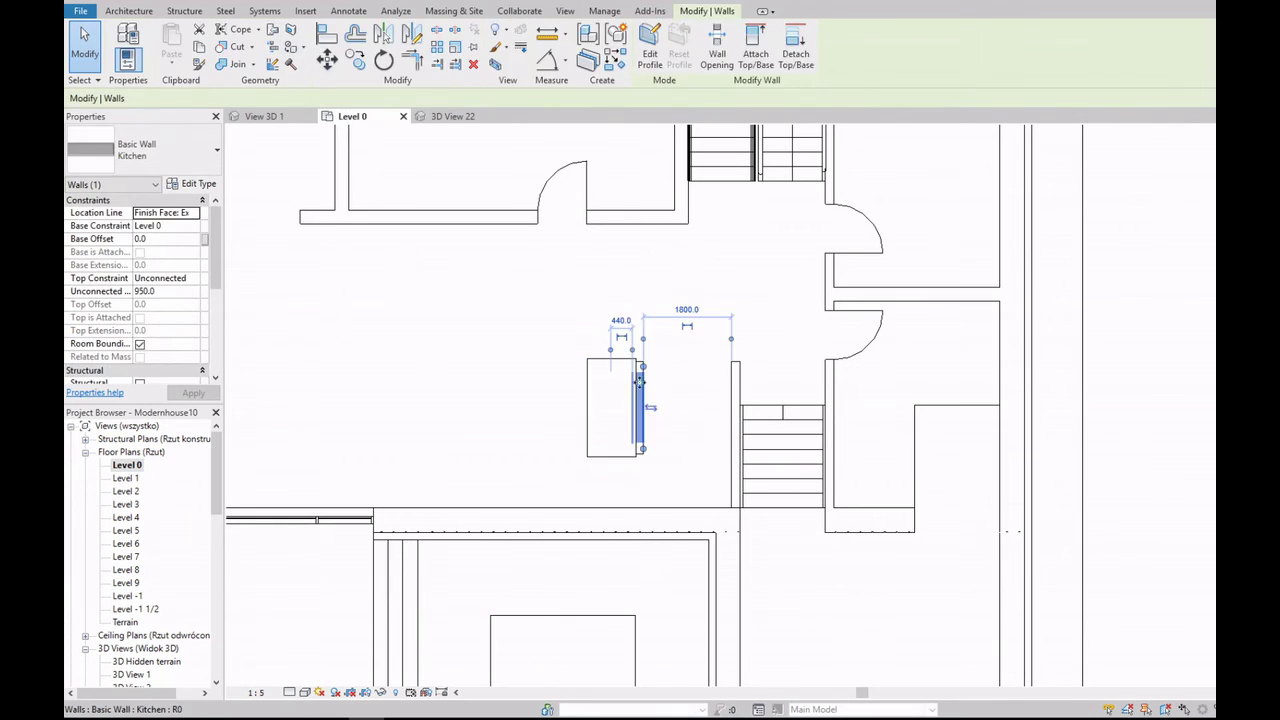
{"action": "key", "text": "Escape"}
Step: Window-select the island walls with the countertop and move them 200 mm left
{"action": "left_click_drag", "start_coordinate": [556, 324], "coordinate": [686, 500]}
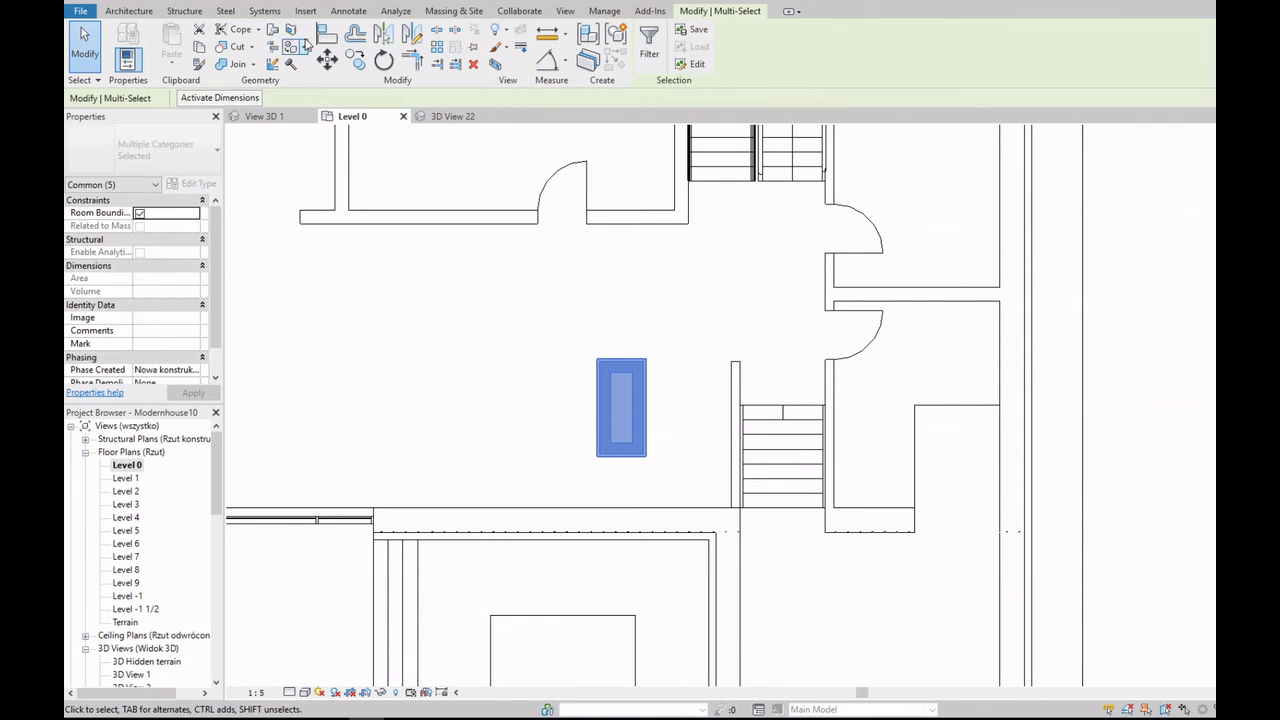
{"action": "left_click", "coordinate": [586, 320]}
{"action": "type", "text": "200"}
{"action": "key", "text": "Return"}
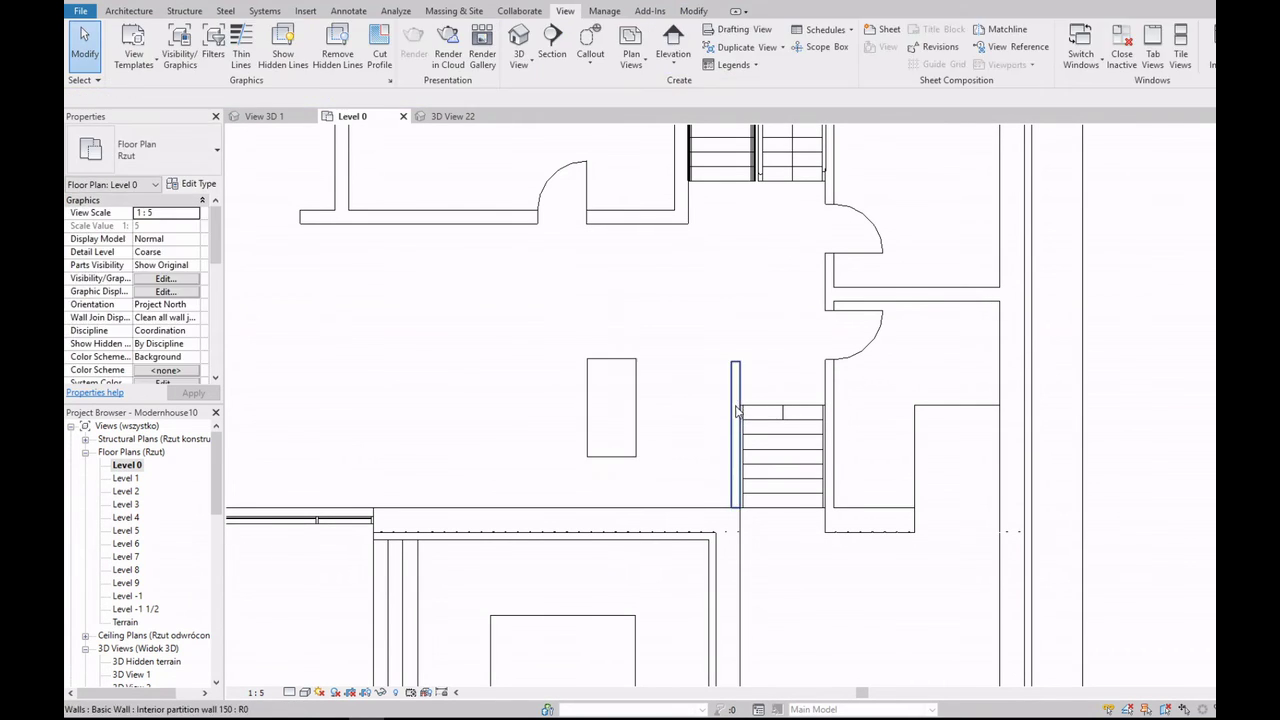
{"action": "left_click", "coordinate": [738, 405]}
Step: Duplicate the current wall type as a new type named Chimneys
{"action": "left_click", "coordinate": [192, 183]}
{"action": "left_click", "coordinate": [840, 253]}
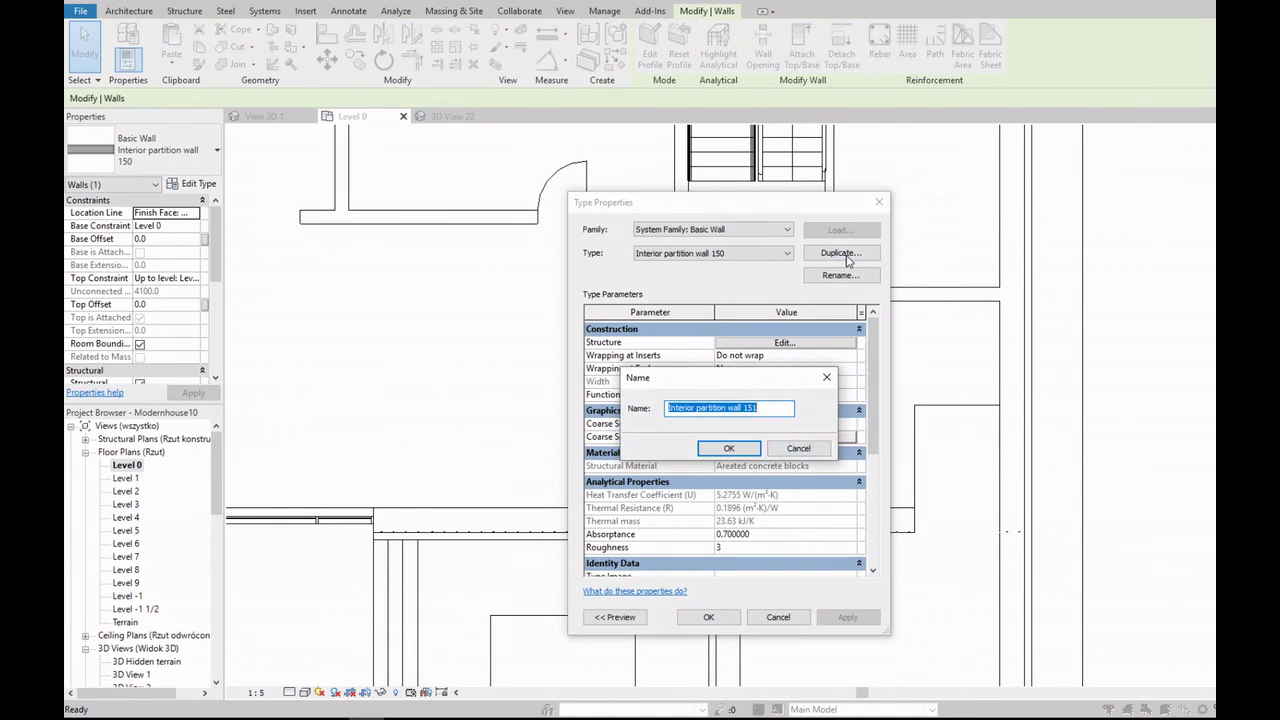
{"action": "left_click", "coordinate": [790, 449]}
{"action": "left_click", "coordinate": [841, 253]}
{"action": "type", "text": "Chimneys"}
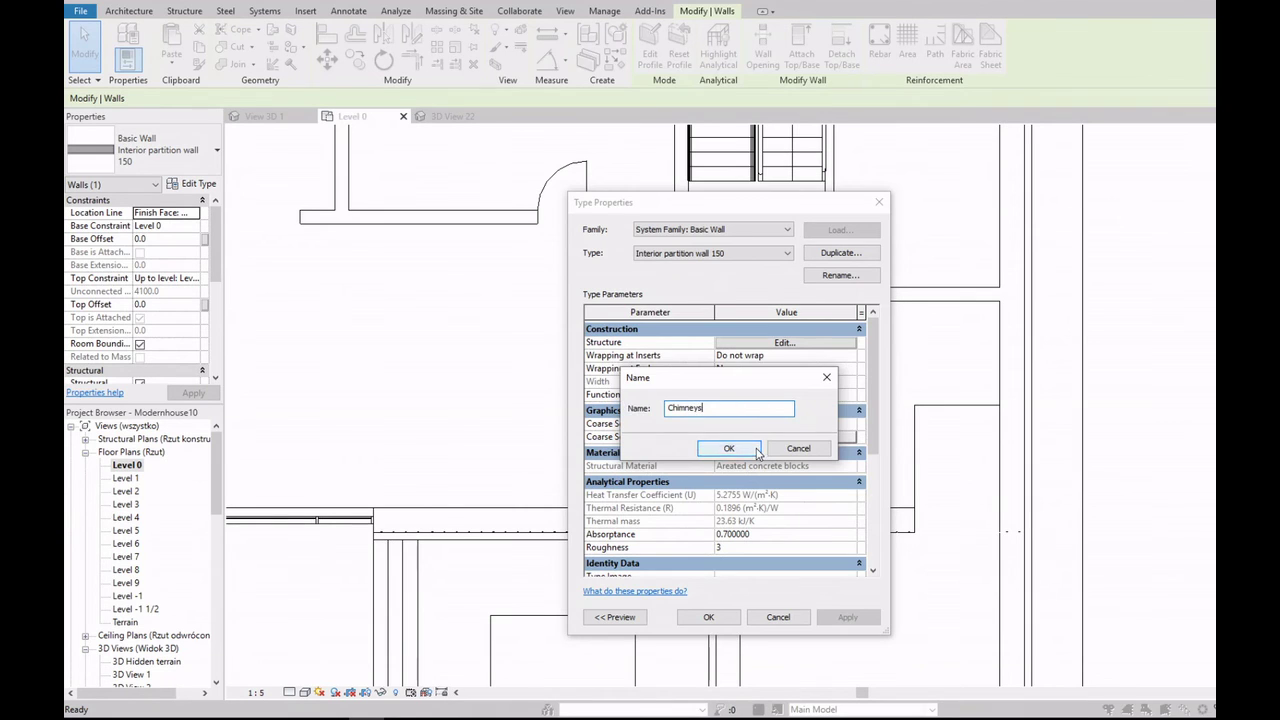
{"action": "left_click", "coordinate": [757, 450]}
Step: Delete the second plaster layer and make the aerated concrete layer 100 thick
{"action": "left_click", "coordinate": [805, 343]}
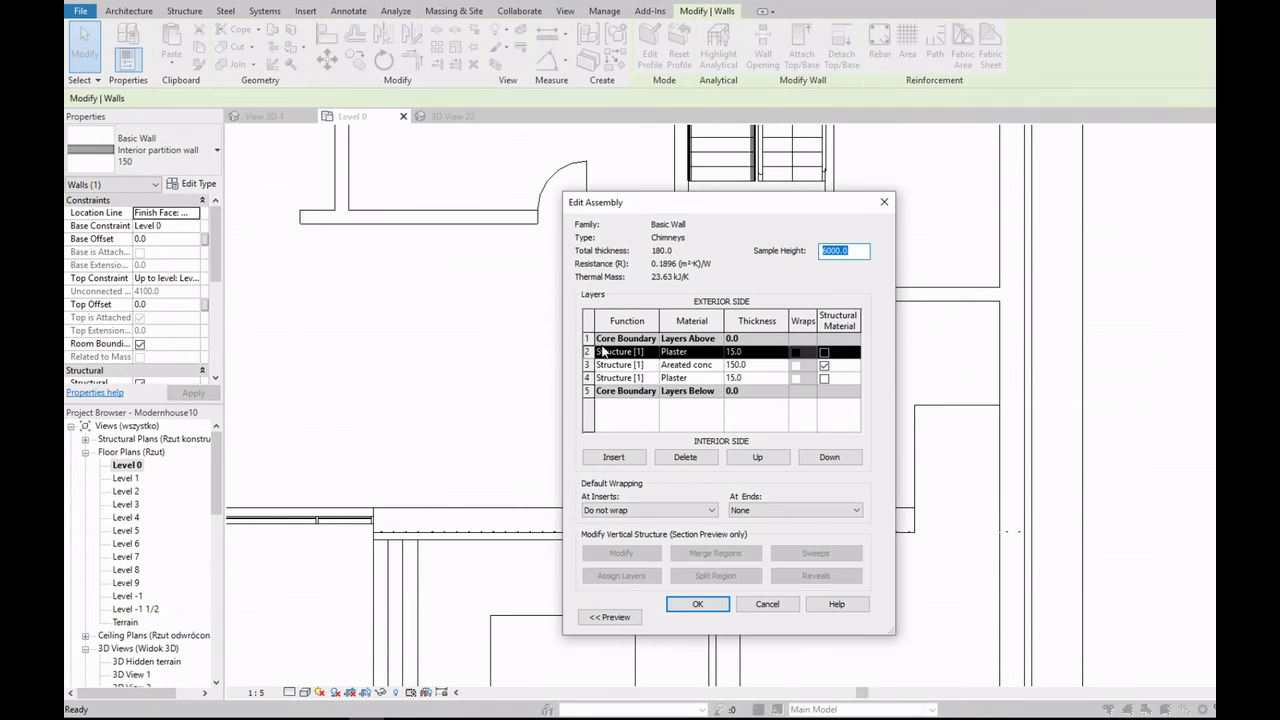
{"action": "left_click", "coordinate": [601, 380]}
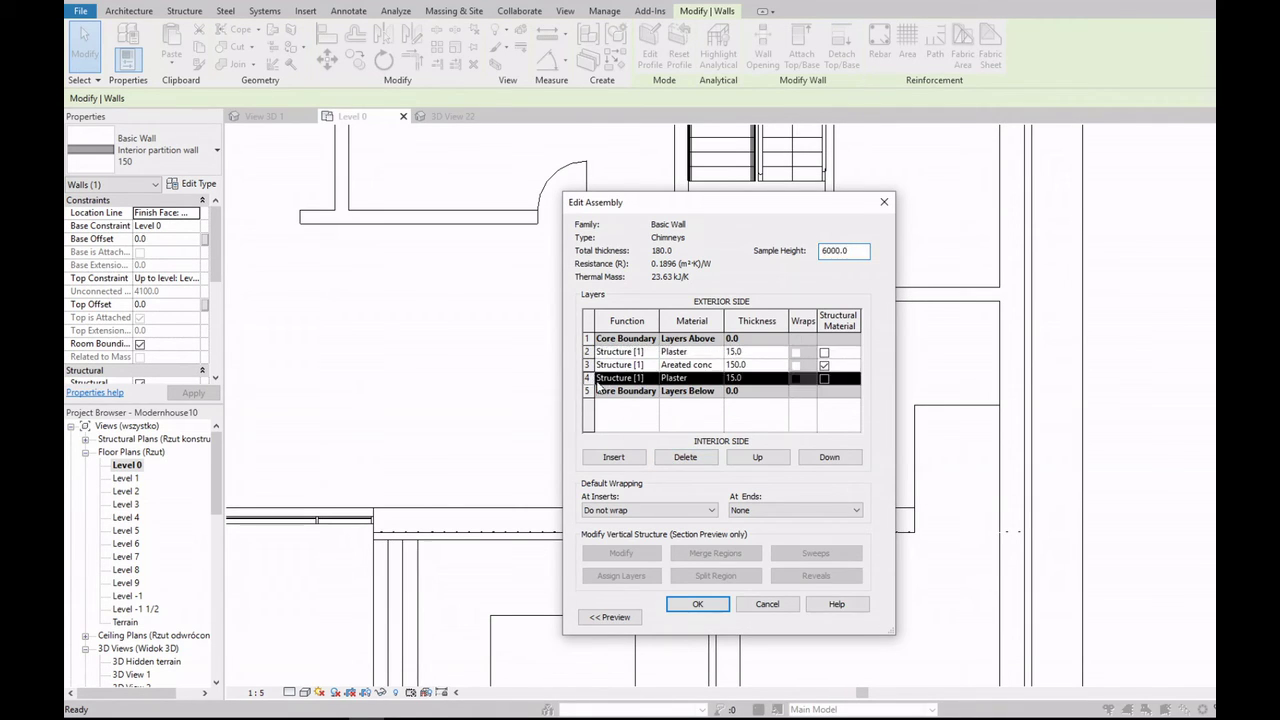
{"action": "left_click", "coordinate": [703, 457]}
{"action": "left_click", "coordinate": [760, 366]}
{"action": "type", "text": "100"}
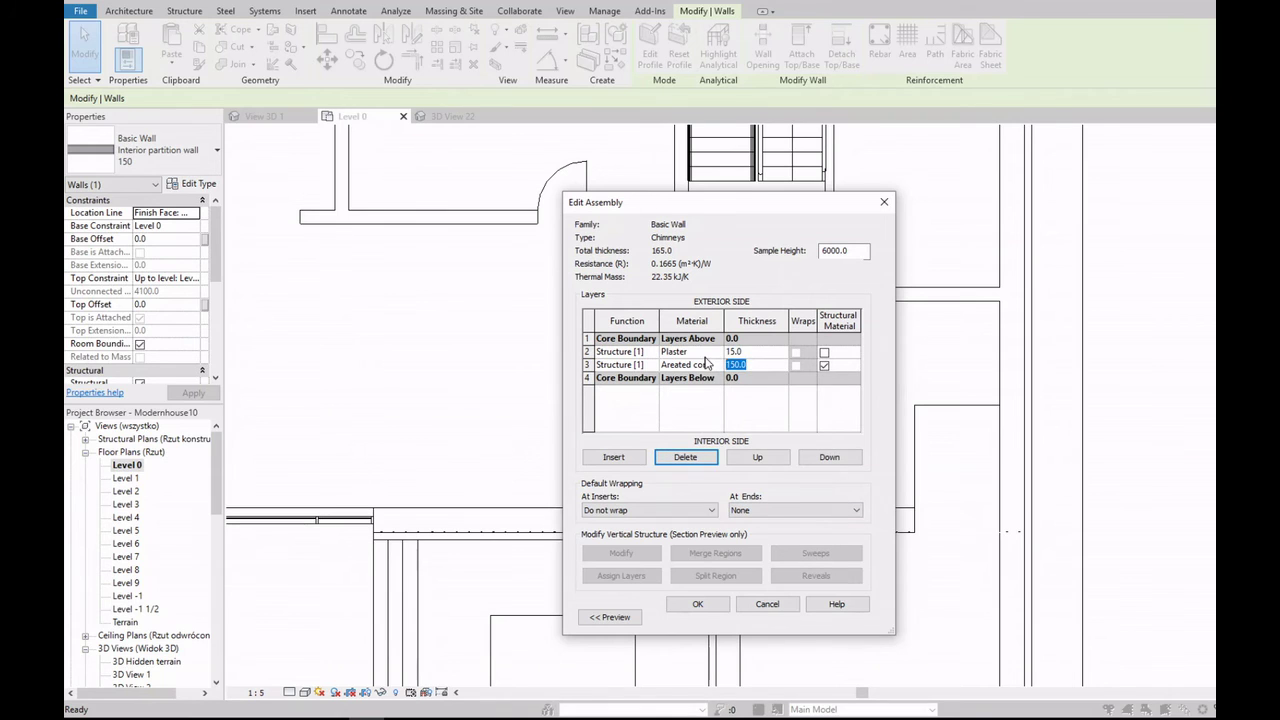
{"action": "left_click", "coordinate": [698, 604]}
{"action": "left_click", "coordinate": [700, 611]}
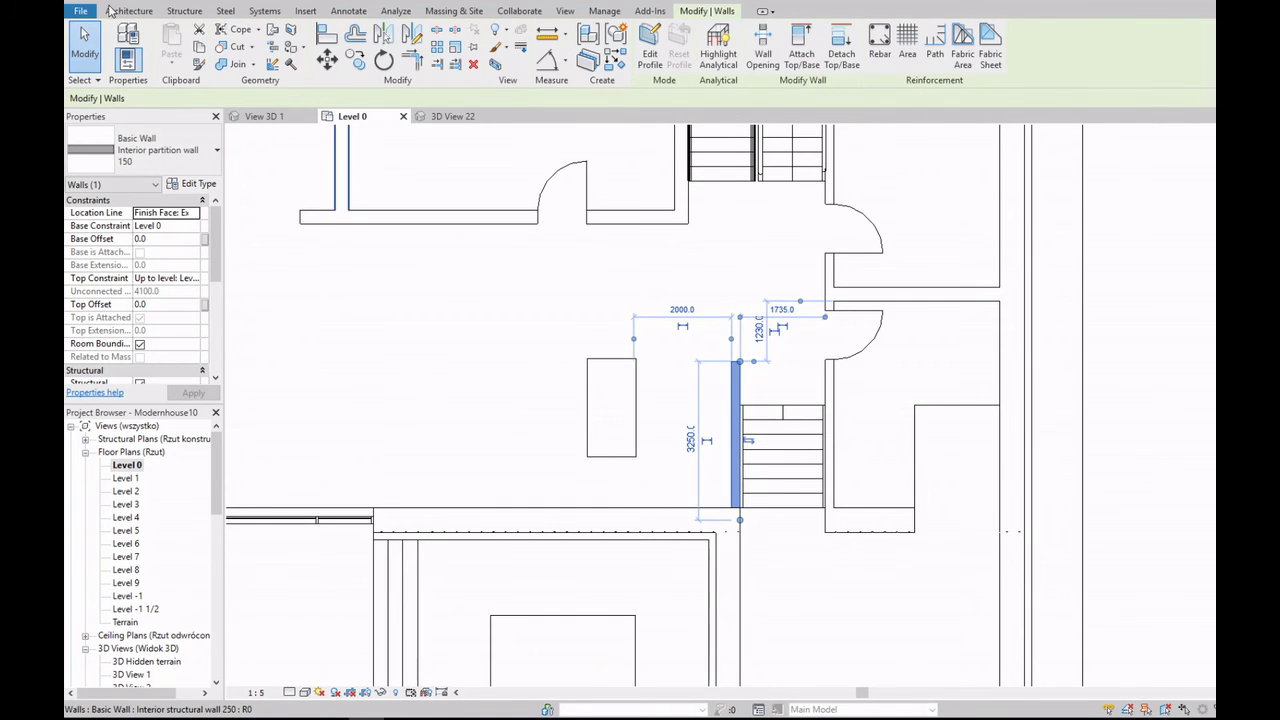
Step: Choose the Chimneys type in the Wall tool's type selector, then exit wall drawing
{"action": "left_click", "coordinate": [335, 62]}
{"action": "left_click", "coordinate": [160, 150]}
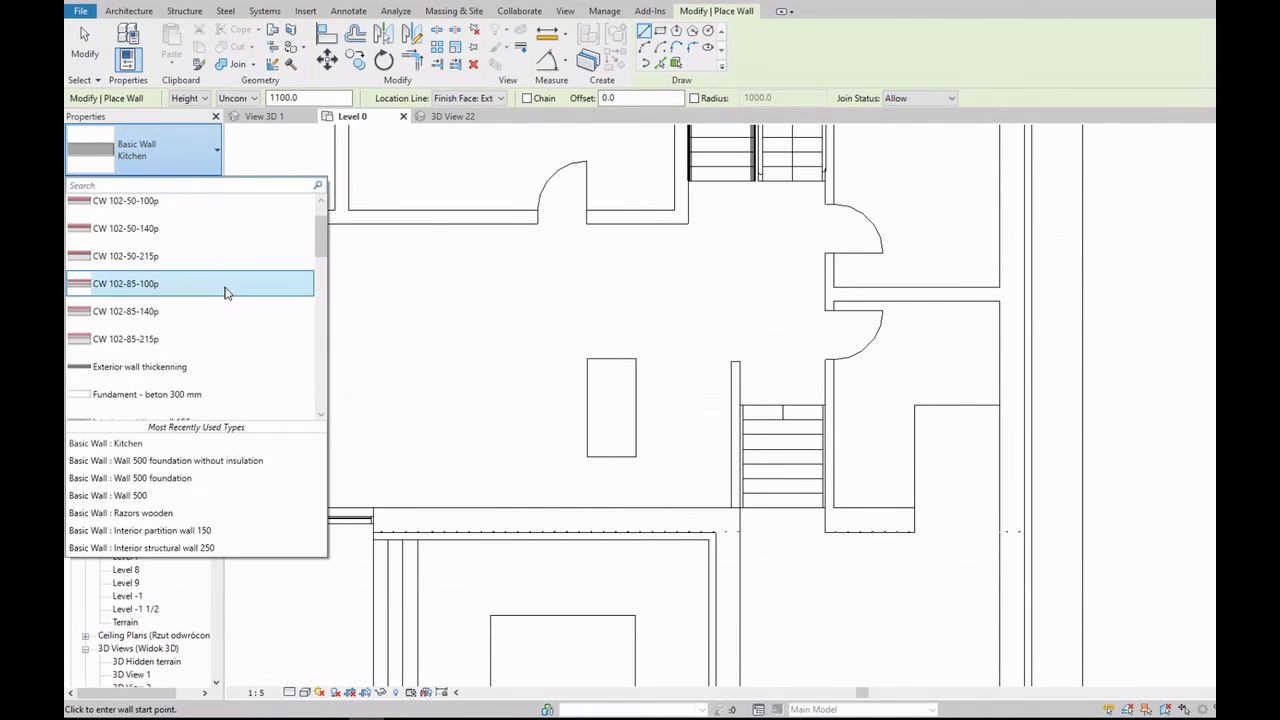
{"action": "left_click", "coordinate": [221, 281]}
{"action": "key", "text": "Escape"}
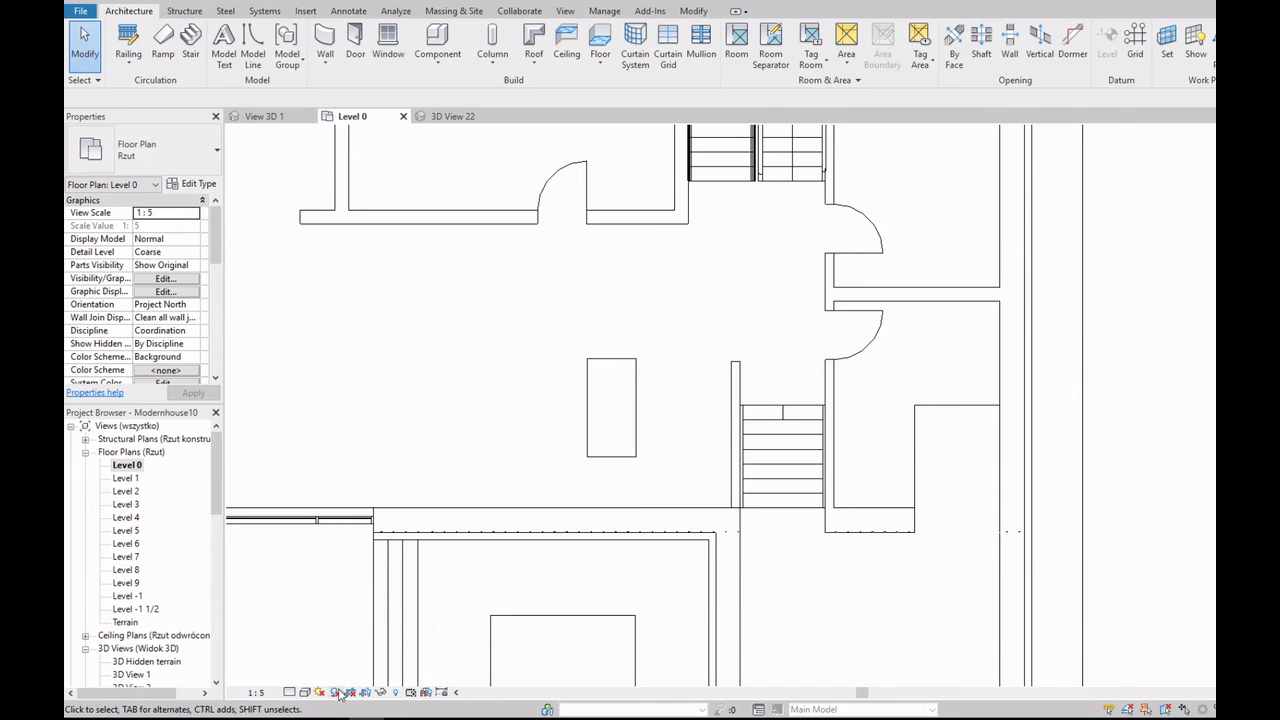
Step: Inspect the kitchen island walls' layer structure in their type properties without changes
{"action": "left_click", "coordinate": [336, 692]}
{"action": "scroll", "coordinate": [590, 390], "scroll_direction": "up", "scroll_amount": 2}
{"action": "left_click", "coordinate": [628, 476]}
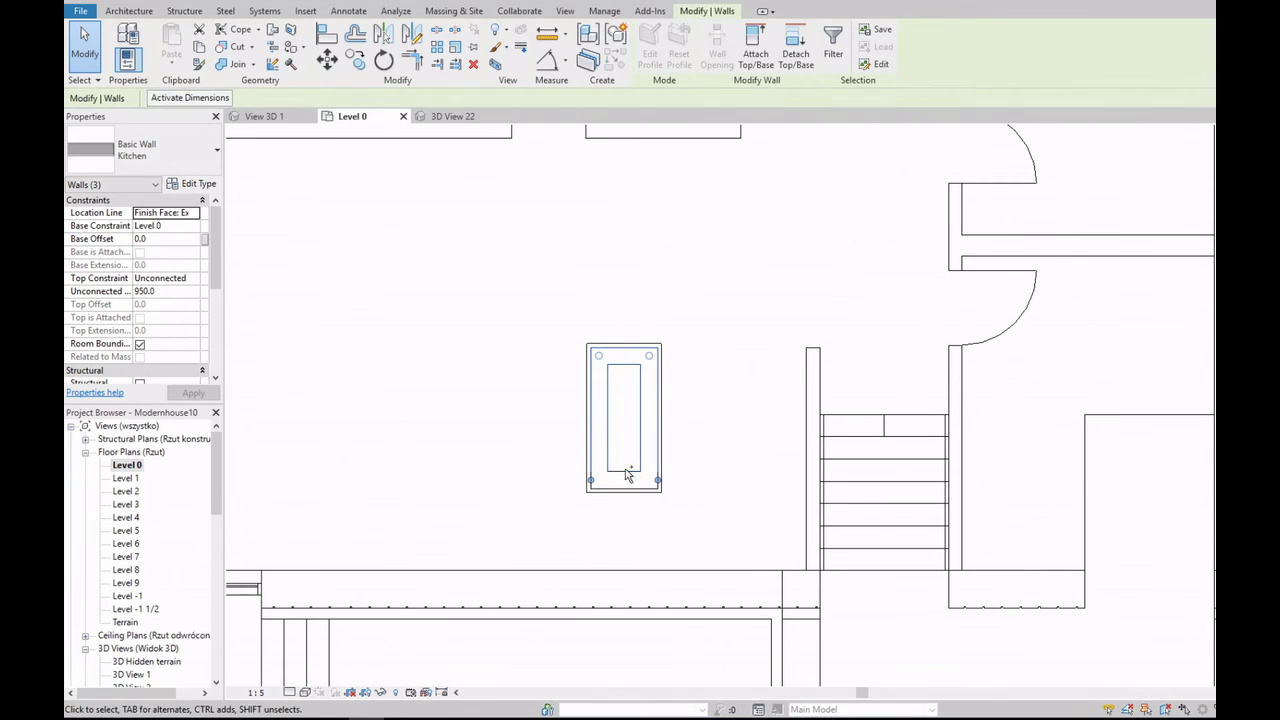
{"action": "left_click", "coordinate": [192, 184]}
{"action": "left_click", "coordinate": [790, 343]}
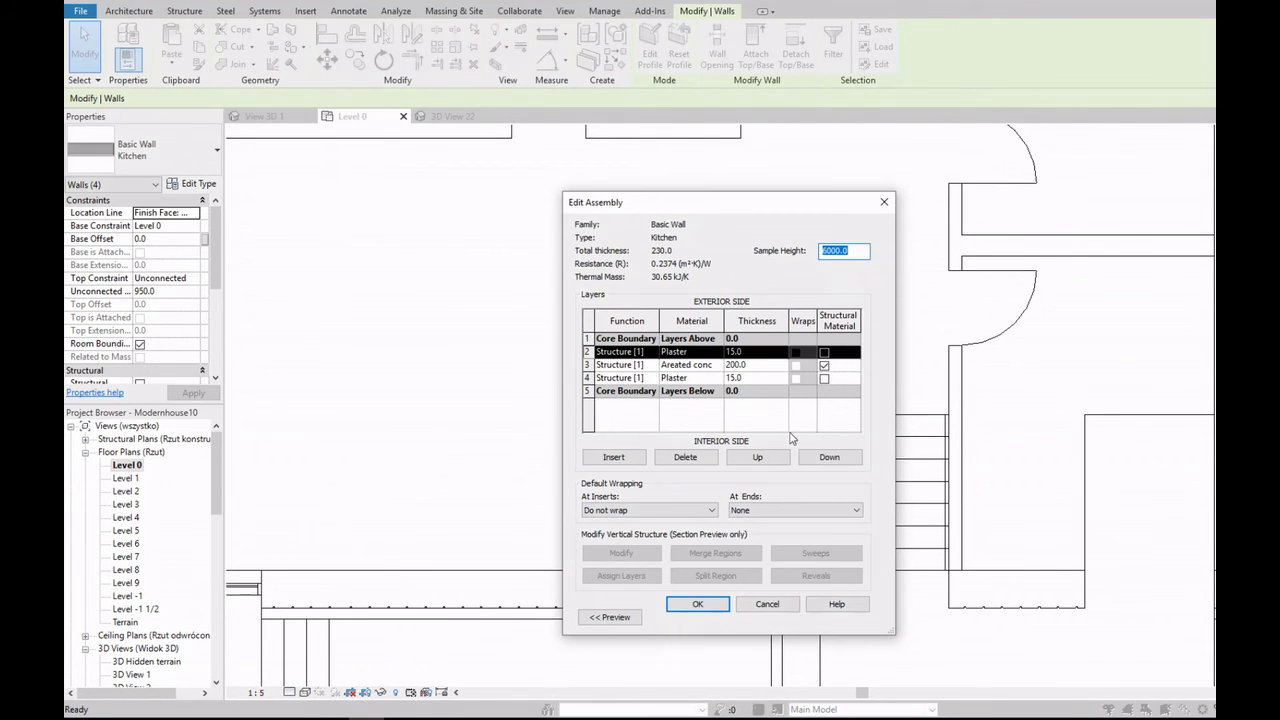
{"action": "key", "text": "Escape"}
{"action": "key", "text": "Escape"}
{"action": "left_click", "coordinate": [305, 692]}
Step: Switch the plan view to Fine detail level
{"action": "left_click", "coordinate": [320, 674]}
{"action": "key", "text": "Escape"}
{"action": "scroll", "coordinate": [648, 403], "scroll_direction": "up", "scroll_amount": 3}
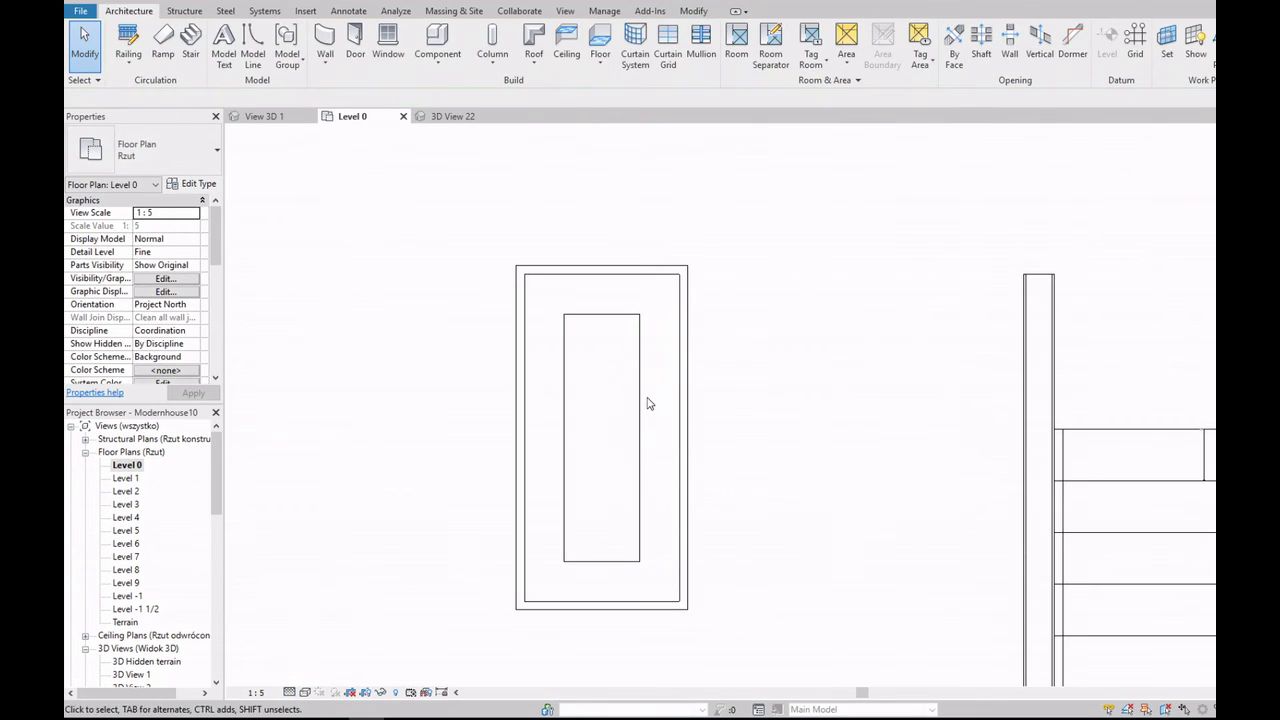
{"action": "scroll", "coordinate": [448, 519], "scroll_direction": "down", "scroll_amount": 2}
Step: Draw a horizontal model line from the island's top corner to the partition wall
{"action": "left_click", "coordinate": [326, 45]}
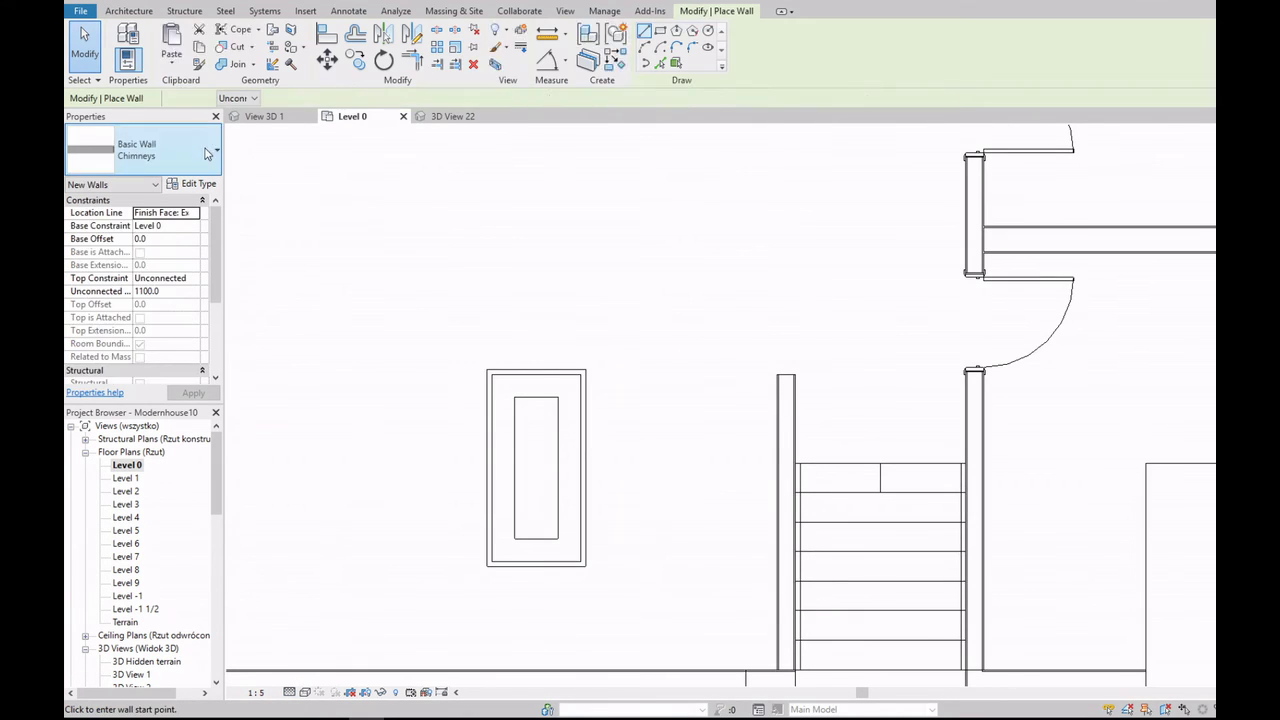
{"action": "scroll", "coordinate": [480, 357], "scroll_direction": "up", "scroll_amount": 2}
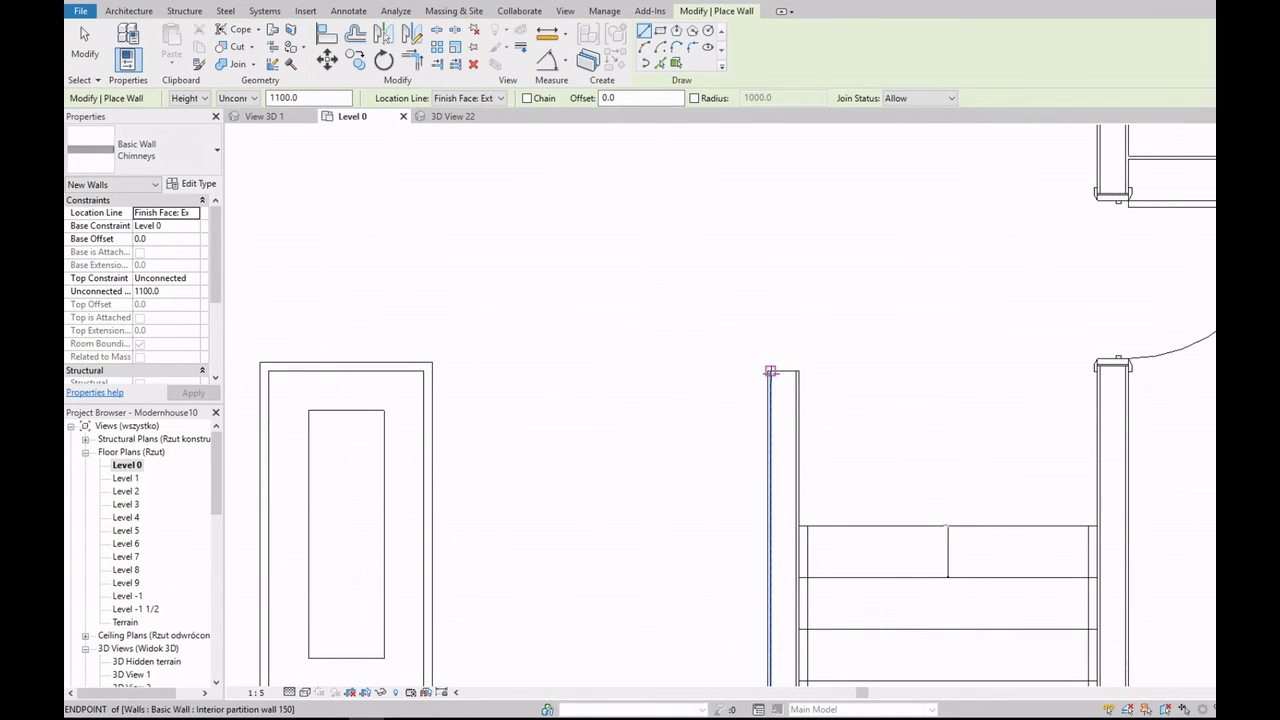
{"action": "key", "text": "Escape"}
{"action": "key", "text": "Escape"}
{"action": "left_click", "coordinate": [262, 44]}
{"action": "left_click", "coordinate": [431, 362]}
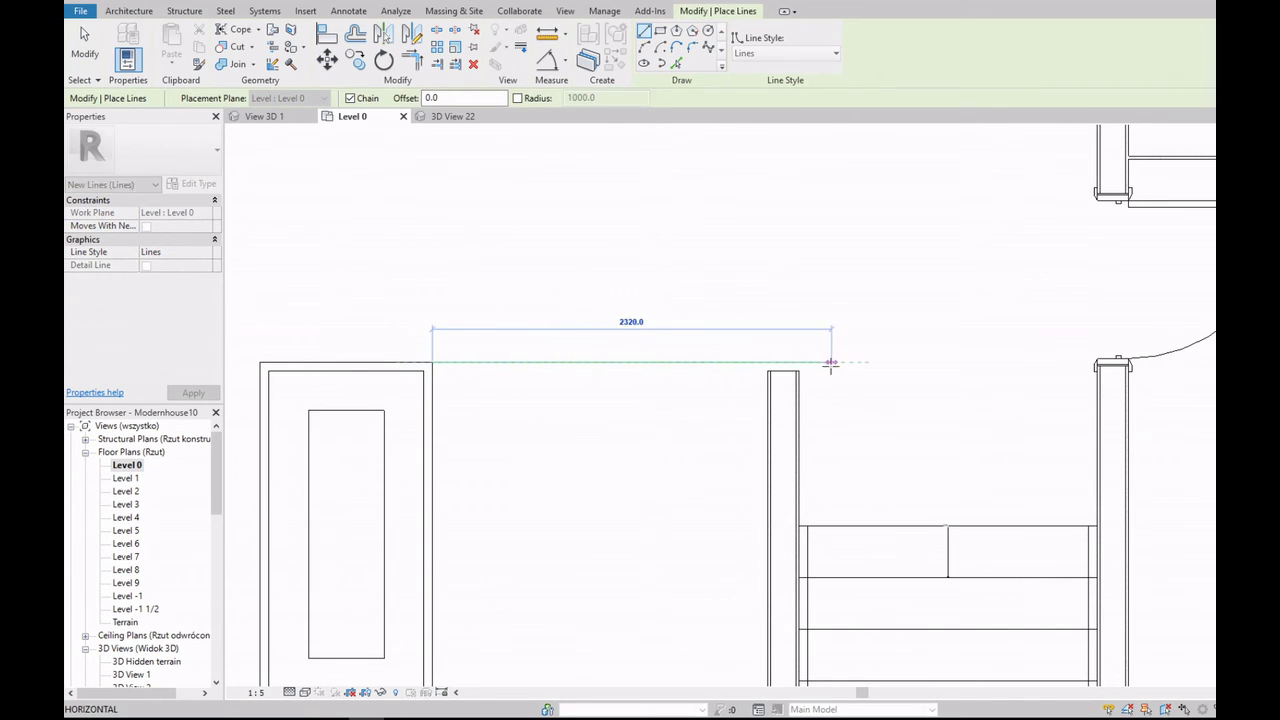
{"action": "left_click", "coordinate": [808, 362]}
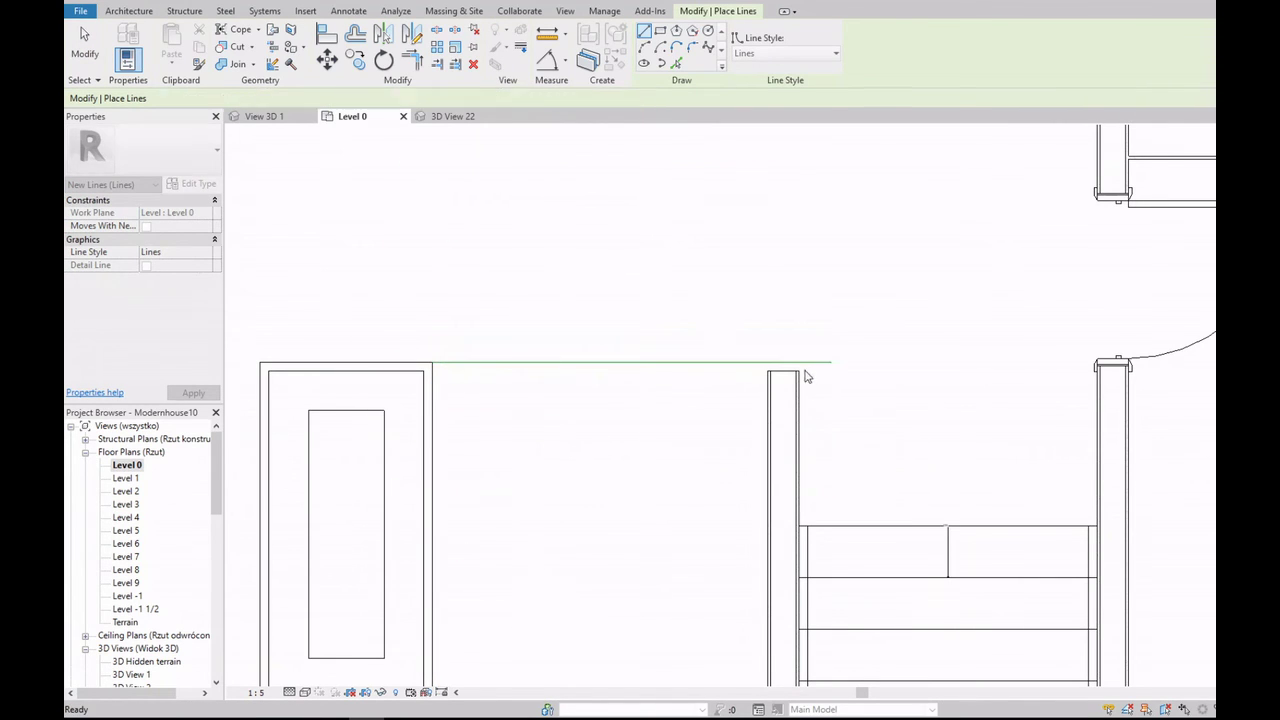
{"action": "key", "text": "Escape"}
{"action": "key", "text": "Escape"}
{"action": "left_click", "coordinate": [812, 365]}
Step: Nudge the stair-side partition wall's end grip
{"action": "left_click_drag", "start_coordinate": [812, 365], "coordinate": [800, 370]}
{"action": "key", "text": "Escape"}
{"action": "key", "text": "Escape"}
{"action": "scroll", "coordinate": [720, 355], "scroll_direction": "down", "scroll_amount": 2}
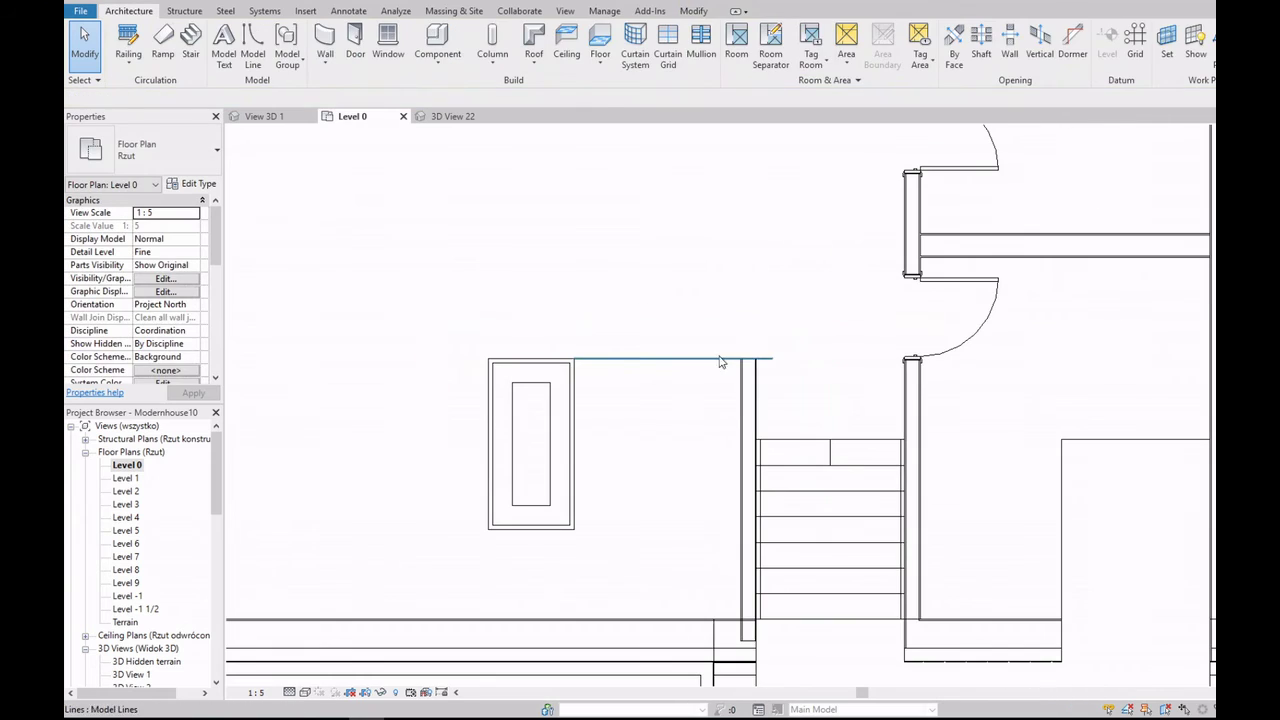
Step: Begin a wall on the guide line toward the outer wall, then cancel it
{"action": "left_click", "coordinate": [325, 45]}
{"action": "scroll", "coordinate": [742, 361], "scroll_direction": "up", "scroll_amount": 3}
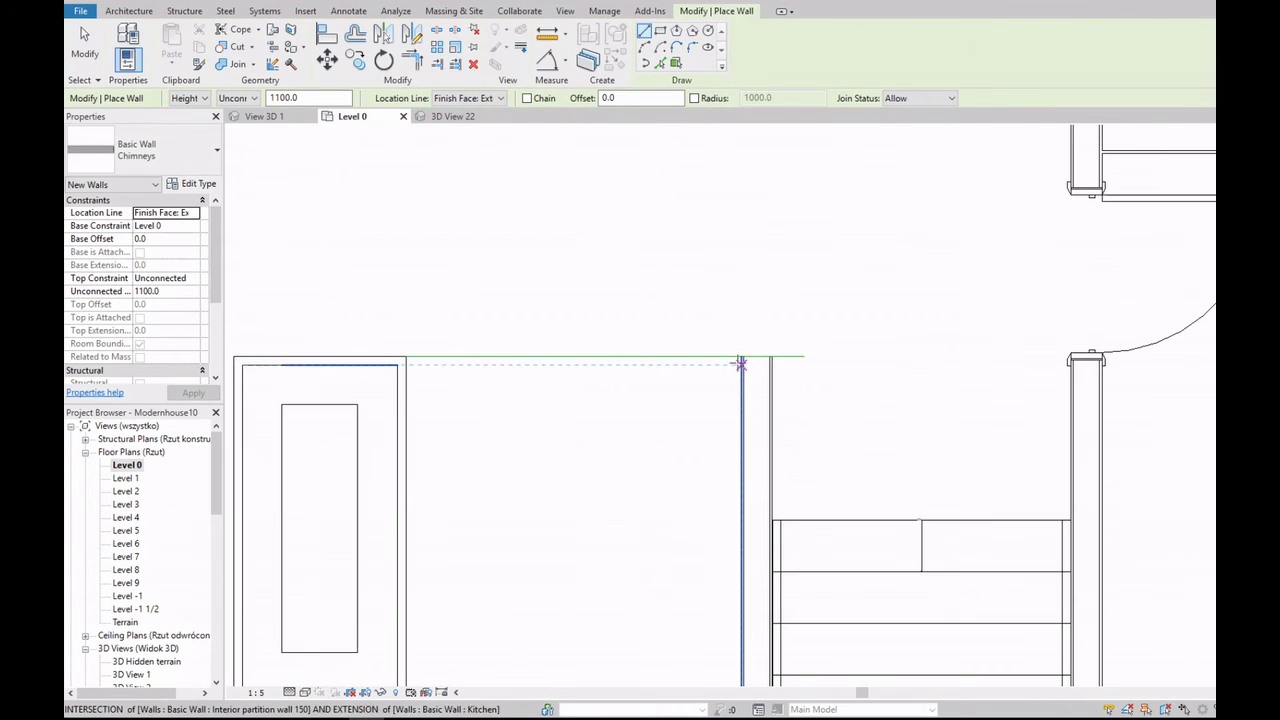
{"action": "left_click", "coordinate": [680, 356]}
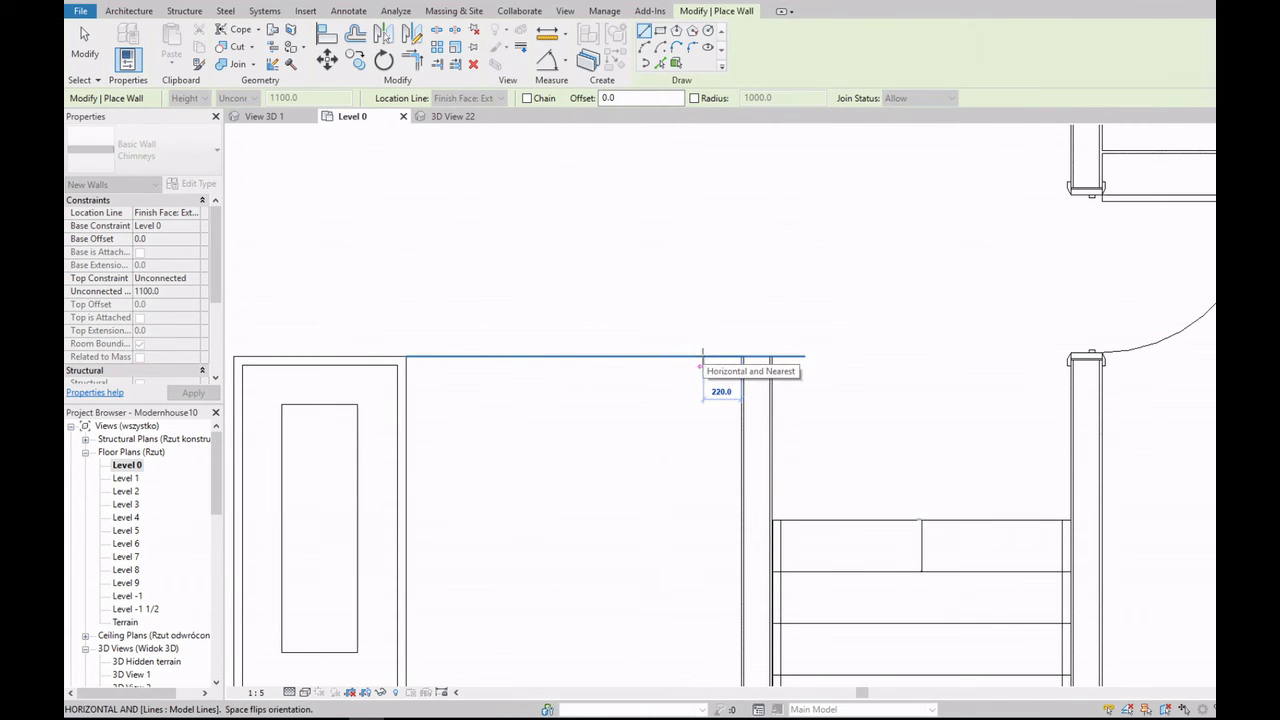
{"action": "left_click", "coordinate": [703, 366]}
{"action": "scroll", "coordinate": [713, 413], "scroll_direction": "down", "scroll_amount": 1}
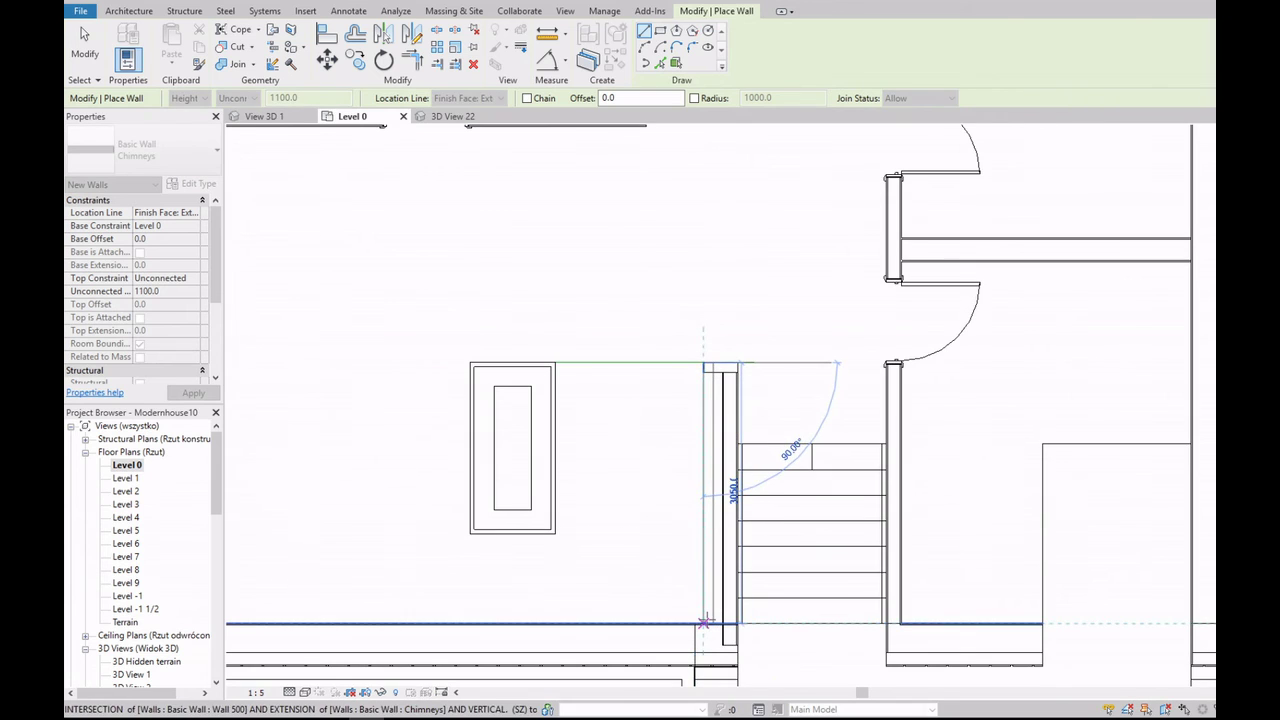
{"action": "key", "text": "Escape"}
{"action": "key", "text": "Escape"}
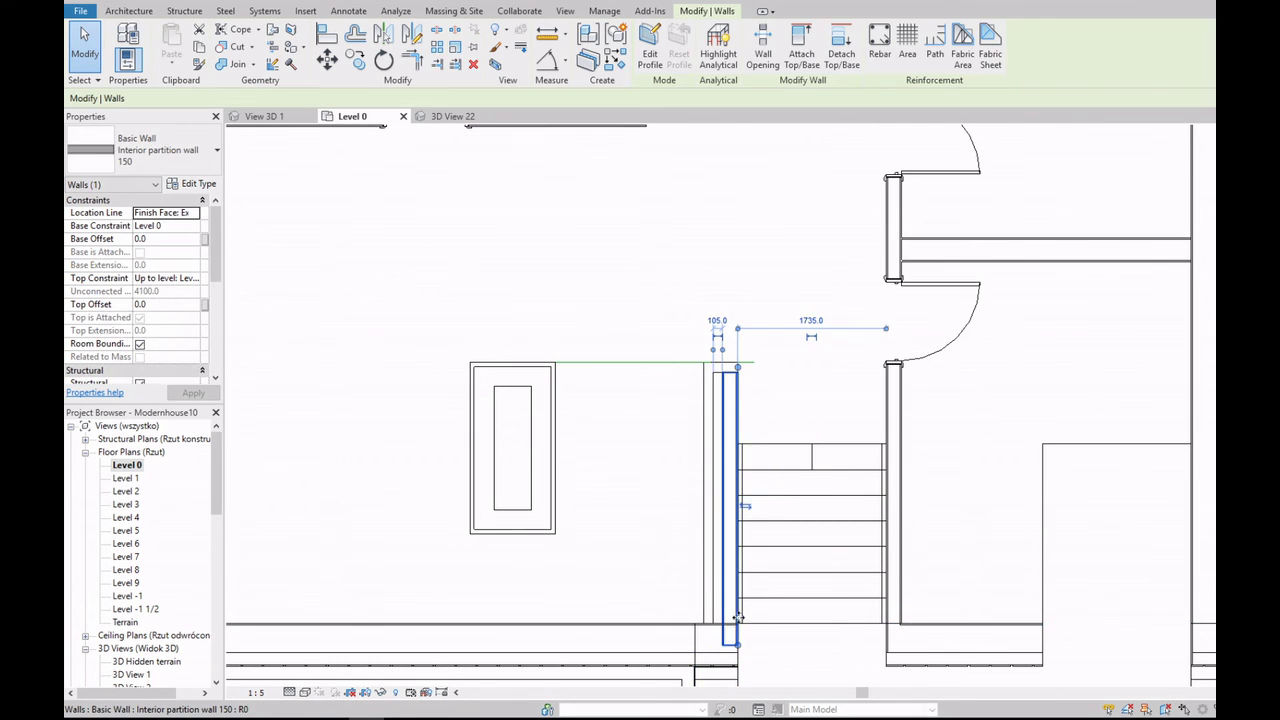
Step: Extend the stair-side partition wall further down by dragging its end
{"action": "scroll", "coordinate": [727, 643], "scroll_direction": "up", "scroll_amount": 3}
{"action": "left_click_drag", "start_coordinate": [730, 643], "coordinate": [733, 661]}
{"action": "key", "text": "r"}
{"action": "key", "text": "s"}
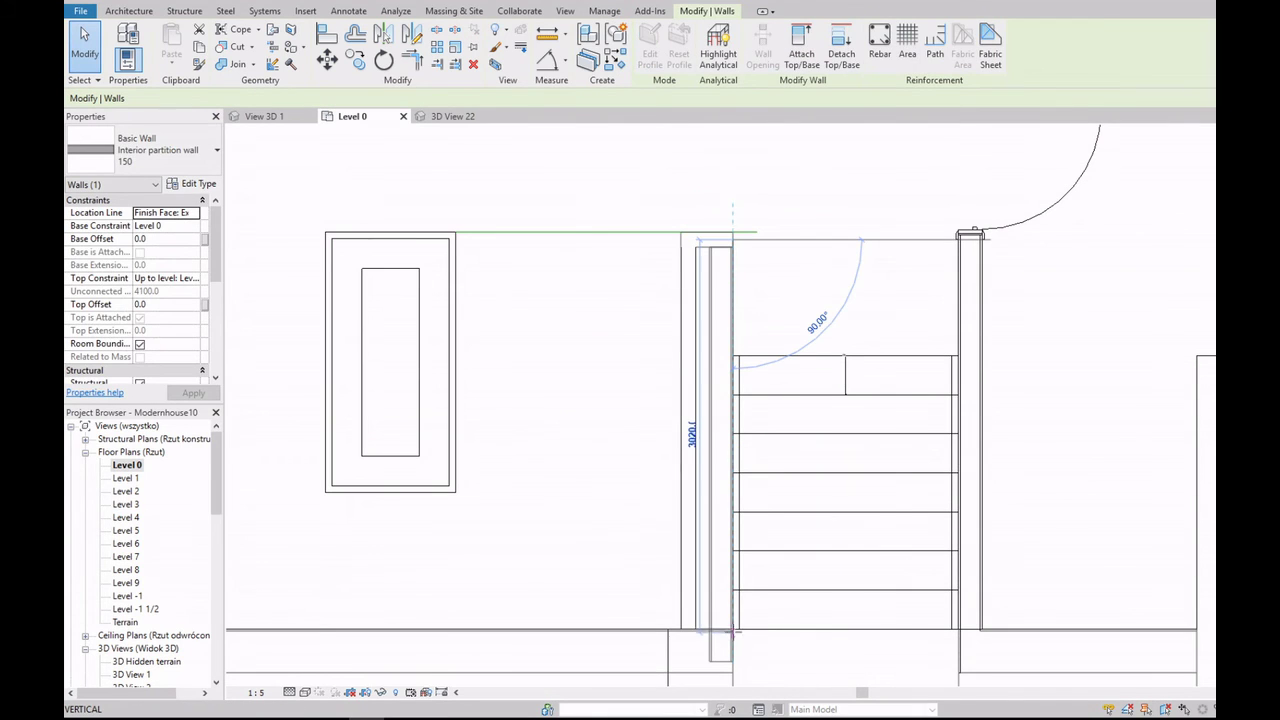
{"action": "scroll", "coordinate": [740, 637], "scroll_direction": "up", "scroll_amount": 2}
{"action": "scroll", "coordinate": [740, 637], "scroll_direction": "down", "scroll_amount": 2}
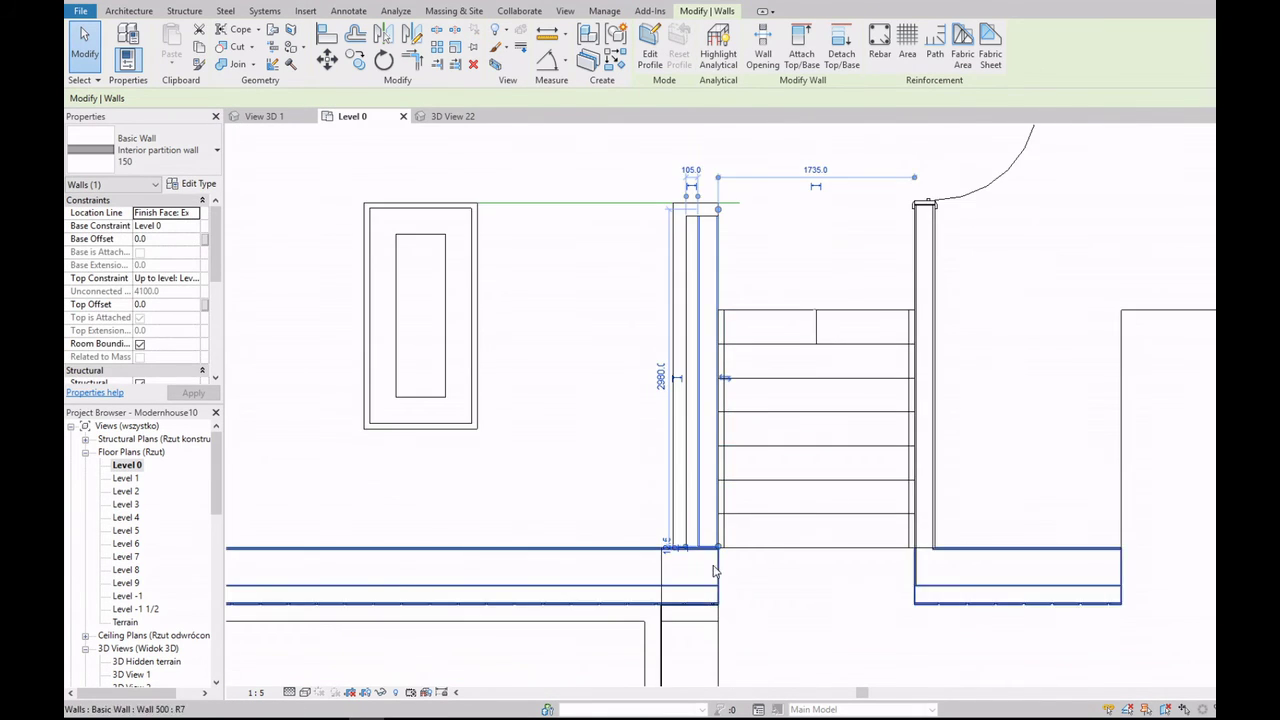
{"action": "scroll", "coordinate": [740, 637], "scroll_direction": "up", "scroll_amount": 3}
{"action": "scroll", "coordinate": [740, 637], "scroll_direction": "up", "scroll_amount": 2}
{"action": "key", "text": "Escape"}
Step: Try editing the partition wall's join, dismissing the warning that appears
{"action": "left_click", "coordinate": [727, 513]}
{"action": "scroll", "coordinate": [731, 512], "scroll_direction": "down", "scroll_amount": 3}
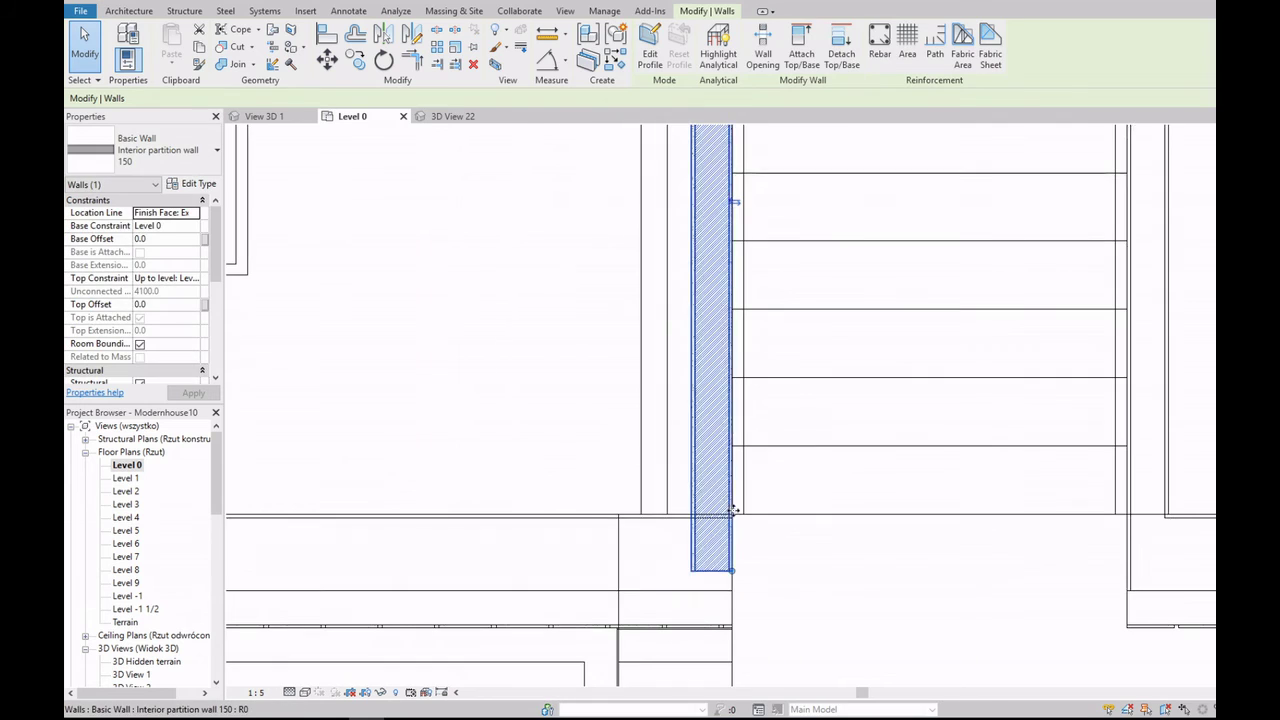
{"action": "left_click", "coordinate": [272, 64]}
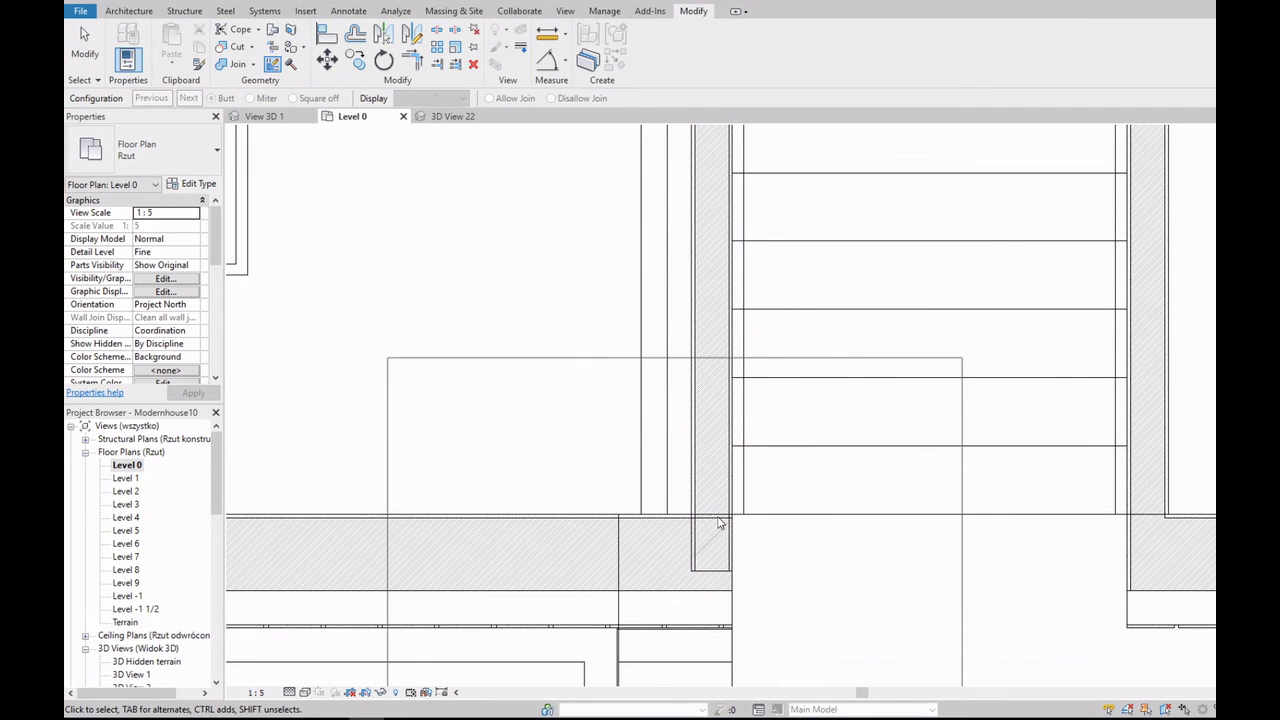
{"action": "left_click", "coordinate": [717, 523]}
{"action": "left_click", "coordinate": [677, 409]}
{"action": "key", "text": "Escape"}
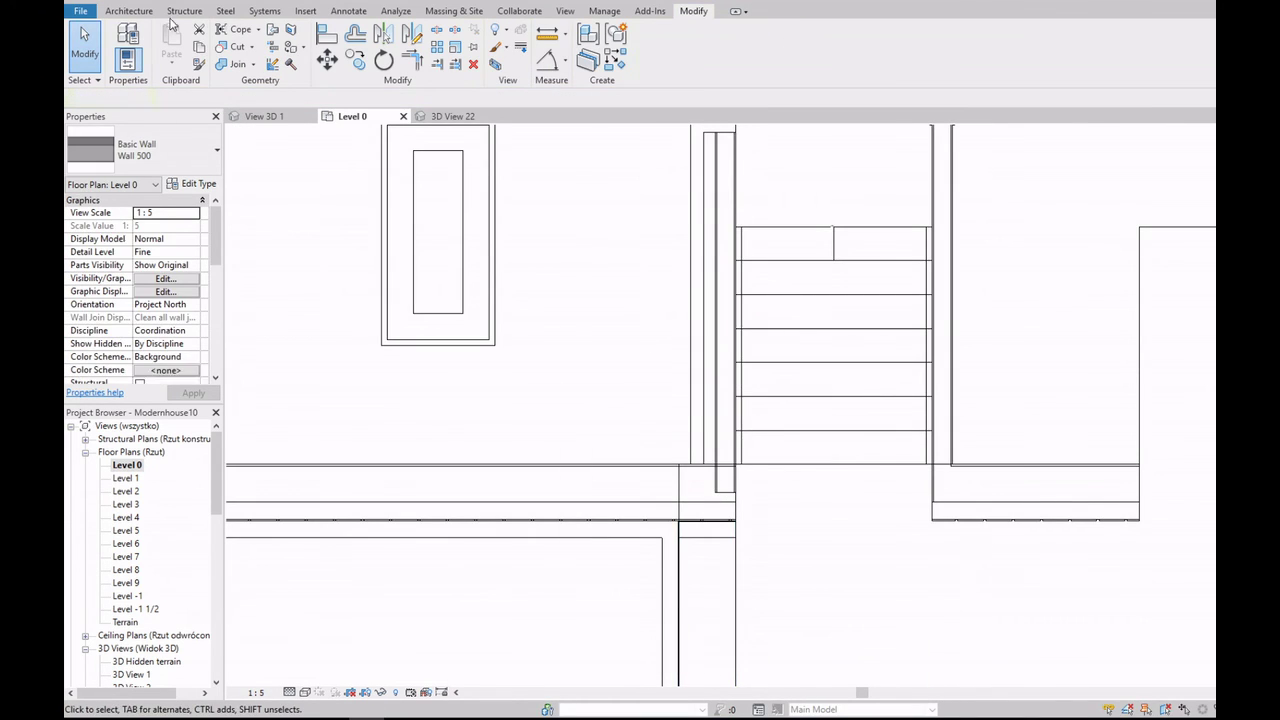
Step: Select the partition wall again and zoom around to review it
{"action": "scroll", "coordinate": [650, 398], "scroll_direction": "up", "scroll_amount": 3}
{"action": "left_click", "coordinate": [650, 398]}
{"action": "scroll", "coordinate": [632, 510], "scroll_direction": "up", "scroll_amount": 3}
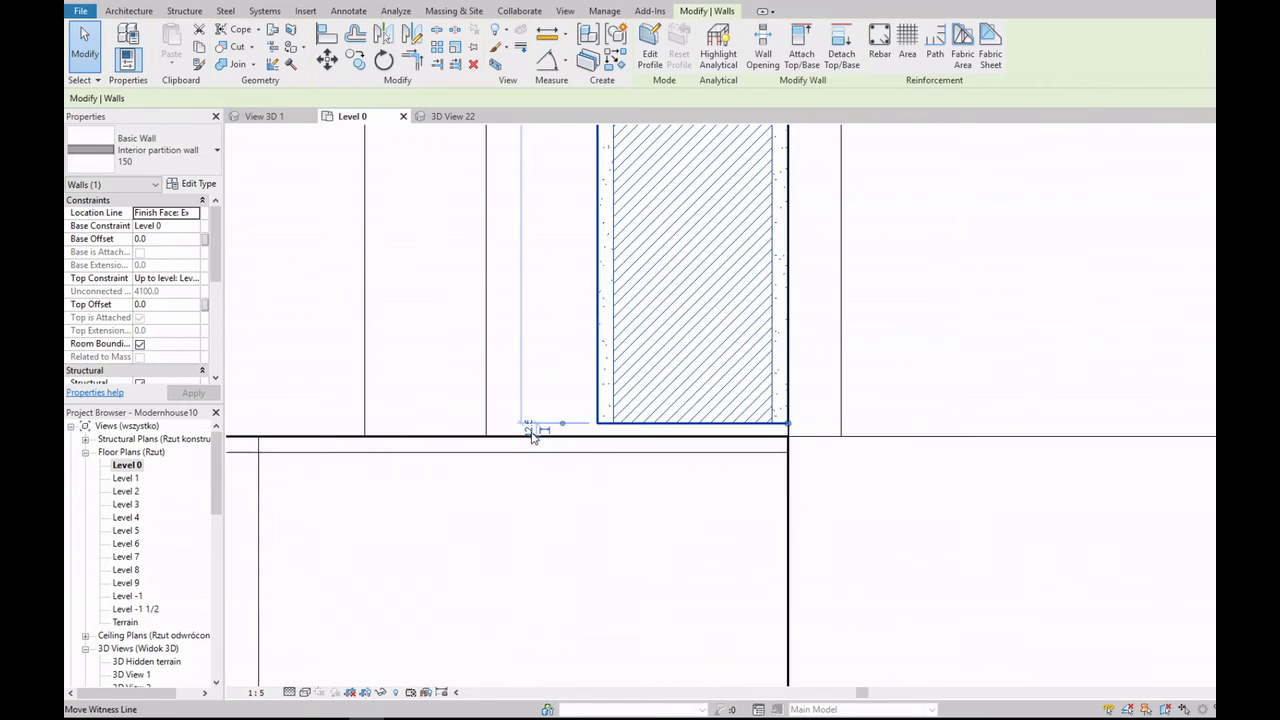
{"action": "scroll", "coordinate": [555, 440], "scroll_direction": "down", "scroll_amount": 3}
{"action": "scroll", "coordinate": [603, 423], "scroll_direction": "down", "scroll_amount": 3}
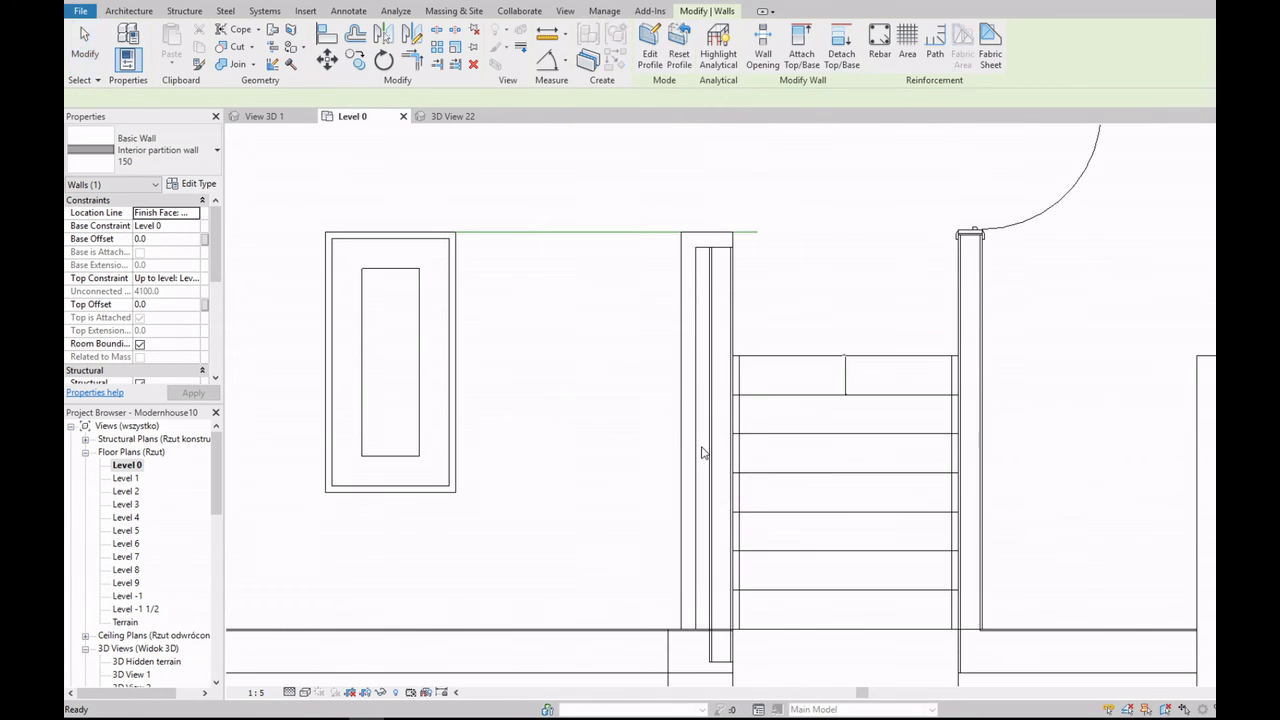
{"action": "scroll", "coordinate": [643, 474], "scroll_direction": "down", "scroll_amount": 1}
{"action": "key", "text": "Escape"}
{"action": "scroll", "coordinate": [651, 443], "scroll_direction": "up", "scroll_amount": 3}
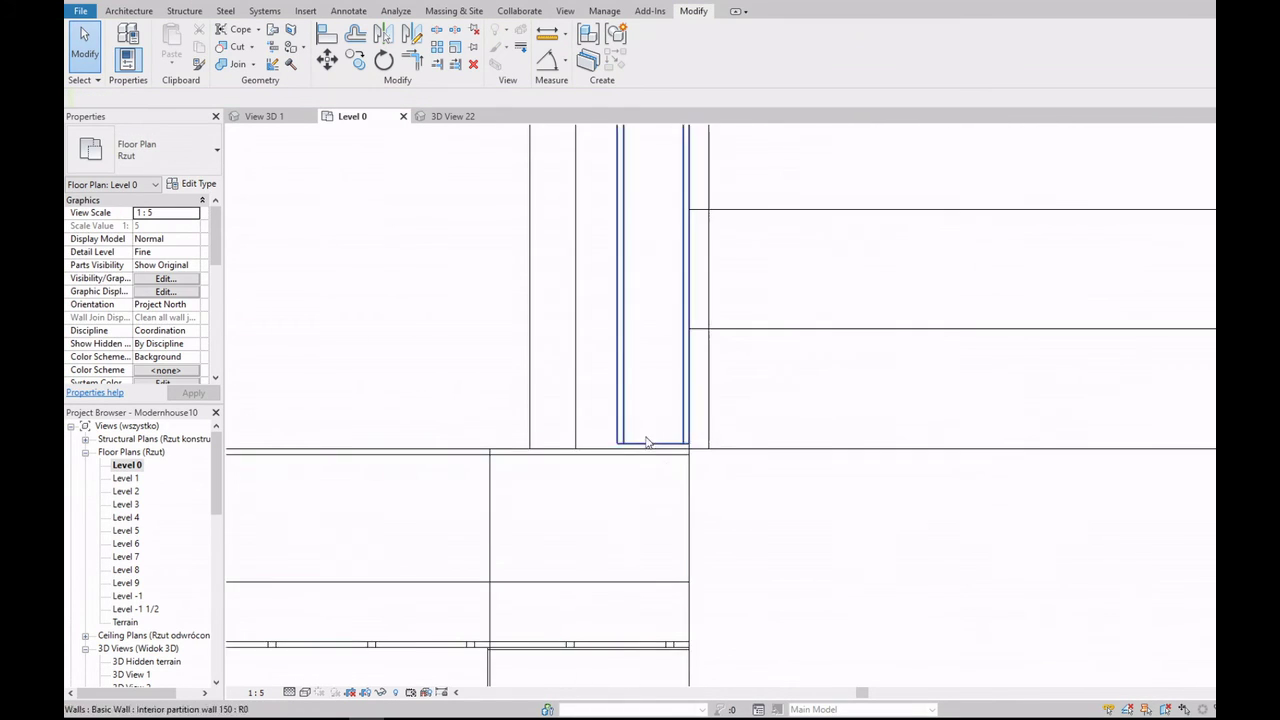
Step: Adjust the partition wall's bottom-end distance through 260, 258 and 255, finally 250
{"action": "left_click", "coordinate": [651, 443]}
{"action": "scroll", "coordinate": [606, 457], "scroll_direction": "up", "scroll_amount": 2}
{"action": "left_click", "coordinate": [561, 552]}
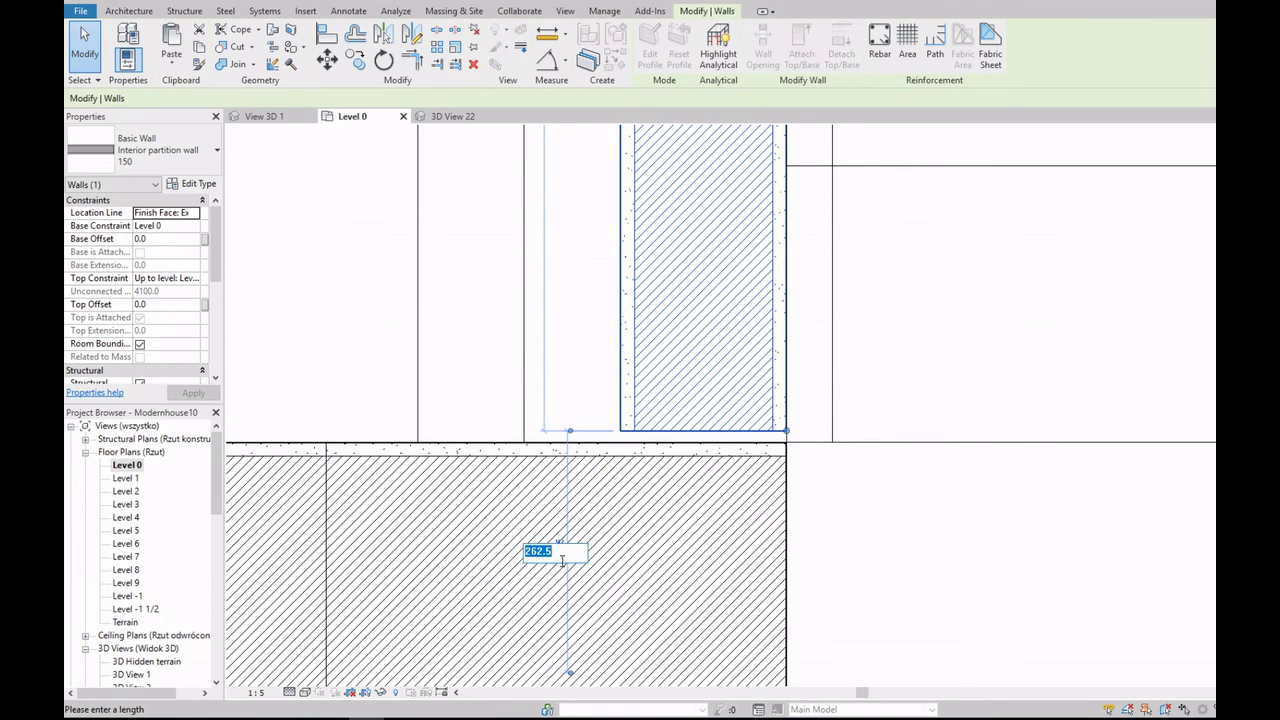
{"action": "key", "text": "Return"}
{"action": "left_click", "coordinate": [565, 553]}
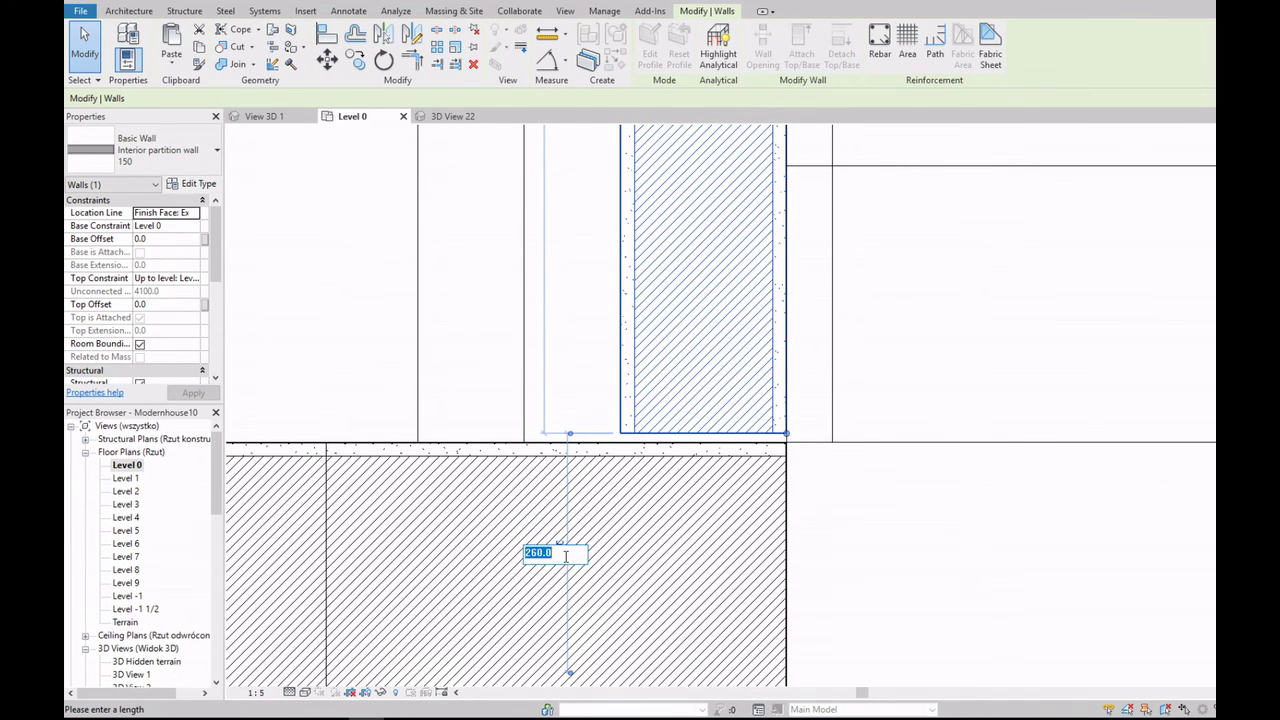
{"action": "key", "text": "Return"}
{"action": "left_click", "coordinate": [563, 553]}
{"action": "type", "text": "2"}
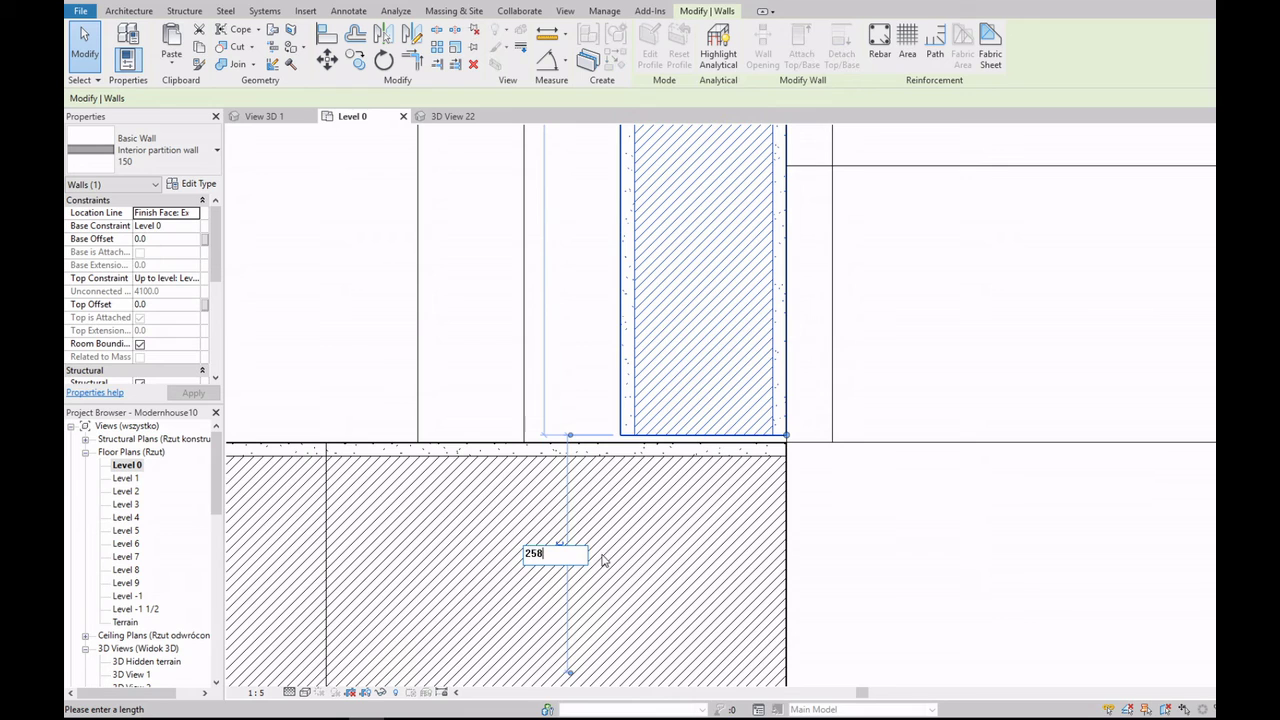
{"action": "type", "text": "5"}
{"action": "key", "text": "Return"}
{"action": "left_click", "coordinate": [561, 555]}
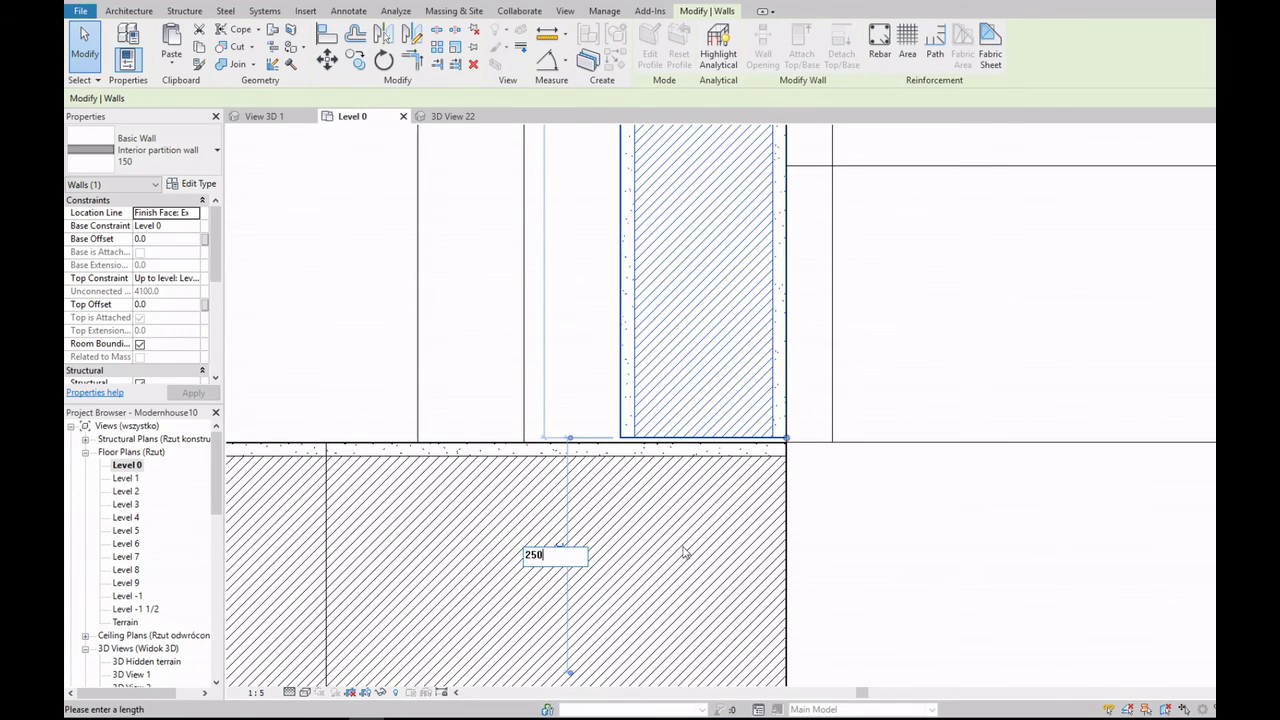
{"action": "key", "text": "Return"}
{"action": "key", "text": "Escape"}
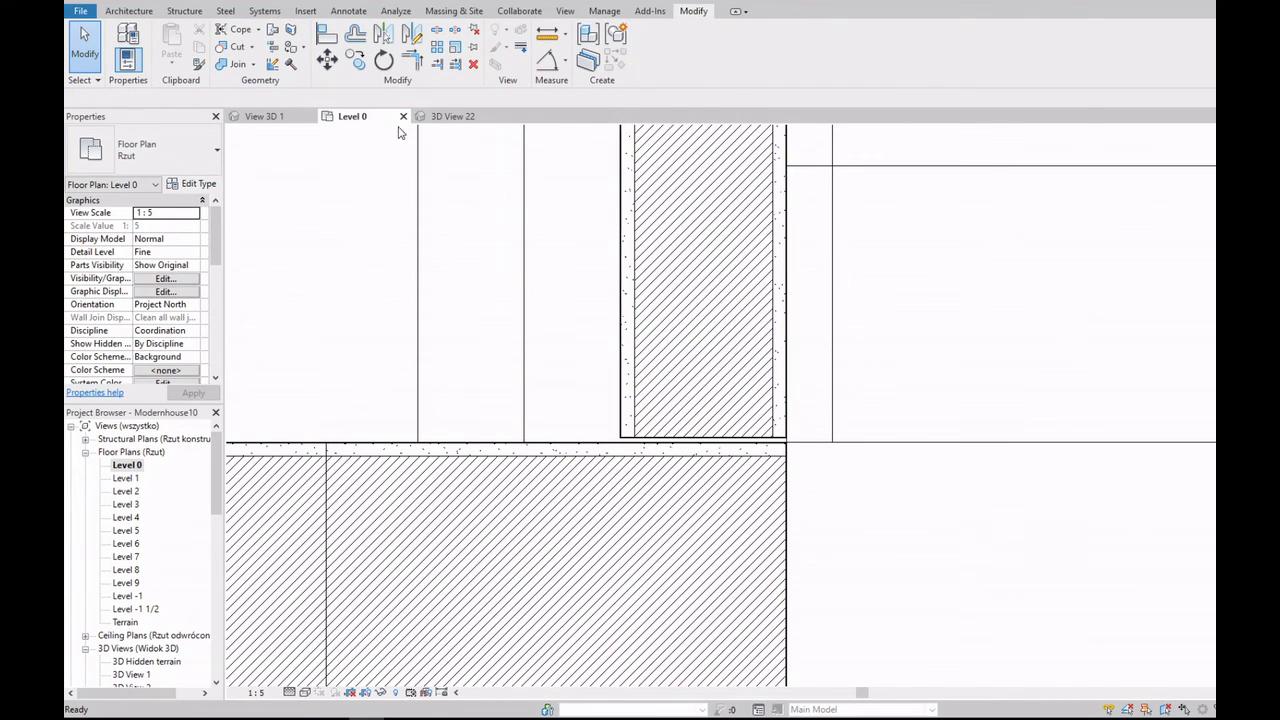
Step: Select the interior partition wall and check its Constraints in Properties
{"action": "left_click", "coordinate": [700, 280]}
{"action": "scroll", "coordinate": [205, 340], "scroll_direction": "down", "scroll_amount": 2}
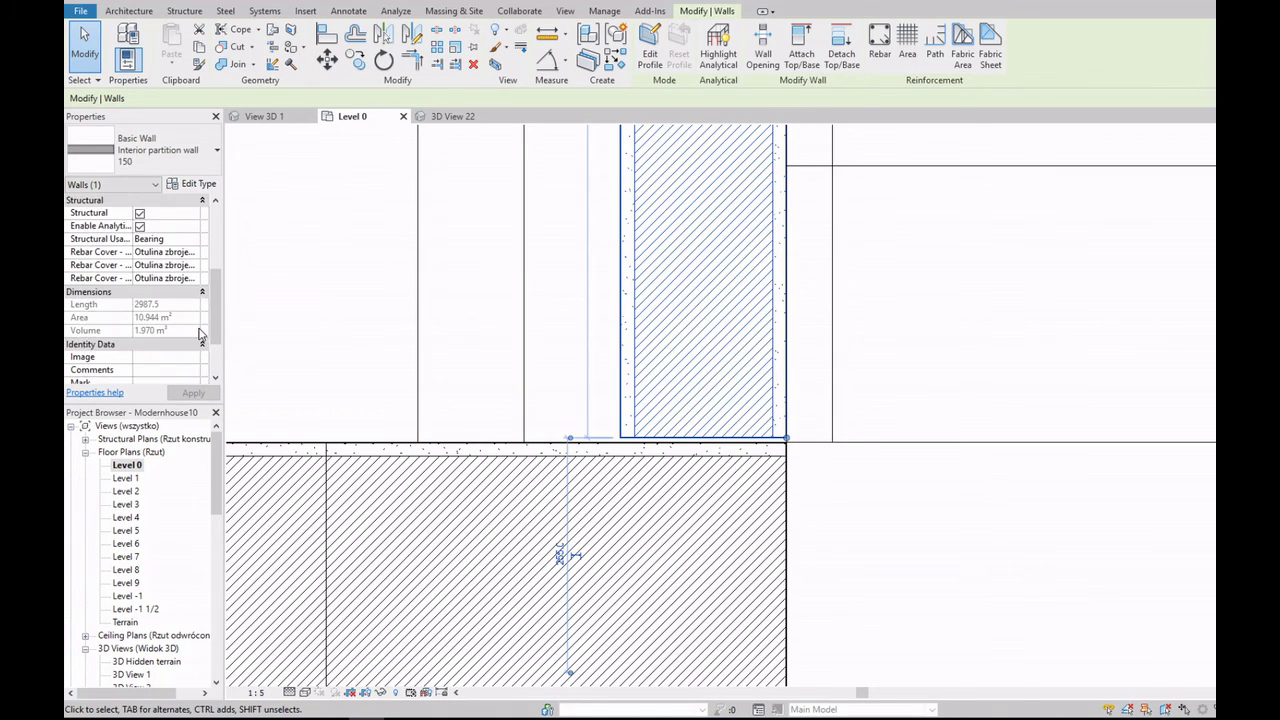
{"action": "scroll", "coordinate": [200, 333], "scroll_direction": "up", "scroll_amount": 3}
{"action": "scroll", "coordinate": [165, 317], "scroll_direction": "up", "scroll_amount": 2}
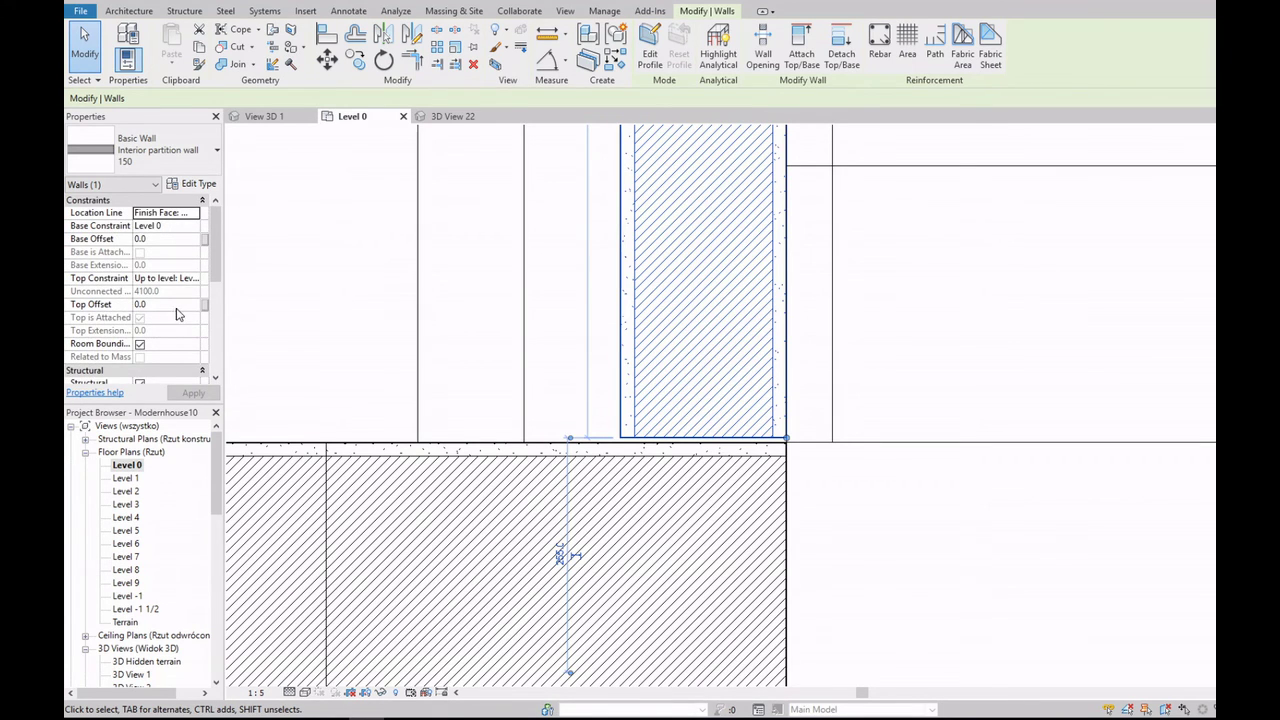
{"action": "key", "text": "Escape"}
{"action": "scroll", "coordinate": [746, 486], "scroll_direction": "down", "scroll_amount": 2}
{"action": "scroll", "coordinate": [746, 470], "scroll_direction": "down", "scroll_amount": 4}
{"action": "scroll", "coordinate": [749, 440], "scroll_direction": "up", "scroll_amount": 5}
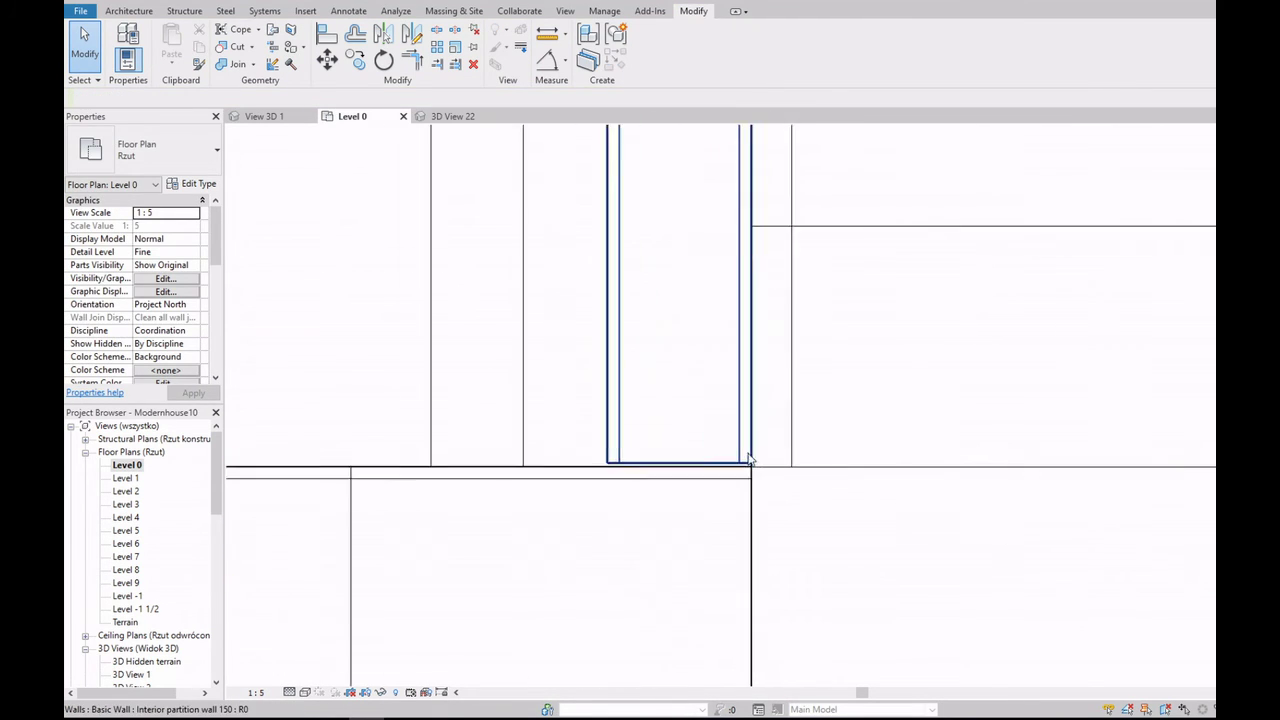
Step: Check the wall at the chimney corner, then select the Chimneys wall beside the stairs
{"action": "left_click", "coordinate": [748, 458]}
{"action": "scroll", "coordinate": [760, 457], "scroll_direction": "up", "scroll_amount": 3}
{"action": "scroll", "coordinate": [770, 455], "scroll_direction": "up", "scroll_amount": 2}
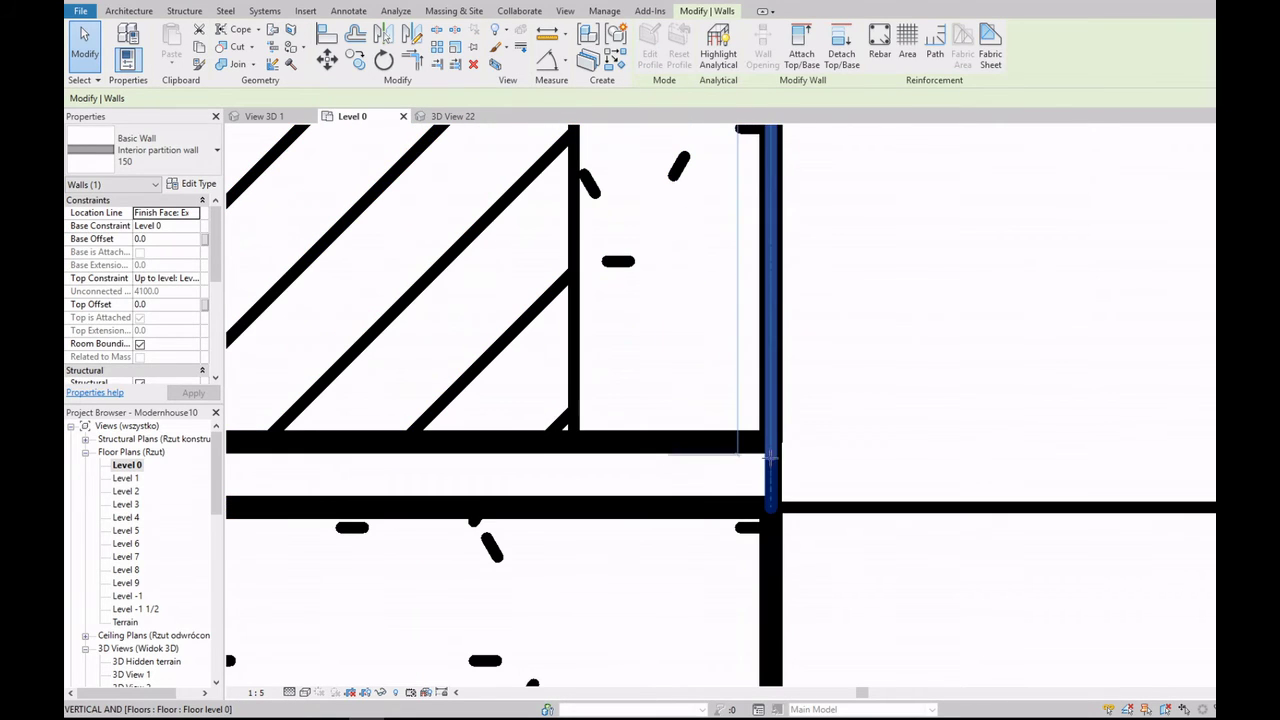
{"action": "key", "text": "Escape"}
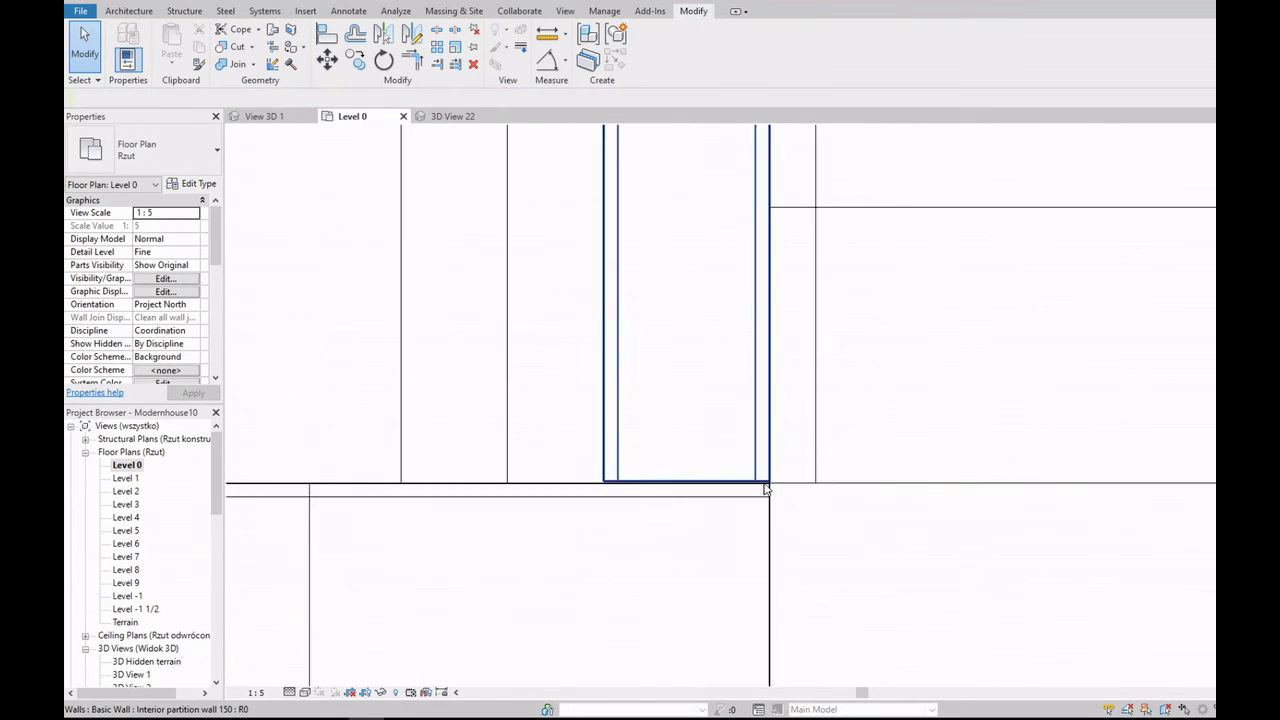
{"action": "scroll", "coordinate": [766, 488], "scroll_direction": "down", "scroll_amount": 3}
{"action": "scroll", "coordinate": [846, 354], "scroll_direction": "up", "scroll_amount": 2}
{"action": "left_click", "coordinate": [575, 420]}
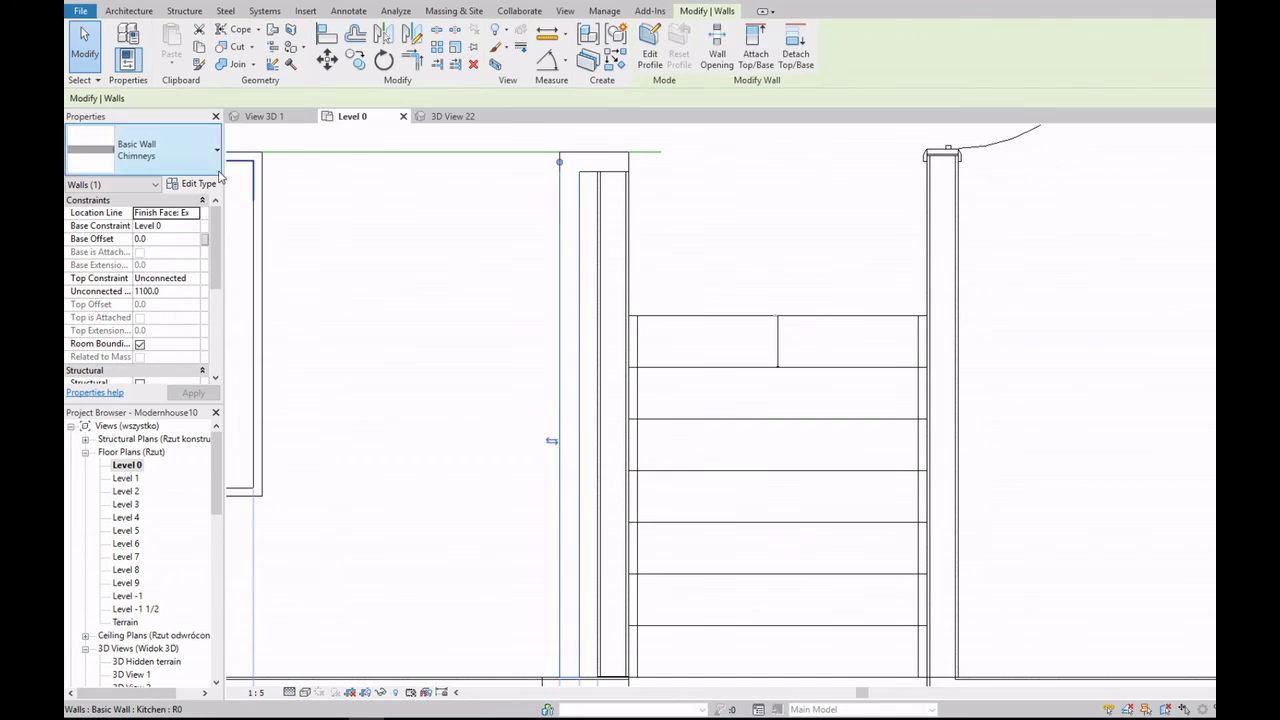
Step: Review the Chimneys wall type's layer structure and close without changes
{"action": "left_click", "coordinate": [195, 183]}
{"action": "left_click", "coordinate": [829, 423]}
{"action": "left_click", "coordinate": [766, 603]}
{"action": "left_click", "coordinate": [766, 614]}
{"action": "scroll", "coordinate": [694, 274], "scroll_direction": "down", "scroll_amount": 2}
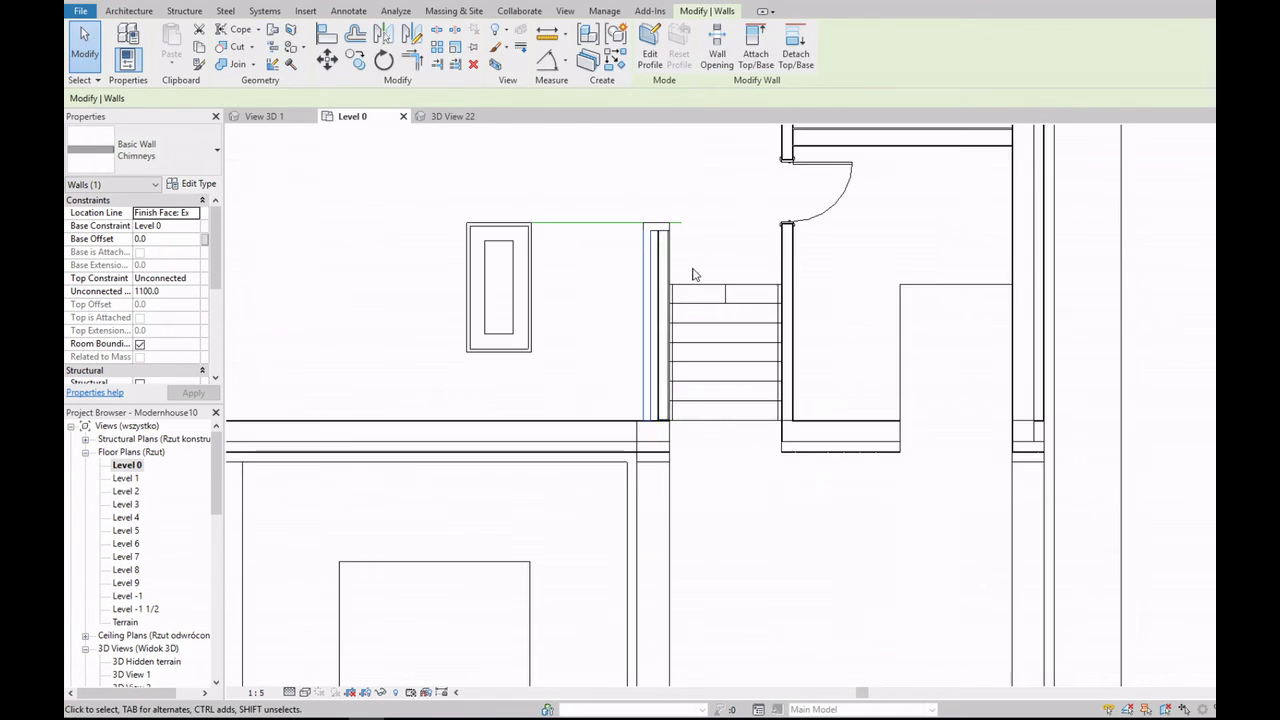
{"action": "scroll", "coordinate": [694, 274], "scroll_direction": "up", "scroll_amount": 3}
Step: Fix the wall join at the chimney's top and move the partition wall's end to meet it
{"action": "left_click", "coordinate": [672, 316]}
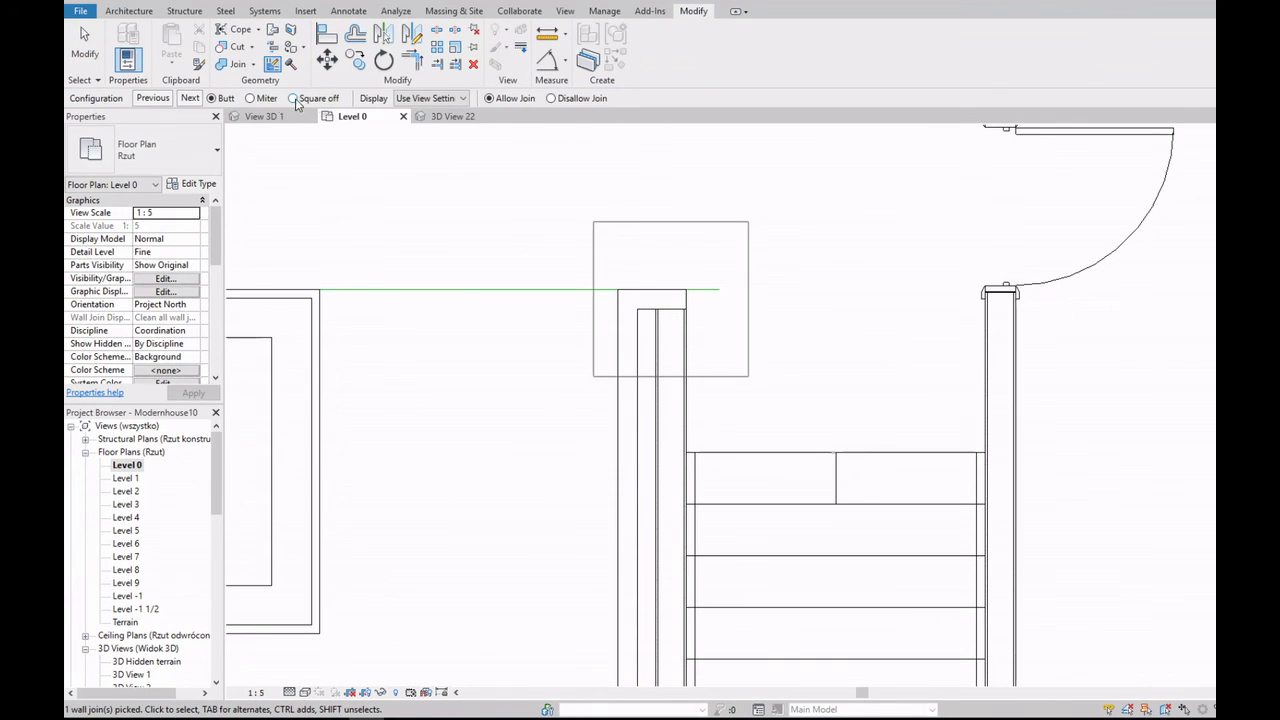
{"action": "key", "text": "Escape"}
{"action": "left_click", "coordinate": [648, 290]}
{"action": "left_click", "coordinate": [657, 400]}
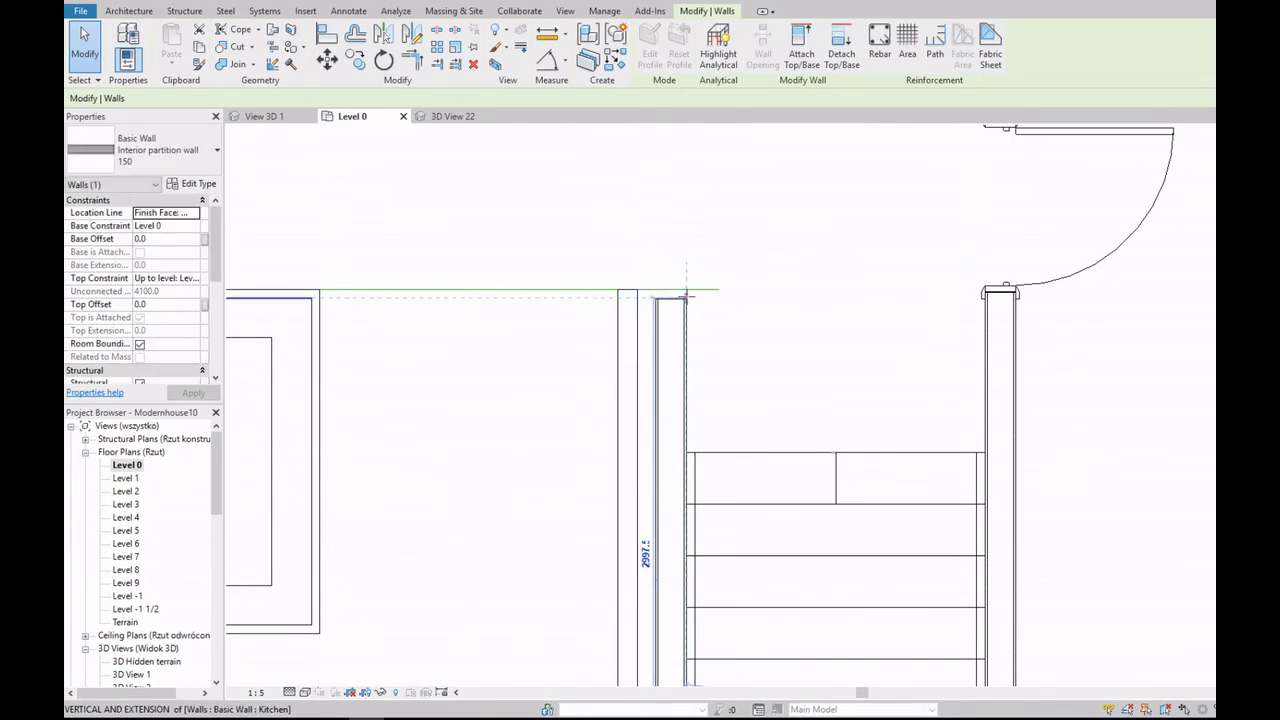
{"action": "left_click", "coordinate": [645, 295]}
{"action": "left_click", "coordinate": [645, 300]}
{"action": "key", "text": "Escape"}
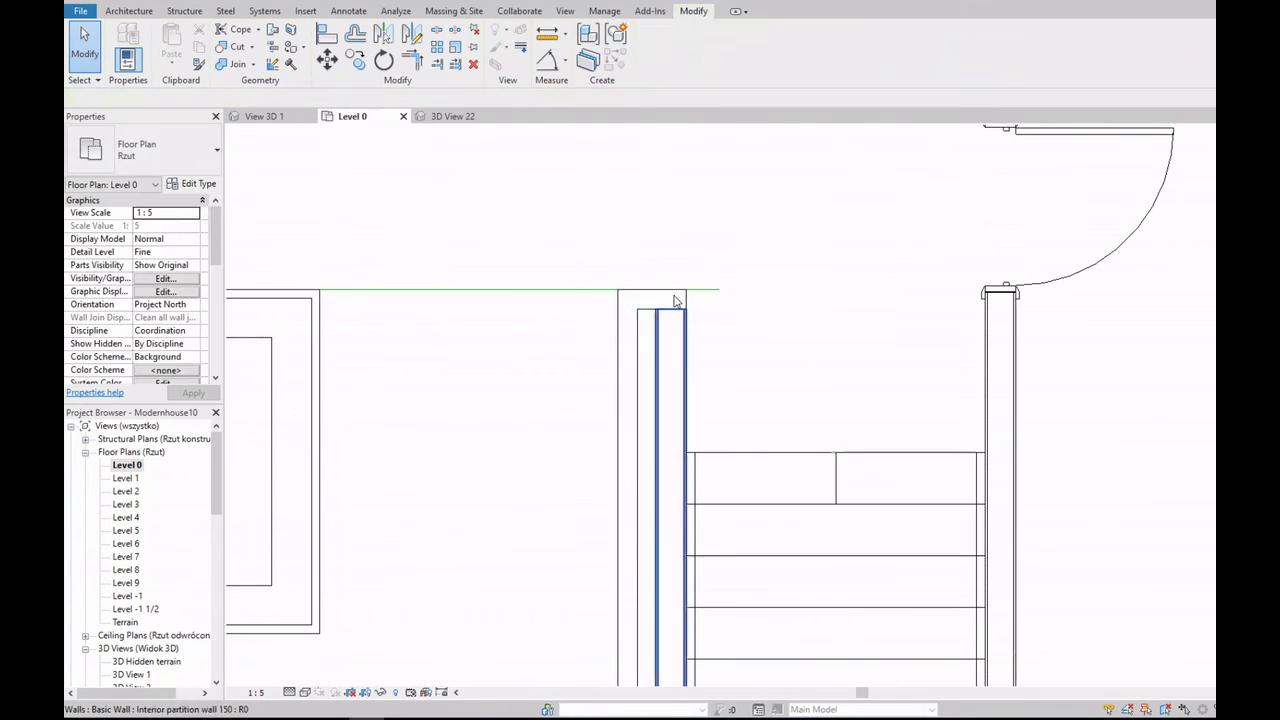
Step: Check the Chimneys wall and the green reference line by selecting each
{"action": "scroll", "coordinate": [640, 320], "scroll_direction": "up", "scroll_amount": 2}
{"action": "scroll", "coordinate": [614, 335], "scroll_direction": "up", "scroll_amount": 2}
{"action": "left_click", "coordinate": [613, 335]}
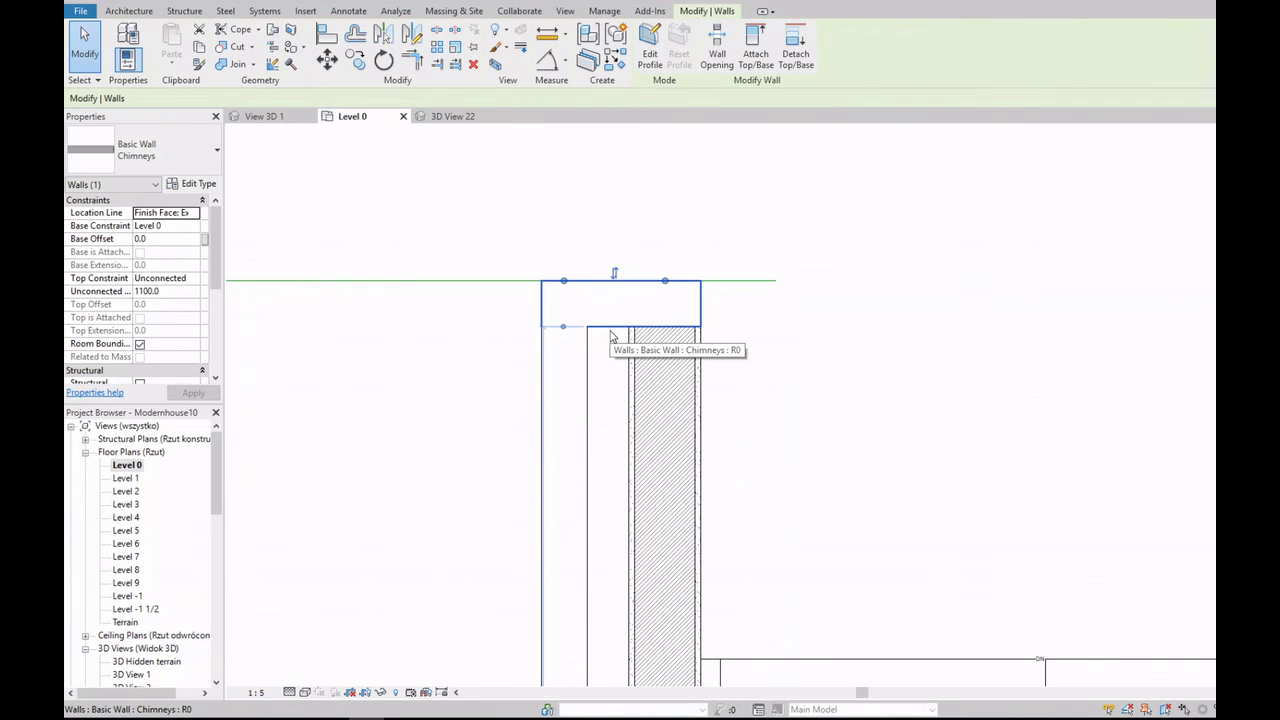
{"action": "key", "text": "Escape"}
{"action": "scroll", "coordinate": [600, 280], "scroll_direction": "down", "scroll_amount": 2}
{"action": "left_click", "coordinate": [557, 266]}
{"action": "key", "text": "Escape"}
{"action": "scroll", "coordinate": [676, 323], "scroll_direction": "down", "scroll_amount": 3}
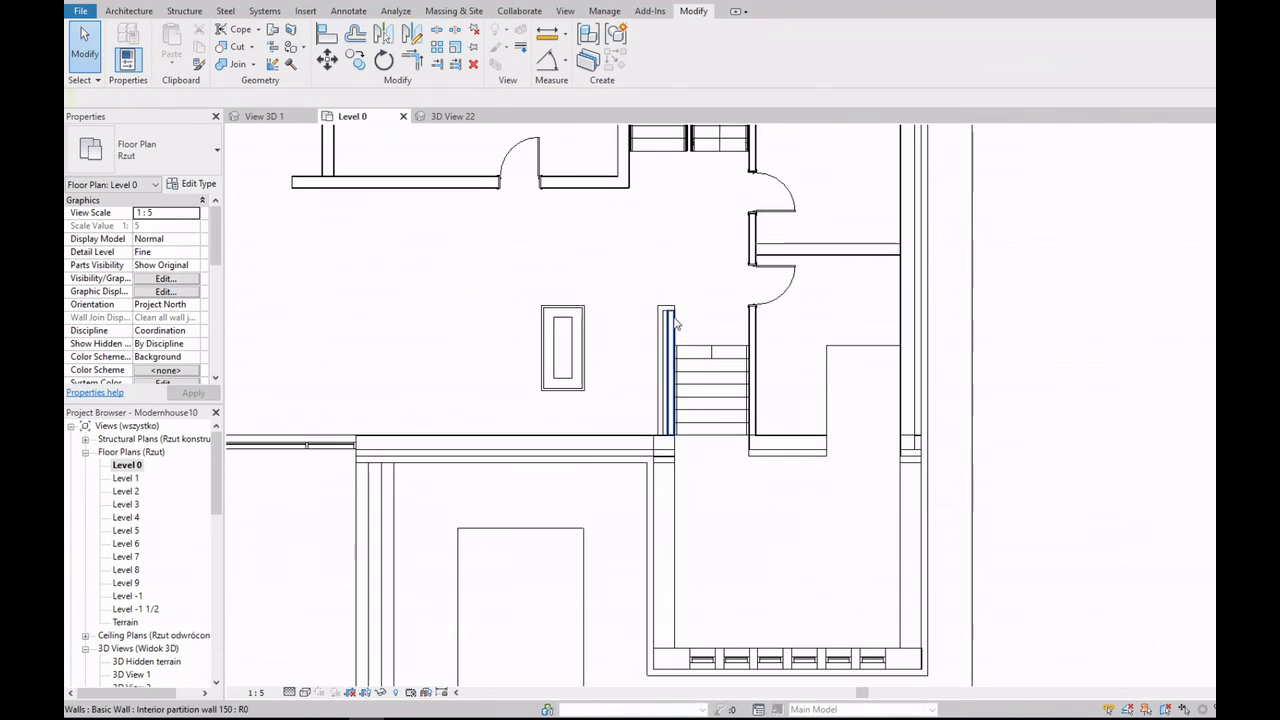
{"action": "scroll", "coordinate": [138, 616], "scroll_direction": "down", "scroll_amount": 5}
{"action": "scroll", "coordinate": [138, 600], "scroll_direction": "down", "scroll_amount": 3}
Step: In 3D View 22, attach the chimney wall's top to the ceiling structure above
{"action": "double_click", "coordinate": [135, 582]}
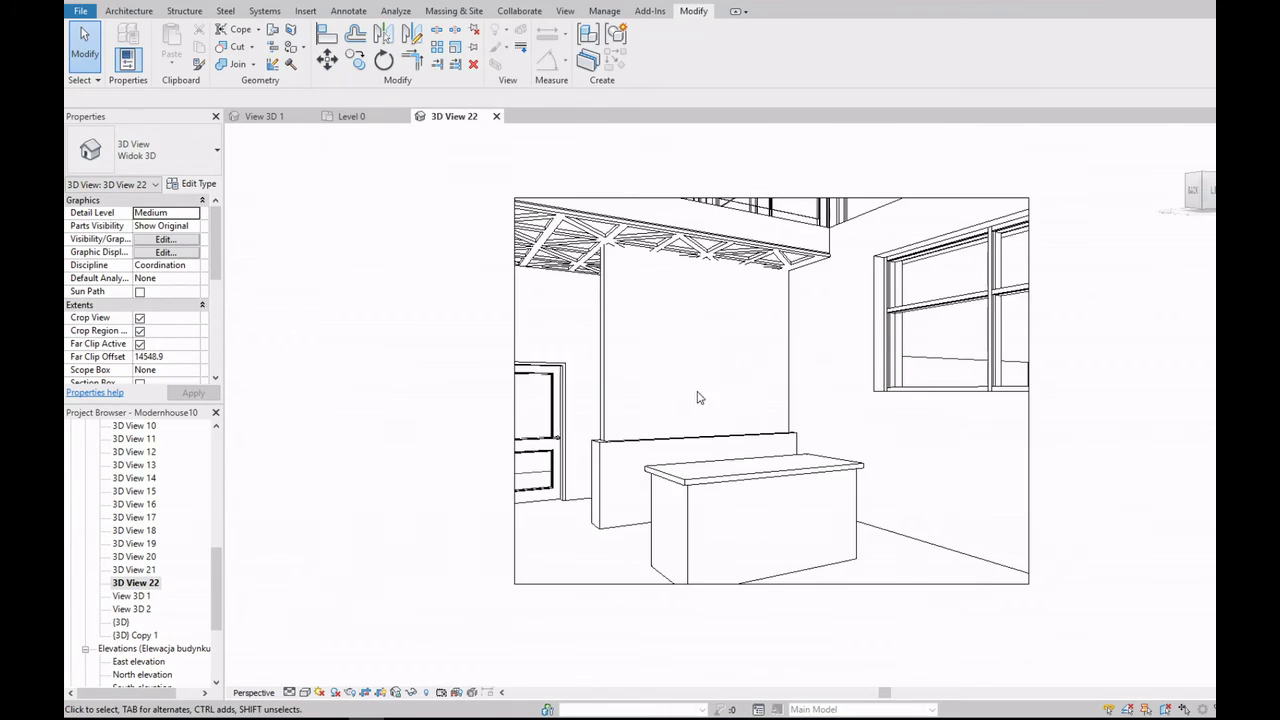
{"action": "scroll", "coordinate": [651, 452], "scroll_direction": "up", "scroll_amount": 4}
{"action": "scroll", "coordinate": [651, 452], "scroll_direction": "down", "scroll_amount": 4}
{"action": "left_click", "coordinate": [614, 453]}
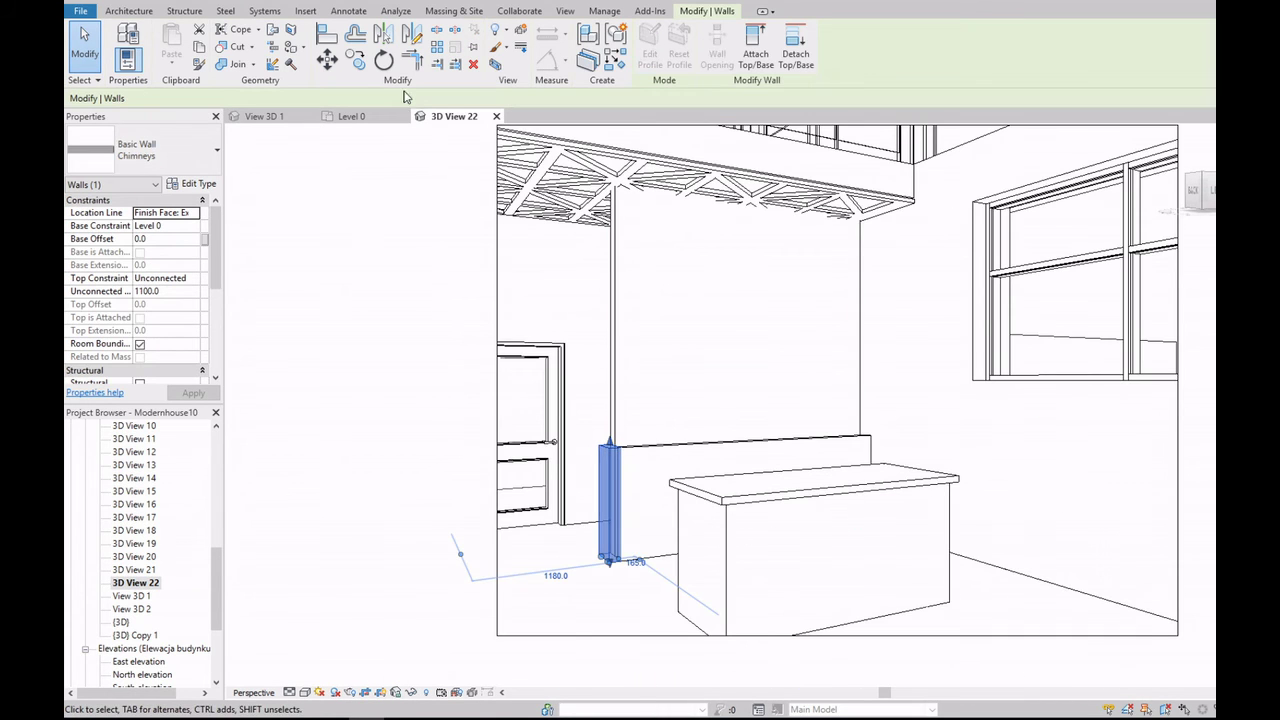
{"action": "left_click", "coordinate": [754, 55]}
{"action": "left_click", "coordinate": [765, 150]}
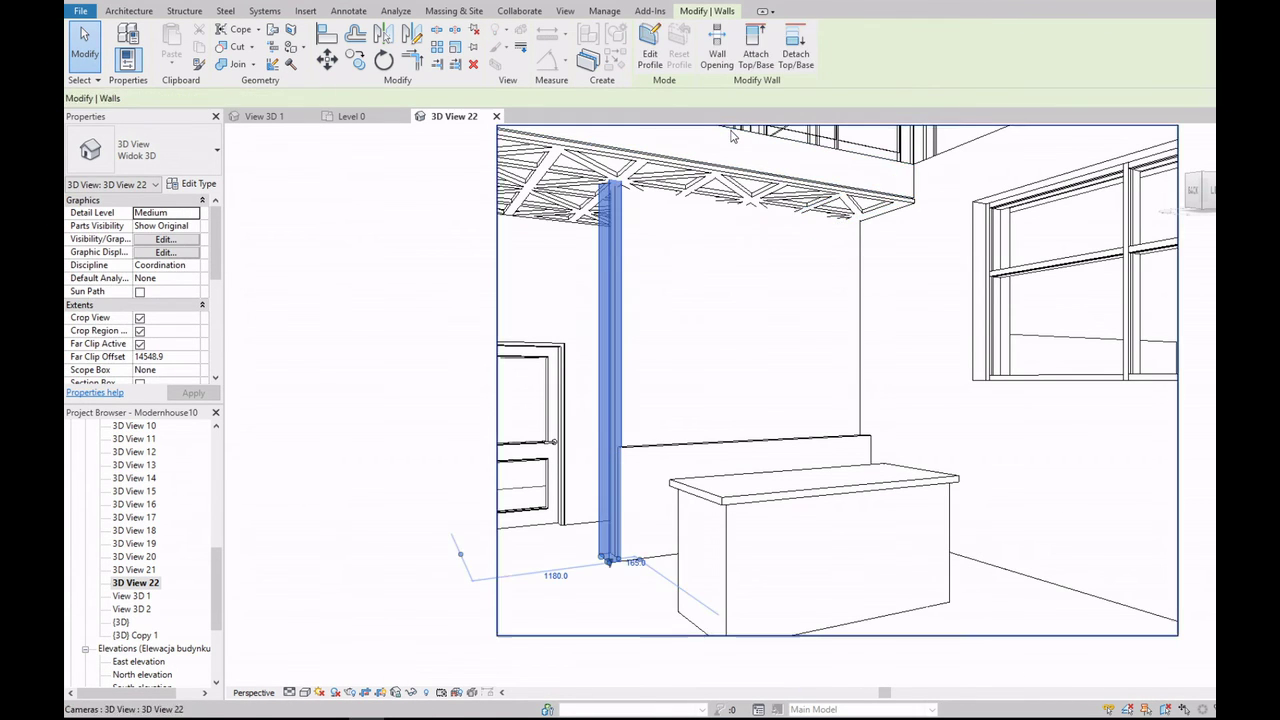
{"action": "key", "text": "Escape"}
Step: Recheck the attached chimney wall, then open 3D View 10
{"action": "scroll", "coordinate": [630, 218], "scroll_direction": "up", "scroll_amount": 2}
{"action": "left_click", "coordinate": [760, 600]}
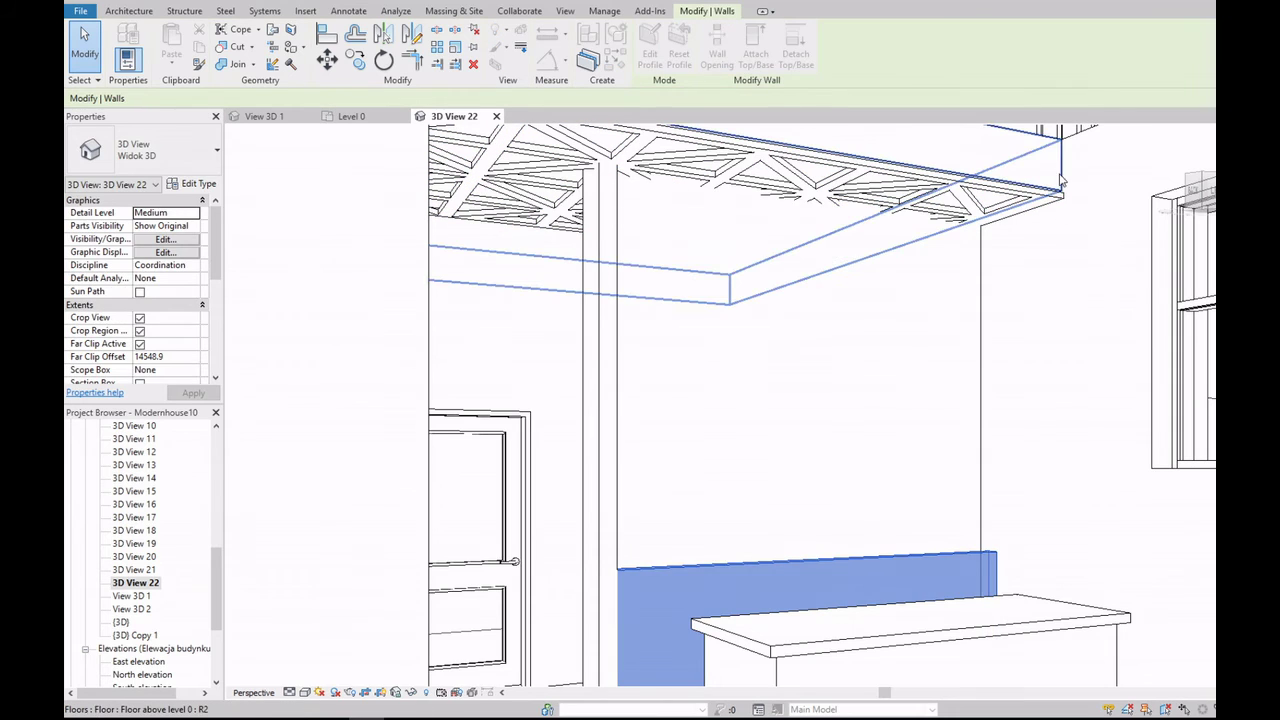
{"action": "key", "text": "Escape"}
{"action": "scroll", "coordinate": [769, 334], "scroll_direction": "down", "scroll_amount": 2}
{"action": "scroll", "coordinate": [790, 328], "scroll_direction": "down", "scroll_amount": 2}
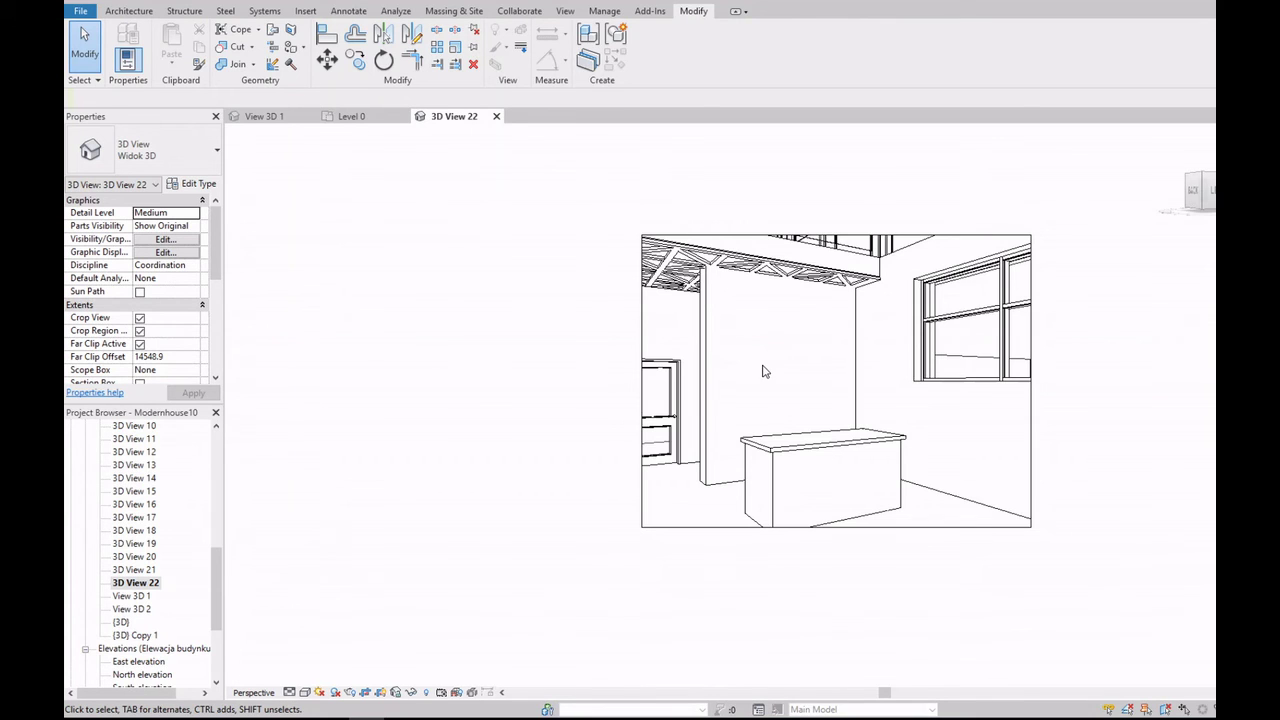
{"action": "scroll", "coordinate": [763, 372], "scroll_direction": "down", "scroll_amount": 2}
{"action": "double_click", "coordinate": [146, 428]}
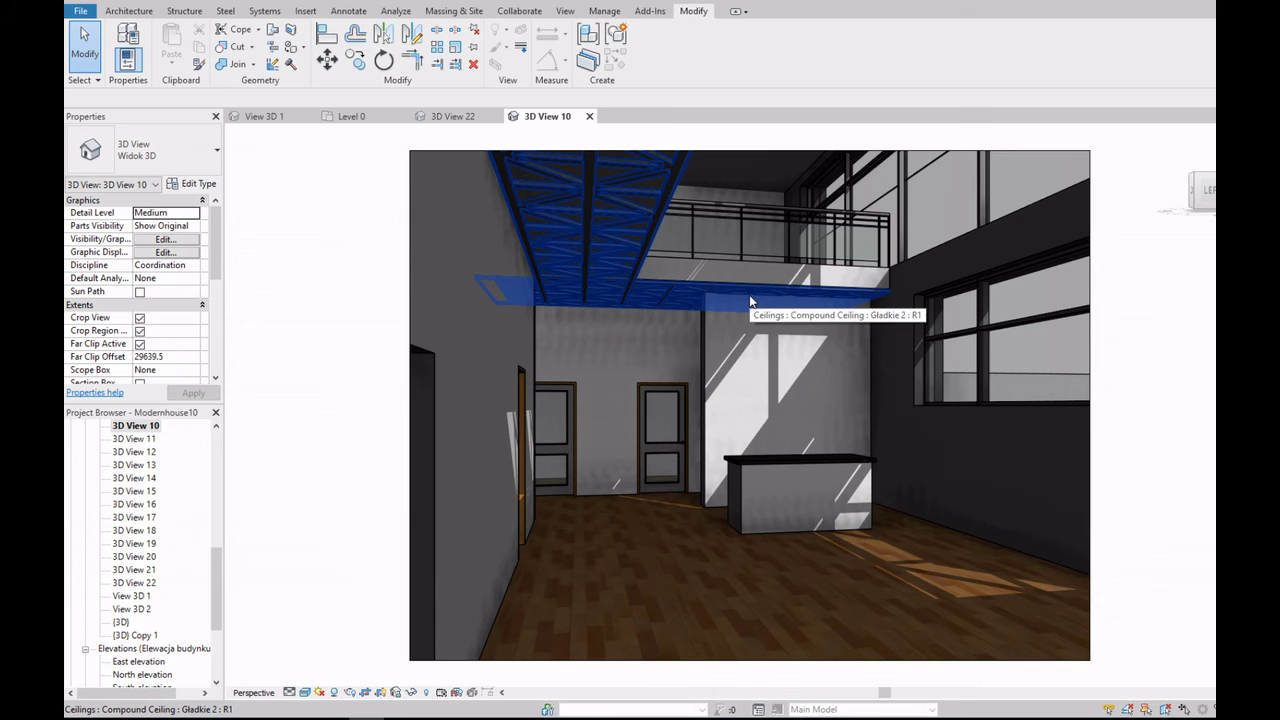
Step: Try the Paint tool on the kitchen walls in 3D View 10, then cancel it
{"action": "left_click_drag", "start_coordinate": [212, 567], "coordinate": [212, 470]}
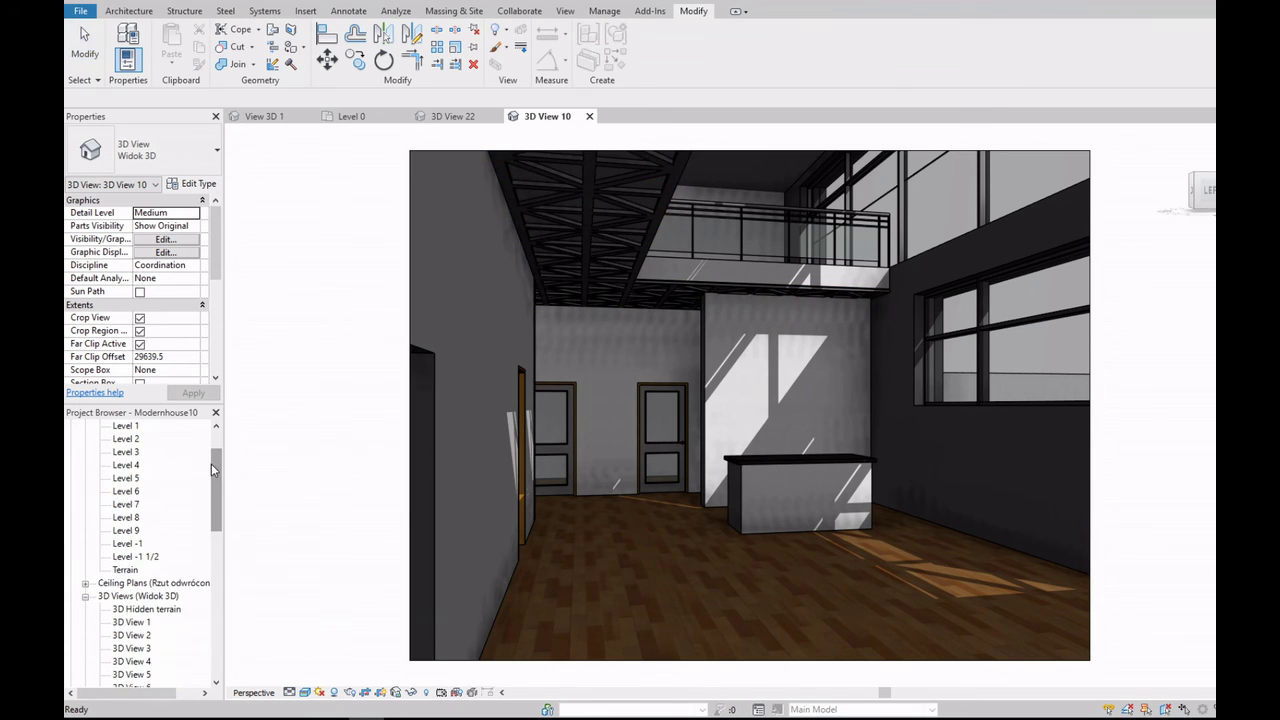
{"action": "scroll", "coordinate": [688, 433], "scroll_direction": "up", "scroll_amount": 2}
{"action": "scroll", "coordinate": [660, 420], "scroll_direction": "up", "scroll_amount": 3}
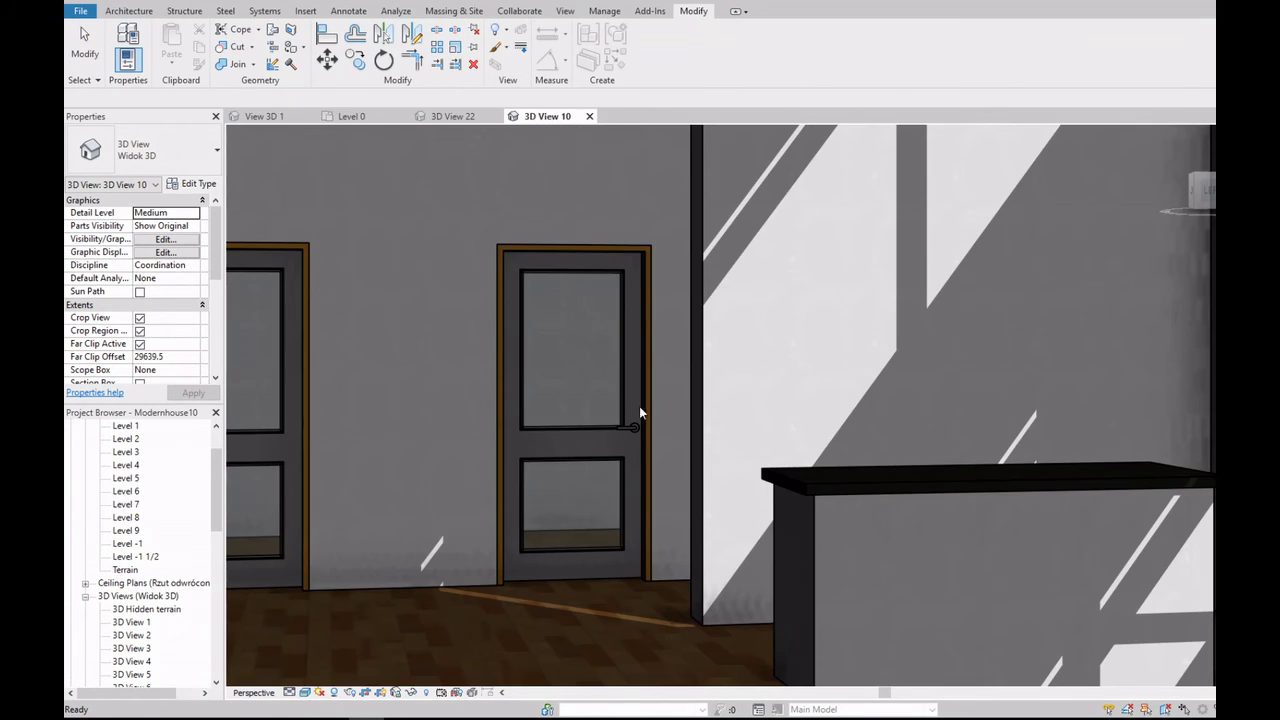
{"action": "left_click", "coordinate": [291, 50]}
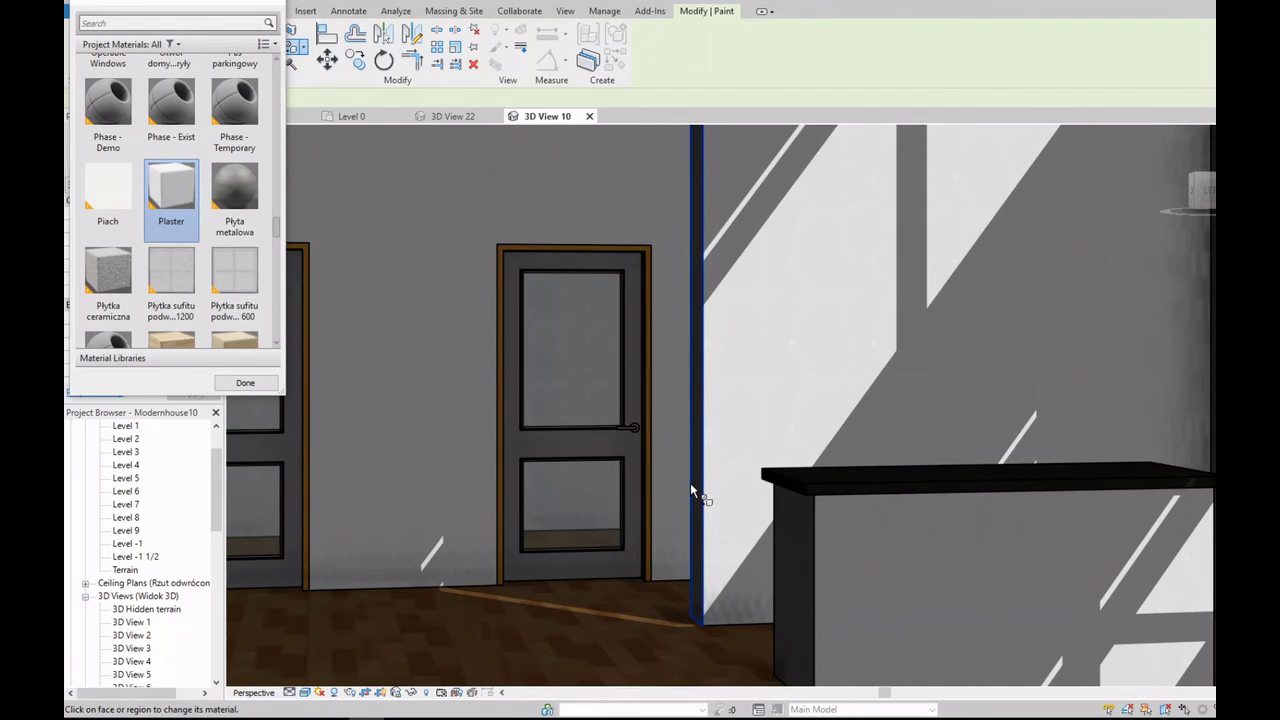
{"action": "scroll", "coordinate": [698, 477], "scroll_direction": "down", "scroll_amount": 3}
{"action": "key", "text": "Escape"}
Step: Shift the compound ceiling over the kitchen with Move (MV), then open {3D} Copy 1
{"action": "left_click", "coordinate": [848, 218]}
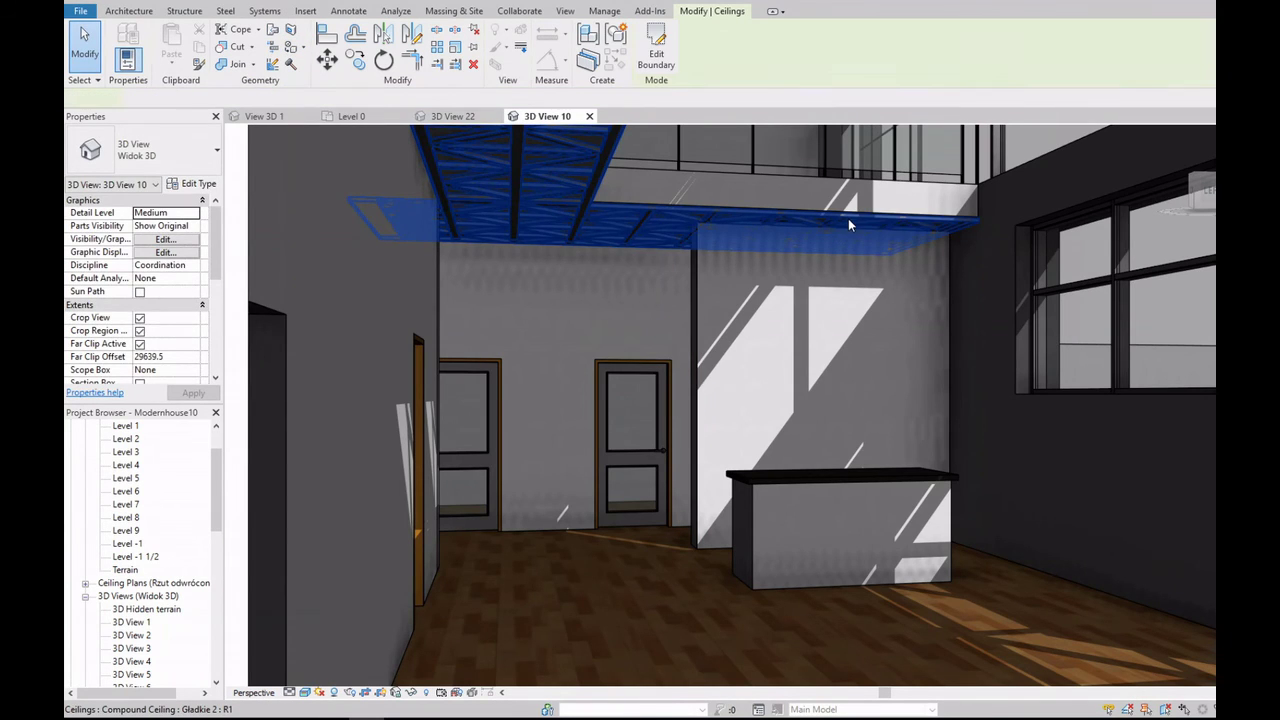
{"action": "key", "text": "m"}
{"action": "key", "text": "v"}
{"action": "left_click", "coordinate": [760, 195]}
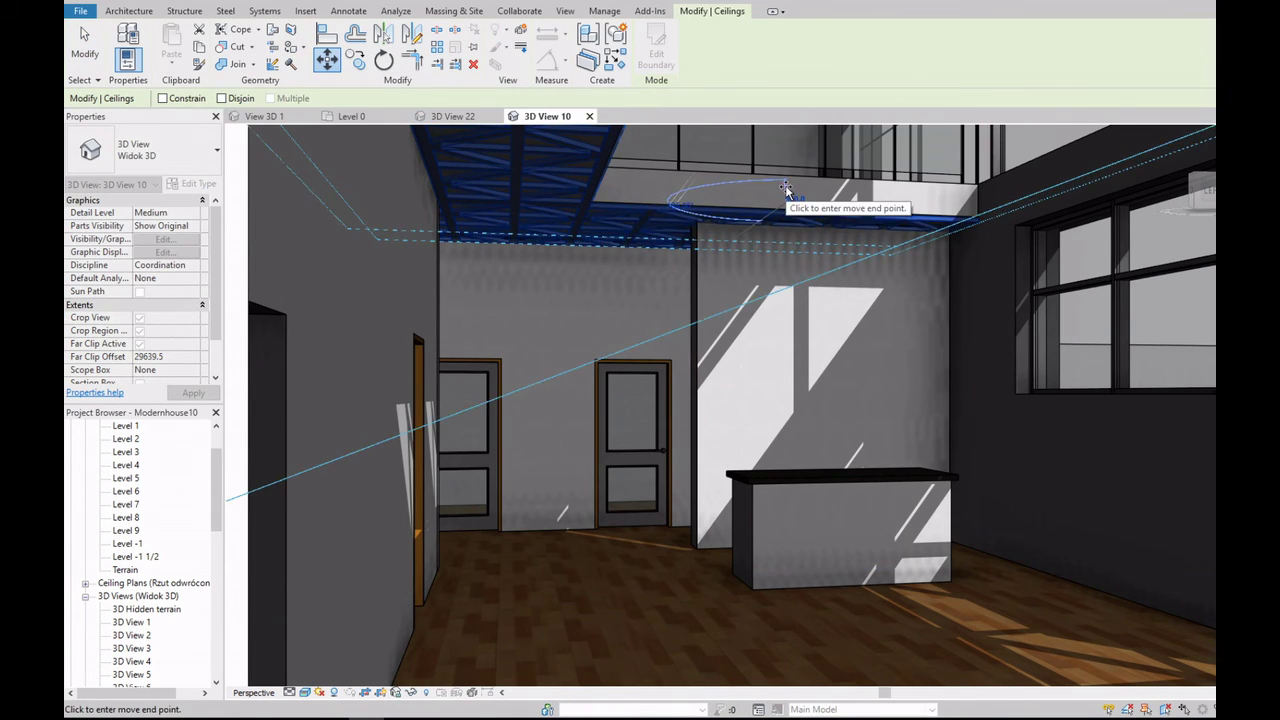
{"action": "type", "text": "20"}
{"action": "left_click", "coordinate": [786, 189]}
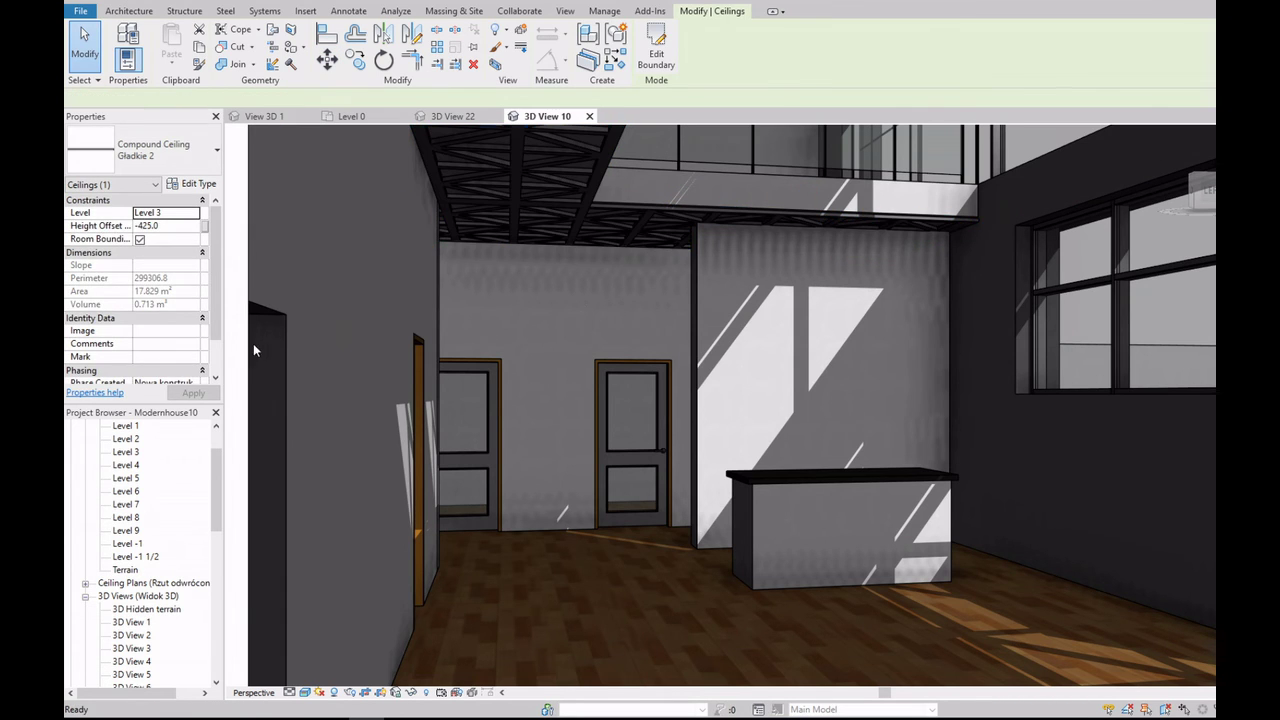
{"action": "key", "text": "Escape"}
{"action": "scroll", "coordinate": [150, 520], "scroll_direction": "down", "scroll_amount": 3}
{"action": "right_click", "coordinate": [125, 594]}
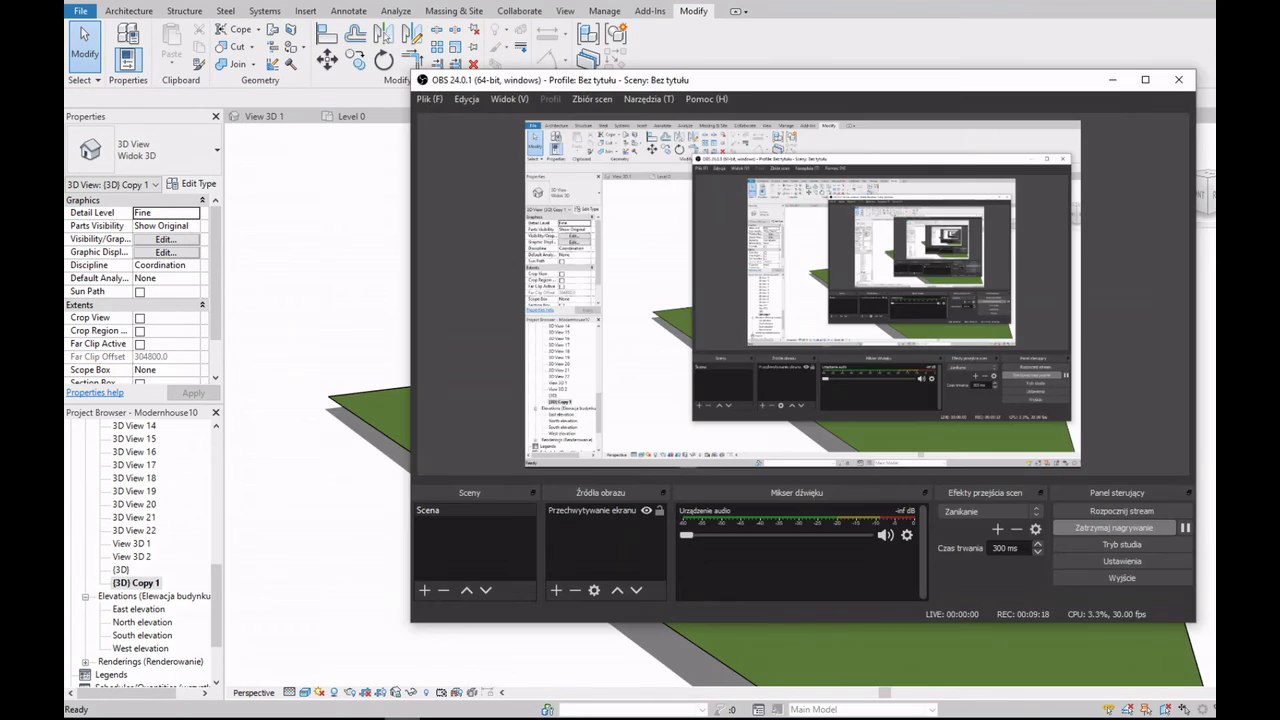
Step: Show the {3D} view in Wireframe and select the ceiling
{"action": "left_click", "coordinate": [492, 509]}
{"action": "double_click", "coordinate": [121, 569]}
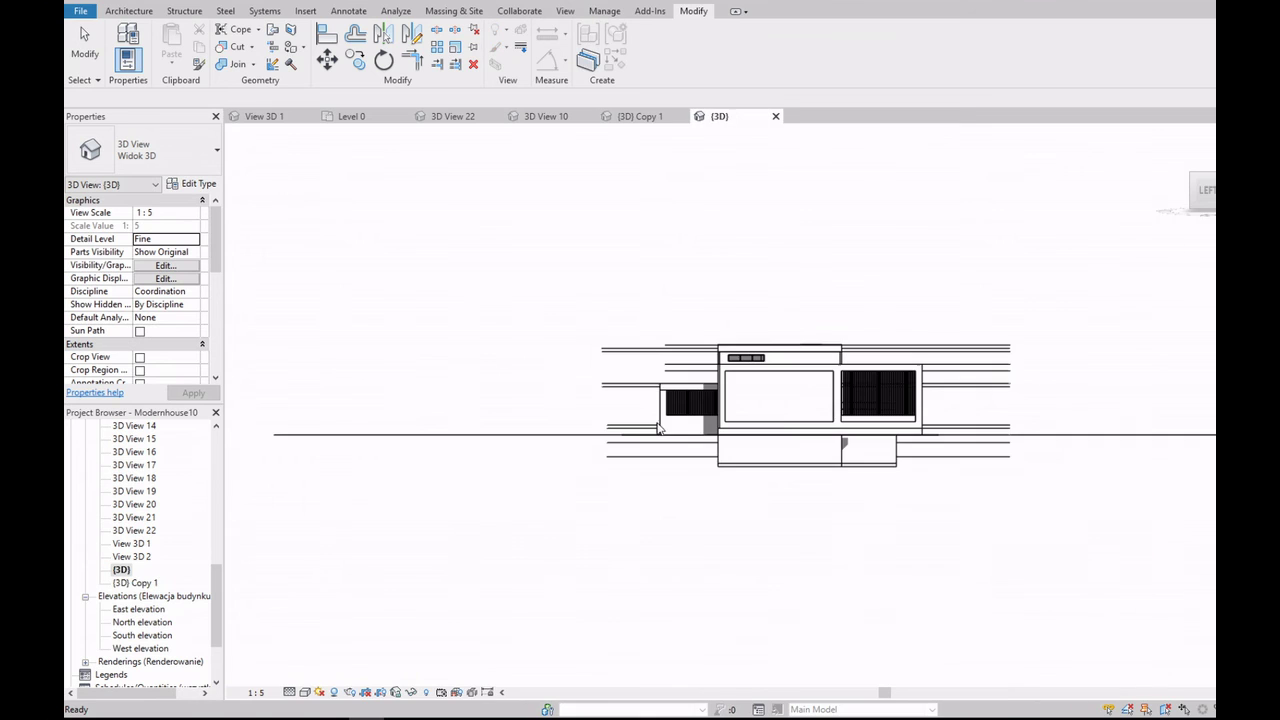
{"action": "left_click", "coordinate": [305, 692]}
{"action": "left_click", "coordinate": [368, 605]}
{"action": "scroll", "coordinate": [720, 440], "scroll_direction": "up", "scroll_amount": 5}
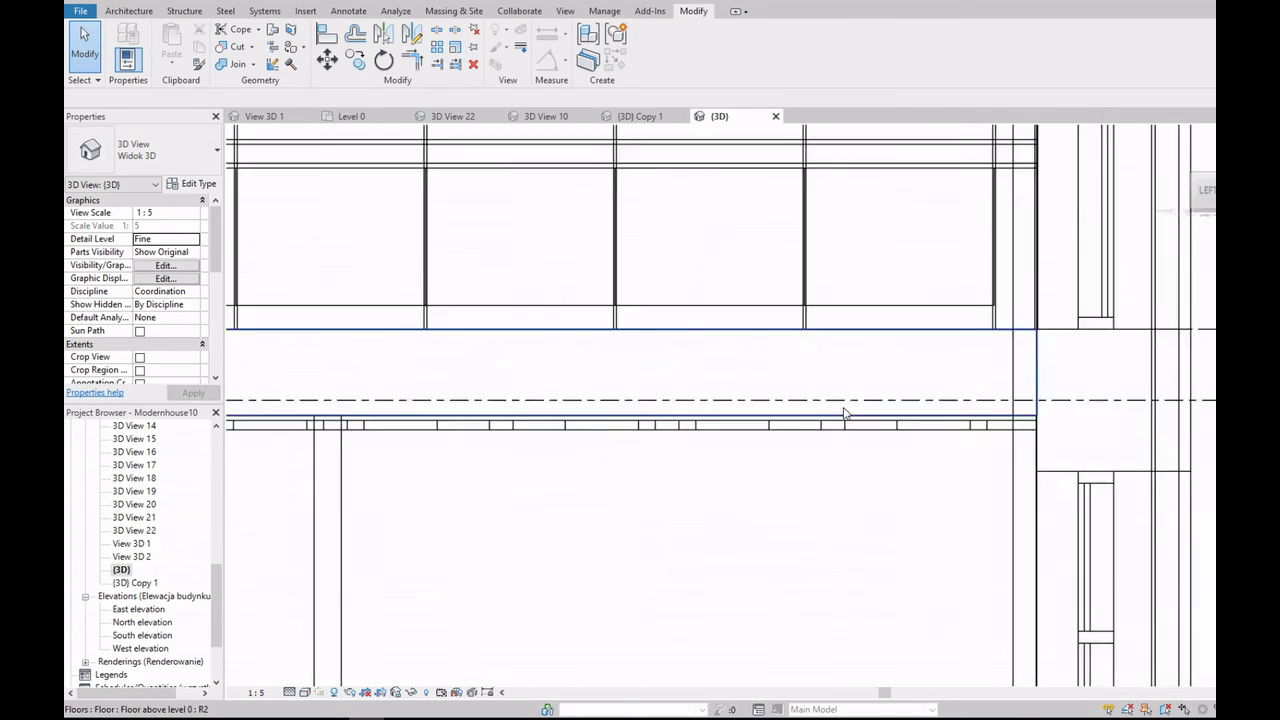
{"action": "left_click", "coordinate": [720, 440]}
Step: Open the Level 1 floor plan, then the Level 2 floor plan
{"action": "scroll", "coordinate": [720, 440], "scroll_direction": "up", "scroll_amount": 2}
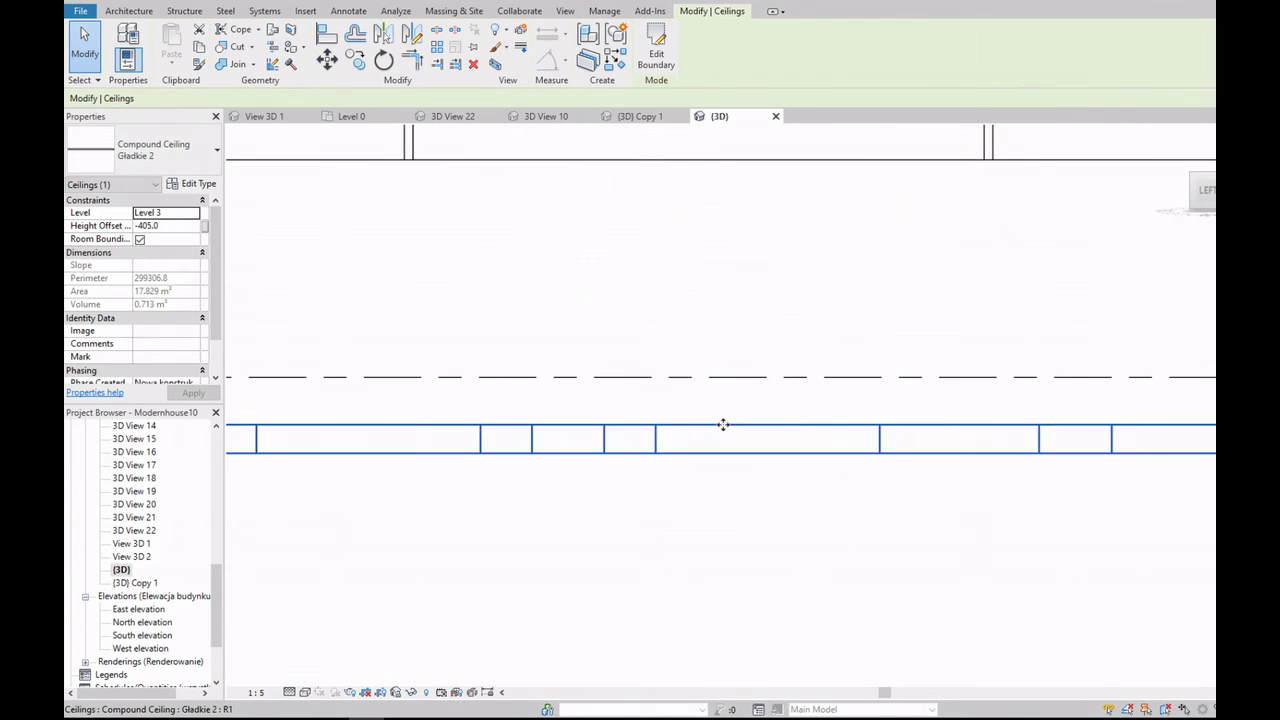
{"action": "scroll", "coordinate": [723, 426], "scroll_direction": "down", "scroll_amount": 3}
{"action": "left_click_drag", "start_coordinate": [211, 573], "coordinate": [216, 455]}
{"action": "double_click", "coordinate": [126, 465]}
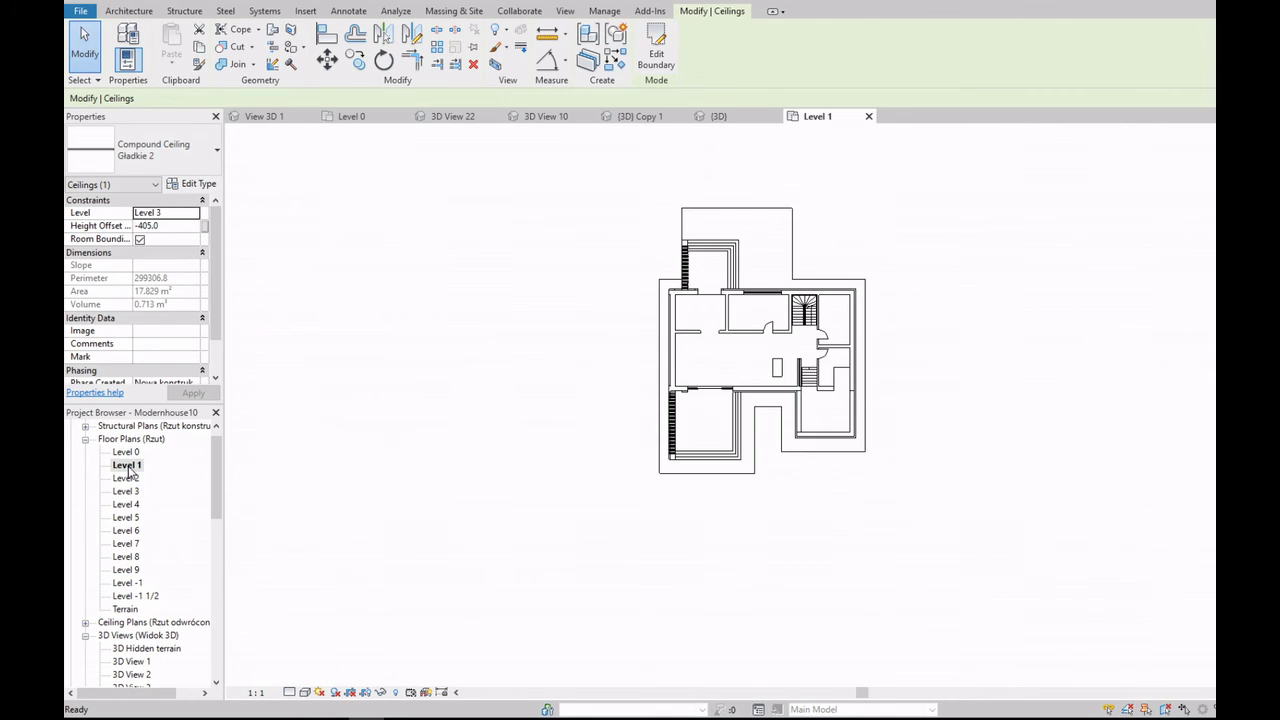
{"action": "double_click", "coordinate": [126, 478]}
{"action": "scroll", "coordinate": [740, 396], "scroll_direction": "up", "scroll_amount": 3}
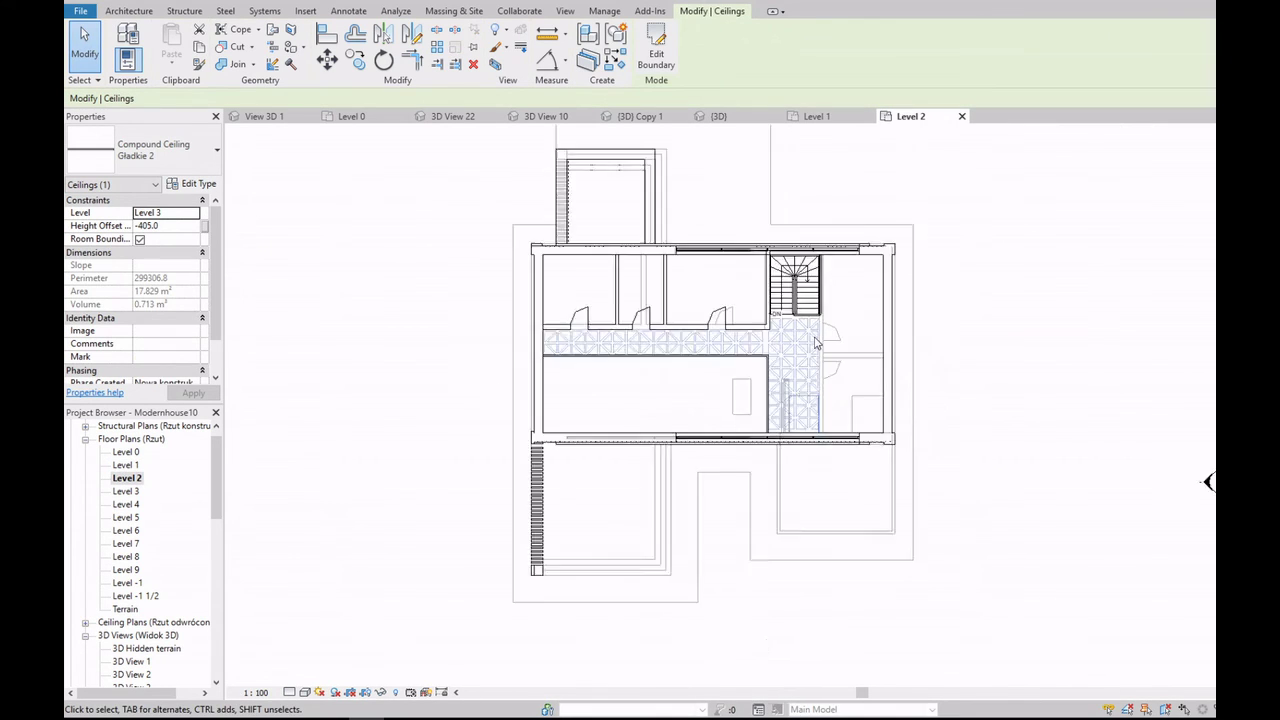
{"action": "scroll", "coordinate": [740, 396], "scroll_direction": "up", "scroll_amount": 3}
{"action": "scroll", "coordinate": [160, 652], "scroll_direction": "down", "scroll_amount": 6}
{"action": "double_click", "coordinate": [138, 636]}
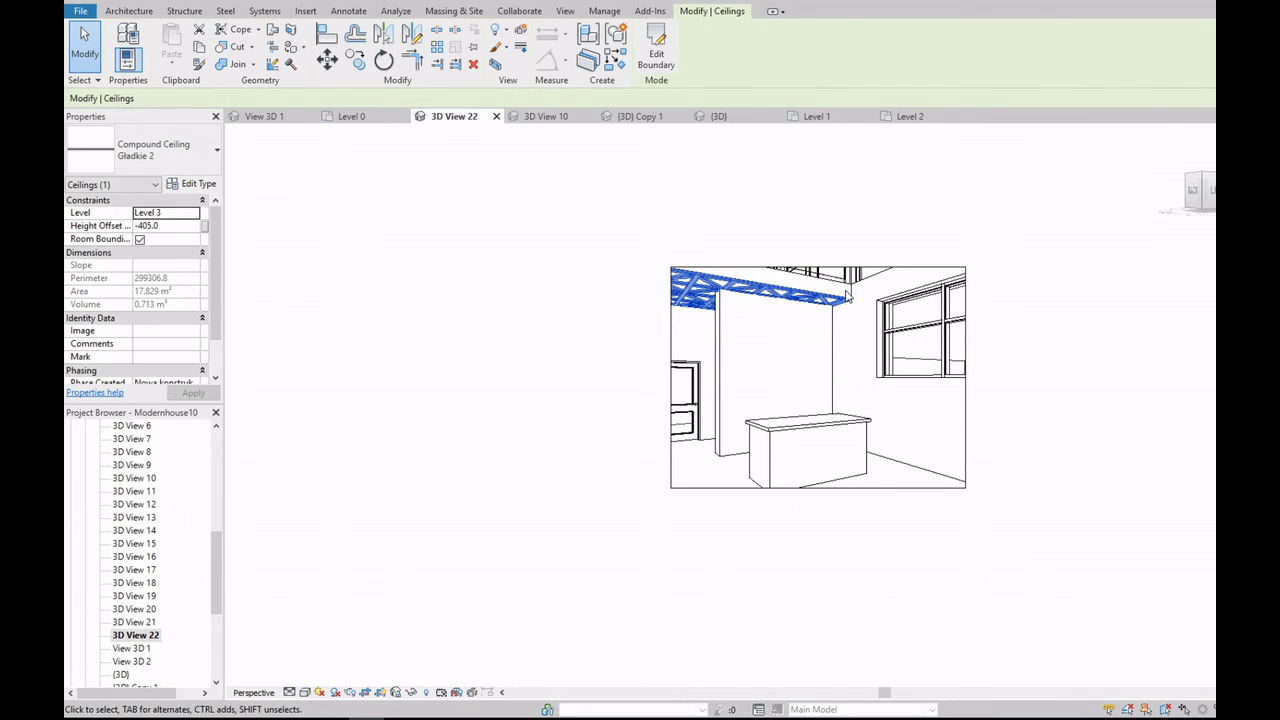
{"action": "left_click", "coordinate": [851, 298]}
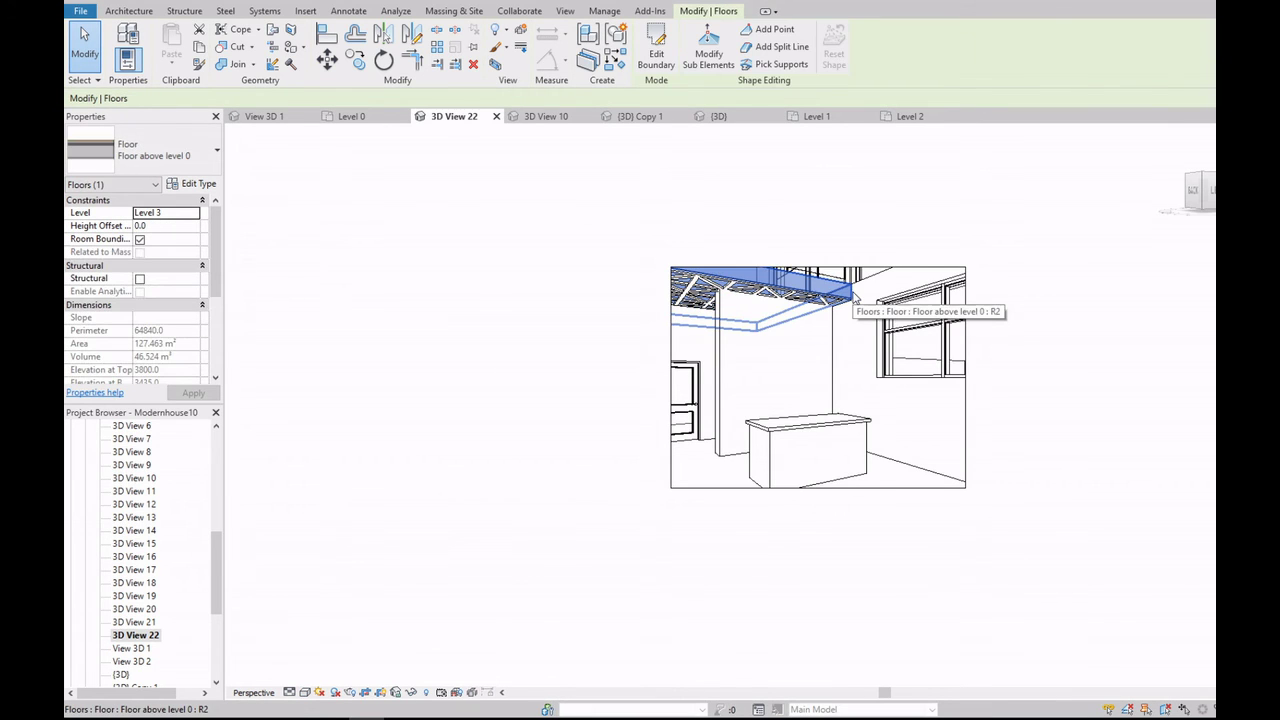
{"action": "double_click", "coordinate": [851, 298]}
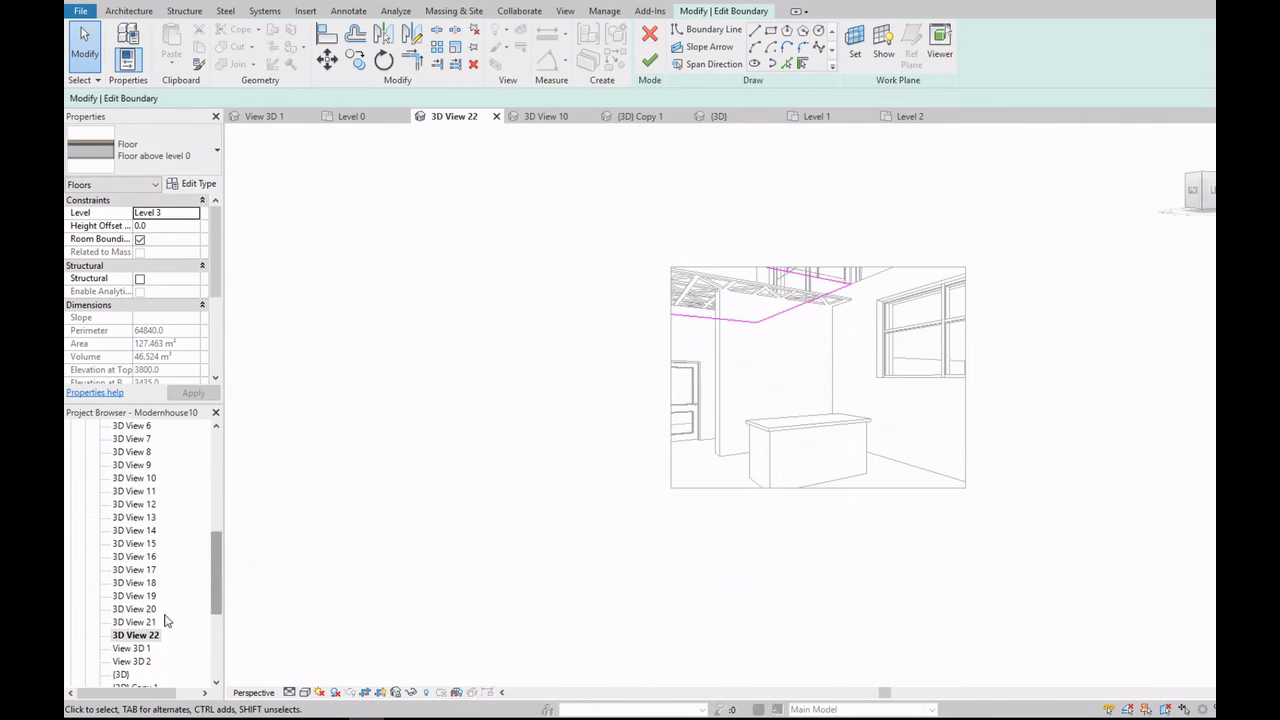
{"action": "double_click", "coordinate": [121, 674]}
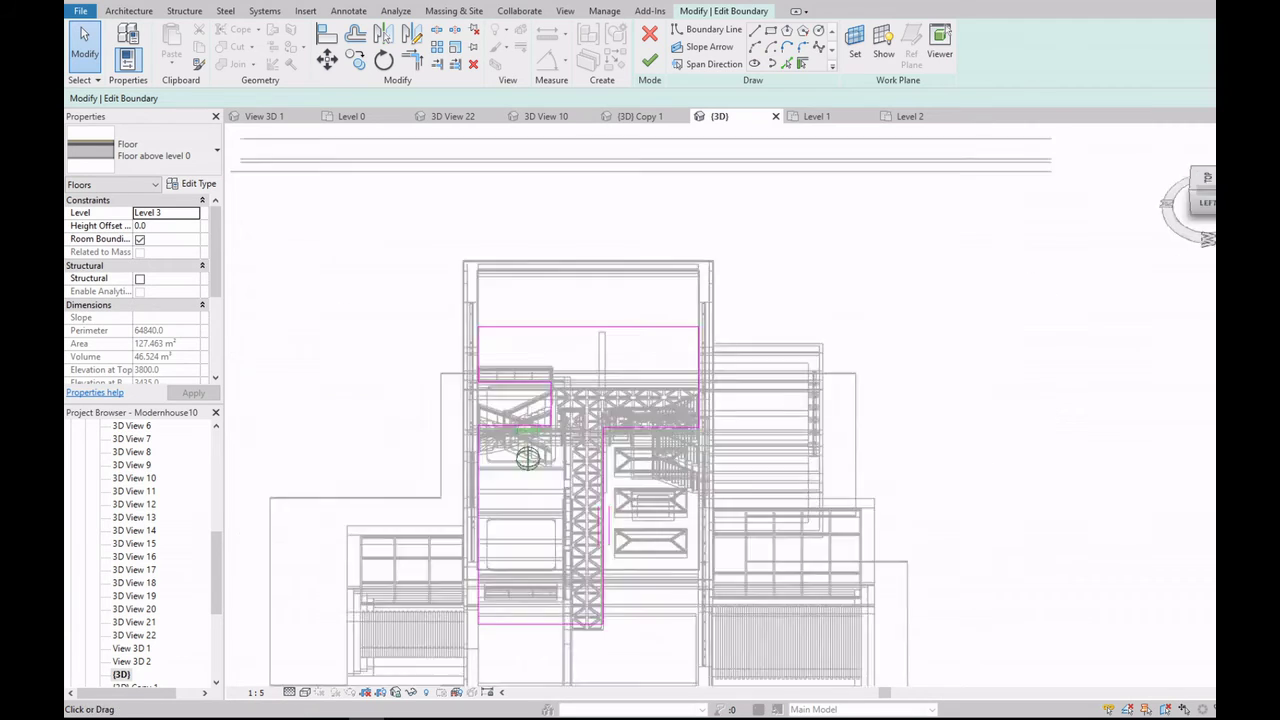
{"action": "middle_click_drag", "start_coordinate": [527, 458], "coordinate": [657, 452], "text": "shift"}
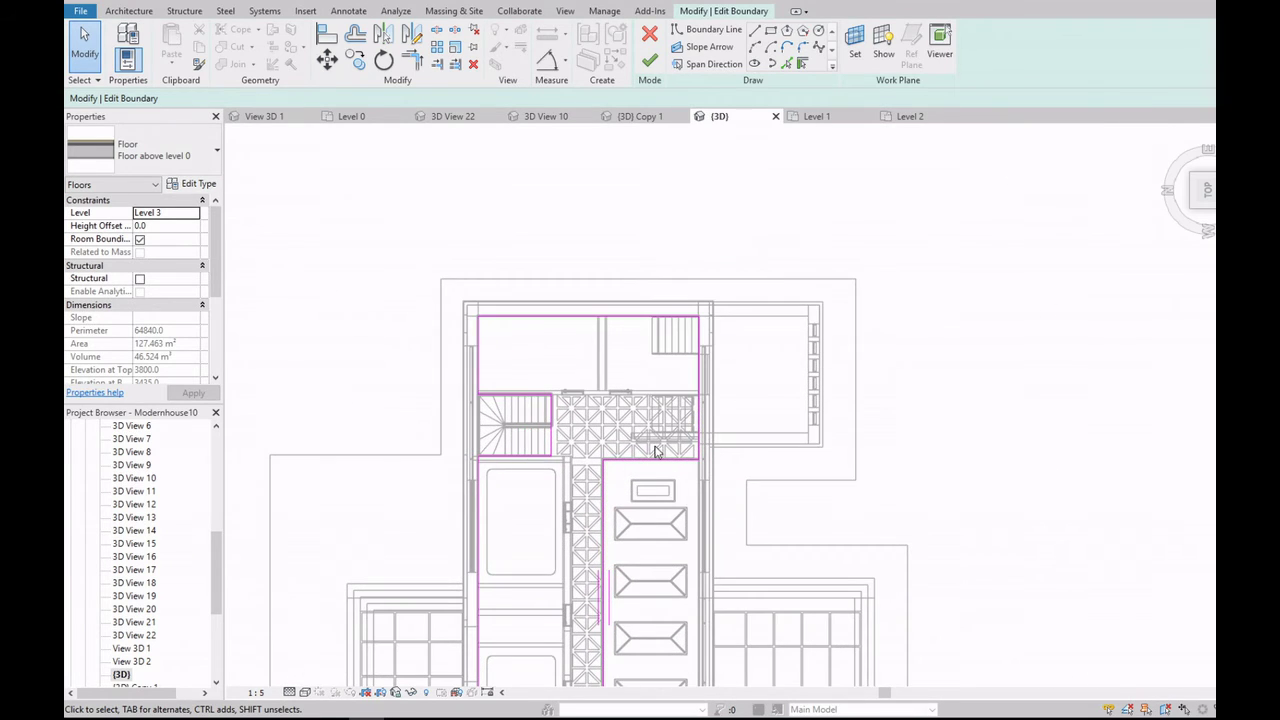
{"action": "scroll", "coordinate": [657, 452], "scroll_direction": "up", "scroll_amount": 5}
{"action": "left_click", "coordinate": [310, 694]}
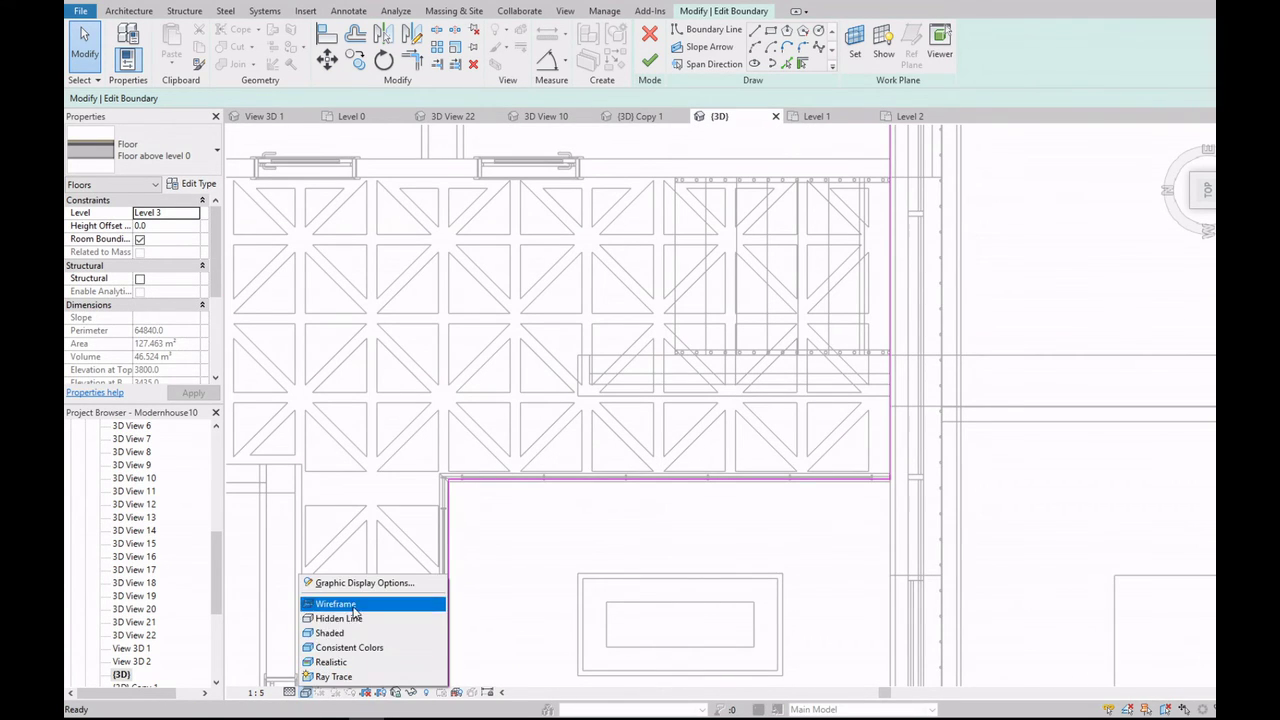
{"action": "left_click", "coordinate": [371, 603]}
{"action": "scroll", "coordinate": [293, 635], "scroll_direction": "down", "scroll_amount": 2}
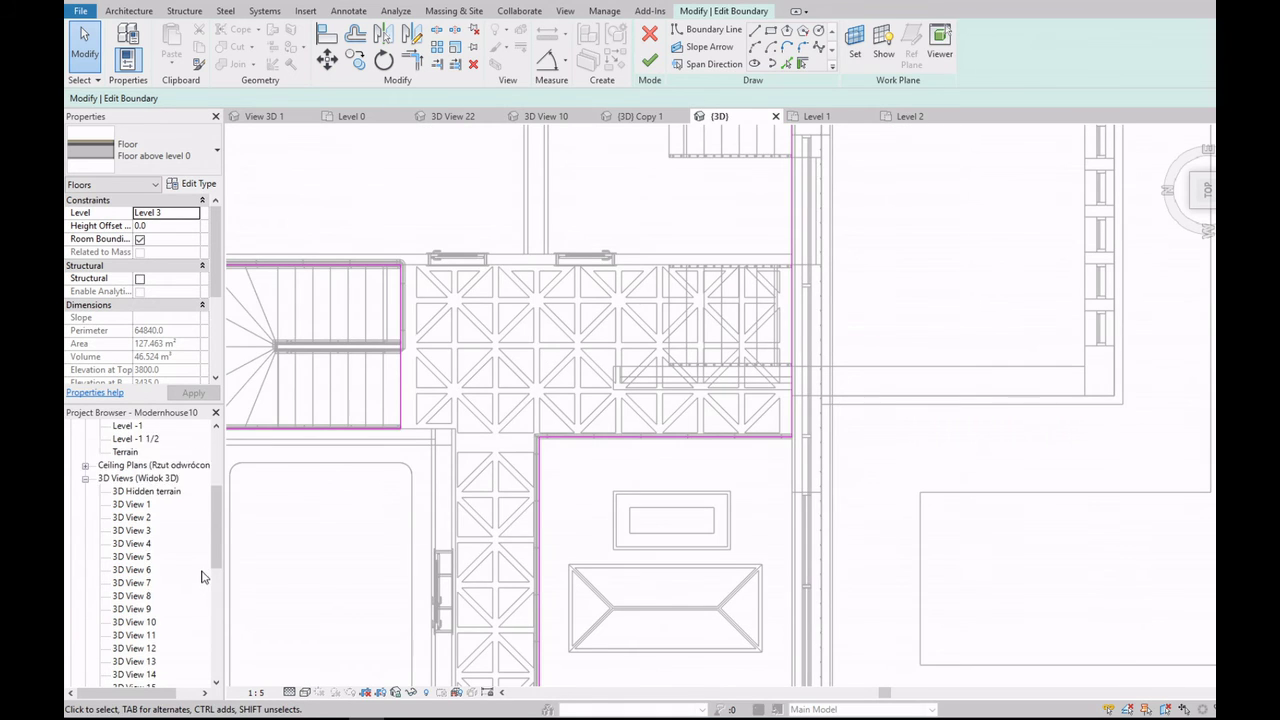
{"action": "scroll", "coordinate": [201, 577], "scroll_direction": "up", "scroll_amount": 4}
{"action": "scroll", "coordinate": [201, 577], "scroll_direction": "down", "scroll_amount": 4}
{"action": "scroll", "coordinate": [135, 577], "scroll_direction": "down", "scroll_amount": 5}
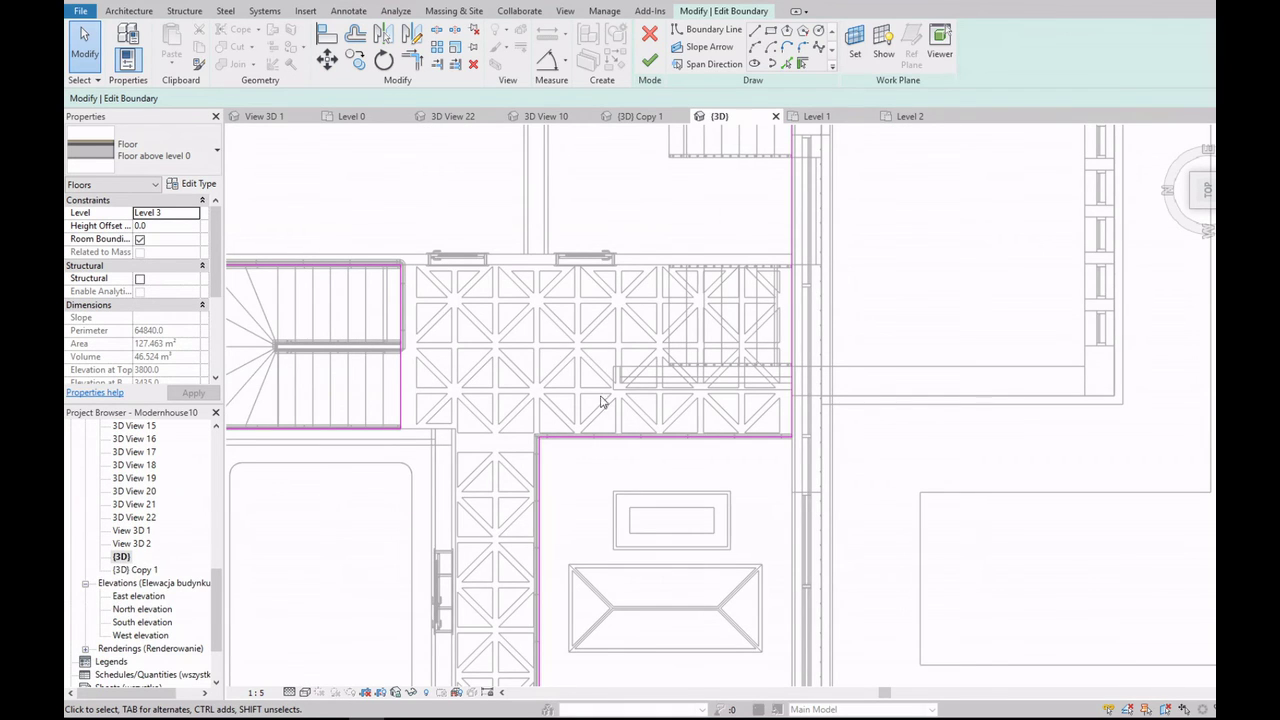
{"action": "scroll", "coordinate": [601, 401], "scroll_direction": "up", "scroll_amount": 2}
{"action": "scroll", "coordinate": [609, 371], "scroll_direction": "down", "scroll_amount": 3}
{"action": "scroll", "coordinate": [434, 509], "scroll_direction": "up", "scroll_amount": 4}
{"action": "scroll", "coordinate": [434, 509], "scroll_direction": "up", "scroll_amount": 2}
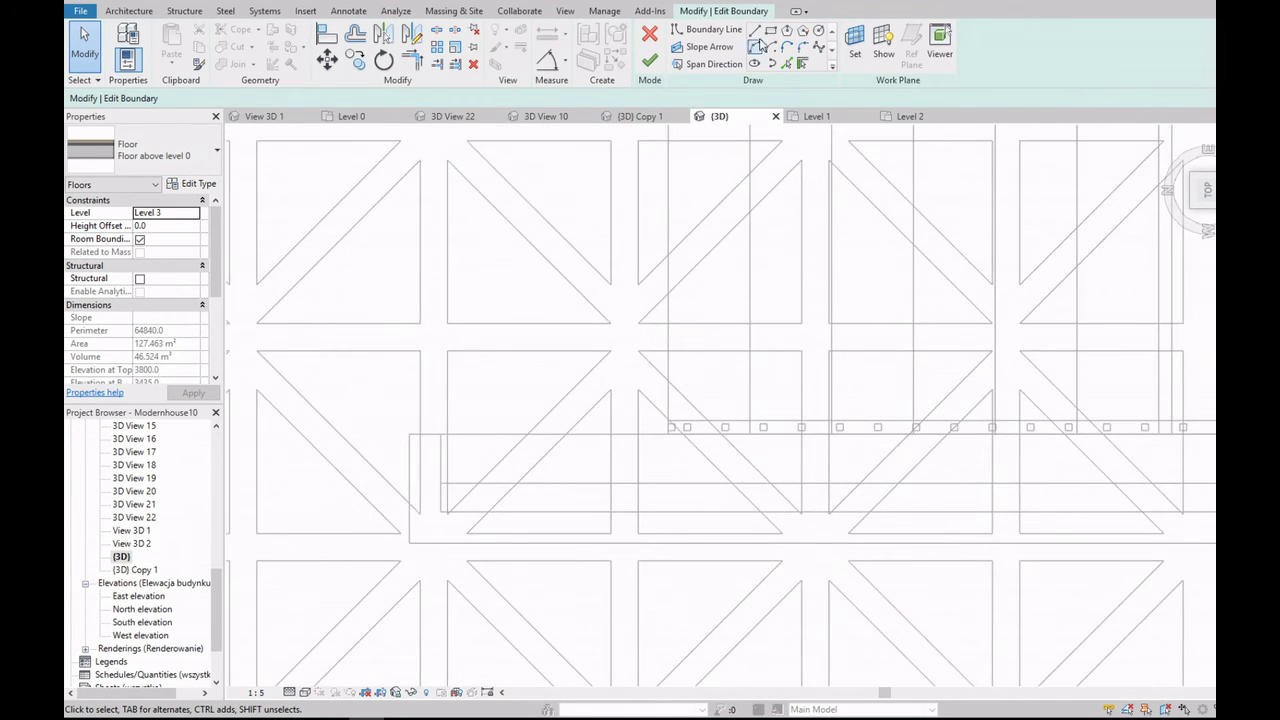
{"action": "scroll", "coordinate": [566, 466], "scroll_direction": "down", "scroll_amount": 3}
{"action": "left_click", "coordinate": [601, 432]}
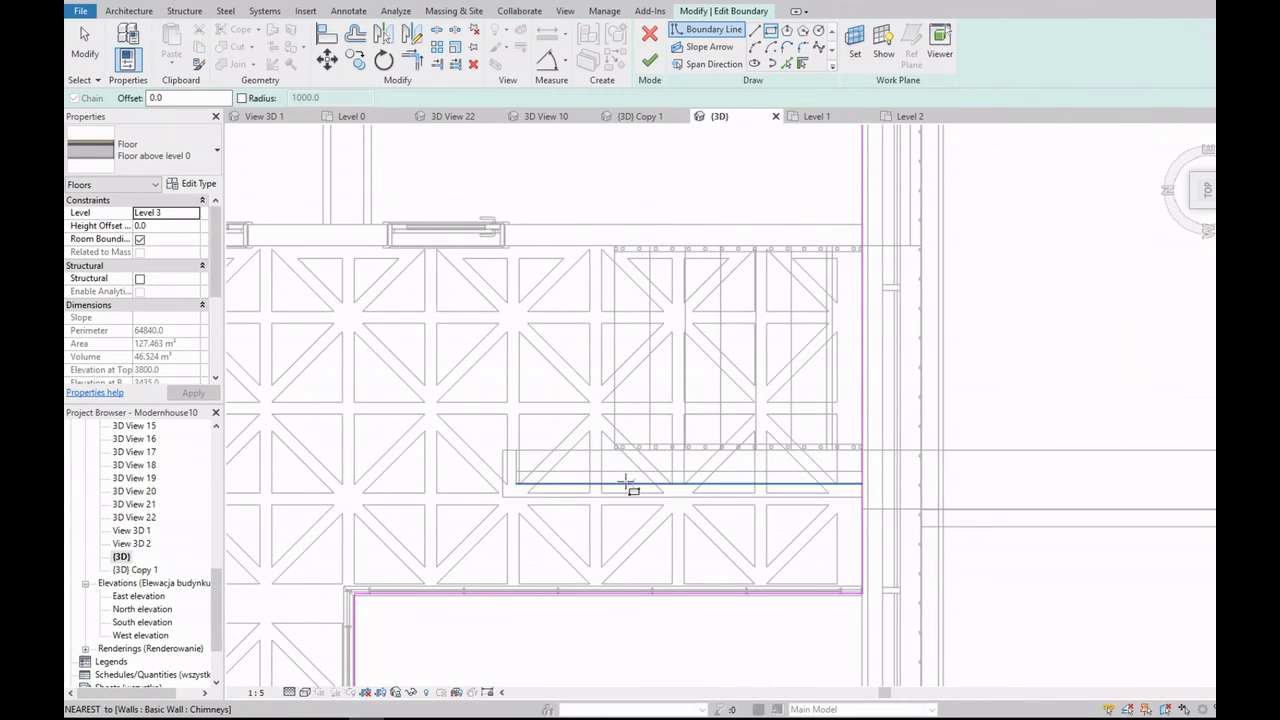
{"action": "scroll", "coordinate": [626, 485], "scroll_direction": "up", "scroll_amount": 2}
{"action": "scroll", "coordinate": [626, 485], "scroll_direction": "down", "scroll_amount": 3}
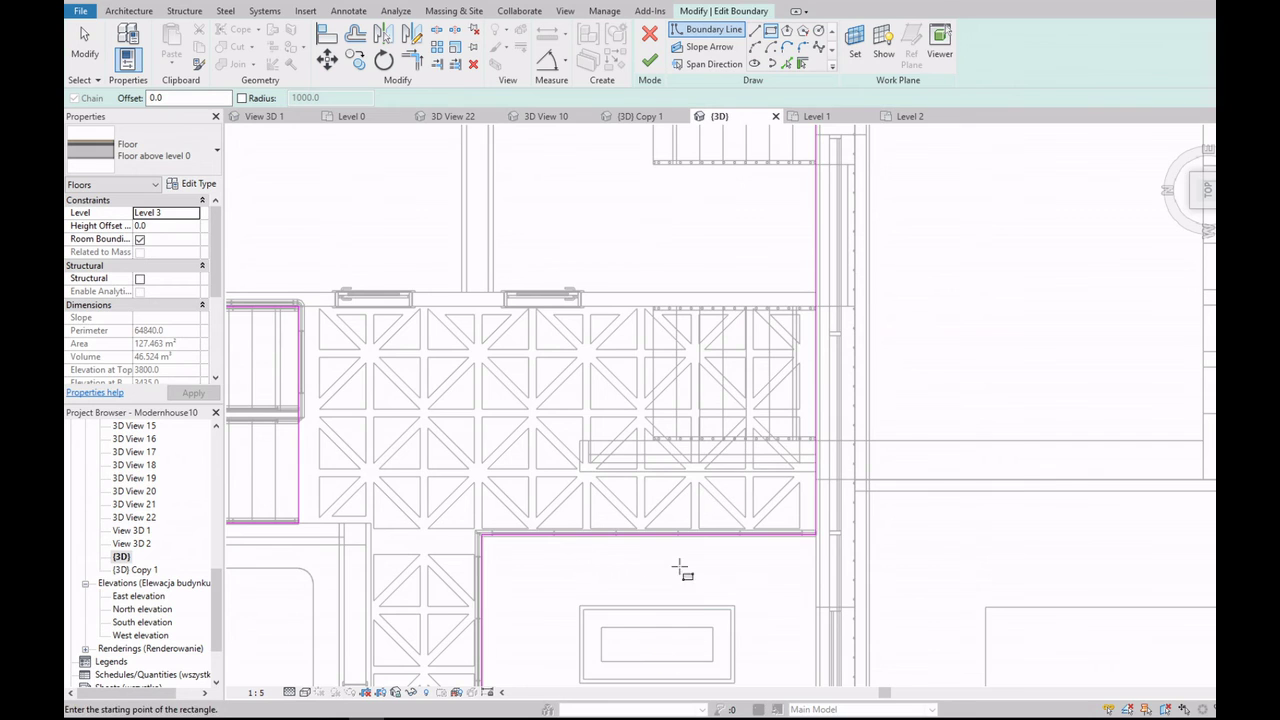
{"action": "scroll", "coordinate": [680, 568], "scroll_direction": "up", "scroll_amount": 3}
{"action": "scroll", "coordinate": [652, 520], "scroll_direction": "down", "scroll_amount": 3}
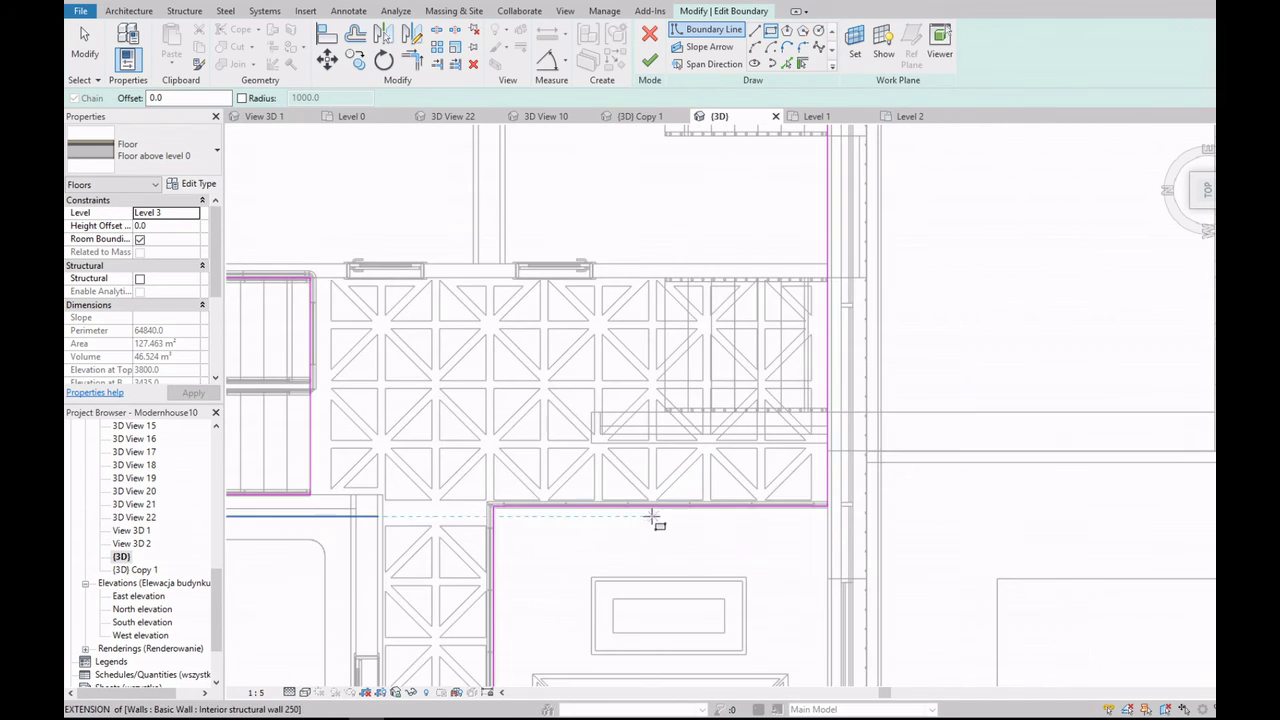
{"action": "scroll", "coordinate": [662, 518], "scroll_direction": "up", "scroll_amount": 2}
{"action": "scroll", "coordinate": [674, 375], "scroll_direction": "up", "scroll_amount": 2}
{"action": "scroll", "coordinate": [680, 392], "scroll_direction": "up", "scroll_amount": 1}
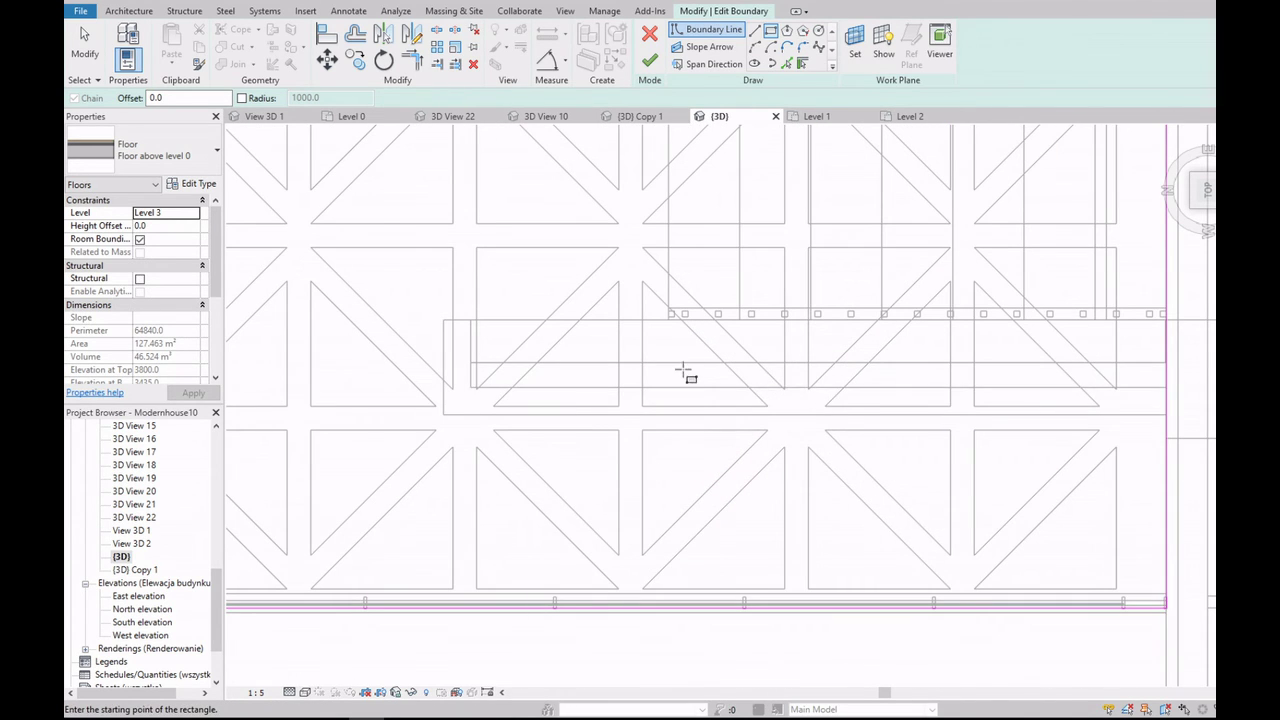
{"action": "scroll", "coordinate": [657, 366], "scroll_direction": "up", "scroll_amount": 2}
{"action": "left_click", "coordinate": [638, 362]}
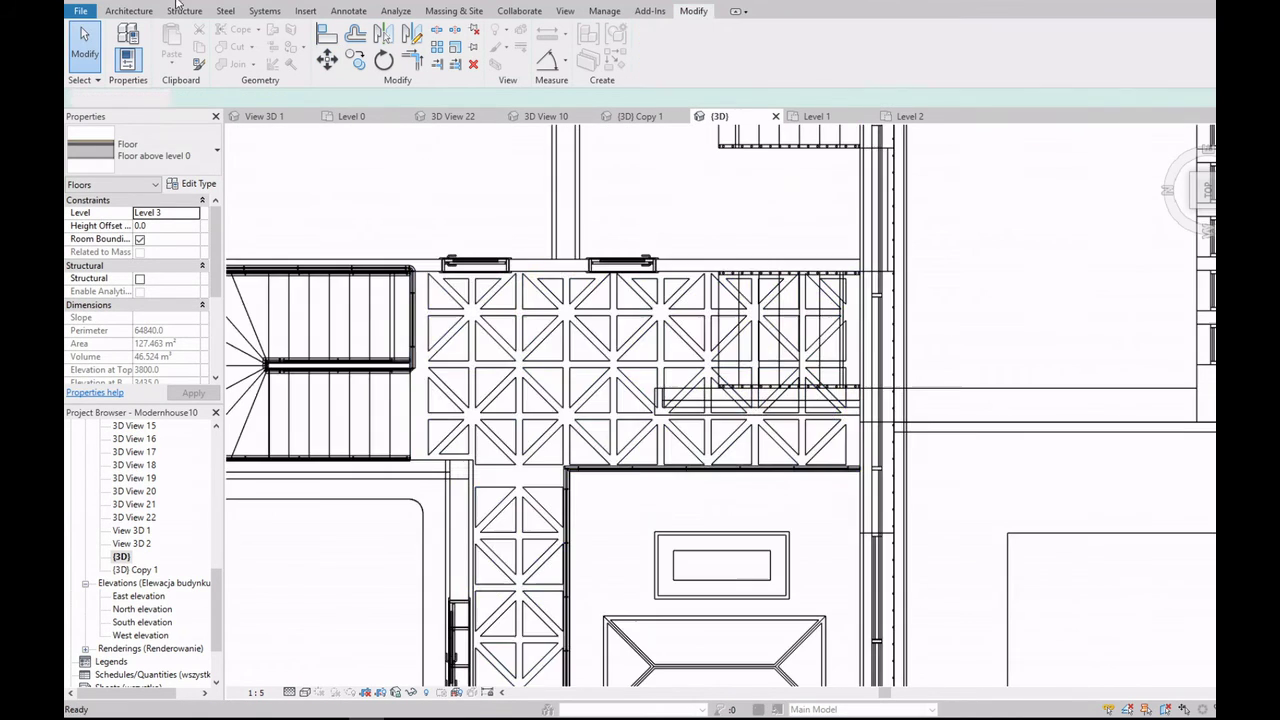
Step: Start editing the boundary of the floor above level 0 and switch to the top-down 3D view
{"action": "double_click", "coordinate": [134, 517]}
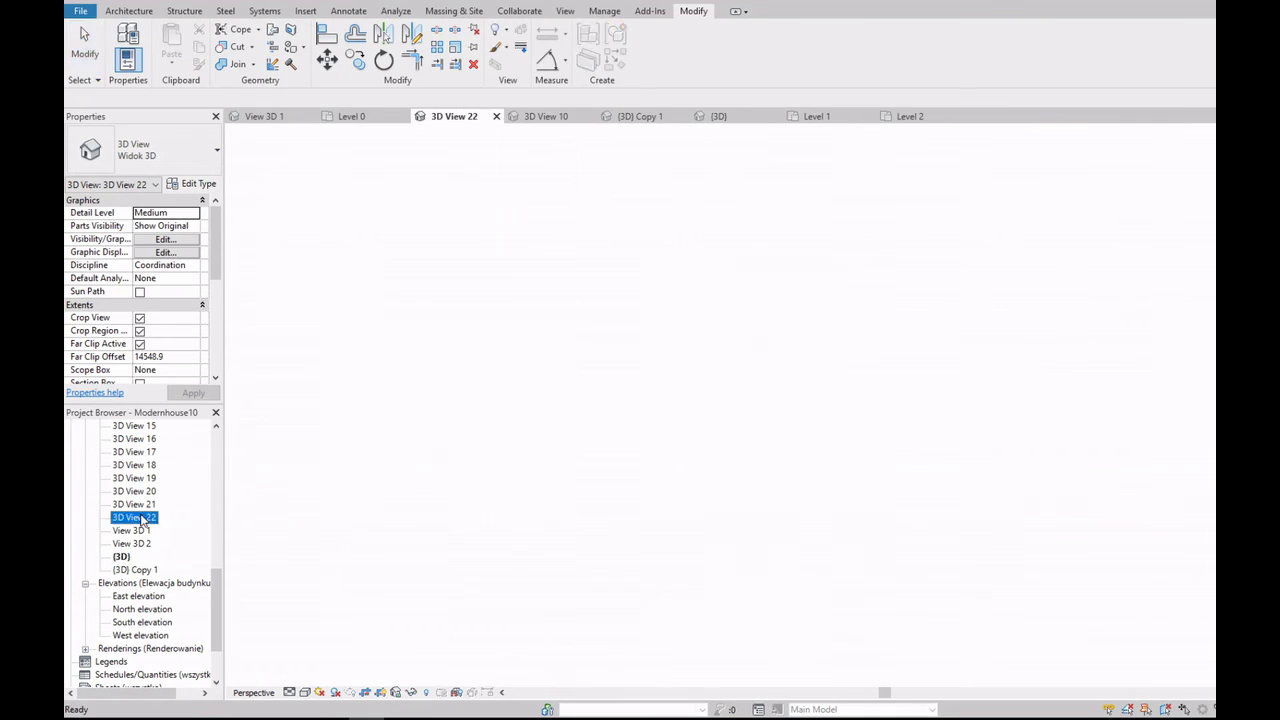
{"action": "left_click", "coordinate": [831, 279]}
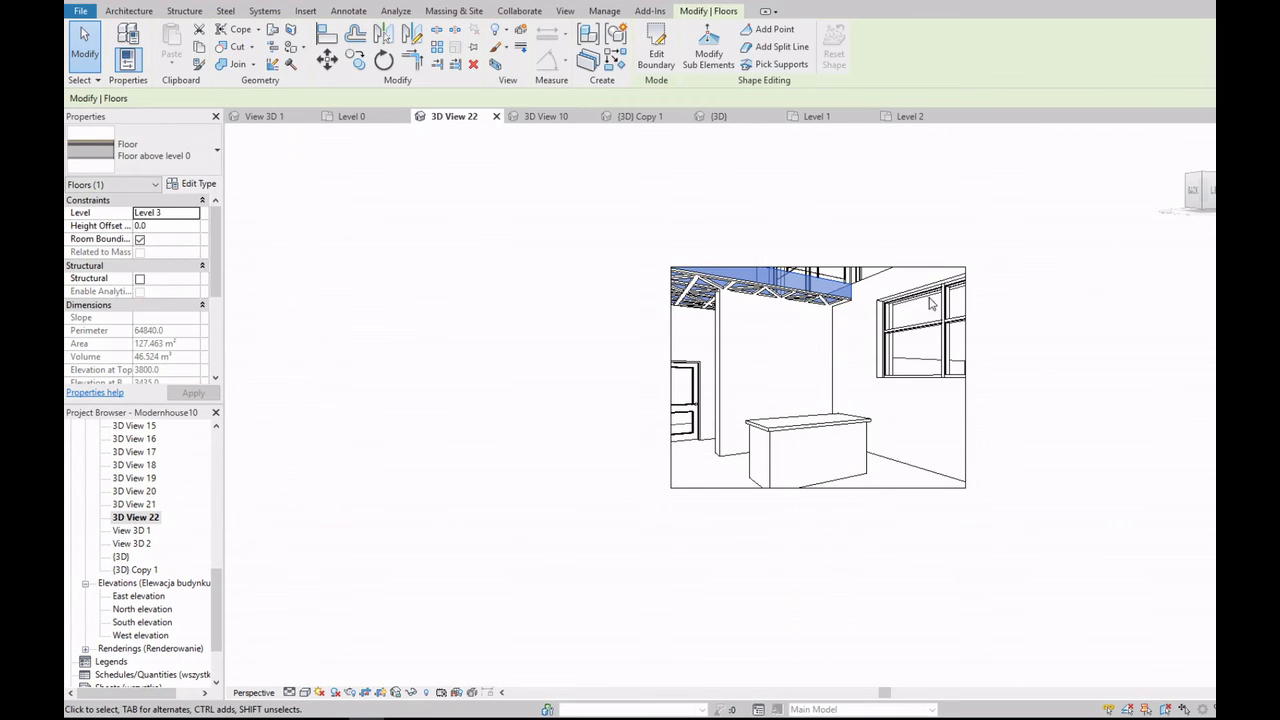
{"action": "double_click", "coordinate": [820, 285]}
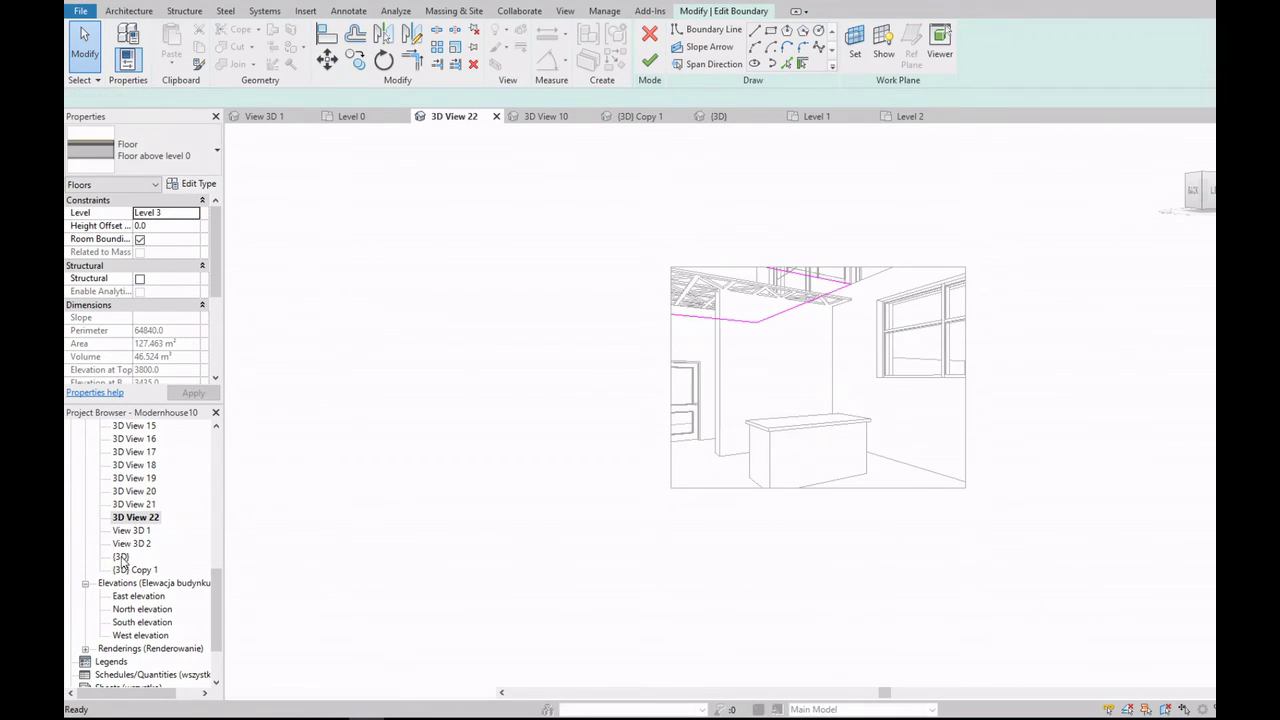
{"action": "double_click", "coordinate": [120, 556]}
Step: Draw a small boundary rectangle beside the chimney wall, with a 500 last edge
{"action": "left_click", "coordinate": [707, 29]}
{"action": "scroll", "coordinate": [671, 400], "scroll_direction": "up", "scroll_amount": 5}
{"action": "left_click", "coordinate": [574, 292]}
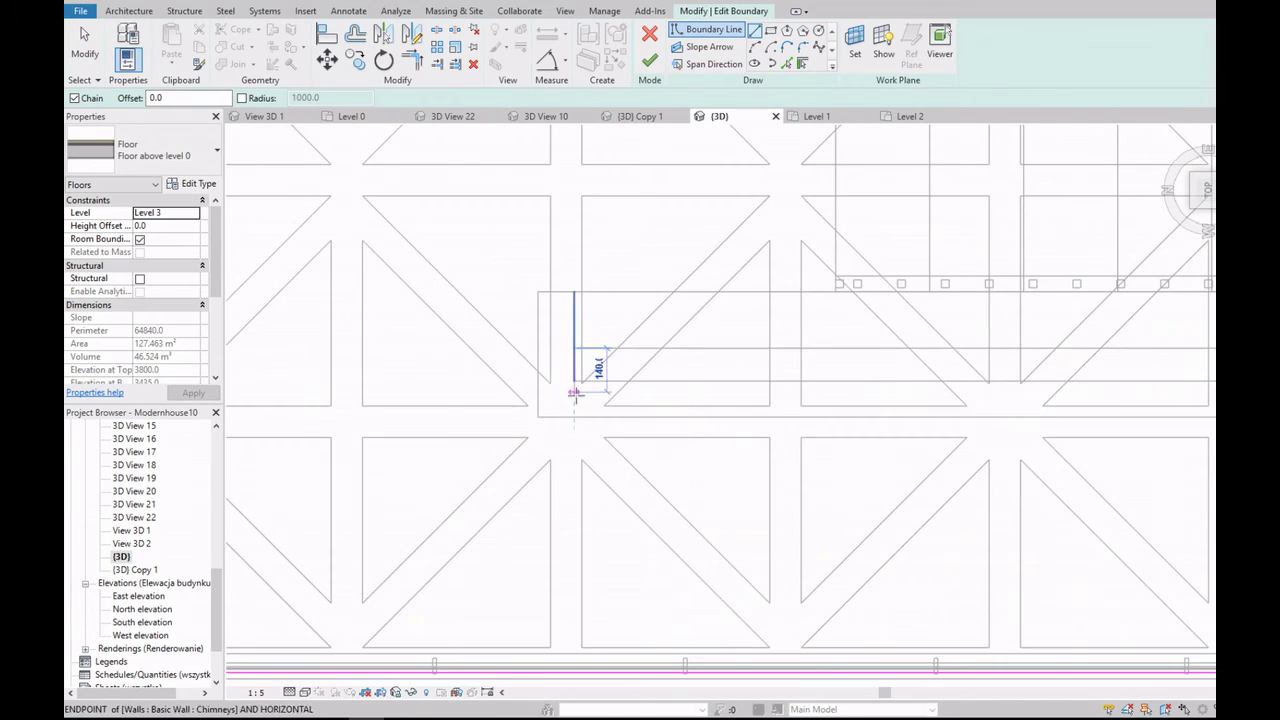
{"action": "left_click", "coordinate": [575, 392]}
{"action": "scroll", "coordinate": [575, 392], "scroll_direction": "down", "scroll_amount": 1}
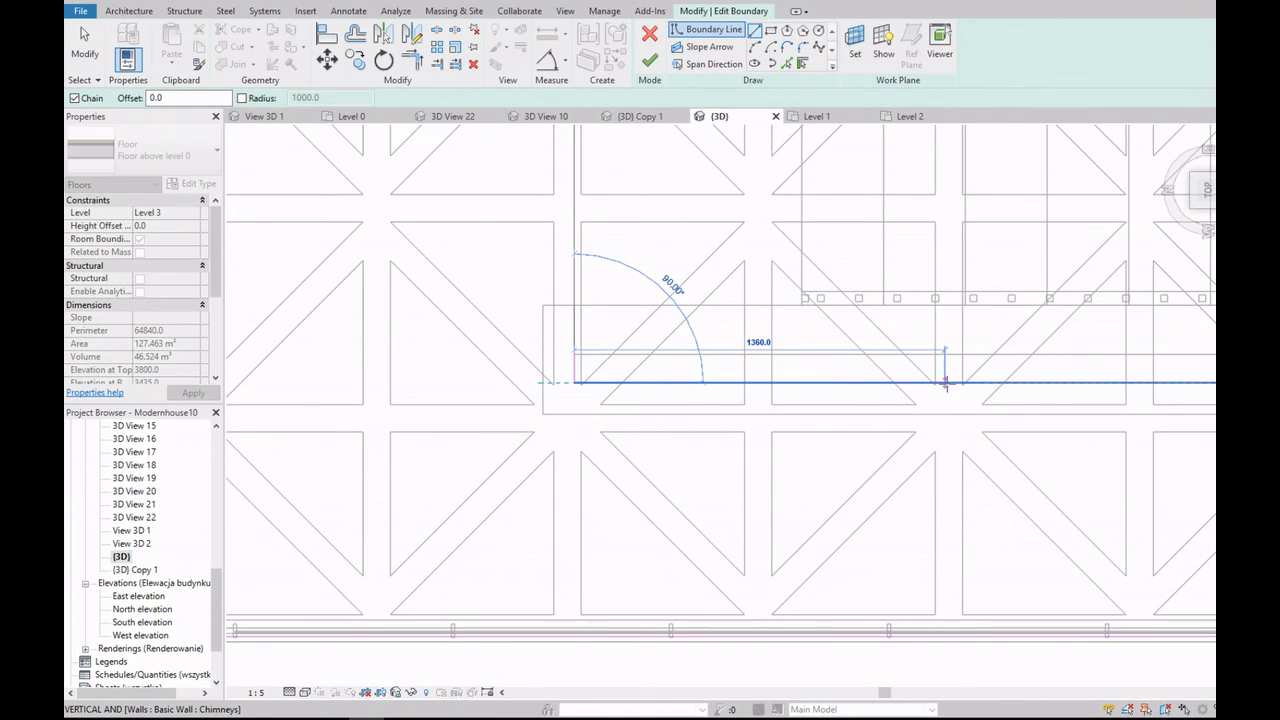
{"action": "type", "text": "1500"}
{"action": "key", "text": "Return"}
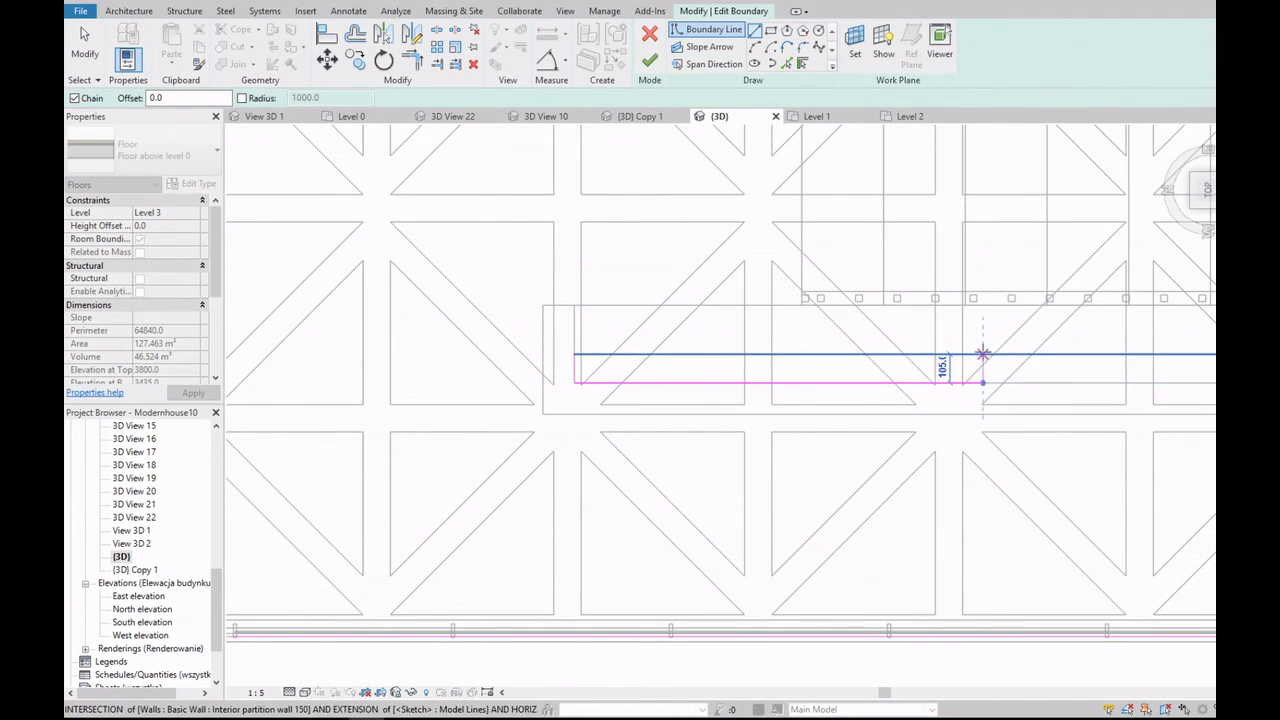
{"action": "left_click", "coordinate": [890, 355]}
{"action": "type", "text": "500"}
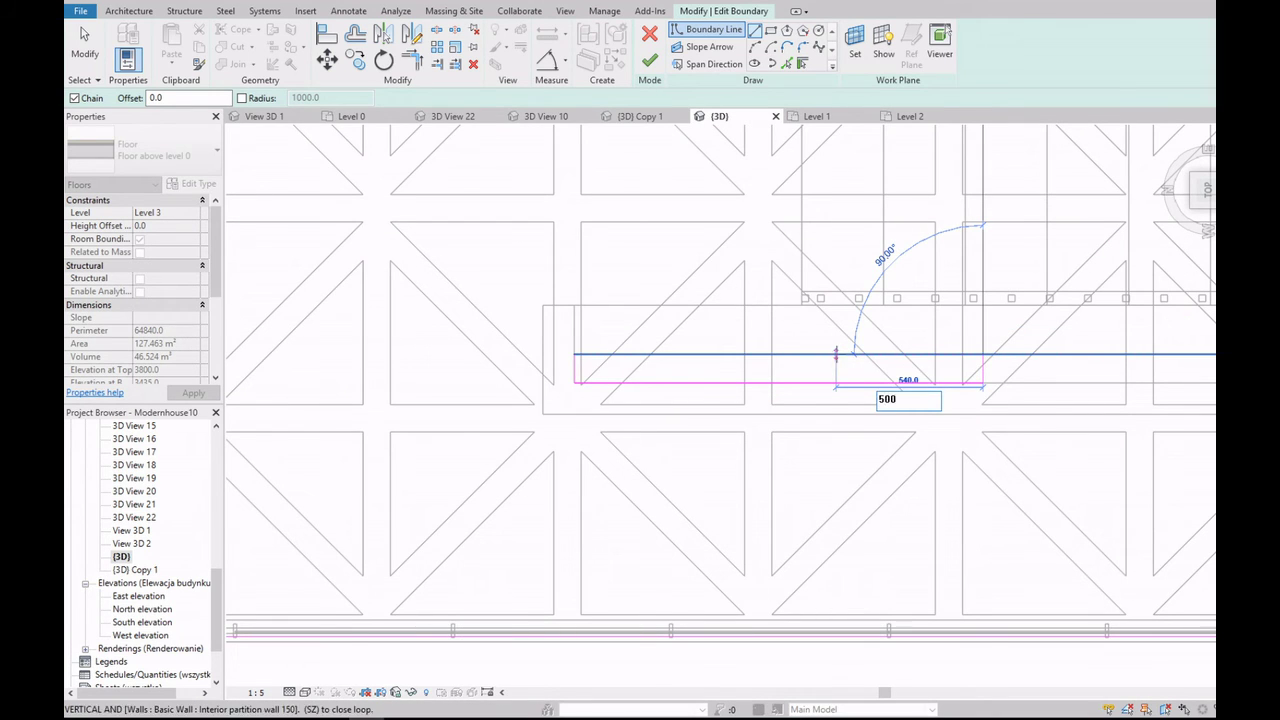
{"action": "key", "text": "Return"}
Step: Delete the leftover left boundary segment, finish the floor sketch and dismiss the wall-attach prompt
{"action": "key", "text": "Escape"}
{"action": "key", "text": "Escape"}
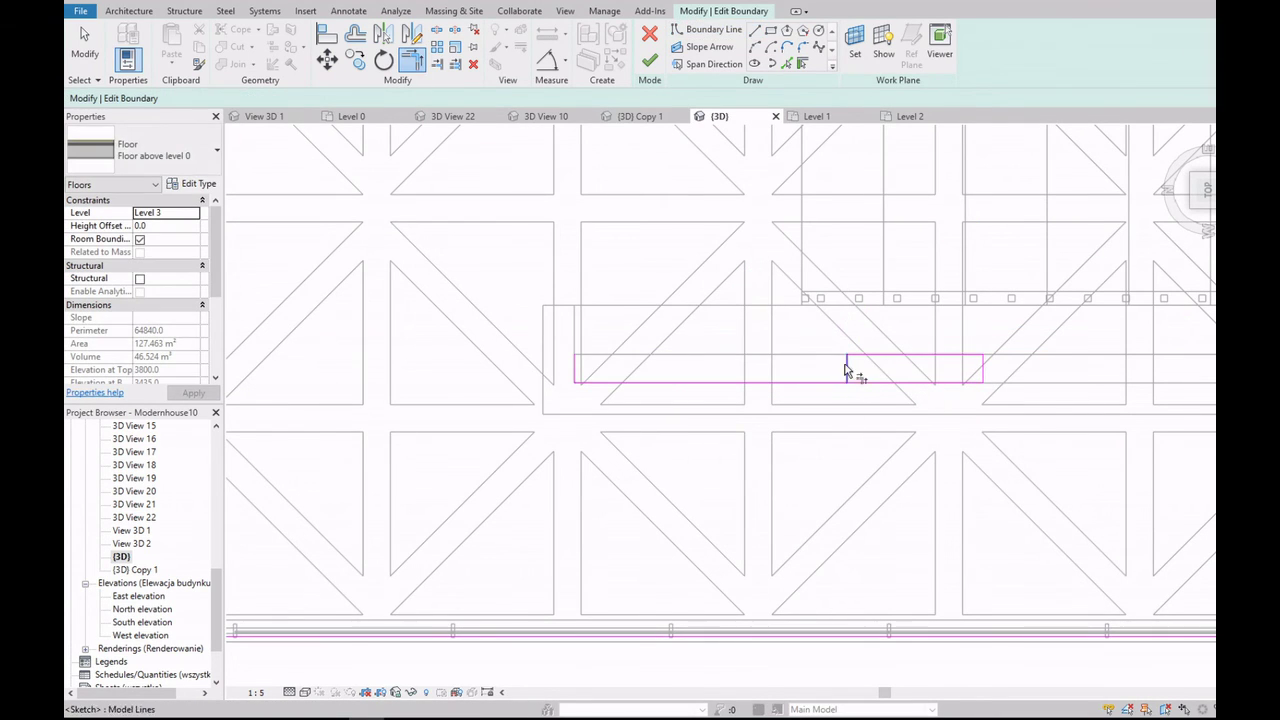
{"action": "key", "text": "Escape"}
{"action": "left_click", "coordinate": [605, 368]}
{"action": "key", "text": "Delete"}
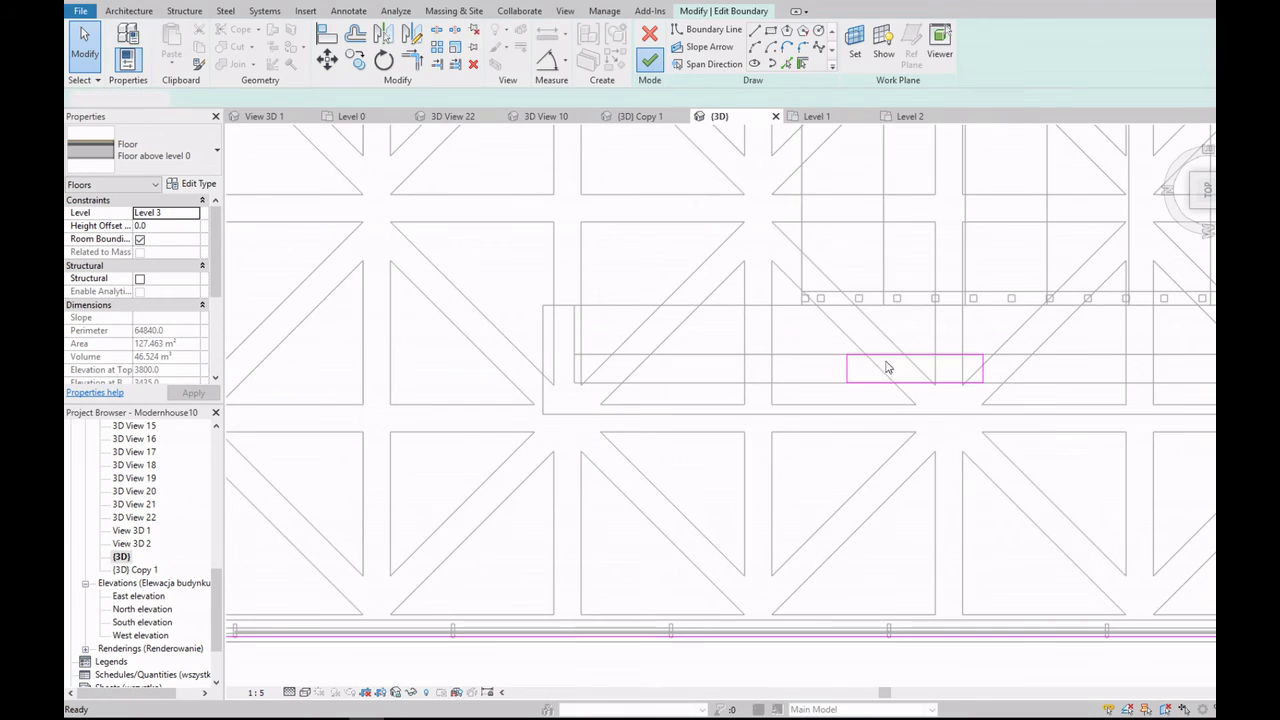
{"action": "left_click", "coordinate": [650, 60]}
{"action": "left_click", "coordinate": [709, 366]}
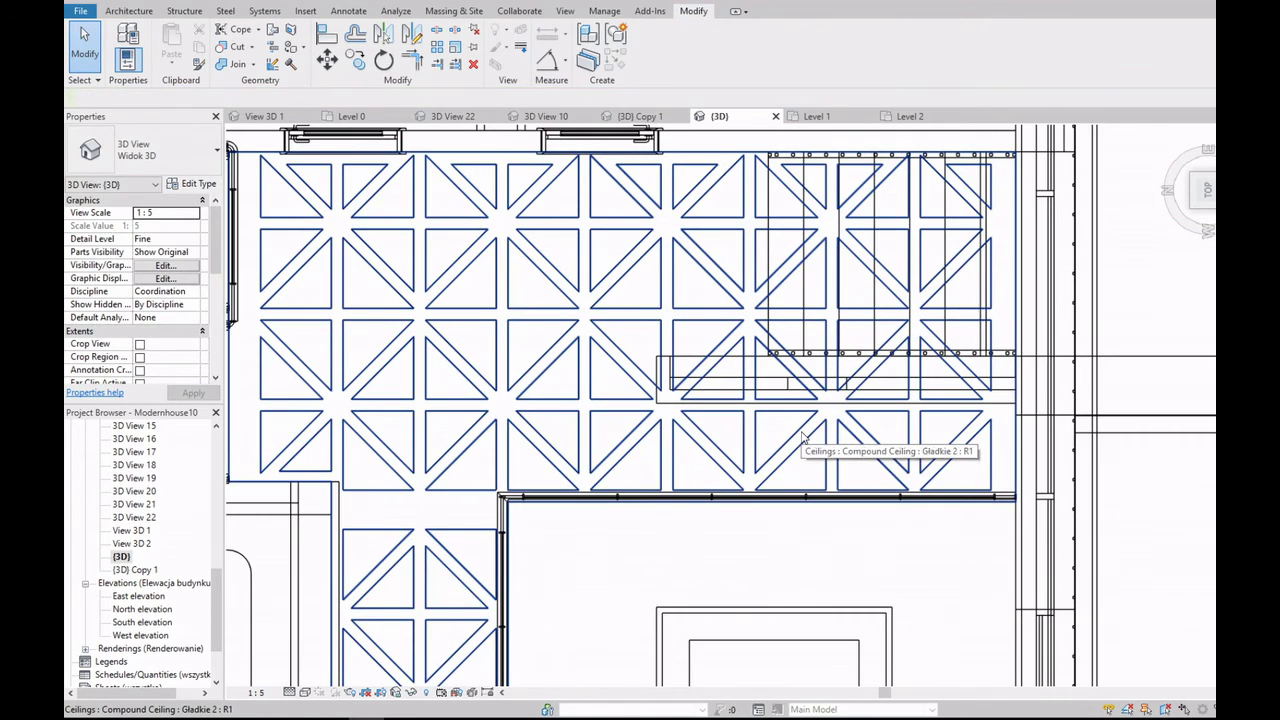
Step: Enter the ceiling's boundary edit and draw a rectangle of boundary lines from the chimney wall
{"action": "double_click", "coordinate": [802, 436]}
{"action": "scroll", "coordinate": [810, 430], "scroll_direction": "up", "scroll_amount": 2}
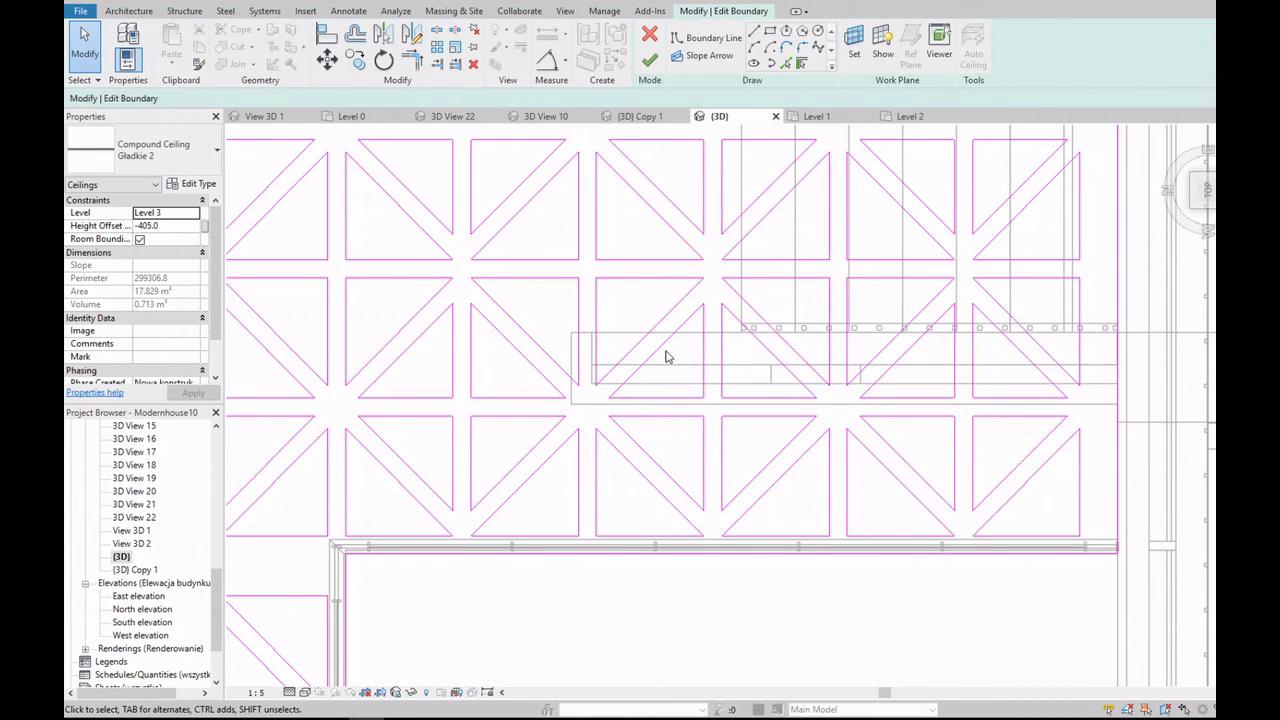
{"action": "left_click", "coordinate": [754, 31]}
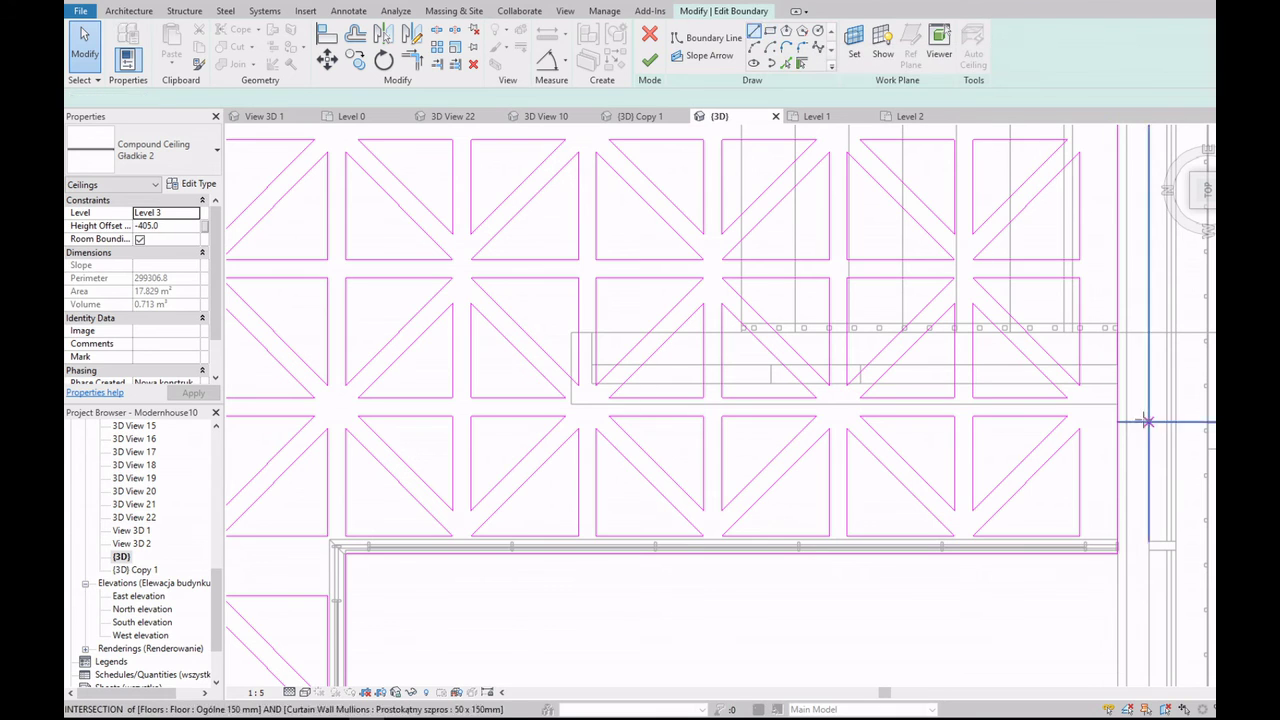
{"action": "left_click", "coordinate": [1104, 405]}
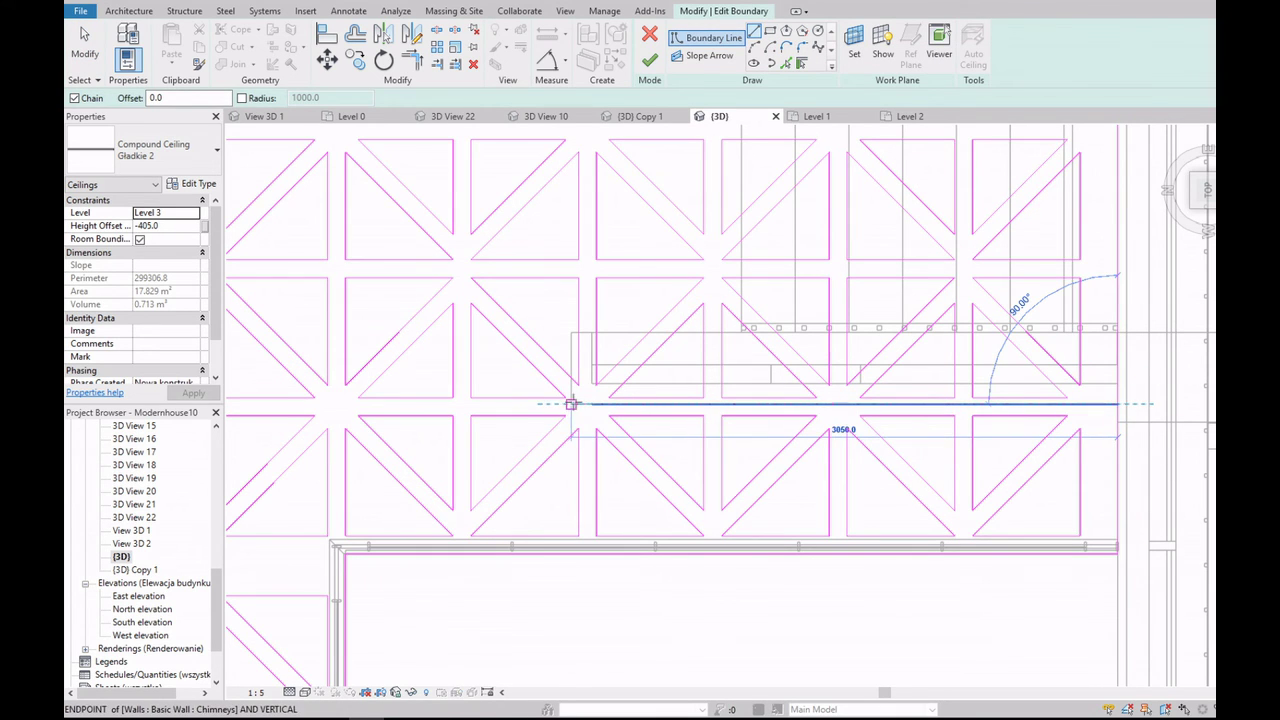
{"action": "left_click", "coordinate": [570, 404]}
{"action": "left_click", "coordinate": [570, 333]}
{"action": "left_click", "coordinate": [1117, 333]}
{"action": "key", "text": "Escape"}
{"action": "key", "text": "Escape"}
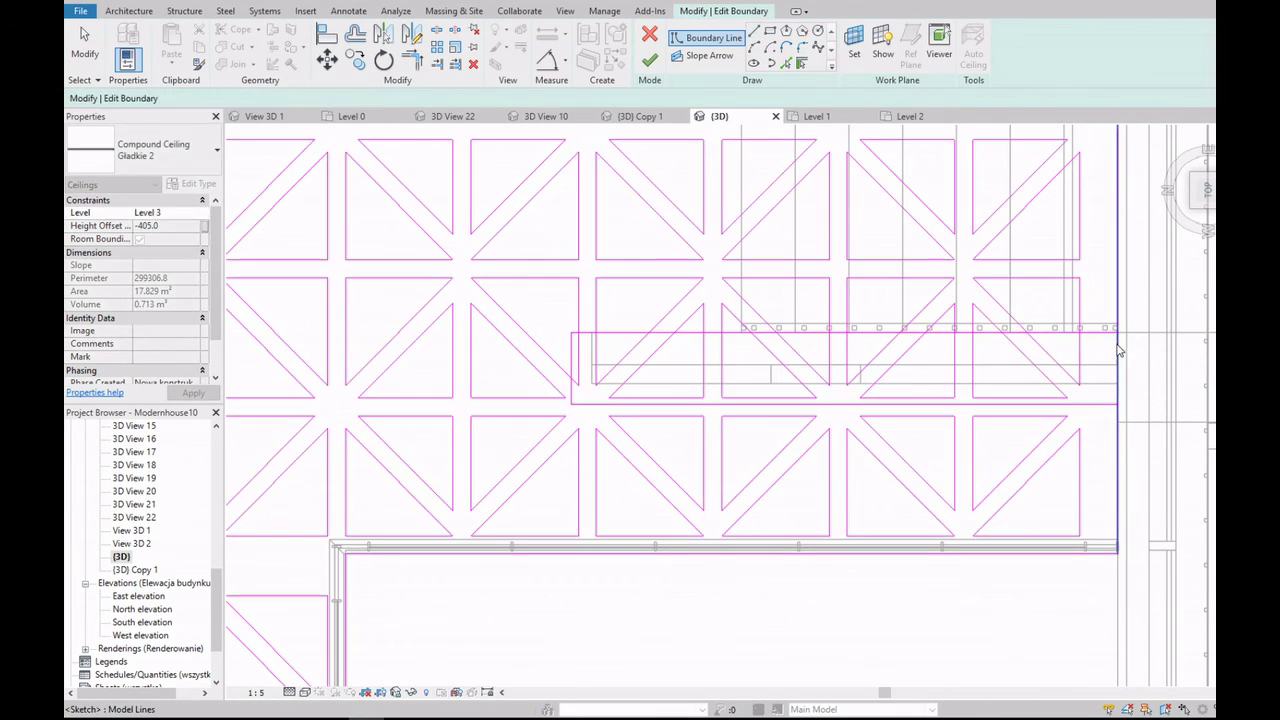
Step: Attempt to move part of the ceiling sketch with MV, then cancel it
{"action": "left_click", "coordinate": [1118, 345]}
{"action": "key", "text": "m"}
{"action": "key", "text": "v"}
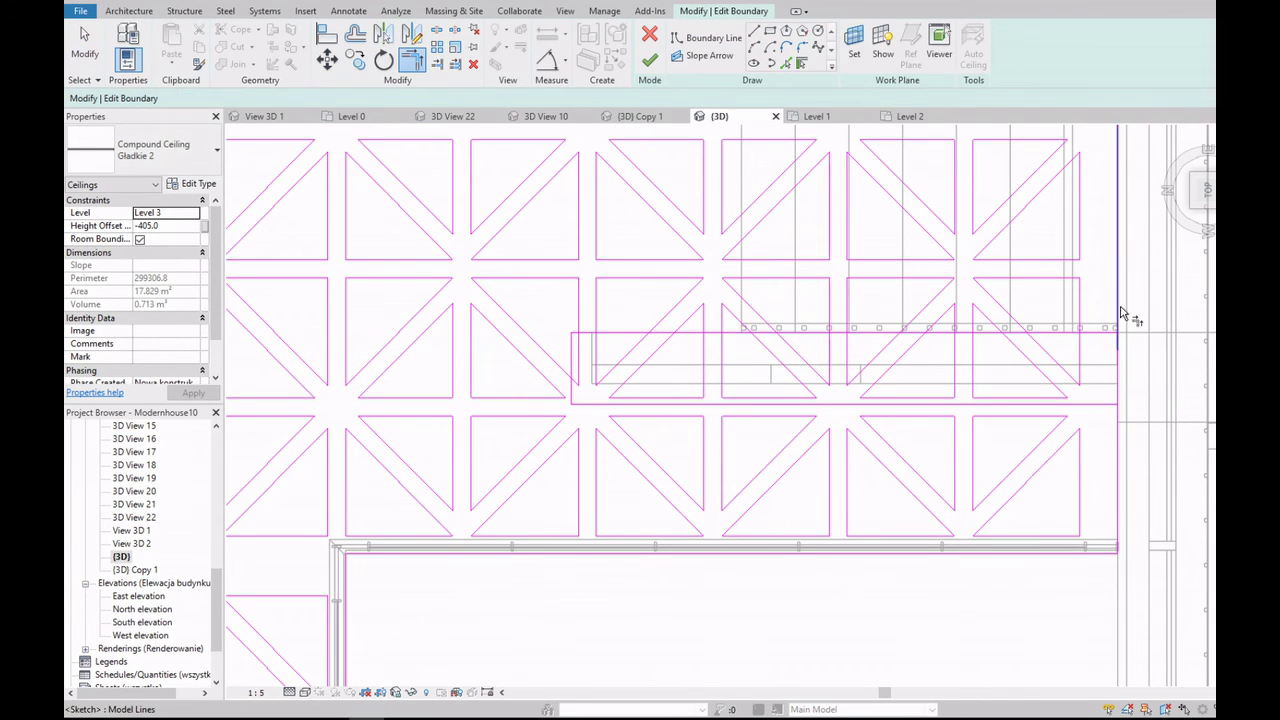
{"action": "scroll", "coordinate": [1117, 420], "scroll_direction": "down", "scroll_amount": 5}
{"action": "scroll", "coordinate": [1015, 367], "scroll_direction": "up", "scroll_amount": 4}
{"action": "key", "text": "Escape"}
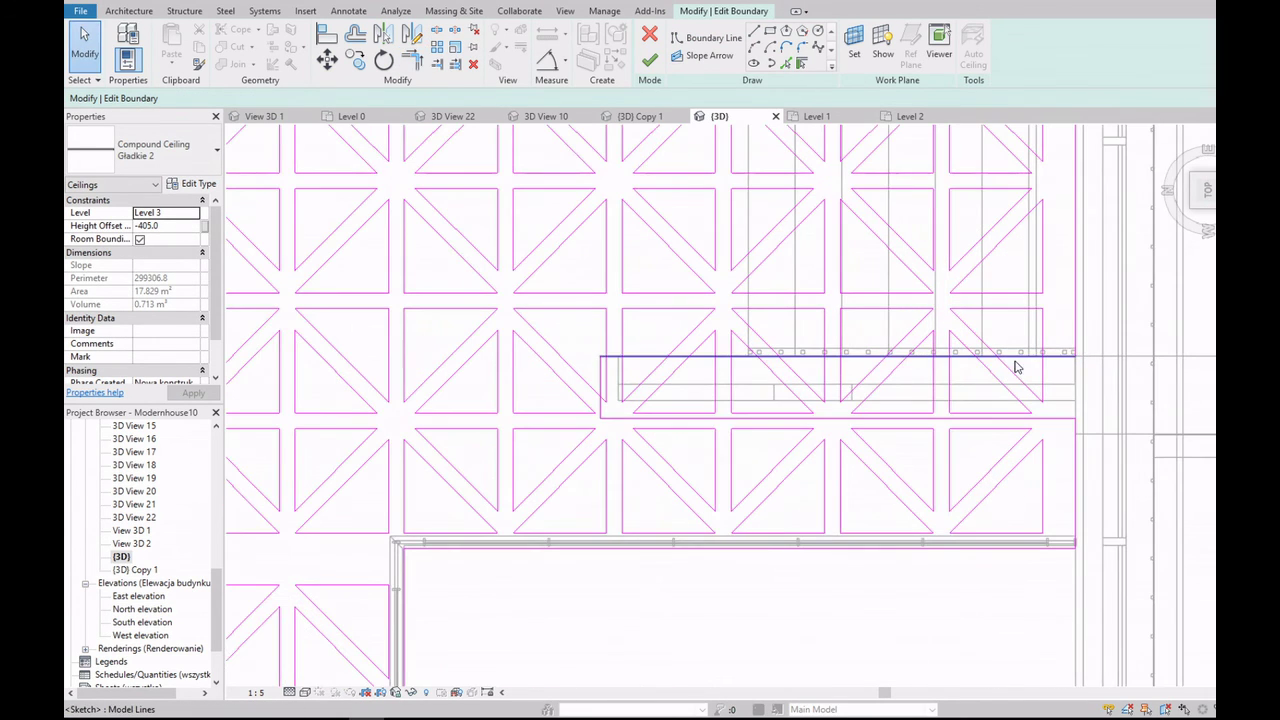
{"action": "key", "text": "r"}
{"action": "key", "text": "e"}
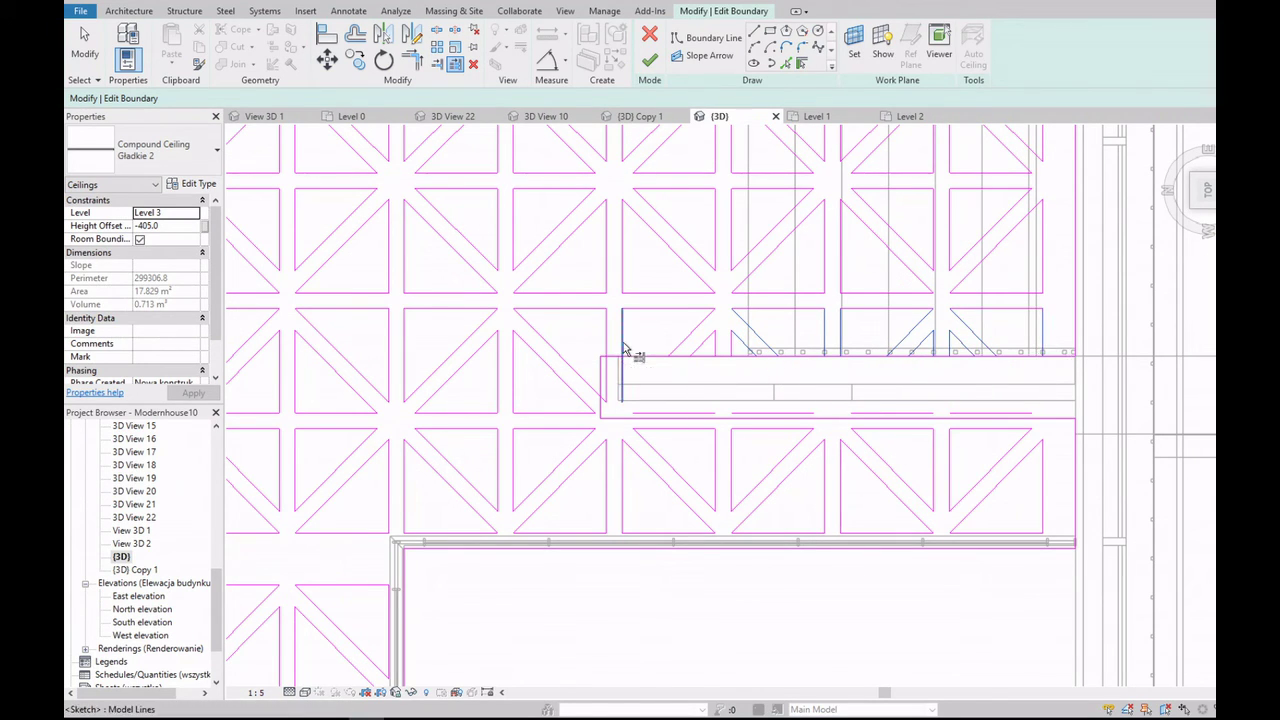
Step: Remove the extra vertical boundary line and the short stray segment
{"action": "left_click", "coordinate": [455, 63]}
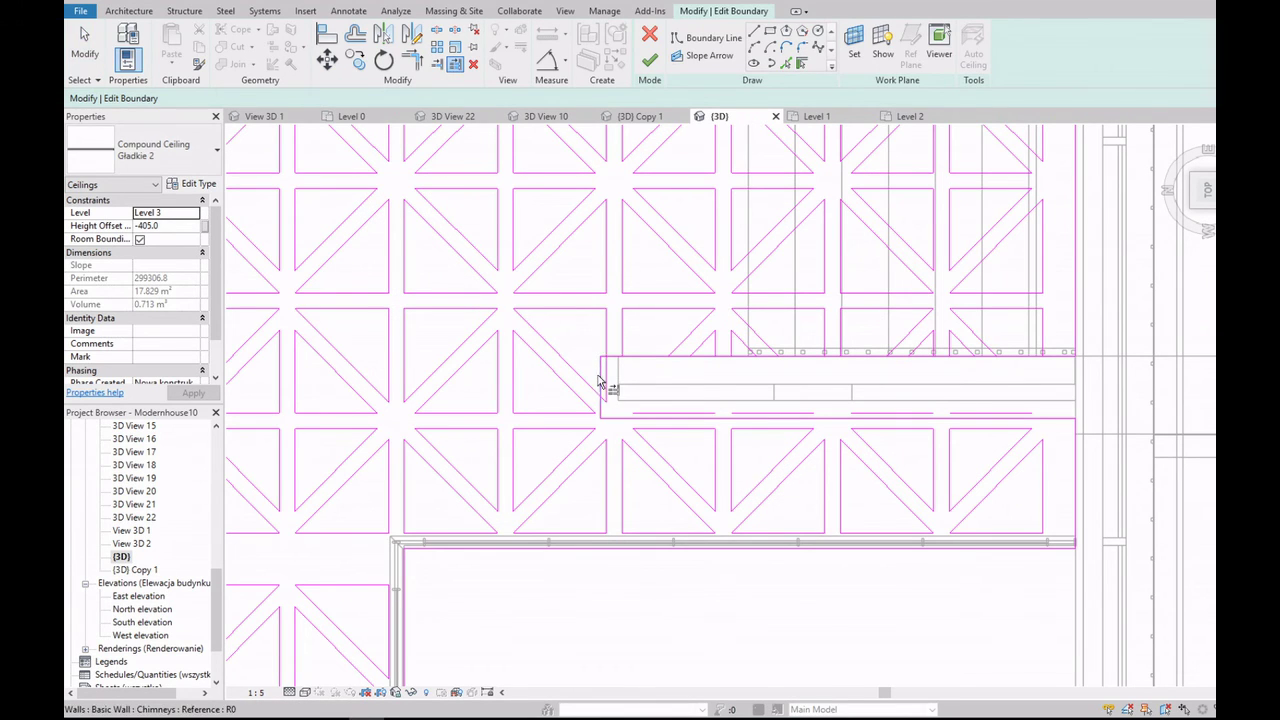
{"action": "left_click", "coordinate": [607, 370]}
{"action": "key", "text": "Escape"}
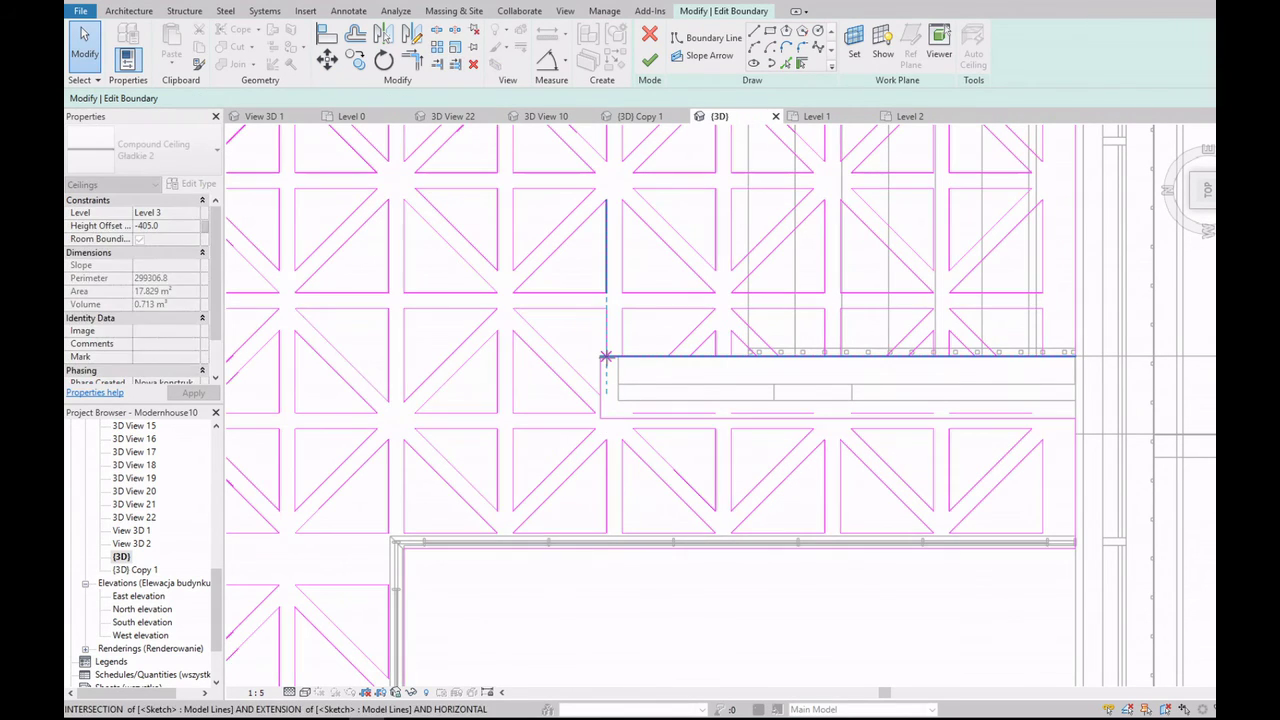
{"action": "left_click", "coordinate": [990, 415]}
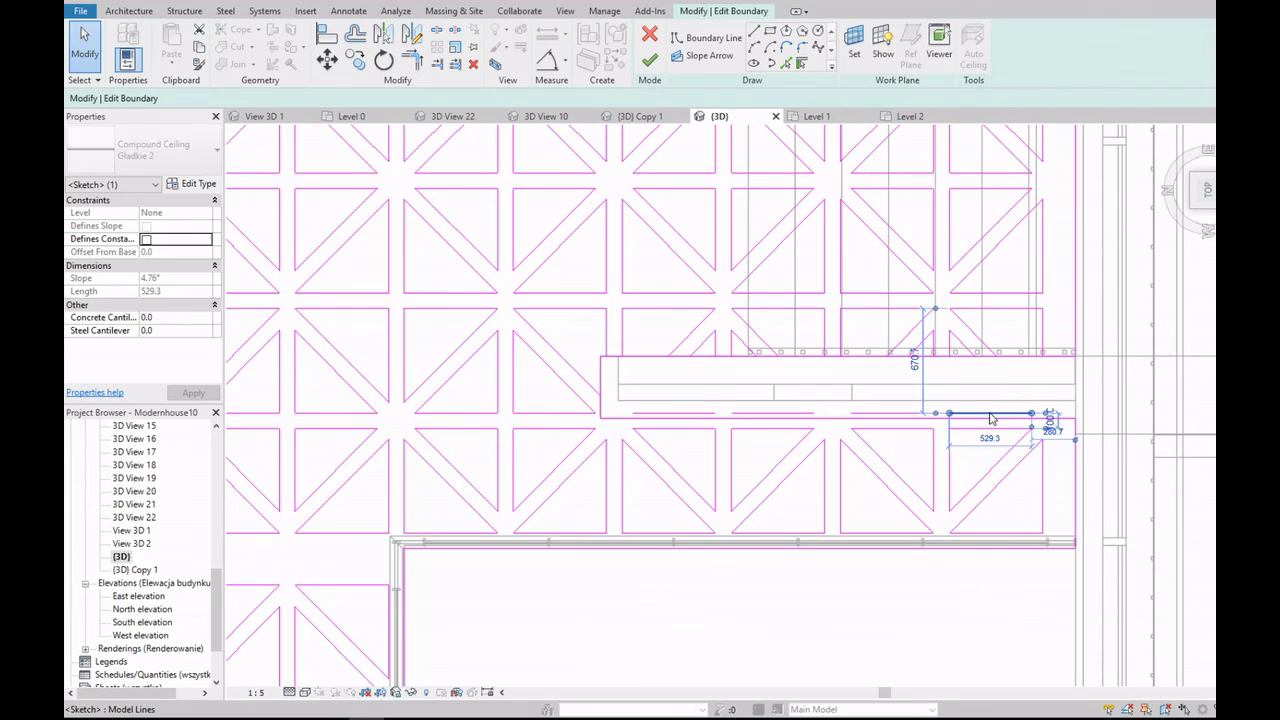
{"action": "key", "text": "Escape"}
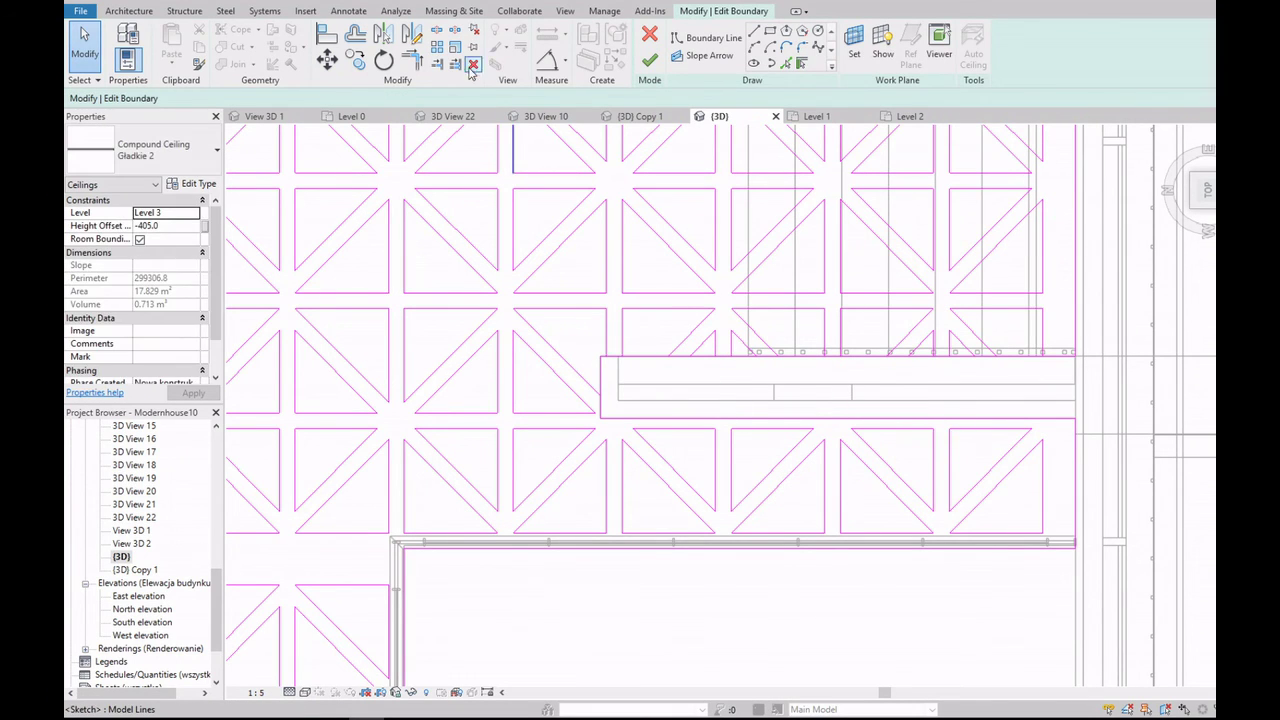
Step: Redraw the notch with new boundary lines along the railing edge
{"action": "key", "text": "Return"}
{"action": "left_click", "coordinate": [606, 357]}
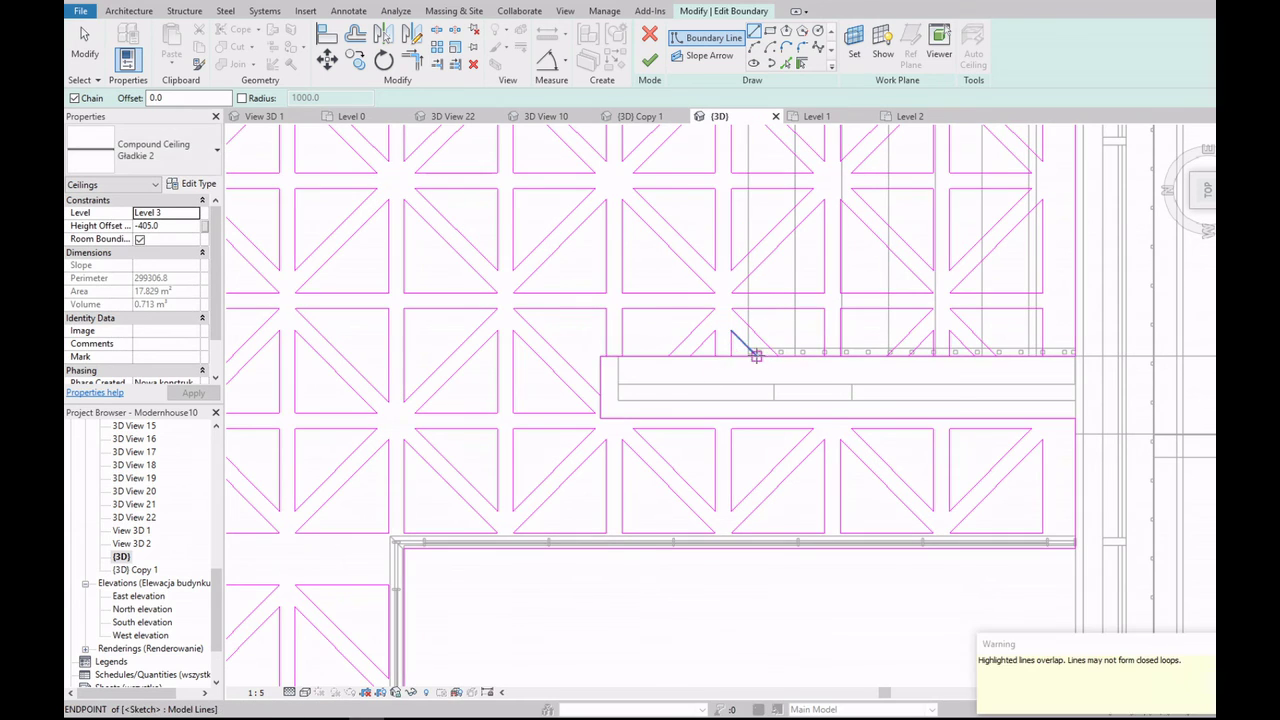
{"action": "left_click", "coordinate": [824, 356]}
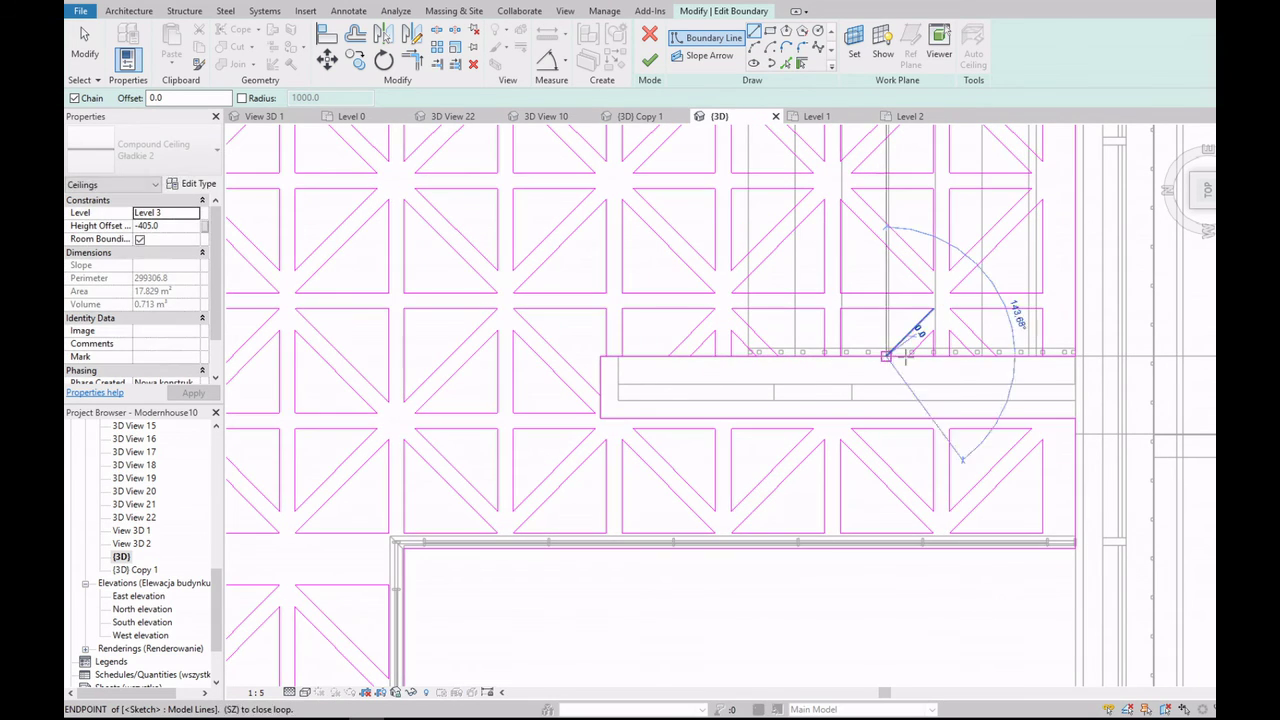
{"action": "left_click", "coordinate": [933, 355]}
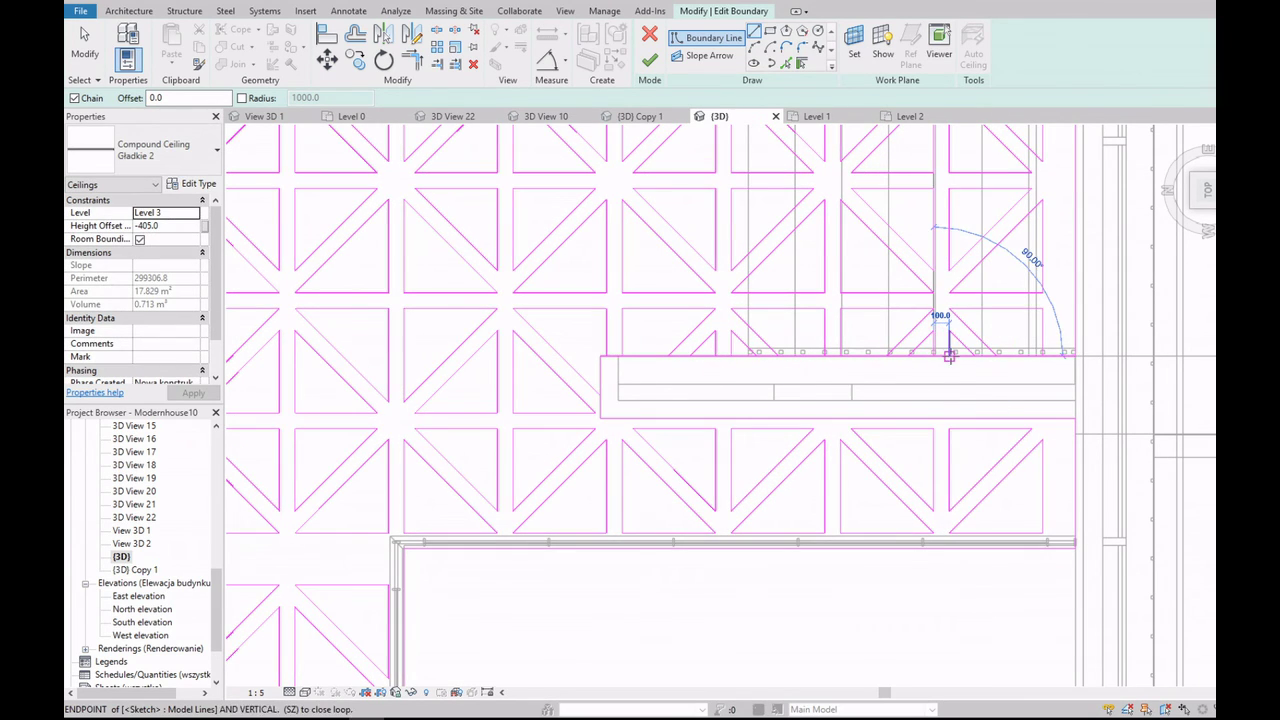
{"action": "left_click", "coordinate": [1043, 355]}
{"action": "left_click", "coordinate": [1075, 355]}
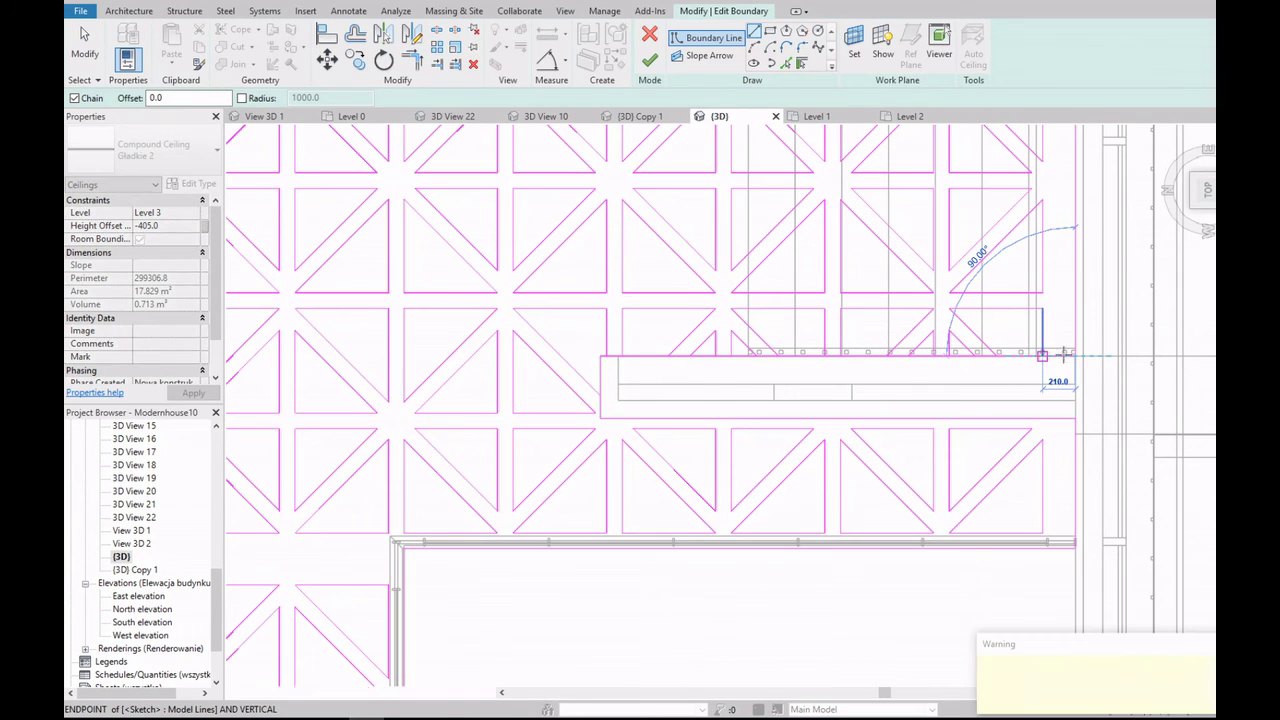
{"action": "key", "text": "Escape"}
{"action": "key", "text": "Escape"}
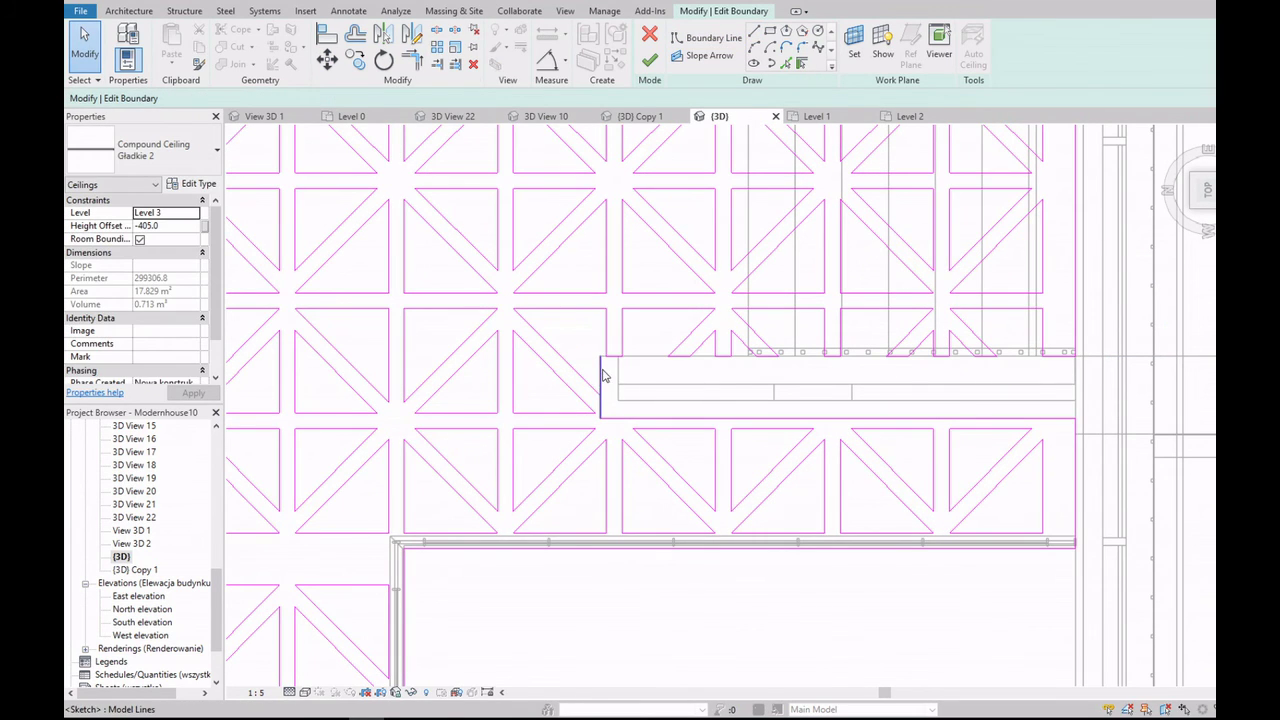
Step: Adjust the vertical notch line's endpoint so it meets the outline
{"action": "left_click", "coordinate": [601, 375]}
{"action": "scroll", "coordinate": [604, 360], "scroll_direction": "up", "scroll_amount": 2}
{"action": "left_click", "coordinate": [600, 395]}
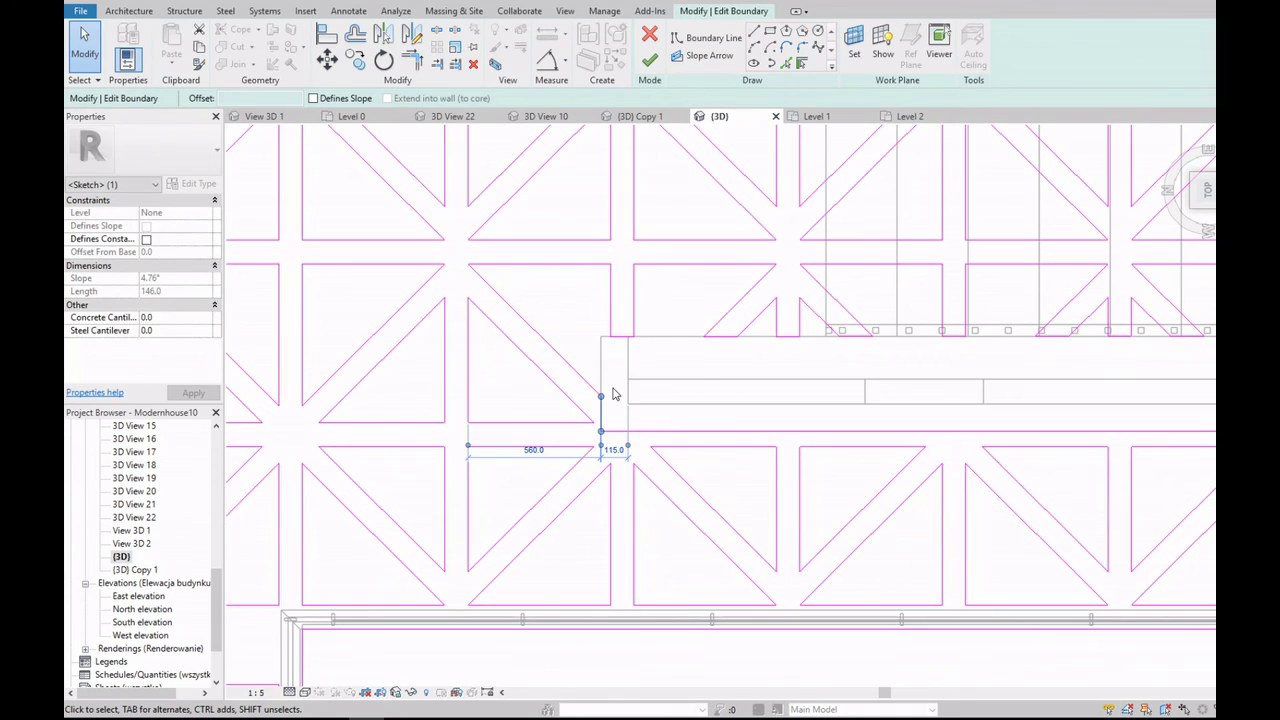
{"action": "key", "text": "Escape"}
{"action": "scroll", "coordinate": [614, 380], "scroll_direction": "down", "scroll_amount": 3}
Step: Finish the ceiling boundary edit, then open 3D View 22, {3D} and the Level 2 plan
{"action": "left_click", "coordinate": [650, 62]}
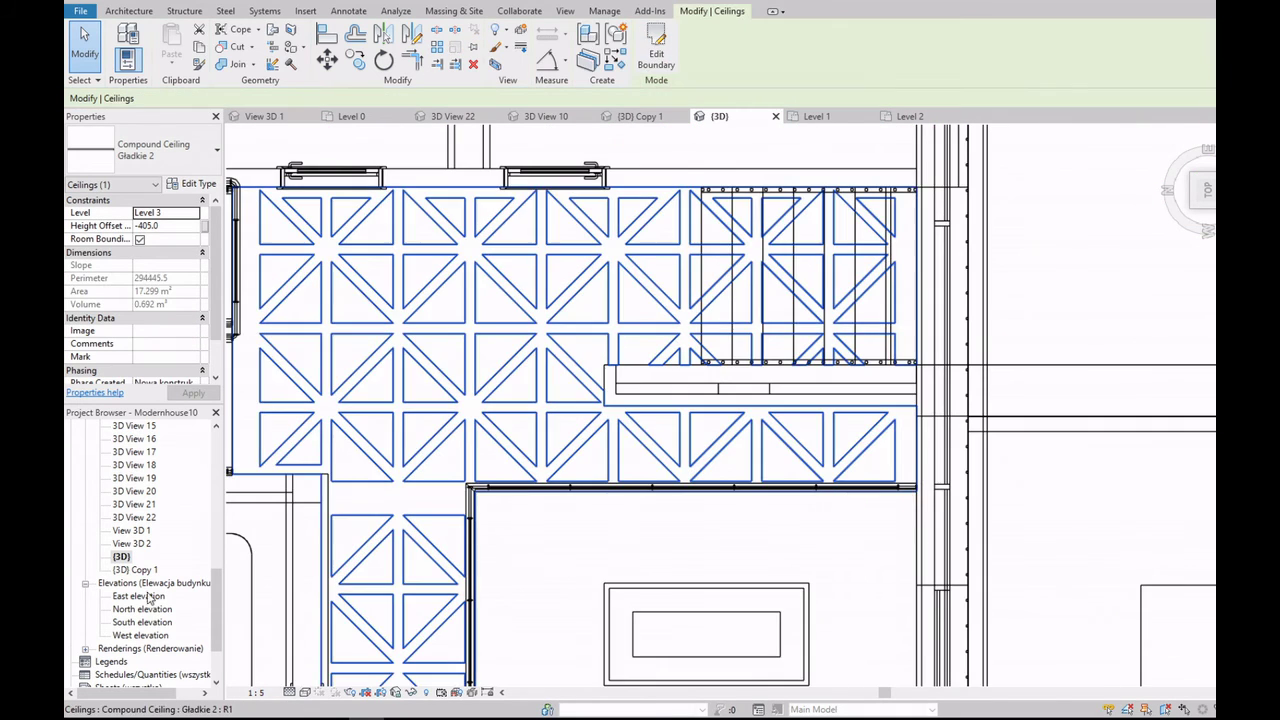
{"action": "double_click", "coordinate": [135, 517]}
{"action": "key", "text": "Escape"}
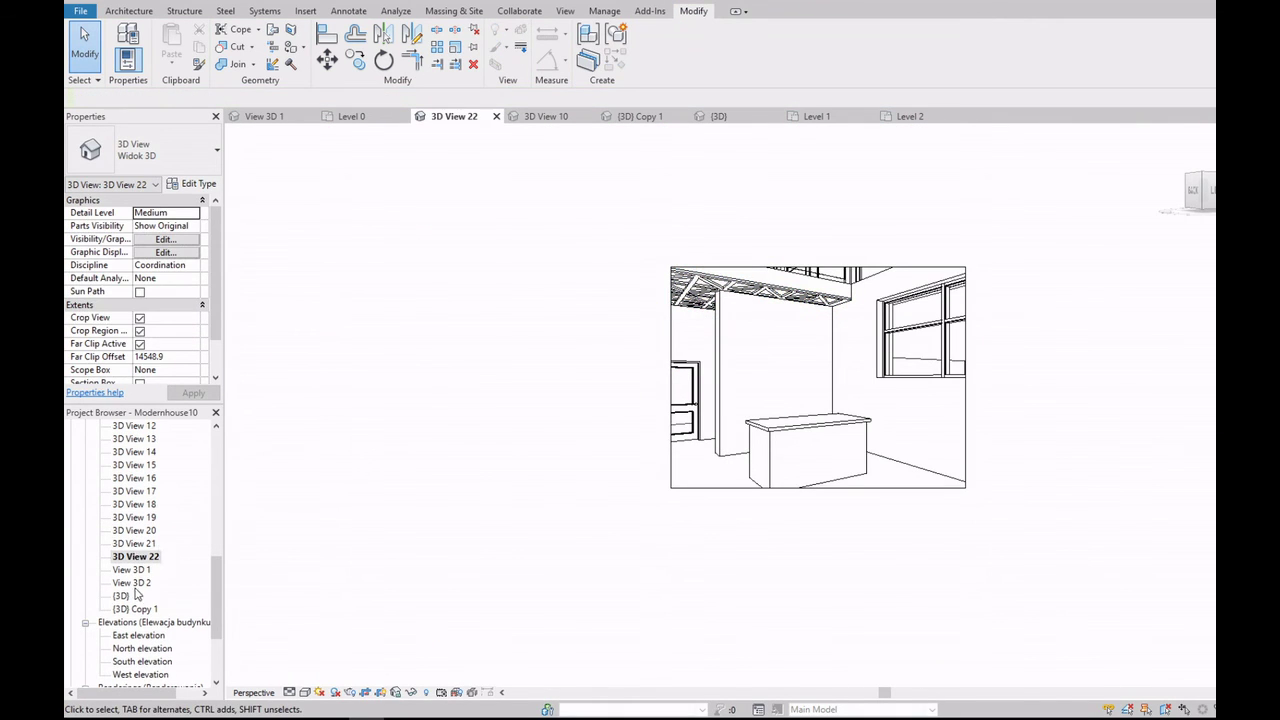
{"action": "double_click", "coordinate": [122, 556]}
{"action": "scroll", "coordinate": [155, 515], "scroll_direction": "up", "scroll_amount": 10}
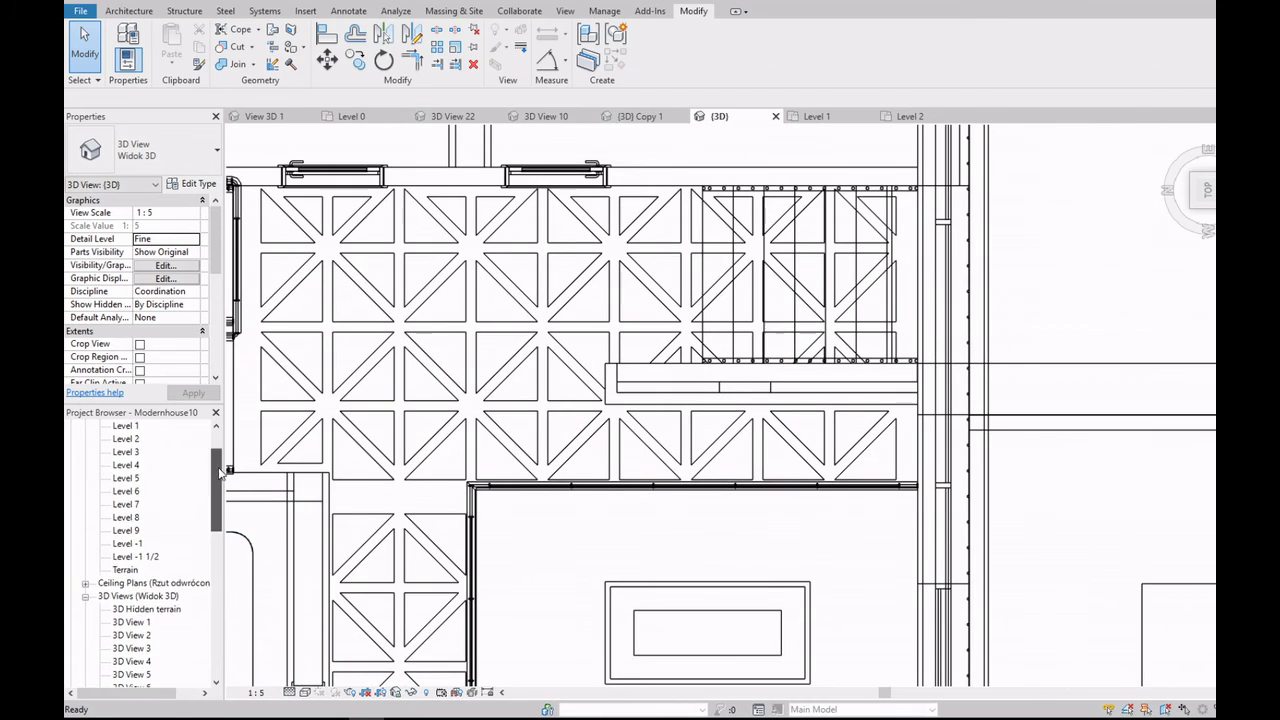
{"action": "double_click", "coordinate": [127, 452]}
Step: Place a camera aimed across the Level 2 railing, creating 3D View 23, then reopen Level 2
{"action": "left_click", "coordinate": [565, 10]}
{"action": "left_click", "coordinate": [518, 62]}
{"action": "left_click", "coordinate": [545, 117]}
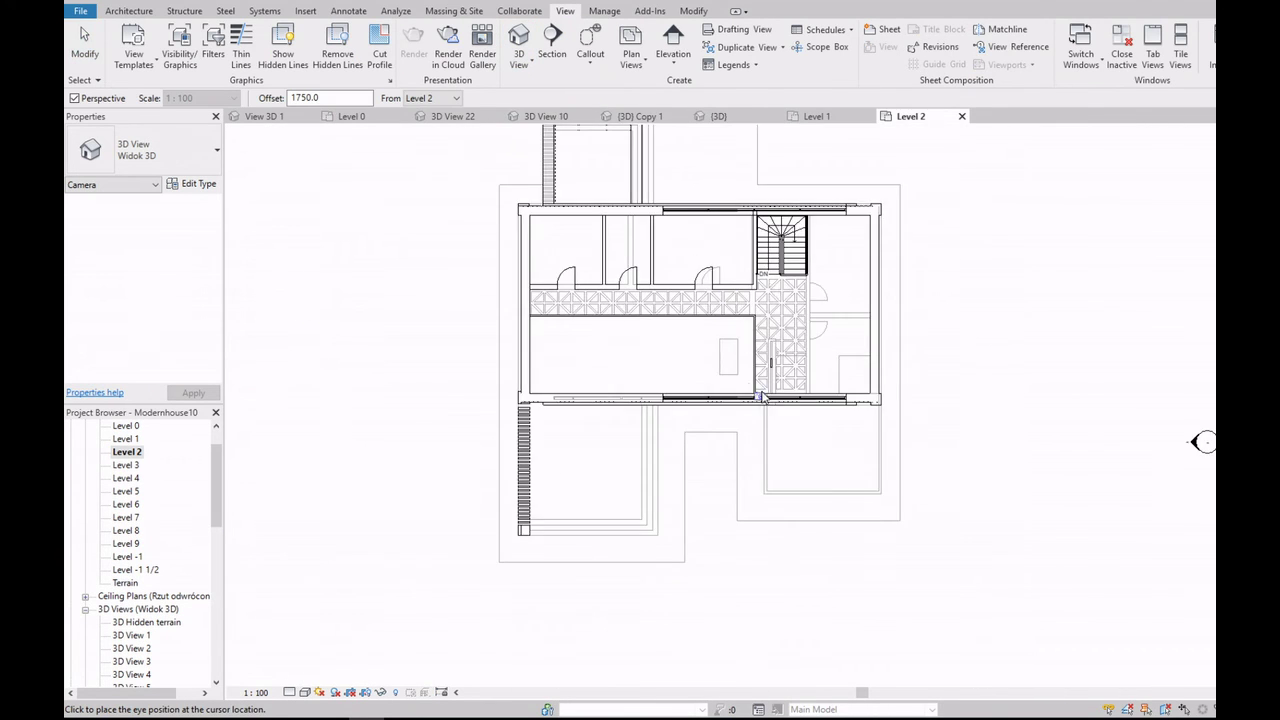
{"action": "left_click", "coordinate": [851, 471]}
{"action": "left_click", "coordinate": [566, 352]}
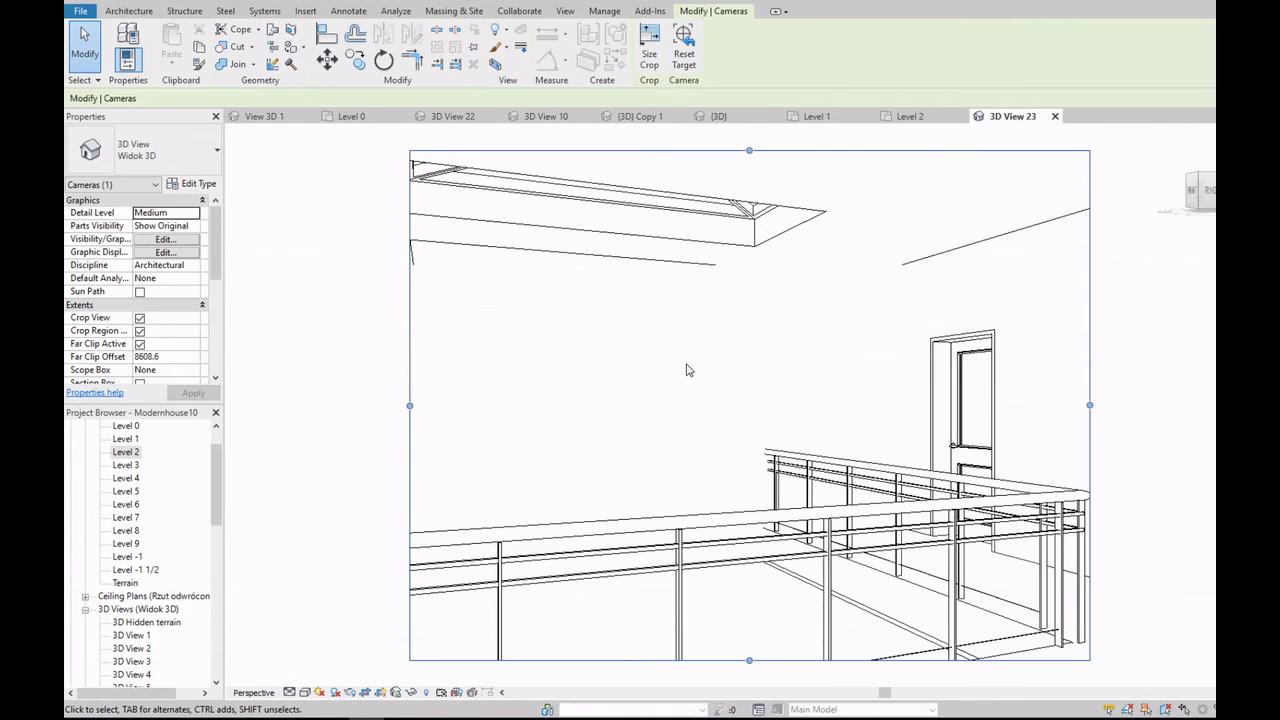
{"action": "scroll", "coordinate": [718, 363], "scroll_direction": "down", "scroll_amount": 4}
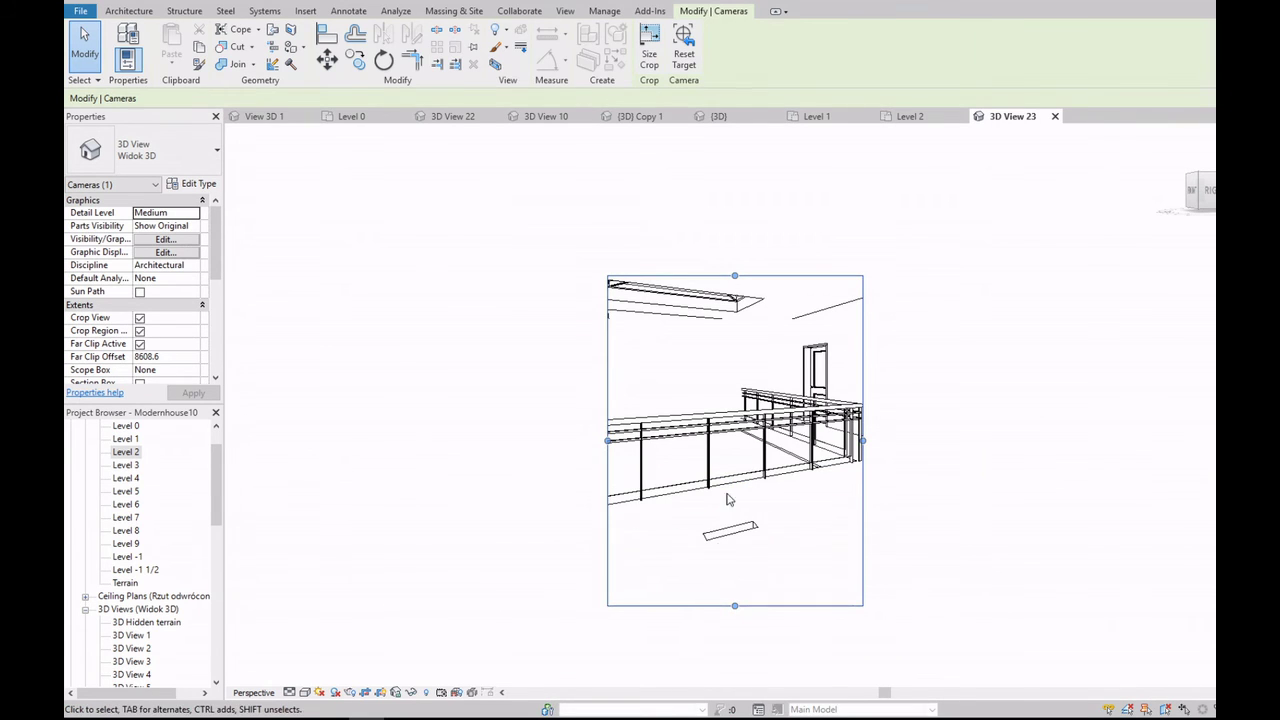
{"action": "double_click", "coordinate": [126, 425]}
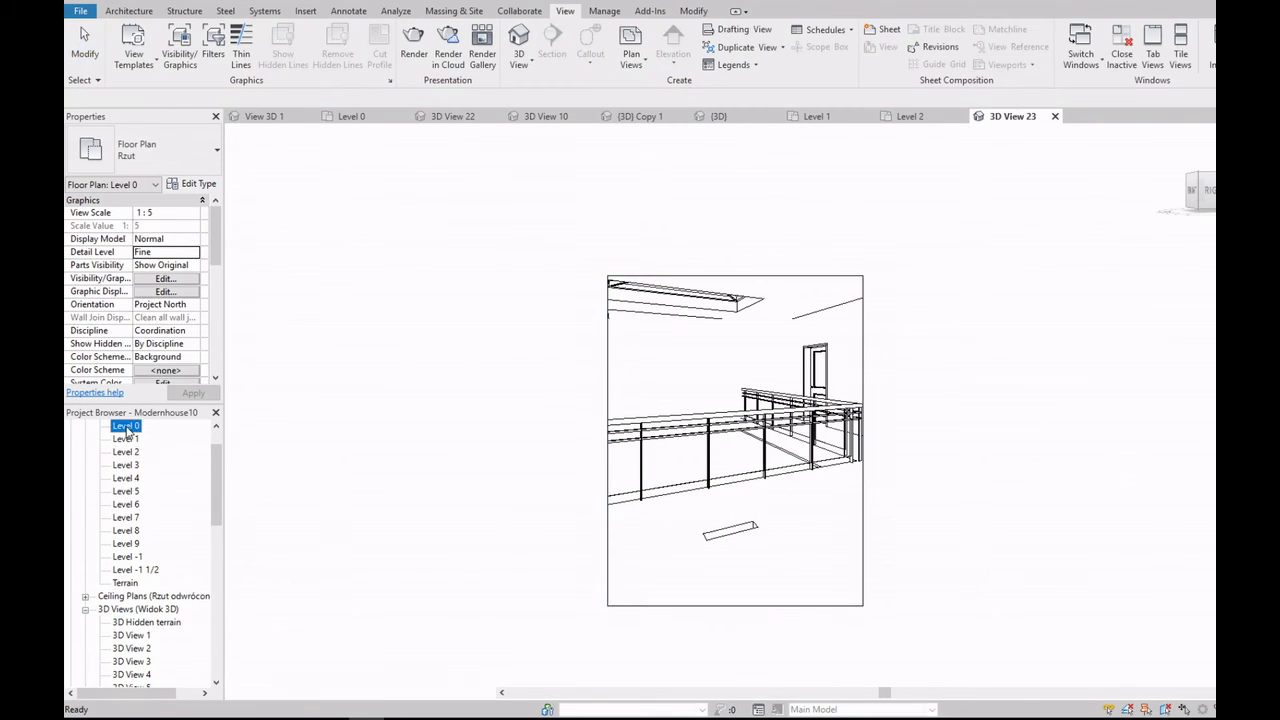
{"action": "double_click", "coordinate": [127, 451]}
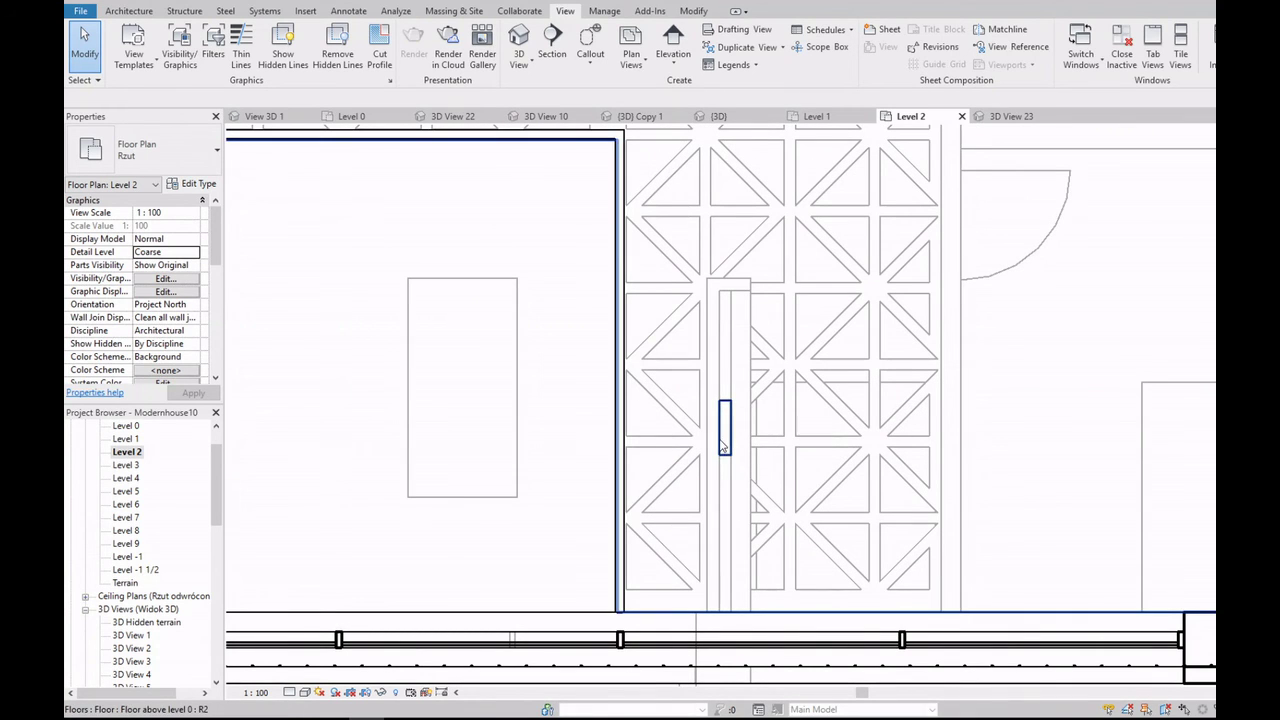
Step: Start an Architectural Wall of type Chimneys, 1100 high, located by Finish Face: Interior
{"action": "left_click", "coordinate": [129, 12]}
{"action": "left_click", "coordinate": [325, 68]}
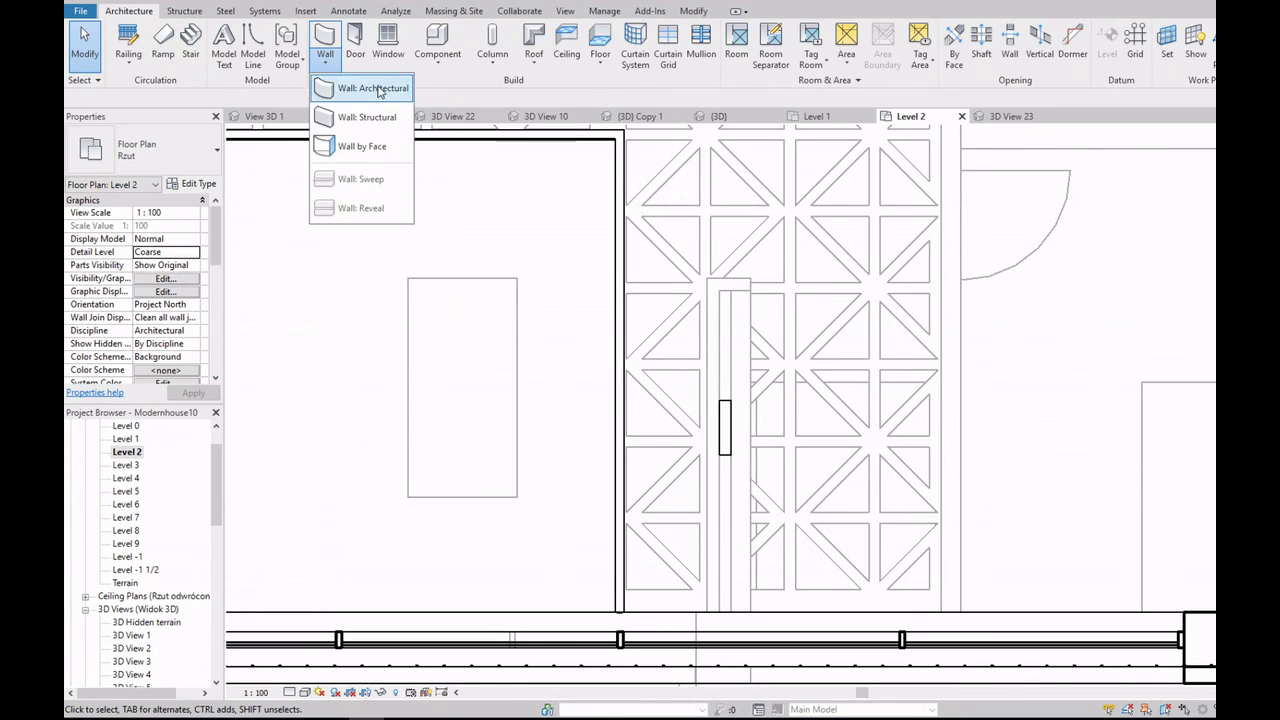
{"action": "left_click", "coordinate": [370, 88]}
{"action": "scroll", "coordinate": [725, 418], "scroll_direction": "up", "scroll_amount": 3}
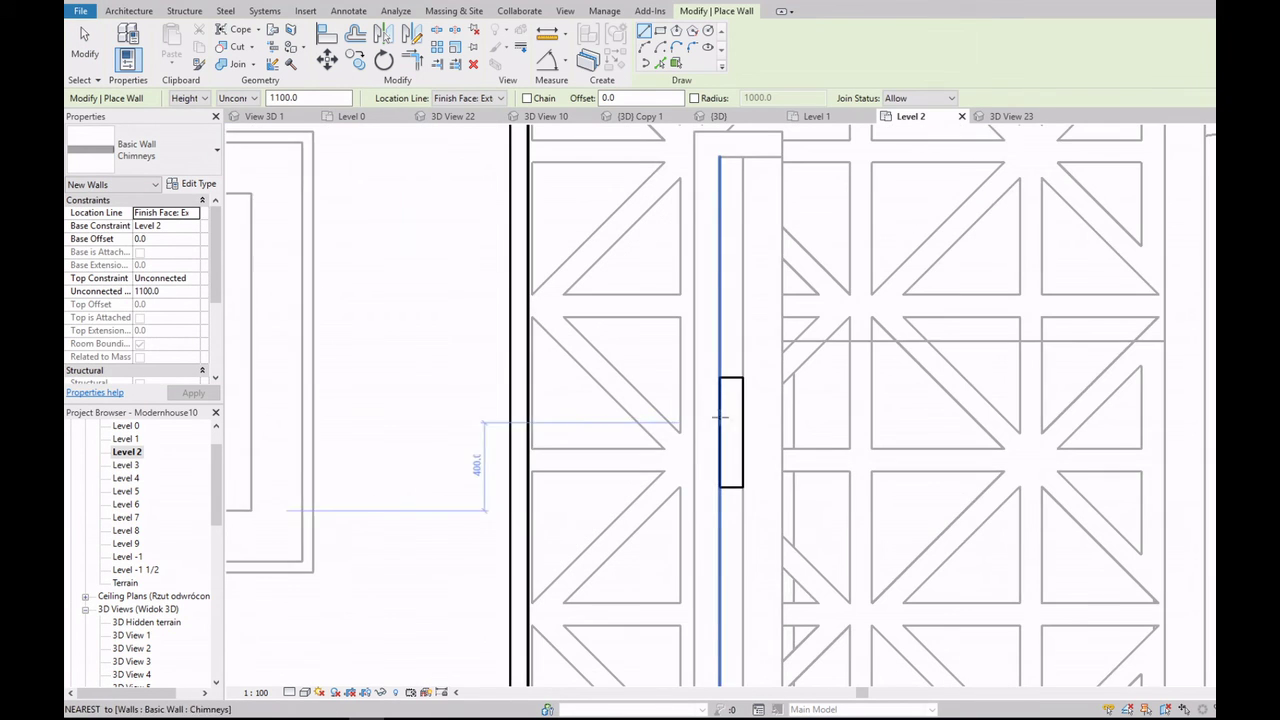
{"action": "left_click", "coordinate": [480, 98]}
{"action": "left_click", "coordinate": [465, 146]}
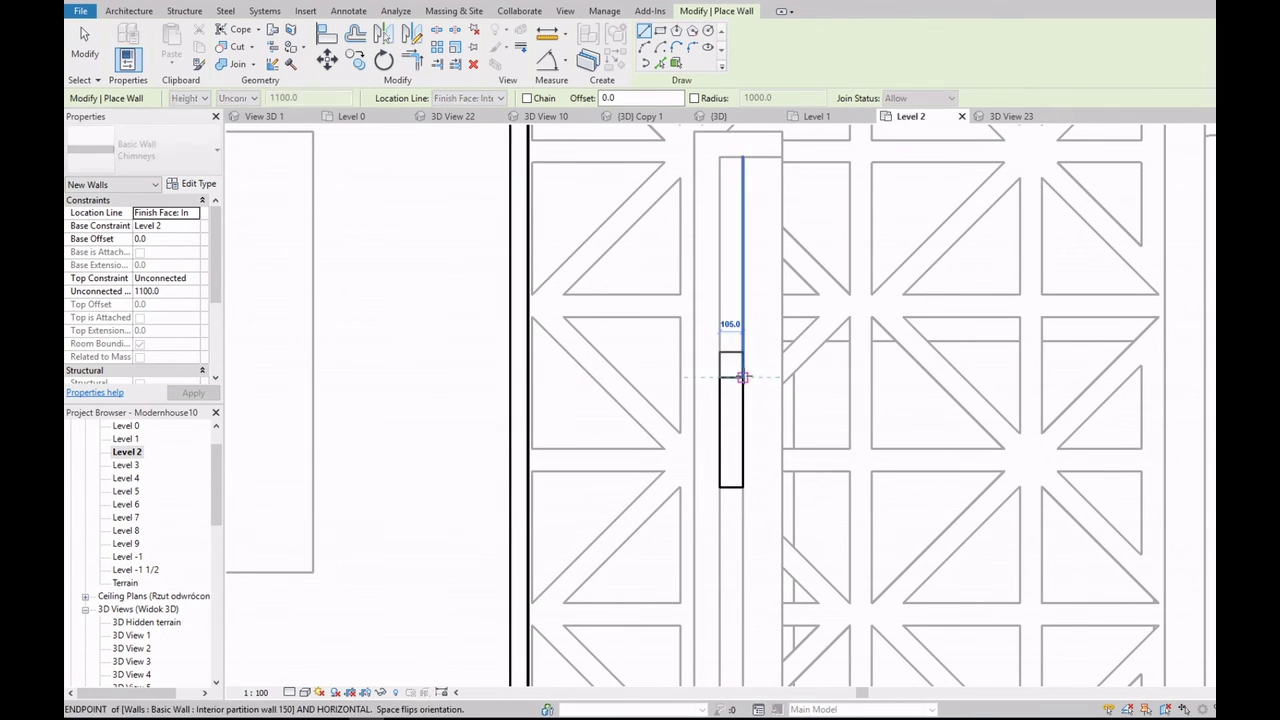
Step: Sketch the chimney walls around the rectangle beside the stairs
{"action": "left_click", "coordinate": [742, 378]}
{"action": "left_click", "coordinate": [742, 487]}
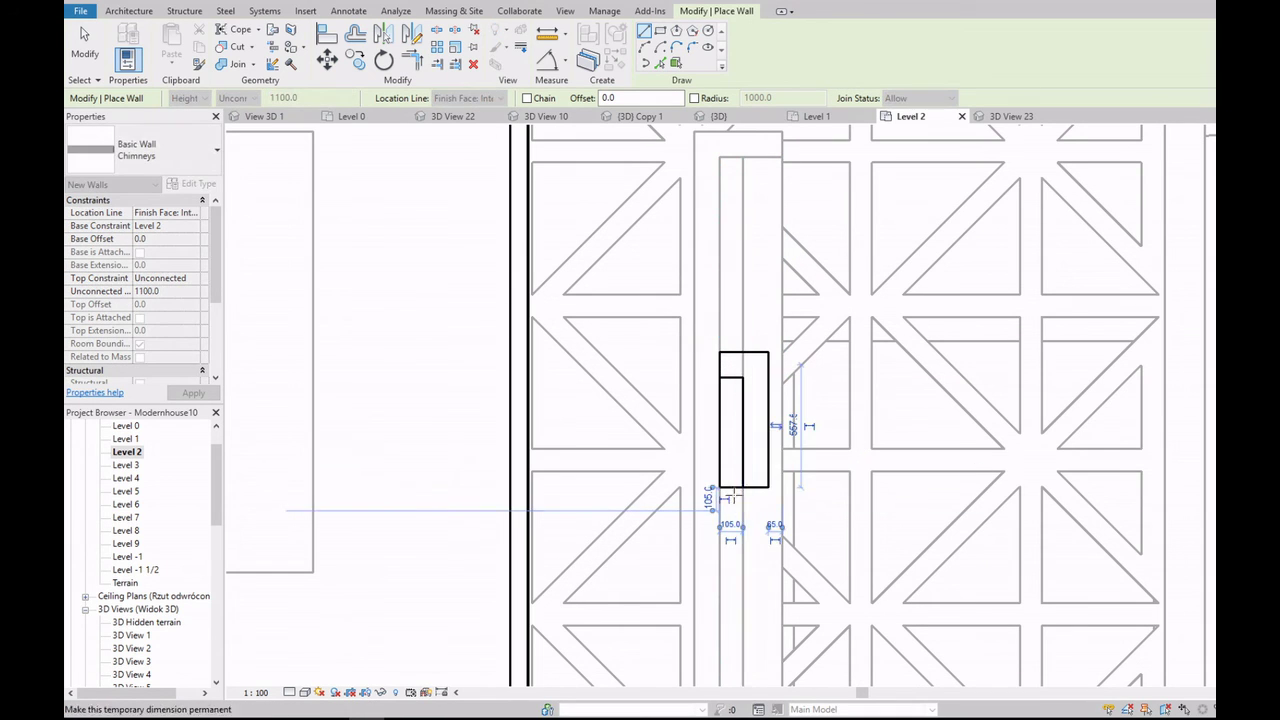
{"action": "left_click", "coordinate": [719, 487]}
{"action": "scroll", "coordinate": [657, 451], "scroll_direction": "down", "scroll_amount": 4}
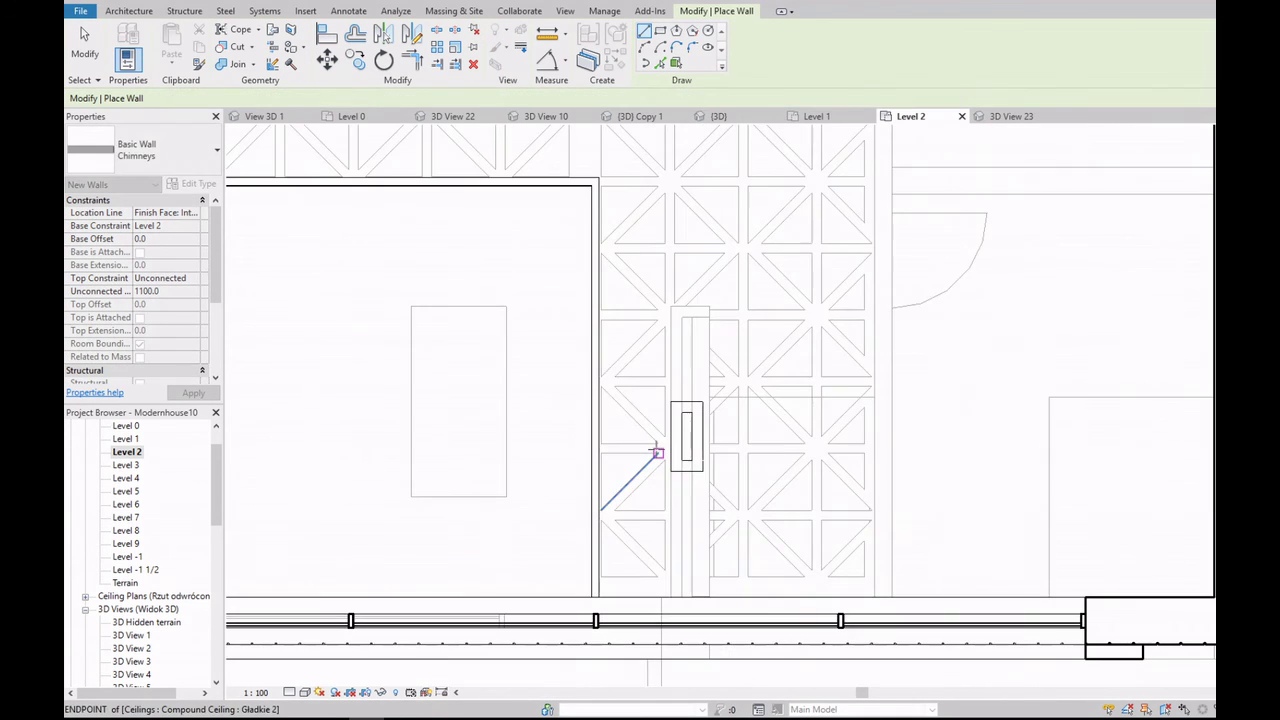
{"action": "scroll", "coordinate": [657, 452], "scroll_direction": "up", "scroll_amount": 2}
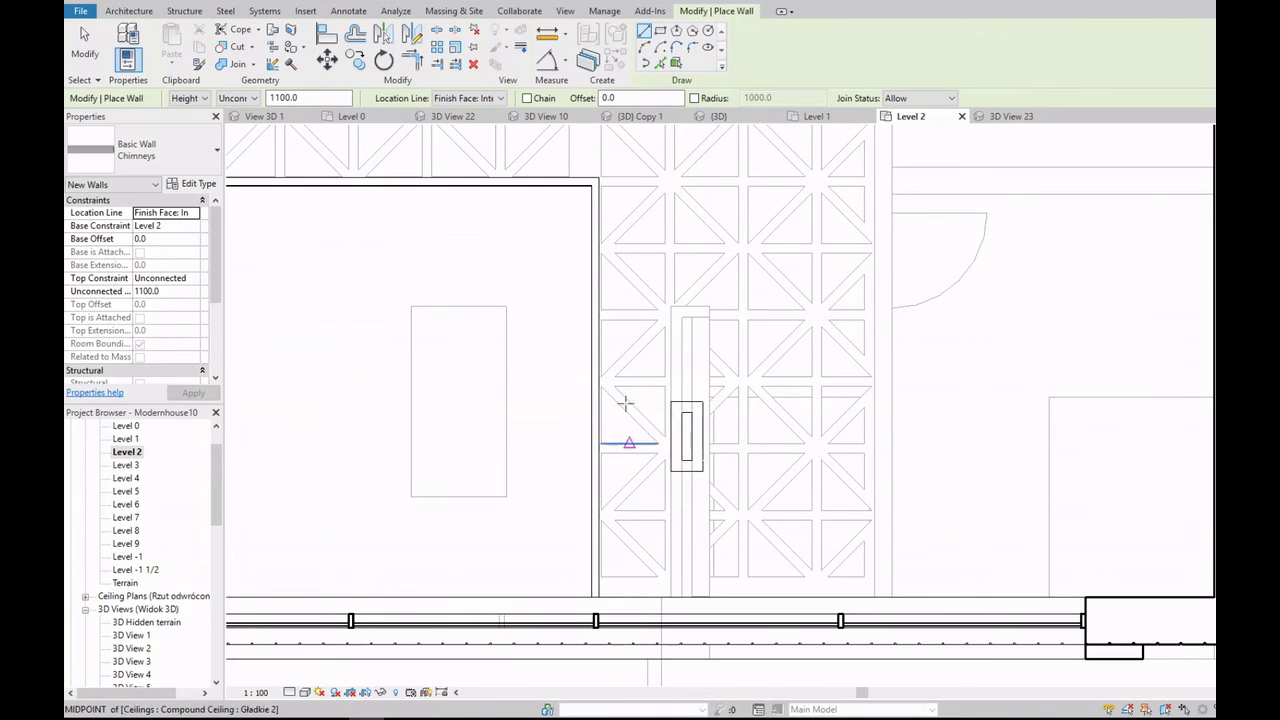
{"action": "key", "text": "Escape"}
{"action": "key", "text": "Escape"}
{"action": "scroll", "coordinate": [700, 425], "scroll_direction": "up", "scroll_amount": 2}
{"action": "scroll", "coordinate": [700, 425], "scroll_direction": "up", "scroll_amount": 1}
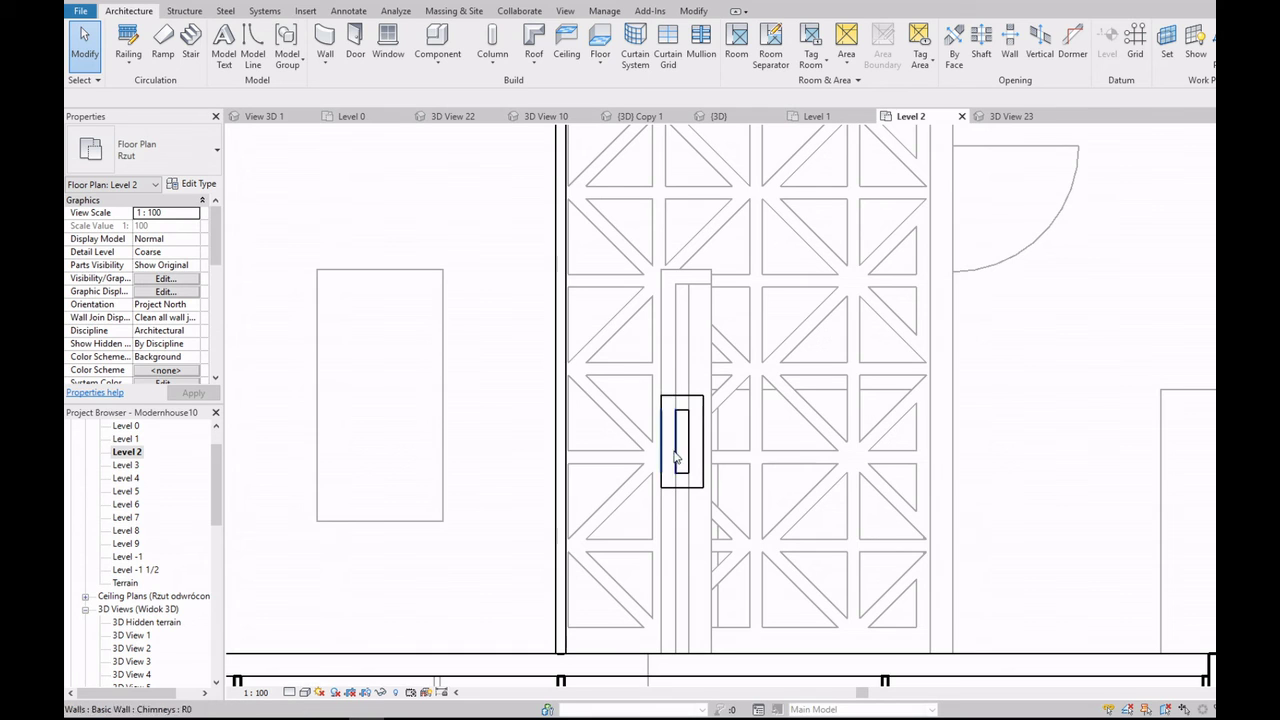
Step: Open the 3D View 23 camera perspective and select the four chimney walls
{"action": "scroll", "coordinate": [152, 585], "scroll_direction": "down", "scroll_amount": 5}
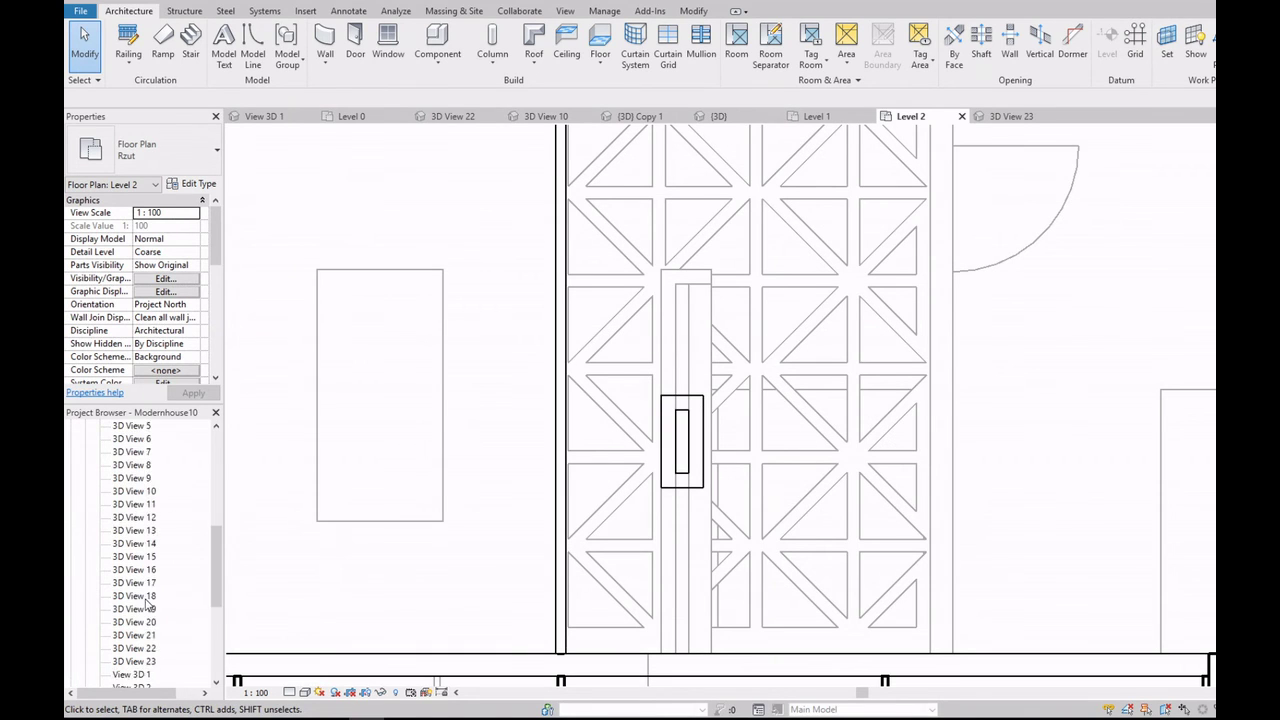
{"action": "scroll", "coordinate": [150, 600], "scroll_direction": "down", "scroll_amount": 1}
{"action": "double_click", "coordinate": [140, 634]}
{"action": "double_click", "coordinate": [146, 597]}
{"action": "double_click", "coordinate": [146, 609]}
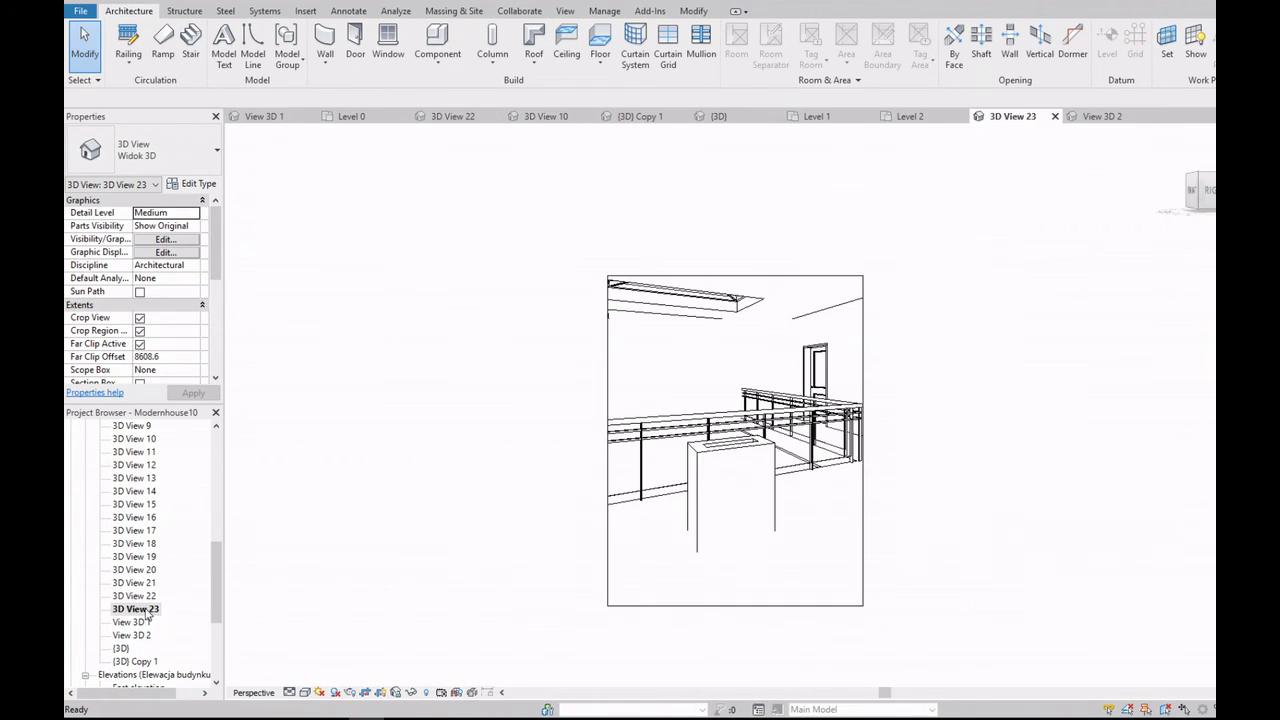
{"action": "left_click", "coordinate": [736, 456]}
{"action": "scroll", "coordinate": [728, 445], "scroll_direction": "up", "scroll_amount": 2}
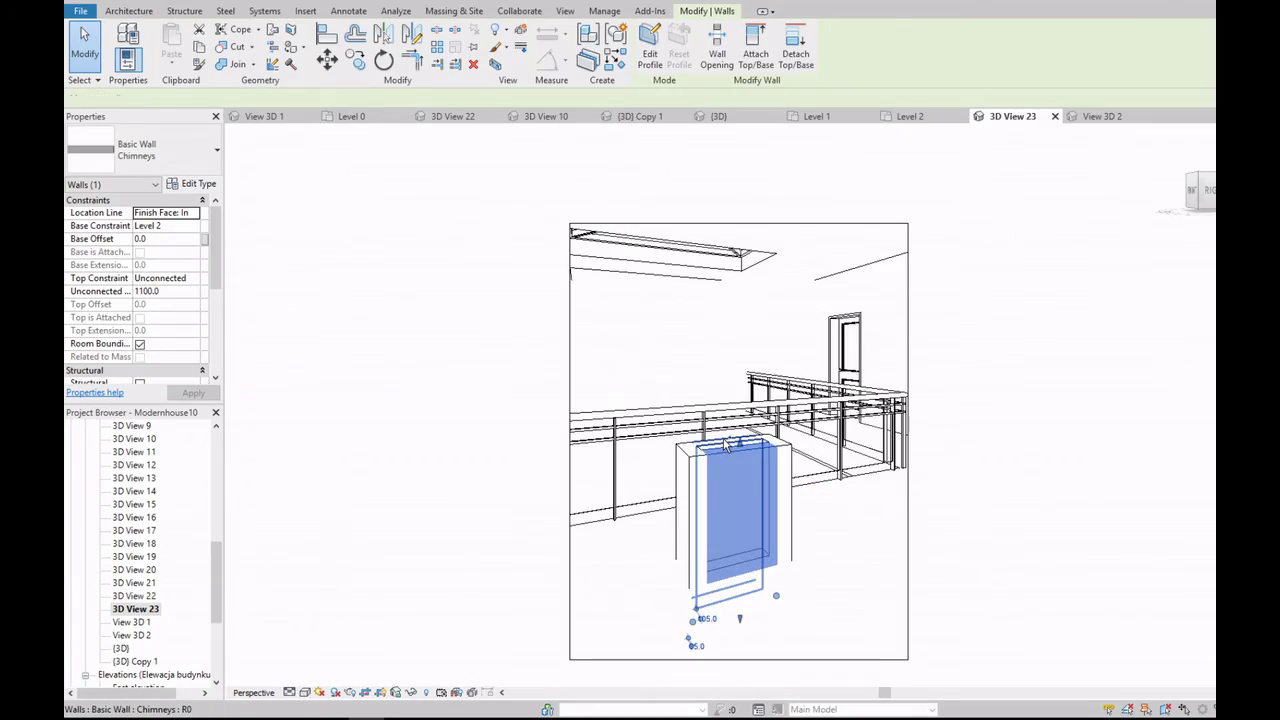
{"action": "left_click", "coordinate": [690, 510], "text": "ctrl"}
{"action": "left_click", "coordinate": [735, 450], "text": "ctrl"}
{"action": "left_click", "coordinate": [785, 500], "text": "ctrl"}
Step: Check the chimney in the {3D} view, starting and cancelling a move of the selected walls
{"action": "double_click", "coordinate": [121, 648]}
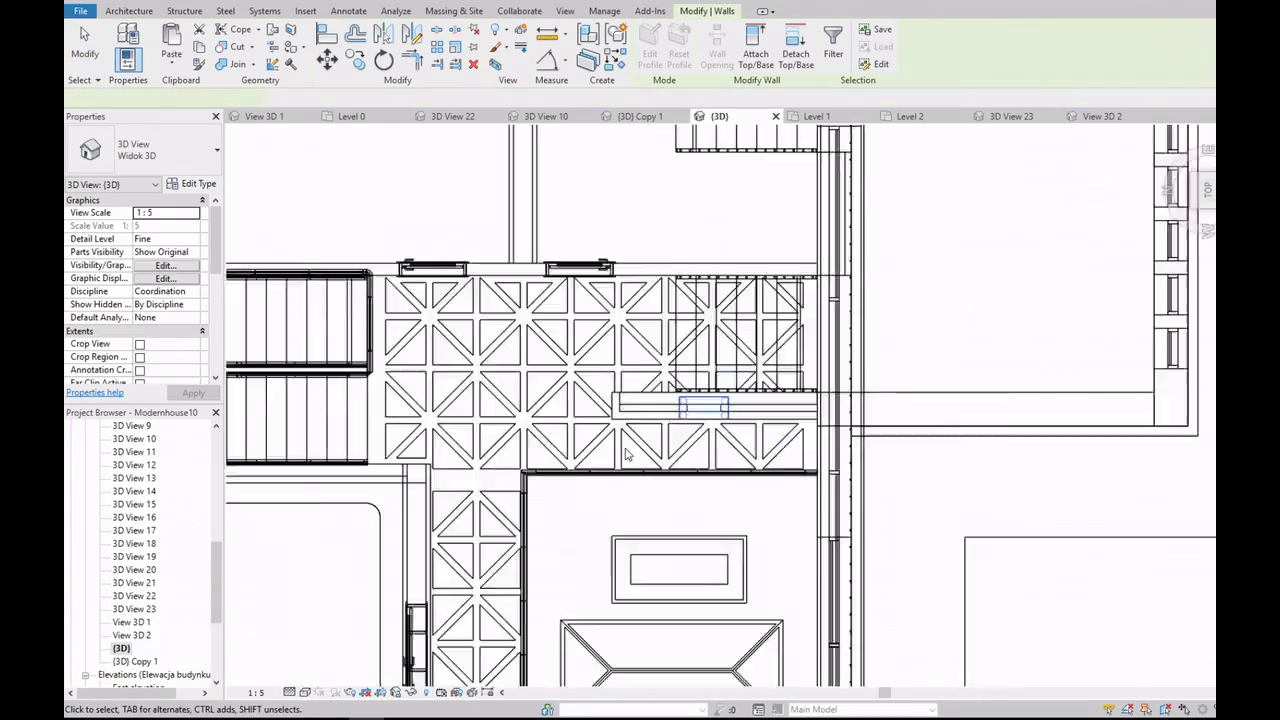
{"action": "scroll", "coordinate": [698, 525], "scroll_direction": "up", "scroll_amount": 3}
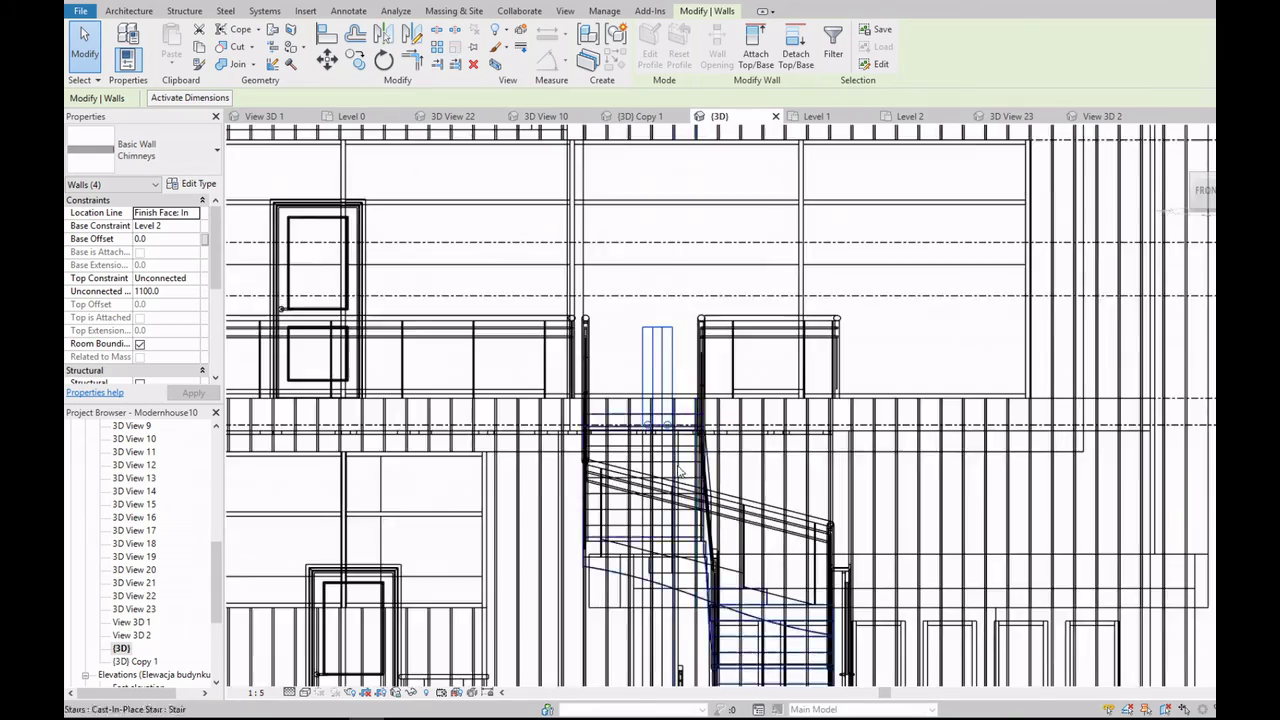
{"action": "scroll", "coordinate": [698, 525], "scroll_direction": "up", "scroll_amount": 2}
{"action": "scroll", "coordinate": [735, 380], "scroll_direction": "down", "scroll_amount": 2}
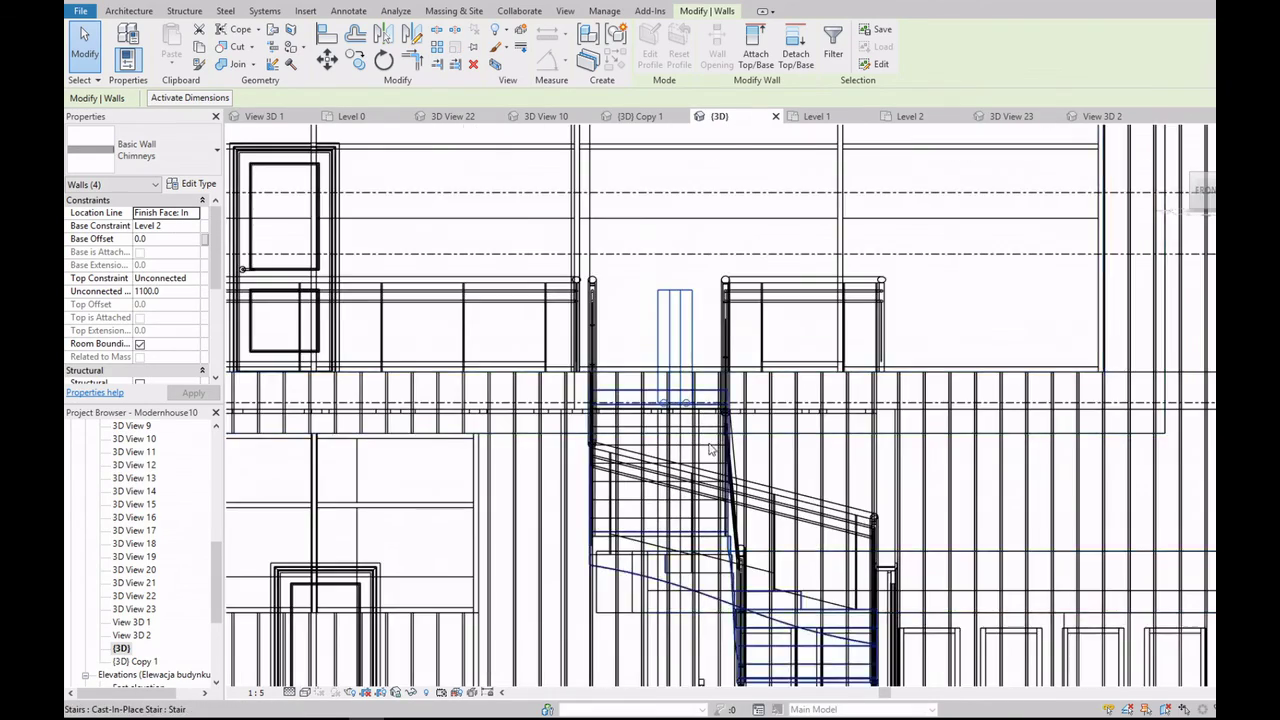
{"action": "scroll", "coordinate": [735, 380], "scroll_direction": "down", "scroll_amount": 2}
{"action": "scroll", "coordinate": [673, 421], "scroll_direction": "up", "scroll_amount": 2}
{"action": "scroll", "coordinate": [673, 421], "scroll_direction": "up", "scroll_amount": 2}
{"action": "scroll", "coordinate": [673, 421], "scroll_direction": "down", "scroll_amount": 2}
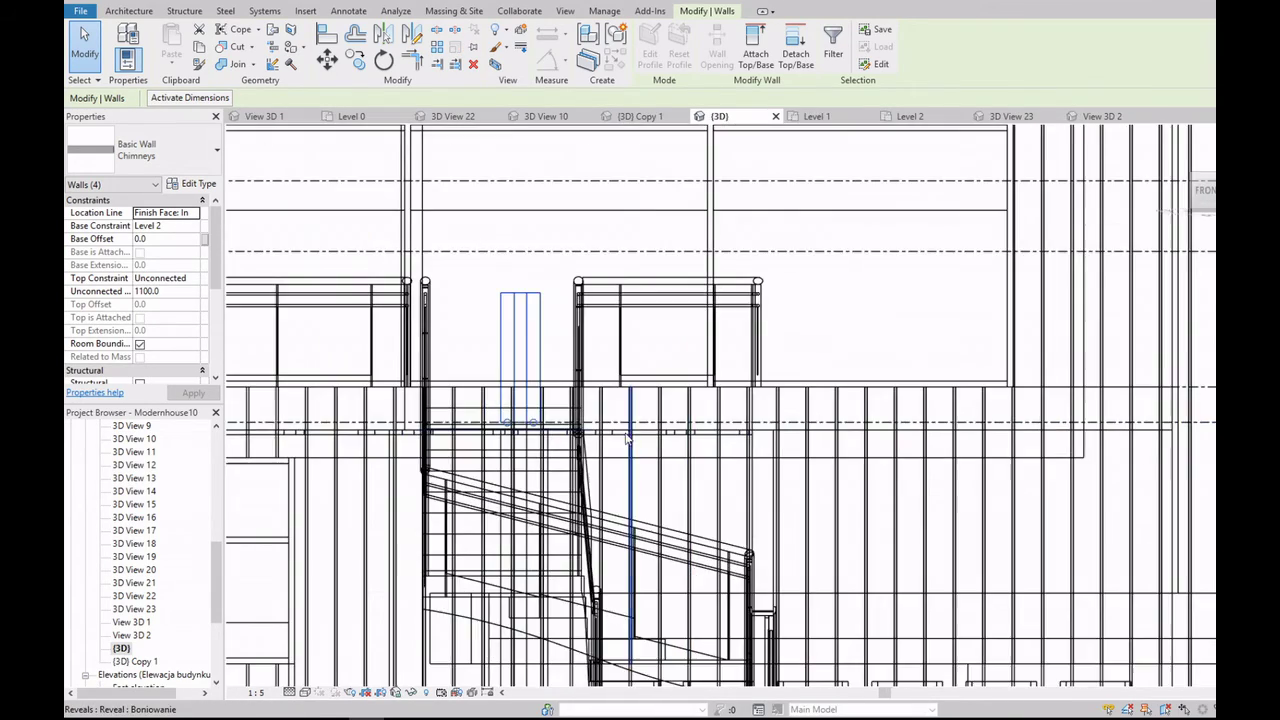
{"action": "scroll", "coordinate": [685, 435], "scroll_direction": "up", "scroll_amount": 2}
{"action": "scroll", "coordinate": [695, 448], "scroll_direction": "up", "scroll_amount": 1}
{"action": "scroll", "coordinate": [695, 448], "scroll_direction": "up", "scroll_amount": 1}
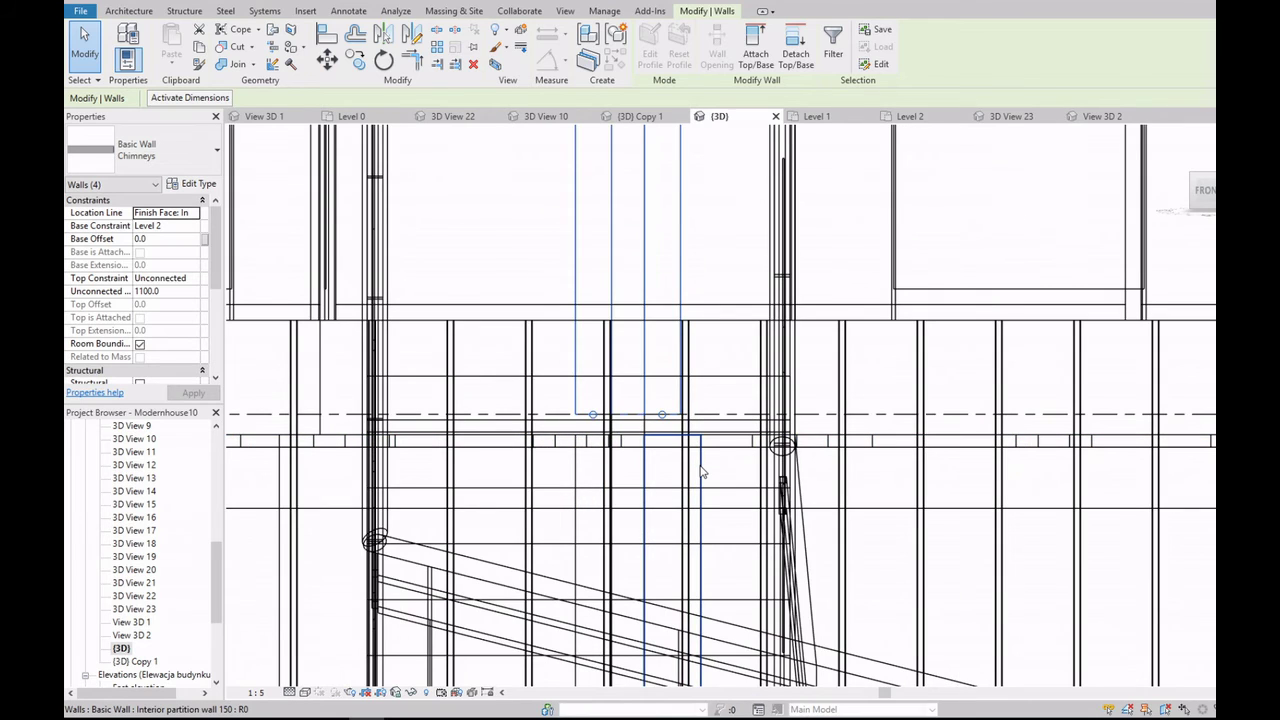
{"action": "scroll", "coordinate": [695, 467], "scroll_direction": "up", "scroll_amount": 1}
{"action": "key", "text": "m"}
{"action": "key", "text": "v"}
{"action": "scroll", "coordinate": [665, 405], "scroll_direction": "up", "scroll_amount": 2}
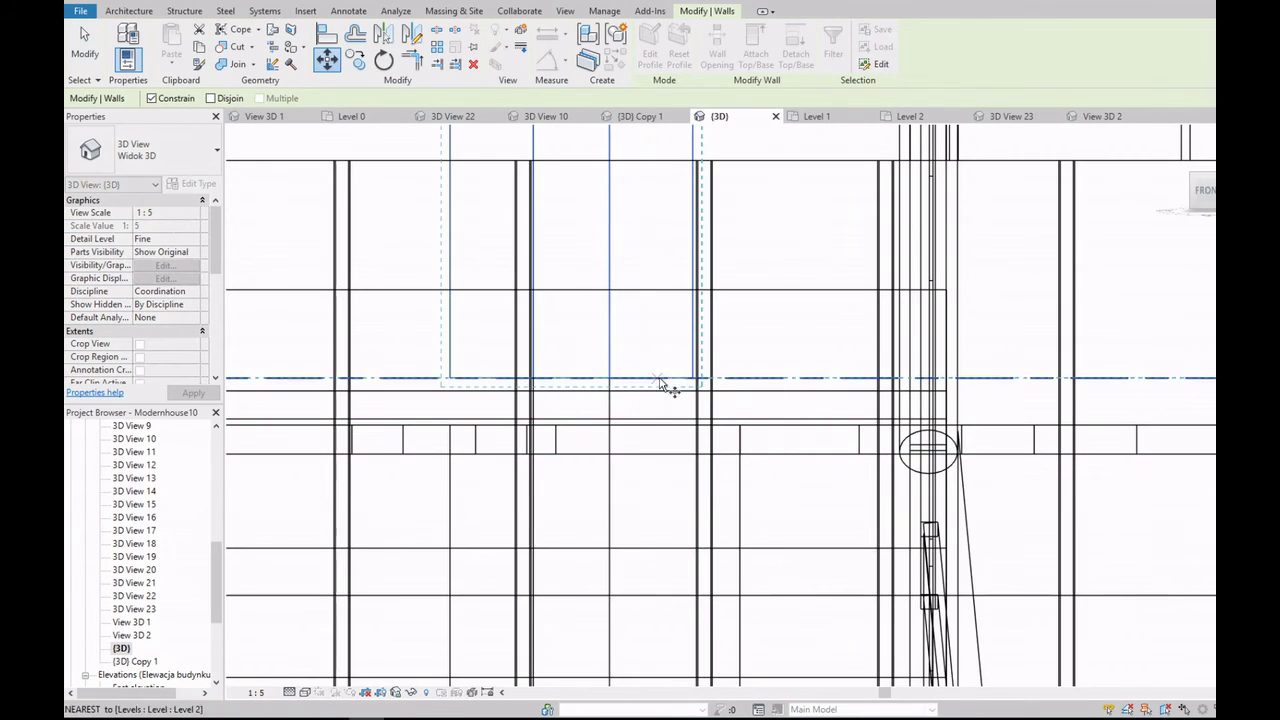
{"action": "key", "text": "Escape"}
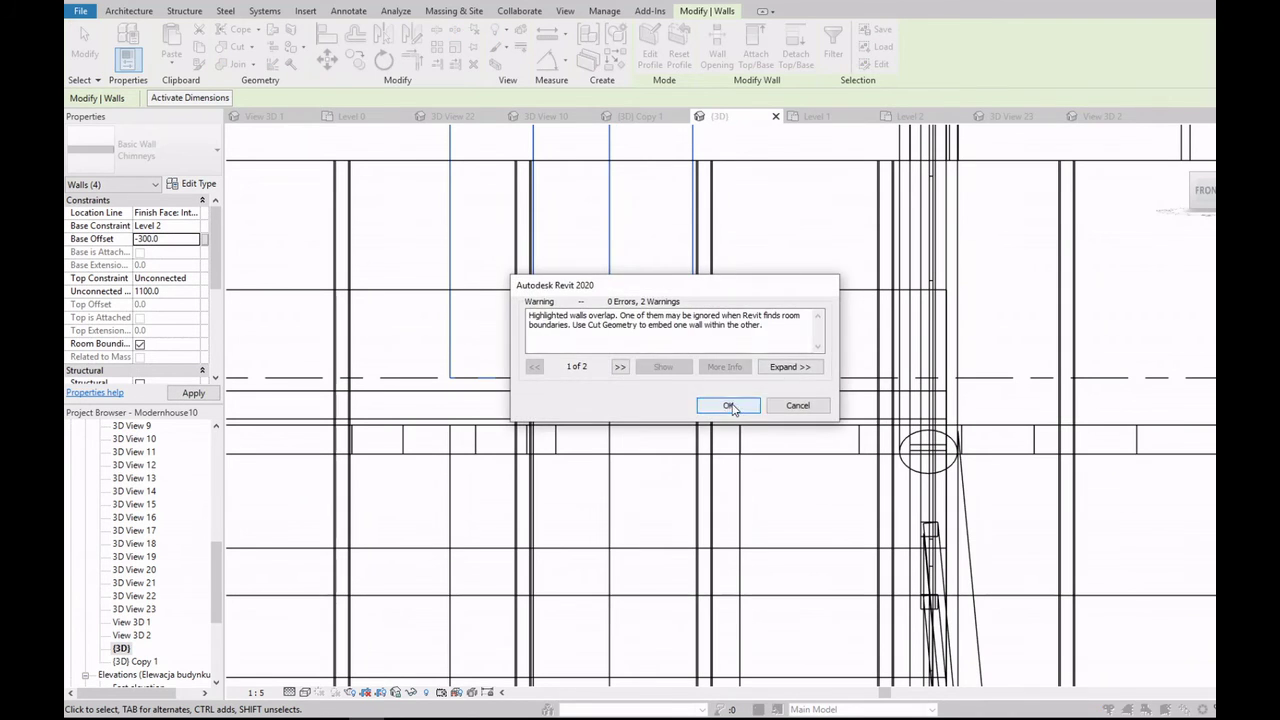
Step: Dismiss the overlap warning, give the walls a negative Base Offset, and open 3D View 23
{"action": "left_click", "coordinate": [729, 402]}
{"action": "scroll", "coordinate": [730, 387], "scroll_direction": "down", "scroll_amount": 1}
{"action": "scroll", "coordinate": [700, 450], "scroll_direction": "down", "scroll_amount": 2}
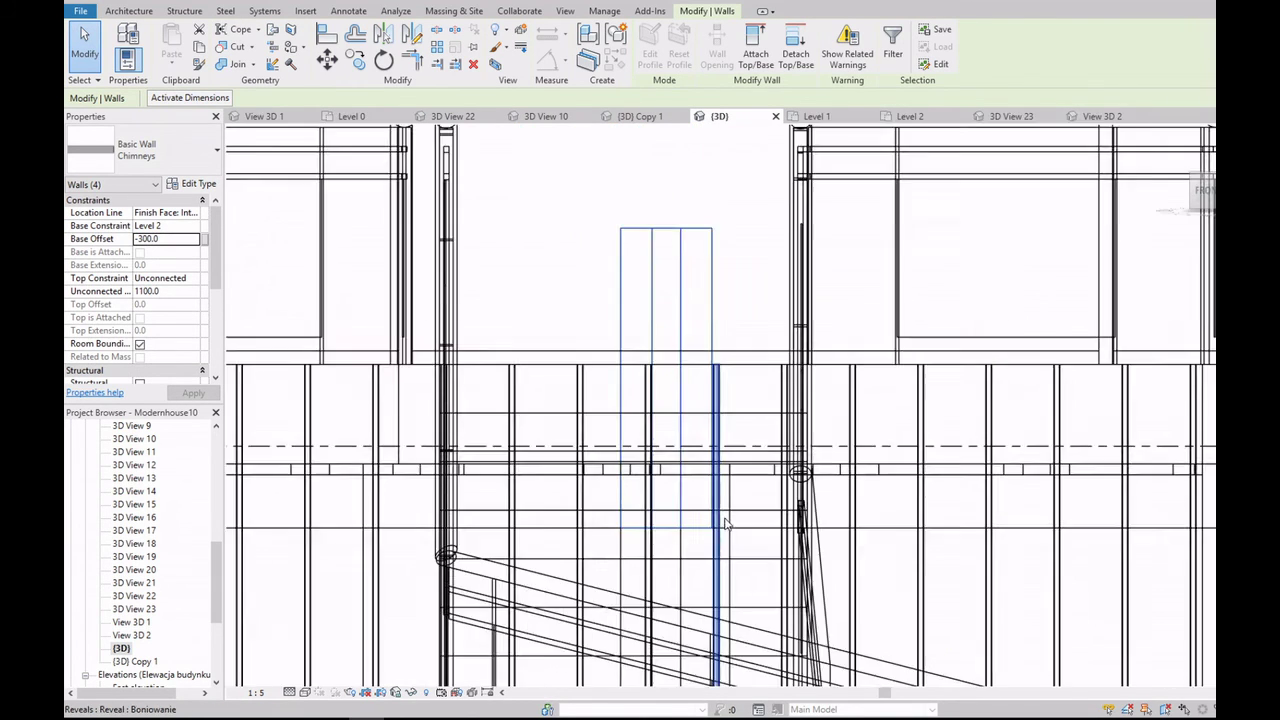
{"action": "scroll", "coordinate": [760, 480], "scroll_direction": "up", "scroll_amount": 2}
{"action": "scroll", "coordinate": [800, 500], "scroll_direction": "down", "scroll_amount": 2}
{"action": "scroll", "coordinate": [826, 520], "scroll_direction": "up", "scroll_amount": 1}
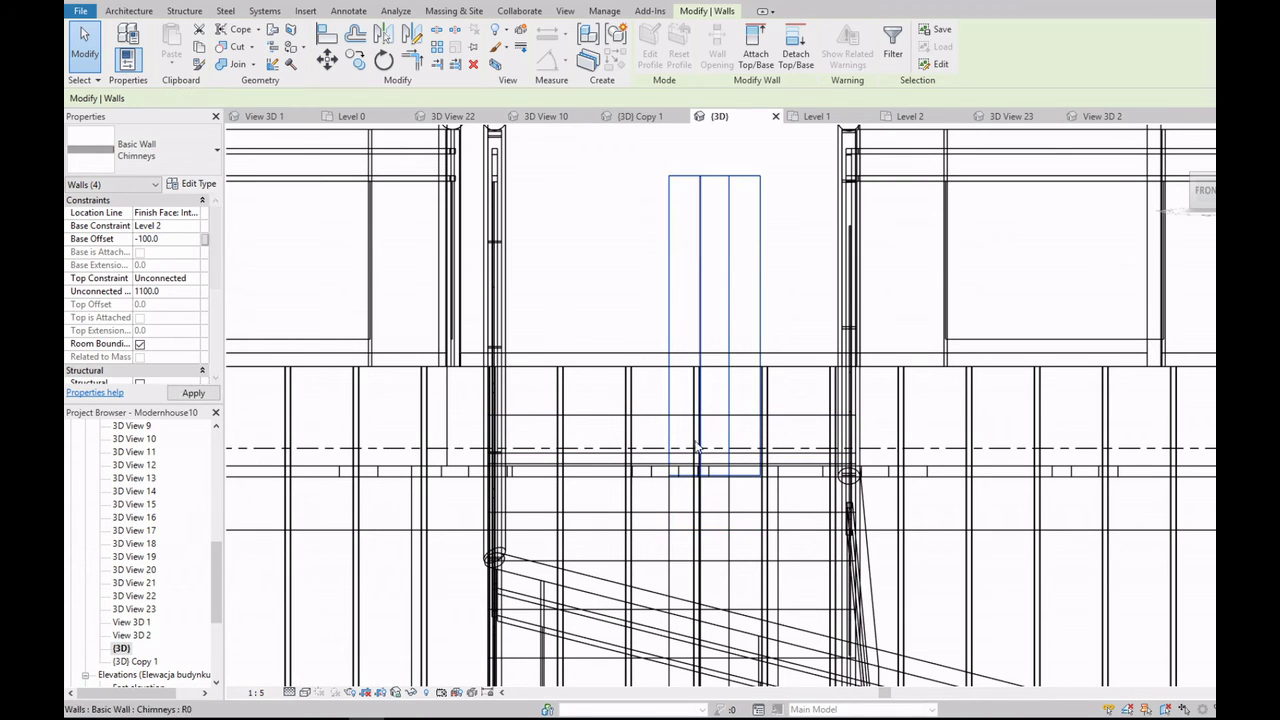
{"action": "scroll", "coordinate": [770, 500], "scroll_direction": "up", "scroll_amount": 1}
{"action": "scroll", "coordinate": [760, 490], "scroll_direction": "up", "scroll_amount": 2}
{"action": "left_click", "coordinate": [174, 239]}
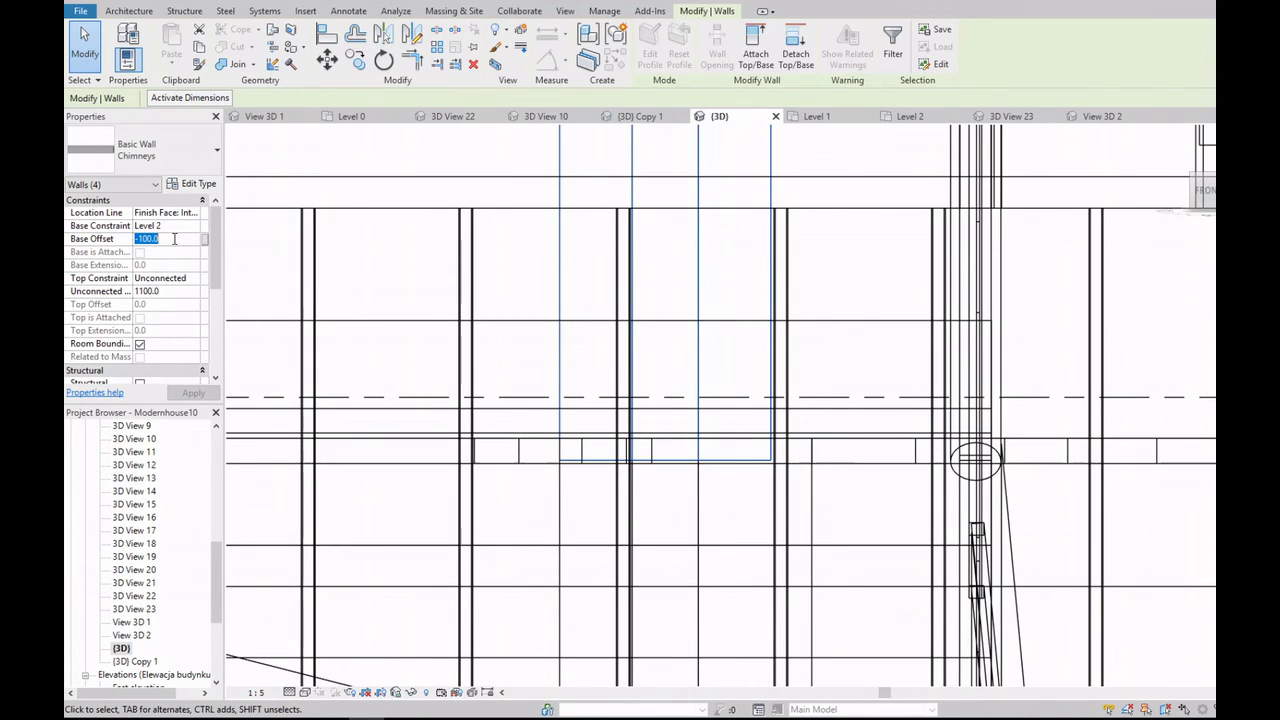
{"action": "type", "text": "-120"}
{"action": "key", "text": "Return"}
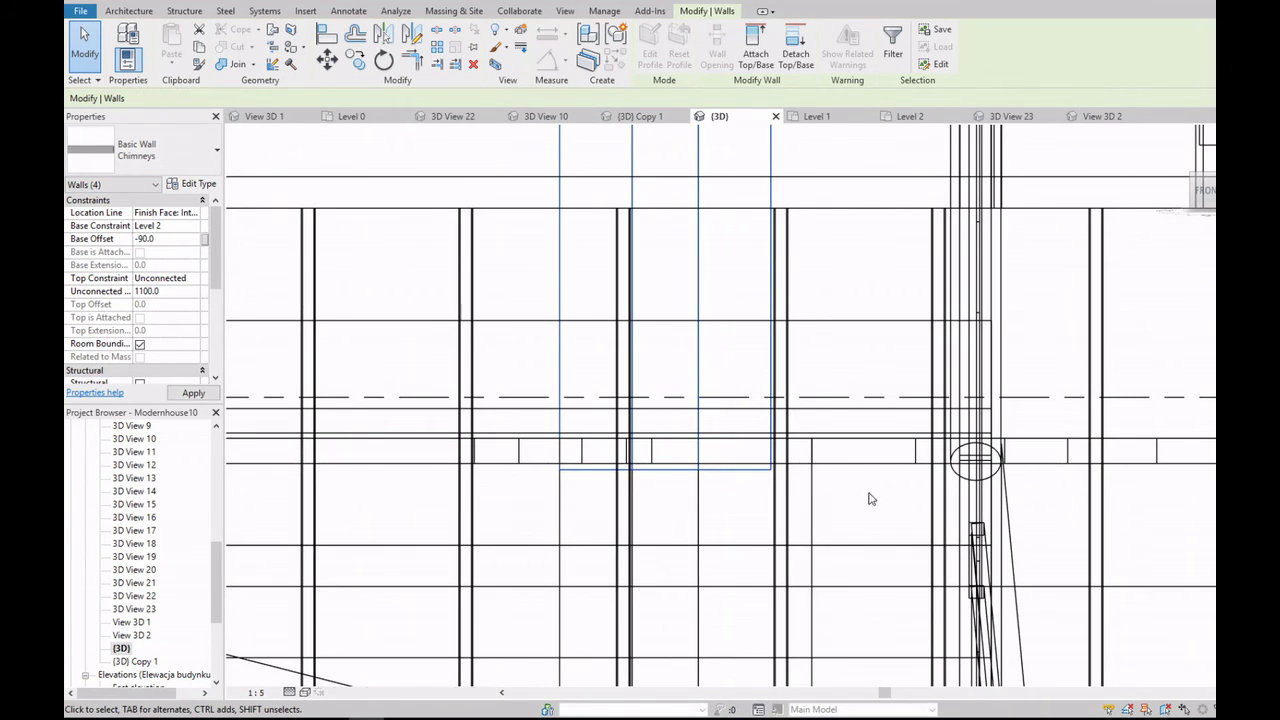
{"action": "type", "text": "-105"}
{"action": "key", "text": "Return"}
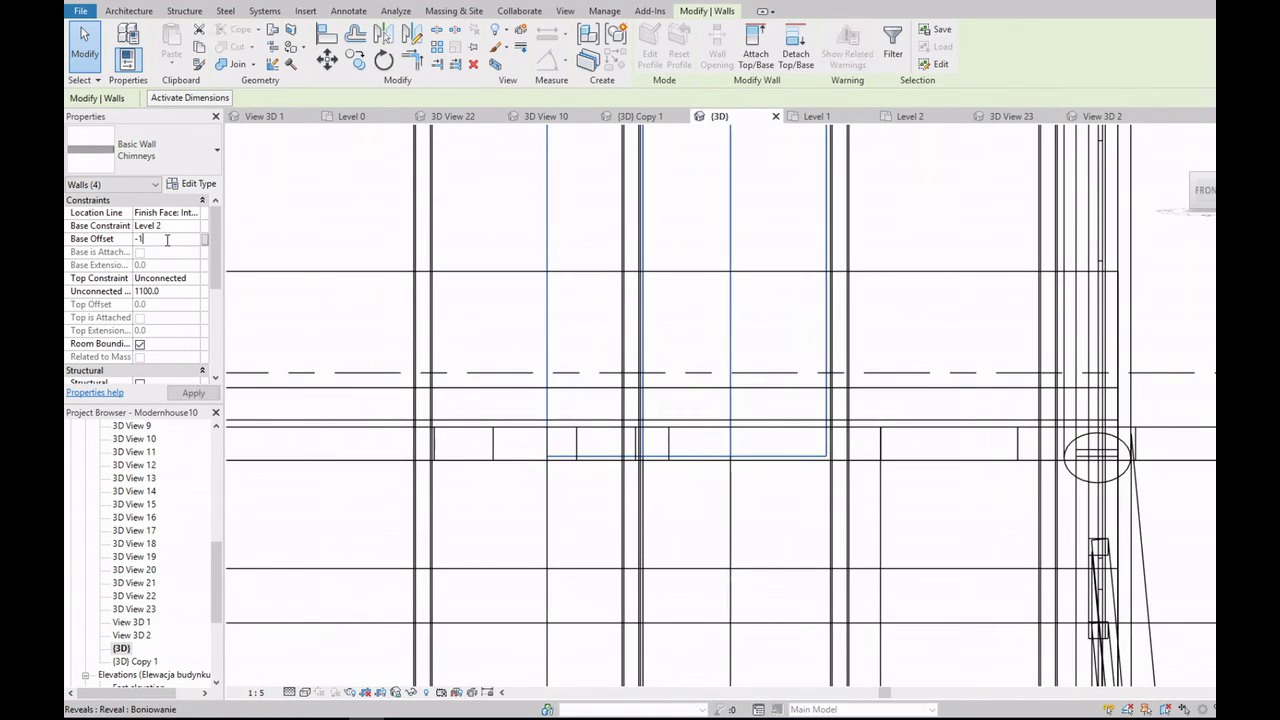
{"action": "left_click", "coordinate": [237, 279]}
{"action": "double_click", "coordinate": [141, 609]}
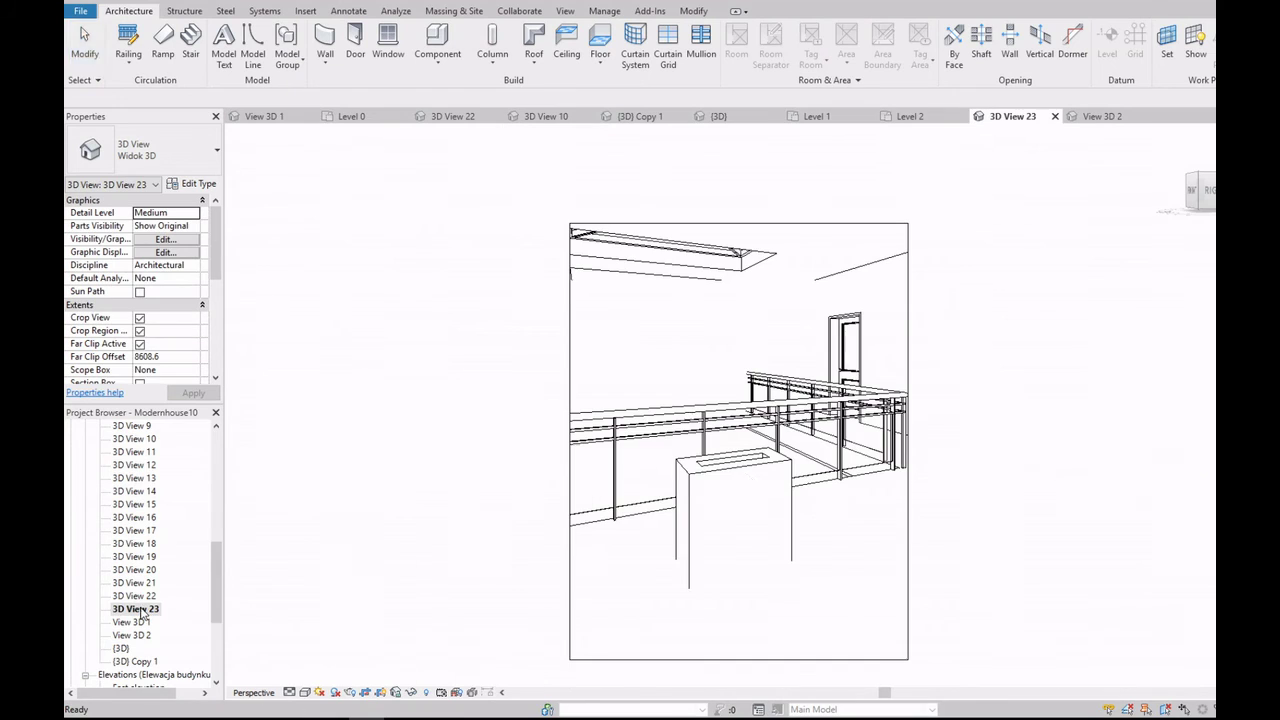
Step: Select all four chimney walls and set their Top Constraint to an upper level
{"action": "key", "text": "Tab"}
{"action": "left_click", "coordinate": [726, 480]}
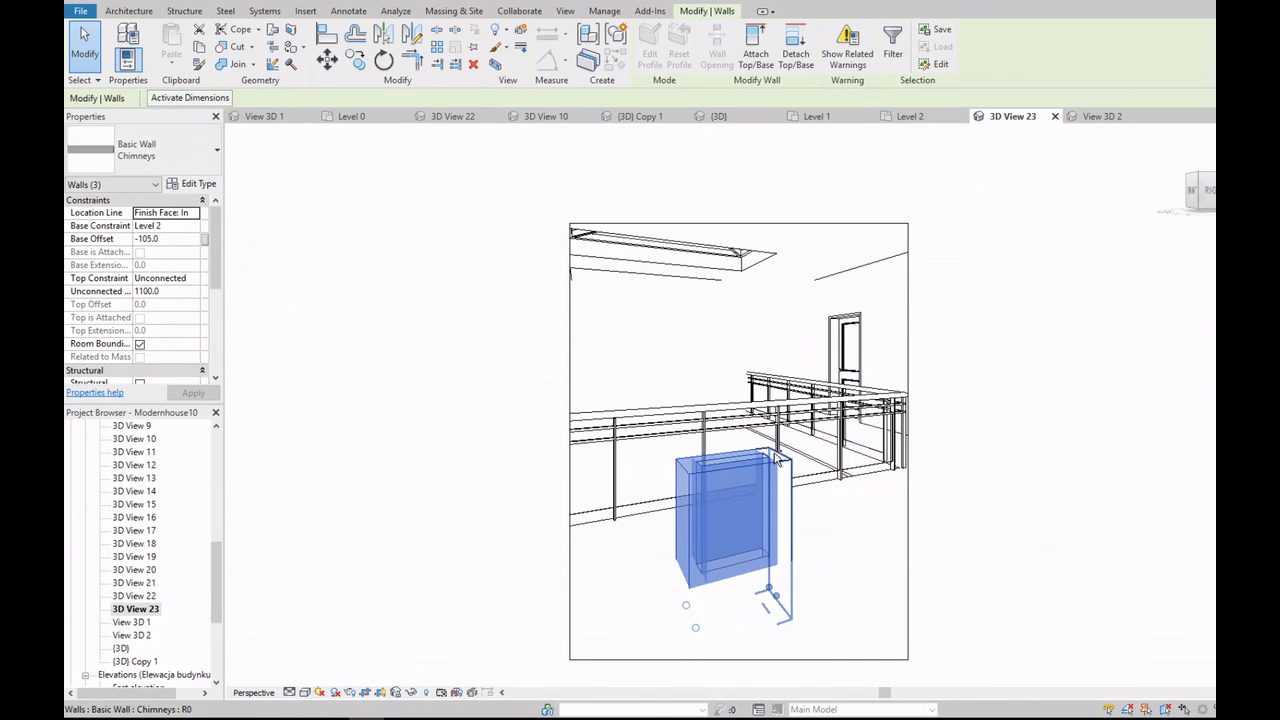
{"action": "double_click", "coordinate": [121, 648]}
{"action": "scroll", "coordinate": [327, 353], "scroll_direction": "down", "scroll_amount": 2}
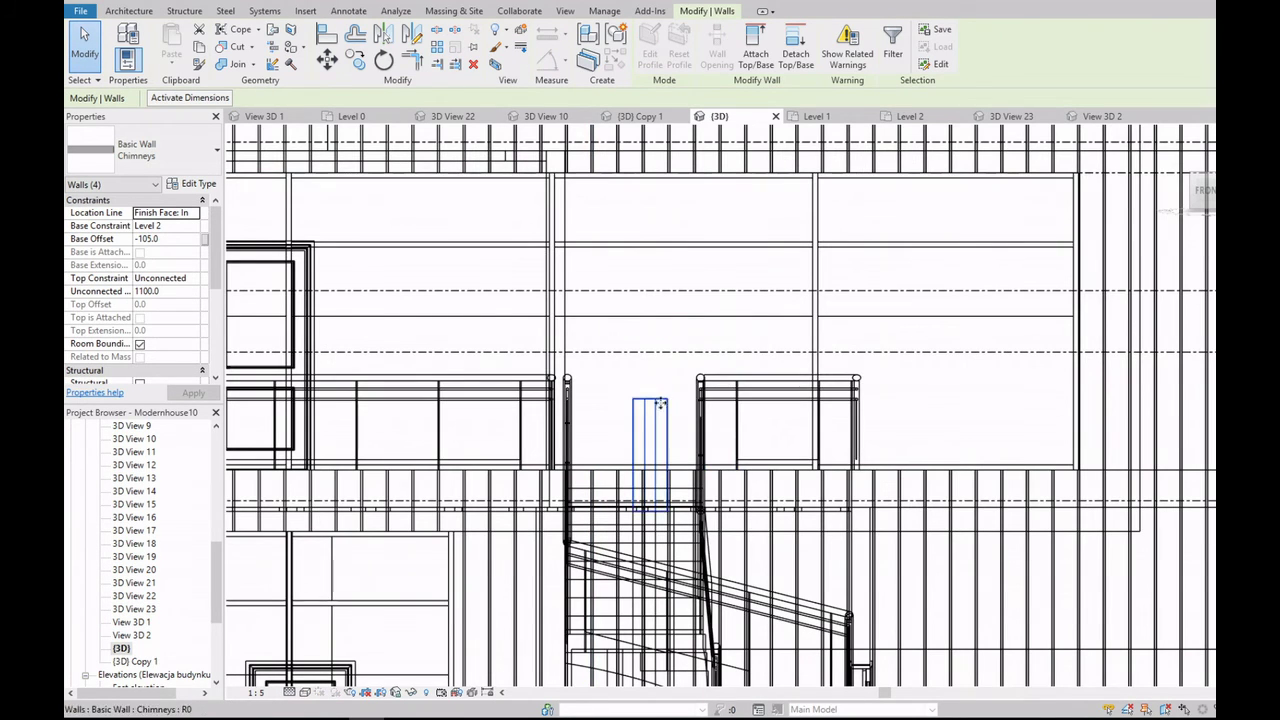
{"action": "scroll", "coordinate": [327, 353], "scroll_direction": "down", "scroll_amount": 2}
{"action": "scroll", "coordinate": [327, 353], "scroll_direction": "down", "scroll_amount": 1}
{"action": "left_click", "coordinate": [196, 279]}
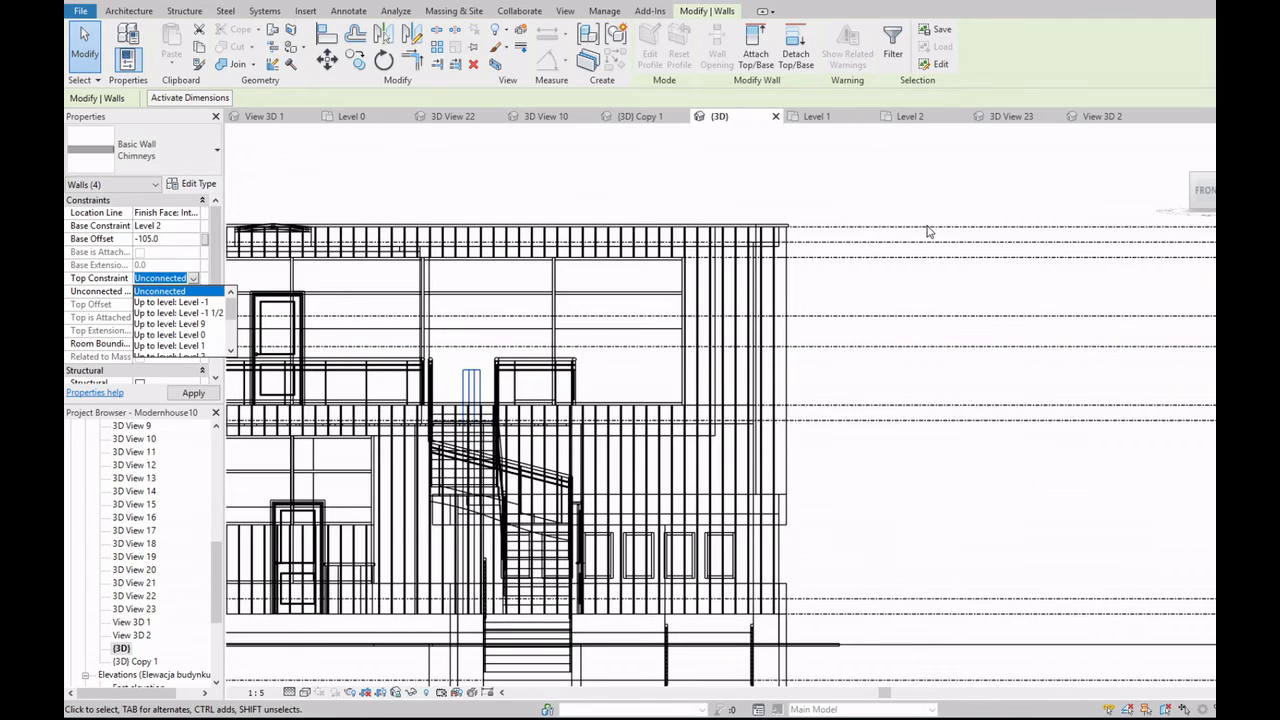
{"action": "scroll", "coordinate": [905, 252], "scroll_direction": "down", "scroll_amount": 2}
{"action": "scroll", "coordinate": [1157, 248], "scroll_direction": "up", "scroll_amount": 5}
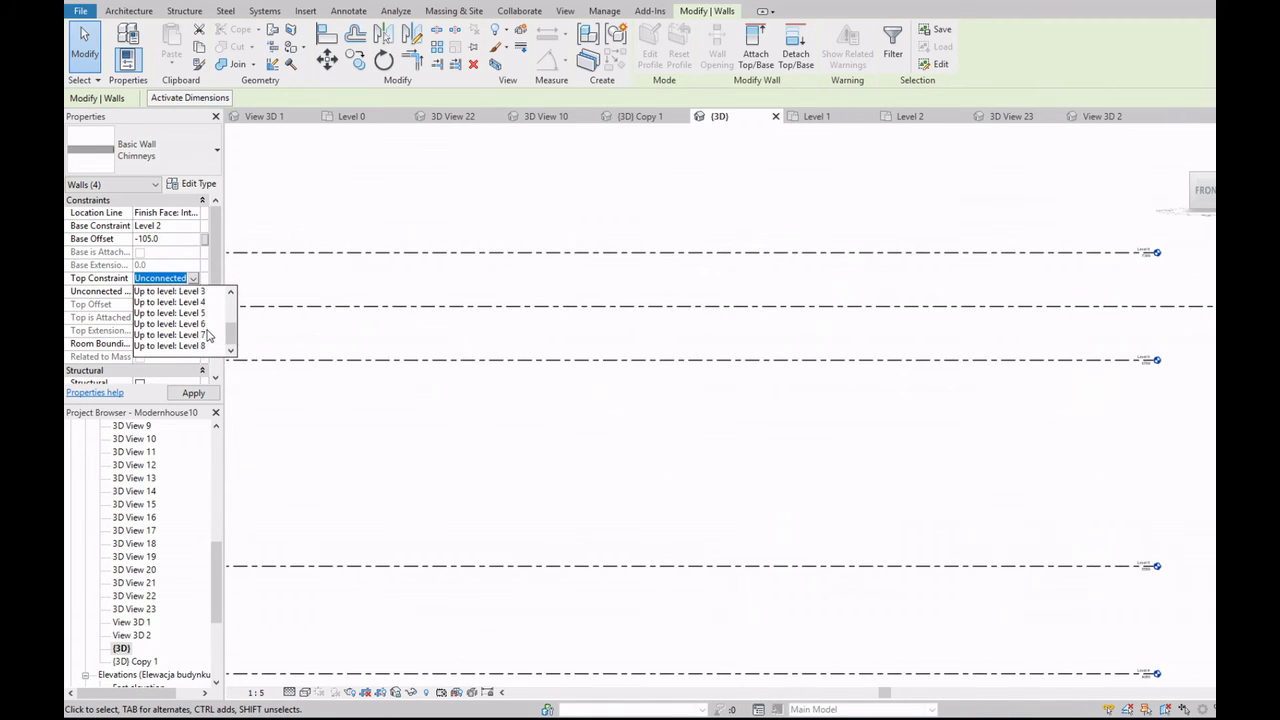
{"action": "left_click", "coordinate": [194, 344]}
{"action": "left_click", "coordinate": [689, 386]}
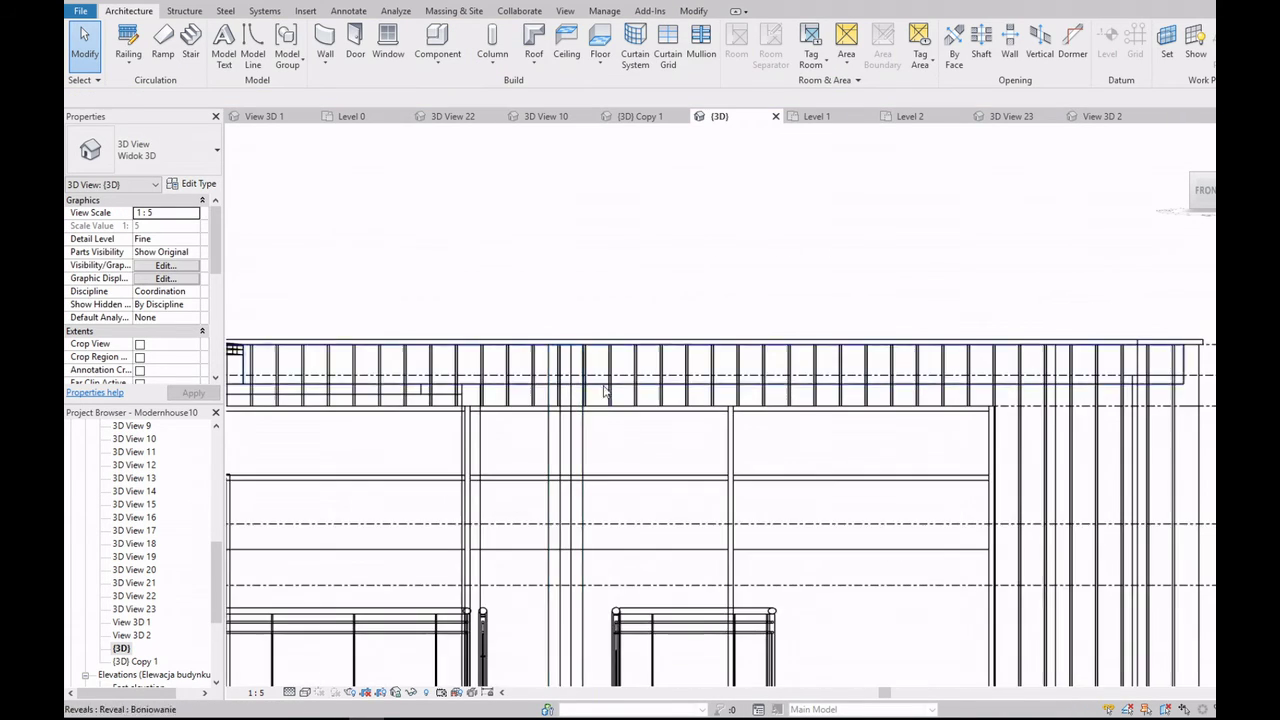
Step: Orbit the model into perspective and switch the visual style to Realistic
{"action": "scroll", "coordinate": [585, 445], "scroll_direction": "down", "scroll_amount": 3}
{"action": "middle_click_drag", "start_coordinate": [585, 445], "coordinate": [337, 697], "text": "shift"}
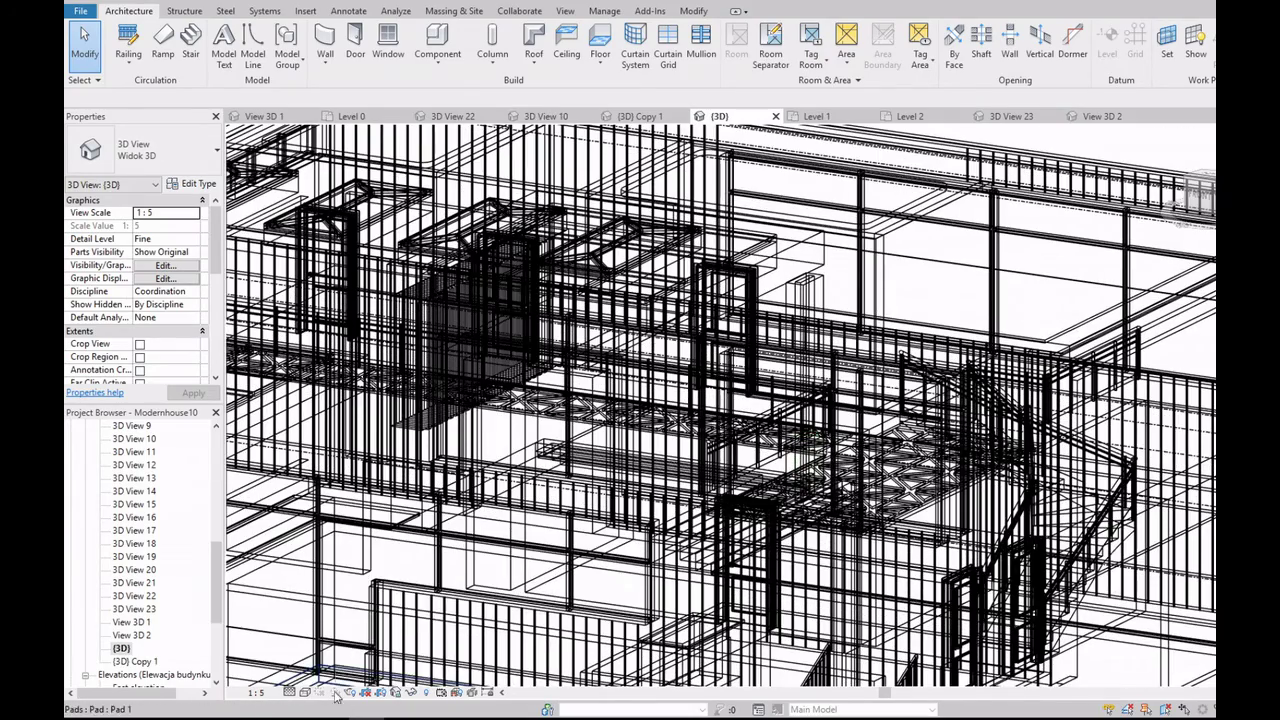
{"action": "left_click", "coordinate": [305, 692]}
{"action": "left_click", "coordinate": [343, 663]}
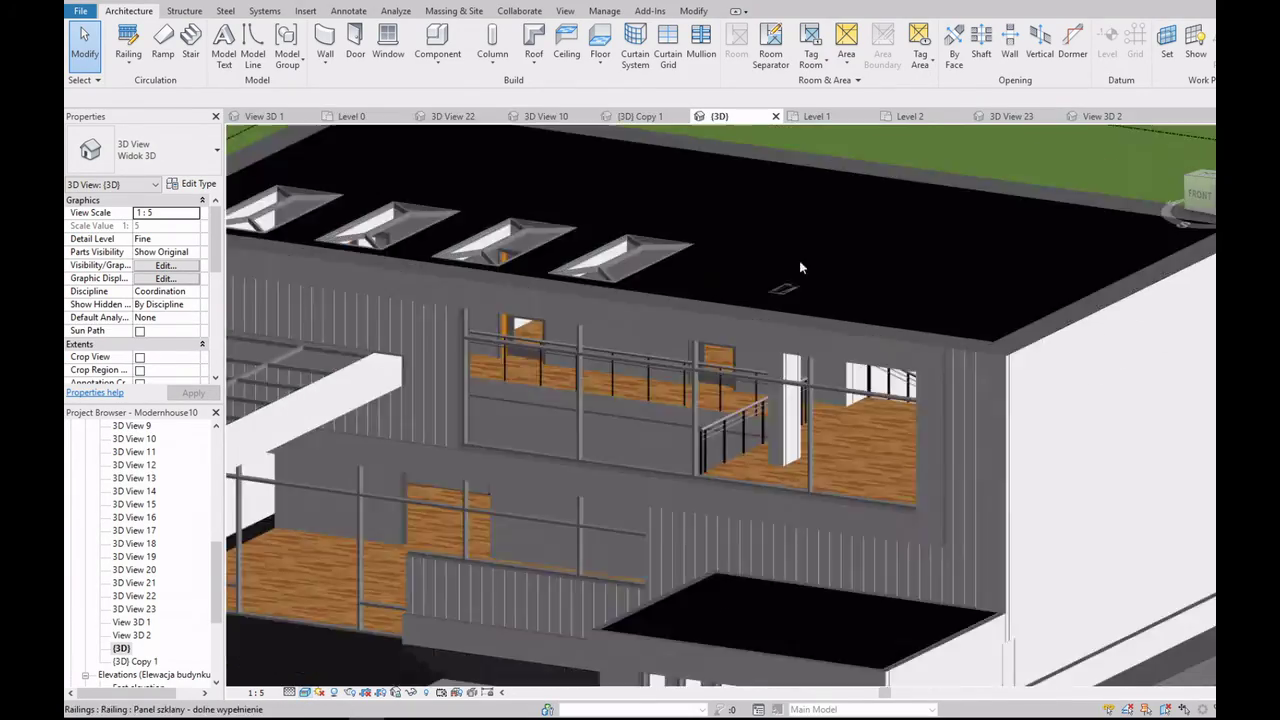
{"action": "scroll", "coordinate": [799, 260], "scroll_direction": "up", "scroll_amount": 5}
{"action": "left_click", "coordinate": [588, 535]}
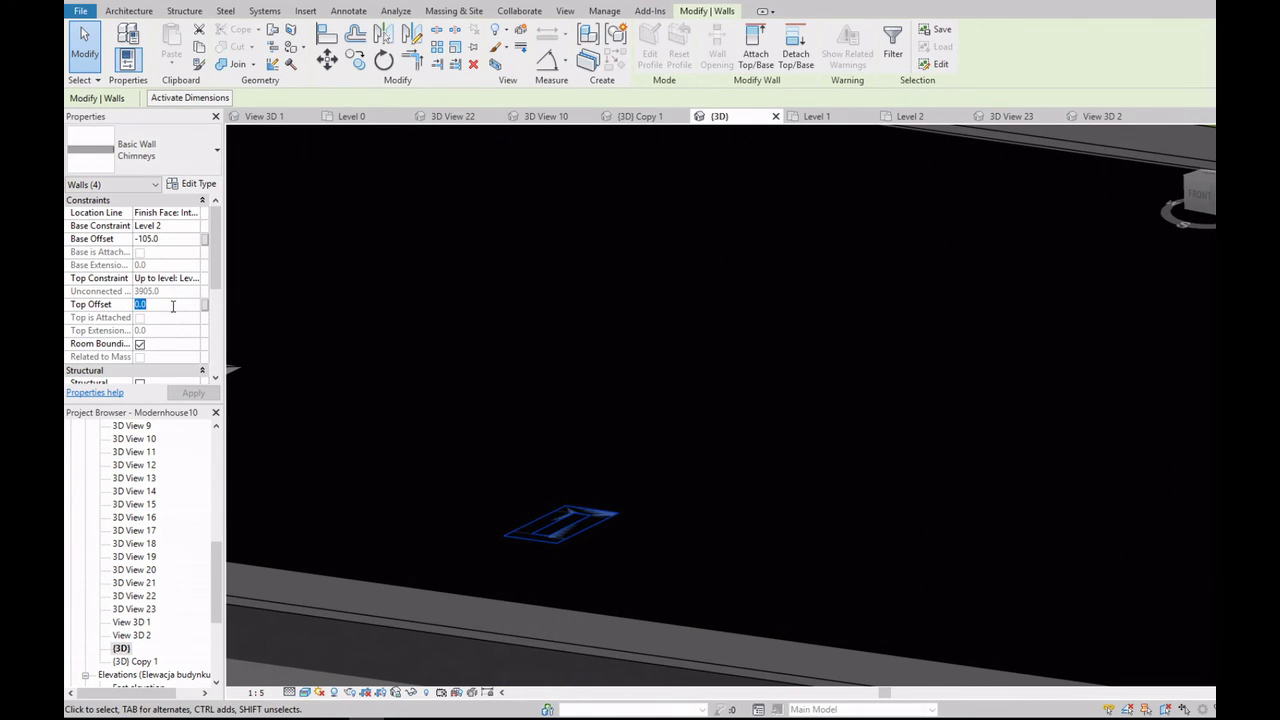
{"action": "left_click", "coordinate": [527, 286]}
{"action": "scroll", "coordinate": [690, 400], "scroll_direction": "down", "scroll_amount": 2}
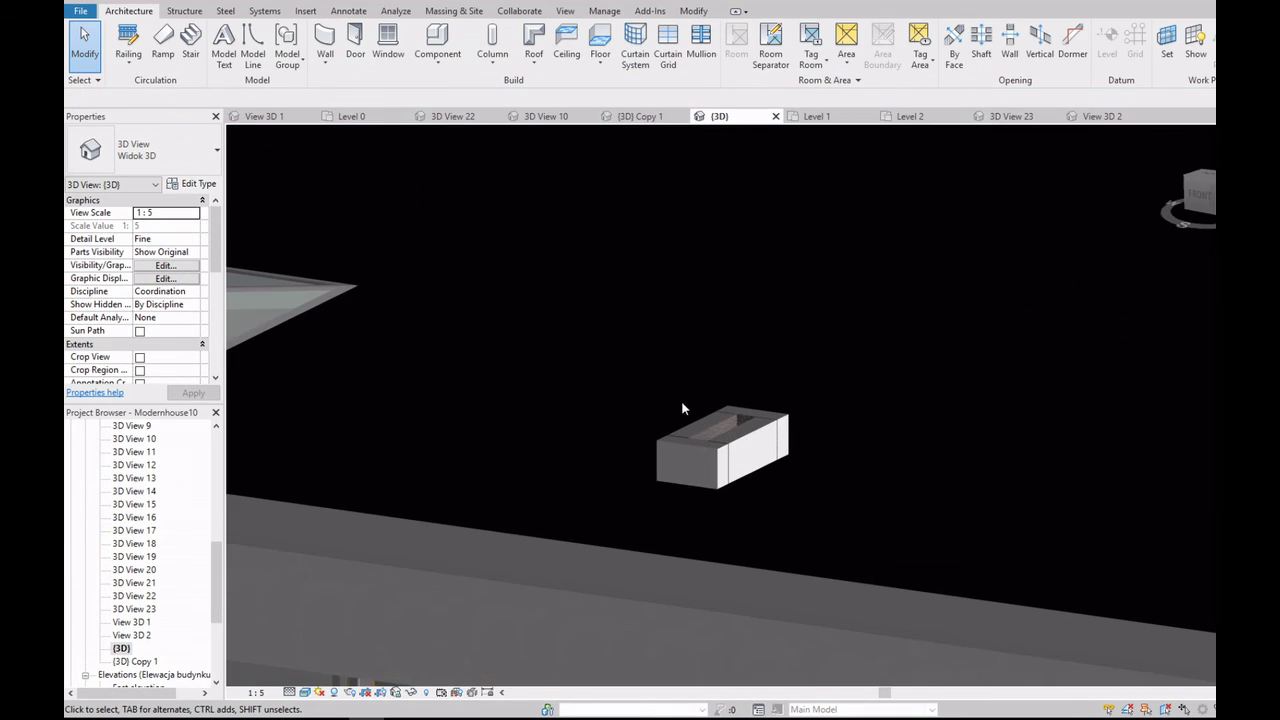
{"action": "scroll", "coordinate": [1047, 243], "scroll_direction": "down", "scroll_amount": 3}
Step: Select the chimney walls above the roof and apply a lower Top Offset
{"action": "left_click", "coordinate": [1198, 194]}
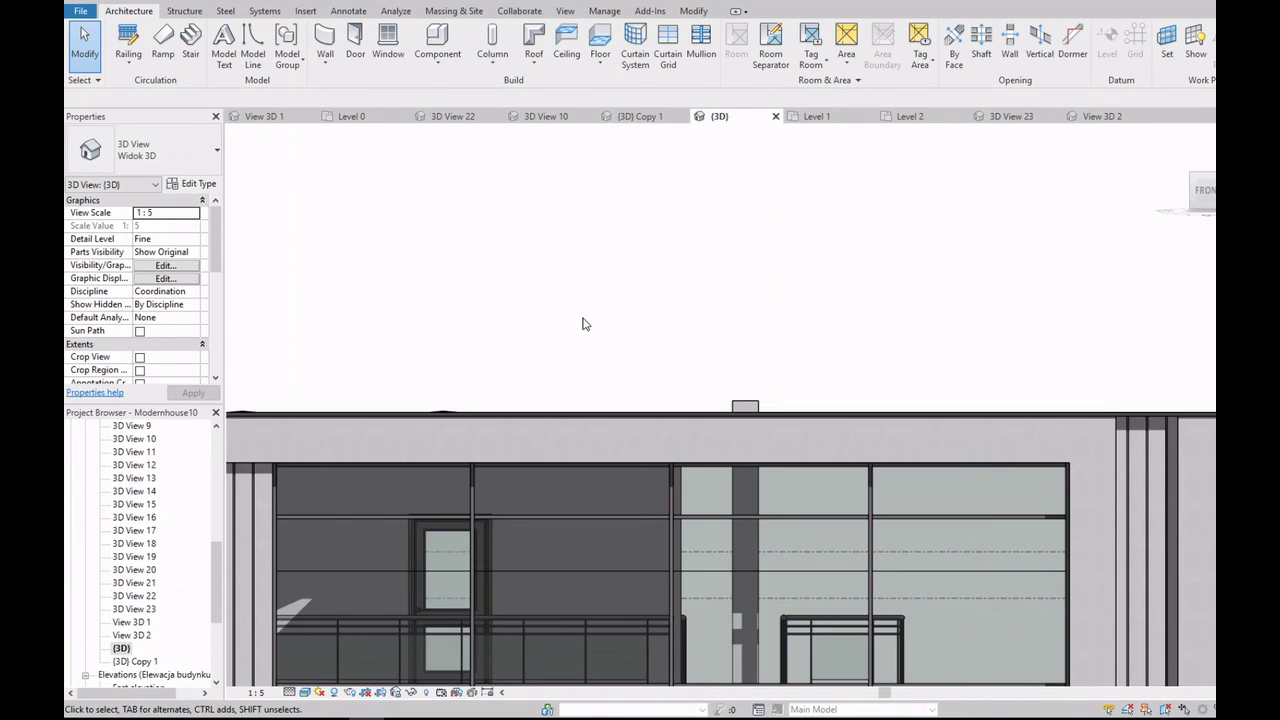
{"action": "scroll", "coordinate": [838, 351], "scroll_direction": "down", "scroll_amount": 3}
{"action": "middle_click_drag", "start_coordinate": [1122, 232], "coordinate": [781, 383], "text": "shift"}
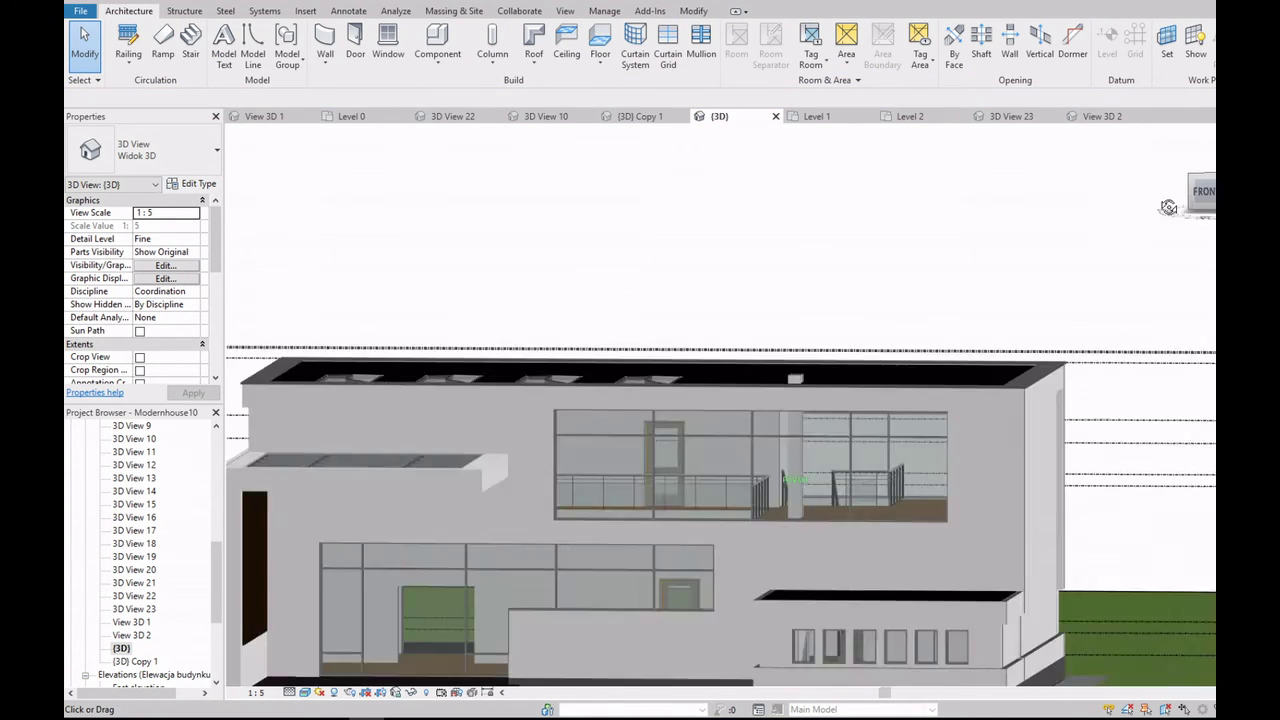
{"action": "scroll", "coordinate": [775, 375], "scroll_direction": "up", "scroll_amount": 3}
{"action": "scroll", "coordinate": [781, 383], "scroll_direction": "up", "scroll_amount": 3}
{"action": "scroll", "coordinate": [760, 395], "scroll_direction": "up", "scroll_amount": 2}
{"action": "left_click", "coordinate": [712, 402]}
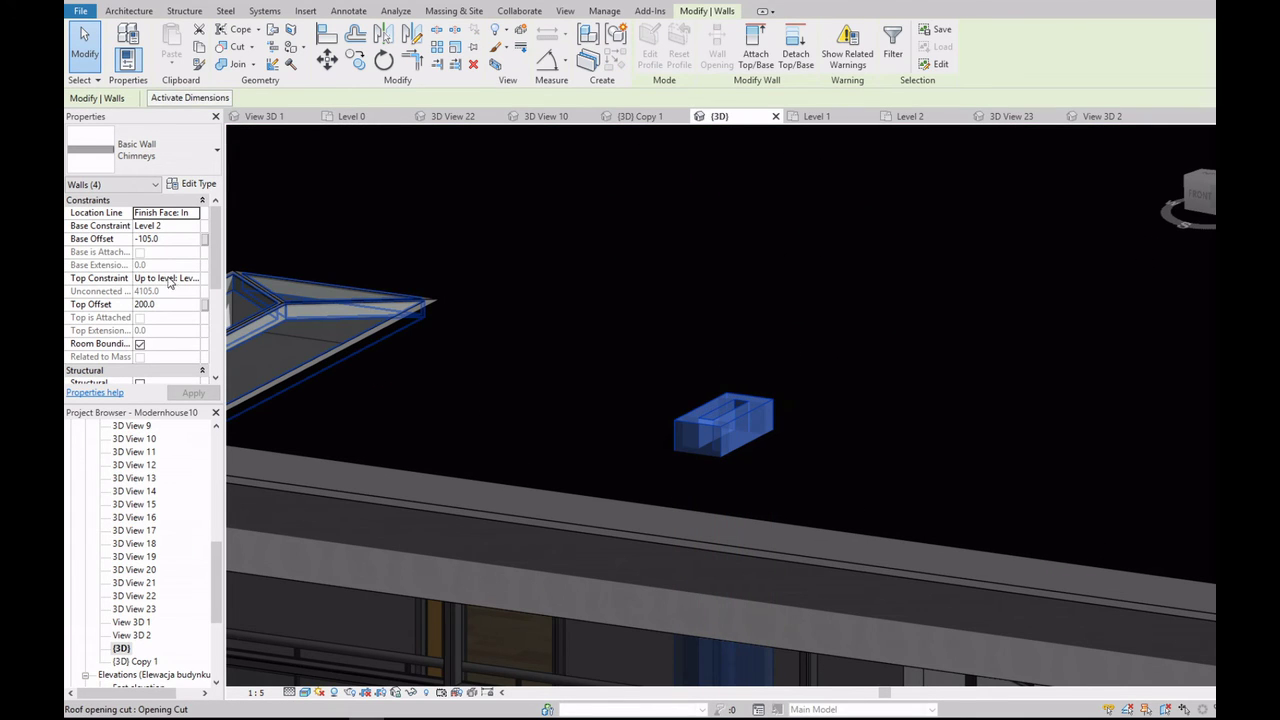
{"action": "left_click", "coordinate": [178, 305]}
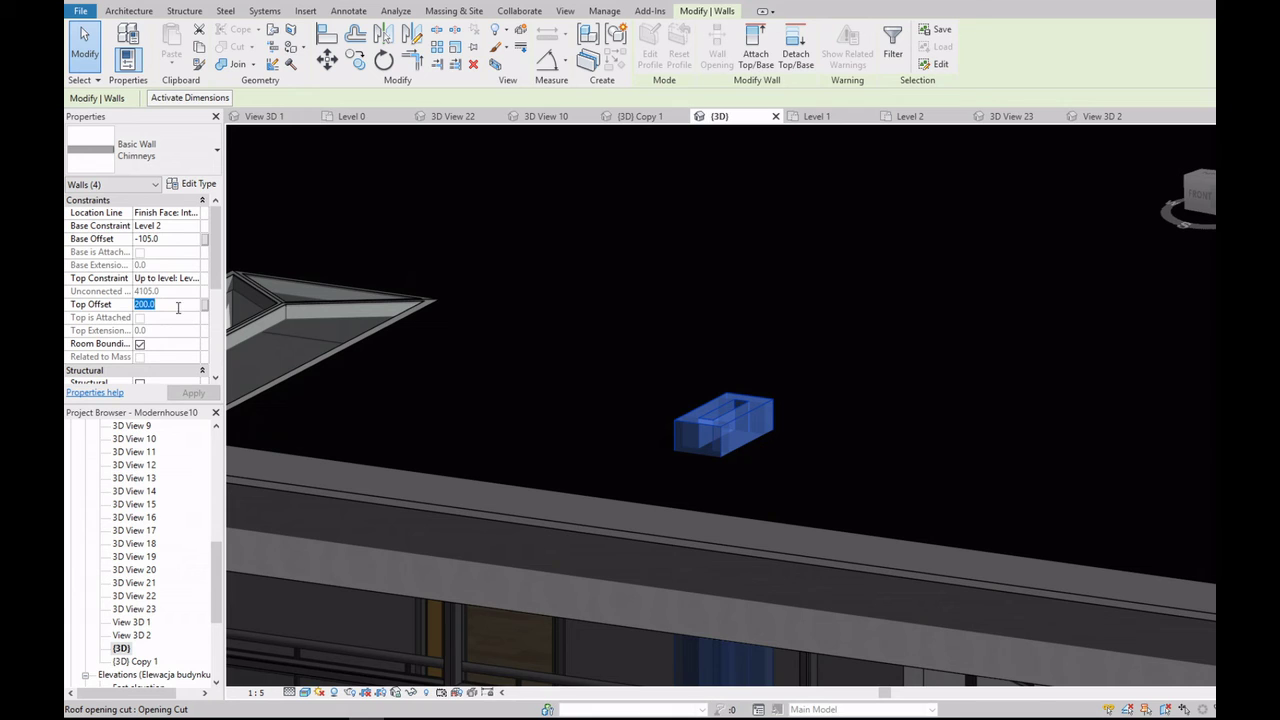
{"action": "type", "text": "3"}
{"action": "left_click", "coordinate": [760, 254]}
{"action": "scroll", "coordinate": [740, 390], "scroll_direction": "down", "scroll_amount": 3}
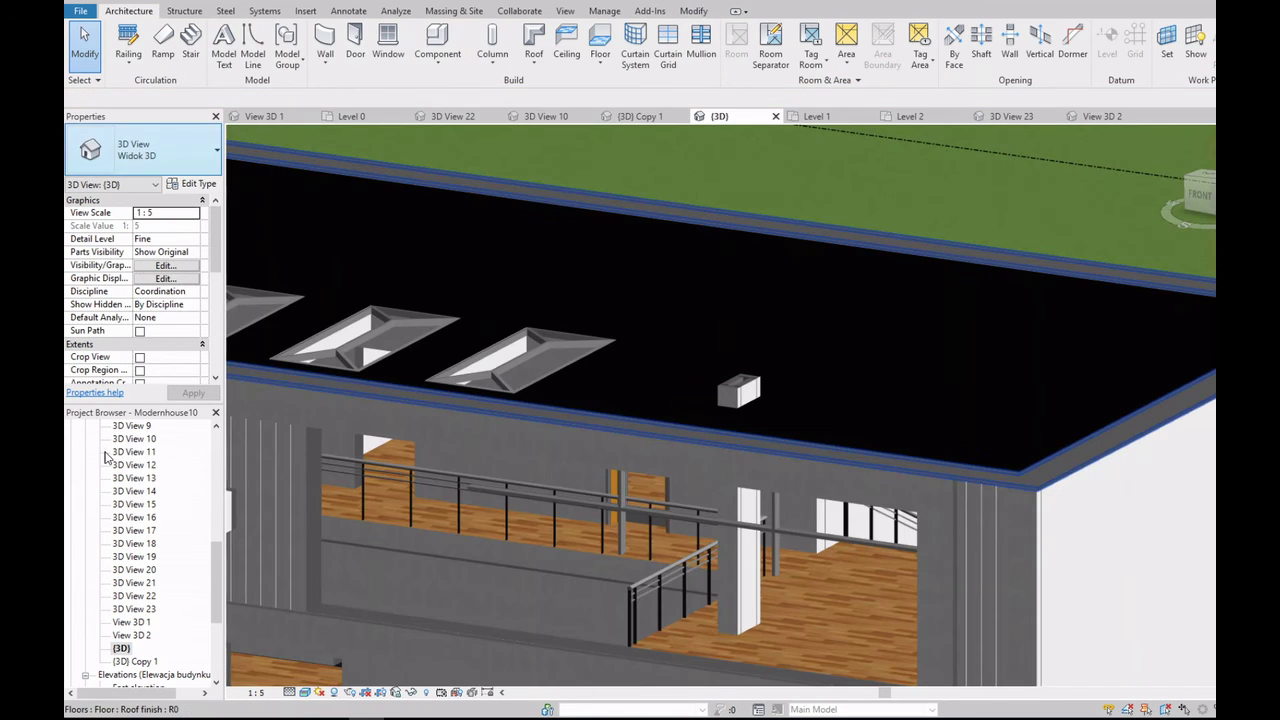
{"action": "scroll", "coordinate": [215, 553], "scroll_direction": "up", "scroll_amount": 3}
Step: On Level 8, start an architectural floor and duplicate its type as 'Chimney top'
{"action": "scroll", "coordinate": [215, 553], "scroll_direction": "up", "scroll_amount": 5}
{"action": "double_click", "coordinate": [127, 569]}
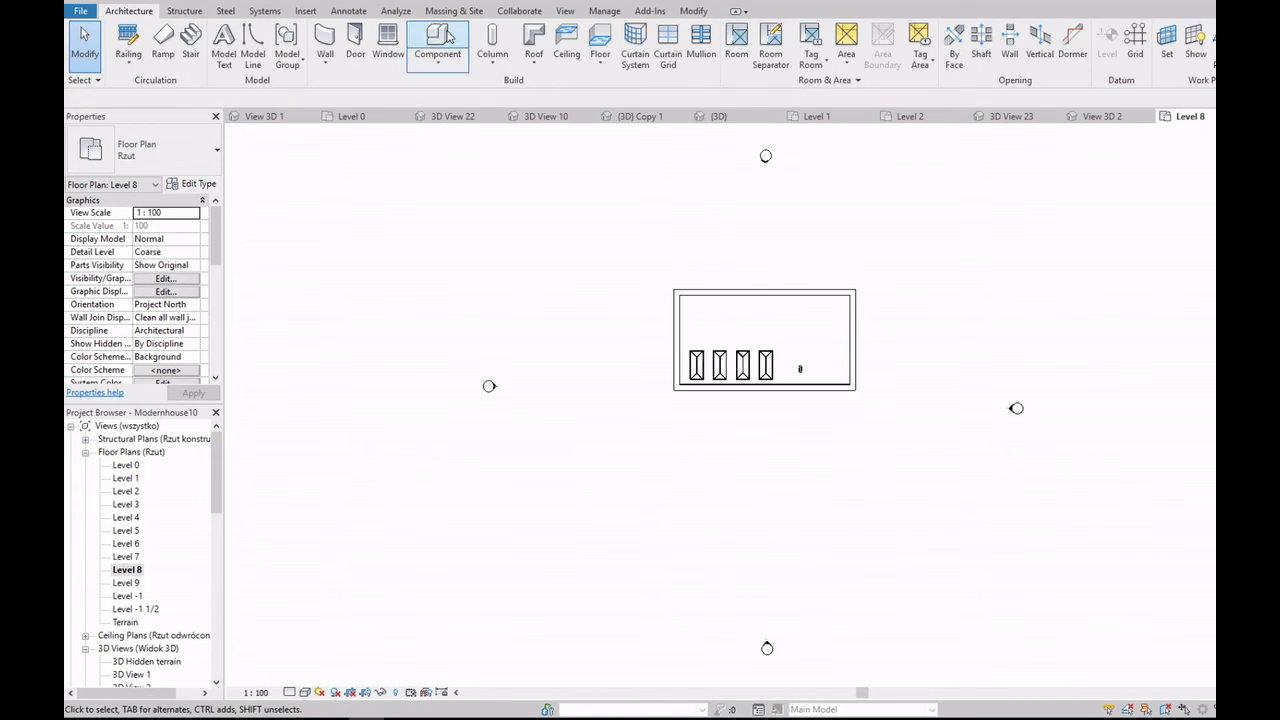
{"action": "left_click", "coordinate": [600, 55]}
{"action": "left_click", "coordinate": [620, 87]}
{"action": "scroll", "coordinate": [1060, 320], "scroll_direction": "up", "scroll_amount": 3}
{"action": "scroll", "coordinate": [620, 425], "scroll_direction": "up", "scroll_amount": 3}
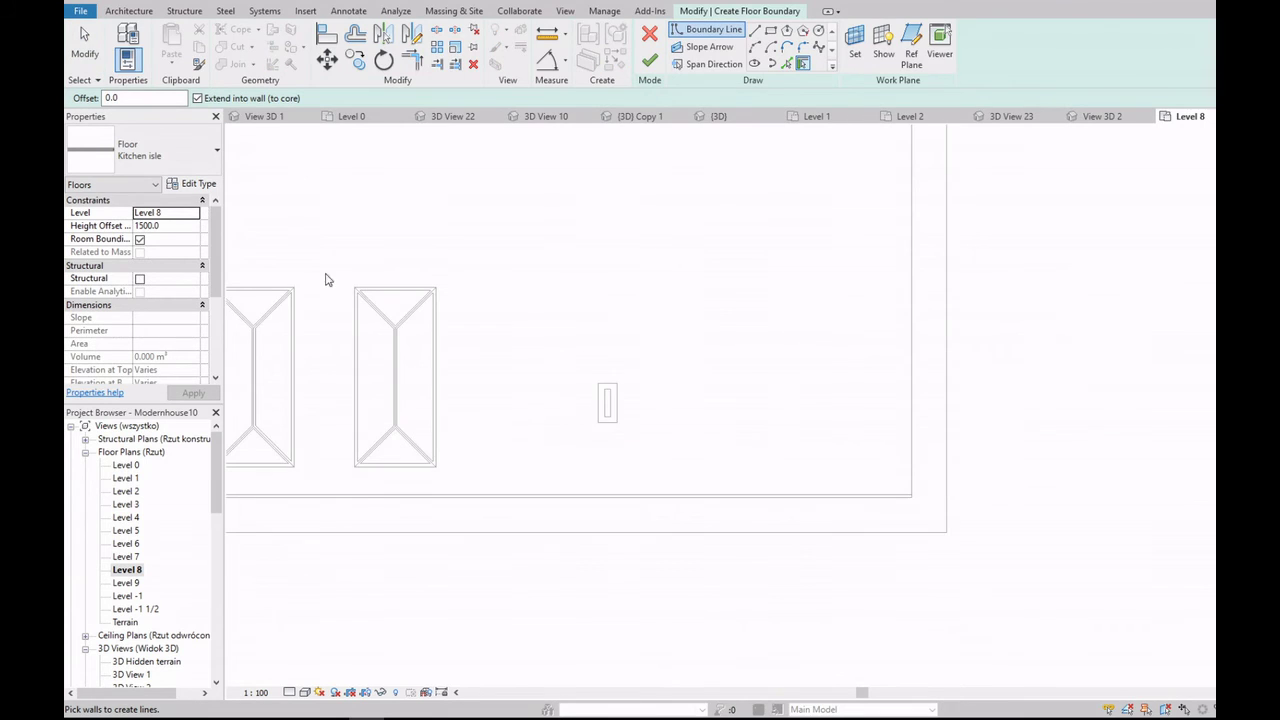
{"action": "left_click", "coordinate": [192, 184]}
{"action": "left_click", "coordinate": [860, 255]}
{"action": "type", "text": "Chimney to"}
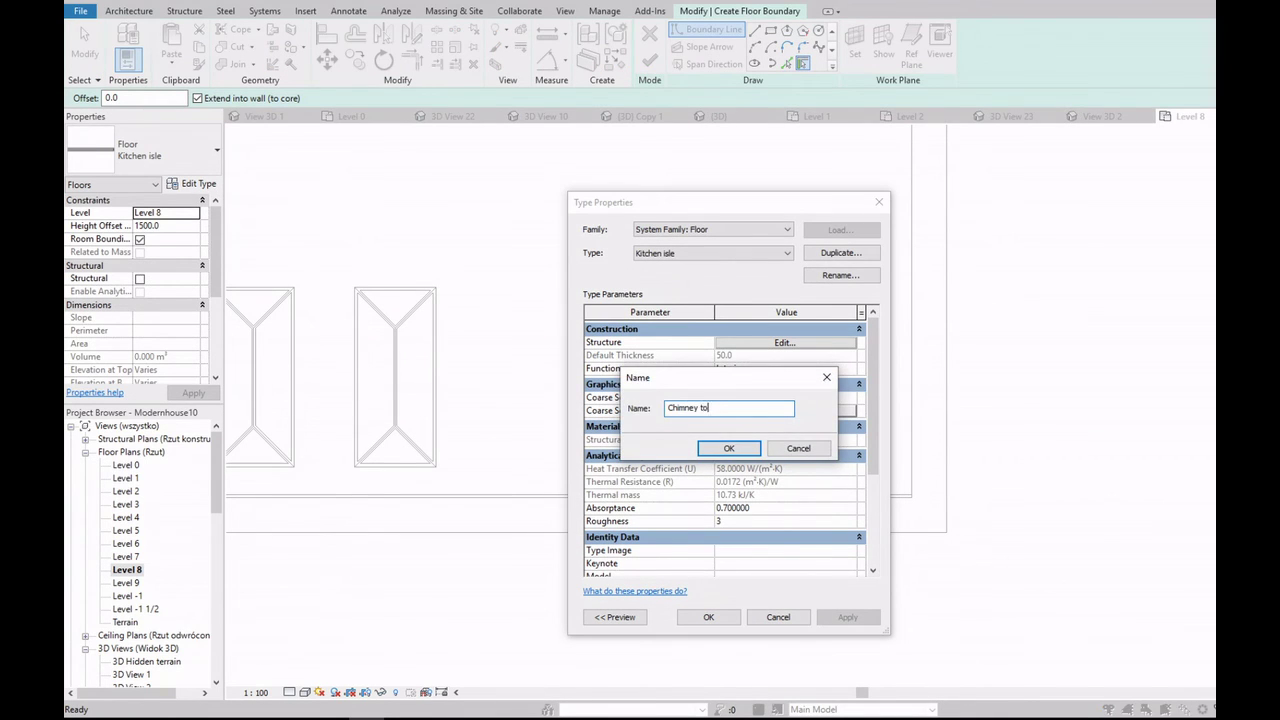
{"action": "type", "text": "p"}
{"action": "key", "text": "Return"}
Step: Set the Chimney top structure layer material to Stal nierdzewna
{"action": "left_click", "coordinate": [760, 343]}
{"action": "left_click", "coordinate": [680, 376]}
{"action": "left_click", "coordinate": [708, 376]}
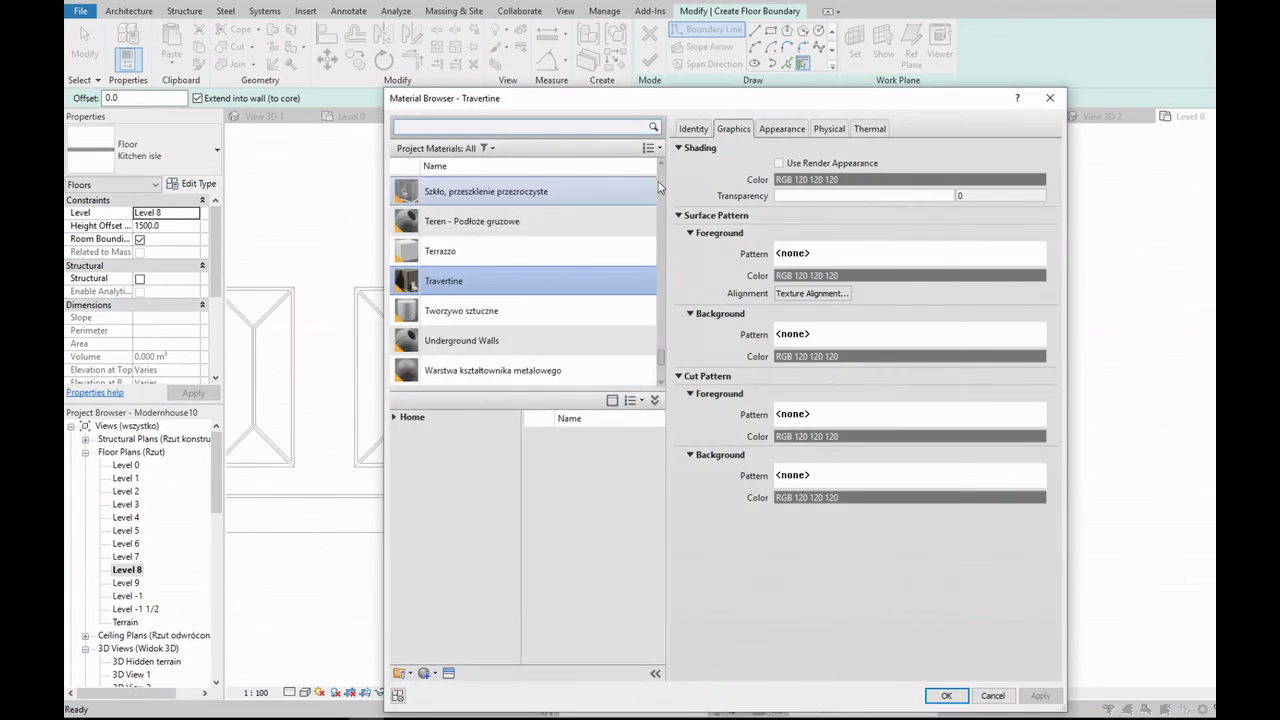
{"action": "scroll", "coordinate": [563, 266], "scroll_direction": "up", "scroll_amount": 3}
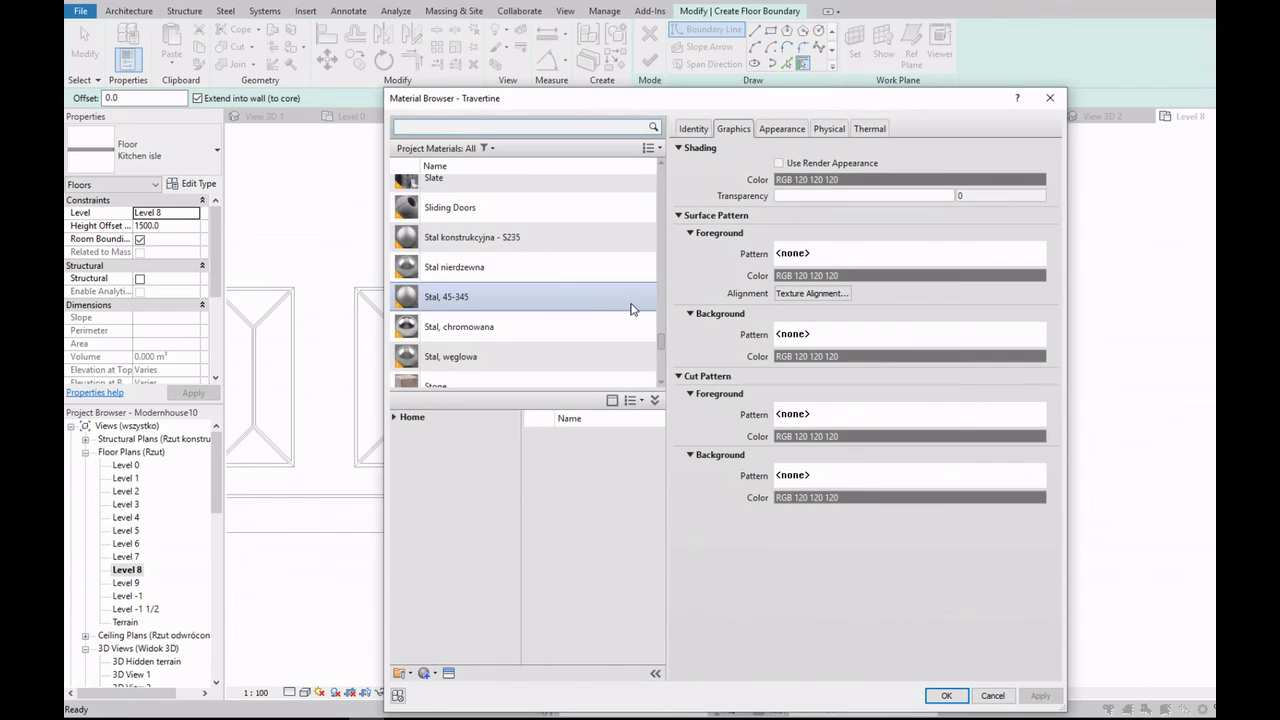
{"action": "left_click", "coordinate": [557, 272]}
{"action": "key", "text": "Return"}
{"action": "left_click", "coordinate": [706, 376]}
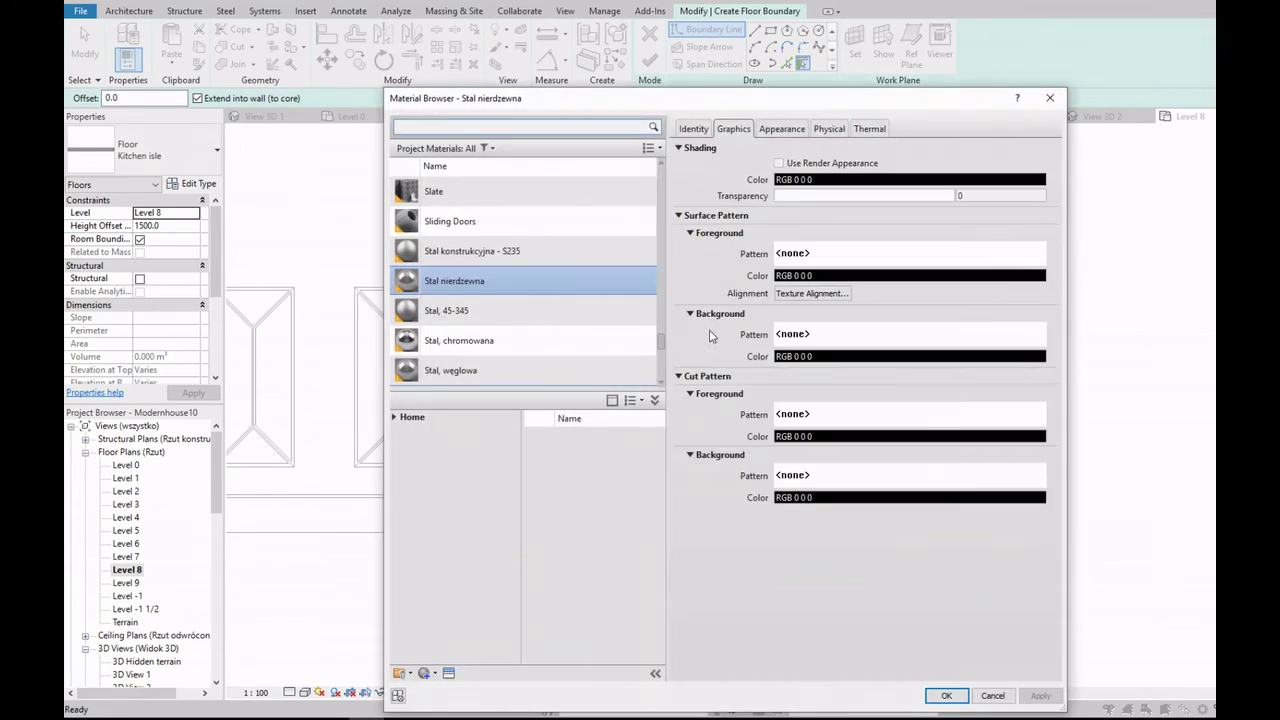
{"action": "left_click", "coordinate": [798, 137]}
{"action": "key", "text": "Return"}
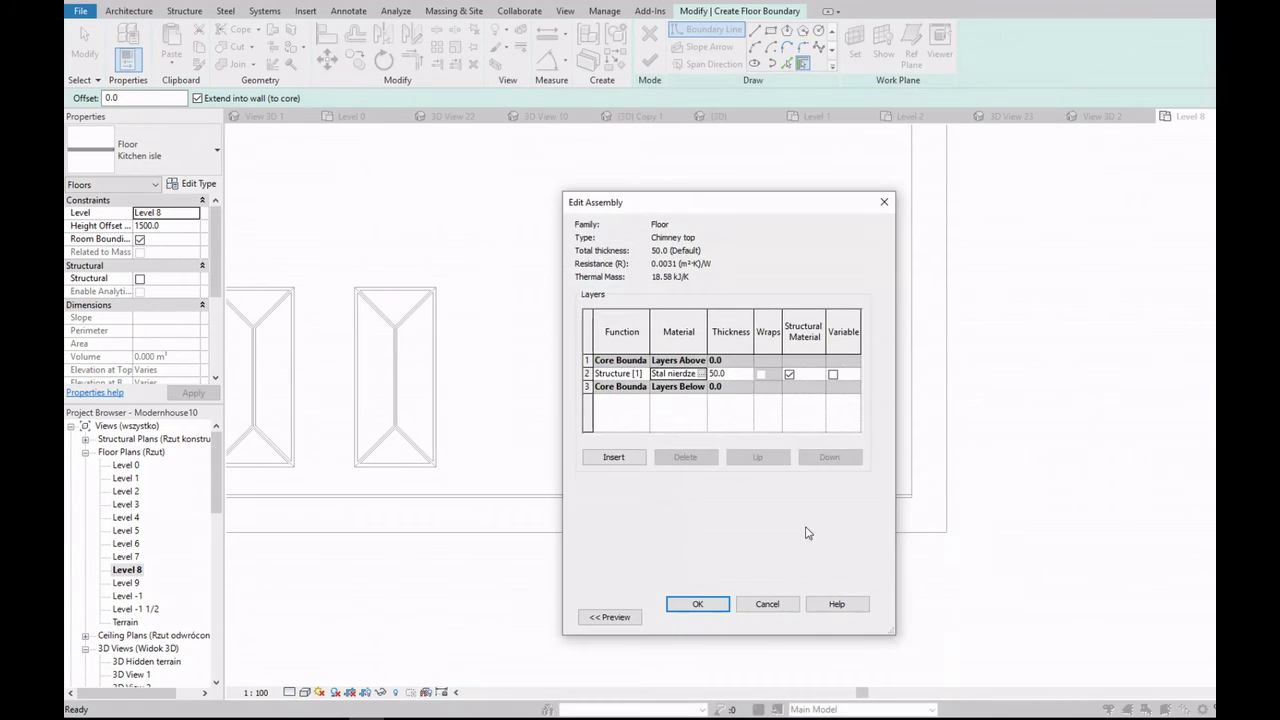
{"action": "left_click", "coordinate": [719, 606]}
{"action": "left_click", "coordinate": [710, 616]}
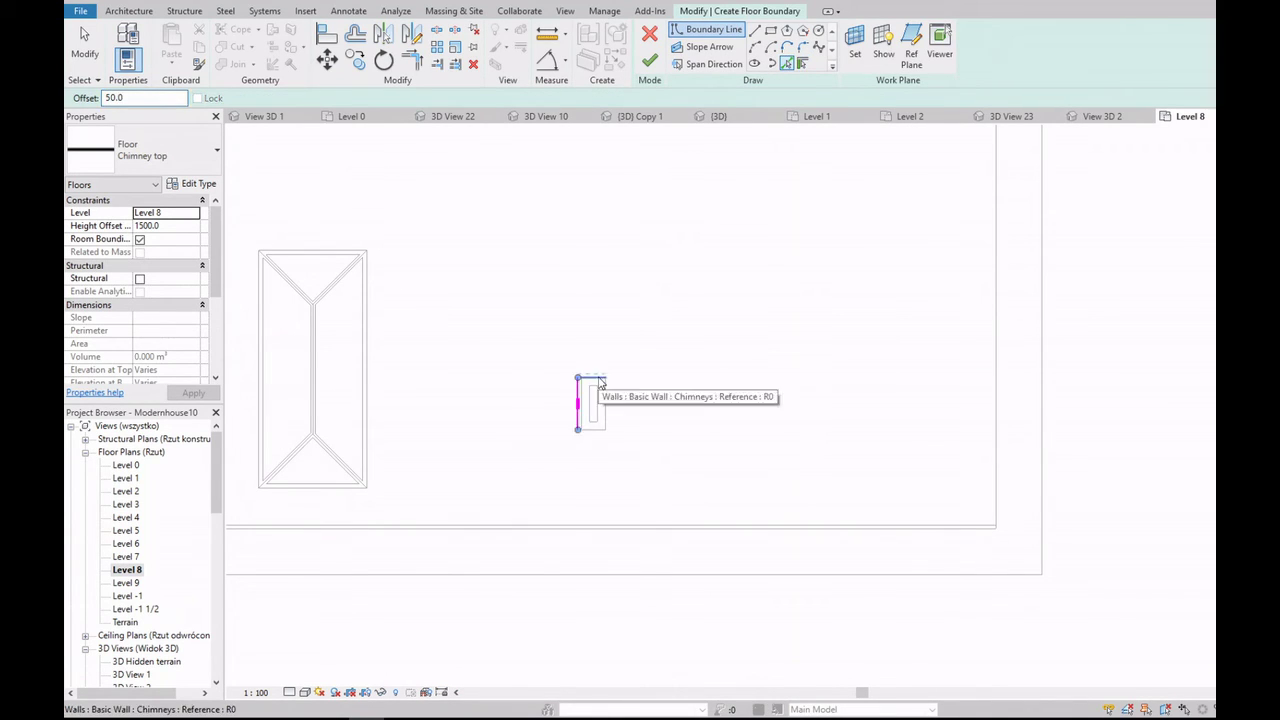
Step: Pick the chimney walls as the floor boundary and finish the sketch
{"action": "left_click", "coordinate": [600, 378]}
{"action": "left_click", "coordinate": [608, 400]}
{"action": "left_click", "coordinate": [650, 61]}
Step: Show the default {3D} view in Wireframe, looking straight from the front
{"action": "scroll", "coordinate": [190, 540], "scroll_direction": "down", "scroll_amount": 3}
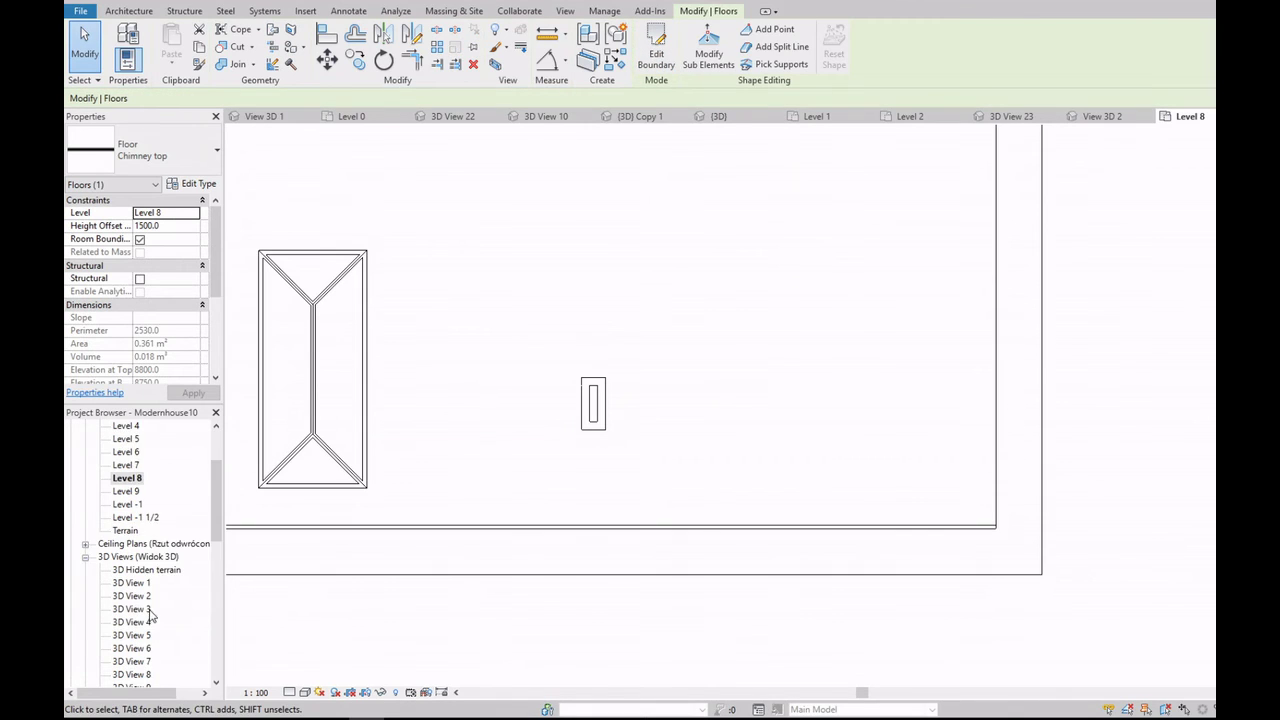
{"action": "scroll", "coordinate": [190, 540], "scroll_direction": "down", "scroll_amount": 5}
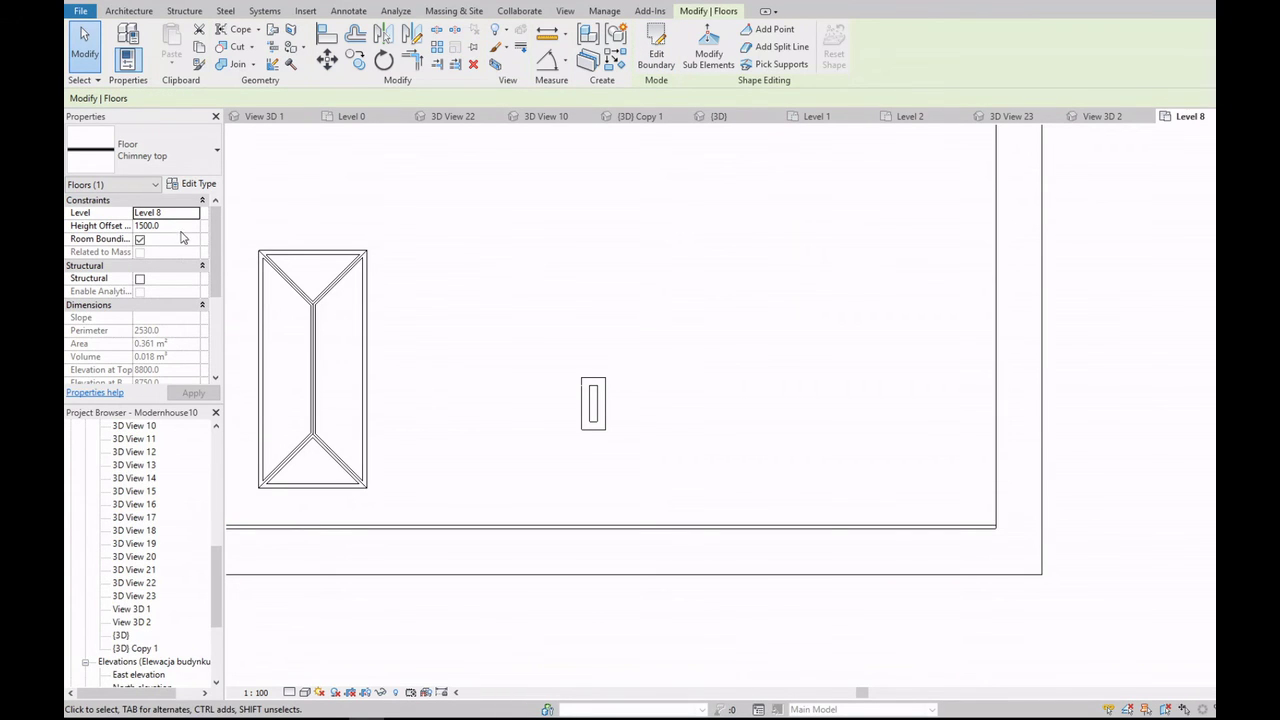
{"action": "double_click", "coordinate": [121, 636]}
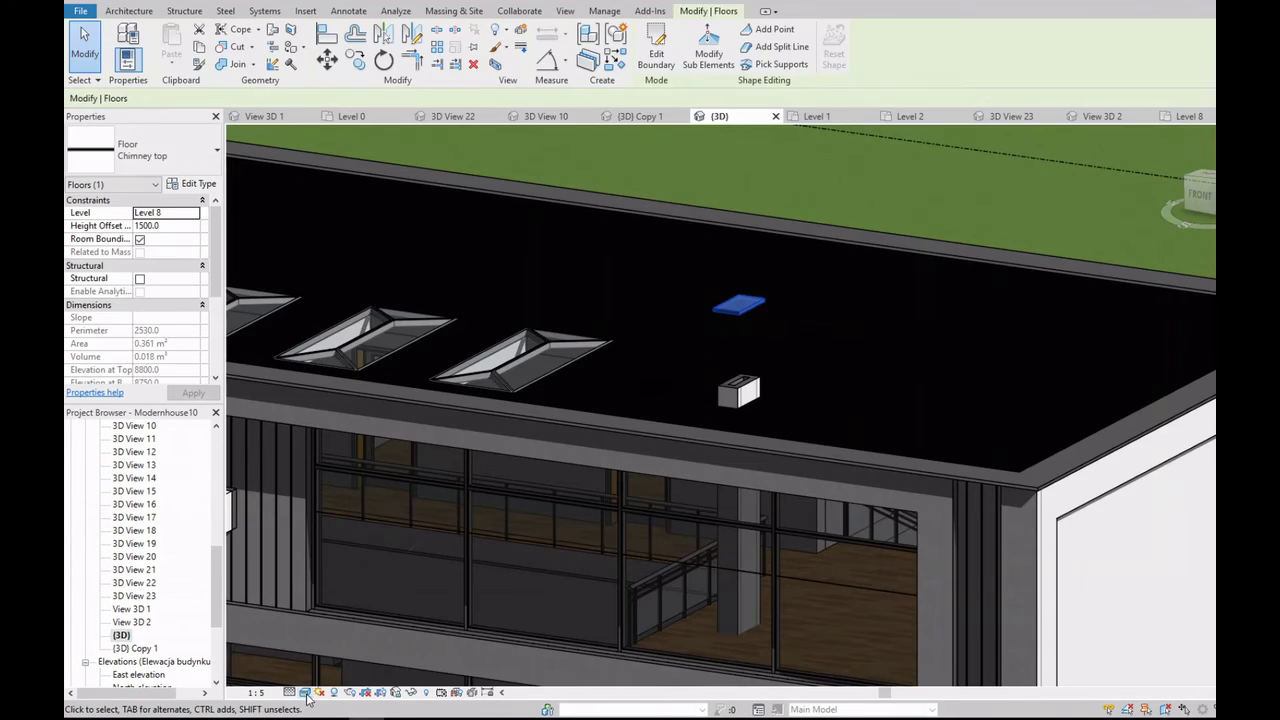
{"action": "left_click", "coordinate": [304, 692]}
{"action": "left_click", "coordinate": [366, 620]}
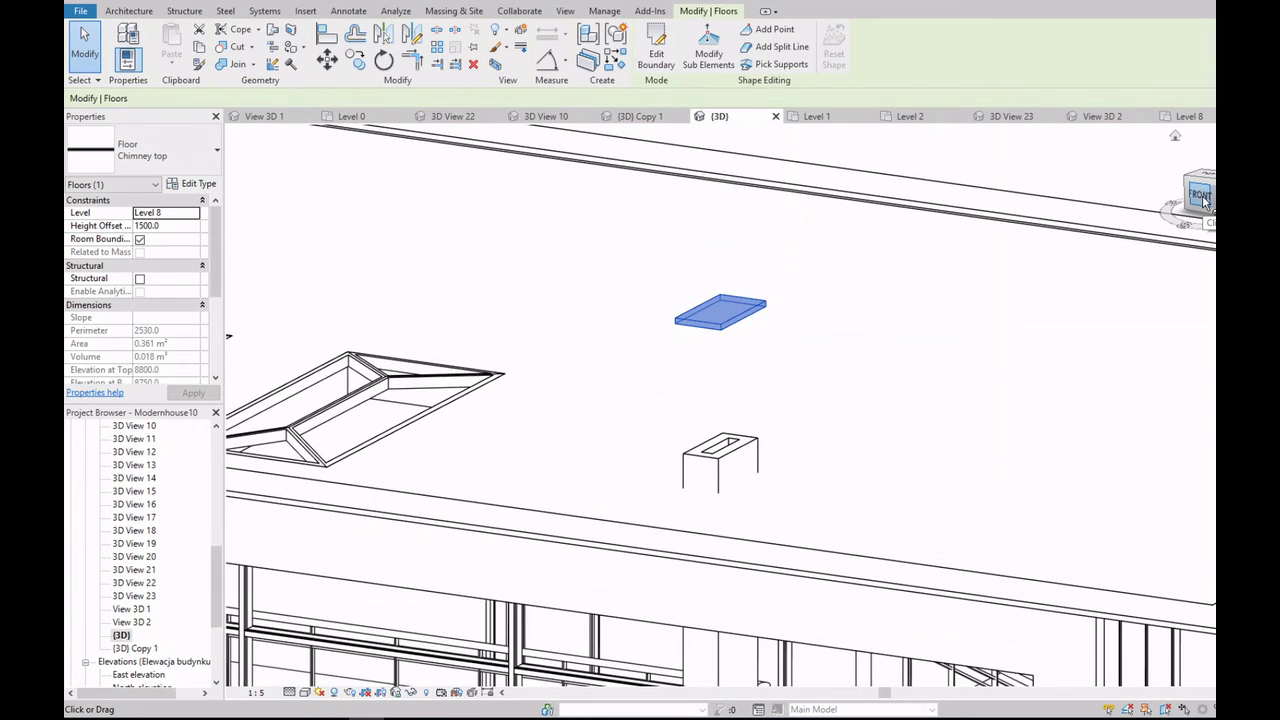
{"action": "left_click", "coordinate": [1203, 197]}
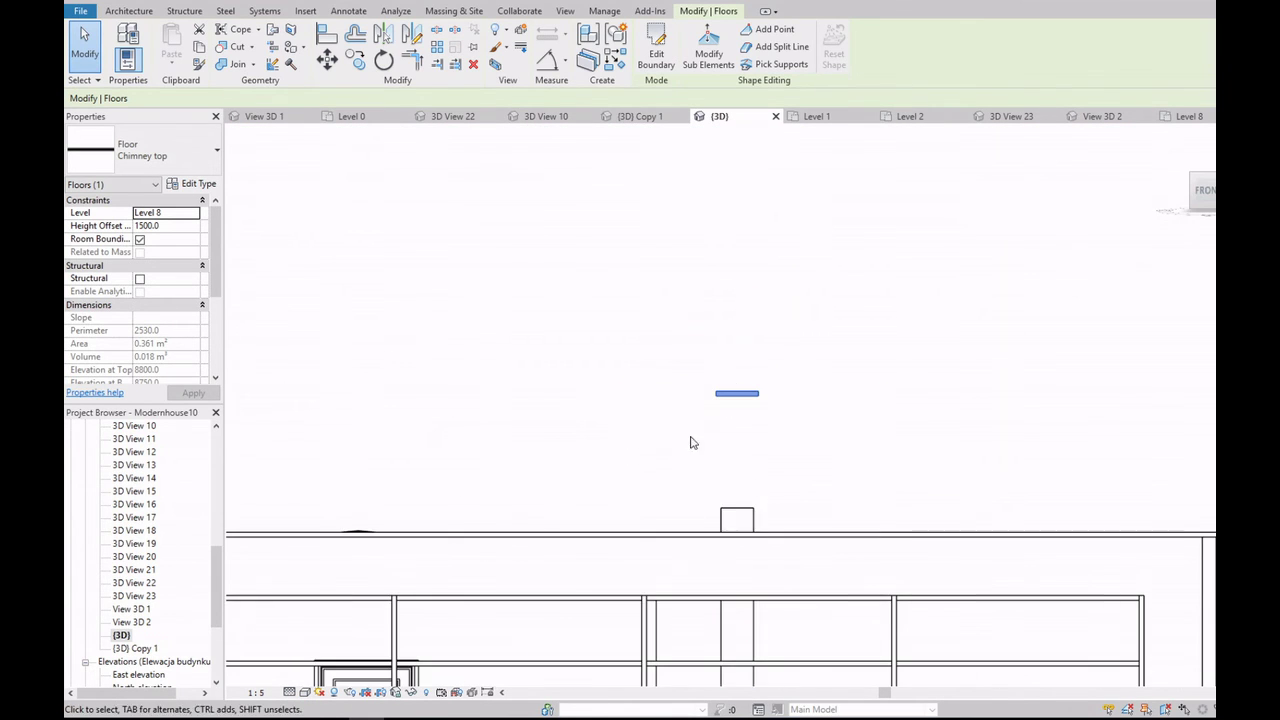
Step: Drag the Chimney top slab down onto the chimney, to a 350 height offset
{"action": "left_click_drag", "start_coordinate": [748, 443], "coordinate": [748, 558]}
{"action": "scroll", "coordinate": [786, 449], "scroll_direction": "down", "scroll_amount": 3}
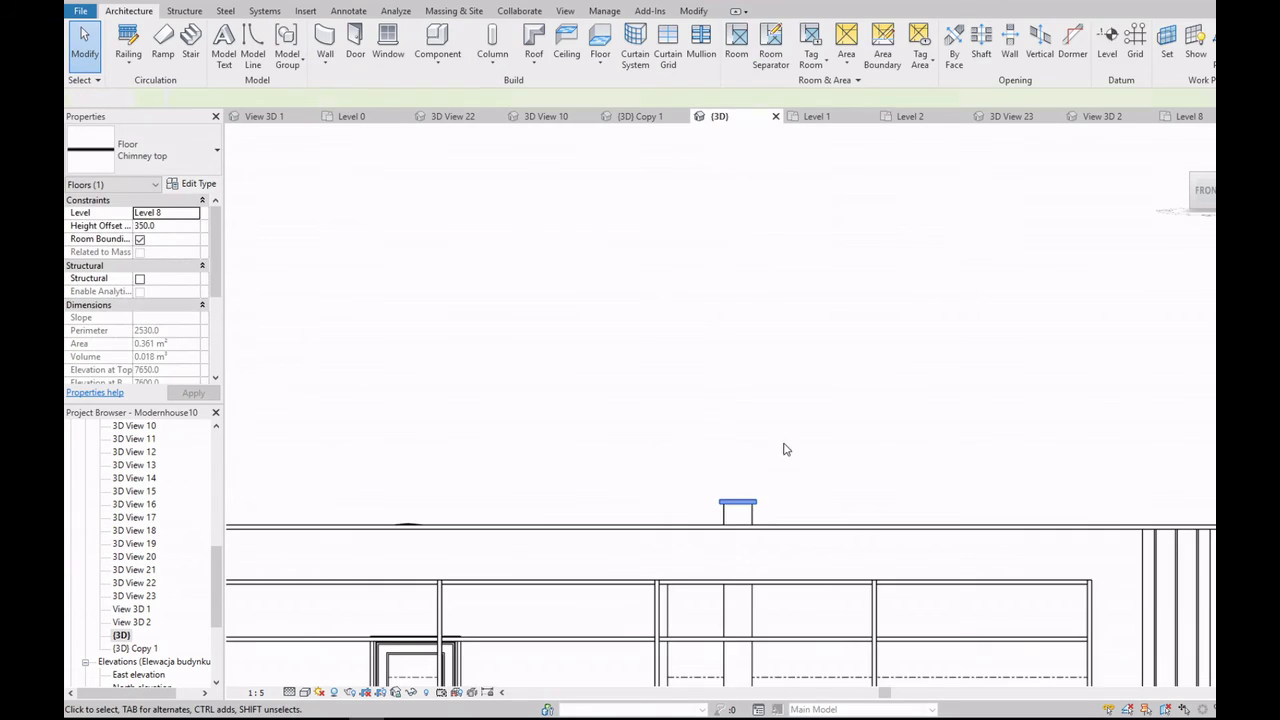
{"action": "key", "text": "Escape"}
{"action": "middle_click_drag", "start_coordinate": [1206, 190], "coordinate": [886, 380], "text": "shift"}
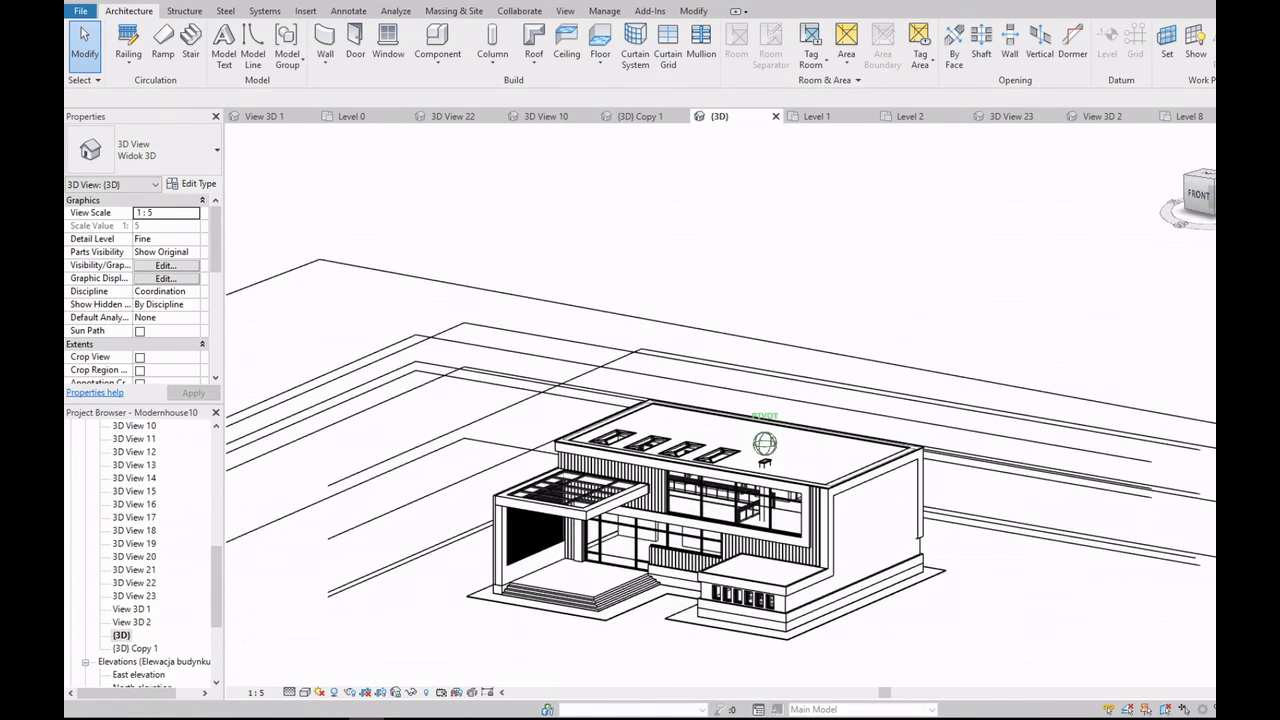
{"action": "scroll", "coordinate": [777, 468], "scroll_direction": "up", "scroll_amount": 3}
{"action": "scroll", "coordinate": [771, 473], "scroll_direction": "up", "scroll_amount": 3}
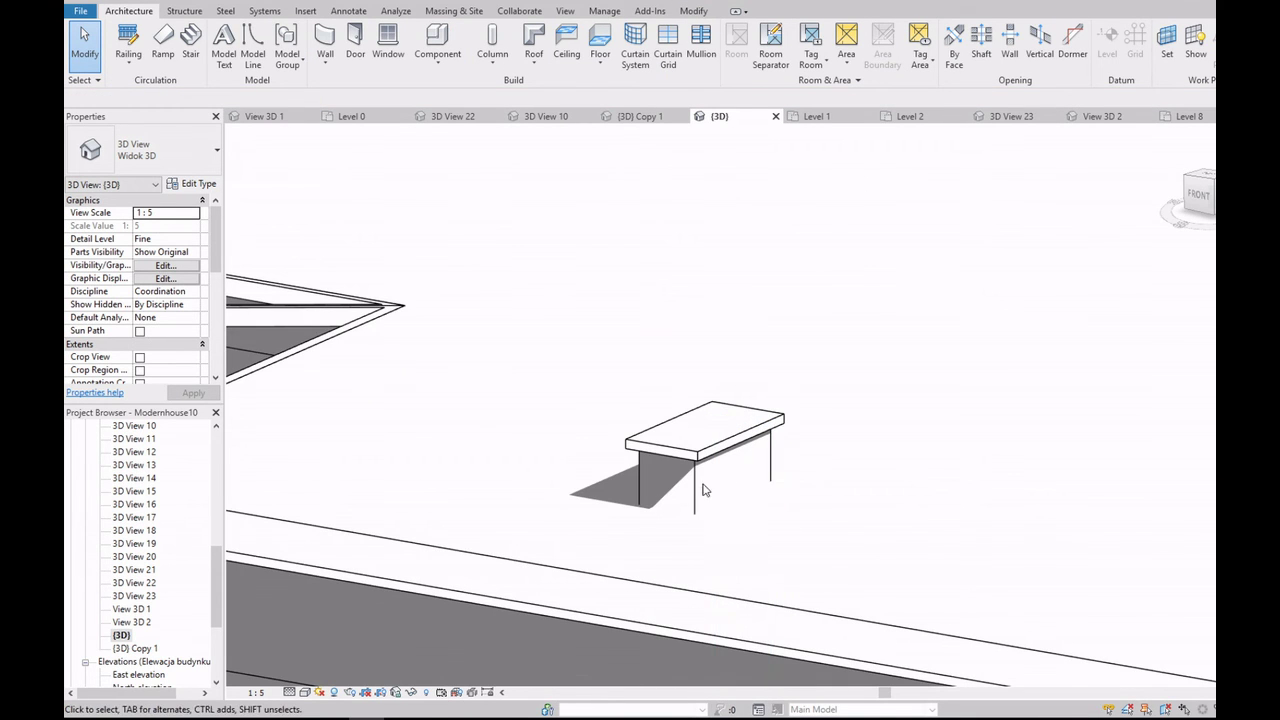
Step: Switch the 3D view to Wireframe so the chimney wall is visible through the slab
{"action": "left_click", "coordinate": [305, 694]}
{"action": "left_click", "coordinate": [340, 582]}
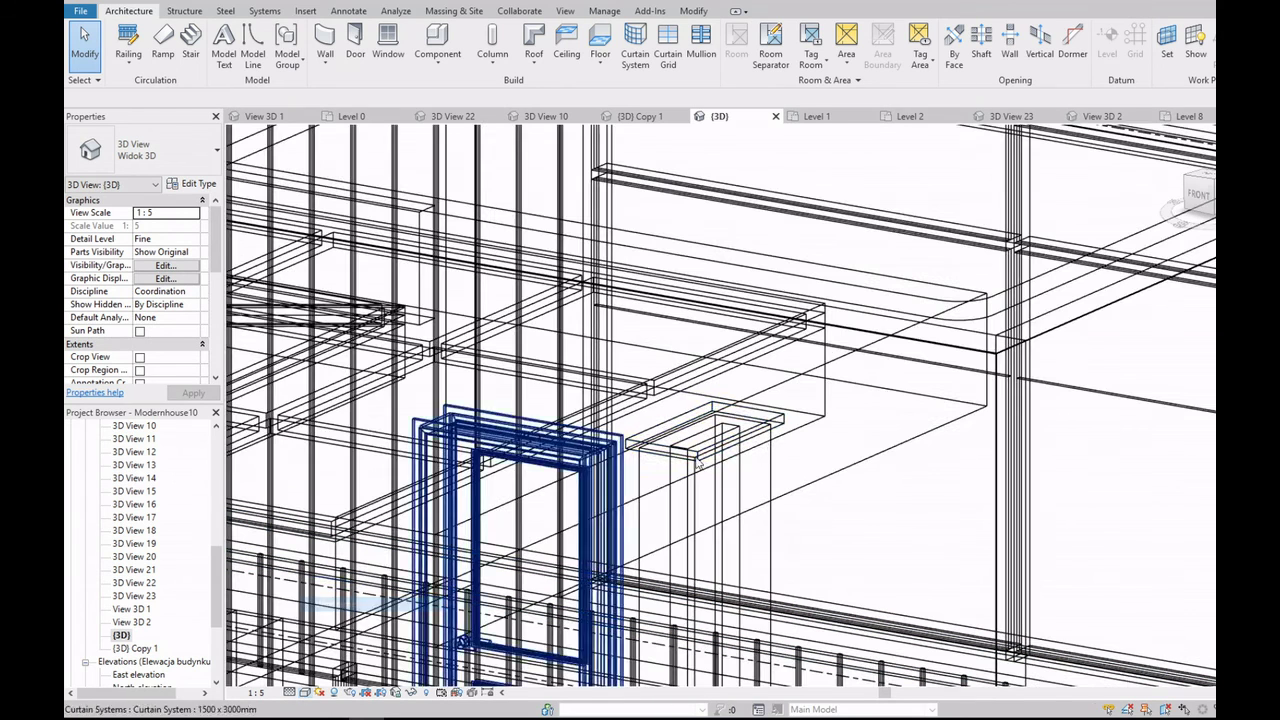
{"action": "left_click", "coordinate": [718, 436]}
{"action": "key", "text": "Escape"}
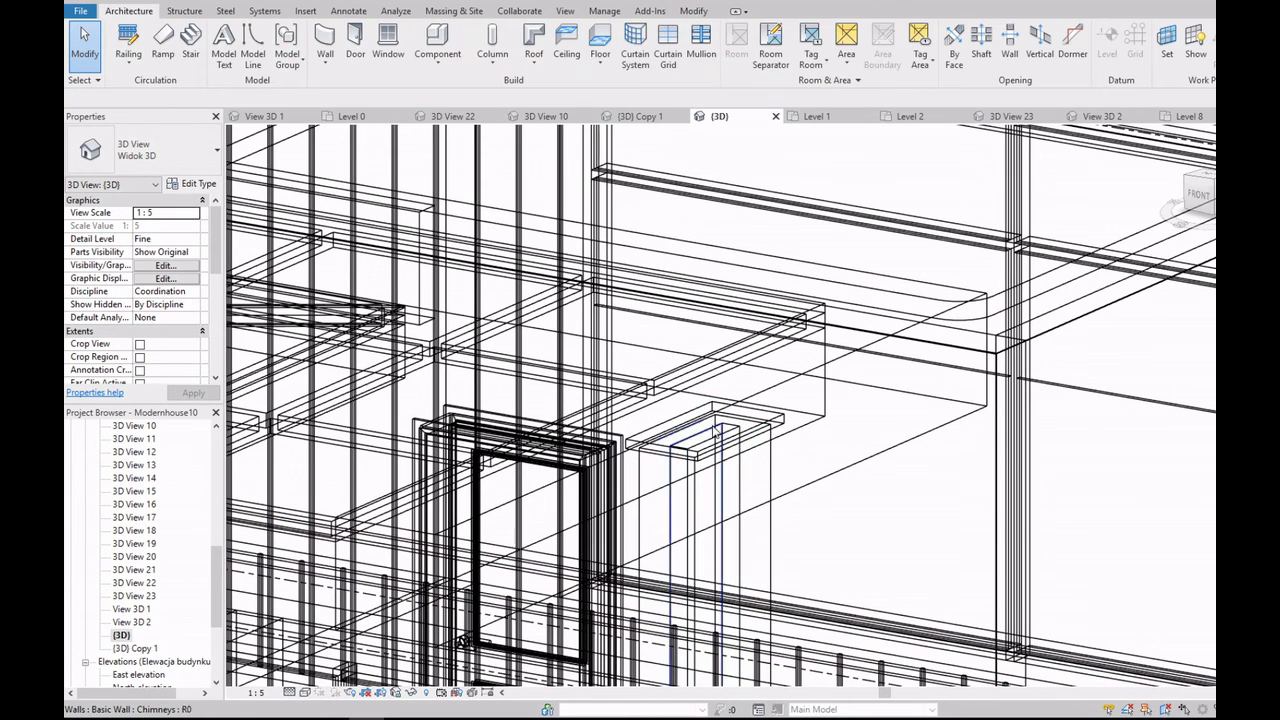
{"action": "scroll", "coordinate": [716, 443], "scroll_direction": "up", "scroll_amount": 3}
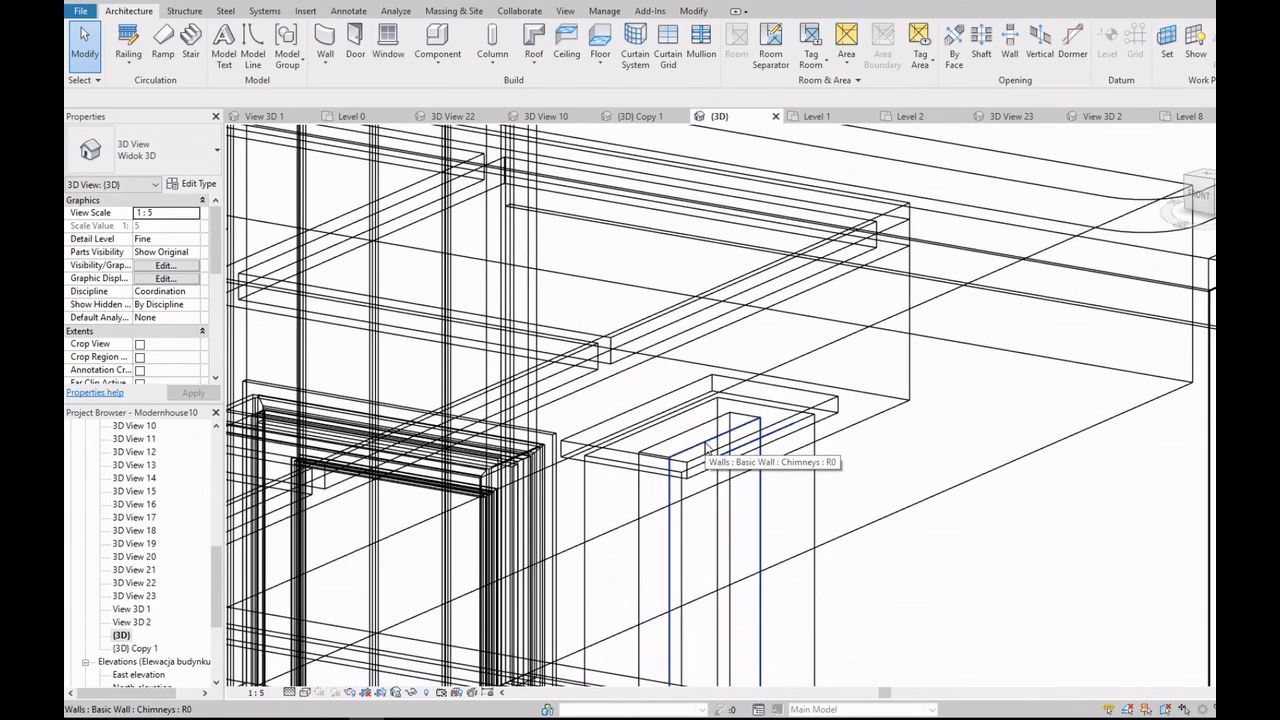
Step: Edit the chimney wall's profile and sketch a rectangle from its top corner to below the slab
{"action": "double_click", "coordinate": [706, 448]}
{"action": "scroll", "coordinate": [780, 363], "scroll_direction": "down", "scroll_amount": 3}
{"action": "scroll", "coordinate": [820, 309], "scroll_direction": "down", "scroll_amount": 5}
{"action": "scroll", "coordinate": [710, 377], "scroll_direction": "up", "scroll_amount": 2}
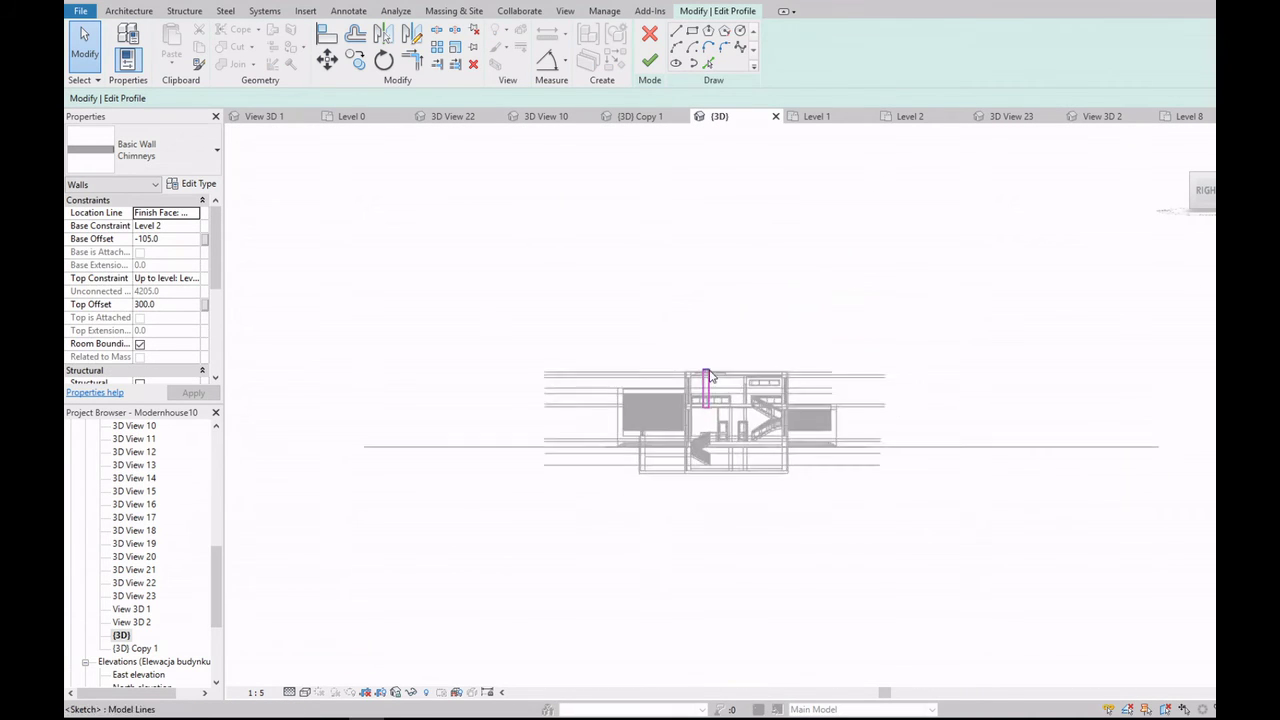
{"action": "scroll", "coordinate": [710, 377], "scroll_direction": "up", "scroll_amount": 5}
{"action": "scroll", "coordinate": [709, 389], "scroll_direction": "up", "scroll_amount": 1}
{"action": "left_click", "coordinate": [692, 31]}
{"action": "scroll", "coordinate": [643, 374], "scroll_direction": "up", "scroll_amount": 2}
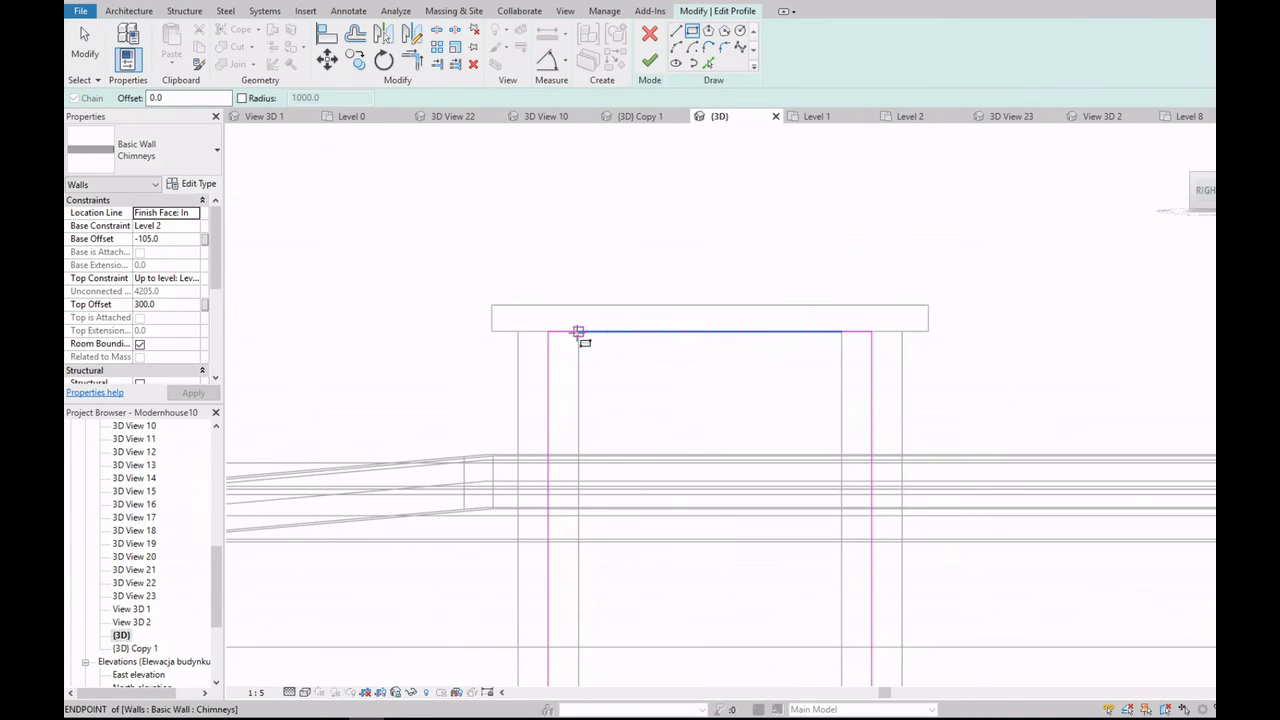
{"action": "left_click", "coordinate": [578, 331]}
{"action": "left_click", "coordinate": [842, 393]}
{"action": "key", "text": "Escape"}
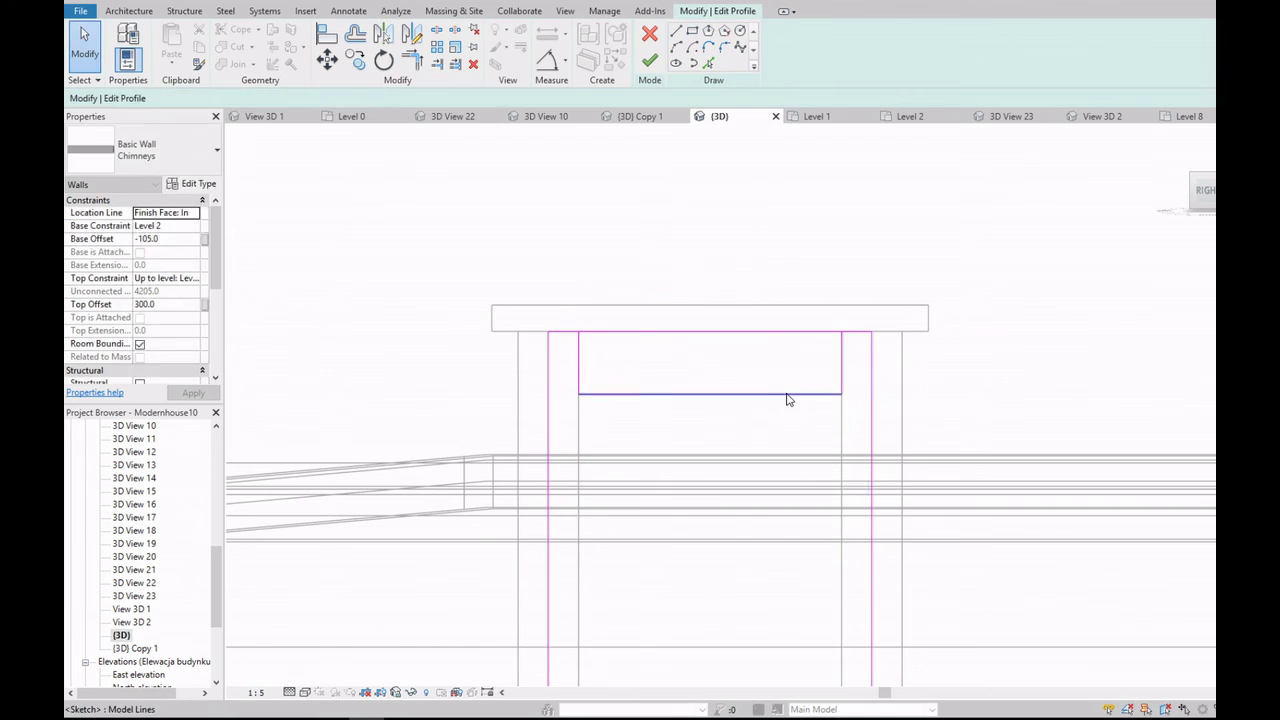
Step: Move the rectangle's top and bottom sketch lines into position with the MV Move tool
{"action": "left_click", "coordinate": [787, 394]}
{"action": "left_click", "coordinate": [859, 362]}
{"action": "key", "text": "Escape"}
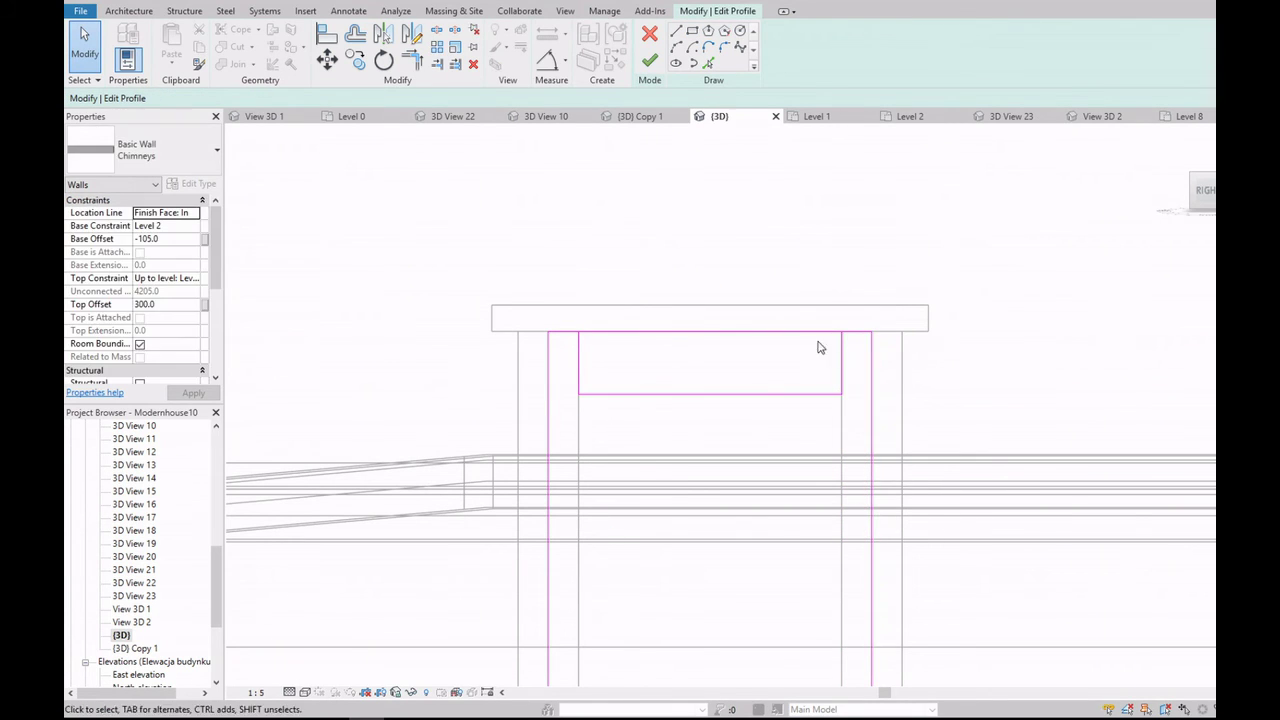
{"action": "left_click", "coordinate": [811, 334]}
{"action": "key", "text": "m"}
{"action": "key", "text": "v"}
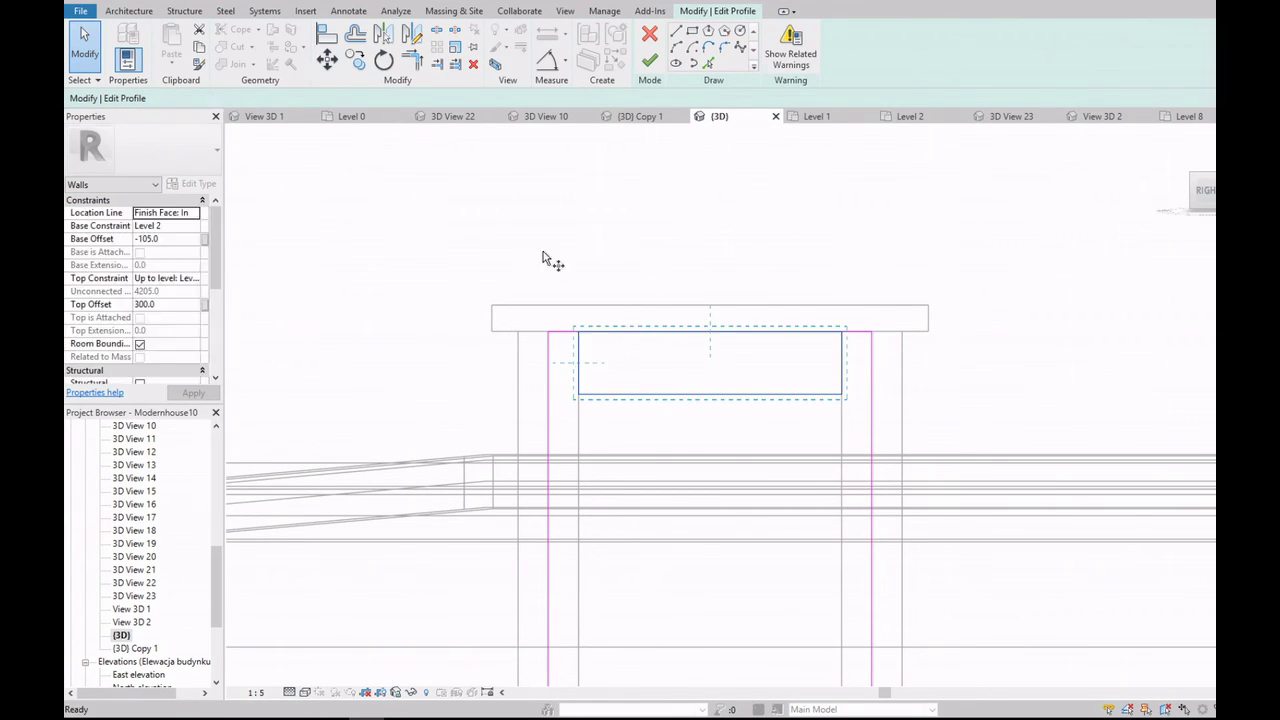
{"action": "left_click", "coordinate": [636, 340]}
{"action": "left_click", "coordinate": [636, 367]}
Step: Dismiss the join error on finishing and pull the opening's left side in by 60
{"action": "left_click", "coordinate": [650, 61]}
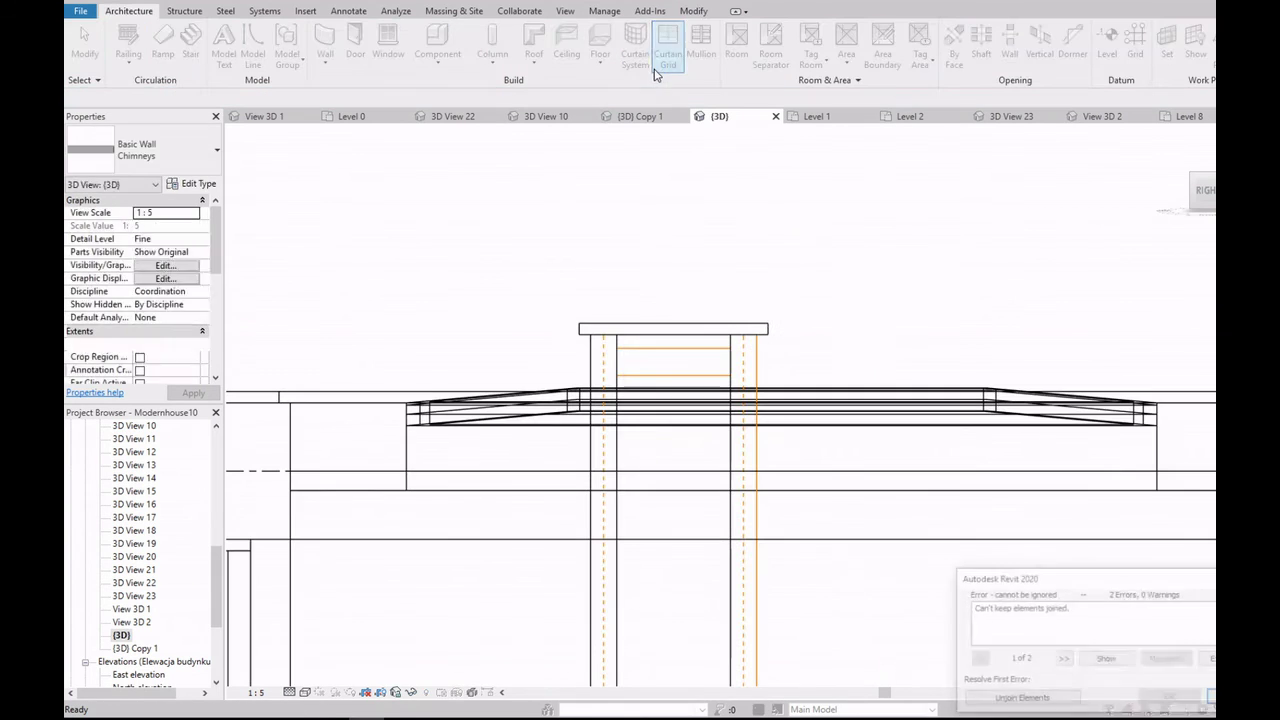
{"action": "key", "text": "Escape"}
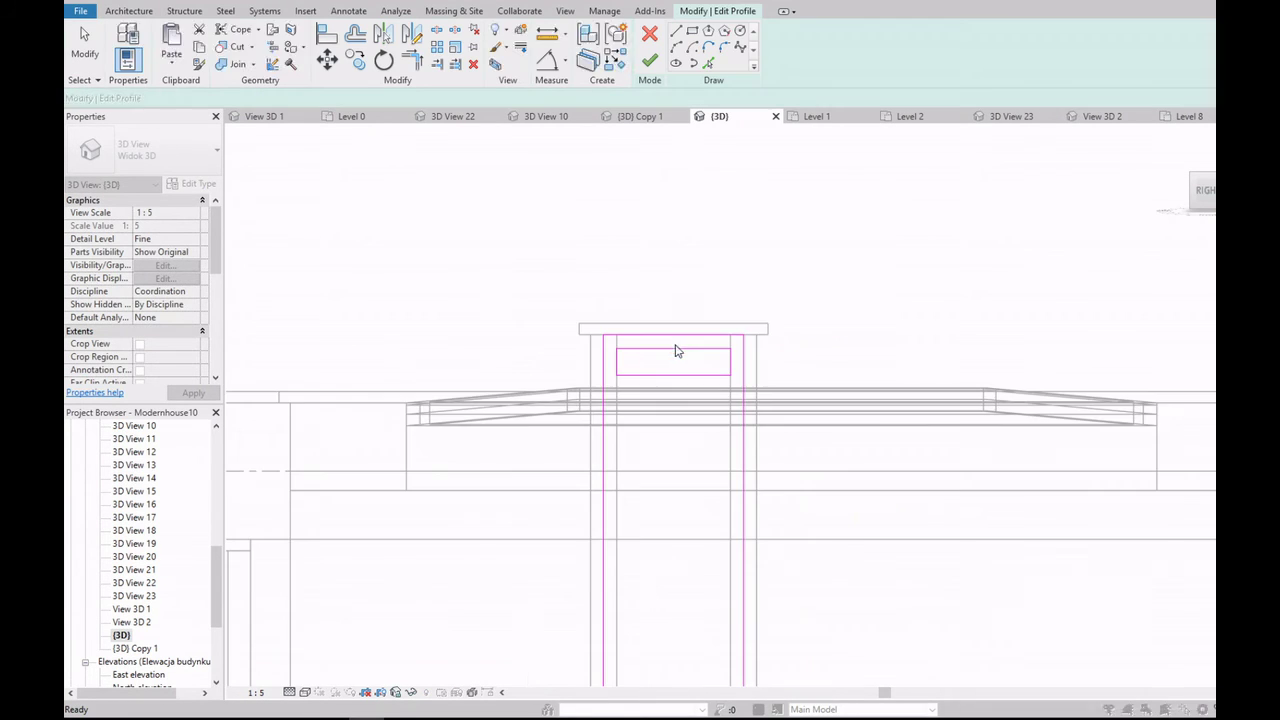
{"action": "scroll", "coordinate": [615, 358], "scroll_direction": "up", "scroll_amount": 2}
{"action": "left_click", "coordinate": [327, 60]}
{"action": "left_click", "coordinate": [637, 345]}
{"action": "type", "text": "60"}
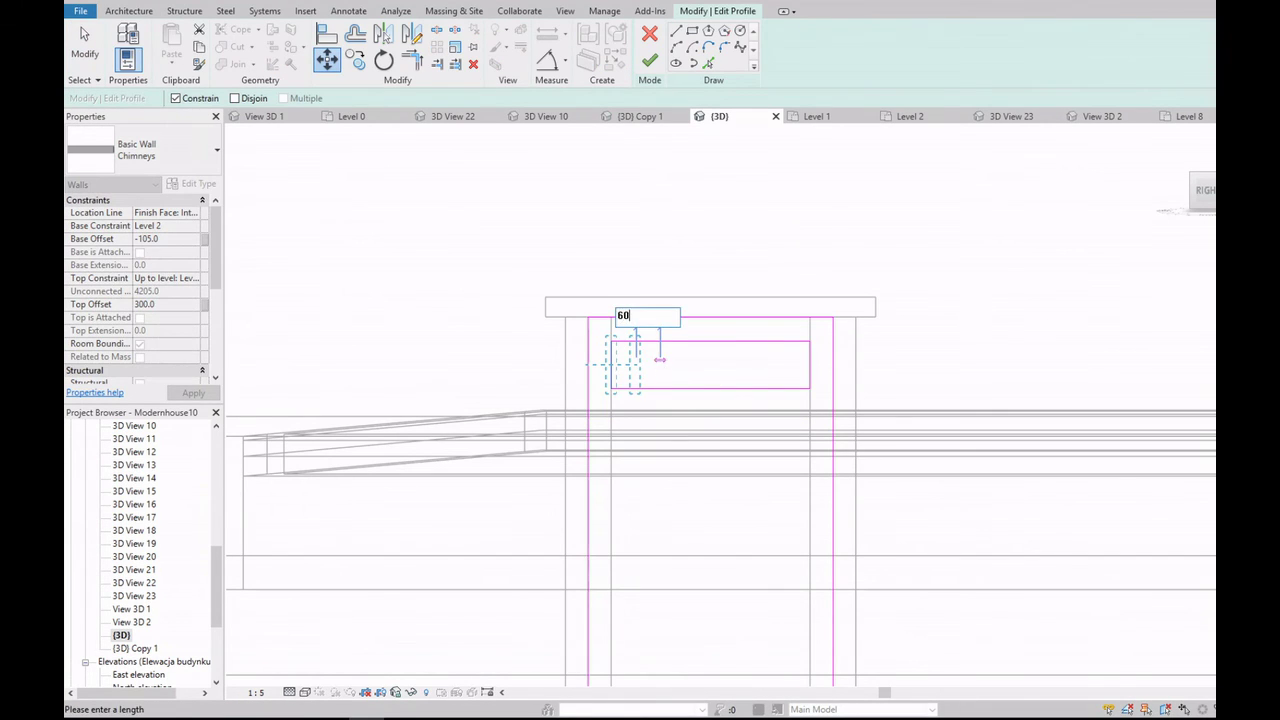
{"action": "key", "text": "Return"}
Step: Pull the opening's right side in by 60 and finish the wall profile edit
{"action": "left_click", "coordinate": [810, 365]}
{"action": "key", "text": "m"}
{"action": "key", "text": "v"}
{"action": "left_click", "coordinate": [735, 362]}
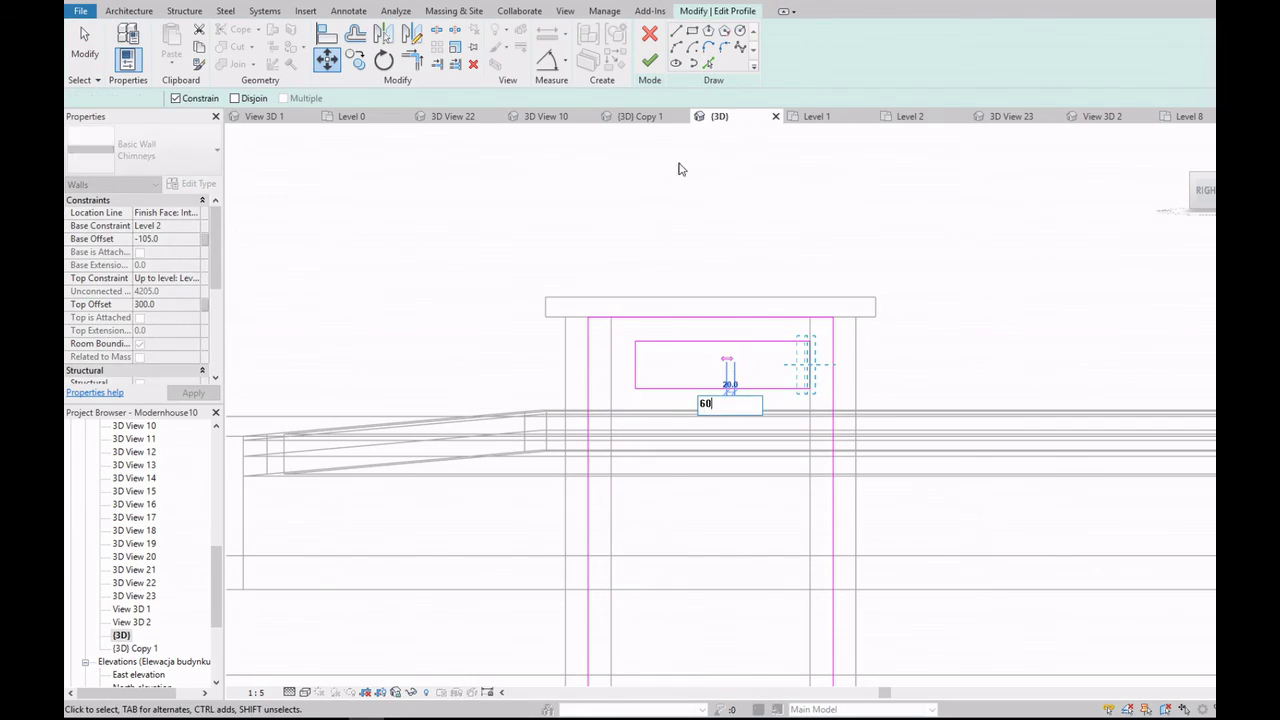
{"action": "key", "text": "Return"}
{"action": "left_click", "coordinate": [650, 61]}
{"action": "scroll", "coordinate": [640, 400], "scroll_direction": "down", "scroll_amount": 3}
{"action": "middle_click_drag", "start_coordinate": [640, 400], "coordinate": [700, 350], "text": "shift"}
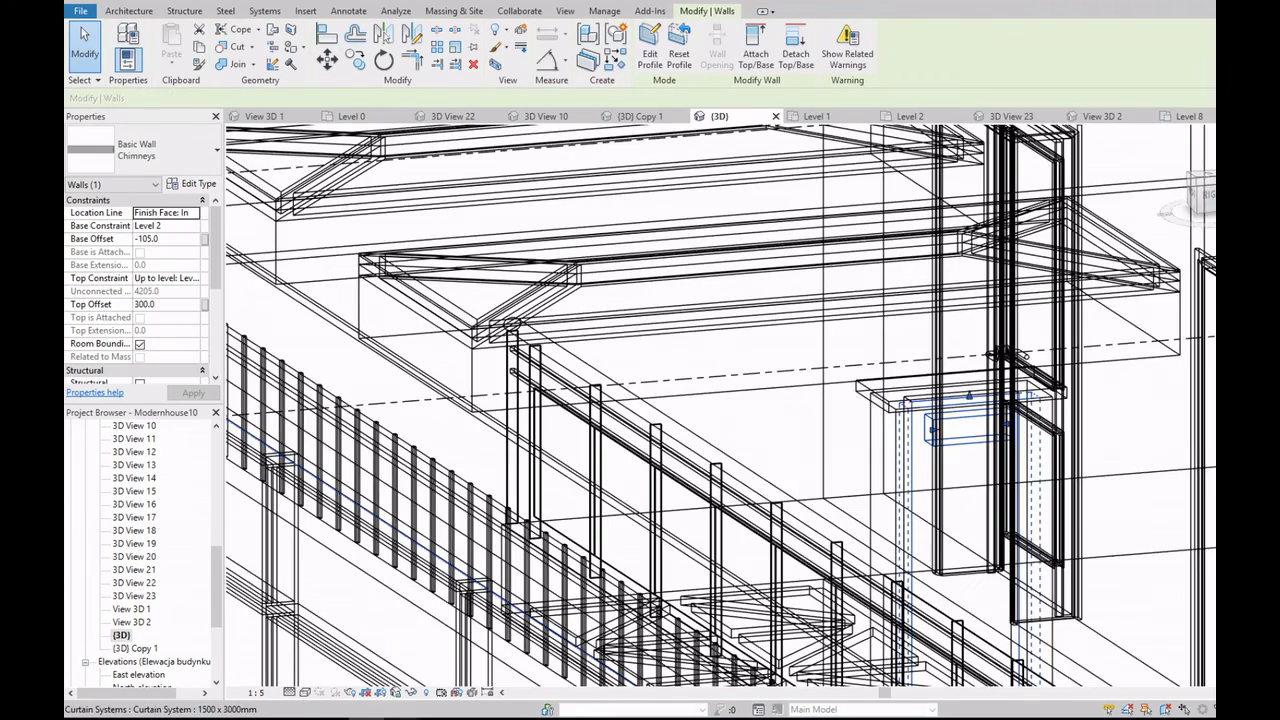
{"action": "left_click", "coordinate": [303, 692]}
Step: Set Hidden Line style, face FRONT on the ViewCube, and orbit above the roof to see the chimney
{"action": "left_click", "coordinate": [340, 614]}
{"action": "key", "text": "Escape"}
{"action": "scroll", "coordinate": [780, 470], "scroll_direction": "down", "scroll_amount": 3}
{"action": "scroll", "coordinate": [880, 502], "scroll_direction": "down", "scroll_amount": 2}
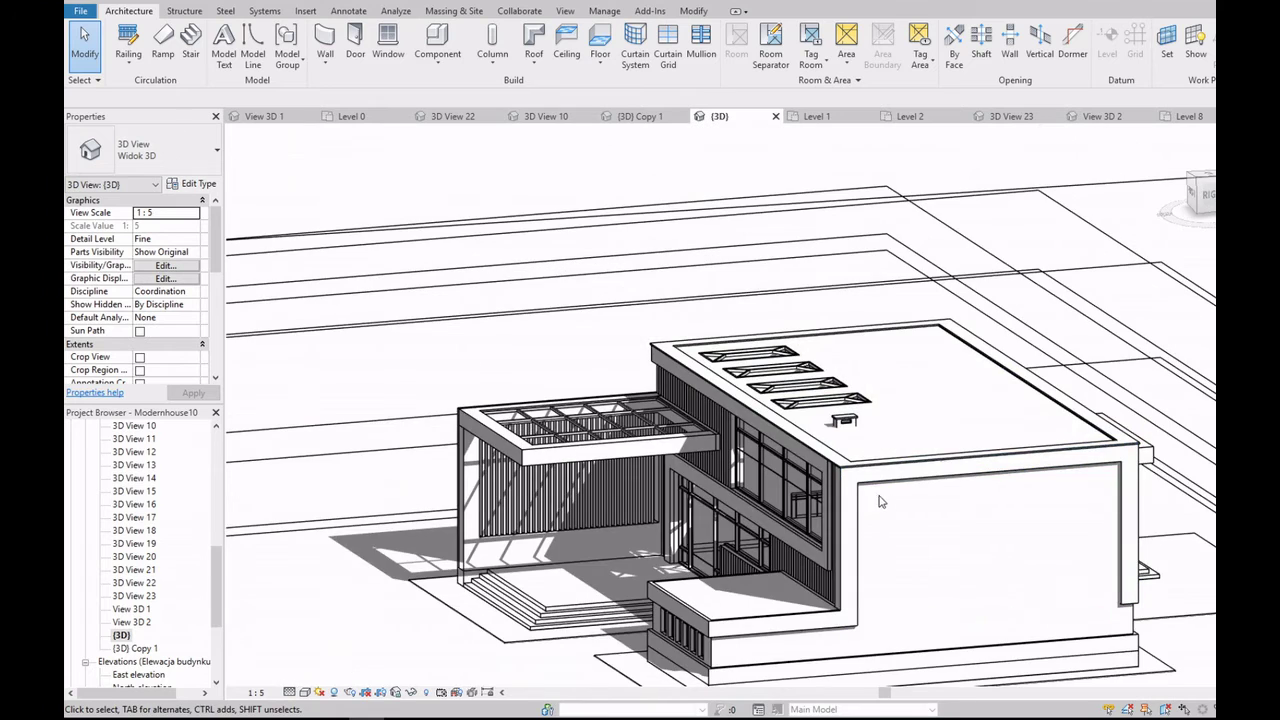
{"action": "left_click", "coordinate": [1192, 192]}
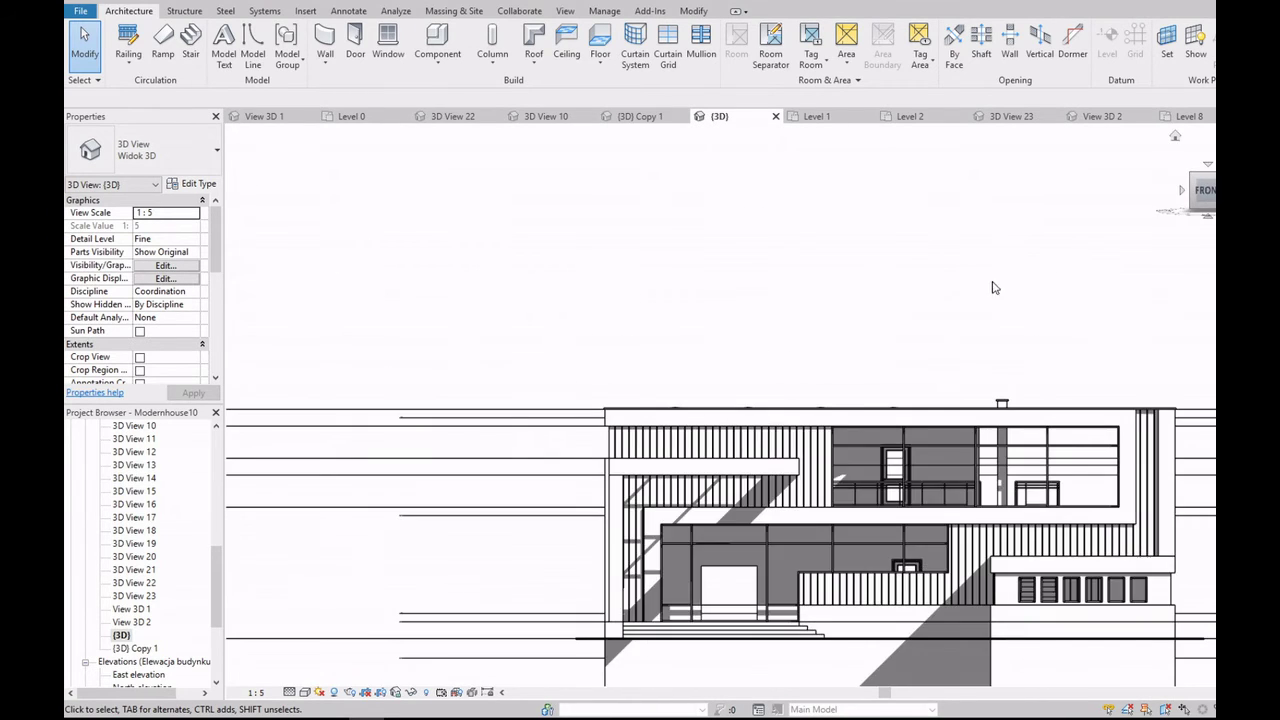
{"action": "scroll", "coordinate": [940, 350], "scroll_direction": "up", "scroll_amount": 2}
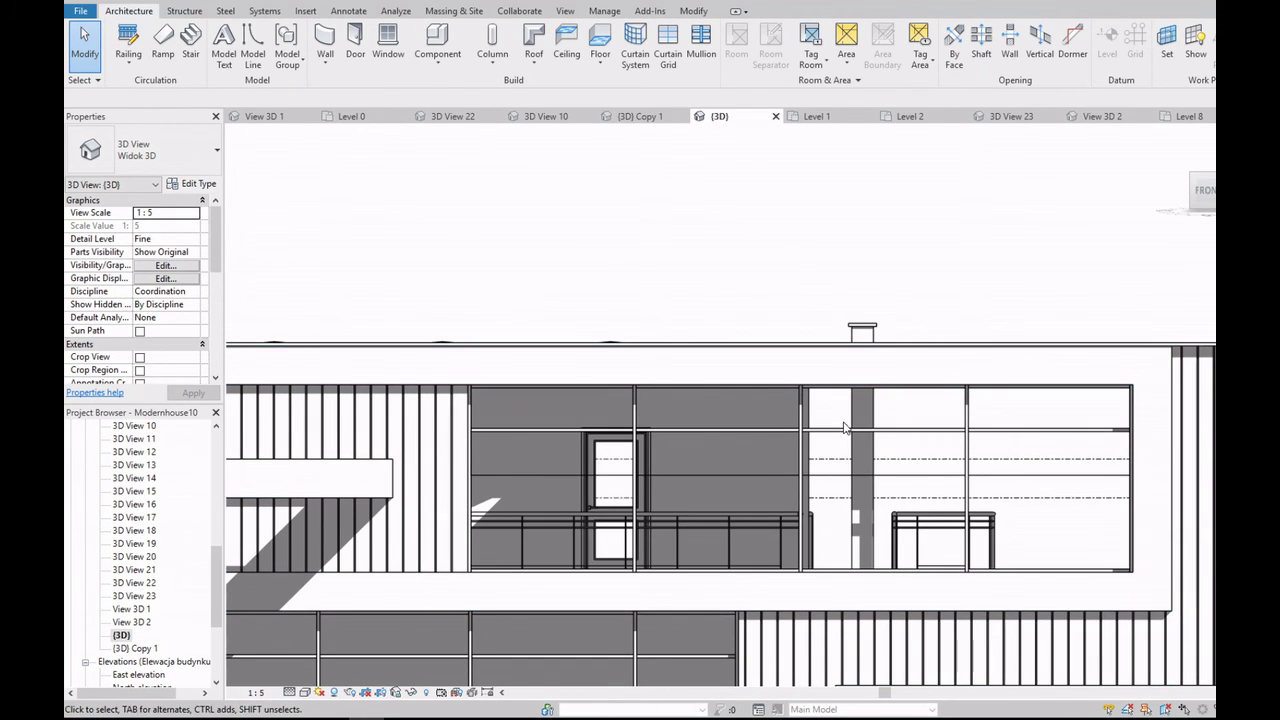
{"action": "middle_click_drag", "start_coordinate": [843, 428], "coordinate": [983, 495], "text": "shift"}
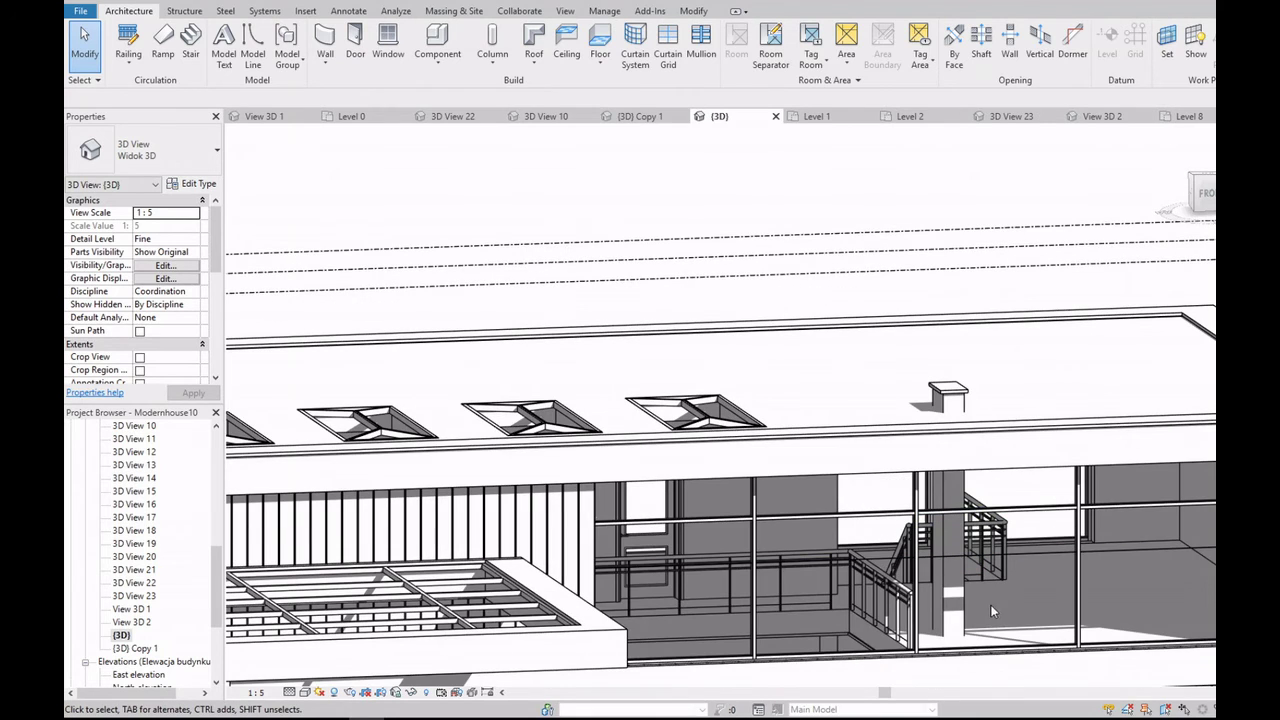
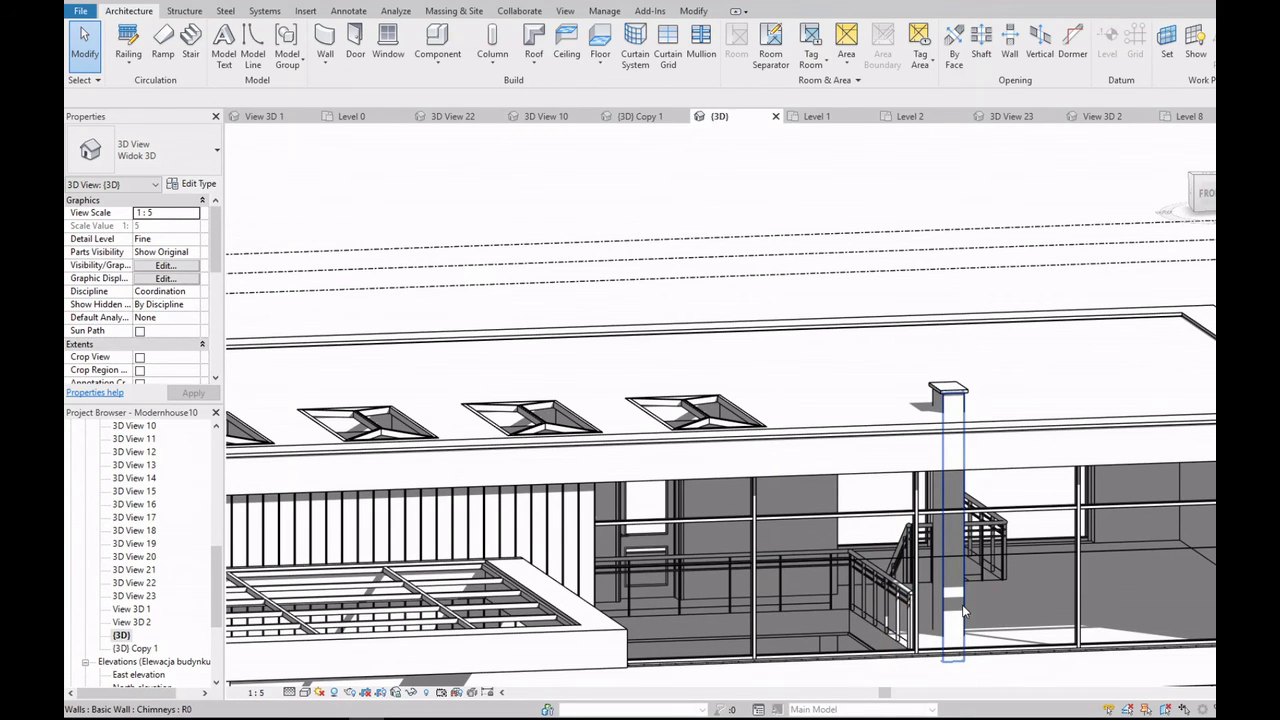
Step: Clear the selection and save the house project as Modernhouse11.rvt
{"action": "scroll", "coordinate": [953, 604], "scroll_direction": "down", "scroll_amount": 3}
{"action": "scroll", "coordinate": [930, 580], "scroll_direction": "up", "scroll_amount": 2}
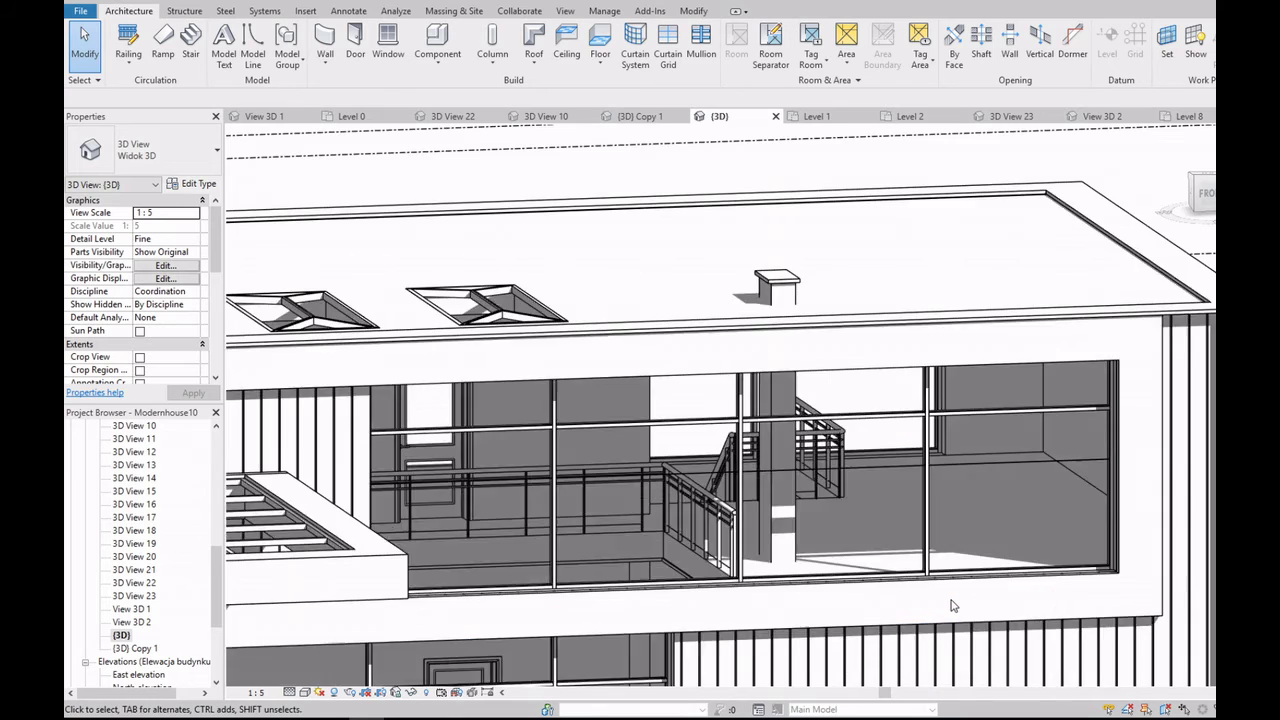
{"action": "scroll", "coordinate": [910, 554], "scroll_direction": "down", "scroll_amount": 2}
{"action": "left_click", "coordinate": [912, 522]}
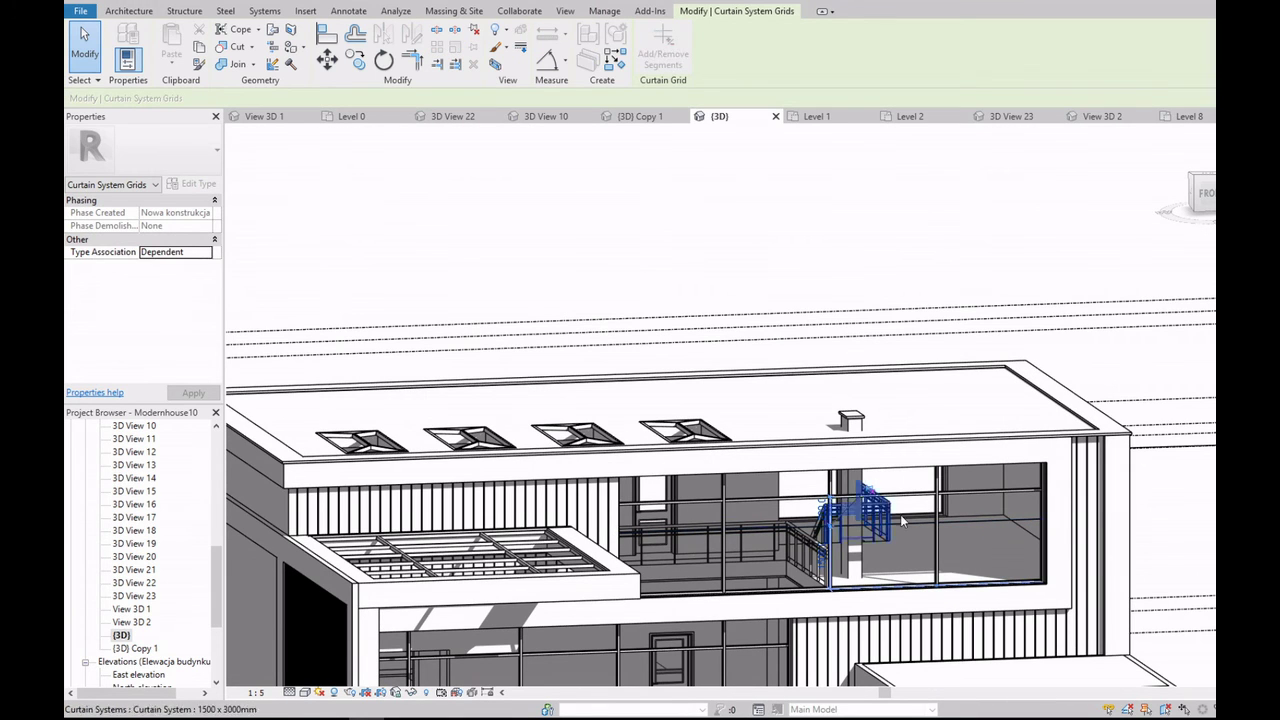
{"action": "key", "text": "Escape"}
{"action": "left_click", "coordinate": [80, 10]}
{"action": "mouse_move", "coordinate": [117, 182]}
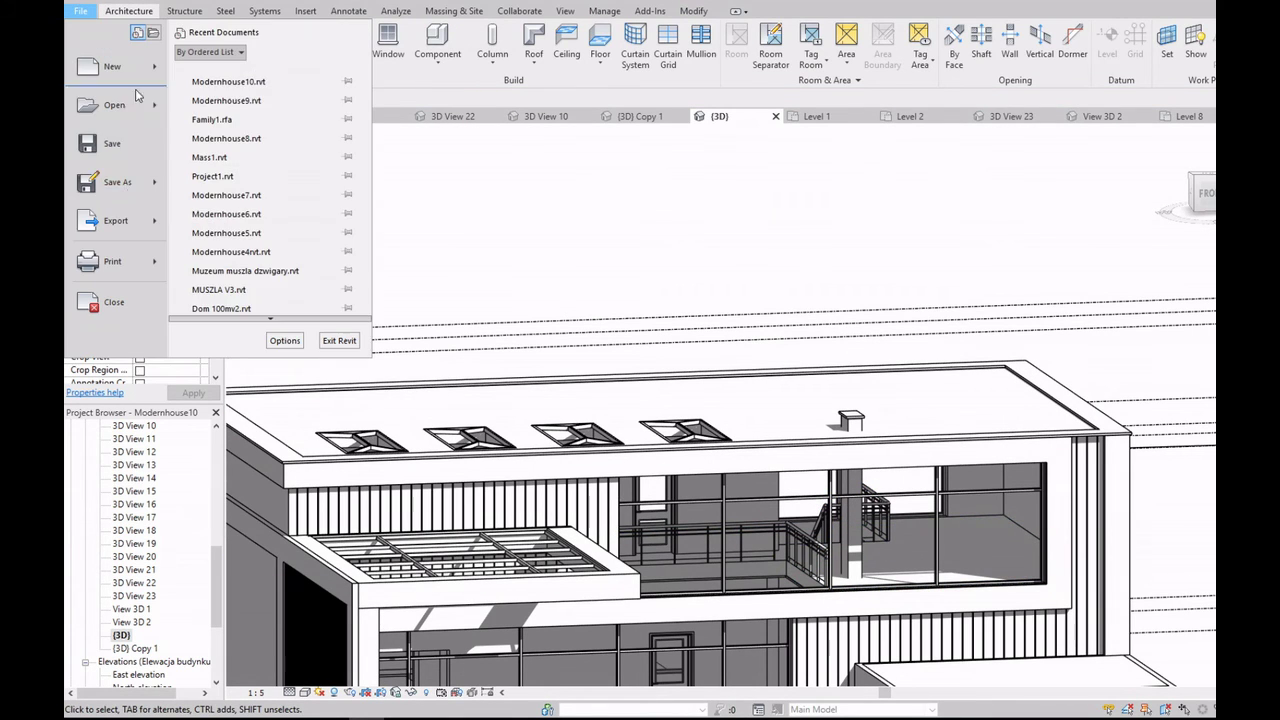
{"action": "left_click", "coordinate": [214, 125]}
{"action": "type", "text": "Modernhouse11.rvt"}
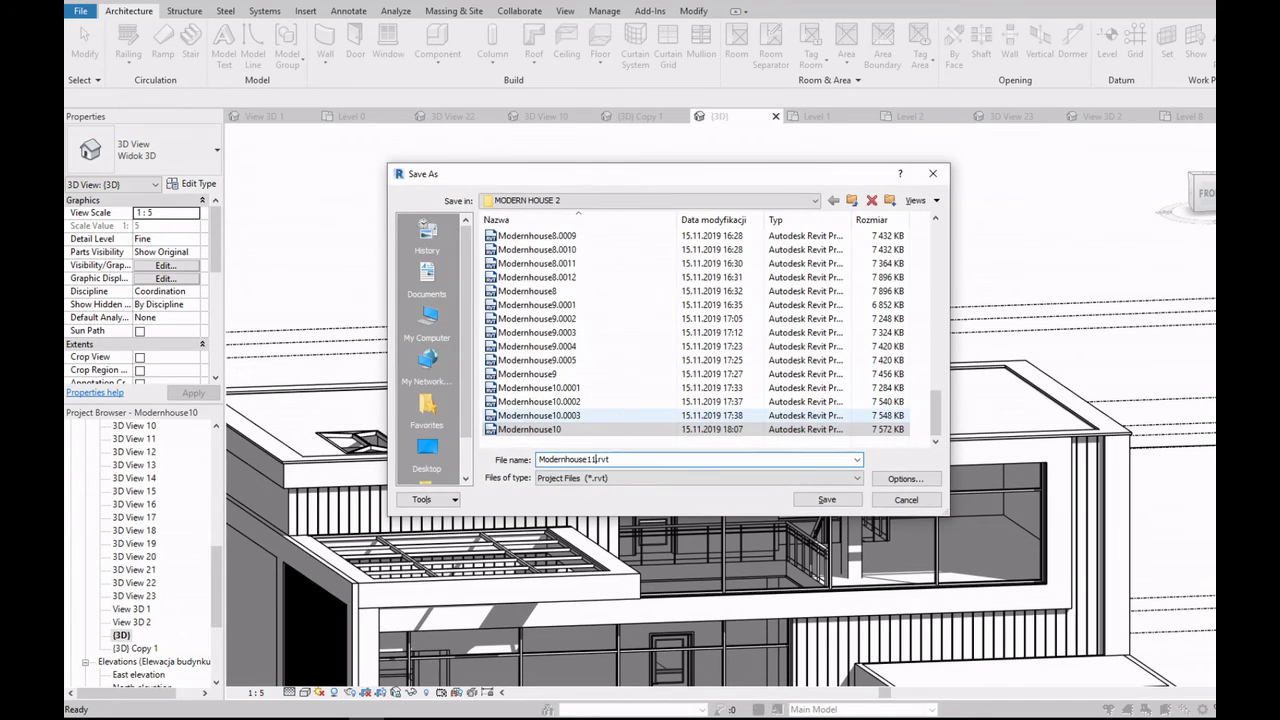
{"action": "key", "text": "Return"}
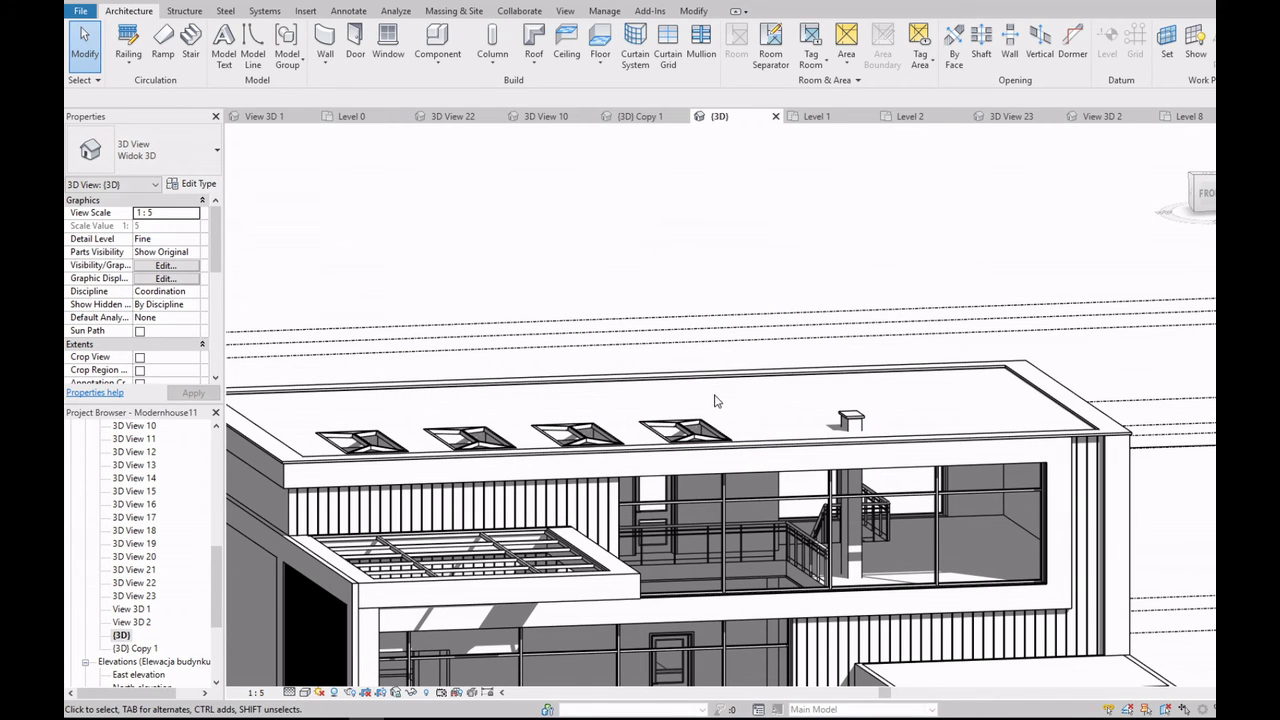
Step: Open the Level 2 plan, start a floor, and inspect the Chimney top type's structure material
{"action": "scroll", "coordinate": [873, 561], "scroll_direction": "up", "scroll_amount": 2}
{"action": "scroll", "coordinate": [865, 560], "scroll_direction": "up", "scroll_amount": 2}
{"action": "scroll", "coordinate": [940, 530], "scroll_direction": "up", "scroll_amount": 2}
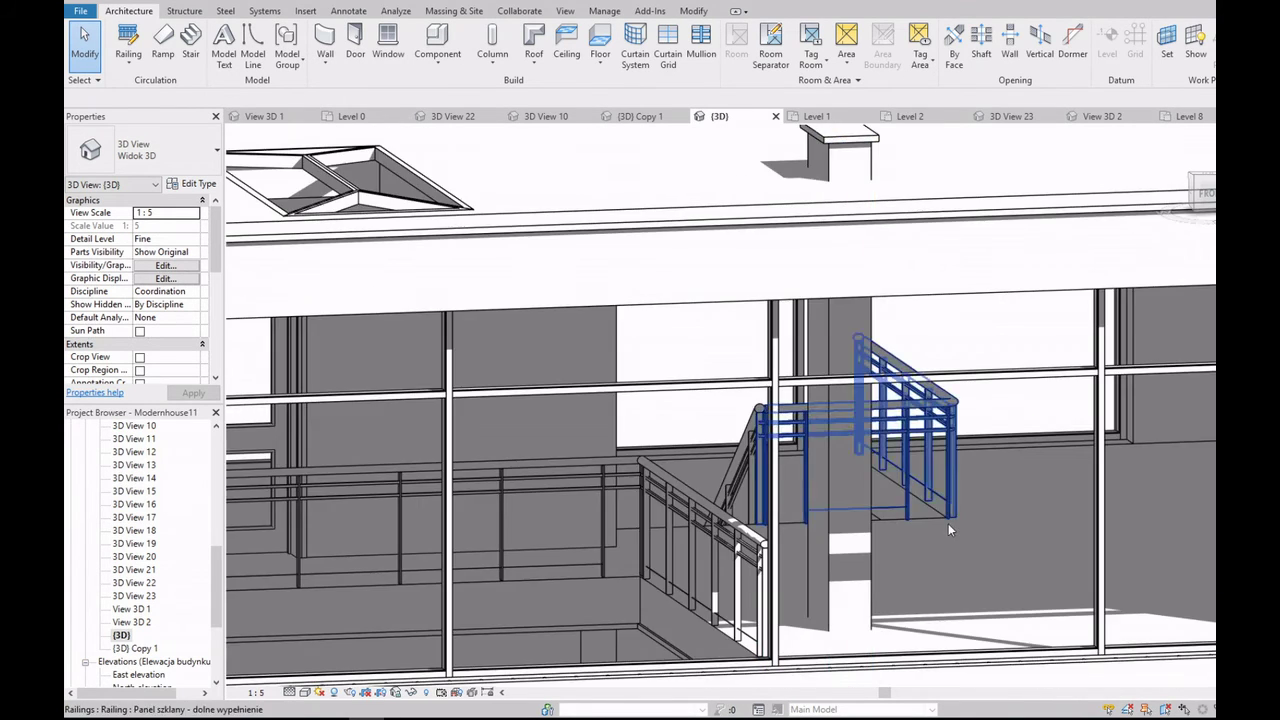
{"action": "scroll", "coordinate": [160, 483], "scroll_direction": "up", "scroll_amount": 10}
{"action": "double_click", "coordinate": [126, 491]}
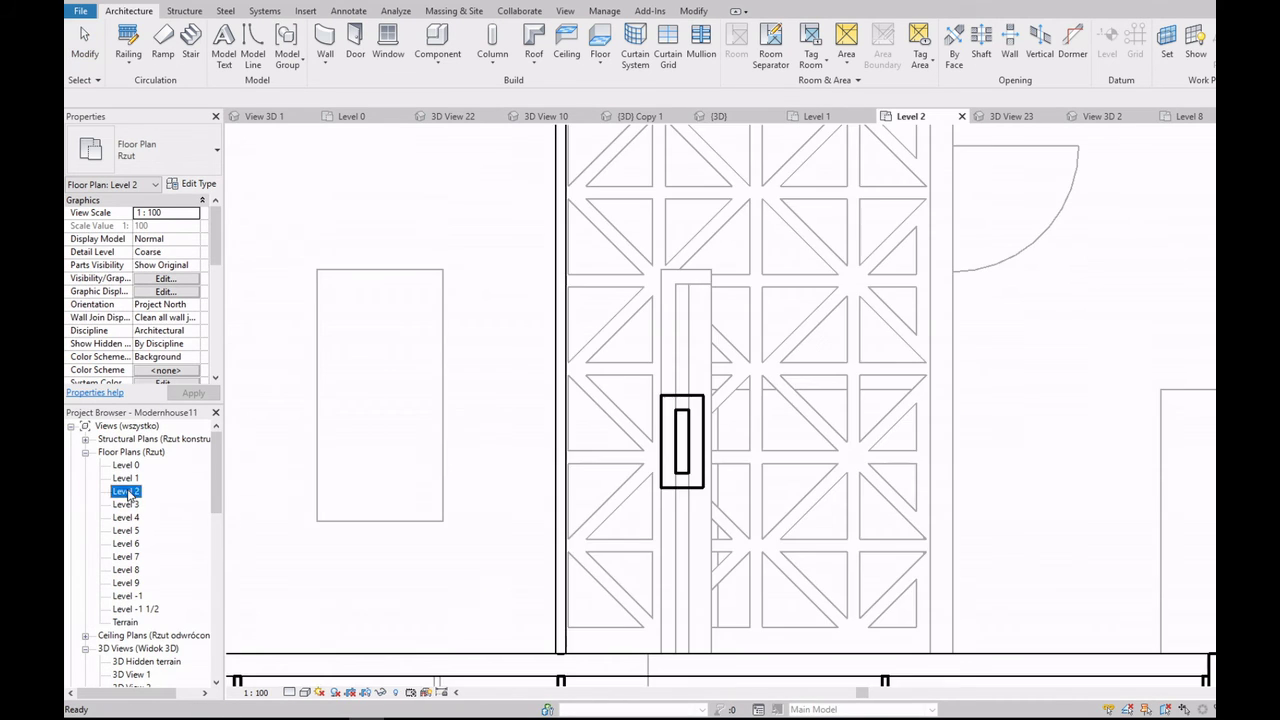
{"action": "scroll", "coordinate": [508, 489], "scroll_direction": "up", "scroll_amount": 2}
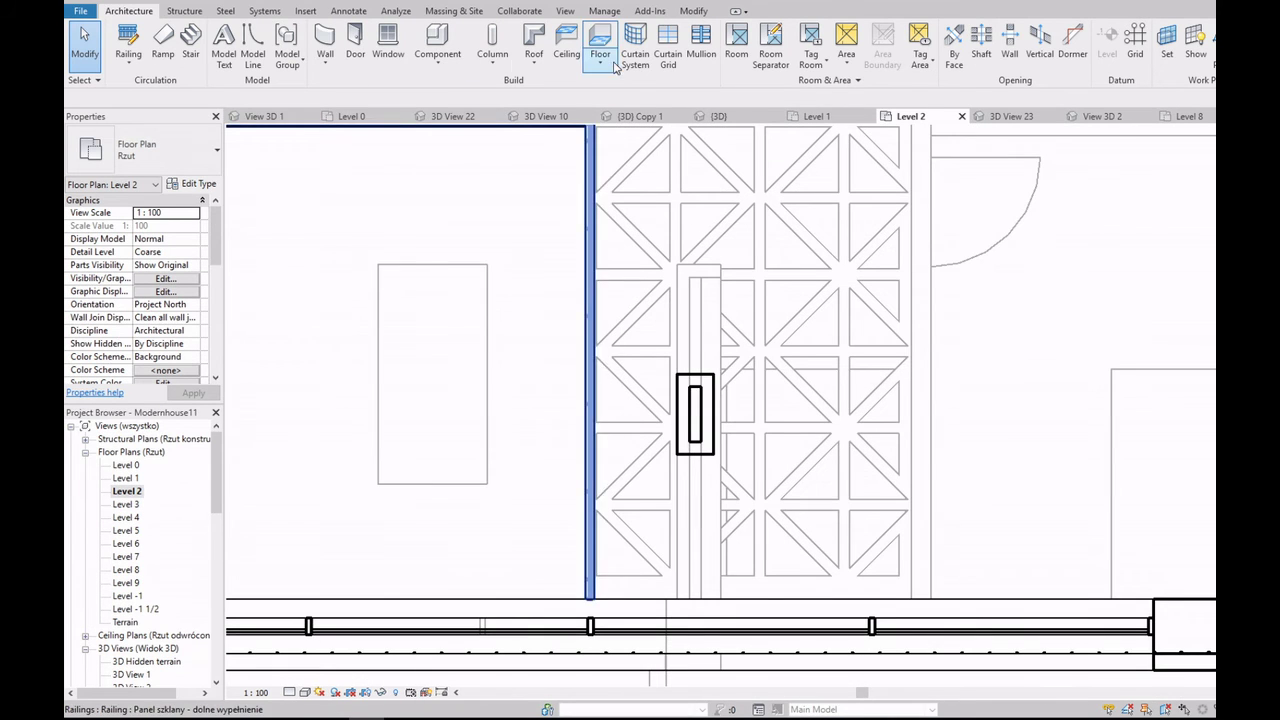
{"action": "left_click", "coordinate": [600, 45]}
{"action": "left_click", "coordinate": [192, 184]}
{"action": "left_click", "coordinate": [829, 343]}
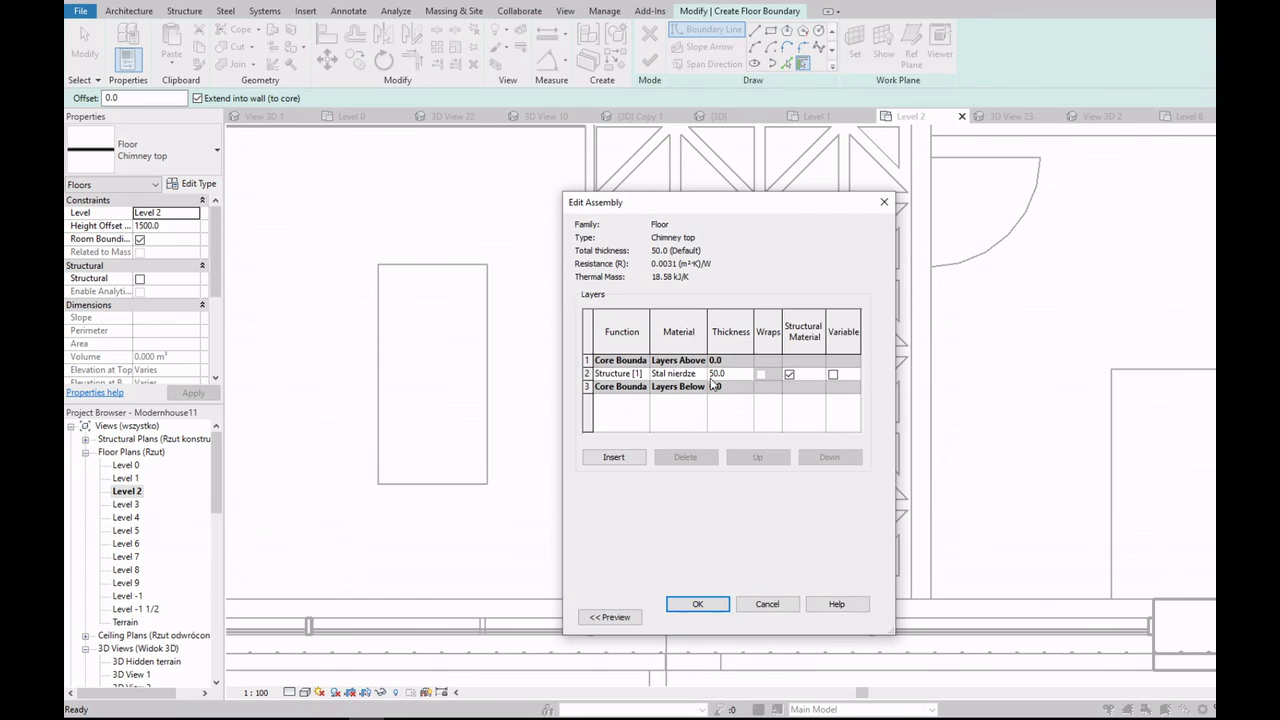
{"action": "left_click", "coordinate": [714, 384]}
{"action": "key", "text": "Escape"}
{"action": "key", "text": "Escape"}
Step: Duplicate Chimney top as a floor type named Table and open its structure material choices
{"action": "left_click", "coordinate": [843, 253]}
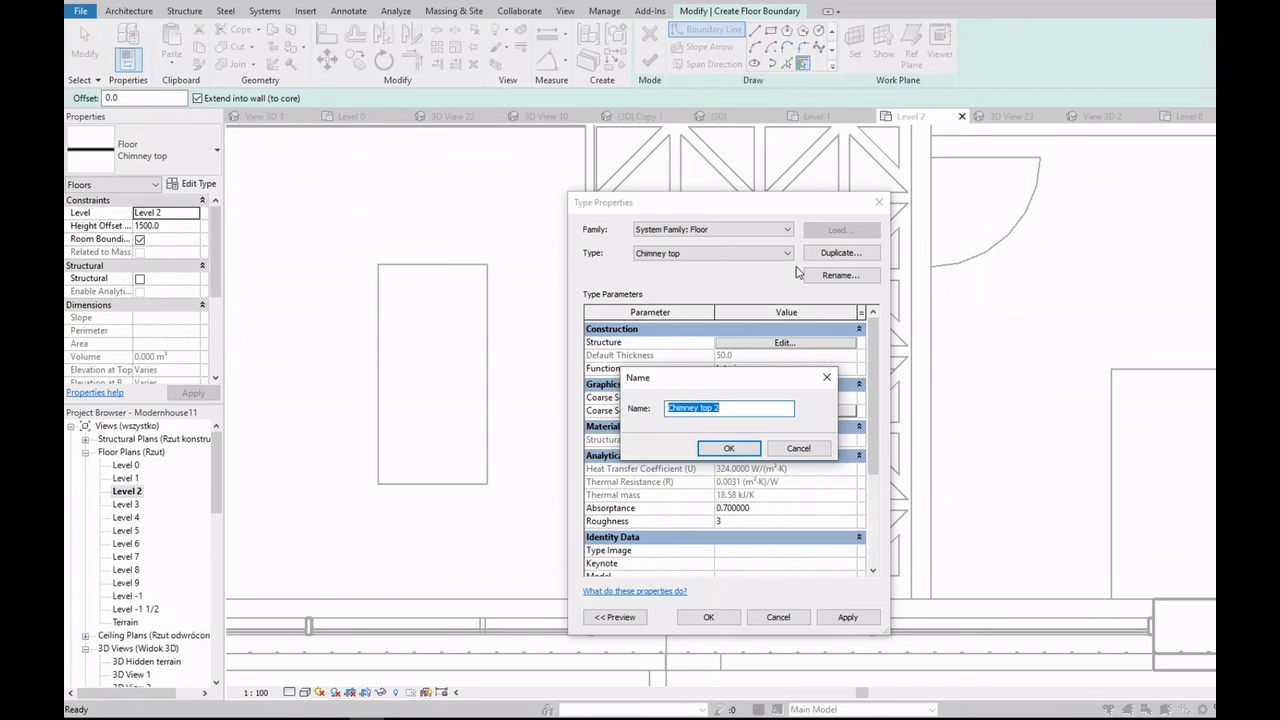
{"action": "type", "text": "Table"}
{"action": "key", "text": "Return"}
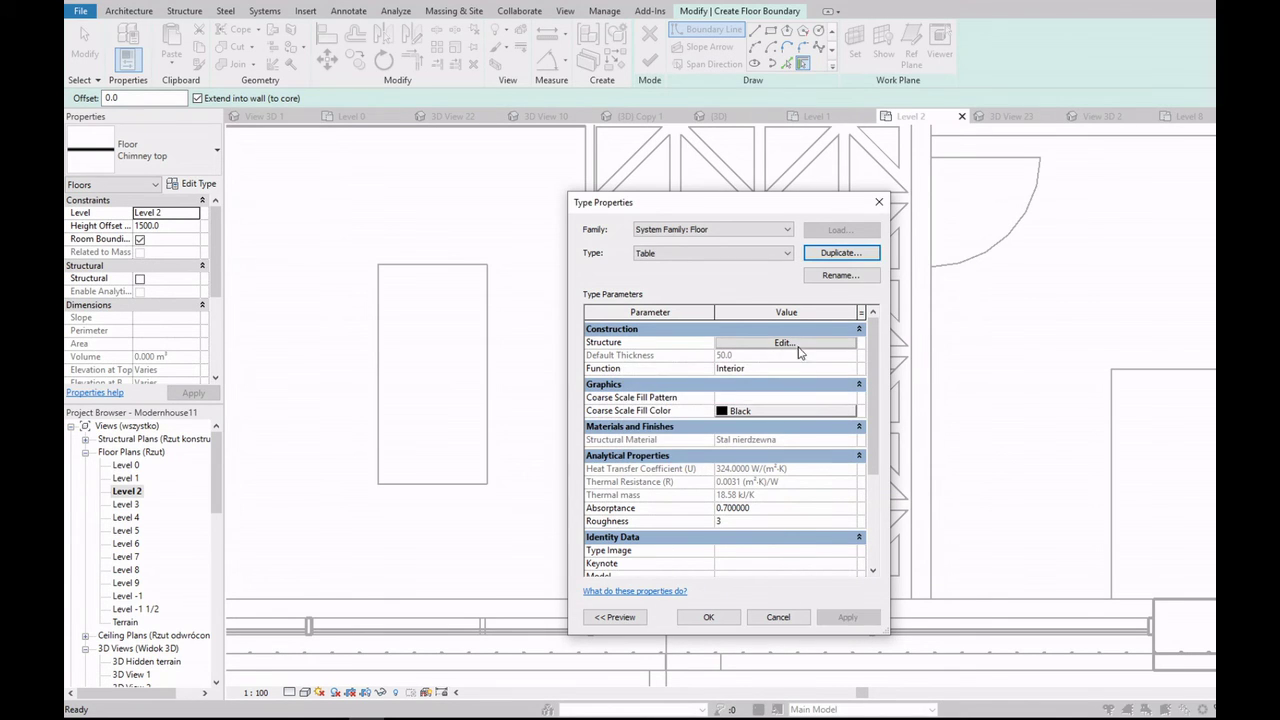
{"action": "left_click", "coordinate": [798, 345]}
{"action": "left_click", "coordinate": [712, 375]}
{"action": "mouse_move", "coordinate": [660, 220]}
{"action": "left_mouse_down"}
{"action": "mouse_move", "coordinate": [658, 368]}
{"action": "mouse_move", "coordinate": [661, 351]}
{"action": "left_mouse_up"}
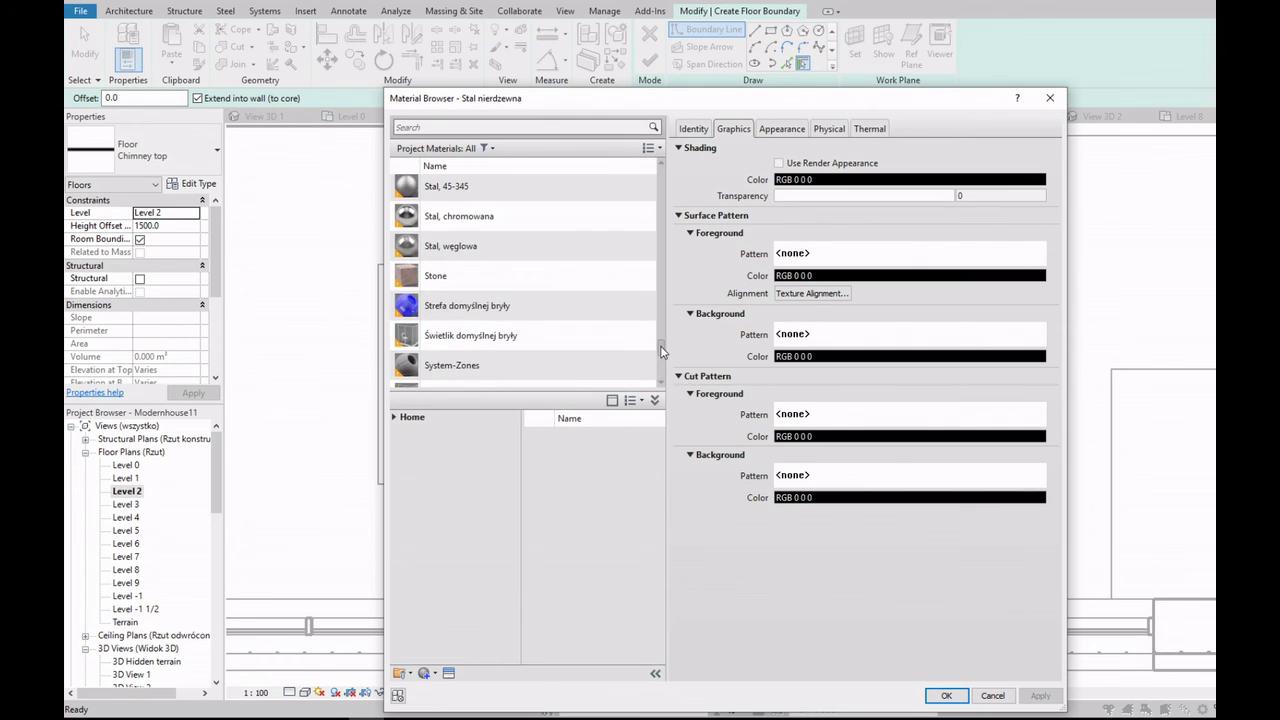
Step: Load the AECMaterials library from G:\REVIT LIBRARIES into the Material Browser
{"action": "scroll", "coordinate": [500, 280], "scroll_direction": "up", "scroll_amount": 3}
{"action": "scroll", "coordinate": [500, 280], "scroll_direction": "up", "scroll_amount": 3}
{"action": "scroll", "coordinate": [500, 300], "scroll_direction": "up", "scroll_amount": 2}
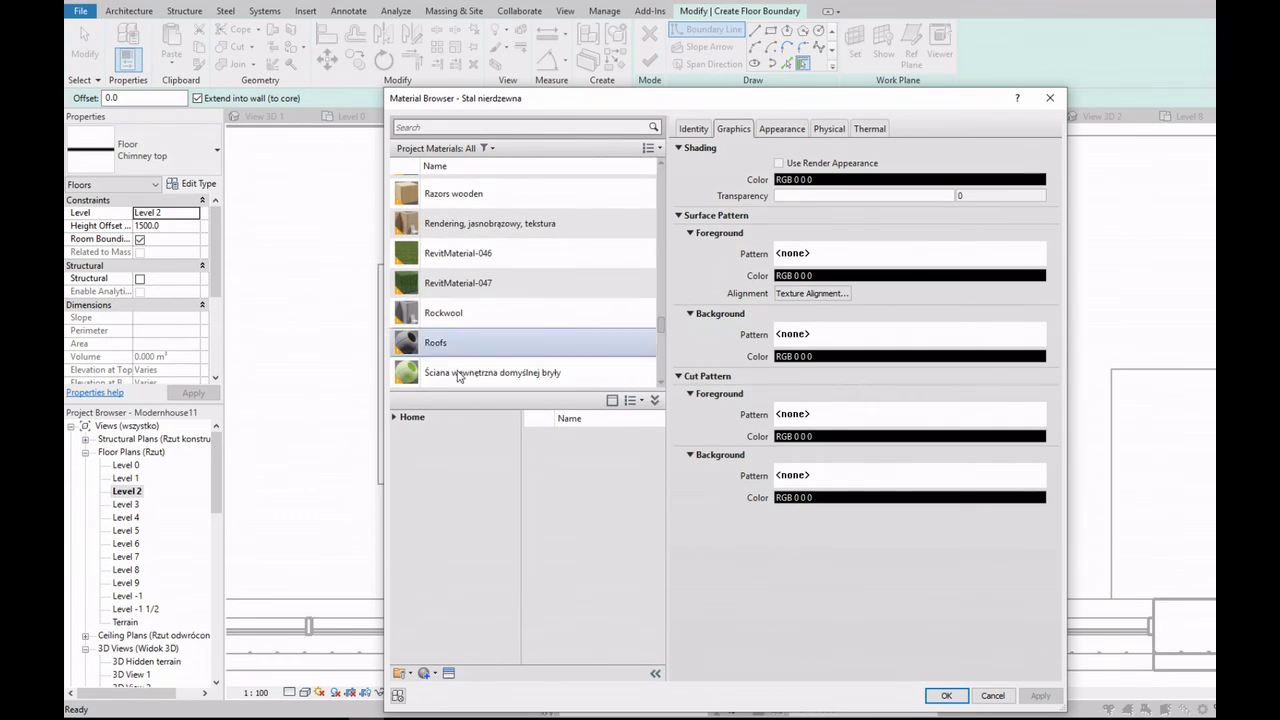
{"action": "left_click", "coordinate": [402, 673]}
{"action": "left_click", "coordinate": [440, 696]}
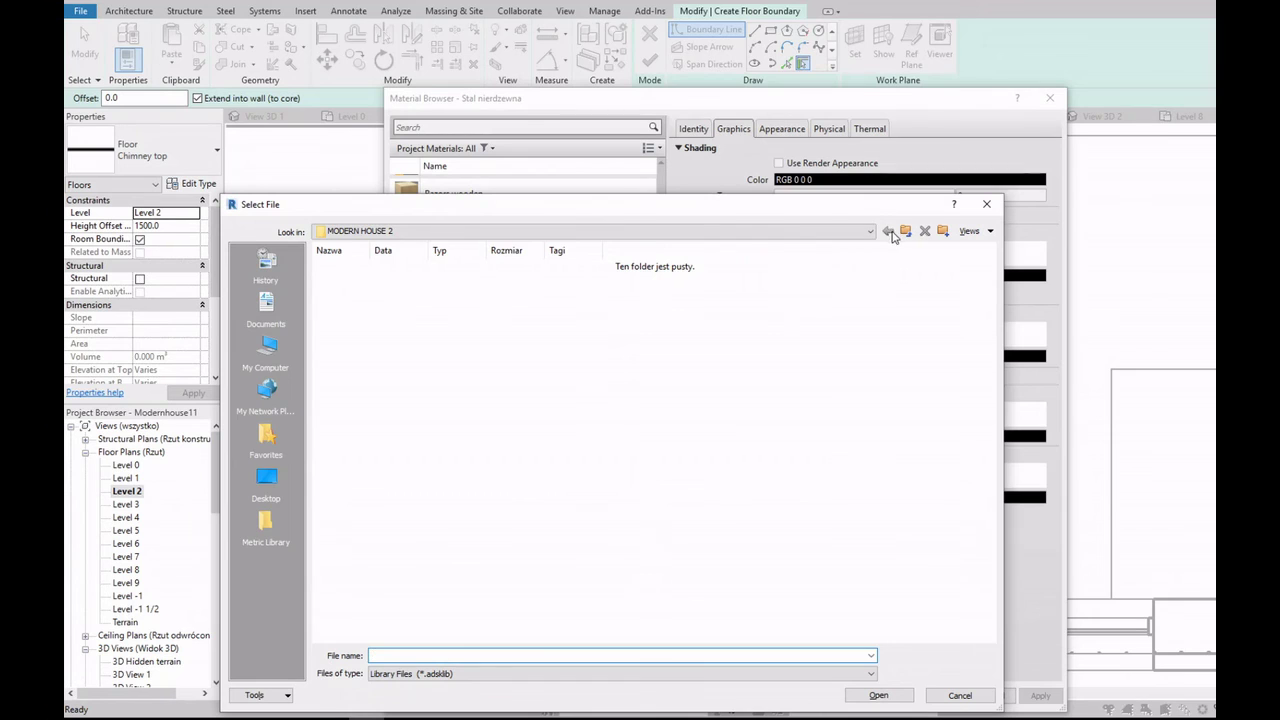
{"action": "left_click", "coordinate": [510, 234]}
{"action": "left_click", "coordinate": [400, 312]}
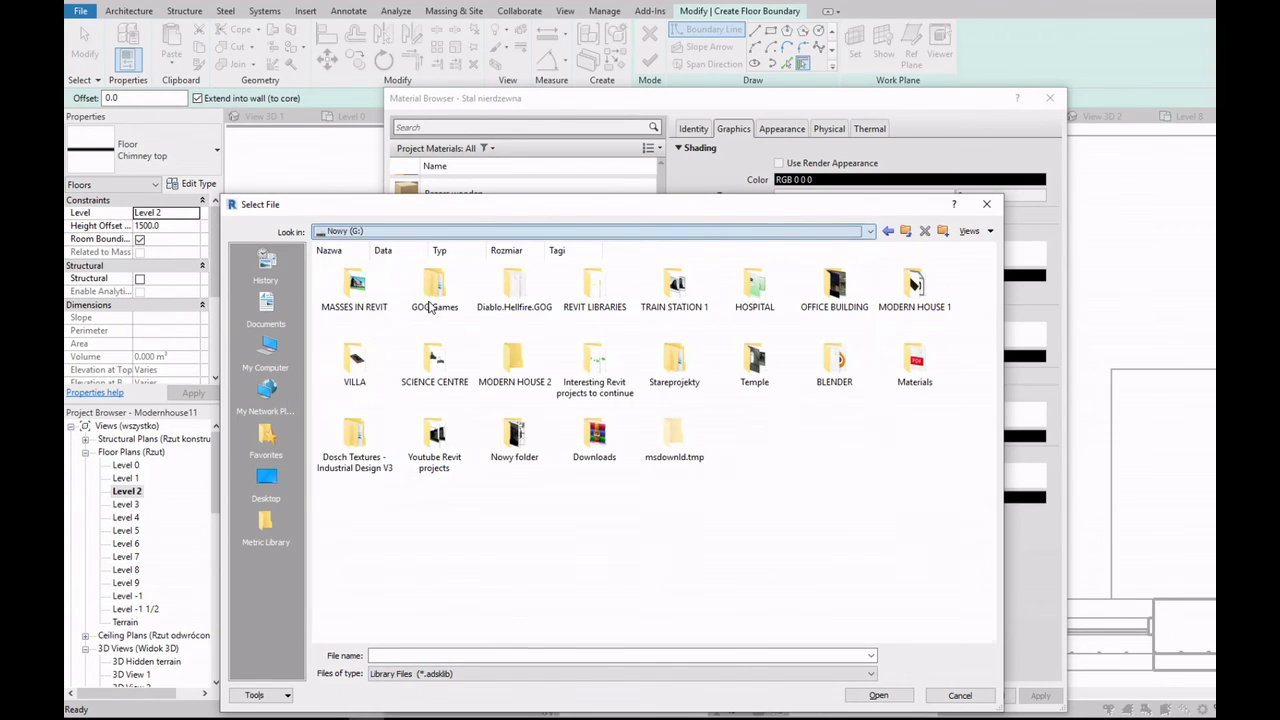
{"action": "double_click", "coordinate": [594, 288]}
{"action": "double_click", "coordinate": [430, 290]}
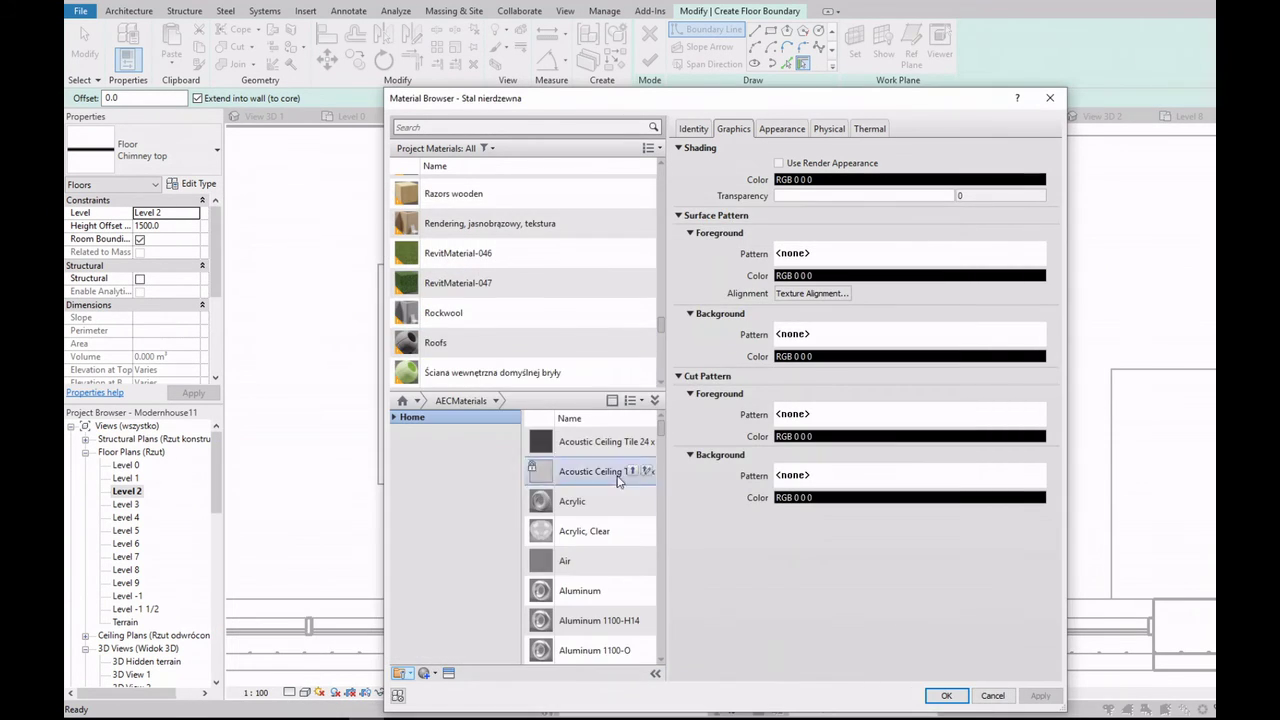
{"action": "left_click_drag", "start_coordinate": [660, 428], "coordinate": [659, 643]}
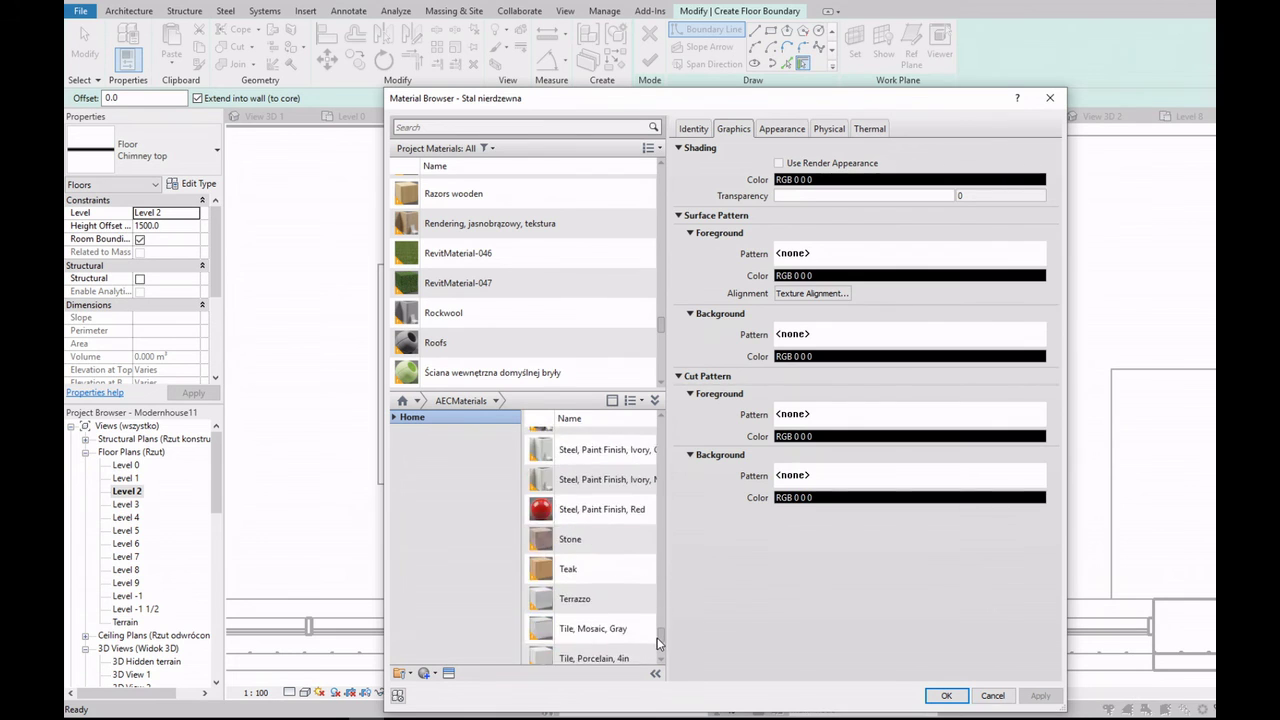
{"action": "scroll", "coordinate": [625, 612], "scroll_direction": "down", "scroll_amount": 3}
{"action": "scroll", "coordinate": [625, 612], "scroll_direction": "down", "scroll_amount": 3}
{"action": "scroll", "coordinate": [627, 615], "scroll_direction": "down", "scroll_amount": 1}
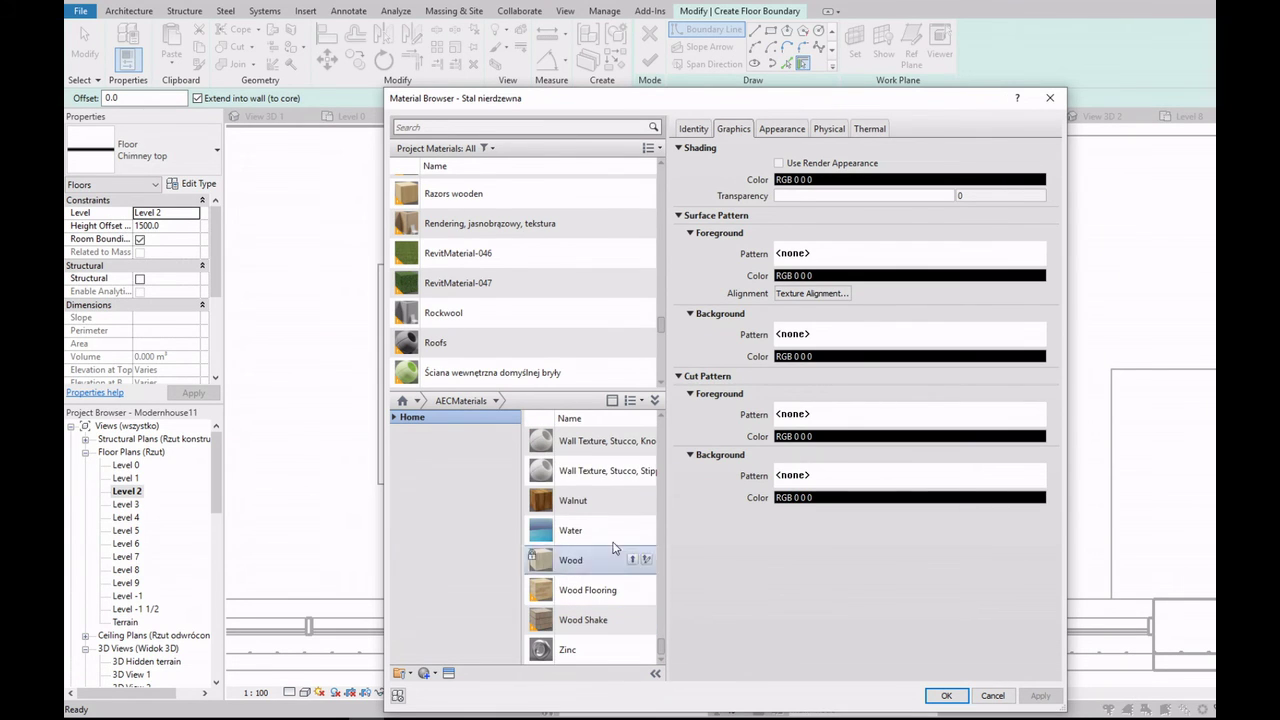
{"action": "left_click", "coordinate": [589, 502]}
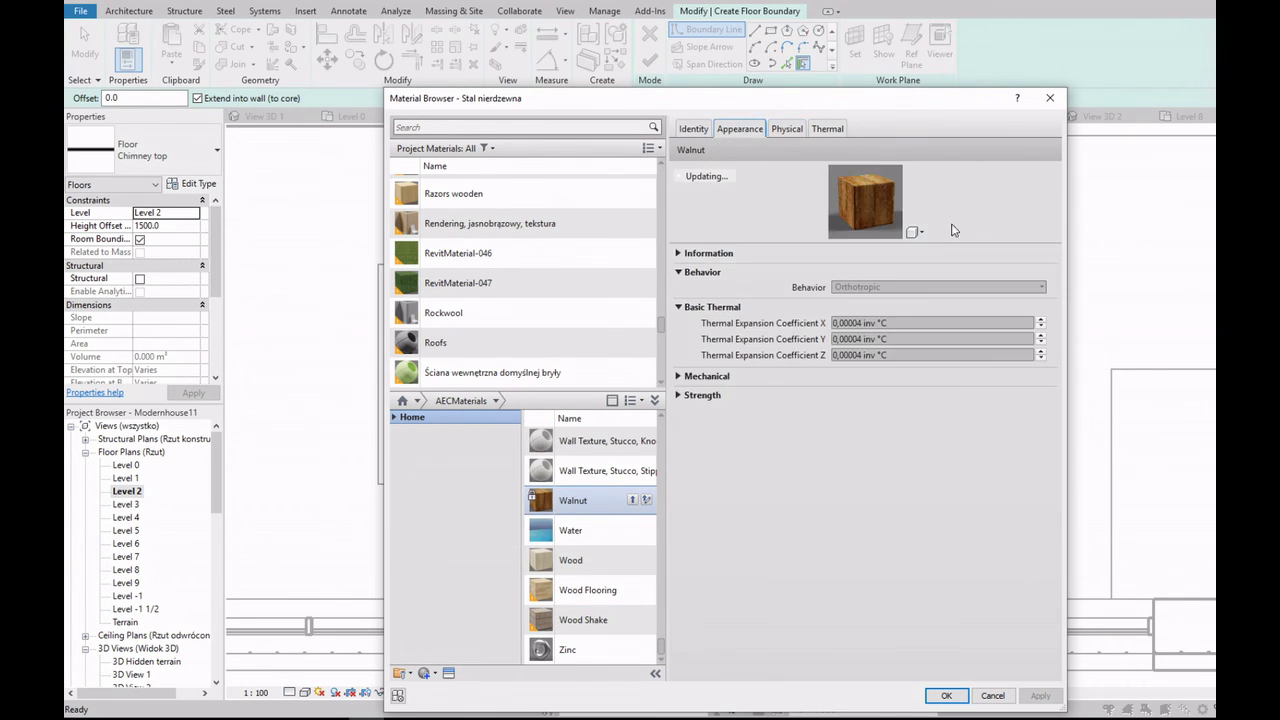
{"action": "key", "text": "Escape"}
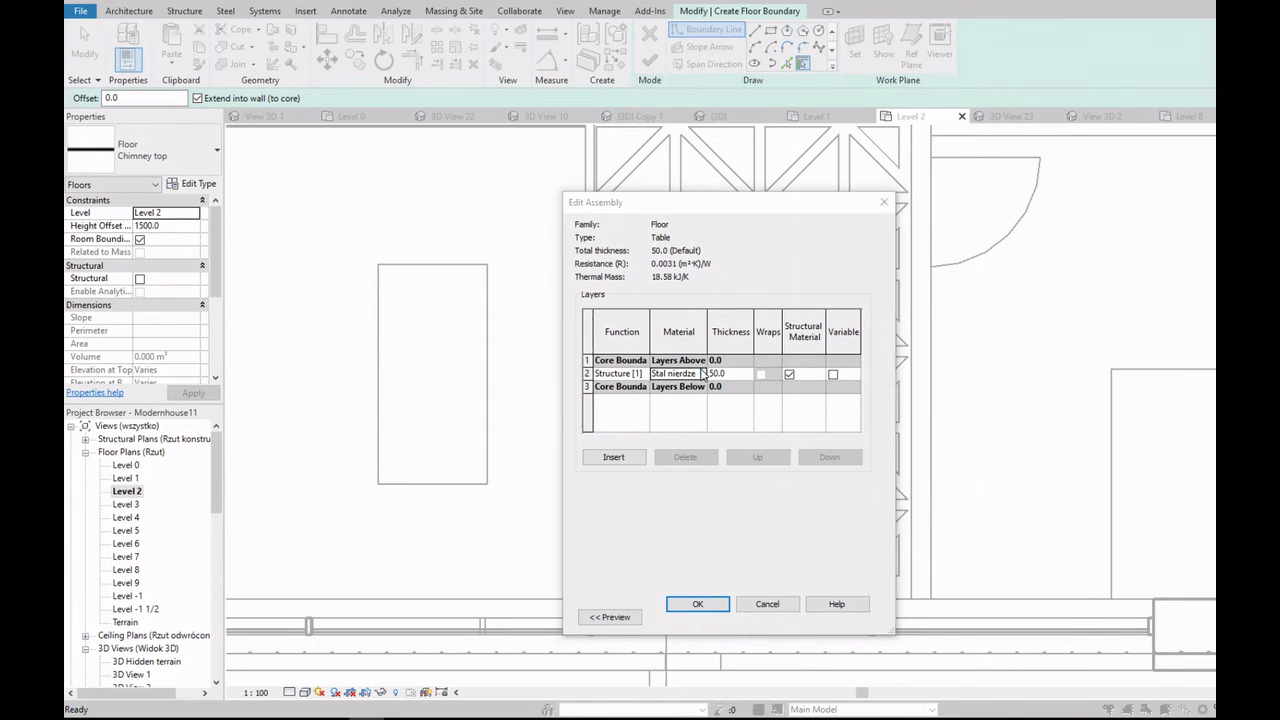
Step: Add Oak, Red, Oak Flooring, Espresso and Pine to the project materials
{"action": "left_click", "coordinate": [703, 374]}
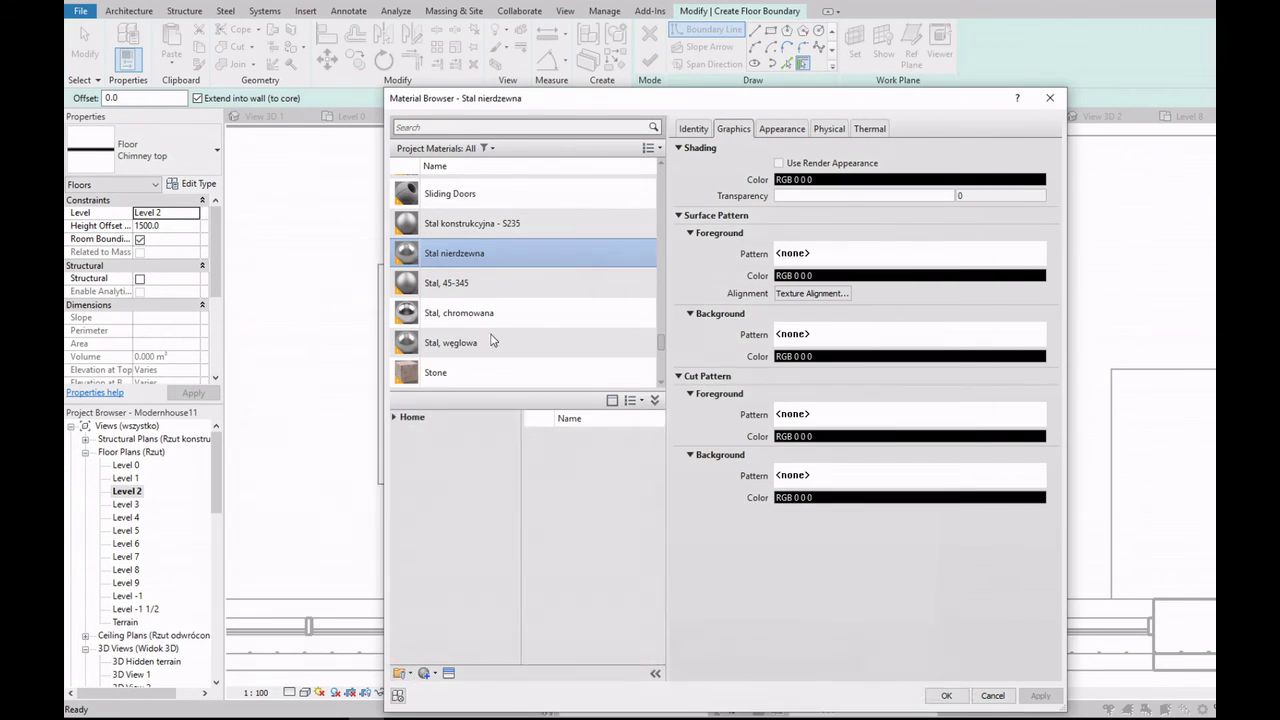
{"action": "left_click_drag", "start_coordinate": [661, 432], "coordinate": [668, 516]}
{"action": "scroll", "coordinate": [668, 516], "scroll_direction": "up", "scroll_amount": 3}
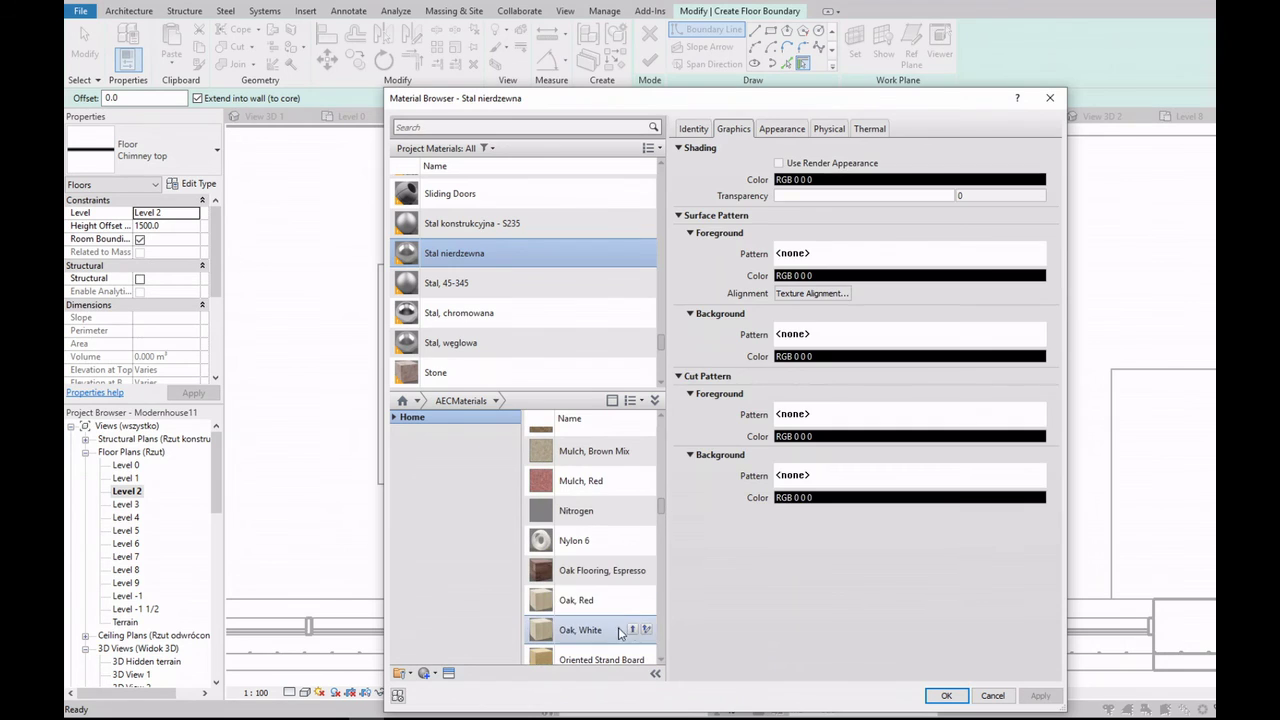
{"action": "left_click", "coordinate": [632, 599]}
{"action": "left_click", "coordinate": [632, 570]}
{"action": "scroll", "coordinate": [632, 570], "scroll_direction": "down", "scroll_amount": 2}
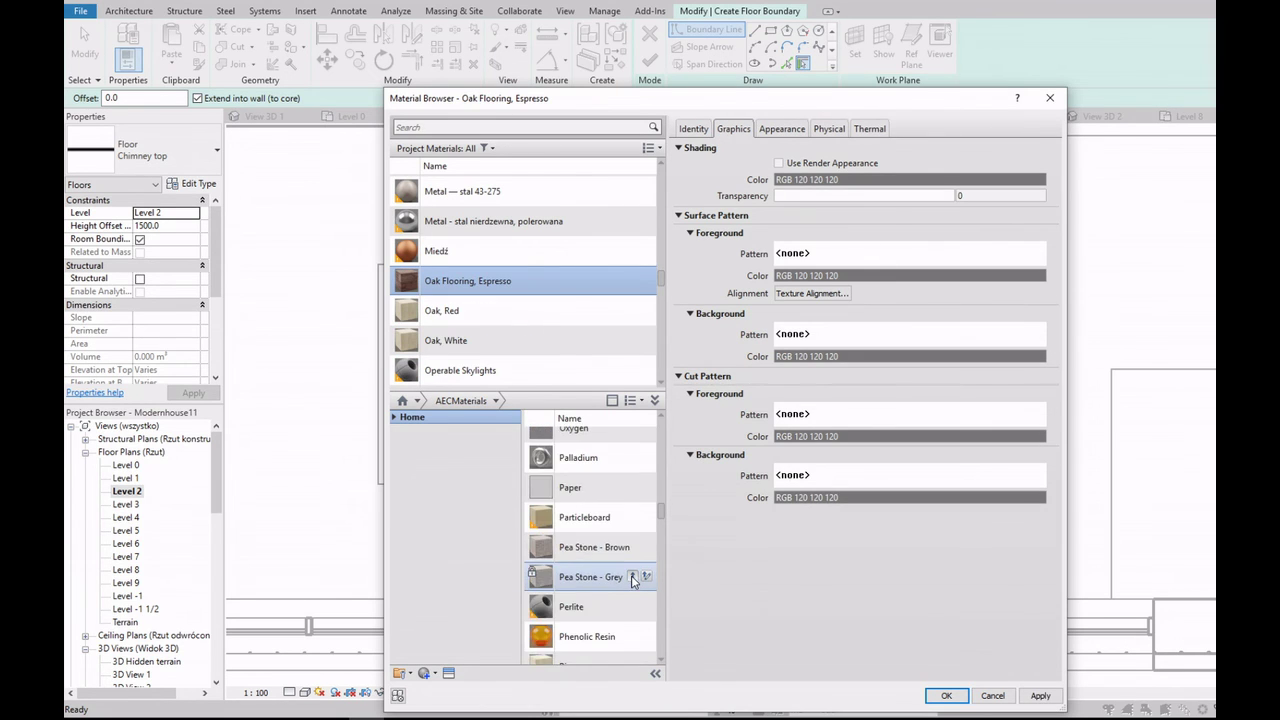
{"action": "scroll", "coordinate": [632, 570], "scroll_direction": "down", "scroll_amount": 2}
{"action": "scroll", "coordinate": [628, 500], "scroll_direction": "up", "scroll_amount": 1}
{"action": "left_click", "coordinate": [632, 530]}
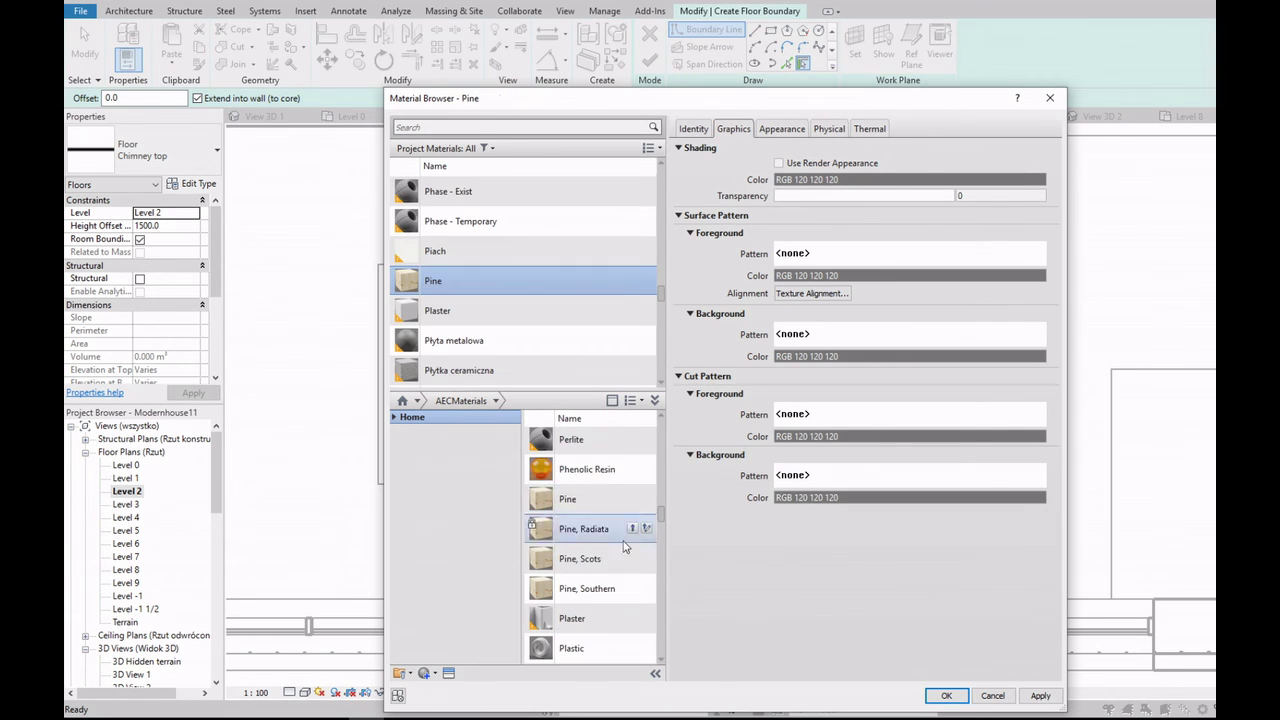
Step: Review Pine's appearance, then assign Oak, Red to the Table structure layer
{"action": "scroll", "coordinate": [614, 571], "scroll_direction": "down", "scroll_amount": 10}
{"action": "scroll", "coordinate": [617, 577], "scroll_direction": "down", "scroll_amount": 5}
{"action": "scroll", "coordinate": [616, 576], "scroll_direction": "down", "scroll_amount": 5}
{"action": "scroll", "coordinate": [616, 577], "scroll_direction": "down", "scroll_amount": 5}
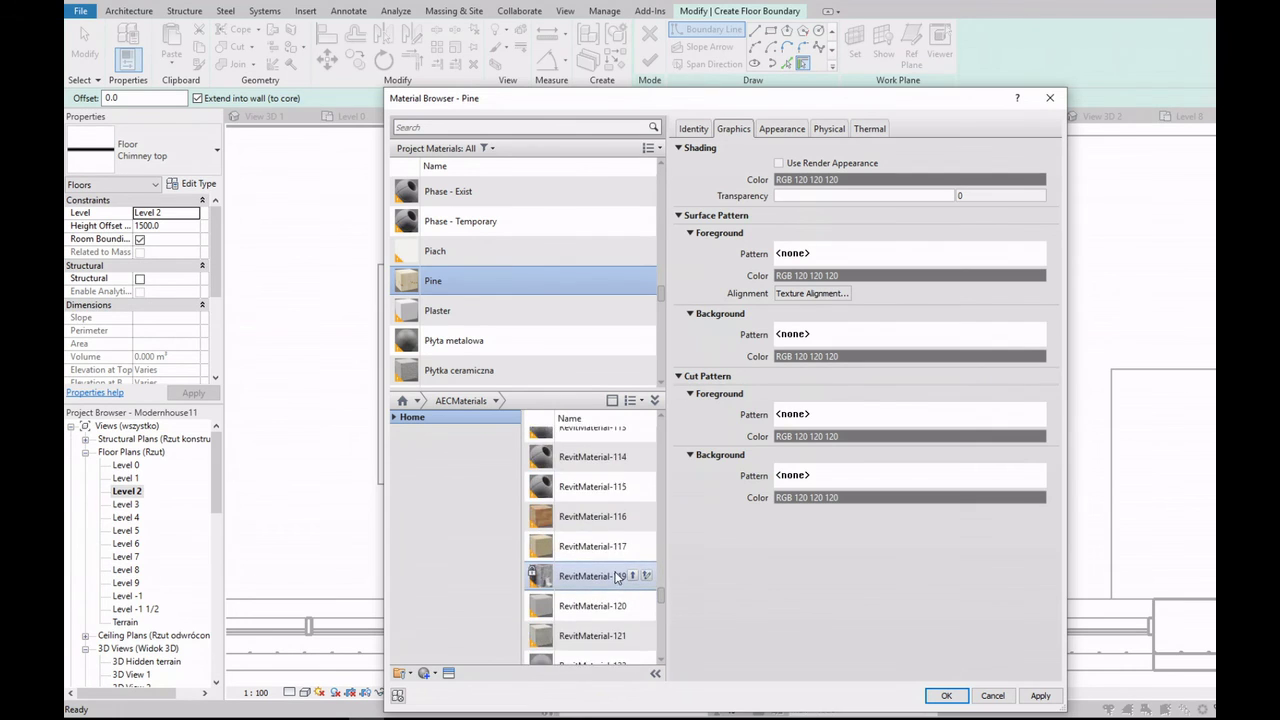
{"action": "scroll", "coordinate": [617, 578], "scroll_direction": "down", "scroll_amount": 3}
{"action": "scroll", "coordinate": [618, 581], "scroll_direction": "down", "scroll_amount": 5}
{"action": "scroll", "coordinate": [617, 580], "scroll_direction": "down", "scroll_amount": 3}
{"action": "left_click", "coordinate": [781, 128]}
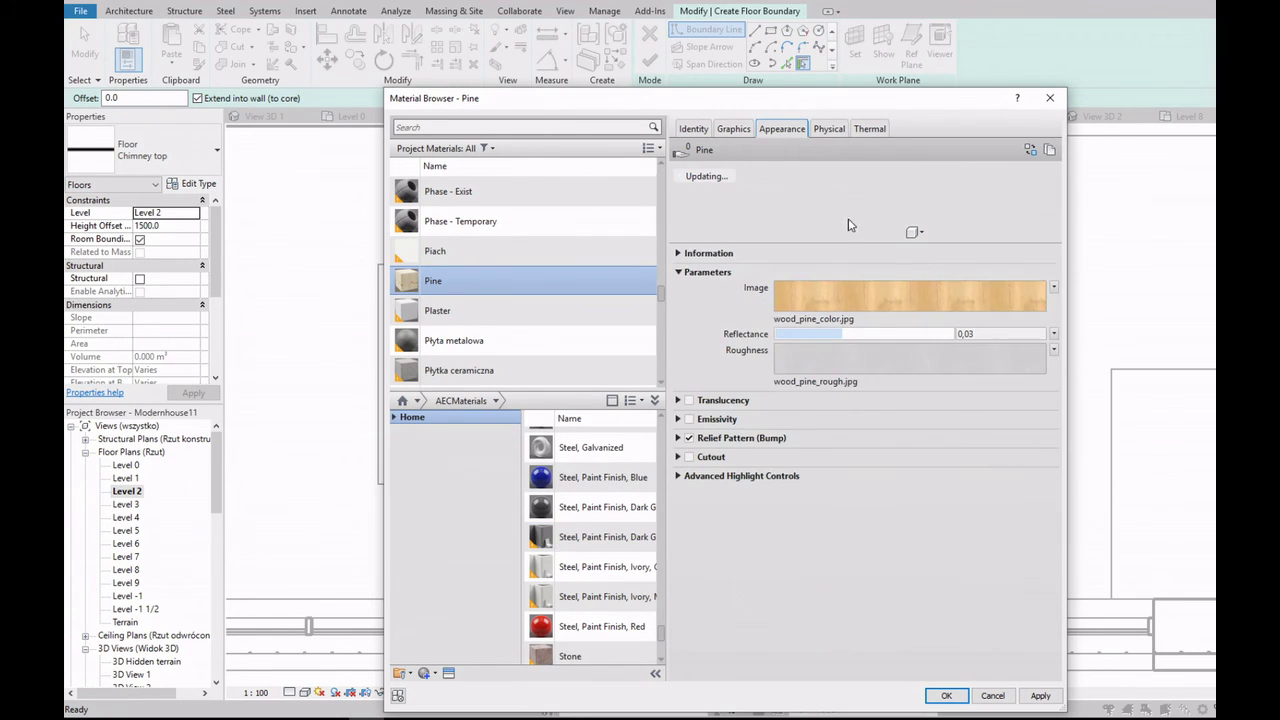
{"action": "scroll", "coordinate": [465, 298], "scroll_direction": "up", "scroll_amount": 3}
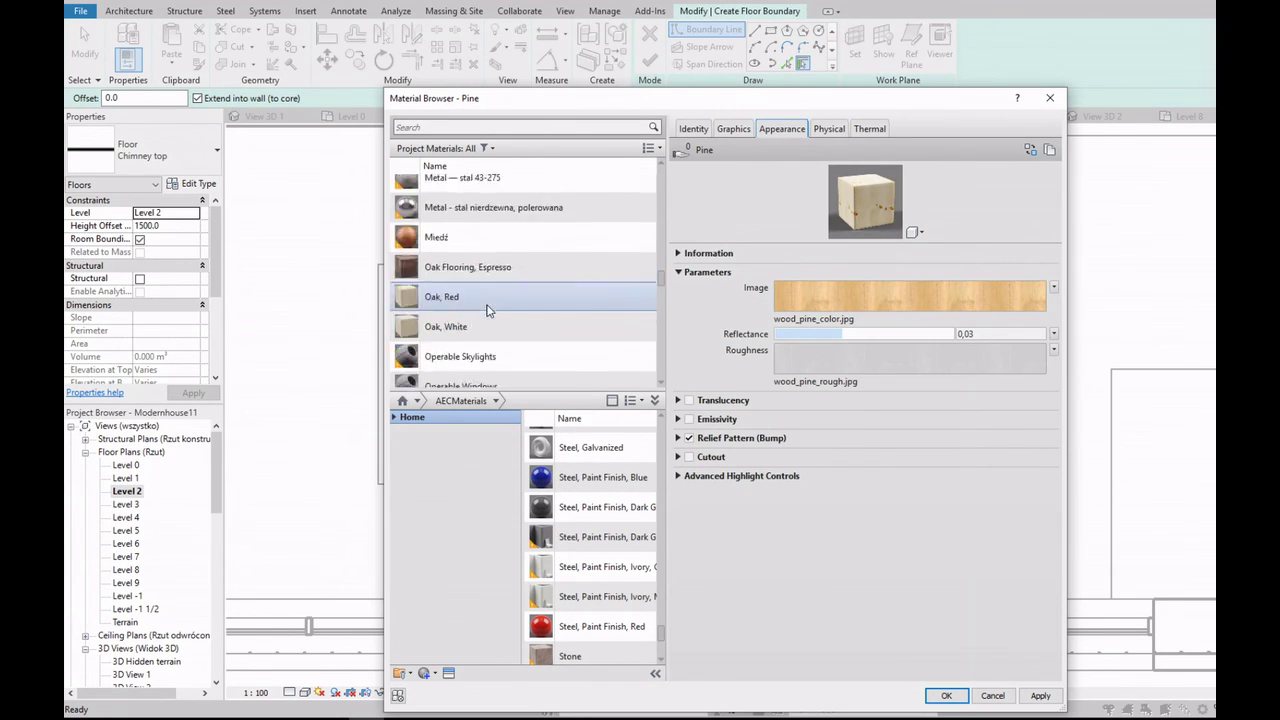
{"action": "scroll", "coordinate": [486, 305], "scroll_direction": "up", "scroll_amount": 2}
{"action": "key", "text": "Escape"}
Step: Set the Oak, Red appearance's advanced highlight colour to light grey RGB 242 242 242
{"action": "left_click", "coordinate": [702, 373]}
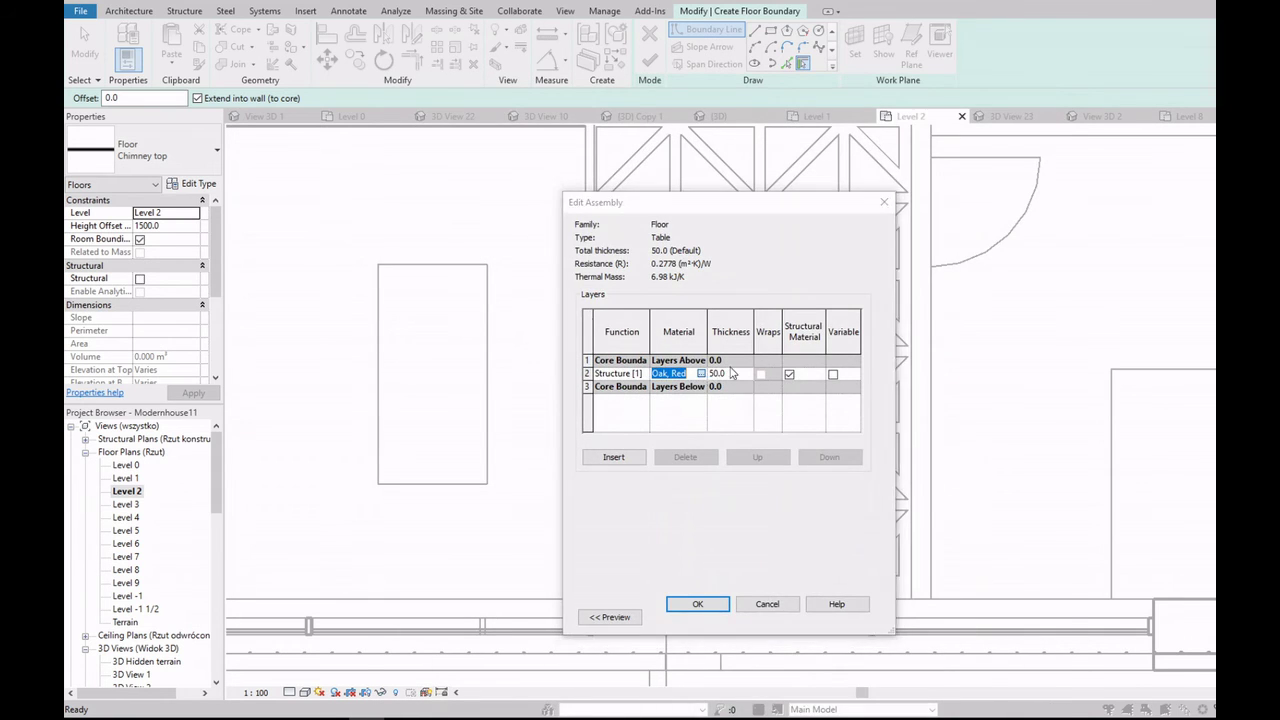
{"action": "left_click", "coordinate": [782, 130]}
{"action": "left_click", "coordinate": [856, 288]}
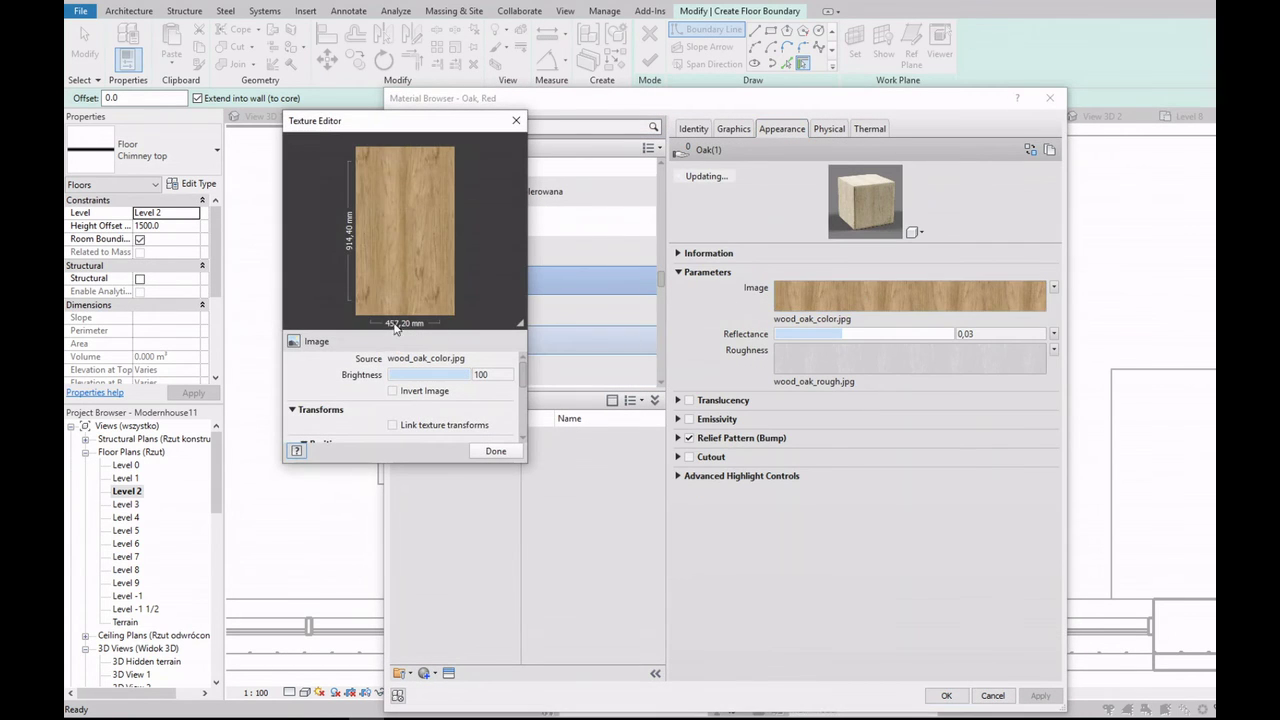
{"action": "left_click", "coordinate": [679, 476]}
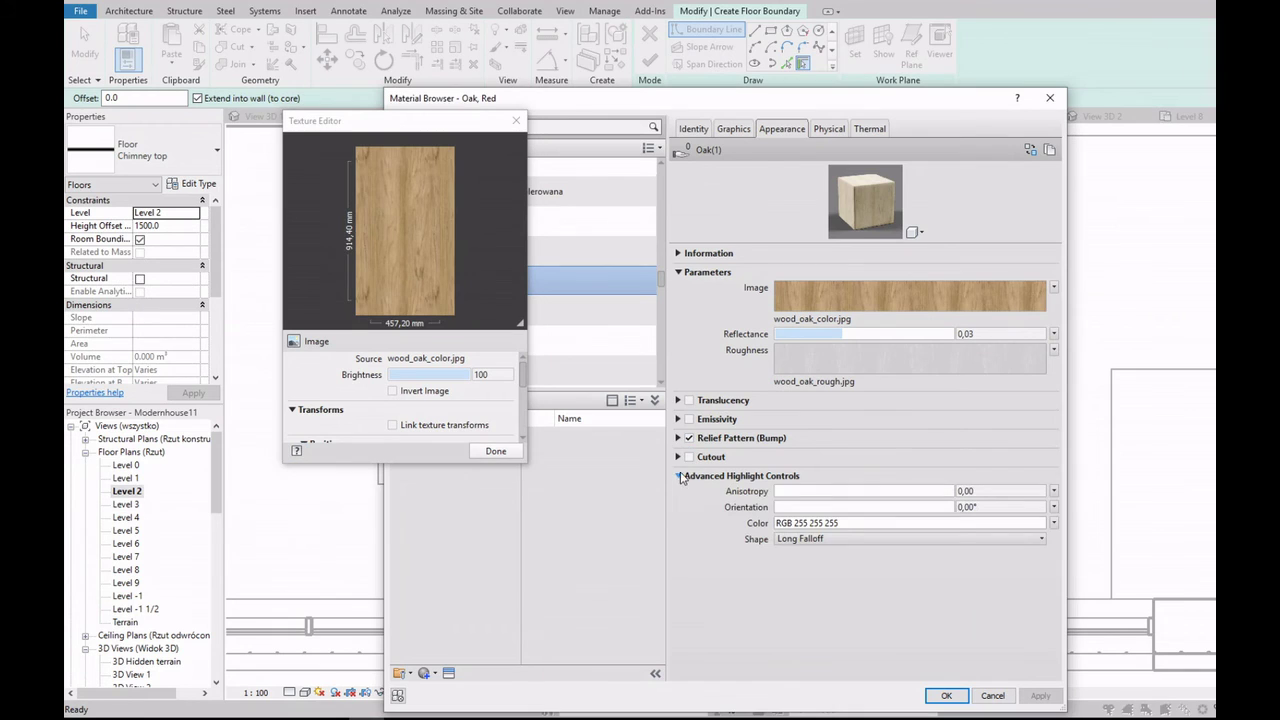
{"action": "left_click", "coordinate": [678, 419]}
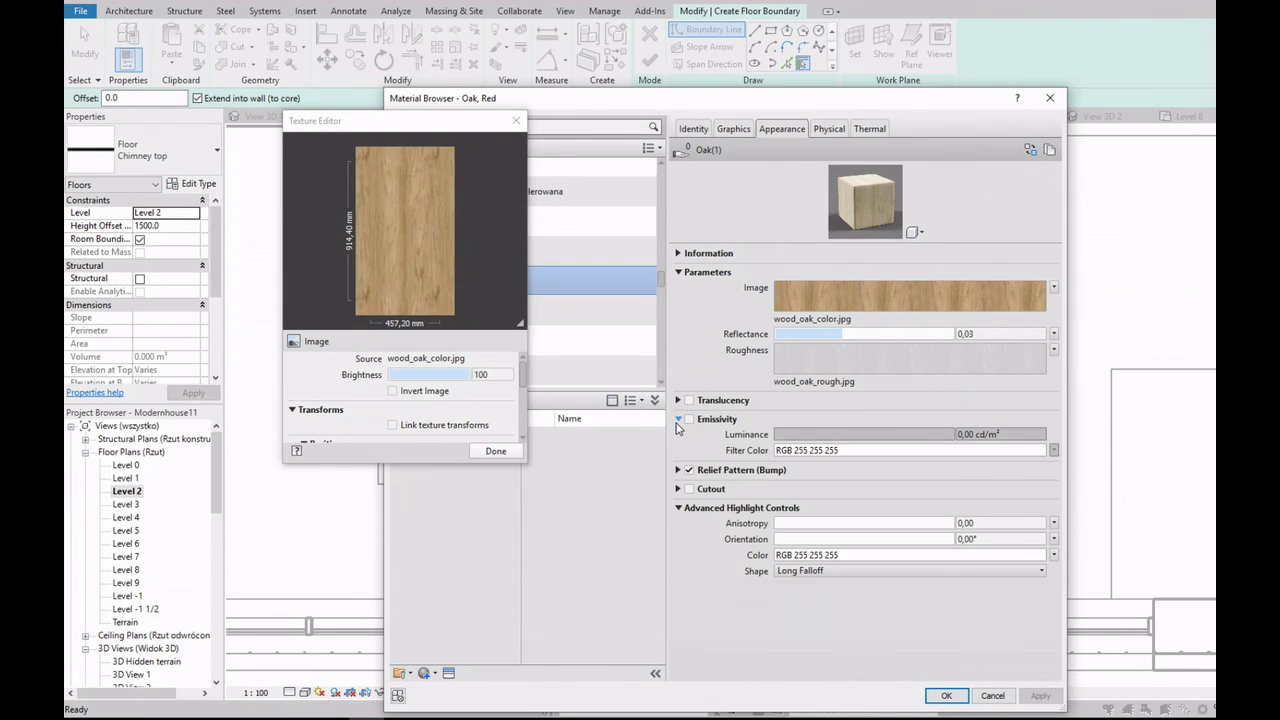
{"action": "left_click", "coordinate": [679, 489]}
{"action": "left_click", "coordinate": [806, 601]}
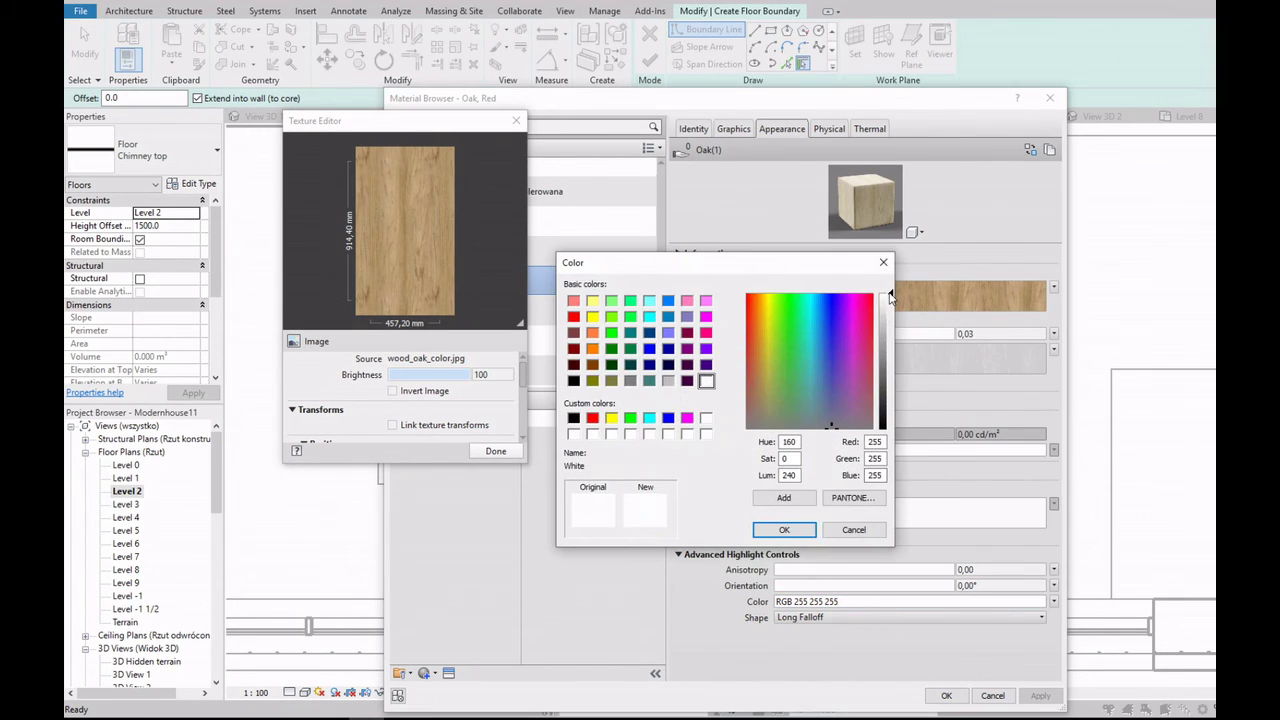
{"action": "left_click", "coordinate": [784, 529]}
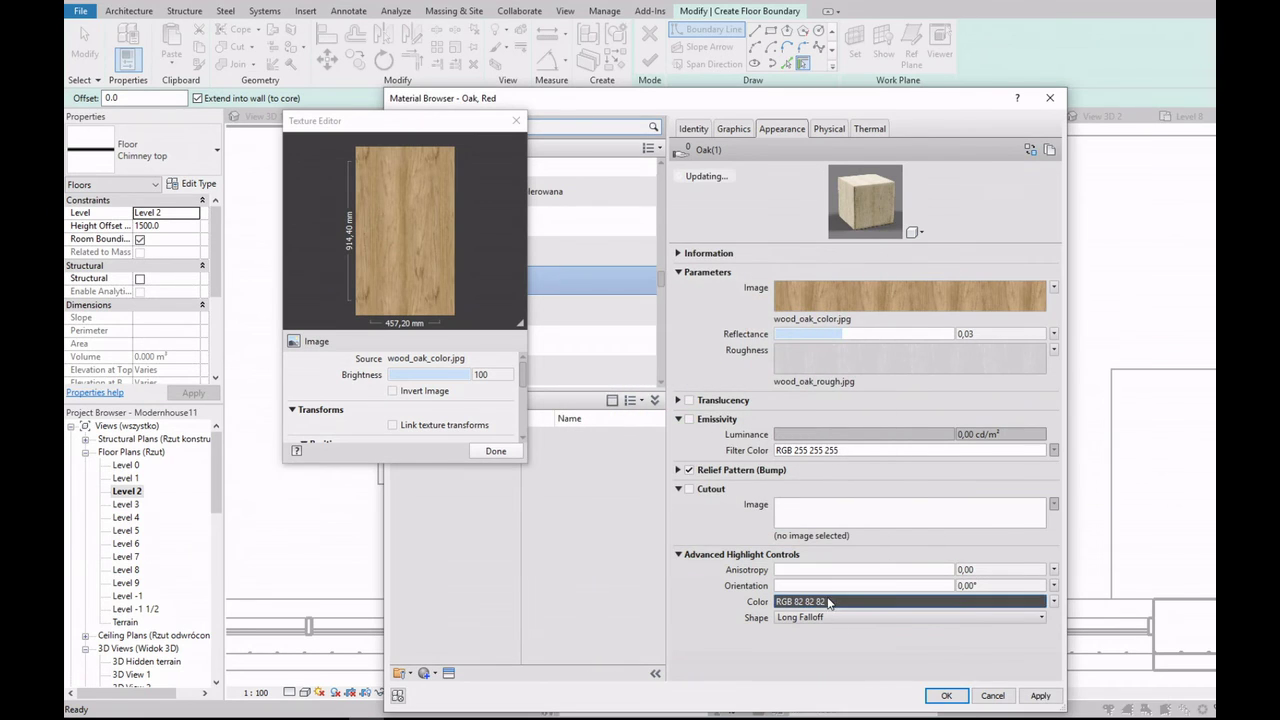
{"action": "left_click", "coordinate": [913, 601]}
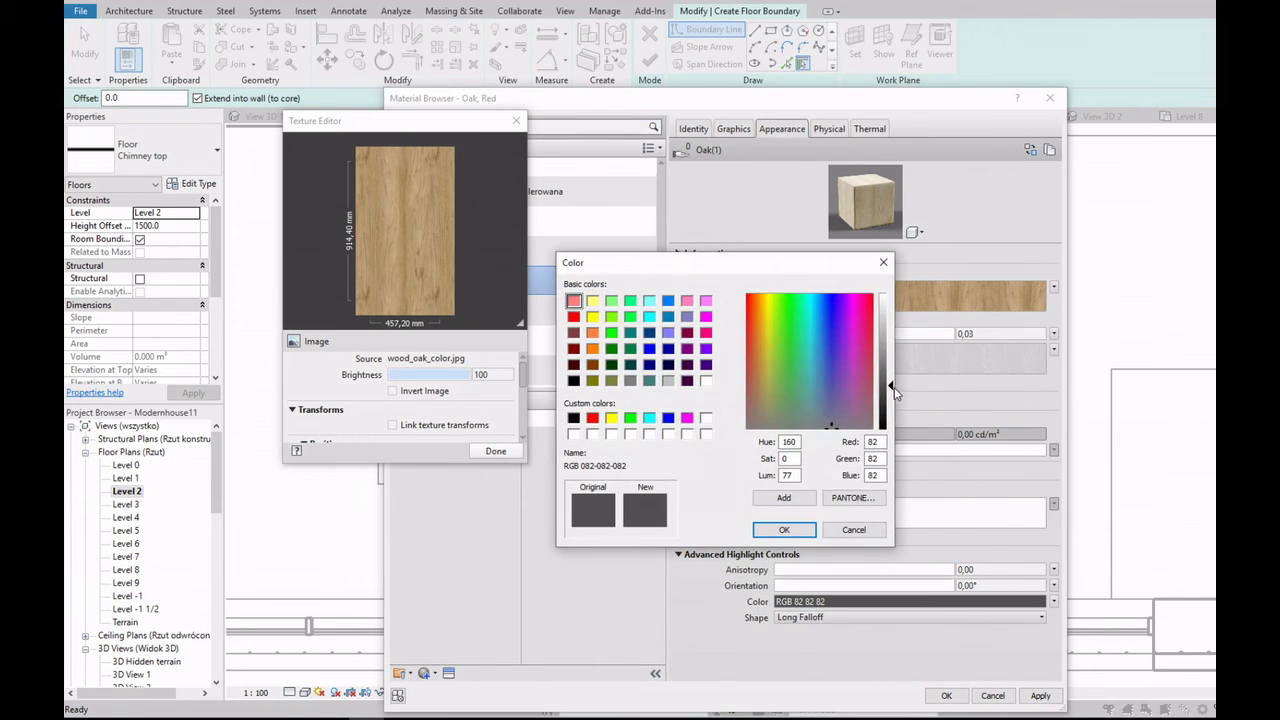
{"action": "left_click", "coordinate": [780, 530]}
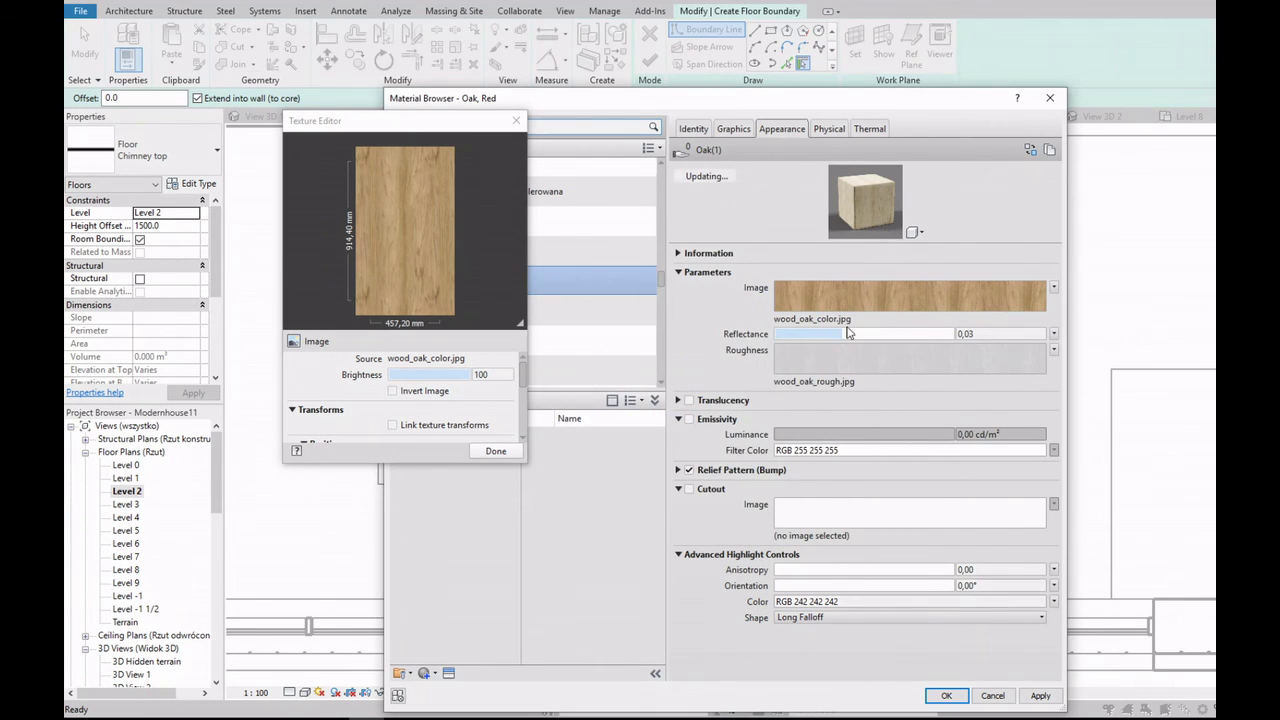
Step: Darken the oak wood texture to brightness 48 and accept the material changes
{"action": "left_click", "coordinate": [678, 254]}
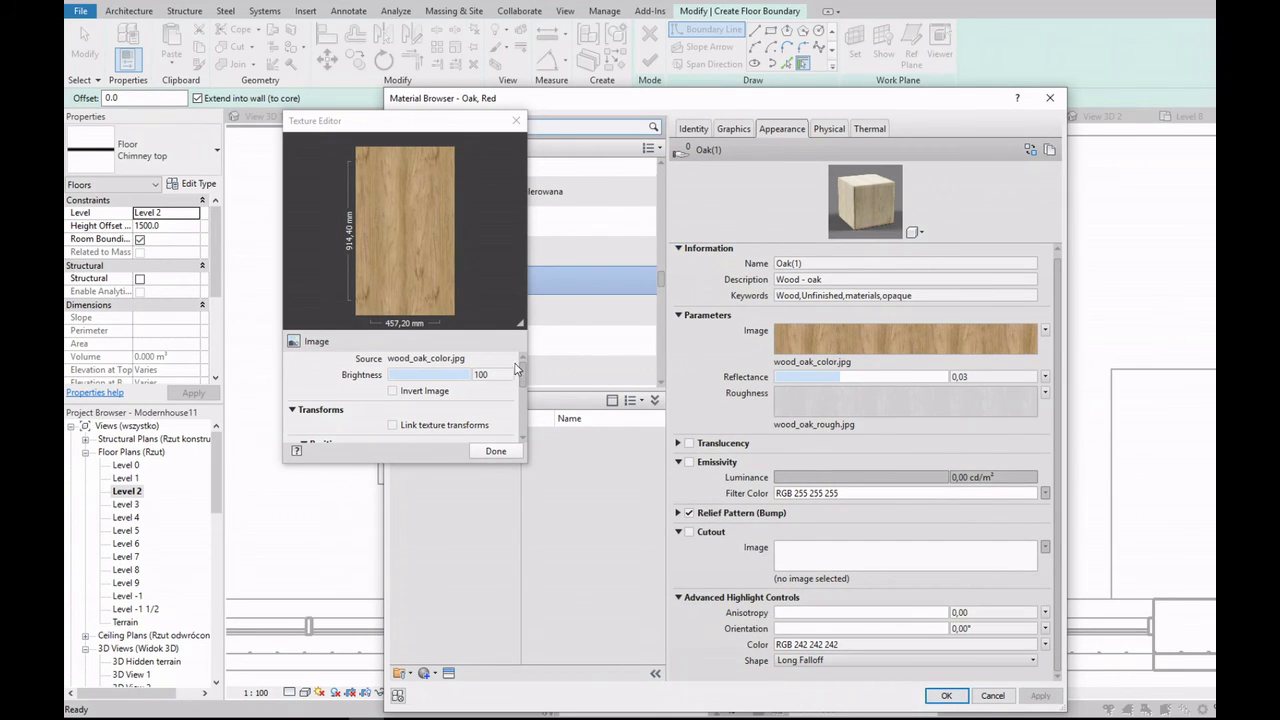
{"action": "left_click_drag", "start_coordinate": [470, 374], "coordinate": [430, 374]}
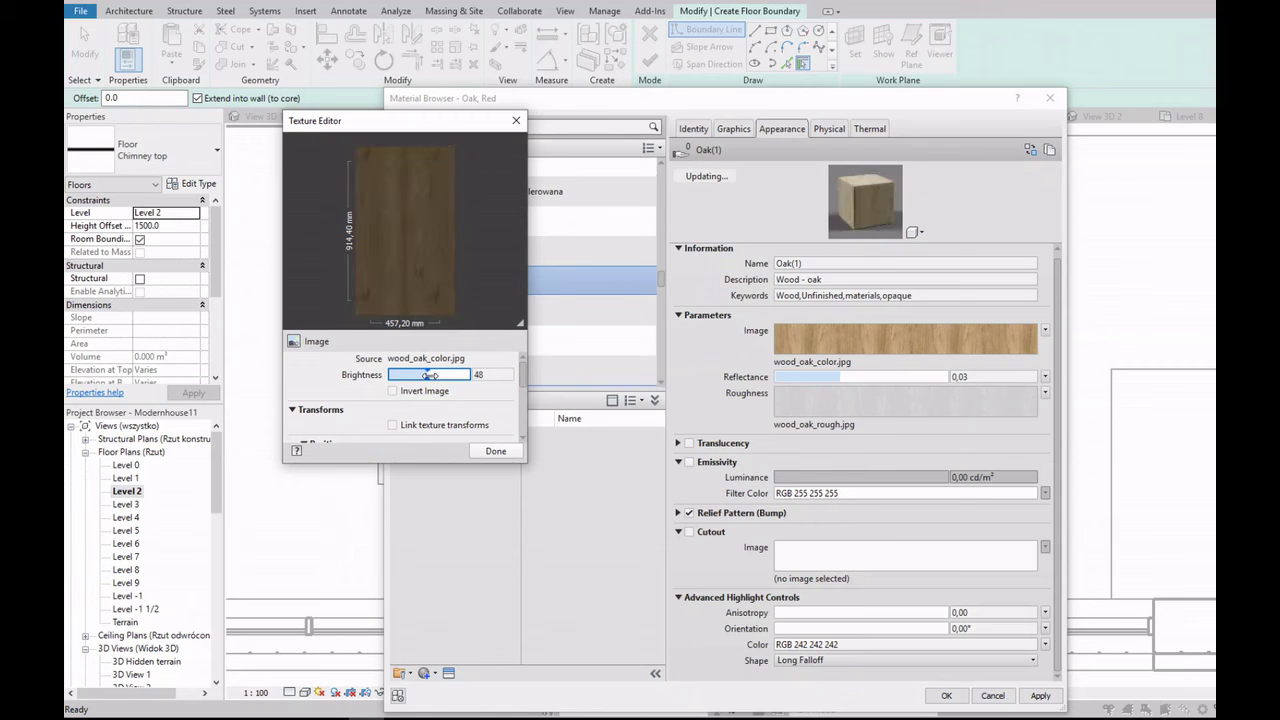
{"action": "left_click", "coordinate": [496, 451]}
{"action": "left_click", "coordinate": [946, 695]}
Step: Confirm the Table floor type, begin its boundary sketch, and set the plan scale to 1:5
{"action": "left_click", "coordinate": [686, 606]}
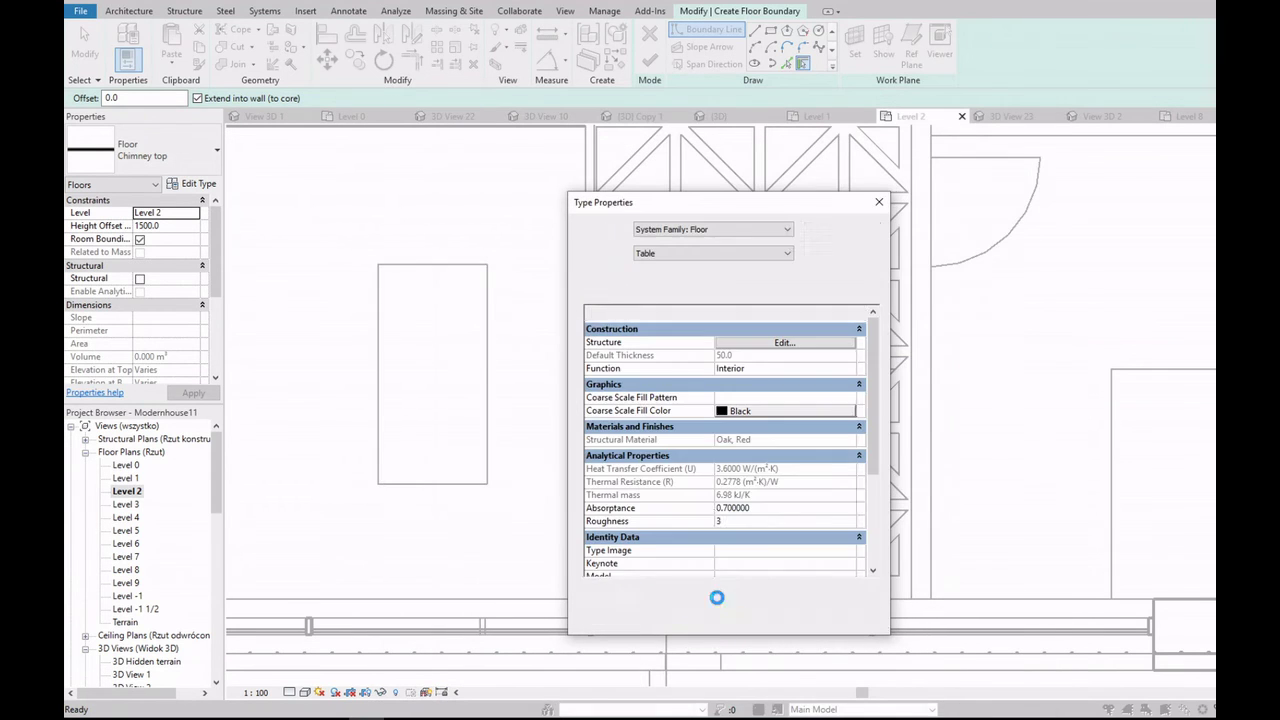
{"action": "left_click", "coordinate": [716, 614]}
{"action": "left_click", "coordinate": [755, 30]}
{"action": "scroll", "coordinate": [677, 357], "scroll_direction": "up", "scroll_amount": 2}
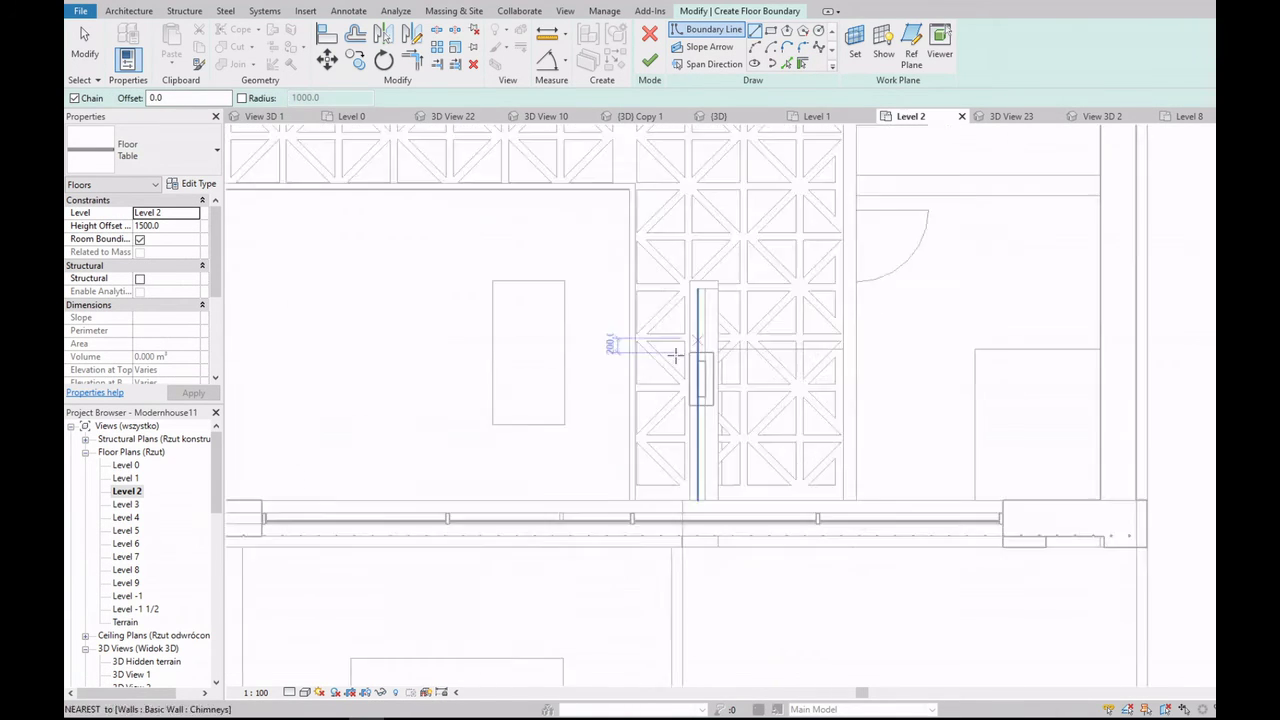
{"action": "scroll", "coordinate": [749, 371], "scroll_direction": "up", "scroll_amount": 3}
{"action": "scroll", "coordinate": [686, 272], "scroll_direction": "up", "scroll_amount": 1}
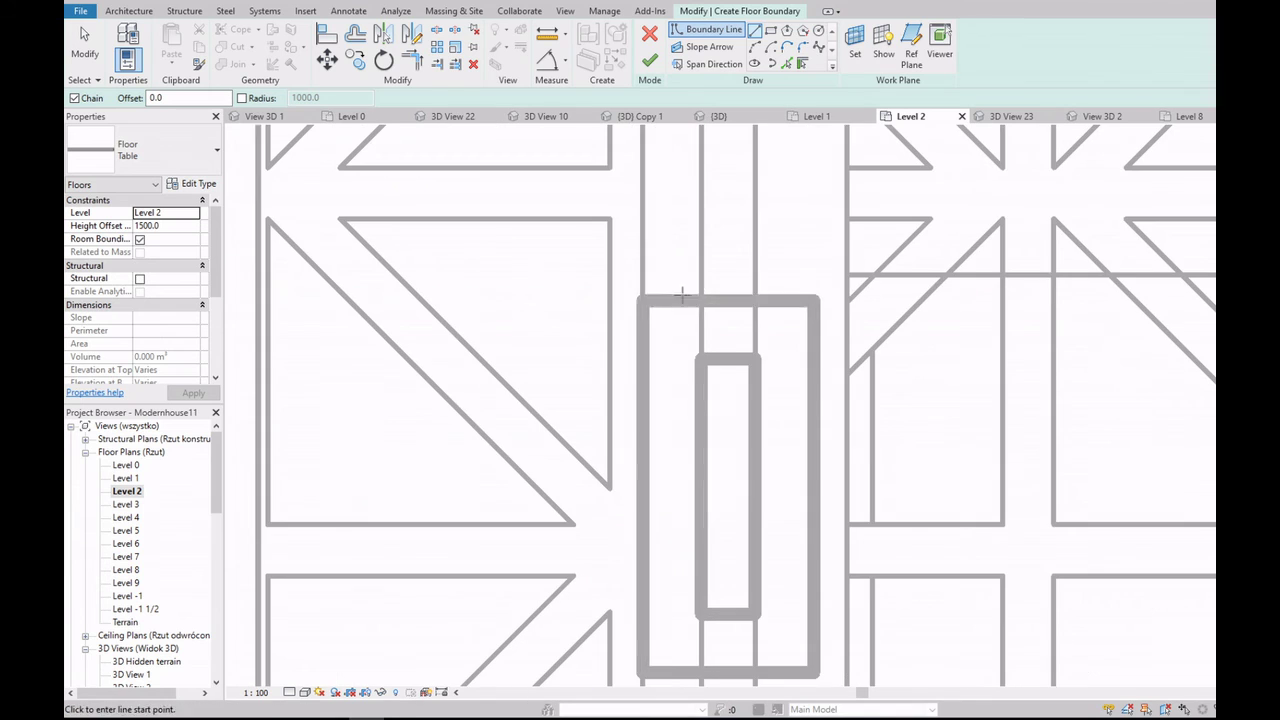
{"action": "left_click", "coordinate": [256, 692]}
{"action": "left_click", "coordinate": [290, 519]}
{"action": "scroll", "coordinate": [652, 295], "scroll_direction": "down", "scroll_amount": 2}
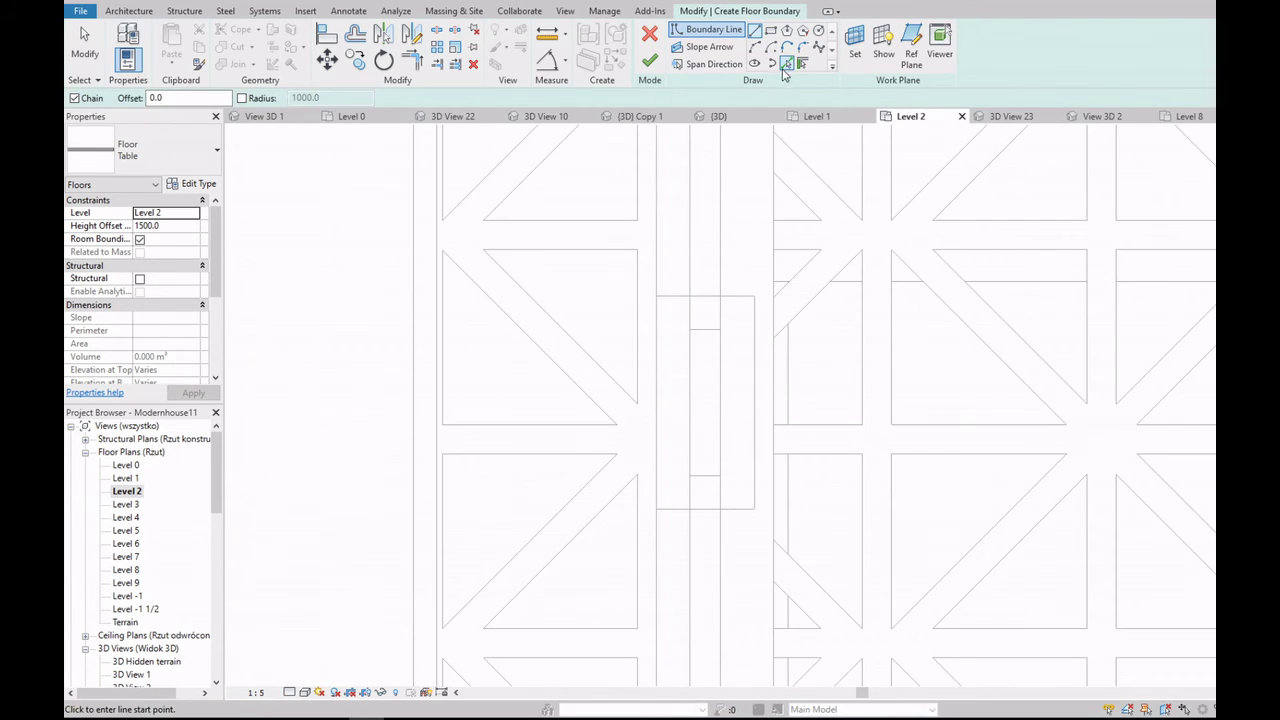
Step: Pick a boundary line 200 off the existing edge and extend the top line left
{"action": "left_click", "coordinate": [786, 63]}
{"action": "type", "text": "200"}
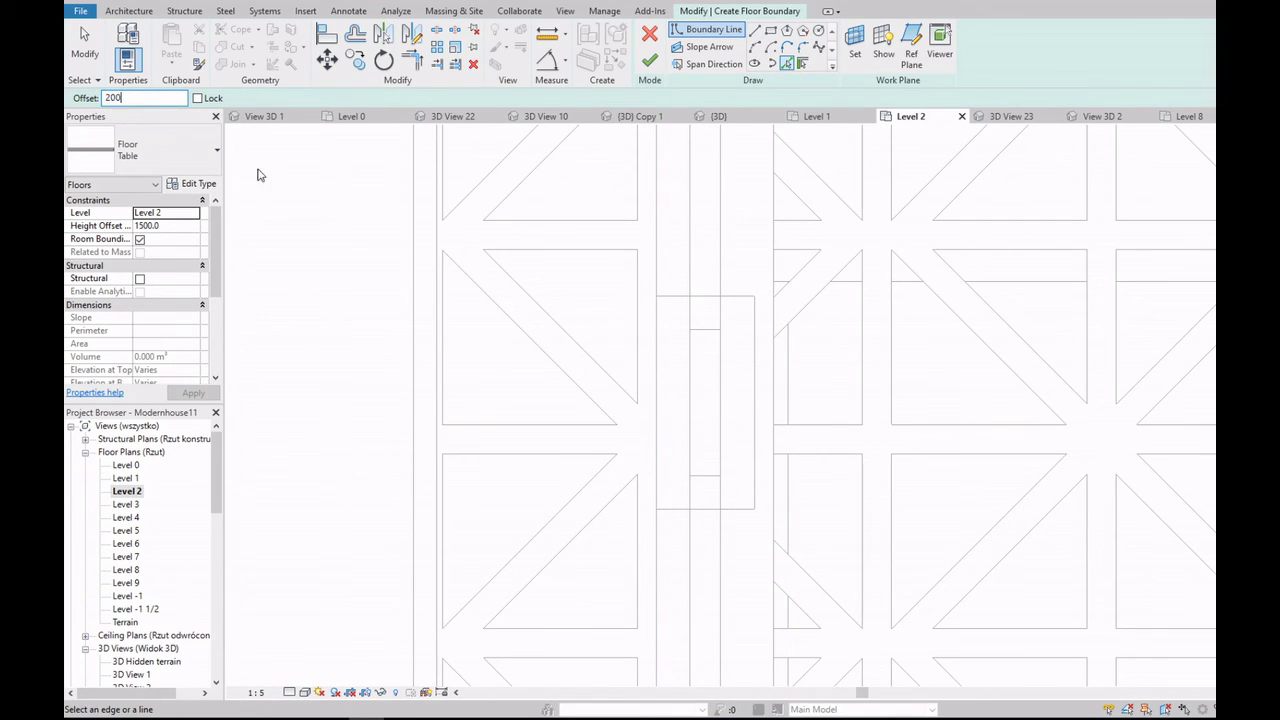
{"action": "left_click", "coordinate": [735, 295]}
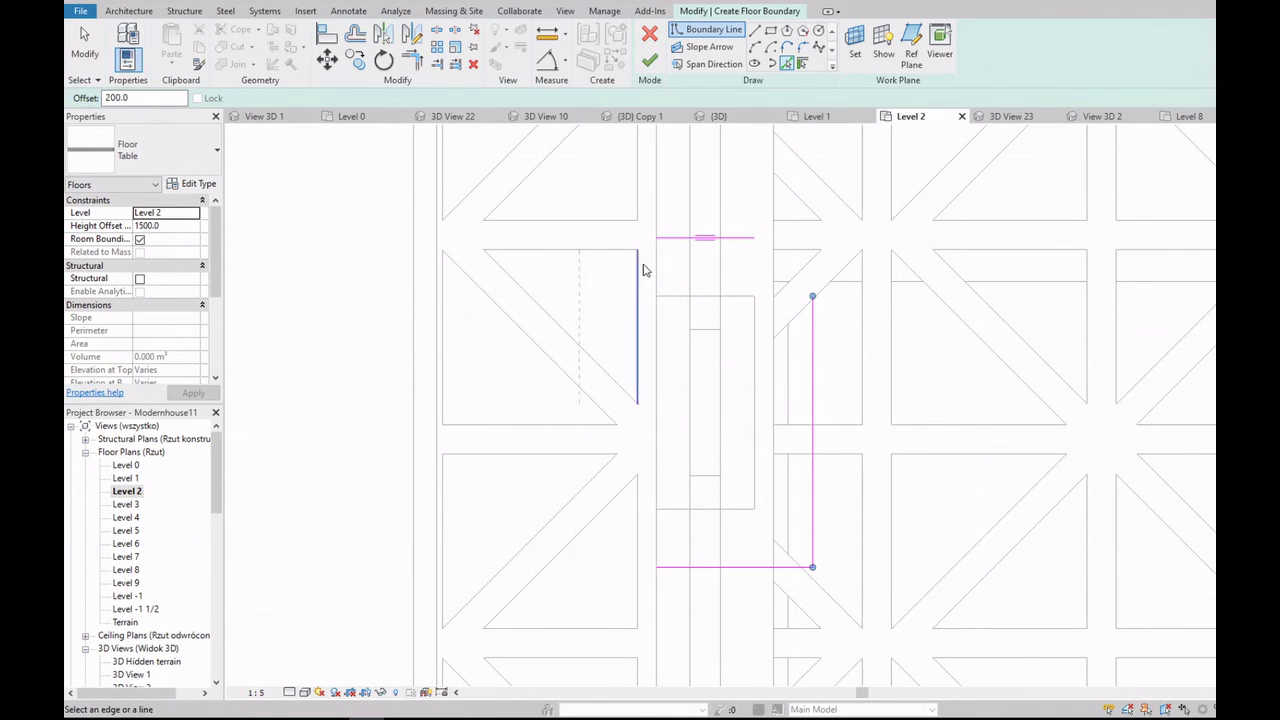
{"action": "scroll", "coordinate": [643, 270], "scroll_direction": "down", "scroll_amount": 1}
{"action": "key", "text": "Escape"}
{"action": "left_click", "coordinate": [694, 246]}
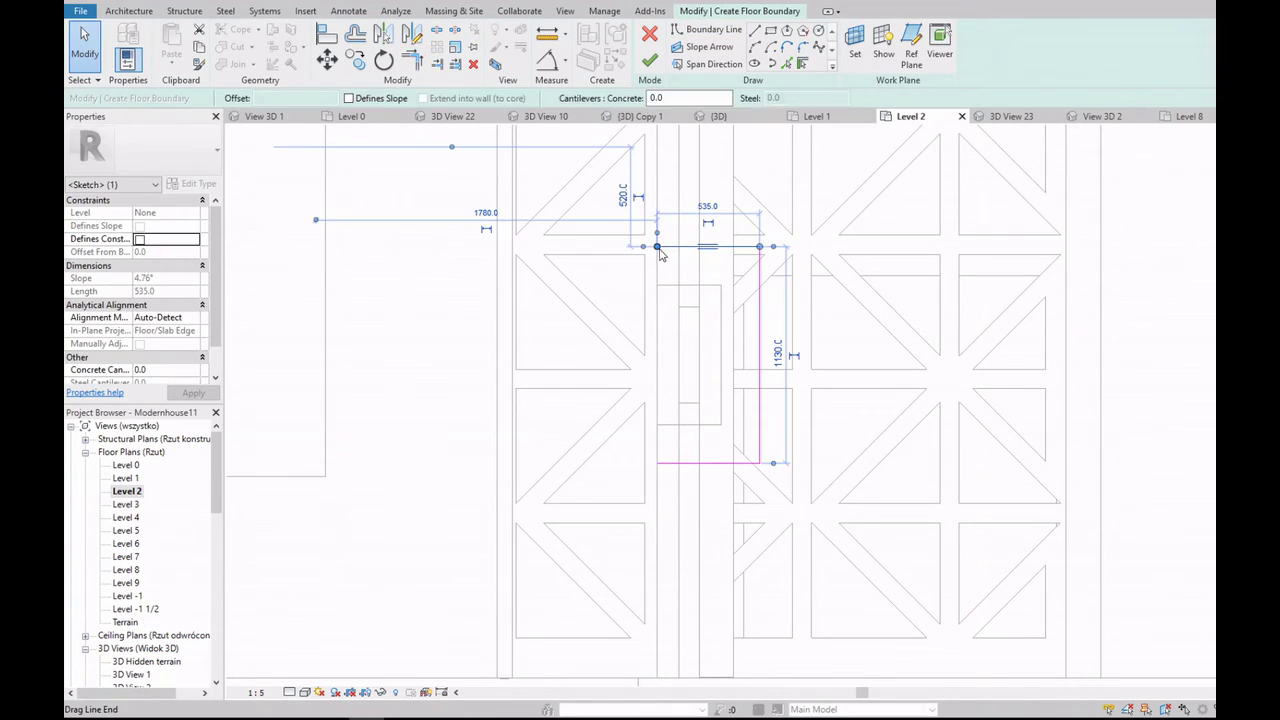
{"action": "left_click_drag", "start_coordinate": [660, 252], "coordinate": [606, 246]}
{"action": "left_click_drag", "start_coordinate": [527, 245], "coordinate": [514, 245]}
{"action": "scroll", "coordinate": [523, 247], "scroll_direction": "up", "scroll_amount": 1}
{"action": "scroll", "coordinate": [521, 245], "scroll_direction": "up", "scroll_amount": 1}
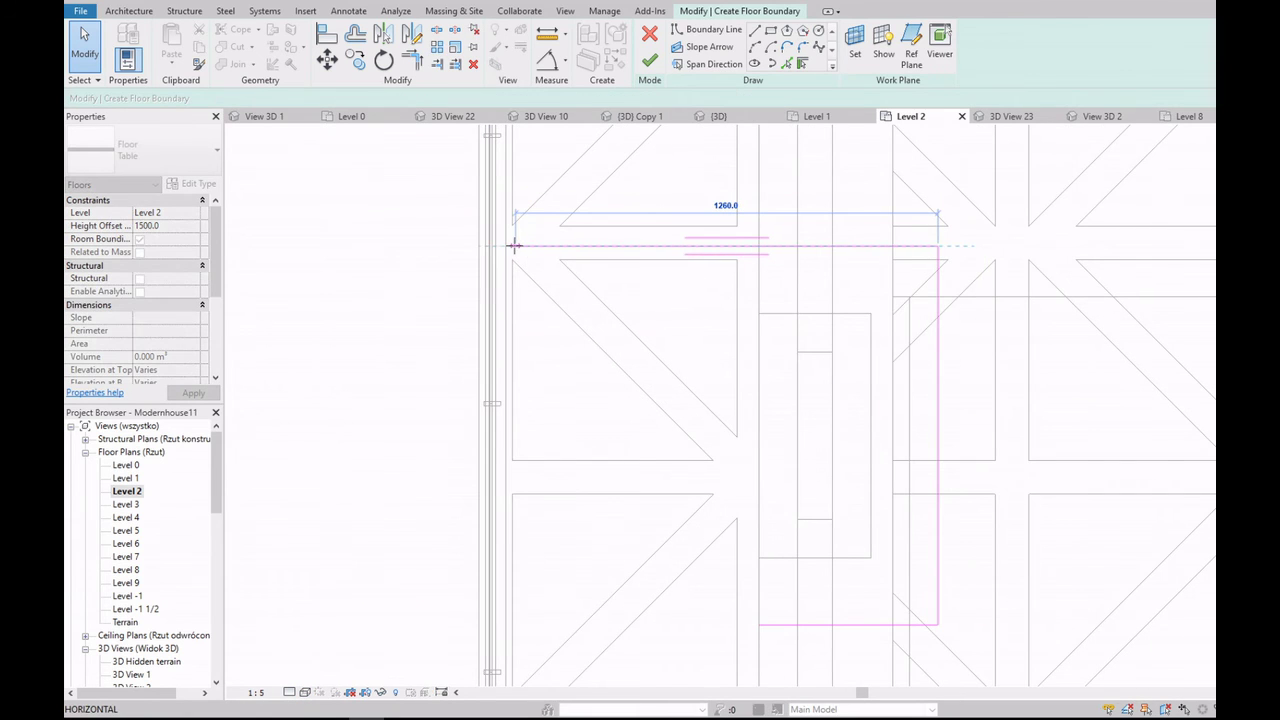
Step: Draw the left boundary edge, trim the corners, and finish the floor at 900 height offset
{"action": "key", "text": "Return"}
{"action": "left_click", "coordinate": [515, 245]}
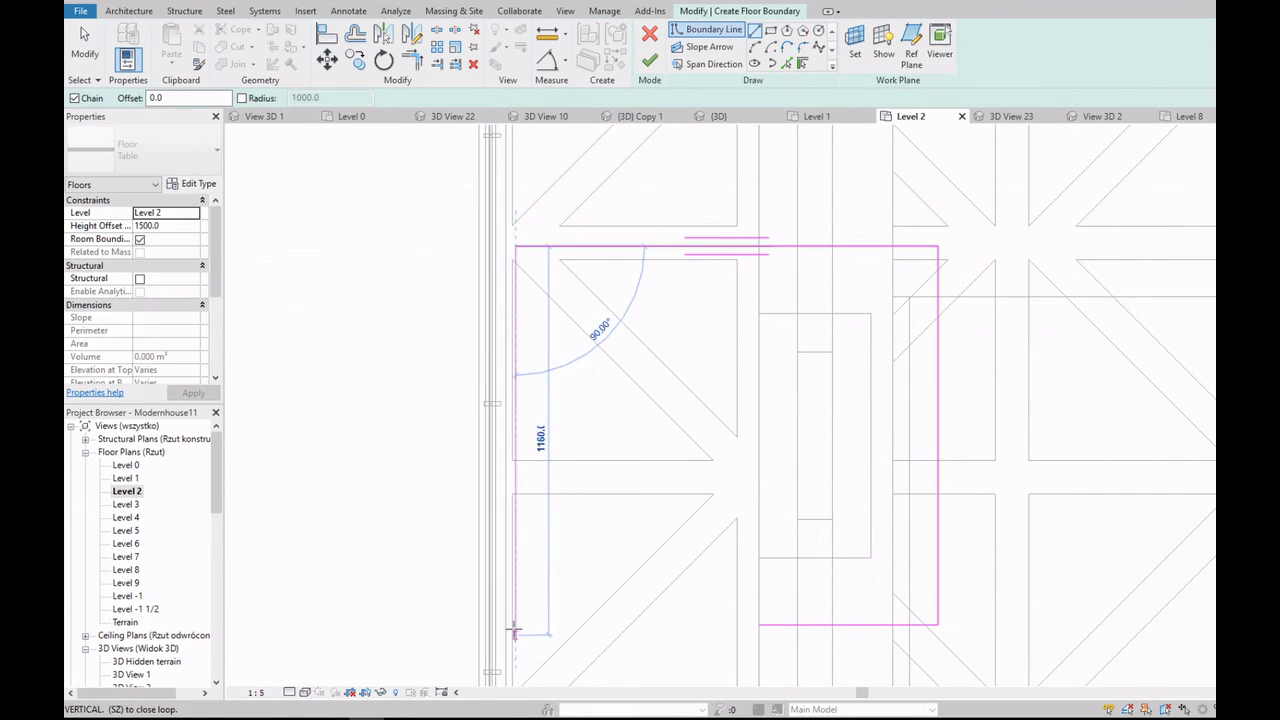
{"action": "left_click", "coordinate": [515, 625]}
{"action": "key", "text": "Escape"}
{"action": "type", "text": "tr"}
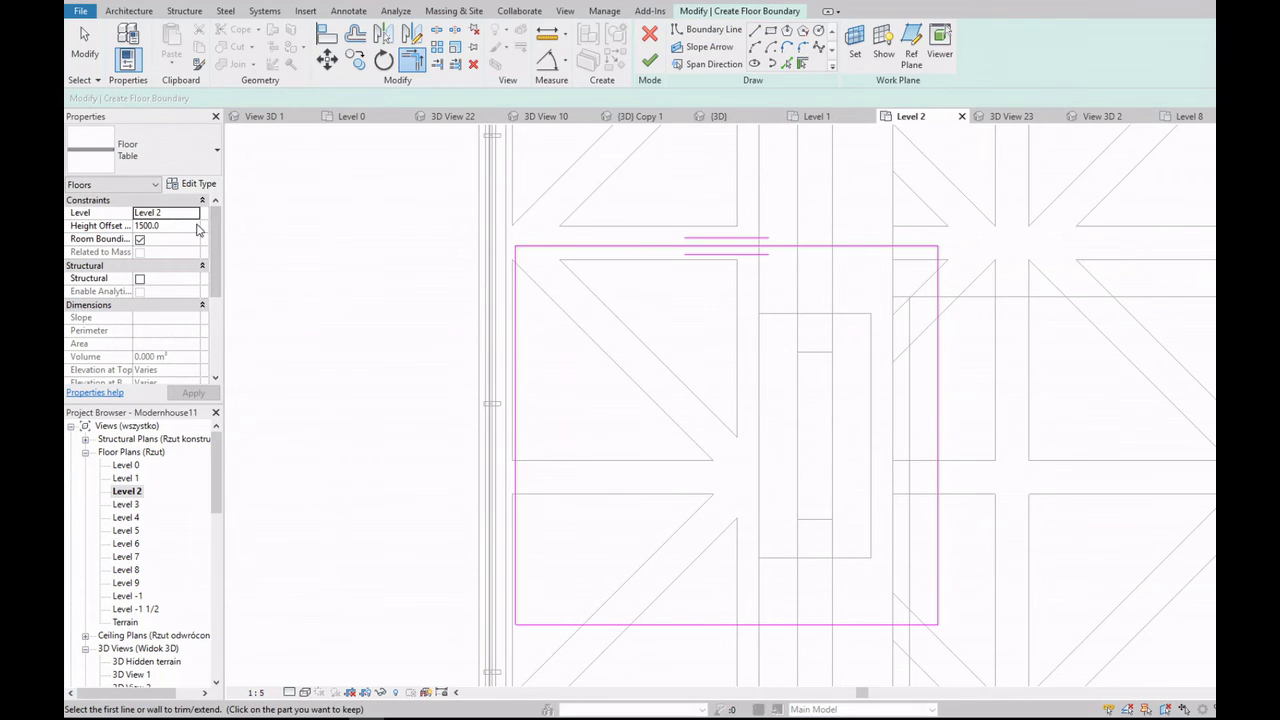
{"action": "type", "text": "900"}
{"action": "left_click", "coordinate": [650, 60]}
Step: Add a rectangular chimney opening to the floor boundary and finish the edit
{"action": "scroll", "coordinate": [150, 630], "scroll_direction": "down", "scroll_amount": 3}
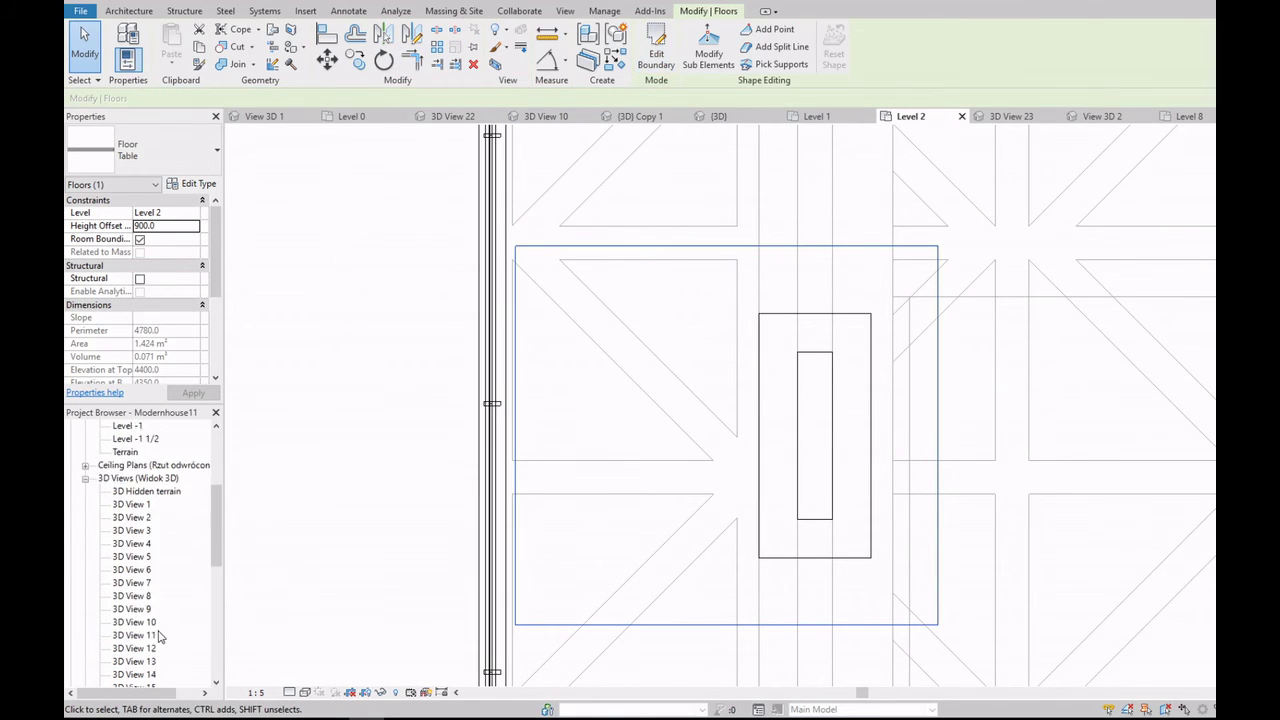
{"action": "scroll", "coordinate": [140, 610], "scroll_direction": "down", "scroll_amount": 6}
{"action": "key", "text": "Escape"}
{"action": "double_click", "coordinate": [746, 247]}
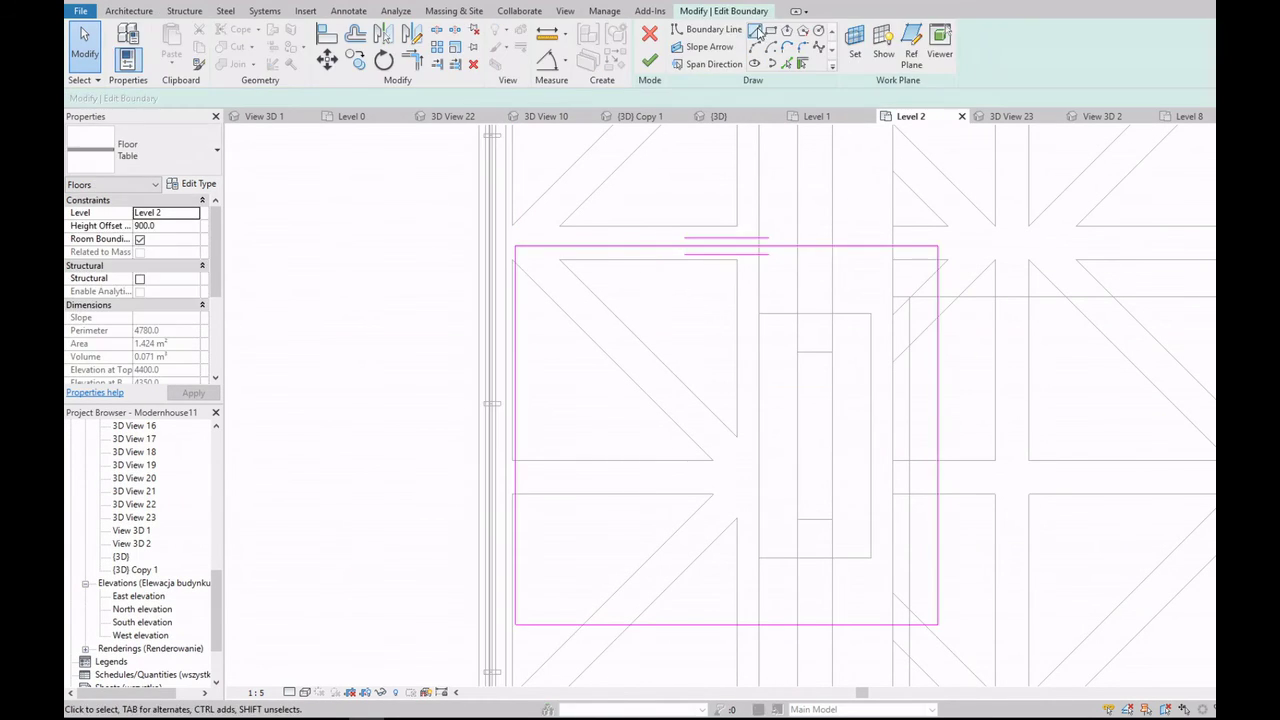
{"action": "left_click", "coordinate": [770, 30]}
{"action": "left_click", "coordinate": [758, 313]}
{"action": "left_click", "coordinate": [872, 564]}
{"action": "left_click", "coordinate": [650, 60]}
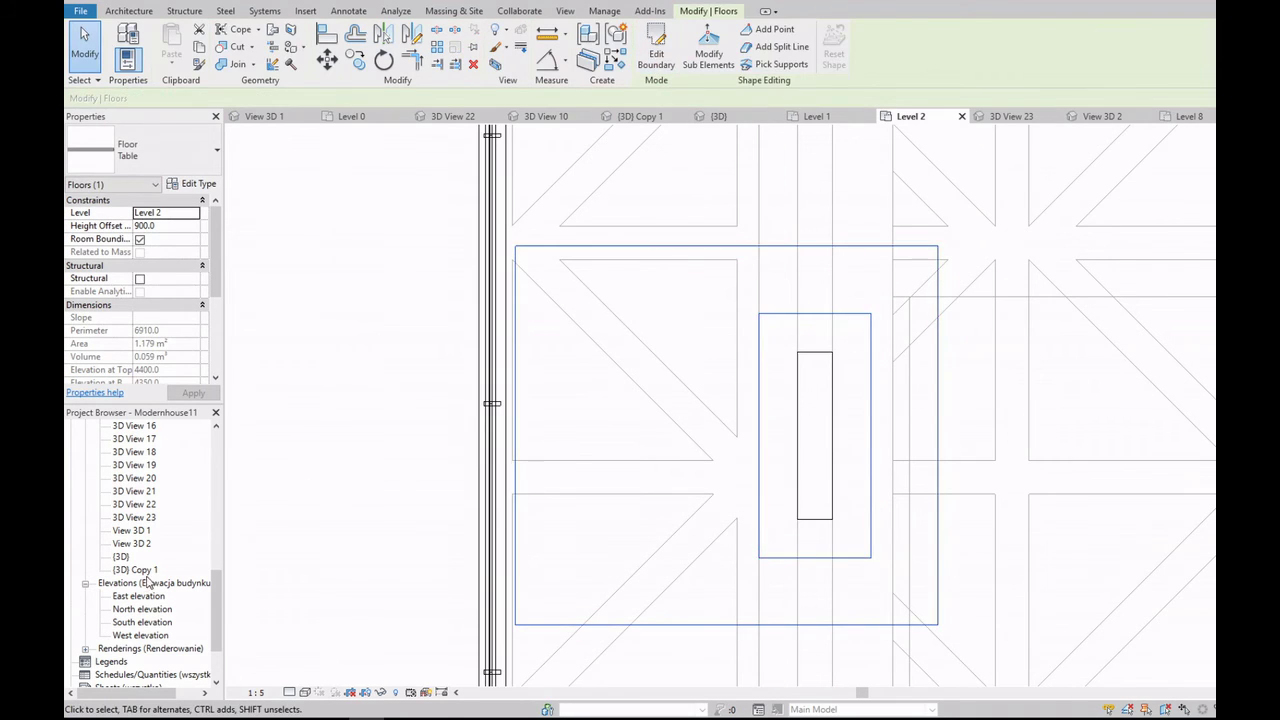
Step: Check the new Table slab in the 3D view, then return to the Level 2 plan
{"action": "double_click", "coordinate": [121, 556]}
{"action": "key", "text": "Escape"}
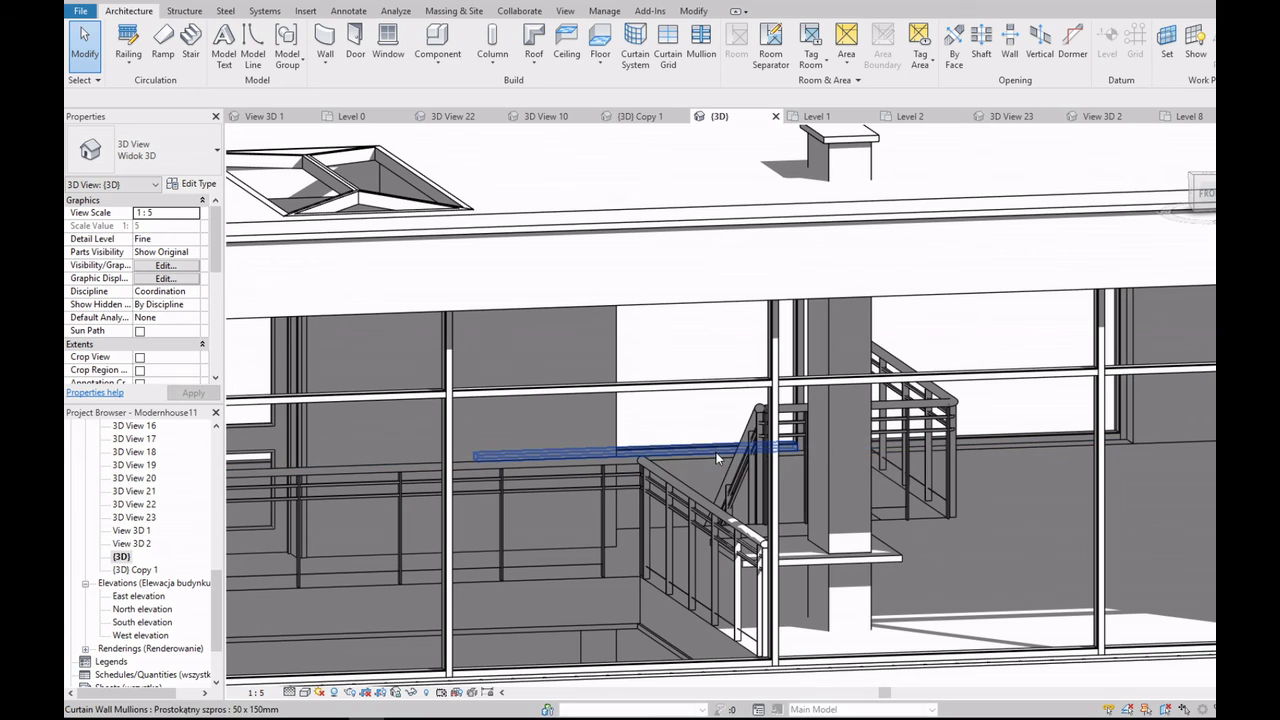
{"action": "left_click", "coordinate": [889, 567]}
{"action": "key", "text": "Escape"}
{"action": "scroll", "coordinate": [141, 492], "scroll_direction": "up", "scroll_amount": 10}
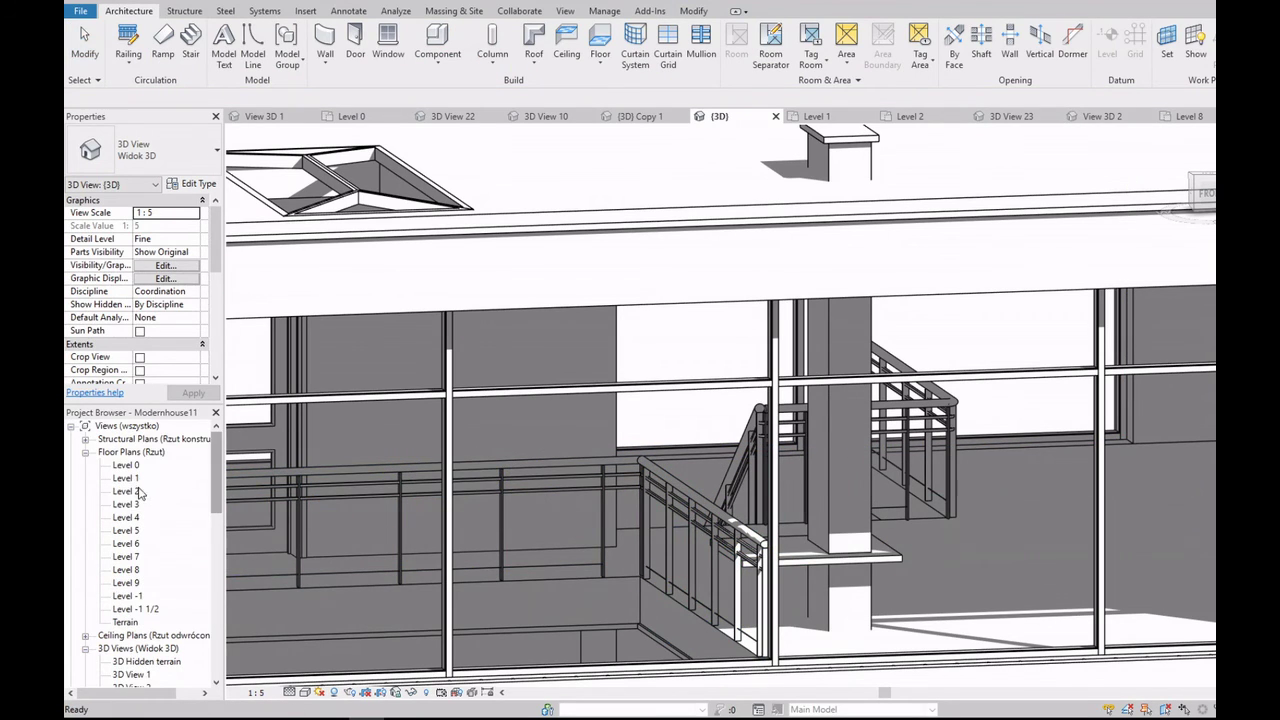
{"action": "double_click", "coordinate": [126, 491]}
Step: Duplicate the Chimneys wall type as Gypsum wall board fillings - walls
{"action": "left_click", "coordinate": [325, 63]}
{"action": "left_click", "coordinate": [355, 89]}
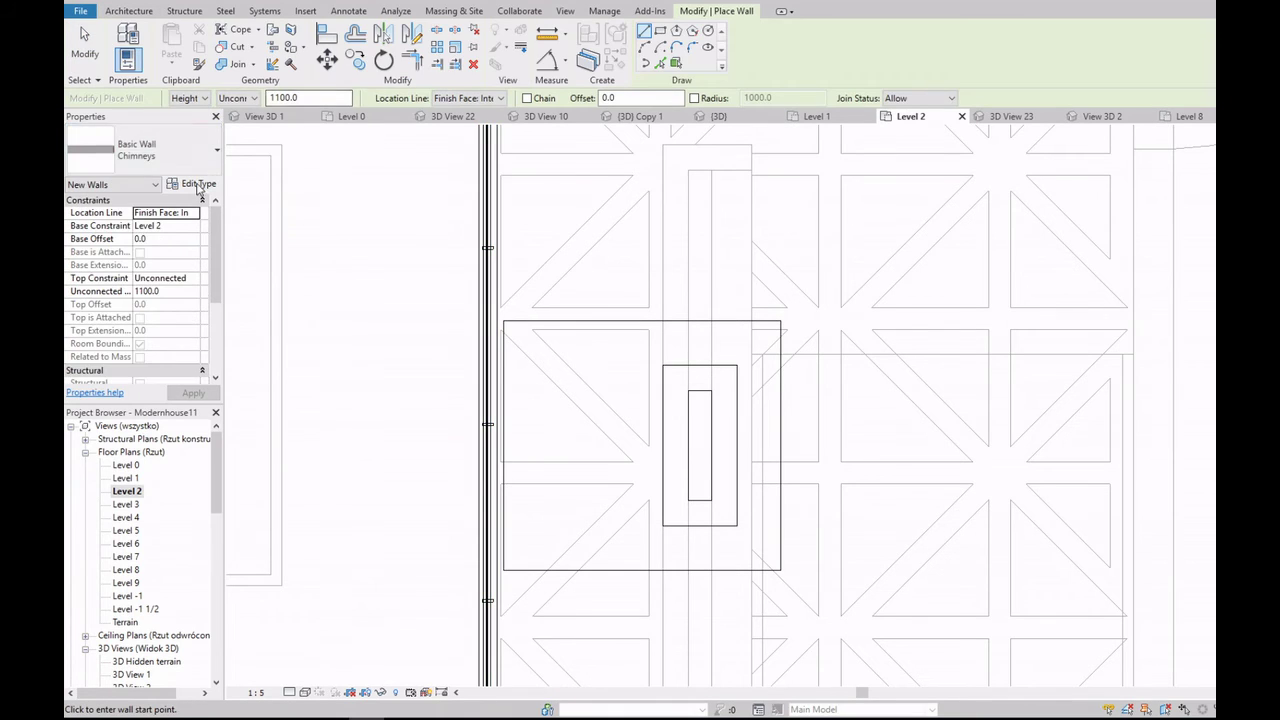
{"action": "left_click", "coordinate": [140, 150]}
{"action": "left_click", "coordinate": [198, 184]}
{"action": "left_click", "coordinate": [840, 252]}
{"action": "type", "text": "G"}
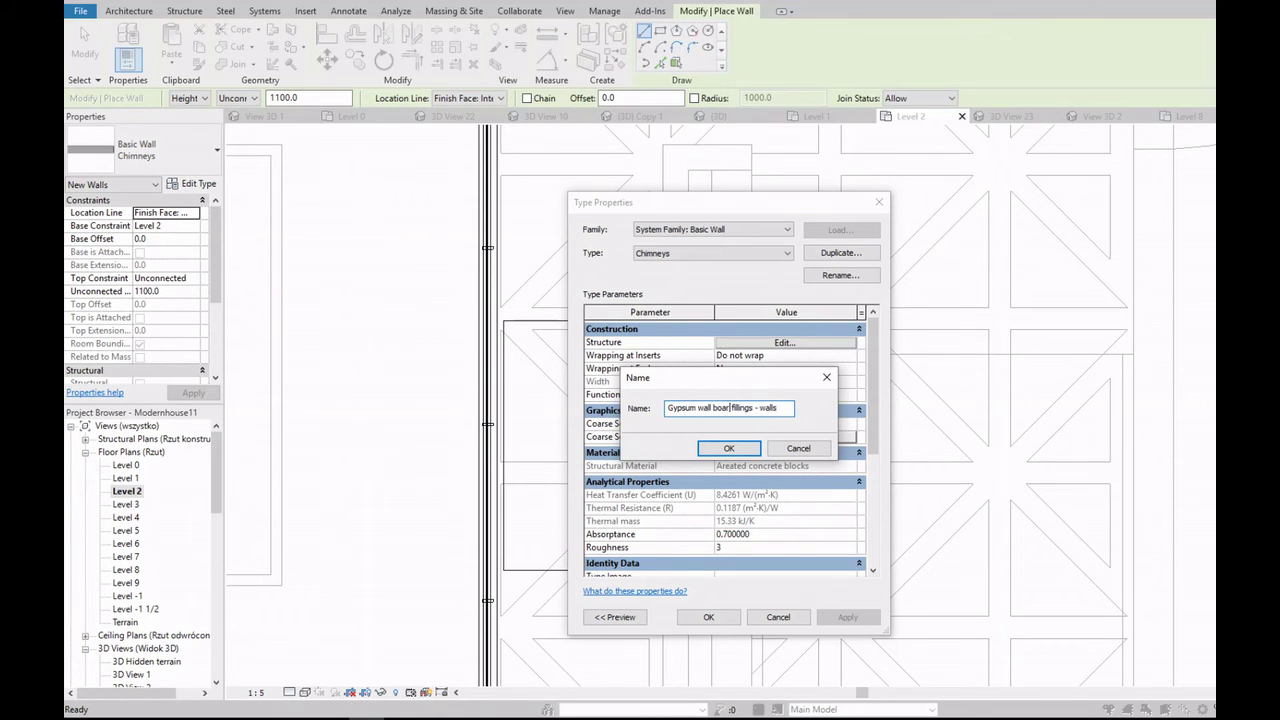
{"action": "key", "text": "Return"}
Step: Replace the layers with one 30 mm gypsum board layer and set unconnected height 850
{"action": "left_click", "coordinate": [735, 343]}
{"action": "left_click", "coordinate": [617, 385]}
{"action": "left_click", "coordinate": [685, 457]}
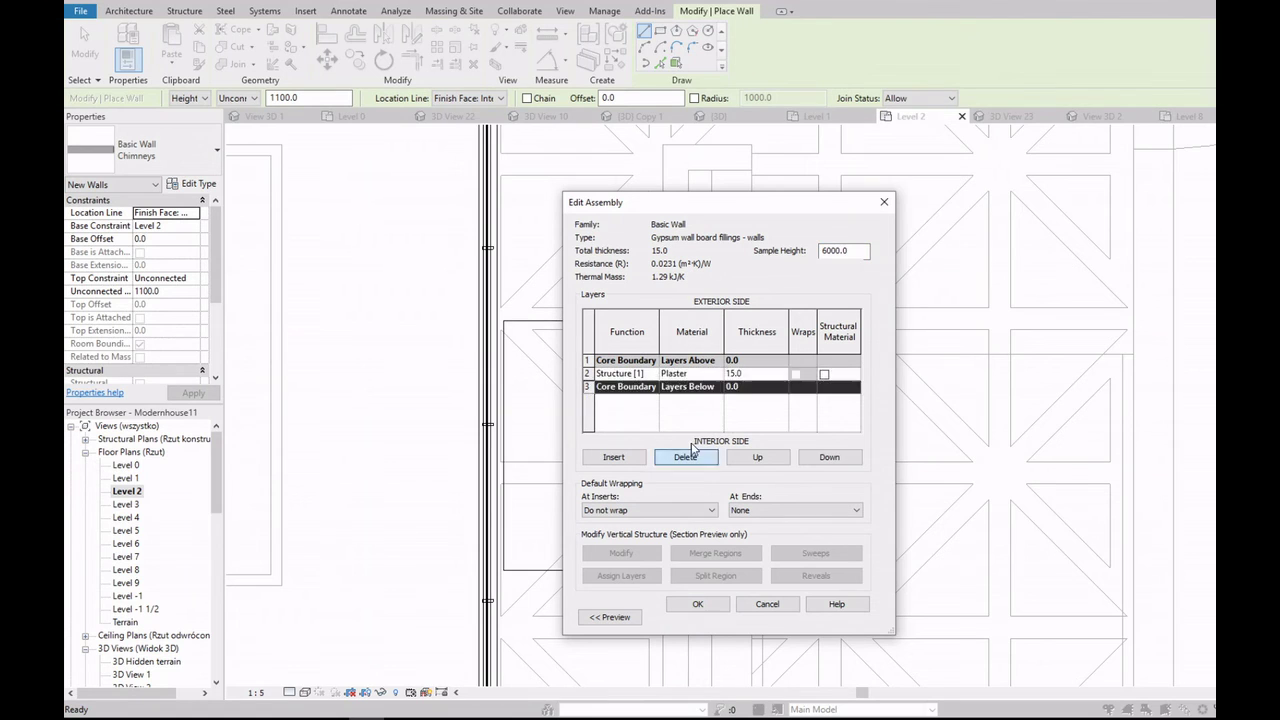
{"action": "left_click", "coordinate": [753, 374]}
{"action": "left_click", "coordinate": [688, 373]}
{"action": "left_click", "coordinate": [716, 373]}
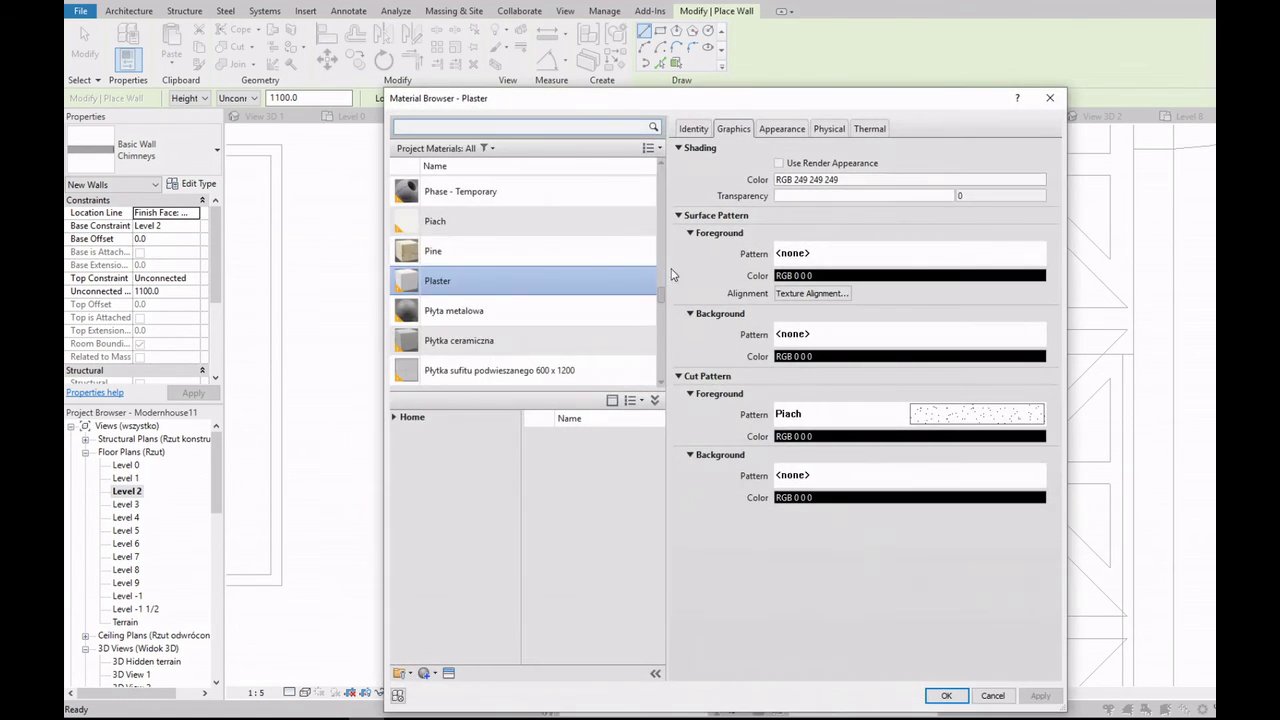
{"action": "scroll", "coordinate": [560, 280], "scroll_direction": "up", "scroll_amount": 10}
{"action": "double_click", "coordinate": [577, 257]}
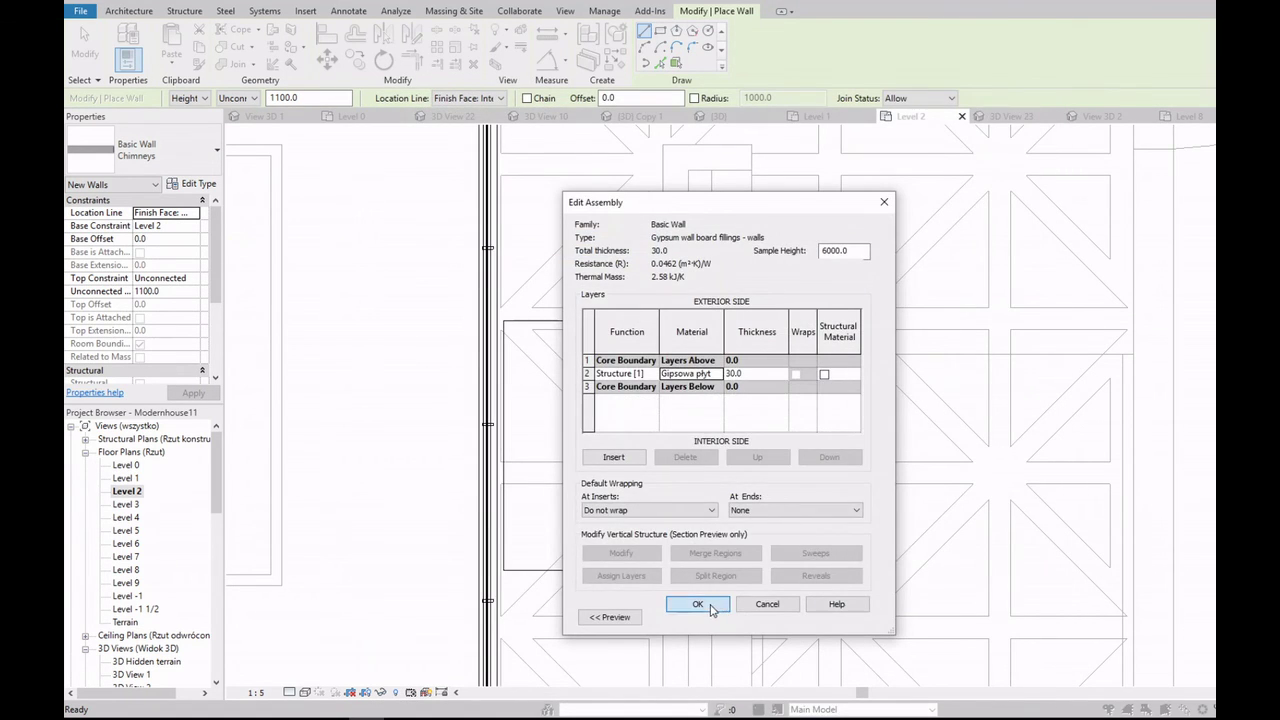
{"action": "left_click", "coordinate": [710, 605]}
{"action": "left_click", "coordinate": [703, 614]}
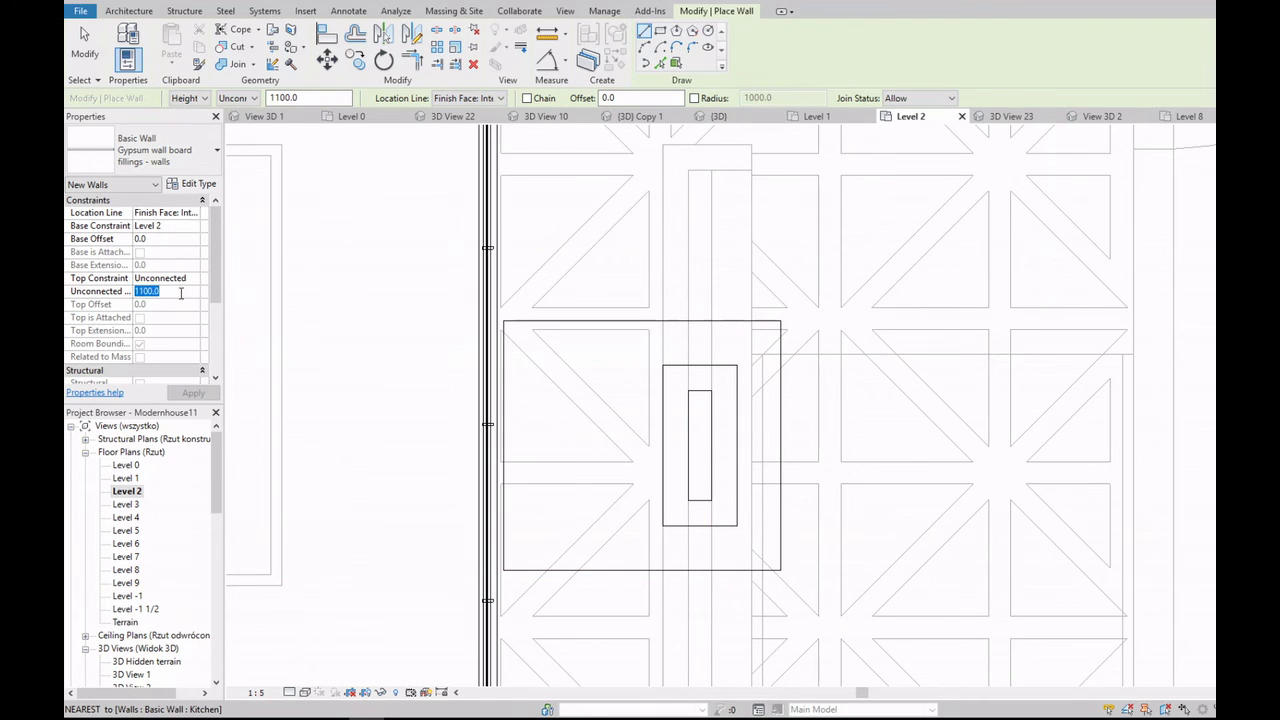
{"action": "left_click", "coordinate": [170, 291]}
{"action": "type", "text": "850"}
{"action": "key", "text": "Return"}
Step: Place a gypsum filling wall along the slab outline edge at 50 offset using Pick Lines
{"action": "left_click", "coordinate": [660, 63]}
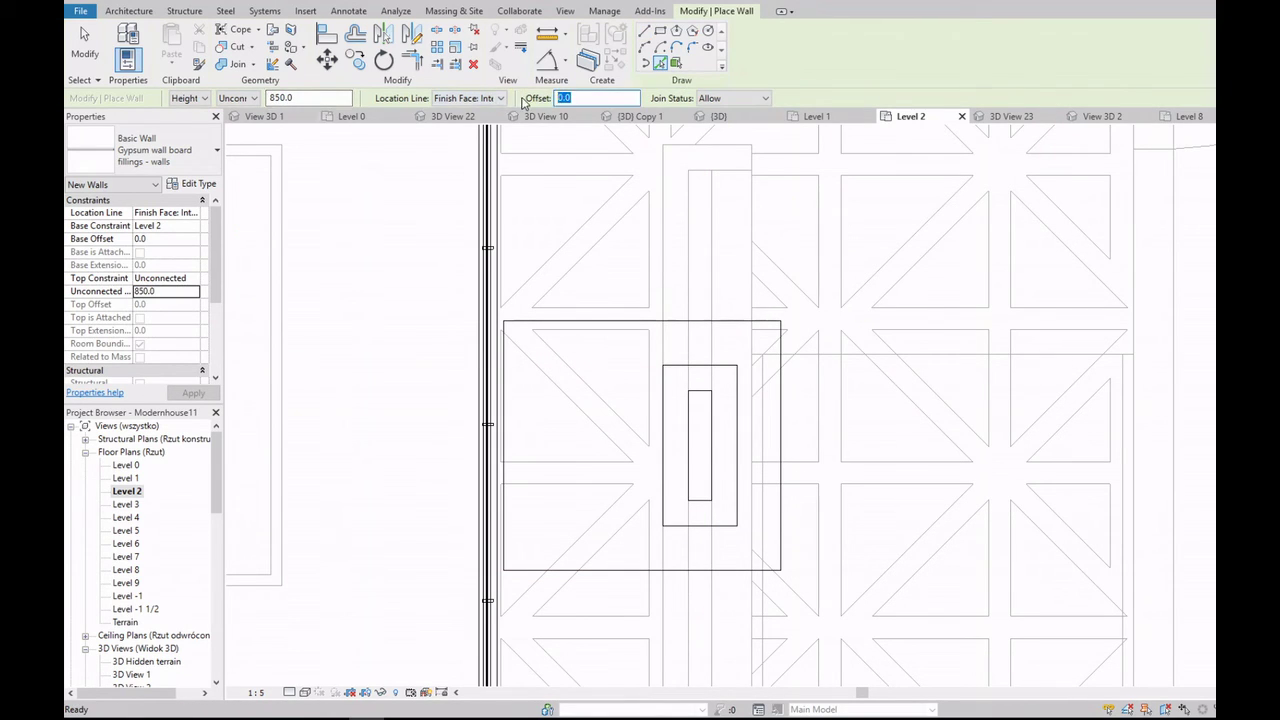
{"action": "key", "text": "Tab"}
{"action": "type", "text": "50"}
{"action": "key", "text": "Return"}
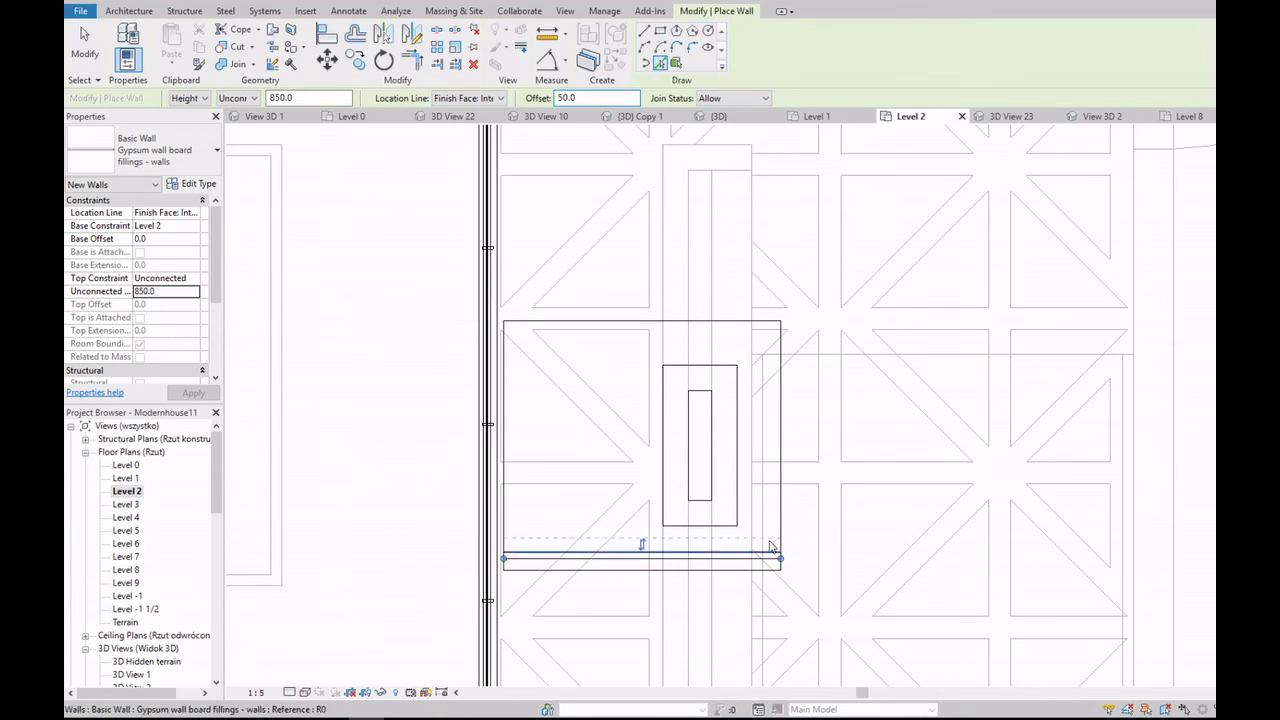
{"action": "left_click", "coordinate": [600, 323]}
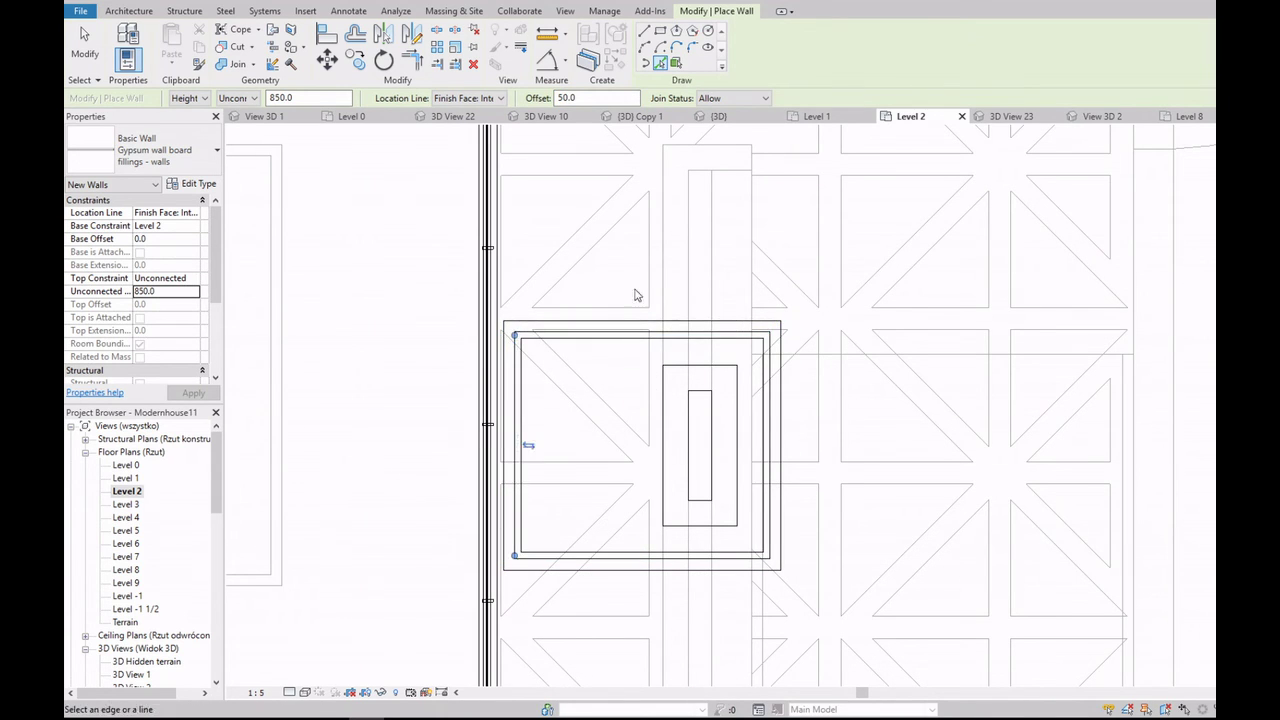
{"action": "scroll", "coordinate": [140, 540], "scroll_direction": "down", "scroll_amount": 5}
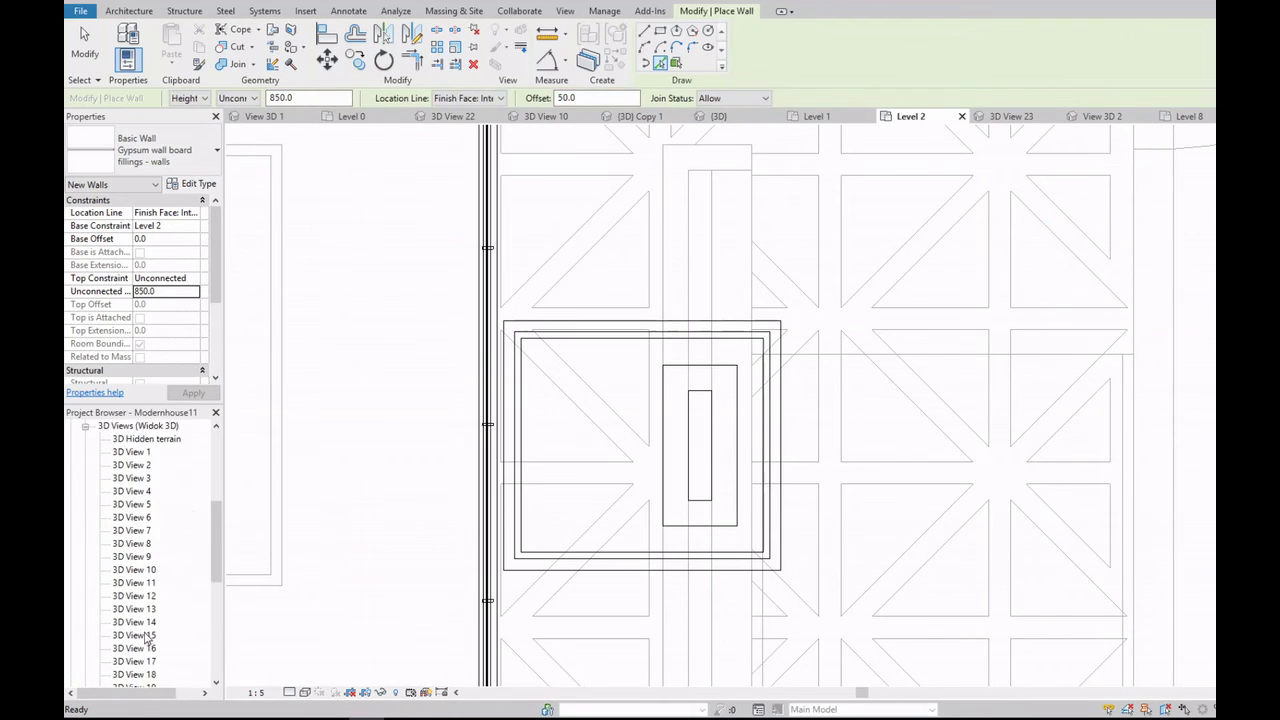
{"action": "scroll", "coordinate": [140, 540], "scroll_direction": "down", "scroll_amount": 5}
Step: In the 3D view, copy the small Table slab up to the Level 4 line
{"action": "double_click", "coordinate": [121, 635]}
{"action": "left_click", "coordinate": [770, 555]}
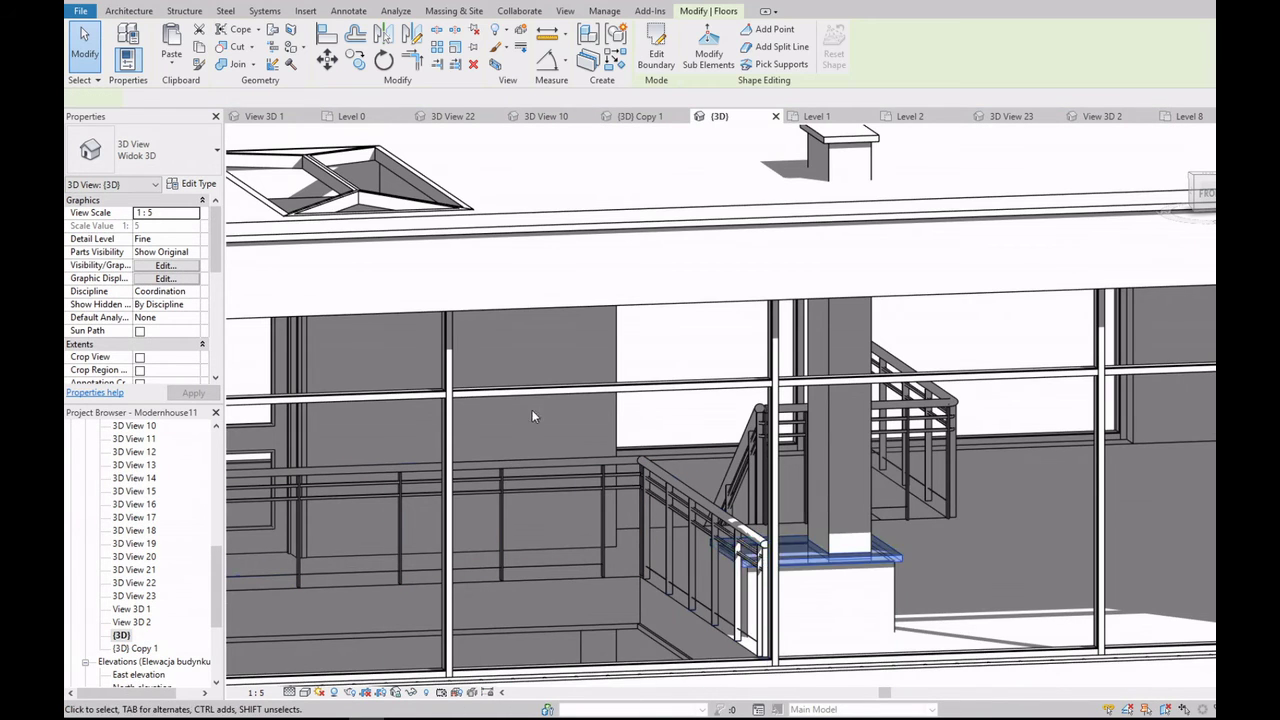
{"action": "middle_click_drag", "start_coordinate": [770, 555], "coordinate": [953, 197], "text": "shift"}
{"action": "key", "text": "c"}
{"action": "key", "text": "o"}
{"action": "scroll", "coordinate": [735, 500], "scroll_direction": "up", "scroll_amount": 3}
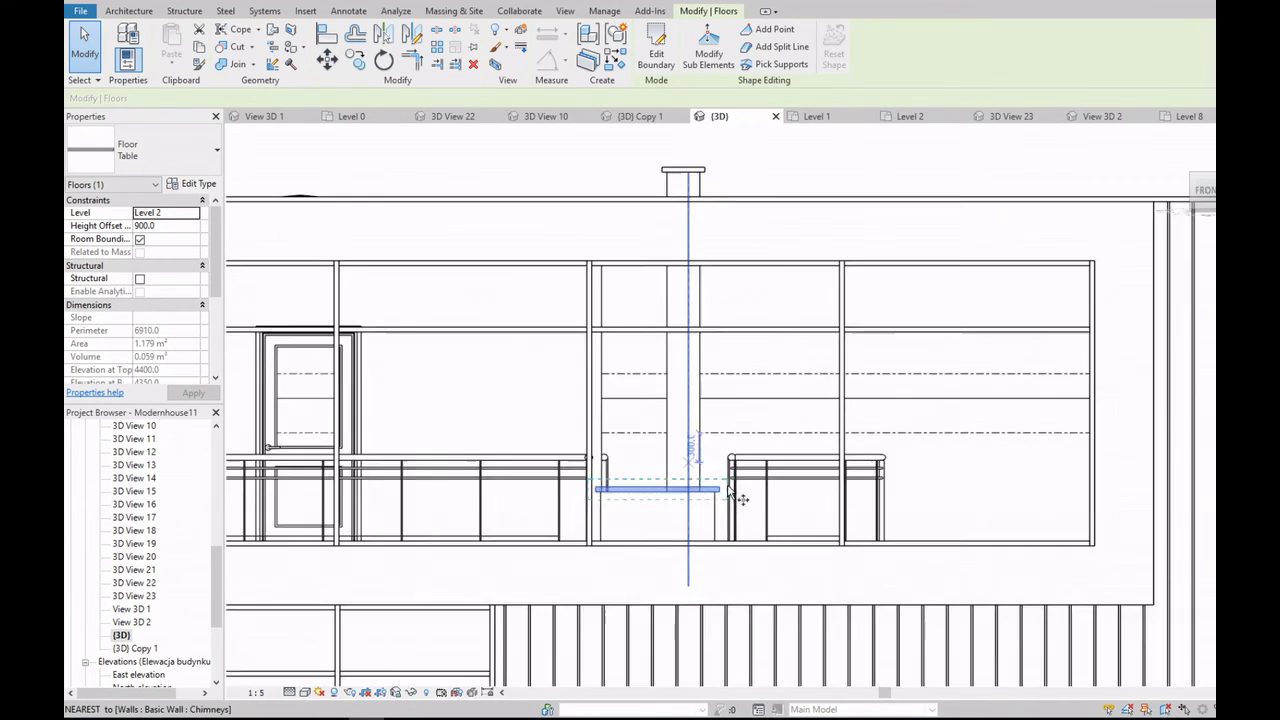
{"action": "scroll", "coordinate": [700, 515], "scroll_direction": "up", "scroll_amount": 3}
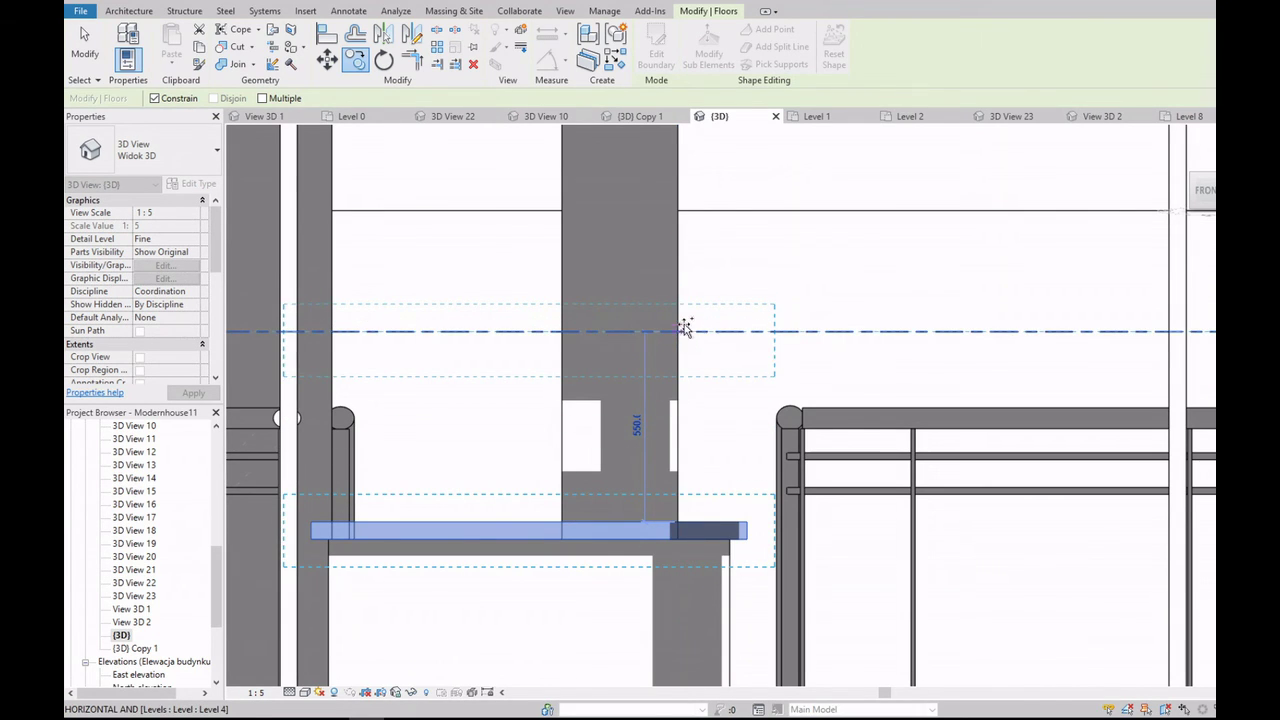
{"action": "left_click", "coordinate": [685, 327]}
Step: Narrow the copied slab by shifting its left boundary edge right, then finish the sketch
{"action": "double_click", "coordinate": [487, 322]}
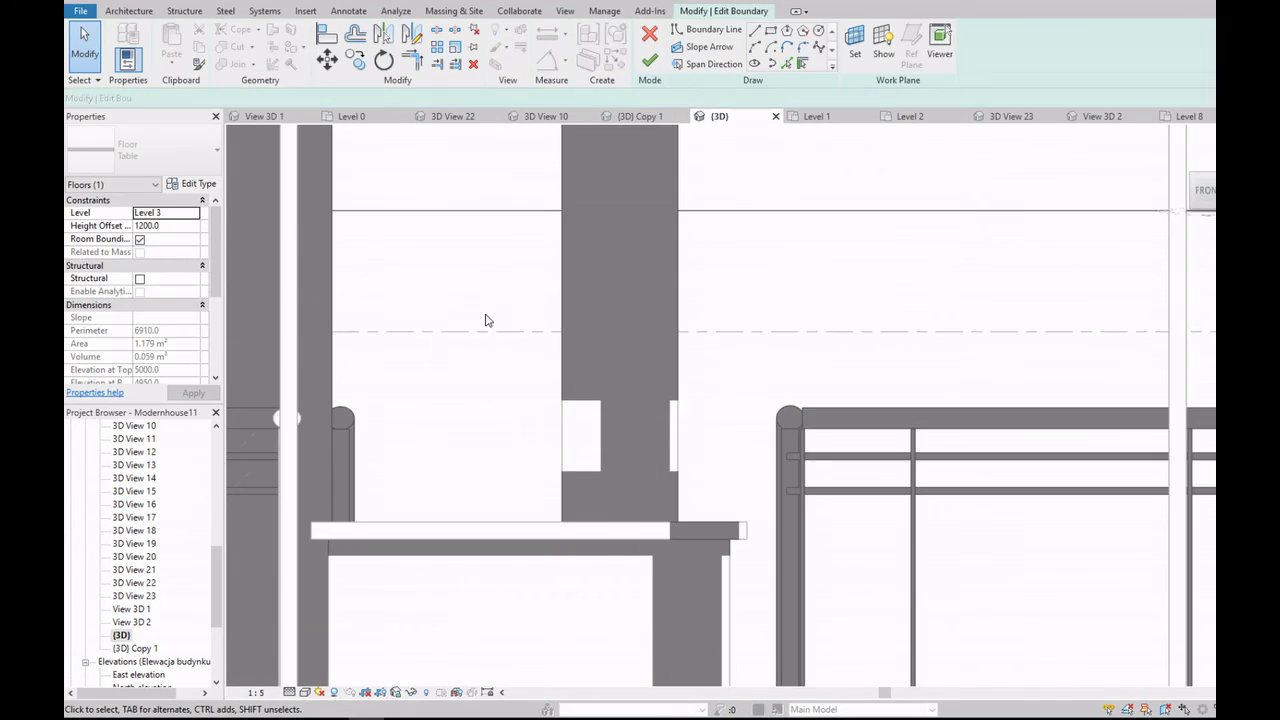
{"action": "middle_click_drag", "start_coordinate": [528, 530], "coordinate": [528, 560], "text": "shift"}
{"action": "scroll", "coordinate": [528, 530], "scroll_direction": "down", "scroll_amount": 5}
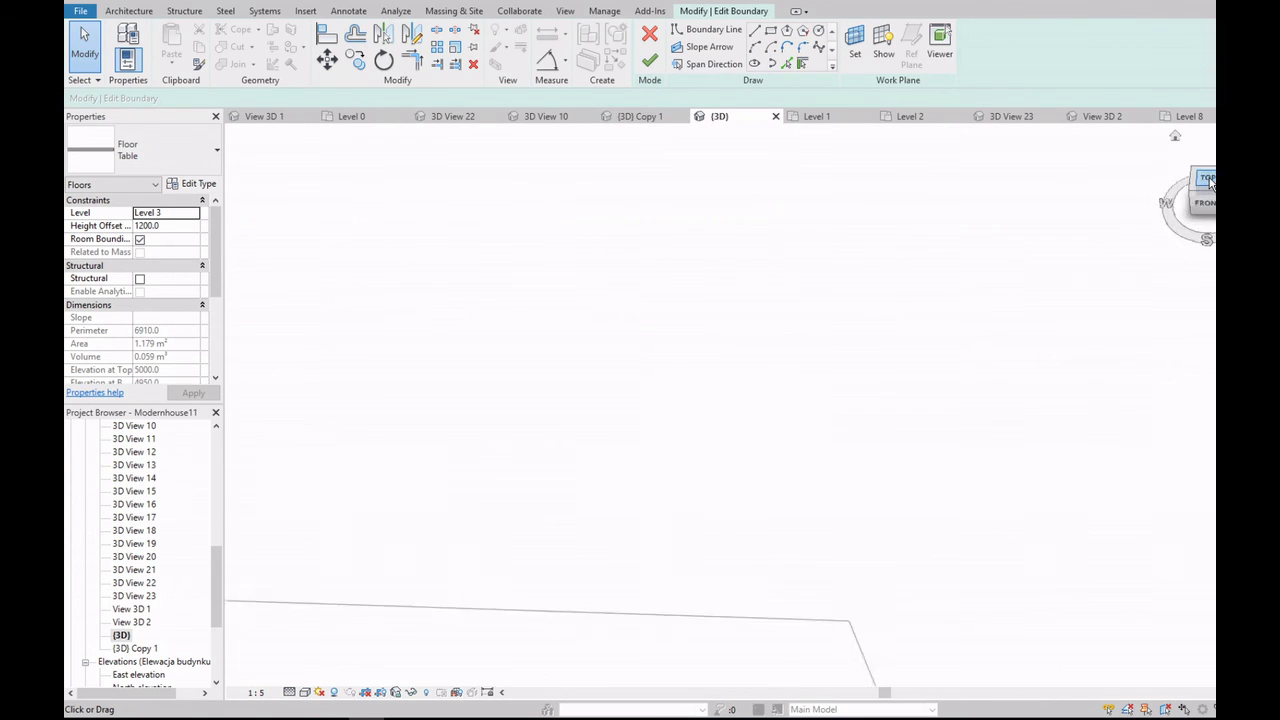
{"action": "middle_click_drag", "start_coordinate": [808, 405], "coordinate": [694, 434], "text": "shift"}
{"action": "scroll", "coordinate": [694, 434], "scroll_direction": "up", "scroll_amount": 5}
{"action": "left_click_drag", "start_coordinate": [640, 426], "coordinate": [748, 424]}
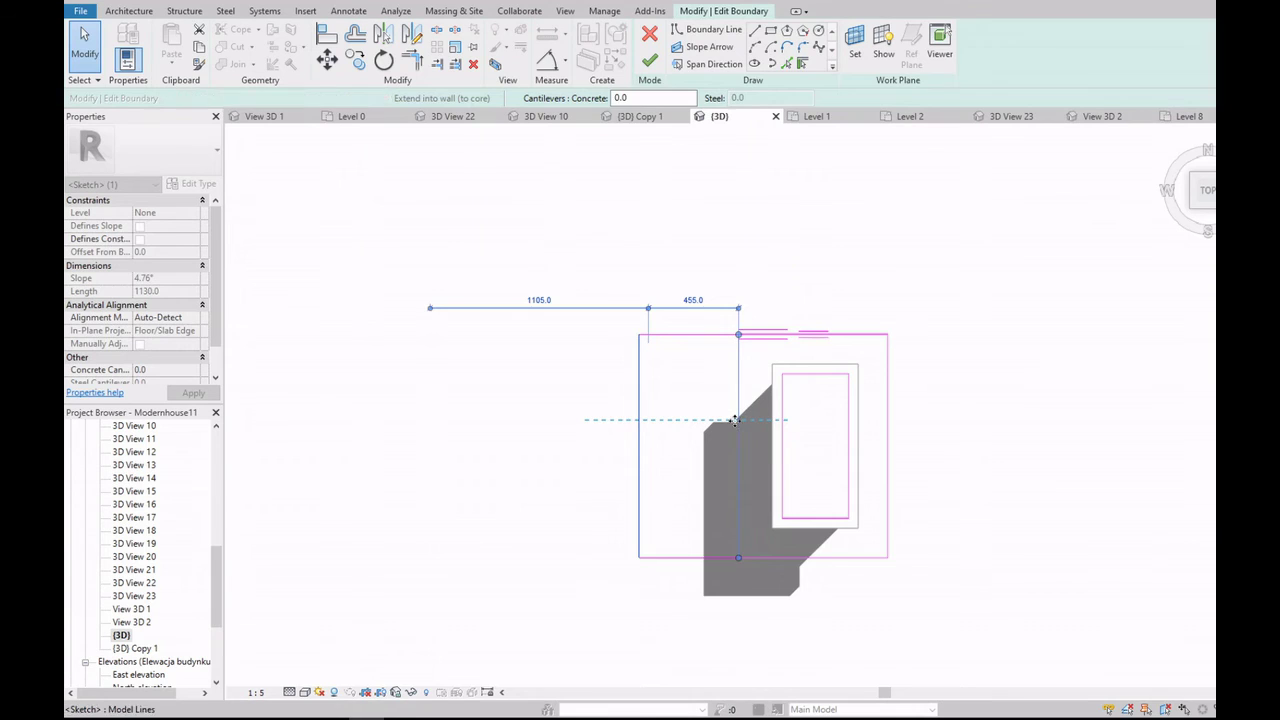
{"action": "left_click", "coordinate": [713, 29]}
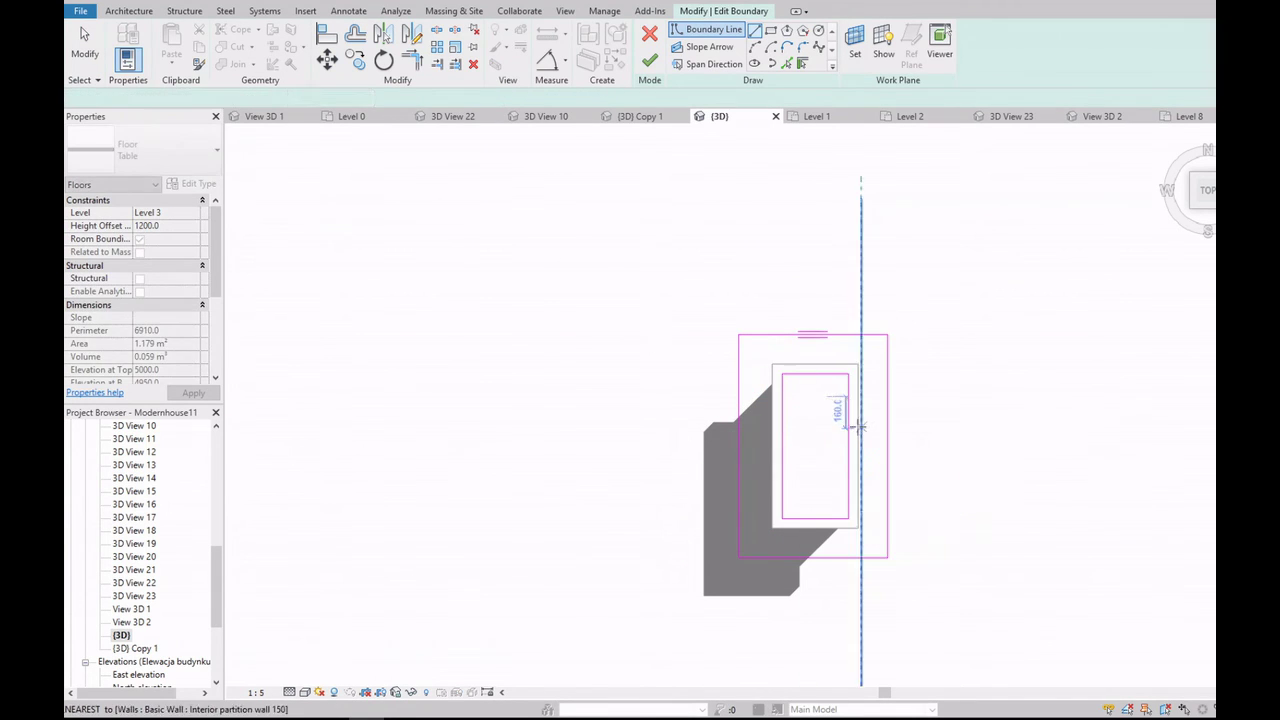
{"action": "key", "text": "Escape"}
{"action": "left_click", "coordinate": [737, 380]}
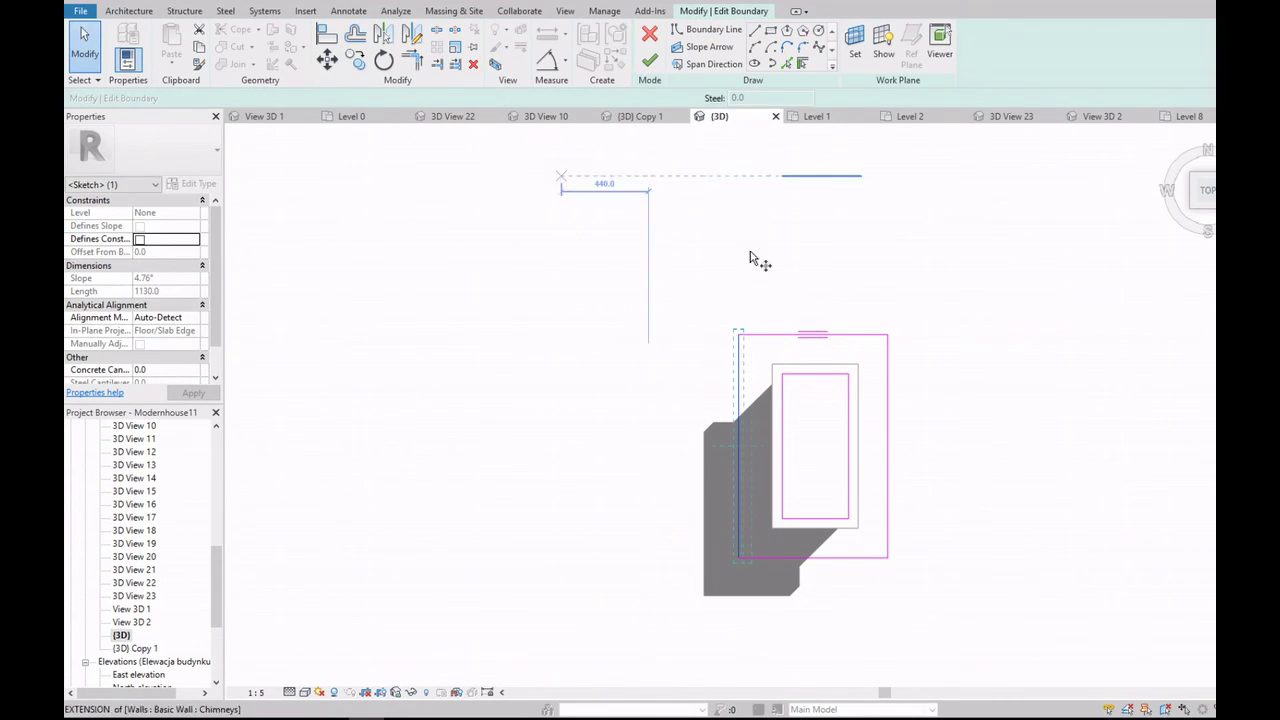
{"action": "scroll", "coordinate": [909, 443], "scroll_direction": "up", "scroll_amount": 3}
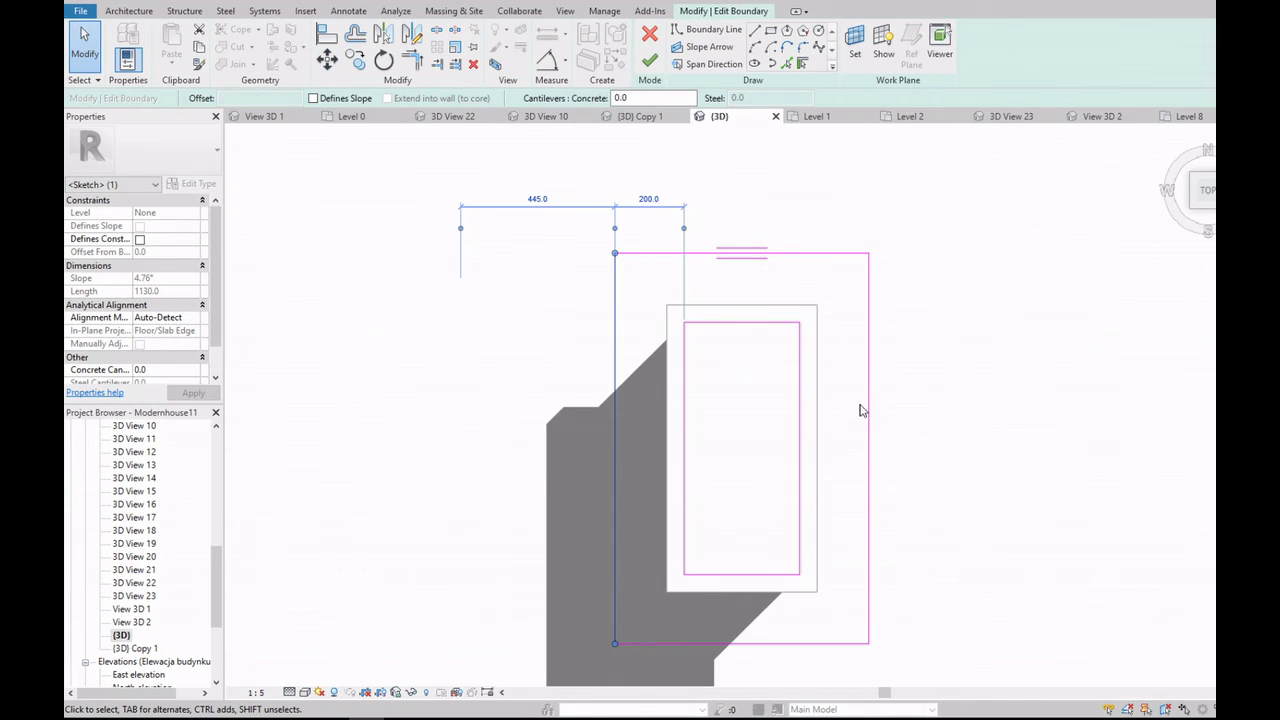
{"action": "left_click", "coordinate": [649, 61]}
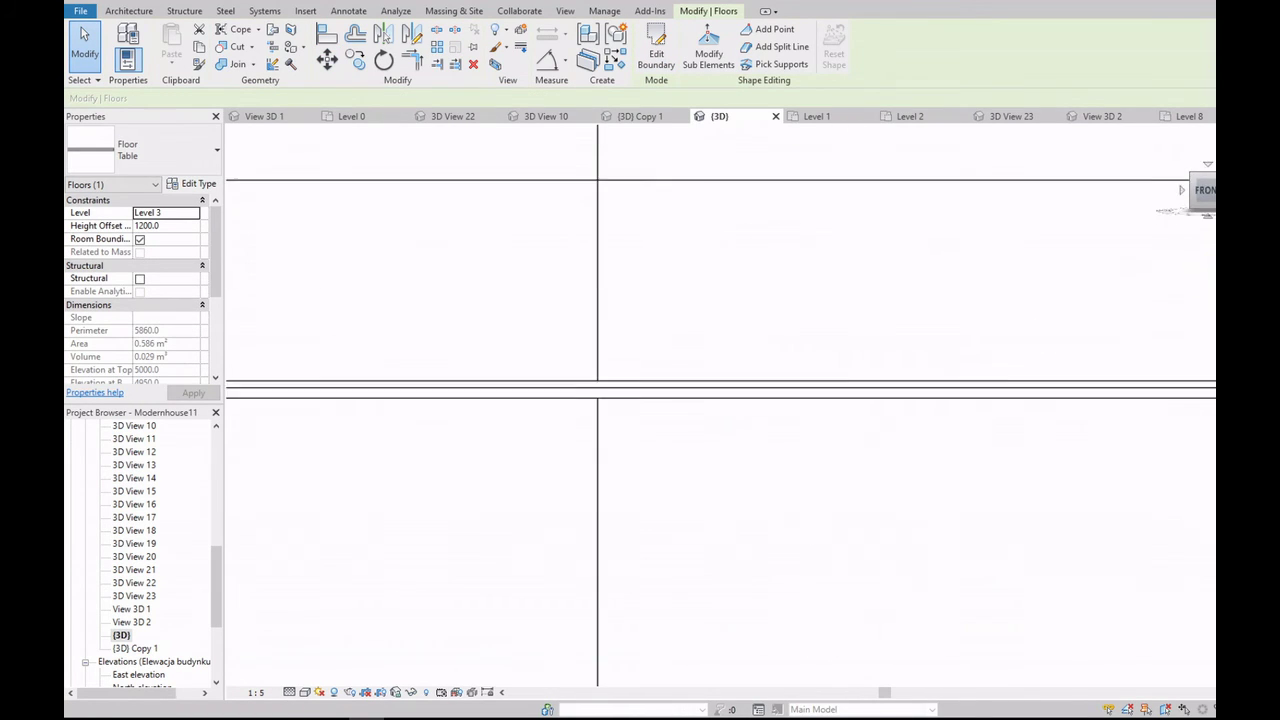
Step: Stack further Table slab copies up the chimney, the top one on Level 5 at 650.0 offset
{"action": "scroll", "coordinate": [646, 292], "scroll_direction": "down", "scroll_amount": 2}
{"action": "scroll", "coordinate": [723, 434], "scroll_direction": "down", "scroll_amount": 3}
{"action": "scroll", "coordinate": [768, 318], "scroll_direction": "down", "scroll_amount": 2}
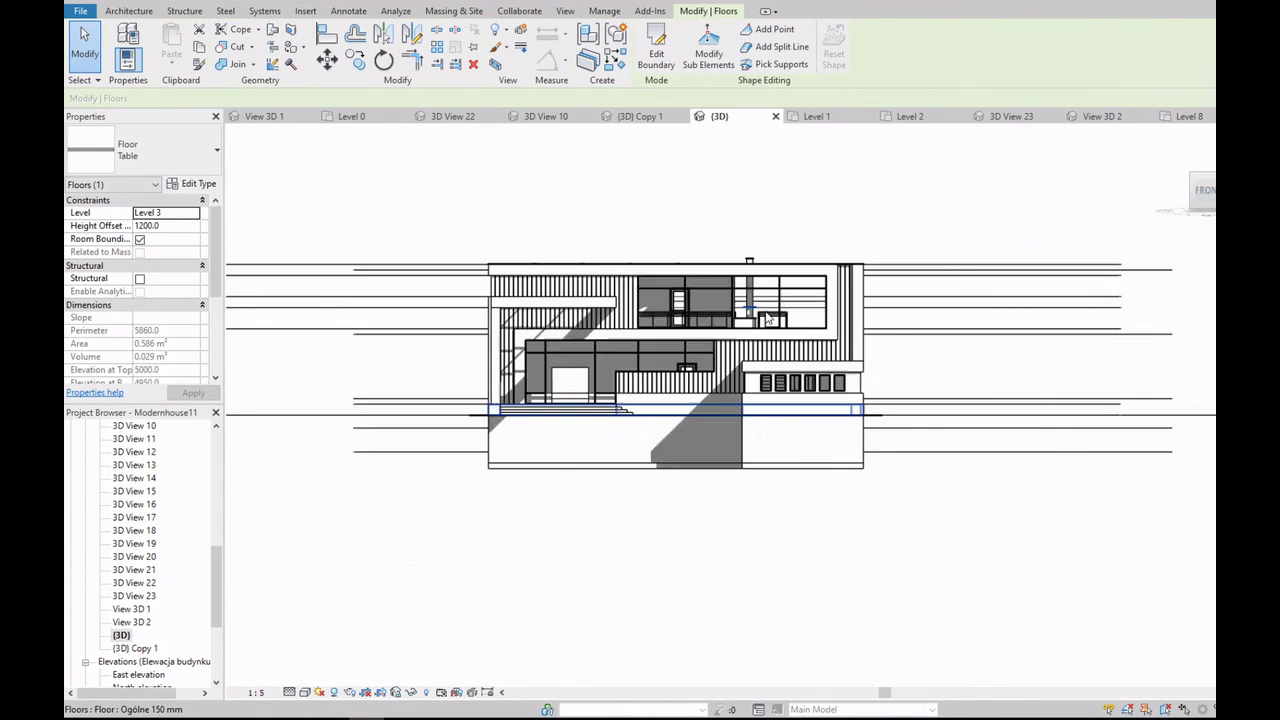
{"action": "scroll", "coordinate": [768, 318], "scroll_direction": "up", "scroll_amount": 5}
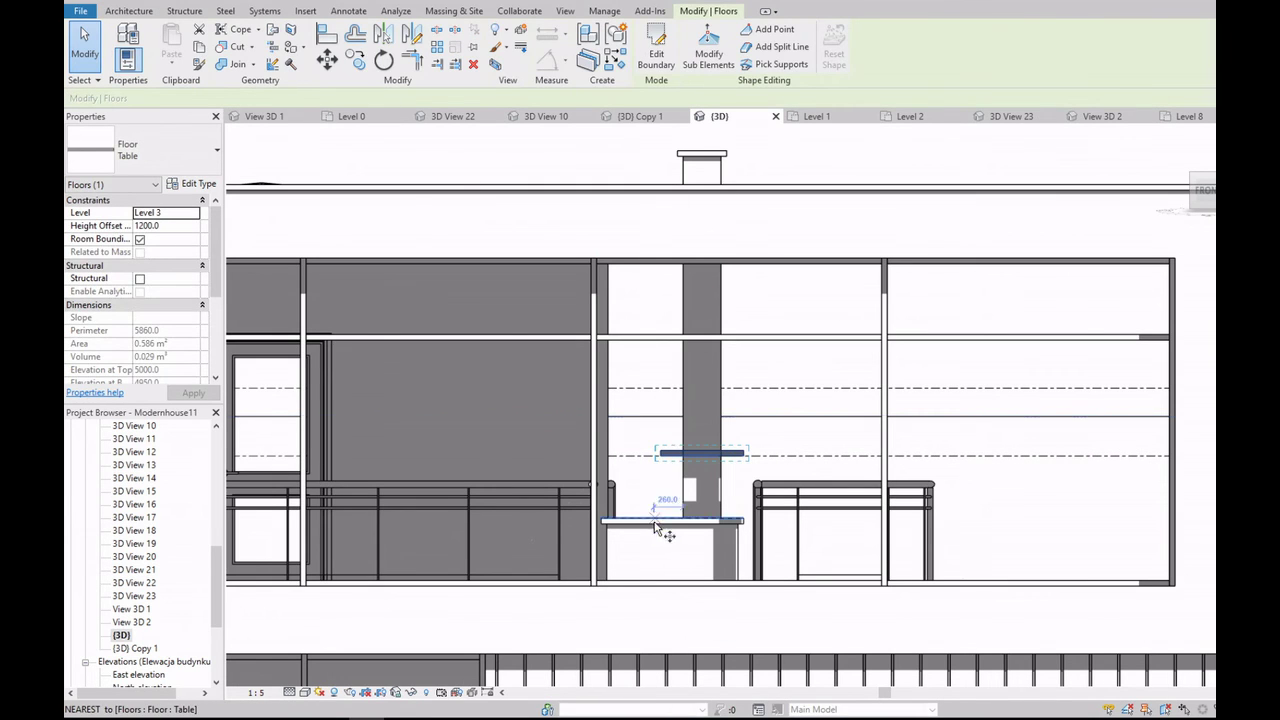
{"action": "key", "text": "c"}
{"action": "key", "text": "o"}
{"action": "key", "text": "Return"}
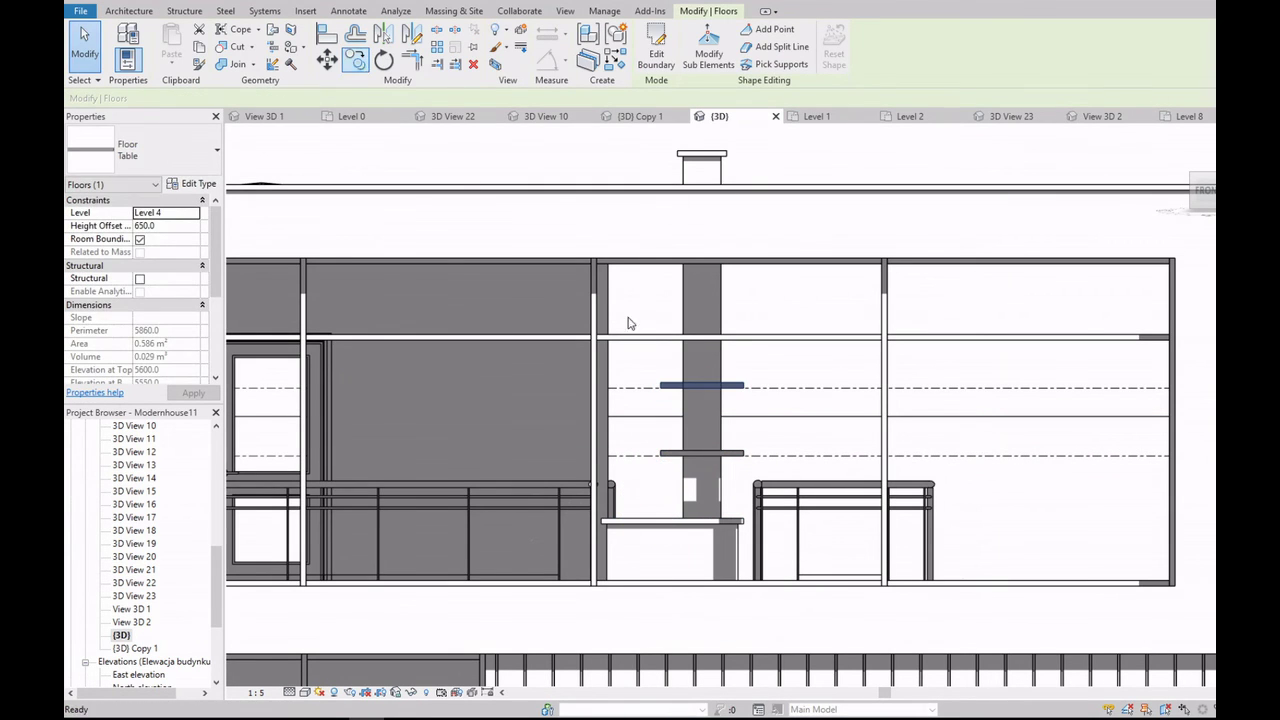
{"action": "key", "text": "c"}
{"action": "key", "text": "o"}
{"action": "left_click", "coordinate": [680, 455]}
{"action": "left_click", "coordinate": [700, 315]}
{"action": "scroll", "coordinate": [797, 366], "scroll_direction": "down", "scroll_amount": 5}
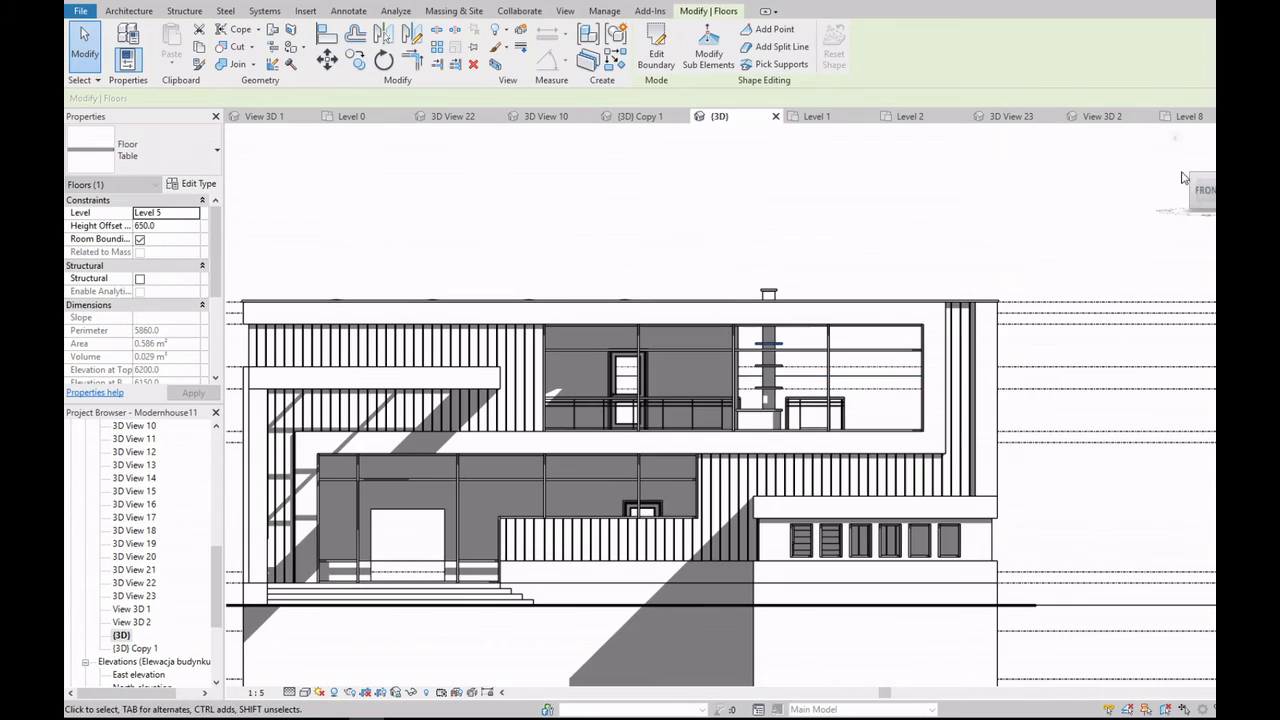
{"action": "left_click", "coordinate": [1183, 178]}
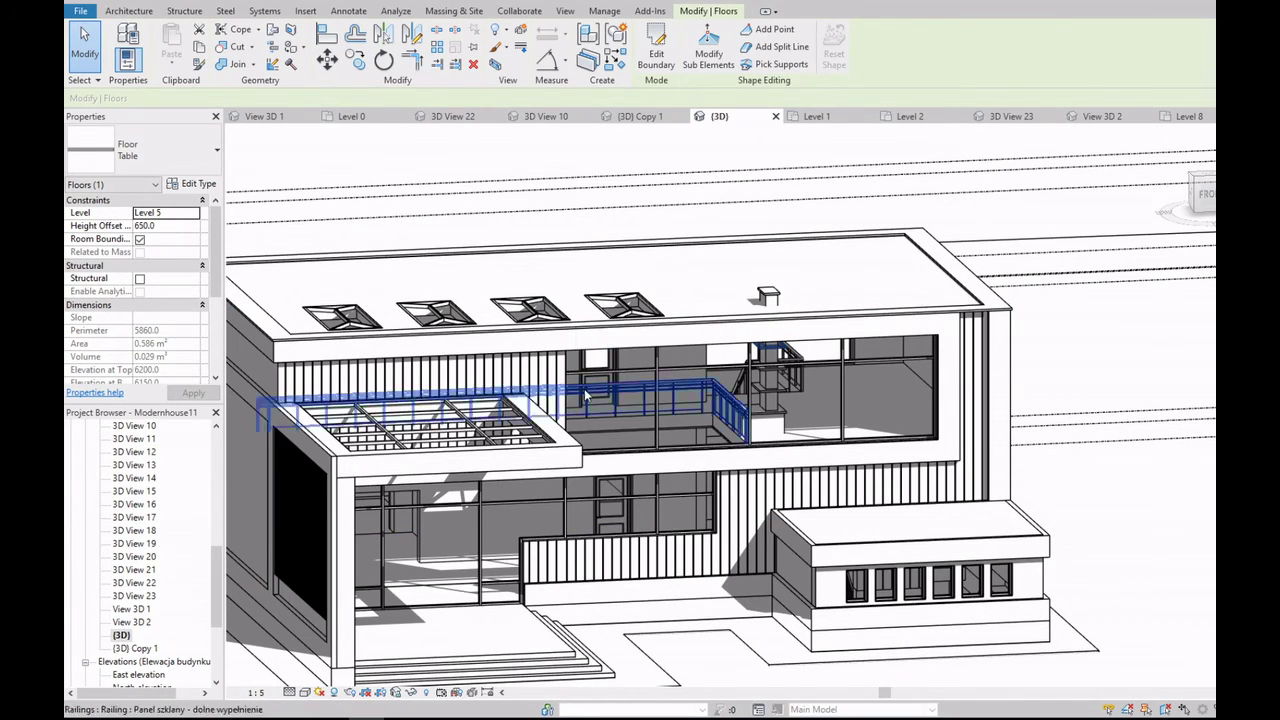
Step: Clear the slab selection and look over the Level 1 floor plan
{"action": "key", "text": "Escape"}
{"action": "scroll", "coordinate": [697, 530], "scroll_direction": "up", "scroll_amount": 2}
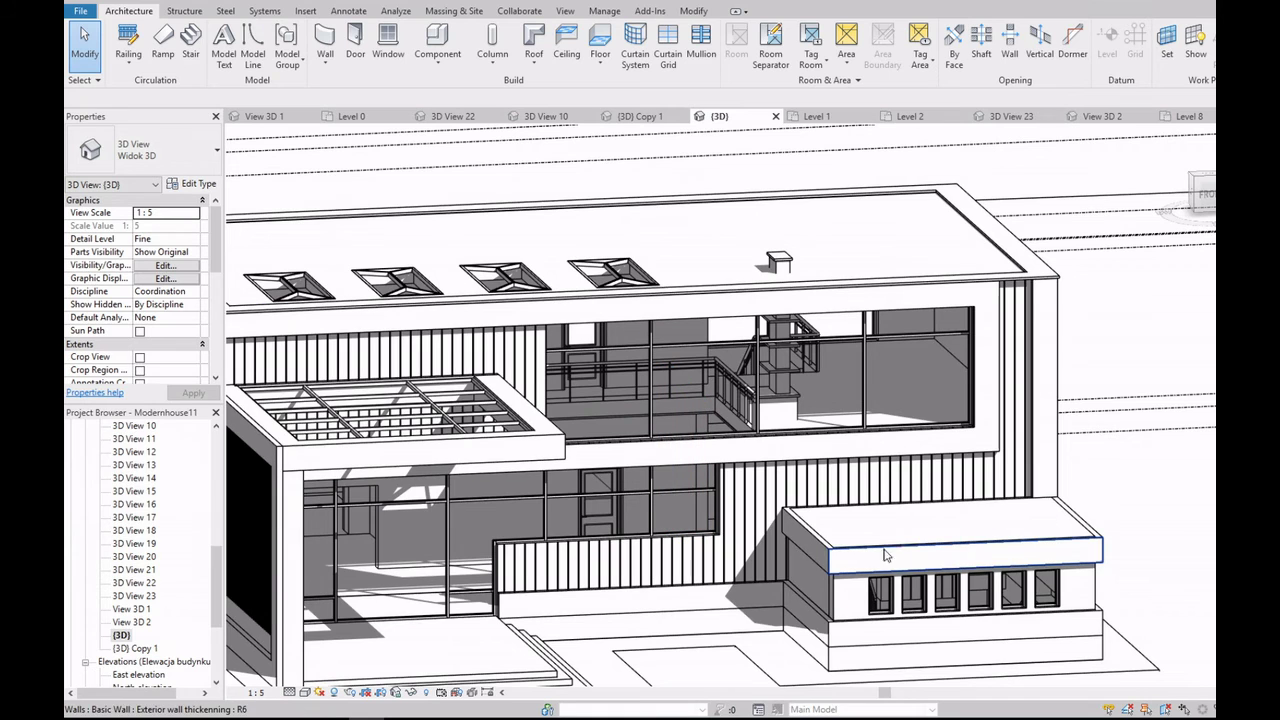
{"action": "scroll", "coordinate": [196, 462], "scroll_direction": "up", "scroll_amount": 10}
{"action": "double_click", "coordinate": [126, 480]}
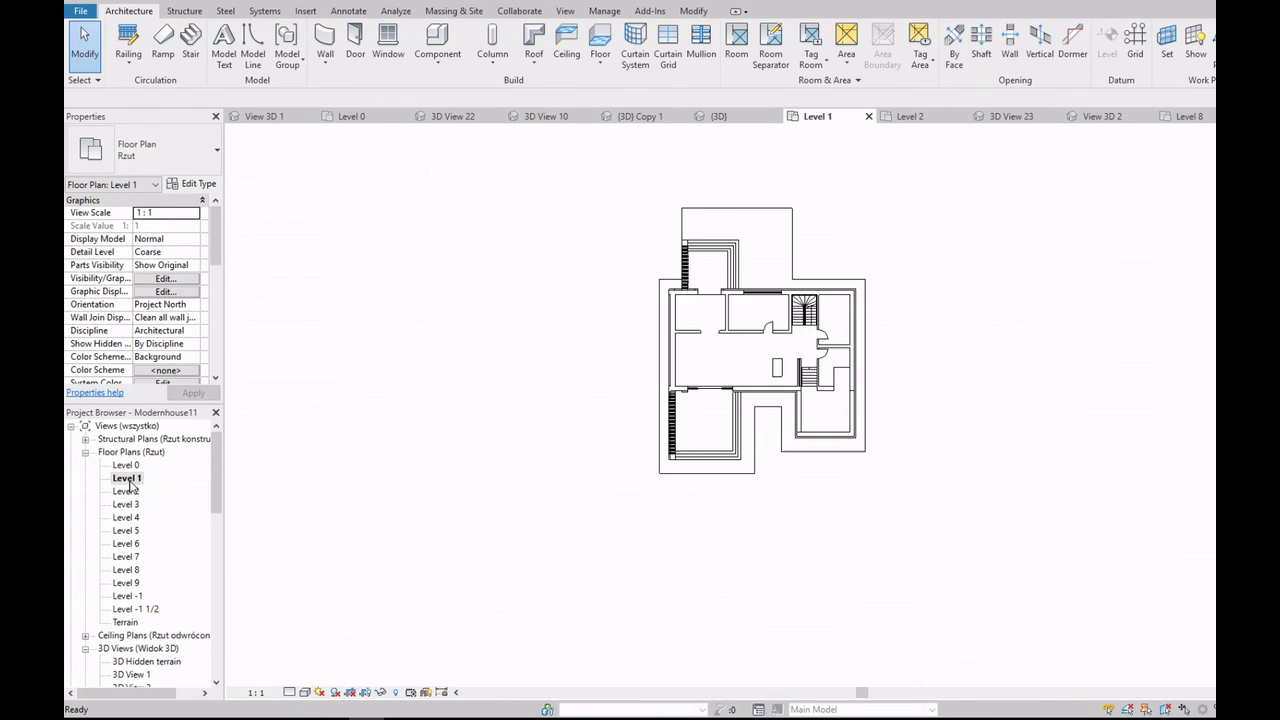
{"action": "scroll", "coordinate": [140, 640], "scroll_direction": "down", "scroll_amount": 5}
{"action": "scroll", "coordinate": [140, 640], "scroll_direction": "down", "scroll_amount": 5}
Step: Review the roof finish floor's layer build-up via Edit Type and Edit Assembly
{"action": "double_click", "coordinate": [121, 622]}
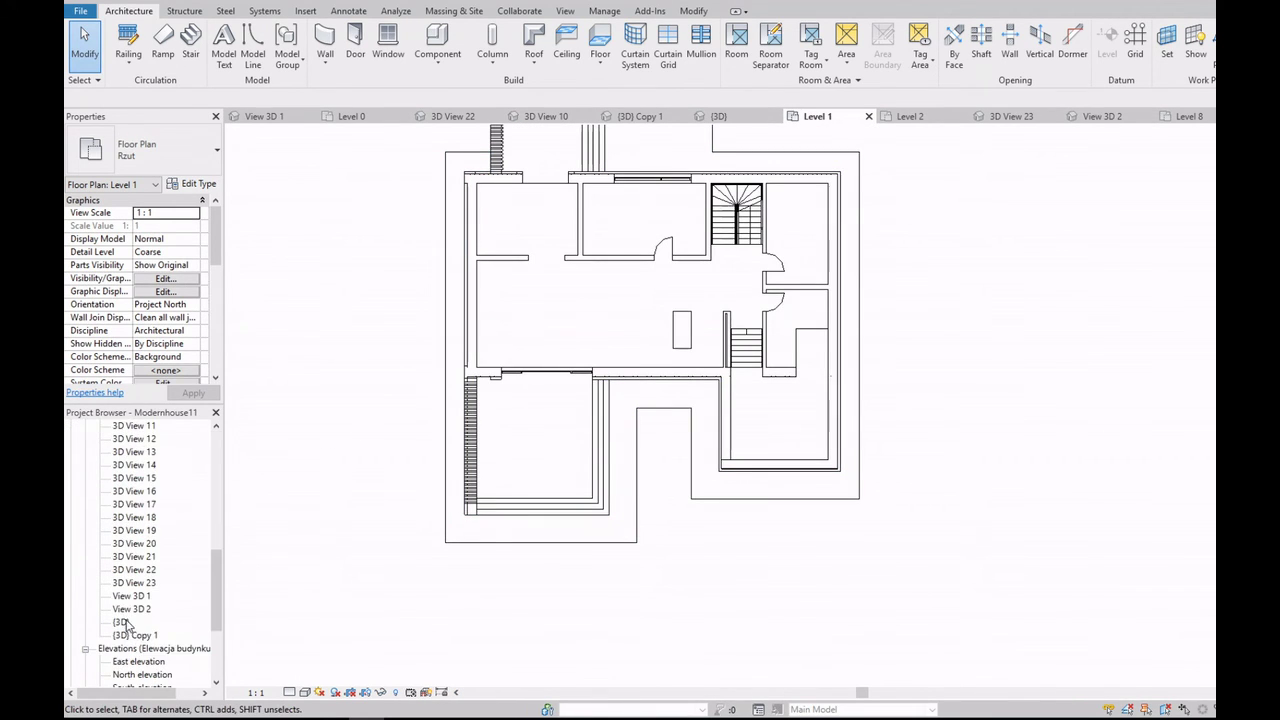
{"action": "left_click", "coordinate": [600, 292]}
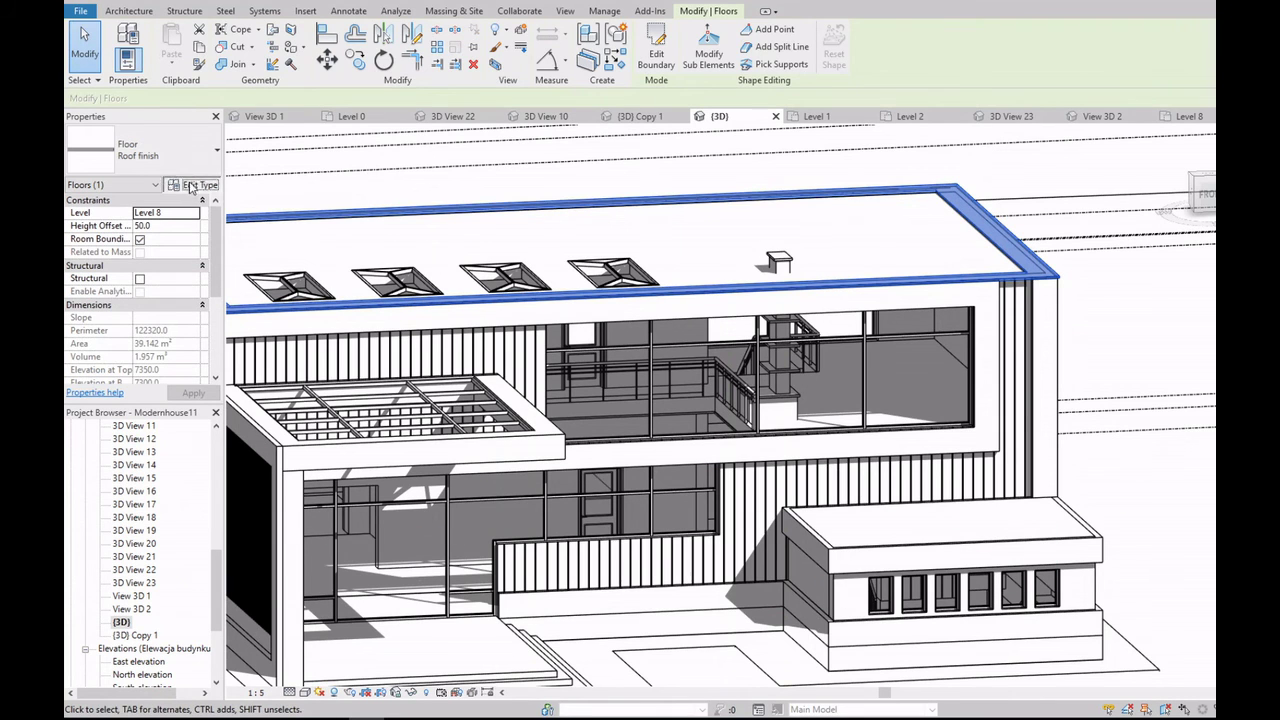
{"action": "left_click", "coordinate": [190, 186]}
{"action": "left_click", "coordinate": [778, 344]}
{"action": "left_click", "coordinate": [686, 603]}
{"action": "left_click", "coordinate": [694, 614]}
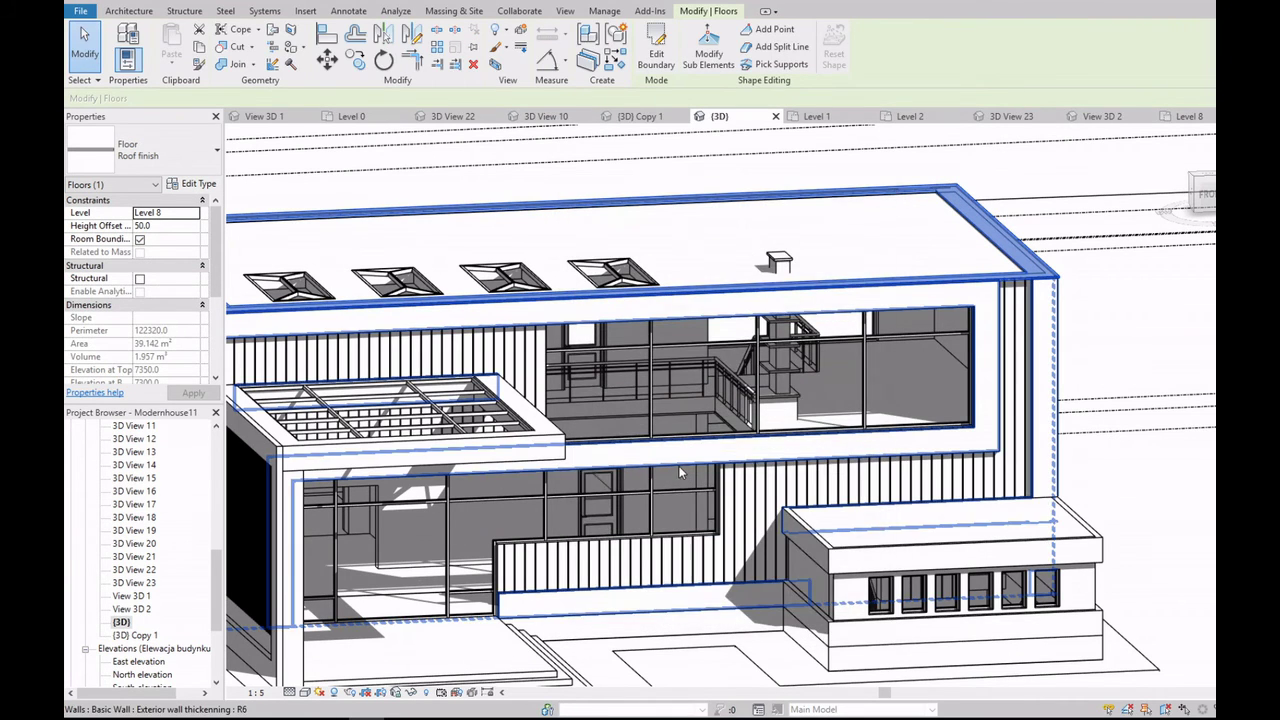
{"action": "key", "text": "Escape"}
Step: Compare the Level 1 and Level 2 plans and check the floor creation options
{"action": "scroll", "coordinate": [143, 560], "scroll_direction": "up", "scroll_amount": 5}
{"action": "scroll", "coordinate": [135, 520], "scroll_direction": "up", "scroll_amount": 5}
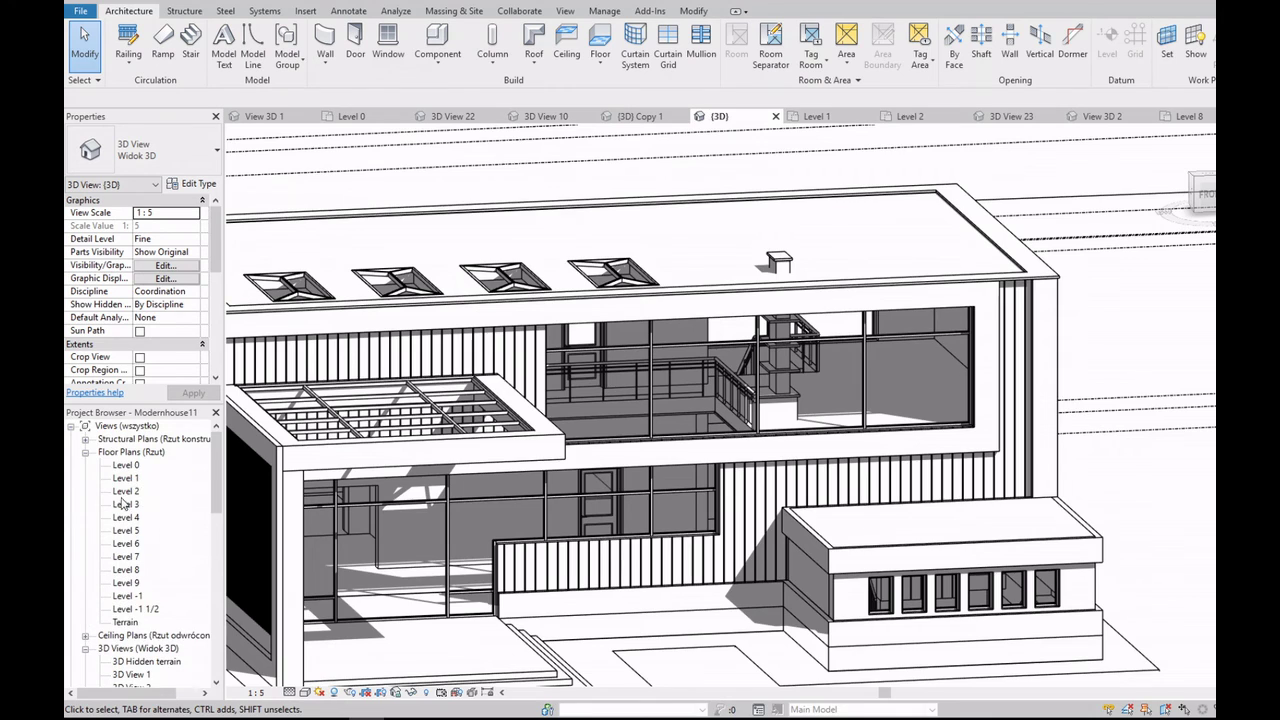
{"action": "double_click", "coordinate": [127, 478]}
{"action": "double_click", "coordinate": [126, 491]}
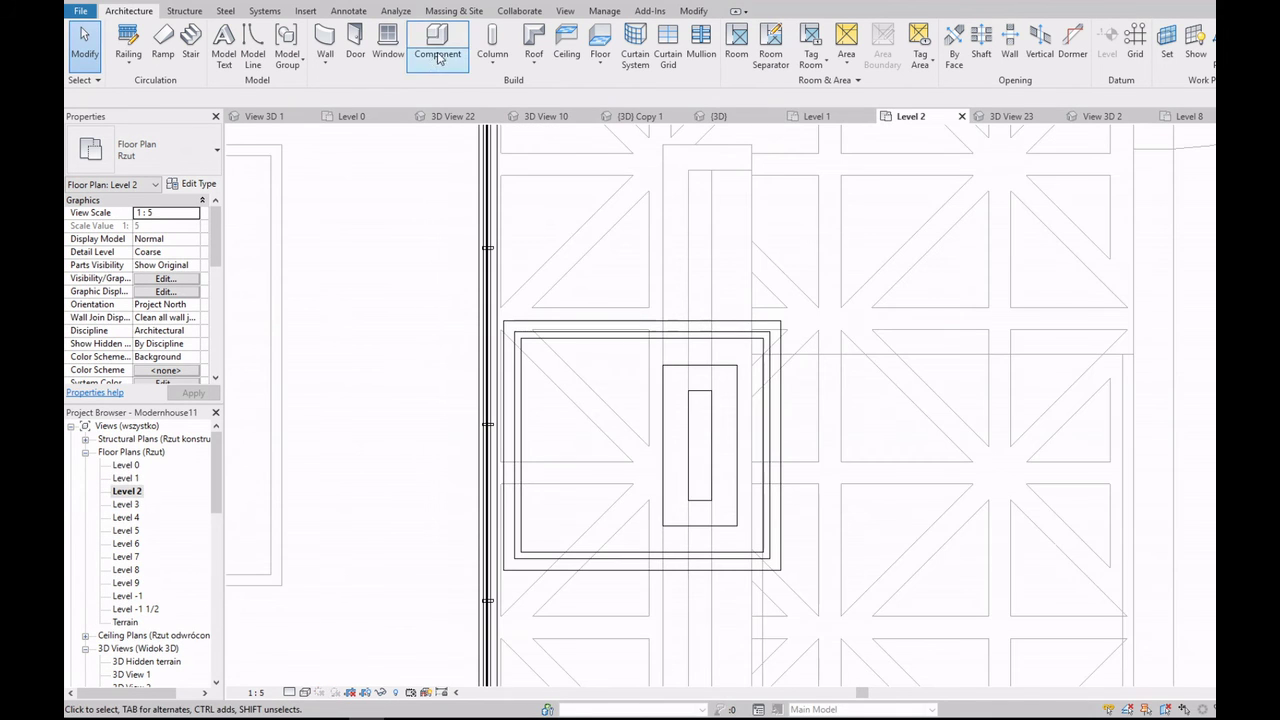
{"action": "left_click", "coordinate": [607, 67]}
{"action": "scroll", "coordinate": [540, 400], "scroll_direction": "down", "scroll_amount": 5}
{"action": "scroll", "coordinate": [130, 600], "scroll_direction": "down", "scroll_amount": 5}
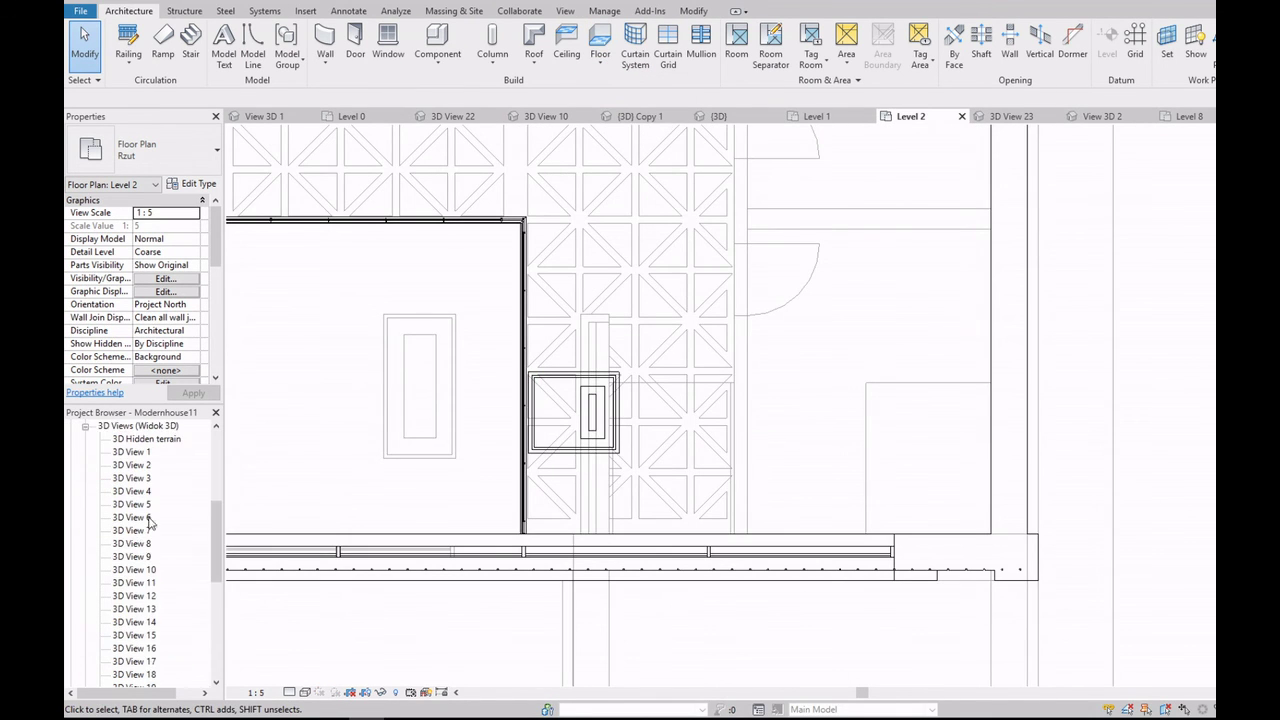
Step: Recheck the roof finish floor in 3D, then return to the Level 1 plan's Floor menu
{"action": "double_click", "coordinate": [121, 569]}
{"action": "left_click", "coordinate": [1045, 258]}
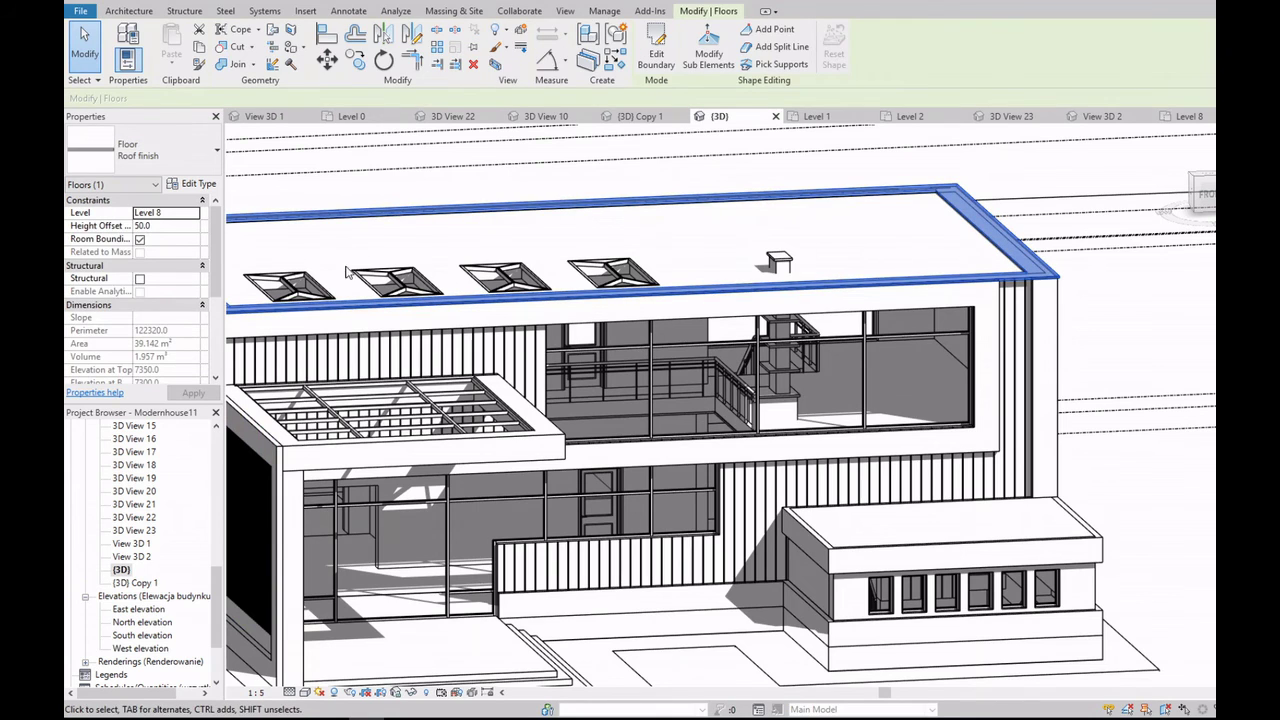
{"action": "key", "text": "Escape"}
{"action": "scroll", "coordinate": [133, 520], "scroll_direction": "up", "scroll_amount": 5}
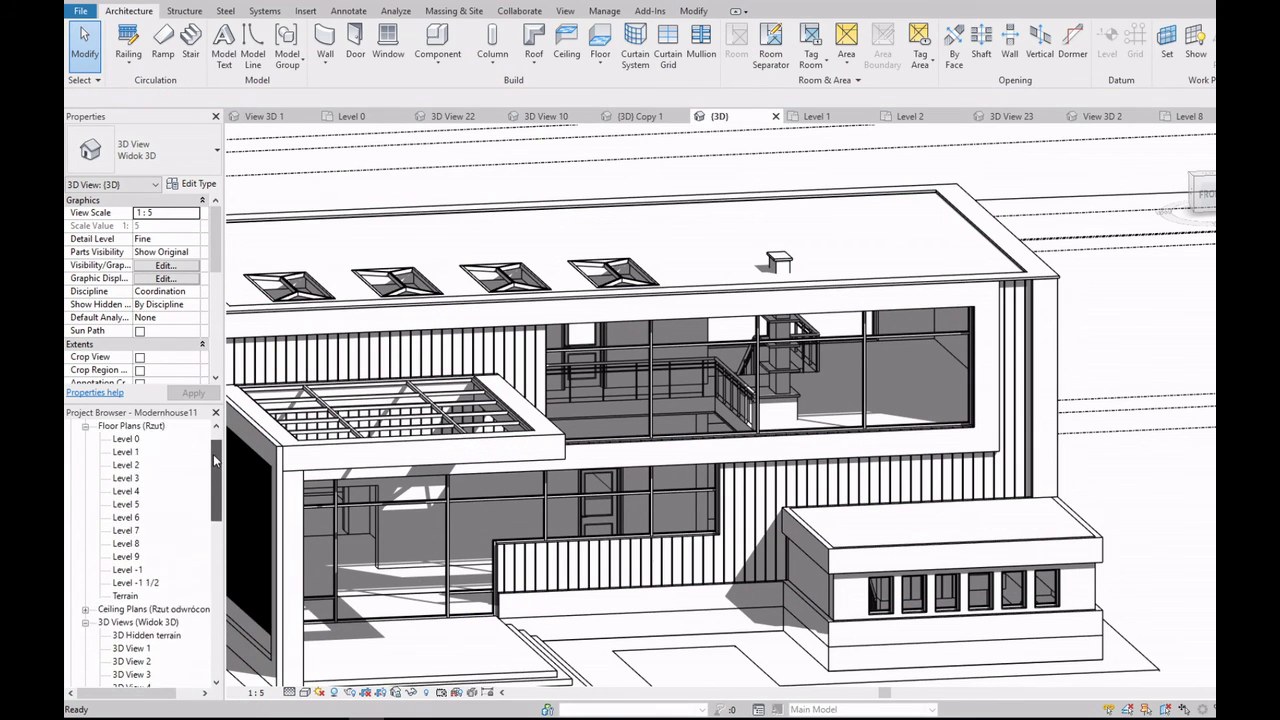
{"action": "double_click", "coordinate": [127, 478]}
{"action": "left_click", "coordinate": [600, 63]}
Step: Start an architectural floor of type Roof finish and draw a rectangular boundary
{"action": "left_click", "coordinate": [630, 87]}
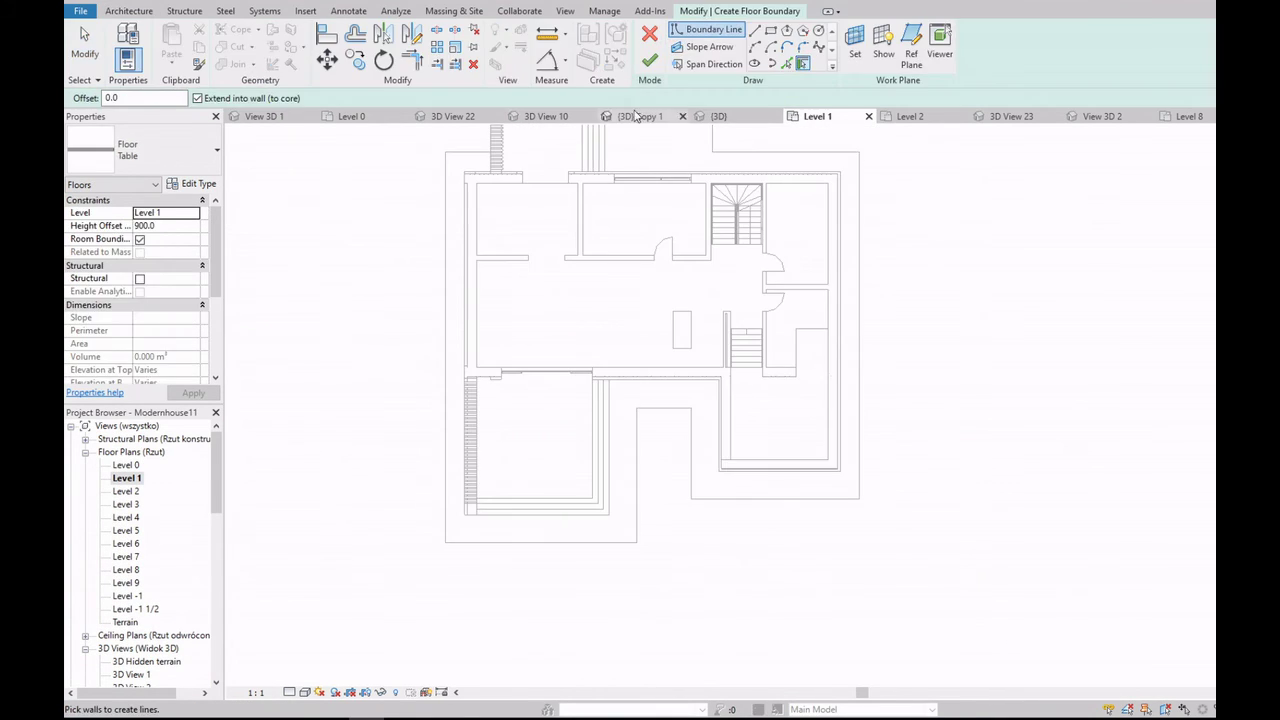
{"action": "left_click", "coordinate": [216, 149]}
{"action": "left_click", "coordinate": [150, 268]}
{"action": "left_click", "coordinate": [771, 30]}
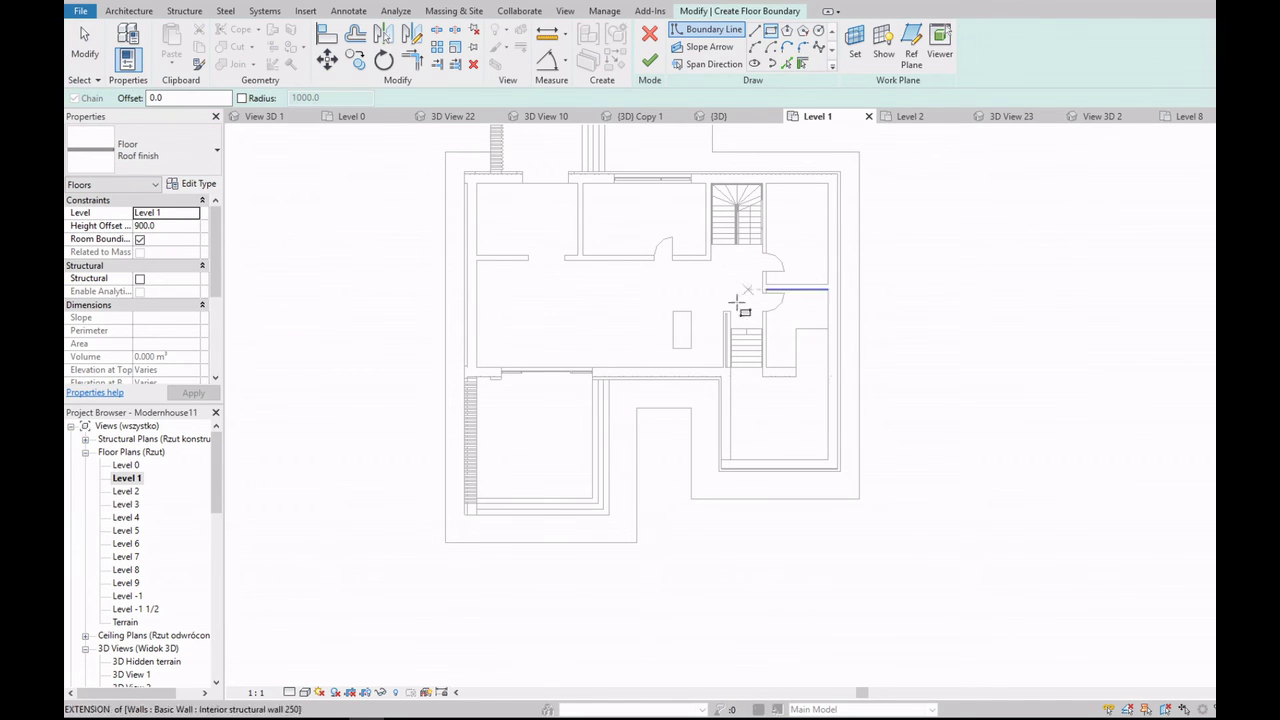
{"action": "scroll", "coordinate": [585, 459], "scroll_direction": "down", "scroll_amount": 2}
{"action": "scroll", "coordinate": [700, 428], "scroll_direction": "up", "scroll_amount": 3}
{"action": "scroll", "coordinate": [586, 414], "scroll_direction": "up", "scroll_amount": 3}
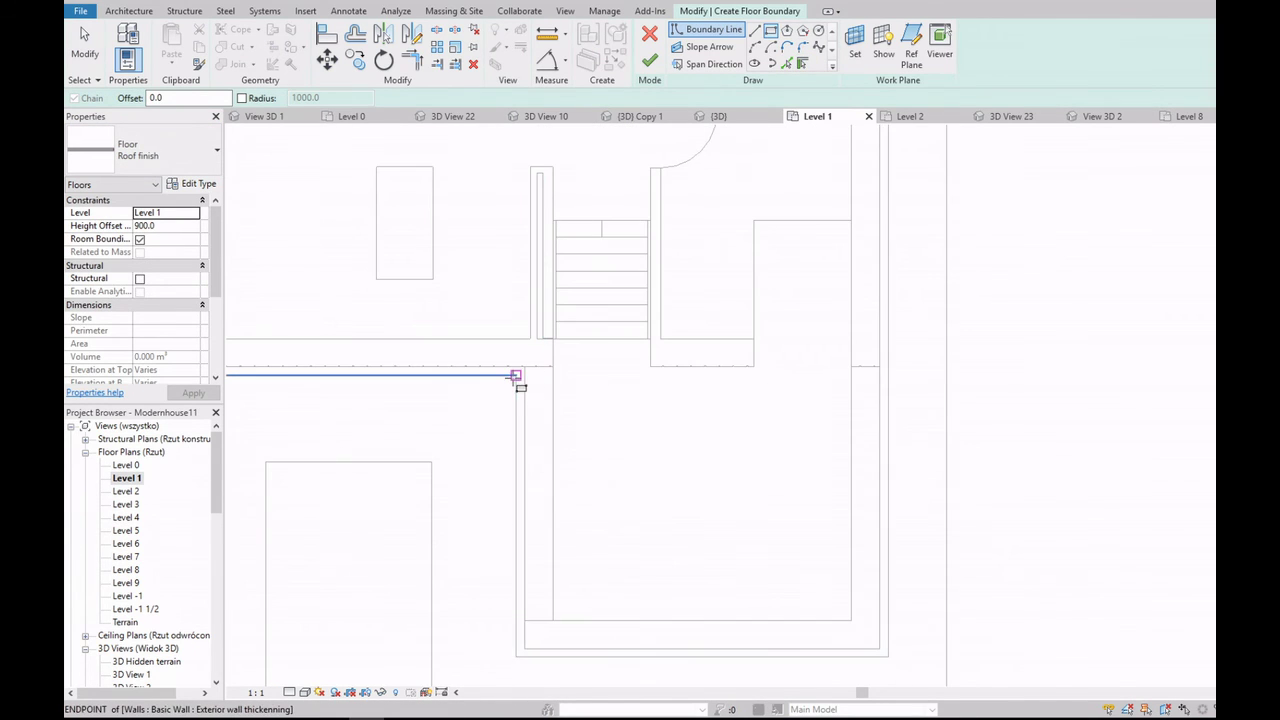
{"action": "left_click", "coordinate": [517, 374]}
{"action": "key", "text": "Escape"}
Step: Shift the floor's left boundary line to its new position with Move (MV)
{"action": "scroll", "coordinate": [729, 413], "scroll_direction": "down", "scroll_amount": 3}
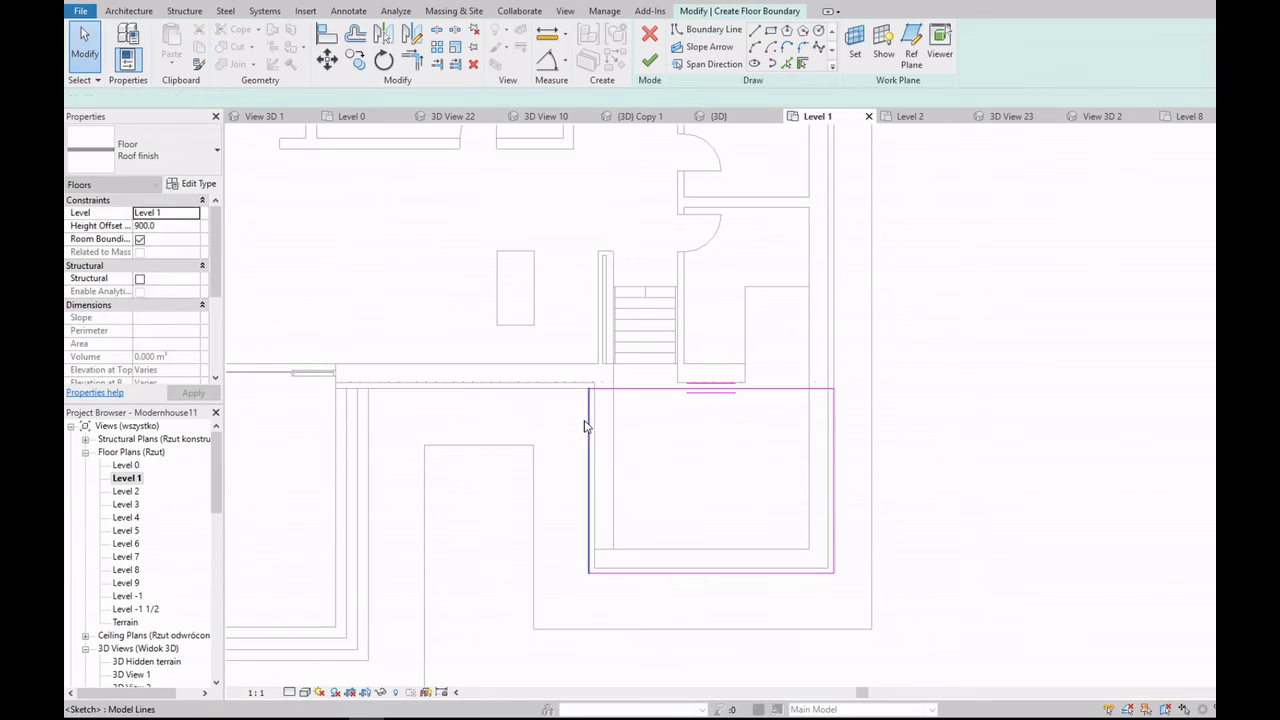
{"action": "left_click", "coordinate": [586, 430]}
{"action": "key", "text": "m"}
{"action": "key", "text": "v"}
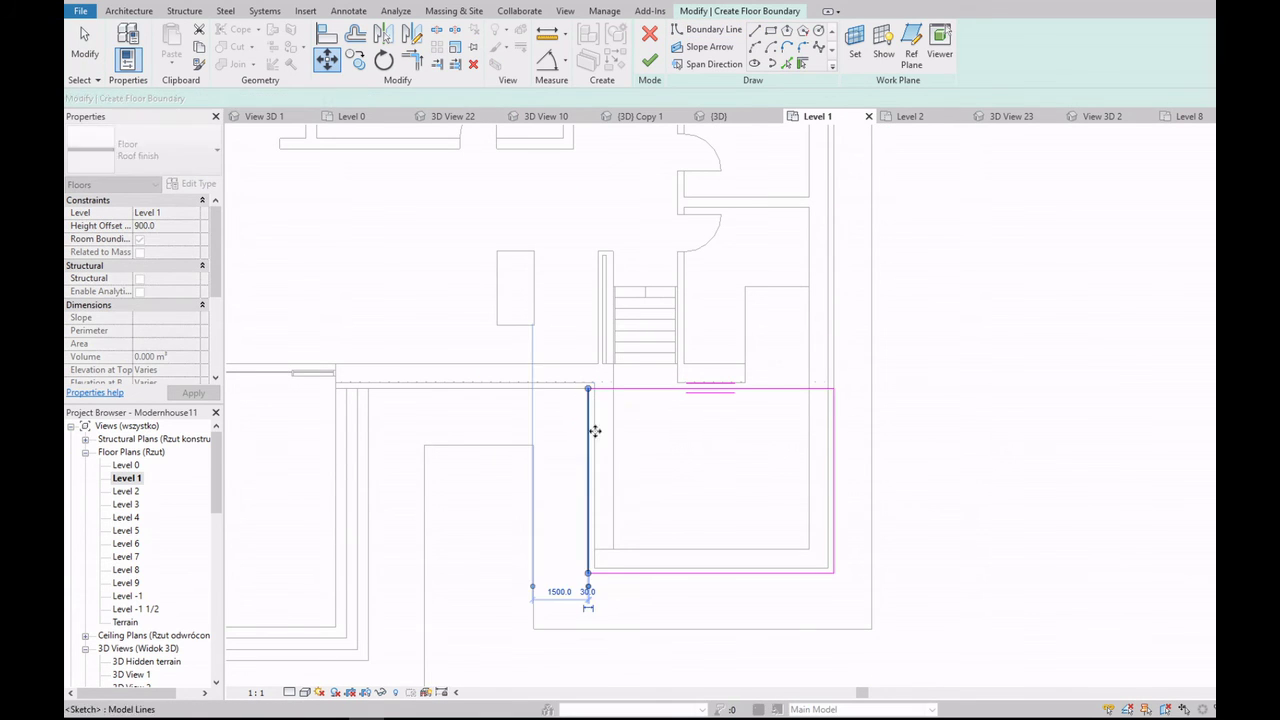
{"action": "left_click", "coordinate": [586, 430]}
{"action": "left_click", "coordinate": [590, 571]}
{"action": "key", "text": "m"}
{"action": "key", "text": "v"}
{"action": "left_click", "coordinate": [712, 480]}
Step: Move the bottom and right boundary edges and finish the Roof finish floor sketch
{"action": "key", "text": "Return"}
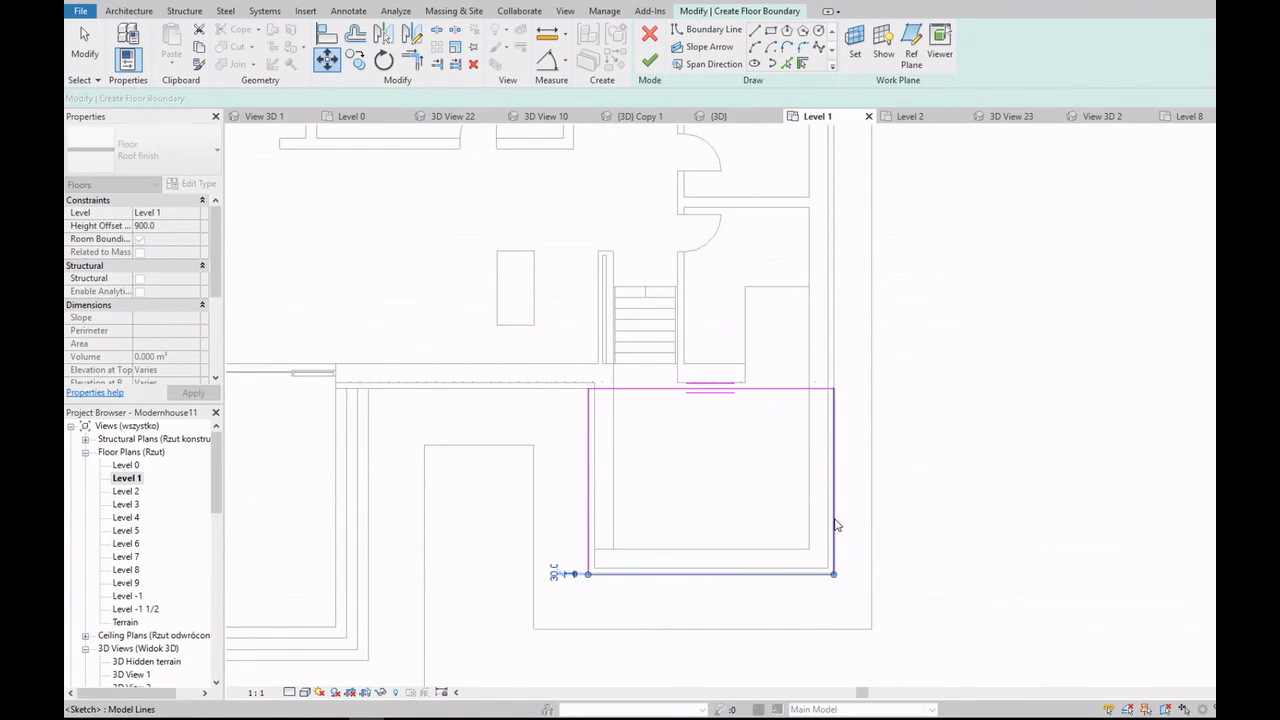
{"action": "left_click", "coordinate": [831, 560]}
{"action": "key", "text": "m"}
{"action": "key", "text": "v"}
{"action": "key", "text": "Return"}
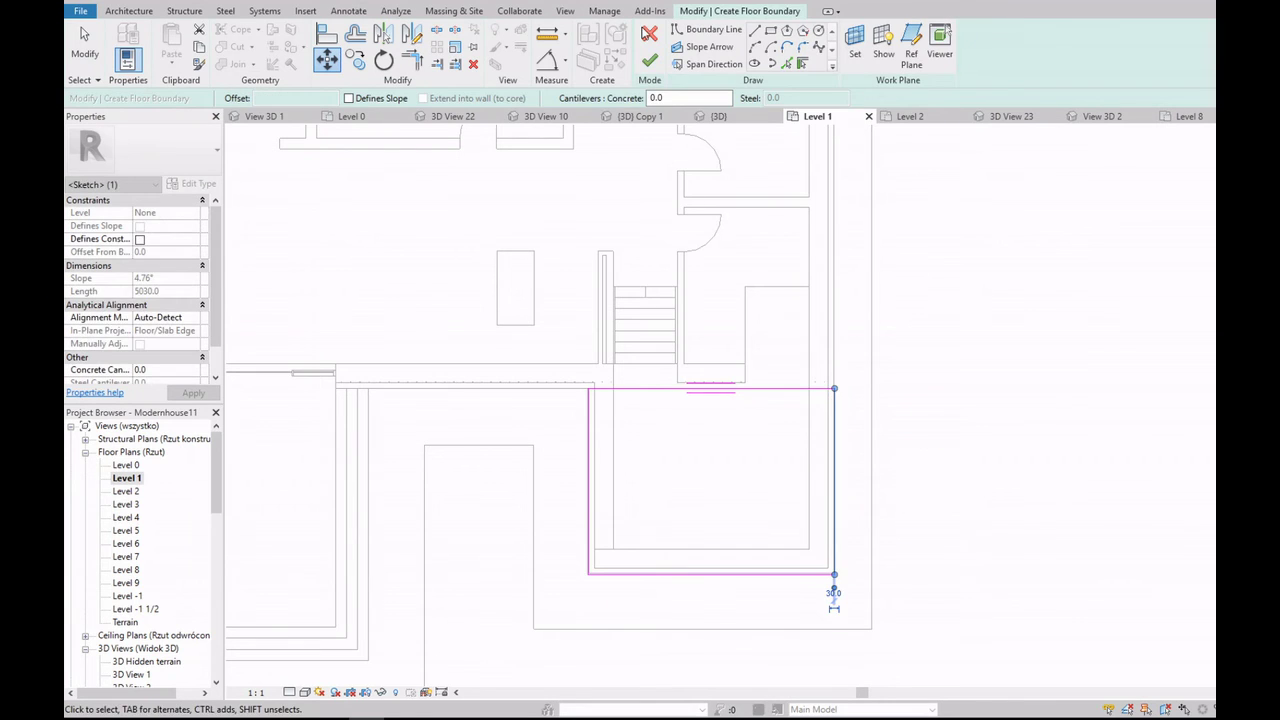
{"action": "left_click", "coordinate": [649, 61]}
{"action": "scroll", "coordinate": [140, 560], "scroll_direction": "down", "scroll_amount": 5}
{"action": "scroll", "coordinate": [128, 592], "scroll_direction": "down", "scroll_amount": 3}
Step: From the front 3D view, move the Roof finish floor up to 2075.0 offset
{"action": "double_click", "coordinate": [124, 595]}
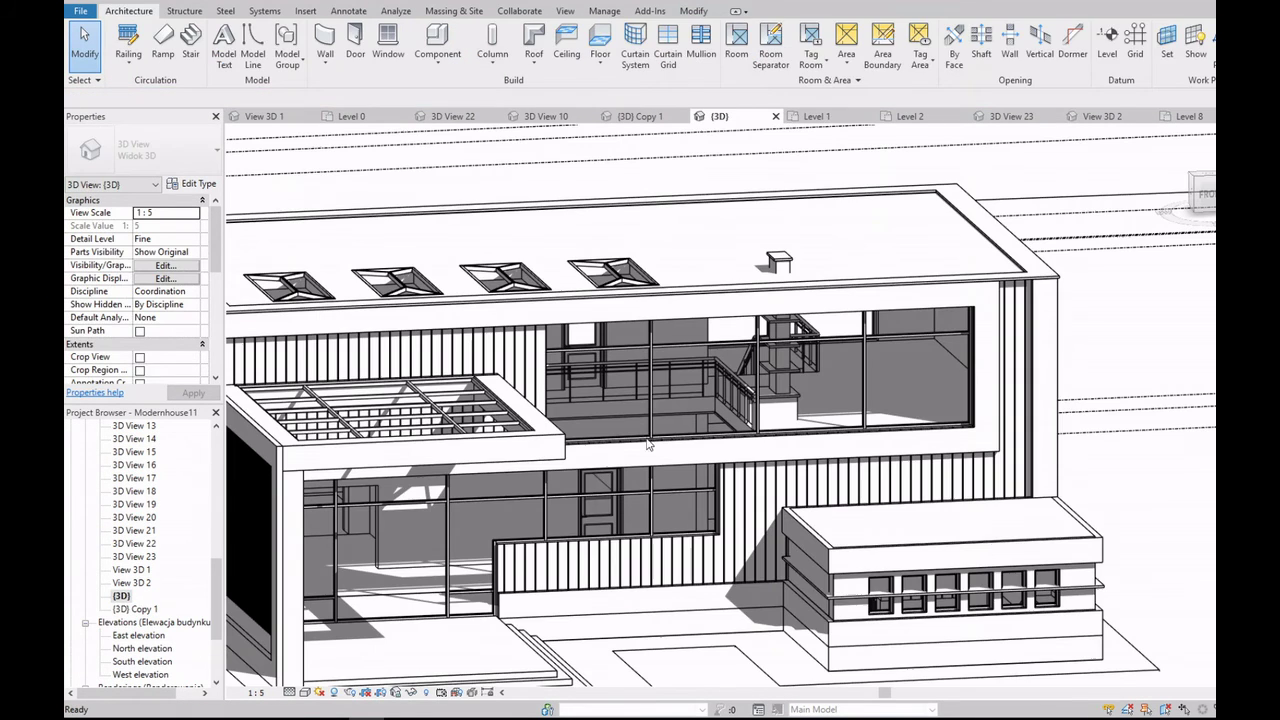
{"action": "left_click", "coordinate": [1207, 193]}
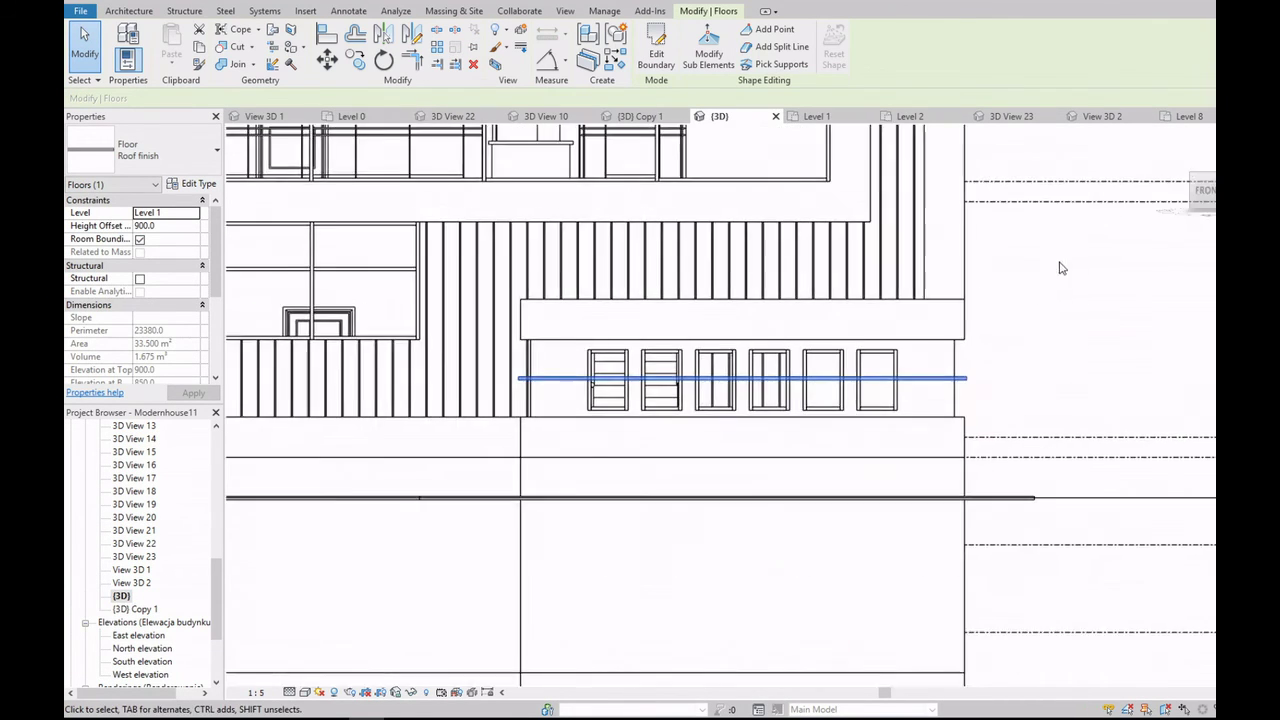
{"action": "scroll", "coordinate": [1057, 266], "scroll_direction": "up", "scroll_amount": 3}
{"action": "key", "text": "m"}
{"action": "key", "text": "v"}
{"action": "left_click", "coordinate": [543, 423]}
{"action": "left_click", "coordinate": [540, 312]}
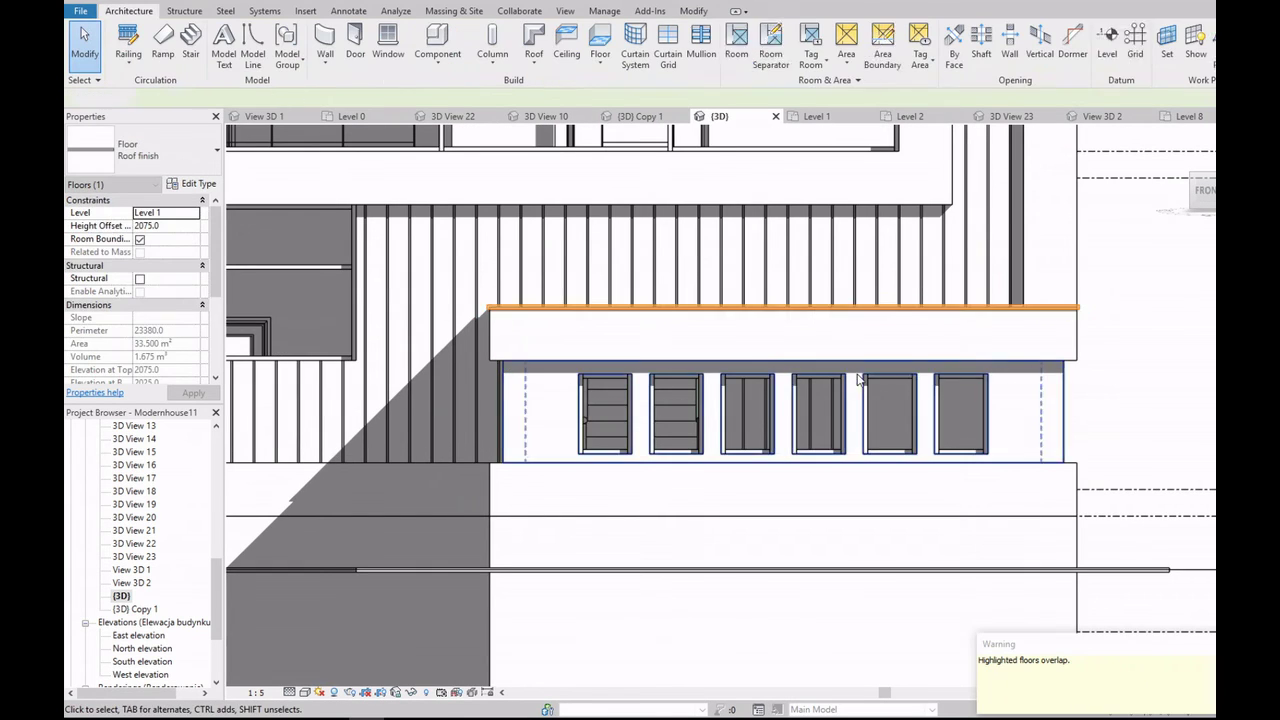
{"action": "scroll", "coordinate": [1080, 325], "scroll_direction": "up", "scroll_amount": 3}
Step: Verify the raised floor over the annex in an angled view, then open the Level 0 plan
{"action": "left_click", "coordinate": [1085, 333]}
{"action": "left_click", "coordinate": [1085, 333]}
{"action": "left_click", "coordinate": [1085, 333]}
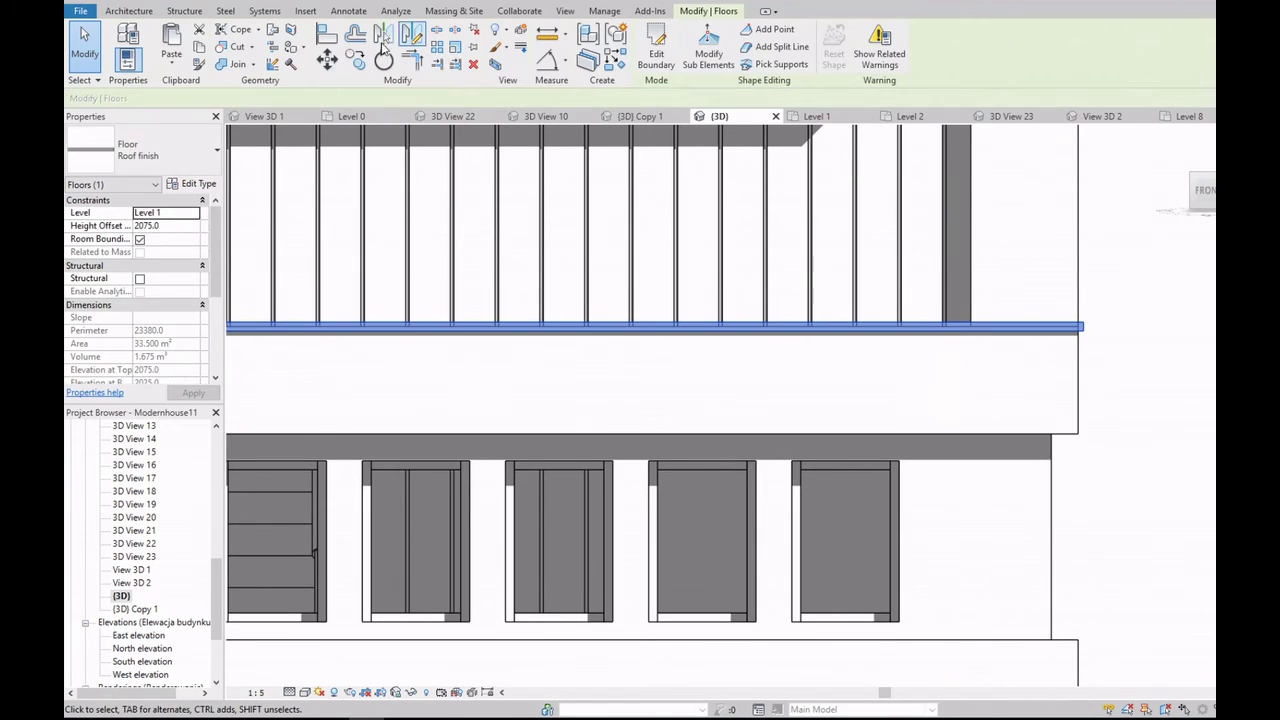
{"action": "key", "text": "Escape"}
{"action": "scroll", "coordinate": [1040, 333], "scroll_direction": "down", "scroll_amount": 10}
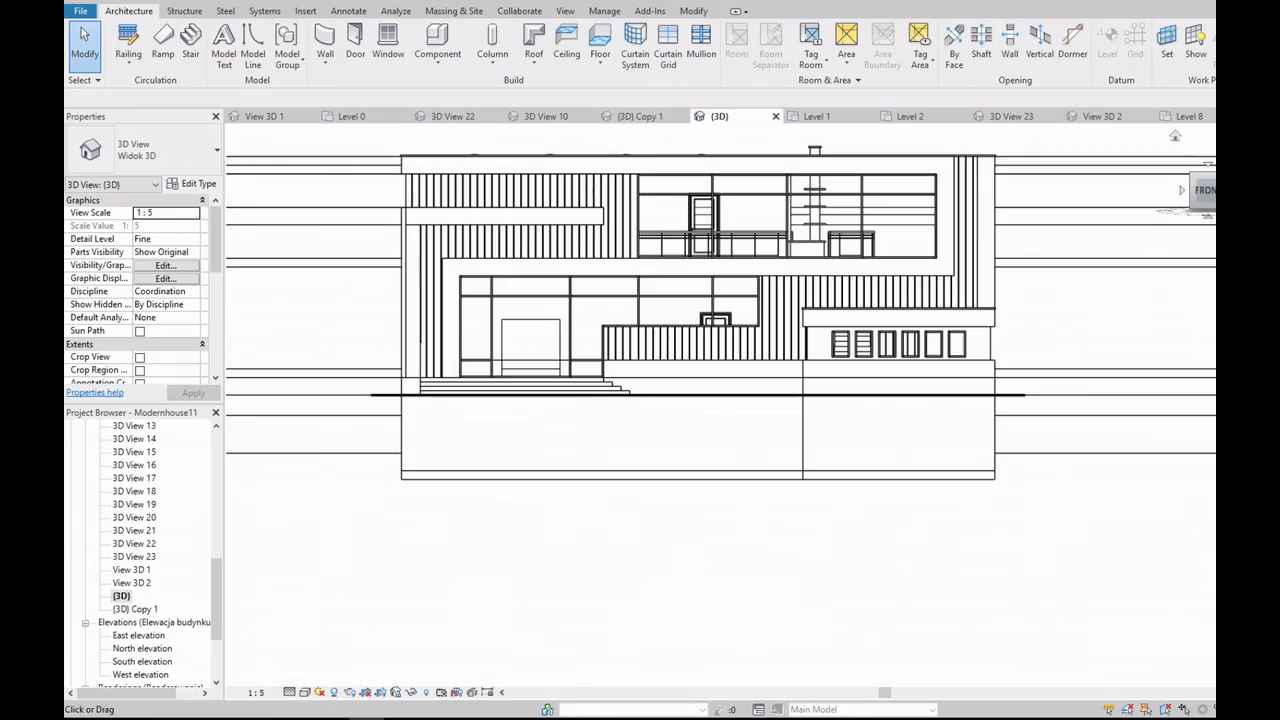
{"action": "middle_click_drag", "start_coordinate": [1040, 333], "coordinate": [1100, 300], "text": "shift"}
{"action": "scroll", "coordinate": [903, 346], "scroll_direction": "up", "scroll_amount": 5}
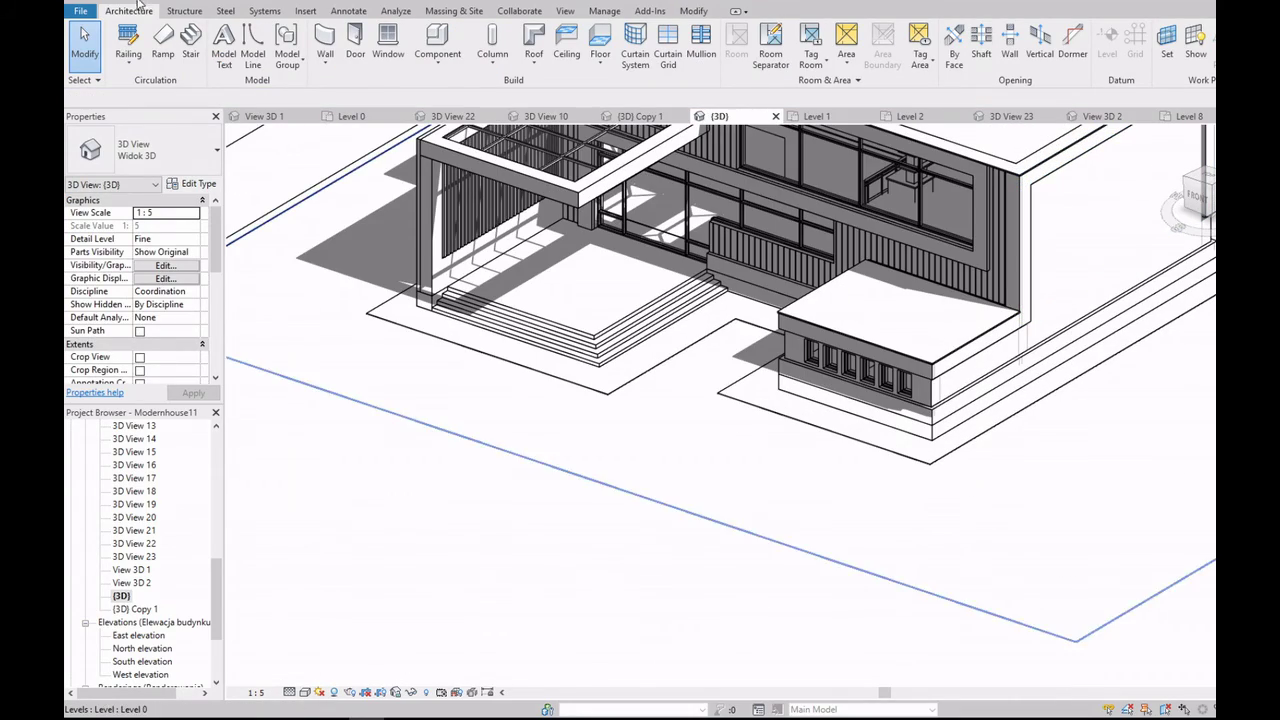
{"action": "scroll", "coordinate": [950, 362], "scroll_direction": "down", "scroll_amount": 4}
{"action": "scroll", "coordinate": [798, 335], "scroll_direction": "up", "scroll_amount": 3}
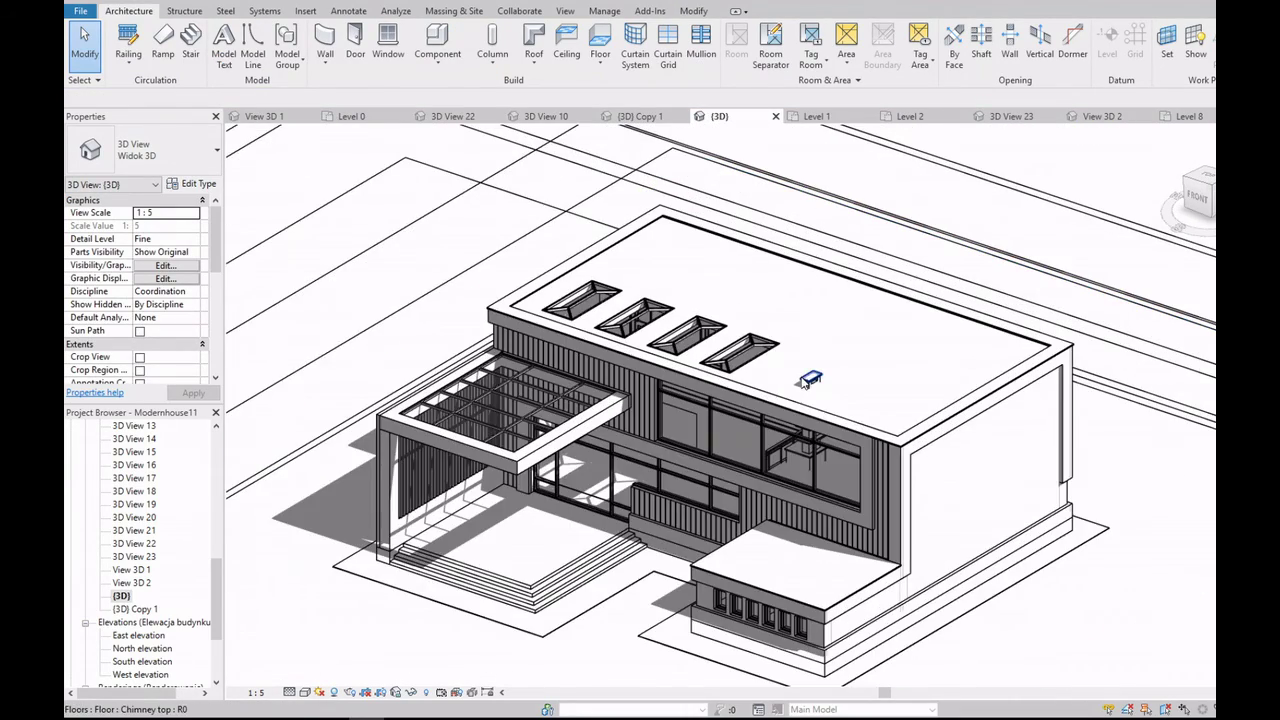
{"action": "scroll", "coordinate": [798, 335], "scroll_direction": "up", "scroll_amount": 3}
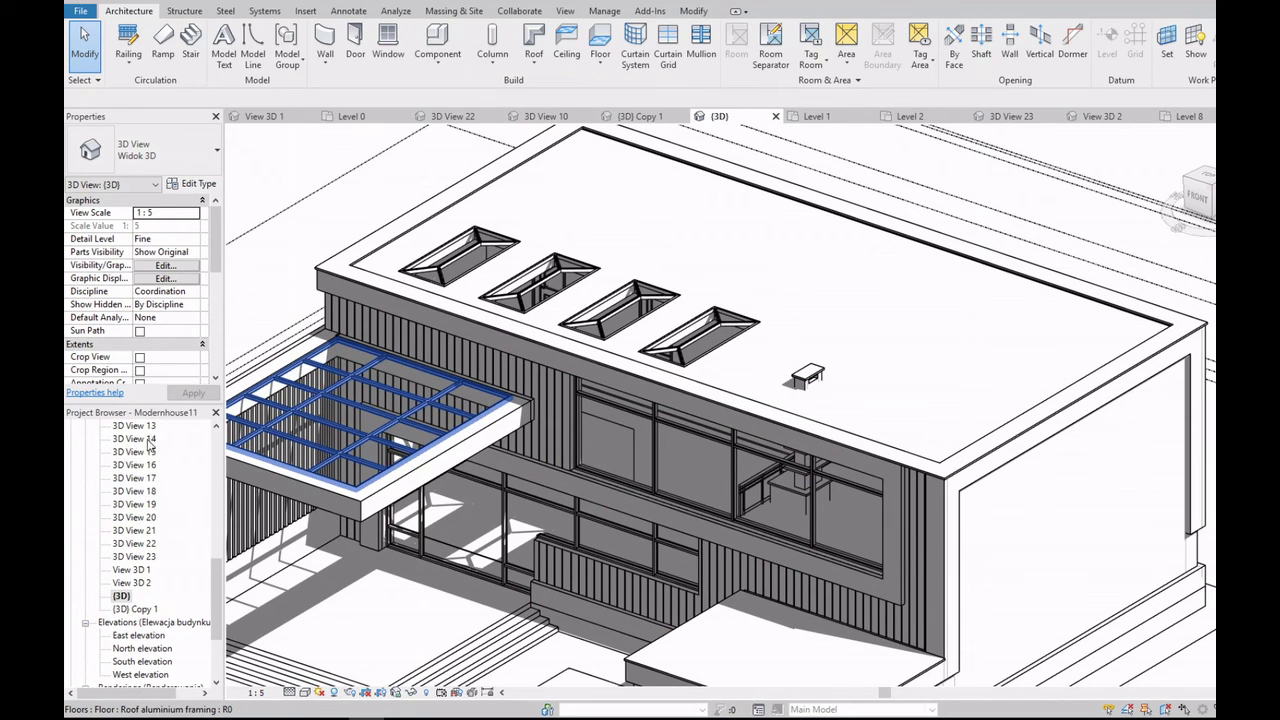
{"action": "scroll", "coordinate": [140, 500], "scroll_direction": "up", "scroll_amount": 10}
{"action": "double_click", "coordinate": [127, 465]}
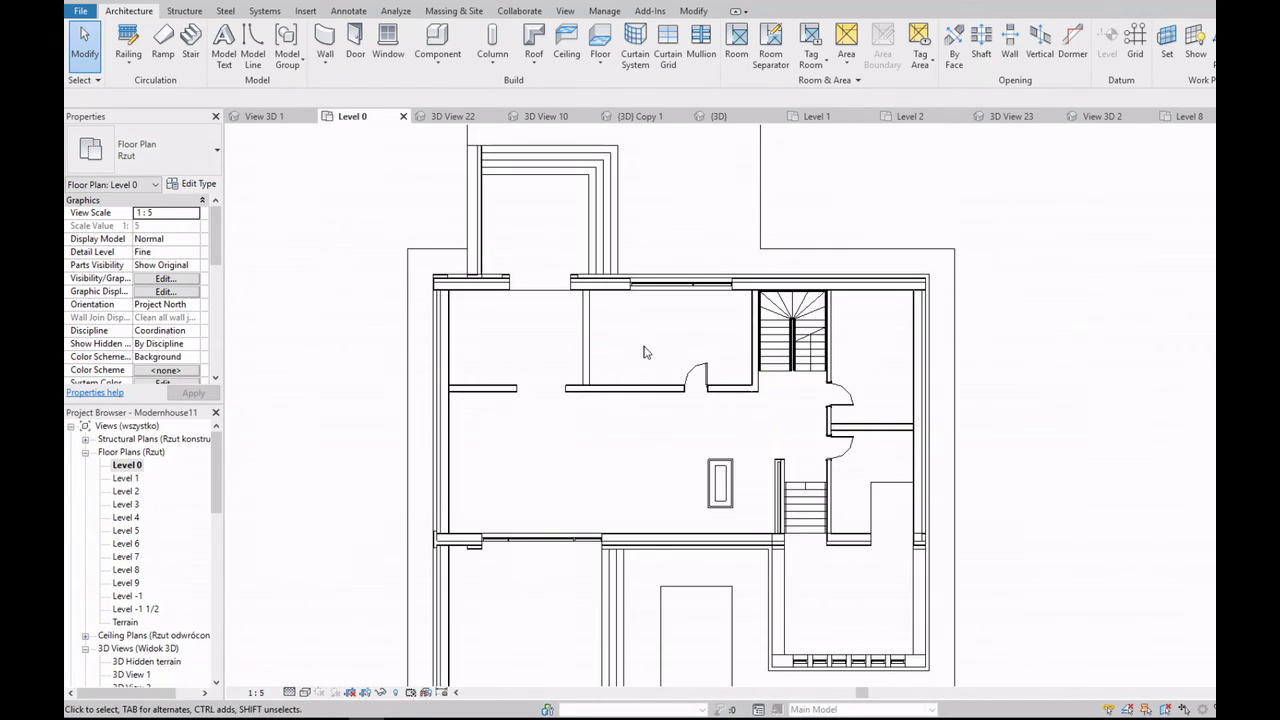
Step: Zoom around the Level 0 plan and inspect the floor outline
{"action": "scroll", "coordinate": [890, 480], "scroll_direction": "up", "scroll_amount": 2}
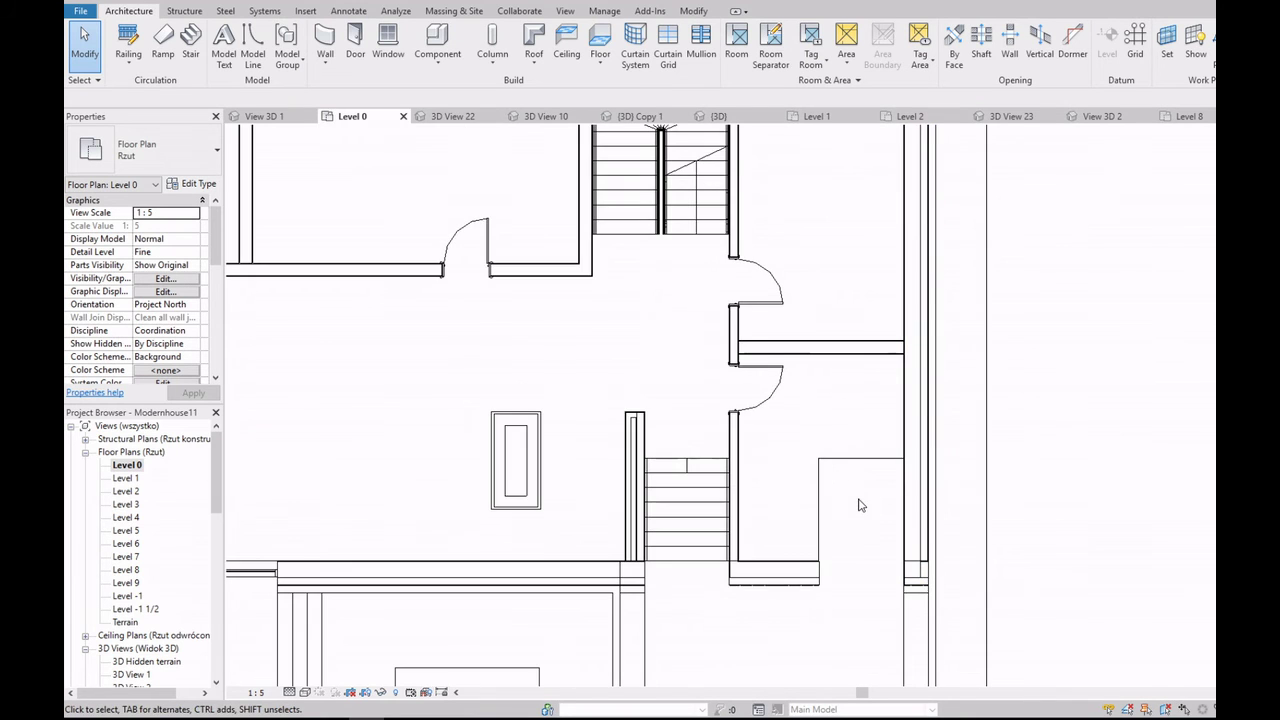
{"action": "scroll", "coordinate": [858, 505], "scroll_direction": "down", "scroll_amount": 4}
{"action": "scroll", "coordinate": [773, 480], "scroll_direction": "up", "scroll_amount": 3}
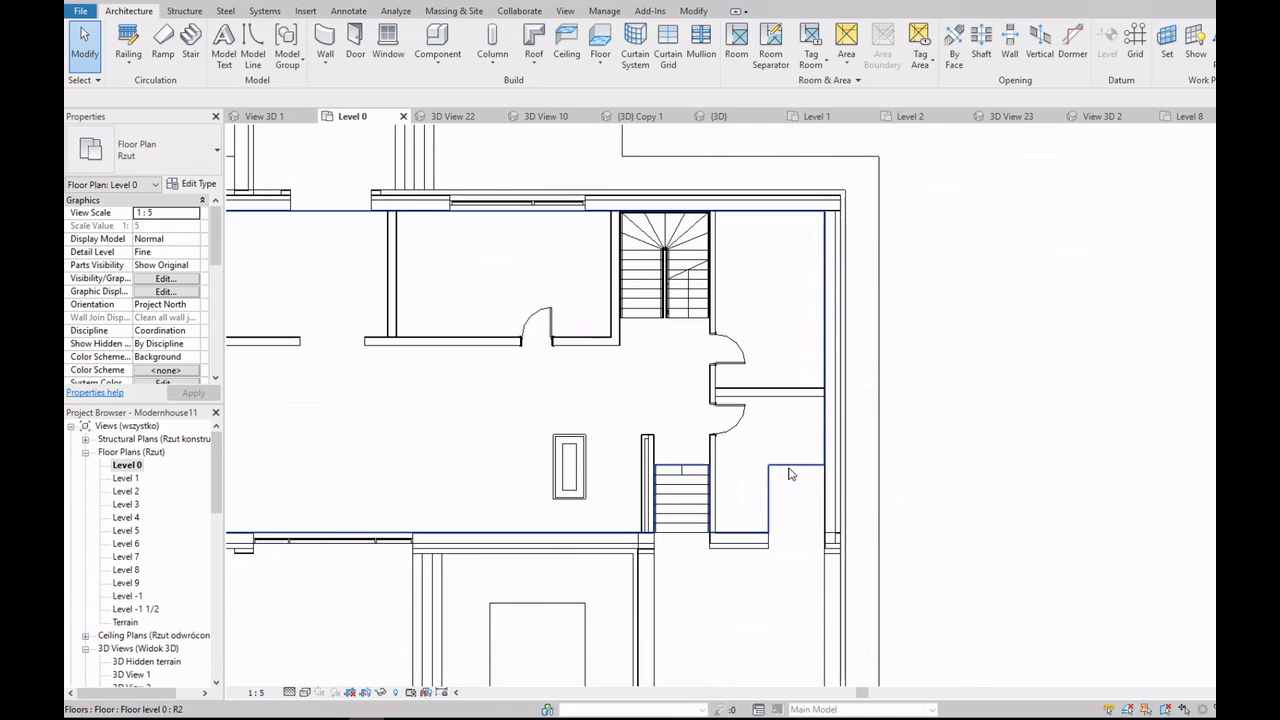
{"action": "left_click", "coordinate": [789, 474]}
{"action": "key", "text": "Escape"}
{"action": "scroll", "coordinate": [789, 474], "scroll_direction": "down", "scroll_amount": 4}
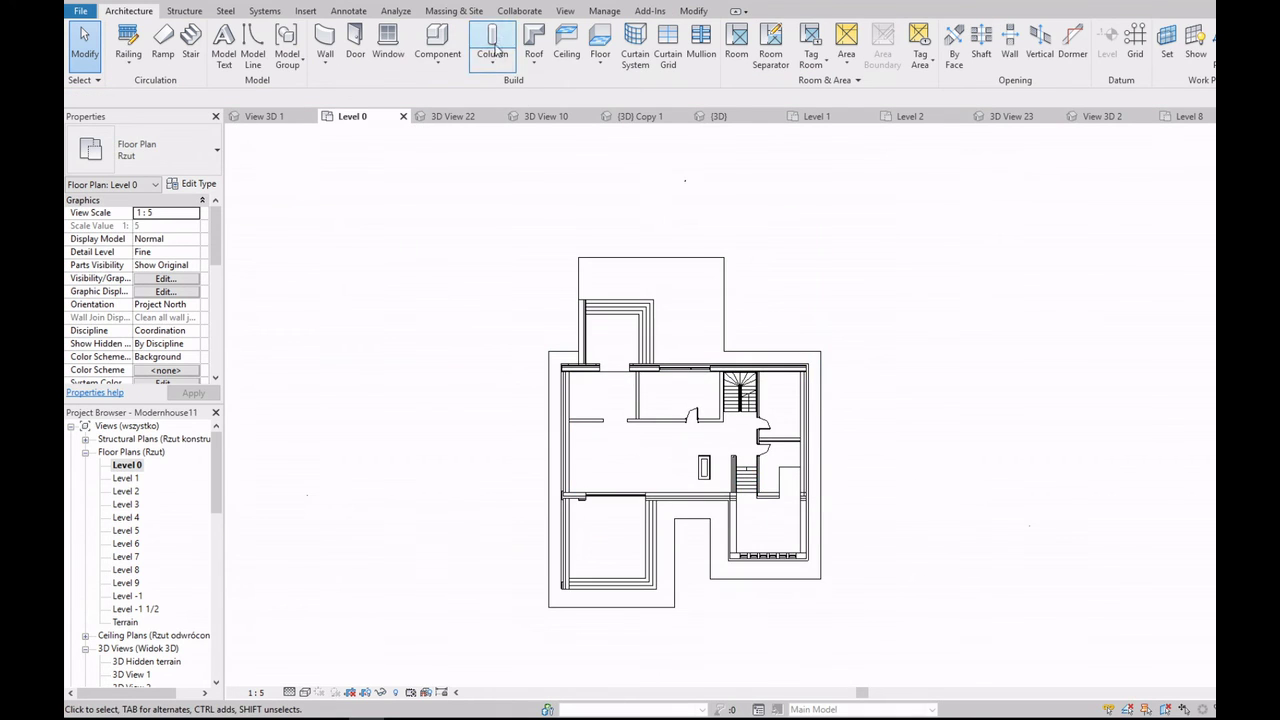
Step: Draw a section from above to below the plan's right side and open Przekrój 0
{"action": "left_click", "coordinate": [565, 10]}
{"action": "left_click", "coordinate": [554, 45]}
{"action": "left_click", "coordinate": [792, 312]}
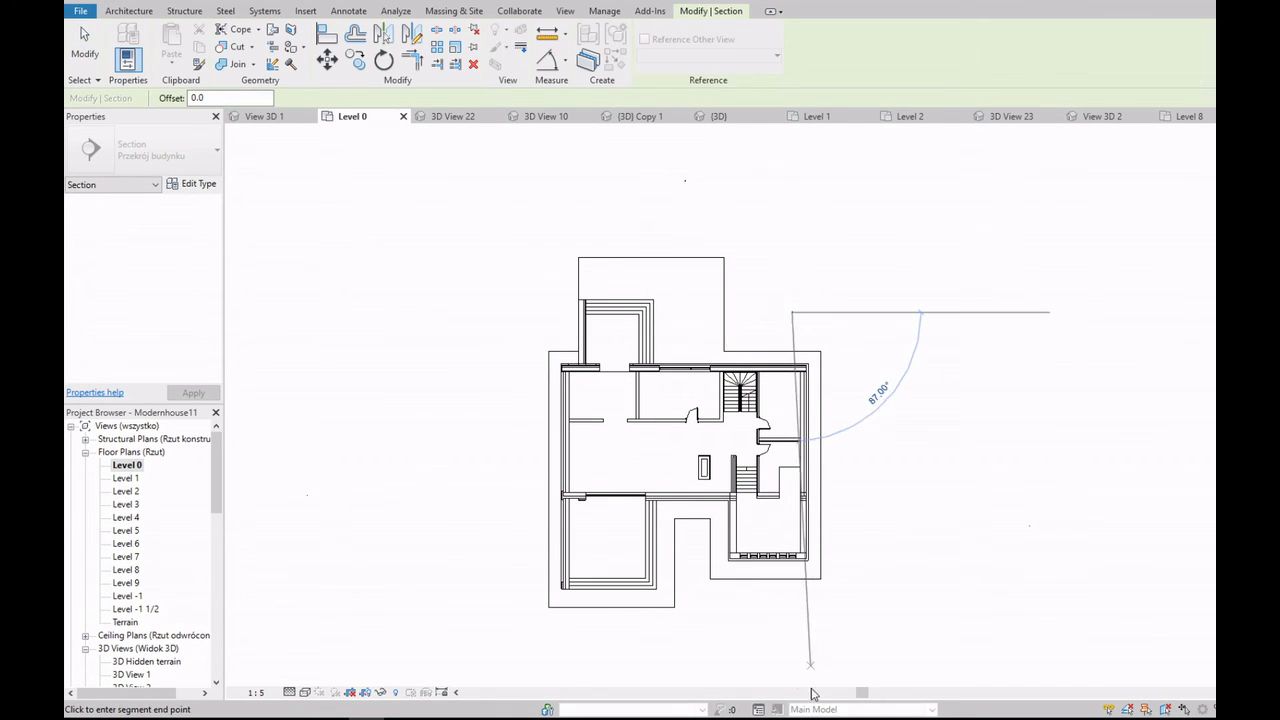
{"action": "left_click", "coordinate": [789, 620]}
{"action": "key", "text": "Escape"}
{"action": "scroll", "coordinate": [130, 560], "scroll_direction": "down", "scroll_amount": 5}
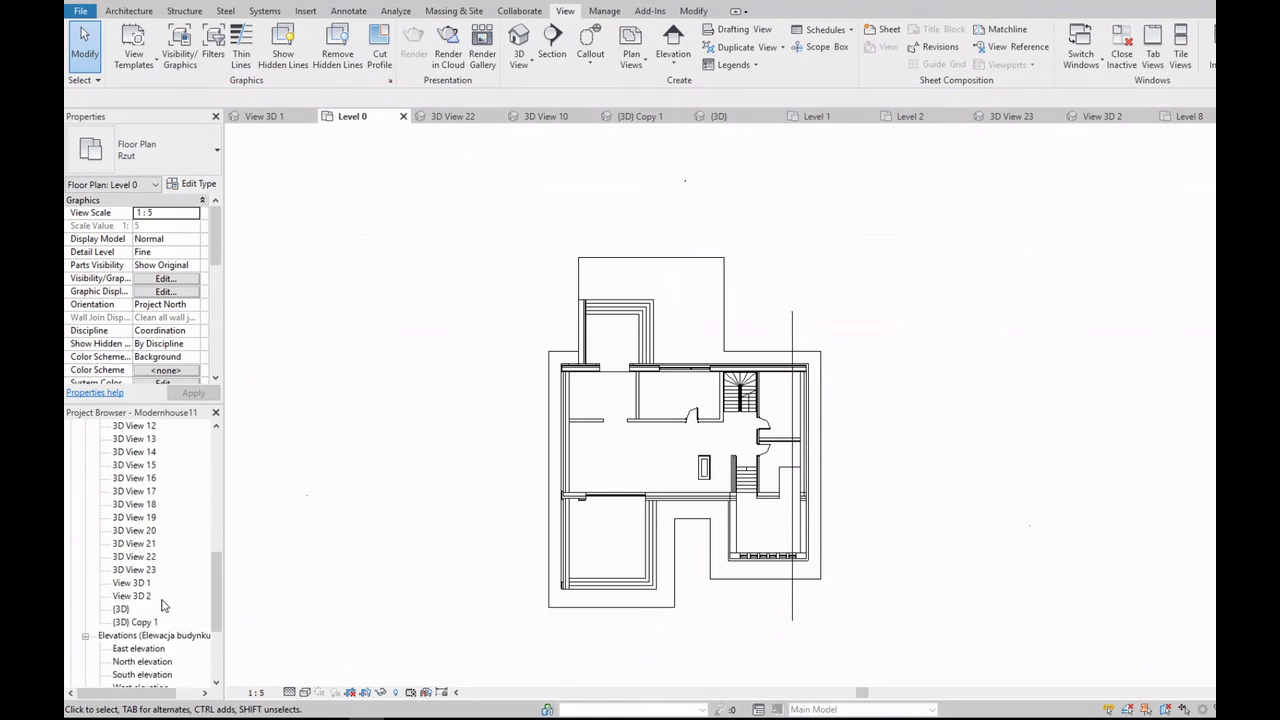
{"action": "scroll", "coordinate": [130, 560], "scroll_direction": "down", "scroll_amount": 3}
{"action": "left_click", "coordinate": [130, 583]}
{"action": "double_click", "coordinate": [126, 584]}
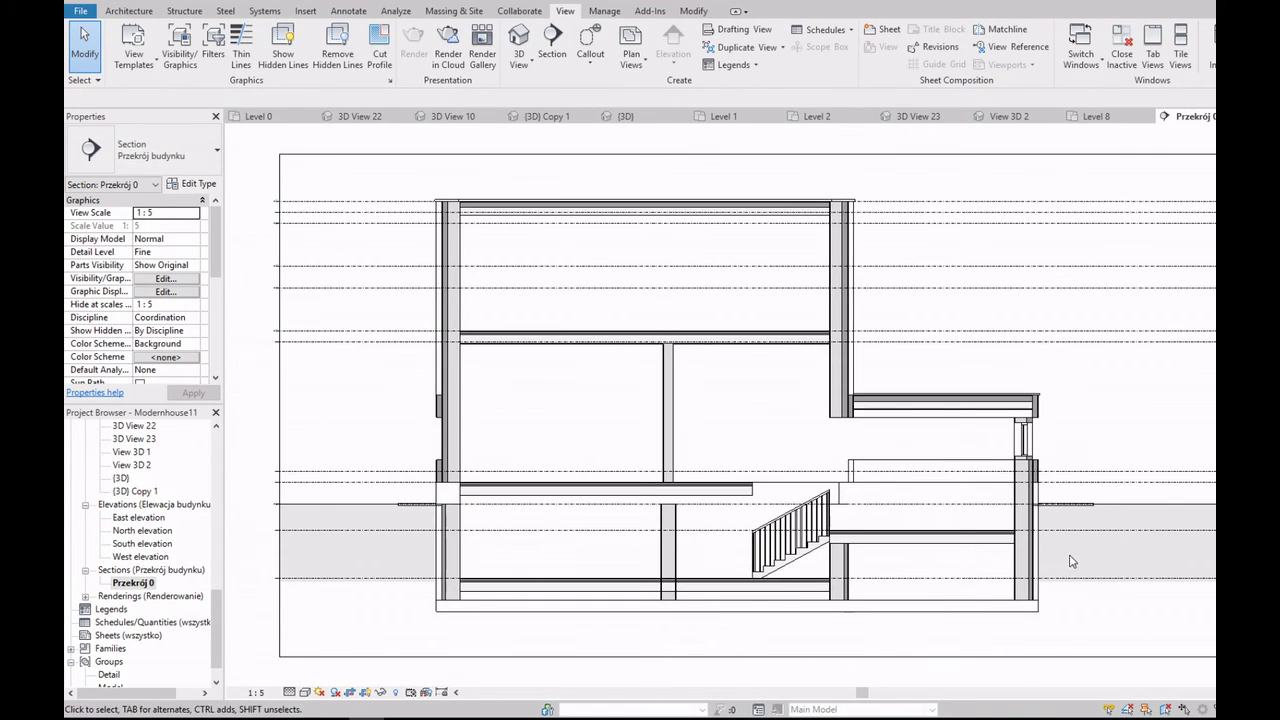
Step: Select the left floor slab and try sketching model lines on a picked plane, then cancel
{"action": "scroll", "coordinate": [1040, 562], "scroll_direction": "up", "scroll_amount": 3}
{"action": "middle_click_drag", "start_coordinate": [1021, 563], "coordinate": [1158, 590]}
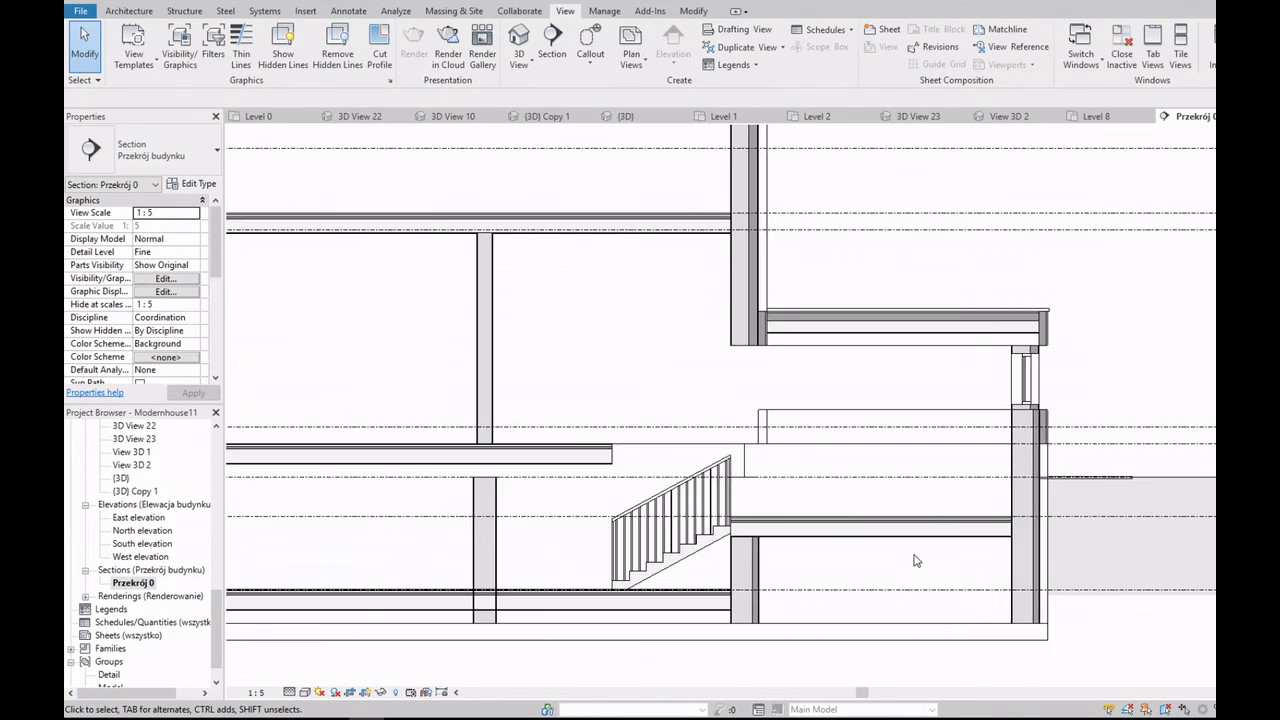
{"action": "left_click", "coordinate": [585, 447]}
{"action": "left_click", "coordinate": [128, 10]}
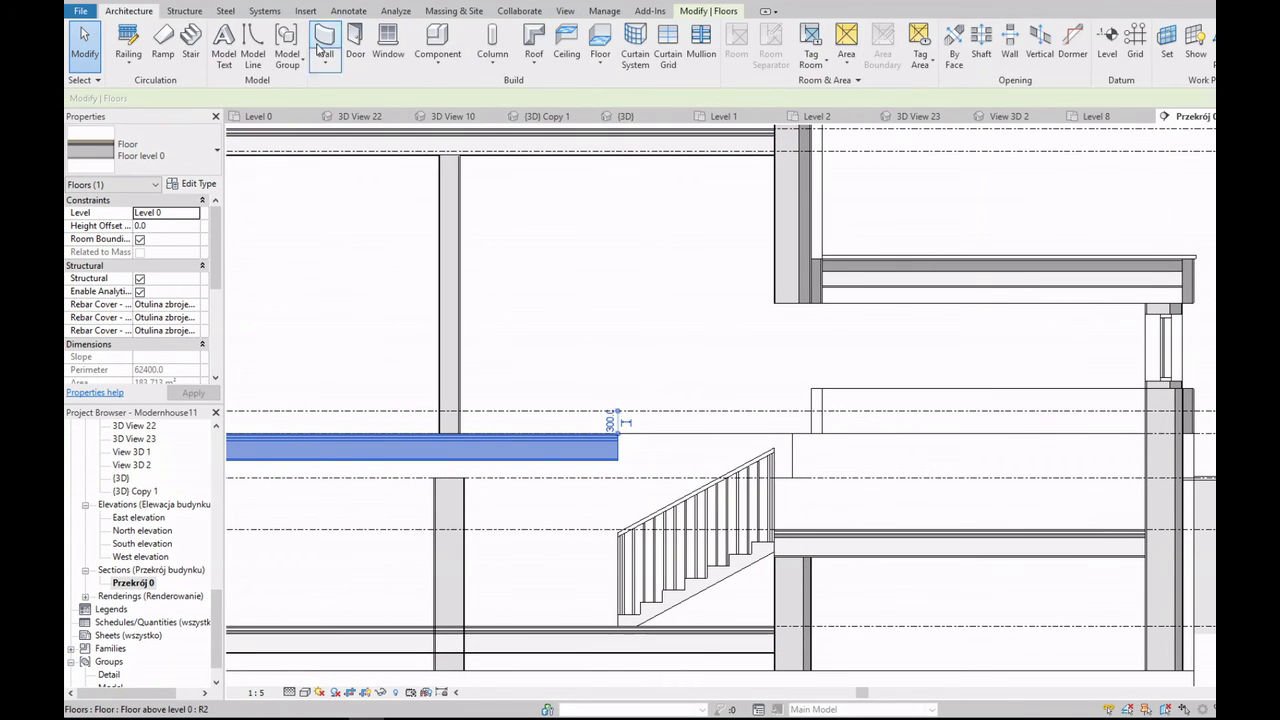
{"action": "left_click", "coordinate": [253, 45]}
{"action": "left_click", "coordinate": [658, 444]}
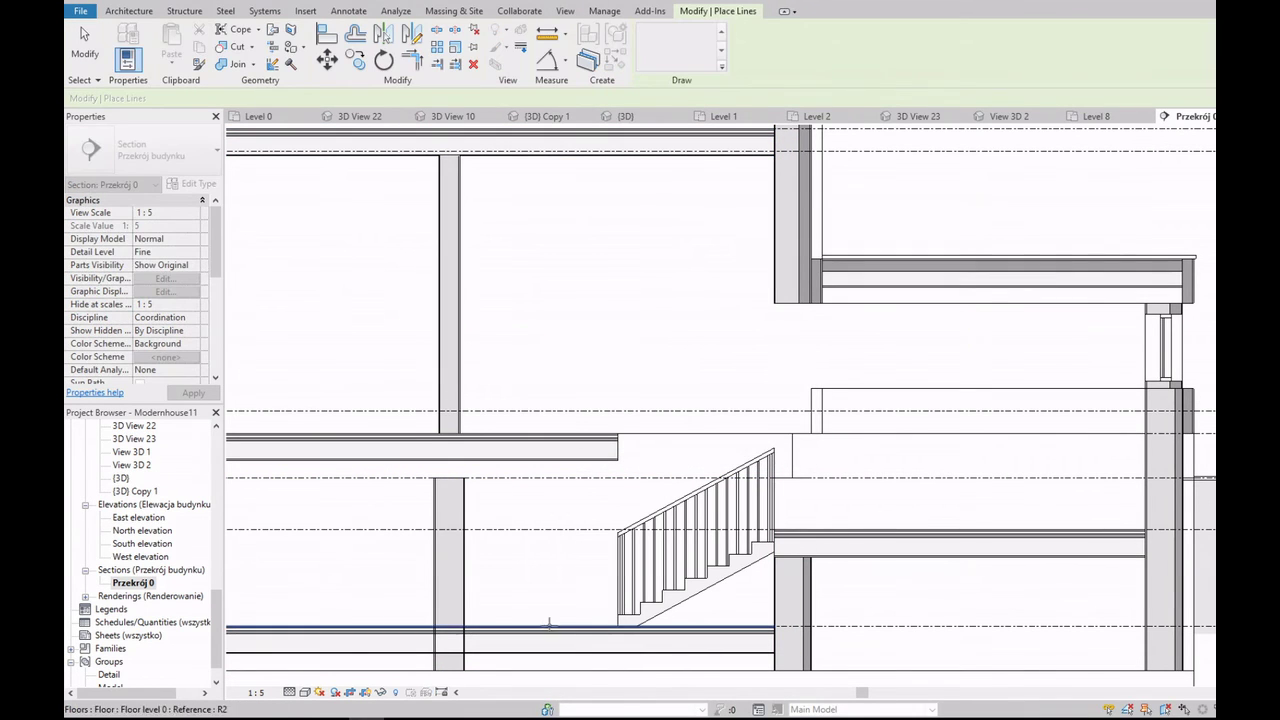
{"action": "scroll", "coordinate": [698, 258], "scroll_direction": "down", "scroll_amount": 5}
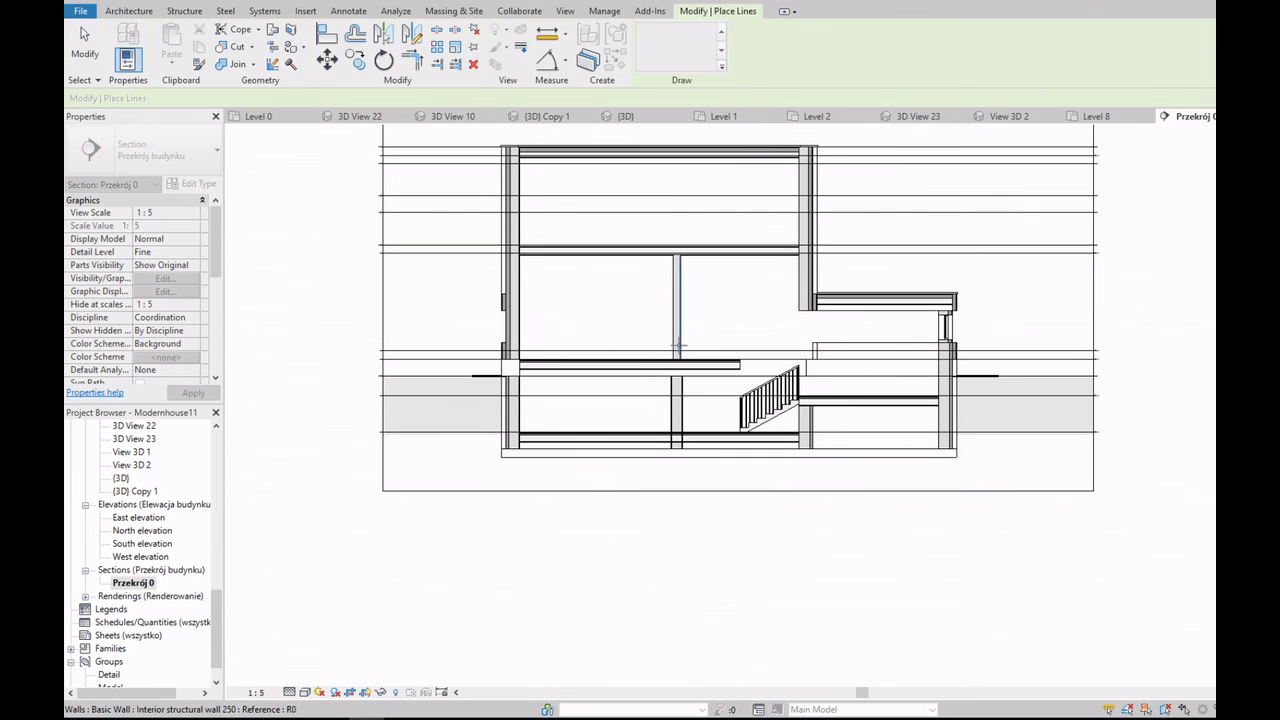
{"action": "scroll", "coordinate": [808, 420], "scroll_direction": "up", "scroll_amount": 3}
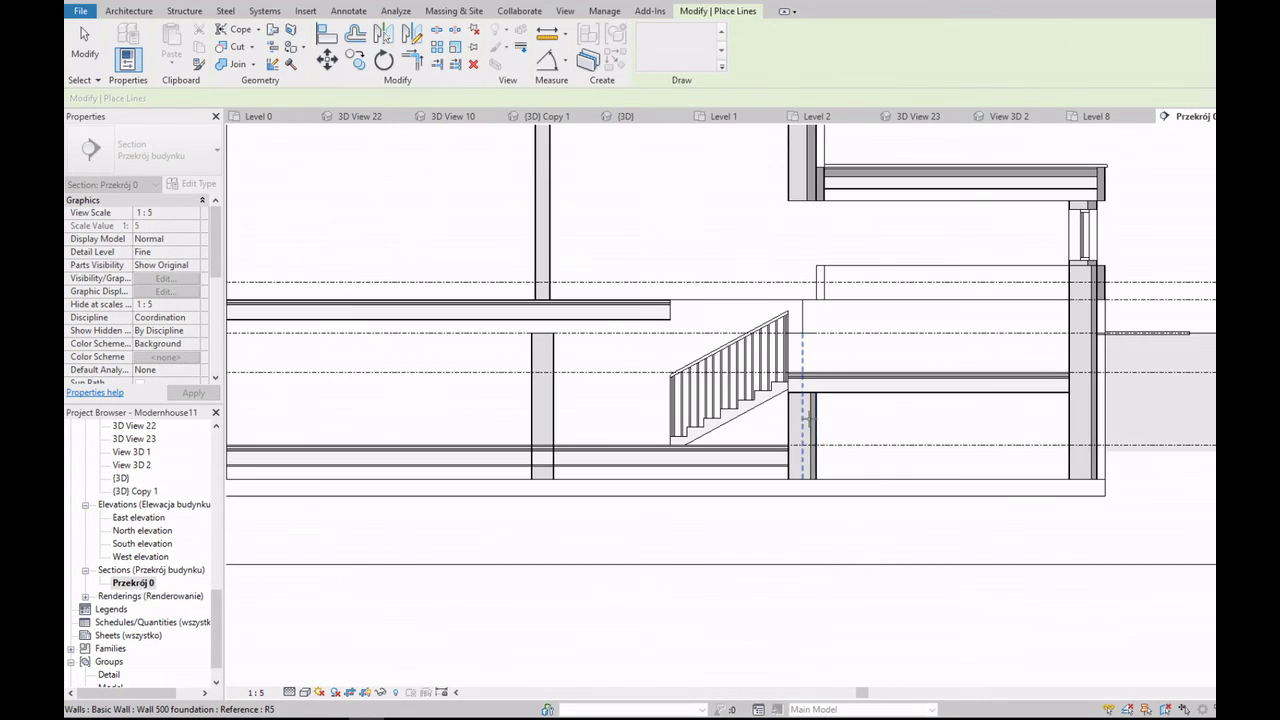
{"action": "left_click", "coordinate": [816, 426]}
{"action": "left_click", "coordinate": [749, 500]}
{"action": "scroll", "coordinate": [700, 351], "scroll_direction": "down", "scroll_amount": 2}
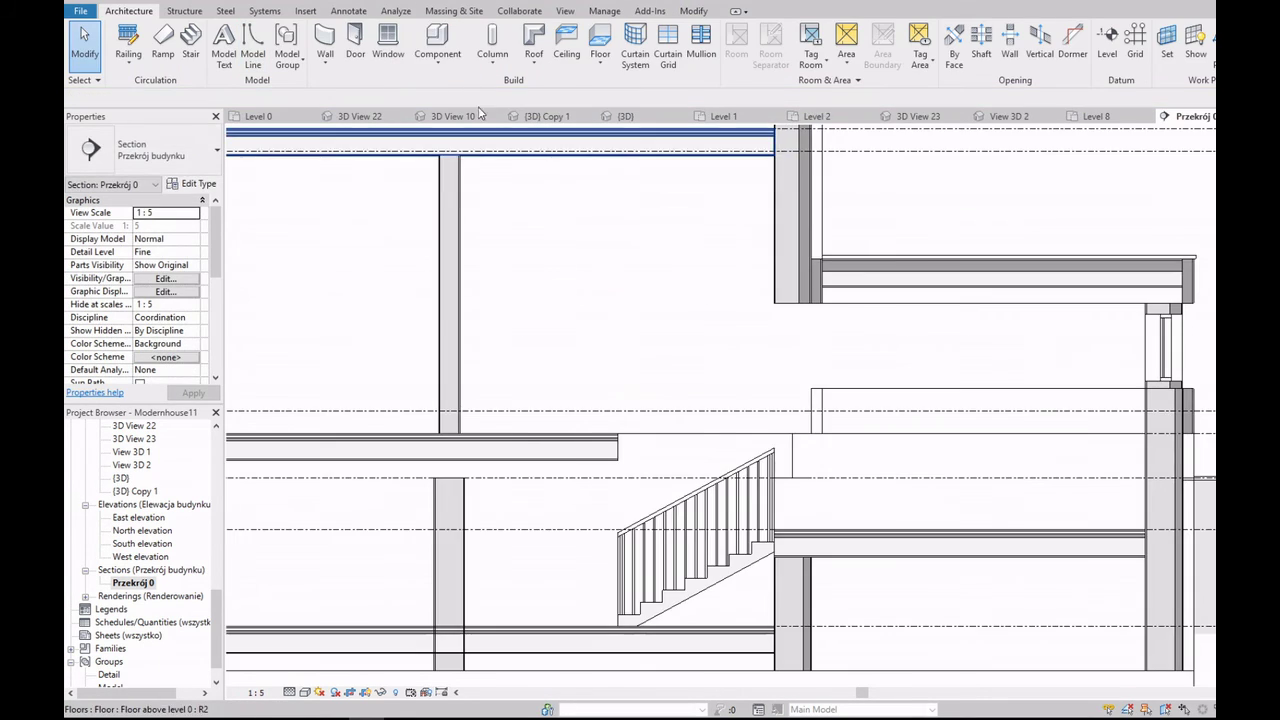
{"action": "scroll", "coordinate": [700, 351], "scroll_direction": "down", "scroll_amount": 2}
{"action": "scroll", "coordinate": [630, 470], "scroll_direction": "up", "scroll_amount": 3}
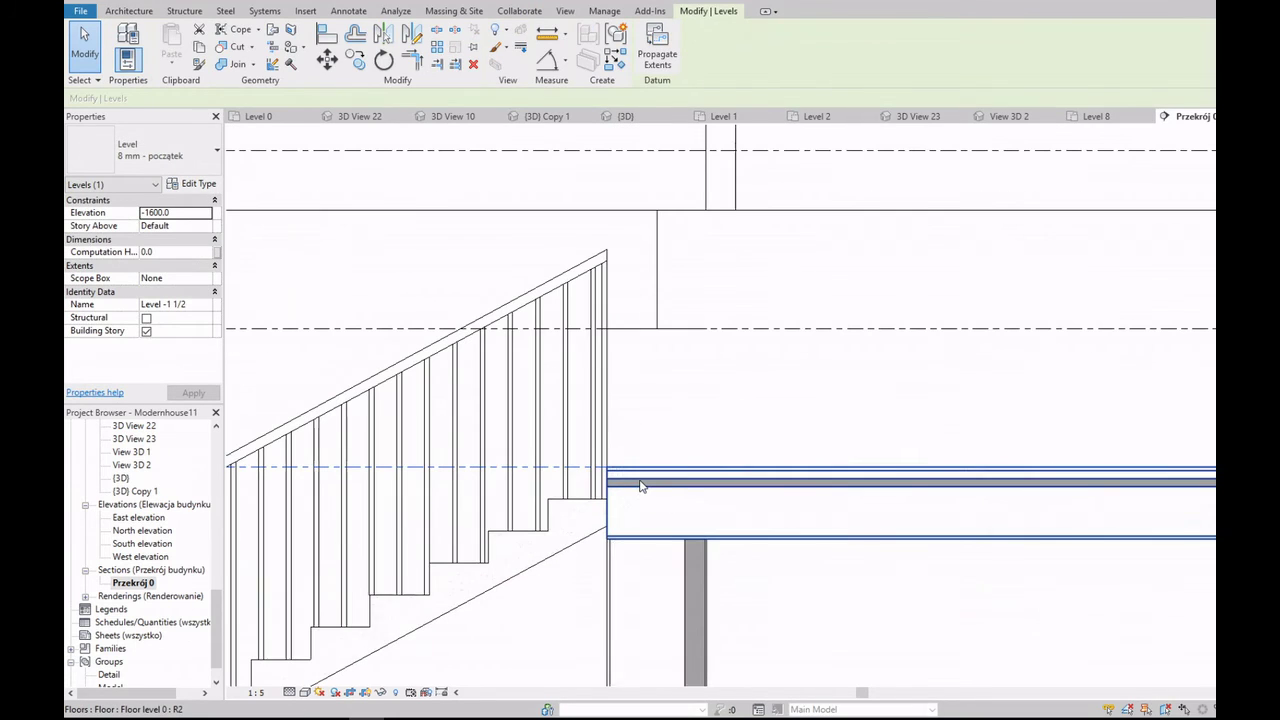
Step: Copy the level line upward to the stair top in the Przekrój 0 section
{"action": "key", "text": "c"}
{"action": "key", "text": "o"}
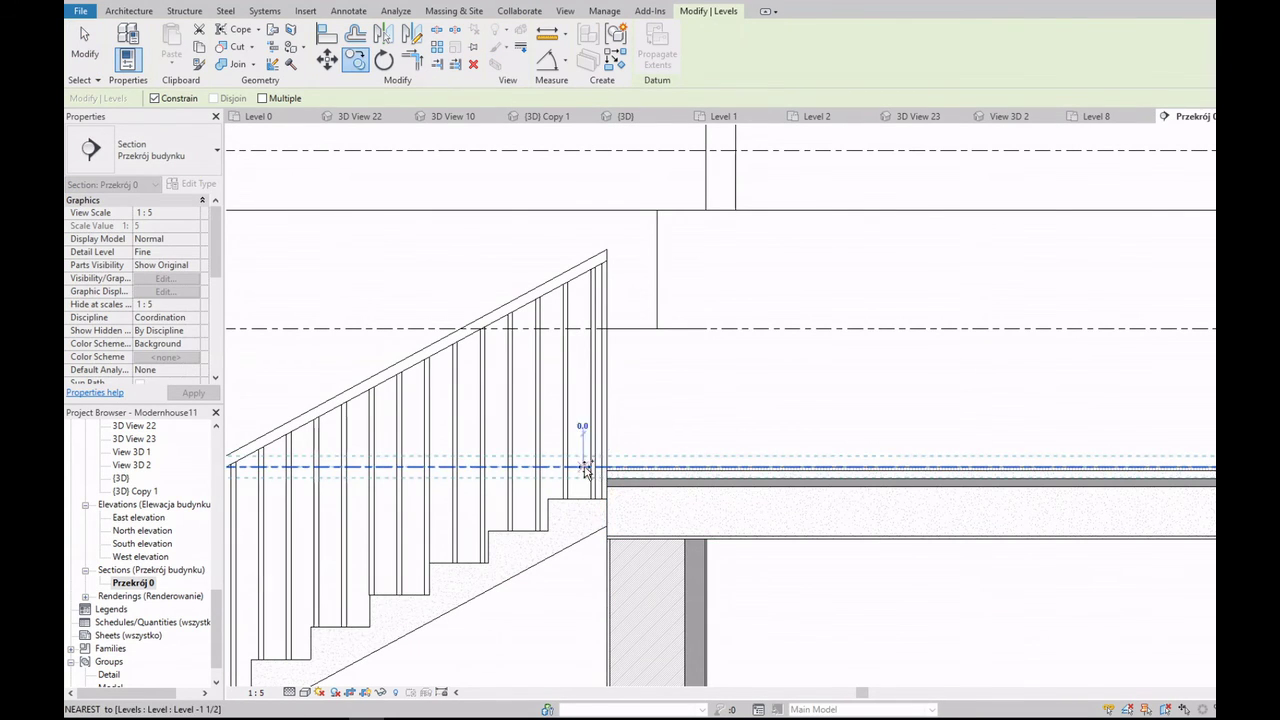
{"action": "left_click", "coordinate": [556, 466]}
{"action": "scroll", "coordinate": [556, 466], "scroll_direction": "down", "scroll_amount": 2}
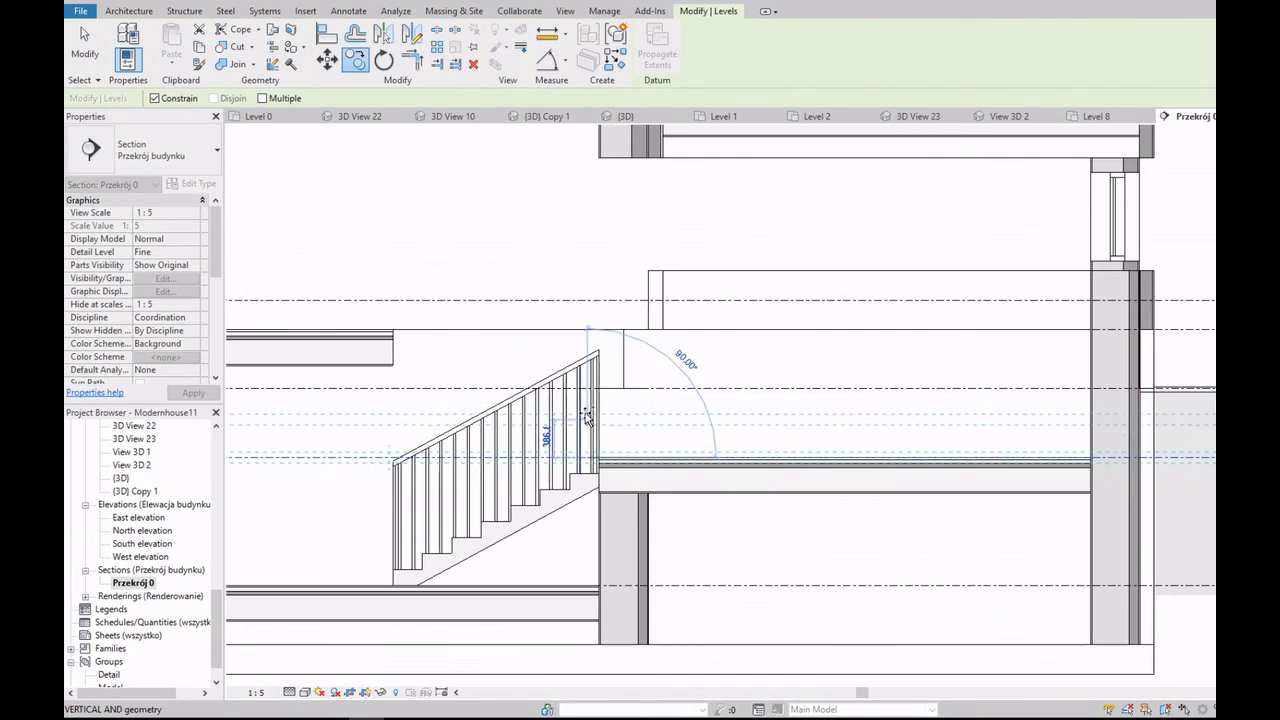
{"action": "left_click", "coordinate": [584, 331]}
{"action": "middle_click_drag", "start_coordinate": [267, 376], "coordinate": [438, 311]}
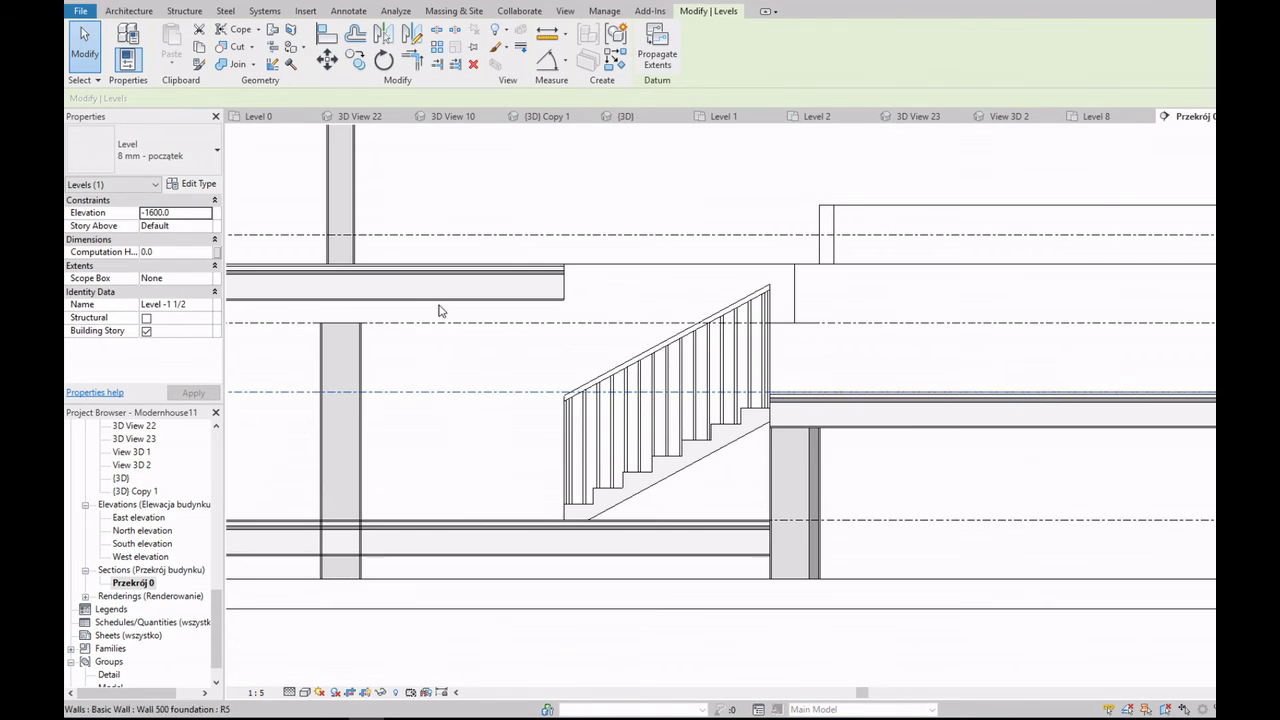
{"action": "left_click", "coordinate": [129, 10]}
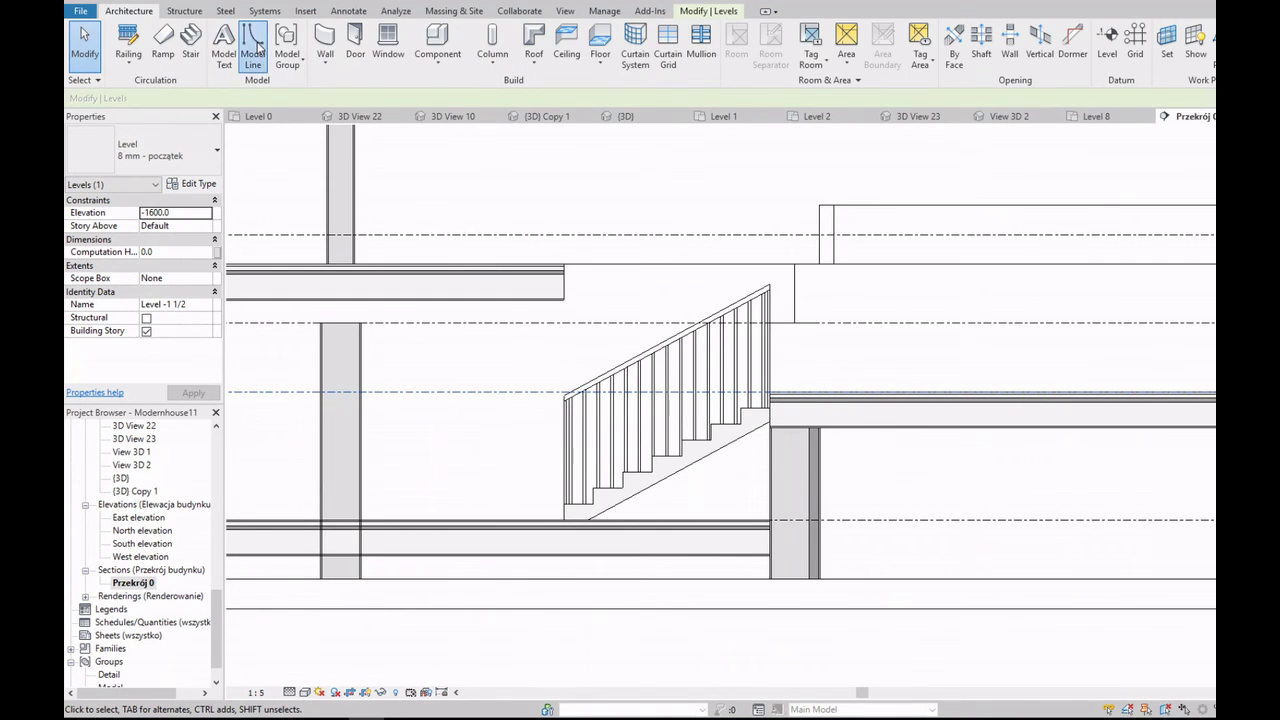
{"action": "left_click", "coordinate": [256, 44]}
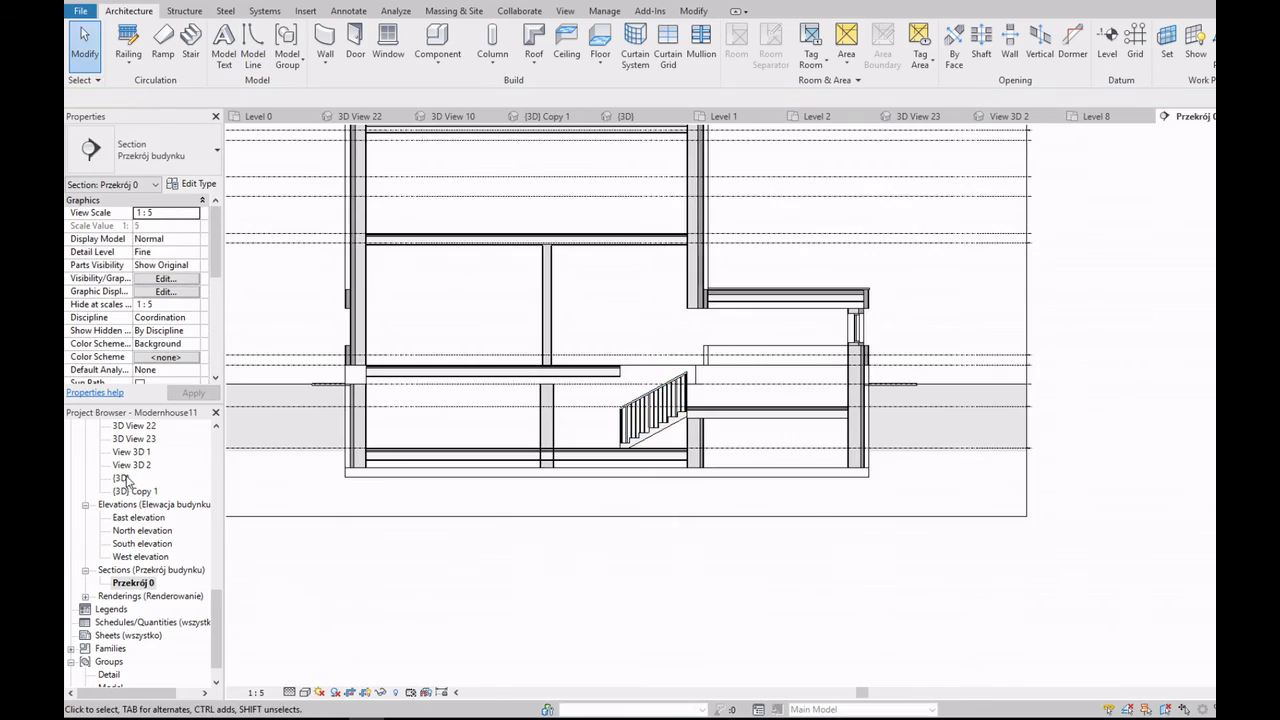
Step: Pick a wall face as the work plane, then open the Przekrój 0 section view
{"action": "left_click", "coordinate": [1167, 45]}
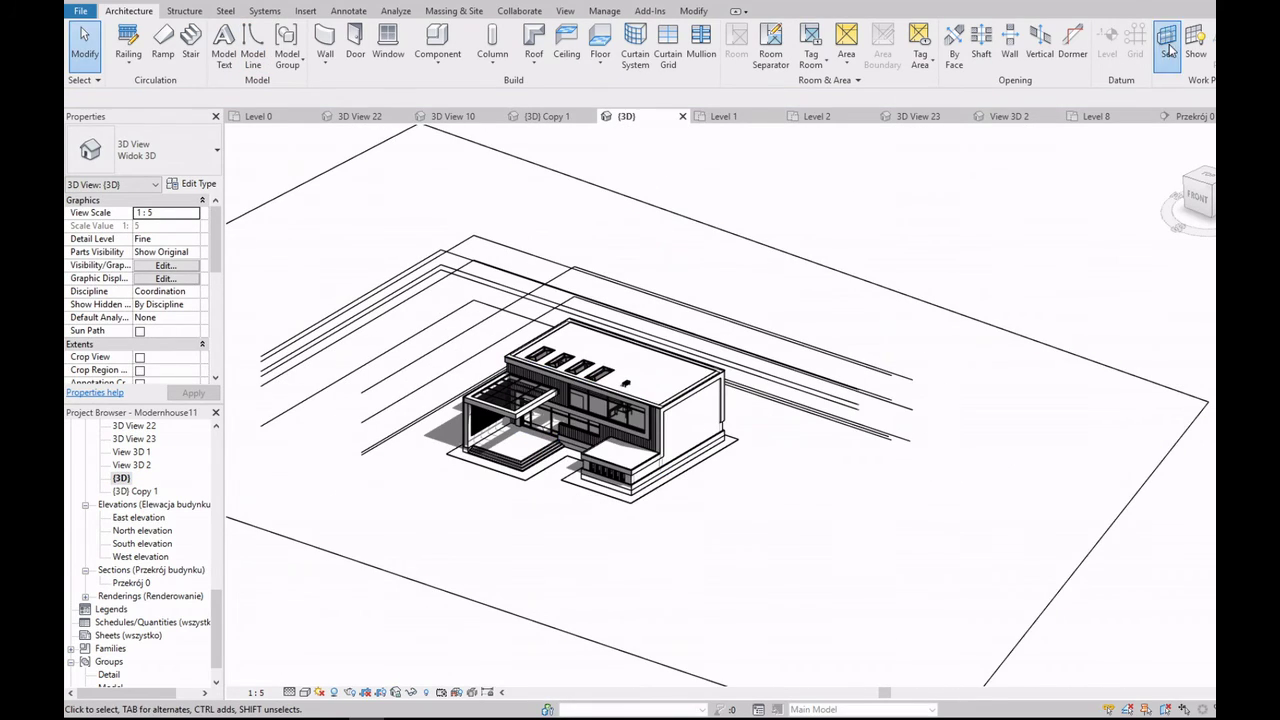
{"action": "left_click", "coordinate": [703, 440]}
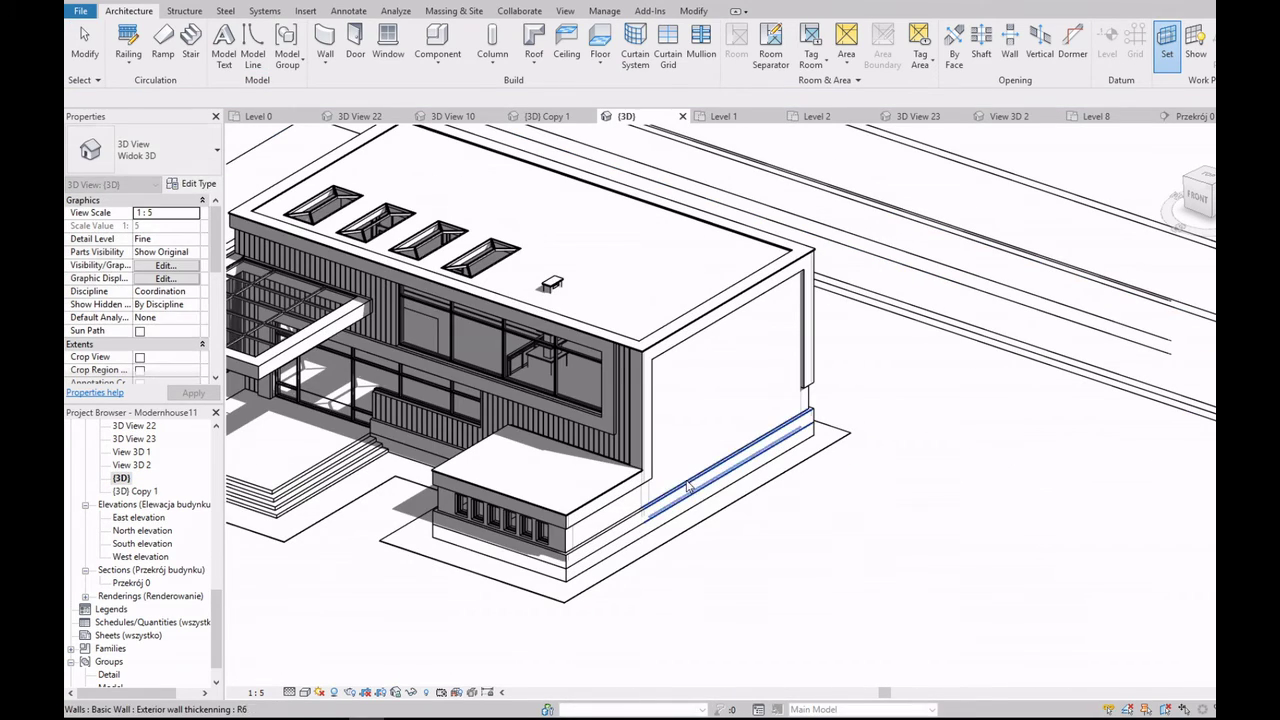
{"action": "scroll", "coordinate": [134, 562], "scroll_direction": "down", "scroll_amount": 1}
{"action": "double_click", "coordinate": [134, 562]}
Step: Start a Model Line on the Profile plane work plane, visiting the North elevation and back
{"action": "left_click", "coordinate": [253, 45]}
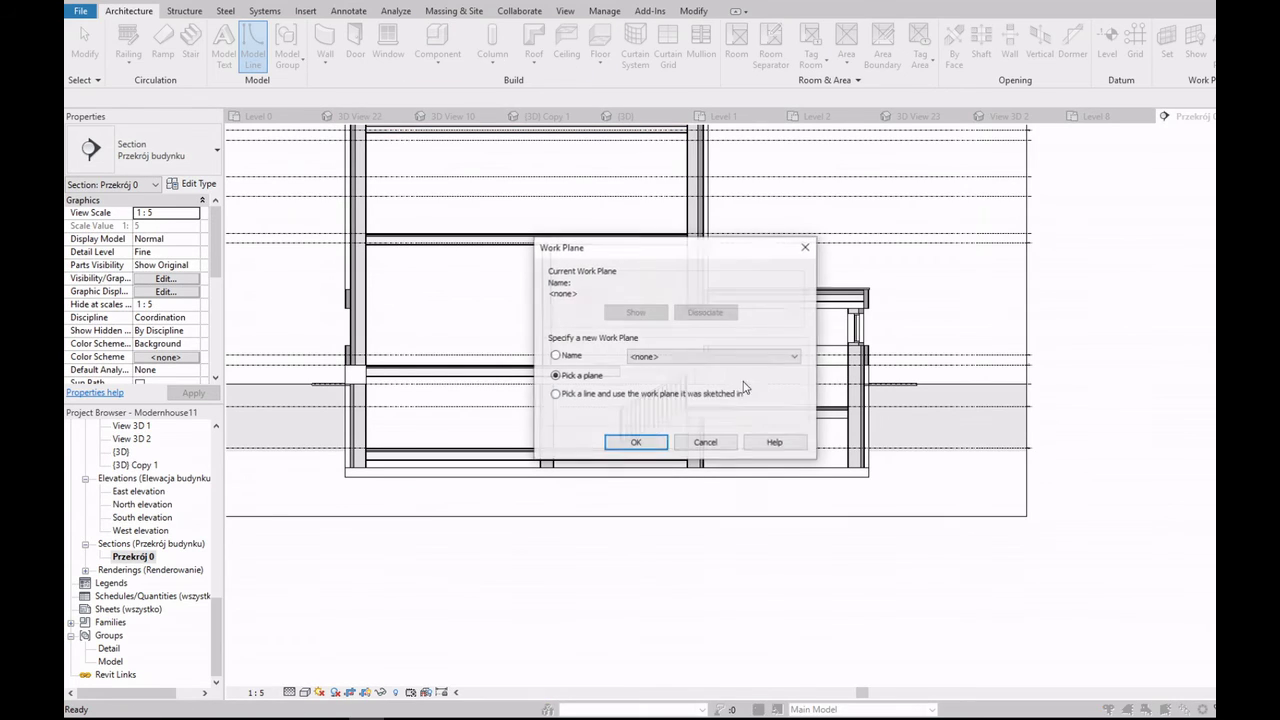
{"action": "left_click", "coordinate": [752, 358]}
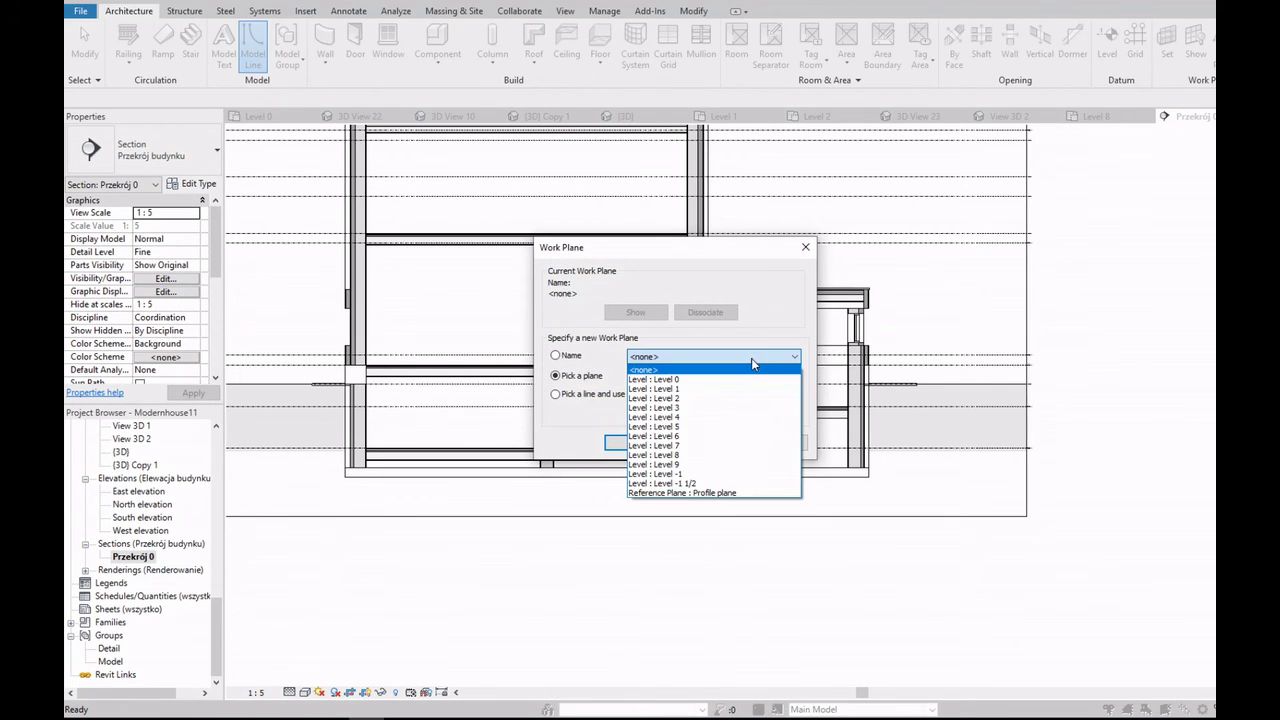
{"action": "left_click", "coordinate": [697, 493]}
{"action": "left_click", "coordinate": [632, 442]}
{"action": "scroll", "coordinate": [652, 347], "scroll_direction": "down", "scroll_amount": 4}
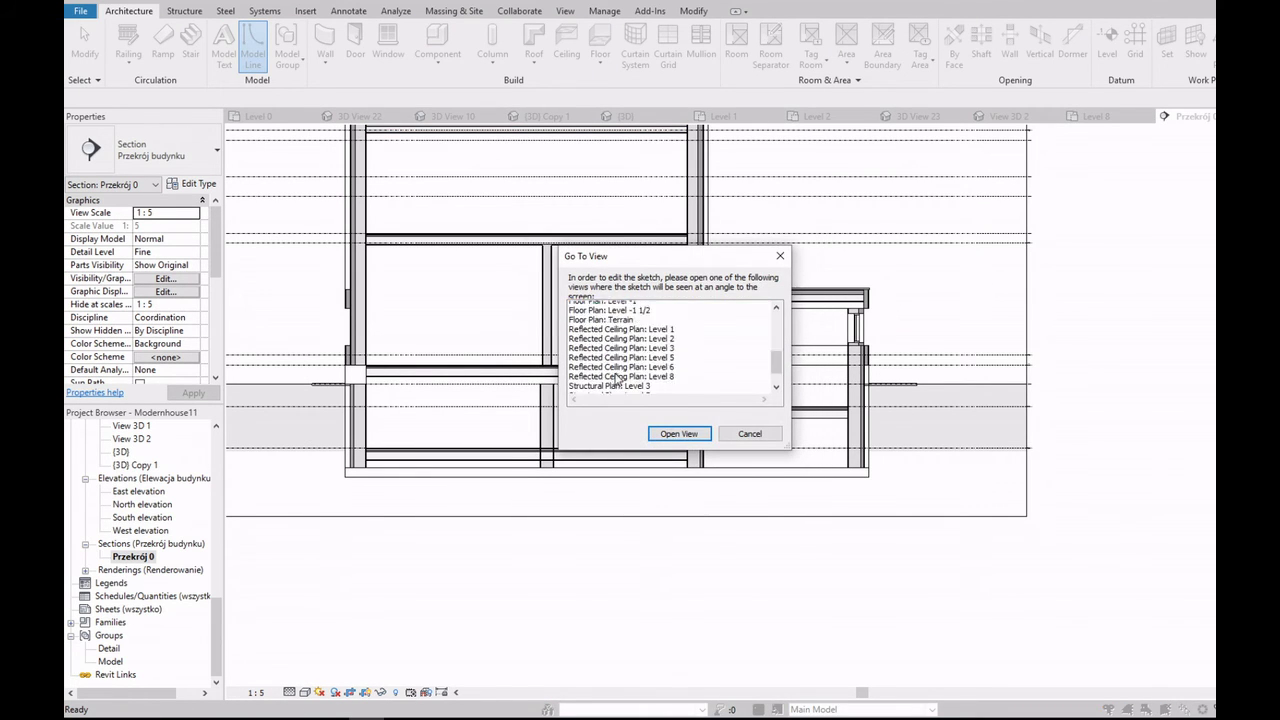
{"action": "scroll", "coordinate": [618, 380], "scroll_direction": "up", "scroll_amount": 3}
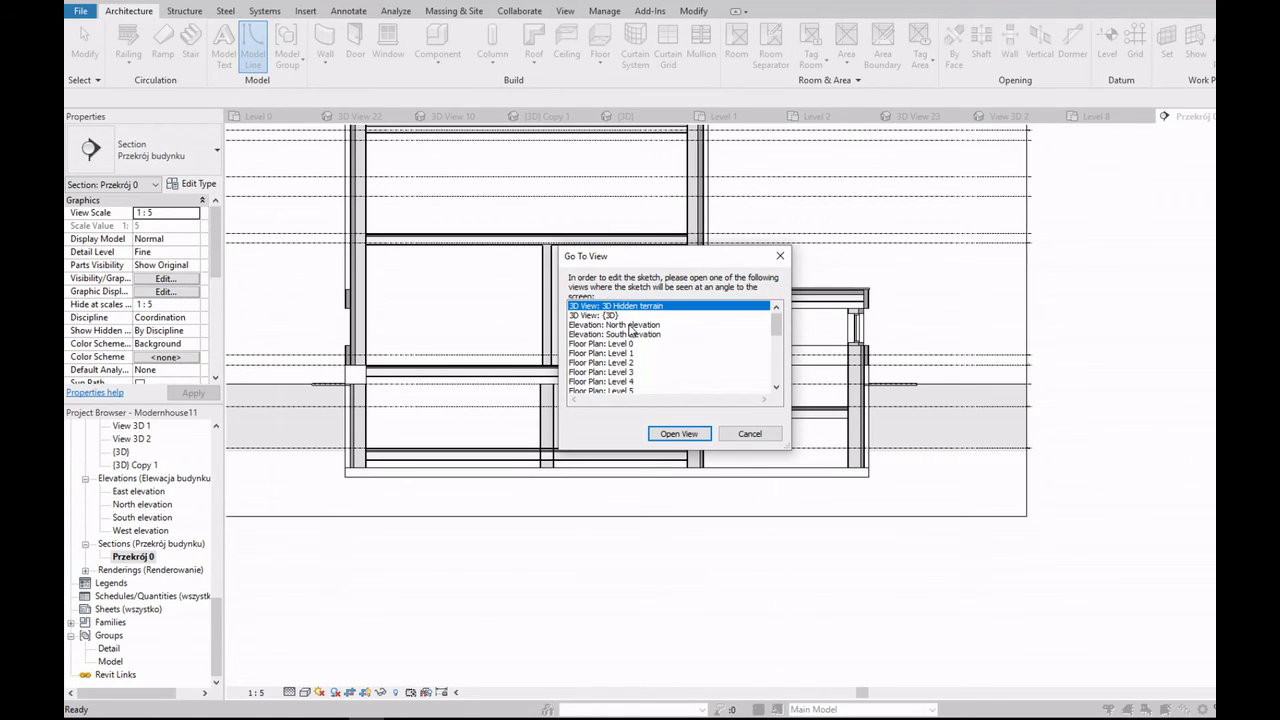
{"action": "double_click", "coordinate": [629, 326]}
{"action": "double_click", "coordinate": [148, 553]}
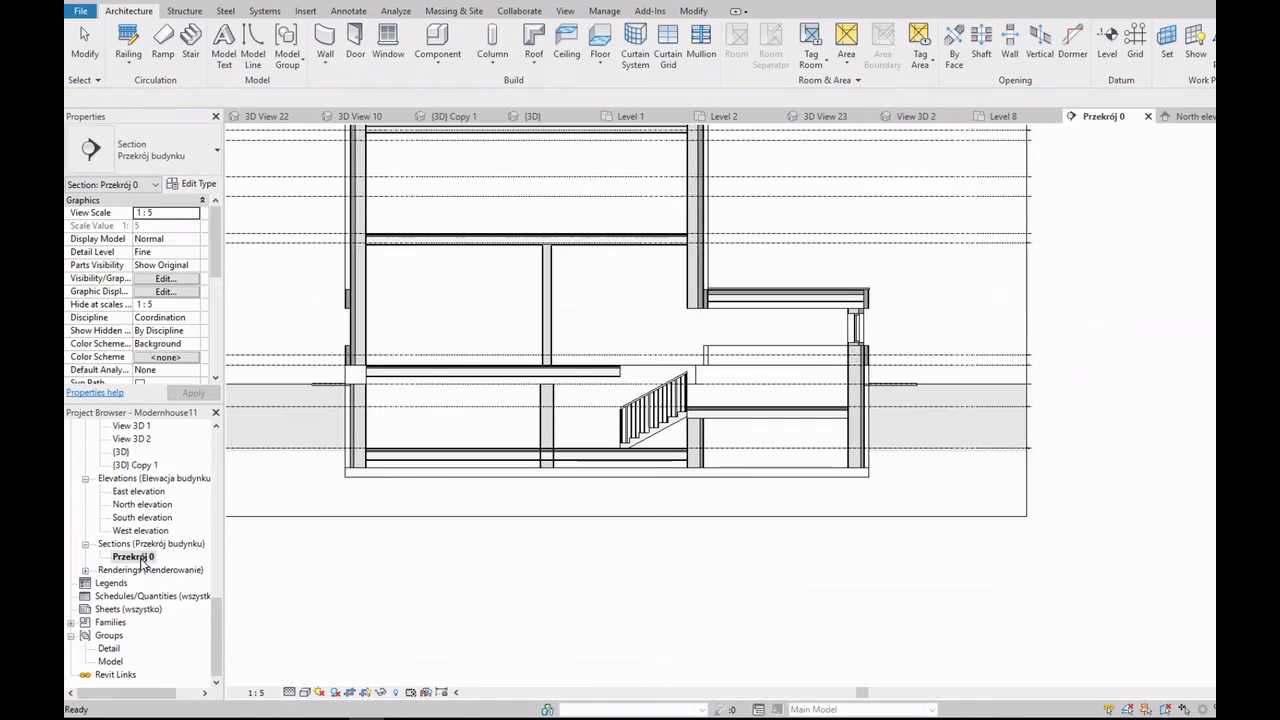
Step: Set a picked wall as the work plane and start a model line near the stair
{"action": "left_click", "coordinate": [1167, 50]}
{"action": "left_click", "coordinate": [700, 437]}
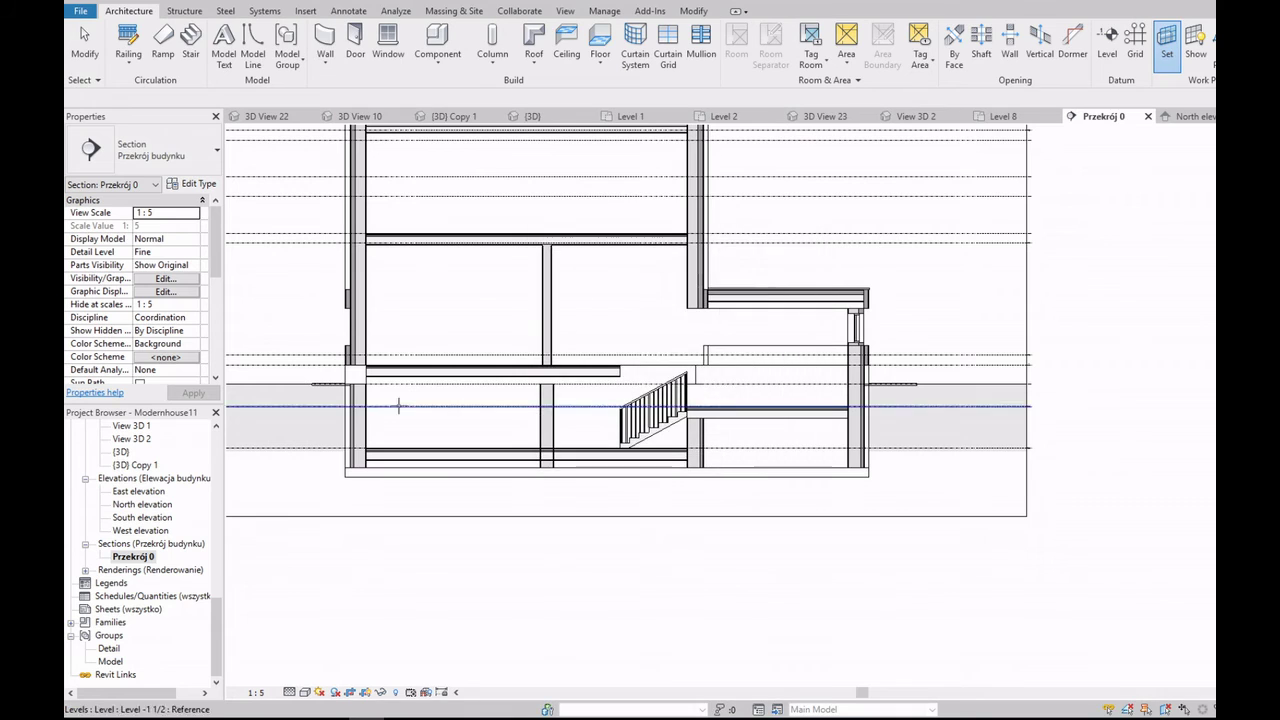
{"action": "scroll", "coordinate": [335, 382], "scroll_direction": "up", "scroll_amount": 3}
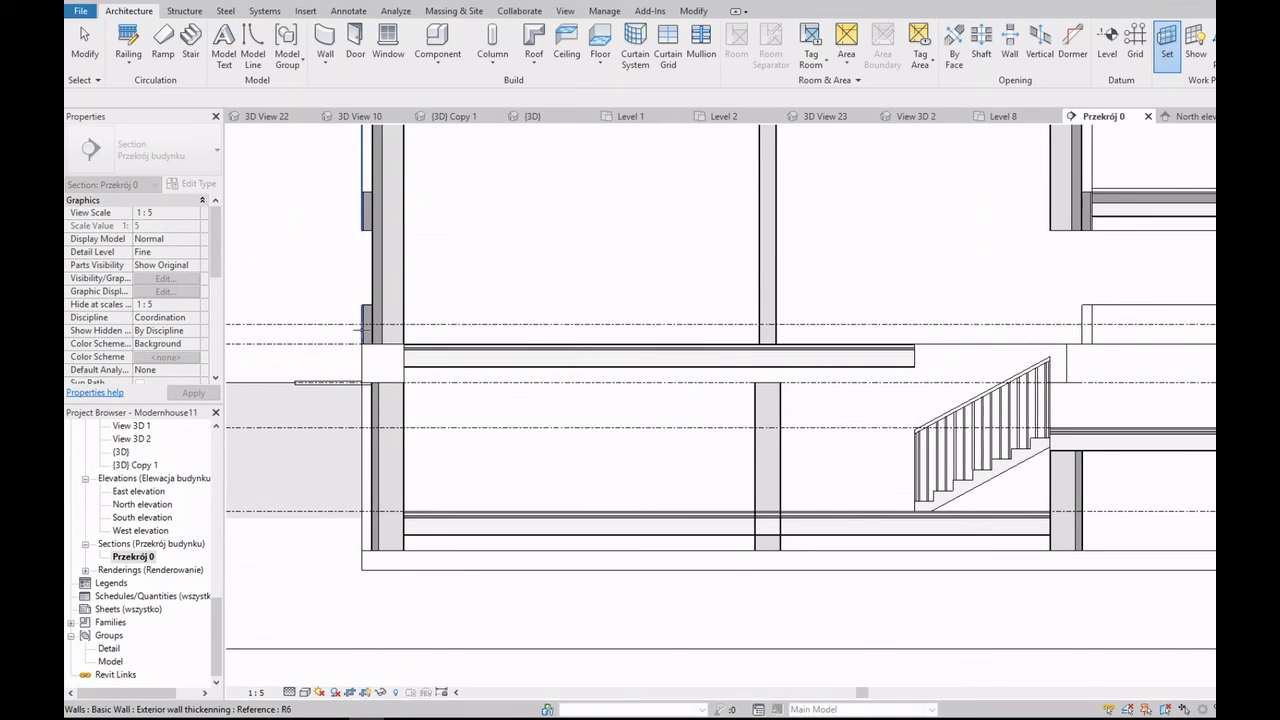
{"action": "scroll", "coordinate": [362, 328], "scroll_direction": "down", "scroll_amount": 3}
{"action": "scroll", "coordinate": [794, 348], "scroll_direction": "up", "scroll_amount": 3}
{"action": "left_click", "coordinate": [794, 350]}
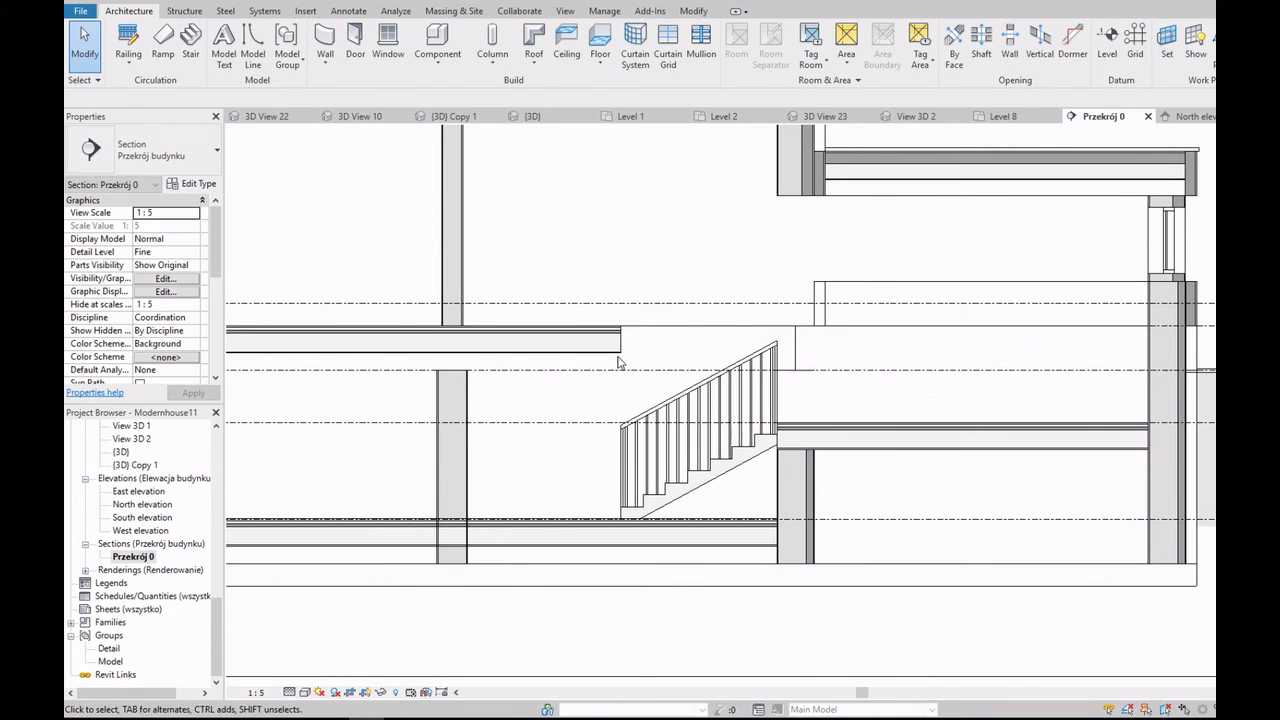
{"action": "left_click", "coordinate": [262, 44]}
{"action": "scroll", "coordinate": [650, 480], "scroll_direction": "up", "scroll_amount": 3}
{"action": "left_click", "coordinate": [591, 530]}
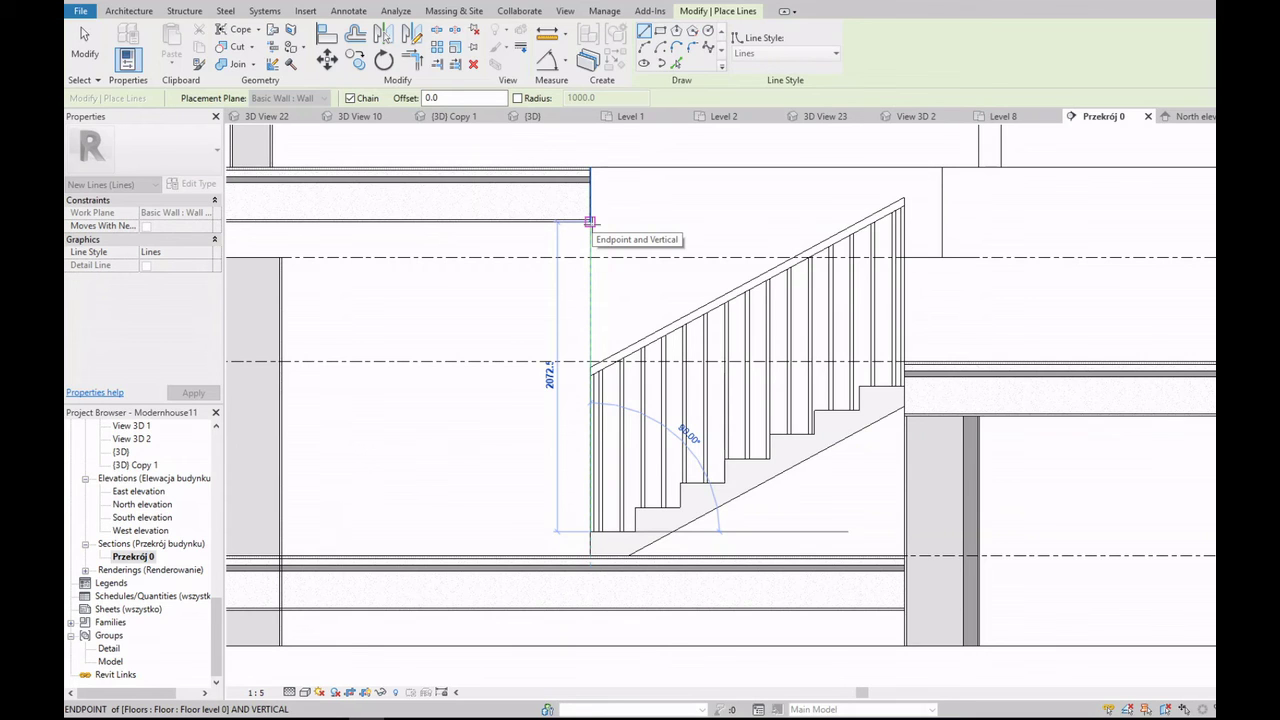
Step: Cancel the unfinished line and return to the Level 0 floor plan
{"action": "scroll", "coordinate": [591, 229], "scroll_direction": "down", "scroll_amount": 5}
{"action": "key", "text": "Escape"}
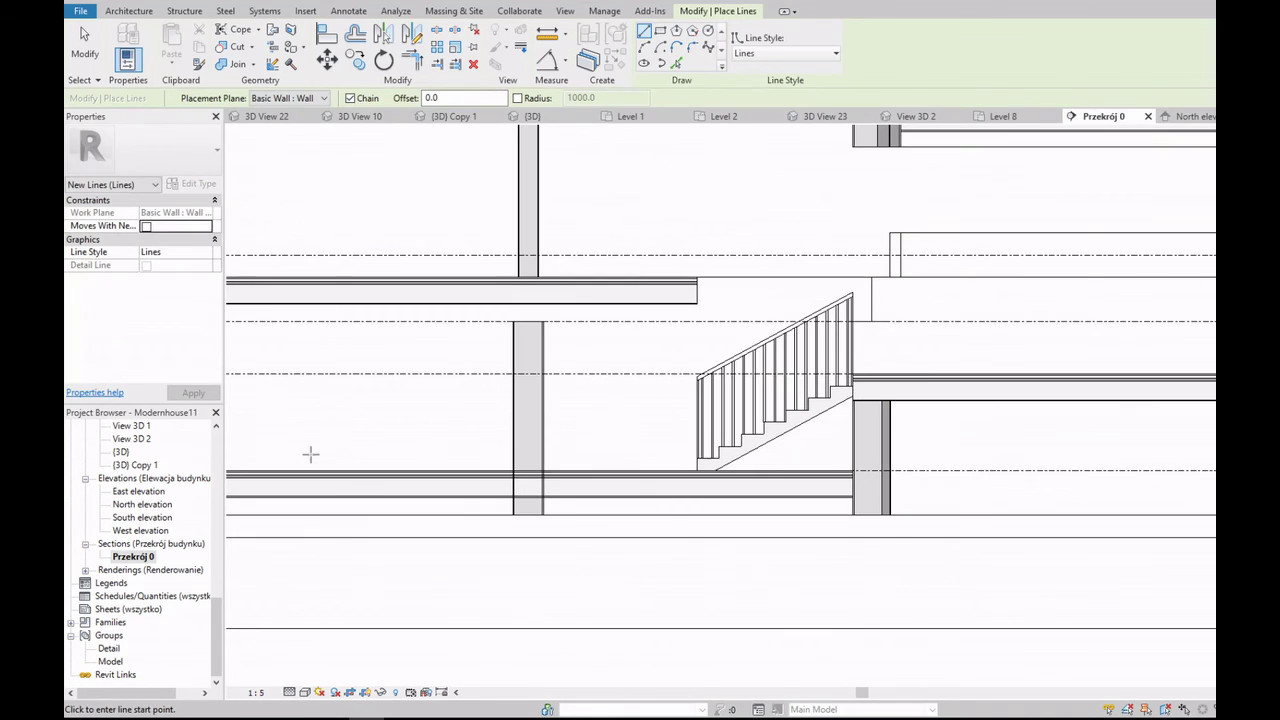
{"action": "key", "text": "Escape"}
{"action": "scroll", "coordinate": [140, 500], "scroll_direction": "up", "scroll_amount": 5}
{"action": "double_click", "coordinate": [127, 465]}
{"action": "scroll", "coordinate": [840, 491], "scroll_direction": "up", "scroll_amount": 3}
{"action": "scroll", "coordinate": [760, 503], "scroll_direction": "up", "scroll_amount": 2}
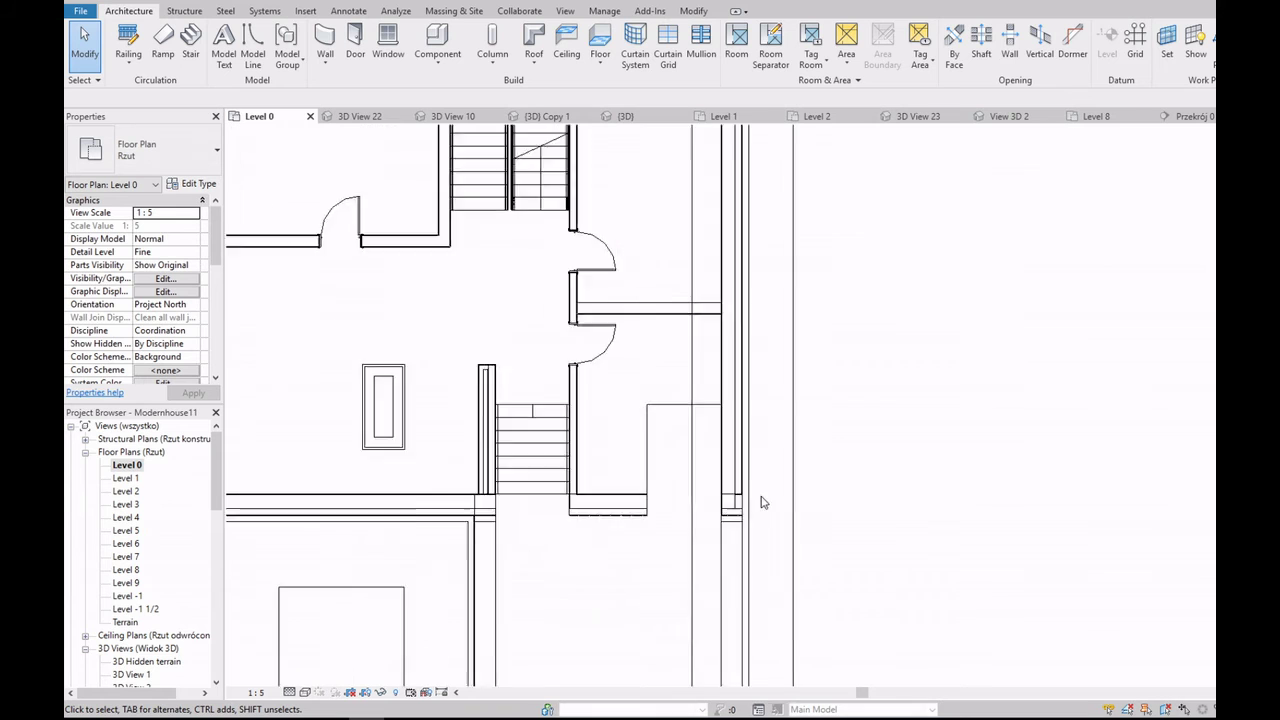
{"action": "scroll", "coordinate": [694, 509], "scroll_direction": "up", "scroll_amount": 2}
{"action": "scroll", "coordinate": [703, 512], "scroll_direction": "up", "scroll_amount": 2}
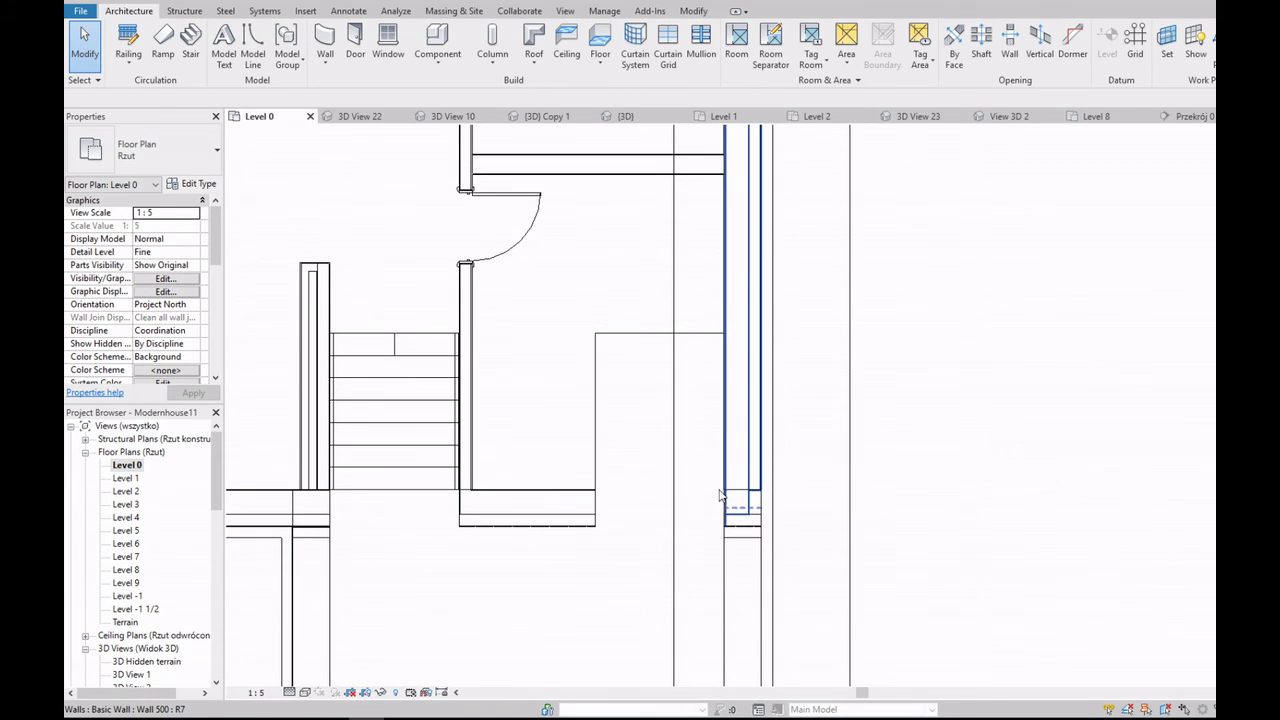
{"action": "scroll", "coordinate": [720, 494], "scroll_direction": "down", "scroll_amount": 1}
{"action": "scroll", "coordinate": [674, 406], "scroll_direction": "down", "scroll_amount": 1}
{"action": "scroll", "coordinate": [649, 528], "scroll_direction": "down", "scroll_amount": 2}
{"action": "scroll", "coordinate": [694, 470], "scroll_direction": "down", "scroll_amount": 1}
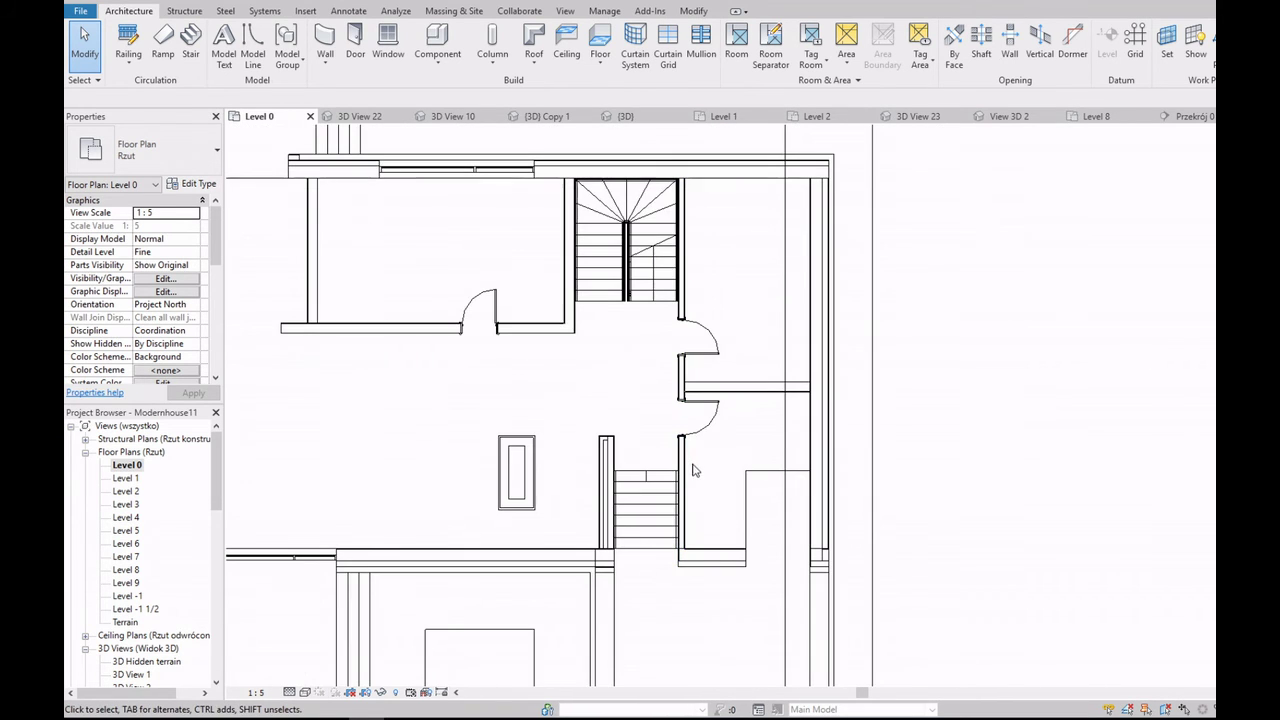
{"action": "scroll", "coordinate": [700, 390], "scroll_direction": "down", "scroll_amount": 2}
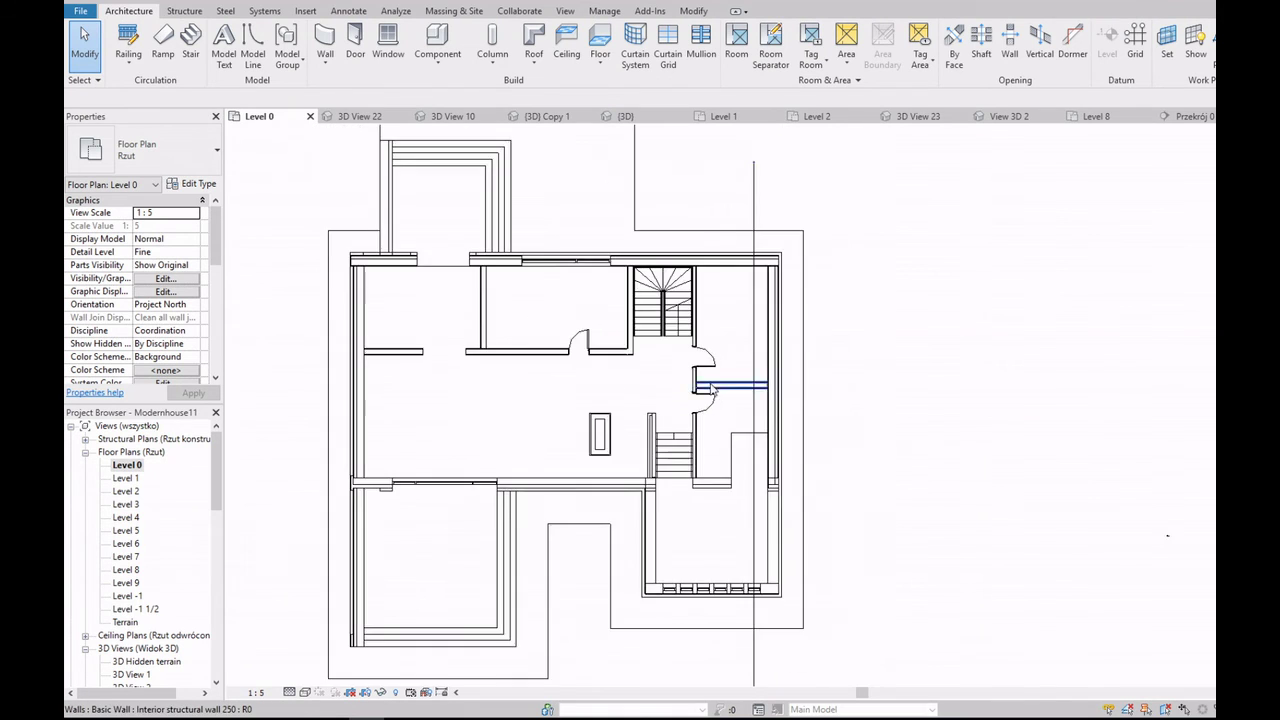
{"action": "scroll", "coordinate": [594, 391], "scroll_direction": "up", "scroll_amount": 2}
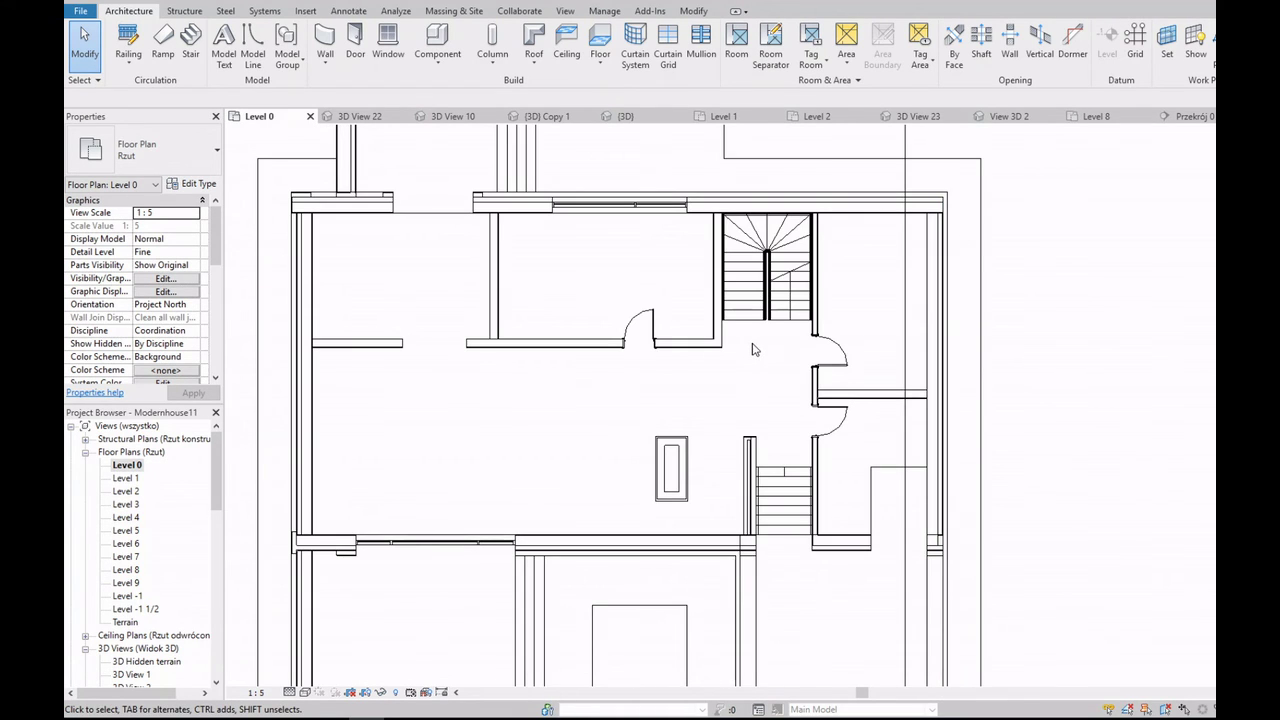
Step: Start an architectural wall with an Unconnected top constraint and 1500 height
{"action": "scroll", "coordinate": [755, 349], "scroll_direction": "down", "scroll_amount": 2}
{"action": "scroll", "coordinate": [870, 349], "scroll_direction": "up", "scroll_amount": 3}
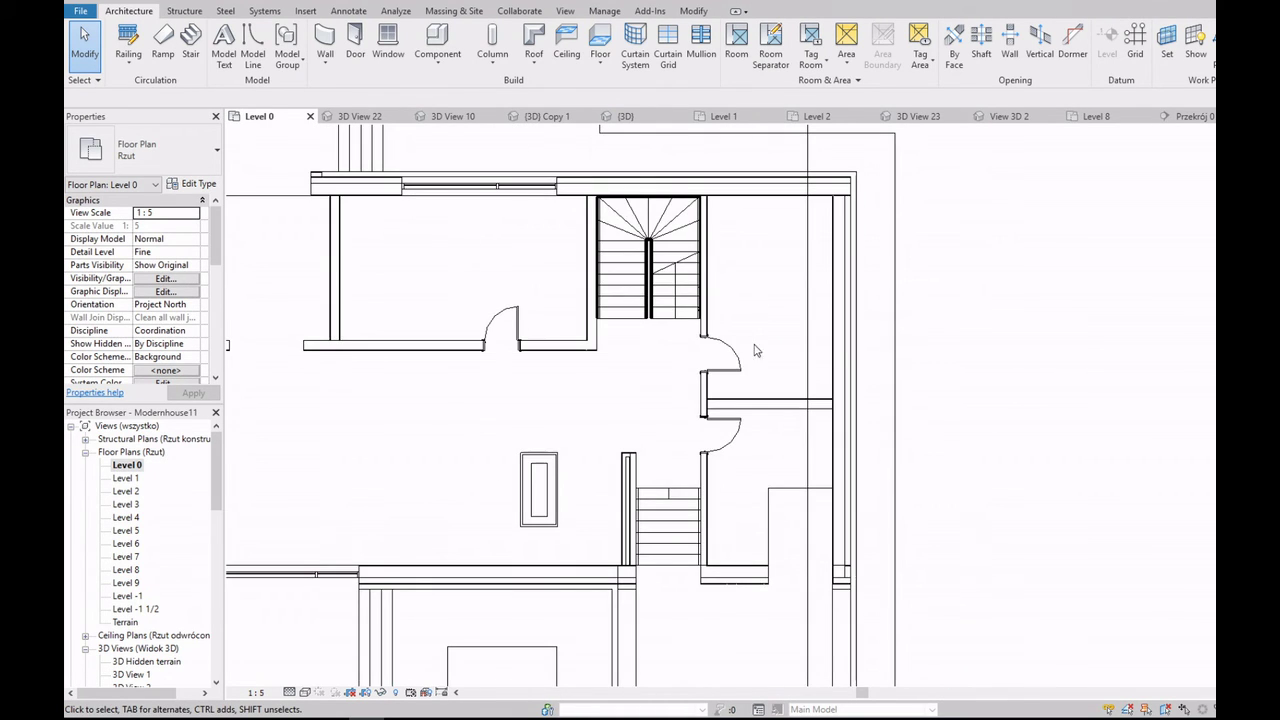
{"action": "left_click", "coordinate": [325, 63]}
{"action": "left_click", "coordinate": [340, 93]}
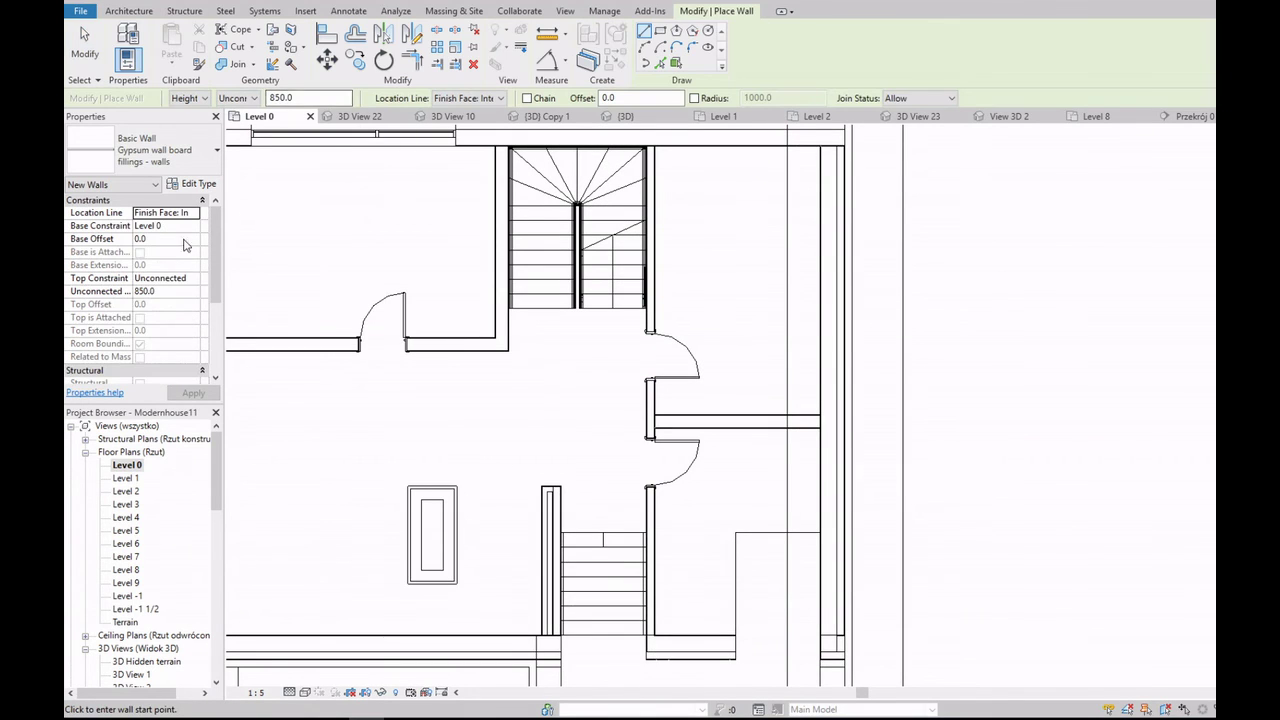
{"action": "left_click", "coordinate": [193, 278]}
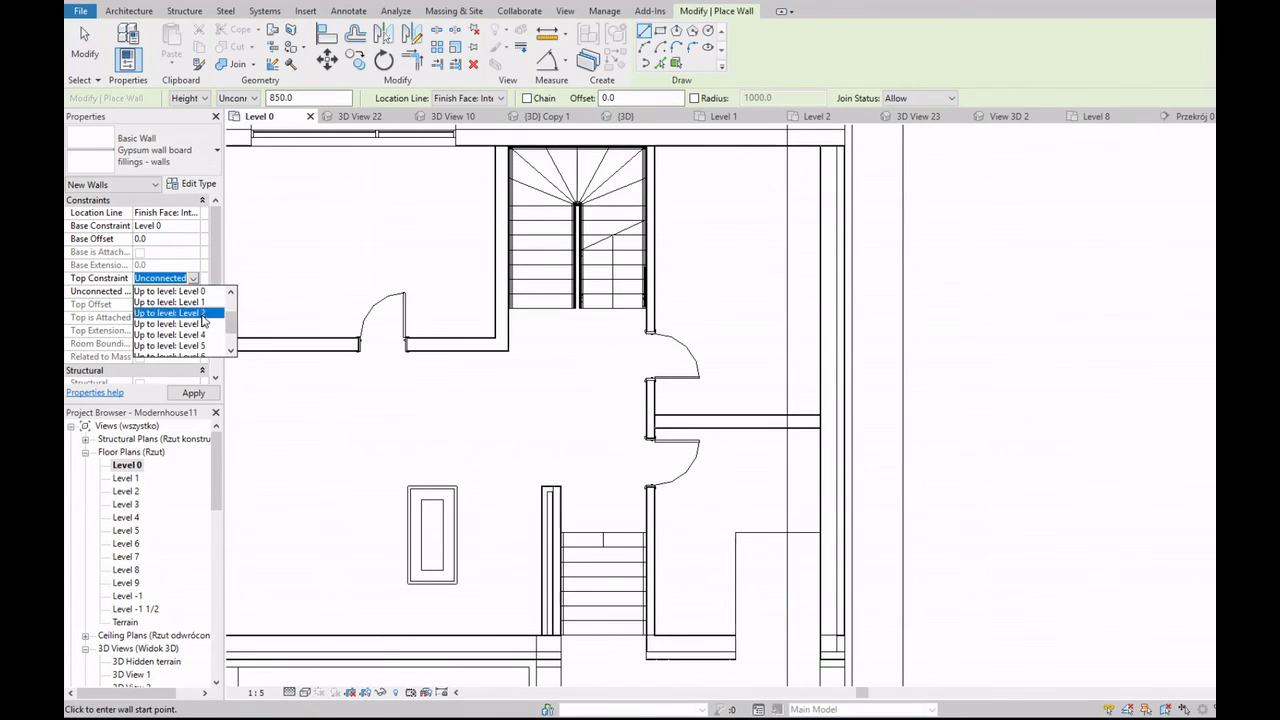
{"action": "left_click", "coordinate": [203, 318]}
{"action": "left_click", "coordinate": [194, 280]}
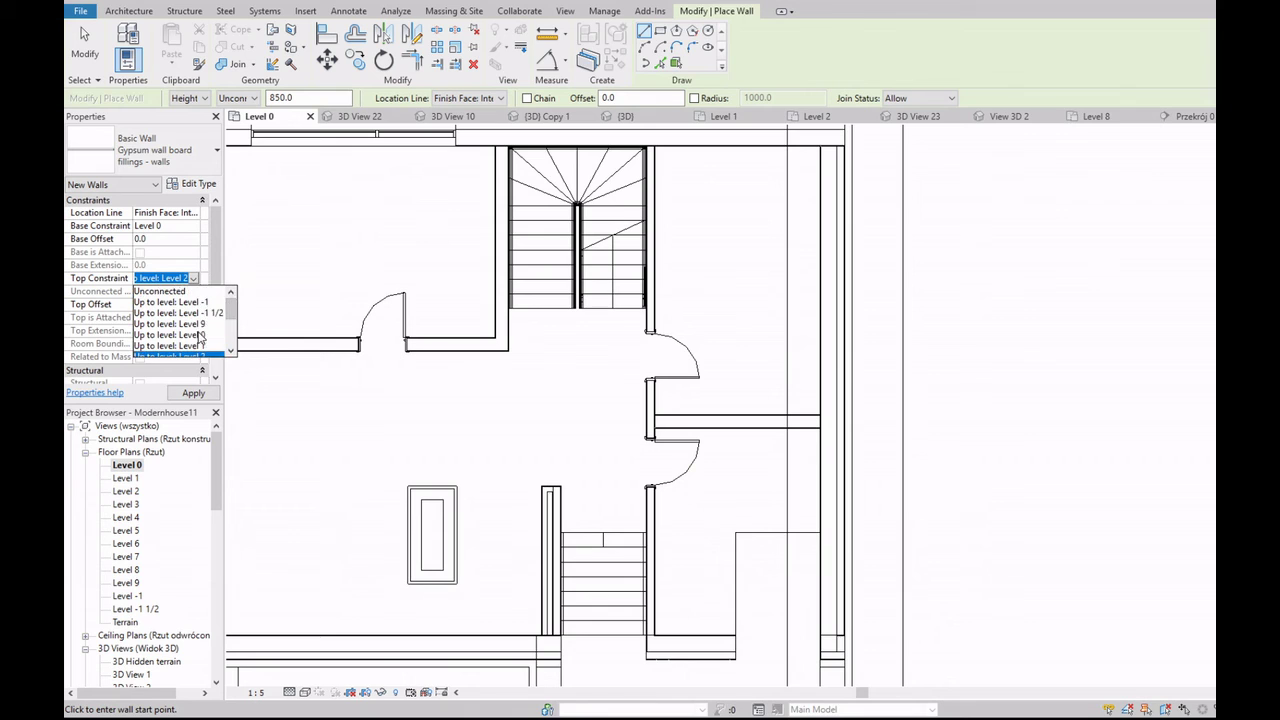
{"action": "left_click", "coordinate": [205, 345]}
{"action": "left_click", "coordinate": [193, 278]}
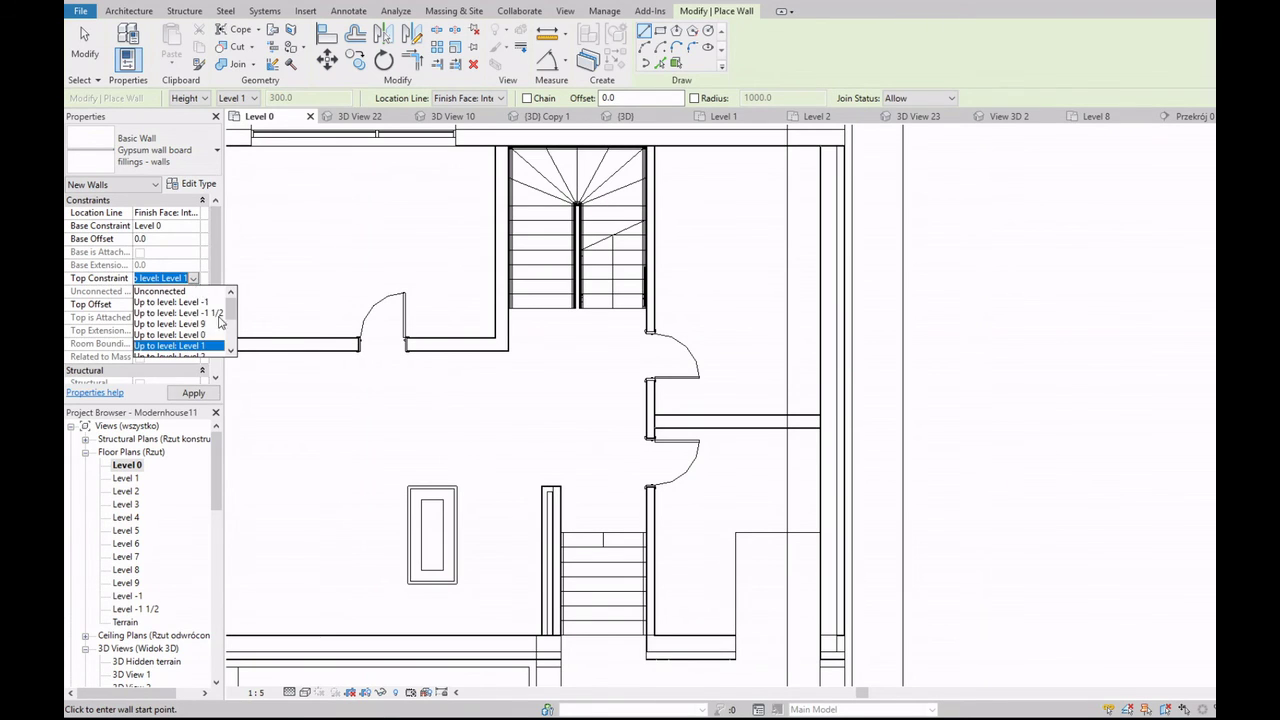
{"action": "left_click", "coordinate": [166, 291]}
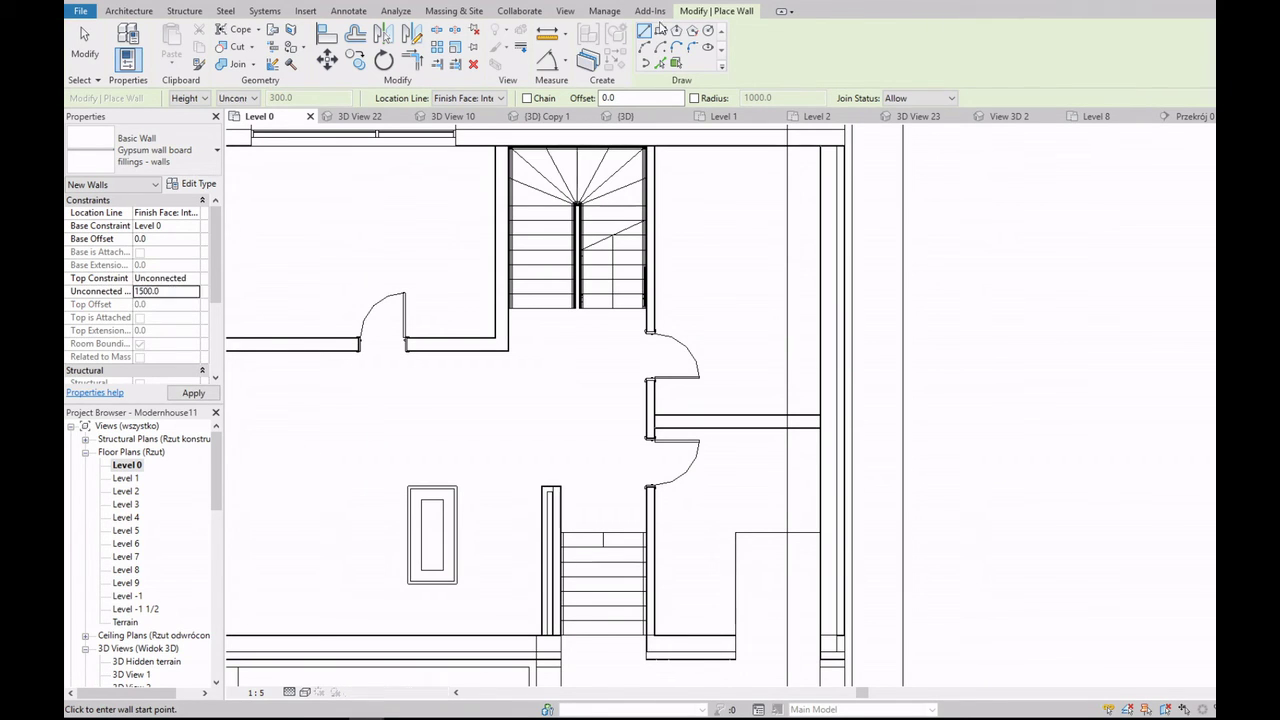
Step: Draw the wall from the wall between the doors to the right vertical line
{"action": "scroll", "coordinate": [725, 390], "scroll_direction": "up", "scroll_amount": 3}
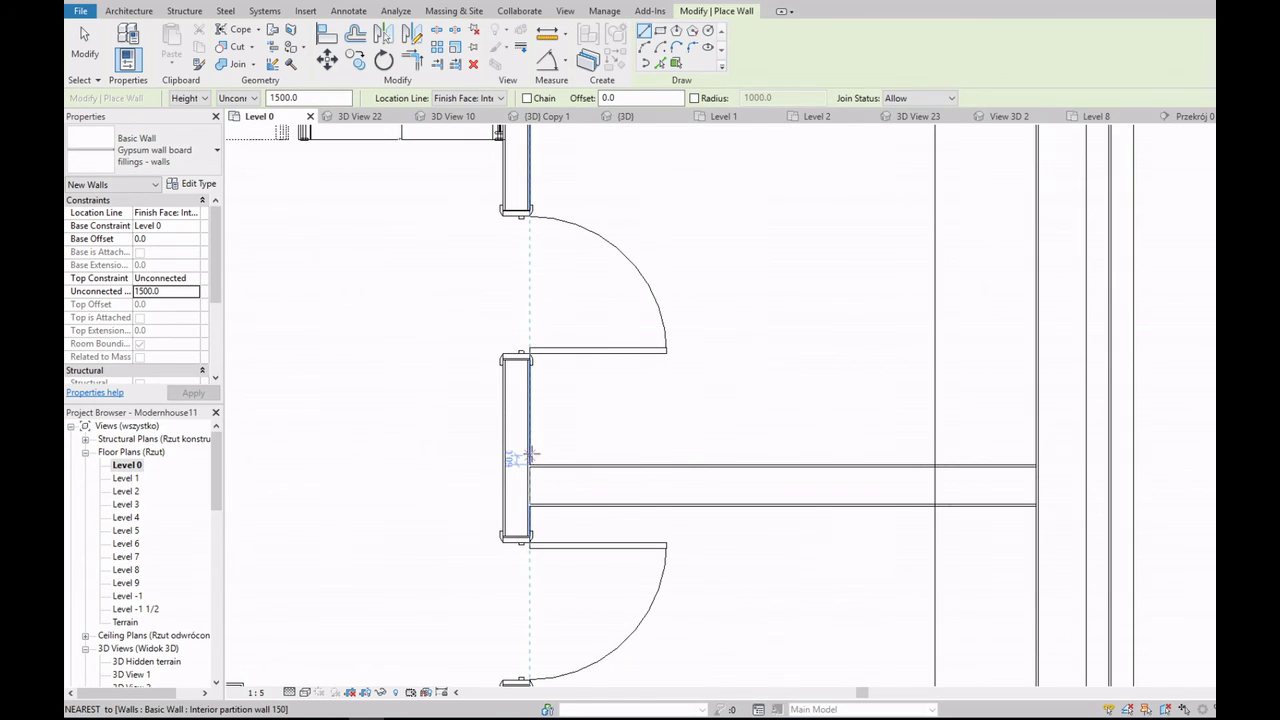
{"action": "left_click", "coordinate": [532, 459]}
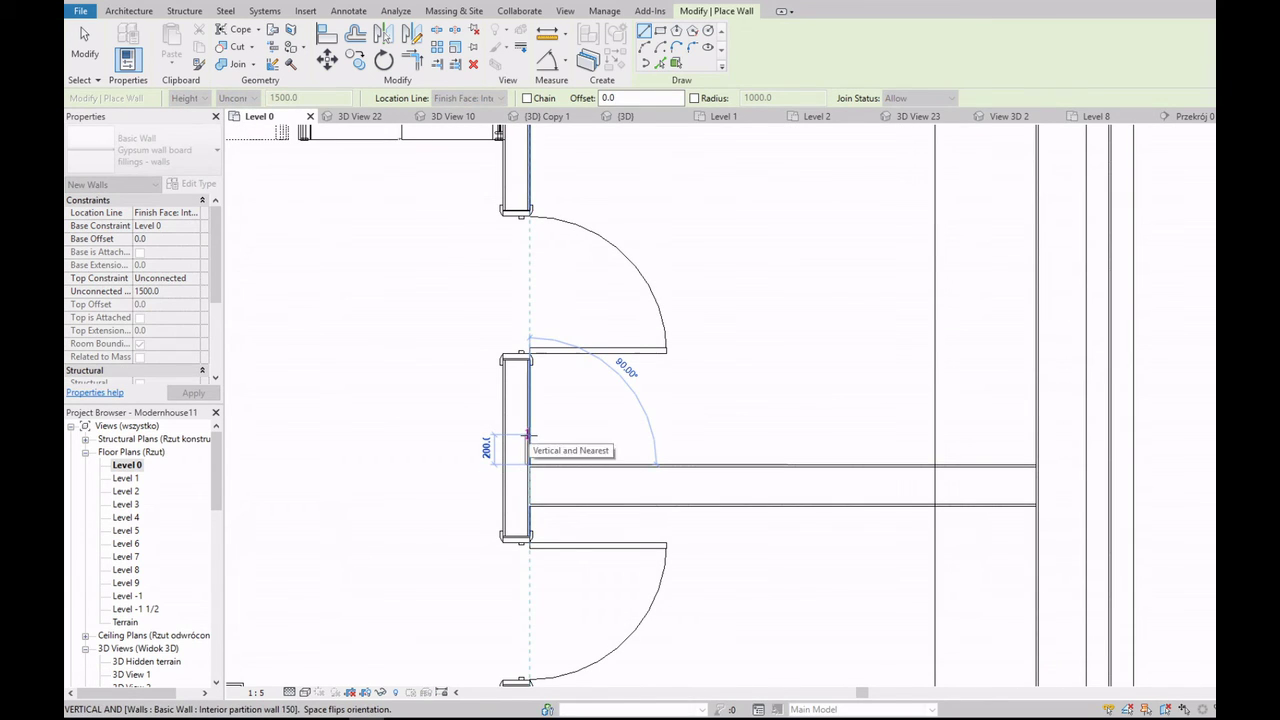
{"action": "left_click", "coordinate": [527, 441]}
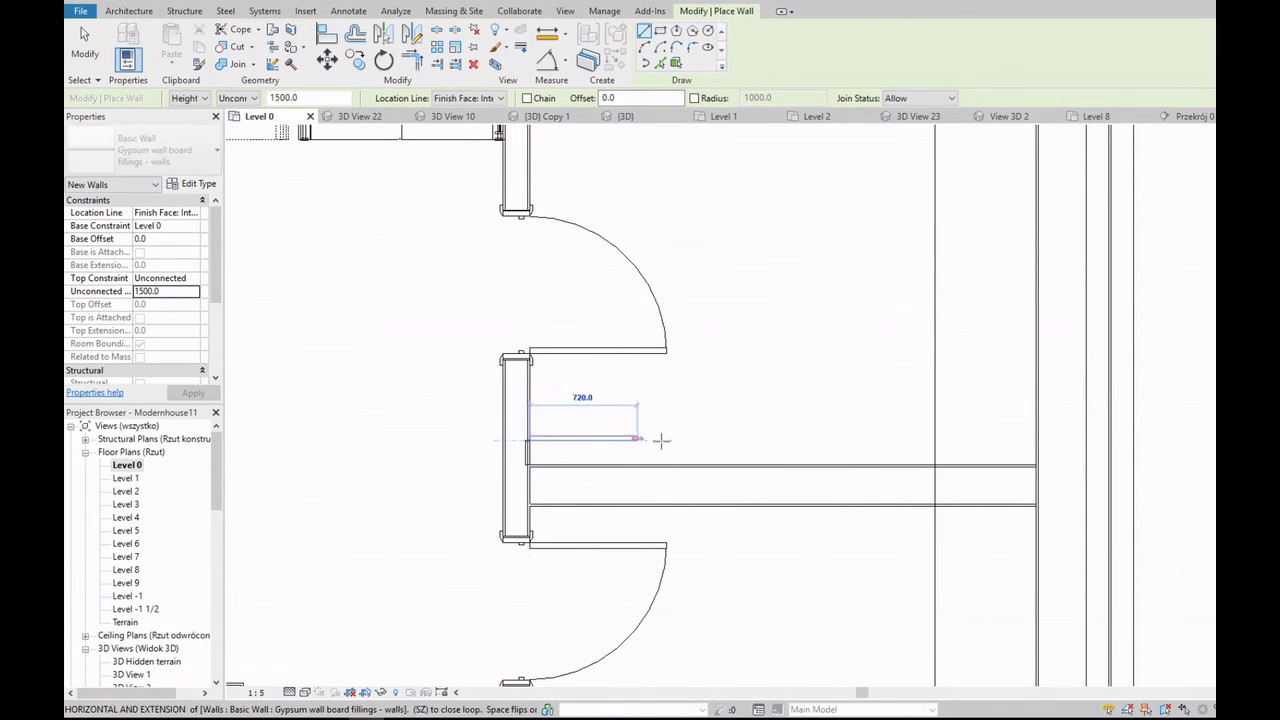
{"action": "left_click", "coordinate": [1037, 440]}
{"action": "key", "text": "Escape"}
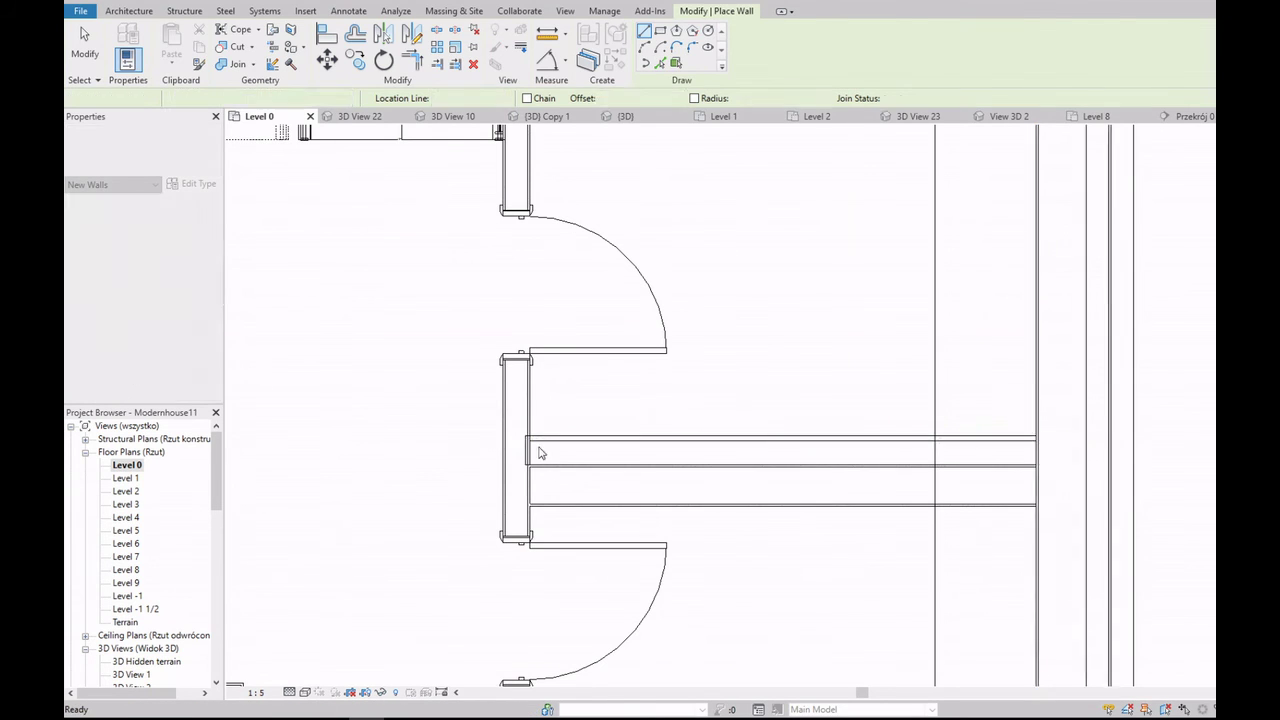
{"action": "scroll", "coordinate": [537, 449], "scroll_direction": "up", "scroll_amount": 2}
Step: Change the new wall's type to Basic Wall: Chimneys and switch to the {3D} view
{"action": "left_click", "coordinate": [590, 442]}
{"action": "left_click", "coordinate": [145, 150]}
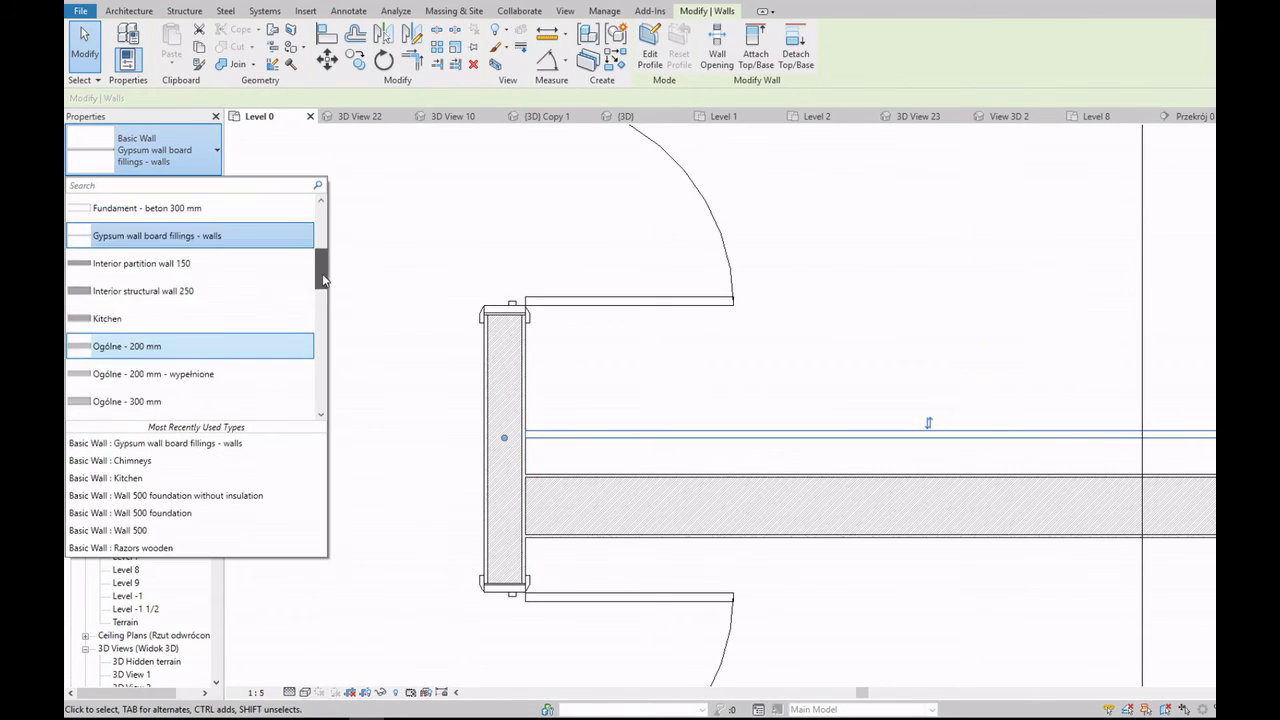
{"action": "scroll", "coordinate": [190, 300], "scroll_direction": "up", "scroll_amount": 5}
{"action": "left_click", "coordinate": [103, 223]}
{"action": "scroll", "coordinate": [390, 410], "scroll_direction": "down", "scroll_amount": 2}
{"action": "left_click", "coordinate": [386, 408]}
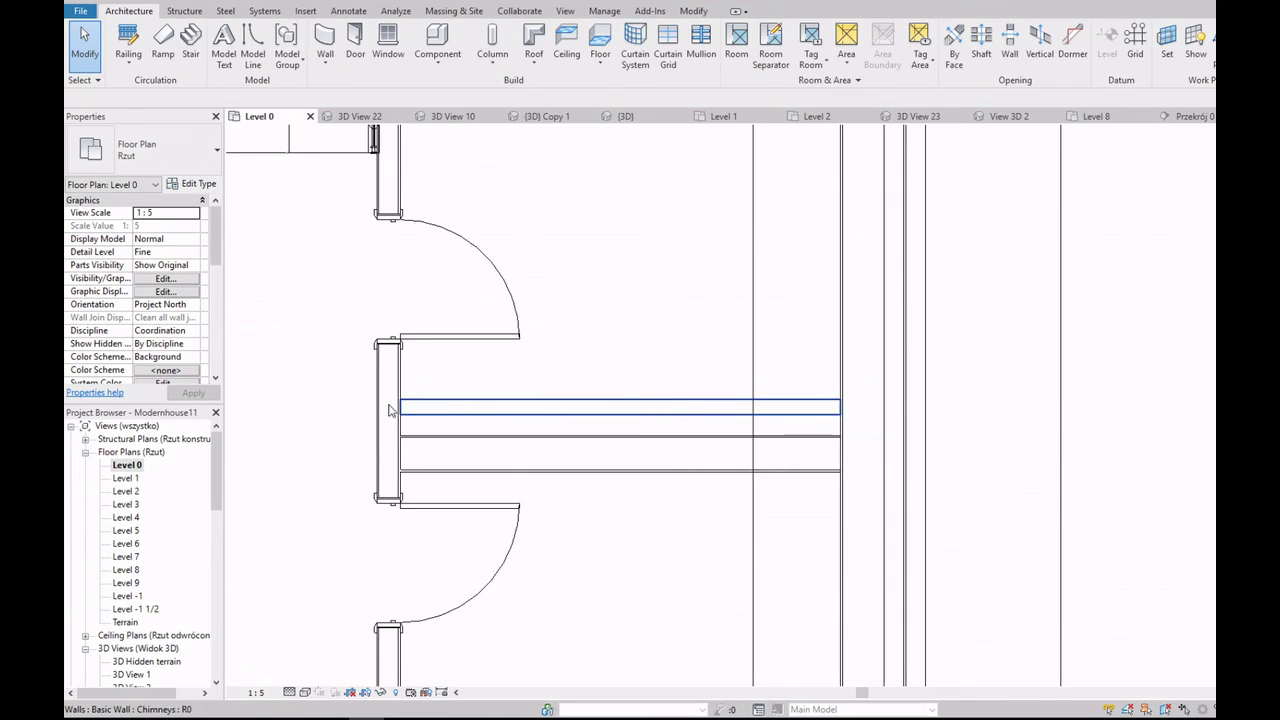
{"action": "scroll", "coordinate": [443, 429], "scroll_direction": "up", "scroll_amount": 2}
{"action": "left_click", "coordinate": [443, 427]}
{"action": "scroll", "coordinate": [515, 440], "scroll_direction": "down", "scroll_amount": 2}
{"action": "scroll", "coordinate": [160, 604], "scroll_direction": "down", "scroll_amount": 3}
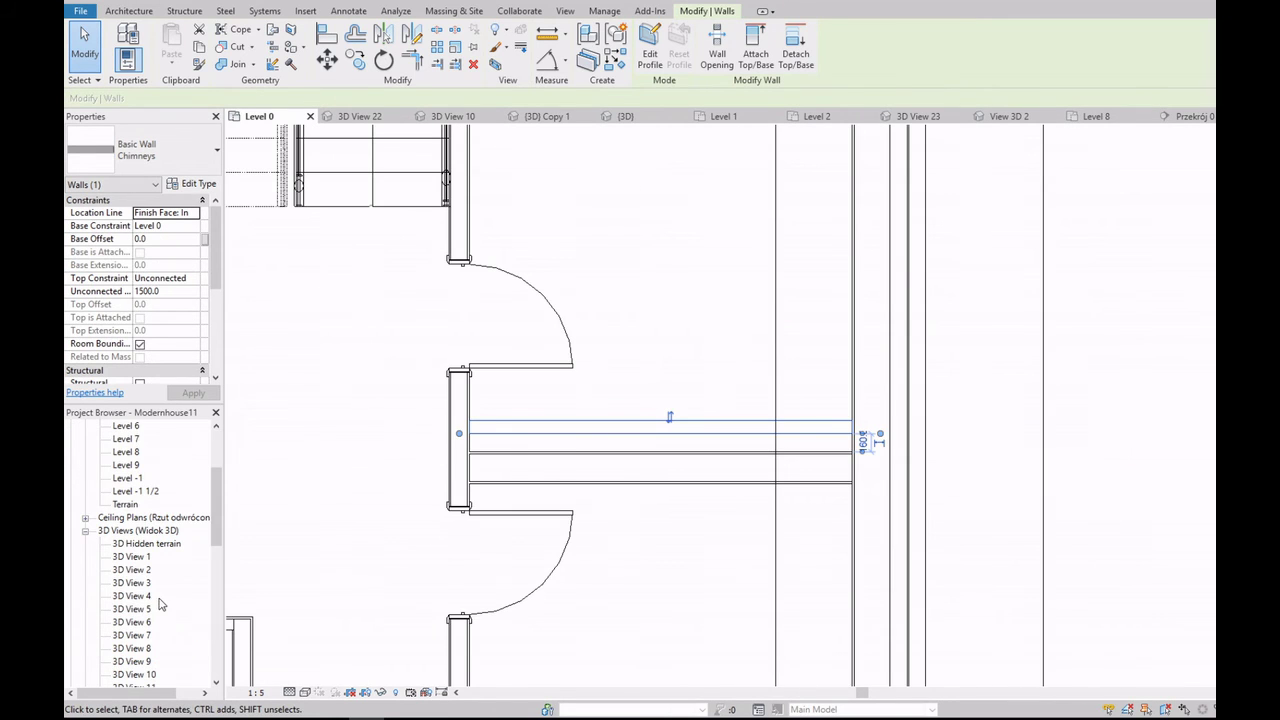
{"action": "scroll", "coordinate": [167, 604], "scroll_direction": "down", "scroll_amount": 3}
{"action": "scroll", "coordinate": [150, 620], "scroll_direction": "down", "scroll_amount": 2}
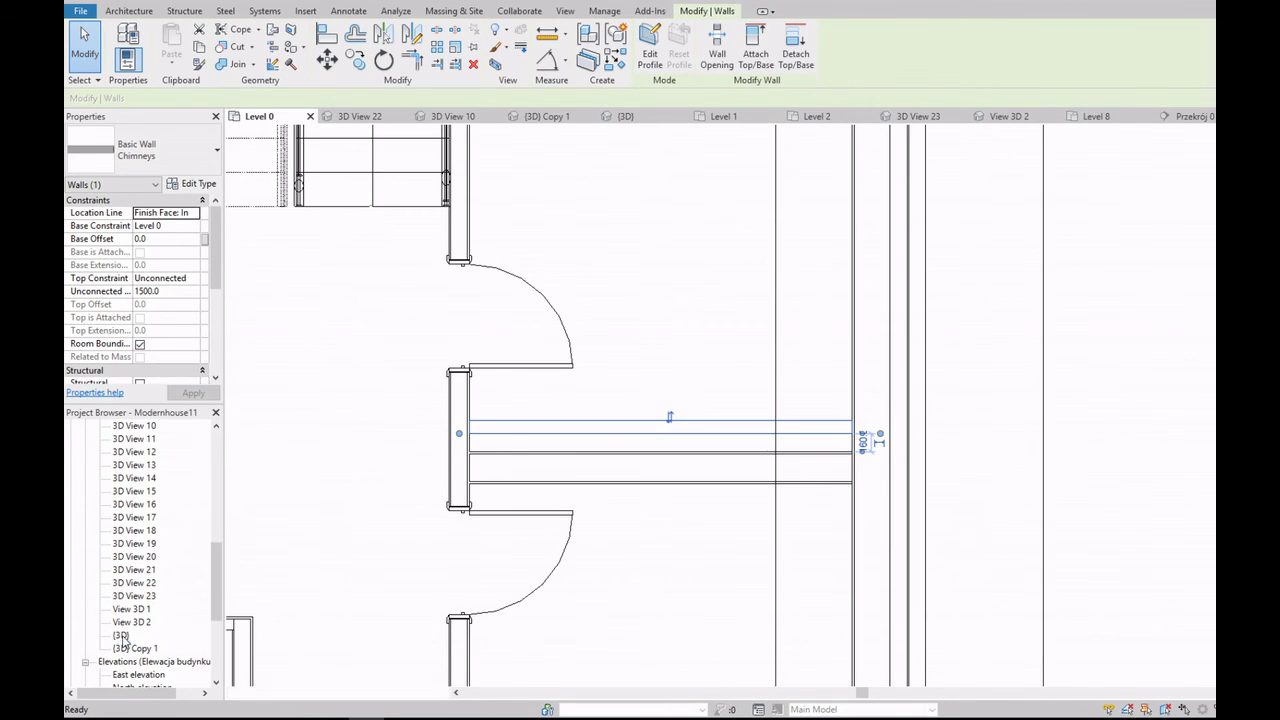
{"action": "double_click", "coordinate": [121, 635]}
Step: Turn the 3D view to the right side and display it in wireframe
{"action": "left_click", "coordinate": [1211, 199]}
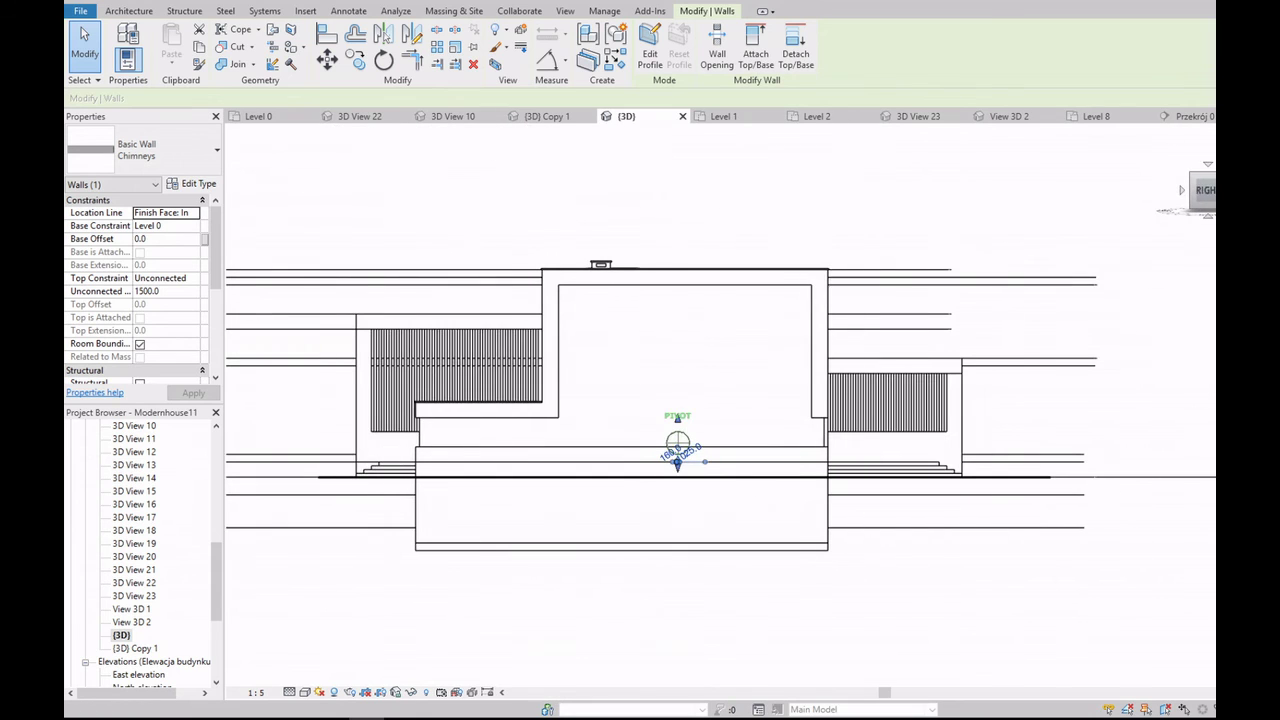
{"action": "left_click", "coordinate": [304, 692]}
{"action": "left_click", "coordinate": [330, 594]}
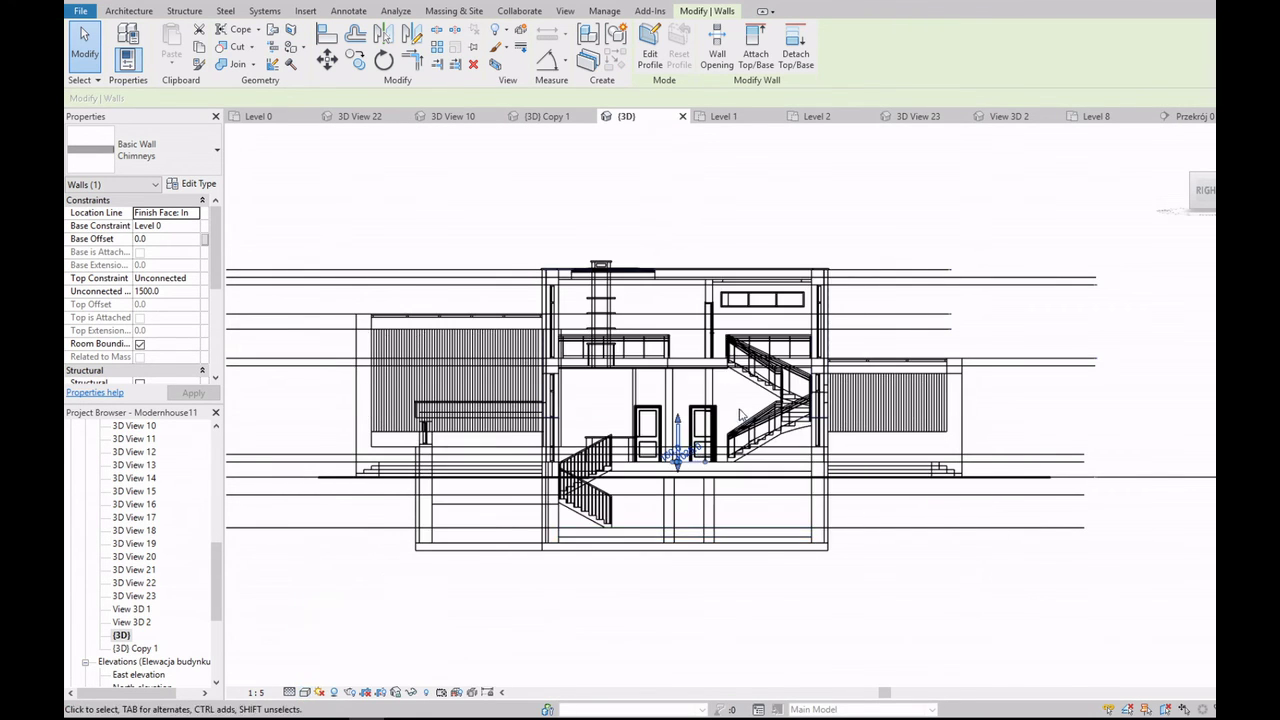
{"action": "scroll", "coordinate": [660, 440], "scroll_direction": "up", "scroll_amount": 3}
{"action": "scroll", "coordinate": [655, 453], "scroll_direction": "up", "scroll_amount": 2}
Step: Raise the chimney wall's top to 3735.0 unconnected height, then reopen the Level 0 plan
{"action": "mouse_move", "coordinate": [655, 453]}
{"action": "left_mouse_down"}
{"action": "mouse_move", "coordinate": [655, 220]}
{"action": "mouse_move", "coordinate": [654, 250]}
{"action": "left_mouse_up"}
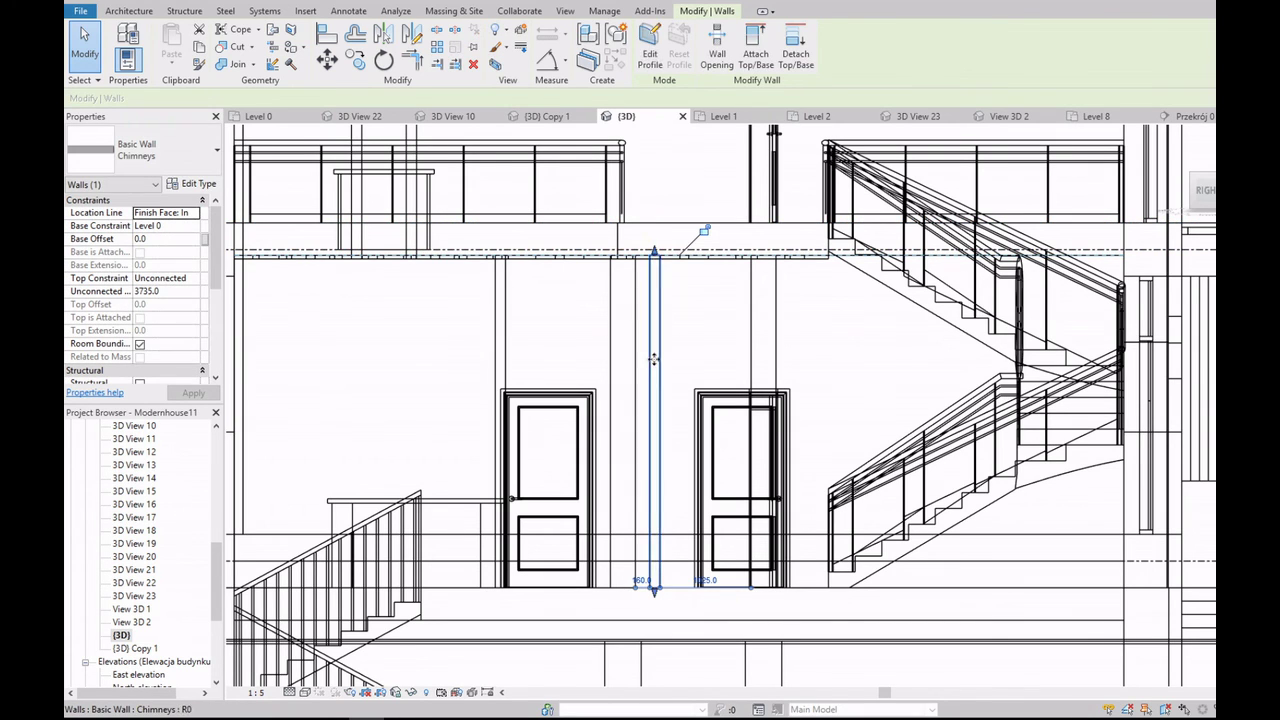
{"action": "key", "text": "Escape"}
{"action": "scroll", "coordinate": [652, 361], "scroll_direction": "down", "scroll_amount": 3}
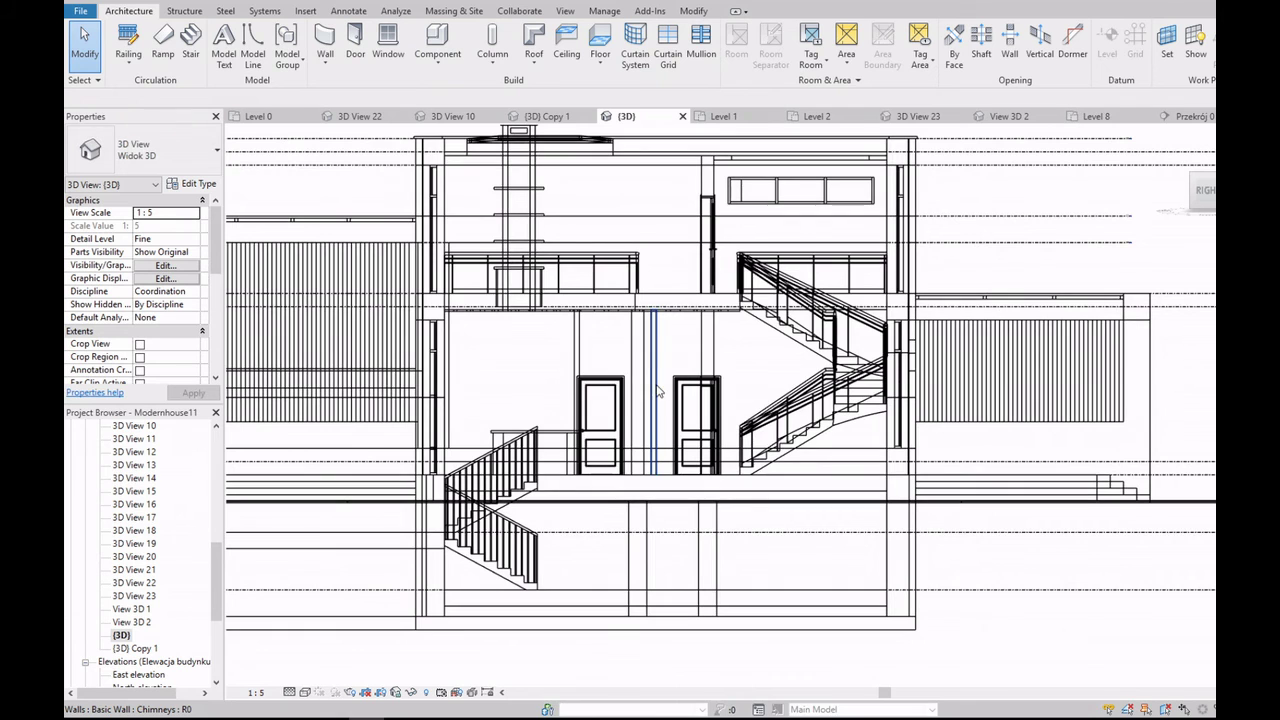
{"action": "scroll", "coordinate": [68, 519], "scroll_direction": "up", "scroll_amount": 10}
{"action": "double_click", "coordinate": [127, 465]}
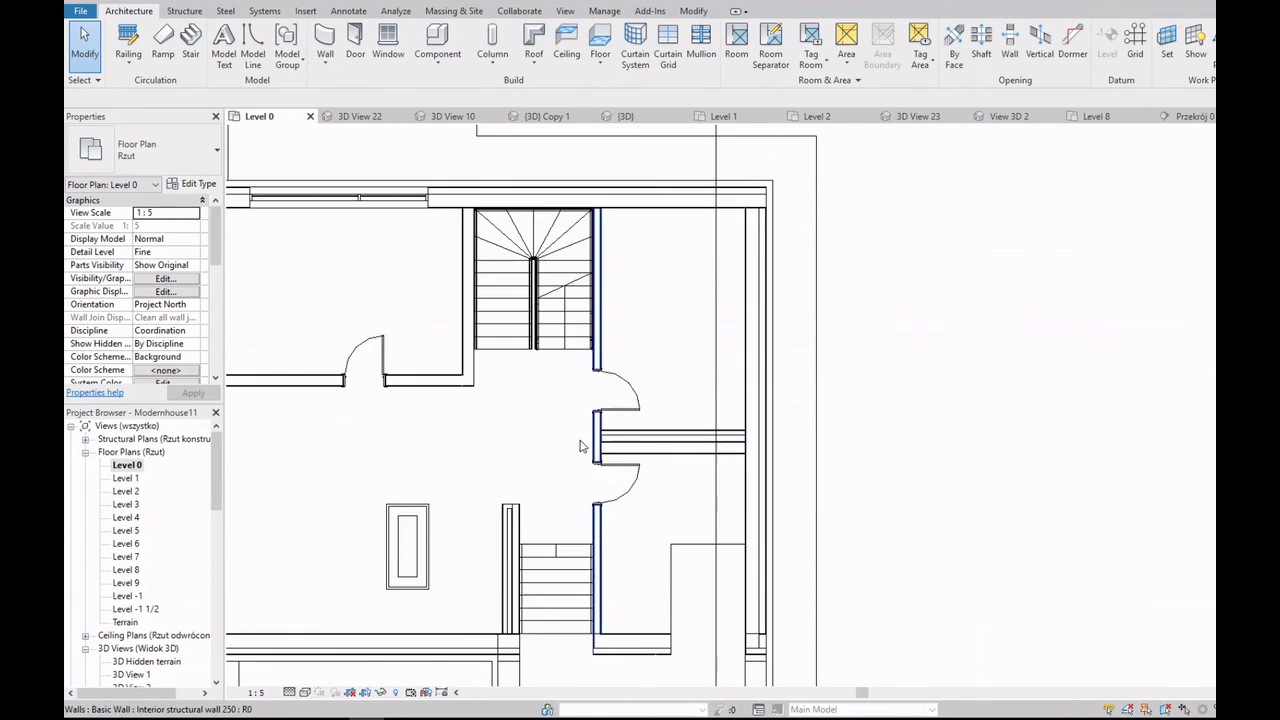
Step: Start an architectural wall of type Interior partition wall 150
{"action": "scroll", "coordinate": [779, 424], "scroll_direction": "down", "scroll_amount": 5}
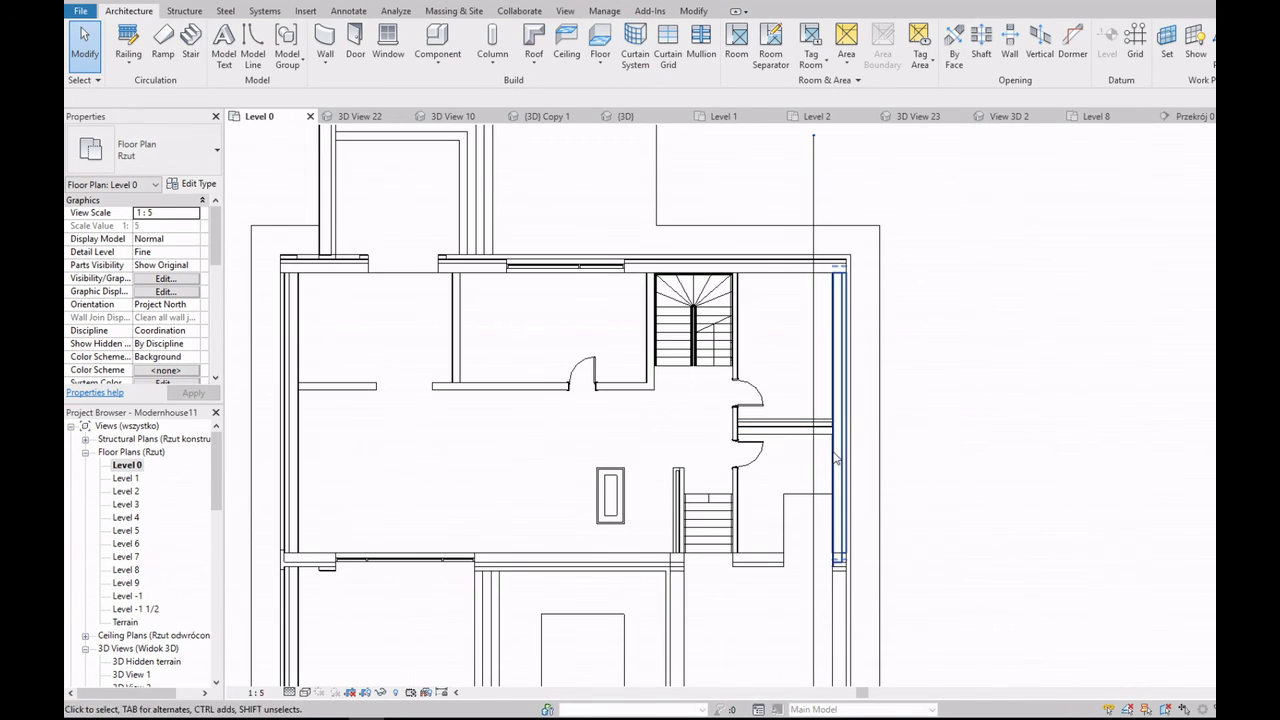
{"action": "scroll", "coordinate": [680, 398], "scroll_direction": "up", "scroll_amount": 4}
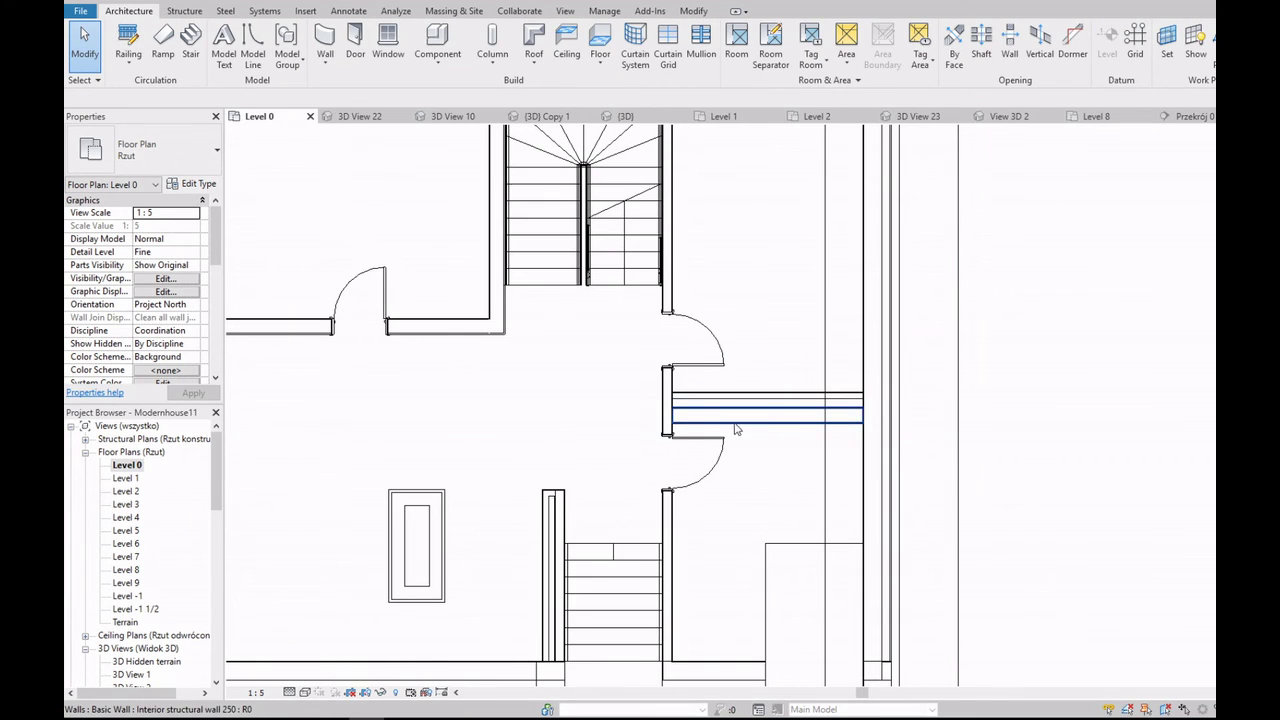
{"action": "scroll", "coordinate": [703, 400], "scroll_direction": "up", "scroll_amount": 1}
{"action": "scroll", "coordinate": [704, 402], "scroll_direction": "down", "scroll_amount": 2}
{"action": "scroll", "coordinate": [688, 422], "scroll_direction": "down", "scroll_amount": 3}
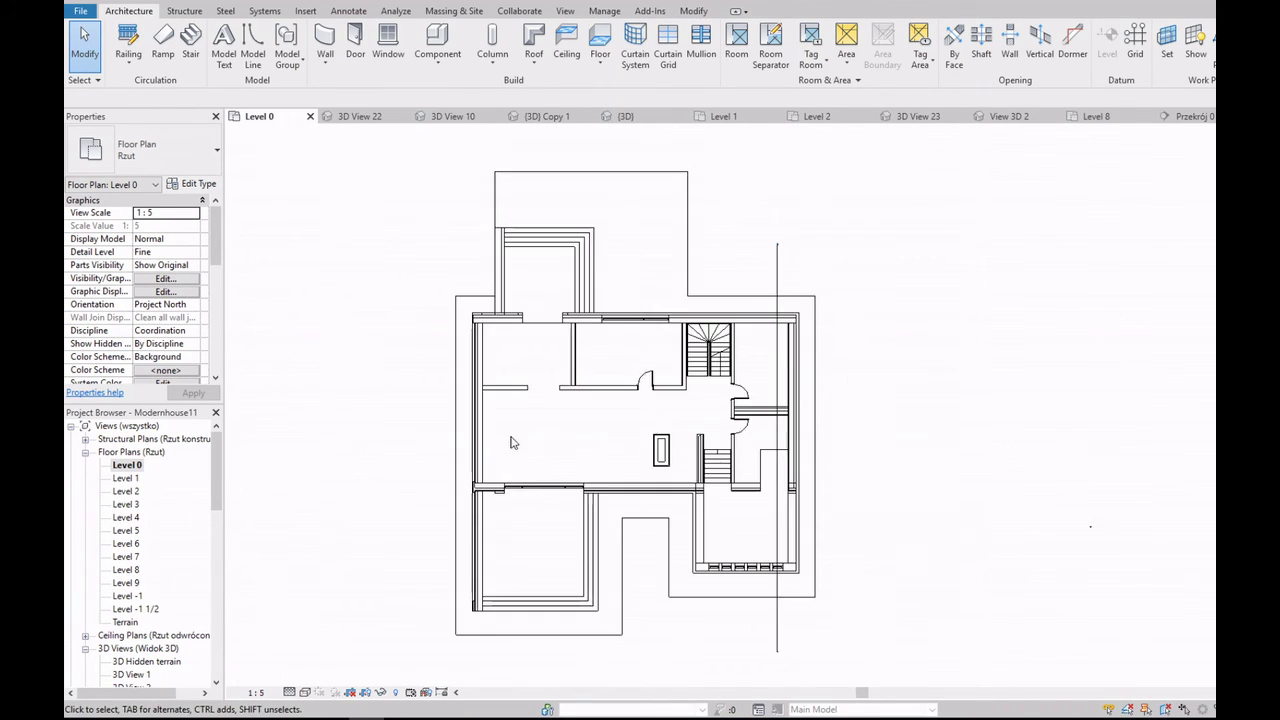
{"action": "scroll", "coordinate": [689, 440], "scroll_direction": "up", "scroll_amount": 4}
{"action": "scroll", "coordinate": [700, 420], "scroll_direction": "down", "scroll_amount": 1}
{"action": "scroll", "coordinate": [733, 372], "scroll_direction": "up", "scroll_amount": 2}
{"action": "scroll", "coordinate": [731, 385], "scroll_direction": "down", "scroll_amount": 1}
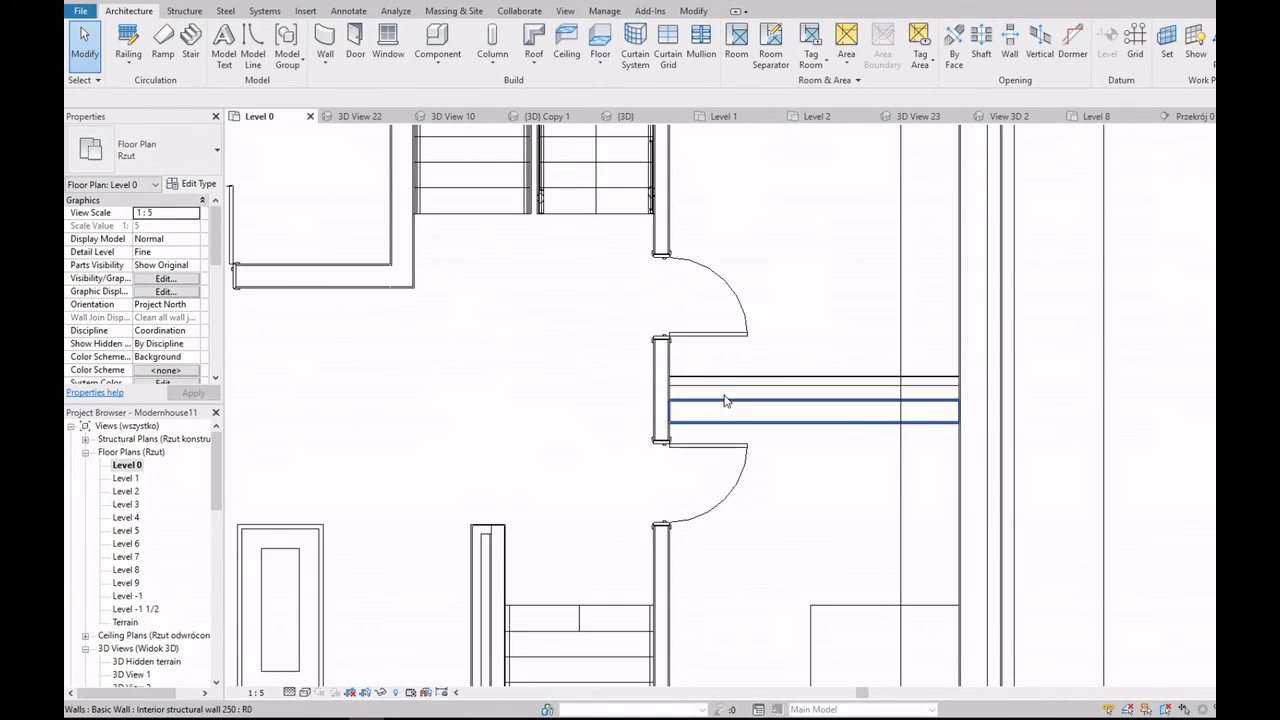
{"action": "scroll", "coordinate": [710, 400], "scroll_direction": "down", "scroll_amount": 2}
{"action": "scroll", "coordinate": [685, 405], "scroll_direction": "up", "scroll_amount": 2}
{"action": "scroll", "coordinate": [720, 450], "scroll_direction": "down", "scroll_amount": 1}
{"action": "scroll", "coordinate": [766, 490], "scroll_direction": "up", "scroll_amount": 2}
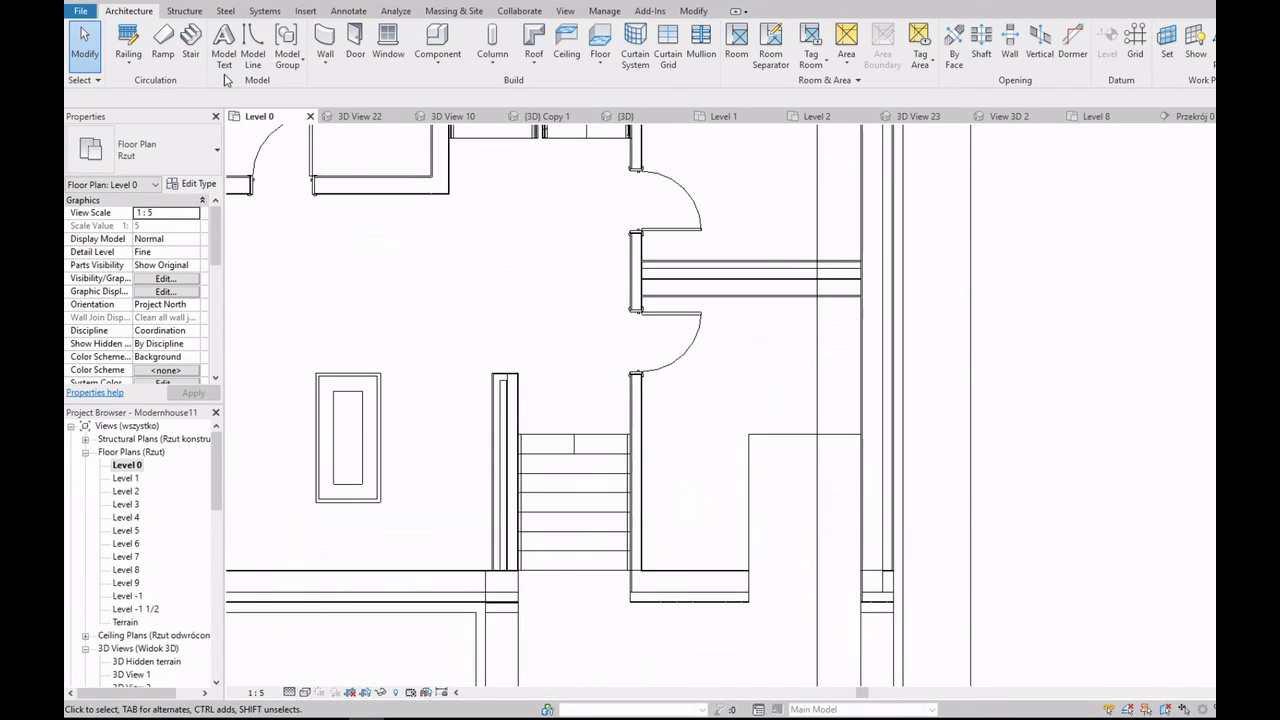
{"action": "left_click", "coordinate": [325, 60]}
{"action": "left_click", "coordinate": [345, 86]}
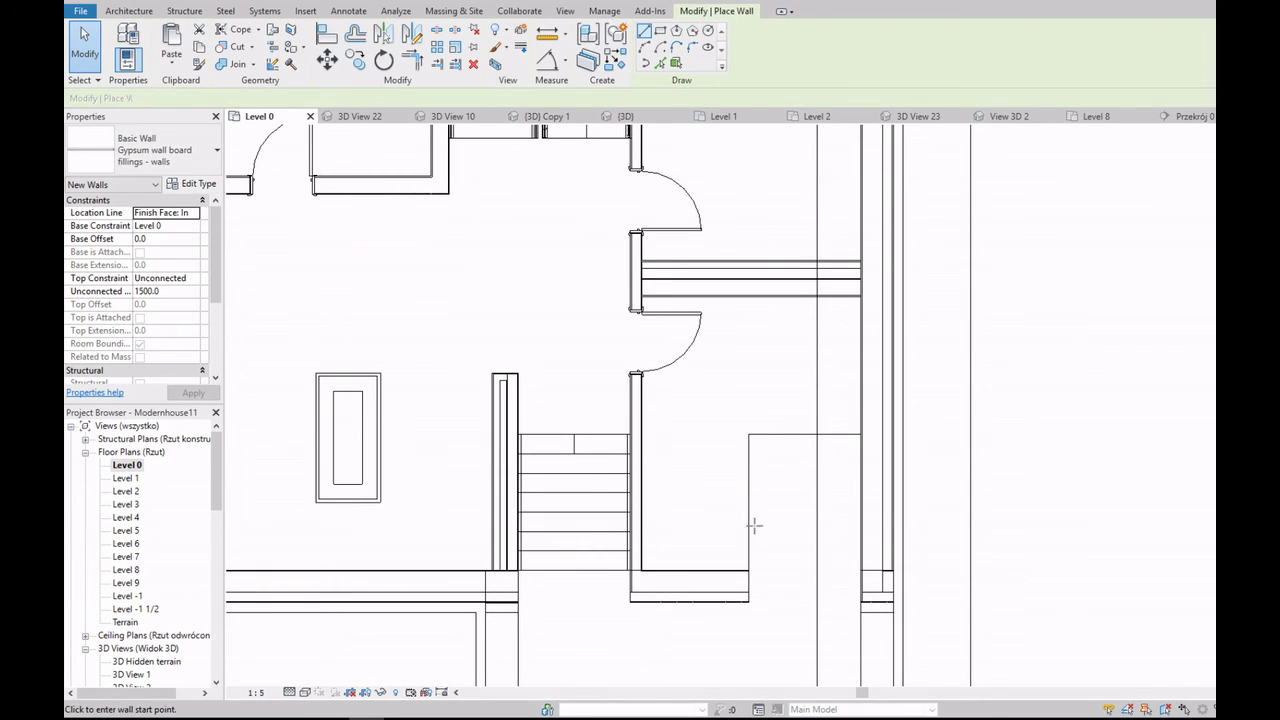
{"action": "left_click", "coordinate": [170, 150]}
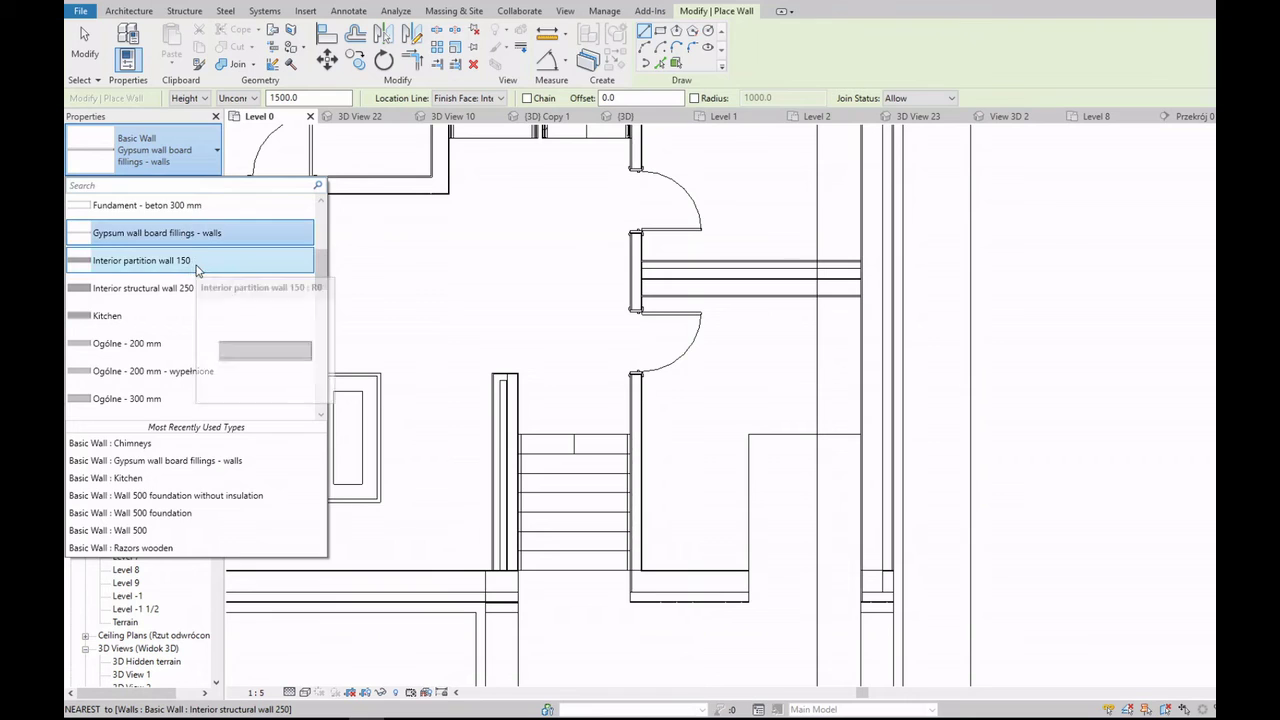
{"action": "left_click", "coordinate": [145, 260]}
Step: Draw the L-shaped wall from the stair corner, with a 1500 horizontal segment
{"action": "scroll", "coordinate": [745, 568], "scroll_direction": "up", "scroll_amount": 2}
{"action": "left_click", "coordinate": [750, 584]}
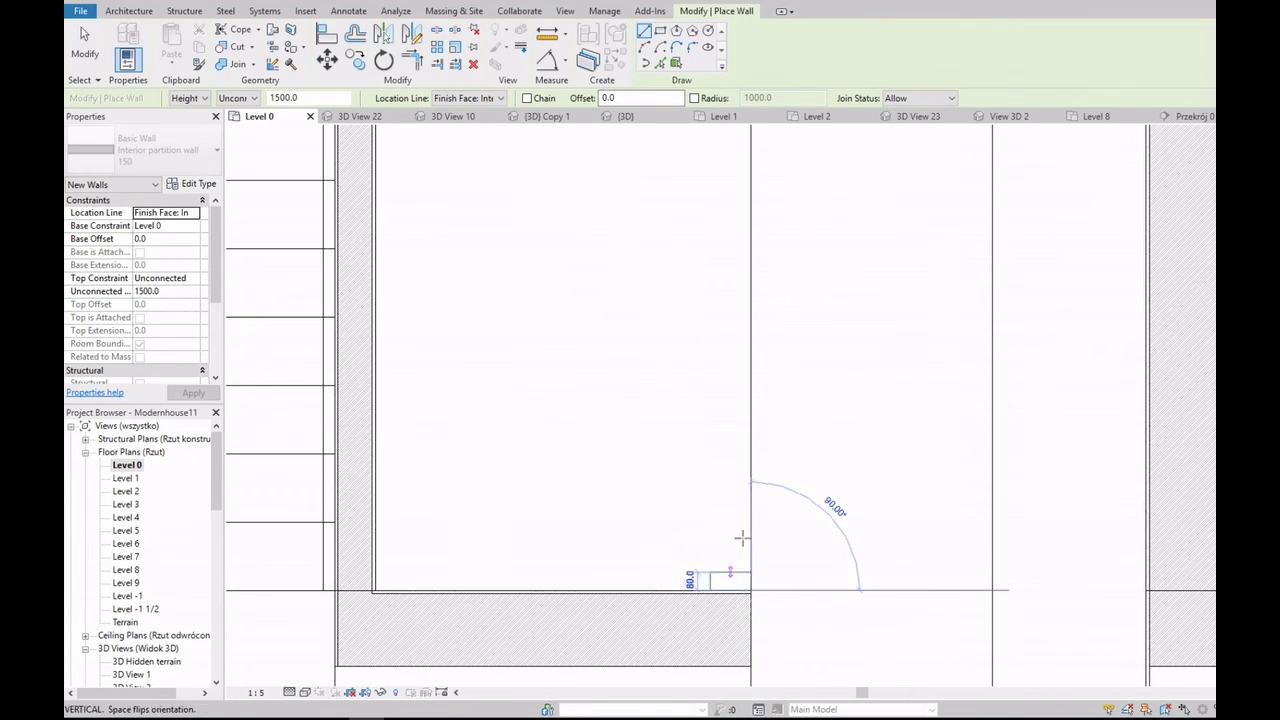
{"action": "scroll", "coordinate": [752, 540], "scroll_direction": "down", "scroll_amount": 2}
{"action": "left_click", "coordinate": [800, 362]}
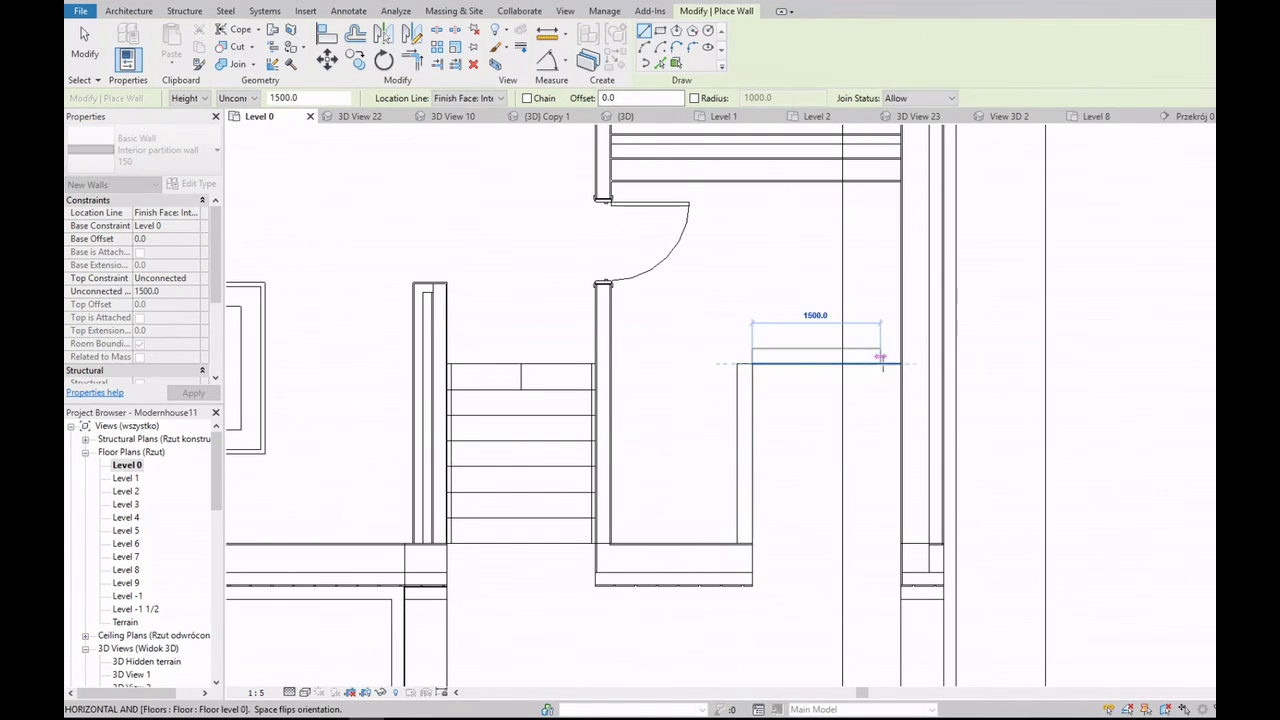
{"action": "left_click", "coordinate": [900, 363]}
{"action": "scroll", "coordinate": [734, 443], "scroll_direction": "down", "scroll_amount": 2}
{"action": "key", "text": "Escape"}
{"action": "key", "text": "Escape"}
Step: Select both the chimney wall near the doors and the new L-shaped wall
{"action": "scroll", "coordinate": [730, 462], "scroll_direction": "up", "scroll_amount": 1}
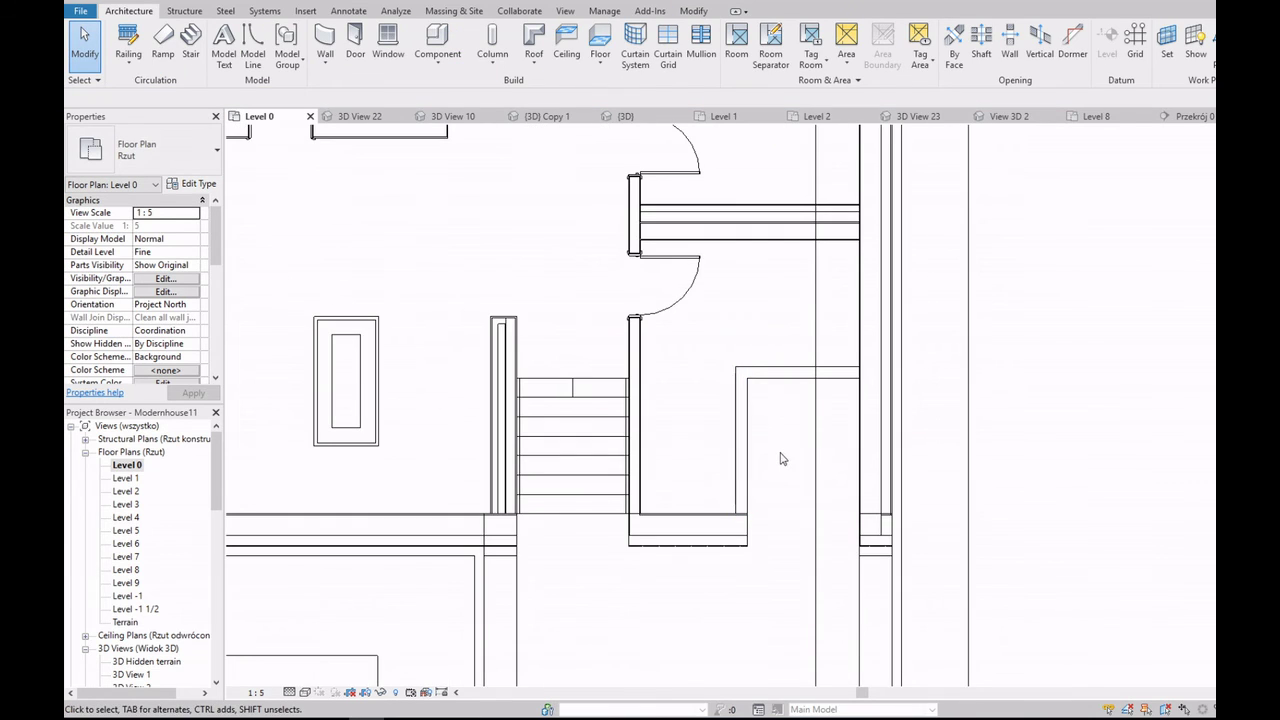
{"action": "scroll", "coordinate": [780, 337], "scroll_direction": "up", "scroll_amount": 1}
{"action": "scroll", "coordinate": [826, 403], "scroll_direction": "down", "scroll_amount": 1}
{"action": "scroll", "coordinate": [800, 370], "scroll_direction": "down", "scroll_amount": 1}
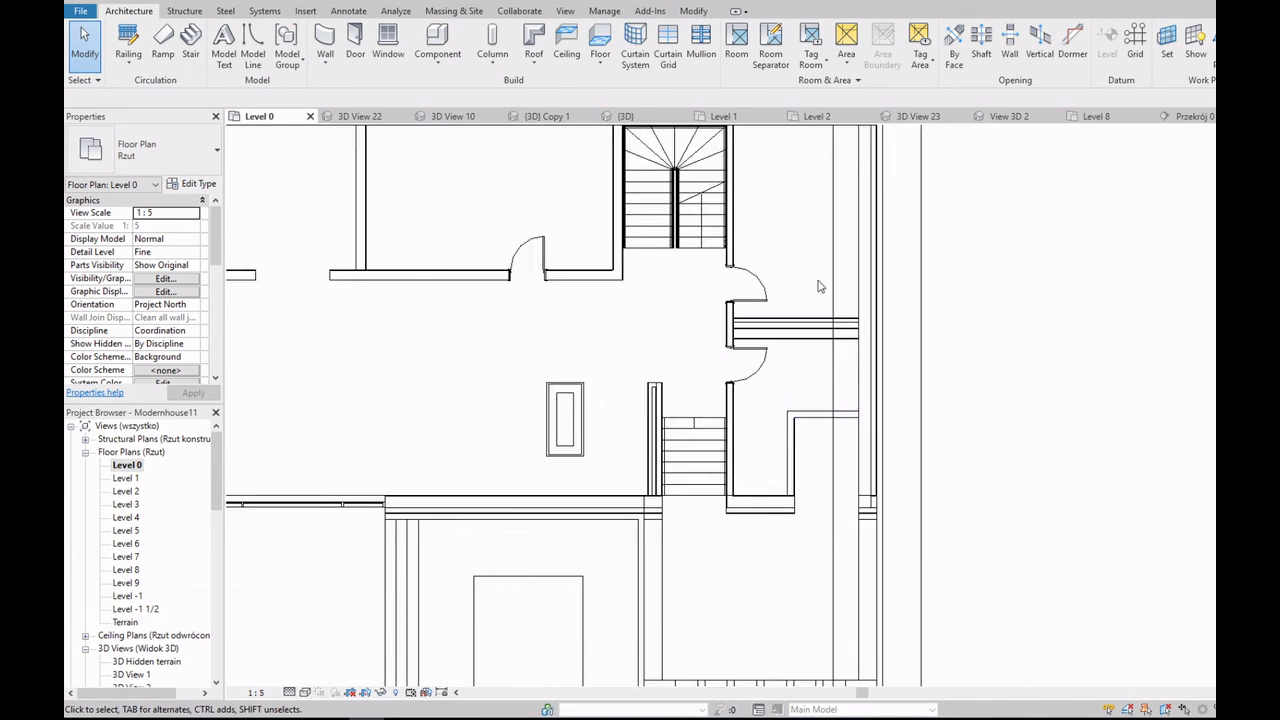
{"action": "scroll", "coordinate": [785, 342], "scroll_direction": "up", "scroll_amount": 1}
{"action": "scroll", "coordinate": [784, 342], "scroll_direction": "down", "scroll_amount": 1}
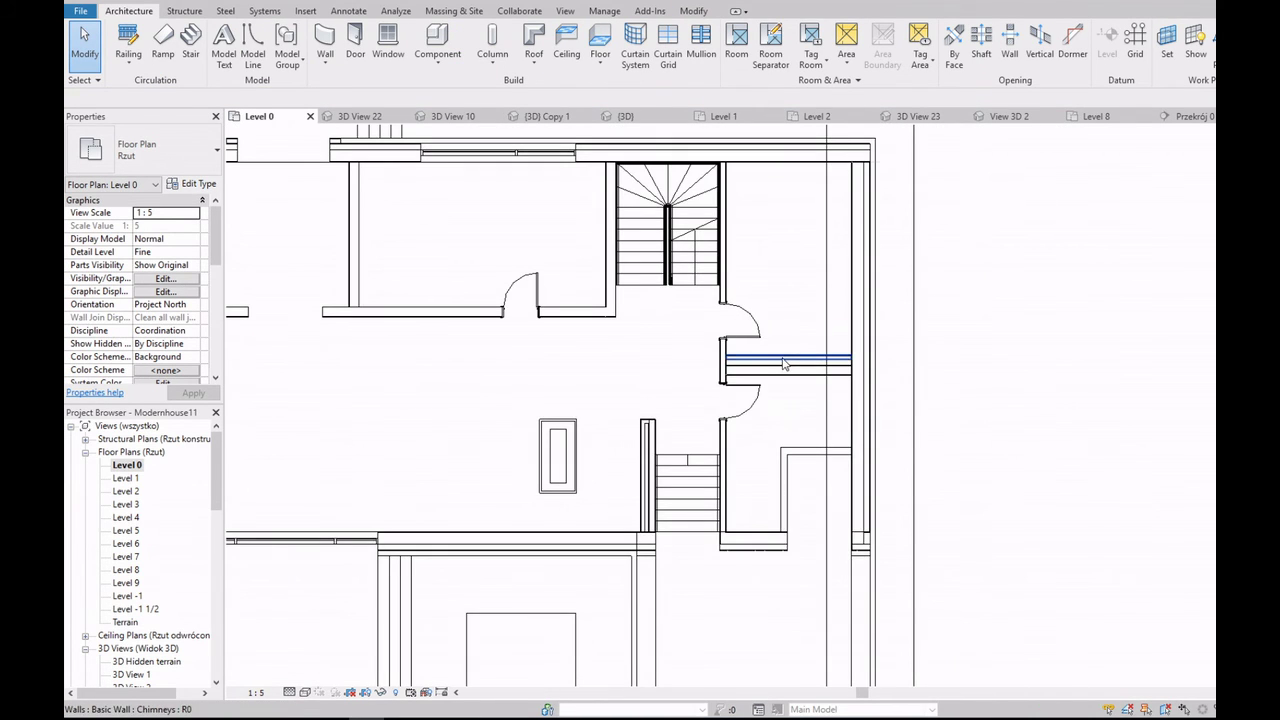
{"action": "left_click", "coordinate": [784, 364]}
{"action": "left_click", "coordinate": [784, 452], "text": "ctrl"}
{"action": "scroll", "coordinate": [143, 560], "scroll_direction": "down", "scroll_amount": 5}
Step: In the {3D} view, set the selected walls' top constraint to 3735.0 unconnected height
{"action": "scroll", "coordinate": [143, 618], "scroll_direction": "down", "scroll_amount": 5}
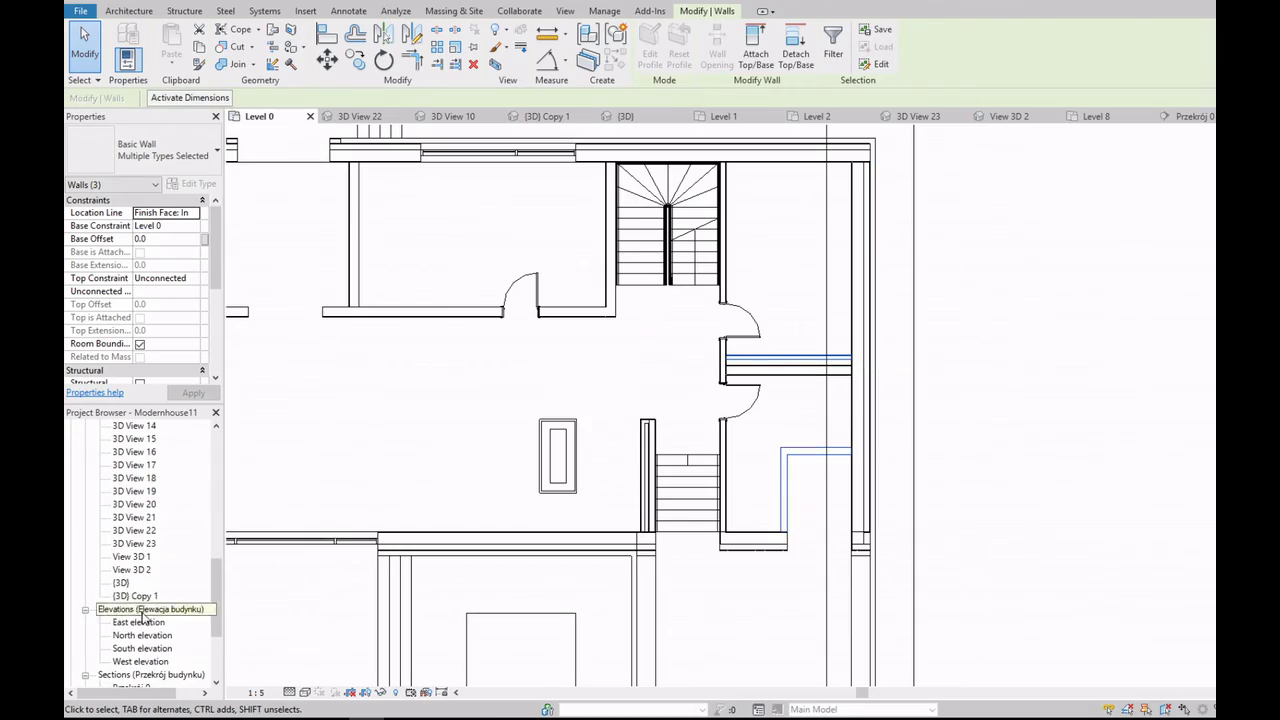
{"action": "double_click", "coordinate": [120, 582]}
{"action": "scroll", "coordinate": [543, 385], "scroll_direction": "up", "scroll_amount": 2}
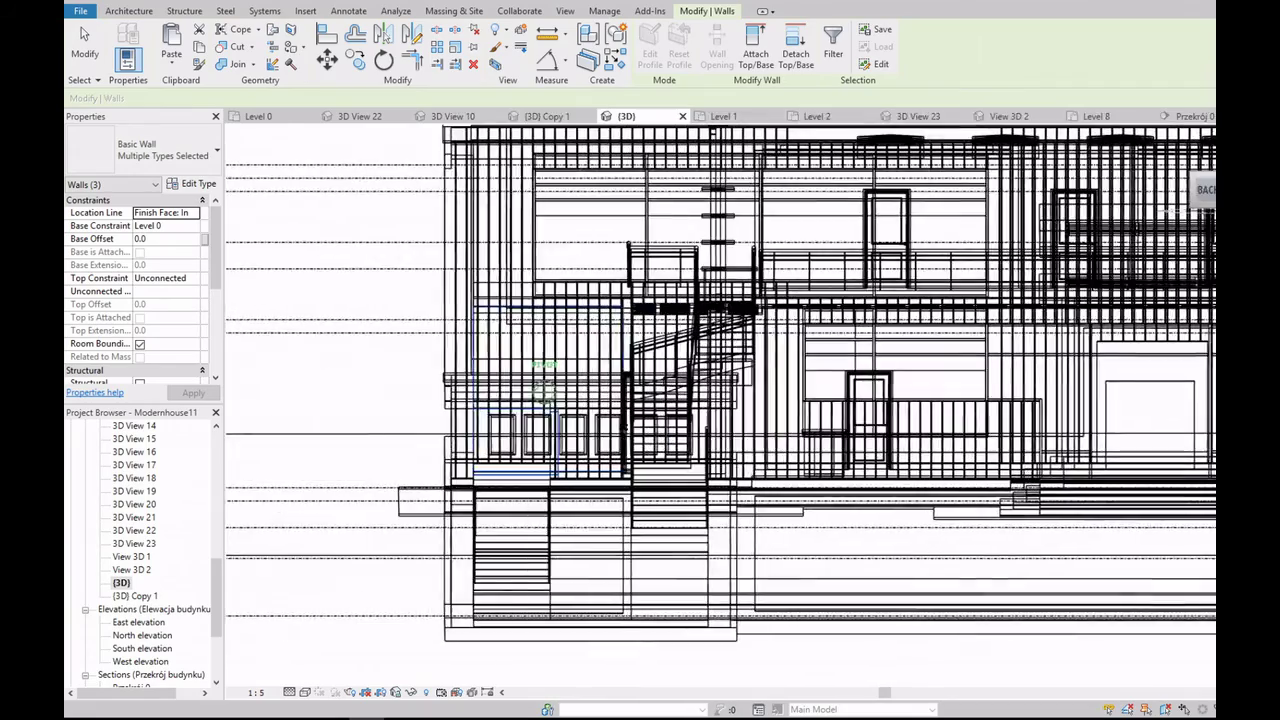
{"action": "middle_click_drag", "start_coordinate": [543, 385], "coordinate": [700, 385], "text": "shift"}
{"action": "scroll", "coordinate": [381, 397], "scroll_direction": "up", "scroll_amount": 3}
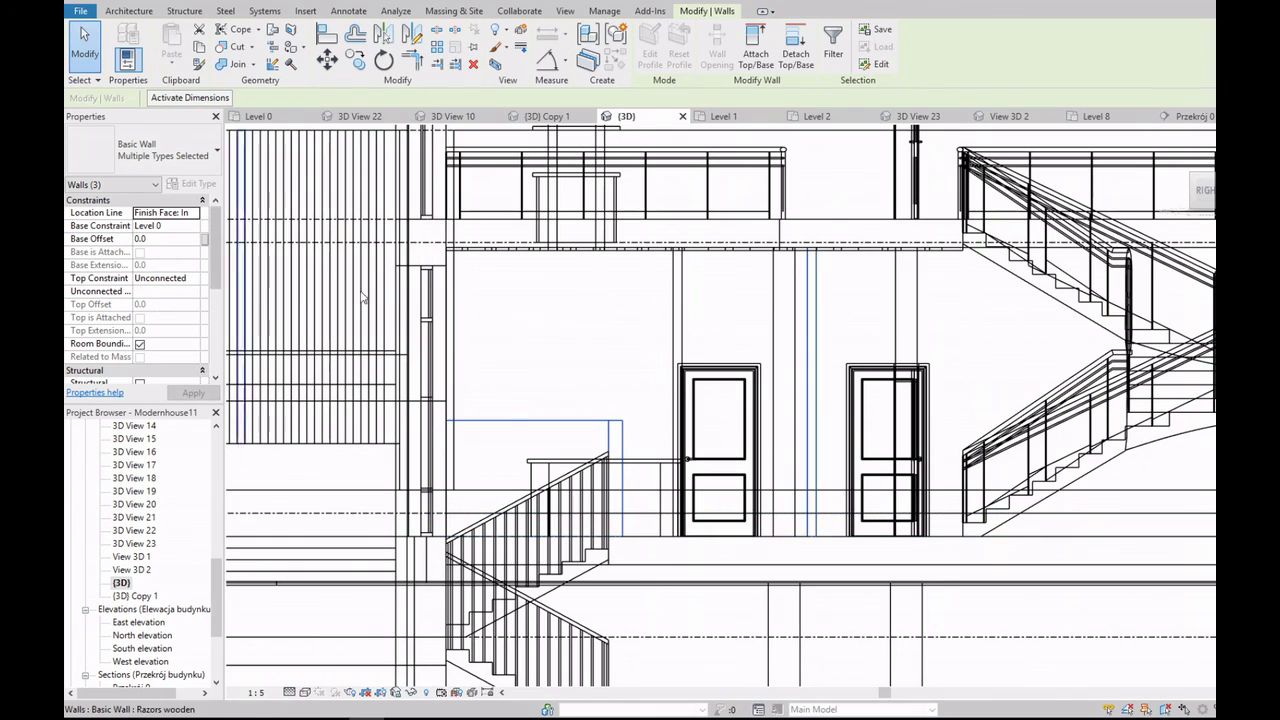
{"action": "left_click", "coordinate": [195, 282]}
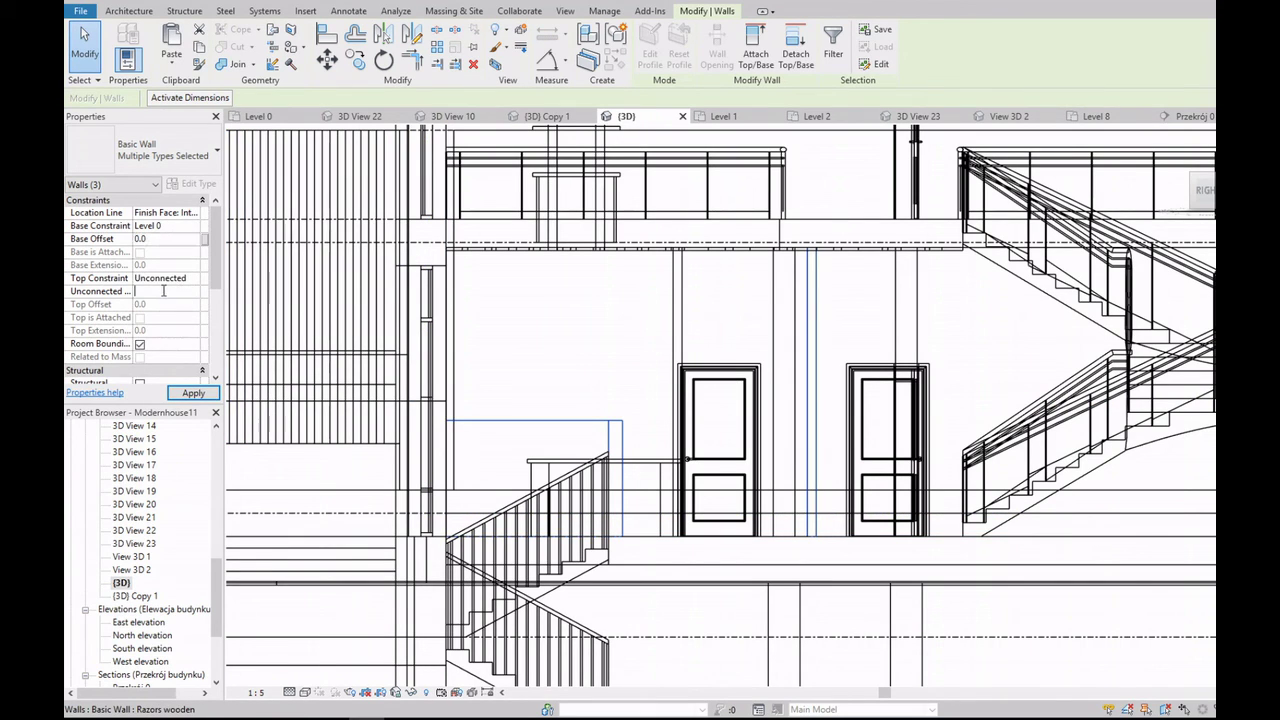
{"action": "type", "text": "3735"}
{"action": "key", "text": "Escape"}
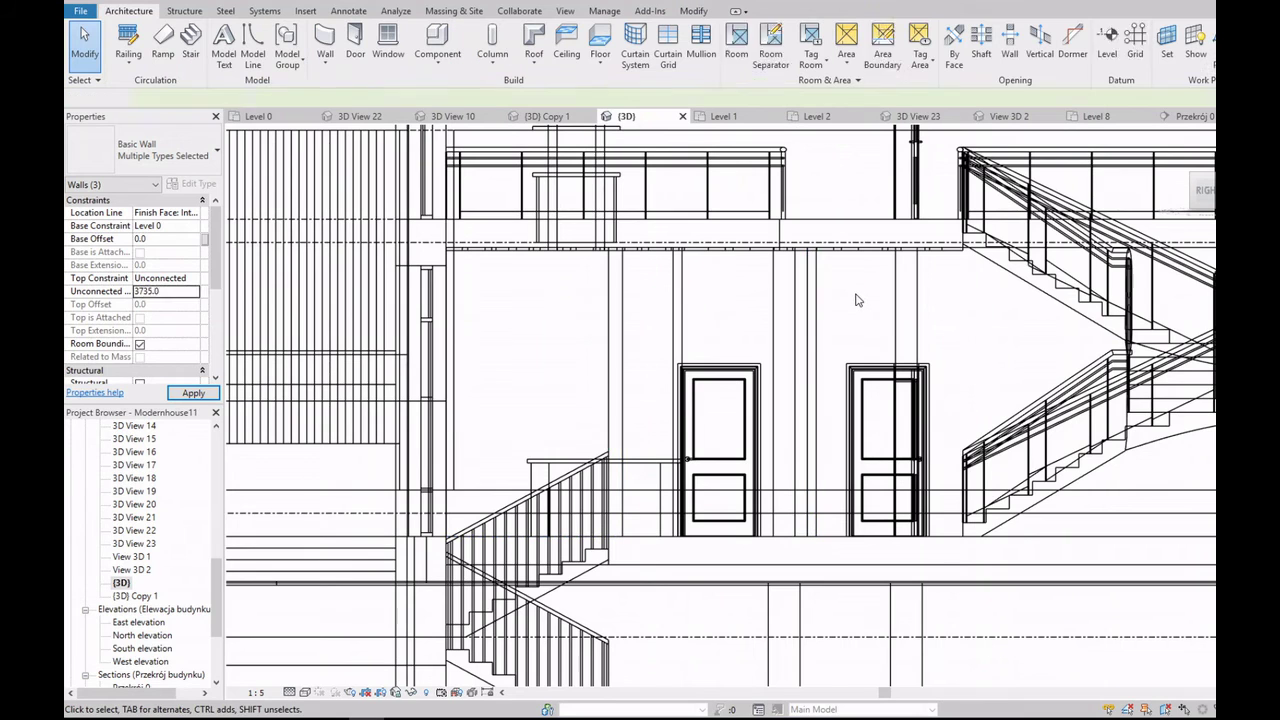
Step: Orbit to look down on the model and open the Przekrój 0 section
{"action": "scroll", "coordinate": [605, 325], "scroll_direction": "down", "scroll_amount": 2}
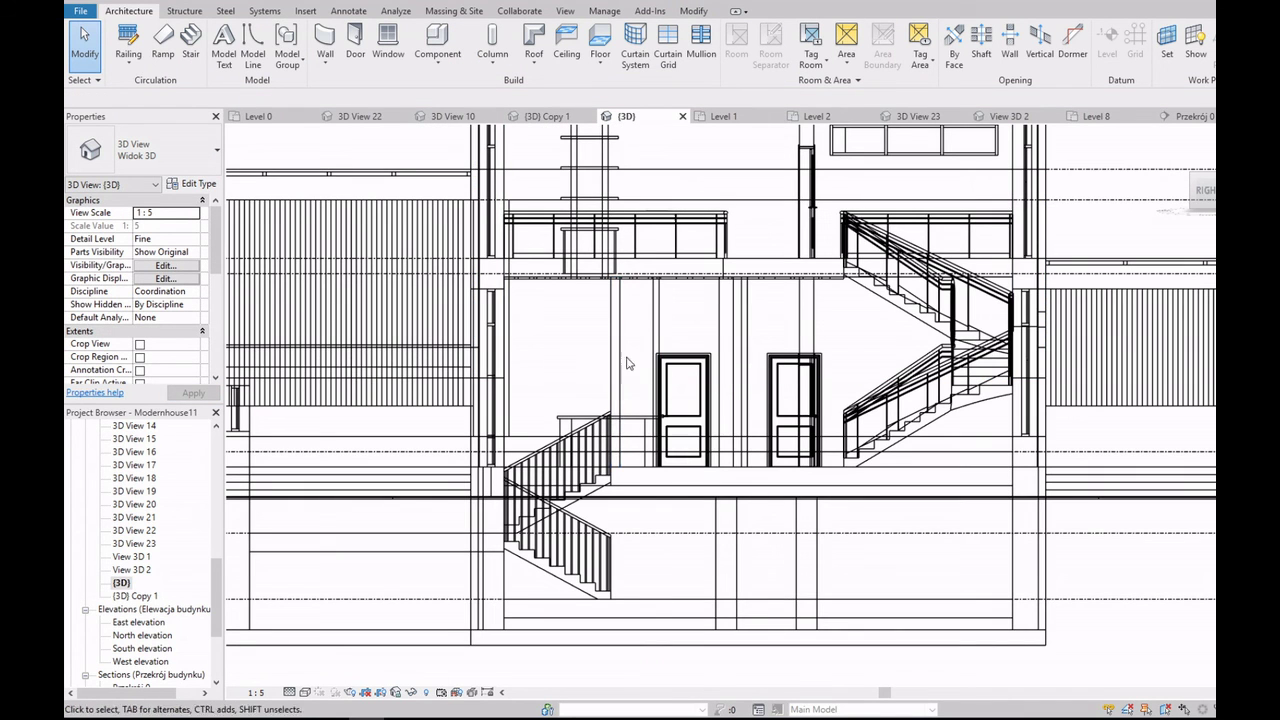
{"action": "scroll", "coordinate": [682, 410], "scroll_direction": "down", "scroll_amount": 5}
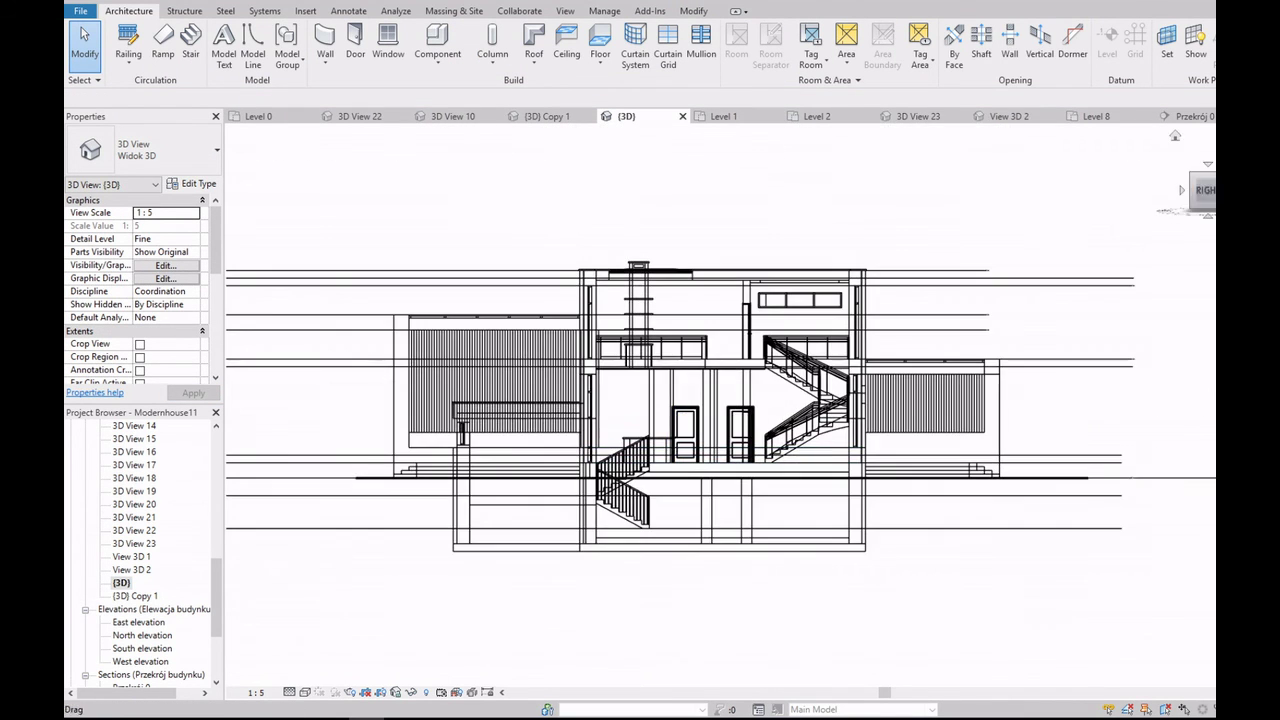
{"action": "middle_click_drag", "start_coordinate": [658, 400], "coordinate": [600, 430], "text": "shift"}
{"action": "left_click", "coordinate": [1198, 180]}
{"action": "scroll", "coordinate": [135, 560], "scroll_direction": "down", "scroll_amount": 3}
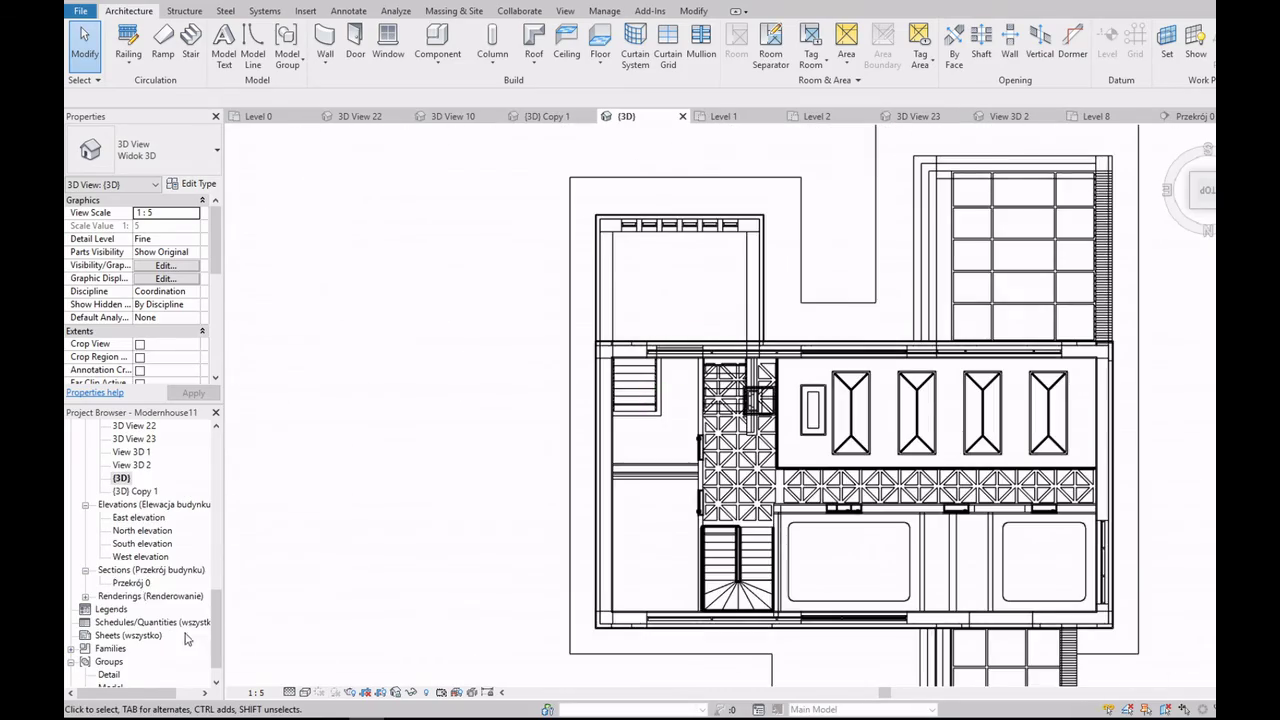
{"action": "double_click", "coordinate": [130, 583]}
Step: Move the chimney wall 500 in the section with MV
{"action": "scroll", "coordinate": [666, 351], "scroll_direction": "up", "scroll_amount": 2}
{"action": "scroll", "coordinate": [574, 417], "scroll_direction": "up", "scroll_amount": 2}
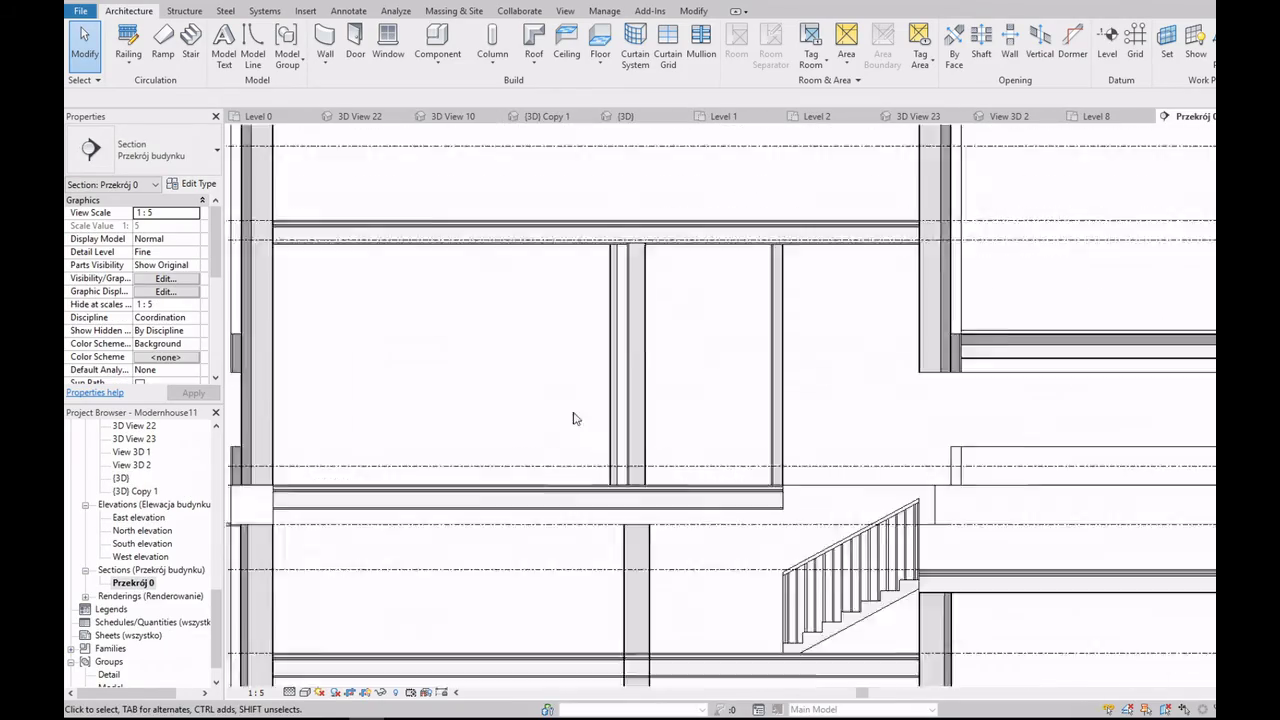
{"action": "scroll", "coordinate": [587, 455], "scroll_direction": "up", "scroll_amount": 2}
{"action": "scroll", "coordinate": [587, 455], "scroll_direction": "down", "scroll_amount": 3}
{"action": "scroll", "coordinate": [690, 540], "scroll_direction": "down", "scroll_amount": 1}
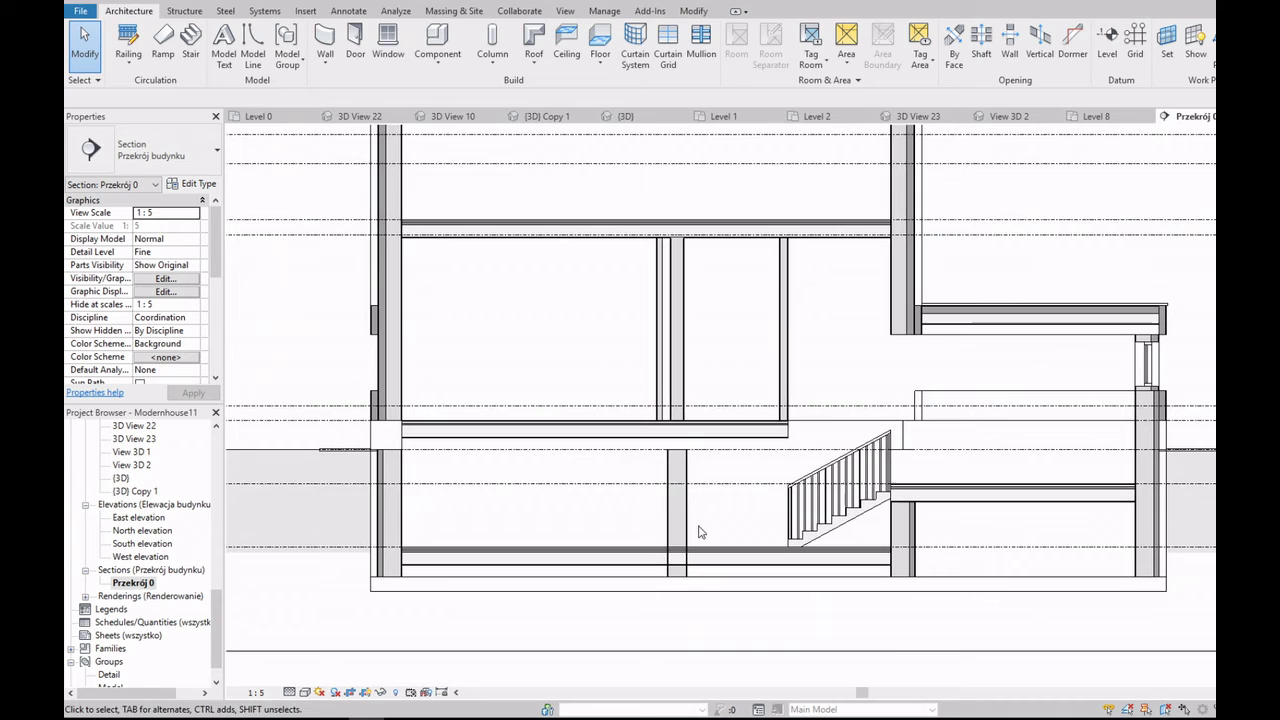
{"action": "left_click", "coordinate": [665, 415]}
{"action": "key", "text": "m"}
{"action": "key", "text": "v"}
{"action": "scroll", "coordinate": [662, 417], "scroll_direction": "up", "scroll_amount": 2}
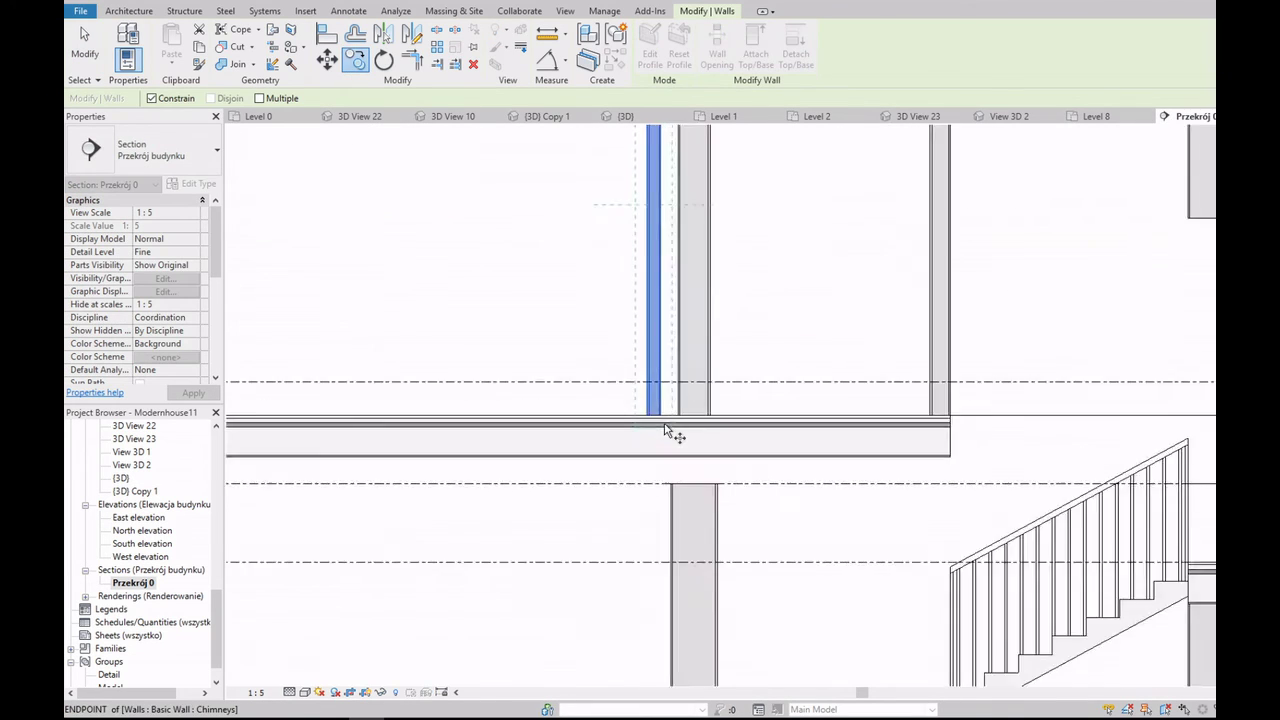
{"action": "scroll", "coordinate": [665, 420], "scroll_direction": "up", "scroll_amount": 2}
{"action": "scroll", "coordinate": [660, 414], "scroll_direction": "down", "scroll_amount": 2}
{"action": "scroll", "coordinate": [660, 415], "scroll_direction": "down", "scroll_amount": 1}
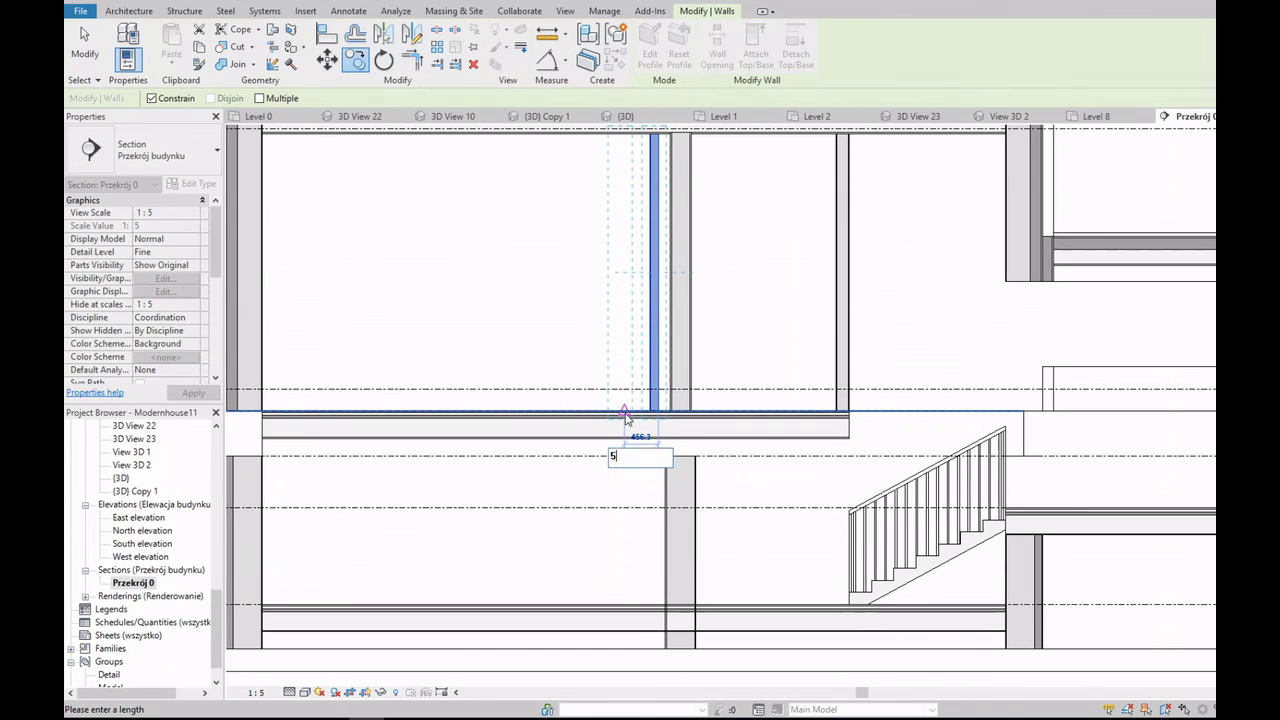
{"action": "type", "text": "00"}
{"action": "key", "text": "Return"}
{"action": "scroll", "coordinate": [629, 486], "scroll_direction": "down", "scroll_amount": 5}
{"action": "scroll", "coordinate": [455, 529], "scroll_direction": "up", "scroll_amount": 2}
{"action": "scroll", "coordinate": [330, 560], "scroll_direction": "up", "scroll_amount": 2}
Step: Set the section's view scale to 1:25
{"action": "left_click", "coordinate": [256, 692]}
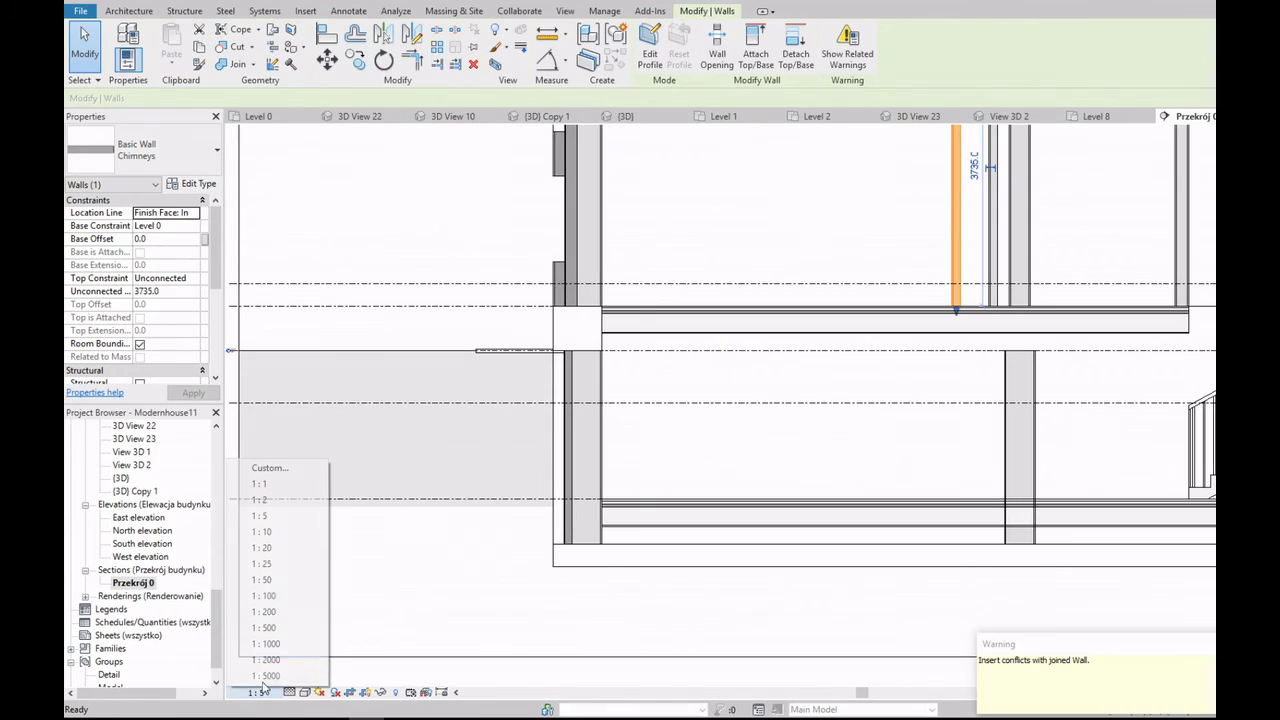
{"action": "left_click", "coordinate": [261, 563]}
{"action": "scroll", "coordinate": [410, 474], "scroll_direction": "down", "scroll_amount": 3}
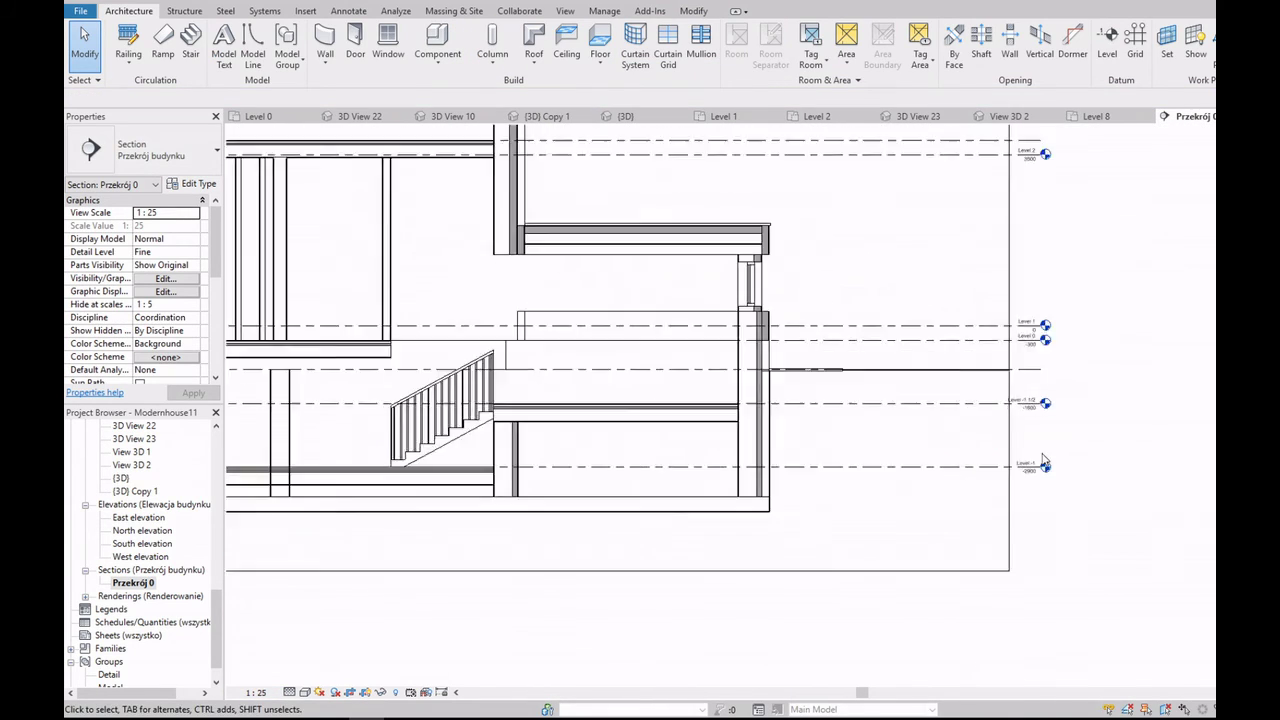
{"action": "scroll", "coordinate": [450, 460], "scroll_direction": "down", "scroll_amount": 2}
{"action": "scroll", "coordinate": [520, 440], "scroll_direction": "down", "scroll_amount": 2}
{"action": "scroll", "coordinate": [594, 413], "scroll_direction": "up", "scroll_amount": 4}
{"action": "scroll", "coordinate": [594, 413], "scroll_direction": "down", "scroll_amount": 2}
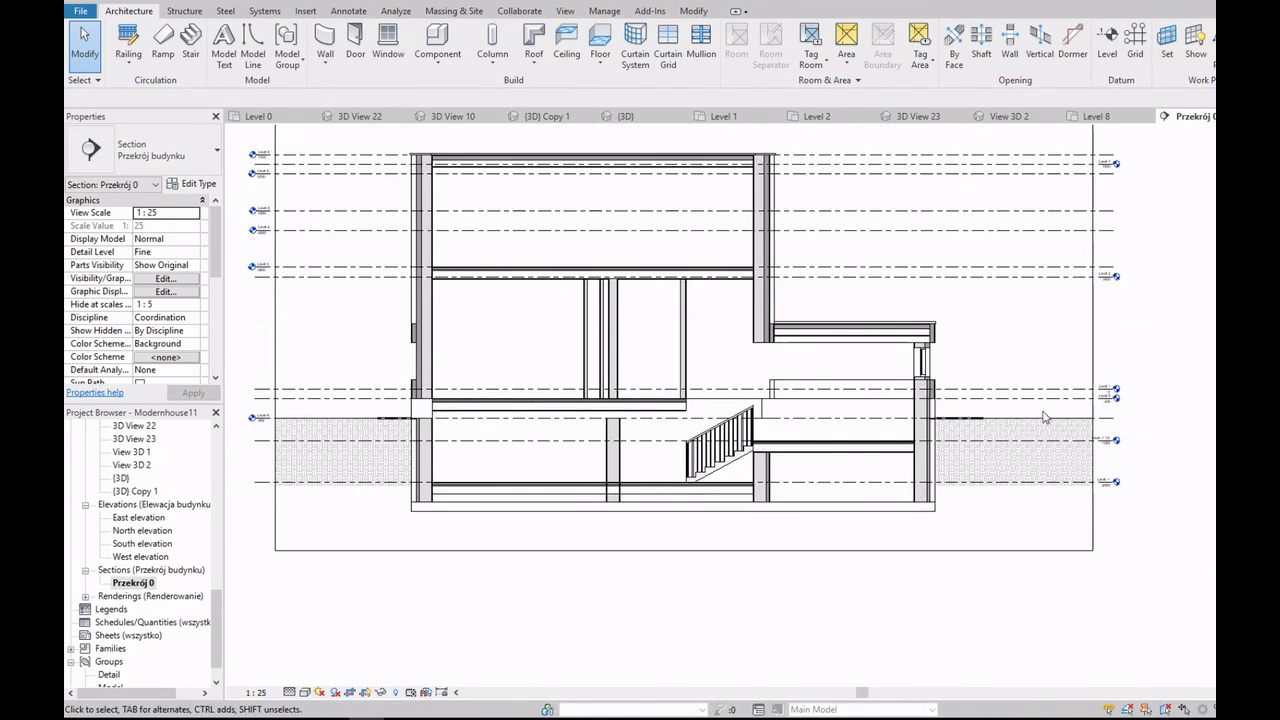
Step: Set the chimney wall's Top Constraint to a level
{"action": "left_click", "coordinate": [588, 367]}
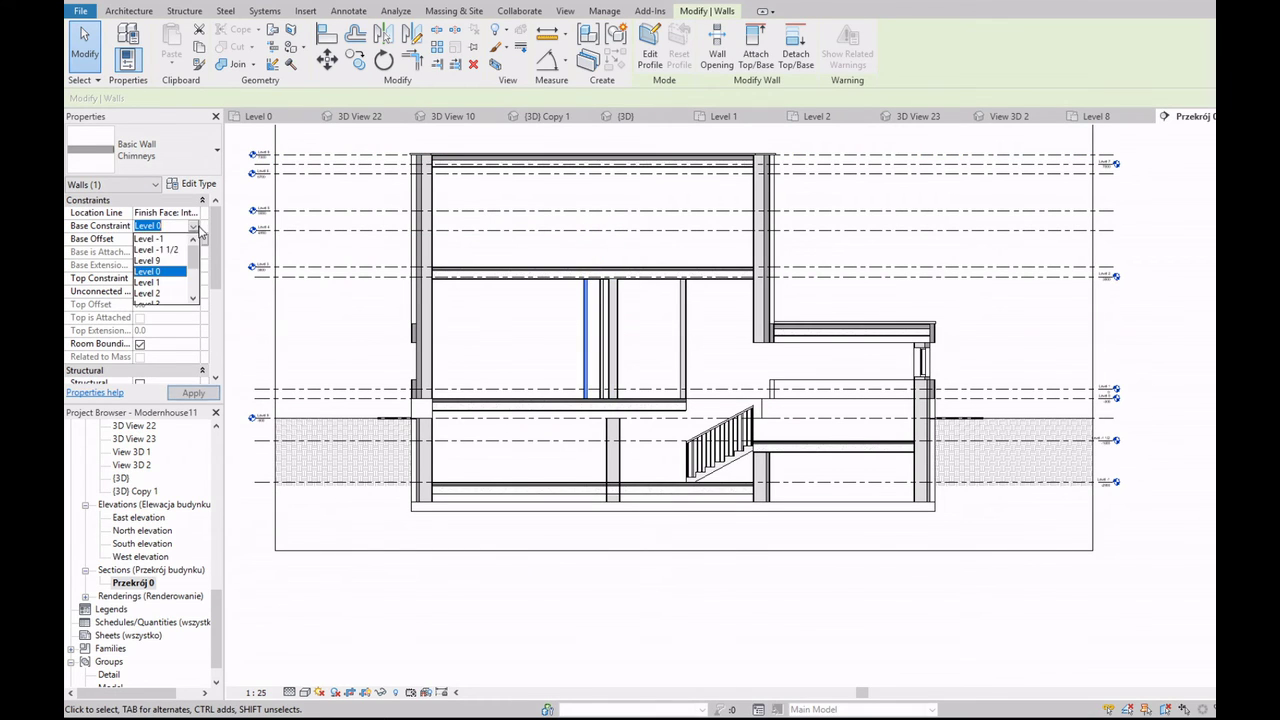
{"action": "left_click", "coordinate": [197, 284]}
{"action": "left_click", "coordinate": [193, 334]}
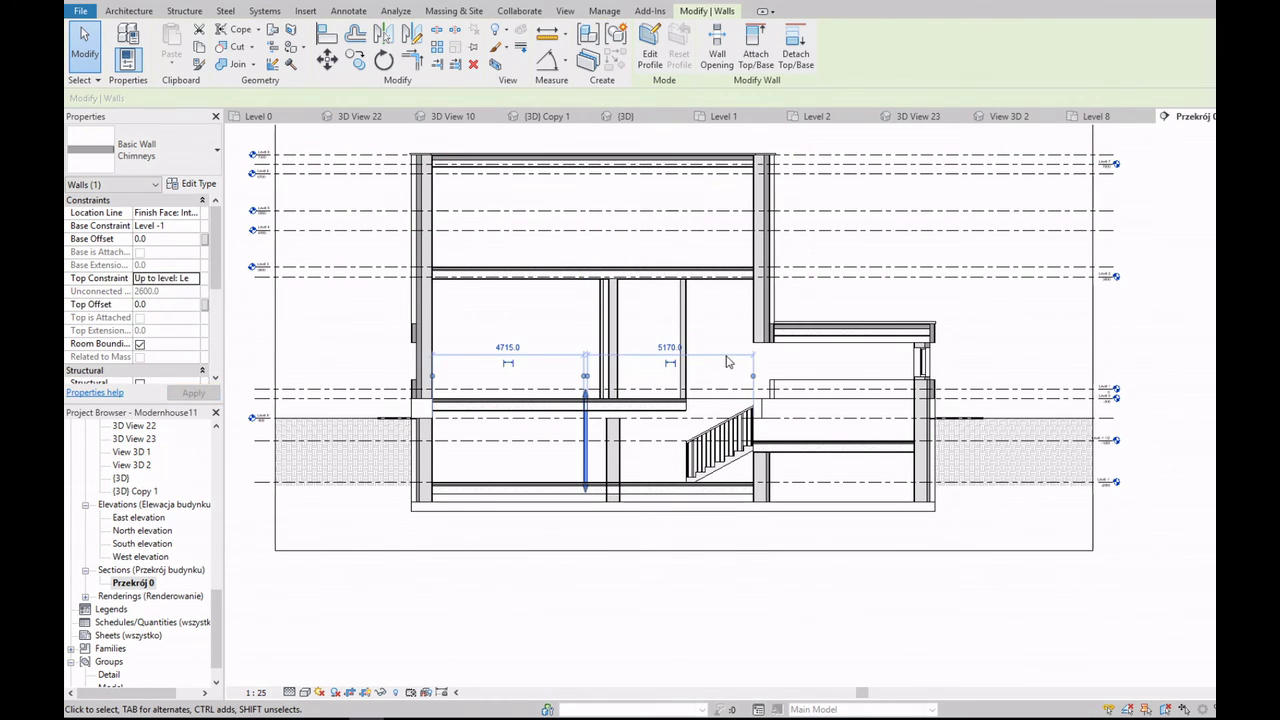
{"action": "left_click", "coordinate": [726, 363]}
{"action": "scroll", "coordinate": [578, 418], "scroll_direction": "up", "scroll_amount": 3}
Step: Copy the chimney wall and place the copy in the section
{"action": "left_click", "coordinate": [563, 395]}
{"action": "scroll", "coordinate": [563, 395], "scroll_direction": "up", "scroll_amount": 2}
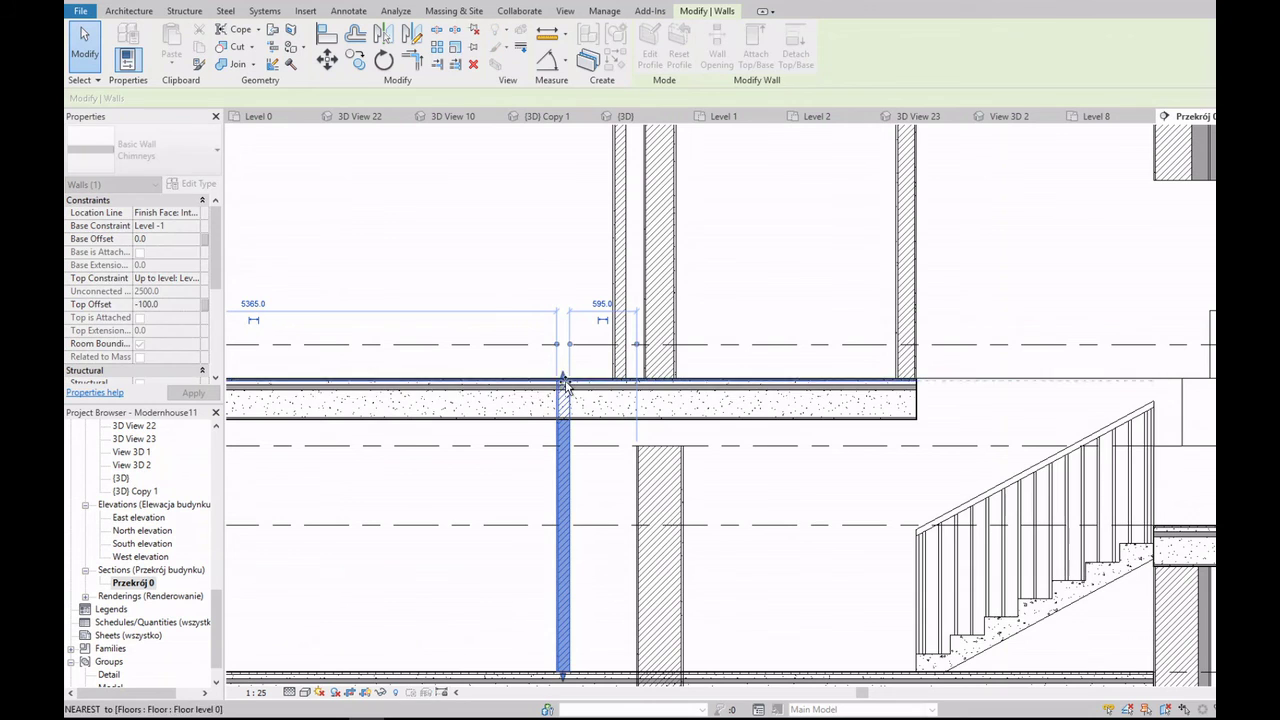
{"action": "left_click", "coordinate": [355, 60]}
{"action": "scroll", "coordinate": [590, 400], "scroll_direction": "up", "scroll_amount": 3}
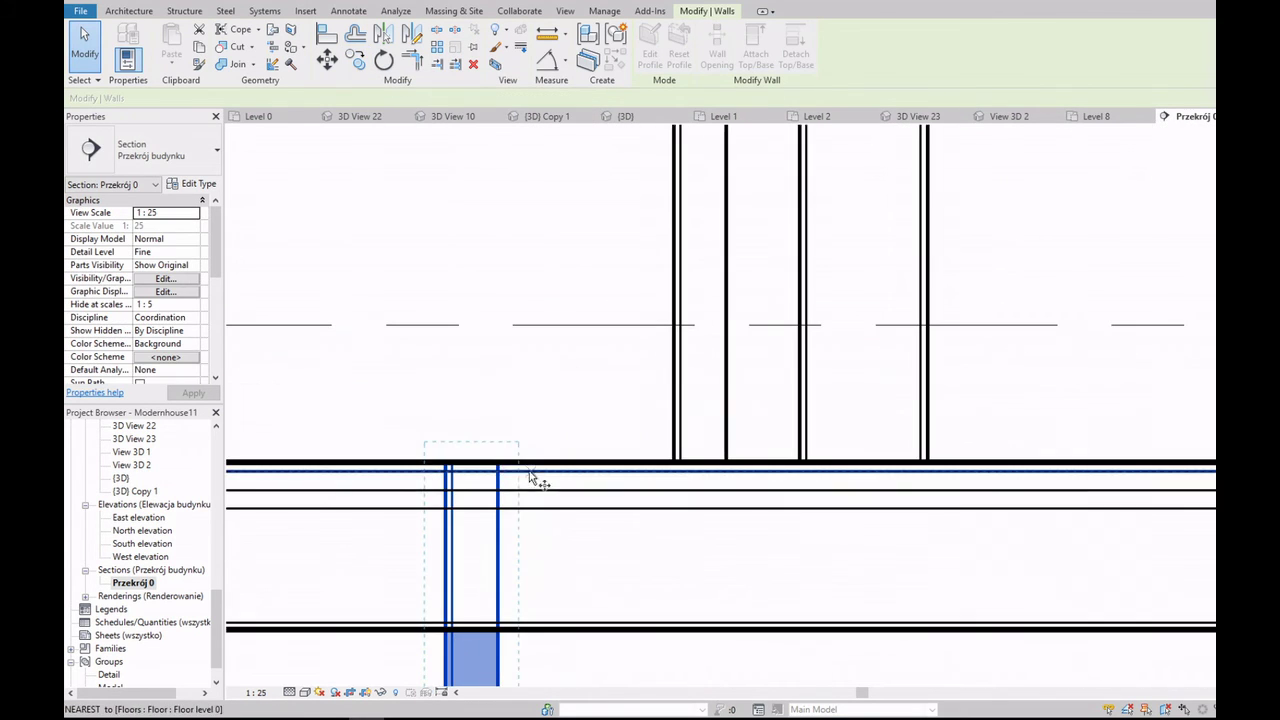
{"action": "left_click", "coordinate": [667, 463]}
{"action": "scroll", "coordinate": [670, 462], "scroll_direction": "down", "scroll_amount": 3}
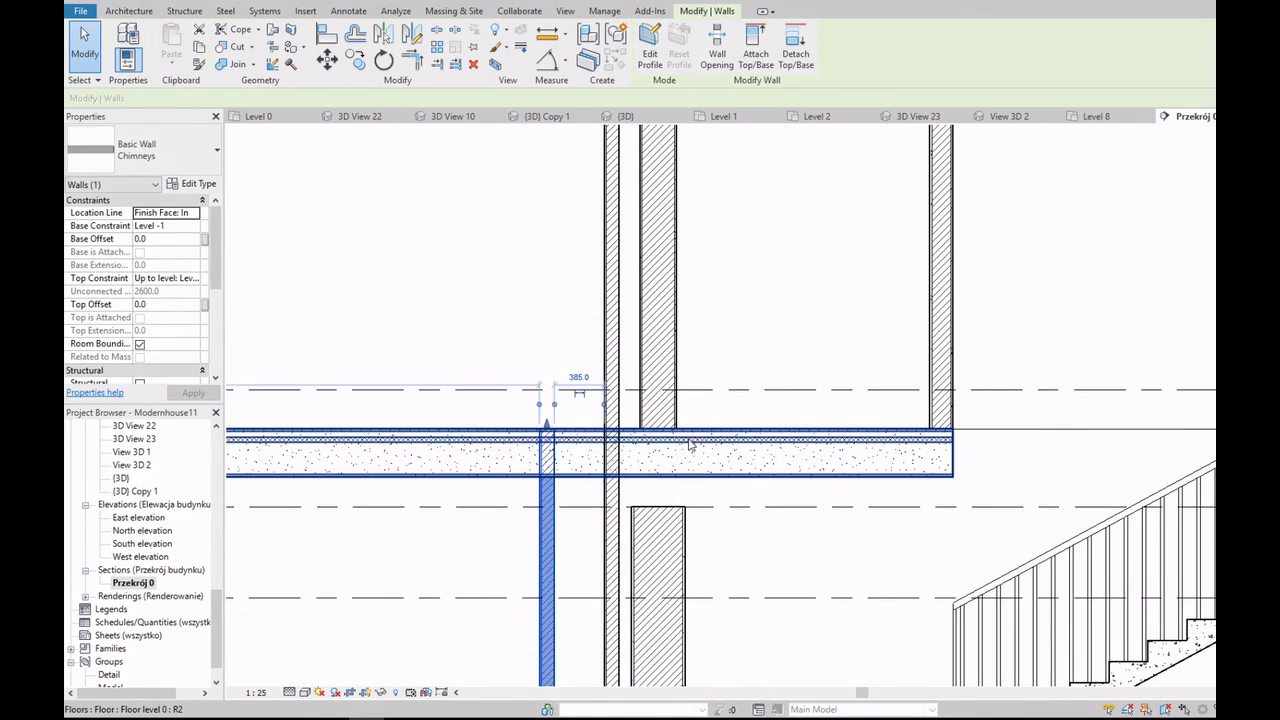
{"action": "scroll", "coordinate": [686, 460], "scroll_direction": "down", "scroll_amount": 1}
Step: Drag the top of the wall below the floor slab up to meet the slab
{"action": "key", "text": "Escape"}
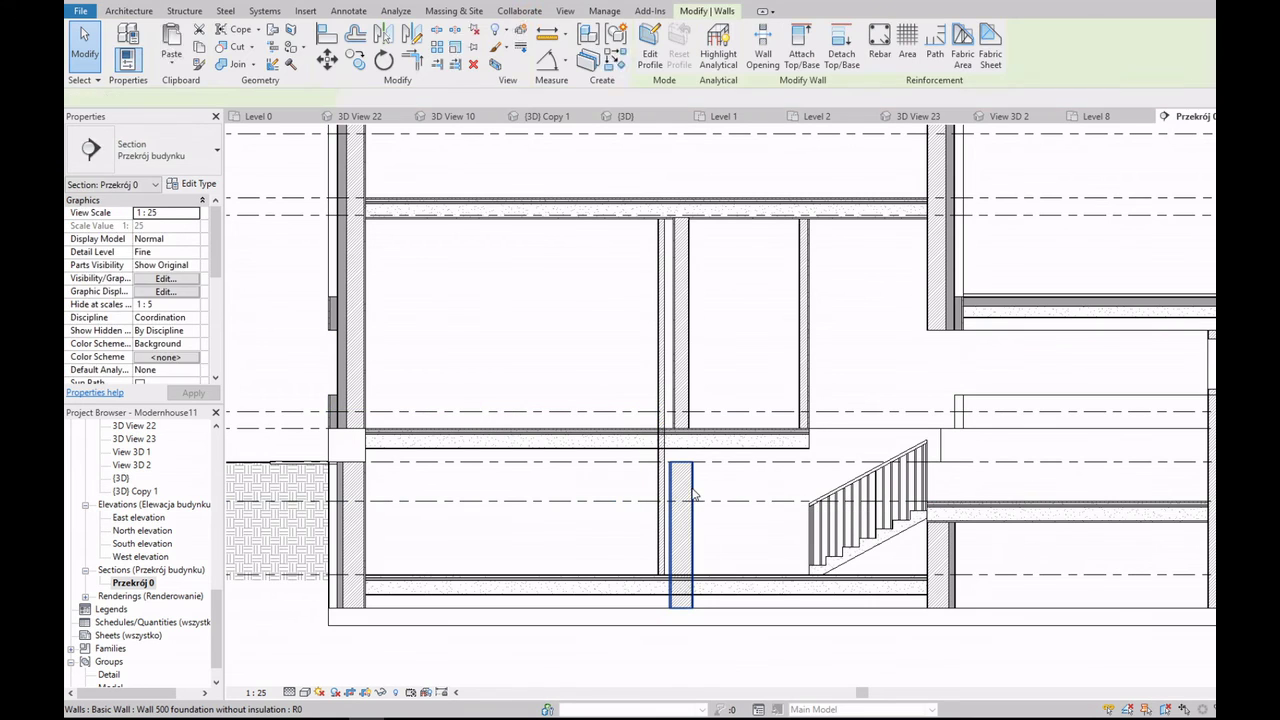
{"action": "left_click", "coordinate": [679, 505]}
{"action": "scroll", "coordinate": [670, 490], "scroll_direction": "up", "scroll_amount": 2}
{"action": "left_click_drag", "start_coordinate": [665, 483], "coordinate": [663, 458]}
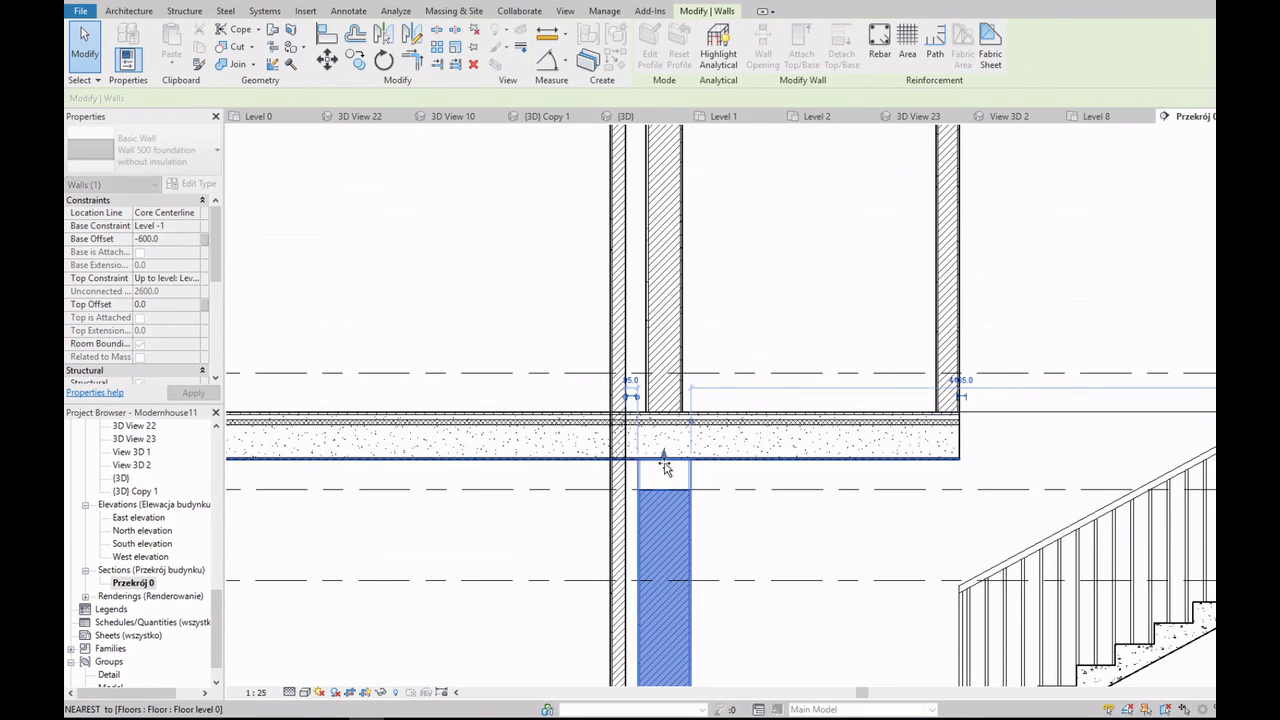
{"action": "key", "text": "Escape"}
{"action": "scroll", "coordinate": [665, 460], "scroll_direction": "down", "scroll_amount": 3}
{"action": "scroll", "coordinate": [672, 575], "scroll_direction": "up", "scroll_amount": 2}
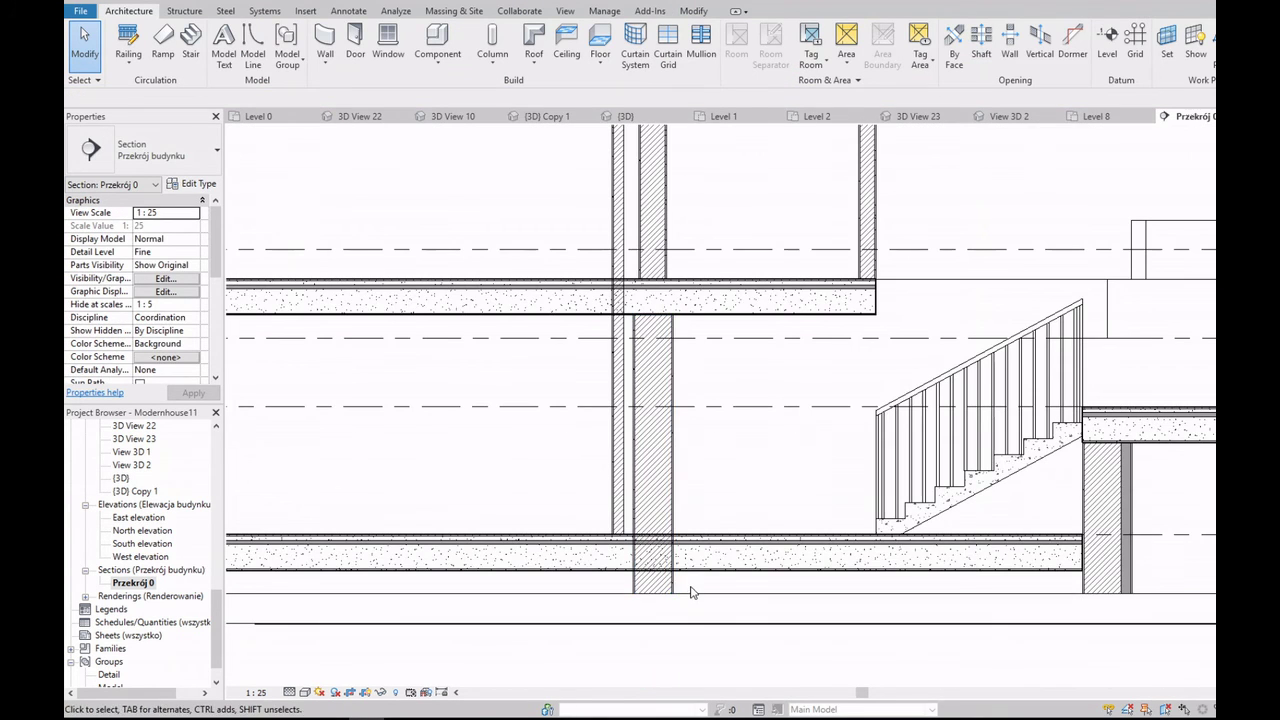
{"action": "scroll", "coordinate": [690, 592], "scroll_direction": "down", "scroll_amount": 2}
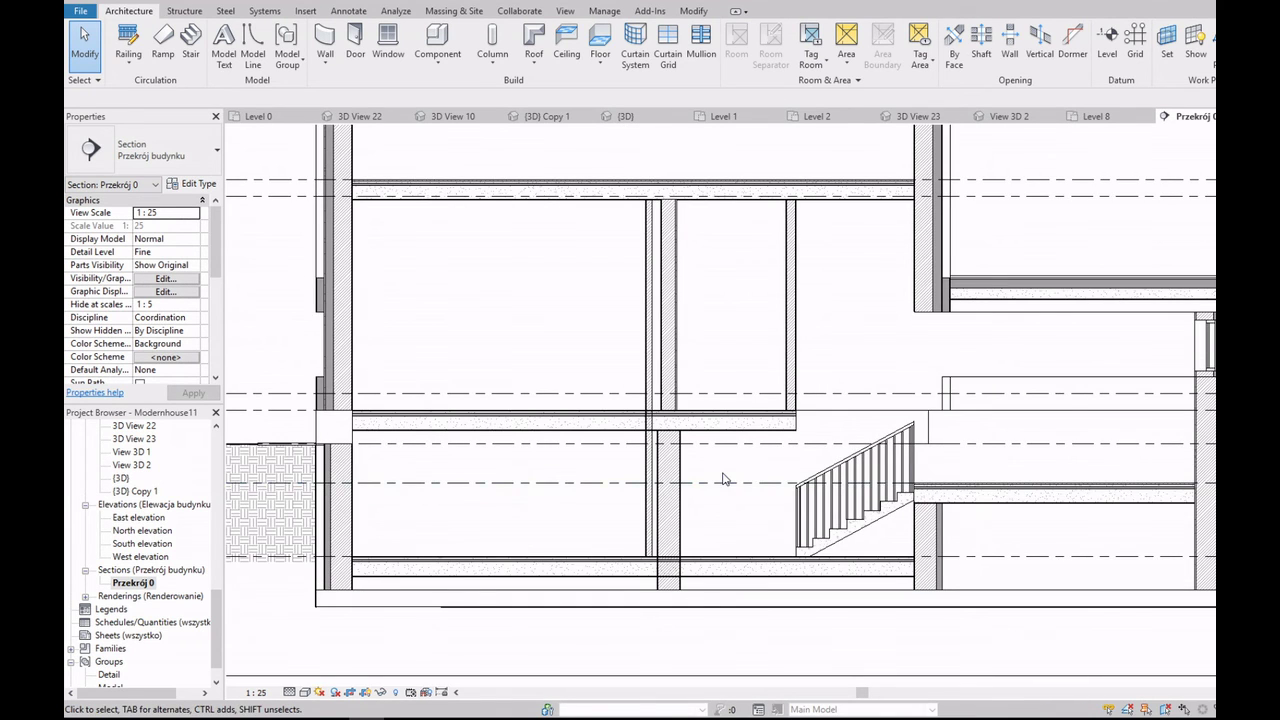
{"action": "scroll", "coordinate": [725, 479], "scroll_direction": "down", "scroll_amount": 3}
{"action": "scroll", "coordinate": [725, 479], "scroll_direction": "down", "scroll_amount": 1}
{"action": "scroll", "coordinate": [717, 488], "scroll_direction": "up", "scroll_amount": 3}
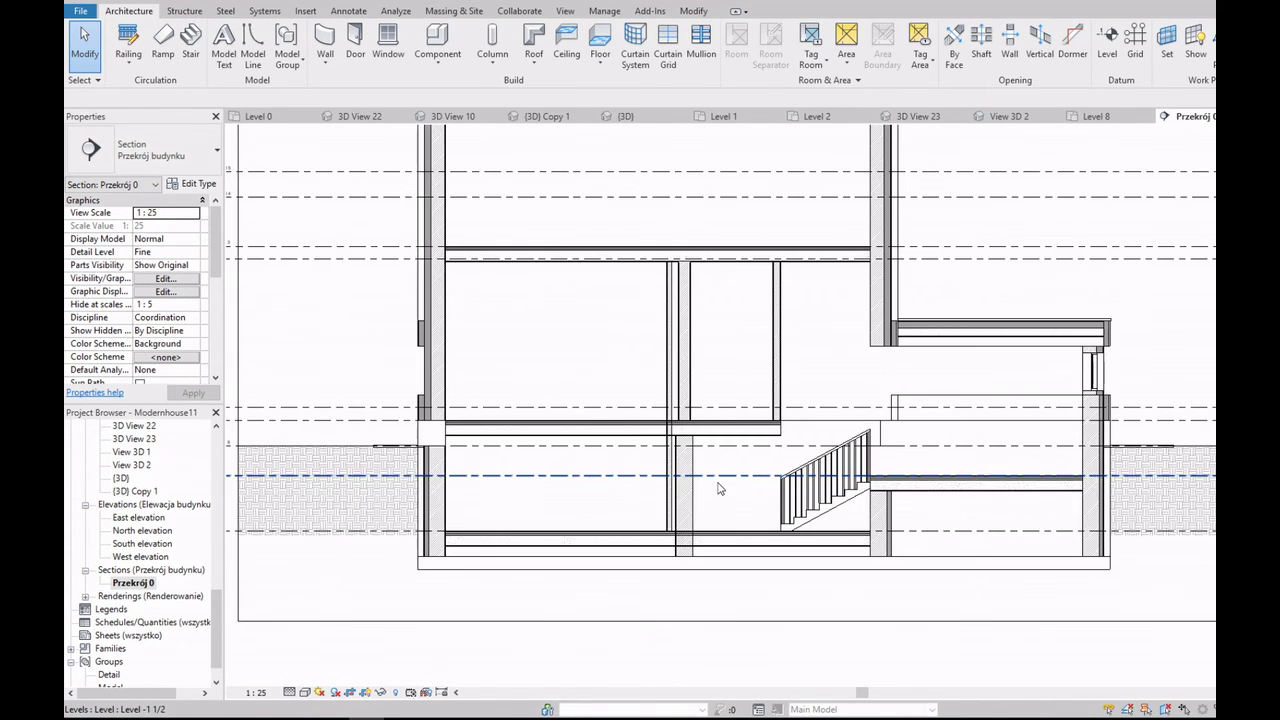
{"action": "scroll", "coordinate": [717, 488], "scroll_direction": "down", "scroll_amount": 2}
{"action": "scroll", "coordinate": [717, 486], "scroll_direction": "down", "scroll_amount": 1}
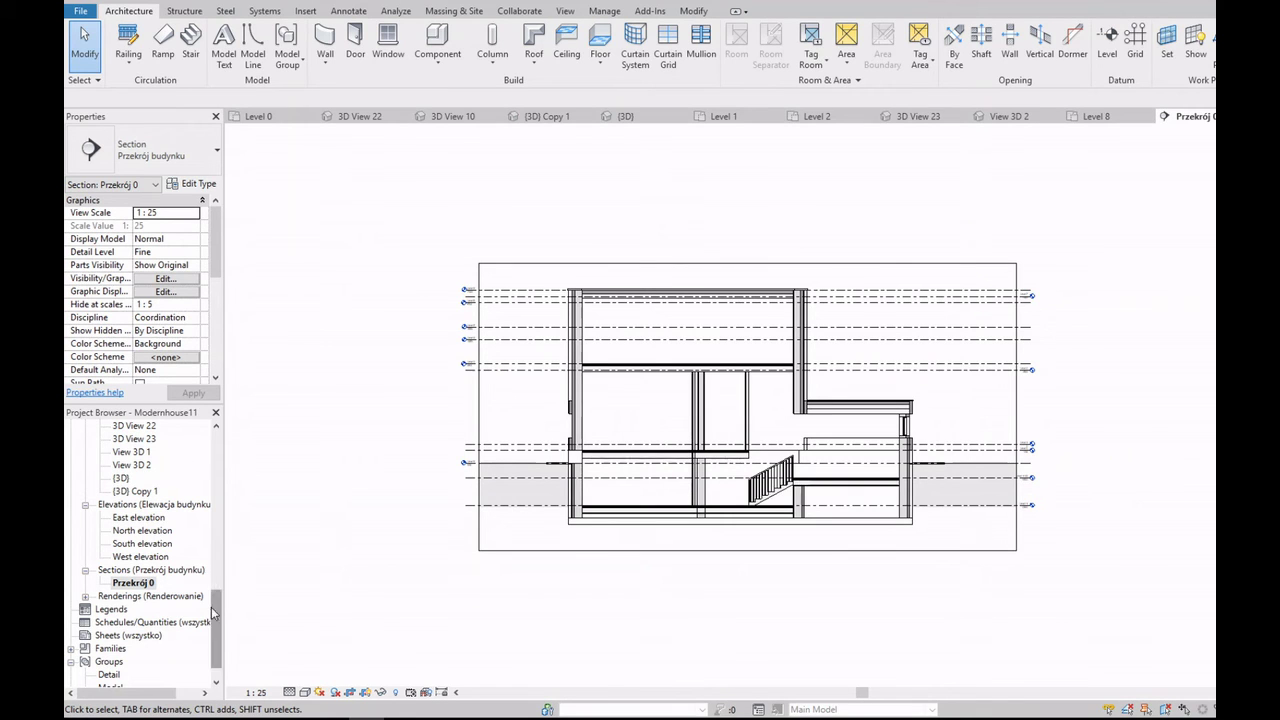
Step: Open the Level 0 floor plan, then the Level 2 floor plan
{"action": "left_click_drag", "start_coordinate": [213, 612], "coordinate": [213, 447]}
{"action": "double_click", "coordinate": [127, 465]}
{"action": "scroll", "coordinate": [700, 395], "scroll_direction": "up", "scroll_amount": 2}
{"action": "scroll", "coordinate": [757, 397], "scroll_direction": "up", "scroll_amount": 2}
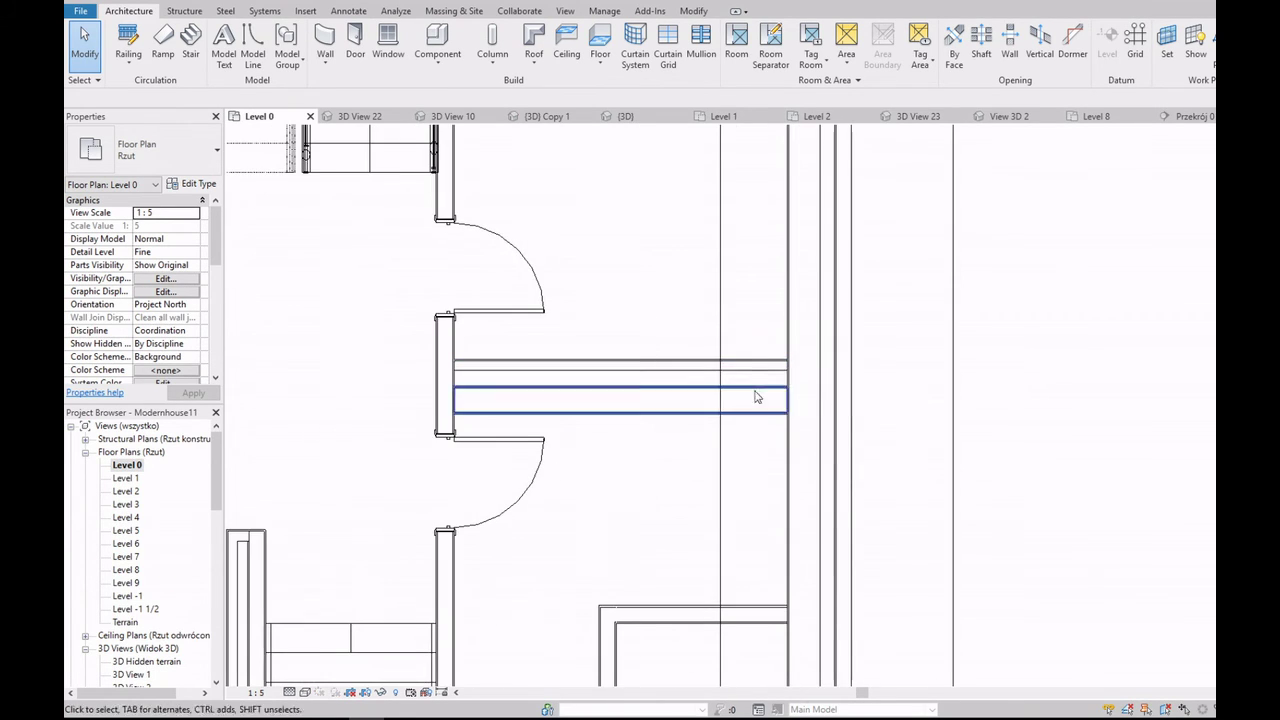
{"action": "scroll", "coordinate": [732, 385], "scroll_direction": "up", "scroll_amount": 2}
{"action": "left_click", "coordinate": [326, 63]}
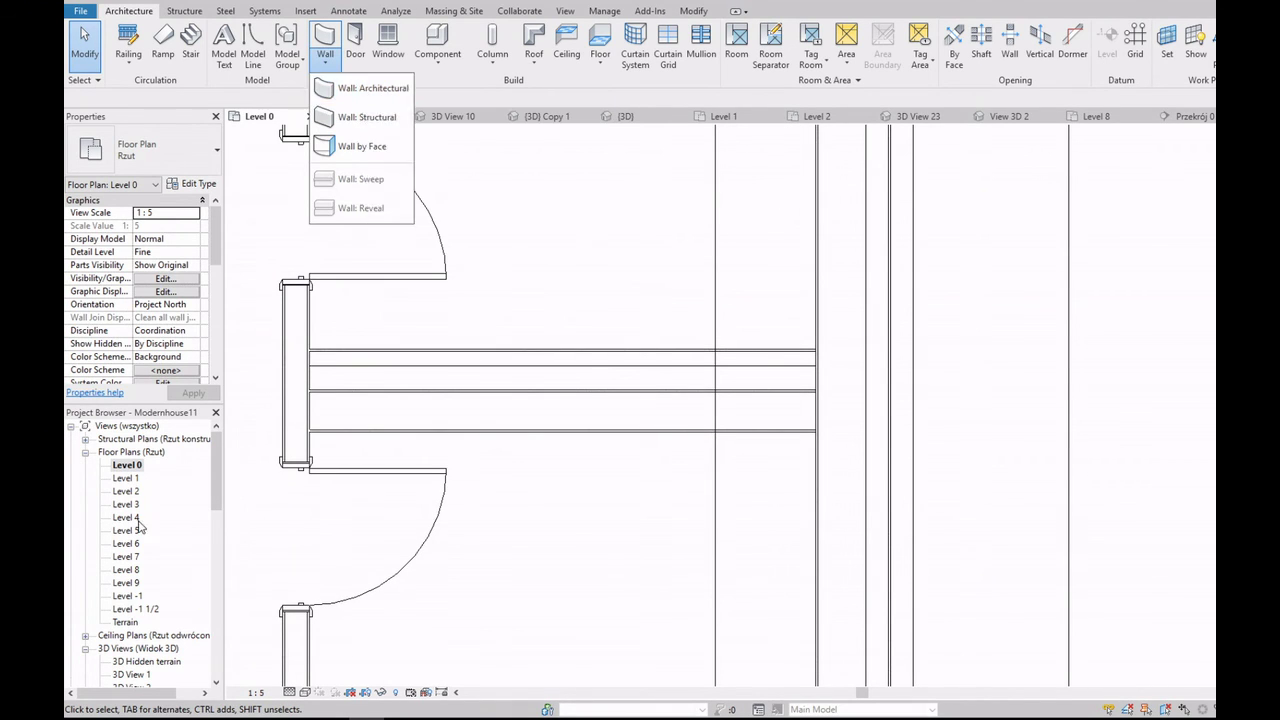
{"action": "left_click", "coordinate": [441, 478]}
{"action": "scroll", "coordinate": [190, 490], "scroll_direction": "down", "scroll_amount": 10}
Step: In the {3D} view, select the Chimneys wall and start a new Architecture wall
{"action": "double_click", "coordinate": [121, 582]}
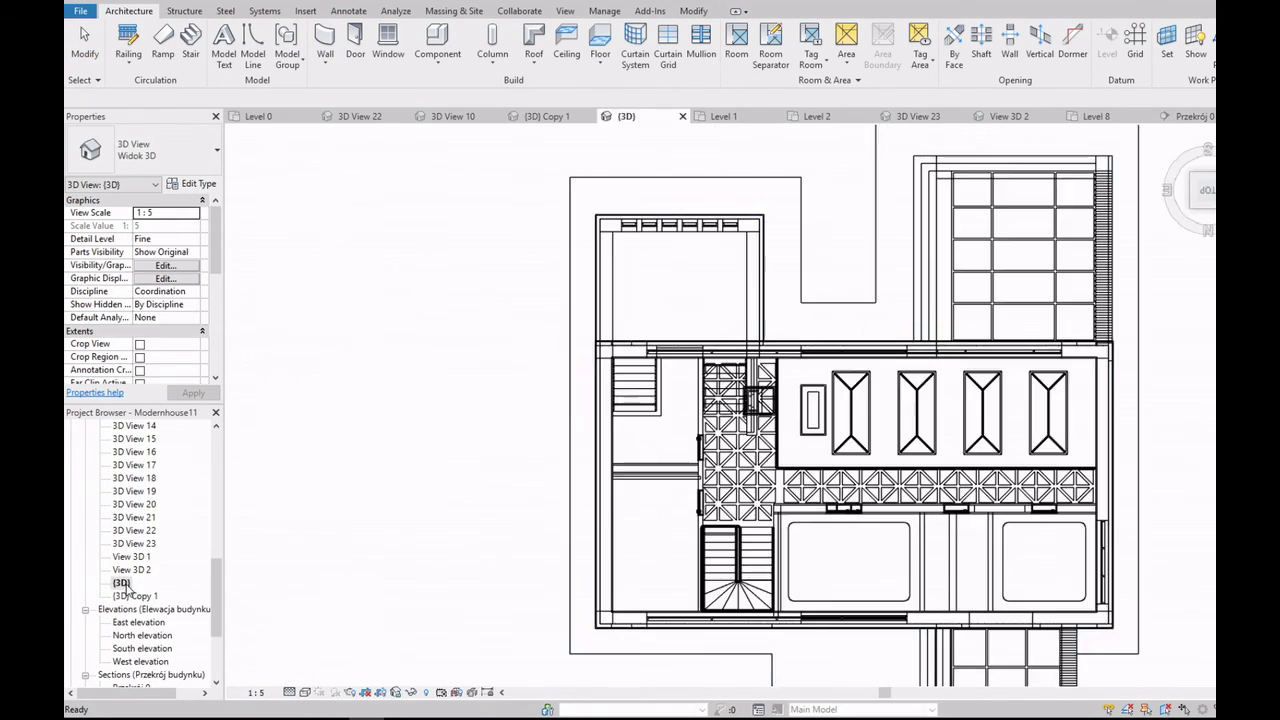
{"action": "scroll", "coordinate": [766, 506], "scroll_direction": "down", "scroll_amount": 3}
{"action": "scroll", "coordinate": [795, 497], "scroll_direction": "up", "scroll_amount": 8}
{"action": "scroll", "coordinate": [795, 497], "scroll_direction": "down", "scroll_amount": 5}
{"action": "scroll", "coordinate": [511, 425], "scroll_direction": "up", "scroll_amount": 5}
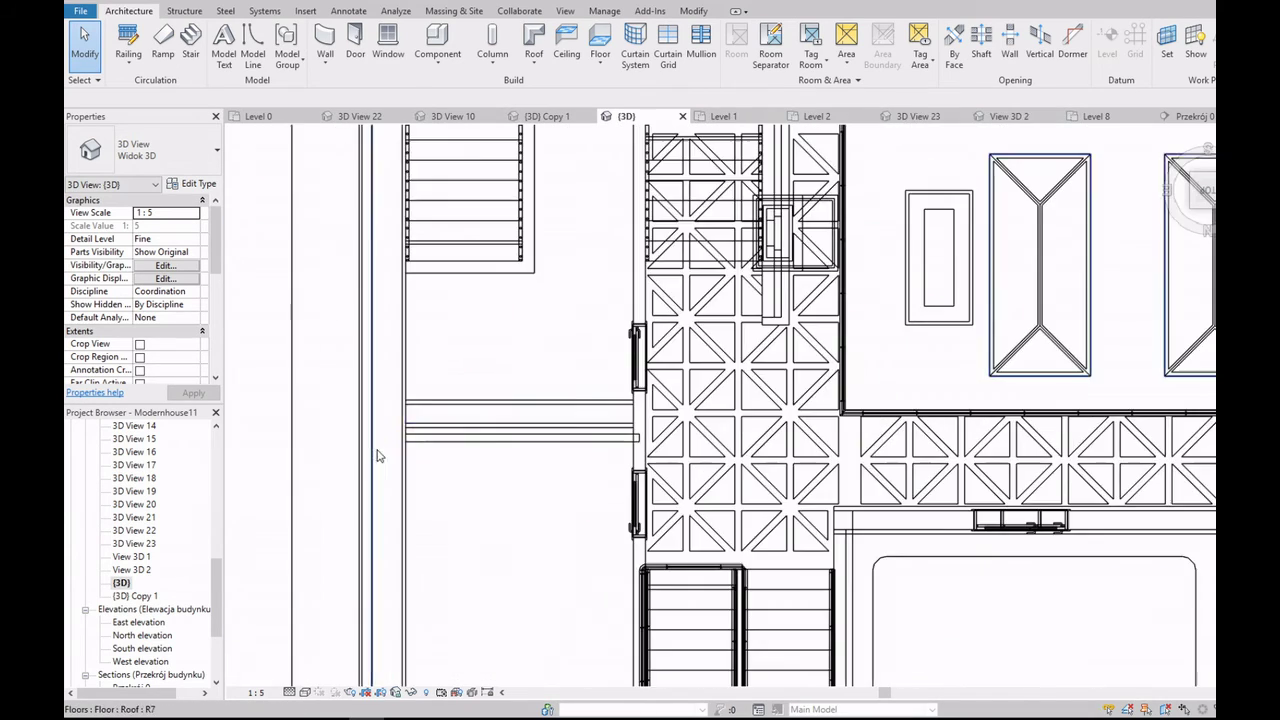
{"action": "scroll", "coordinate": [509, 432], "scroll_direction": "up", "scroll_amount": 2}
{"action": "scroll", "coordinate": [511, 419], "scroll_direction": "up", "scroll_amount": 2}
{"action": "scroll", "coordinate": [511, 419], "scroll_direction": "down", "scroll_amount": 3}
{"action": "left_click", "coordinate": [521, 410]}
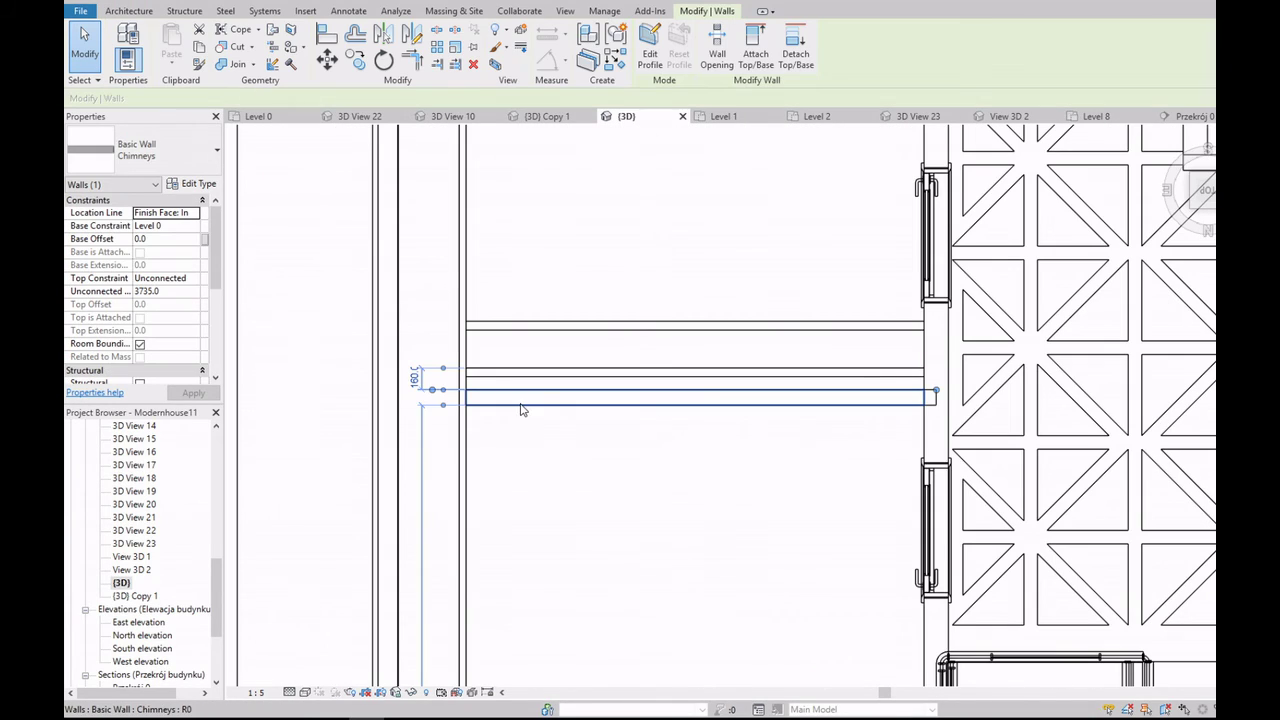
{"action": "scroll", "coordinate": [272, 393], "scroll_direction": "up", "scroll_amount": 3}
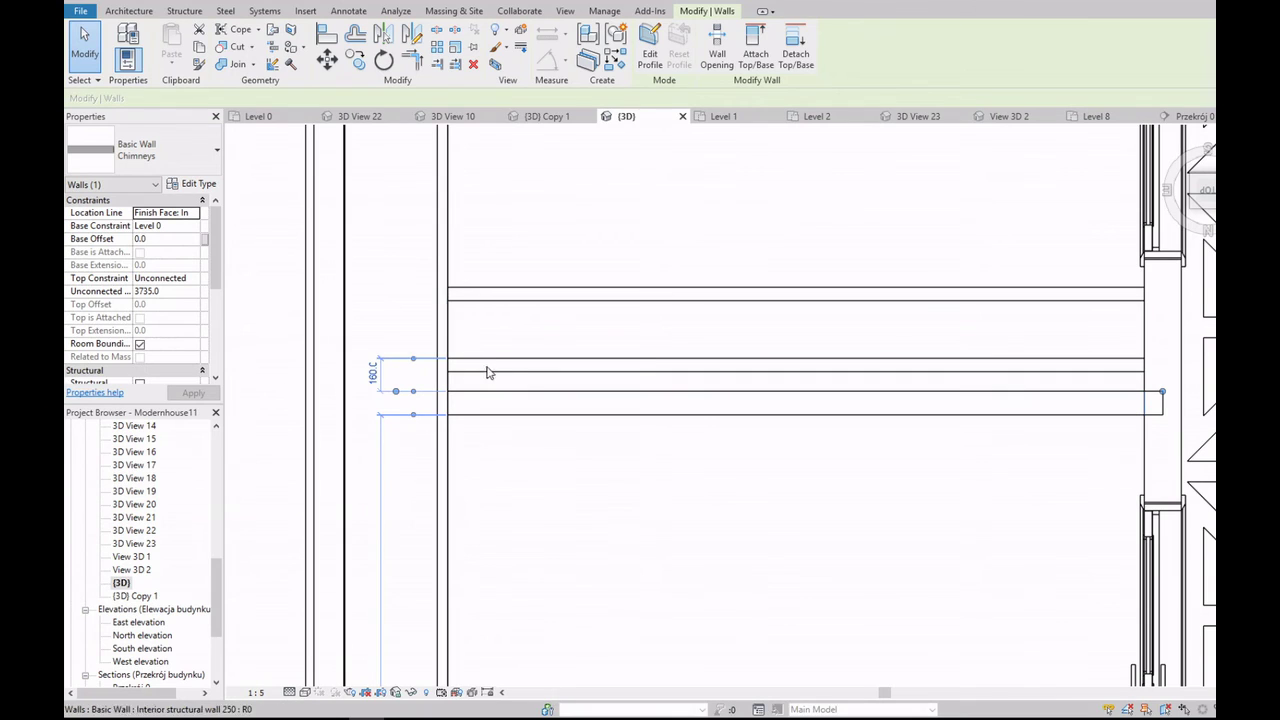
{"action": "left_click", "coordinate": [129, 10]}
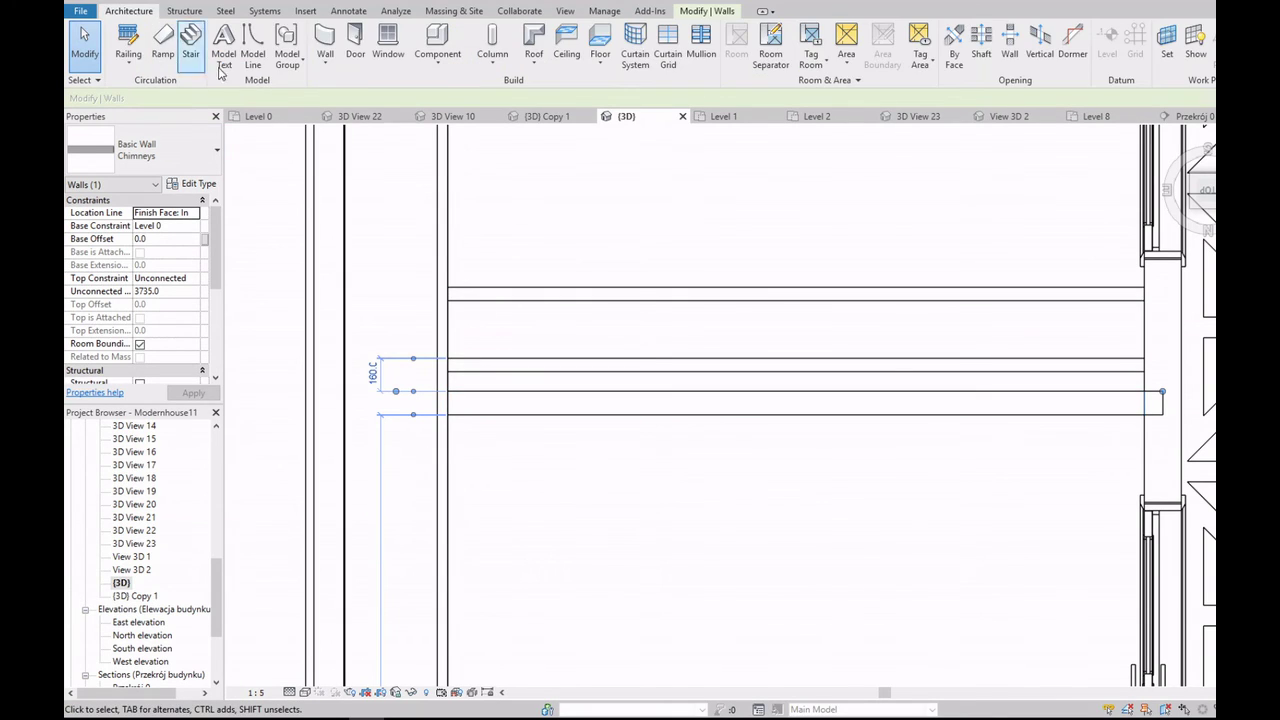
{"action": "left_click", "coordinate": [325, 42]}
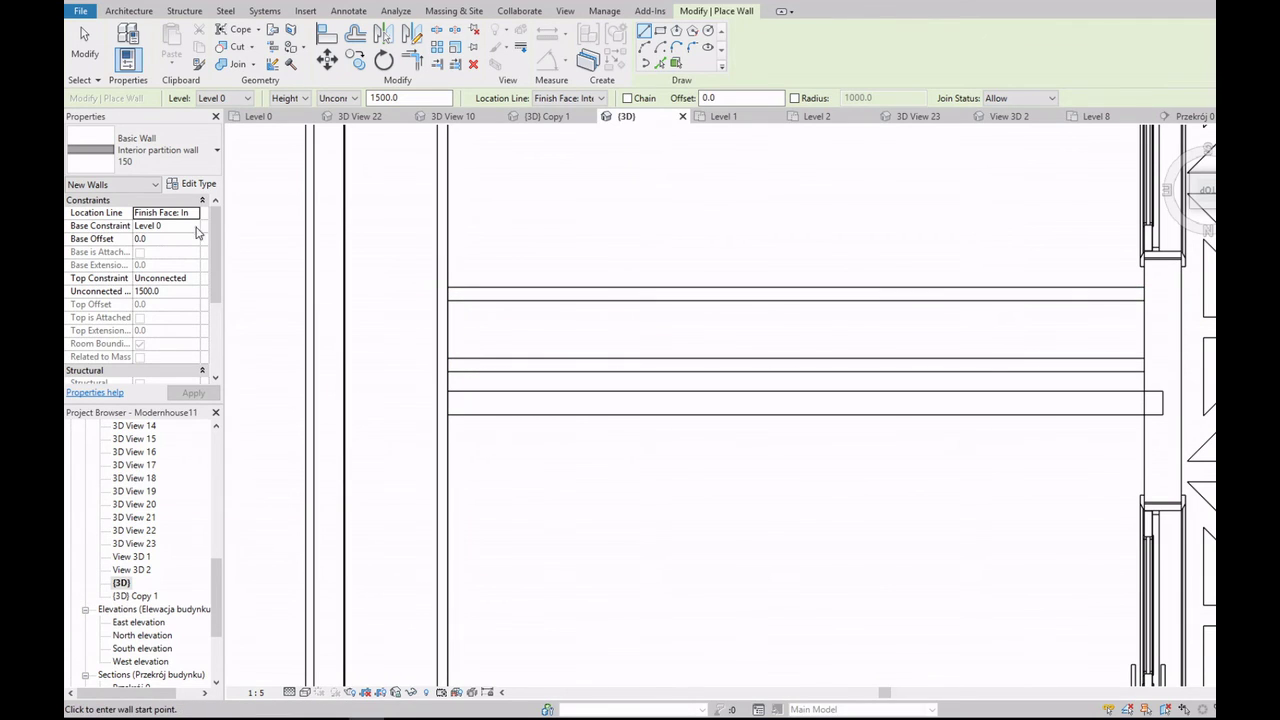
Step: Choose the Chimneys wall type and review its layer structure
{"action": "scroll", "coordinate": [441, 289], "scroll_direction": "up", "scroll_amount": 2}
{"action": "left_click", "coordinate": [441, 289]}
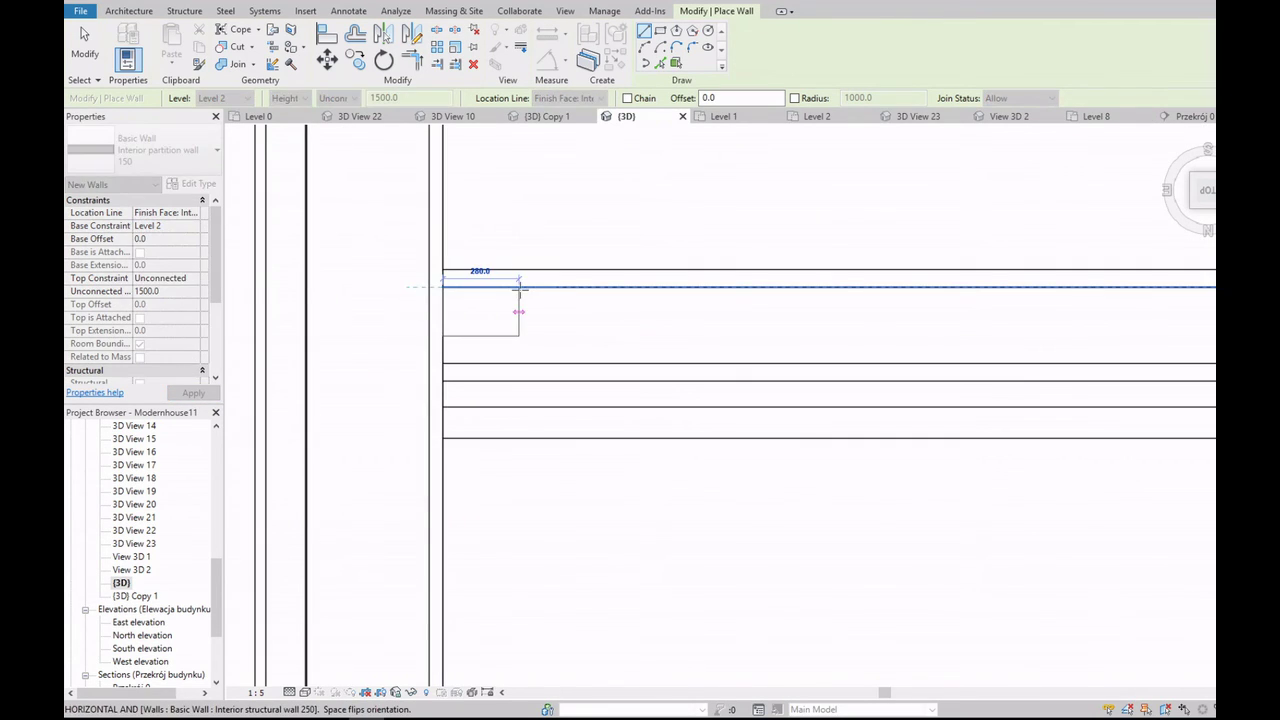
{"action": "key", "text": "Escape"}
{"action": "left_click", "coordinate": [160, 150]}
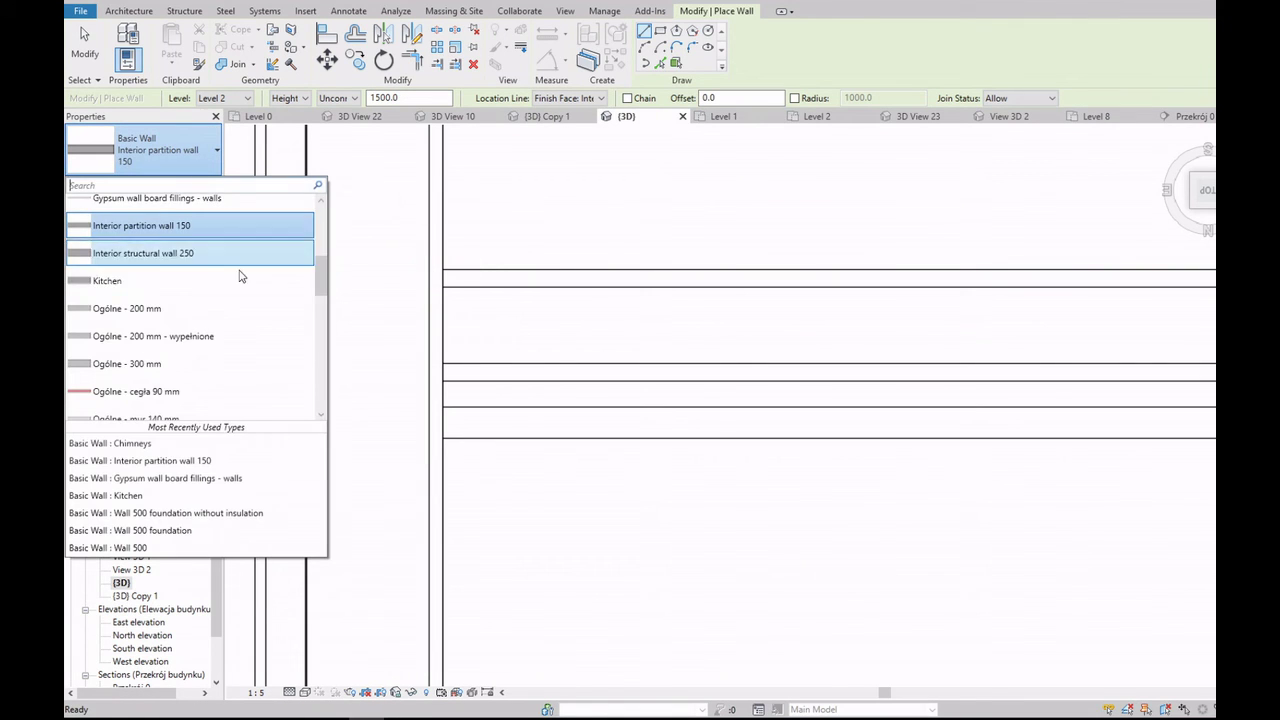
{"action": "left_click", "coordinate": [183, 314]}
{"action": "key", "text": "Escape"}
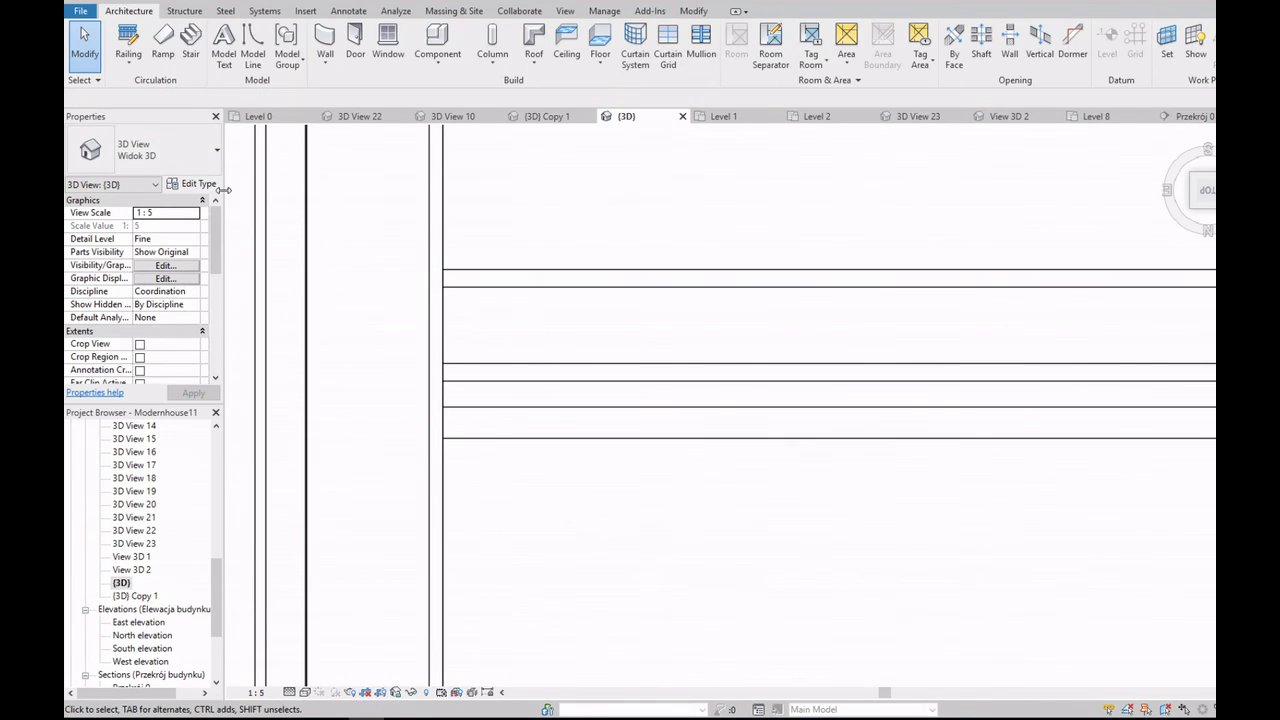
{"action": "left_click", "coordinate": [325, 45]}
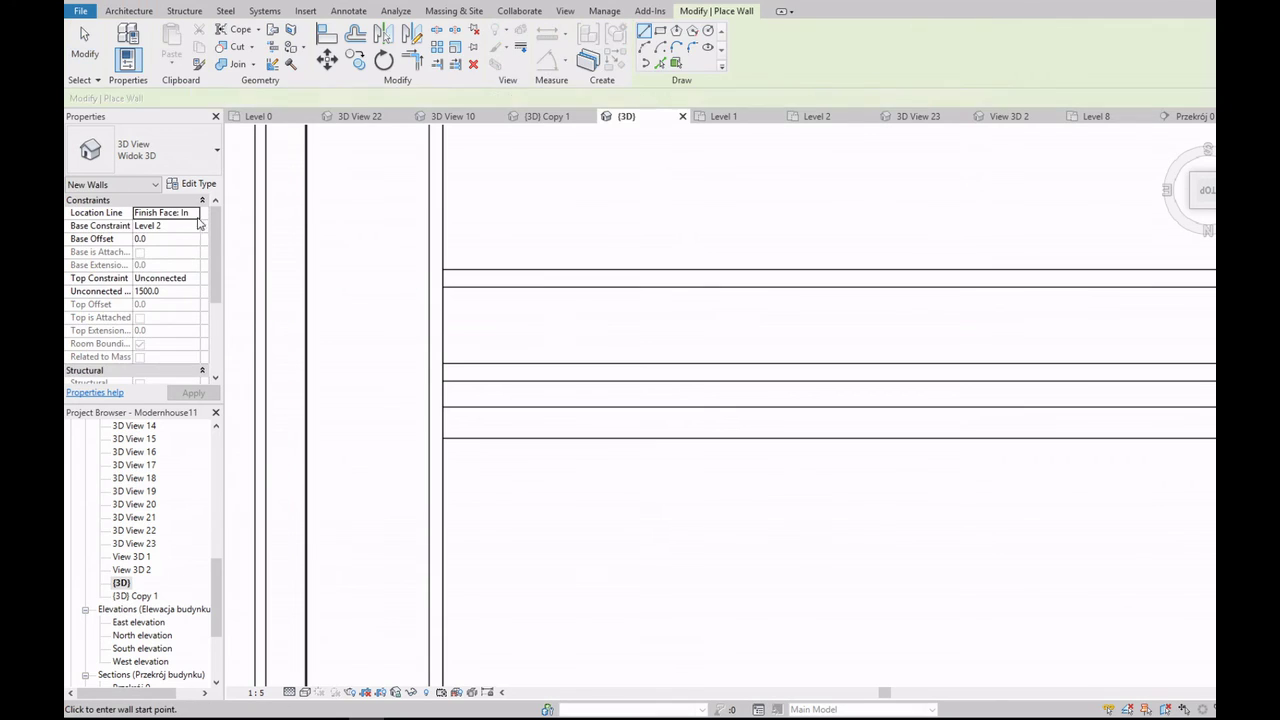
{"action": "left_click", "coordinate": [194, 184]}
{"action": "left_click", "coordinate": [790, 340]}
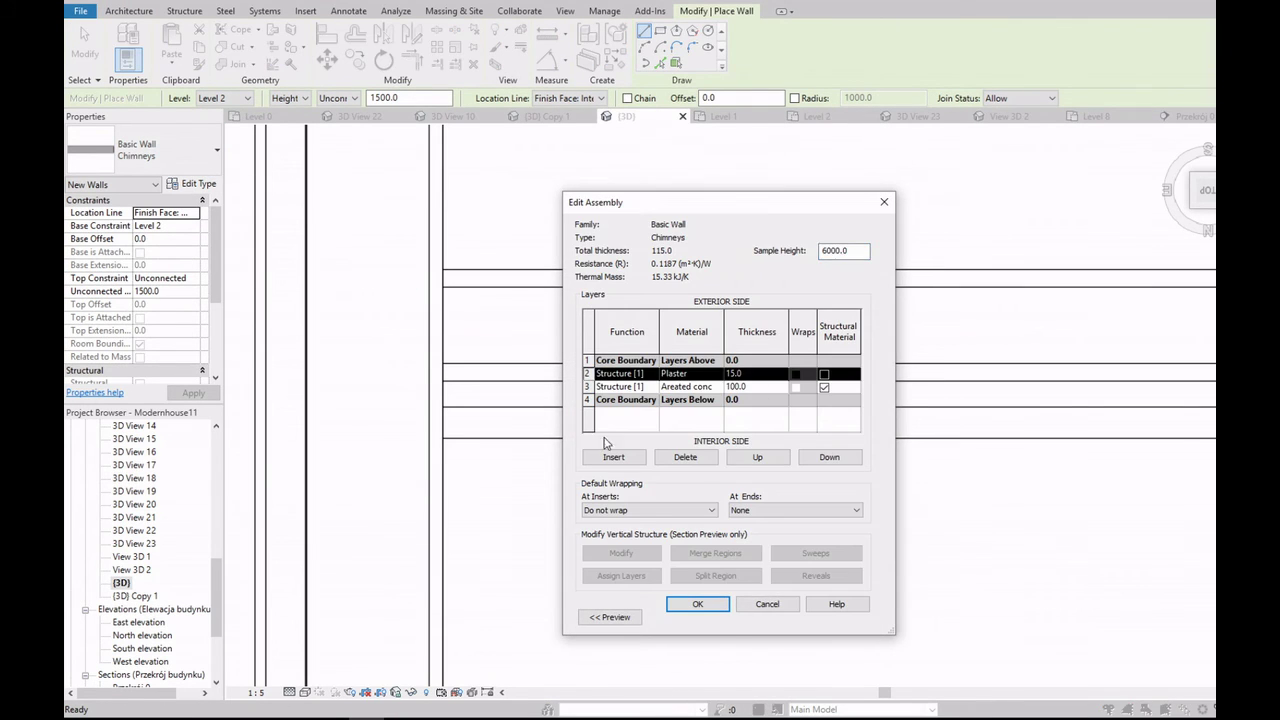
{"action": "key", "text": "Escape"}
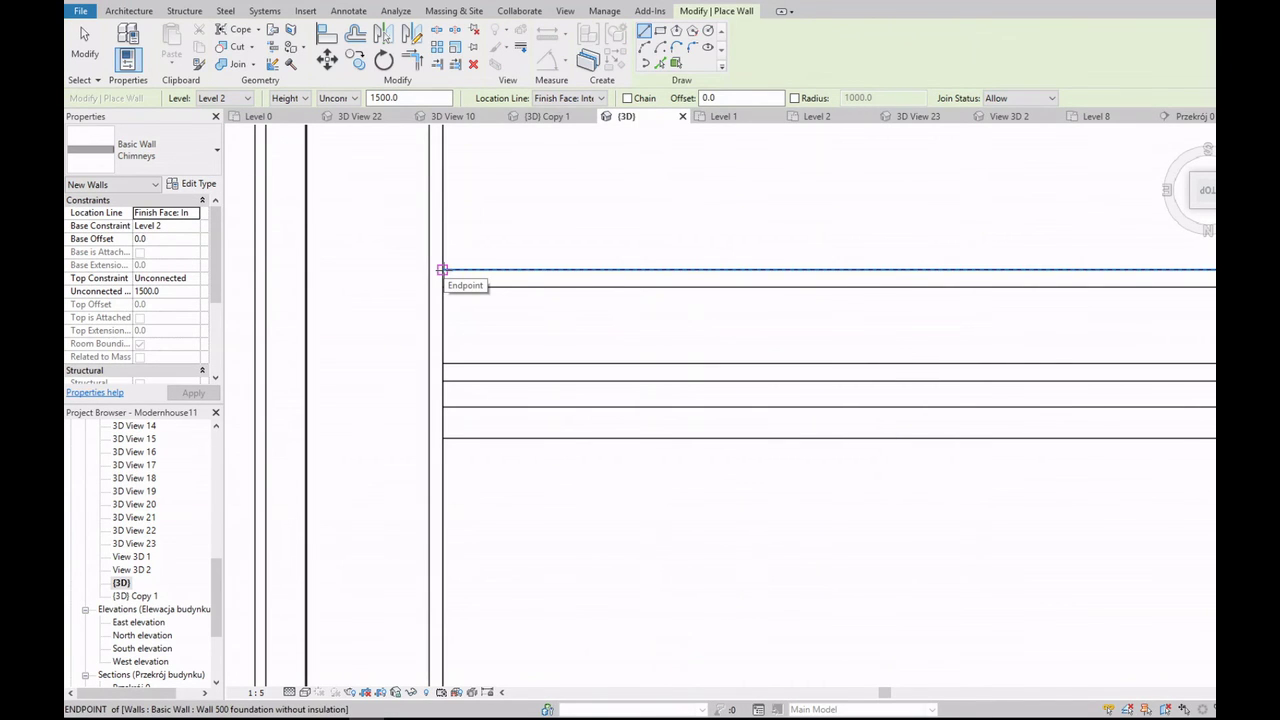
Step: Draw a horizontal and a vertical Chimneys wall from the existing wall's endpoint
{"action": "left_click", "coordinate": [442, 270]}
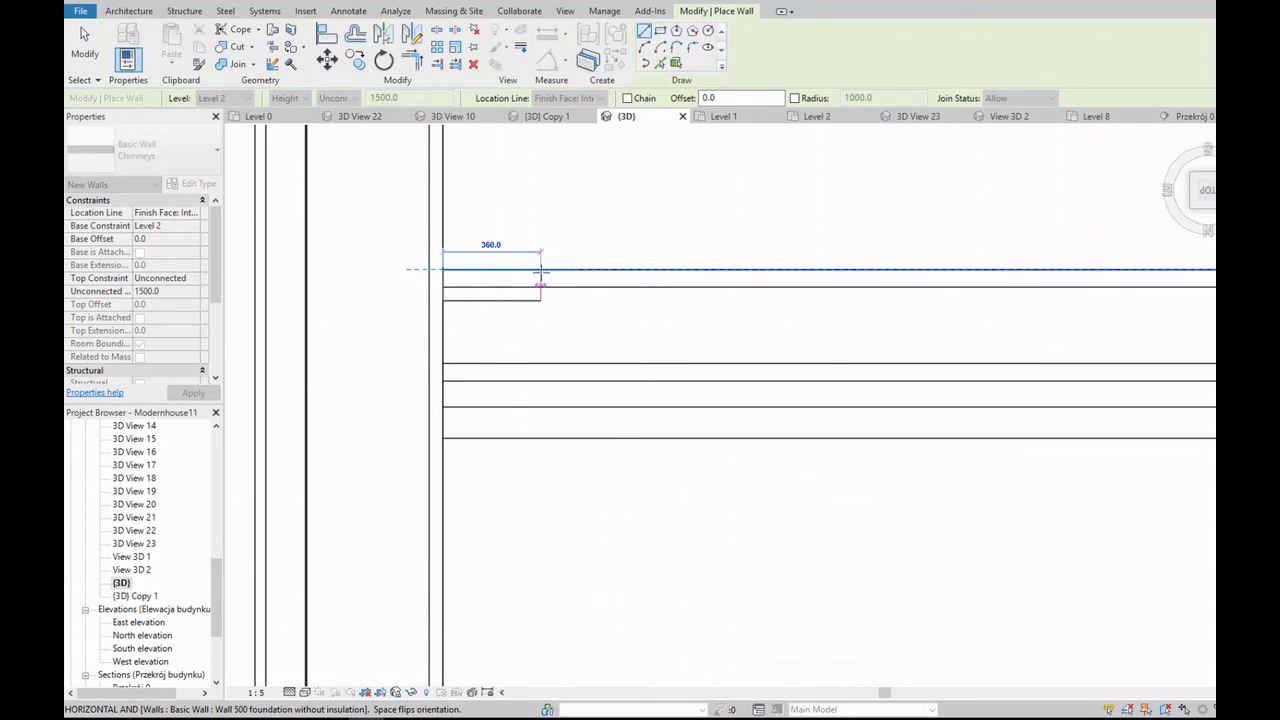
{"action": "left_click", "coordinate": [556, 272]}
{"action": "left_click", "coordinate": [553, 286]}
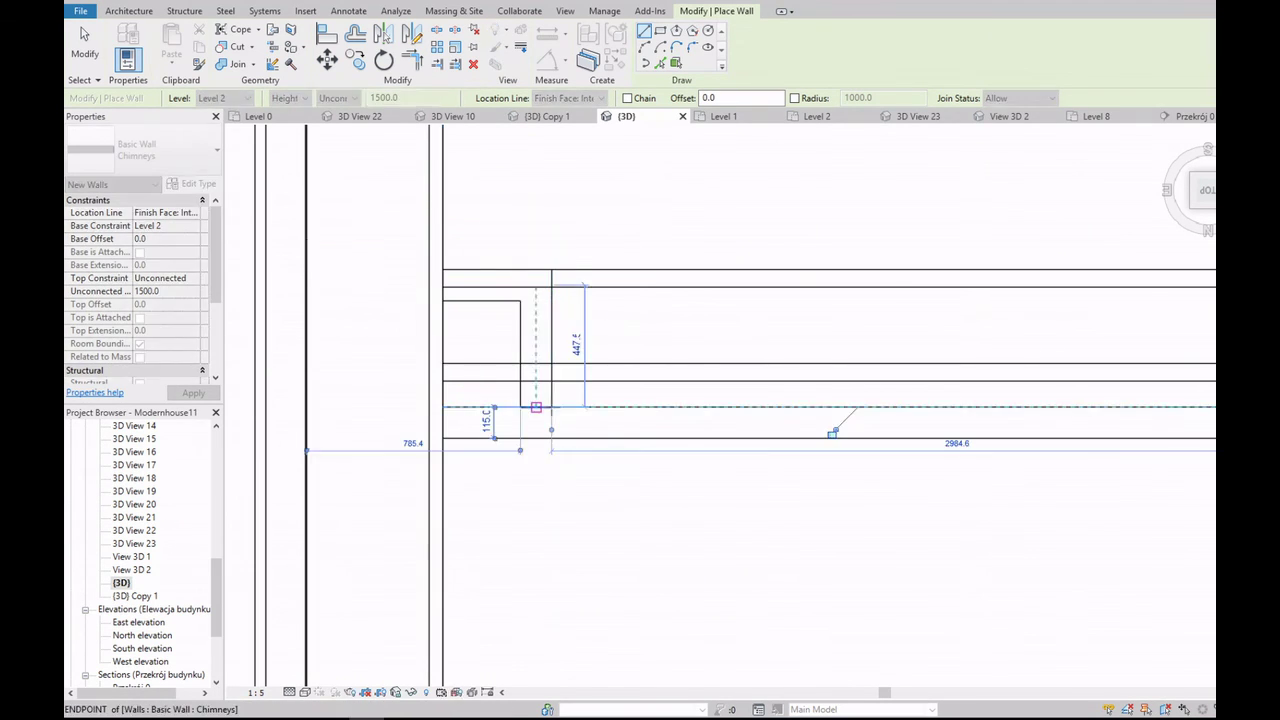
{"action": "left_click", "coordinate": [554, 407]}
{"action": "key", "text": "Escape"}
{"action": "key", "text": "Escape"}
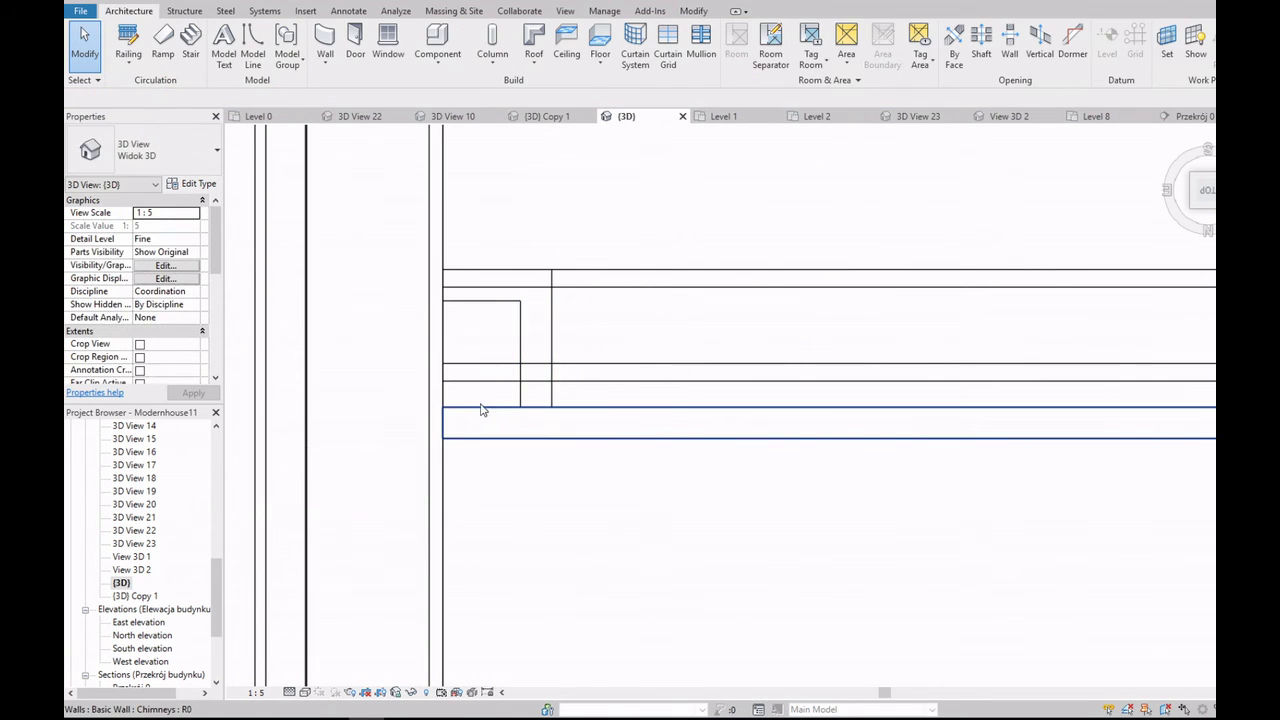
Step: Draw a short structural wall starting at the chimney wall intersection
{"action": "left_click", "coordinate": [551, 398]}
{"action": "left_click", "coordinate": [146, 11]}
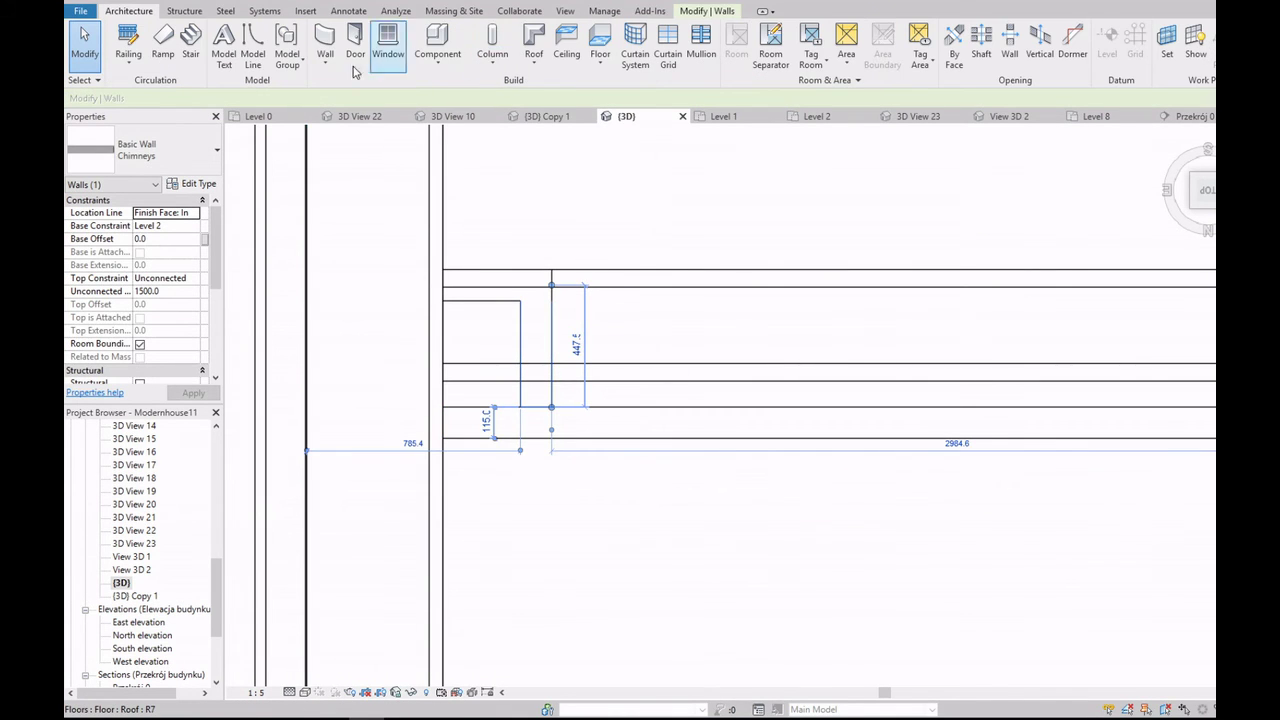
{"action": "left_click", "coordinate": [325, 45]}
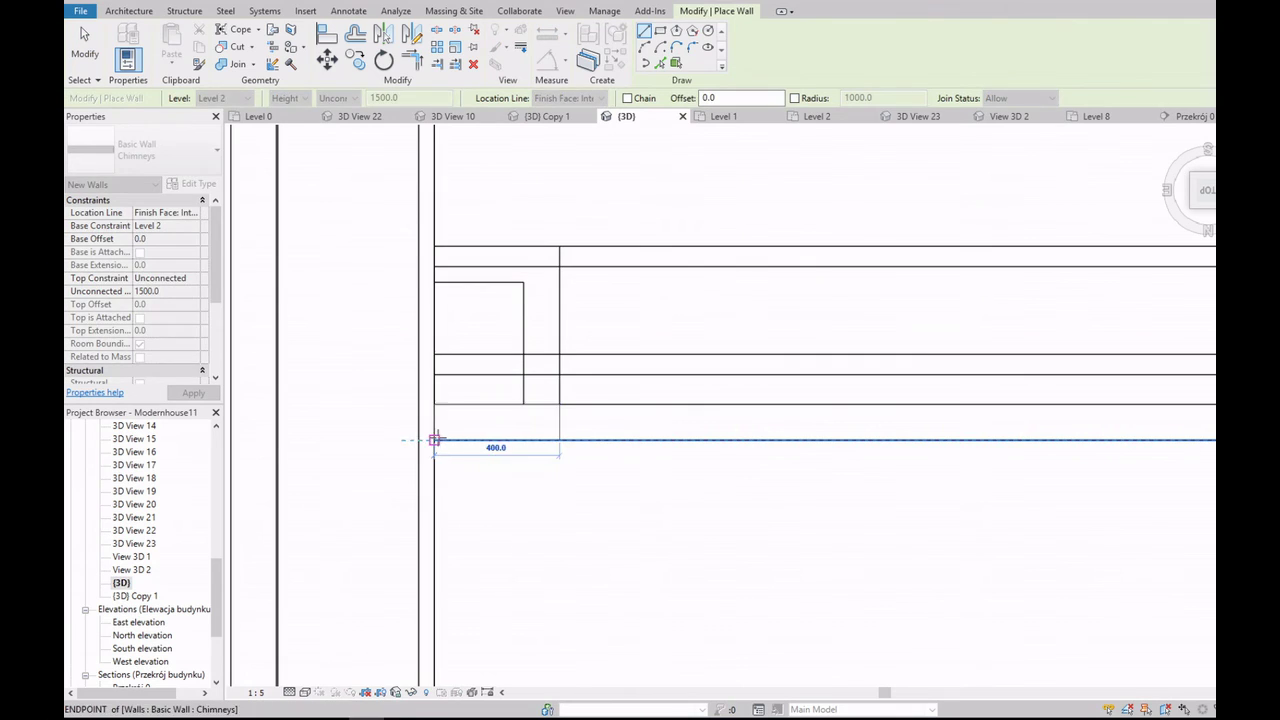
{"action": "key", "text": "Escape"}
{"action": "key", "text": "Escape"}
{"action": "left_click", "coordinate": [565, 400]}
{"action": "key", "text": "Escape"}
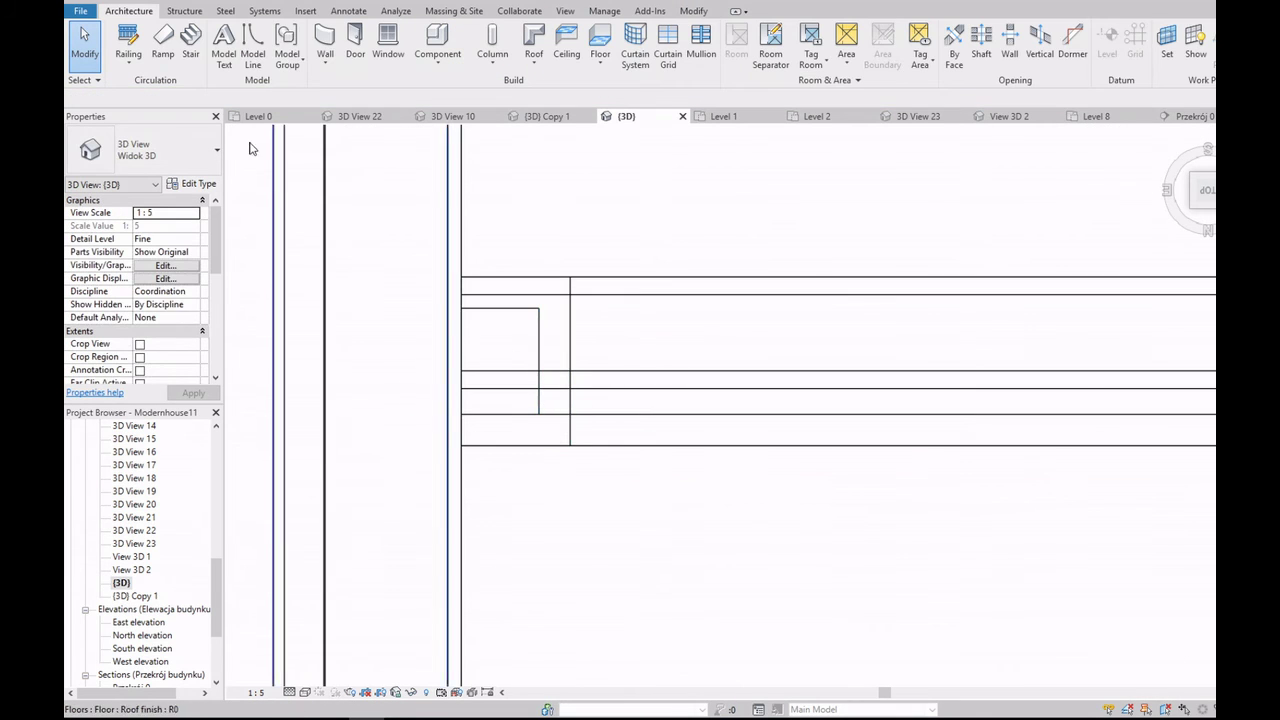
{"action": "left_click", "coordinate": [325, 62]}
{"action": "left_click", "coordinate": [387, 116]}
{"action": "left_click", "coordinate": [529, 429]}
{"action": "left_click", "coordinate": [537, 371]}
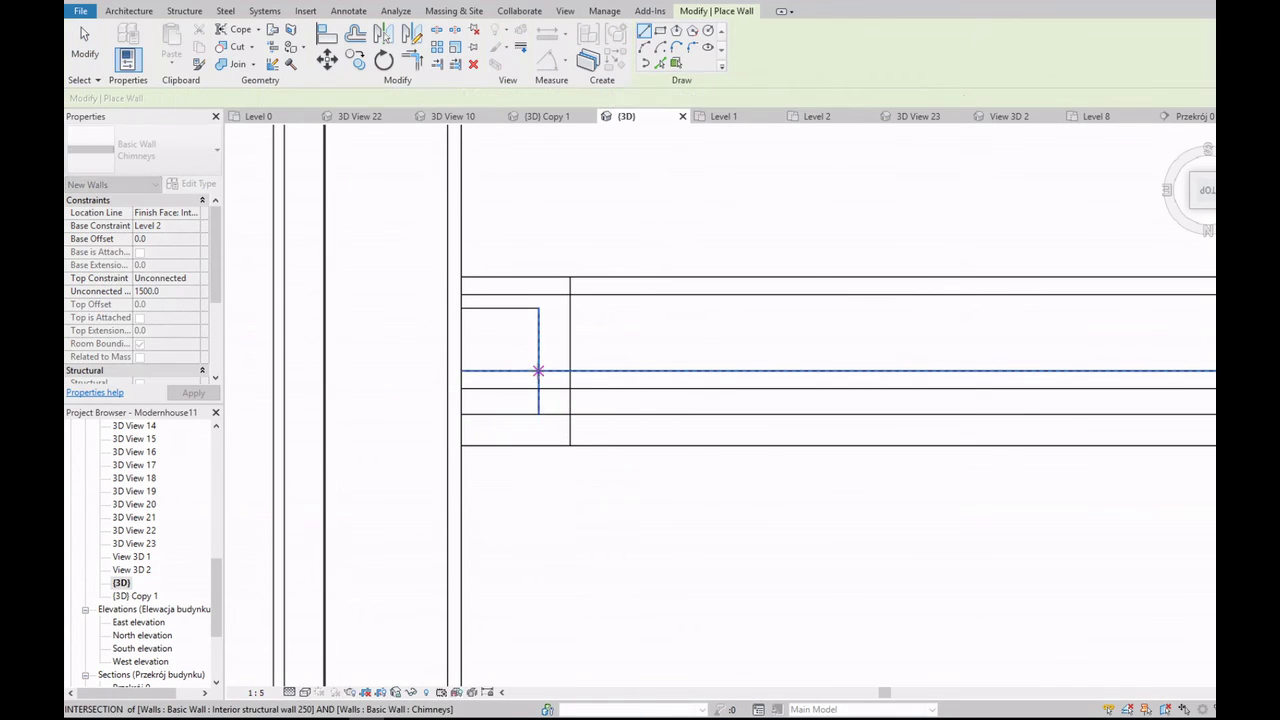
{"action": "key", "text": "Escape"}
{"action": "key", "text": "Escape"}
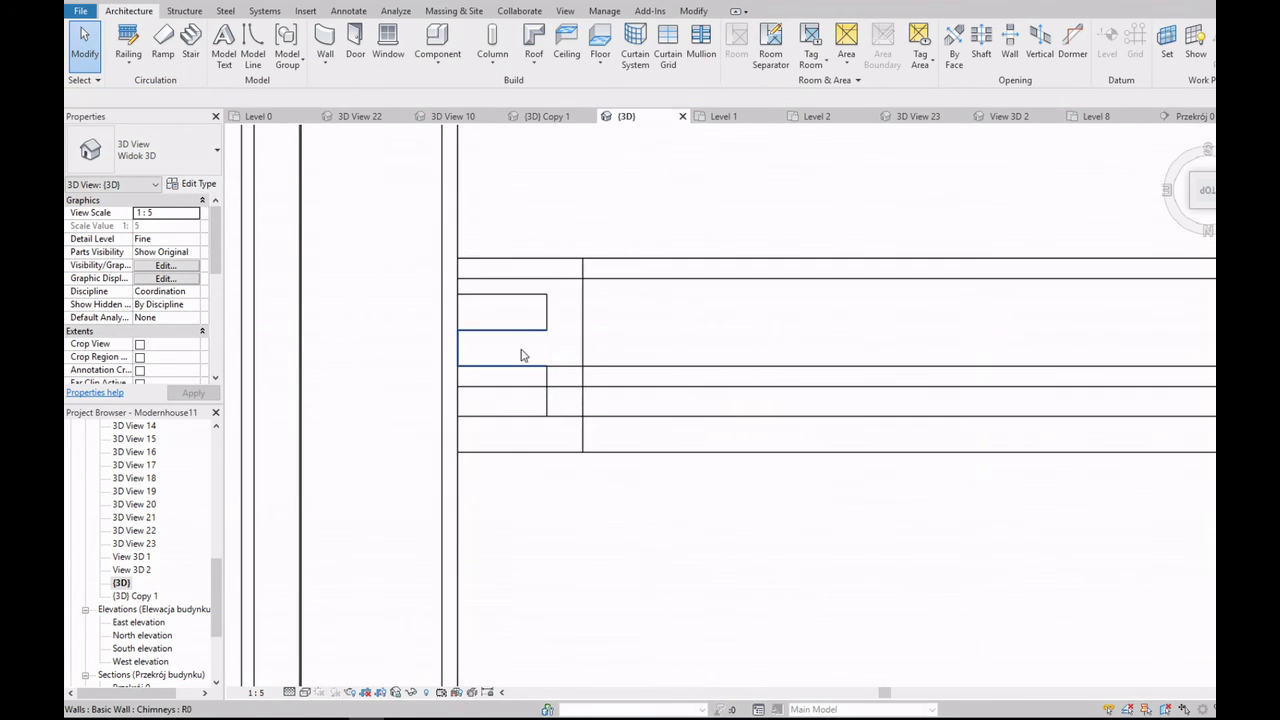
Step: Draw a vertical chimney wall beside the small flue box using WA
{"action": "key", "text": "w"}
{"action": "key", "text": "a"}
{"action": "left_click", "coordinate": [512, 290]}
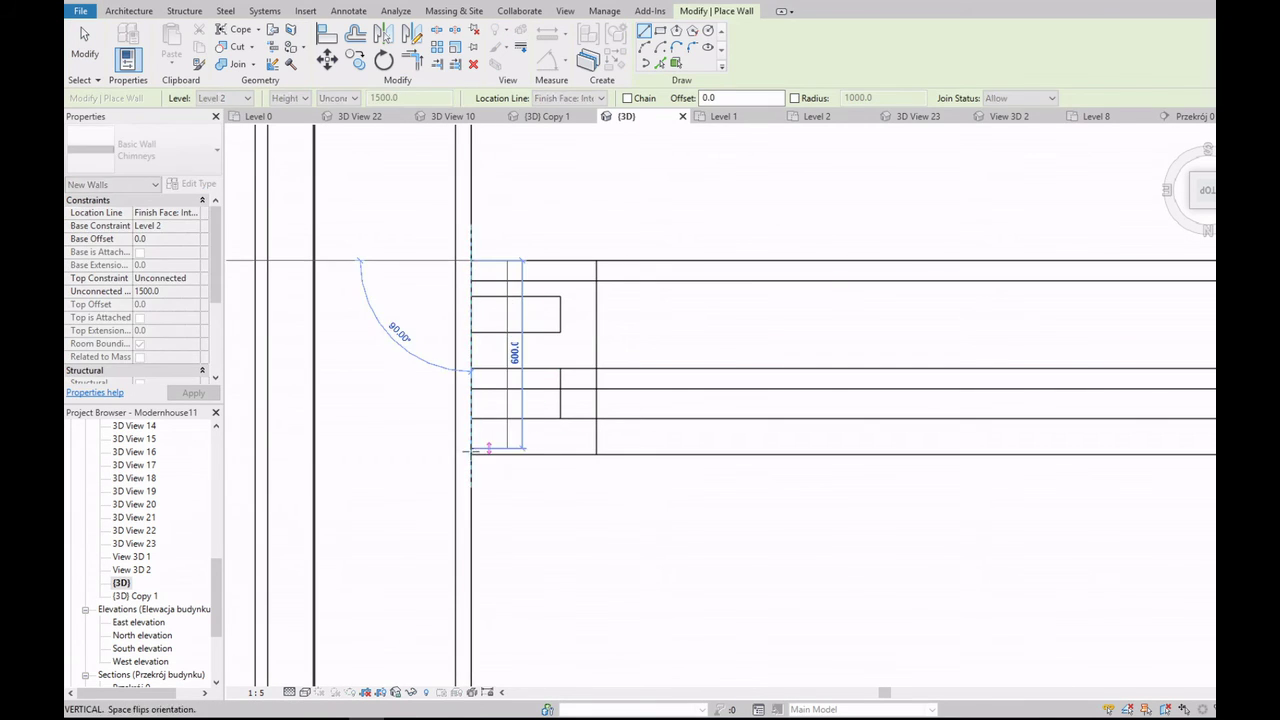
{"action": "left_click", "coordinate": [512, 430]}
{"action": "key", "text": "Escape"}
{"action": "scroll", "coordinate": [560, 405], "scroll_direction": "down", "scroll_amount": 1}
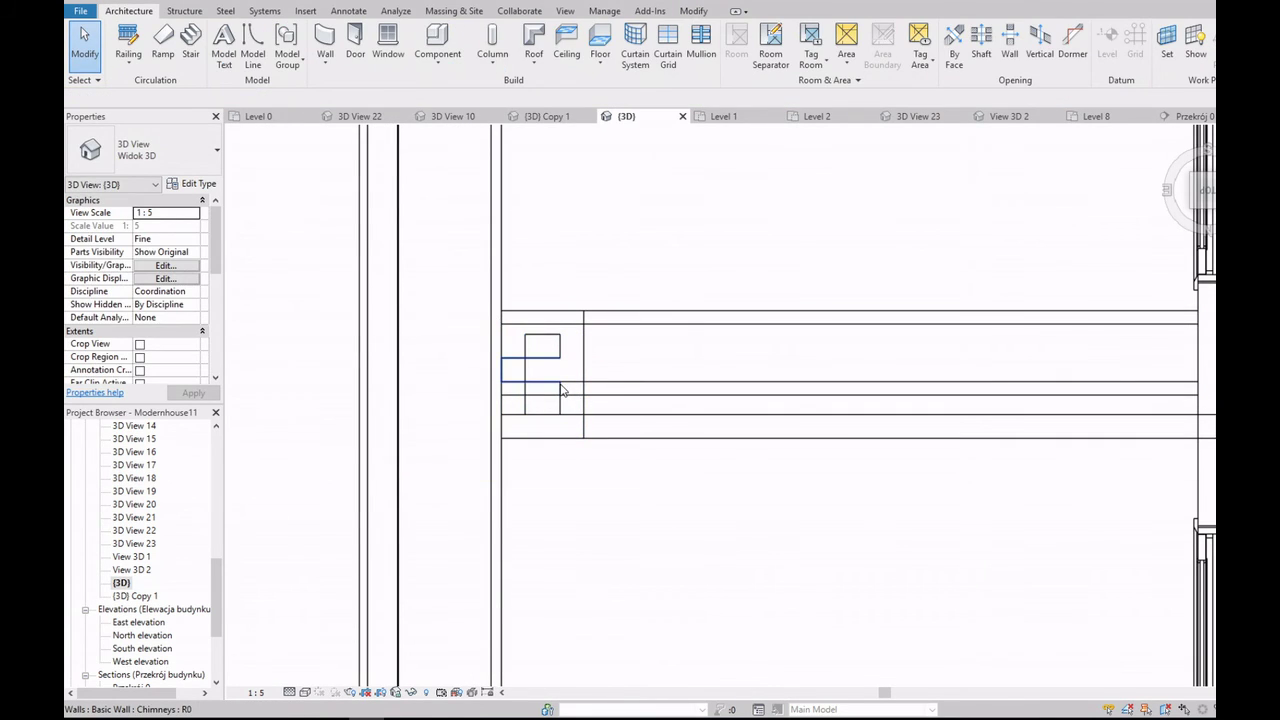
{"action": "left_click", "coordinate": [561, 386]}
{"action": "scroll", "coordinate": [543, 363], "scroll_direction": "up", "scroll_amount": 2}
{"action": "key", "text": "Escape"}
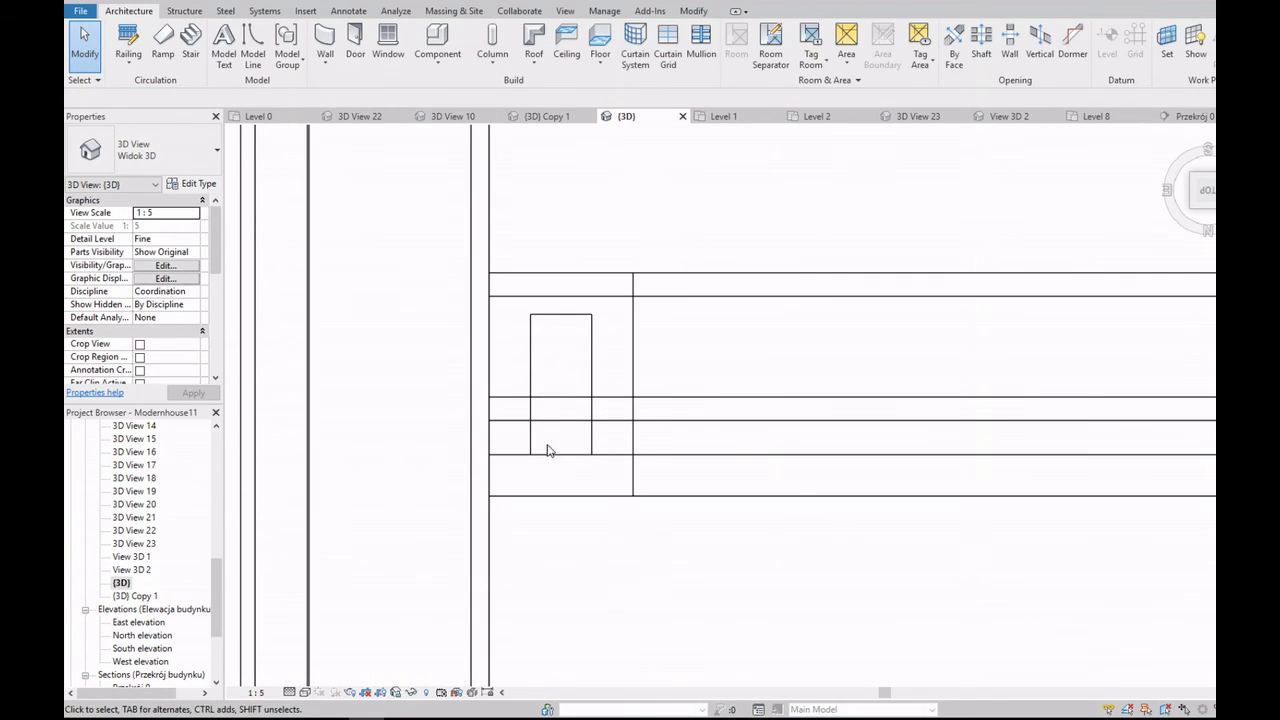
Step: Set the chimney corner wall join to butt with Wall Joins
{"action": "left_click", "coordinate": [325, 62]}
{"action": "left_click", "coordinate": [366, 89]}
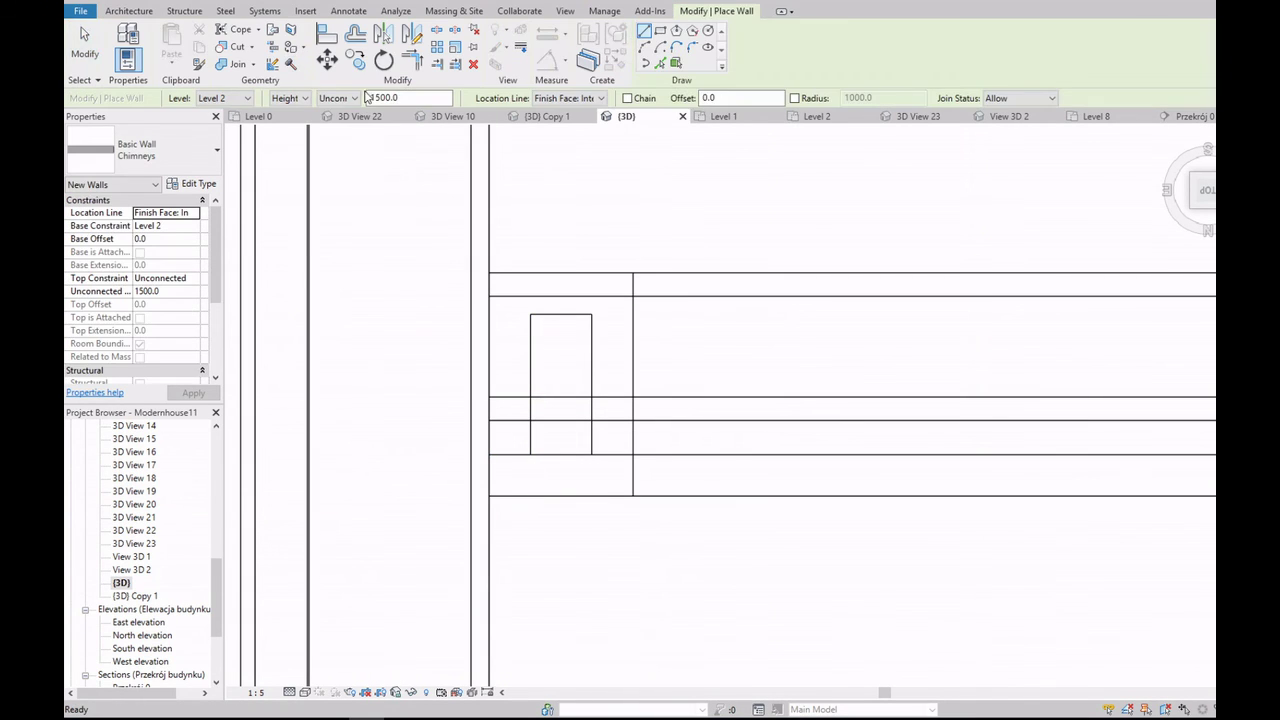
{"action": "left_click", "coordinate": [381, 64]}
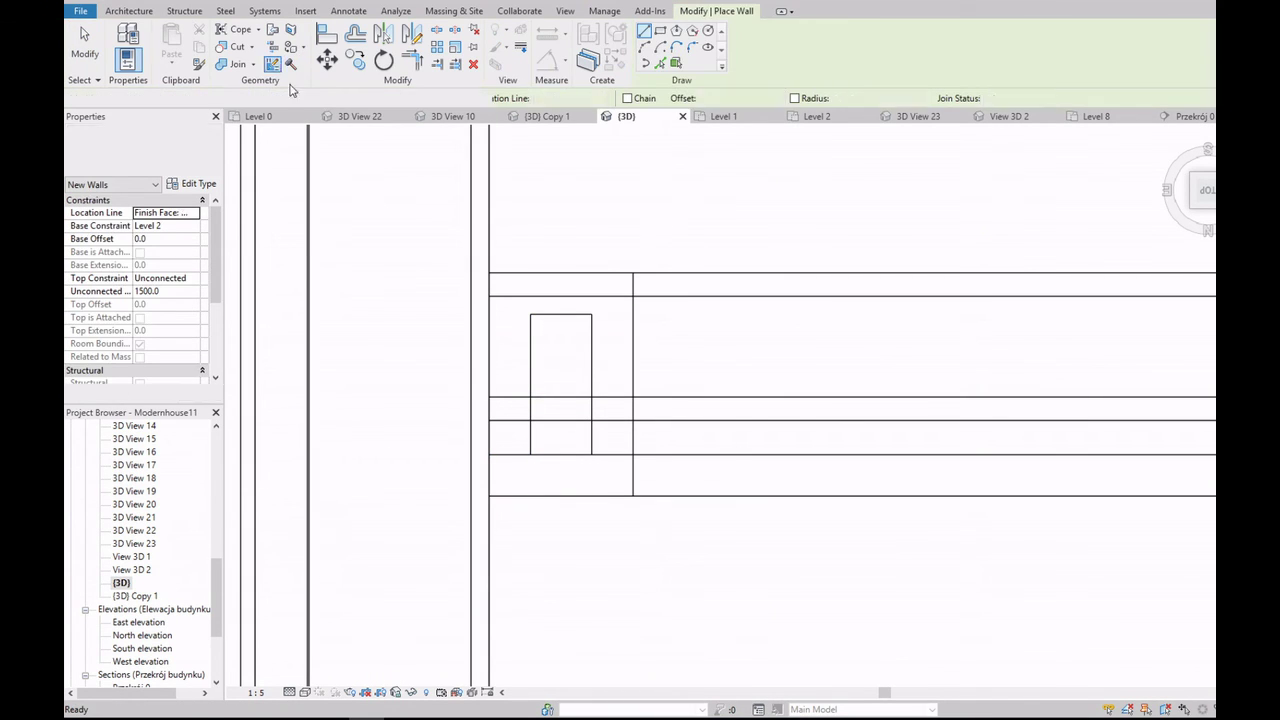
{"action": "left_click", "coordinate": [633, 465]}
{"action": "key", "text": "Escape"}
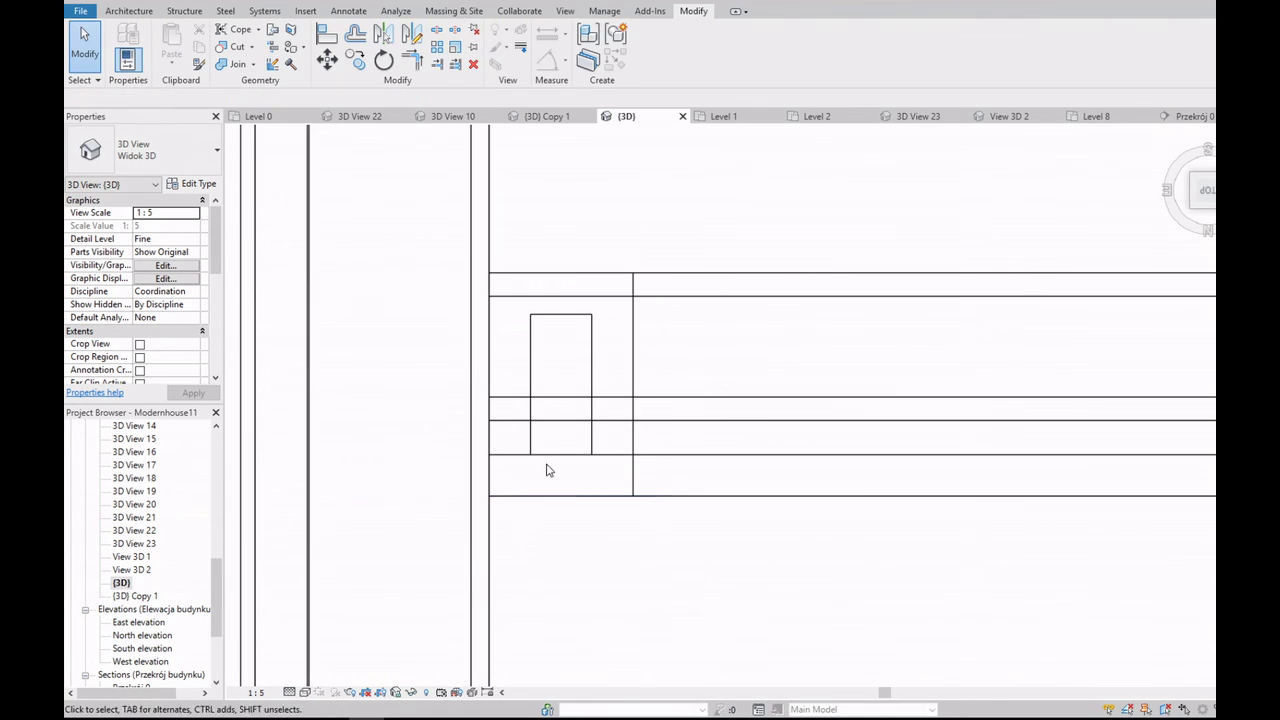
{"action": "key", "text": "Return"}
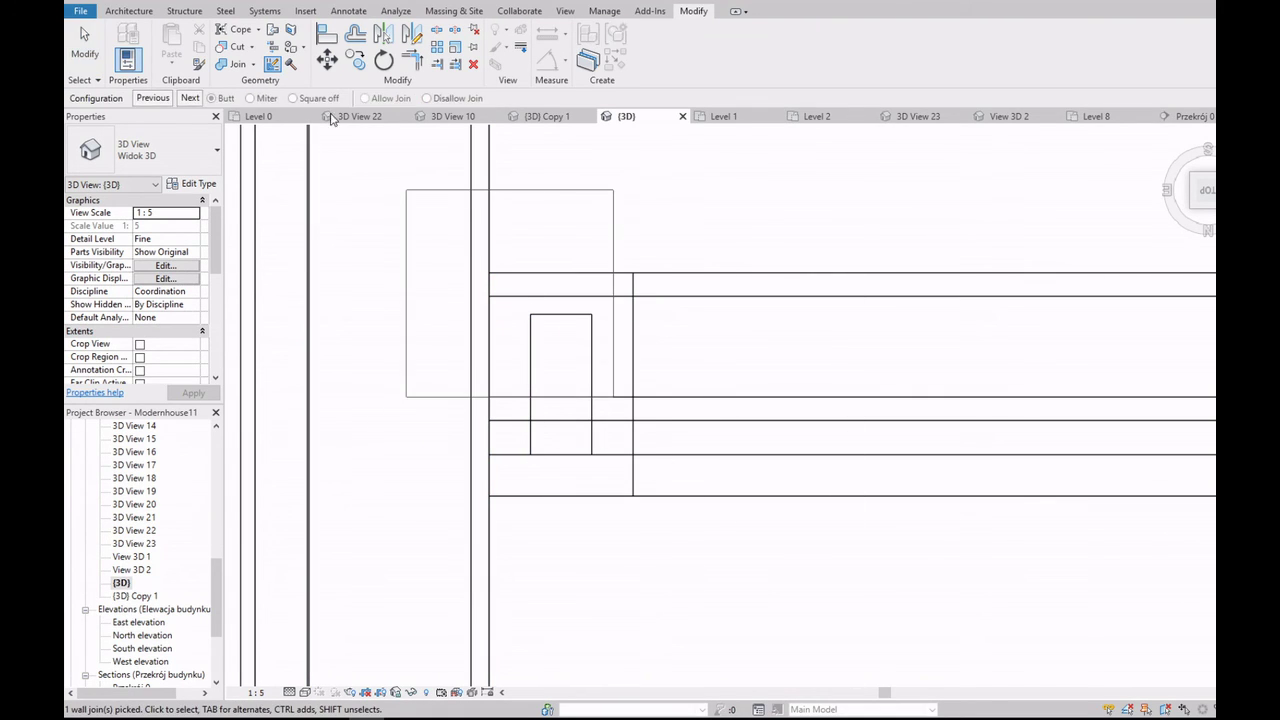
{"action": "key", "text": "Escape"}
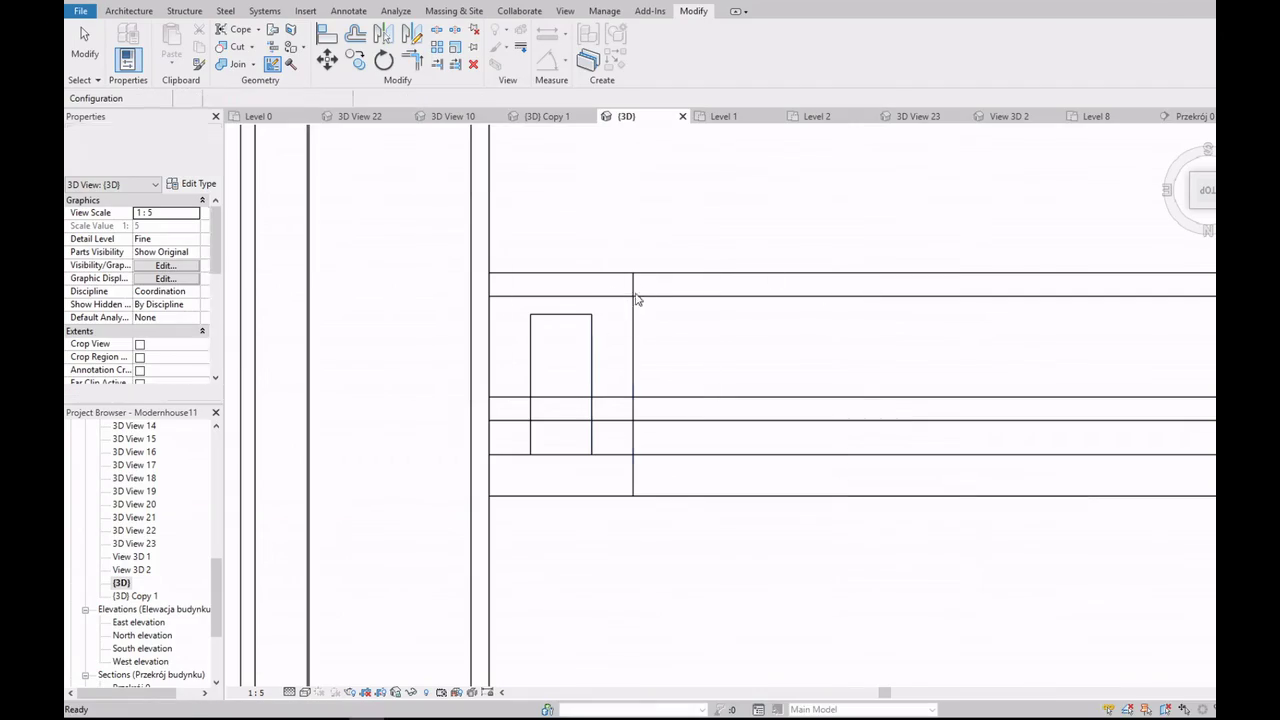
{"action": "key", "text": "Escape"}
{"action": "scroll", "coordinate": [563, 340], "scroll_direction": "down", "scroll_amount": 3}
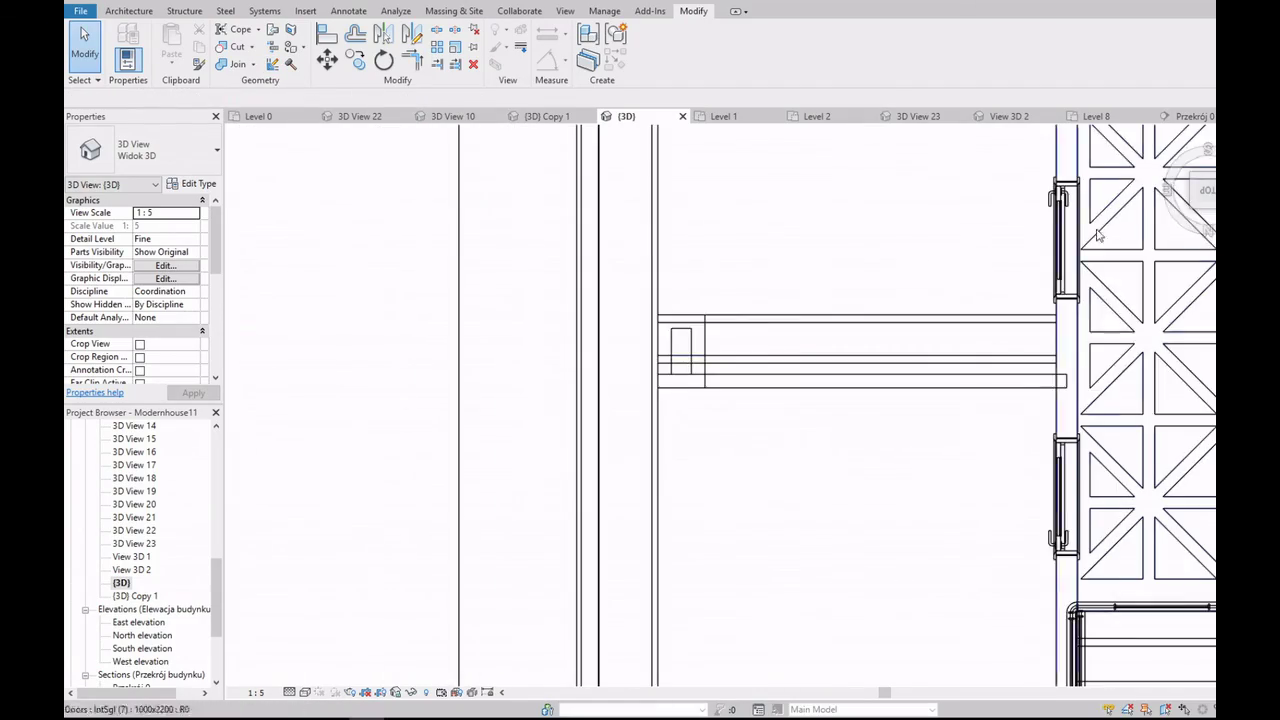
Step: Tie the four chimney walls' tops to an upper level with a 30 top offset
{"action": "middle_click_drag", "start_coordinate": [450, 400], "coordinate": [562, 290], "text": "shift"}
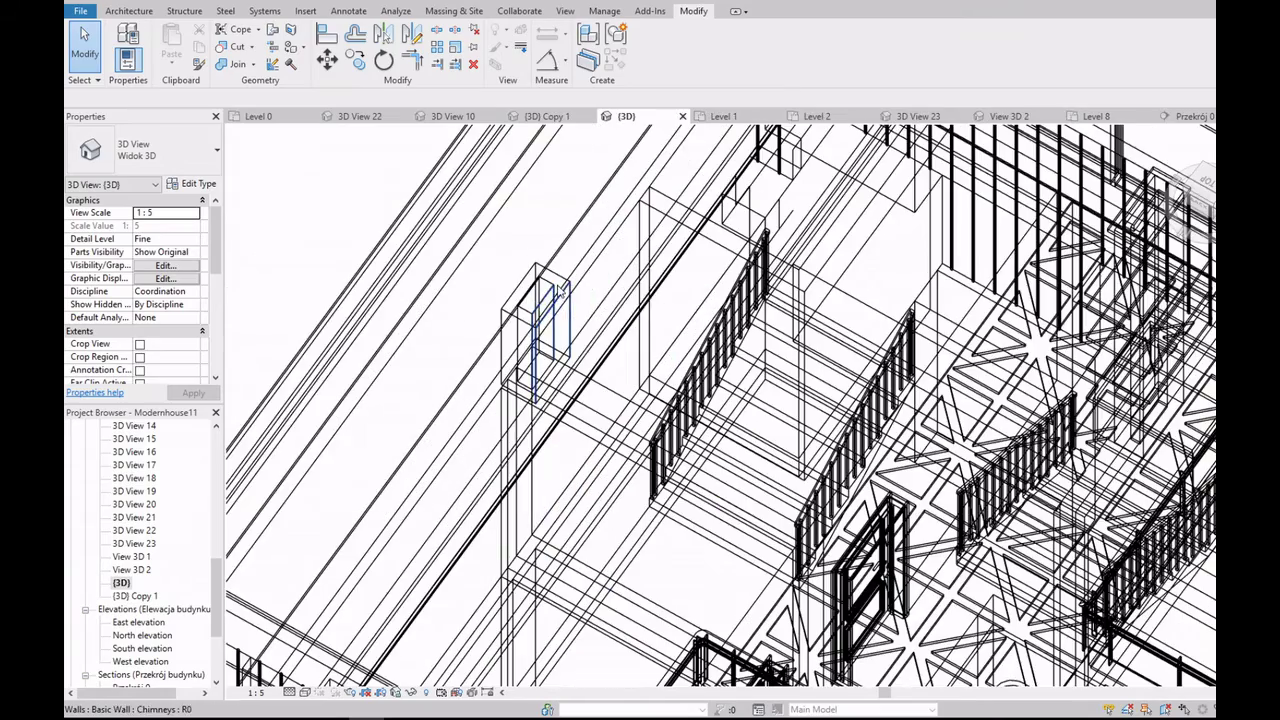
{"action": "left_click", "coordinate": [562, 290]}
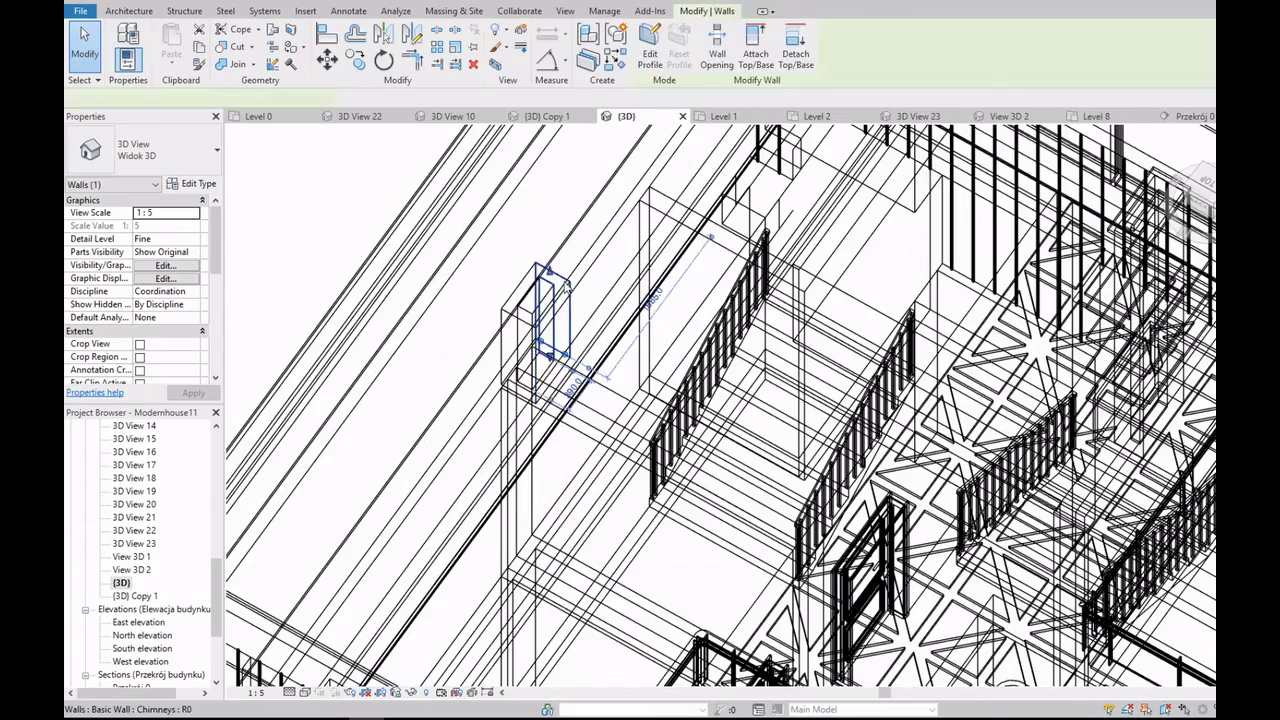
{"action": "middle_click_drag", "start_coordinate": [562, 290], "coordinate": [563, 374], "text": "shift"}
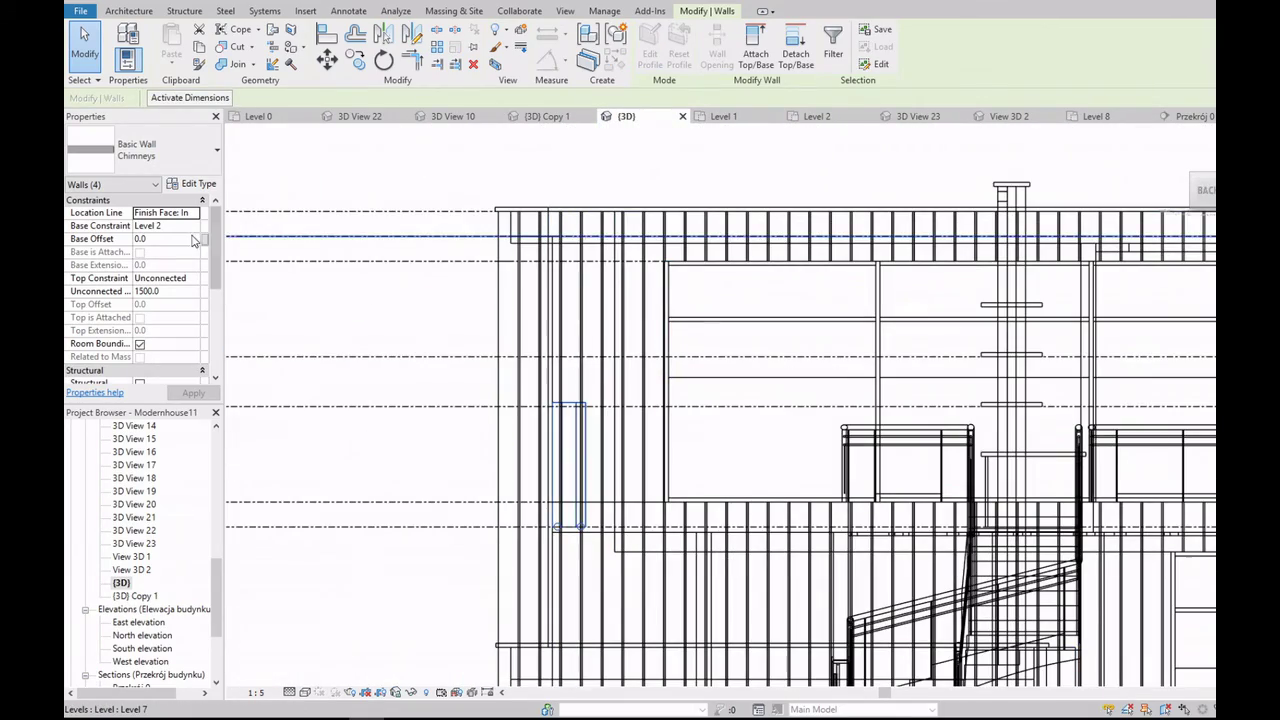
{"action": "left_click", "coordinate": [195, 277]}
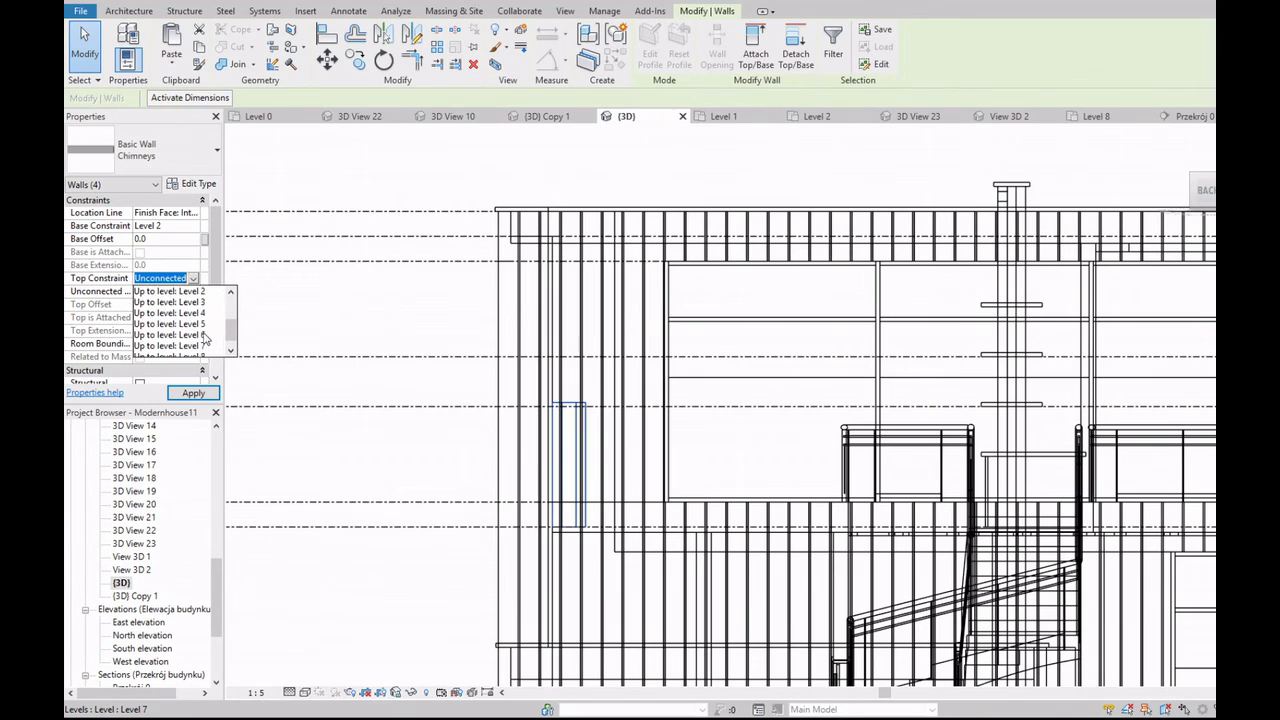
{"action": "left_click", "coordinate": [199, 346]}
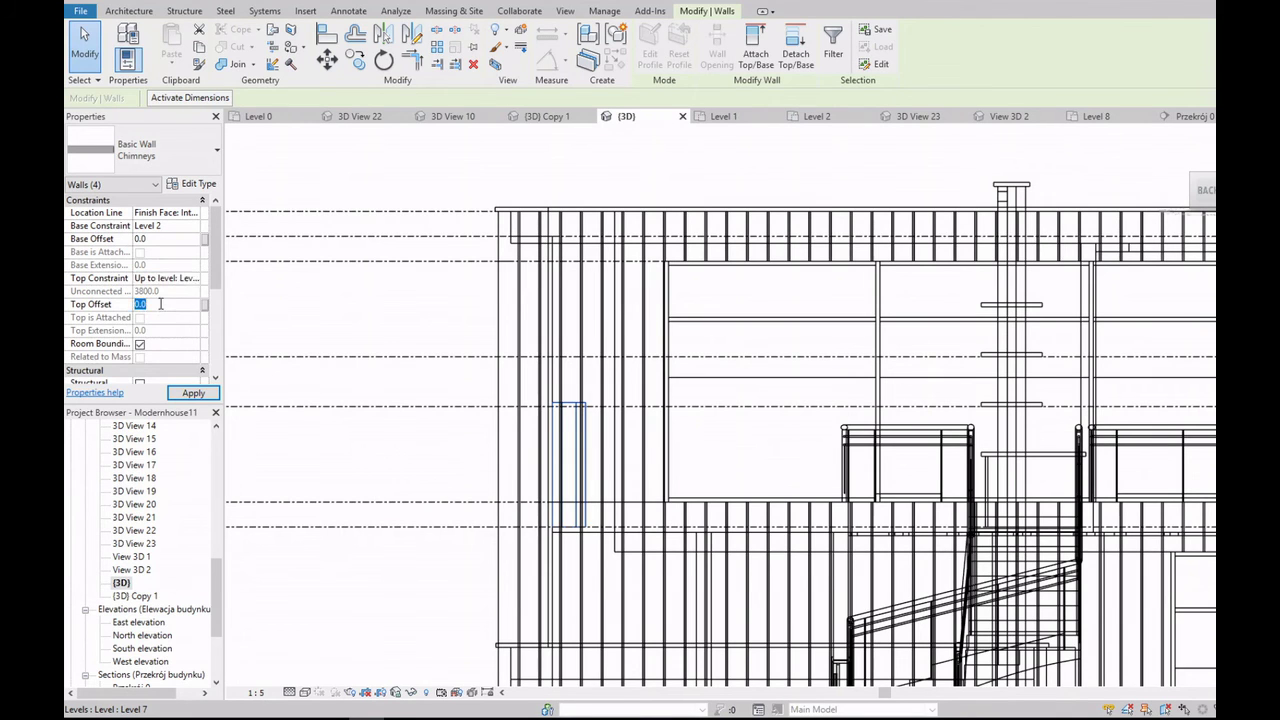
{"action": "left_click", "coordinate": [167, 303]}
{"action": "type", "text": "2000"}
{"action": "left_click", "coordinate": [216, 393]}
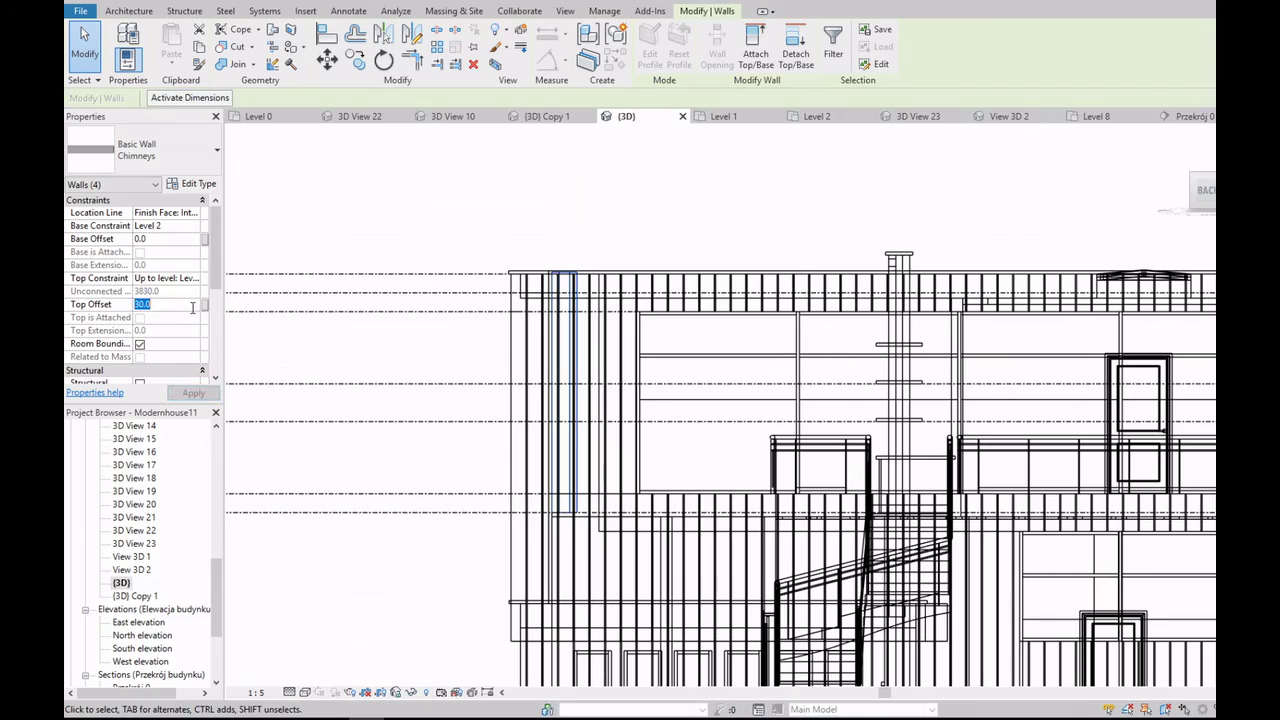
Step: Inspect the 3830-high chimney walls from isometric and back views
{"action": "left_click", "coordinate": [705, 218]}
{"action": "scroll", "coordinate": [663, 238], "scroll_direction": "down", "scroll_amount": 2}
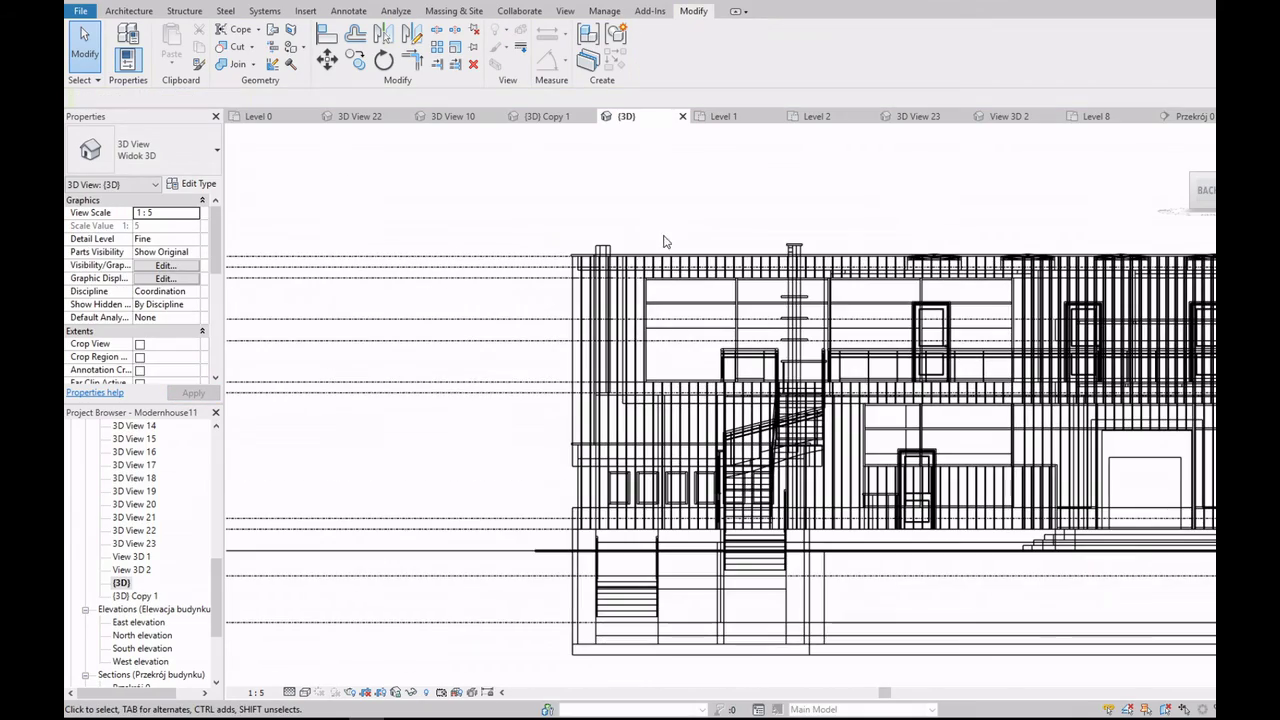
{"action": "left_click", "coordinate": [1178, 180]}
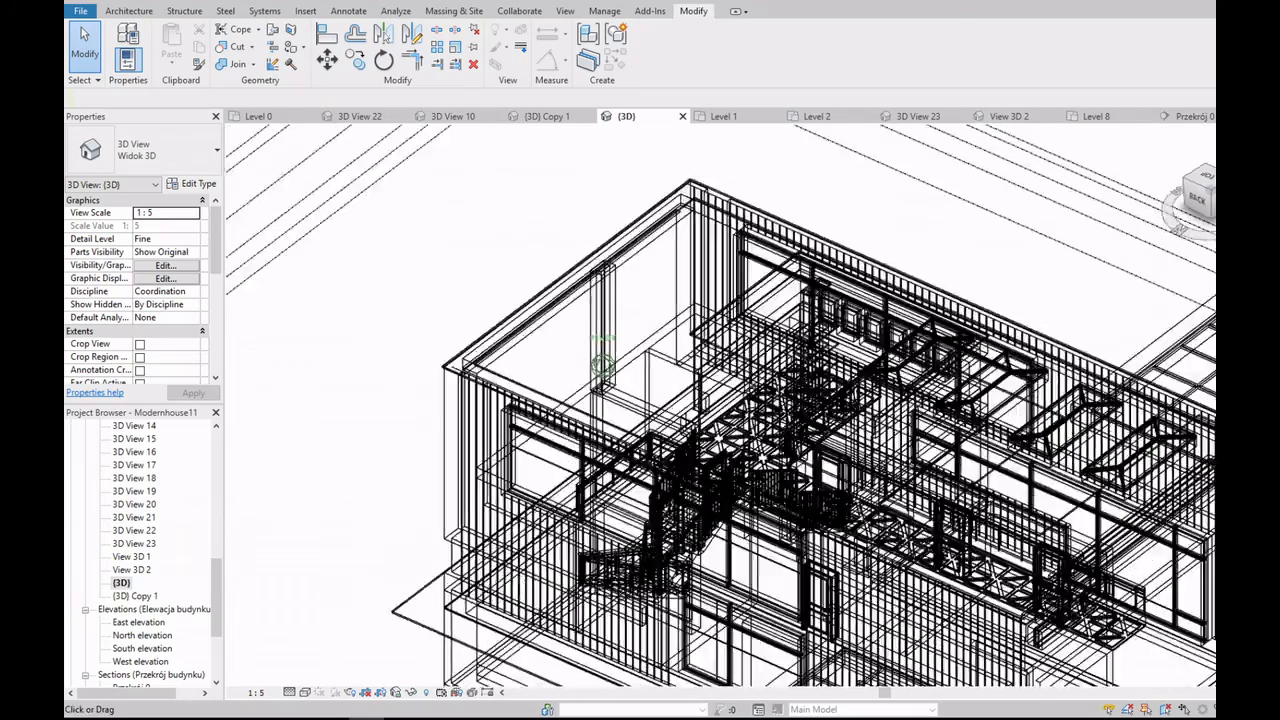
{"action": "left_click", "coordinate": [1197, 198]}
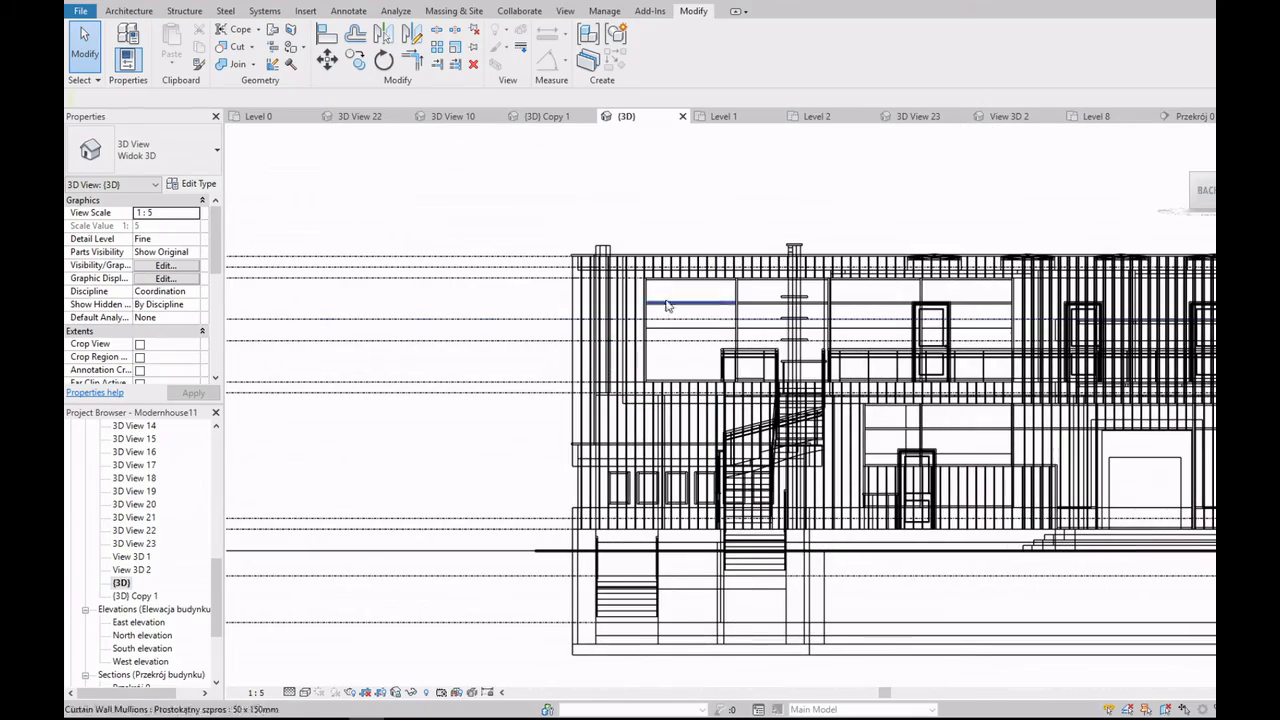
{"action": "scroll", "coordinate": [627, 444], "scroll_direction": "up", "scroll_amount": 2}
{"action": "scroll", "coordinate": [615, 430], "scroll_direction": "up", "scroll_amount": 1}
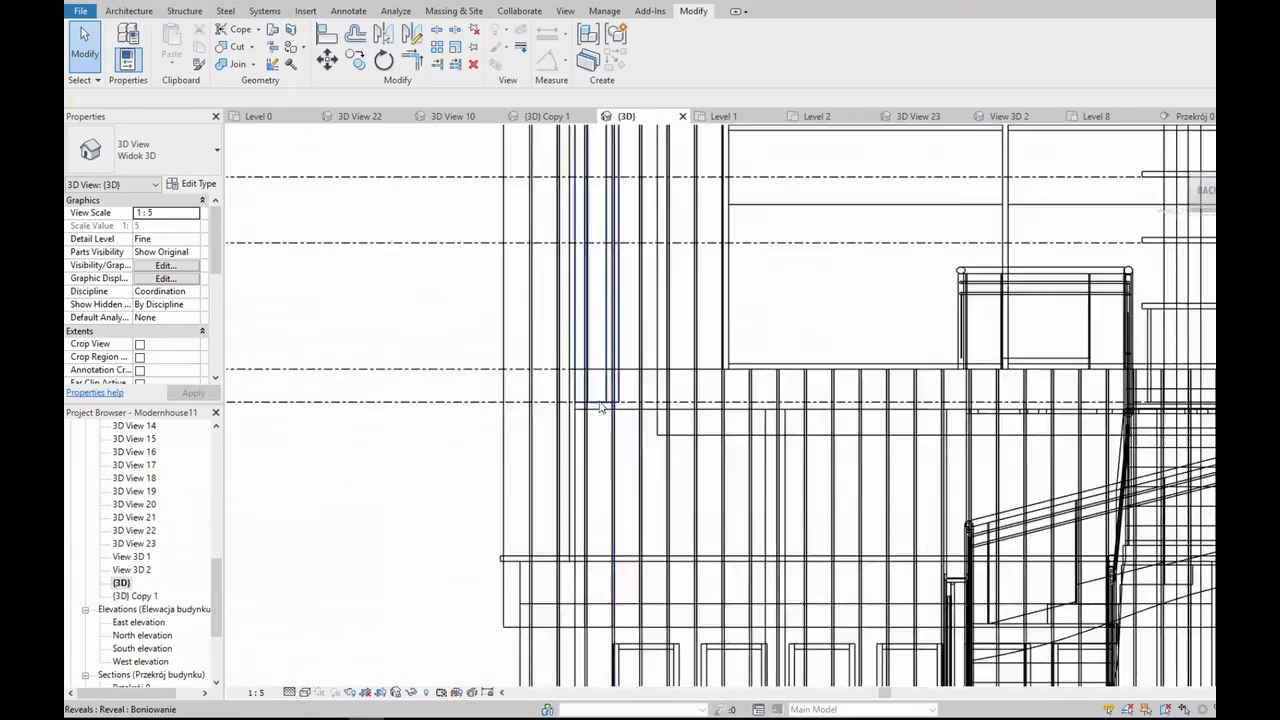
{"action": "scroll", "coordinate": [600, 415], "scroll_direction": "down", "scroll_amount": 1}
{"action": "scroll", "coordinate": [591, 403], "scroll_direction": "up", "scroll_amount": 2}
{"action": "scroll", "coordinate": [591, 403], "scroll_direction": "down", "scroll_amount": 5}
Step: Switch to the Level 2 floor plan showing the chimney outline
{"action": "scroll", "coordinate": [140, 520], "scroll_direction": "up", "scroll_amount": 10}
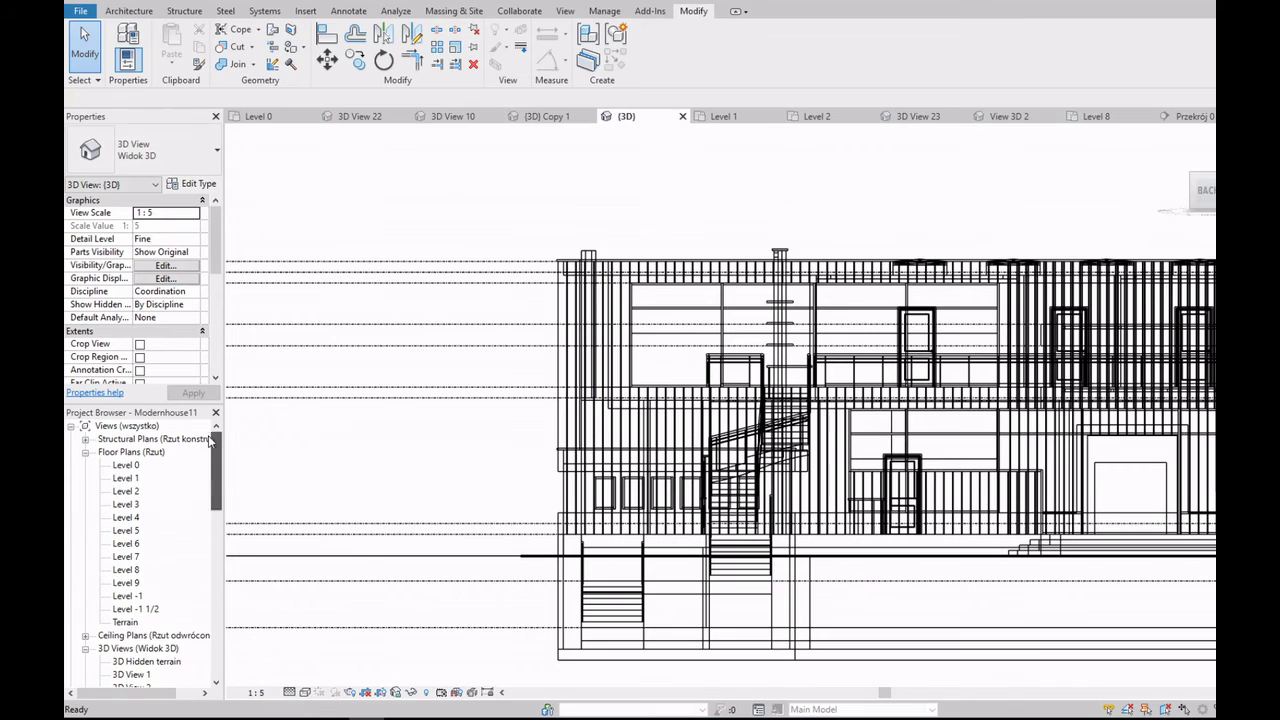
{"action": "double_click", "coordinate": [126, 478]}
{"action": "scroll", "coordinate": [660, 420], "scroll_direction": "down", "scroll_amount": 2}
{"action": "scroll", "coordinate": [720, 326], "scroll_direction": "down", "scroll_amount": 1}
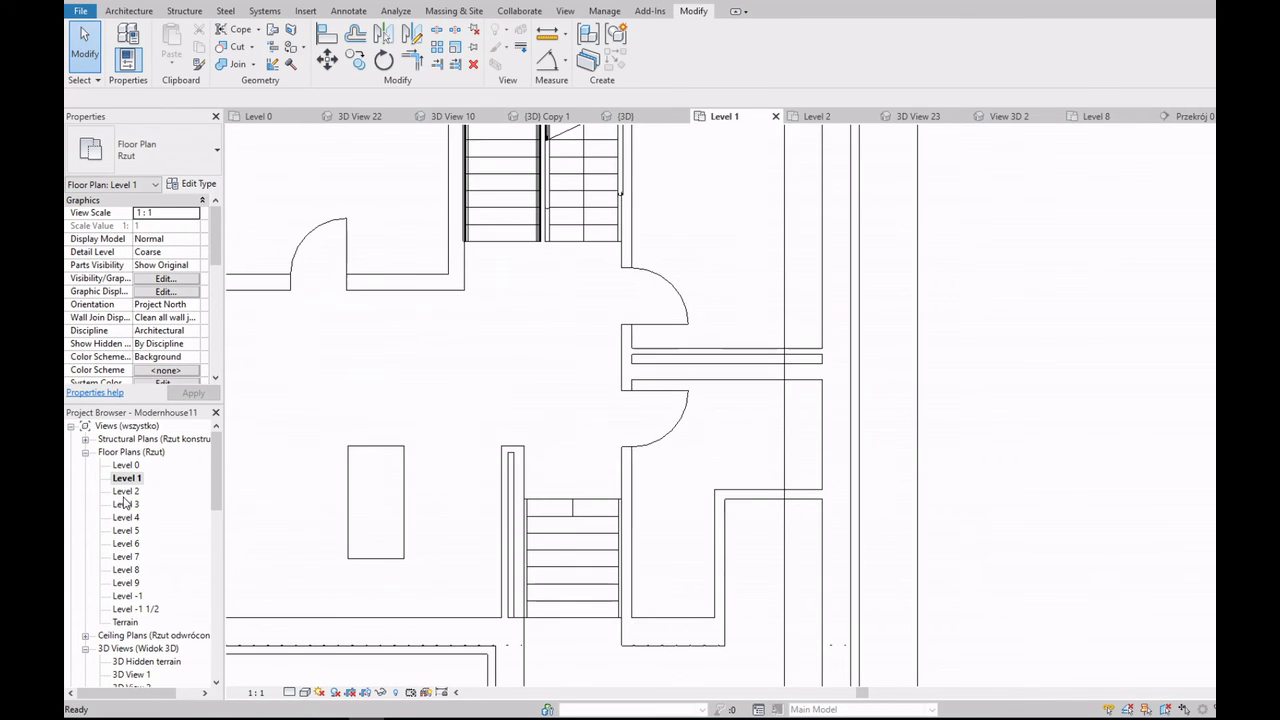
{"action": "key", "text": "ctrl+Tab"}
{"action": "scroll", "coordinate": [775, 335], "scroll_direction": "up", "scroll_amount": 5}
{"action": "scroll", "coordinate": [740, 335], "scroll_direction": "up", "scroll_amount": 3}
Step: Start an architectural wall with its top constraint set to Level 8 and a top offset
{"action": "left_click", "coordinate": [130, 11]}
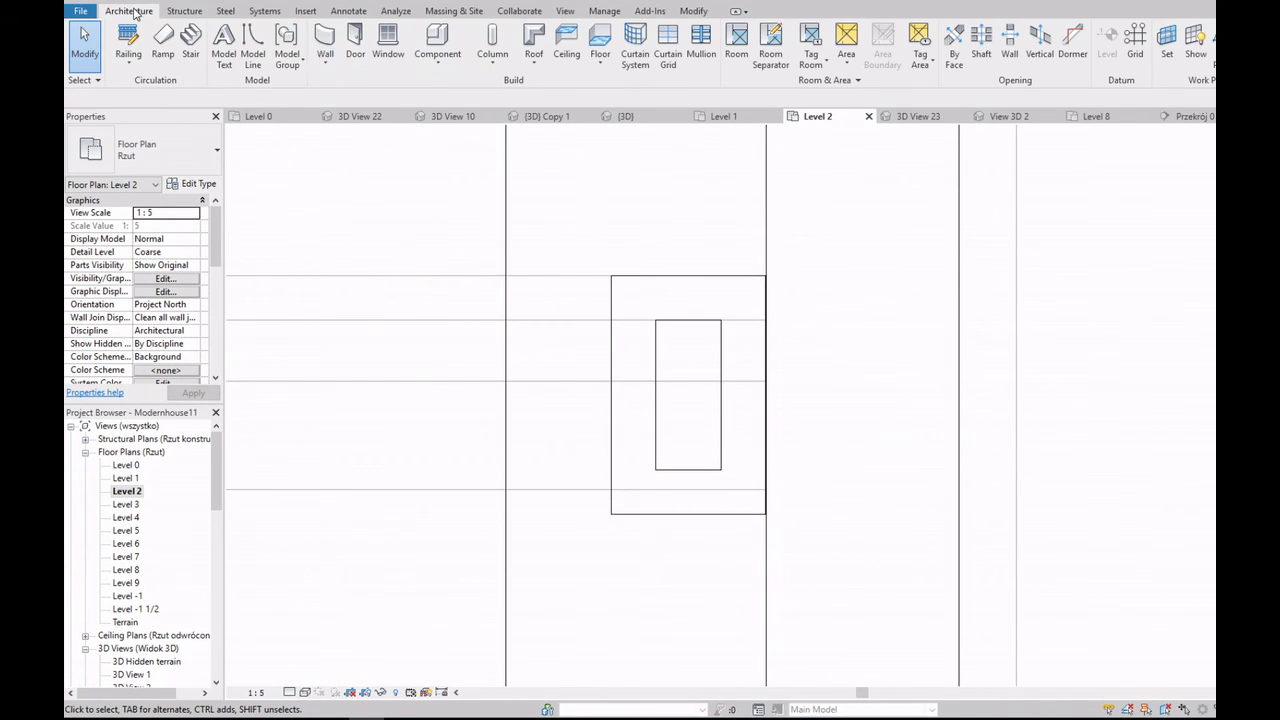
{"action": "left_click", "coordinate": [325, 62]}
{"action": "left_click", "coordinate": [350, 87]}
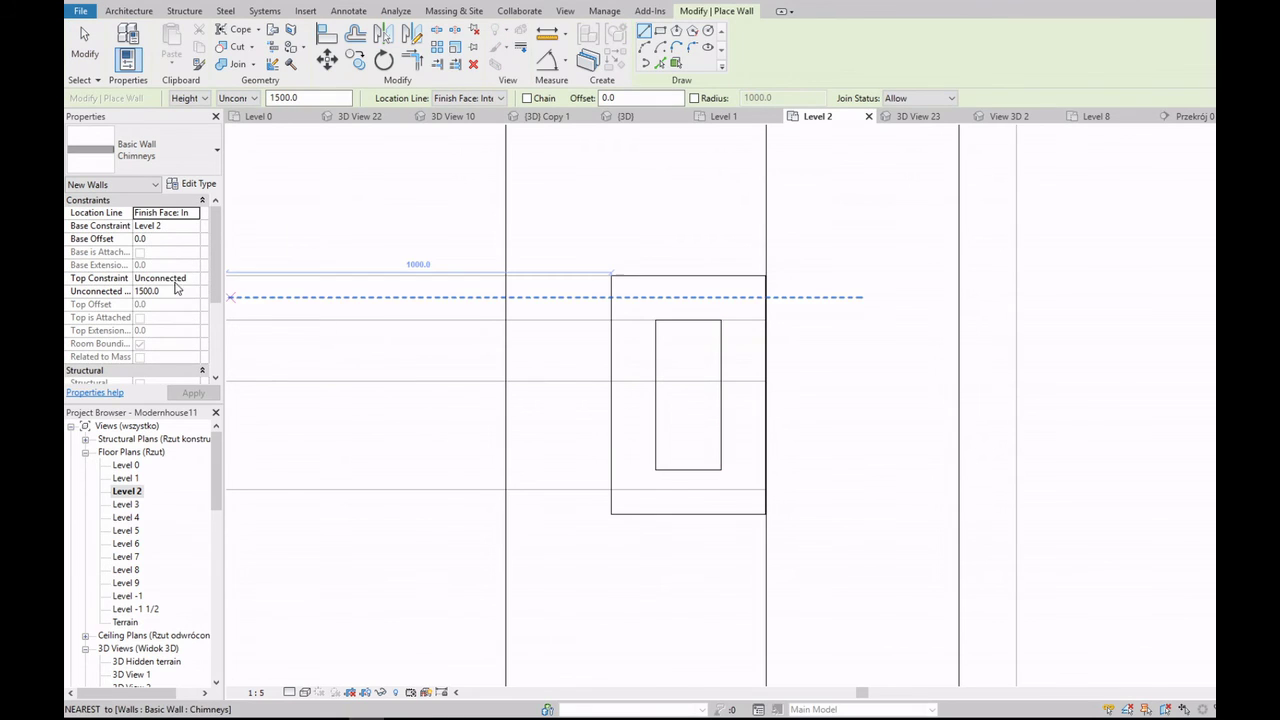
{"action": "left_click", "coordinate": [163, 278]}
{"action": "left_click", "coordinate": [194, 278]}
{"action": "left_click", "coordinate": [206, 346]}
{"action": "left_click", "coordinate": [182, 306]}
{"action": "type", "text": "300"}
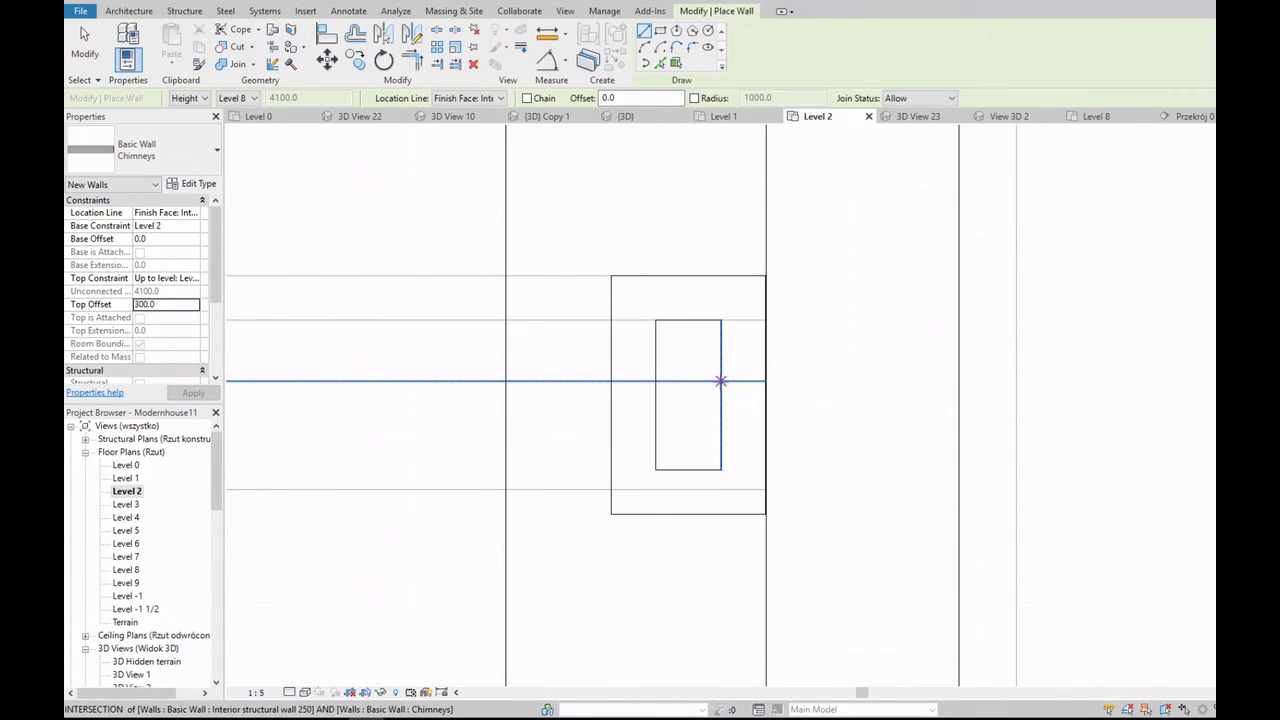
Step: Draw the wall across the chimney rectangle, then open the {3D} view
{"action": "left_click", "coordinate": [720, 380]}
{"action": "left_click", "coordinate": [655, 380]}
{"action": "key", "text": "Escape"}
{"action": "scroll", "coordinate": [714, 428], "scroll_direction": "down", "scroll_amount": 3}
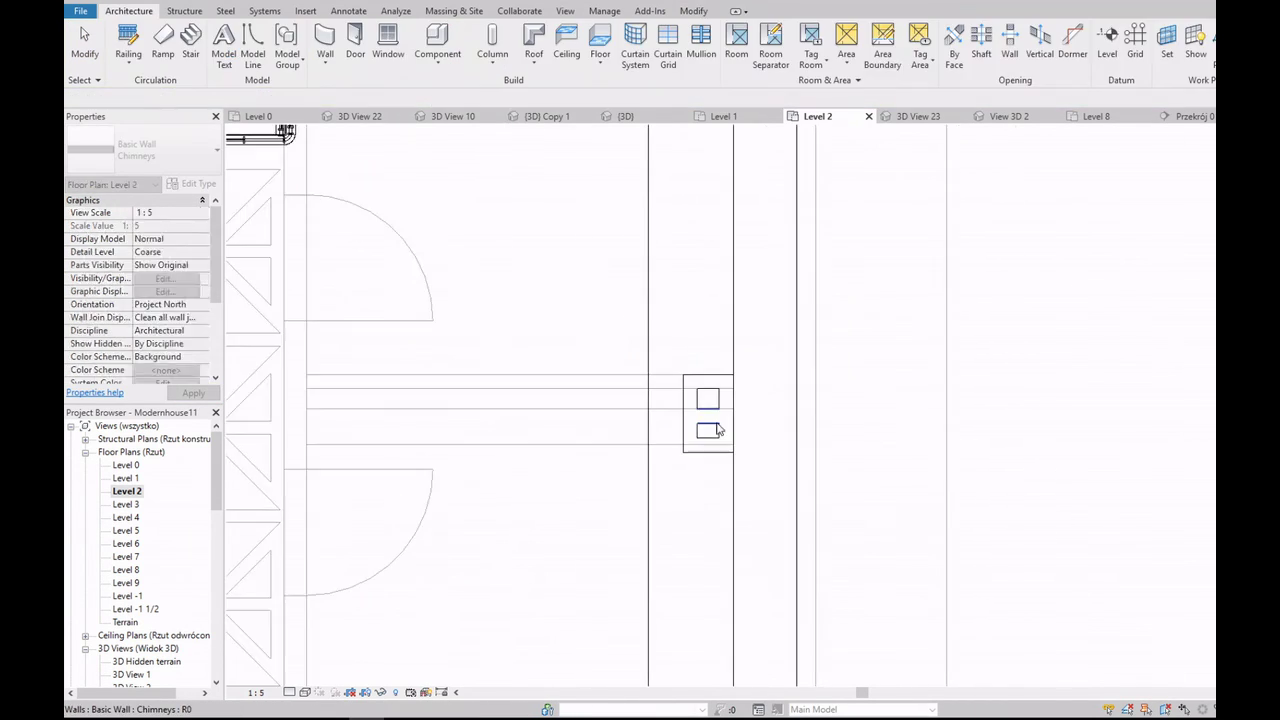
{"action": "scroll", "coordinate": [140, 550], "scroll_direction": "down", "scroll_amount": 10}
{"action": "scroll", "coordinate": [140, 550], "scroll_direction": "down", "scroll_amount": 1}
{"action": "double_click", "coordinate": [121, 622]}
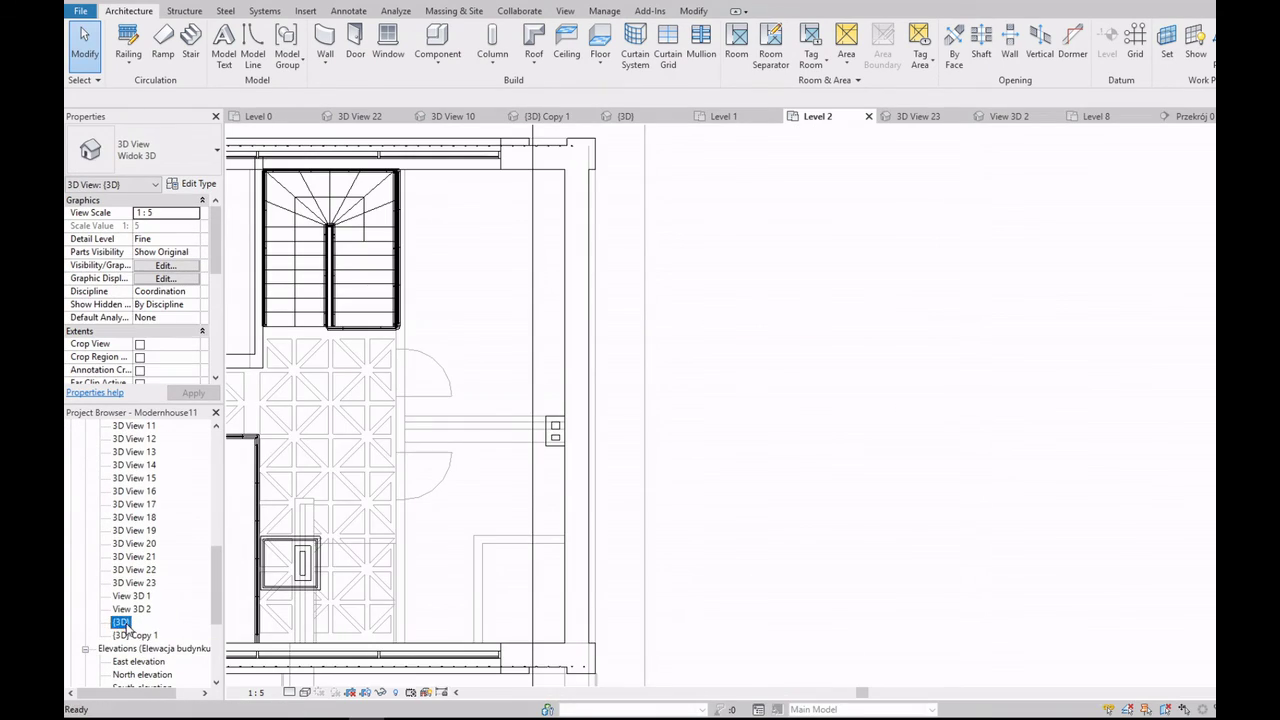
Step: Turn the 3D view to a top-down view of the chimney-top slabs
{"action": "left_click", "coordinate": [1205, 191]}
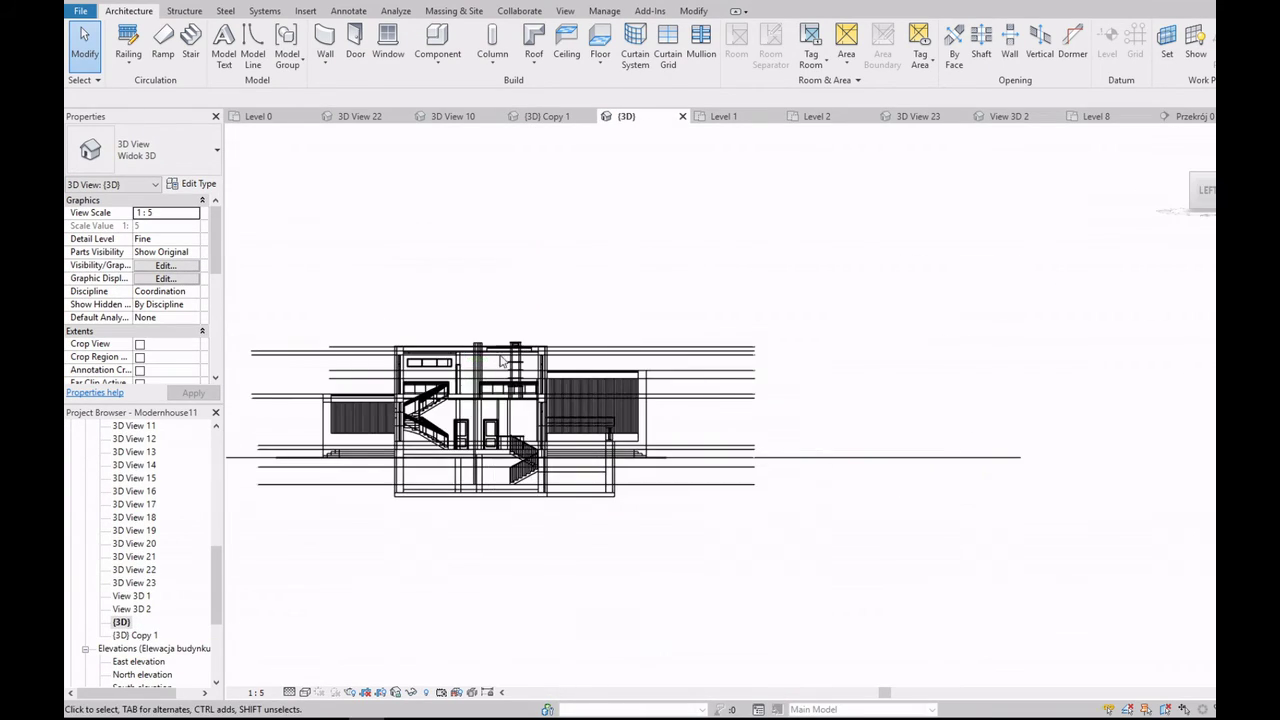
{"action": "scroll", "coordinate": [577, 347], "scroll_direction": "up", "scroll_amount": 3}
{"action": "scroll", "coordinate": [577, 347], "scroll_direction": "up", "scroll_amount": 2}
{"action": "left_click", "coordinate": [1205, 191]}
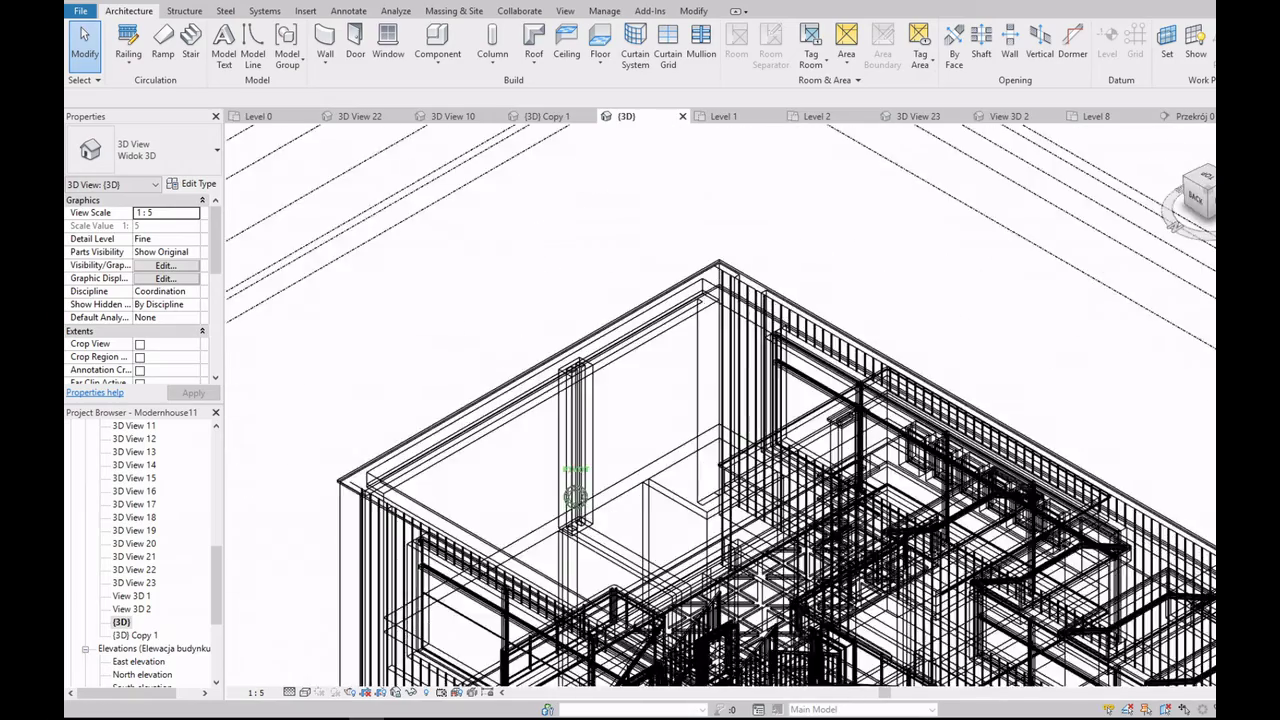
{"action": "scroll", "coordinate": [836, 337], "scroll_direction": "up", "scroll_amount": 3}
{"action": "left_click", "coordinate": [833, 345]}
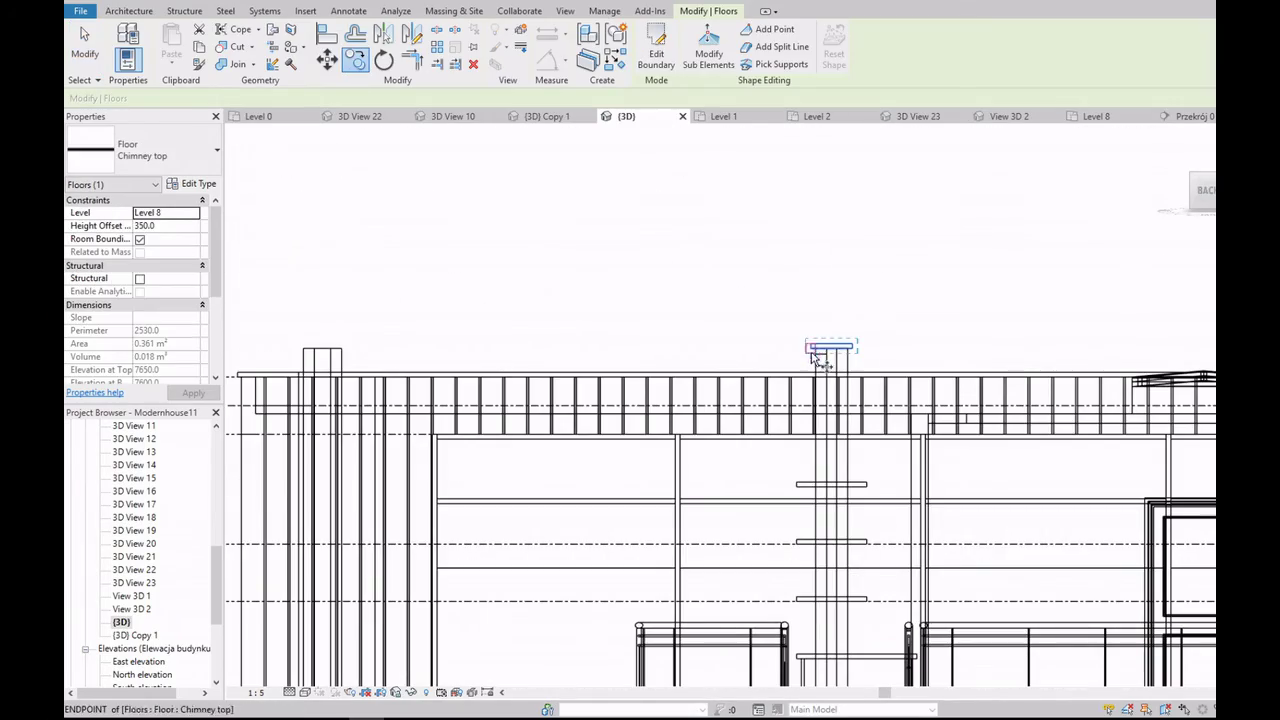
{"action": "left_click", "coordinate": [320, 348]}
{"action": "scroll", "coordinate": [320, 355], "scroll_direction": "up", "scroll_amount": 2}
{"action": "scroll", "coordinate": [320, 355], "scroll_direction": "up", "scroll_amount": 2}
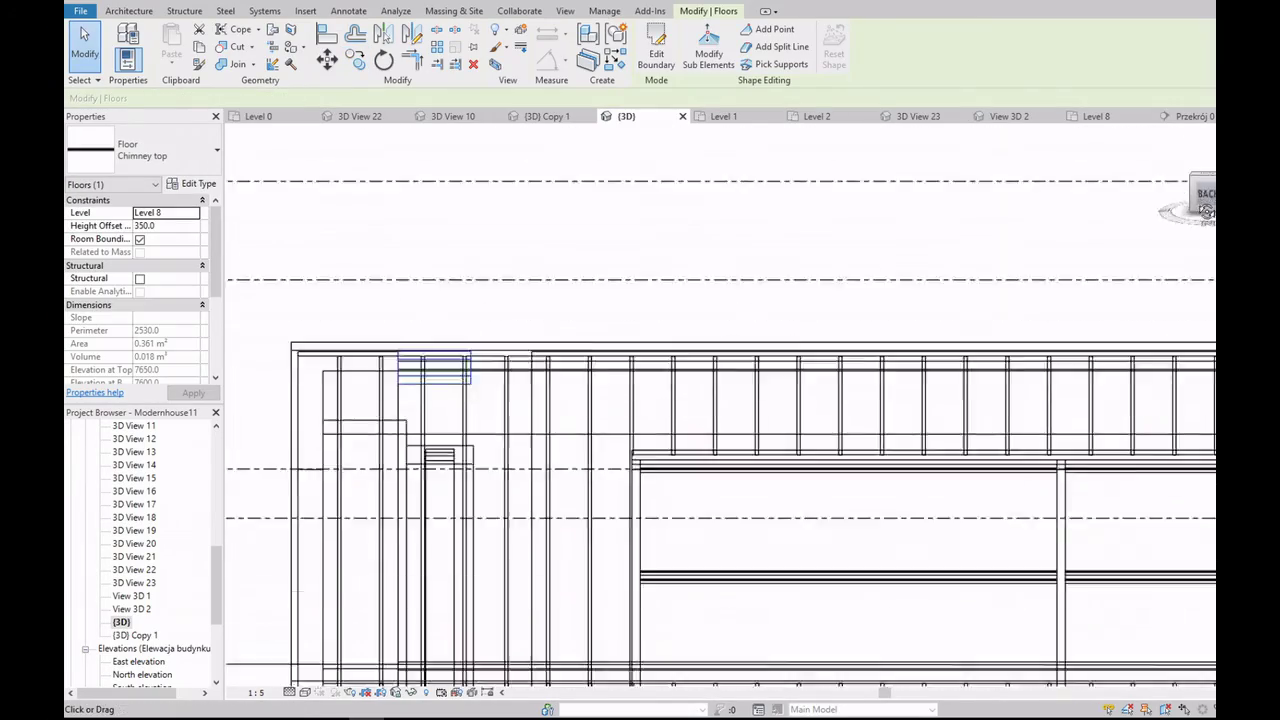
{"action": "left_click", "coordinate": [1200, 185]}
{"action": "scroll", "coordinate": [490, 355], "scroll_direction": "up", "scroll_amount": 3}
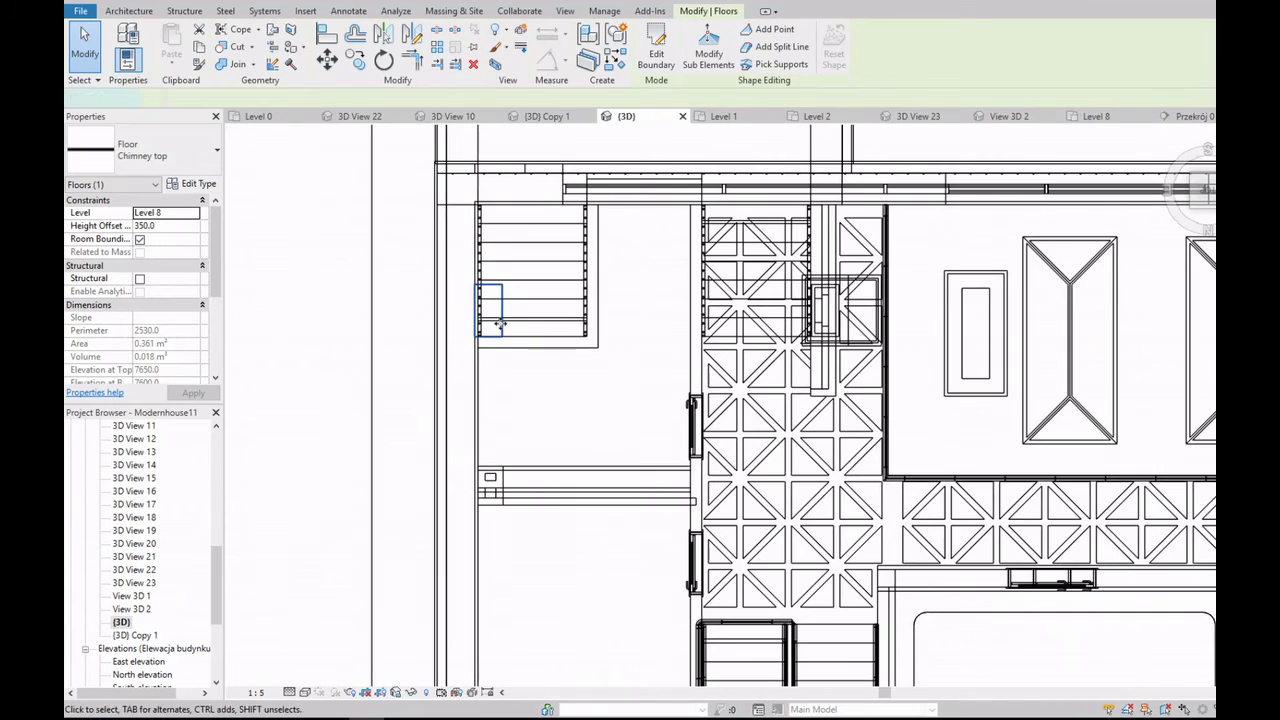
Step: Enlarge the first chimney-top slab outline by pushing its edges outward, without attaching walls
{"action": "double_click", "coordinate": [500, 323]}
{"action": "scroll", "coordinate": [480, 302], "scroll_direction": "up", "scroll_amount": 1}
{"action": "left_click", "coordinate": [497, 338]}
{"action": "middle_click_drag", "start_coordinate": [500, 363], "coordinate": [500, 600]}
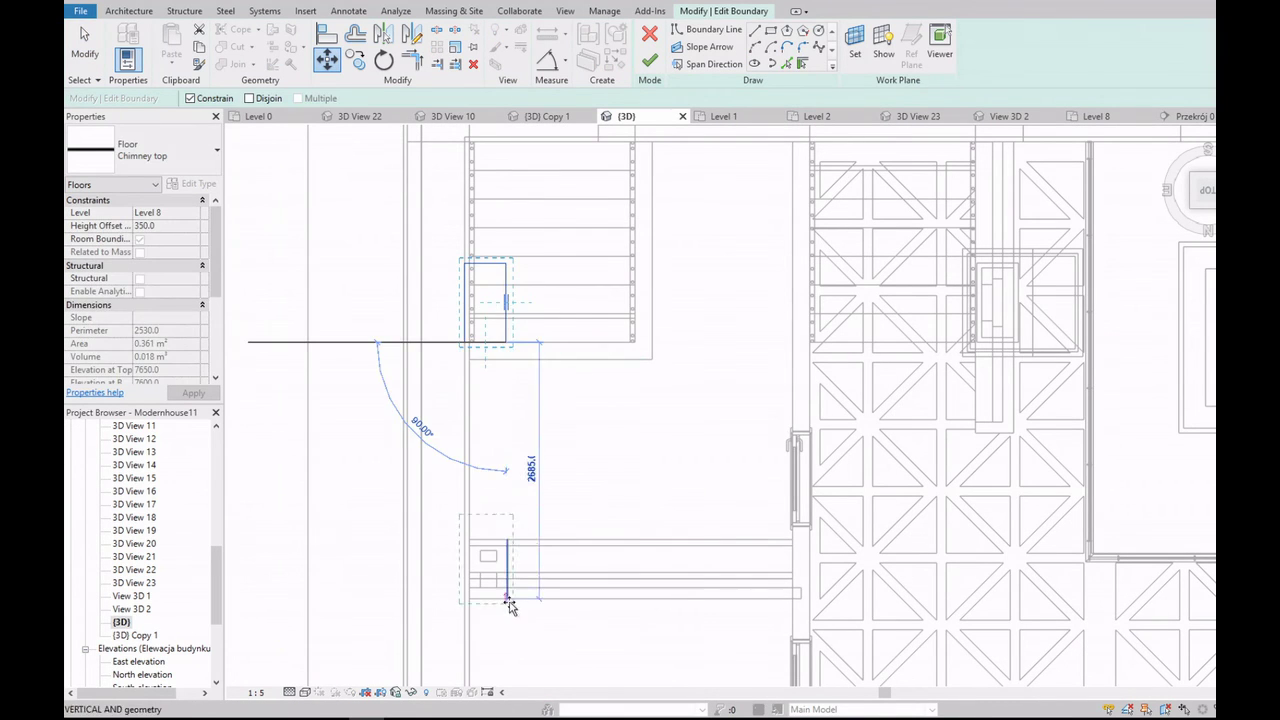
{"action": "scroll", "coordinate": [471, 623], "scroll_direction": "up", "scroll_amount": 4}
{"action": "left_click_drag", "start_coordinate": [580, 525], "coordinate": [597, 497]}
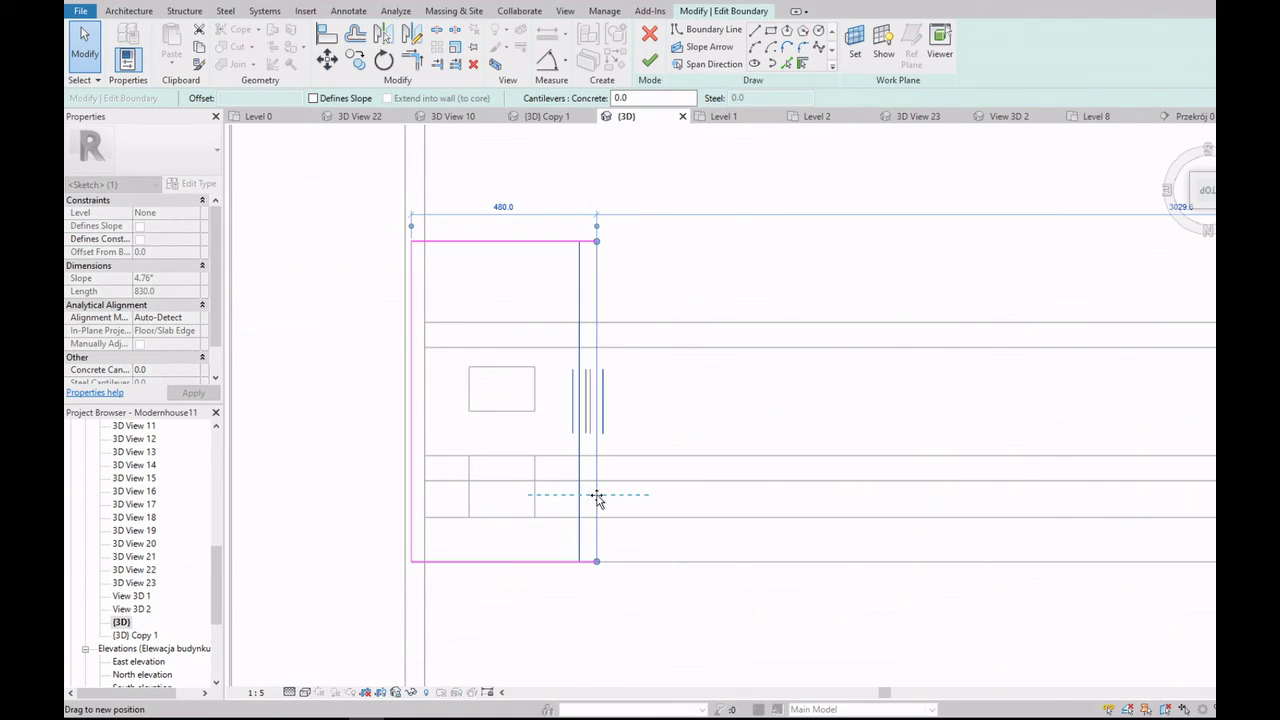
{"action": "left_click", "coordinate": [511, 560]}
{"action": "left_click_drag", "start_coordinate": [511, 560], "coordinate": [512, 583]}
{"action": "left_click", "coordinate": [500, 240]}
{"action": "left_click_drag", "start_coordinate": [500, 240], "coordinate": [503, 225]}
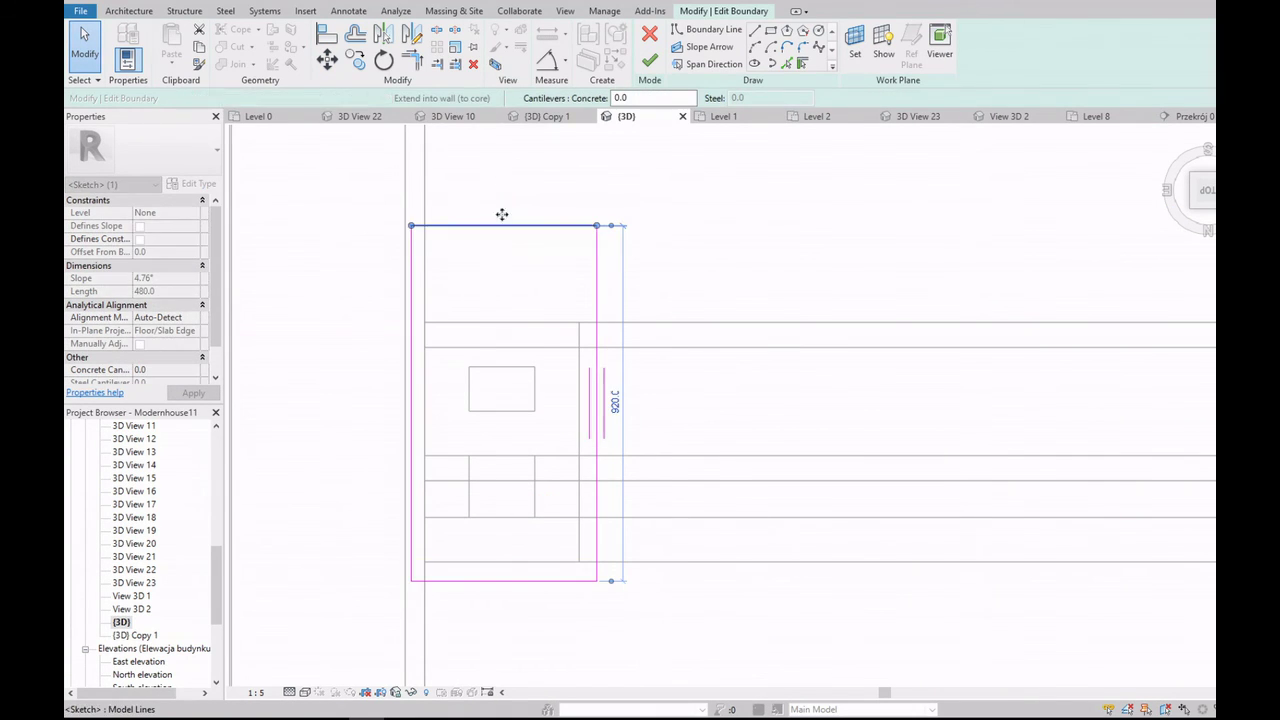
{"action": "left_click", "coordinate": [649, 60]}
{"action": "left_click", "coordinate": [763, 365]}
Step: Pull the second chimney-top slab's top edge to the chimney, declining wall attachment
{"action": "scroll", "coordinate": [763, 369], "scroll_direction": "down", "scroll_amount": 3}
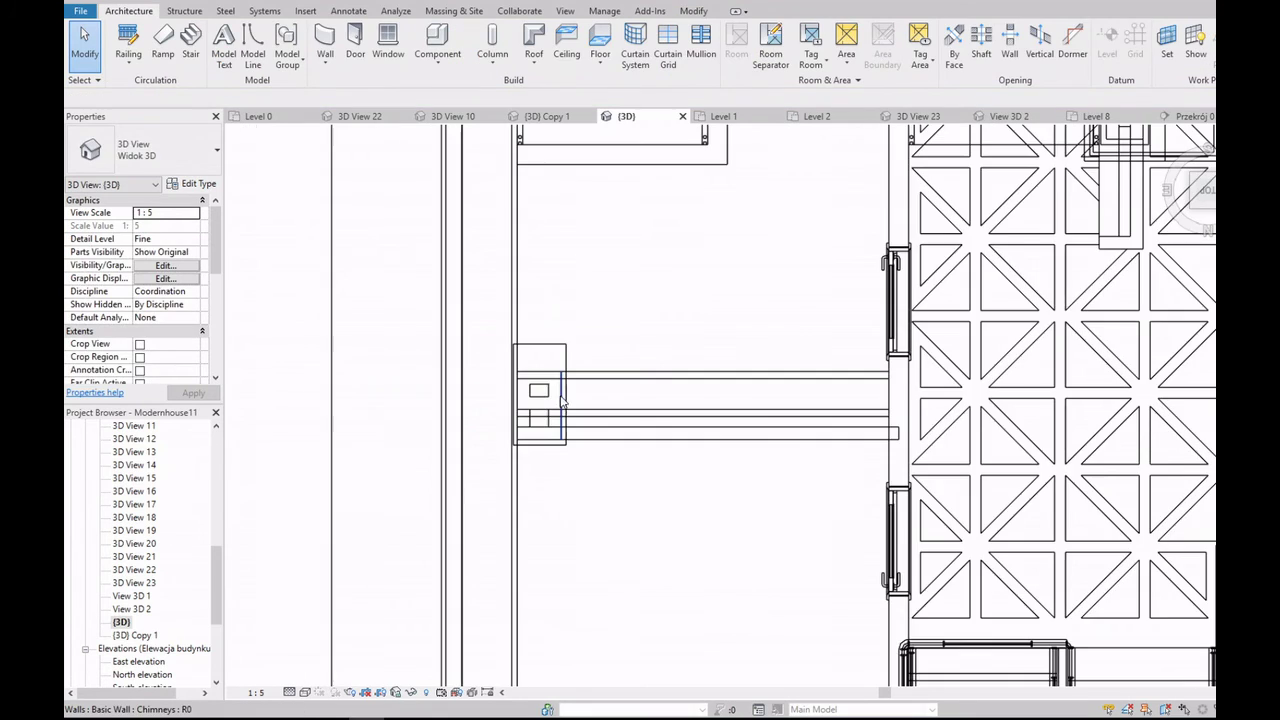
{"action": "double_click", "coordinate": [531, 332]}
{"action": "scroll", "coordinate": [531, 336], "scroll_direction": "up", "scroll_amount": 3}
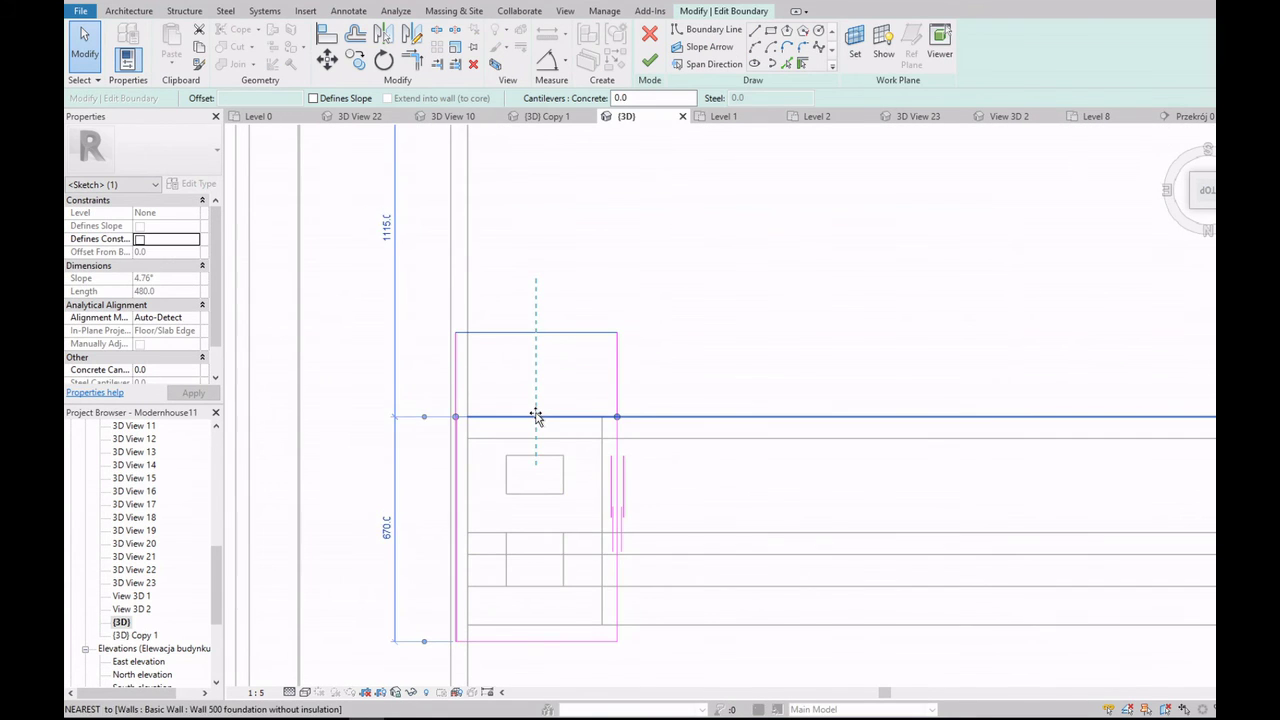
{"action": "left_click_drag", "start_coordinate": [534, 331], "coordinate": [542, 399]}
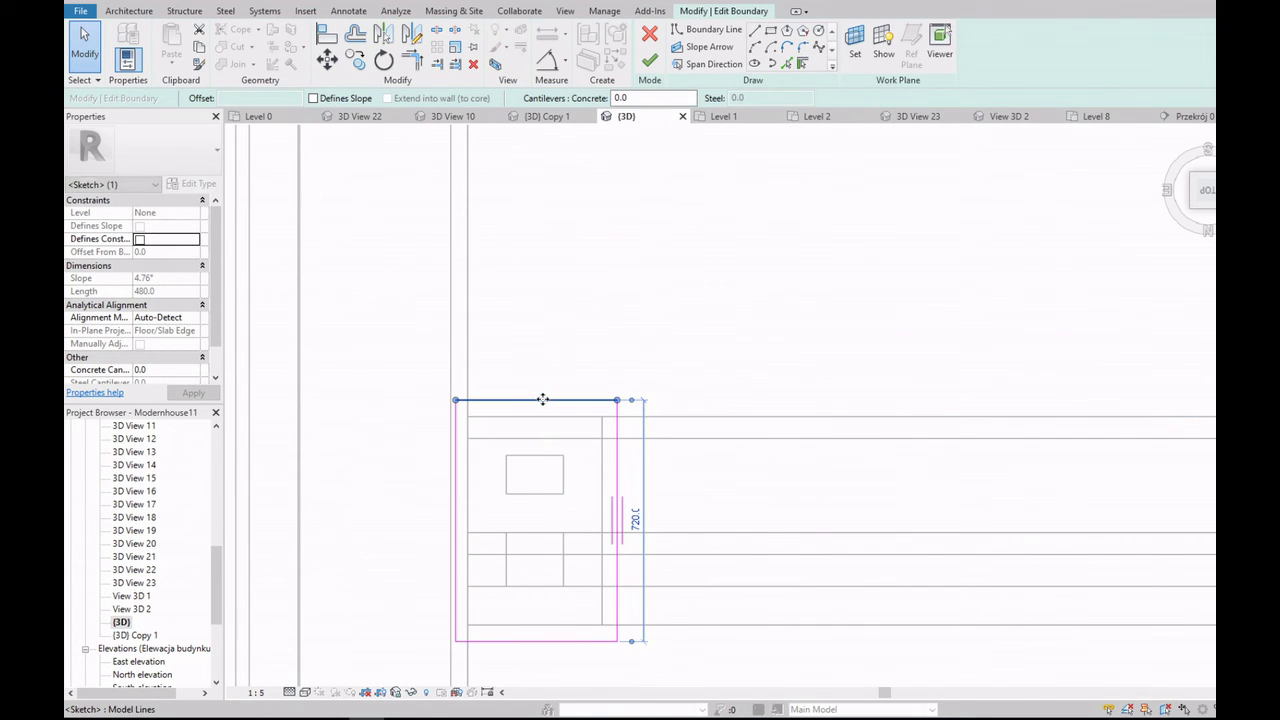
{"action": "left_click", "coordinate": [650, 62]}
{"action": "key", "text": "Return"}
Step: Orbit to an angled back view of the roof and open the chimney wall's profile
{"action": "left_click", "coordinate": [1207, 191]}
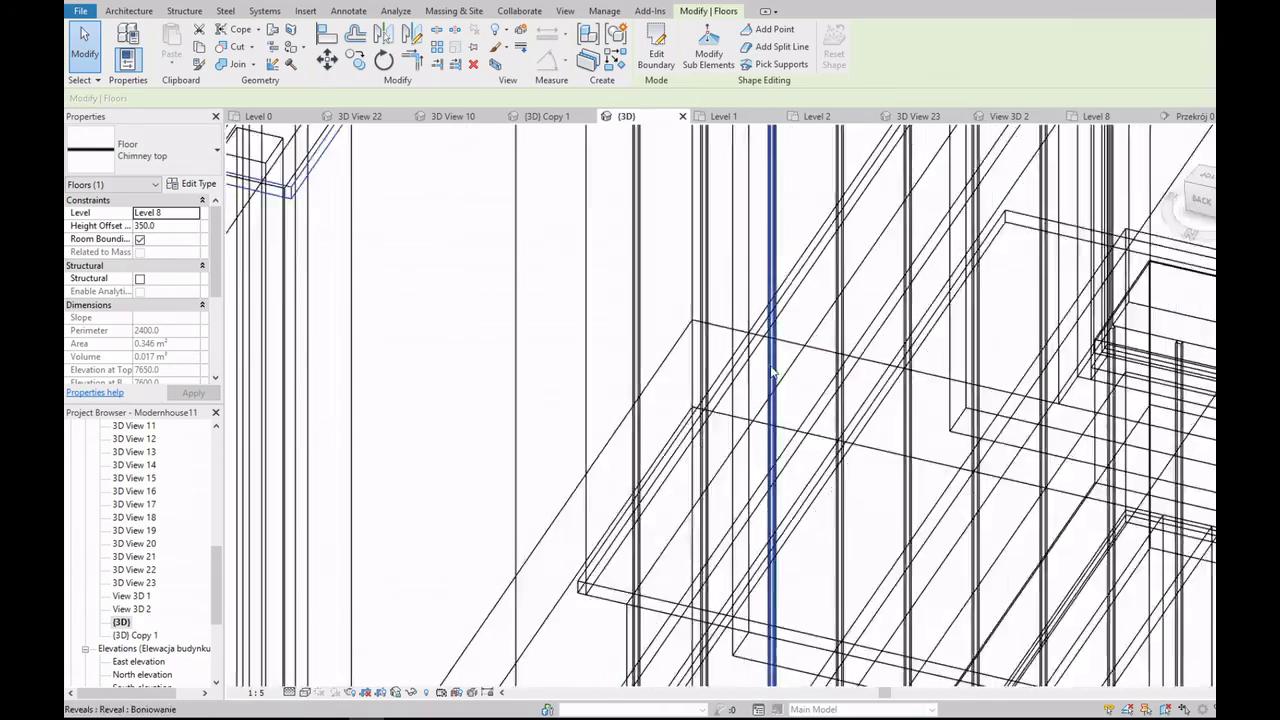
{"action": "left_click", "coordinate": [604, 346]}
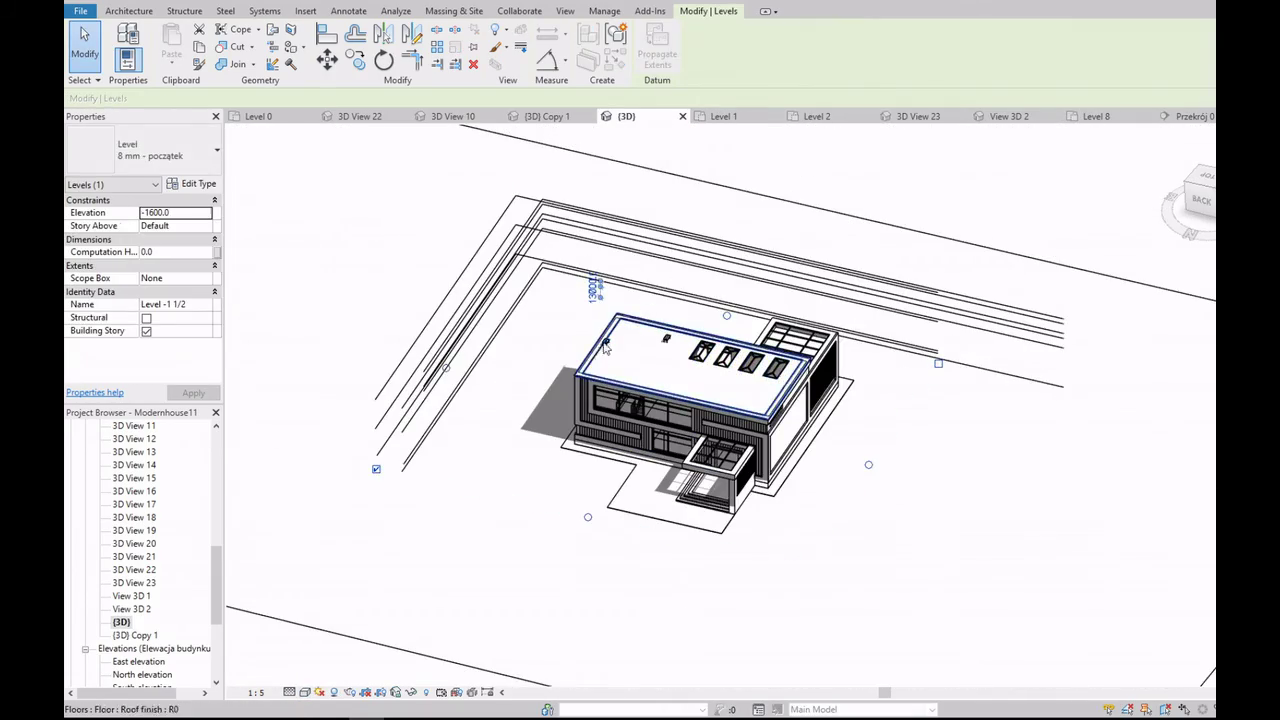
{"action": "scroll", "coordinate": [656, 282], "scroll_direction": "up", "scroll_amount": 5}
{"action": "key", "text": "Escape"}
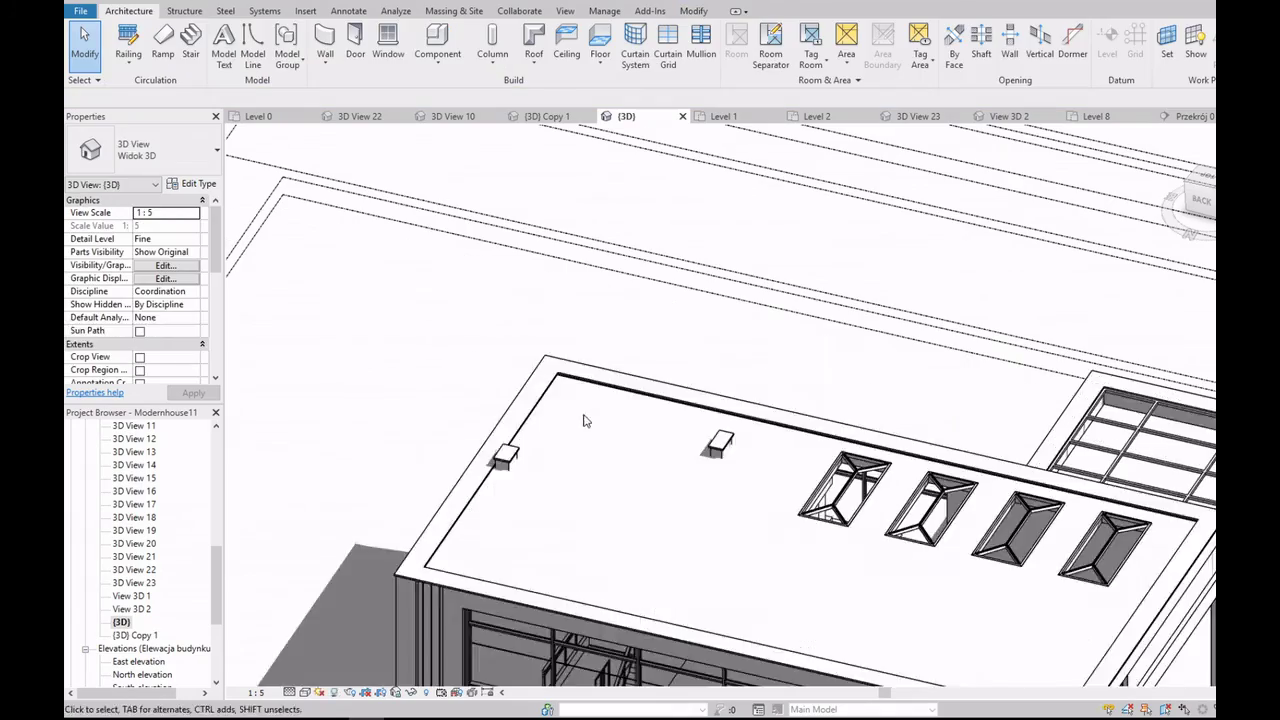
{"action": "left_click", "coordinate": [1203, 202]}
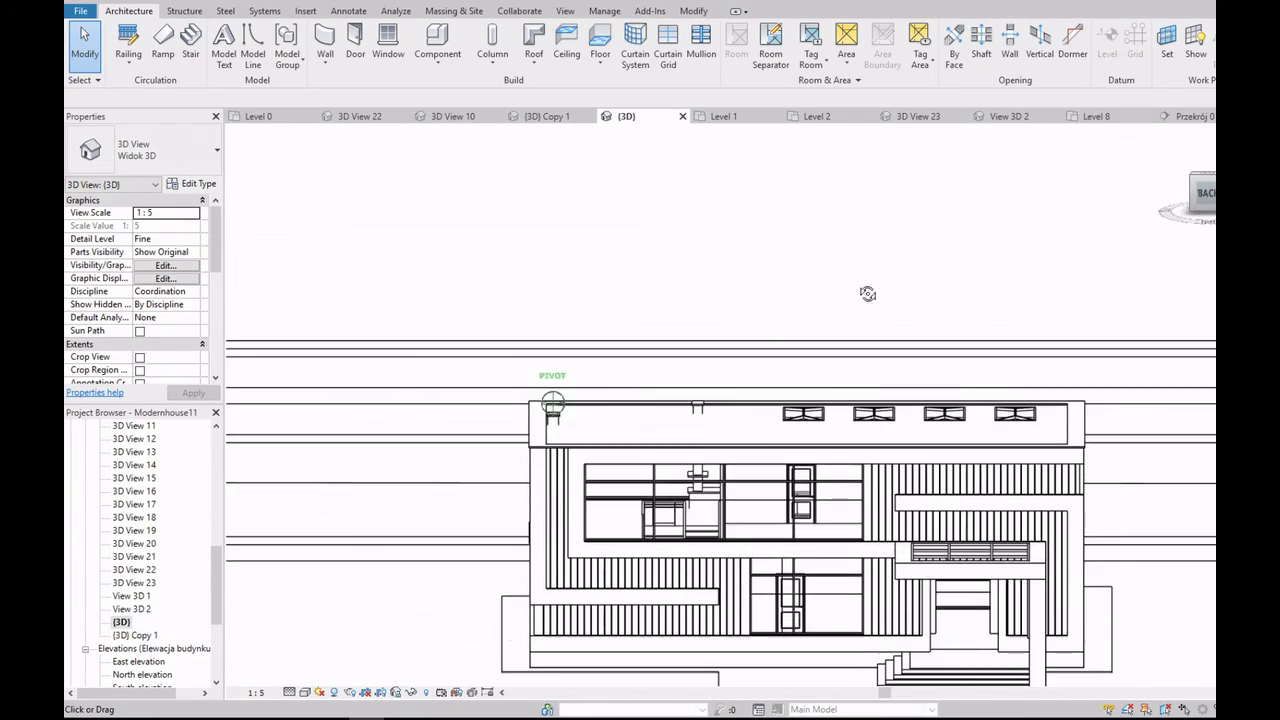
{"action": "scroll", "coordinate": [551, 425], "scroll_direction": "up", "scroll_amount": 4}
{"action": "scroll", "coordinate": [551, 425], "scroll_direction": "down", "scroll_amount": 4}
{"action": "middle_click_drag", "start_coordinate": [551, 425], "coordinate": [455, 421], "text": "shift"}
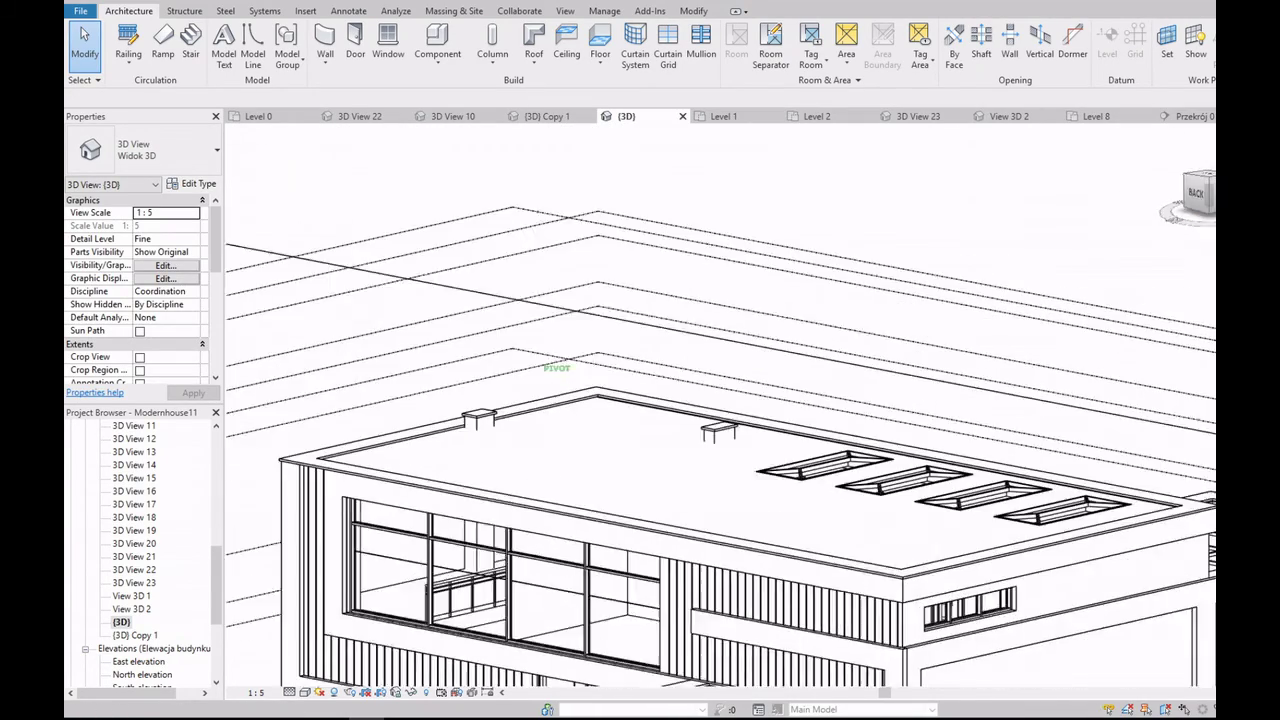
{"action": "scroll", "coordinate": [455, 421], "scroll_direction": "up", "scroll_amount": 4}
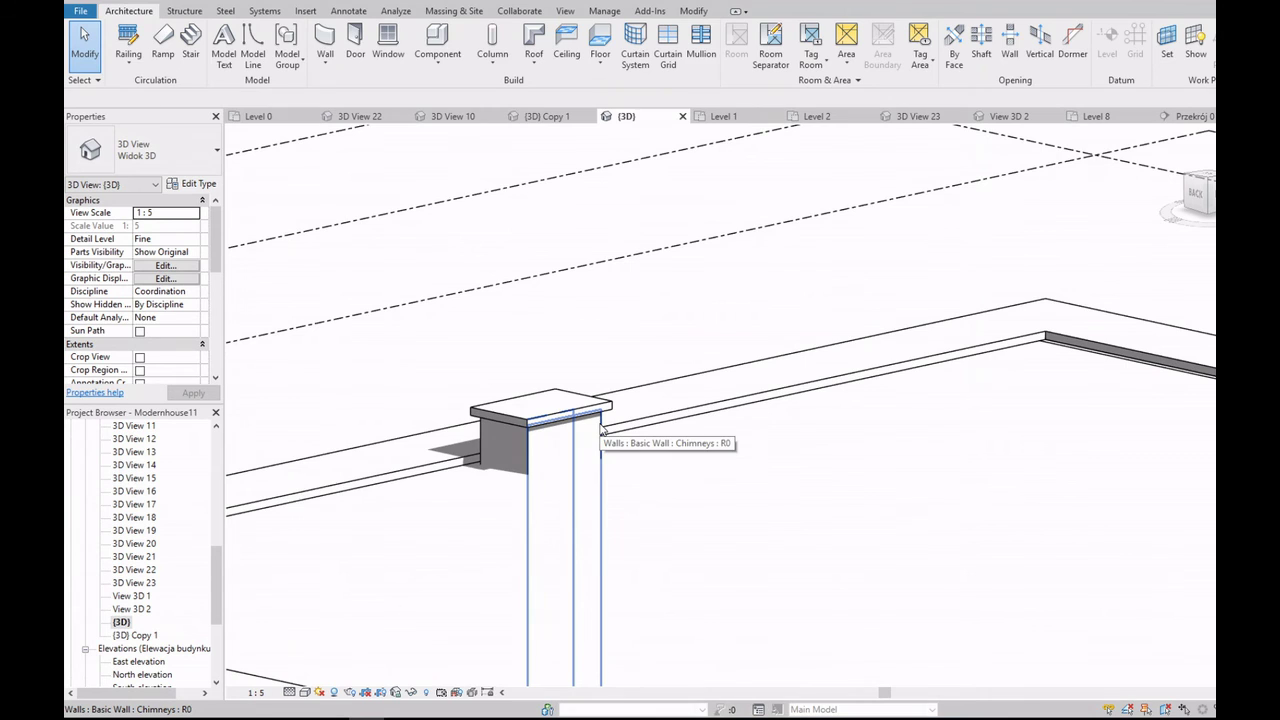
{"action": "double_click", "coordinate": [601, 428]}
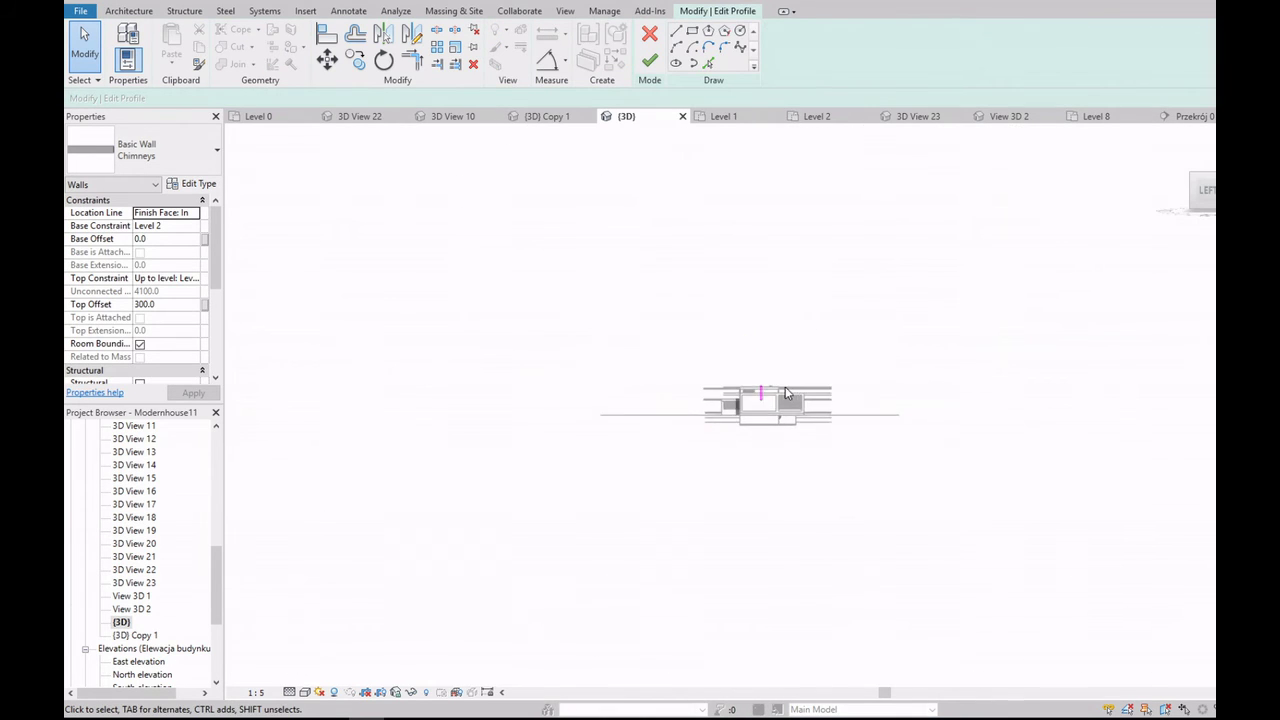
Step: Sketch a rectangular opening outline in the chimney wall profile with the Line tool
{"action": "key", "text": "l"}
{"action": "key", "text": "i"}
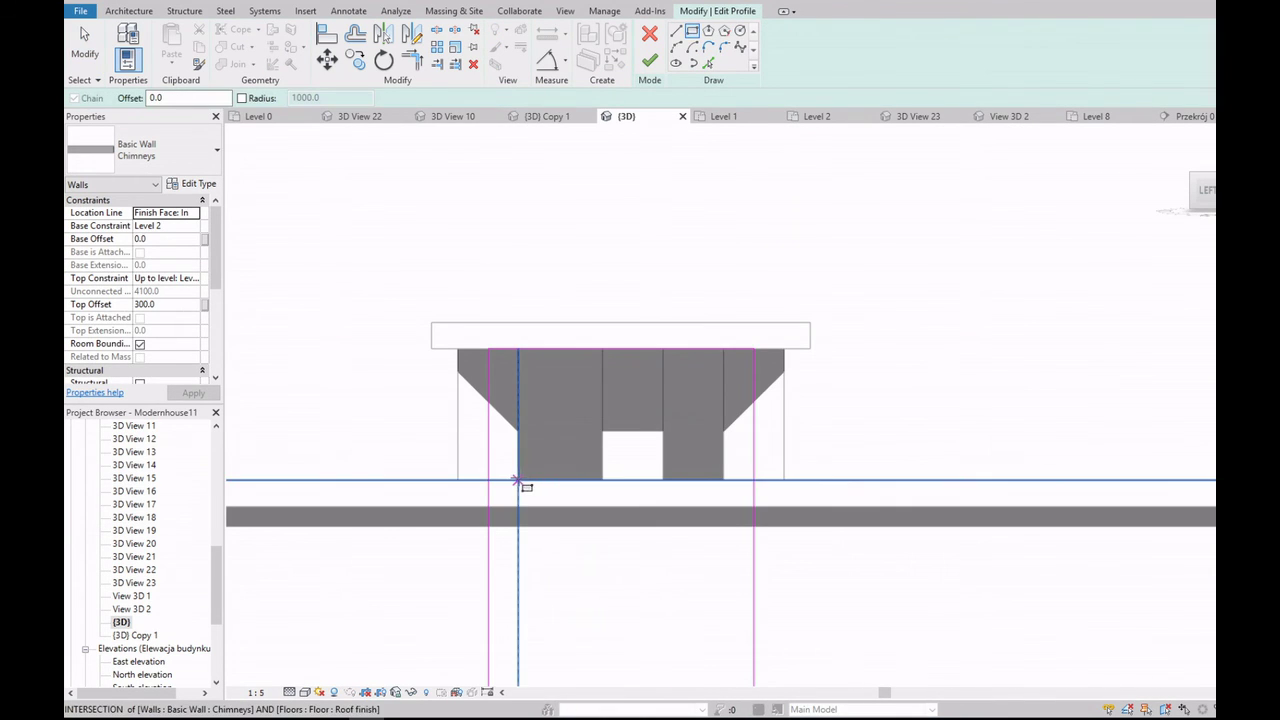
{"action": "left_click", "coordinate": [518, 481]}
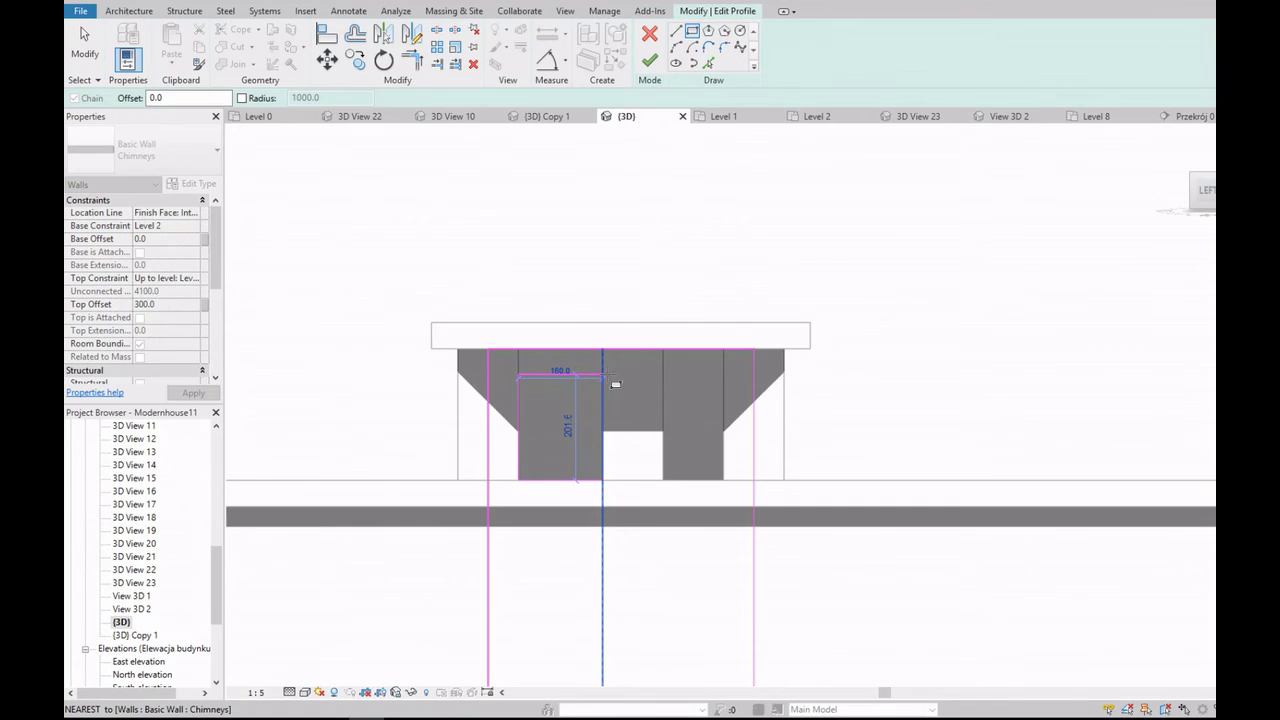
{"action": "left_click", "coordinate": [602, 375]}
{"action": "key", "text": "Escape"}
{"action": "key", "text": "Escape"}
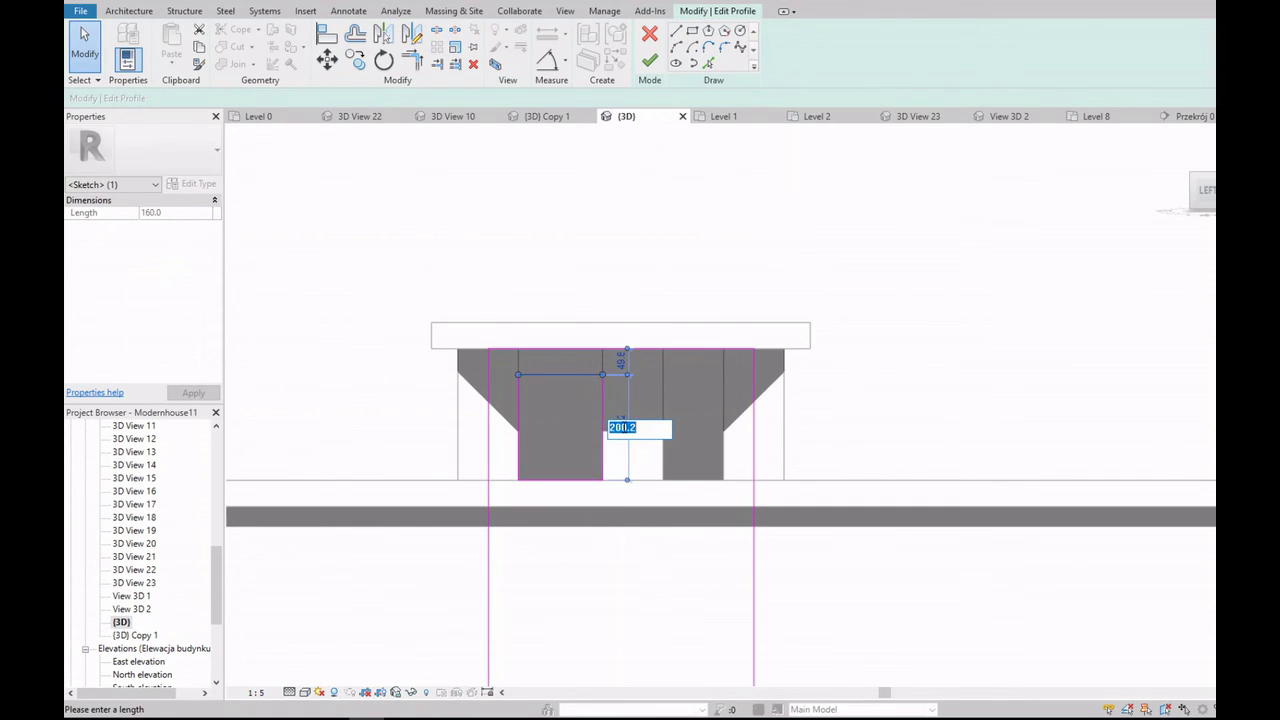
Step: Copy the rectangular opening outline to the right to create a second opening
{"action": "left_click_drag", "start_coordinate": [505, 389], "coordinate": [620, 497]}
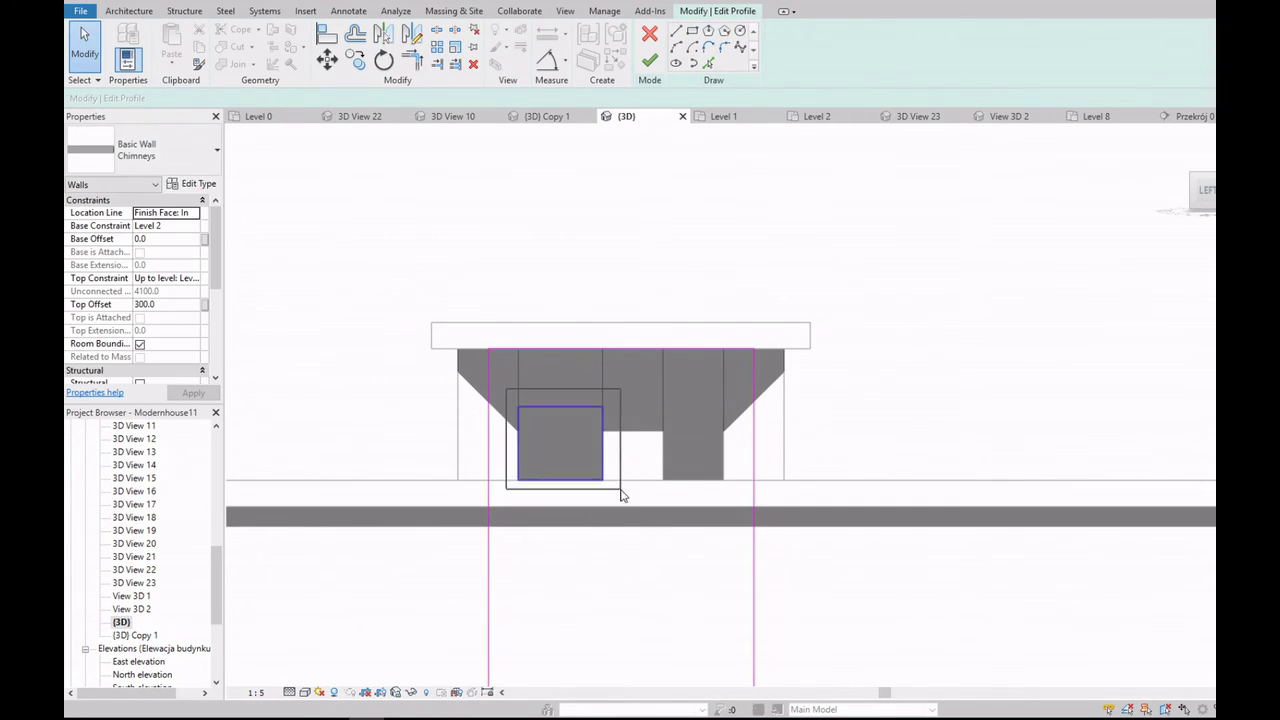
{"action": "key", "text": "c"}
{"action": "key", "text": "o"}
{"action": "left_click", "coordinate": [518, 480]}
{"action": "left_click", "coordinate": [661, 483]}
{"action": "scroll", "coordinate": [706, 469], "scroll_direction": "up", "scroll_amount": 2}
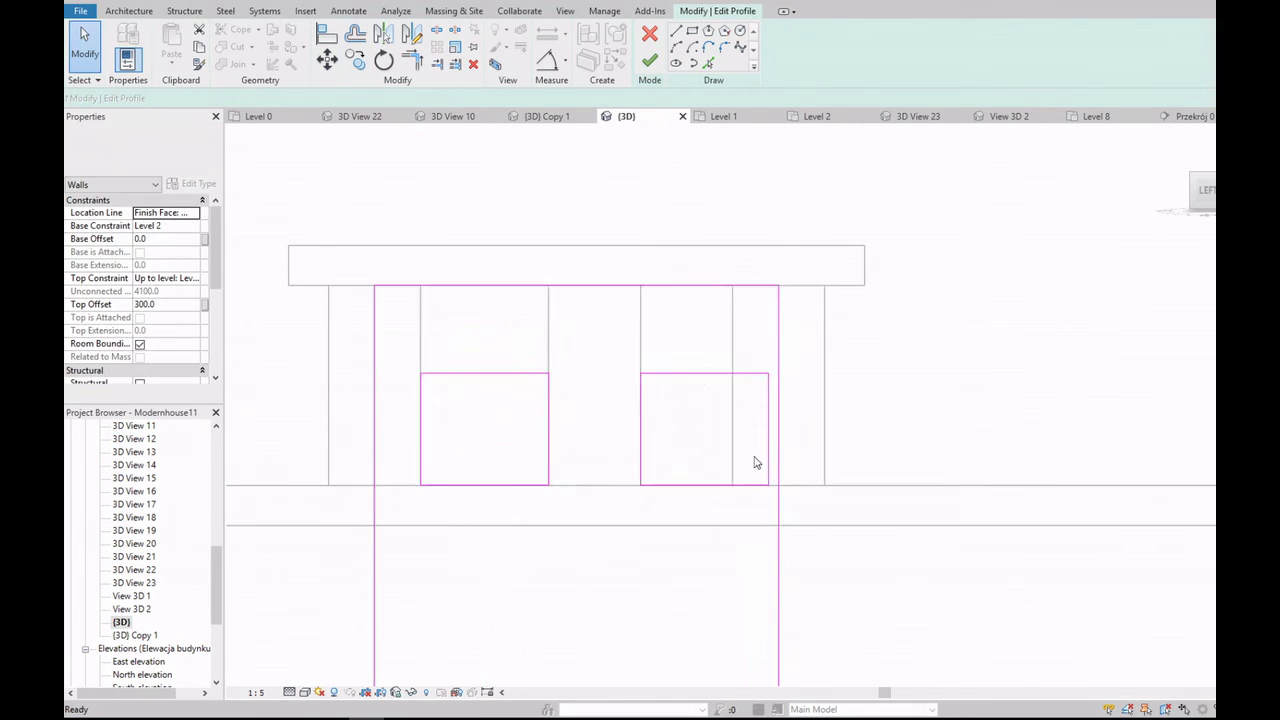
{"action": "left_click", "coordinate": [733, 430]}
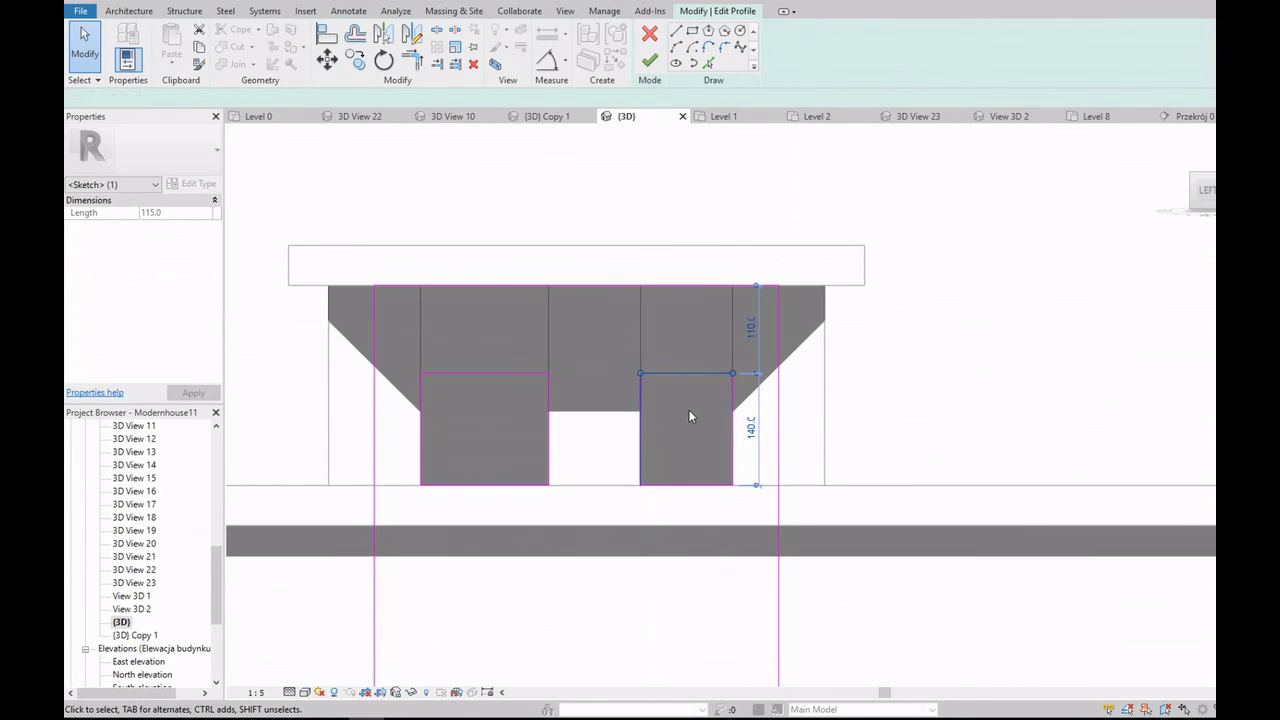
{"action": "left_click", "coordinate": [598, 465]}
{"action": "left_click", "coordinate": [700, 485]}
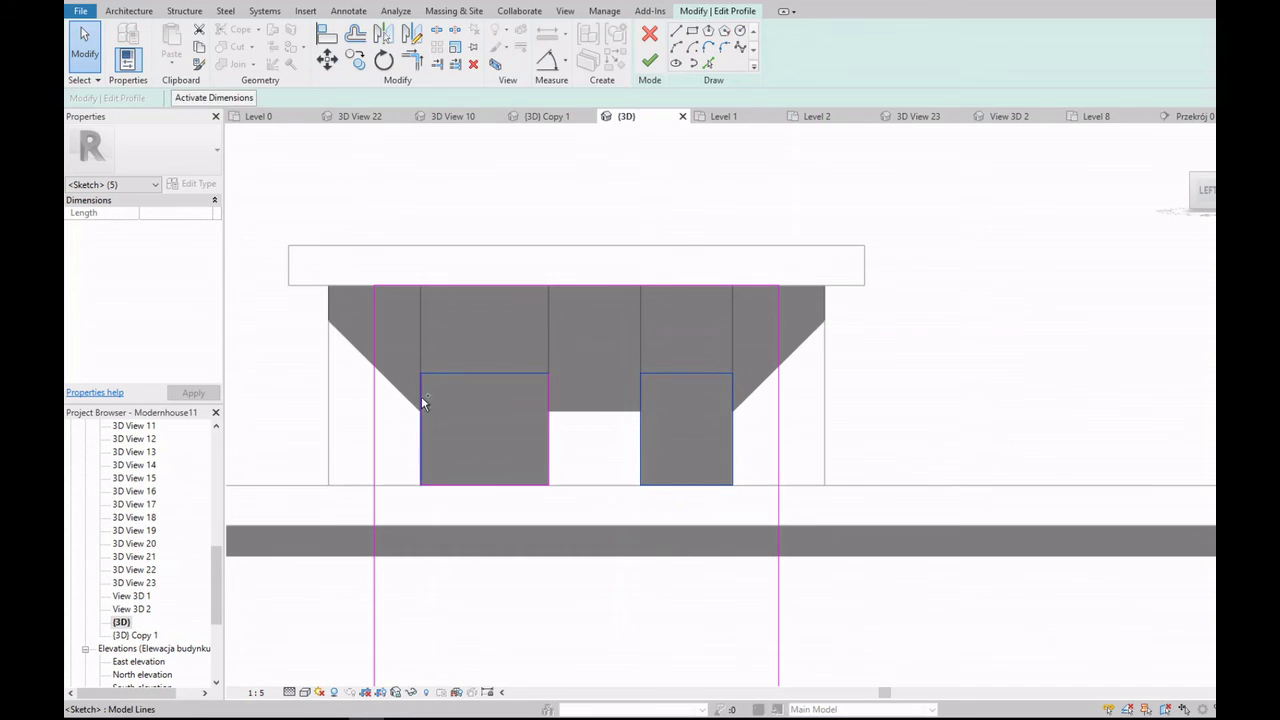
Step: Move both opening outlines up toward the wall top, then lower them about 60 mm
{"action": "left_click", "coordinate": [327, 59]}
{"action": "left_click", "coordinate": [548, 372]}
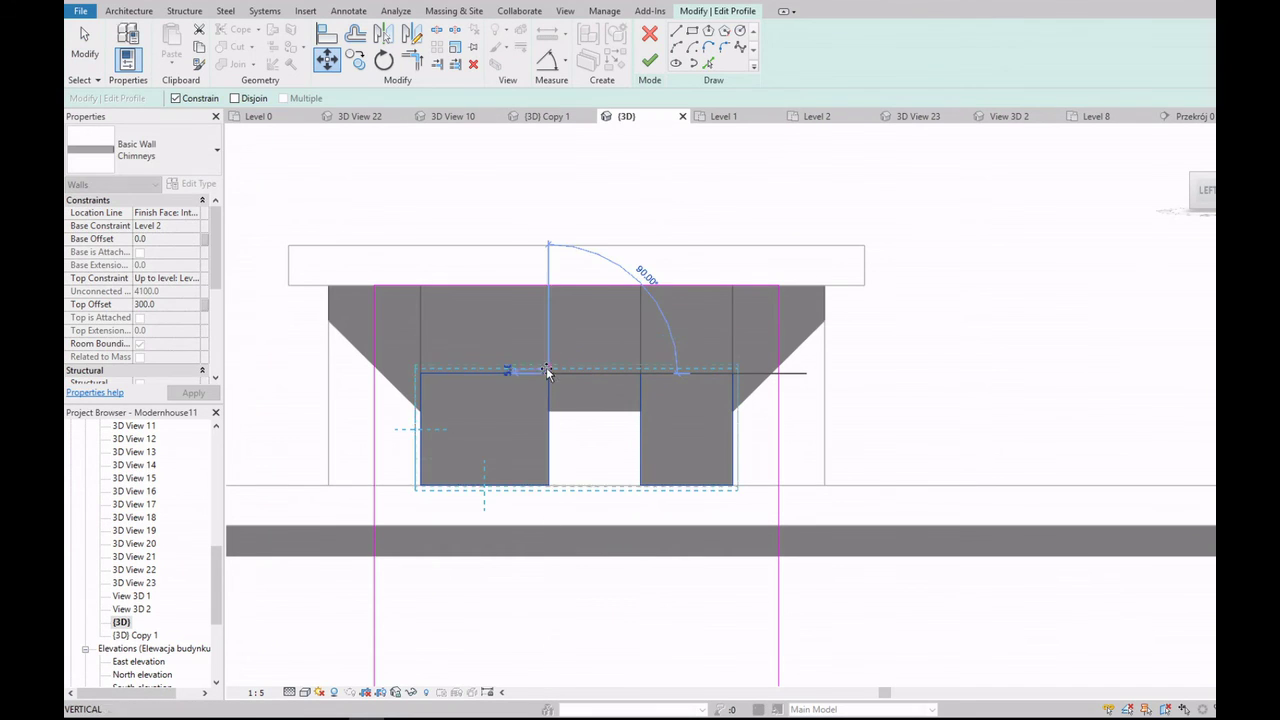
{"action": "left_click", "coordinate": [551, 289]}
{"action": "key", "text": "Return"}
{"action": "left_click", "coordinate": [549, 290]}
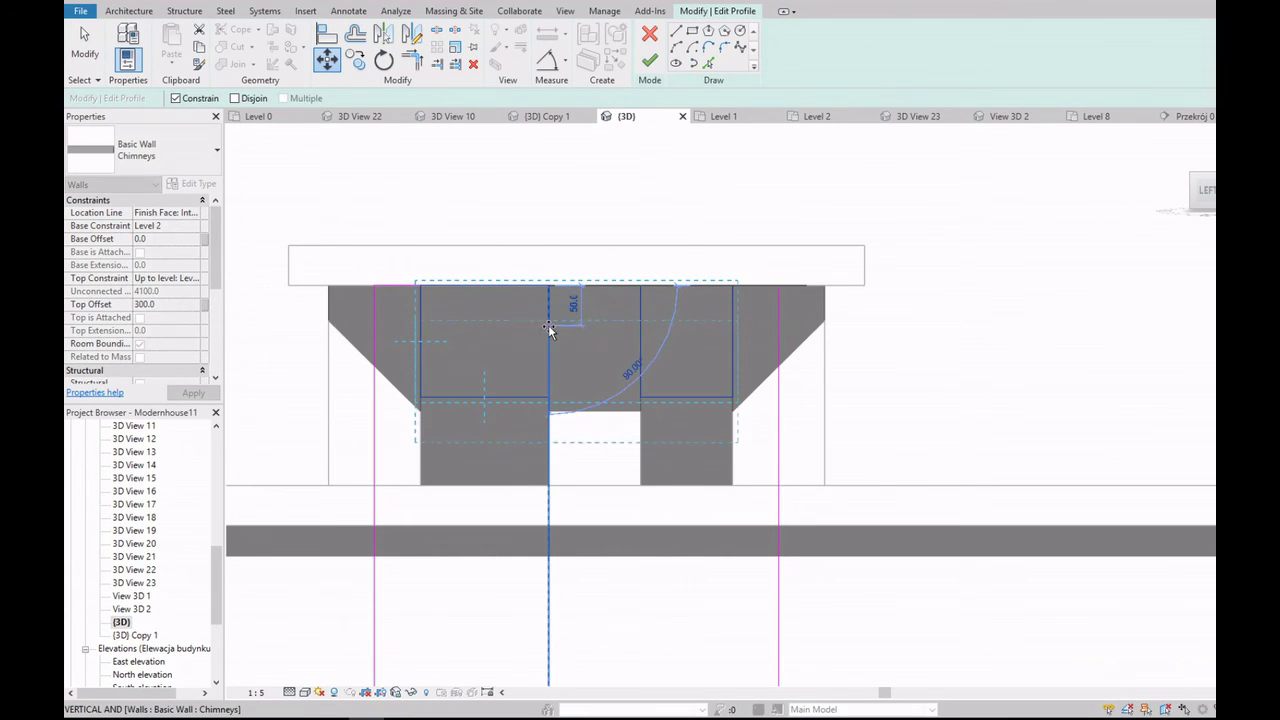
{"action": "left_click", "coordinate": [548, 333]}
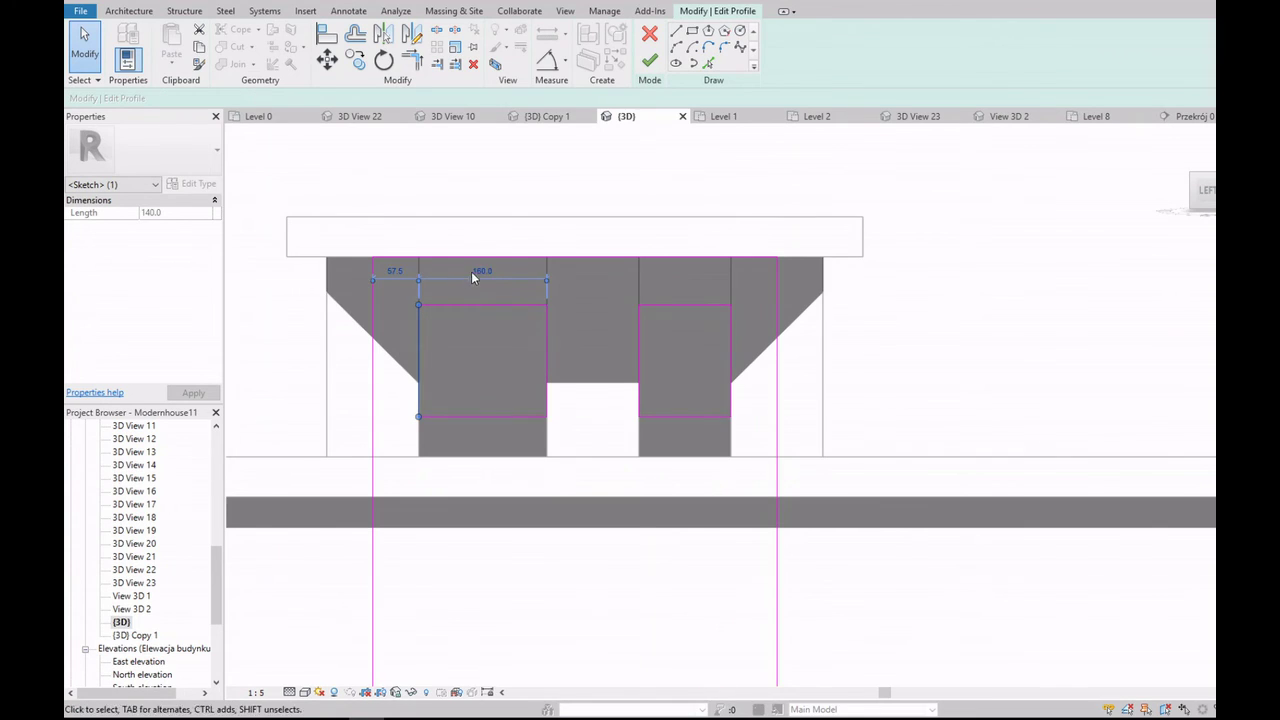
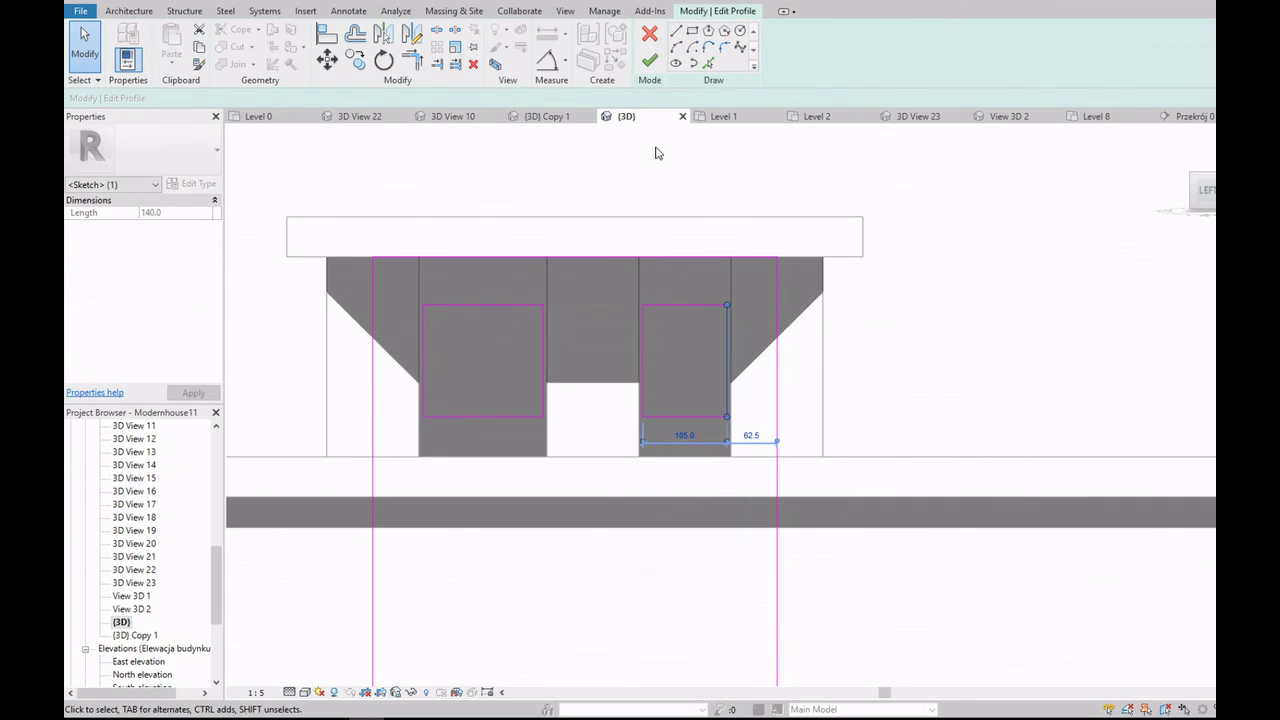
Step: Finish the wall profile edit and switch the model to shaded display (SD)
{"action": "left_click", "coordinate": [649, 61]}
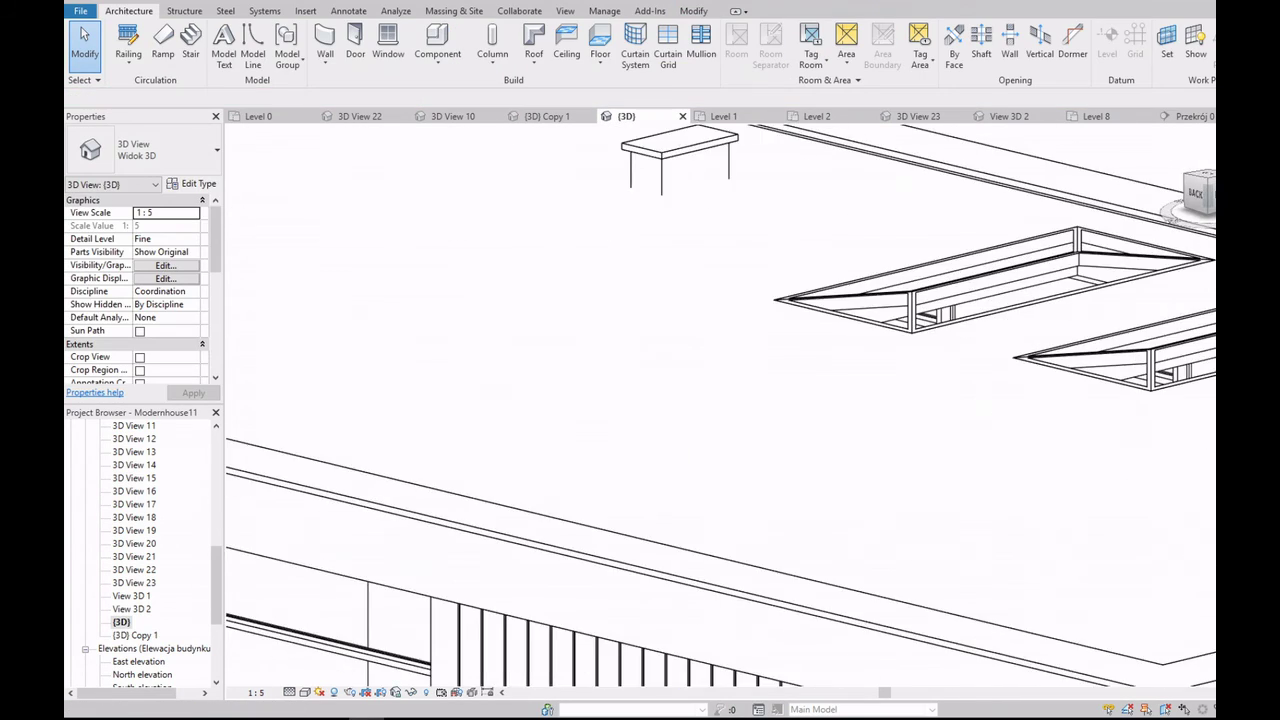
{"action": "scroll", "coordinate": [927, 193], "scroll_direction": "down", "scroll_amount": 5}
{"action": "key", "text": "s"}
{"action": "key", "text": "d"}
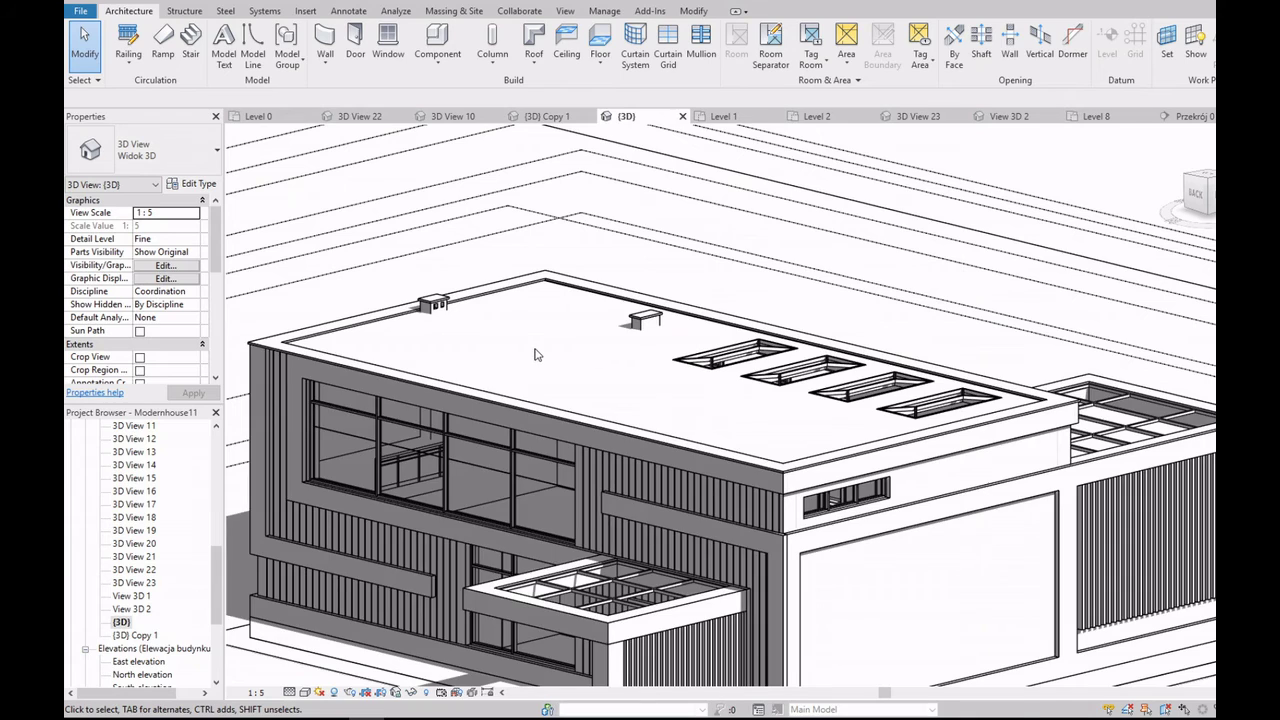
Step: Set the visual style to Wireframe and orient the view left, then front
{"action": "left_click", "coordinate": [1208, 194]}
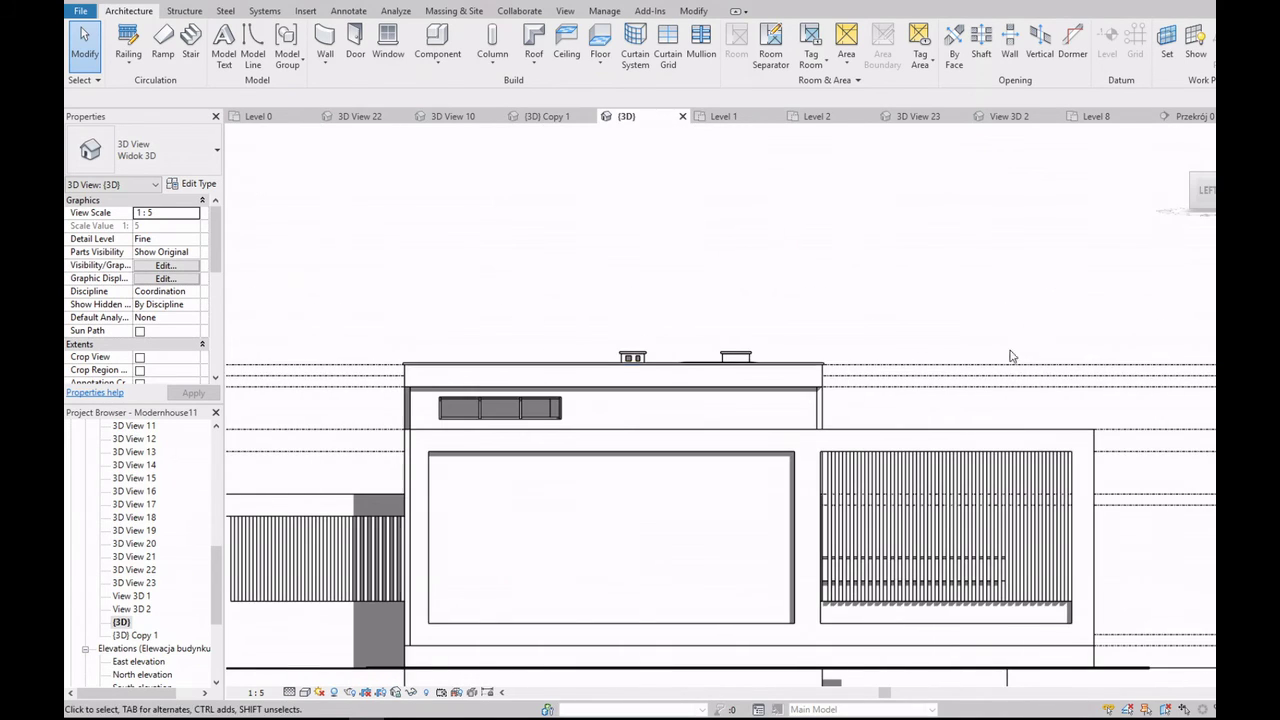
{"action": "left_click", "coordinate": [305, 692]}
{"action": "left_click", "coordinate": [345, 603]}
{"action": "scroll", "coordinate": [613, 622], "scroll_direction": "up", "scroll_amount": 3}
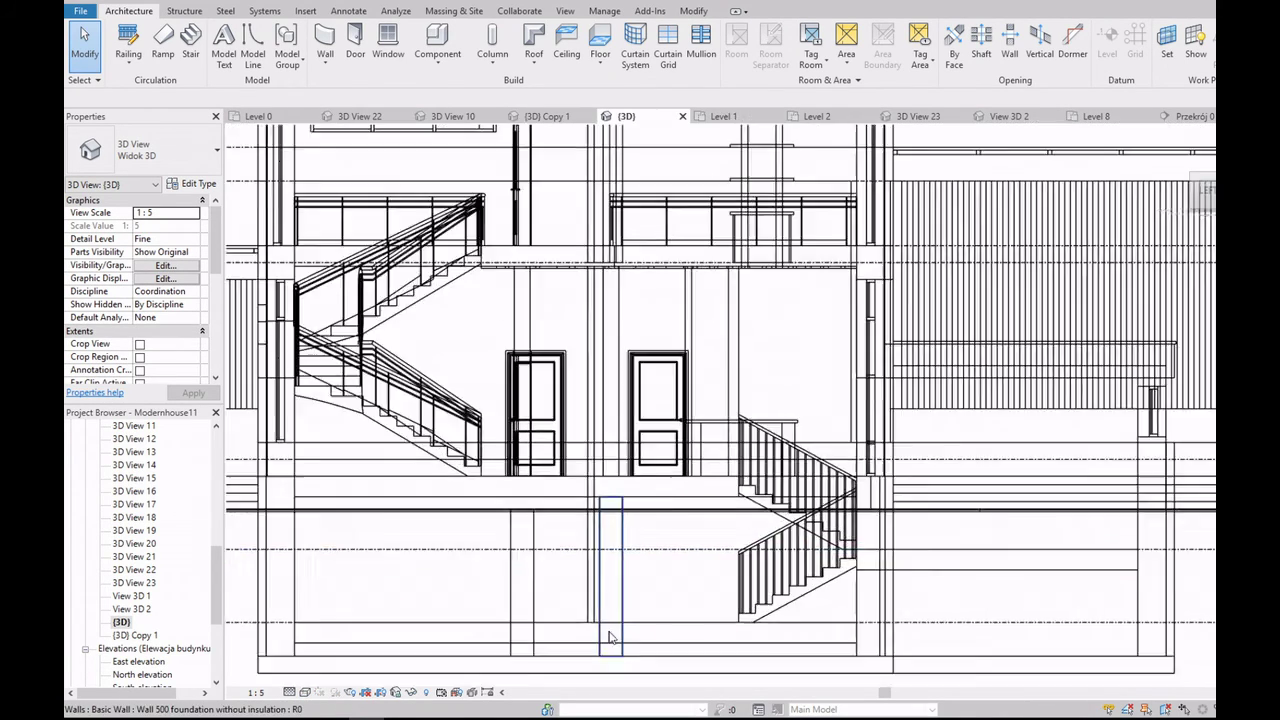
{"action": "scroll", "coordinate": [613, 622], "scroll_direction": "down", "scroll_amount": 1}
{"action": "scroll", "coordinate": [675, 412], "scroll_direction": "down", "scroll_amount": 3}
{"action": "left_click", "coordinate": [1170, 190]}
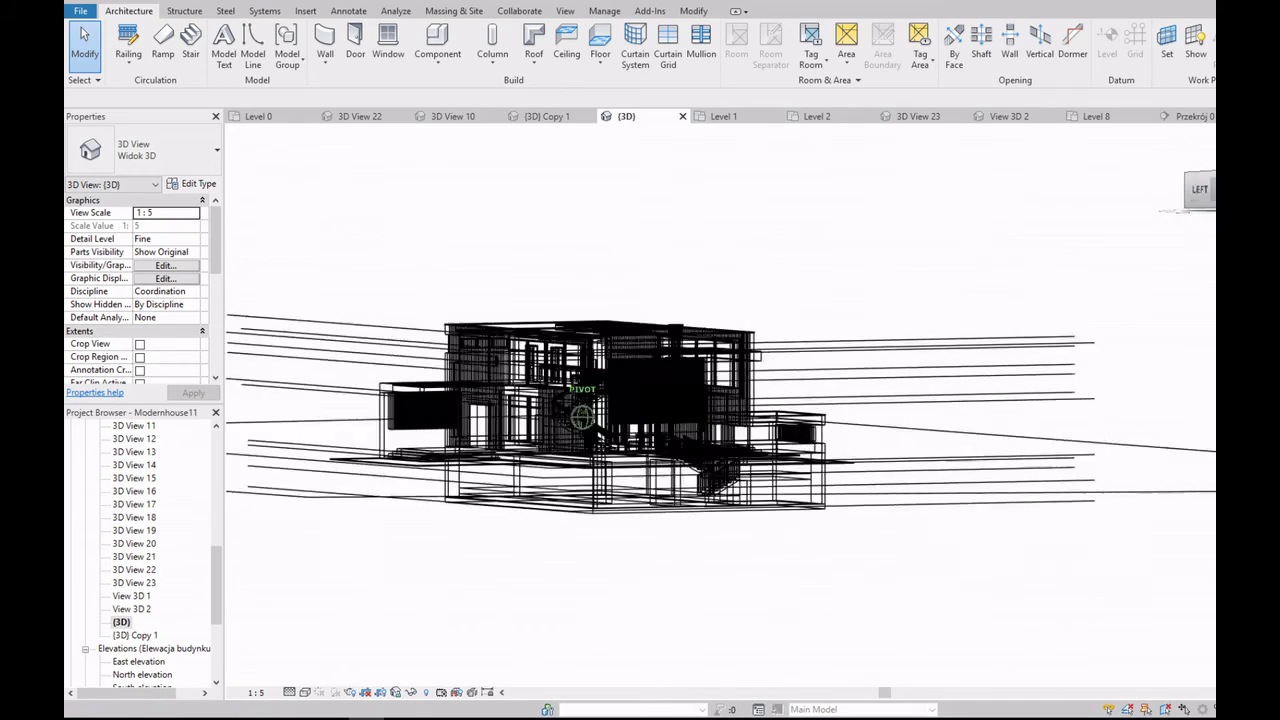
Step: Select the Chimneys wall in the front wireframe view
{"action": "scroll", "coordinate": [632, 397], "scroll_direction": "up", "scroll_amount": 4}
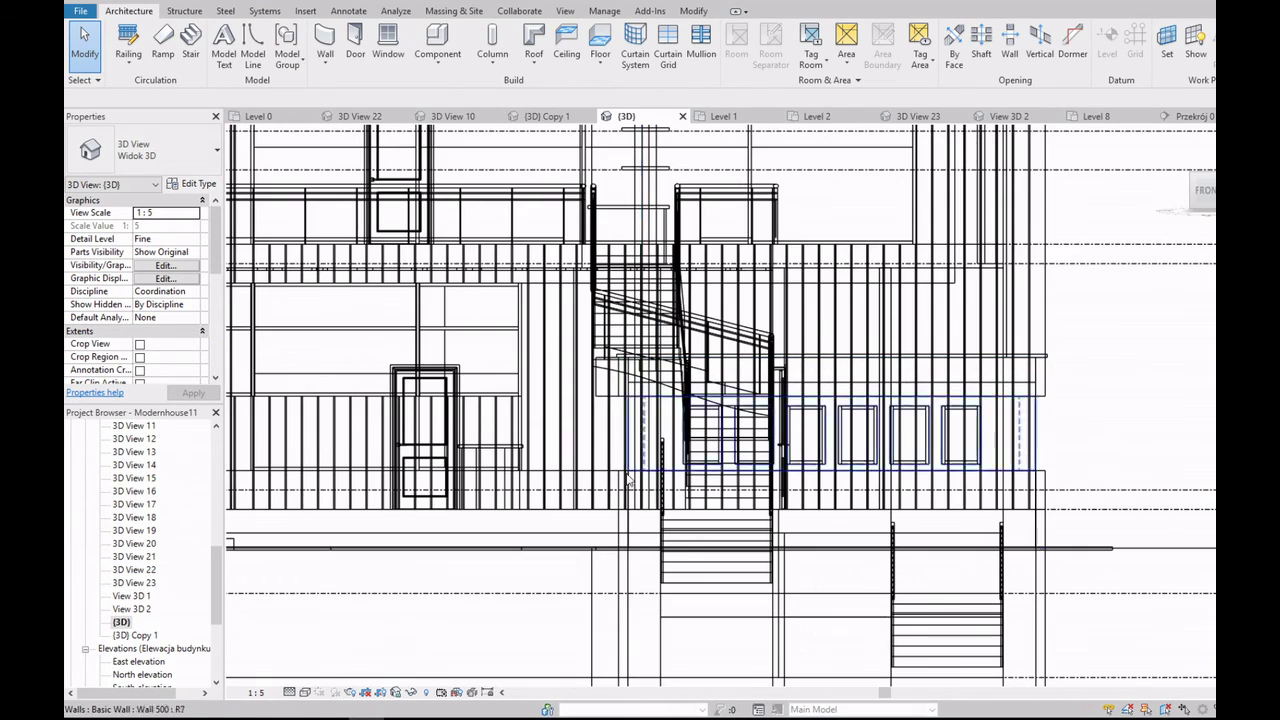
{"action": "scroll", "coordinate": [700, 550], "scroll_direction": "up", "scroll_amount": 2}
{"action": "scroll", "coordinate": [726, 418], "scroll_direction": "down", "scroll_amount": 2}
{"action": "left_click", "coordinate": [333, 470]}
Step: In the Level 0 plan, add the chimney wall beside the stair to the selection
{"action": "left_click_drag", "start_coordinate": [215, 585], "coordinate": [212, 438]}
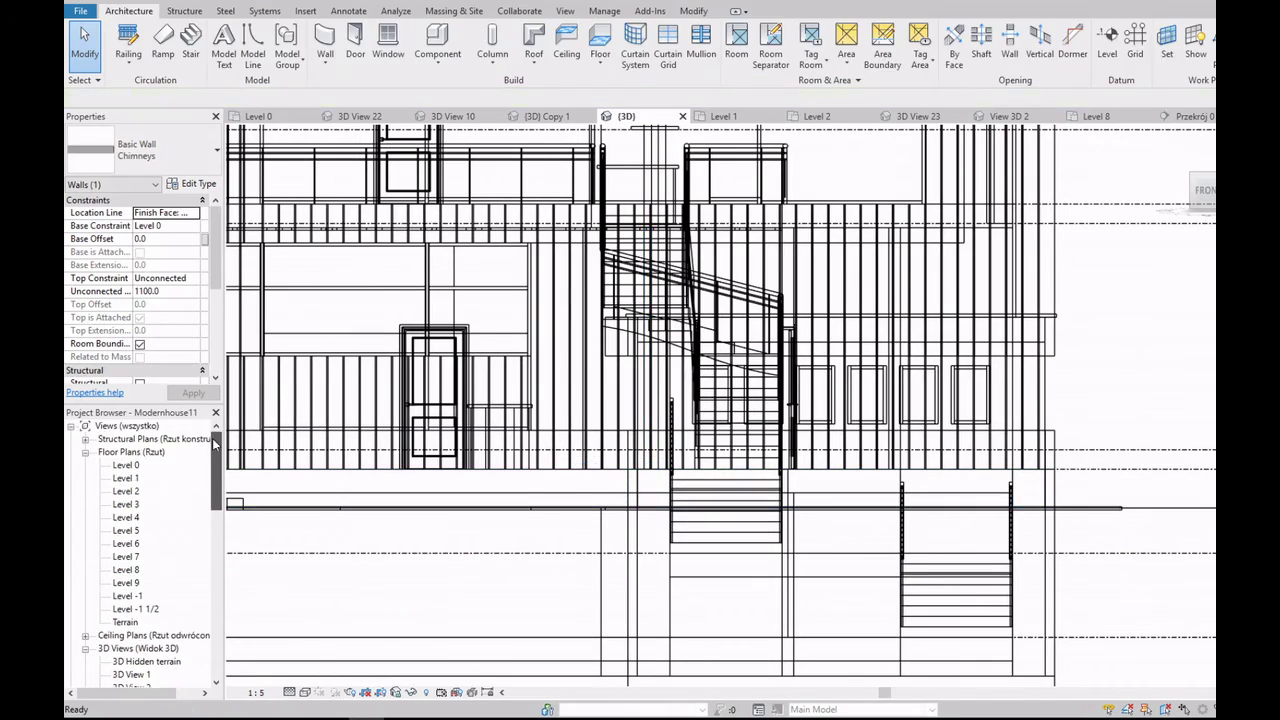
{"action": "double_click", "coordinate": [126, 465]}
{"action": "scroll", "coordinate": [612, 445], "scroll_direction": "down", "scroll_amount": 3}
{"action": "scroll", "coordinate": [612, 445], "scroll_direction": "down", "scroll_amount": 2}
{"action": "scroll", "coordinate": [612, 445], "scroll_direction": "down", "scroll_amount": 3}
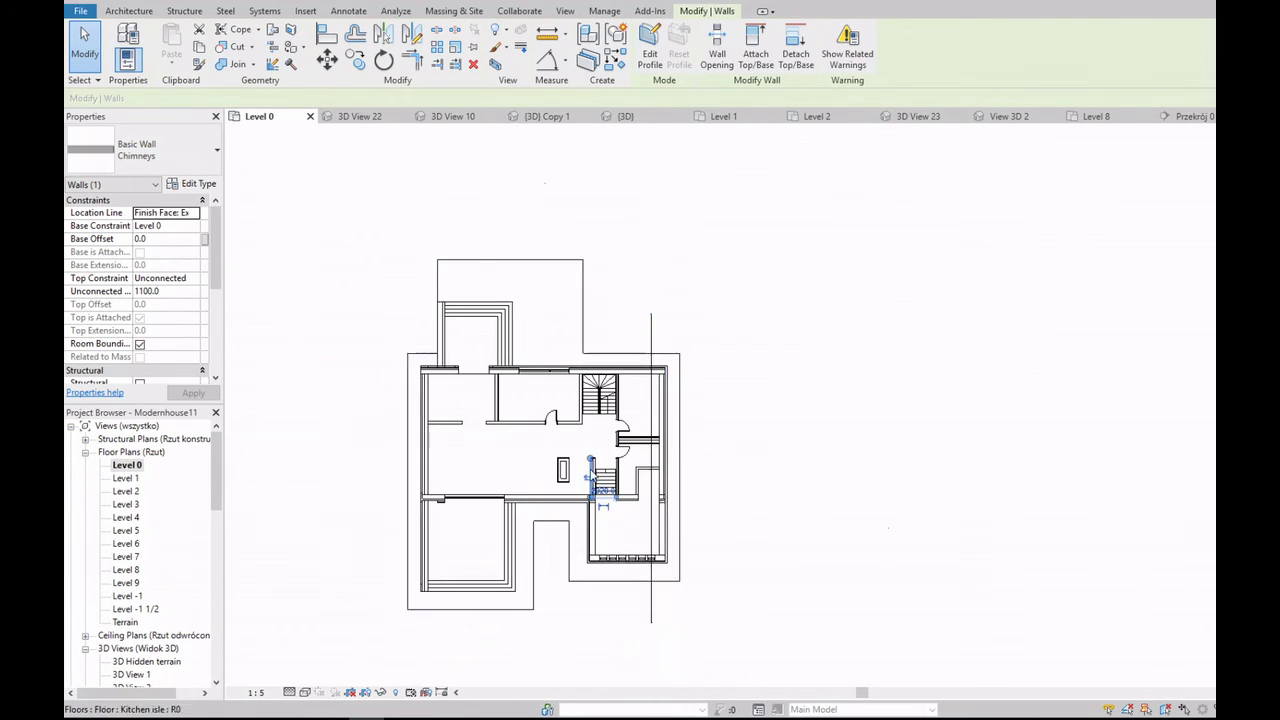
{"action": "scroll", "coordinate": [592, 480], "scroll_direction": "up", "scroll_amount": 5}
{"action": "scroll", "coordinate": [594, 486], "scroll_direction": "up", "scroll_amount": 3}
{"action": "left_click", "coordinate": [656, 350]}
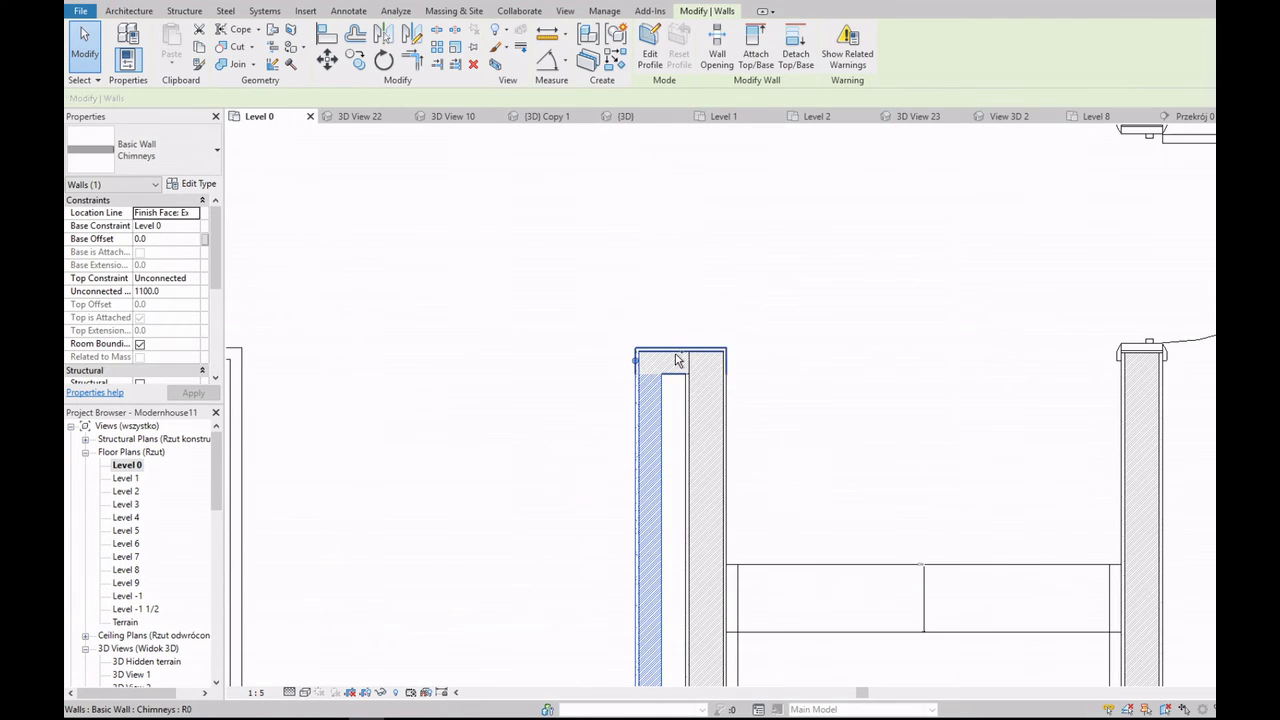
Step: Return to the {3D} view with the stair walls still selected
{"action": "scroll", "coordinate": [594, 330], "scroll_direction": "down", "scroll_amount": 3}
{"action": "scroll", "coordinate": [150, 633], "scroll_direction": "down", "scroll_amount": 2}
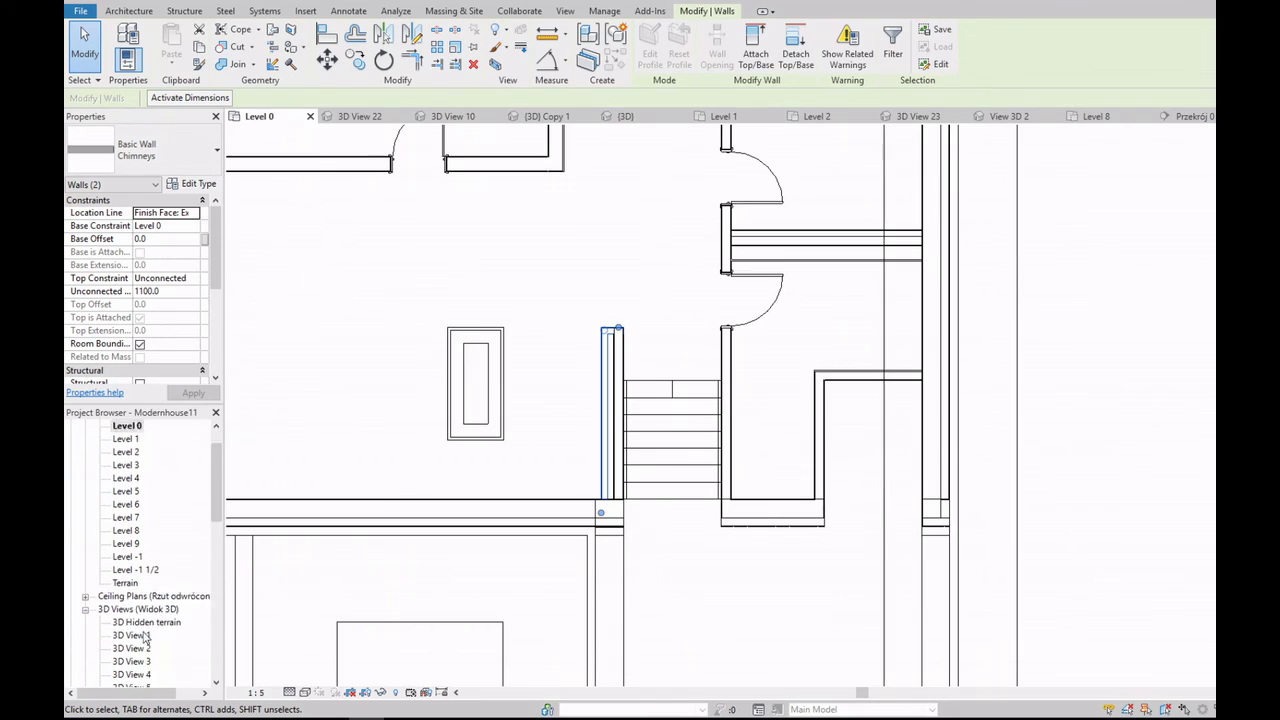
{"action": "scroll", "coordinate": [150, 633], "scroll_direction": "down", "scroll_amount": 2}
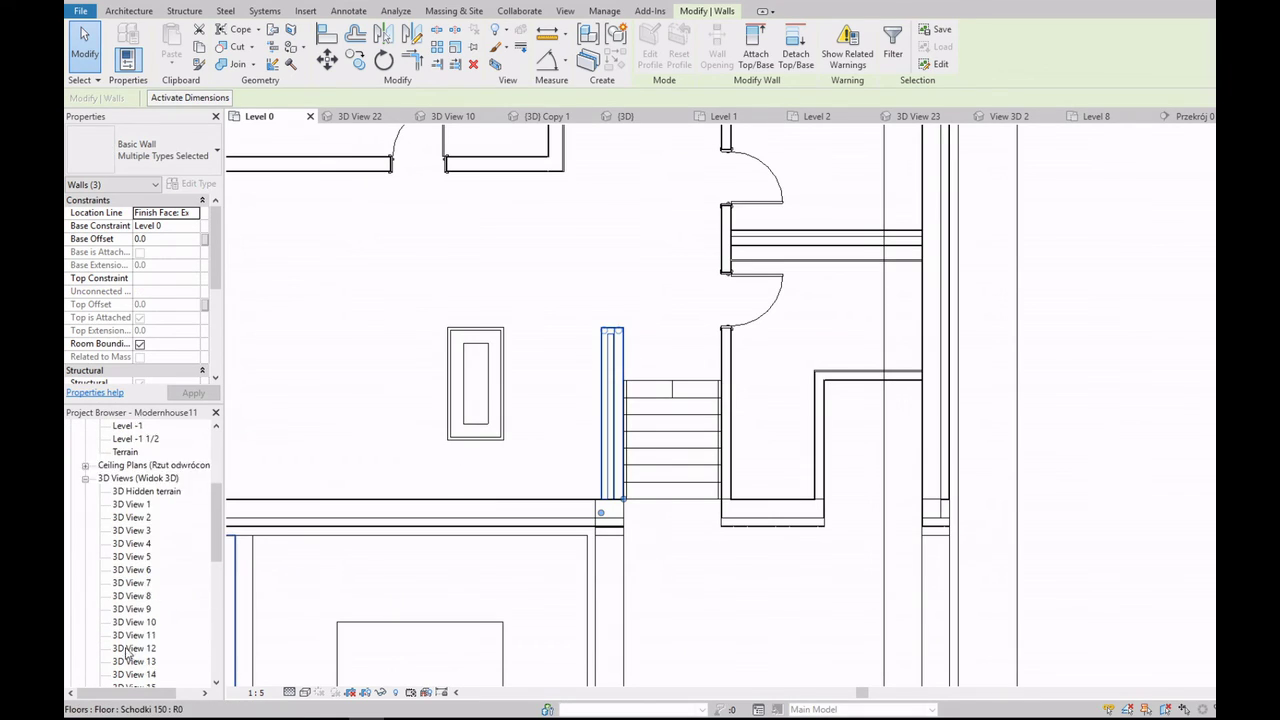
{"action": "scroll", "coordinate": [140, 560], "scroll_direction": "down", "scroll_amount": 6}
{"action": "double_click", "coordinate": [121, 635]}
{"action": "scroll", "coordinate": [633, 443], "scroll_direction": "down", "scroll_amount": 1}
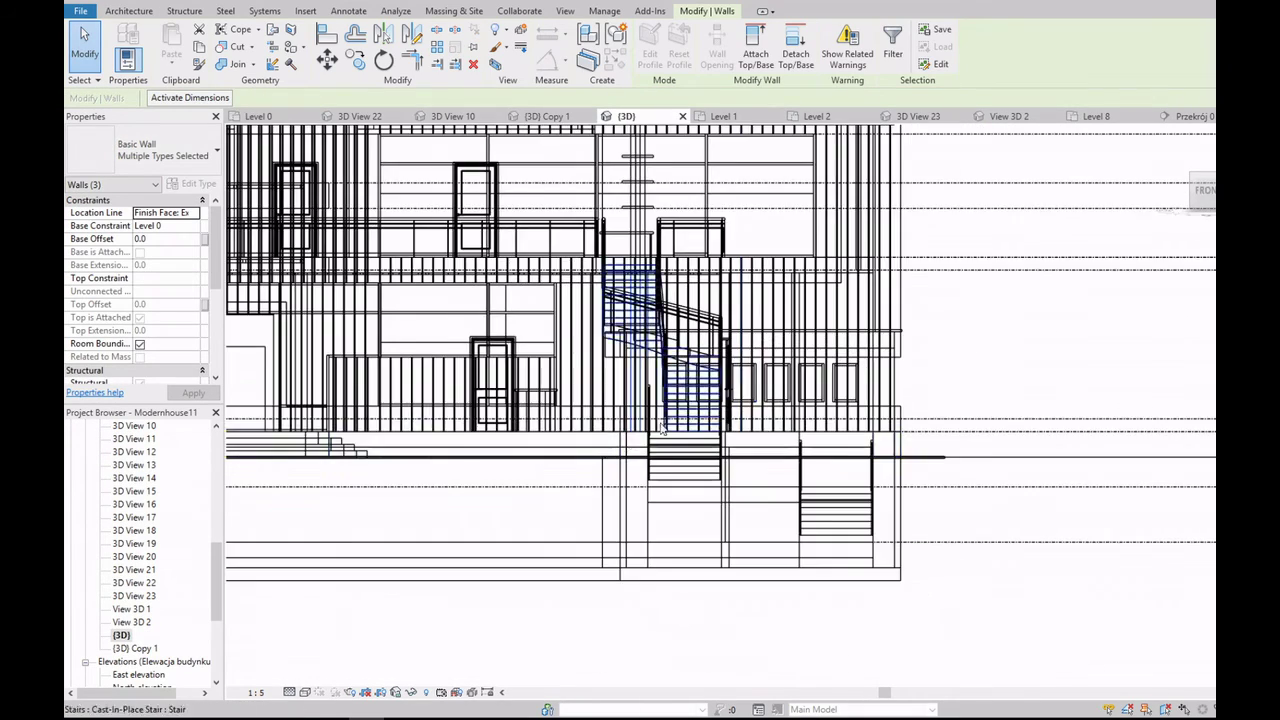
{"action": "scroll", "coordinate": [633, 443], "scroll_direction": "down", "scroll_amount": 1}
{"action": "scroll", "coordinate": [633, 443], "scroll_direction": "down", "scroll_amount": 1}
Step: Copy the selected walls 12000 to the side and set their base to Level -1
{"action": "left_click", "coordinate": [368, 63]}
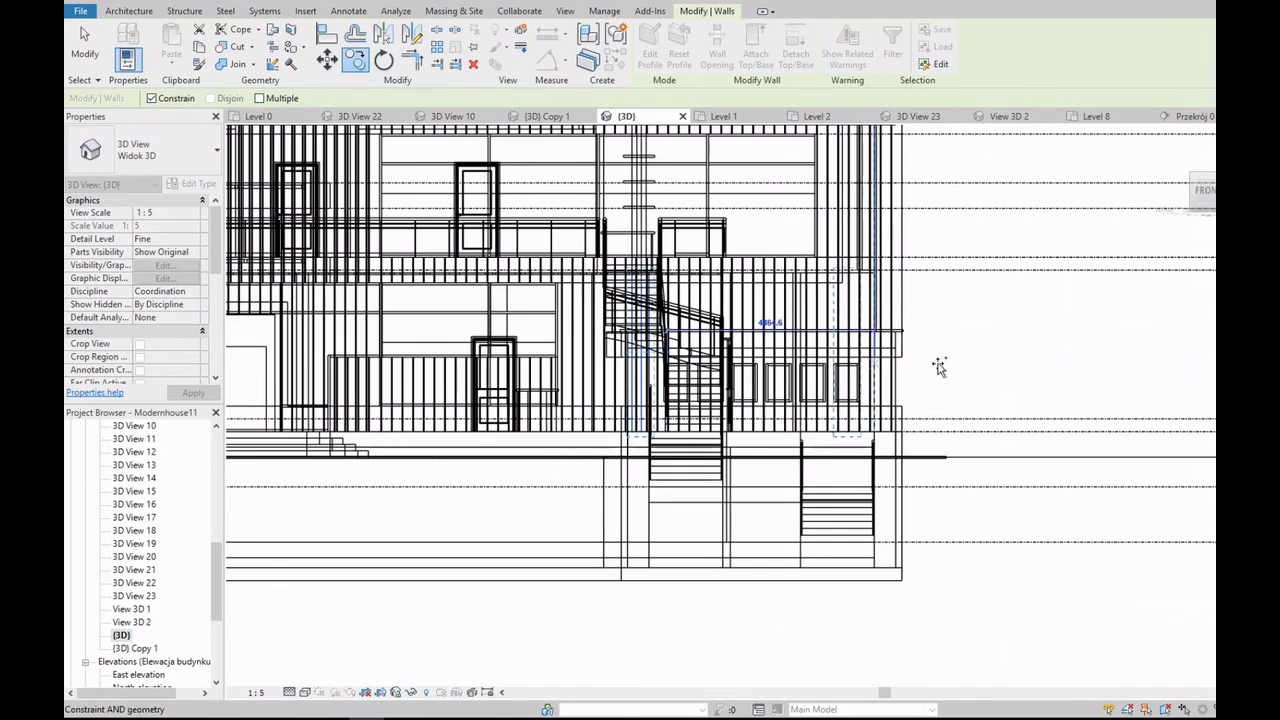
{"action": "type", "text": "12000"}
{"action": "key", "text": "Return"}
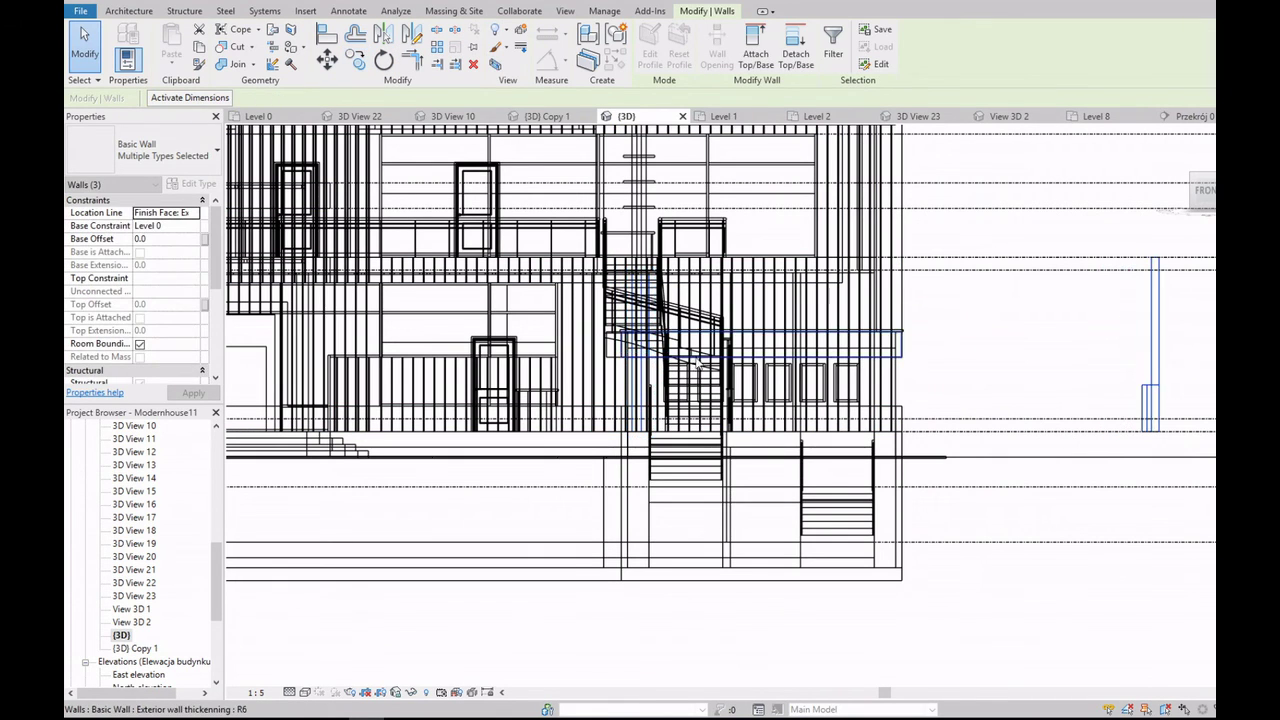
{"action": "left_click", "coordinate": [197, 233]}
{"action": "left_click", "coordinate": [160, 246]}
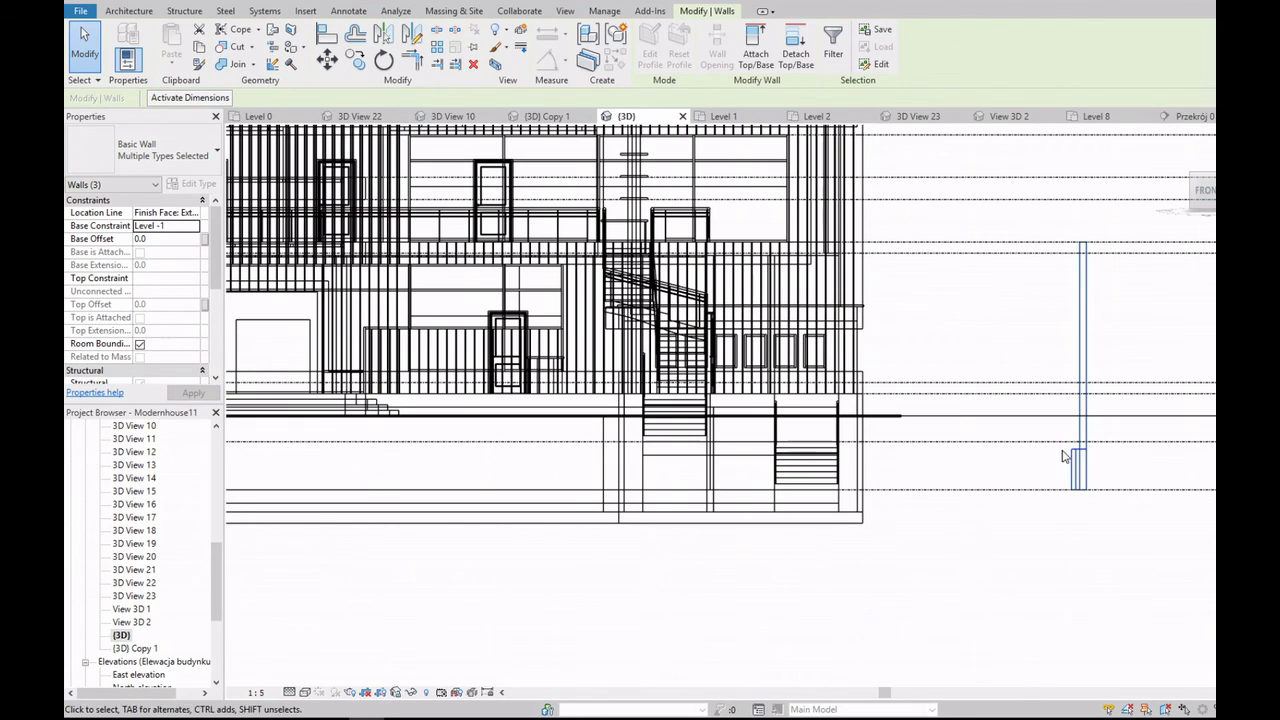
Step: Set the top level constraint on individual copied walls
{"action": "left_click", "coordinate": [1091, 410]}
{"action": "left_click", "coordinate": [195, 278]}
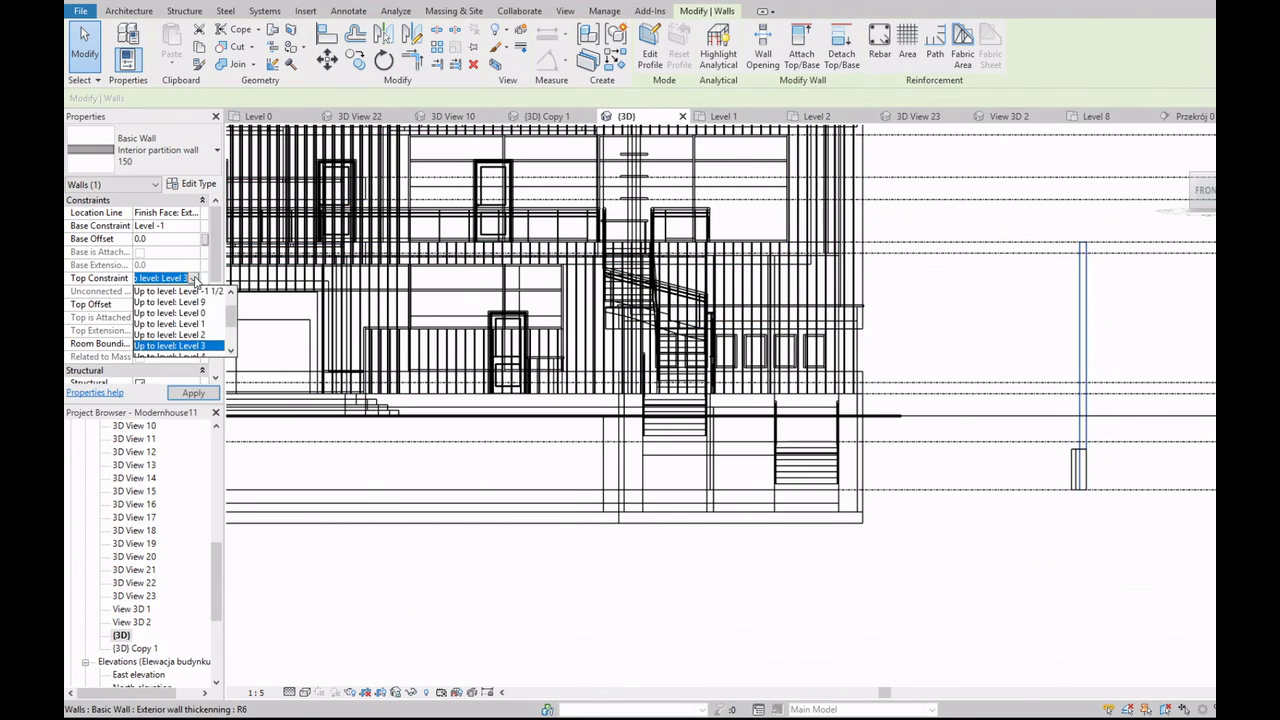
{"action": "left_click", "coordinate": [200, 318]}
{"action": "scroll", "coordinate": [1066, 400], "scroll_direction": "up", "scroll_amount": 2}
{"action": "left_click", "coordinate": [1091, 463]}
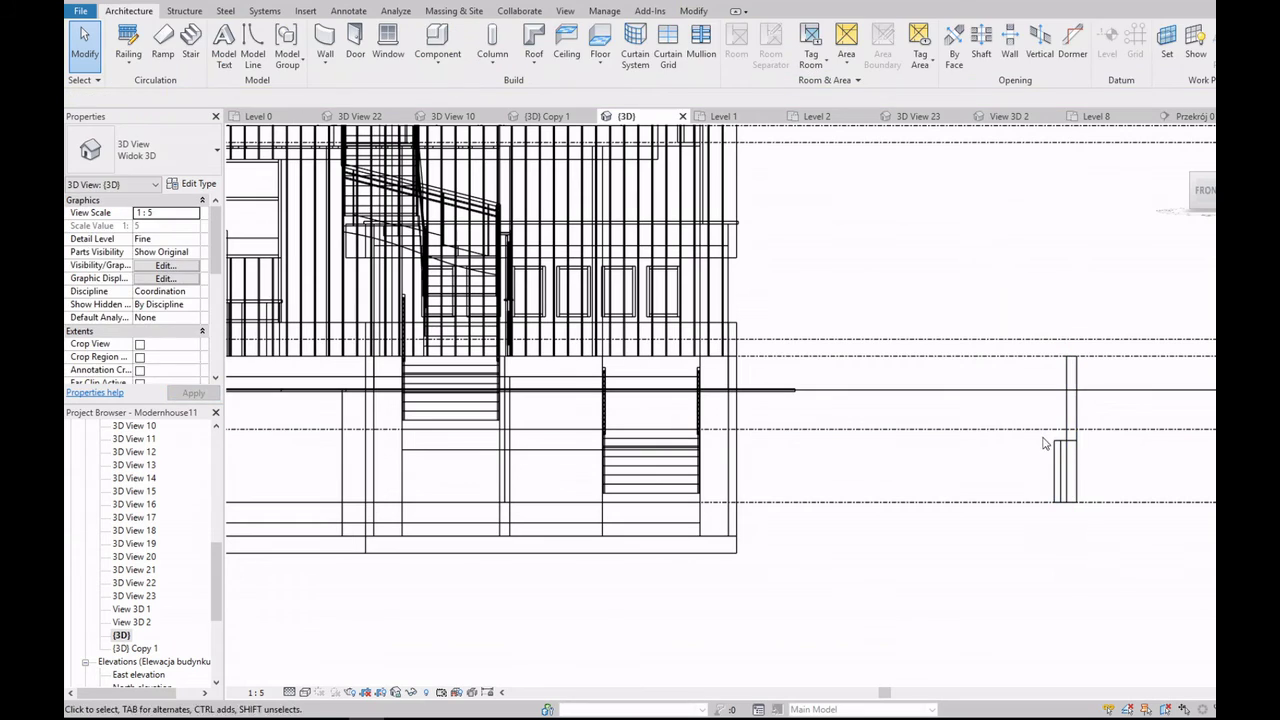
{"action": "left_click", "coordinate": [1062, 452]}
{"action": "left_click", "coordinate": [195, 278]}
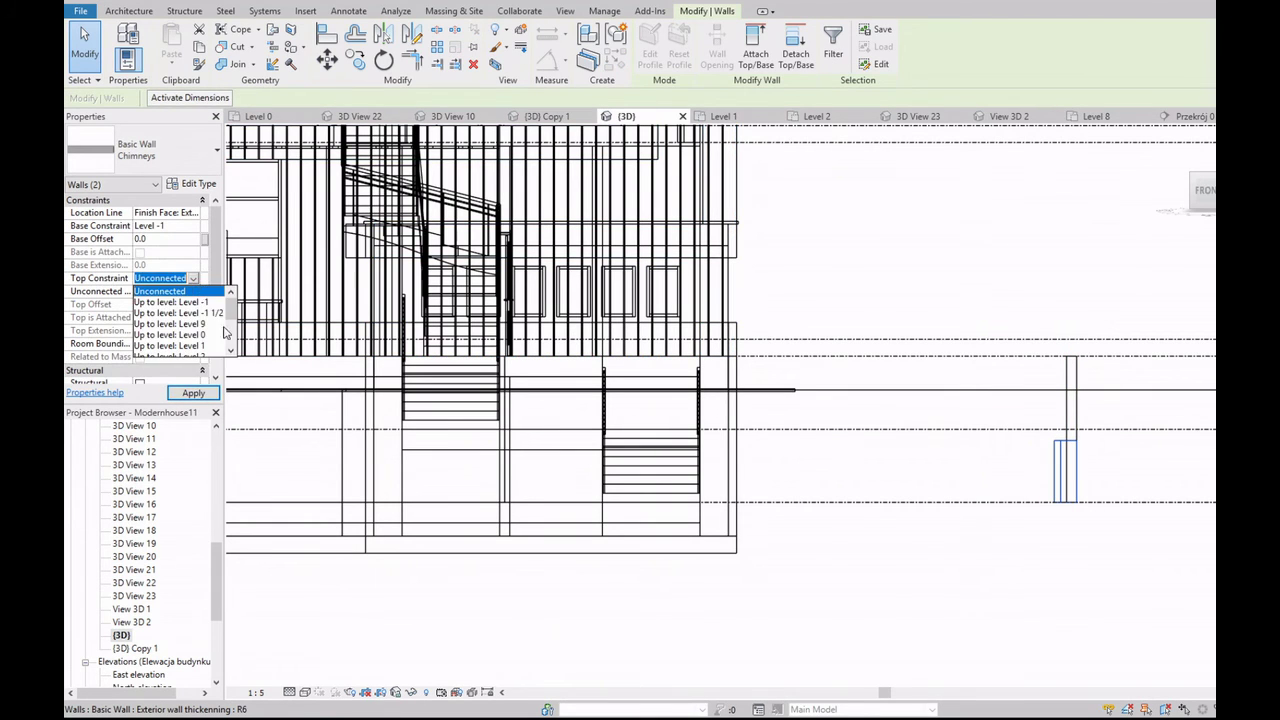
{"action": "left_click", "coordinate": [183, 316]}
{"action": "scroll", "coordinate": [1058, 298], "scroll_direction": "down", "scroll_amount": 2}
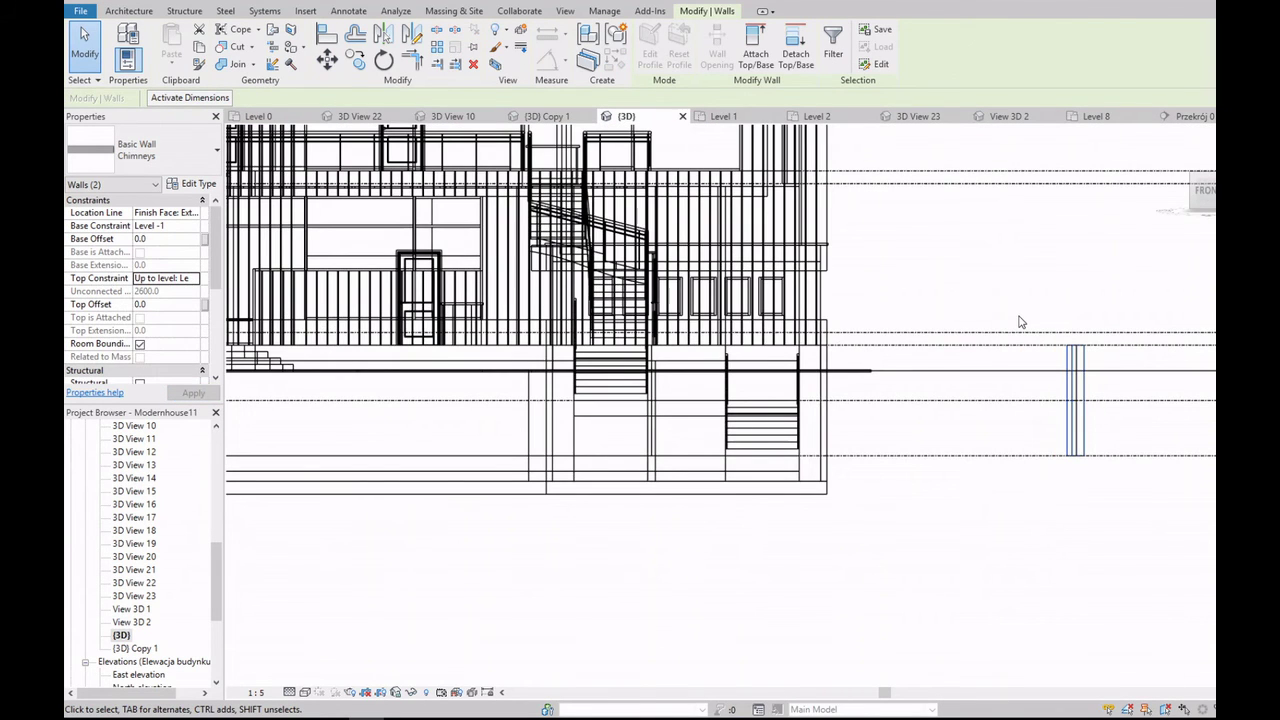
Step: Check the Level 0 floor's type, then set all three copied walls' top to an upper level
{"action": "left_click", "coordinate": [461, 345]}
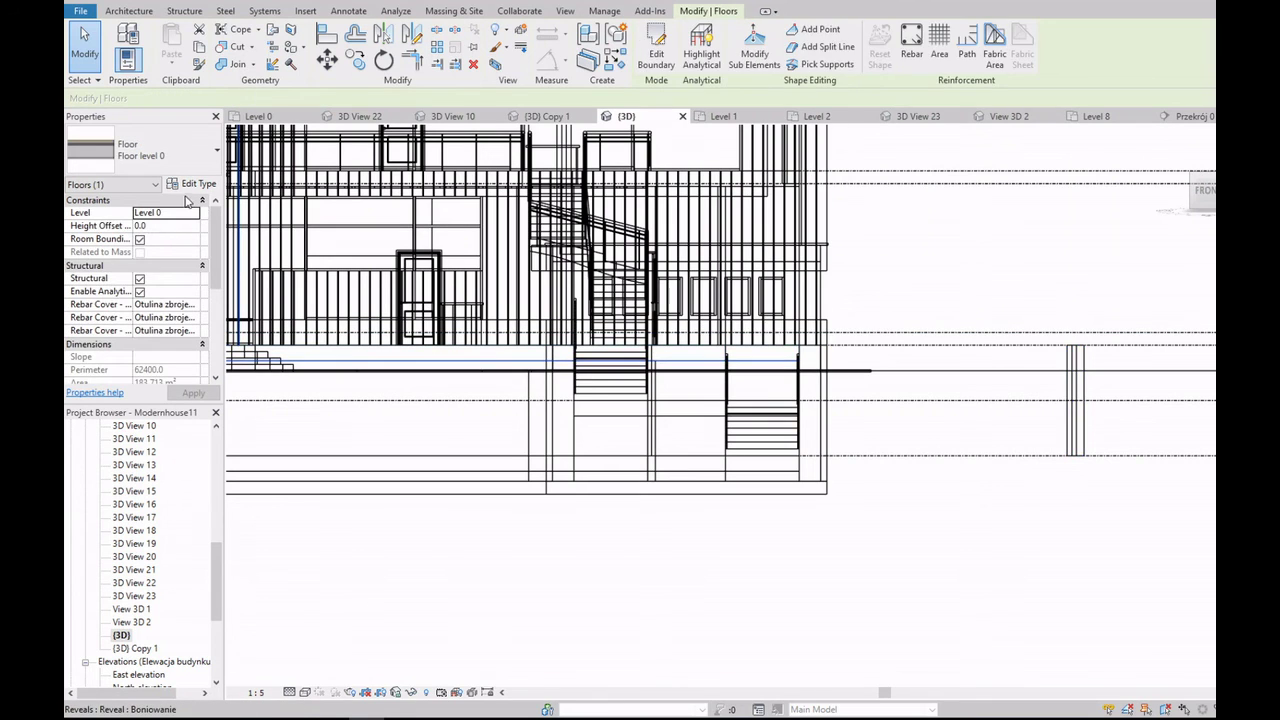
{"action": "left_click", "coordinate": [192, 183]}
{"action": "key", "text": "Escape"}
{"action": "key", "text": "Escape"}
{"action": "left_click_drag", "start_coordinate": [1058, 308], "coordinate": [1115, 490]}
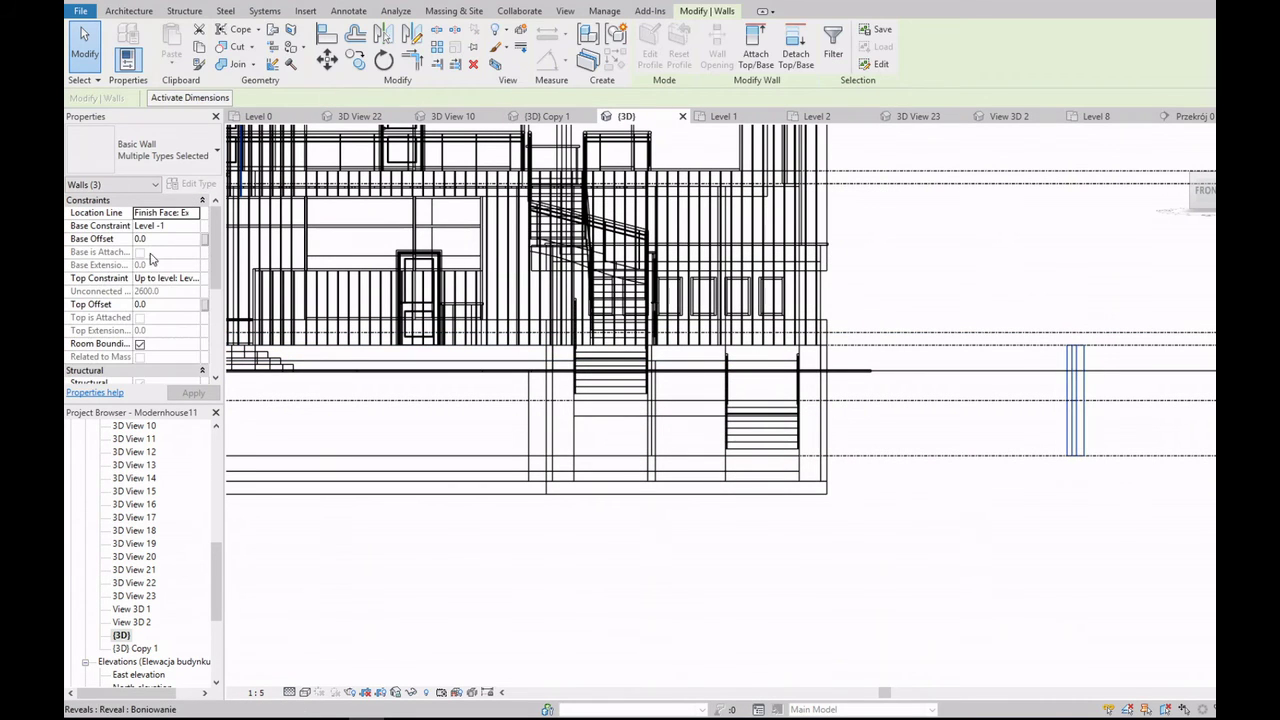
{"action": "left_click", "coordinate": [195, 278]}
{"action": "left_click", "coordinate": [170, 345]}
{"action": "scroll", "coordinate": [825, 443], "scroll_direction": "down", "scroll_amount": 2}
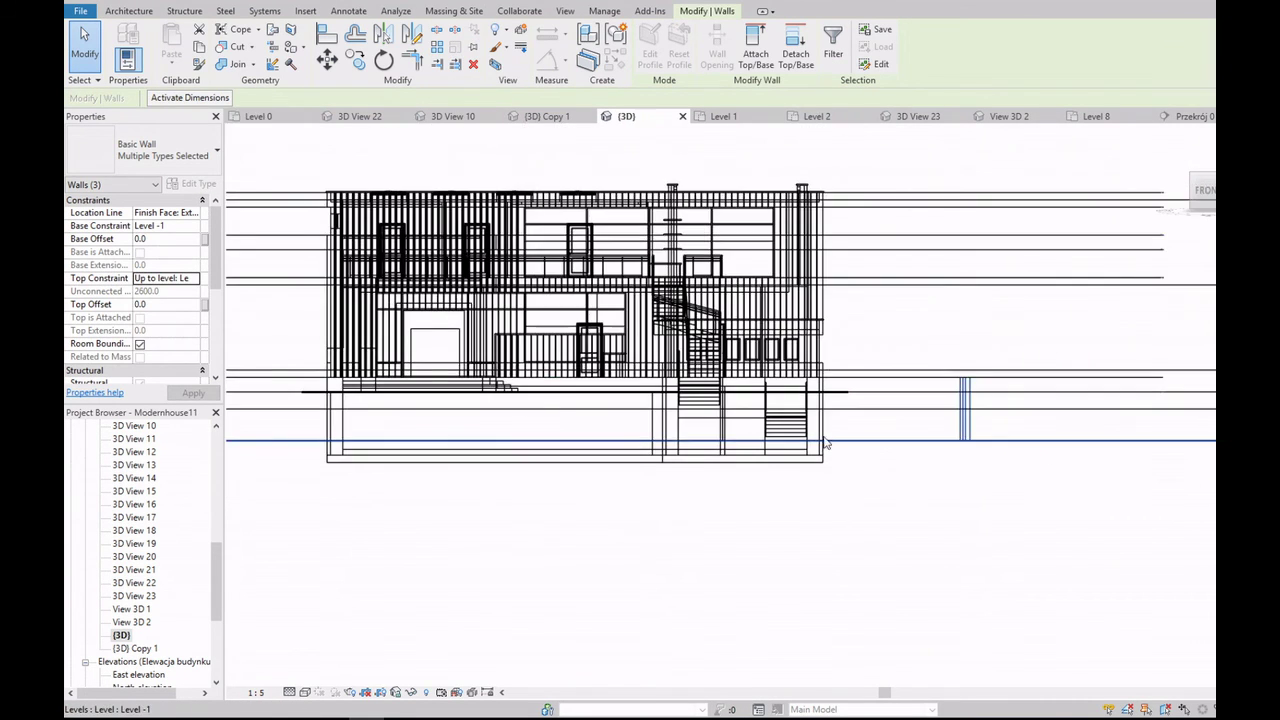
Step: Move the three copied walls to the stair junction
{"action": "left_click", "coordinate": [357, 63]}
{"action": "scroll", "coordinate": [700, 400], "scroll_direction": "up", "scroll_amount": 3}
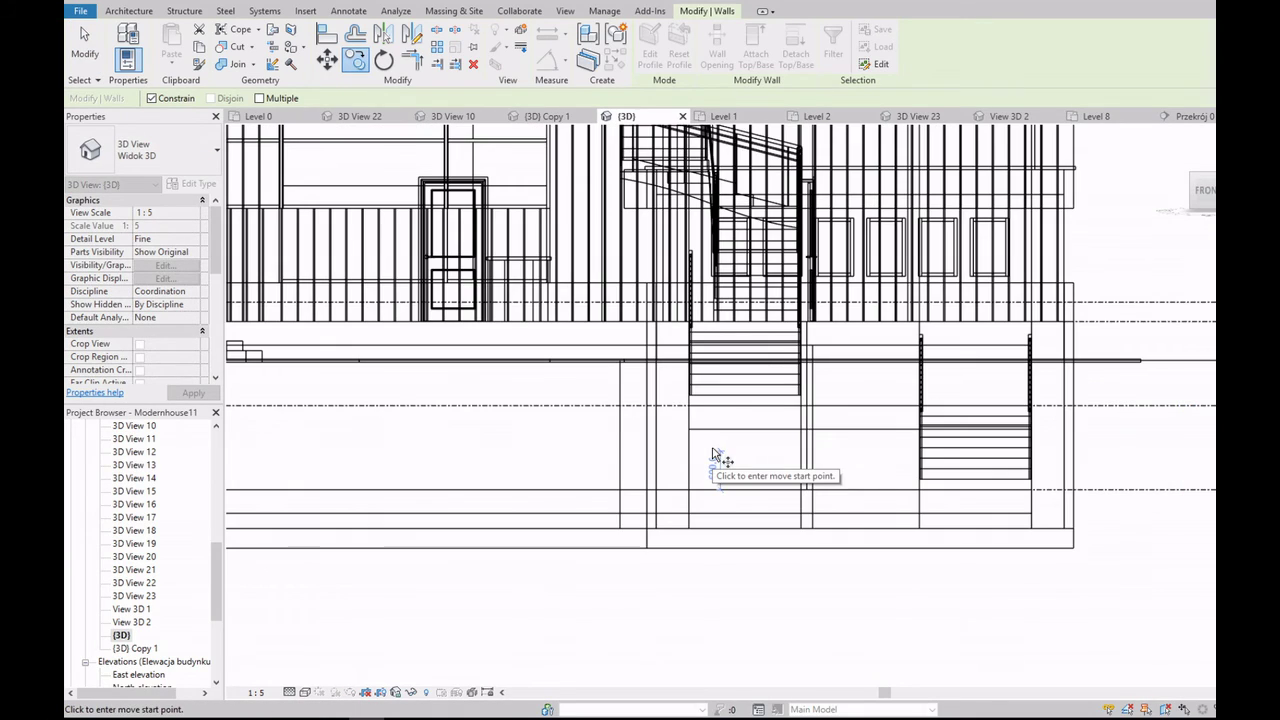
{"action": "scroll", "coordinate": [700, 243], "scroll_direction": "up", "scroll_amount": 3}
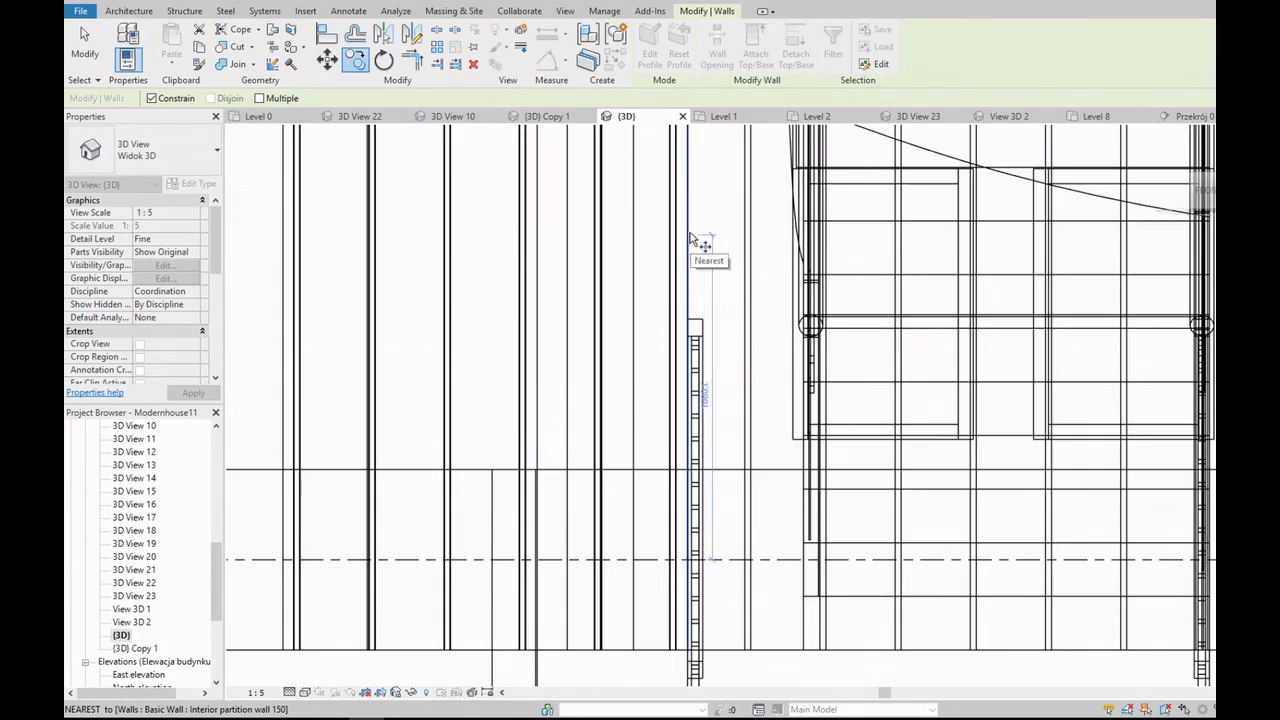
{"action": "scroll", "coordinate": [800, 350], "scroll_direction": "down", "scroll_amount": 3}
{"action": "scroll", "coordinate": [1128, 421], "scroll_direction": "down", "scroll_amount": 2}
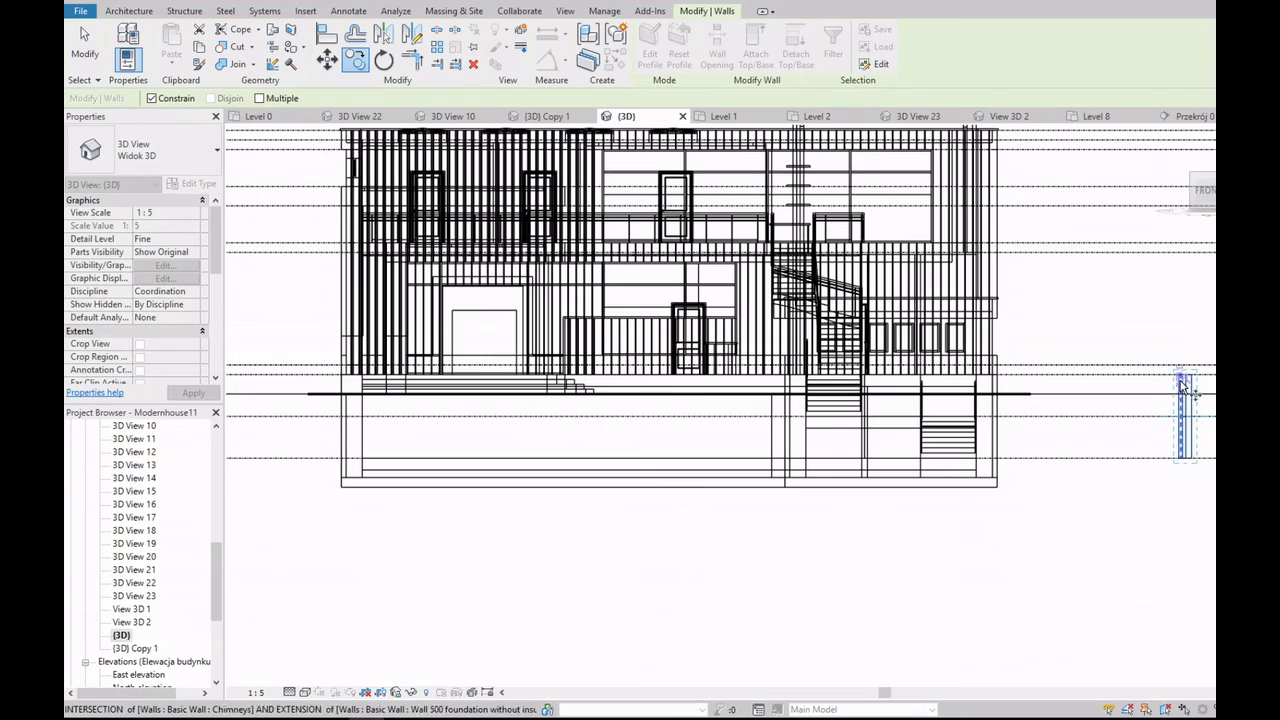
{"action": "scroll", "coordinate": [990, 405], "scroll_direction": "up", "scroll_amount": 5}
{"action": "scroll", "coordinate": [850, 420], "scroll_direction": "up", "scroll_amount": 3}
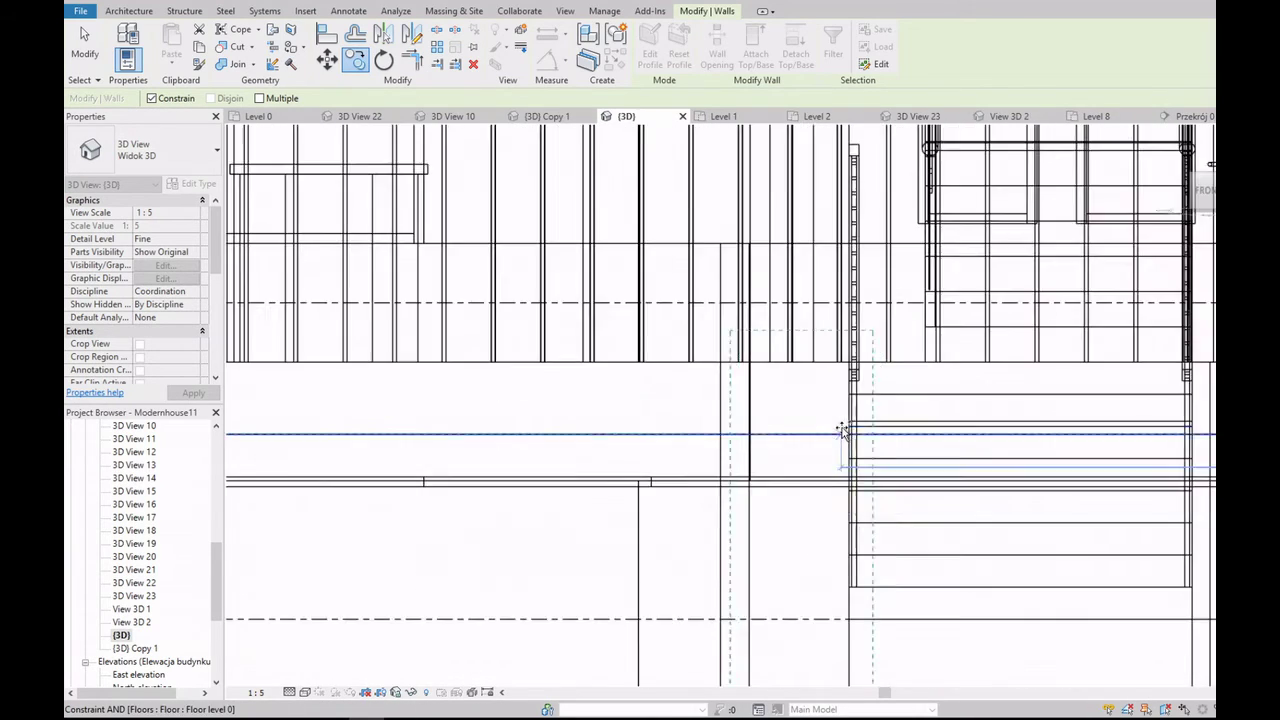
{"action": "left_click", "coordinate": [855, 391]}
{"action": "scroll", "coordinate": [790, 372], "scroll_direction": "down", "scroll_amount": 2}
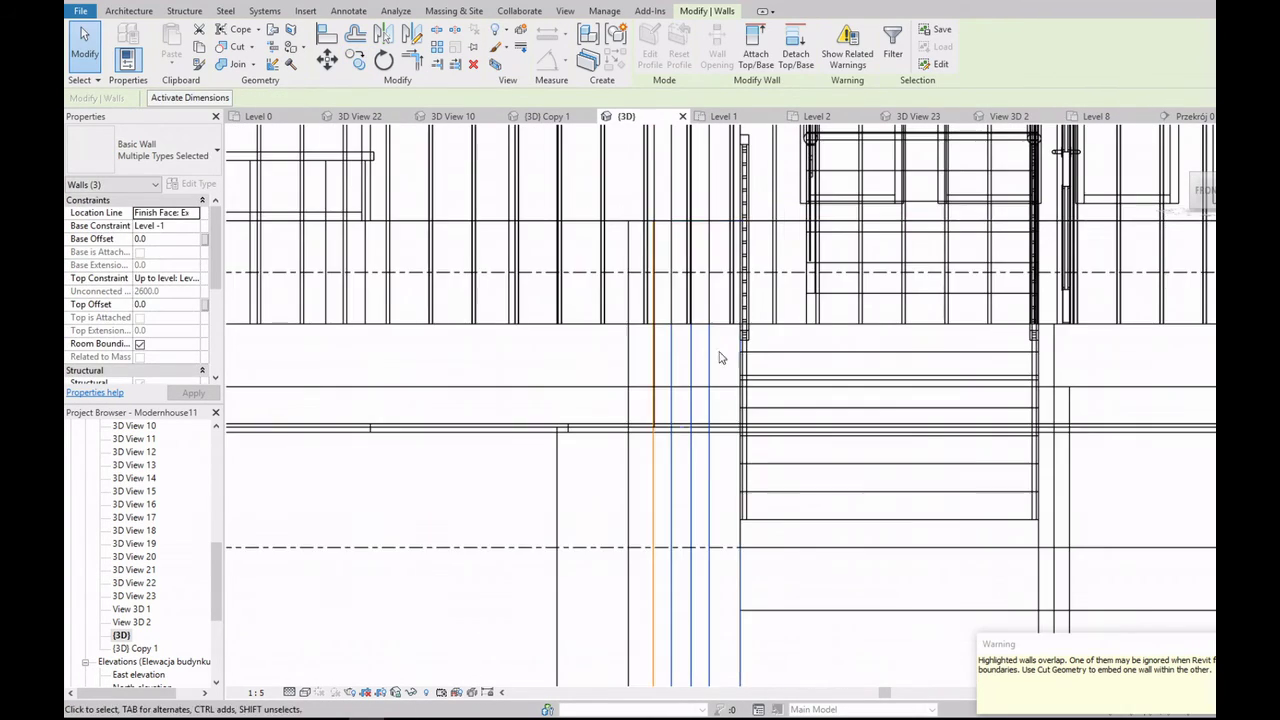
{"action": "scroll", "coordinate": [705, 390], "scroll_direction": "down", "scroll_amount": 2}
{"action": "key", "text": "Escape"}
Step: Inspect the Wall 500 foundation wall and orbit the wireframe model to an angled overview
{"action": "left_click", "coordinate": [686, 430]}
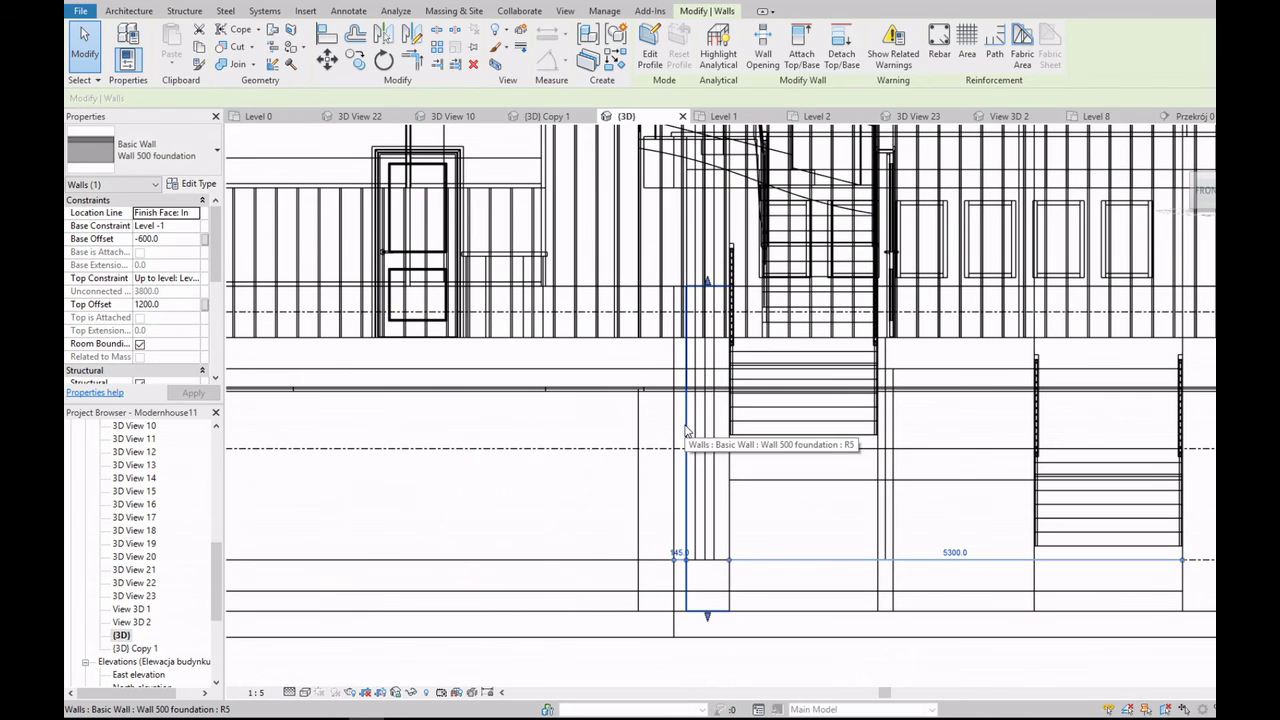
{"action": "key", "text": "Escape"}
{"action": "scroll", "coordinate": [705, 427], "scroll_direction": "down", "scroll_amount": 1}
{"action": "scroll", "coordinate": [705, 428], "scroll_direction": "down", "scroll_amount": 2}
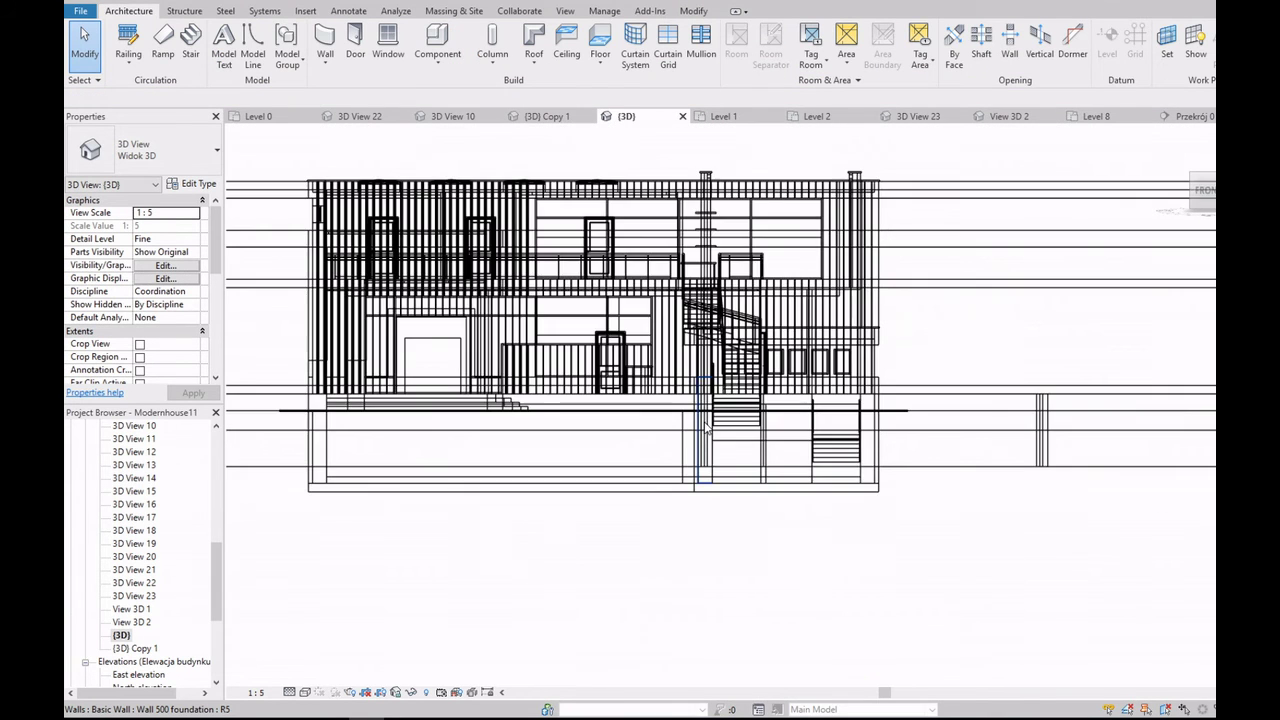
{"action": "scroll", "coordinate": [707, 430], "scroll_direction": "down", "scroll_amount": 2}
{"action": "scroll", "coordinate": [710, 435], "scroll_direction": "up", "scroll_amount": 1}
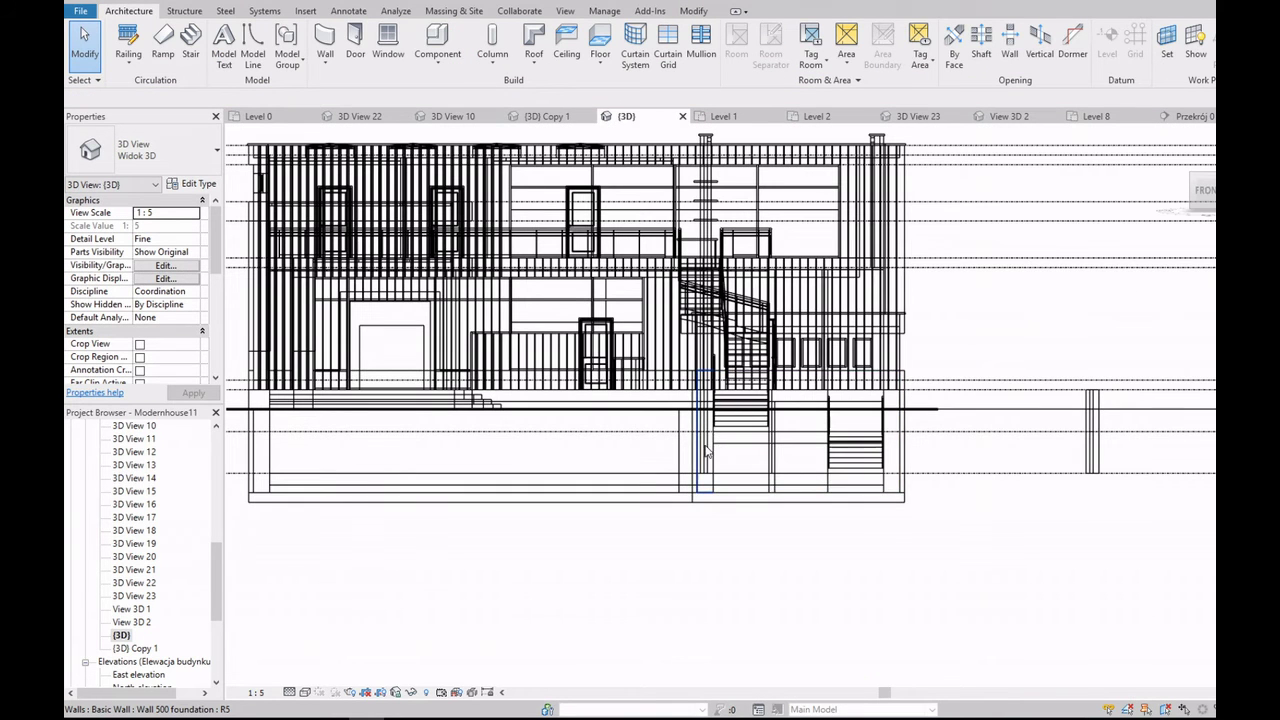
{"action": "scroll", "coordinate": [895, 320], "scroll_direction": "up", "scroll_amount": 2}
{"action": "scroll", "coordinate": [552, 380], "scroll_direction": "up", "scroll_amount": 2}
{"action": "scroll", "coordinate": [565, 395], "scroll_direction": "down", "scroll_amount": 2}
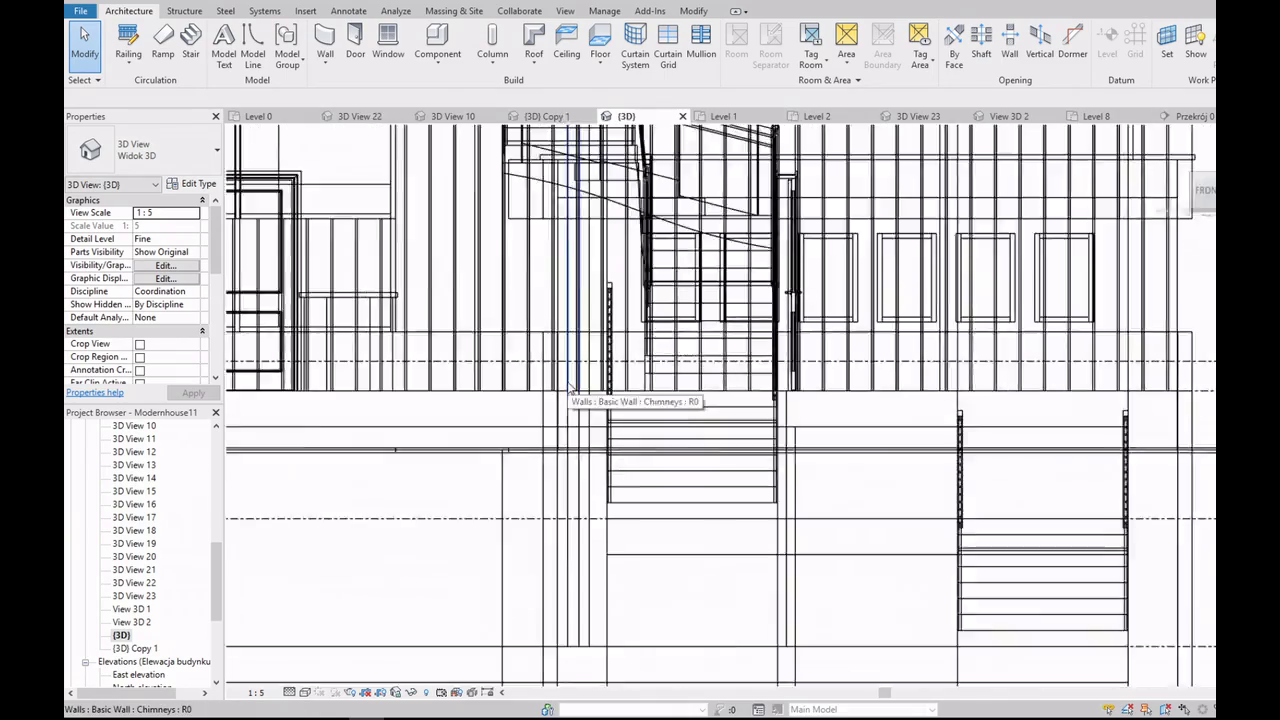
{"action": "scroll", "coordinate": [575, 401], "scroll_direction": "down", "scroll_amount": 2}
{"action": "middle_click_drag", "start_coordinate": [575, 401], "coordinate": [700, 380], "text": "shift"}
Step: Open 3D View 22 and extend its crop region to the left and downward
{"action": "scroll", "coordinate": [140, 560], "scroll_direction": "up", "scroll_amount": 1}
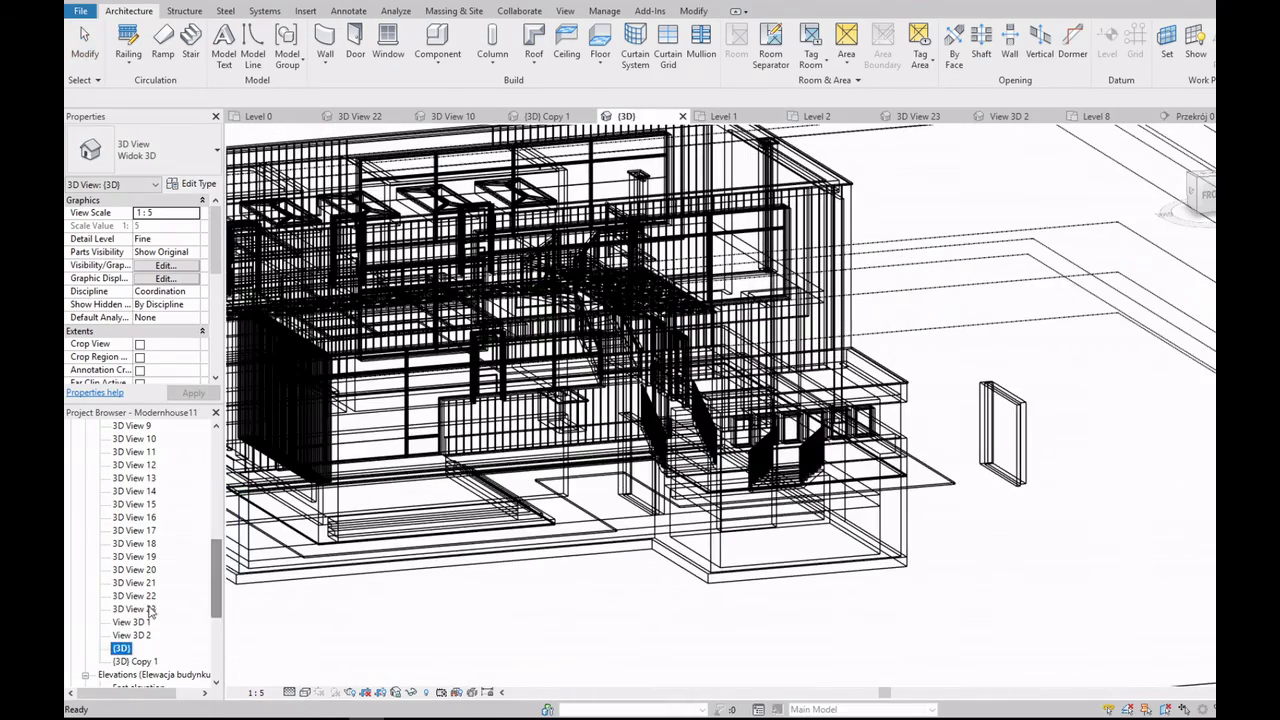
{"action": "double_click", "coordinate": [135, 608]}
{"action": "left_click", "coordinate": [147, 596]}
{"action": "double_click", "coordinate": [147, 596]}
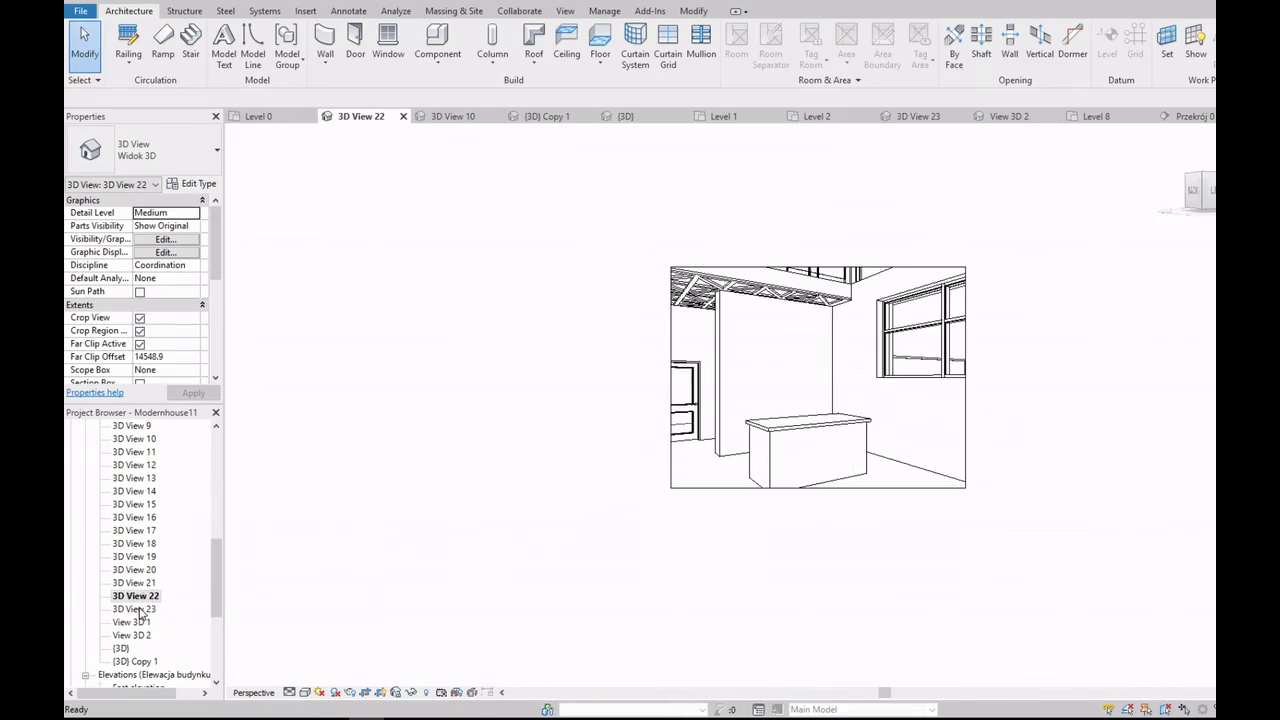
{"action": "left_click", "coordinate": [670, 377]}
{"action": "left_click_drag", "start_coordinate": [670, 377], "coordinate": [496, 377]}
{"action": "left_click_drag", "start_coordinate": [705, 580], "coordinate": [570, 589]}
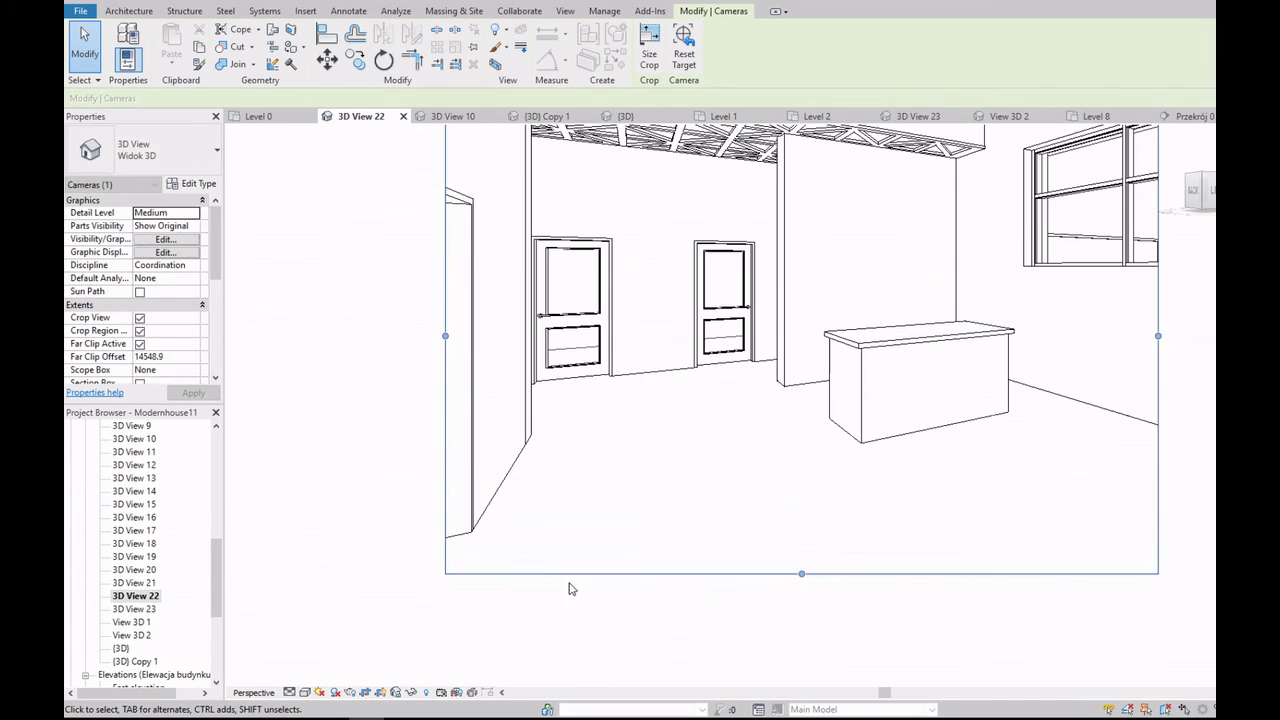
Step: Turn on shadows in Graphic Display Options and show the camera on the Level 2 plan
{"action": "left_click", "coordinate": [166, 253]}
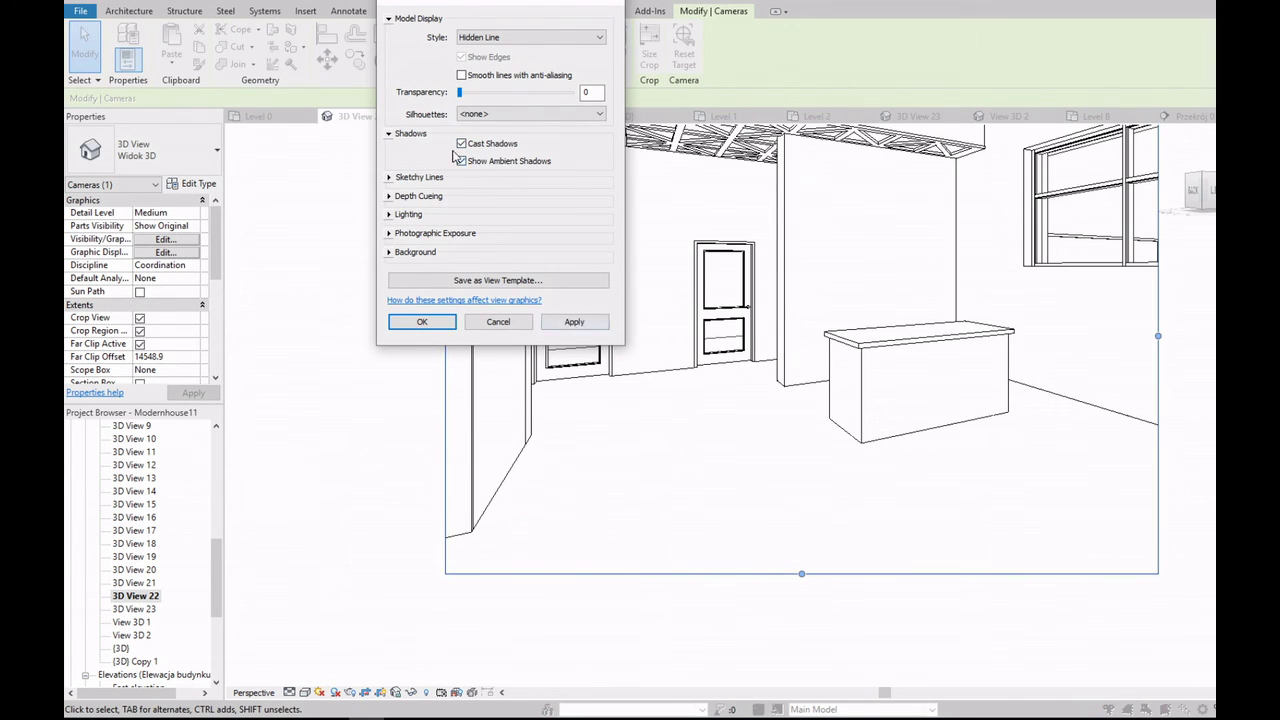
{"action": "left_click", "coordinate": [574, 321]}
{"action": "left_click", "coordinate": [422, 321]}
{"action": "scroll", "coordinate": [760, 380], "scroll_direction": "down", "scroll_amount": 3}
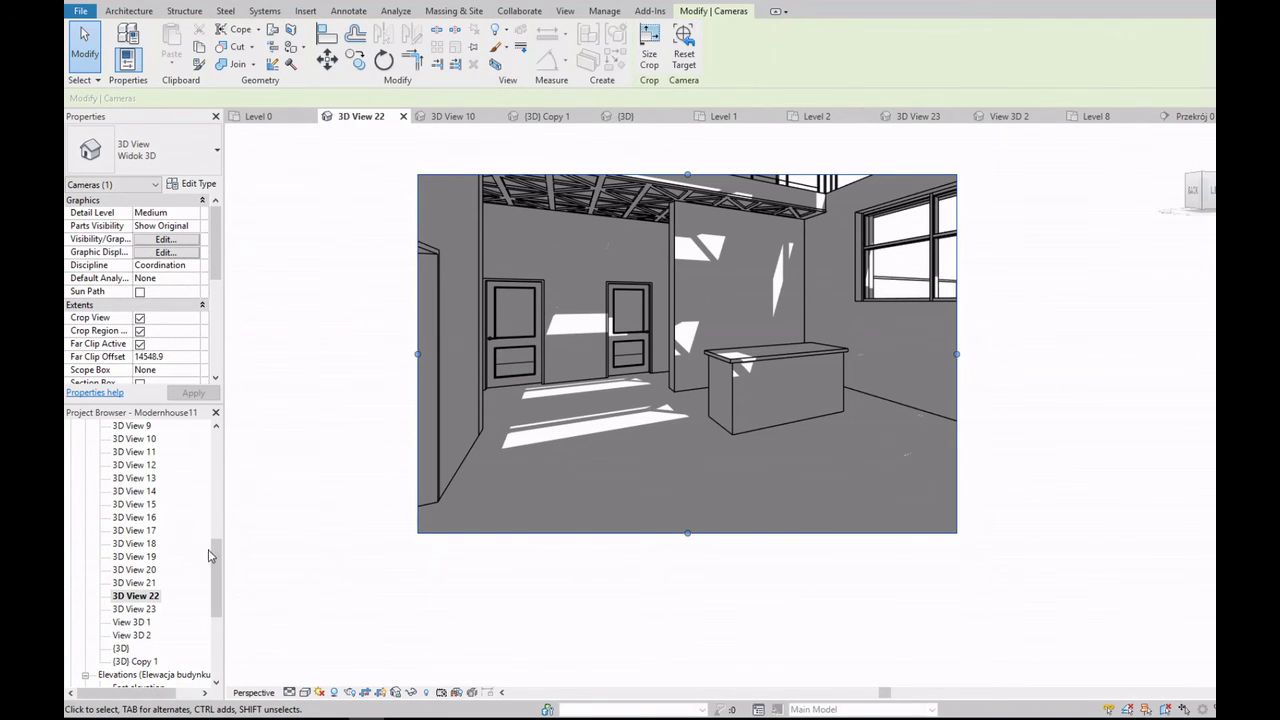
{"action": "left_click", "coordinate": [212, 556]}
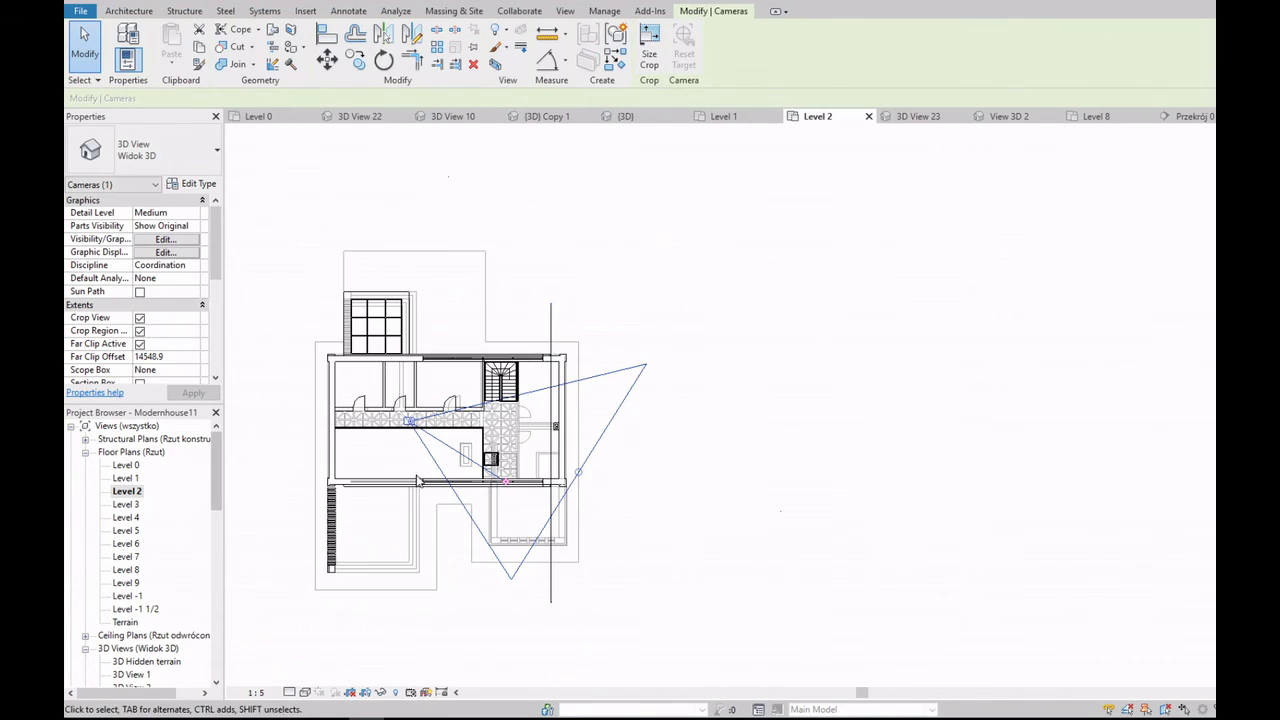
Step: Open 3D View 23 and set its graphic display to shaded with cast shadows
{"action": "scroll", "coordinate": [180, 550], "scroll_direction": "down", "scroll_amount": 10}
{"action": "double_click", "coordinate": [146, 530]}
{"action": "double_click", "coordinate": [148, 543]}
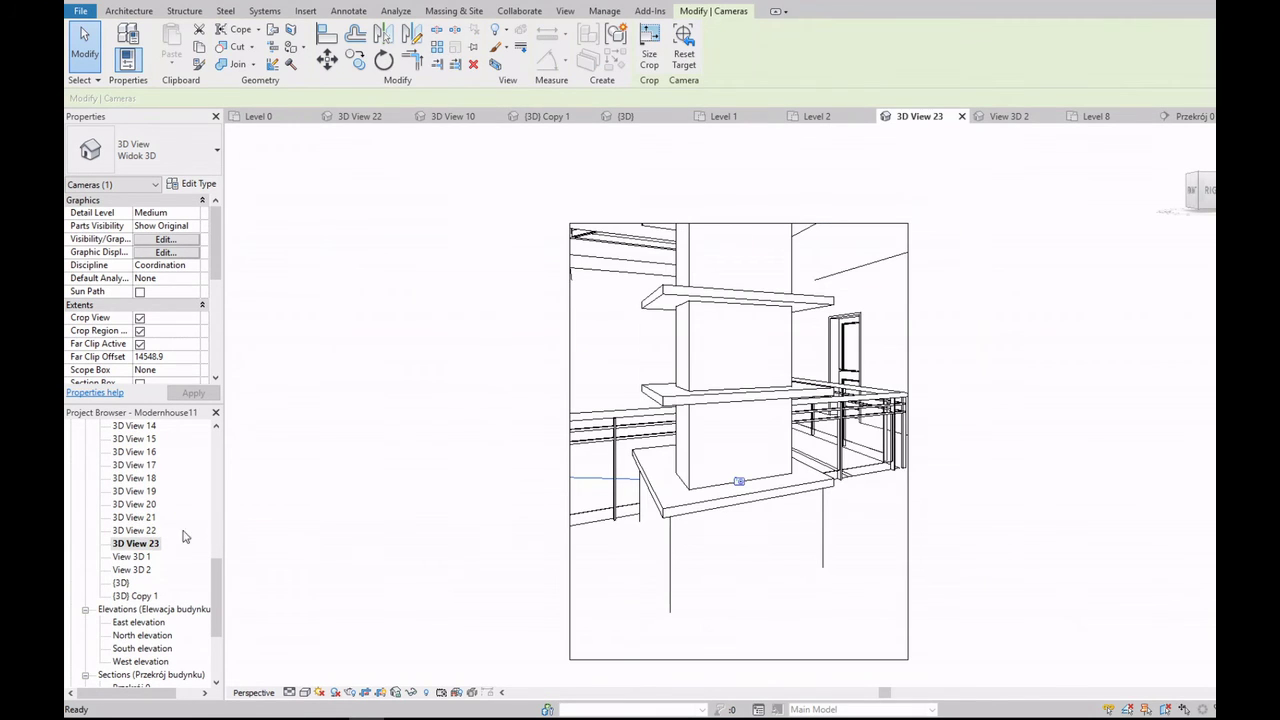
{"action": "left_click", "coordinate": [183, 253]}
{"action": "left_click", "coordinate": [389, 133]}
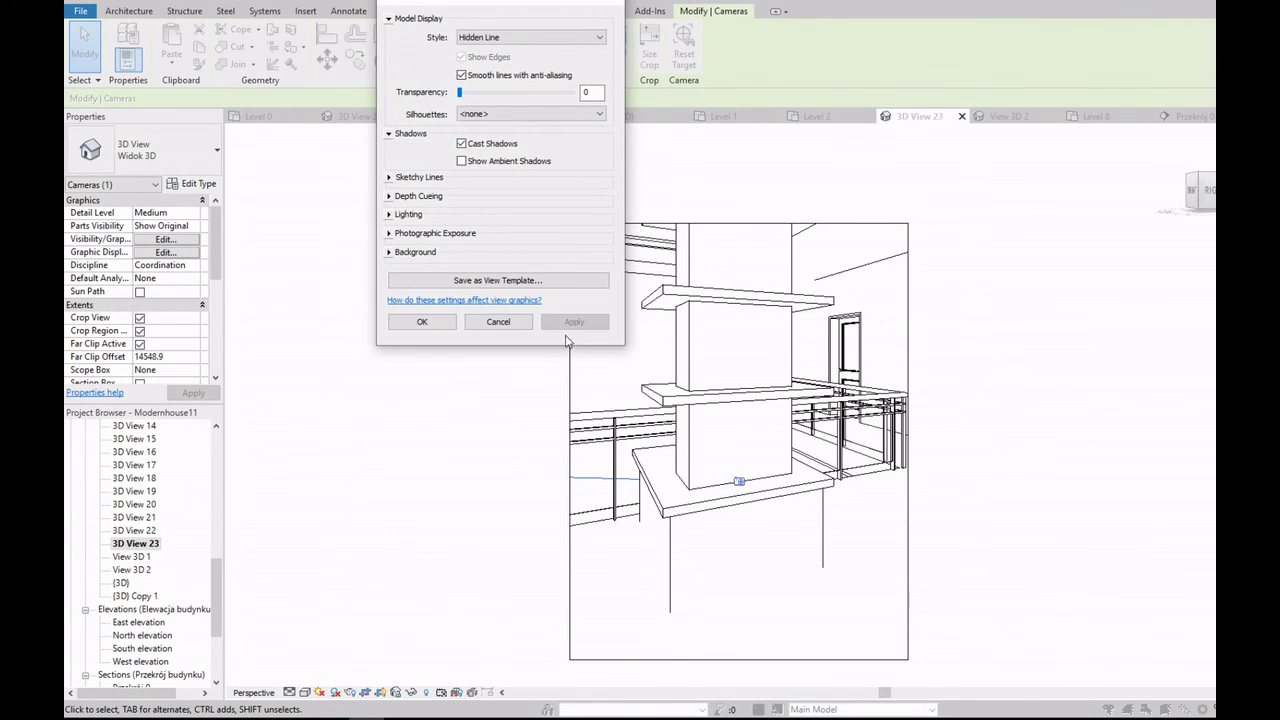
{"action": "left_click", "coordinate": [422, 322]}
{"action": "left_click", "coordinate": [553, 299]}
{"action": "scroll", "coordinate": [553, 299], "scroll_direction": "down", "scroll_amount": 2}
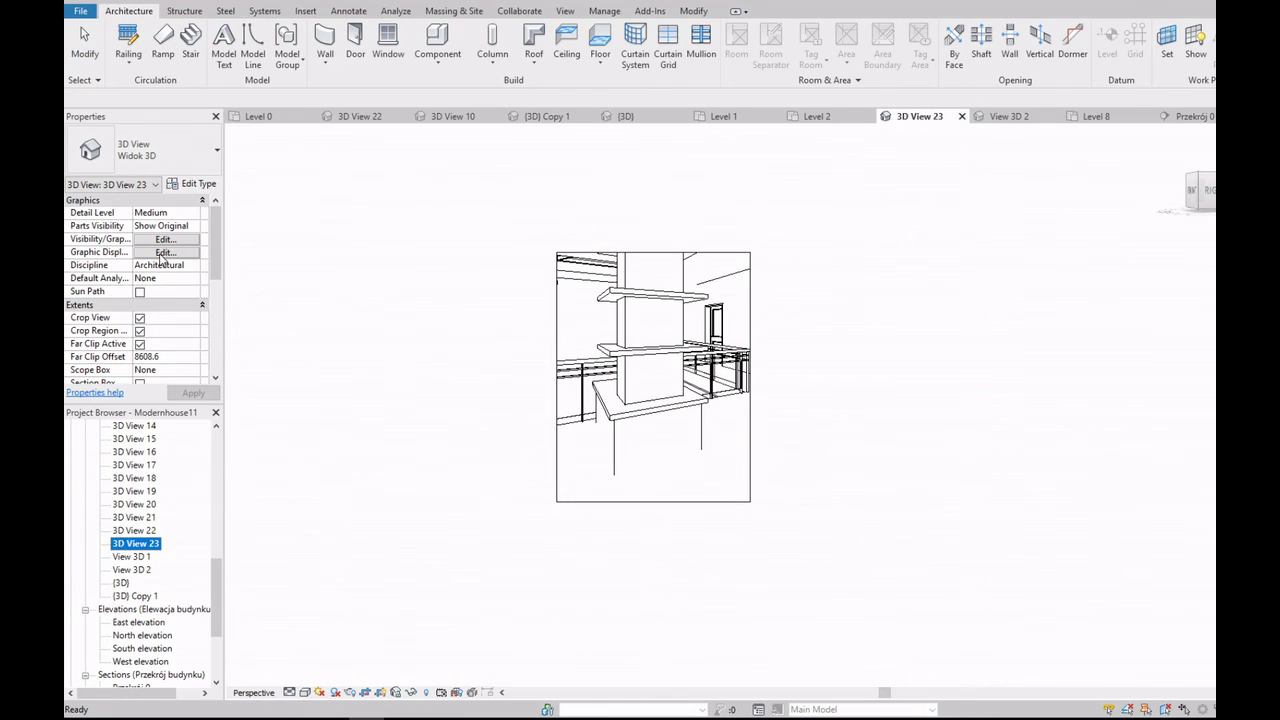
{"action": "left_click", "coordinate": [165, 253]}
{"action": "left_click", "coordinate": [390, 134]}
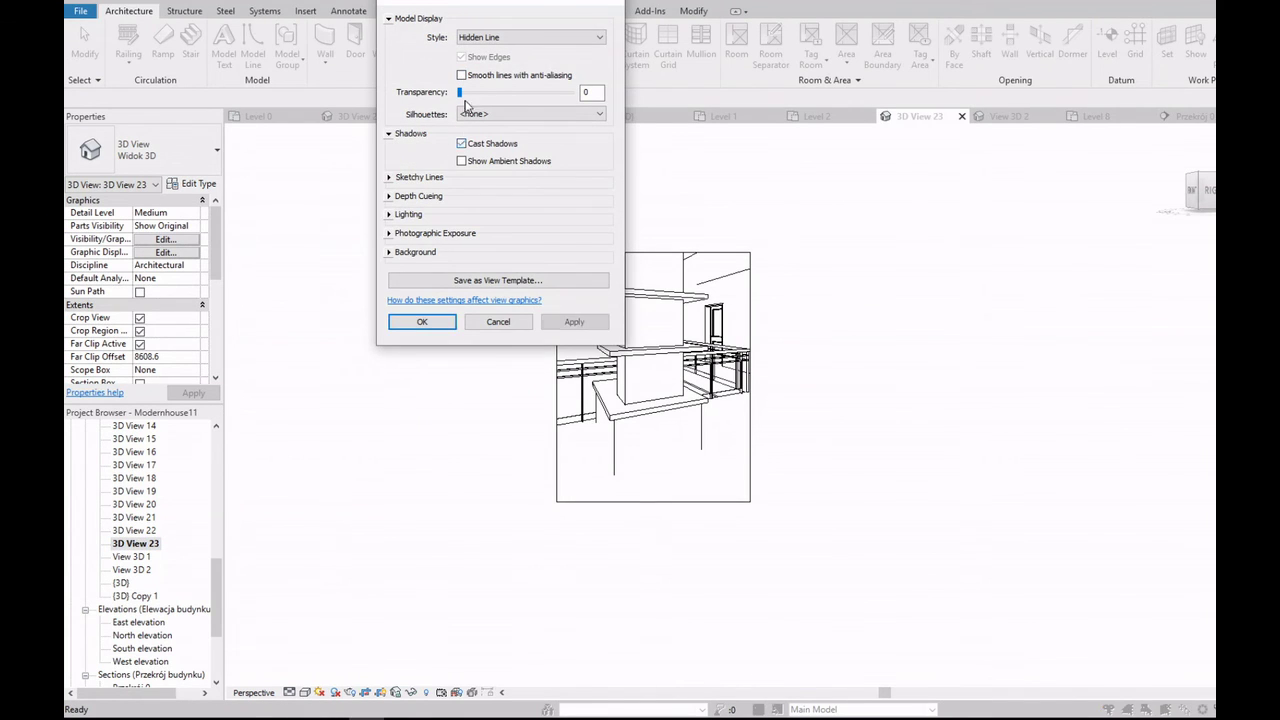
{"action": "left_click", "coordinate": [574, 322]}
{"action": "key", "text": "Return"}
Step: Enlarge 3D View 23's crop region outward on the left, right, bottom and top
{"action": "left_click", "coordinate": [556, 349]}
{"action": "left_click_drag", "start_coordinate": [556, 377], "coordinate": [357, 377]}
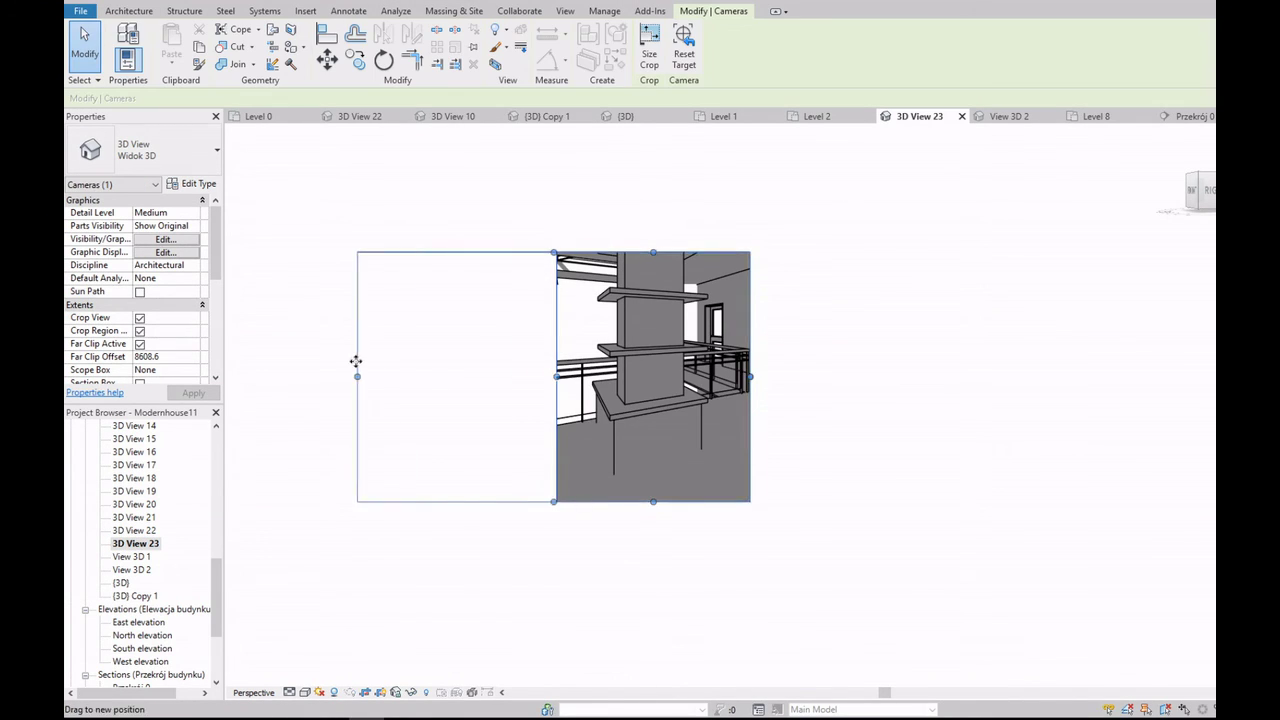
{"action": "left_click_drag", "start_coordinate": [753, 382], "coordinate": [883, 382]}
{"action": "left_click_drag", "start_coordinate": [620, 501], "coordinate": [620, 627]}
{"action": "left_click_drag", "start_coordinate": [620, 253], "coordinate": [620, 141]}
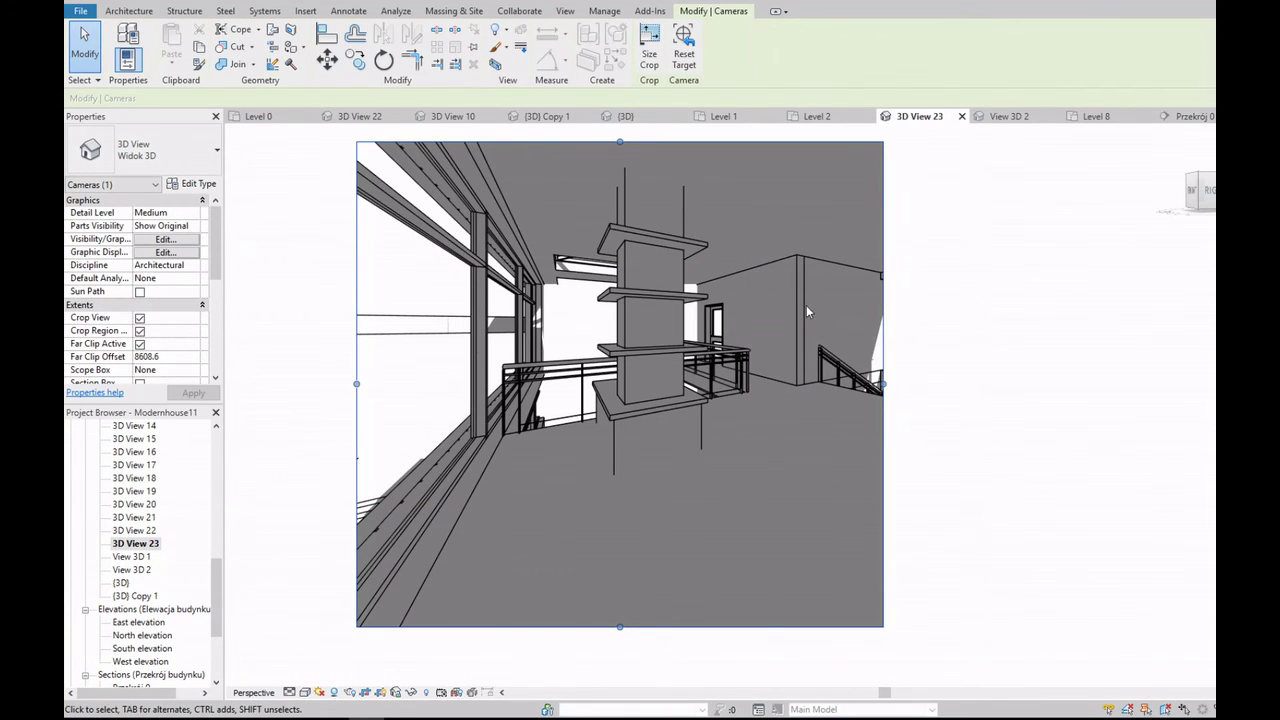
Step: Cancel an accidental Wall Join (WJ), then widen the crop frame further to the right
{"action": "key", "text": "w"}
{"action": "key", "text": "j"}
{"action": "left_click", "coordinate": [801, 378]}
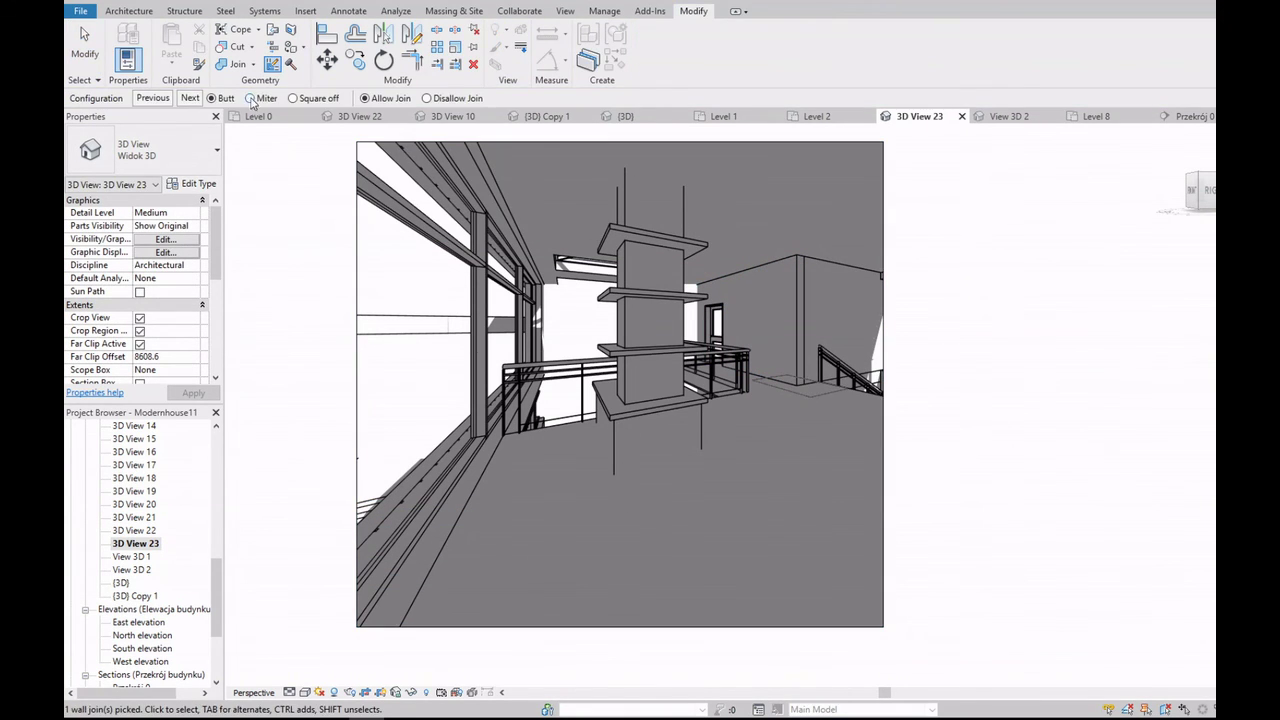
{"action": "key", "text": "Escape"}
{"action": "left_click", "coordinate": [883, 380]}
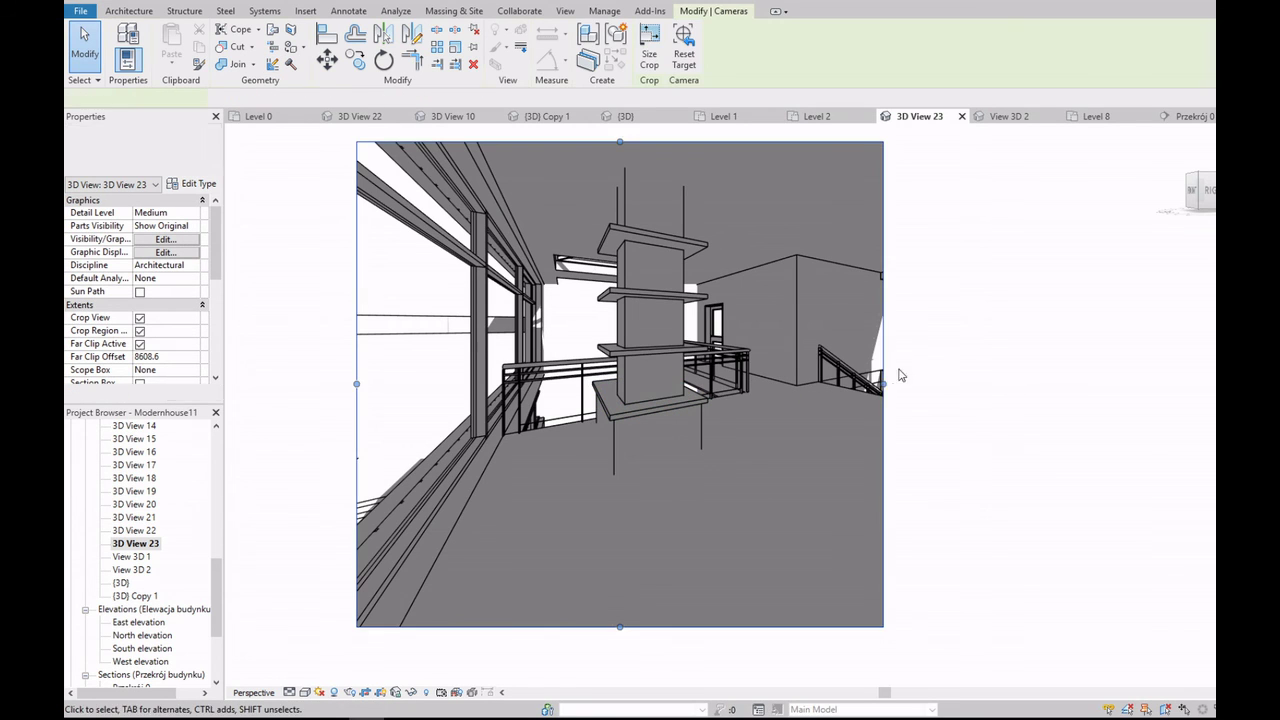
{"action": "left_click_drag", "start_coordinate": [883, 384], "coordinate": [1084, 384]}
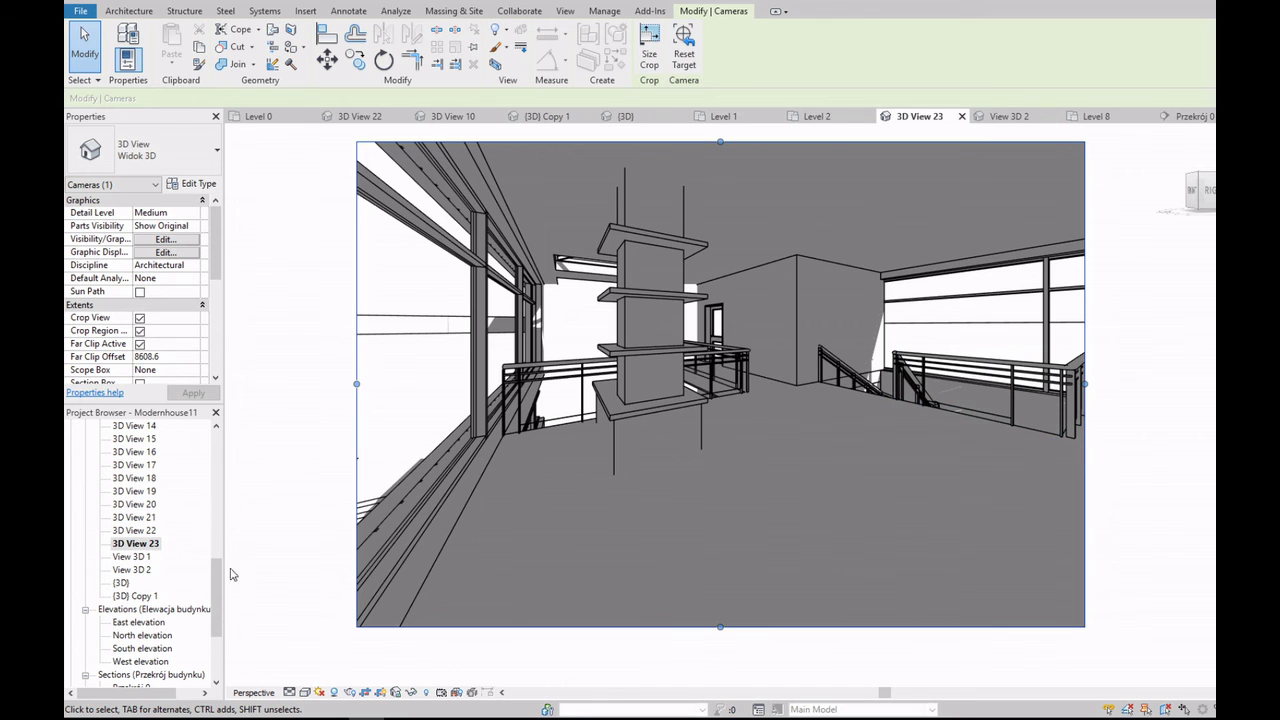
{"action": "left_click_drag", "start_coordinate": [216, 594], "coordinate": [216, 466]}
Step: Open and review the Level 0 floor plan
{"action": "double_click", "coordinate": [127, 465]}
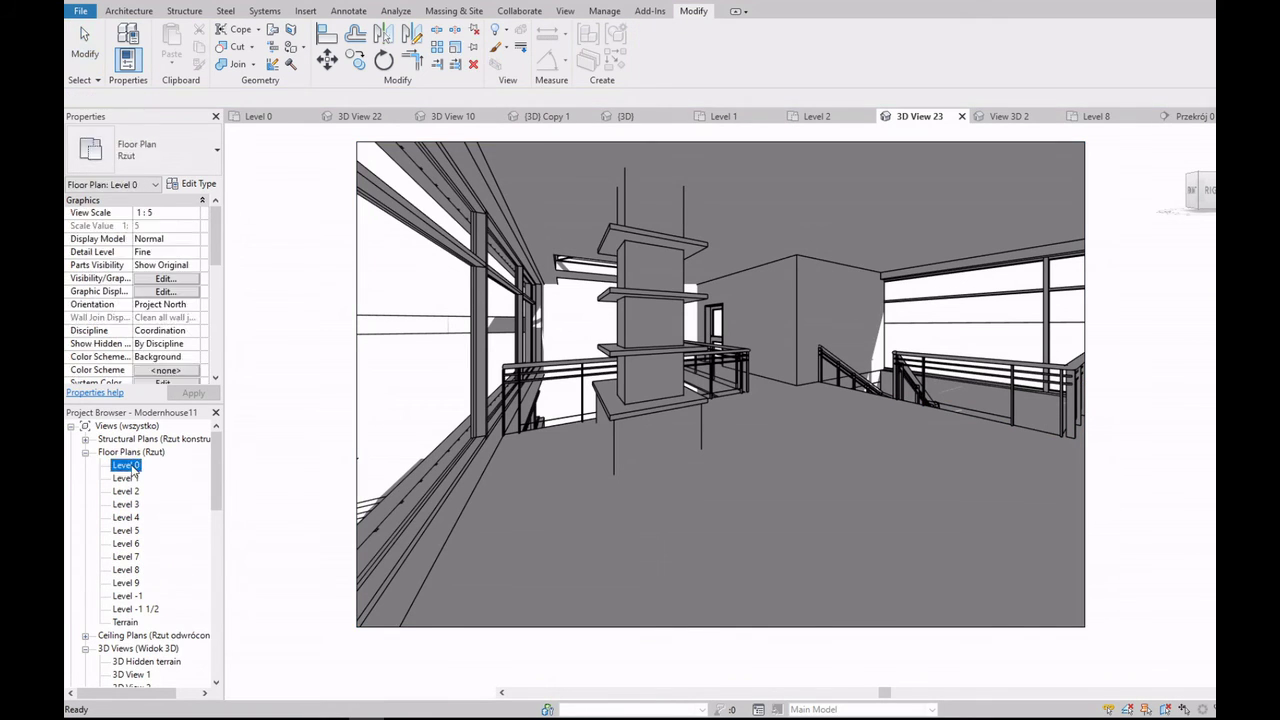
{"action": "scroll", "coordinate": [643, 428], "scroll_direction": "up", "scroll_amount": 3}
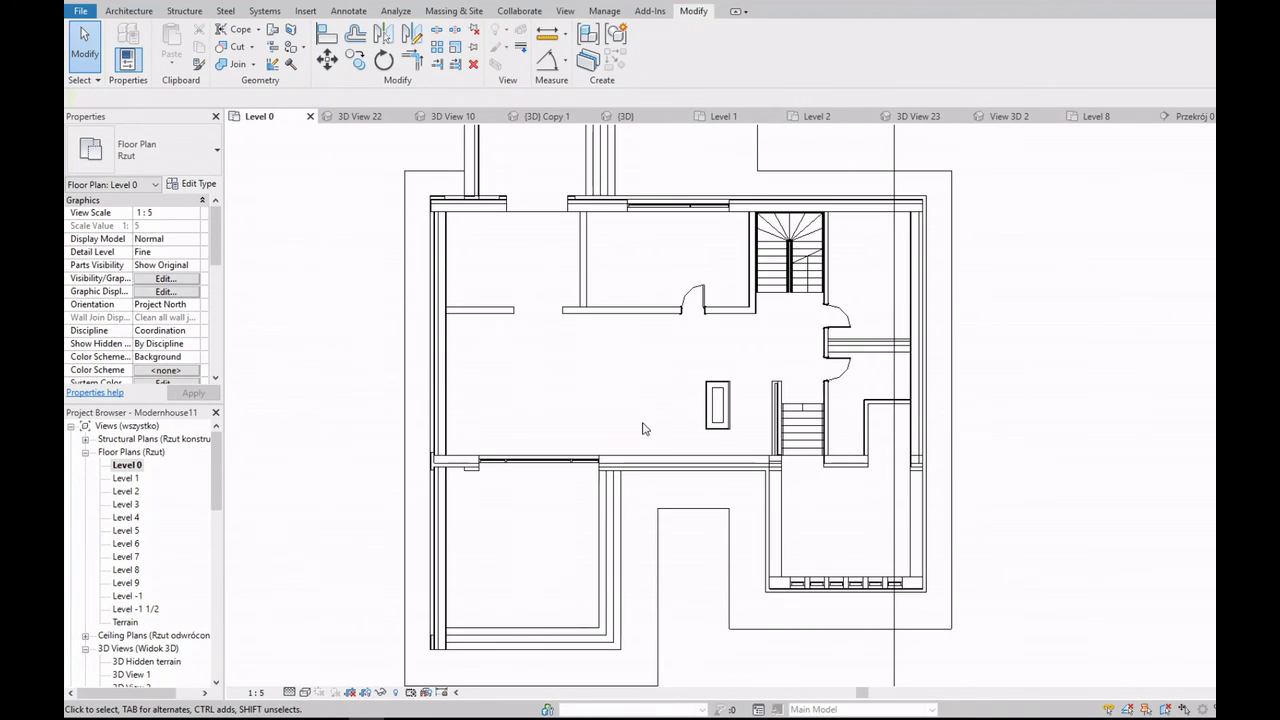
{"action": "scroll", "coordinate": [853, 426], "scroll_direction": "up", "scroll_amount": 3}
{"action": "scroll", "coordinate": [865, 432], "scroll_direction": "down", "scroll_amount": 3}
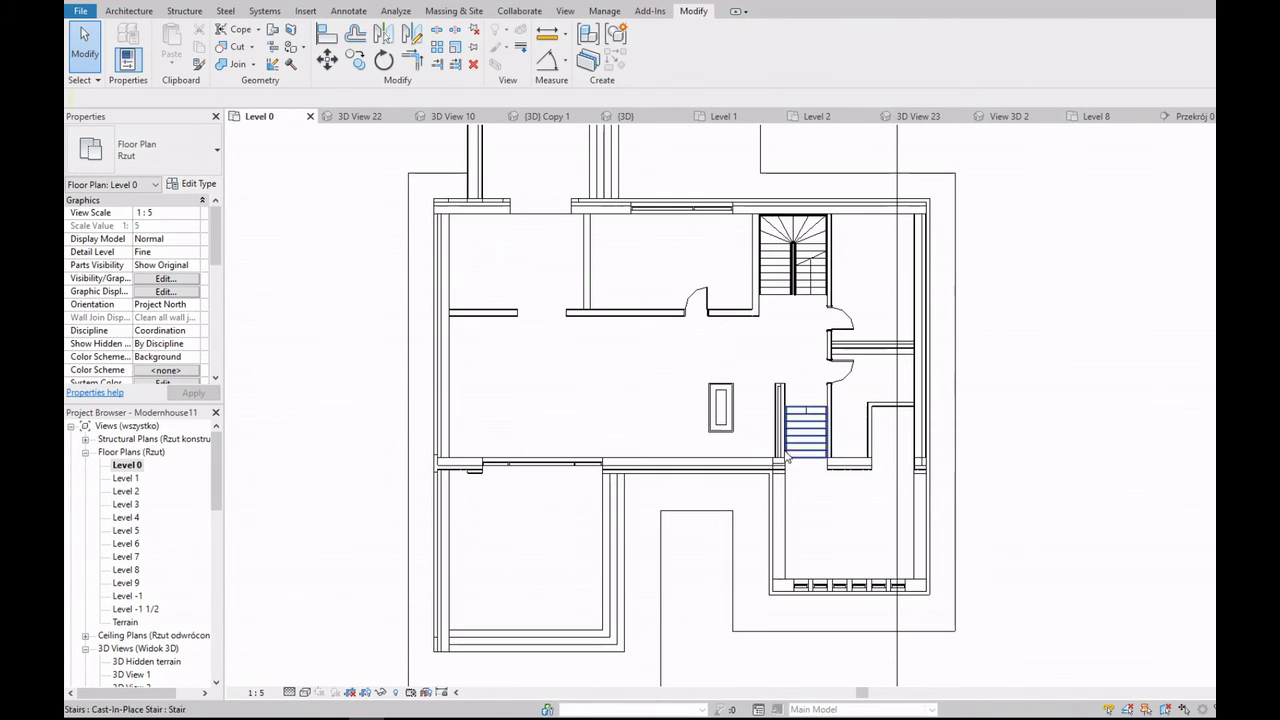
{"action": "scroll", "coordinate": [128, 621], "scroll_direction": "down", "scroll_amount": 5}
{"action": "scroll", "coordinate": [128, 621], "scroll_direction": "down", "scroll_amount": 5}
Step: Look through View 3D 1 and View 3D 2, then return to the {3D} wireframe view
{"action": "double_click", "coordinate": [134, 596]}
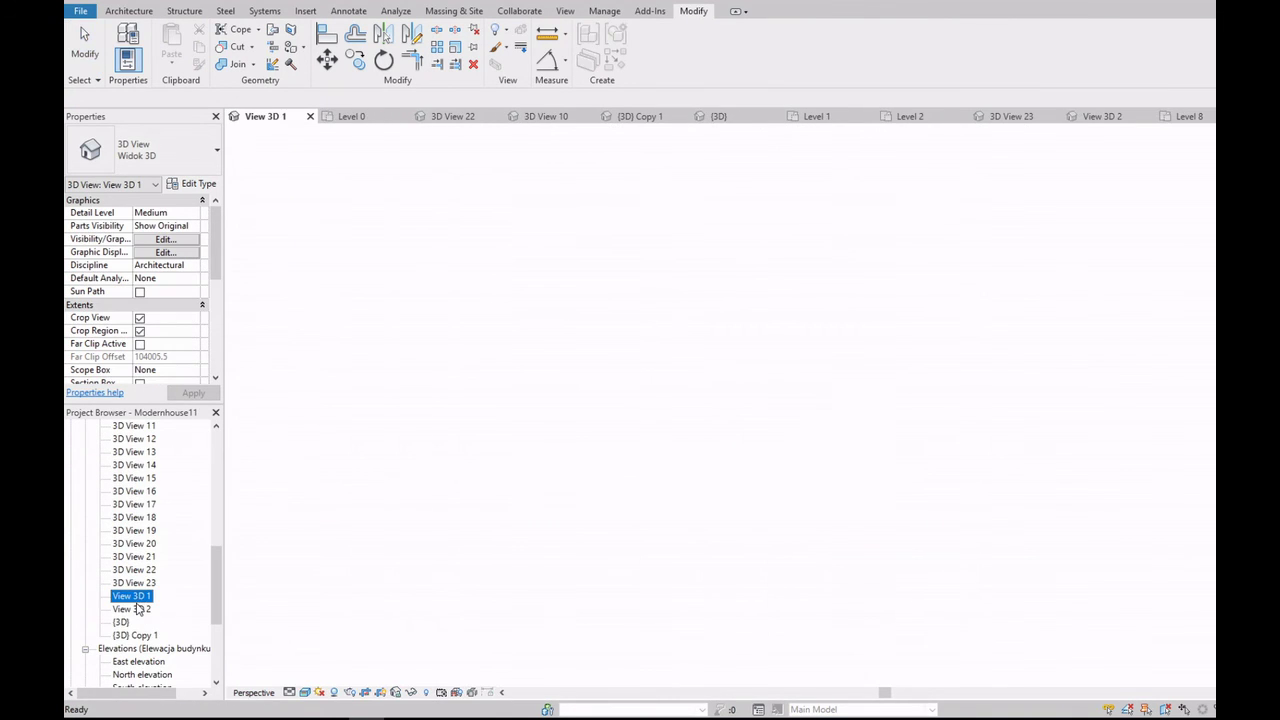
{"action": "double_click", "coordinate": [134, 609]}
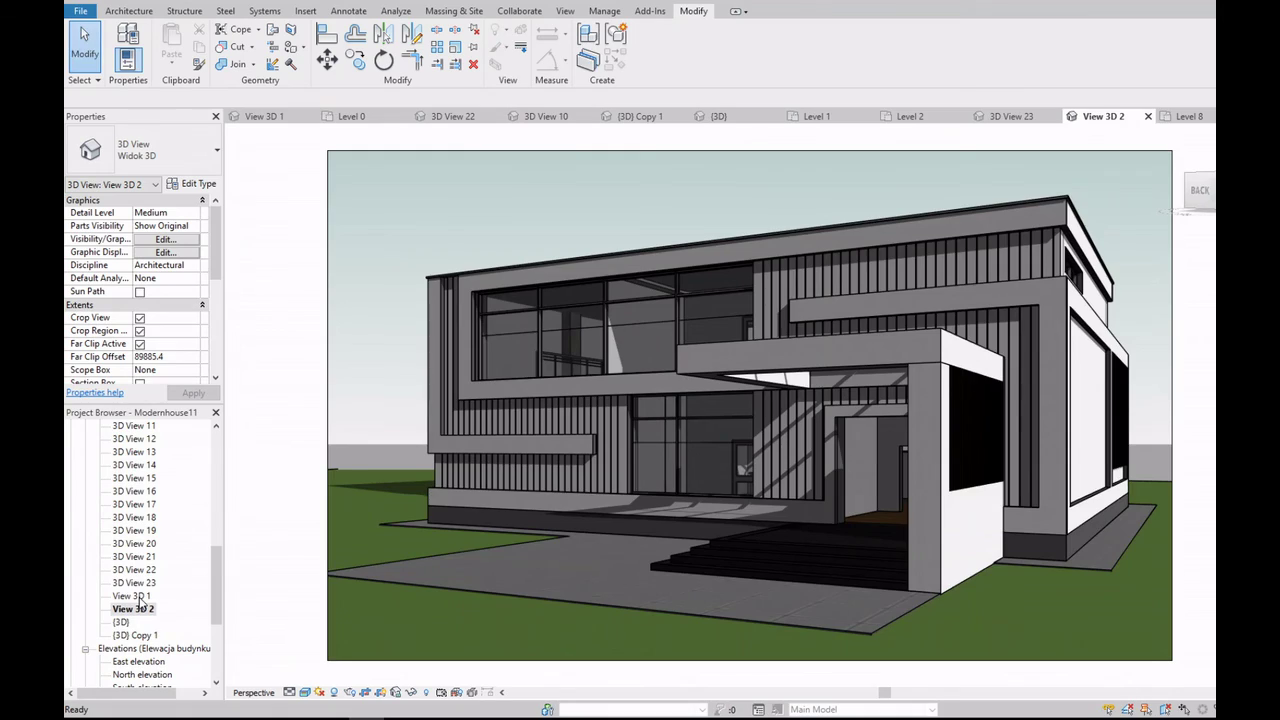
{"action": "double_click", "coordinate": [141, 597]}
{"action": "double_click", "coordinate": [122, 622]}
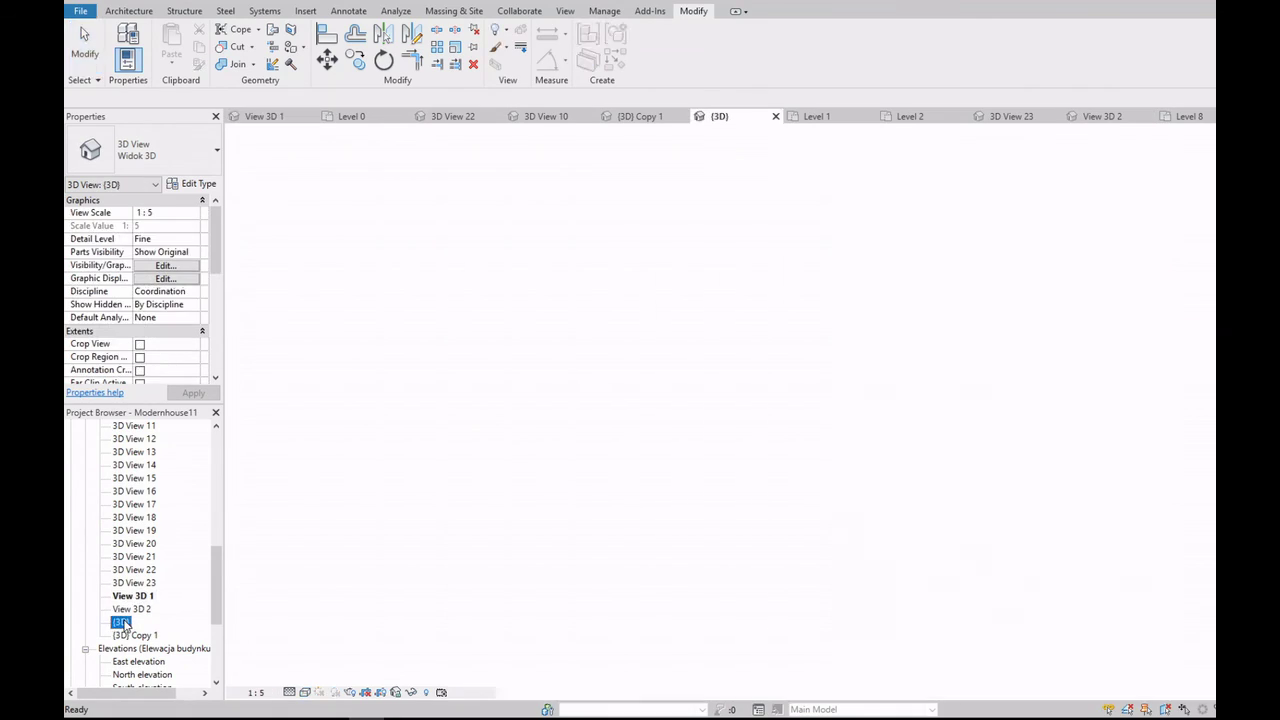
Step: Inspect a below-ground foundation wall and a chimney wall in the {3D} view
{"action": "scroll", "coordinate": [648, 420], "scroll_direction": "up", "scroll_amount": 2}
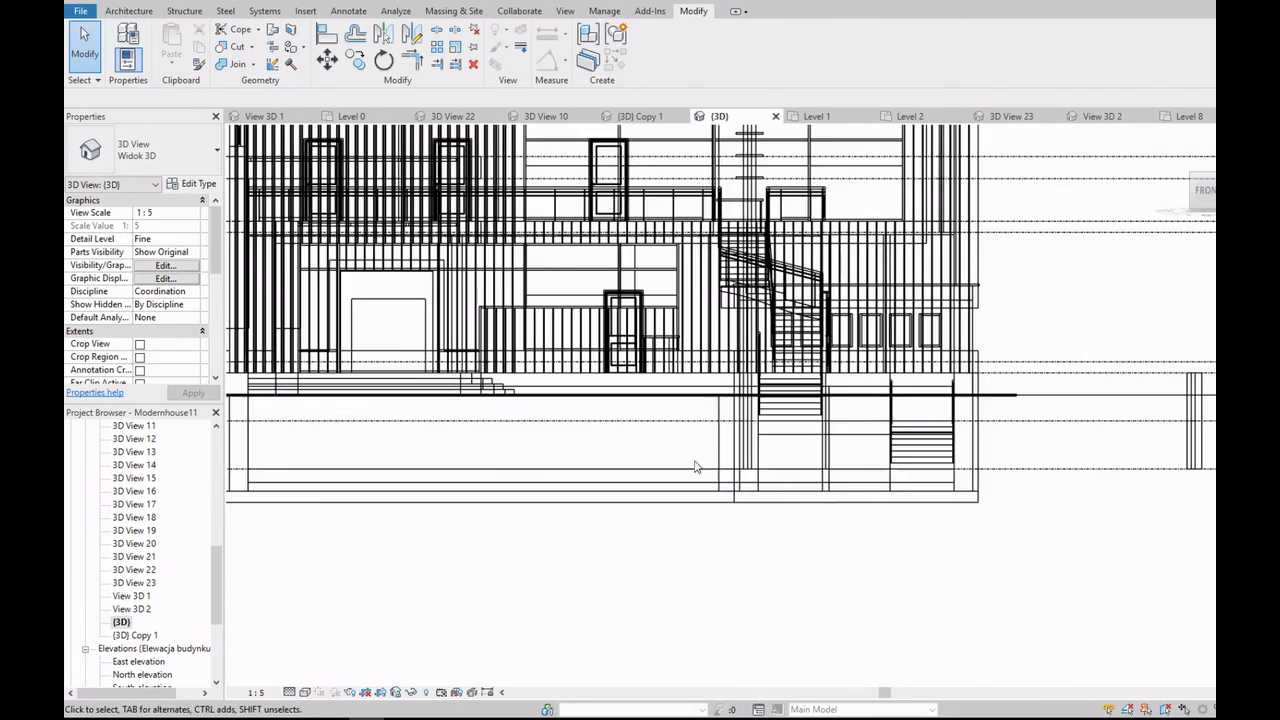
{"action": "scroll", "coordinate": [680, 425], "scroll_direction": "up", "scroll_amount": 1}
{"action": "left_click", "coordinate": [744, 440]}
{"action": "scroll", "coordinate": [748, 445], "scroll_direction": "down", "scroll_amount": 1}
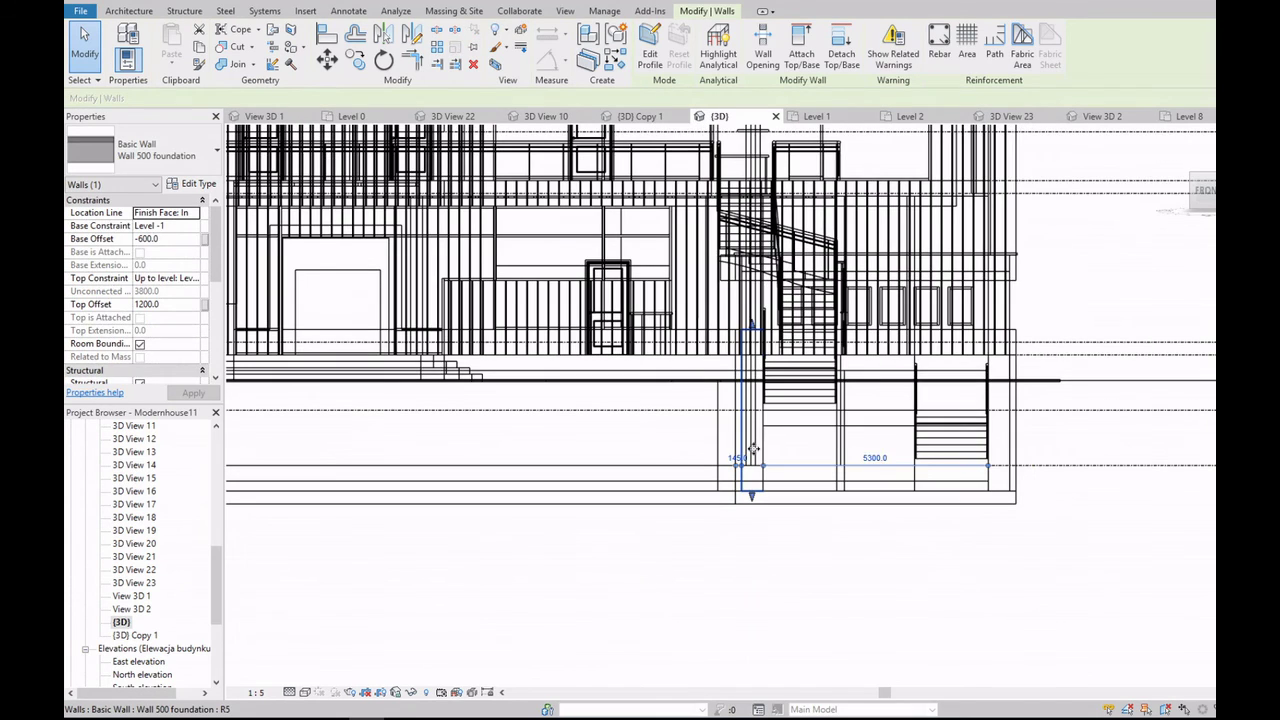
{"action": "key", "text": "Escape"}
{"action": "scroll", "coordinate": [748, 456], "scroll_direction": "up", "scroll_amount": 2}
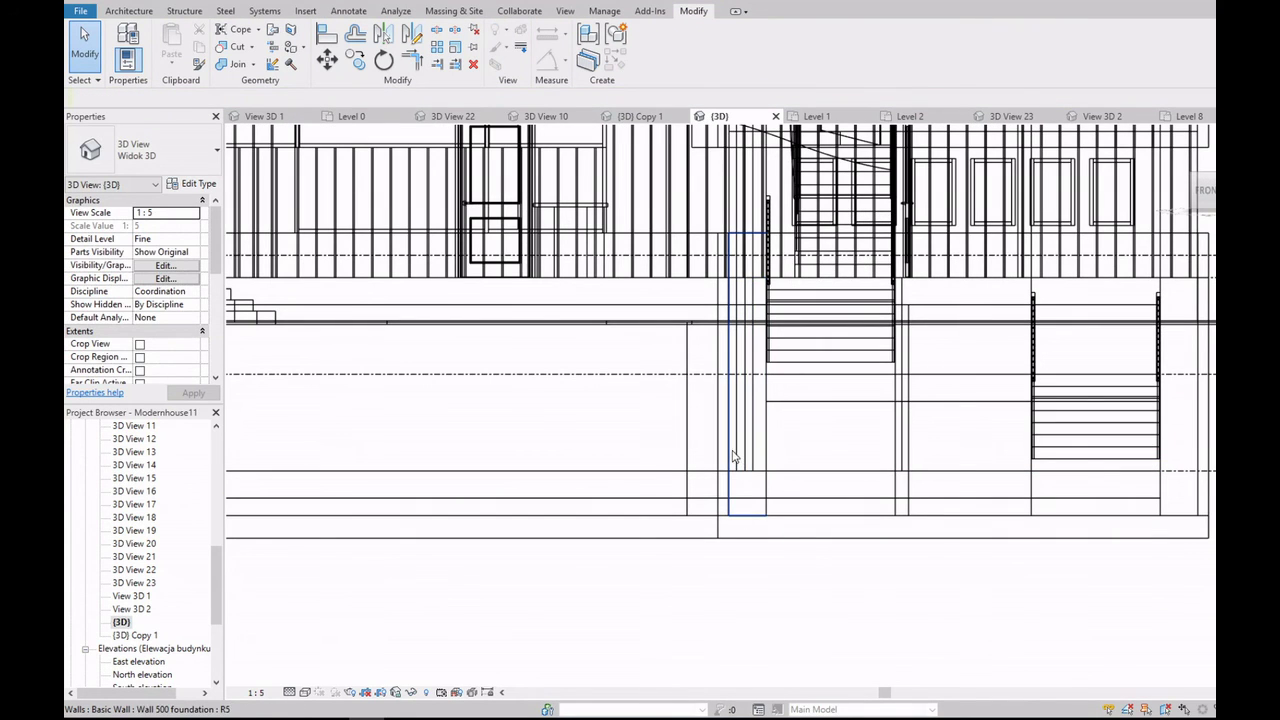
{"action": "left_click", "coordinate": [737, 456]}
{"action": "scroll", "coordinate": [145, 500], "scroll_direction": "up", "scroll_amount": 5}
{"action": "double_click", "coordinate": [128, 595]}
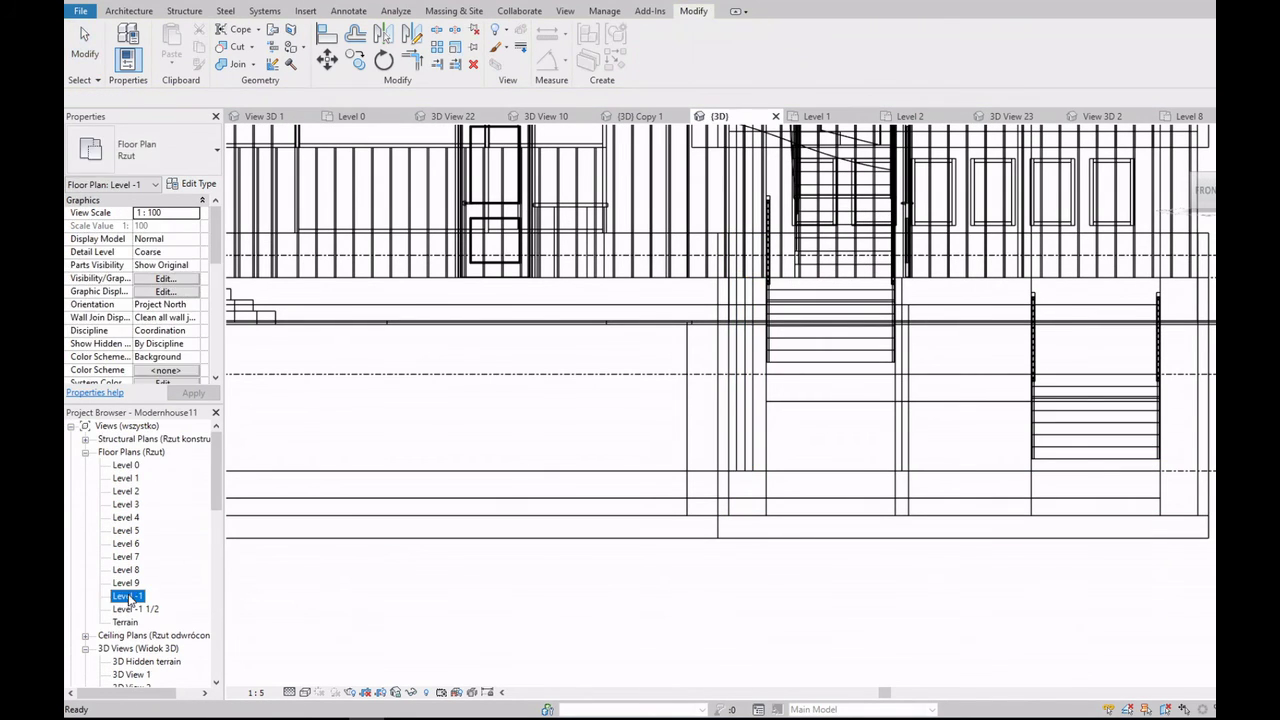
{"action": "scroll", "coordinate": [737, 429], "scroll_direction": "up", "scroll_amount": 1}
{"action": "key", "text": "Escape"}
{"action": "scroll", "coordinate": [760, 430], "scroll_direction": "up", "scroll_amount": 2}
{"action": "scroll", "coordinate": [780, 430], "scroll_direction": "up", "scroll_amount": 2}
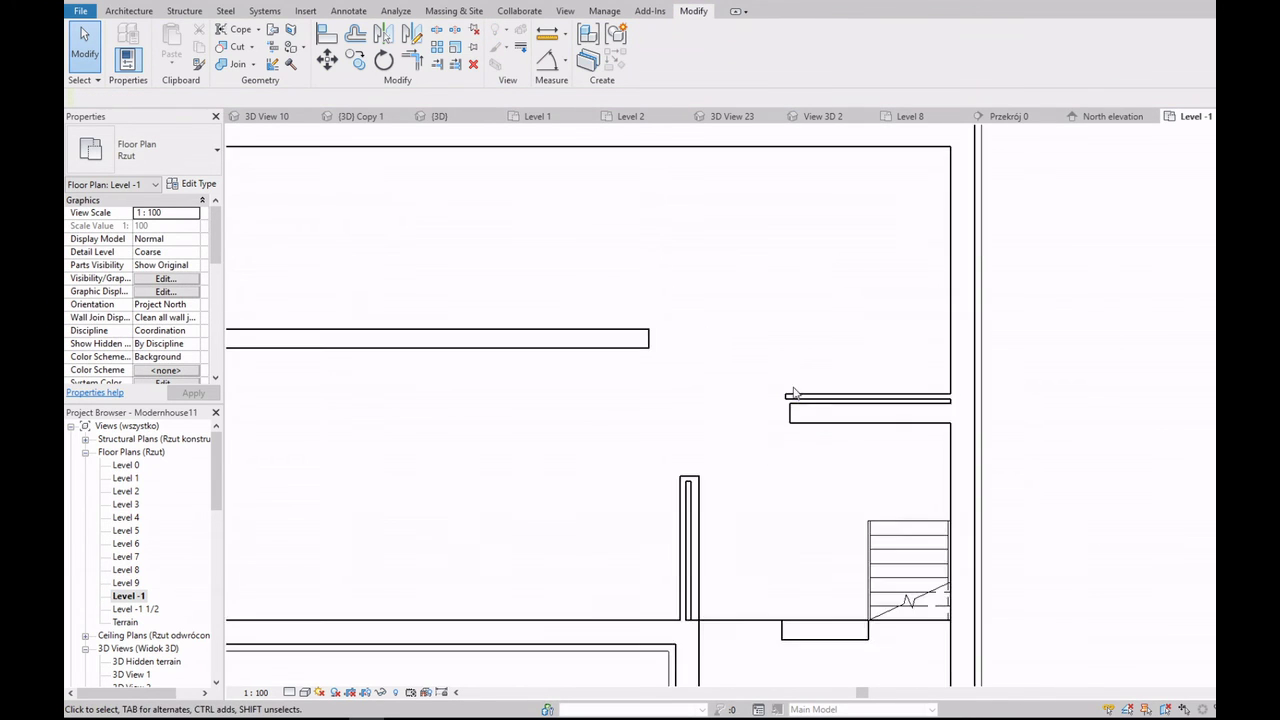
{"action": "scroll", "coordinate": [798, 430], "scroll_direction": "up", "scroll_amount": 2}
{"action": "left_click", "coordinate": [800, 373]}
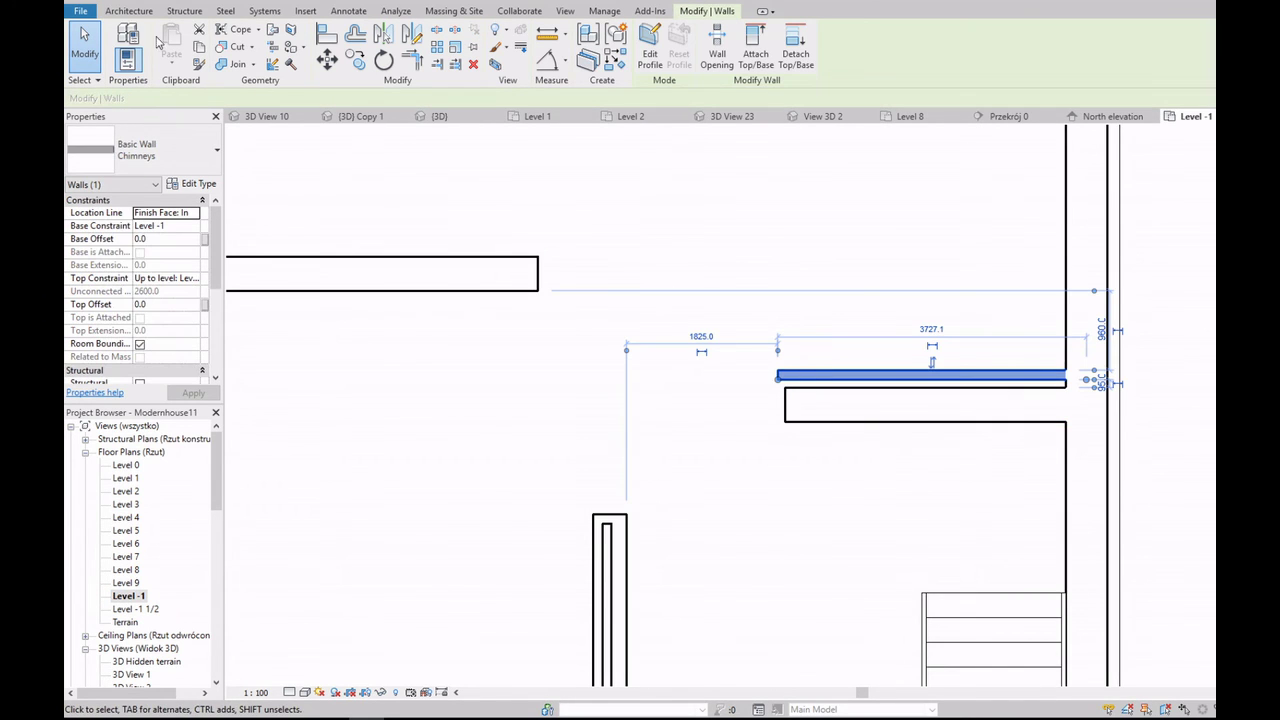
{"action": "left_click", "coordinate": [129, 11]}
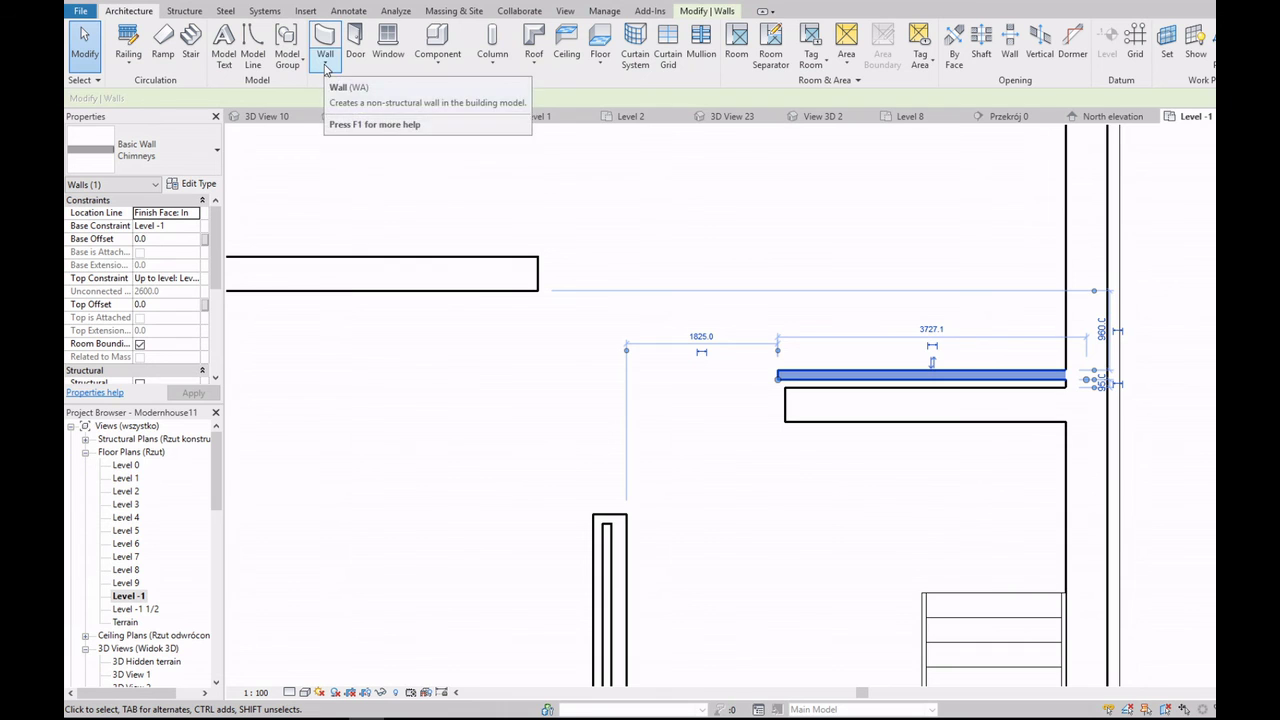
{"action": "left_click", "coordinate": [329, 72]}
{"action": "left_click", "coordinate": [350, 86]}
{"action": "scroll", "coordinate": [781, 375], "scroll_direction": "up", "scroll_amount": 2}
{"action": "left_click", "coordinate": [771, 367]}
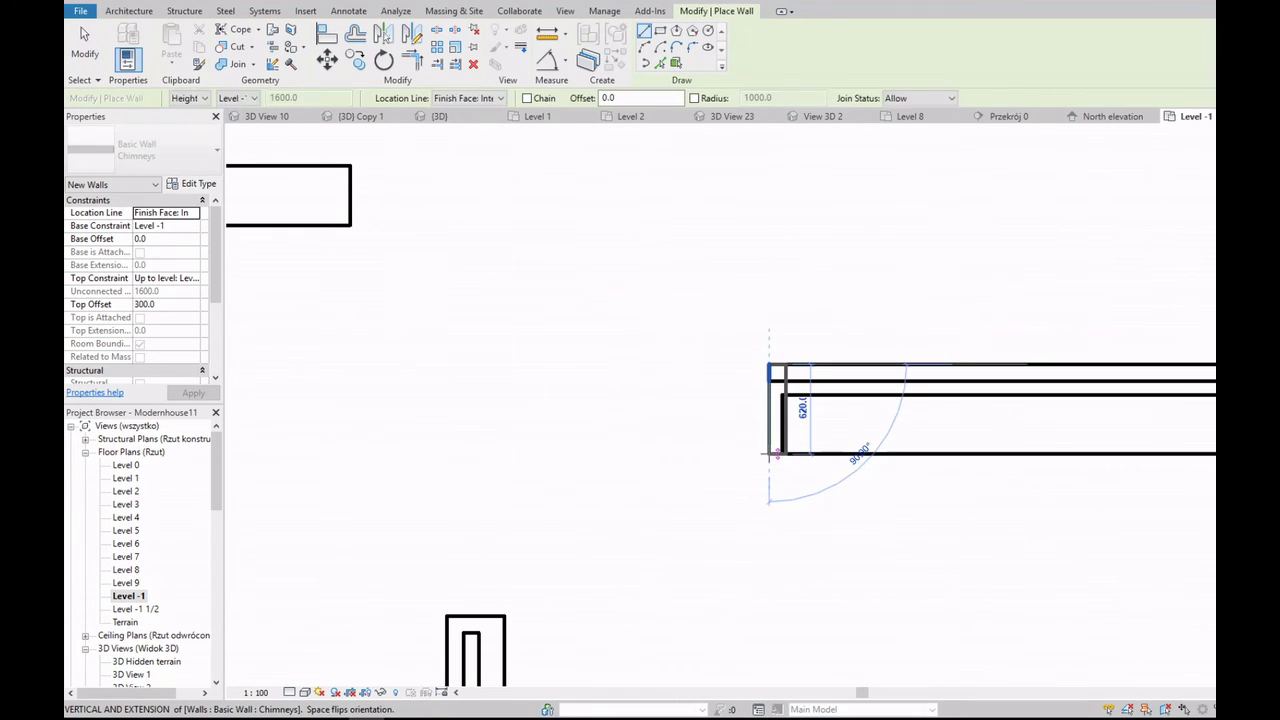
{"action": "scroll", "coordinate": [668, 410], "scroll_direction": "down", "scroll_amount": 4}
{"action": "scroll", "coordinate": [743, 420], "scroll_direction": "down", "scroll_amount": 1}
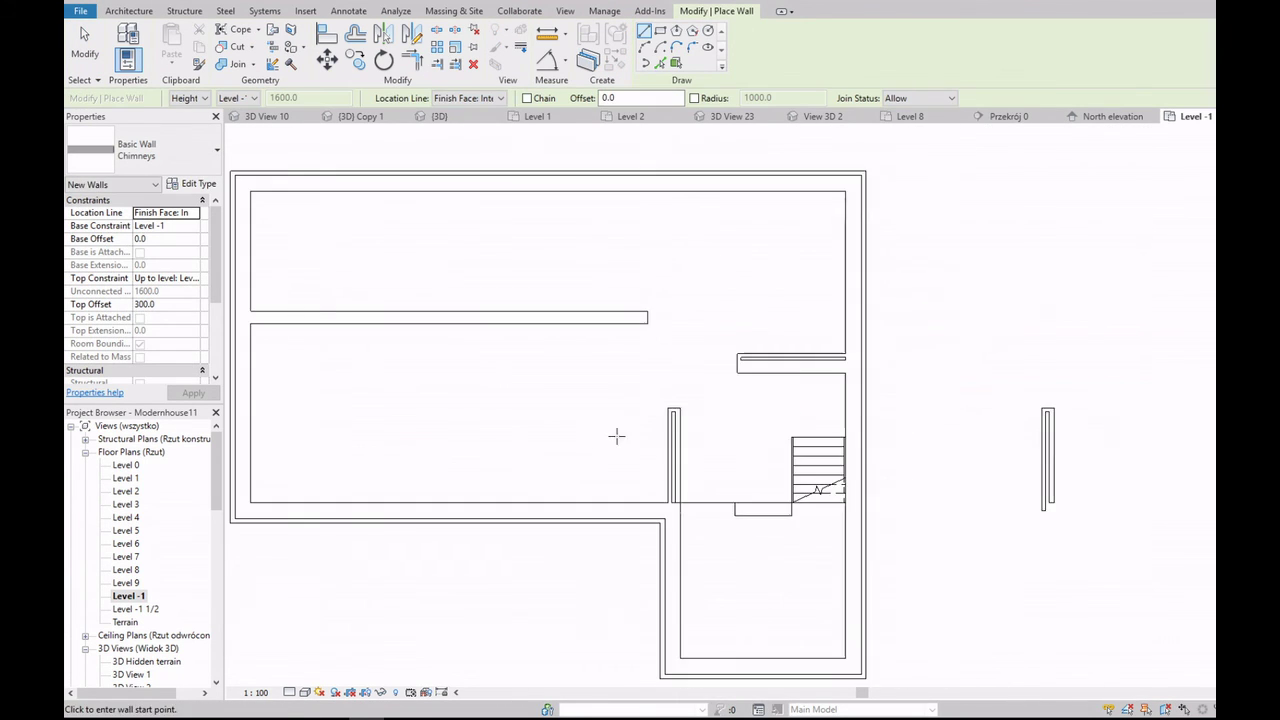
{"action": "scroll", "coordinate": [650, 425], "scroll_direction": "up", "scroll_amount": 2}
{"action": "scroll", "coordinate": [689, 416], "scroll_direction": "down", "scroll_amount": 2}
{"action": "scroll", "coordinate": [674, 391], "scroll_direction": "up", "scroll_amount": 1}
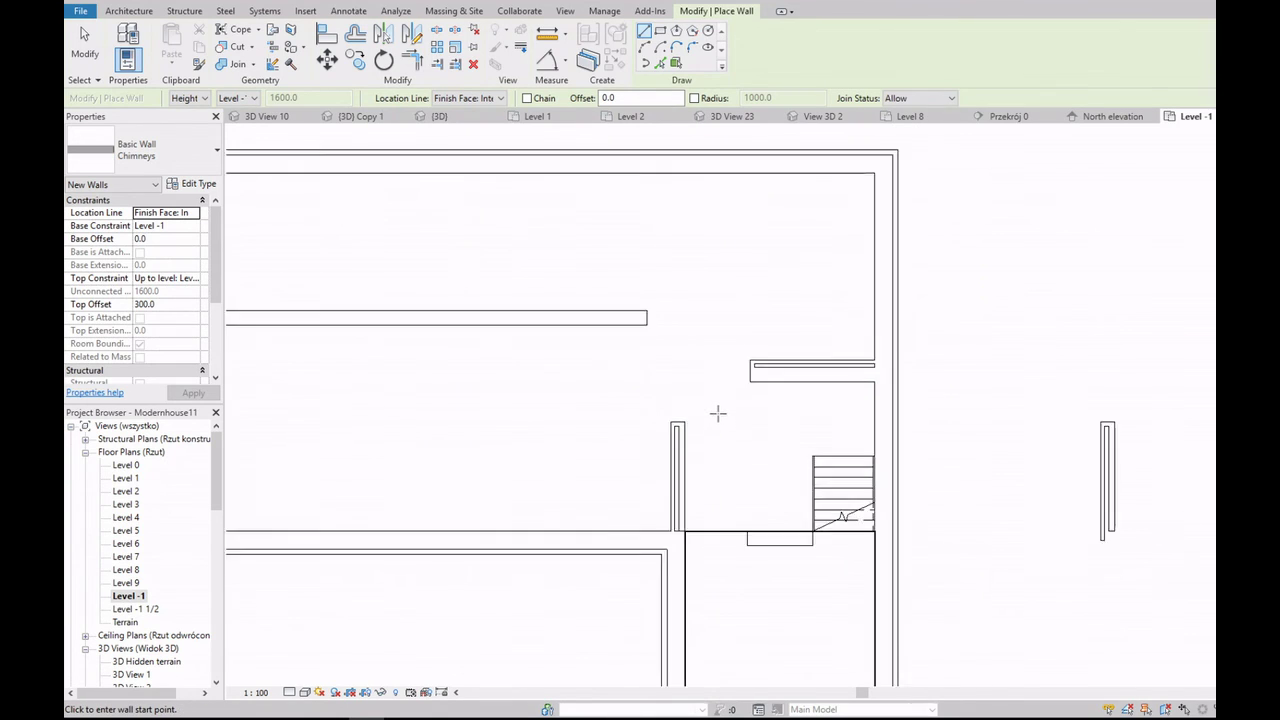
{"action": "scroll", "coordinate": [717, 414], "scroll_direction": "up", "scroll_amount": 1}
{"action": "key", "text": "Escape"}
{"action": "scroll", "coordinate": [720, 422], "scroll_direction": "down", "scroll_amount": 2}
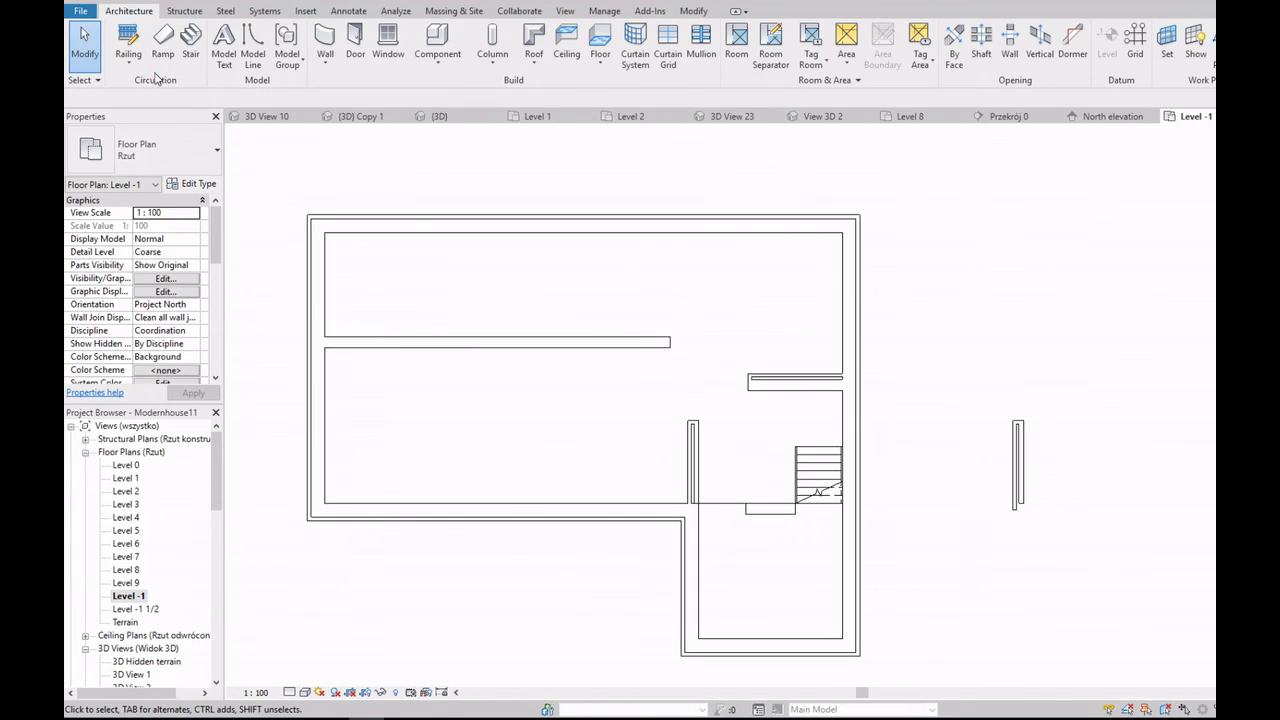
{"action": "left_click", "coordinate": [325, 60]}
{"action": "left_click", "coordinate": [365, 86]}
{"action": "left_click", "coordinate": [217, 148]}
{"action": "scroll", "coordinate": [222, 276], "scroll_direction": "down", "scroll_amount": 2}
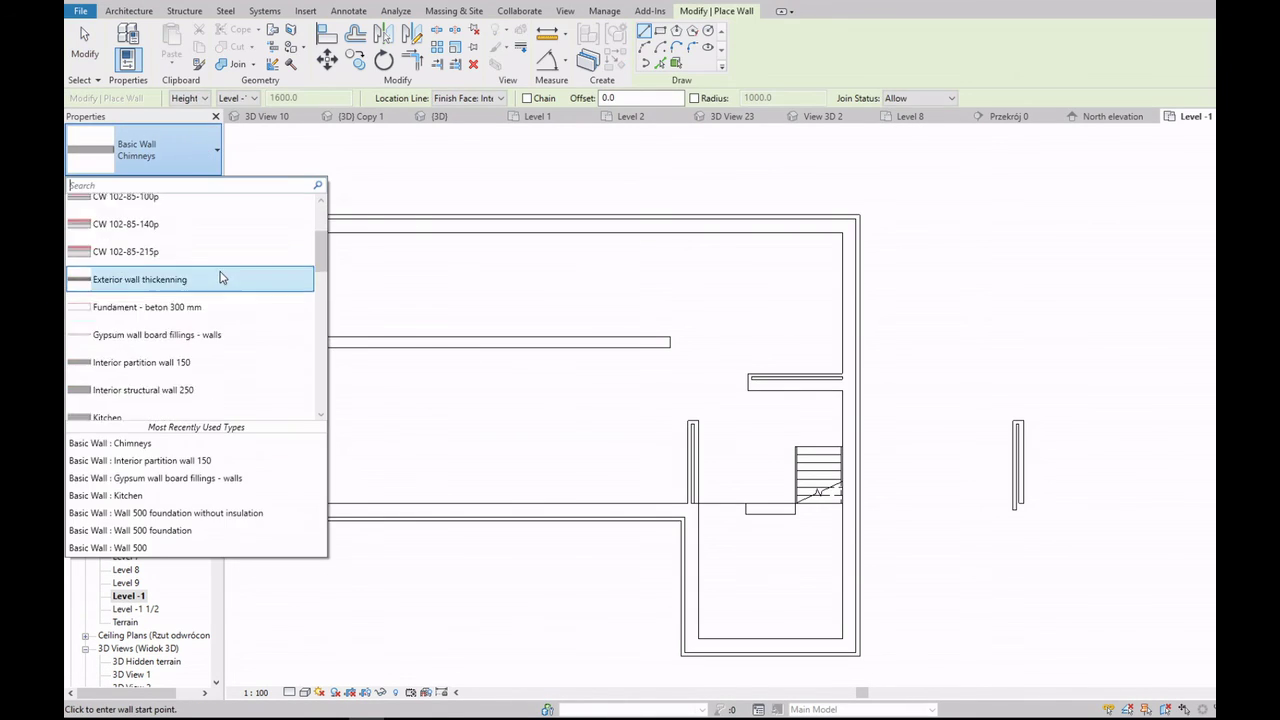
{"action": "scroll", "coordinate": [222, 276], "scroll_direction": "down", "scroll_amount": 1}
{"action": "key", "text": "Escape"}
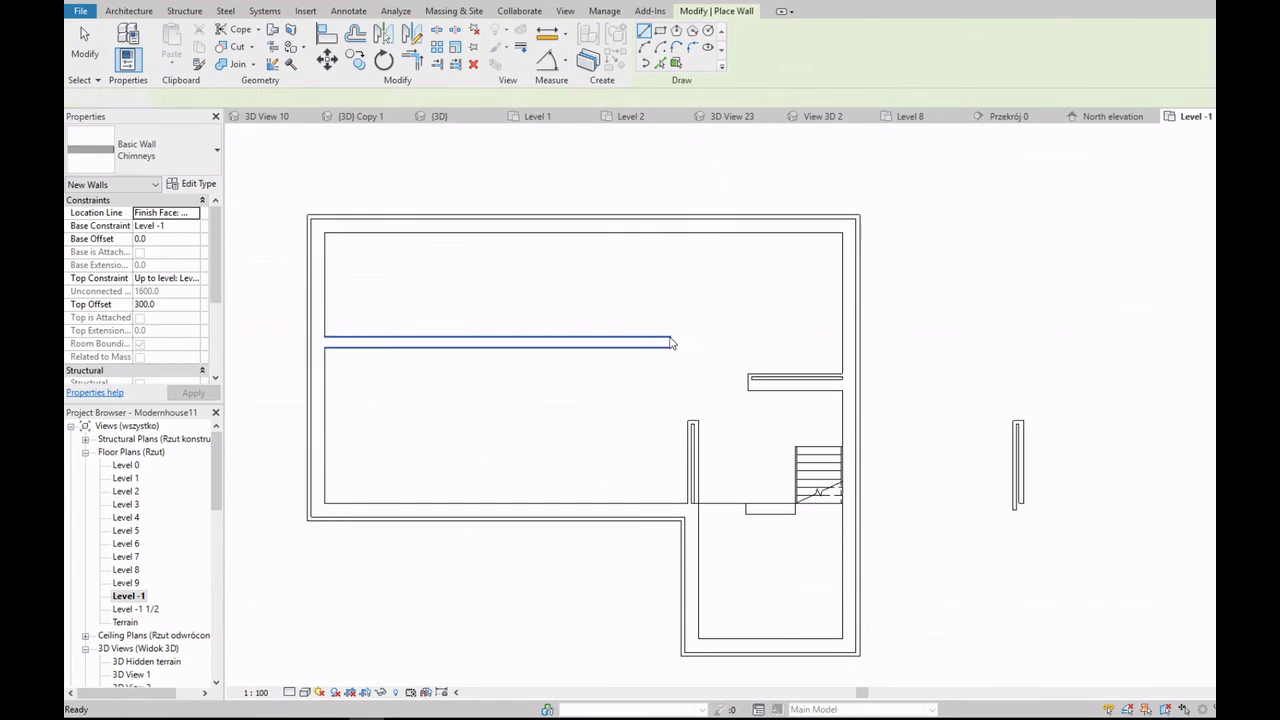
{"action": "key", "text": "Escape"}
{"action": "key", "text": "Escape"}
{"action": "left_click", "coordinate": [560, 342]}
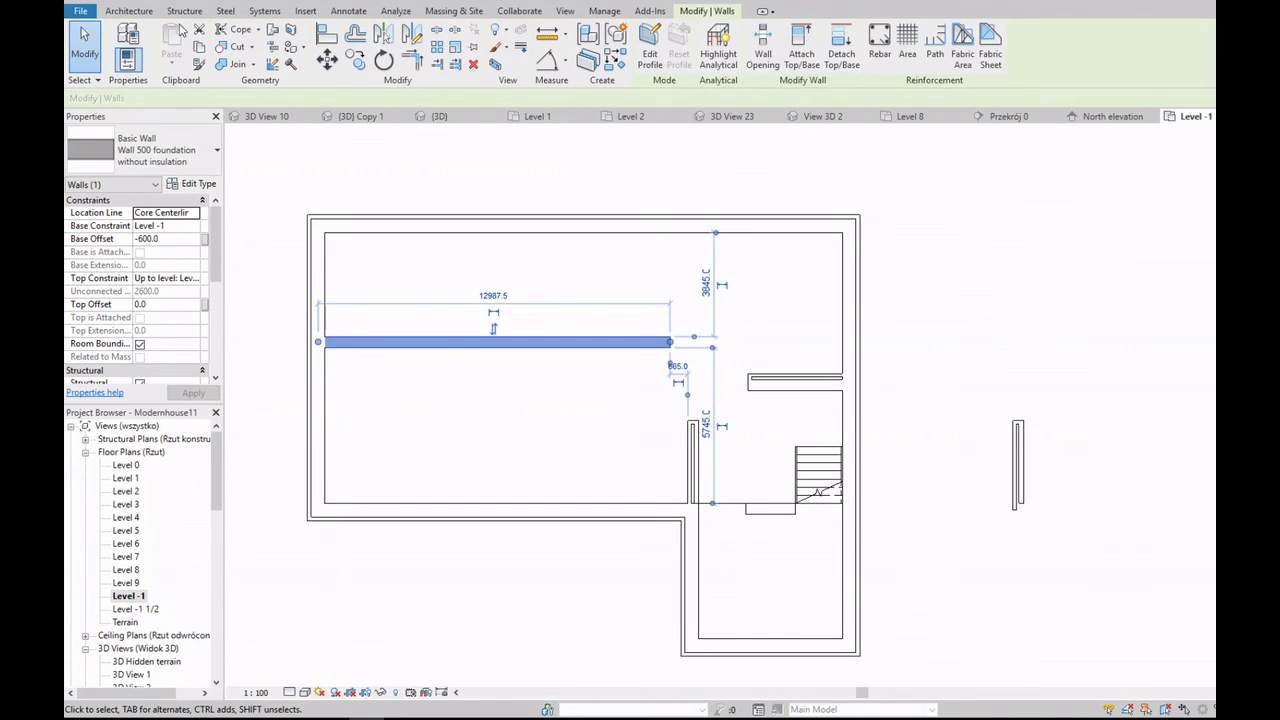
{"action": "left_click", "coordinate": [129, 10]}
{"action": "key", "text": "Escape"}
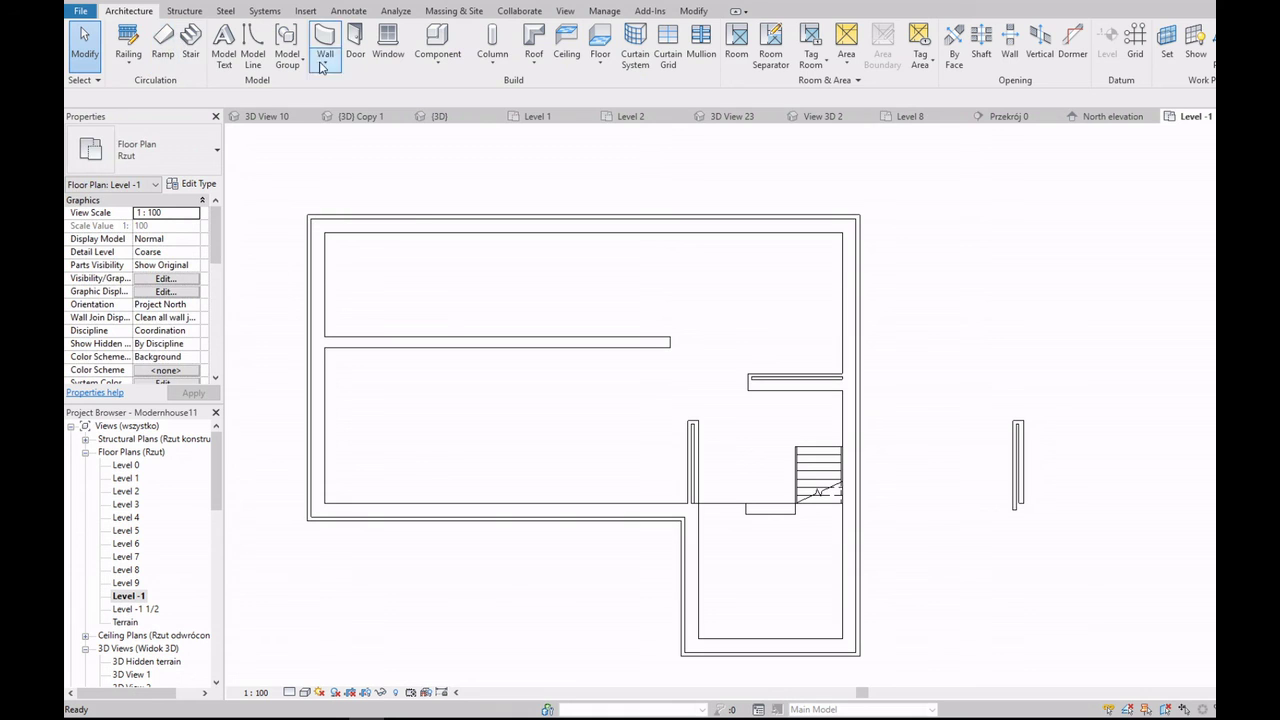
Step: Start a structural wall with the Interior structural wall 250 type, then cancel it
{"action": "left_click", "coordinate": [321, 67]}
{"action": "left_click", "coordinate": [355, 112]}
{"action": "left_click", "coordinate": [217, 150]}
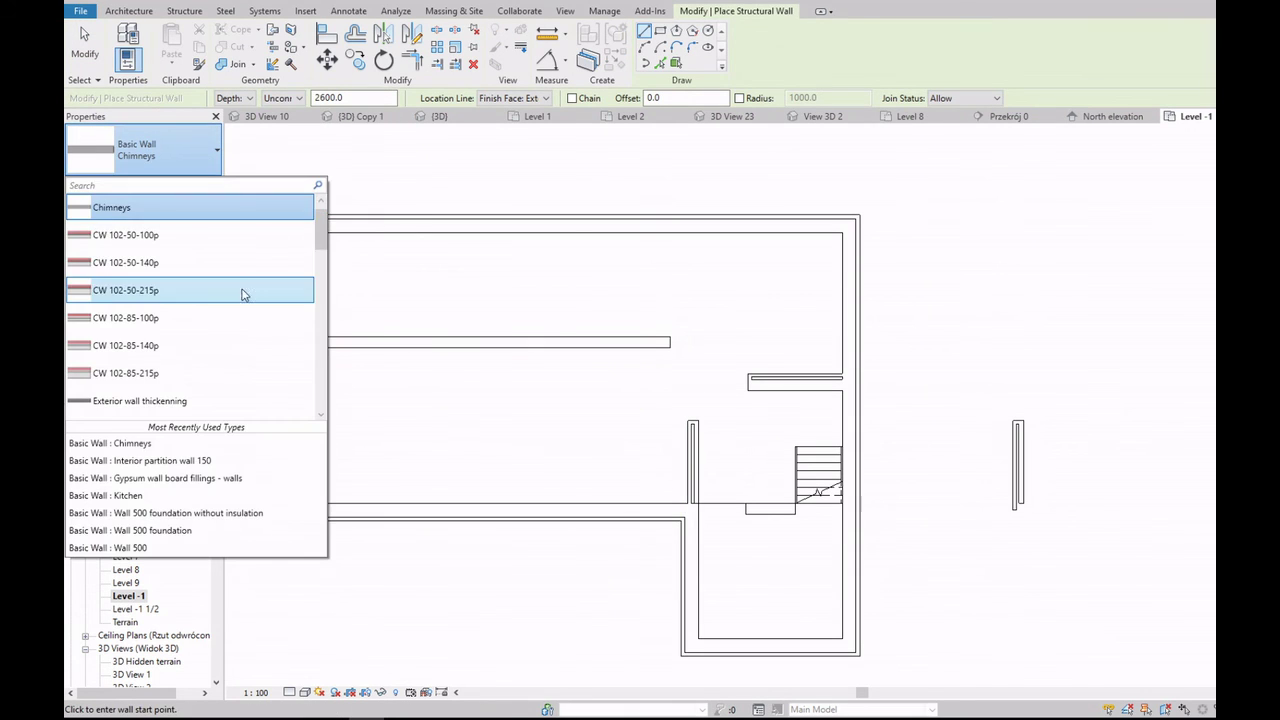
{"action": "left_click", "coordinate": [317, 272]}
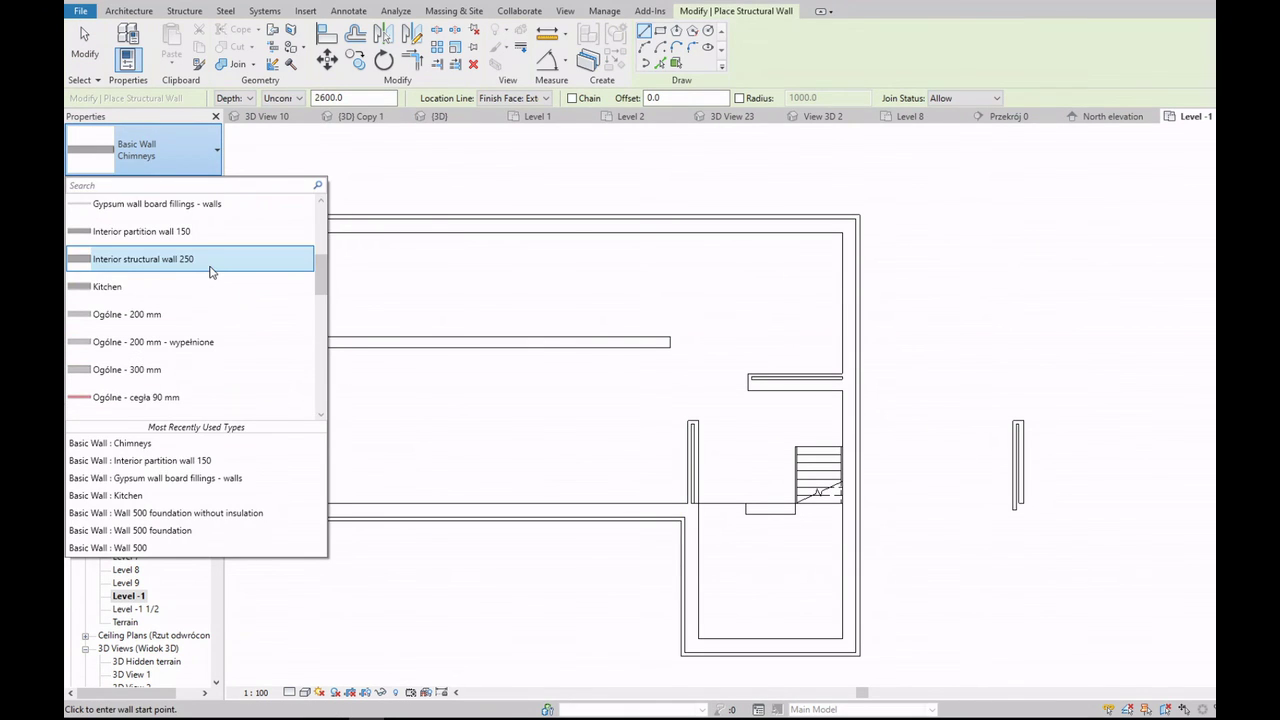
{"action": "left_click", "coordinate": [210, 262]}
{"action": "scroll", "coordinate": [740, 345], "scroll_direction": "up", "scroll_amount": 5}
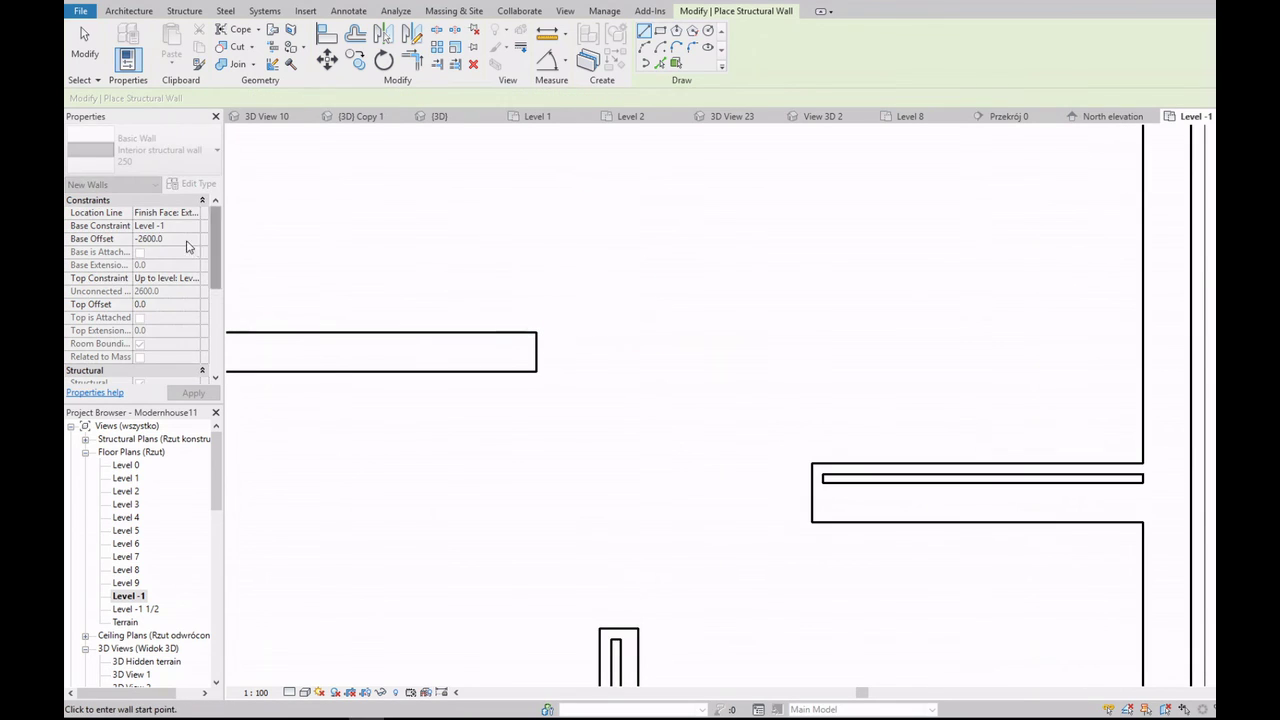
{"action": "left_click", "coordinate": [193, 278]}
{"action": "left_click", "coordinate": [160, 290]}
{"action": "type", "text": "1500"}
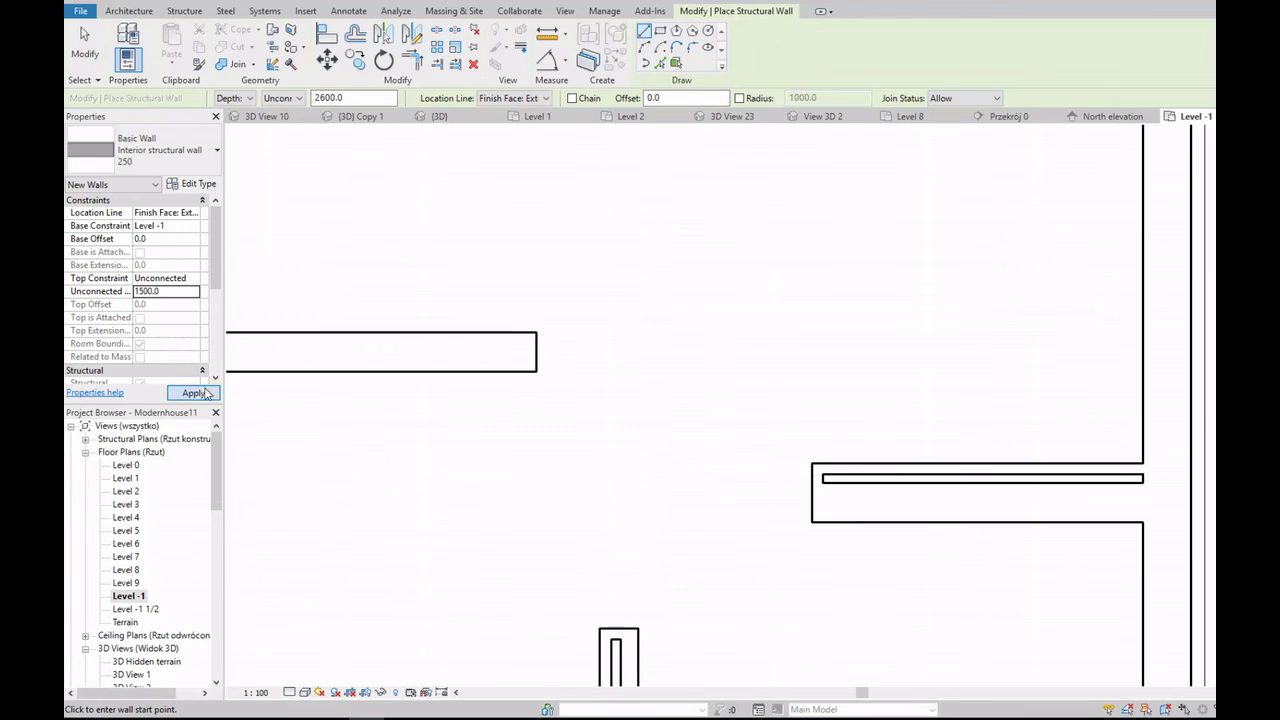
{"action": "left_click", "coordinate": [533, 335]}
{"action": "scroll", "coordinate": [723, 334], "scroll_direction": "down", "scroll_amount": 3}
{"action": "key", "text": "Escape"}
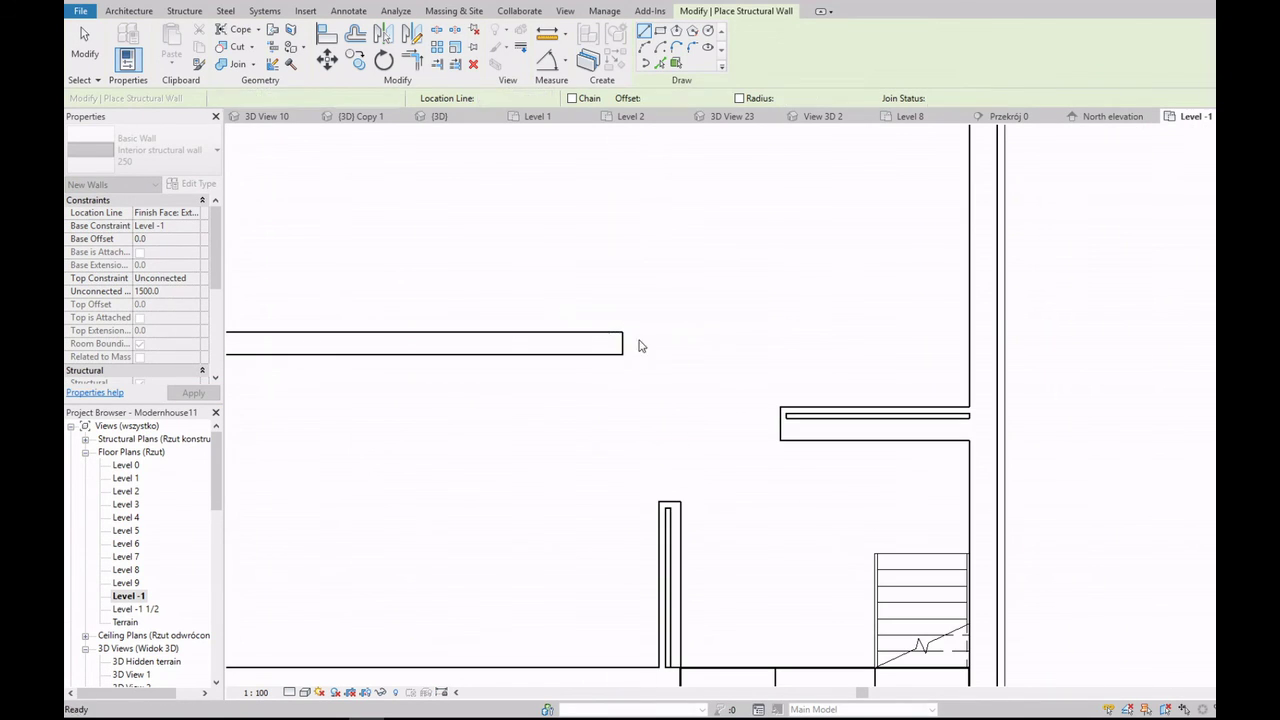
{"action": "key", "text": "Escape"}
Step: Restart the structural wall as Wall 500 foundation without insulation, unconnected at 1500 mm height
{"action": "left_click", "coordinate": [325, 60]}
{"action": "left_click", "coordinate": [360, 117]}
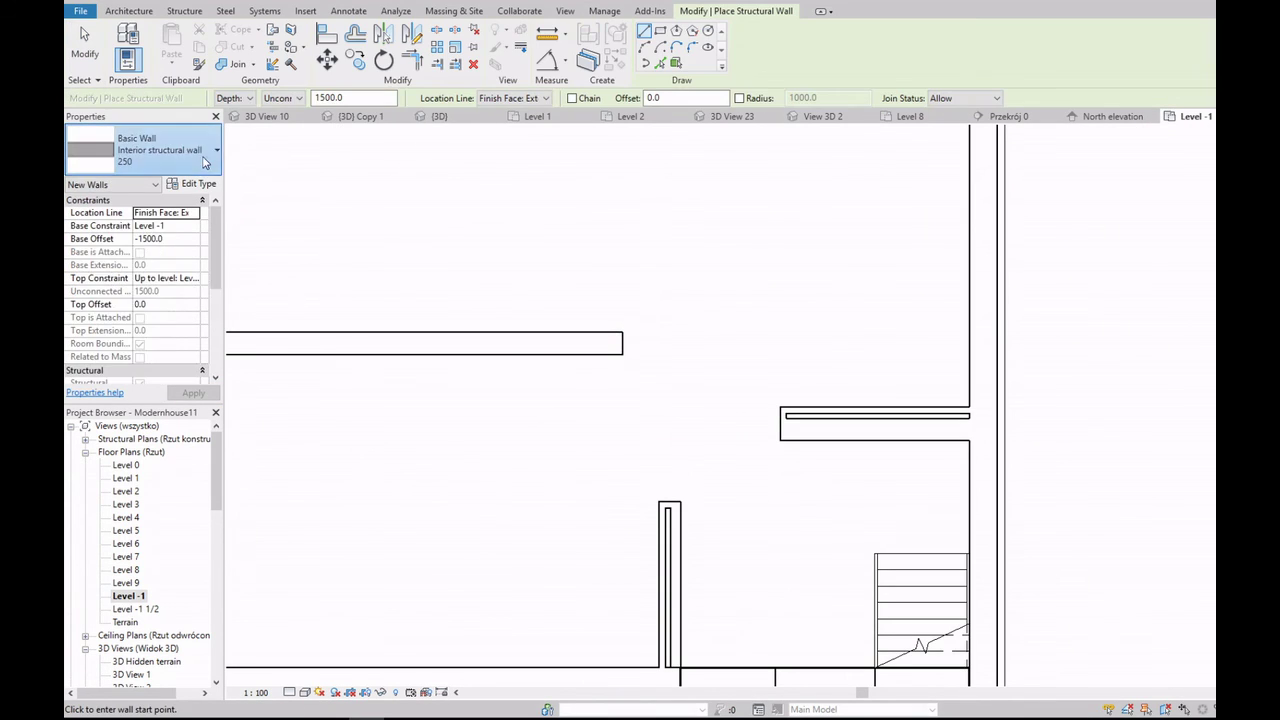
{"action": "left_click", "coordinate": [160, 150]}
{"action": "scroll", "coordinate": [240, 303], "scroll_direction": "down", "scroll_amount": 2}
{"action": "scroll", "coordinate": [240, 303], "scroll_direction": "down", "scroll_amount": 1}
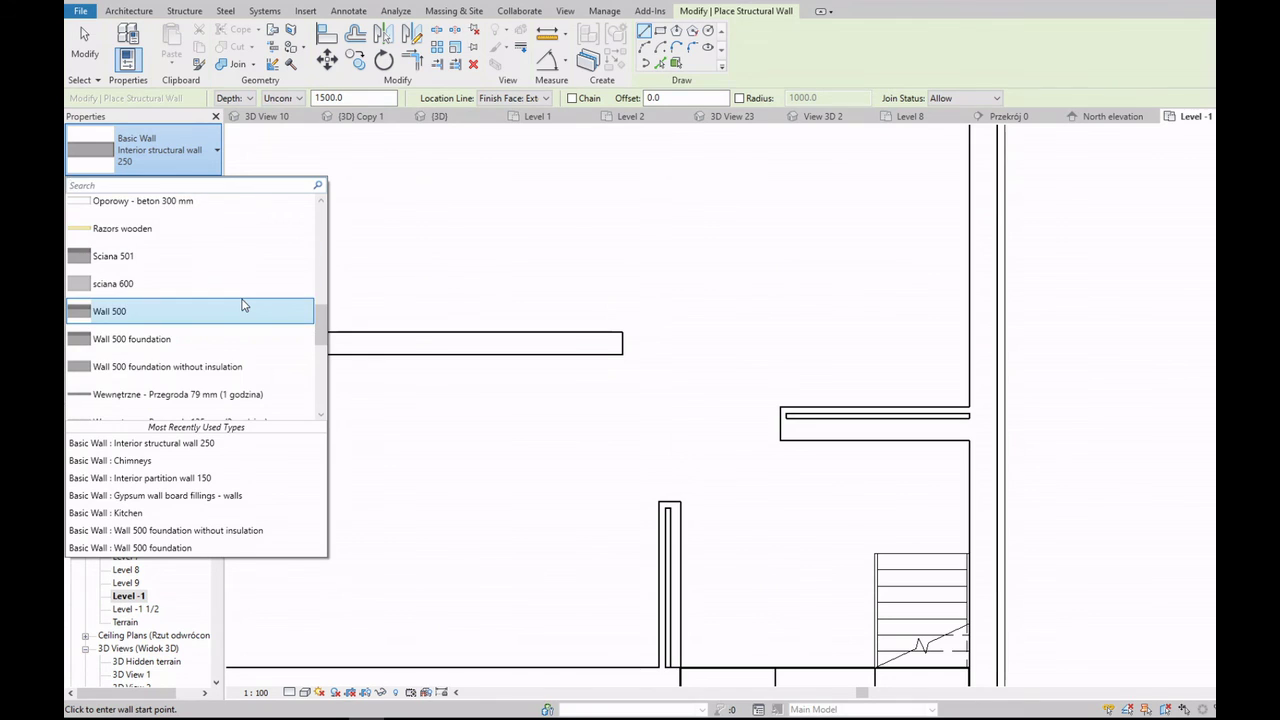
{"action": "left_click", "coordinate": [223, 367]}
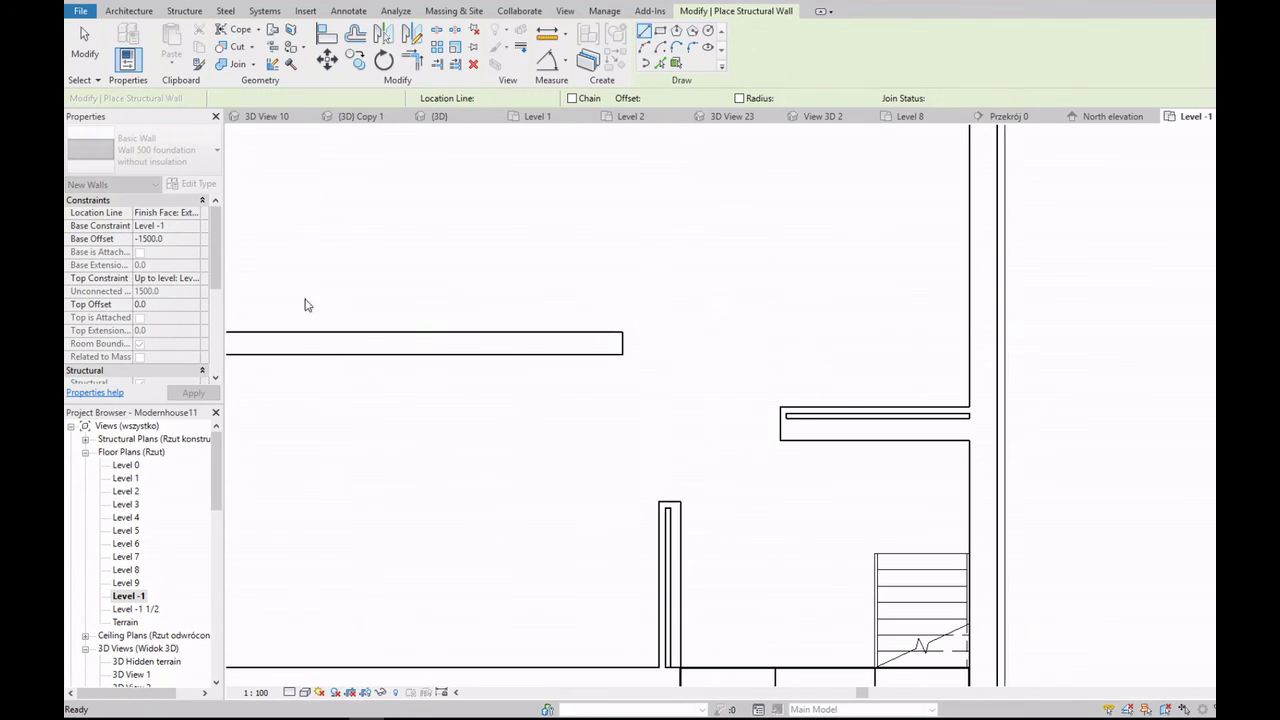
{"action": "left_click", "coordinate": [168, 278]}
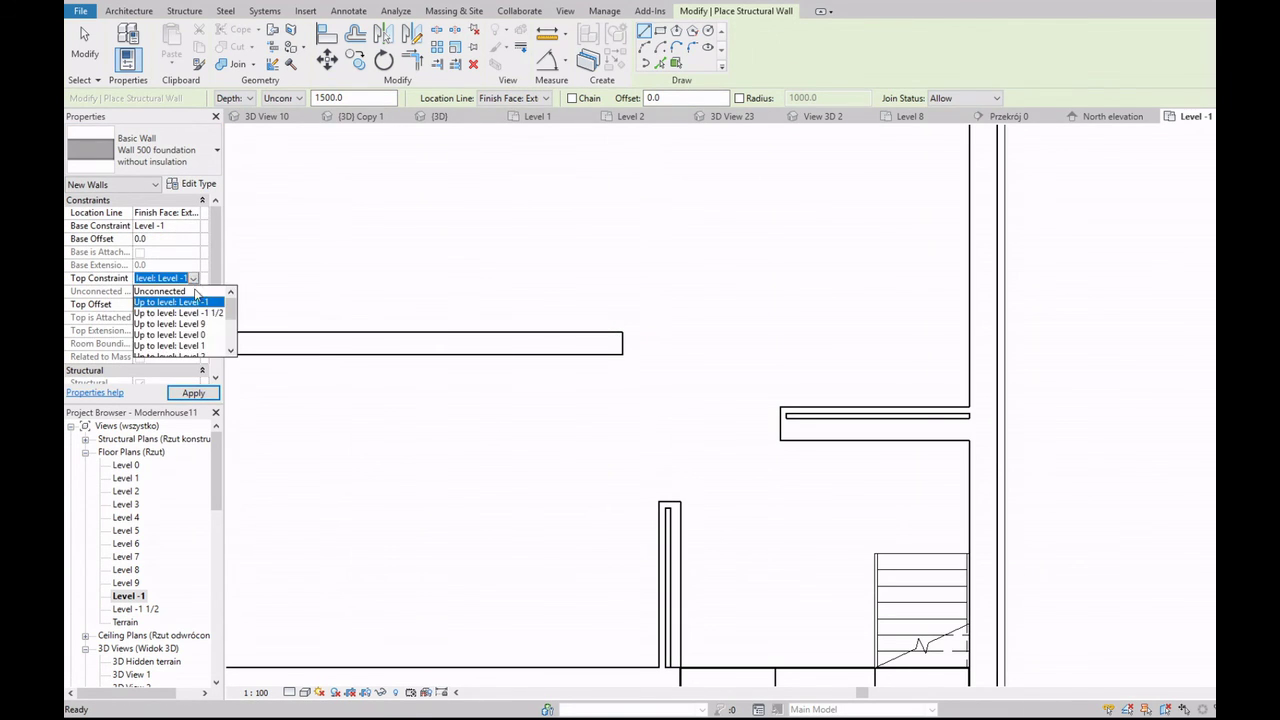
{"action": "left_click", "coordinate": [186, 296]}
{"action": "left_click", "coordinate": [200, 394]}
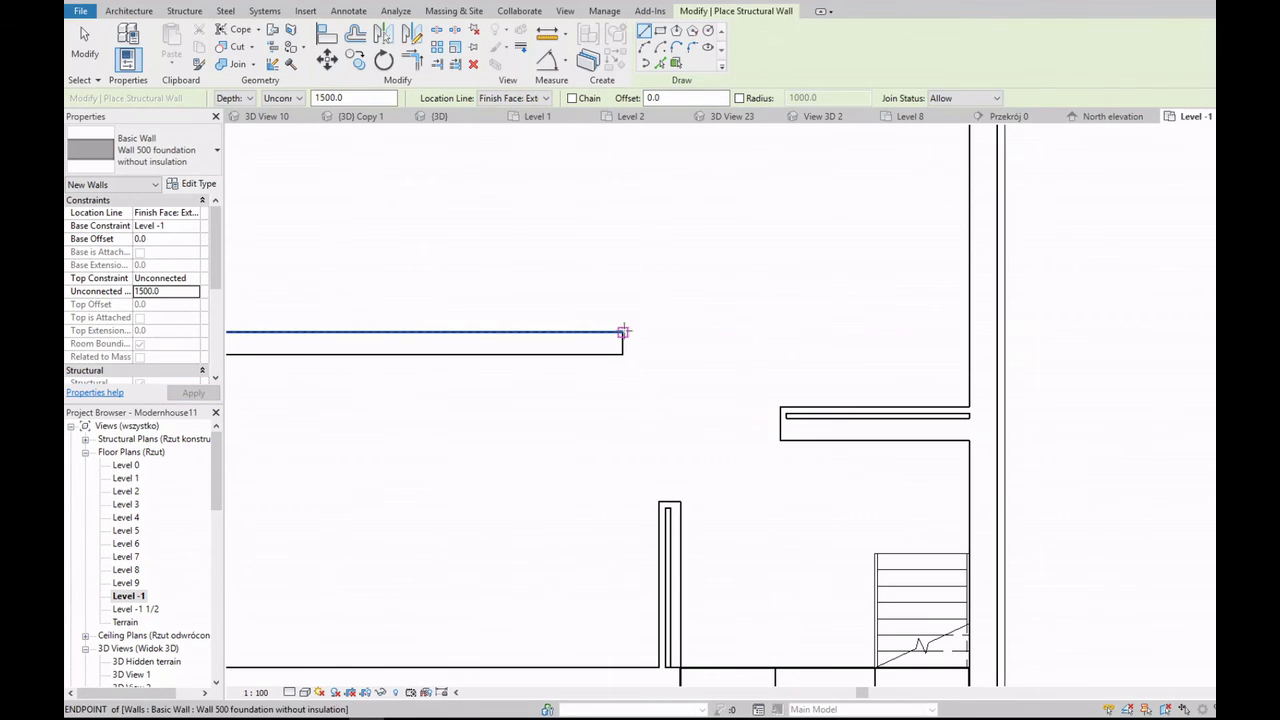
{"action": "left_click", "coordinate": [622, 332]}
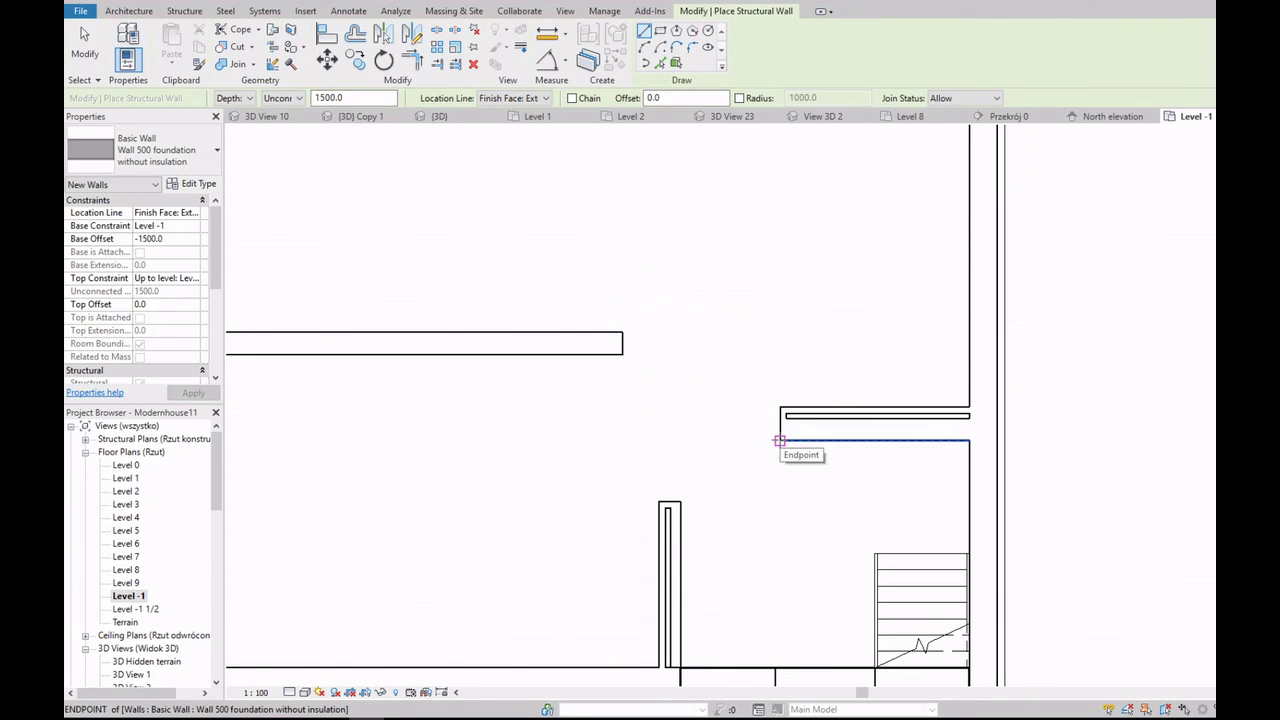
{"action": "key", "text": "Escape"}
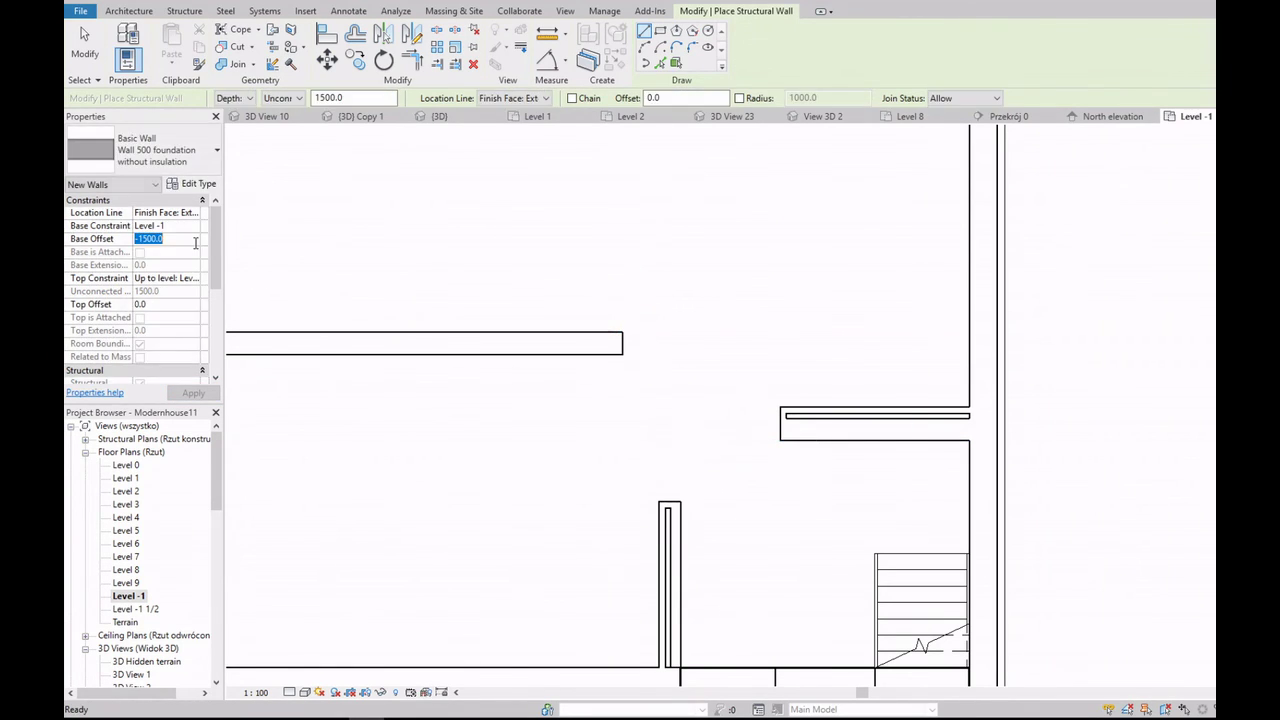
Step: Adjust the base offset and height, then draw the wall about 1825 mm leftward from the corner
{"action": "left_click", "coordinate": [188, 237]}
{"action": "type", "text": "0"}
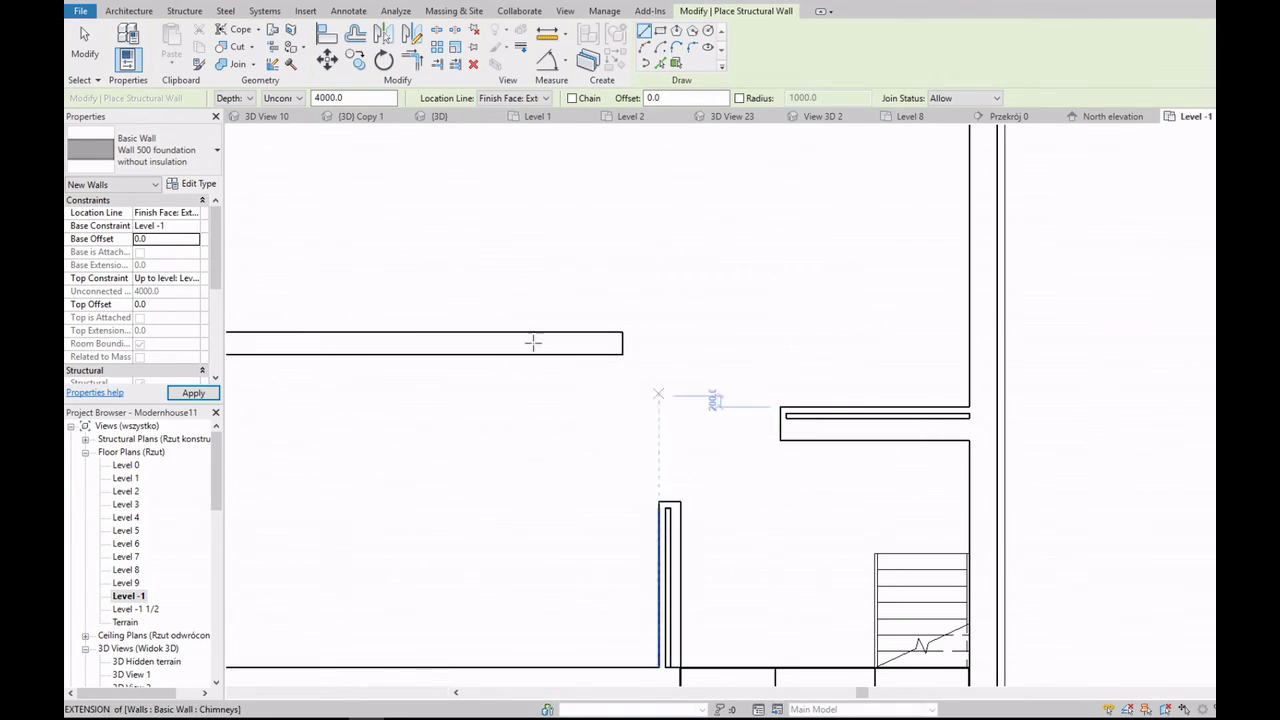
{"action": "left_click", "coordinate": [198, 279]}
{"action": "left_click", "coordinate": [169, 291]}
{"action": "type", "text": "1500"}
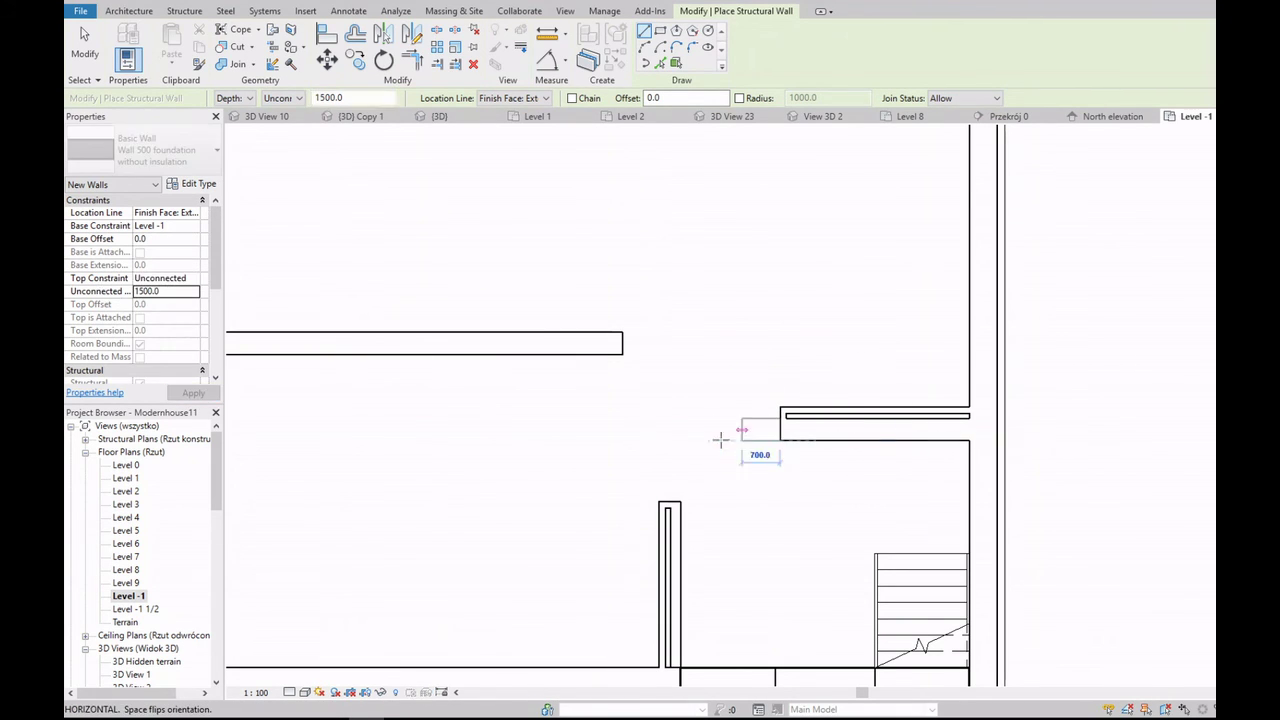
{"action": "left_click", "coordinate": [780, 440]}
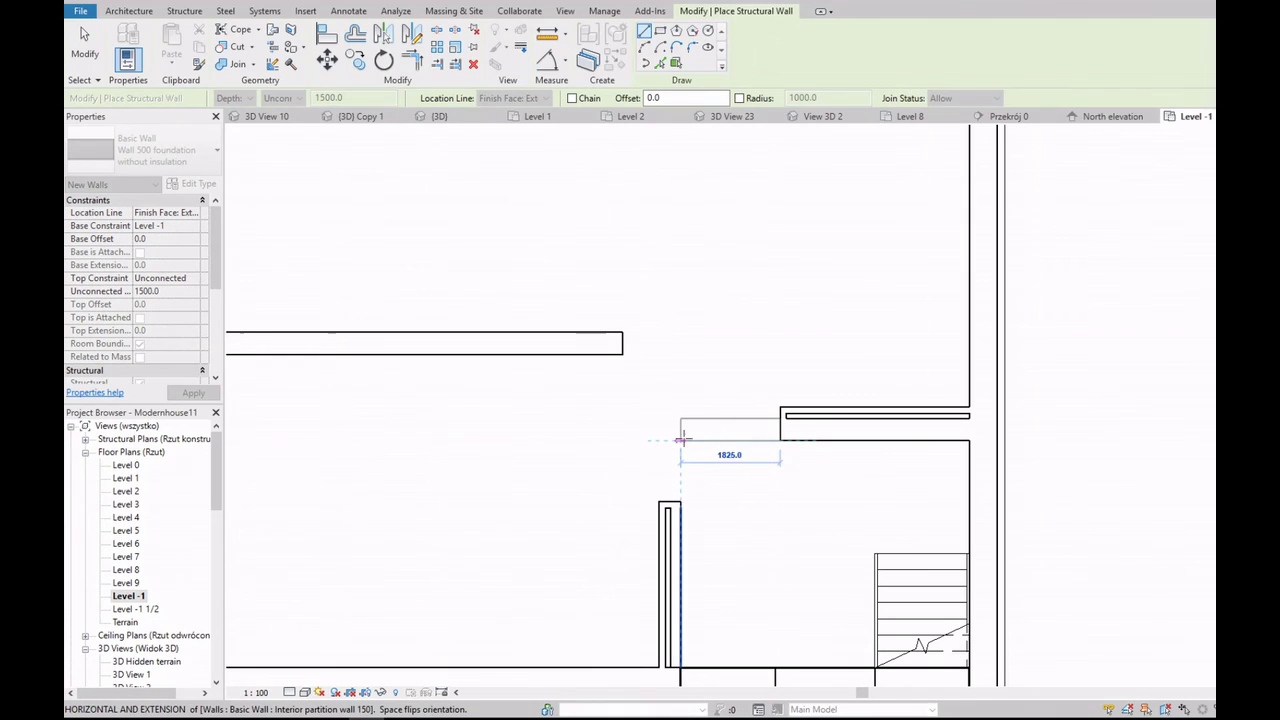
{"action": "left_click", "coordinate": [682, 440]}
{"action": "key", "text": "Escape"}
{"action": "key", "text": "Escape"}
{"action": "scroll", "coordinate": [831, 429], "scroll_direction": "up", "scroll_amount": 1}
Step: Select the thin Chimneys partition wall and check its base constraint
{"action": "left_click", "coordinate": [838, 418]}
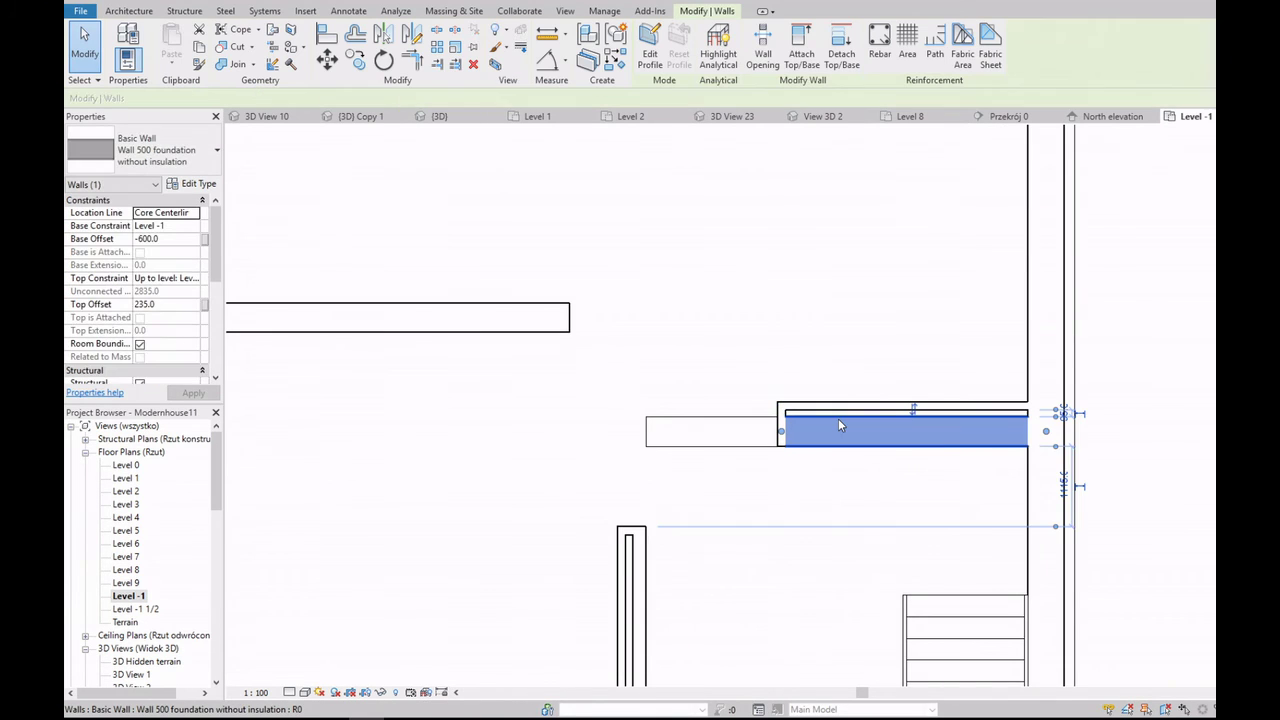
{"action": "key", "text": "Escape"}
{"action": "middle_click_drag", "start_coordinate": [710, 412], "coordinate": [680, 410]}
{"action": "left_click", "coordinate": [760, 410]}
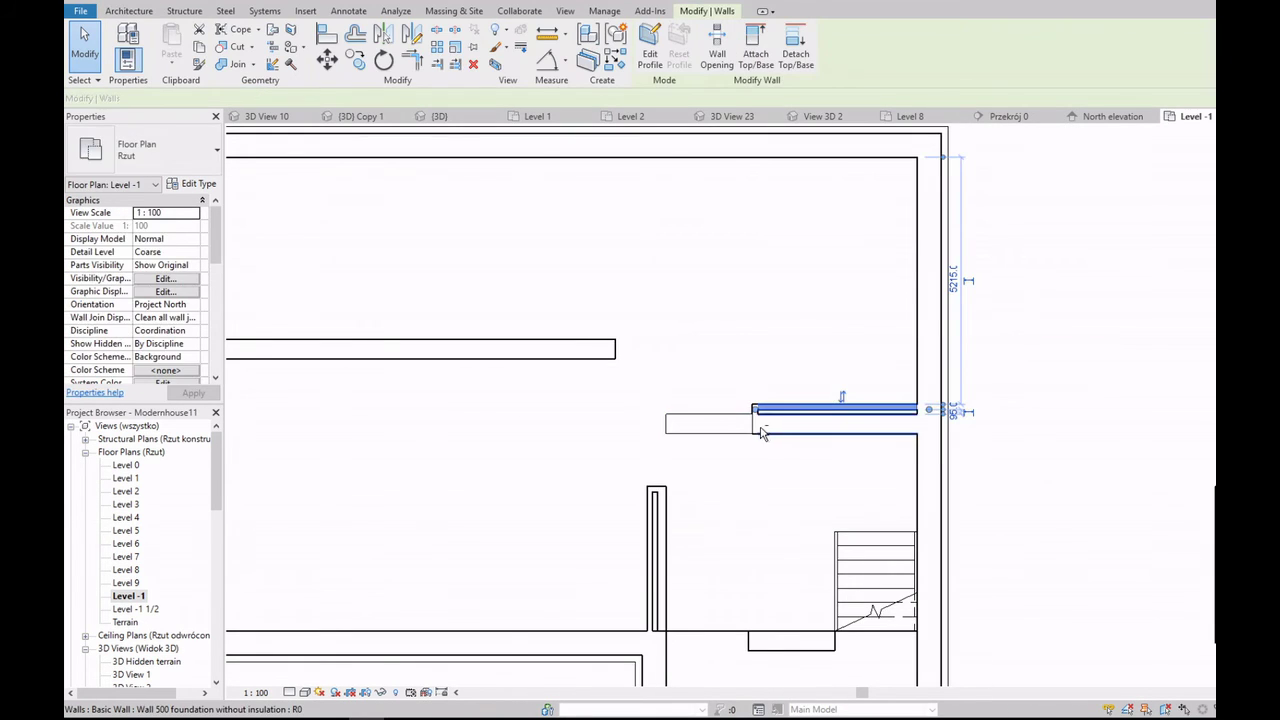
{"action": "scroll", "coordinate": [760, 412], "scroll_direction": "up", "scroll_amount": 2}
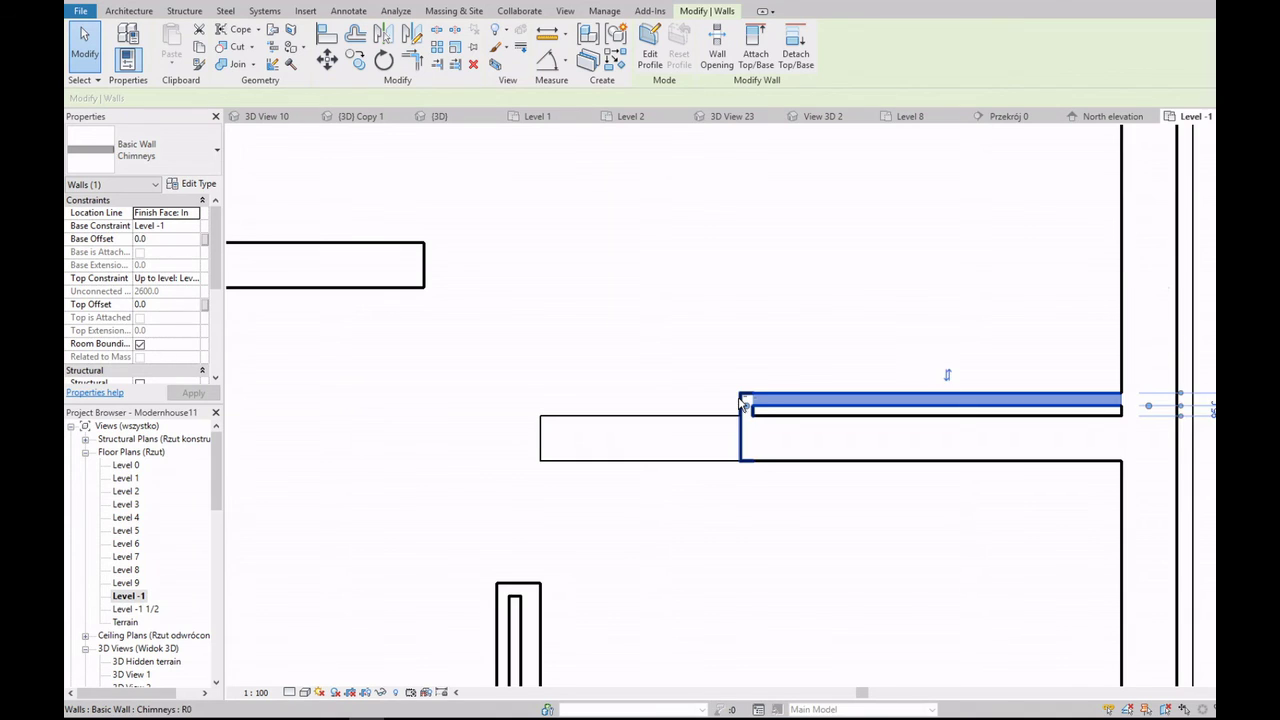
{"action": "left_click", "coordinate": [190, 226]}
Step: Review the new short foundation wall's top constraint, then select the partition near the stairs
{"action": "key", "text": "Escape"}
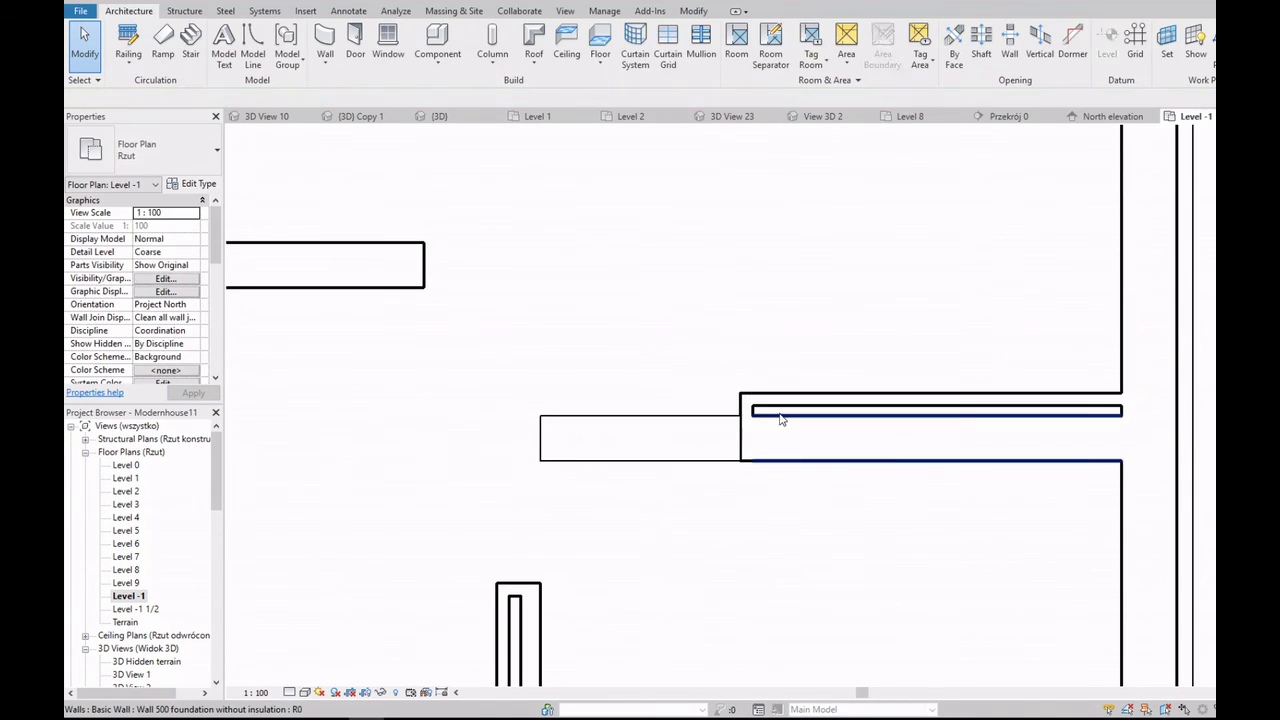
{"action": "left_click", "coordinate": [780, 420]}
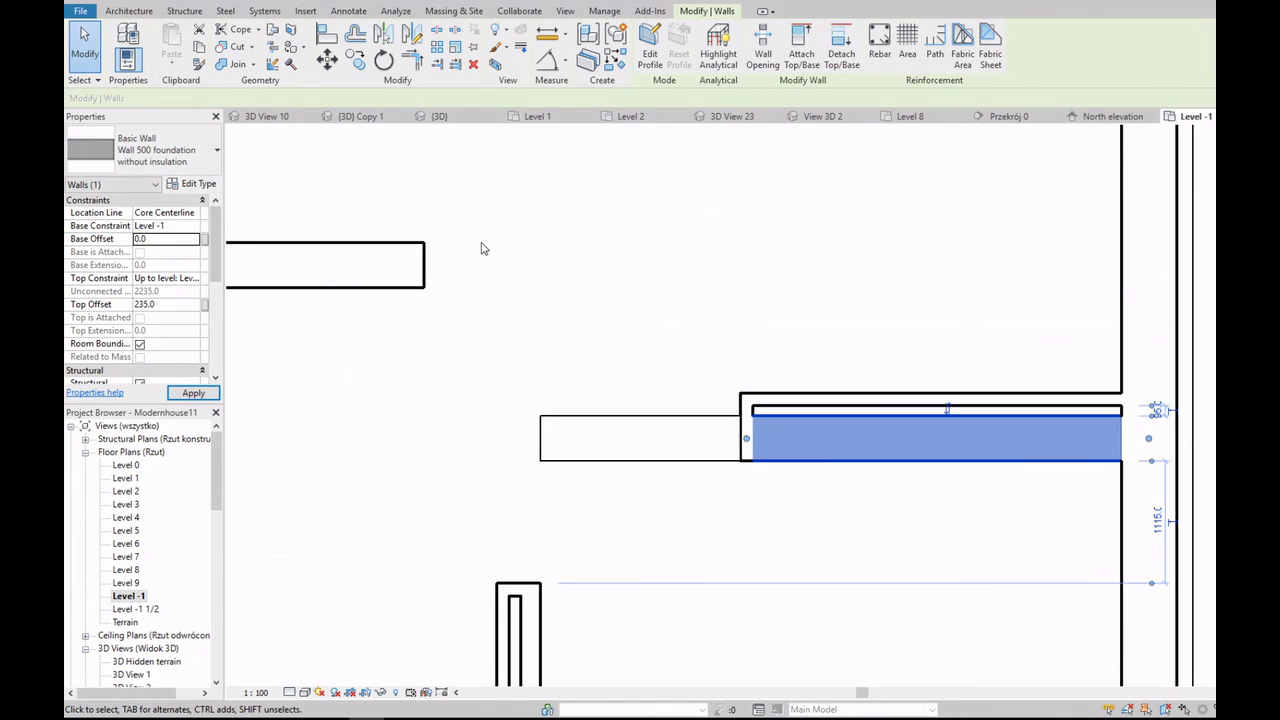
{"action": "key", "text": "Escape"}
{"action": "left_click", "coordinate": [697, 424]}
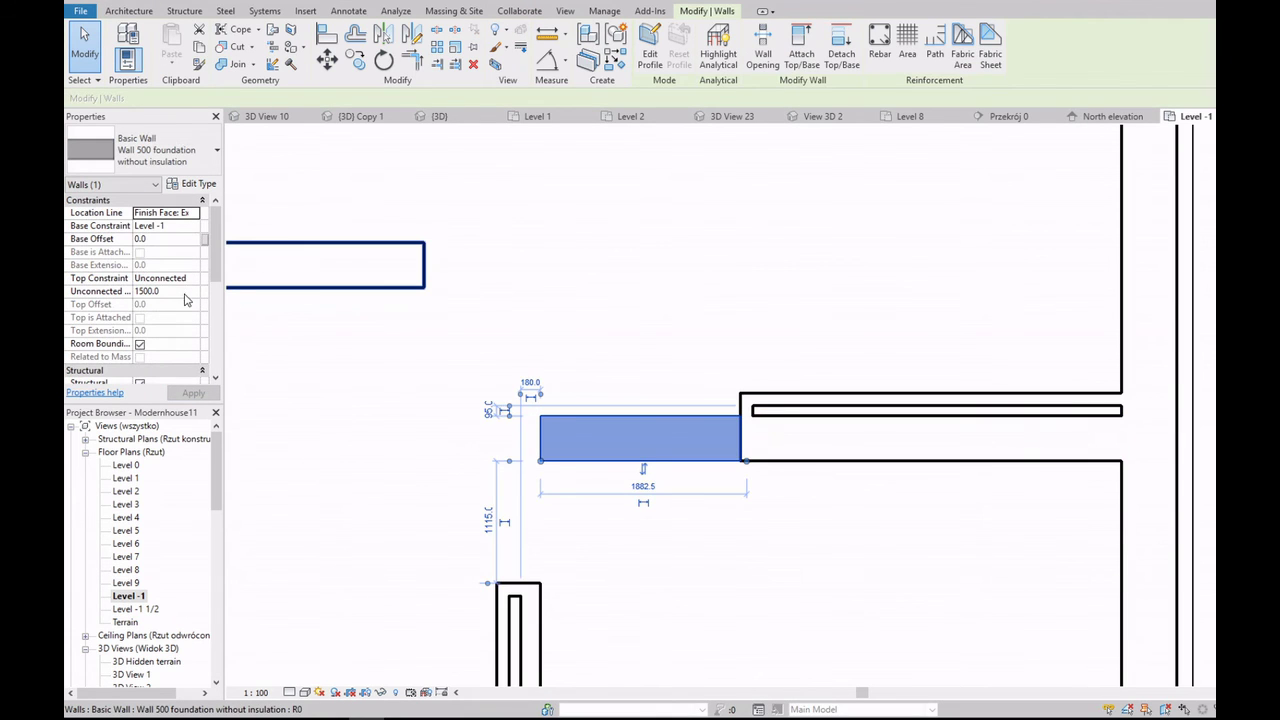
{"action": "scroll", "coordinate": [380, 302], "scroll_direction": "down", "scroll_amount": 2}
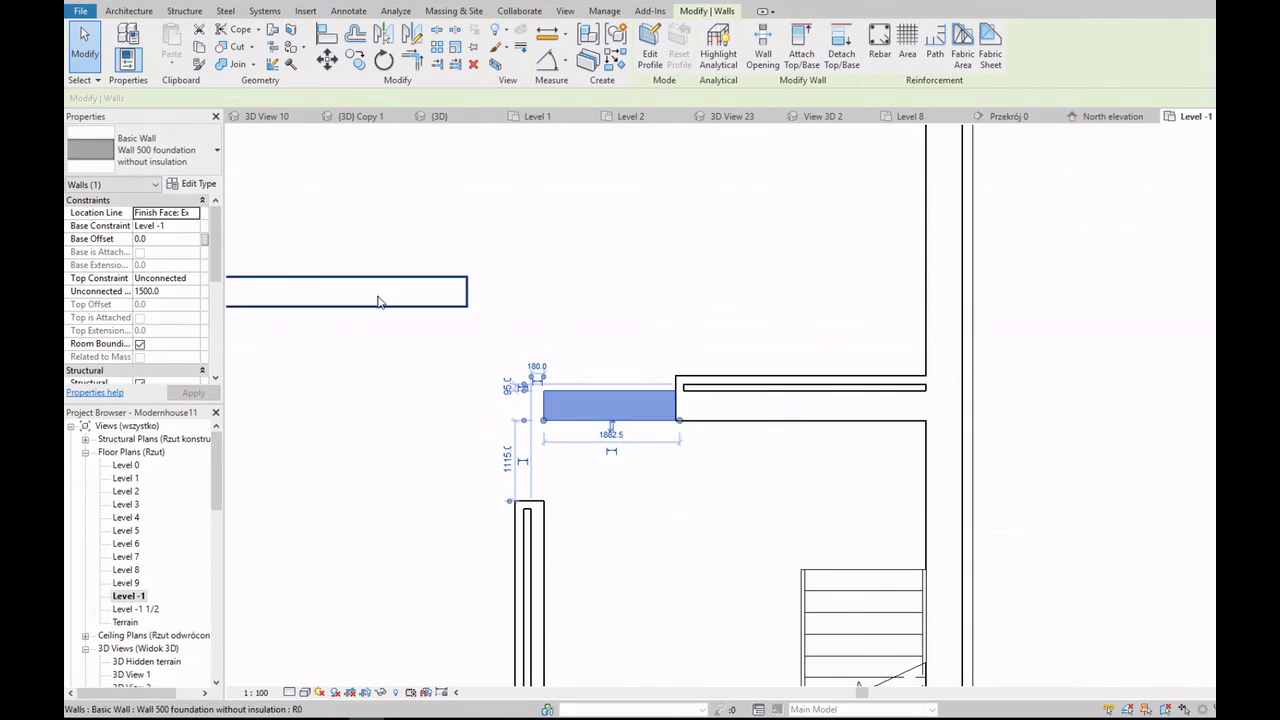
{"action": "left_click", "coordinate": [194, 283]}
{"action": "left_click", "coordinate": [608, 451]}
{"action": "scroll", "coordinate": [608, 451], "scroll_direction": "down", "scroll_amount": 1}
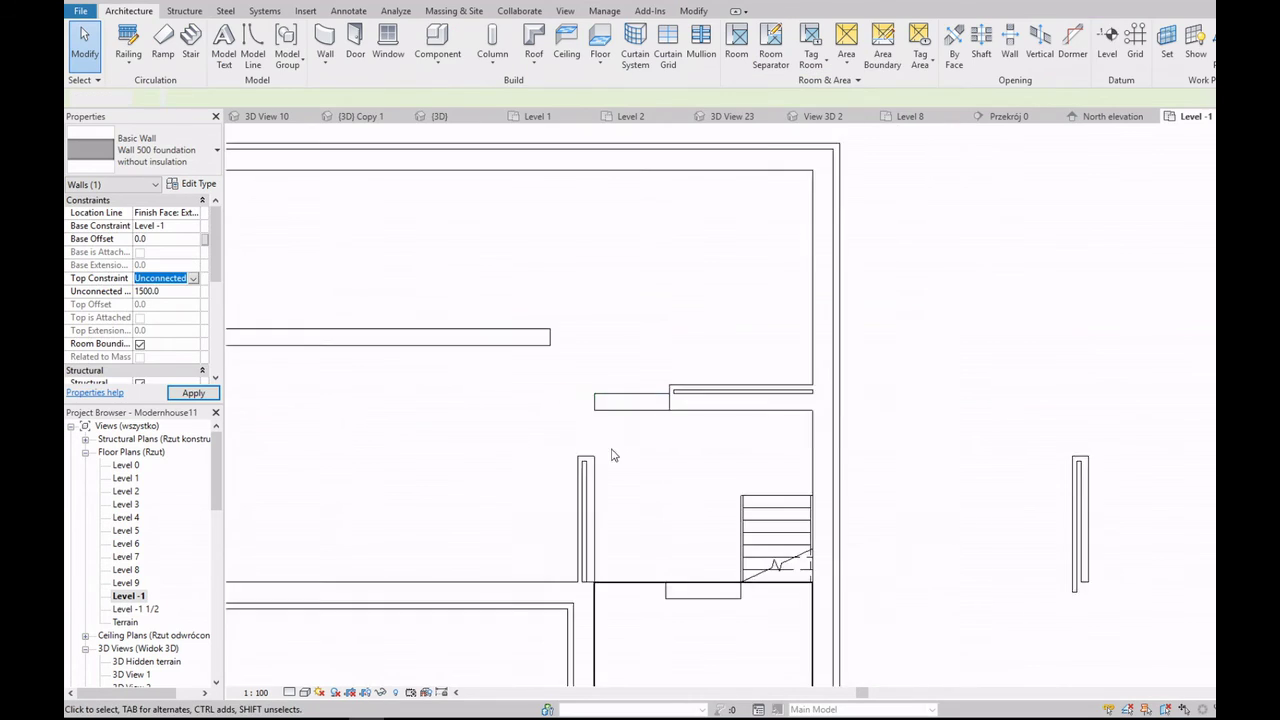
{"action": "scroll", "coordinate": [588, 473], "scroll_direction": "up", "scroll_amount": 1}
{"action": "left_click", "coordinate": [589, 474]}
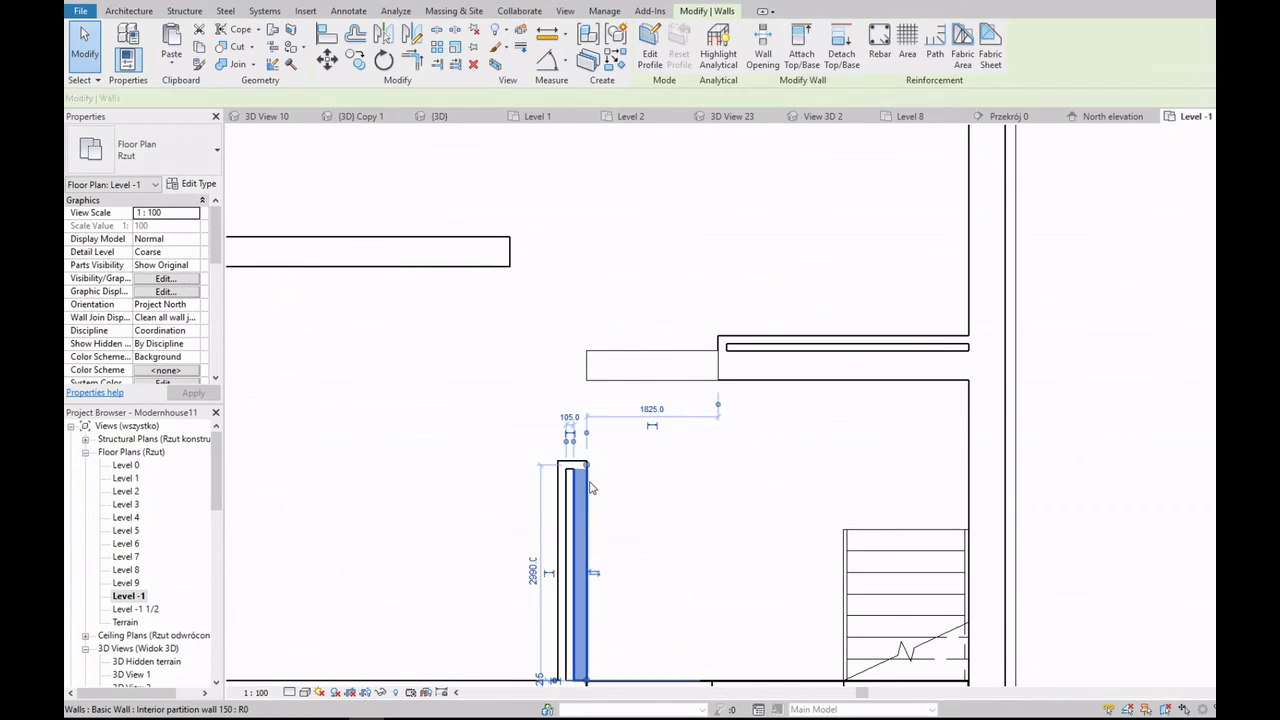
Step: Select the long Level -1 foundation wall and open its Top Constraint field
{"action": "left_click", "coordinate": [129, 11]}
{"action": "left_click", "coordinate": [330, 74]}
{"action": "left_click", "coordinate": [355, 117]}
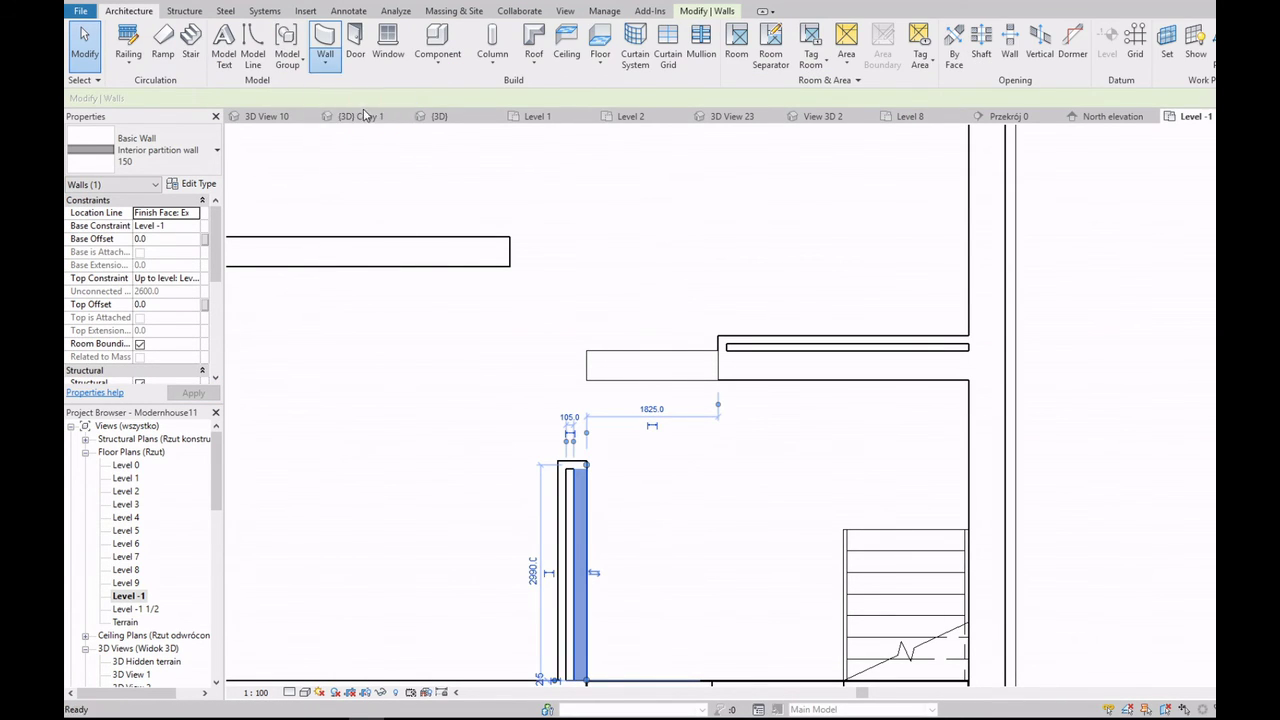
{"action": "key", "text": "Escape"}
{"action": "left_click", "coordinate": [513, 249]}
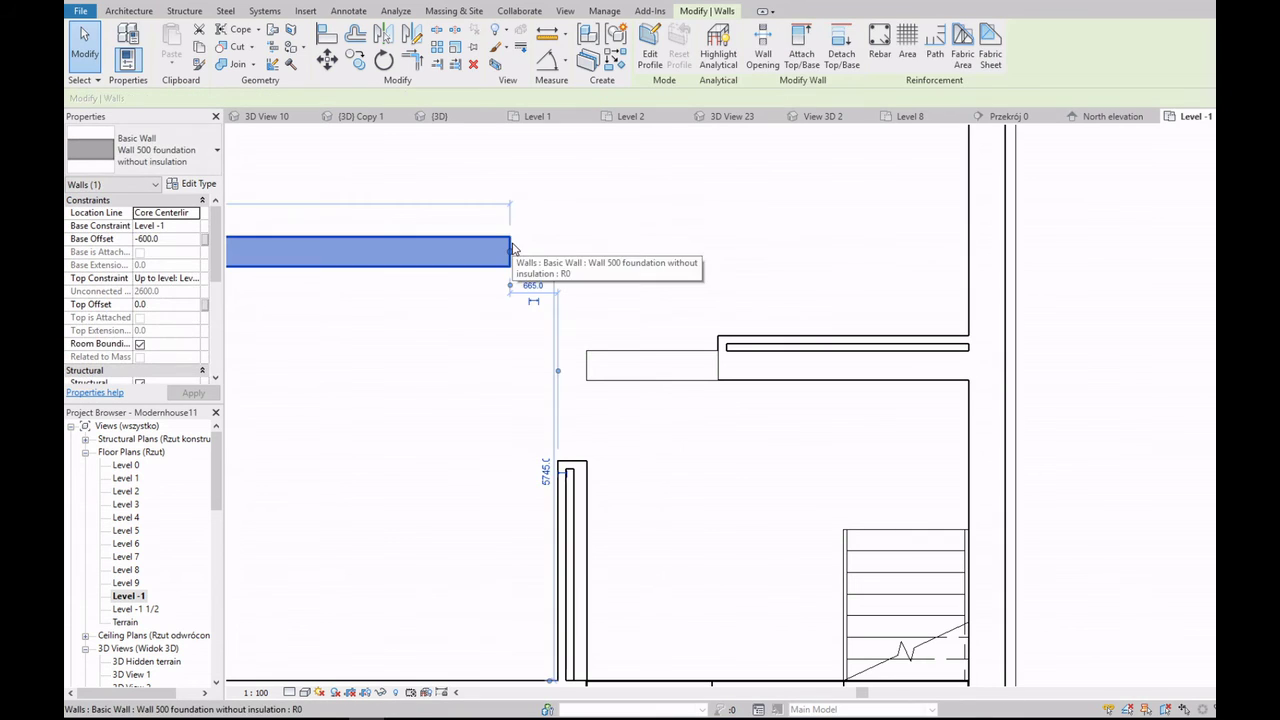
{"action": "left_click", "coordinate": [198, 282]}
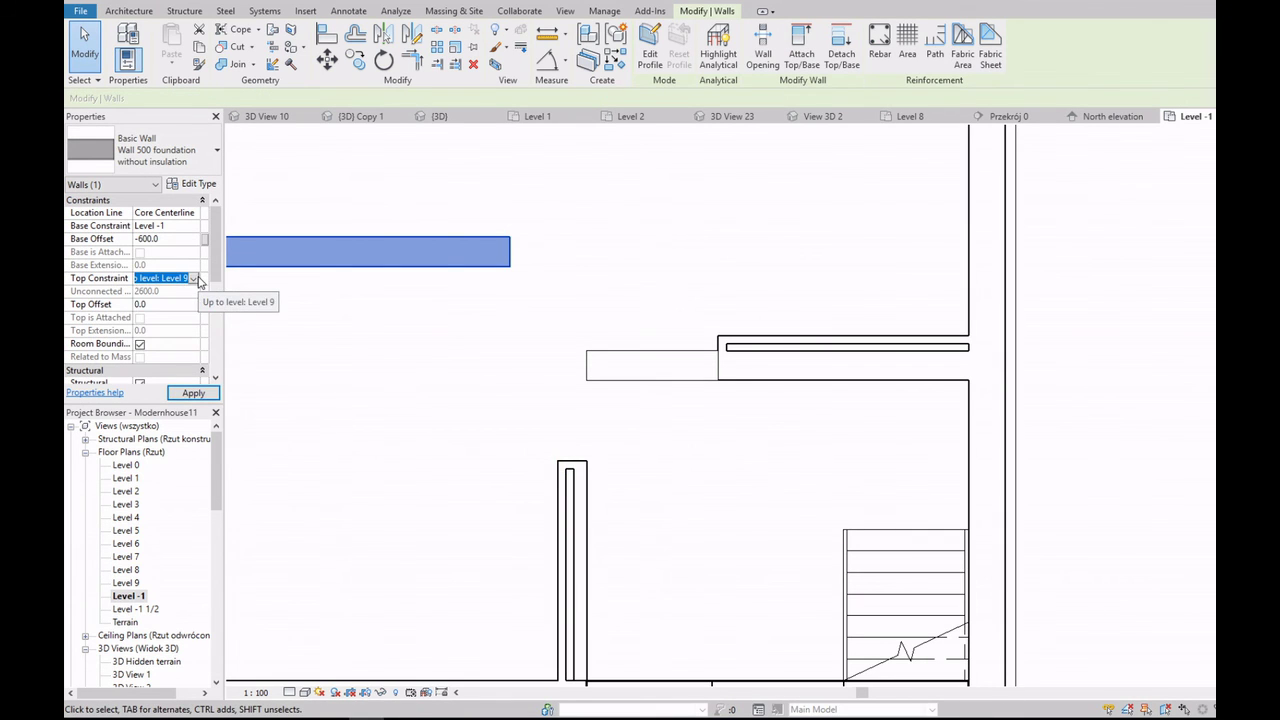
{"action": "scroll", "coordinate": [157, 603], "scroll_direction": "down", "scroll_amount": 5}
{"action": "double_click", "coordinate": [122, 609]}
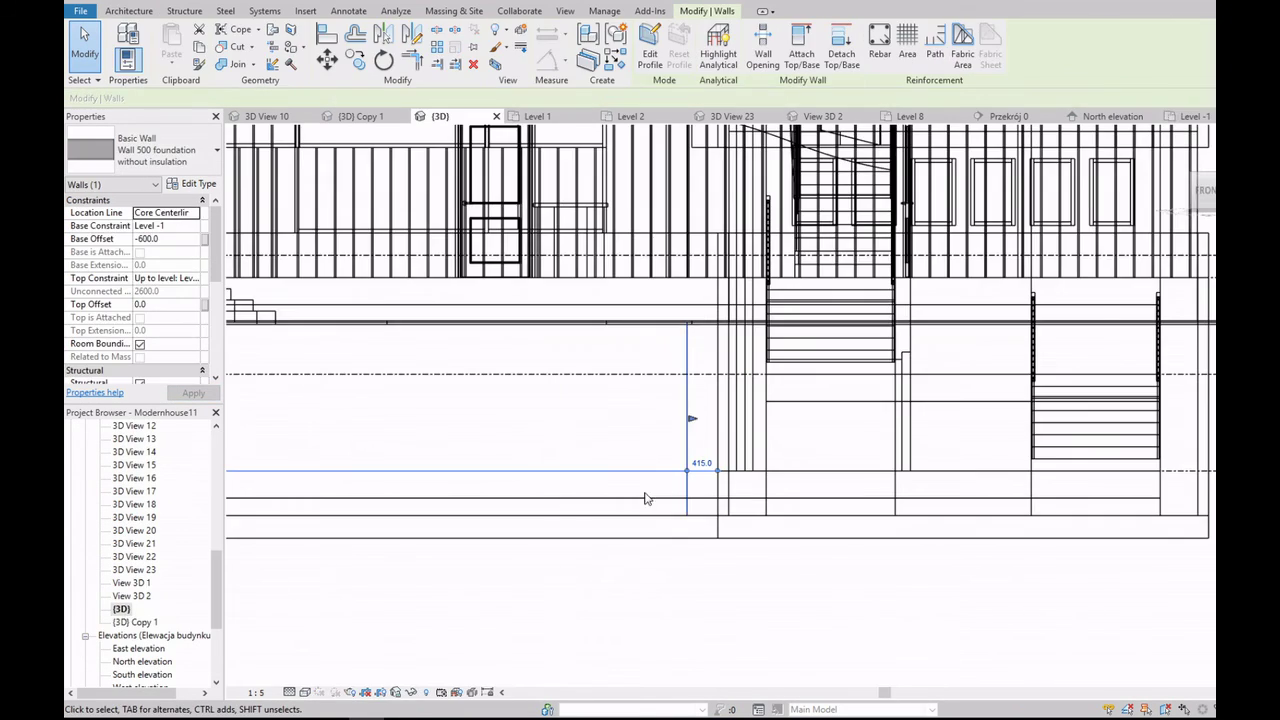
{"action": "scroll", "coordinate": [627, 395], "scroll_direction": "up", "scroll_amount": 5}
{"action": "scroll", "coordinate": [627, 395], "scroll_direction": "down", "scroll_amount": 3}
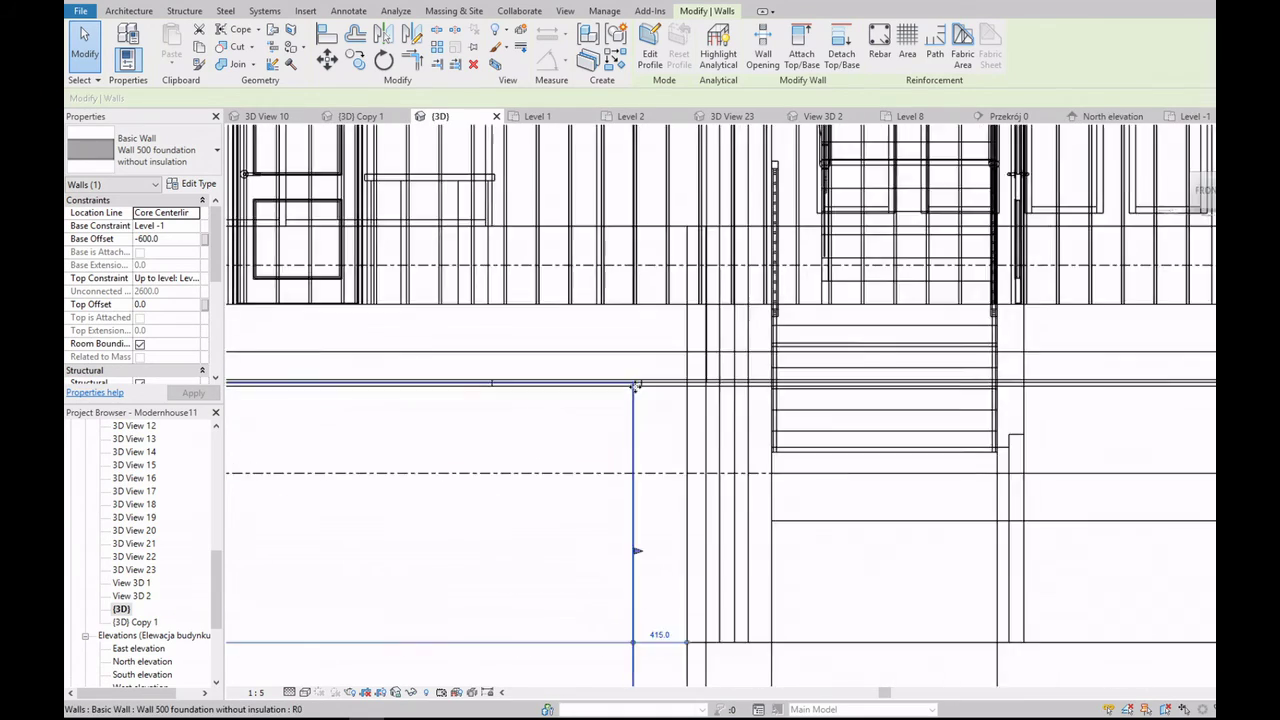
{"action": "scroll", "coordinate": [627, 395], "scroll_direction": "down", "scroll_amount": 3}
{"action": "scroll", "coordinate": [630, 392], "scroll_direction": "up", "scroll_amount": 2}
{"action": "scroll", "coordinate": [630, 392], "scroll_direction": "up", "scroll_amount": 2}
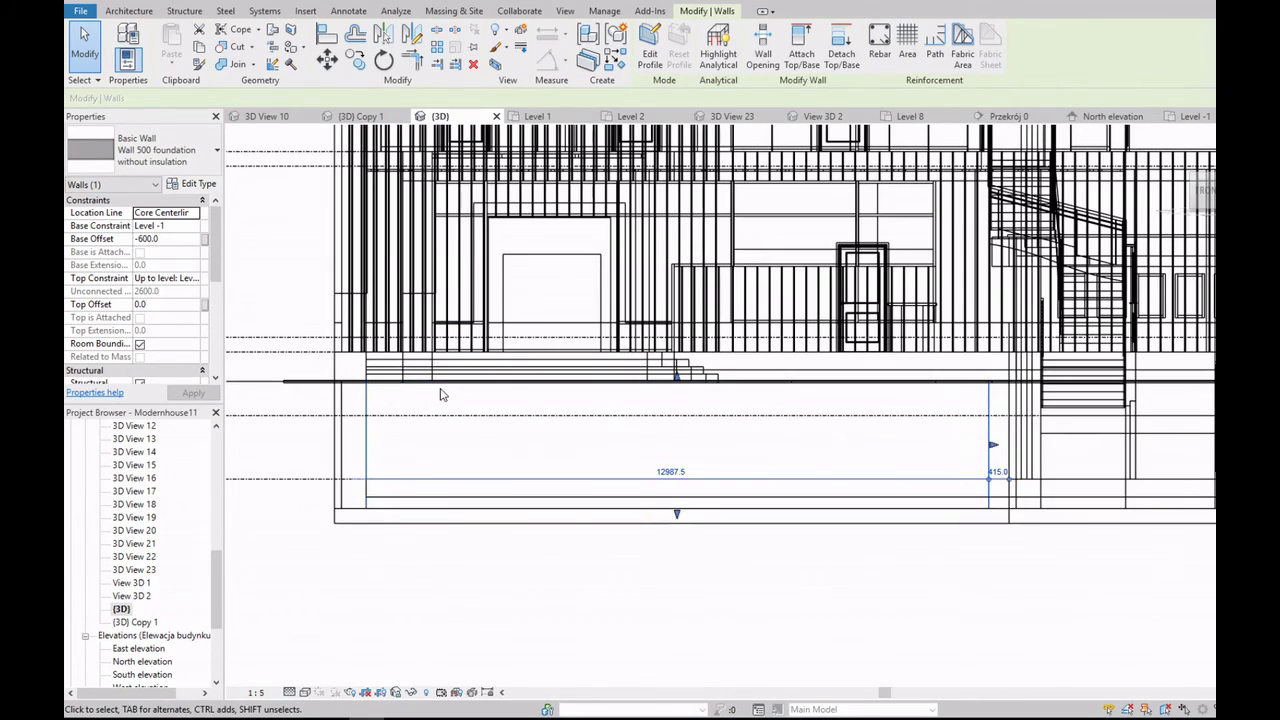
{"action": "scroll", "coordinate": [443, 395], "scroll_direction": "down", "scroll_amount": 3}
{"action": "scroll", "coordinate": [443, 395], "scroll_direction": "up", "scroll_amount": 2}
{"action": "left_click", "coordinate": [237, 517]}
{"action": "scroll", "coordinate": [126, 495], "scroll_direction": "up", "scroll_amount": 10}
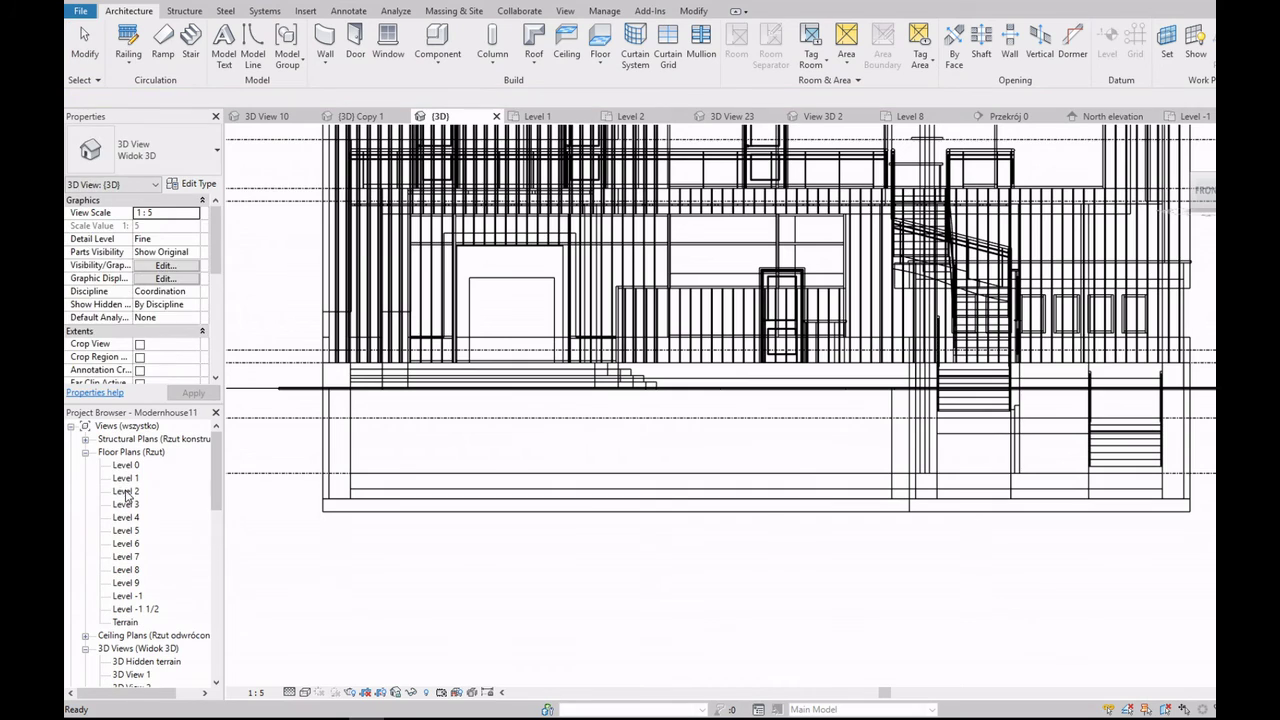
{"action": "double_click", "coordinate": [126, 491]}
{"action": "double_click", "coordinate": [127, 596]}
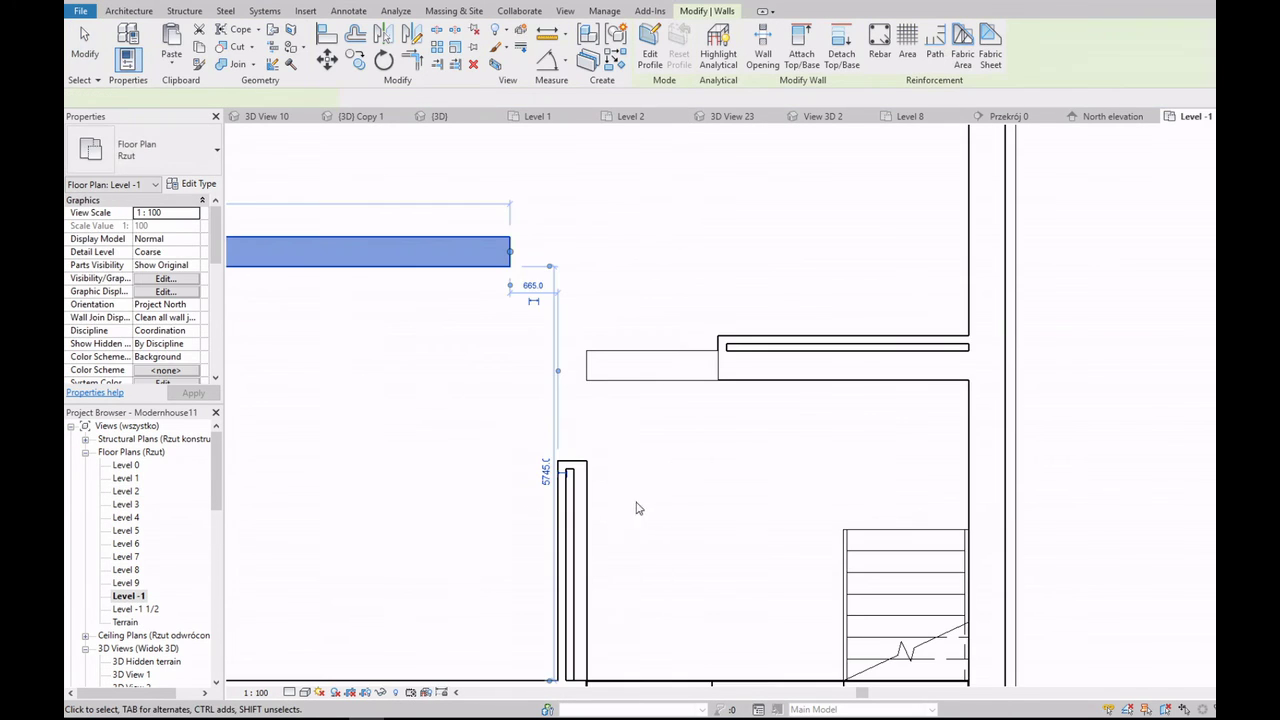
{"action": "scroll", "coordinate": [147, 648], "scroll_direction": "down", "scroll_amount": 5}
{"action": "double_click", "coordinate": [121, 608]}
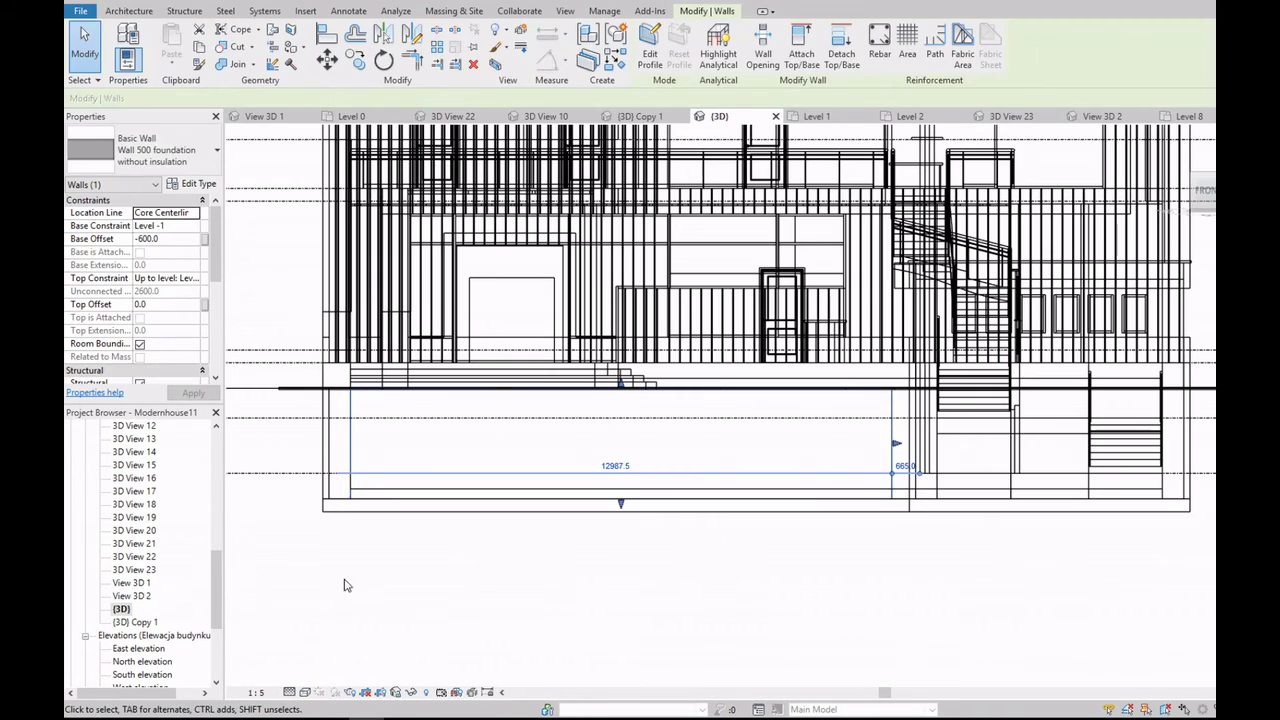
{"action": "left_click", "coordinate": [709, 380]}
{"action": "left_click", "coordinate": [198, 185]}
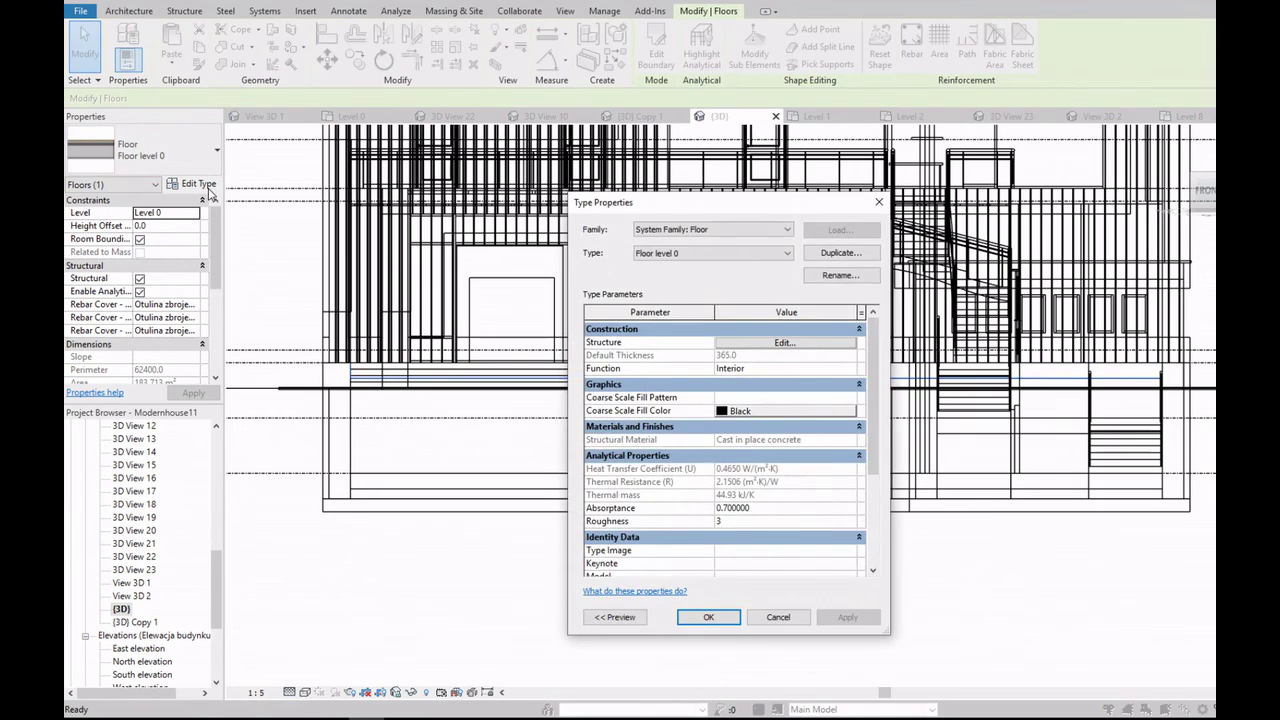
{"action": "key", "text": "Escape"}
{"action": "key", "text": "Escape"}
{"action": "scroll", "coordinate": [146, 484], "scroll_direction": "up", "scroll_amount": 10}
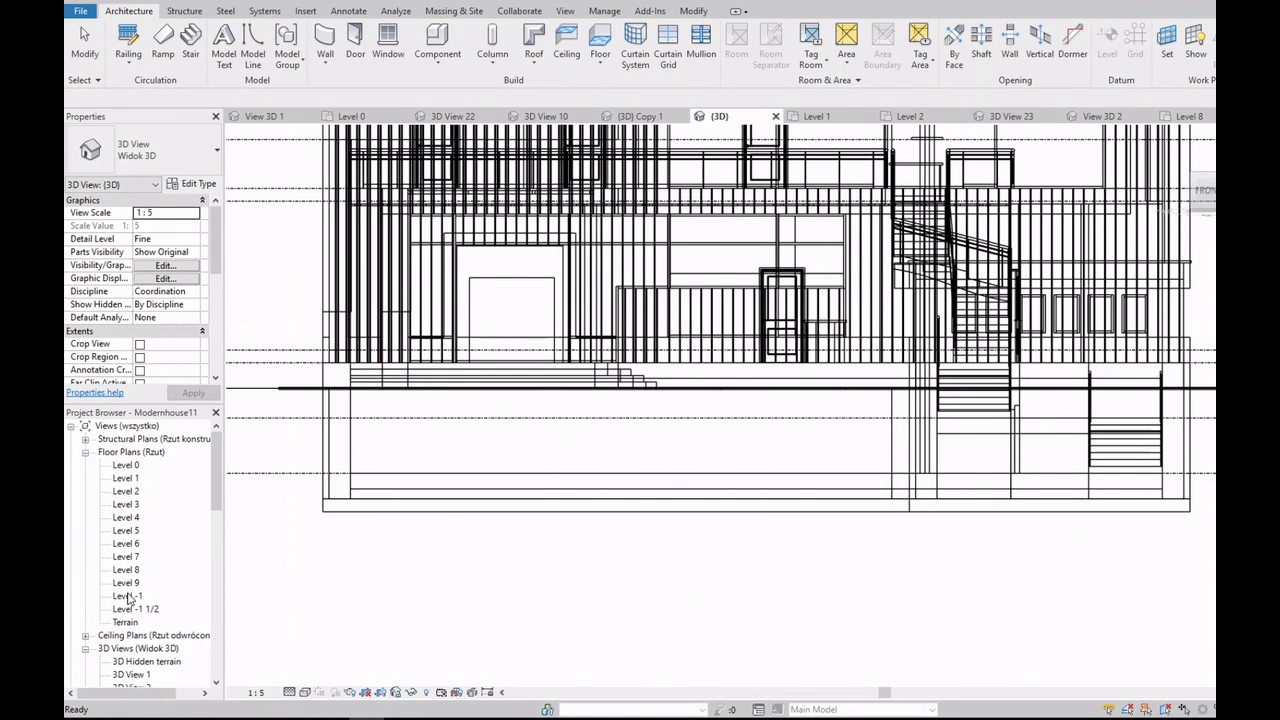
{"action": "double_click", "coordinate": [128, 598]}
{"action": "scroll", "coordinate": [760, 400], "scroll_direction": "up", "scroll_amount": 2}
{"action": "left_click", "coordinate": [766, 374]}
Step: Add the remaining partition walls and the thin wall to the selection
{"action": "scroll", "coordinate": [760, 477], "scroll_direction": "up", "scroll_amount": 2}
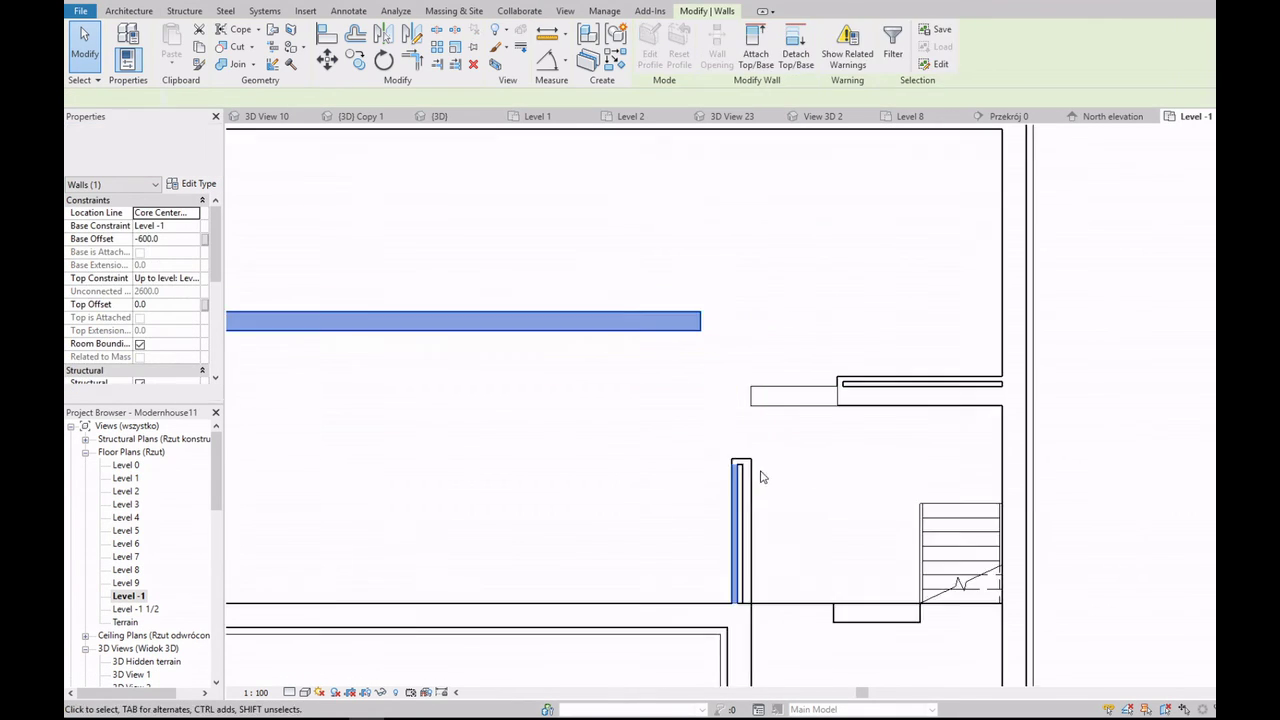
{"action": "scroll", "coordinate": [760, 477], "scroll_direction": "up", "scroll_amount": 2}
{"action": "left_click", "coordinate": [737, 471], "text": "ctrl"}
{"action": "left_click", "coordinate": [890, 345], "text": "ctrl"}
{"action": "left_click", "coordinate": [903, 325], "text": "ctrl"}
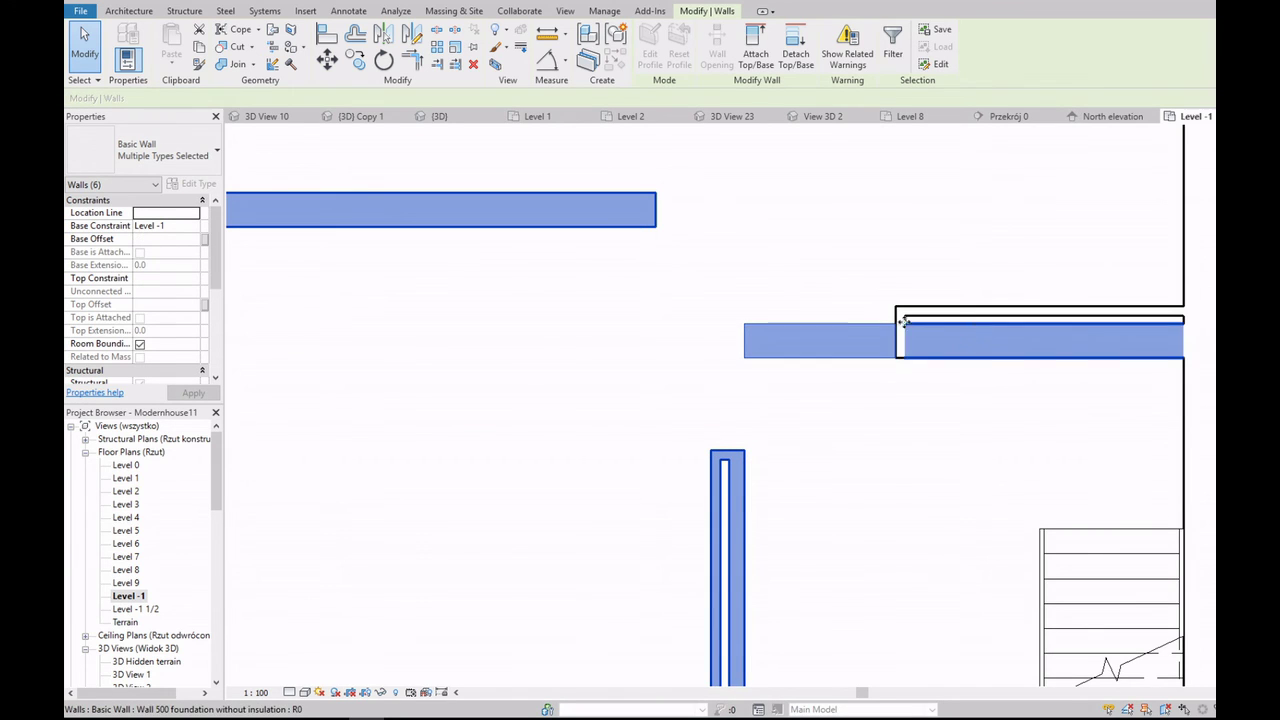
{"action": "left_click", "coordinate": [945, 313], "text": "ctrl"}
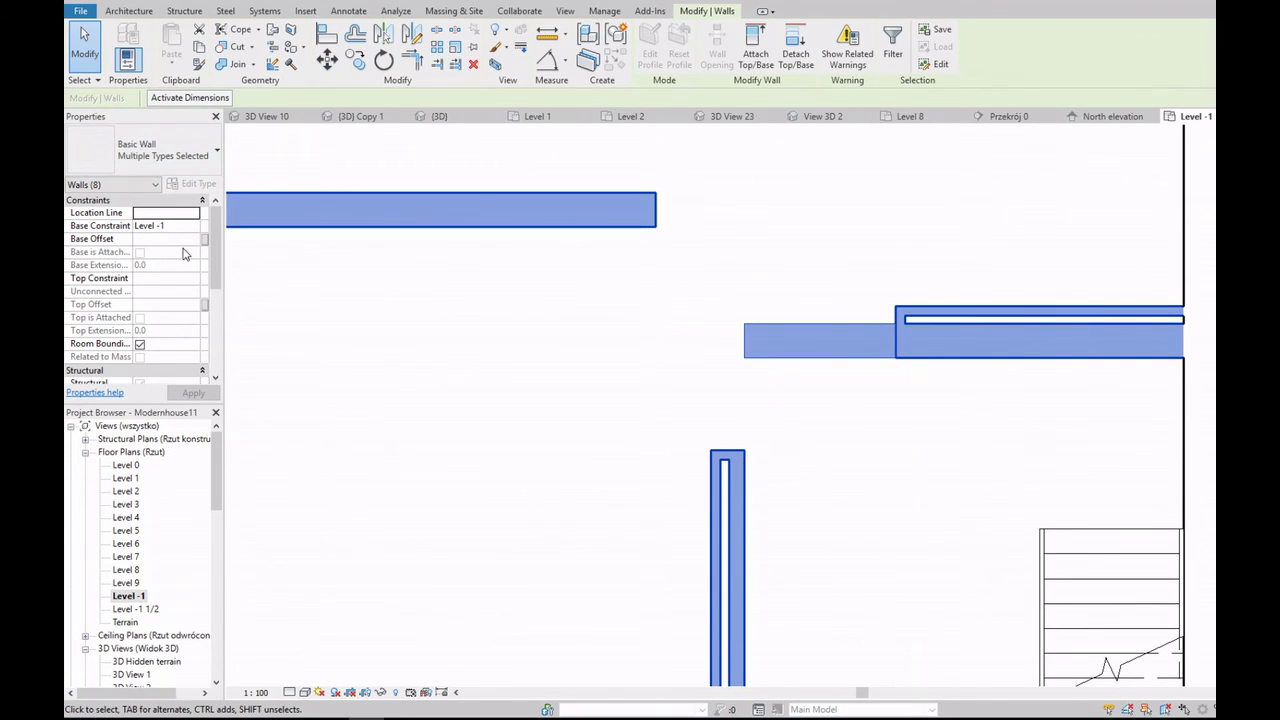
Step: Set the selected walls' top to the level above with -365 offset and accept the overlap warning
{"action": "left_click", "coordinate": [198, 280]}
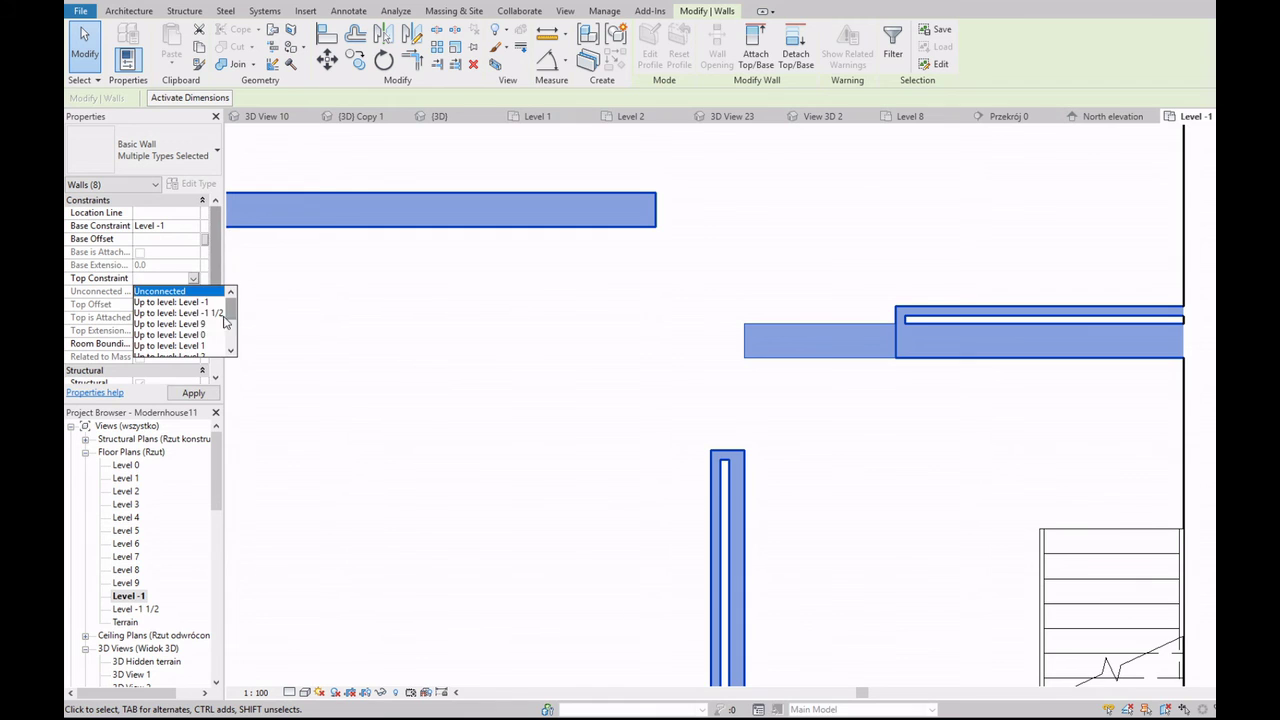
{"action": "left_click", "coordinate": [224, 314]}
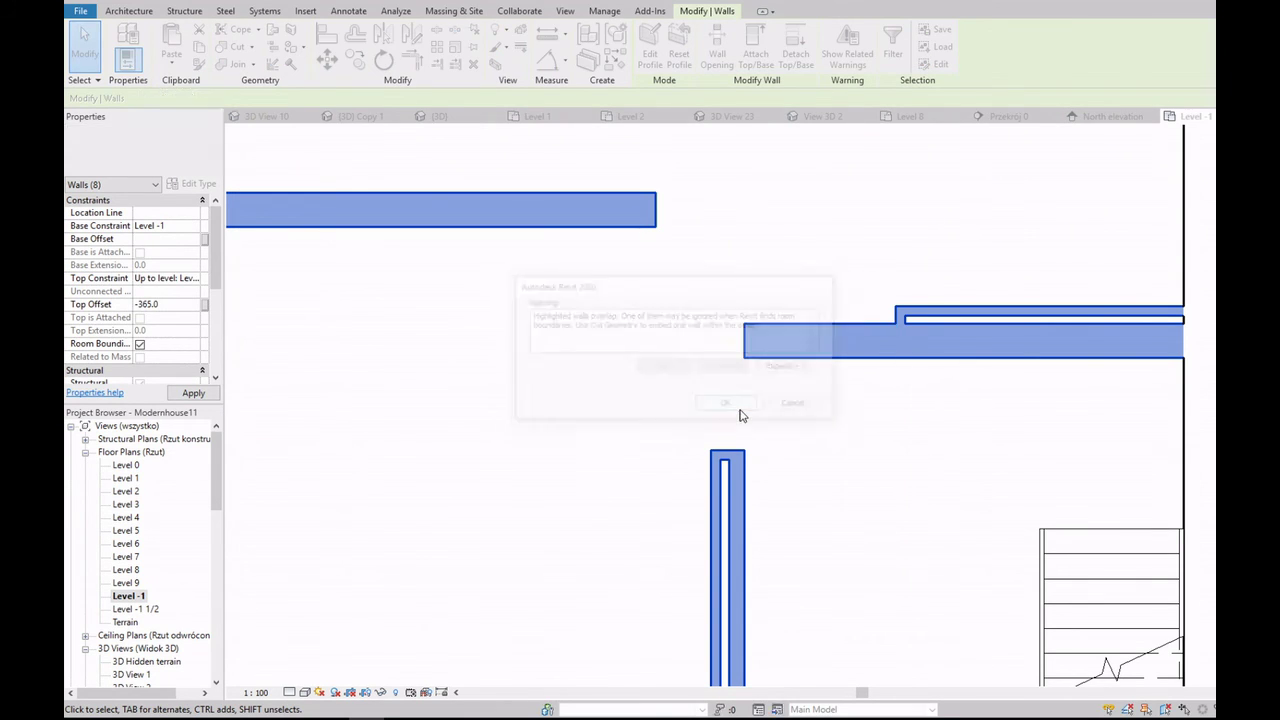
{"action": "left_click", "coordinate": [737, 408]}
{"action": "scroll", "coordinate": [757, 400], "scroll_direction": "down", "scroll_amount": 3}
{"action": "left_click", "coordinate": [712, 330]}
{"action": "left_click", "coordinate": [134, 14]}
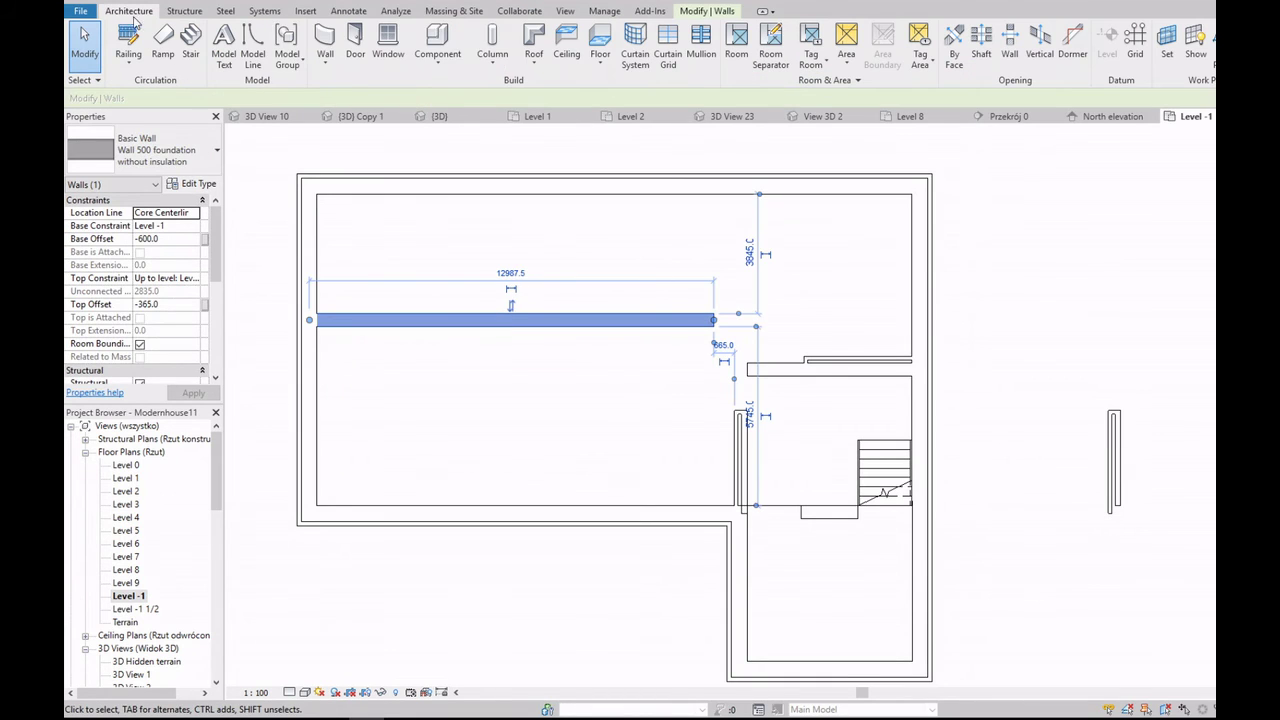
Step: Try a new structural wall with base offset 0 and -365 top offset, then cancel it
{"action": "left_click", "coordinate": [326, 45]}
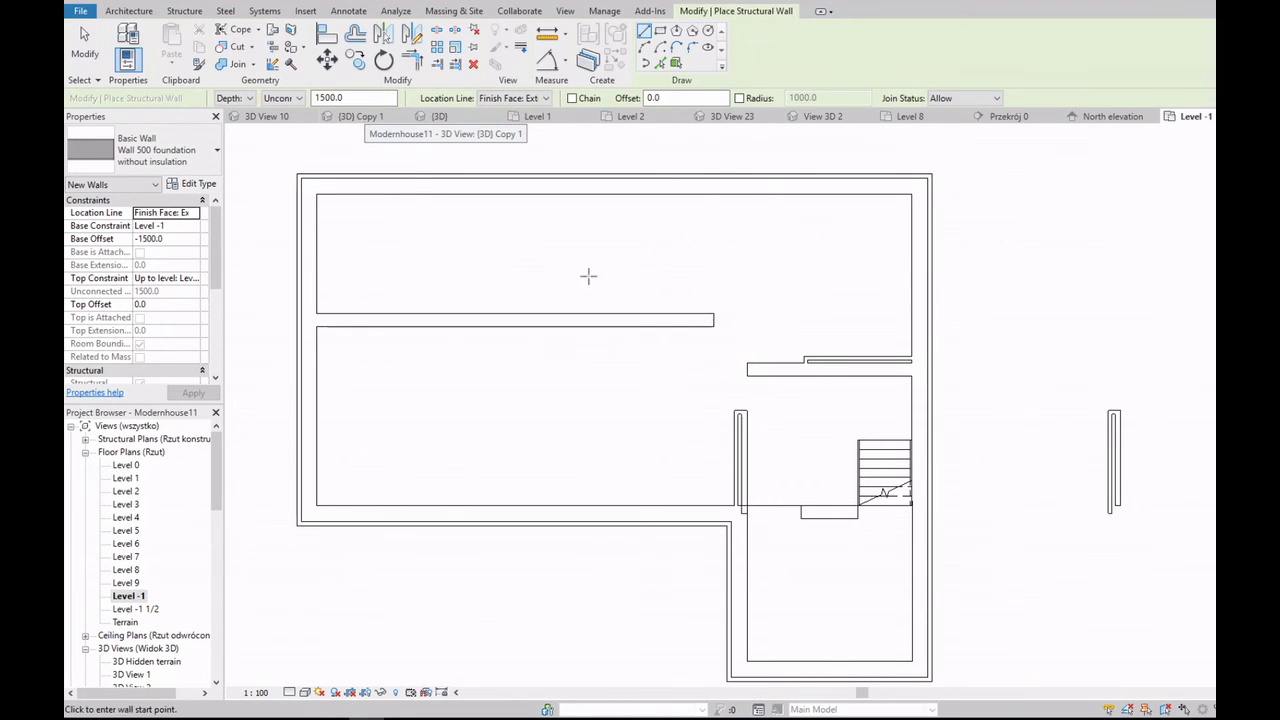
{"action": "scroll", "coordinate": [740, 320], "scroll_direction": "up", "scroll_amount": 3}
{"action": "left_click", "coordinate": [739, 326]}
{"action": "key", "text": "Escape"}
{"action": "left_click", "coordinate": [165, 238]}
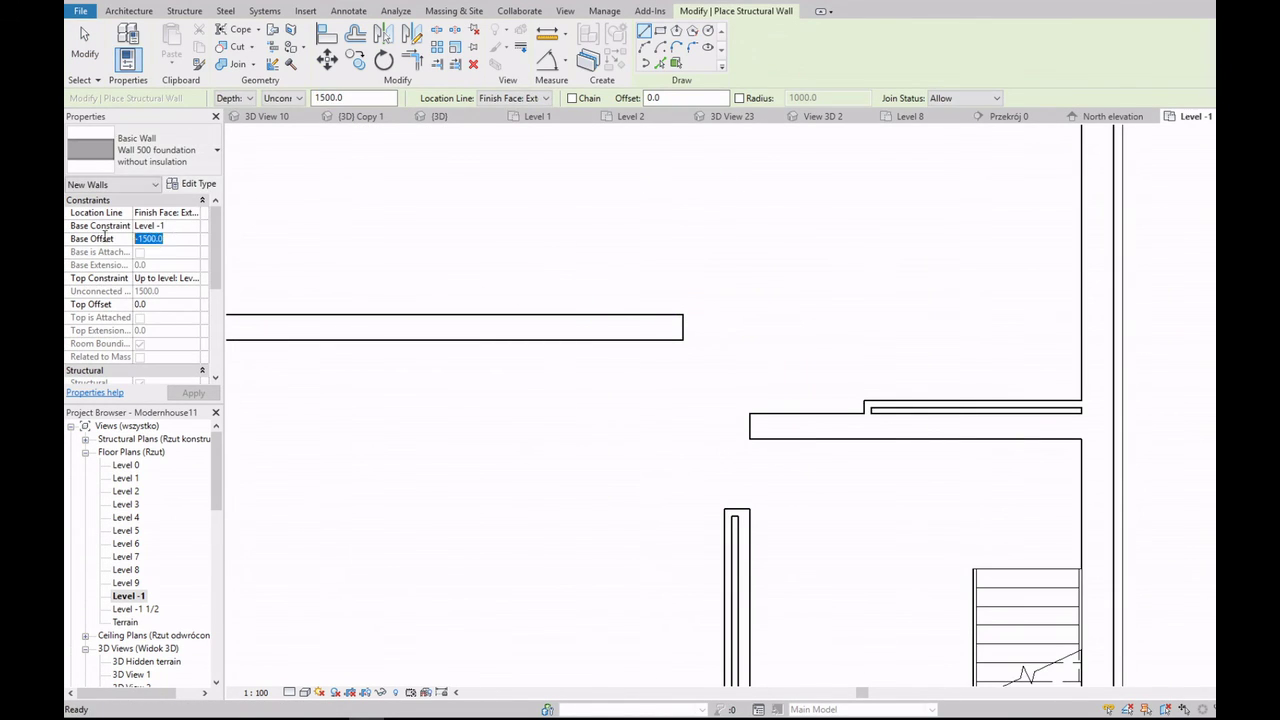
{"action": "type", "text": "0"}
{"action": "left_click", "coordinate": [194, 278]}
{"action": "left_click", "coordinate": [198, 335]}
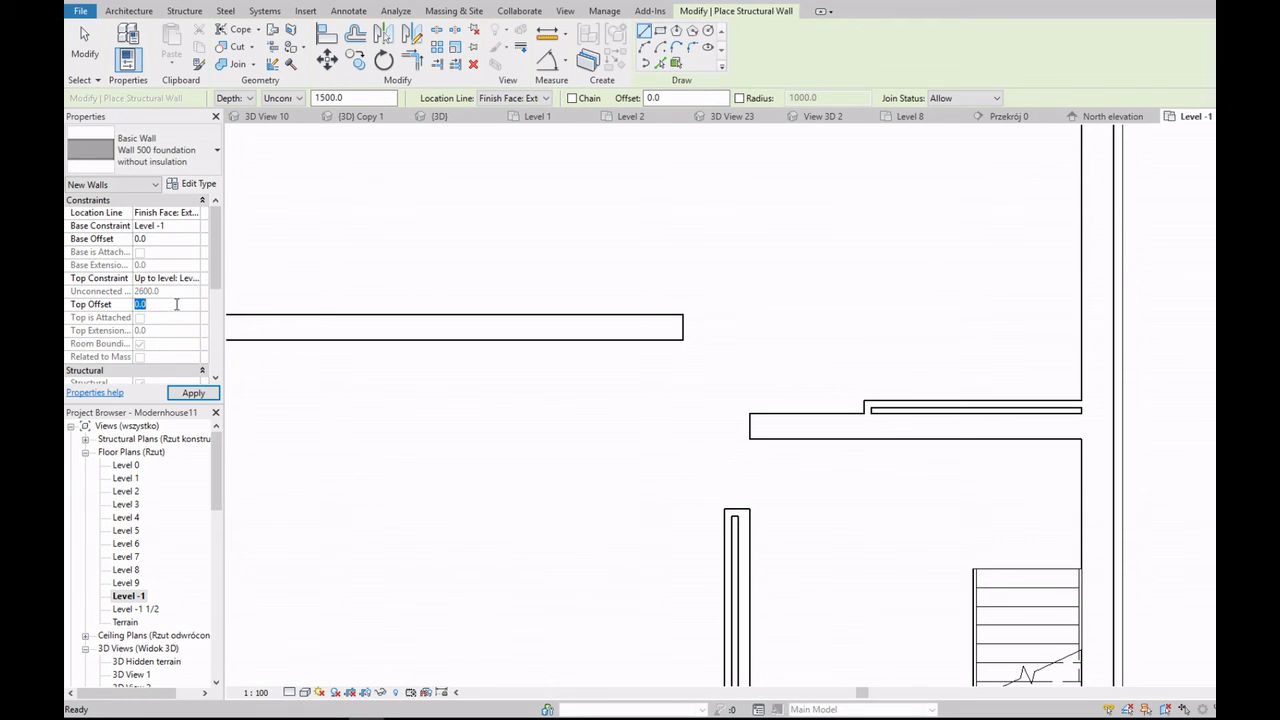
{"action": "type", "text": "-365"}
{"action": "key", "text": "Return"}
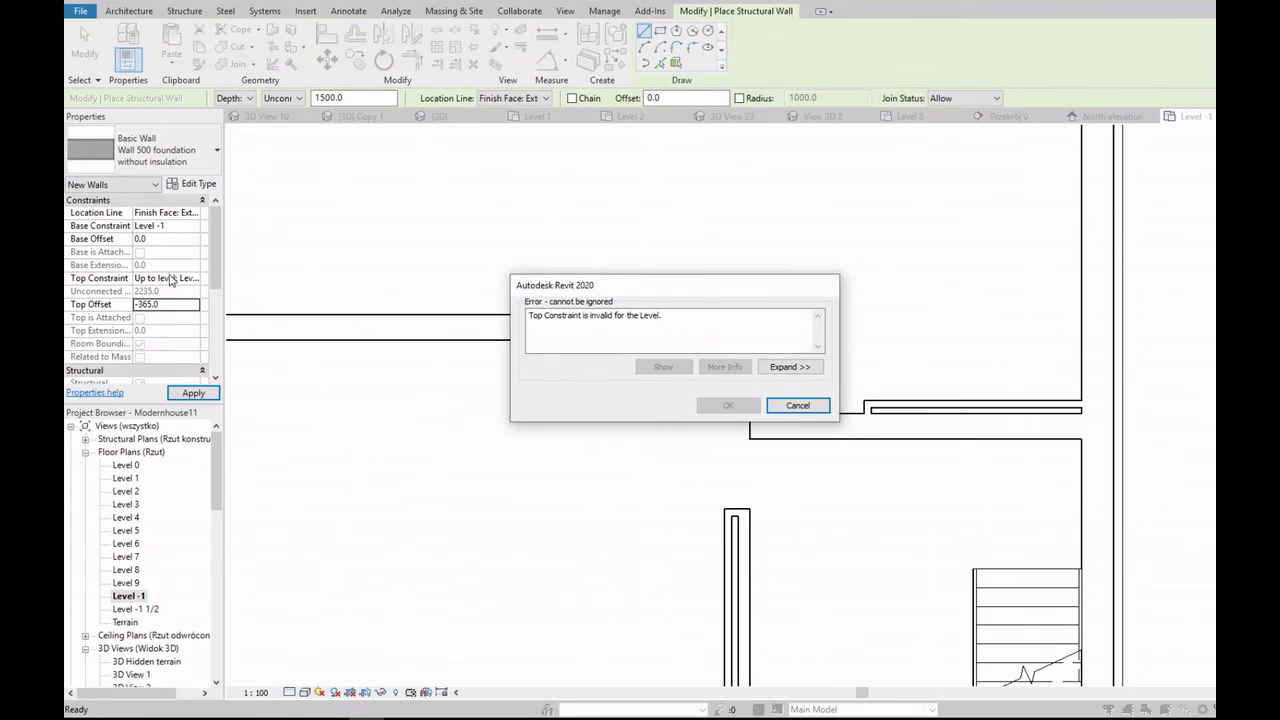
{"action": "key", "text": "Escape"}
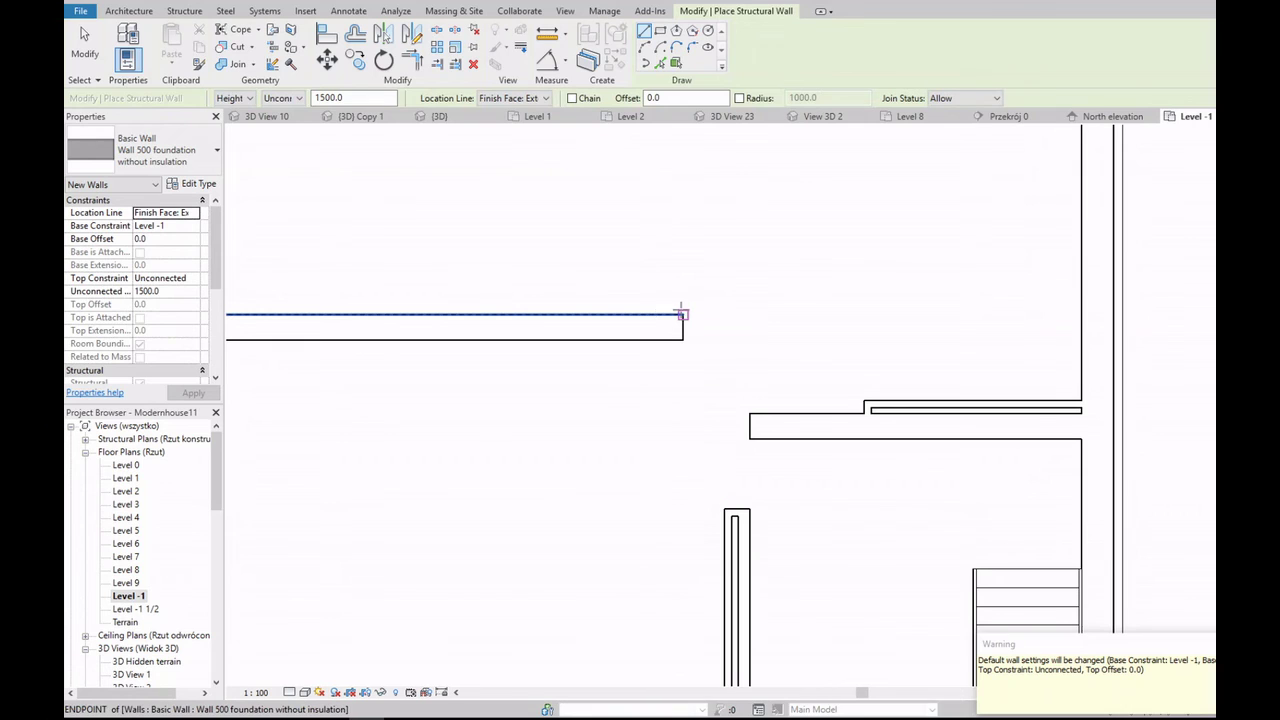
{"action": "key", "text": "Escape"}
Step: Set the long horizontal wall's base offset to 0 and apply, giving it a 2235 height
{"action": "left_click", "coordinate": [682, 318]}
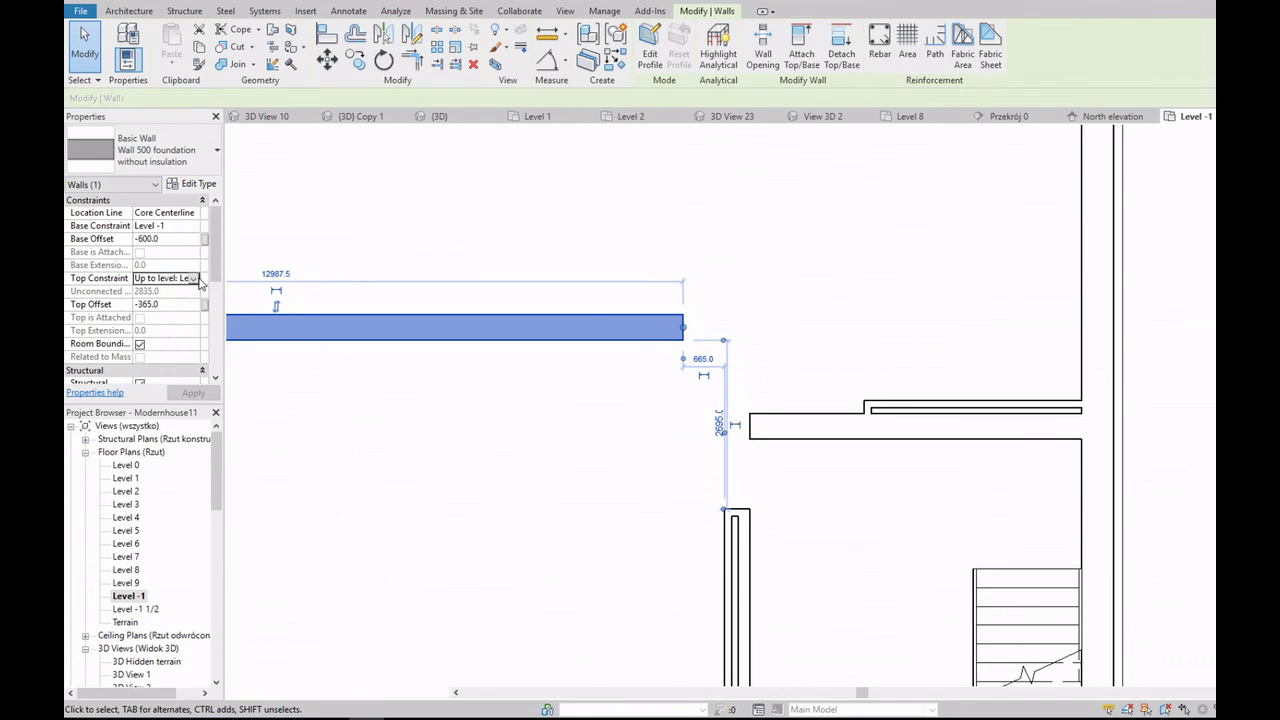
{"action": "left_click", "coordinate": [194, 278]}
{"action": "left_click", "coordinate": [196, 240]}
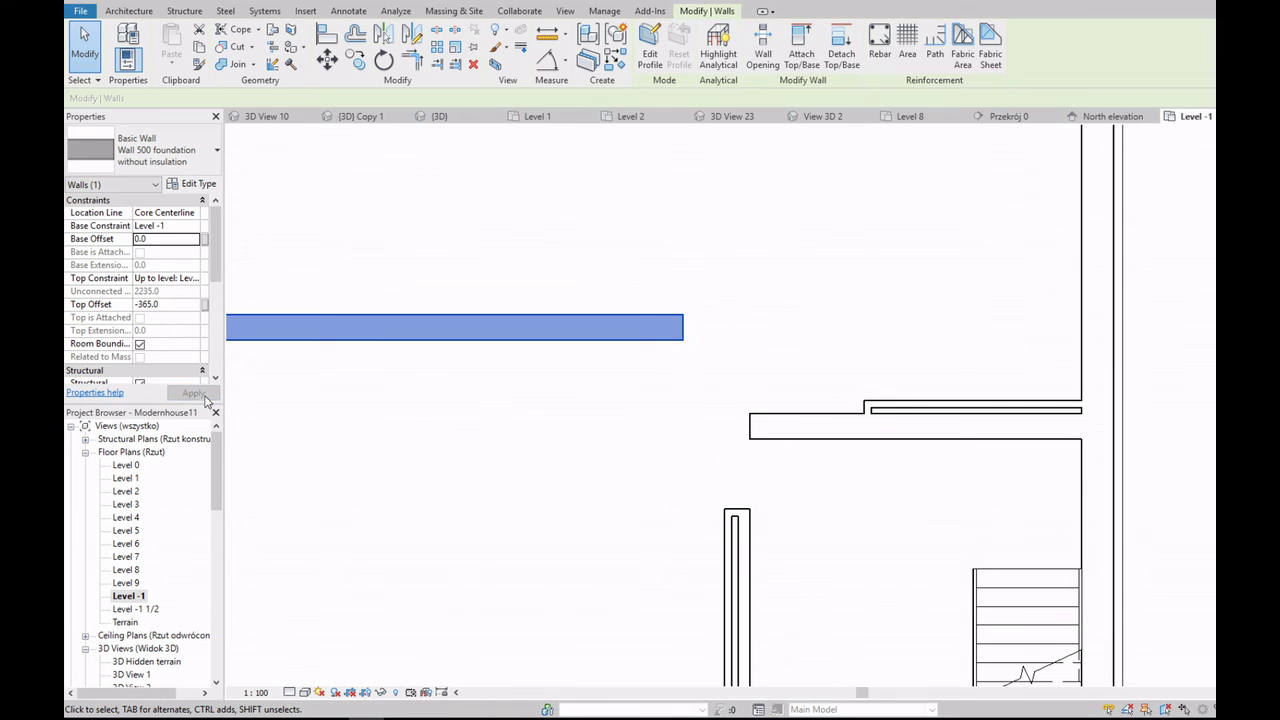
{"action": "left_click", "coordinate": [750, 418]}
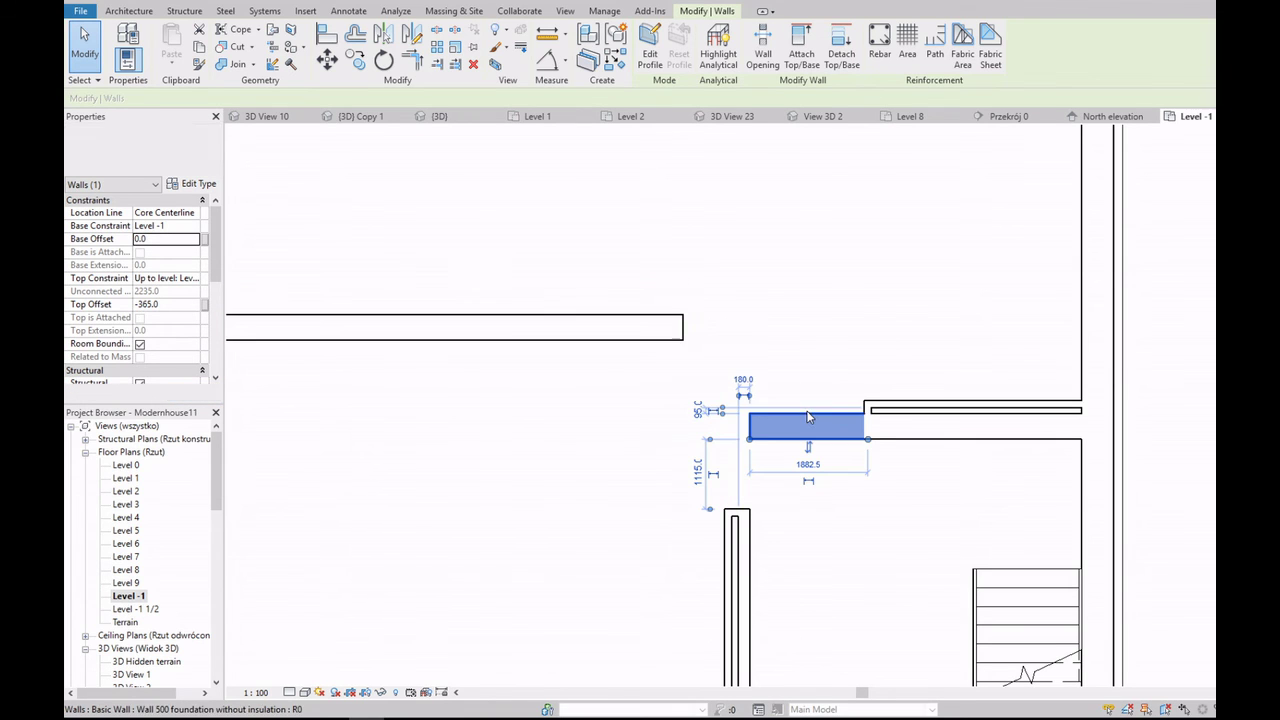
{"action": "left_click", "coordinate": [925, 410]}
{"action": "scroll", "coordinate": [866, 408], "scroll_direction": "up", "scroll_amount": 3}
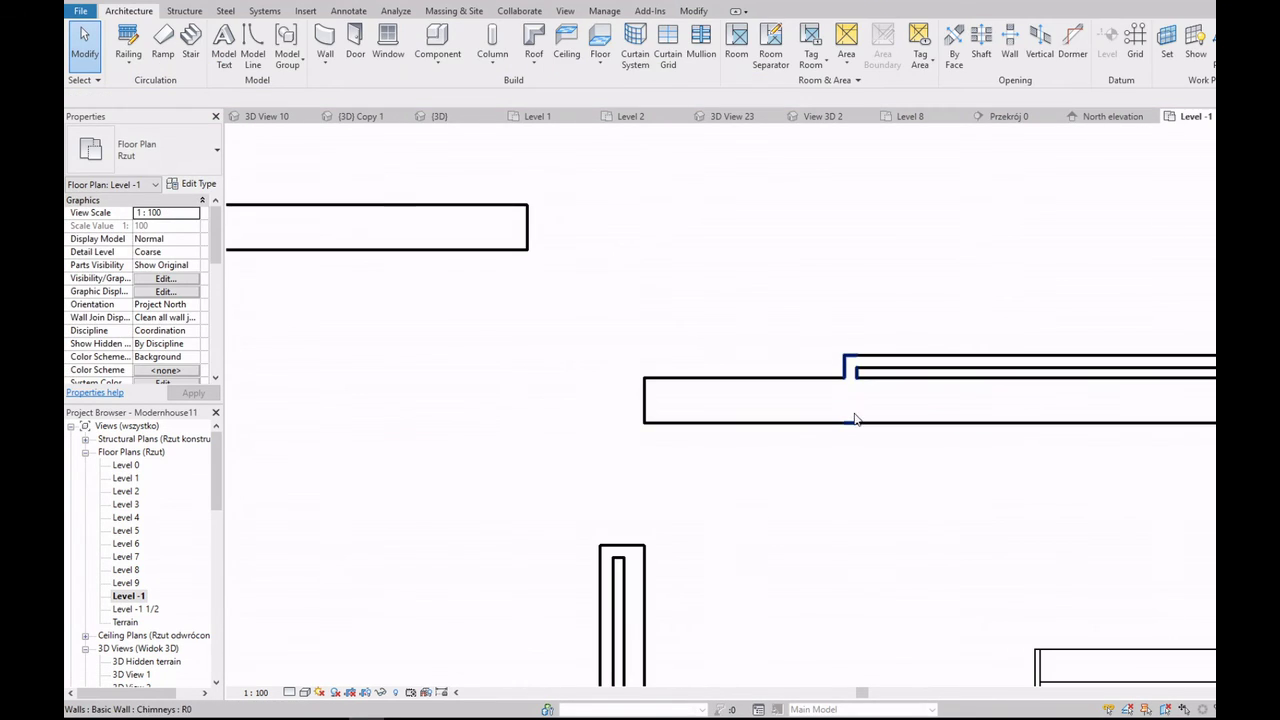
{"action": "scroll", "coordinate": [690, 419], "scroll_direction": "down", "scroll_amount": 2}
Step: Start a new structural wall whose top stops at the level above
{"action": "key", "text": "Escape"}
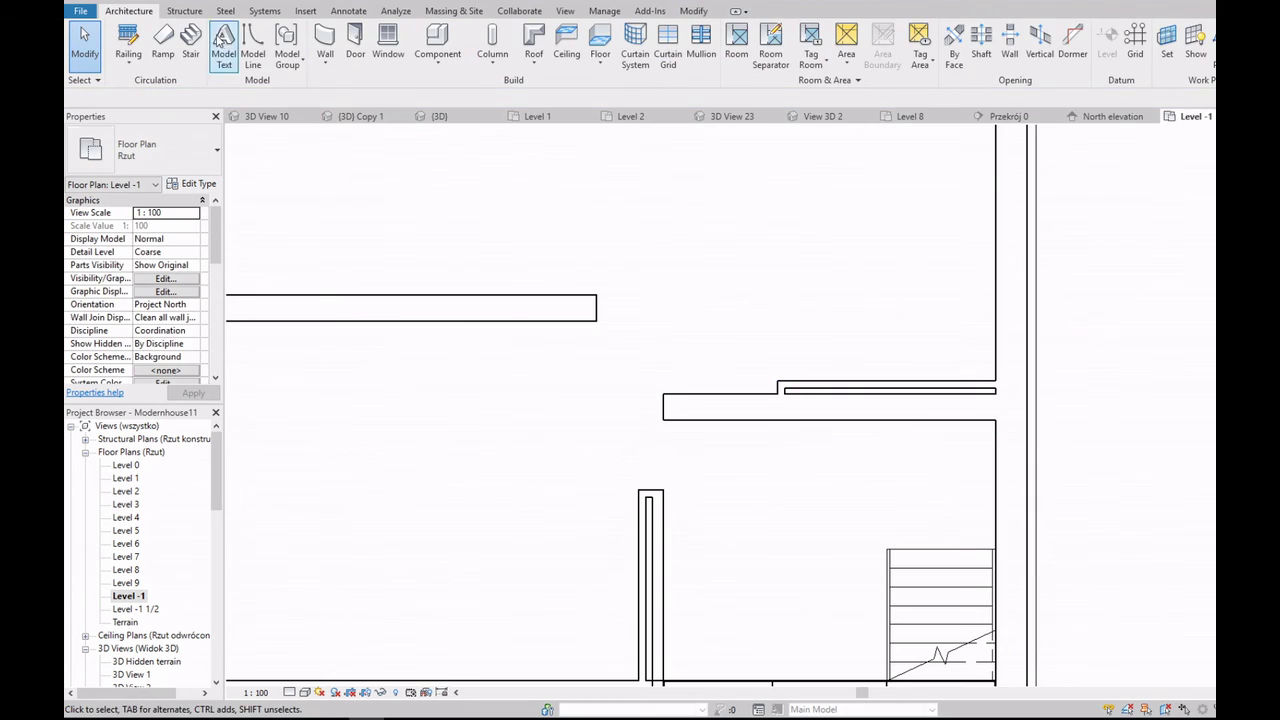
{"action": "left_click", "coordinate": [312, 66]}
{"action": "left_click", "coordinate": [345, 117]}
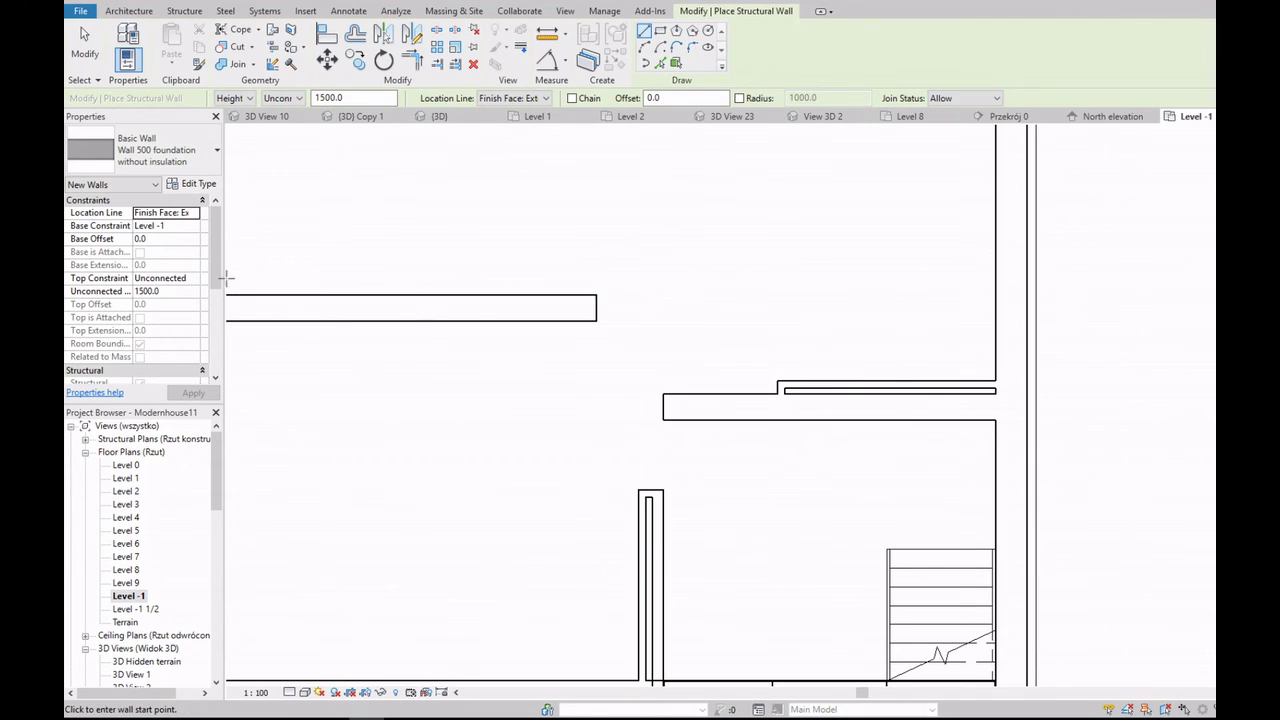
{"action": "left_click", "coordinate": [190, 279]}
{"action": "left_click", "coordinate": [167, 311]}
{"action": "type", "text": "-365"}
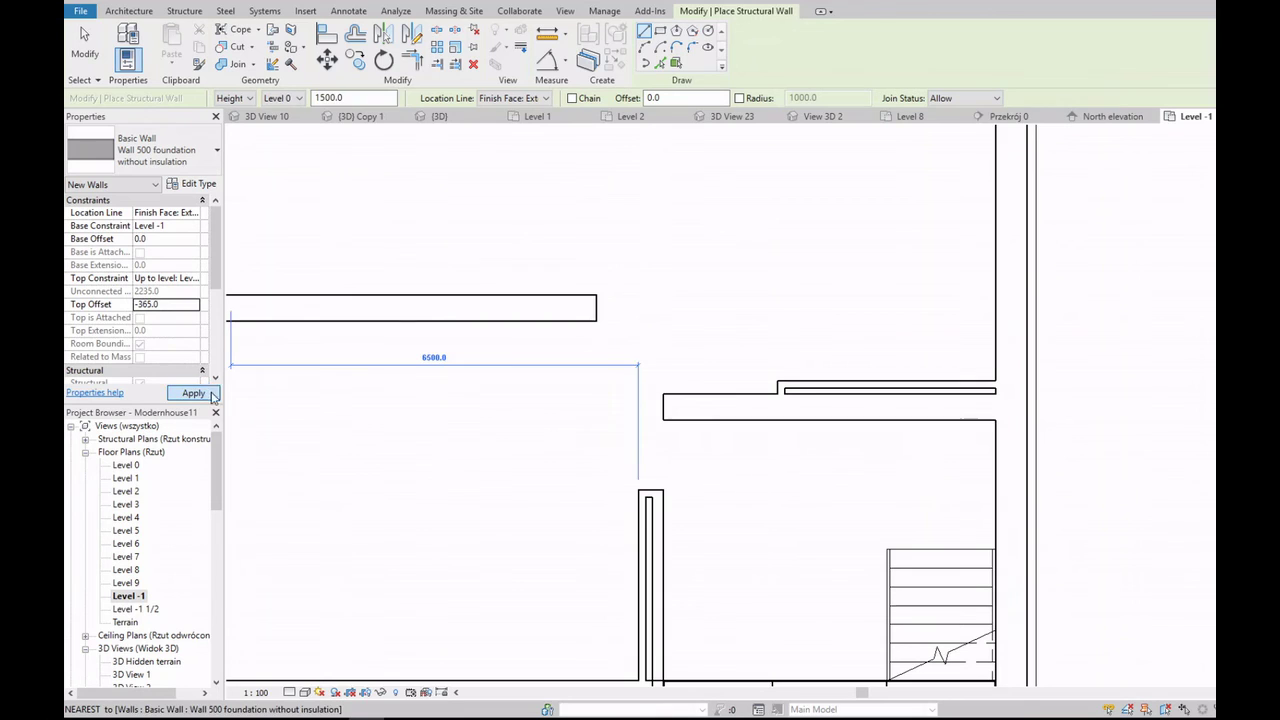
{"action": "left_click", "coordinate": [211, 393]}
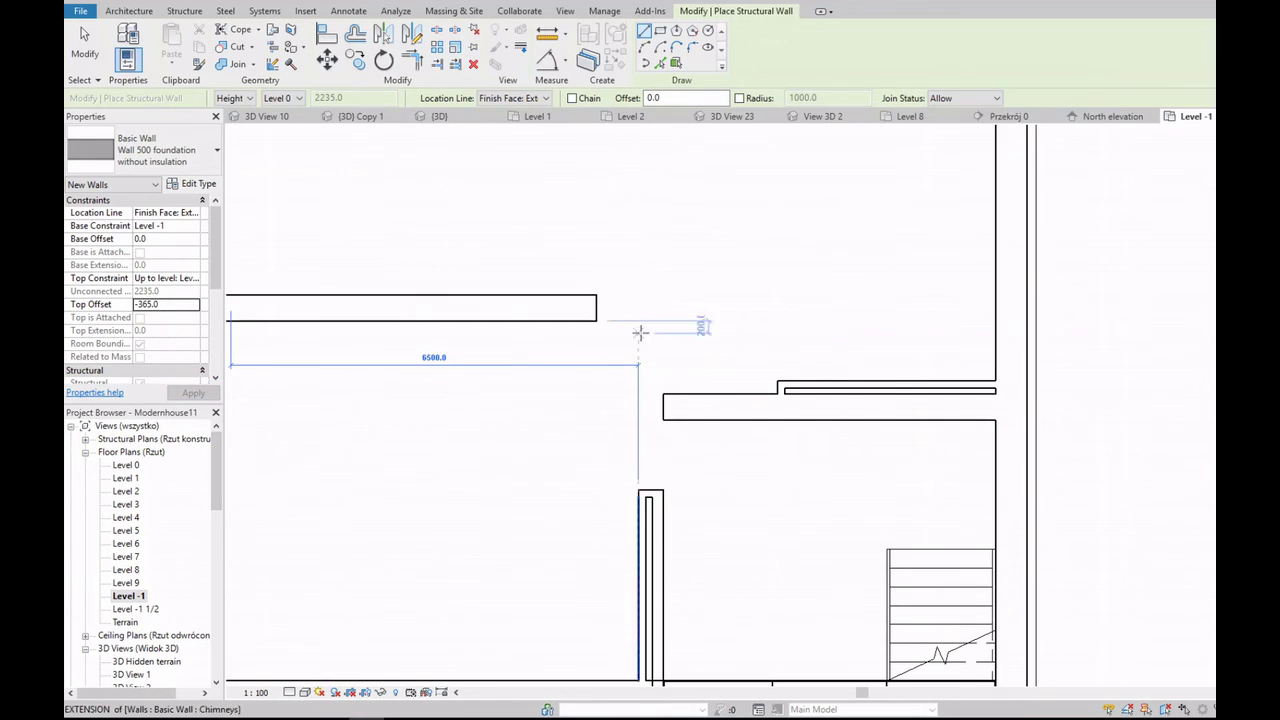
Step: Draw the wall from the long wall's end up to the top corner, about 1600 long
{"action": "left_click", "coordinate": [663, 488]}
{"action": "left_click", "coordinate": [663, 420]}
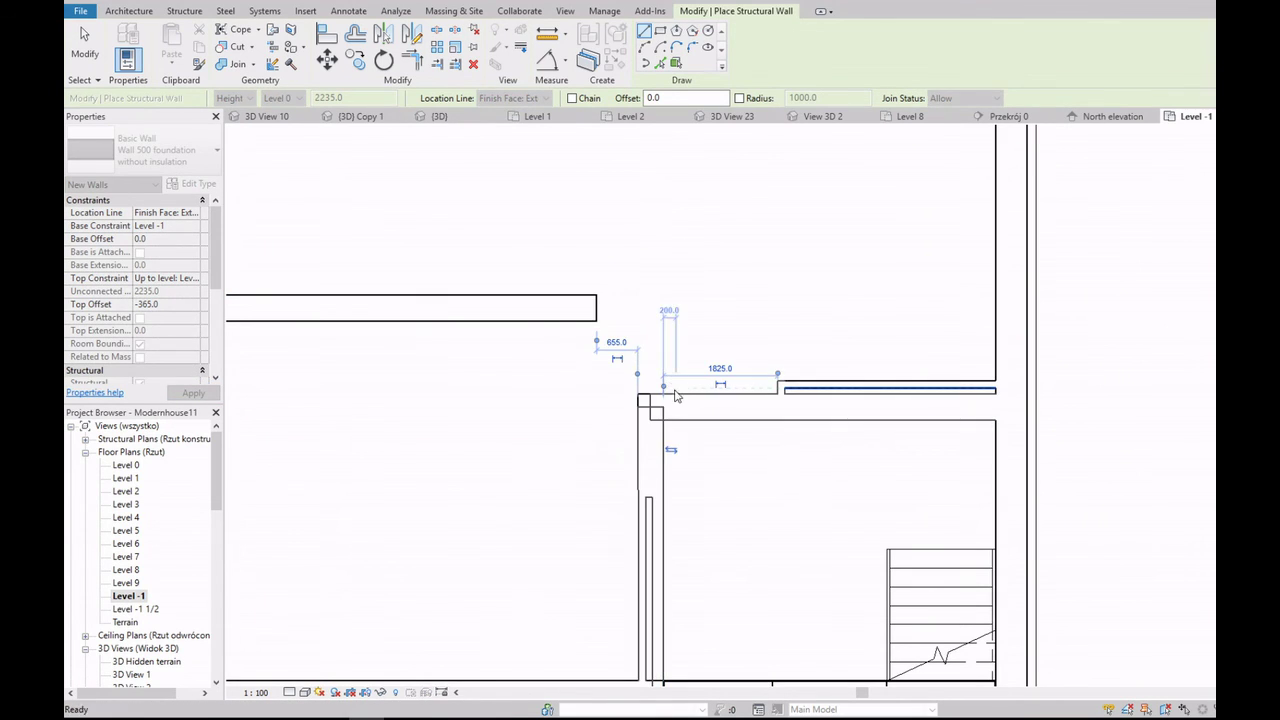
{"action": "left_click", "coordinate": [663, 392]}
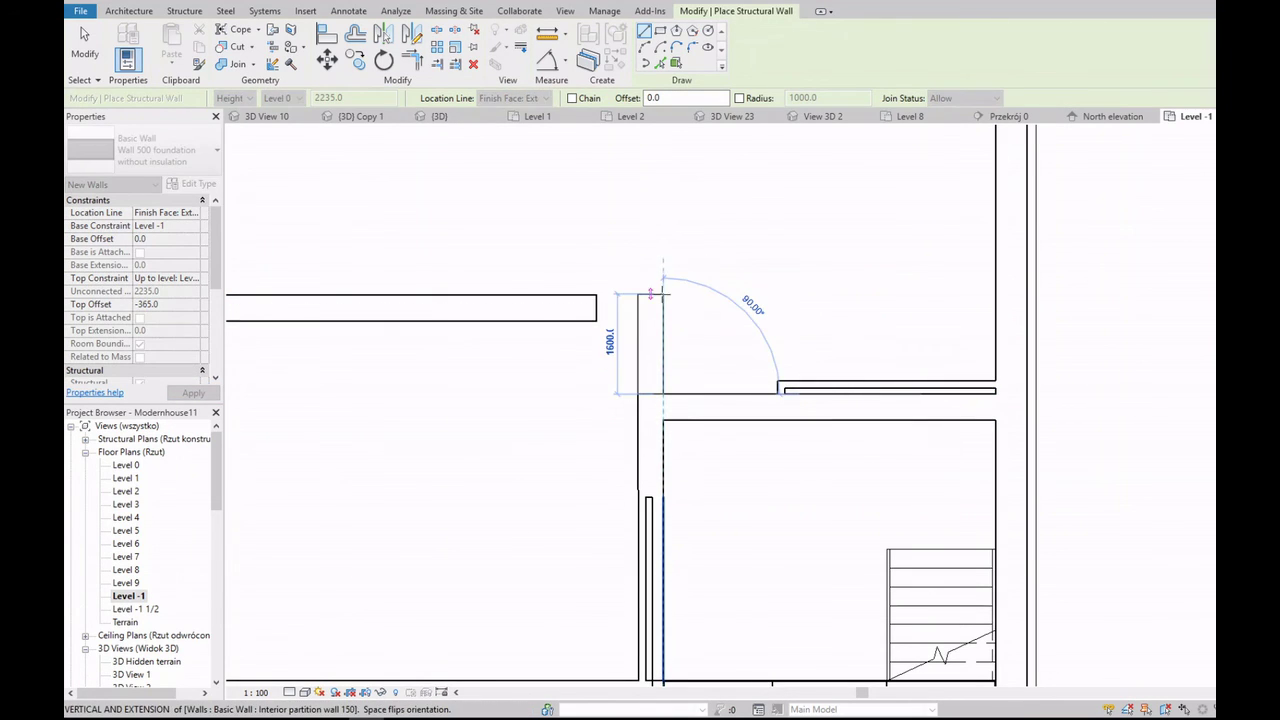
{"action": "left_click", "coordinate": [661, 291]}
{"action": "key", "text": "Escape"}
{"action": "key", "text": "Escape"}
{"action": "scroll", "coordinate": [650, 296], "scroll_direction": "up", "scroll_amount": 2}
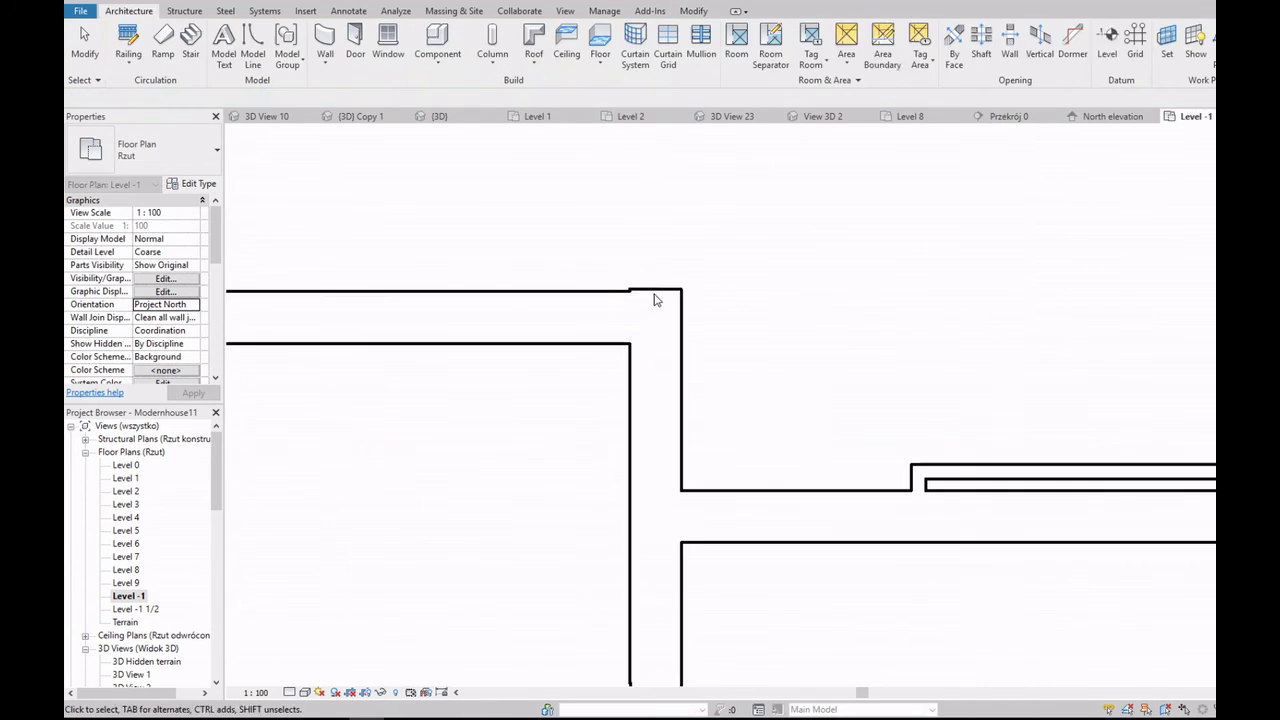
{"action": "left_click", "coordinate": [655, 299]}
Step: Delete the short wall stub at the top corner of the room
{"action": "key", "text": "Escape"}
{"action": "scroll", "coordinate": [670, 305], "scroll_direction": "down", "scroll_amount": 2}
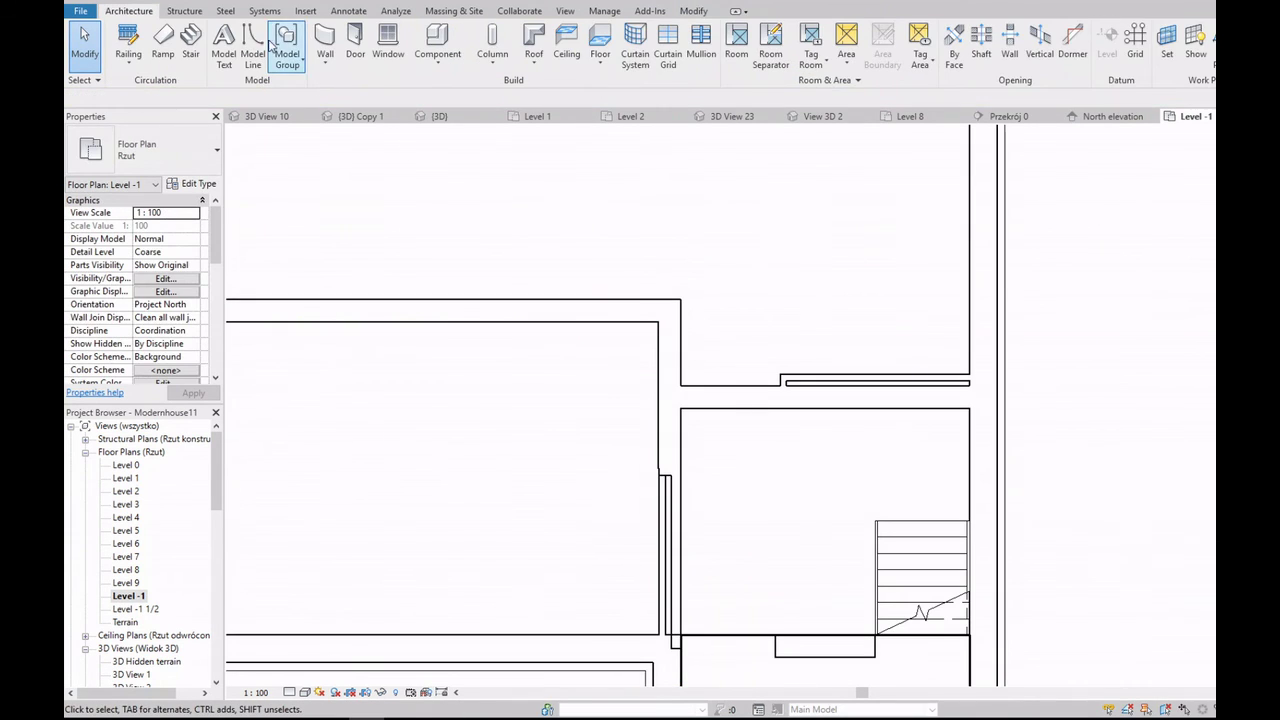
{"action": "left_click", "coordinate": [650, 305]}
{"action": "key", "text": "Delete"}
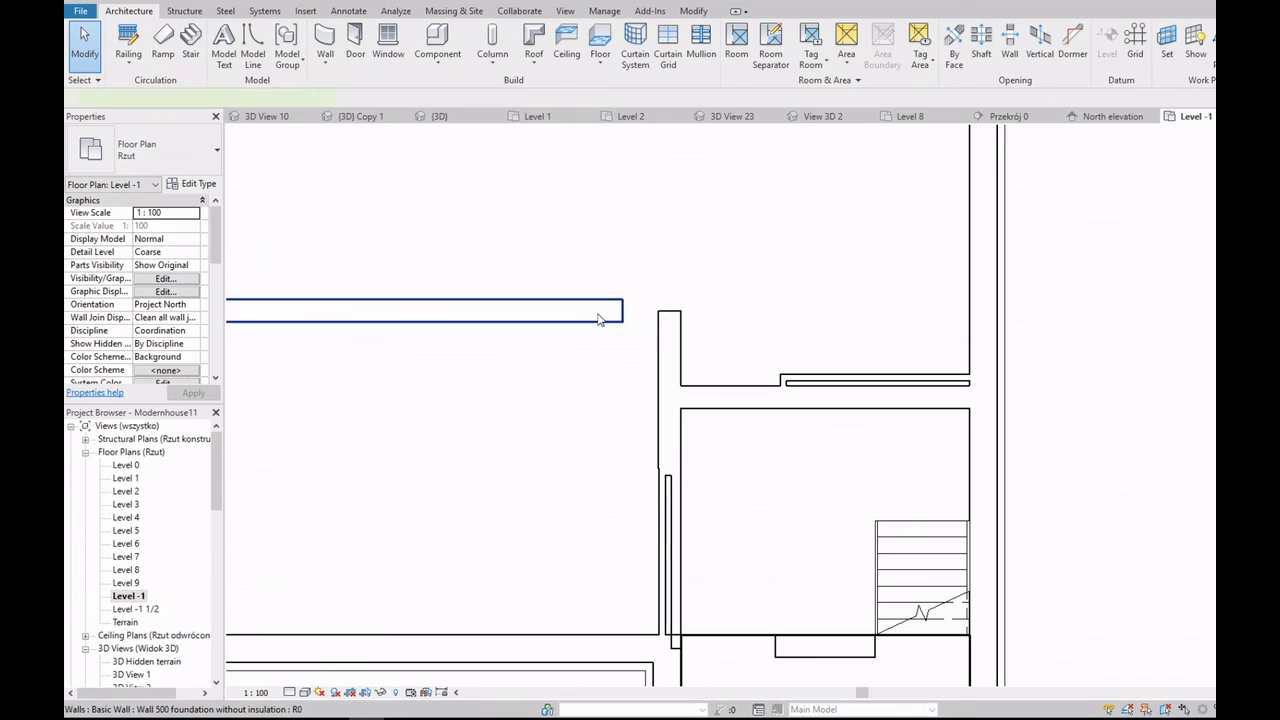
{"action": "left_click", "coordinate": [598, 318]}
{"action": "key", "text": "Escape"}
Step: Select the vertical partition wall and shorten its lower end
{"action": "scroll", "coordinate": [680, 360], "scroll_direction": "up", "scroll_amount": 3}
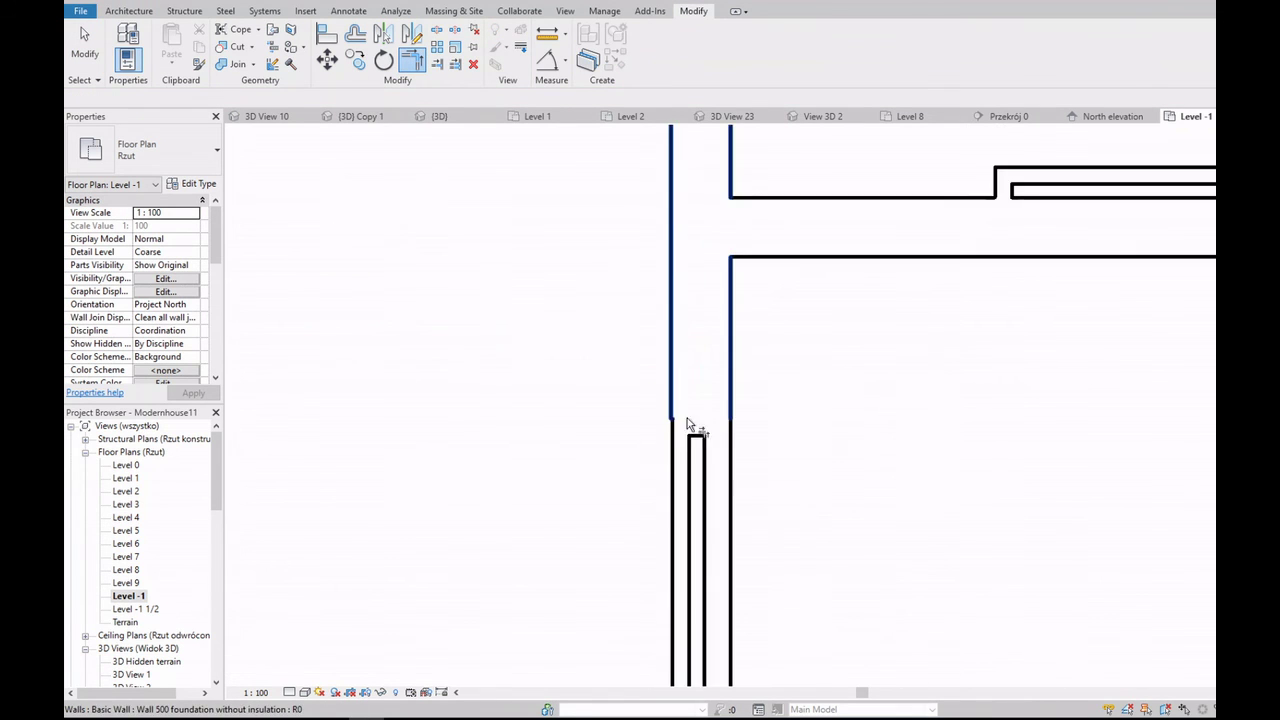
{"action": "scroll", "coordinate": [690, 412], "scroll_direction": "down", "scroll_amount": 2}
{"action": "scroll", "coordinate": [700, 445], "scroll_direction": "down", "scroll_amount": 2}
{"action": "scroll", "coordinate": [690, 505], "scroll_direction": "up", "scroll_amount": 4}
{"action": "left_click", "coordinate": [688, 523]}
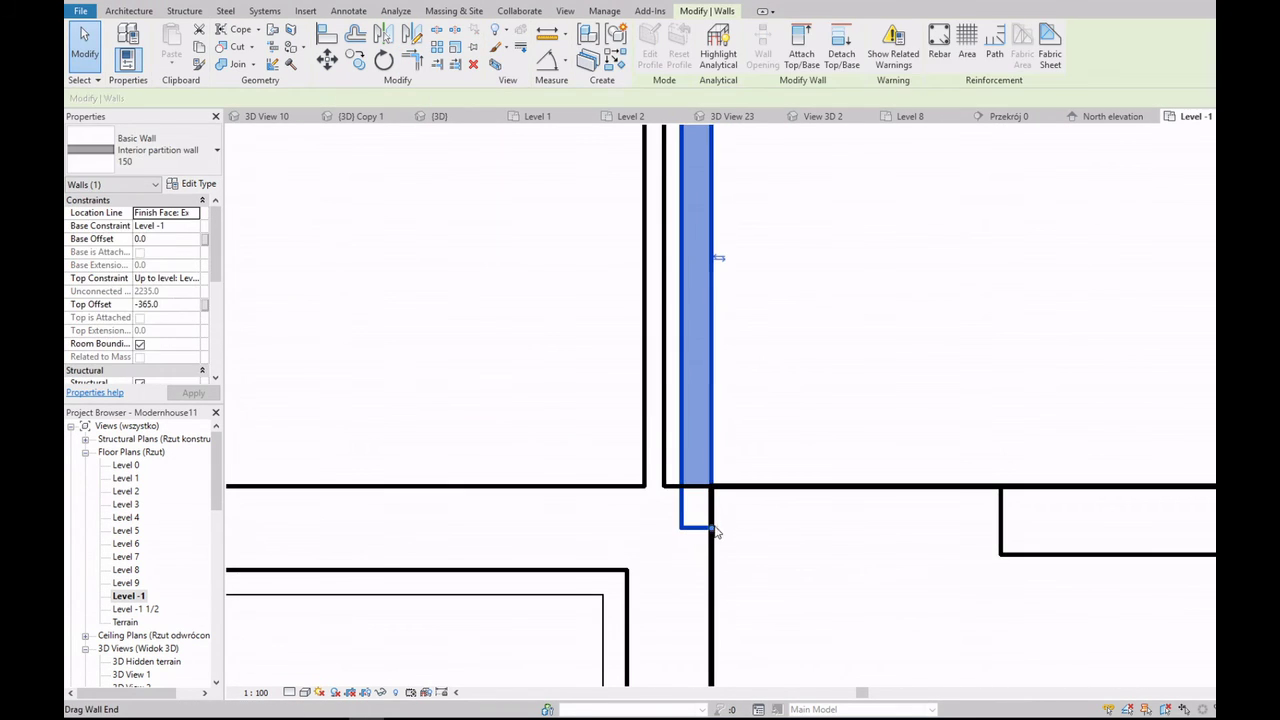
{"action": "key", "text": "Escape"}
{"action": "left_click", "coordinate": [700, 480]}
{"action": "key", "text": "Escape"}
{"action": "scroll", "coordinate": [703, 500], "scroll_direction": "down", "scroll_amount": 2}
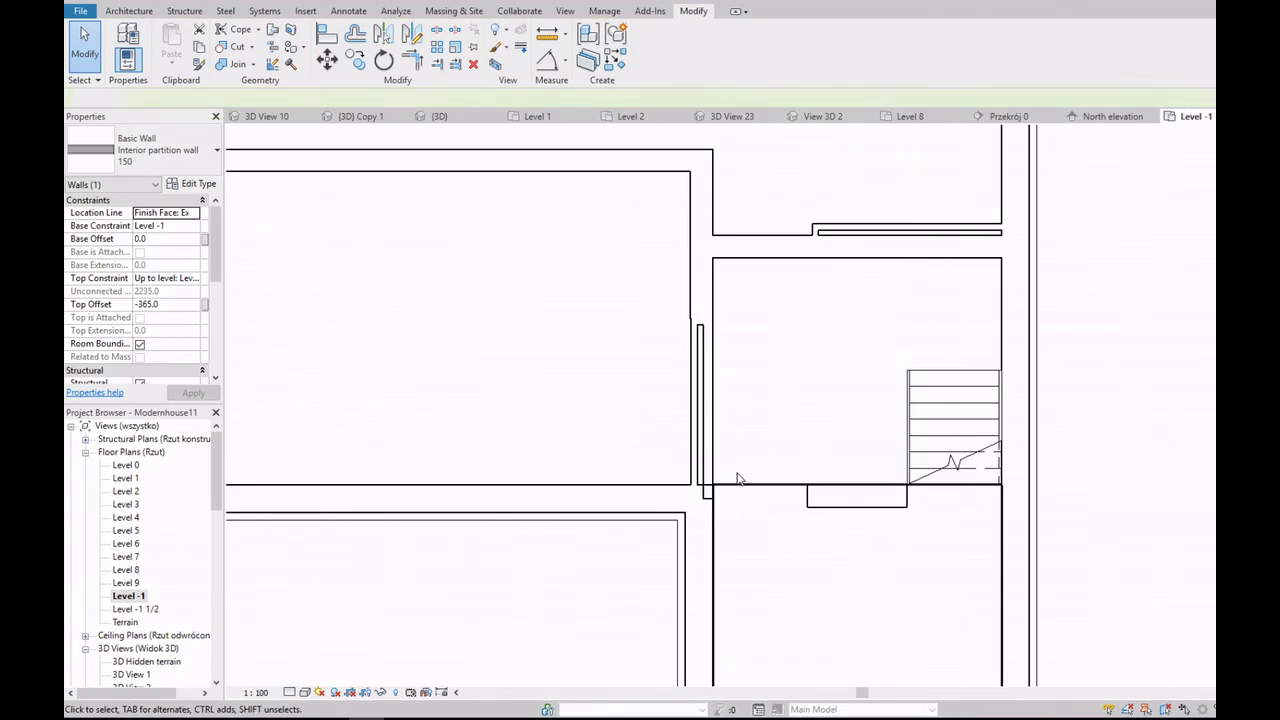
{"action": "scroll", "coordinate": [703, 503], "scroll_direction": "up", "scroll_amount": 1}
{"action": "left_click", "coordinate": [703, 503]}
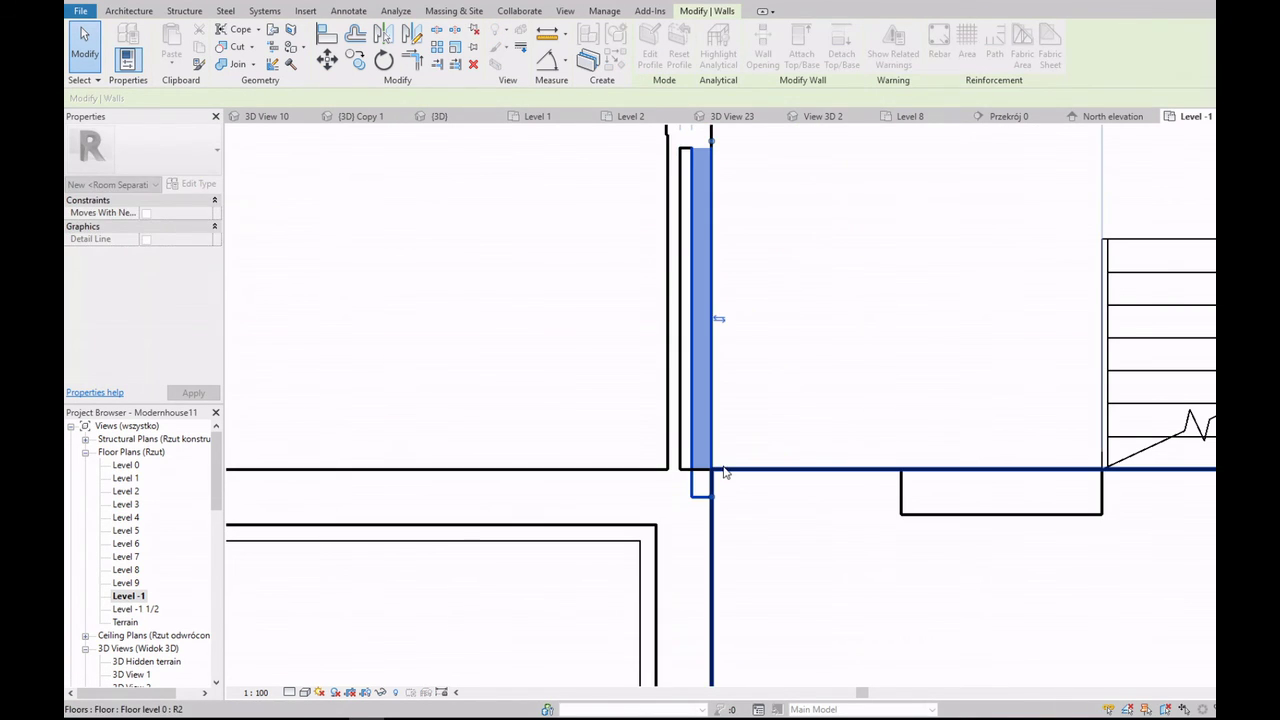
{"action": "key", "text": "r"}
{"action": "key", "text": "s"}
{"action": "left_click", "coordinate": [712, 141]}
{"action": "left_click_drag", "start_coordinate": [712, 378], "coordinate": [712, 378]}
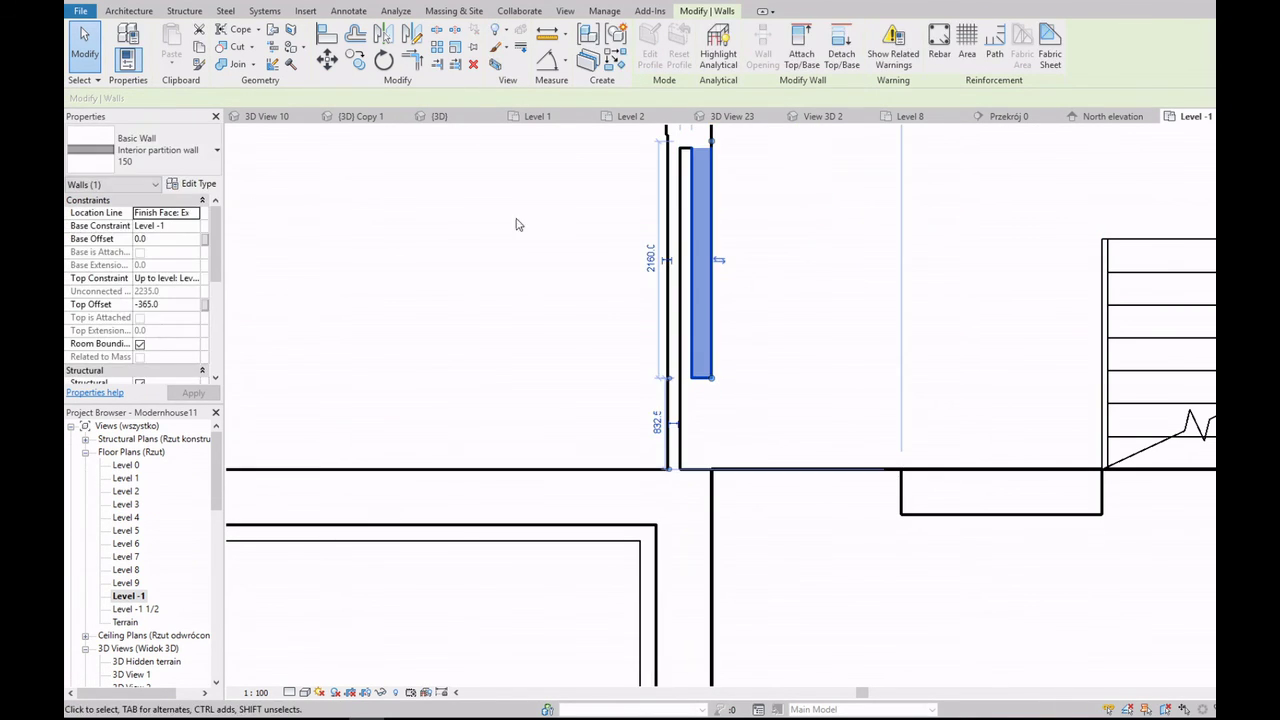
Step: Trim/Extend the partition wall to the horizontal wall and edit the junction's wall join
{"action": "key", "text": "t"}
{"action": "key", "text": "r"}
{"action": "left_click", "coordinate": [703, 395]}
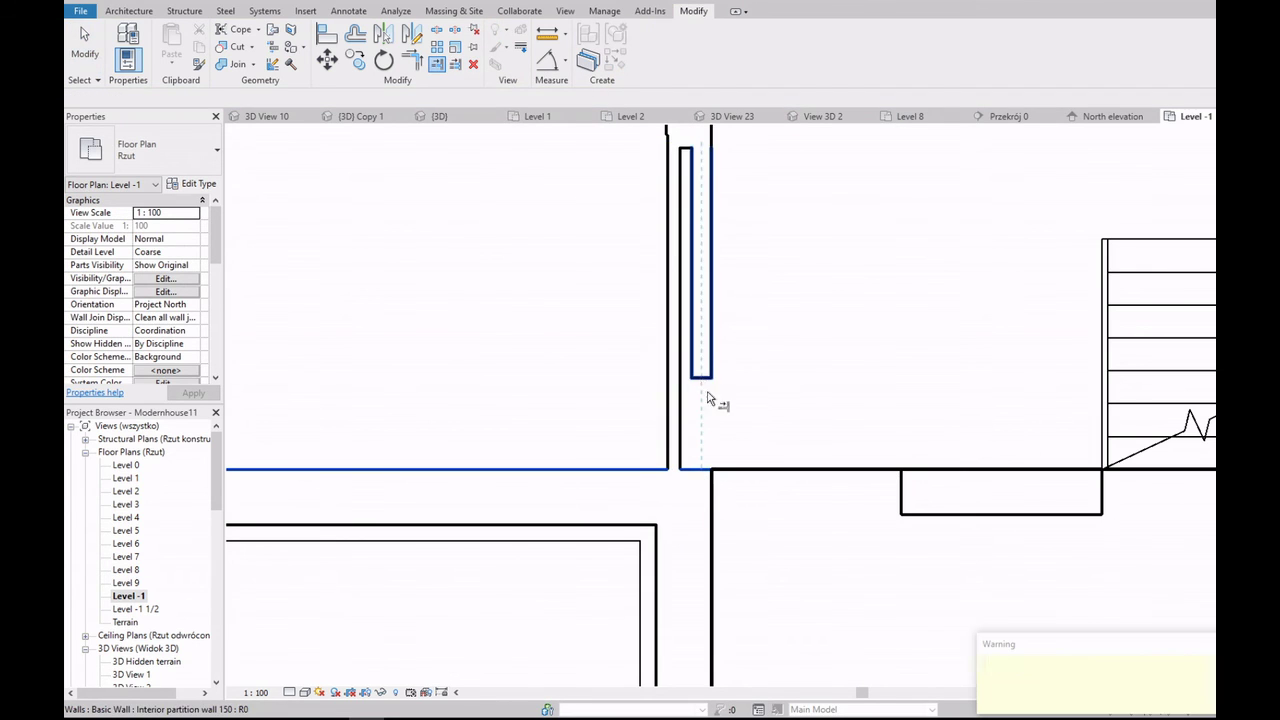
{"action": "scroll", "coordinate": [740, 450], "scroll_direction": "up", "scroll_amount": 3}
{"action": "key", "text": "Escape"}
{"action": "left_click", "coordinate": [687, 528]}
{"action": "left_click_drag", "start_coordinate": [687, 528], "coordinate": [682, 478]}
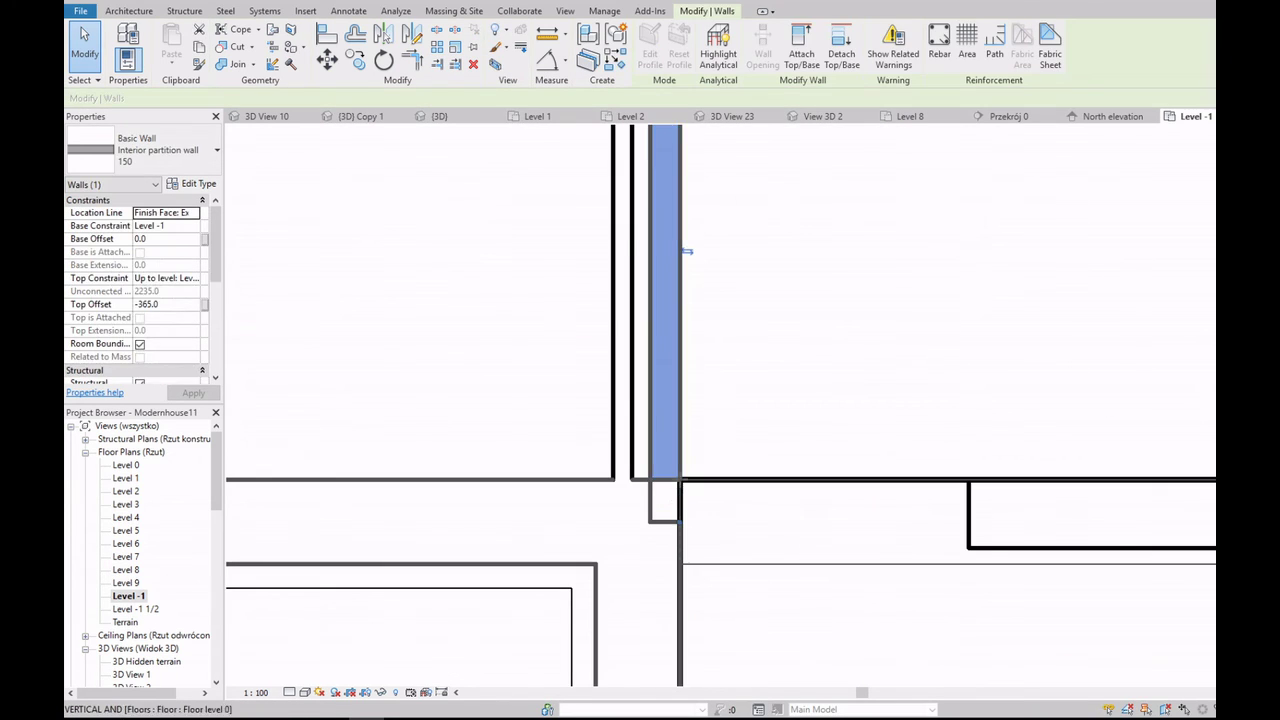
{"action": "left_click", "coordinate": [270, 64]}
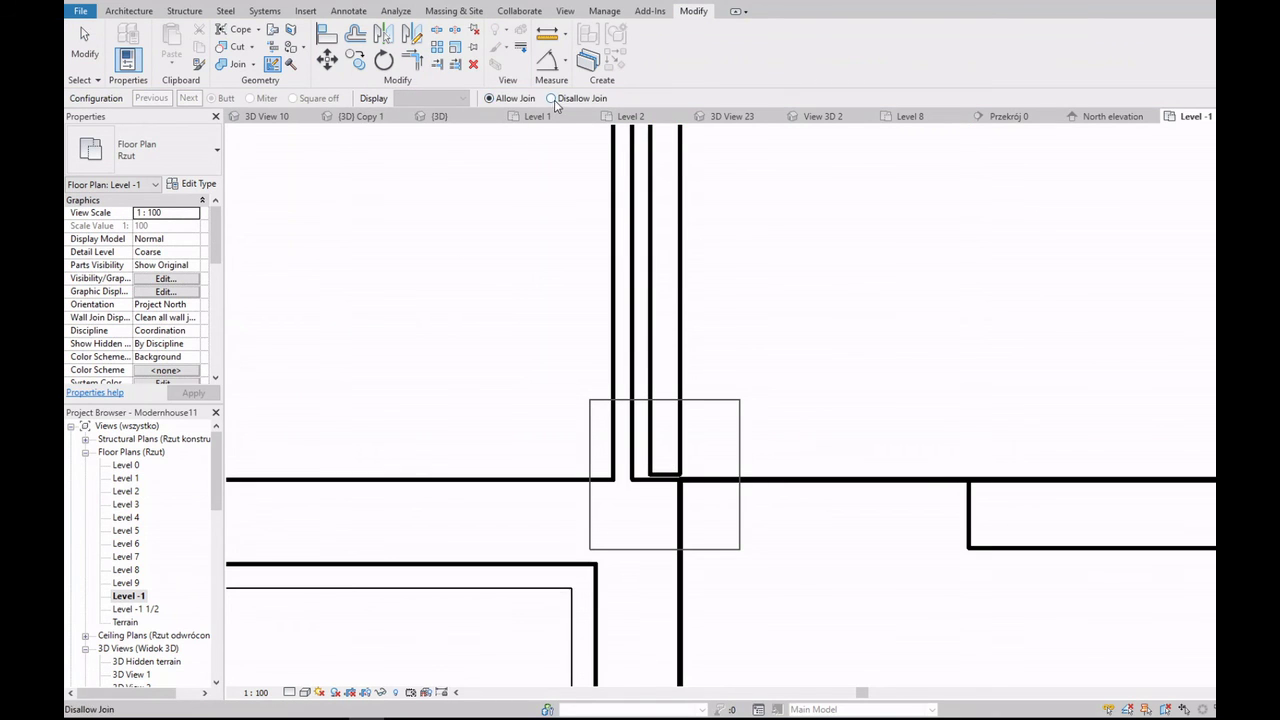
{"action": "scroll", "coordinate": [677, 466], "scroll_direction": "up", "scroll_amount": 3}
{"action": "key", "text": "Escape"}
{"action": "left_click", "coordinate": [724, 512]}
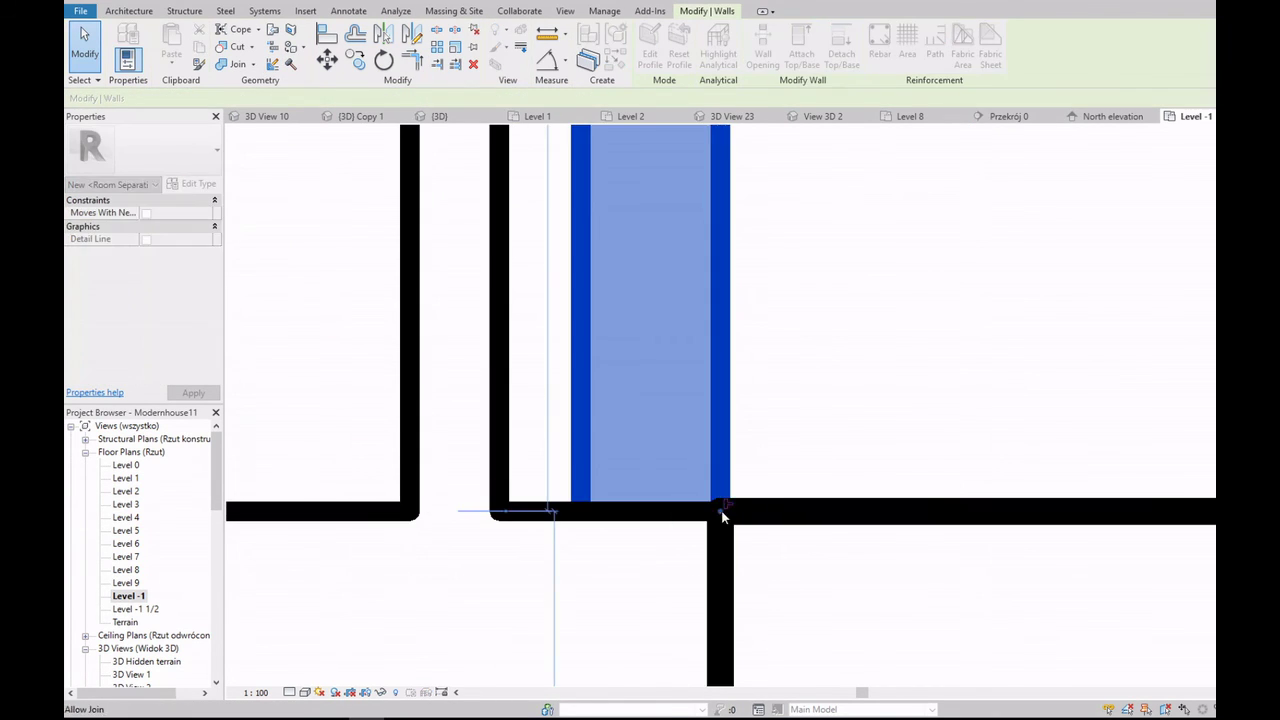
{"action": "scroll", "coordinate": [724, 516], "scroll_direction": "down", "scroll_amount": 5}
Step: Shift the Chimneys wall slightly to the right beside the room
{"action": "left_click", "coordinate": [655, 400]}
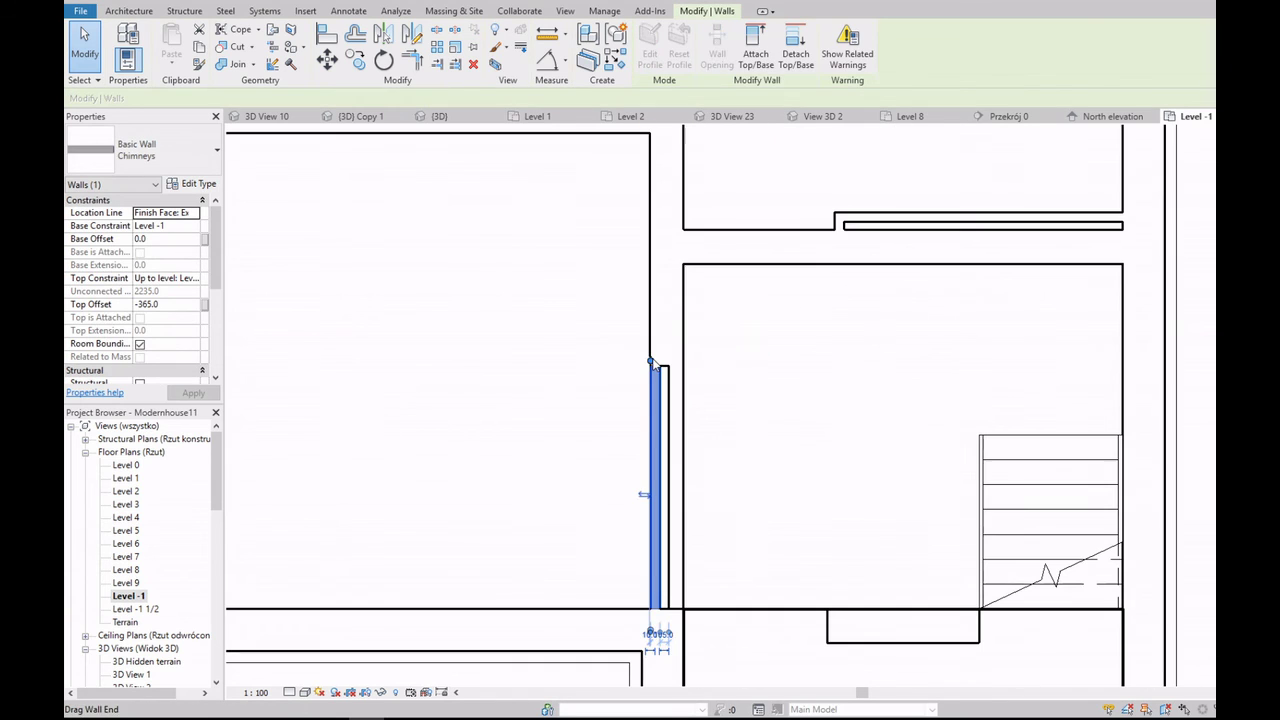
{"action": "left_click", "coordinate": [648, 296]}
{"action": "key", "text": "m"}
{"action": "key", "text": "v"}
{"action": "scroll", "coordinate": [640, 390], "scroll_direction": "up", "scroll_amount": 5}
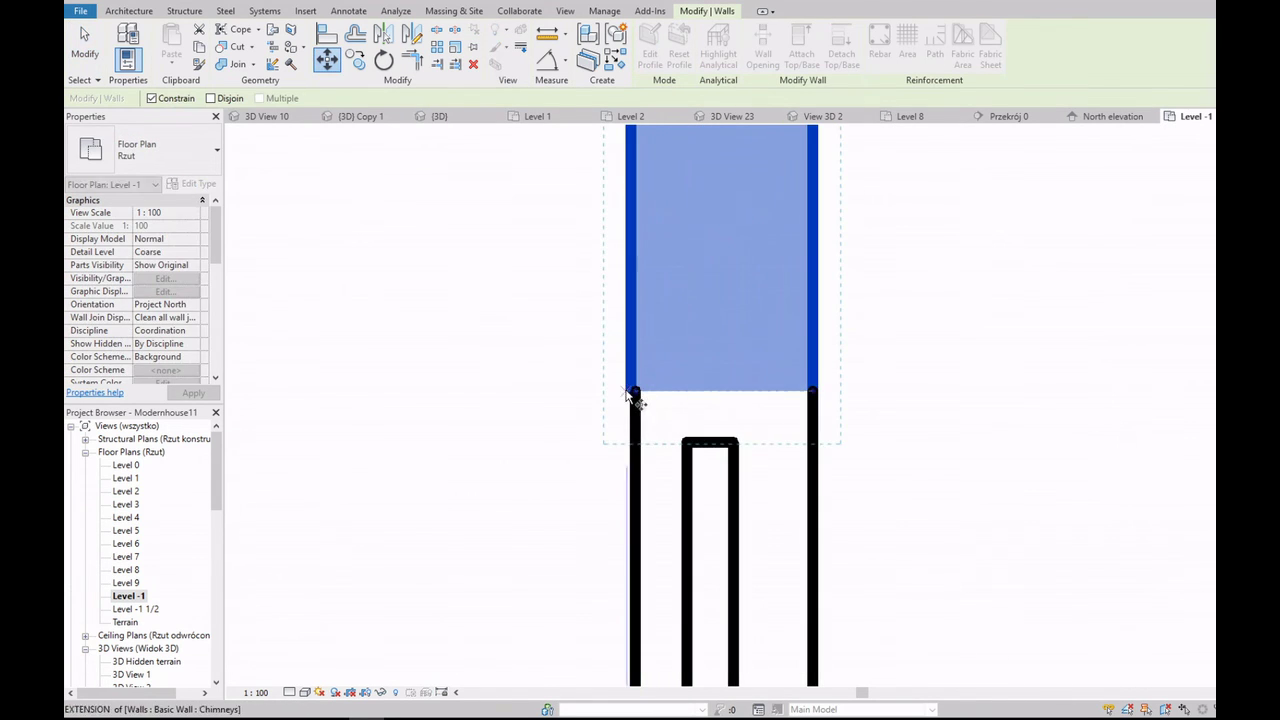
{"action": "scroll", "coordinate": [634, 388], "scroll_direction": "down", "scroll_amount": 2}
{"action": "key", "text": "Escape"}
{"action": "key", "text": "Escape"}
{"action": "scroll", "coordinate": [654, 386], "scroll_direction": "down", "scroll_amount": 3}
{"action": "scroll", "coordinate": [649, 443], "scroll_direction": "up", "scroll_amount": 3}
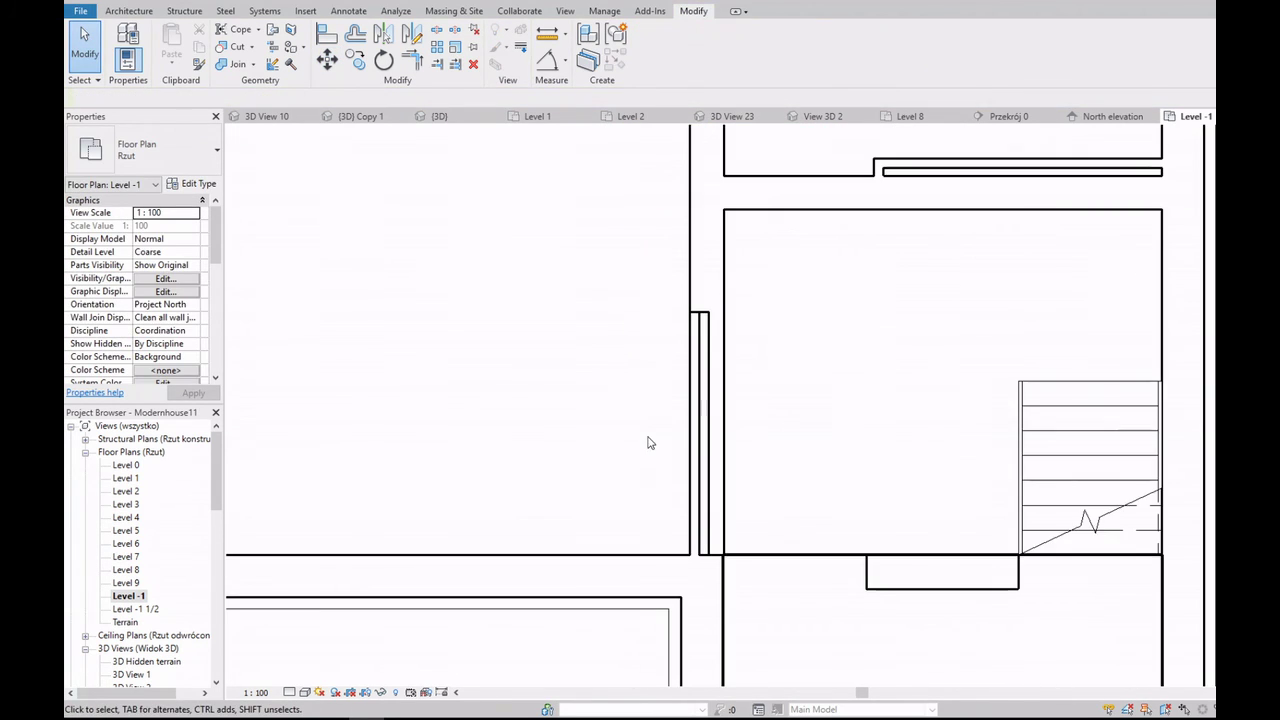
{"action": "scroll", "coordinate": [820, 422], "scroll_direction": "down", "scroll_amount": 3}
{"action": "scroll", "coordinate": [792, 390], "scroll_direction": "up", "scroll_amount": 3}
{"action": "left_click", "coordinate": [720, 362]}
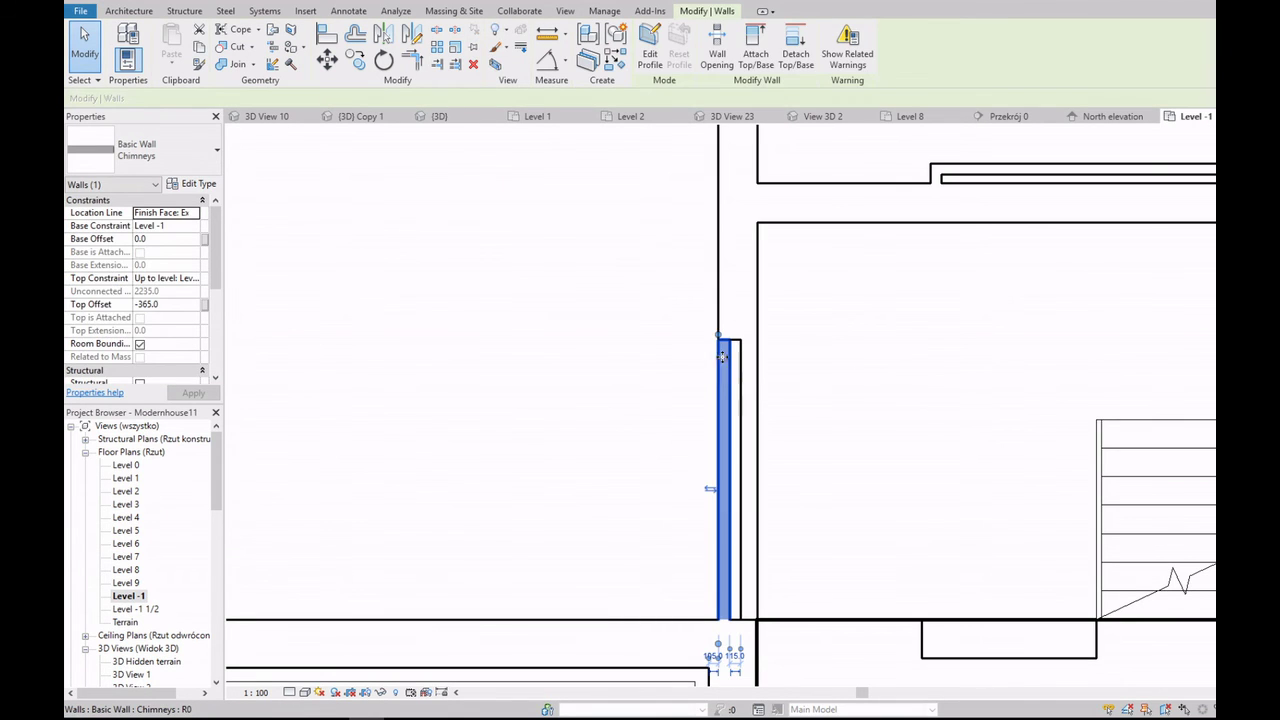
{"action": "left_click_drag", "start_coordinate": [722, 357], "coordinate": [750, 360]}
{"action": "key", "text": "Escape"}
{"action": "scroll", "coordinate": [697, 343], "scroll_direction": "down", "scroll_amount": 3}
{"action": "scroll", "coordinate": [1143, 471], "scroll_direction": "down", "scroll_amount": 2}
Step: Place a 3D perspective camera in the plan looking across the basement room
{"action": "left_click", "coordinate": [565, 10]}
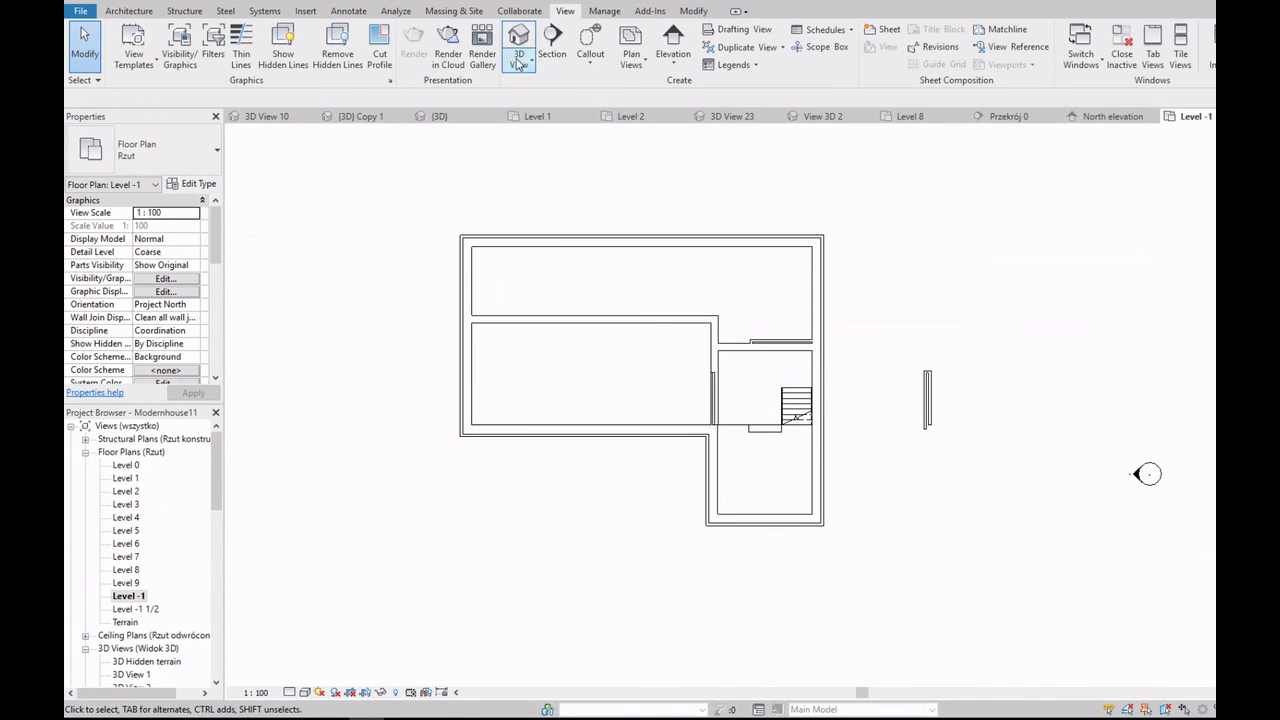
{"action": "left_click", "coordinate": [518, 63]}
{"action": "left_click", "coordinate": [555, 110]}
{"action": "left_click", "coordinate": [529, 380]}
{"action": "left_click", "coordinate": [866, 348]}
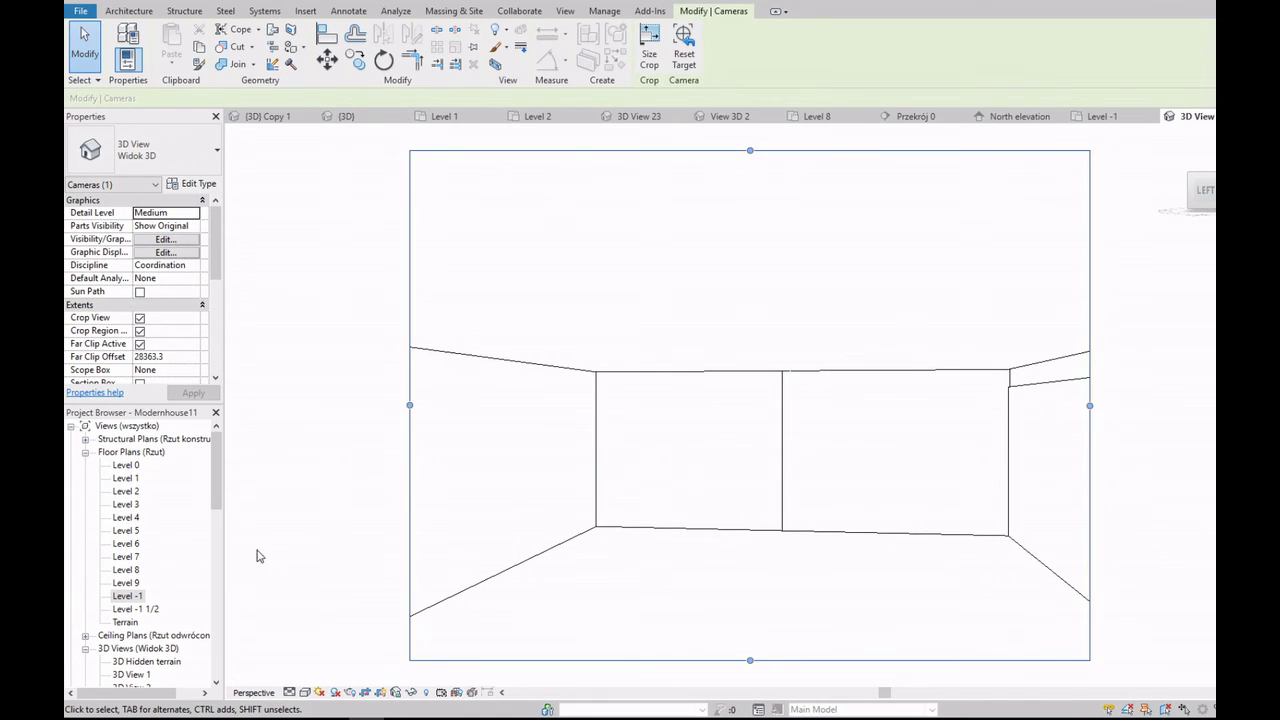
Step: Enable Cast Shadows in the camera view's Graphic Display Options
{"action": "left_click", "coordinate": [168, 253]}
{"action": "left_click", "coordinate": [400, 135]}
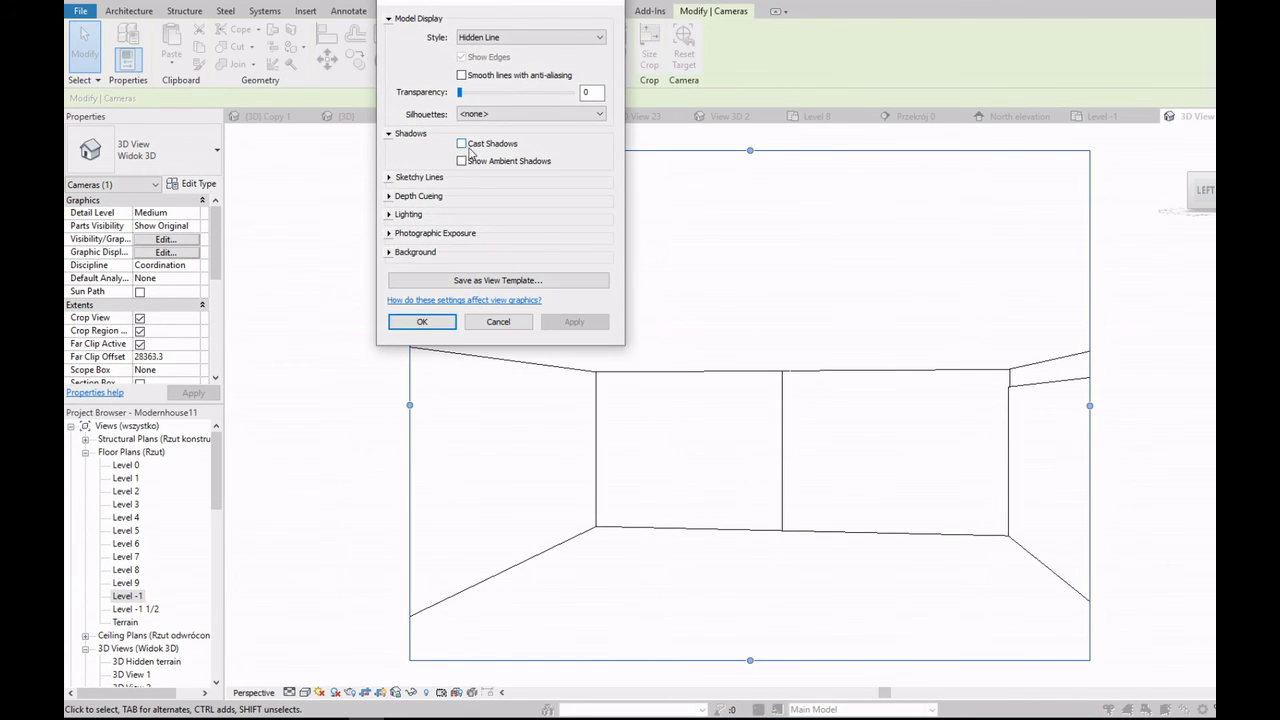
{"action": "left_click", "coordinate": [461, 144]}
{"action": "left_click", "coordinate": [574, 321]}
{"action": "left_click", "coordinate": [422, 321]}
{"action": "scroll", "coordinate": [1017, 391], "scroll_direction": "up", "scroll_amount": 2}
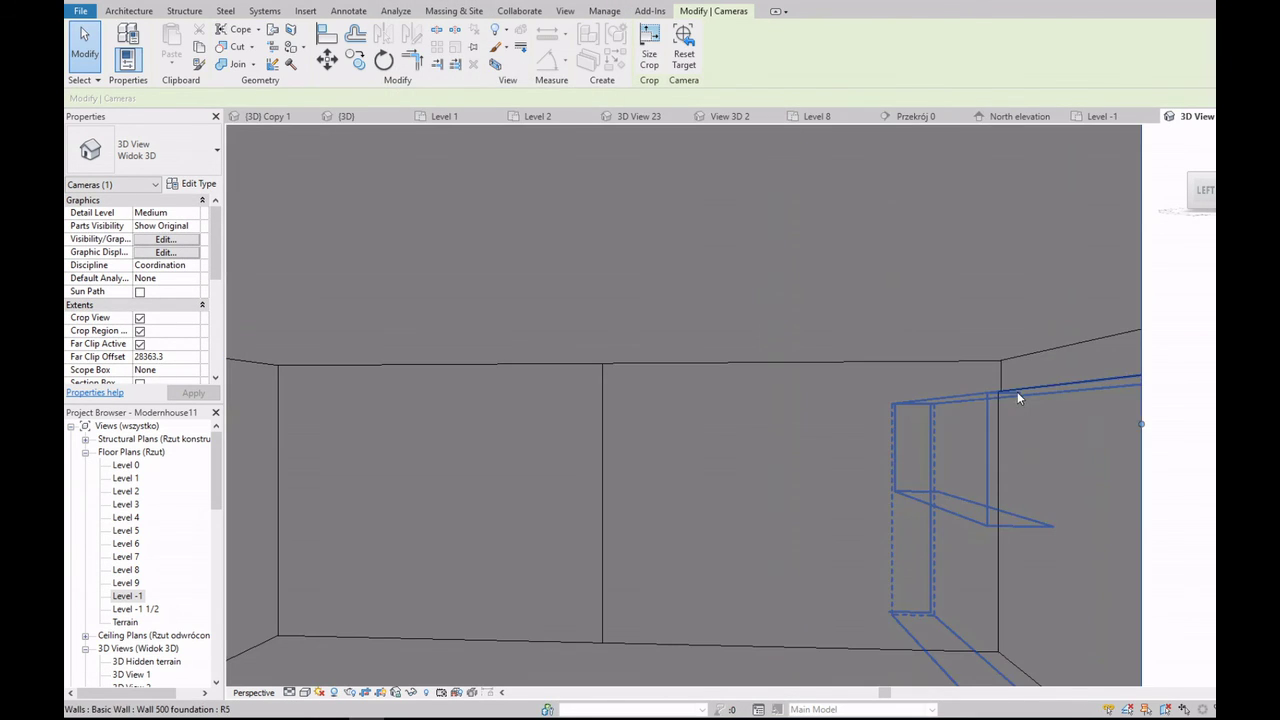
{"action": "left_click", "coordinate": [1022, 366]}
{"action": "scroll", "coordinate": [660, 449], "scroll_direction": "down", "scroll_amount": 5}
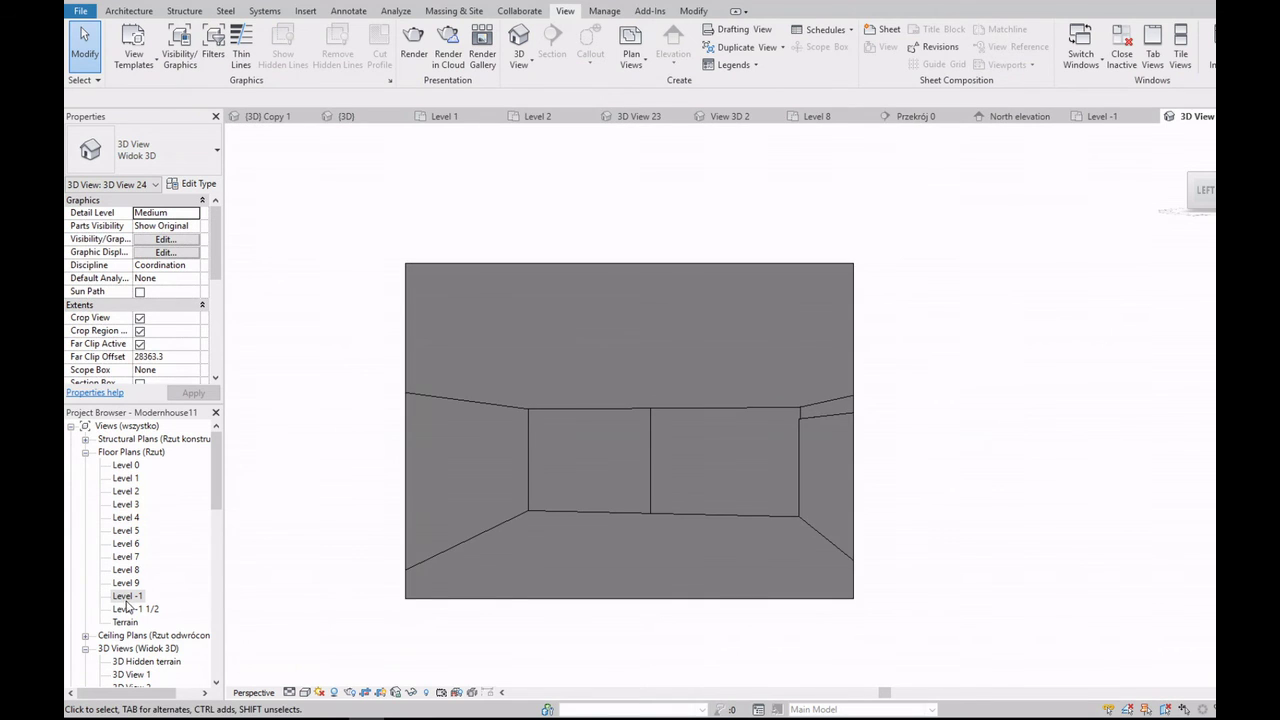
Step: Return to the Level -1 floor plan and bring up the wall placement variants
{"action": "double_click", "coordinate": [127, 596]}
{"action": "scroll", "coordinate": [663, 306], "scroll_direction": "up", "scroll_amount": 5}
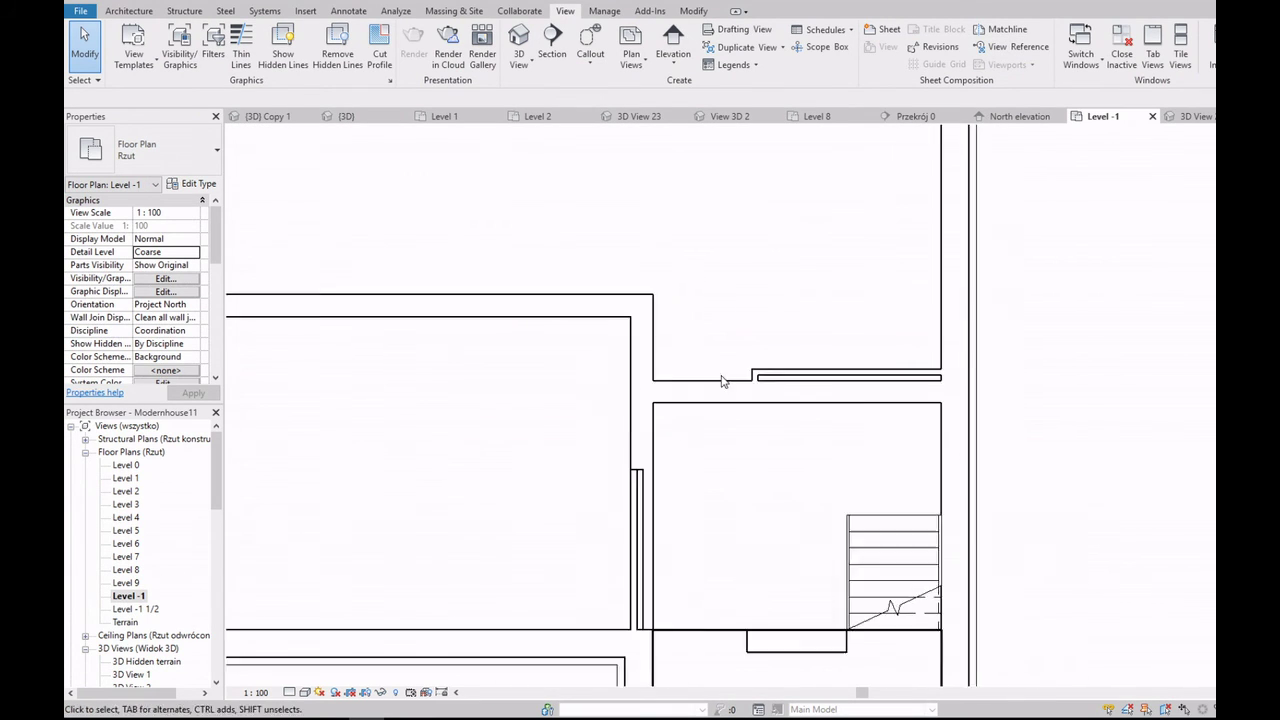
{"action": "scroll", "coordinate": [722, 380], "scroll_direction": "down", "scroll_amount": 3}
{"action": "scroll", "coordinate": [714, 429], "scroll_direction": "up", "scroll_amount": 4}
{"action": "left_click", "coordinate": [135, 10]}
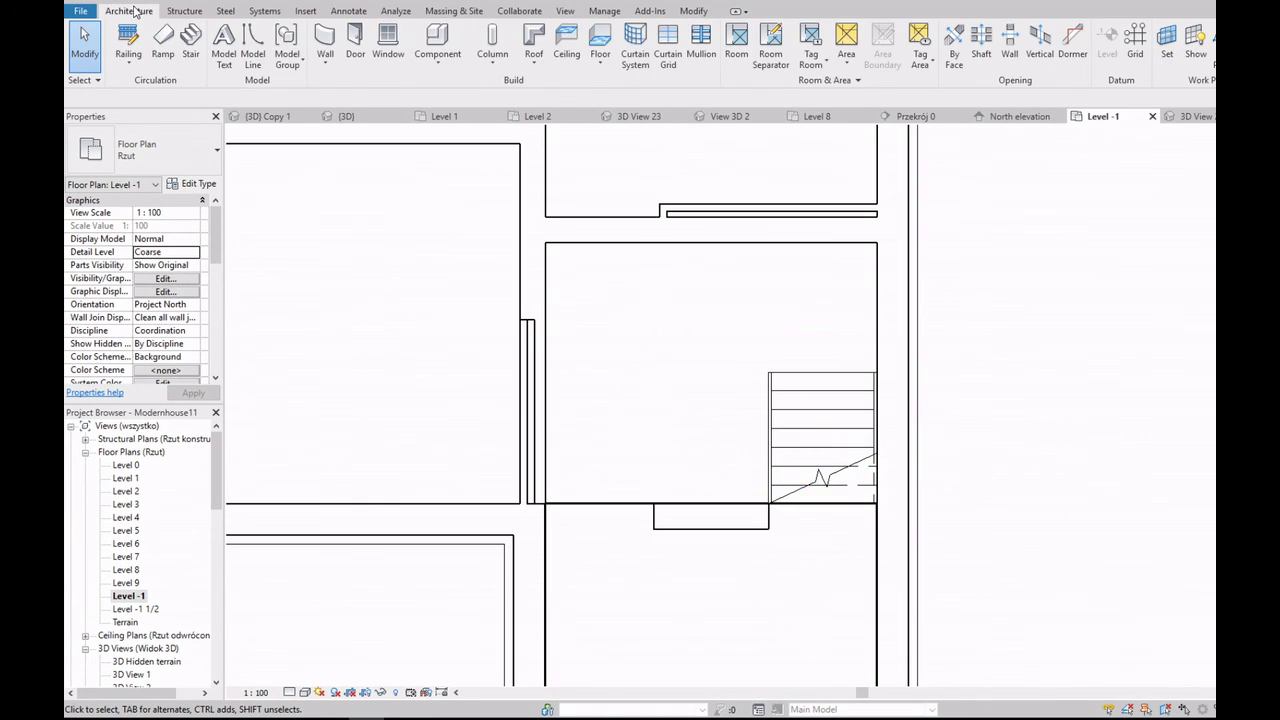
{"action": "left_click", "coordinate": [325, 62]}
Step: Draw a structural Interior partition wall 150 along the recess bottom with Level 0 top constraint
{"action": "left_click", "coordinate": [366, 114]}
{"action": "left_click", "coordinate": [165, 155]}
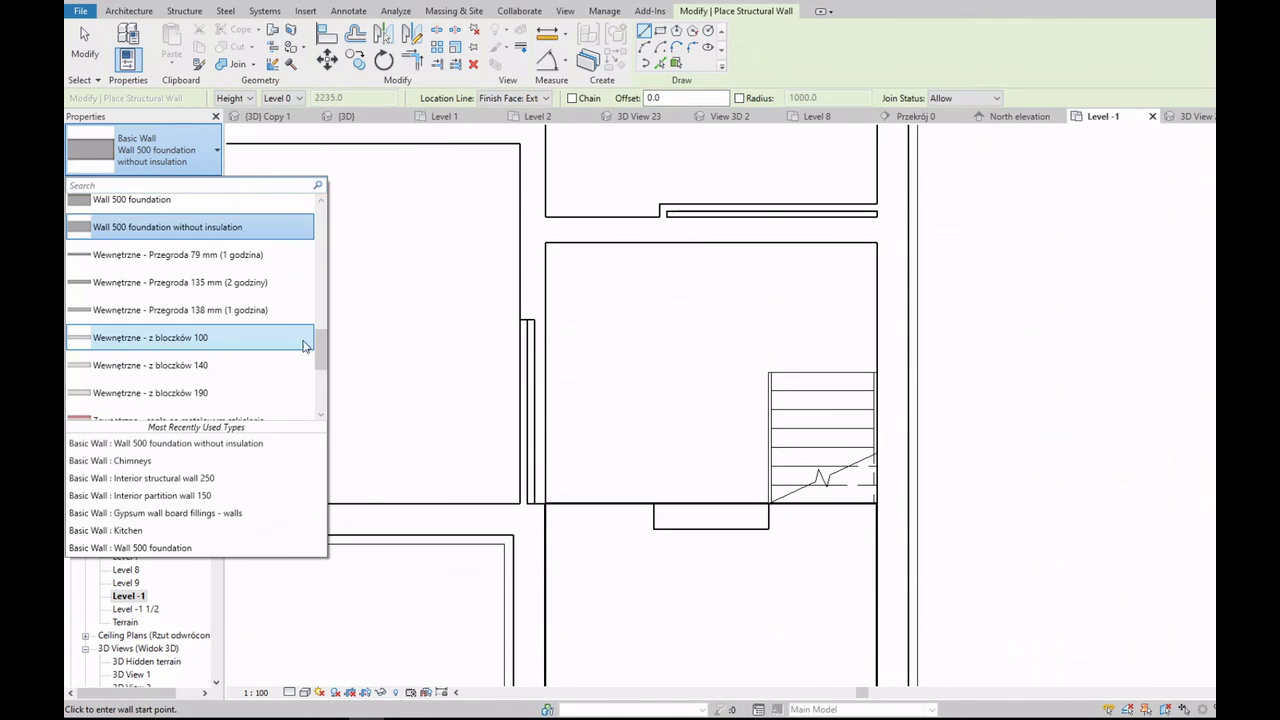
{"action": "left_click_drag", "start_coordinate": [320, 350], "coordinate": [320, 253]}
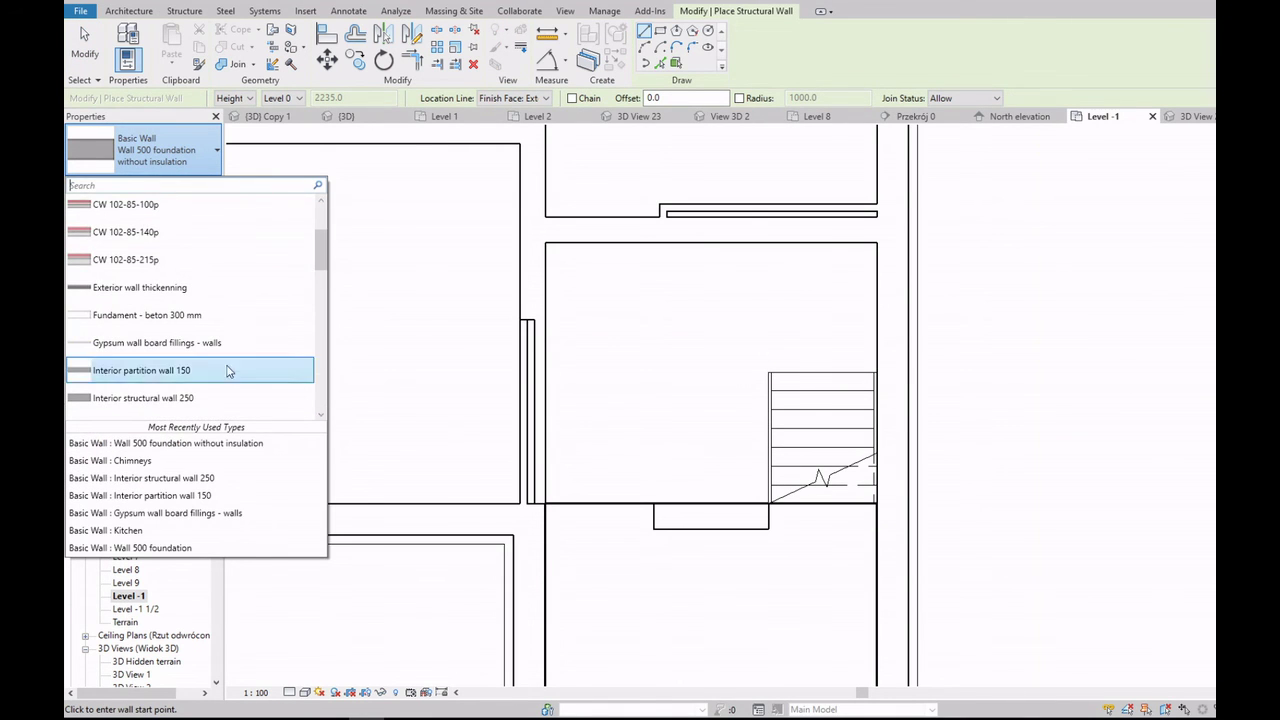
{"action": "left_click", "coordinate": [141, 370]}
{"action": "scroll", "coordinate": [764, 528], "scroll_direction": "up", "scroll_amount": 3}
{"action": "left_click", "coordinate": [545, 521]}
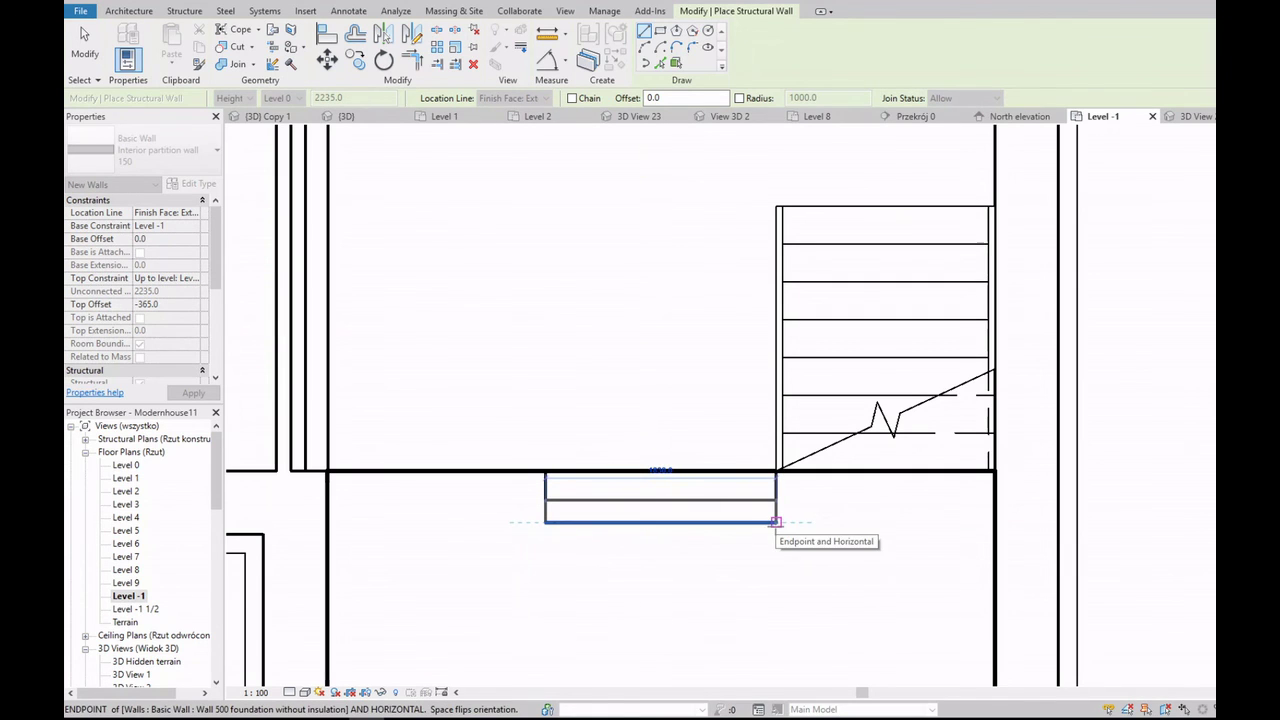
{"action": "left_click", "coordinate": [775, 521]}
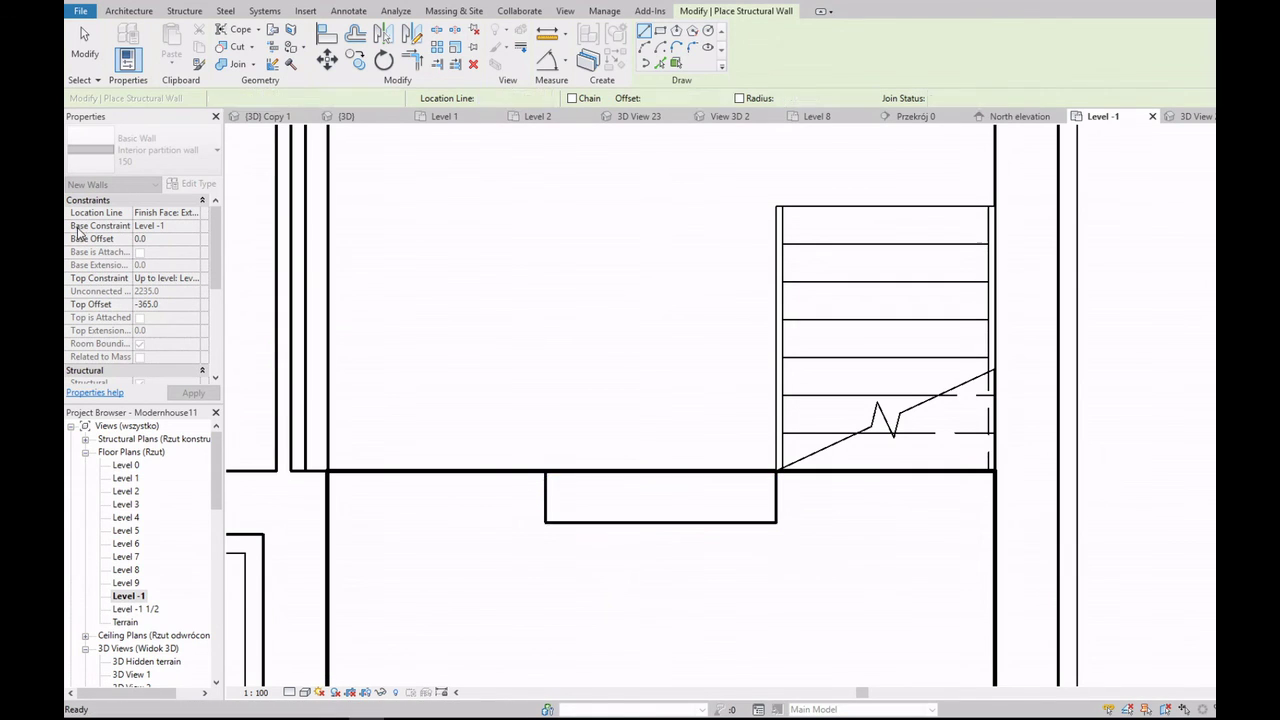
{"action": "left_click", "coordinate": [194, 278]}
{"action": "left_click", "coordinate": [255, 333]}
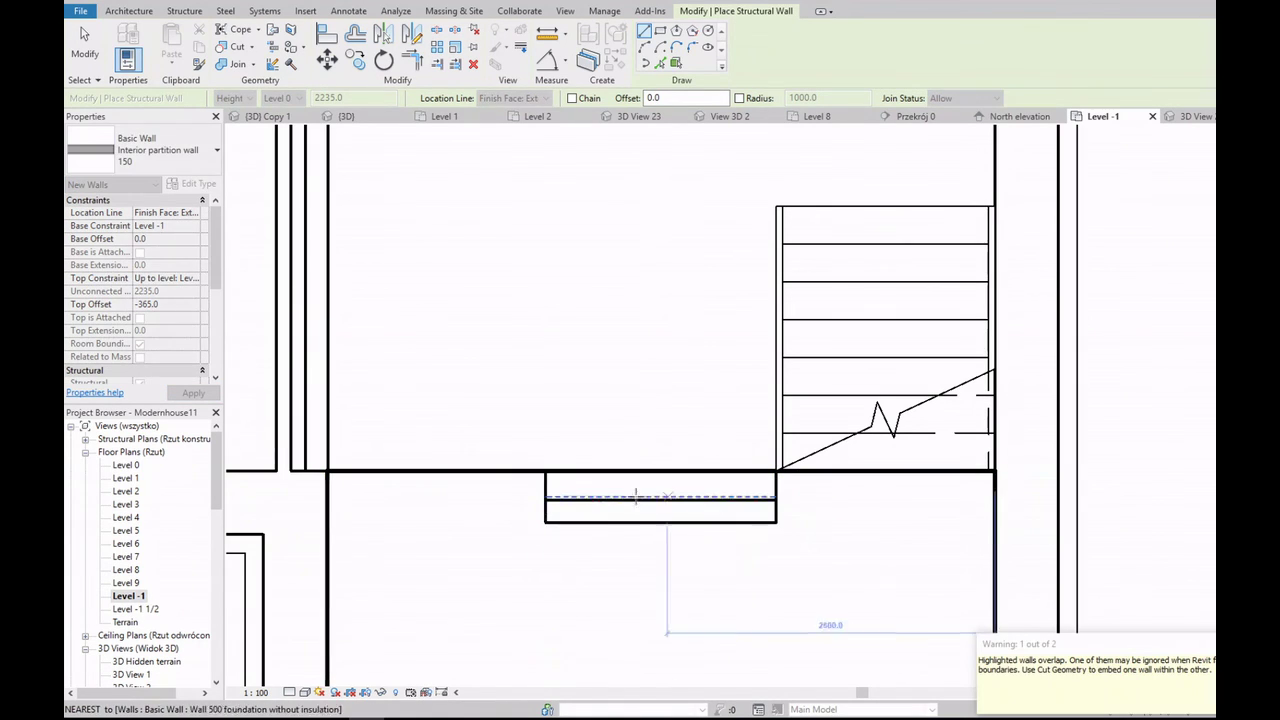
Step: Draw a flipped vertical wall from the left end, then delete it
{"action": "left_click", "coordinate": [545, 521]}
{"action": "key", "text": "space"}
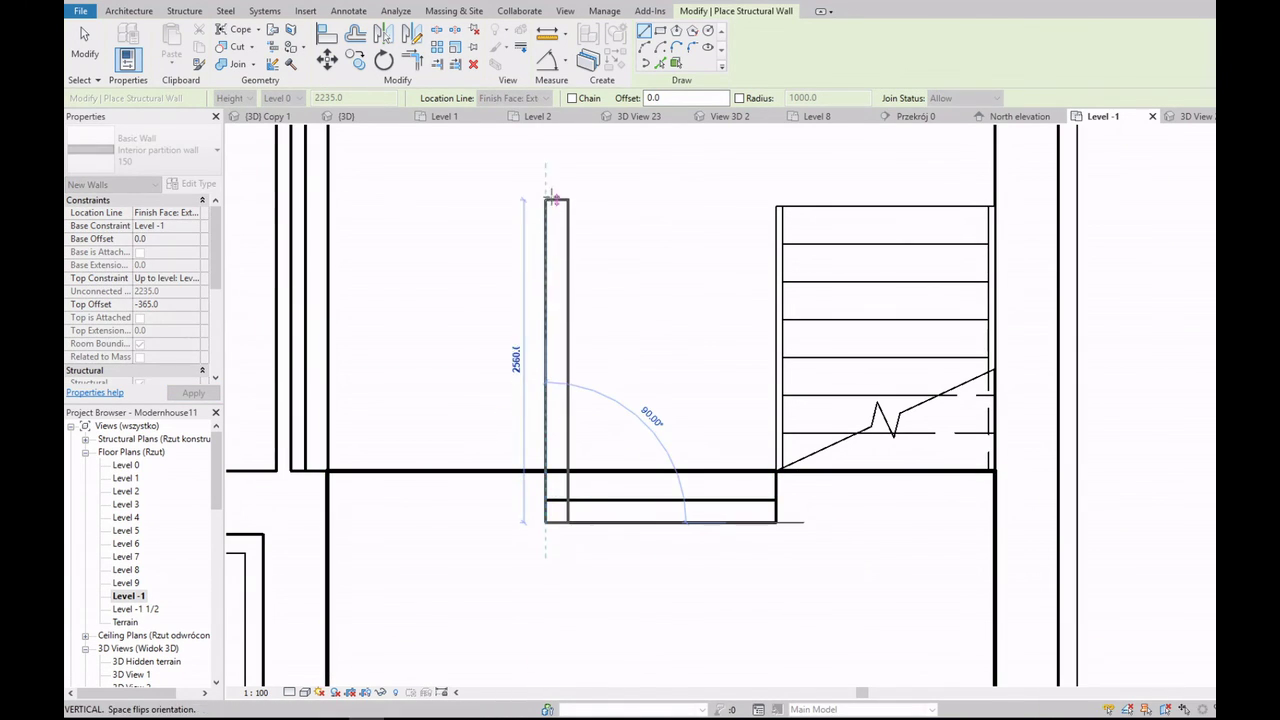
{"action": "left_click", "coordinate": [555, 199]}
{"action": "key", "text": "Escape"}
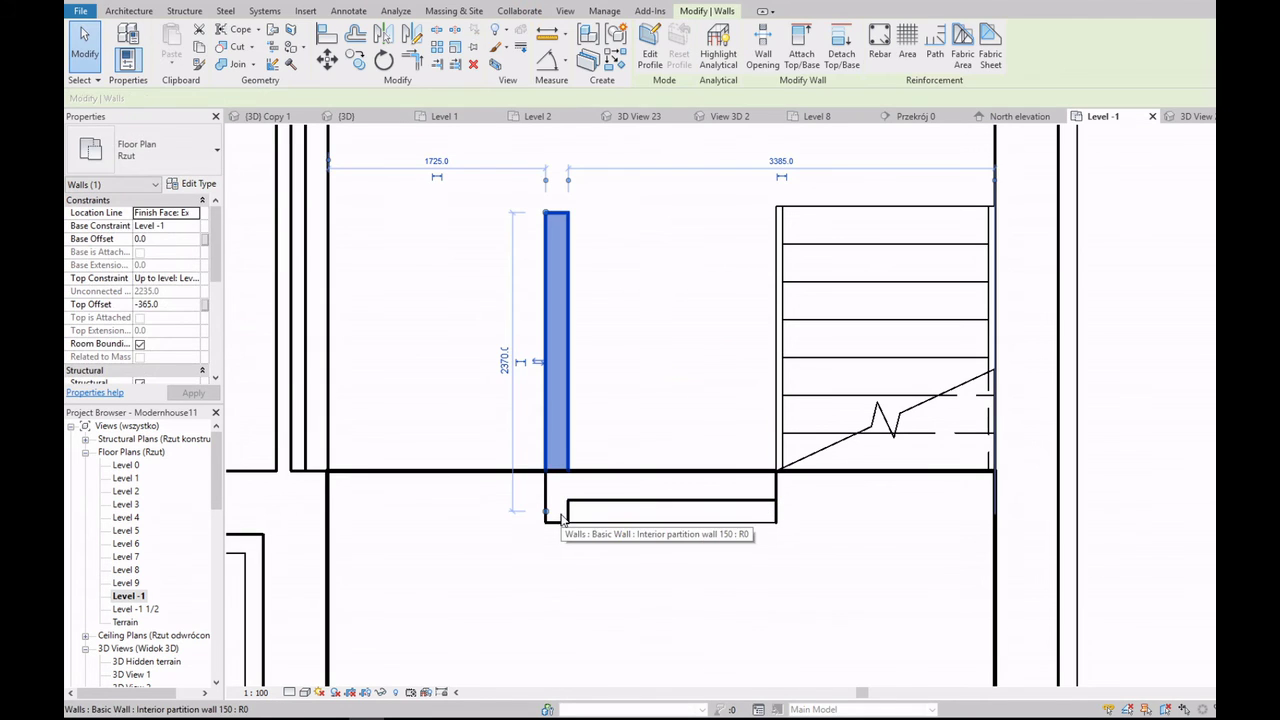
{"action": "key", "text": "Delete"}
{"action": "left_click", "coordinate": [670, 510]}
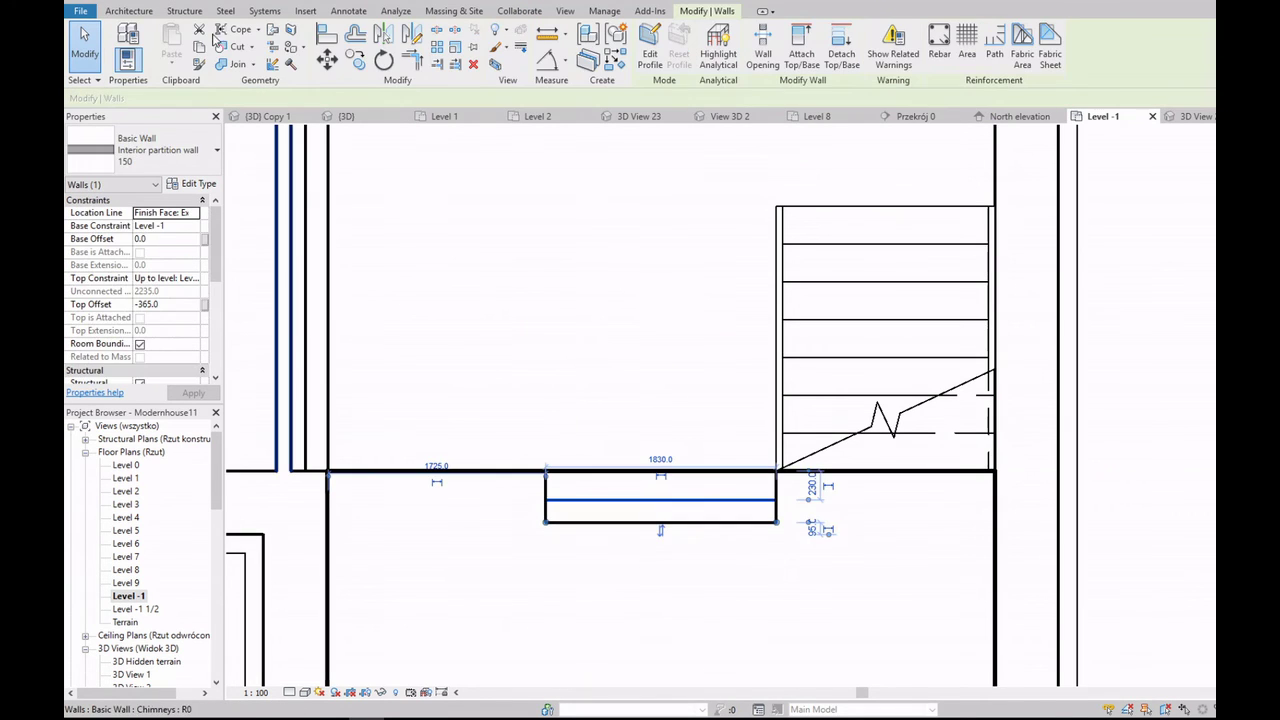
{"action": "key", "text": "Escape"}
Step: Restart structural walls with an Unconnected top, drawing the bottom wall and a 2600-long left wall
{"action": "left_click", "coordinate": [325, 62]}
{"action": "left_click", "coordinate": [366, 114]}
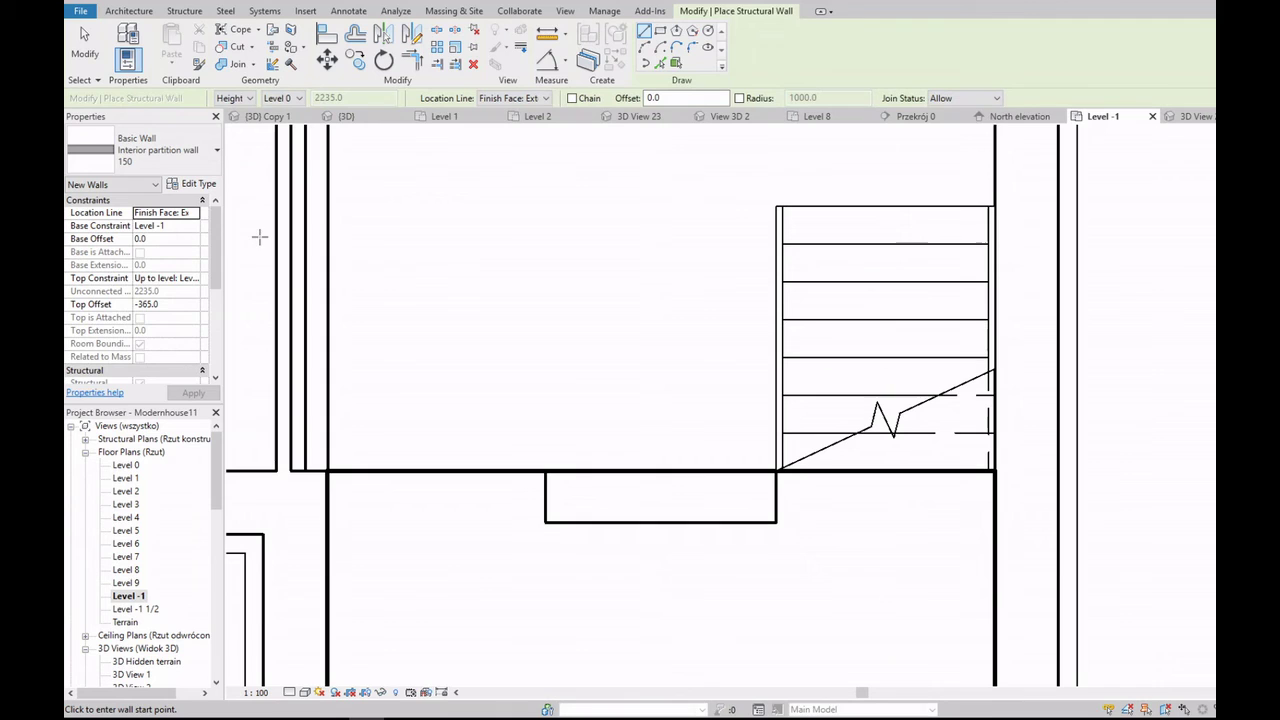
{"action": "left_click", "coordinate": [165, 278]}
{"action": "left_click", "coordinate": [195, 291]}
{"action": "type", "text": "1000"}
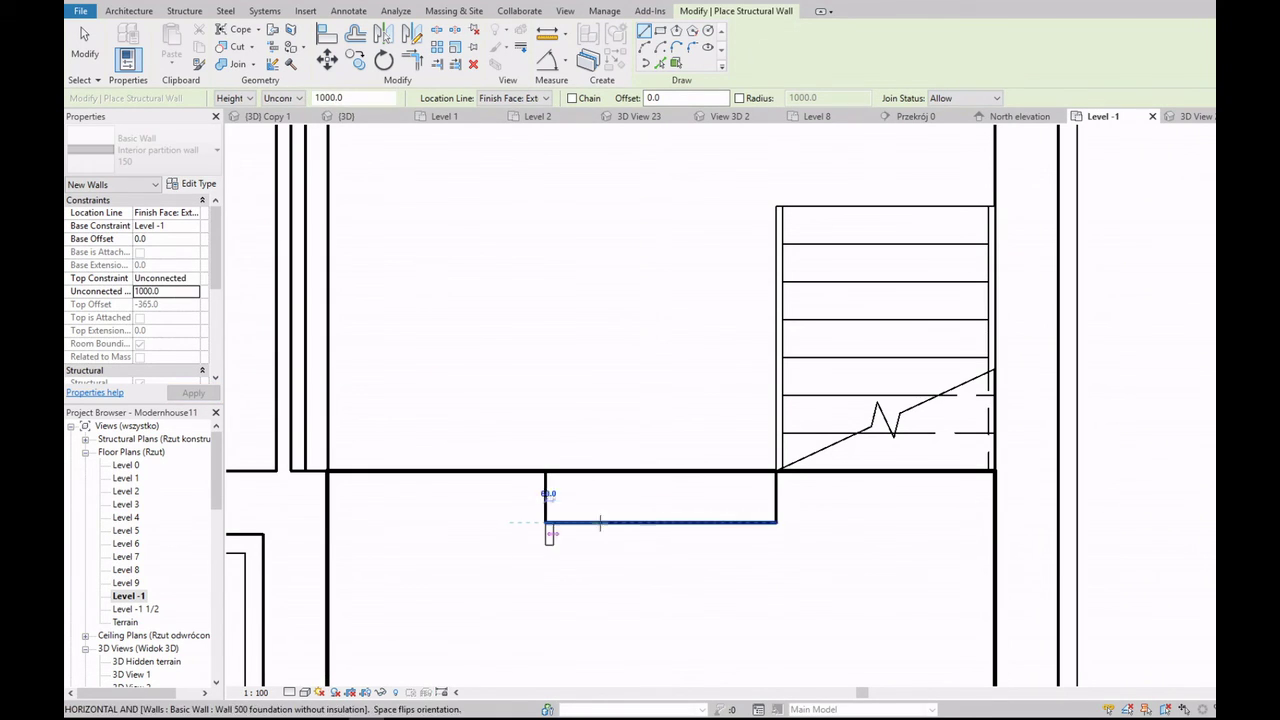
{"action": "left_click", "coordinate": [545, 521]}
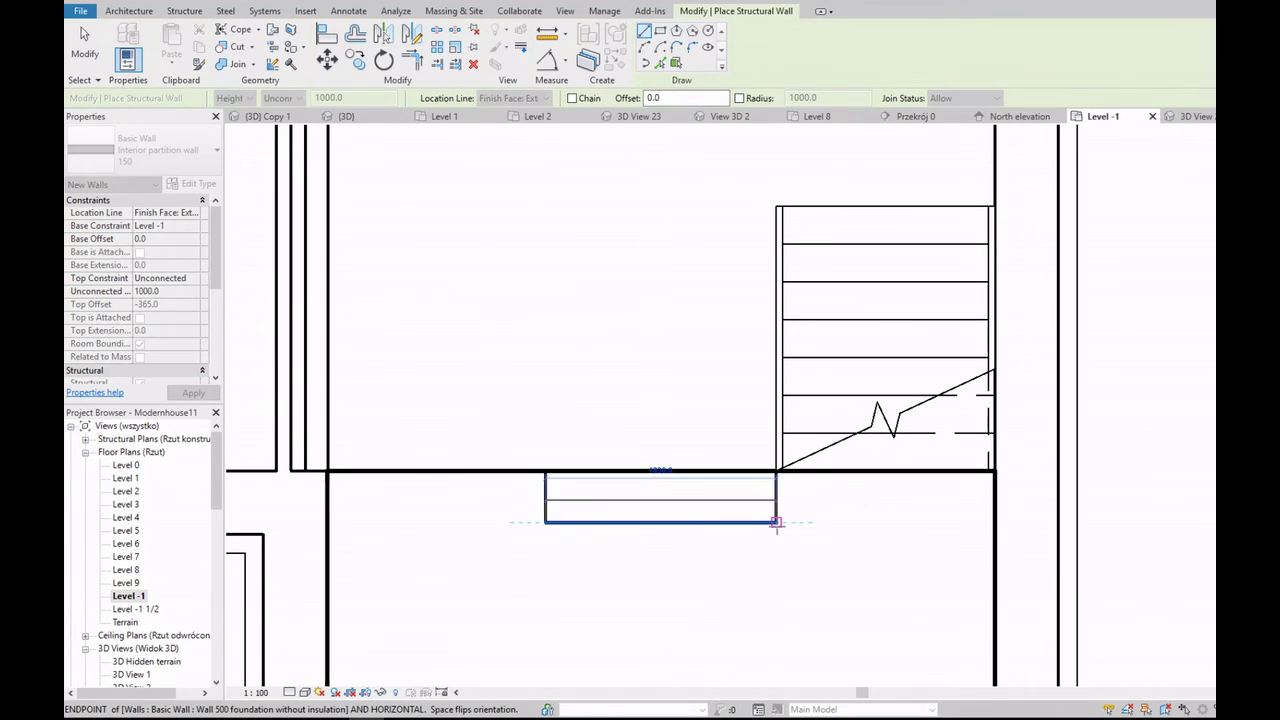
{"action": "left_click", "coordinate": [776, 521]}
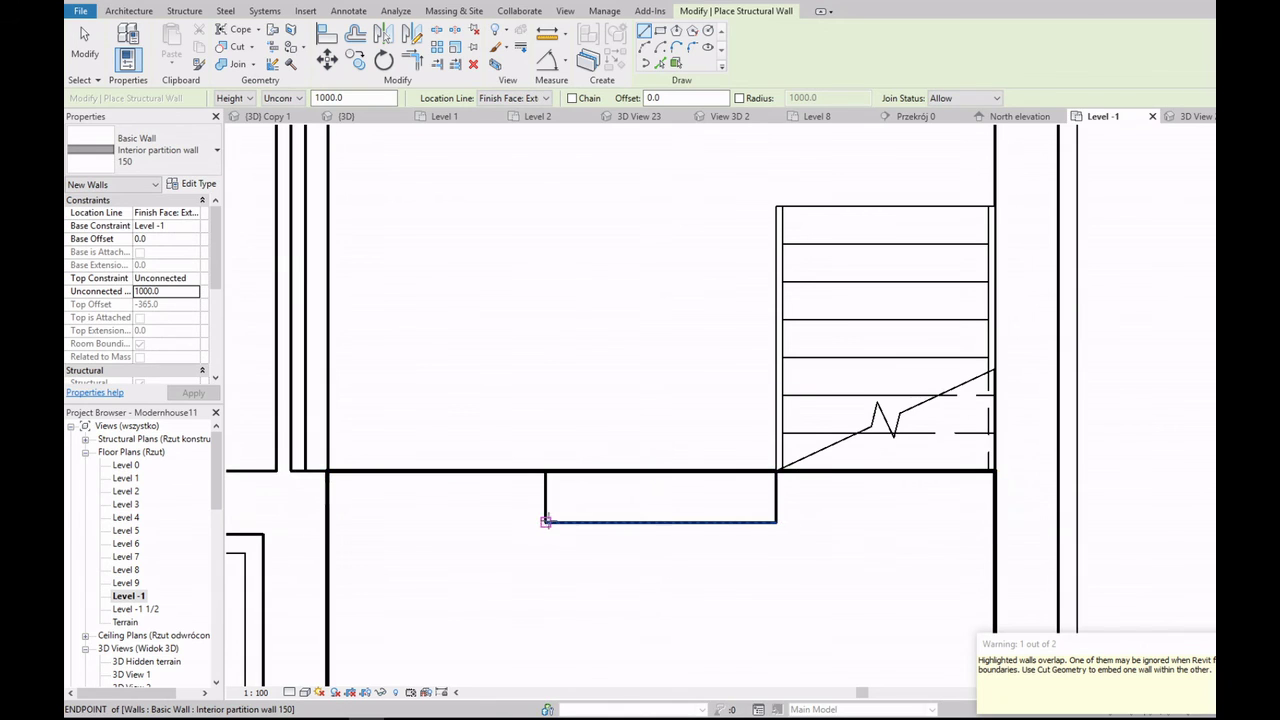
{"action": "left_click", "coordinate": [545, 521]}
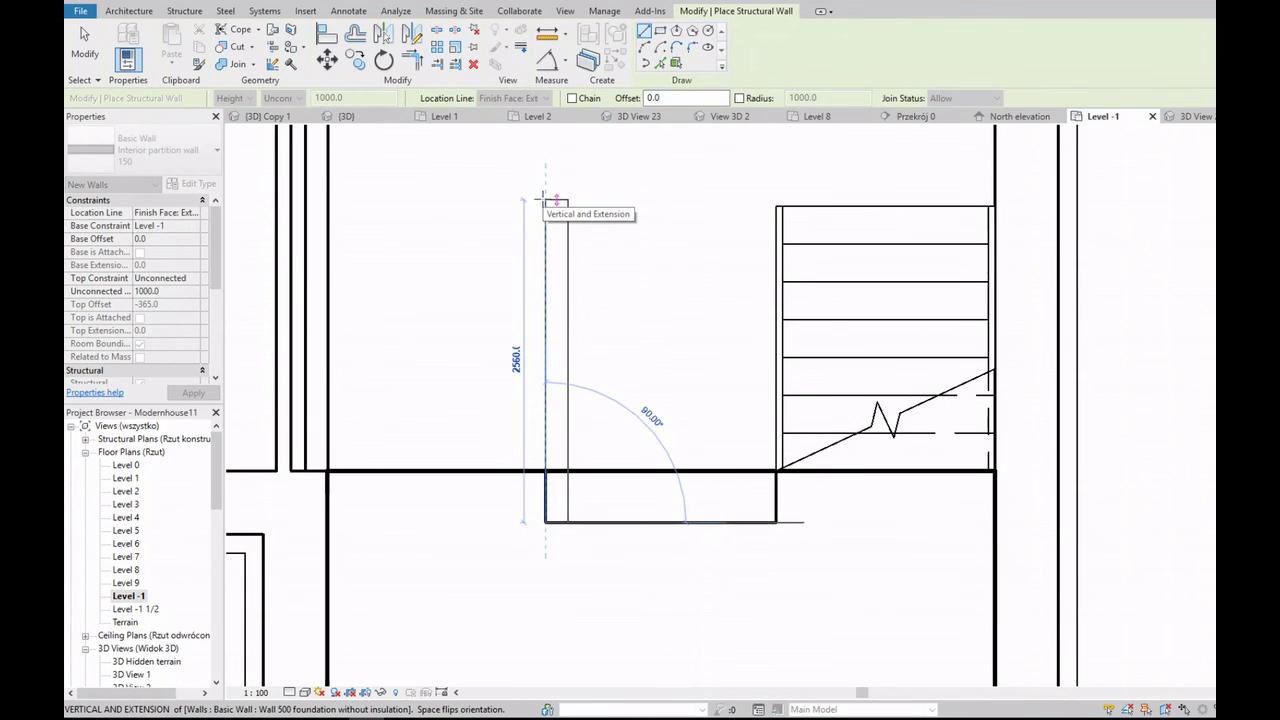
{"action": "type", "text": "2600"}
{"action": "key", "text": "Return"}
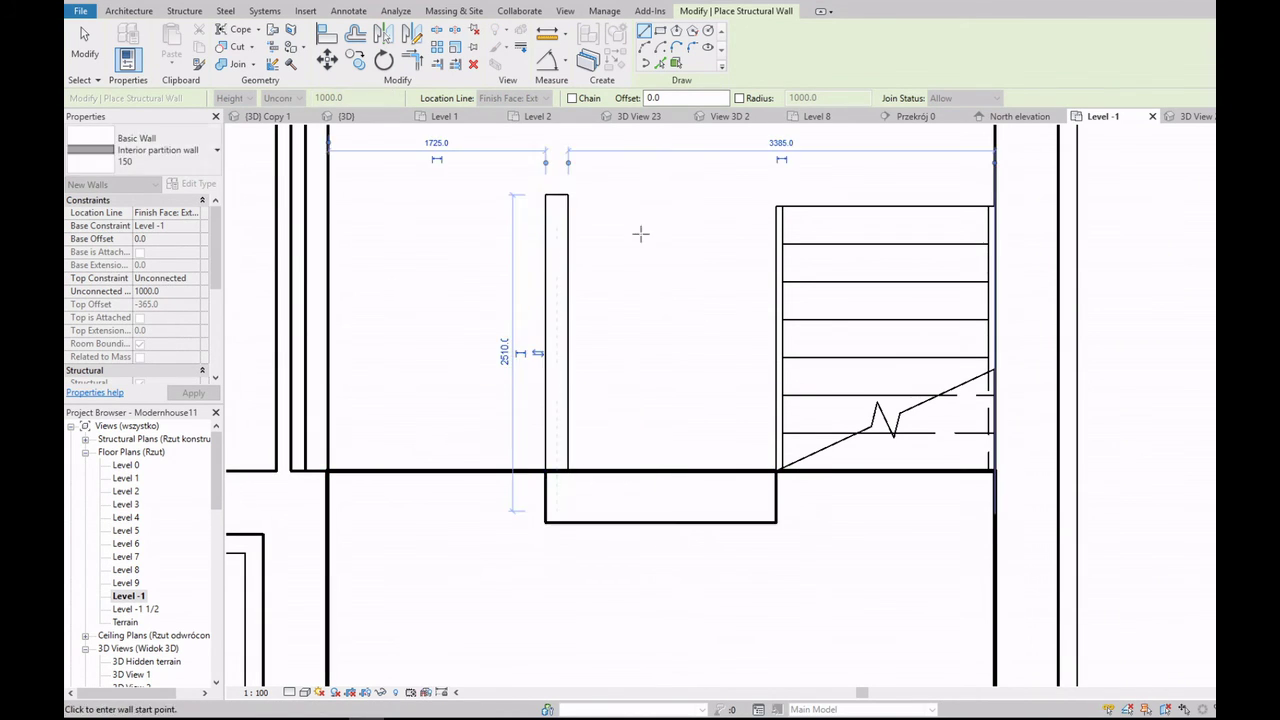
Step: Draw the right and top walls to close the rectangle around the recess
{"action": "left_click", "coordinate": [776, 521]}
{"action": "left_click", "coordinate": [776, 193]}
{"action": "scroll", "coordinate": [776, 193], "scroll_direction": "down", "scroll_amount": 2}
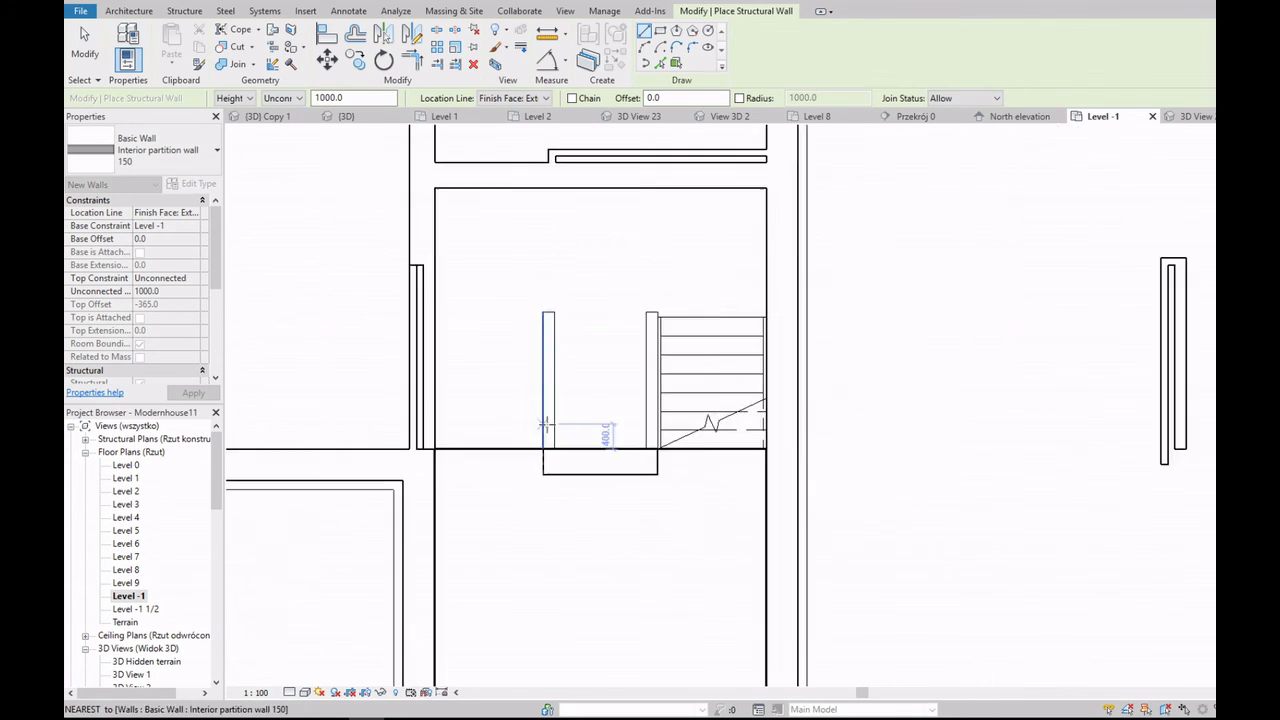
{"action": "scroll", "coordinate": [820, 195], "scroll_direction": "up", "scroll_amount": 2}
{"action": "left_click", "coordinate": [502, 197]}
{"action": "left_click", "coordinate": [731, 197]}
{"action": "scroll", "coordinate": [686, 240], "scroll_direction": "down", "scroll_amount": 2}
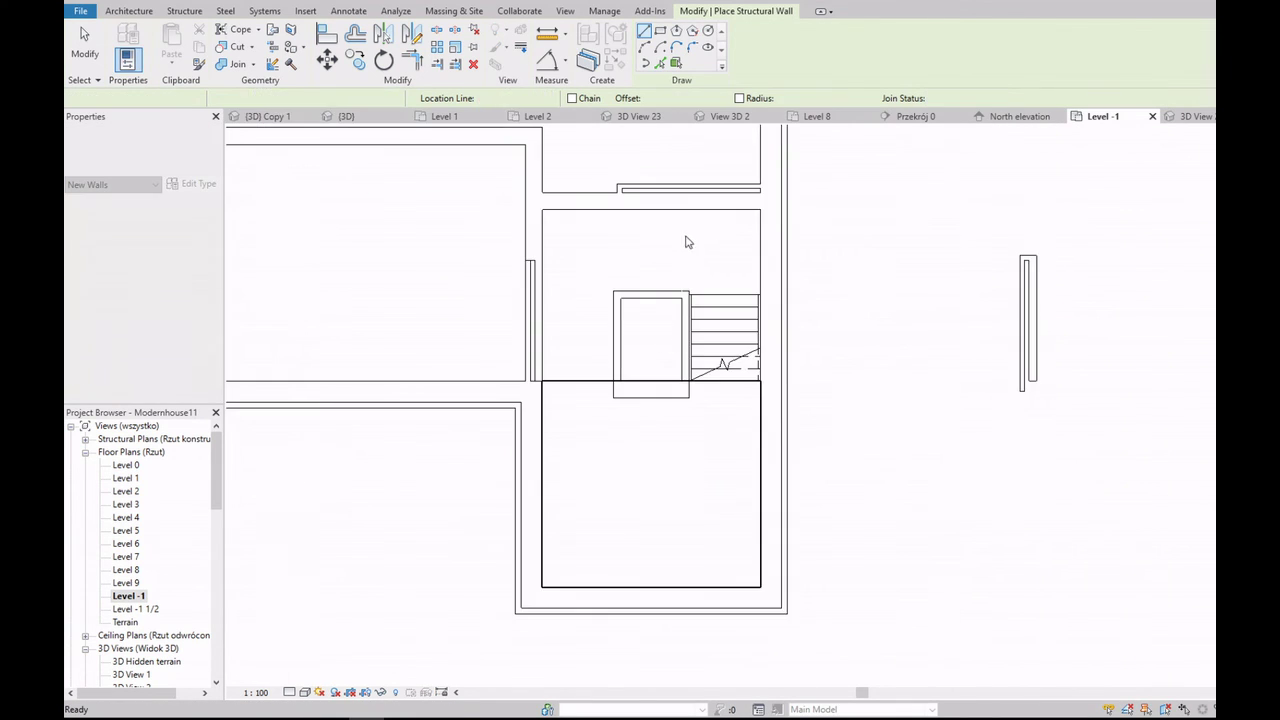
{"action": "key", "text": "Escape"}
{"action": "key", "text": "Escape"}
Step: Place a camera on Level -1 near the room's top aimed toward the stair
{"action": "left_click", "coordinate": [565, 10]}
{"action": "left_click", "coordinate": [518, 45]}
{"action": "left_click", "coordinate": [543, 114]}
{"action": "left_click", "coordinate": [604, 203]}
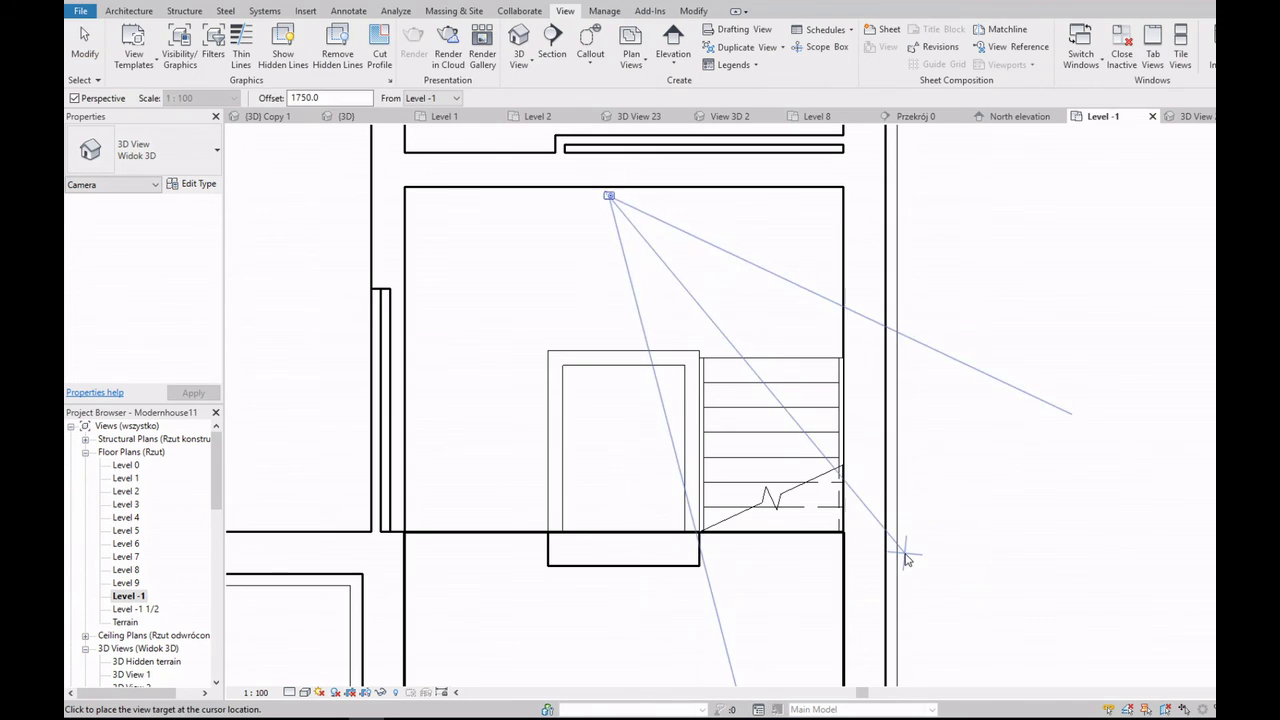
{"action": "left_click", "coordinate": [909, 551]}
{"action": "scroll", "coordinate": [766, 507], "scroll_direction": "down", "scroll_amount": 3}
Step: Enlarge the camera's crop frame downward and out to both sides
{"action": "left_click_drag", "start_coordinate": [766, 507], "coordinate": [766, 628]}
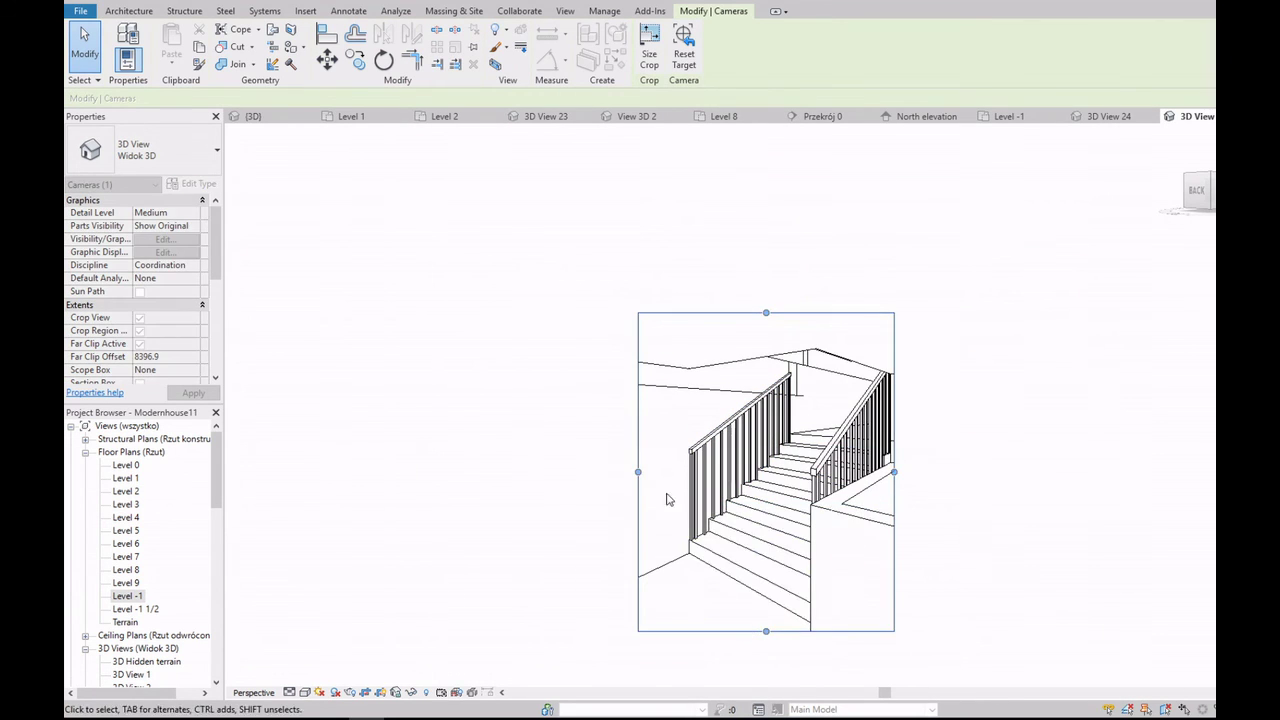
{"action": "left_click_drag", "start_coordinate": [640, 471], "coordinate": [520, 471]}
{"action": "left_click_drag", "start_coordinate": [891, 471], "coordinate": [1071, 471]}
{"action": "scroll", "coordinate": [788, 400], "scroll_direction": "down", "scroll_amount": 2}
{"action": "left_click_drag", "start_coordinate": [791, 512], "coordinate": [791, 606]}
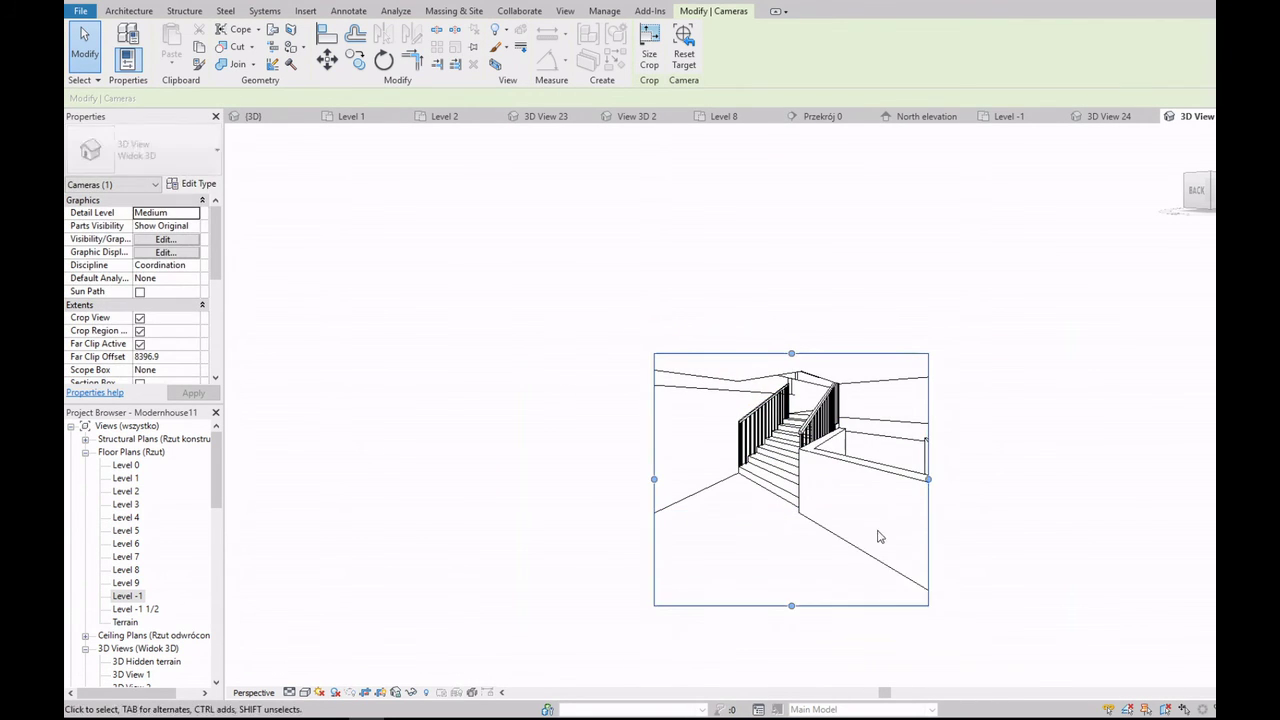
{"action": "left_click_drag", "start_coordinate": [928, 480], "coordinate": [1066, 480]}
Step: Drag the new partition walls in the camera view, then clear the selection
{"action": "key", "text": "Escape"}
{"action": "left_click", "coordinate": [903, 477]}
{"action": "left_click_drag", "start_coordinate": [903, 477], "coordinate": [903, 380]}
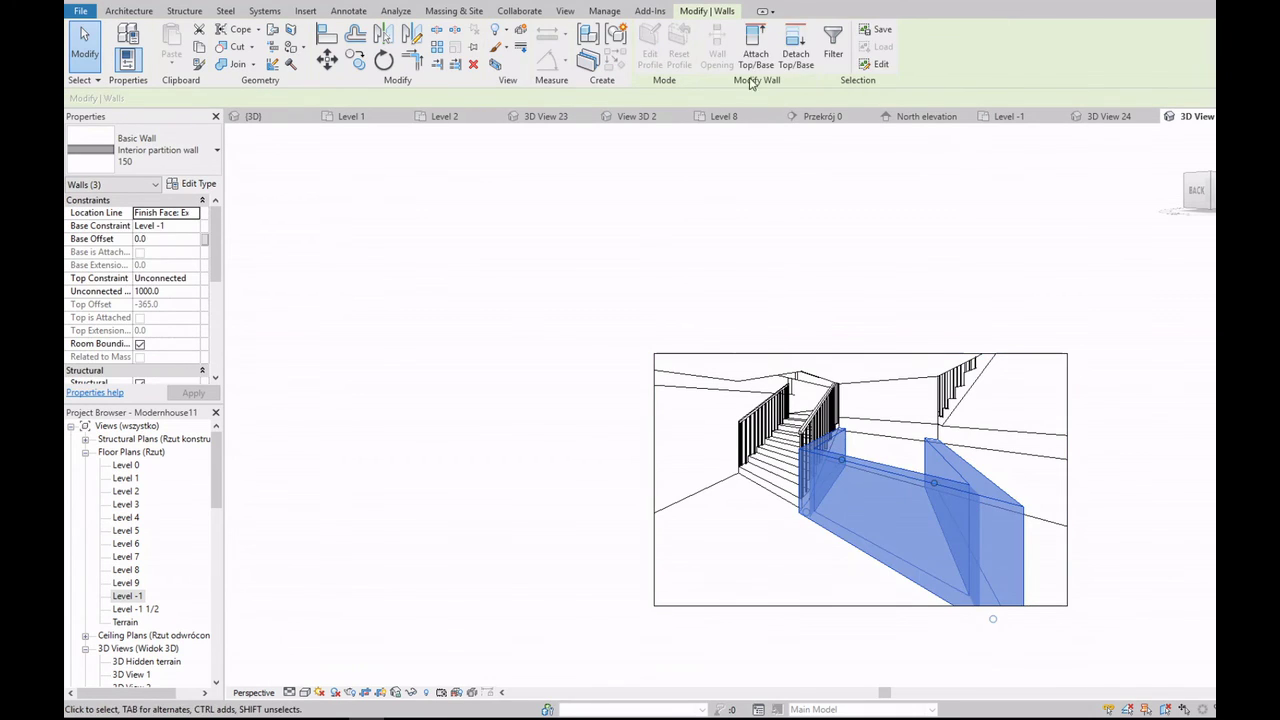
{"action": "key", "text": "Escape"}
{"action": "left_click", "coordinate": [883, 381]}
{"action": "key", "text": "Escape"}
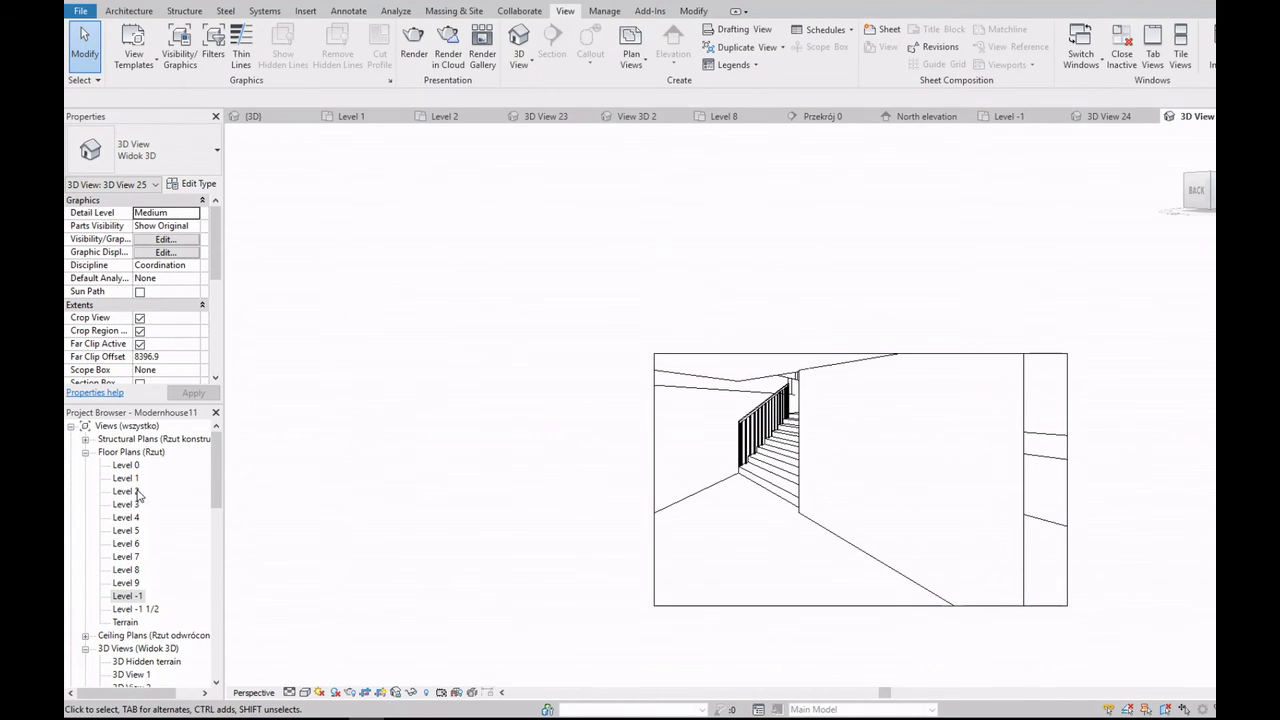
Step: From Level -1 1/2, place a camera at the stair foot aimed upward and widen its frame left
{"action": "double_click", "coordinate": [135, 609]}
{"action": "left_click", "coordinate": [518, 58]}
{"action": "left_click", "coordinate": [540, 148]}
{"action": "scroll", "coordinate": [763, 514], "scroll_direction": "up", "scroll_amount": 3}
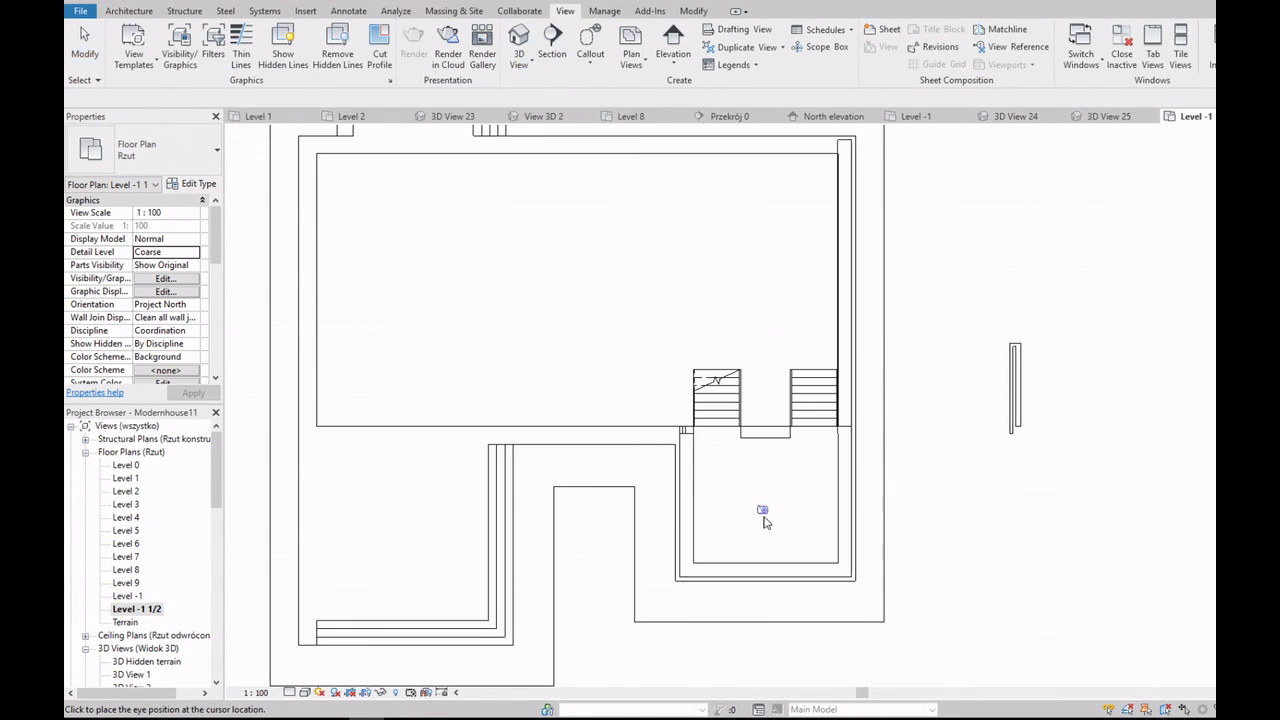
{"action": "left_click", "coordinate": [709, 547]}
{"action": "left_click", "coordinate": [770, 379]}
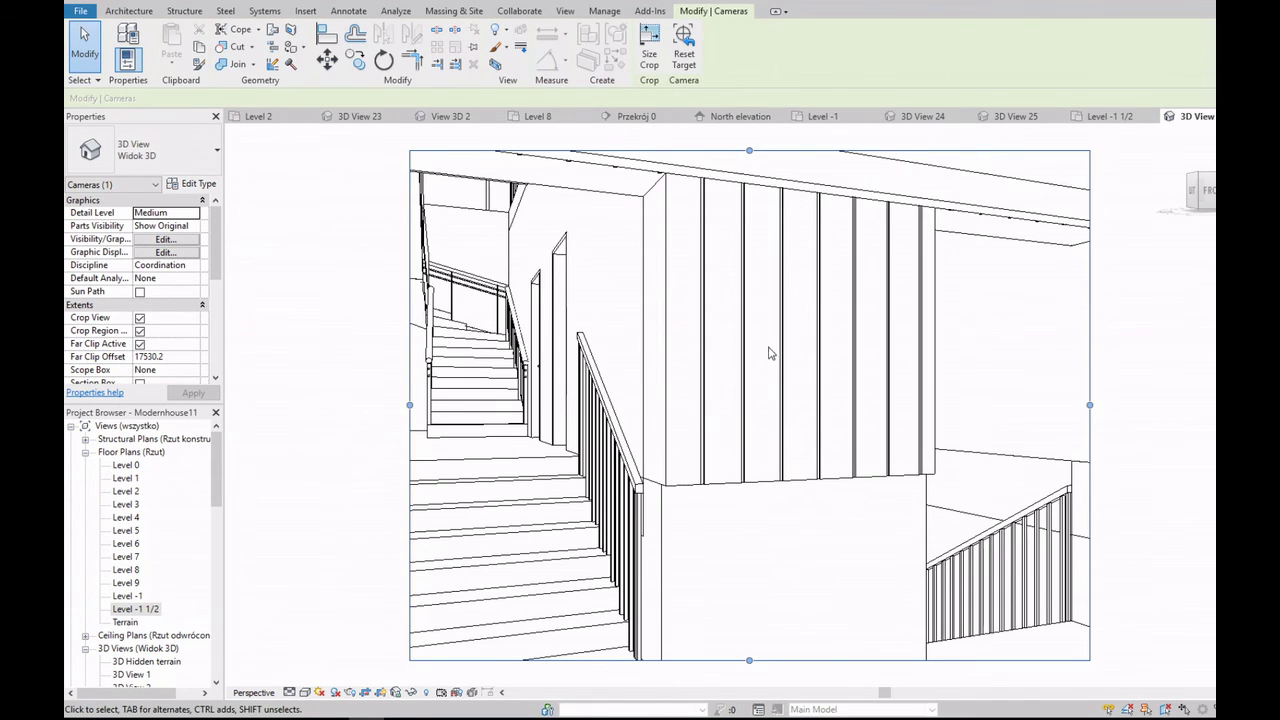
{"action": "scroll", "coordinate": [770, 353], "scroll_direction": "down", "scroll_amount": 2}
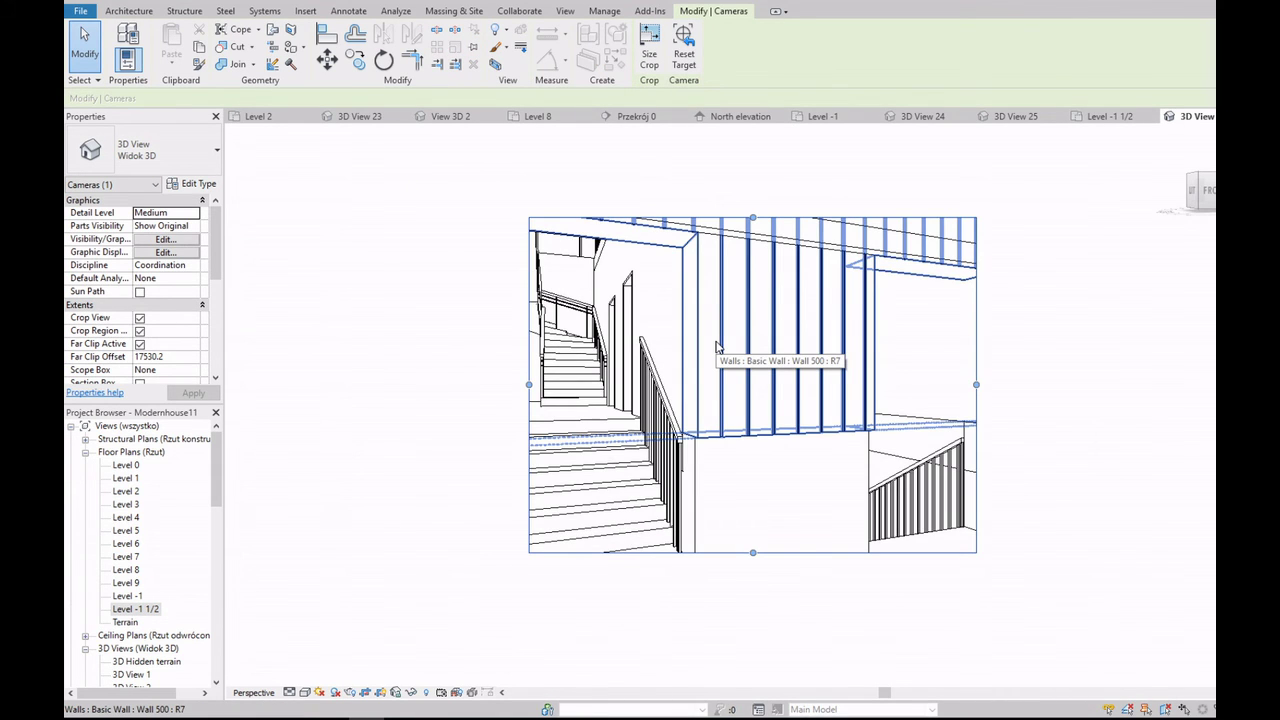
{"action": "left_click", "coordinate": [903, 350]}
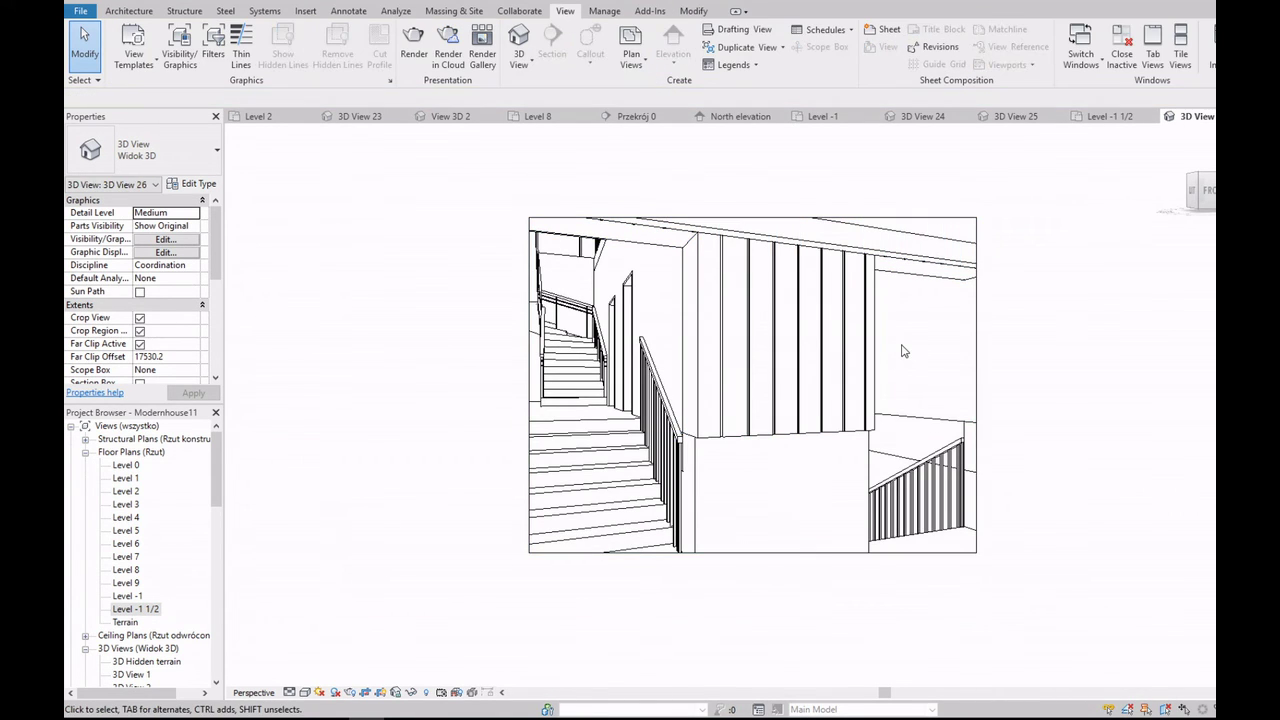
{"action": "left_click", "coordinate": [527, 347]}
{"action": "left_click_drag", "start_coordinate": [528, 384], "coordinate": [370, 384]}
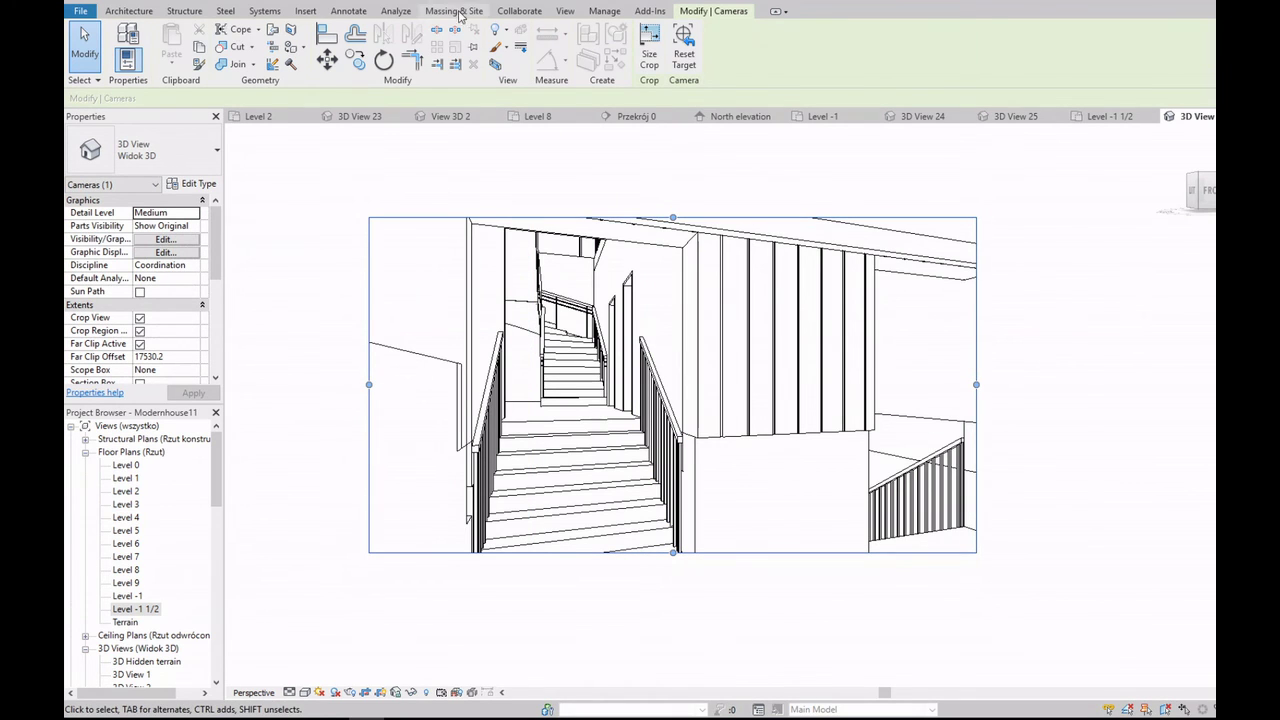
Step: Turn on Cast Shadows in the stair camera view's graphic display options
{"action": "left_click", "coordinate": [565, 11]}
{"action": "key", "text": "Escape"}
{"action": "left_click", "coordinate": [165, 252]}
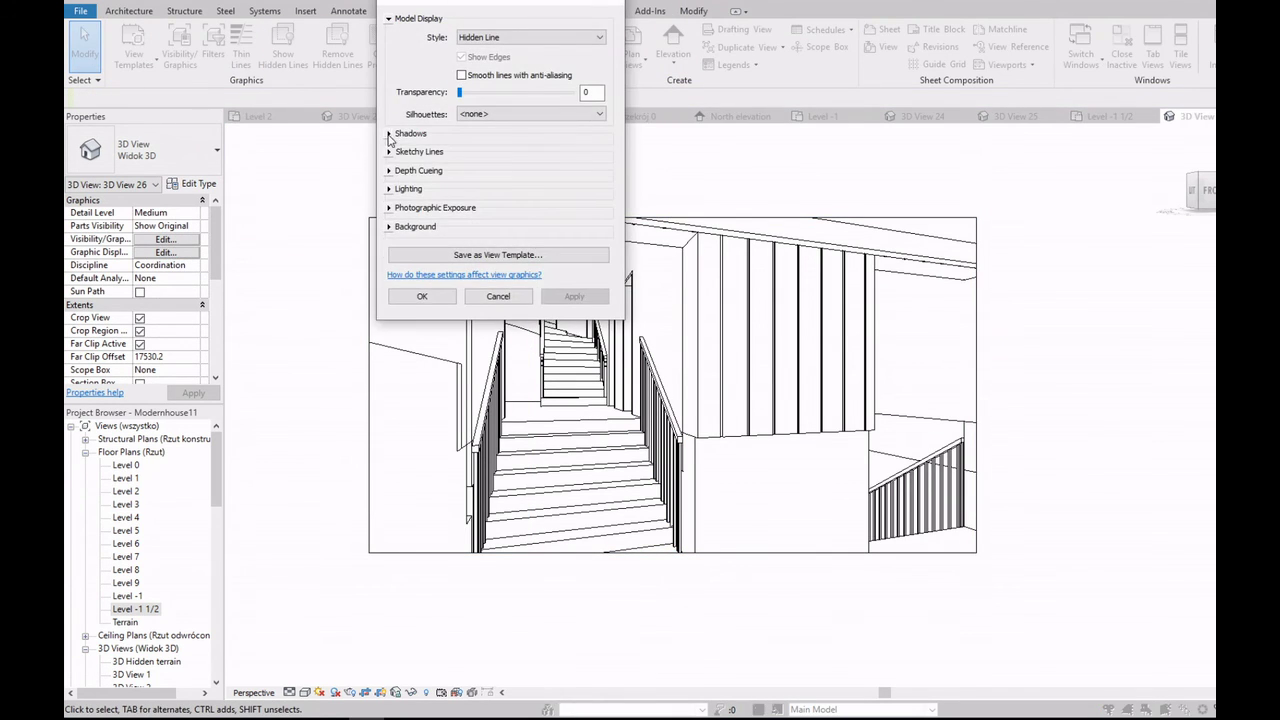
{"action": "left_click", "coordinate": [389, 133]}
{"action": "left_click", "coordinate": [461, 143]}
{"action": "left_click", "coordinate": [598, 325]}
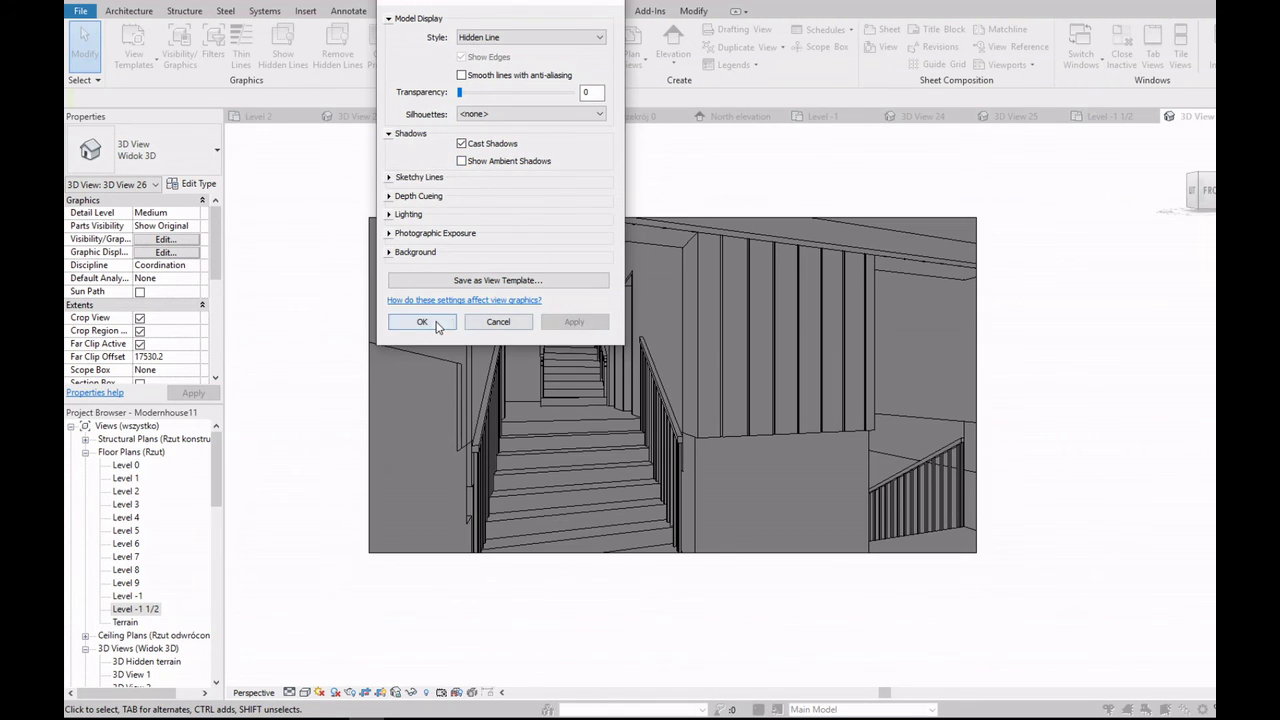
{"action": "left_click", "coordinate": [425, 321]}
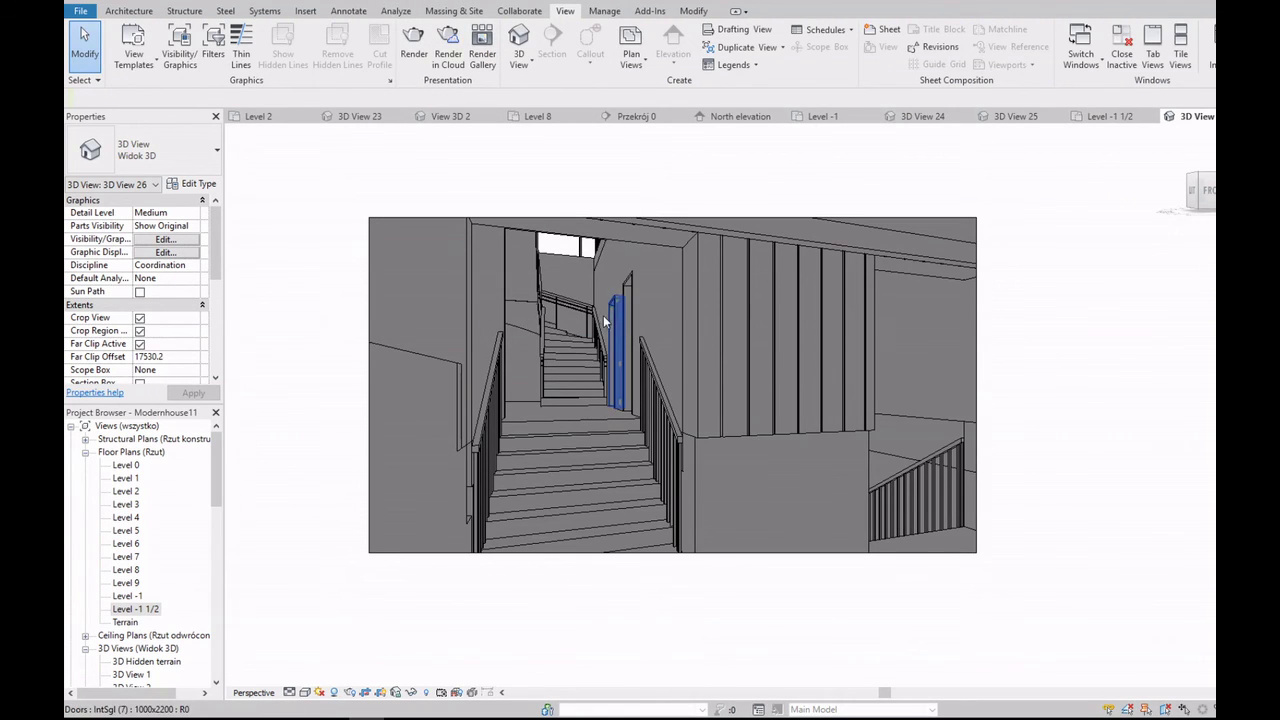
Step: Enlarge the 3D View 26 camera frame downward and to the right
{"action": "scroll", "coordinate": [603, 315], "scroll_direction": "down", "scroll_amount": 2}
{"action": "left_click", "coordinate": [723, 497]}
{"action": "left_click_drag", "start_coordinate": [655, 495], "coordinate": [652, 588]}
{"action": "left_click_drag", "start_coordinate": [885, 411], "coordinate": [1046, 405]}
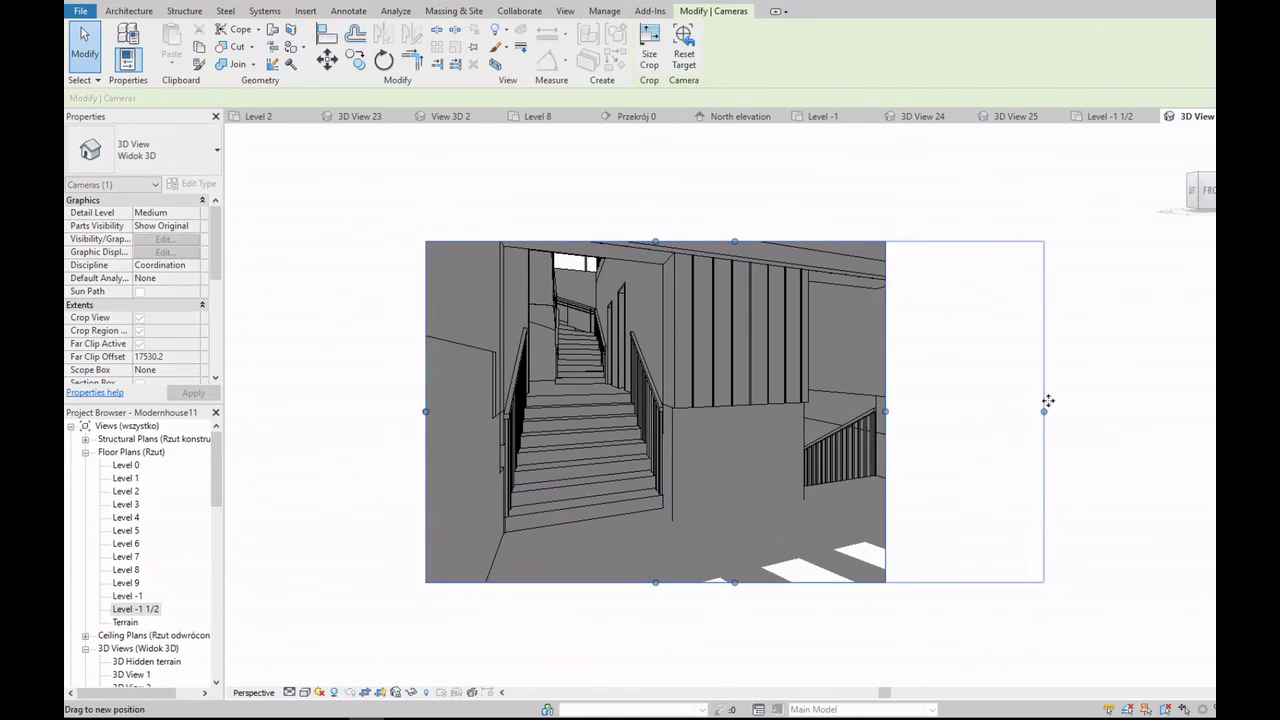
{"action": "scroll", "coordinate": [990, 384], "scroll_direction": "up", "scroll_amount": 2}
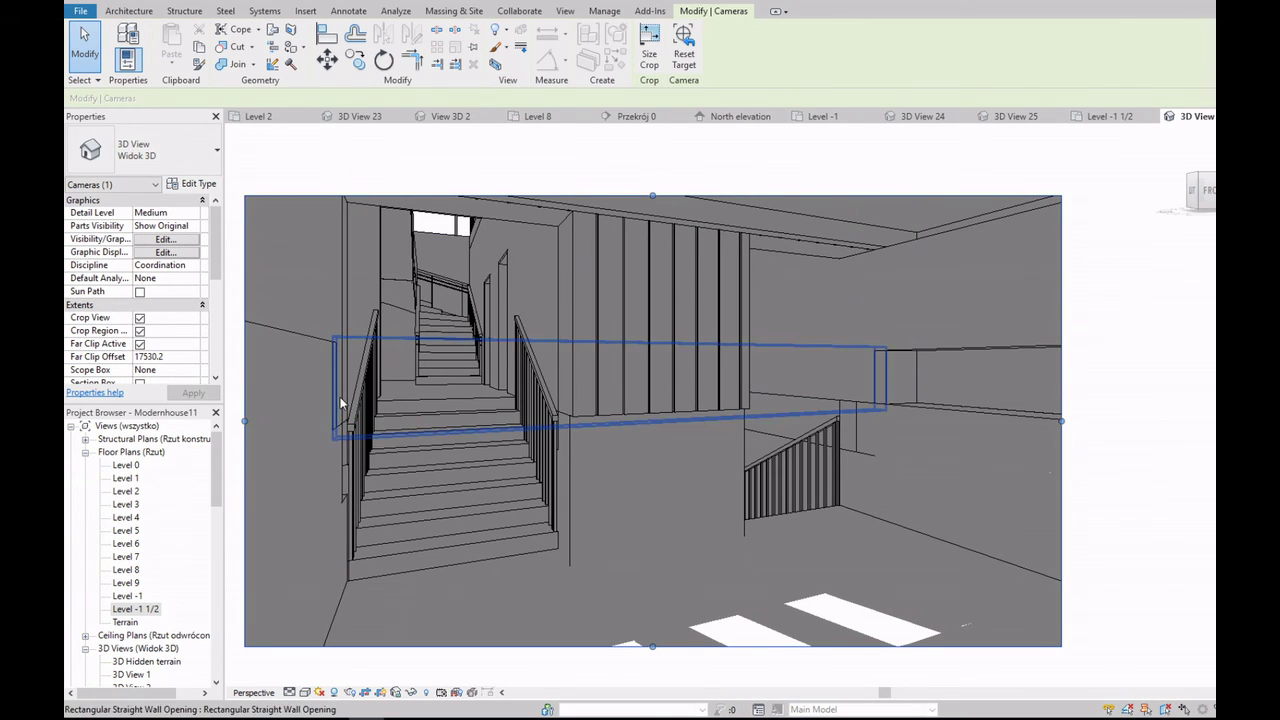
Step: Widen 3D View 25's crop frame to the left, then go back to the Level -1 plan
{"action": "scroll", "coordinate": [140, 540], "scroll_direction": "down", "scroll_amount": 2}
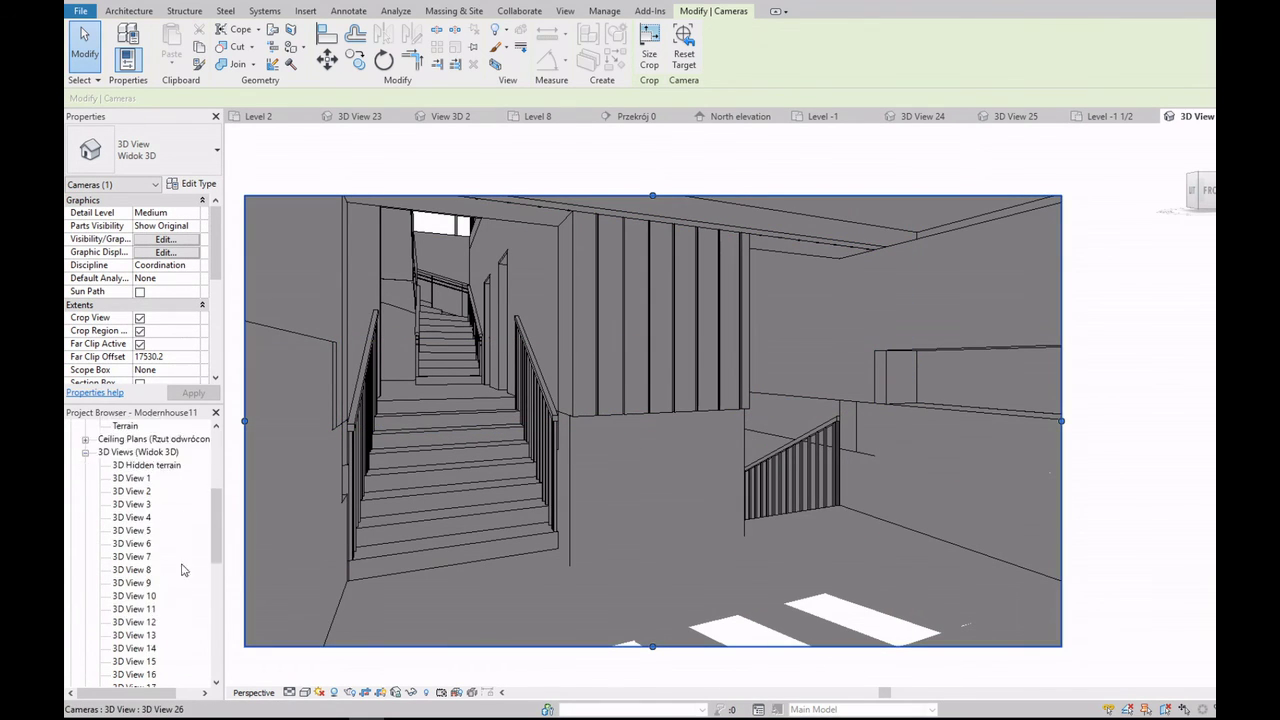
{"action": "scroll", "coordinate": [140, 550], "scroll_direction": "down", "scroll_amount": 2}
{"action": "double_click", "coordinate": [136, 569]}
{"action": "left_click", "coordinate": [135, 517]}
{"action": "double_click", "coordinate": [140, 518]}
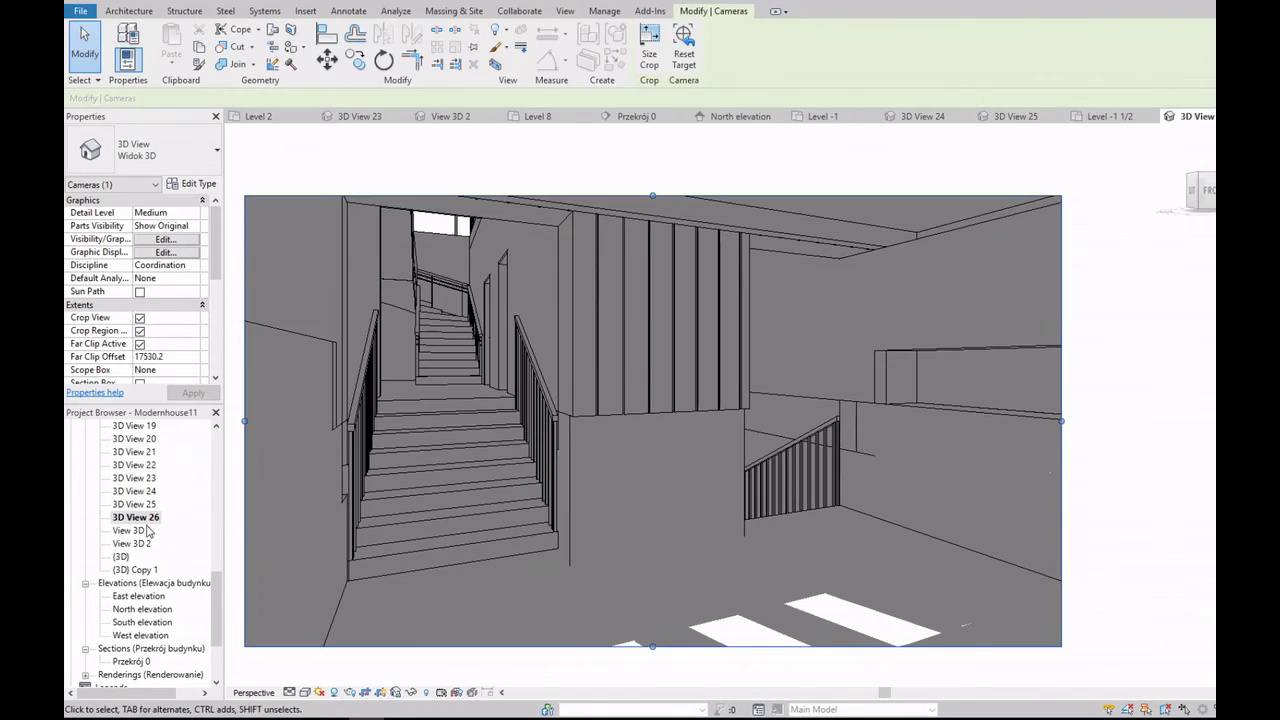
{"action": "double_click", "coordinate": [140, 505]}
{"action": "left_click_drag", "start_coordinate": [652, 462], "coordinate": [541, 471]}
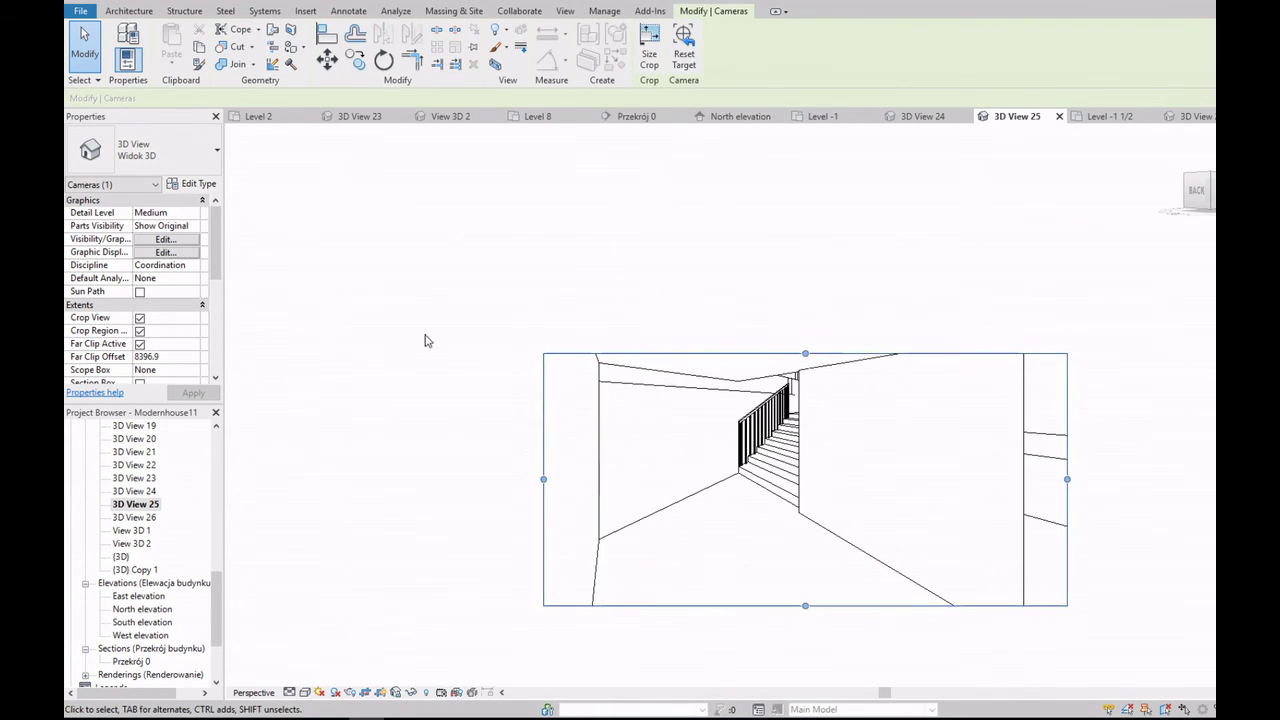
{"action": "scroll", "coordinate": [211, 587], "scroll_direction": "up", "scroll_amount": 10}
{"action": "double_click", "coordinate": [128, 569]}
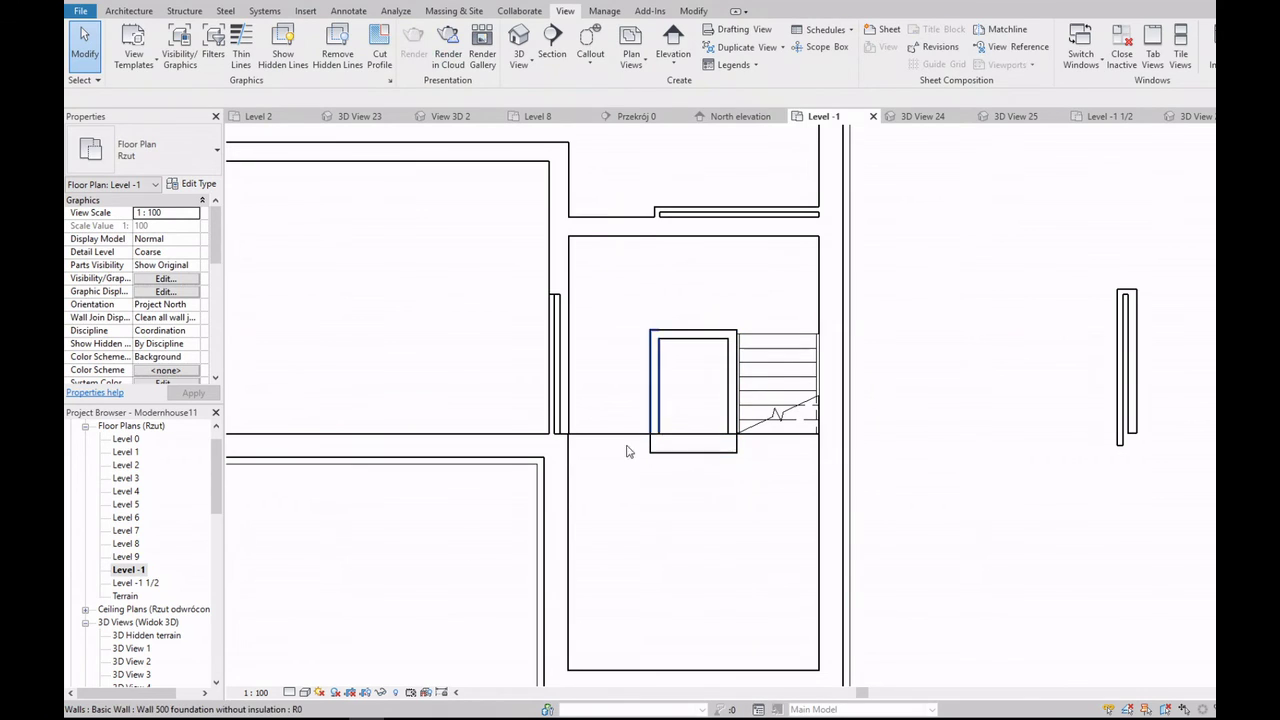
Step: Inspect the wall along the bottom of the recess, then clear the selection
{"action": "left_click", "coordinate": [305, 692]}
{"action": "left_click", "coordinate": [335, 615]}
{"action": "scroll", "coordinate": [681, 455], "scroll_direction": "up", "scroll_amount": 2}
{"action": "left_click", "coordinate": [700, 420]}
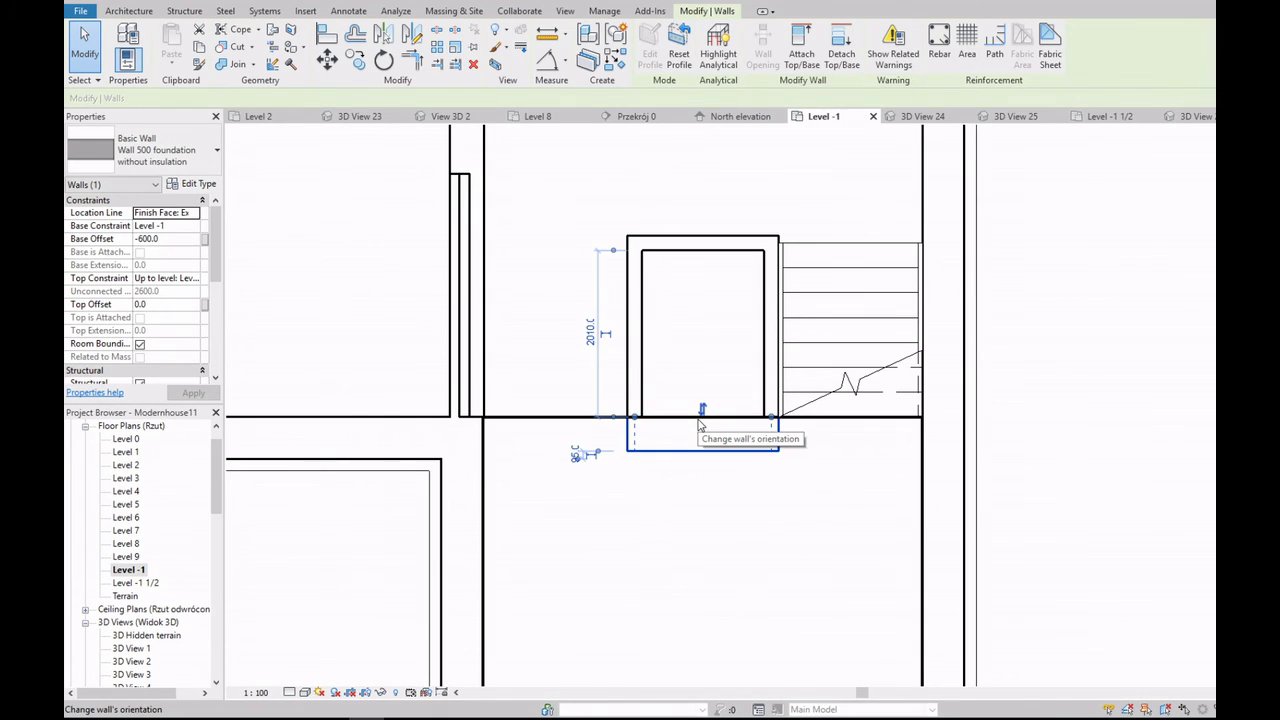
{"action": "scroll", "coordinate": [700, 424], "scroll_direction": "down", "scroll_amount": 2}
{"action": "scroll", "coordinate": [676, 427], "scroll_direction": "up", "scroll_amount": 2}
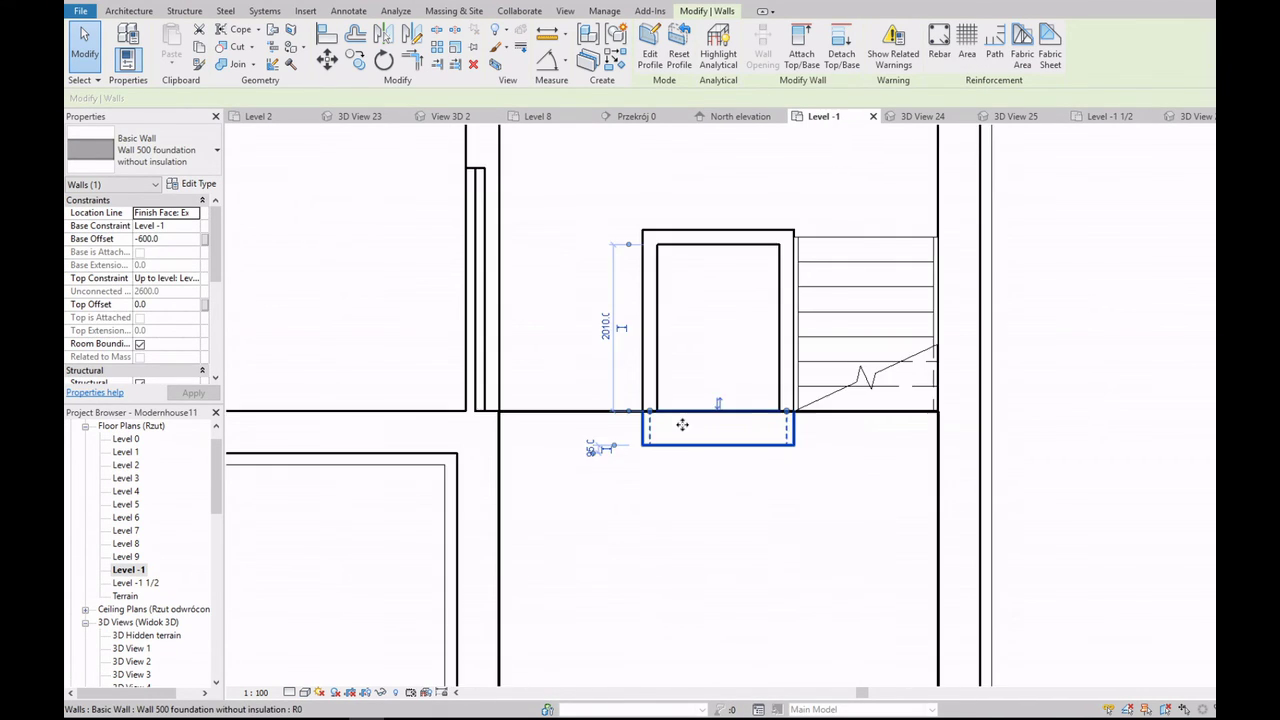
{"action": "key", "text": "Escape"}
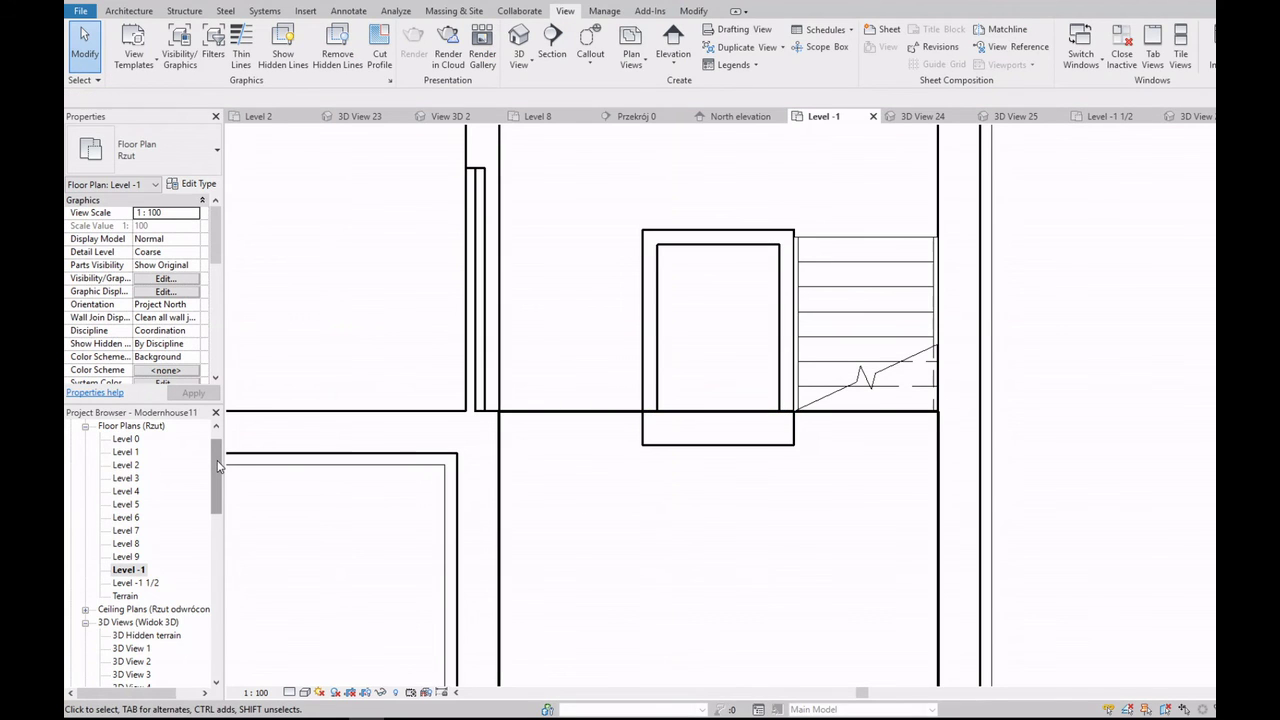
{"action": "scroll", "coordinate": [218, 465], "scroll_direction": "up", "scroll_amount": 1}
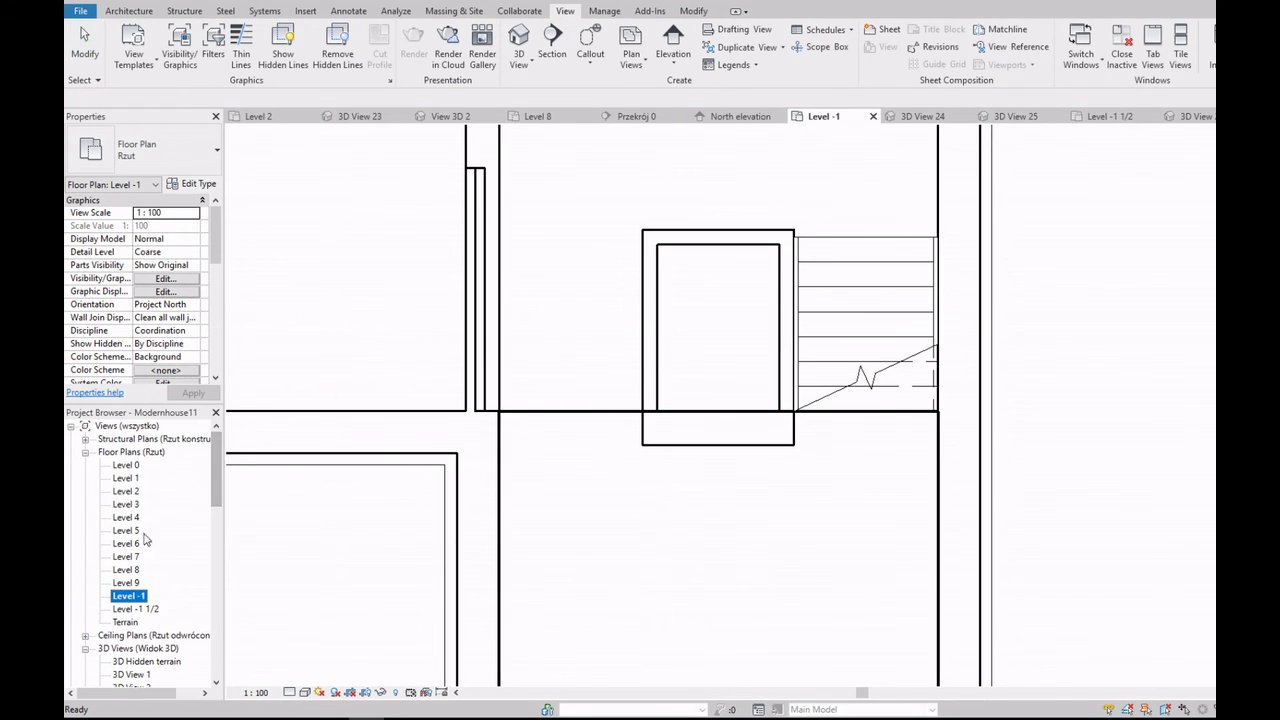
Step: Open the Level -1 1/2 plan, then the Level -1 floor plan
{"action": "double_click", "coordinate": [148, 612]}
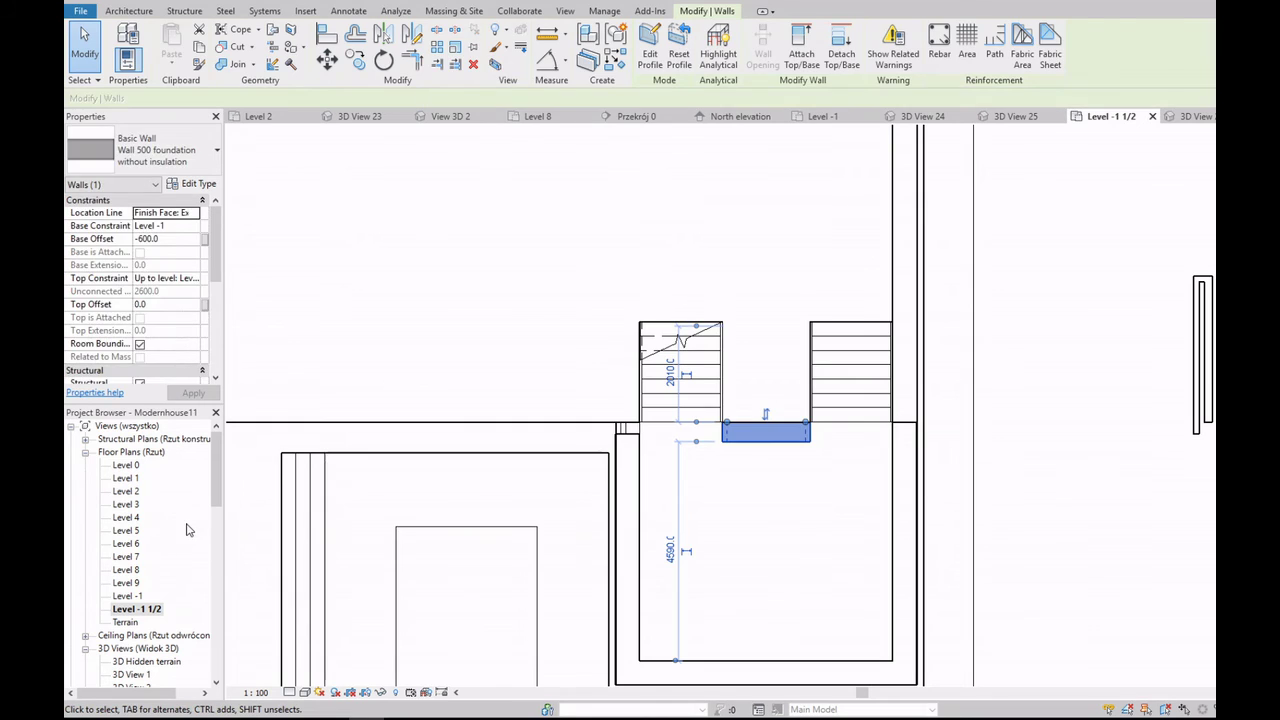
{"action": "double_click", "coordinate": [127, 595]}
{"action": "scroll", "coordinate": [720, 505], "scroll_direction": "up", "scroll_amount": 2}
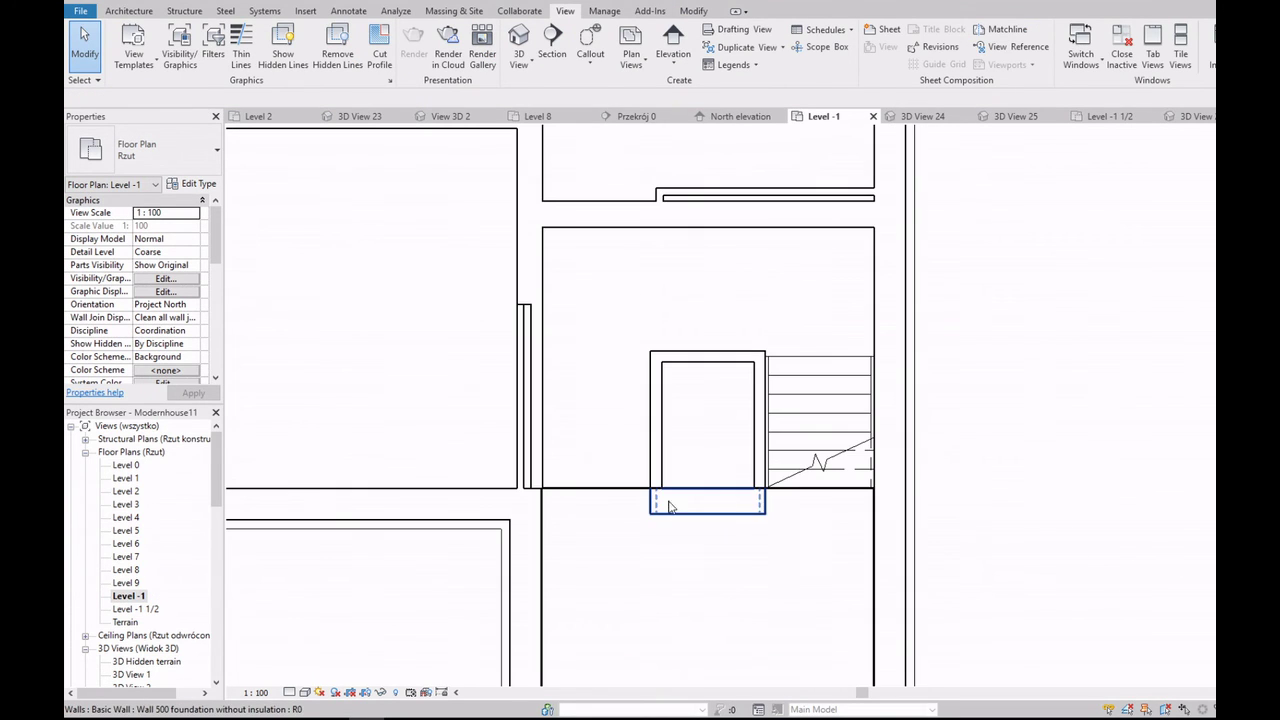
{"action": "scroll", "coordinate": [777, 506], "scroll_direction": "up", "scroll_amount": 1}
{"action": "scroll", "coordinate": [590, 387], "scroll_direction": "up", "scroll_amount": 2}
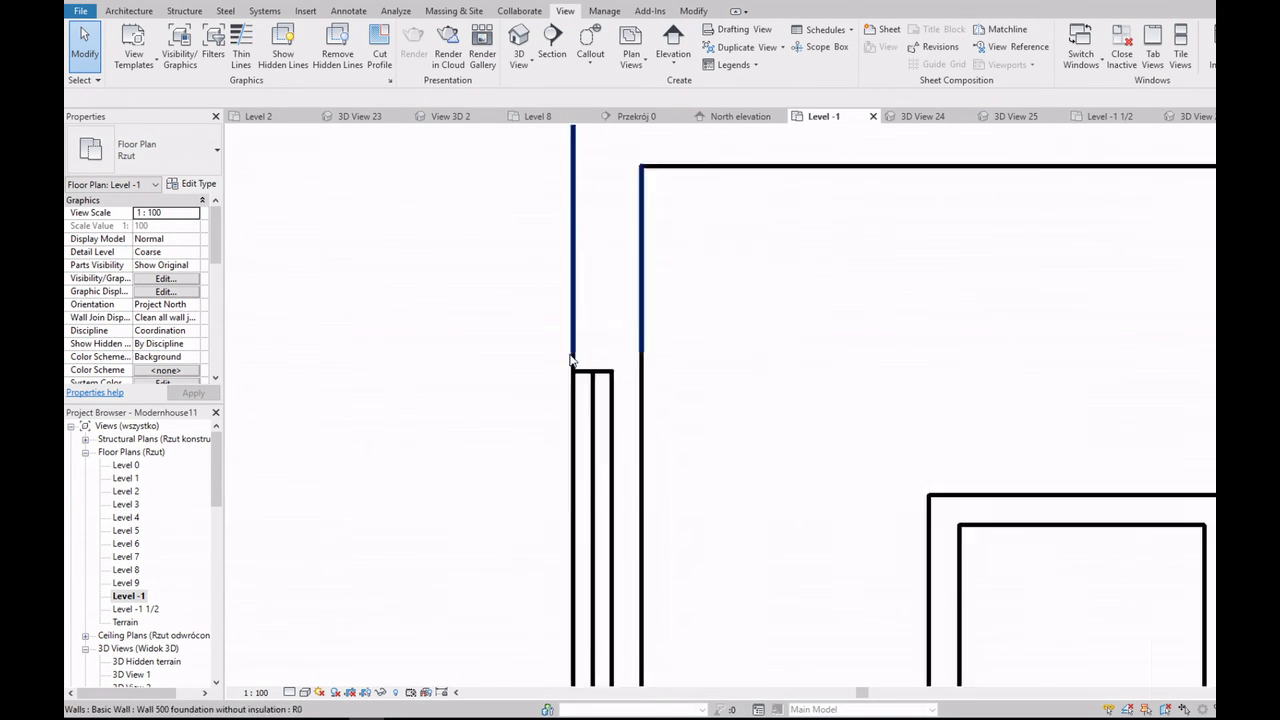
{"action": "scroll", "coordinate": [596, 394], "scroll_direction": "up", "scroll_amount": 2}
Step: Check the chimney wall, then zoom out to show the whole basement outline
{"action": "left_click", "coordinate": [610, 389]}
{"action": "key", "text": "Escape"}
{"action": "scroll", "coordinate": [610, 389], "scroll_direction": "down", "scroll_amount": 3}
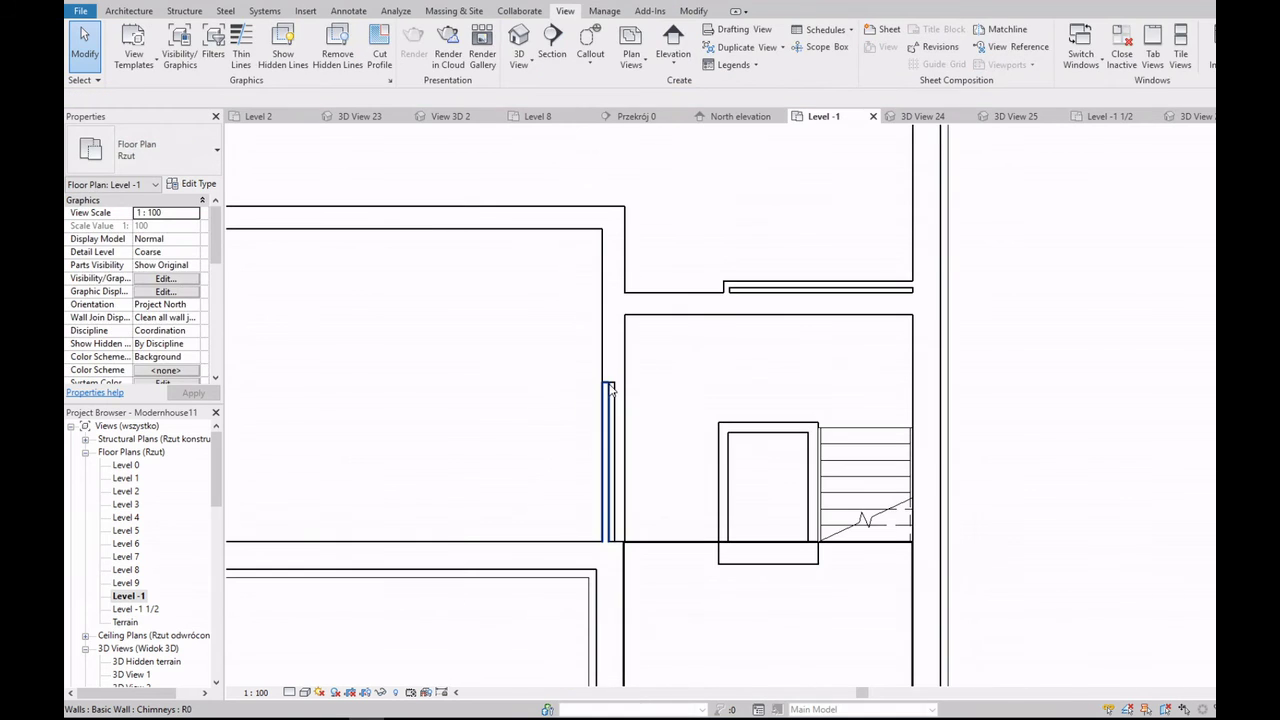
{"action": "left_click", "coordinate": [609, 300]}
{"action": "key", "text": "Escape"}
{"action": "scroll", "coordinate": [438, 338], "scroll_direction": "down", "scroll_amount": 2}
{"action": "scroll", "coordinate": [438, 338], "scroll_direction": "down", "scroll_amount": 1}
{"action": "middle_click_drag", "start_coordinate": [476, 338], "coordinate": [526, 356]}
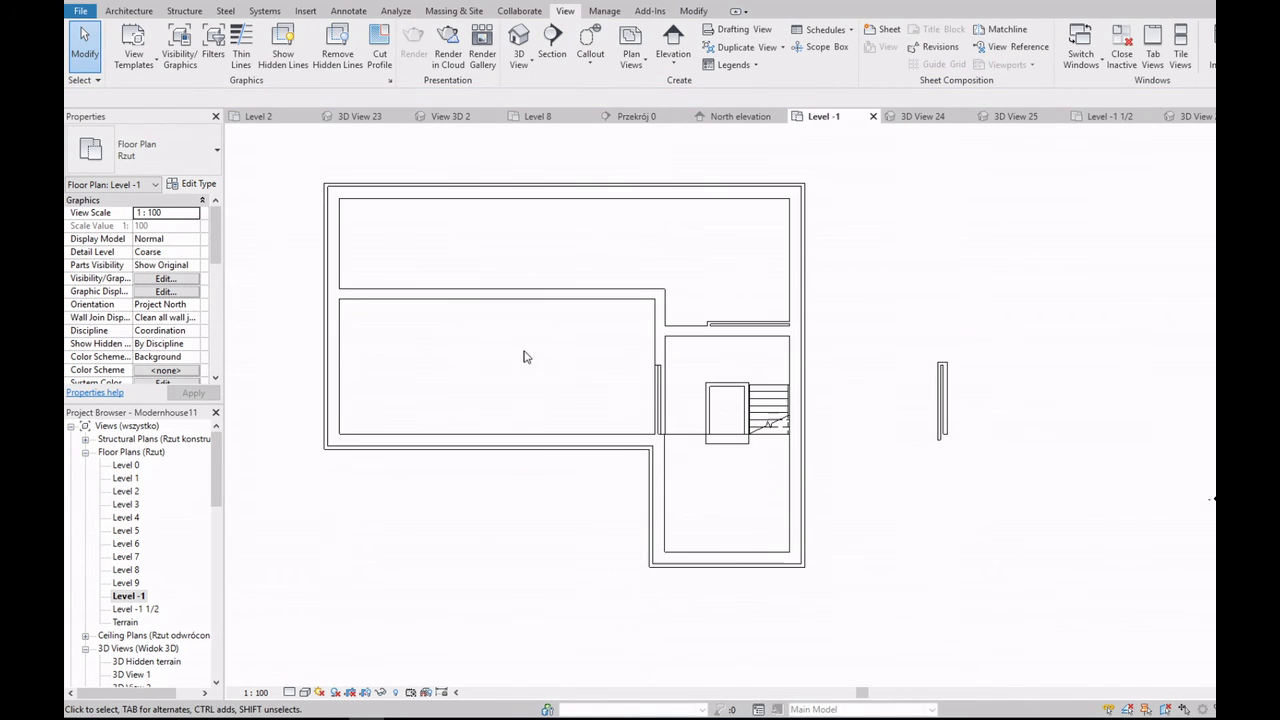
{"action": "left_click", "coordinate": [127, 11]}
Step: Start an architectural wall, then cancel it without drawing anything
{"action": "left_click", "coordinate": [329, 64]}
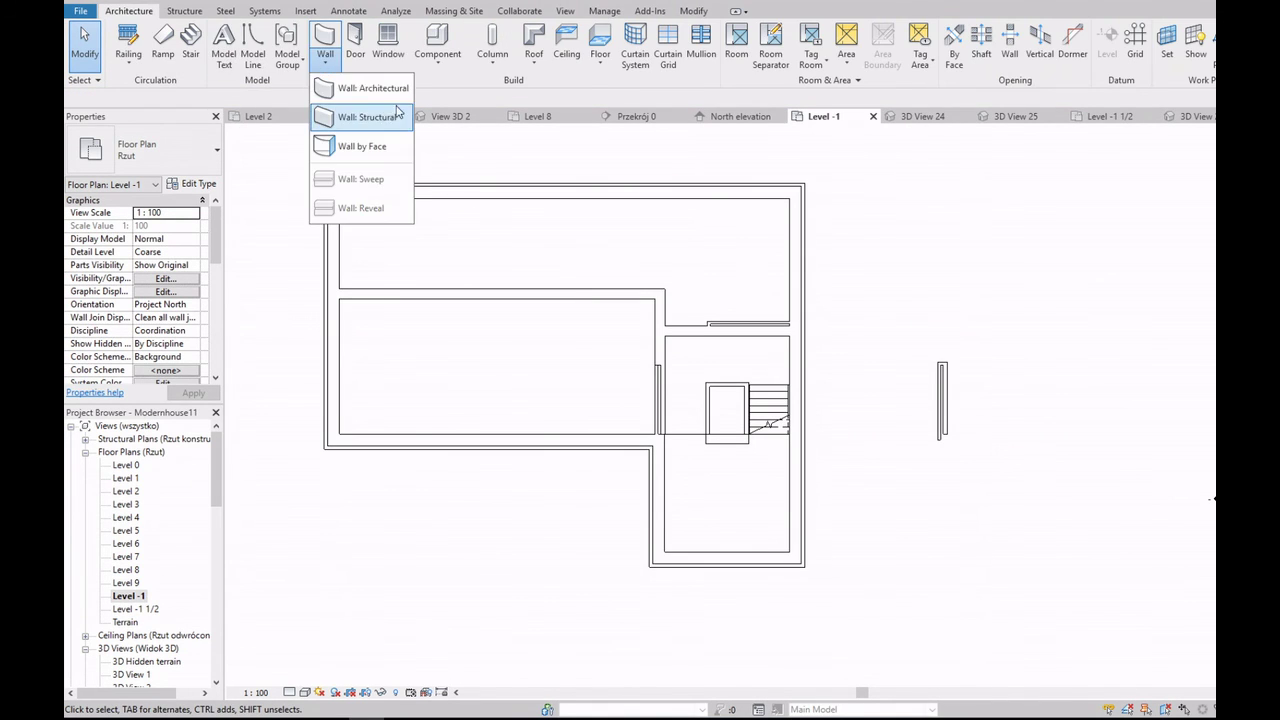
{"action": "left_click", "coordinate": [350, 86]}
{"action": "scroll", "coordinate": [660, 270], "scroll_direction": "up", "scroll_amount": 1}
{"action": "left_click", "coordinate": [667, 275]}
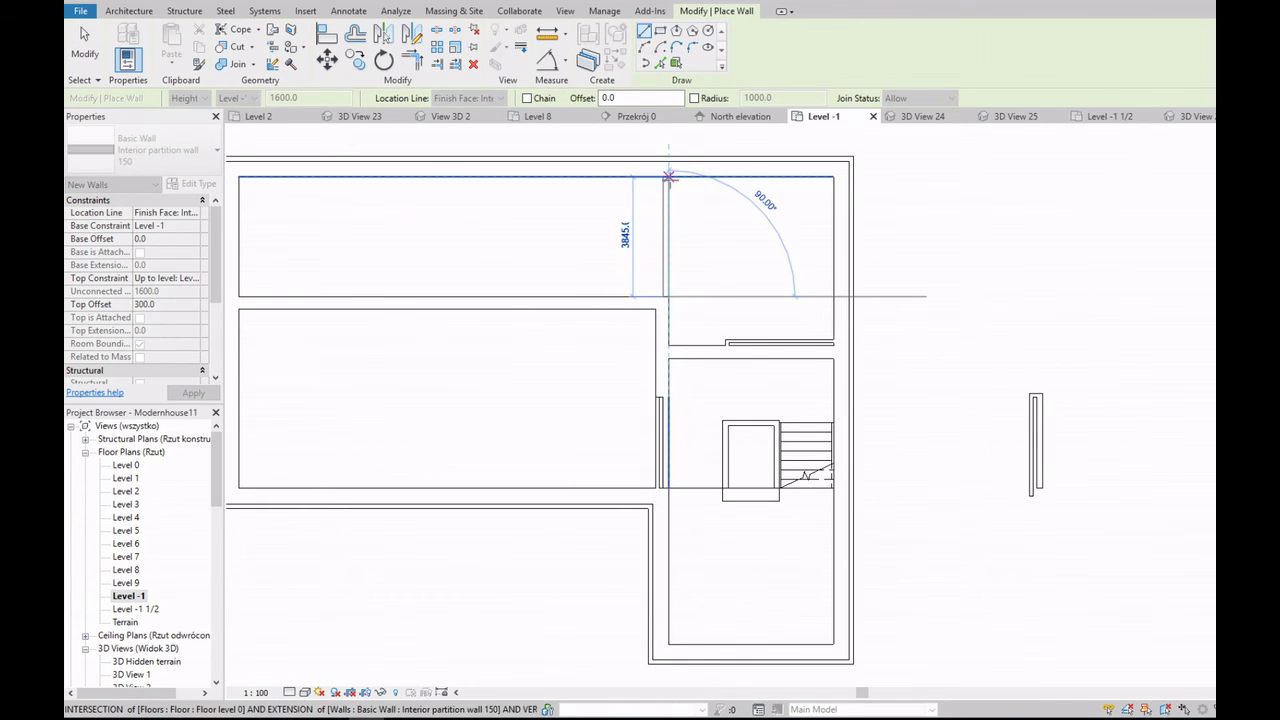
{"action": "key", "text": "Escape"}
{"action": "scroll", "coordinate": [692, 315], "scroll_direction": "down", "scroll_amount": 2}
{"action": "scroll", "coordinate": [692, 315], "scroll_direction": "up", "scroll_amount": 2}
{"action": "scroll", "coordinate": [643, 343], "scroll_direction": "down", "scroll_amount": 2}
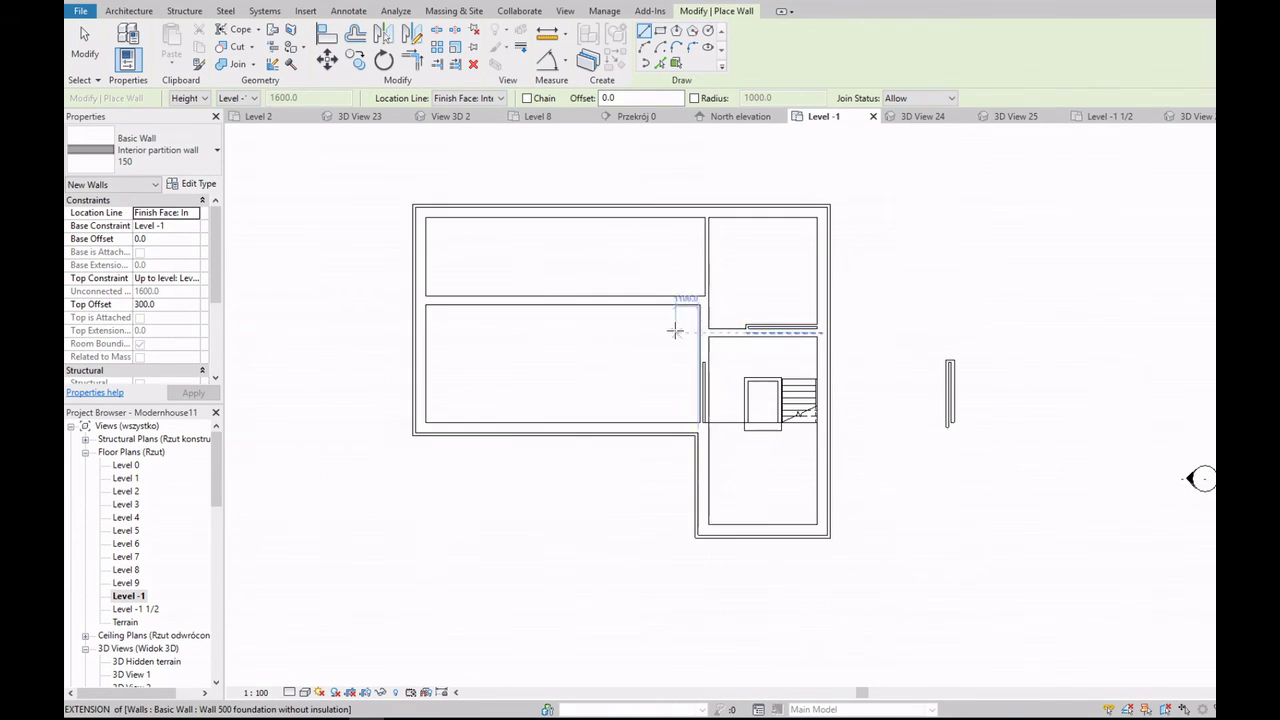
{"action": "scroll", "coordinate": [677, 329], "scroll_direction": "up", "scroll_amount": 2}
{"action": "scroll", "coordinate": [760, 332], "scroll_direction": "down", "scroll_amount": 1}
{"action": "scroll", "coordinate": [722, 333], "scroll_direction": "up", "scroll_amount": 2}
{"action": "key", "text": "Escape"}
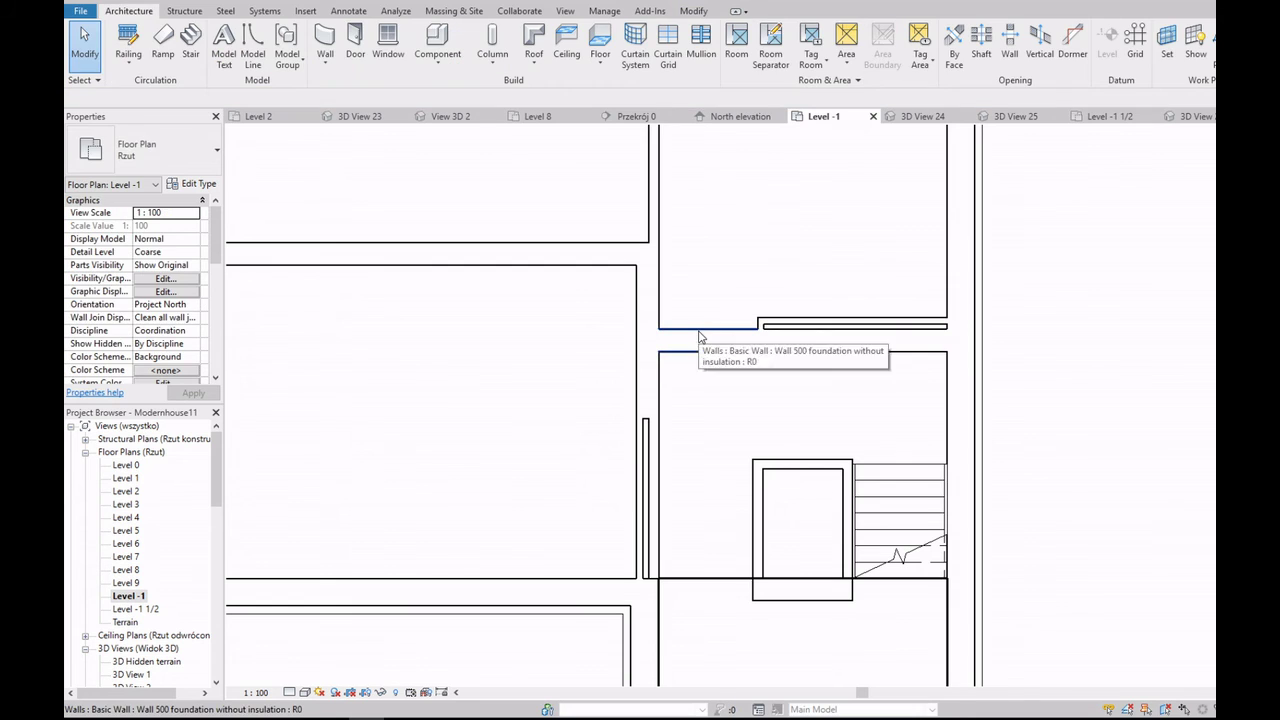
Step: Delete the short foundation wall segment beside the stair core
{"action": "left_click", "coordinate": [660, 318]}
{"action": "key", "text": "Delete"}
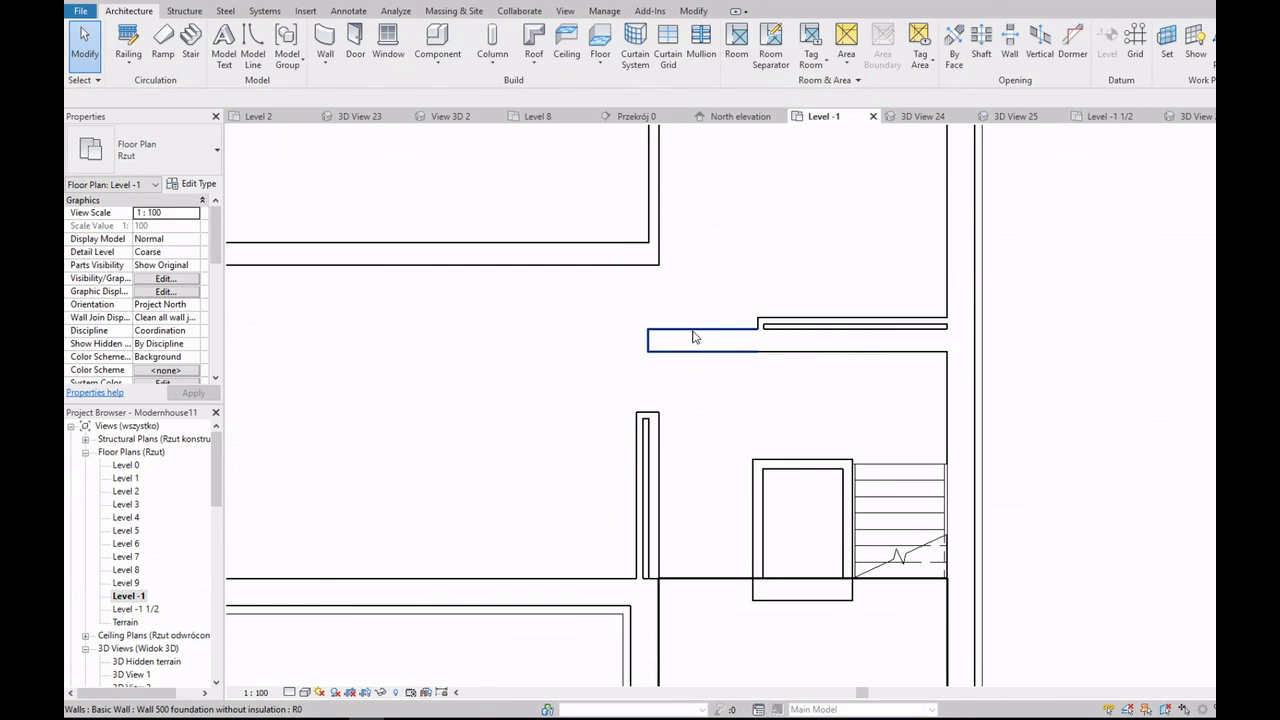
{"action": "left_click", "coordinate": [695, 338]}
{"action": "scroll", "coordinate": [695, 337], "scroll_direction": "down", "scroll_amount": 1}
{"action": "scroll", "coordinate": [694, 334], "scroll_direction": "down", "scroll_amount": 1}
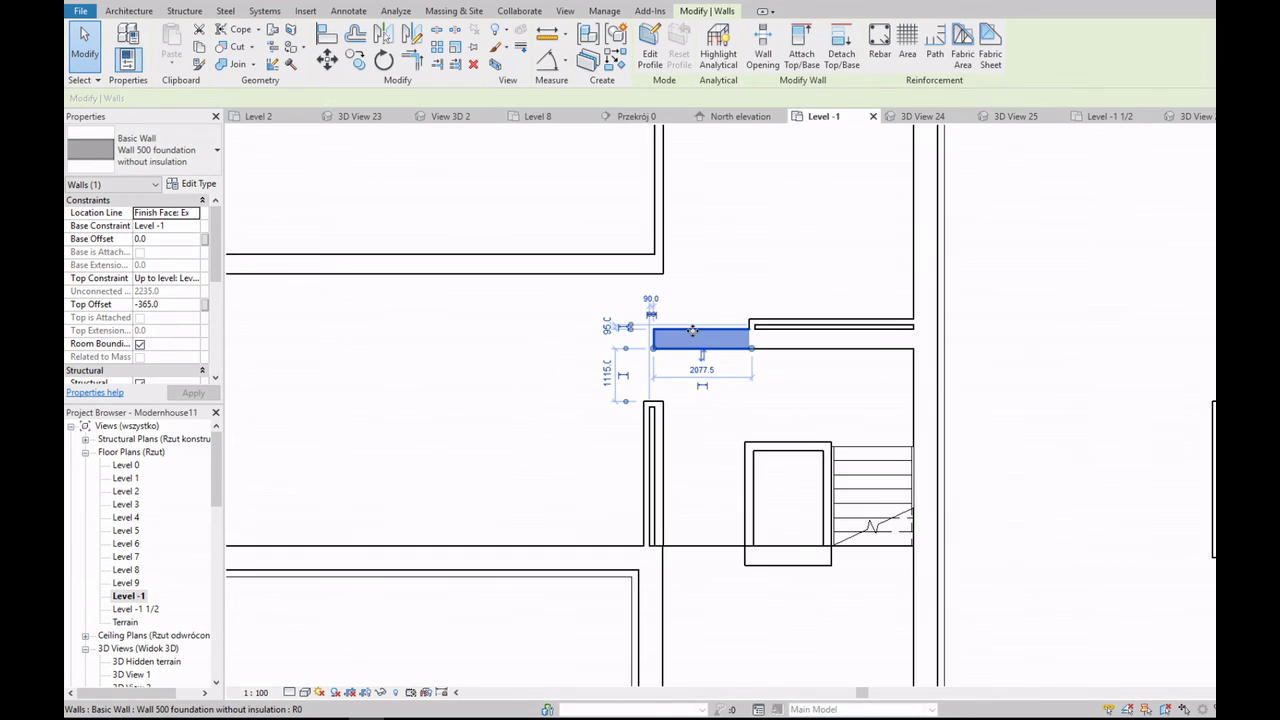
{"action": "scroll", "coordinate": [693, 331], "scroll_direction": "down", "scroll_amount": 1}
{"action": "scroll", "coordinate": [693, 331], "scroll_direction": "up", "scroll_amount": 3}
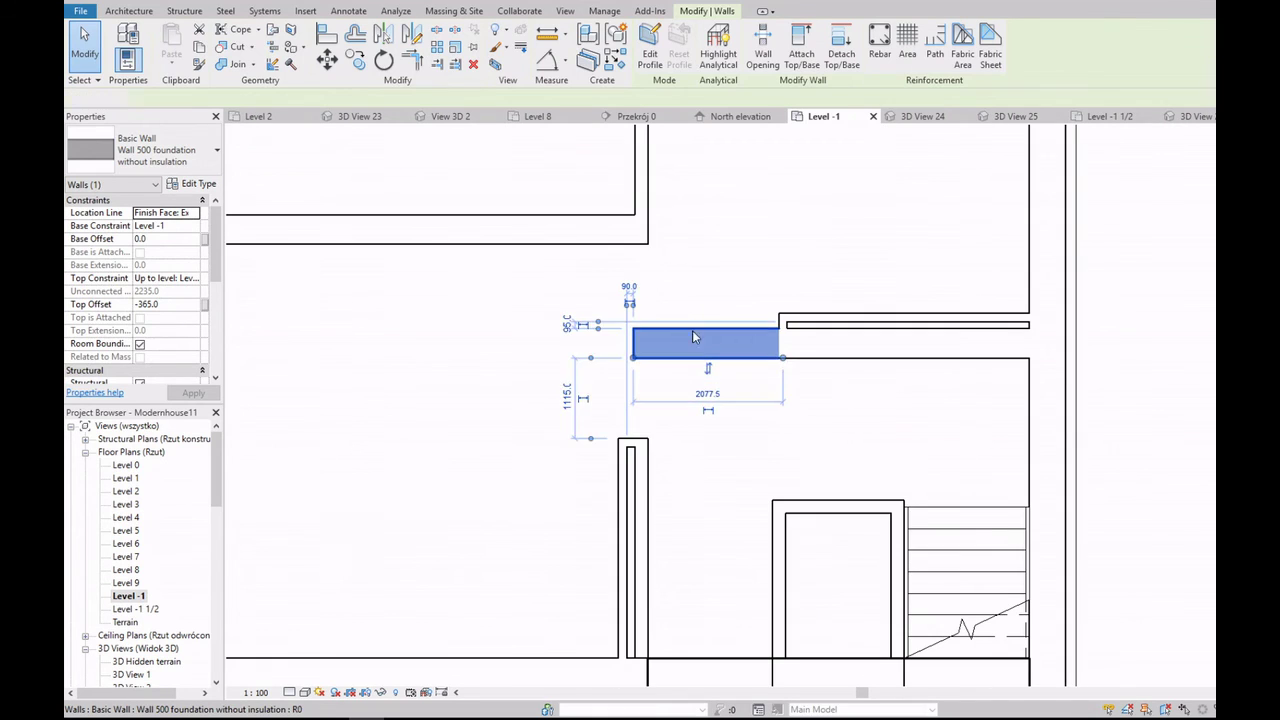
{"action": "left_click", "coordinate": [657, 404]}
Step: Start placing an IntSgl 1000x2200 interior door
{"action": "scroll", "coordinate": [641, 358], "scroll_direction": "down", "scroll_amount": 1}
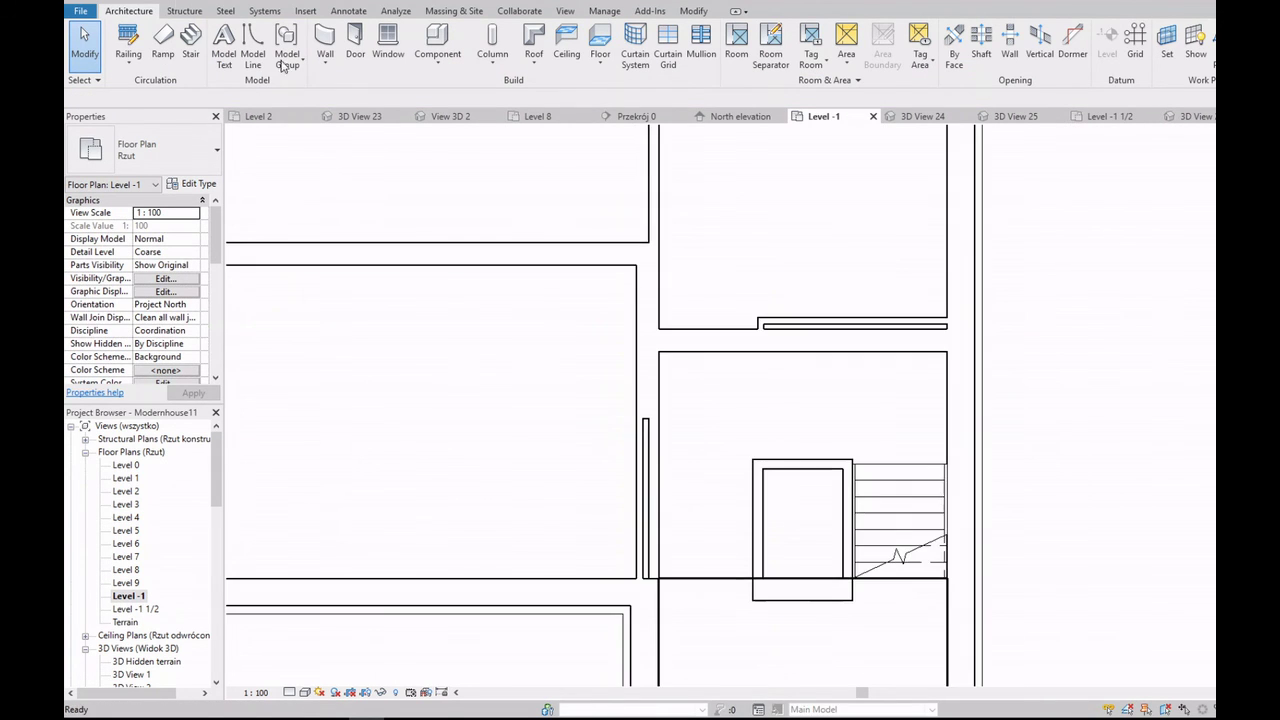
{"action": "scroll", "coordinate": [641, 358], "scroll_direction": "down", "scroll_amount": 1}
{"action": "scroll", "coordinate": [641, 358], "scroll_direction": "up", "scroll_amount": 1}
{"action": "scroll", "coordinate": [641, 358], "scroll_direction": "up", "scroll_amount": 1}
{"action": "scroll", "coordinate": [700, 345], "scroll_direction": "down", "scroll_amount": 2}
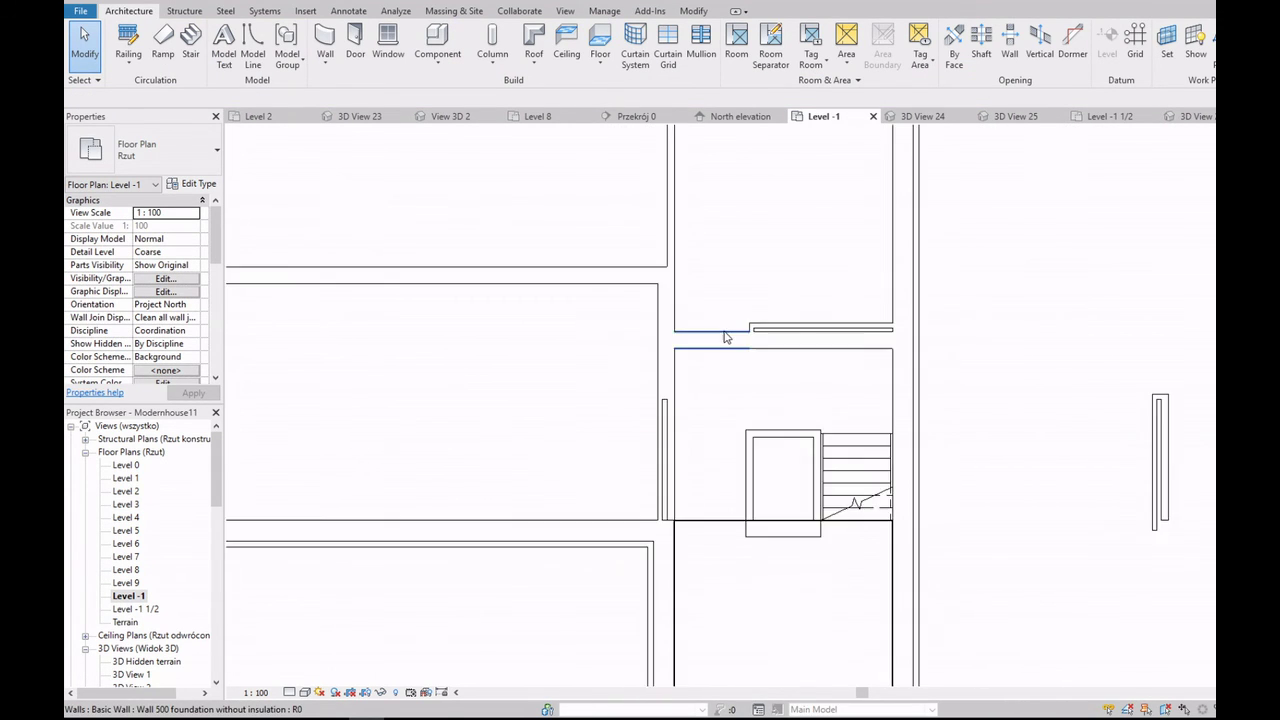
{"action": "scroll", "coordinate": [745, 320], "scroll_direction": "up", "scroll_amount": 1}
{"action": "left_click", "coordinate": [355, 45]}
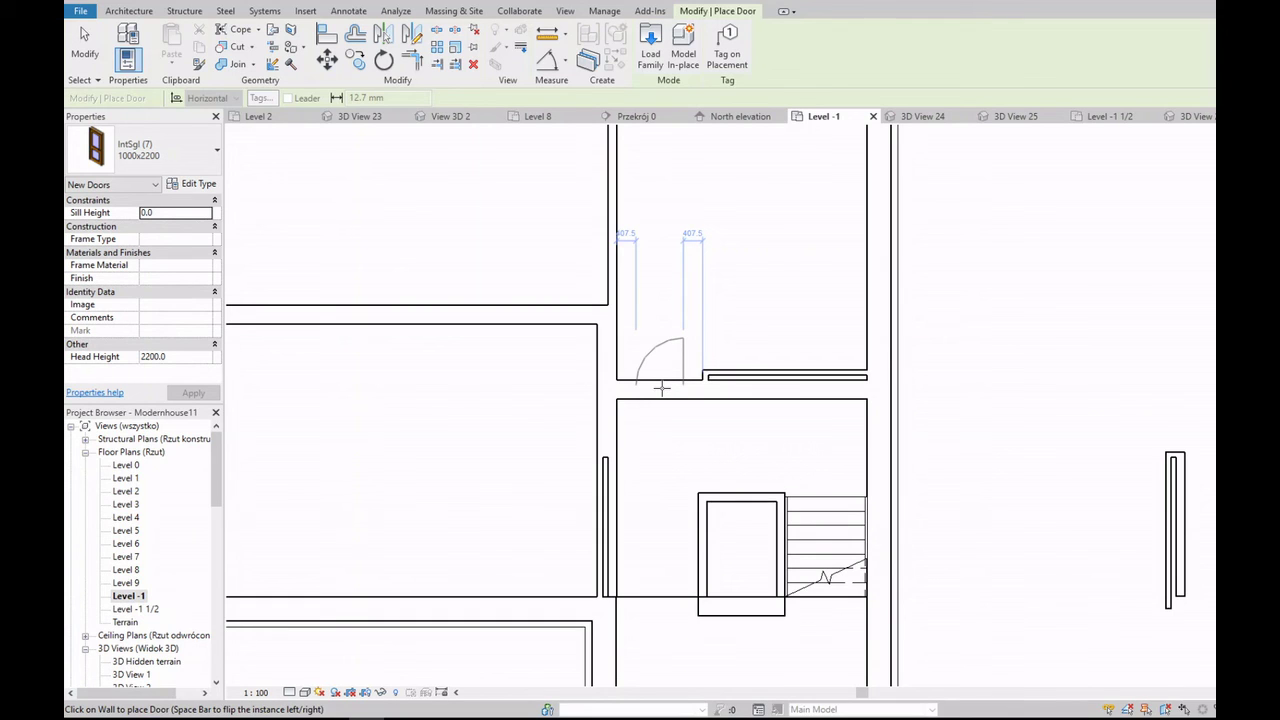
Step: Cancel the door placement and a briefly started model line
{"action": "key", "text": "Escape"}
{"action": "key", "text": "Escape"}
{"action": "left_click", "coordinate": [605, 380]}
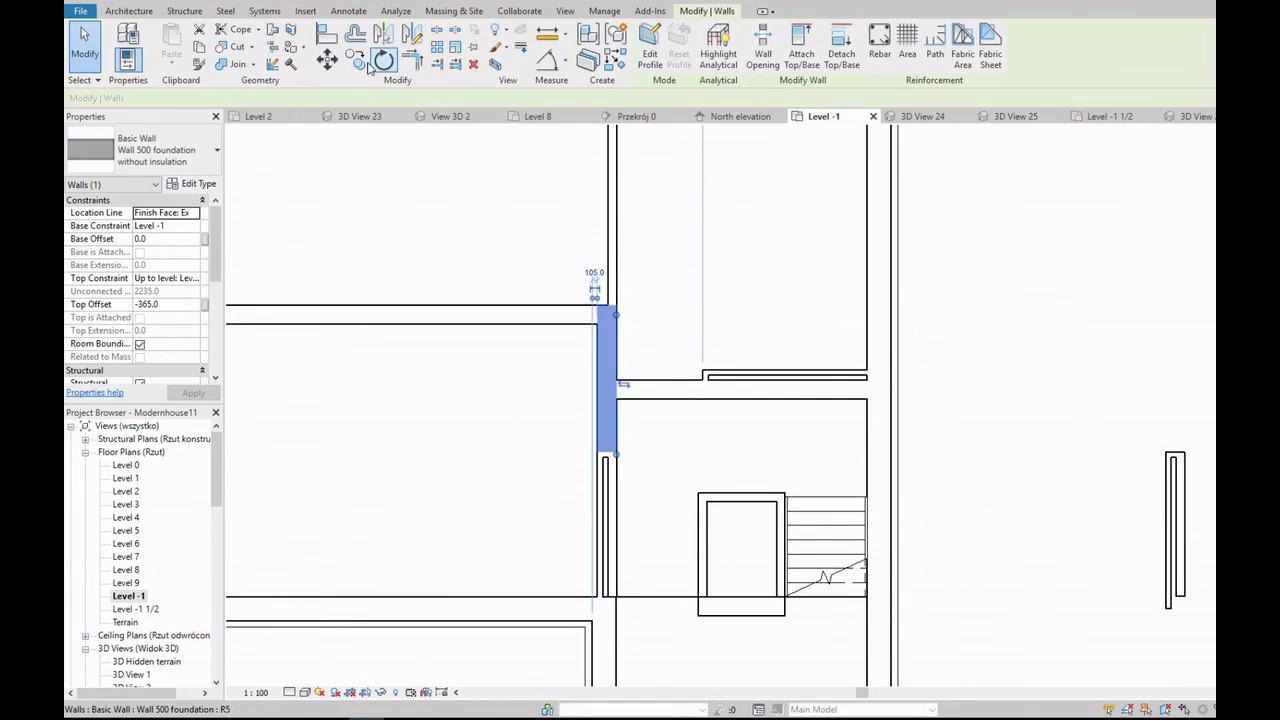
{"action": "key", "text": "Escape"}
{"action": "scroll", "coordinate": [678, 400], "scroll_direction": "up", "scroll_amount": 1}
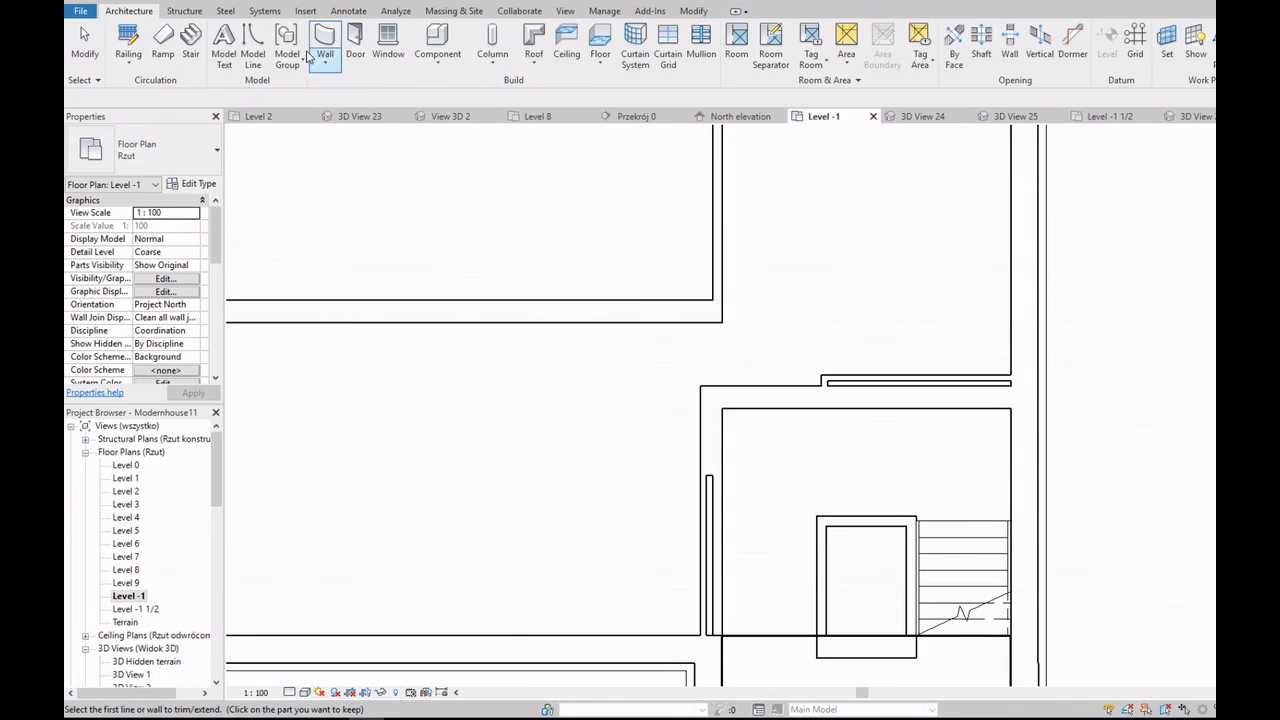
{"action": "key", "text": "l"}
{"action": "key", "text": "i"}
{"action": "left_click", "coordinate": [722, 322]}
{"action": "key", "text": "Escape"}
{"action": "scroll", "coordinate": [763, 364], "scroll_direction": "up", "scroll_amount": 2}
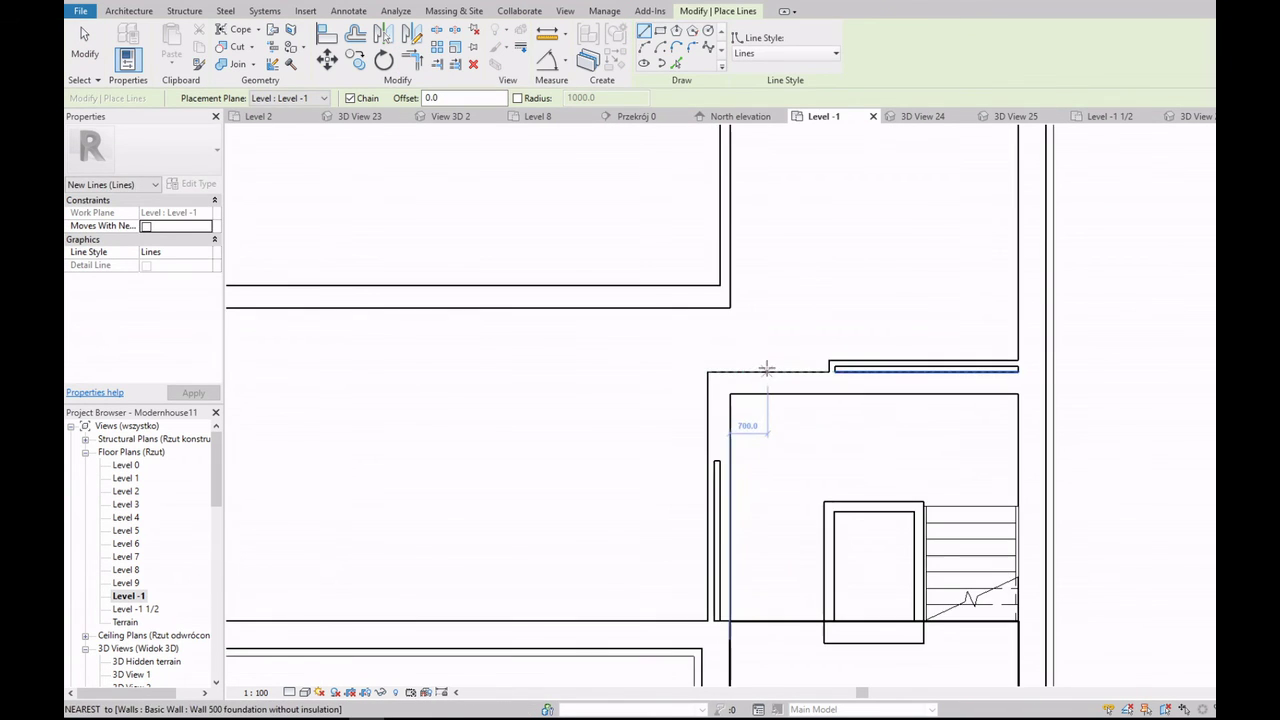
{"action": "key", "text": "Escape"}
Step: Shorten the wall above the stair core for an 800 gap and extend the horizontal wall right
{"action": "left_click", "coordinate": [790, 386]}
{"action": "left_click_drag", "start_coordinate": [836, 389], "coordinate": [740, 389]}
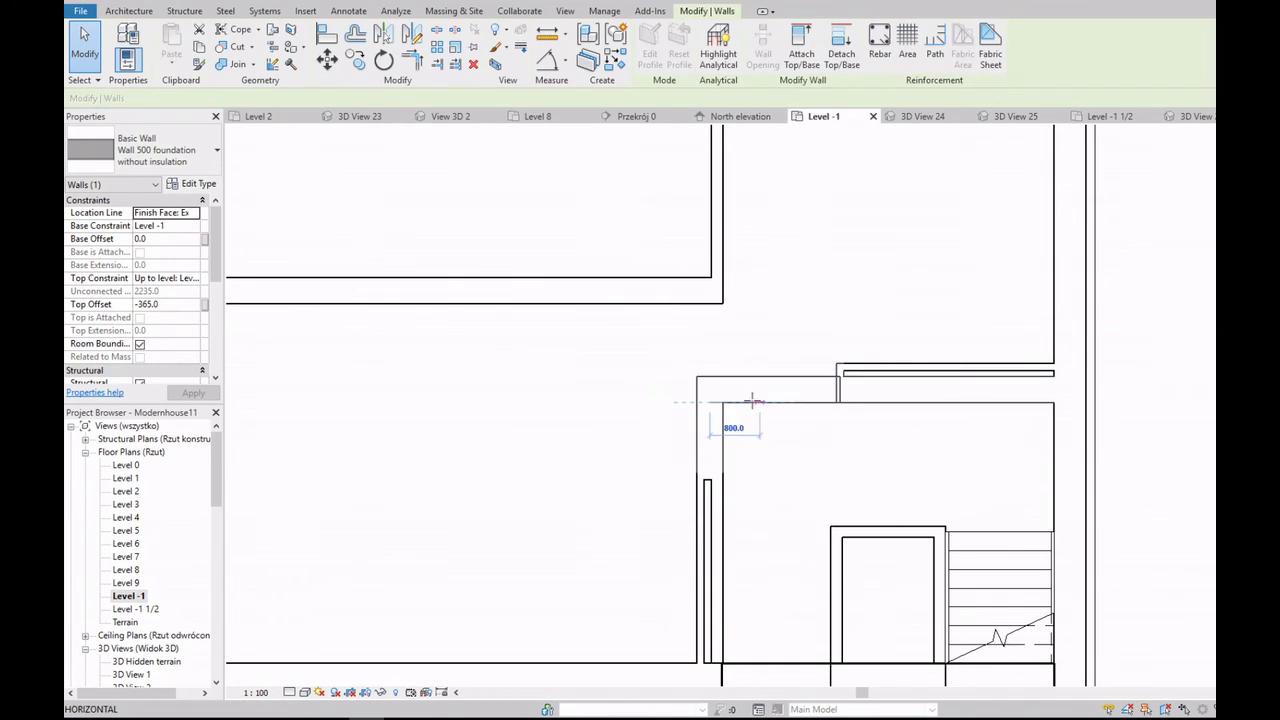
{"action": "key", "text": "Escape"}
{"action": "scroll", "coordinate": [811, 371], "scroll_direction": "up", "scroll_amount": 1}
{"action": "scroll", "coordinate": [811, 371], "scroll_direction": "up", "scroll_amount": 1}
{"action": "left_click", "coordinate": [694, 300]}
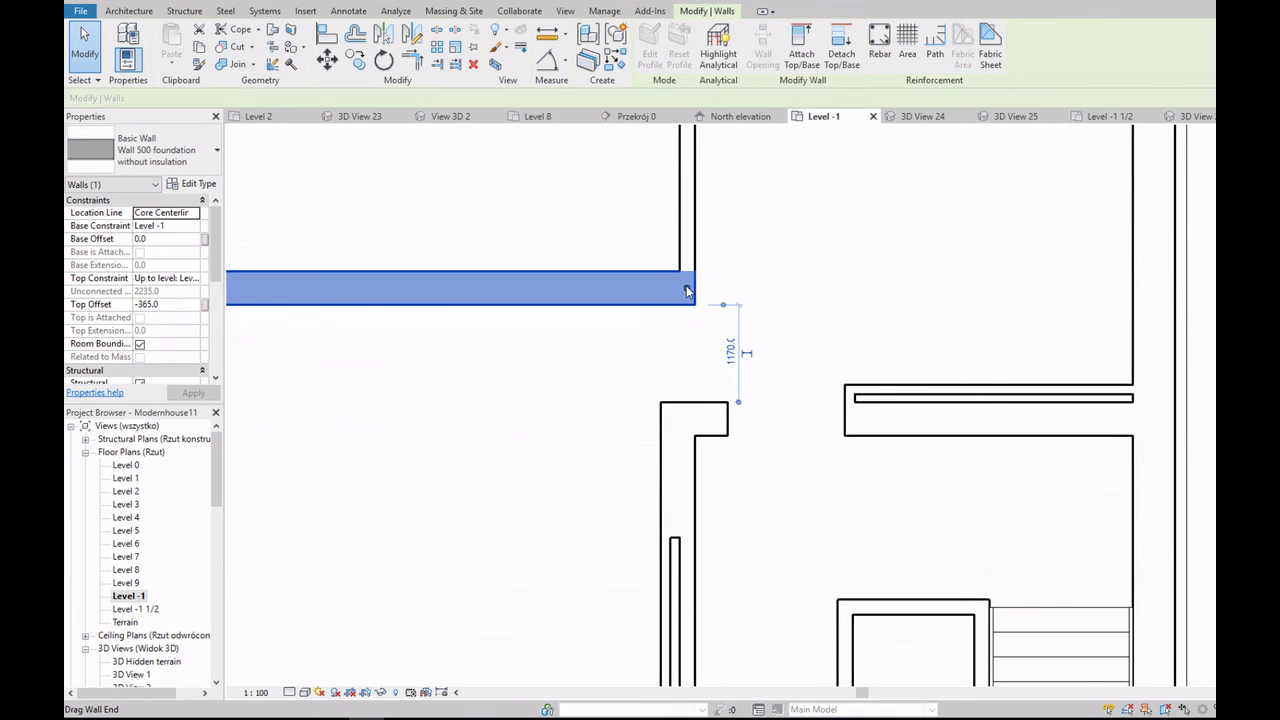
{"action": "left_click_drag", "start_coordinate": [702, 290], "coordinate": [845, 291]}
{"action": "key", "text": "Escape"}
{"action": "scroll", "coordinate": [845, 291], "scroll_direction": "down", "scroll_amount": 2}
Step: Draw a short vertical architectural wall down from the horizontal wall's end
{"action": "left_click", "coordinate": [325, 64]}
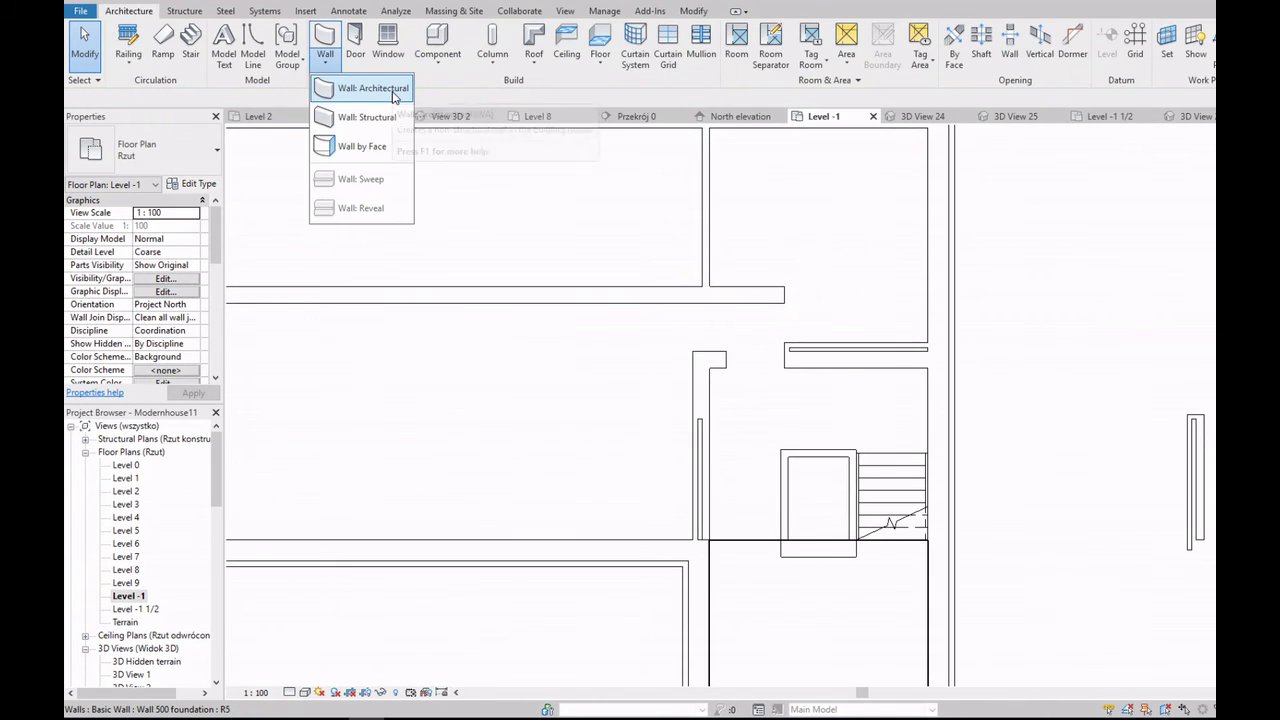
{"action": "left_click", "coordinate": [390, 93]}
{"action": "scroll", "coordinate": [784, 296], "scroll_direction": "up", "scroll_amount": 1}
{"action": "left_click", "coordinate": [784, 300]}
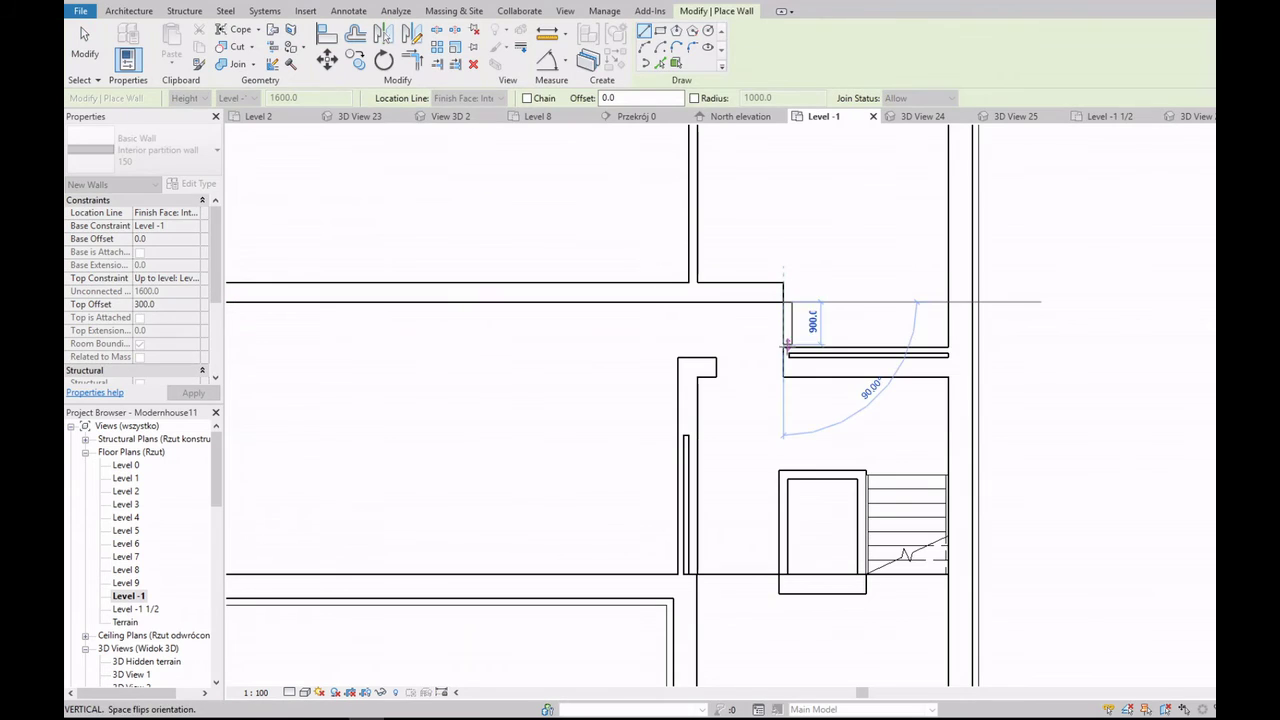
{"action": "left_click", "coordinate": [784, 348]}
{"action": "key", "text": "Escape"}
Step: Set the new partition wall's Top Offset to -365
{"action": "left_click", "coordinate": [788, 328]}
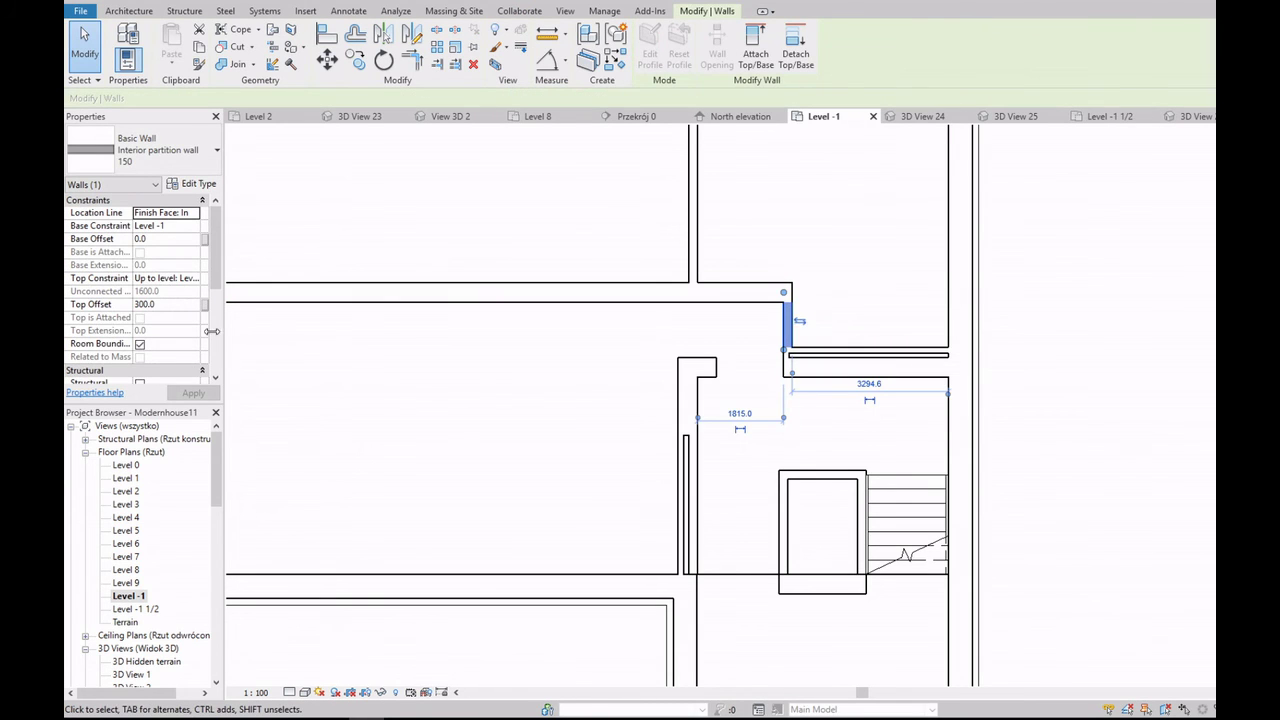
{"action": "left_click", "coordinate": [196, 278]}
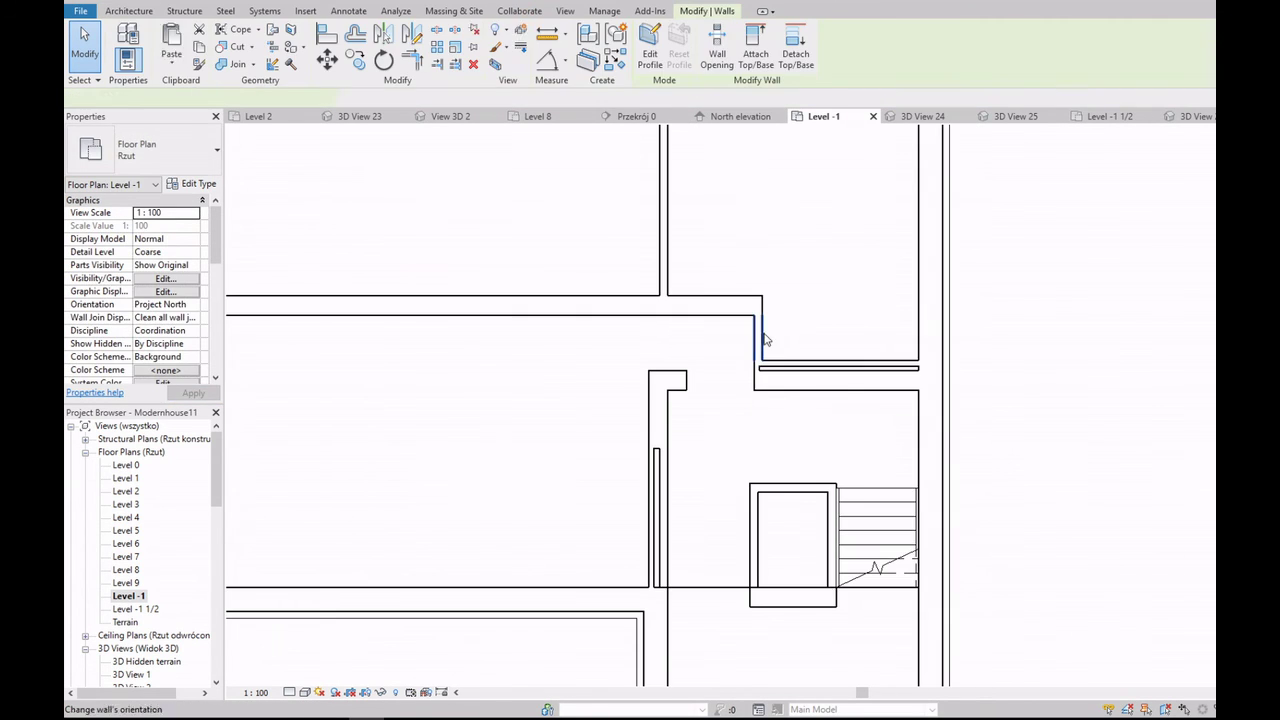
{"action": "left_click", "coordinate": [218, 312]}
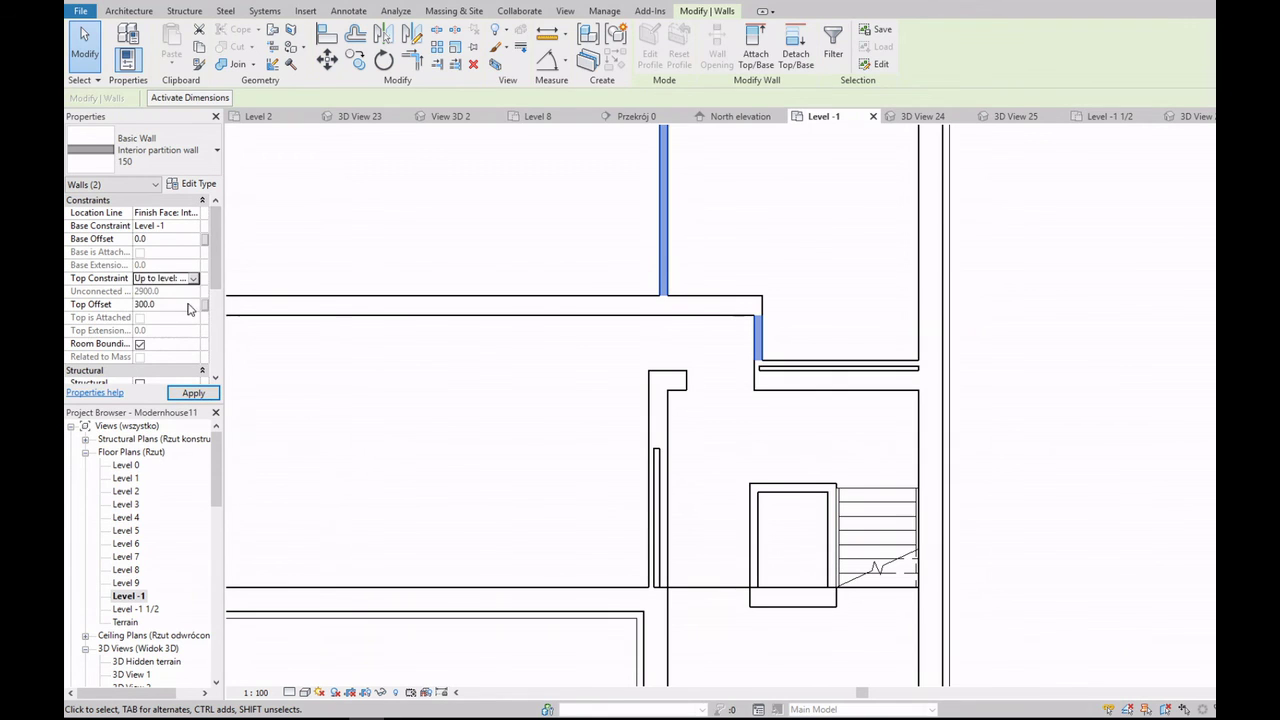
{"action": "type", "text": "5"}
{"action": "key", "text": "Return"}
{"action": "left_click", "coordinate": [709, 246]}
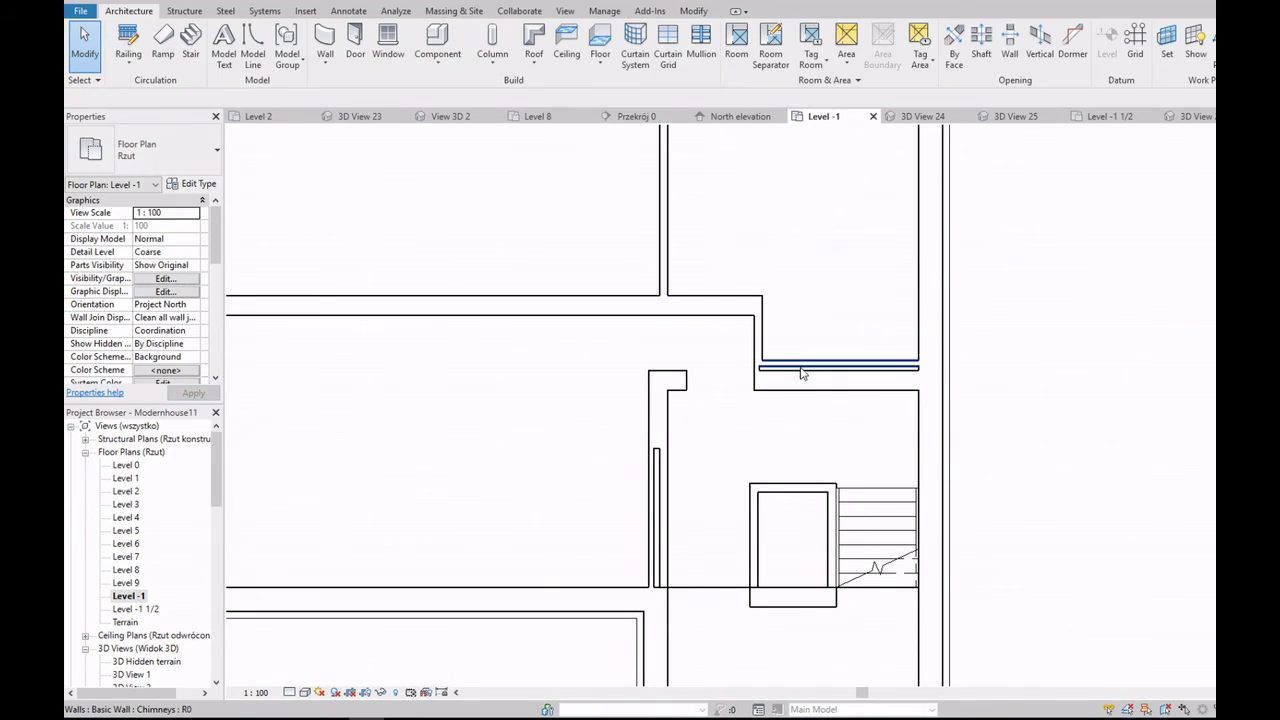
Step: Inspect the walls near the stair core, then clear the selection
{"action": "left_click", "coordinate": [803, 374]}
{"action": "left_click", "coordinate": [554, 337]}
{"action": "left_click", "coordinate": [788, 376]}
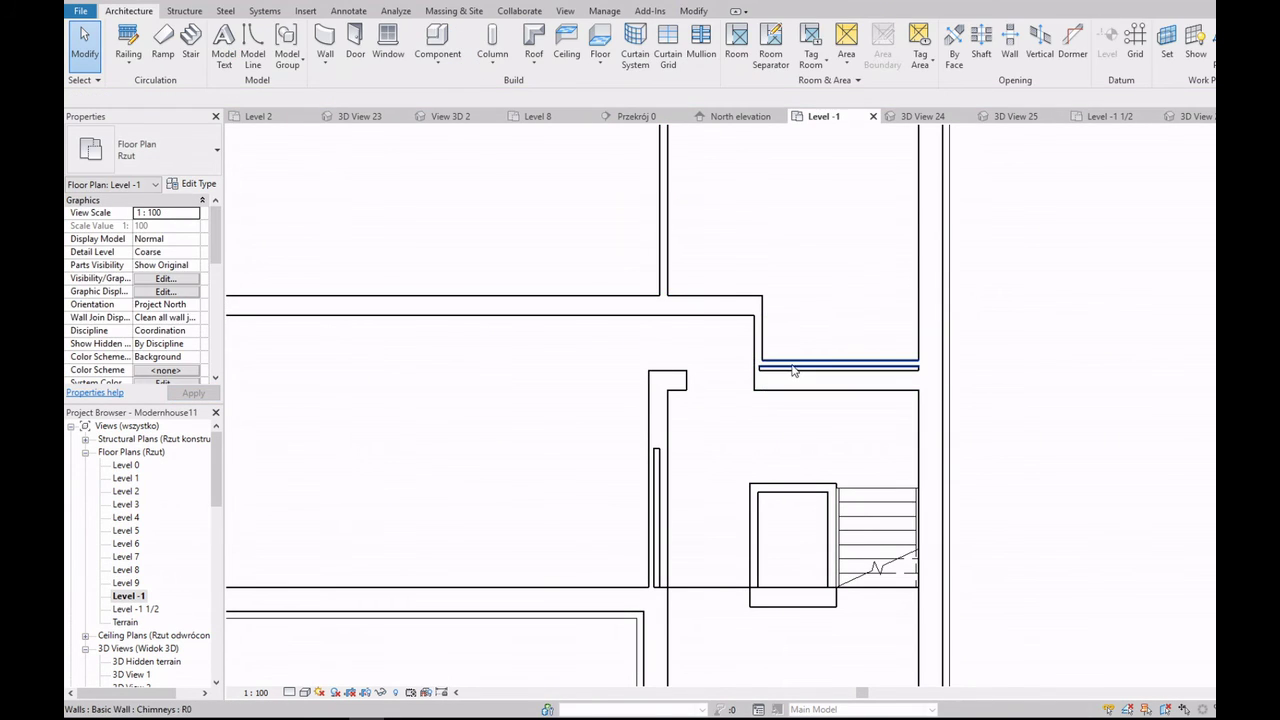
{"action": "left_click", "coordinate": [688, 384]}
{"action": "left_click", "coordinate": [549, 391]}
{"action": "left_click", "coordinate": [660, 420]}
{"action": "key", "text": "Escape"}
{"action": "scroll", "coordinate": [715, 364], "scroll_direction": "down", "scroll_amount": 3}
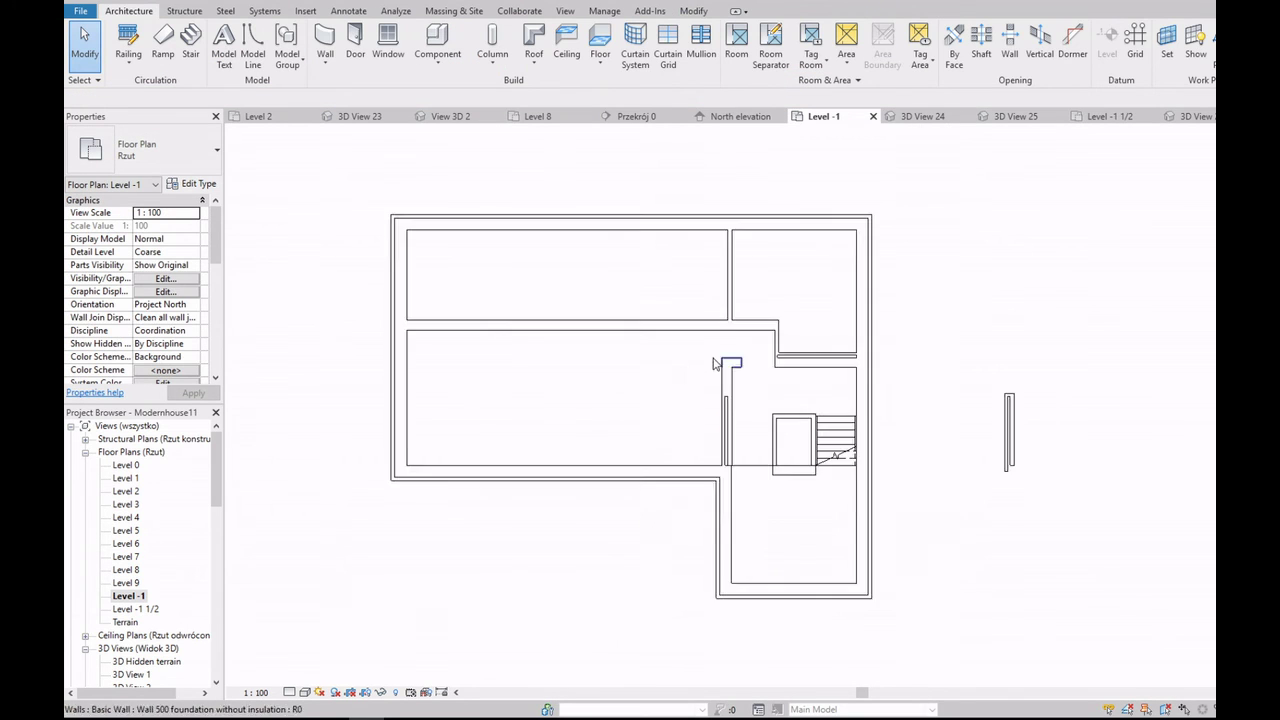
{"action": "scroll", "coordinate": [600, 390], "scroll_direction": "up", "scroll_amount": 2}
Step: Place IntSgl 1000x2200 doors by the stair core and in the partition wall, then select that wall
{"action": "left_click", "coordinate": [355, 45]}
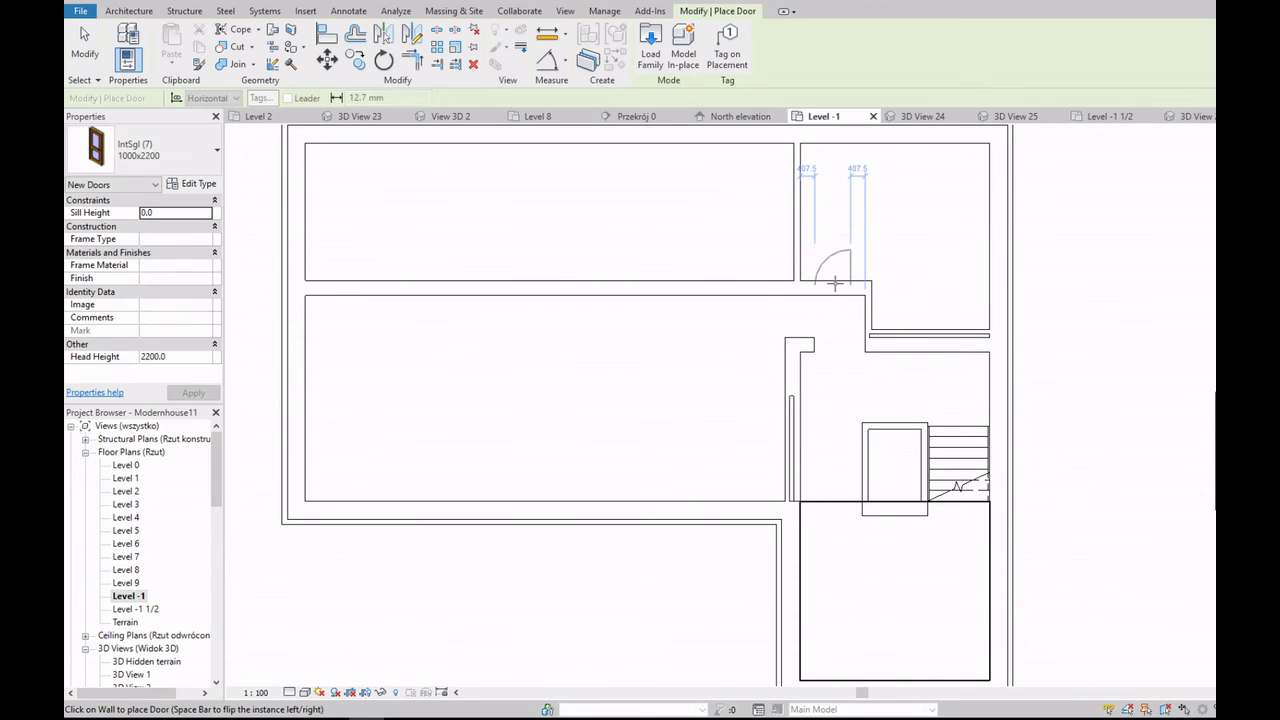
{"action": "left_click", "coordinate": [835, 284]}
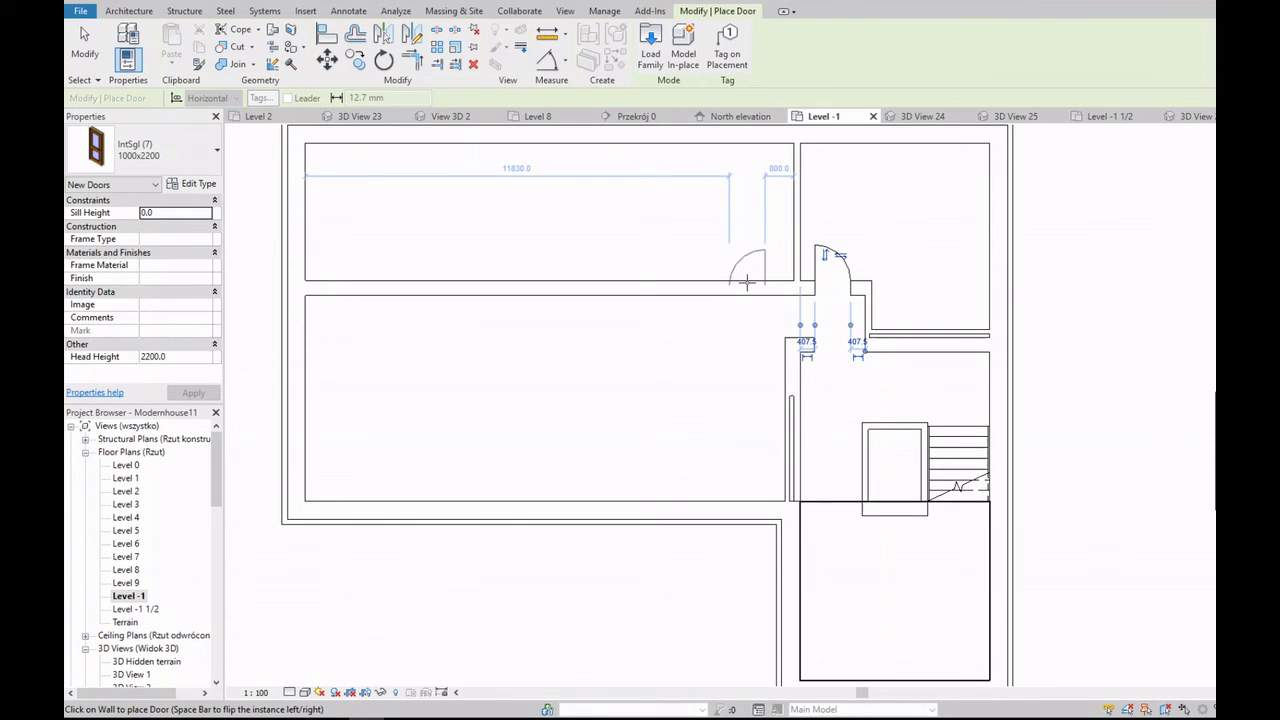
{"action": "left_click", "coordinate": [738, 283]}
{"action": "middle_click_drag", "start_coordinate": [464, 326], "coordinate": [529, 346]}
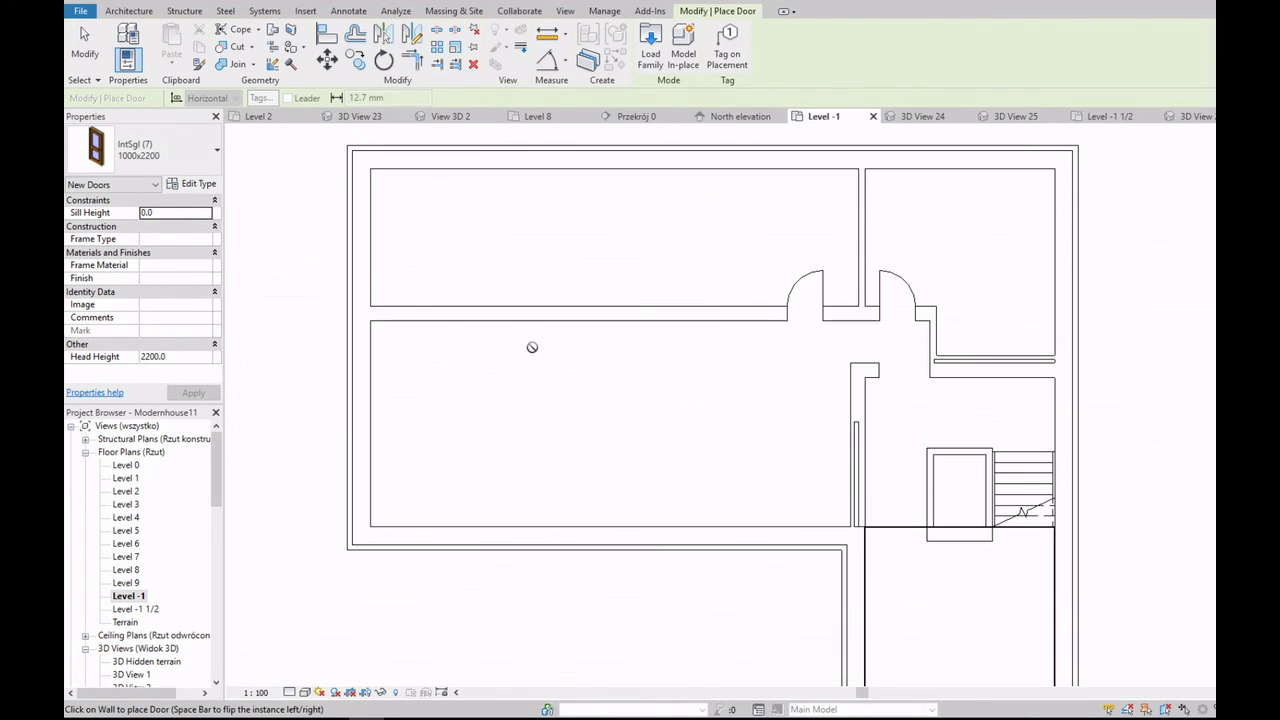
{"action": "key", "text": "Escape"}
{"action": "left_click", "coordinate": [557, 326]}
{"action": "key", "text": "Escape"}
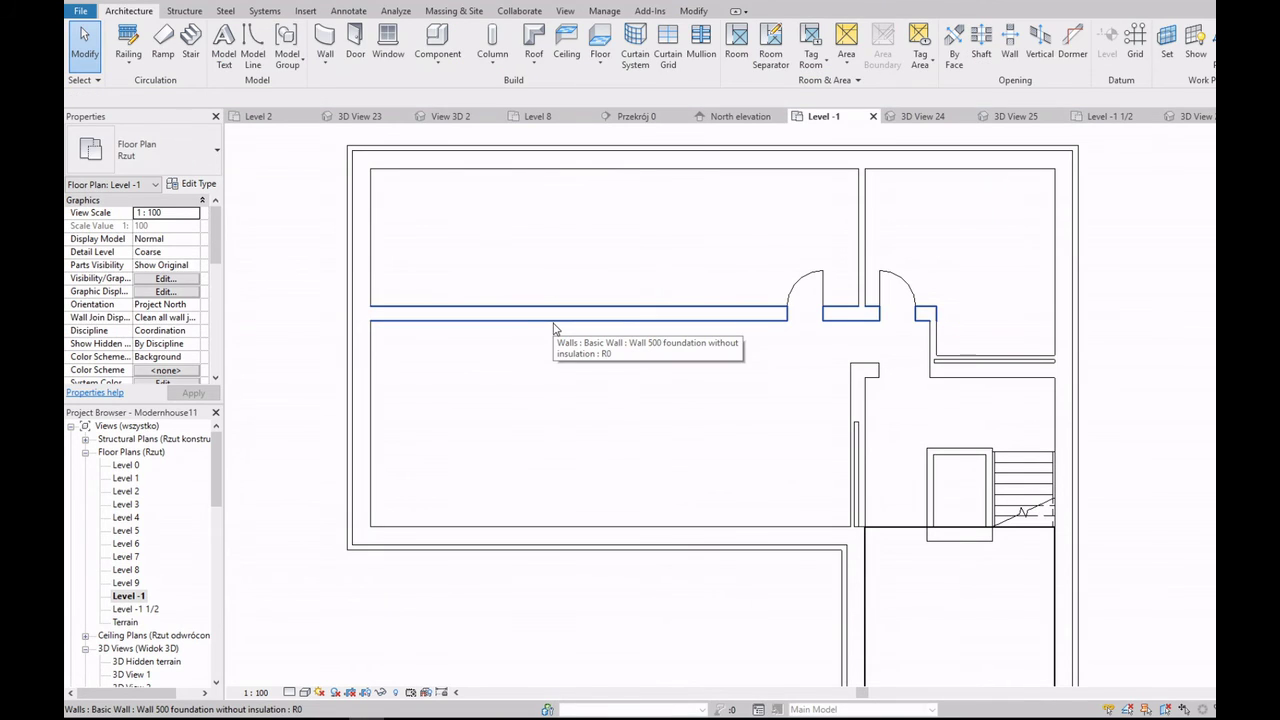
{"action": "left_click", "coordinate": [555, 328]}
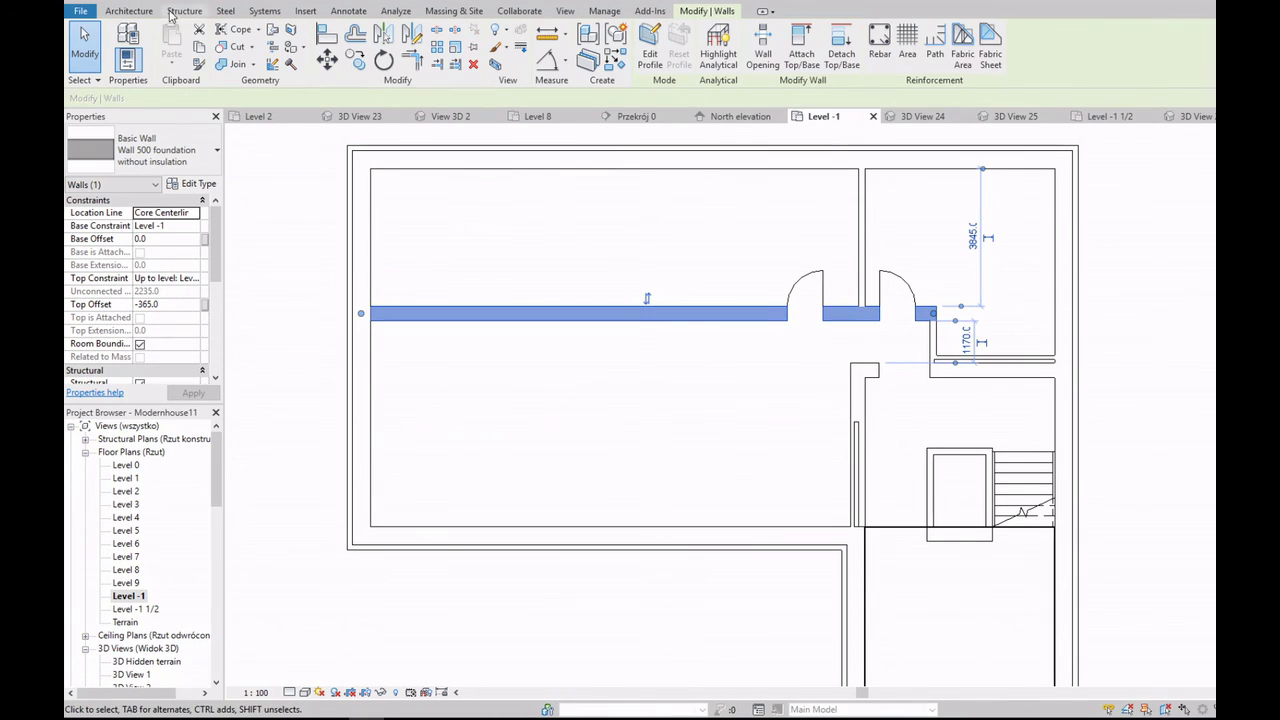
Step: Split the partition wall 7000 mm from its left end and select the left piece
{"action": "left_click", "coordinate": [439, 34]}
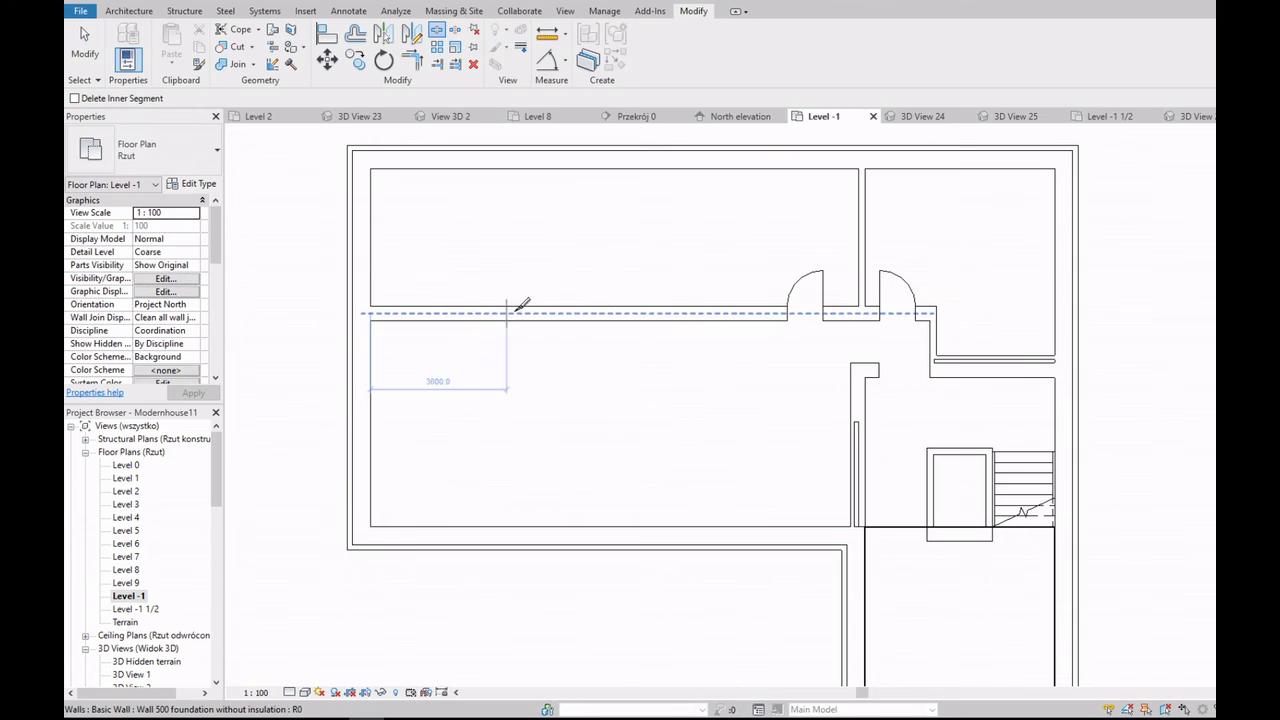
{"action": "left_click", "coordinate": [590, 310]}
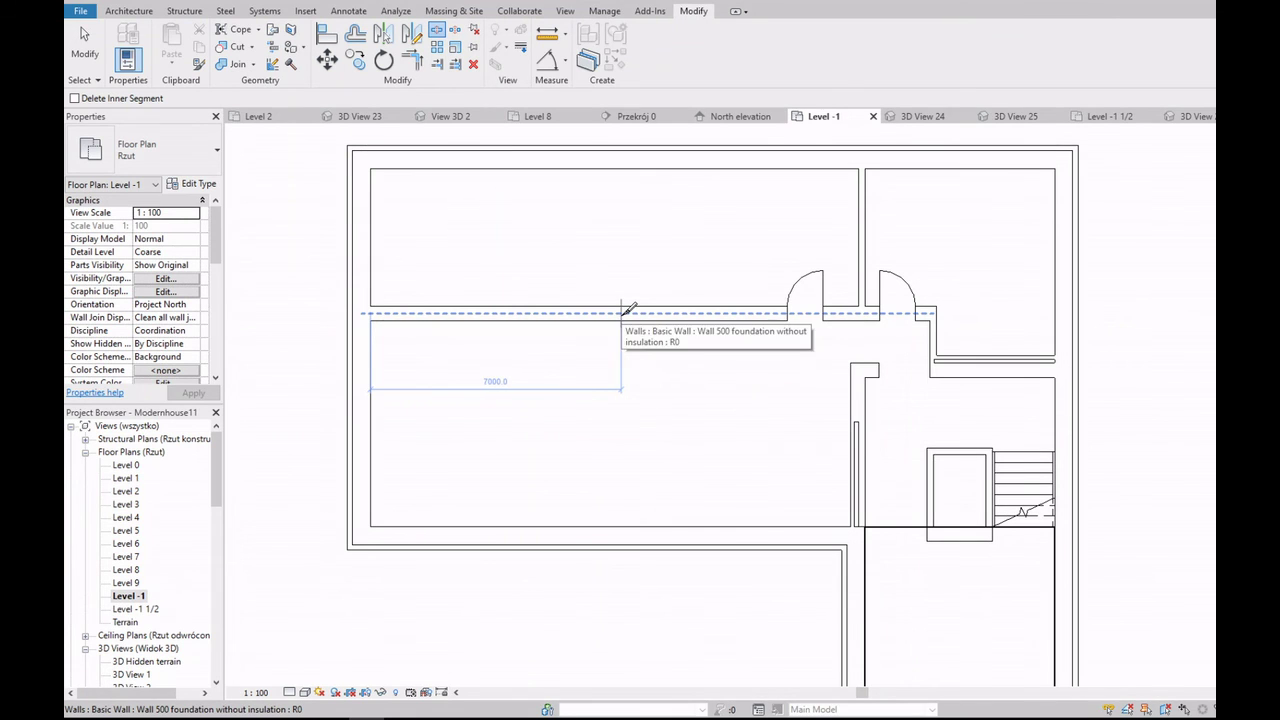
{"action": "left_click", "coordinate": [605, 310]}
{"action": "key", "text": "Escape"}
{"action": "left_click", "coordinate": [563, 310]}
{"action": "key", "text": "Delete"}
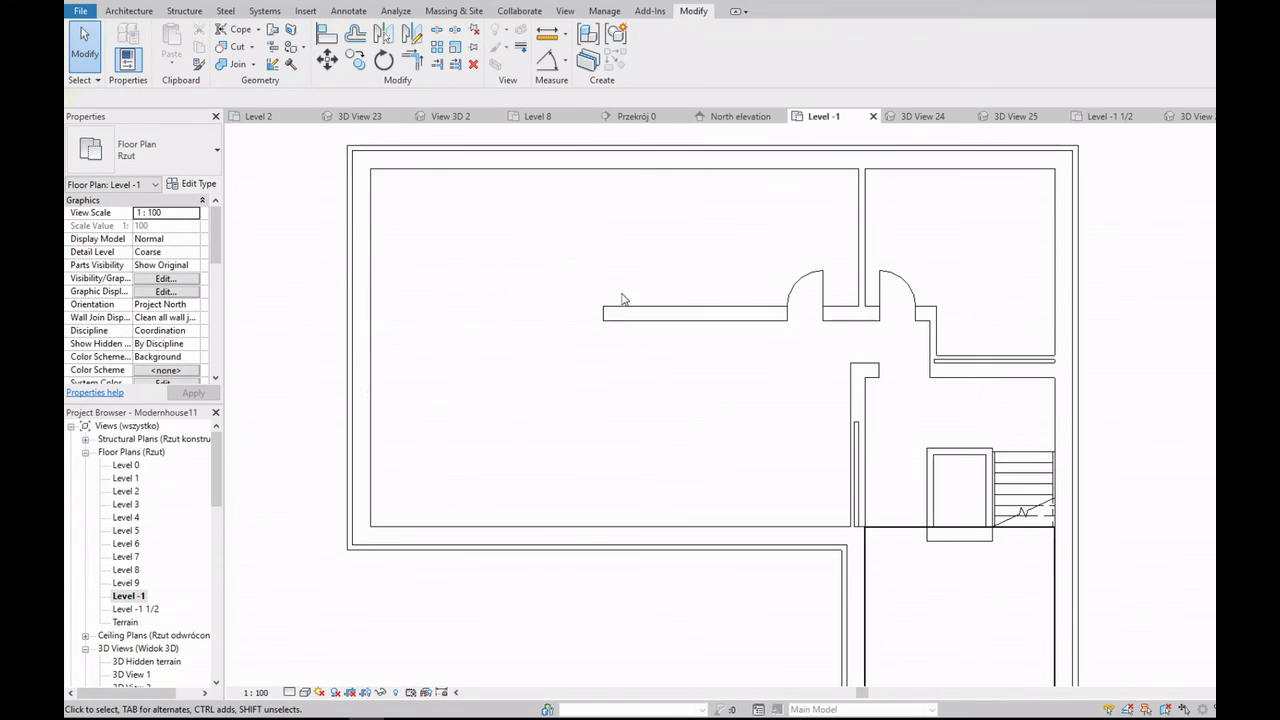
{"action": "left_click", "coordinate": [585, 316]}
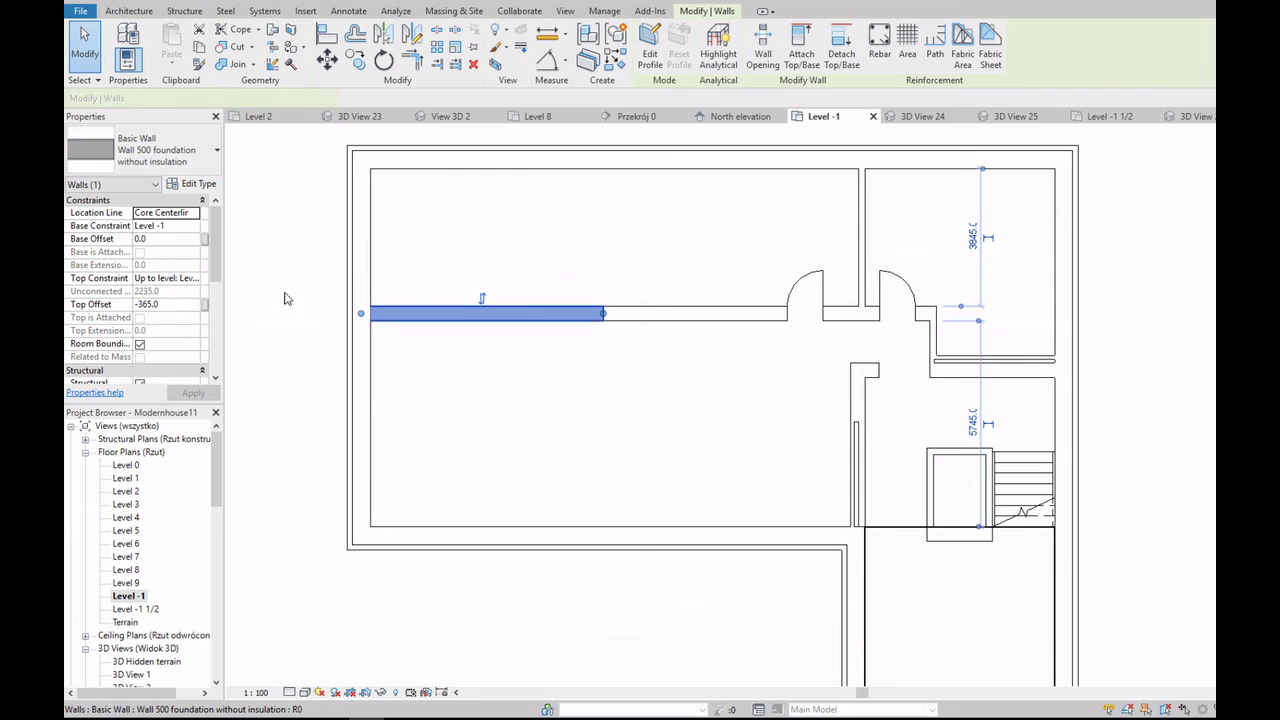
Step: Try raising the left piece's base offset to 2500, then cancel the height error
{"action": "left_click", "coordinate": [198, 280]}
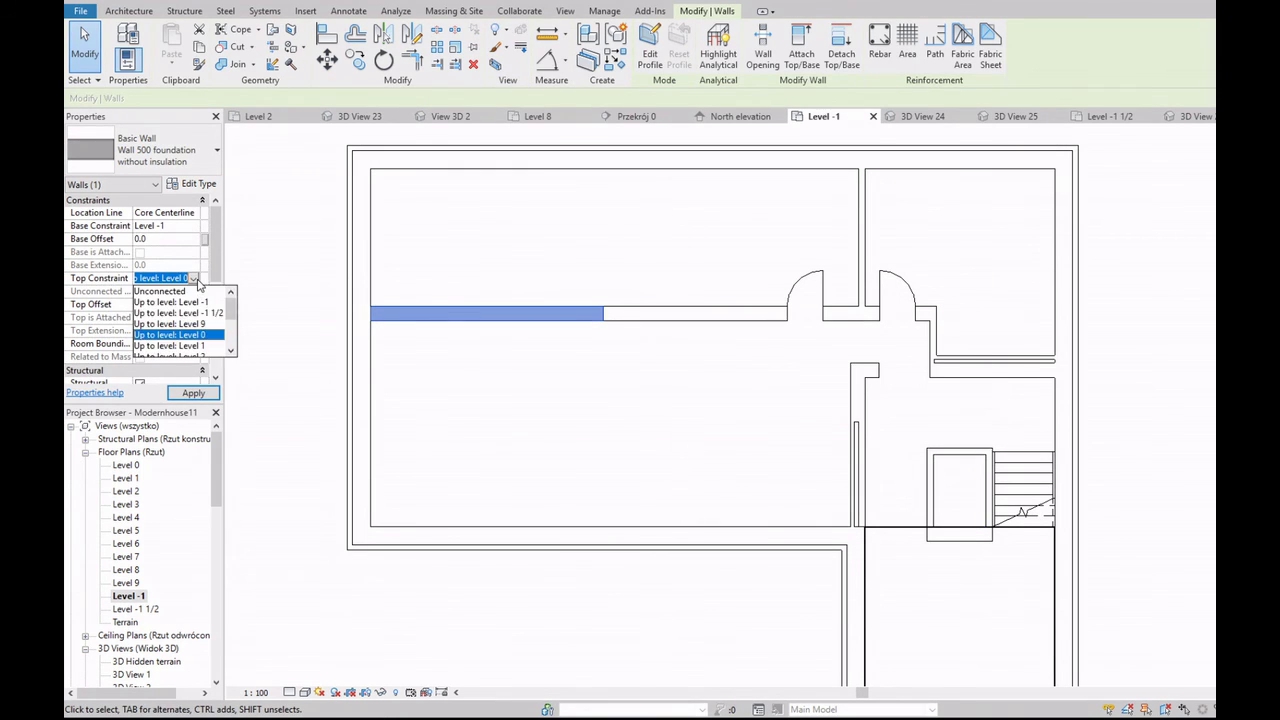
{"action": "left_click", "coordinate": [185, 340]}
{"action": "type", "text": "2800"}
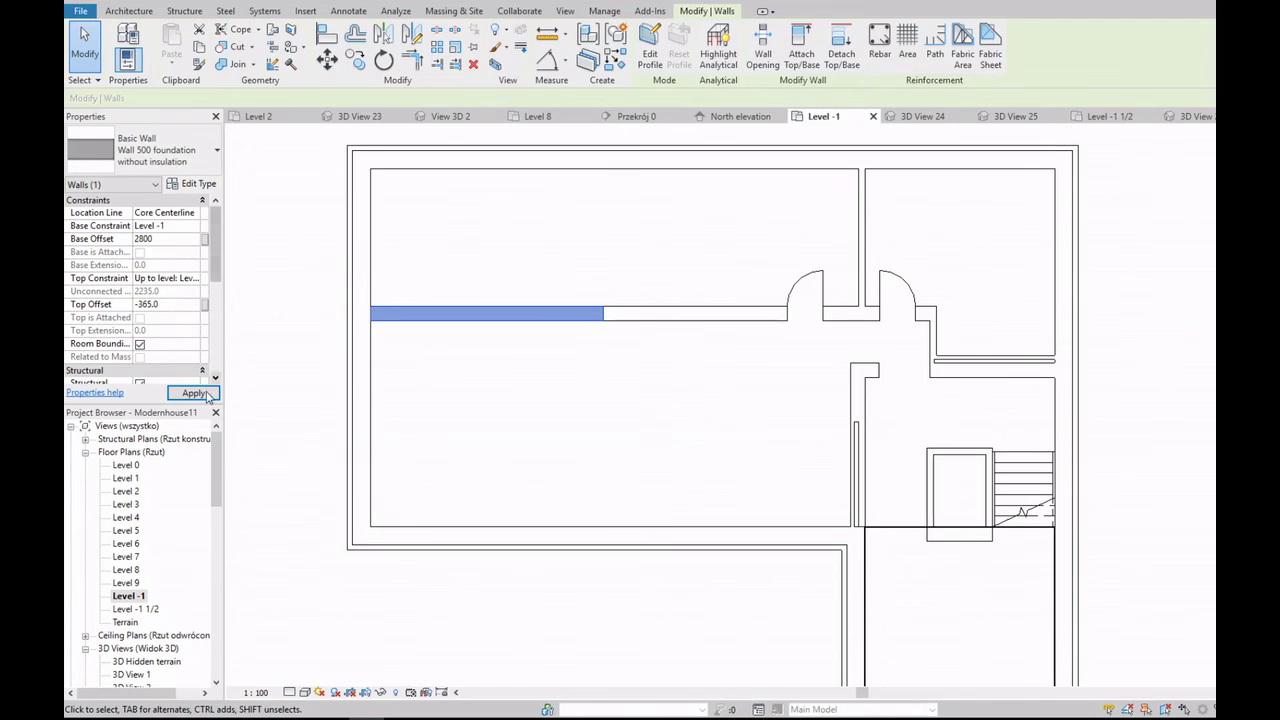
{"action": "left_click", "coordinate": [194, 393]}
{"action": "left_click", "coordinate": [798, 405]}
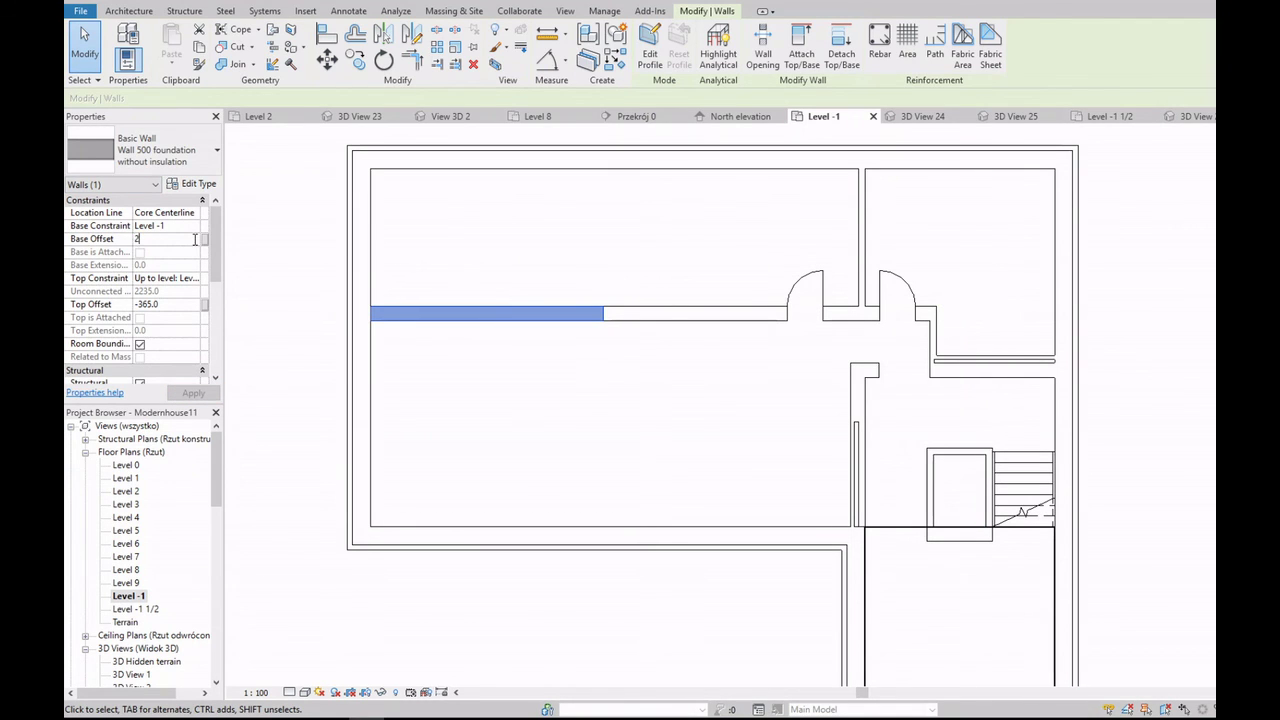
{"action": "left_click", "coordinate": [200, 281]}
{"action": "left_click", "coordinate": [197, 318]}
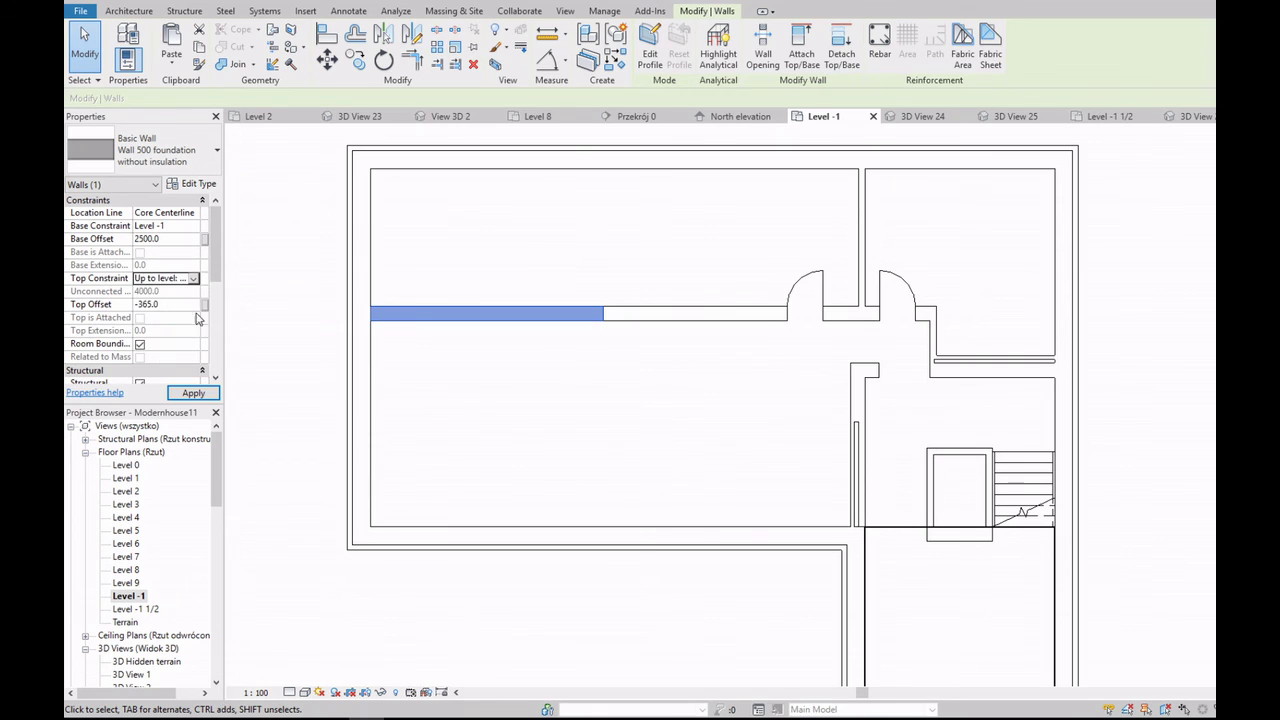
{"action": "left_click", "coordinate": [218, 393]}
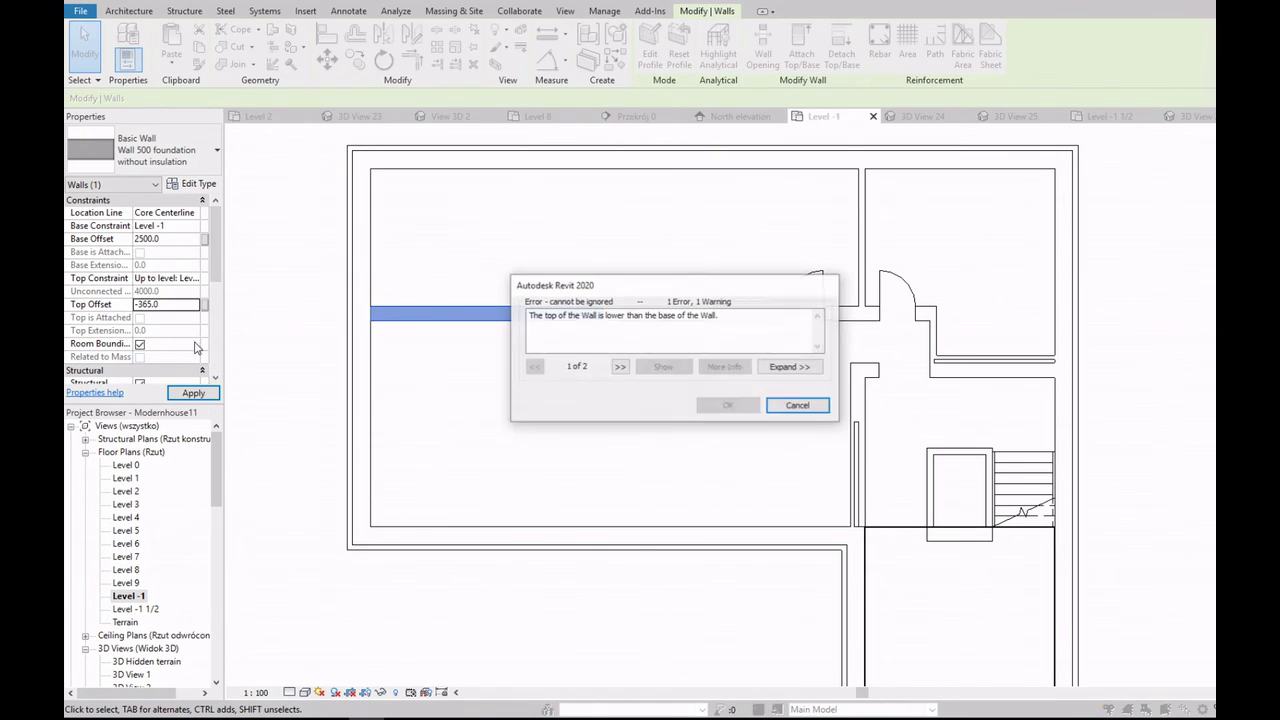
{"action": "key", "text": "Escape"}
Step: Delete the left wall piece
{"action": "left_click", "coordinate": [495, 314]}
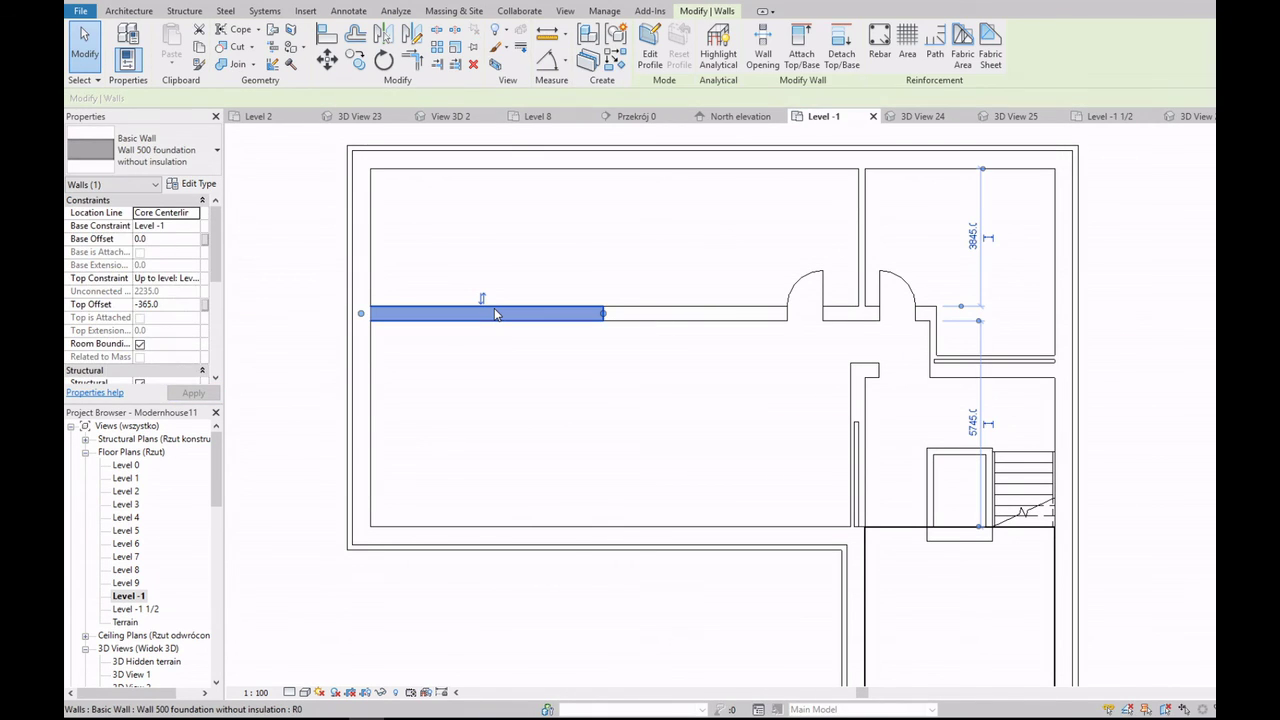
{"action": "mouse_move", "coordinate": [216, 238]}
{"action": "left_mouse_down"}
{"action": "mouse_move", "coordinate": [213, 344]}
{"action": "mouse_move", "coordinate": [216, 246]}
{"action": "left_mouse_up"}
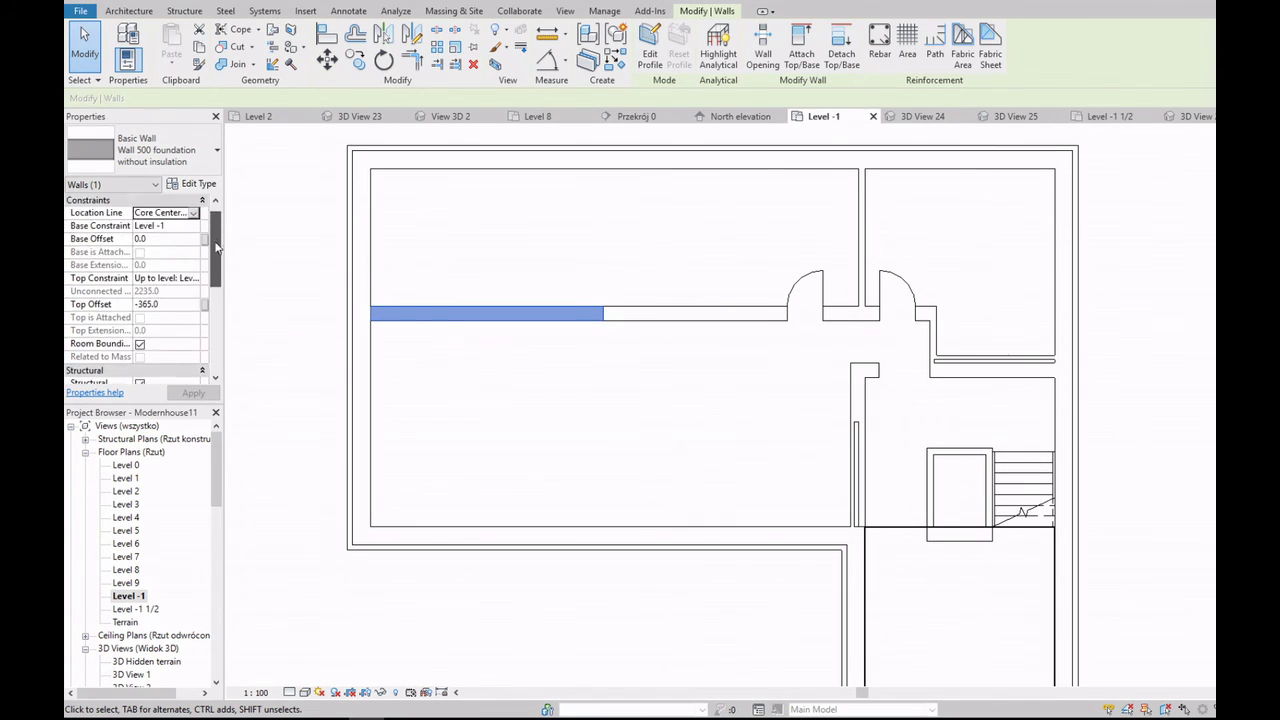
{"action": "key", "text": "Delete"}
{"action": "left_click", "coordinate": [117, 12]}
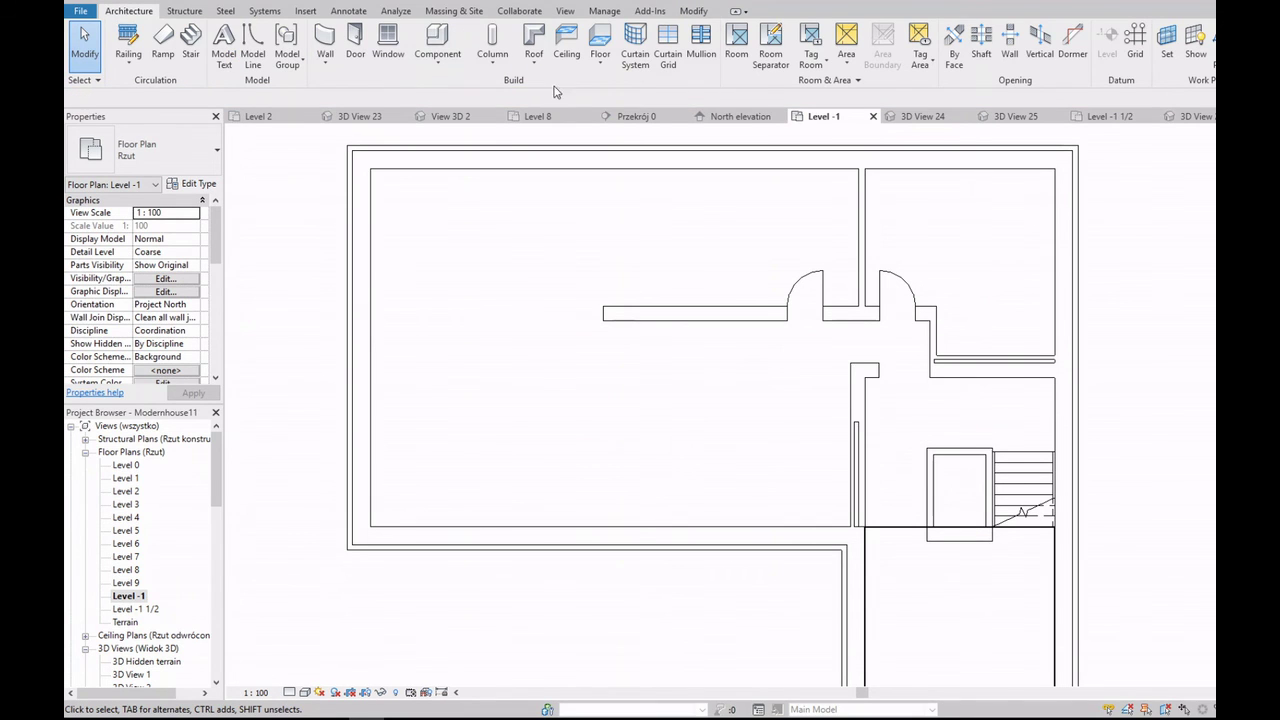
Step: Load Concrete - Rectangular Beam.rfa from Libraries > Structural Framing > Concrete into the Beam tool
{"action": "left_click", "coordinate": [183, 11]}
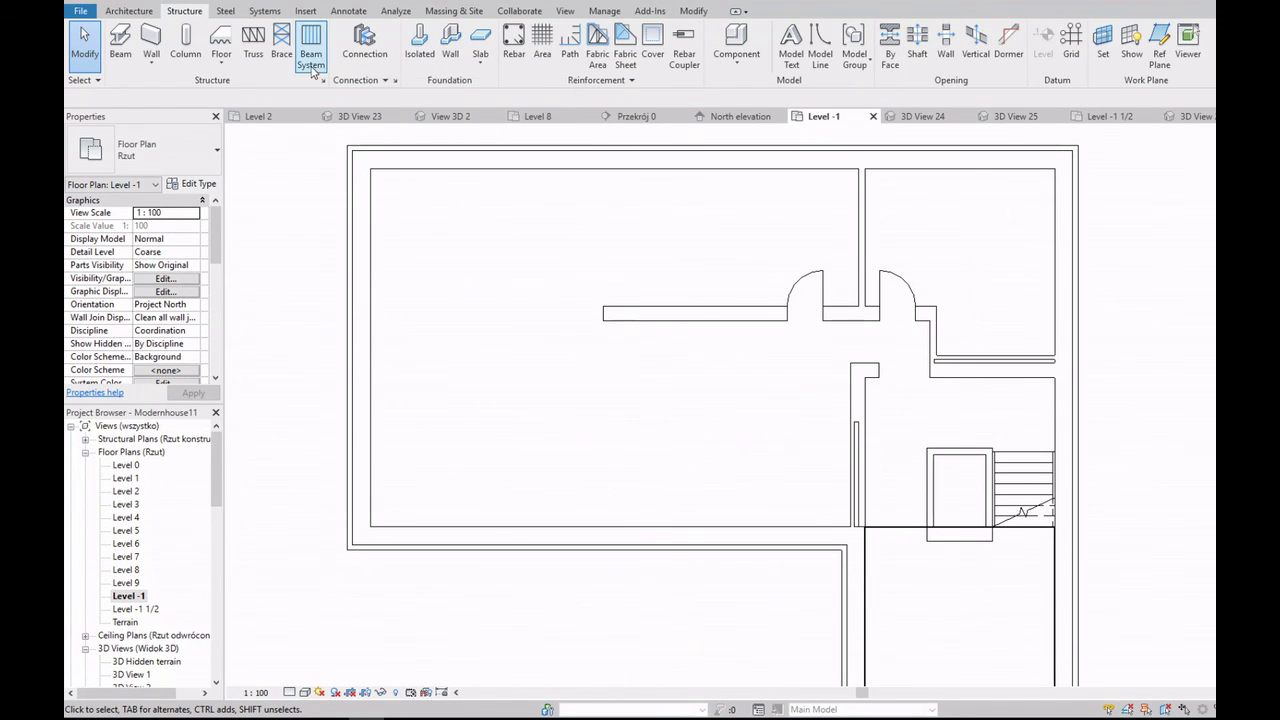
{"action": "left_click", "coordinate": [120, 42]}
{"action": "left_click", "coordinate": [199, 184]}
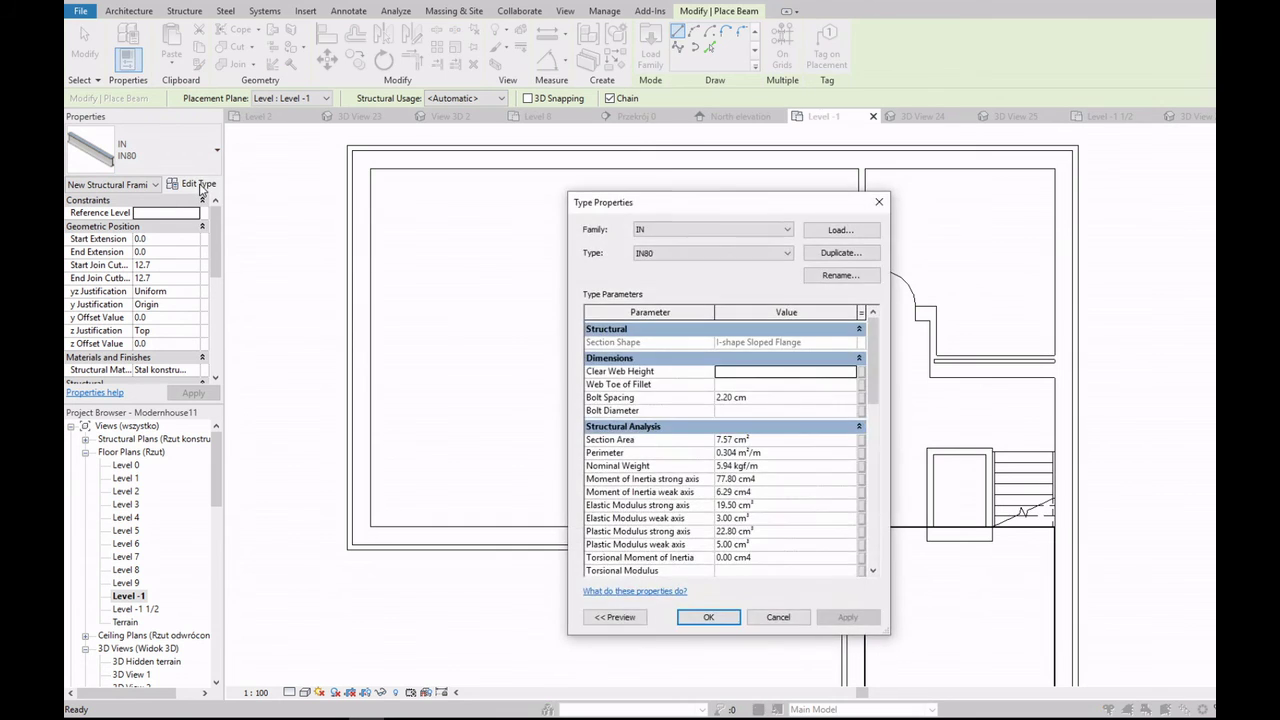
{"action": "left_click", "coordinate": [840, 230]}
{"action": "left_click", "coordinate": [791, 210]}
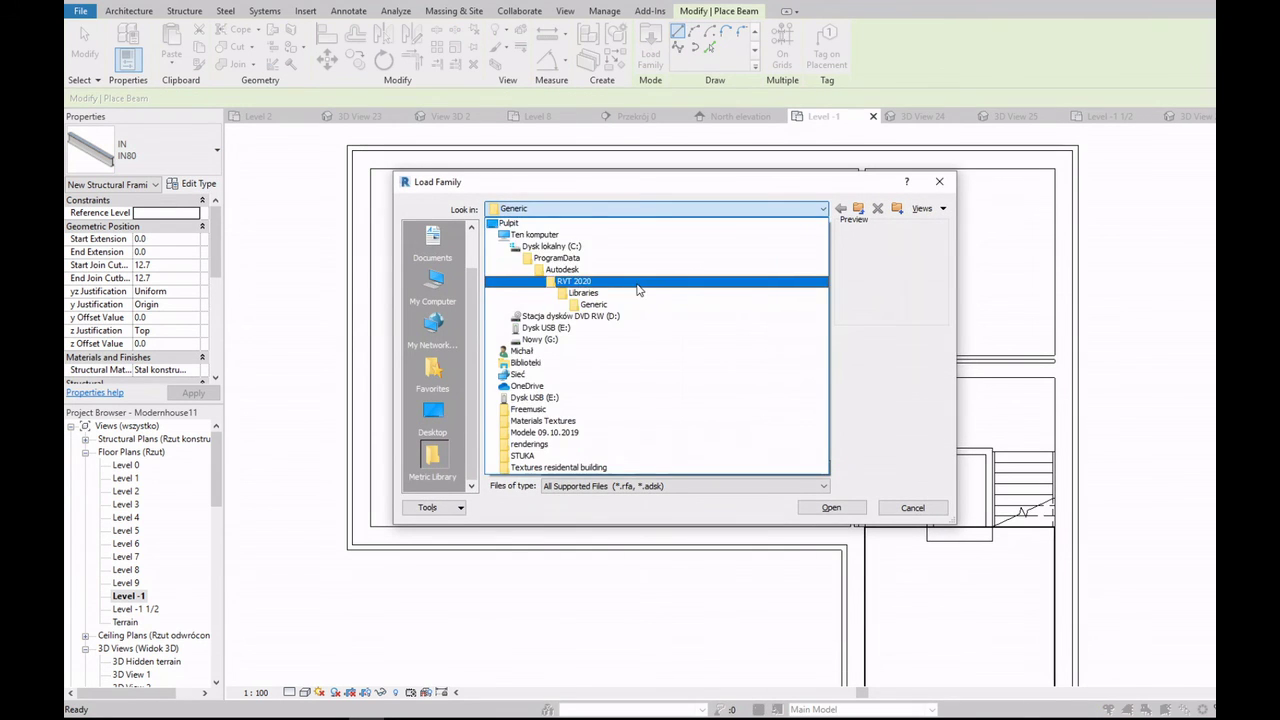
{"action": "left_click", "coordinate": [638, 289]}
{"action": "double_click", "coordinate": [530, 271]}
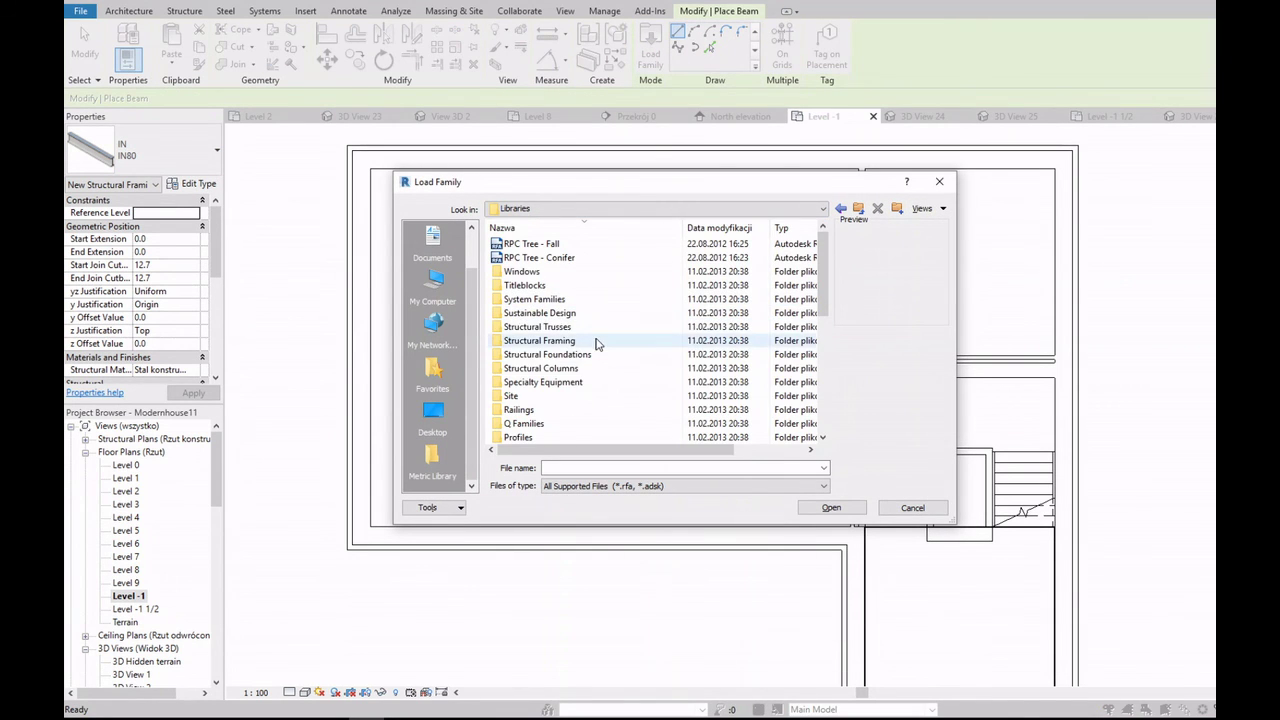
{"action": "double_click", "coordinate": [596, 341]}
{"action": "double_click", "coordinate": [540, 300]}
{"action": "left_click", "coordinate": [615, 246]}
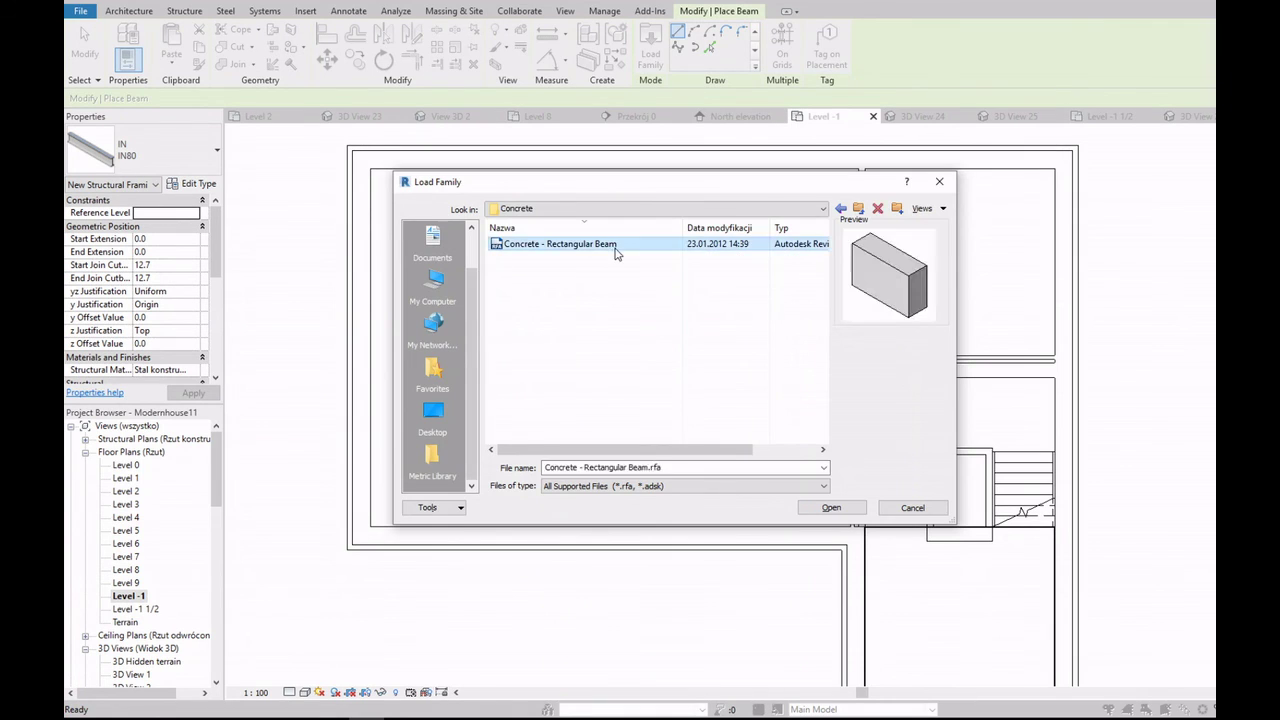
{"action": "double_click", "coordinate": [615, 246]}
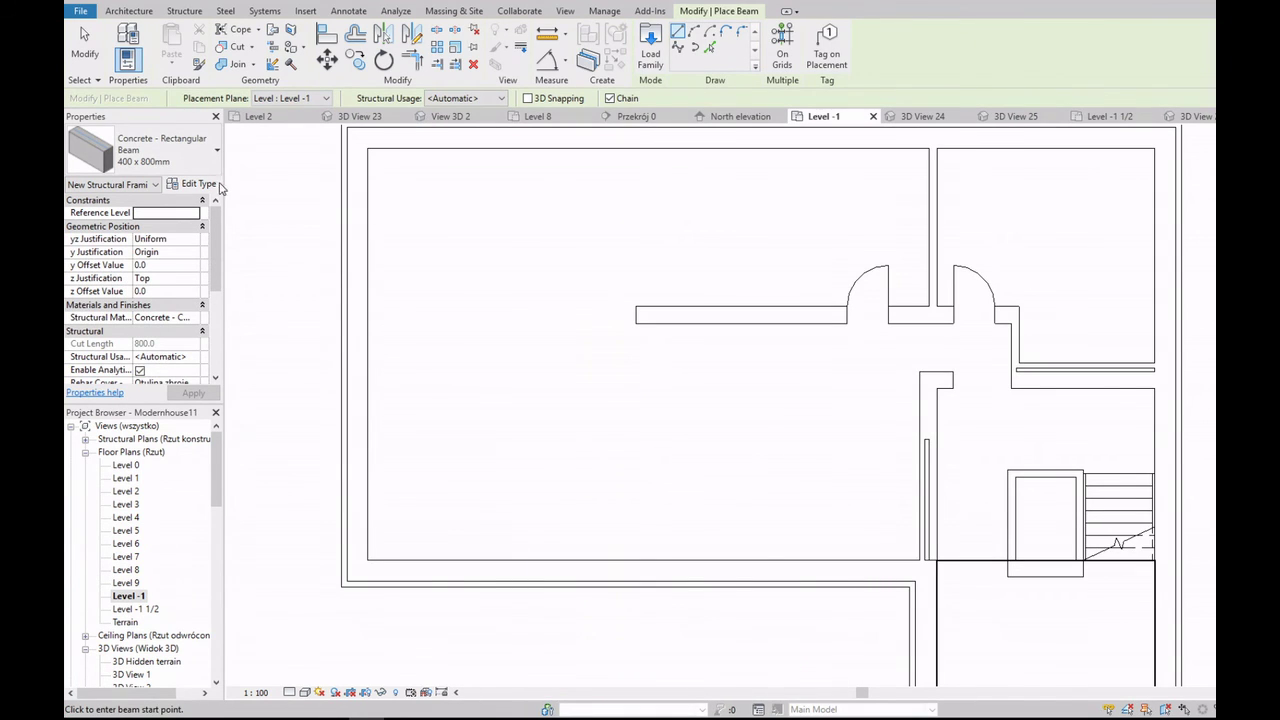
Step: Draw a 6200 mm concrete beam along the removed wall line
{"action": "scroll", "coordinate": [660, 310], "scroll_direction": "up", "scroll_amount": 2}
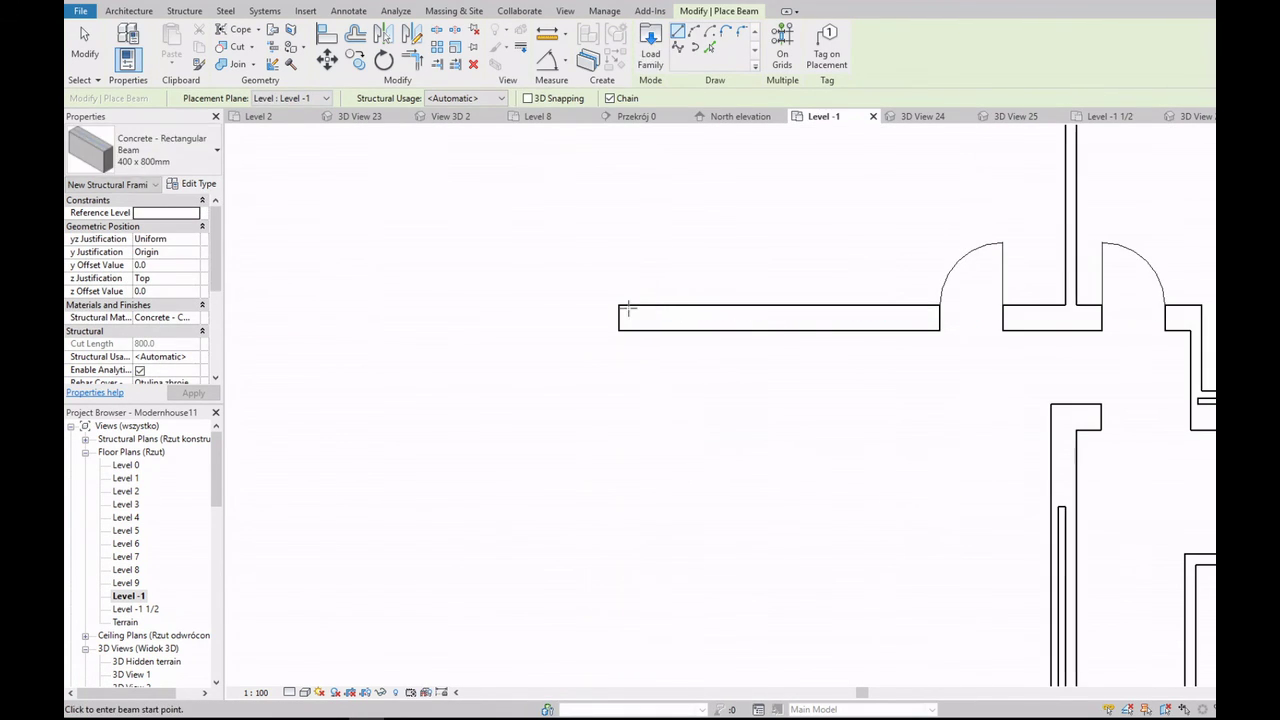
{"action": "scroll", "coordinate": [628, 310], "scroll_direction": "up", "scroll_amount": 2}
{"action": "left_click", "coordinate": [611, 343]}
{"action": "scroll", "coordinate": [611, 343], "scroll_direction": "down", "scroll_amount": 3}
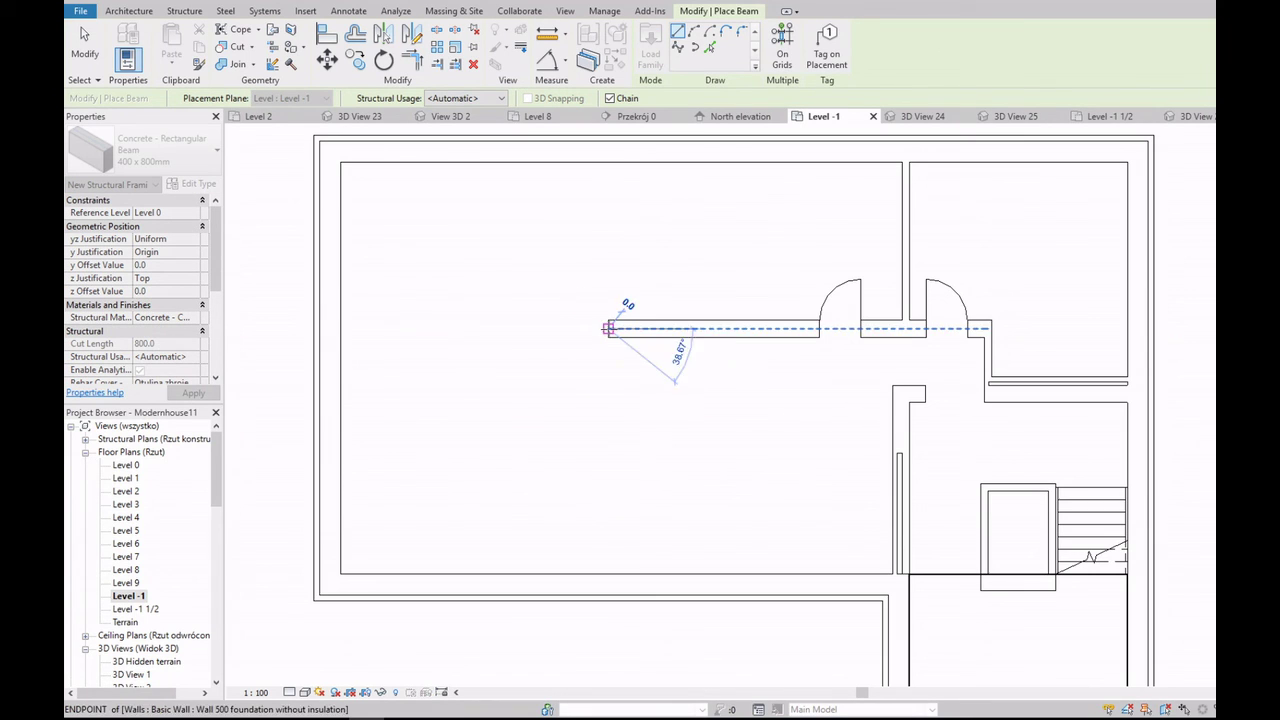
{"action": "left_click", "coordinate": [340, 328]}
{"action": "key", "text": "Escape"}
{"action": "key", "text": "Escape"}
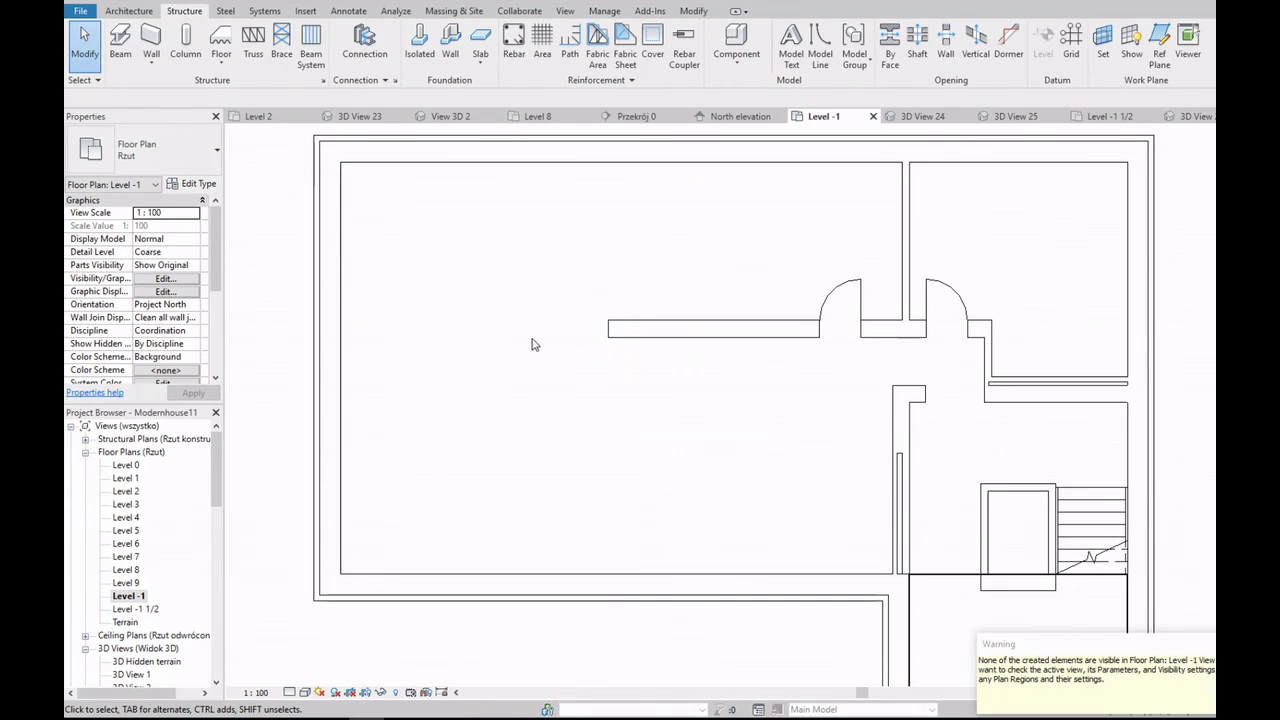
Step: Inspect the model in the default 3D view from the top and a tilted orbit
{"action": "scroll", "coordinate": [140, 520], "scroll_direction": "down", "scroll_amount": 10}
{"action": "scroll", "coordinate": [140, 520], "scroll_direction": "down", "scroll_amount": 5}
{"action": "double_click", "coordinate": [121, 608]}
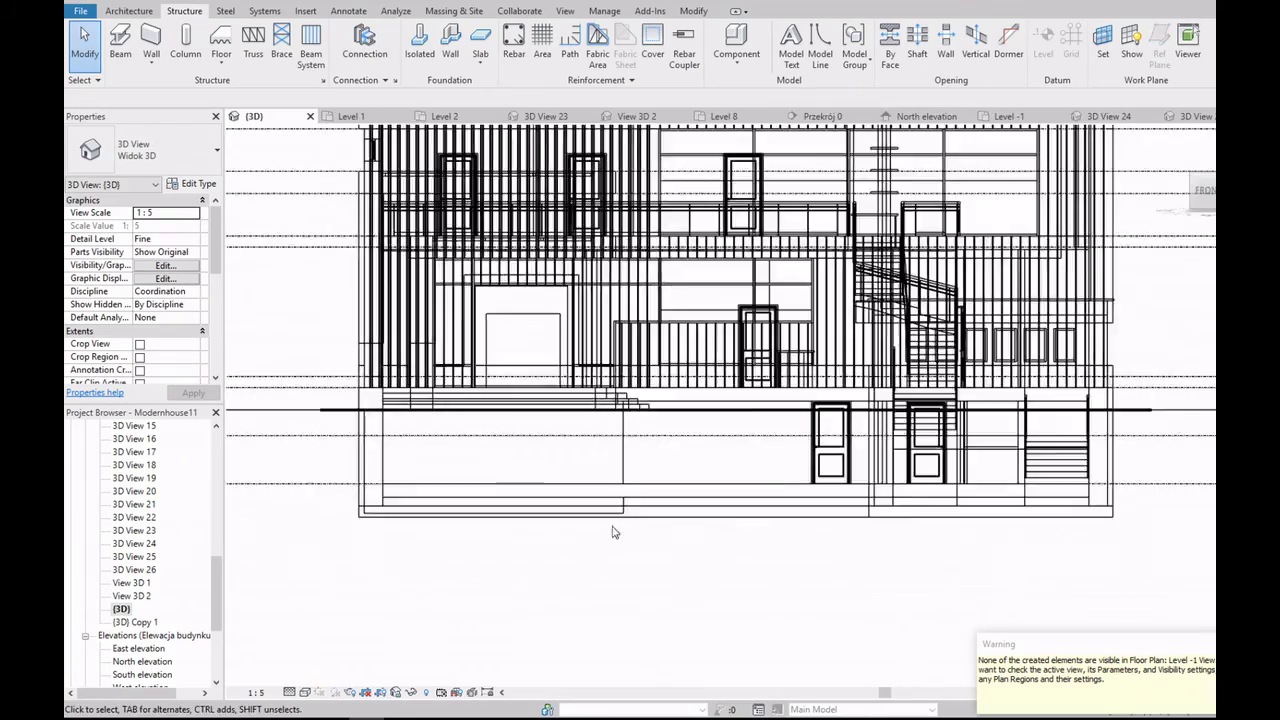
{"action": "left_click", "coordinate": [1206, 206]}
{"action": "scroll", "coordinate": [782, 512], "scroll_direction": "up", "scroll_amount": 2}
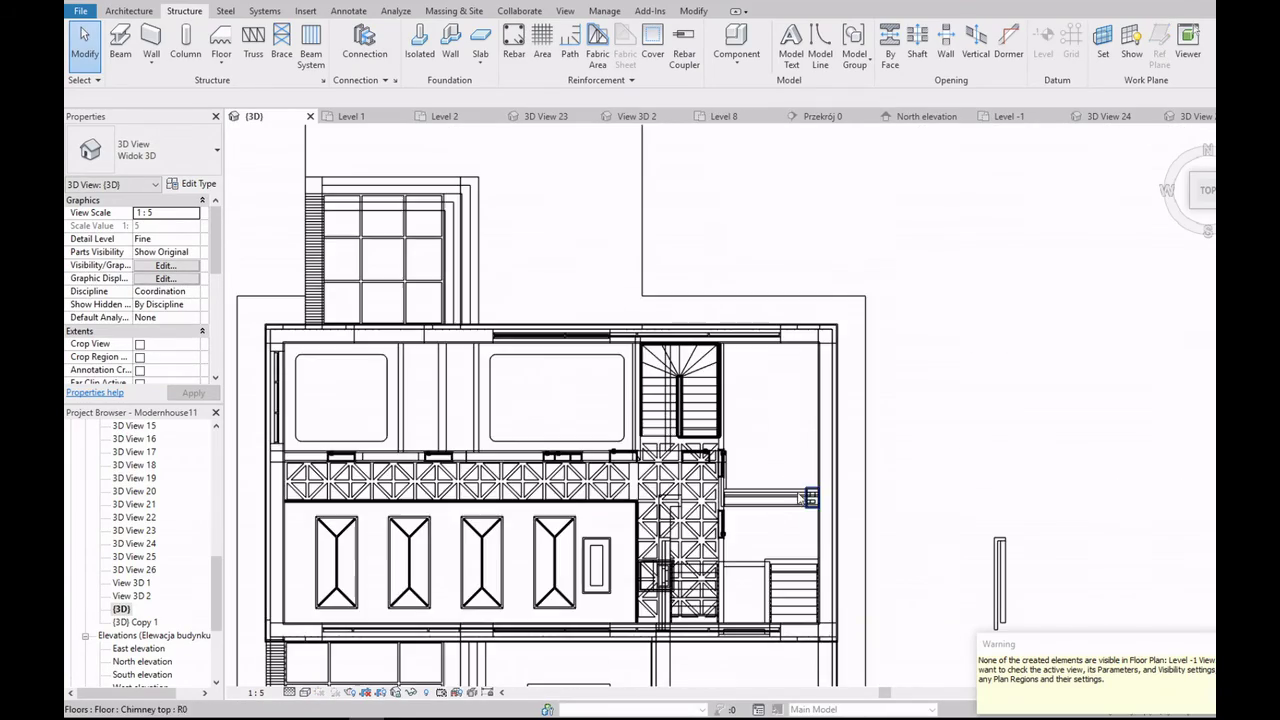
{"action": "scroll", "coordinate": [782, 512], "scroll_direction": "up", "scroll_amount": 2}
{"action": "scroll", "coordinate": [782, 512], "scroll_direction": "down", "scroll_amount": 4}
{"action": "scroll", "coordinate": [782, 512], "scroll_direction": "up", "scroll_amount": 1}
{"action": "scroll", "coordinate": [782, 512], "scroll_direction": "down", "scroll_amount": 4}
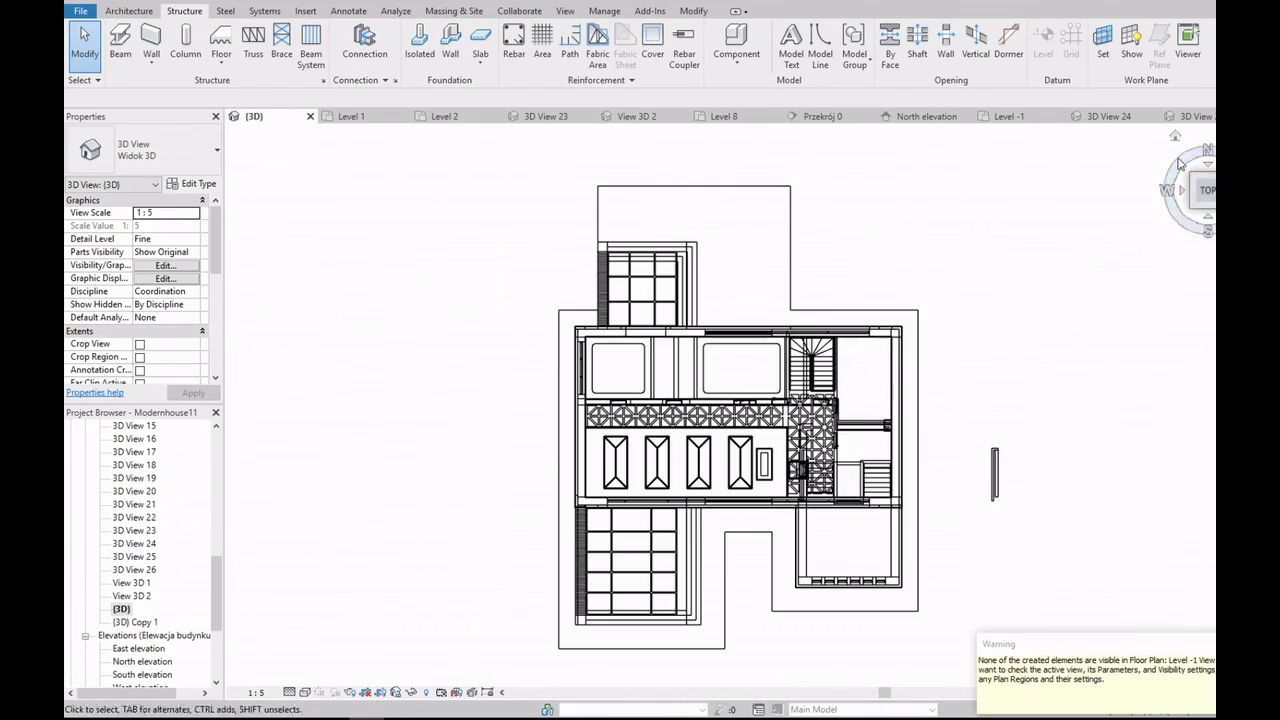
{"action": "mouse_move", "coordinate": [782, 512]}
{"action": "middle_mouse_down", "text": "shift"}
{"action": "mouse_move", "coordinate": [782, 470]}
{"action": "mouse_move", "coordinate": [643, 417]}
{"action": "middle_mouse_up", "text": "shift"}
{"action": "scroll", "coordinate": [643, 417], "scroll_direction": "up", "scroll_amount": 3}
{"action": "scroll", "coordinate": [686, 394], "scroll_direction": "up", "scroll_amount": 2}
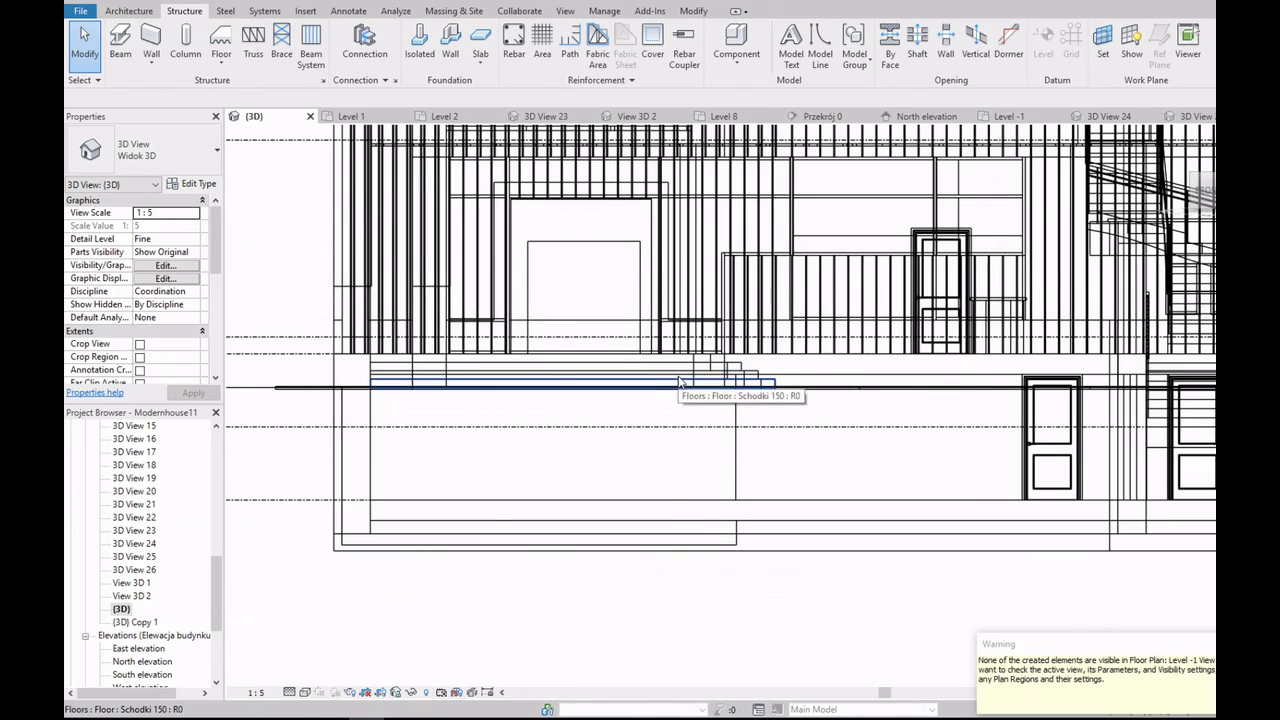
{"action": "left_click", "coordinate": [305, 692]}
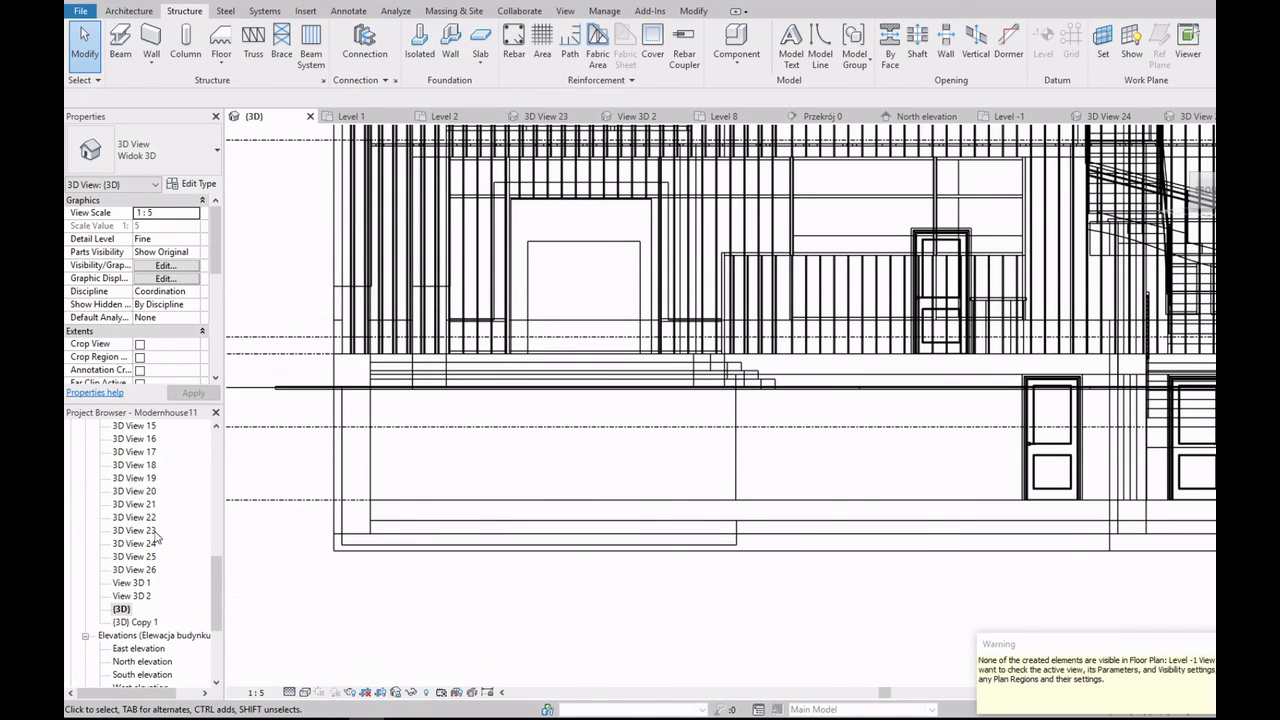
Step: Check the Level 2 plan, then return to Level -1 and dismiss the save reminder
{"action": "left_click_drag", "start_coordinate": [216, 592], "coordinate": [209, 437]}
{"action": "double_click", "coordinate": [126, 491]}
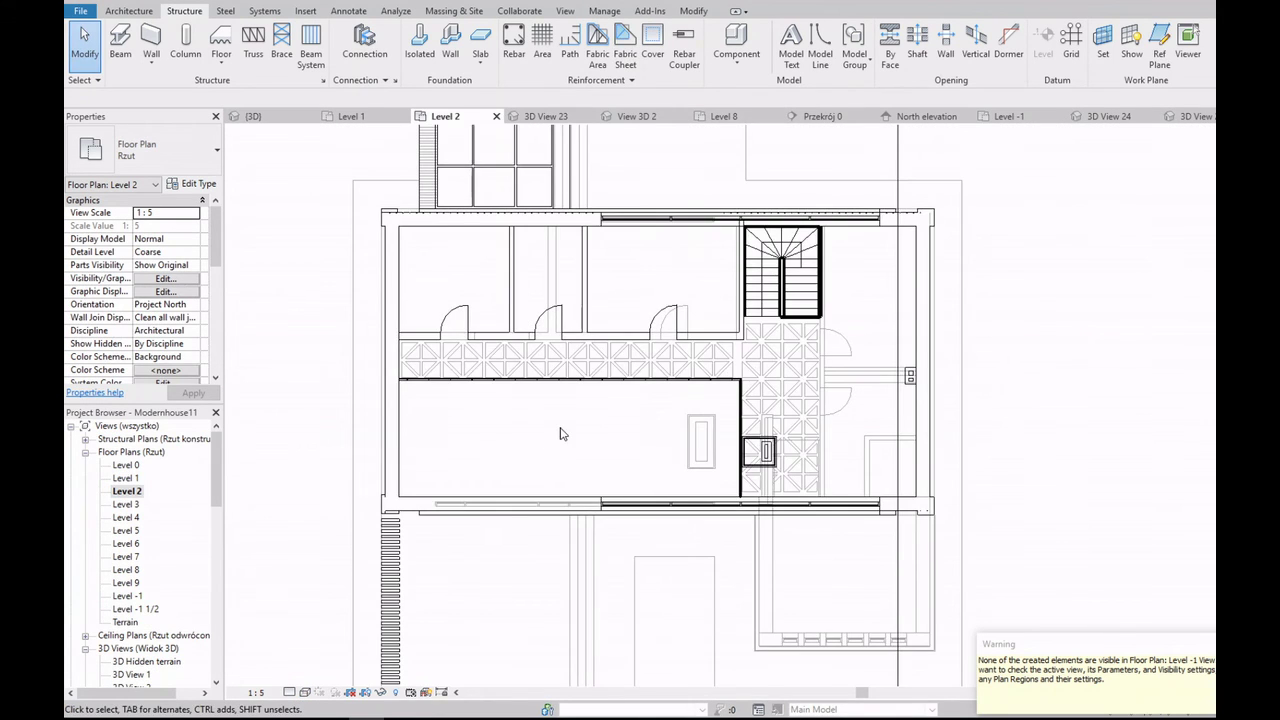
{"action": "scroll", "coordinate": [530, 303], "scroll_direction": "up", "scroll_amount": 3}
{"action": "scroll", "coordinate": [350, 482], "scroll_direction": "down", "scroll_amount": 2}
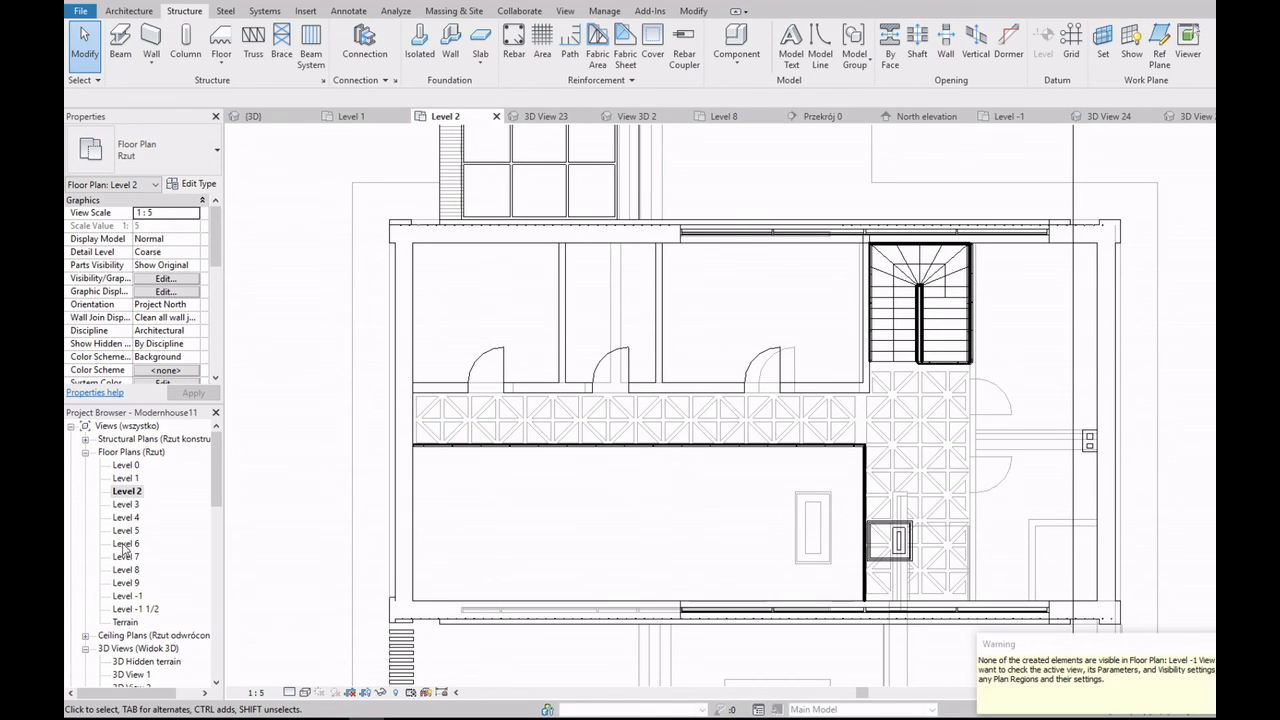
{"action": "double_click", "coordinate": [127, 595]}
{"action": "left_click", "coordinate": [663, 346]}
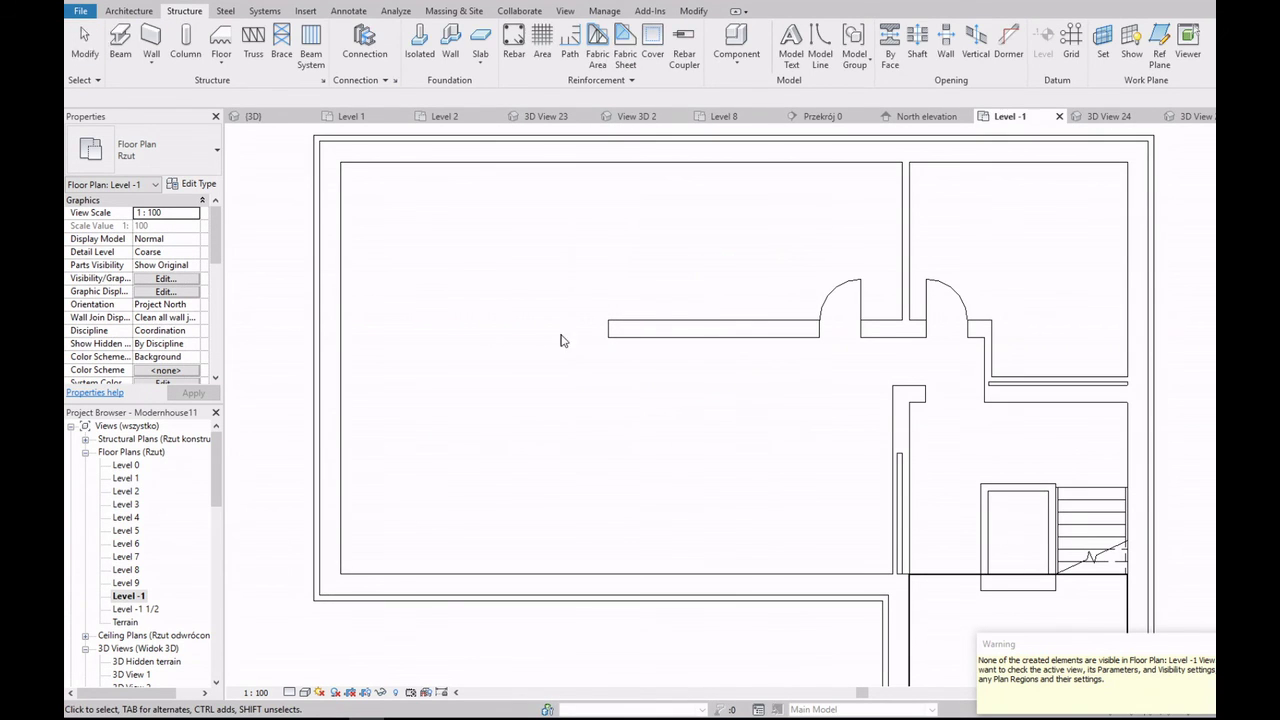
{"action": "scroll", "coordinate": [572, 217], "scroll_direction": "down", "scroll_amount": 1}
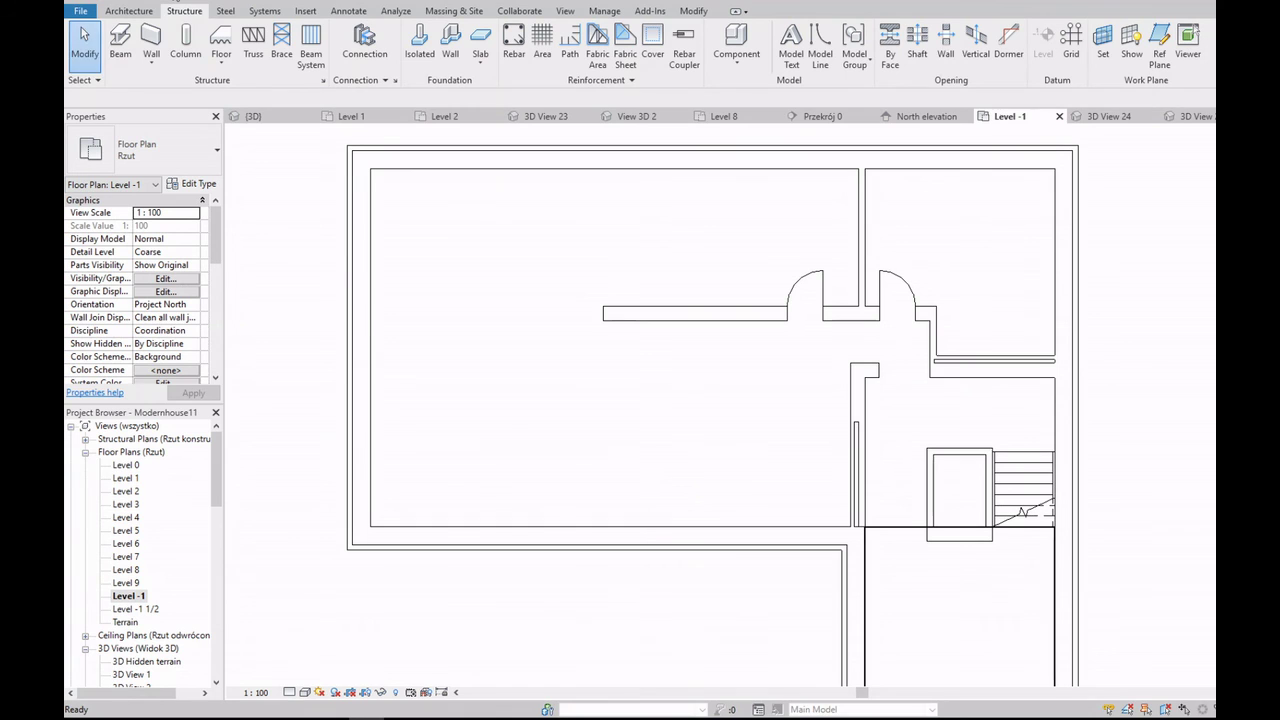
Step: Delete the left interior wall segment and load the concrete rectangular beam family
{"action": "left_click", "coordinate": [477, 313]}
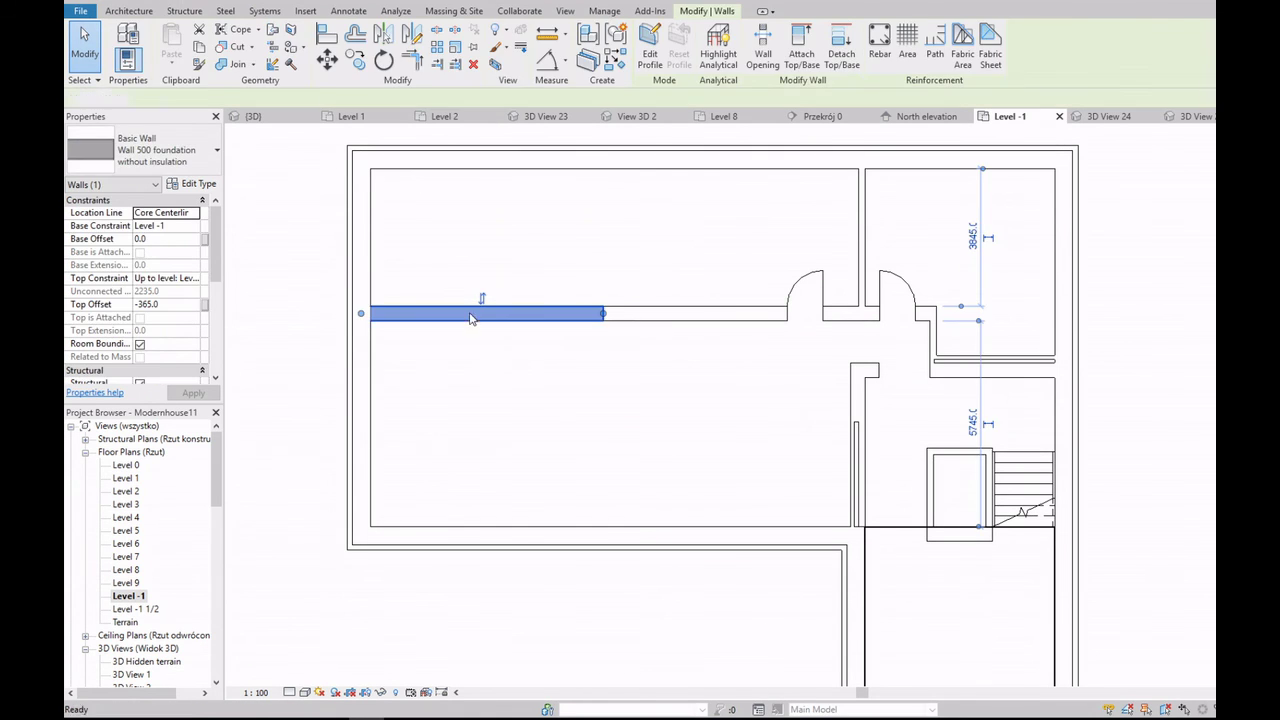
{"action": "key", "text": "Delete"}
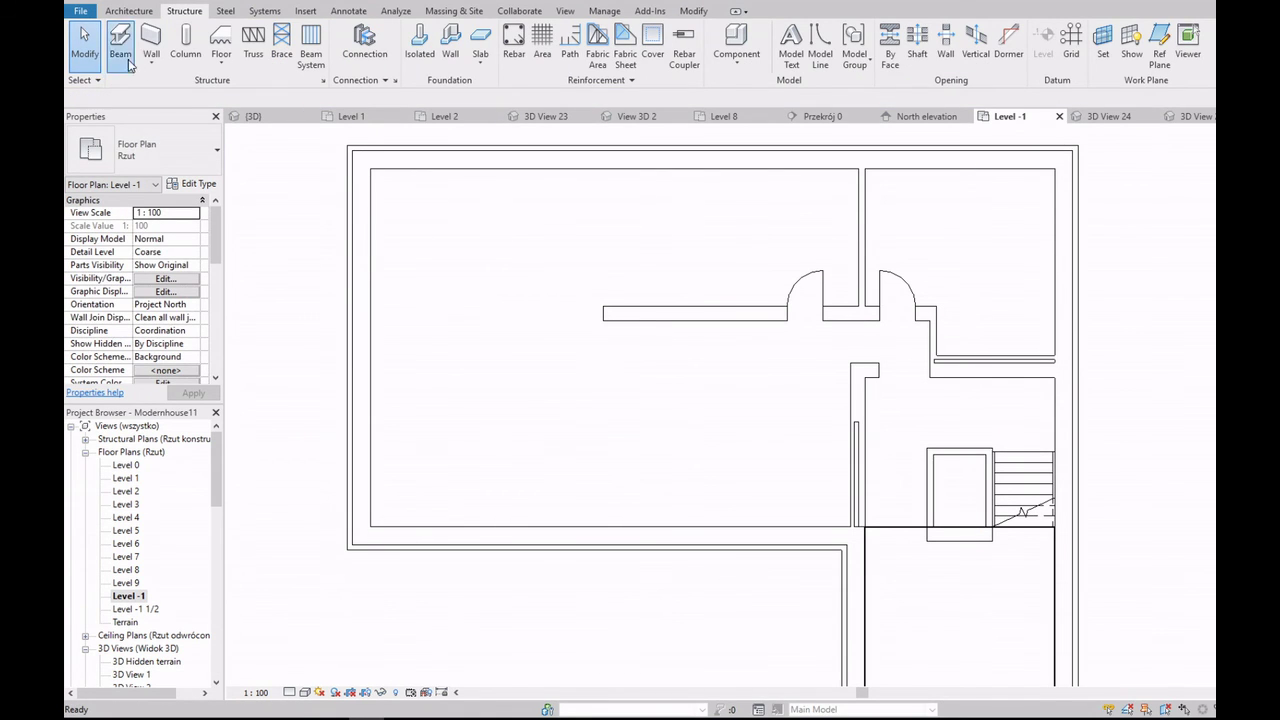
{"action": "left_click", "coordinate": [120, 42]}
{"action": "left_click", "coordinate": [650, 48]}
{"action": "double_click", "coordinate": [560, 243]}
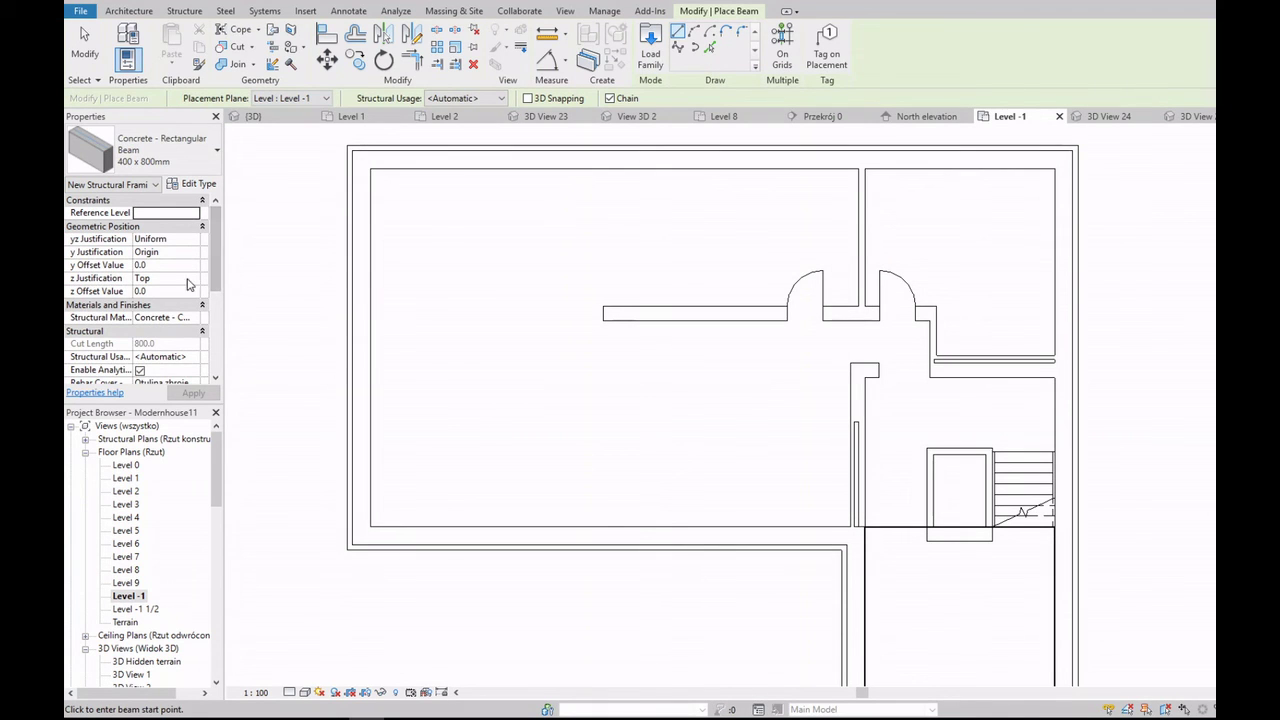
Step: Place a 400 x 800mm beam on Level -1 from the wall end to the exterior wall
{"action": "left_click", "coordinate": [198, 213]}
{"action": "left_click", "coordinate": [160, 242]}
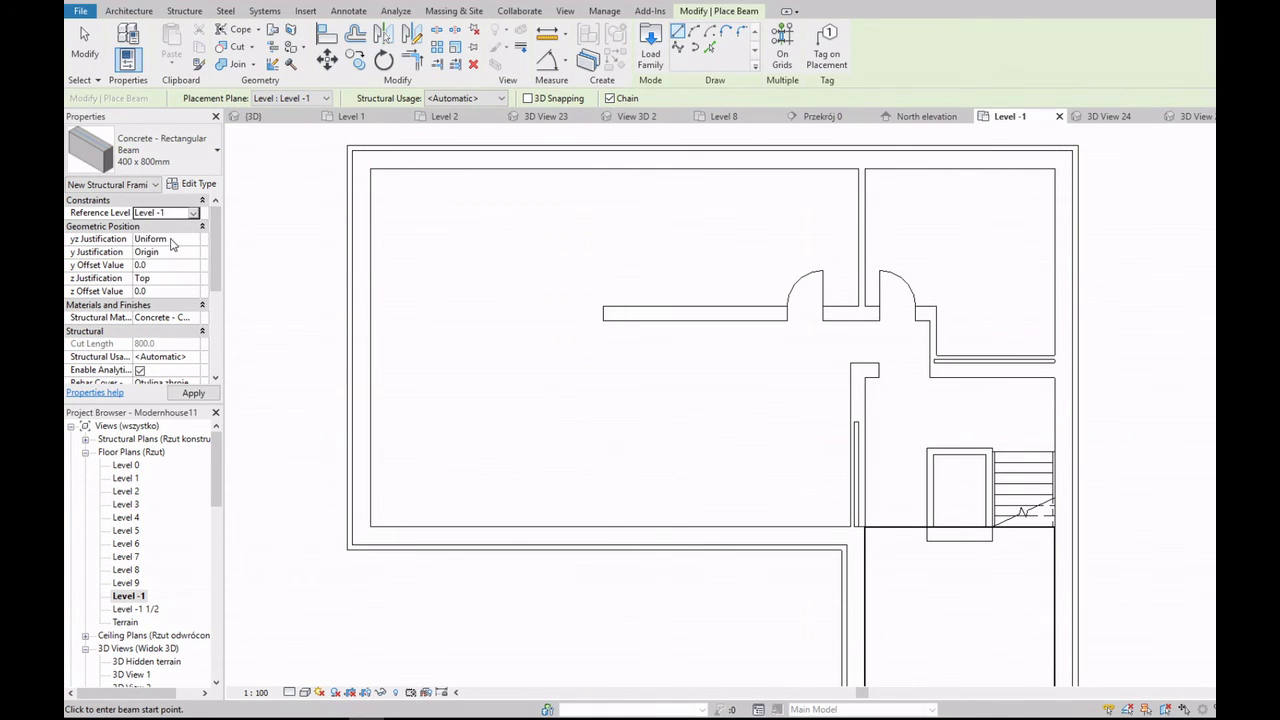
{"action": "left_click", "coordinate": [603, 313]}
{"action": "left_click", "coordinate": [371, 313]}
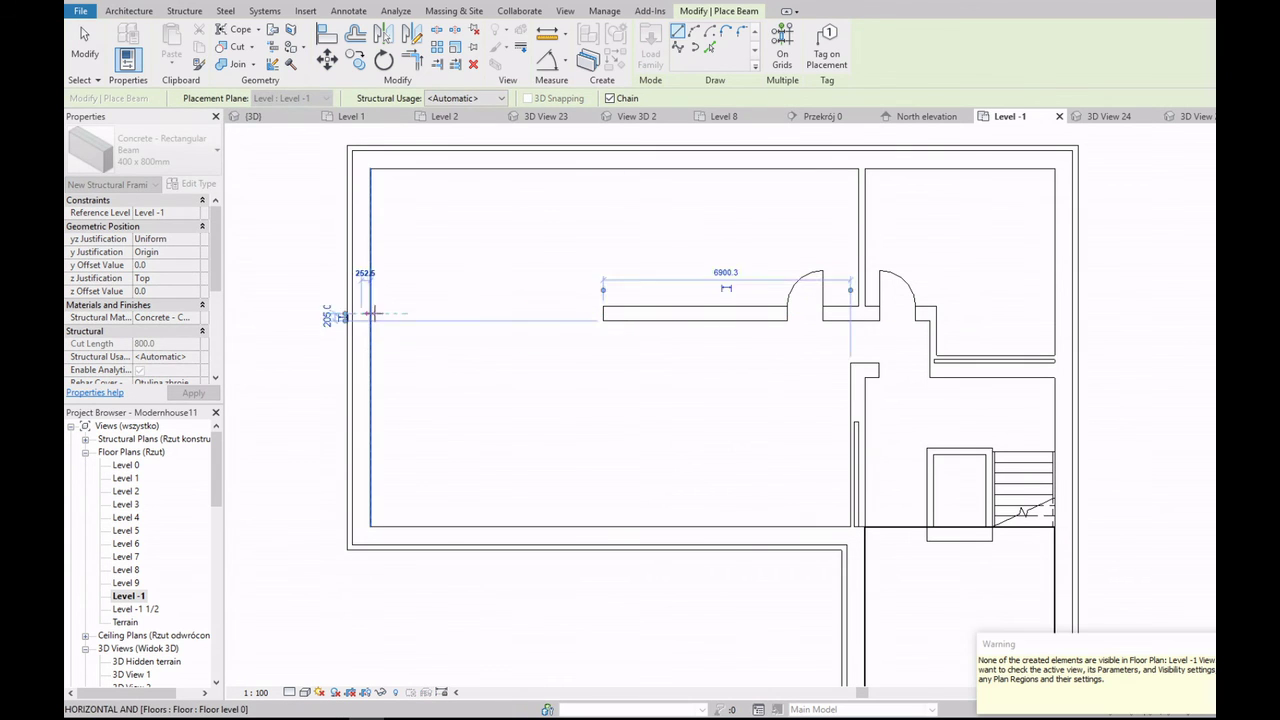
{"action": "key", "text": "Escape"}
{"action": "key", "text": "Escape"}
{"action": "scroll", "coordinate": [145, 648], "scroll_direction": "down", "scroll_amount": 7}
Step: In the 3D view, rehost the new concrete beam onto the Level 0 work plane
{"action": "double_click", "coordinate": [121, 674]}
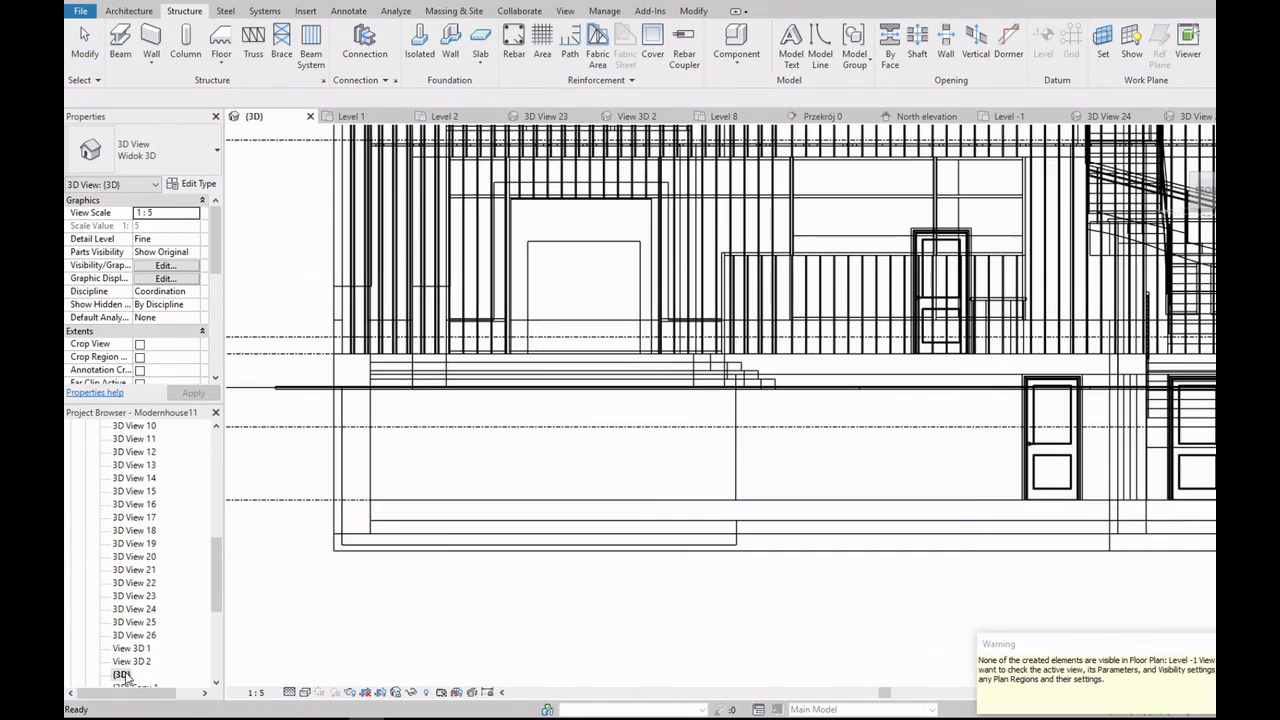
{"action": "left_click", "coordinate": [623, 548]}
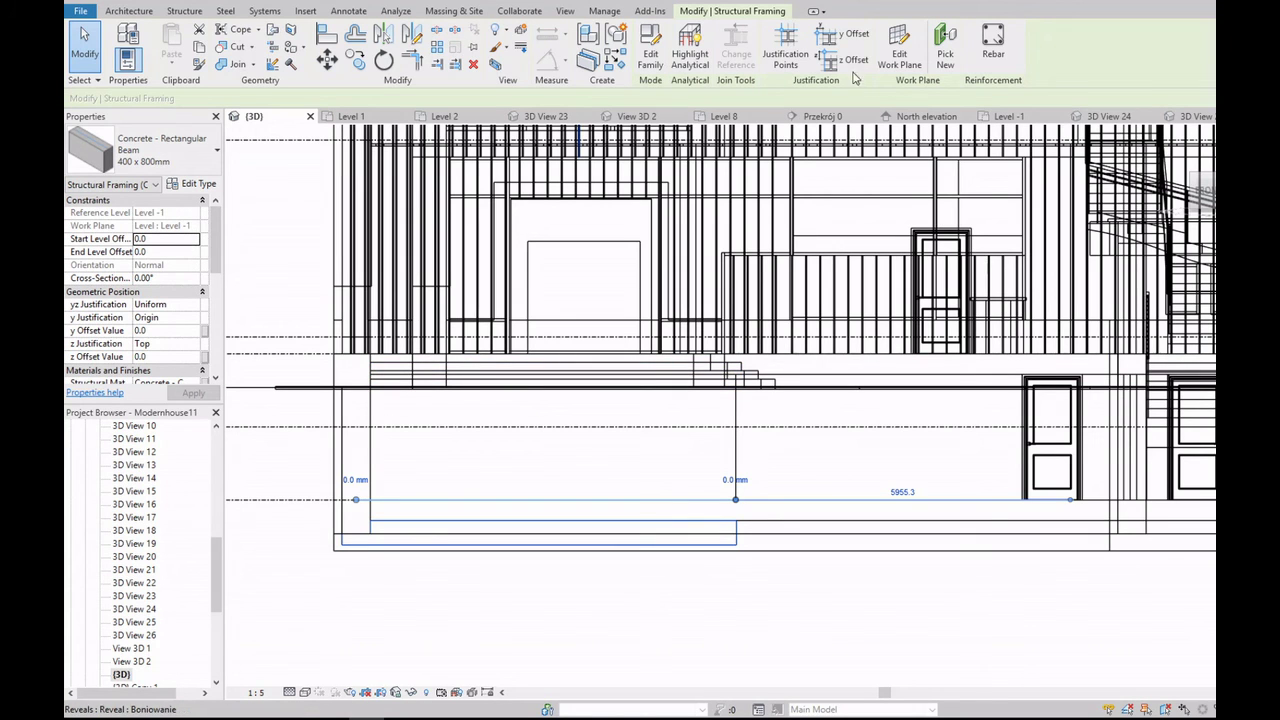
{"action": "left_click", "coordinate": [899, 50]}
{"action": "left_click", "coordinate": [632, 443]}
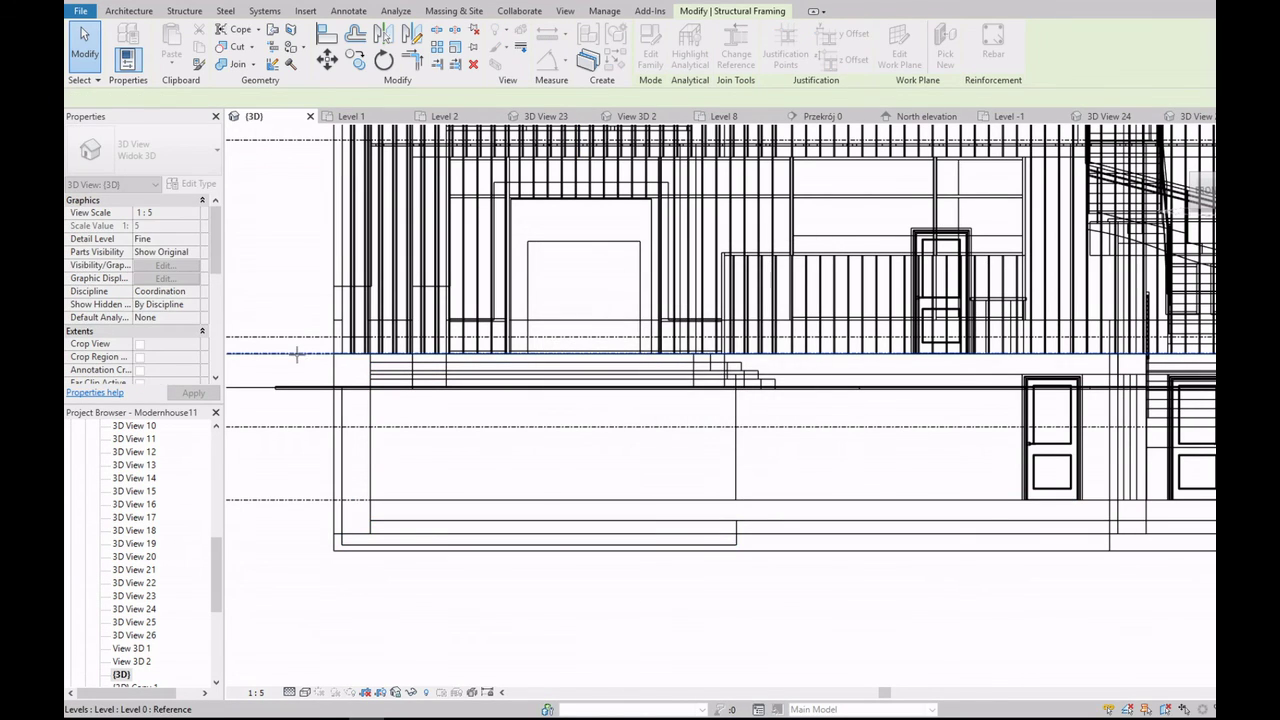
{"action": "left_click", "coordinate": [296, 353]}
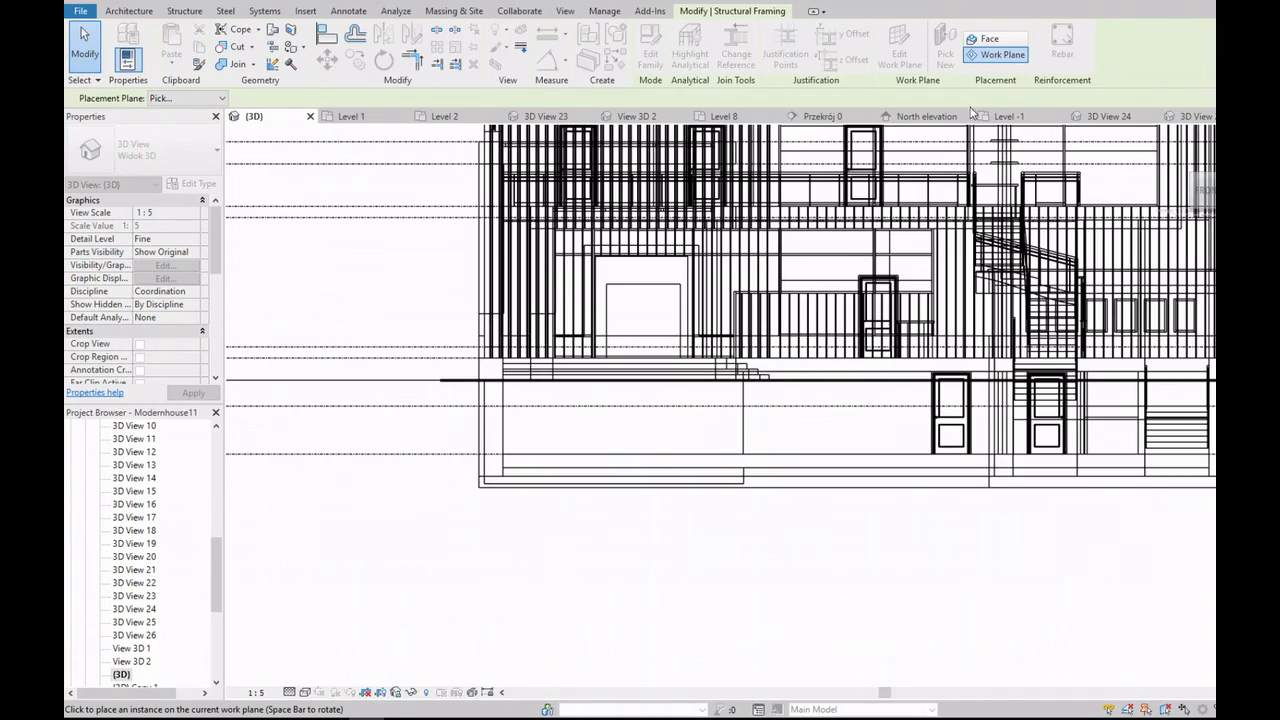
Step: Orbit to an oblique view and reselect the beam to review its work plane
{"action": "scroll", "coordinate": [788, 362], "scroll_direction": "down", "scroll_amount": 3}
{"action": "middle_click_drag", "start_coordinate": [788, 362], "coordinate": [724, 424]}
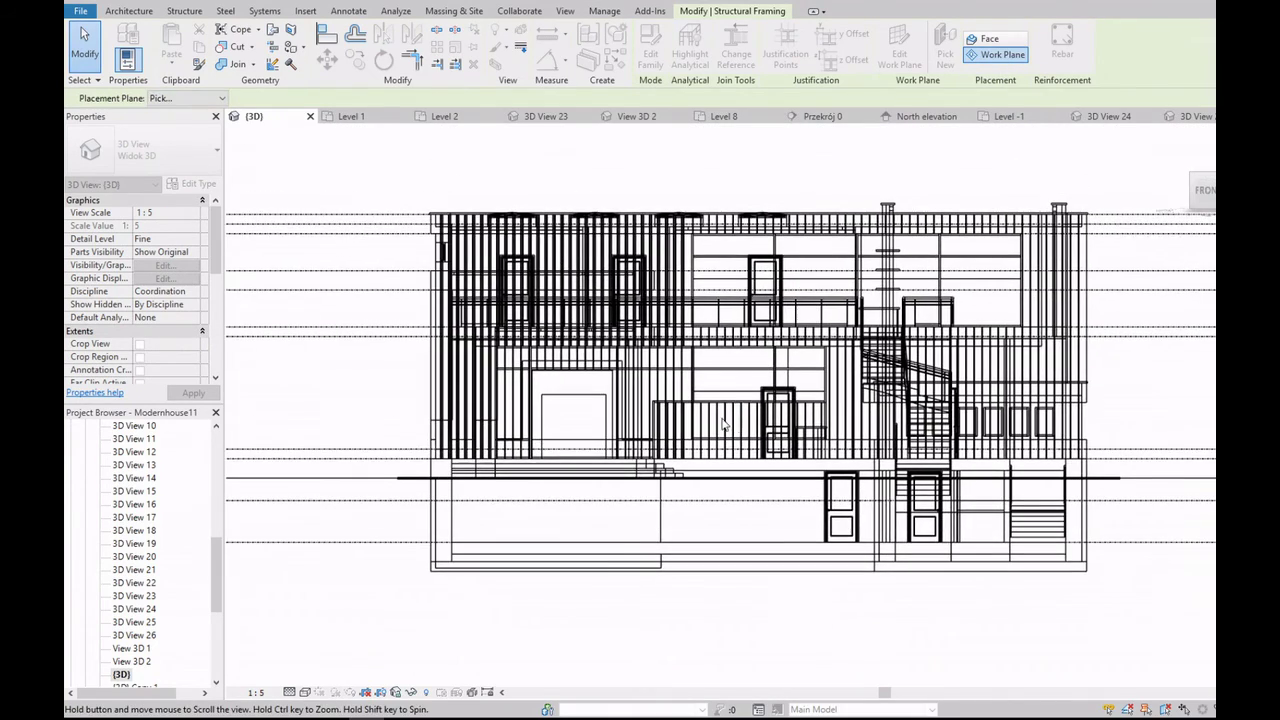
{"action": "key", "text": "Escape"}
{"action": "left_click_drag", "start_coordinate": [1208, 190], "coordinate": [1177, 207]}
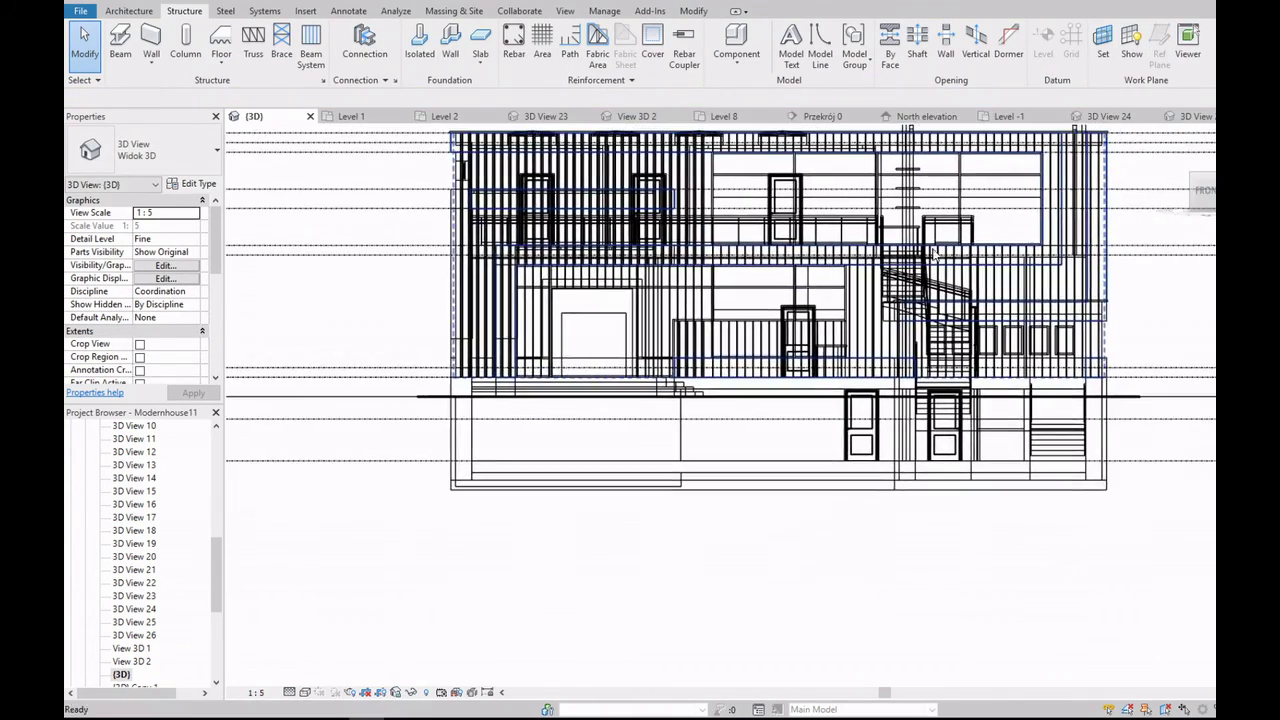
{"action": "scroll", "coordinate": [560, 460], "scroll_direction": "up", "scroll_amount": 3}
{"action": "scroll", "coordinate": [560, 460], "scroll_direction": "up", "scroll_amount": 5}
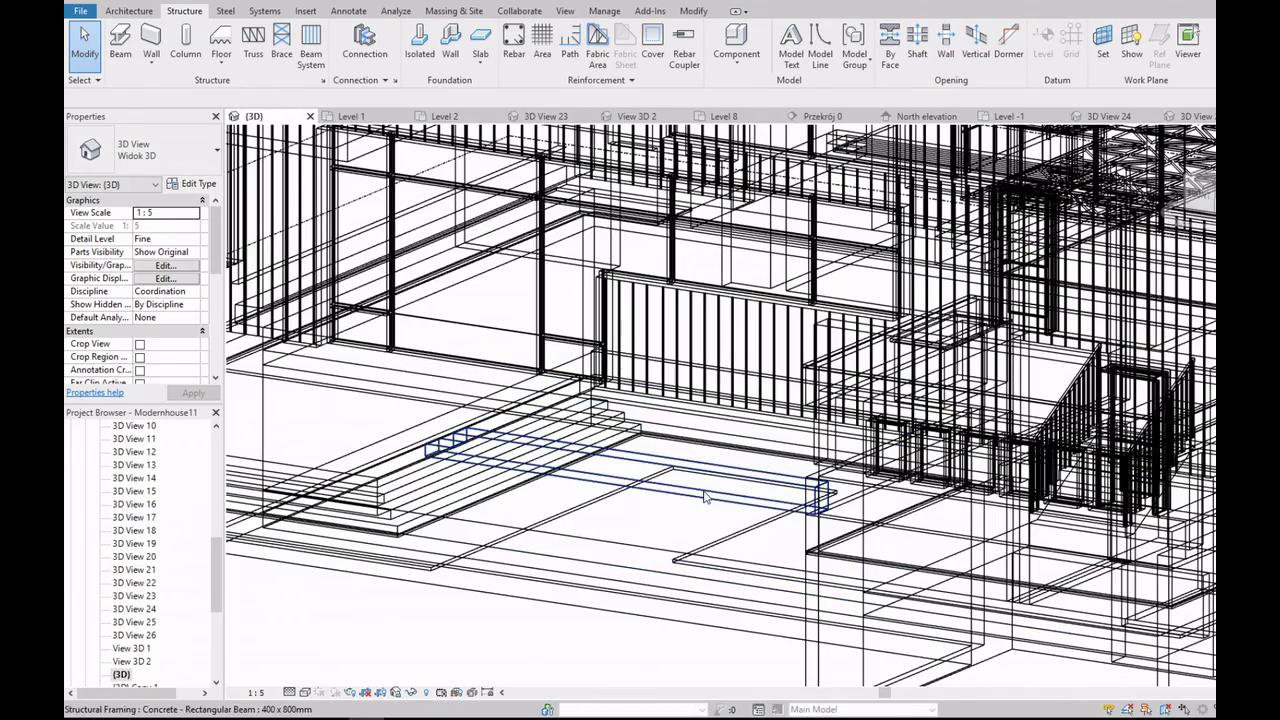
{"action": "left_click", "coordinate": [560, 470]}
{"action": "left_click", "coordinate": [944, 45]}
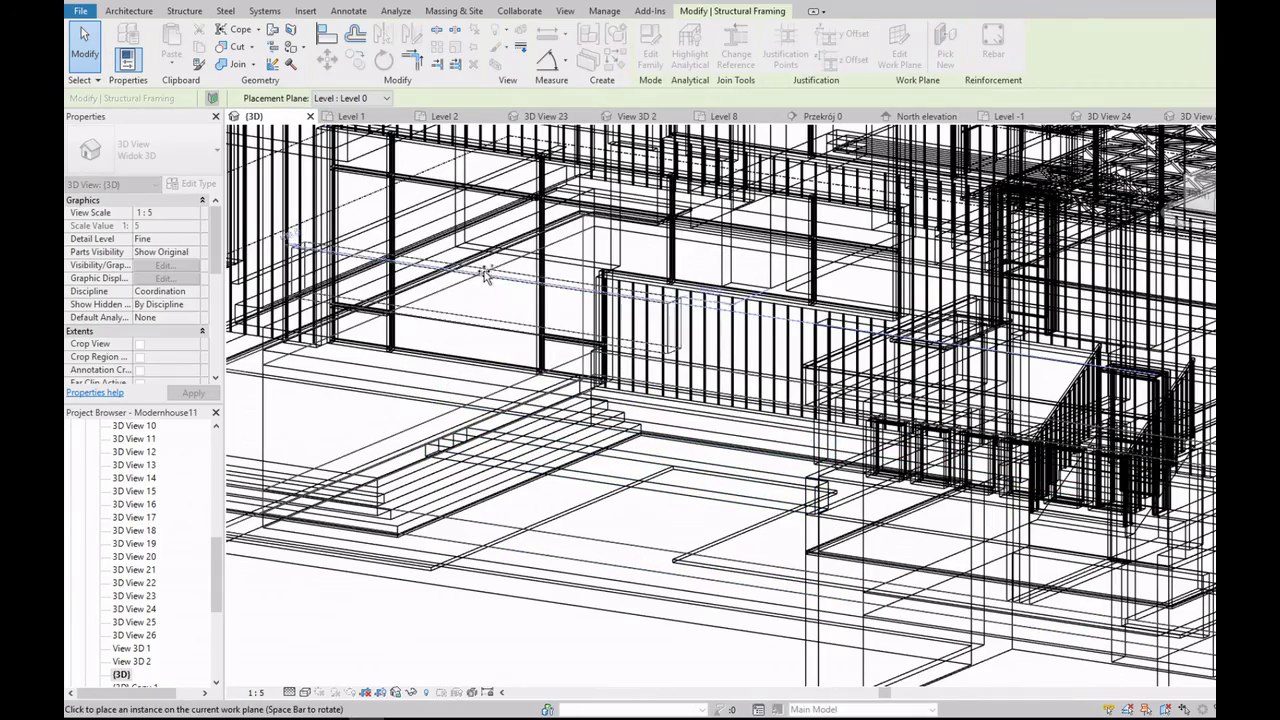
{"action": "key", "text": "Escape"}
Step: Check the beam and level elevations from the front, then open the Level 0 plan
{"action": "scroll", "coordinate": [497, 267], "scroll_direction": "down", "scroll_amount": 5}
{"action": "left_click", "coordinate": [1200, 195]}
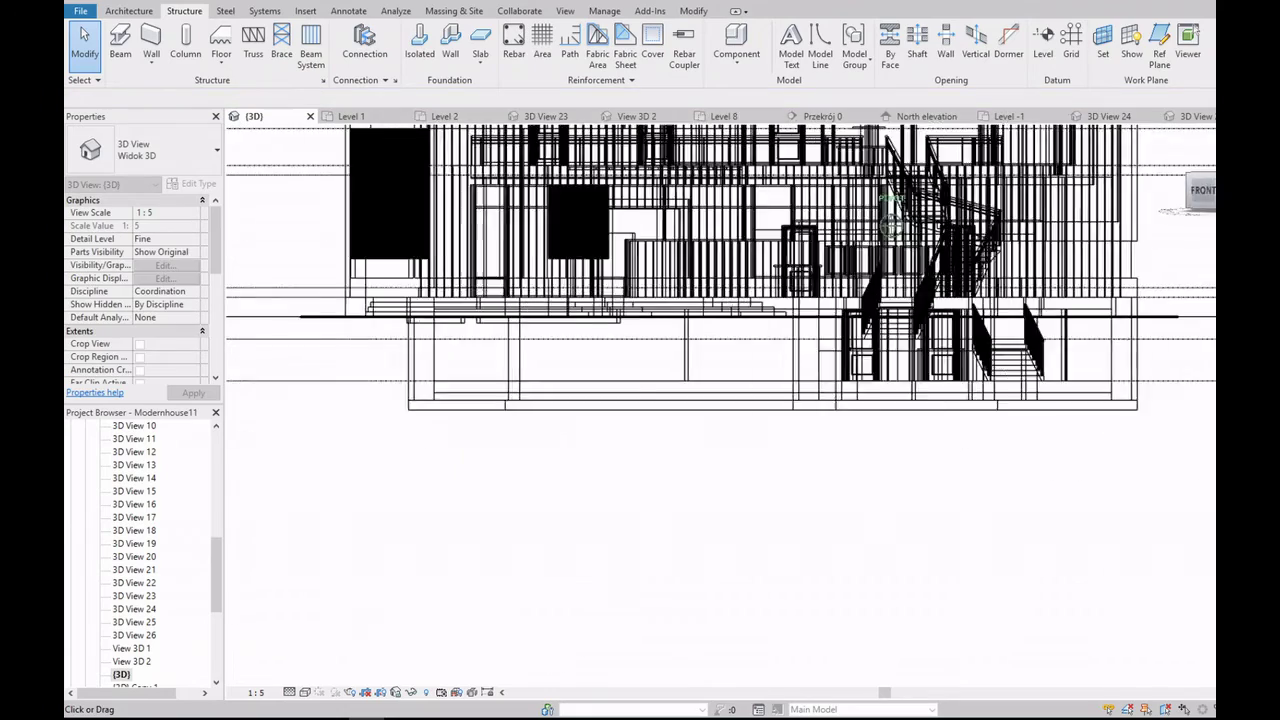
{"action": "scroll", "coordinate": [655, 303], "scroll_direction": "up", "scroll_amount": 2}
{"action": "left_click", "coordinate": [637, 337]}
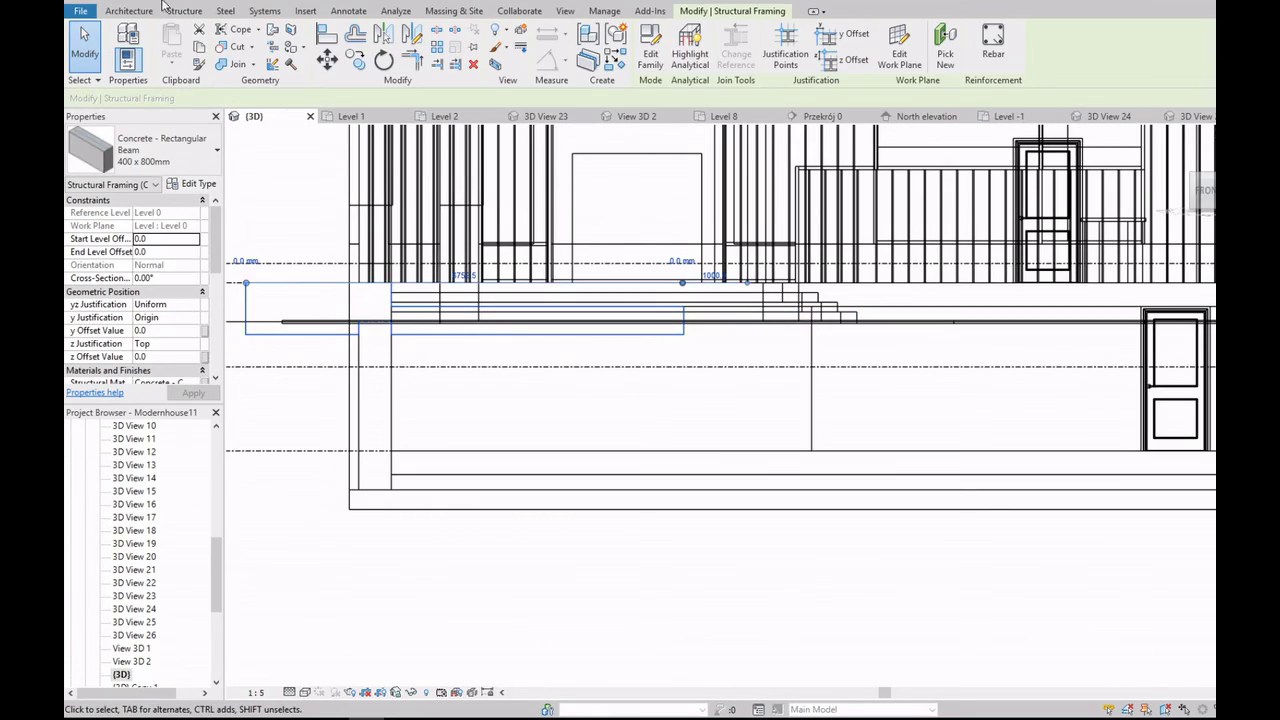
{"action": "key", "text": "Escape"}
{"action": "scroll", "coordinate": [481, 216], "scroll_direction": "down", "scroll_amount": 2}
{"action": "left_click", "coordinate": [470, 340]}
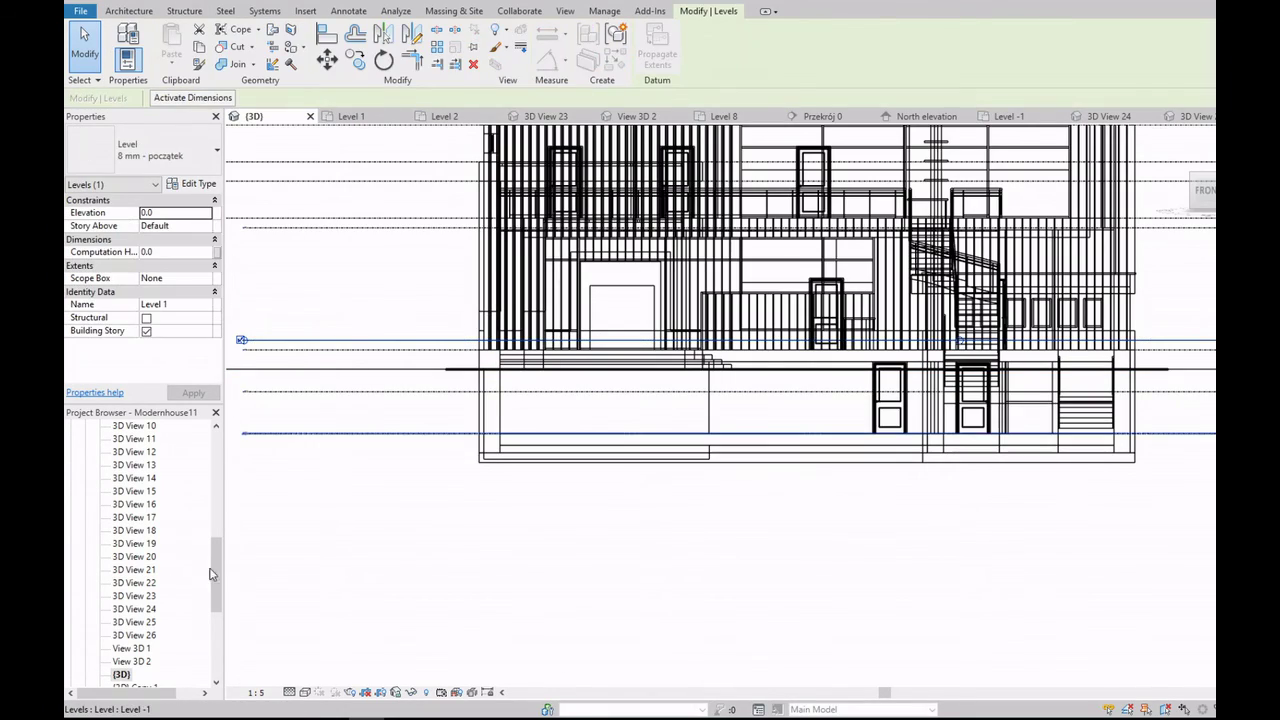
{"action": "key", "text": "Escape"}
{"action": "scroll", "coordinate": [148, 467], "scroll_direction": "up", "scroll_amount": 10}
{"action": "double_click", "coordinate": [126, 465]}
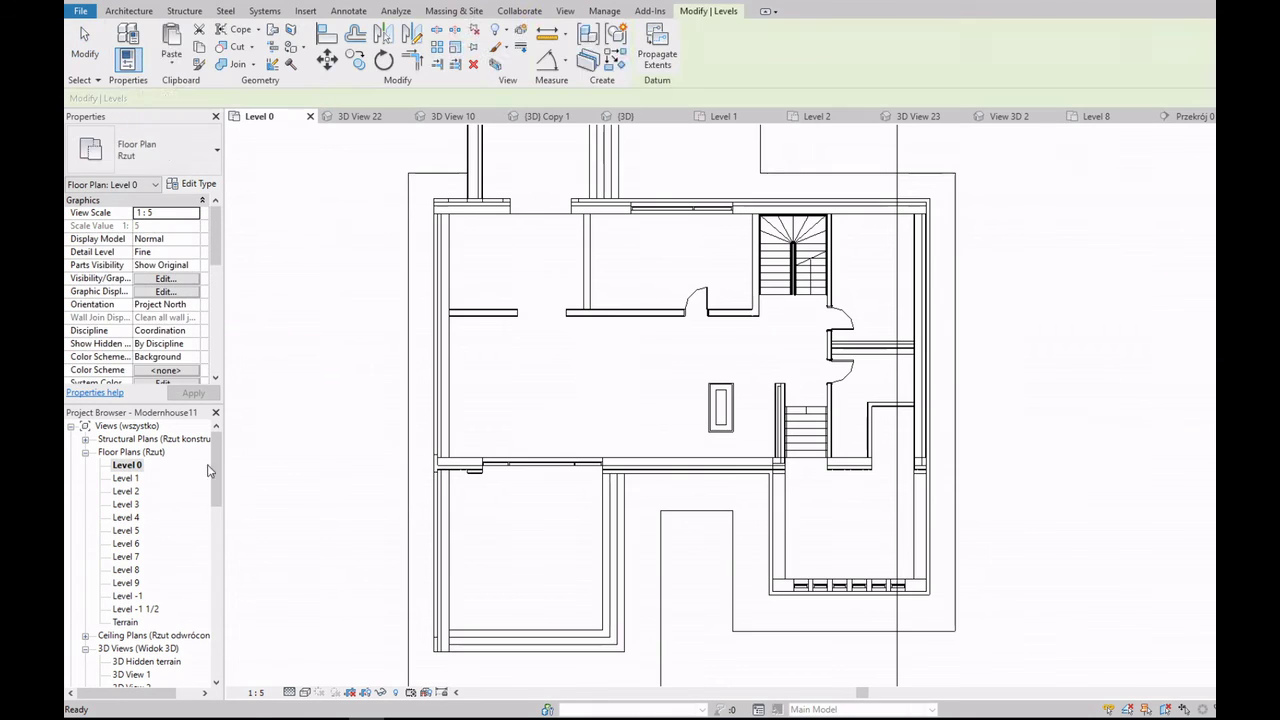
Step: Draw a concrete beam from the wall end across to the opposite wall
{"action": "left_click", "coordinate": [184, 10]}
{"action": "left_click", "coordinate": [122, 45]}
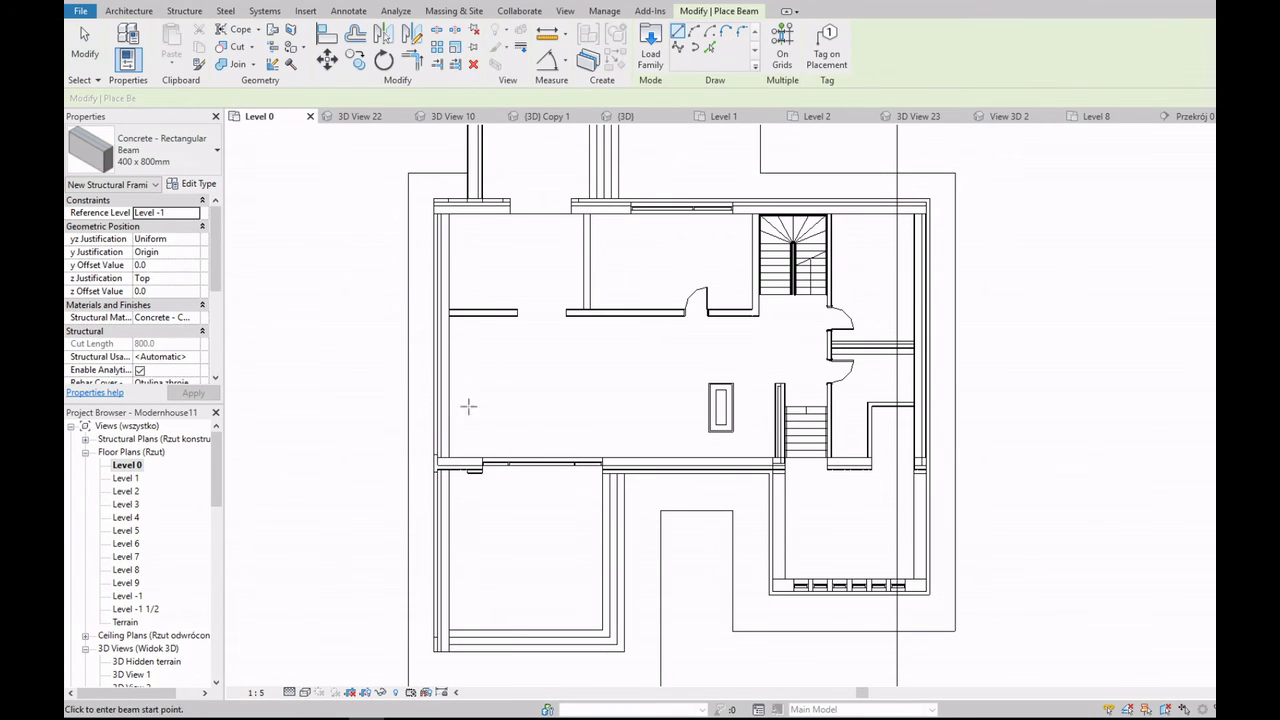
{"action": "scroll", "coordinate": [480, 385], "scroll_direction": "up", "scroll_amount": 2}
{"action": "scroll", "coordinate": [357, 370], "scroll_direction": "up", "scroll_amount": 3}
{"action": "scroll", "coordinate": [357, 370], "scroll_direction": "up", "scroll_amount": 2}
{"action": "left_click", "coordinate": [329, 394]}
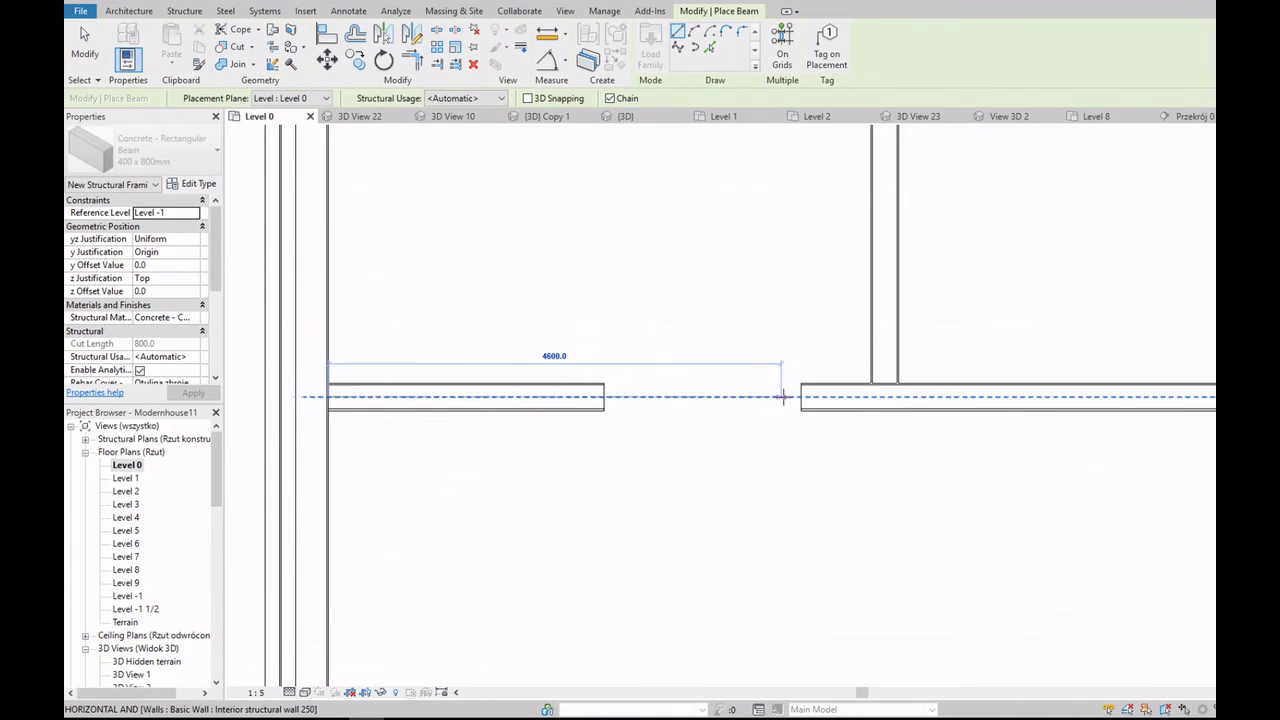
{"action": "left_click", "coordinate": [786, 396]}
Step: Set the reference level to Level 0 and draw a beam along the interior wall
{"action": "left_click", "coordinate": [190, 213]}
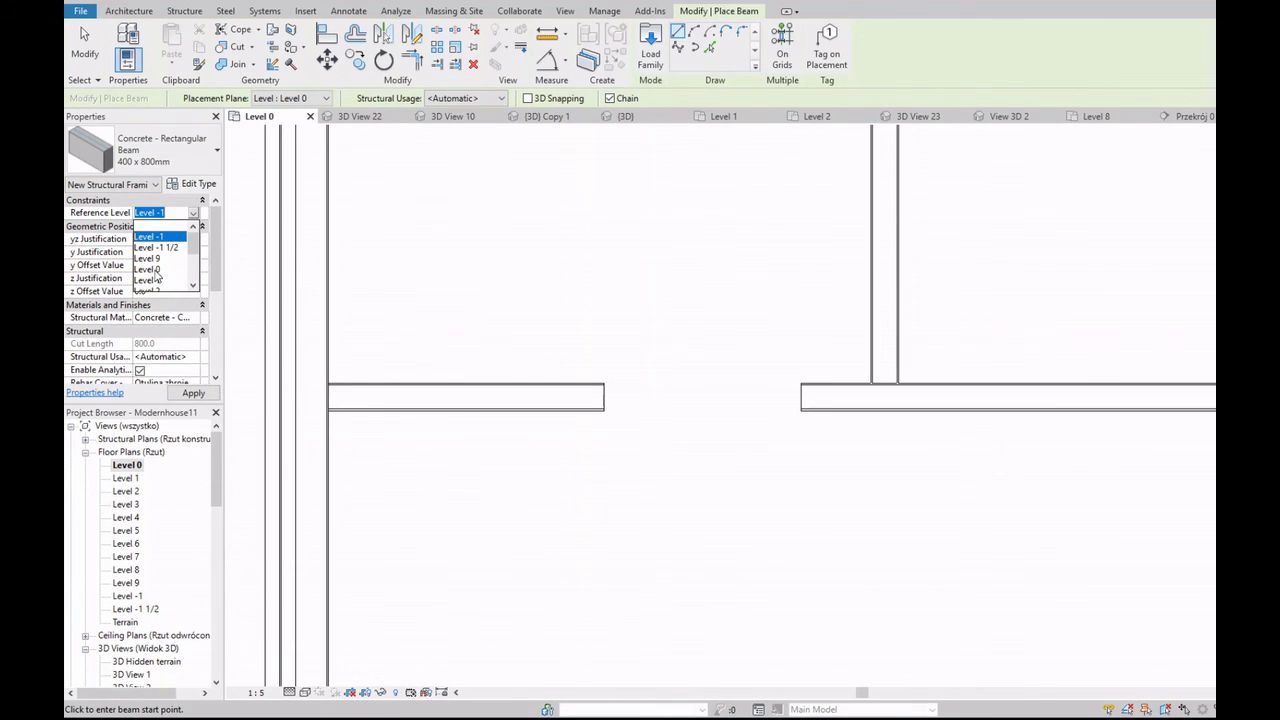
{"action": "left_click", "coordinate": [150, 269]}
{"action": "left_click", "coordinate": [348, 397]}
{"action": "scroll", "coordinate": [454, 397], "scroll_direction": "down", "scroll_amount": 3}
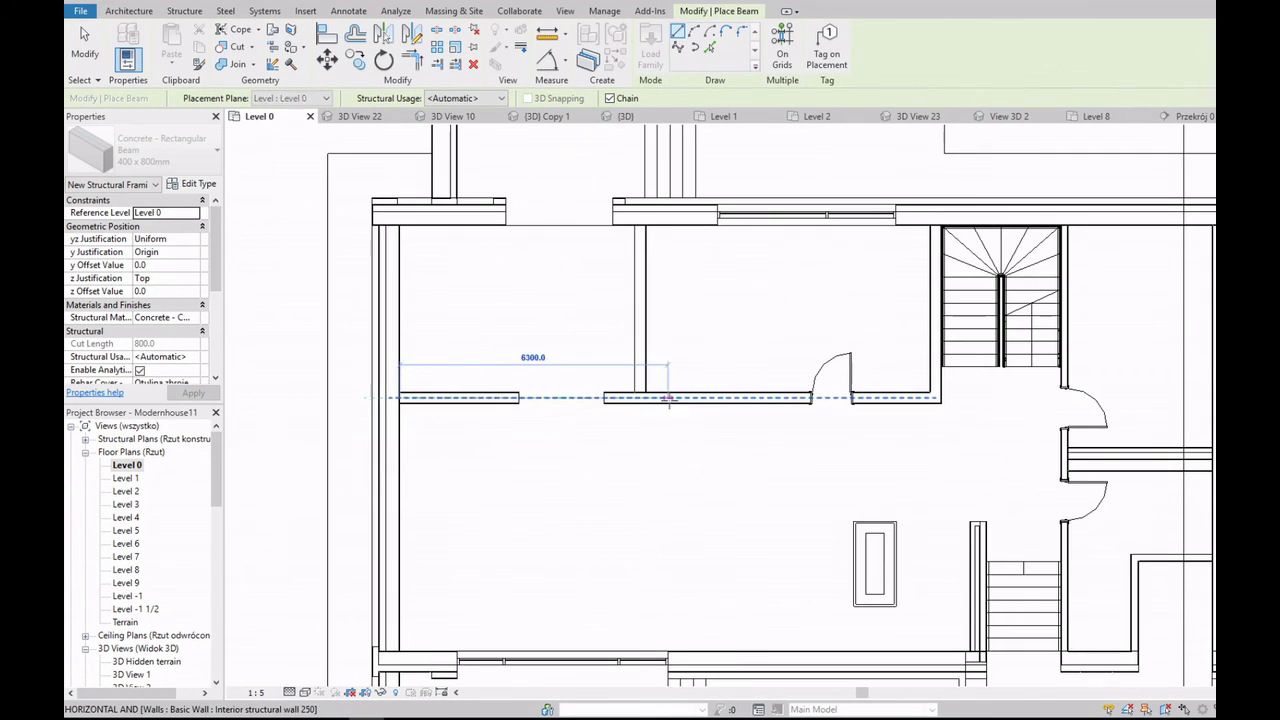
{"action": "left_click", "coordinate": [637, 397]}
{"action": "key", "text": "Escape"}
{"action": "key", "text": "Escape"}
{"action": "scroll", "coordinate": [140, 540], "scroll_direction": "down", "scroll_amount": 5}
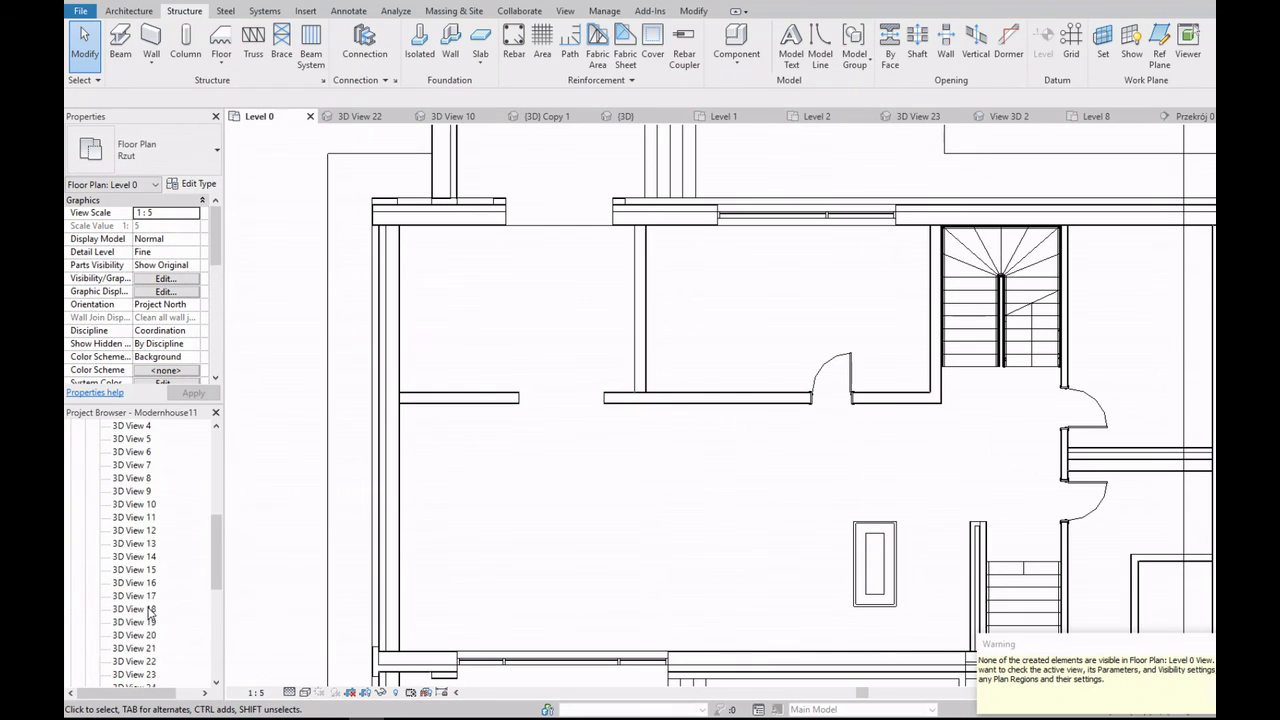
{"action": "scroll", "coordinate": [140, 540], "scroll_direction": "down", "scroll_amount": 5}
Step: In the 3D view, select the new Level 0 beam to inspect its properties
{"action": "double_click", "coordinate": [121, 543]}
{"action": "scroll", "coordinate": [548, 390], "scroll_direction": "down", "scroll_amount": 2}
{"action": "left_click", "coordinate": [597, 357]}
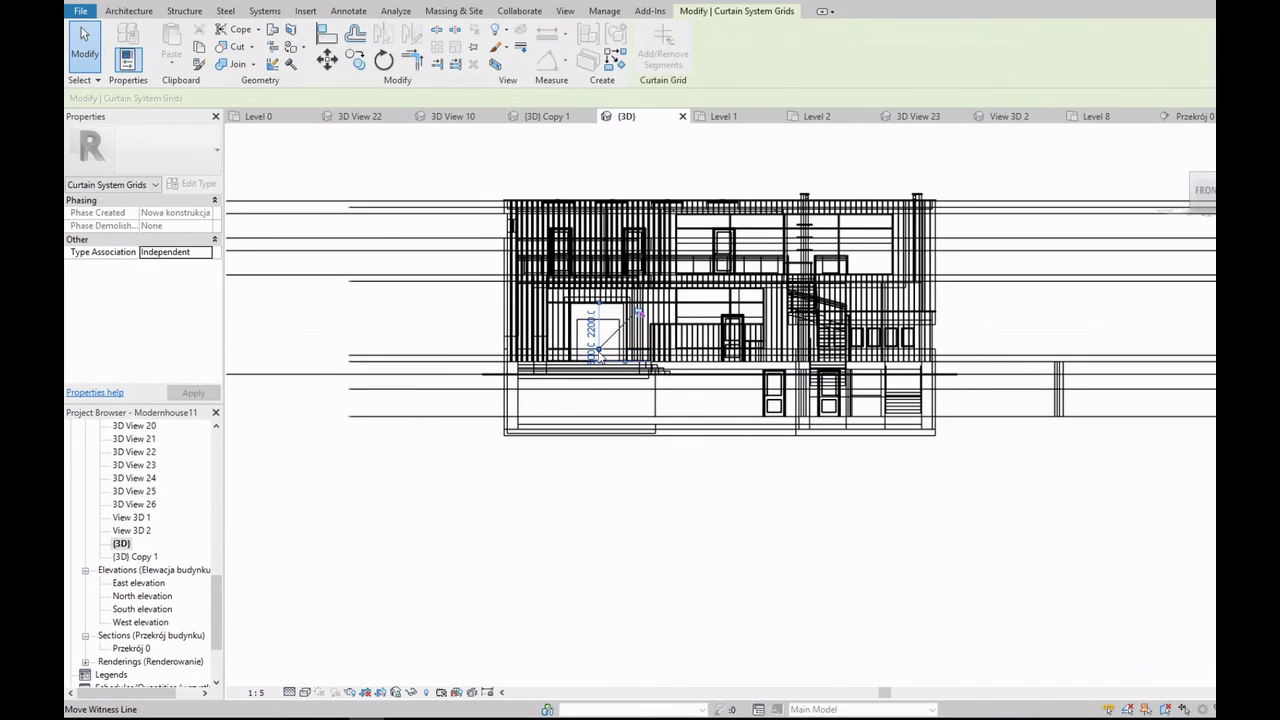
{"action": "scroll", "coordinate": [600, 355], "scroll_direction": "up", "scroll_amount": 5}
{"action": "key", "text": "Escape"}
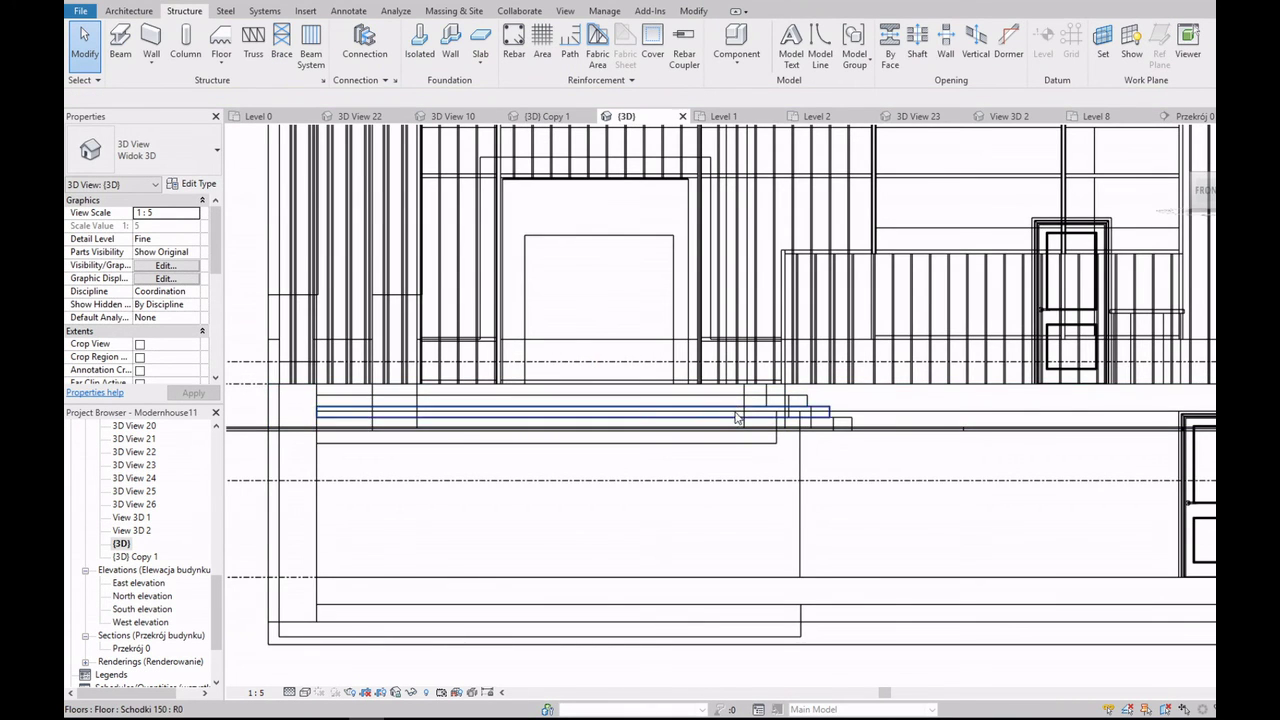
{"action": "scroll", "coordinate": [737, 418], "scroll_direction": "down", "scroll_amount": 2}
{"action": "left_click", "coordinate": [745, 425]}
{"action": "scroll", "coordinate": [749, 443], "scroll_direction": "up", "scroll_amount": 2}
{"action": "scroll", "coordinate": [718, 442], "scroll_direction": "down", "scroll_amount": 1}
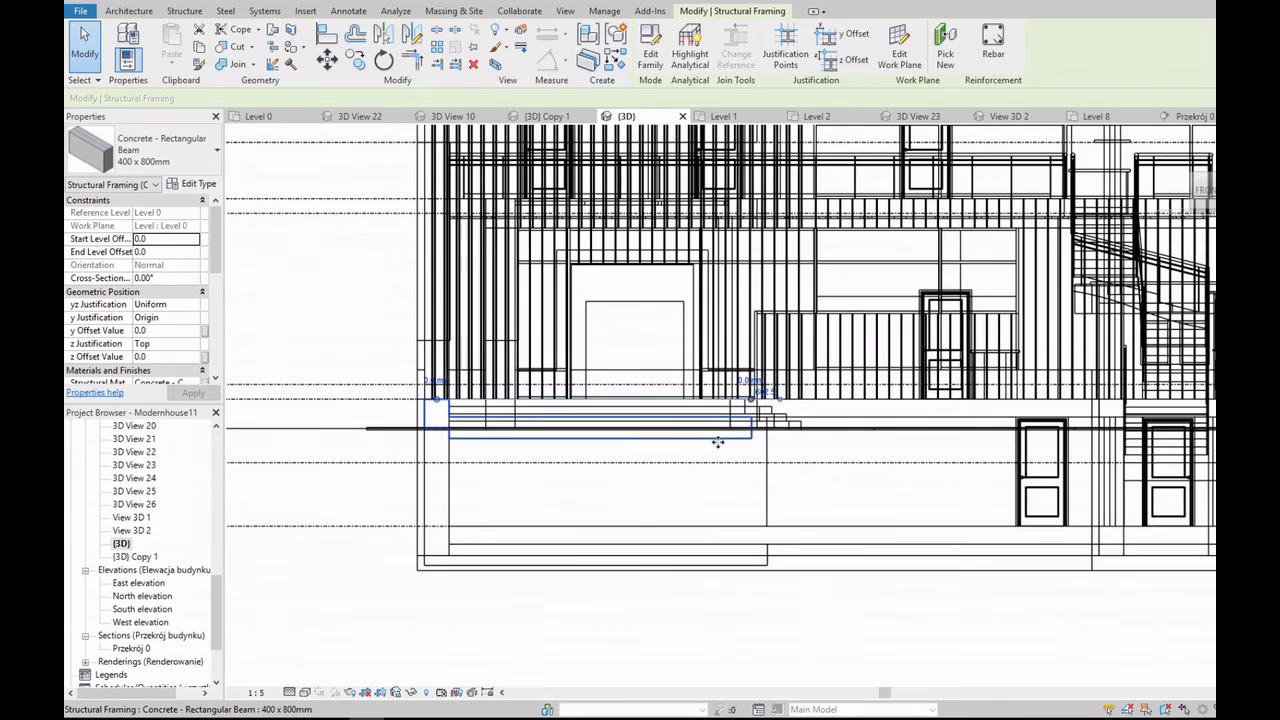
{"action": "scroll", "coordinate": [472, 440], "scroll_direction": "up", "scroll_amount": 2}
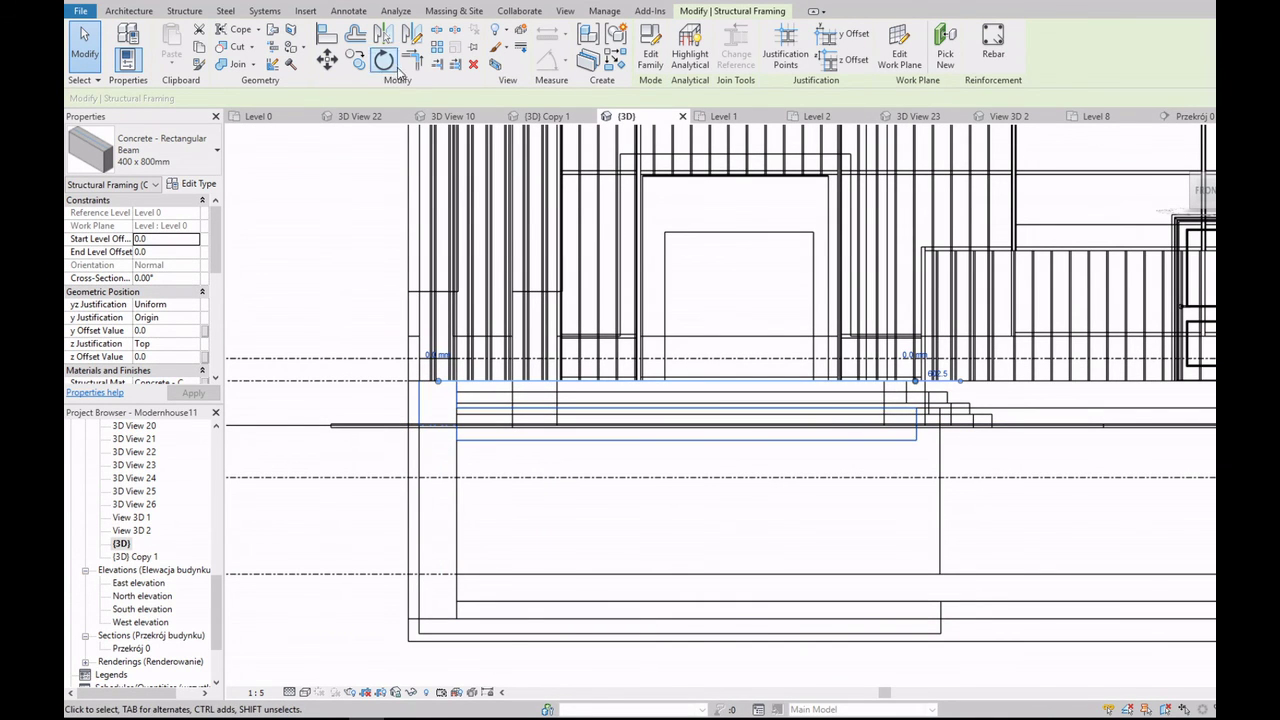
{"action": "key", "text": "Escape"}
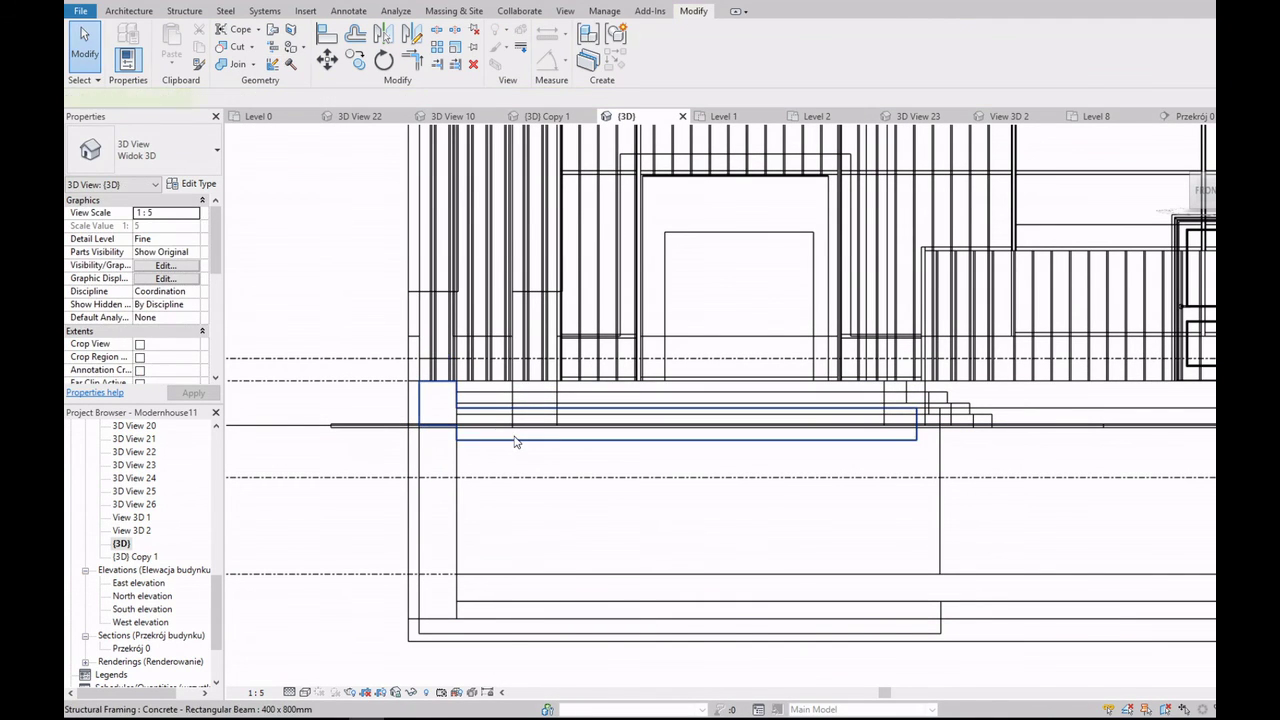
Step: Select the other concrete beam, then return to the Level -1 floor plan
{"action": "left_click", "coordinate": [513, 436]}
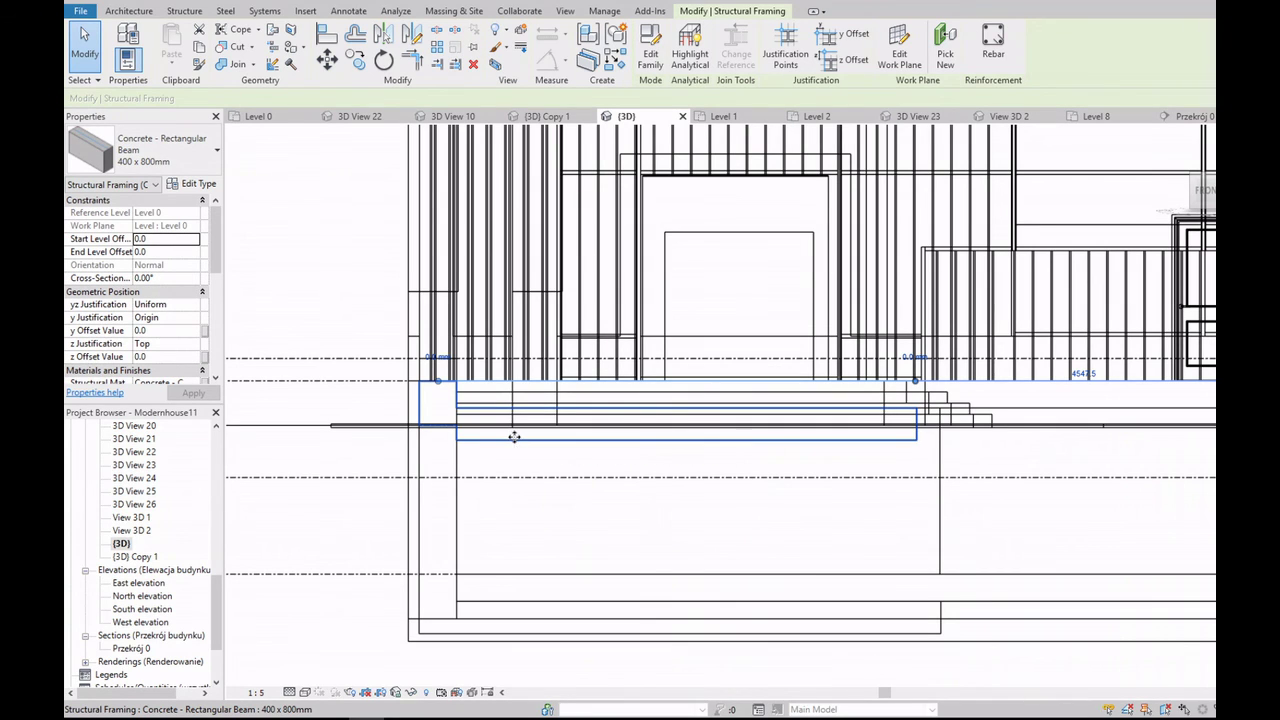
{"action": "left_click_drag", "start_coordinate": [215, 610], "coordinate": [211, 495]}
{"action": "double_click", "coordinate": [128, 557]}
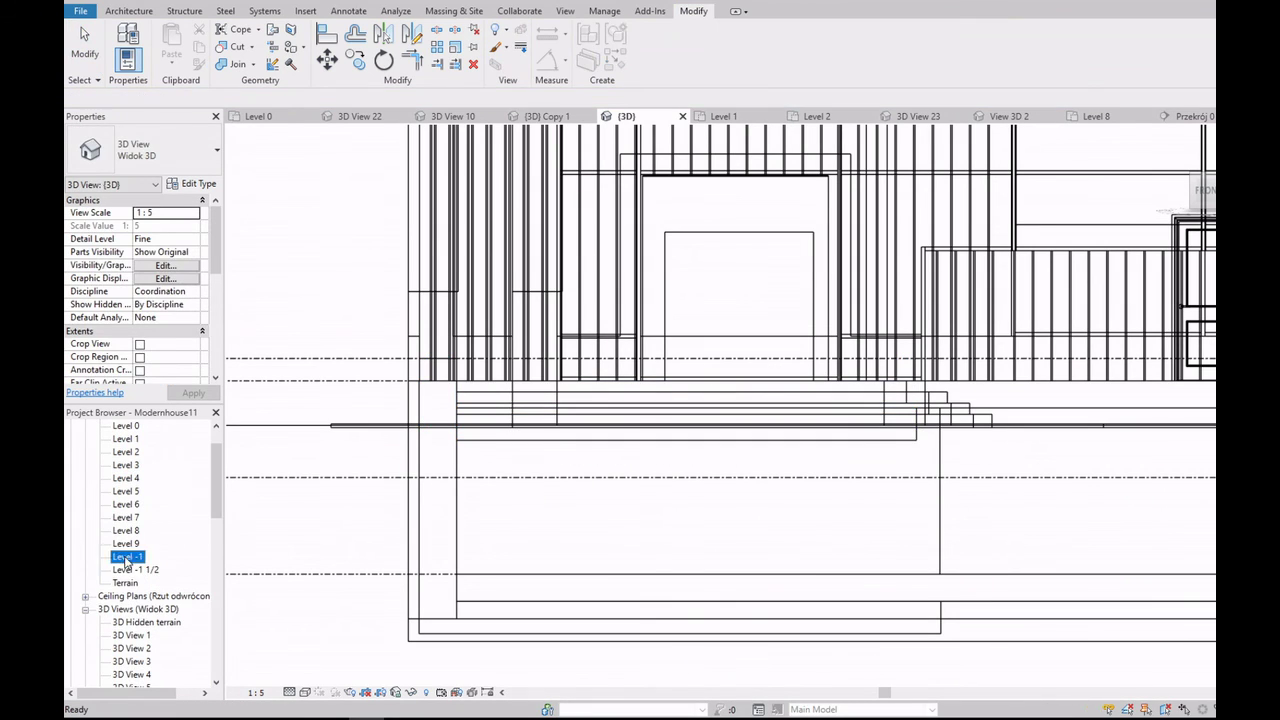
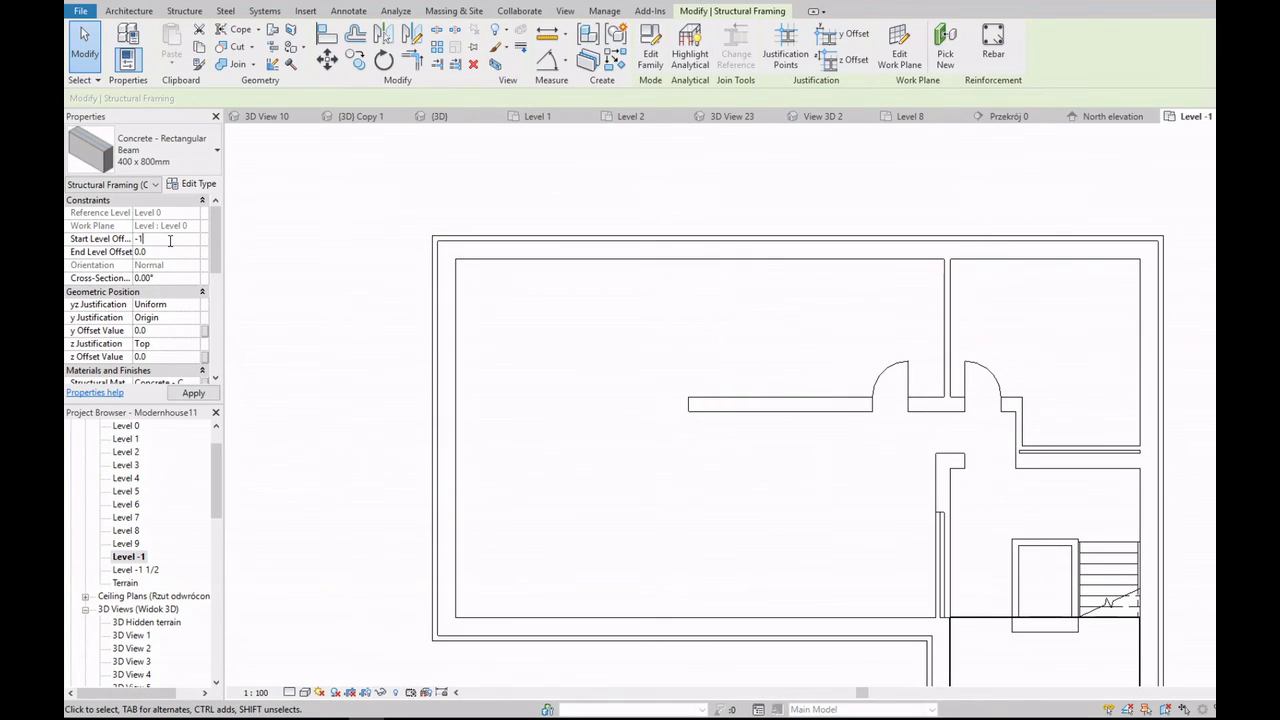
Step: Set the basement beam's start level offset to -1500 and end offset to -365
{"action": "key", "text": "Tab"}
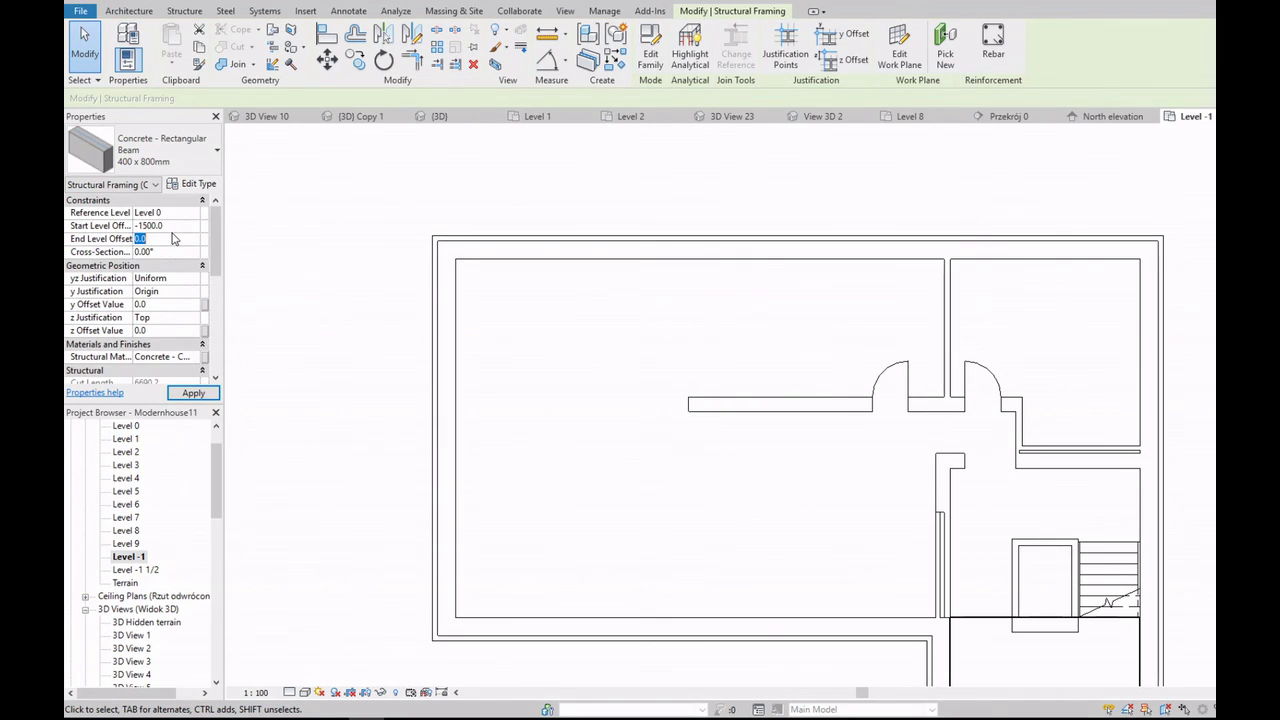
{"action": "scroll", "coordinate": [740, 440], "scroll_direction": "up", "scroll_amount": 3}
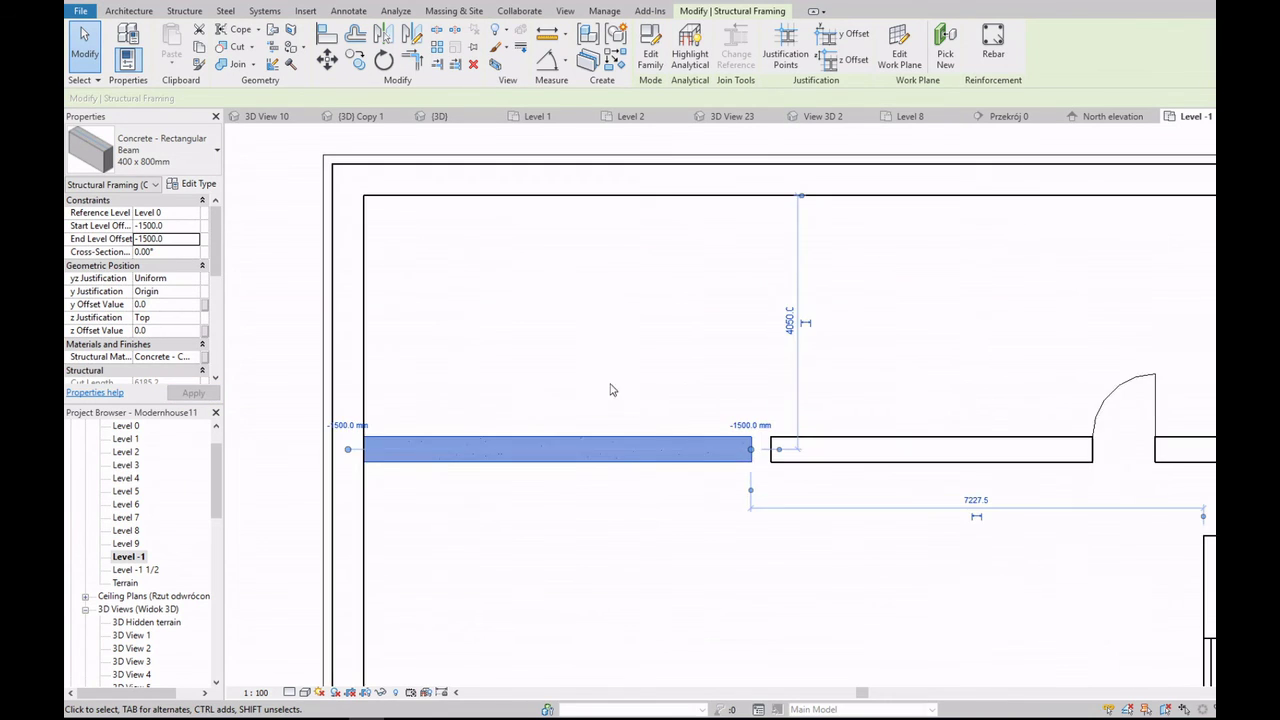
{"action": "scroll", "coordinate": [740, 440], "scroll_direction": "up", "scroll_amount": 2}
{"action": "left_click_drag", "start_coordinate": [746, 449], "coordinate": [768, 450]}
{"action": "scroll", "coordinate": [766, 440], "scroll_direction": "down", "scroll_amount": 3}
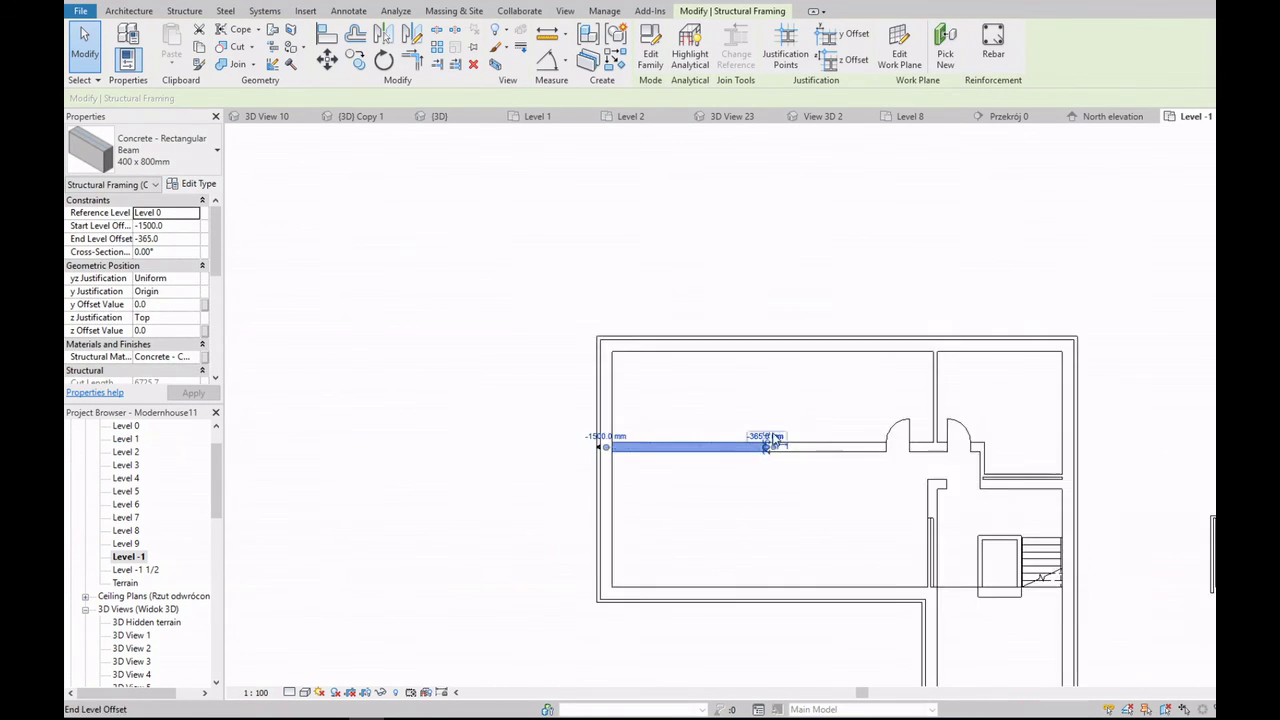
{"action": "scroll", "coordinate": [766, 440], "scroll_direction": "up", "scroll_amount": 2}
{"action": "scroll", "coordinate": [766, 455], "scroll_direction": "up", "scroll_amount": 2}
Step: Inspect the adjacent foundation wall's type layer structure
{"action": "left_click", "coordinate": [760, 462]}
{"action": "left_click", "coordinate": [192, 184]}
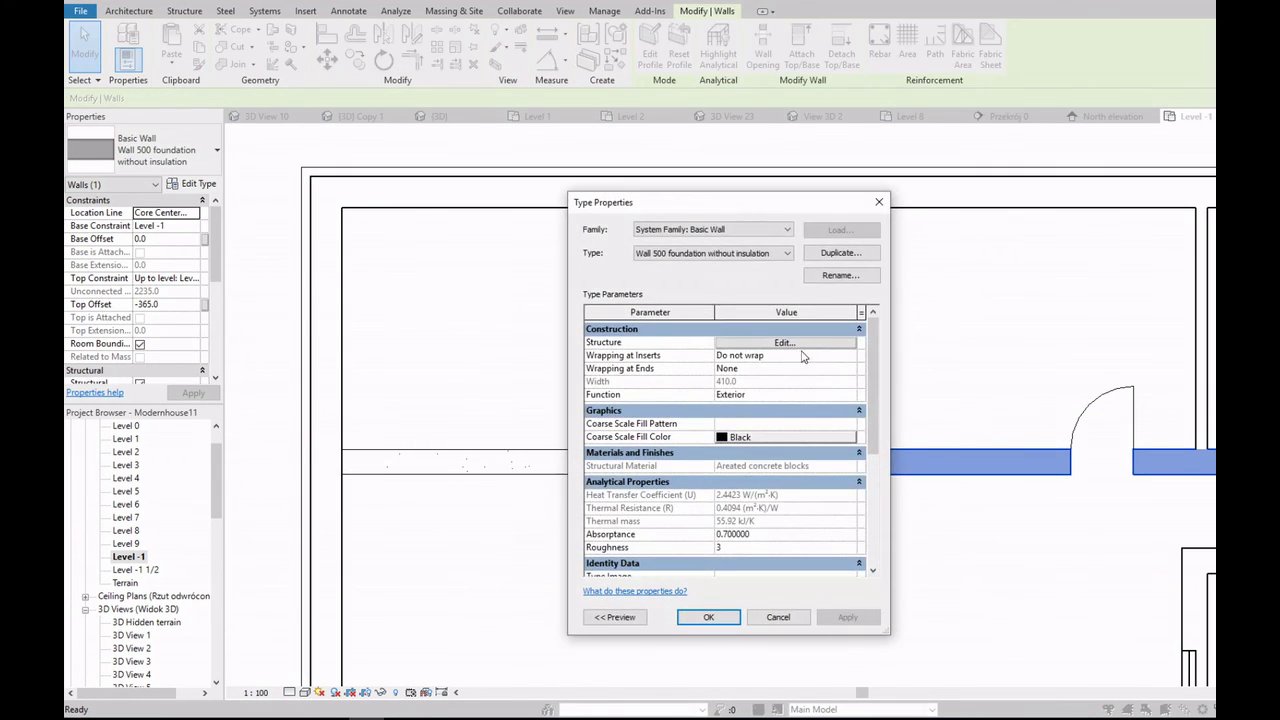
{"action": "left_click", "coordinate": [808, 356]}
{"action": "key", "text": "Escape"}
{"action": "key", "text": "Escape"}
Step: Duplicate the beam type as 410x700 with b=410 and h=700, and apply it
{"action": "left_click", "coordinate": [575, 462]}
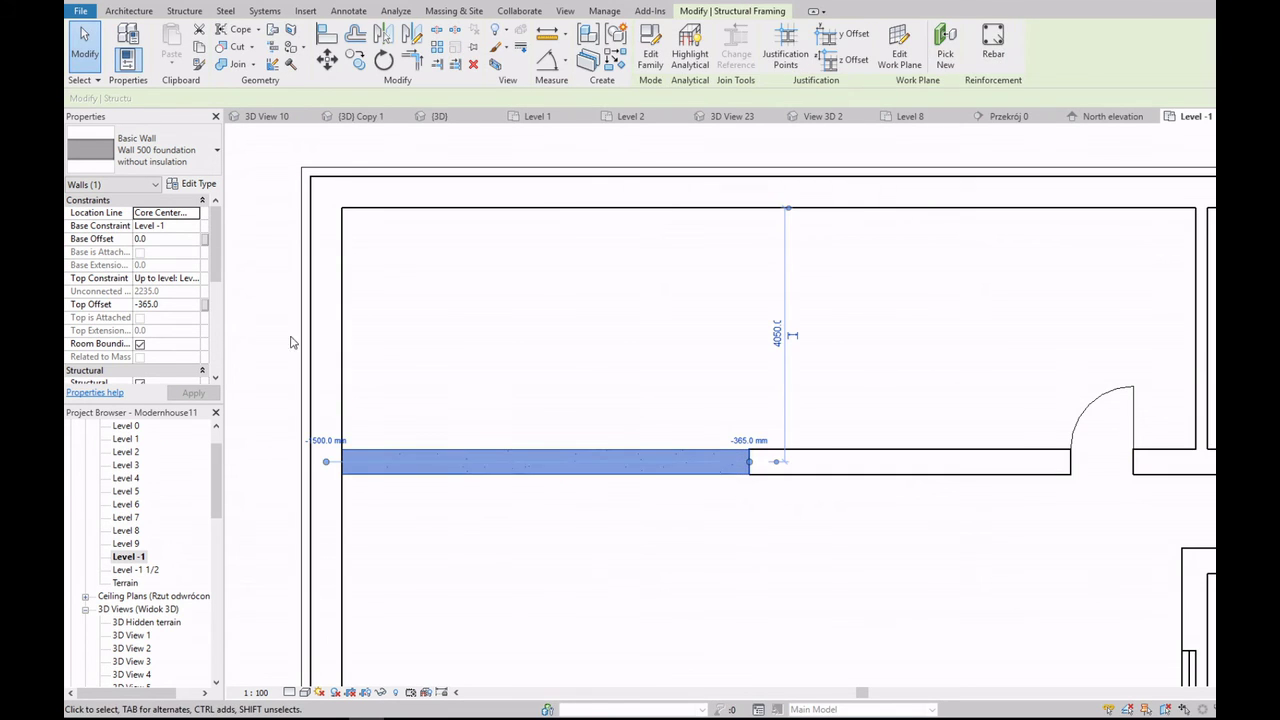
{"action": "left_click", "coordinate": [192, 184]}
{"action": "left_click", "coordinate": [841, 253]}
{"action": "type", "text": "410x700"}
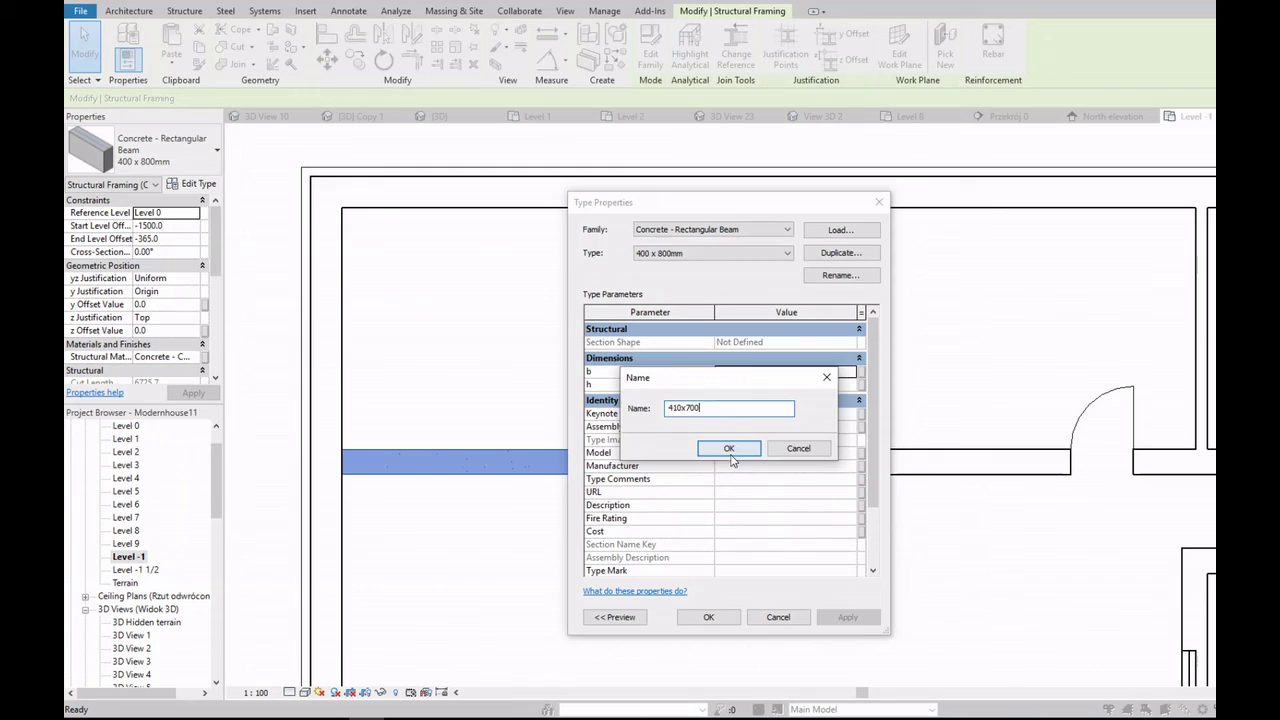
{"action": "left_click", "coordinate": [730, 455]}
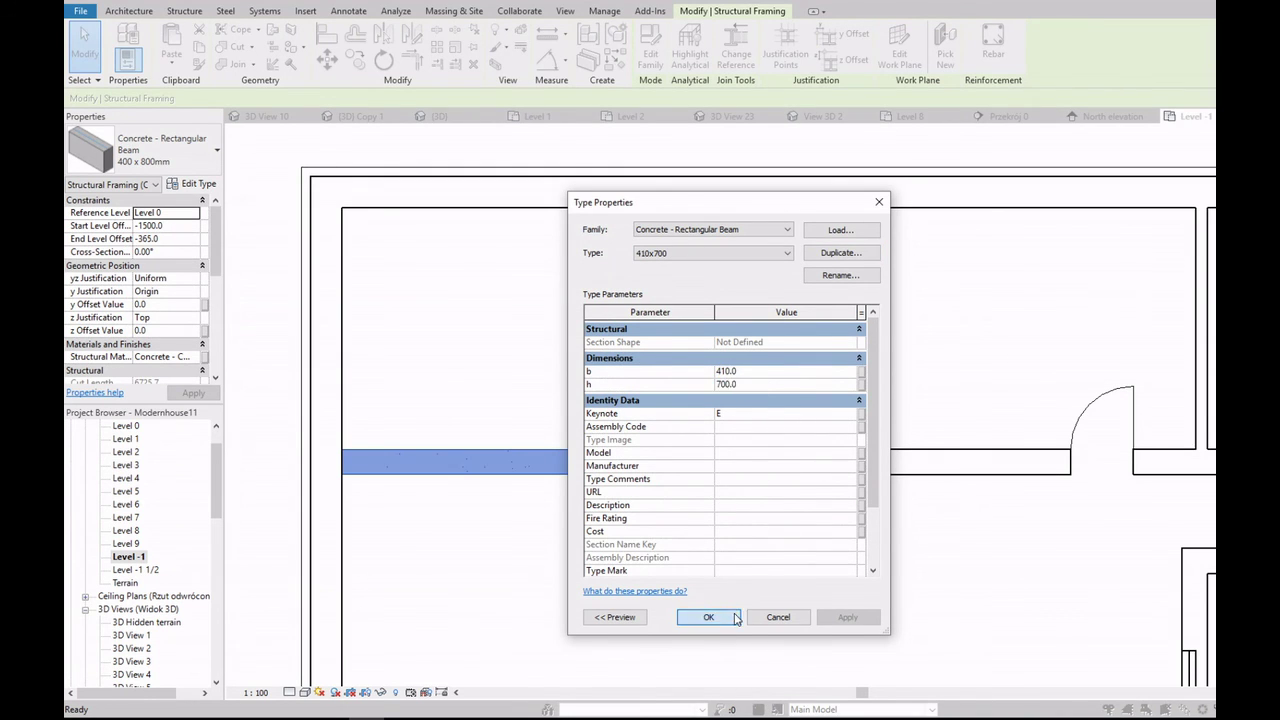
{"action": "left_click", "coordinate": [708, 617]}
{"action": "scroll", "coordinate": [140, 550], "scroll_direction": "down", "scroll_amount": 5}
Step: In the 3D view, set the sloping beam's end offset to -1500 and edit its start offset
{"action": "double_click", "coordinate": [121, 608]}
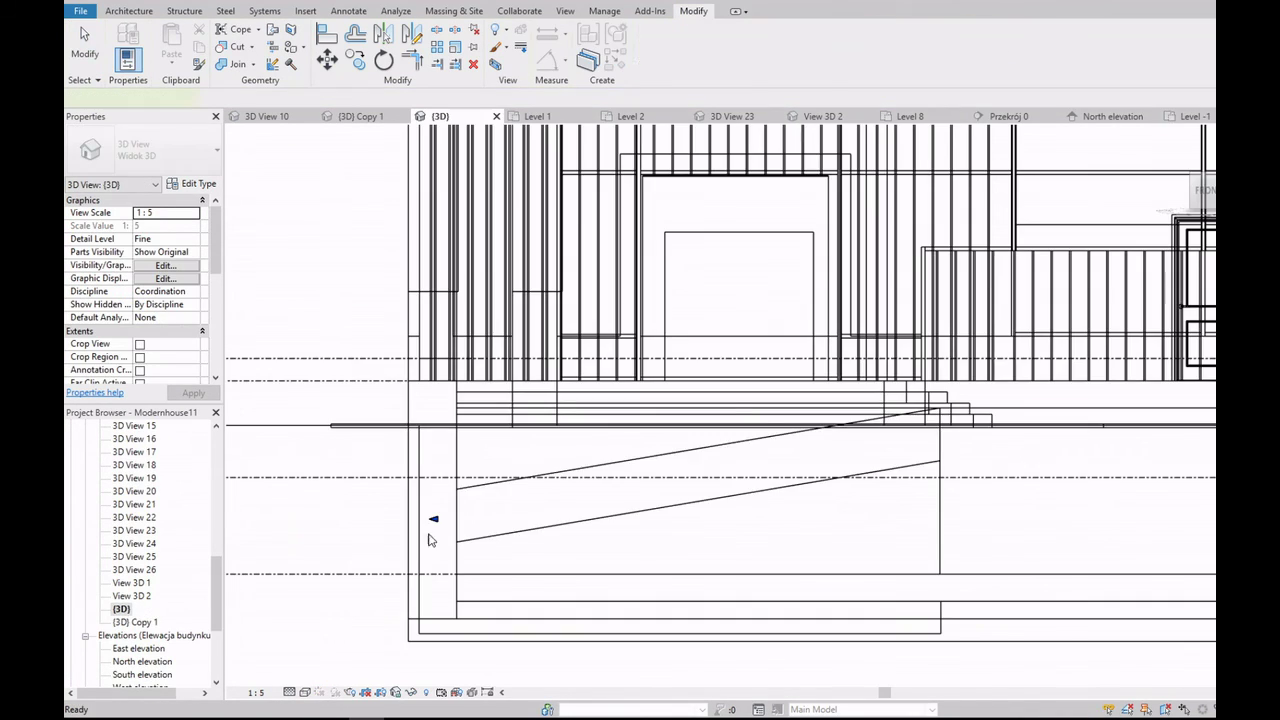
{"action": "left_click", "coordinate": [428, 540]}
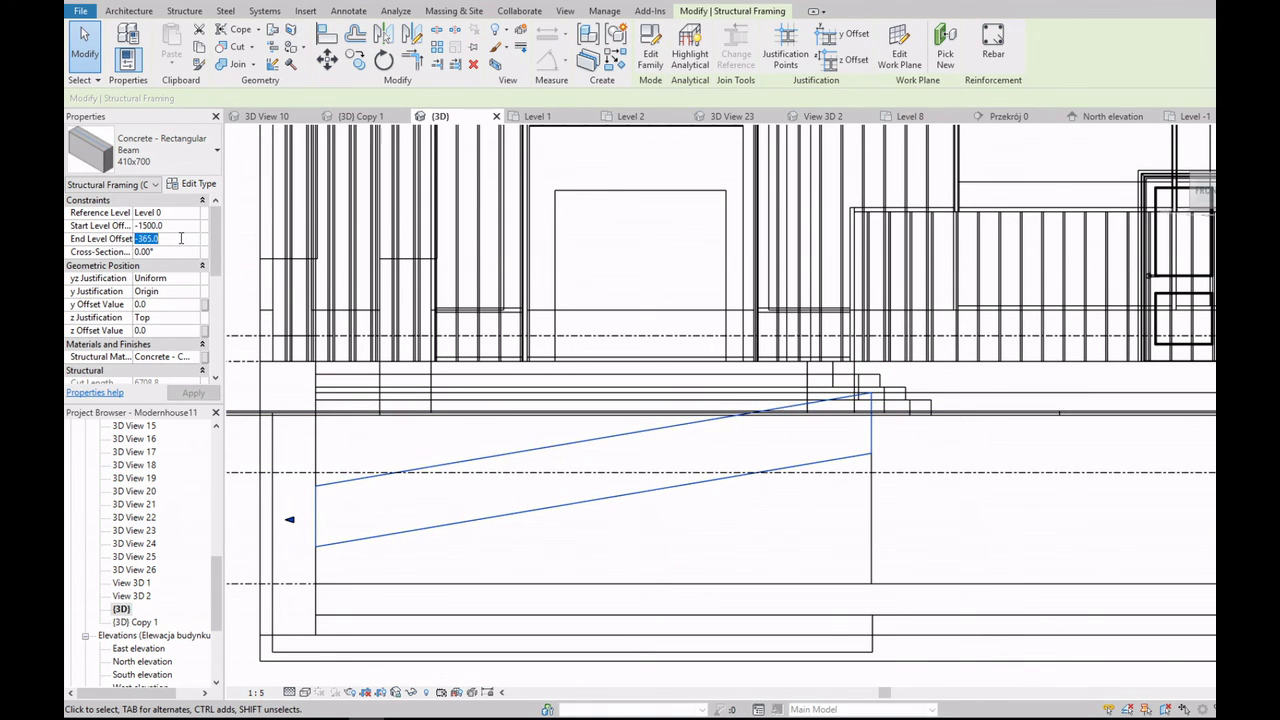
{"action": "key", "text": "Return"}
{"action": "scroll", "coordinate": [634, 478], "scroll_direction": "down", "scroll_amount": 1}
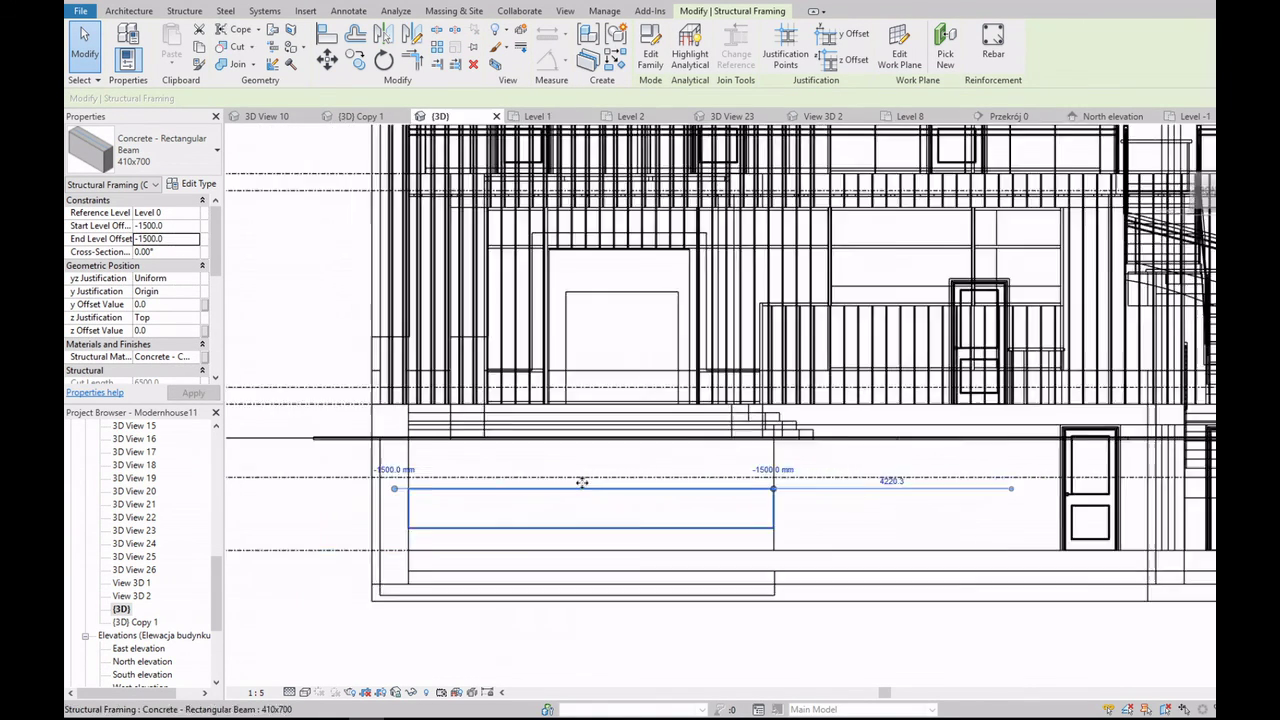
{"action": "left_click", "coordinate": [177, 225]}
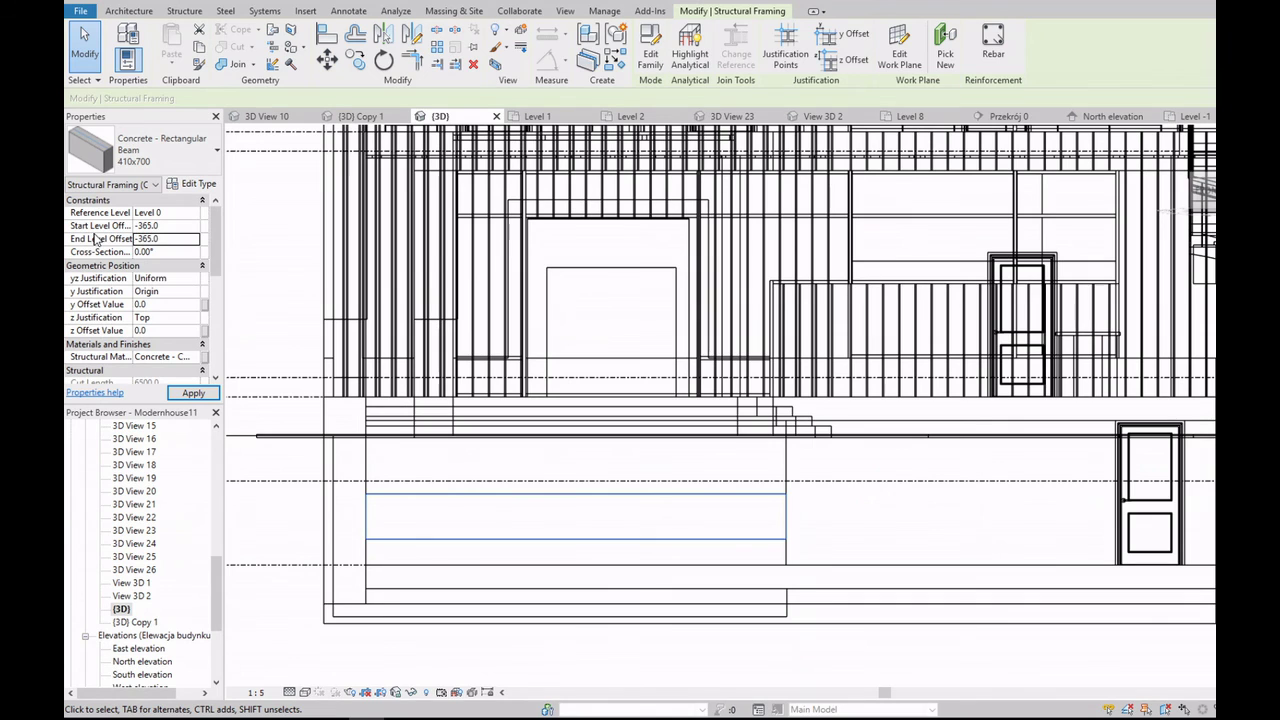
{"action": "scroll", "coordinate": [615, 455], "scroll_direction": "down", "scroll_amount": 2}
{"action": "scroll", "coordinate": [728, 456], "scroll_direction": "up", "scroll_amount": 3}
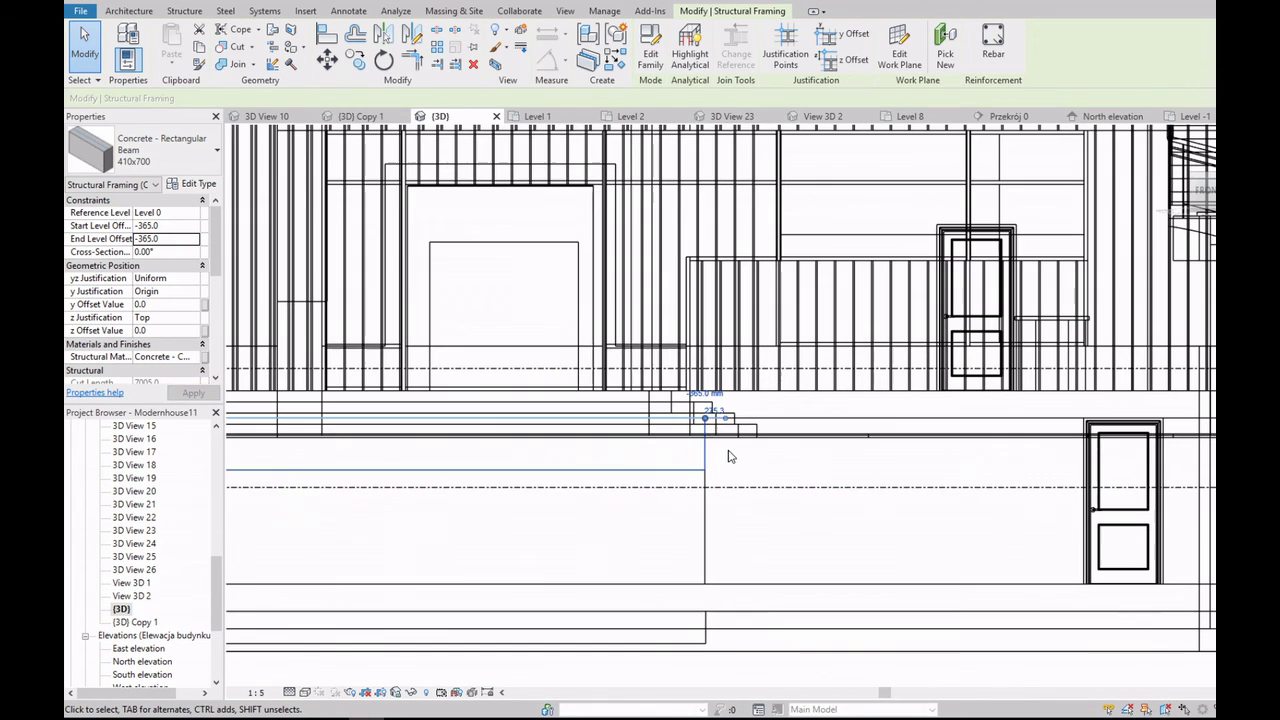
Step: Duplicate the beam type as 300x700 with b=300, and apply it
{"action": "left_click", "coordinate": [207, 188]}
{"action": "left_click", "coordinate": [761, 371]}
{"action": "type", "text": "300"}
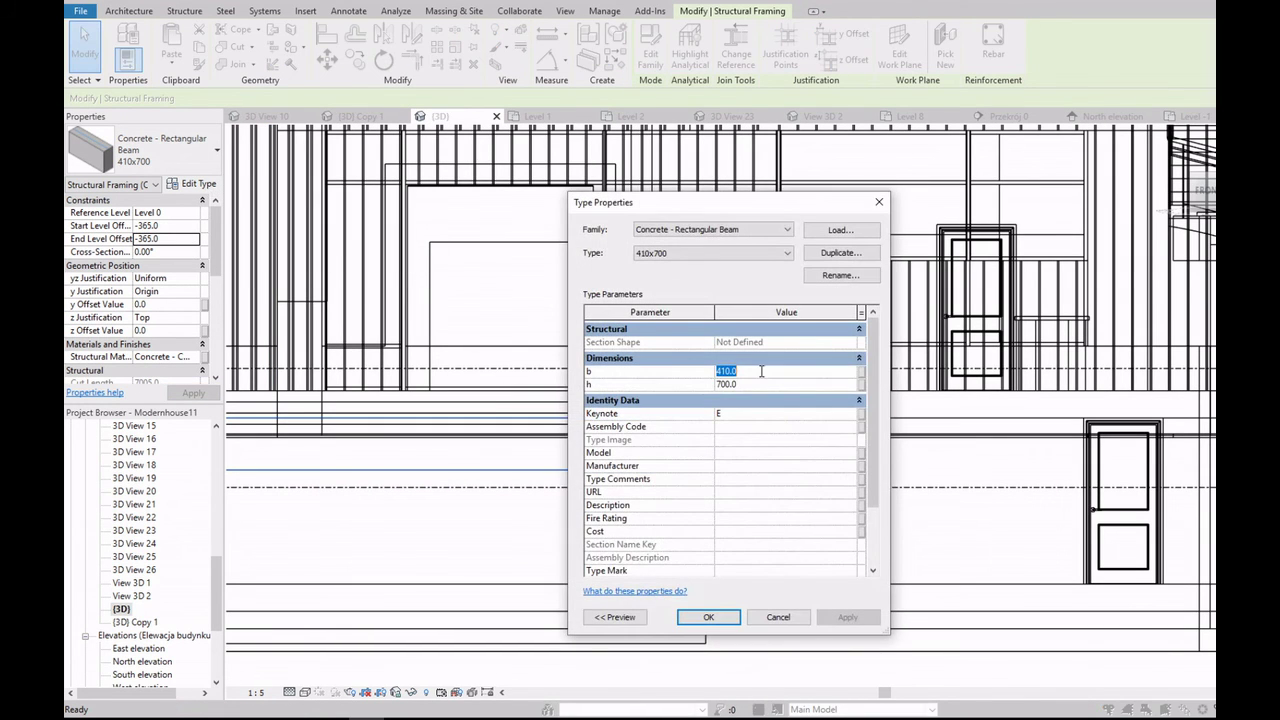
{"action": "left_click", "coordinate": [857, 256]}
{"action": "type", "text": "300x700"}
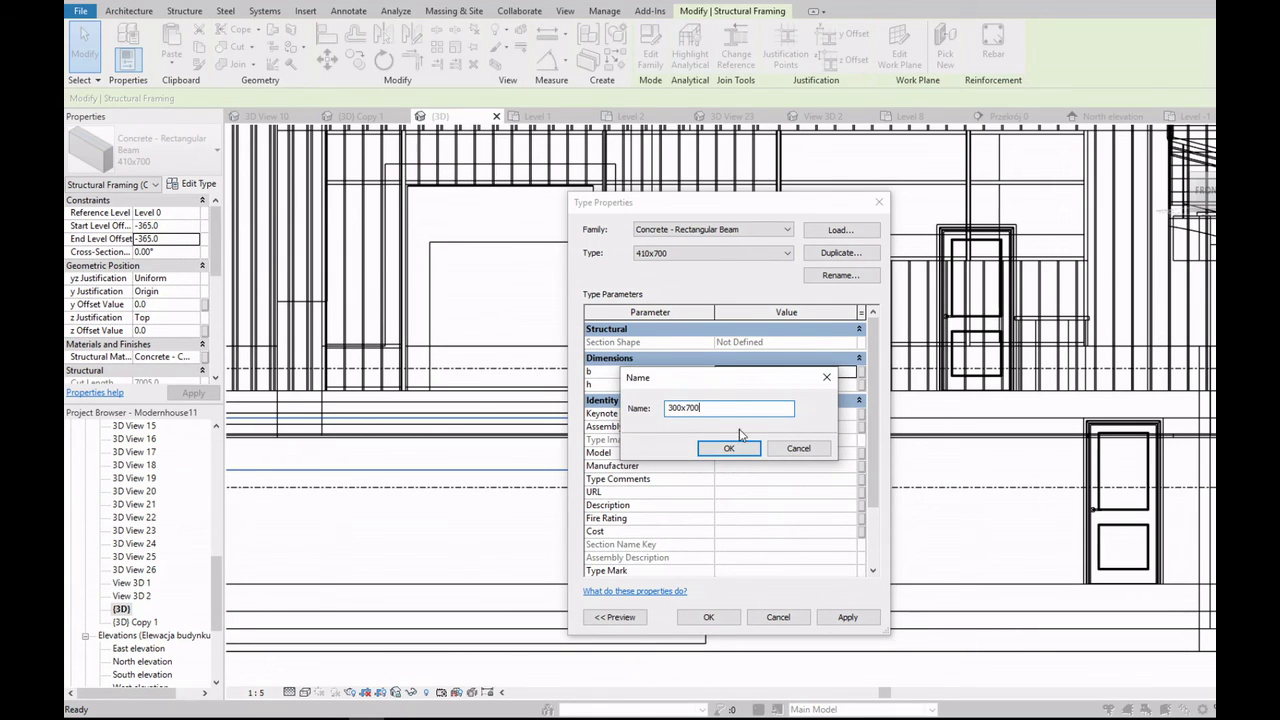
{"action": "left_click", "coordinate": [733, 448]}
{"action": "left_click", "coordinate": [710, 617]}
Step: Set both of the beam's level offsets to -20
{"action": "scroll", "coordinate": [545, 465], "scroll_direction": "up", "scroll_amount": 2}
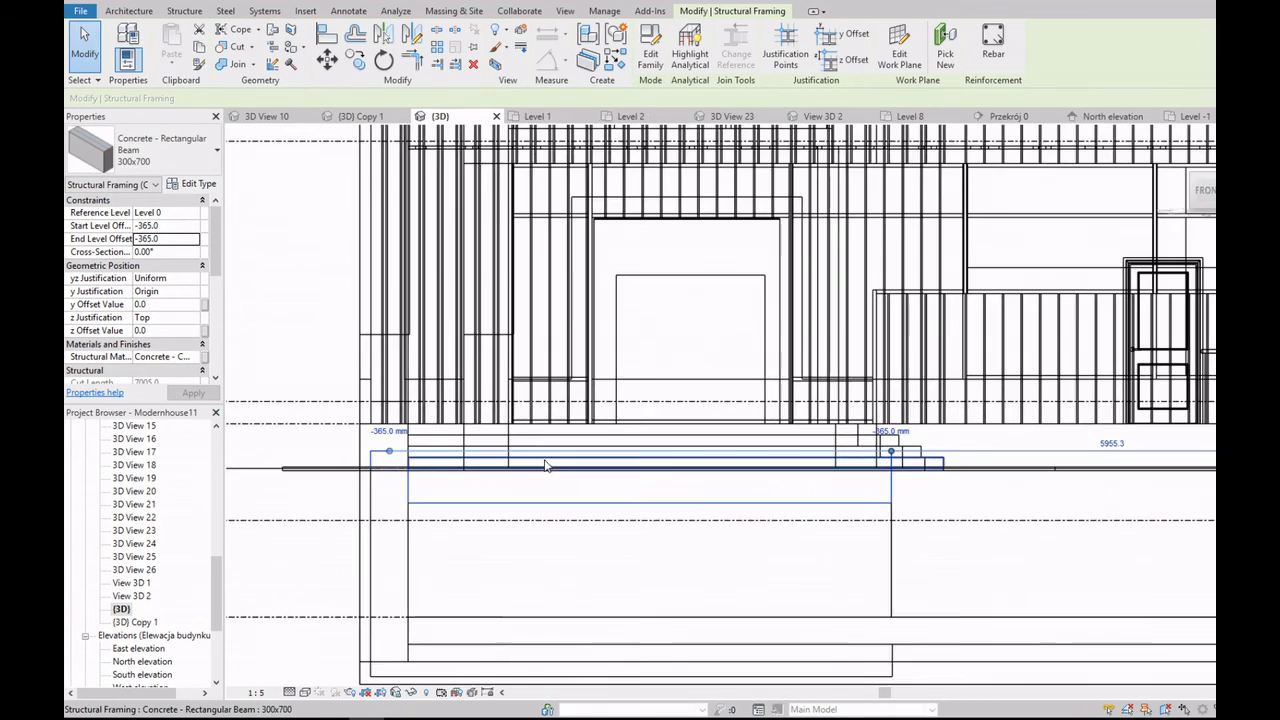
{"action": "middle_click_drag", "start_coordinate": [545, 465], "coordinate": [432, 462]}
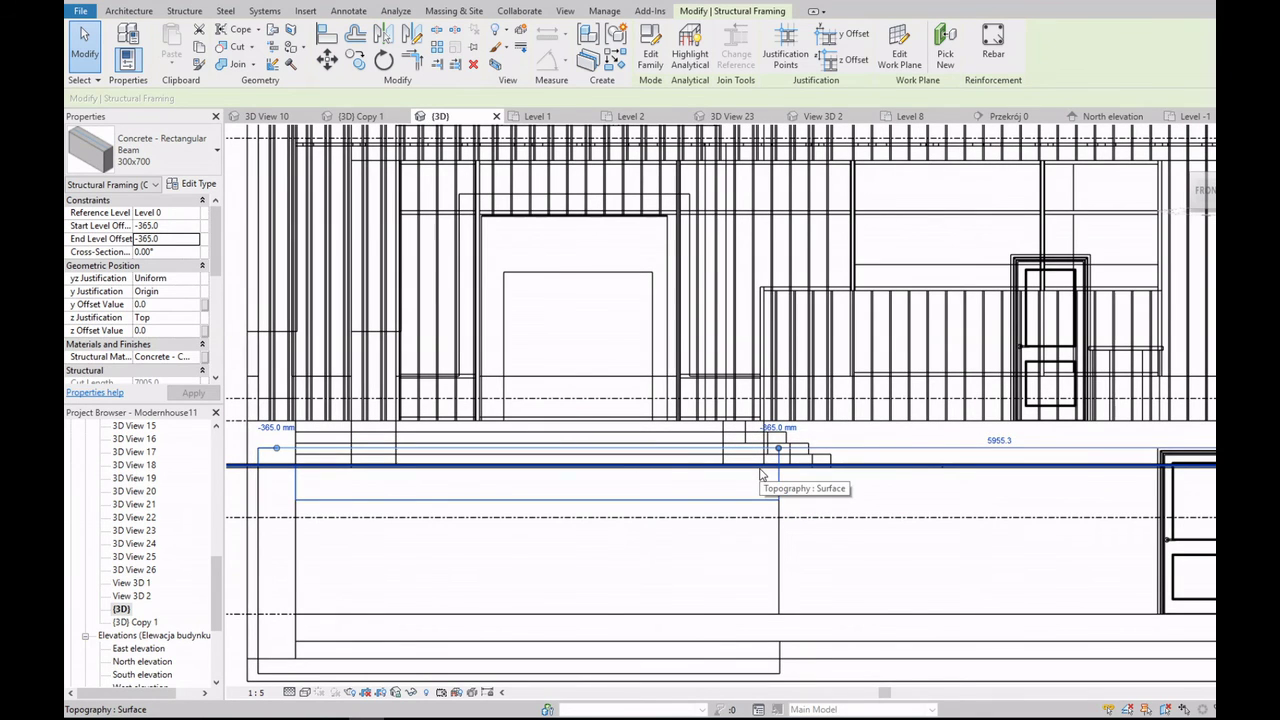
{"action": "left_click", "coordinate": [185, 228]}
{"action": "type", "text": "-20"}
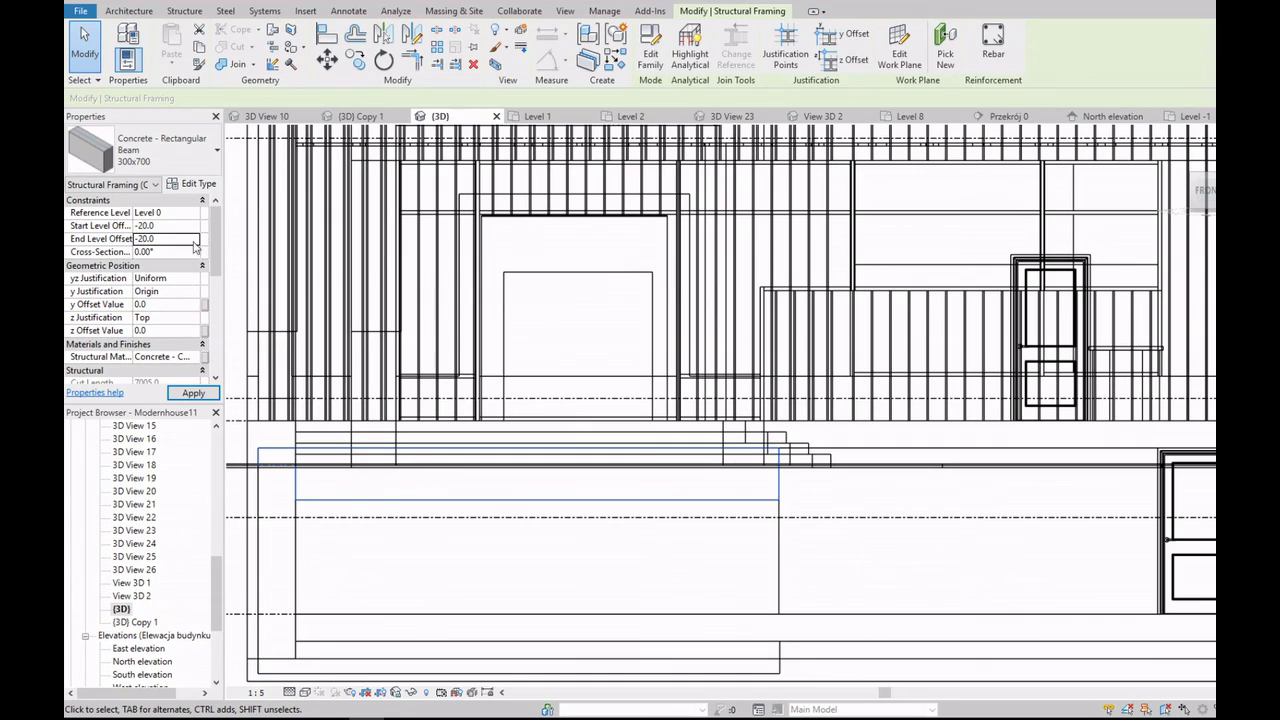
{"action": "left_click", "coordinate": [874, 491]}
Step: Open the Level -1 floor plan
{"action": "scroll", "coordinate": [130, 503], "scroll_direction": "up", "scroll_amount": 5}
{"action": "scroll", "coordinate": [130, 503], "scroll_direction": "up", "scroll_amount": 3}
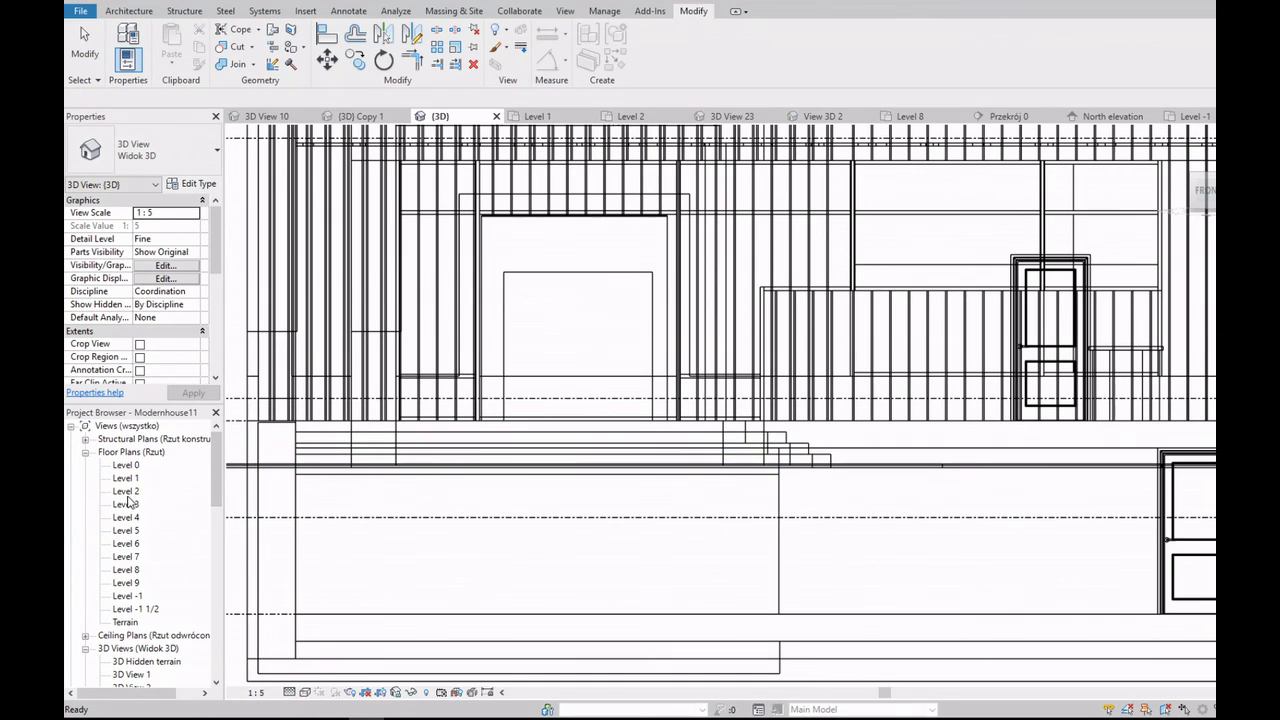
{"action": "double_click", "coordinate": [127, 595]}
Step: Place a new camera view in the Level -1 basement, picking the eye point and target
{"action": "left_click", "coordinate": [565, 11]}
{"action": "left_click", "coordinate": [518, 64]}
{"action": "left_click", "coordinate": [540, 118]}
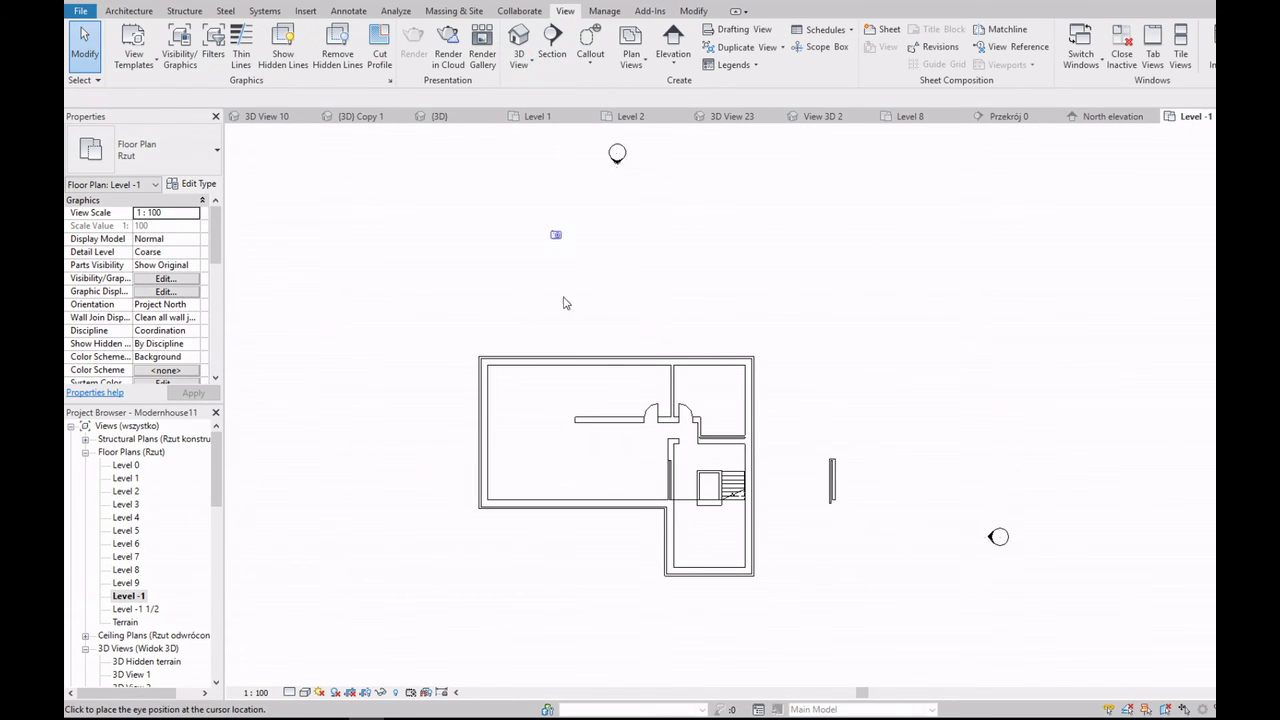
{"action": "left_click", "coordinate": [586, 490]}
{"action": "left_click", "coordinate": [450, 342]}
Step: Widen the camera view's crop region downward, to the right and to the left
{"action": "scroll", "coordinate": [474, 309], "scroll_direction": "down", "scroll_amount": 3}
{"action": "left_click_drag", "start_coordinate": [611, 481], "coordinate": [604, 548]}
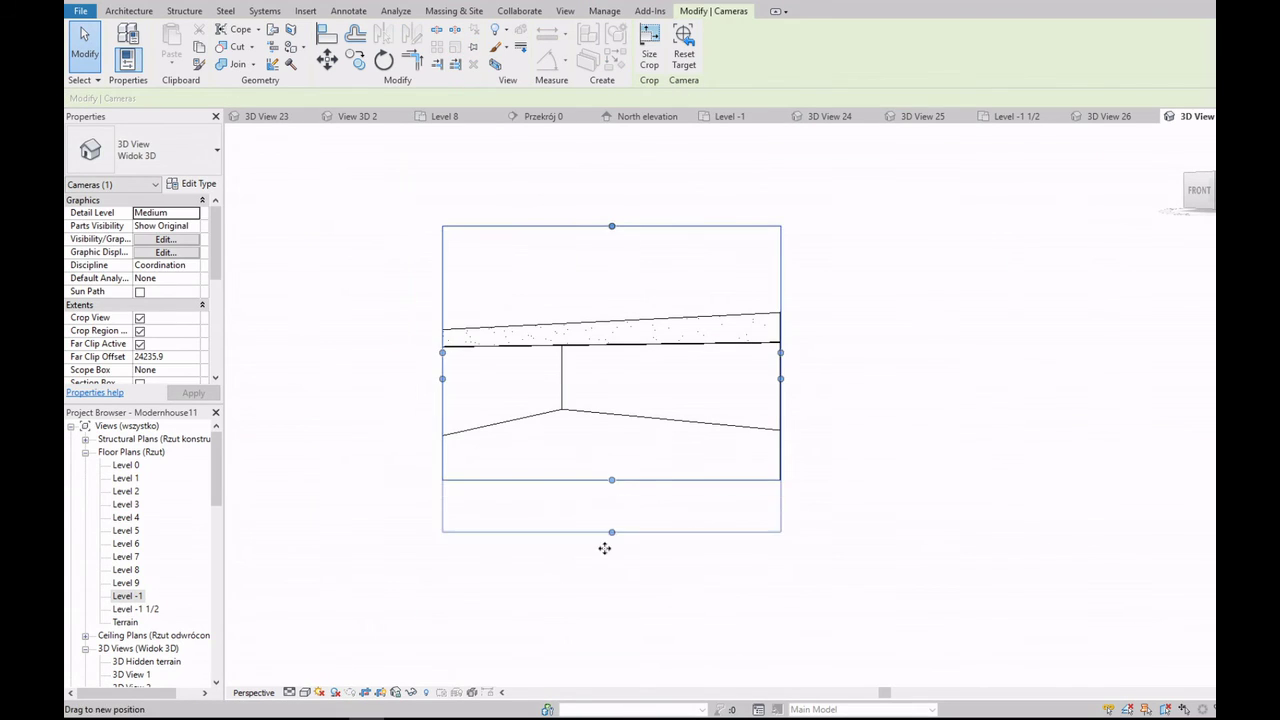
{"action": "left_click_drag", "start_coordinate": [780, 378], "coordinate": [929, 377]}
{"action": "left_click_drag", "start_coordinate": [443, 378], "coordinate": [337, 380]}
{"action": "scroll", "coordinate": [417, 347], "scroll_direction": "up", "scroll_amount": 3}
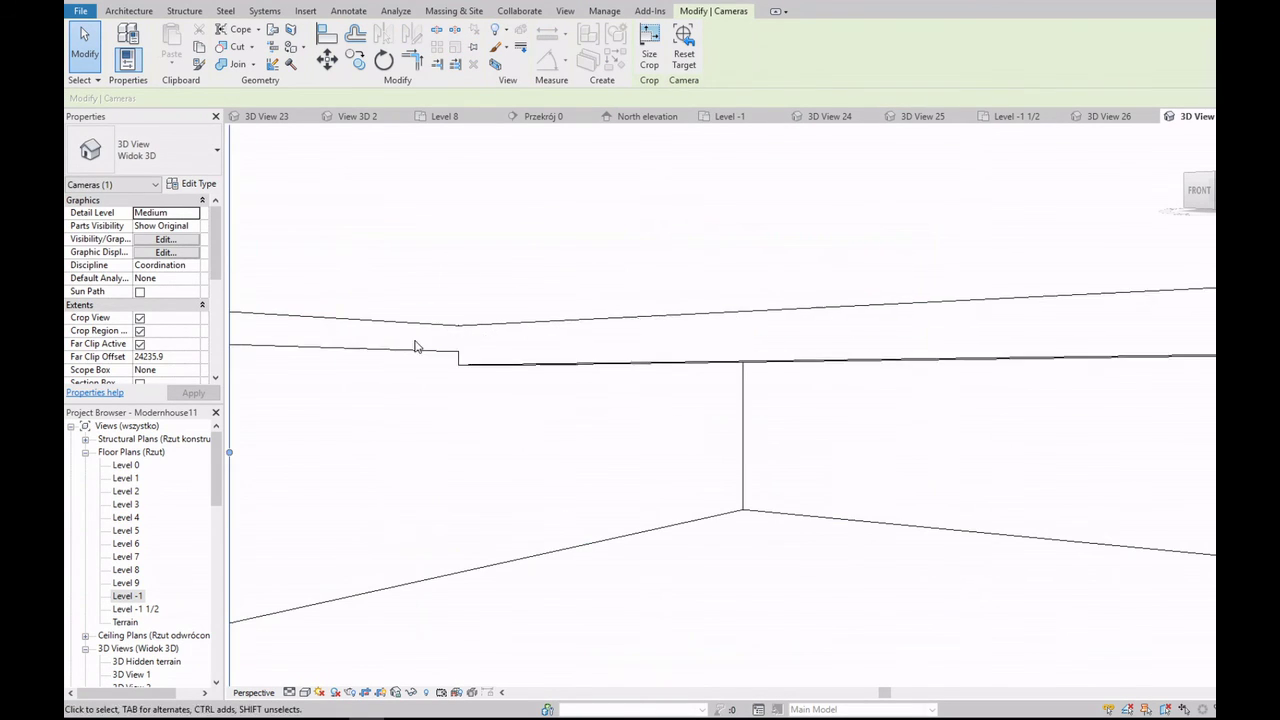
{"action": "left_click", "coordinate": [410, 355]}
{"action": "key", "text": "Escape"}
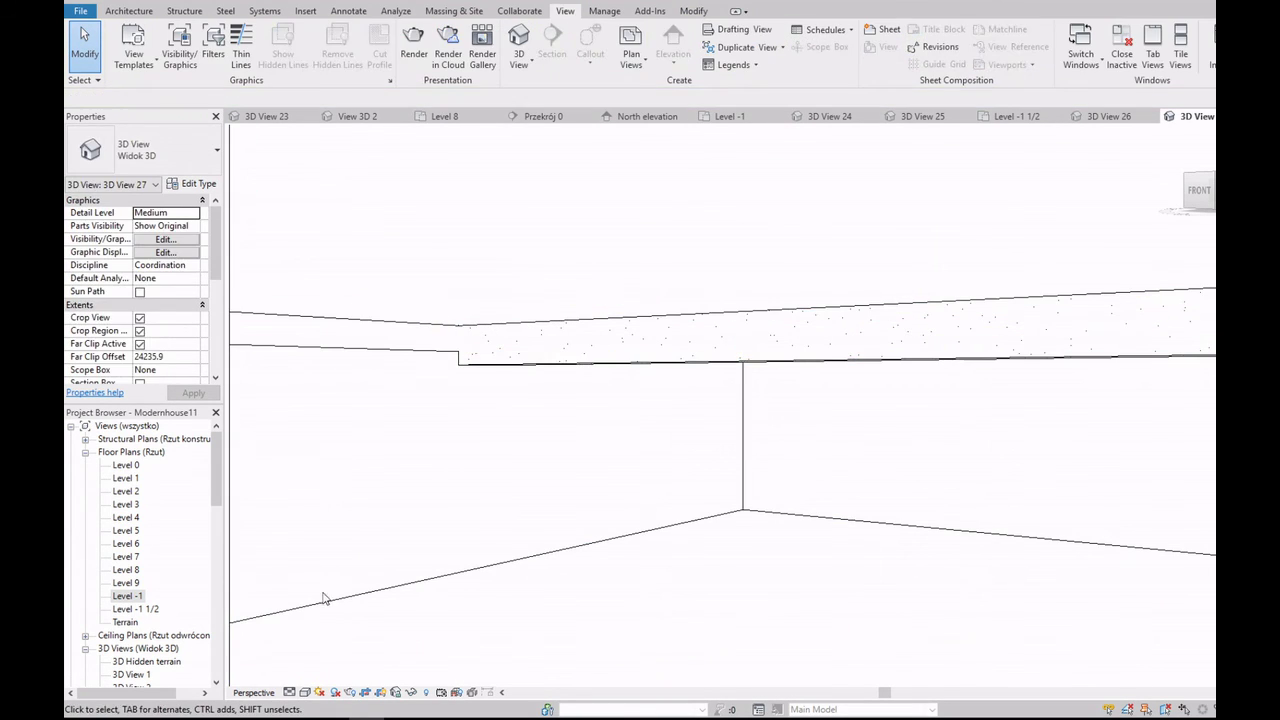
Step: Switch the camera view to the Realistic visual style and extend its crop further down
{"action": "left_click", "coordinate": [304, 692]}
{"action": "left_click", "coordinate": [330, 660]}
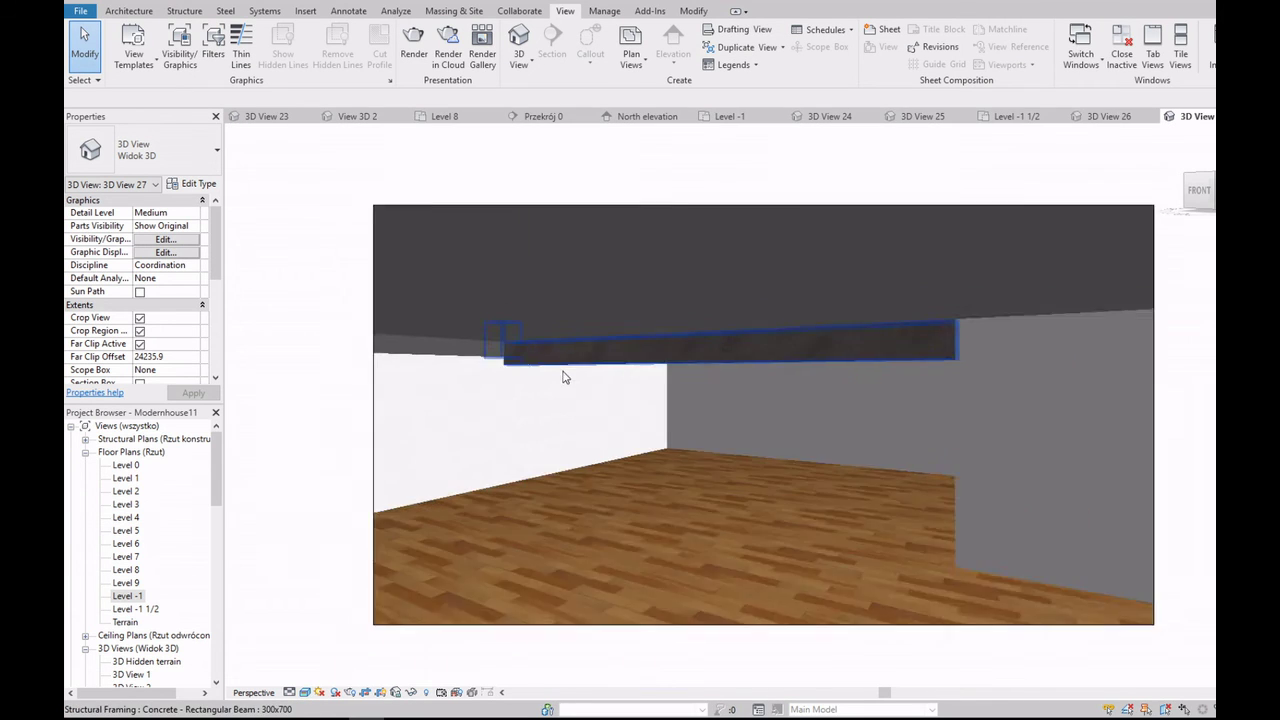
{"action": "scroll", "coordinate": [563, 377], "scroll_direction": "down", "scroll_amount": 1}
{"action": "left_click", "coordinate": [729, 600]}
{"action": "left_click_drag", "start_coordinate": [729, 600], "coordinate": [734, 660]}
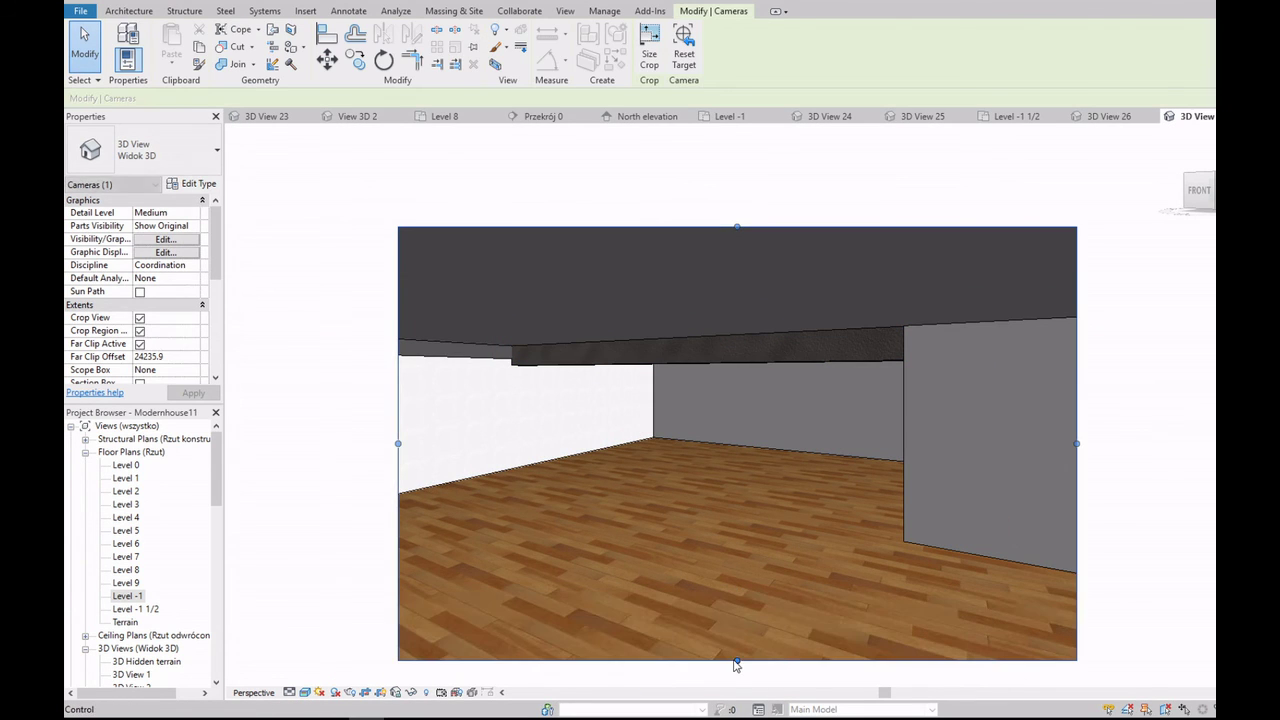
{"action": "key", "text": "Escape"}
Step: Duplicate the basement floor type as 'Undeground floor' and edit its layer structure
{"action": "left_click", "coordinate": [771, 458]}
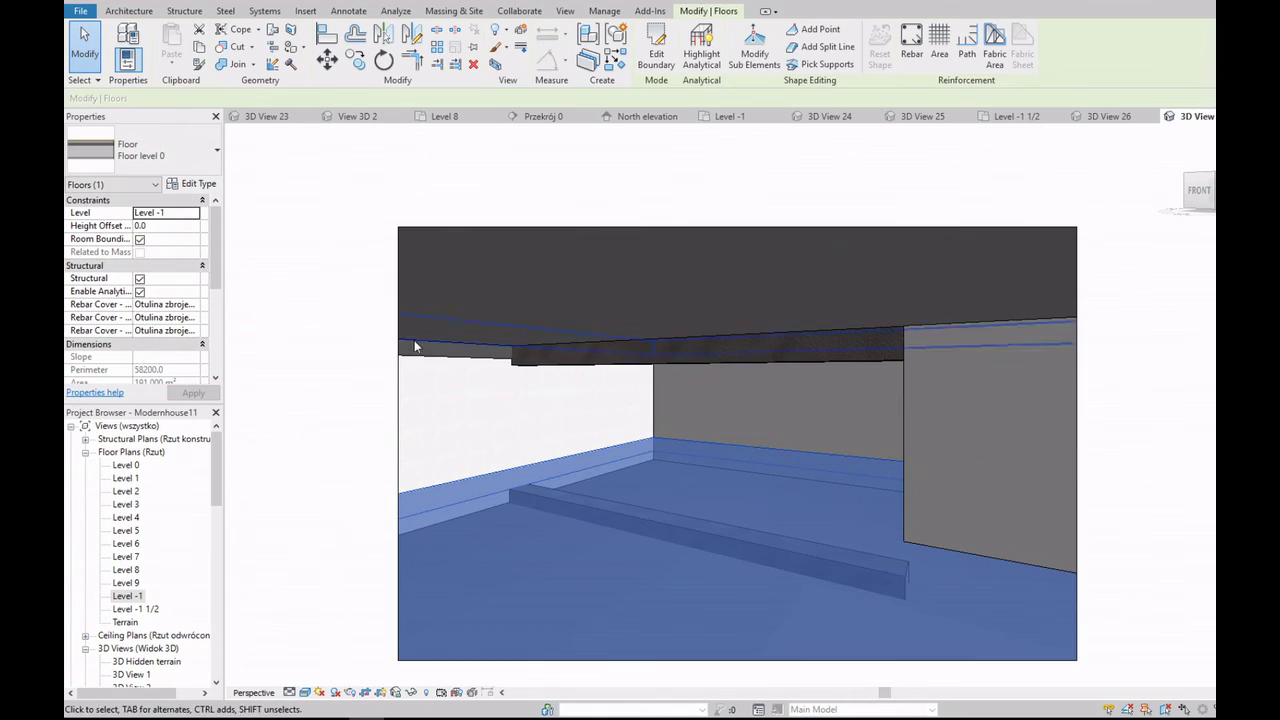
{"action": "left_click", "coordinate": [192, 184]}
{"action": "left_click", "coordinate": [840, 253]}
{"action": "type", "text": "Undeground fl"}
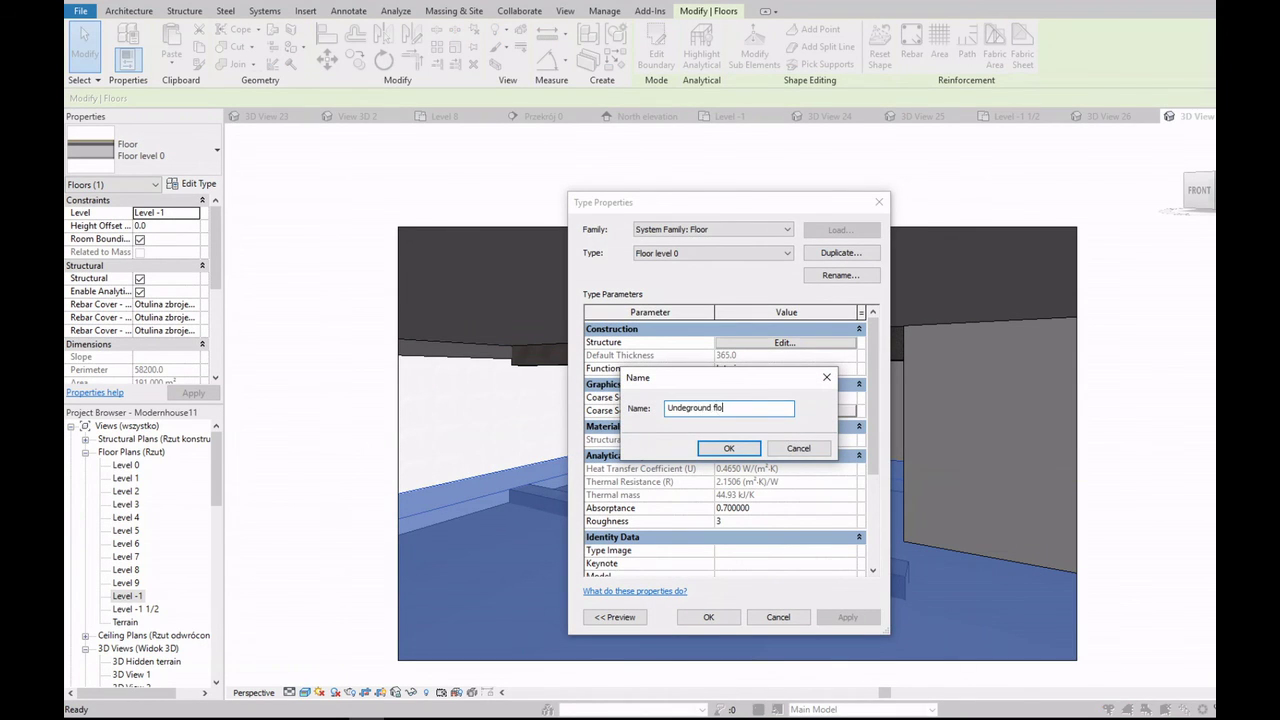
{"action": "type", "text": "or"}
{"action": "key", "text": "Return"}
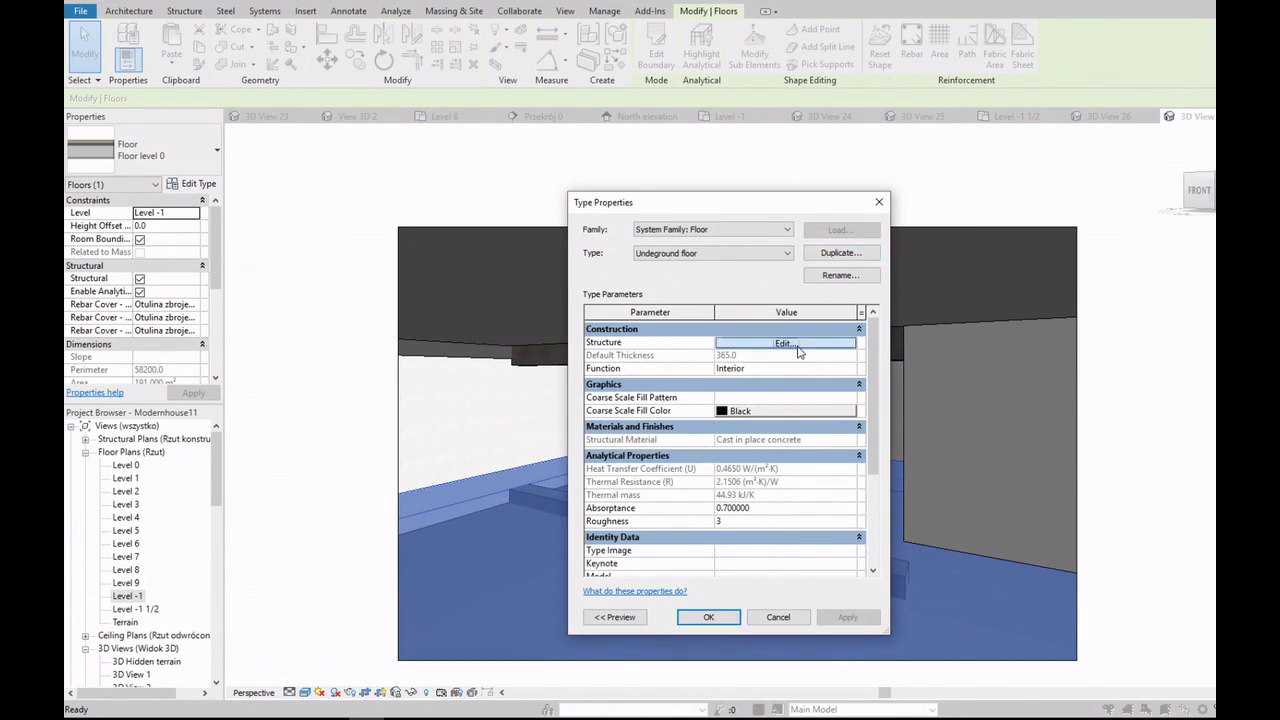
{"action": "left_click", "coordinate": [770, 343]}
Step: Assign a ceramic tile material to the floor's finish layer
{"action": "left_click", "coordinate": [684, 373]}
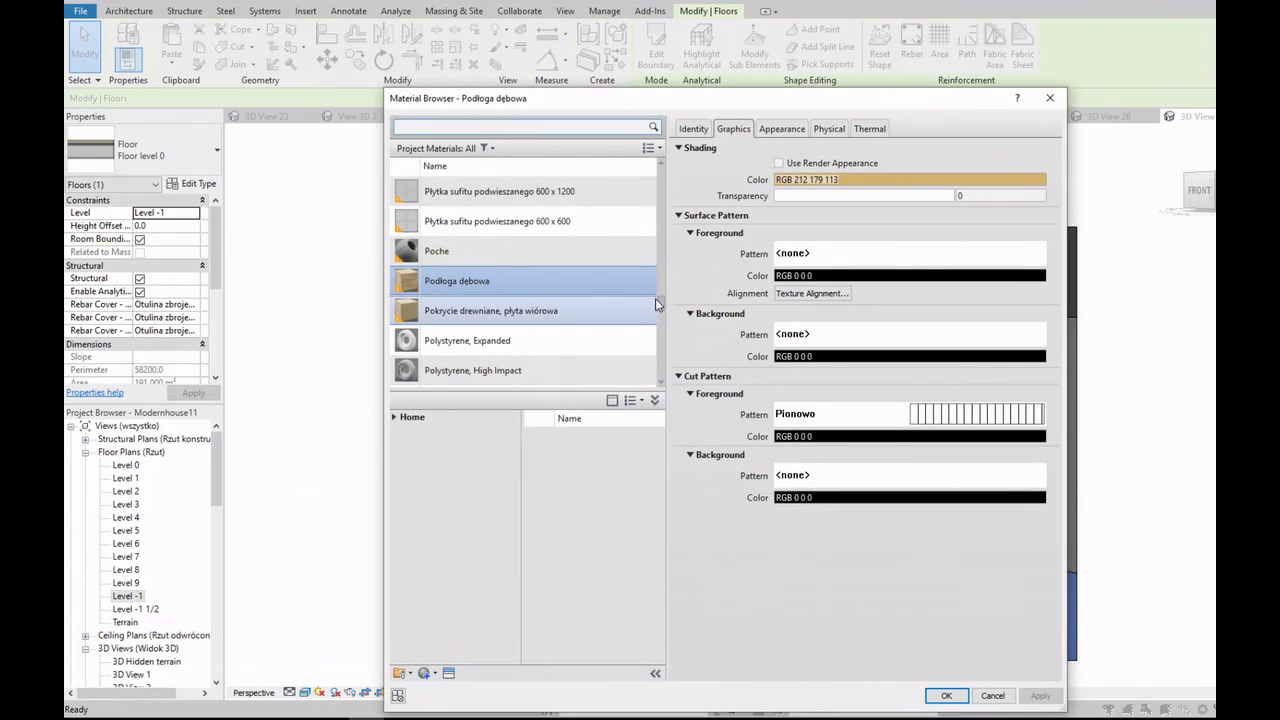
{"action": "left_click_drag", "start_coordinate": [655, 298], "coordinate": [668, 291]}
{"action": "scroll", "coordinate": [668, 291], "scroll_direction": "down", "scroll_amount": 3}
{"action": "double_click", "coordinate": [460, 288]}
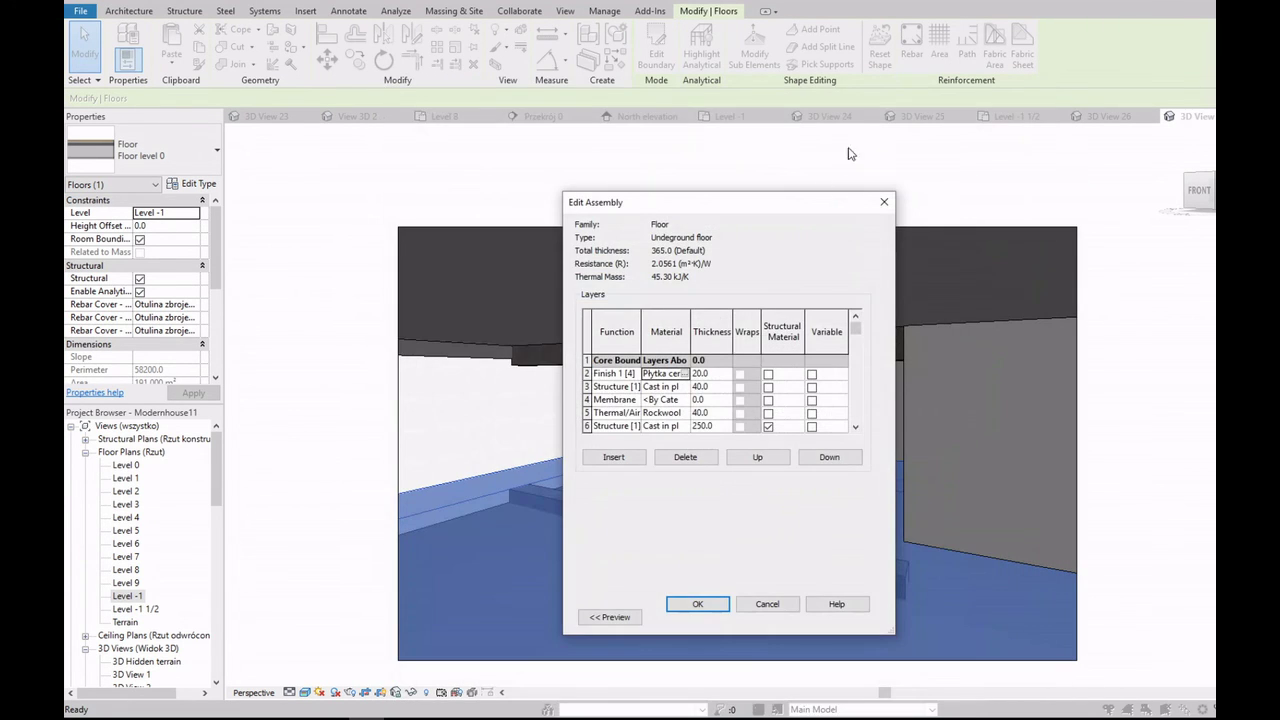
Step: Browse the material library and assign Granite, Cut, Rough to the finish layer
{"action": "left_click", "coordinate": [685, 374]}
{"action": "left_click", "coordinate": [781, 128]}
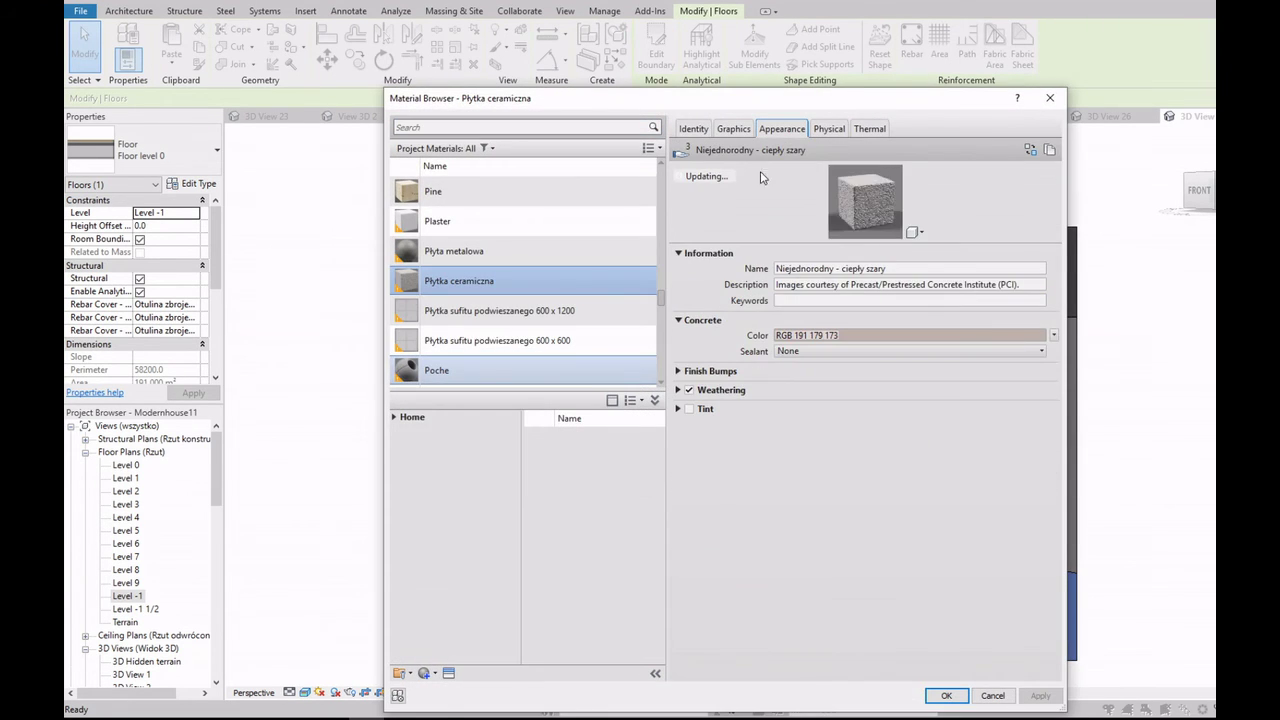
{"action": "scroll", "coordinate": [595, 304], "scroll_direction": "down", "scroll_amount": 3}
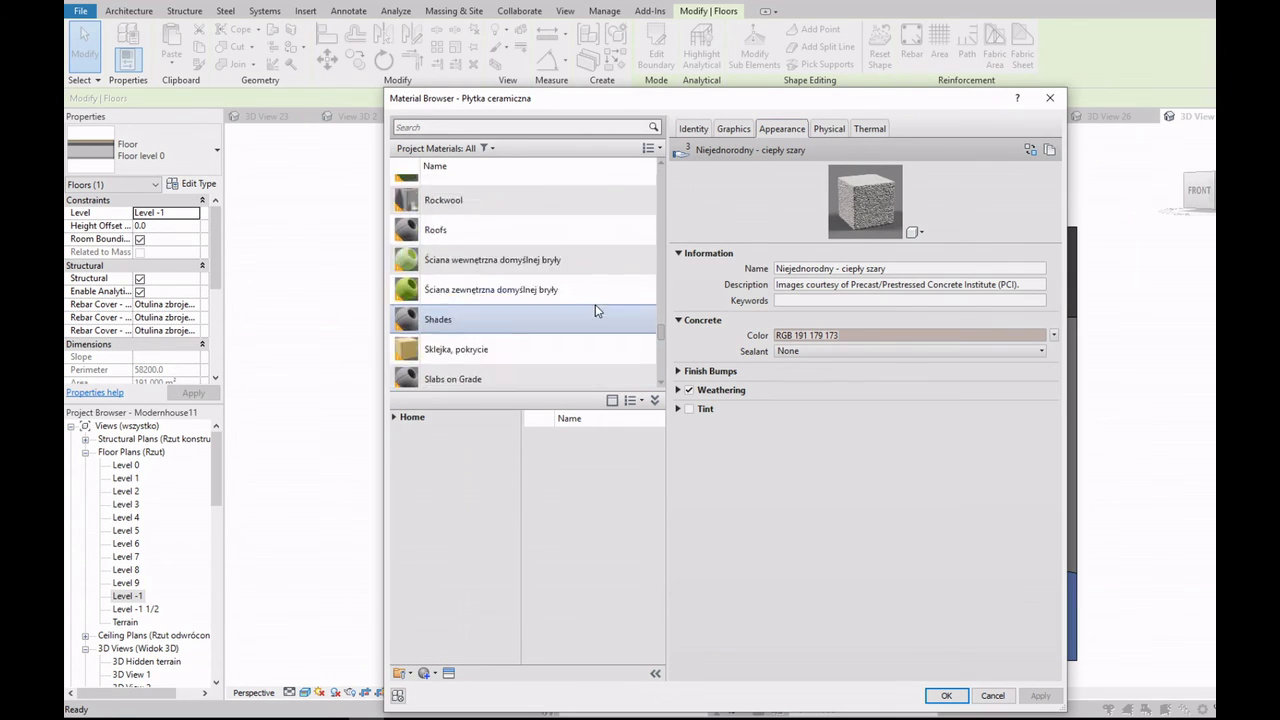
{"action": "scroll", "coordinate": [595, 304], "scroll_direction": "down", "scroll_amount": 3}
{"action": "scroll", "coordinate": [595, 304], "scroll_direction": "down", "scroll_amount": 3}
{"action": "scroll", "coordinate": [594, 306], "scroll_direction": "down", "scroll_amount": 2}
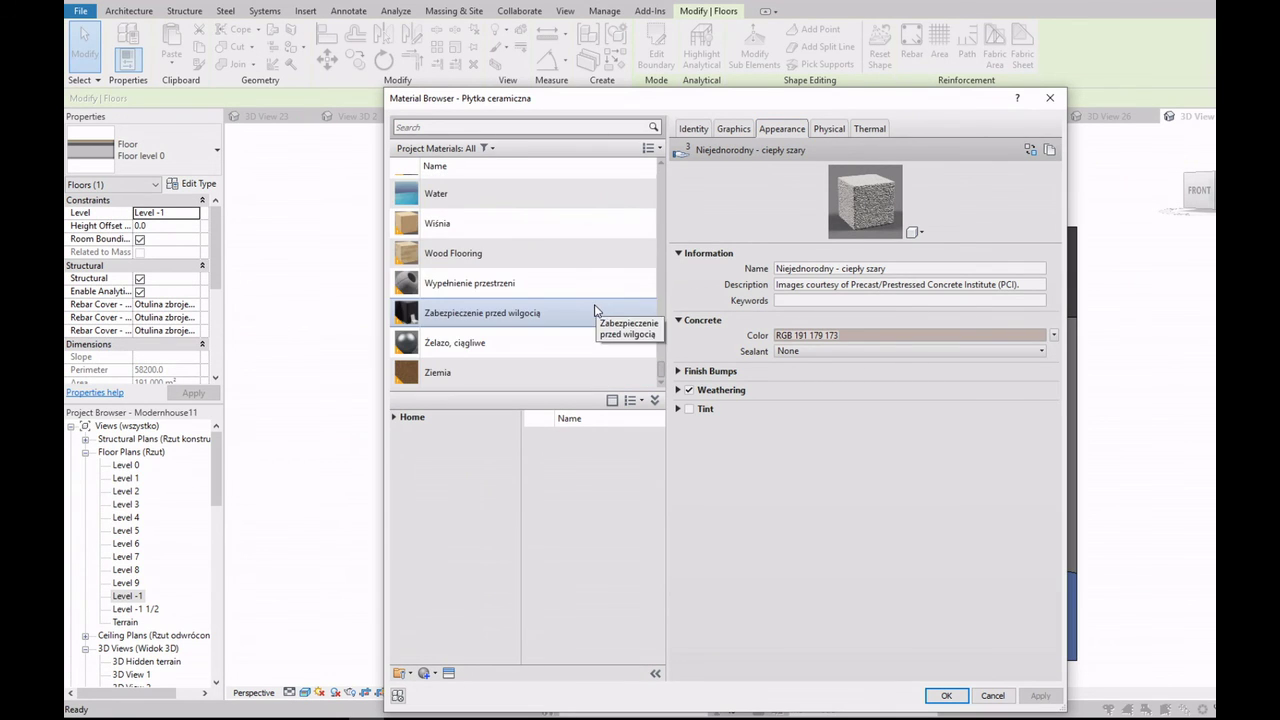
{"action": "left_click_drag", "start_coordinate": [661, 364], "coordinate": [655, 258]}
{"action": "scroll", "coordinate": [620, 262], "scroll_direction": "up", "scroll_amount": 1}
{"action": "scroll", "coordinate": [590, 270], "scroll_direction": "down", "scroll_amount": 2}
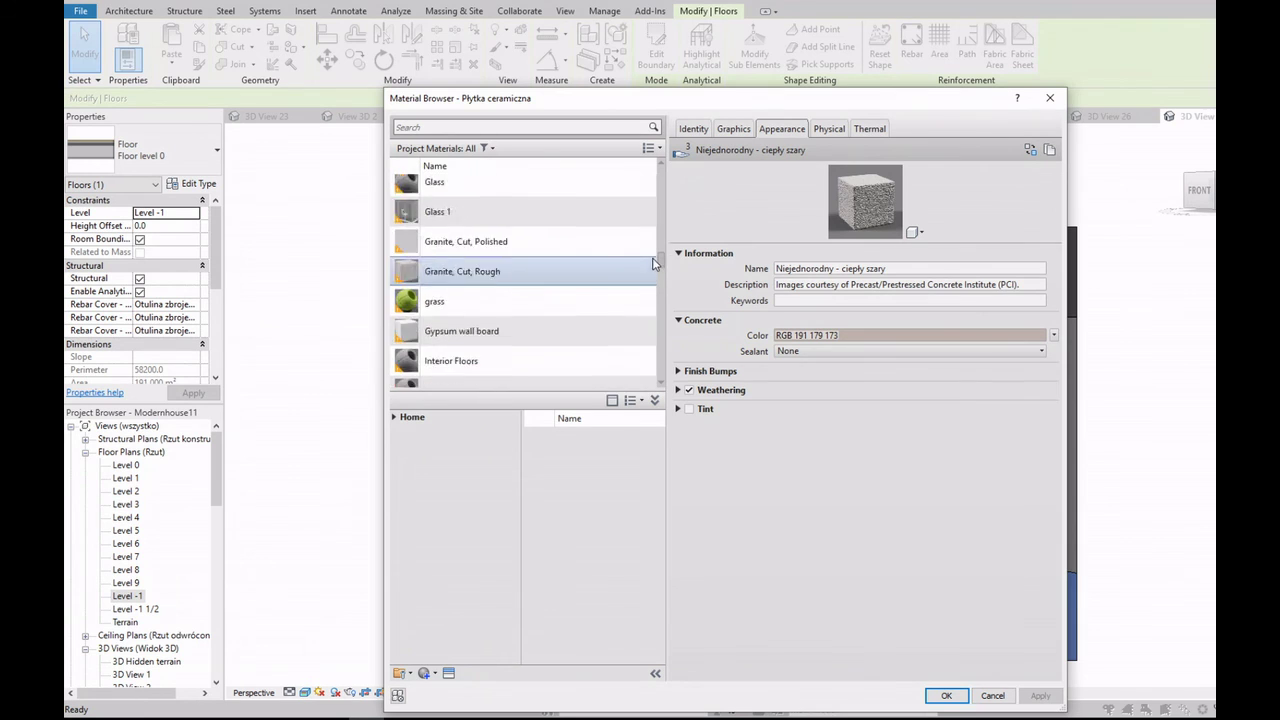
{"action": "scroll", "coordinate": [590, 270], "scroll_direction": "down", "scroll_amount": 1}
{"action": "scroll", "coordinate": [579, 270], "scroll_direction": "down", "scroll_amount": 2}
{"action": "scroll", "coordinate": [579, 272], "scroll_direction": "up", "scroll_amount": 4}
{"action": "double_click", "coordinate": [579, 262]}
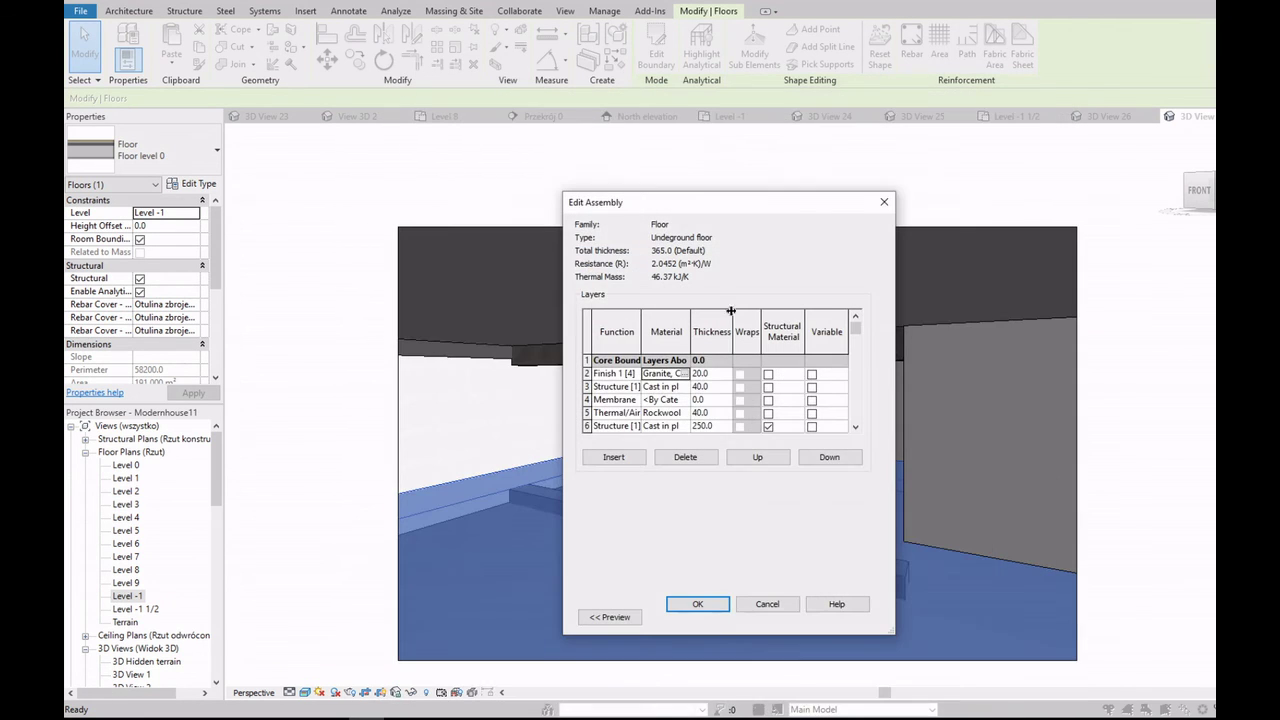
Step: Reopen the granite finish material and show its appearance properties
{"action": "left_click", "coordinate": [684, 374]}
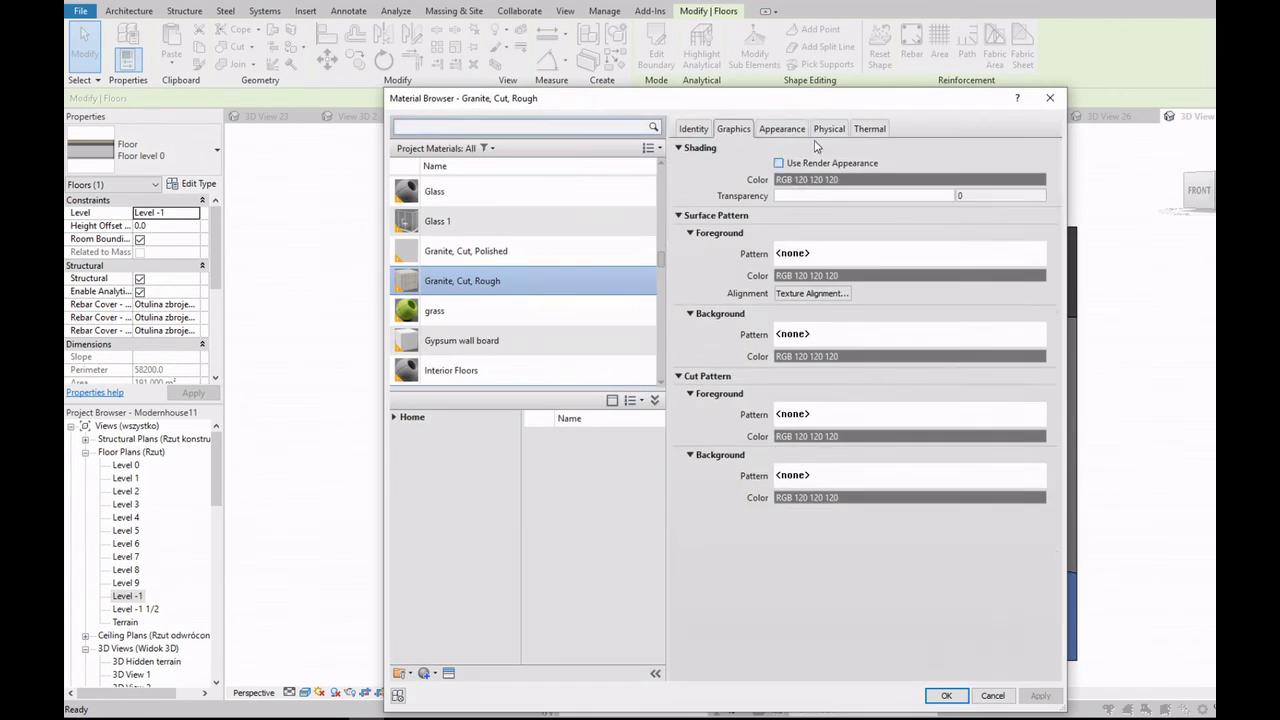
{"action": "left_click", "coordinate": [816, 367]}
{"action": "key", "text": "Escape"}
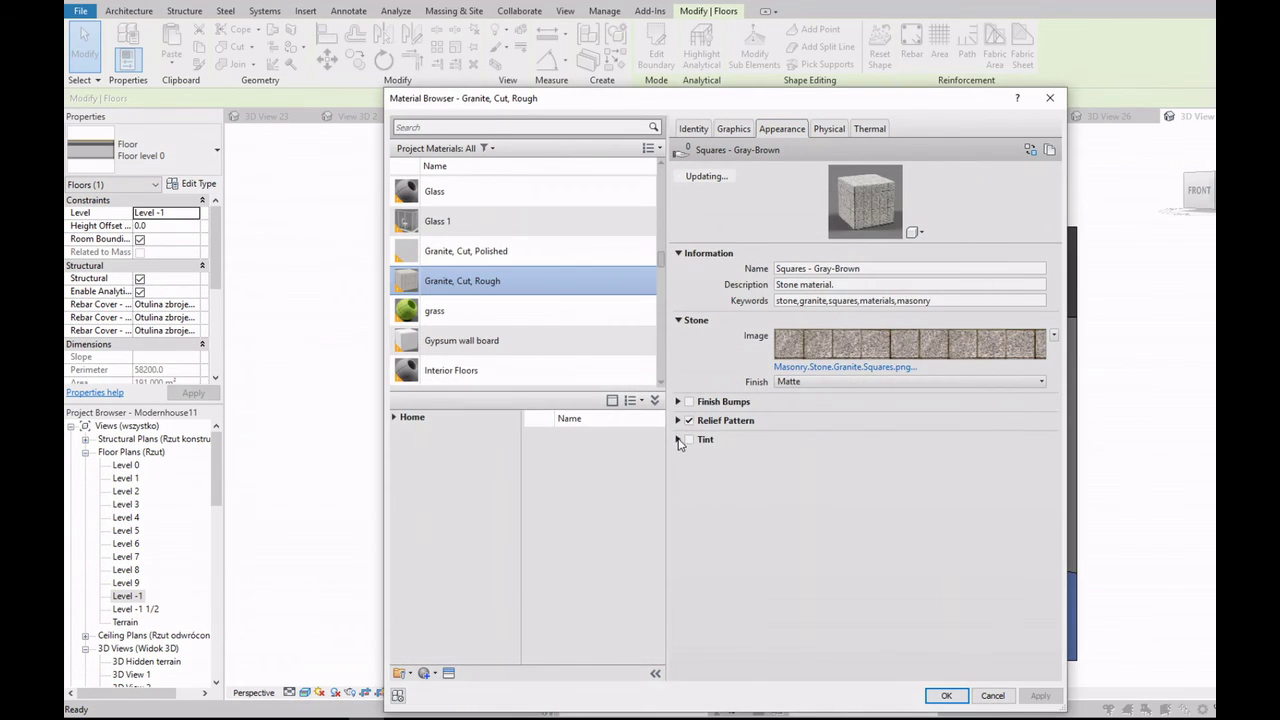
Step: Set the granite image texture's sample width to 3000 mm and unlink width from height
{"action": "left_click", "coordinate": [918, 345]}
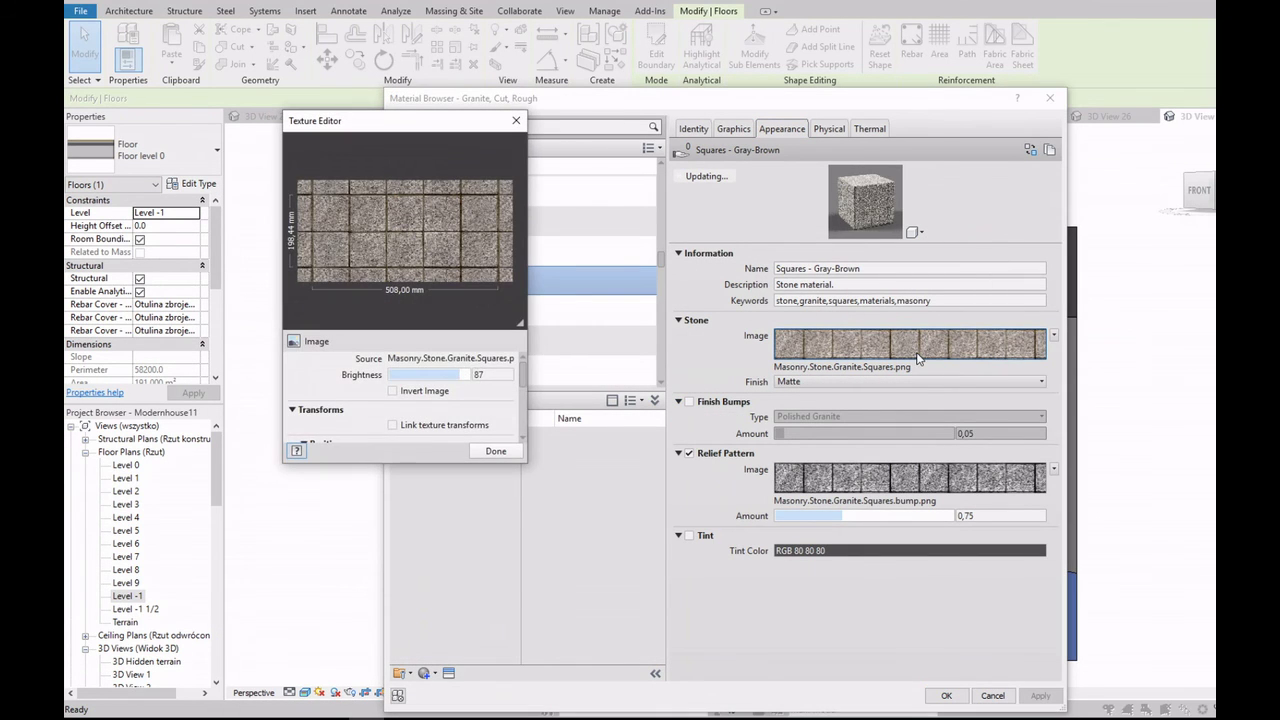
{"action": "scroll", "coordinate": [440, 385], "scroll_direction": "down", "scroll_amount": 3}
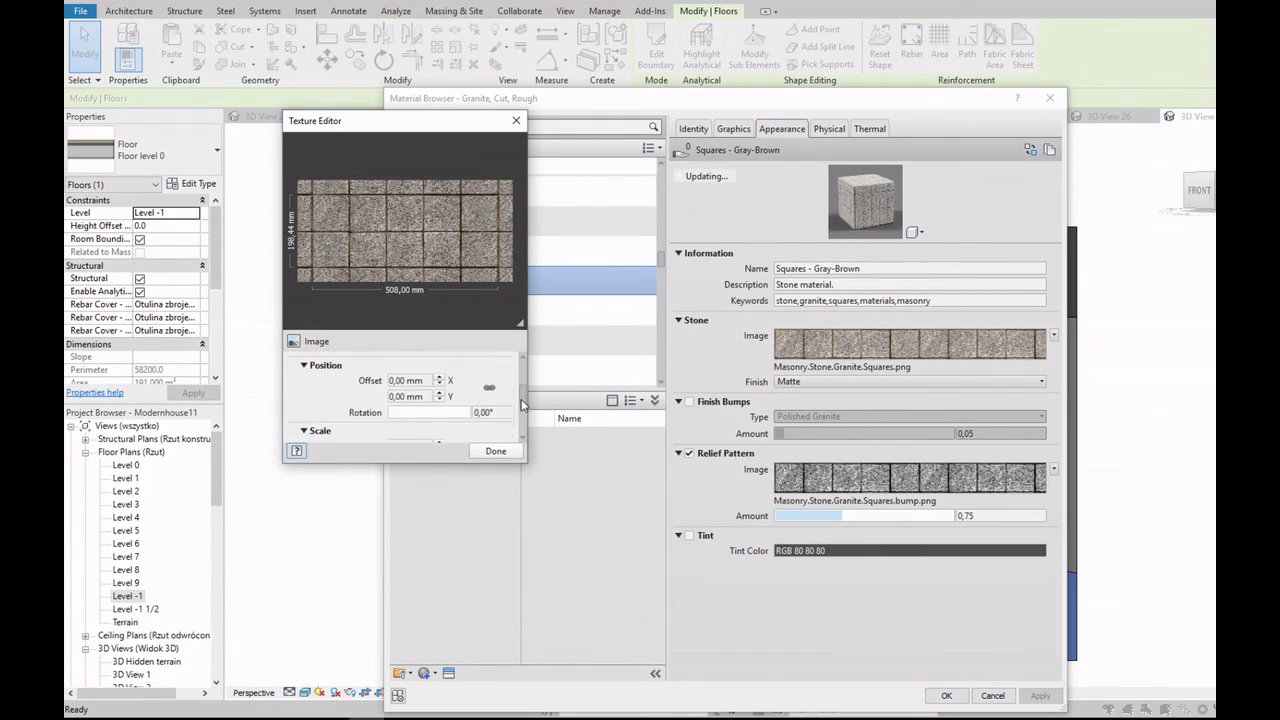
{"action": "scroll", "coordinate": [421, 398], "scroll_direction": "down", "scroll_amount": 2}
{"action": "left_click", "coordinate": [422, 395]}
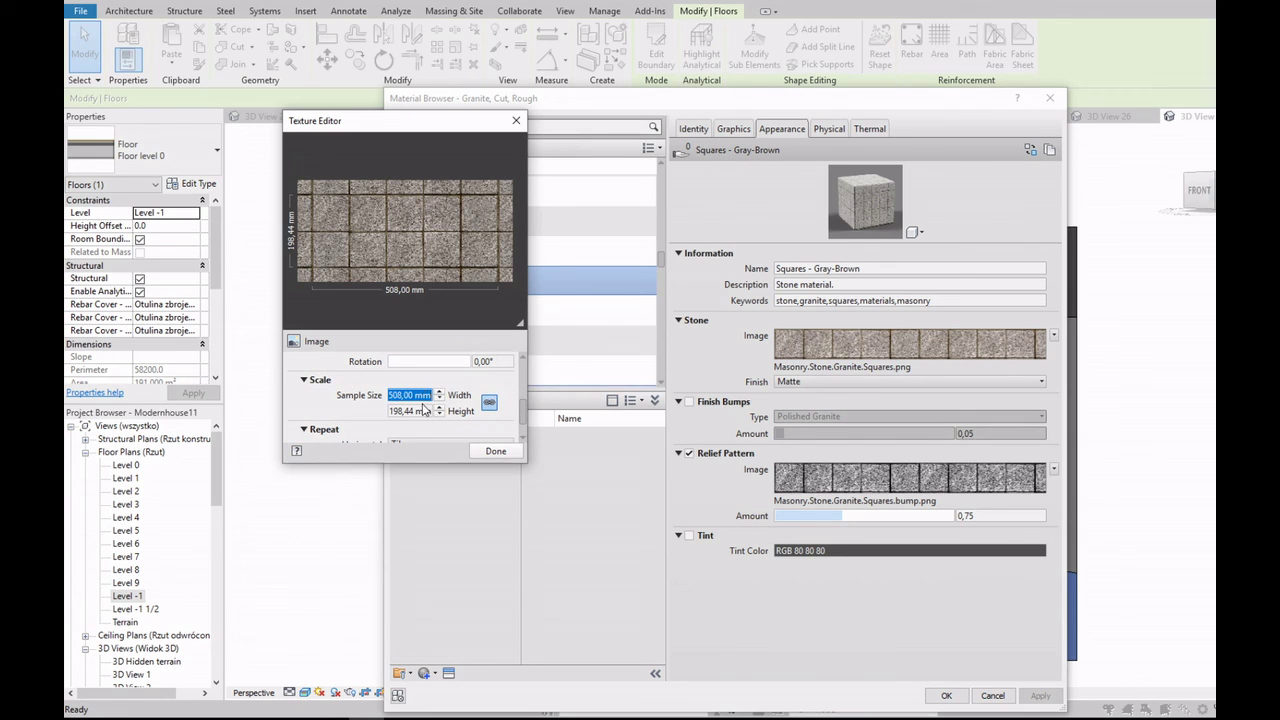
{"action": "type", "text": "000"}
{"action": "left_click", "coordinate": [425, 411]}
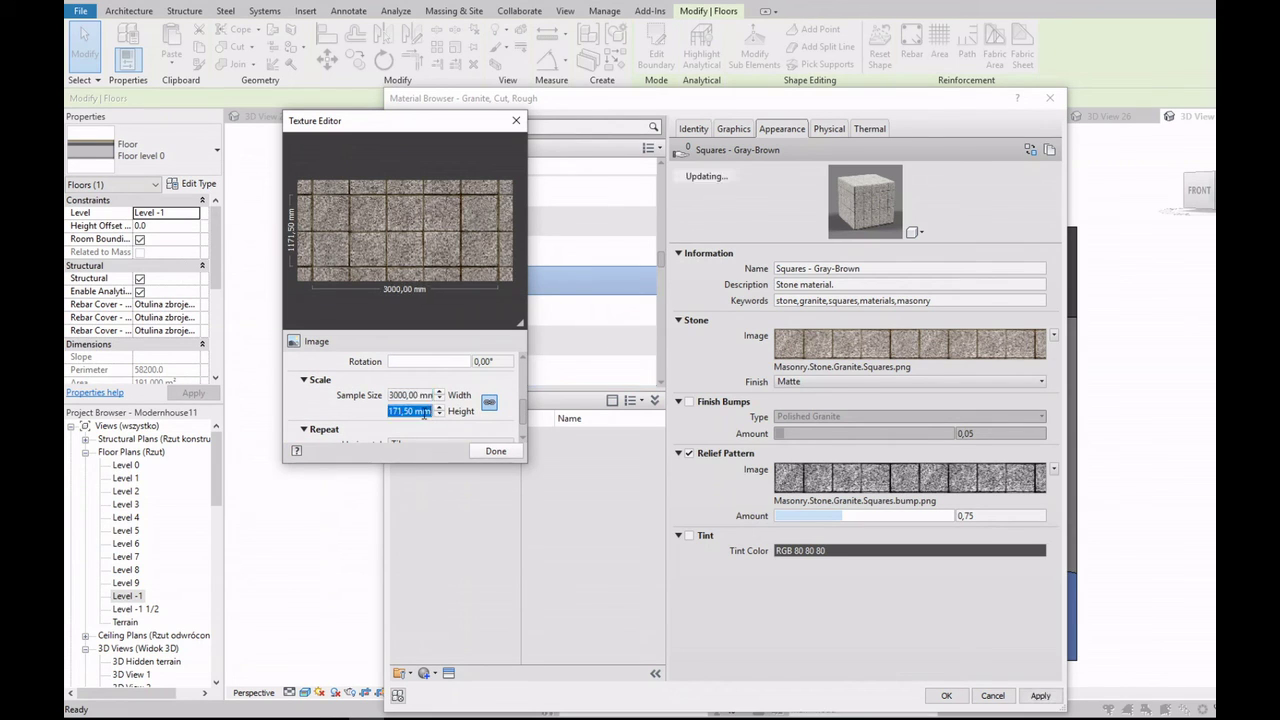
{"action": "left_click", "coordinate": [410, 395]}
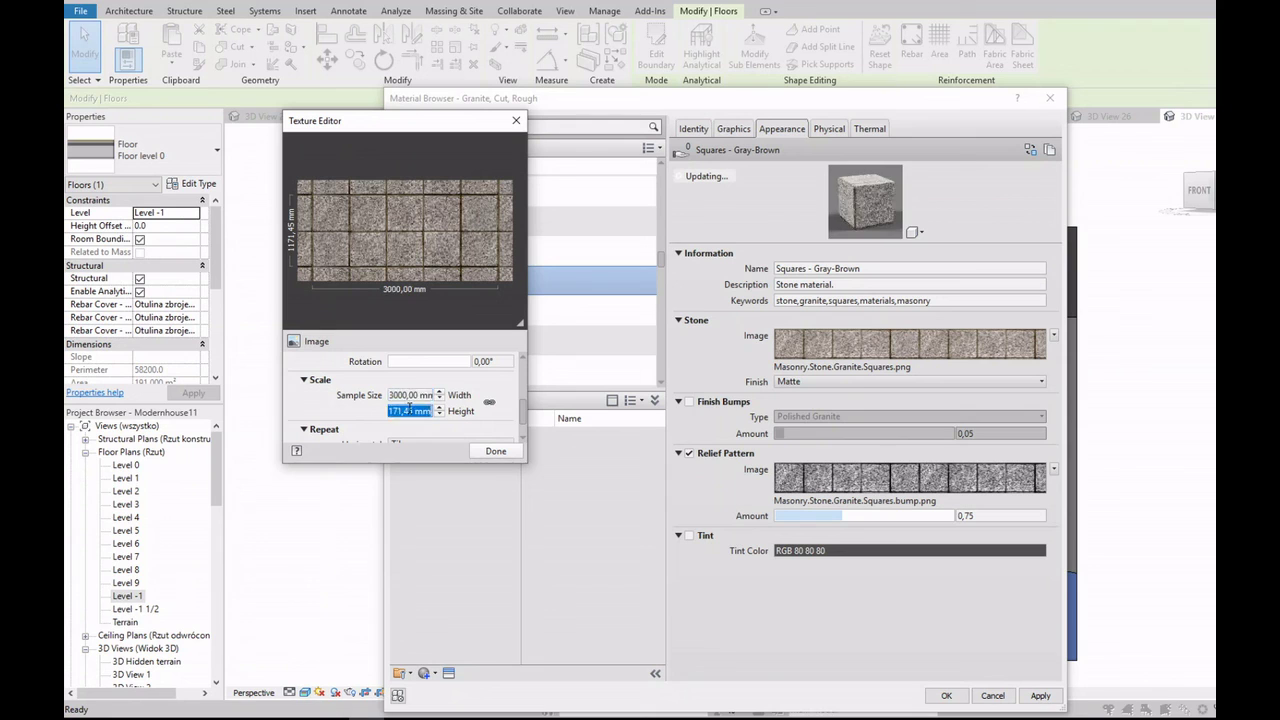
{"action": "left_click", "coordinate": [496, 451]}
Step: Set the relief pattern texture's sample width to 3000 mm and unlink width from height
{"action": "left_click", "coordinate": [910, 478]}
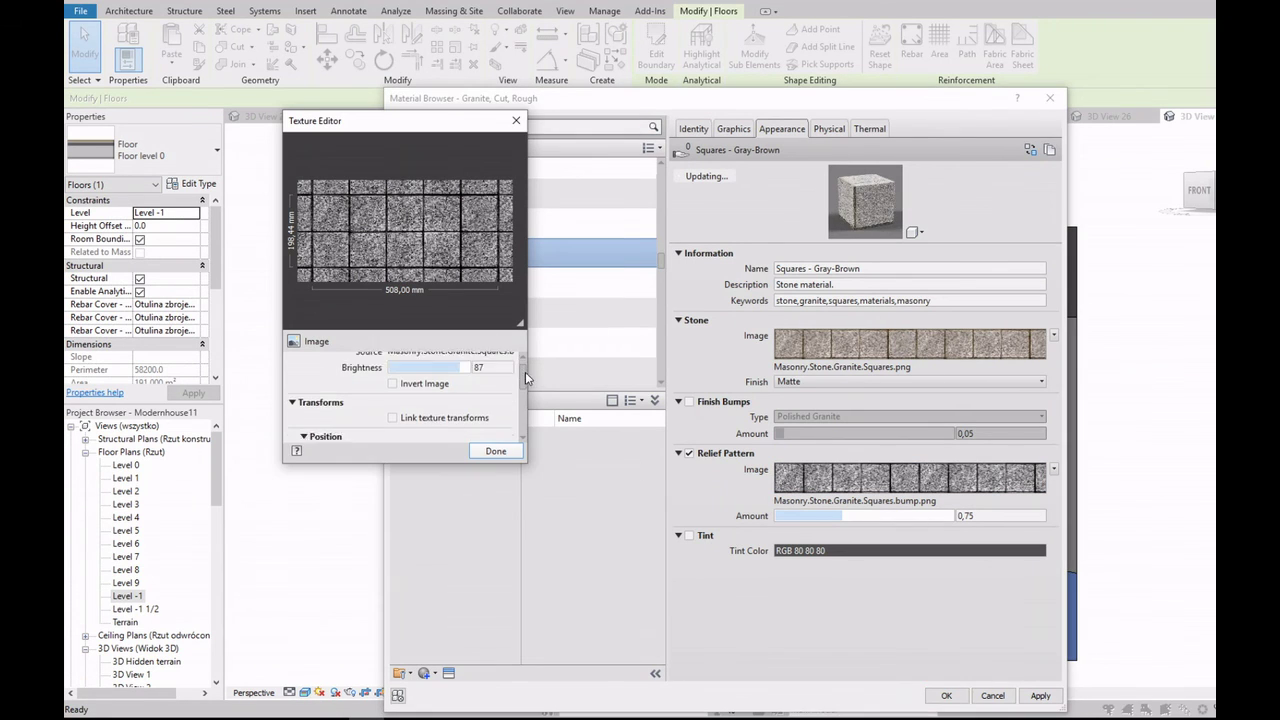
{"action": "left_click_drag", "start_coordinate": [525, 372], "coordinate": [523, 422]}
{"action": "left_click", "coordinate": [420, 370]}
{"action": "type", "text": "00"}
{"action": "key", "text": "Tab"}
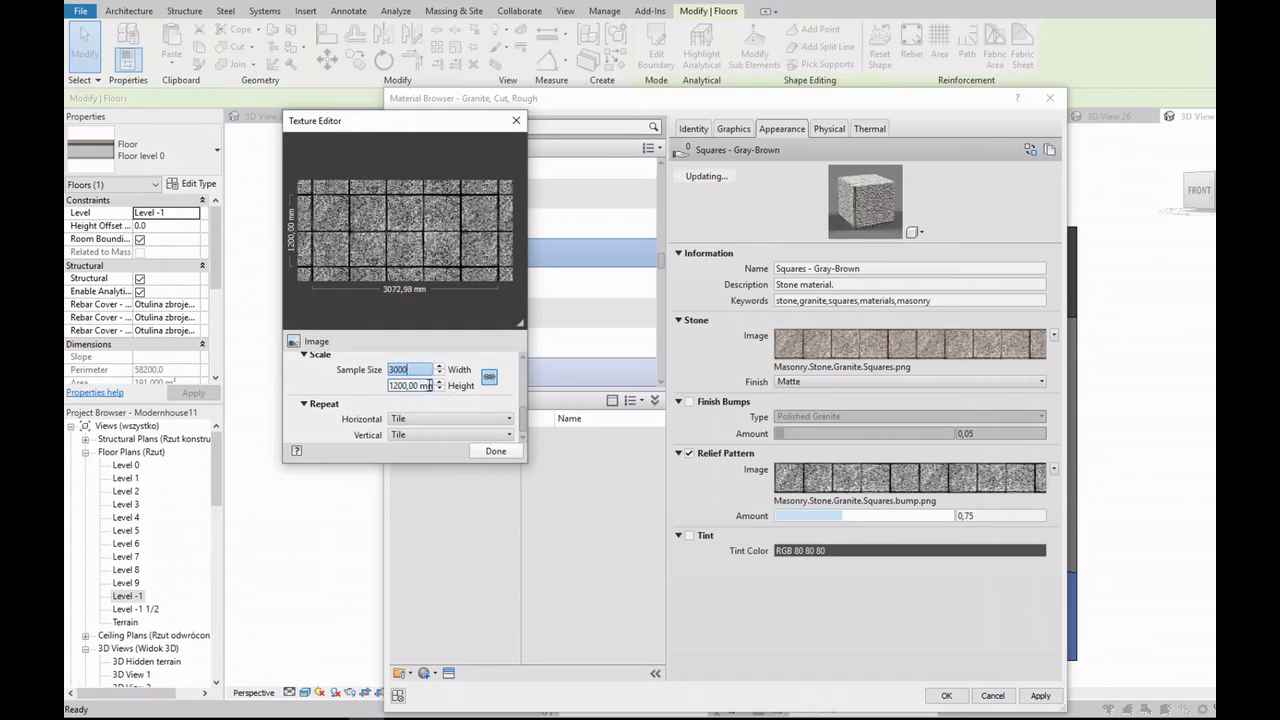
{"action": "key", "text": "Return"}
{"action": "left_click", "coordinate": [418, 370]}
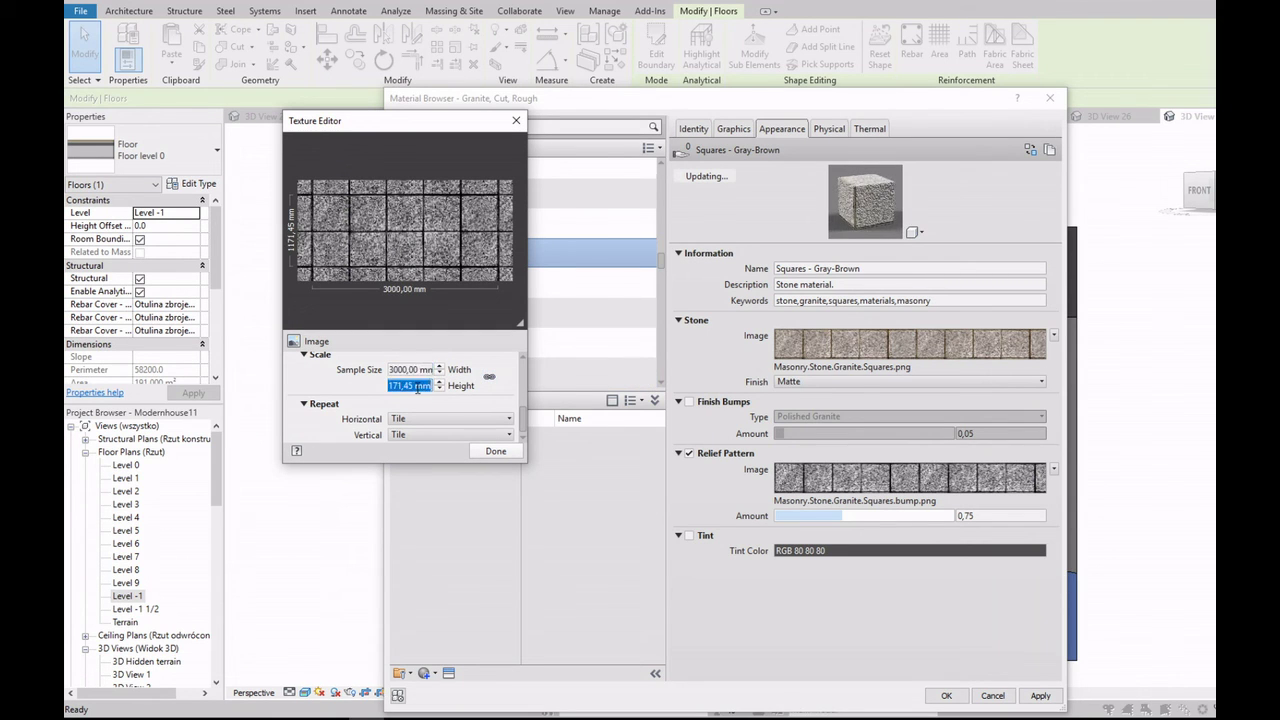
{"action": "left_click", "coordinate": [495, 451]}
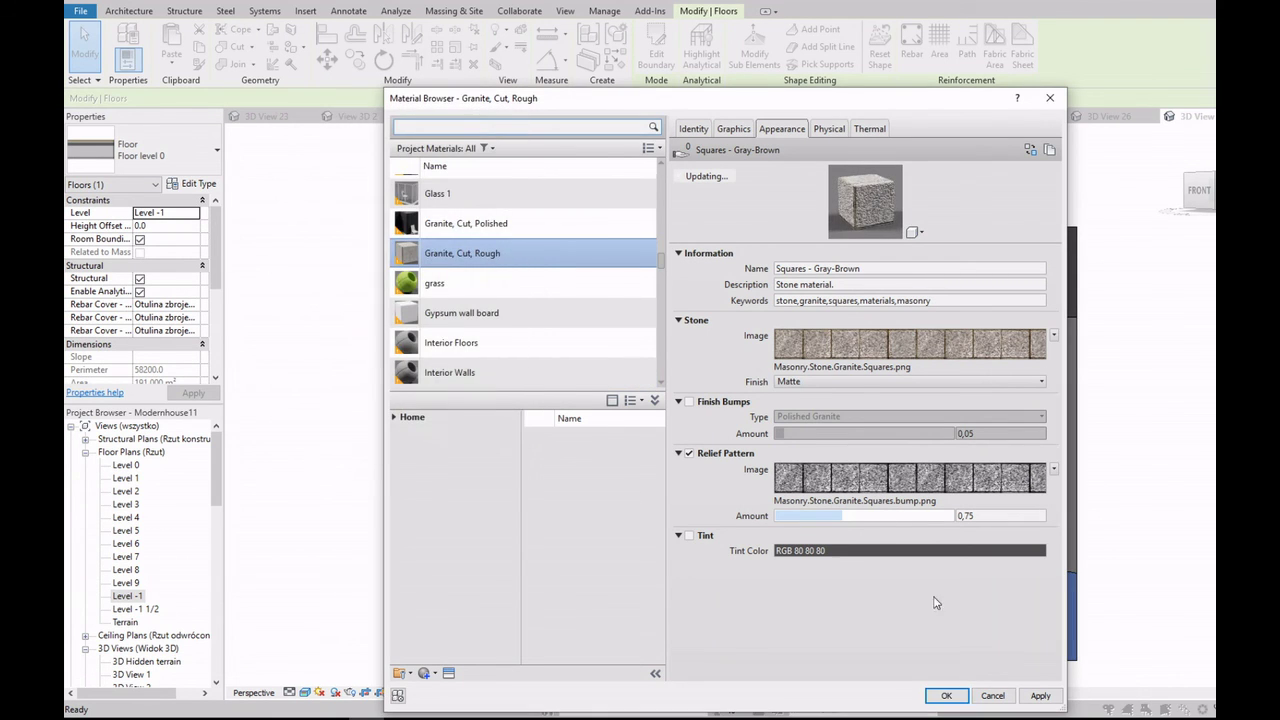
Step: Accept the Material Browser, the layer assembly and the floor type properties
{"action": "left_click", "coordinate": [958, 694]}
{"action": "left_click", "coordinate": [686, 603]}
{"action": "left_click", "coordinate": [710, 614]}
Step: Reselect the basement floor and check the concrete beam in the default 3D view
{"action": "key", "text": "Escape"}
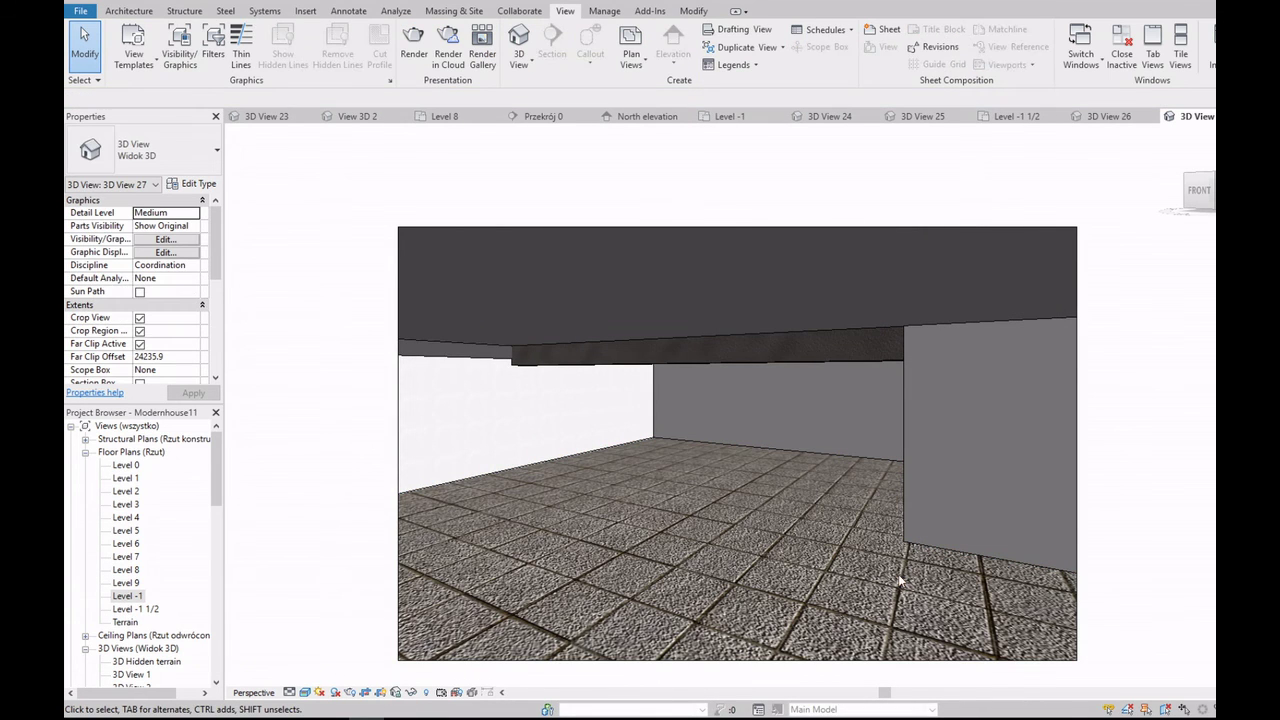
{"action": "left_click", "coordinate": [496, 490]}
{"action": "key", "text": "Escape"}
{"action": "left_click", "coordinate": [582, 497]}
{"action": "scroll", "coordinate": [140, 540], "scroll_direction": "down", "scroll_amount": 5}
{"action": "scroll", "coordinate": [140, 560], "scroll_direction": "down", "scroll_amount": 5}
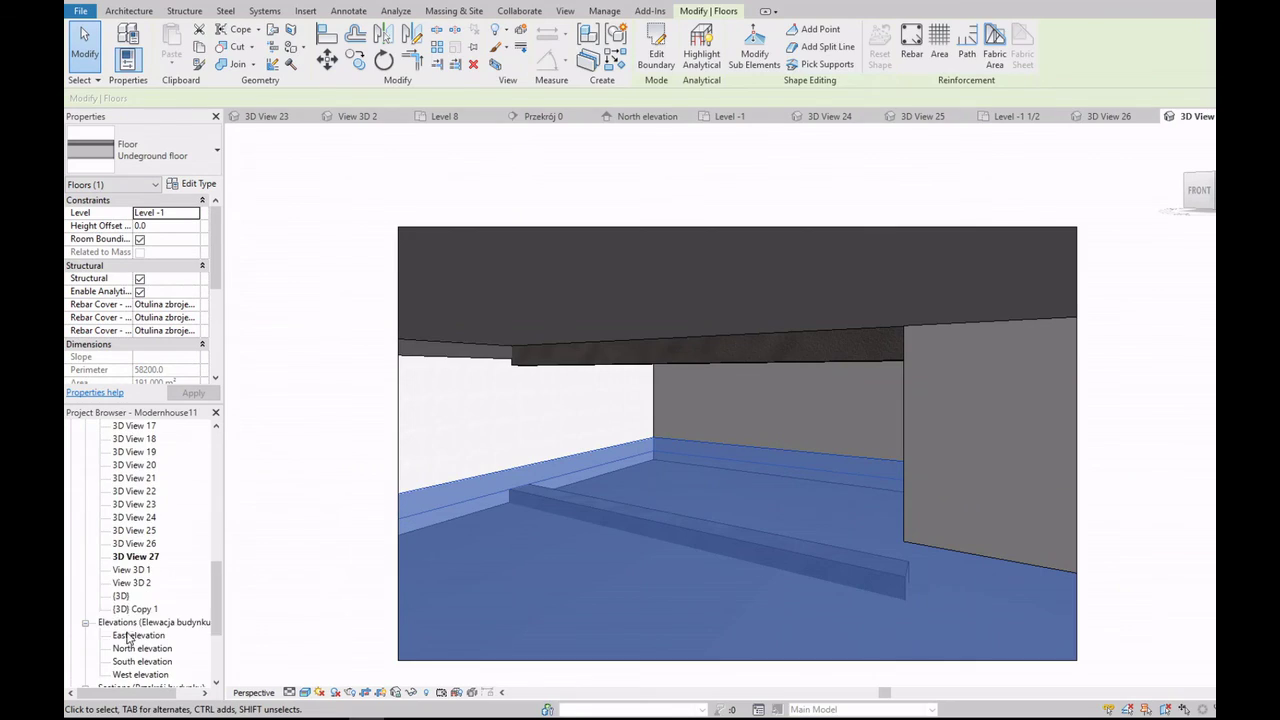
{"action": "double_click", "coordinate": [121, 595]}
{"action": "scroll", "coordinate": [710, 577], "scroll_direction": "up", "scroll_amount": 3}
{"action": "left_click", "coordinate": [723, 558]}
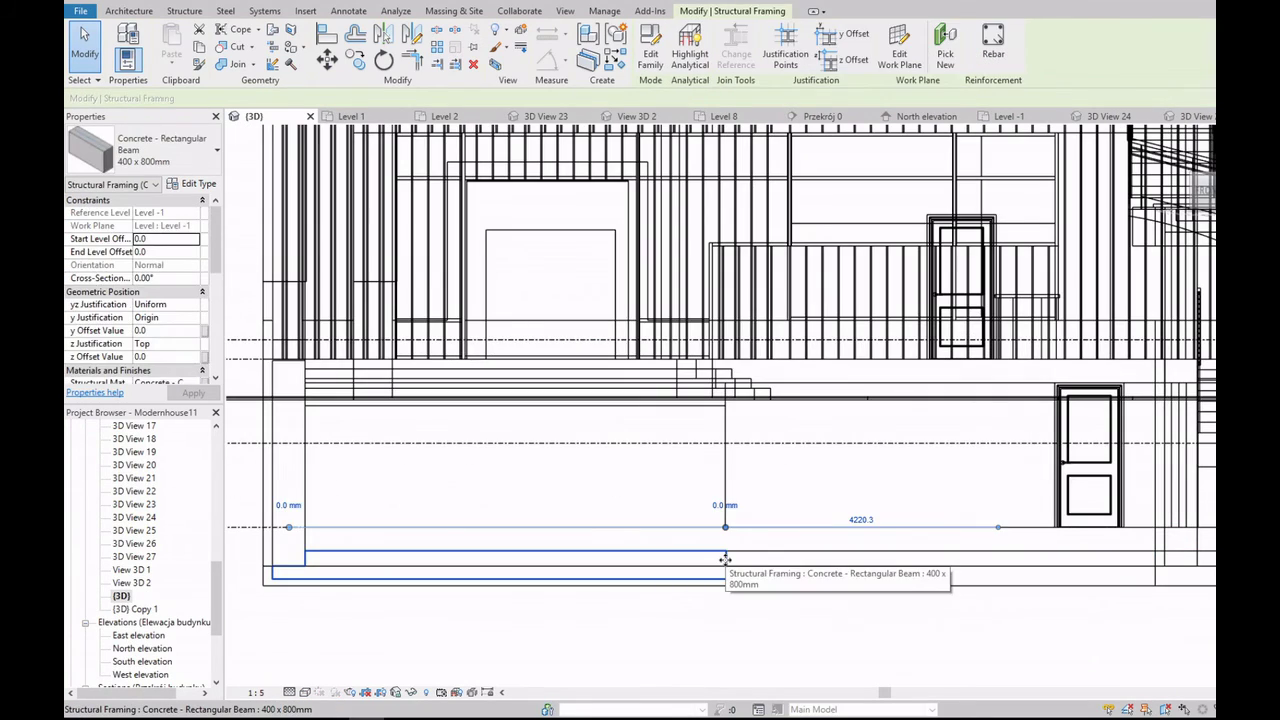
{"action": "key", "text": "Escape"}
Step: Widen 3D View 27's camera crop outward on both the left and right sides
{"action": "scroll", "coordinate": [645, 552], "scroll_direction": "down", "scroll_amount": 3}
{"action": "double_click", "coordinate": [140, 558]}
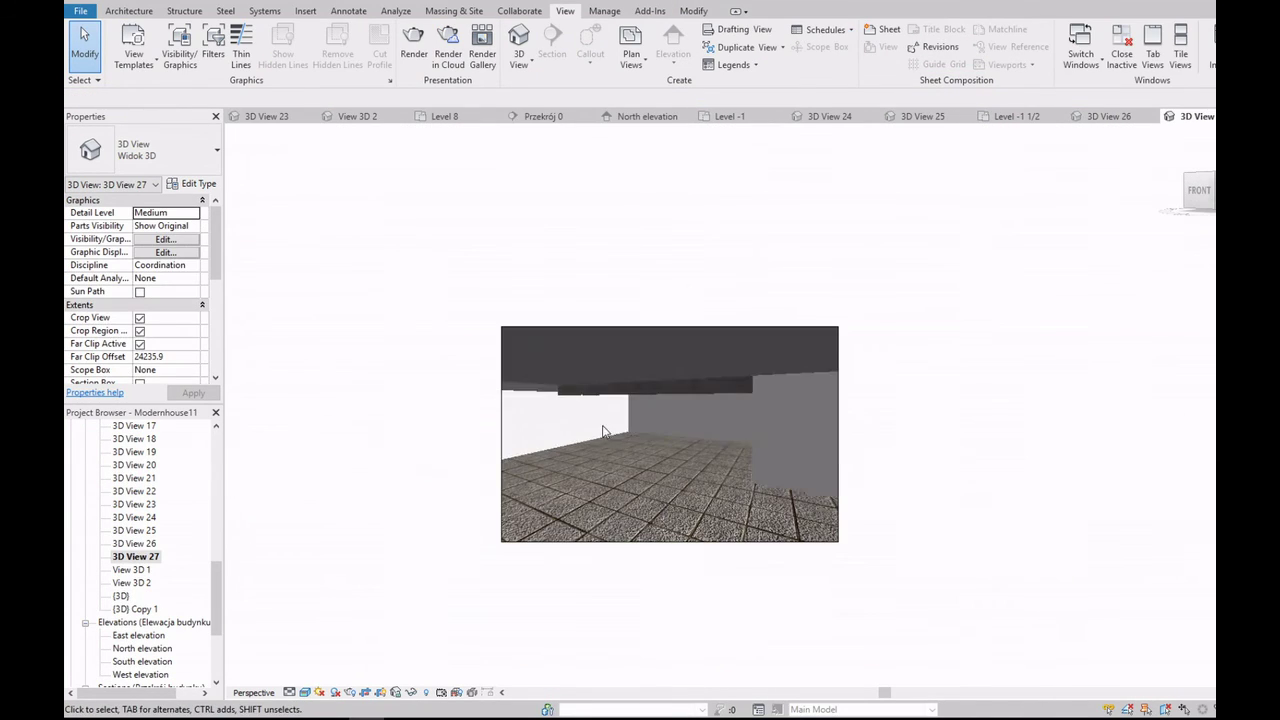
{"action": "left_click", "coordinate": [838, 462]}
{"action": "left_click_drag", "start_coordinate": [843, 463], "coordinate": [1000, 463]}
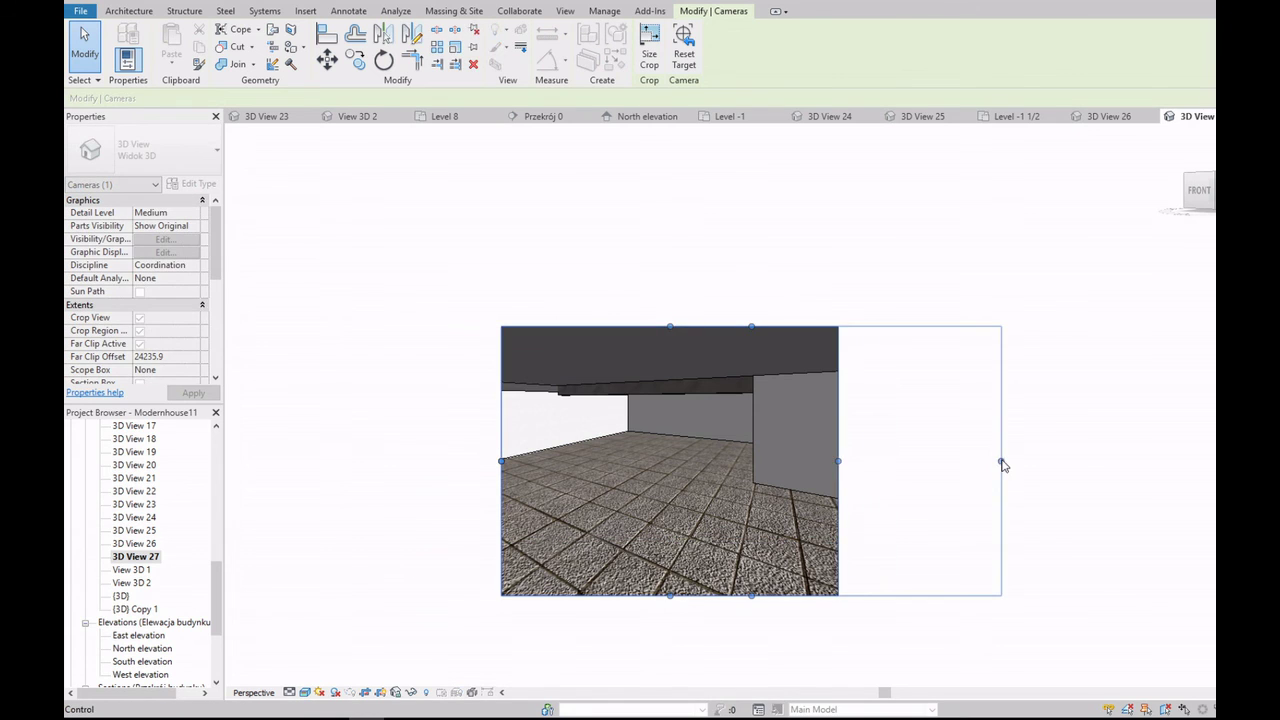
{"action": "left_click_drag", "start_coordinate": [501, 461], "coordinate": [422, 461]}
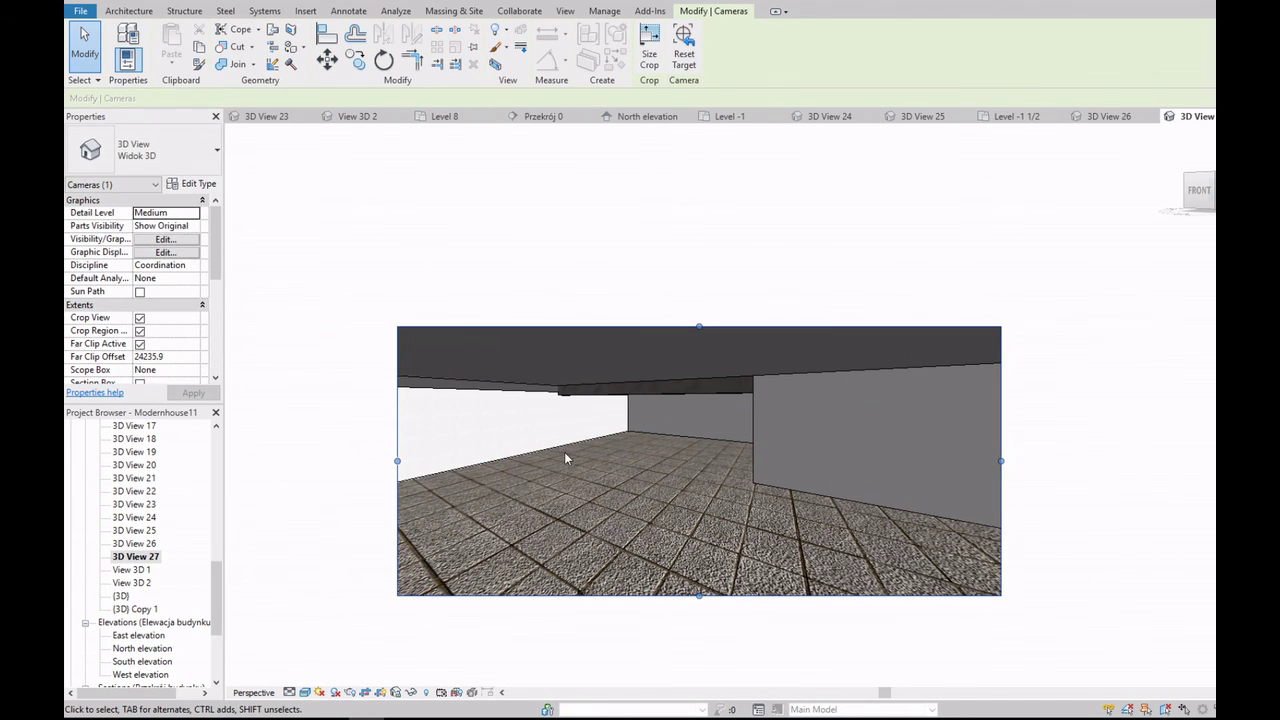
Step: Check the ceiling beam's type properties and open the Level -1 floor plan
{"action": "double_click", "coordinate": [623, 400]}
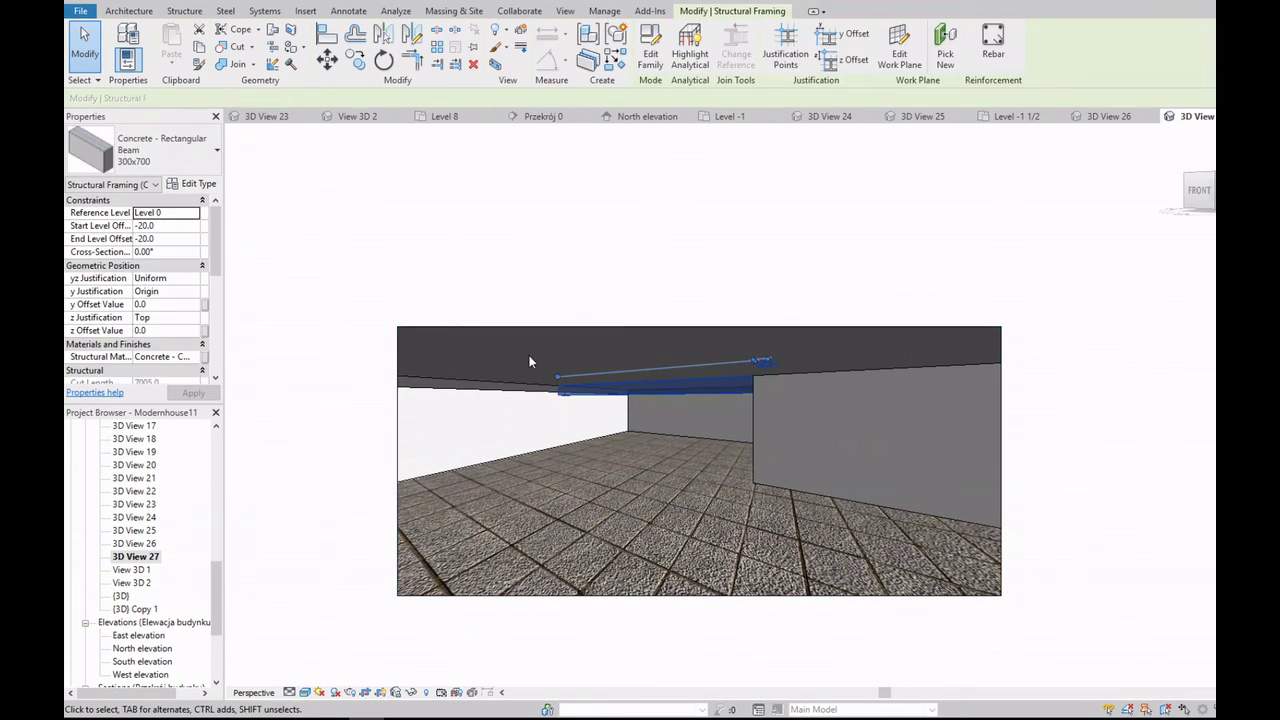
{"action": "key", "text": "Return"}
{"action": "key", "text": "Escape"}
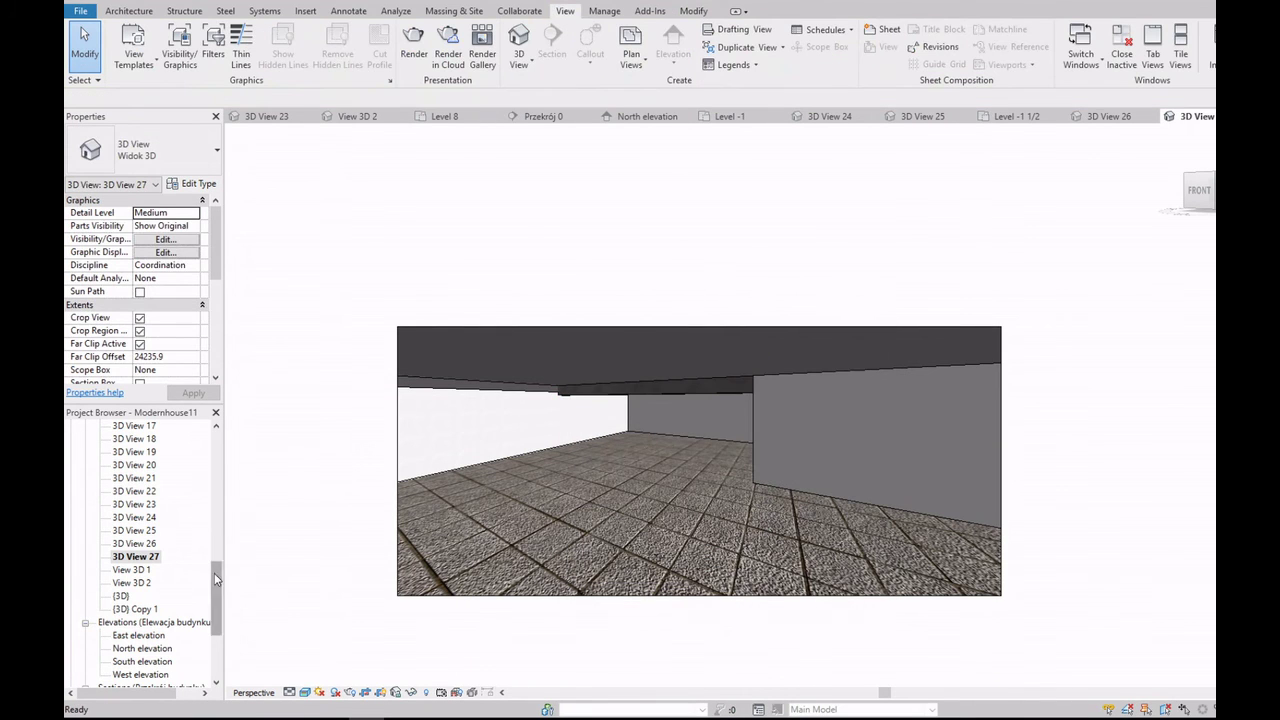
{"action": "scroll", "coordinate": [150, 550], "scroll_direction": "up", "scroll_amount": 10}
{"action": "double_click", "coordinate": [130, 596]}
Step: Start a wall using the 'Wall 500 foundation without insulation' type
{"action": "scroll", "coordinate": [582, 401], "scroll_direction": "up", "scroll_amount": 3}
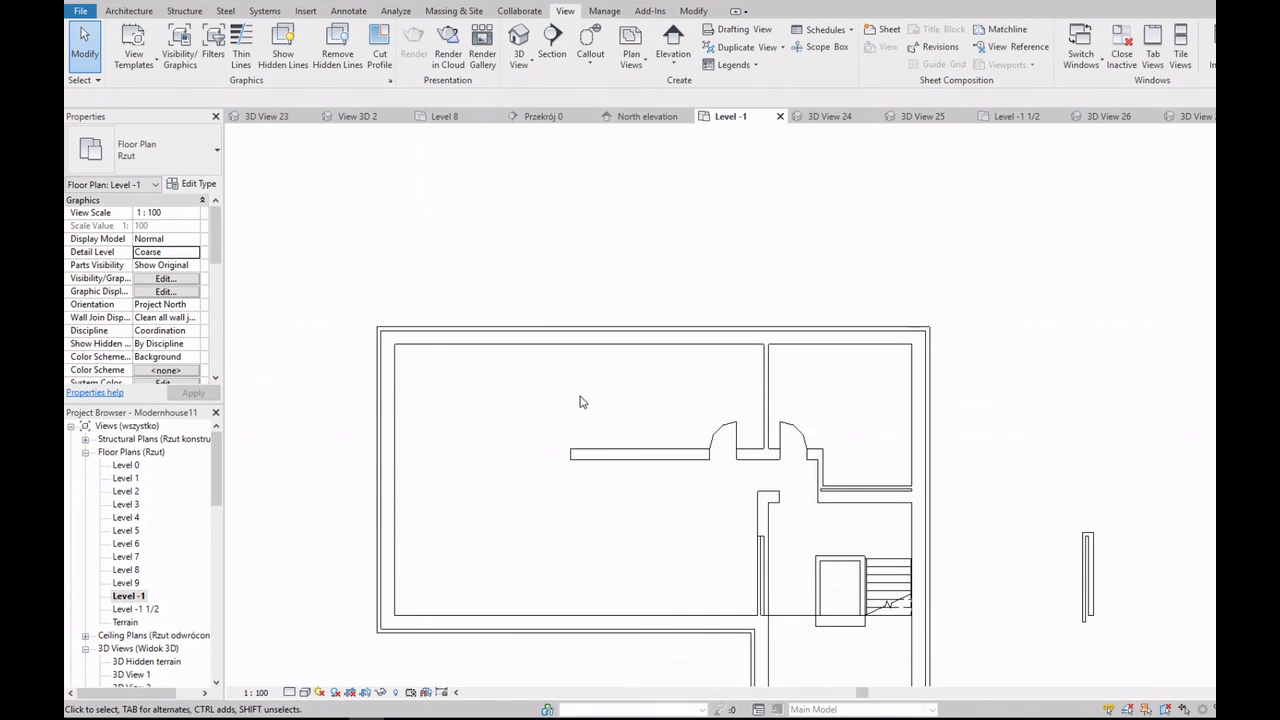
{"action": "left_click", "coordinate": [122, 10]}
{"action": "left_click", "coordinate": [325, 50]}
{"action": "left_click", "coordinate": [325, 208]}
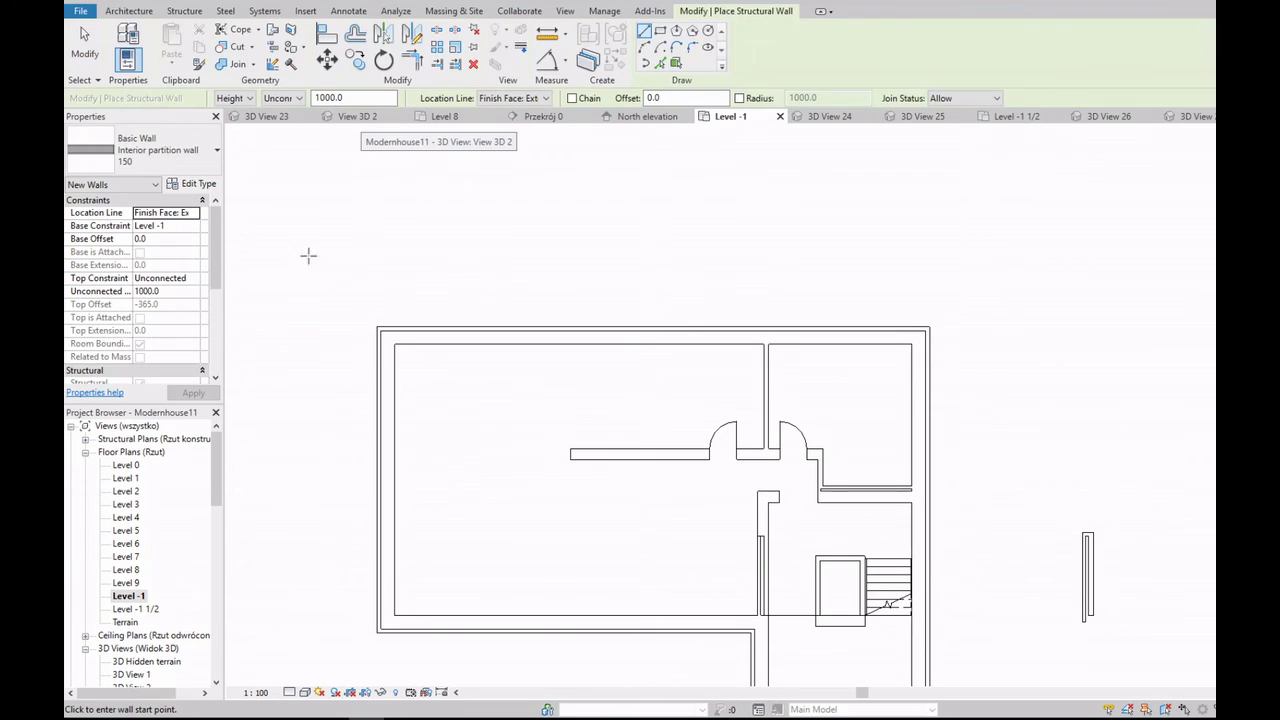
{"action": "left_click", "coordinate": [216, 150]}
{"action": "left_click_drag", "start_coordinate": [320, 270], "coordinate": [303, 378]}
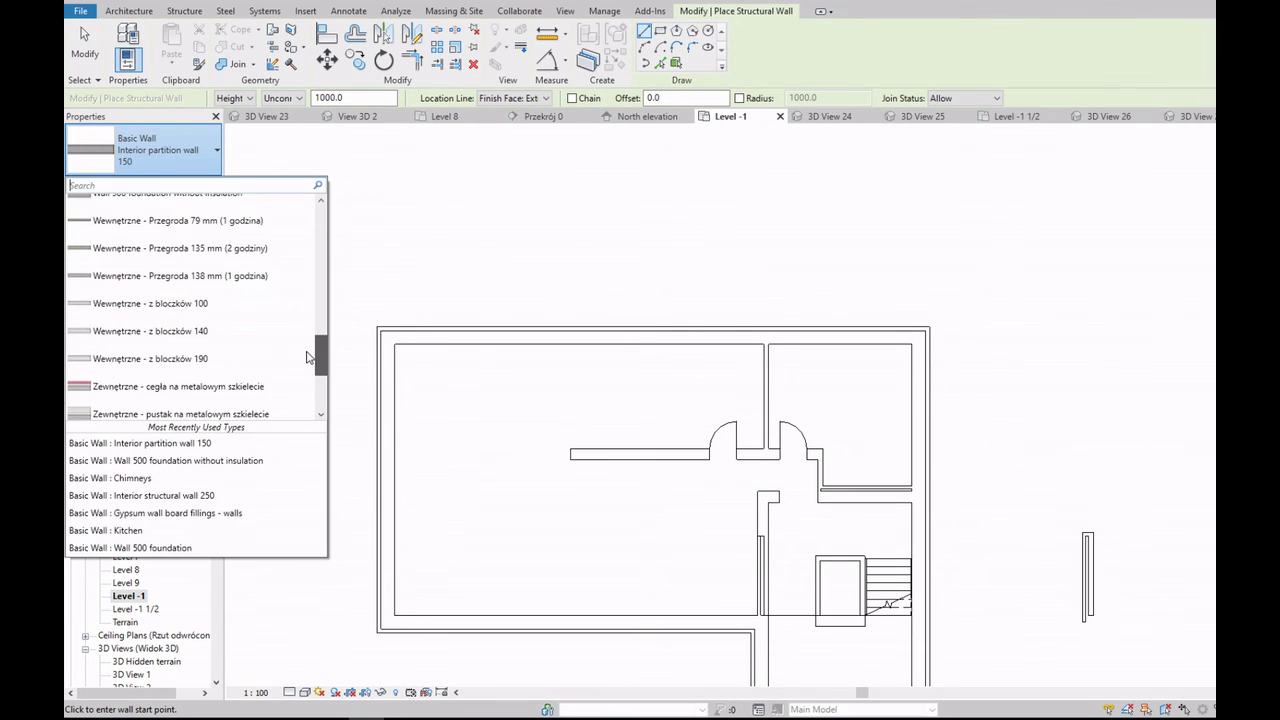
{"action": "scroll", "coordinate": [250, 350], "scroll_direction": "up", "scroll_amount": 2}
{"action": "scroll", "coordinate": [220, 330], "scroll_direction": "up", "scroll_amount": 2}
{"action": "scroll", "coordinate": [180, 310], "scroll_direction": "up", "scroll_amount": 2}
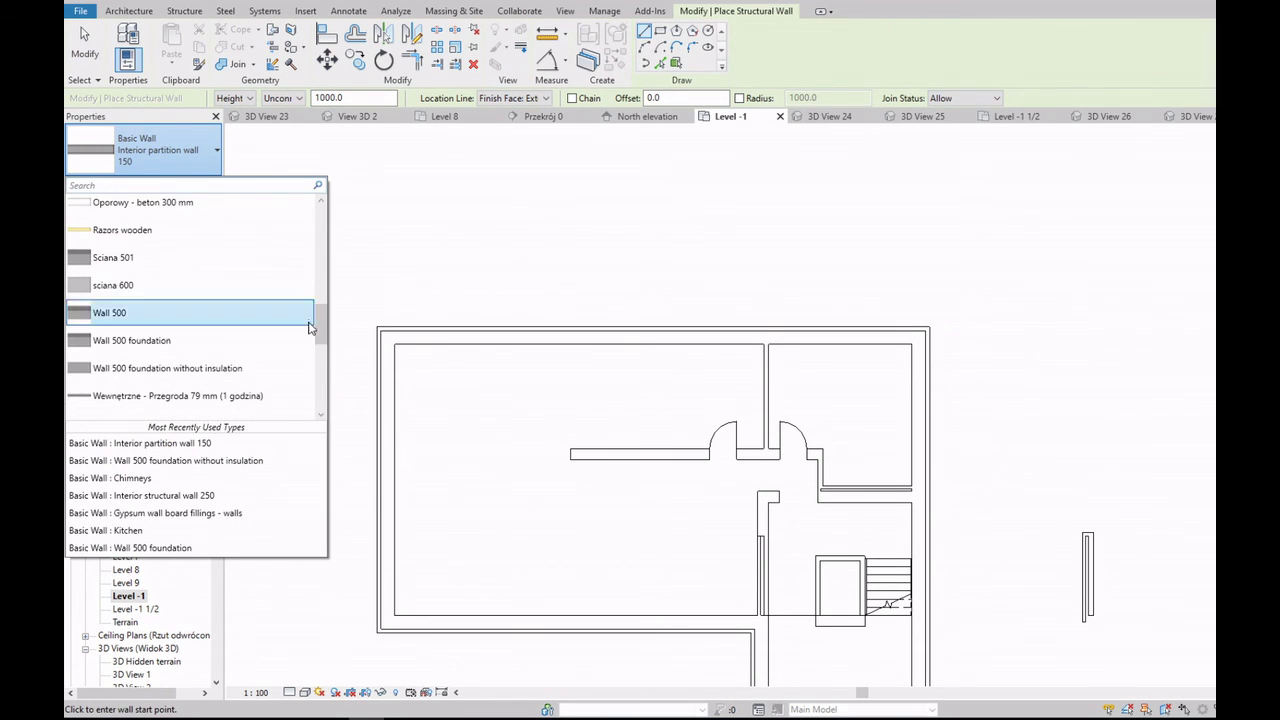
{"action": "left_click", "coordinate": [180, 366]}
{"action": "scroll", "coordinate": [579, 440], "scroll_direction": "up", "scroll_amount": 2}
Step: Draw an 1800 mm wall dividing the upper basement room and tie its top to a level
{"action": "left_click", "coordinate": [566, 460]}
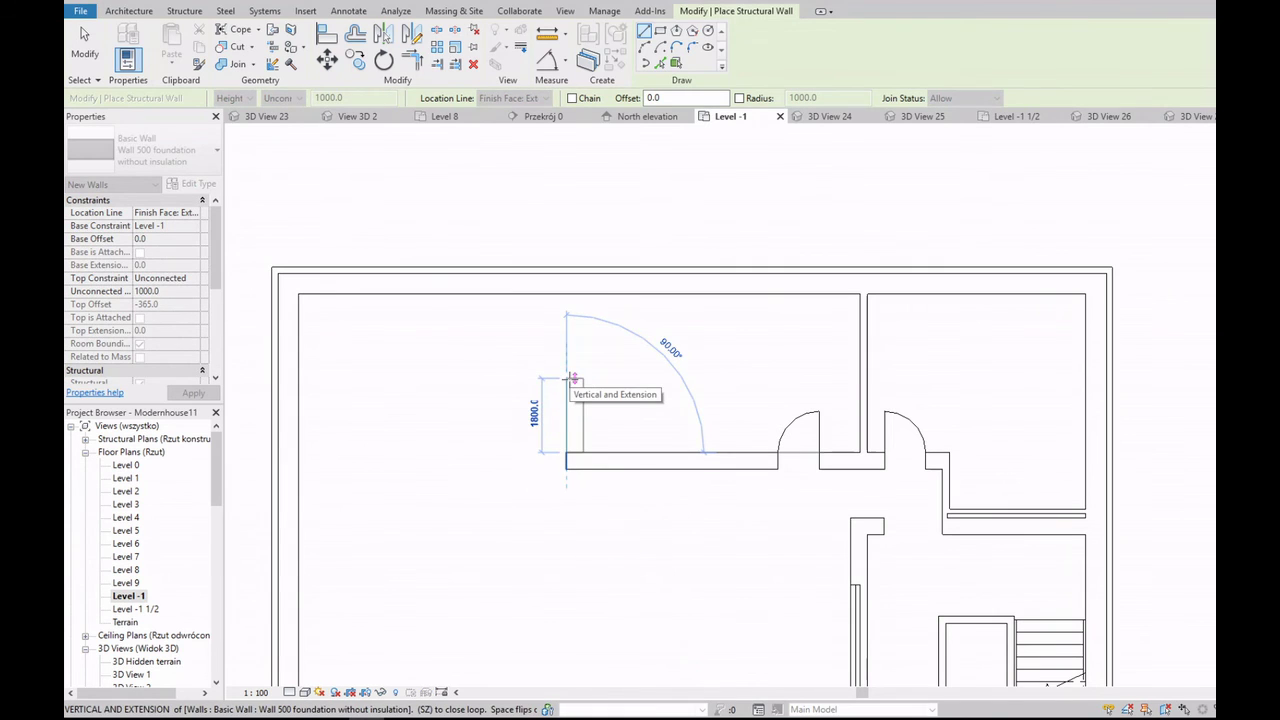
{"action": "left_click", "coordinate": [566, 294]}
{"action": "key", "text": "Escape"}
{"action": "key", "text": "Escape"}
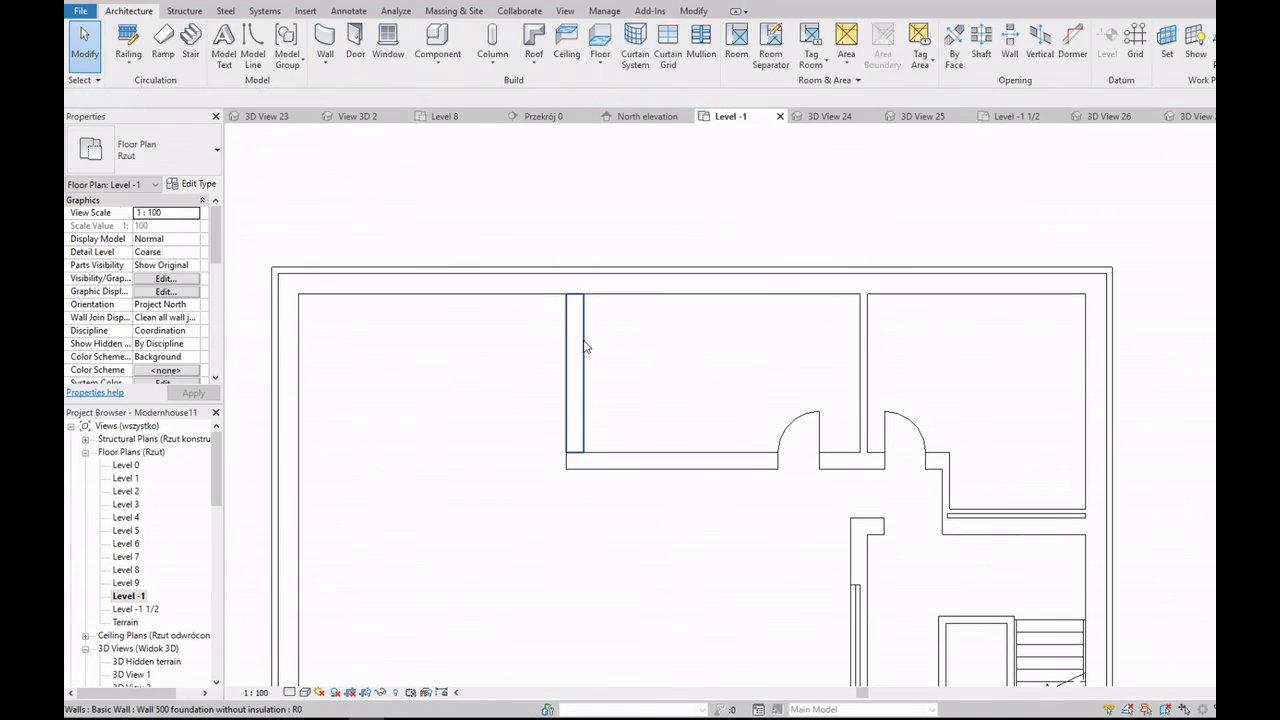
{"action": "left_click", "coordinate": [575, 350]}
{"action": "left_click", "coordinate": [194, 279]}
{"action": "left_click", "coordinate": [192, 302]}
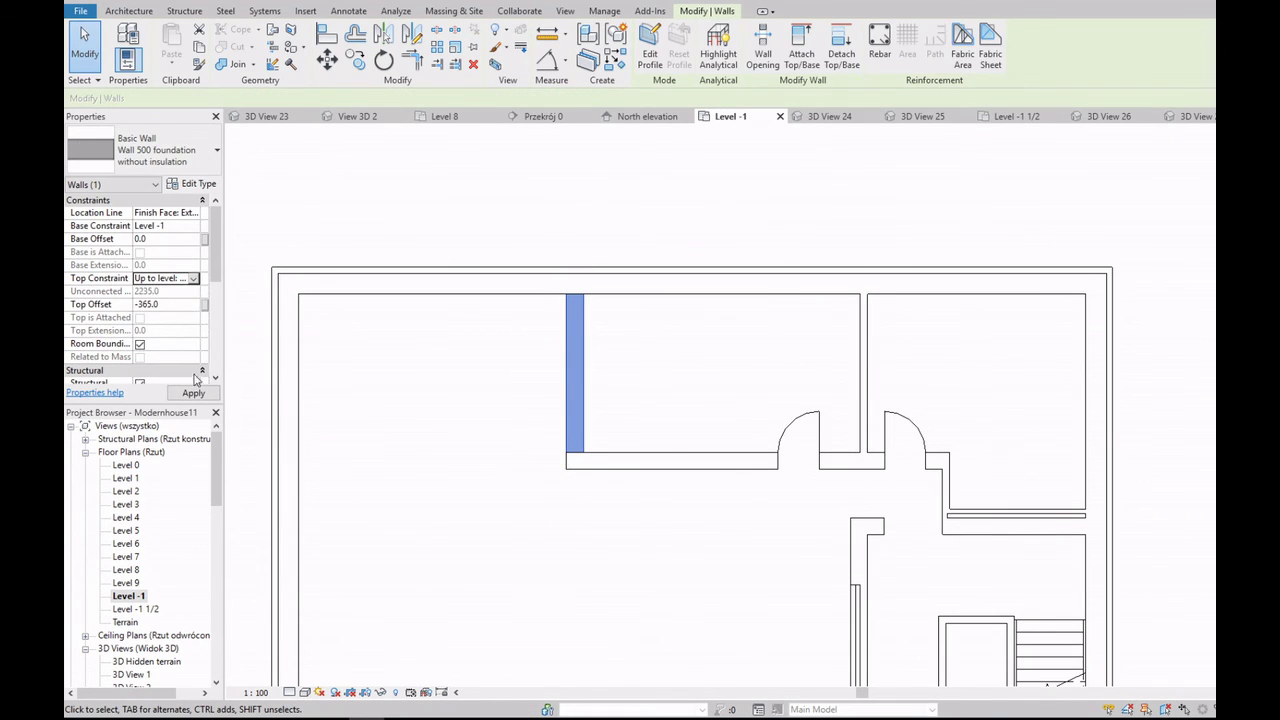
{"action": "left_click", "coordinate": [194, 392]}
{"action": "left_click", "coordinate": [614, 374]}
Step: Reactivate the Wall tool for the next walls
{"action": "scroll", "coordinate": [612, 495], "scroll_direction": "down", "scroll_amount": 2}
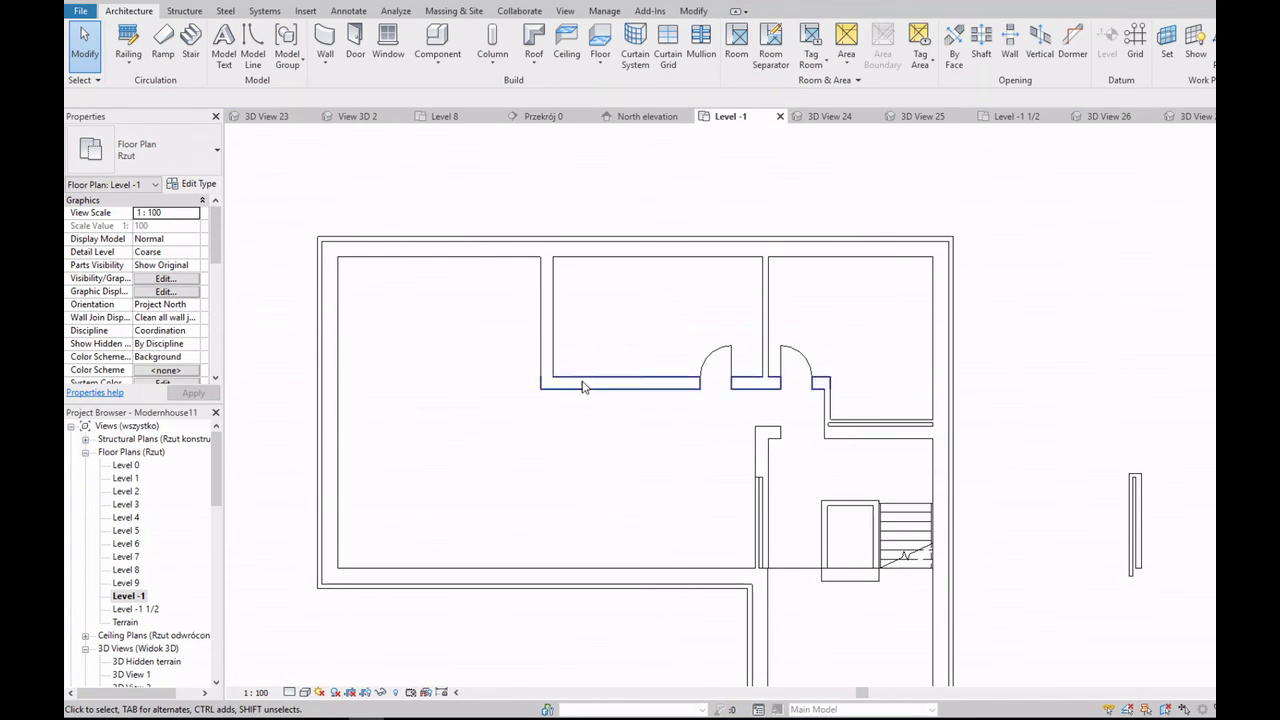
{"action": "scroll", "coordinate": [660, 375], "scroll_direction": "up", "scroll_amount": 1}
{"action": "scroll", "coordinate": [717, 434], "scroll_direction": "down", "scroll_amount": 2}
{"action": "scroll", "coordinate": [716, 434], "scroll_direction": "up", "scroll_amount": 2}
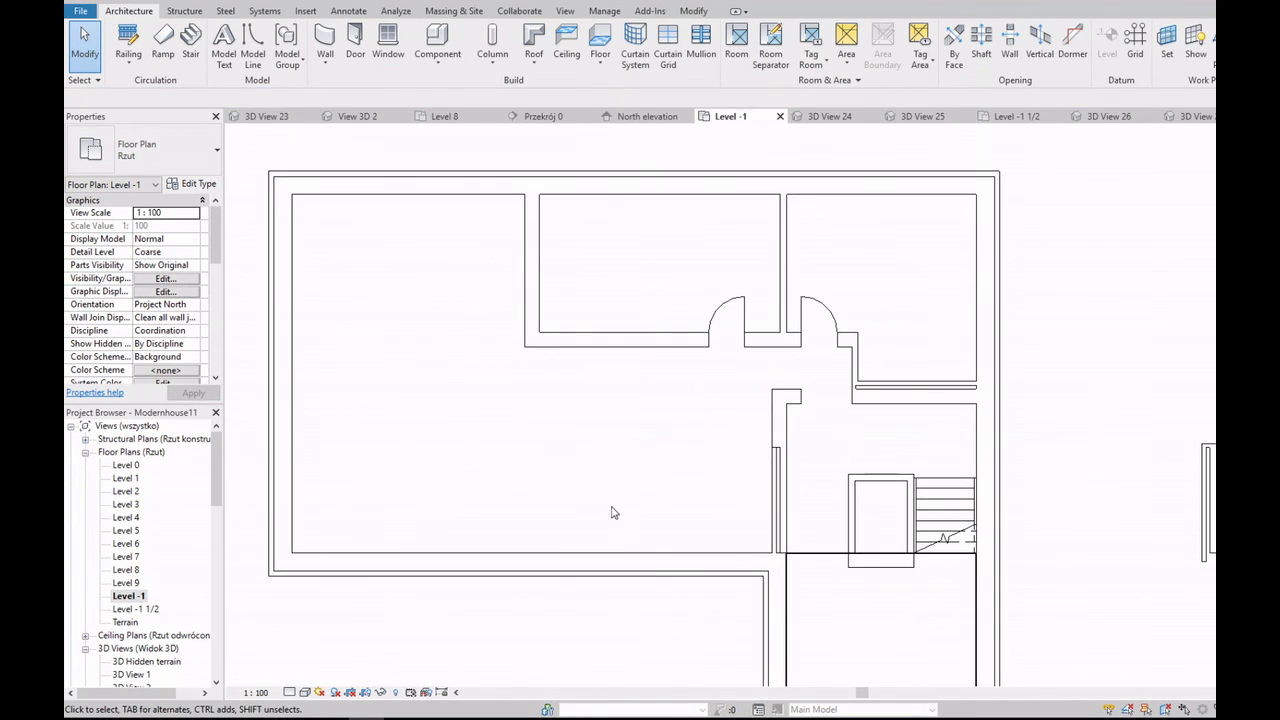
{"action": "left_click", "coordinate": [325, 58]}
Step: Choose the Interior partition wall 150 type for the new wall
{"action": "left_click", "coordinate": [360, 83]}
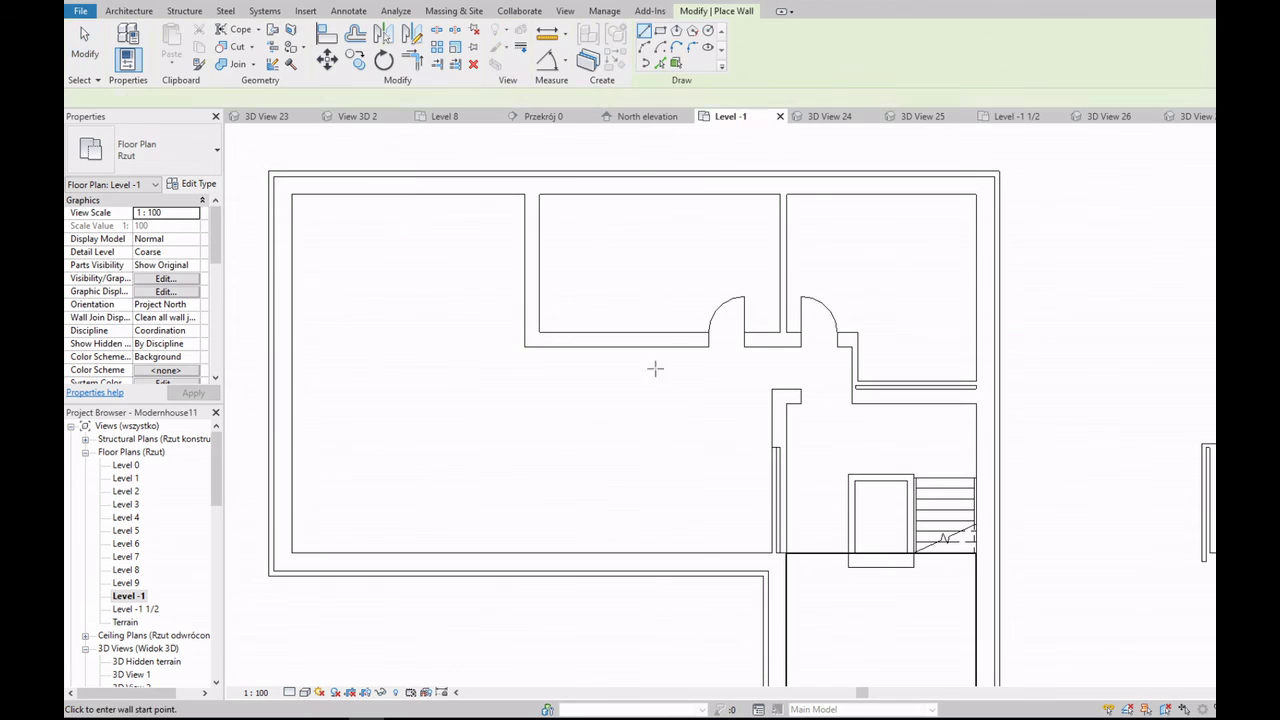
{"action": "left_click", "coordinate": [217, 158]}
{"action": "left_click_drag", "start_coordinate": [322, 348], "coordinate": [324, 253]}
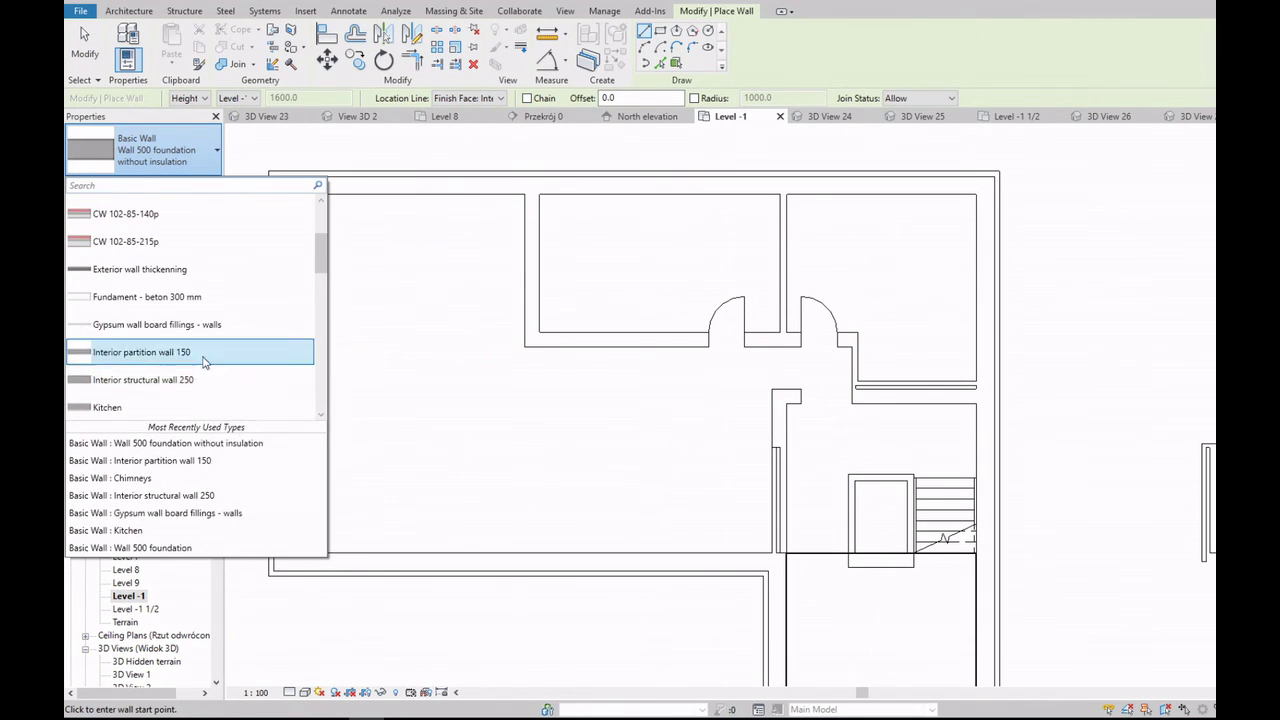
{"action": "left_click", "coordinate": [206, 360]}
{"action": "scroll", "coordinate": [740, 390], "scroll_direction": "up", "scroll_amount": 2}
Step: Draw a horizontal wall and a vertical wall down to the lower wall, enclosing the room
{"action": "left_click", "coordinate": [793, 384]}
{"action": "left_click", "coordinate": [417, 386]}
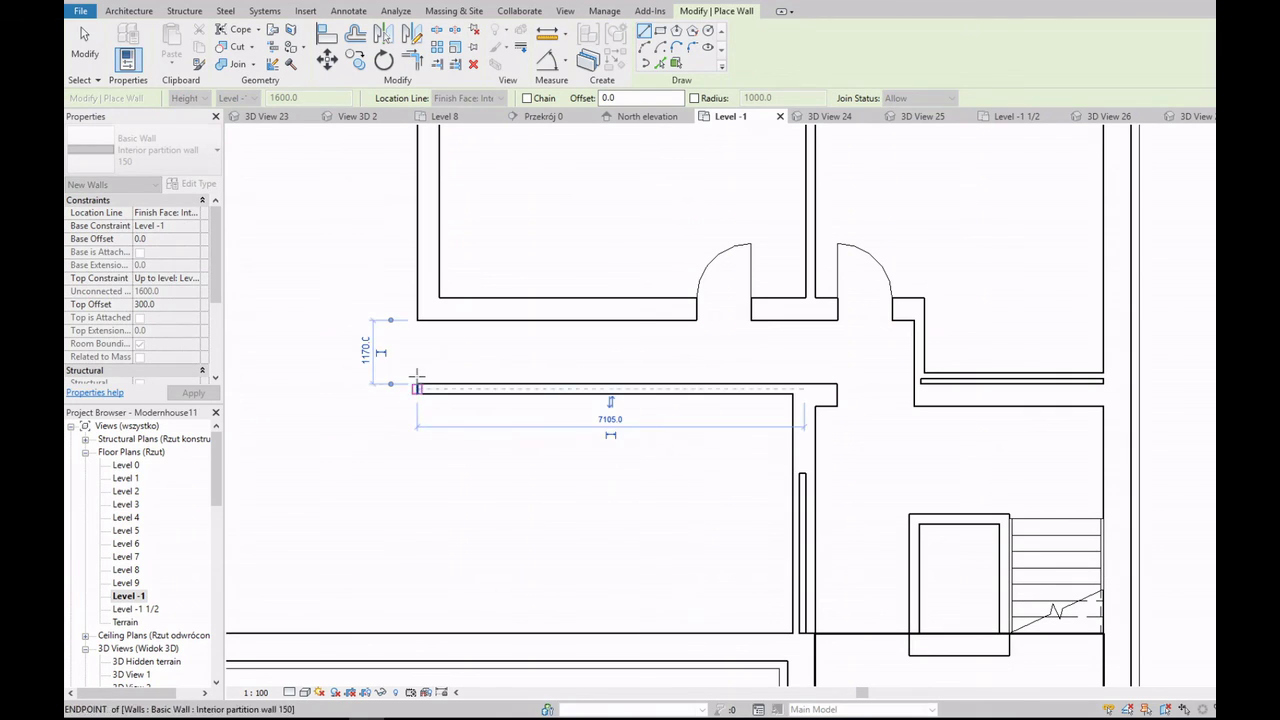
{"action": "left_click", "coordinate": [418, 350]}
{"action": "left_click", "coordinate": [417, 632]}
{"action": "key", "text": "Escape"}
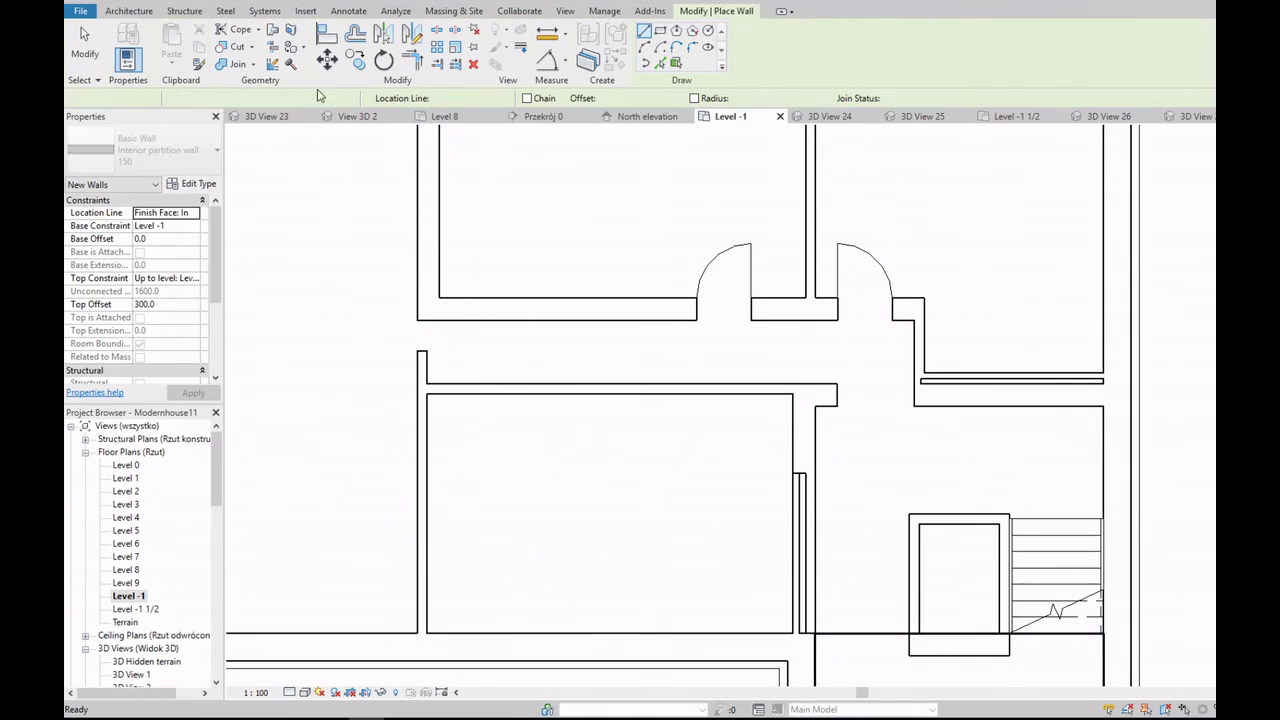
{"action": "key", "text": "Escape"}
Step: Join the new walls into a clean corner with Trim/Extend to Corner (TR)
{"action": "left_click", "coordinate": [325, 63]}
{"action": "key", "text": "Escape"}
{"action": "left_click", "coordinate": [614, 389]}
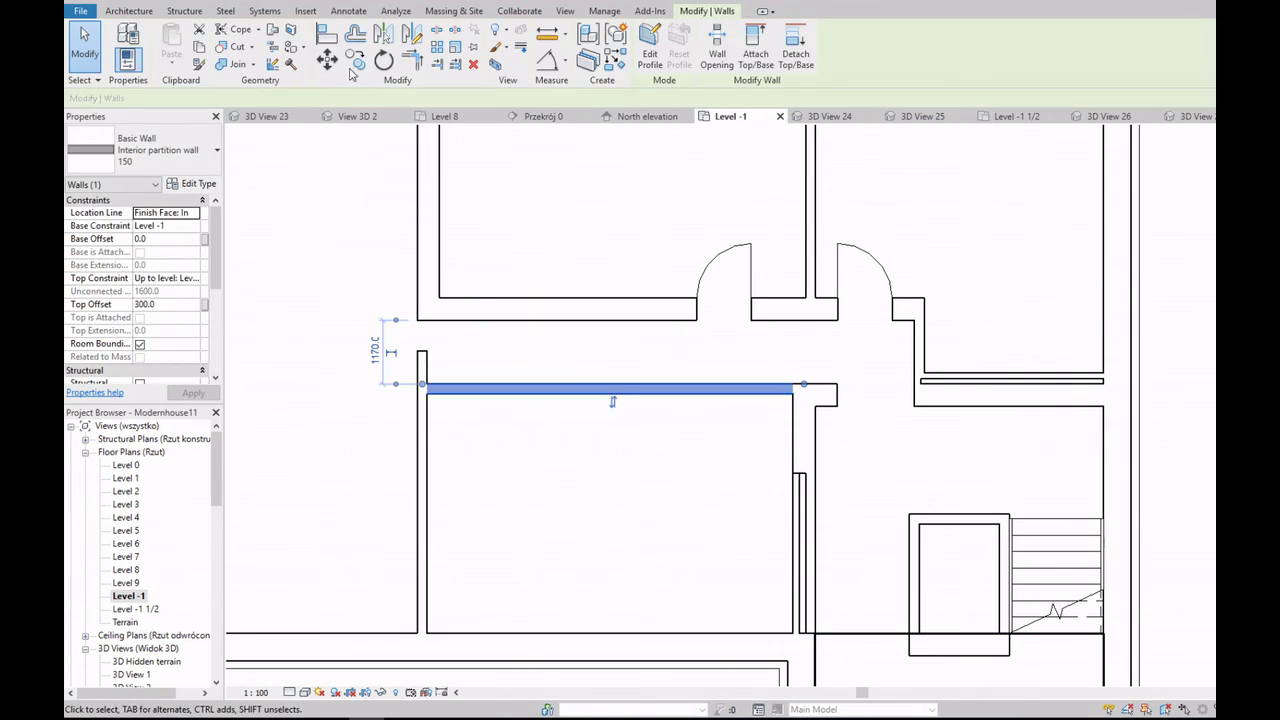
{"action": "key", "text": "t"}
{"action": "key", "text": "r"}
{"action": "left_click", "coordinate": [425, 434]}
{"action": "left_click", "coordinate": [690, 391]}
{"action": "key", "text": "Escape"}
Step: Set the top constraint of the room's left and top walls to Level -1 1/2
{"action": "scroll", "coordinate": [690, 420], "scroll_direction": "down", "scroll_amount": 1}
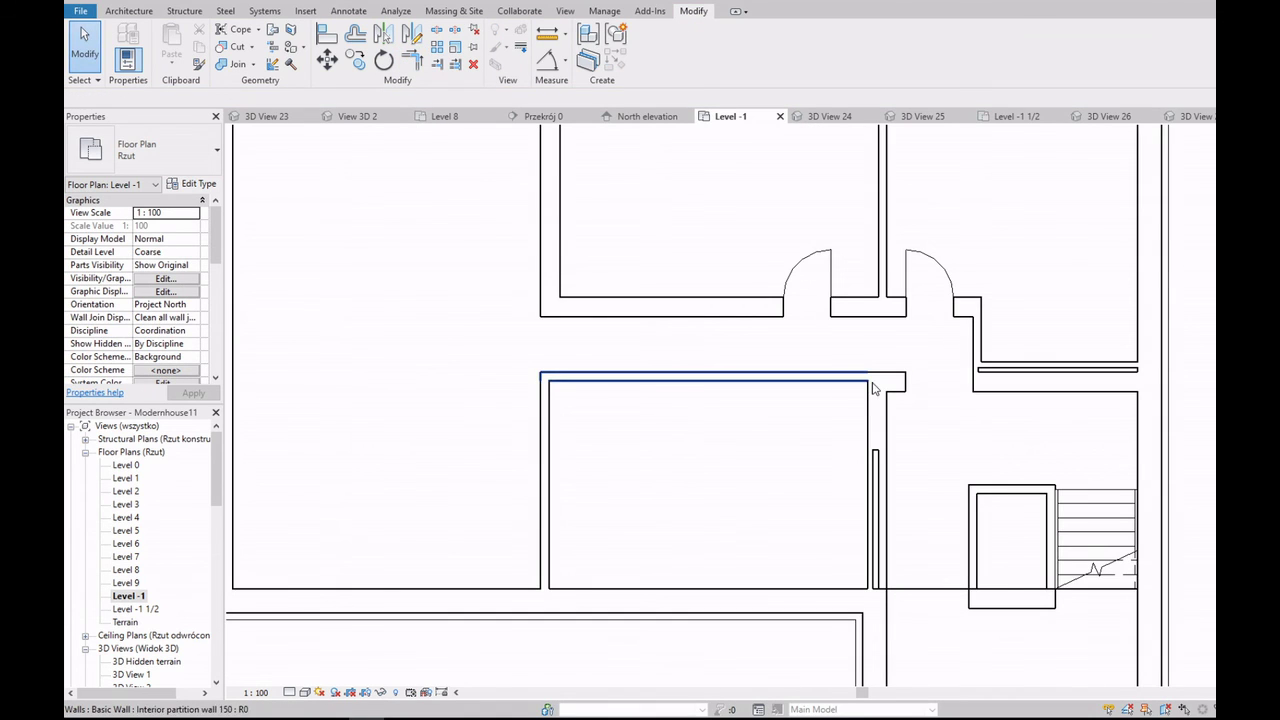
{"action": "scroll", "coordinate": [551, 389], "scroll_direction": "down", "scroll_amount": 2}
{"action": "left_click", "coordinate": [546, 402]}
{"action": "left_click", "coordinate": [195, 278]}
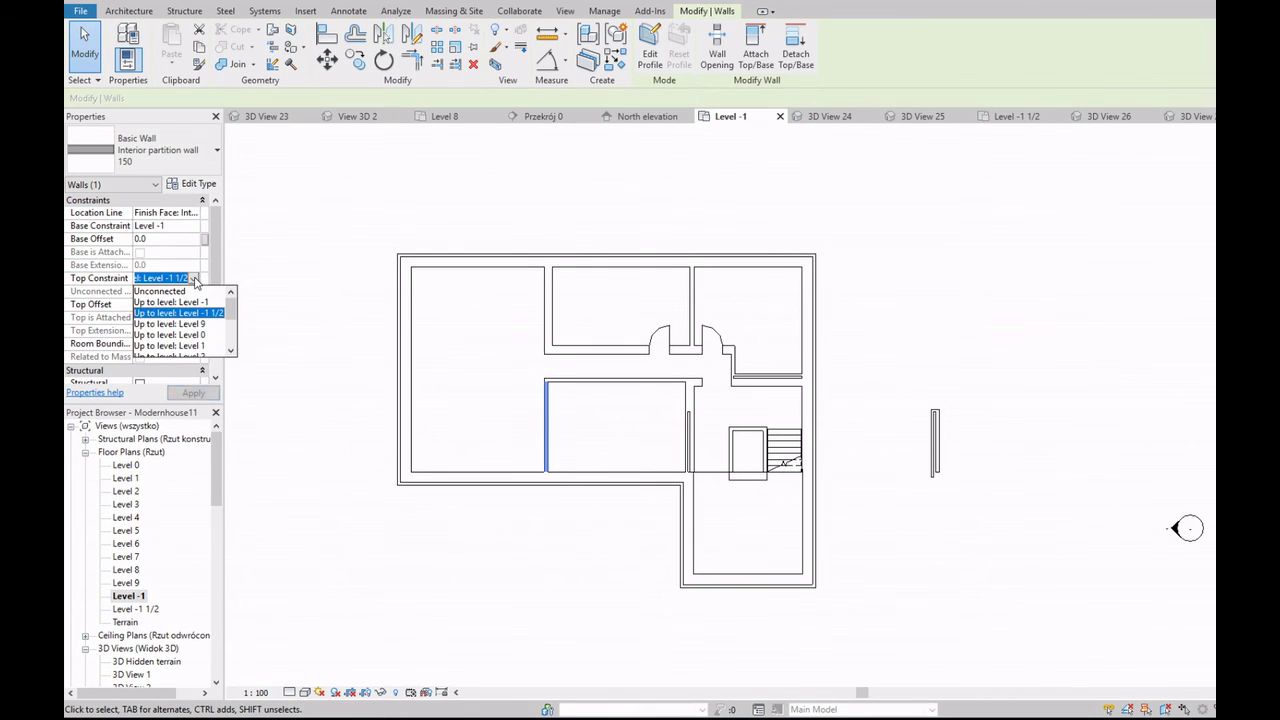
{"action": "left_click", "coordinate": [199, 324]}
{"action": "left_click", "coordinate": [576, 381]}
{"action": "left_click", "coordinate": [195, 278]}
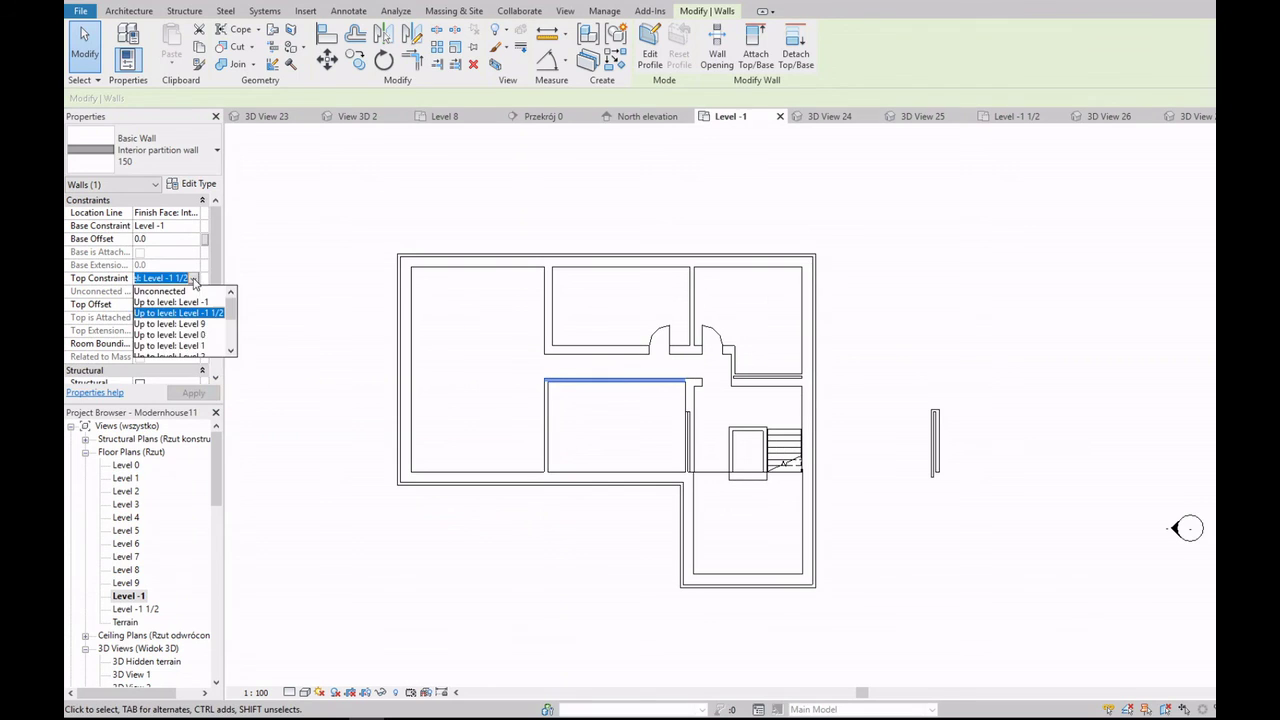
{"action": "left_click", "coordinate": [170, 313]}
{"action": "left_click", "coordinate": [545, 399]}
{"action": "left_click", "coordinate": [591, 384], "text": "ctrl"}
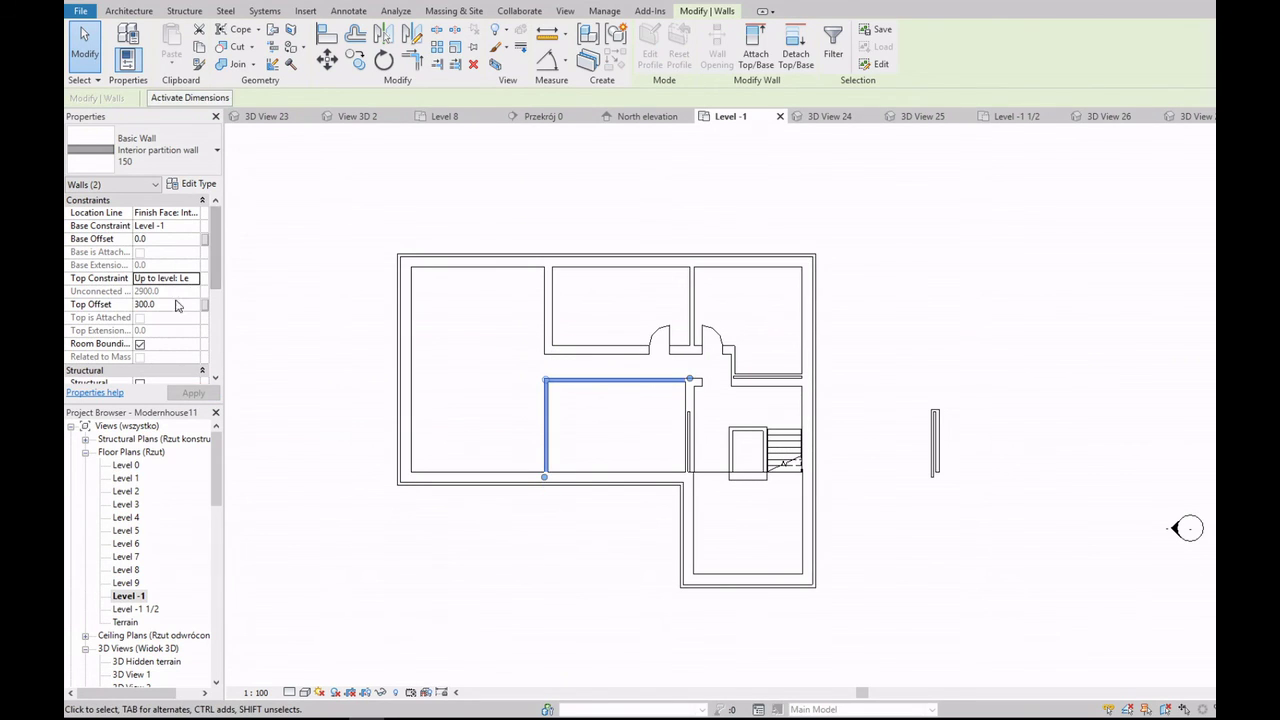
{"action": "left_click", "coordinate": [290, 321]}
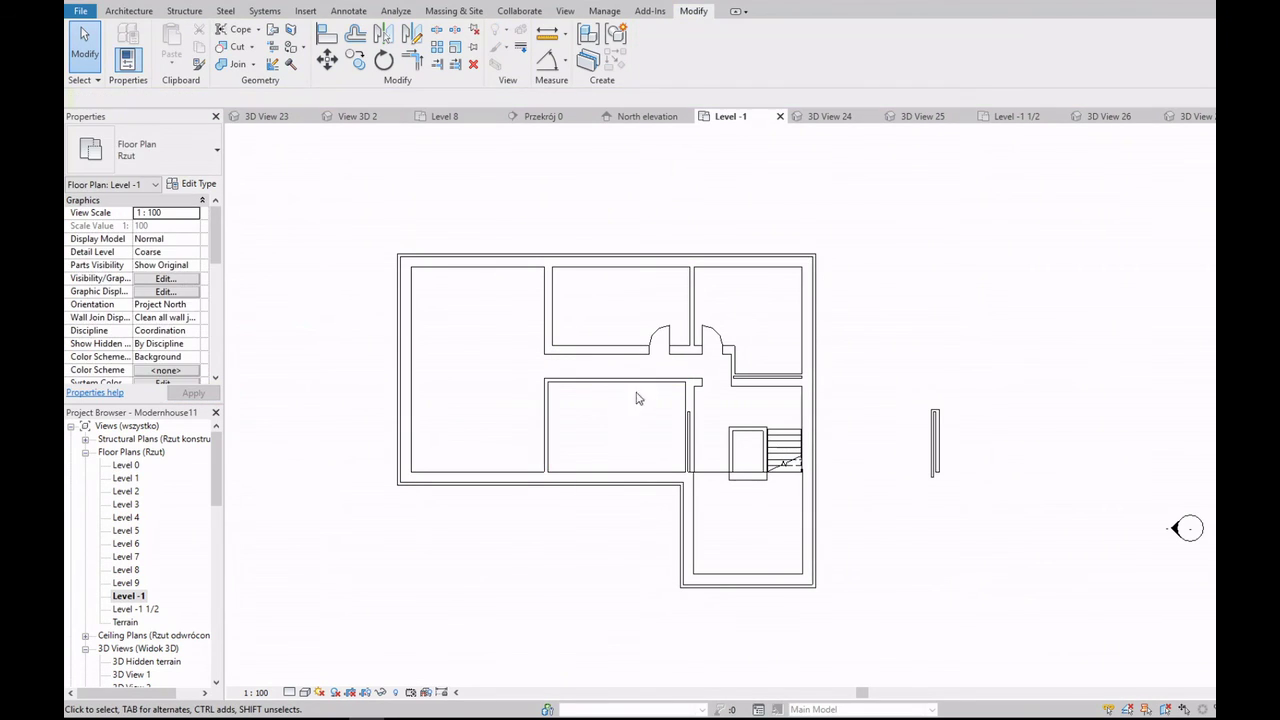
Step: Copy the room's left wall 4300 to the right with CO
{"action": "scroll", "coordinate": [637, 397], "scroll_direction": "up", "scroll_amount": 2}
{"action": "left_click", "coordinate": [507, 380]}
{"action": "scroll", "coordinate": [520, 365], "scroll_direction": "up", "scroll_amount": 2}
{"action": "key", "text": "c"}
{"action": "key", "text": "o"}
{"action": "left_click", "coordinate": [498, 360]}
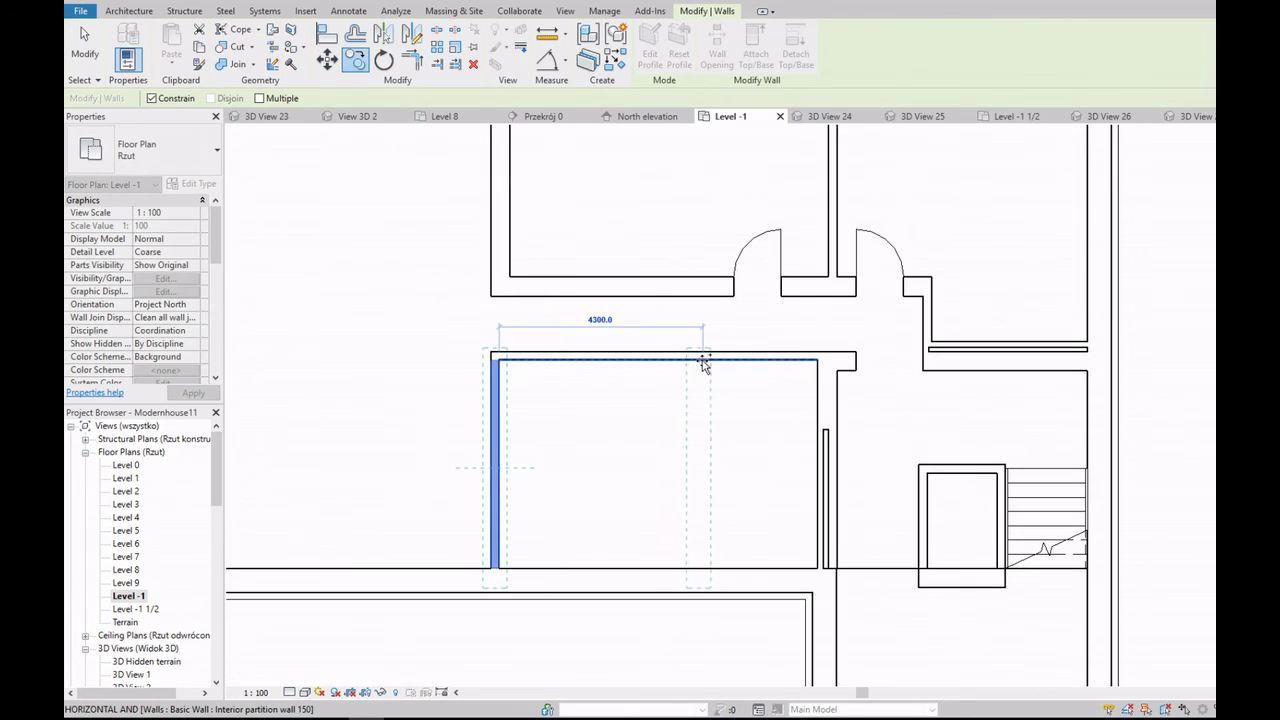
{"action": "left_click", "coordinate": [661, 362]}
{"action": "scroll", "coordinate": [643, 323], "scroll_direction": "down", "scroll_amount": 2}
Step: Draw a partition wall from the corridor wall up to the upper room's top wall
{"action": "key", "text": "Escape"}
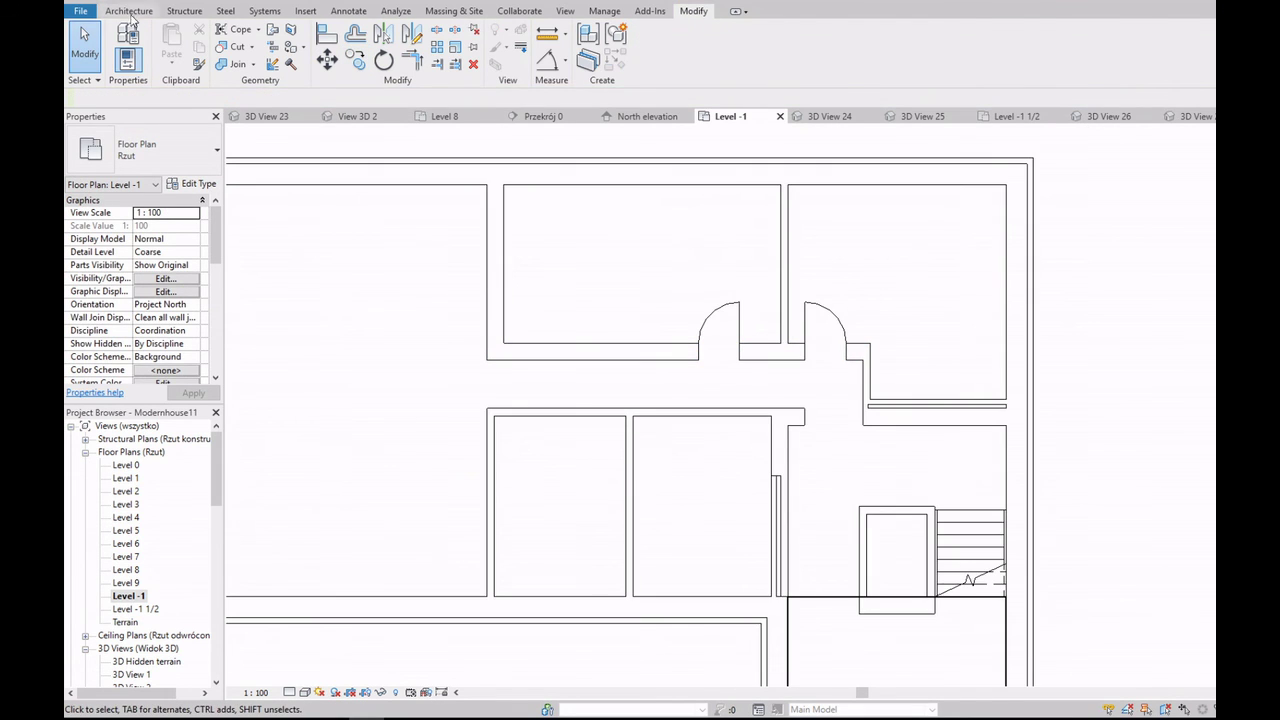
{"action": "left_click", "coordinate": [325, 62]}
{"action": "left_click", "coordinate": [350, 88]}
{"action": "left_click", "coordinate": [624, 343]}
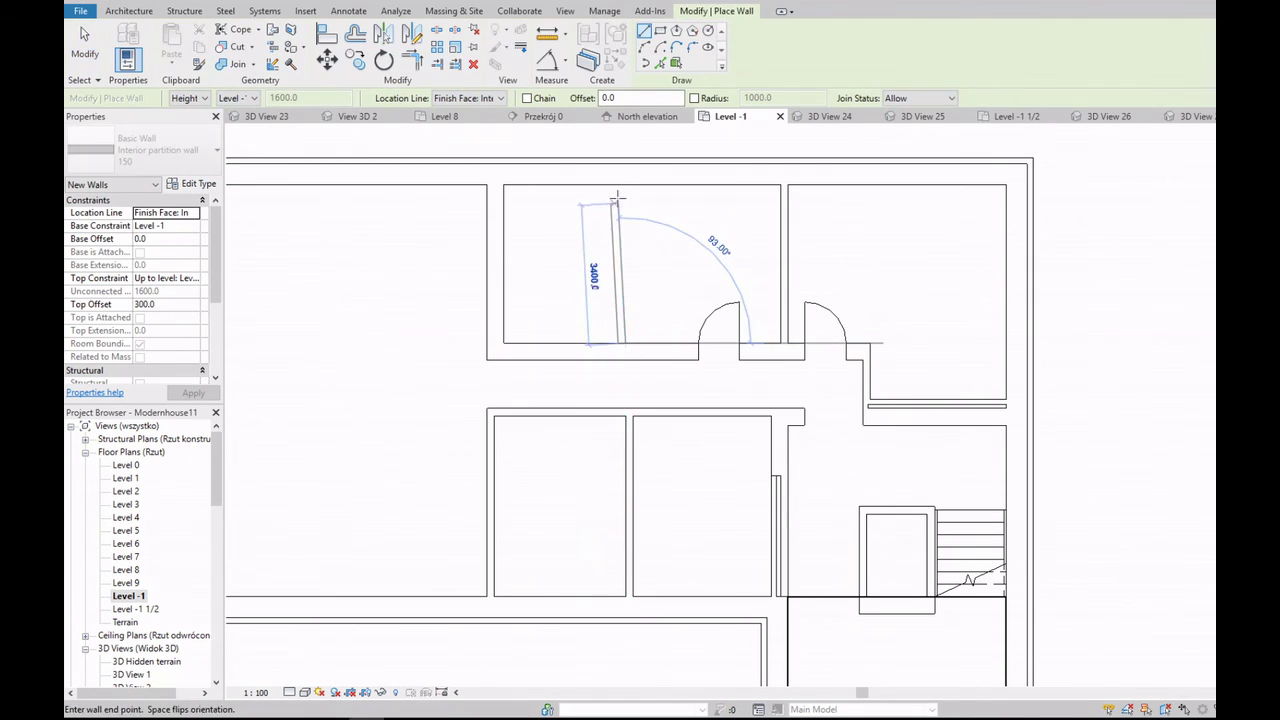
{"action": "left_click", "coordinate": [624, 185]}
Step: Place three doors: into the new upper room and both lower rooms
{"action": "key", "text": "Escape"}
{"action": "key", "text": "Escape"}
{"action": "left_click", "coordinate": [355, 45]}
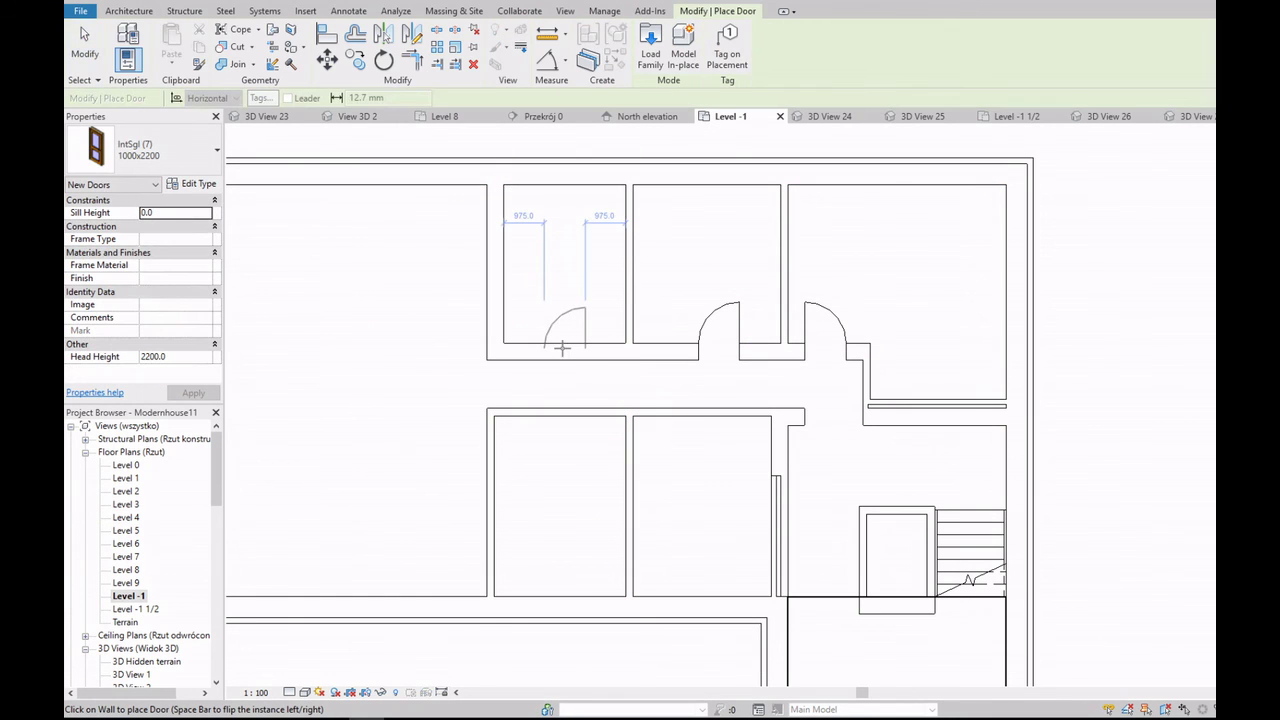
{"action": "left_click", "coordinate": [562, 347]}
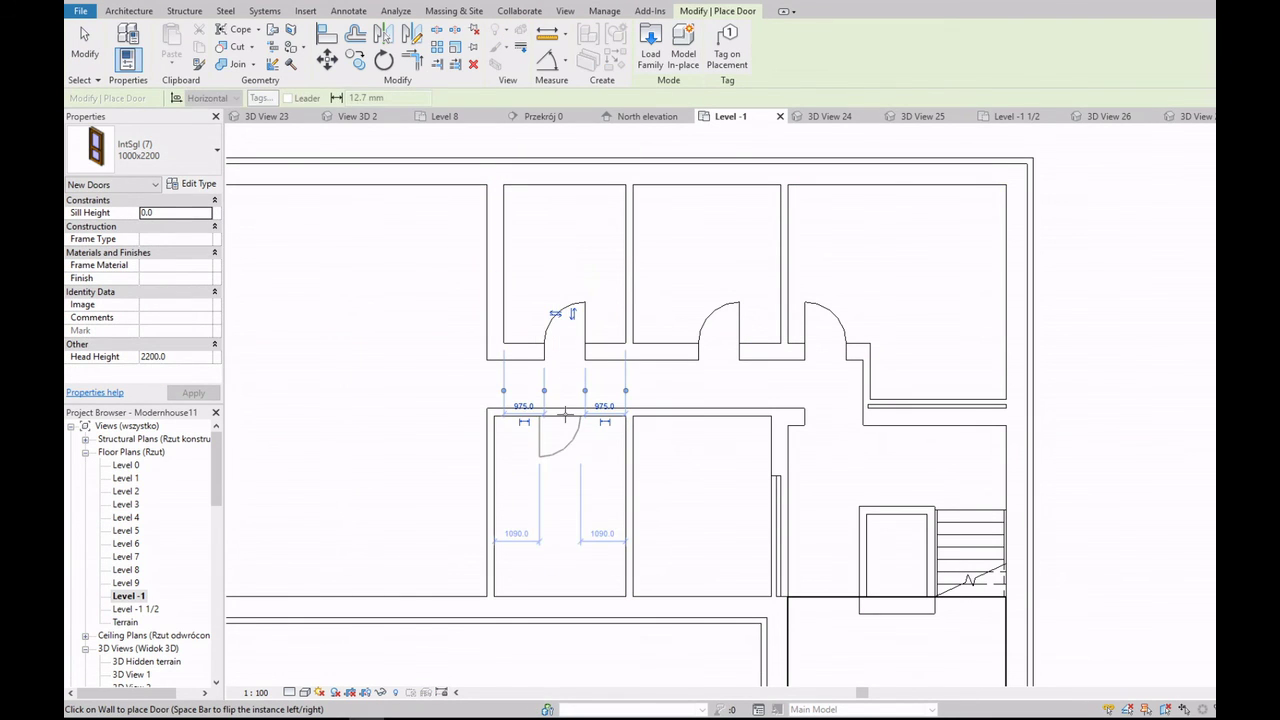
{"action": "left_click", "coordinate": [565, 412]}
{"action": "left_click", "coordinate": [714, 412]}
{"action": "key", "text": "Escape"}
{"action": "key", "text": "Escape"}
Step: Delete the small stray chimney wall on the right
{"action": "scroll", "coordinate": [676, 436], "scroll_direction": "down", "scroll_amount": 3}
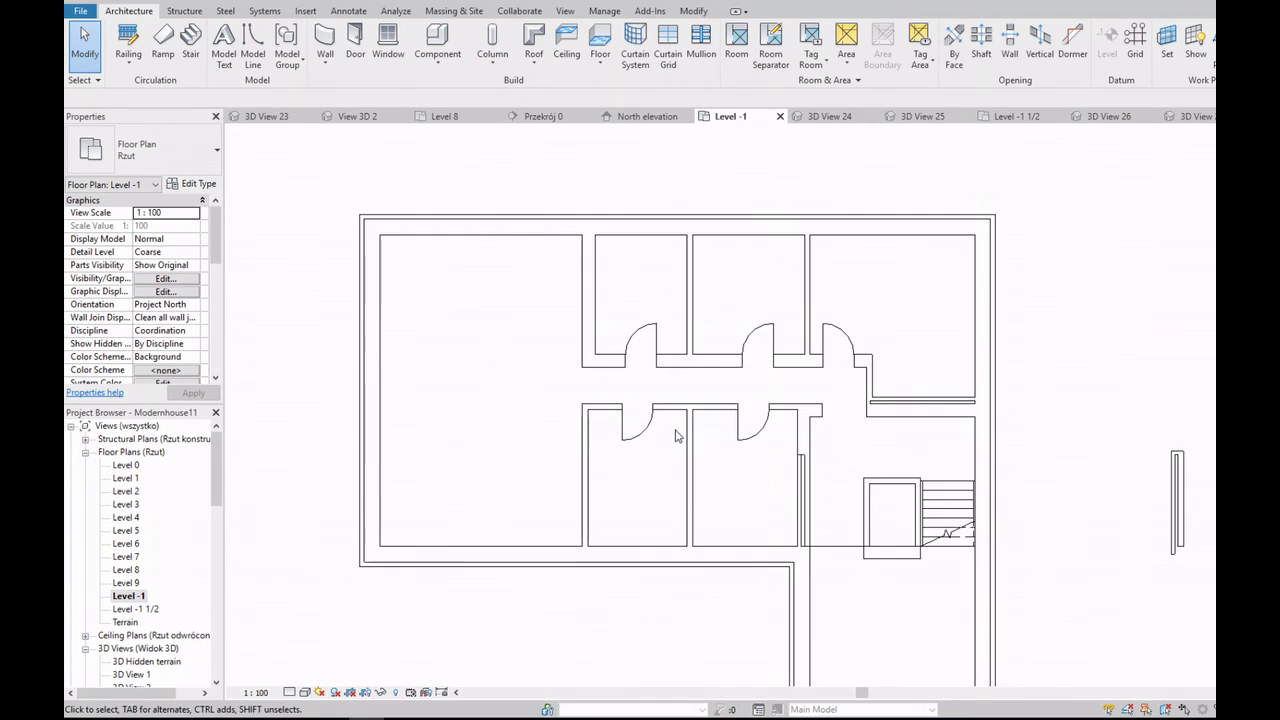
{"action": "scroll", "coordinate": [676, 436], "scroll_direction": "down", "scroll_amount": 3}
{"action": "scroll", "coordinate": [802, 499], "scroll_direction": "up", "scroll_amount": 2}
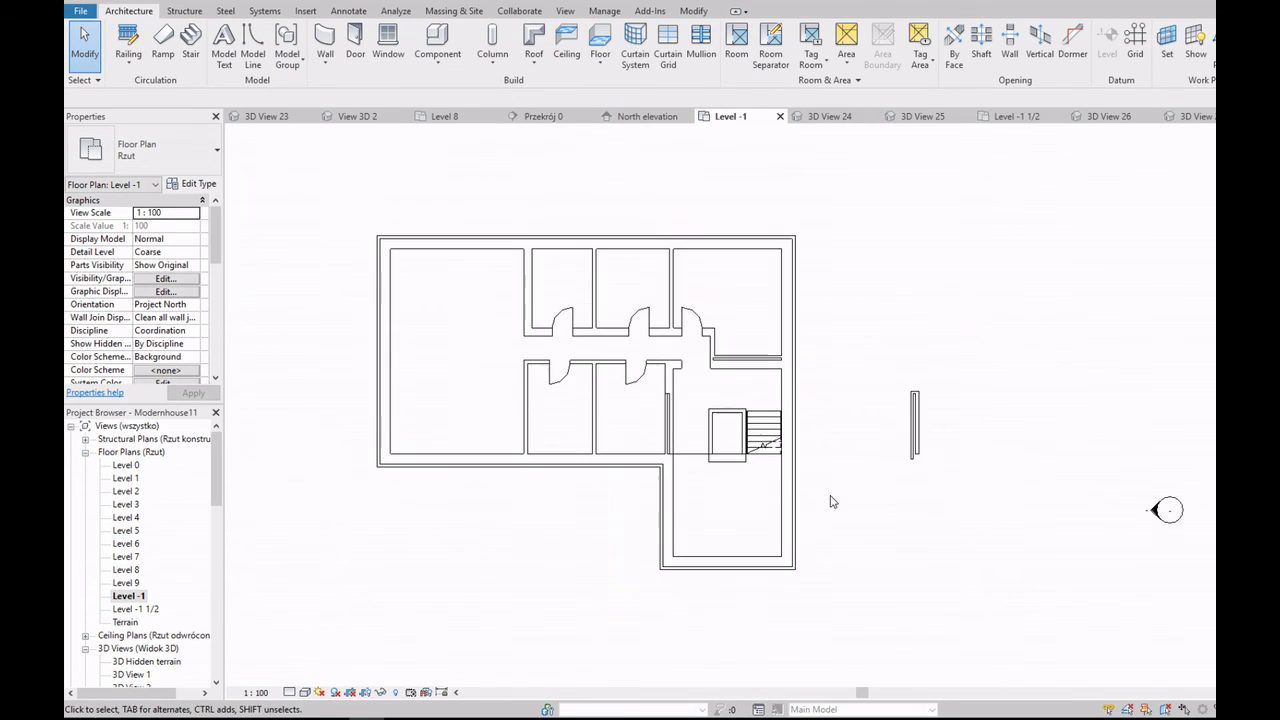
{"action": "left_click", "coordinate": [913, 405]}
{"action": "key", "text": "Delete"}
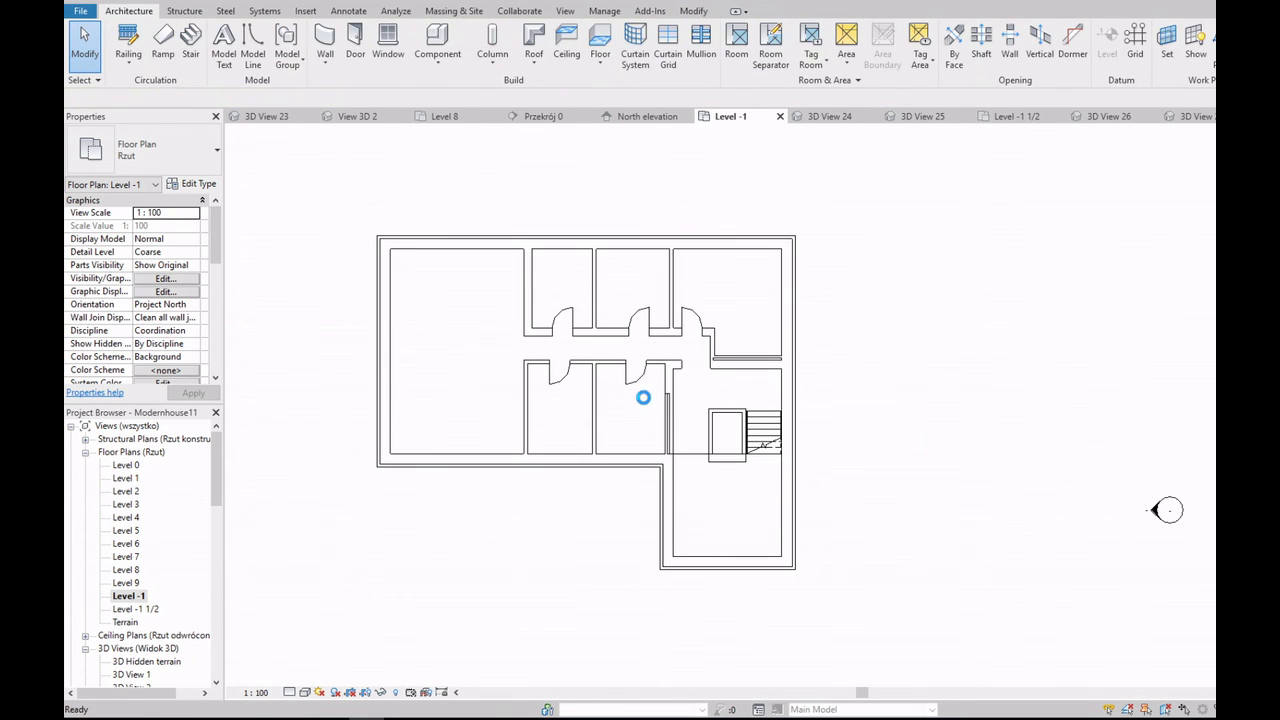
Step: Set the plan's detail level to Fine
{"action": "scroll", "coordinate": [643, 397], "scroll_direction": "up", "scroll_amount": 3}
{"action": "left_click", "coordinate": [289, 692]}
{"action": "left_click", "coordinate": [300, 680]}
{"action": "scroll", "coordinate": [580, 629], "scroll_direction": "down", "scroll_amount": 3}
Step: Open the Level 0 floor plan and set its view scale to 1:20
{"action": "scroll", "coordinate": [688, 631], "scroll_direction": "up", "scroll_amount": 2}
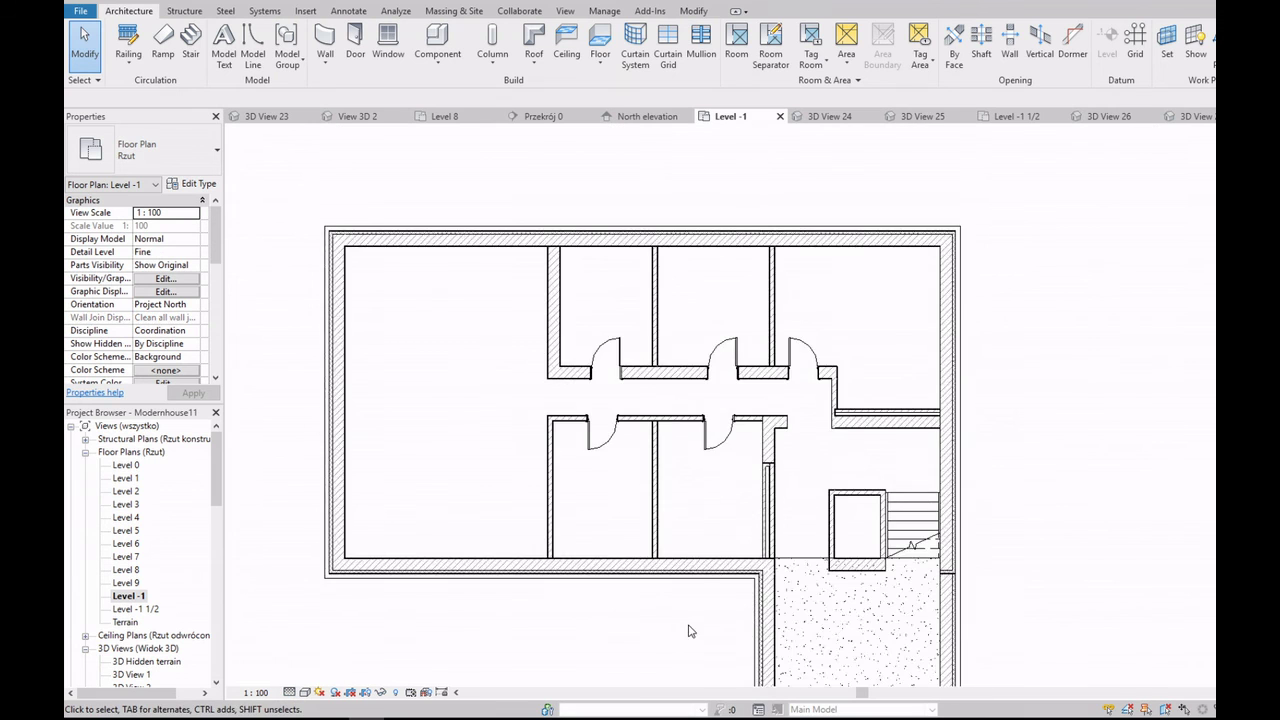
{"action": "scroll", "coordinate": [689, 610], "scroll_direction": "down", "scroll_amount": 2}
{"action": "scroll", "coordinate": [690, 582], "scroll_direction": "up", "scroll_amount": 2}
{"action": "double_click", "coordinate": [136, 466]}
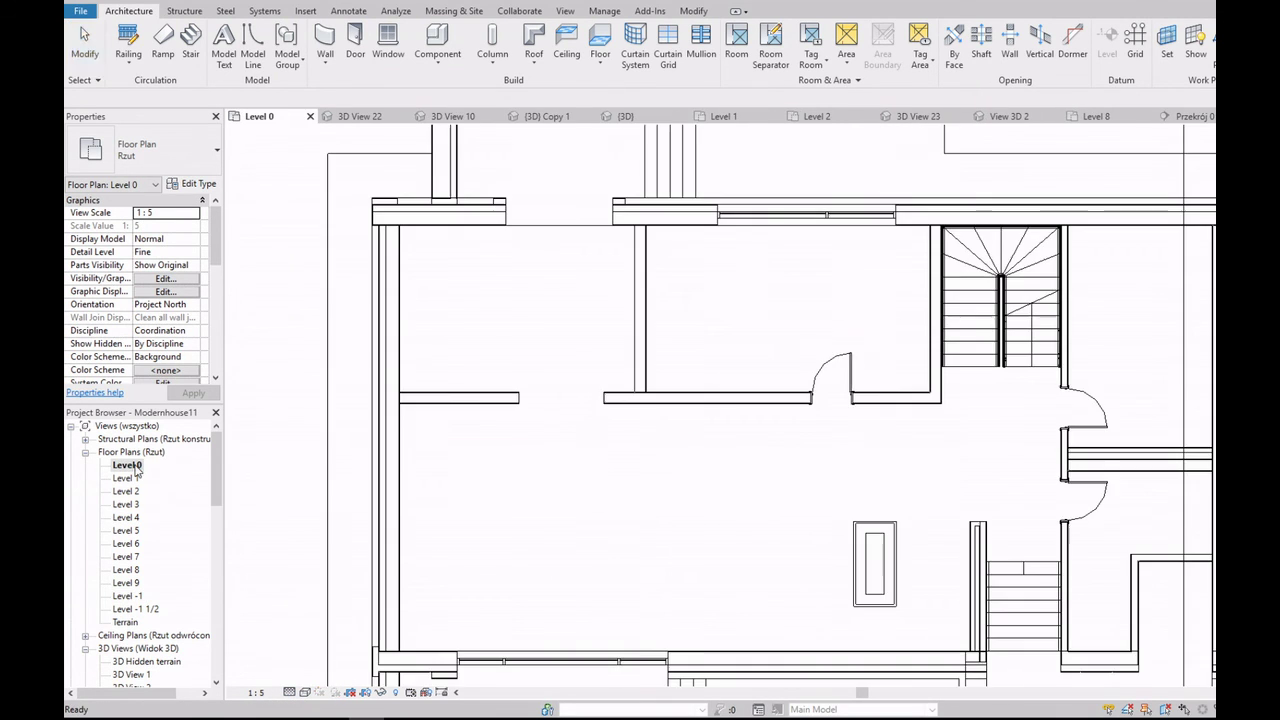
{"action": "scroll", "coordinate": [469, 529], "scroll_direction": "down", "scroll_amount": 3}
{"action": "scroll", "coordinate": [469, 529], "scroll_direction": "up", "scroll_amount": 3}
{"action": "left_click", "coordinate": [289, 692]}
{"action": "left_click", "coordinate": [303, 677]}
{"action": "scroll", "coordinate": [645, 443], "scroll_direction": "down", "scroll_amount": 3}
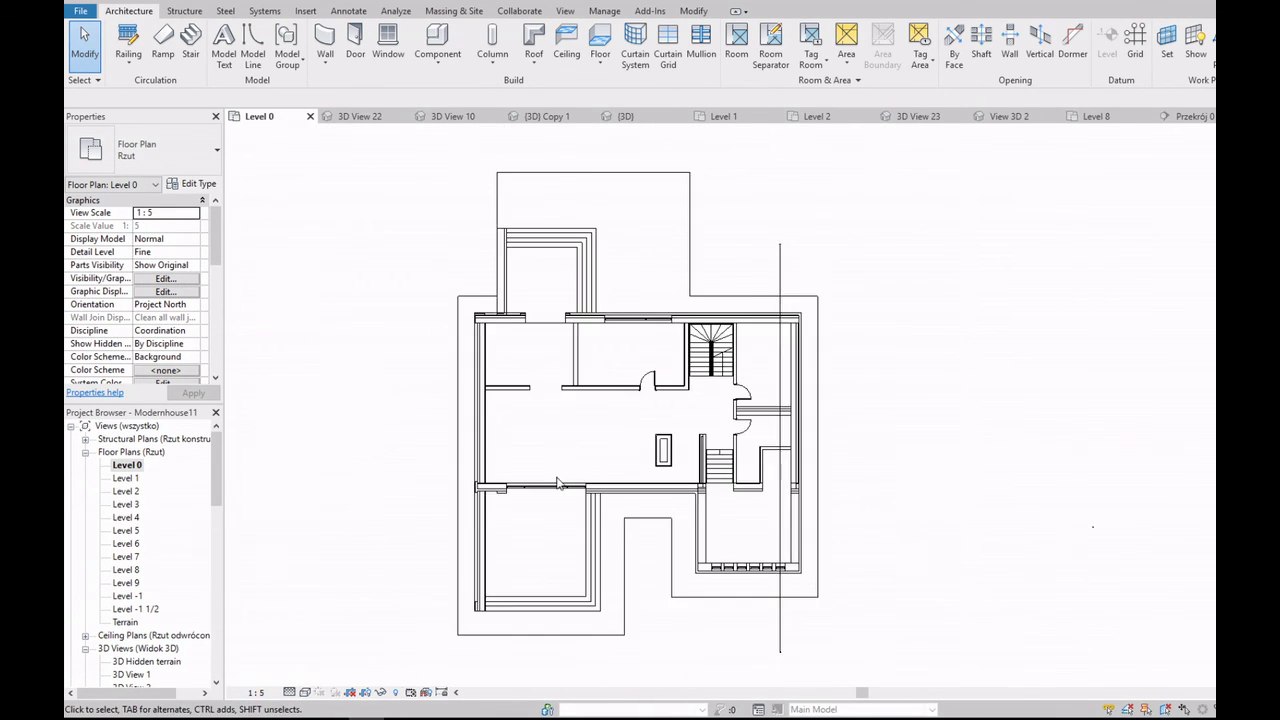
{"action": "scroll", "coordinate": [565, 500], "scroll_direction": "up", "scroll_amount": 3}
{"action": "left_click", "coordinate": [256, 692]}
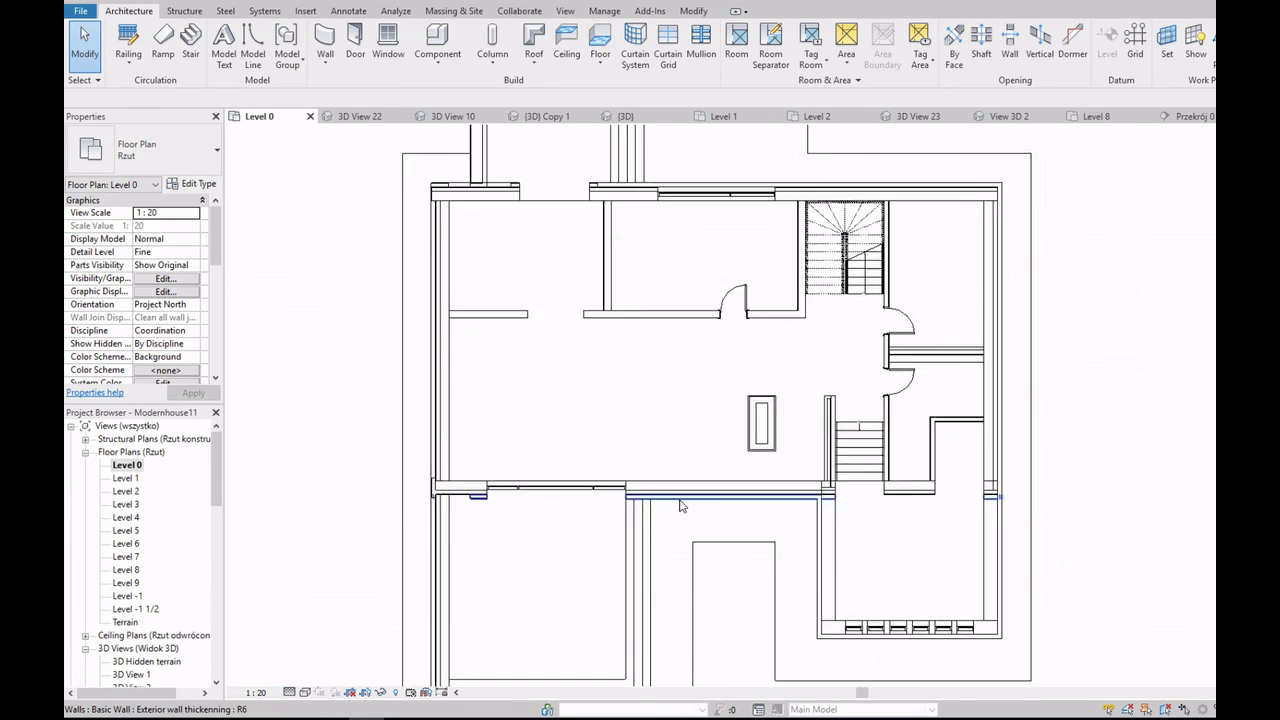
Step: Open the Level 2 floor plan and switch it to a different visual style
{"action": "scroll", "coordinate": [680, 505], "scroll_direction": "up", "scroll_amount": 2}
{"action": "scroll", "coordinate": [680, 505], "scroll_direction": "down", "scroll_amount": 1}
{"action": "scroll", "coordinate": [680, 505], "scroll_direction": "up", "scroll_amount": 1}
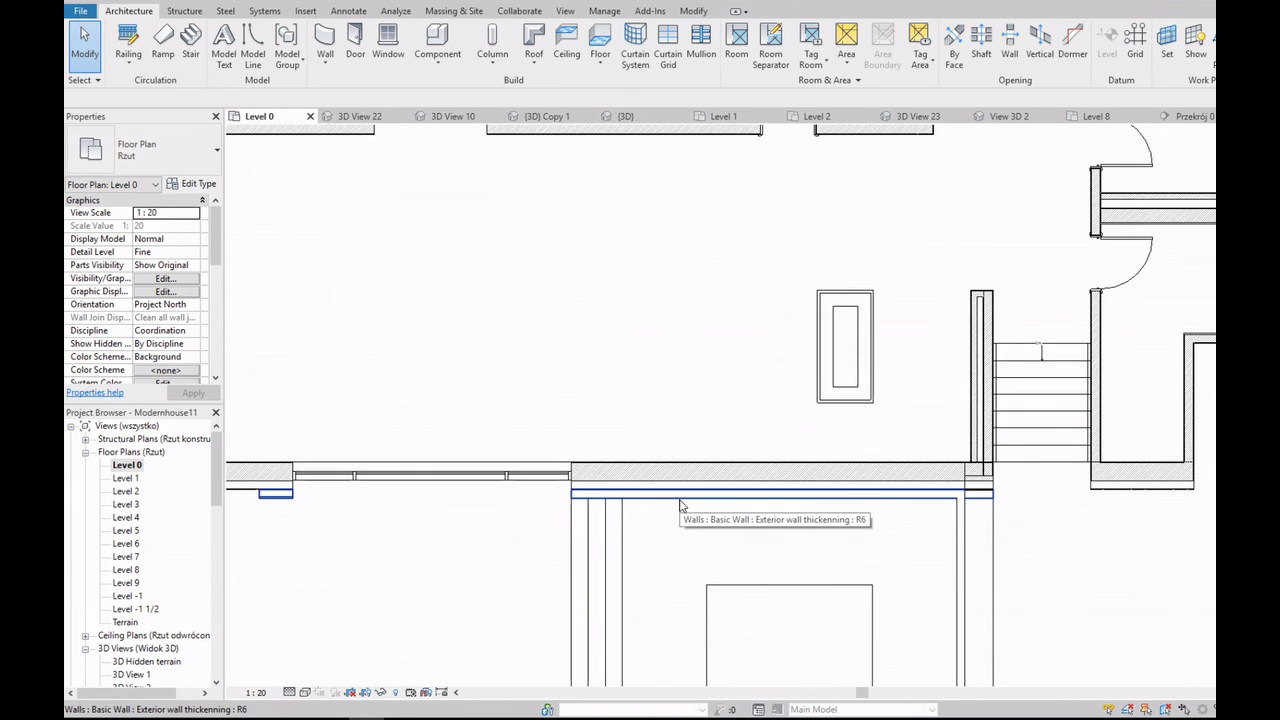
{"action": "scroll", "coordinate": [1037, 343], "scroll_direction": "down", "scroll_amount": 3}
{"action": "scroll", "coordinate": [924, 396], "scroll_direction": "up", "scroll_amount": 4}
{"action": "scroll", "coordinate": [924, 397], "scroll_direction": "down", "scroll_amount": 2}
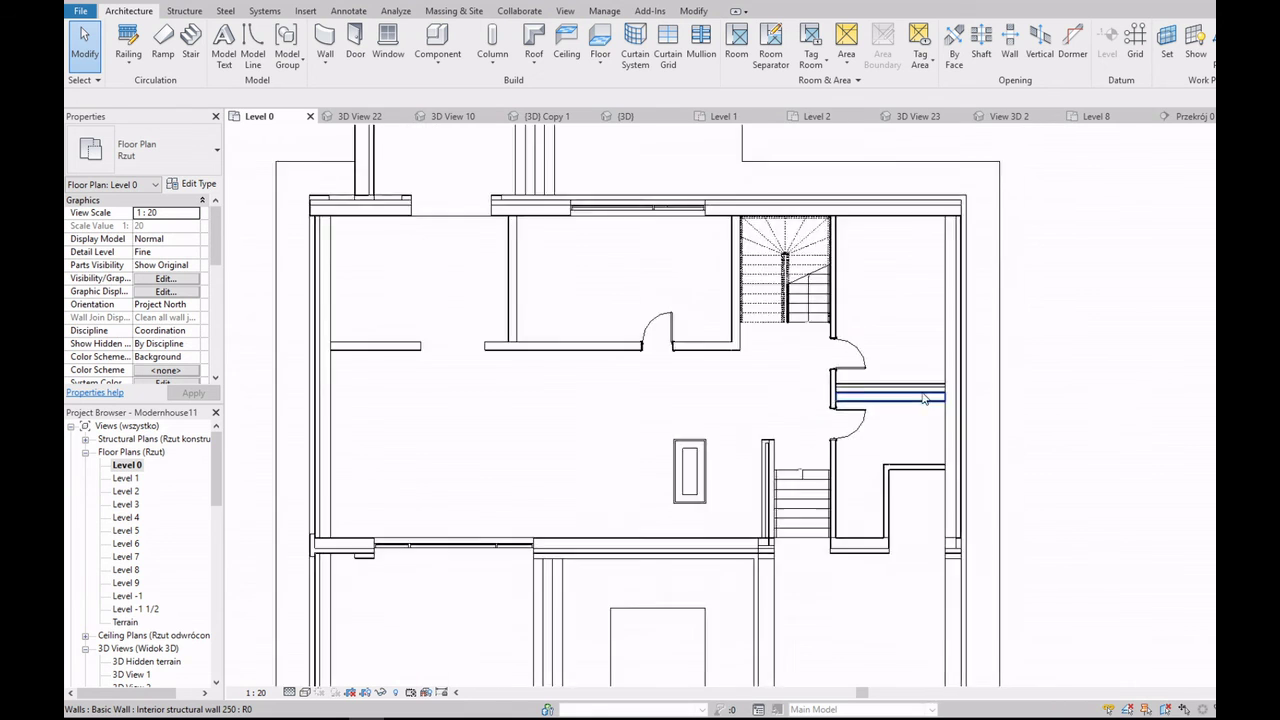
{"action": "scroll", "coordinate": [924, 397], "scroll_direction": "down", "scroll_amount": 1}
{"action": "scroll", "coordinate": [924, 397], "scroll_direction": "down", "scroll_amount": 2}
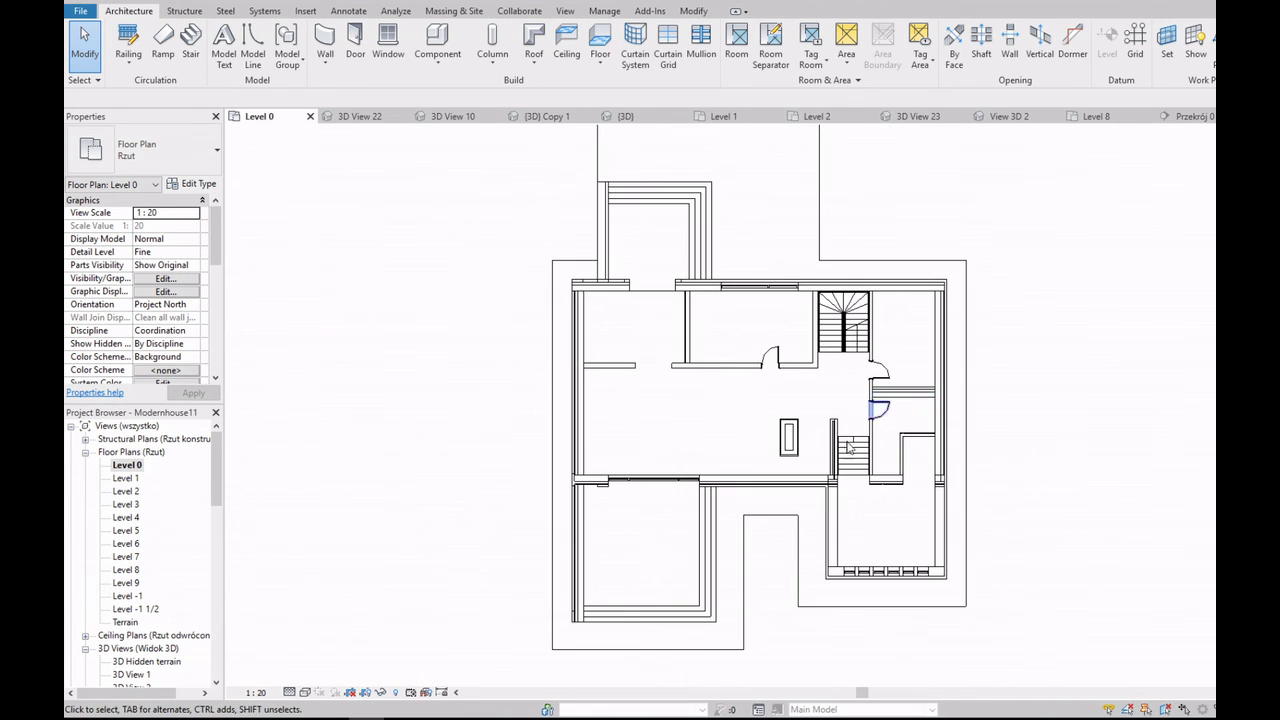
{"action": "double_click", "coordinate": [125, 492]}
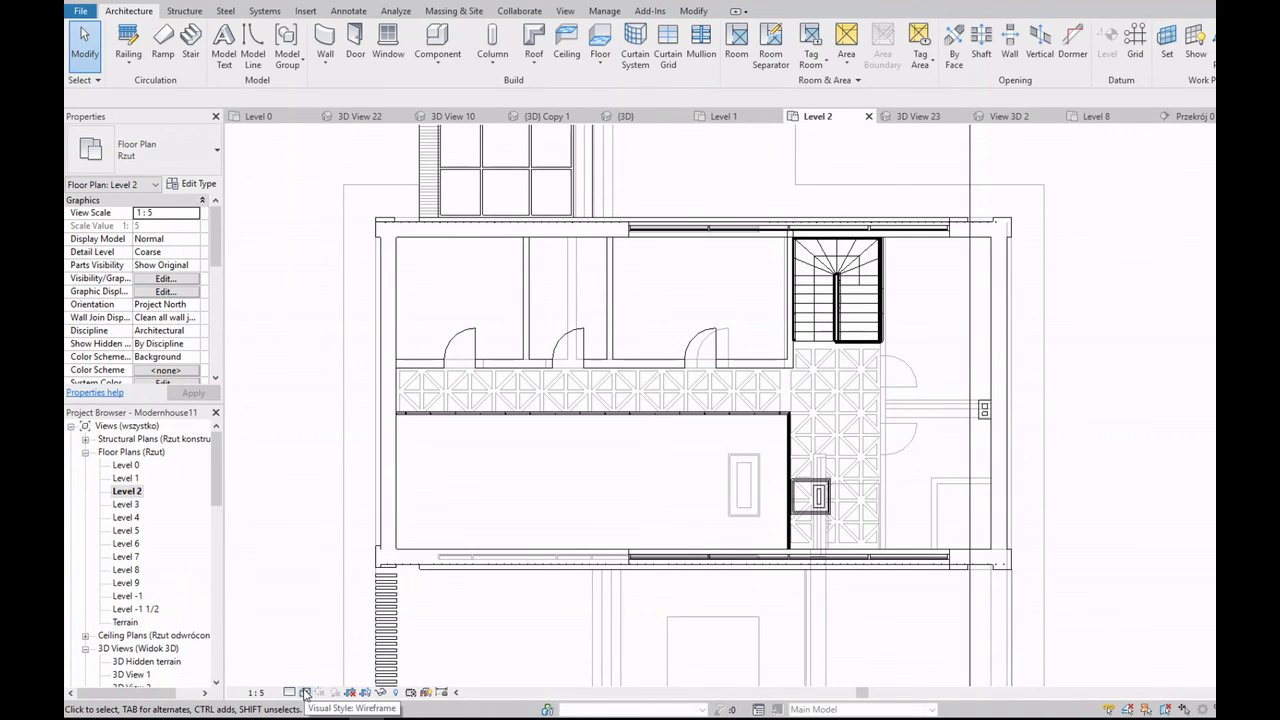
{"action": "left_click", "coordinate": [305, 693]}
{"action": "left_click", "coordinate": [350, 620]}
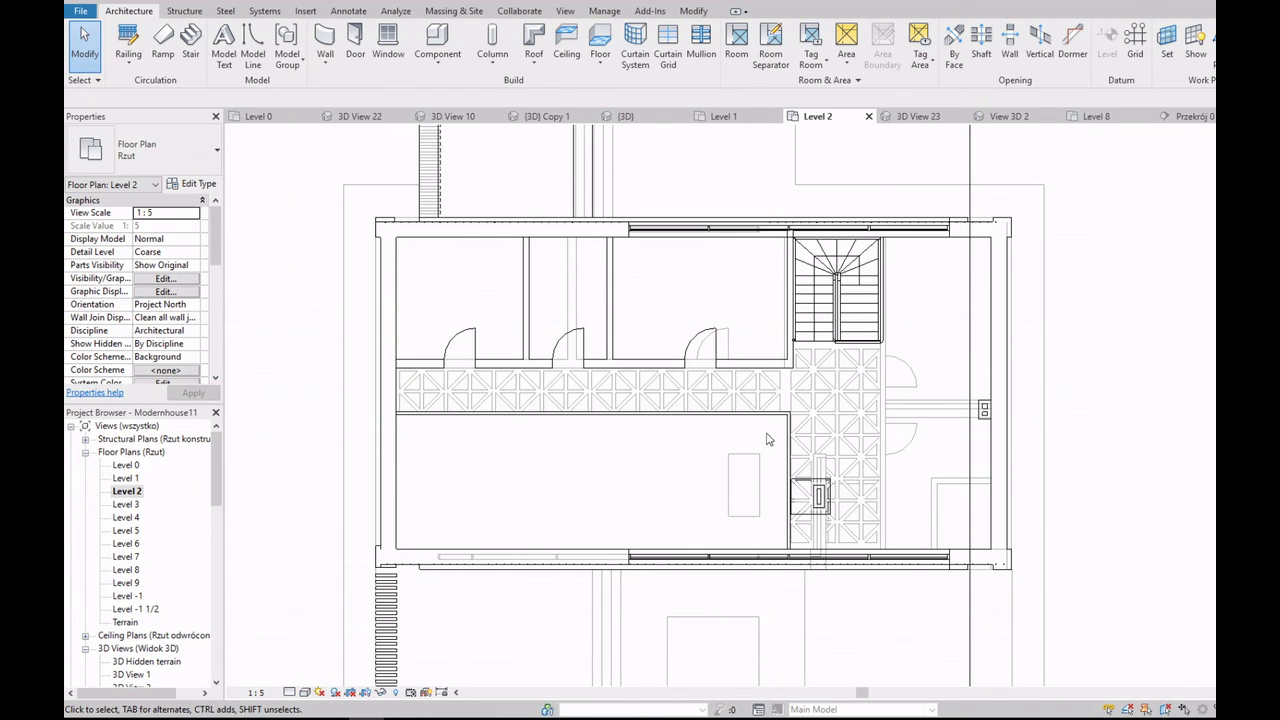
Step: Shift the door off the corridor slightly along its wall
{"action": "scroll", "coordinate": [655, 295], "scroll_direction": "up", "scroll_amount": 1}
{"action": "scroll", "coordinate": [624, 259], "scroll_direction": "down", "scroll_amount": 2}
{"action": "scroll", "coordinate": [654, 297], "scroll_direction": "up", "scroll_amount": 3}
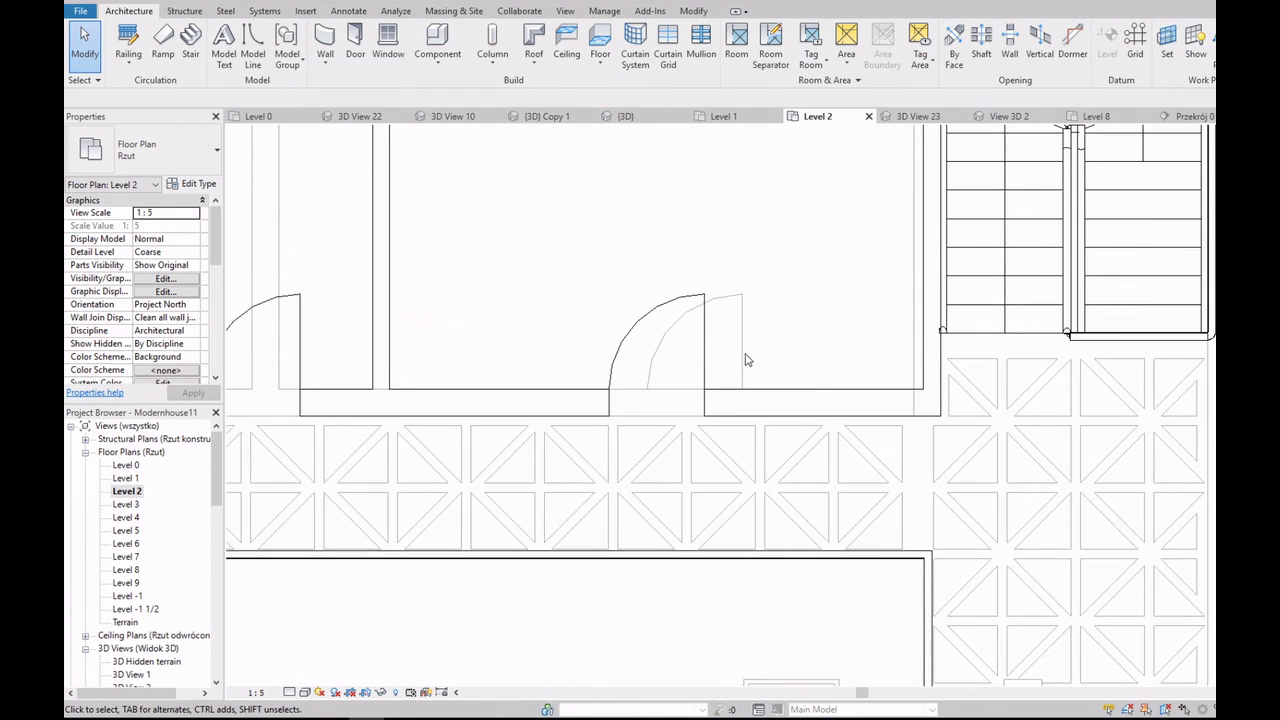
{"action": "left_click", "coordinate": [703, 405]}
{"action": "left_click_drag", "start_coordinate": [735, 405], "coordinate": [737, 400]}
{"action": "left_click", "coordinate": [471, 380]}
{"action": "scroll", "coordinate": [471, 380], "scroll_direction": "down", "scroll_amount": 2}
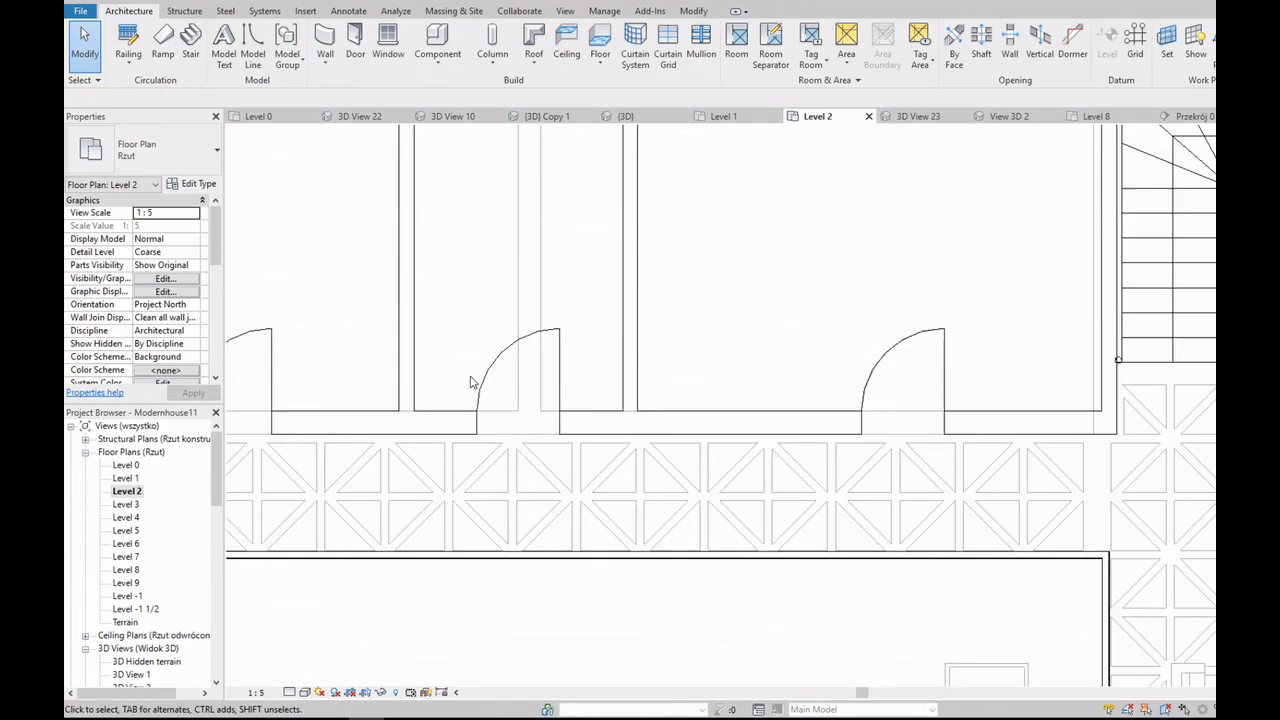
{"action": "scroll", "coordinate": [500, 390], "scroll_direction": "down", "scroll_amount": 2}
{"action": "scroll", "coordinate": [600, 400], "scroll_direction": "up", "scroll_amount": 4}
{"action": "scroll", "coordinate": [600, 400], "scroll_direction": "down", "scroll_amount": 3}
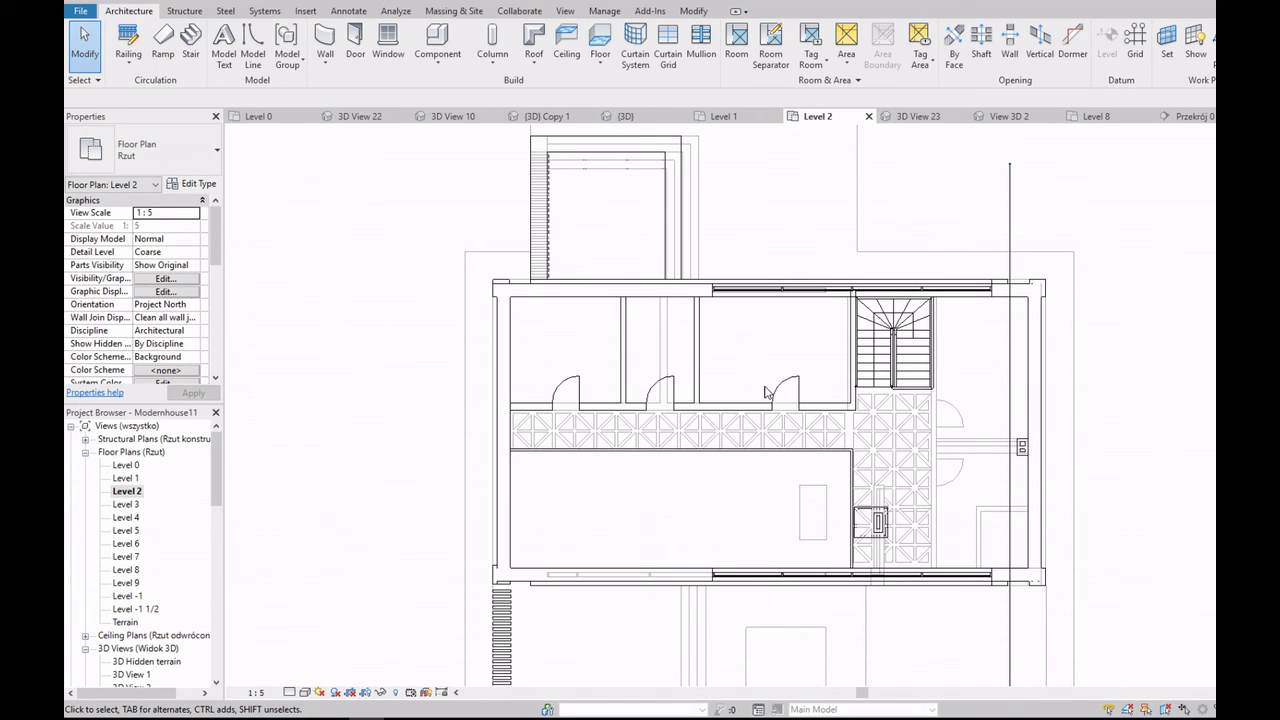
Step: Open the Level 1 floor plan, then the default {3D} view of the house
{"action": "double_click", "coordinate": [127, 465]}
{"action": "double_click", "coordinate": [126, 478]}
{"action": "scroll", "coordinate": [700, 460], "scroll_direction": "down", "scroll_amount": 3}
{"action": "scroll", "coordinate": [663, 447], "scroll_direction": "down", "scroll_amount": 1}
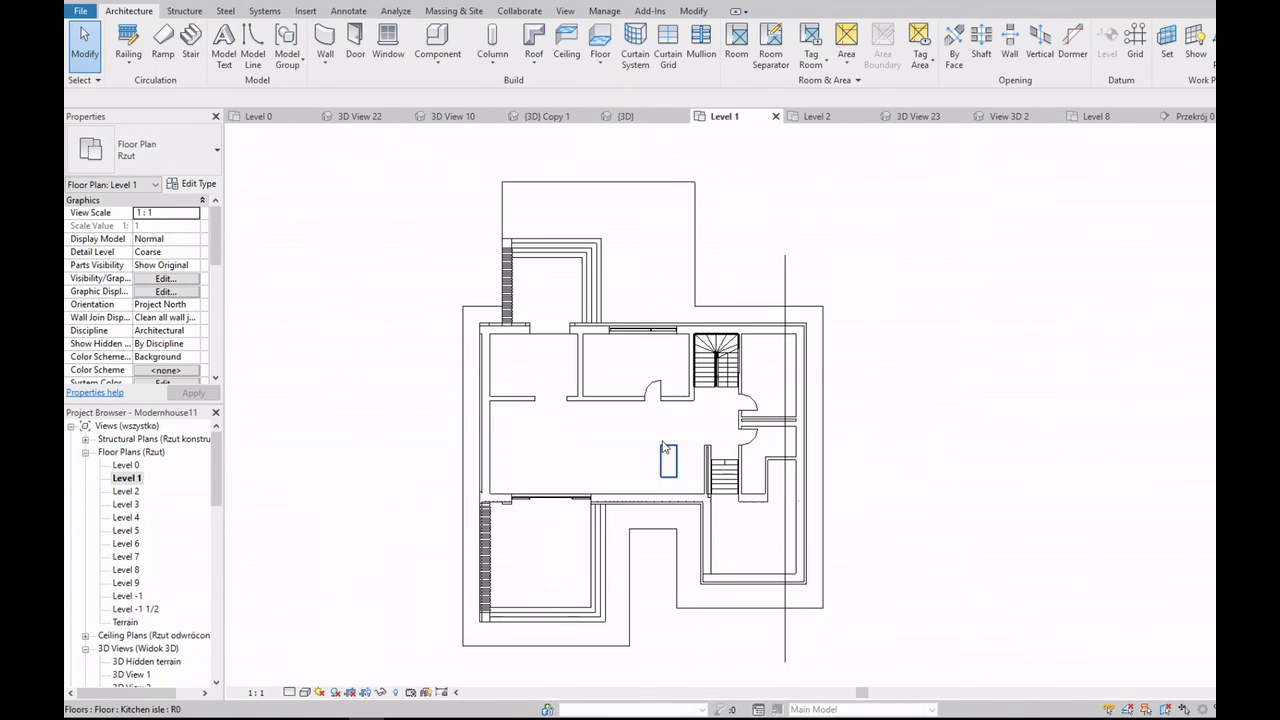
{"action": "scroll", "coordinate": [140, 640], "scroll_direction": "down", "scroll_amount": 5}
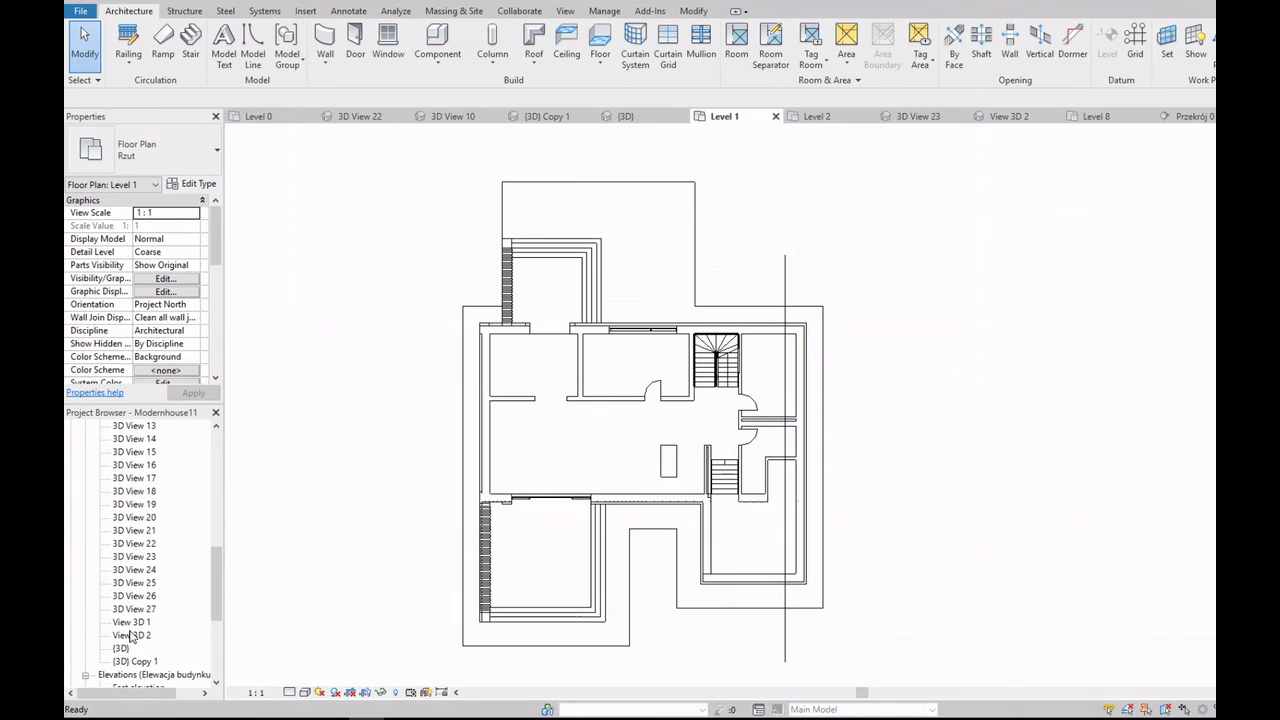
{"action": "double_click", "coordinate": [121, 648]}
{"action": "scroll", "coordinate": [443, 571], "scroll_direction": "down", "scroll_amount": 3}
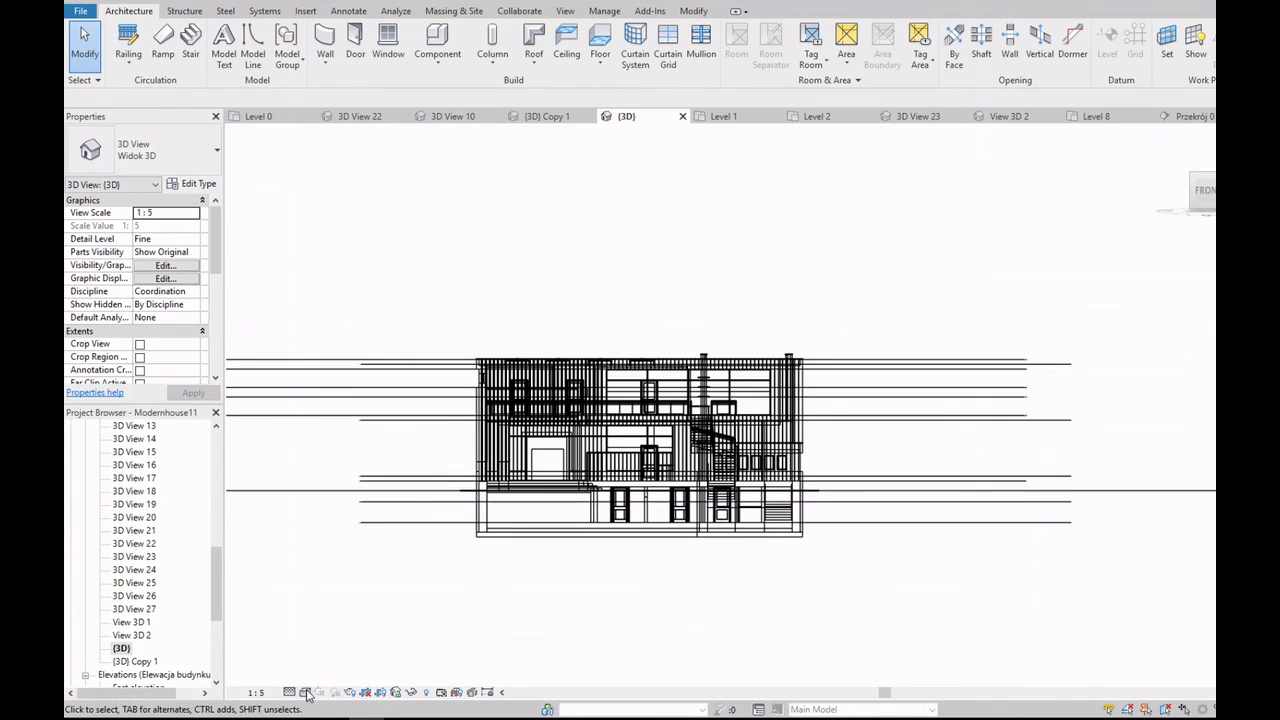
Step: Check the model from a top-corner isometric view and then a straight front view
{"action": "left_click", "coordinate": [1160, 207]}
{"action": "scroll", "coordinate": [831, 488], "scroll_direction": "up", "scroll_amount": 5}
{"action": "scroll", "coordinate": [831, 488], "scroll_direction": "up", "scroll_amount": 3}
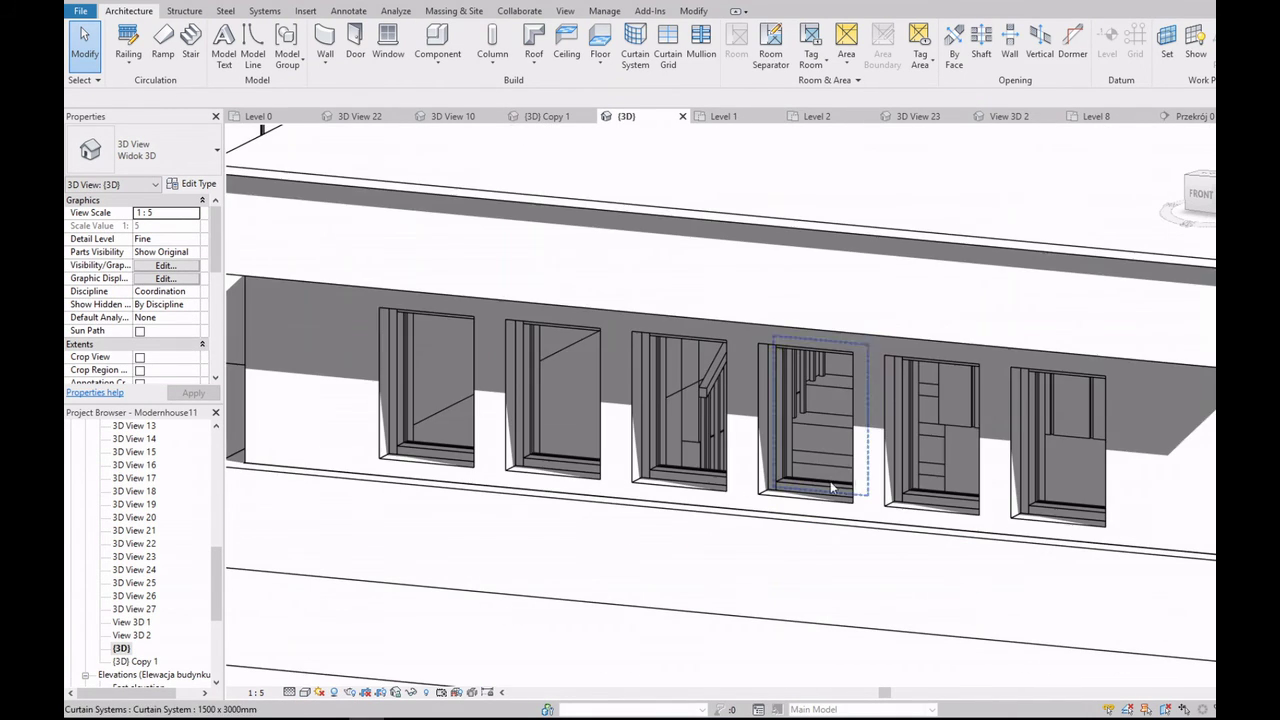
{"action": "scroll", "coordinate": [950, 420], "scroll_direction": "down", "scroll_amount": 2}
{"action": "scroll", "coordinate": [950, 420], "scroll_direction": "down", "scroll_amount": 3}
{"action": "scroll", "coordinate": [1014, 437], "scroll_direction": "up", "scroll_amount": 2}
{"action": "scroll", "coordinate": [757, 425], "scroll_direction": "up", "scroll_amount": 4}
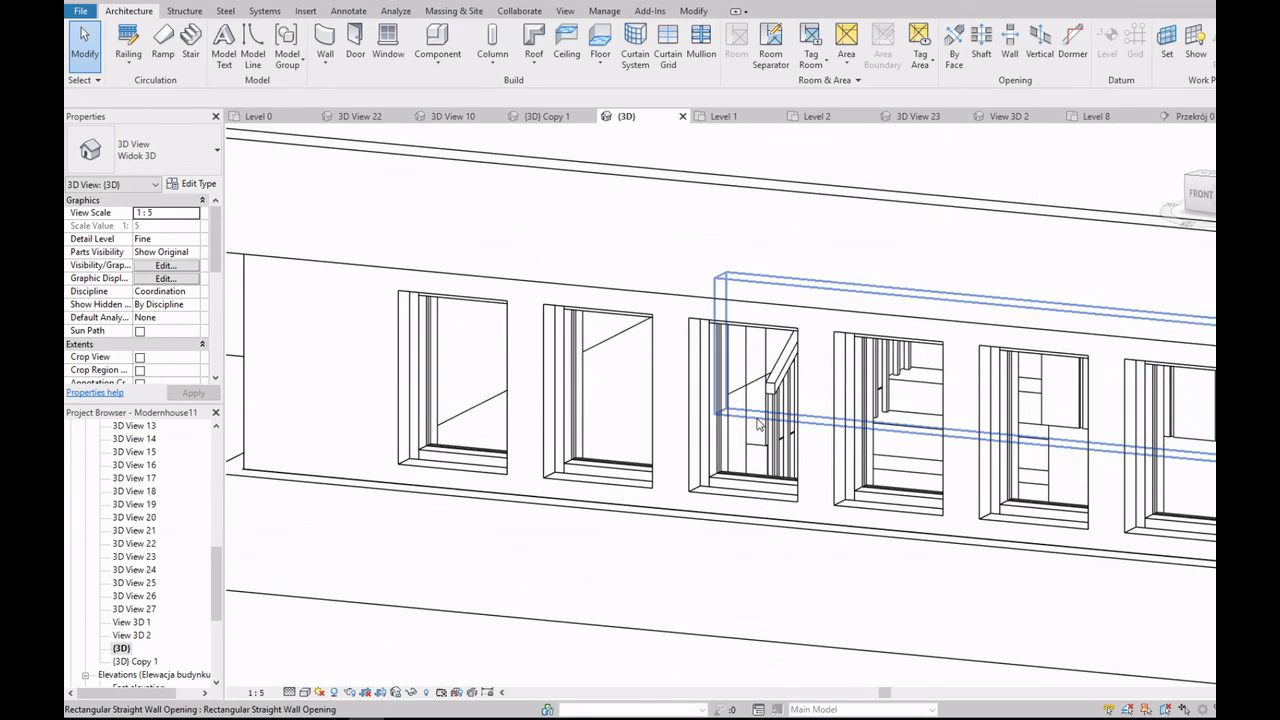
{"action": "scroll", "coordinate": [757, 425], "scroll_direction": "down", "scroll_amount": 1}
{"action": "scroll", "coordinate": [757, 425], "scroll_direction": "down", "scroll_amount": 3}
{"action": "scroll", "coordinate": [757, 425], "scroll_direction": "down", "scroll_amount": 2}
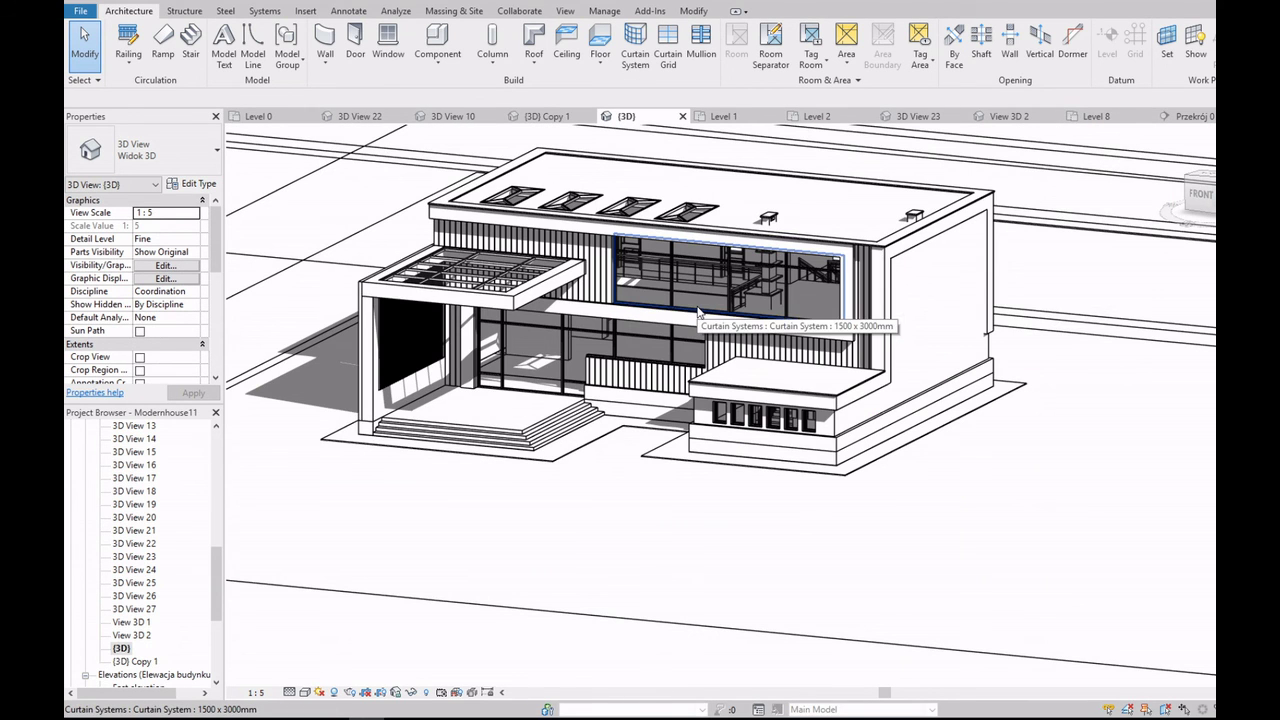
{"action": "left_click", "coordinate": [1199, 193]}
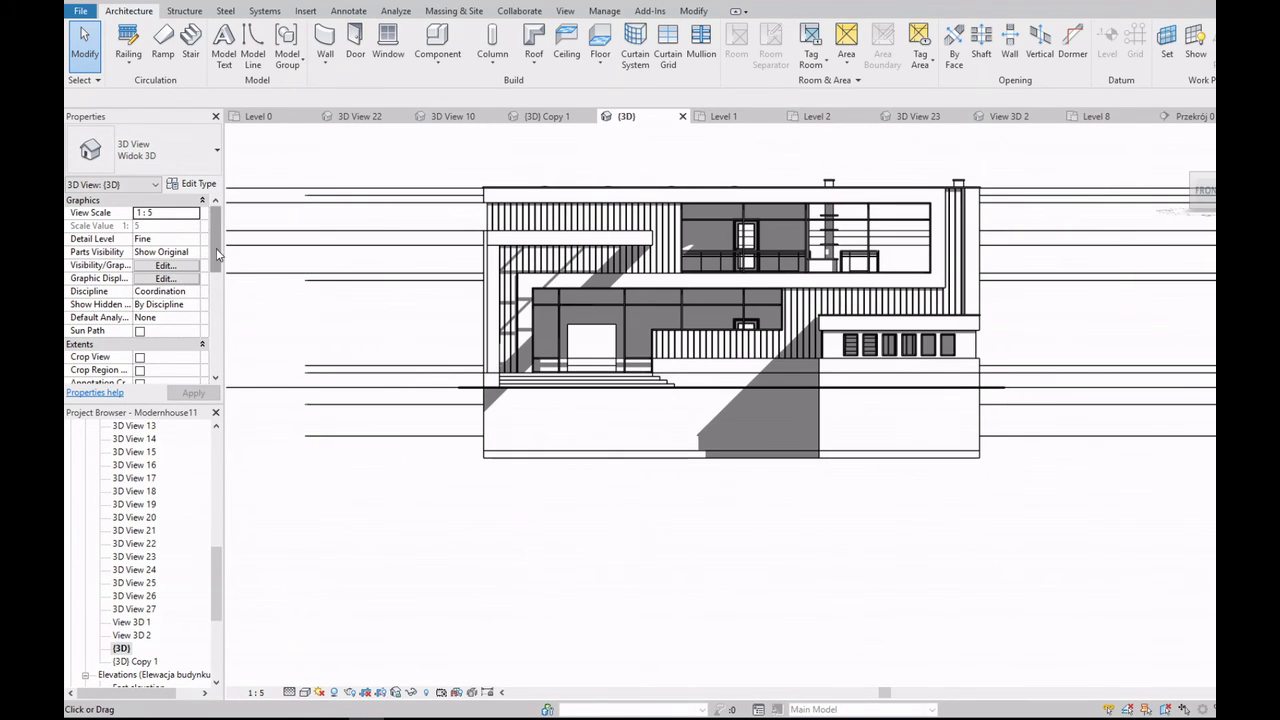
{"action": "left_click_drag", "start_coordinate": [217, 254], "coordinate": [221, 286]}
Step: Open the (3D) Copy 1 view and switch it to orthographic projection
{"action": "double_click", "coordinate": [120, 662]}
{"action": "scroll", "coordinate": [744, 376], "scroll_direction": "up", "scroll_amount": 2}
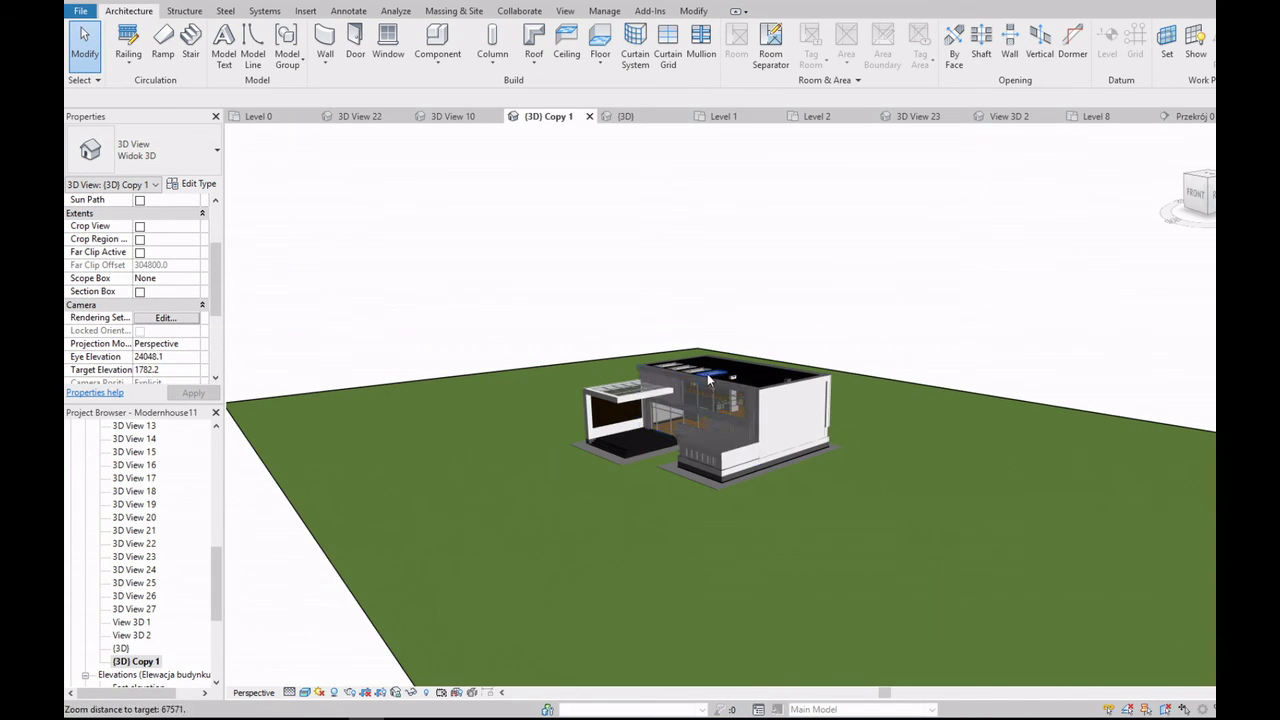
{"action": "scroll", "coordinate": [744, 376], "scroll_direction": "up", "scroll_amount": 2}
{"action": "scroll", "coordinate": [744, 376], "scroll_direction": "up", "scroll_amount": 2}
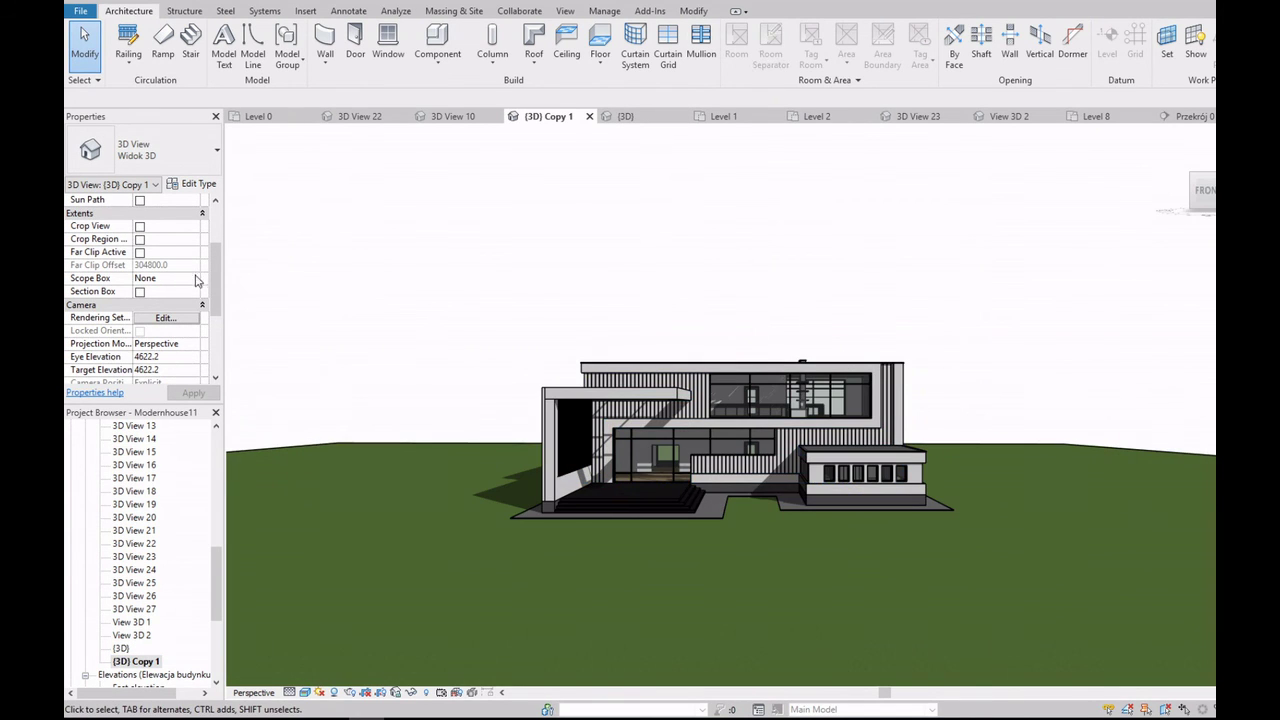
{"action": "left_click", "coordinate": [159, 356]}
{"action": "scroll", "coordinate": [857, 363], "scroll_direction": "up", "scroll_amount": 4}
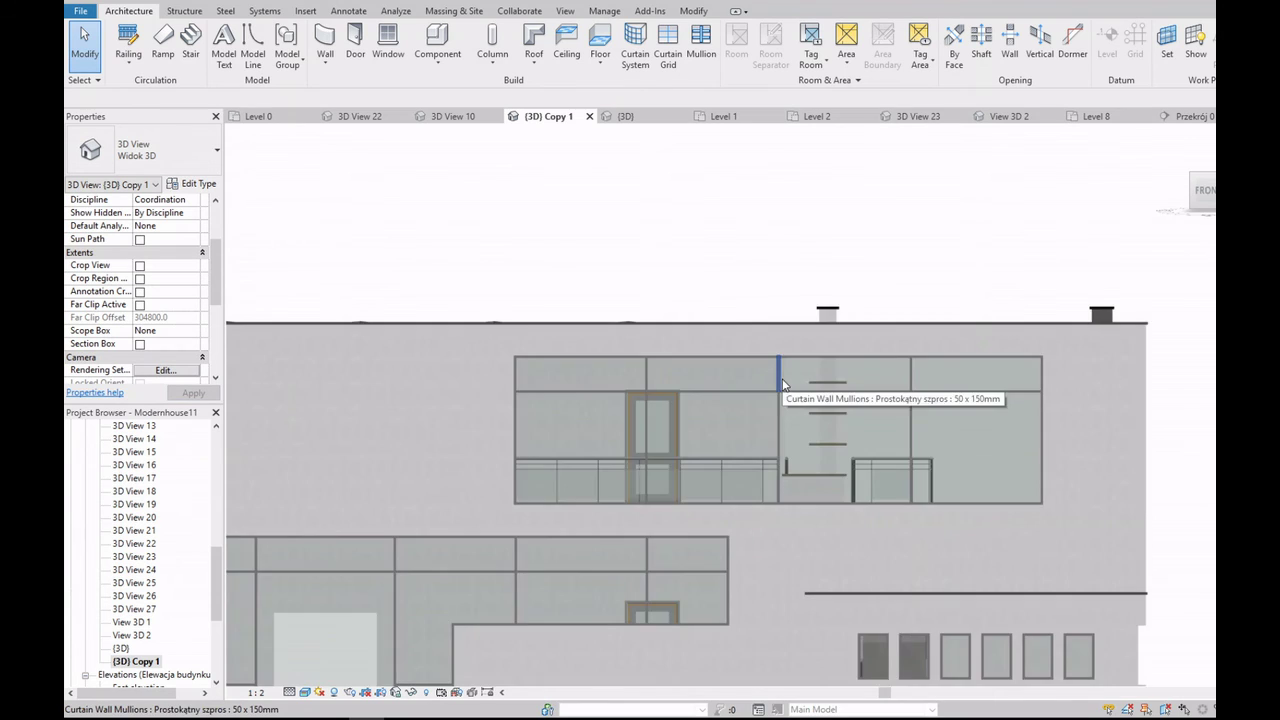
{"action": "scroll", "coordinate": [998, 330], "scroll_direction": "down", "scroll_amount": 1}
{"action": "scroll", "coordinate": [998, 330], "scroll_direction": "down", "scroll_amount": 2}
{"action": "scroll", "coordinate": [196, 300], "scroll_direction": "down", "scroll_amount": 2}
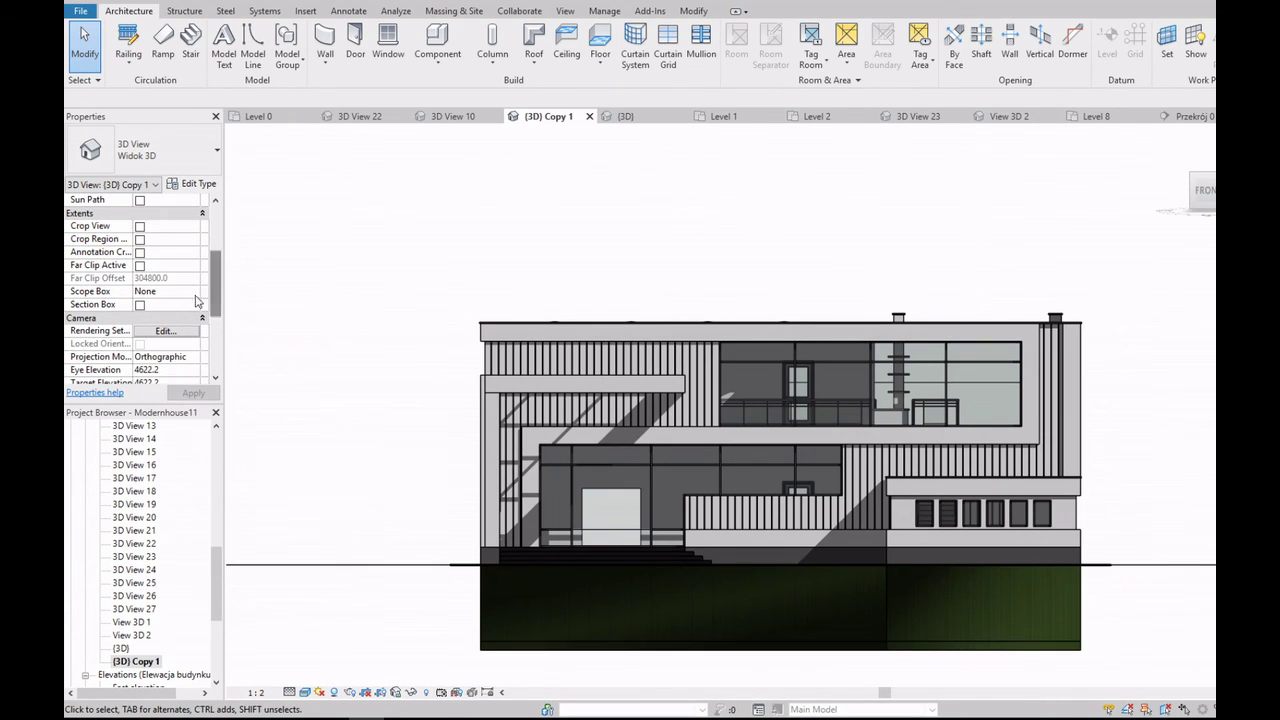
{"action": "scroll", "coordinate": [557, 300], "scroll_direction": "down", "scroll_amount": 1}
Step: Select the section box and drag its top grip down to cut through the building
{"action": "scroll", "coordinate": [694, 294], "scroll_direction": "down", "scroll_amount": 2}
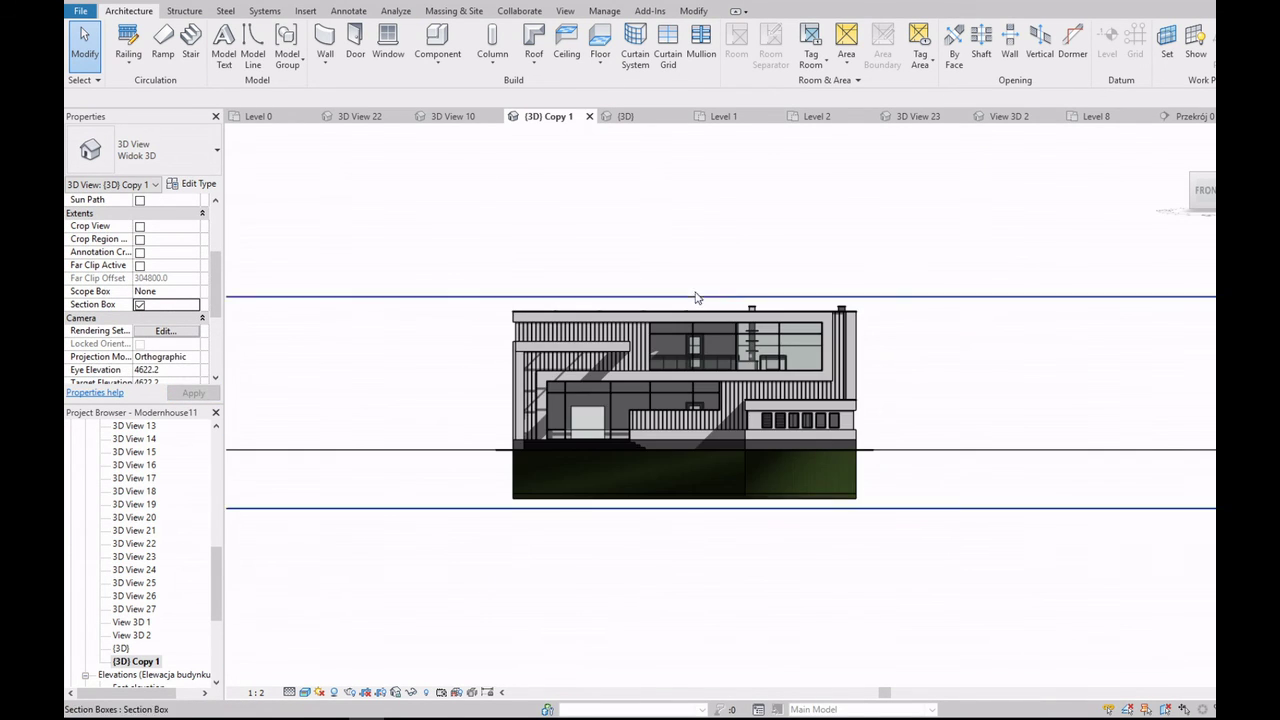
{"action": "scroll", "coordinate": [706, 297], "scroll_direction": "down", "scroll_amount": 1}
{"action": "left_click", "coordinate": [727, 296]}
{"action": "left_click_drag", "start_coordinate": [727, 296], "coordinate": [727, 316]}
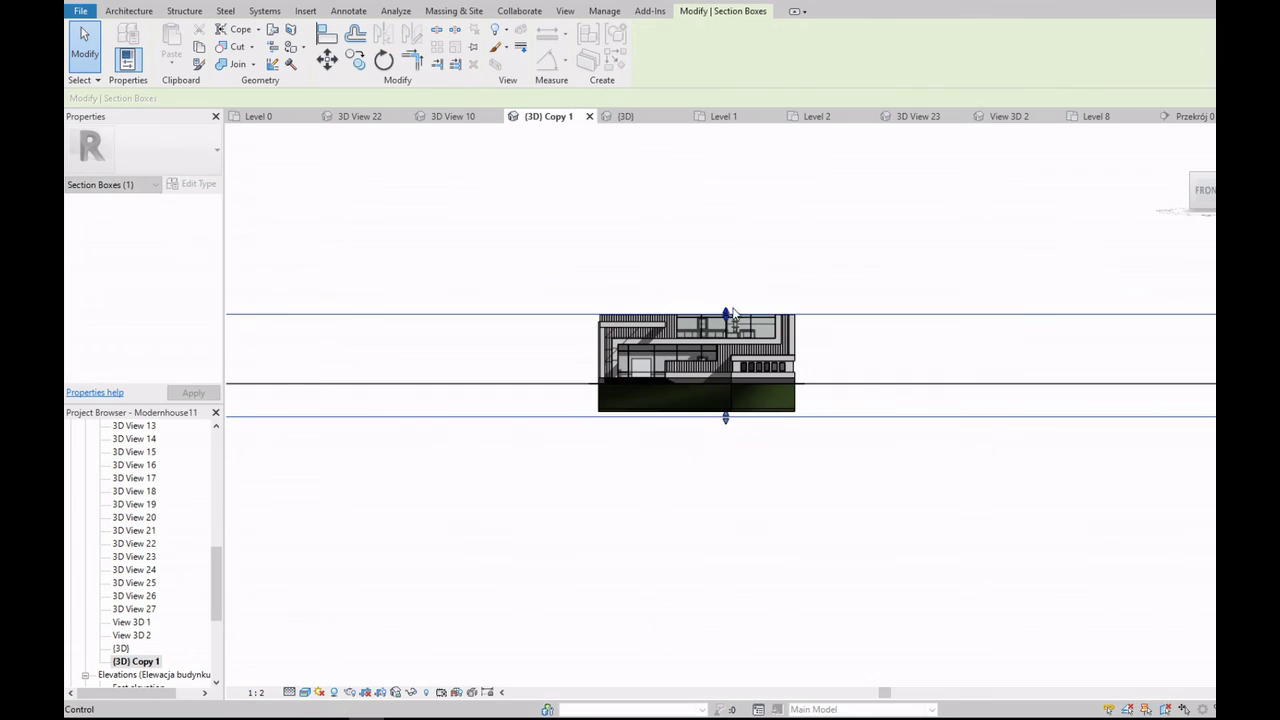
{"action": "middle_click_drag", "start_coordinate": [727, 316], "coordinate": [720, 270], "text": "shift"}
Step: Lower the section box top further to expose the floor slabs
{"action": "scroll", "coordinate": [720, 270], "scroll_direction": "up", "scroll_amount": 3}
{"action": "scroll", "coordinate": [700, 330], "scroll_direction": "down", "scroll_amount": 2}
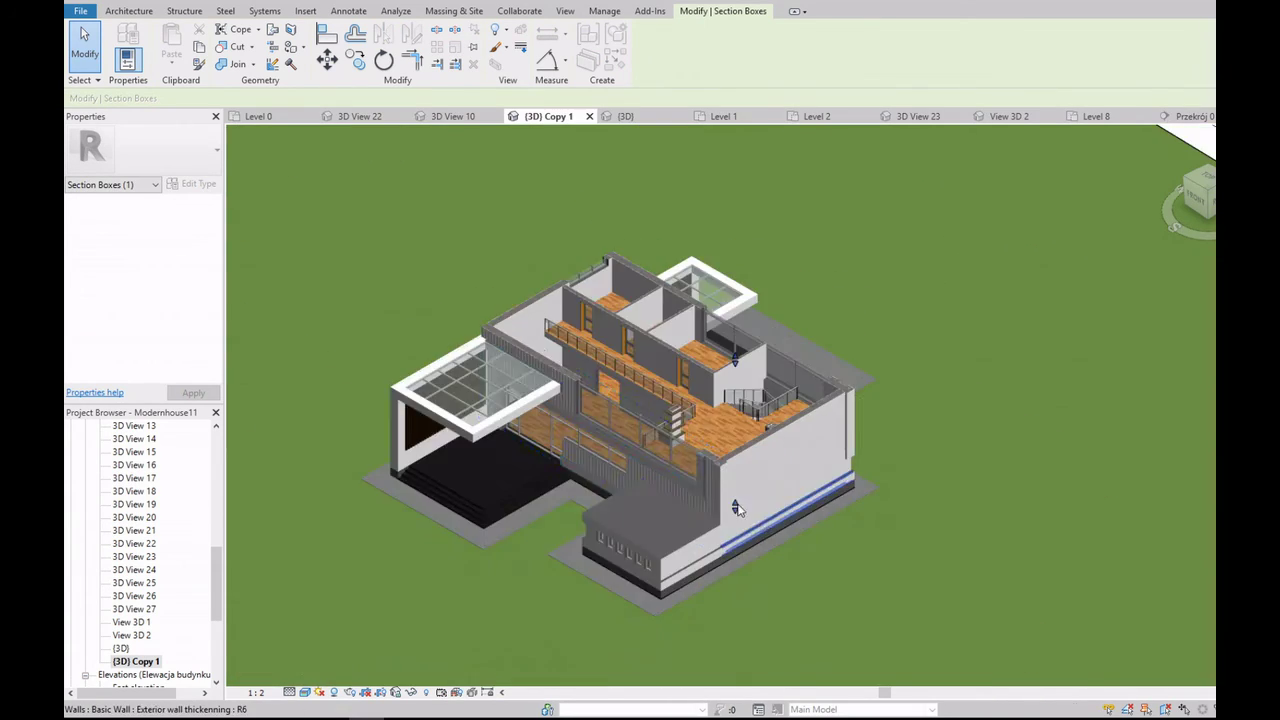
{"action": "scroll", "coordinate": [677, 386], "scroll_direction": "up", "scroll_amount": 2}
{"action": "scroll", "coordinate": [502, 262], "scroll_direction": "up", "scroll_amount": 1}
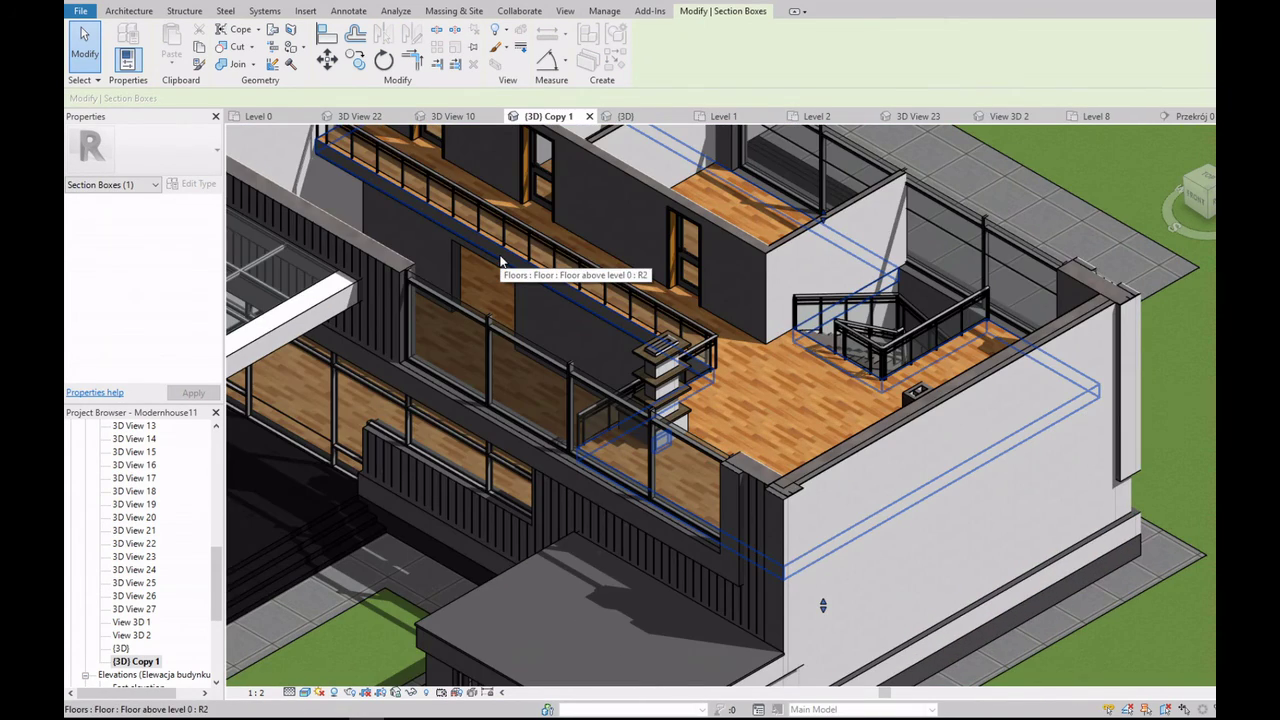
{"action": "scroll", "coordinate": [659, 364], "scroll_direction": "down", "scroll_amount": 2}
{"action": "scroll", "coordinate": [620, 330], "scroll_direction": "down", "scroll_amount": 2}
{"action": "scroll", "coordinate": [600, 300], "scroll_direction": "down", "scroll_amount": 2}
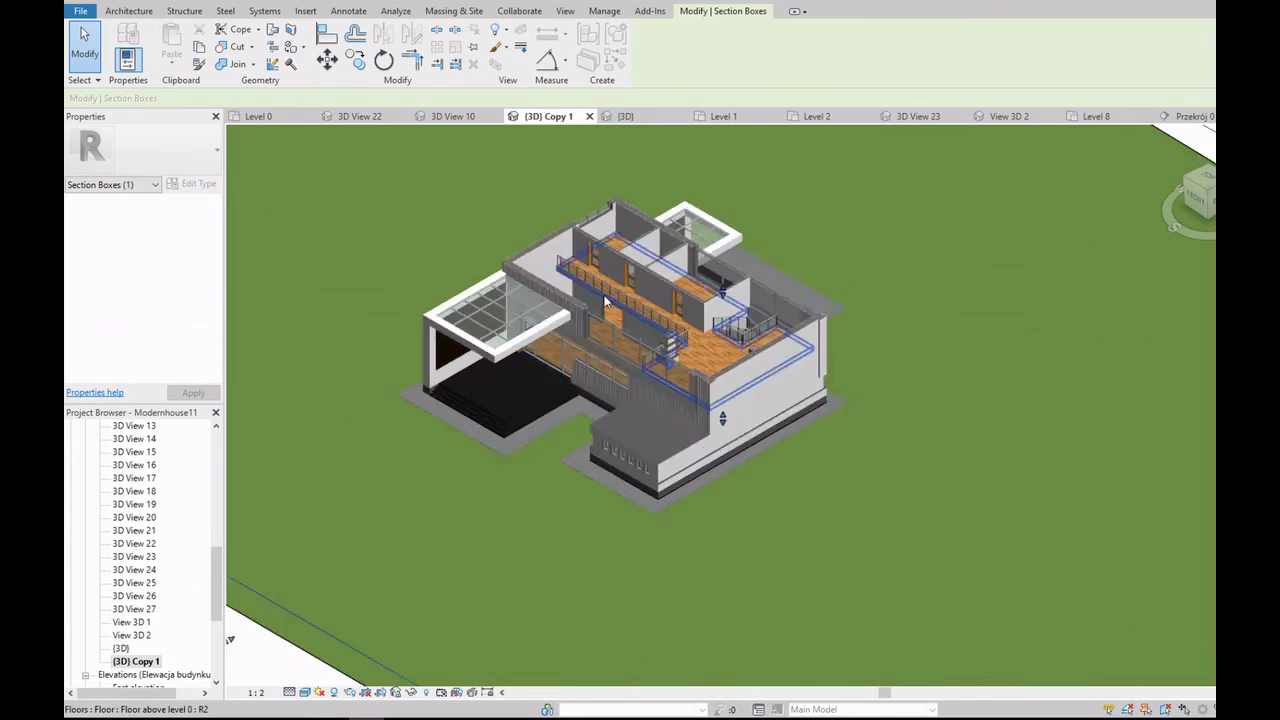
{"action": "scroll", "coordinate": [605, 300], "scroll_direction": "down", "scroll_amount": 3}
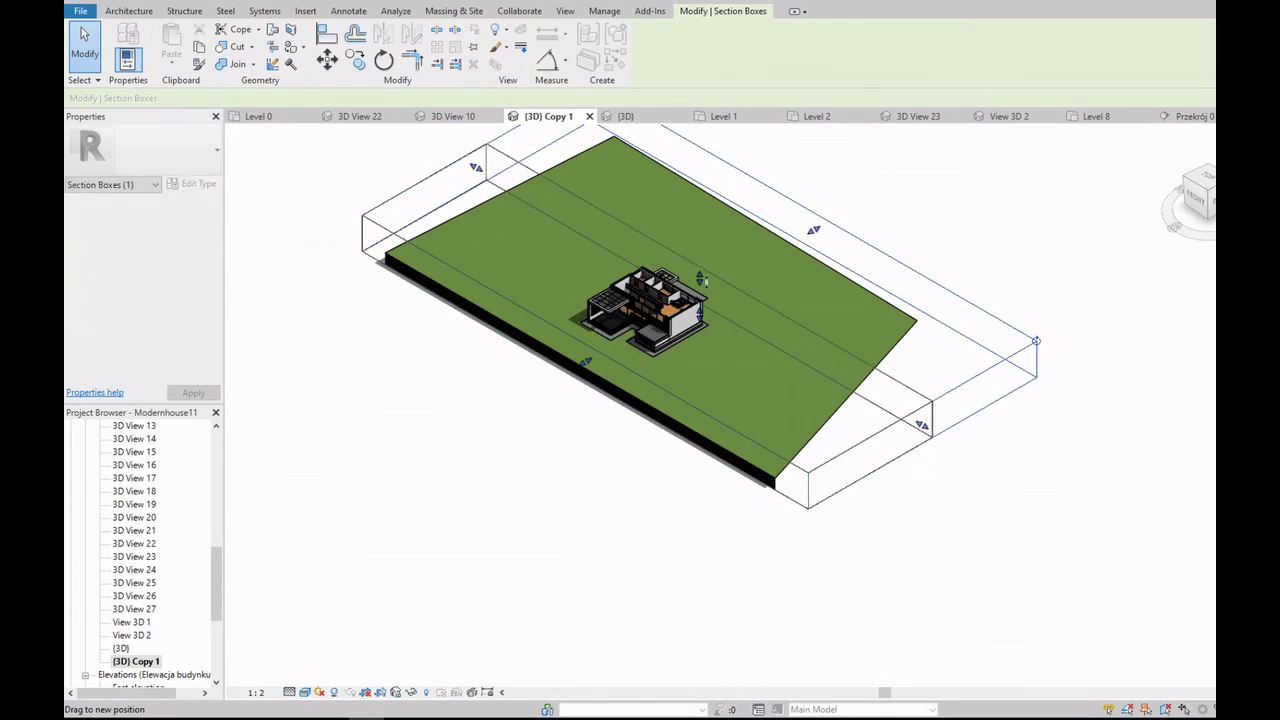
{"action": "scroll", "coordinate": [700, 290], "scroll_direction": "up", "scroll_amount": 2}
{"action": "scroll", "coordinate": [690, 310], "scroll_direction": "up", "scroll_amount": 2}
{"action": "scroll", "coordinate": [675, 340], "scroll_direction": "up", "scroll_amount": 2}
{"action": "scroll", "coordinate": [659, 368], "scroll_direction": "up", "scroll_amount": 2}
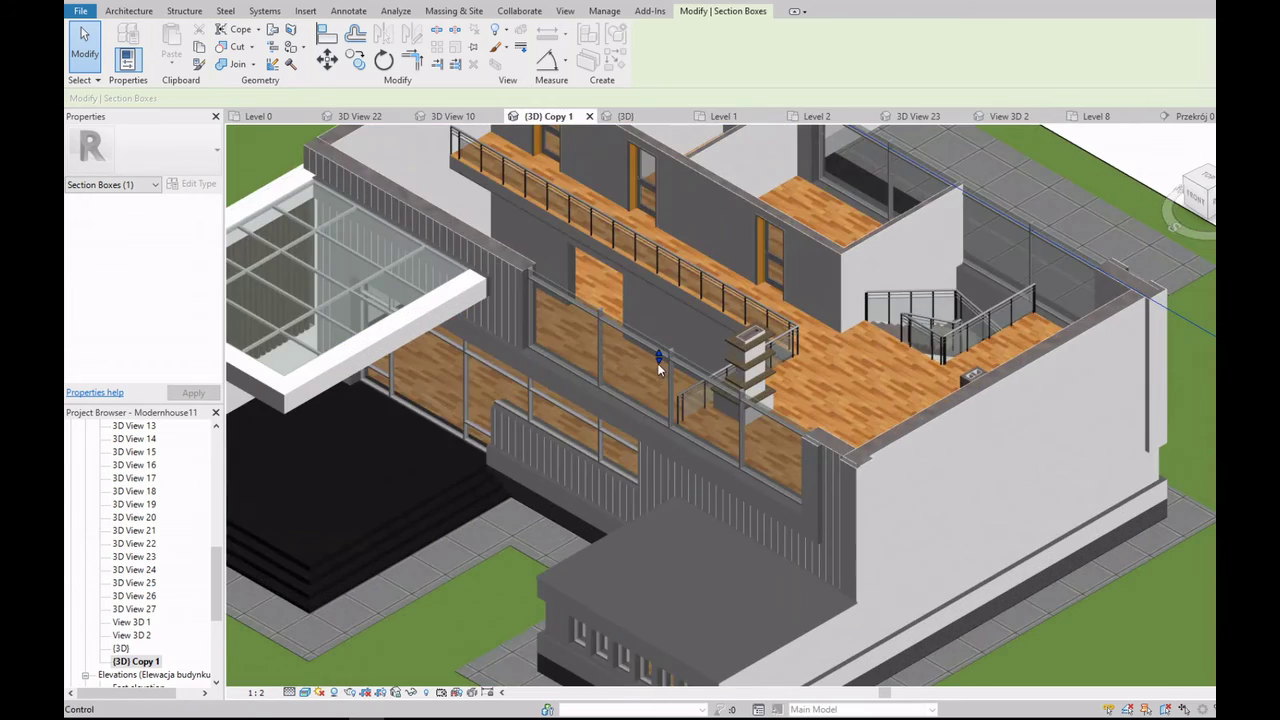
{"action": "scroll", "coordinate": [659, 368], "scroll_direction": "down", "scroll_amount": 1}
{"action": "scroll", "coordinate": [670, 390], "scroll_direction": "down", "scroll_amount": 2}
{"action": "scroll", "coordinate": [700, 435], "scroll_direction": "up", "scroll_amount": 2}
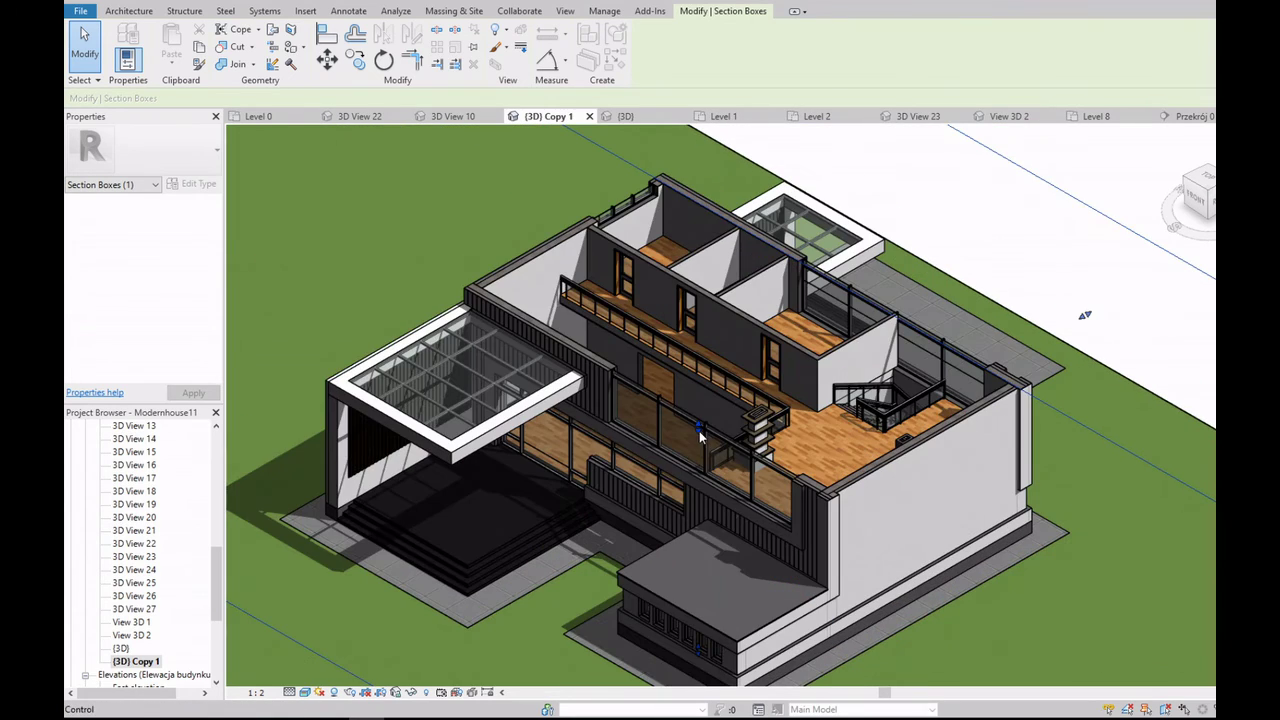
{"action": "left_click_drag", "start_coordinate": [698, 426], "coordinate": [697, 535]}
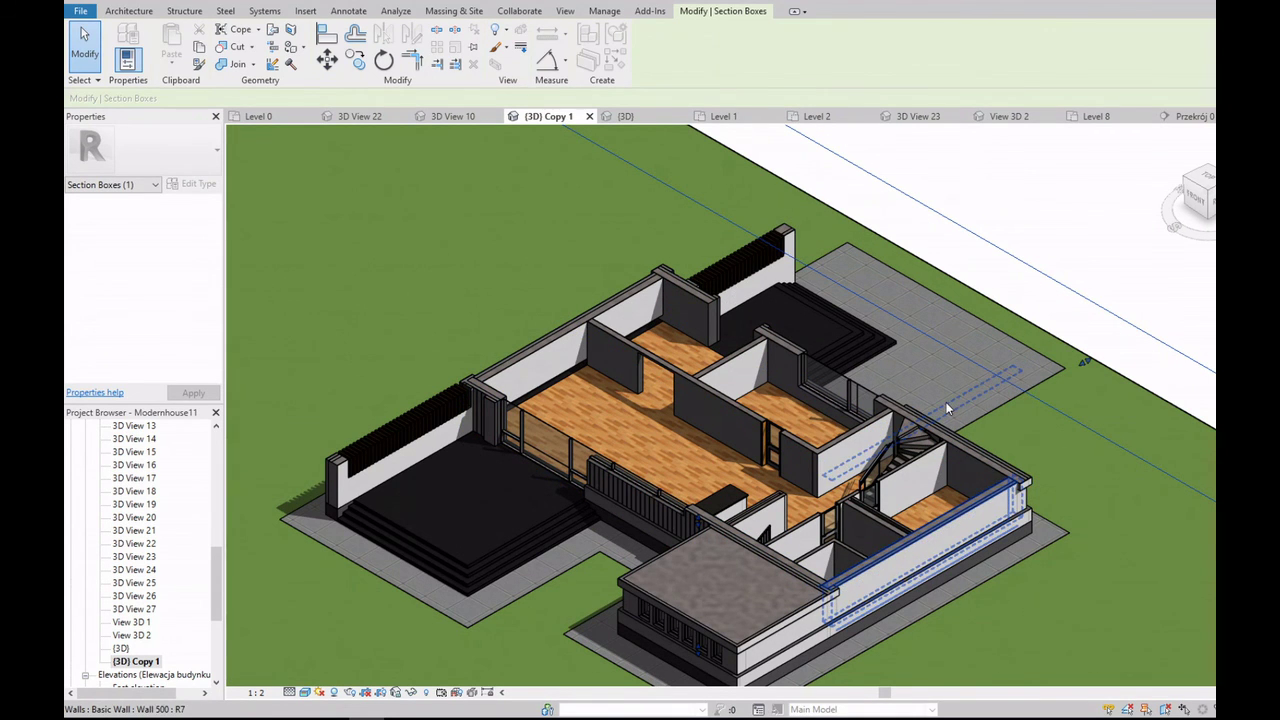
Step: Orbit to look down on the lower floor and set the cut at wood floor level
{"action": "middle_click_drag", "start_coordinate": [947, 410], "coordinate": [845, 583], "text": "shift"}
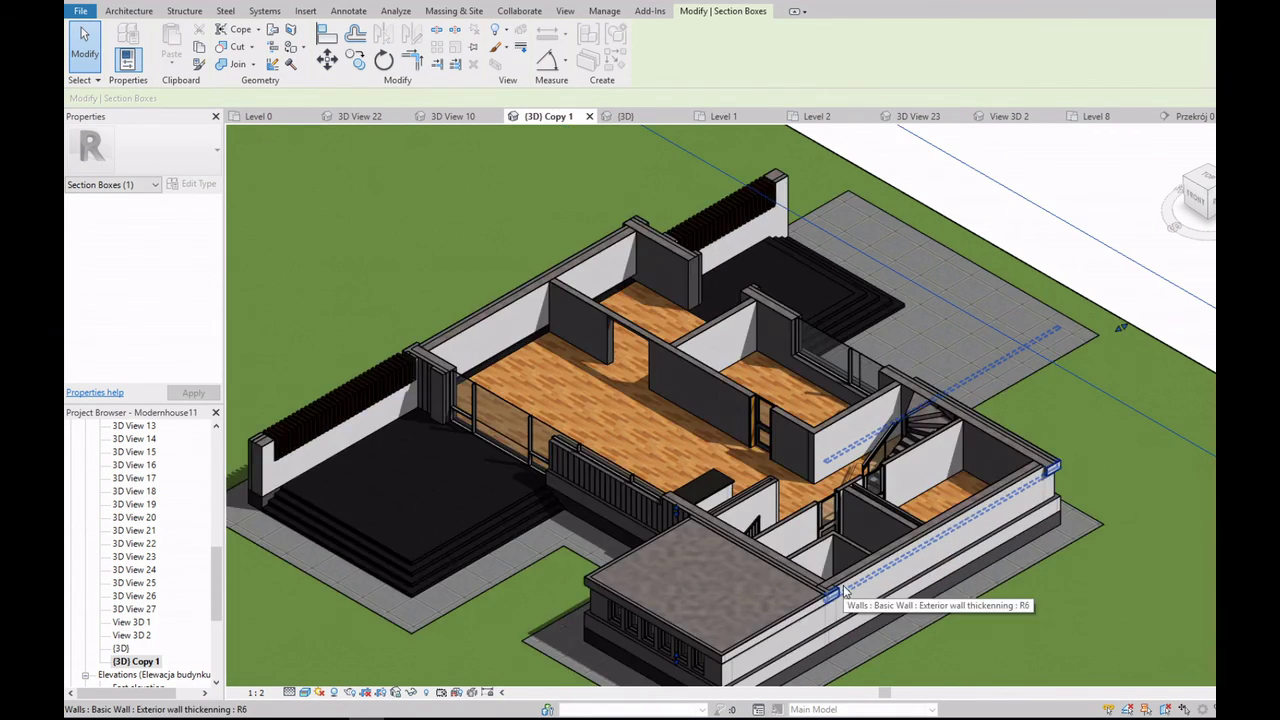
{"action": "scroll", "coordinate": [789, 530], "scroll_direction": "down", "scroll_amount": 3}
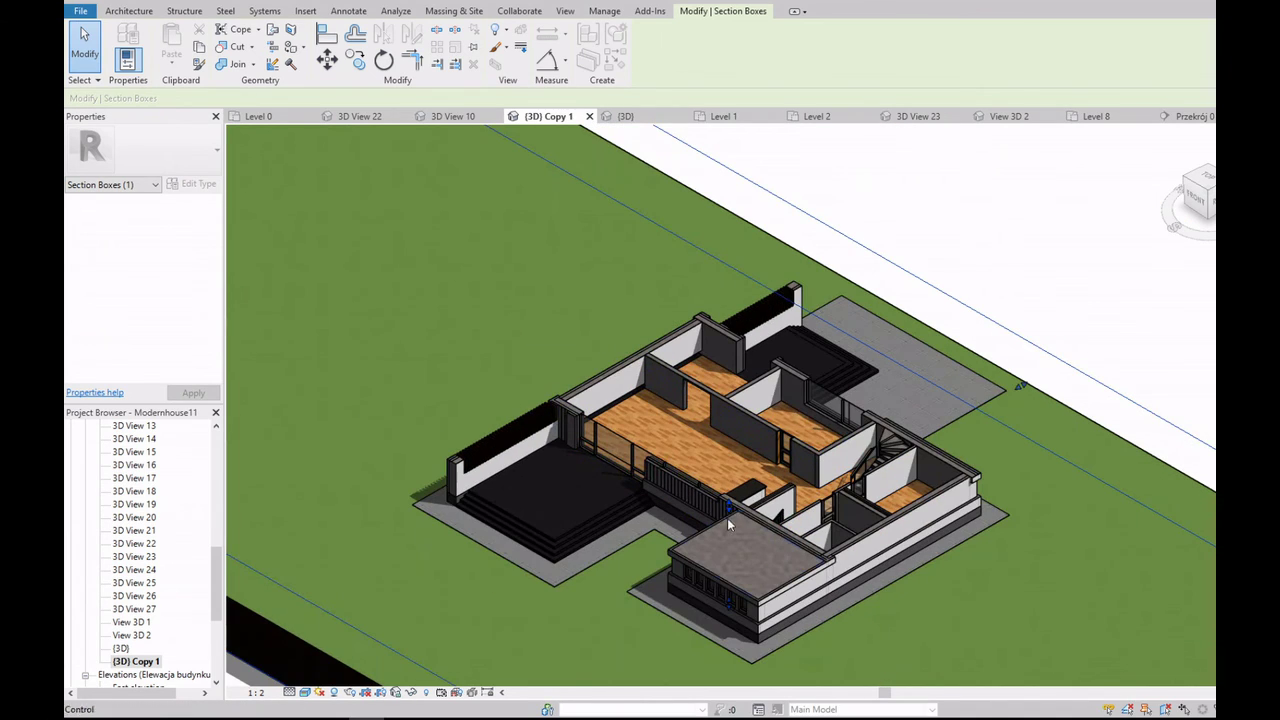
{"action": "middle_click_drag", "start_coordinate": [729, 554], "coordinate": [790, 590], "text": "shift"}
{"action": "scroll", "coordinate": [795, 598], "scroll_direction": "up", "scroll_amount": 3}
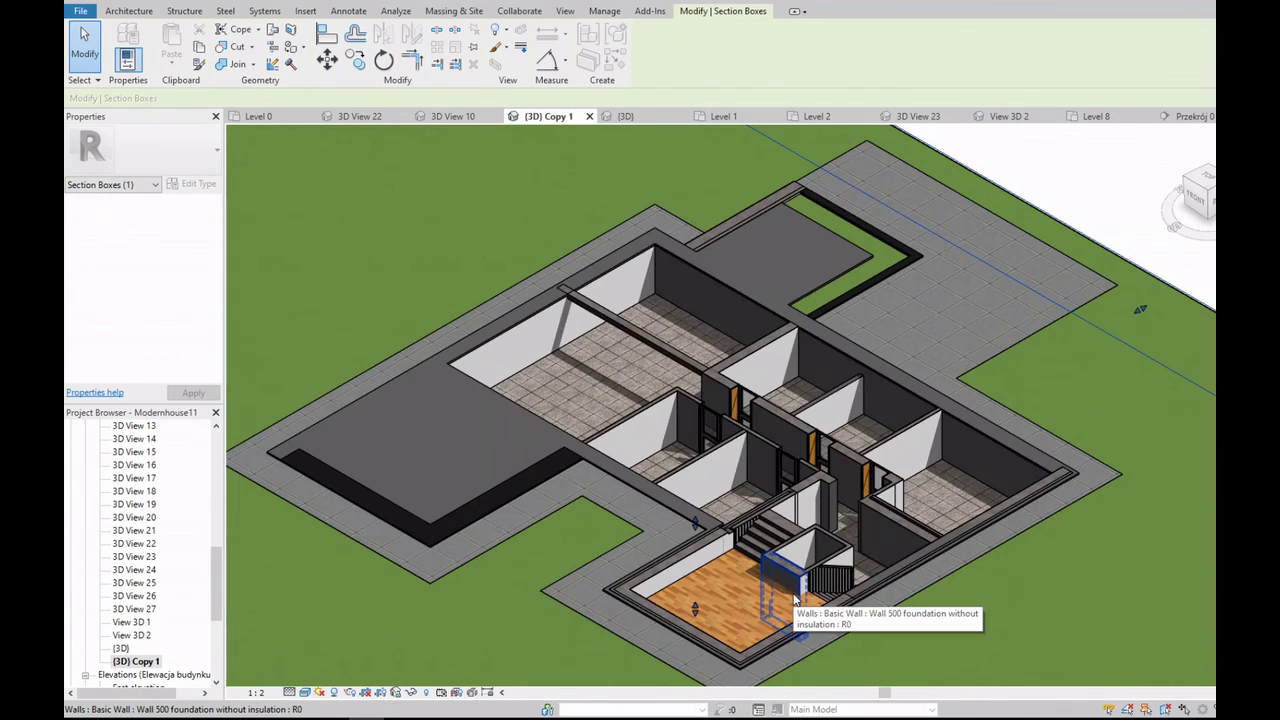
{"action": "scroll", "coordinate": [795, 598], "scroll_direction": "up", "scroll_amount": 2}
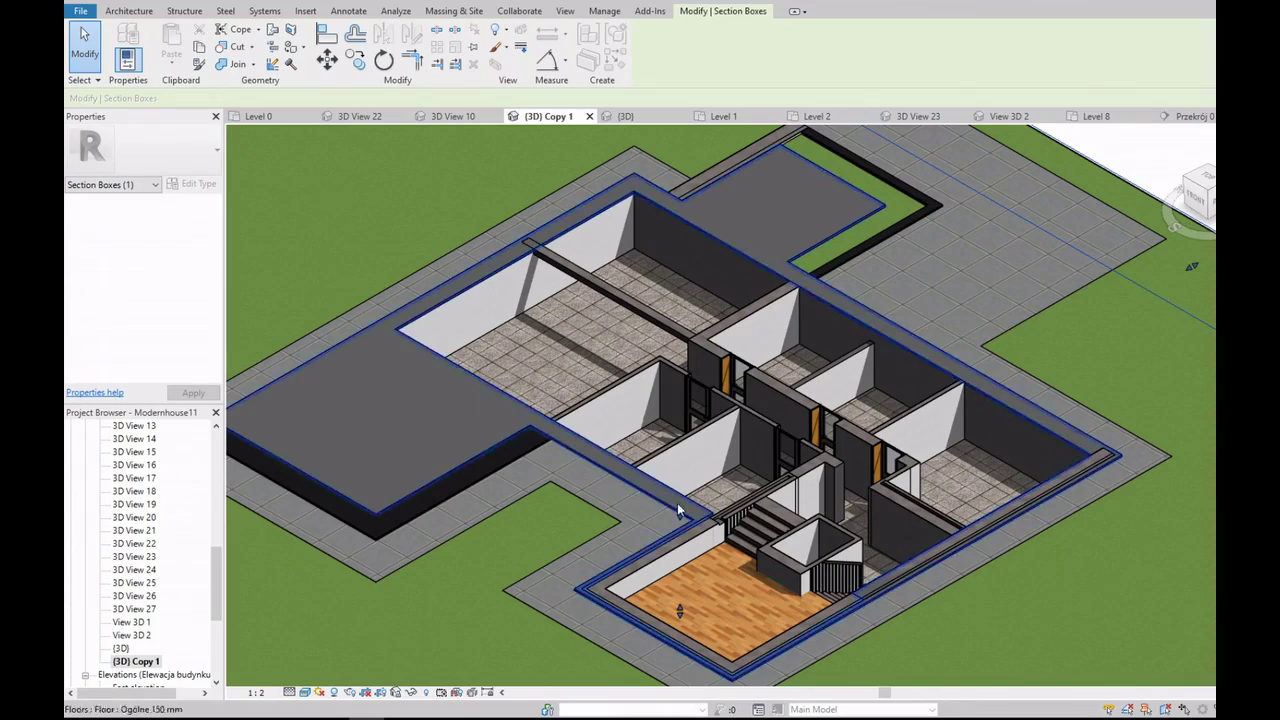
{"action": "left_click_drag", "start_coordinate": [679, 512], "coordinate": [681, 493]}
{"action": "scroll", "coordinate": [722, 502], "scroll_direction": "up", "scroll_amount": 3}
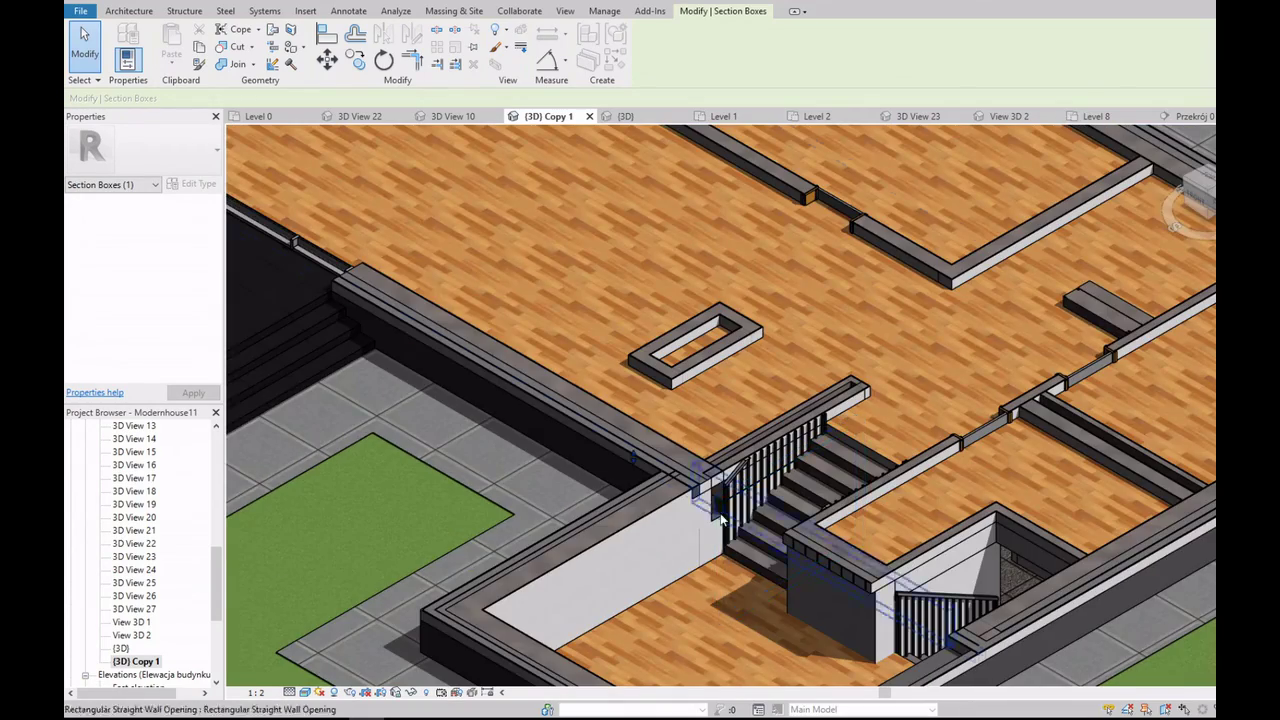
{"action": "scroll", "coordinate": [722, 502], "scroll_direction": "up", "scroll_amount": 2}
{"action": "scroll", "coordinate": [722, 502], "scroll_direction": "up", "scroll_amount": 2}
{"action": "scroll", "coordinate": [690, 490], "scroll_direction": "up", "scroll_amount": 1}
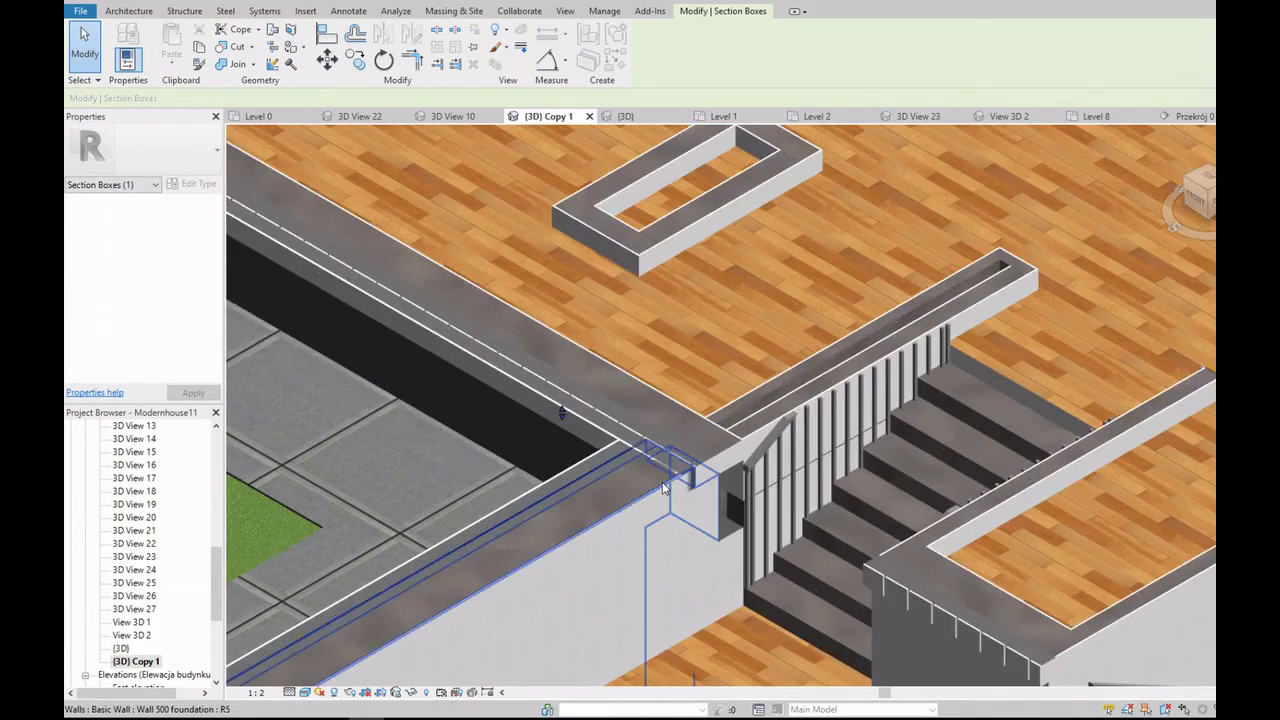
{"action": "scroll", "coordinate": [662, 487], "scroll_direction": "up", "scroll_amount": 1}
{"action": "left_click", "coordinate": [662, 487]}
{"action": "key", "text": "Delete"}
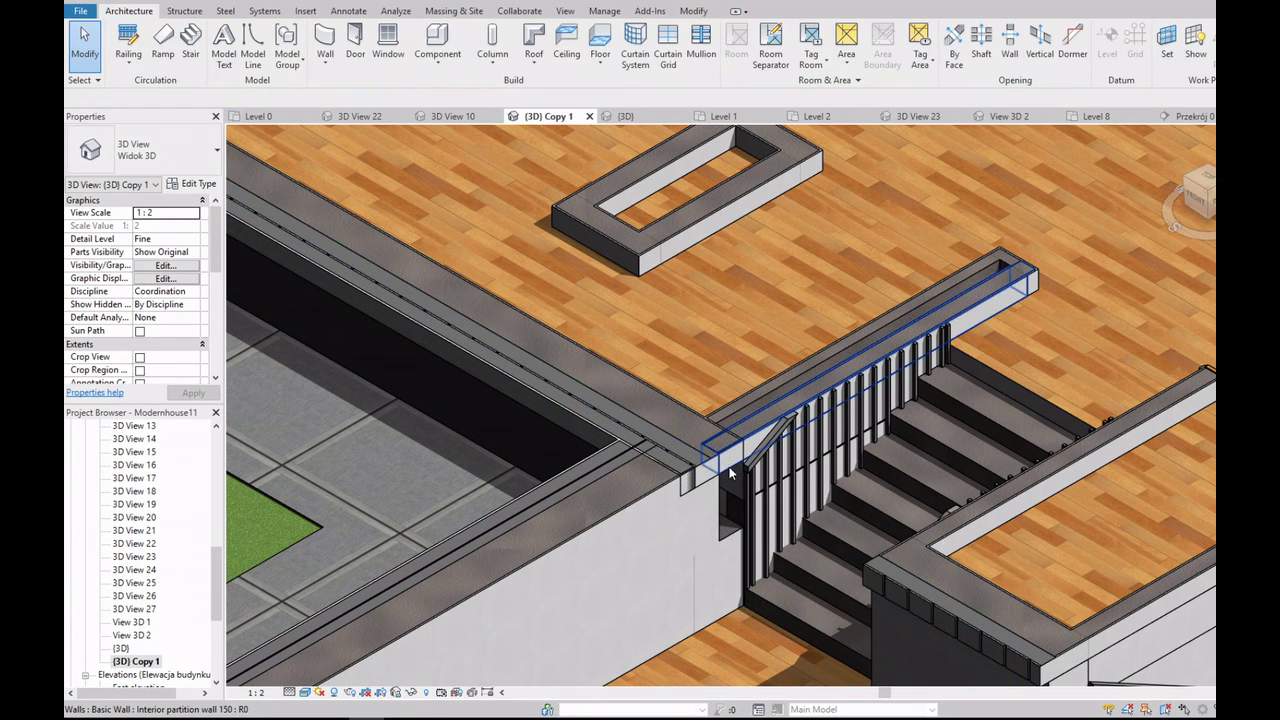
{"action": "left_click", "coordinate": [715, 480]}
{"action": "key", "text": "Delete"}
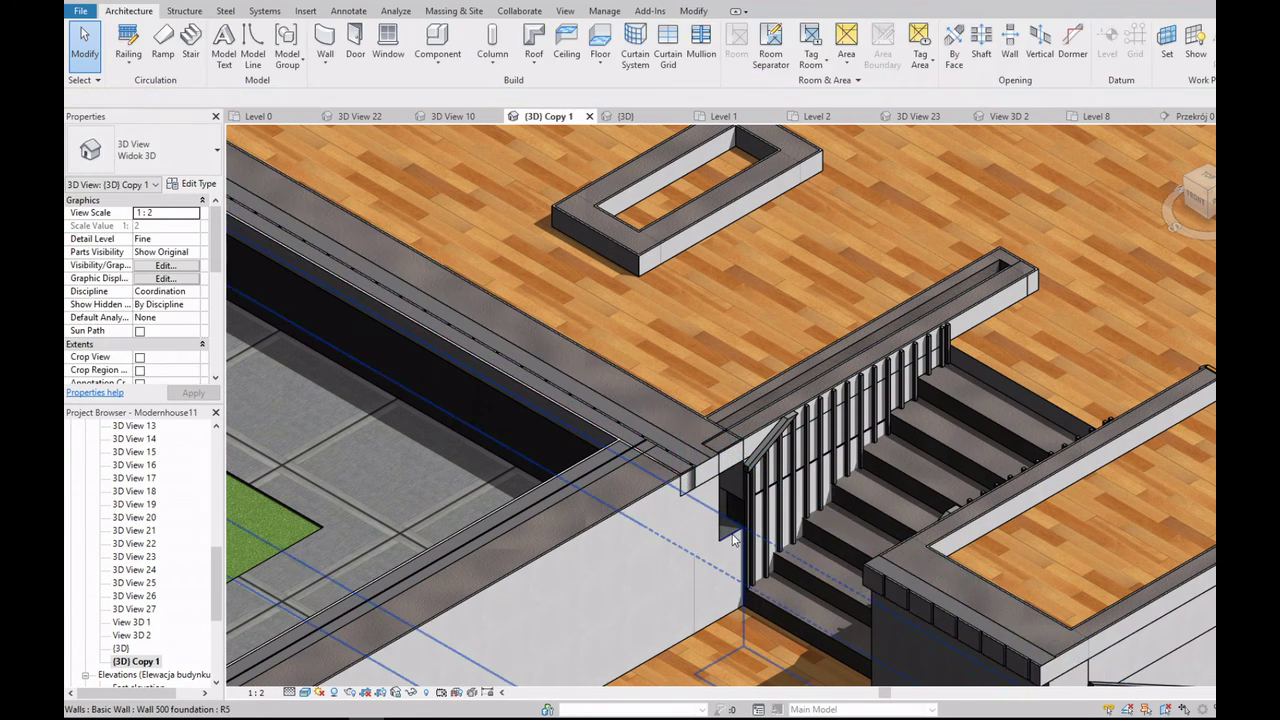
{"action": "left_click", "coordinate": [732, 533]}
{"action": "key", "text": "Delete"}
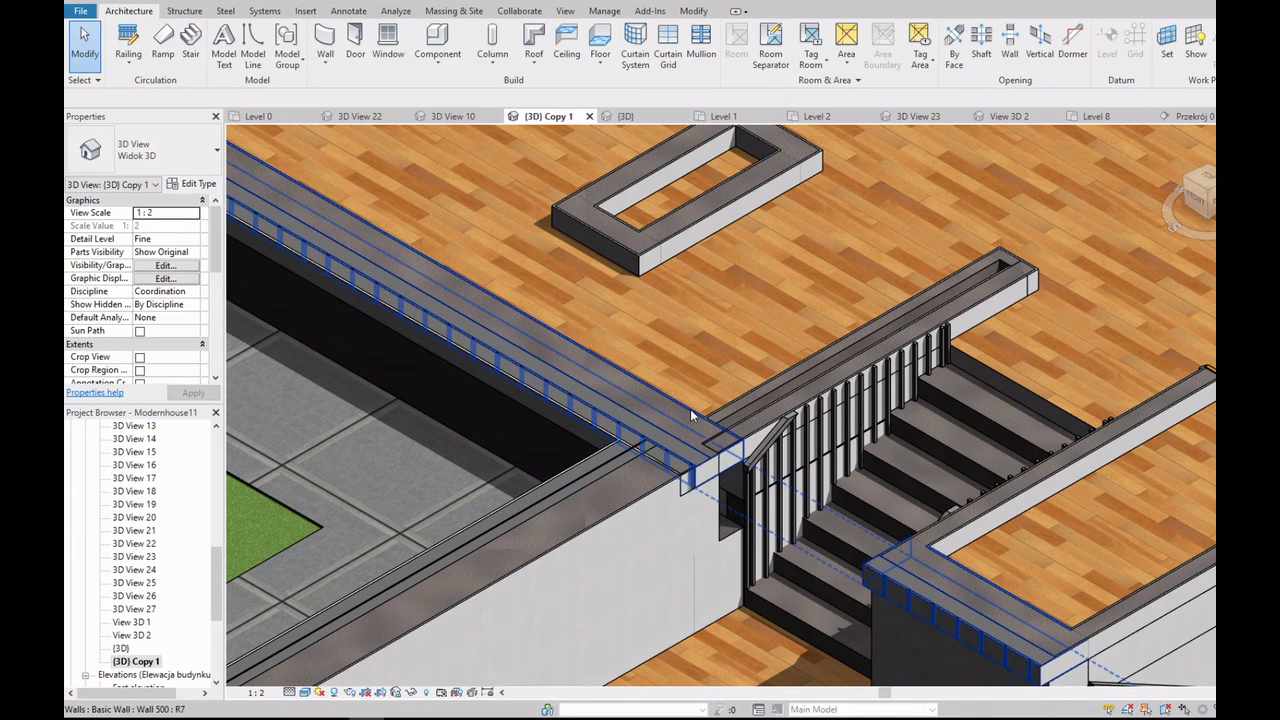
{"action": "left_click", "coordinate": [690, 409]}
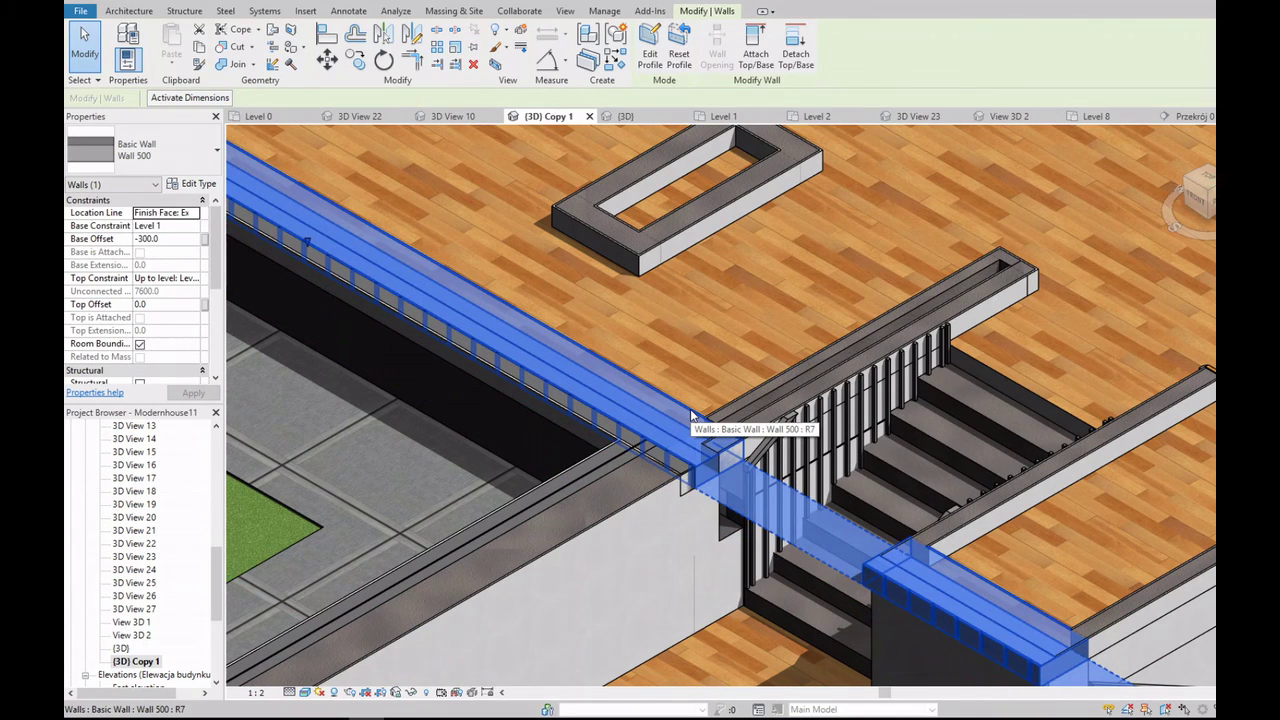
{"action": "scroll", "coordinate": [690, 409], "scroll_direction": "down", "scroll_amount": 2}
{"action": "scroll", "coordinate": [639, 226], "scroll_direction": "up", "scroll_amount": 2}
{"action": "scroll", "coordinate": [639, 226], "scroll_direction": "down", "scroll_amount": 3}
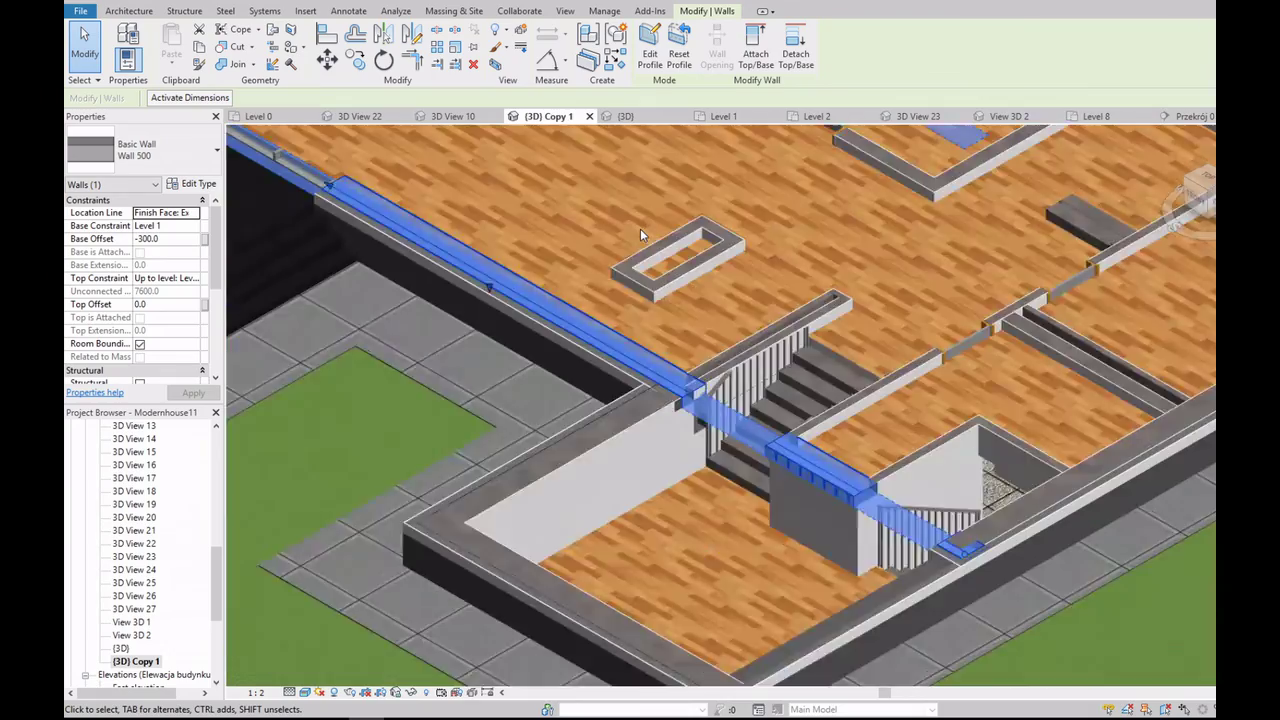
{"action": "key", "text": "Escape"}
{"action": "scroll", "coordinate": [730, 323], "scroll_direction": "up", "scroll_amount": 2}
{"action": "scroll", "coordinate": [857, 460], "scroll_direction": "up", "scroll_amount": 1}
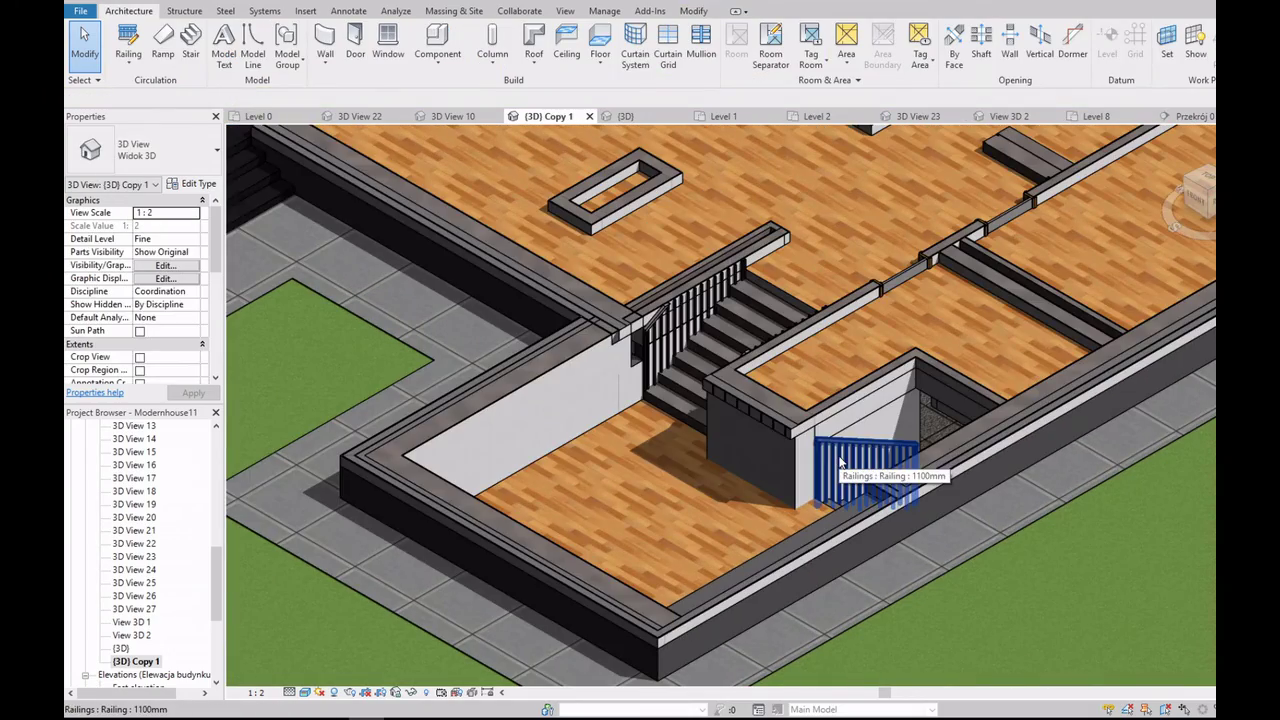
{"action": "scroll", "coordinate": [575, 311], "scroll_direction": "up", "scroll_amount": 1}
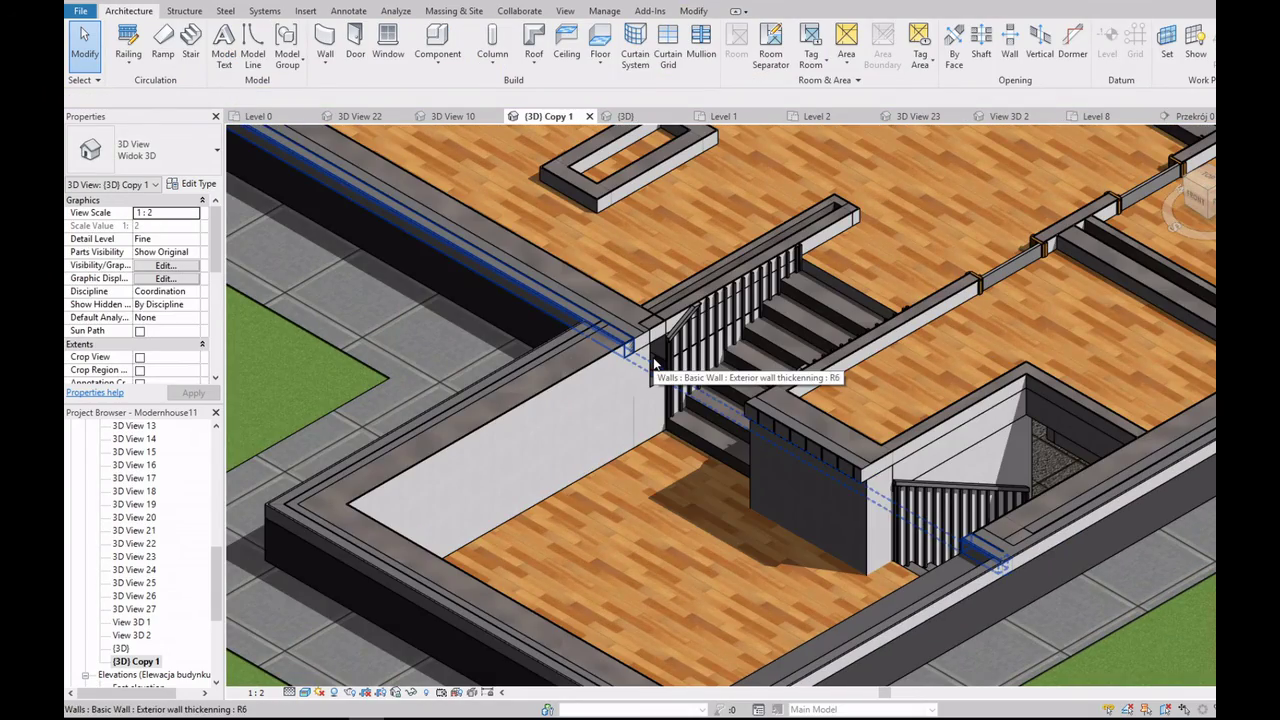
{"action": "scroll", "coordinate": [655, 363], "scroll_direction": "down", "scroll_amount": 1}
{"action": "scroll", "coordinate": [655, 363], "scroll_direction": "down", "scroll_amount": 2}
{"action": "scroll", "coordinate": [655, 400], "scroll_direction": "up", "scroll_amount": 3}
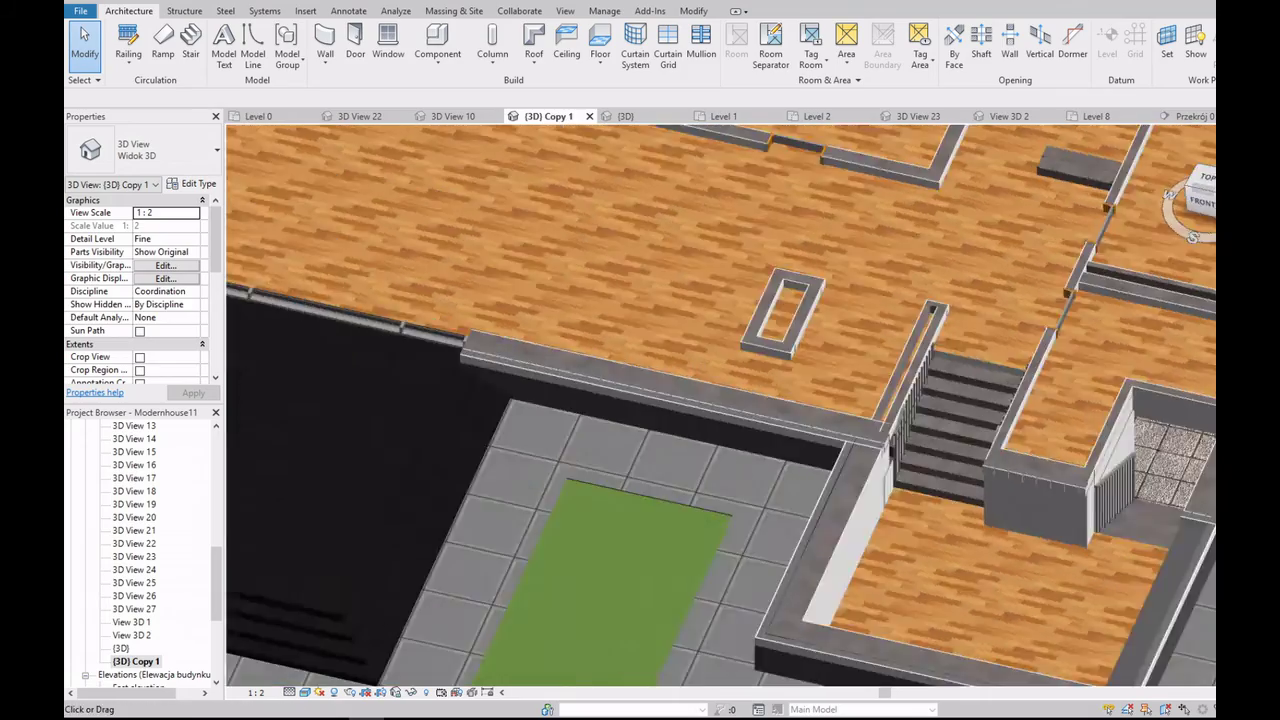
{"action": "scroll", "coordinate": [1109, 206], "scroll_direction": "down", "scroll_amount": 1}
{"action": "scroll", "coordinate": [1109, 206], "scroll_direction": "down", "scroll_amount": 1}
{"action": "scroll", "coordinate": [1109, 206], "scroll_direction": "down", "scroll_amount": 1}
{"action": "scroll", "coordinate": [957, 377], "scroll_direction": "up", "scroll_amount": 3}
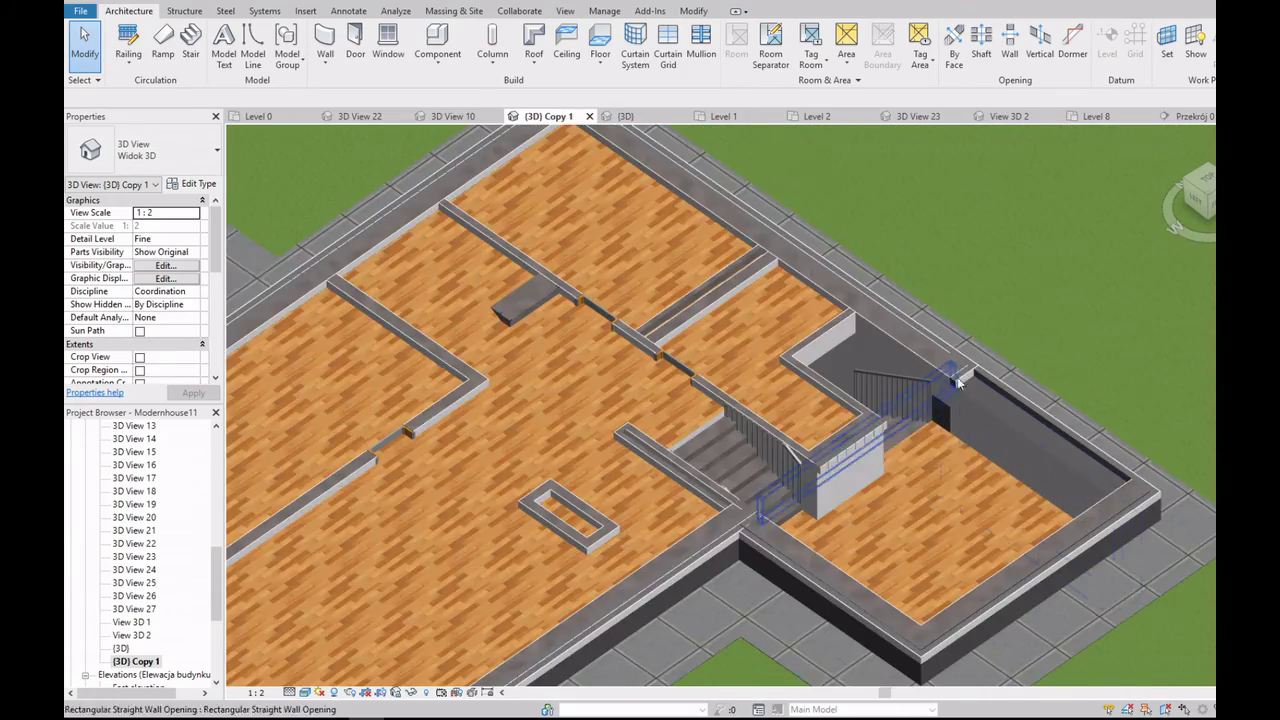
{"action": "scroll", "coordinate": [957, 377], "scroll_direction": "up", "scroll_amount": 3}
{"action": "scroll", "coordinate": [915, 383], "scroll_direction": "up", "scroll_amount": 3}
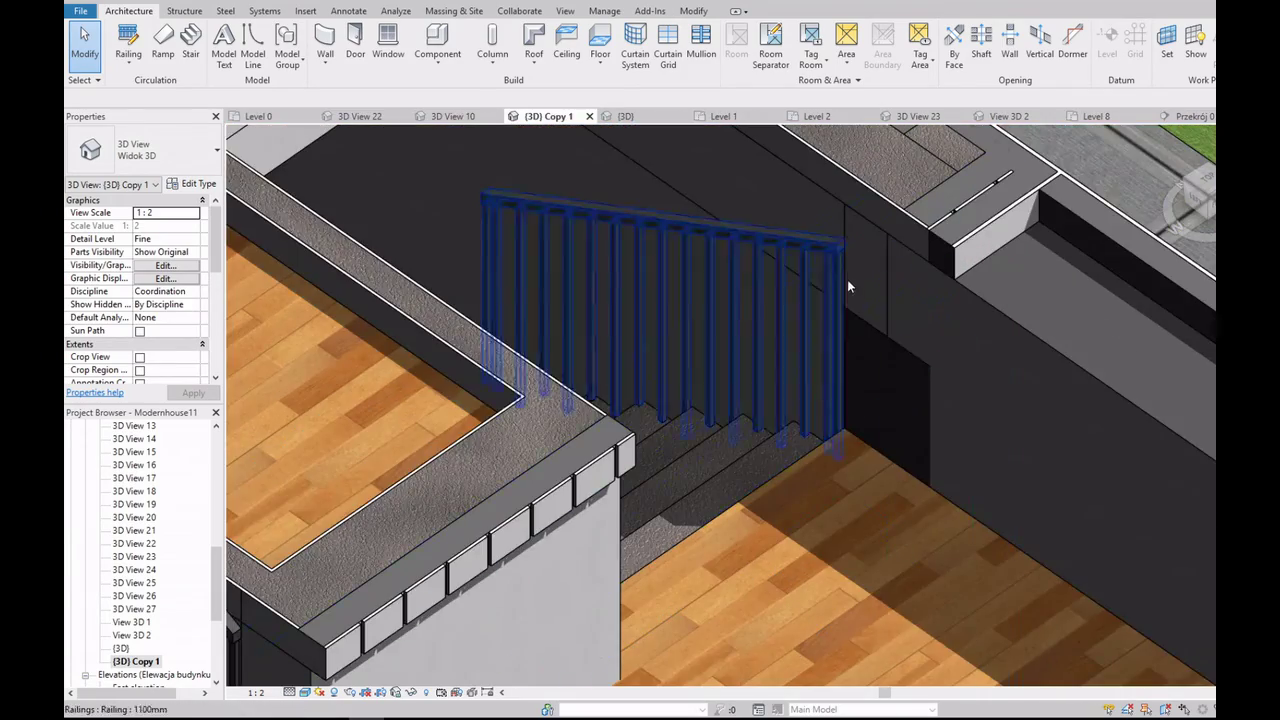
{"action": "scroll", "coordinate": [847, 280], "scroll_direction": "up", "scroll_amount": 2}
{"action": "scroll", "coordinate": [840, 294], "scroll_direction": "down", "scroll_amount": 3}
{"action": "scroll", "coordinate": [840, 296], "scroll_direction": "down", "scroll_amount": 2}
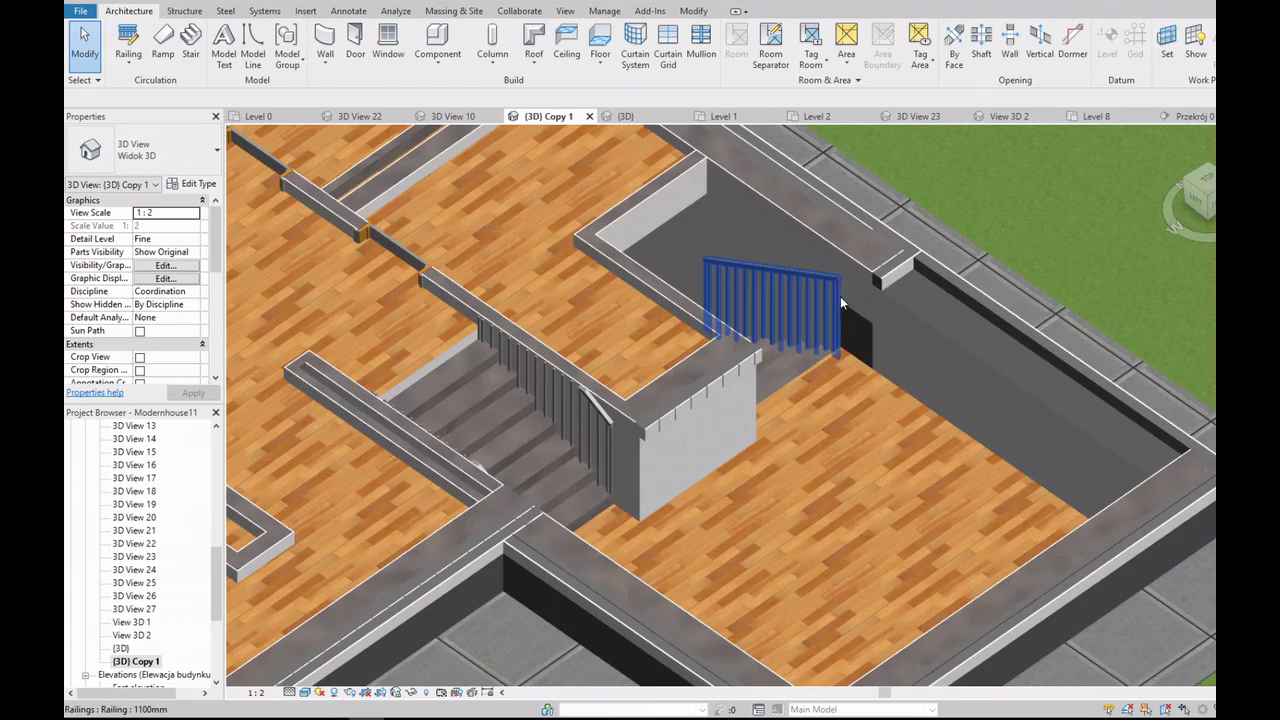
{"action": "left_click", "coordinate": [966, 354]}
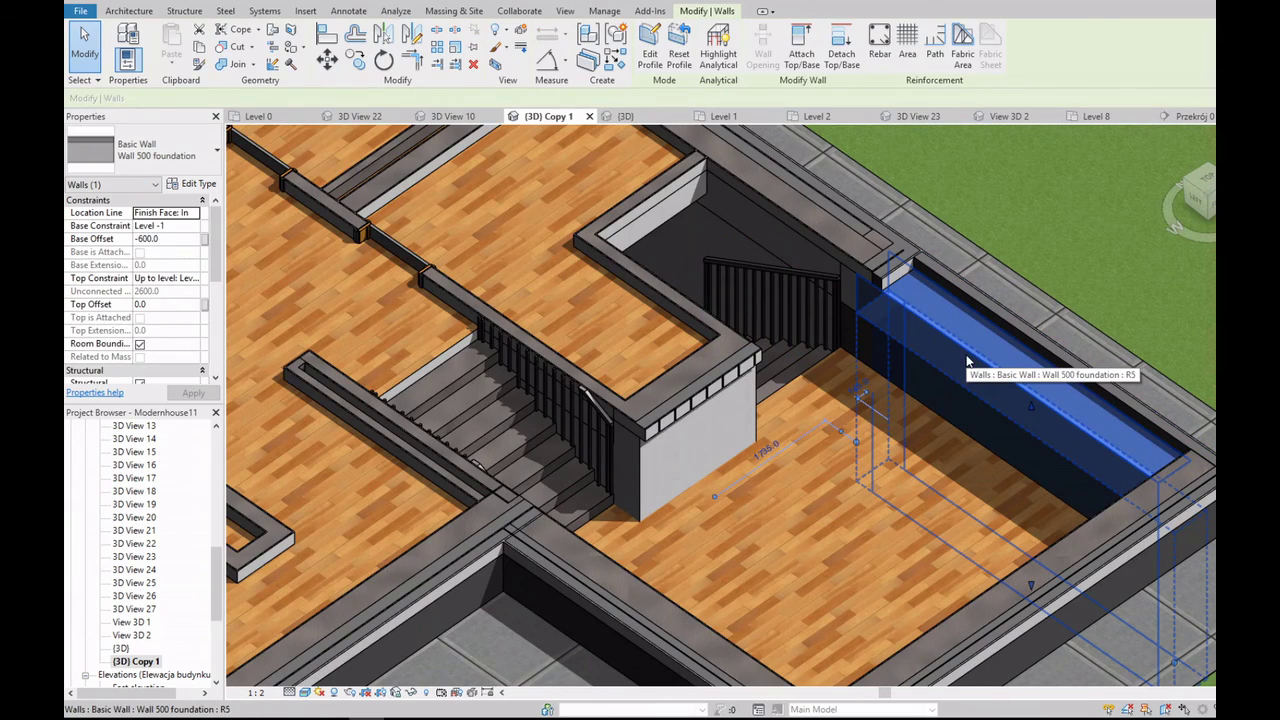
{"action": "scroll", "coordinate": [966, 351], "scroll_direction": "down", "scroll_amount": 1}
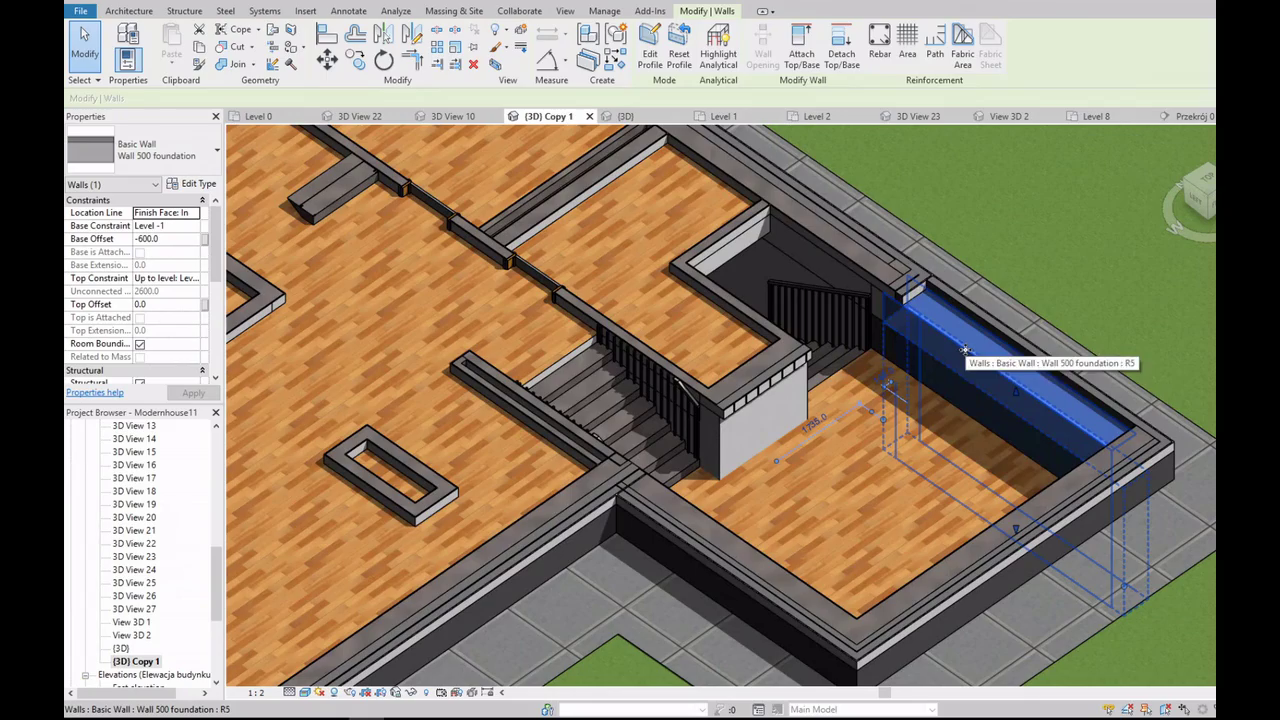
{"action": "key", "text": "Escape"}
{"action": "scroll", "coordinate": [949, 338], "scroll_direction": "down", "scroll_amount": 5}
Step: Select the section box and orbit the house to view it from another side
{"action": "scroll", "coordinate": [855, 222], "scroll_direction": "down", "scroll_amount": 3}
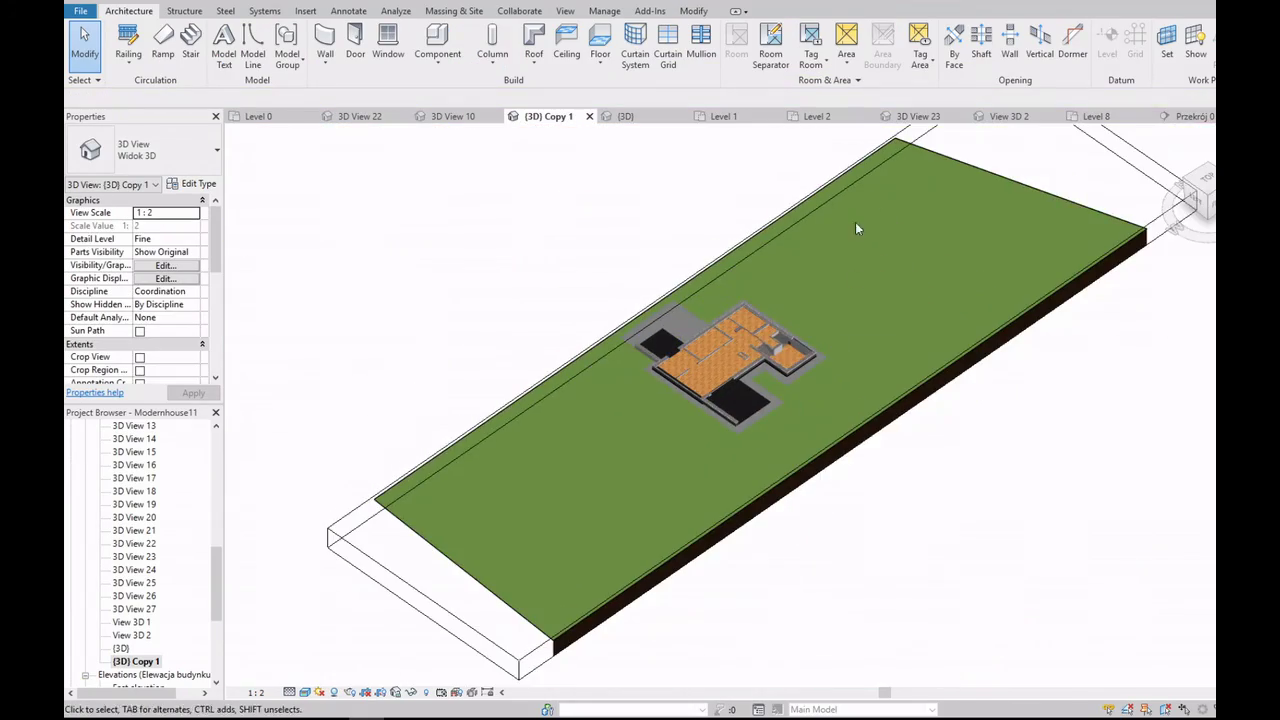
{"action": "left_click", "coordinate": [1157, 170]}
{"action": "scroll", "coordinate": [750, 400], "scroll_direction": "up", "scroll_amount": 3}
{"action": "scroll", "coordinate": [750, 400], "scroll_direction": "up", "scroll_amount": 3}
{"action": "scroll", "coordinate": [747, 404], "scroll_direction": "up", "scroll_amount": 3}
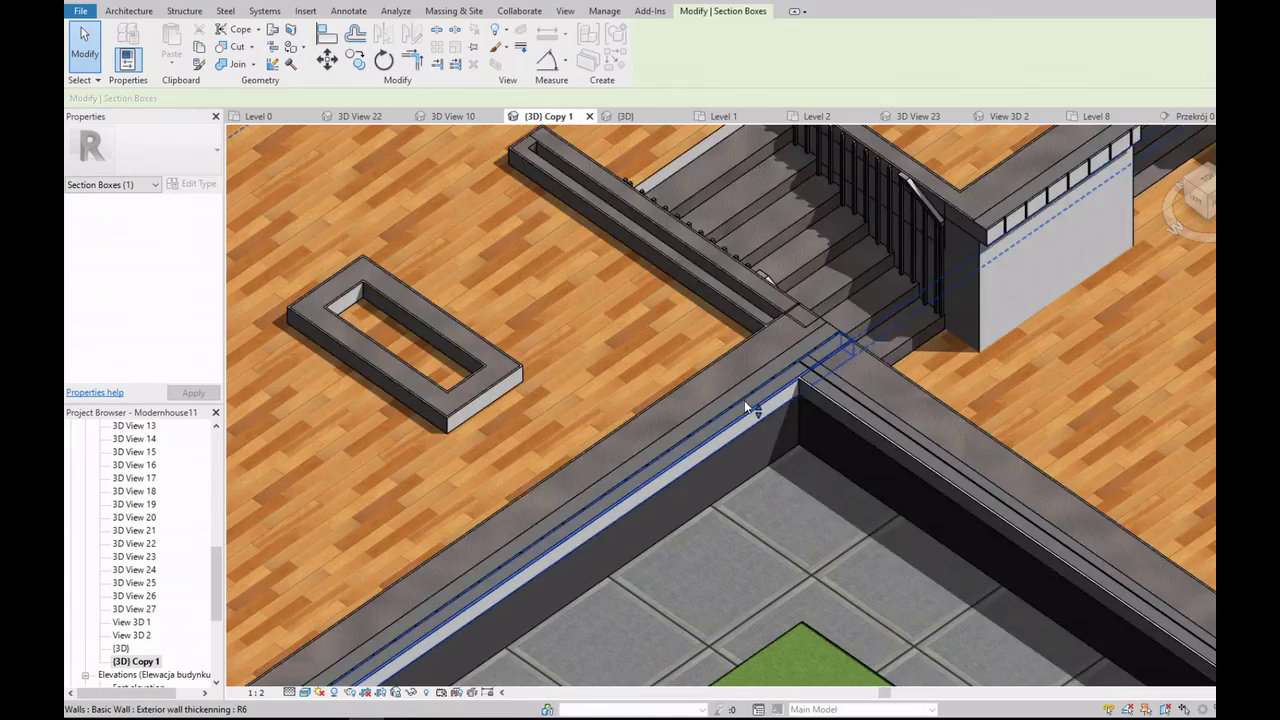
{"action": "scroll", "coordinate": [751, 402], "scroll_direction": "down", "scroll_amount": 2}
{"action": "scroll", "coordinate": [752, 404], "scroll_direction": "down", "scroll_amount": 3}
{"action": "middle_click_drag", "start_coordinate": [752, 404], "coordinate": [916, 366], "text": "shift"}
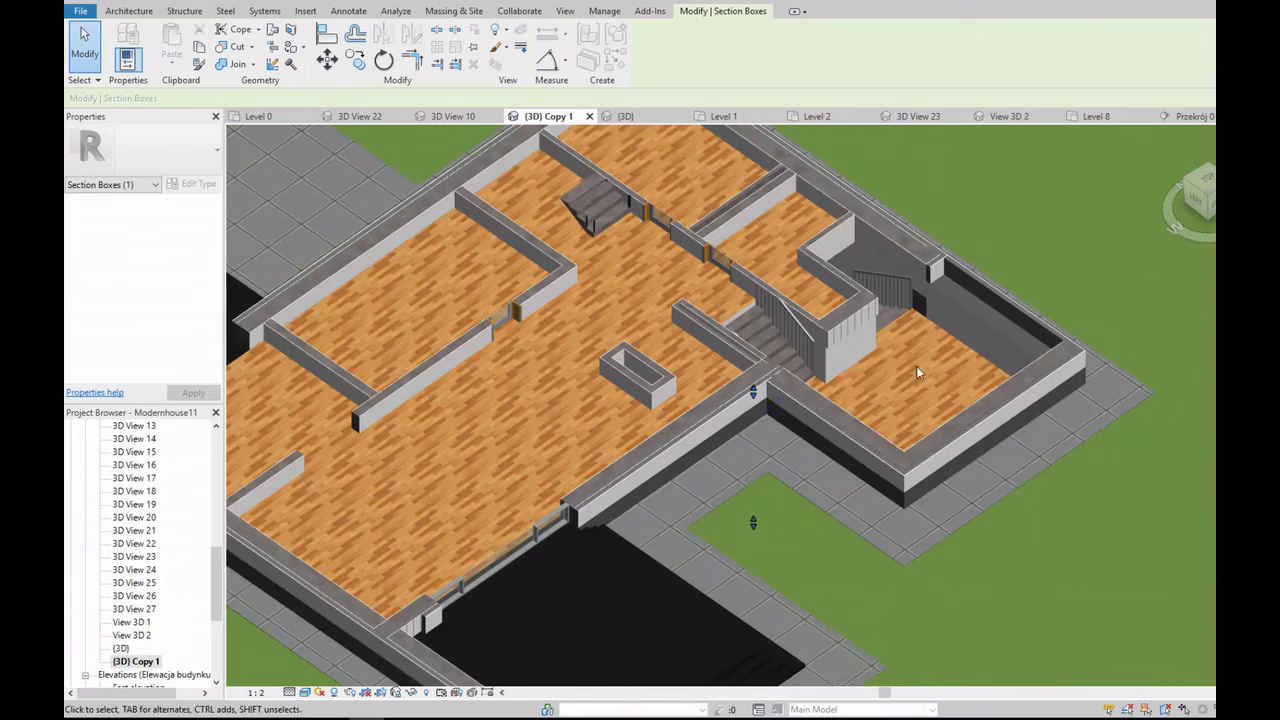
{"action": "scroll", "coordinate": [987, 308], "scroll_direction": "up", "scroll_amount": 5}
Step: Open a wall's outline for editing, then leave the edit without changes
{"action": "double_click", "coordinate": [916, 354]}
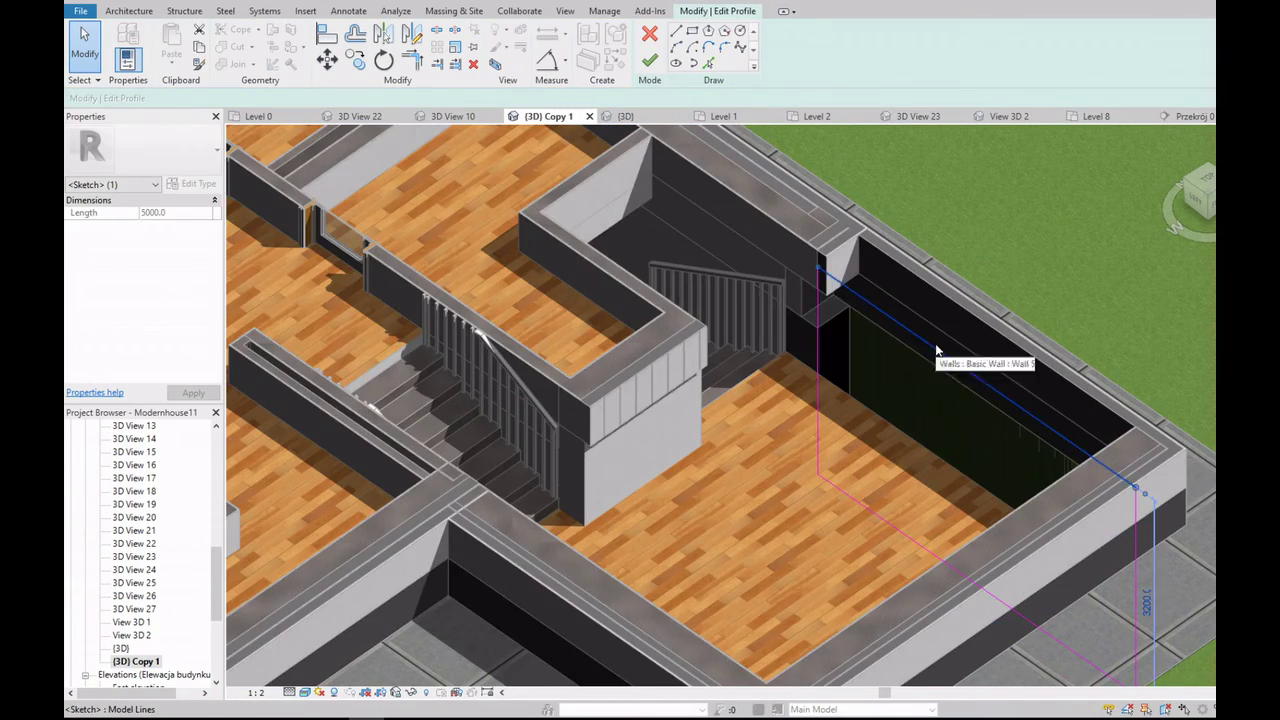
{"action": "scroll", "coordinate": [900, 310], "scroll_direction": "down", "scroll_amount": 5}
{"action": "scroll", "coordinate": [780, 270], "scroll_direction": "down", "scroll_amount": 1}
{"action": "left_click", "coordinate": [674, 240]}
{"action": "left_click", "coordinate": [650, 58]}
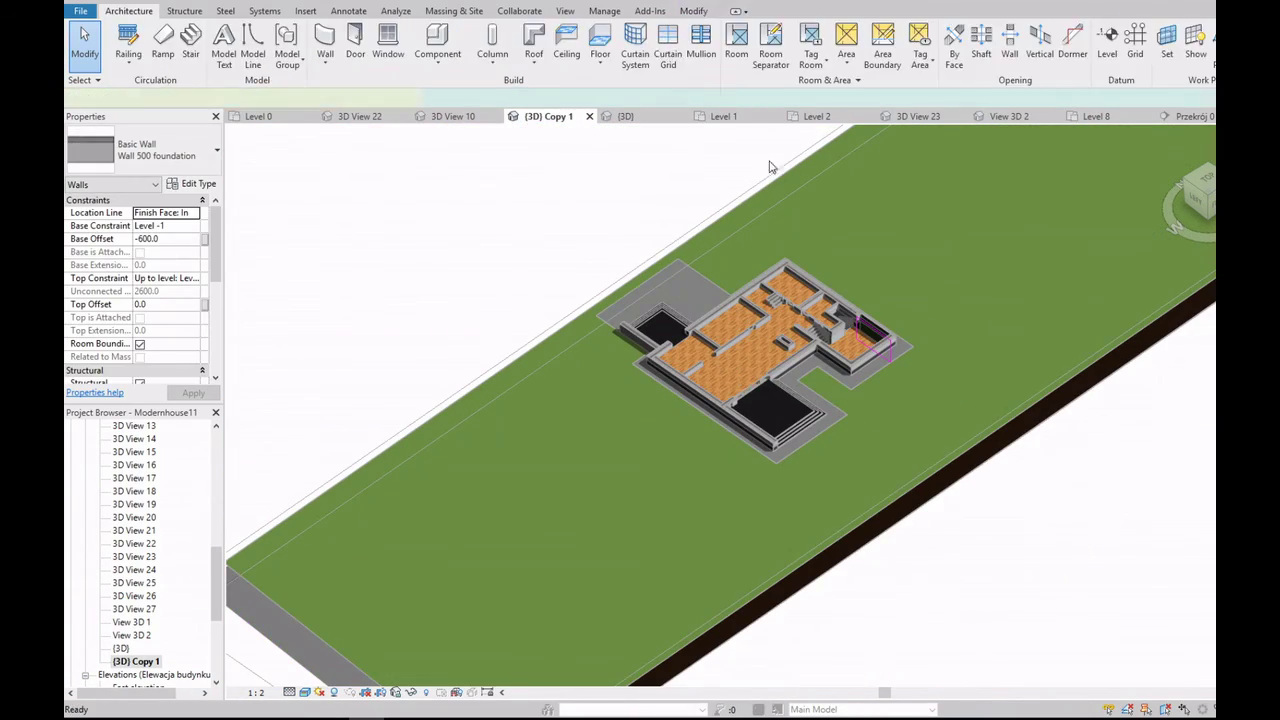
{"action": "scroll", "coordinate": [785, 220], "scroll_direction": "up", "scroll_amount": 6}
{"action": "scroll", "coordinate": [791, 248], "scroll_direction": "down", "scroll_amount": 6}
Step: Raise the section box top to reveal the upper walls, then open the Level -1 1/2 plan
{"action": "left_click", "coordinate": [440, 520]}
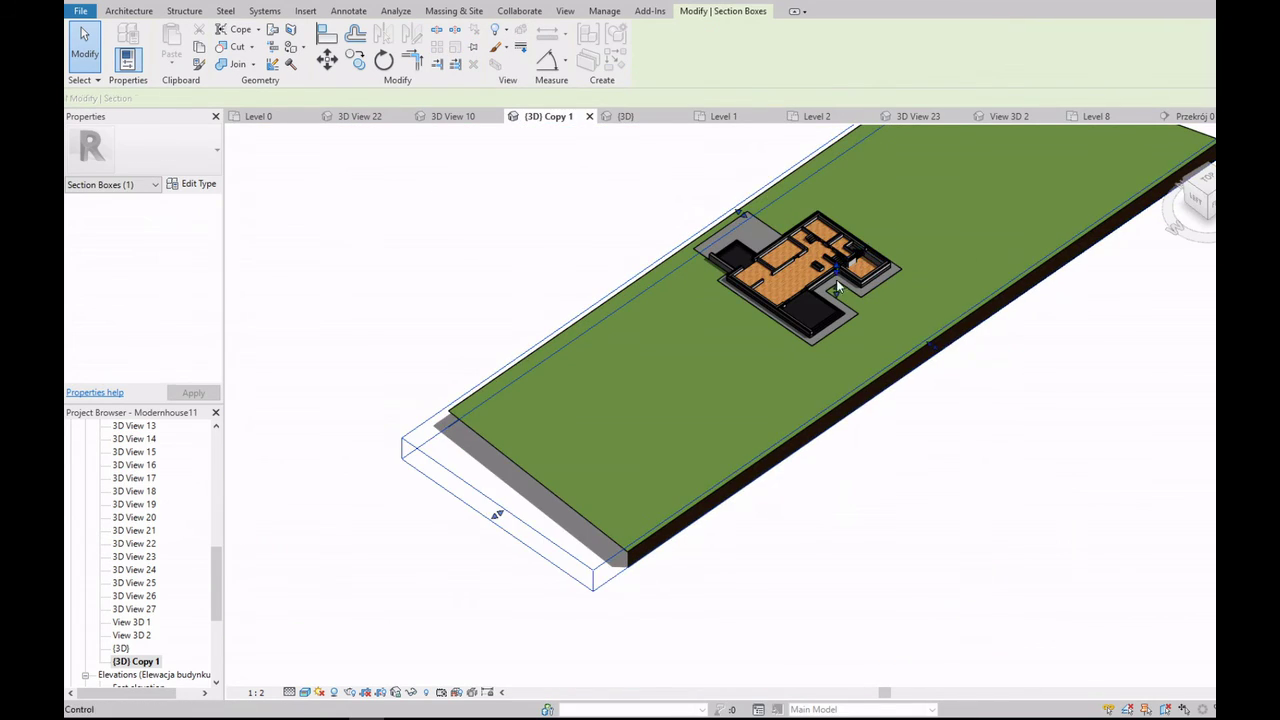
{"action": "scroll", "coordinate": [835, 317], "scroll_direction": "up", "scroll_amount": 5}
{"action": "scroll", "coordinate": [835, 317], "scroll_direction": "down", "scroll_amount": 2}
{"action": "scroll", "coordinate": [832, 290], "scroll_direction": "up", "scroll_amount": 2}
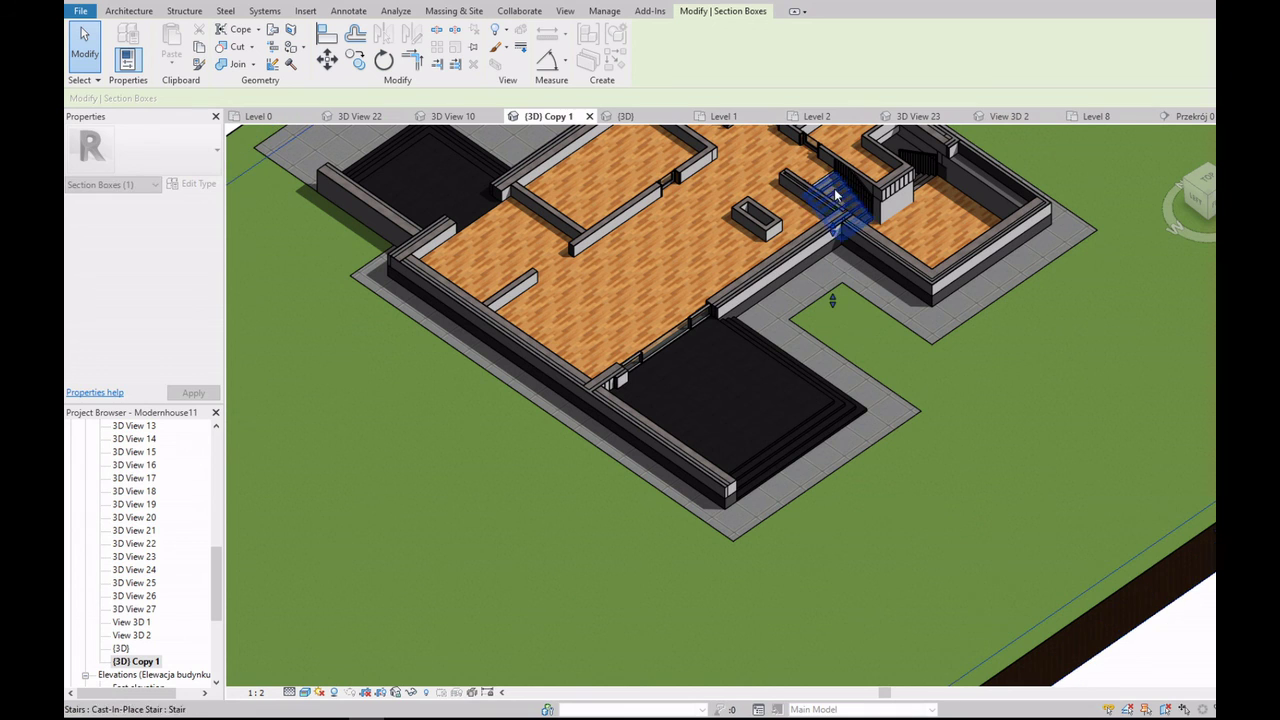
{"action": "left_click_drag", "start_coordinate": [834, 232], "coordinate": [834, 195]}
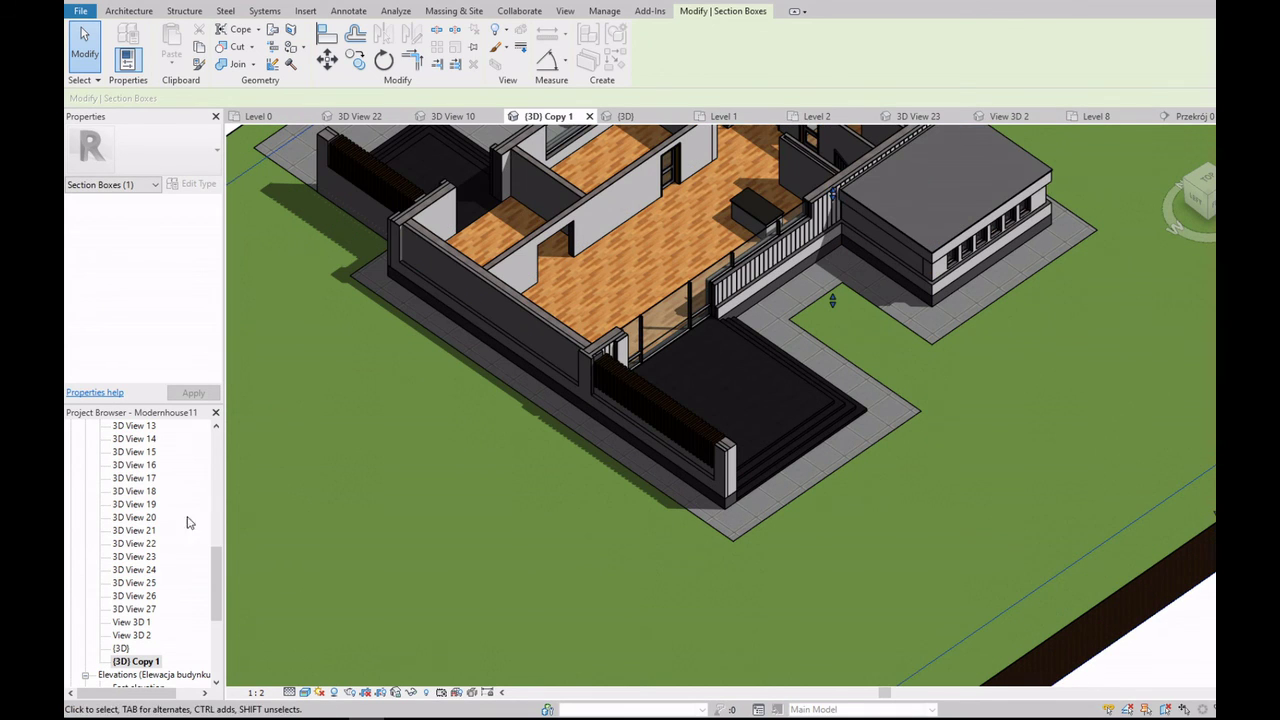
{"action": "double_click", "coordinate": [136, 607]}
{"action": "left_click", "coordinate": [566, 12]}
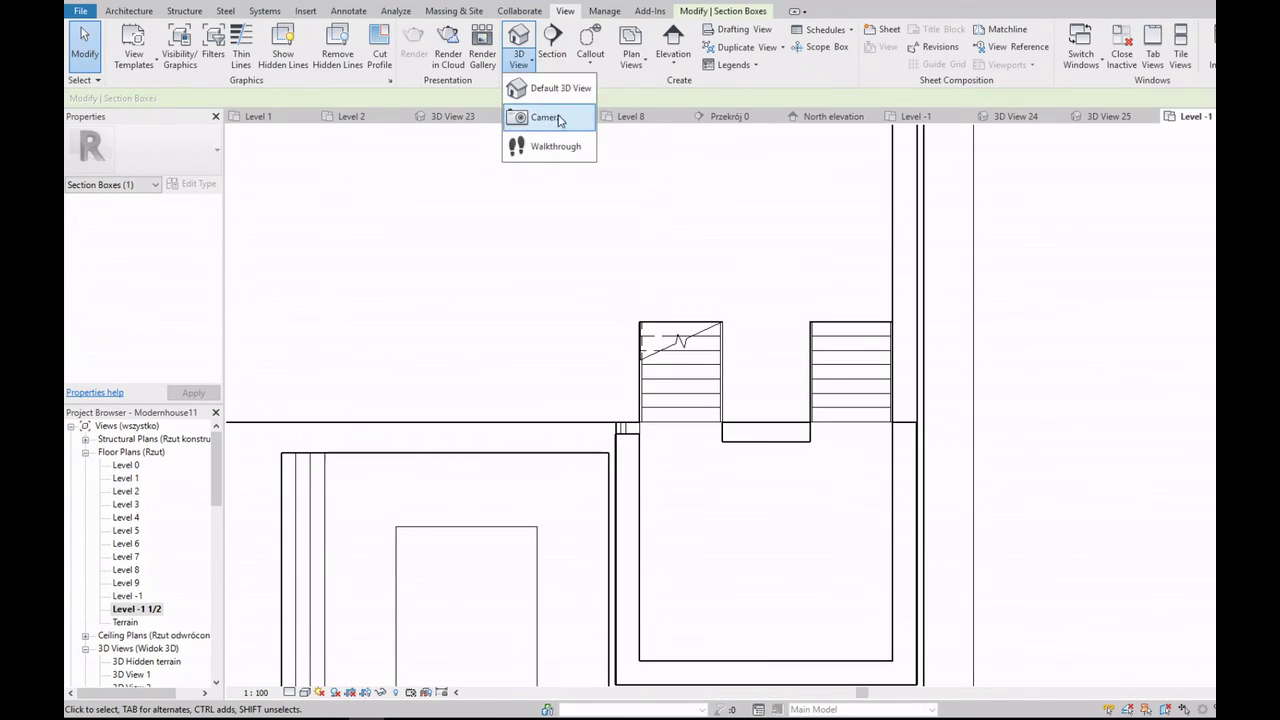
Step: Place a camera in the plan to create the perspective view 3D View 28
{"action": "left_click", "coordinate": [548, 117]}
{"action": "left_click", "coordinate": [882, 298]}
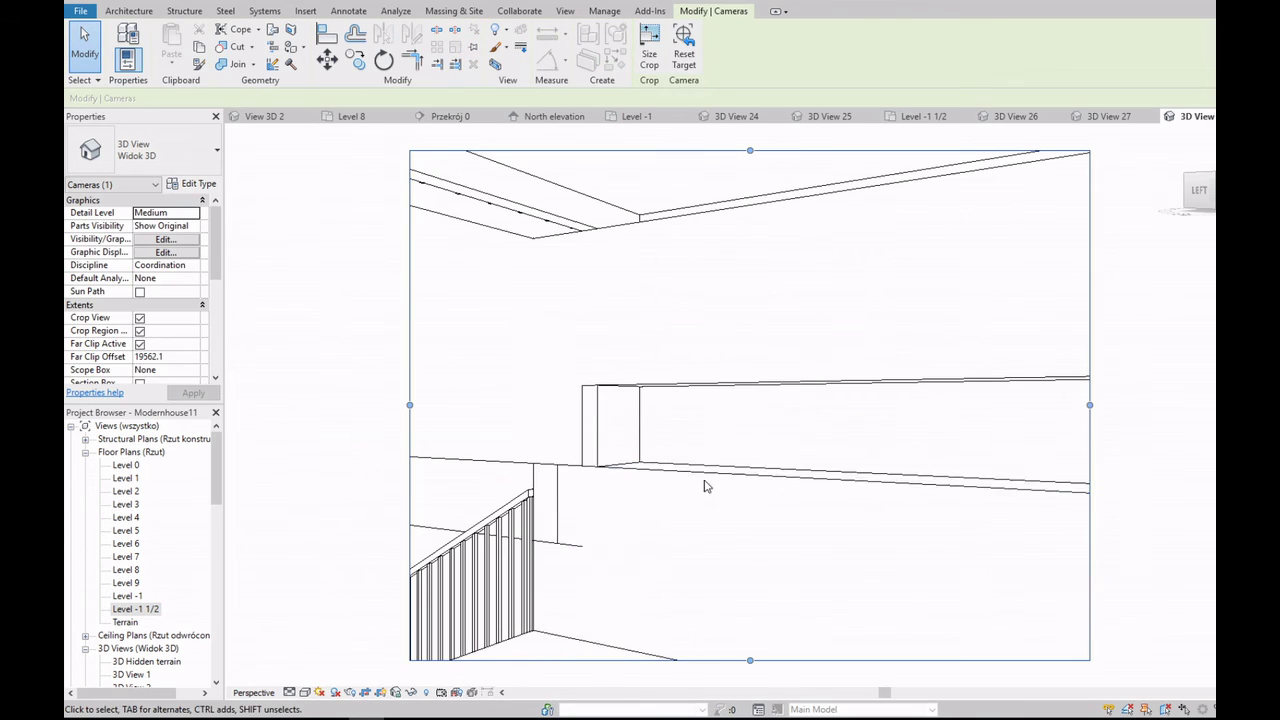
{"action": "left_click", "coordinate": [706, 484]}
{"action": "left_click", "coordinate": [586, 435]}
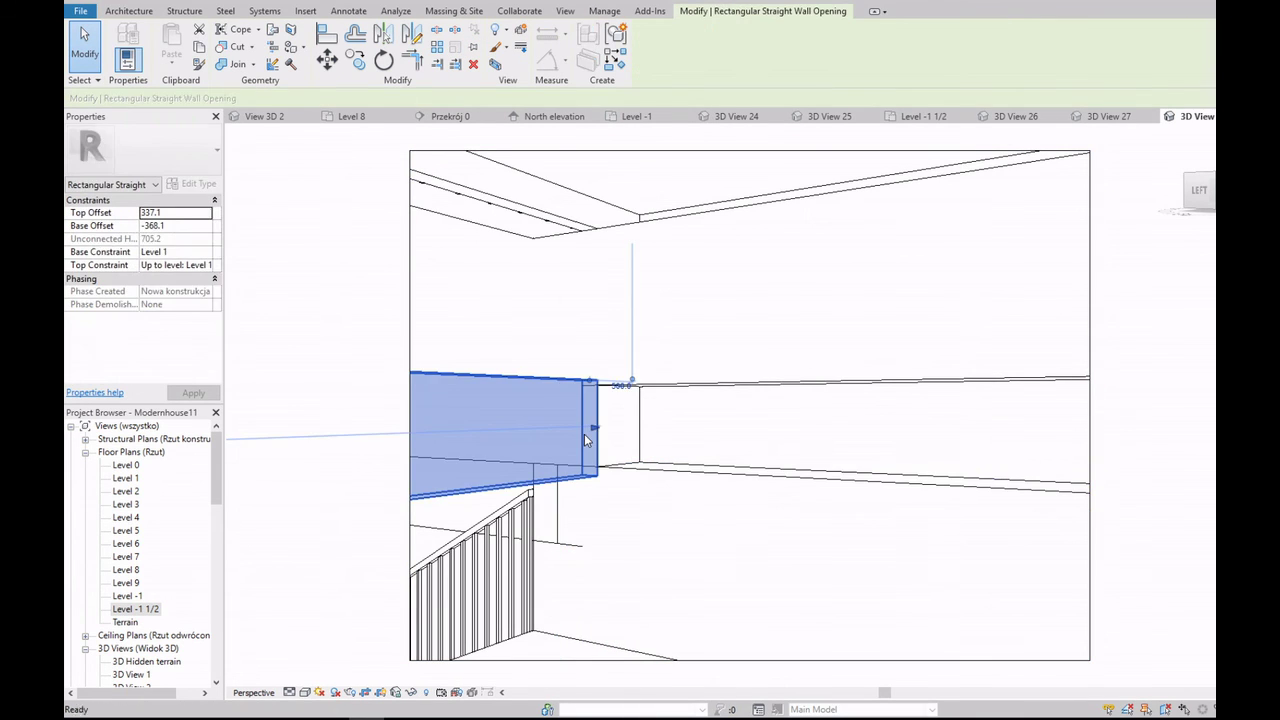
{"action": "key", "text": "Escape"}
{"action": "scroll", "coordinate": [600, 465], "scroll_direction": "down", "scroll_amount": 2}
{"action": "scroll", "coordinate": [640, 450], "scroll_direction": "up", "scroll_amount": 2}
{"action": "scroll", "coordinate": [666, 420], "scroll_direction": "up", "scroll_amount": 2}
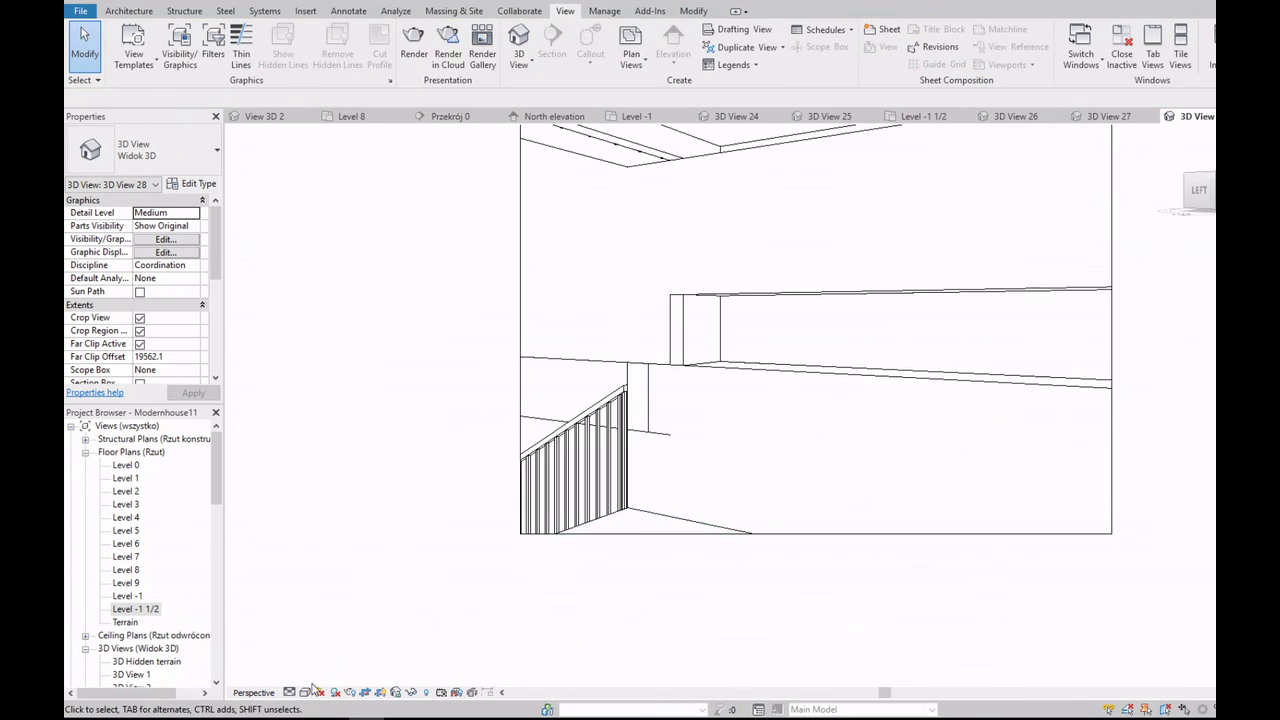
Step: Switch the perspective view to Realistic visual style
{"action": "left_click", "coordinate": [305, 692]}
{"action": "left_click", "coordinate": [345, 653]}
{"action": "left_click", "coordinate": [676, 428]}
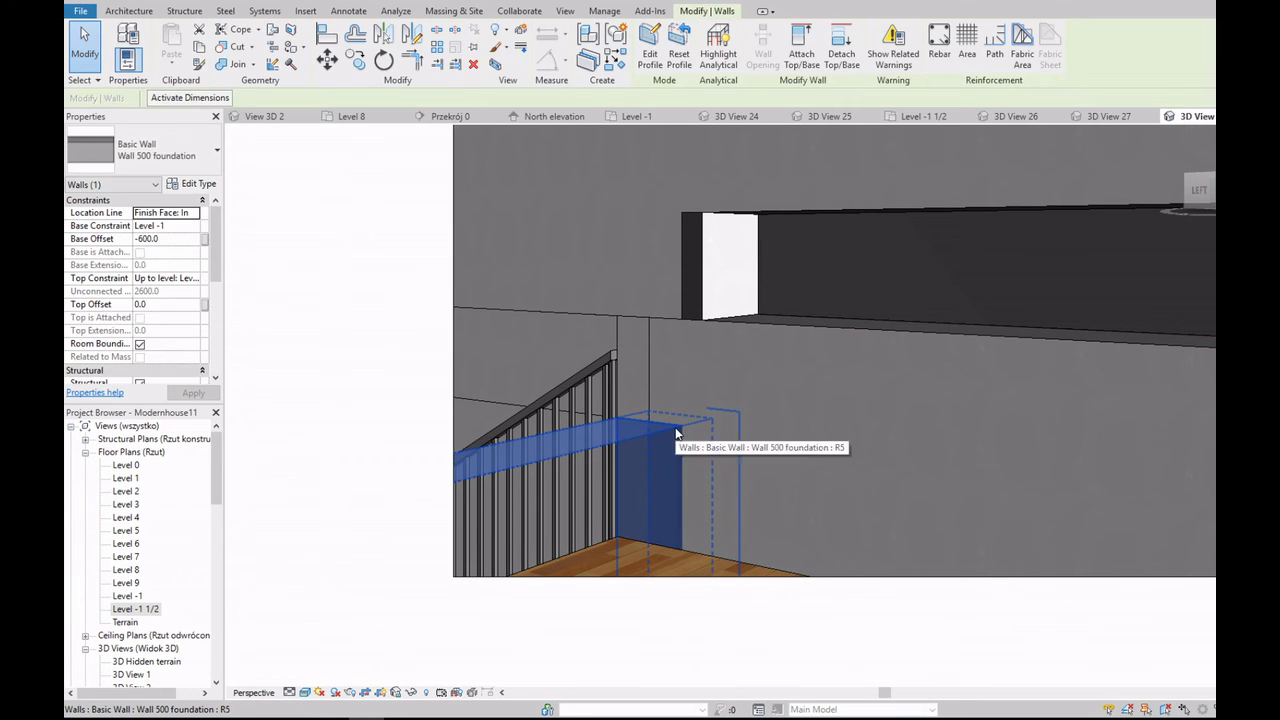
{"action": "key", "text": "Escape"}
{"action": "scroll", "coordinate": [690, 420], "scroll_direction": "down", "scroll_amount": 2}
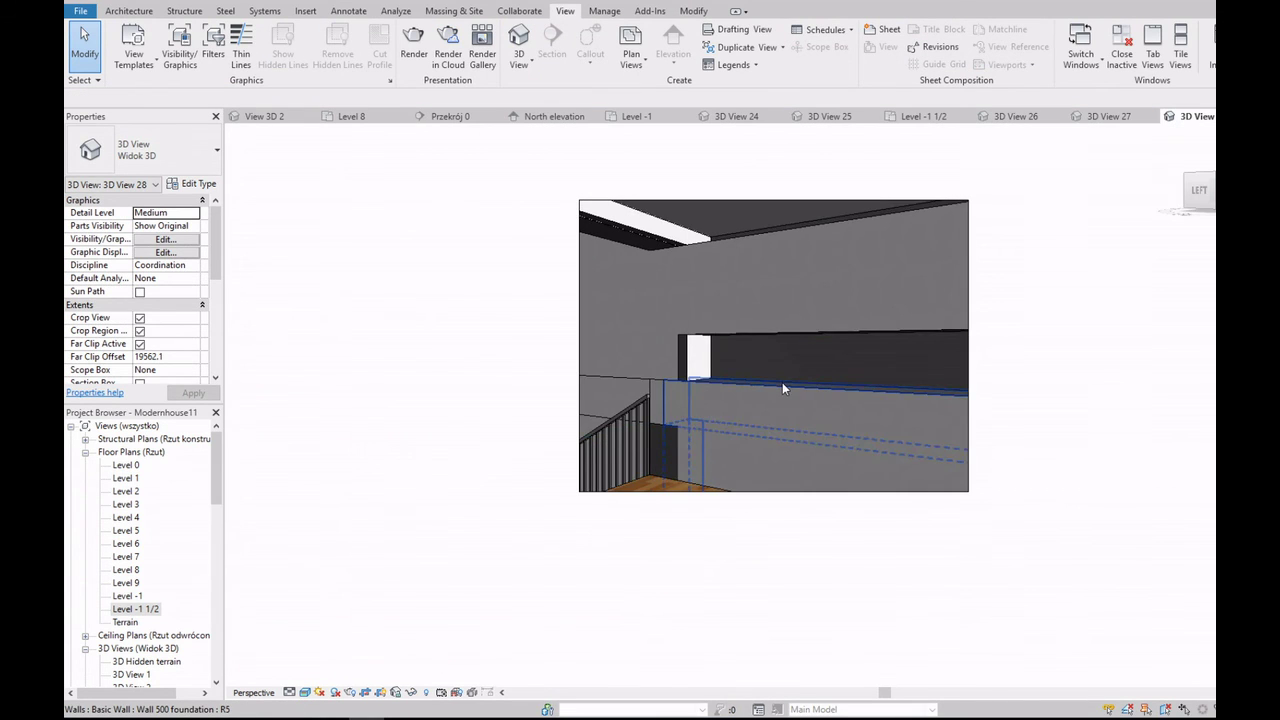
Step: Extend the window-strip wall's base down to a -300 offset
{"action": "left_click", "coordinate": [800, 331]}
{"action": "left_click_drag", "start_coordinate": [851, 337], "coordinate": [851, 393]}
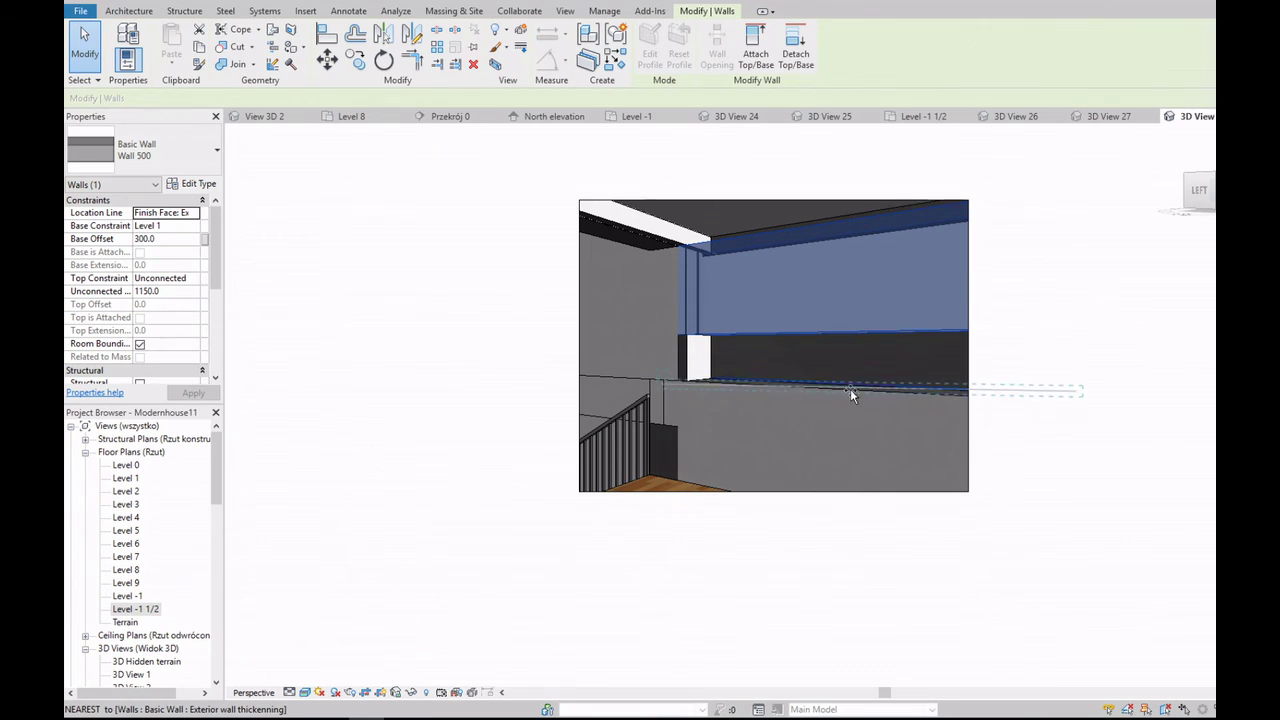
{"action": "key", "text": "Escape"}
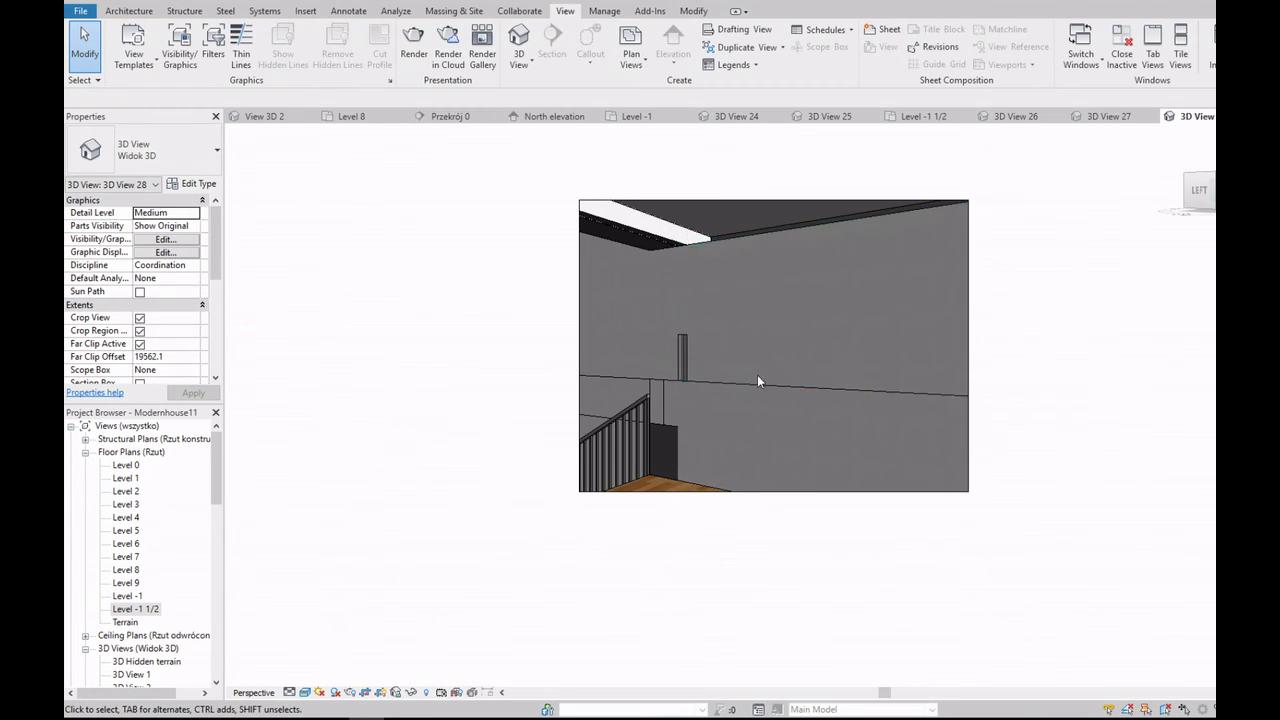
{"action": "scroll", "coordinate": [611, 355], "scroll_direction": "up", "scroll_amount": 4}
{"action": "scroll", "coordinate": [649, 357], "scroll_direction": "down", "scroll_amount": 2}
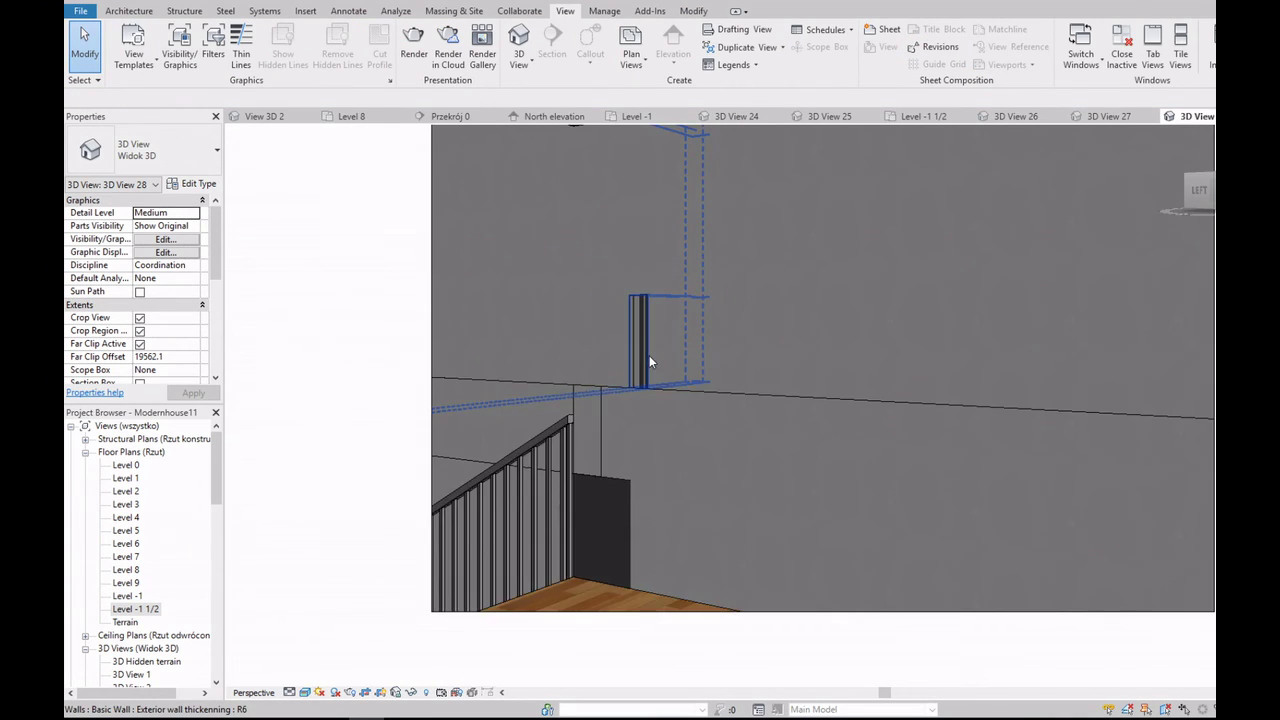
{"action": "scroll", "coordinate": [649, 357], "scroll_direction": "down", "scroll_amount": 2}
Step: Check the thin thickening wall's outline and set its rectangular opening width to 500
{"action": "left_click", "coordinate": [649, 357]}
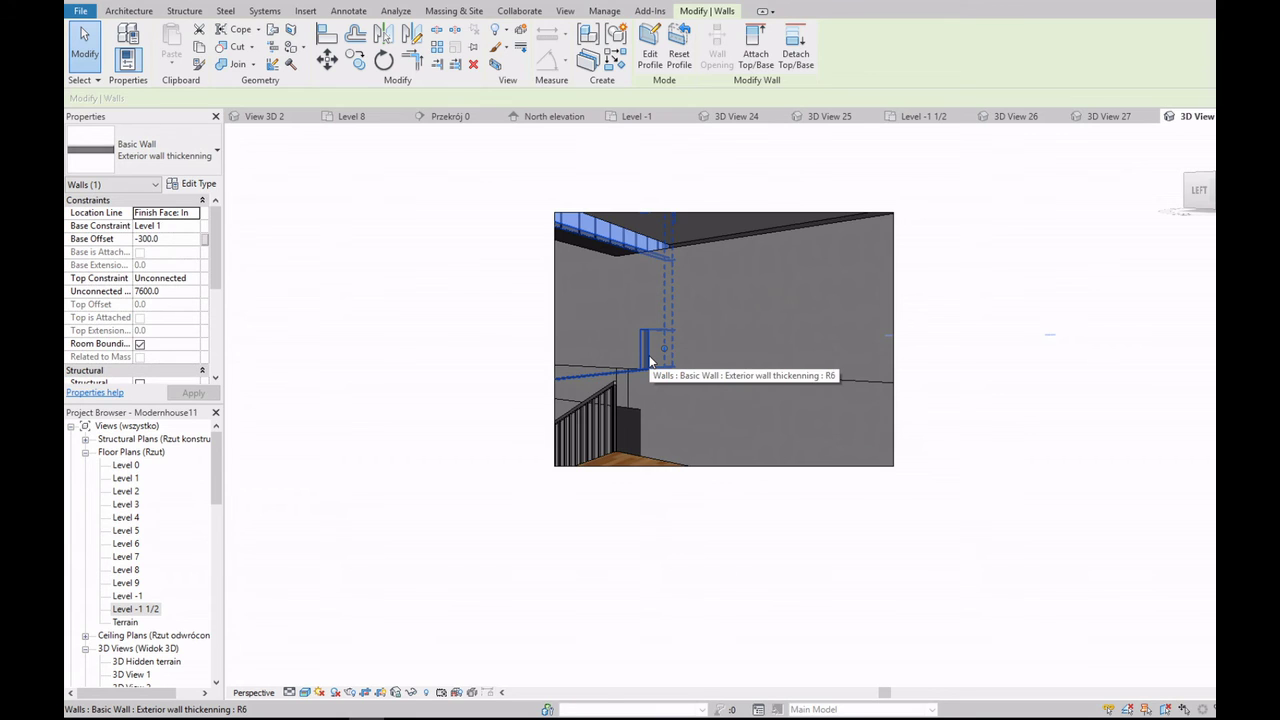
{"action": "double_click", "coordinate": [649, 357]}
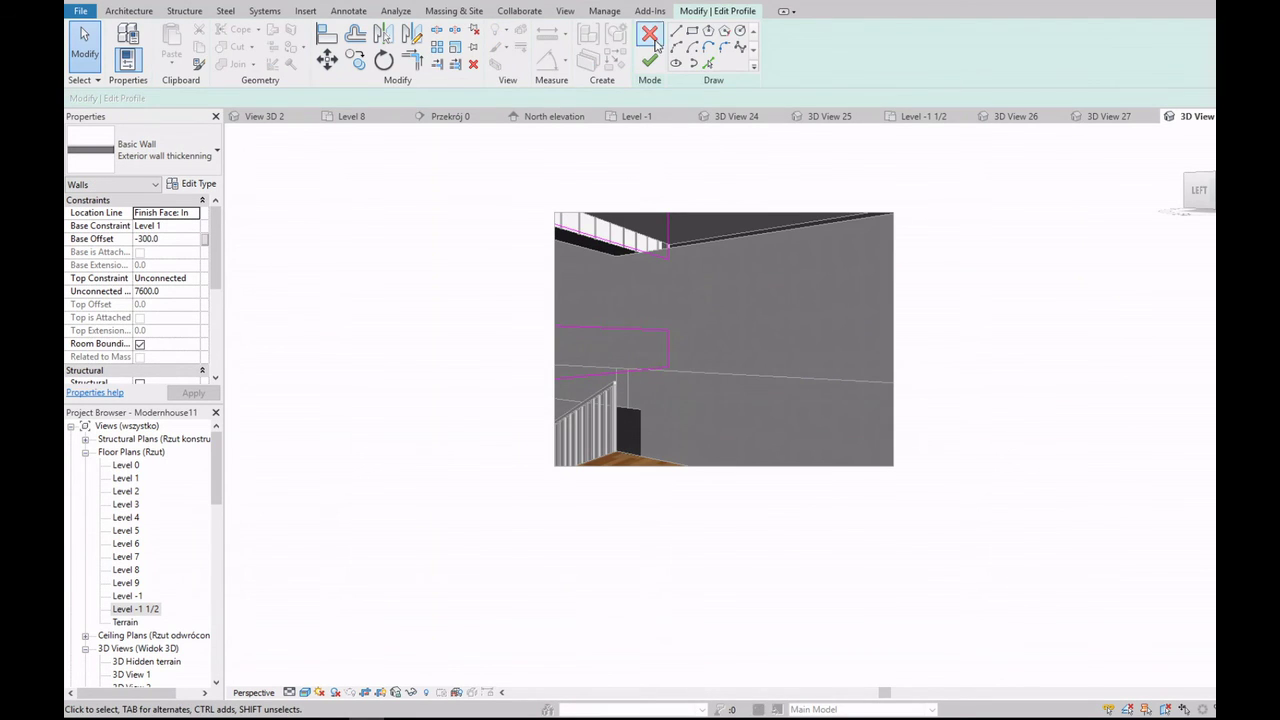
{"action": "left_click", "coordinate": [651, 40]}
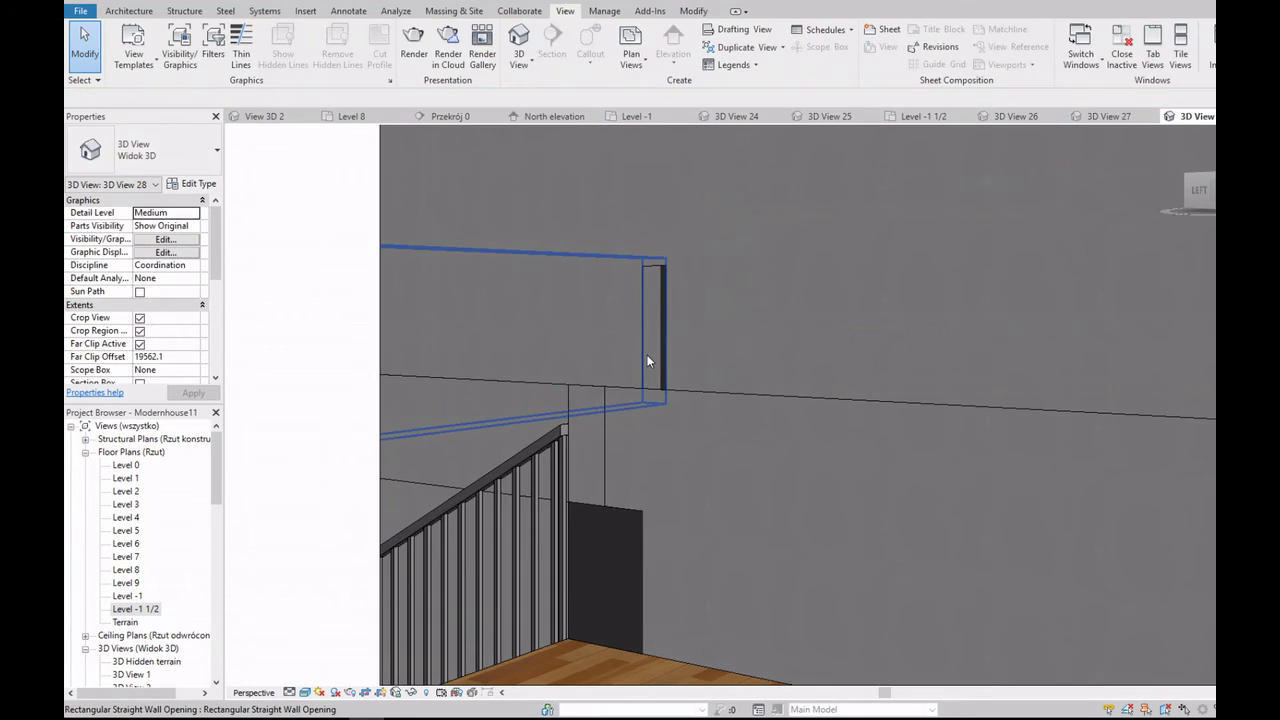
{"action": "left_click", "coordinate": [648, 361]}
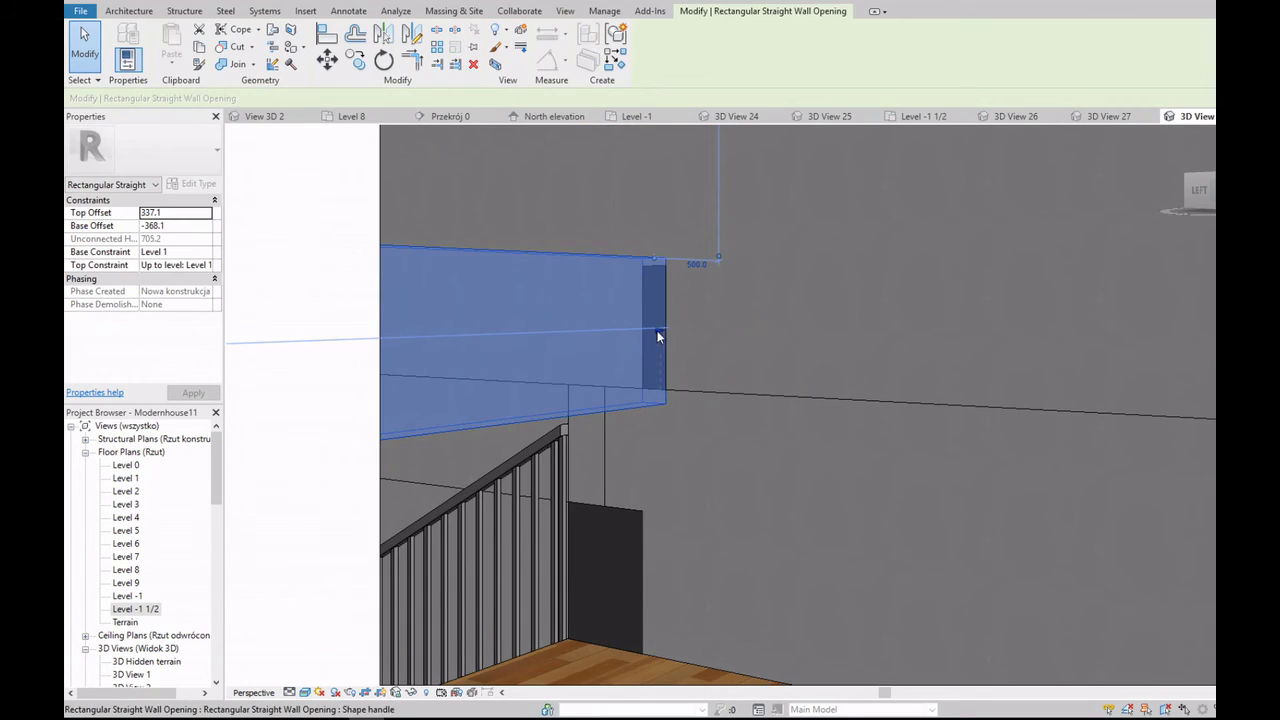
{"action": "left_click_drag", "start_coordinate": [657, 335], "coordinate": [650, 334]}
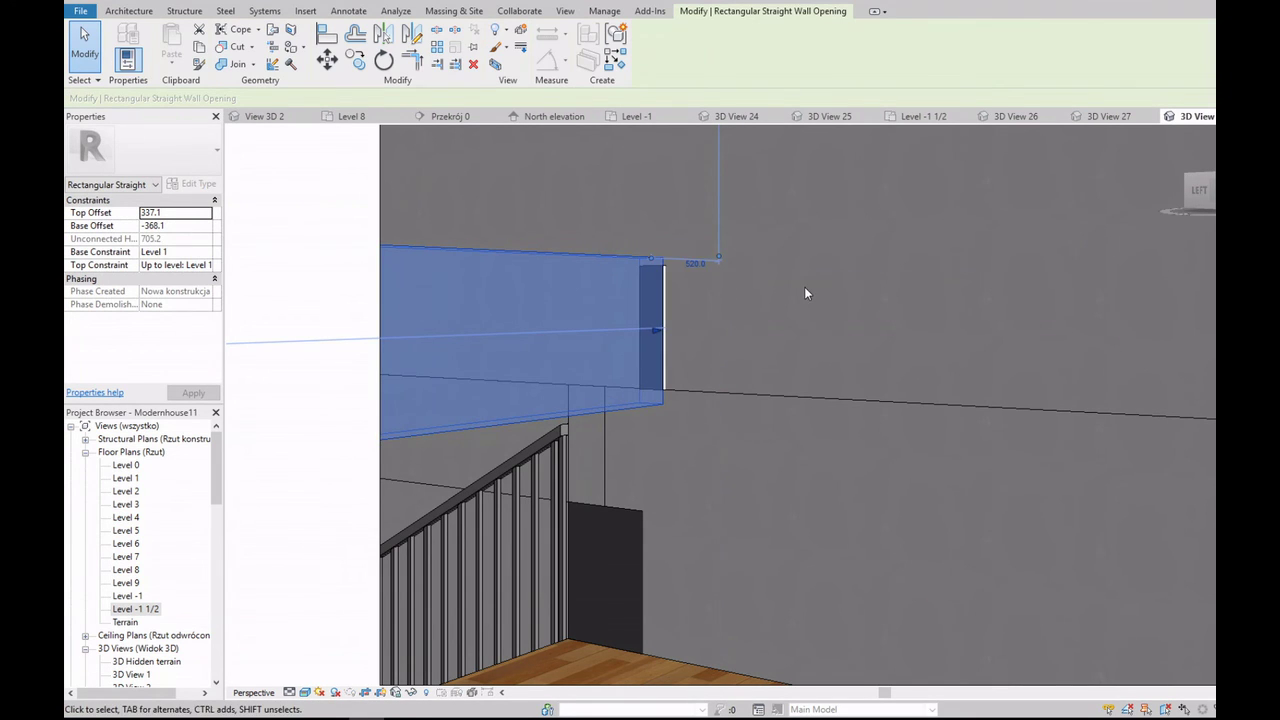
{"action": "left_click", "coordinate": [694, 264]}
{"action": "type", "text": "500"}
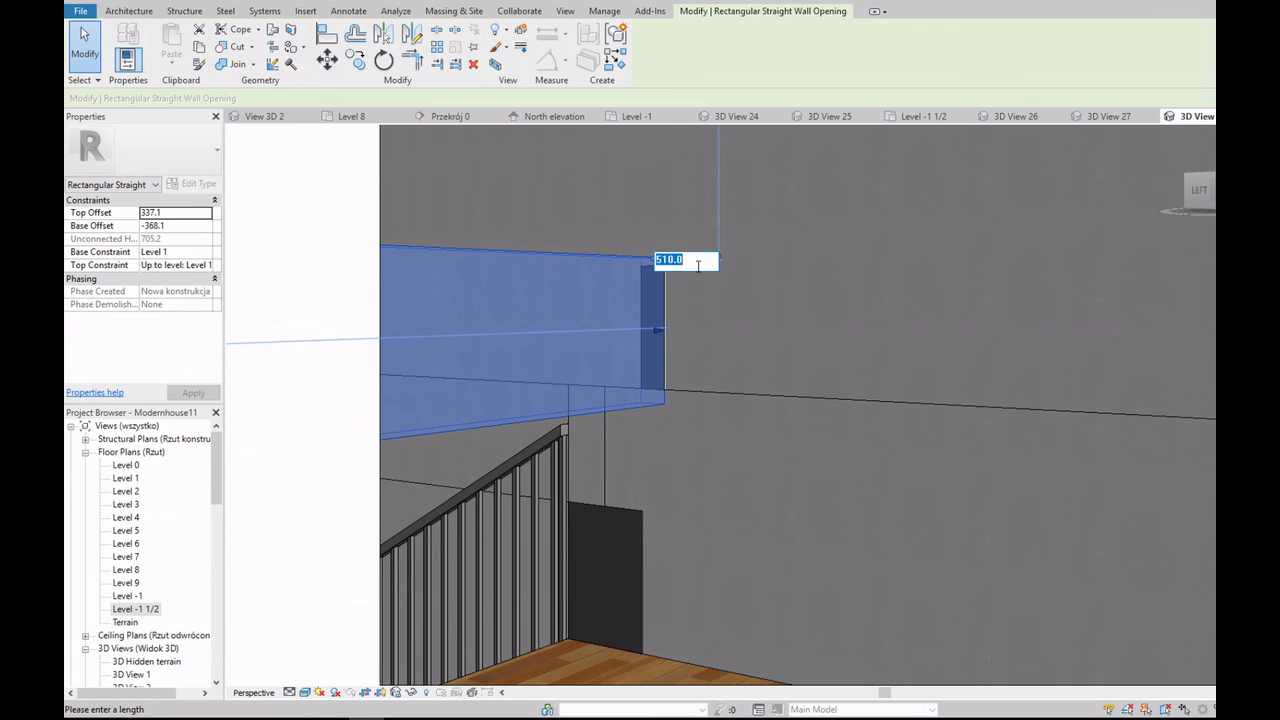
{"action": "key", "text": "Return"}
{"action": "left_click", "coordinate": [771, 284]}
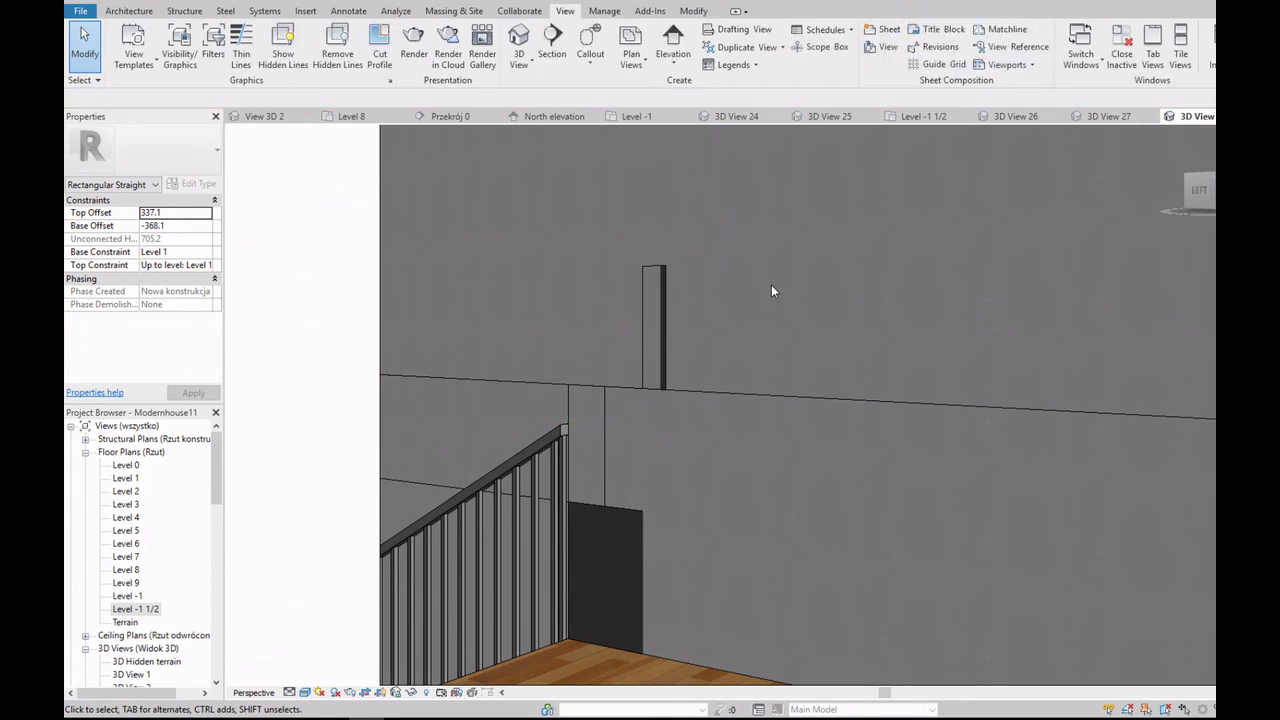
Step: Start painting a material on the basement wall opening, then open the {3D} view isometrically
{"action": "scroll", "coordinate": [673, 340], "scroll_direction": "up", "scroll_amount": 2}
{"action": "scroll", "coordinate": [649, 325], "scroll_direction": "up", "scroll_amount": 1}
{"action": "left_click", "coordinate": [122, 12]}
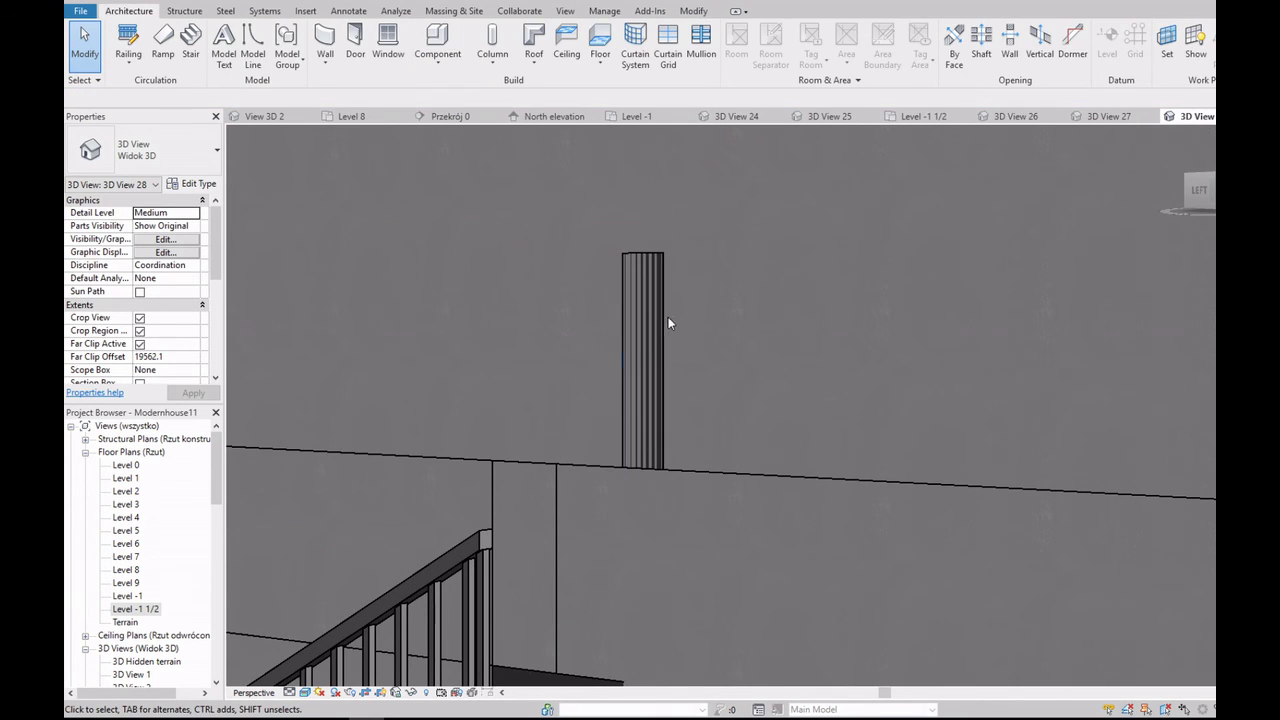
{"action": "left_click", "coordinate": [655, 318]}
{"action": "left_click", "coordinate": [292, 50]}
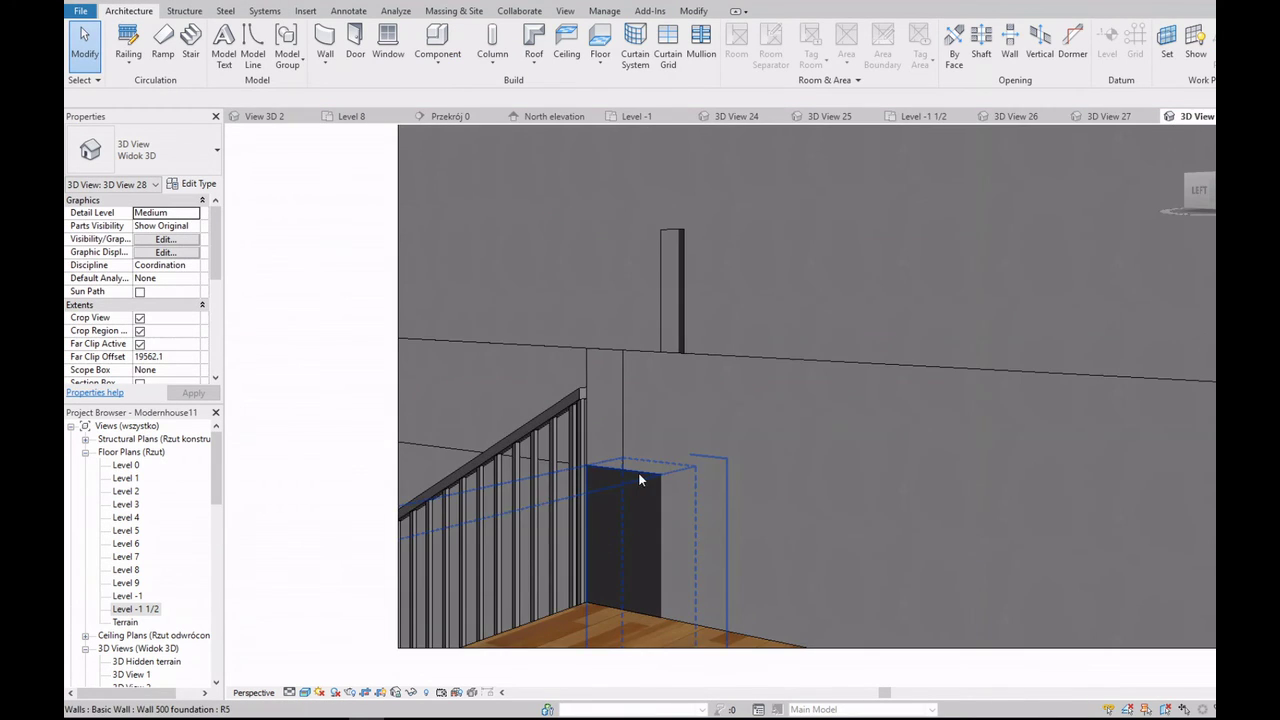
{"action": "scroll", "coordinate": [638, 472], "scroll_direction": "down", "scroll_amount": 3}
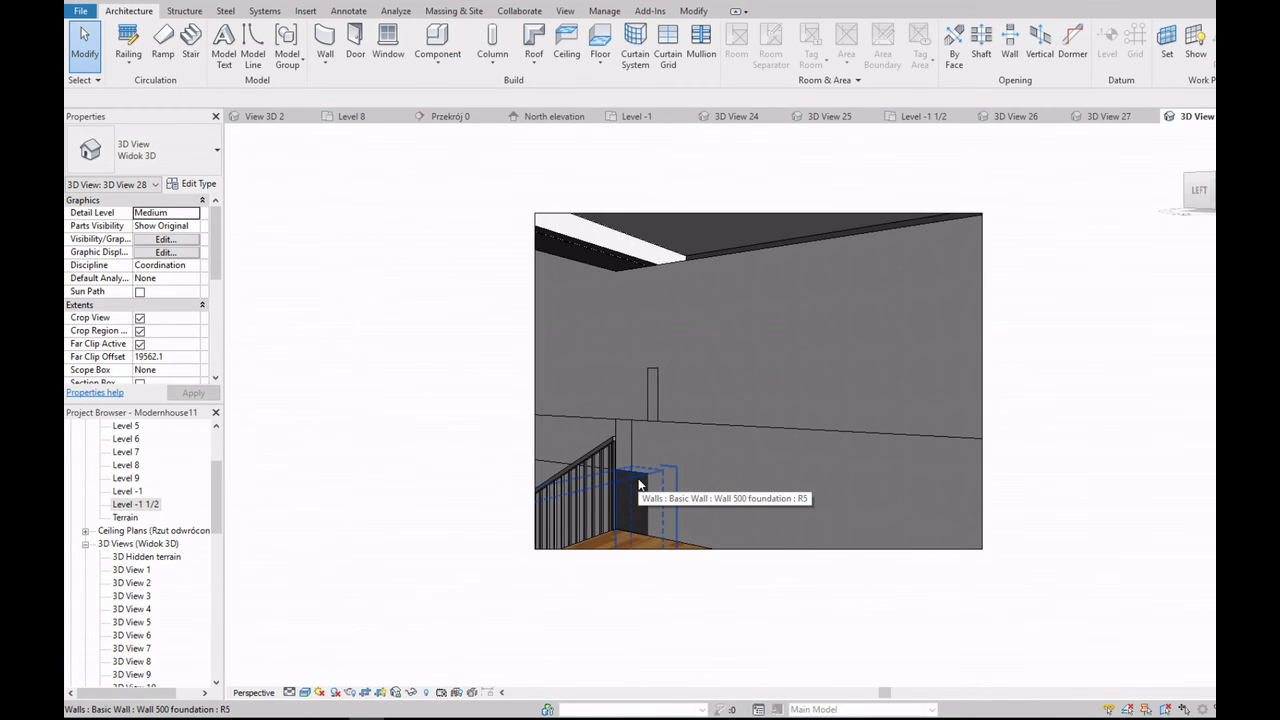
{"action": "scroll", "coordinate": [546, 433], "scroll_direction": "down", "scroll_amount": 4}
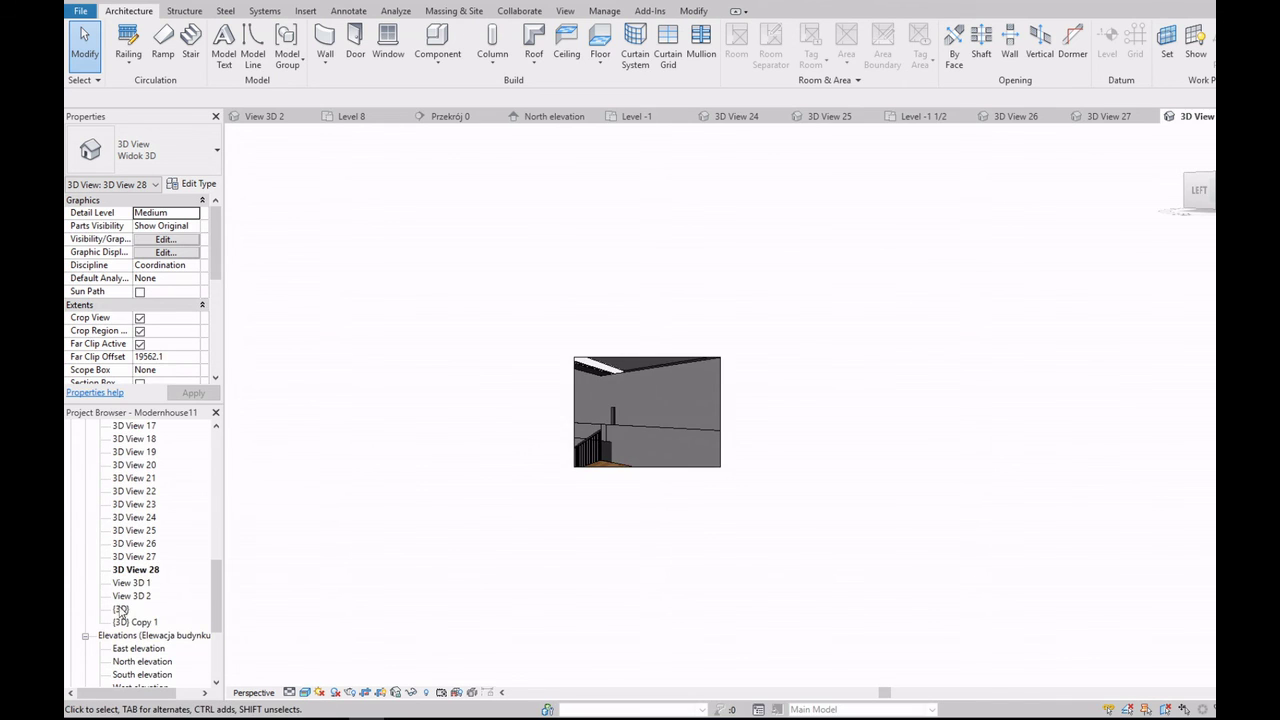
{"action": "double_click", "coordinate": [120, 609]}
{"action": "left_click", "coordinate": [1170, 200]}
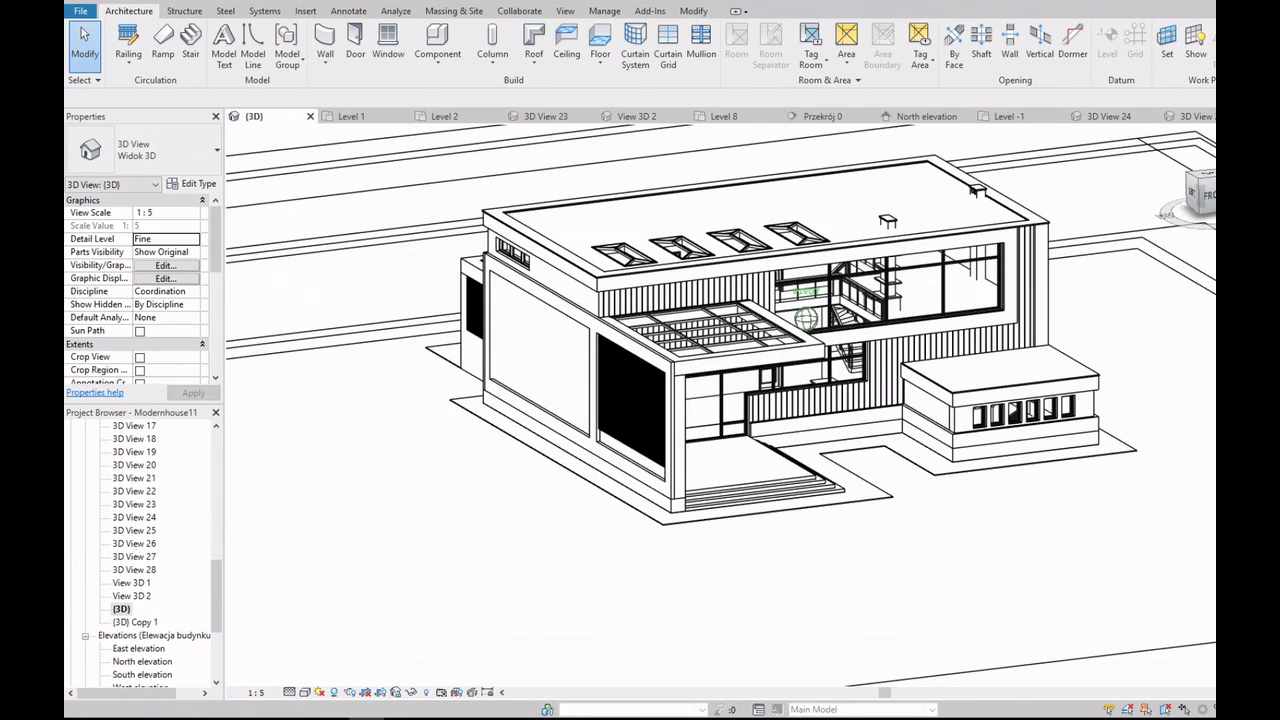
Step: Open {3D} Copy 1 in front view and lower the section box top to cut the house lower
{"action": "scroll", "coordinate": [963, 300], "scroll_direction": "up", "scroll_amount": 5}
{"action": "scroll", "coordinate": [963, 300], "scroll_direction": "down", "scroll_amount": 5}
{"action": "double_click", "coordinate": [140, 622]}
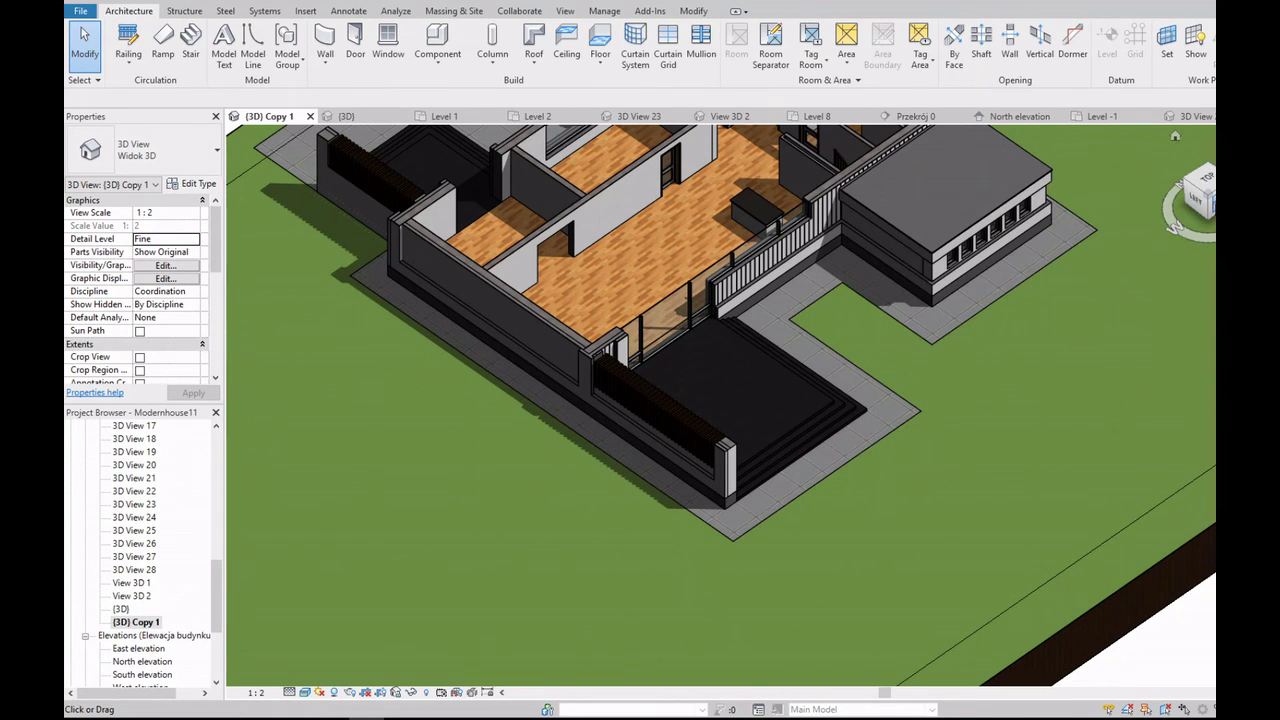
{"action": "left_click", "coordinate": [1213, 210]}
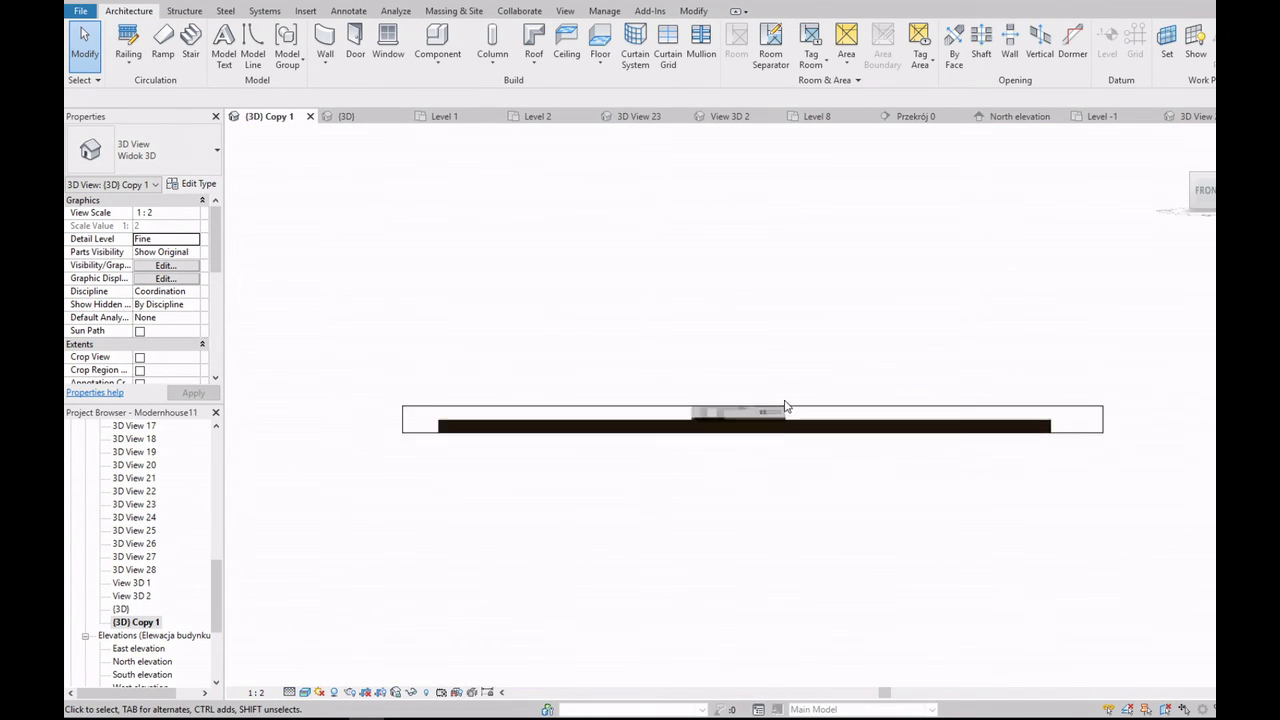
{"action": "left_click", "coordinate": [791, 420]}
{"action": "scroll", "coordinate": [652, 438], "scroll_direction": "up", "scroll_amount": 3}
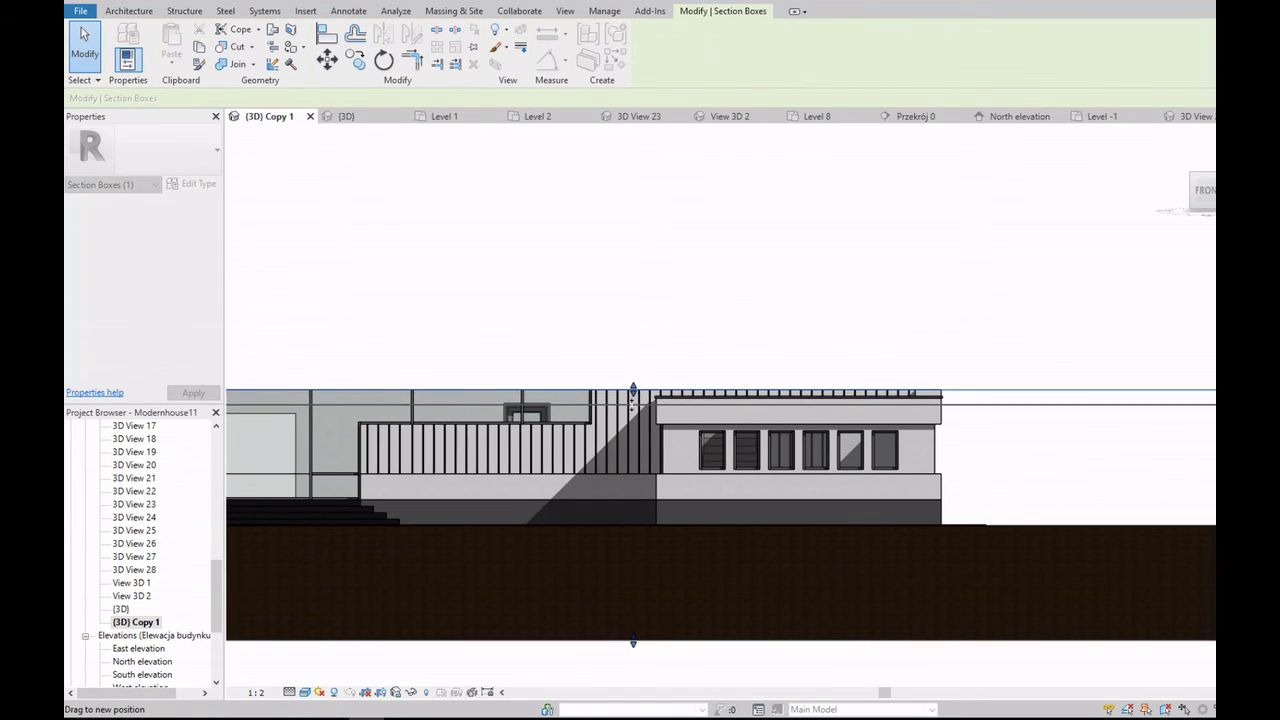
{"action": "left_click_drag", "start_coordinate": [633, 390], "coordinate": [633, 410]}
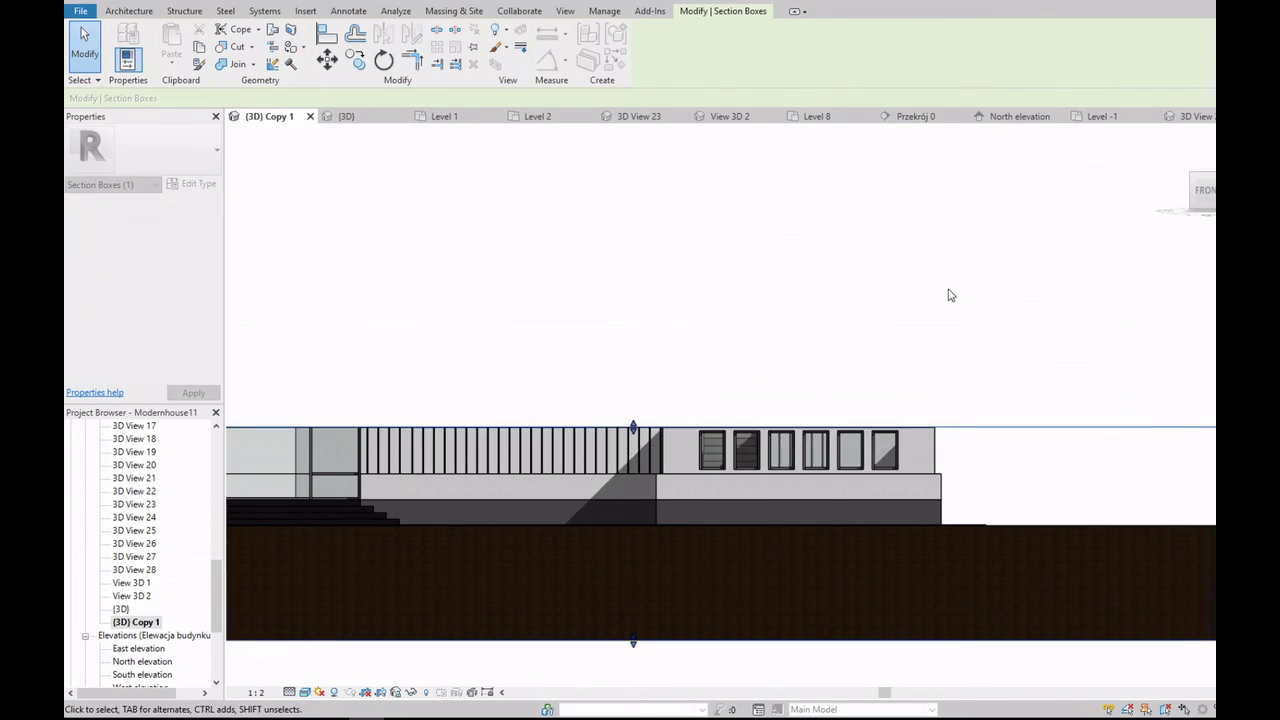
Step: Return to an isometric view and select the foundation wall beside the stairs
{"action": "left_click", "coordinate": [1196, 182]}
{"action": "scroll", "coordinate": [787, 380], "scroll_direction": "up", "scroll_amount": 3}
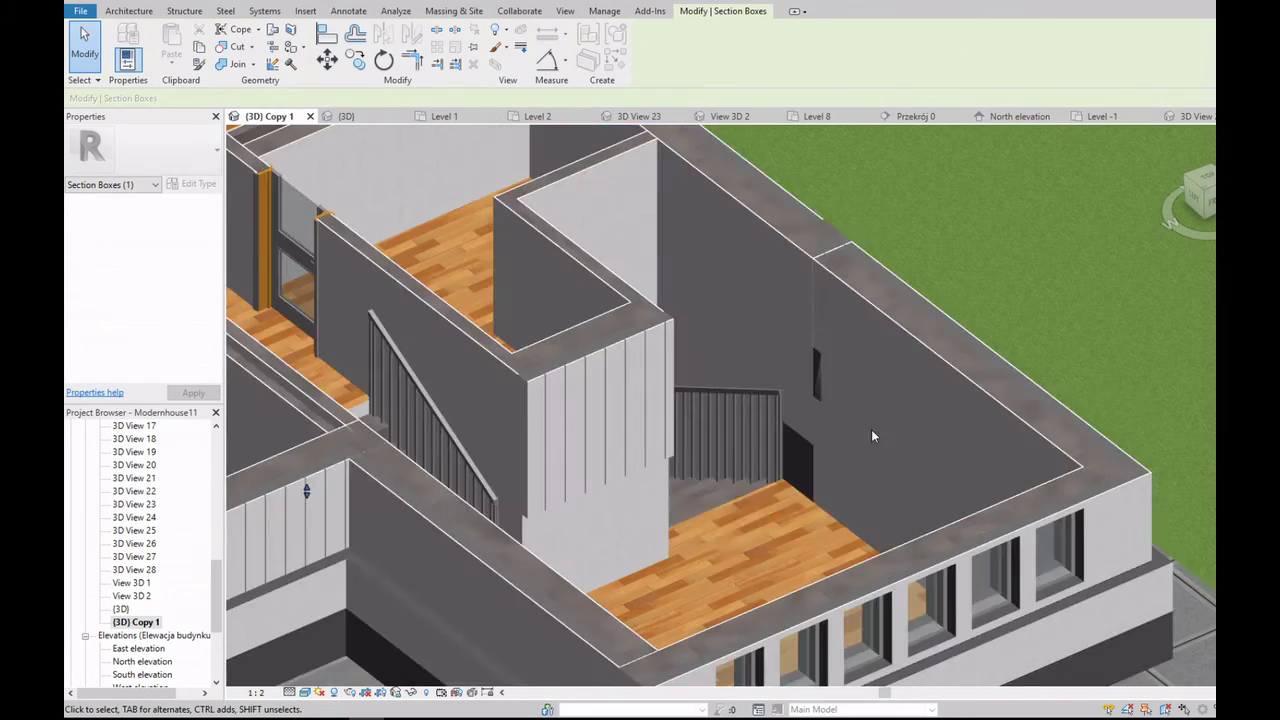
{"action": "scroll", "coordinate": [871, 429], "scroll_direction": "up", "scroll_amount": 2}
{"action": "scroll", "coordinate": [803, 437], "scroll_direction": "up", "scroll_amount": 2}
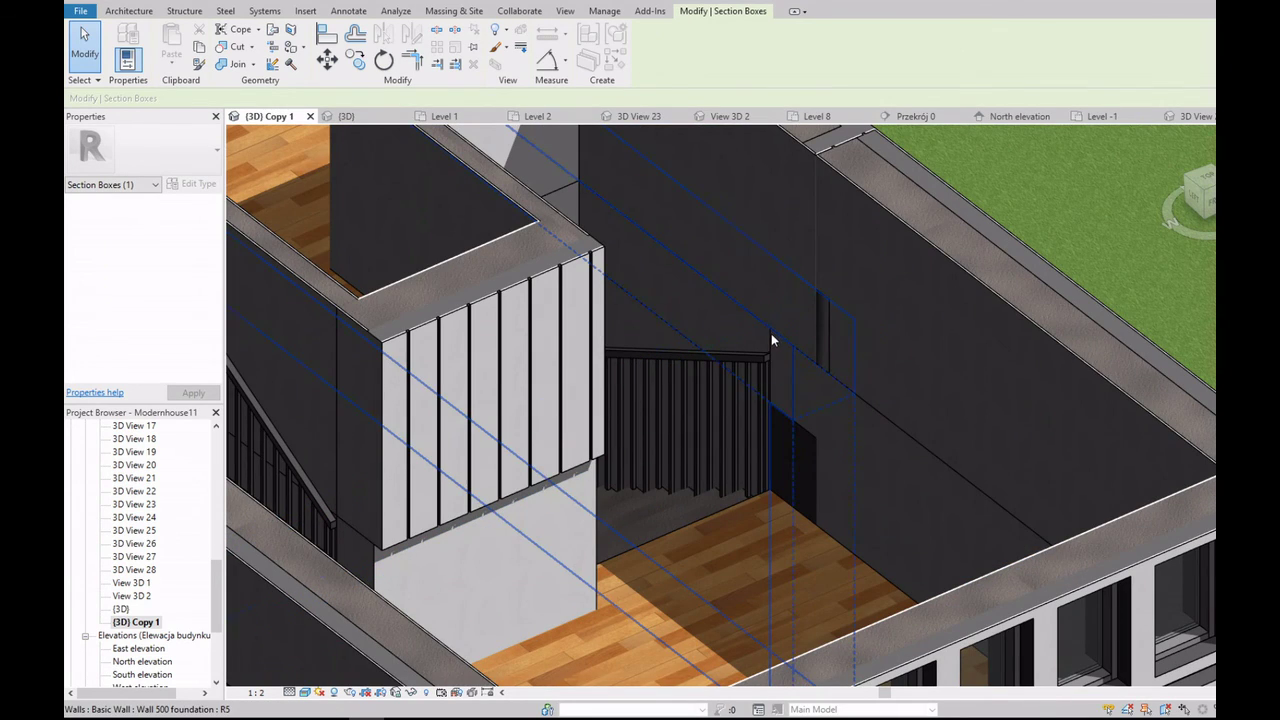
{"action": "left_click", "coordinate": [771, 334]}
{"action": "key", "text": "Escape"}
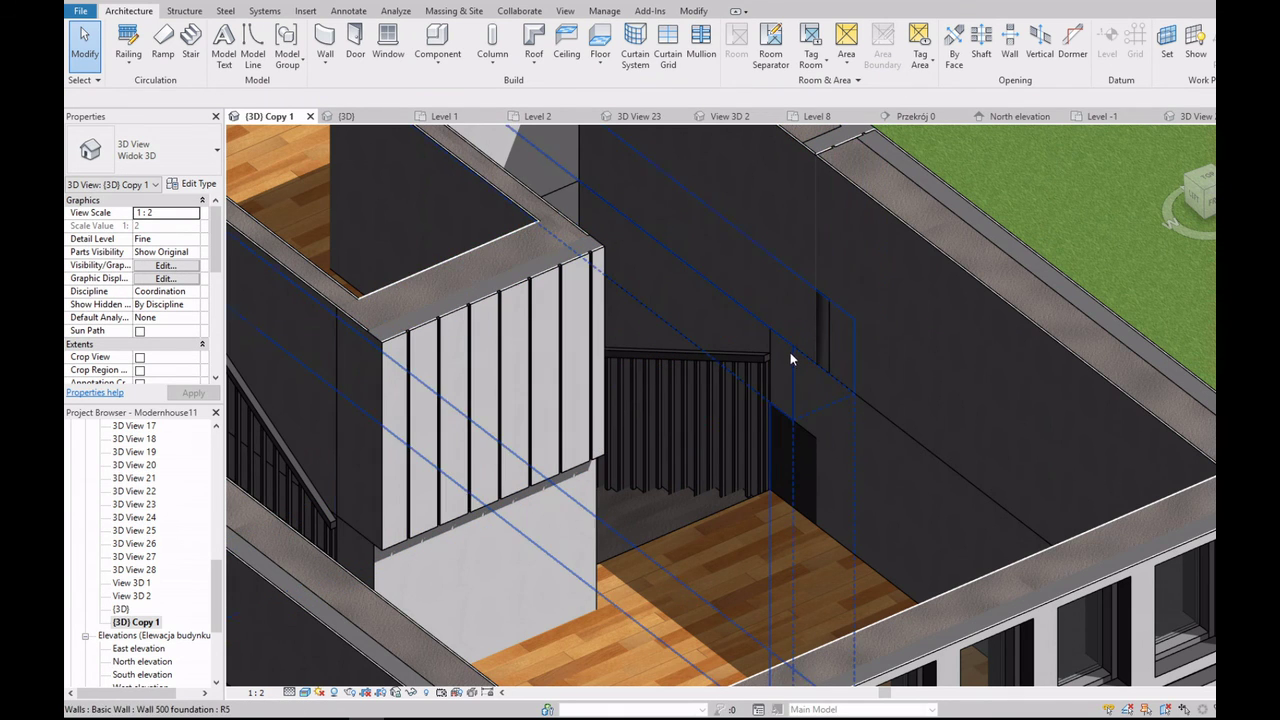
{"action": "left_click", "coordinate": [811, 442]}
{"action": "scroll", "coordinate": [810, 442], "scroll_direction": "down", "scroll_amount": 2}
{"action": "scroll", "coordinate": [811, 442], "scroll_direction": "down", "scroll_amount": 2}
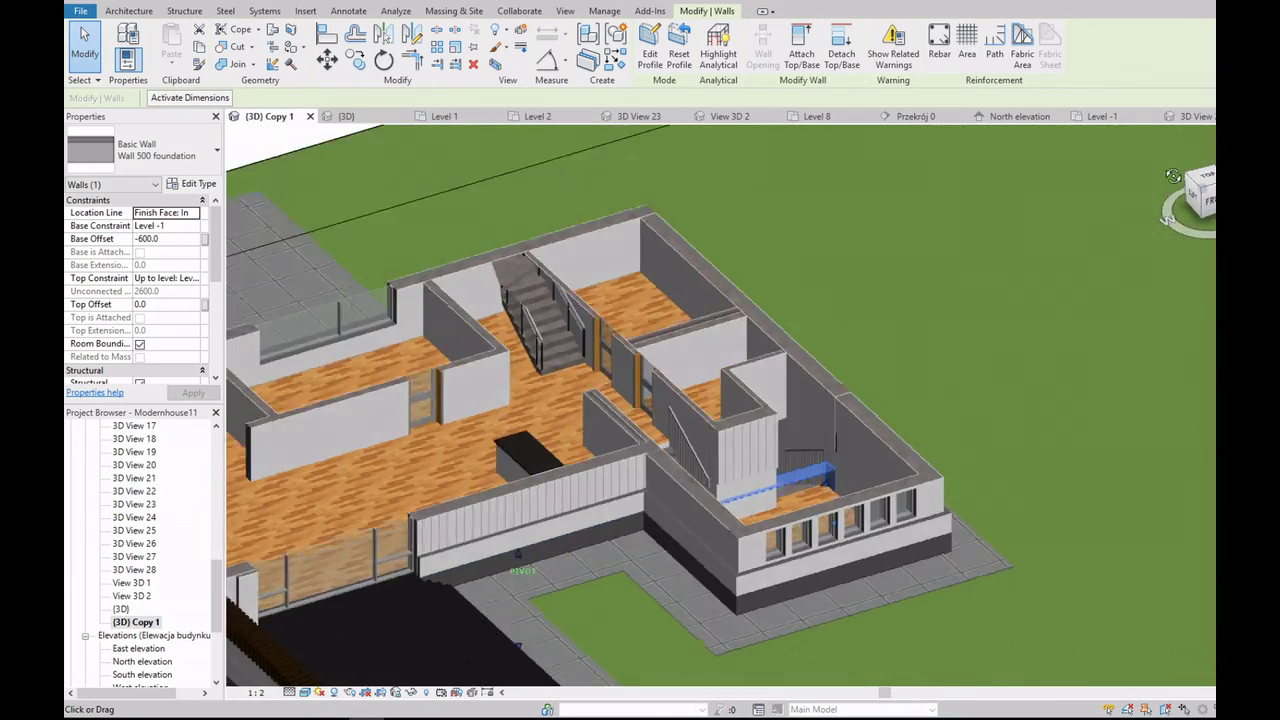
Step: Display the cut model in Wireframe and orbit from near-level up to above
{"action": "middle_click_drag", "start_coordinate": [811, 442], "coordinate": [462, 562], "text": "shift"}
{"action": "left_click", "coordinate": [305, 692]}
{"action": "left_click", "coordinate": [357, 603]}
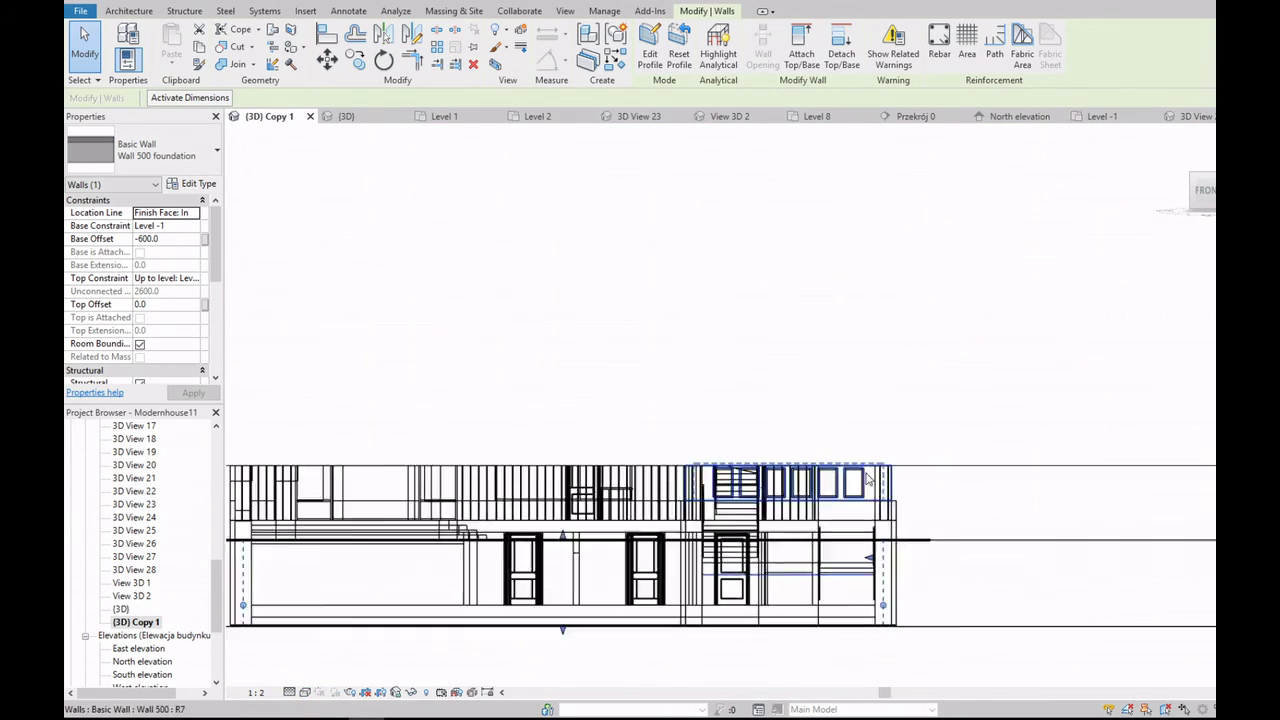
{"action": "scroll", "coordinate": [858, 560], "scroll_direction": "up", "scroll_amount": 2}
{"action": "middle_click_drag", "start_coordinate": [849, 514], "coordinate": [760, 400], "text": "shift"}
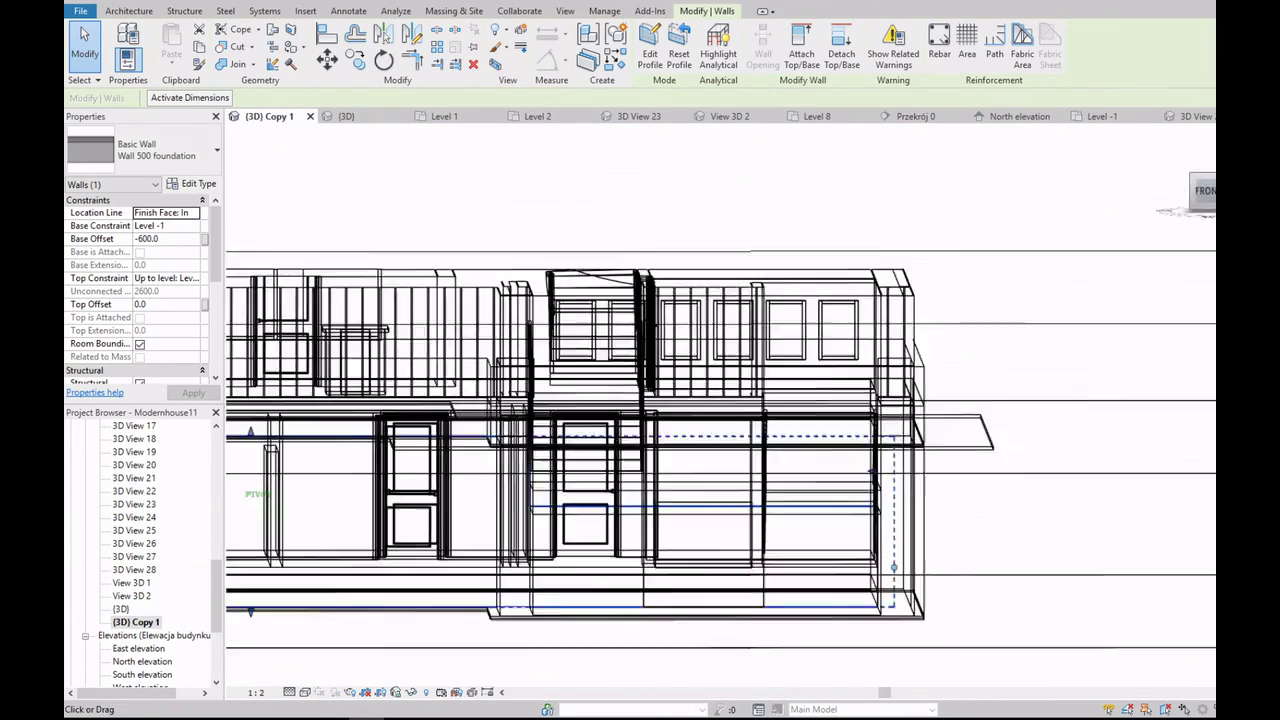
{"action": "left_click", "coordinate": [305, 692]}
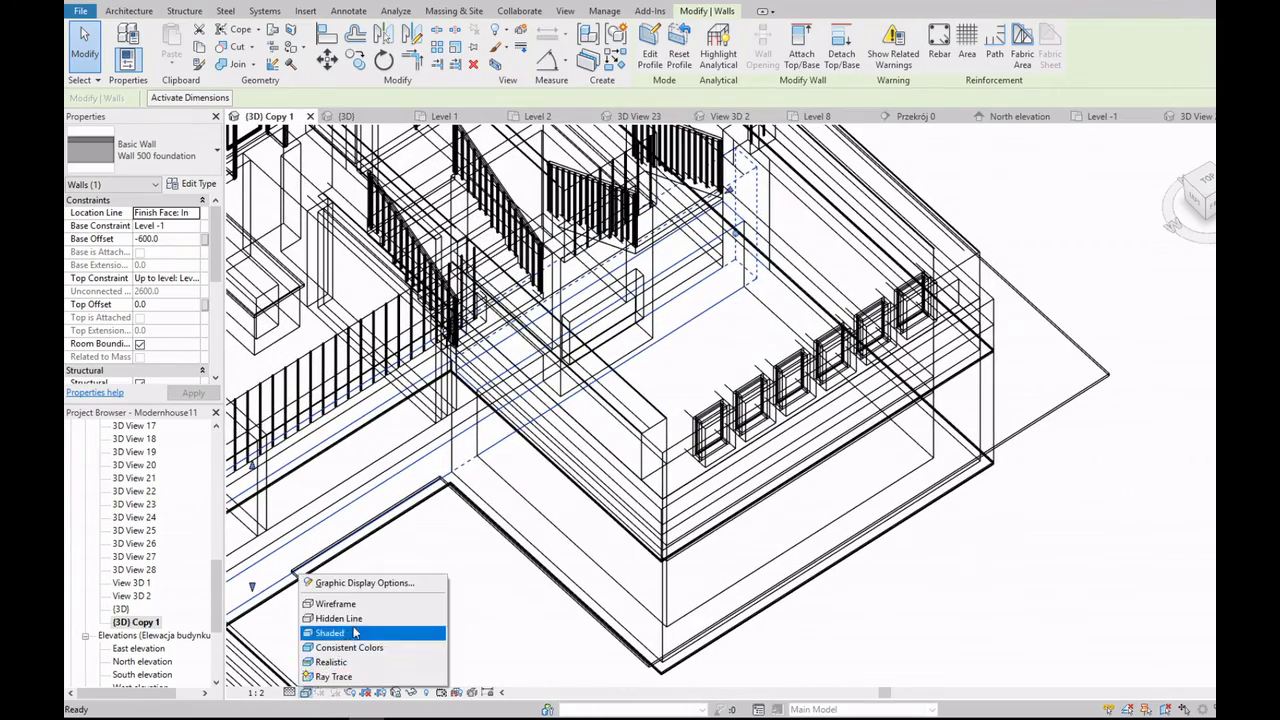
{"action": "left_click", "coordinate": [357, 618]}
{"action": "key", "text": "Escape"}
{"action": "scroll", "coordinate": [796, 381], "scroll_direction": "up", "scroll_amount": 5}
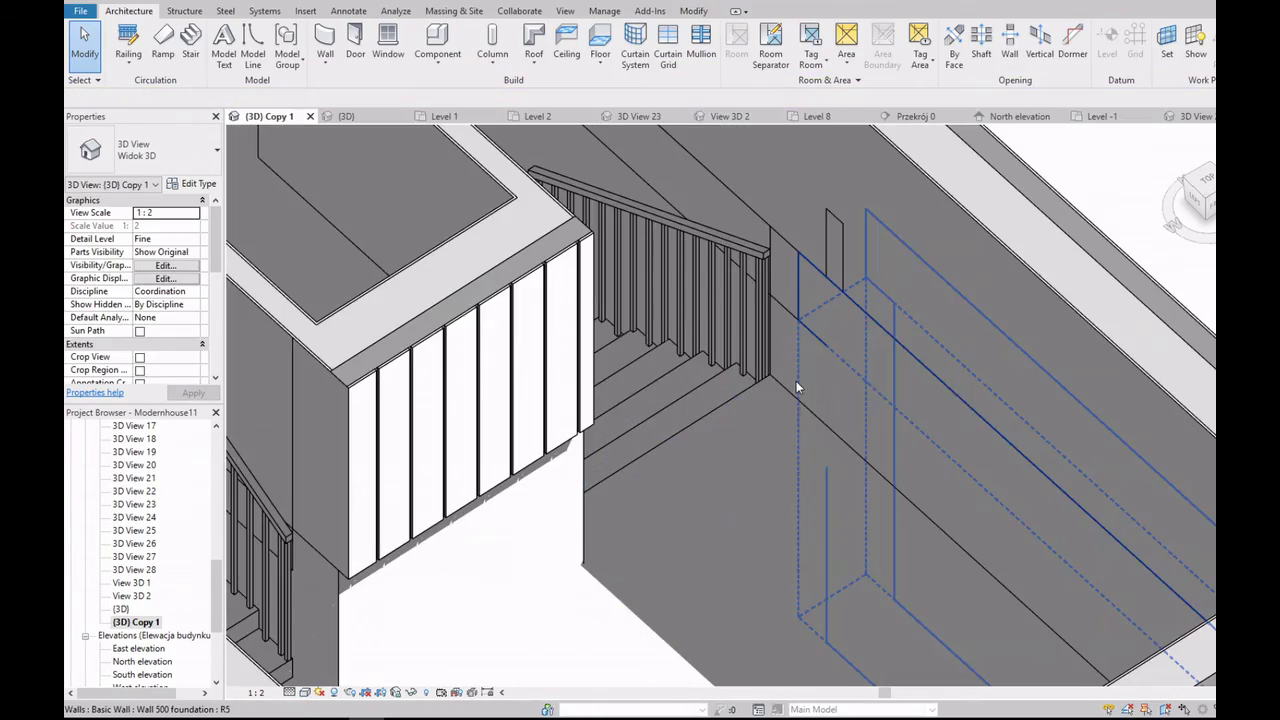
{"action": "scroll", "coordinate": [796, 385], "scroll_direction": "down", "scroll_amount": 5}
{"action": "scroll", "coordinate": [796, 385], "scroll_direction": "down", "scroll_amount": 2}
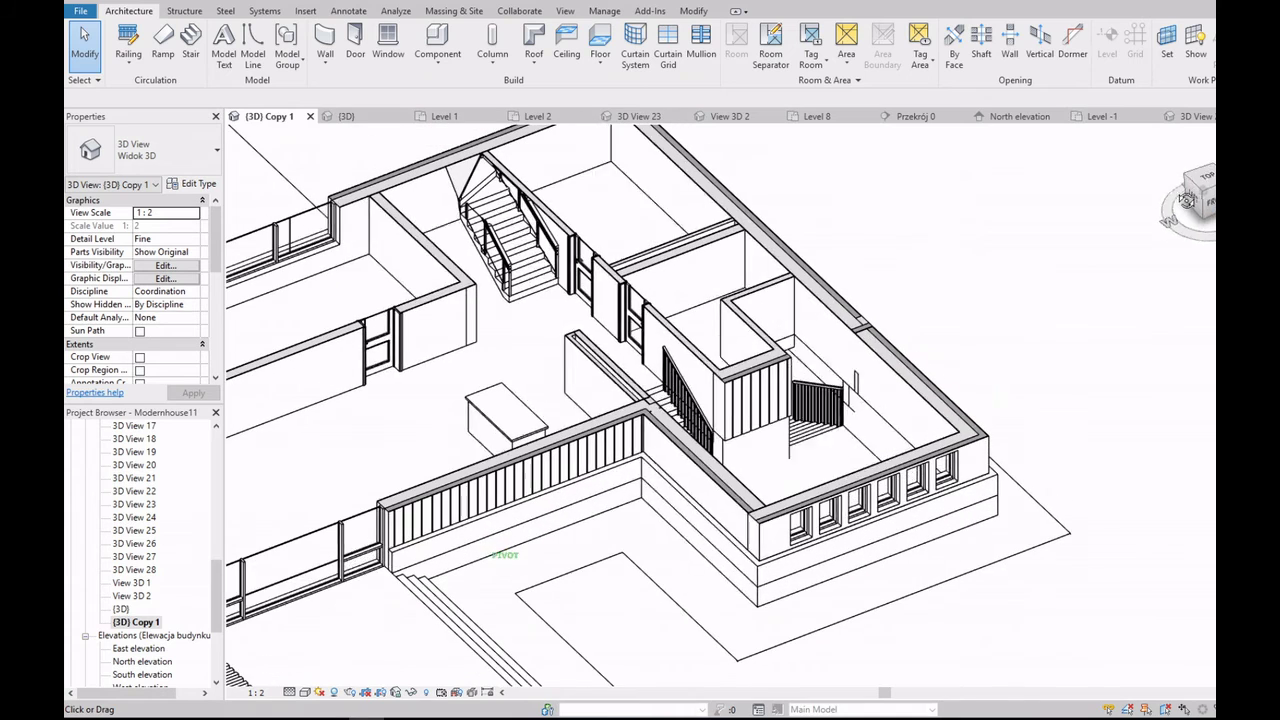
{"action": "left_click", "coordinate": [748, 500]}
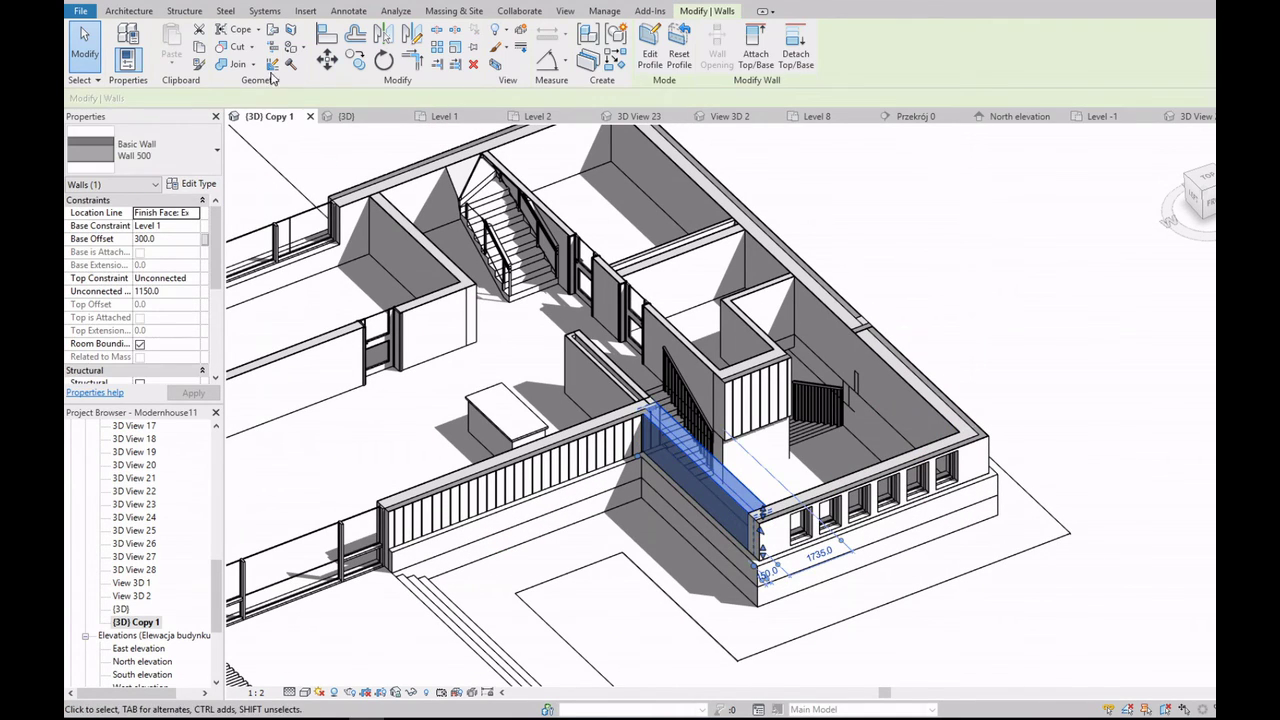
{"action": "key", "text": "w"}
{"action": "key", "text": "j"}
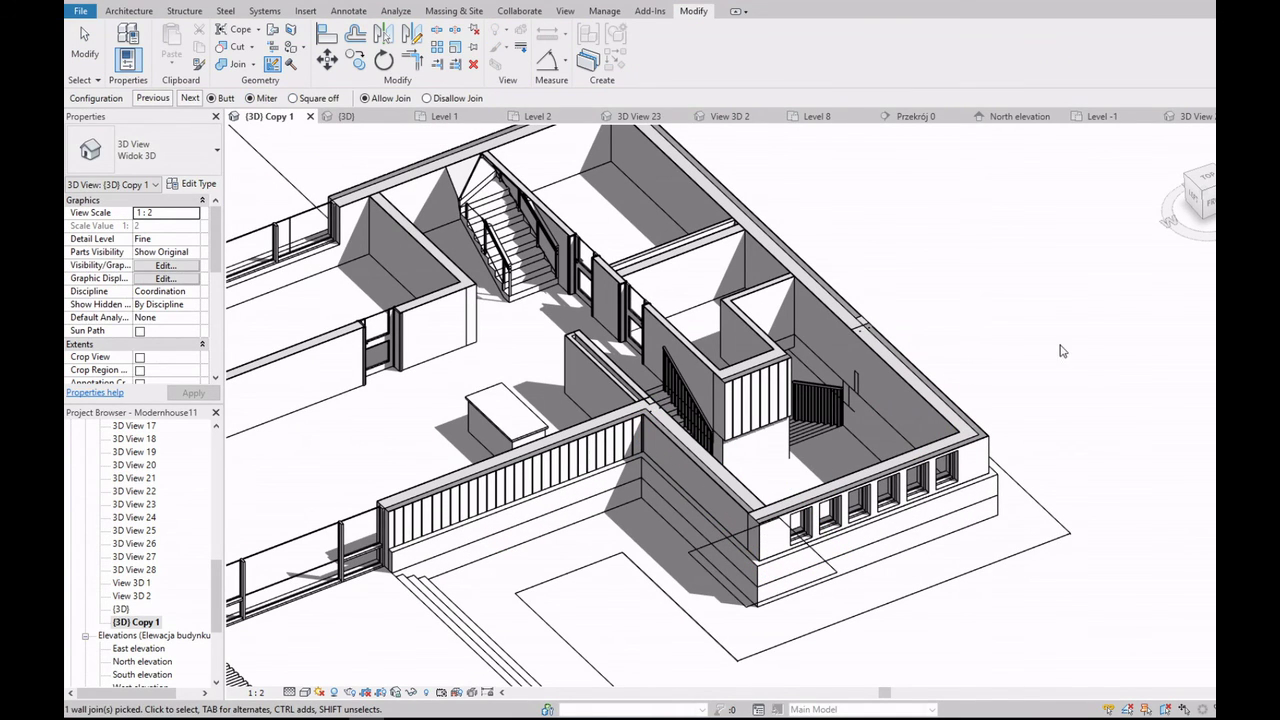
{"action": "key", "text": "Escape"}
{"action": "scroll", "coordinate": [745, 500], "scroll_direction": "up", "scroll_amount": 3}
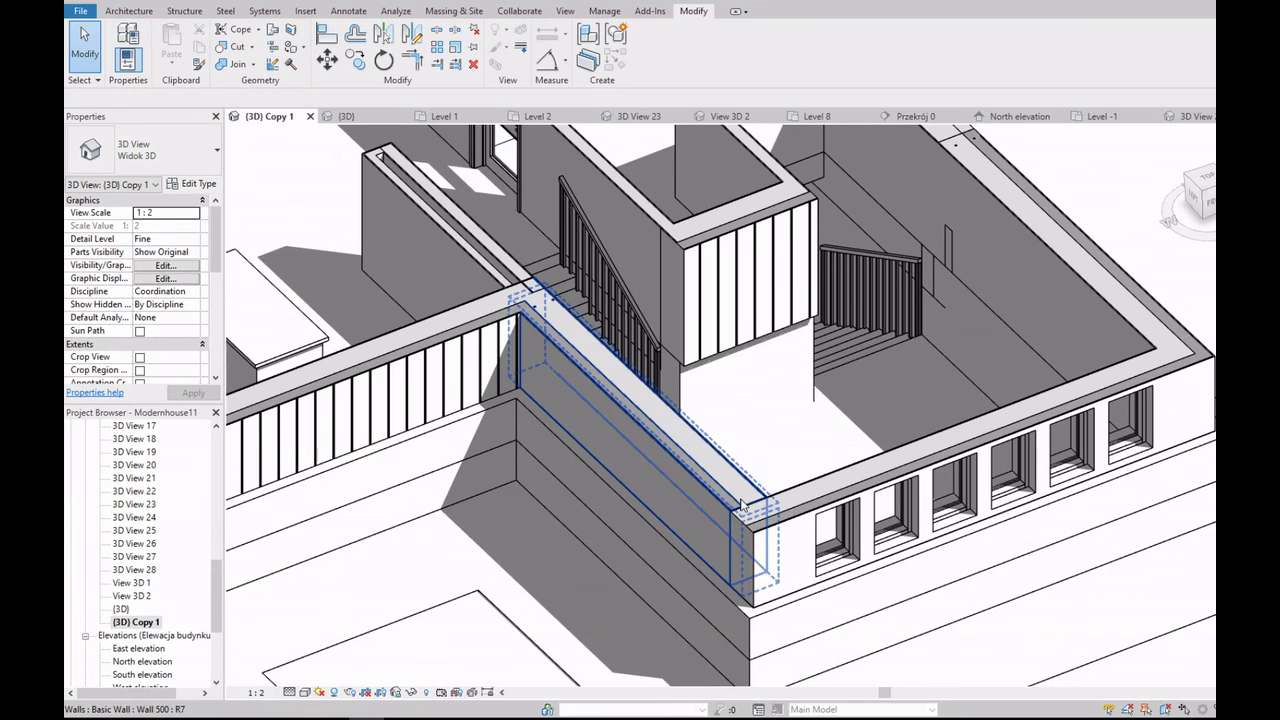
{"action": "left_click", "coordinate": [742, 513]}
{"action": "key", "text": "Escape"}
{"action": "key", "text": "Escape"}
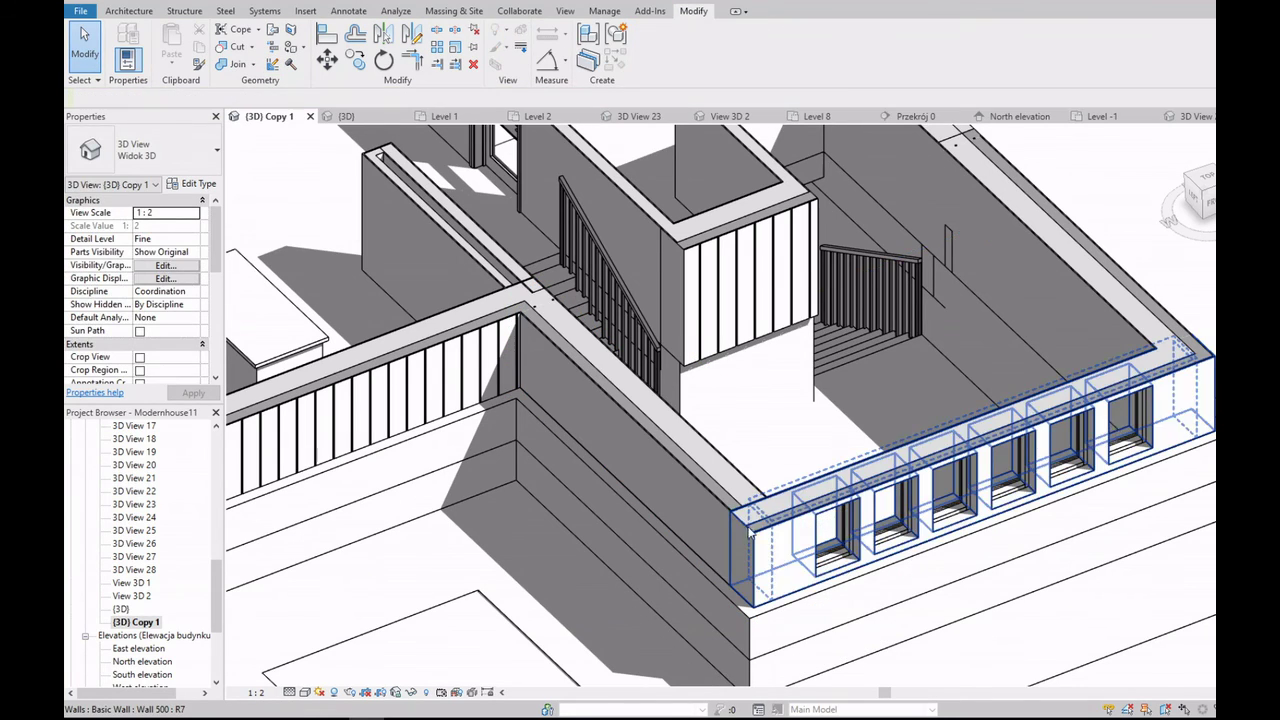
{"action": "scroll", "coordinate": [790, 485], "scroll_direction": "up", "scroll_amount": 3}
{"action": "left_click", "coordinate": [766, 465]}
{"action": "scroll", "coordinate": [766, 465], "scroll_direction": "down", "scroll_amount": 2}
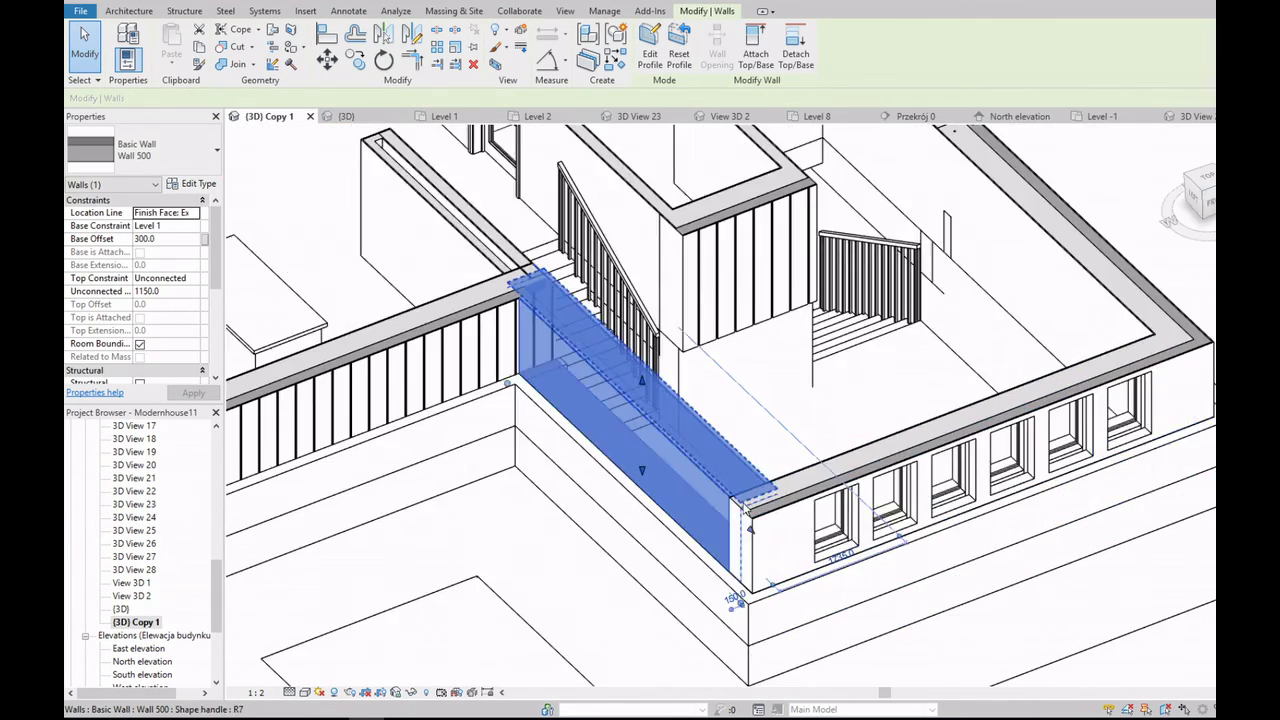
{"action": "key", "text": "Escape"}
{"action": "mouse_move", "coordinate": [748, 522]}
{"action": "middle_mouse_down", "text": "shift"}
{"action": "mouse_move", "coordinate": [748, 400]}
{"action": "mouse_move", "coordinate": [620, 520]}
{"action": "middle_mouse_up", "text": "shift"}
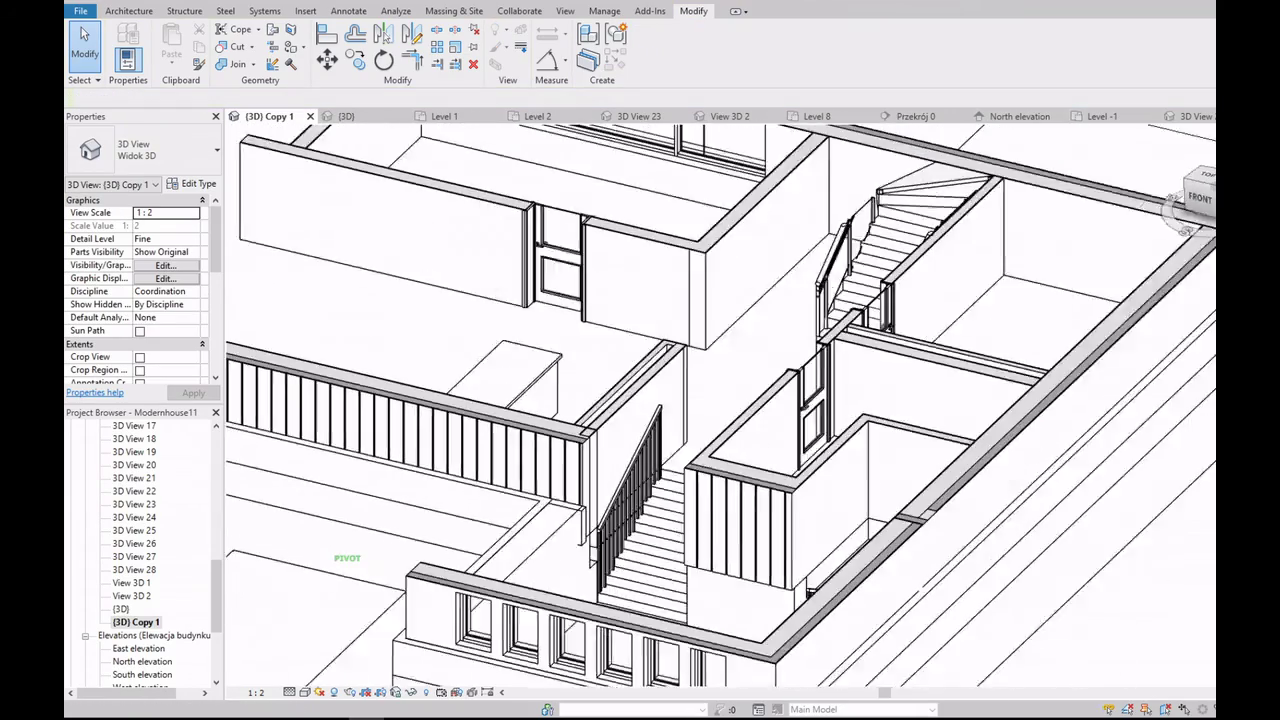
{"action": "scroll", "coordinate": [620, 520], "scroll_direction": "down", "scroll_amount": 2}
{"action": "scroll", "coordinate": [580, 460], "scroll_direction": "up", "scroll_amount": 3}
{"action": "scroll", "coordinate": [568, 447], "scroll_direction": "up", "scroll_amount": 2}
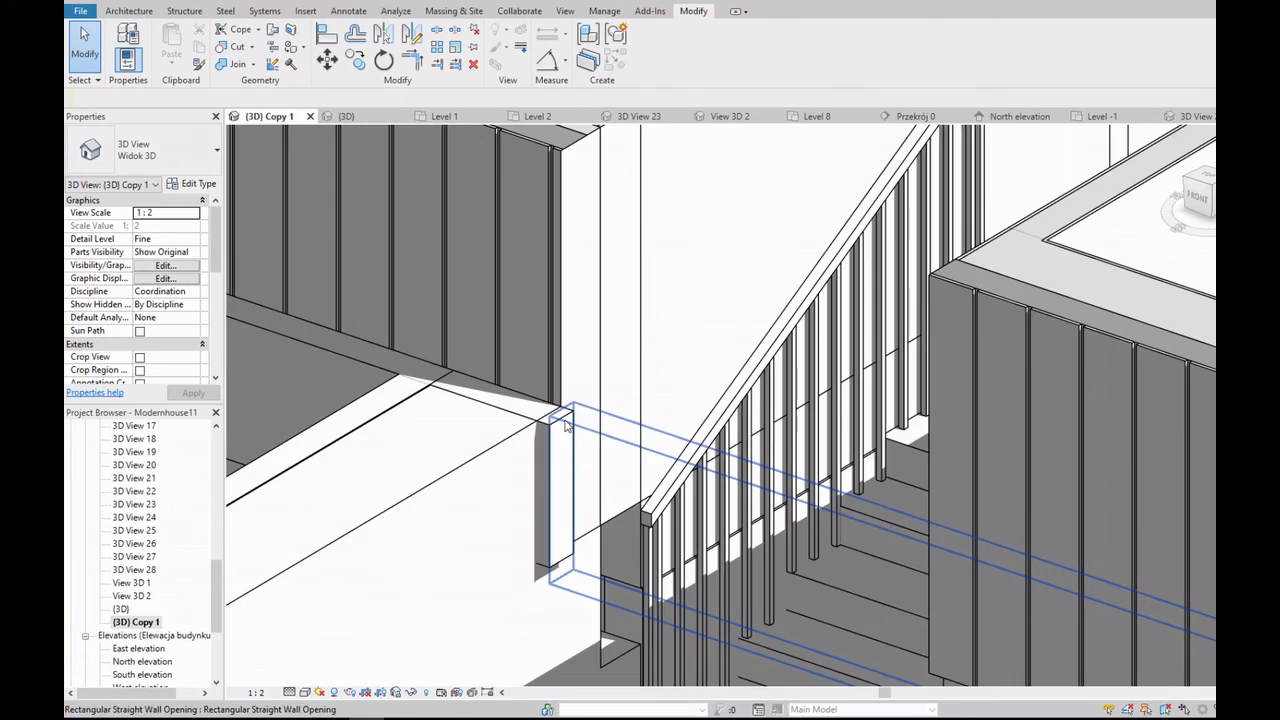
{"action": "scroll", "coordinate": [570, 440], "scroll_direction": "down", "scroll_amount": 2}
{"action": "scroll", "coordinate": [572, 435], "scroll_direction": "up", "scroll_amount": 2}
{"action": "scroll", "coordinate": [577, 425], "scroll_direction": "down", "scroll_amount": 1}
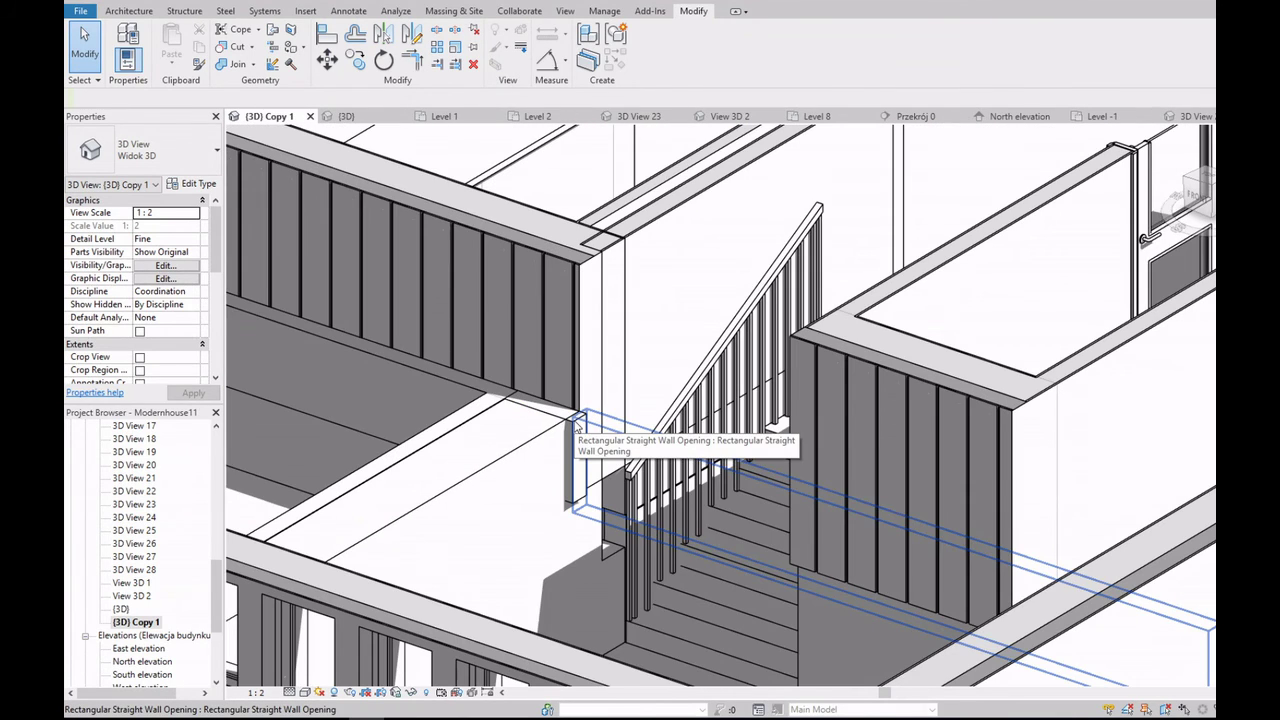
{"action": "left_click", "coordinate": [577, 425]}
{"action": "scroll", "coordinate": [577, 440], "scroll_direction": "up", "scroll_amount": 3}
{"action": "scroll", "coordinate": [576, 485], "scroll_direction": "down", "scroll_amount": 1}
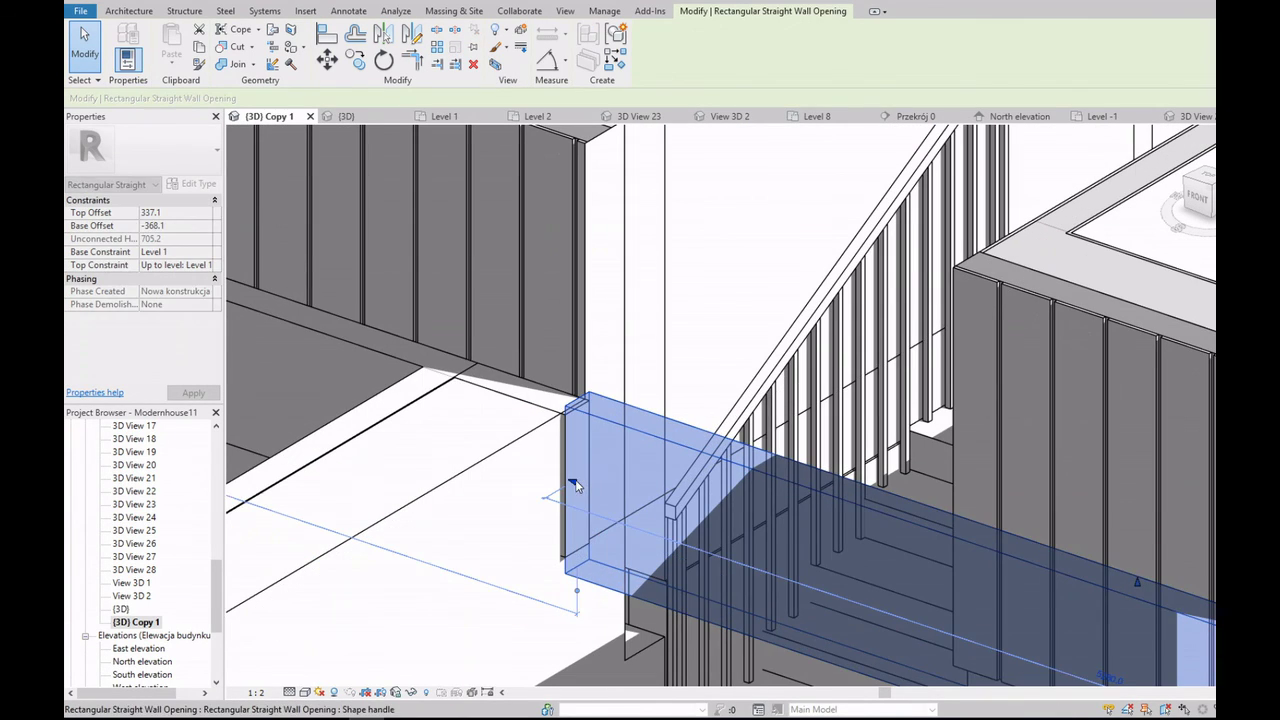
{"action": "key", "text": "Escape"}
{"action": "scroll", "coordinate": [600, 471], "scroll_direction": "down", "scroll_amount": 2}
{"action": "scroll", "coordinate": [605, 460], "scroll_direction": "down", "scroll_amount": 1}
{"action": "scroll", "coordinate": [623, 423], "scroll_direction": "up", "scroll_amount": 1}
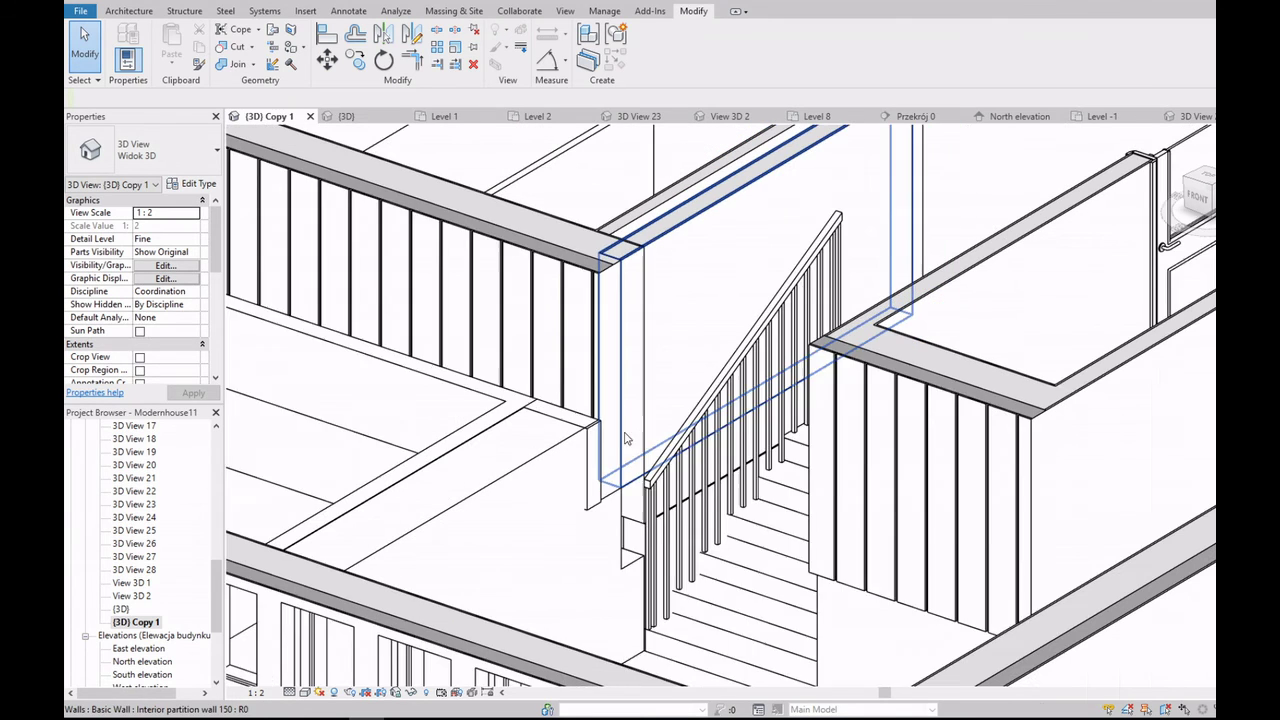
{"action": "left_click", "coordinate": [626, 438]}
{"action": "left_click", "coordinate": [272, 64]}
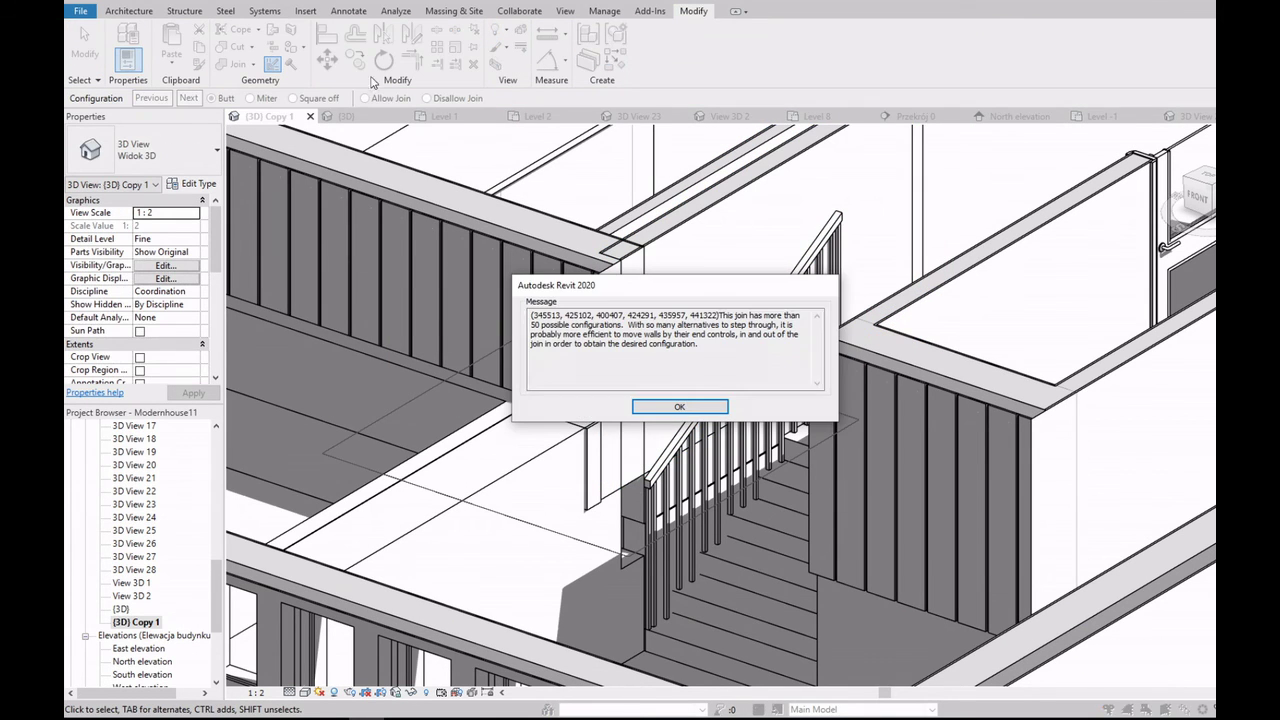
{"action": "left_click", "coordinate": [680, 407]}
{"action": "key", "text": "Escape"}
{"action": "left_click", "coordinate": [660, 240]}
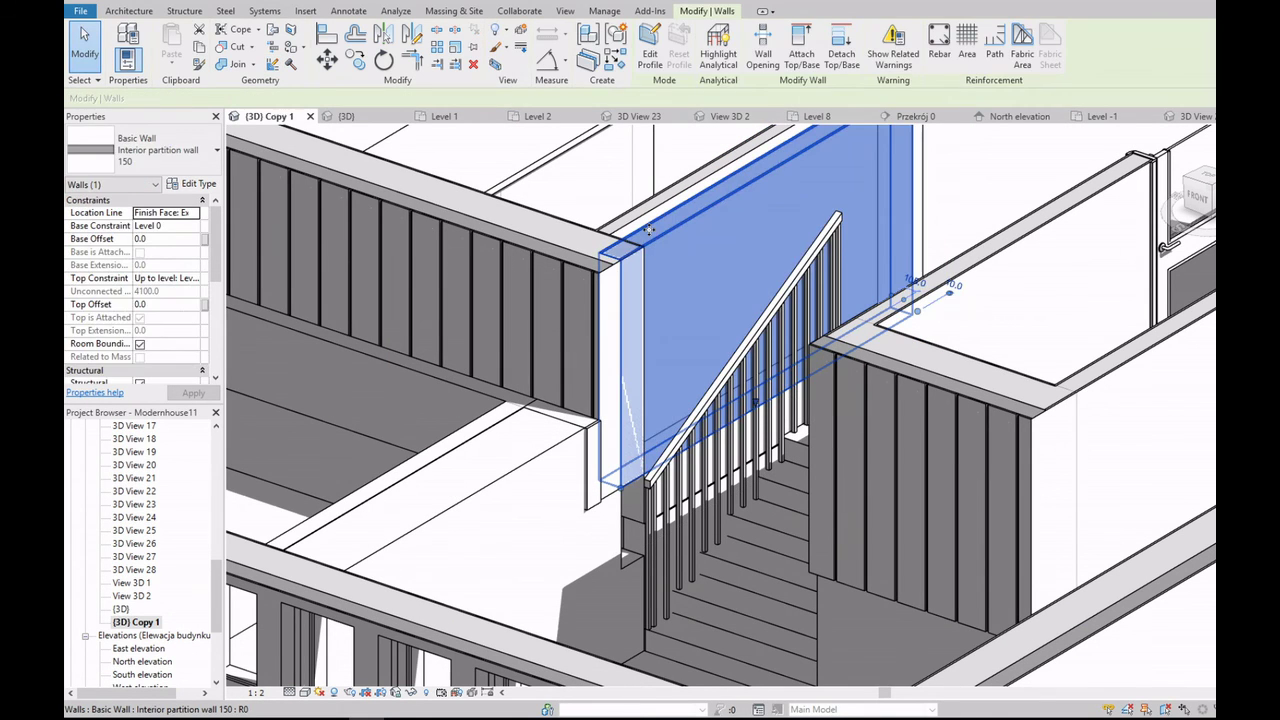
{"action": "key", "text": "Escape"}
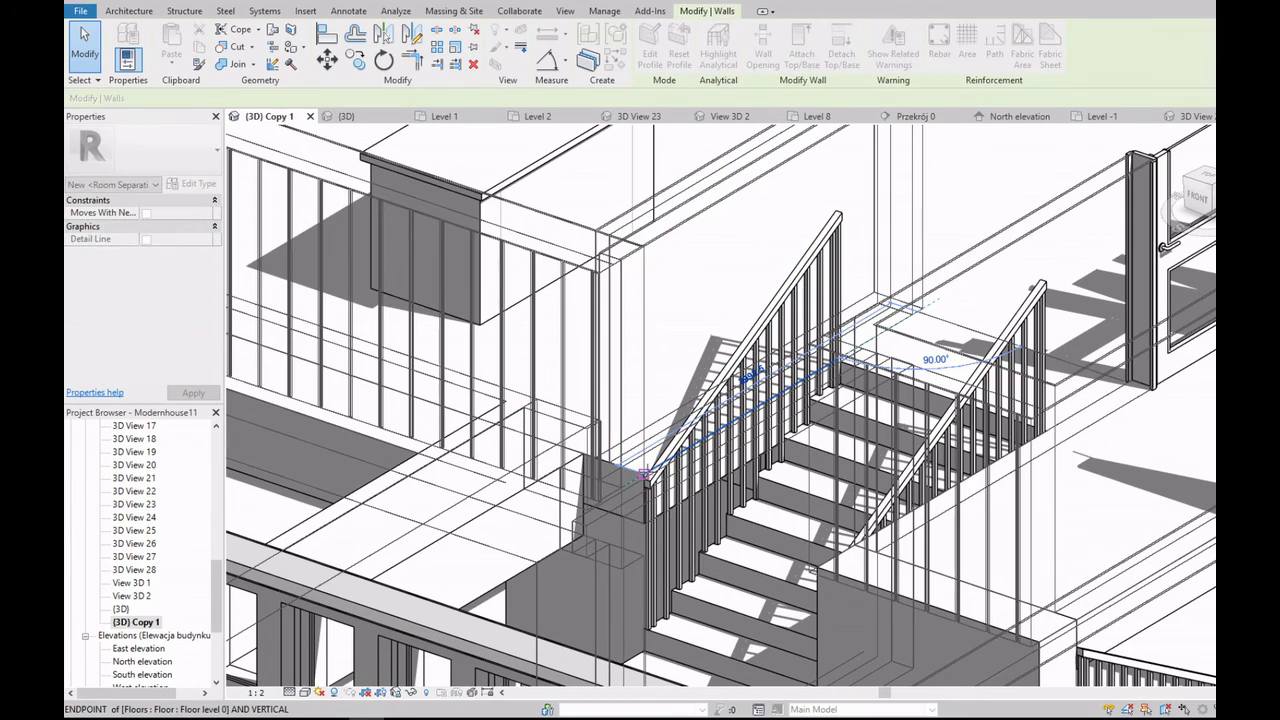
{"action": "scroll", "coordinate": [650, 480], "scroll_direction": "up", "scroll_amount": 4}
{"action": "scroll", "coordinate": [620, 510], "scroll_direction": "down", "scroll_amount": 4}
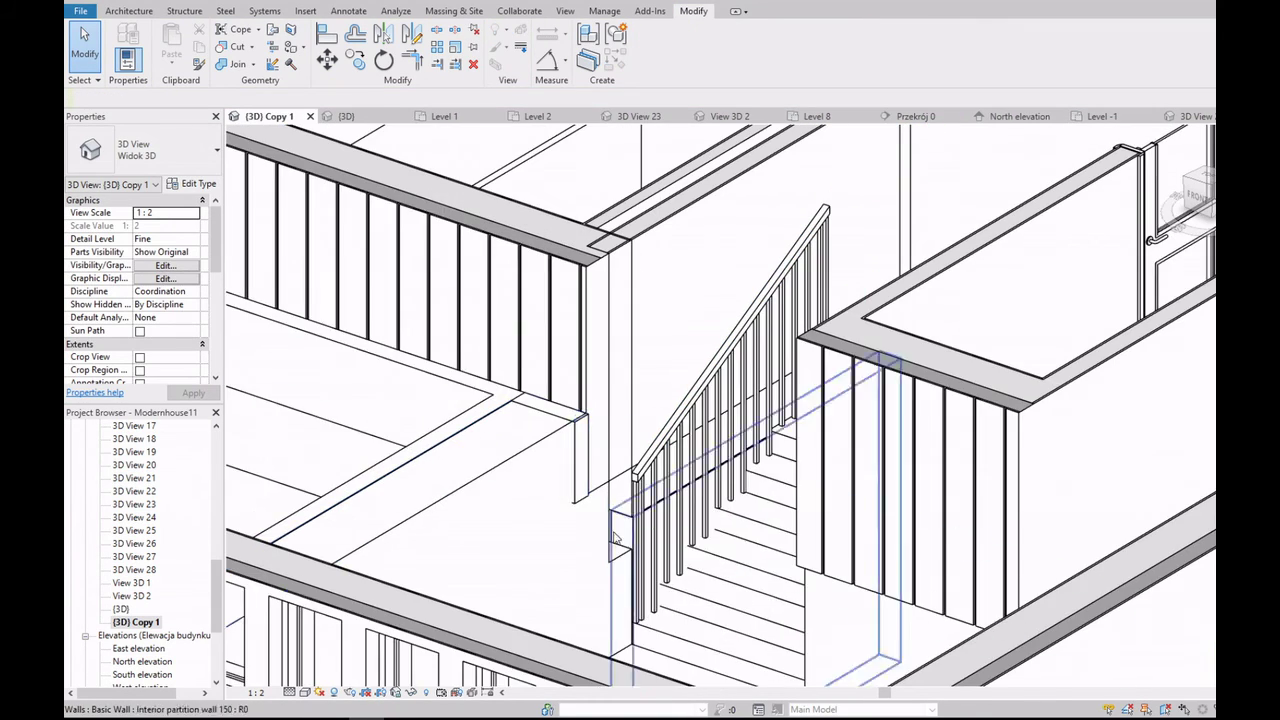
{"action": "left_click", "coordinate": [608, 533]}
{"action": "key", "text": "Escape"}
{"action": "left_click", "coordinate": [625, 600]}
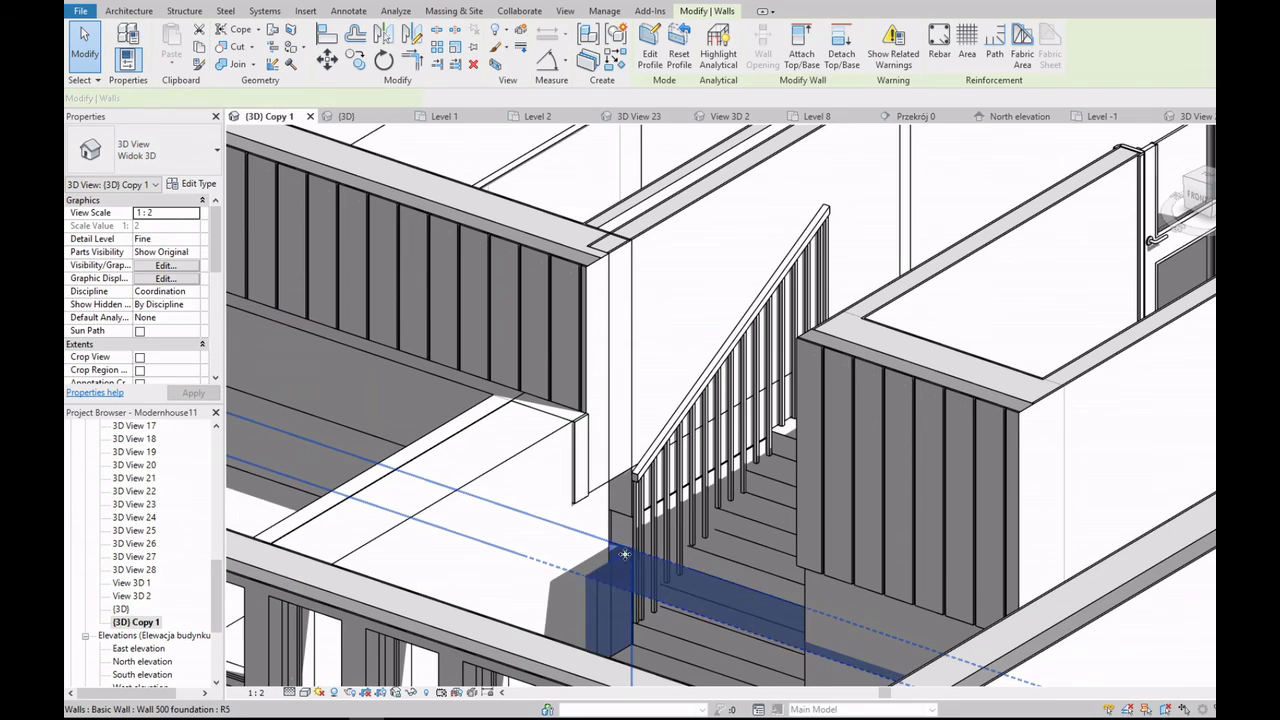
{"action": "scroll", "coordinate": [695, 482], "scroll_direction": "down", "scroll_amount": 3}
{"action": "scroll", "coordinate": [695, 482], "scroll_direction": "up", "scroll_amount": 1}
{"action": "key", "text": "Escape"}
{"action": "scroll", "coordinate": [648, 490], "scroll_direction": "up", "scroll_amount": 2}
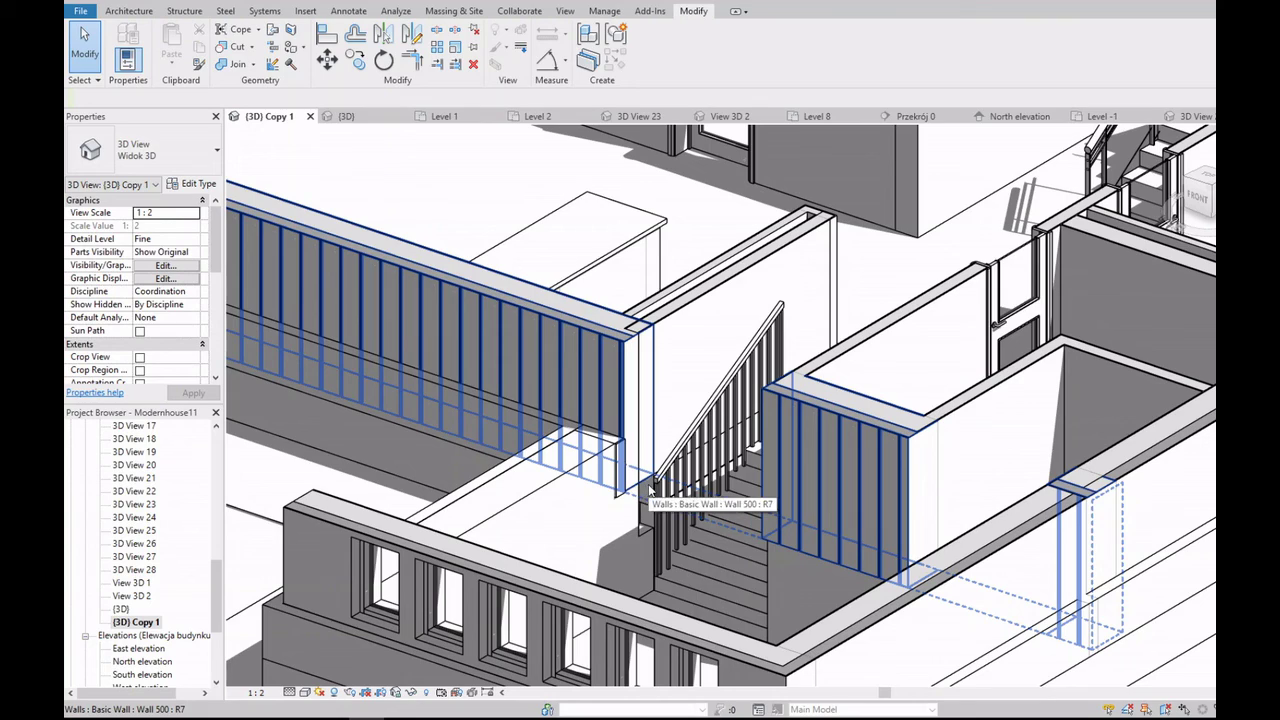
Step: Open Wall 500's profile sketch and view the facade in Wireframe style
{"action": "double_click", "coordinate": [649, 488]}
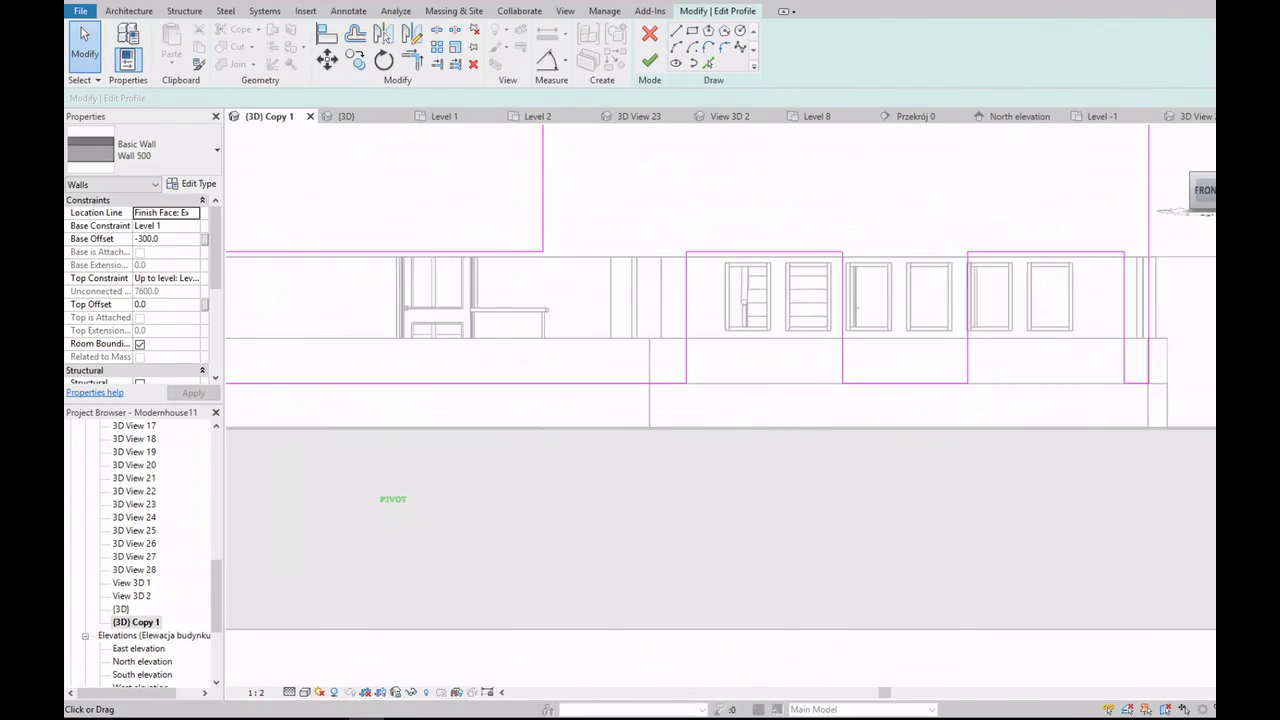
{"action": "mouse_move", "coordinate": [650, 490]}
{"action": "middle_mouse_down", "text": "shift"}
{"action": "mouse_move", "coordinate": [560, 470]}
{"action": "mouse_move", "coordinate": [600, 470]}
{"action": "middle_mouse_up", "text": "shift"}
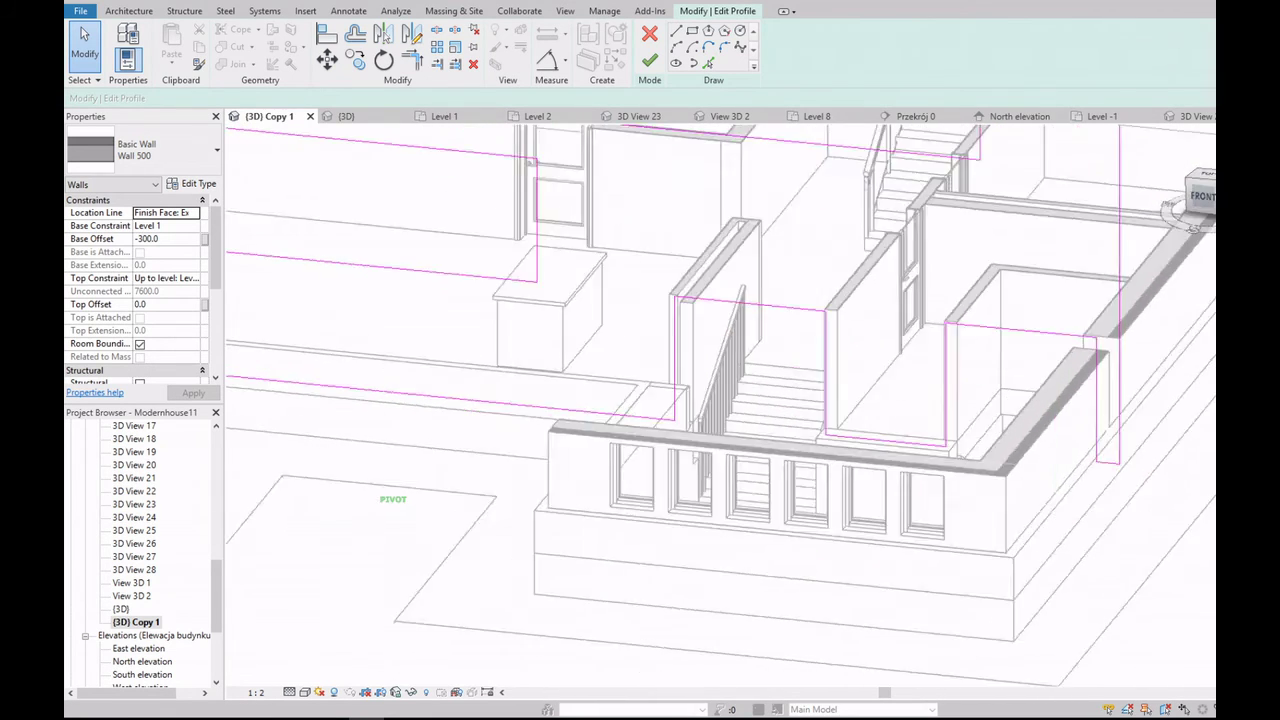
{"action": "middle_click_drag", "start_coordinate": [600, 470], "coordinate": [560, 470], "text": "shift"}
{"action": "left_click", "coordinate": [305, 692]}
{"action": "left_click", "coordinate": [333, 604]}
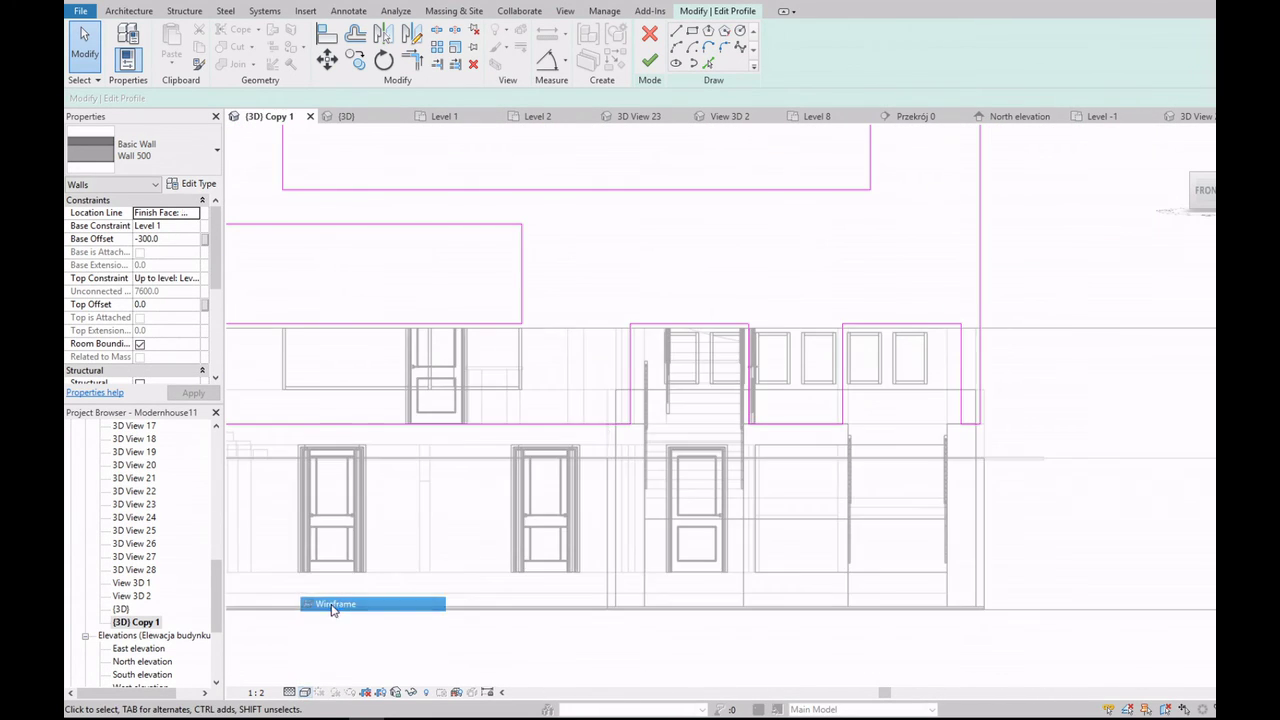
{"action": "scroll", "coordinate": [645, 395], "scroll_direction": "up", "scroll_amount": 3}
Step: Adjust the vertical profile line beside the stairs, dismiss the error, and finish the profile
{"action": "left_click", "coordinate": [615, 342]}
{"action": "left_click", "coordinate": [620, 320]}
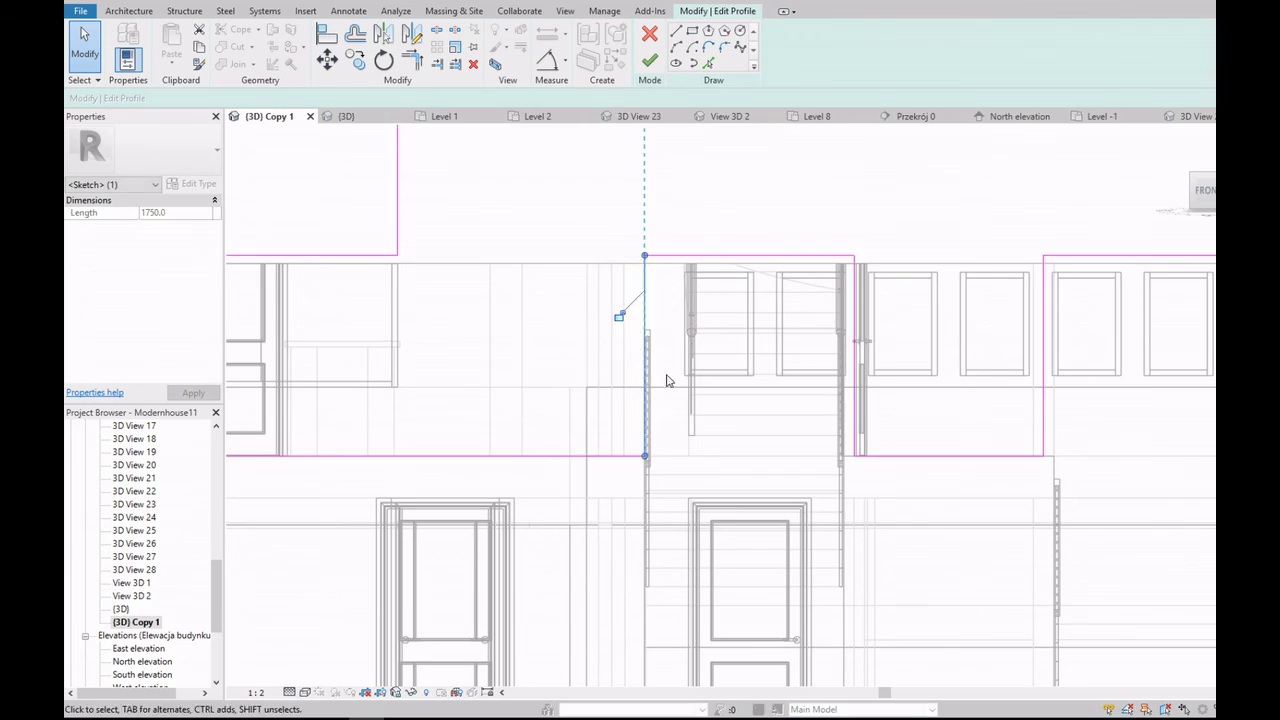
{"action": "scroll", "coordinate": [686, 380], "scroll_direction": "down", "scroll_amount": 2}
{"action": "scroll", "coordinate": [686, 380], "scroll_direction": "down", "scroll_amount": 2}
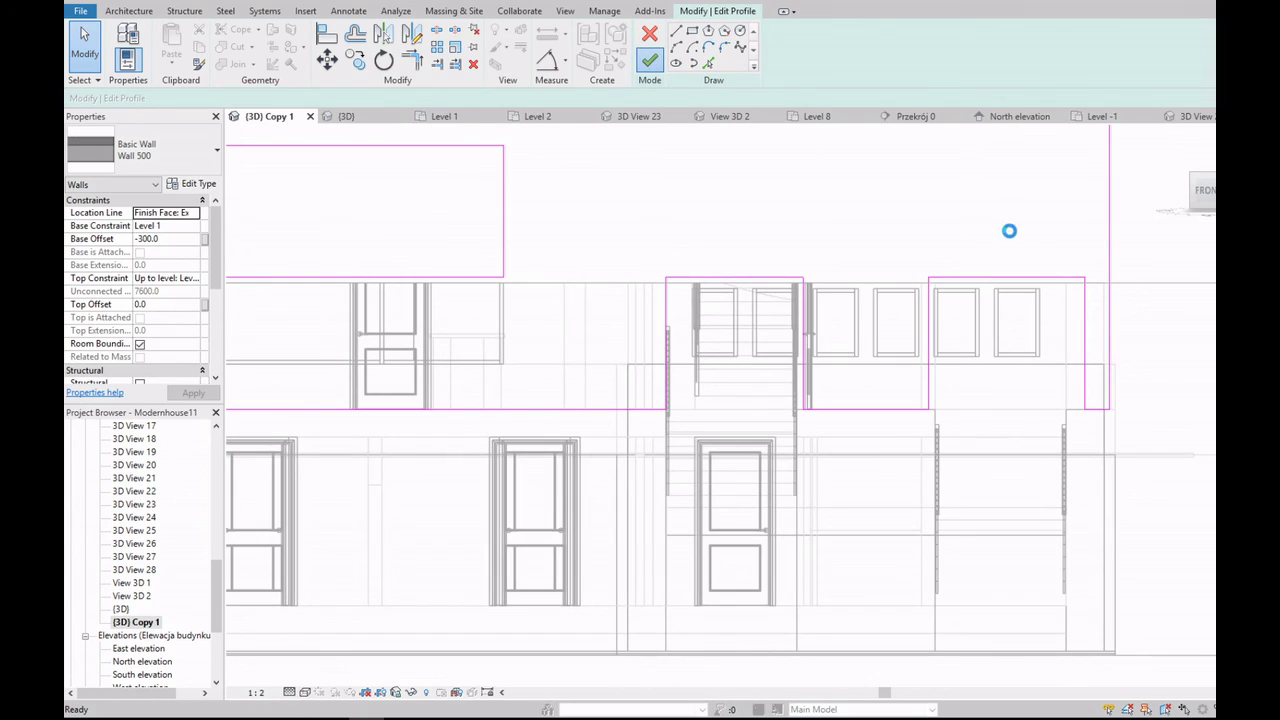
{"action": "key", "text": "Escape"}
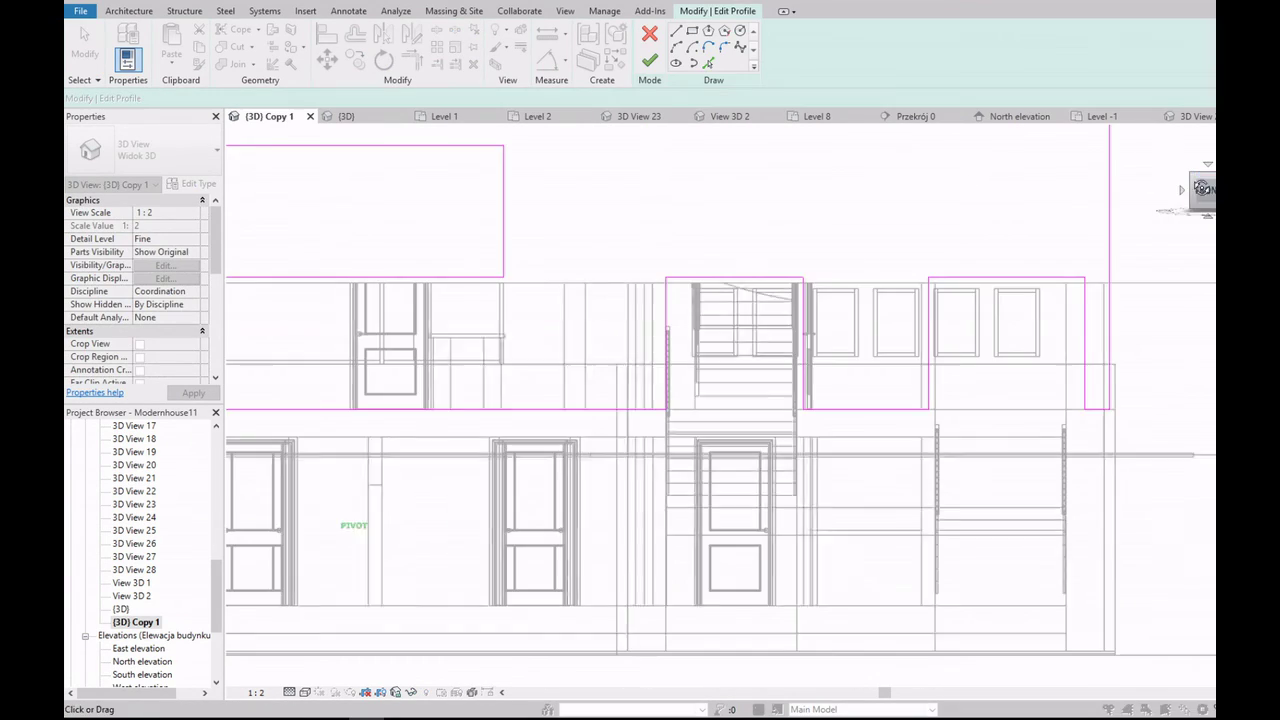
{"action": "middle_click_drag", "start_coordinate": [700, 450], "coordinate": [600, 380], "text": "shift"}
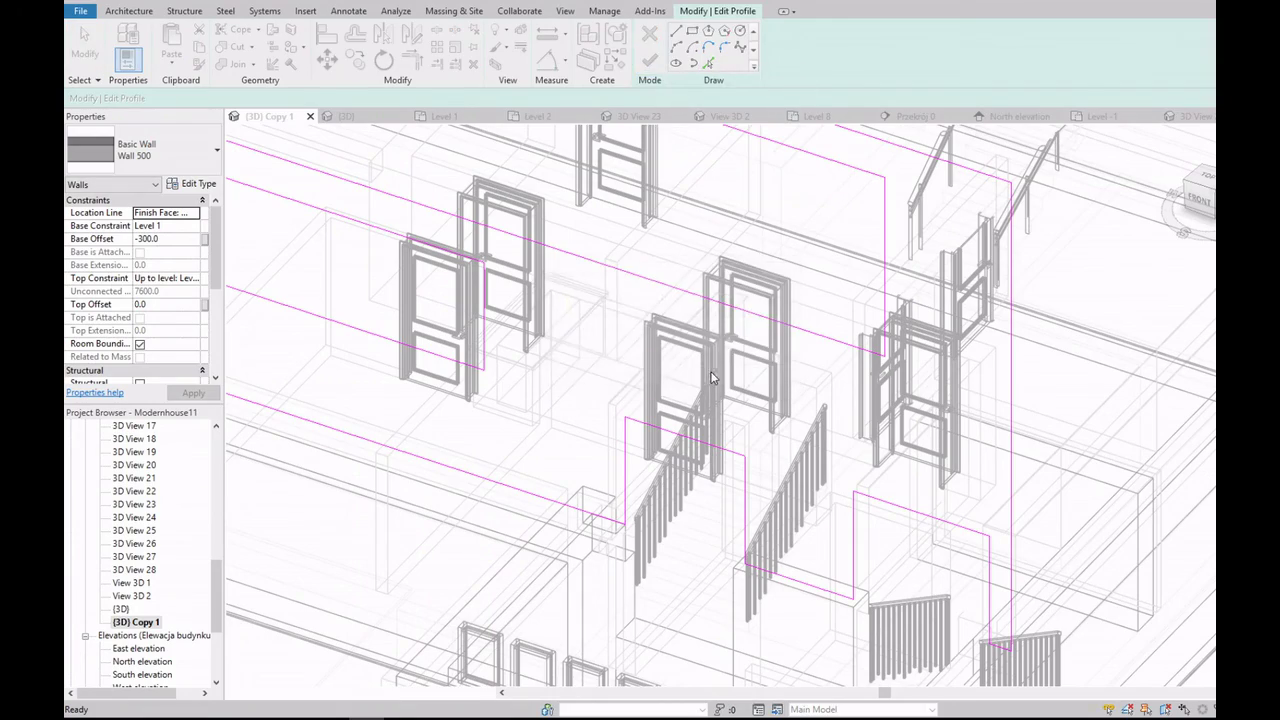
{"action": "left_click", "coordinate": [651, 60]}
Step: In the isometric 3D view, select the foundation wall and the Wall 500 by the window strip
{"action": "left_click", "coordinate": [1163, 204]}
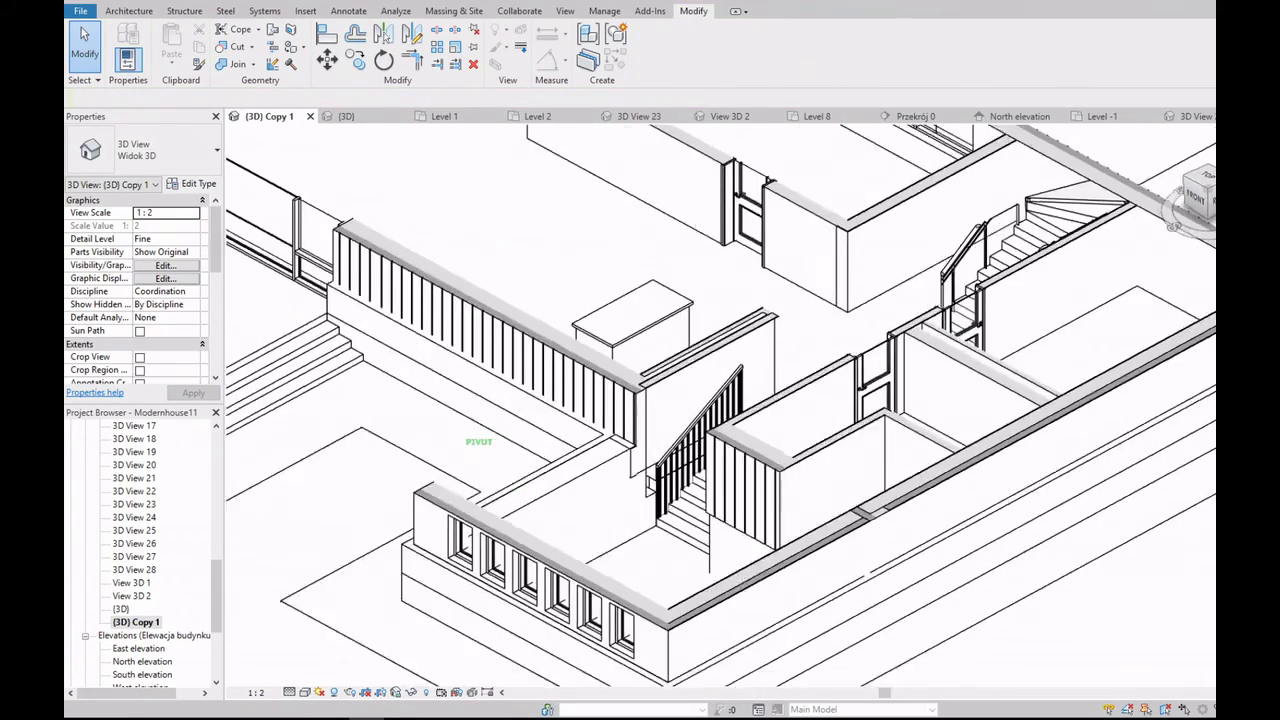
{"action": "scroll", "coordinate": [592, 480], "scroll_direction": "up", "scroll_amount": 3}
{"action": "left_click", "coordinate": [593, 474]}
{"action": "scroll", "coordinate": [593, 474], "scroll_direction": "down", "scroll_amount": 3}
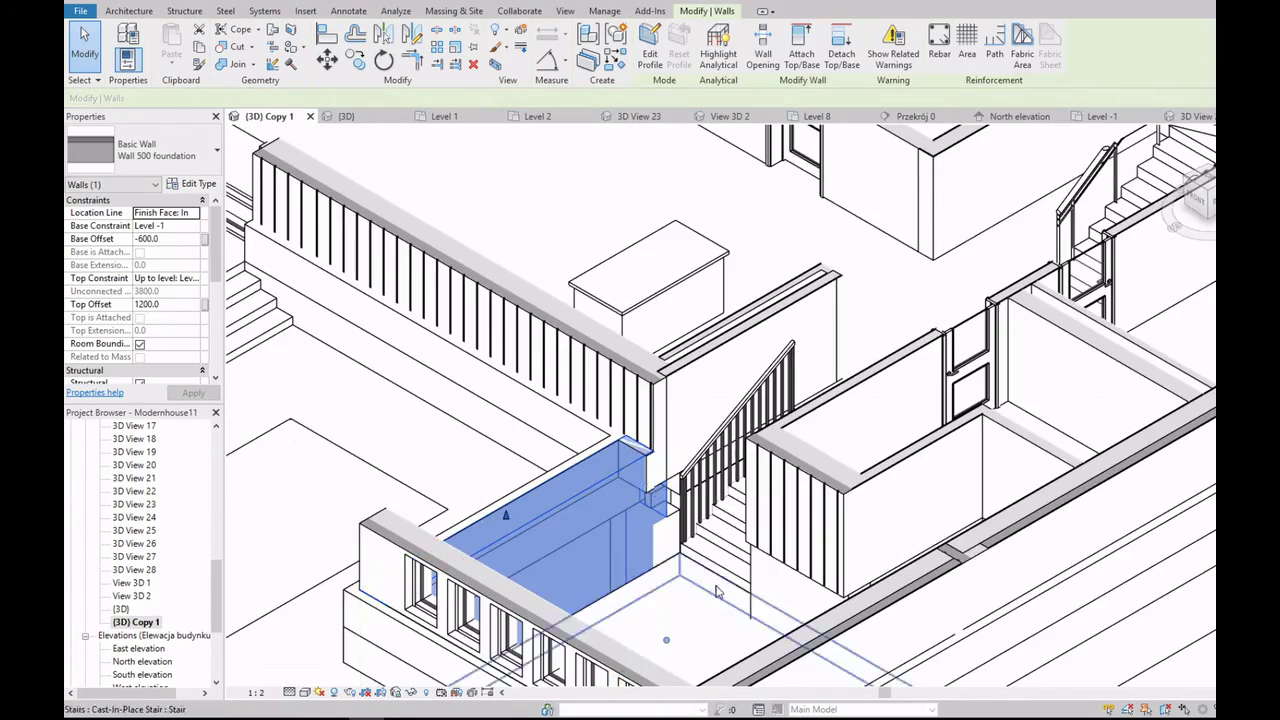
{"action": "scroll", "coordinate": [593, 474], "scroll_direction": "down", "scroll_amount": 2}
{"action": "scroll", "coordinate": [768, 643], "scroll_direction": "up", "scroll_amount": 3}
{"action": "left_click", "coordinate": [768, 643]}
{"action": "scroll", "coordinate": [768, 643], "scroll_direction": "down", "scroll_amount": 3}
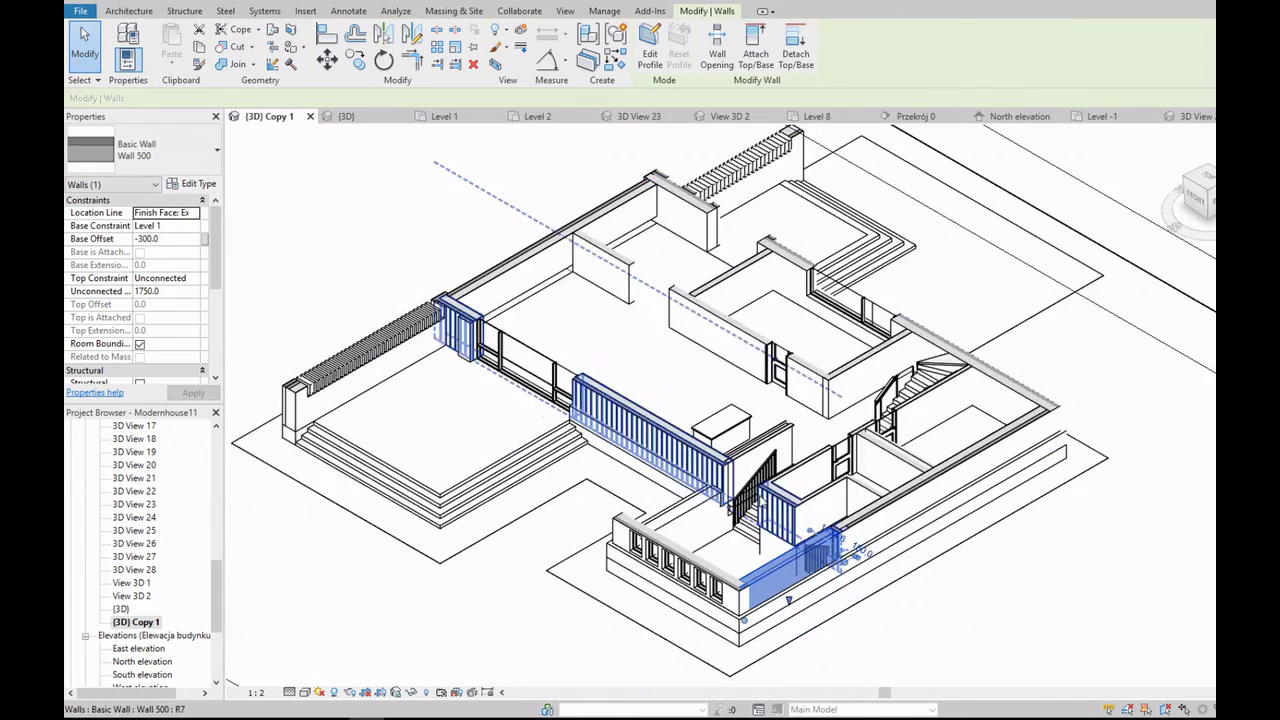
Step: Switch to Top view and check the long horizontal wall across the stair
{"action": "left_click", "coordinate": [1195, 182]}
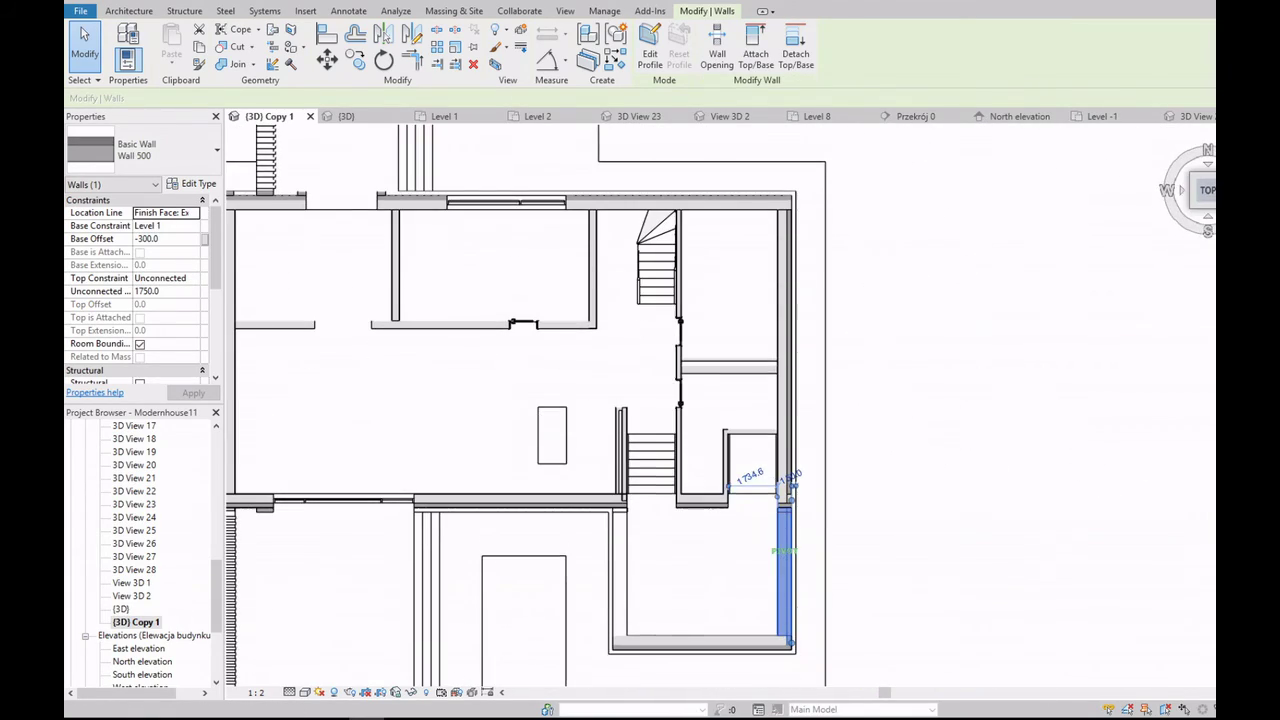
{"action": "scroll", "coordinate": [1051, 246], "scroll_direction": "down", "scroll_amount": 3}
{"action": "scroll", "coordinate": [868, 437], "scroll_direction": "up", "scroll_amount": 4}
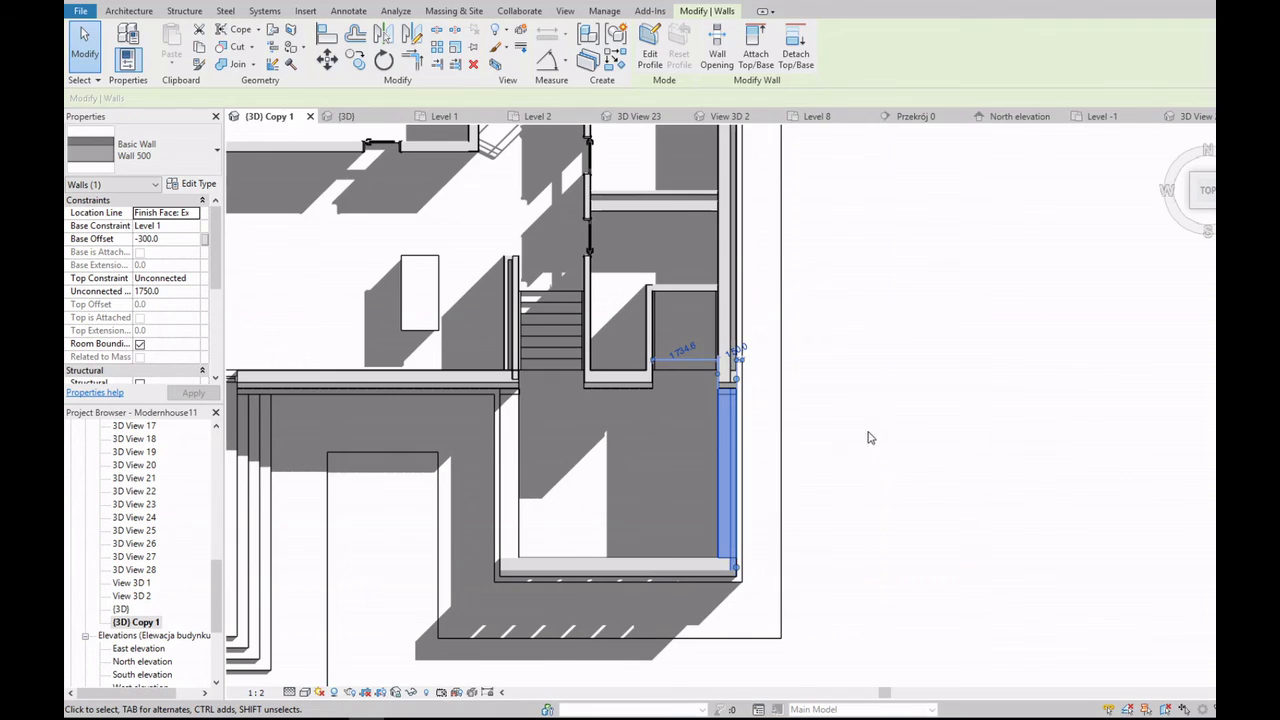
{"action": "left_click", "coordinate": [560, 400]}
{"action": "scroll", "coordinate": [588, 358], "scroll_direction": "up", "scroll_amount": 2}
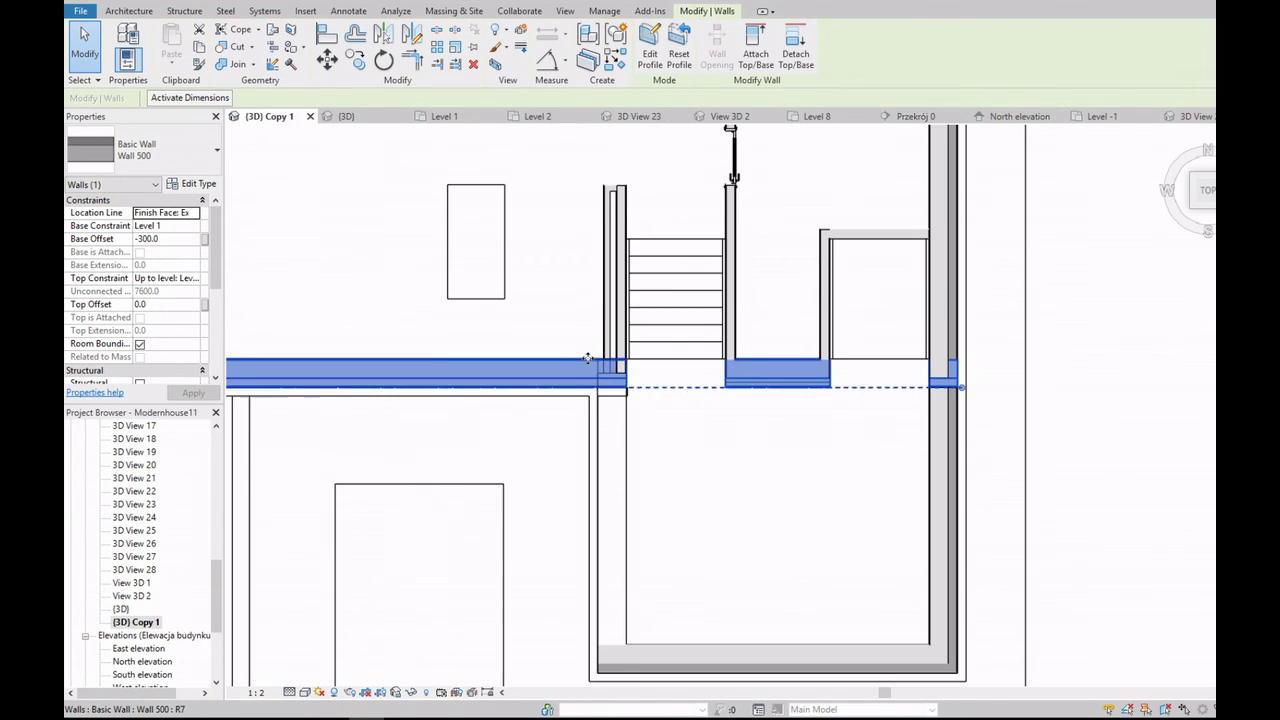
{"action": "scroll", "coordinate": [680, 386], "scroll_direction": "down", "scroll_amount": 3}
{"action": "scroll", "coordinate": [668, 400], "scroll_direction": "up", "scroll_amount": 2}
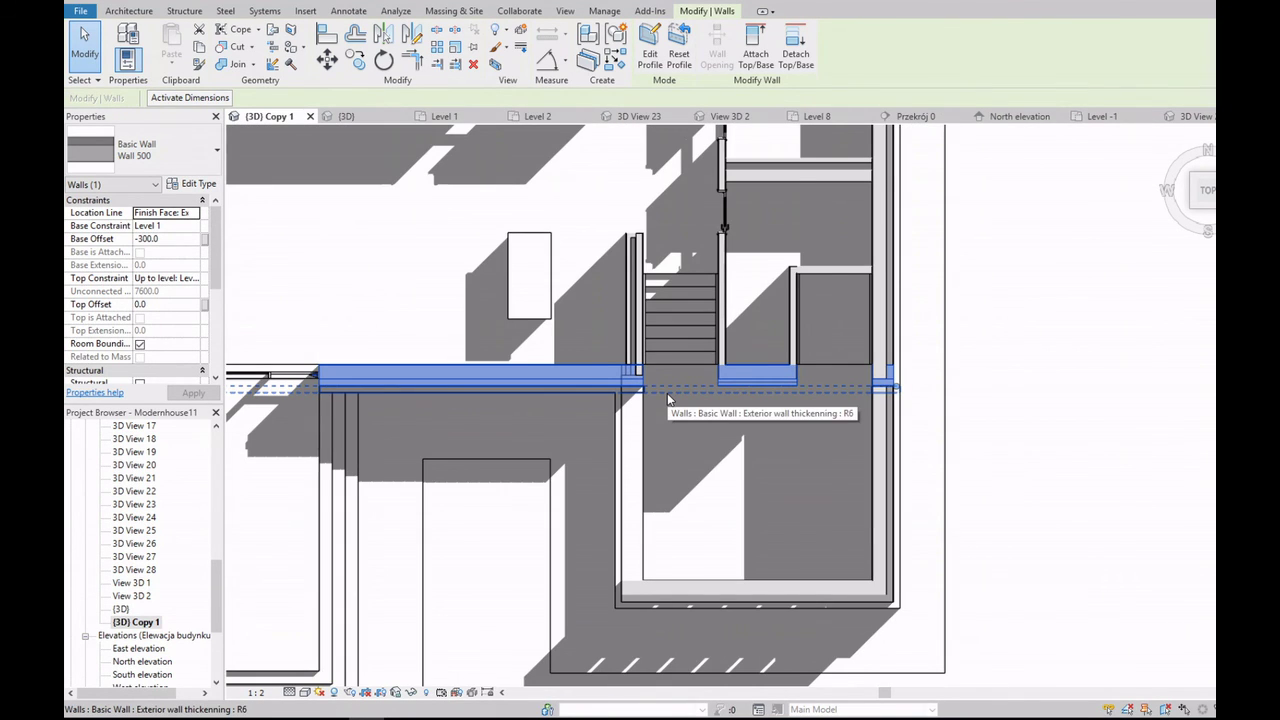
{"action": "key", "text": "Escape"}
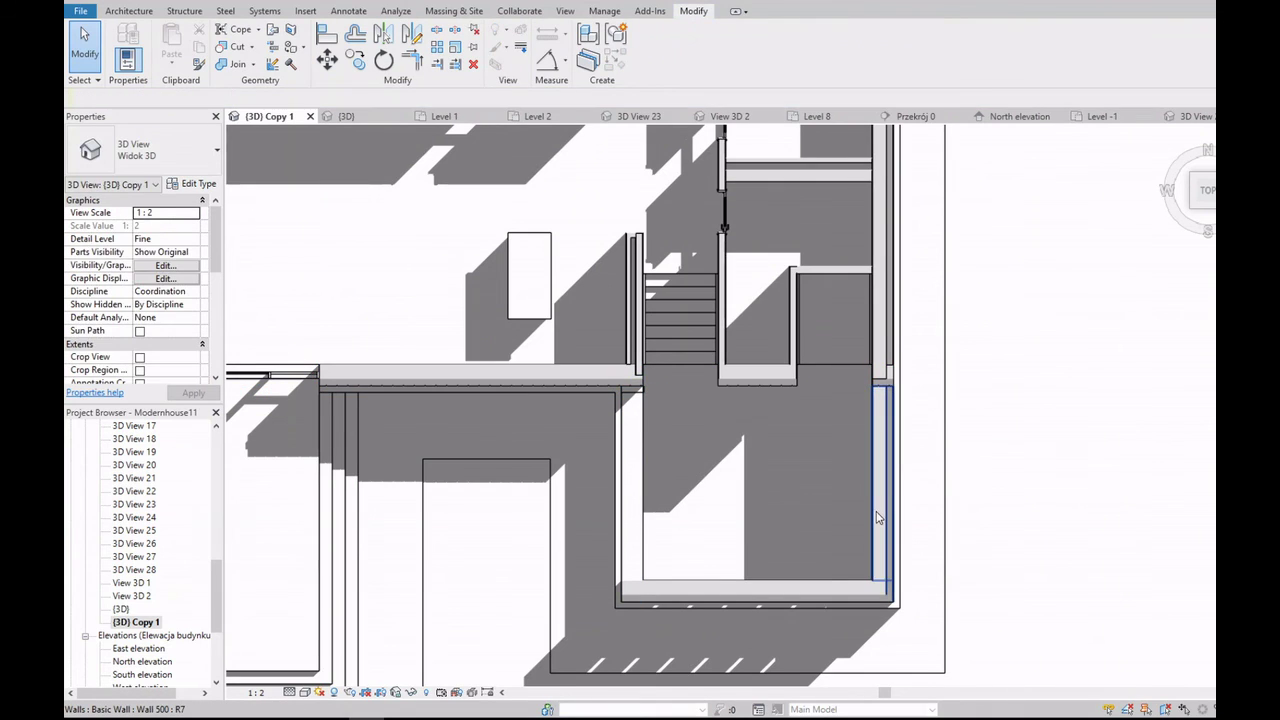
Step: Copy the short vertical Wall 500 to the room's left side and change its Location Line
{"action": "left_click", "coordinate": [877, 517]}
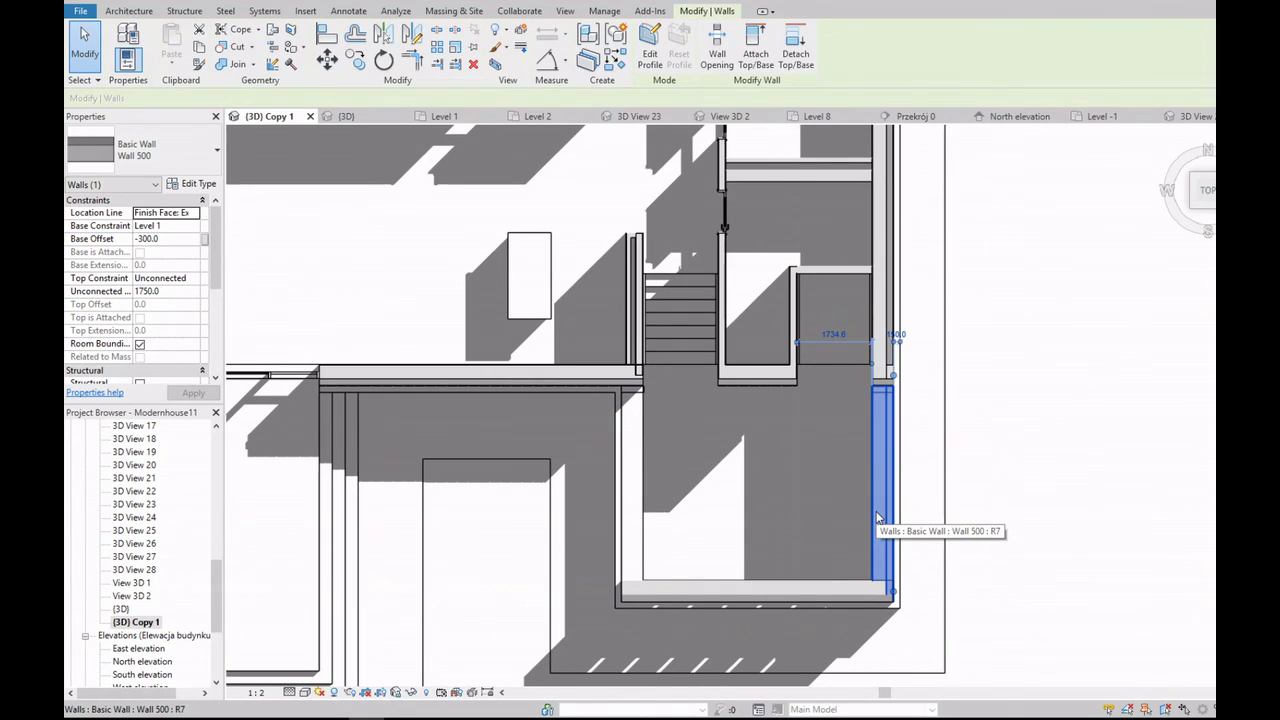
{"action": "left_click", "coordinate": [622, 436]}
{"action": "scroll", "coordinate": [605, 450], "scroll_direction": "up", "scroll_amount": 2}
{"action": "scroll", "coordinate": [605, 450], "scroll_direction": "up", "scroll_amount": 2}
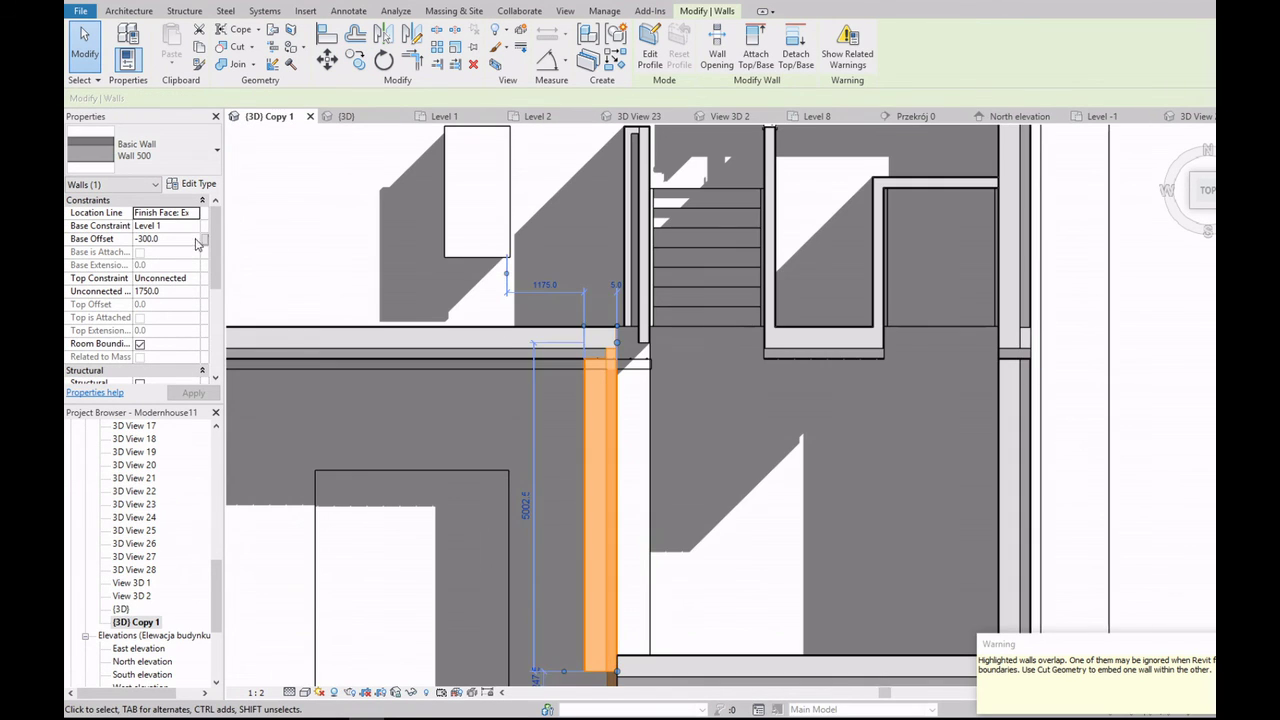
{"action": "left_click", "coordinate": [193, 212]}
{"action": "scroll", "coordinate": [751, 441], "scroll_direction": "down", "scroll_amount": 2}
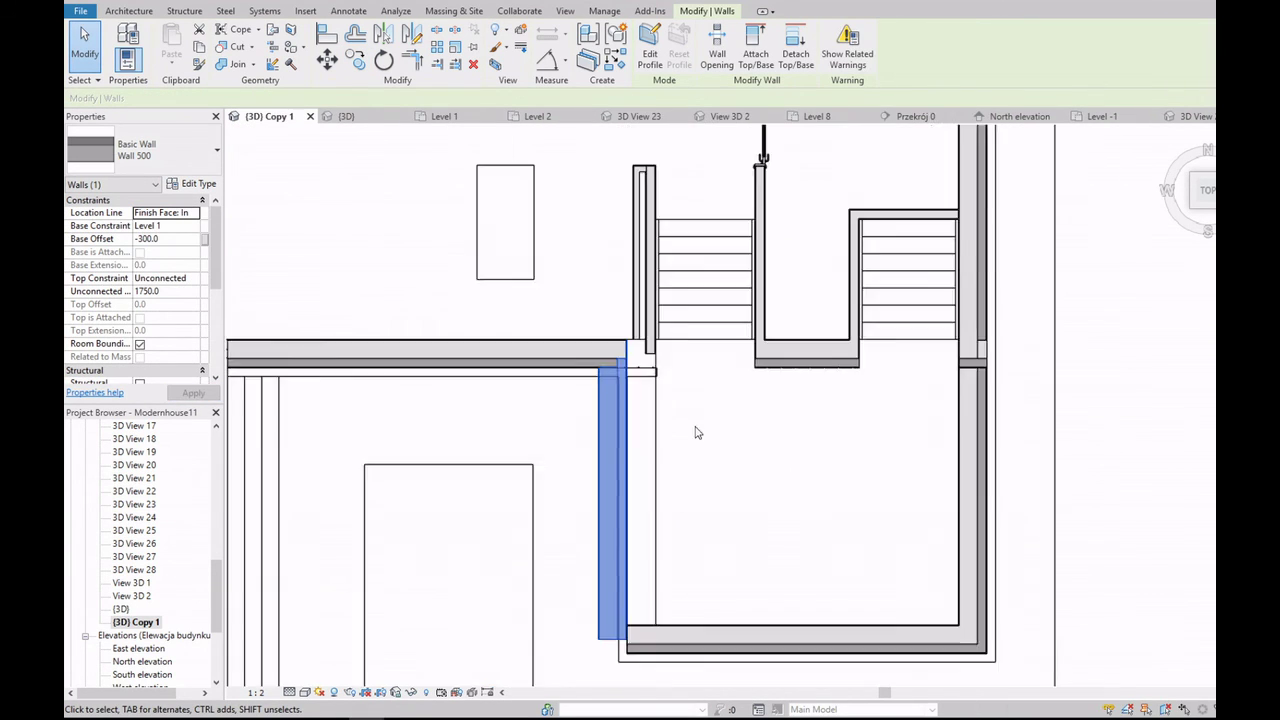
{"action": "middle_click_drag", "start_coordinate": [694, 428], "coordinate": [700, 420], "text": "shift"}
{"action": "key", "text": "Escape"}
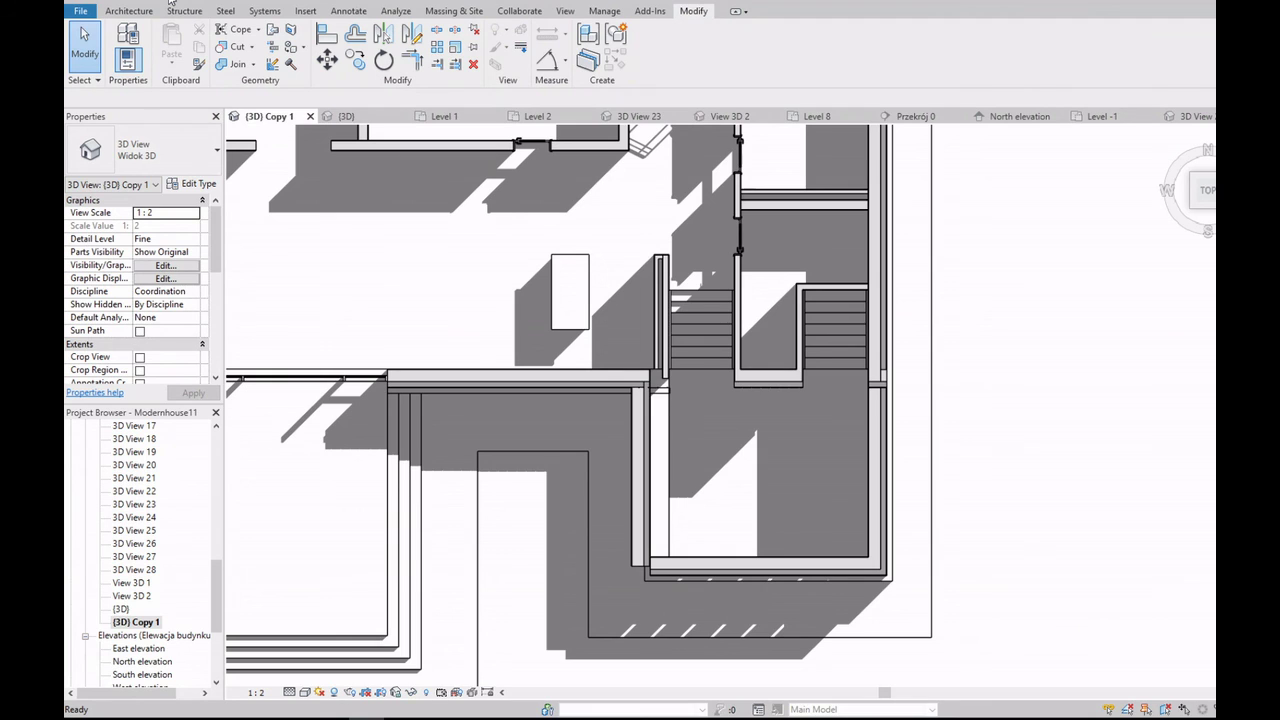
{"action": "scroll", "coordinate": [716, 555], "scroll_direction": "up", "scroll_amount": 3}
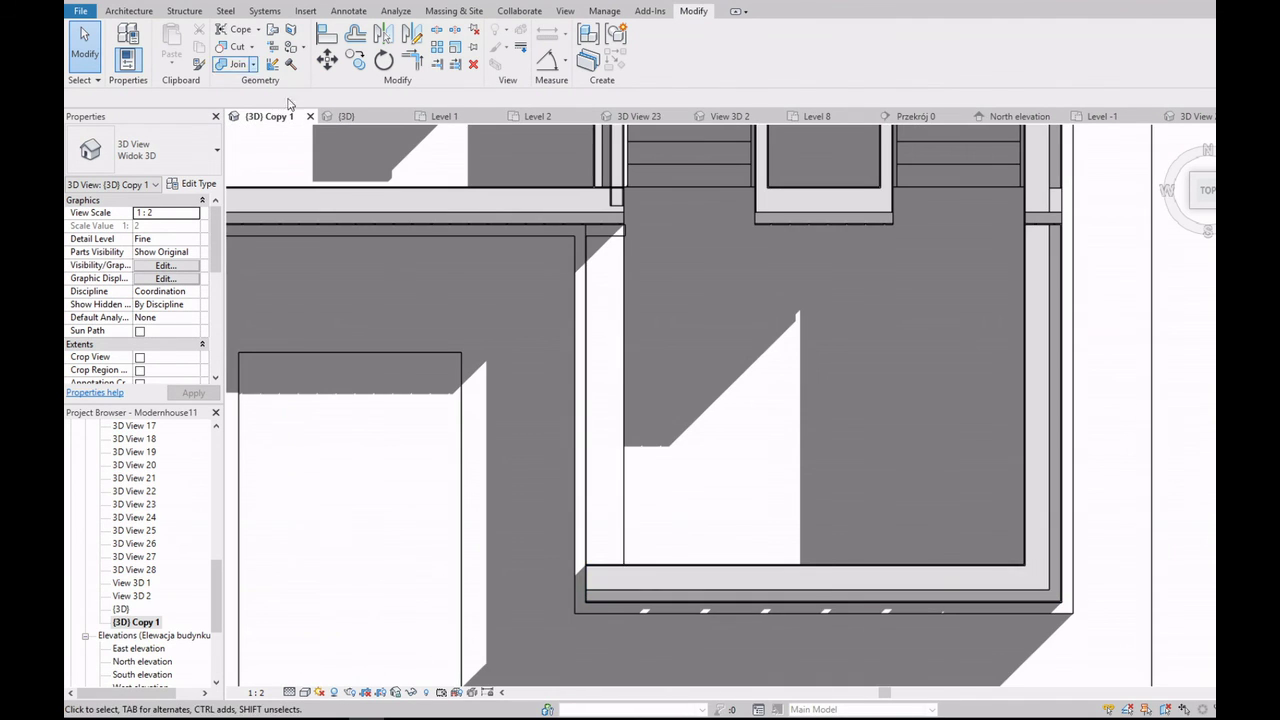
{"action": "left_click", "coordinate": [690, 572]}
Step: Start a structural wall and choose the Wall 500 type
{"action": "left_click", "coordinate": [129, 11]}
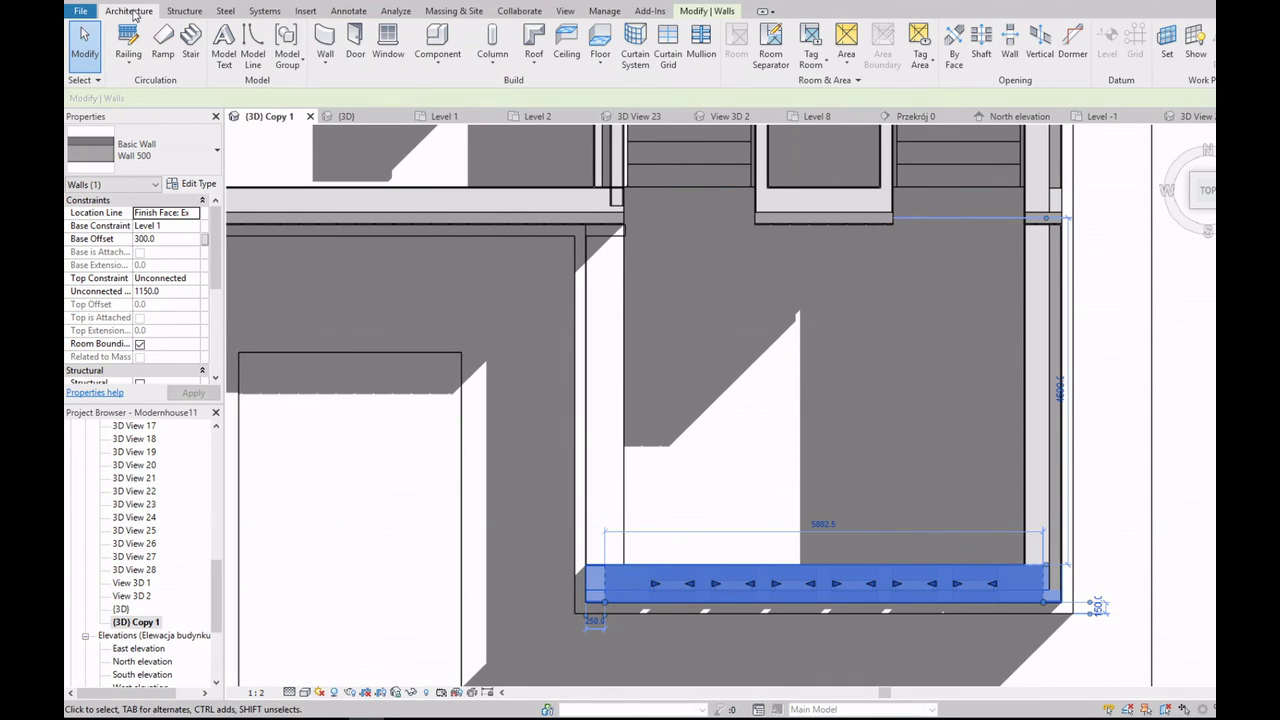
{"action": "left_click", "coordinate": [325, 64]}
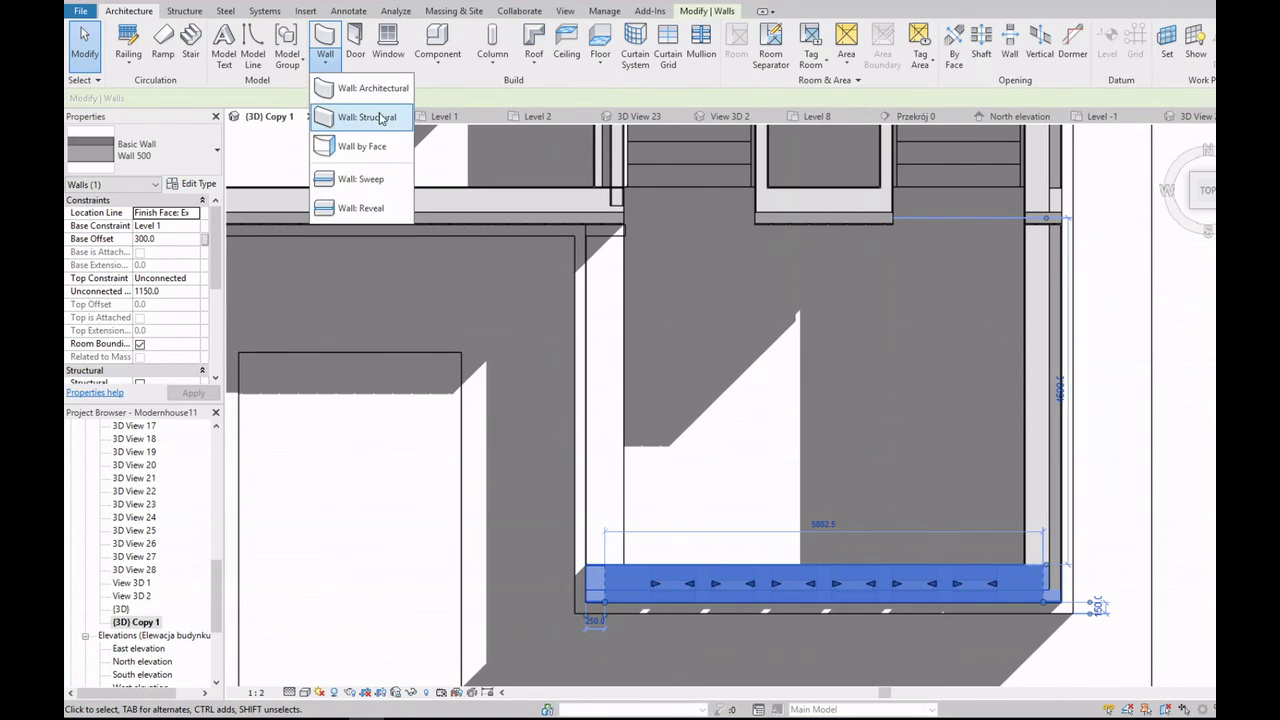
{"action": "left_click", "coordinate": [381, 118]}
{"action": "left_click", "coordinate": [190, 150]}
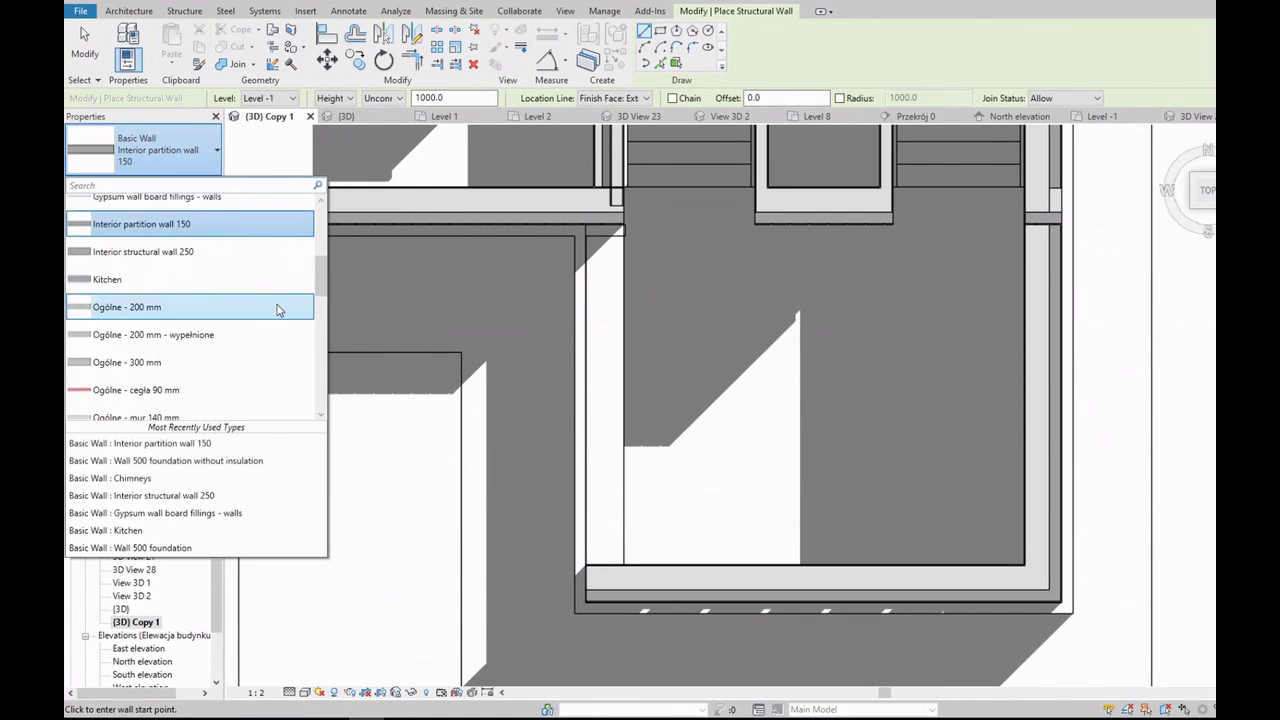
{"action": "scroll", "coordinate": [288, 277], "scroll_direction": "up", "scroll_amount": 3}
{"action": "scroll", "coordinate": [286, 280], "scroll_direction": "down", "scroll_amount": 3}
{"action": "scroll", "coordinate": [270, 300], "scroll_direction": "down", "scroll_amount": 3}
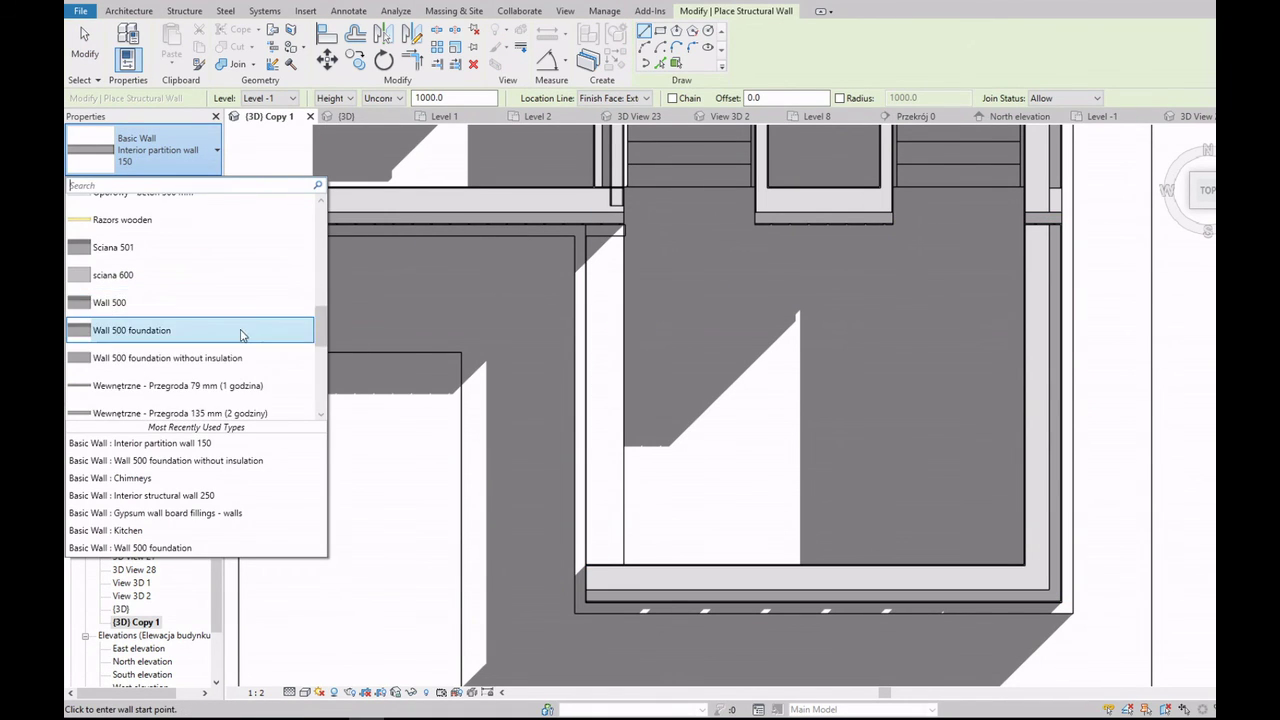
{"action": "left_click", "coordinate": [233, 304]}
{"action": "scroll", "coordinate": [600, 558], "scroll_direction": "up", "scroll_amount": 2}
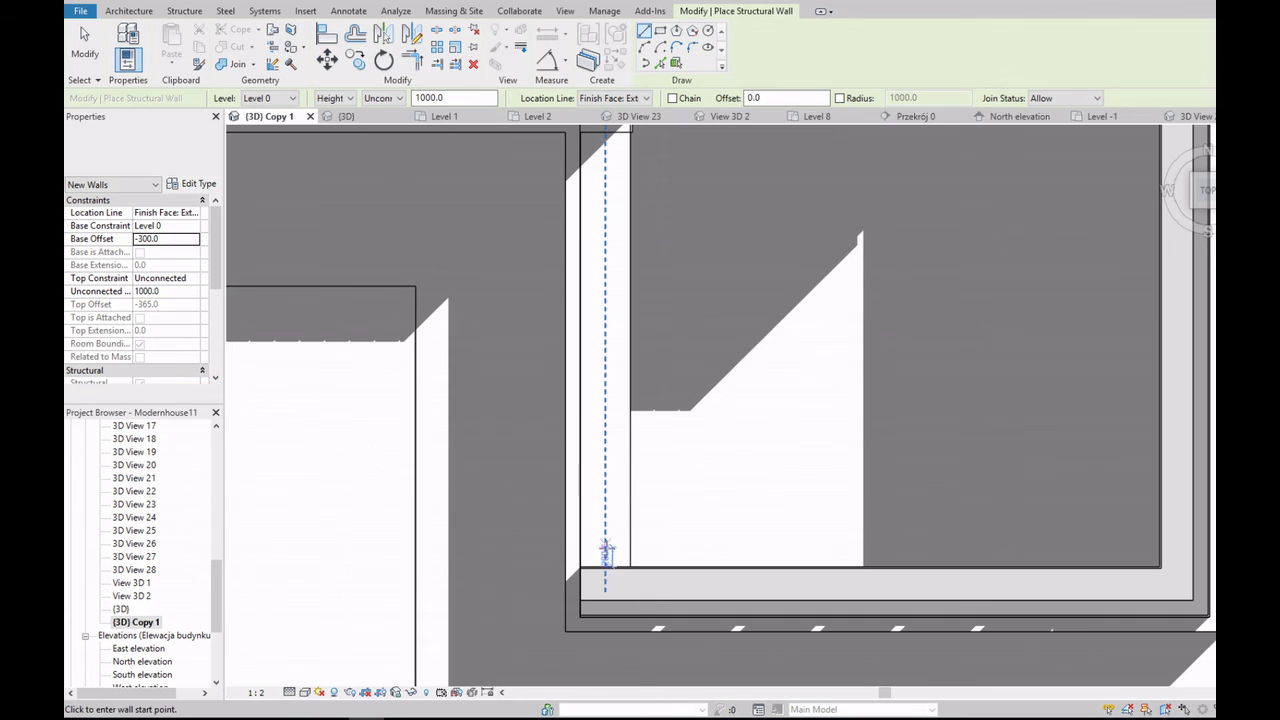
Step: Draw the Wall 500 from the room's lower left corner up to the upper wall
{"action": "left_click", "coordinate": [572, 566]}
{"action": "scroll", "coordinate": [575, 420], "scroll_direction": "down", "scroll_amount": 3}
{"action": "scroll", "coordinate": [580, 290], "scroll_direction": "up", "scroll_amount": 3}
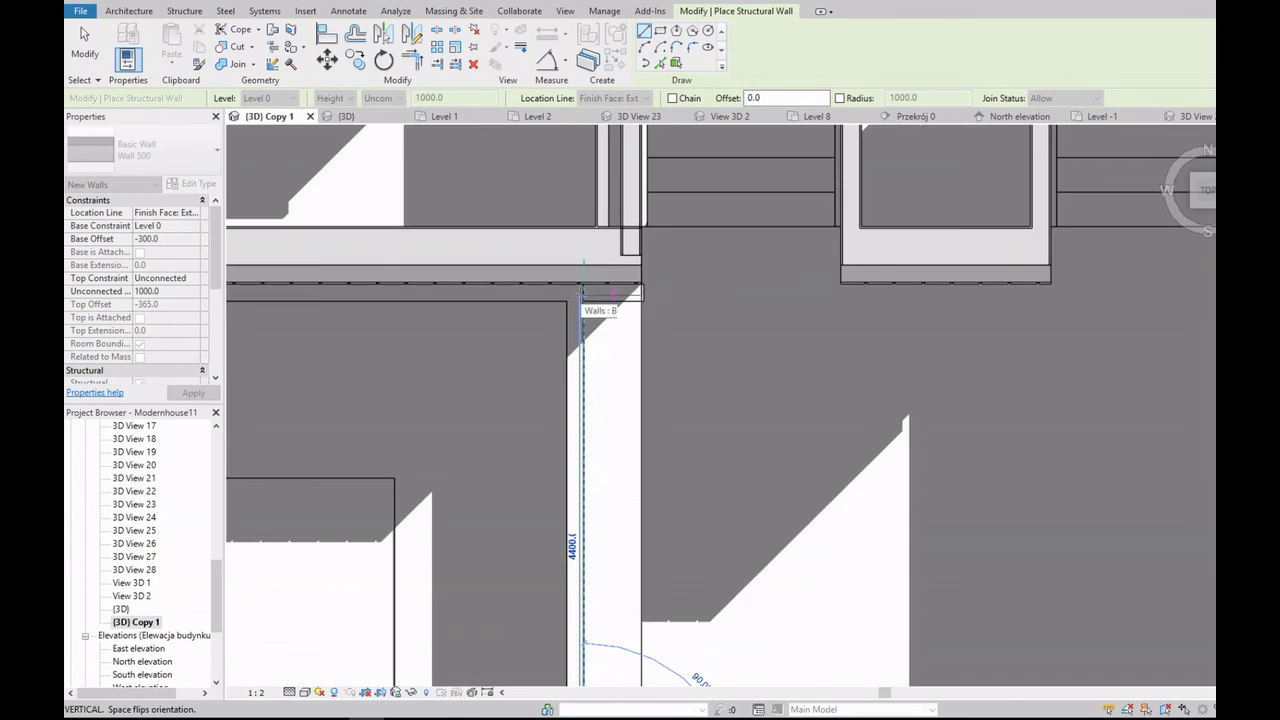
{"action": "scroll", "coordinate": [585, 292], "scroll_direction": "up", "scroll_amount": 2}
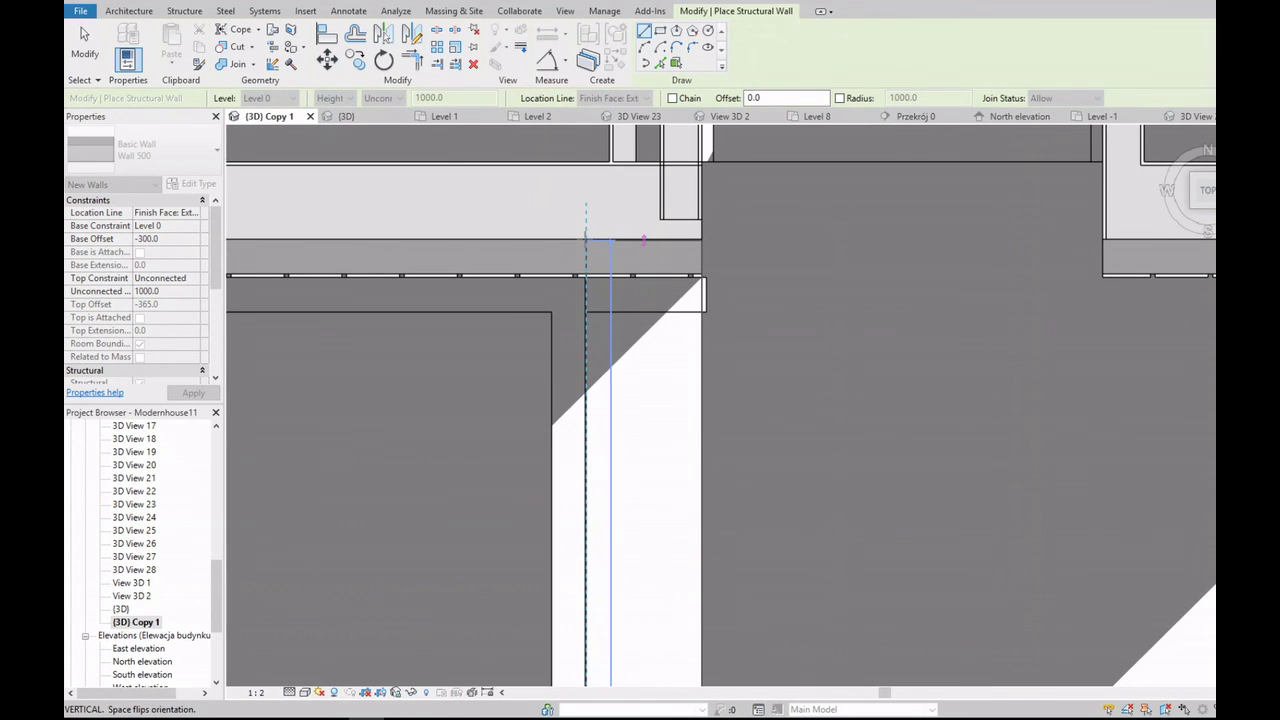
{"action": "left_click", "coordinate": [585, 239]}
{"action": "scroll", "coordinate": [617, 271], "scroll_direction": "down", "scroll_amount": 2}
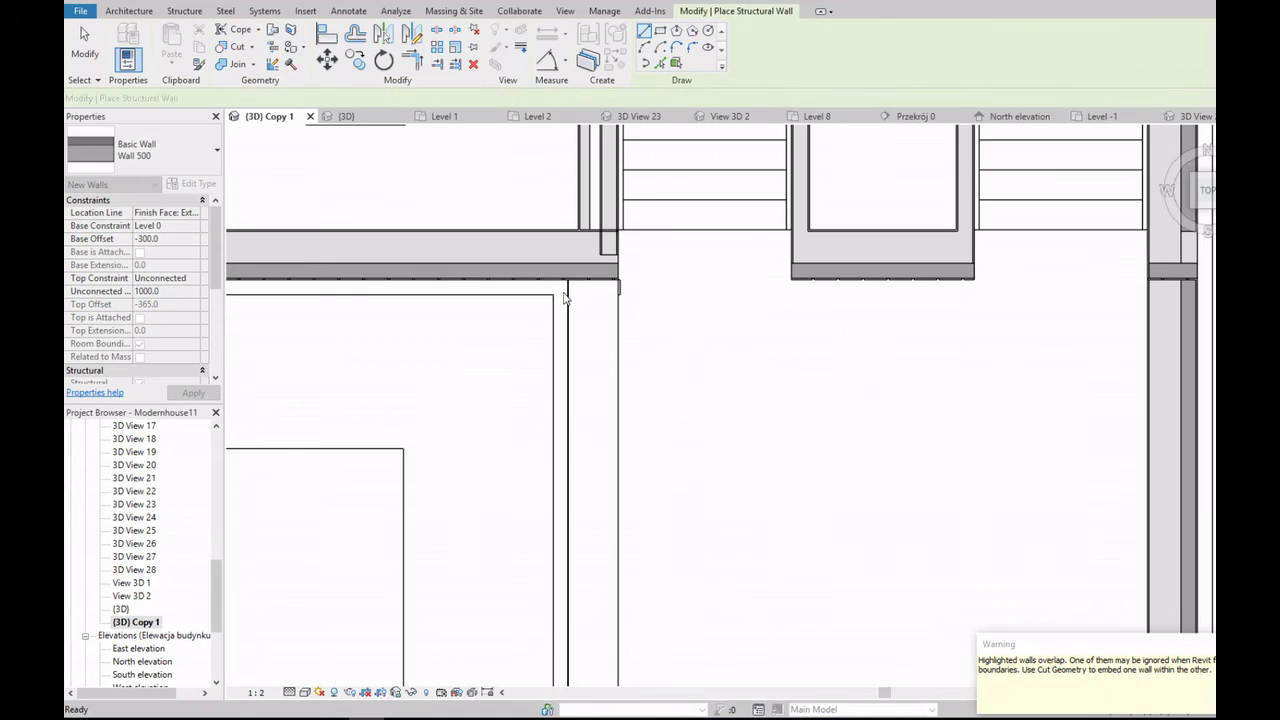
{"action": "key", "text": "Escape"}
{"action": "key", "text": "Escape"}
{"action": "left_click", "coordinate": [616, 344]}
{"action": "scroll", "coordinate": [616, 344], "scroll_direction": "down", "scroll_amount": 2}
Step: Compare with the front window wall and set the vertical wall's Base Constraint to Level 1
{"action": "left_click", "coordinate": [626, 488]}
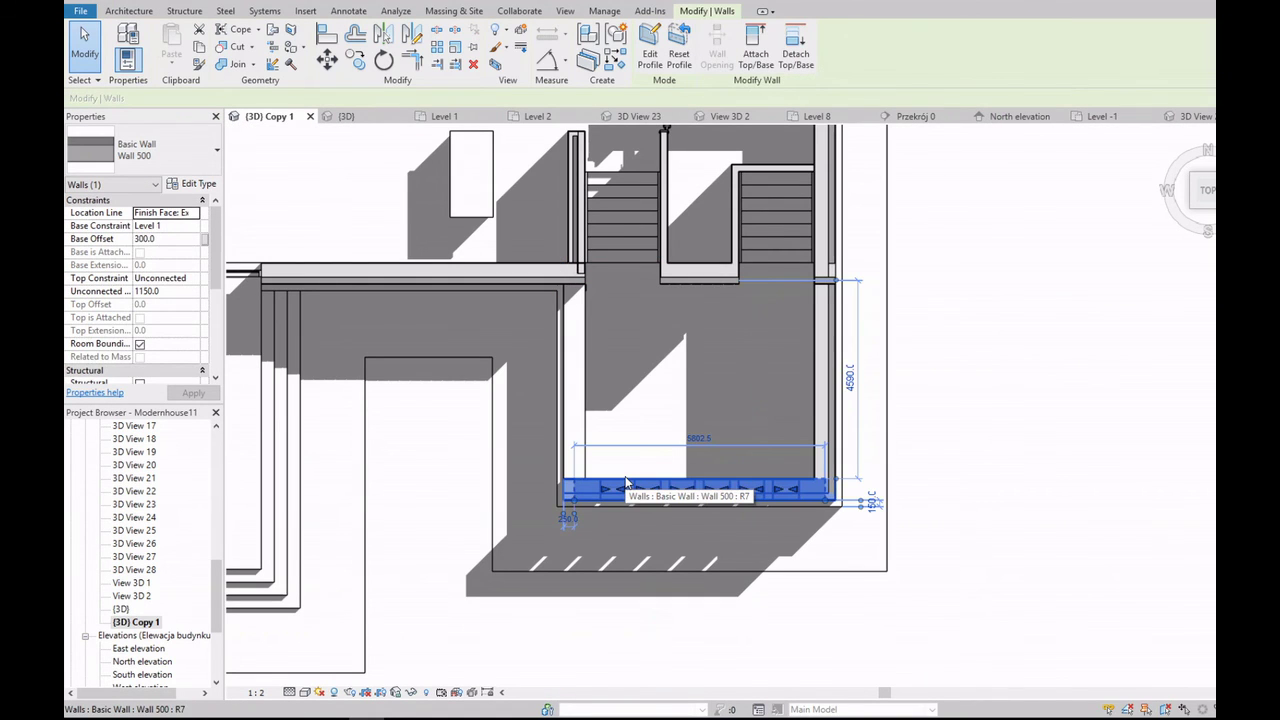
{"action": "left_click", "coordinate": [580, 392]}
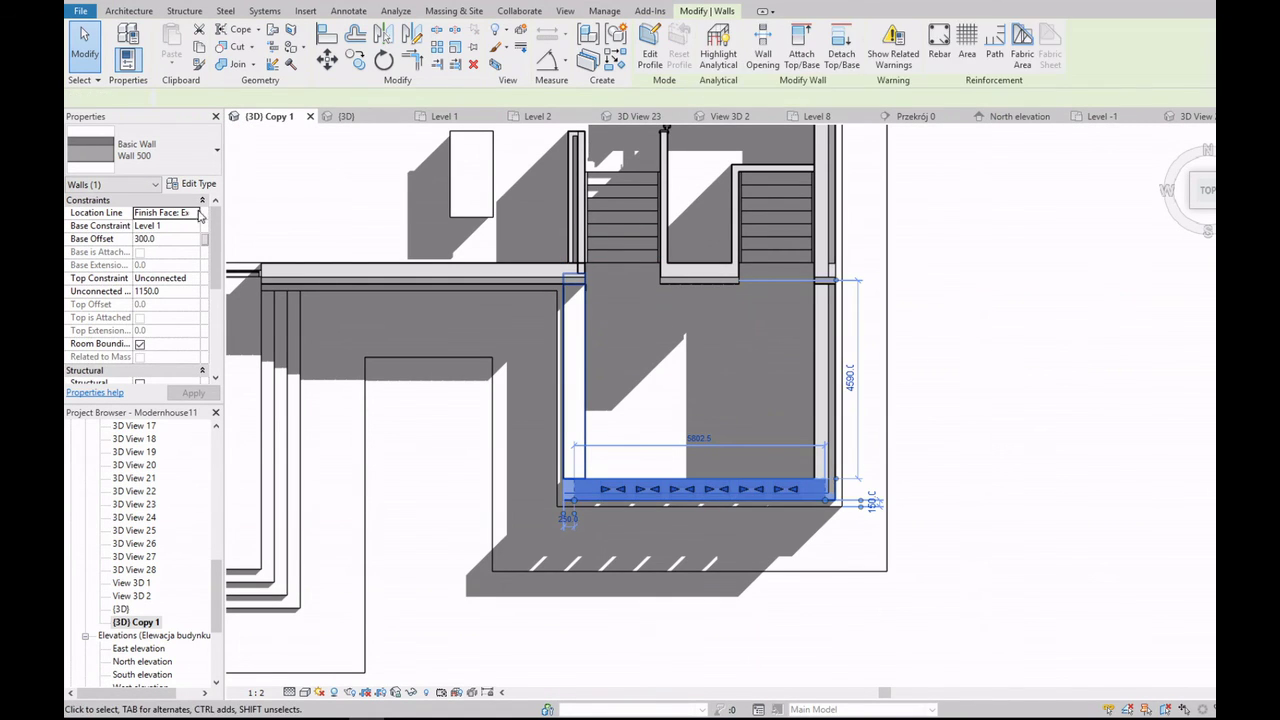
{"action": "left_click", "coordinate": [177, 237]}
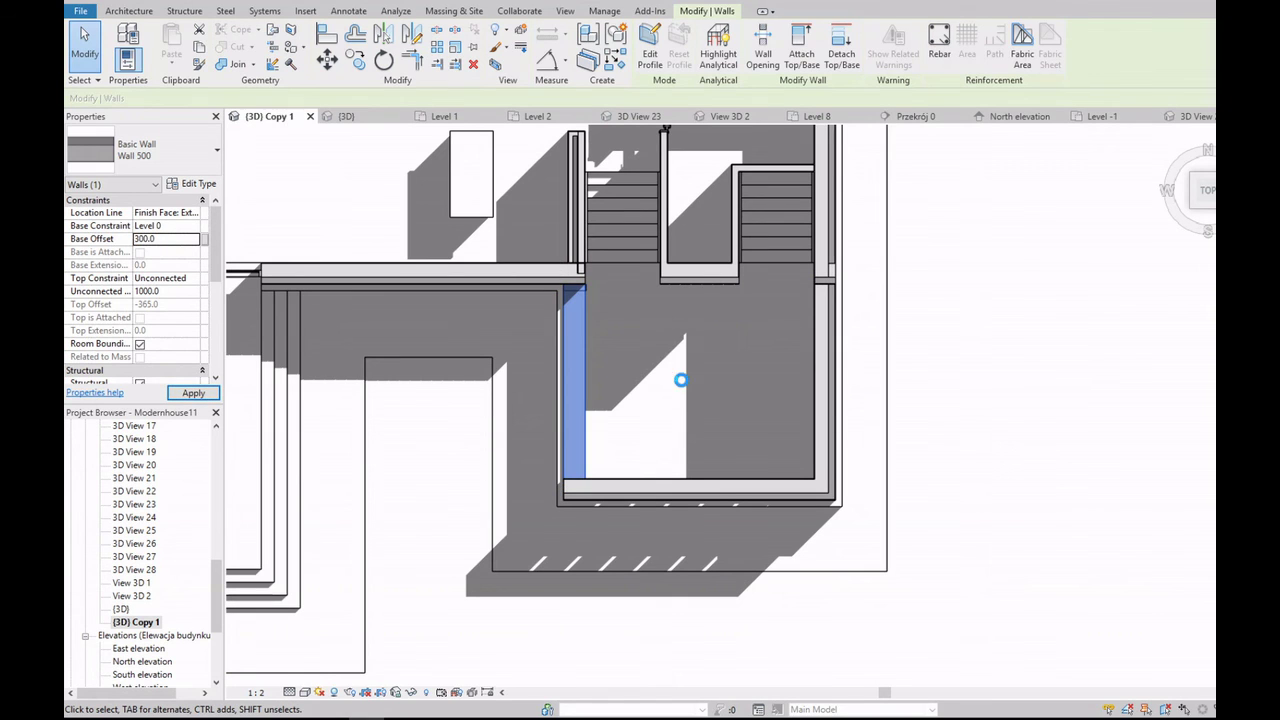
{"action": "left_click", "coordinate": [636, 487]}
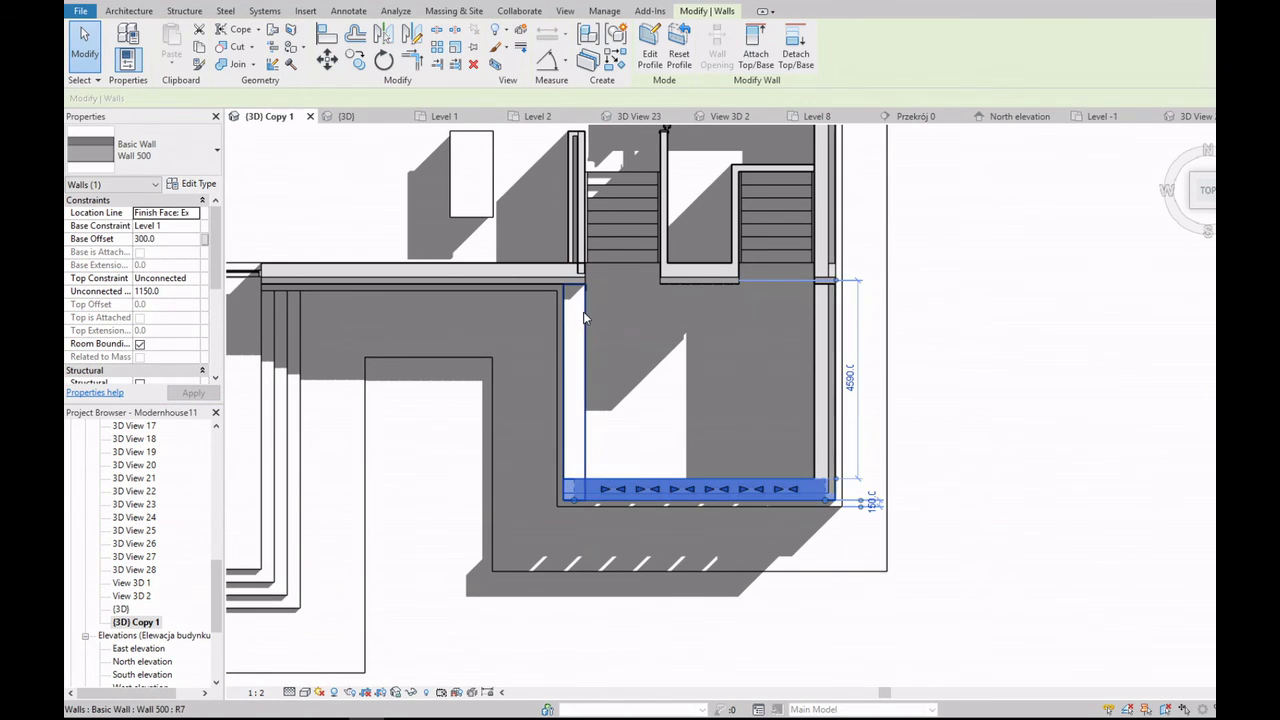
{"action": "left_click", "coordinate": [584, 318]}
{"action": "left_click", "coordinate": [192, 226]}
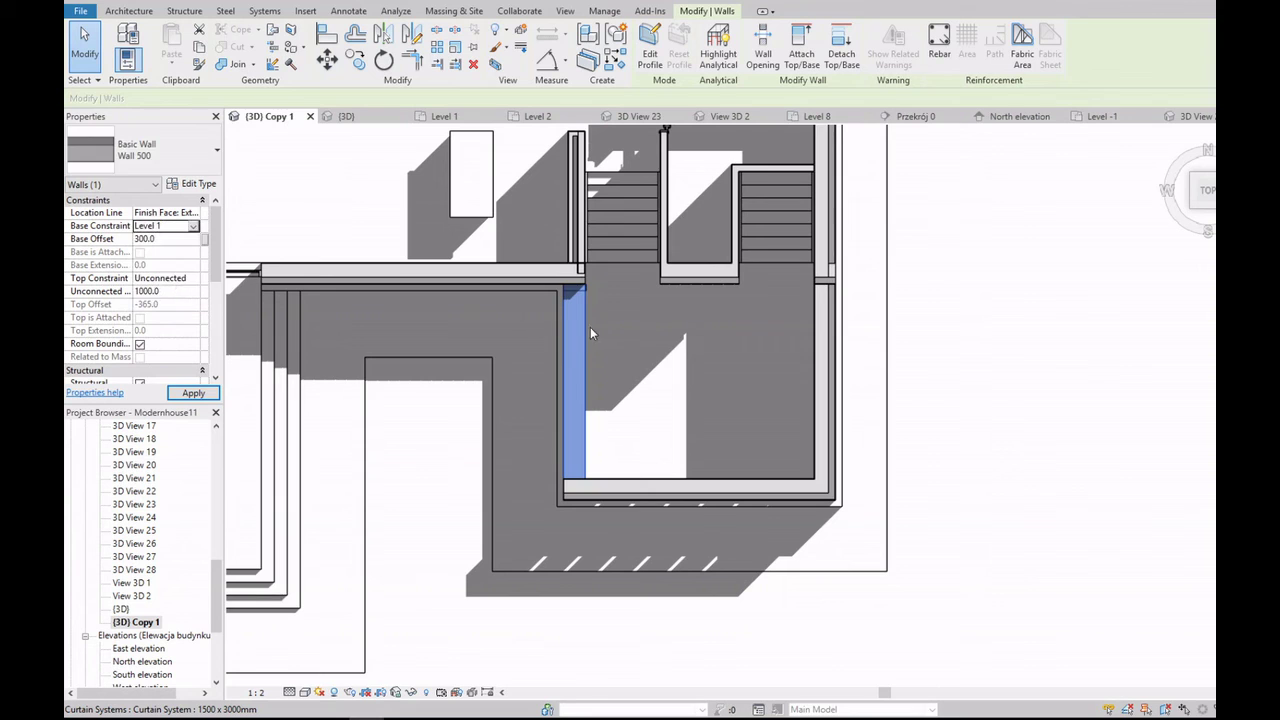
Step: Set the vertical wall's Unconnected Height to 1150 and view it isometrically
{"action": "left_click", "coordinate": [170, 291]}
{"action": "type", "text": "115"}
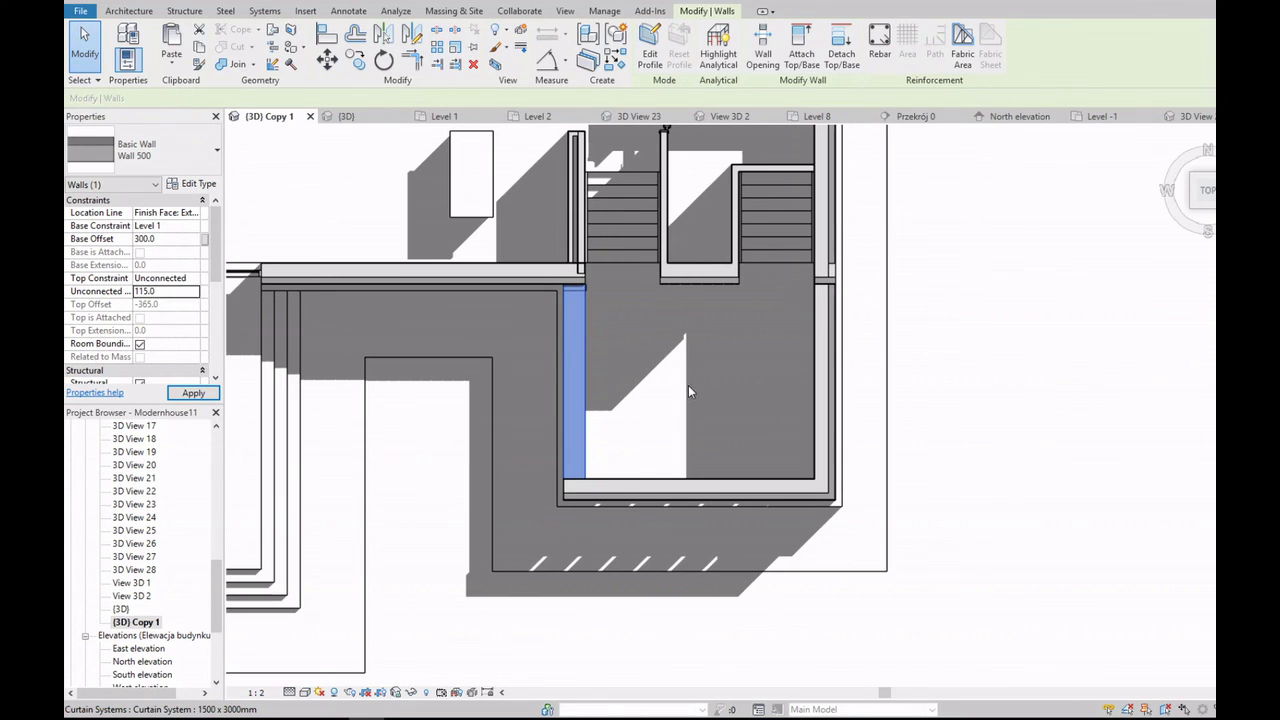
{"action": "left_click", "coordinate": [688, 391]}
{"action": "scroll", "coordinate": [585, 445], "scroll_direction": "up", "scroll_amount": 2}
{"action": "left_click", "coordinate": [585, 451]}
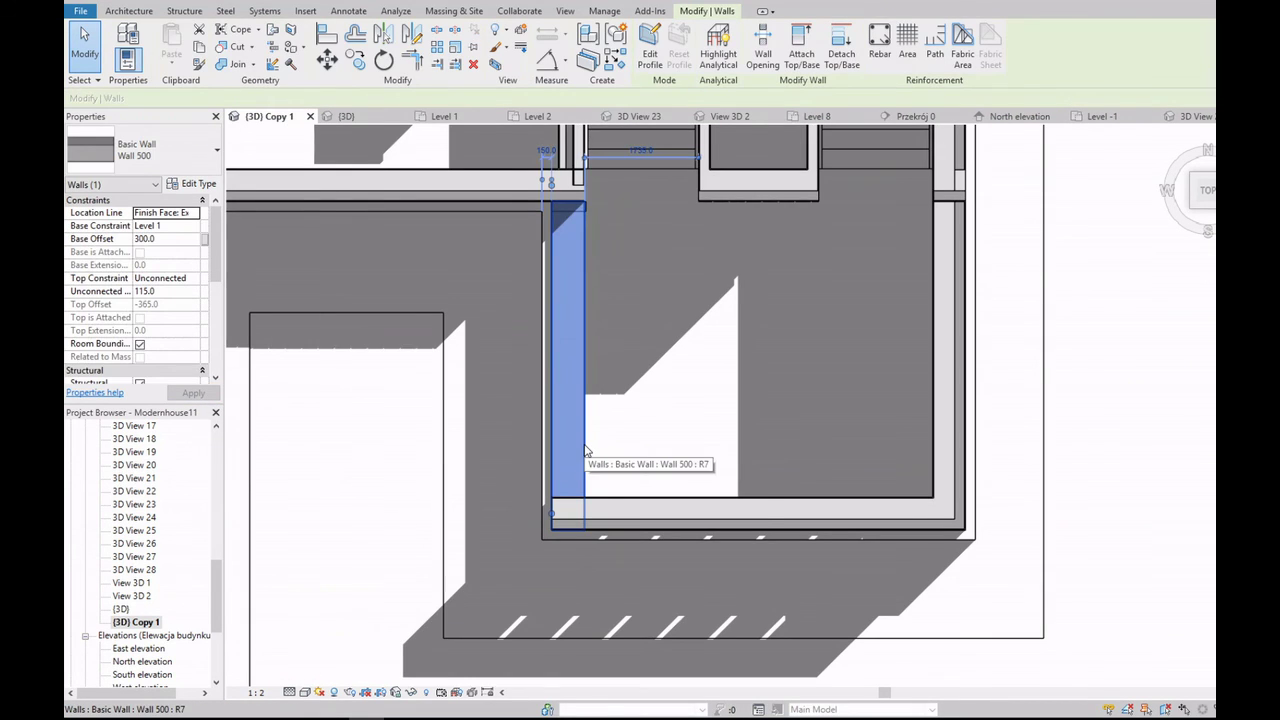
{"action": "left_click", "coordinate": [658, 502]}
{"action": "type", "text": "1150"}
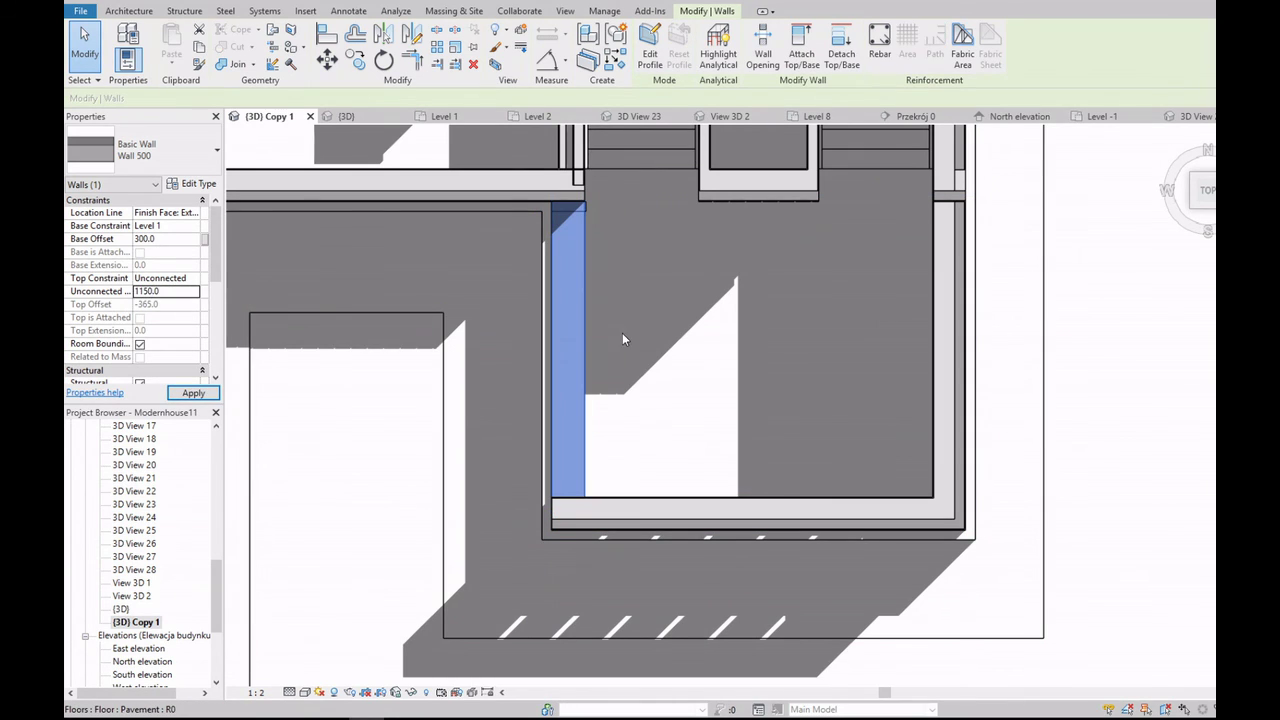
{"action": "key", "text": "Escape"}
{"action": "middle_click_drag", "start_coordinate": [585, 485], "coordinate": [656, 472], "text": "shift"}
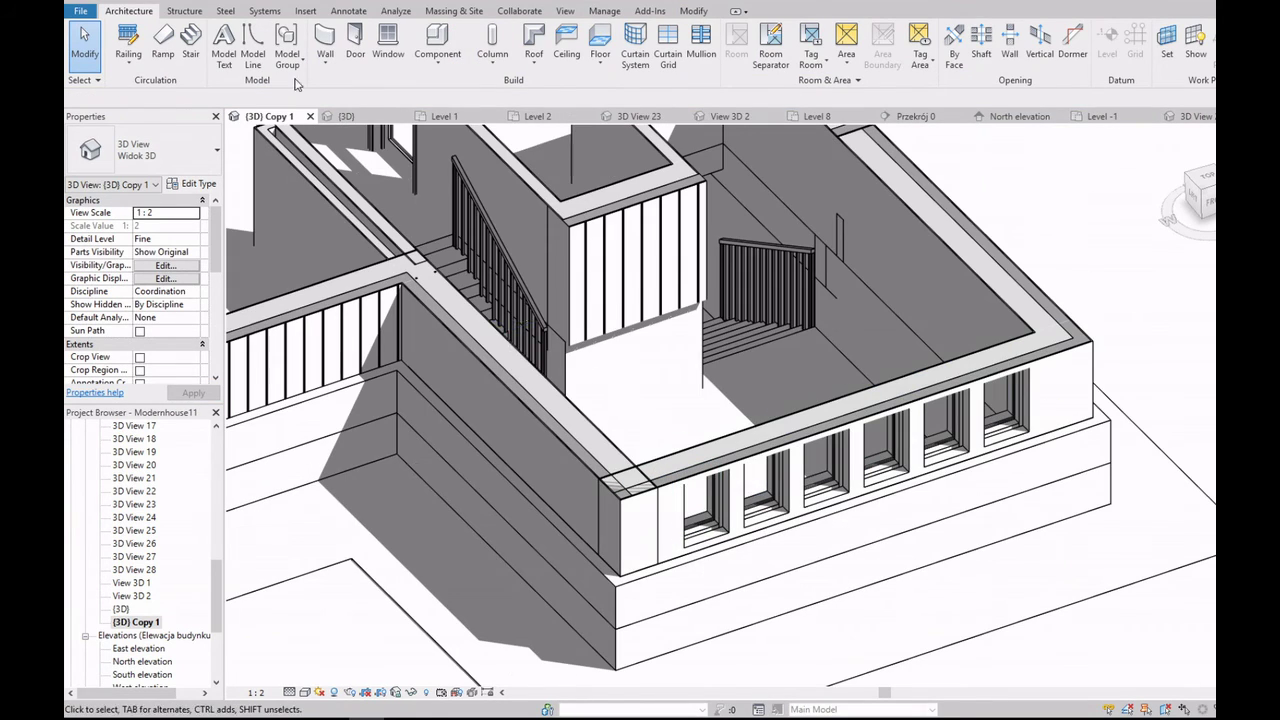
Step: Join the wall corner and shift the window wall's profile left edge rightward
{"action": "left_click", "coordinate": [661, 473]}
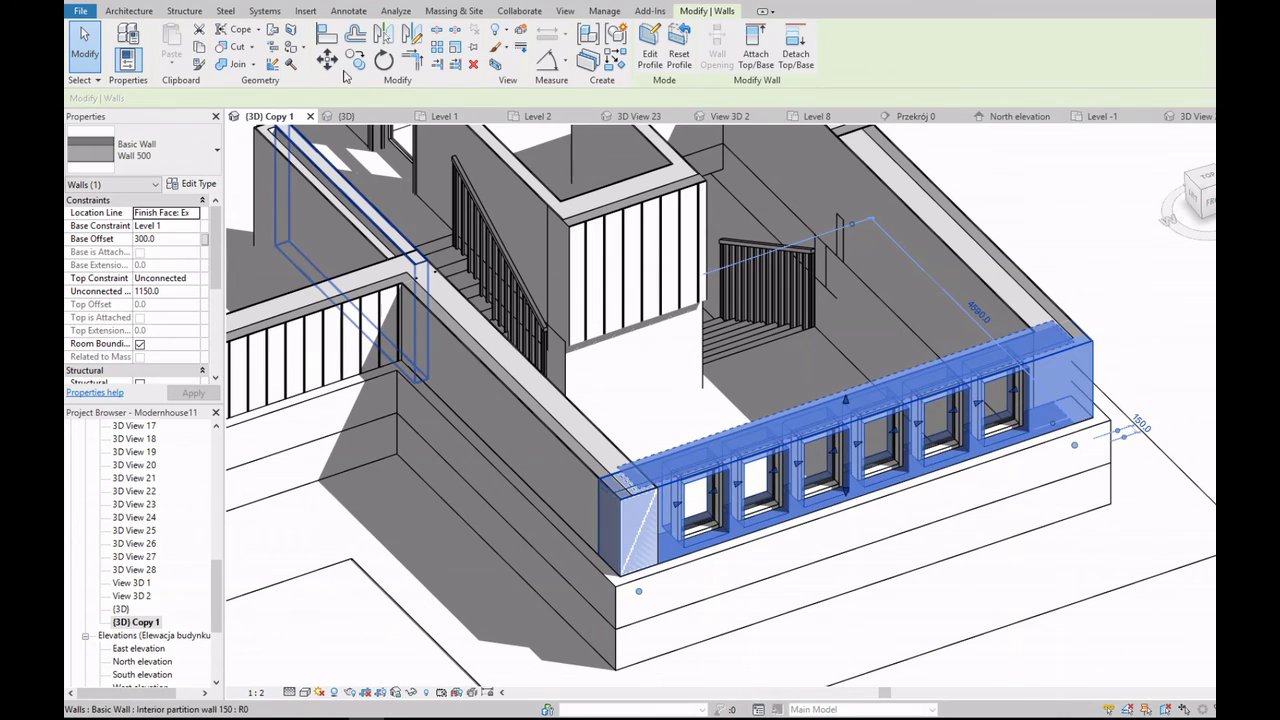
{"action": "mouse_move", "coordinate": [660, 463]}
{"action": "left_mouse_down"}
{"action": "mouse_move", "coordinate": [617, 578]}
{"action": "mouse_move", "coordinate": [610, 562]}
{"action": "left_mouse_up"}
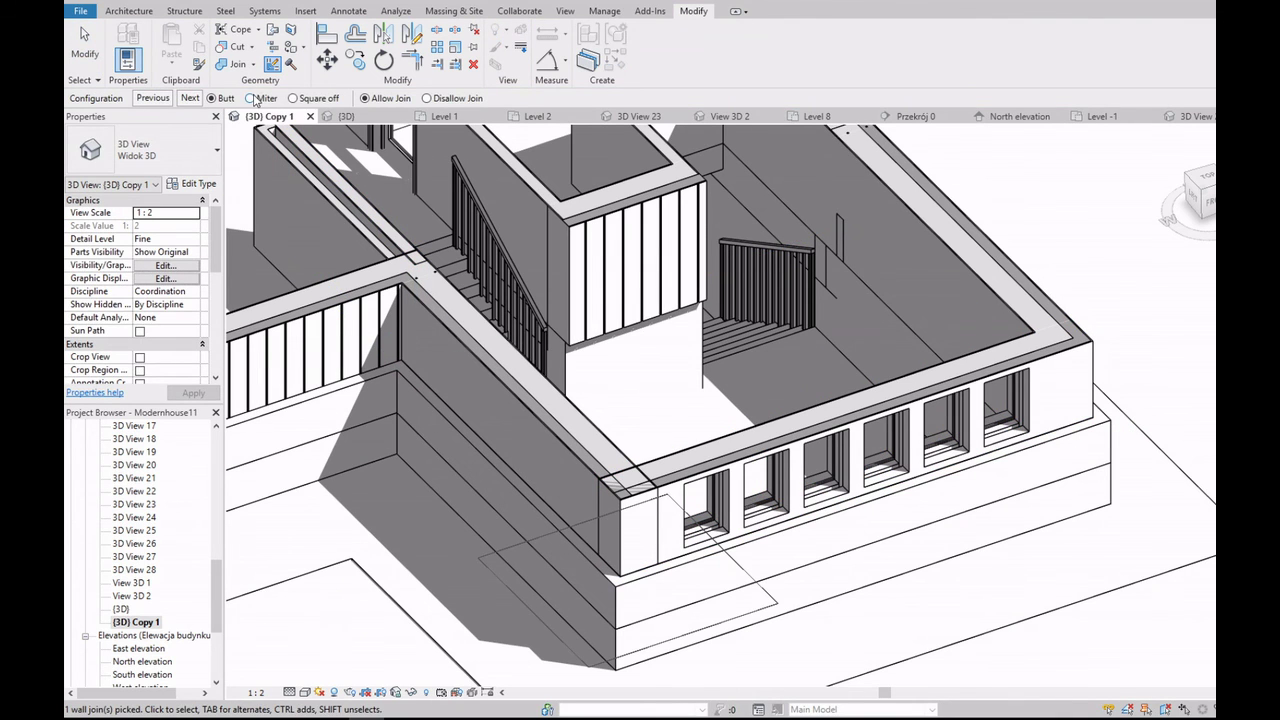
{"action": "scroll", "coordinate": [620, 480], "scroll_direction": "up", "scroll_amount": 3}
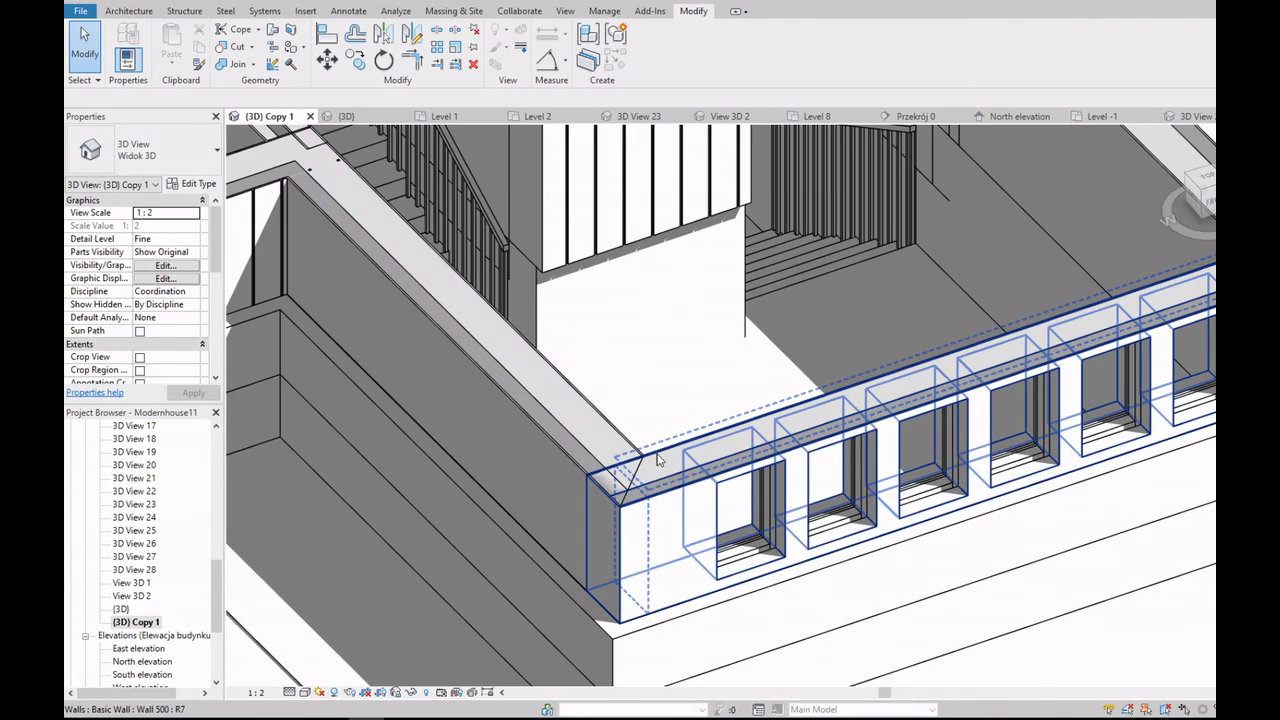
{"action": "double_click", "coordinate": [604, 528]}
{"action": "left_click_drag", "start_coordinate": [604, 528], "coordinate": [667, 412]}
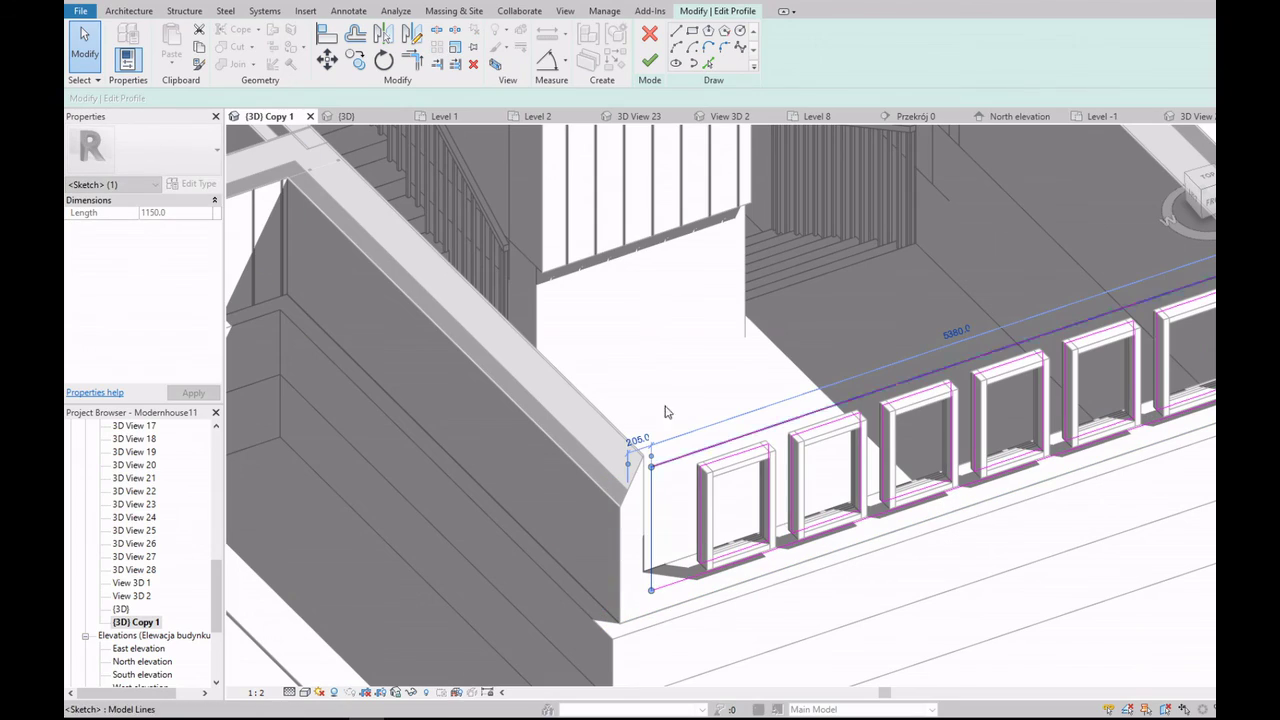
{"action": "left_click", "coordinate": [652, 61]}
{"action": "scroll", "coordinate": [640, 470], "scroll_direction": "down", "scroll_amount": 3}
{"action": "scroll", "coordinate": [645, 470], "scroll_direction": "up", "scroll_amount": 5}
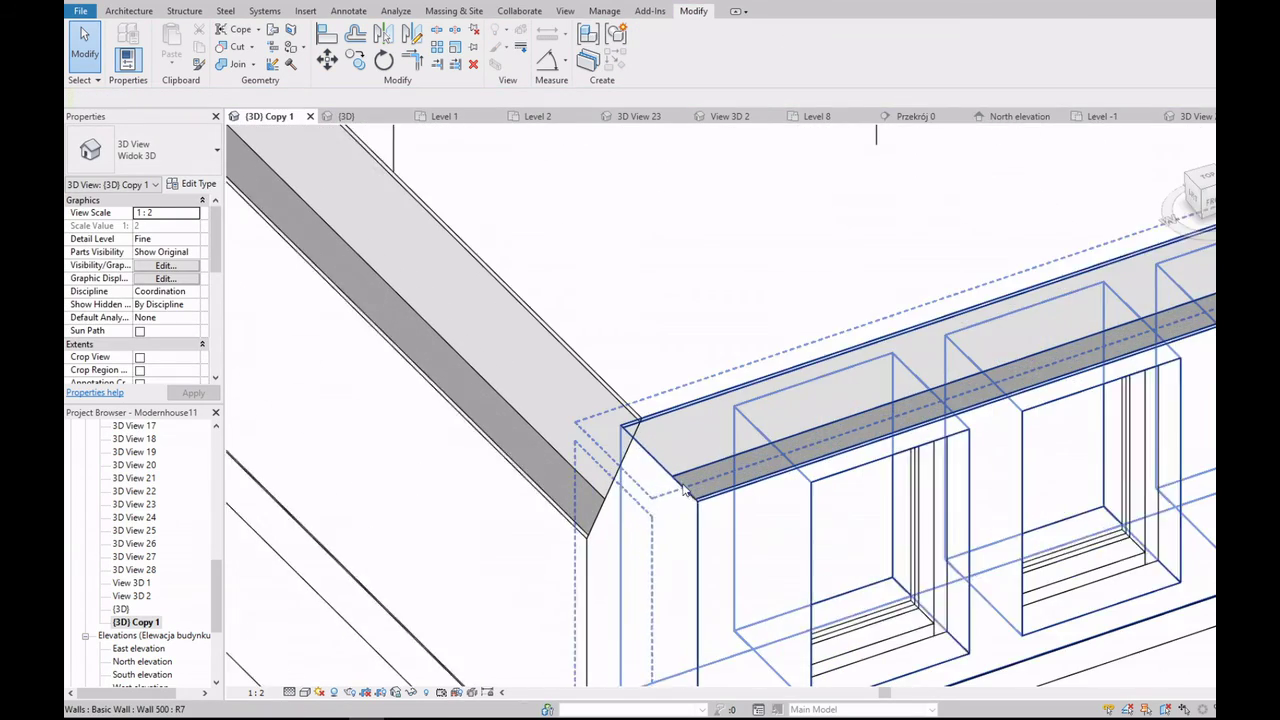
{"action": "scroll", "coordinate": [648, 472], "scroll_direction": "up", "scroll_amount": 2}
{"action": "scroll", "coordinate": [648, 470], "scroll_direction": "down", "scroll_amount": 2}
{"action": "scroll", "coordinate": [645, 455], "scroll_direction": "down", "scroll_amount": 2}
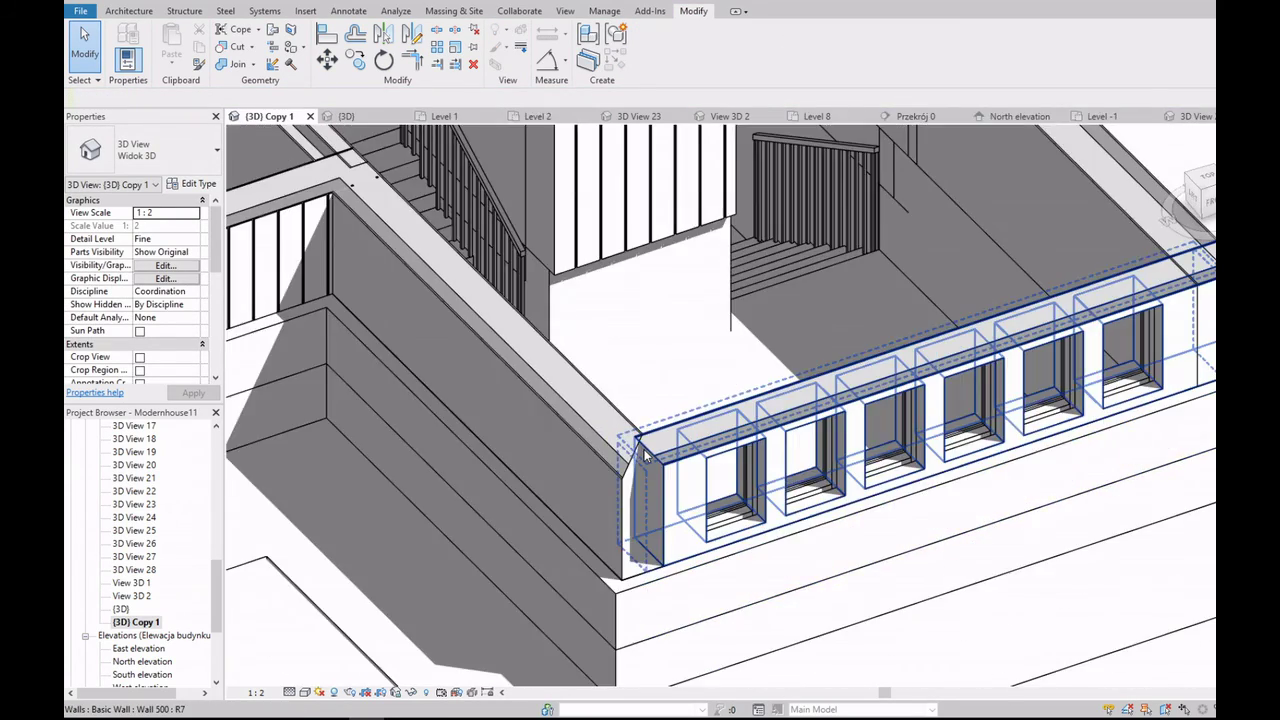
{"action": "scroll", "coordinate": [645, 455], "scroll_direction": "down", "scroll_amount": 2}
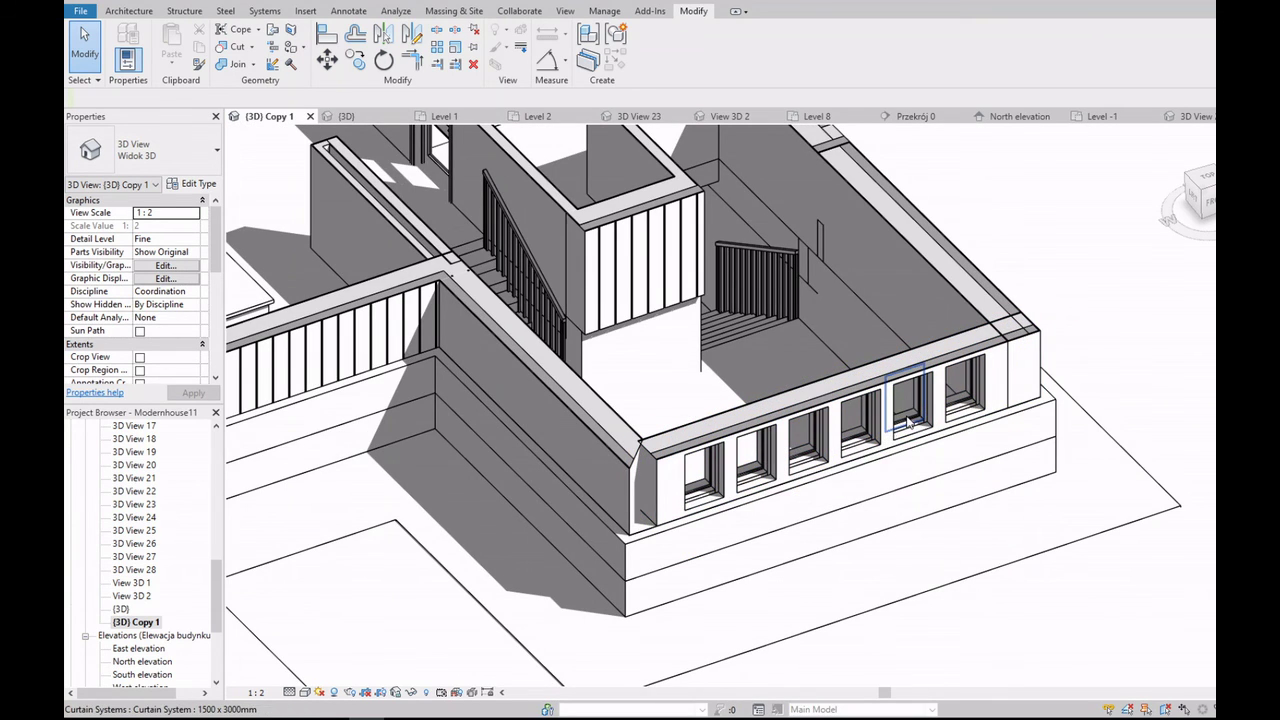
{"action": "scroll", "coordinate": [908, 422], "scroll_direction": "up", "scroll_amount": 2}
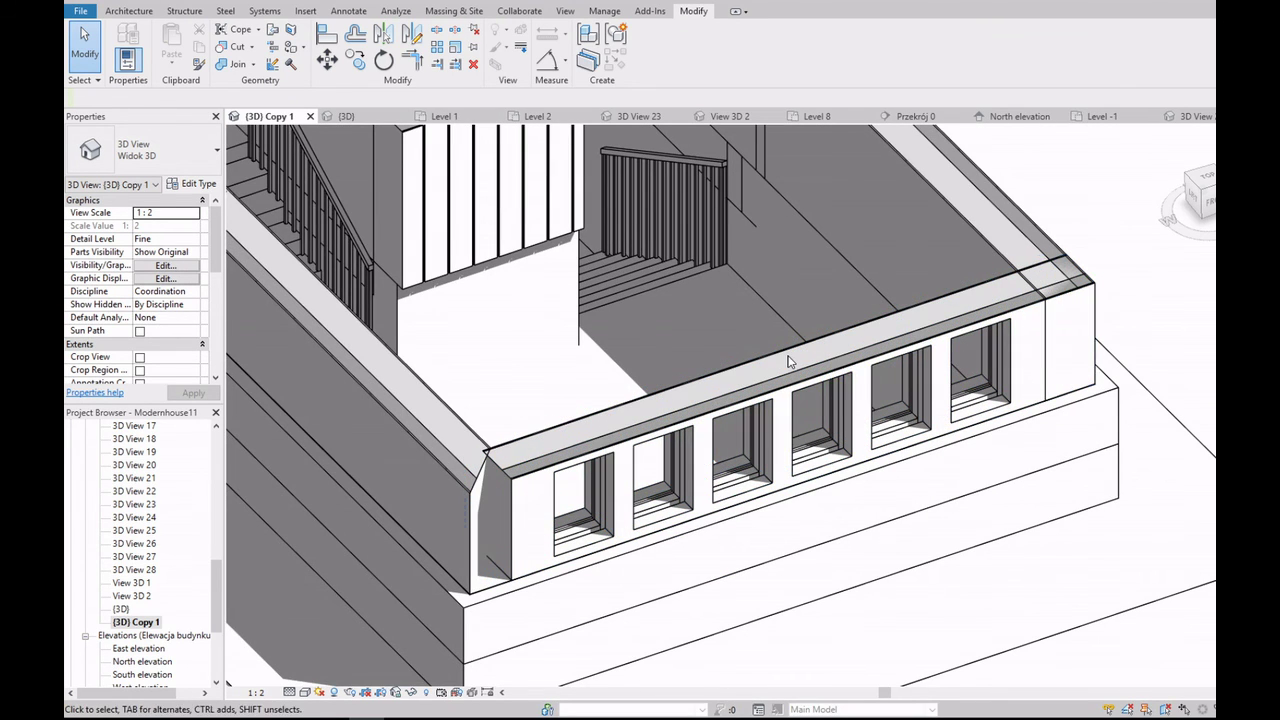
Step: Delete the front window-strip wall, leaving its six windows in place
{"action": "left_click", "coordinate": [785, 360]}
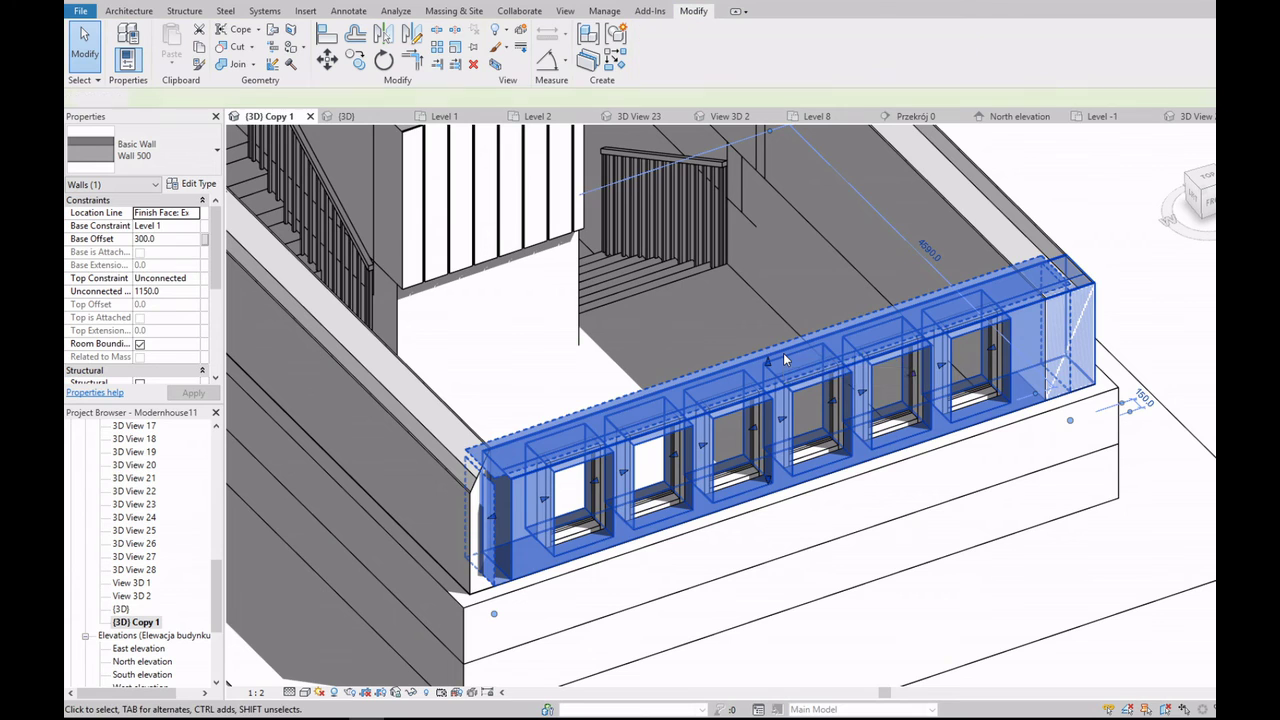
{"action": "key", "text": "Delete"}
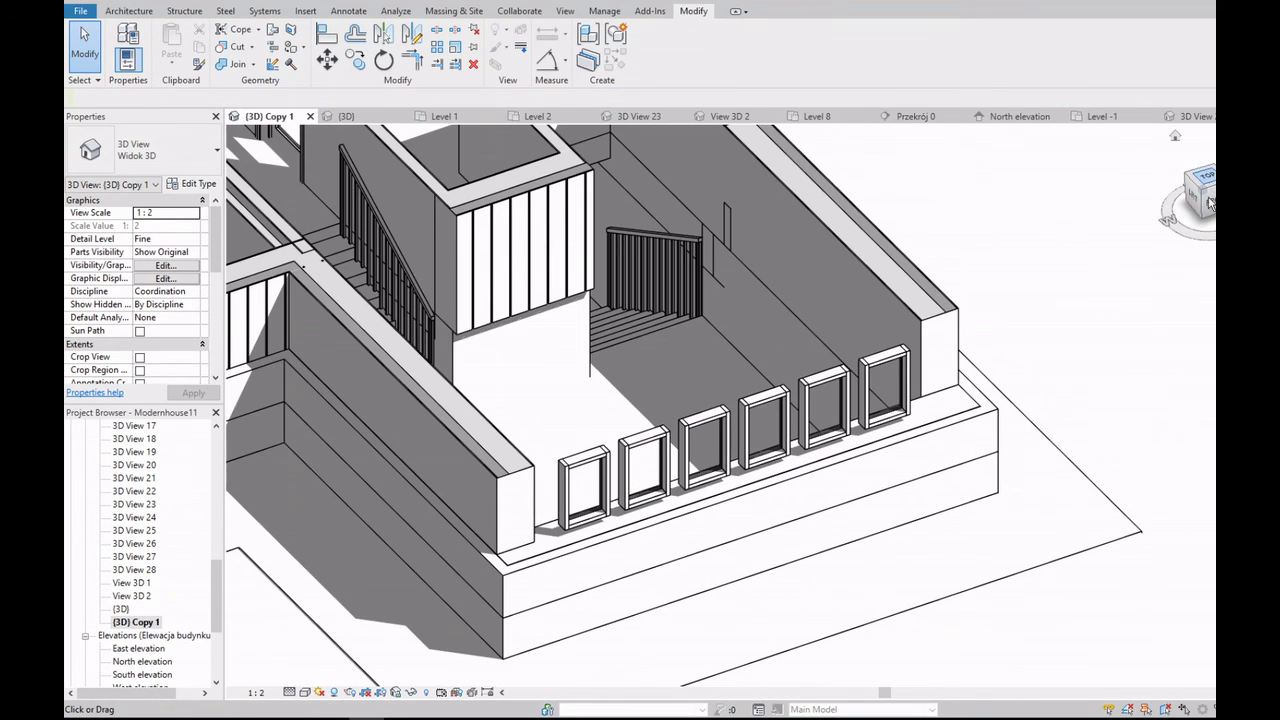
{"action": "left_click", "coordinate": [1210, 203]}
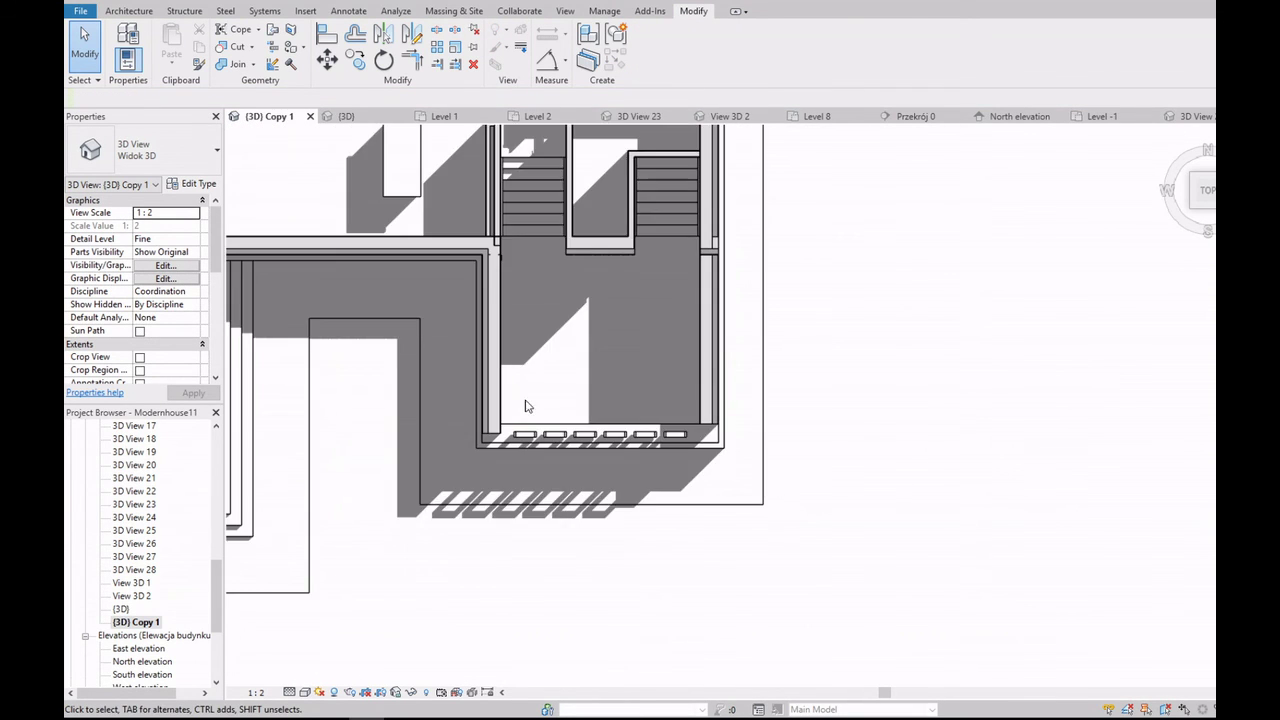
{"action": "scroll", "coordinate": [528, 406], "scroll_direction": "up", "scroll_amount": 3}
Step: Start the Wall: Structural tool from the Architecture tab
{"action": "left_click", "coordinate": [465, 335]}
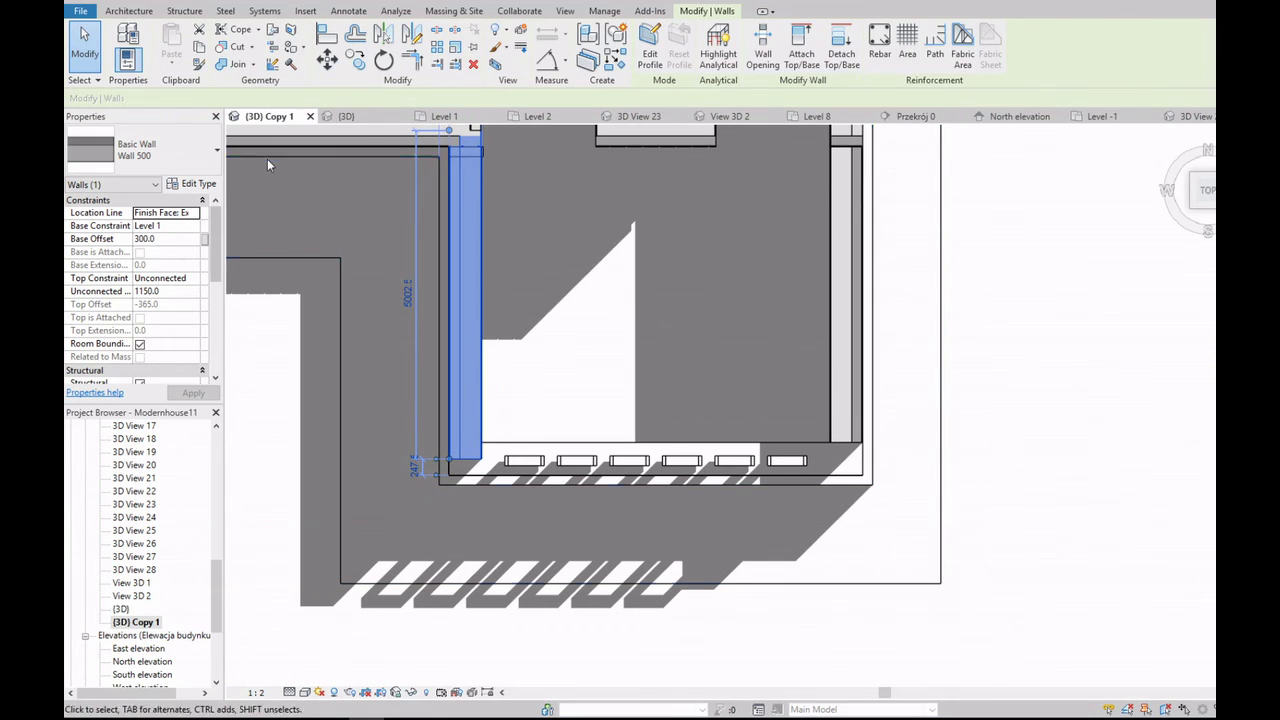
{"action": "left_click", "coordinate": [127, 12]}
{"action": "left_click", "coordinate": [323, 50]}
{"action": "left_click", "coordinate": [350, 117]}
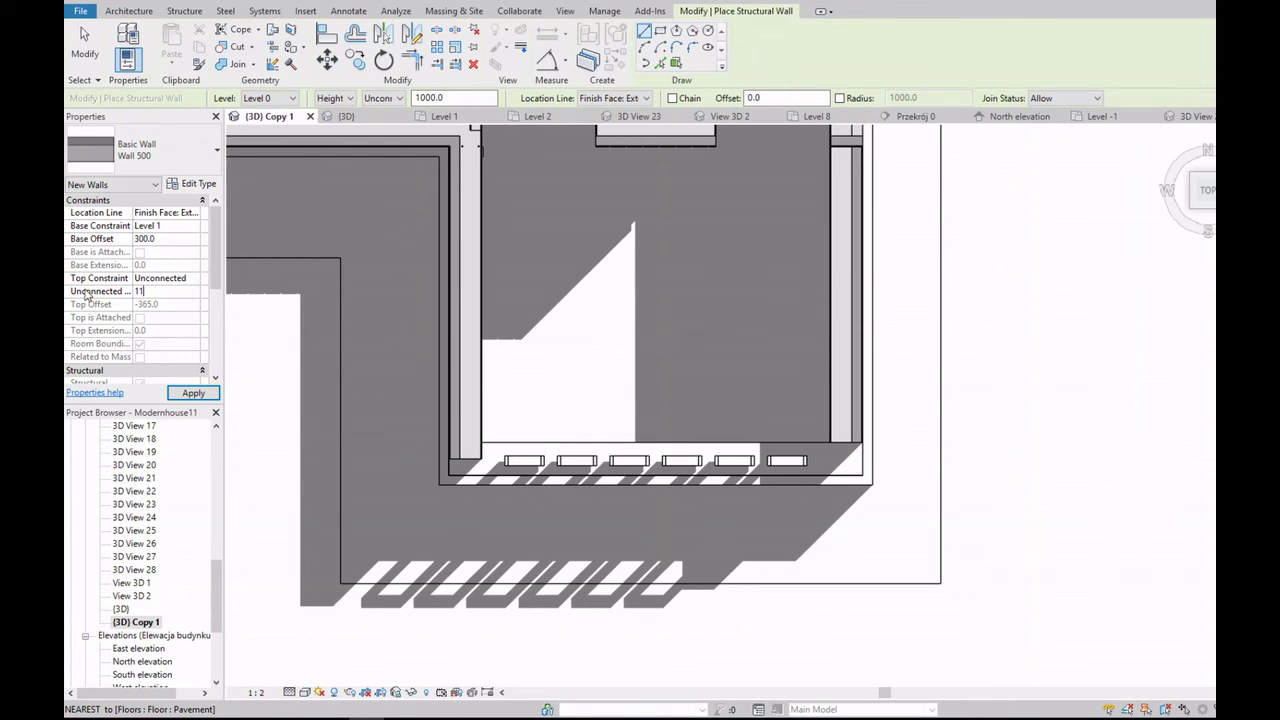
Step: Draw the new front wall from the lower-left corner to the lower-right corner
{"action": "scroll", "coordinate": [450, 460], "scroll_direction": "up", "scroll_amount": 5}
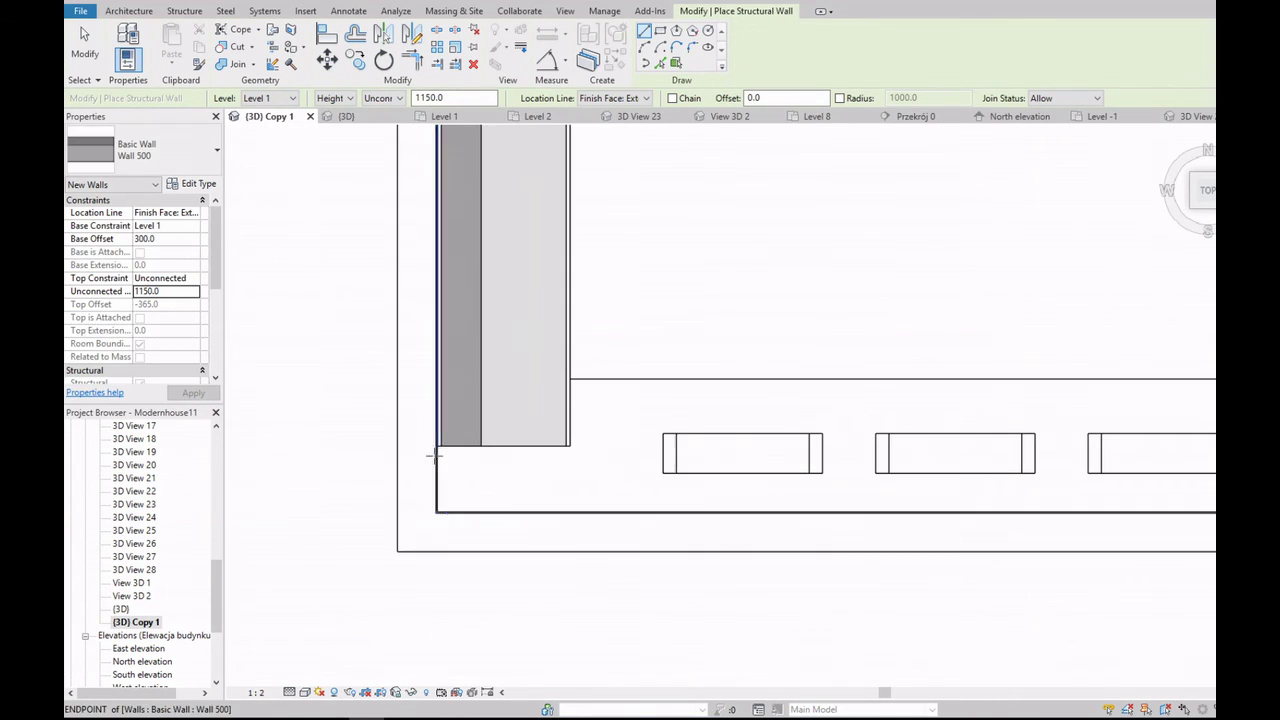
{"action": "left_click", "coordinate": [437, 447]}
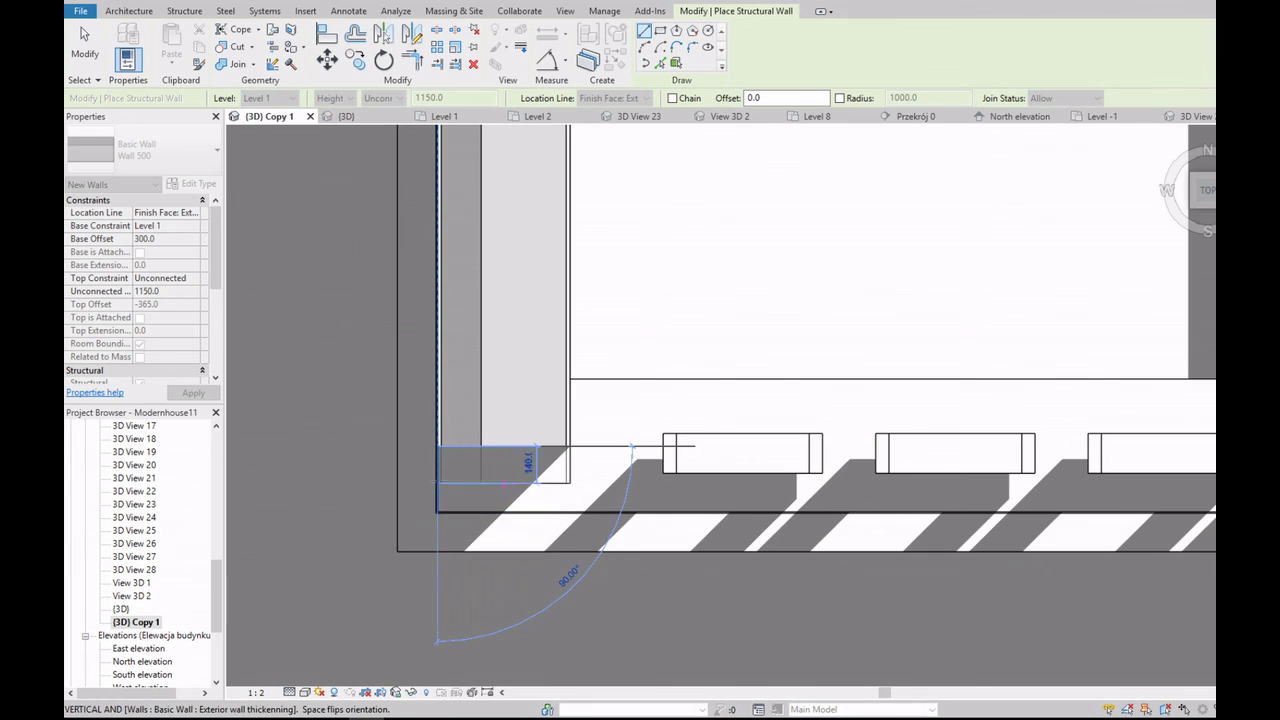
{"action": "left_click", "coordinate": [437, 510]}
{"action": "left_click", "coordinate": [530, 512]}
{"action": "scroll", "coordinate": [530, 512], "scroll_direction": "down", "scroll_amount": 3}
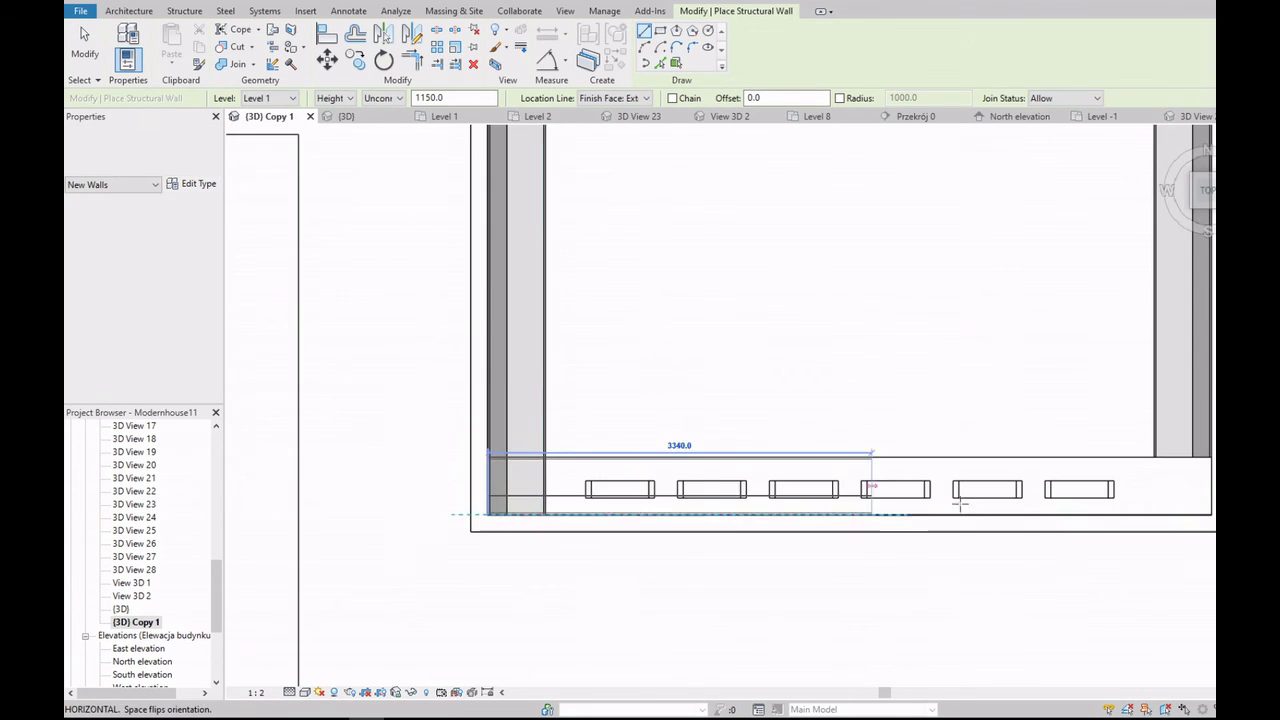
{"action": "scroll", "coordinate": [950, 500], "scroll_direction": "up", "scroll_amount": 4}
{"action": "left_click", "coordinate": [916, 508]}
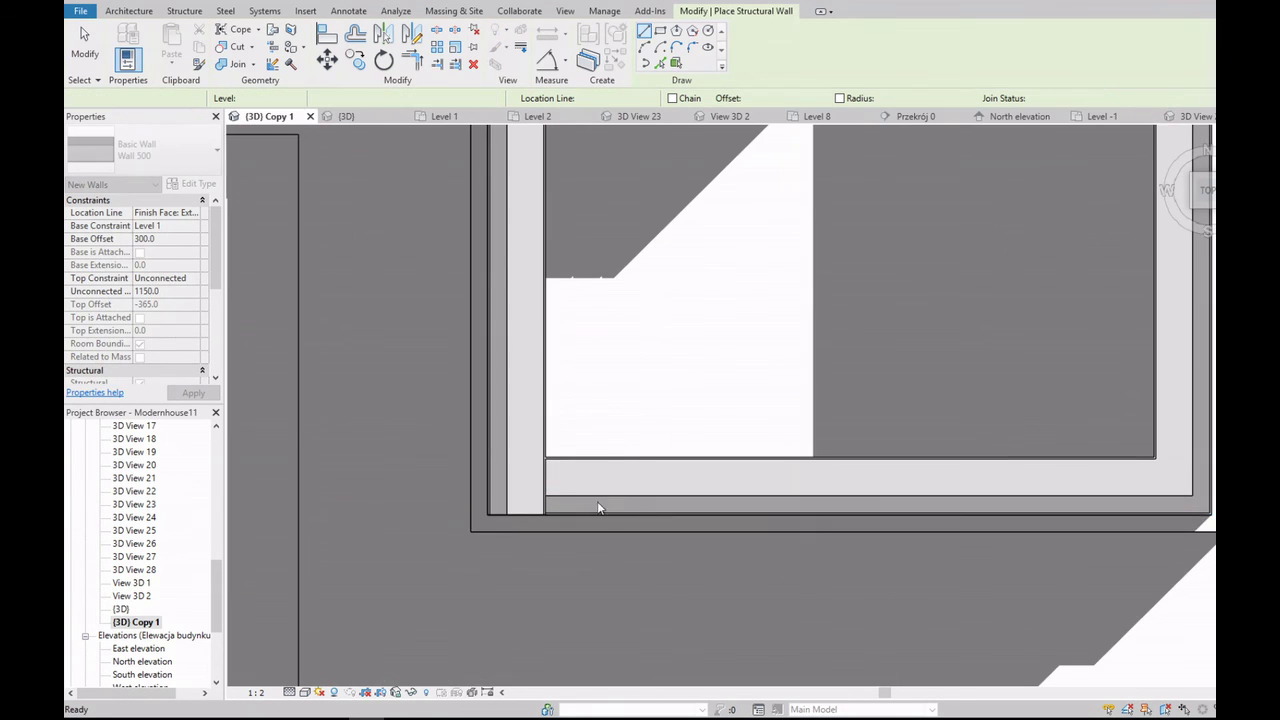
{"action": "scroll", "coordinate": [597, 501], "scroll_direction": "down", "scroll_amount": 3}
{"action": "scroll", "coordinate": [480, 500], "scroll_direction": "up", "scroll_amount": 3}
{"action": "key", "text": "Escape"}
{"action": "key", "text": "Escape"}
Step: Select the new front wall and check it in an orbited 3D view
{"action": "left_click", "coordinate": [490, 498]}
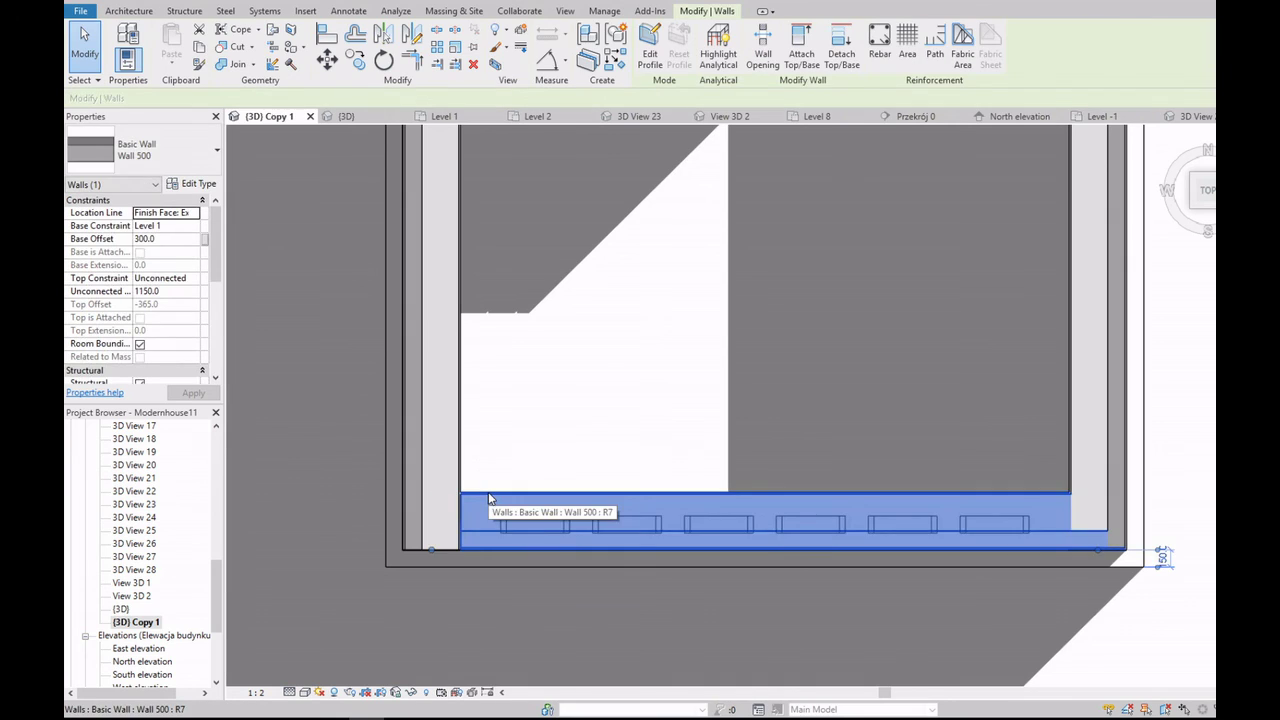
{"action": "scroll", "coordinate": [799, 374], "scroll_direction": "down", "scroll_amount": 3}
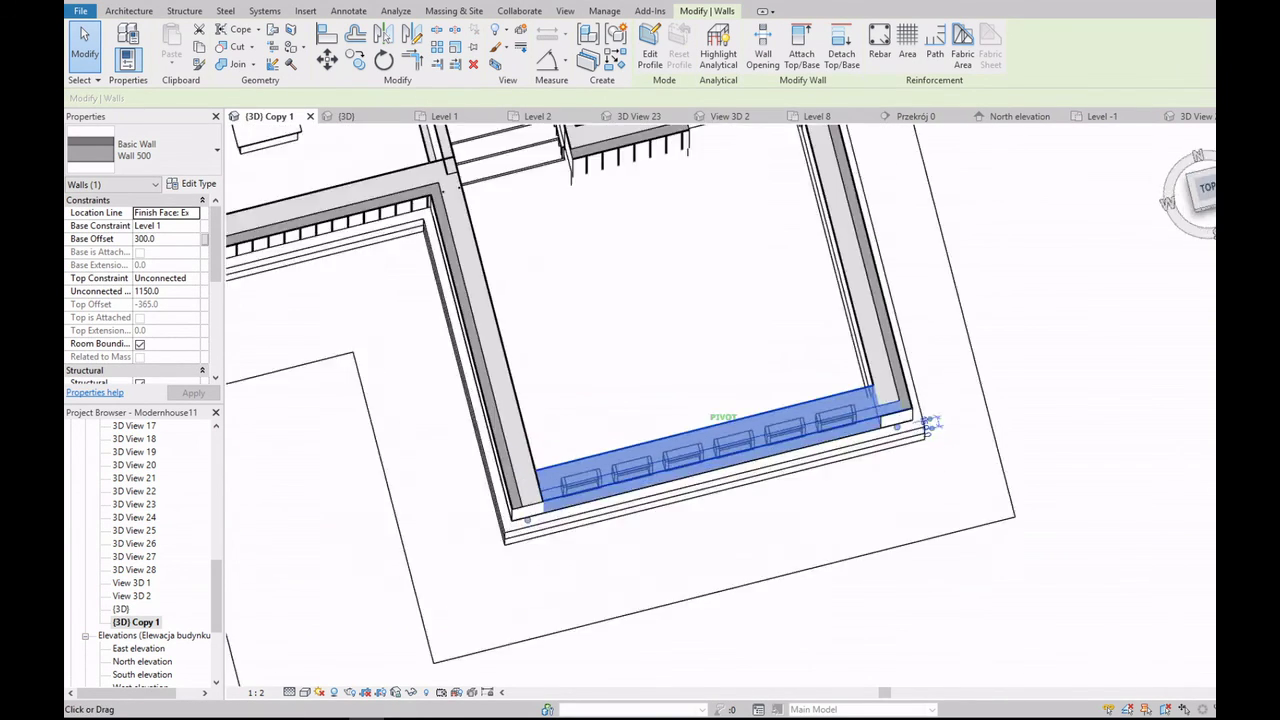
{"action": "middle_click_drag", "start_coordinate": [1050, 207], "coordinate": [700, 350], "text": "shift"}
{"action": "scroll", "coordinate": [510, 473], "scroll_direction": "up", "scroll_amount": 4}
{"action": "key", "text": "Escape"}
{"action": "left_click", "coordinate": [510, 473]}
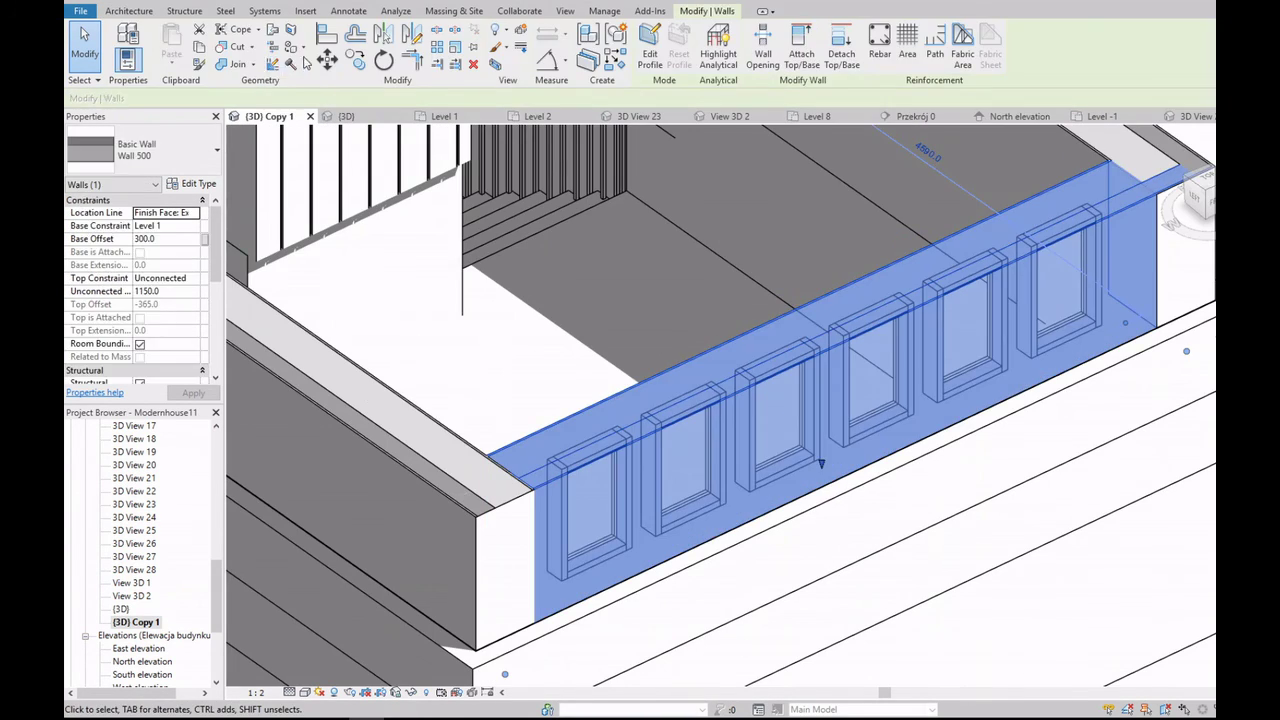
{"action": "key", "text": "Escape"}
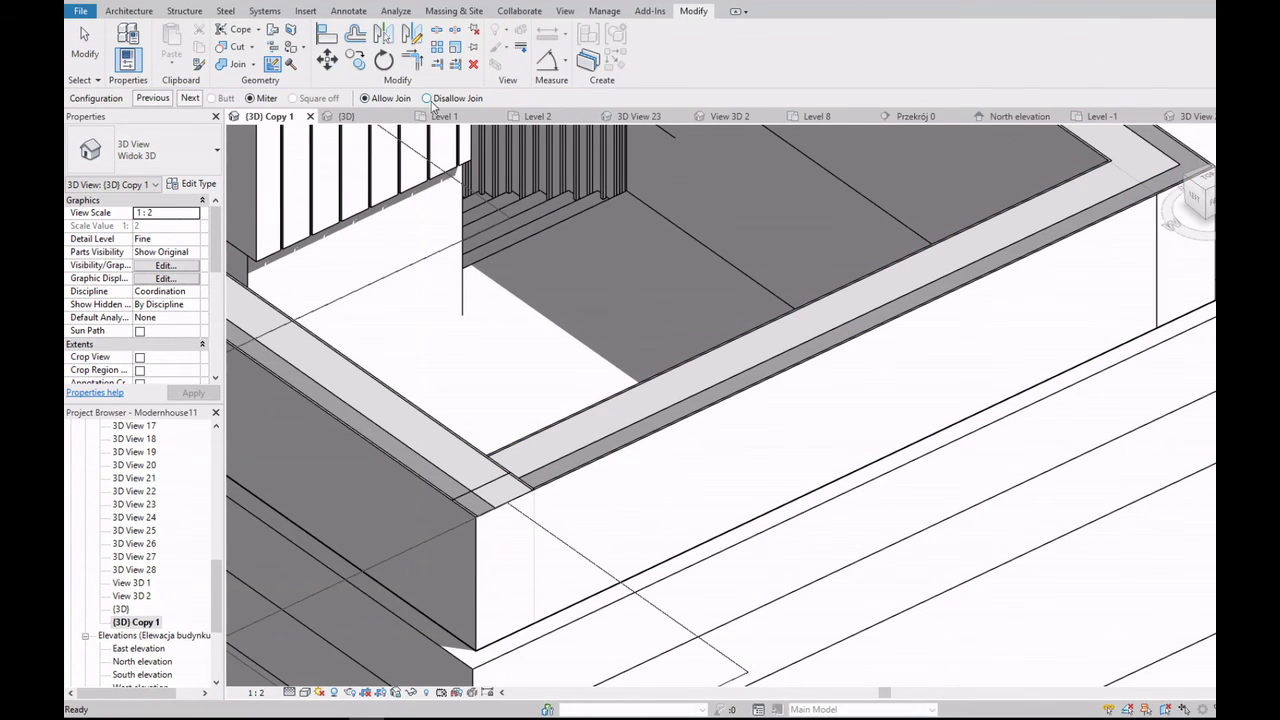
{"action": "scroll", "coordinate": [640, 400], "scroll_direction": "down", "scroll_amount": 3}
{"action": "middle_click_drag", "start_coordinate": [640, 400], "coordinate": [600, 420], "text": "shift"}
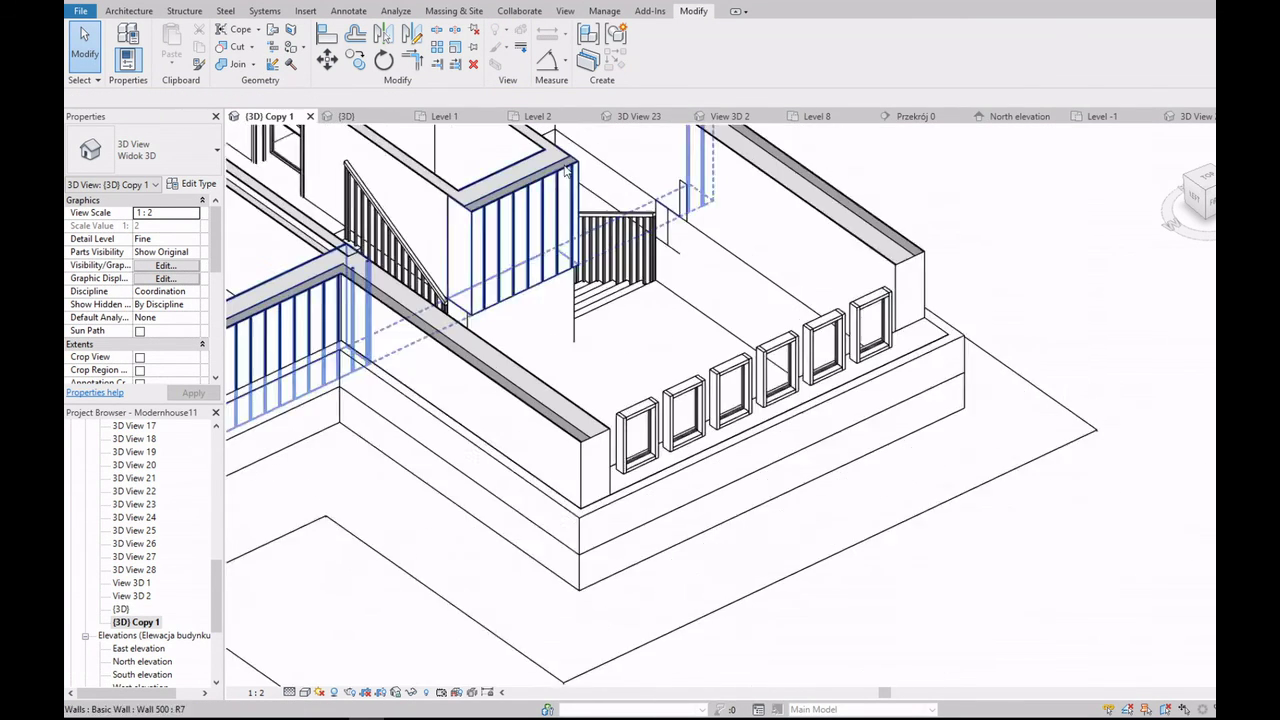
{"action": "scroll", "coordinate": [590, 460], "scroll_direction": "up", "scroll_amount": 2}
{"action": "left_click", "coordinate": [305, 692]}
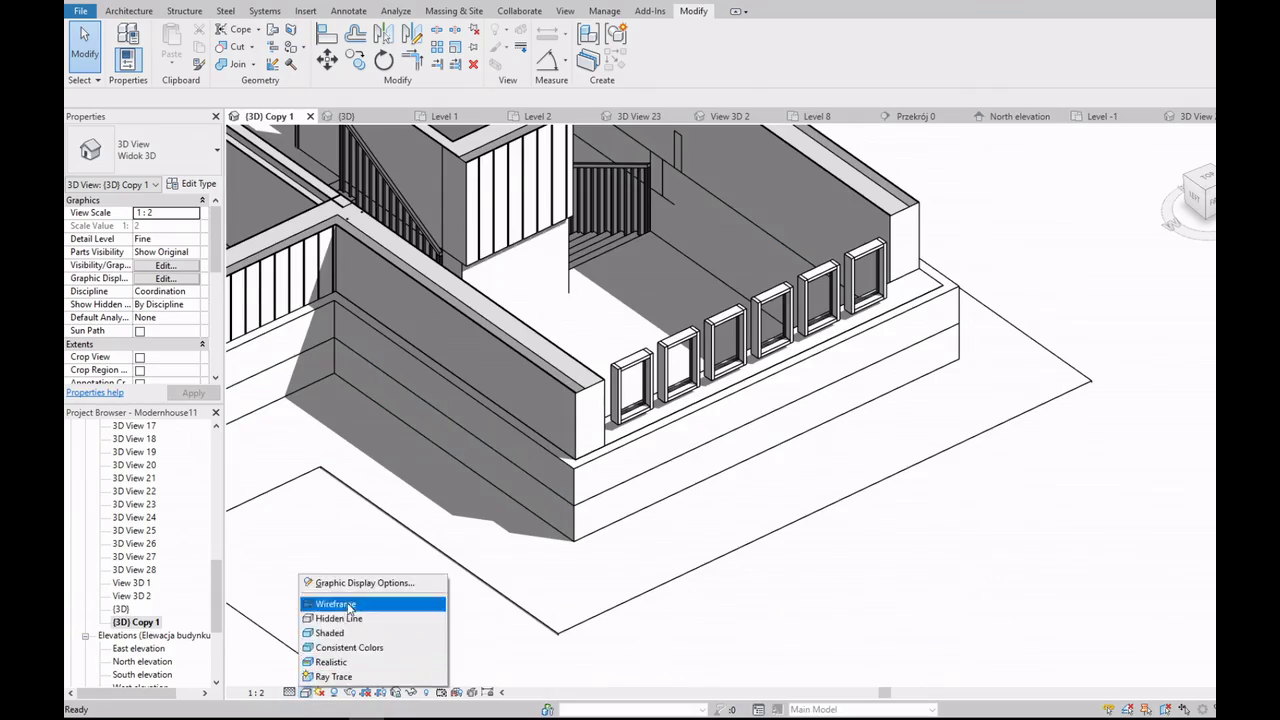
{"action": "left_click", "coordinate": [330, 603]}
{"action": "left_click", "coordinate": [910, 397]}
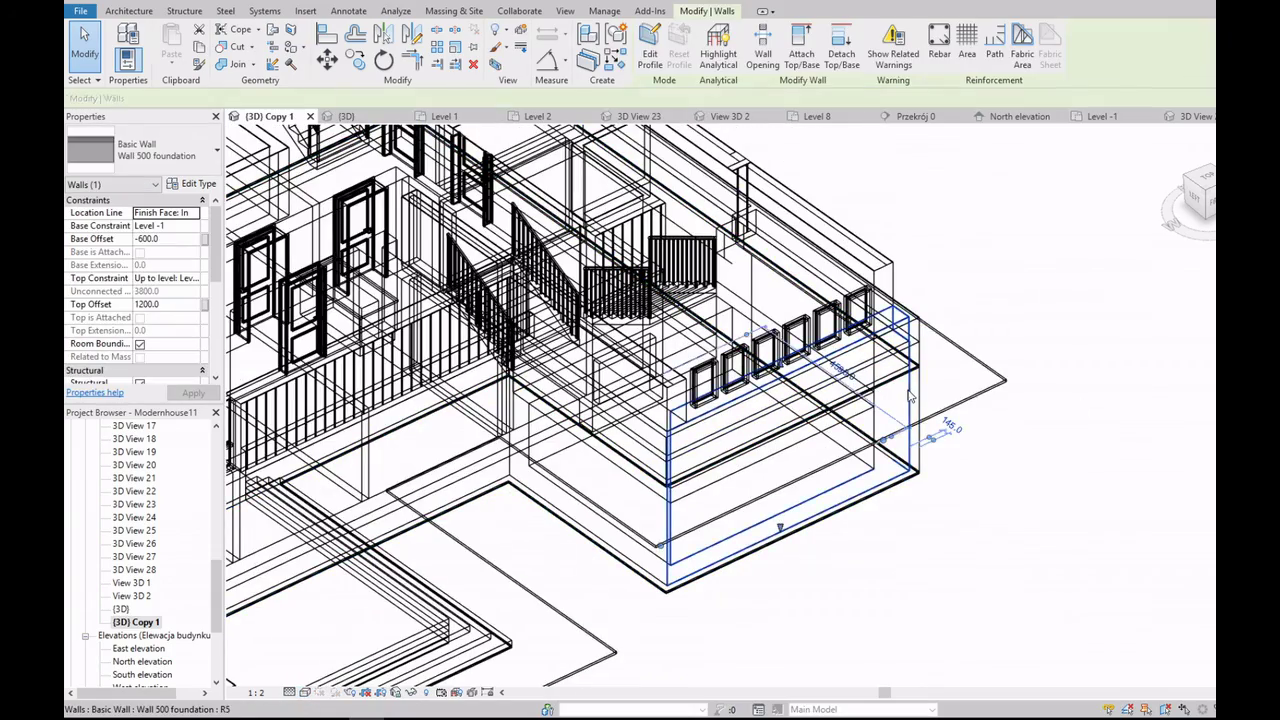
{"action": "mouse_move", "coordinate": [910, 397]}
{"action": "middle_mouse_down", "text": "shift"}
{"action": "mouse_move", "coordinate": [960, 420]}
{"action": "mouse_move", "coordinate": [900, 480]}
{"action": "middle_mouse_up", "text": "shift"}
{"action": "left_click", "coordinate": [305, 692]}
{"action": "left_click", "coordinate": [335, 618]}
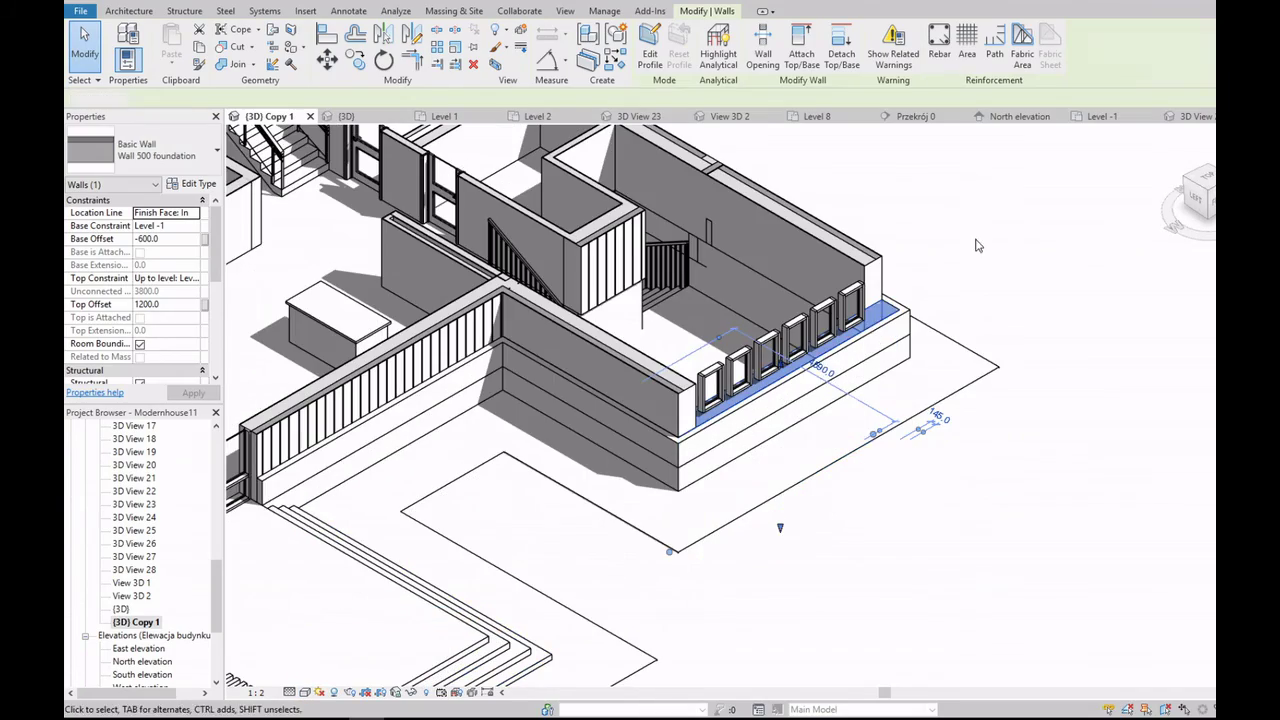
{"action": "key", "text": "Escape"}
{"action": "scroll", "coordinate": [671, 357], "scroll_direction": "up", "scroll_amount": 5}
{"action": "scroll", "coordinate": [671, 357], "scroll_direction": "up", "scroll_amount": 2}
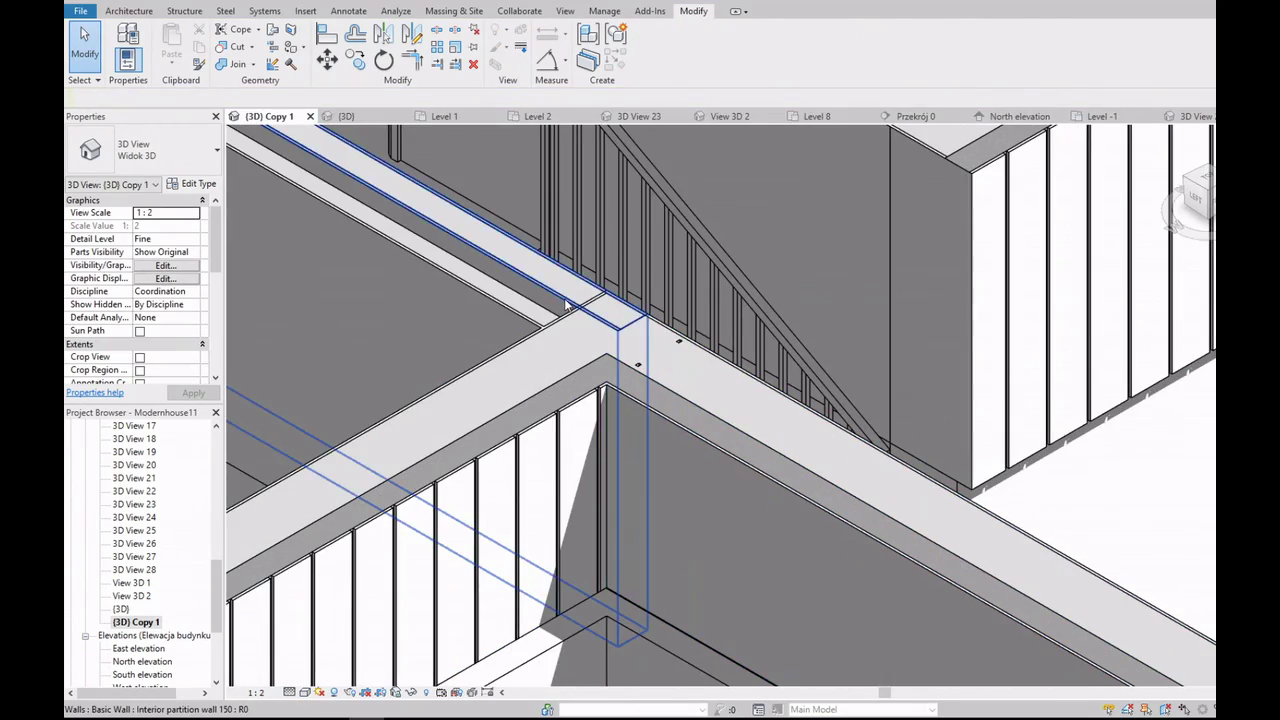
{"action": "left_click", "coordinate": [612, 335]}
{"action": "scroll", "coordinate": [612, 335], "scroll_direction": "down", "scroll_amount": 4}
{"action": "left_click", "coordinate": [1193, 180]}
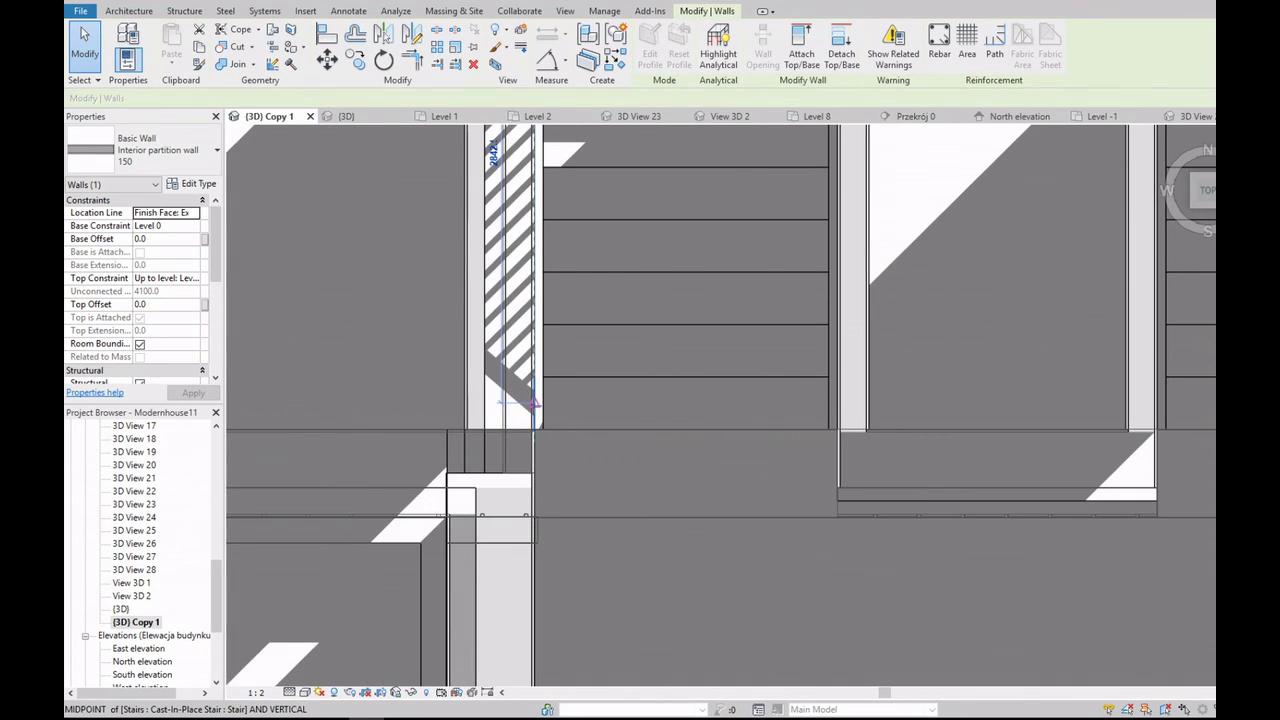
{"action": "left_click", "coordinate": [506, 421]}
{"action": "scroll", "coordinate": [506, 421], "scroll_direction": "up", "scroll_amount": 3}
{"action": "left_click", "coordinate": [545, 400]}
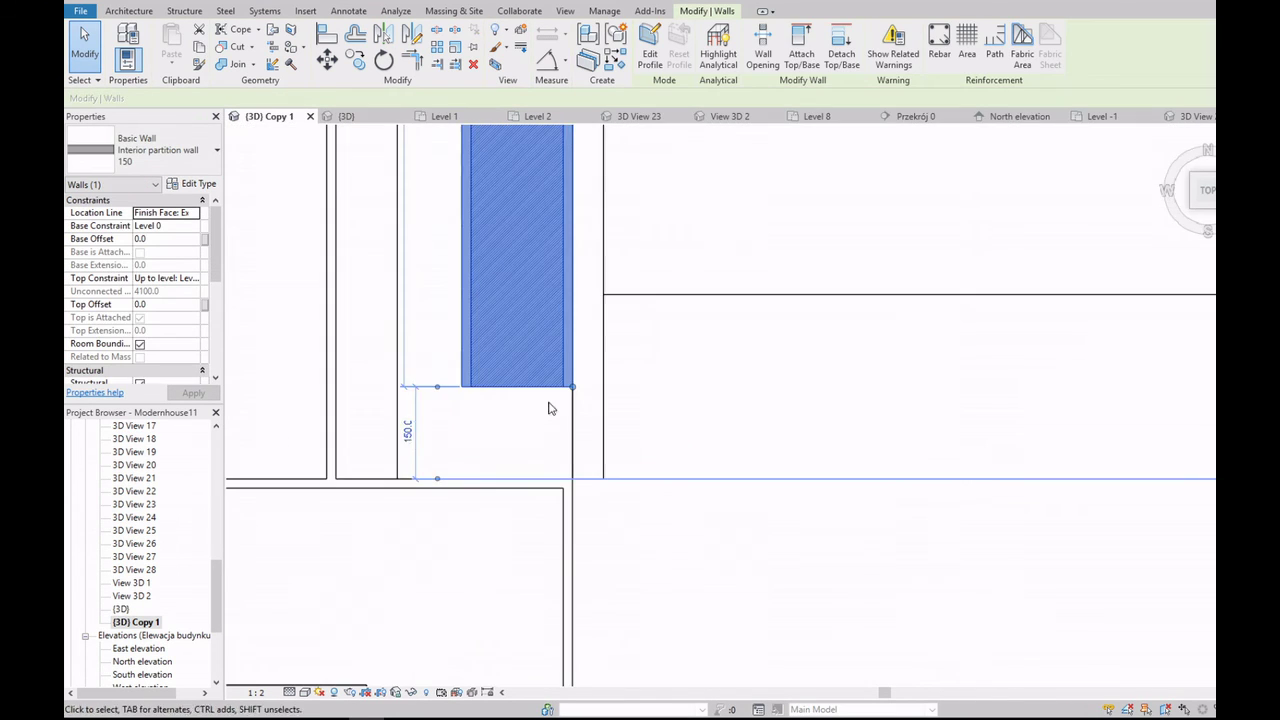
{"action": "key", "text": "Escape"}
{"action": "scroll", "coordinate": [682, 405], "scroll_direction": "down", "scroll_amount": 5}
{"action": "scroll", "coordinate": [682, 405], "scroll_direction": "down", "scroll_amount": 3}
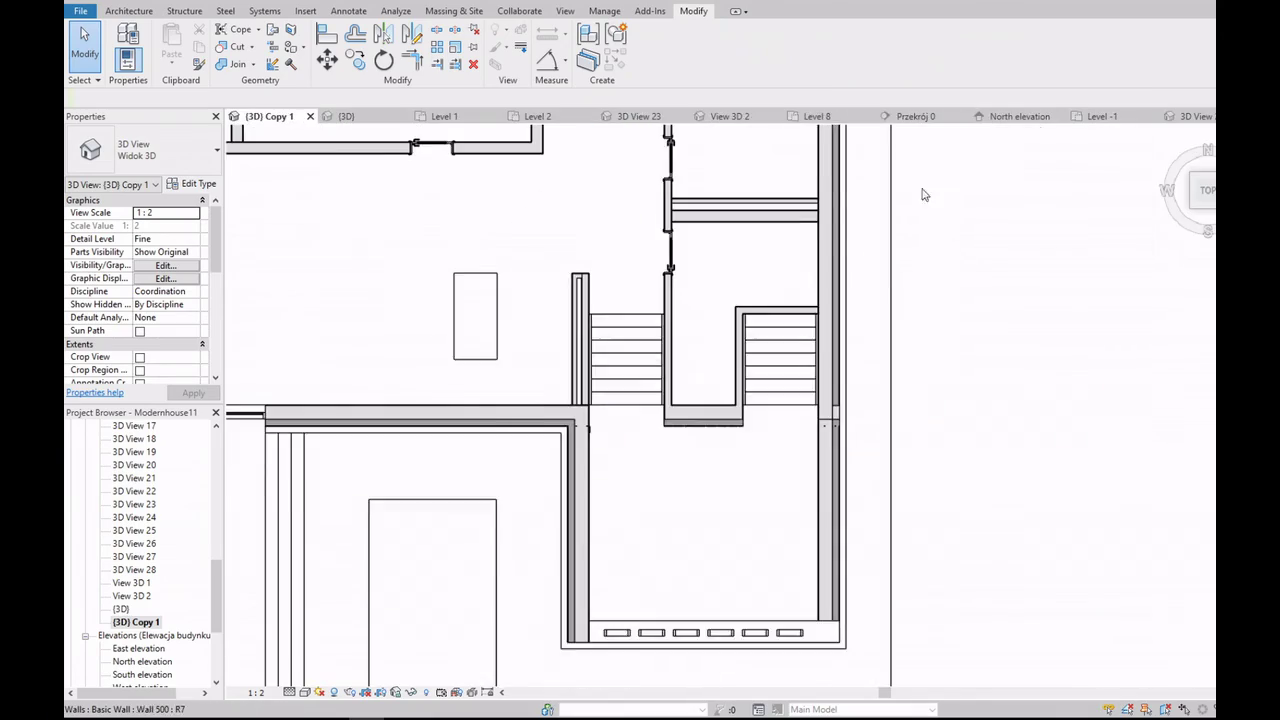
{"action": "middle_click_drag", "start_coordinate": [682, 405], "coordinate": [592, 326], "text": "shift"}
{"action": "scroll", "coordinate": [592, 326], "scroll_direction": "up", "scroll_amount": 2}
{"action": "scroll", "coordinate": [605, 340], "scroll_direction": "up", "scroll_amount": 2}
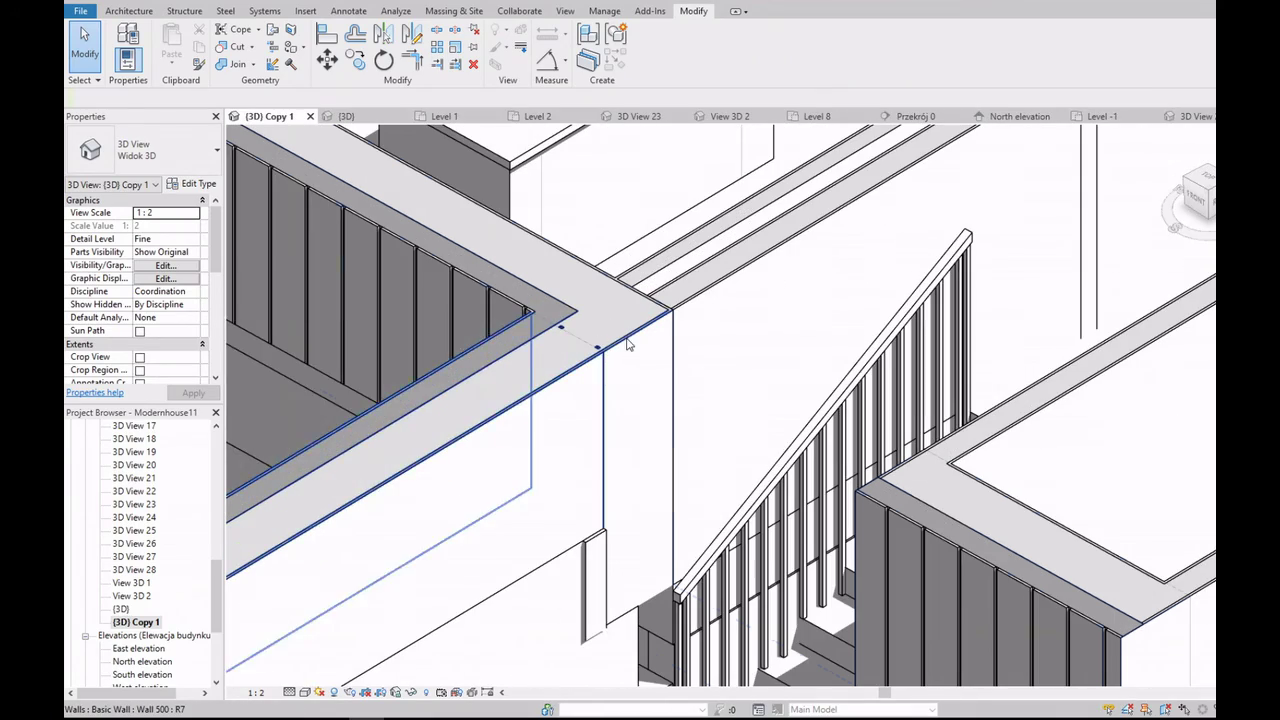
{"action": "scroll", "coordinate": [617, 350], "scroll_direction": "down", "scroll_amount": 2}
{"action": "scroll", "coordinate": [409, 325], "scroll_direction": "down", "scroll_amount": 2}
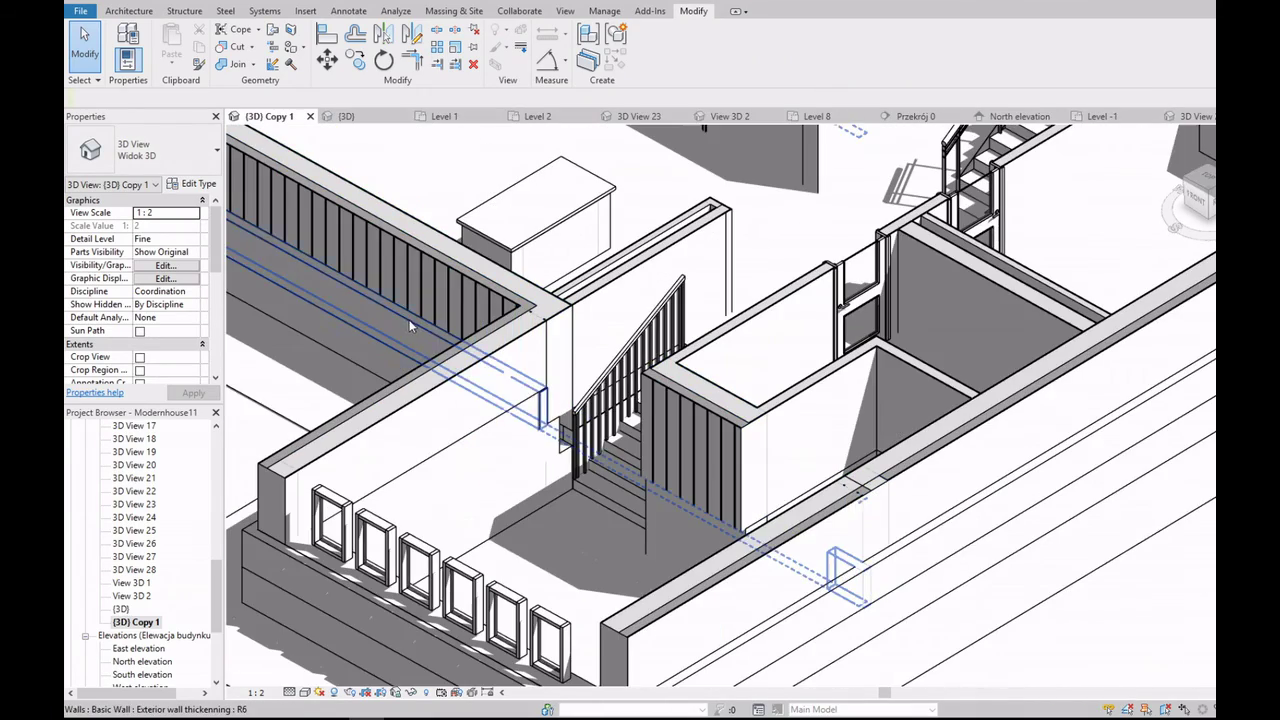
{"action": "scroll", "coordinate": [586, 349], "scroll_direction": "up", "scroll_amount": 2}
{"action": "scroll", "coordinate": [614, 371], "scroll_direction": "up", "scroll_amount": 2}
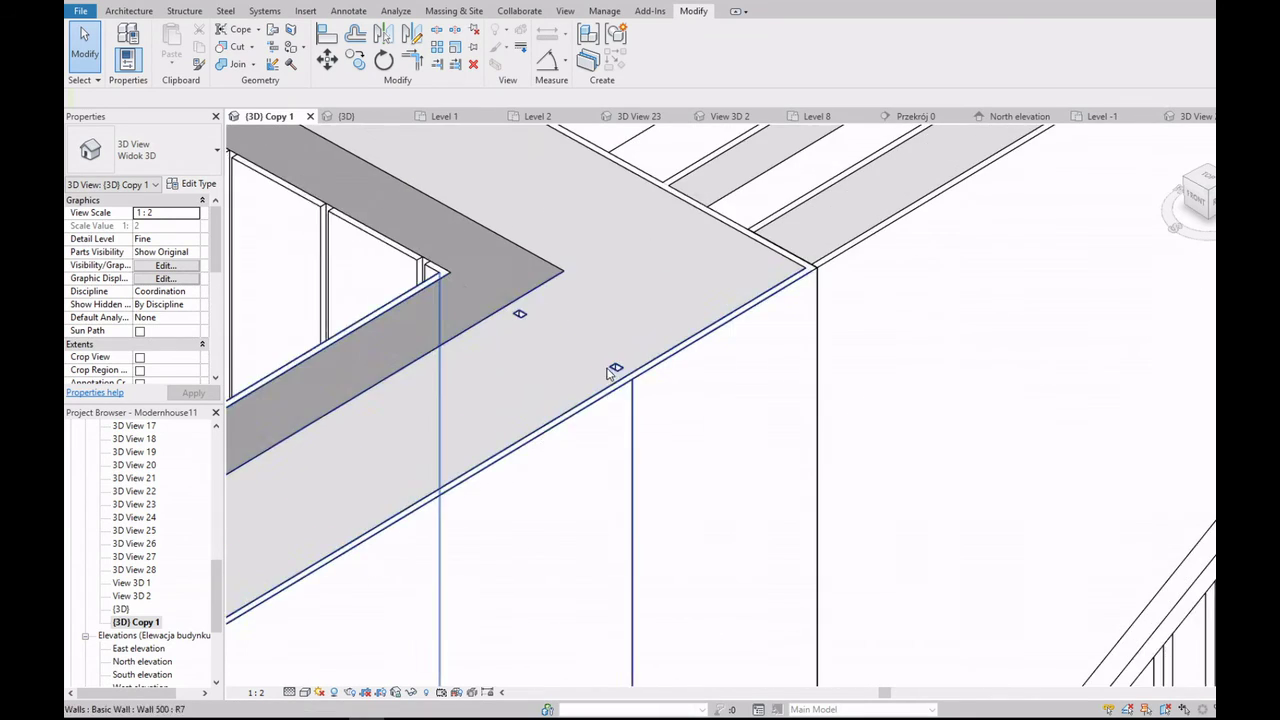
{"action": "scroll", "coordinate": [615, 365], "scroll_direction": "down", "scroll_amount": 1}
{"action": "scroll", "coordinate": [615, 365], "scroll_direction": "down", "scroll_amount": 1}
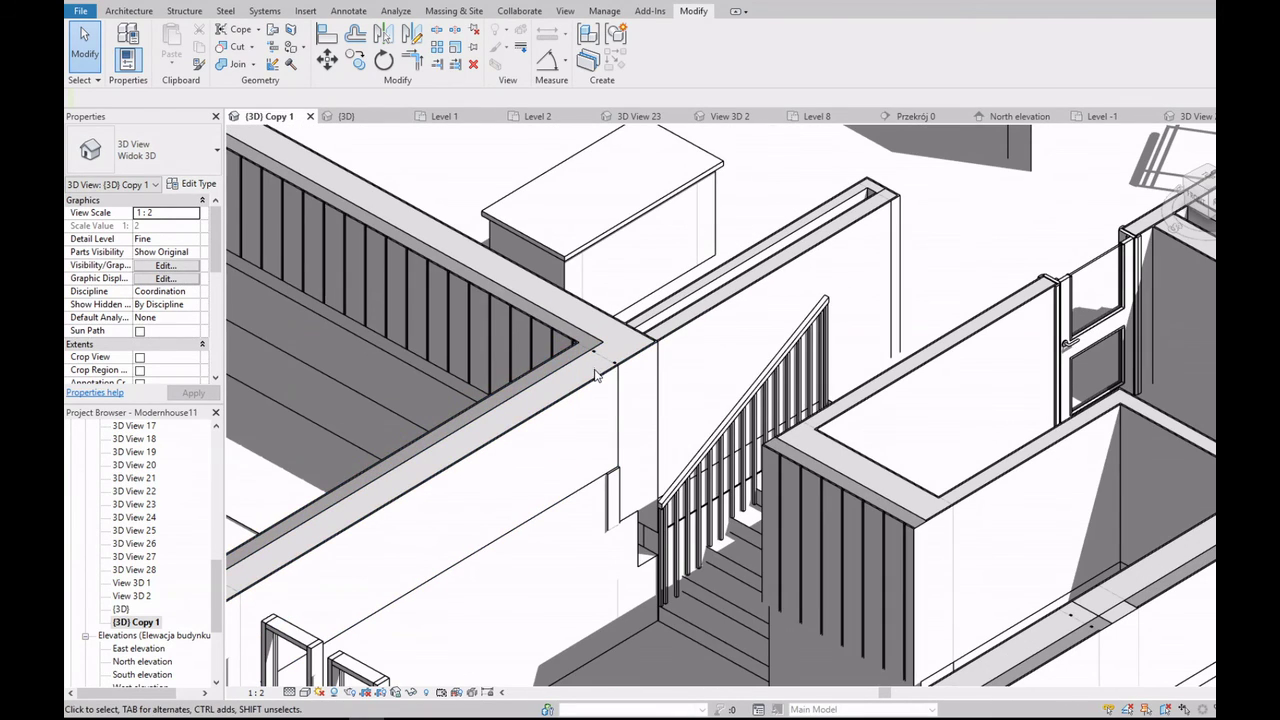
{"action": "scroll", "coordinate": [598, 372], "scroll_direction": "up", "scroll_amount": 1}
{"action": "scroll", "coordinate": [615, 355], "scroll_direction": "up", "scroll_amount": 1}
{"action": "left_click", "coordinate": [636, 328]}
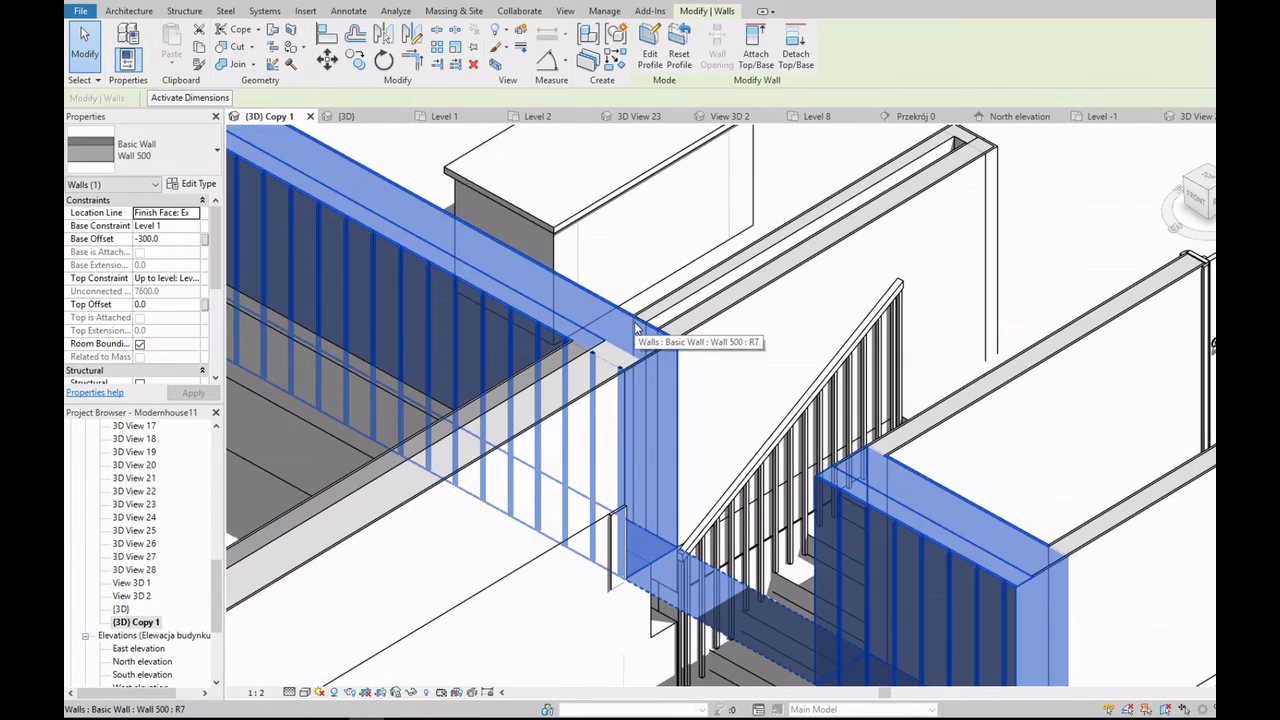
{"action": "key", "text": "Escape"}
{"action": "scroll", "coordinate": [560, 420], "scroll_direction": "down", "scroll_amount": 2}
{"action": "scroll", "coordinate": [505, 478], "scroll_direction": "down", "scroll_amount": 2}
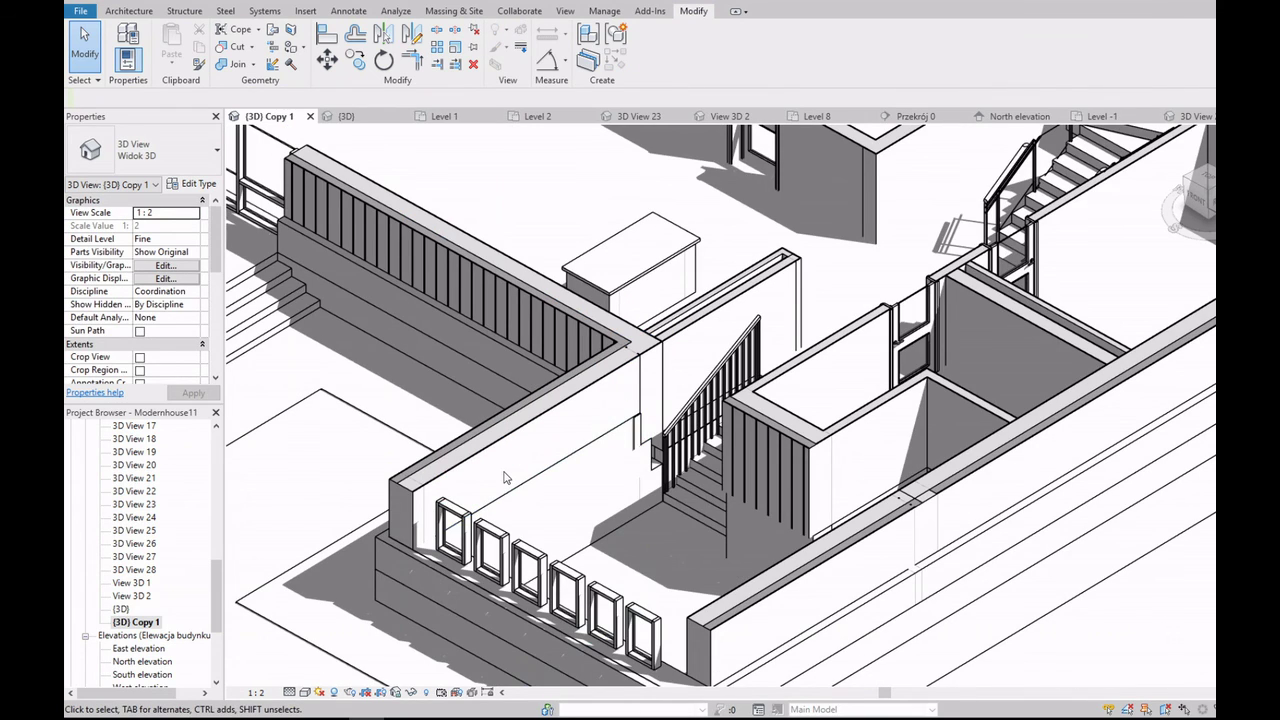
{"action": "scroll", "coordinate": [505, 478], "scroll_direction": "up", "scroll_amount": 1}
{"action": "scroll", "coordinate": [688, 410], "scroll_direction": "up", "scroll_amount": 1}
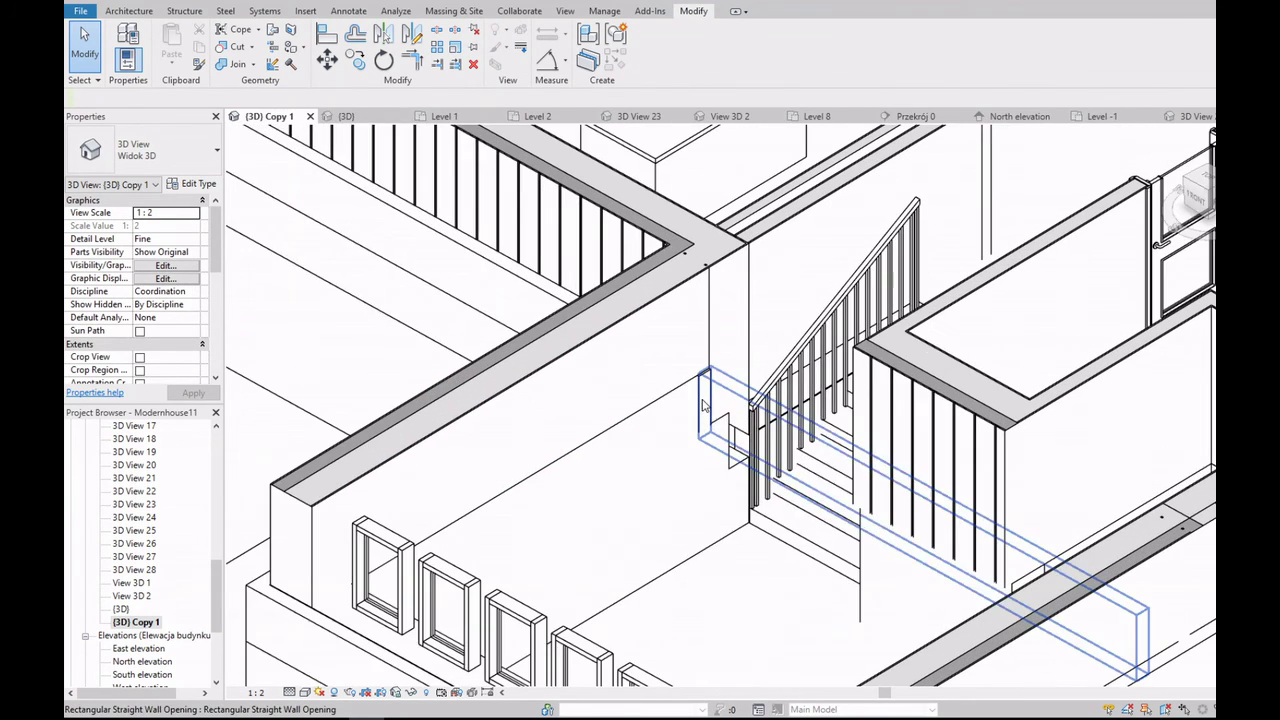
{"action": "left_click", "coordinate": [703, 404]}
{"action": "left_click", "coordinate": [703, 408]}
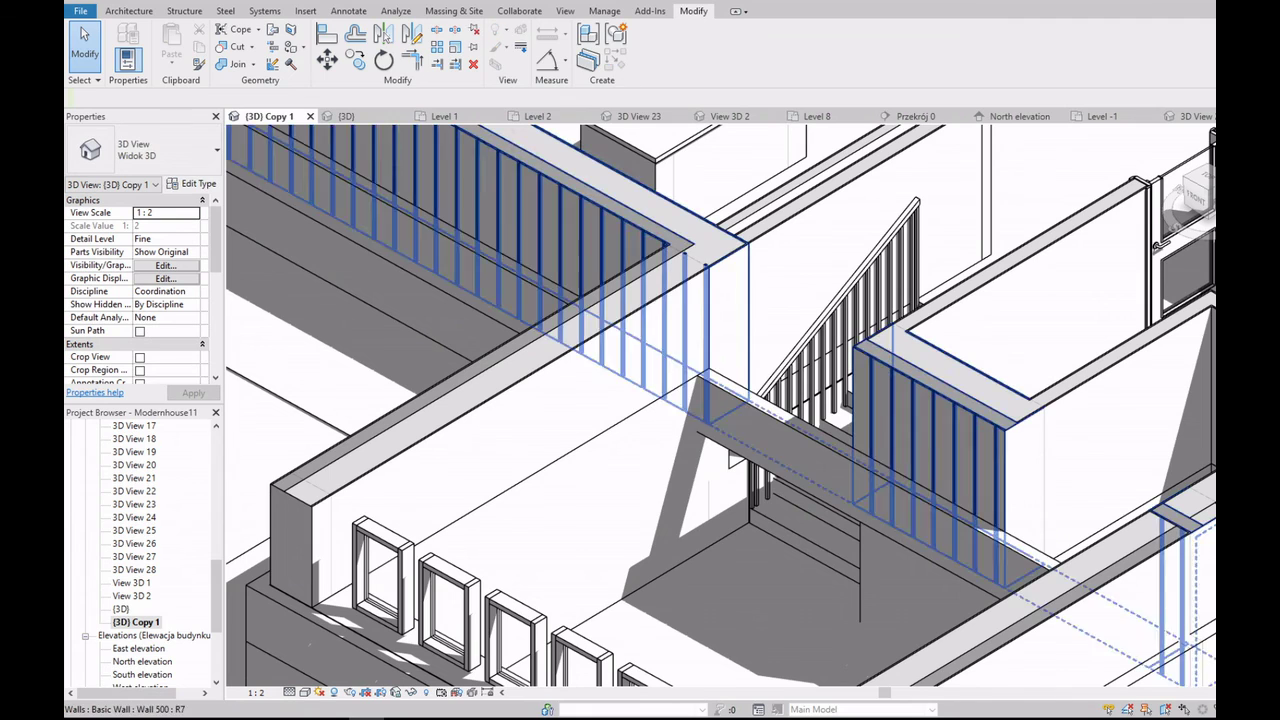
{"action": "key", "text": "Delete"}
{"action": "left_click", "coordinate": [738, 468]}
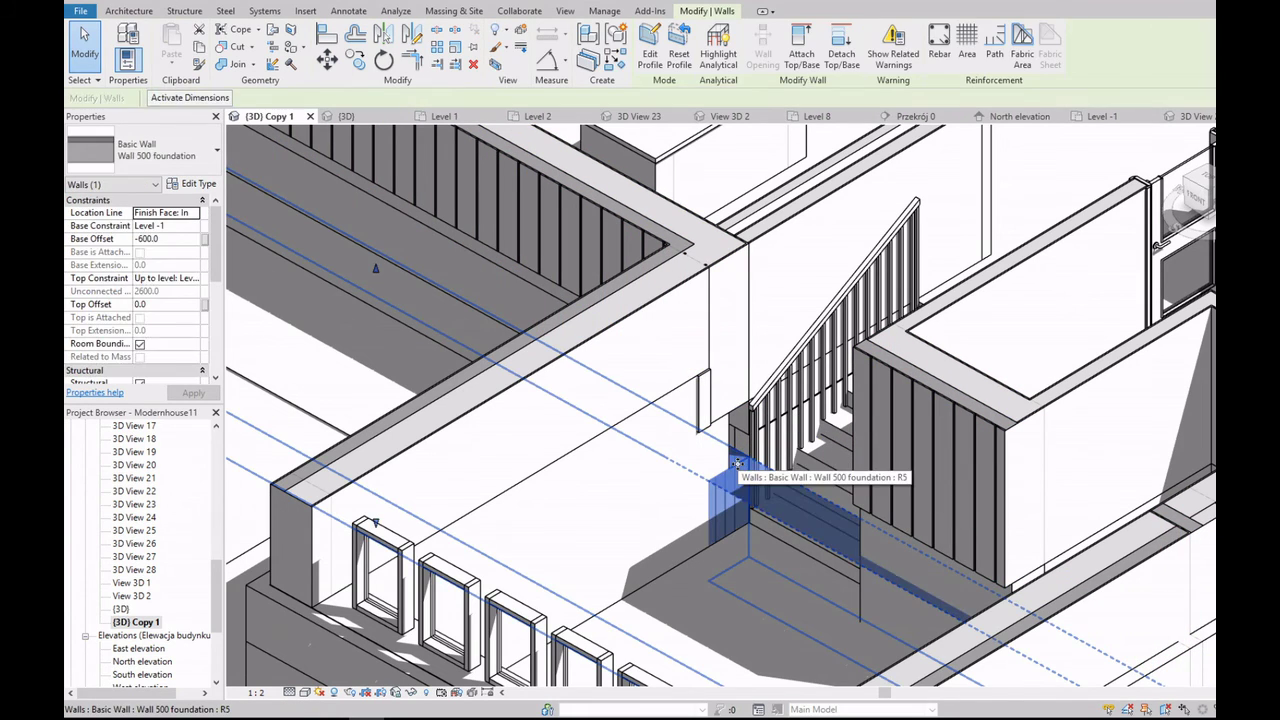
{"action": "key", "text": "Delete"}
{"action": "scroll", "coordinate": [725, 458], "scroll_direction": "down", "scroll_amount": 2}
{"action": "scroll", "coordinate": [720, 455], "scroll_direction": "down", "scroll_amount": 1}
{"action": "scroll", "coordinate": [720, 455], "scroll_direction": "up", "scroll_amount": 2}
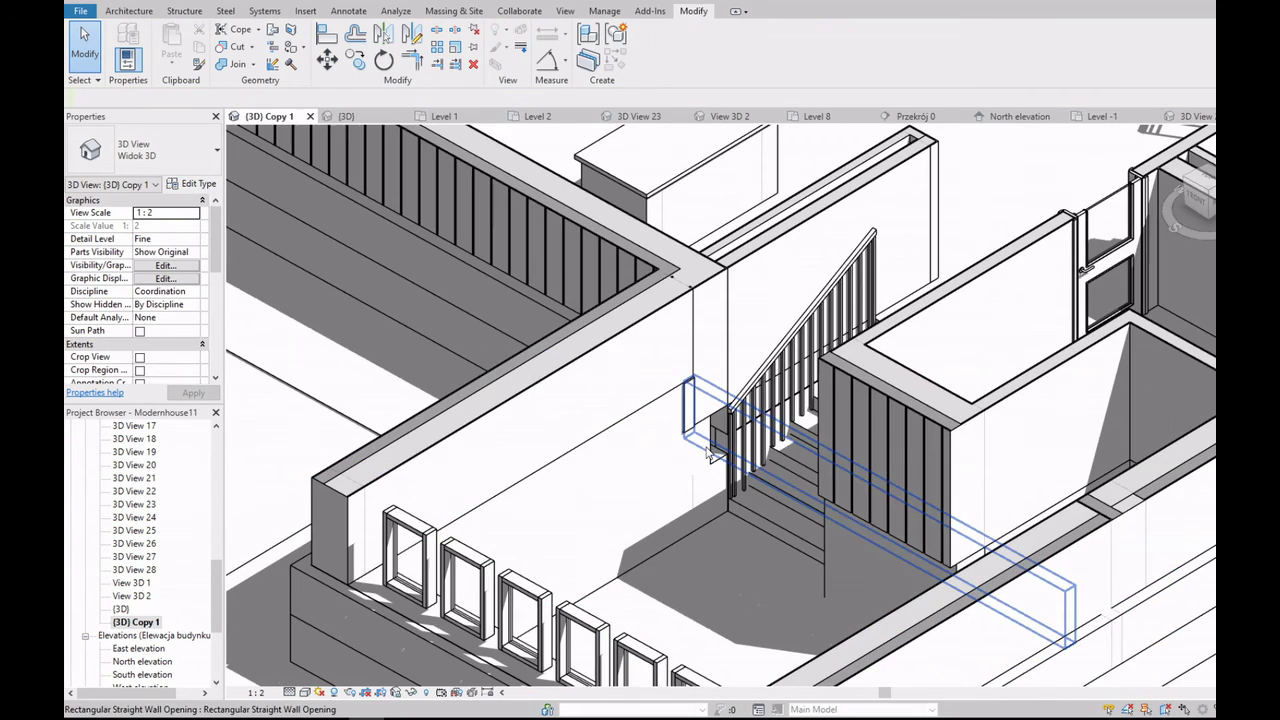
{"action": "left_click", "coordinate": [638, 420]}
{"action": "scroll", "coordinate": [637, 416], "scroll_direction": "down", "scroll_amount": 1}
{"action": "scroll", "coordinate": [635, 412], "scroll_direction": "down", "scroll_amount": 1}
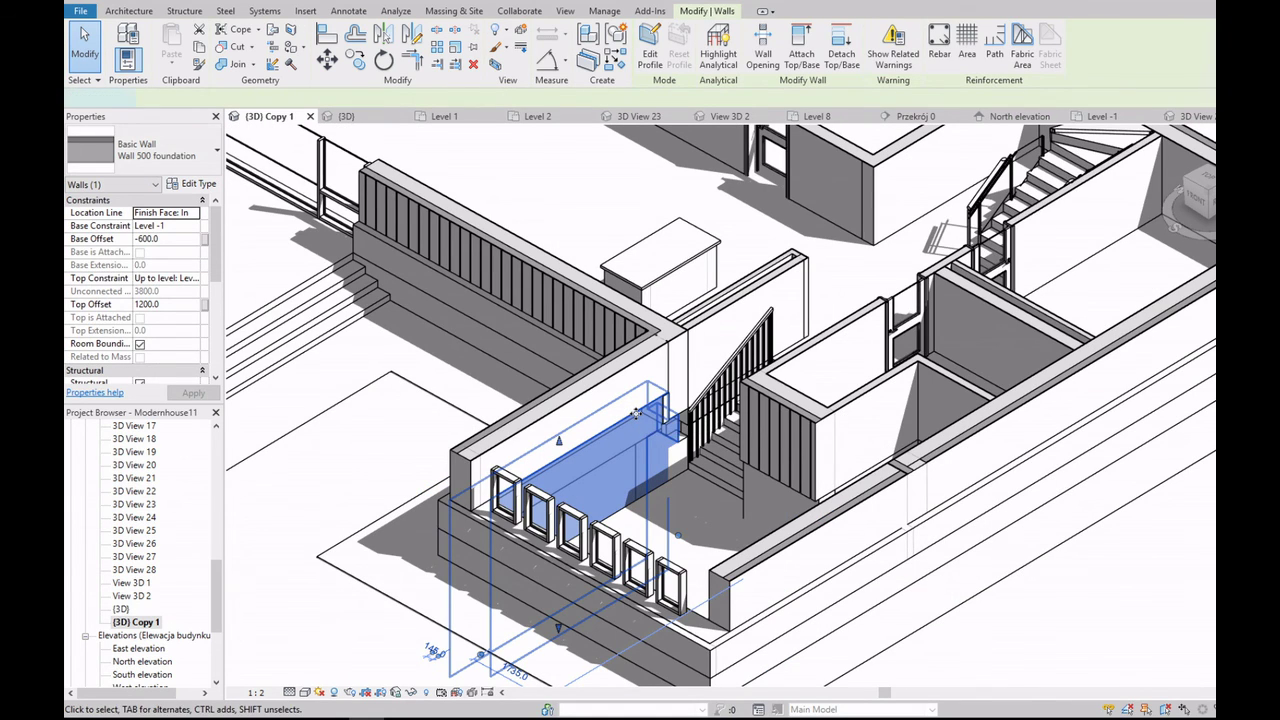
Step: In wireframe, move the foundation wall's profile edge to the stair and finish the profile
{"action": "double_click", "coordinate": [636, 413]}
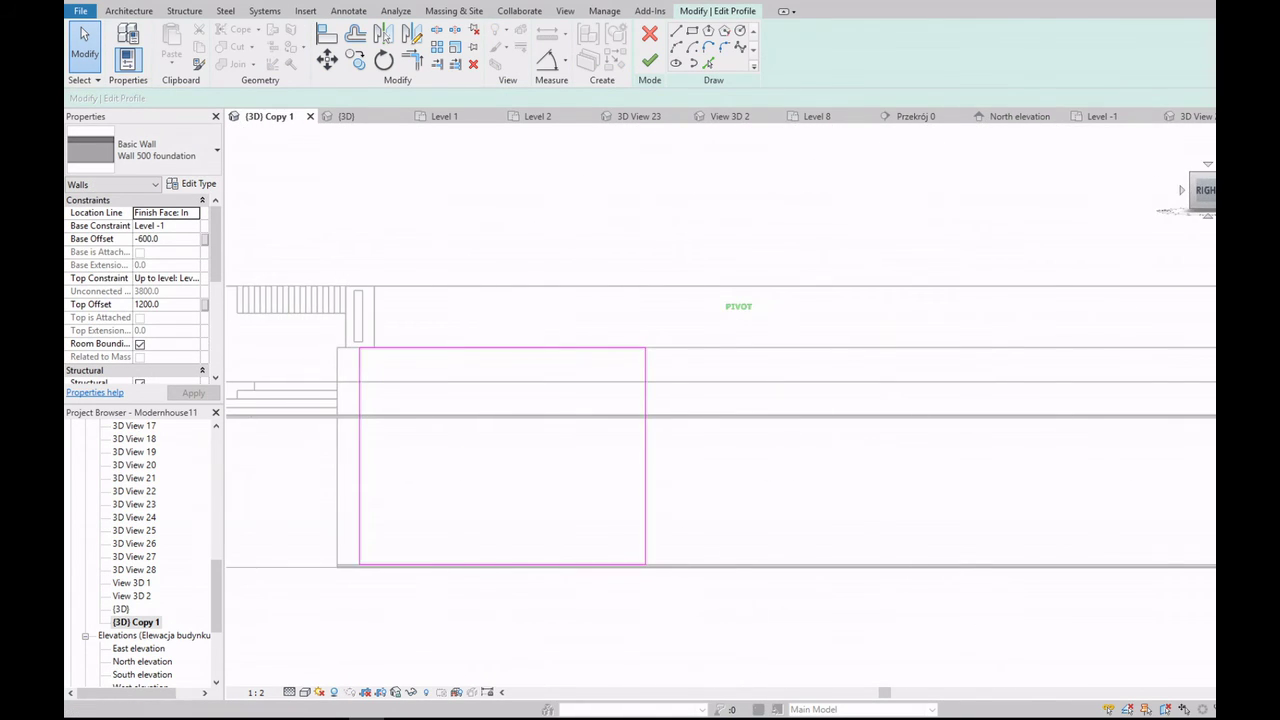
{"action": "left_click", "coordinate": [305, 692]}
{"action": "left_click", "coordinate": [381, 598]}
{"action": "scroll", "coordinate": [634, 371], "scroll_direction": "up", "scroll_amount": 5}
{"action": "left_click", "coordinate": [611, 370]}
{"action": "mouse_move", "coordinate": [611, 370]}
{"action": "left_mouse_down"}
{"action": "mouse_move", "coordinate": [657, 377]}
{"action": "mouse_move", "coordinate": [643, 368]}
{"action": "left_mouse_up"}
{"action": "left_click", "coordinate": [1052, 707]}
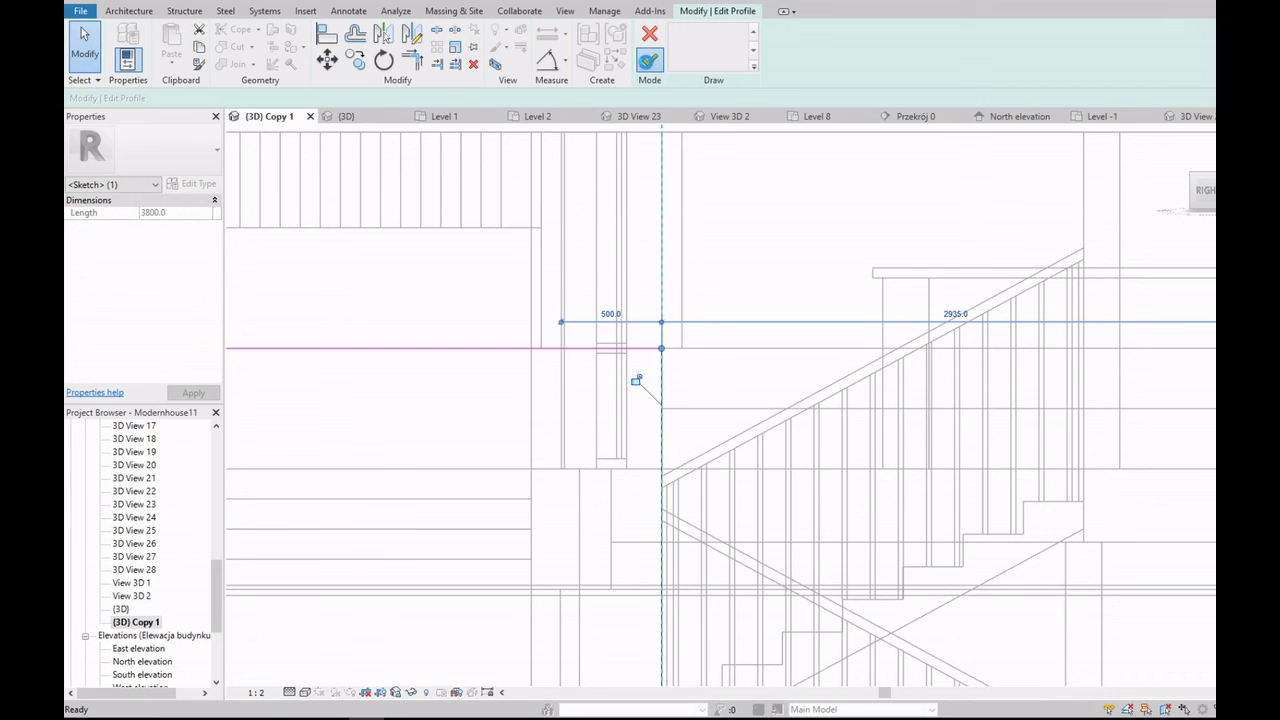
{"action": "left_click", "coordinate": [649, 68]}
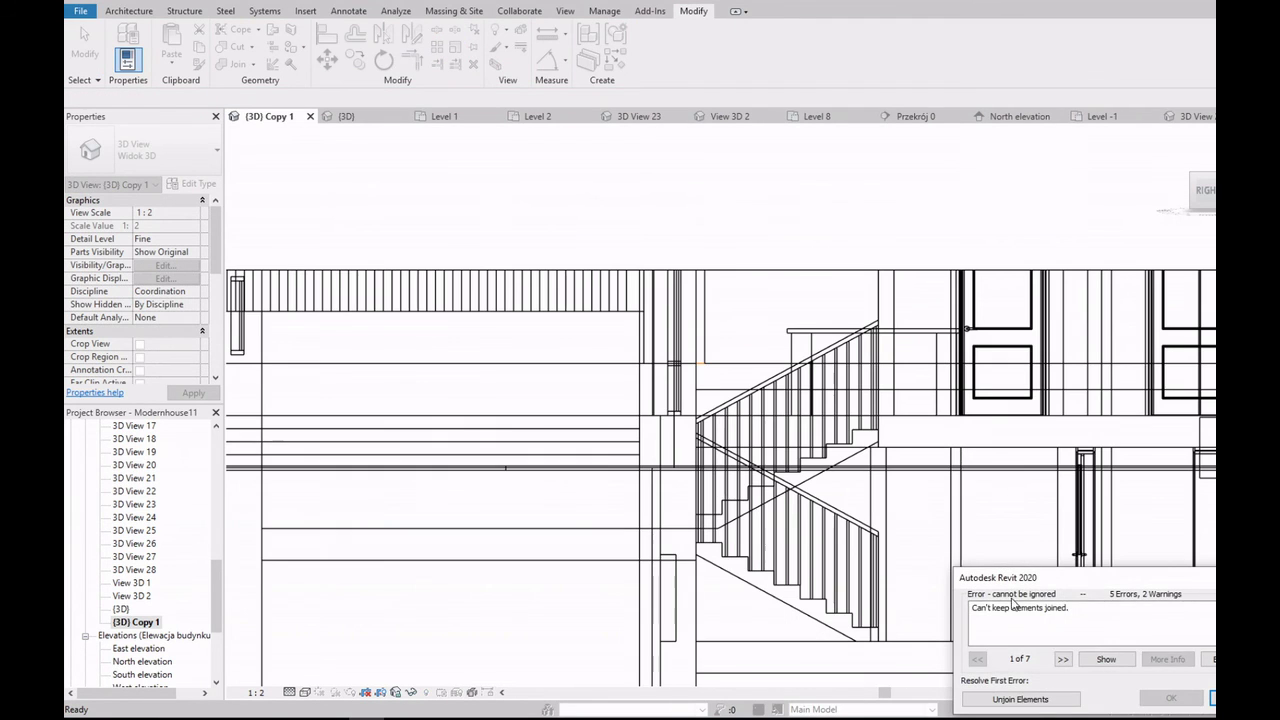
Step: Unjoin the conflicting elements, close the error report, and switch to Realistic style
{"action": "left_click", "coordinate": [1043, 707]}
{"action": "left_click", "coordinate": [1018, 699]}
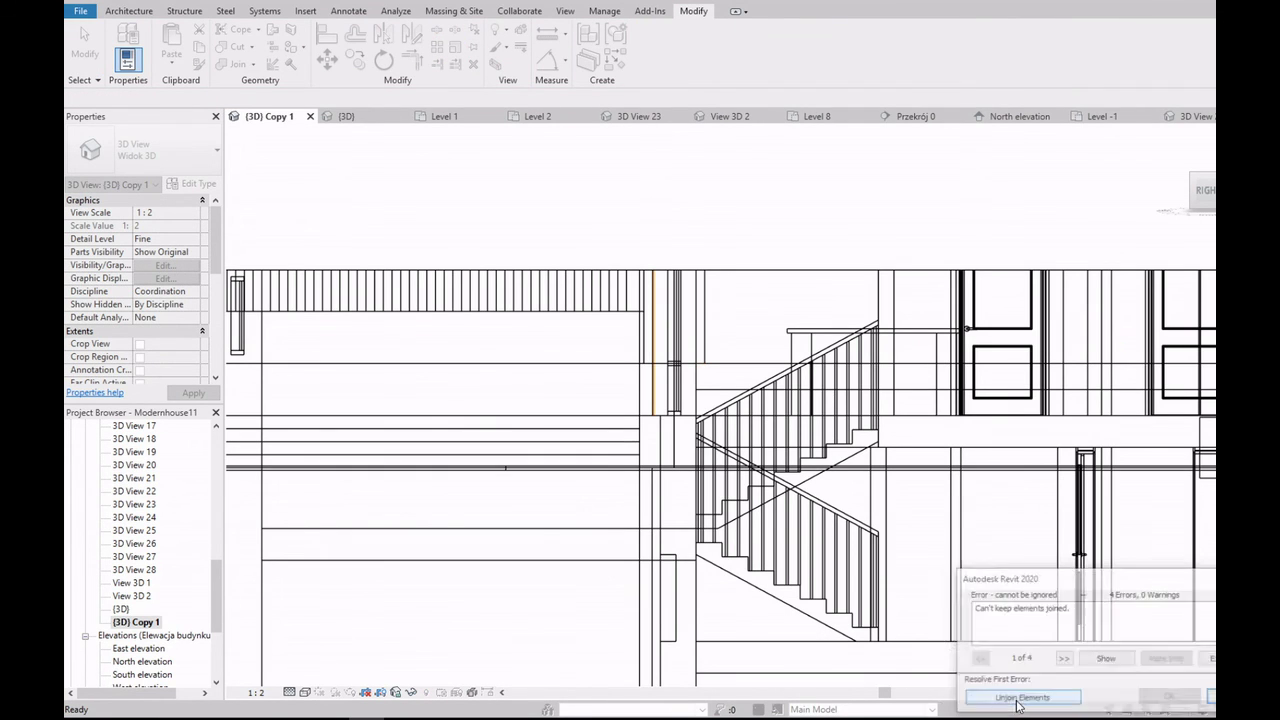
{"action": "left_click", "coordinate": [1018, 699]}
{"action": "left_click", "coordinate": [1204, 190]}
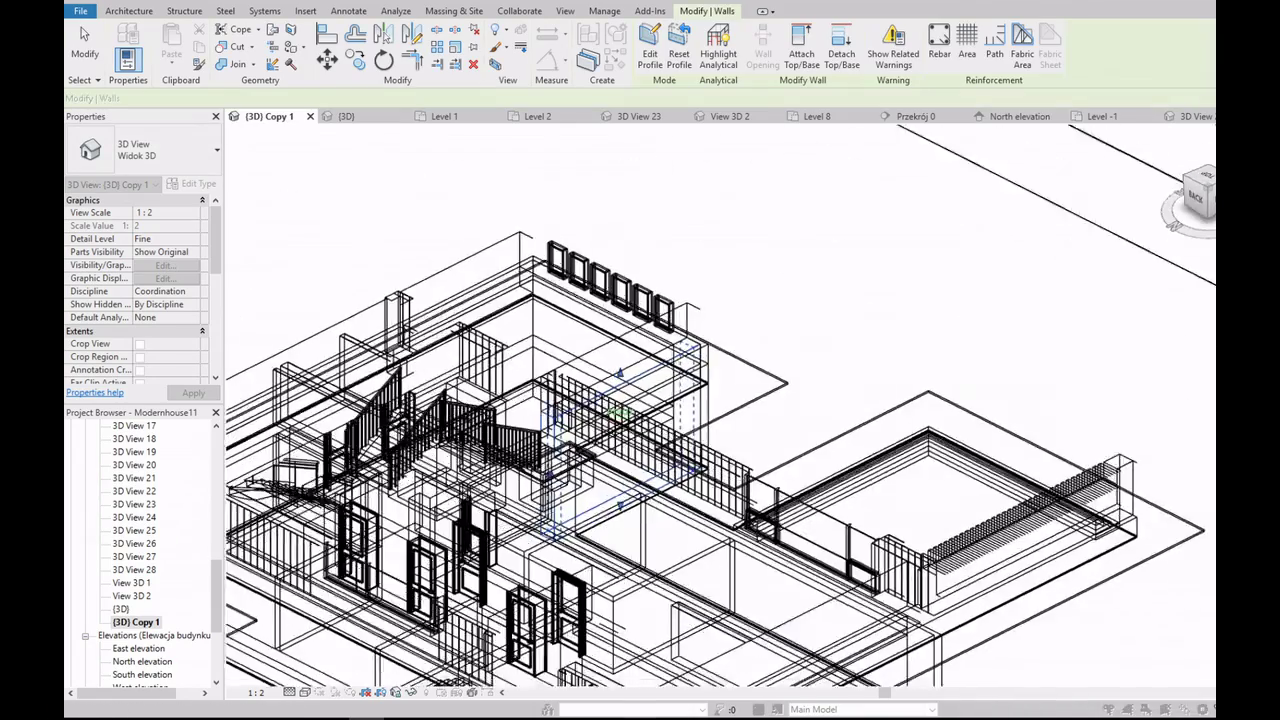
{"action": "left_click", "coordinate": [347, 663]}
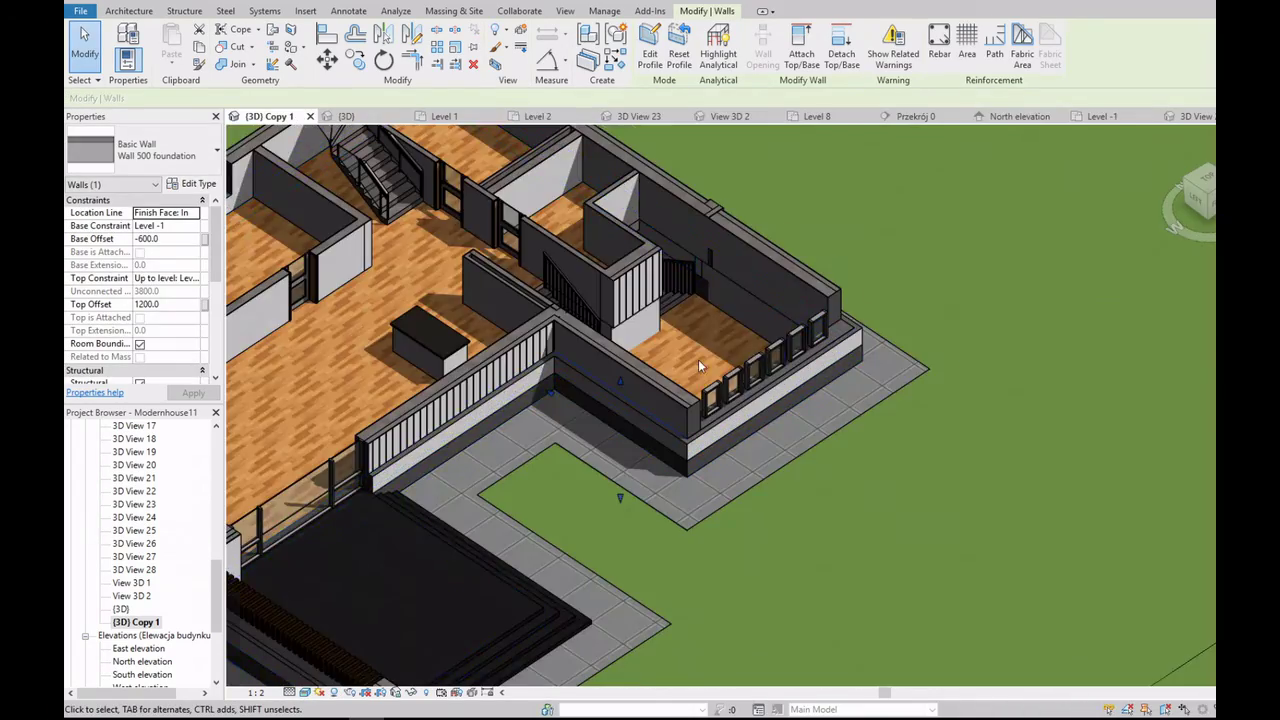
{"action": "scroll", "coordinate": [718, 388], "scroll_direction": "up", "scroll_amount": 2}
{"action": "scroll", "coordinate": [718, 388], "scroll_direction": "up", "scroll_amount": 2}
{"action": "scroll", "coordinate": [718, 388], "scroll_direction": "up", "scroll_amount": 3}
Step: Select the interior partition wall beside the stairs
{"action": "key", "text": "Escape"}
{"action": "scroll", "coordinate": [590, 368], "scroll_direction": "down", "scroll_amount": 2}
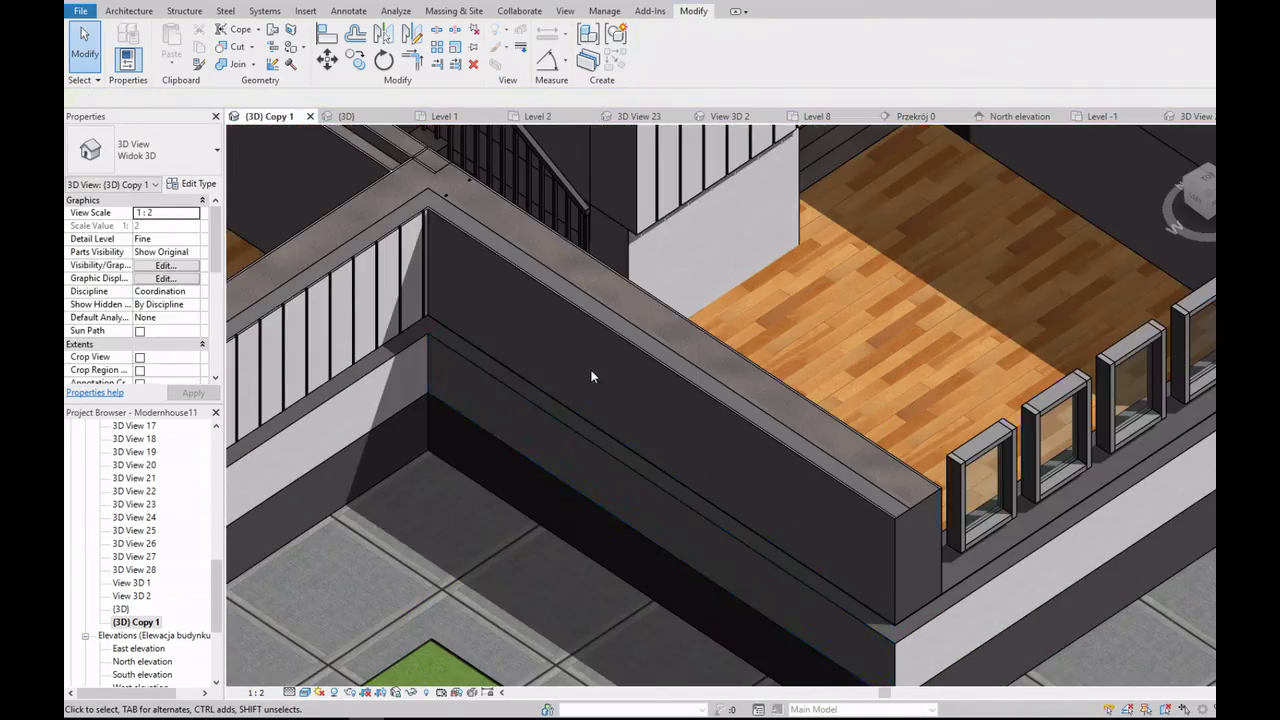
{"action": "scroll", "coordinate": [590, 368], "scroll_direction": "down", "scroll_amount": 3}
{"action": "middle_click_drag", "start_coordinate": [590, 368], "coordinate": [645, 340], "text": "shift"}
{"action": "scroll", "coordinate": [645, 340], "scroll_direction": "up", "scroll_amount": 3}
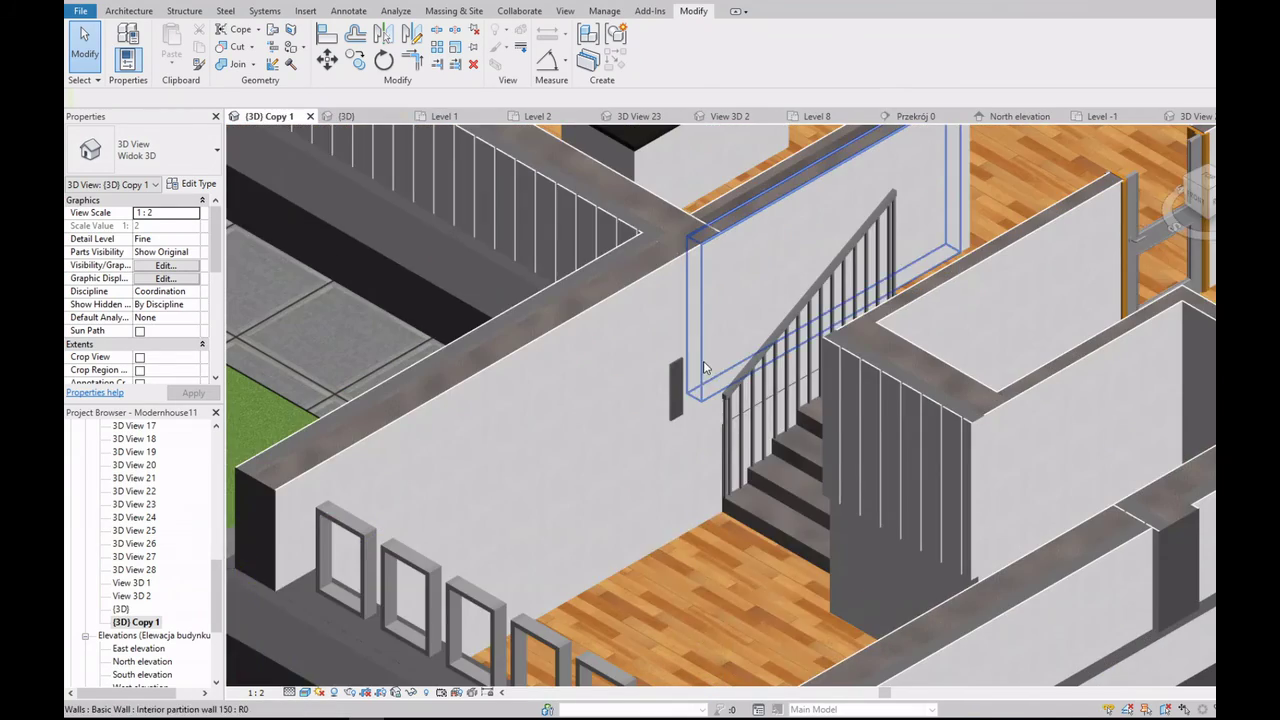
{"action": "left_click", "coordinate": [670, 385]}
{"action": "key", "text": "Escape"}
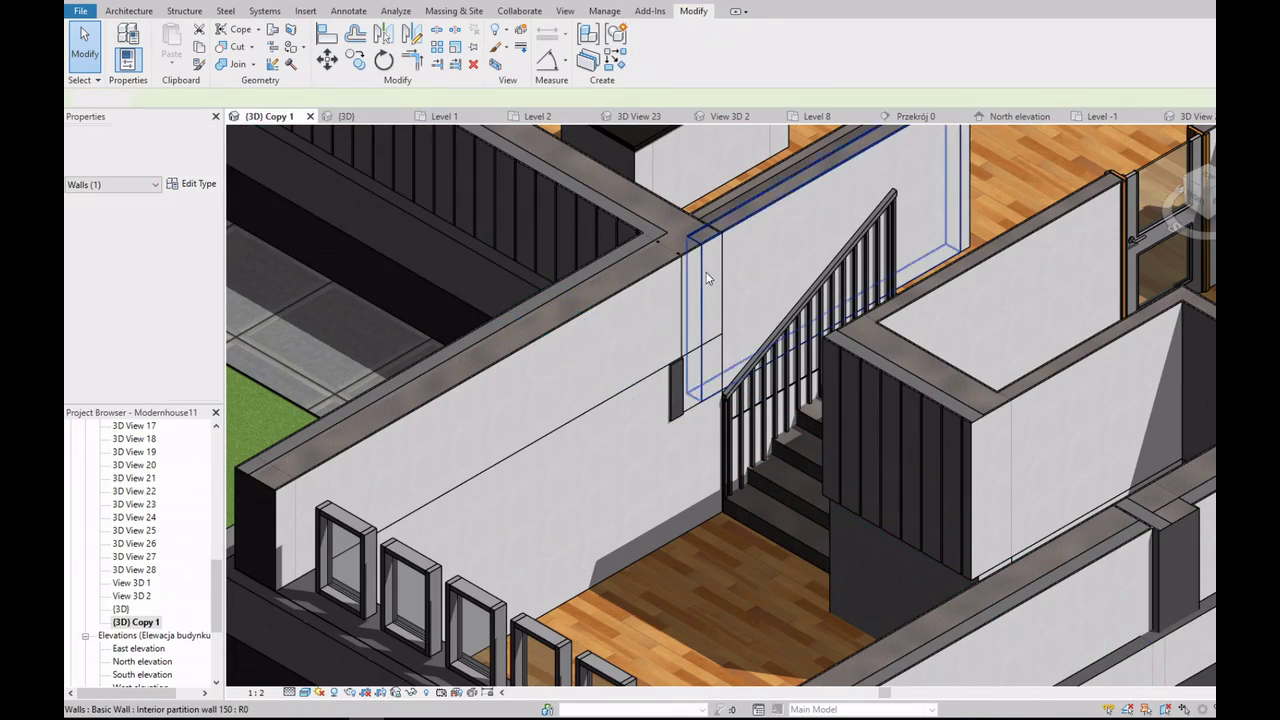
{"action": "scroll", "coordinate": [700, 300], "scroll_direction": "up", "scroll_amount": 2}
{"action": "left_click", "coordinate": [706, 278]}
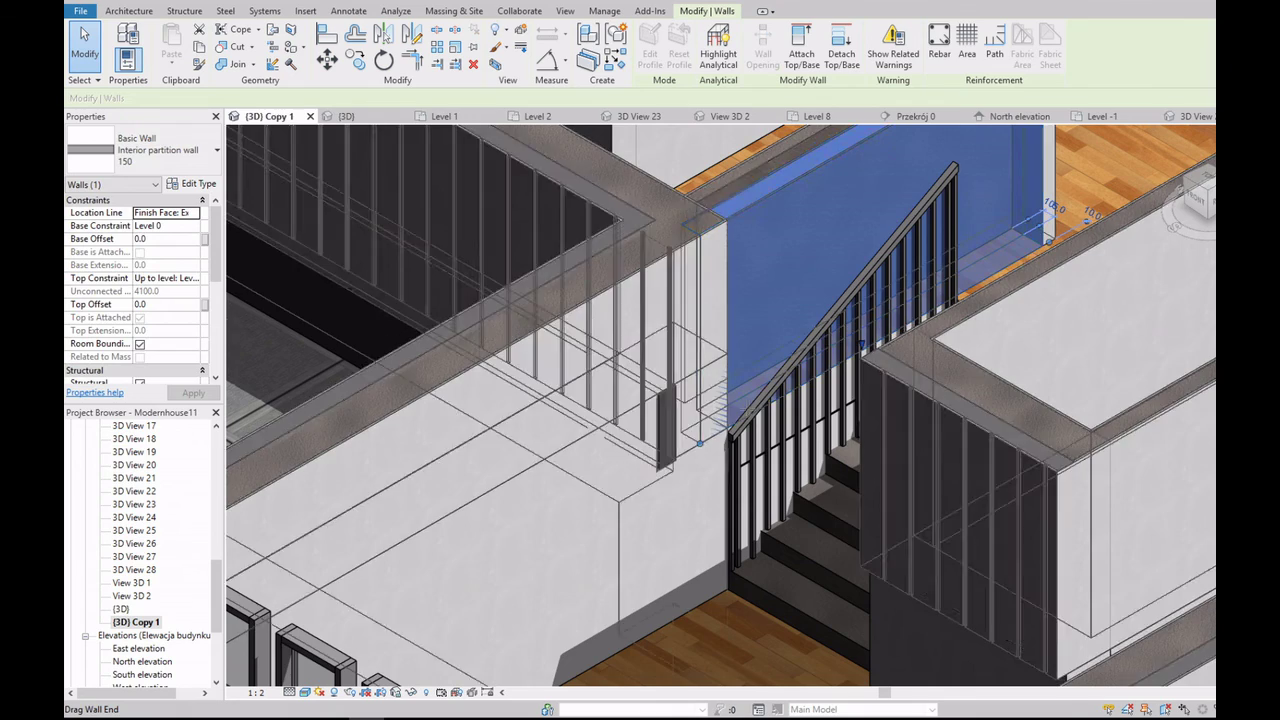
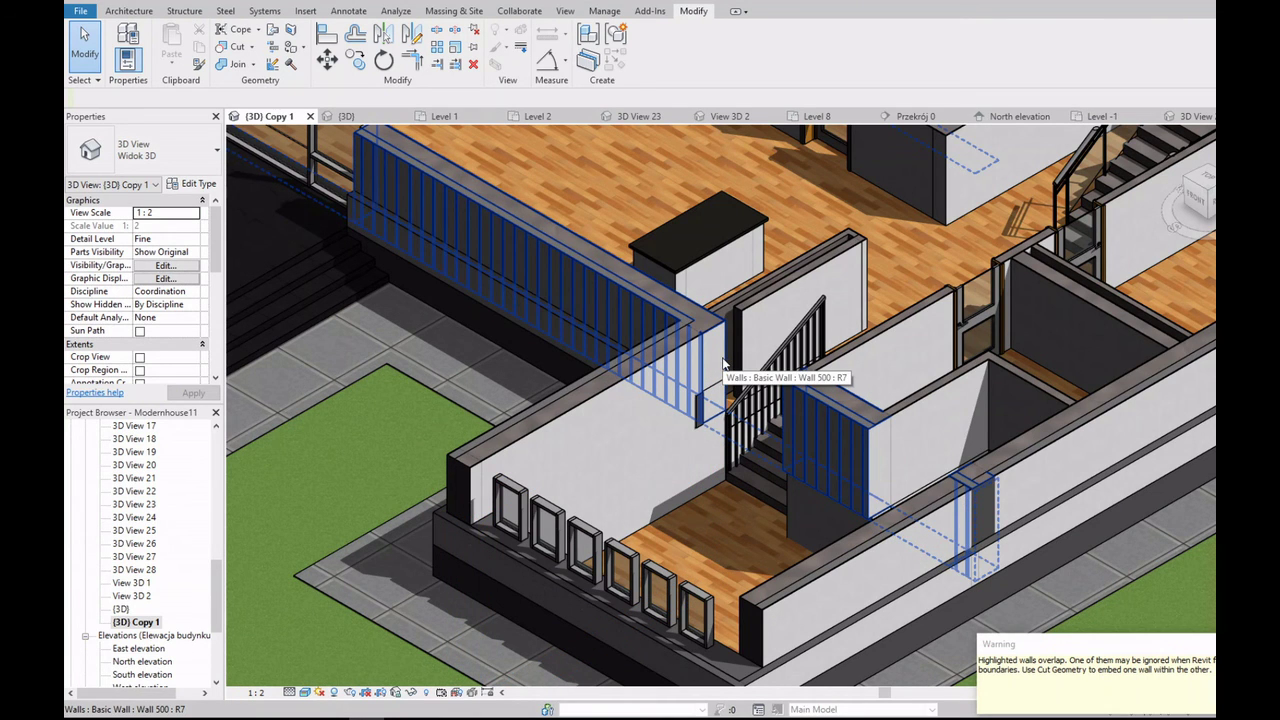
Step: Delete the rectangular straight wall opening beside the stairs
{"action": "scroll", "coordinate": [724, 364], "scroll_direction": "up", "scroll_amount": 5}
{"action": "left_click", "coordinate": [685, 412]}
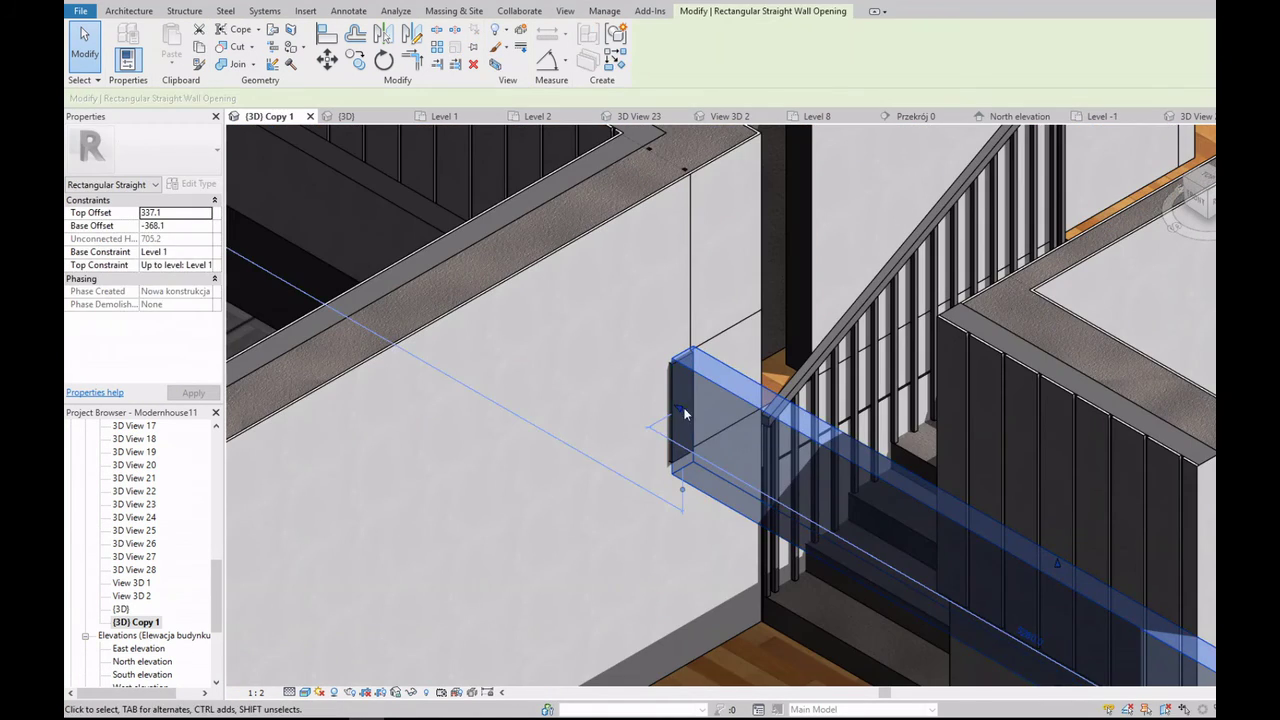
{"action": "key", "text": "Delete"}
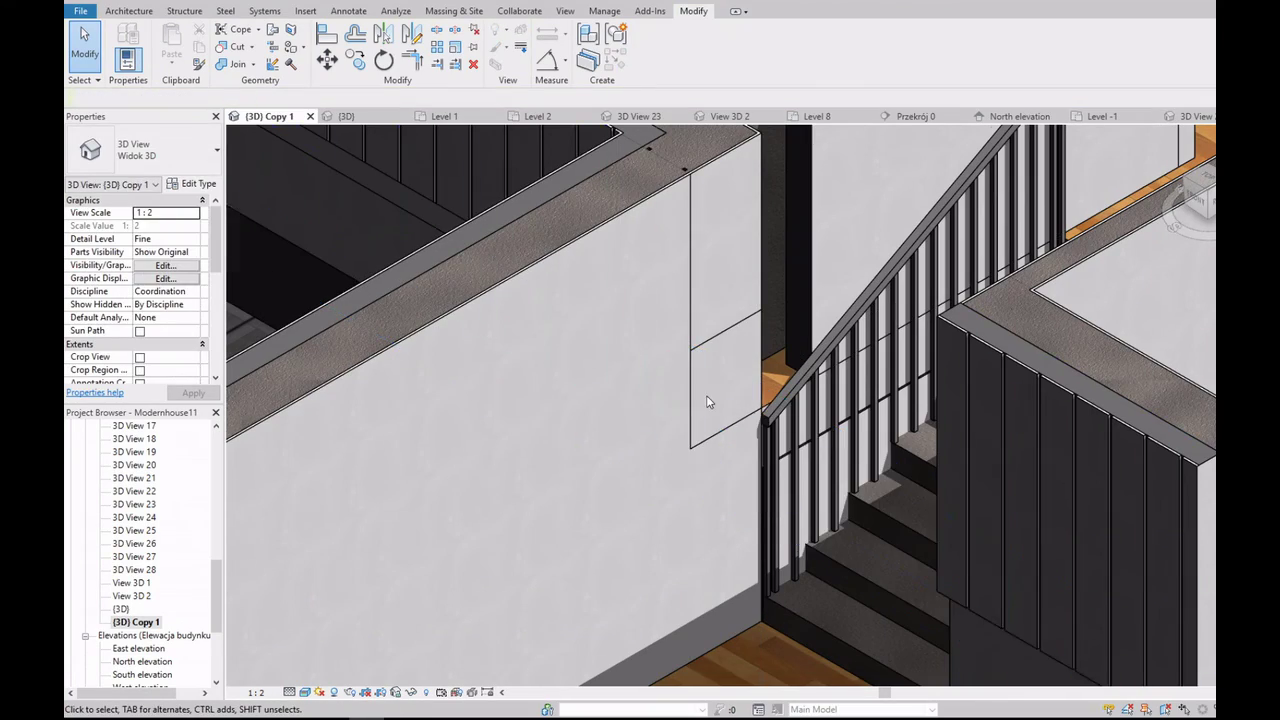
Step: Inspect the wall beside the stairs and the annex wall
{"action": "scroll", "coordinate": [706, 395], "scroll_direction": "down", "scroll_amount": 5}
{"action": "scroll", "coordinate": [734, 473], "scroll_direction": "up", "scroll_amount": 3}
{"action": "scroll", "coordinate": [734, 473], "scroll_direction": "up", "scroll_amount": 2}
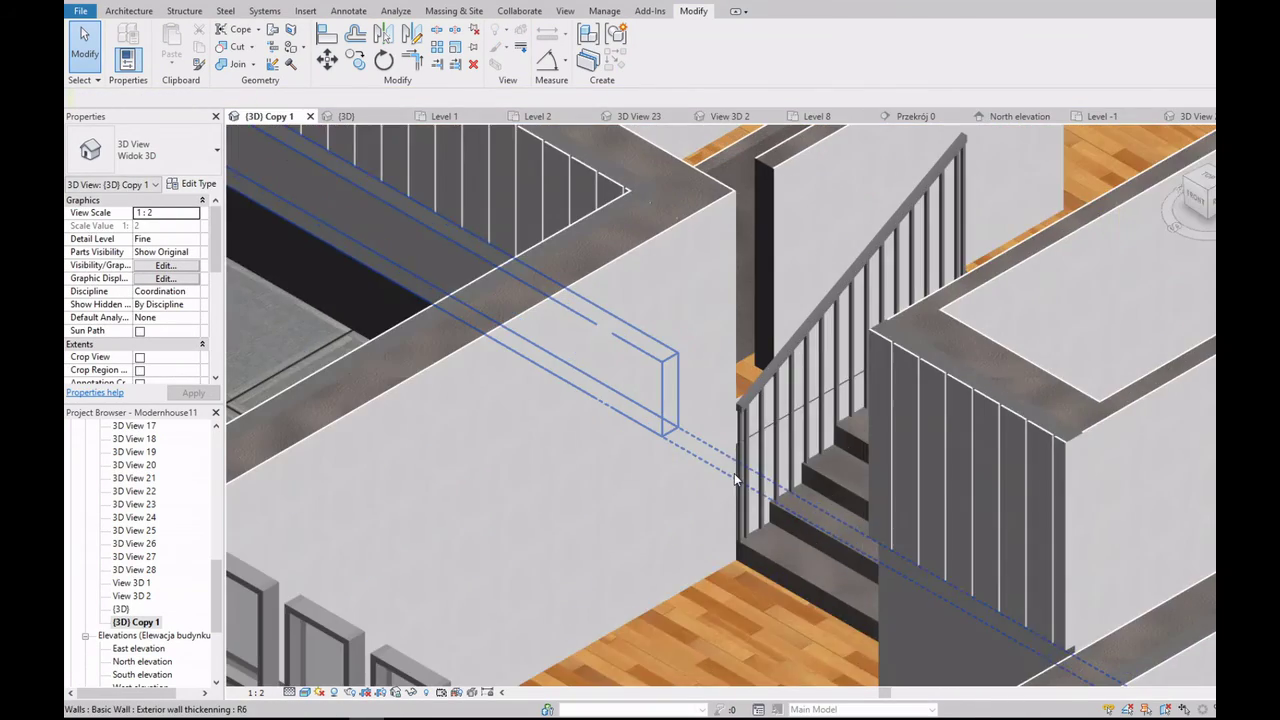
{"action": "scroll", "coordinate": [734, 473], "scroll_direction": "down", "scroll_amount": 1}
{"action": "scroll", "coordinate": [734, 473], "scroll_direction": "down", "scroll_amount": 3}
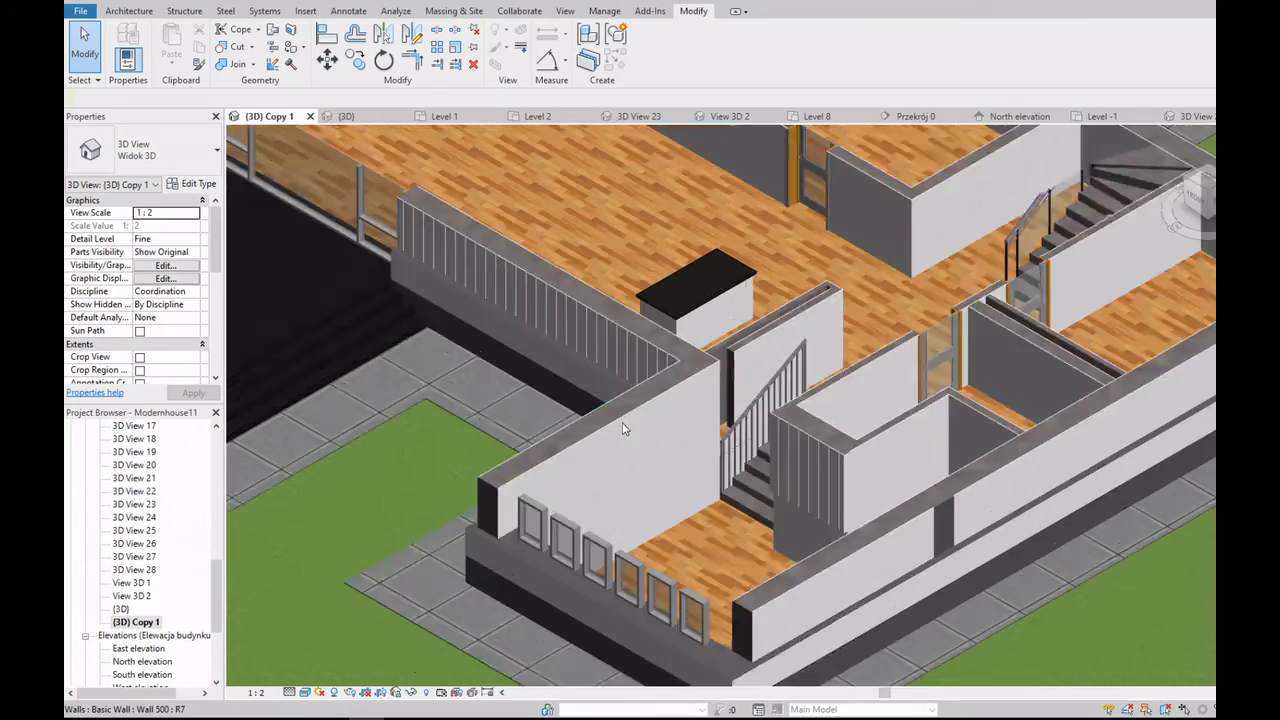
{"action": "left_click", "coordinate": [622, 428]}
{"action": "scroll", "coordinate": [622, 428], "scroll_direction": "down", "scroll_amount": 2}
{"action": "scroll", "coordinate": [876, 464], "scroll_direction": "up", "scroll_amount": 4}
{"action": "scroll", "coordinate": [876, 464], "scroll_direction": "up", "scroll_amount": 3}
{"action": "scroll", "coordinate": [876, 464], "scroll_direction": "up", "scroll_amount": 2}
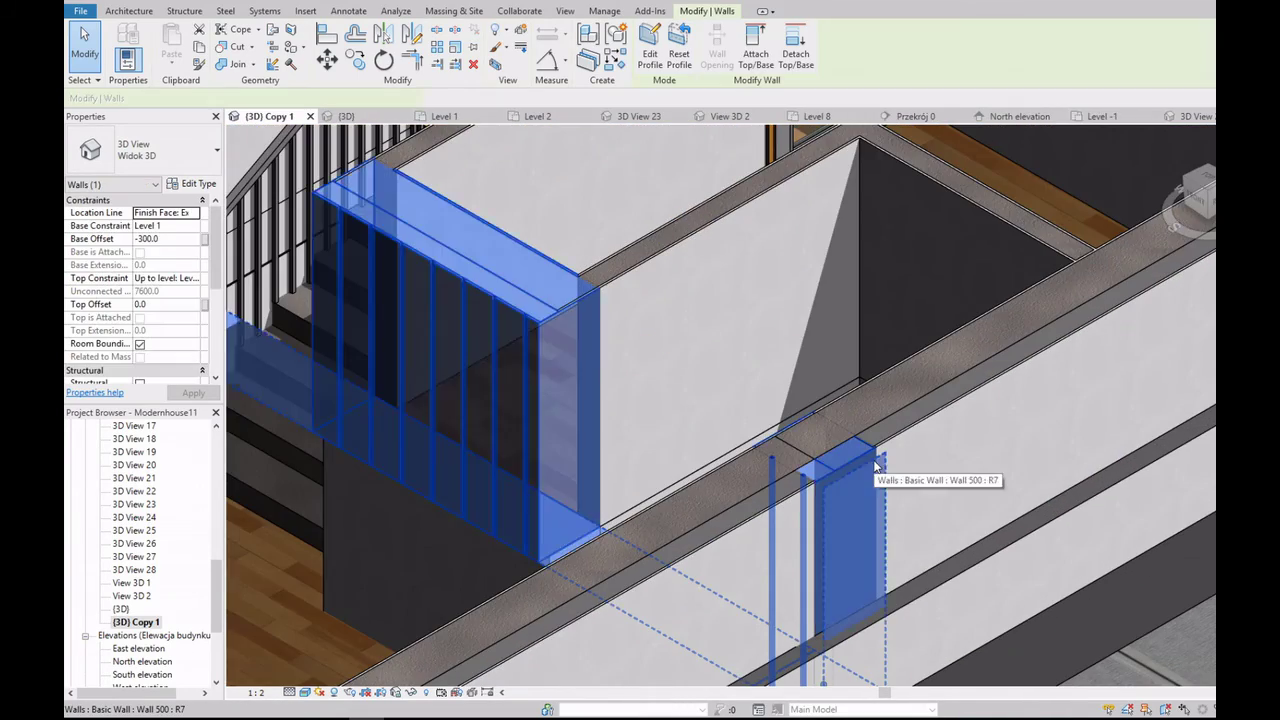
{"action": "scroll", "coordinate": [876, 464], "scroll_direction": "down", "scroll_amount": 4}
{"action": "scroll", "coordinate": [876, 464], "scroll_direction": "down", "scroll_amount": 1}
{"action": "key", "text": "Escape"}
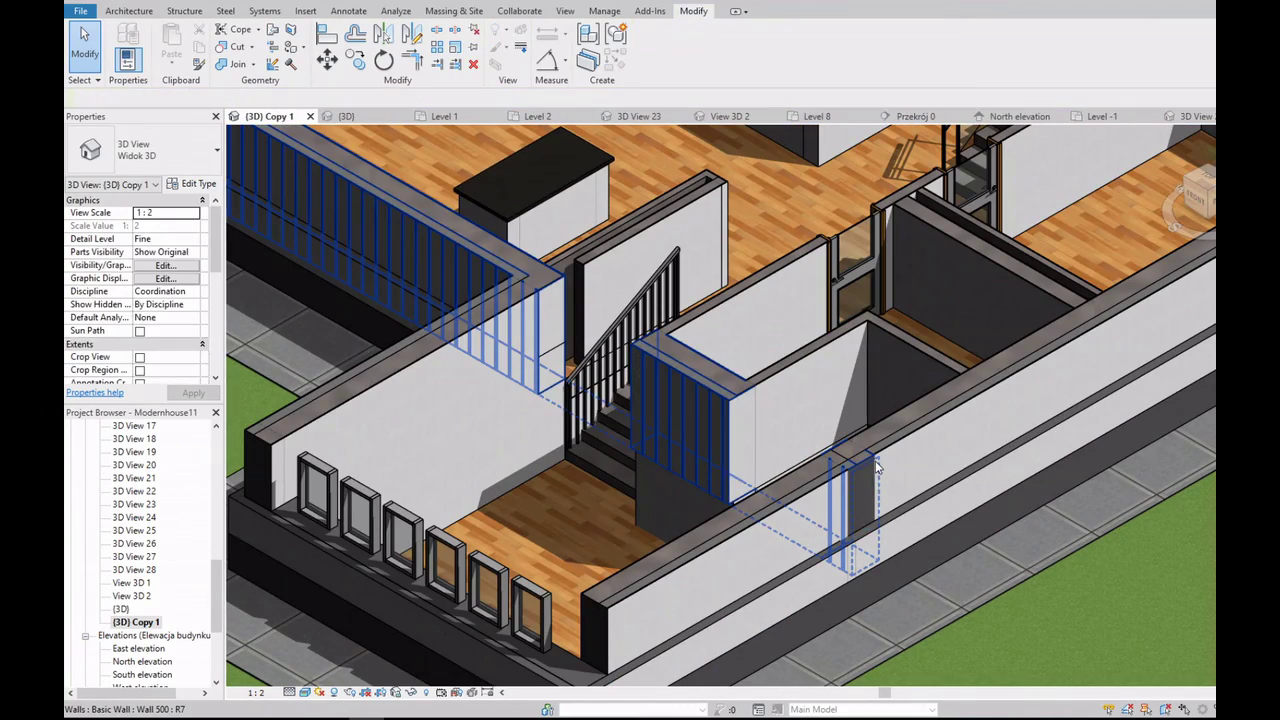
{"action": "left_click", "coordinate": [876, 464]}
Step: Check the terrace-edge wall from the top view, then orbit back to an isometric view
{"action": "left_click", "coordinate": [1193, 182]}
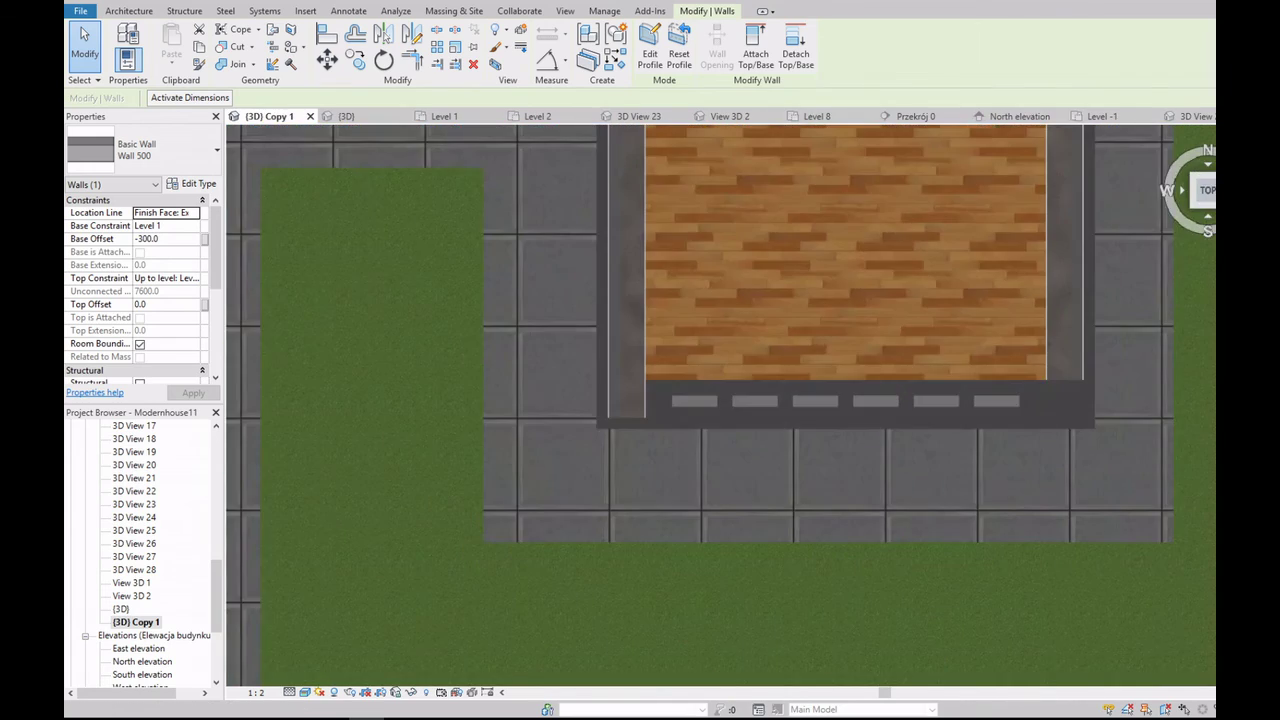
{"action": "scroll", "coordinate": [797, 428], "scroll_direction": "down", "scroll_amount": 2}
{"action": "scroll", "coordinate": [361, 299], "scroll_direction": "up", "scroll_amount": 5}
{"action": "key", "text": "Escape"}
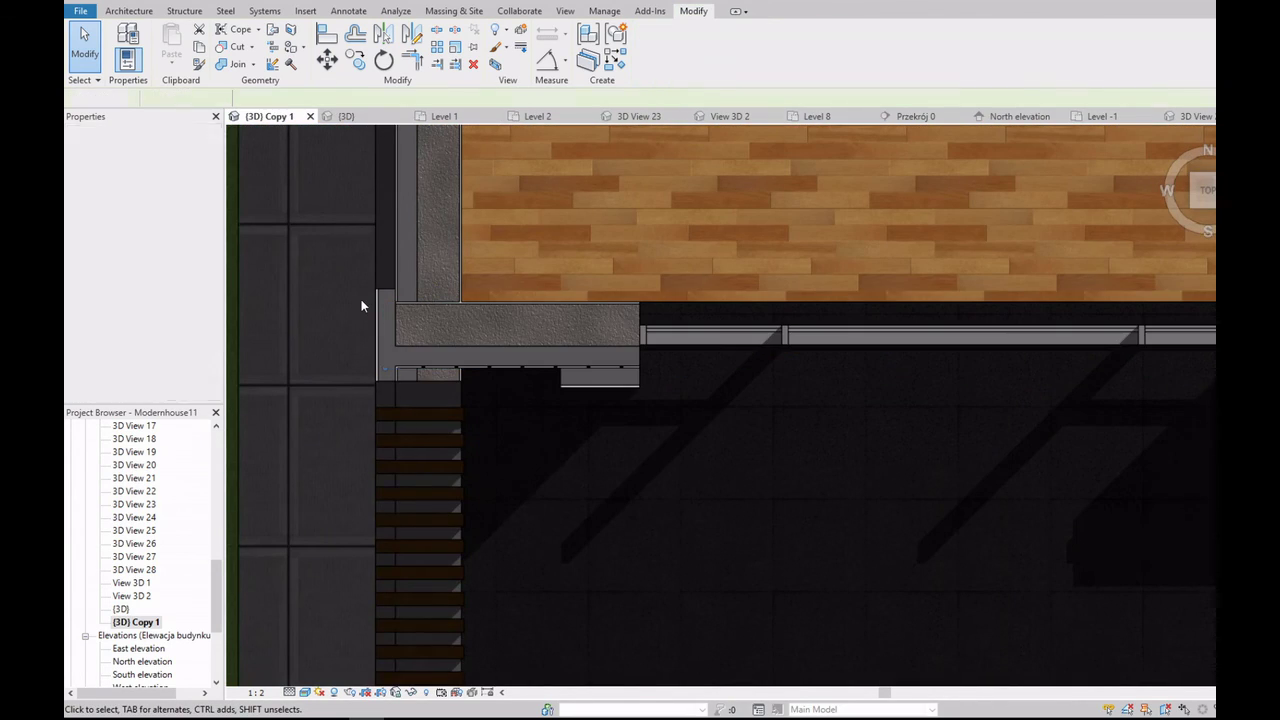
{"action": "scroll", "coordinate": [430, 314], "scroll_direction": "down", "scroll_amount": 1}
{"action": "left_click", "coordinate": [430, 316]}
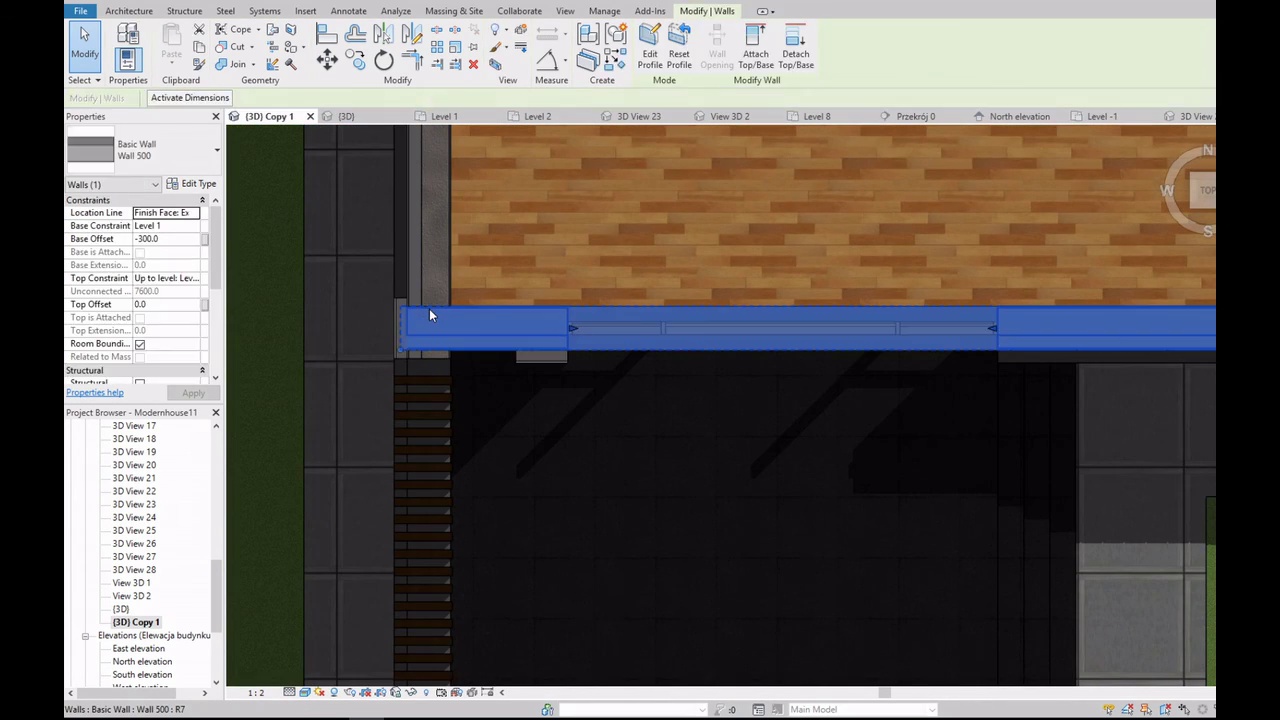
{"action": "scroll", "coordinate": [430, 316], "scroll_direction": "down", "scroll_amount": 4}
{"action": "key", "text": "Escape"}
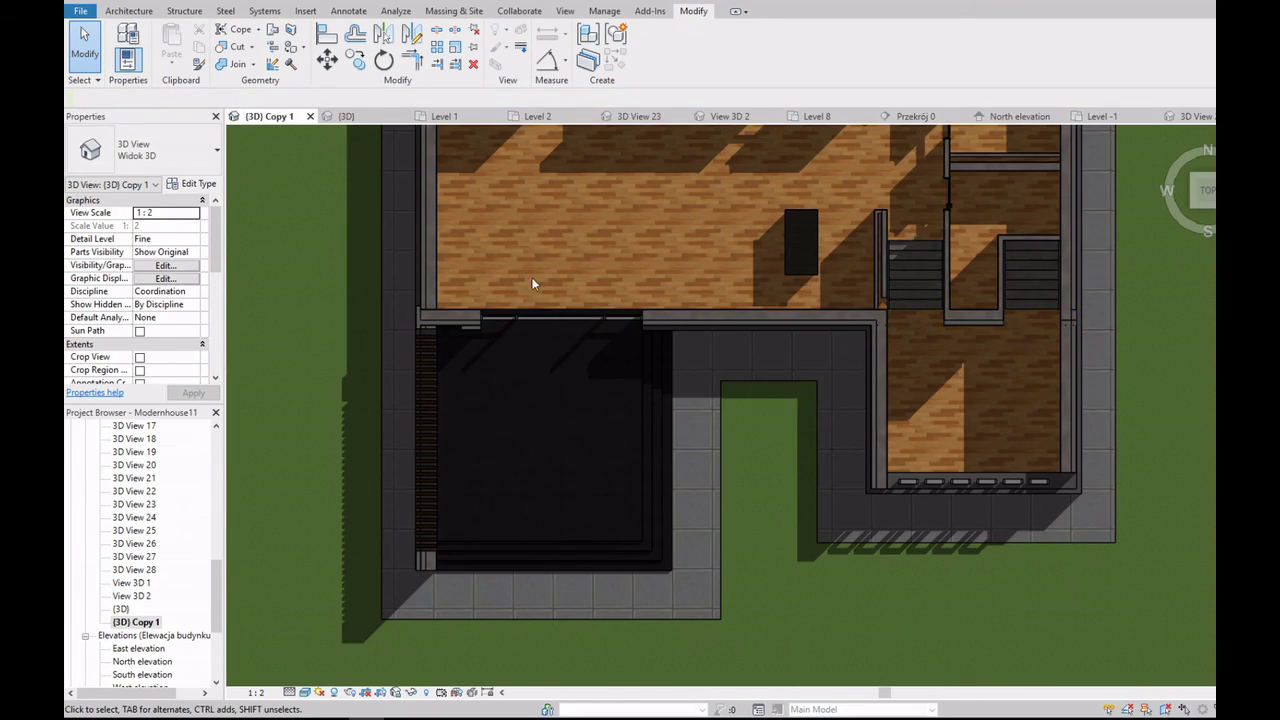
{"action": "scroll", "coordinate": [520, 295], "scroll_direction": "up", "scroll_amount": 2}
{"action": "scroll", "coordinate": [448, 330], "scroll_direction": "down", "scroll_amount": 5}
{"action": "scroll", "coordinate": [964, 273], "scroll_direction": "up", "scroll_amount": 2}
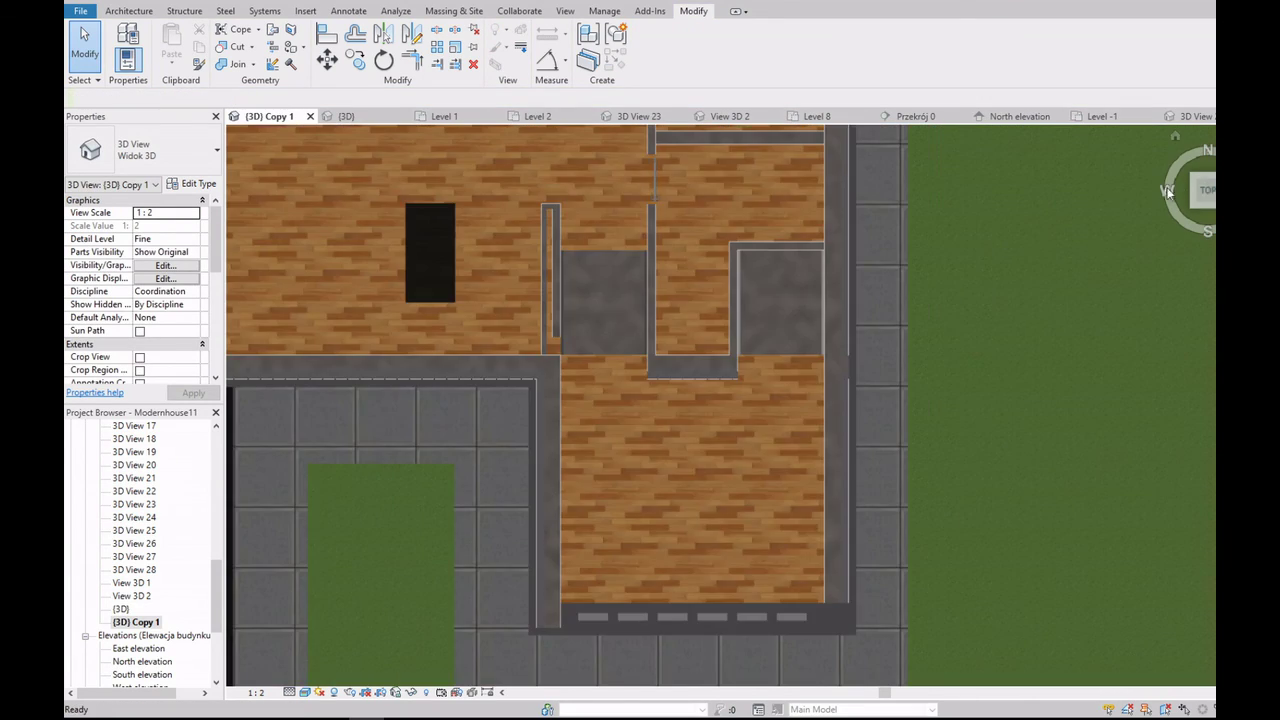
{"action": "middle_click_drag", "start_coordinate": [964, 273], "coordinate": [876, 313], "text": "shift"}
{"action": "scroll", "coordinate": [876, 313], "scroll_direction": "down", "scroll_amount": 4}
{"action": "scroll", "coordinate": [742, 495], "scroll_direction": "up", "scroll_amount": 6}
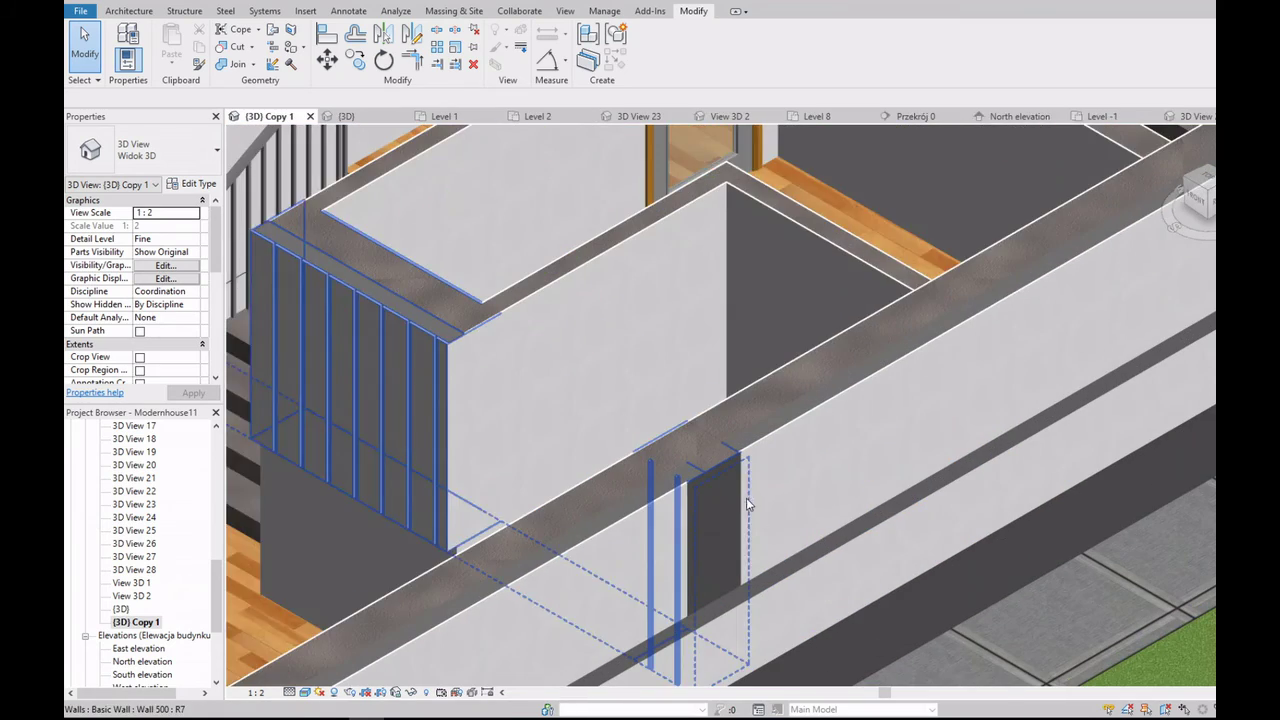
Step: In the Wall 500 profile sketch, extend the sketch line to the wall's right end
{"action": "double_click", "coordinate": [745, 494]}
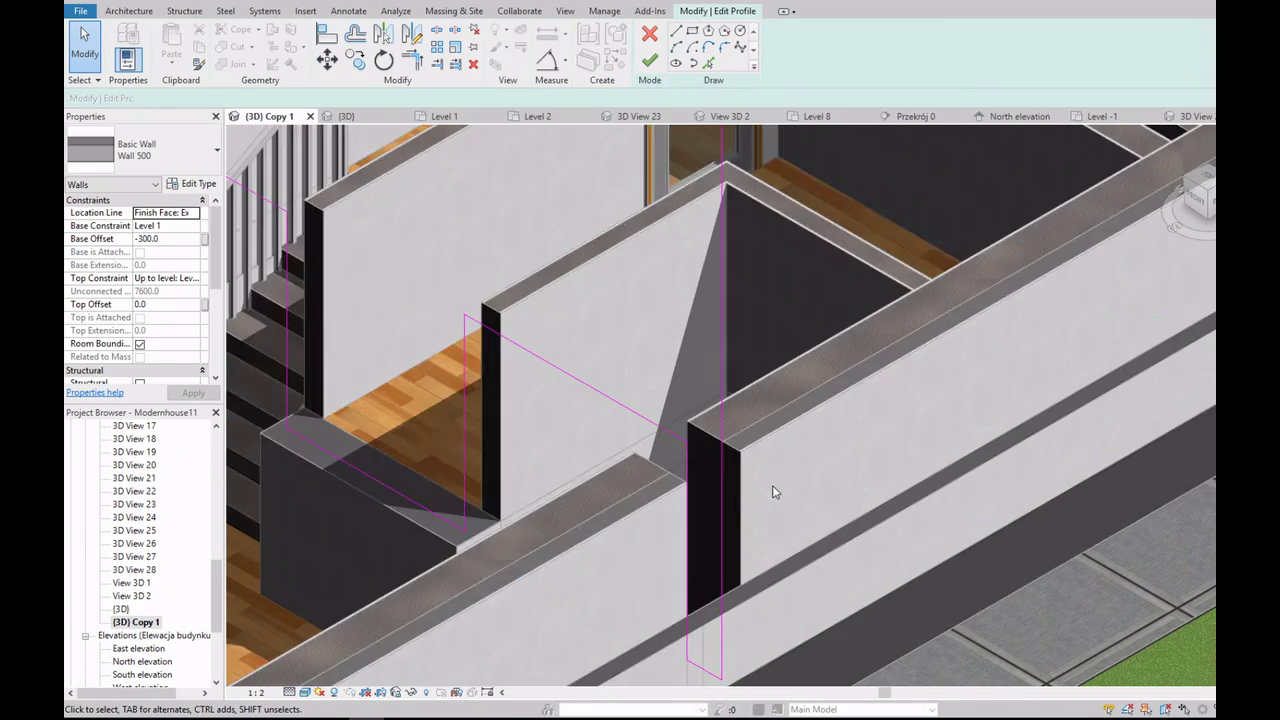
{"action": "scroll", "coordinate": [772, 485], "scroll_direction": "down", "scroll_amount": 5}
{"action": "scroll", "coordinate": [772, 485], "scroll_direction": "up", "scroll_amount": 2}
{"action": "scroll", "coordinate": [866, 251], "scroll_direction": "down", "scroll_amount": 3}
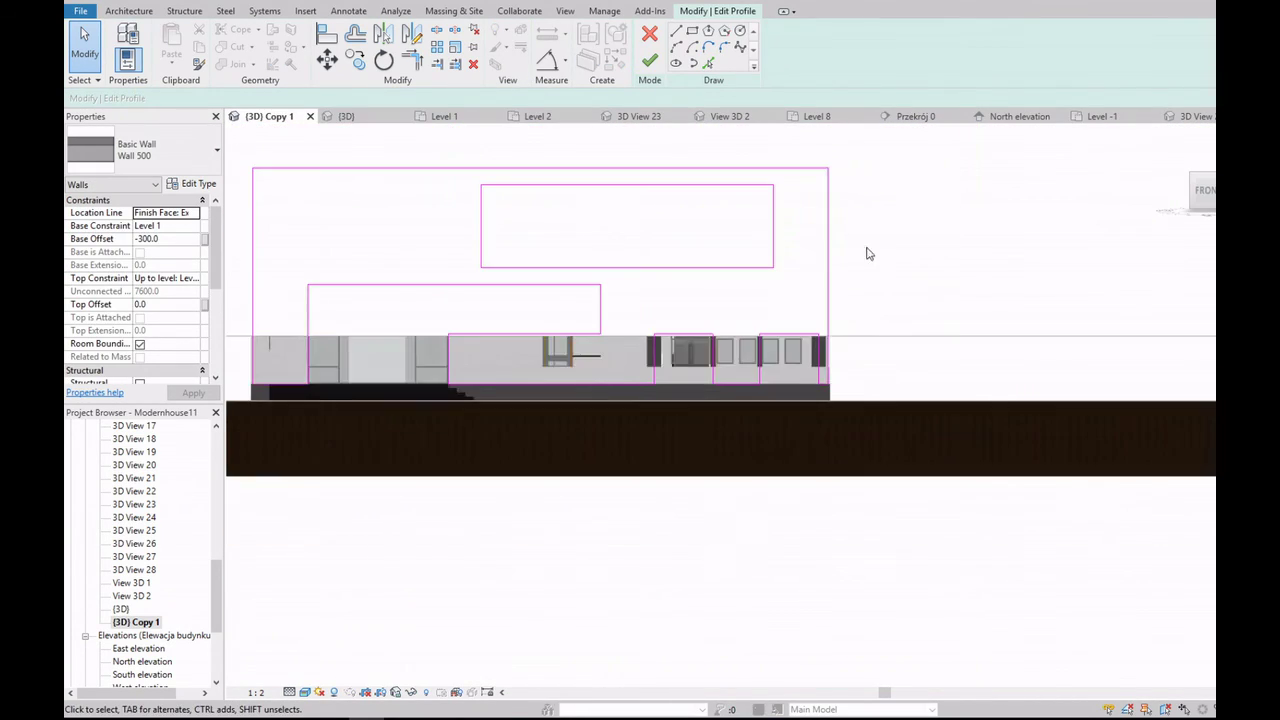
{"action": "scroll", "coordinate": [850, 260], "scroll_direction": "up", "scroll_amount": 3}
{"action": "left_click", "coordinate": [829, 269]}
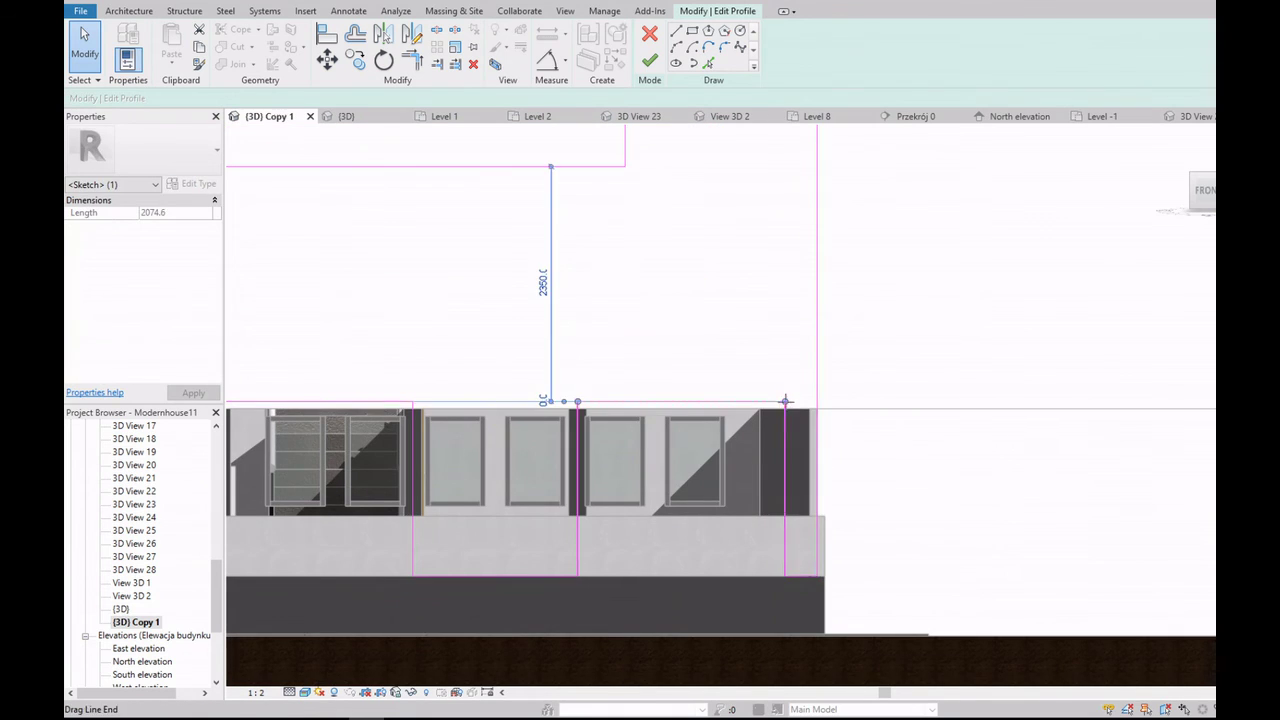
{"action": "left_click_drag", "start_coordinate": [785, 401], "coordinate": [816, 403]}
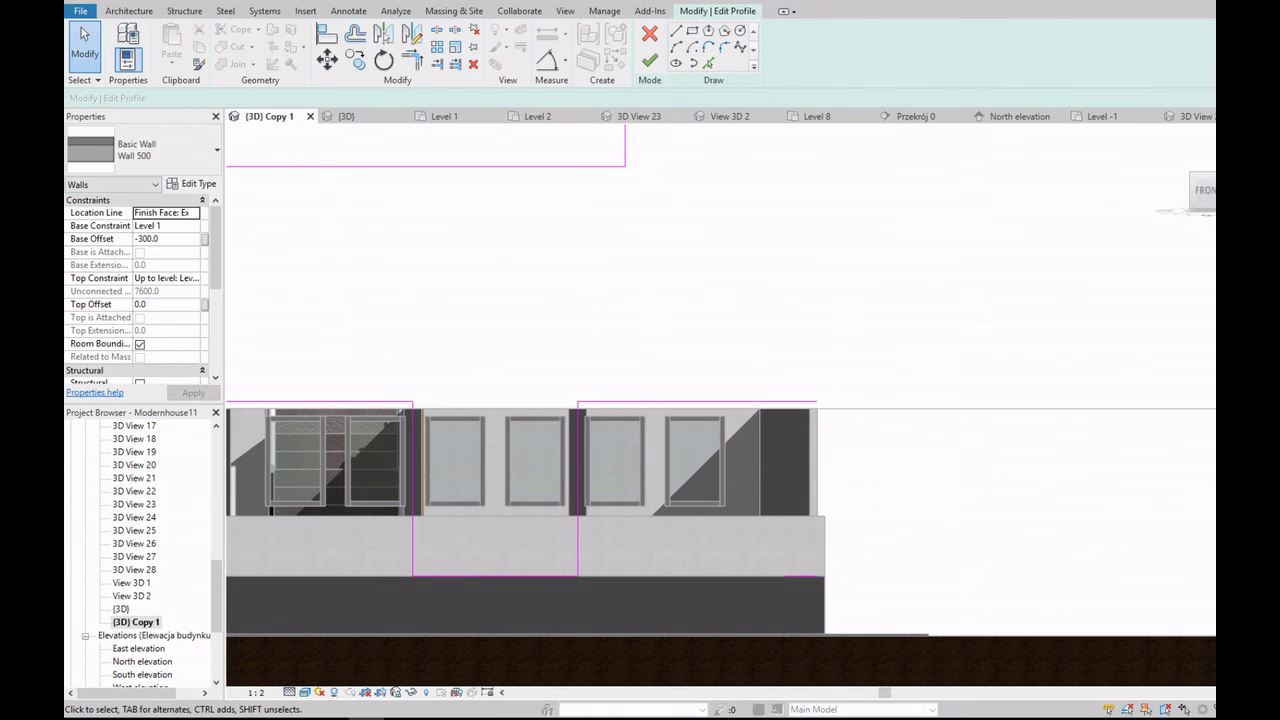
{"action": "left_click", "coordinate": [817, 388]}
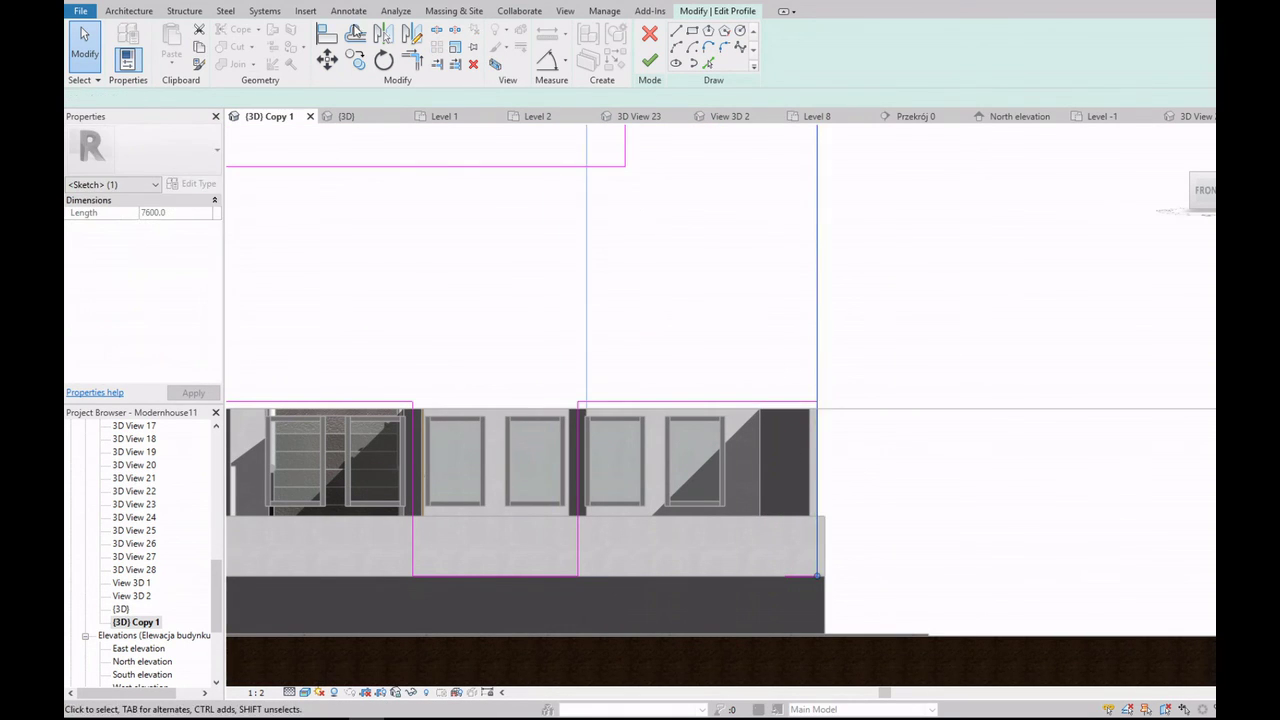
{"action": "key", "text": "Escape"}
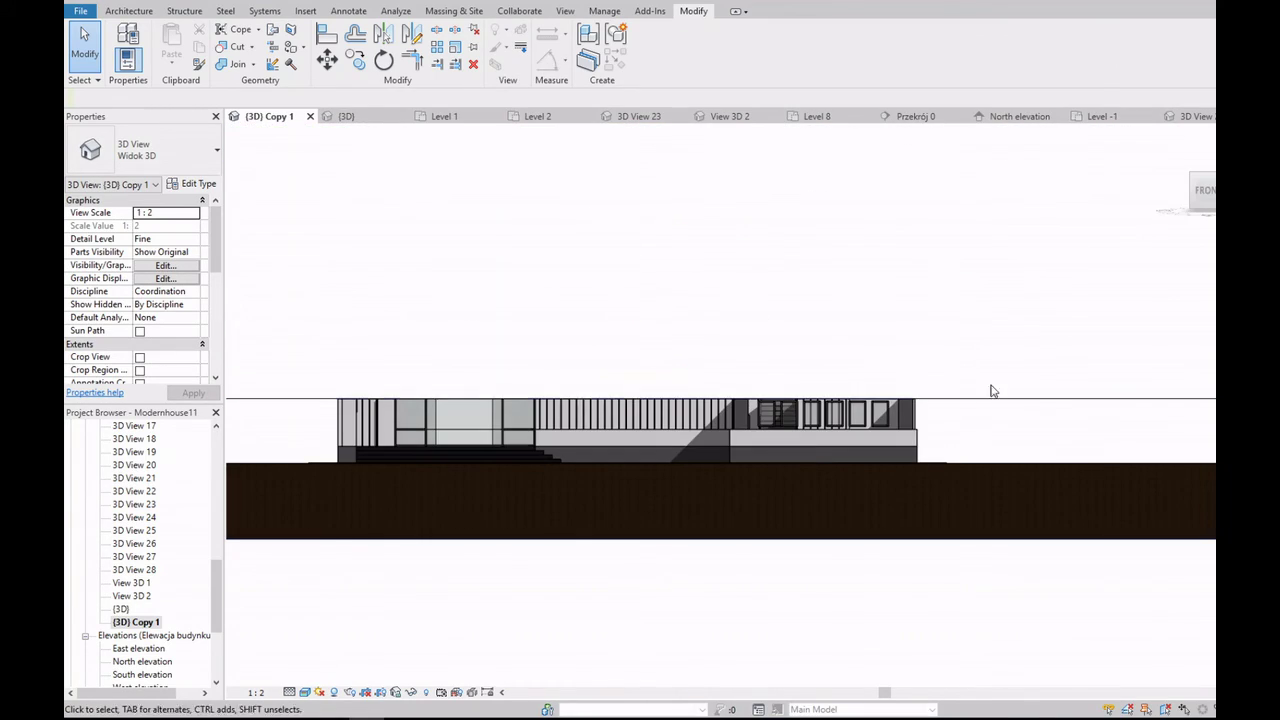
Step: Raise the section box to reveal the full facade and orbit to an isometric view
{"action": "left_click", "coordinate": [714, 399]}
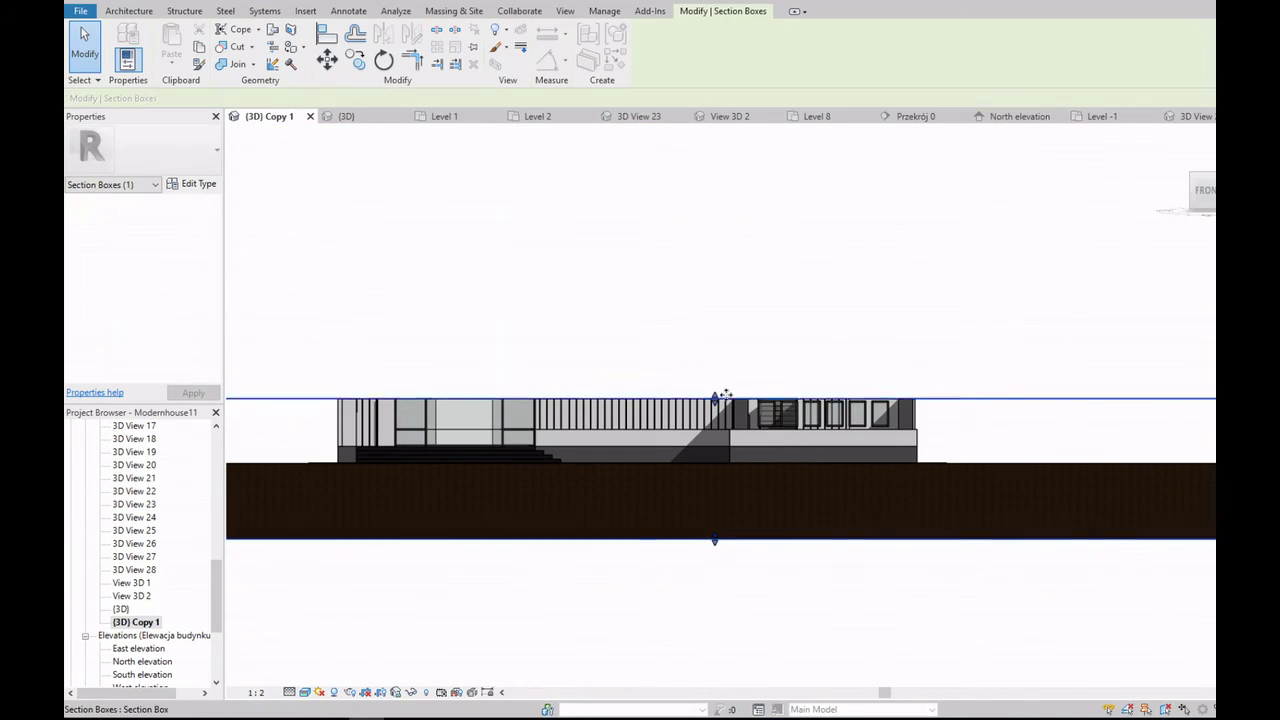
{"action": "left_click_drag", "start_coordinate": [714, 399], "coordinate": [714, 272]}
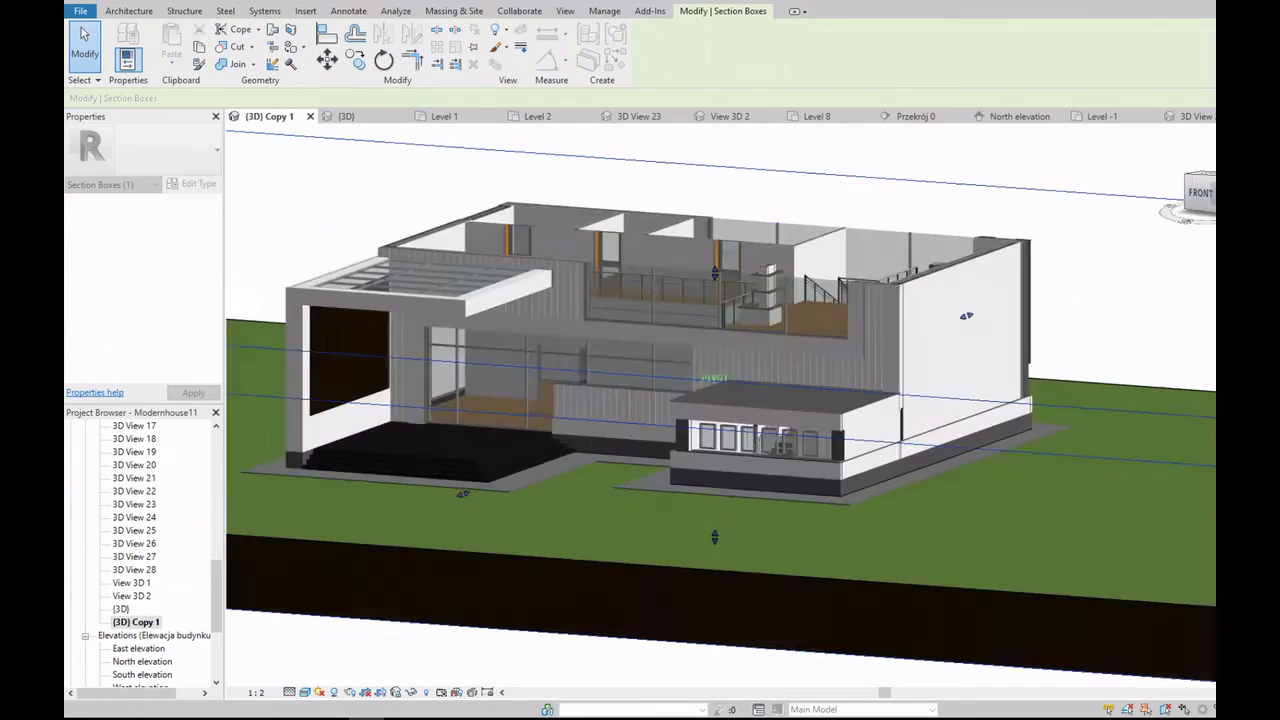
{"action": "middle_click_drag", "start_coordinate": [1119, 226], "coordinate": [835, 338], "text": "shift"}
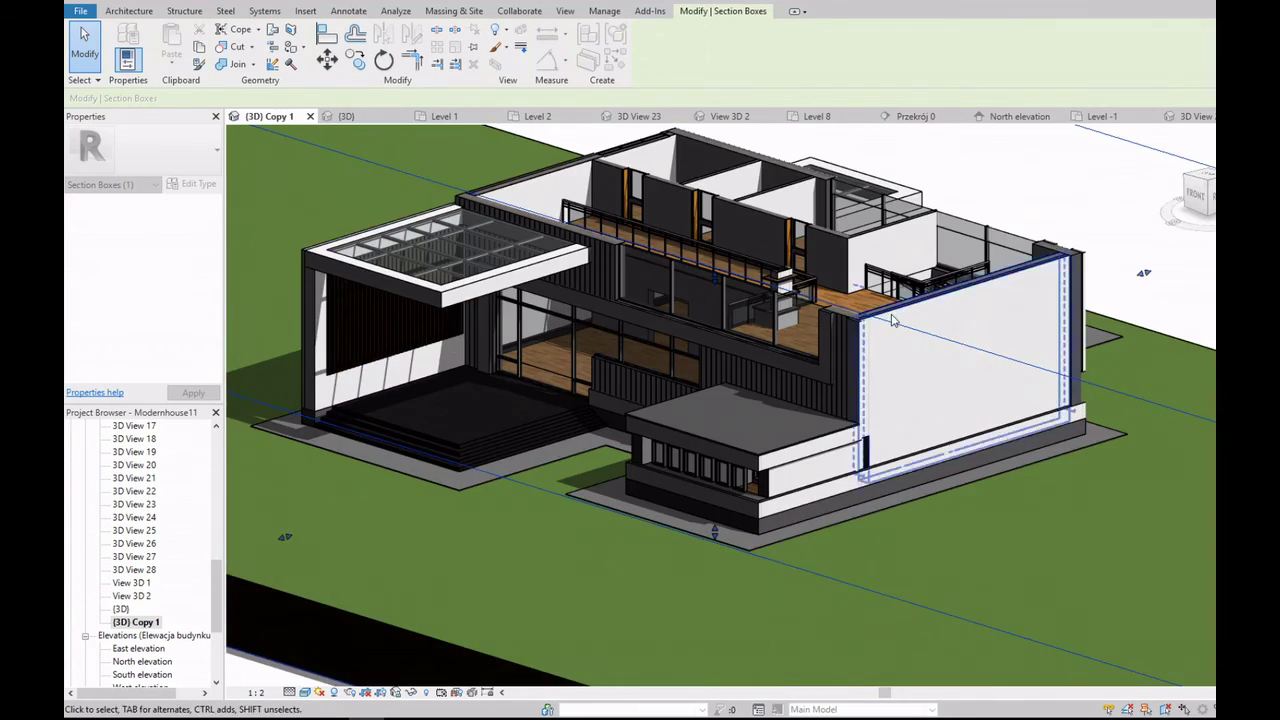
{"action": "scroll", "coordinate": [835, 338], "scroll_direction": "up", "scroll_amount": 5}
{"action": "scroll", "coordinate": [835, 338], "scroll_direction": "down", "scroll_amount": 3}
{"action": "scroll", "coordinate": [830, 350], "scroll_direction": "down", "scroll_amount": 3}
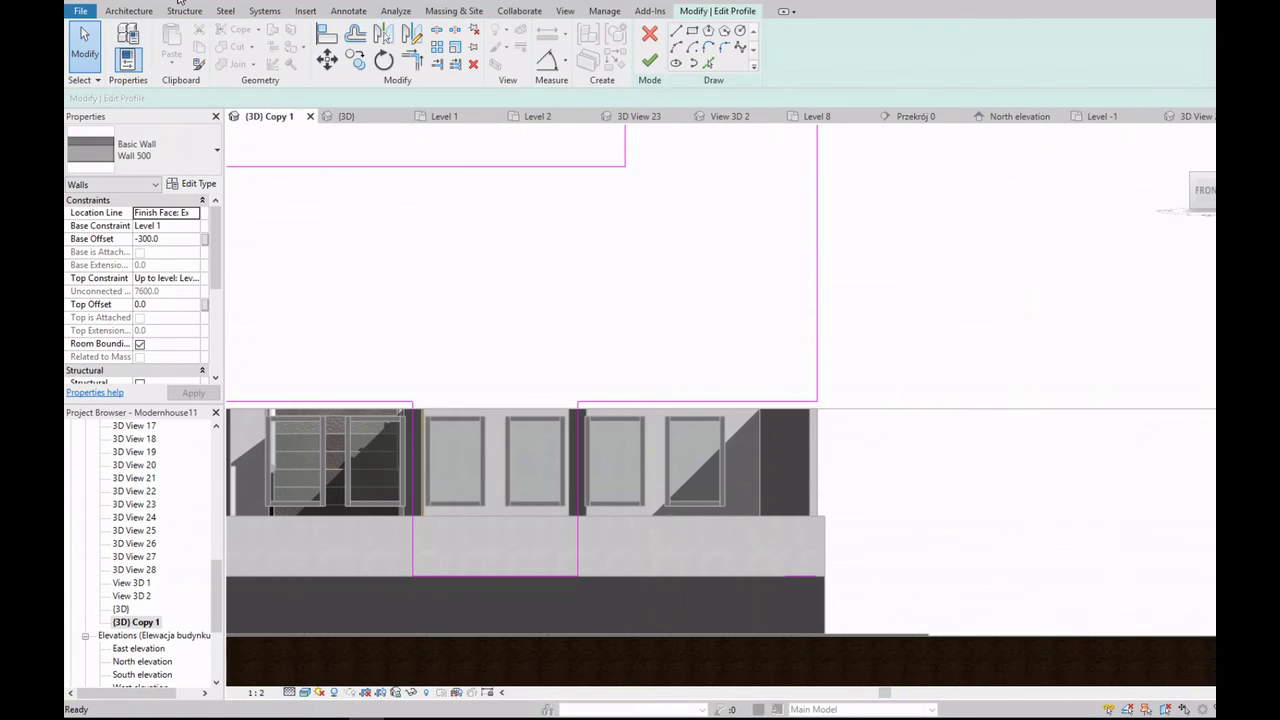
Step: Finish the Wall 500 profile edit and review the result
{"action": "left_click", "coordinate": [650, 62]}
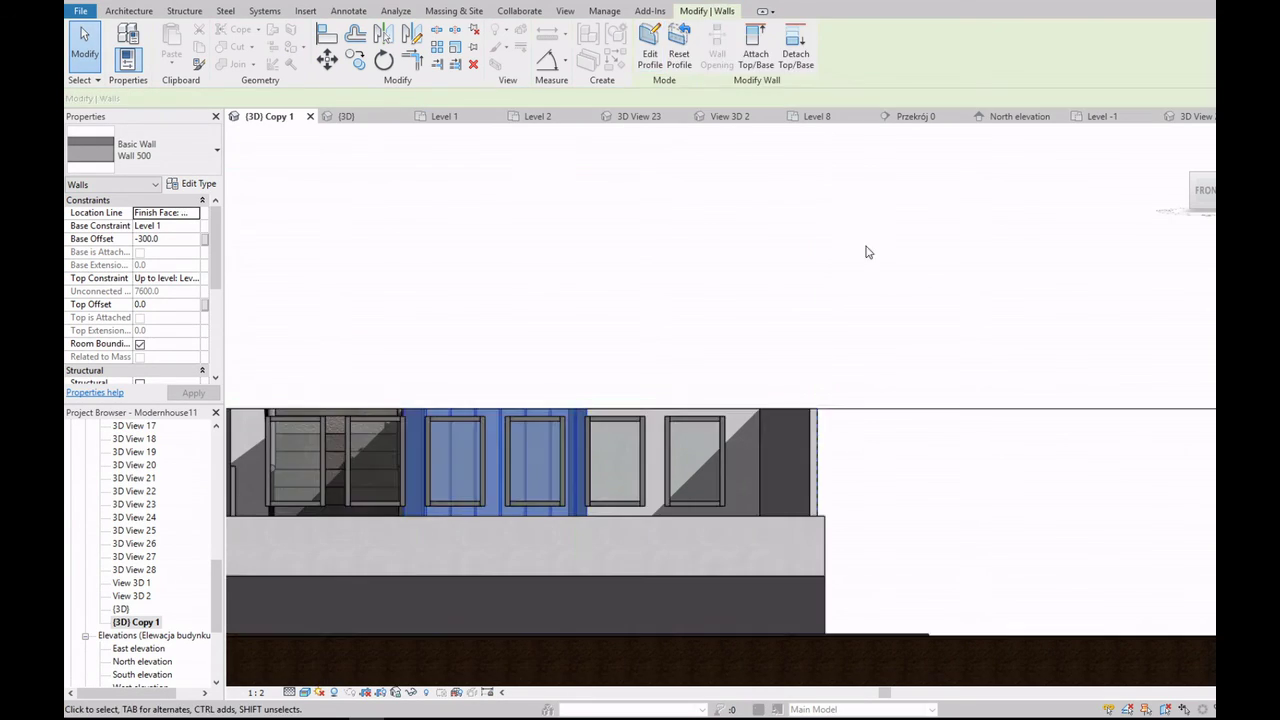
{"action": "scroll", "coordinate": [826, 461], "scroll_direction": "up", "scroll_amount": 2}
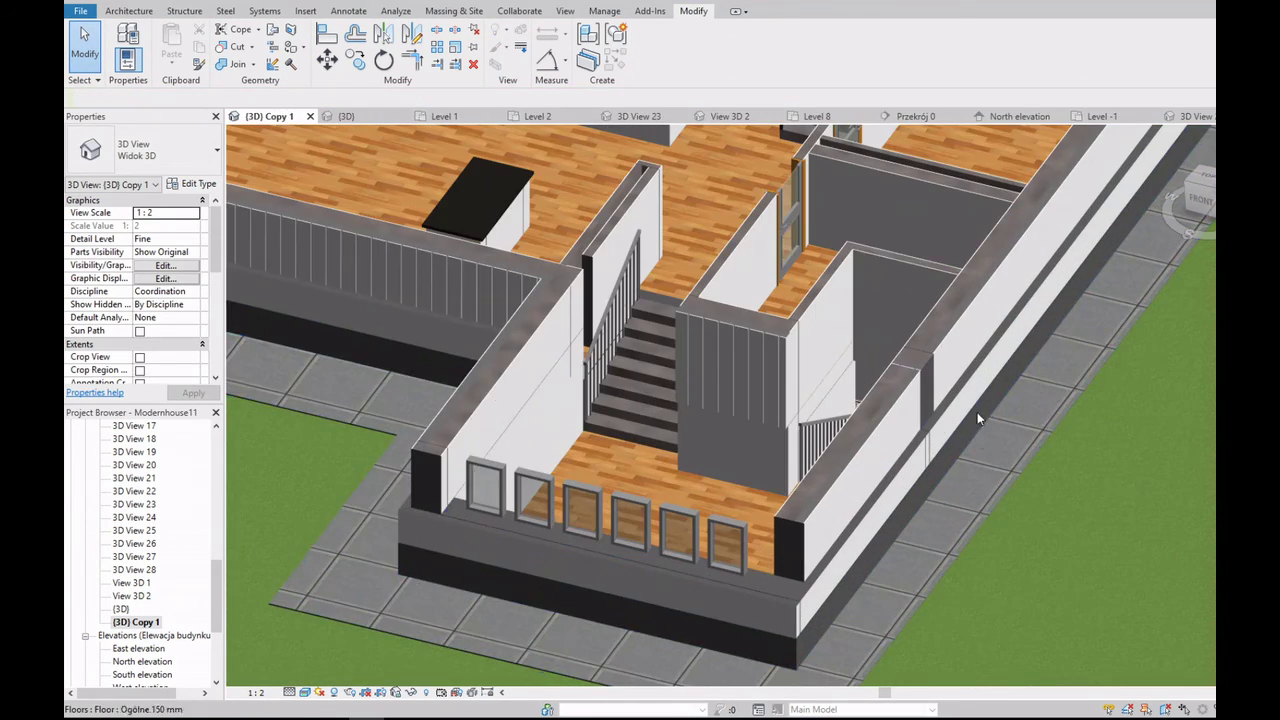
{"action": "scroll", "coordinate": [930, 327], "scroll_direction": "up", "scroll_amount": 2}
{"action": "scroll", "coordinate": [934, 336], "scroll_direction": "up", "scroll_amount": 3}
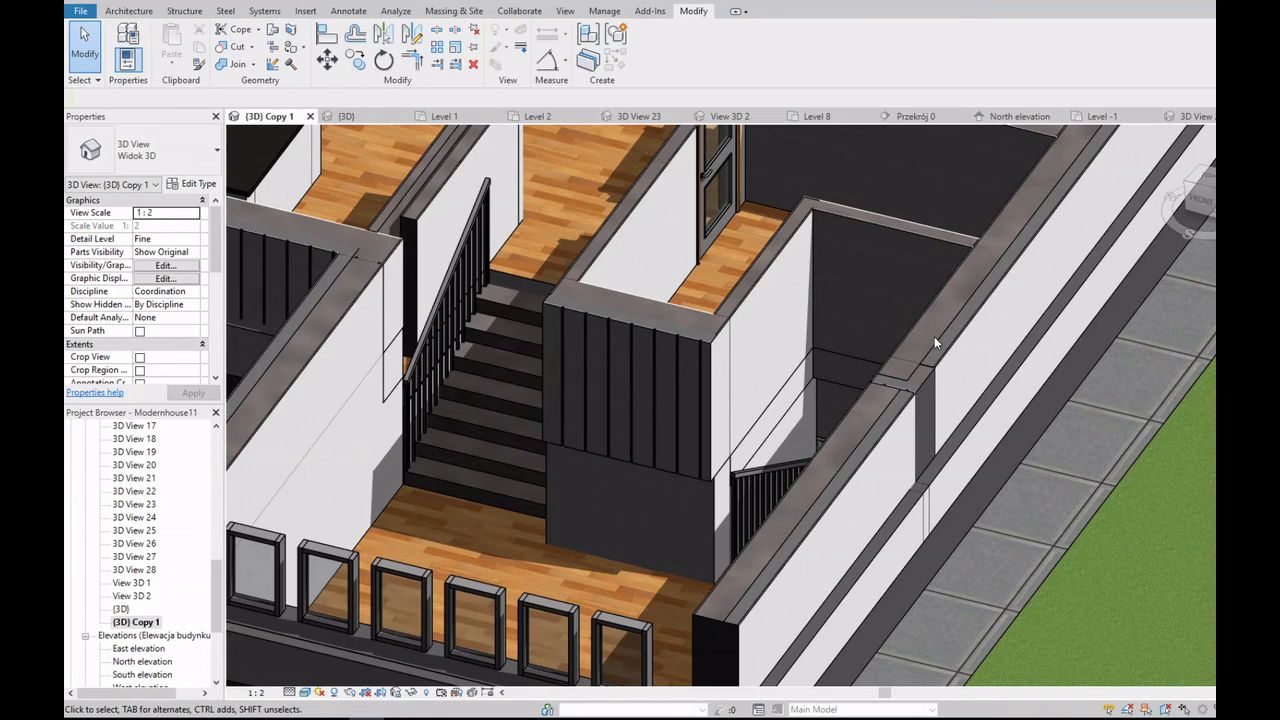
{"action": "scroll", "coordinate": [933, 337], "scroll_direction": "down", "scroll_amount": 4}
{"action": "scroll", "coordinate": [933, 337], "scroll_direction": "up", "scroll_amount": 2}
{"action": "scroll", "coordinate": [928, 379], "scroll_direction": "up", "scroll_amount": 2}
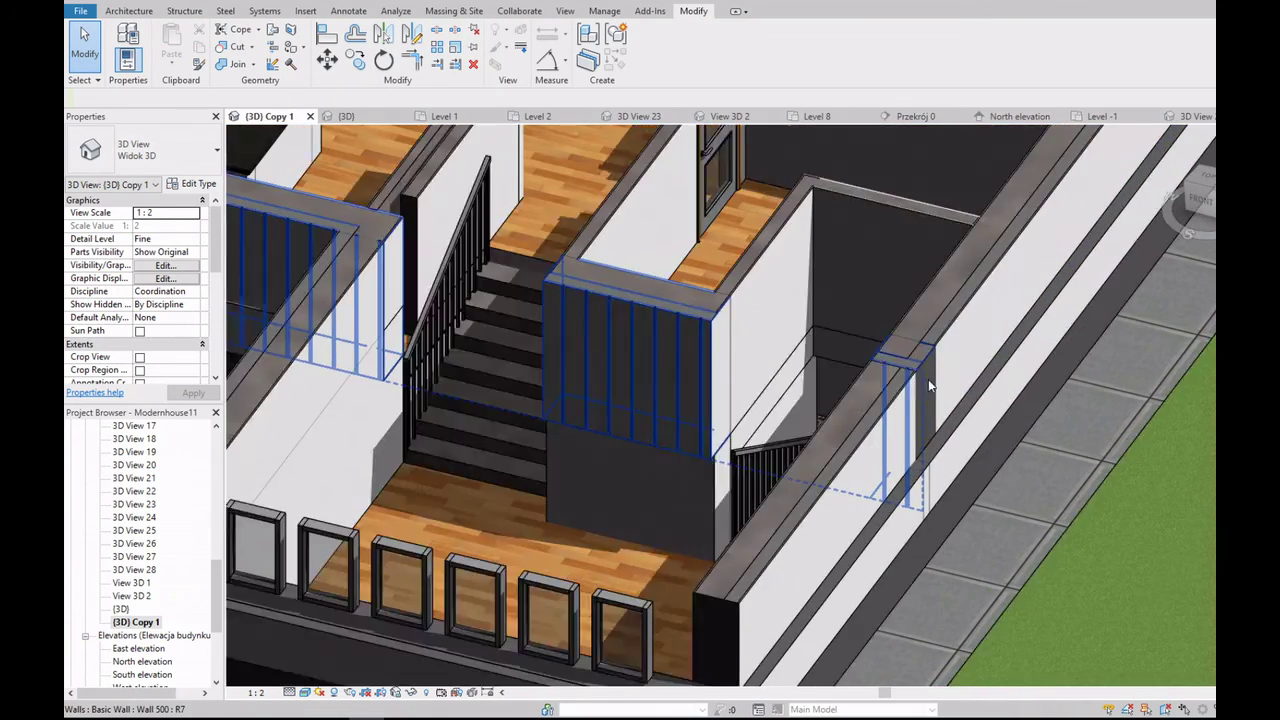
{"action": "scroll", "coordinate": [938, 373], "scroll_direction": "up", "scroll_amount": 1}
{"action": "scroll", "coordinate": [938, 373], "scroll_direction": "down", "scroll_amount": 4}
{"action": "scroll", "coordinate": [938, 373], "scroll_direction": "up", "scroll_amount": 2}
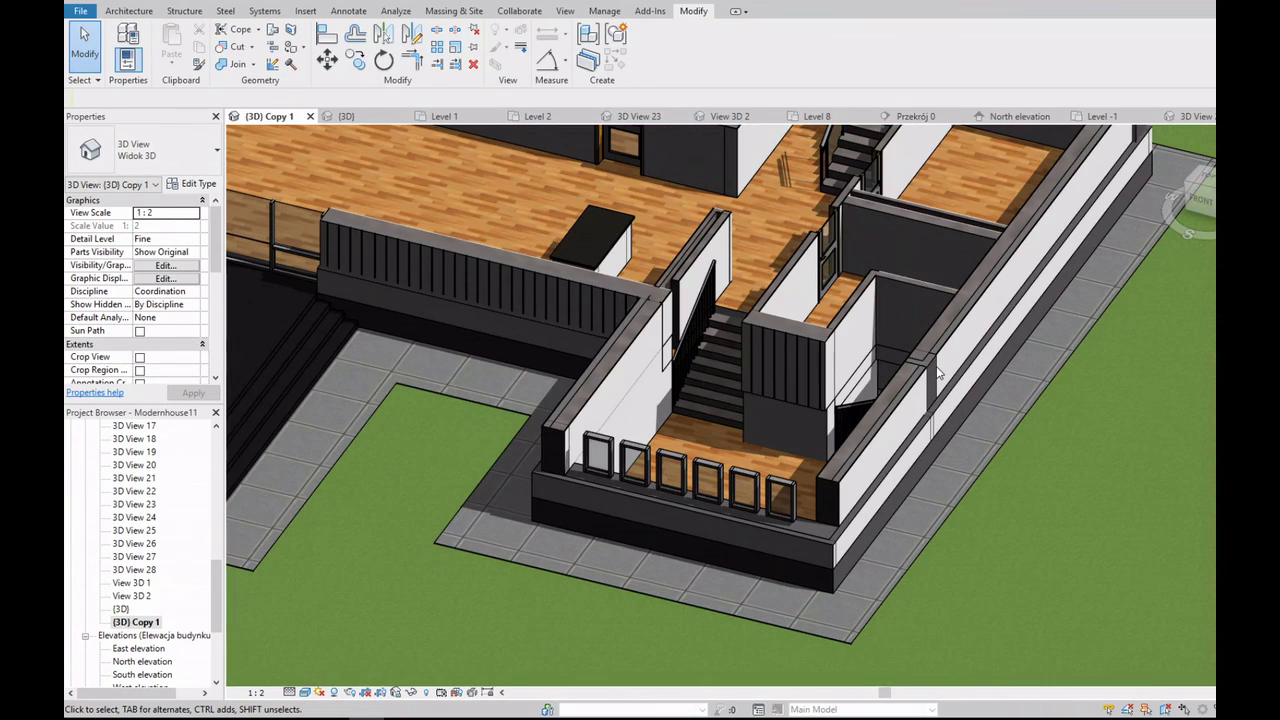
{"action": "scroll", "coordinate": [938, 373], "scroll_direction": "down", "scroll_amount": 1}
{"action": "scroll", "coordinate": [938, 373], "scroll_direction": "down", "scroll_amount": 2}
{"action": "scroll", "coordinate": [968, 368], "scroll_direction": "up", "scroll_amount": 2}
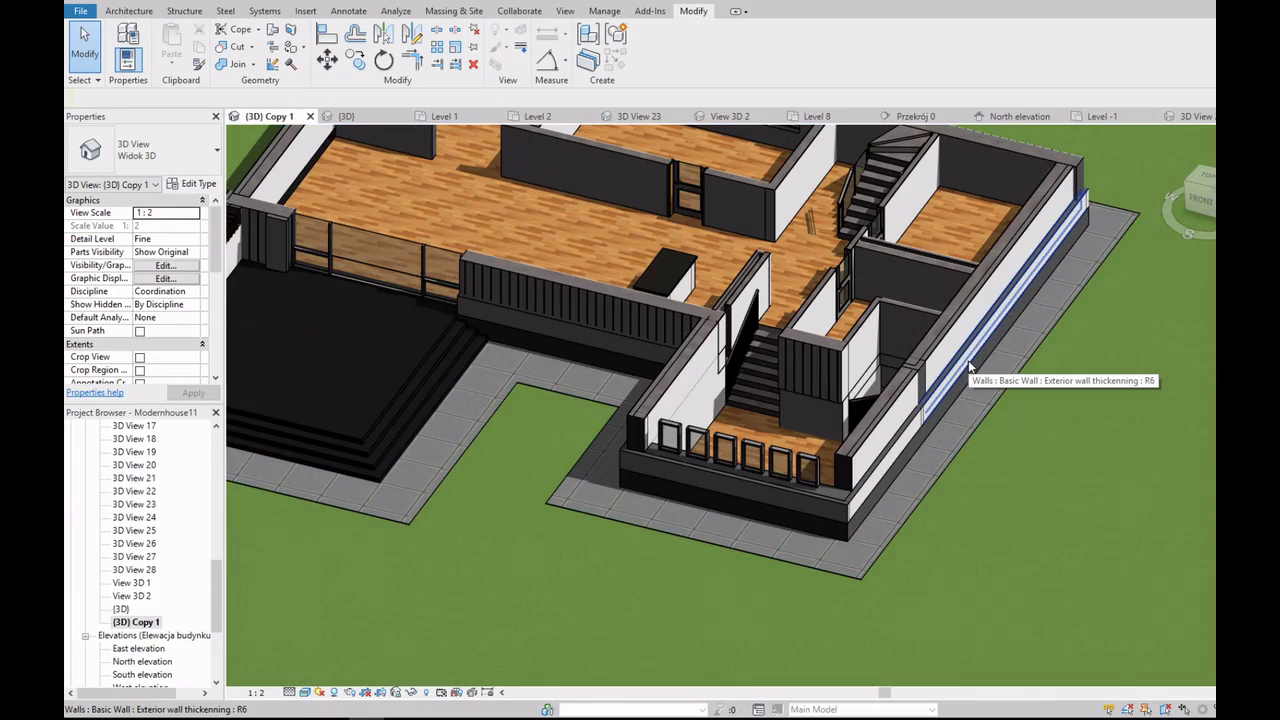
{"action": "scroll", "coordinate": [963, 360], "scroll_direction": "up", "scroll_amount": 2}
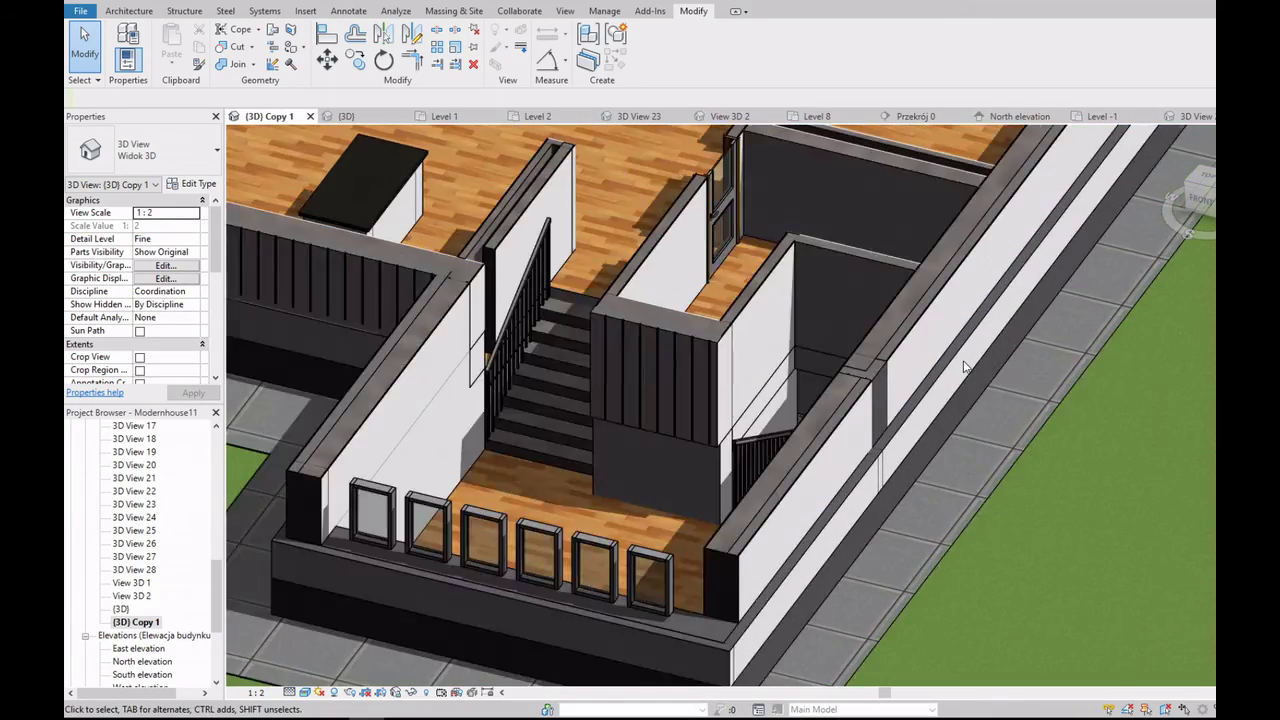
{"action": "scroll", "coordinate": [963, 360], "scroll_direction": "down", "scroll_amount": 2}
{"action": "scroll", "coordinate": [898, 375], "scroll_direction": "up", "scroll_amount": 1}
{"action": "scroll", "coordinate": [898, 375], "scroll_direction": "up", "scroll_amount": 2}
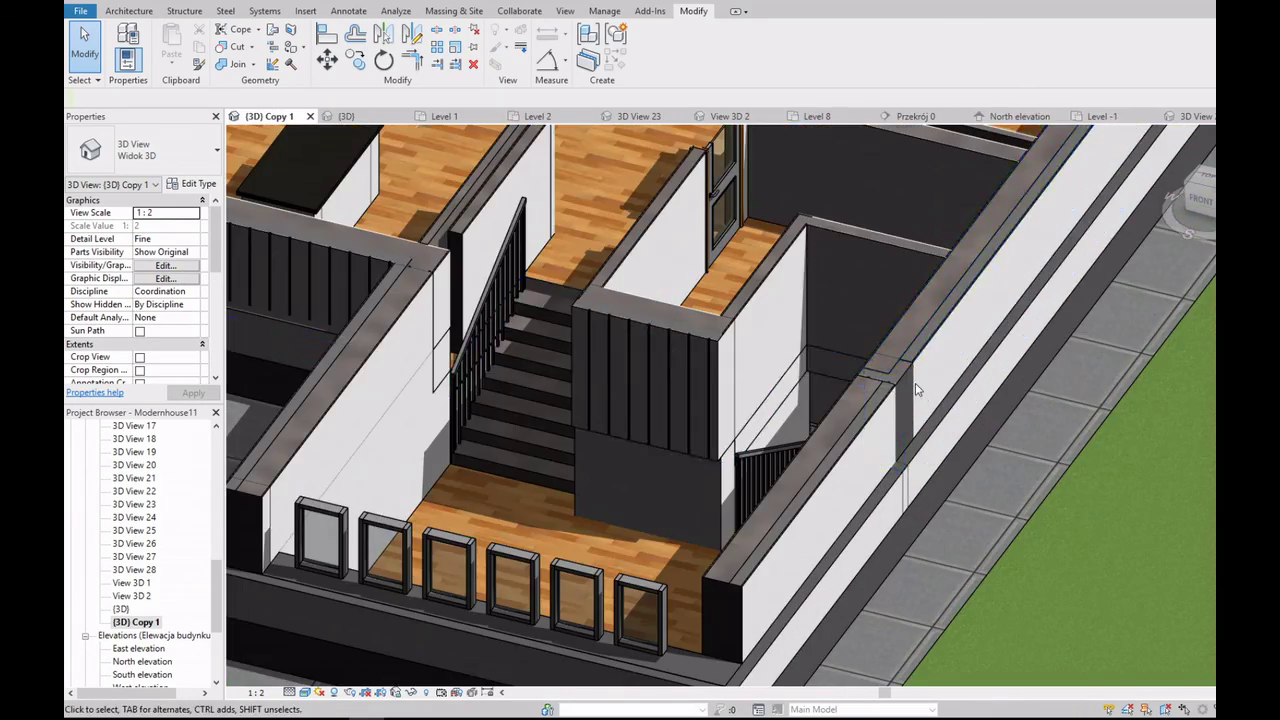
{"action": "scroll", "coordinate": [898, 375], "scroll_direction": "up", "scroll_amount": 1}
{"action": "scroll", "coordinate": [970, 335], "scroll_direction": "down", "scroll_amount": 5}
{"action": "scroll", "coordinate": [749, 382], "scroll_direction": "up", "scroll_amount": 4}
Step: From the top view, adjust the endpoint of the vertical annex wall
{"action": "left_click", "coordinate": [752, 388]}
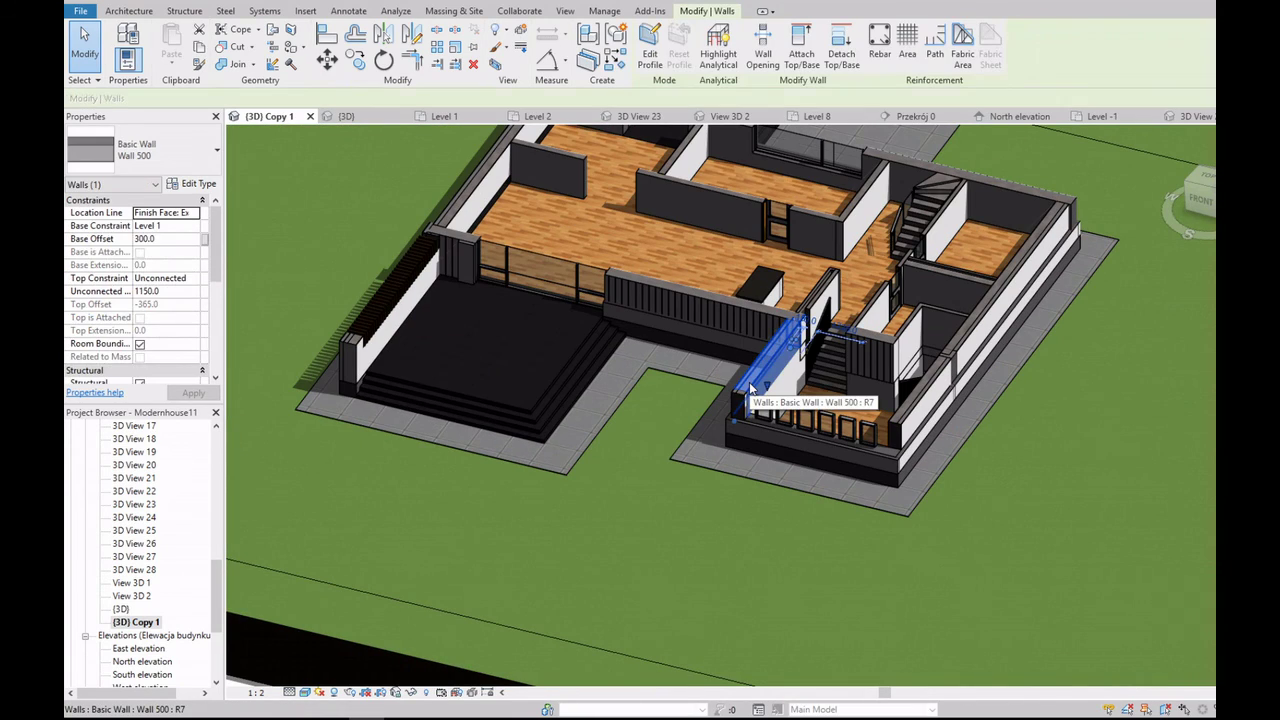
{"action": "left_click", "coordinate": [1200, 176]}
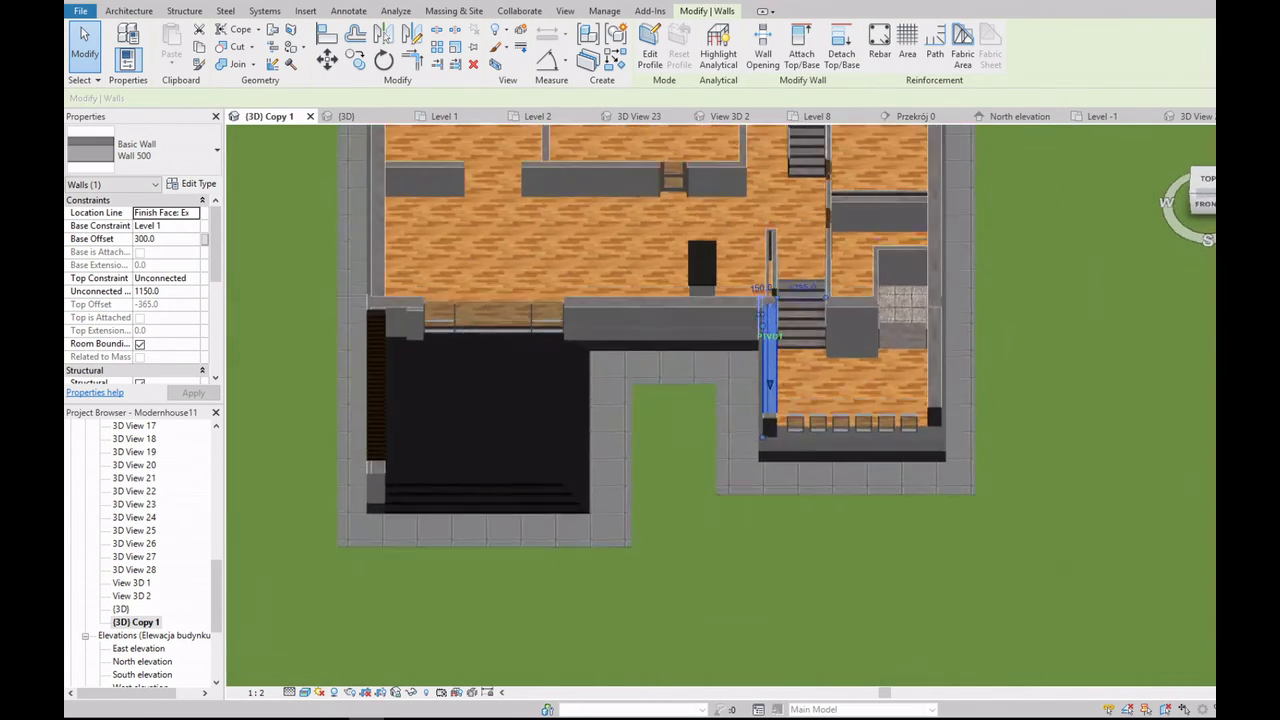
{"action": "scroll", "coordinate": [500, 429], "scroll_direction": "up", "scroll_amount": 3}
{"action": "scroll", "coordinate": [497, 428], "scroll_direction": "up", "scroll_amount": 2}
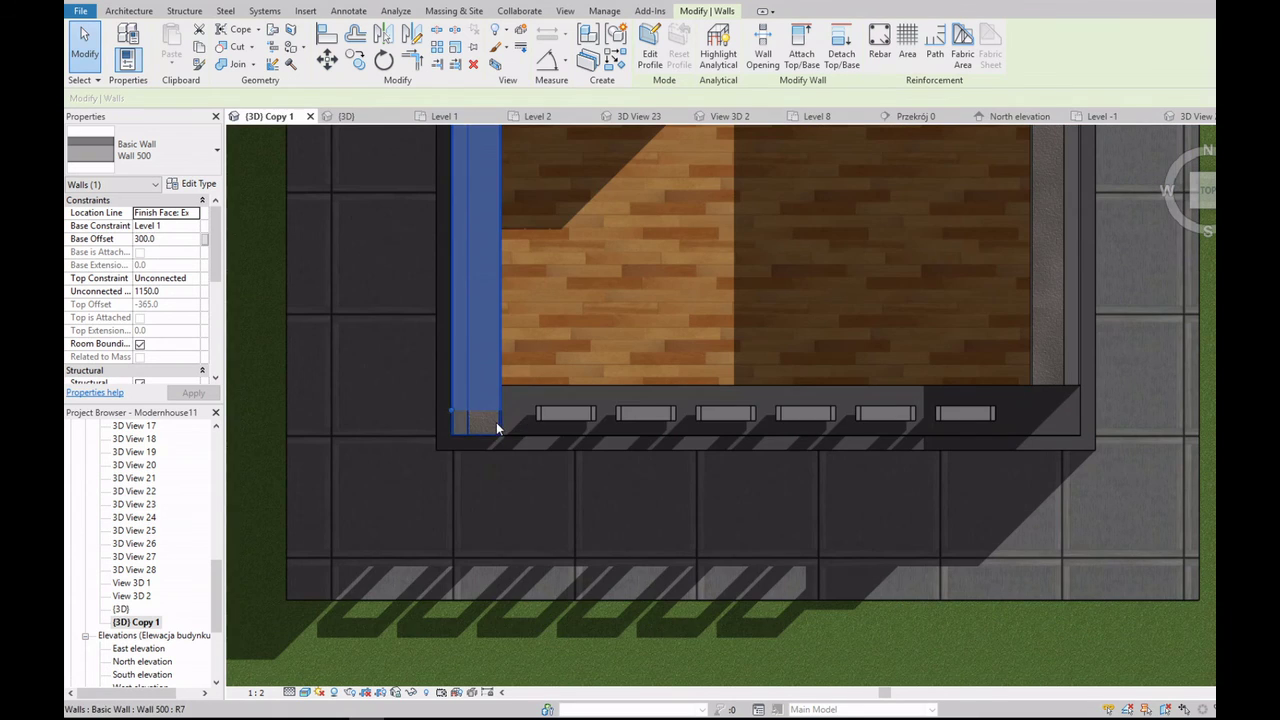
{"action": "key", "text": "Escape"}
{"action": "left_click", "coordinate": [472, 400]}
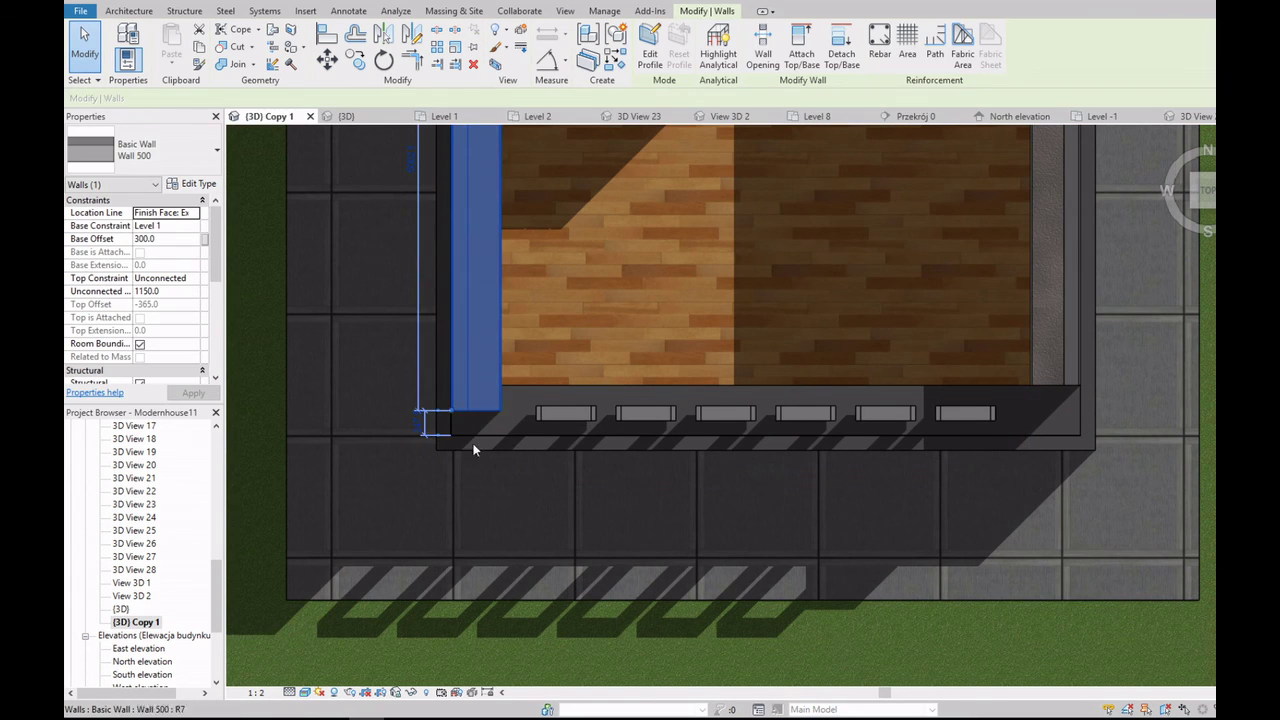
{"action": "scroll", "coordinate": [460, 420], "scroll_direction": "up", "scroll_amount": 2}
{"action": "left_click_drag", "start_coordinate": [447, 430], "coordinate": [448, 433]}
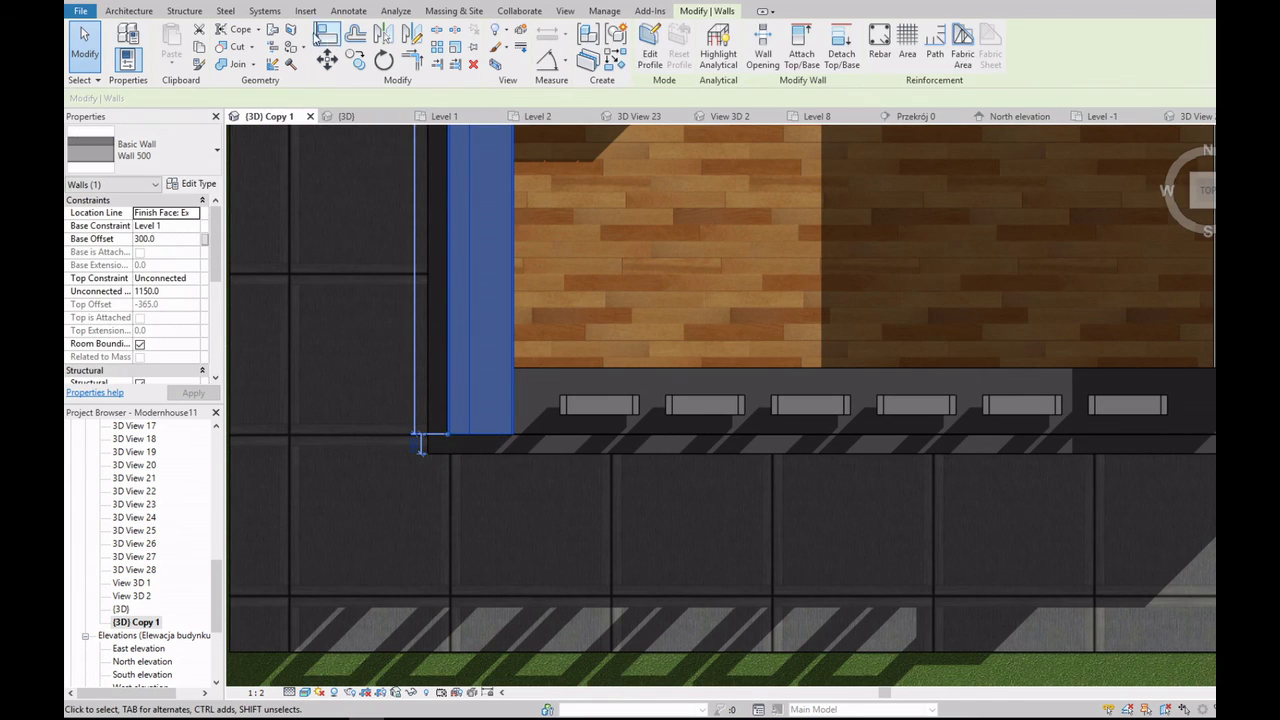
Step: Start the Wall: Architectural tool
{"action": "left_click", "coordinate": [129, 10]}
{"action": "left_click", "coordinate": [325, 62]}
{"action": "left_click", "coordinate": [372, 89]}
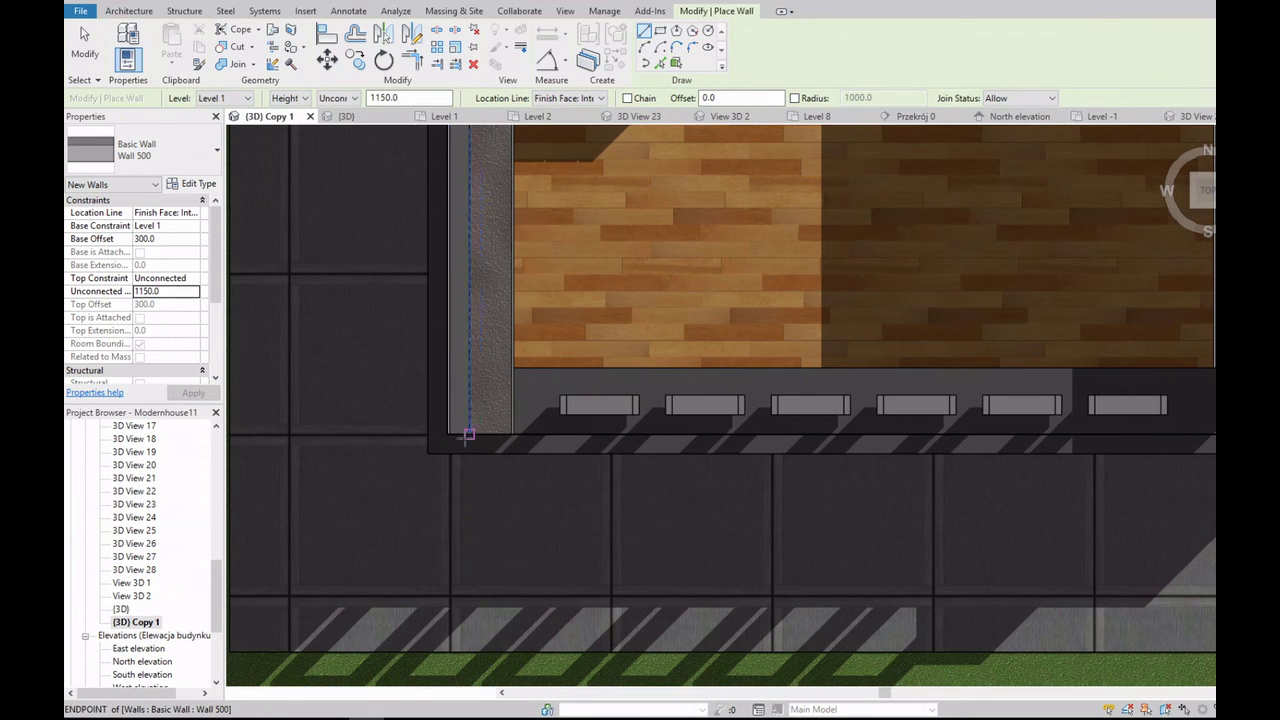
Step: Draw a new Wall 500 wall between the two corners along the annex's bottom edge
{"action": "scroll", "coordinate": [469, 433], "scroll_direction": "up", "scroll_amount": 2}
{"action": "scroll", "coordinate": [460, 435], "scroll_direction": "up", "scroll_amount": 3}
{"action": "scroll", "coordinate": [440, 437], "scroll_direction": "up", "scroll_amount": 3}
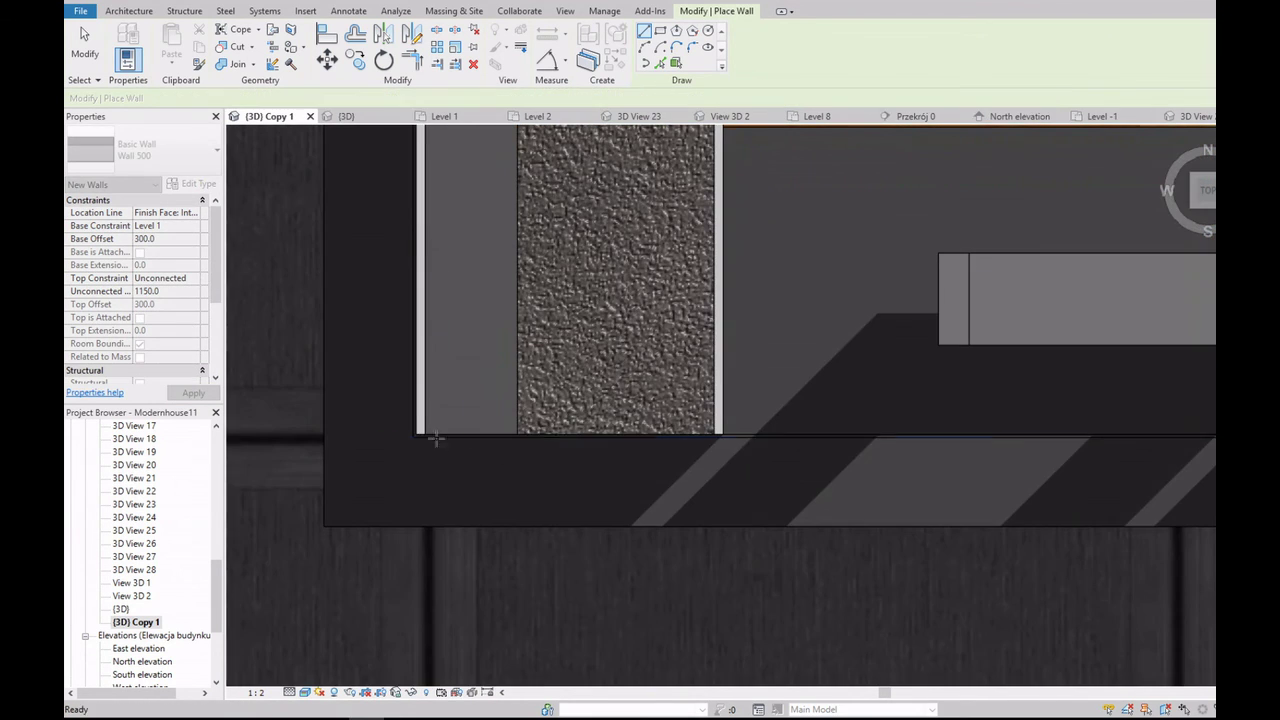
{"action": "scroll", "coordinate": [436, 438], "scroll_direction": "up", "scroll_amount": 2}
{"action": "scroll", "coordinate": [404, 431], "scroll_direction": "up", "scroll_amount": 2}
{"action": "scroll", "coordinate": [404, 430], "scroll_direction": "up", "scroll_amount": 1}
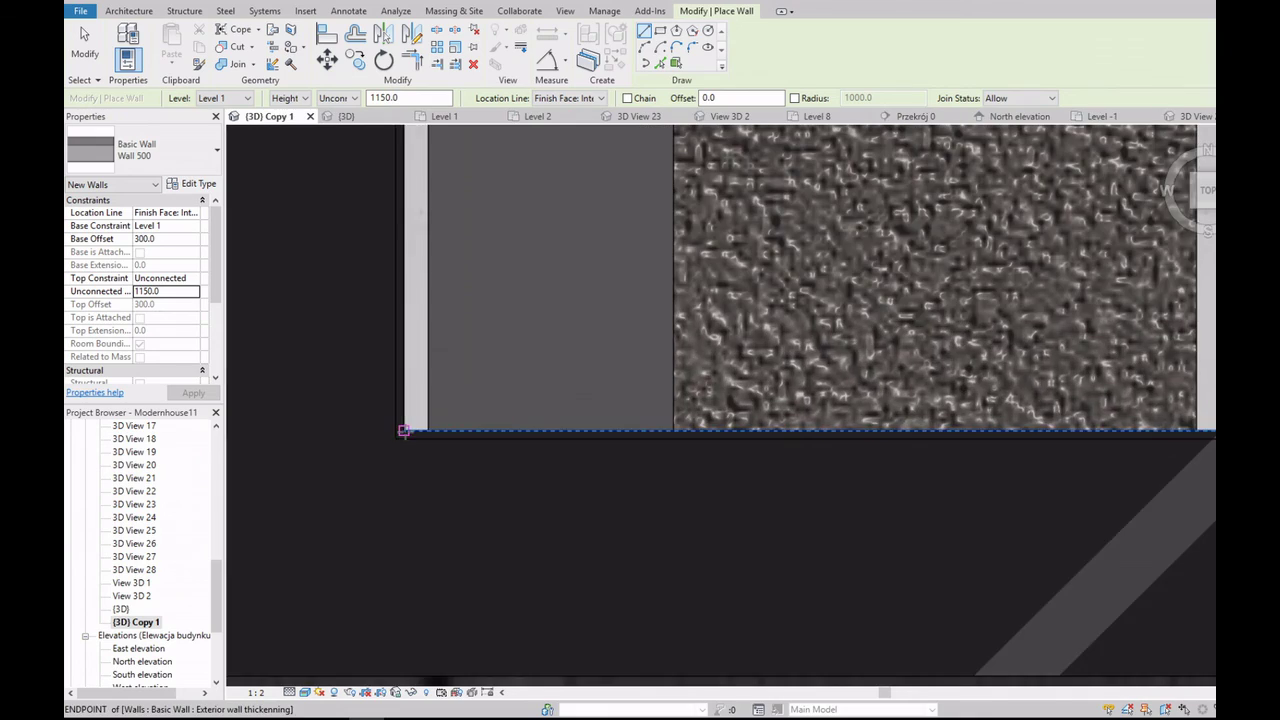
{"action": "left_click", "coordinate": [404, 431]}
{"action": "scroll", "coordinate": [430, 430], "scroll_direction": "down", "scroll_amount": 3}
{"action": "scroll", "coordinate": [520, 415], "scroll_direction": "down", "scroll_amount": 2}
{"action": "scroll", "coordinate": [846, 443], "scroll_direction": "up", "scroll_amount": 2}
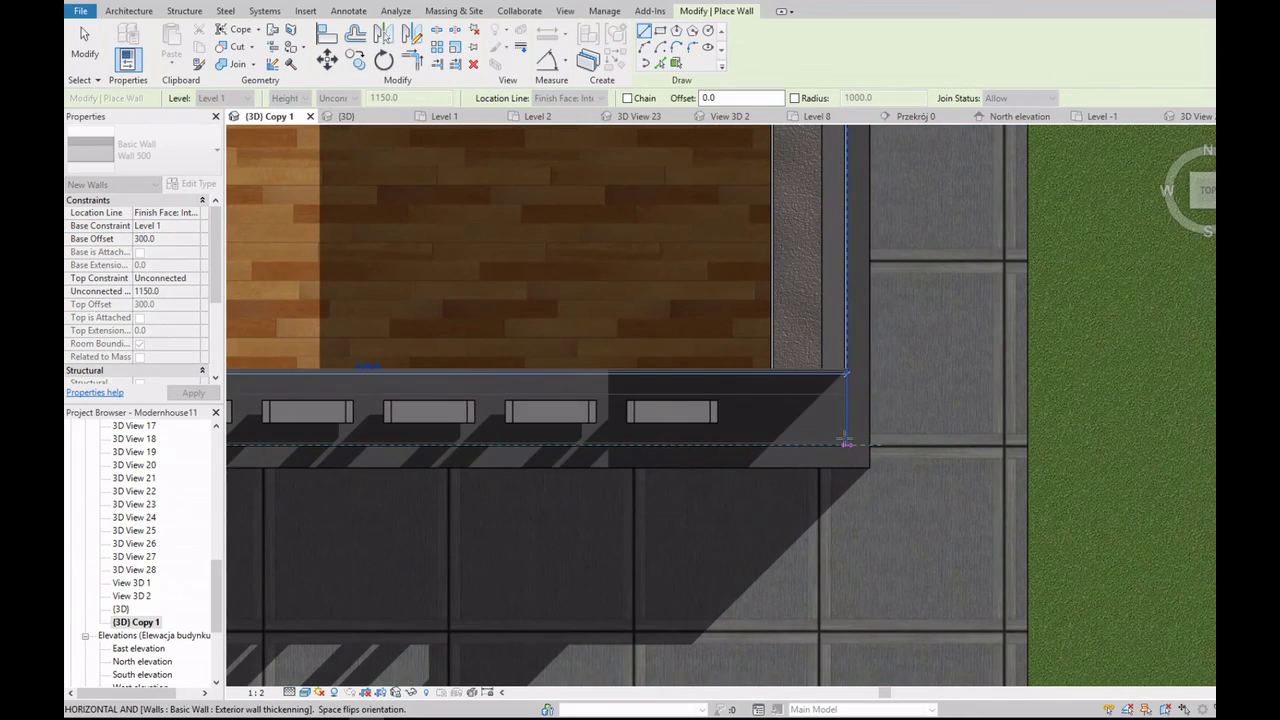
{"action": "left_click", "coordinate": [846, 443]}
{"action": "scroll", "coordinate": [850, 430], "scroll_direction": "up", "scroll_amount": 2}
{"action": "scroll", "coordinate": [840, 435], "scroll_direction": "down", "scroll_amount": 2}
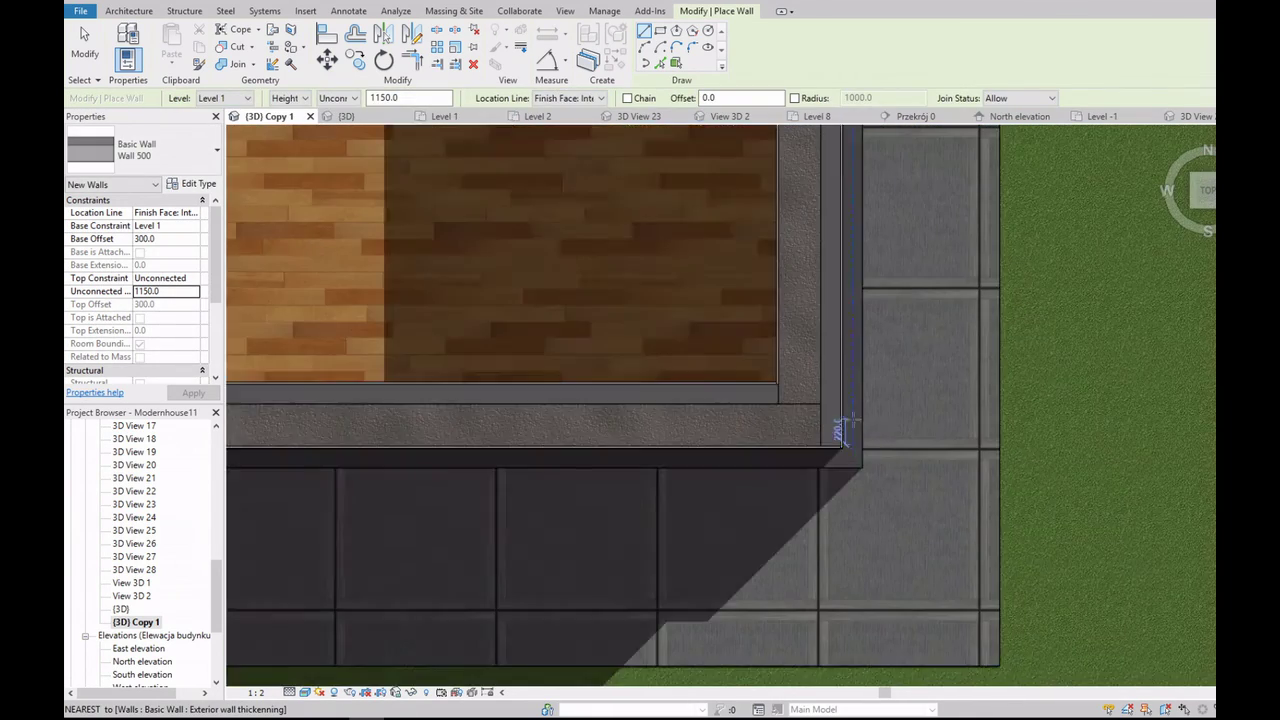
{"action": "scroll", "coordinate": [846, 428], "scroll_direction": "down", "scroll_amount": 3}
{"action": "key", "text": "Escape"}
Step: Duplicate the wall's Wall 500 type from Type Properties
{"action": "scroll", "coordinate": [708, 428], "scroll_direction": "up", "scroll_amount": 1}
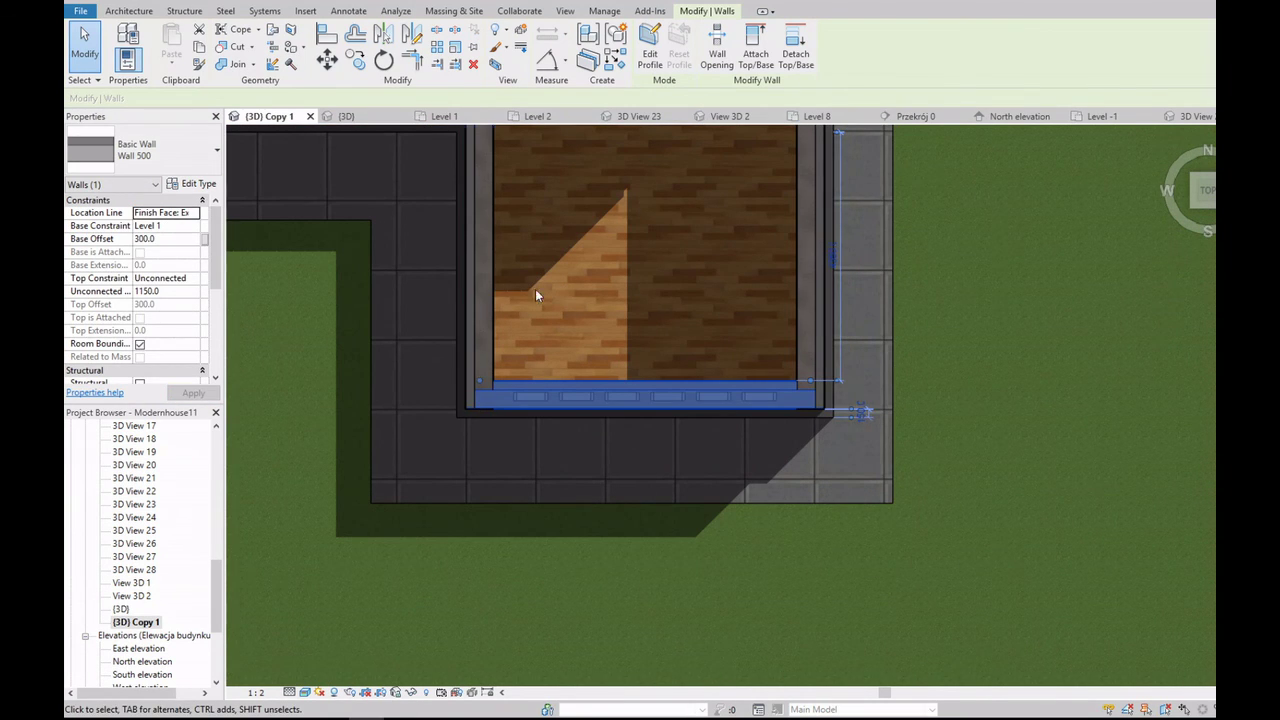
{"action": "left_click", "coordinate": [193, 184]}
{"action": "left_click", "coordinate": [840, 253]}
Step: Name the copied type Wall 501, review its layer structure, and confirm the type settings
{"action": "key", "text": "Return"}
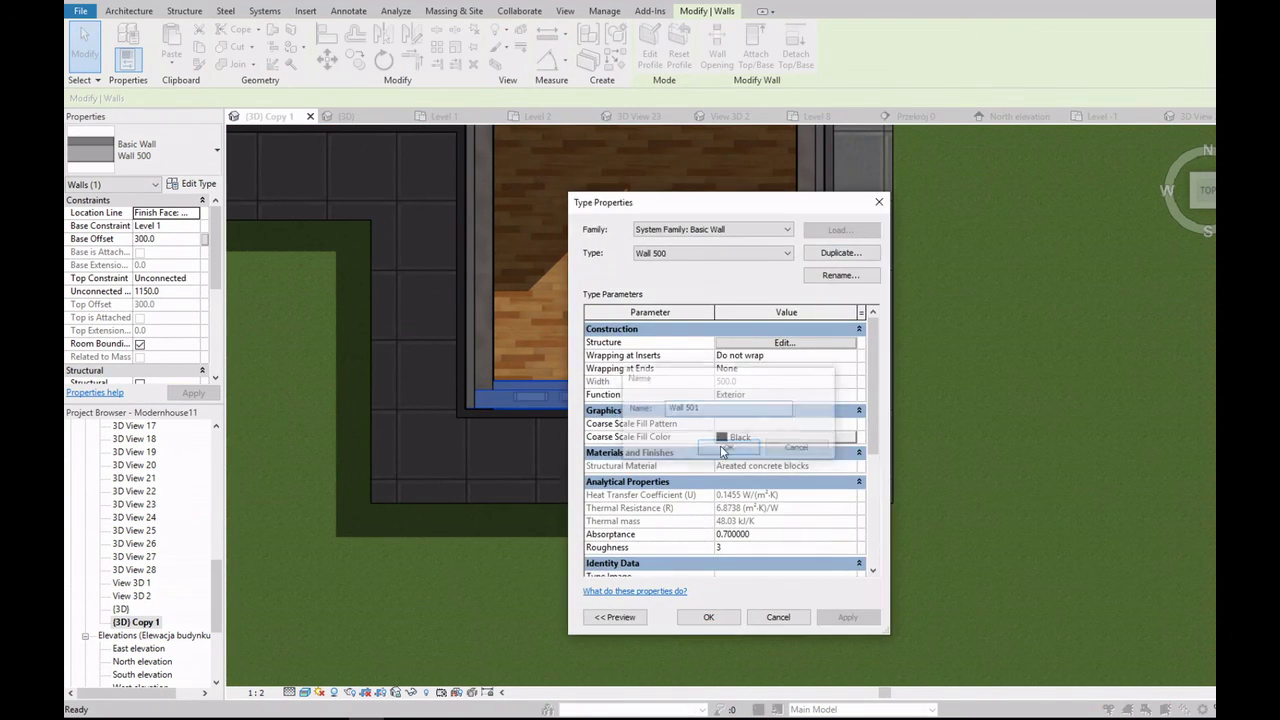
{"action": "left_click", "coordinate": [784, 343]}
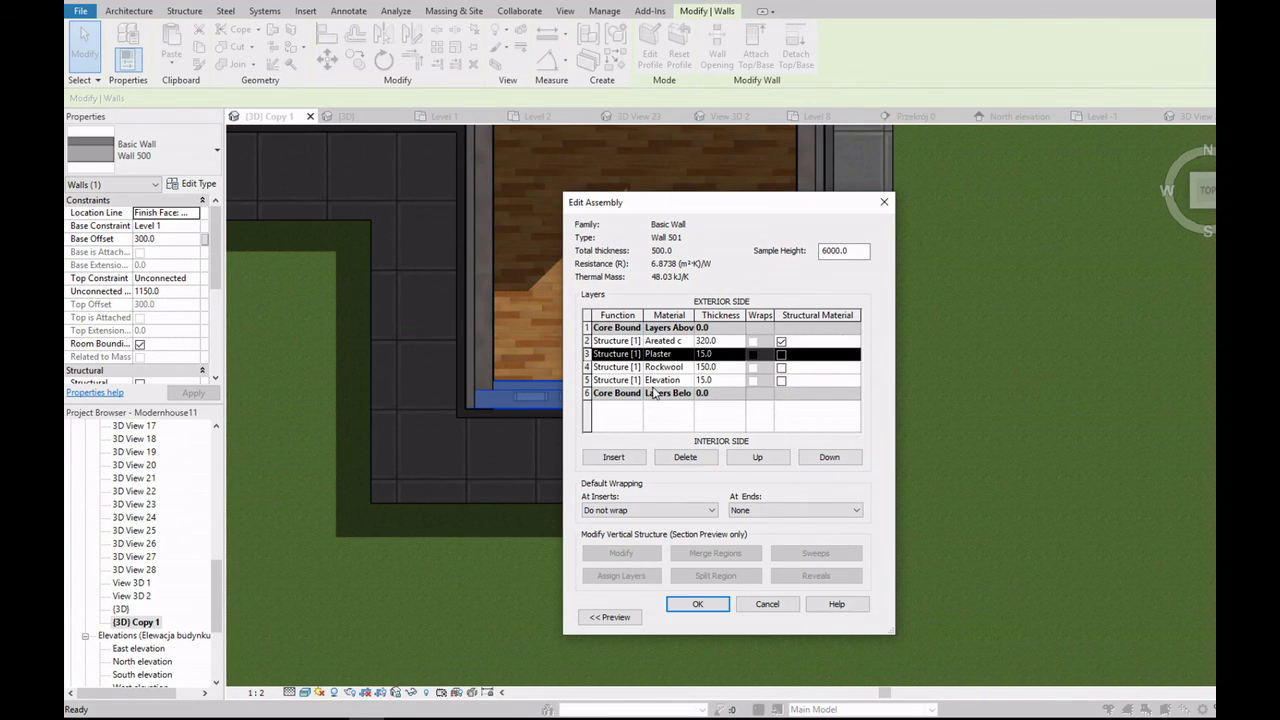
{"action": "left_click", "coordinate": [716, 606]}
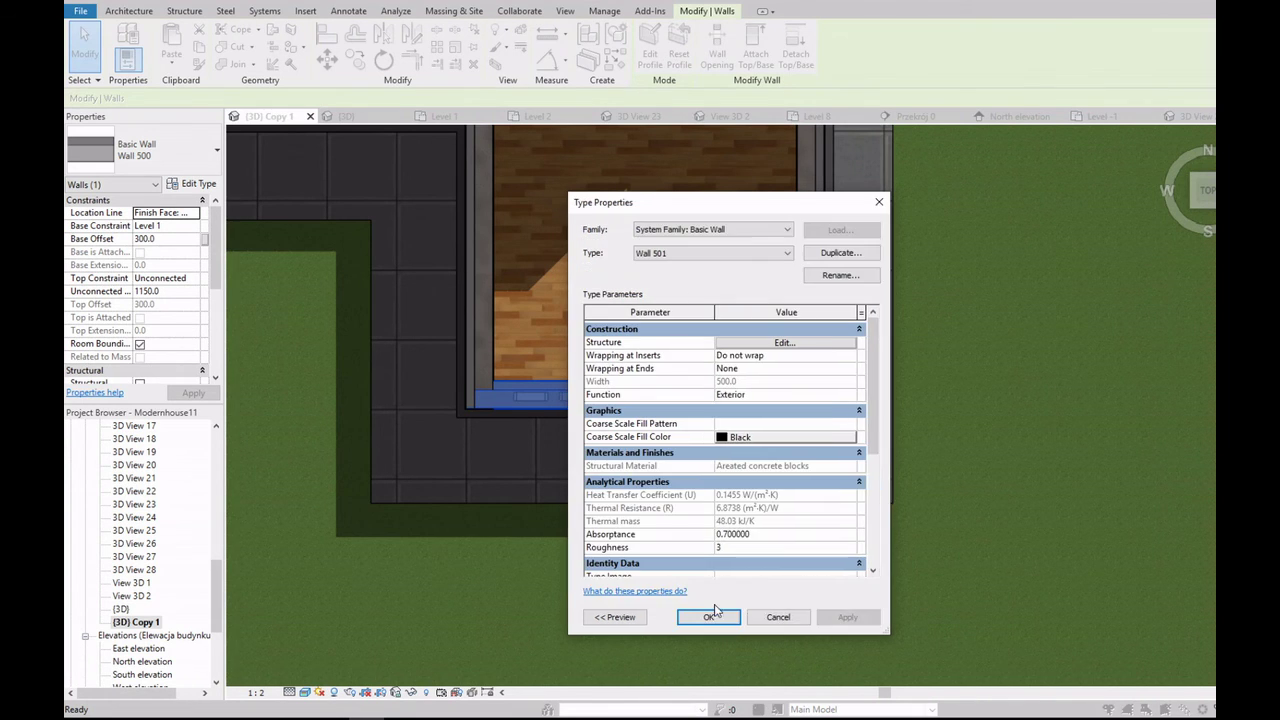
{"action": "left_click", "coordinate": [722, 616]}
{"action": "key", "text": "Escape"}
Step: Flip the lower front foundation wall to face inward
{"action": "scroll", "coordinate": [700, 339], "scroll_direction": "down", "scroll_amount": 1}
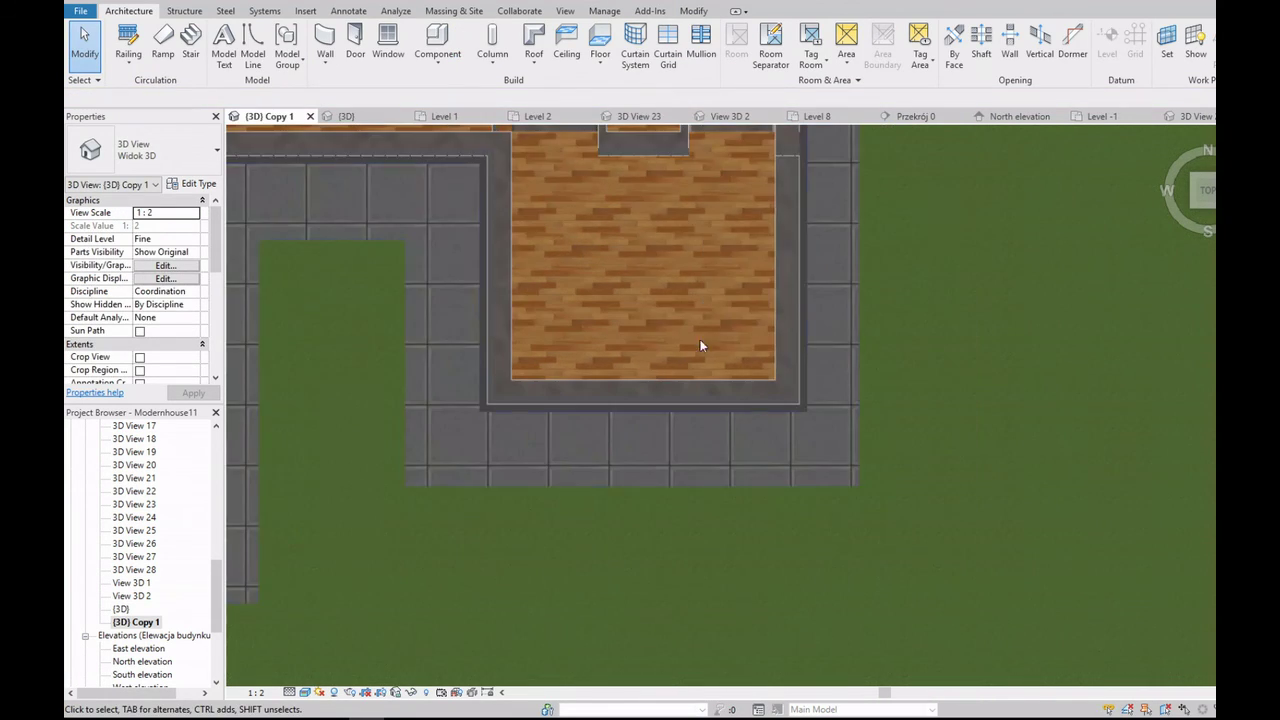
{"action": "middle_click_drag", "start_coordinate": [700, 339], "coordinate": [459, 381], "text": "shift"}
{"action": "scroll", "coordinate": [455, 310], "scroll_direction": "up", "scroll_amount": 3}
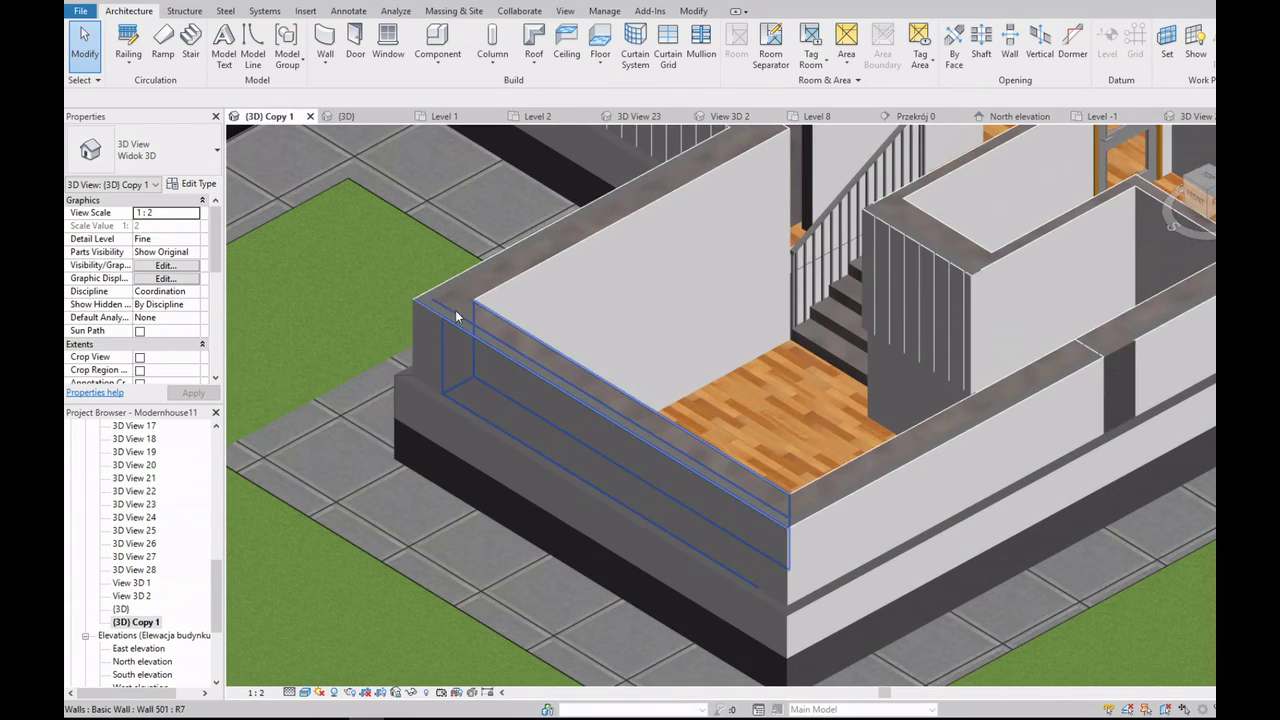
{"action": "left_click", "coordinate": [820, 509]}
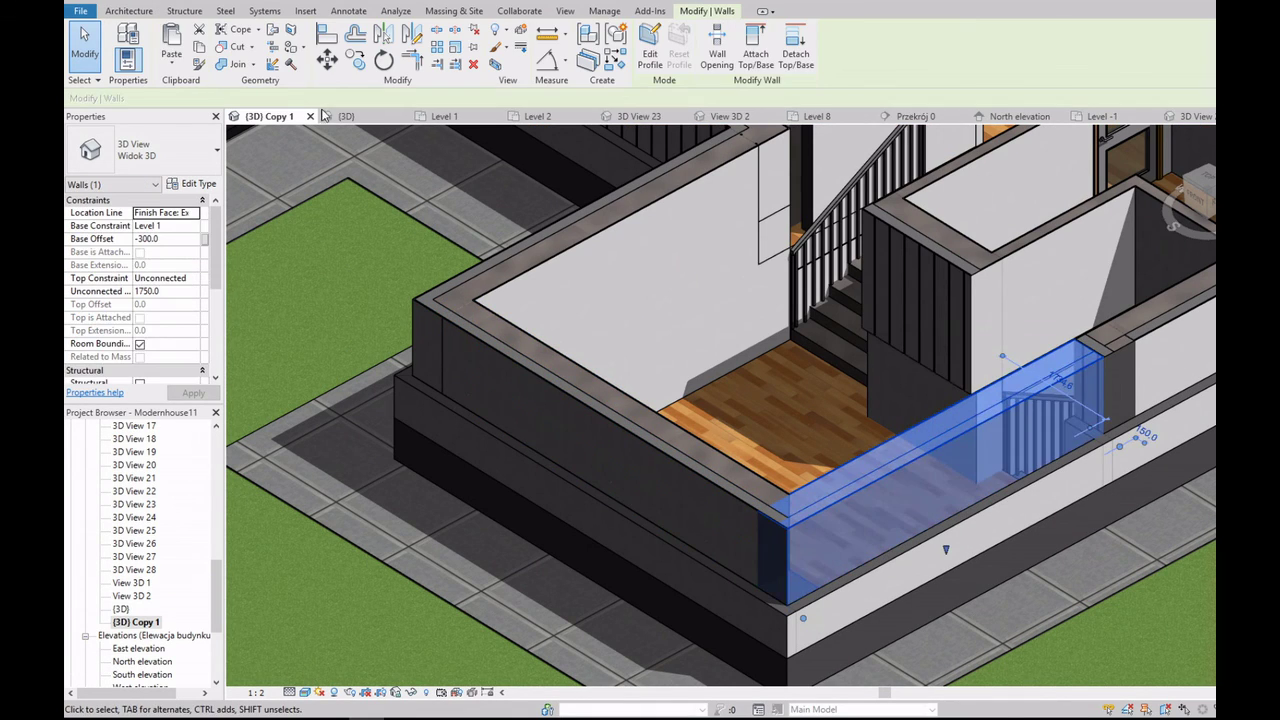
{"action": "key", "text": "Escape"}
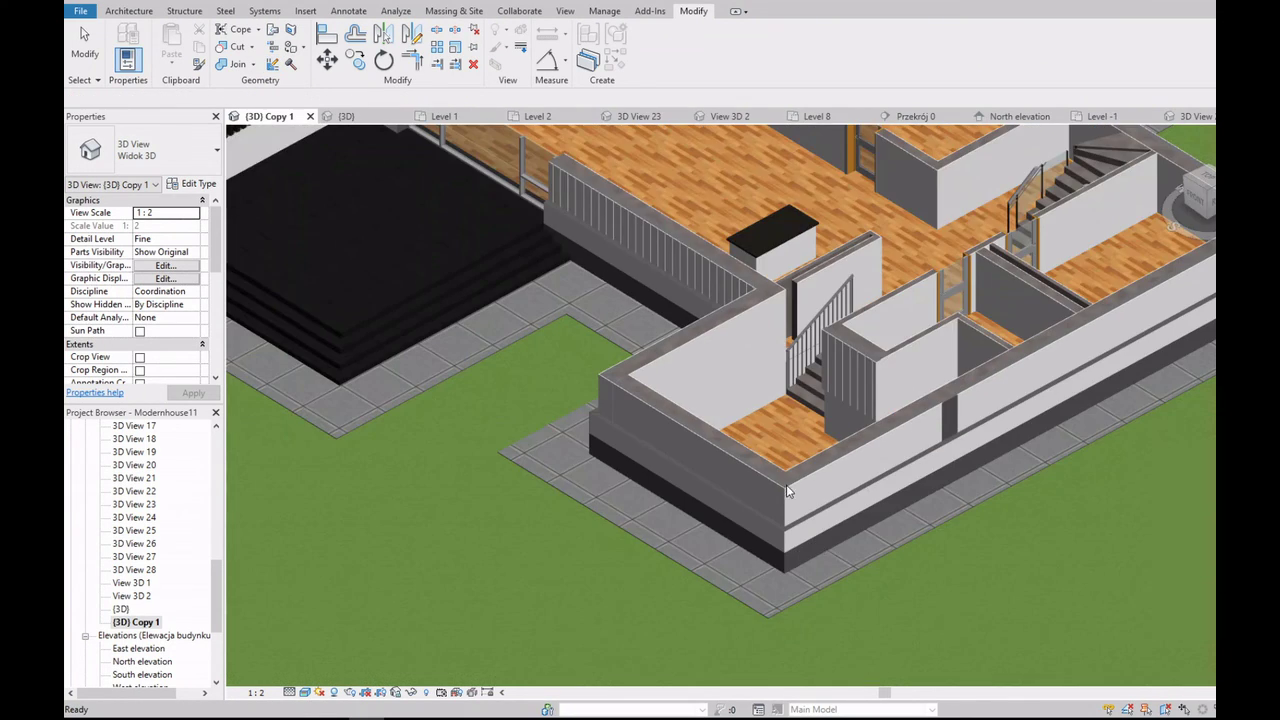
{"action": "left_click", "coordinate": [880, 480]}
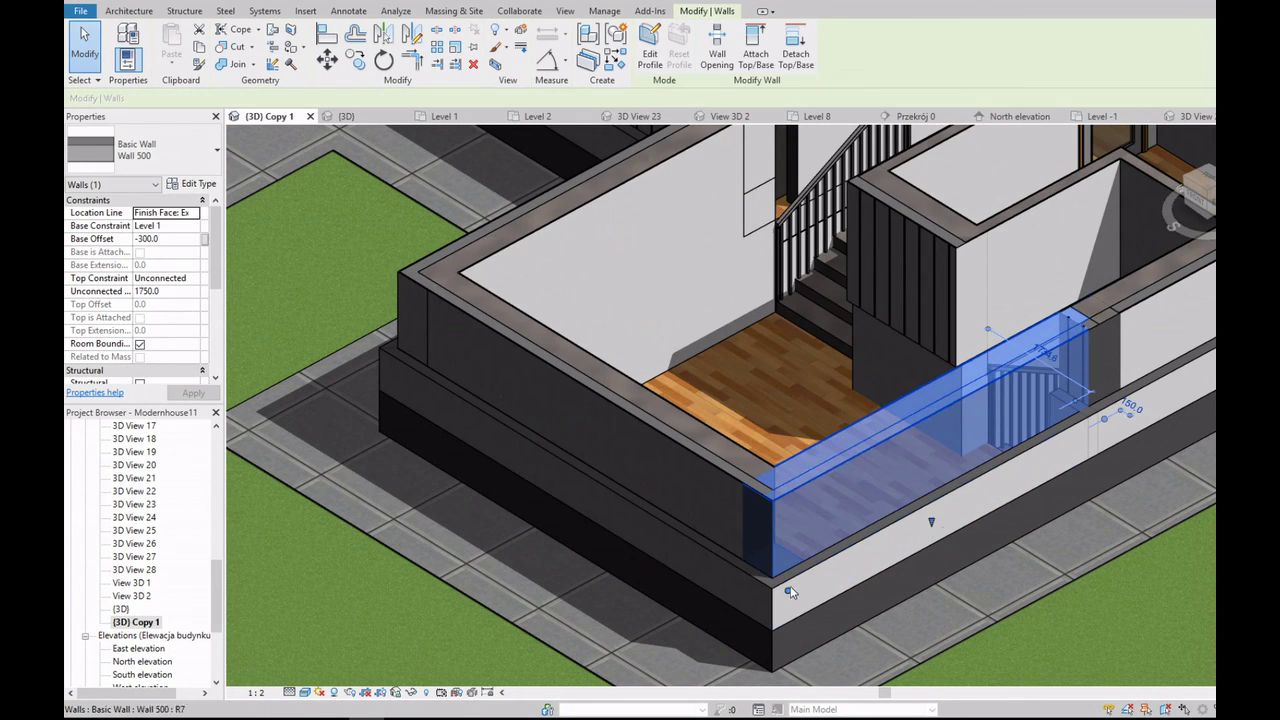
{"action": "key", "text": "space"}
{"action": "key", "text": "Escape"}
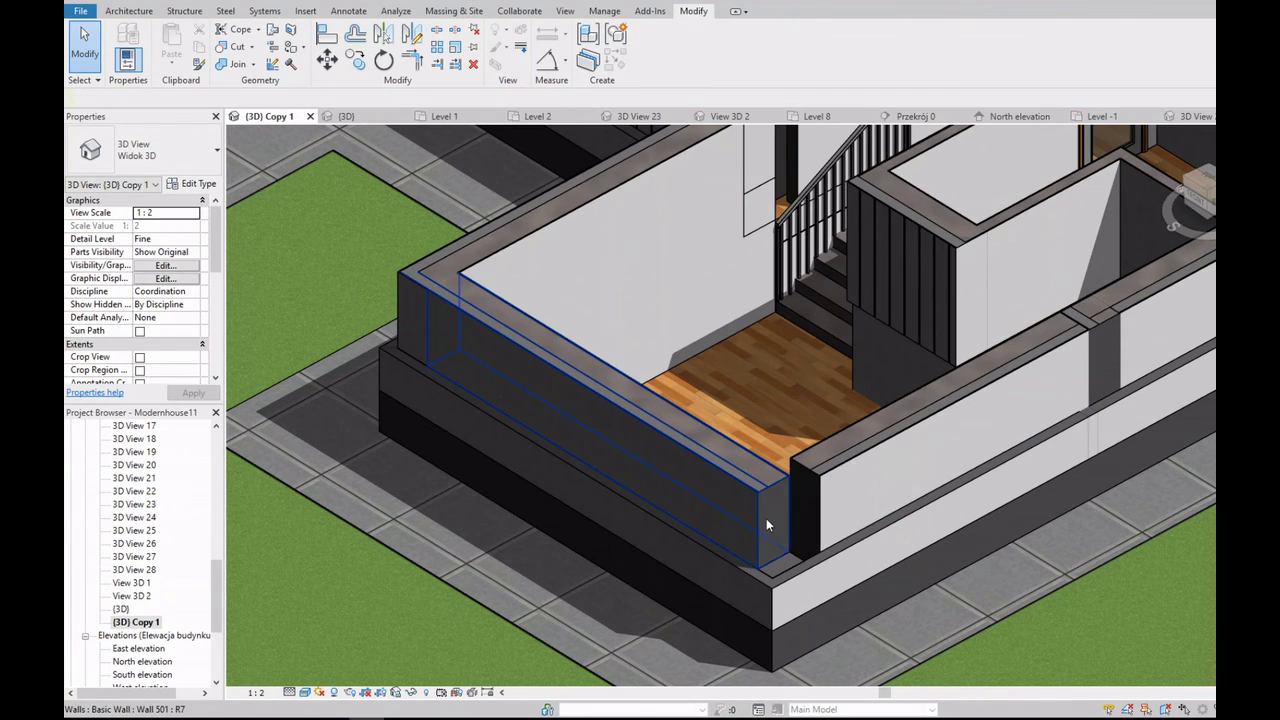
Step: Inspect the front and upper annex walls
{"action": "left_click", "coordinate": [703, 458]}
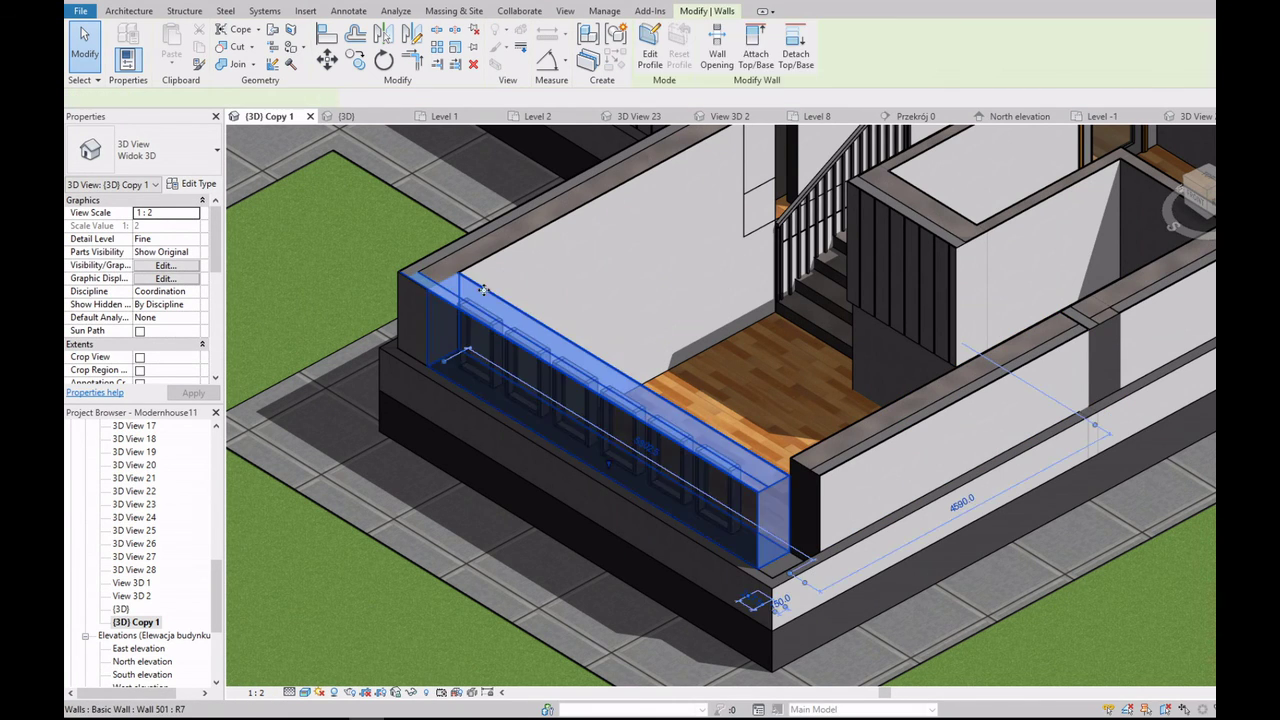
{"action": "key", "text": "Escape"}
{"action": "left_click", "coordinate": [455, 268]}
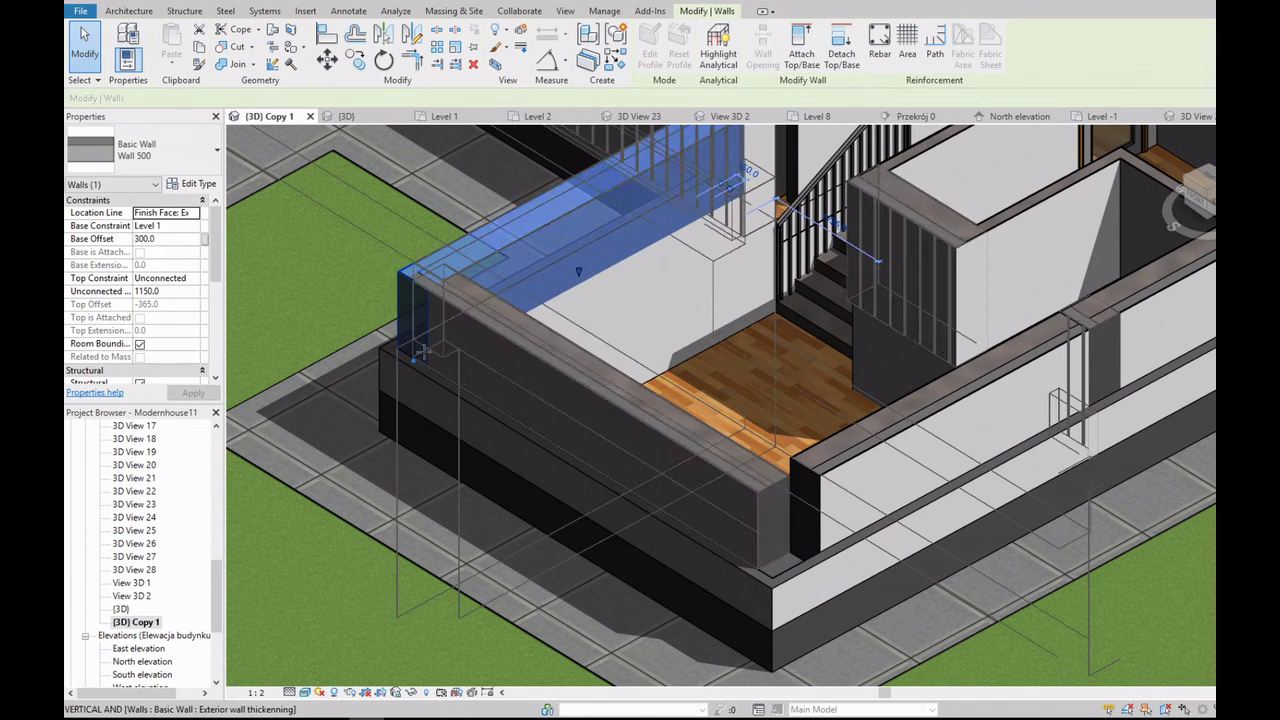
{"action": "key", "text": "Escape"}
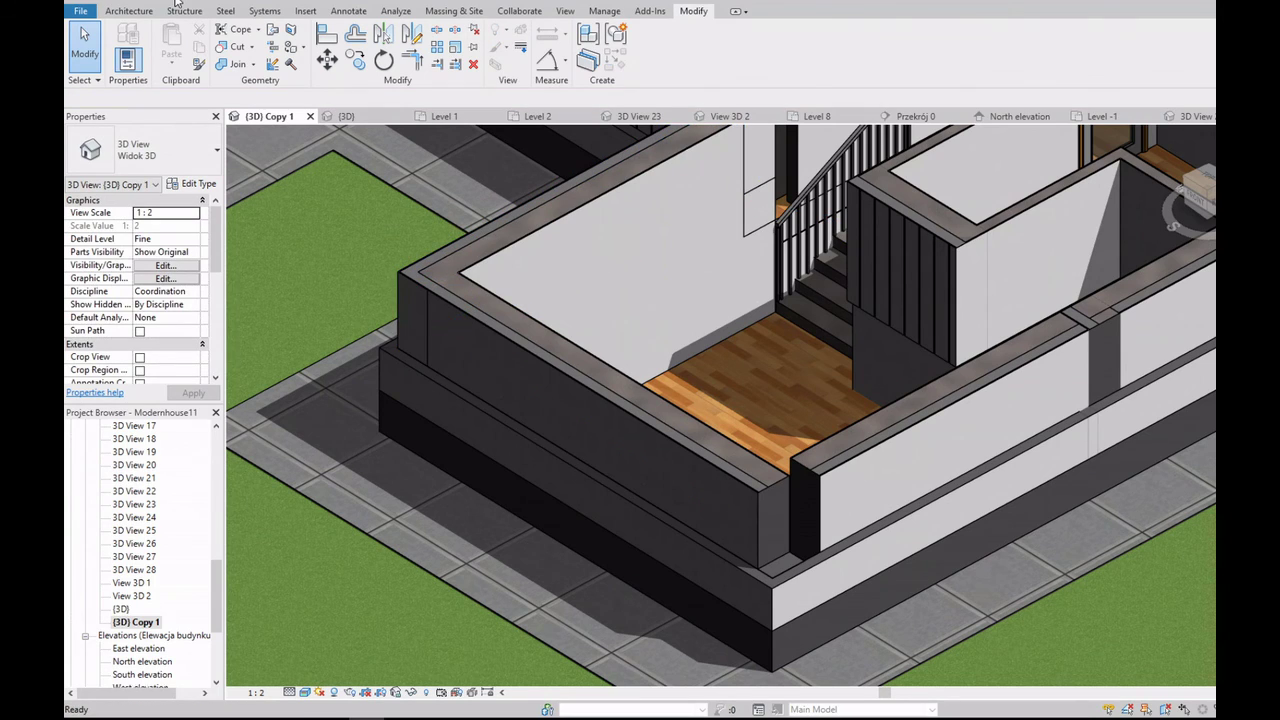
{"action": "scroll", "coordinate": [616, 439], "scroll_direction": "down", "scroll_amount": 2}
{"action": "scroll", "coordinate": [681, 372], "scroll_direction": "up", "scroll_amount": 3}
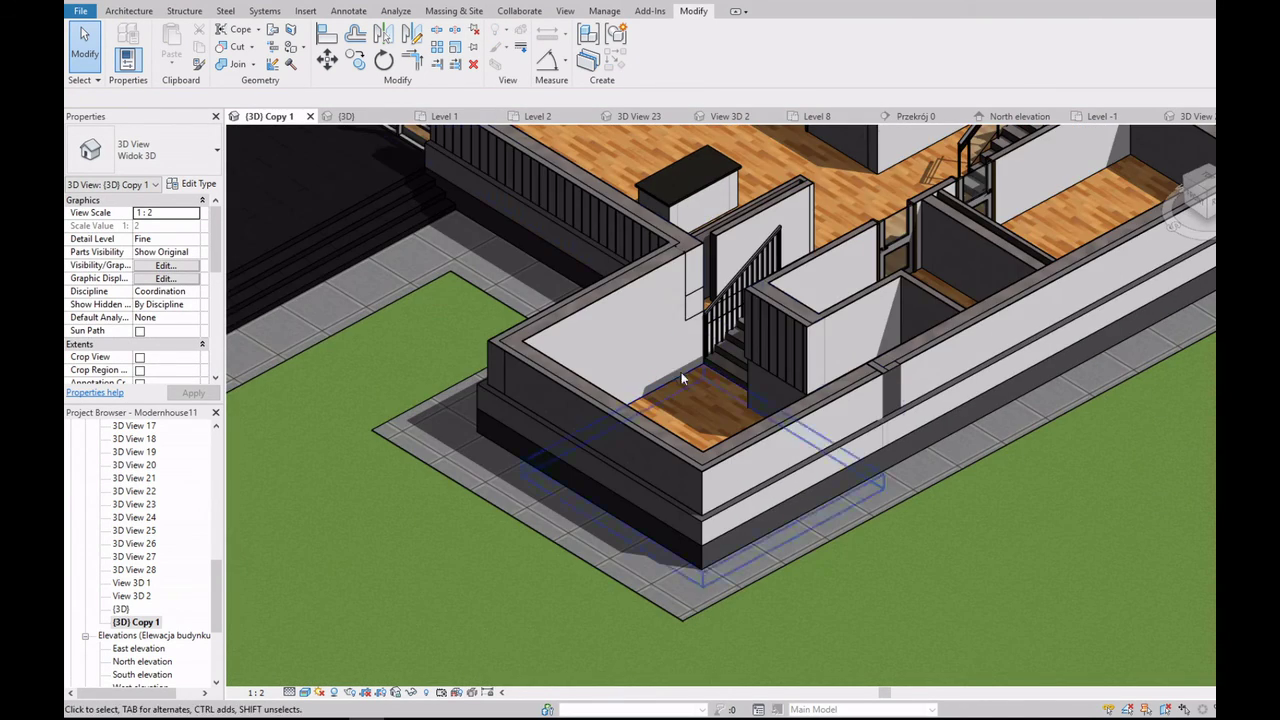
{"action": "scroll", "coordinate": [720, 255], "scroll_direction": "up", "scroll_amount": 3}
Step: Move the stair partition wall by setting its temporary dimension to 1
{"action": "left_click", "coordinate": [720, 255]}
{"action": "scroll", "coordinate": [720, 255], "scroll_direction": "up", "scroll_amount": 3}
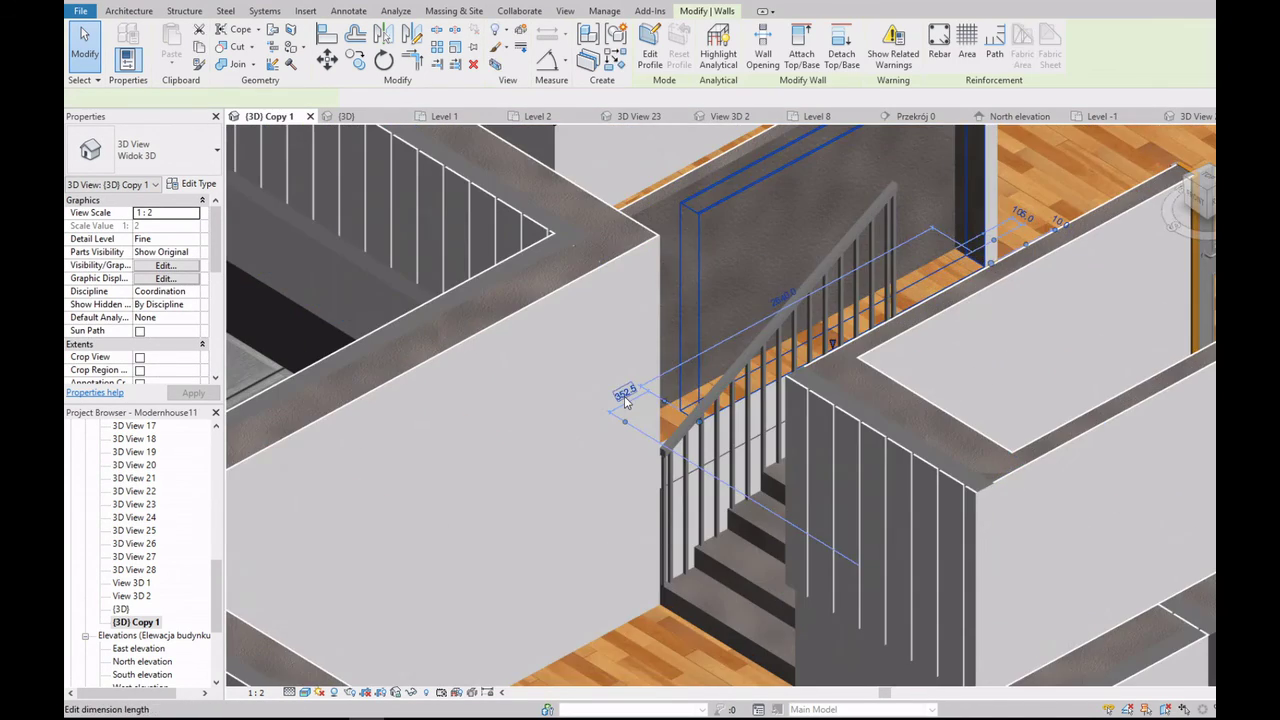
{"action": "left_click", "coordinate": [620, 390]}
{"action": "type", "text": "1"}
{"action": "key", "text": "Return"}
{"action": "key", "text": "Escape"}
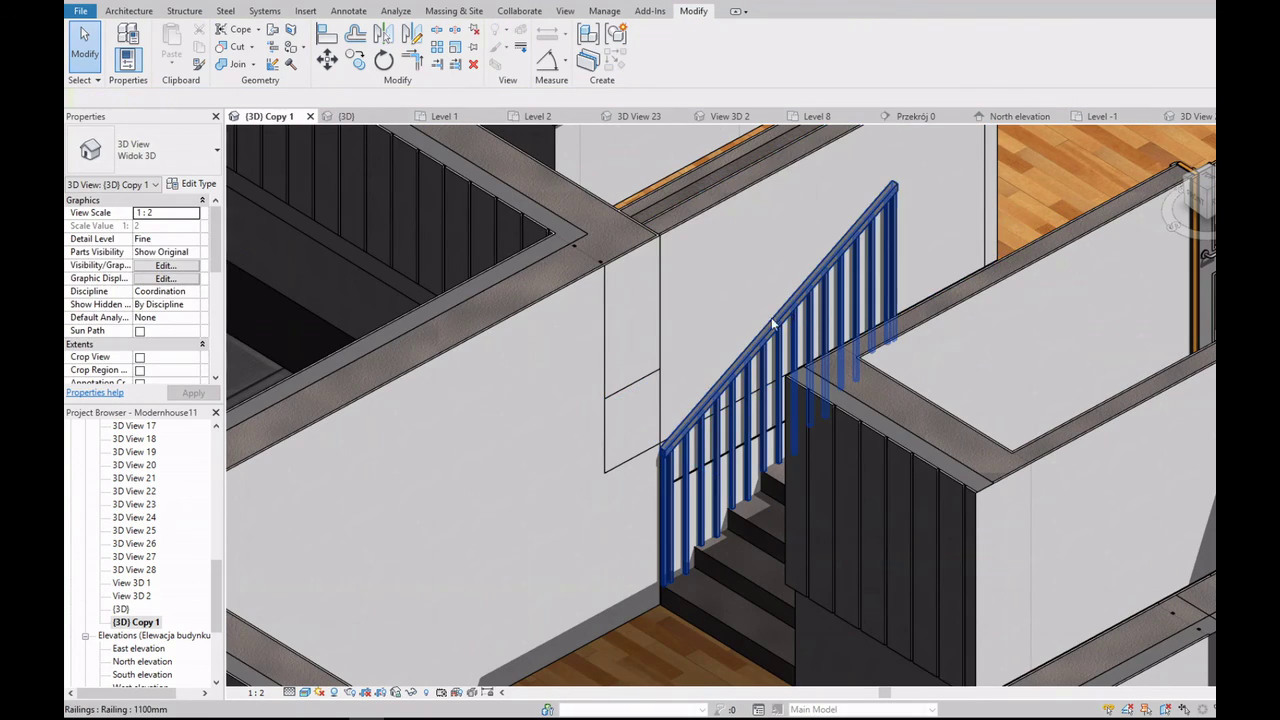
{"action": "scroll", "coordinate": [694, 323], "scroll_direction": "down", "scroll_amount": 3}
{"action": "scroll", "coordinate": [645, 485], "scroll_direction": "up", "scroll_amount": 2}
{"action": "scroll", "coordinate": [645, 485], "scroll_direction": "down", "scroll_amount": 3}
{"action": "scroll", "coordinate": [643, 563], "scroll_direction": "up", "scroll_amount": 2}
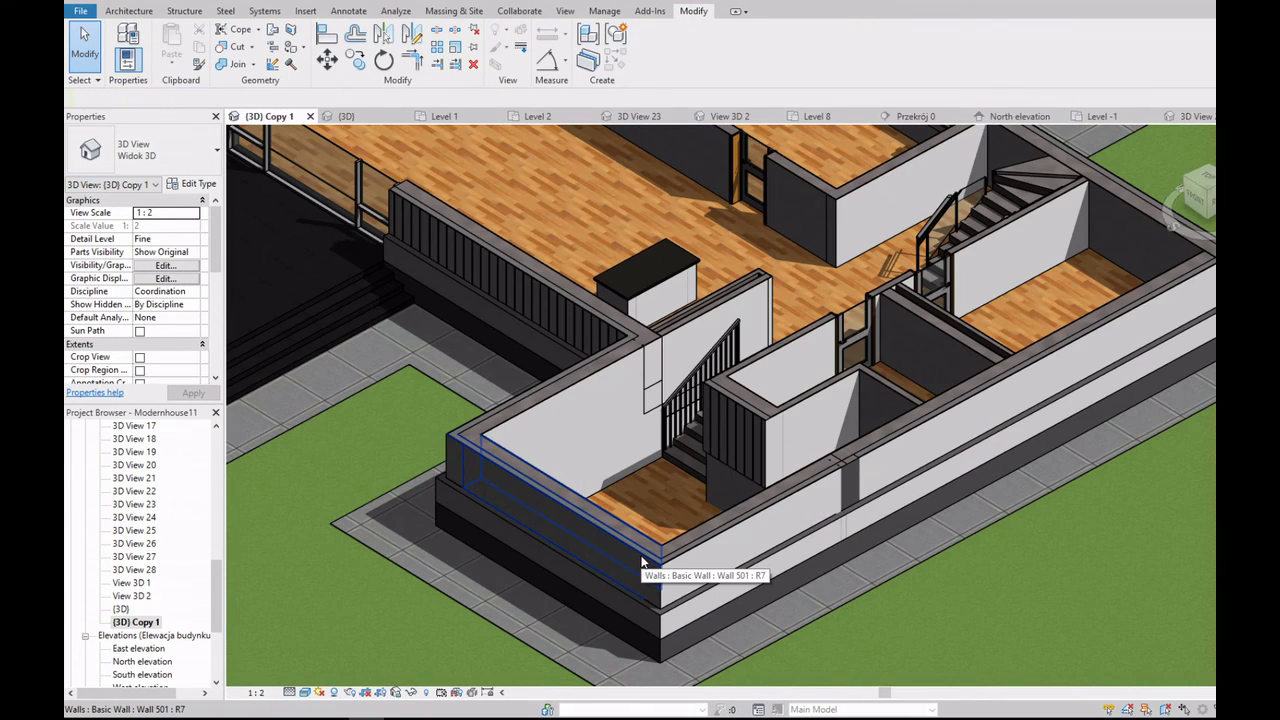
{"action": "left_click", "coordinate": [643, 563]}
Step: Sketch rectangular openings around the windows in the Wall 501 profile, then finish the edit
{"action": "double_click", "coordinate": [568, 476]}
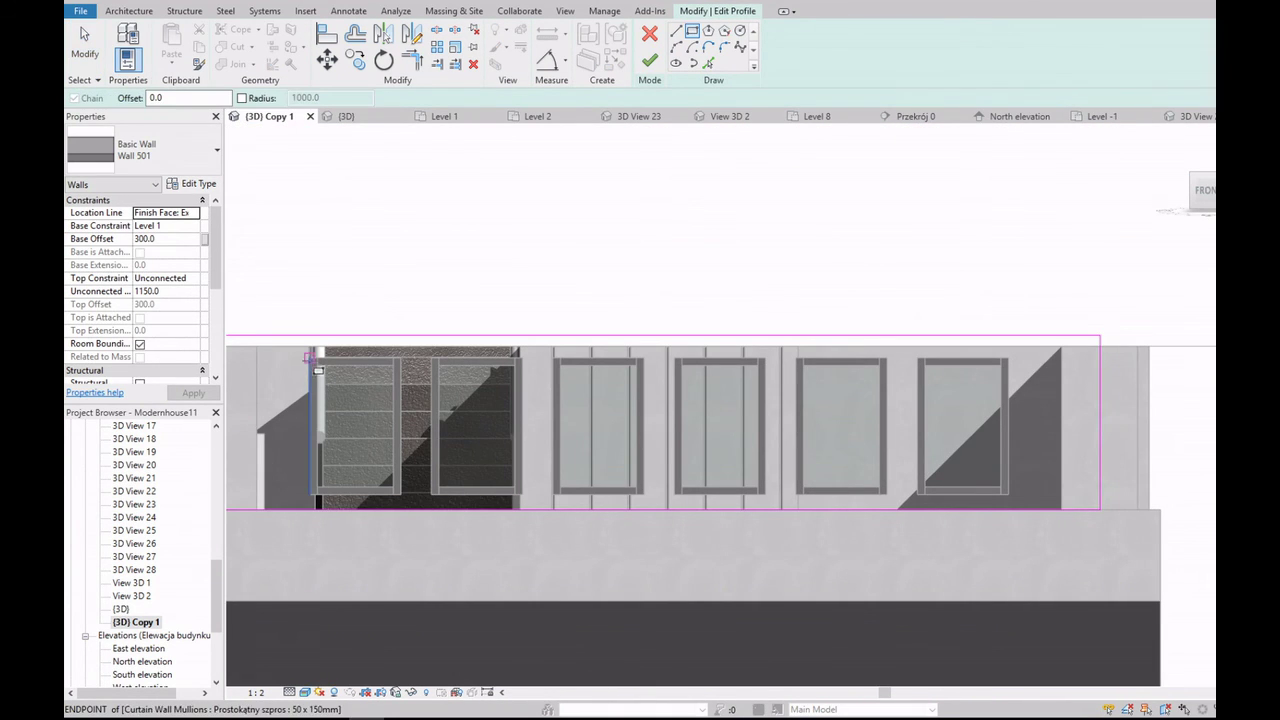
{"action": "left_click", "coordinate": [416, 509]}
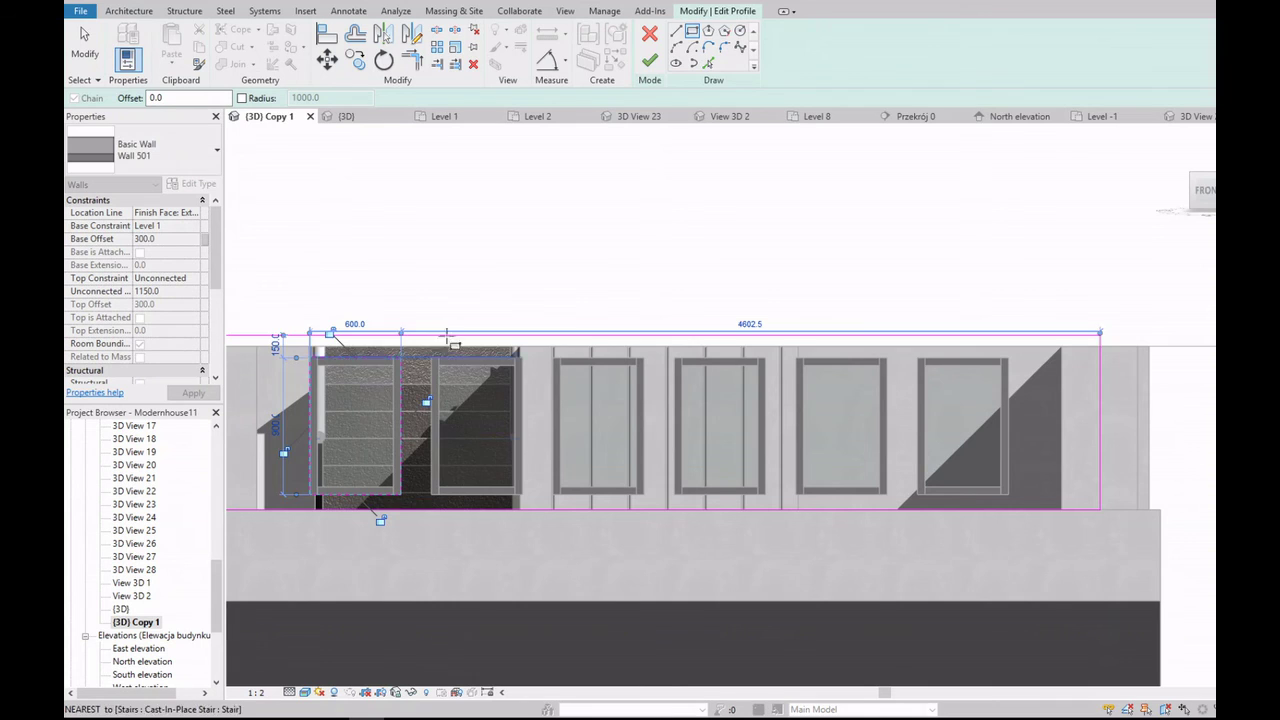
{"action": "left_click", "coordinate": [522, 496]}
{"action": "scroll", "coordinate": [313, 363], "scroll_direction": "up", "scroll_amount": 3}
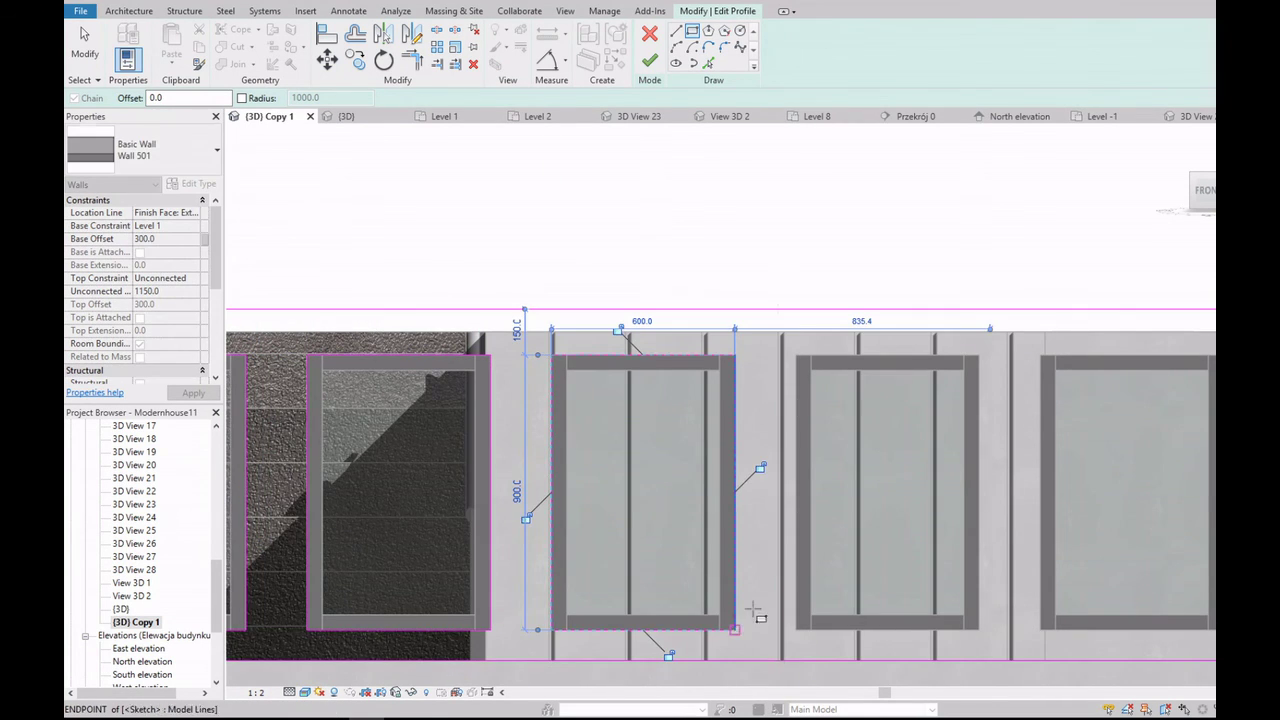
{"action": "left_click", "coordinate": [796, 356]}
{"action": "left_click", "coordinate": [978, 630]}
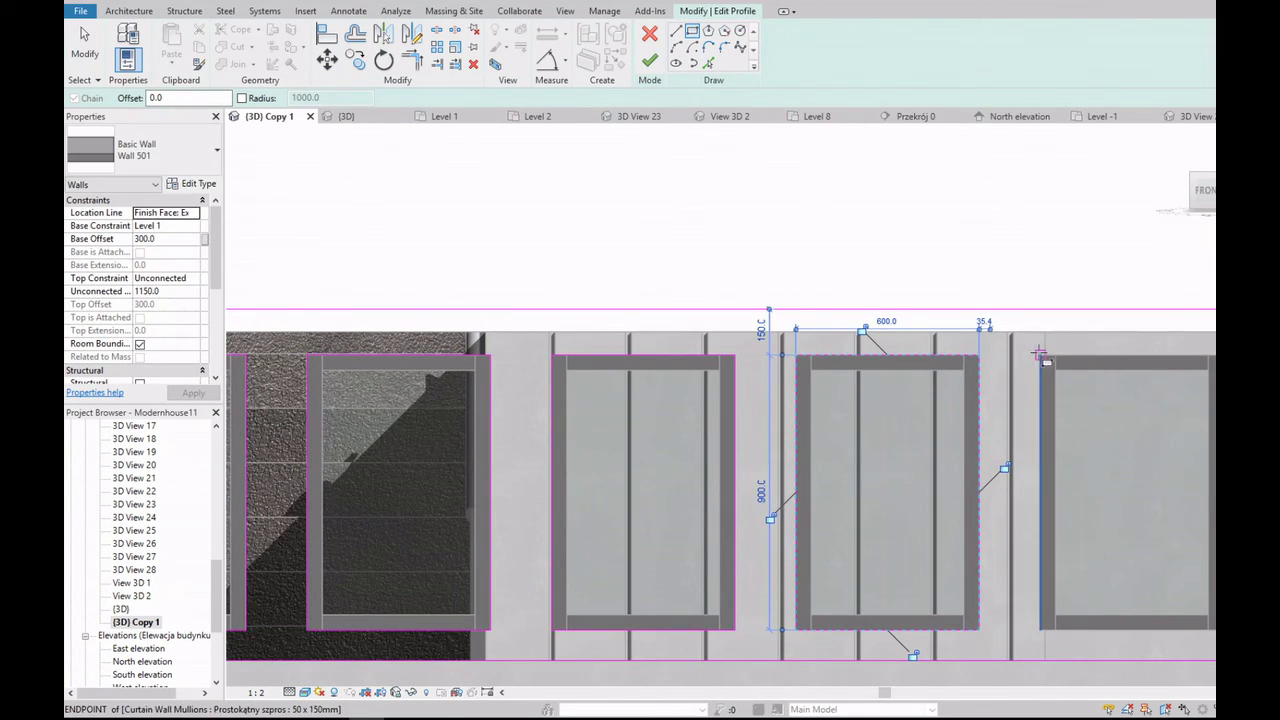
{"action": "scroll", "coordinate": [1040, 355], "scroll_direction": "down", "scroll_amount": 3}
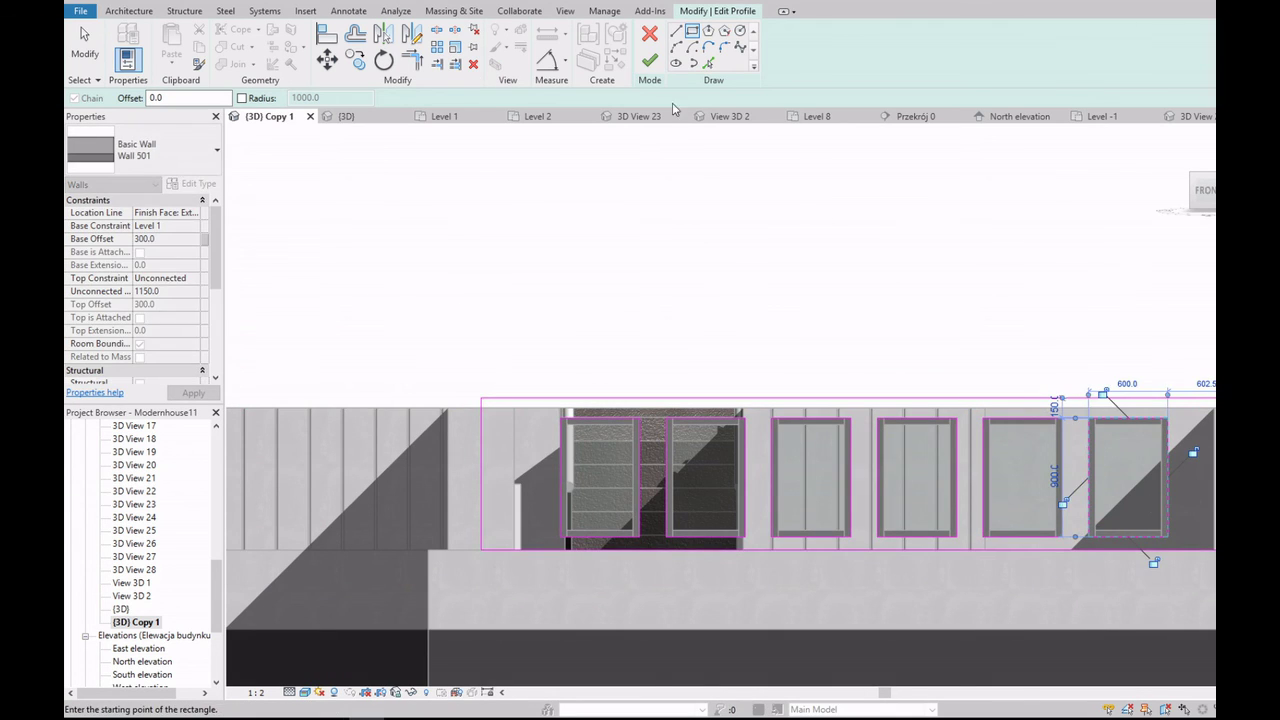
{"action": "left_click", "coordinate": [649, 61]}
Step: Orbit and zoom the 3D Copy 1 view to face the house's front wall
{"action": "middle_click_drag", "start_coordinate": [1131, 234], "coordinate": [1100, 240], "text": "shift"}
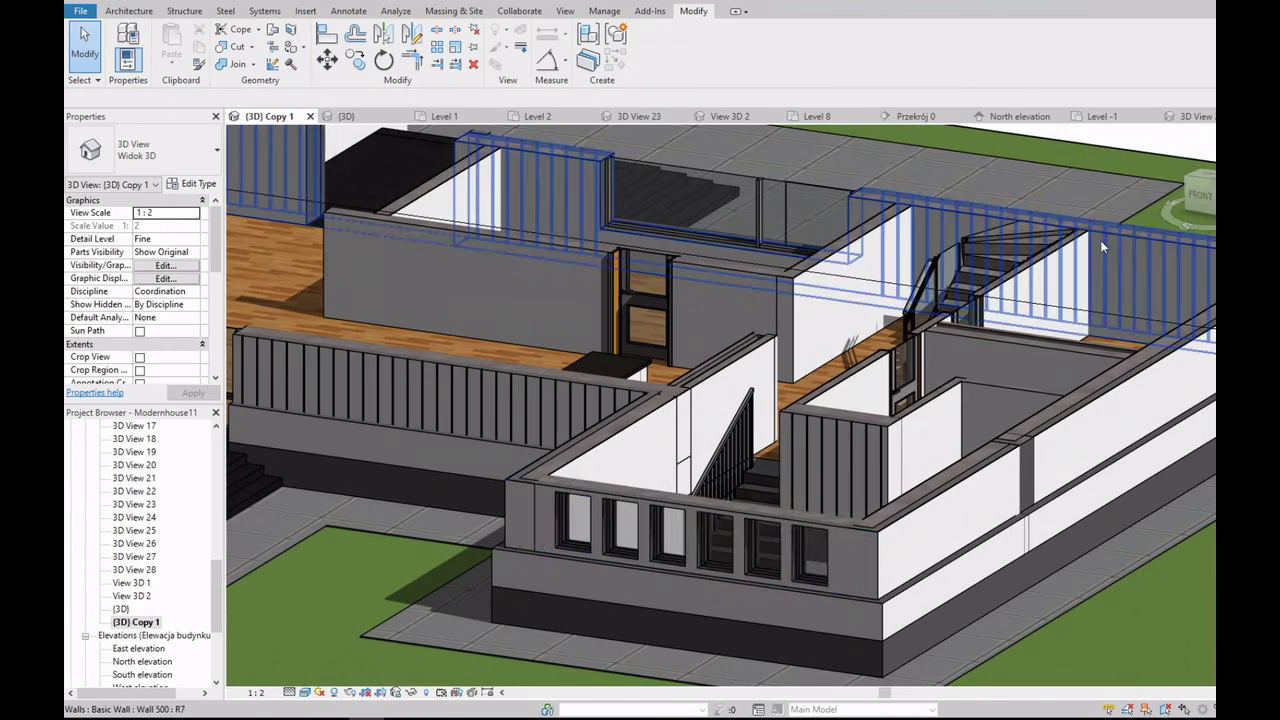
{"action": "scroll", "coordinate": [846, 541], "scroll_direction": "up", "scroll_amount": 2}
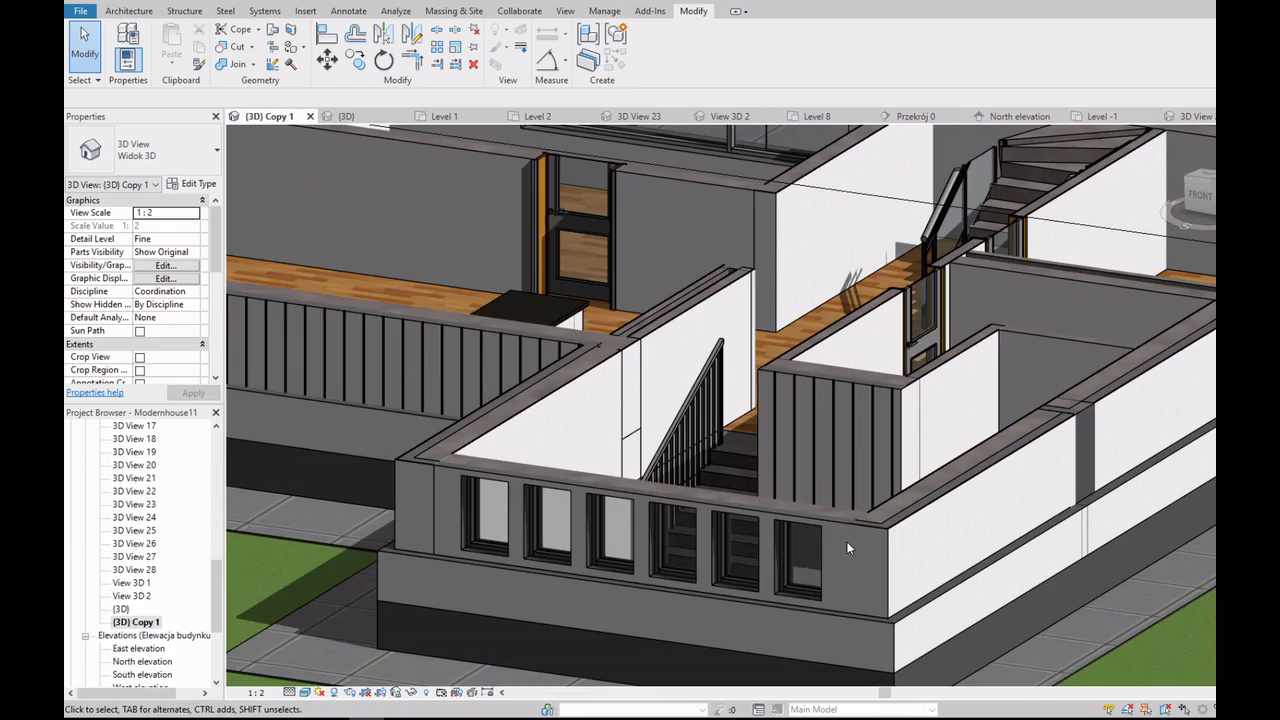
{"action": "scroll", "coordinate": [846, 541], "scroll_direction": "up", "scroll_amount": 3}
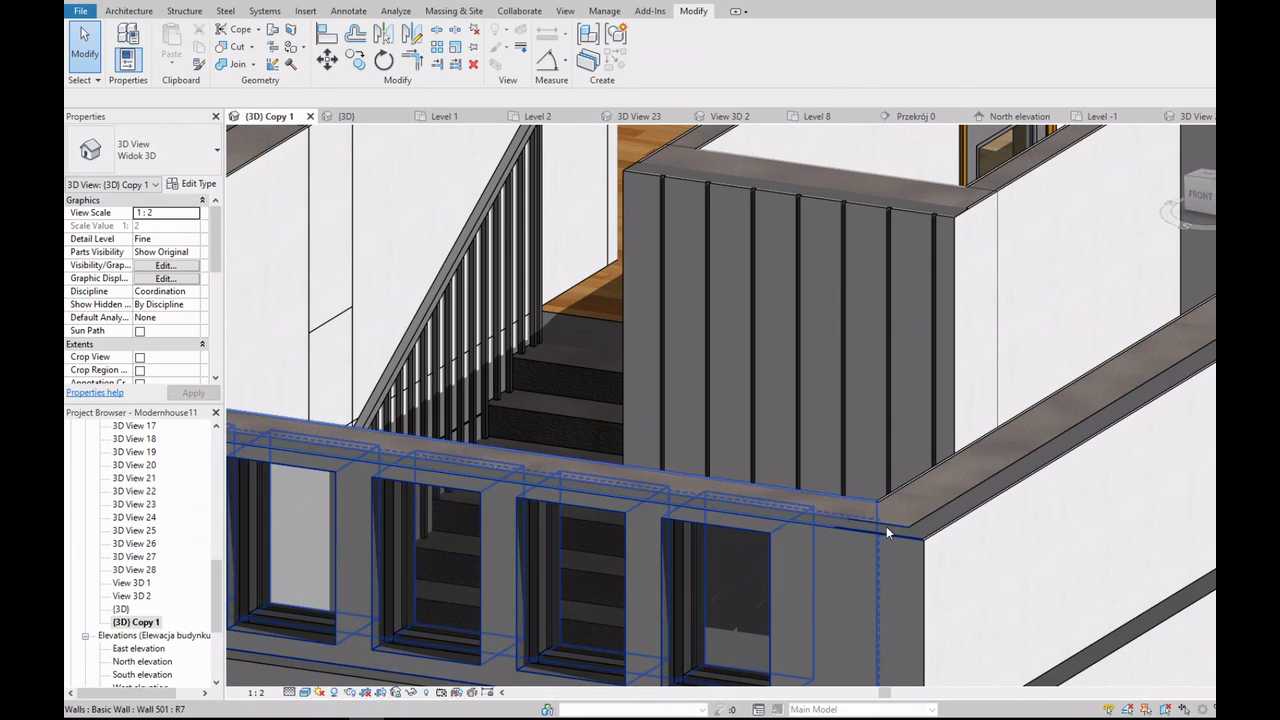
{"action": "scroll", "coordinate": [886, 526], "scroll_direction": "up", "scroll_amount": 2}
{"action": "scroll", "coordinate": [851, 534], "scroll_direction": "down", "scroll_amount": 6}
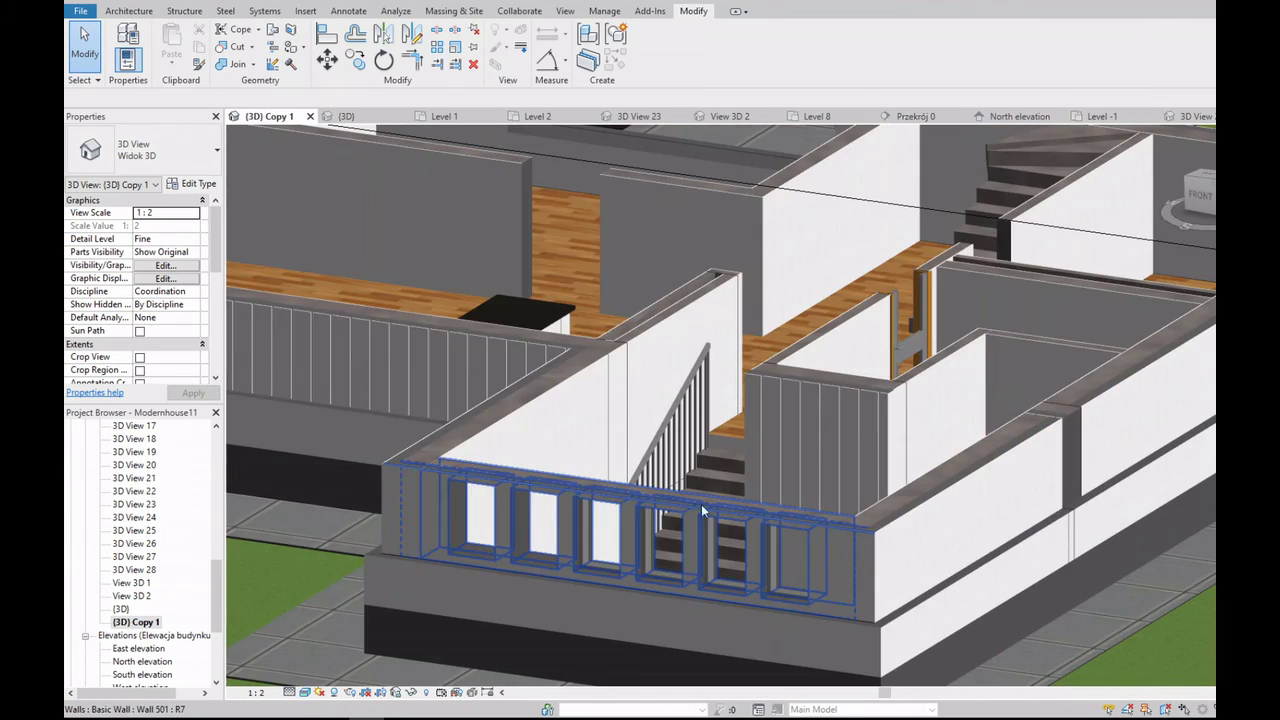
{"action": "middle_click_drag", "start_coordinate": [701, 504], "coordinate": [541, 477], "text": "shift"}
{"action": "scroll", "coordinate": [388, 484], "scroll_direction": "up", "scroll_amount": 5}
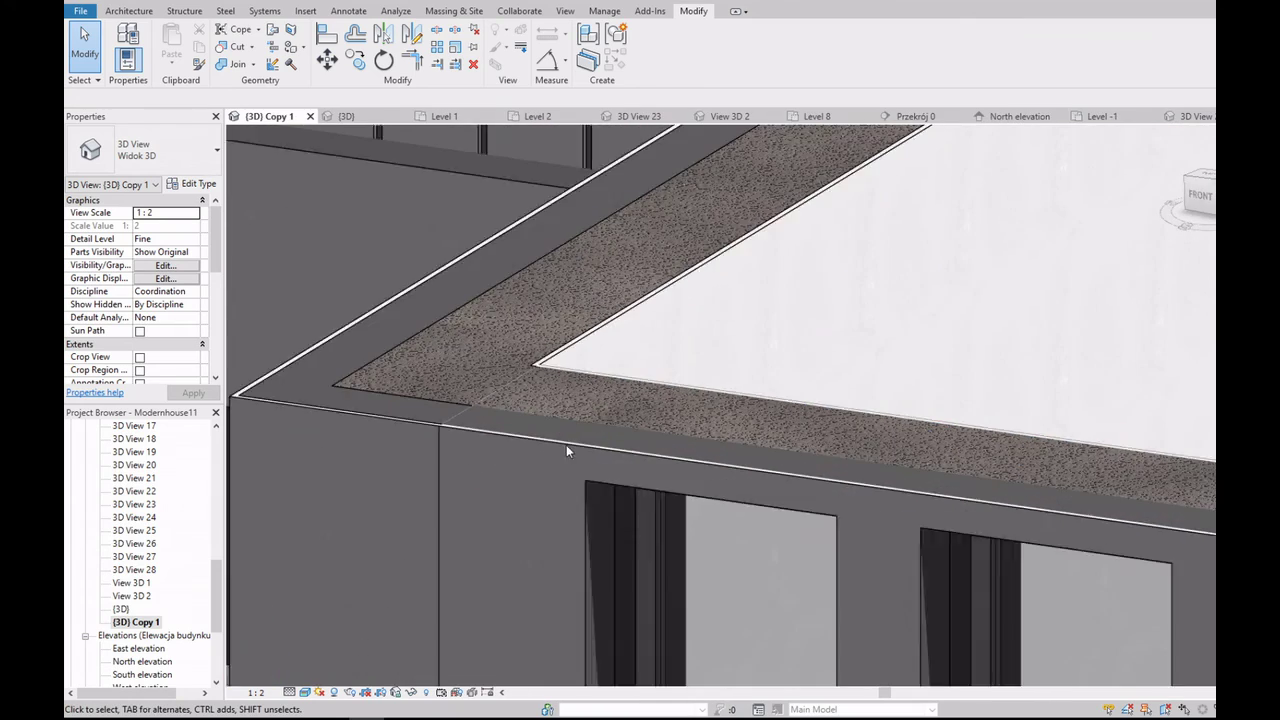
{"action": "scroll", "coordinate": [566, 450], "scroll_direction": "down", "scroll_amount": 4}
{"action": "scroll", "coordinate": [759, 427], "scroll_direction": "up", "scroll_amount": 5}
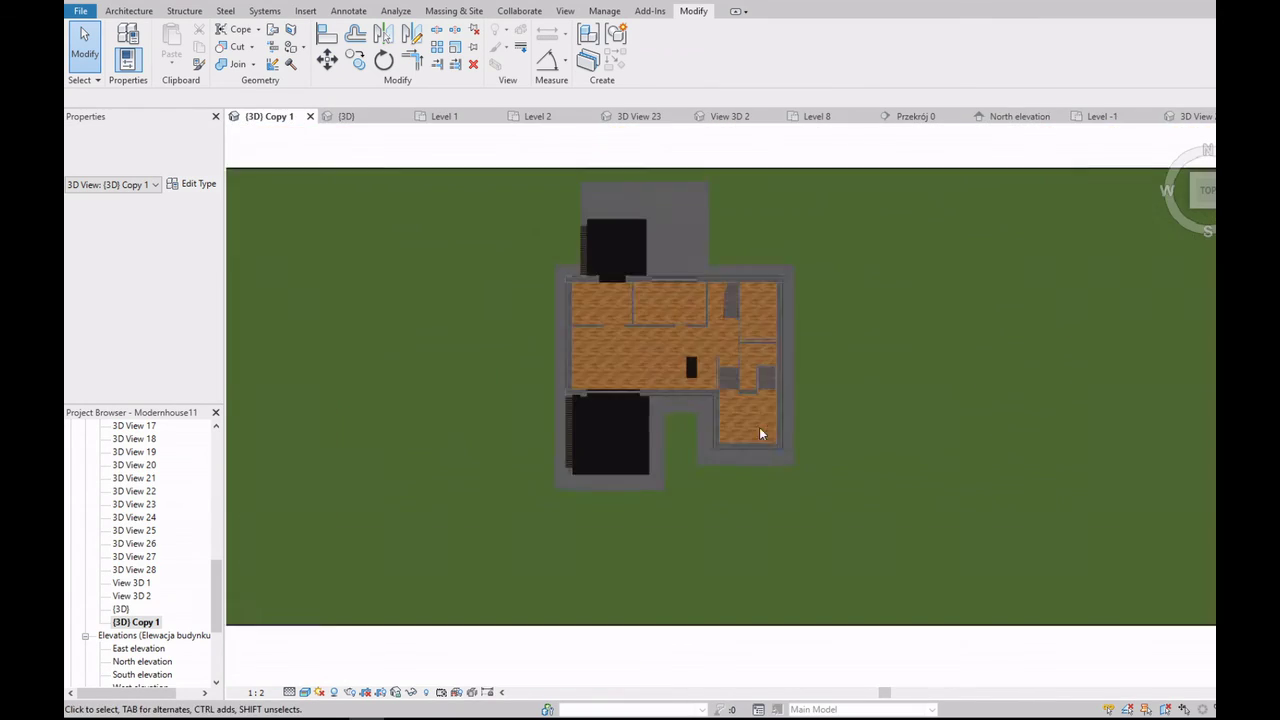
{"action": "scroll", "coordinate": [492, 543], "scroll_direction": "up", "scroll_amount": 3}
{"action": "scroll", "coordinate": [496, 540], "scroll_direction": "up", "scroll_amount": 3}
{"action": "scroll", "coordinate": [500, 536], "scroll_direction": "up", "scroll_amount": 2}
{"action": "scroll", "coordinate": [500, 535], "scroll_direction": "down", "scroll_amount": 2}
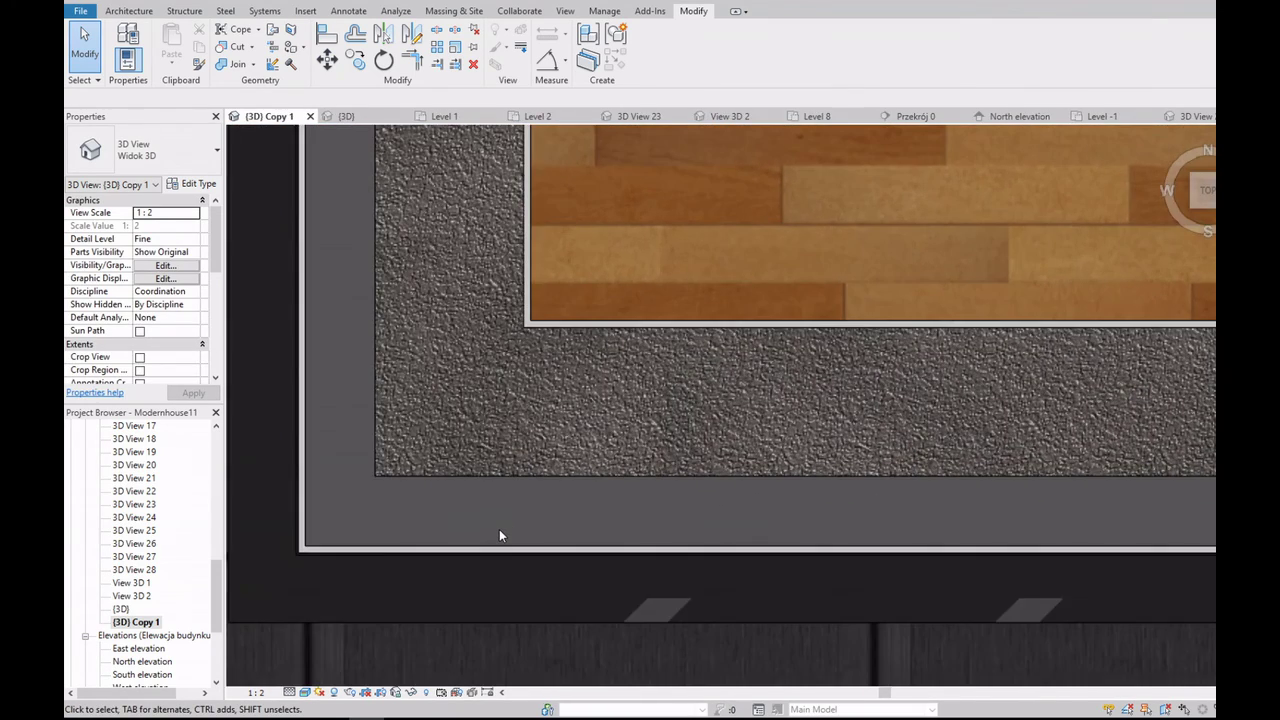
{"action": "scroll", "coordinate": [500, 535], "scroll_direction": "down", "scroll_amount": 2}
{"action": "scroll", "coordinate": [871, 500], "scroll_direction": "down", "scroll_amount": 2}
{"action": "scroll", "coordinate": [872, 517], "scroll_direction": "up", "scroll_amount": 5}
{"action": "scroll", "coordinate": [872, 517], "scroll_direction": "down", "scroll_amount": 3}
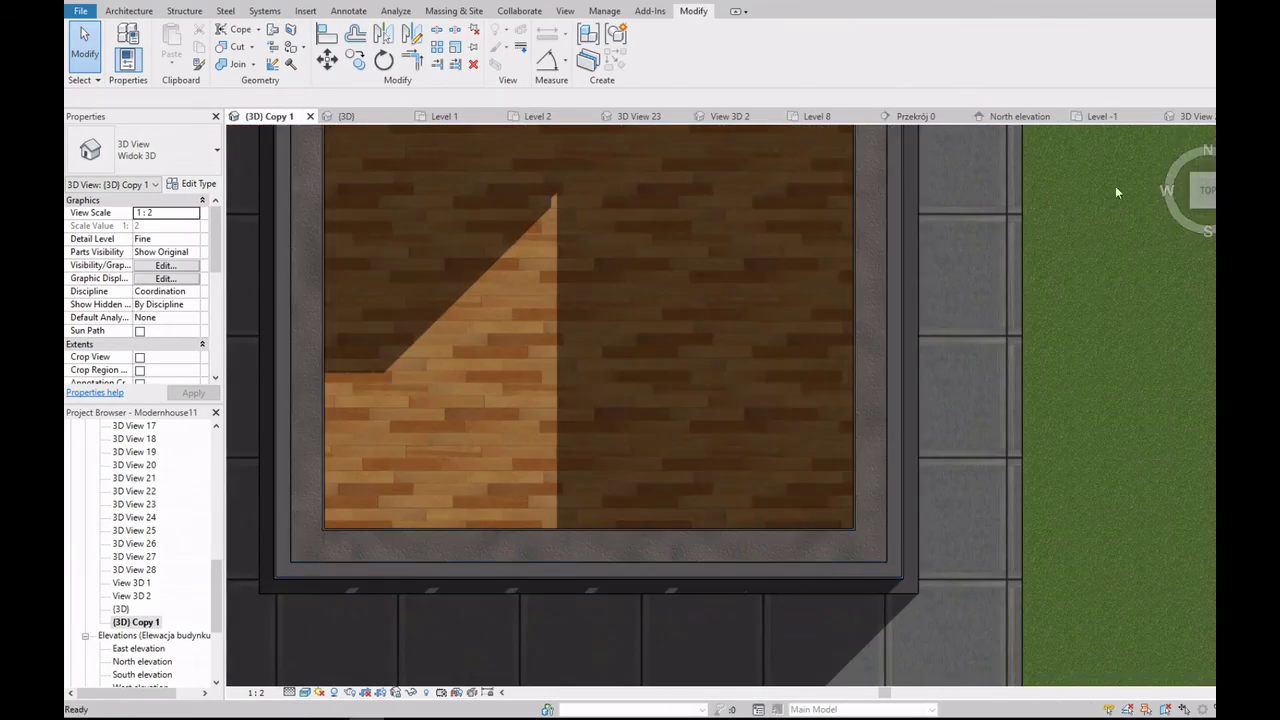
Step: From the Front view, drag the section box top upward to reveal the upper floor
{"action": "middle_click_drag", "start_coordinate": [1117, 192], "coordinate": [676, 380], "text": "shift"}
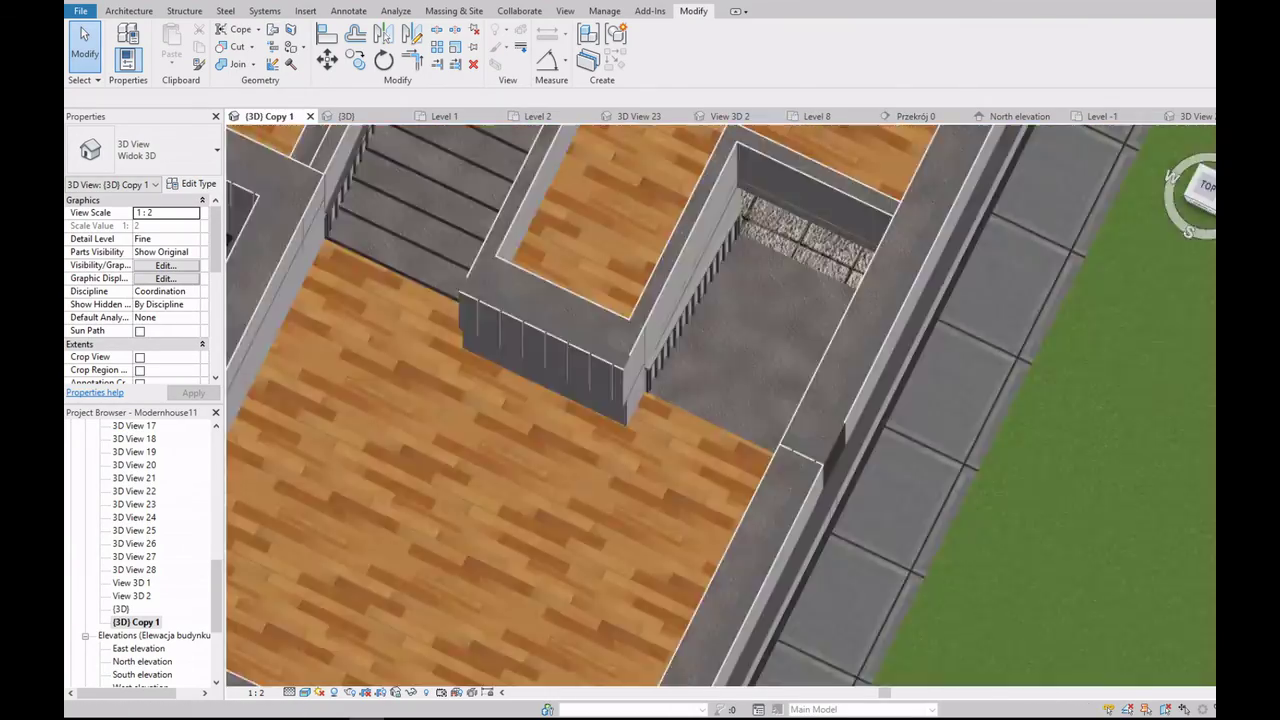
{"action": "scroll", "coordinate": [677, 380], "scroll_direction": "up", "scroll_amount": 2}
{"action": "scroll", "coordinate": [720, 447], "scroll_direction": "up", "scroll_amount": 2}
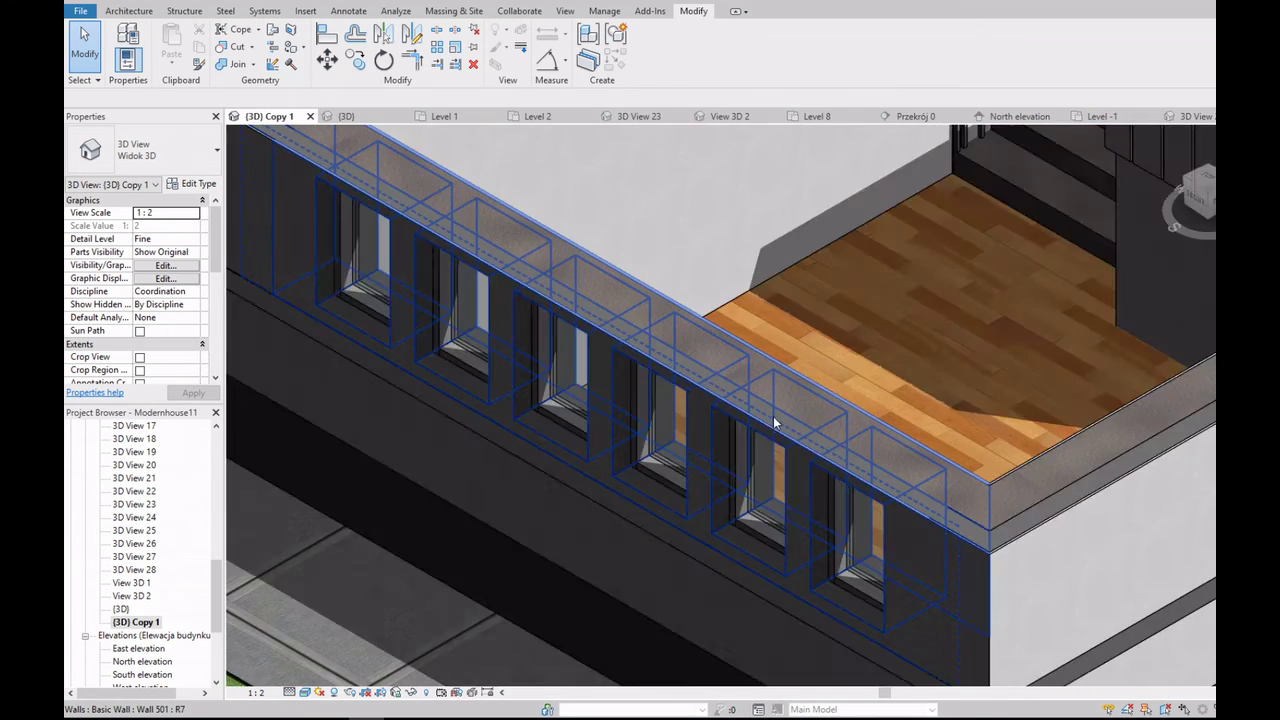
{"action": "scroll", "coordinate": [773, 416], "scroll_direction": "down", "scroll_amount": 6}
{"action": "left_click", "coordinate": [1200, 192]}
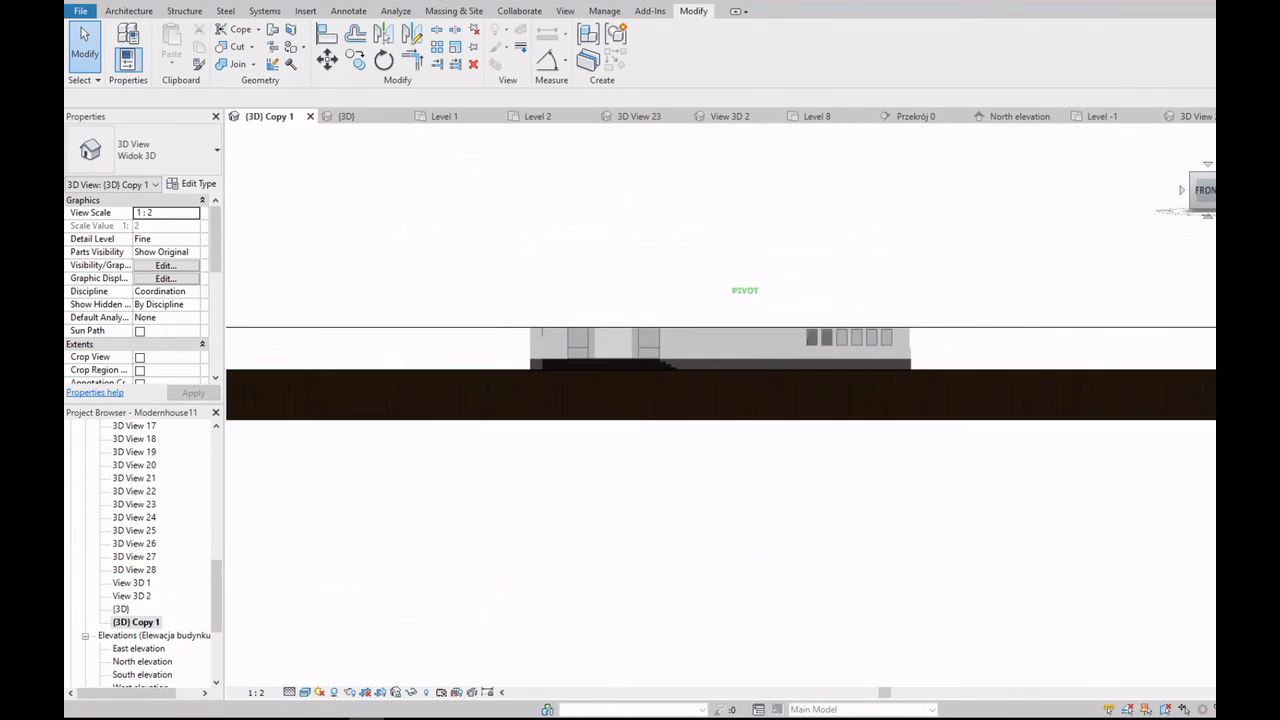
{"action": "left_click", "coordinate": [970, 330]}
{"action": "left_click_drag", "start_coordinate": [777, 322], "coordinate": [788, 205]}
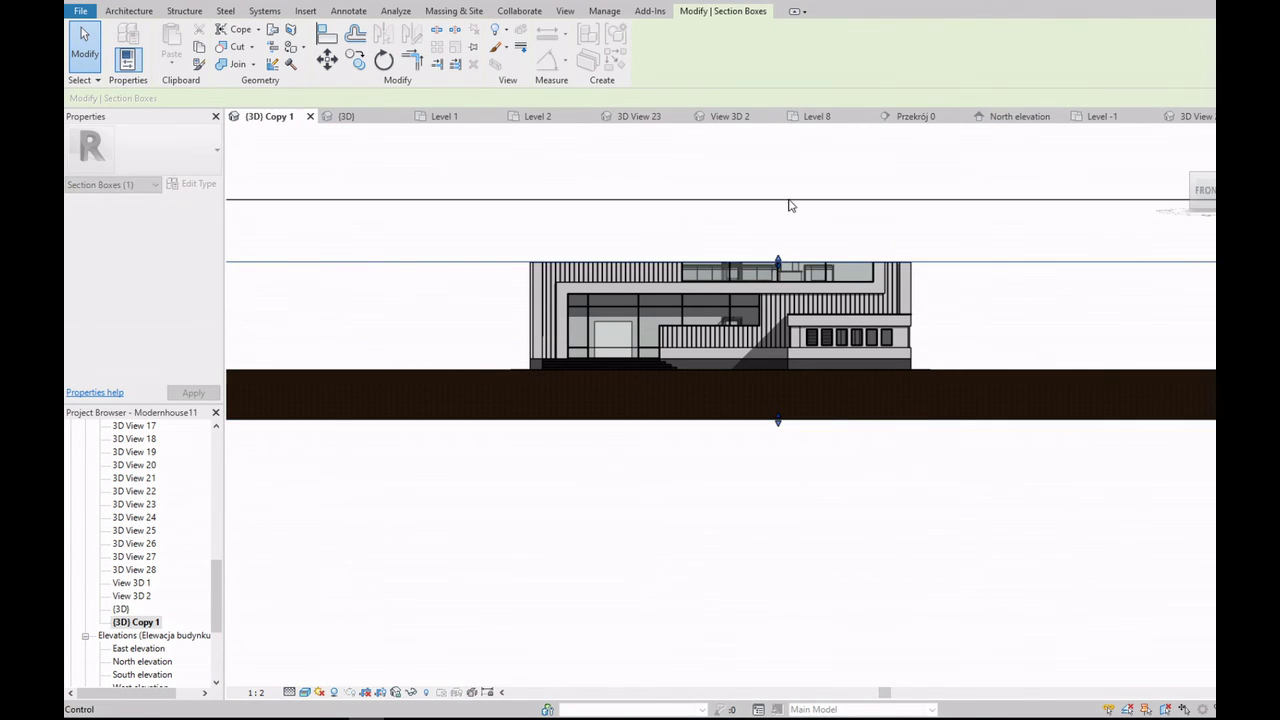
Step: Open View 3D 2 and View 3D 1, then cancel the Paint tool
{"action": "scroll", "coordinate": [930, 275], "scroll_direction": "up", "scroll_amount": 3}
{"action": "double_click", "coordinate": [131, 595]}
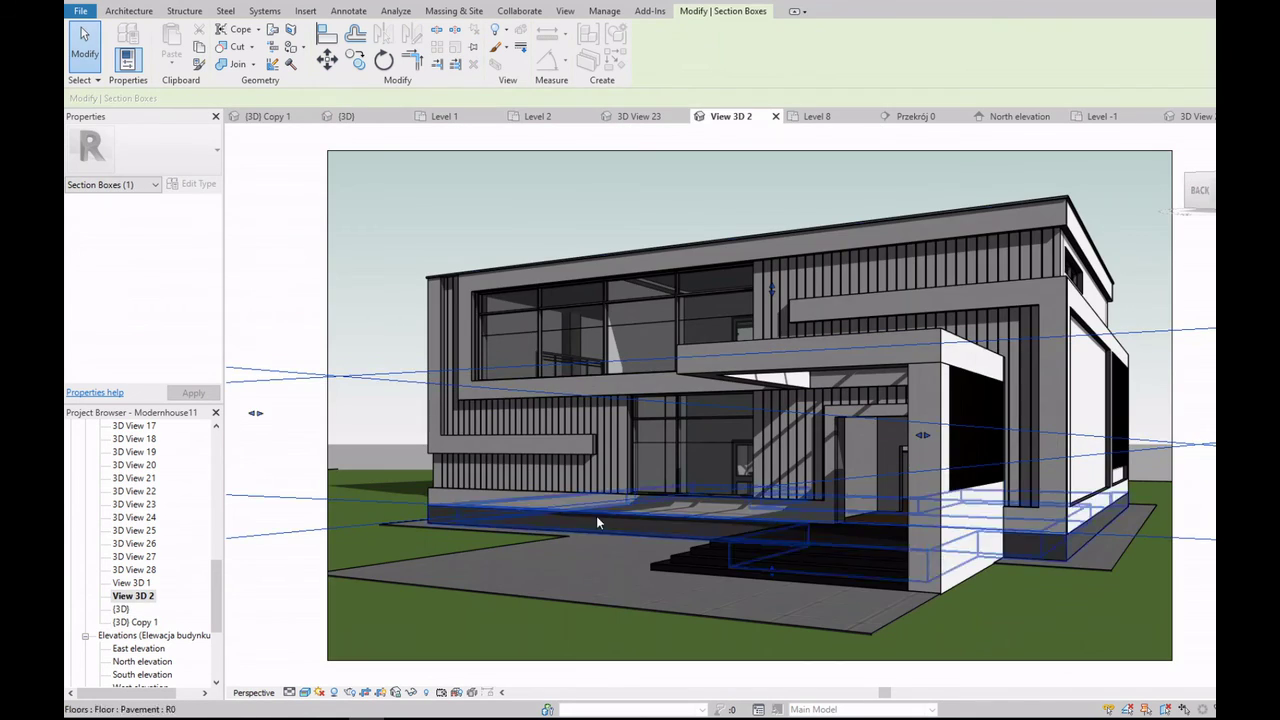
{"action": "double_click", "coordinate": [155, 583]}
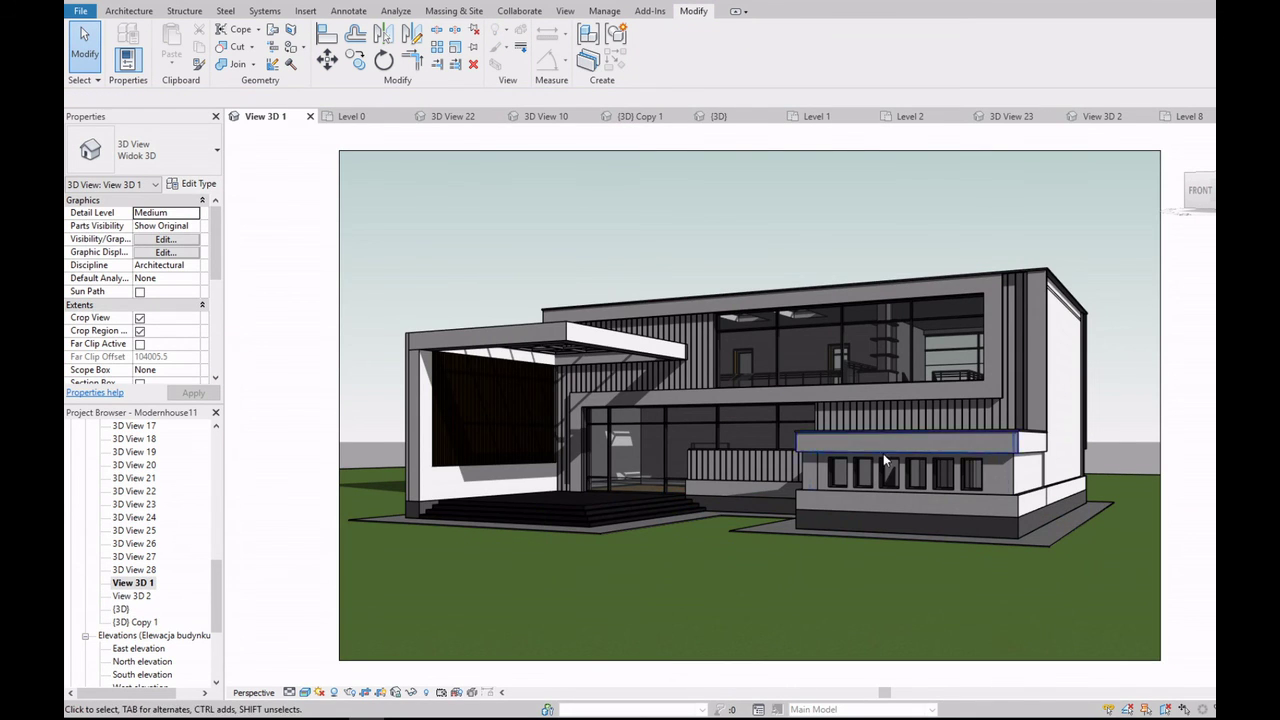
{"action": "scroll", "coordinate": [883, 453], "scroll_direction": "up", "scroll_amount": 5}
{"action": "scroll", "coordinate": [432, 227], "scroll_direction": "down", "scroll_amount": 2}
{"action": "scroll", "coordinate": [432, 227], "scroll_direction": "down", "scroll_amount": 1}
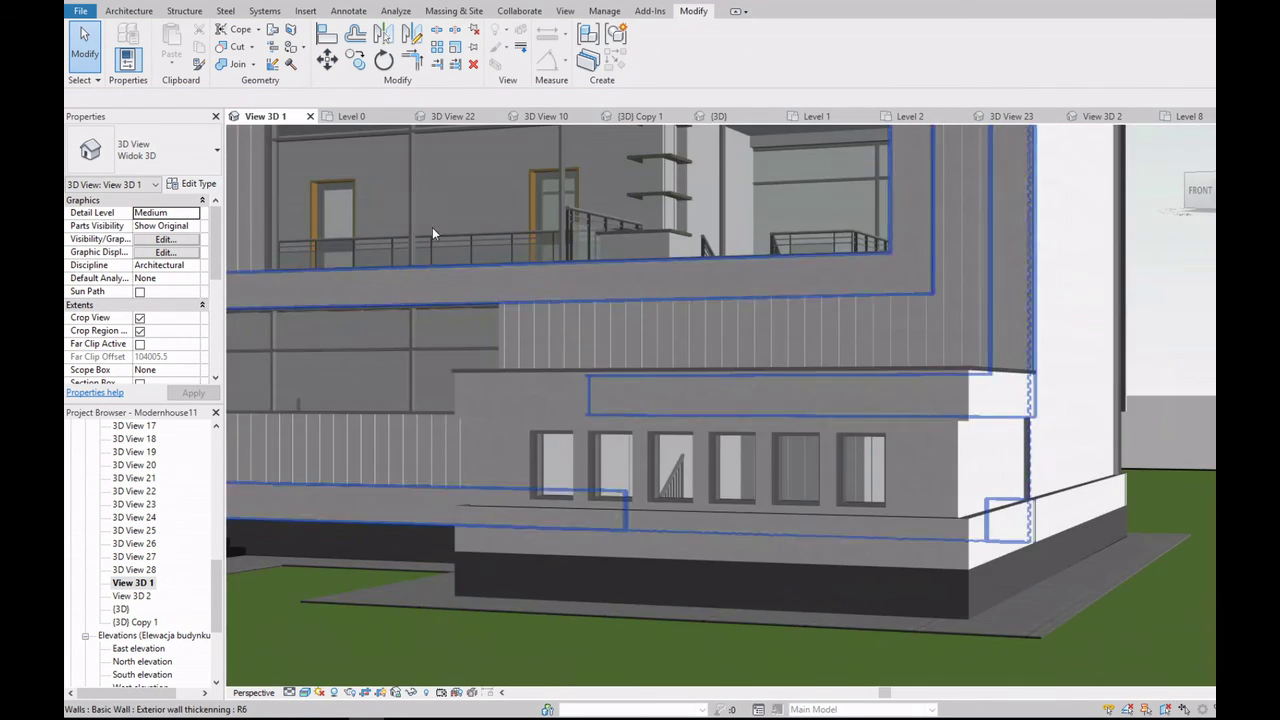
{"action": "left_click", "coordinate": [304, 72]}
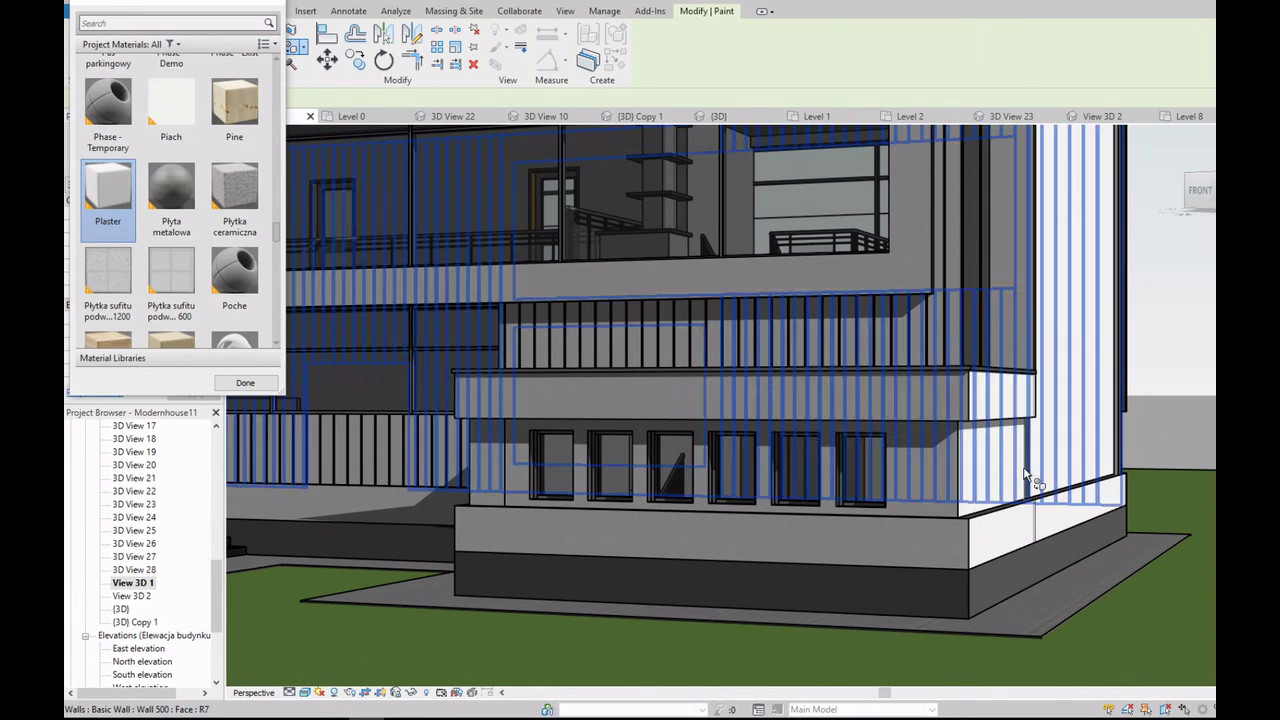
{"action": "key", "text": "Escape"}
Step: Open the {3D} view, orbit to the annex corner, and check the front corner wall
{"action": "double_click", "coordinate": [121, 609]}
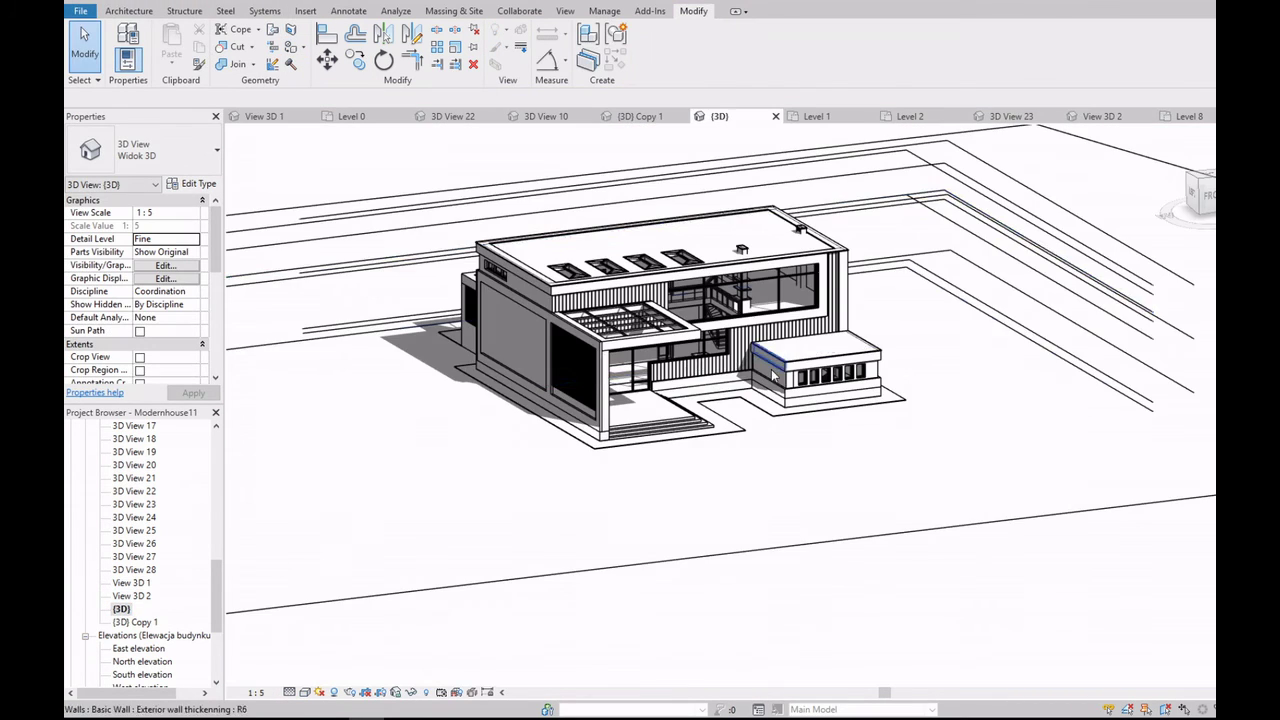
{"action": "left_click_drag", "start_coordinate": [1185, 201], "coordinate": [1150, 205]}
{"action": "scroll", "coordinate": [640, 400], "scroll_direction": "up", "scroll_amount": 4}
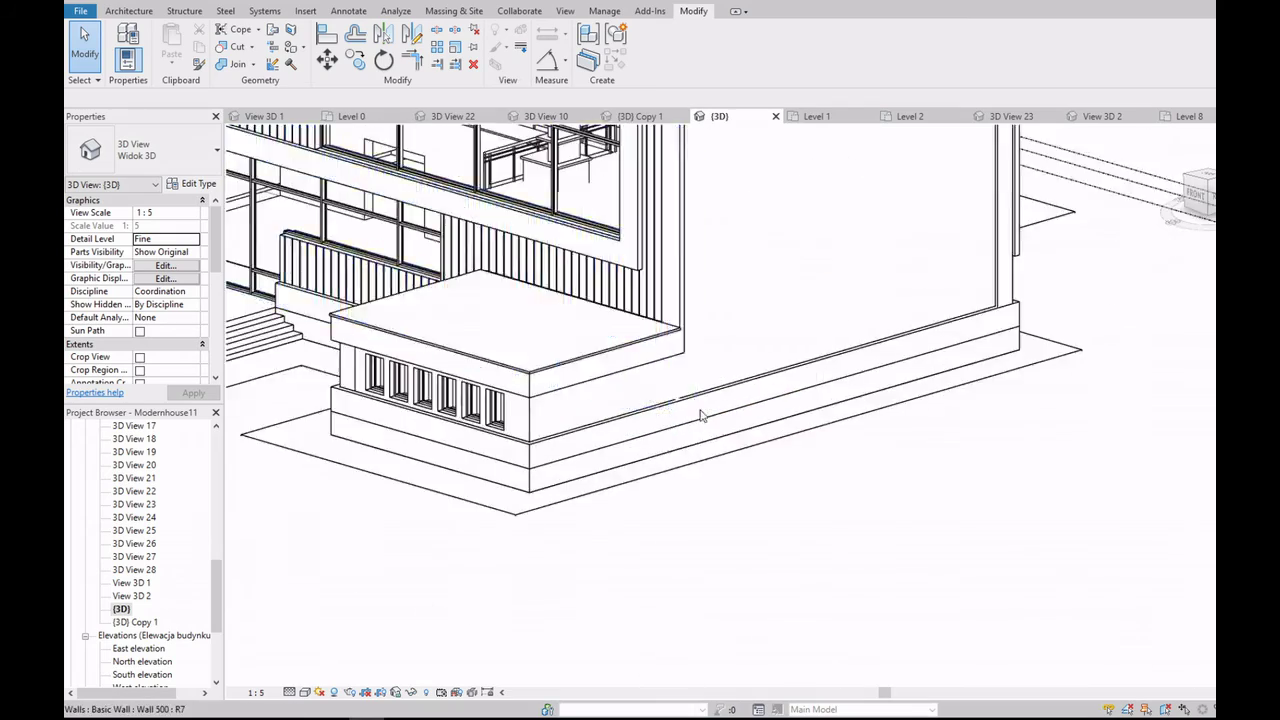
{"action": "scroll", "coordinate": [628, 408], "scroll_direction": "up", "scroll_amount": 4}
{"action": "left_click", "coordinate": [640, 405]}
{"action": "scroll", "coordinate": [715, 366], "scroll_direction": "down", "scroll_amount": 4}
{"action": "scroll", "coordinate": [716, 366], "scroll_direction": "up", "scroll_amount": 4}
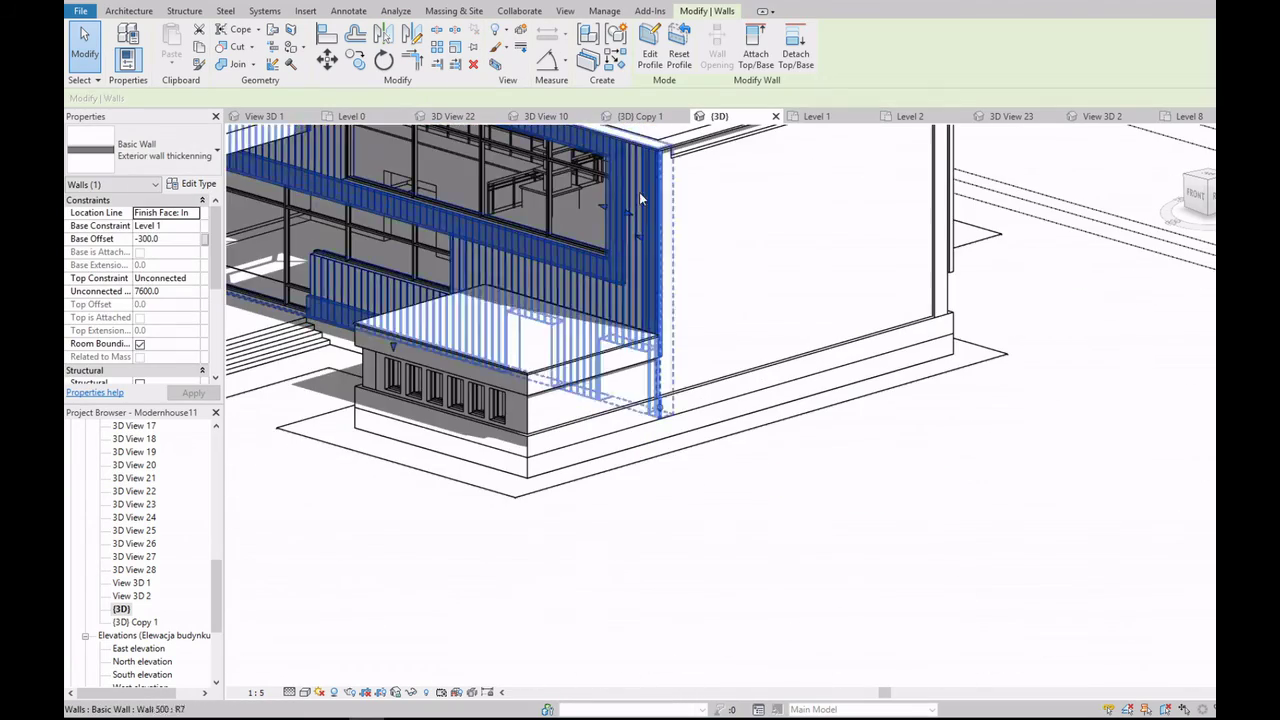
{"action": "key", "text": "Escape"}
{"action": "scroll", "coordinate": [833, 241], "scroll_direction": "down", "scroll_amount": 3}
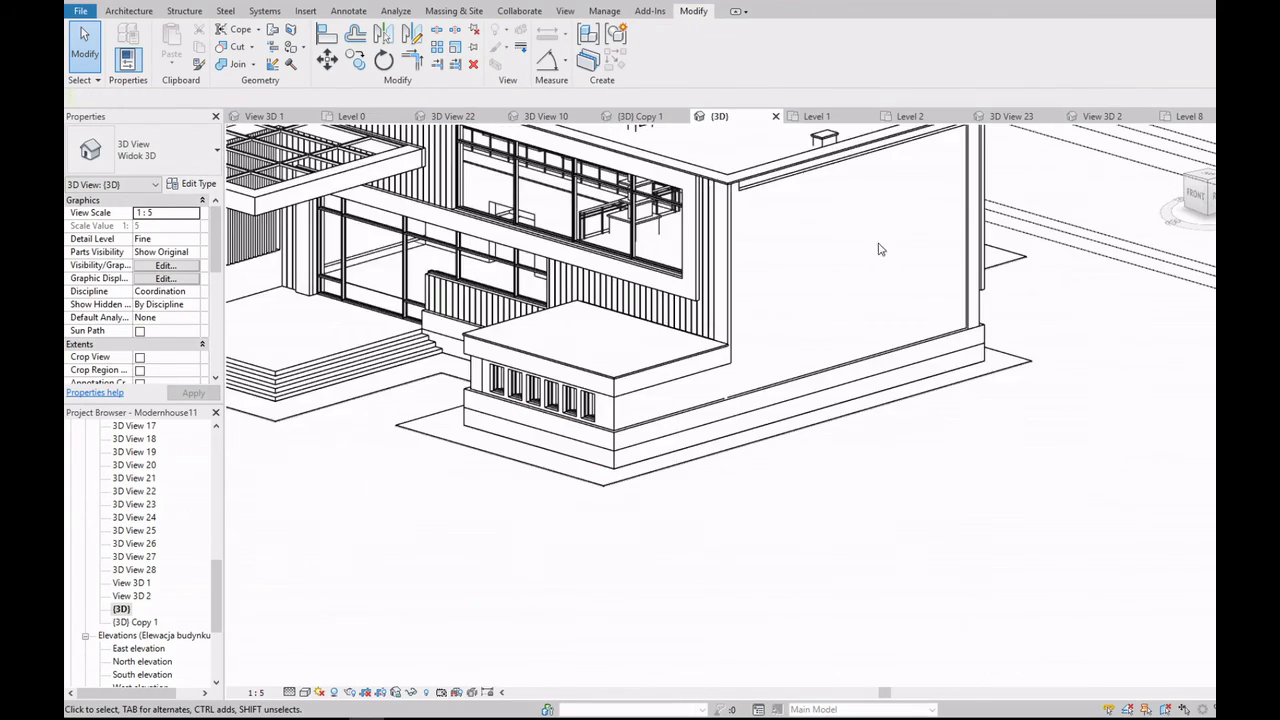
{"action": "scroll", "coordinate": [850, 260], "scroll_direction": "down", "scroll_amount": 2}
{"action": "scroll", "coordinate": [763, 303], "scroll_direction": "up", "scroll_amount": 4}
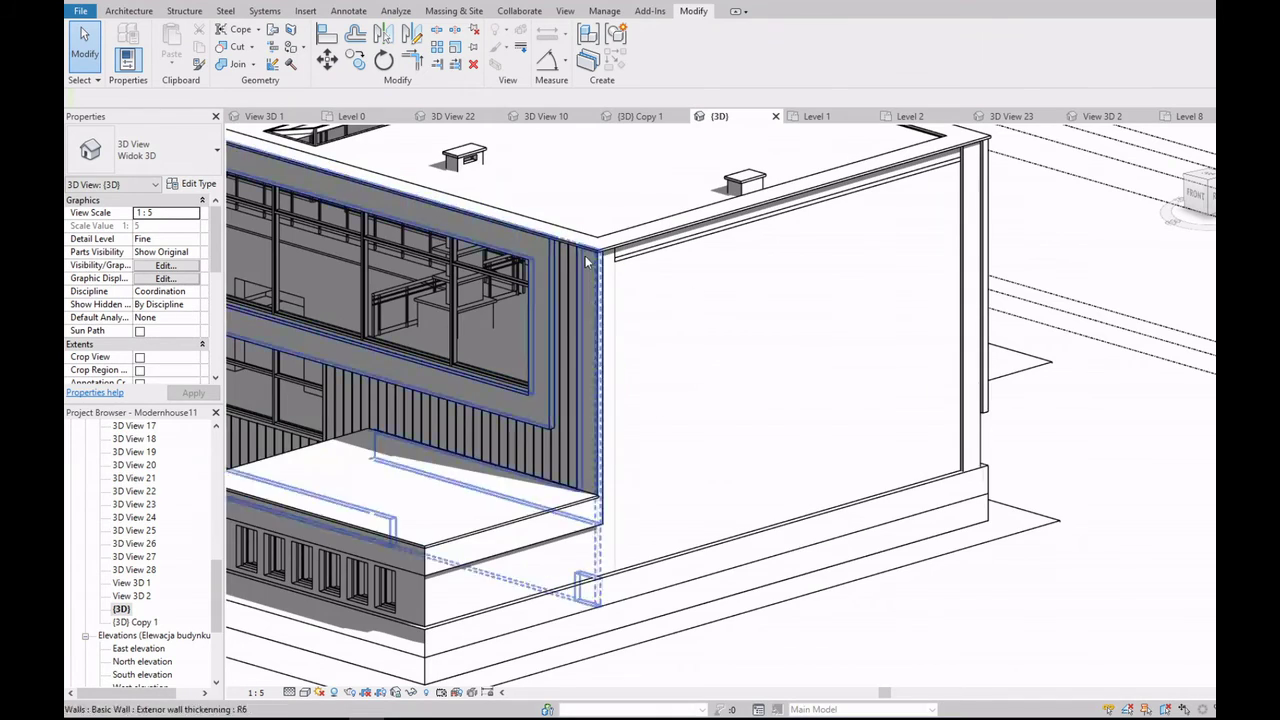
Step: Check the tall corner wall and orbit to a near-front view of the house
{"action": "scroll", "coordinate": [660, 260], "scroll_direction": "up", "scroll_amount": 3}
{"action": "left_click", "coordinate": [674, 244]}
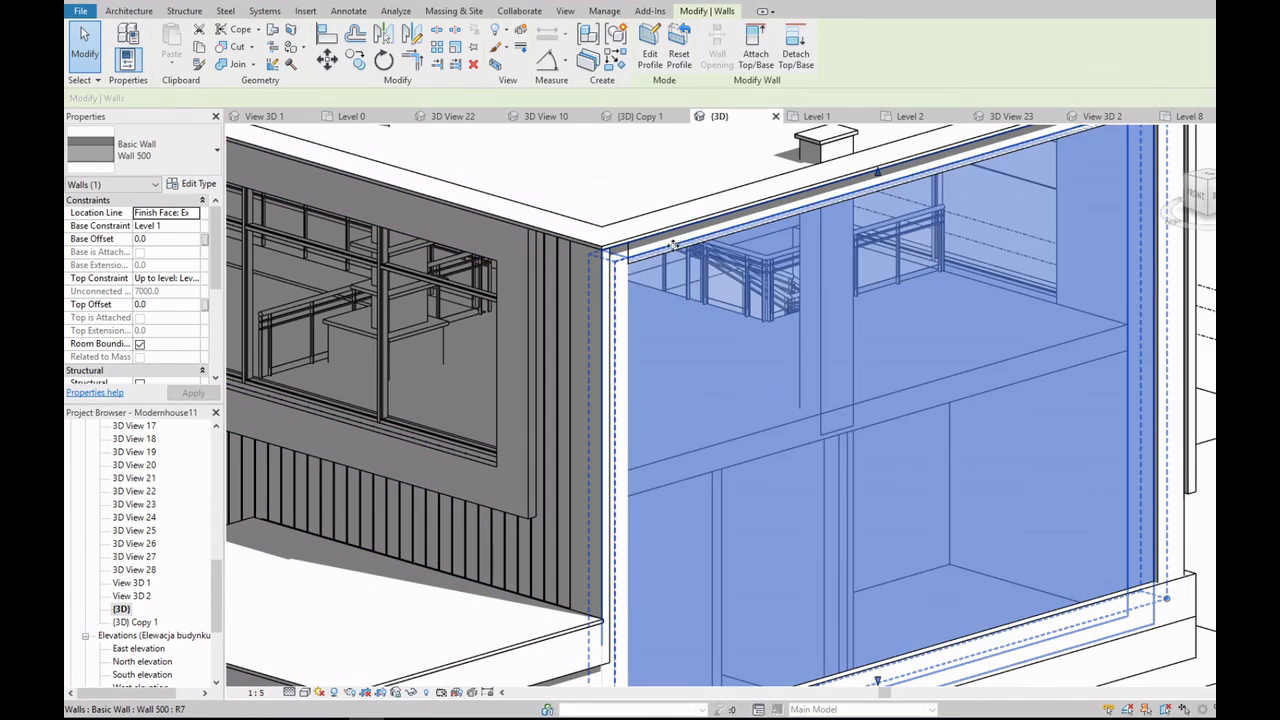
{"action": "key", "text": "Escape"}
{"action": "scroll", "coordinate": [674, 244], "scroll_direction": "down", "scroll_amount": 5}
{"action": "mouse_move", "coordinate": [674, 244]}
{"action": "middle_mouse_down", "text": "shift"}
{"action": "mouse_move", "coordinate": [670, 310]}
{"action": "mouse_move", "coordinate": [765, 220]}
{"action": "middle_mouse_up", "text": "shift"}
{"action": "scroll", "coordinate": [765, 220], "scroll_direction": "down", "scroll_amount": 2}
{"action": "scroll", "coordinate": [882, 378], "scroll_direction": "up", "scroll_amount": 5}
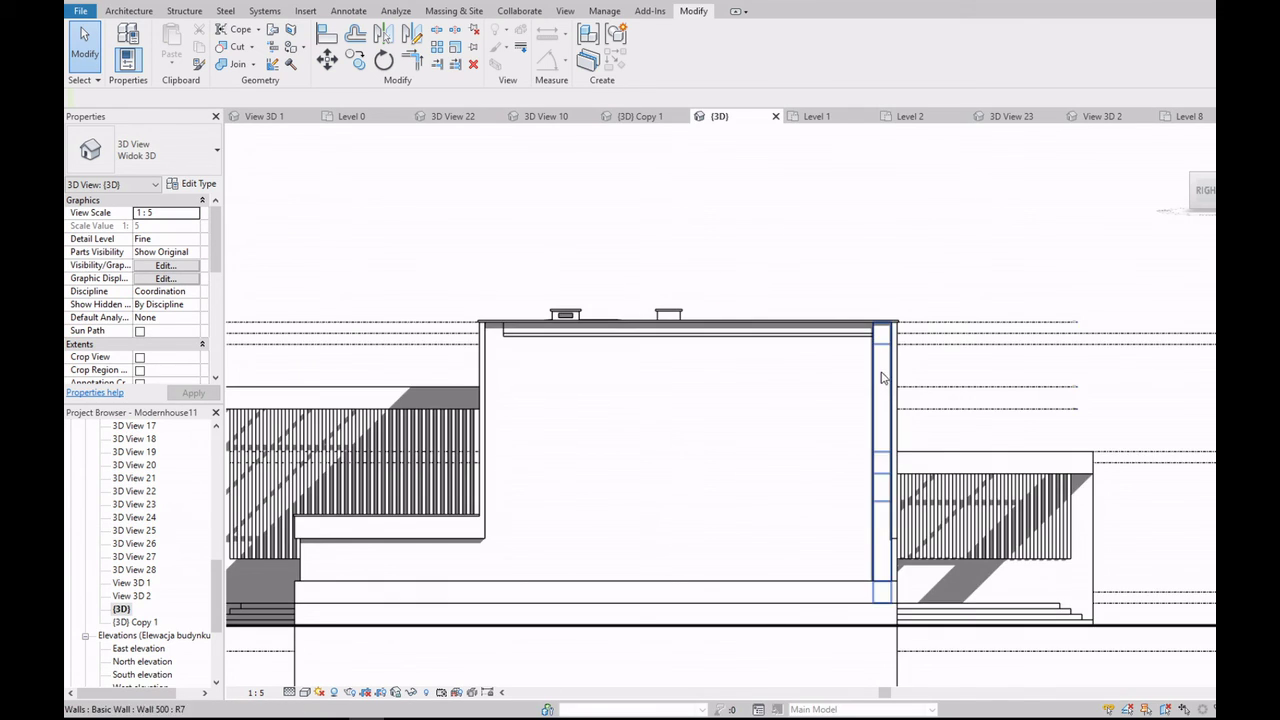
Step: Turn to an isometric side view and inspect the side wall's constraints
{"action": "left_click", "coordinate": [1203, 195]}
{"action": "scroll", "coordinate": [790, 440], "scroll_direction": "up", "scroll_amount": 5}
{"action": "scroll", "coordinate": [810, 388], "scroll_direction": "down", "scroll_amount": 3}
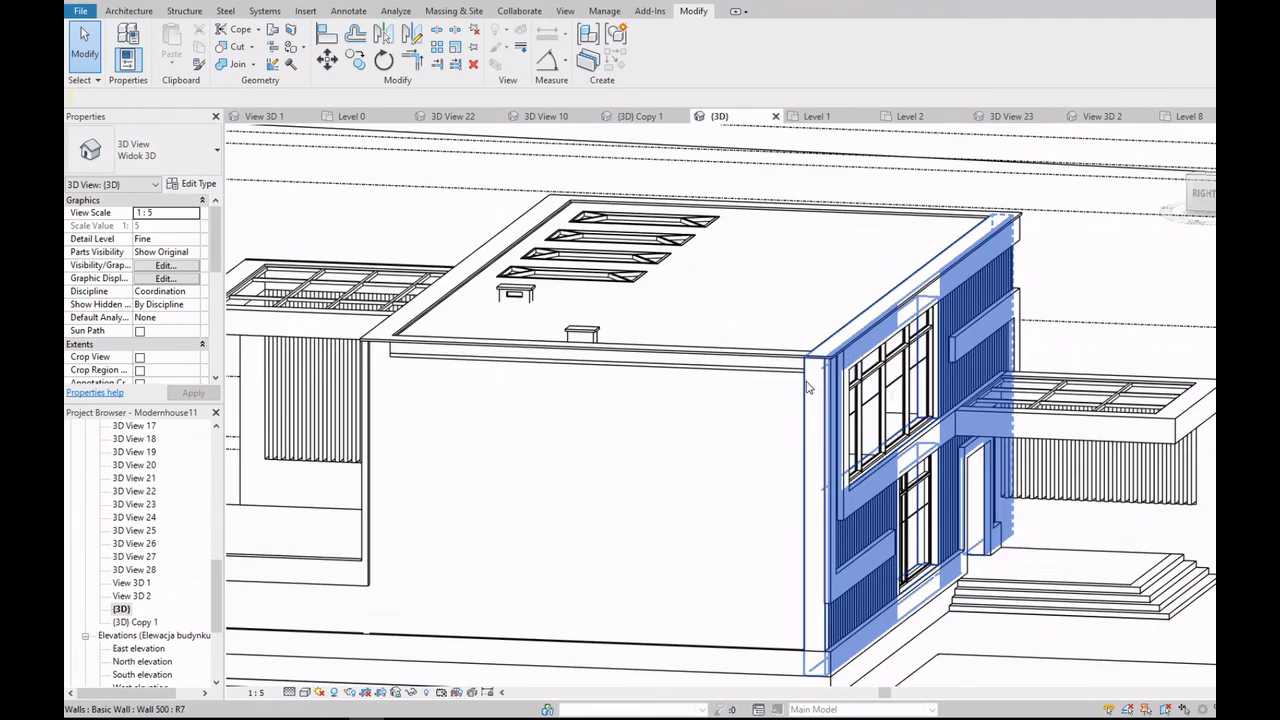
{"action": "scroll", "coordinate": [808, 386], "scroll_direction": "down", "scroll_amount": 3}
{"action": "scroll", "coordinate": [805, 388], "scroll_direction": "down", "scroll_amount": 1}
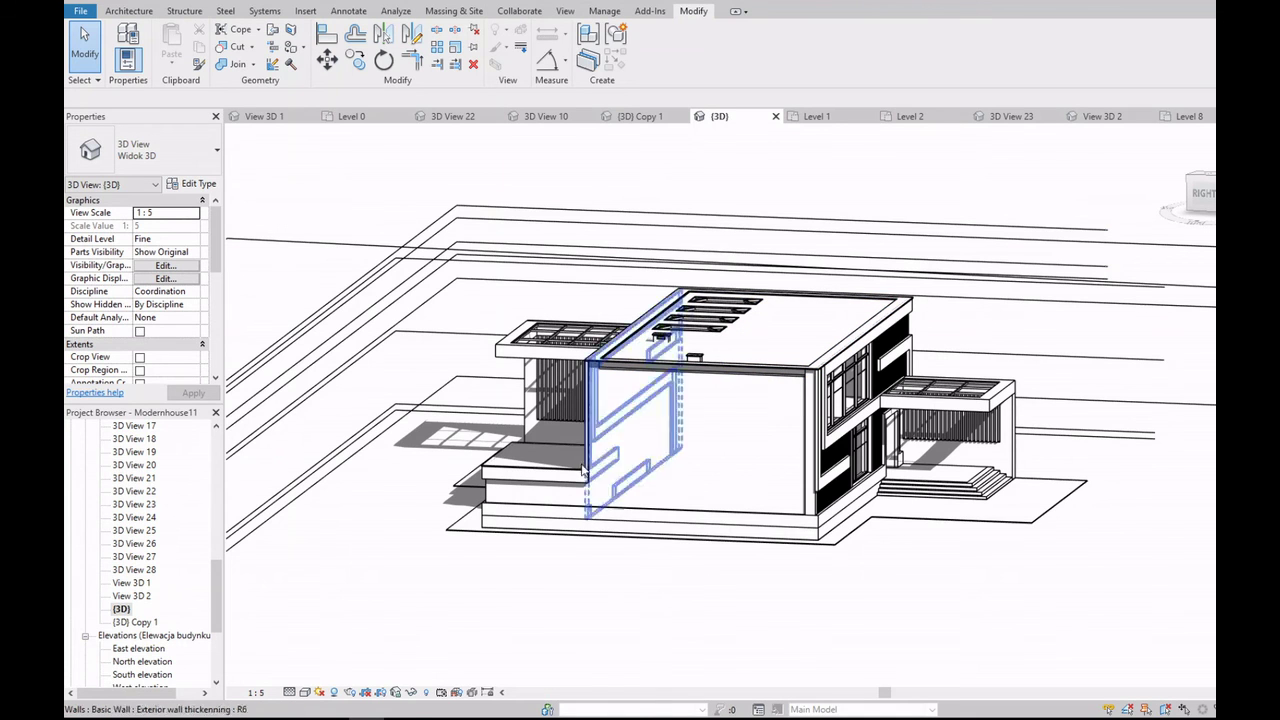
{"action": "scroll", "coordinate": [585, 470], "scroll_direction": "up", "scroll_amount": 4}
{"action": "scroll", "coordinate": [604, 500], "scroll_direction": "up", "scroll_amount": 2}
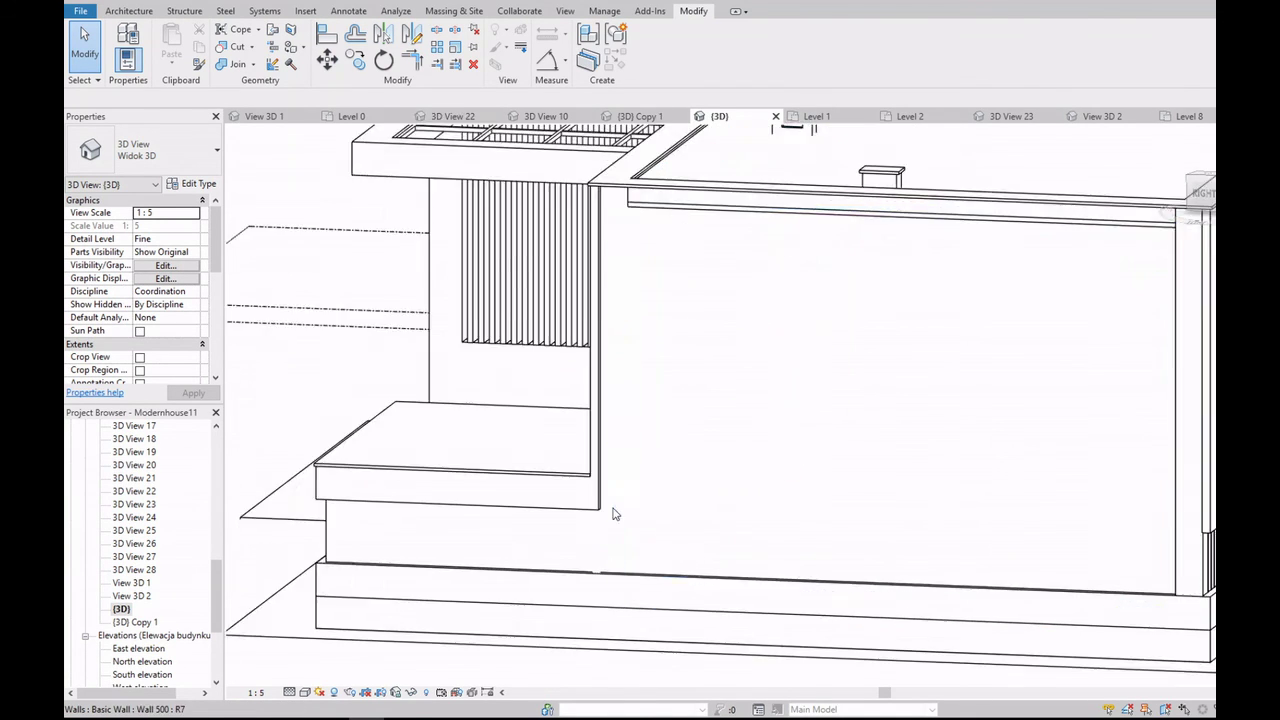
{"action": "scroll", "coordinate": [607, 510], "scroll_direction": "down", "scroll_amount": 2}
{"action": "scroll", "coordinate": [605, 470], "scroll_direction": "up", "scroll_amount": 2}
{"action": "scroll", "coordinate": [601, 420], "scroll_direction": "down", "scroll_amount": 4}
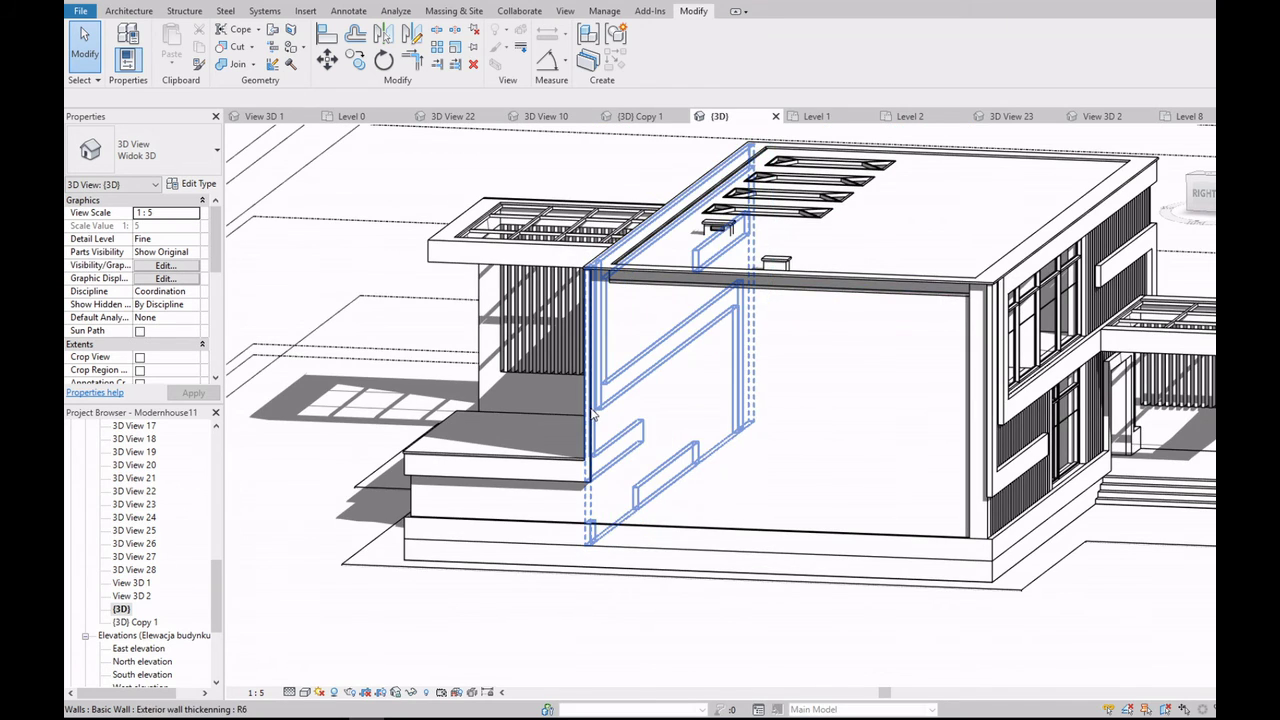
{"action": "left_click", "coordinate": [643, 291]}
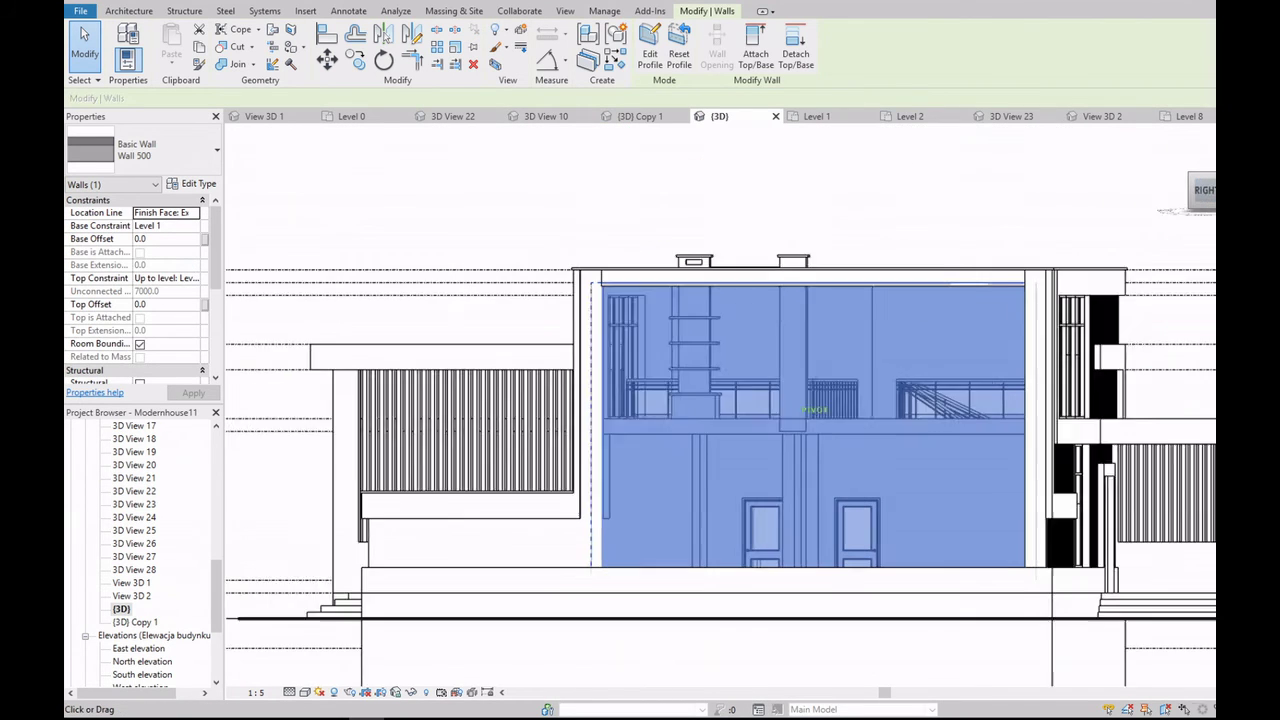
{"action": "scroll", "coordinate": [814, 283], "scroll_direction": "up", "scroll_amount": 2}
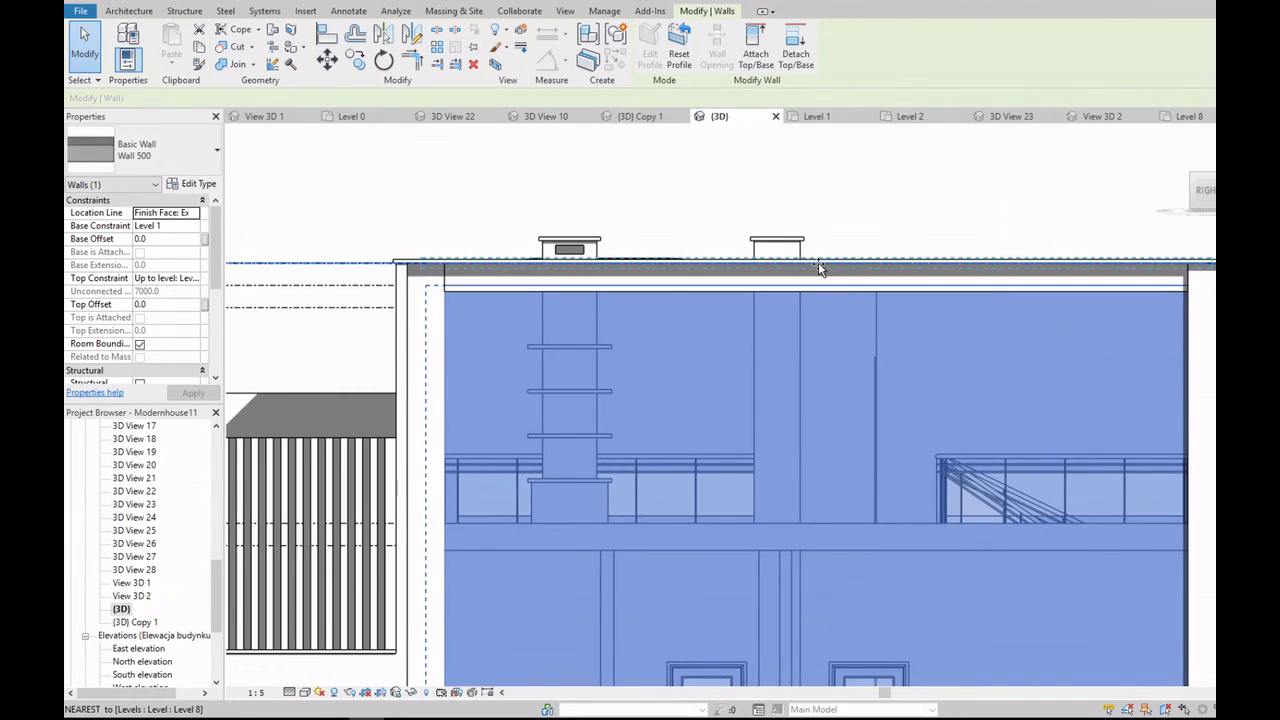
{"action": "key", "text": "Escape"}
{"action": "scroll", "coordinate": [930, 288], "scroll_direction": "down", "scroll_amount": 3}
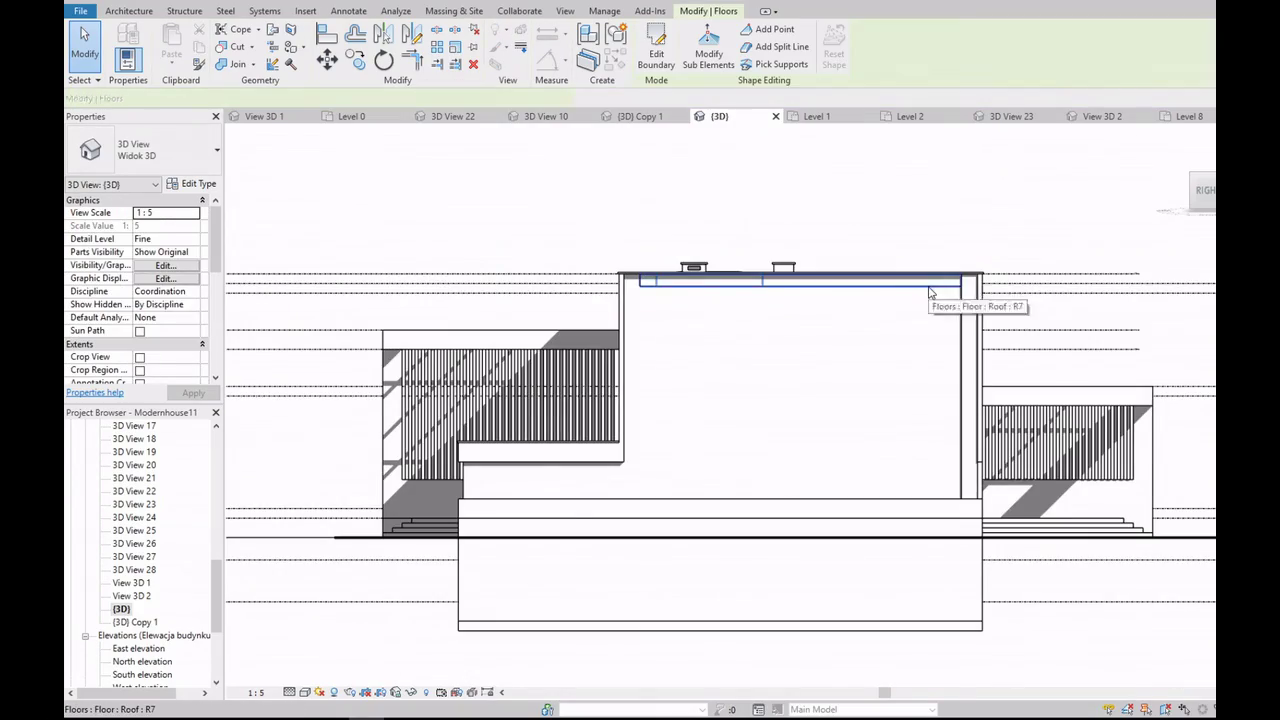
Step: Finish the roof floor's boundary edit and answer the attach-walls question
{"action": "left_click", "coordinate": [930, 292]}
{"action": "mouse_move", "coordinate": [930, 292]}
{"action": "middle_mouse_down", "text": "shift"}
{"action": "mouse_move", "coordinate": [1066, 268]}
{"action": "mouse_move", "coordinate": [1065, 394]}
{"action": "mouse_move", "coordinate": [1068, 360]}
{"action": "middle_mouse_up", "text": "shift"}
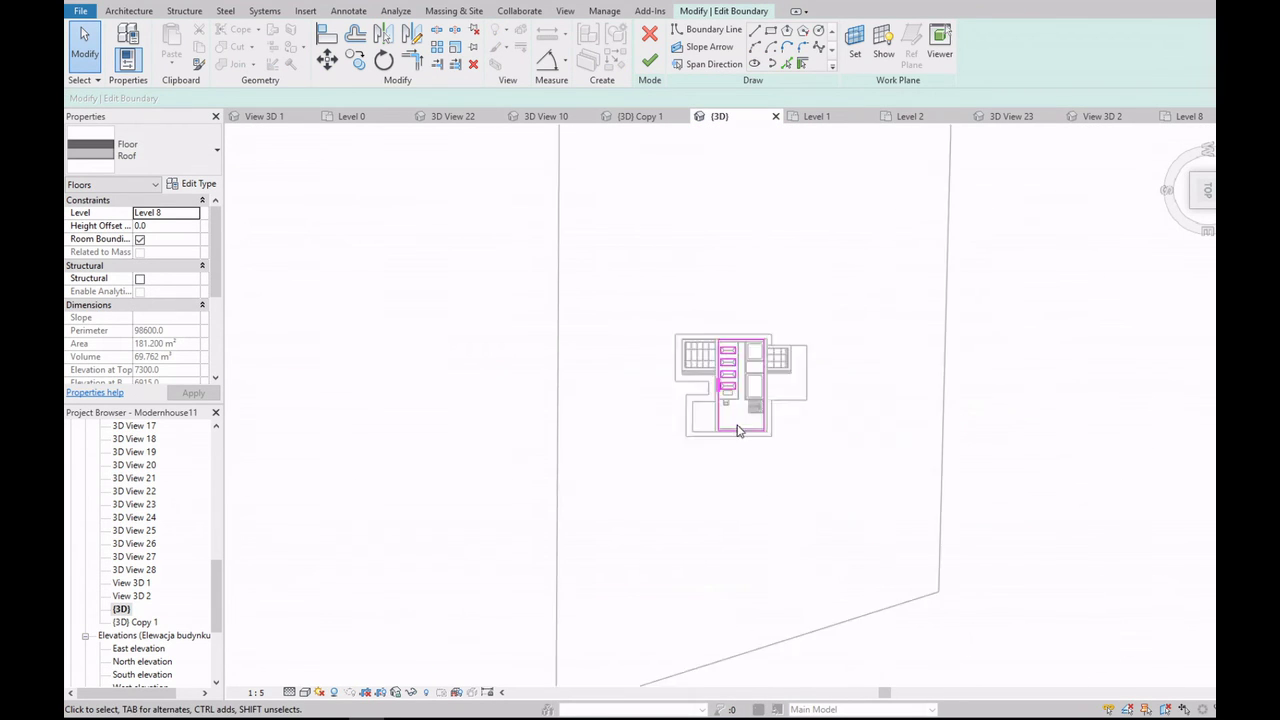
{"action": "scroll", "coordinate": [738, 430], "scroll_direction": "up", "scroll_amount": 5}
{"action": "scroll", "coordinate": [751, 438], "scroll_direction": "up", "scroll_amount": 5}
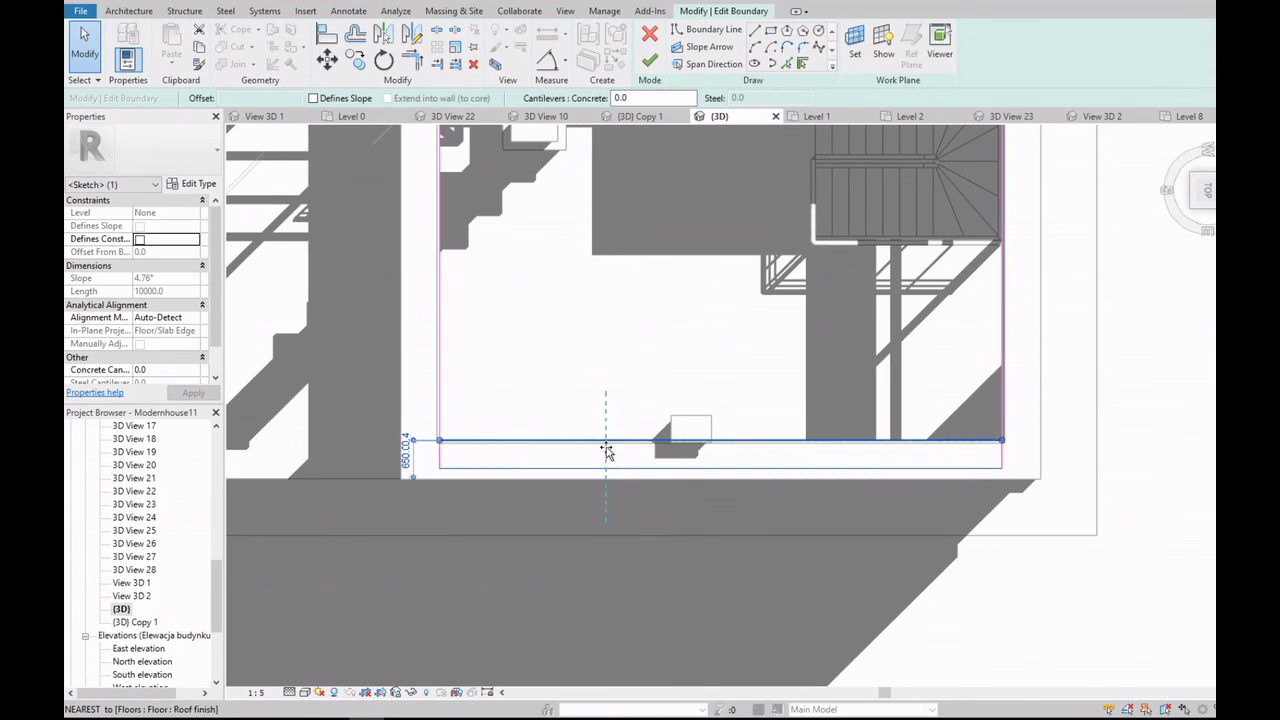
{"action": "left_click", "coordinate": [650, 62]}
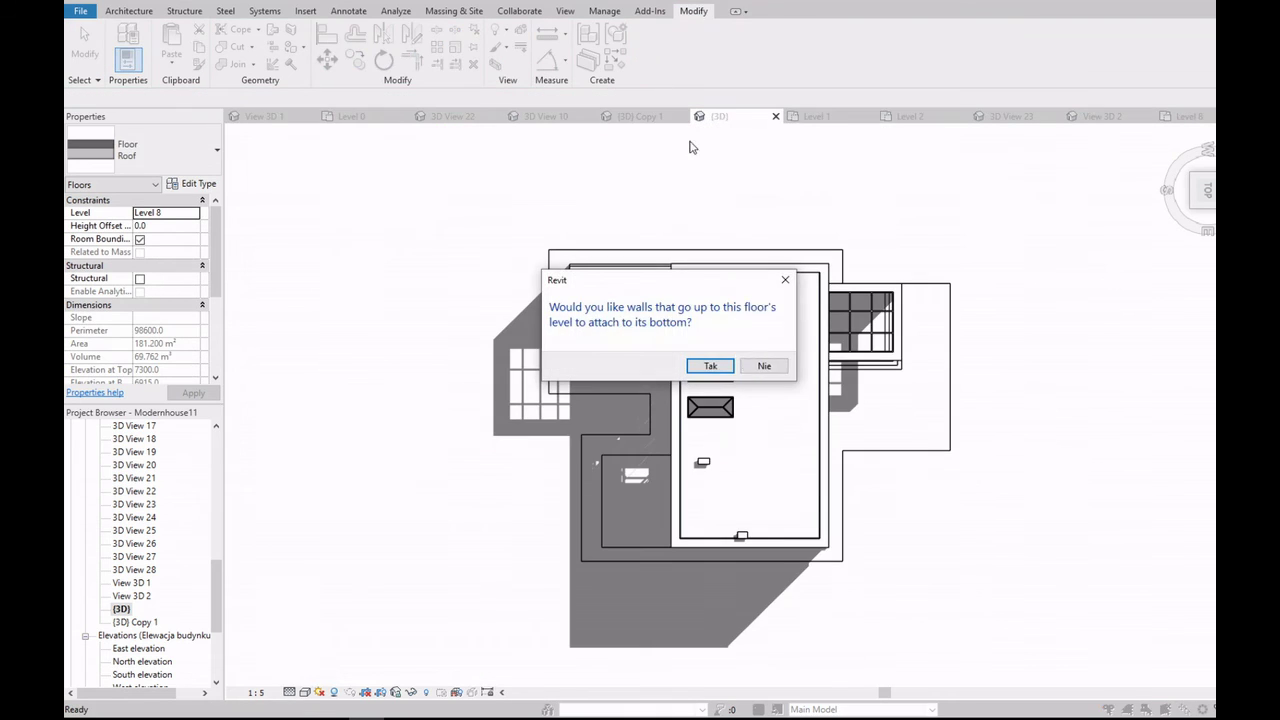
{"action": "left_click", "coordinate": [770, 368]}
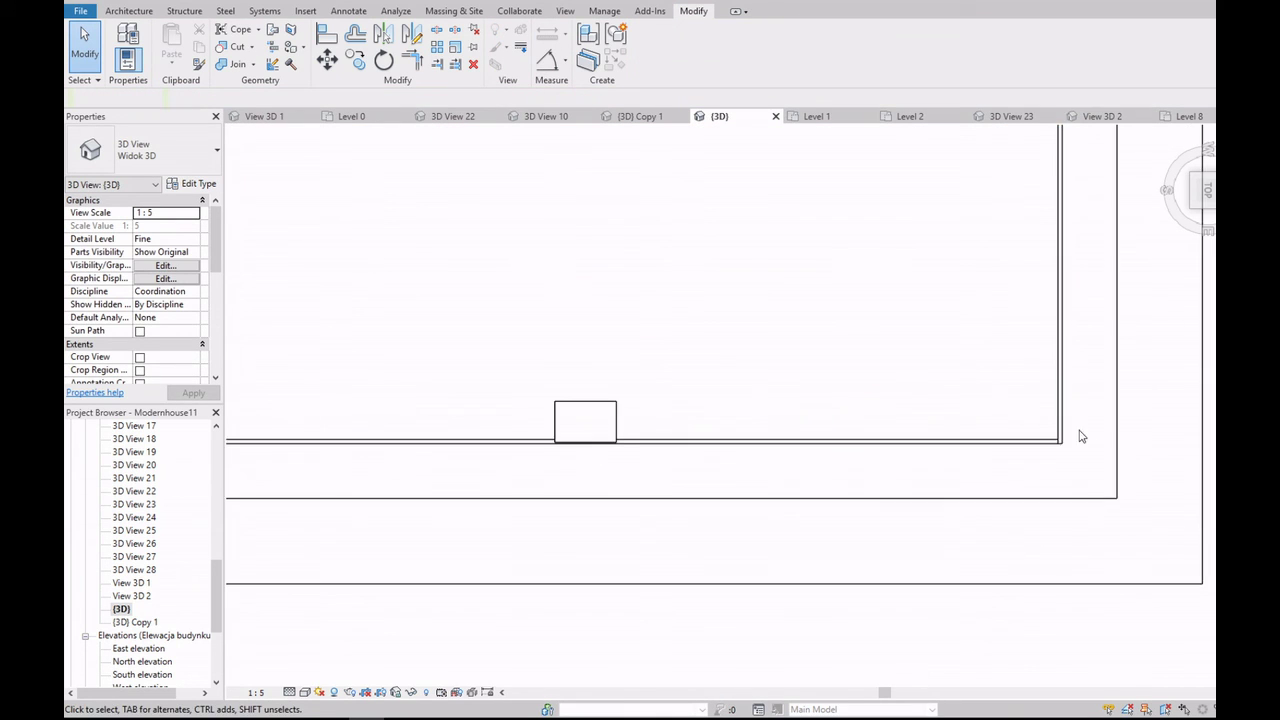
Step: Reopen the roof boundary sketch, finish the revision, and answer the attach-walls question again
{"action": "middle_click_drag", "start_coordinate": [1081, 436], "coordinate": [1030, 450], "text": "shift"}
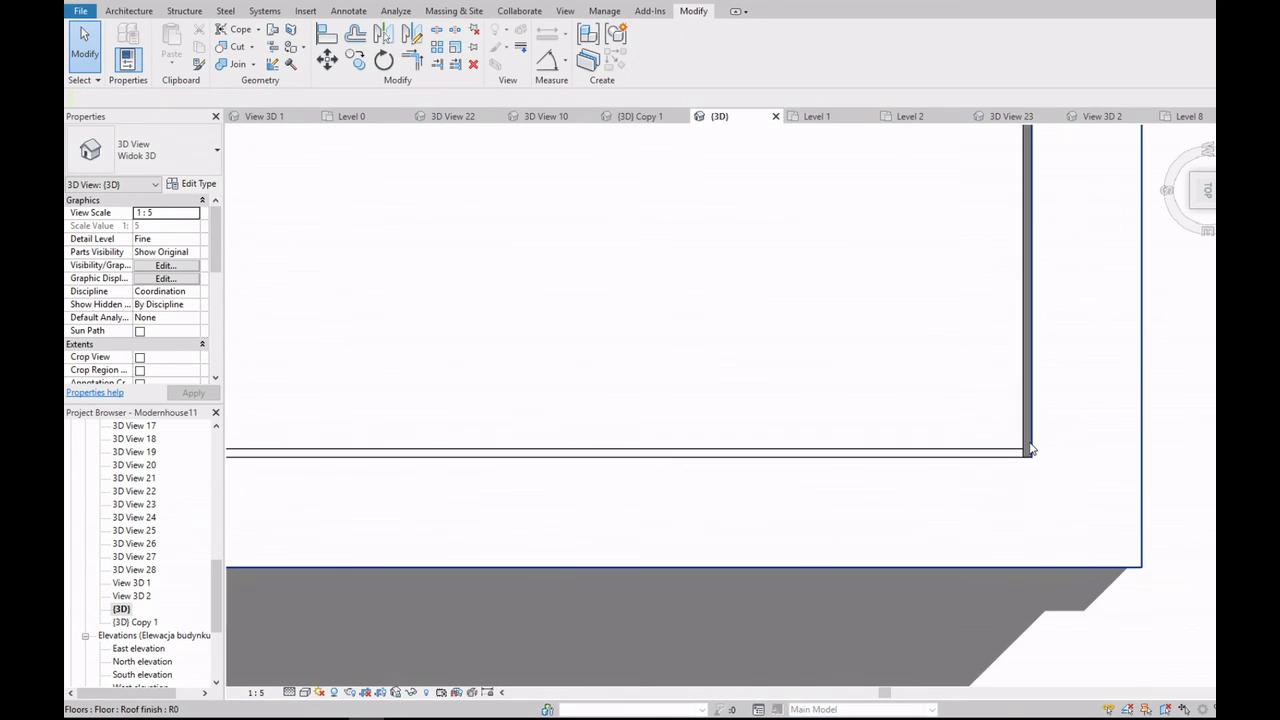
{"action": "double_click", "coordinate": [1020, 436]}
{"action": "scroll", "coordinate": [928, 434], "scroll_direction": "down", "scroll_amount": 5}
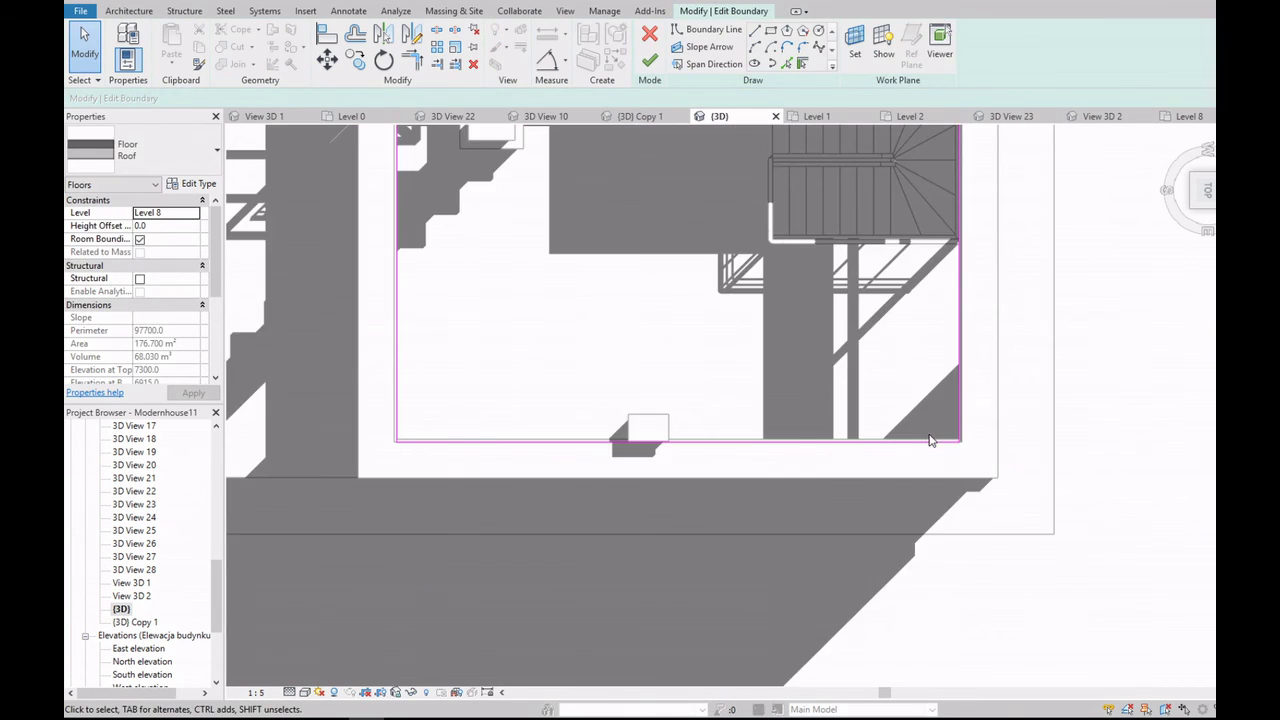
{"action": "scroll", "coordinate": [940, 310], "scroll_direction": "down", "scroll_amount": 3}
{"action": "scroll", "coordinate": [860, 330], "scroll_direction": "up", "scroll_amount": 8}
{"action": "scroll", "coordinate": [860, 330], "scroll_direction": "down", "scroll_amount": 5}
{"action": "left_click", "coordinate": [650, 62]}
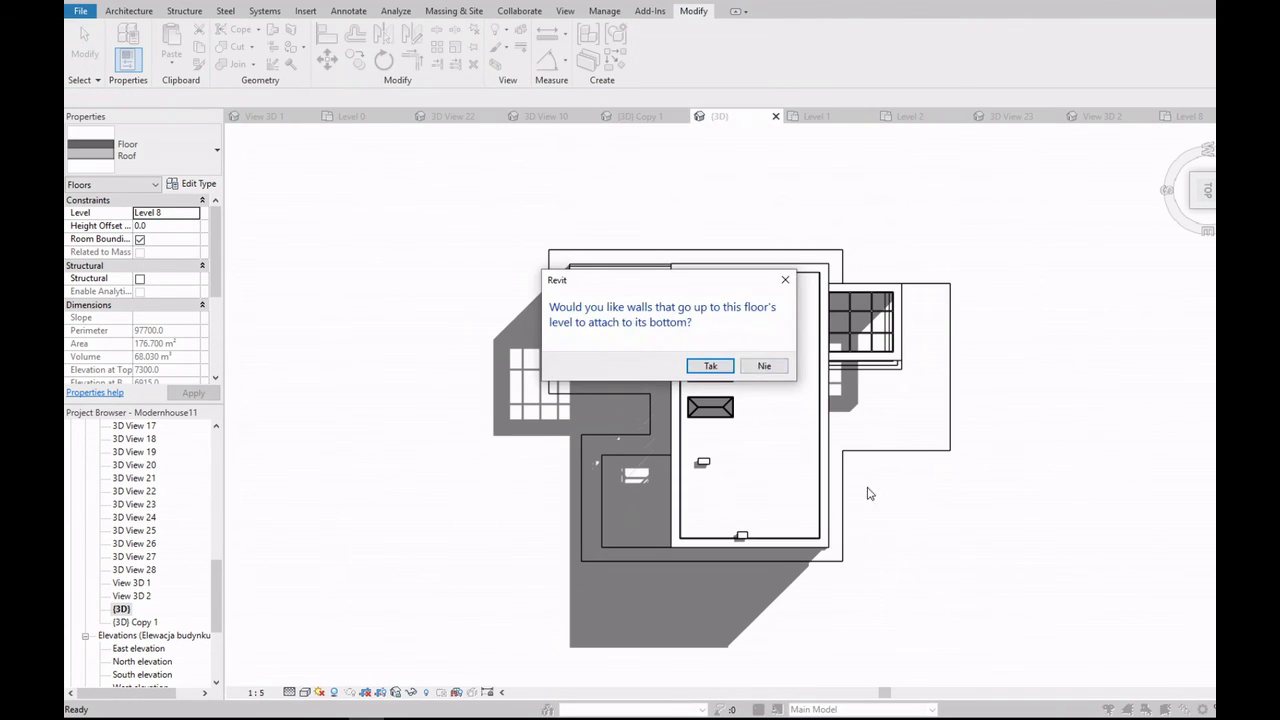
{"action": "left_click", "coordinate": [762, 368]}
Step: Deselect the roof floor and check the slab at the corner
{"action": "scroll", "coordinate": [868, 456], "scroll_direction": "up", "scroll_amount": 5}
{"action": "scroll", "coordinate": [868, 456], "scroll_direction": "up", "scroll_amount": 4}
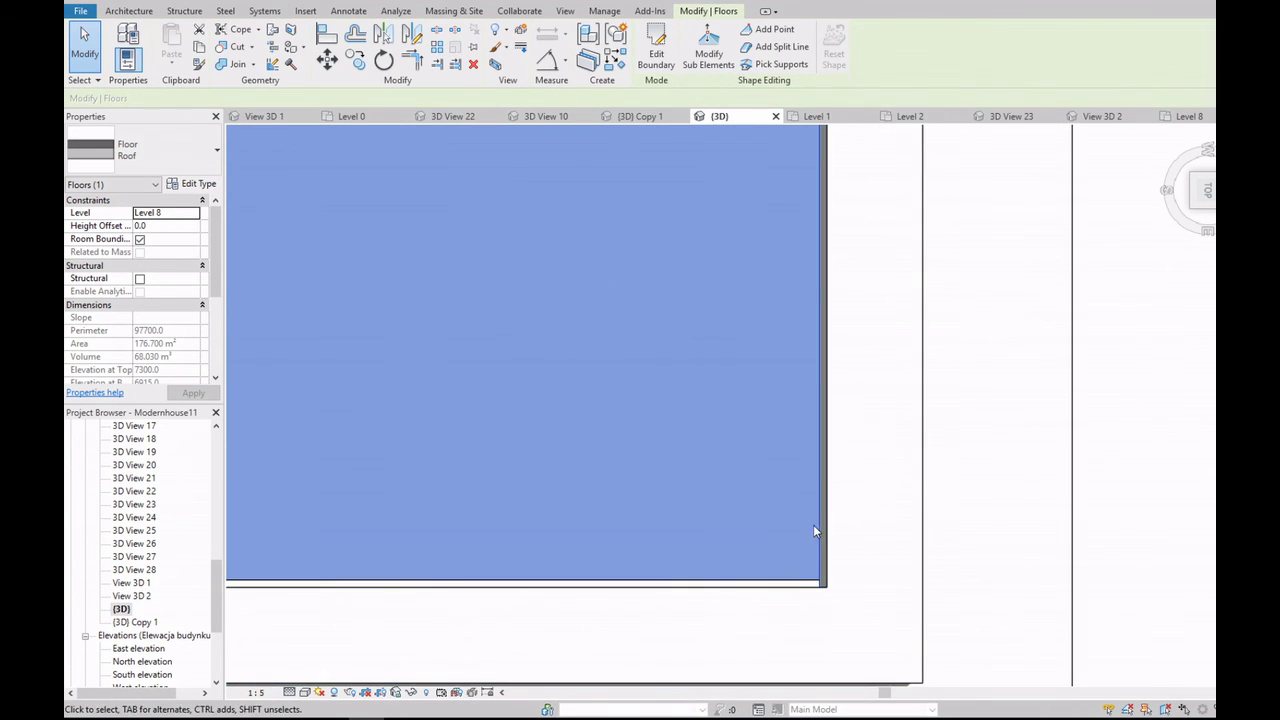
{"action": "key", "text": "Escape"}
{"action": "scroll", "coordinate": [809, 585], "scroll_direction": "down", "scroll_amount": 3}
{"action": "scroll", "coordinate": [868, 561], "scroll_direction": "down", "scroll_amount": 3}
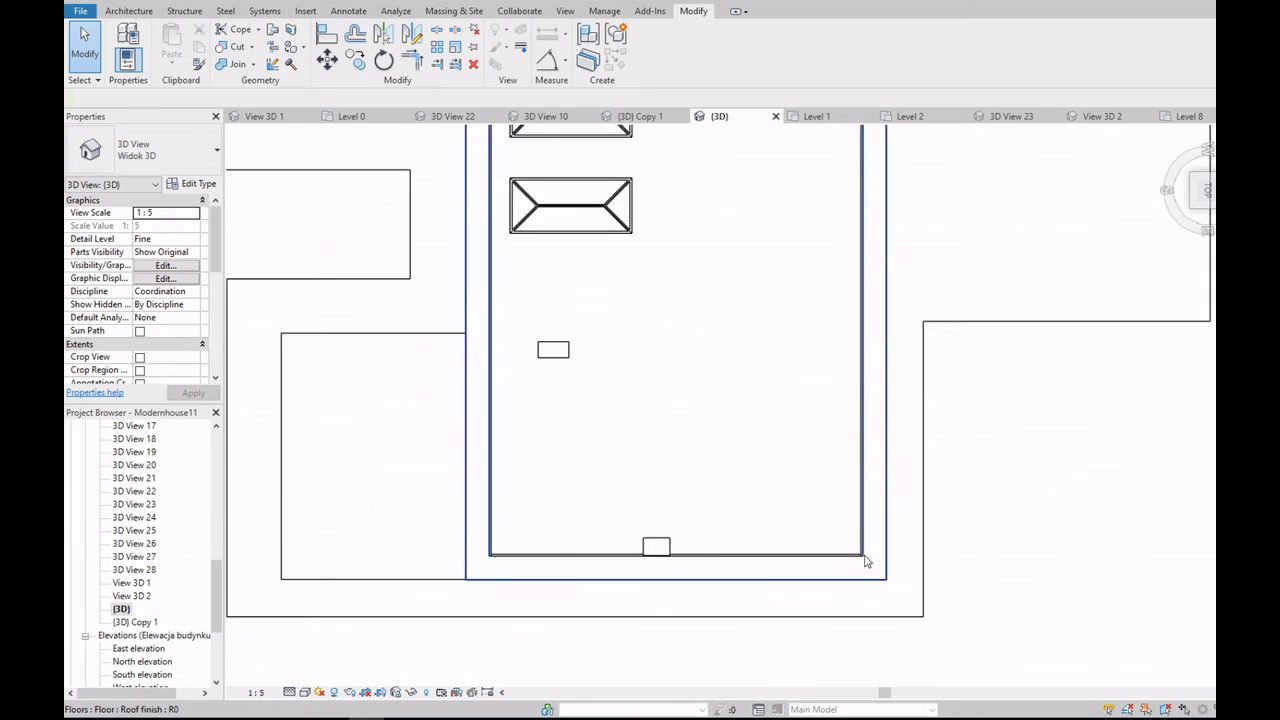
{"action": "scroll", "coordinate": [523, 563], "scroll_direction": "up", "scroll_amount": 5}
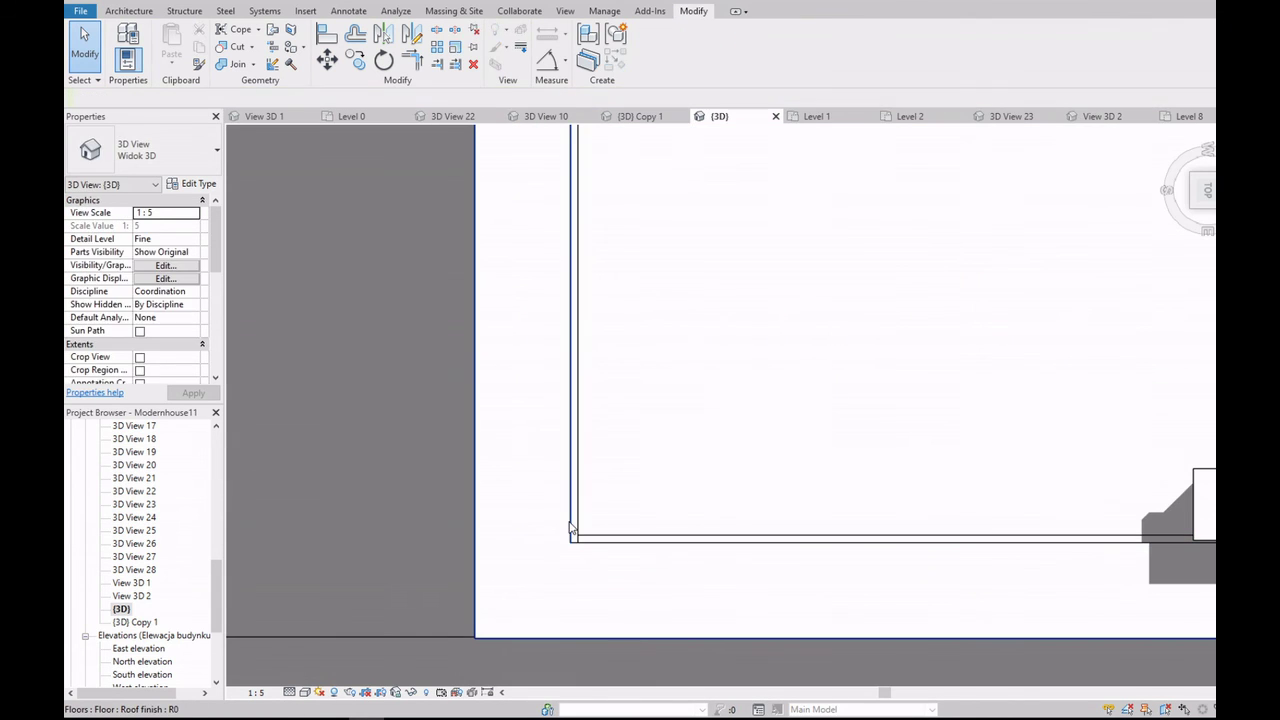
{"action": "left_click", "coordinate": [582, 523]}
{"action": "key", "text": "Escape"}
Step: Select the chain of exterior wall thickening walls and view the house from the back
{"action": "left_click", "coordinate": [603, 541]}
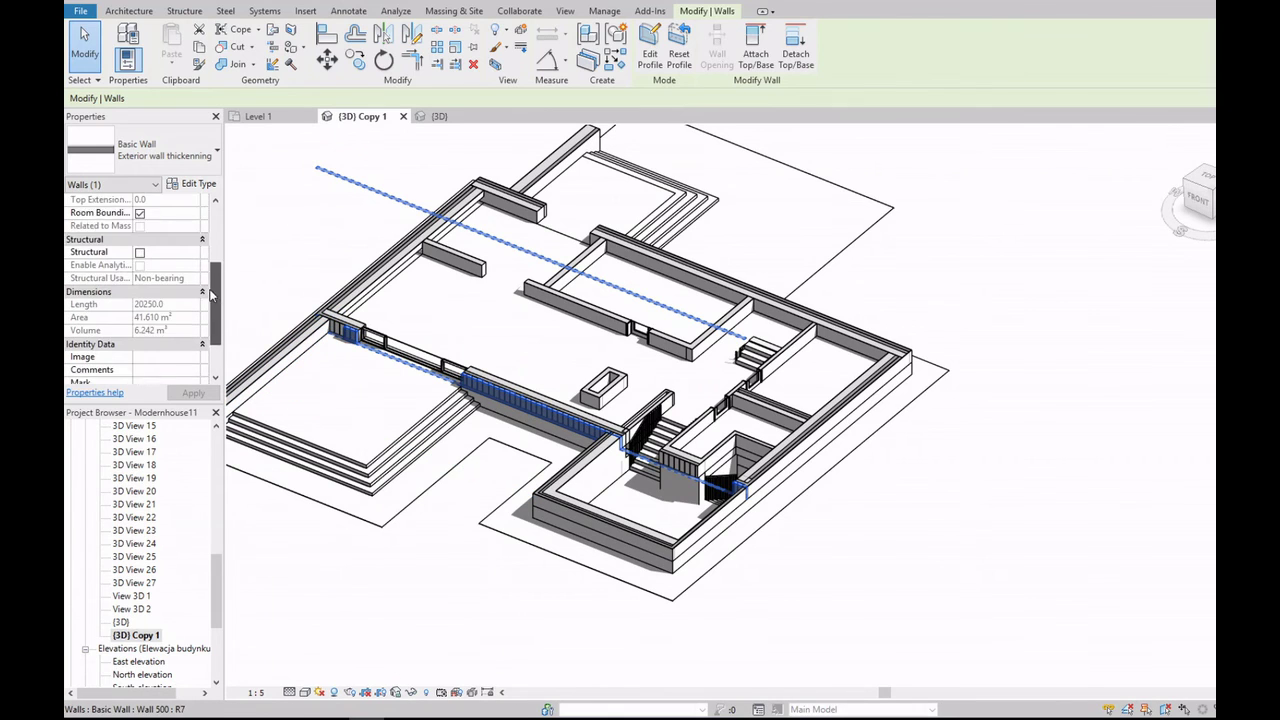
{"action": "key", "text": "Escape"}
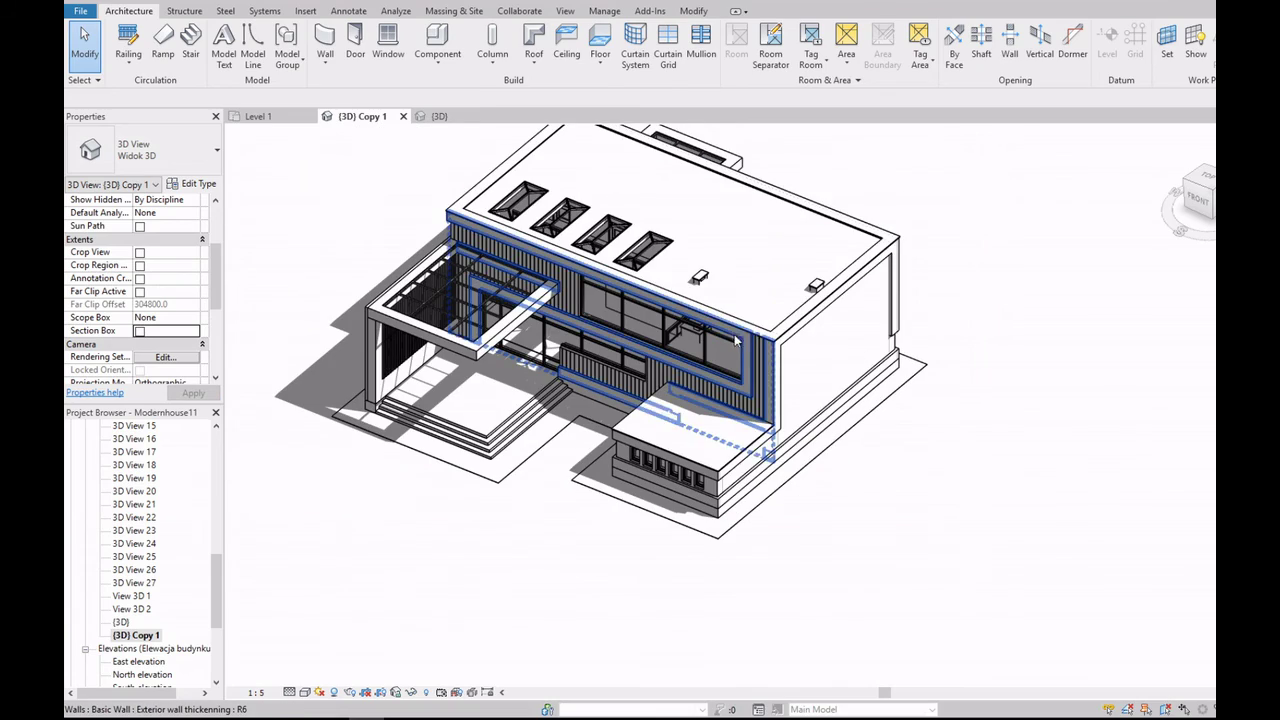
{"action": "left_click", "coordinate": [798, 343]}
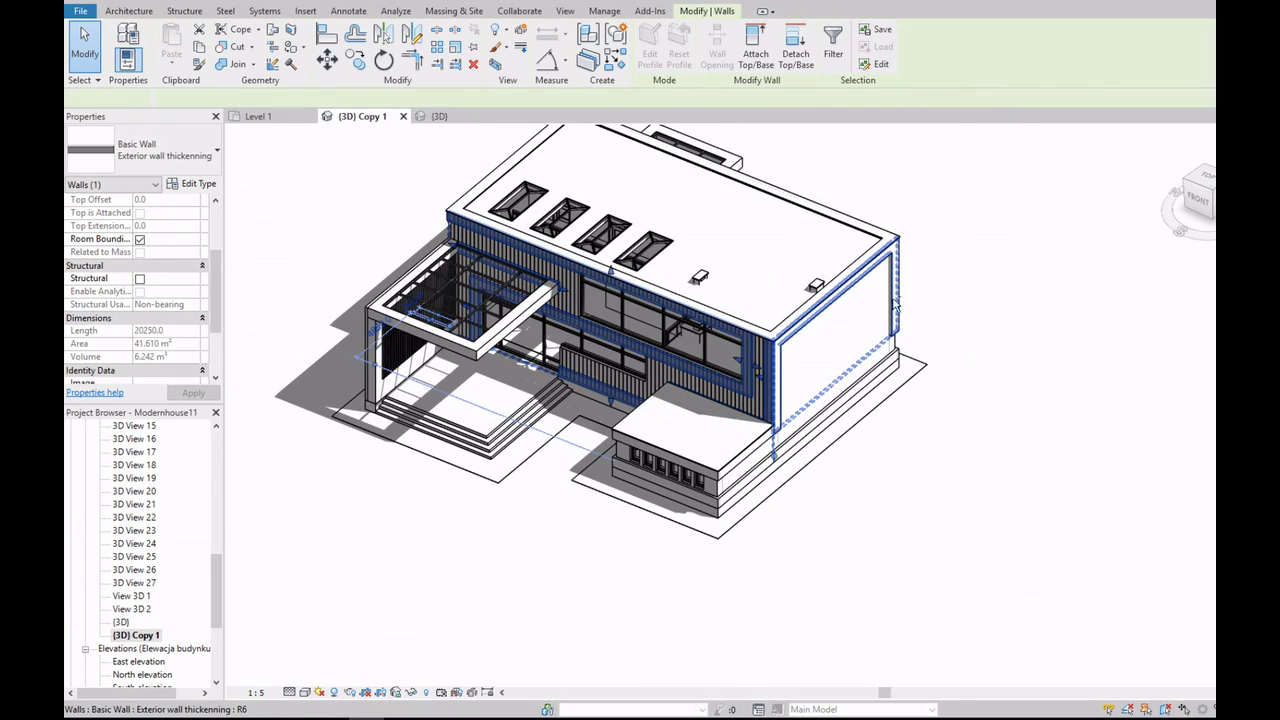
{"action": "mouse_move", "coordinate": [895, 305]}
{"action": "middle_mouse_down", "text": "shift"}
{"action": "mouse_move", "coordinate": [1165, 220]}
{"action": "mouse_move", "coordinate": [858, 311]}
{"action": "middle_mouse_up", "text": "shift"}
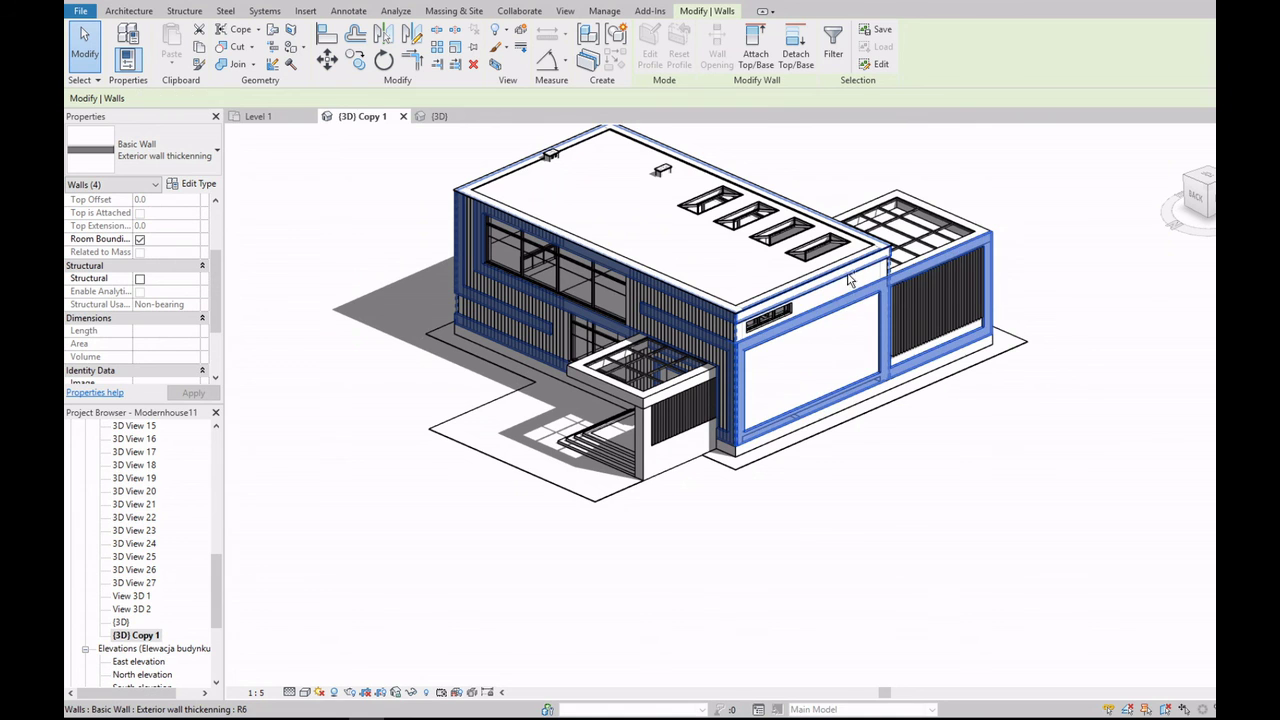
{"action": "scroll", "coordinate": [843, 283], "scroll_direction": "up", "scroll_amount": 3}
{"action": "scroll", "coordinate": [854, 277], "scroll_direction": "up", "scroll_amount": 1}
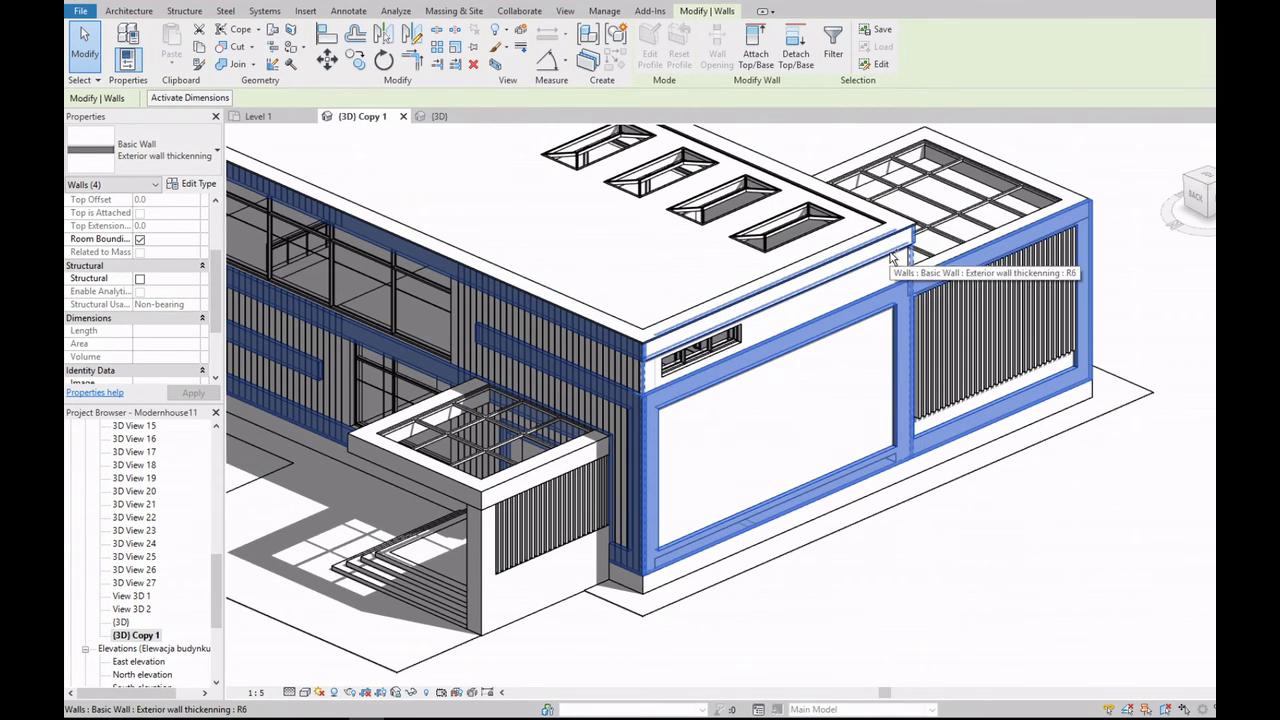
{"action": "scroll", "coordinate": [893, 258], "scroll_direction": "down", "scroll_amount": 5}
{"action": "left_click", "coordinate": [1195, 195]}
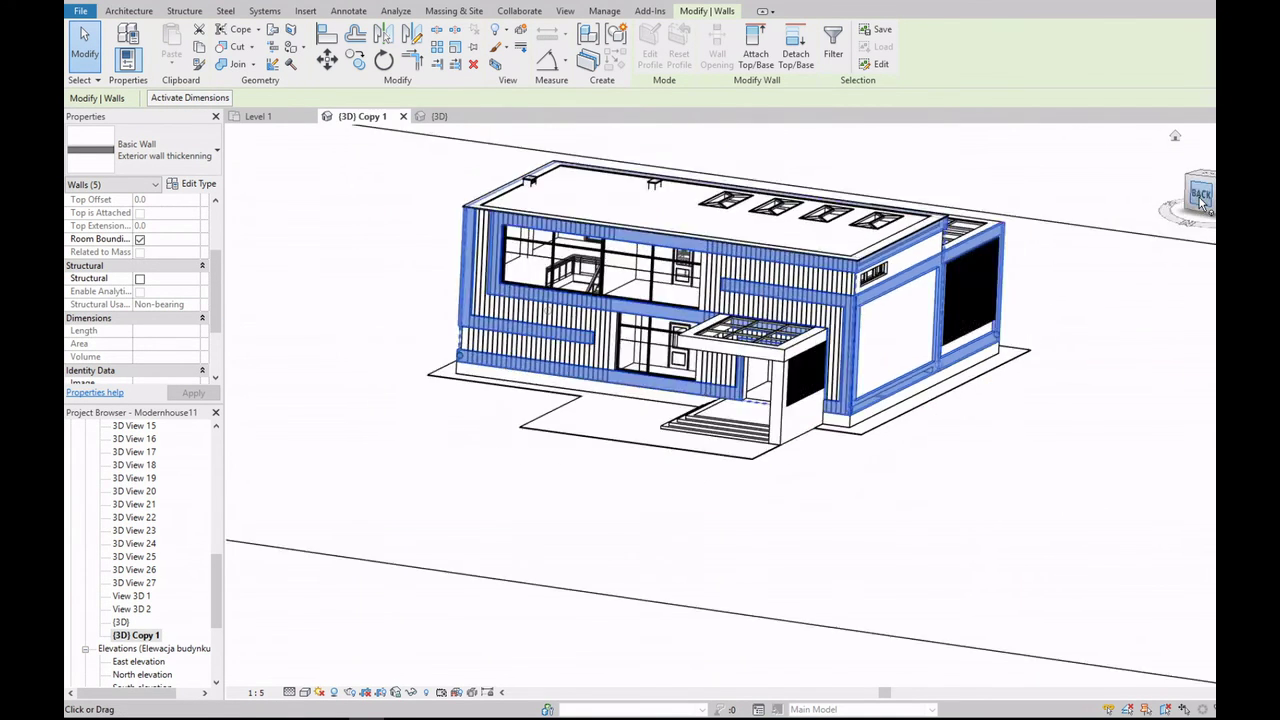
Step: Copy the walls 30000 away with CO and orbit to a perspective view of the copy
{"action": "key", "text": "c"}
{"action": "key", "text": "o"}
{"action": "left_click", "coordinate": [707, 370]}
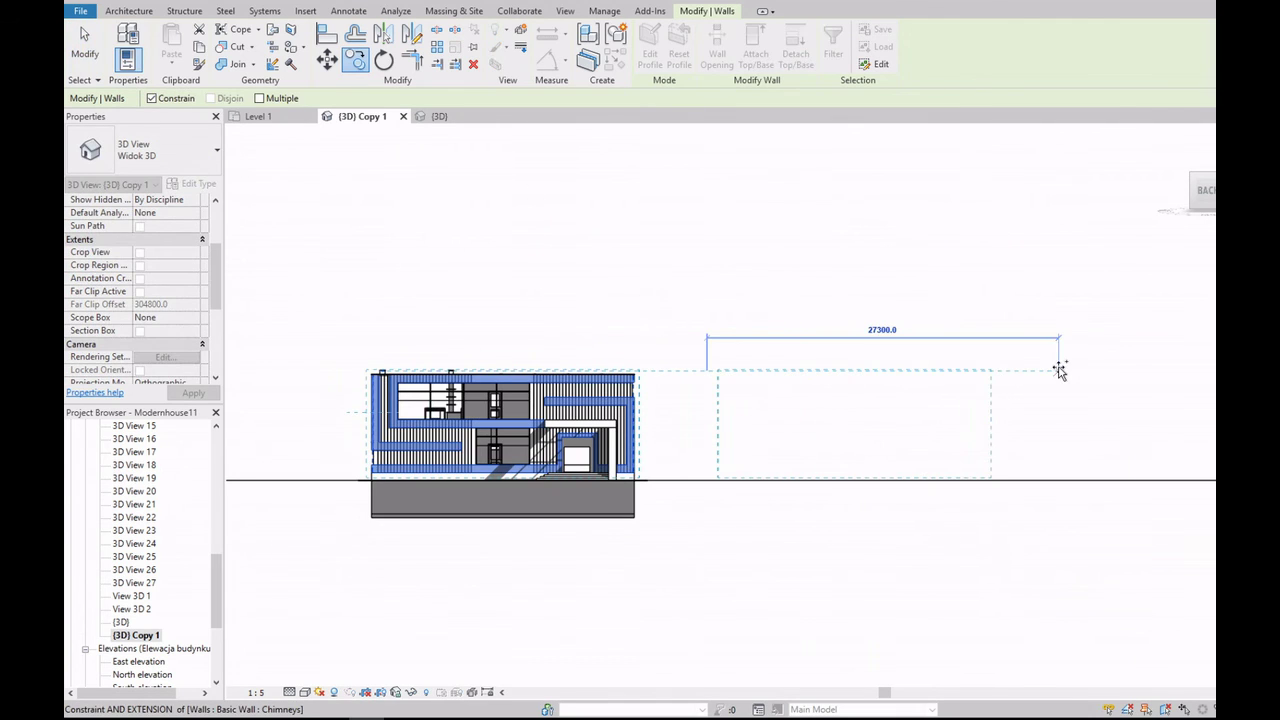
{"action": "type", "text": "30000"}
{"action": "key", "text": "Return"}
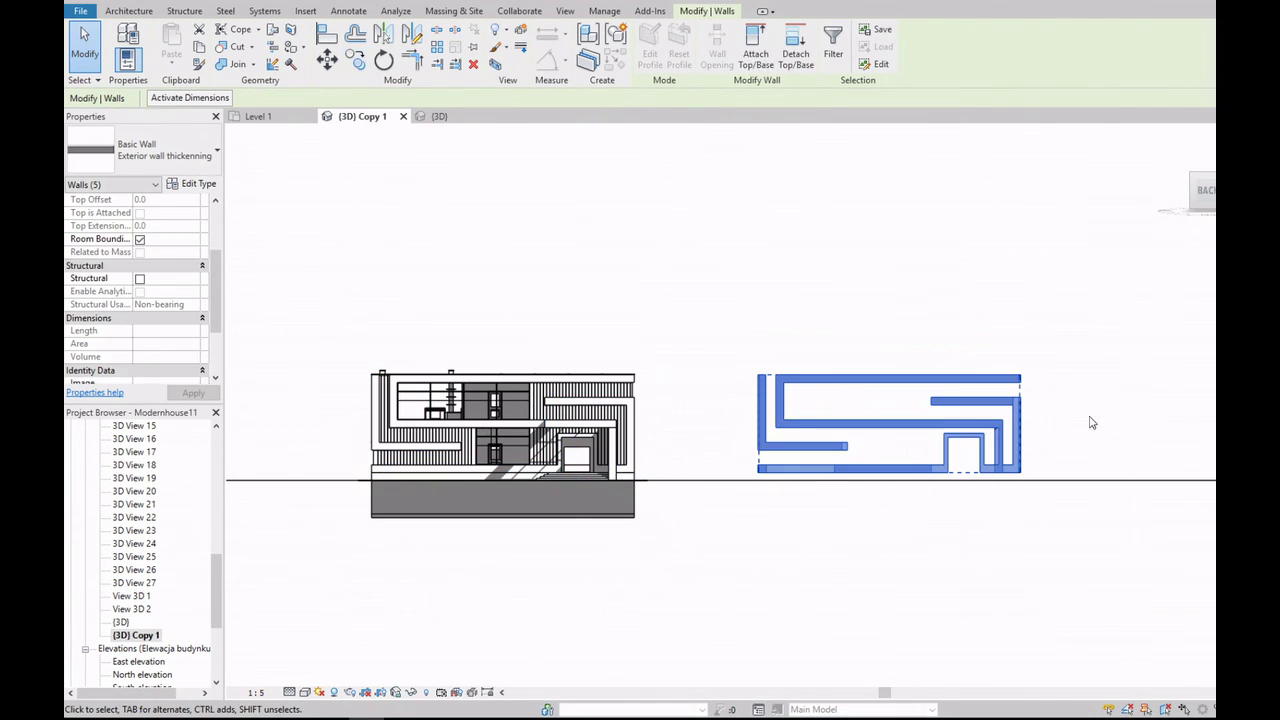
{"action": "key", "text": "Escape"}
{"action": "scroll", "coordinate": [1088, 420], "scroll_direction": "up", "scroll_amount": 2}
{"action": "mouse_move", "coordinate": [1088, 286]}
{"action": "middle_mouse_down", "text": "shift"}
{"action": "mouse_move", "coordinate": [955, 472]}
{"action": "mouse_move", "coordinate": [800, 420]}
{"action": "middle_mouse_up", "text": "shift"}
{"action": "scroll", "coordinate": [955, 472], "scroll_direction": "up", "scroll_amount": 2}
{"action": "scroll", "coordinate": [800, 420], "scroll_direction": "down", "scroll_amount": 3}
{"action": "scroll", "coordinate": [735, 400], "scroll_direction": "up", "scroll_amount": 4}
Step: Inspect the copied walls at the corner and adjust their wall join
{"action": "left_click", "coordinate": [735, 400]}
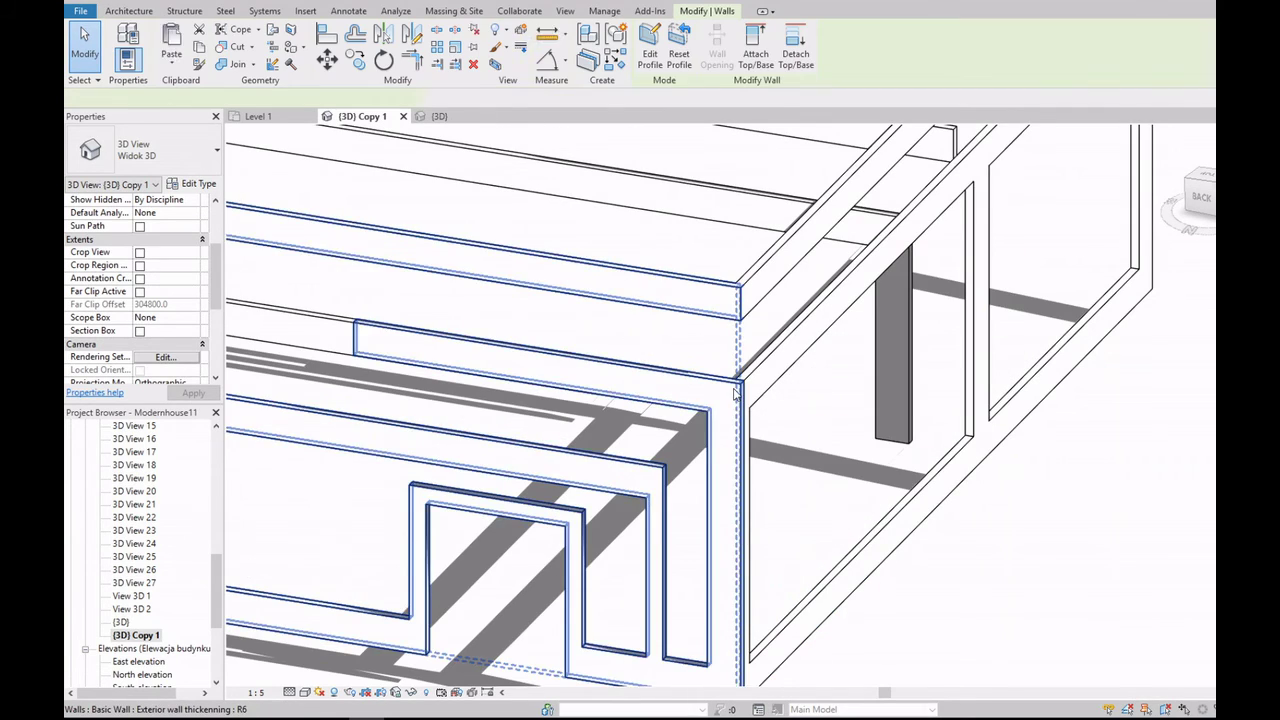
{"action": "key", "text": "Escape"}
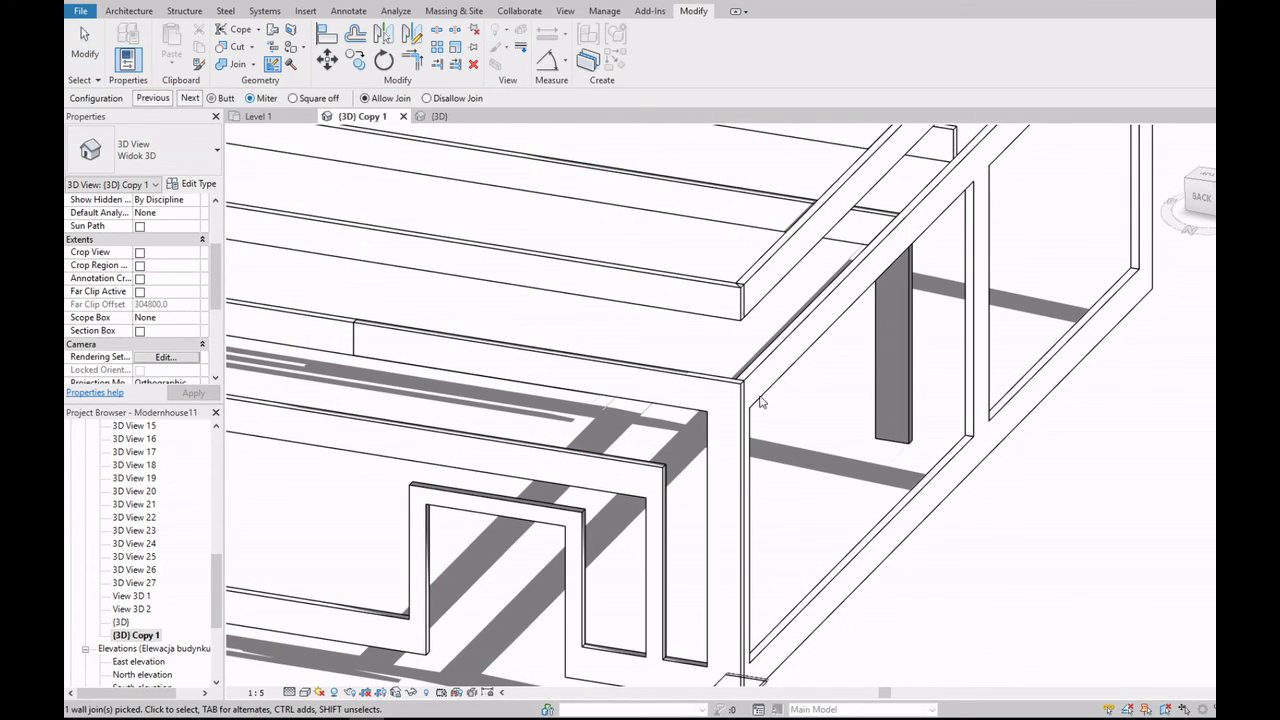
{"action": "scroll", "coordinate": [729, 615], "scroll_direction": "up", "scroll_amount": 2}
{"action": "left_click", "coordinate": [727, 605]}
{"action": "scroll", "coordinate": [731, 595], "scroll_direction": "down", "scroll_amount": 1}
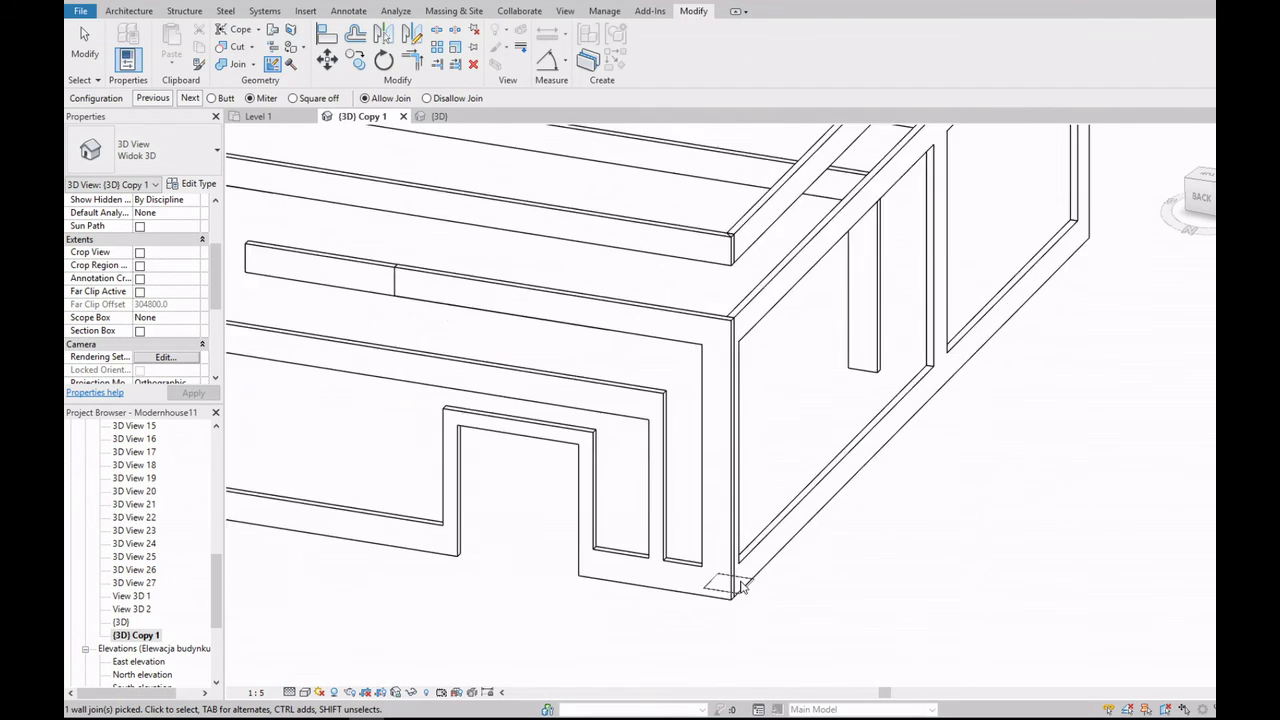
{"action": "scroll", "coordinate": [724, 608], "scroll_direction": "up", "scroll_amount": 3}
{"action": "scroll", "coordinate": [727, 597], "scroll_direction": "down", "scroll_amount": 3}
{"action": "key", "text": "Escape"}
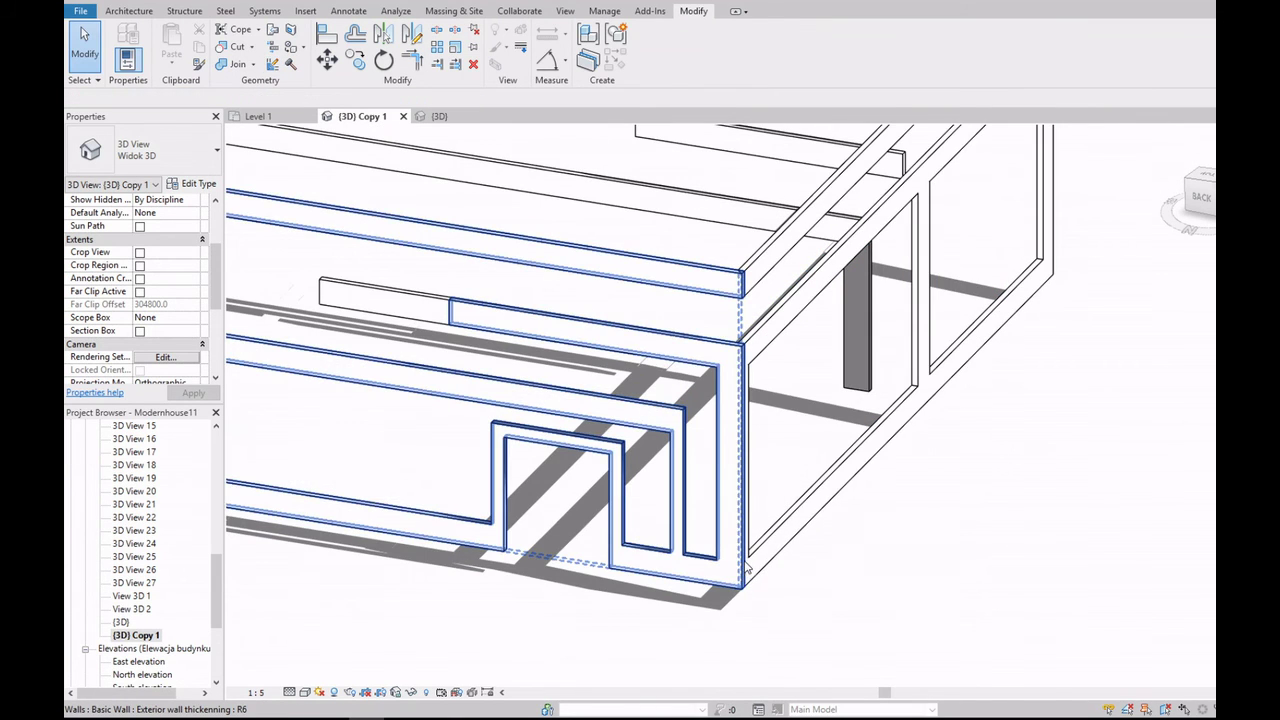
Step: Open the profile sketch of the copied wall chain, then finish it
{"action": "left_click", "coordinate": [745, 568]}
{"action": "left_click", "coordinate": [650, 50]}
{"action": "left_click", "coordinate": [1197, 198]}
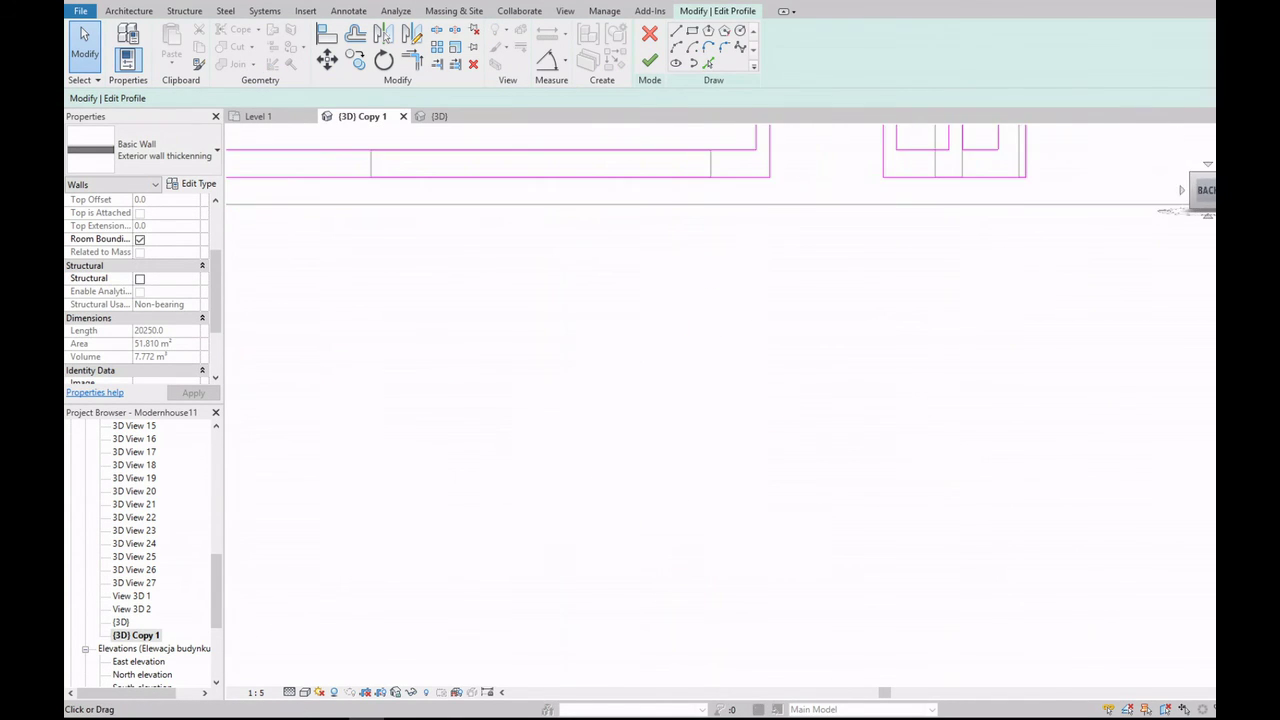
{"action": "scroll", "coordinate": [463, 386], "scroll_direction": "down", "scroll_amount": 1}
{"action": "scroll", "coordinate": [457, 429], "scroll_direction": "up", "scroll_amount": 4}
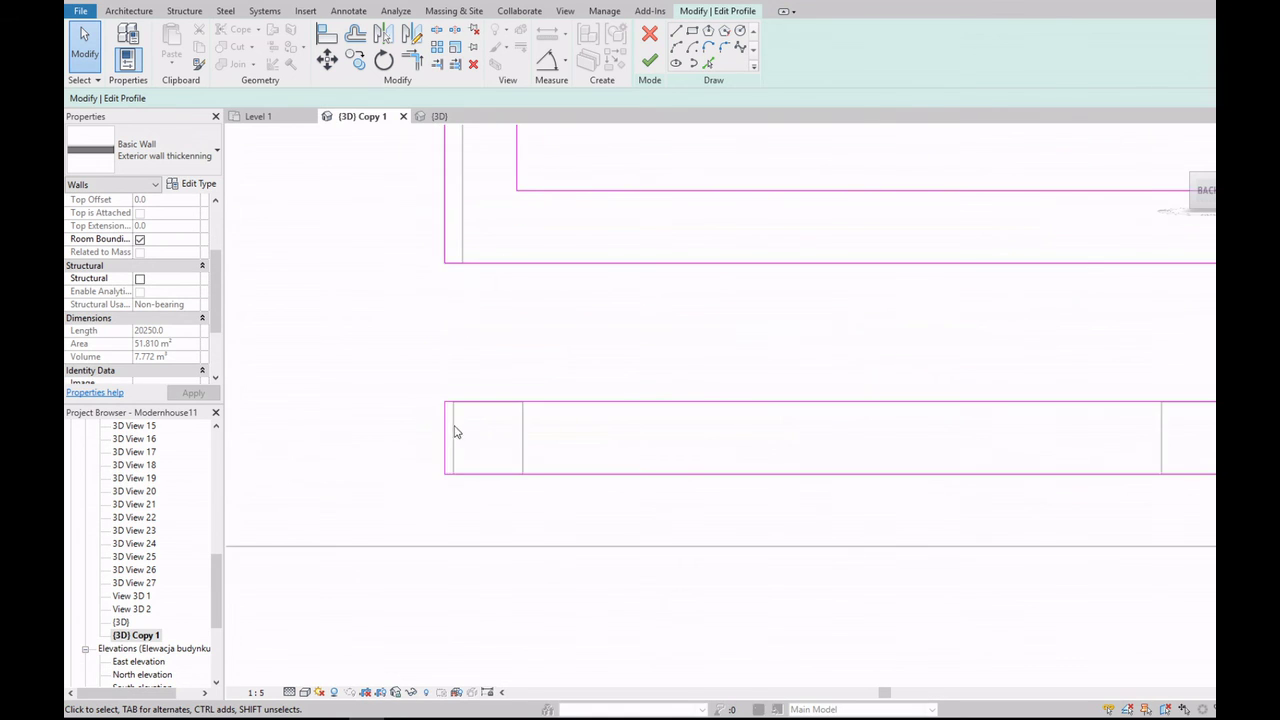
{"action": "scroll", "coordinate": [452, 434], "scroll_direction": "down", "scroll_amount": 3}
{"action": "scroll", "coordinate": [450, 437], "scroll_direction": "down", "scroll_amount": 2}
{"action": "left_click", "coordinate": [650, 62]}
{"action": "key", "text": "Escape"}
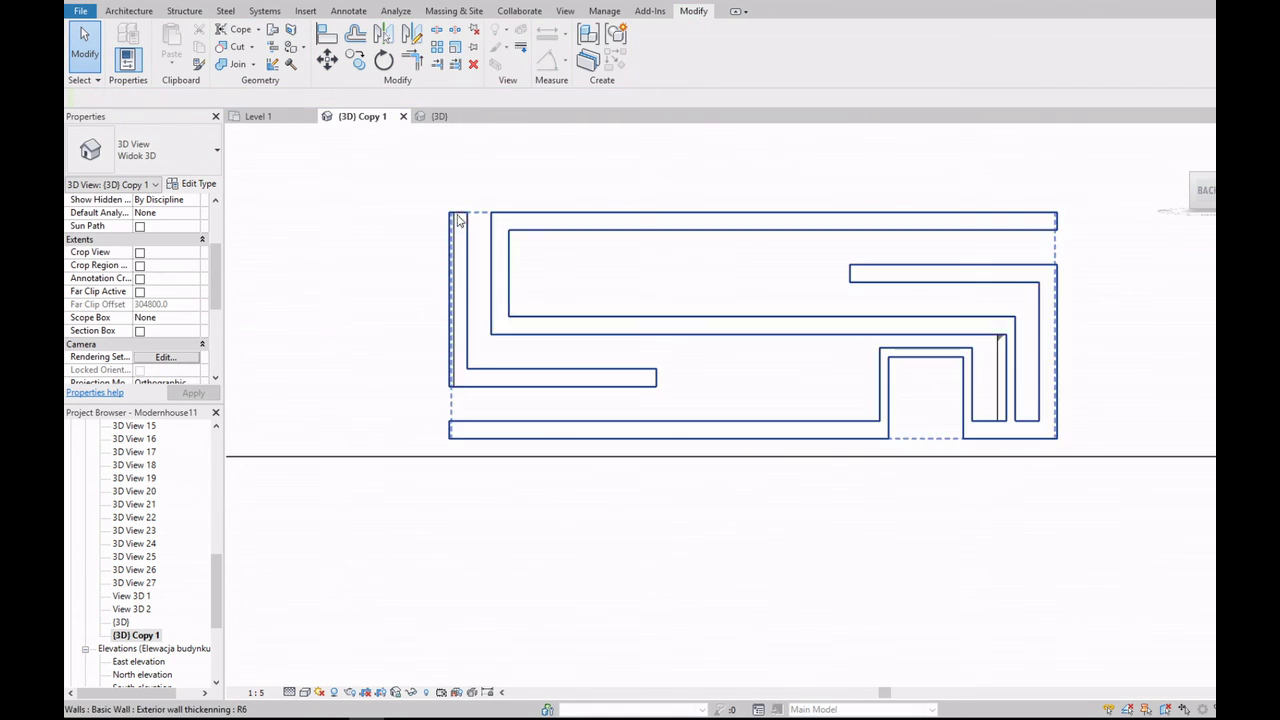
Step: Open another wall's profile from the left view, select its left line, then finish
{"action": "left_click_drag", "start_coordinate": [1190, 172], "coordinate": [937, 348]}
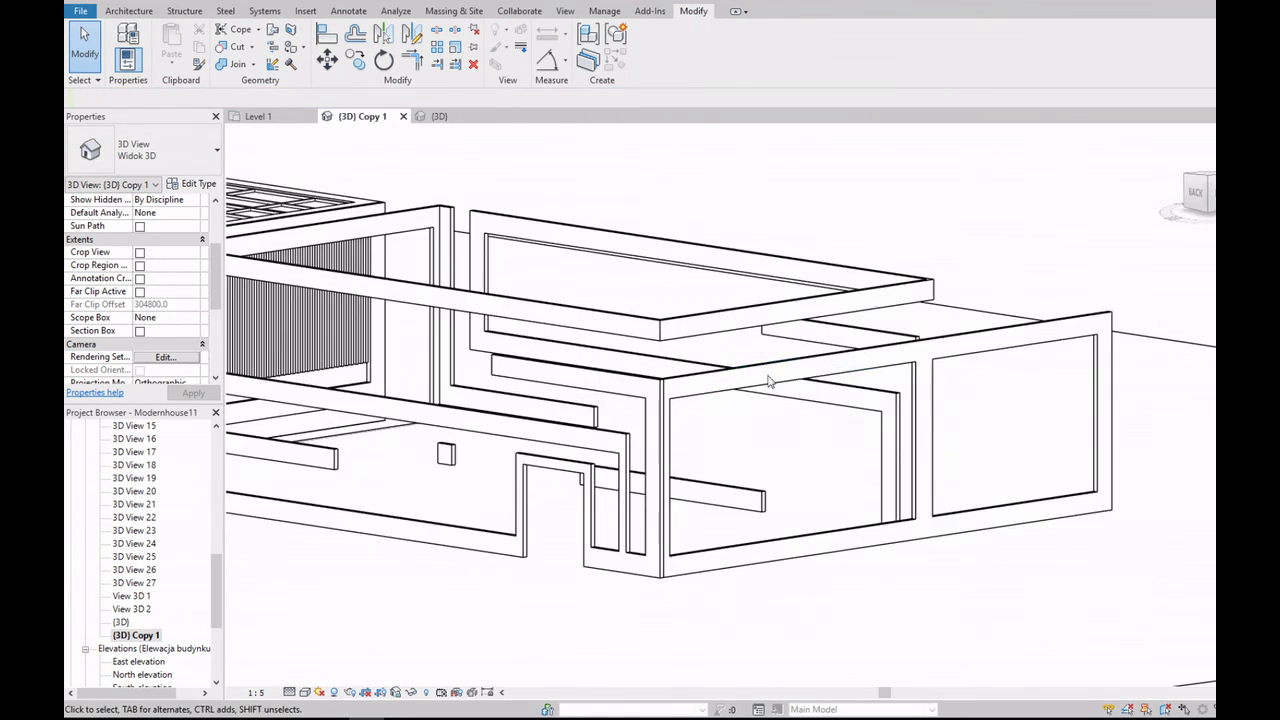
{"action": "double_click", "coordinate": [937, 348]}
{"action": "left_click", "coordinate": [1207, 202]}
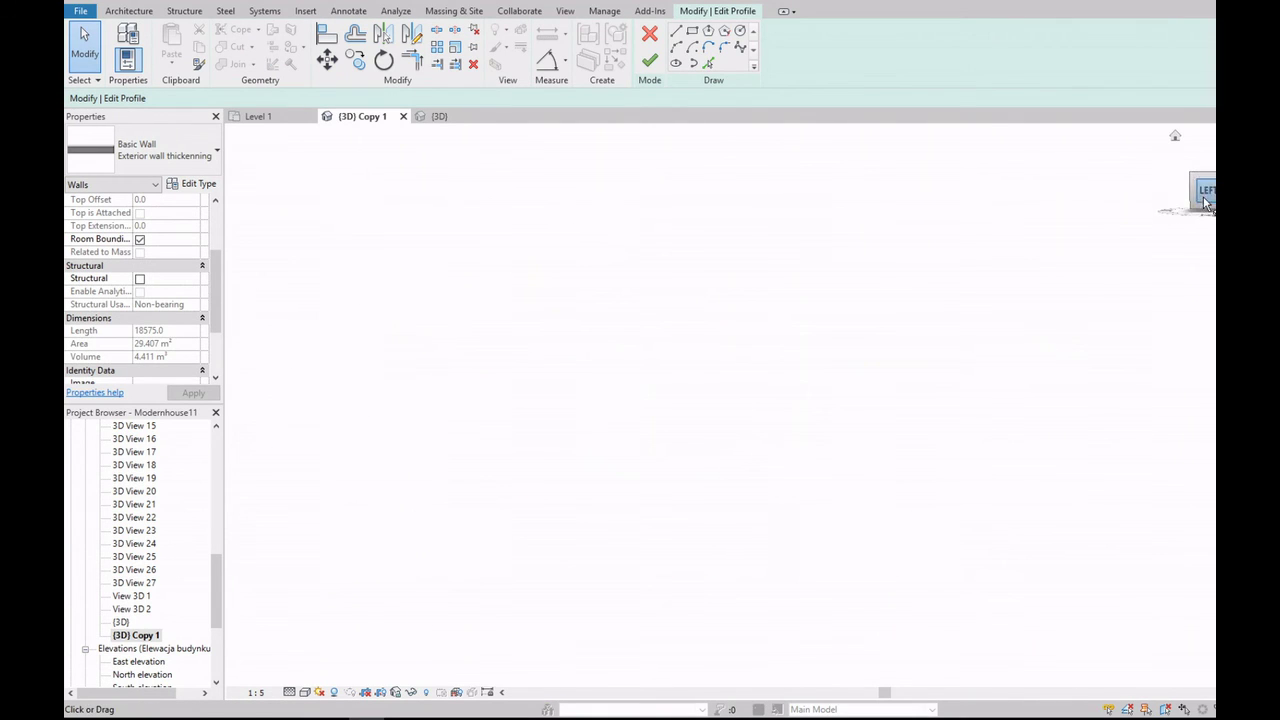
{"action": "scroll", "coordinate": [806, 402], "scroll_direction": "up", "scroll_amount": 5}
{"action": "scroll", "coordinate": [817, 491], "scroll_direction": "up", "scroll_amount": 2}
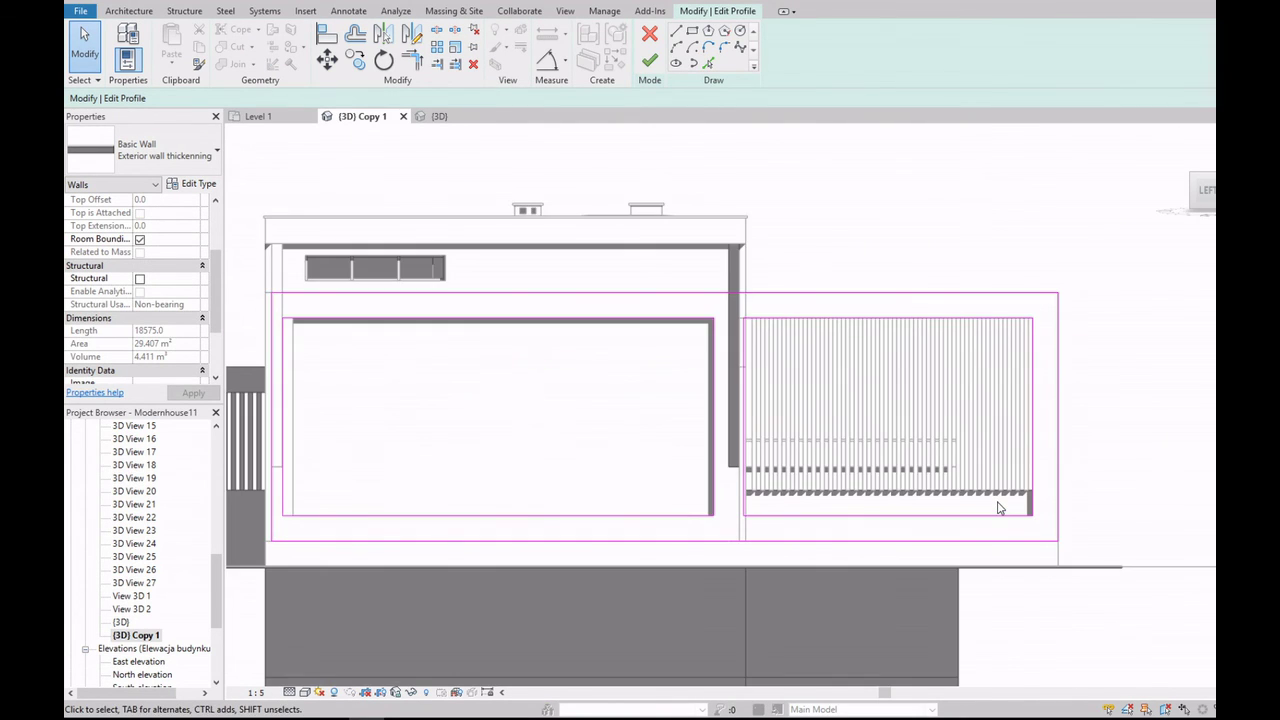
{"action": "scroll", "coordinate": [368, 375], "scroll_direction": "down", "scroll_amount": 1}
{"action": "scroll", "coordinate": [368, 375], "scroll_direction": "up", "scroll_amount": 2}
{"action": "left_click", "coordinate": [440, 343]}
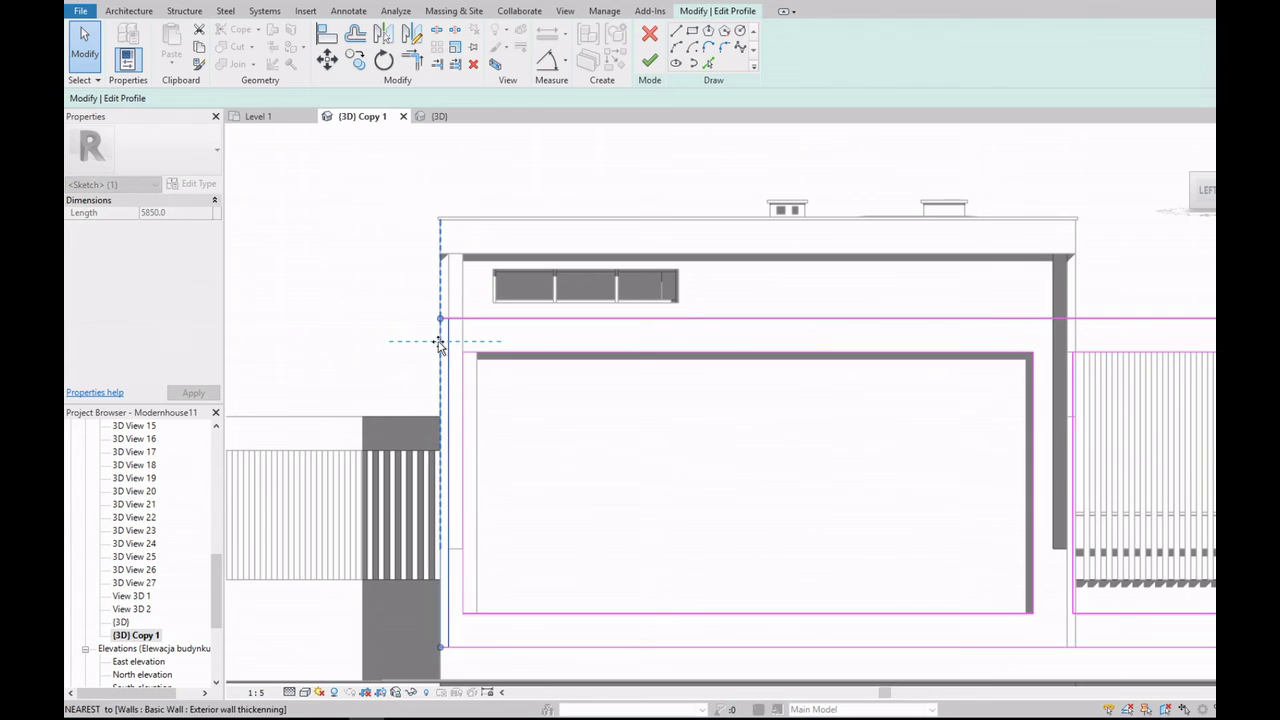
{"action": "left_click", "coordinate": [650, 65]}
{"action": "key", "text": "Escape"}
Step: Open the profile sketch of the wall adjacent to the annex corner
{"action": "scroll", "coordinate": [606, 437], "scroll_direction": "down", "scroll_amount": 3}
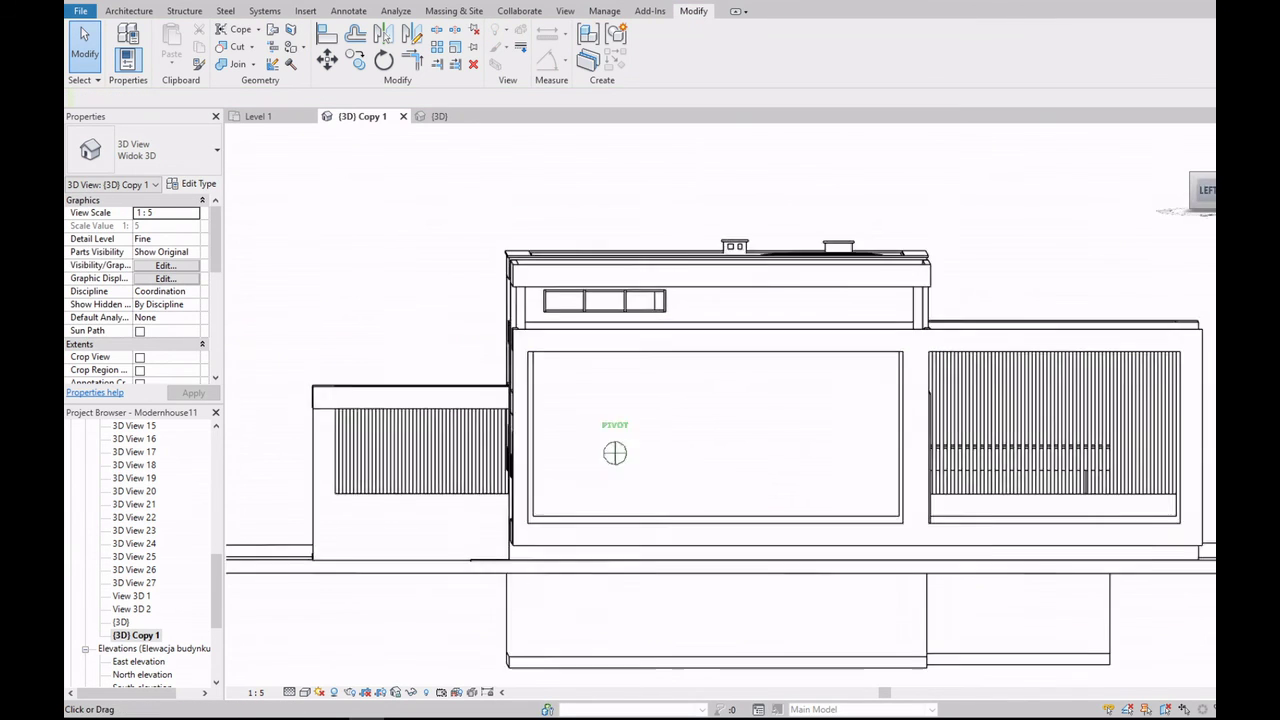
{"action": "middle_click_drag", "start_coordinate": [606, 437], "coordinate": [790, 345], "text": "shift"}
{"action": "scroll", "coordinate": [857, 563], "scroll_direction": "down", "scroll_amount": 4}
{"action": "scroll", "coordinate": [771, 543], "scroll_direction": "up", "scroll_amount": 4}
{"action": "scroll", "coordinate": [771, 543], "scroll_direction": "up", "scroll_amount": 2}
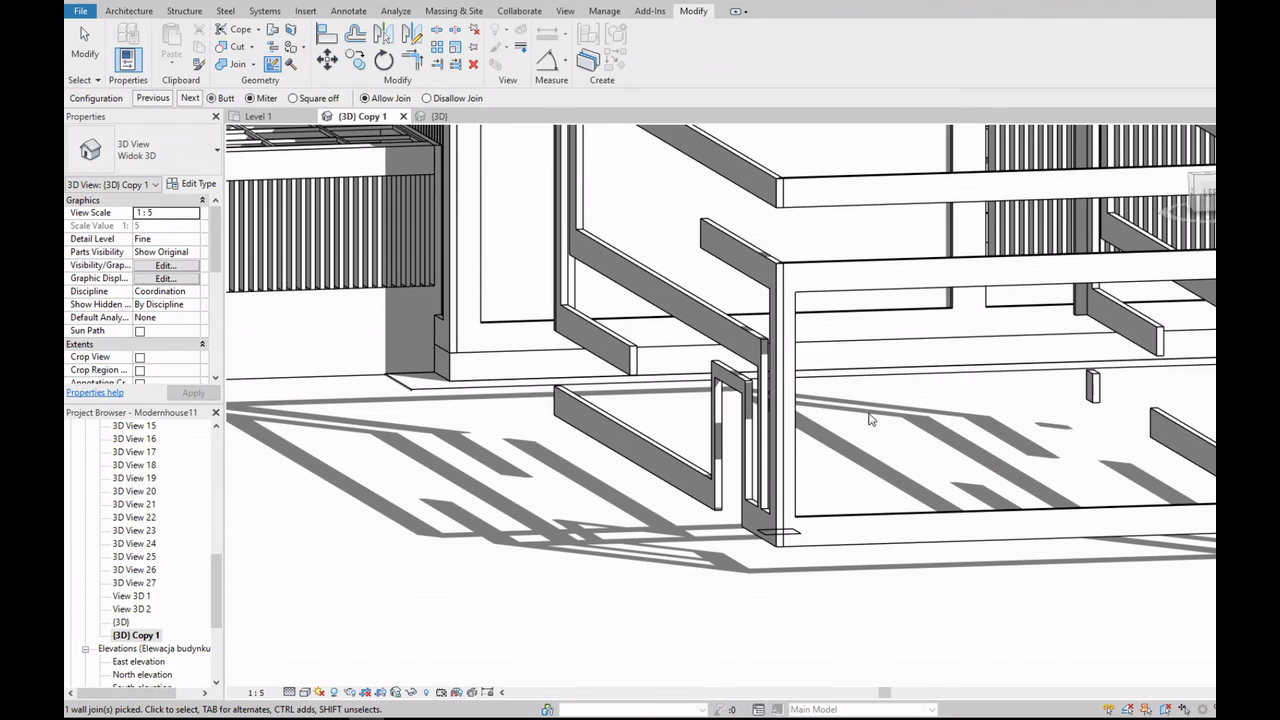
{"action": "scroll", "coordinate": [778, 237], "scroll_direction": "up", "scroll_amount": 2}
{"action": "scroll", "coordinate": [778, 237], "scroll_direction": "up", "scroll_amount": 2}
{"action": "scroll", "coordinate": [778, 240], "scroll_direction": "up", "scroll_amount": 2}
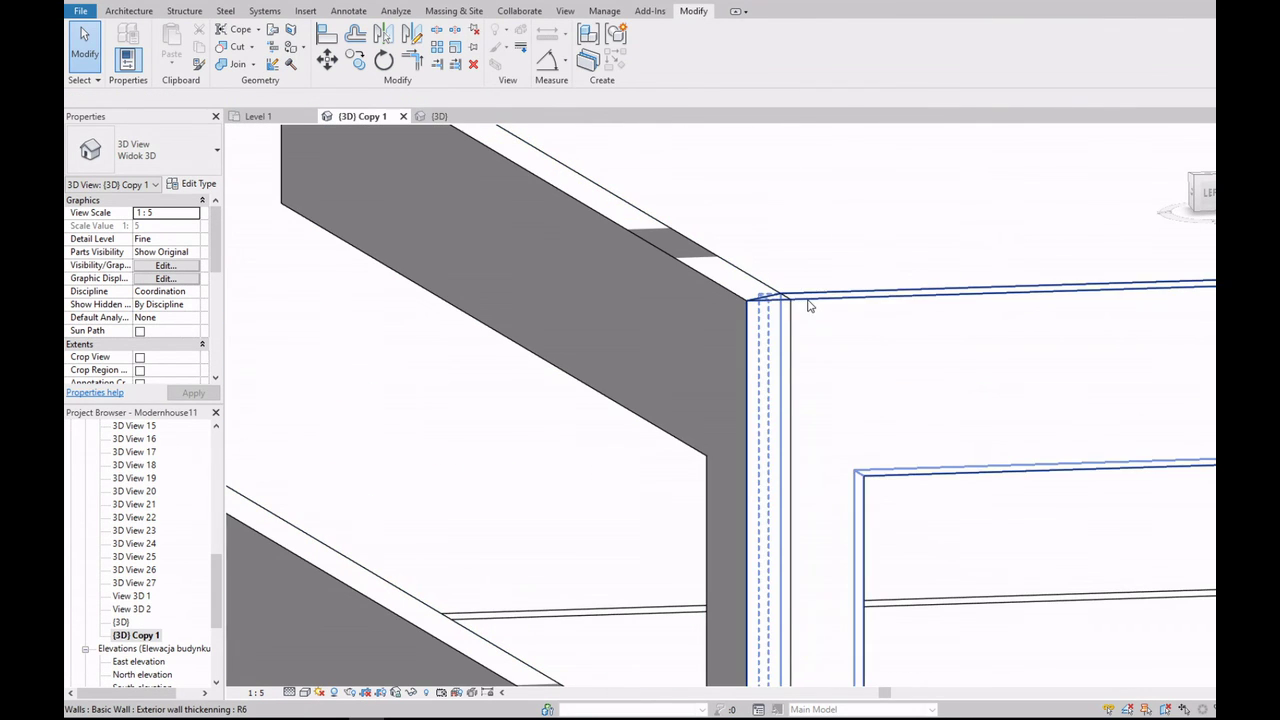
{"action": "left_click", "coordinate": [810, 306]}
{"action": "key", "text": "Escape"}
{"action": "double_click", "coordinate": [771, 290]}
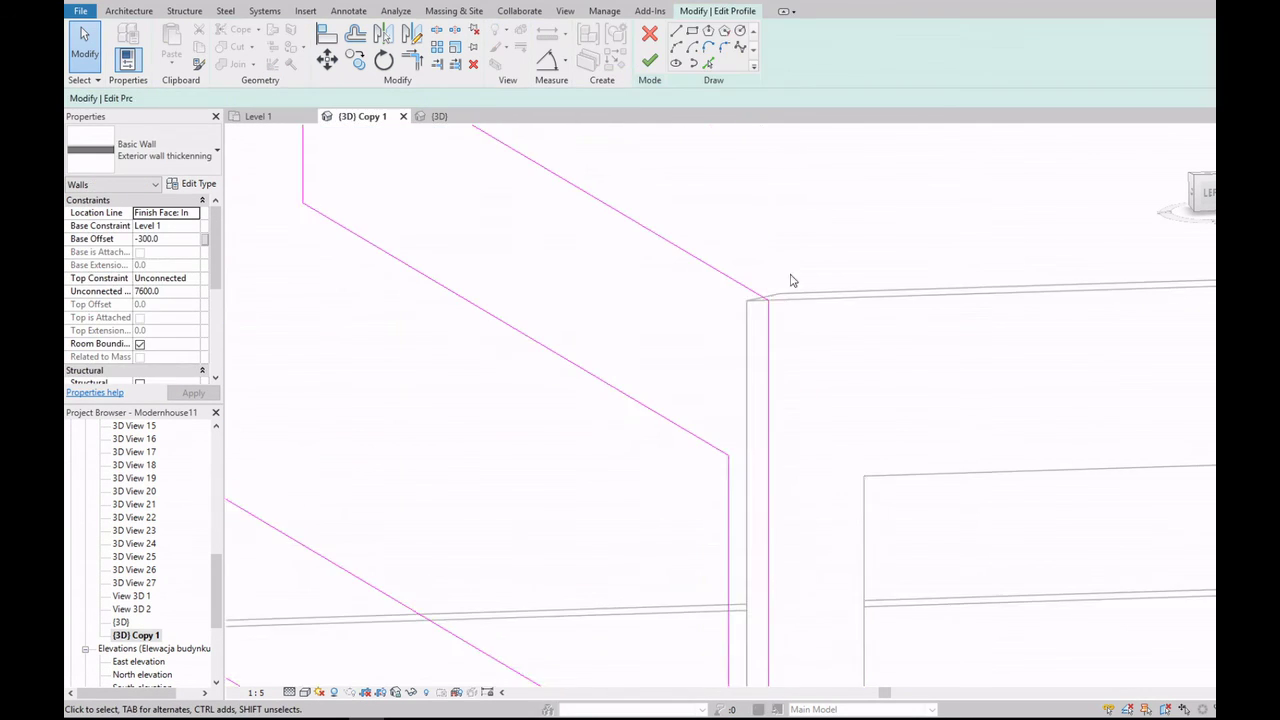
Step: Close the profile's right corner with Trim/Extend to Corner (TR) and finish the sketch
{"action": "left_click", "coordinate": [1190, 198]}
{"action": "scroll", "coordinate": [925, 397], "scroll_direction": "up", "scroll_amount": 5}
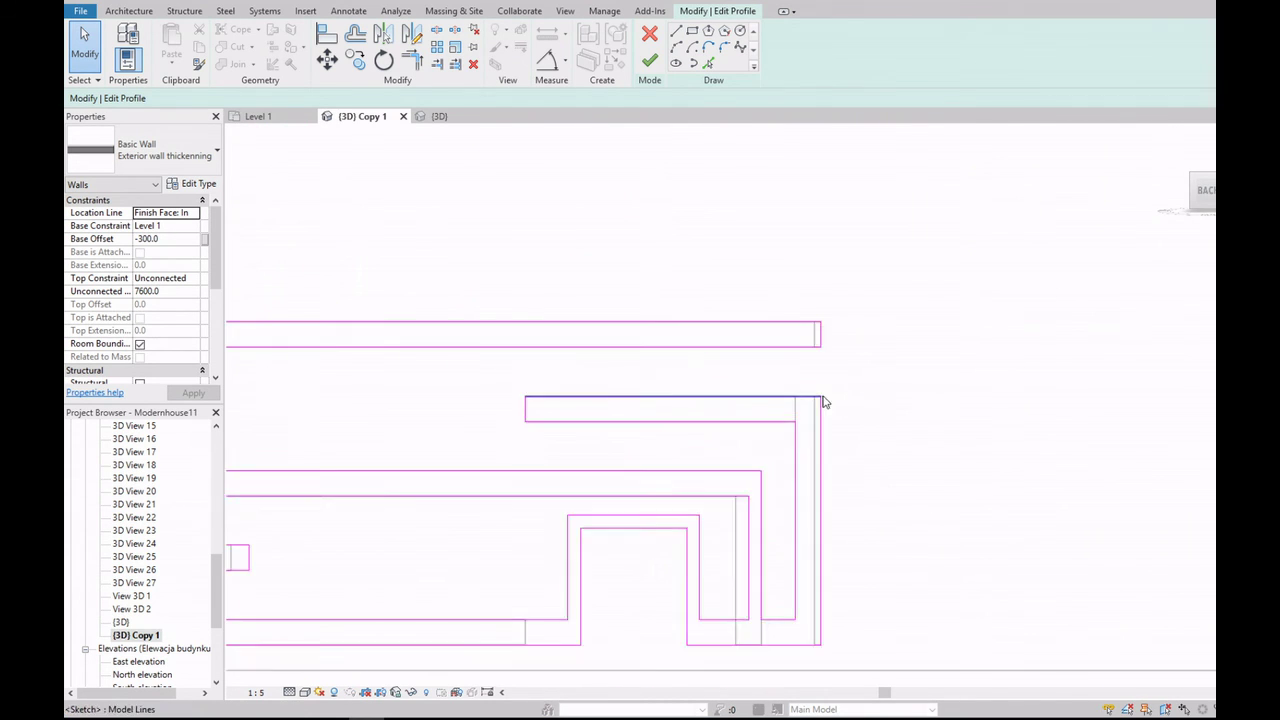
{"action": "mouse_move", "coordinate": [823, 400]}
{"action": "middle_mouse_down", "text": "shift"}
{"action": "mouse_move", "coordinate": [773, 274]}
{"action": "mouse_move", "coordinate": [814, 571]}
{"action": "middle_mouse_up", "text": "shift"}
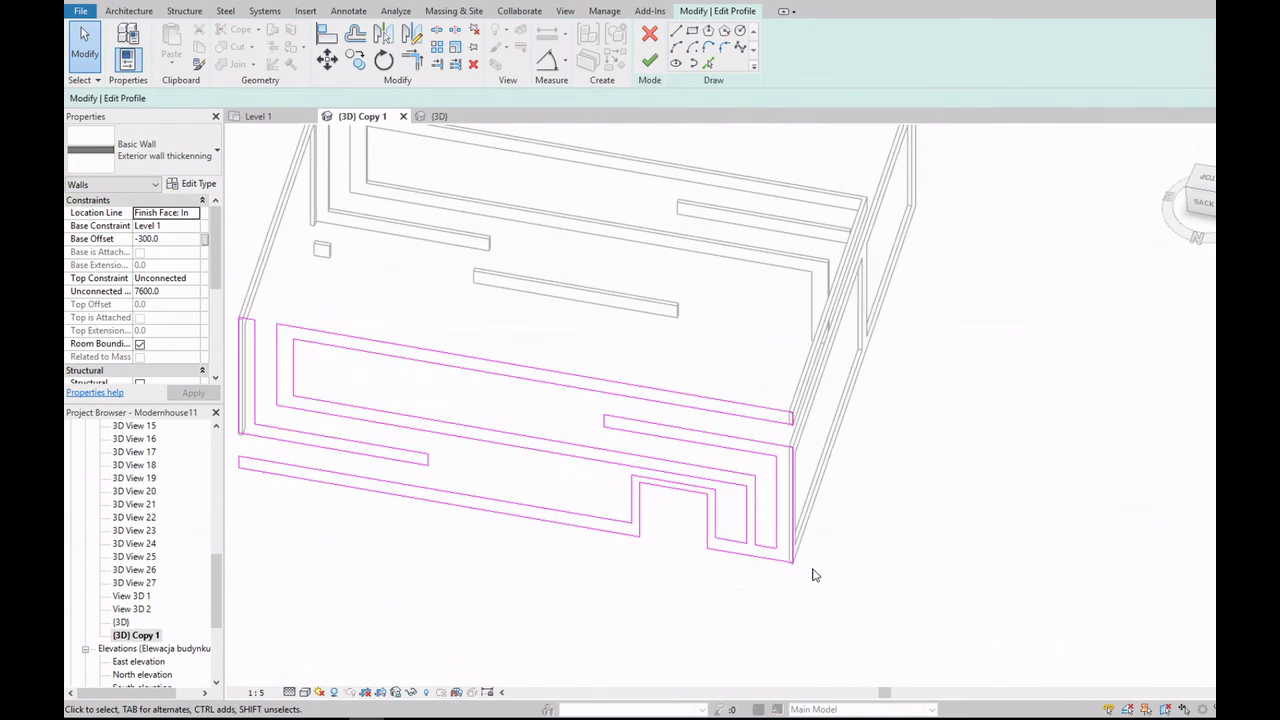
{"action": "scroll", "coordinate": [814, 568], "scroll_direction": "up", "scroll_amount": 3}
{"action": "scroll", "coordinate": [805, 575], "scroll_direction": "up", "scroll_amount": 2}
{"action": "scroll", "coordinate": [820, 575], "scroll_direction": "up", "scroll_amount": 2}
{"action": "scroll", "coordinate": [826, 573], "scroll_direction": "down", "scroll_amount": 4}
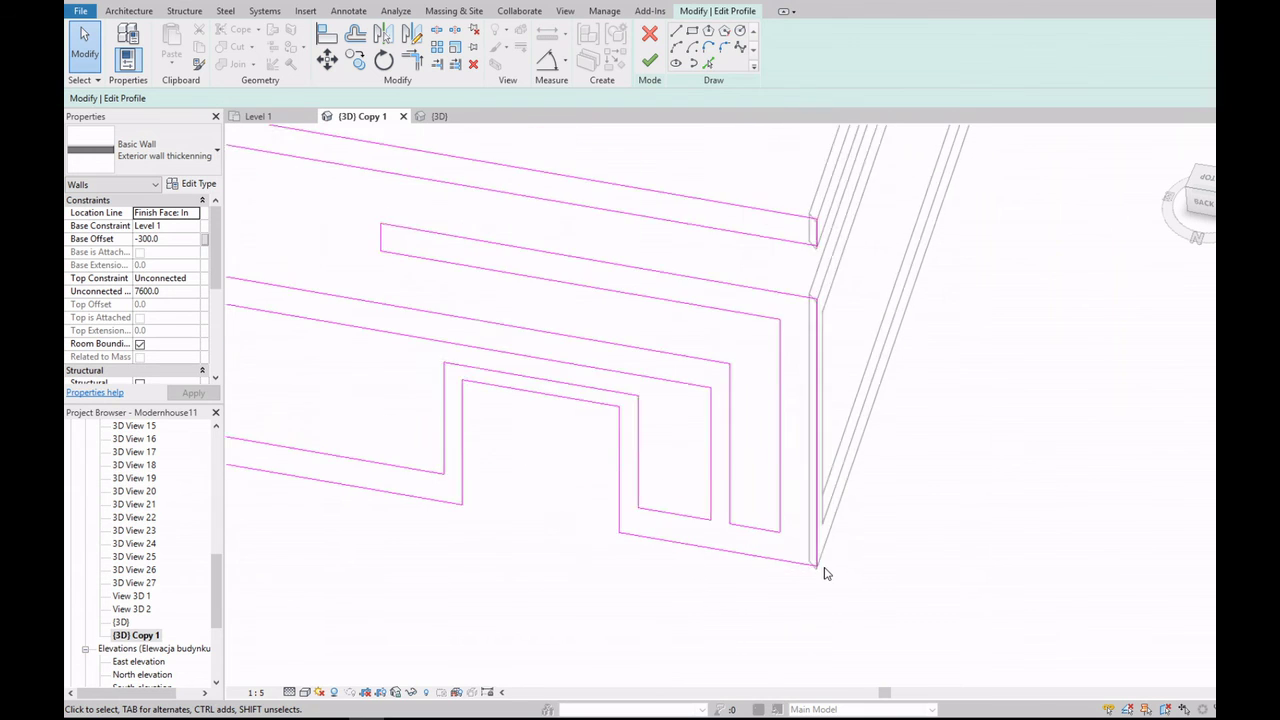
{"action": "left_click", "coordinate": [1203, 190]}
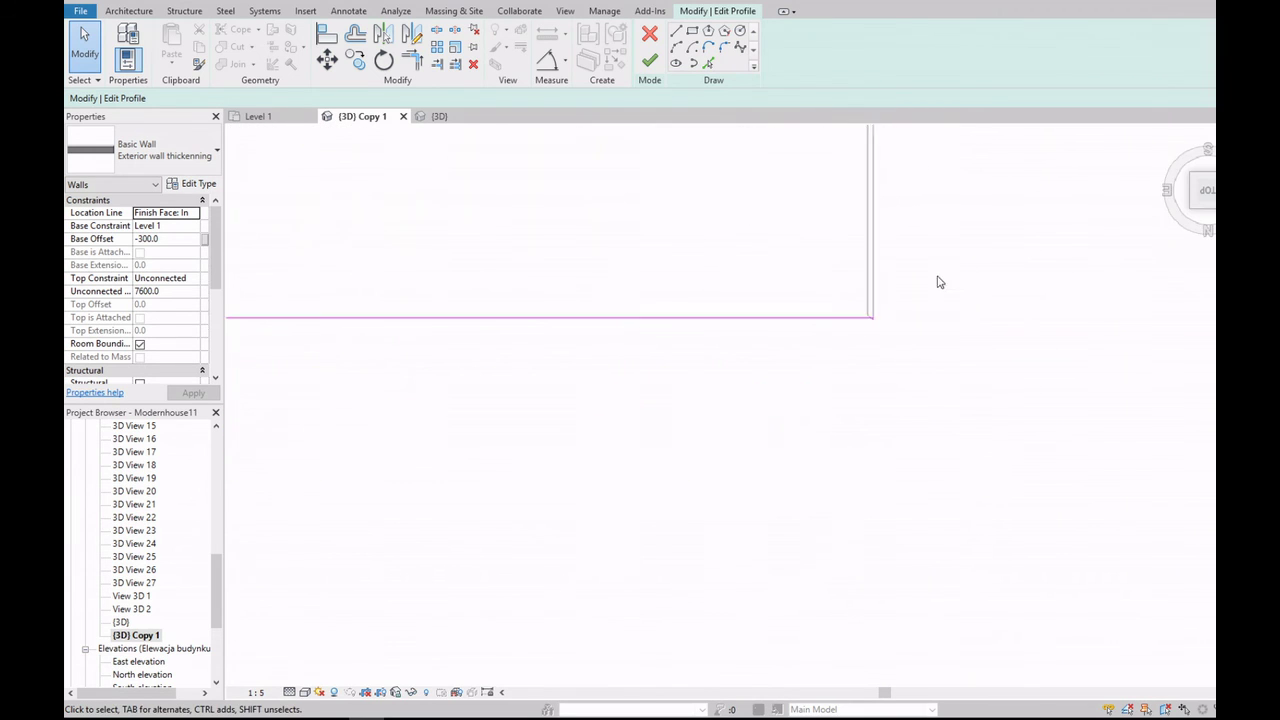
{"action": "scroll", "coordinate": [386, 257], "scroll_direction": "down", "scroll_amount": 3}
{"action": "scroll", "coordinate": [517, 311], "scroll_direction": "up", "scroll_amount": 3}
{"action": "scroll", "coordinate": [656, 320], "scroll_direction": "down", "scroll_amount": 1}
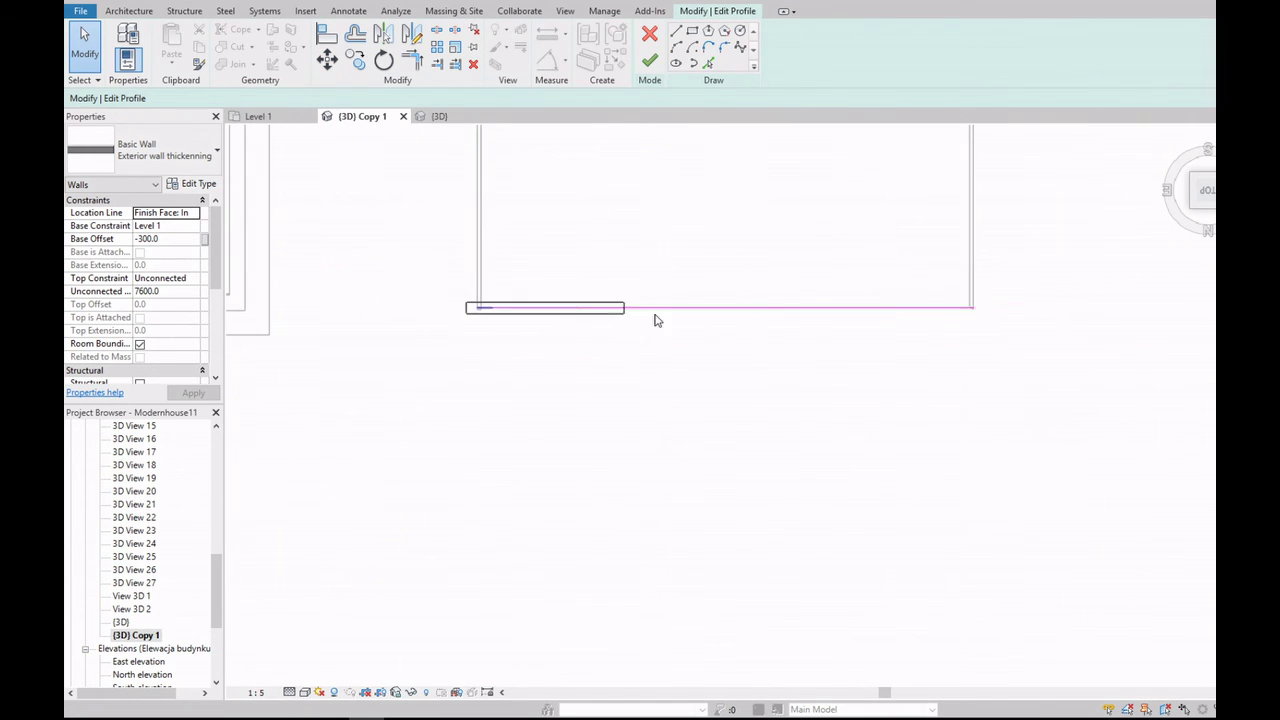
{"action": "key", "text": "Escape"}
{"action": "scroll", "coordinate": [983, 309], "scroll_direction": "up", "scroll_amount": 3}
{"action": "key", "text": "t"}
{"action": "key", "text": "r"}
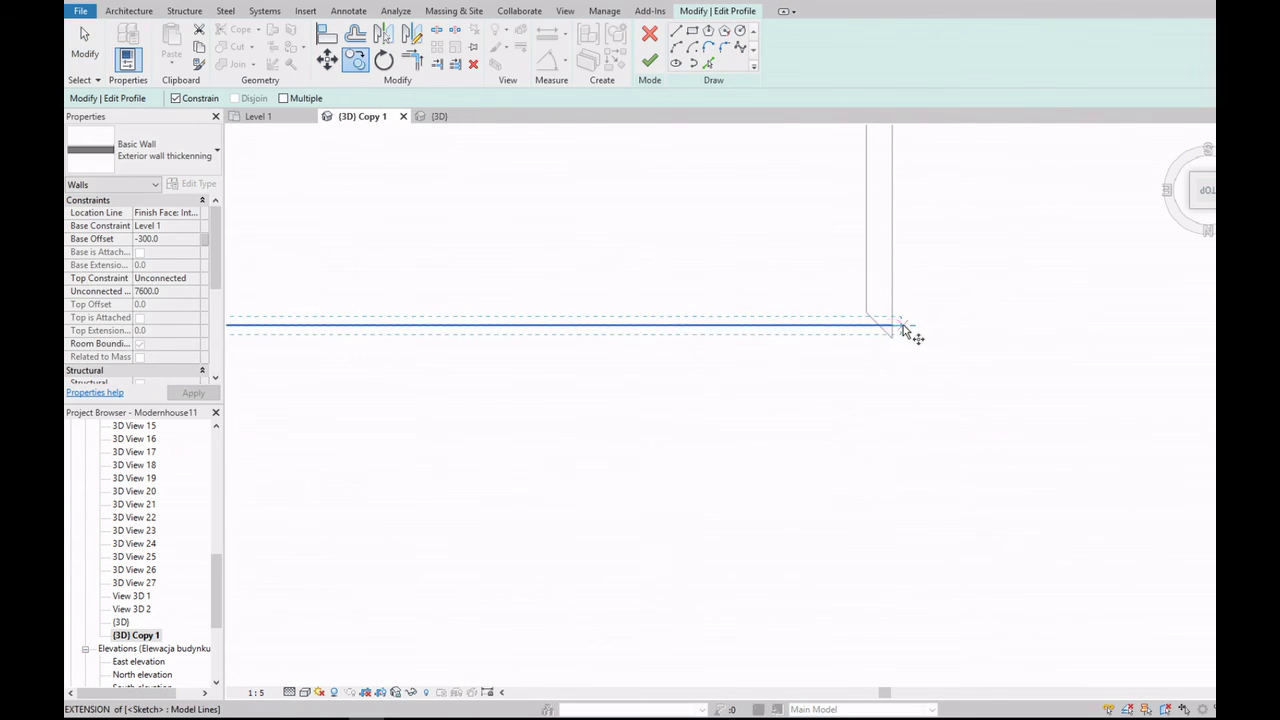
{"action": "left_click", "coordinate": [898, 332]}
{"action": "key", "text": "Escape"}
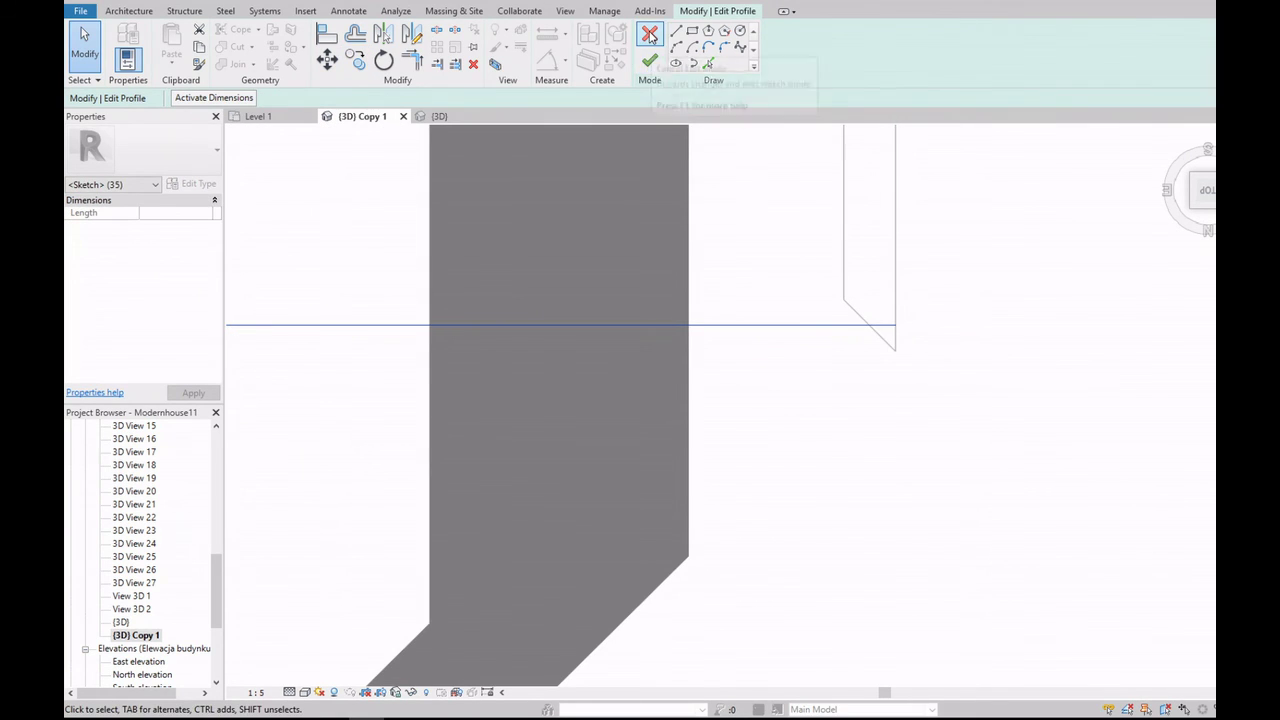
{"action": "left_click", "coordinate": [651, 36]}
Step: Select the wall on the right and open its profile for editing
{"action": "scroll", "coordinate": [797, 357], "scroll_direction": "down", "scroll_amount": 3}
{"action": "scroll", "coordinate": [951, 283], "scroll_direction": "down", "scroll_amount": 2}
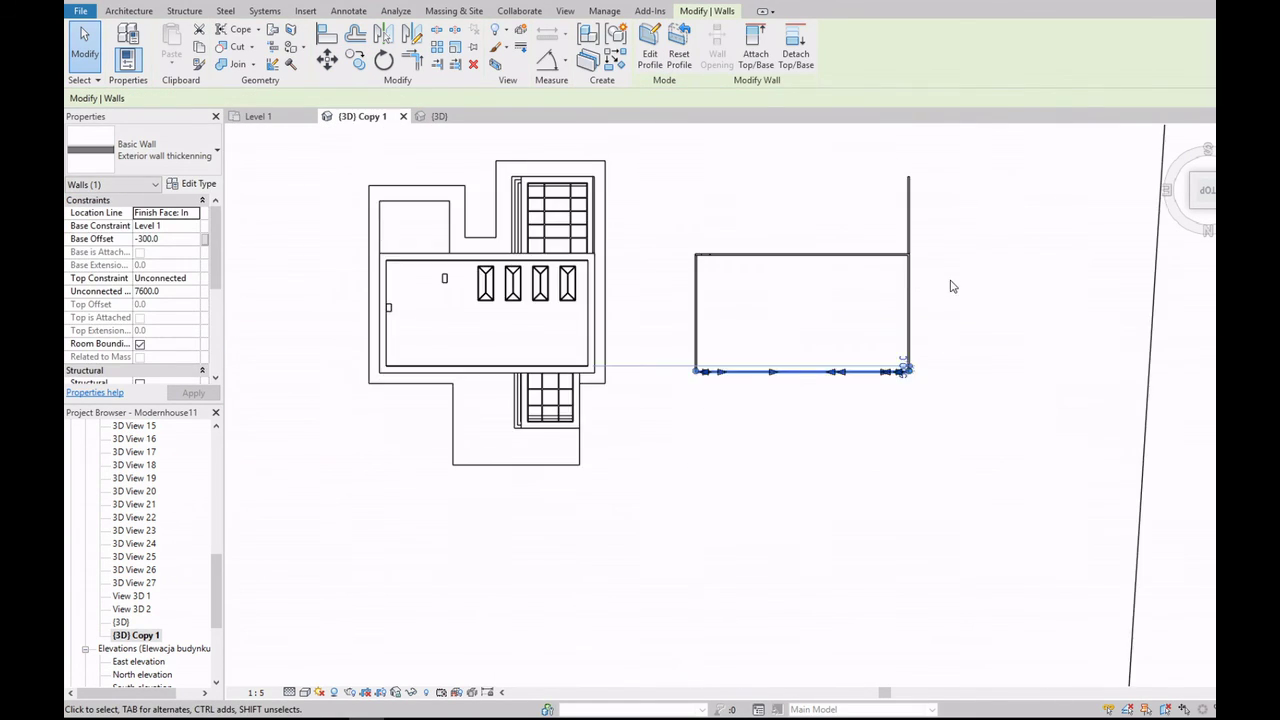
{"action": "left_click", "coordinate": [908, 200]}
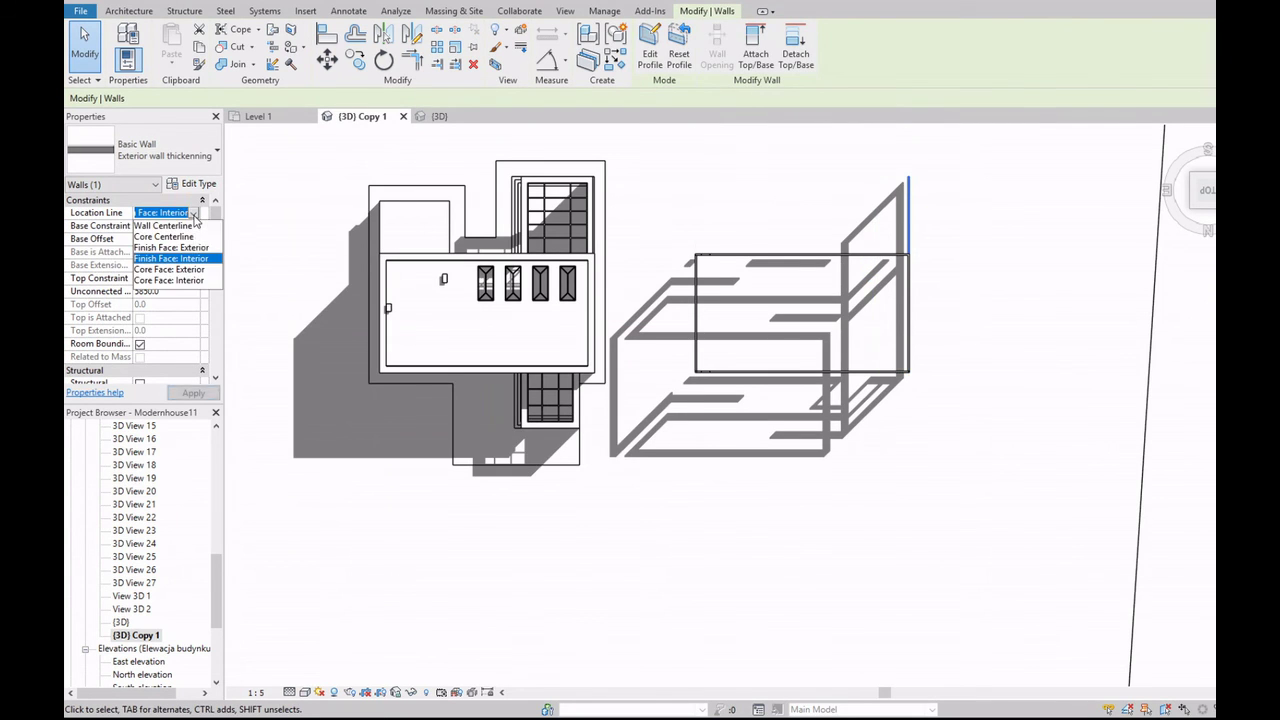
{"action": "scroll", "coordinate": [858, 414], "scroll_direction": "up", "scroll_amount": 5}
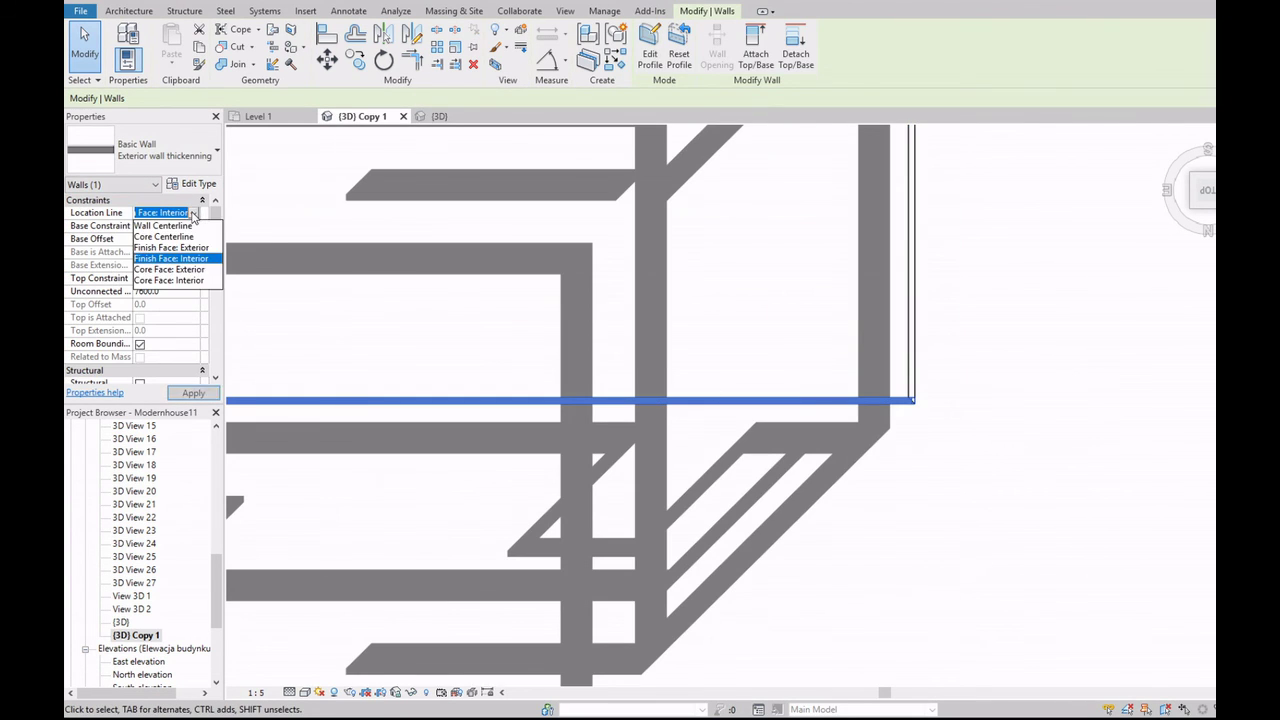
{"action": "double_click", "coordinate": [880, 398]}
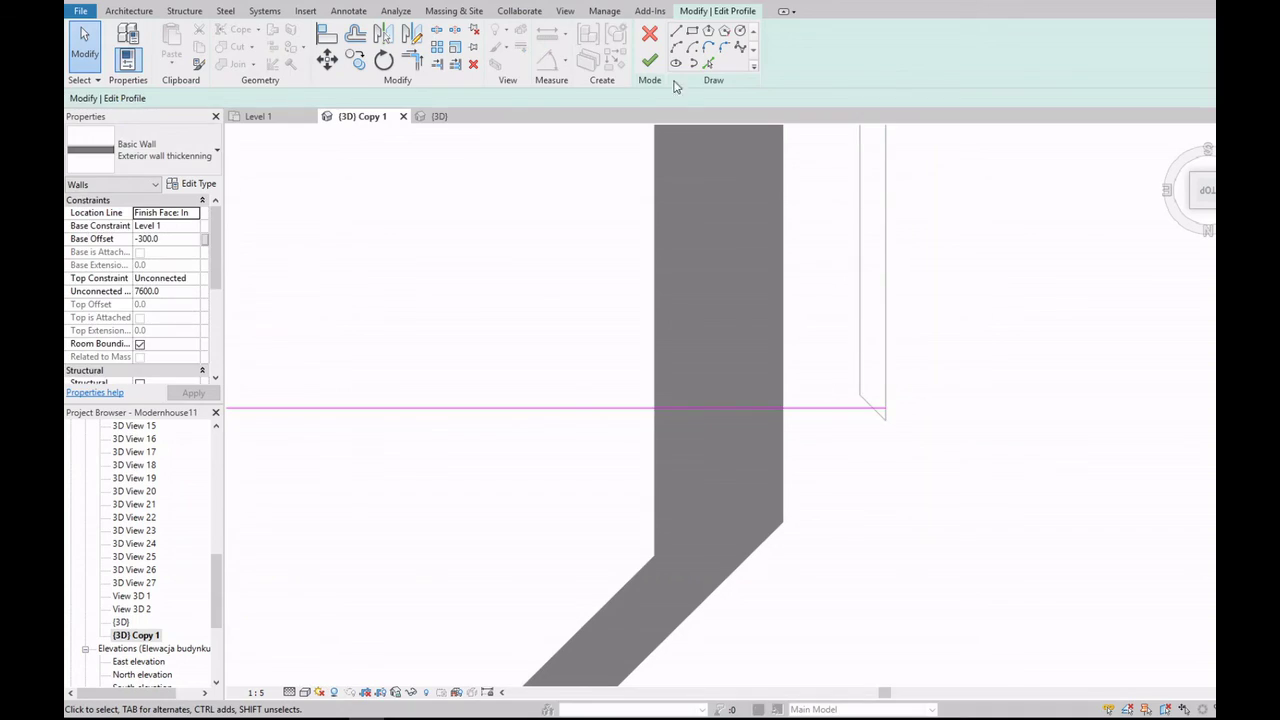
Step: Finish the open wall profile edit
{"action": "left_click", "coordinate": [650, 62]}
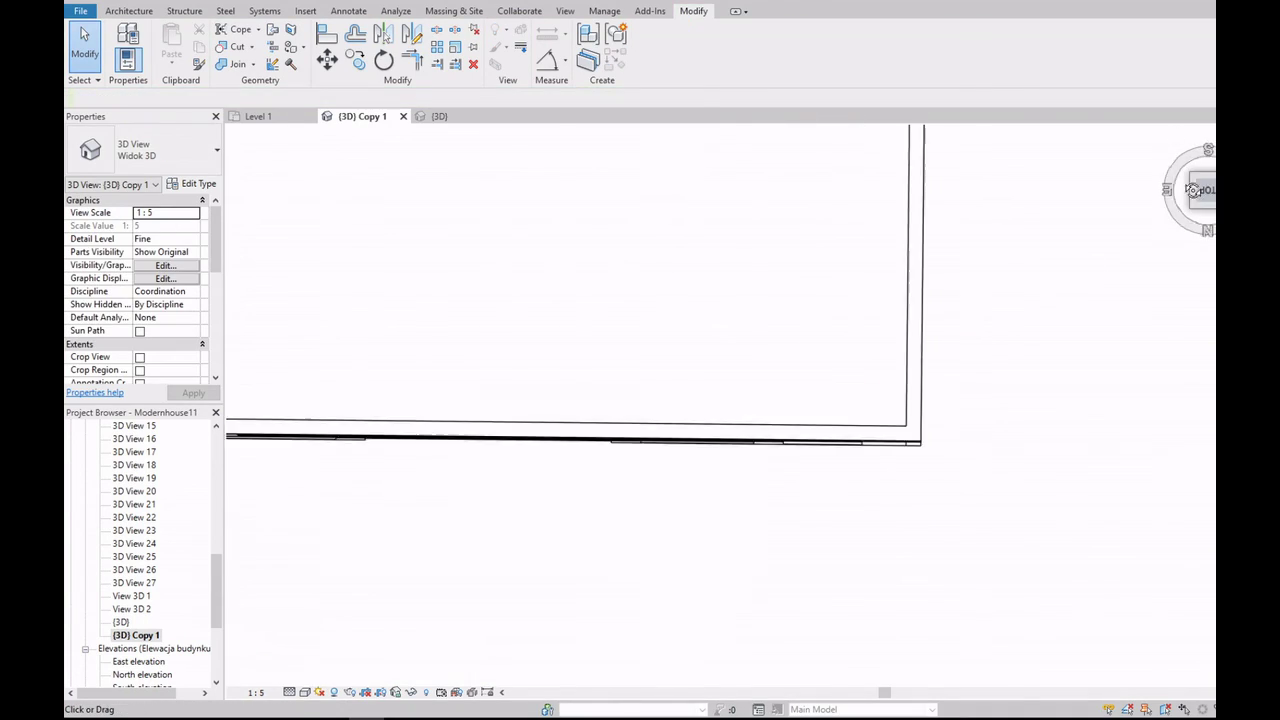
{"action": "scroll", "coordinate": [1088, 178], "scroll_direction": "down", "scroll_amount": 5}
{"action": "scroll", "coordinate": [1088, 178], "scroll_direction": "down", "scroll_amount": 2}
{"action": "scroll", "coordinate": [1069, 294], "scroll_direction": "down", "scroll_amount": 2}
{"action": "scroll", "coordinate": [897, 160], "scroll_direction": "down", "scroll_amount": 3}
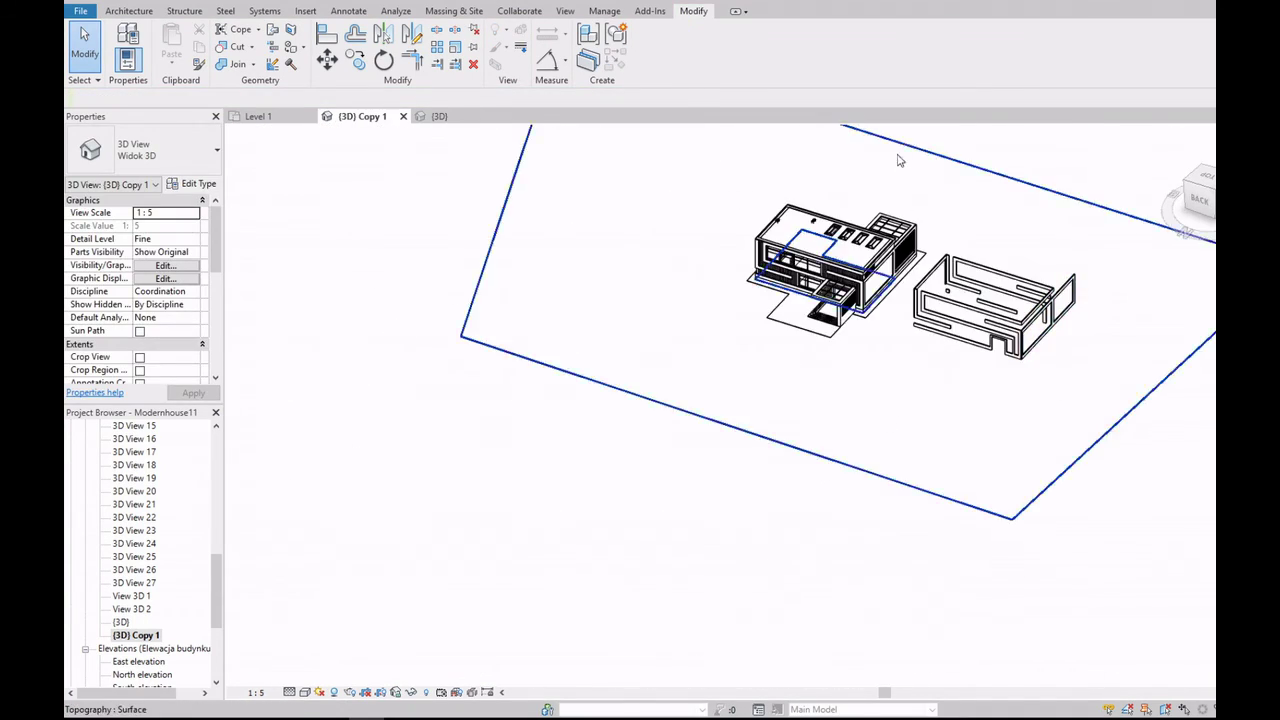
{"action": "scroll", "coordinate": [857, 413], "scroll_direction": "up", "scroll_amount": 5}
Step: Adjust the front exterior wall's extent and unjoin the elements that cannot stay joined
{"action": "left_click", "coordinate": [802, 382]}
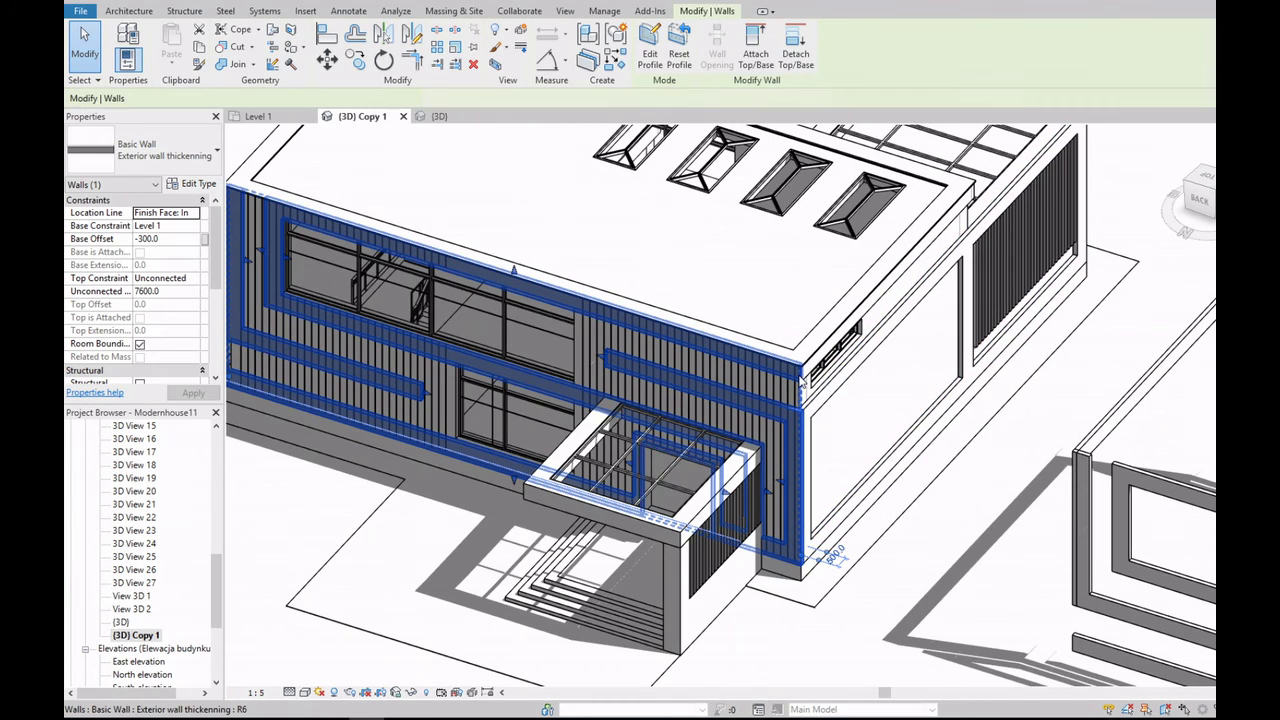
{"action": "left_click_drag", "start_coordinate": [812, 370], "coordinate": [815, 372]}
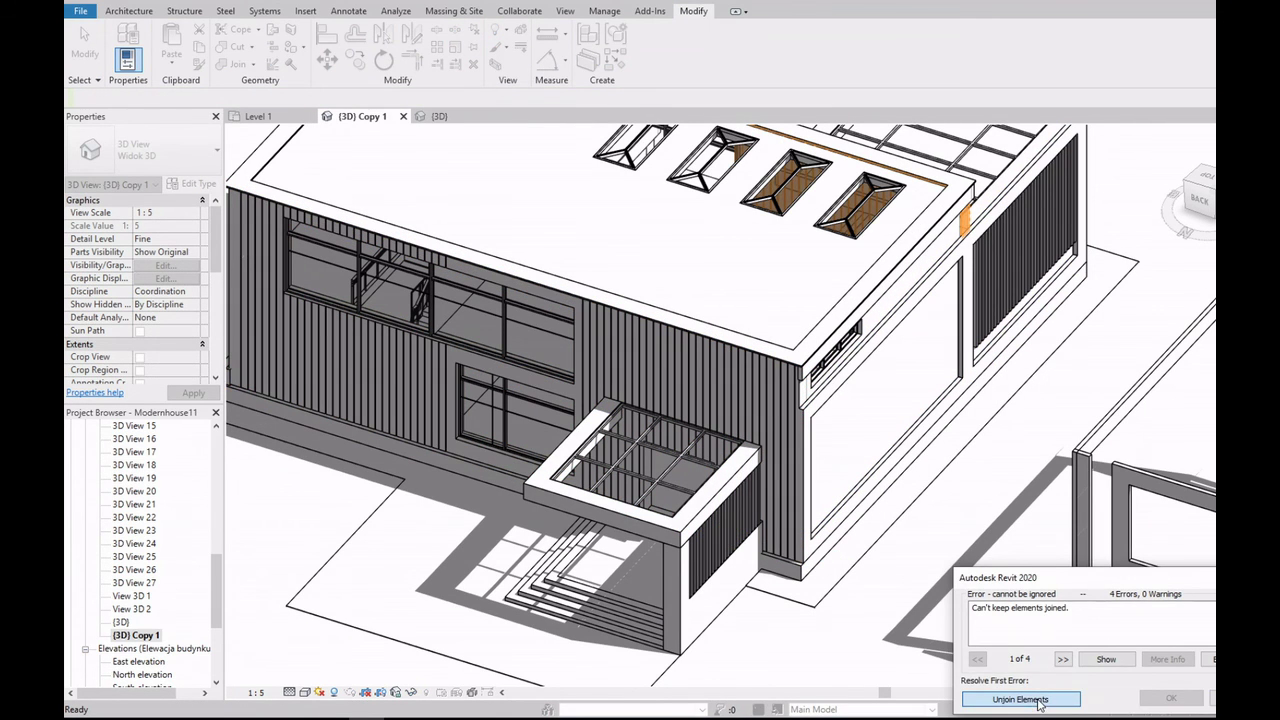
{"action": "left_click", "coordinate": [1038, 700]}
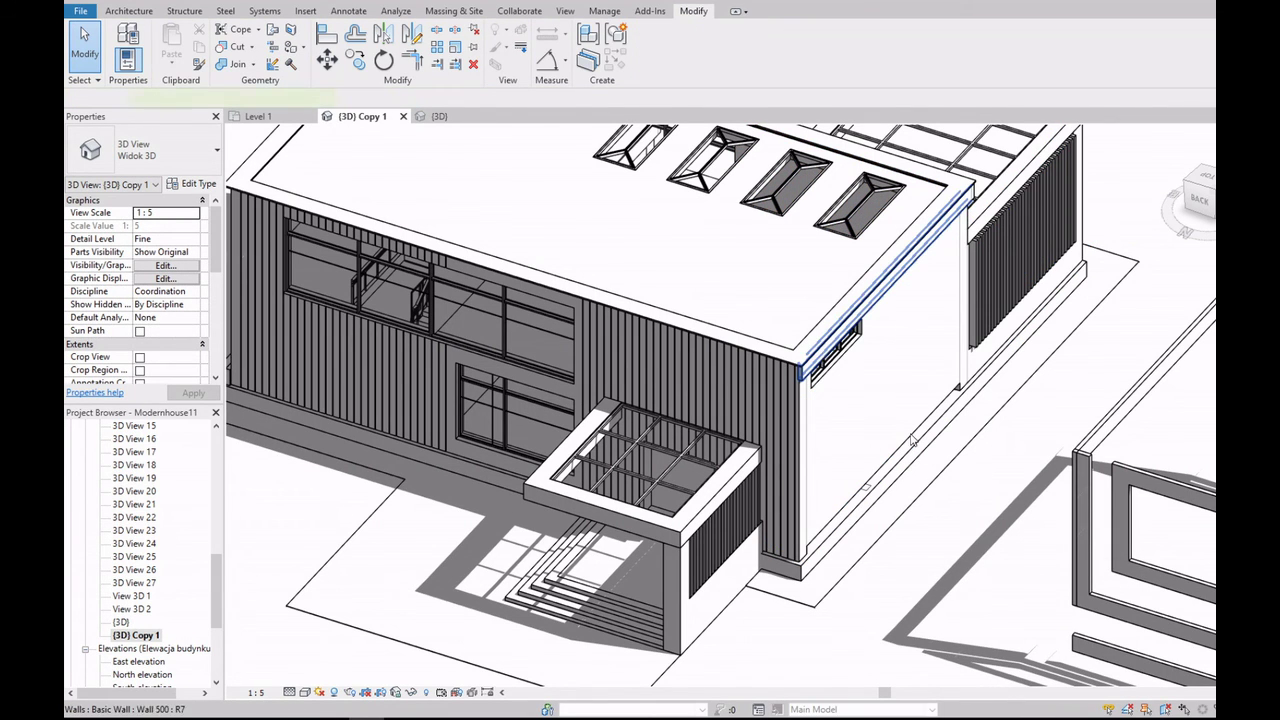
{"action": "scroll", "coordinate": [912, 440], "scroll_direction": "down", "scroll_amount": 3}
{"action": "middle_click_drag", "start_coordinate": [912, 440], "coordinate": [737, 320], "text": "shift"}
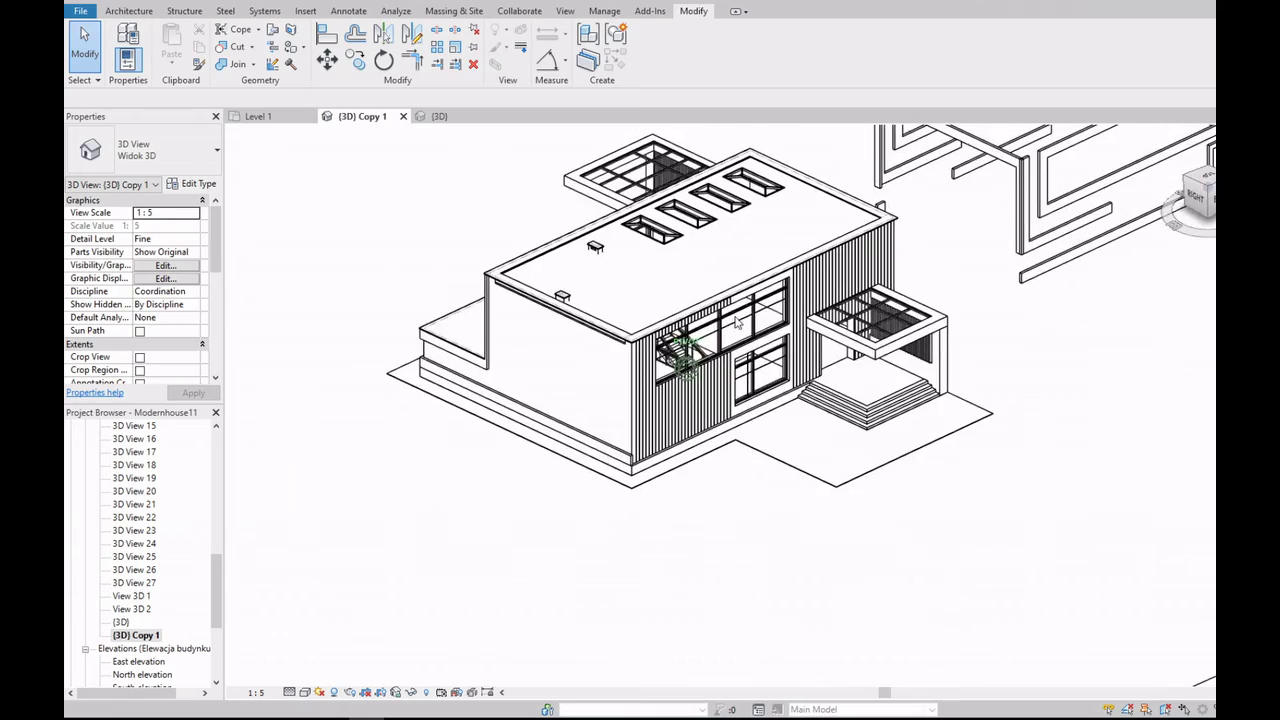
Step: Select the low 600 mm foundation wall at the front of the house
{"action": "scroll", "coordinate": [470, 285], "scroll_direction": "up", "scroll_amount": 3}
{"action": "scroll", "coordinate": [432, 417], "scroll_direction": "down", "scroll_amount": 3}
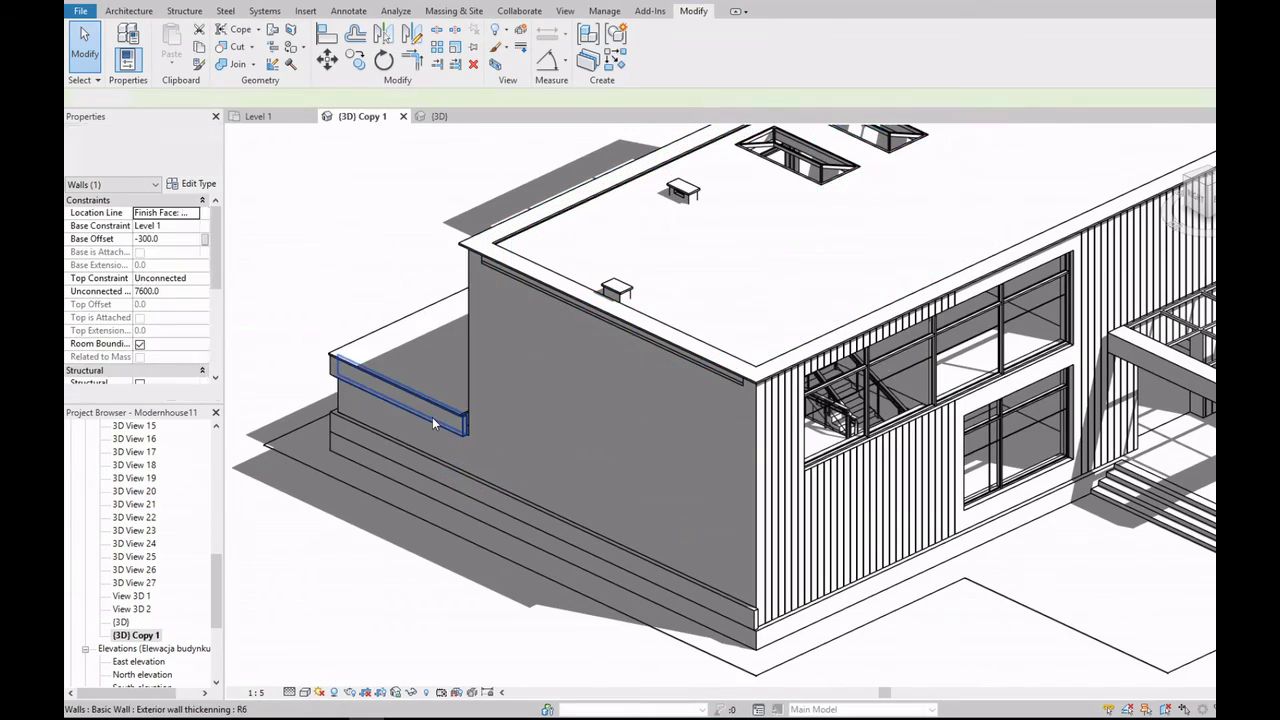
{"action": "key", "text": "Escape"}
{"action": "scroll", "coordinate": [528, 408], "scroll_direction": "down", "scroll_amount": 2}
{"action": "scroll", "coordinate": [488, 418], "scroll_direction": "up", "scroll_amount": 3}
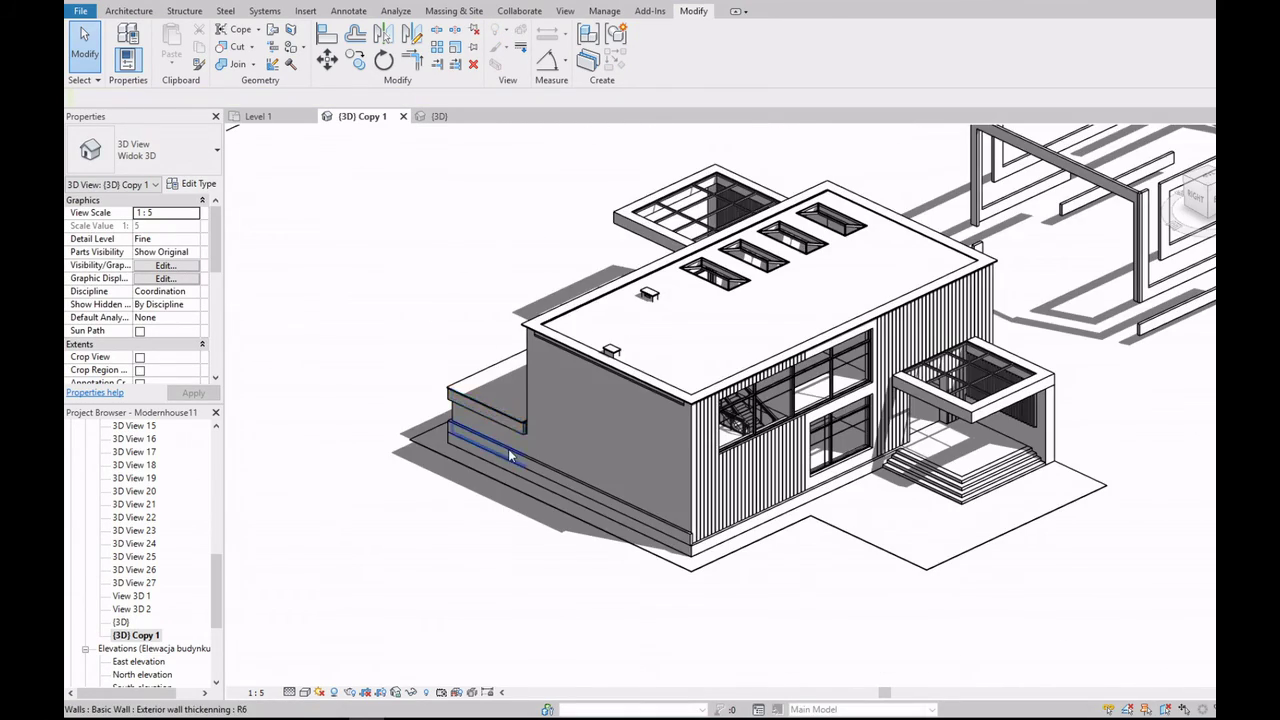
{"action": "scroll", "coordinate": [508, 449], "scroll_direction": "up", "scroll_amount": 3}
{"action": "left_click", "coordinate": [548, 470]}
{"action": "scroll", "coordinate": [548, 467], "scroll_direction": "down", "scroll_amount": 4}
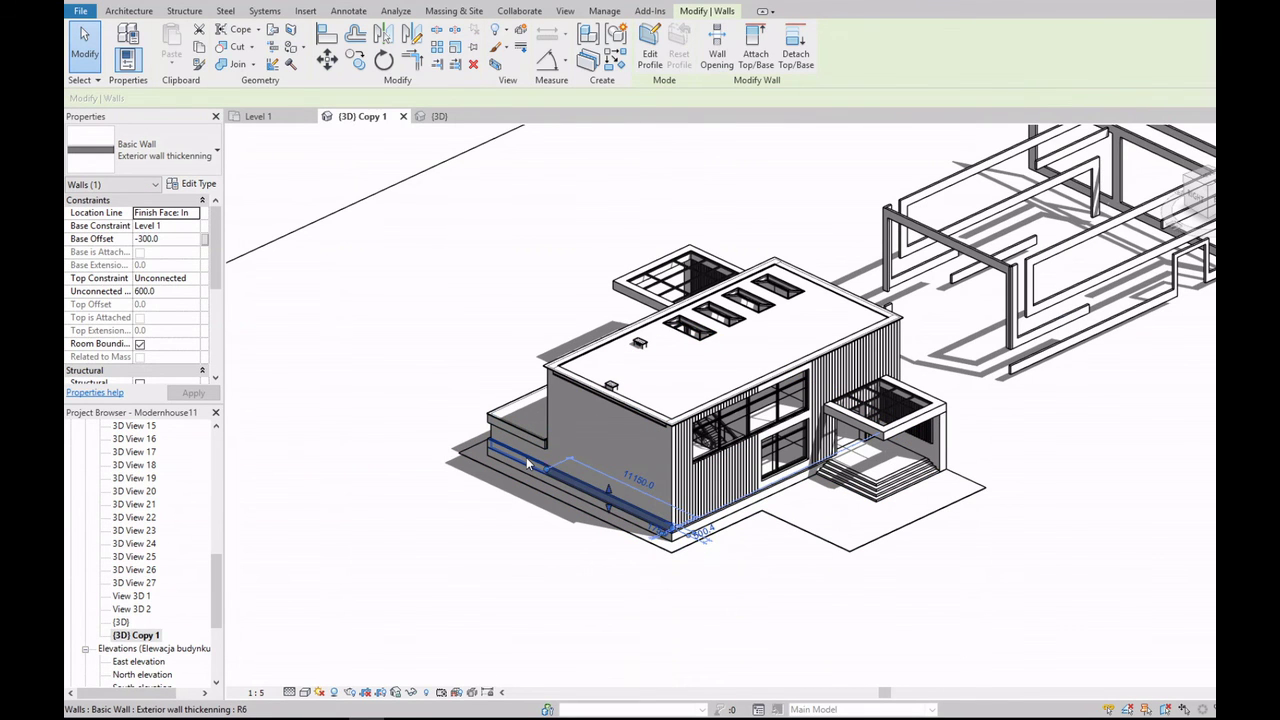
{"action": "left_click", "coordinate": [575, 474]}
{"action": "scroll", "coordinate": [575, 474], "scroll_direction": "up", "scroll_amount": 3}
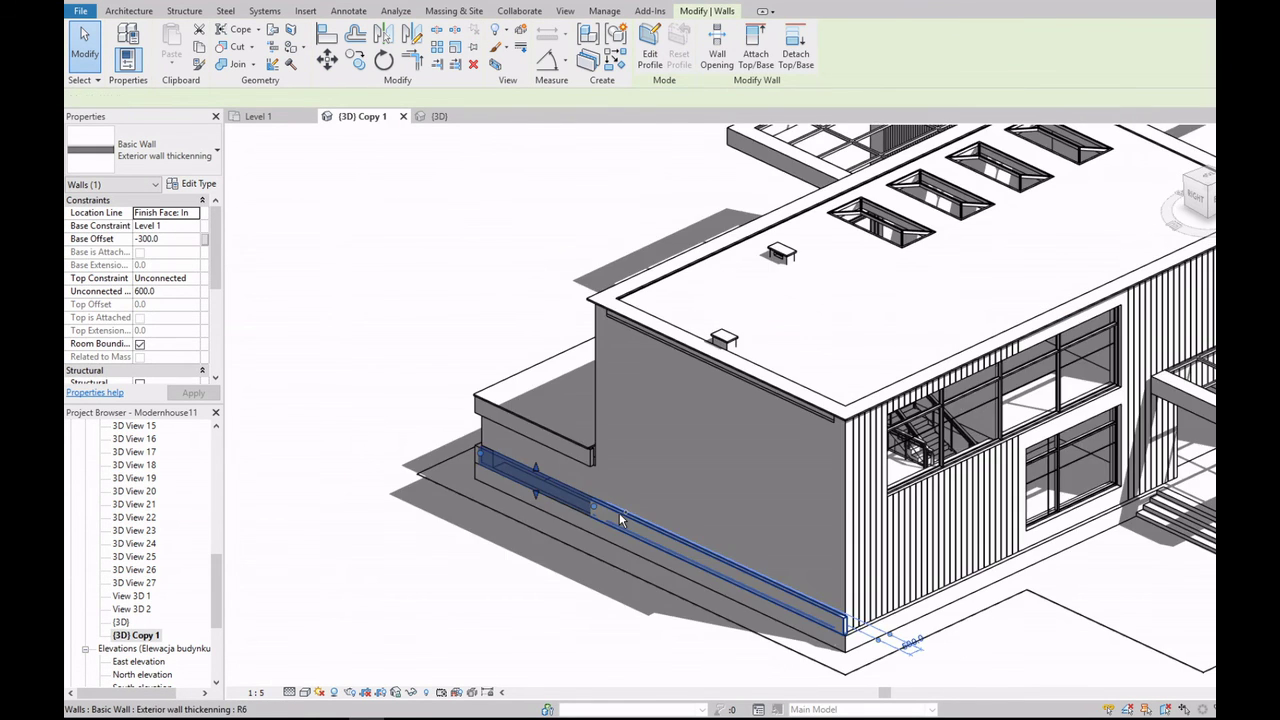
Step: Add the upper foundation wall and copy both walls 50000 across
{"action": "left_click", "coordinate": [484, 418], "text": "ctrl"}
{"action": "scroll", "coordinate": [484, 418], "scroll_direction": "down", "scroll_amount": 3}
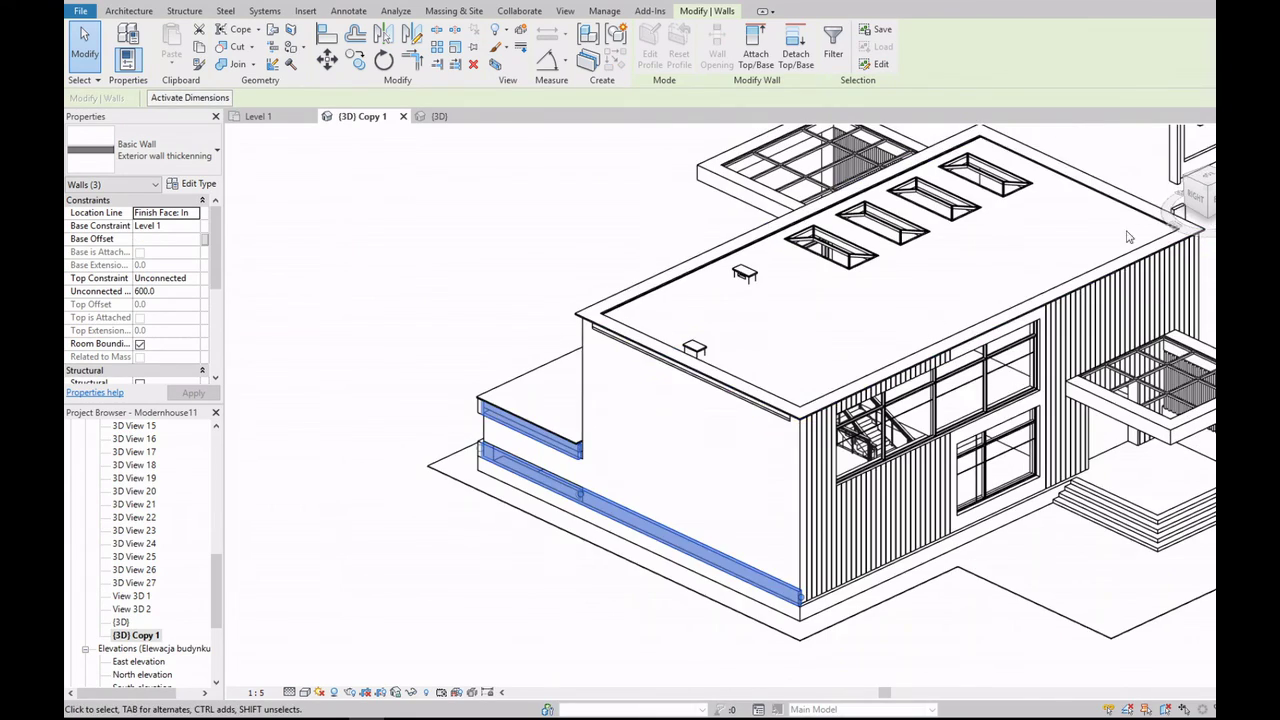
{"action": "middle_click_drag", "start_coordinate": [484, 418], "coordinate": [945, 257], "text": "shift"}
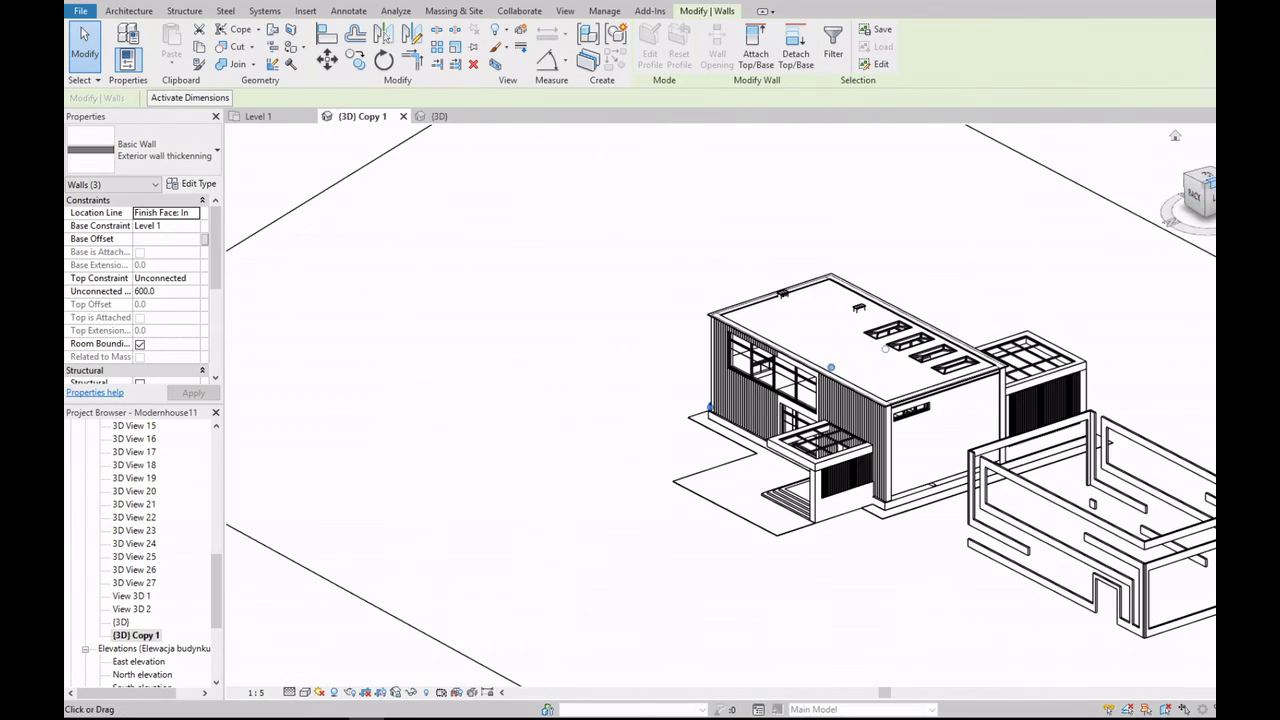
{"action": "middle_click_drag", "start_coordinate": [885, 348], "coordinate": [768, 481], "text": "shift"}
{"action": "scroll", "coordinate": [768, 481], "scroll_direction": "up", "scroll_amount": 5}
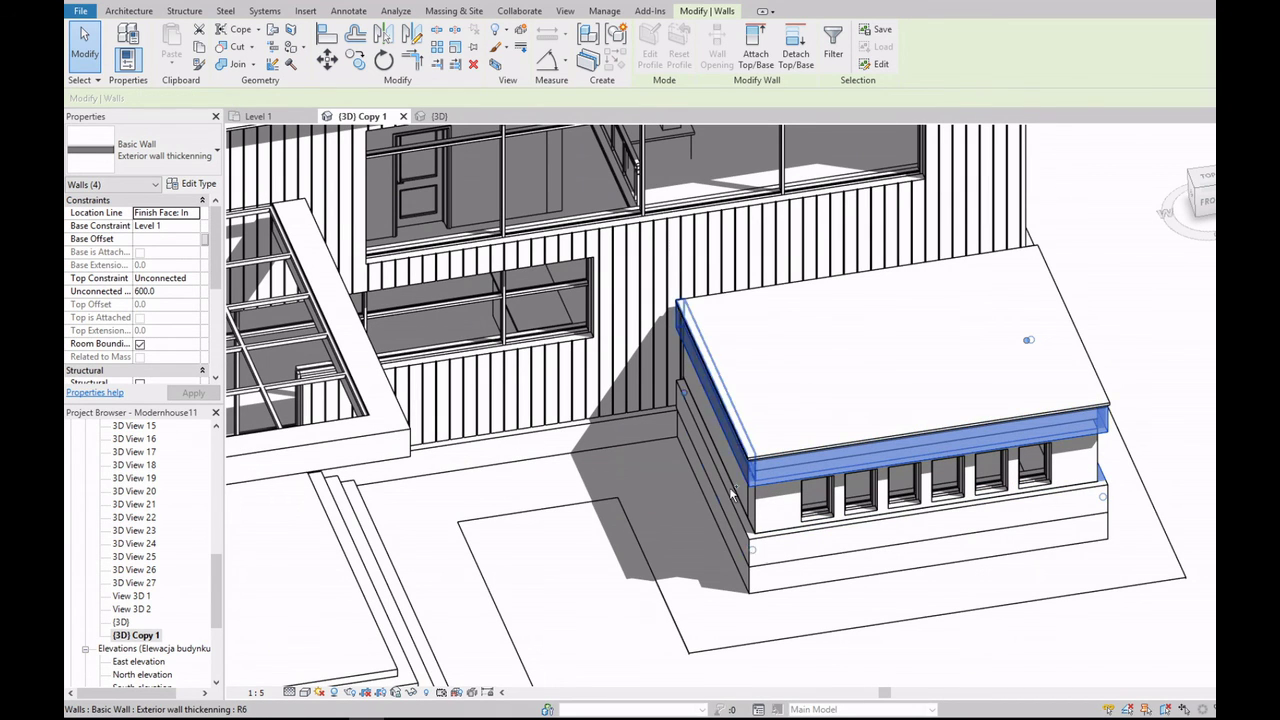
{"action": "scroll", "coordinate": [796, 553], "scroll_direction": "down", "scroll_amount": 5}
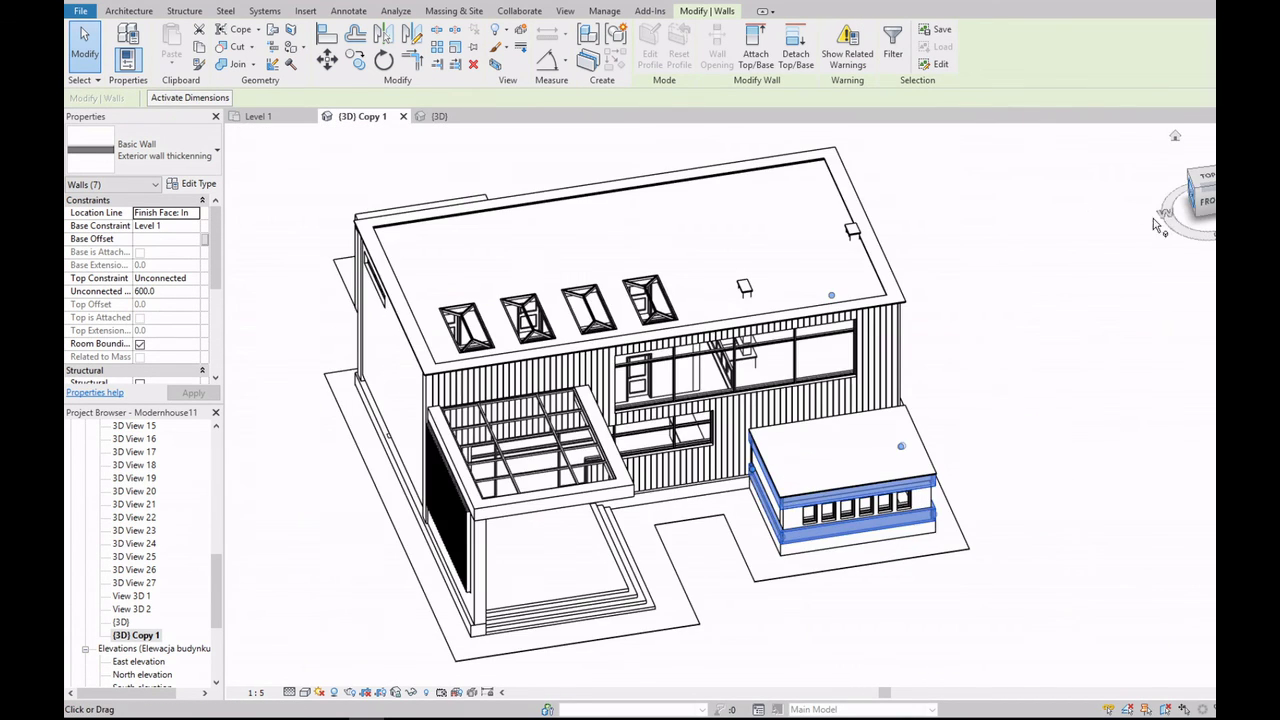
{"action": "scroll", "coordinate": [938, 260], "scroll_direction": "down", "scroll_amount": 3}
{"action": "key", "text": "c"}
{"action": "key", "text": "c"}
{"action": "type", "text": "50000"}
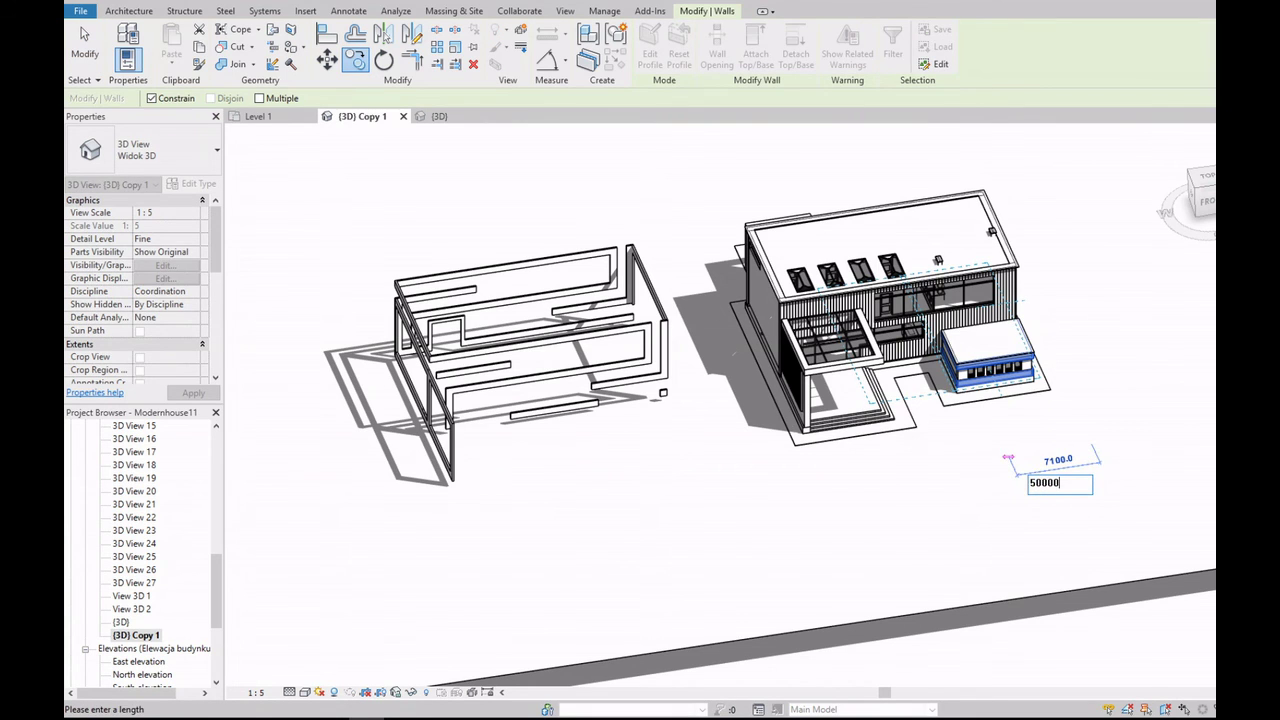
{"action": "key", "text": "Return"}
Step: Move the copied foundation walls to the right, next to the annex wall model
{"action": "key", "text": "Escape"}
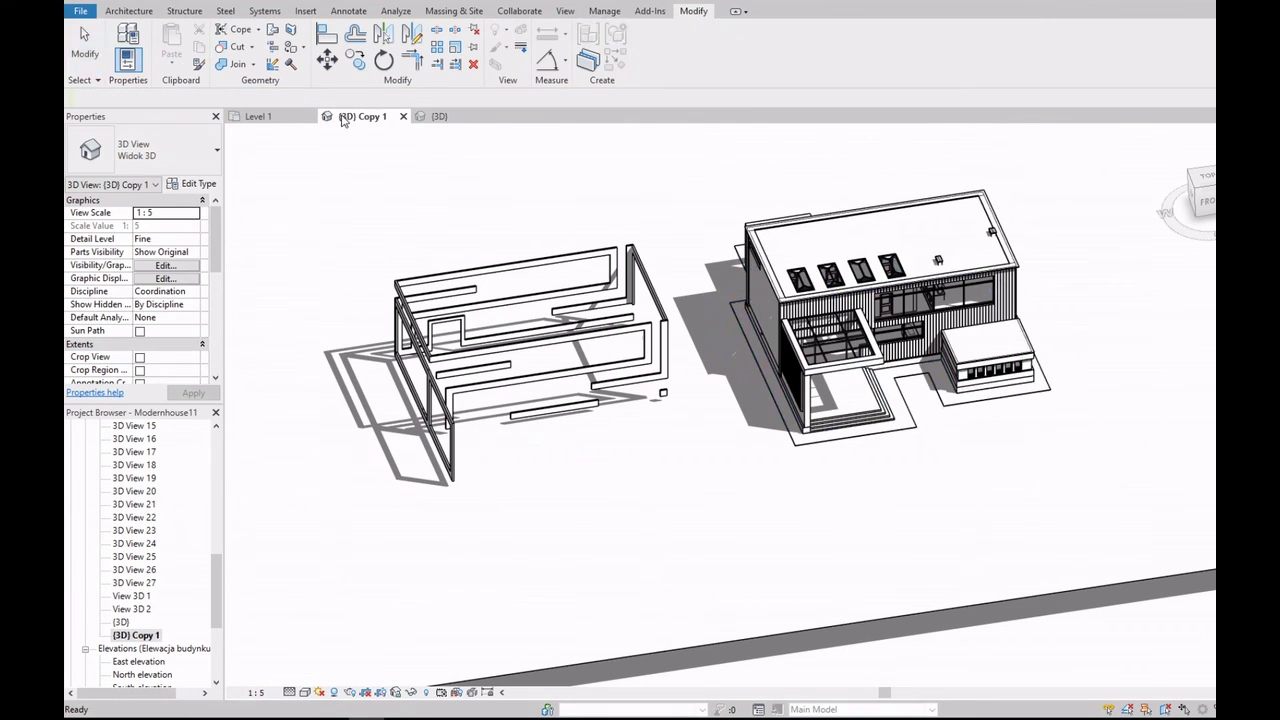
{"action": "scroll", "coordinate": [404, 438], "scroll_direction": "up", "scroll_amount": 3}
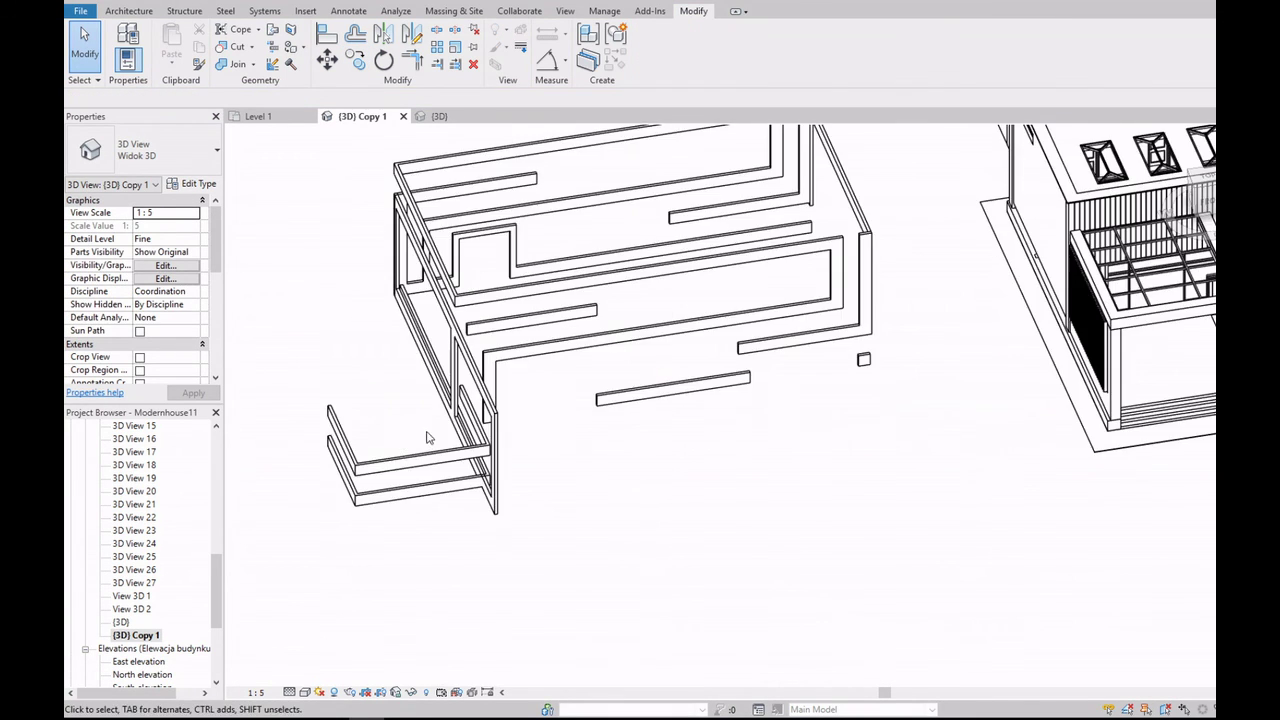
{"action": "scroll", "coordinate": [425, 450], "scroll_direction": "up", "scroll_amount": 2}
{"action": "left_click", "coordinate": [463, 510], "text": "ctrl"}
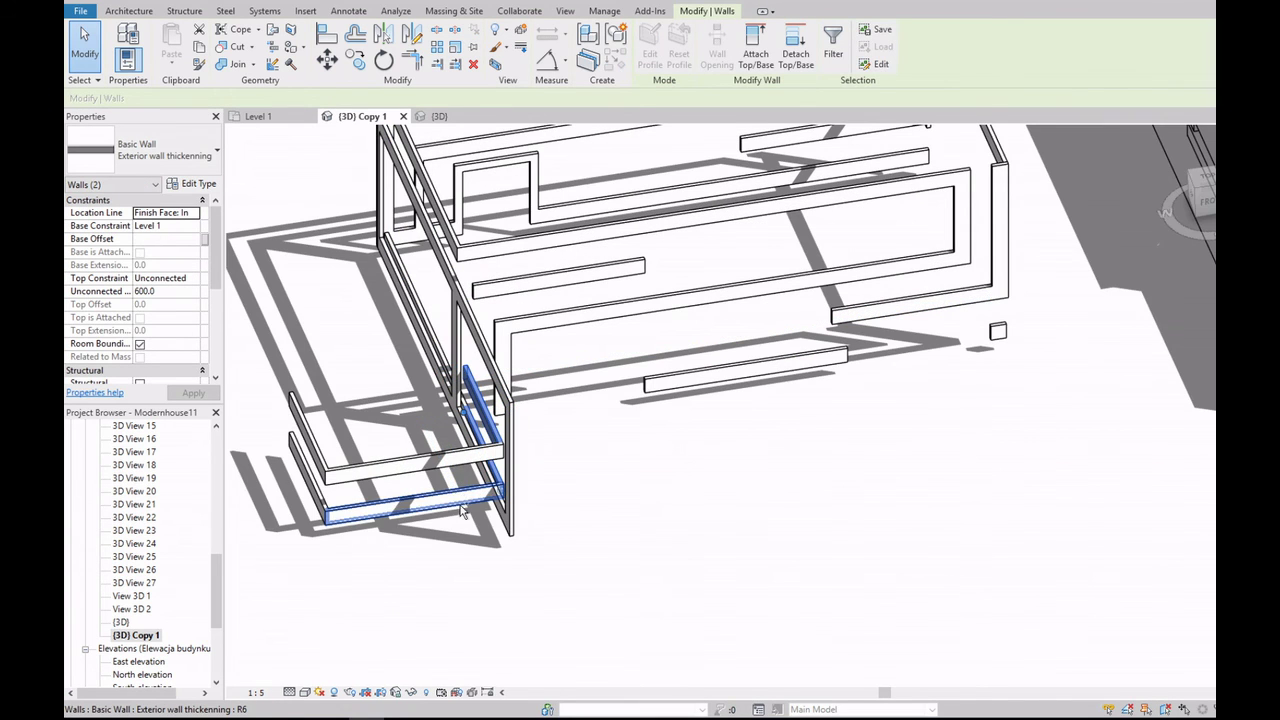
{"action": "left_click", "coordinate": [505, 398]}
{"action": "key", "text": "Return"}
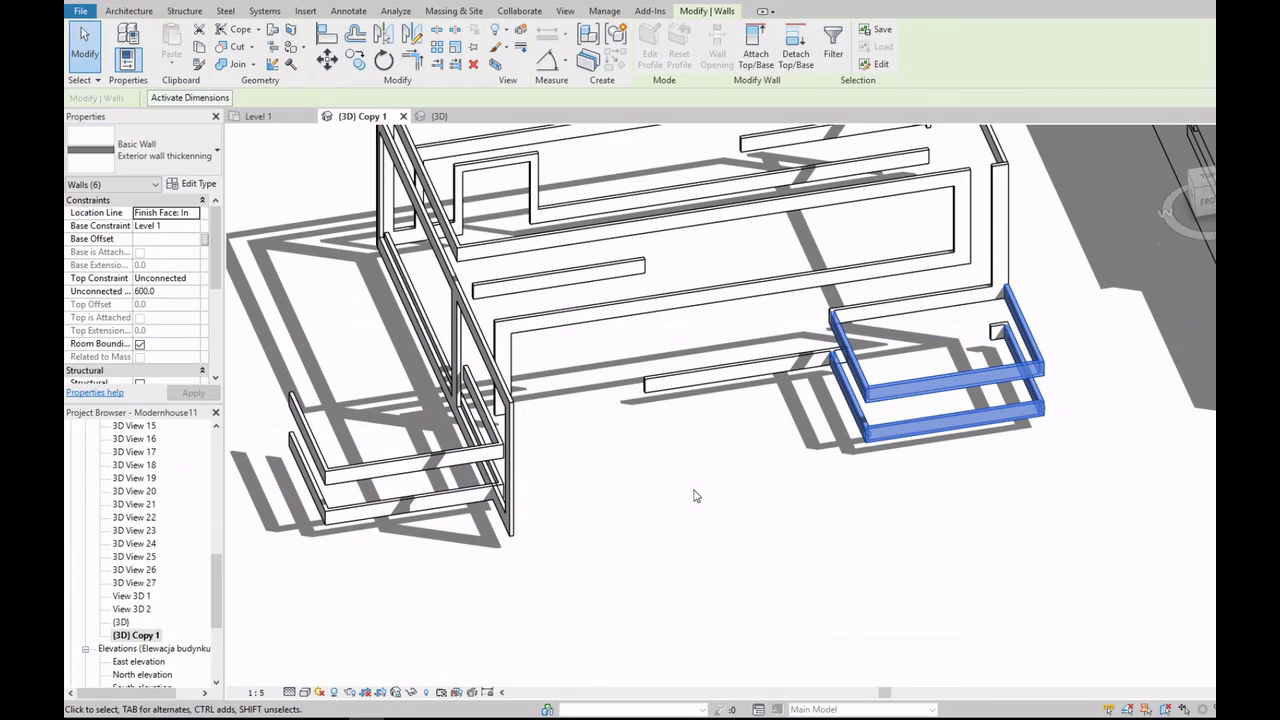
{"action": "key", "text": "Escape"}
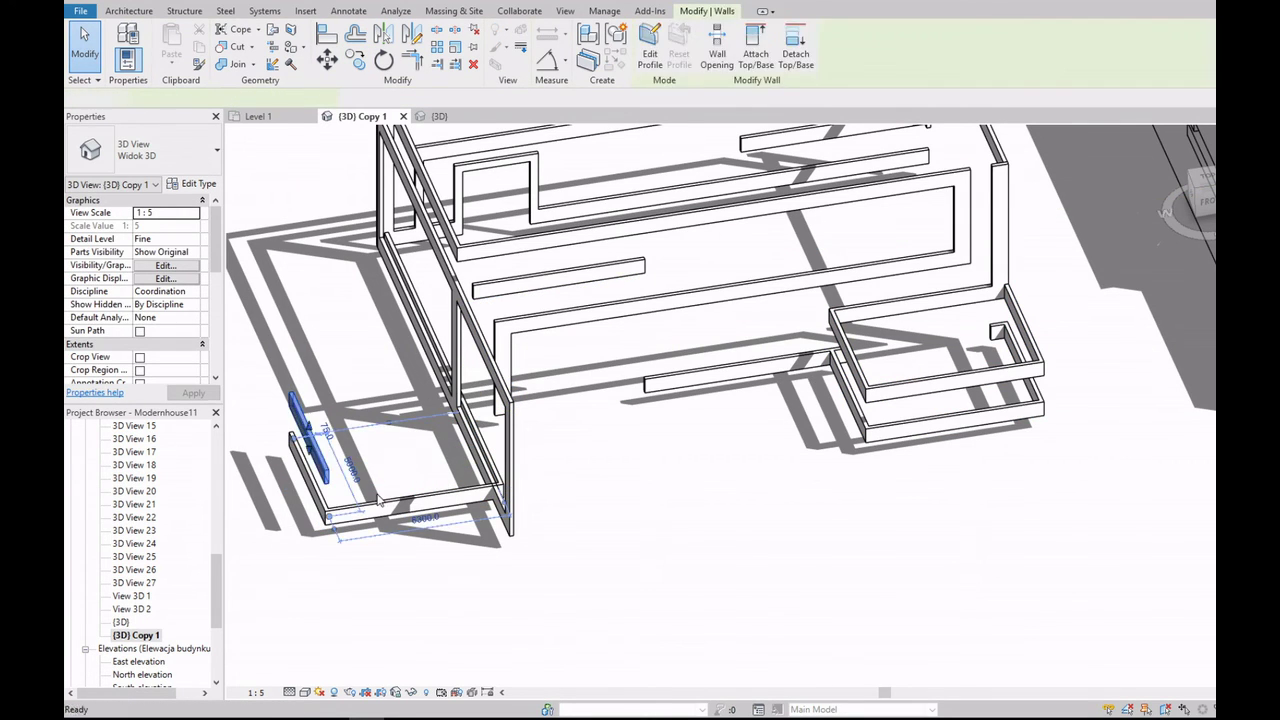
{"action": "key", "text": "Escape"}
Step: From the FRONT view, select the Level 1 Ogólne 150 mm floor slab
{"action": "scroll", "coordinate": [450, 460], "scroll_direction": "down", "scroll_amount": 2}
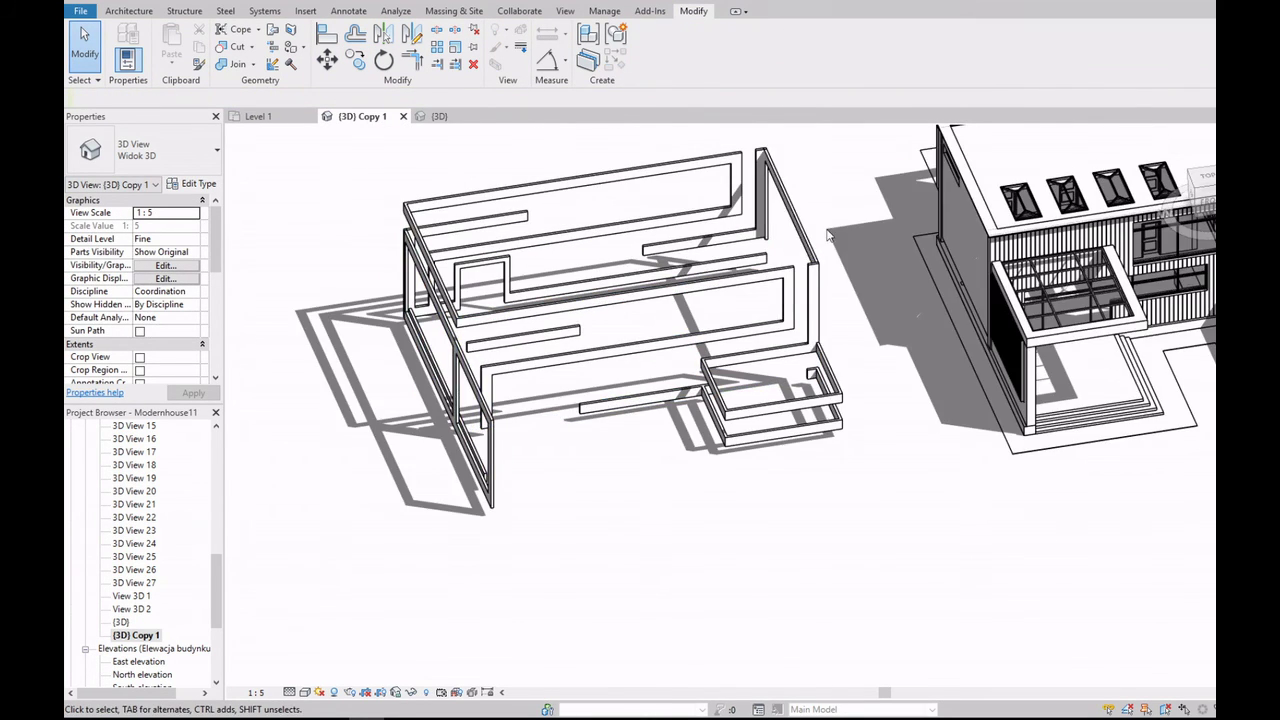
{"action": "scroll", "coordinate": [828, 235], "scroll_direction": "up", "scroll_amount": 2}
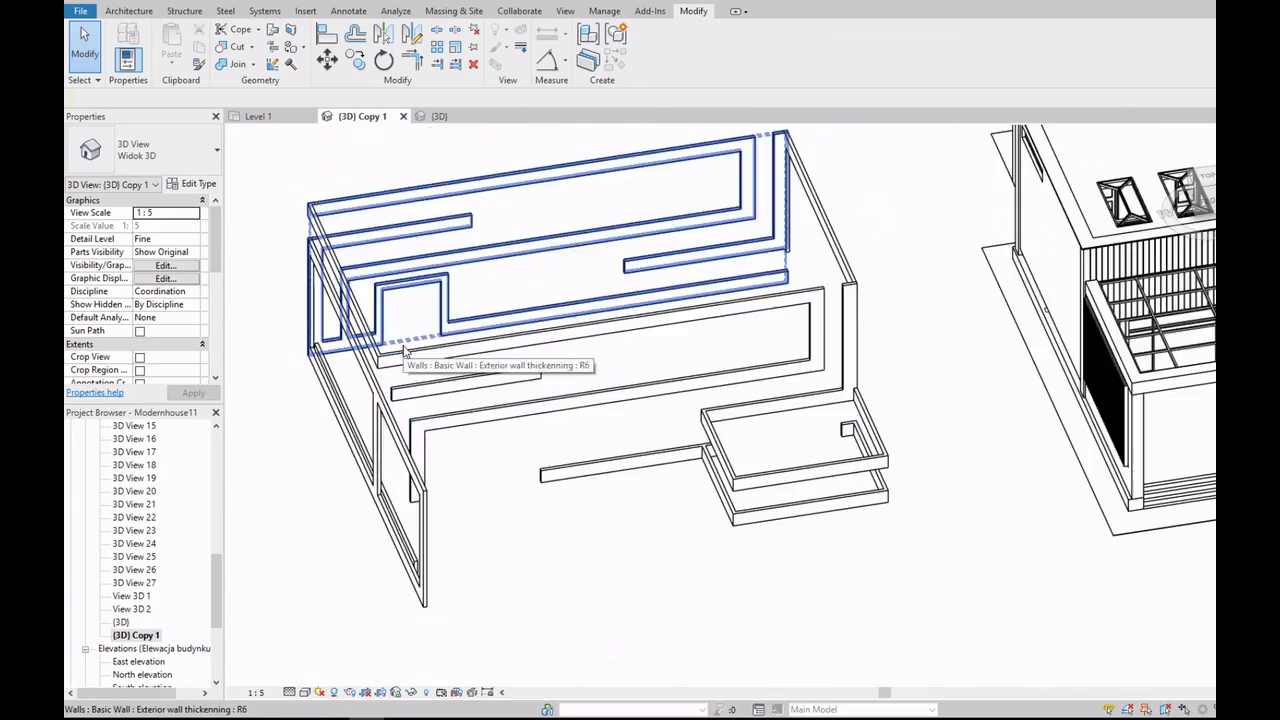
{"action": "scroll", "coordinate": [404, 350], "scroll_direction": "down", "scroll_amount": 2}
{"action": "scroll", "coordinate": [850, 300], "scroll_direction": "up", "scroll_amount": 2}
{"action": "scroll", "coordinate": [850, 300], "scroll_direction": "up", "scroll_amount": 2}
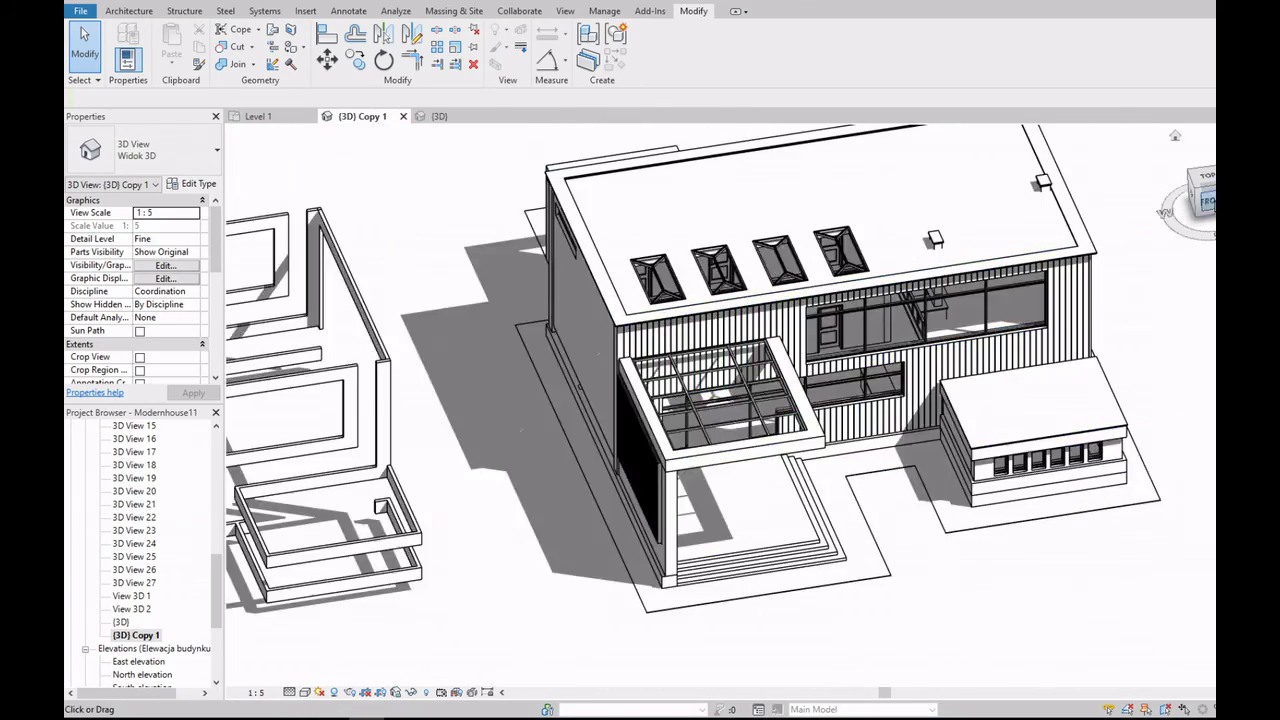
{"action": "left_click", "coordinate": [1205, 200]}
{"action": "scroll", "coordinate": [912, 378], "scroll_direction": "up", "scroll_amount": 2}
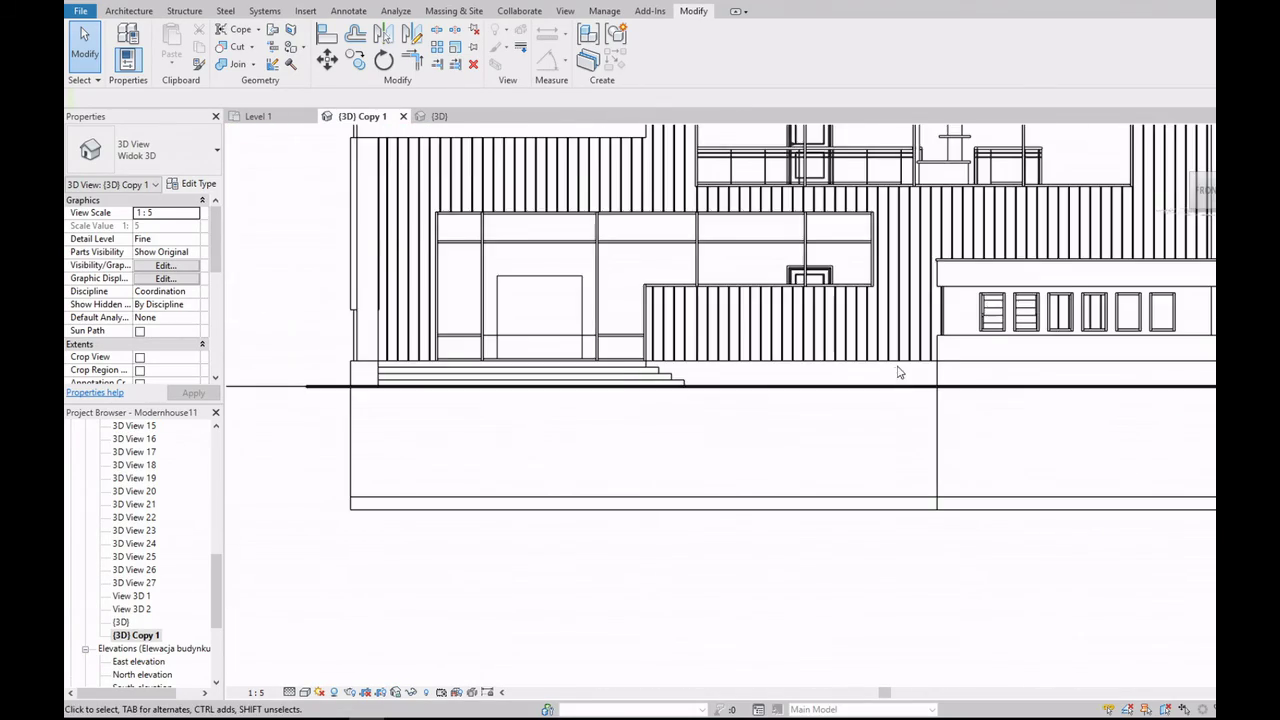
{"action": "left_click", "coordinate": [900, 368]}
Step: Open the Level 1 floor's boundary sketch and inspect its magenta outline from above
{"action": "double_click", "coordinate": [898, 366]}
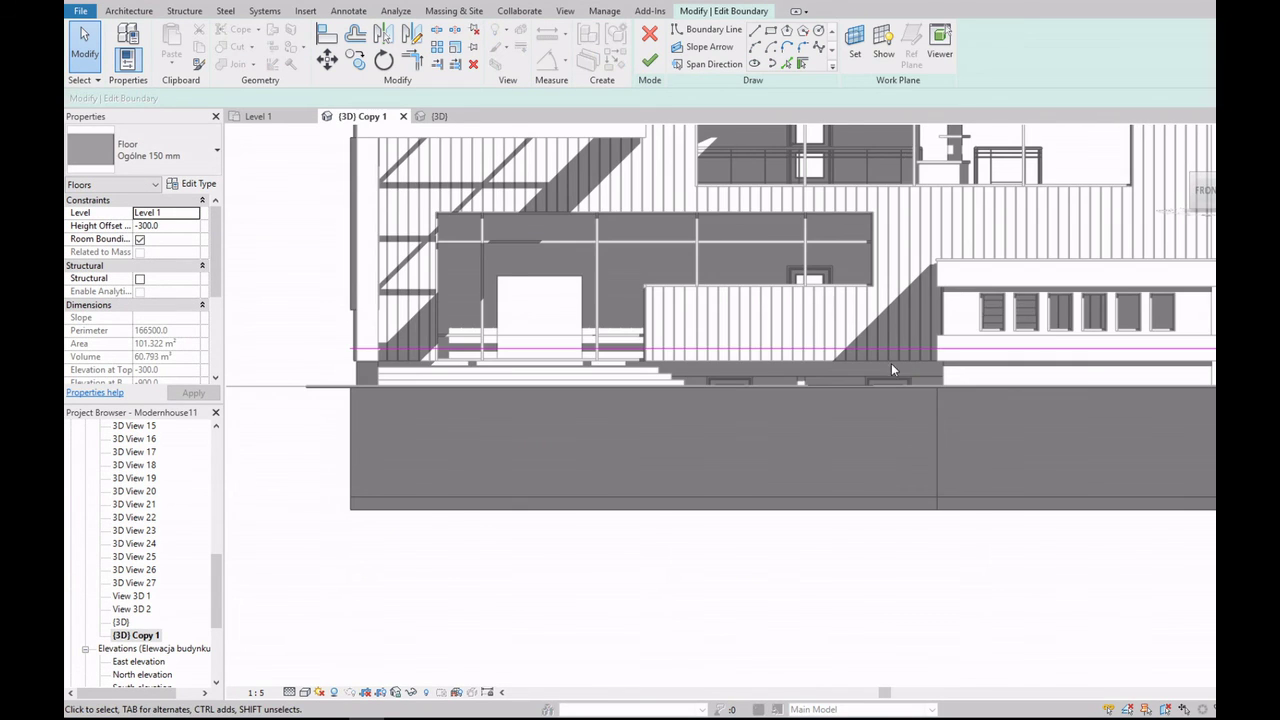
{"action": "middle_click_drag", "start_coordinate": [891, 363], "coordinate": [895, 480], "text": "shift"}
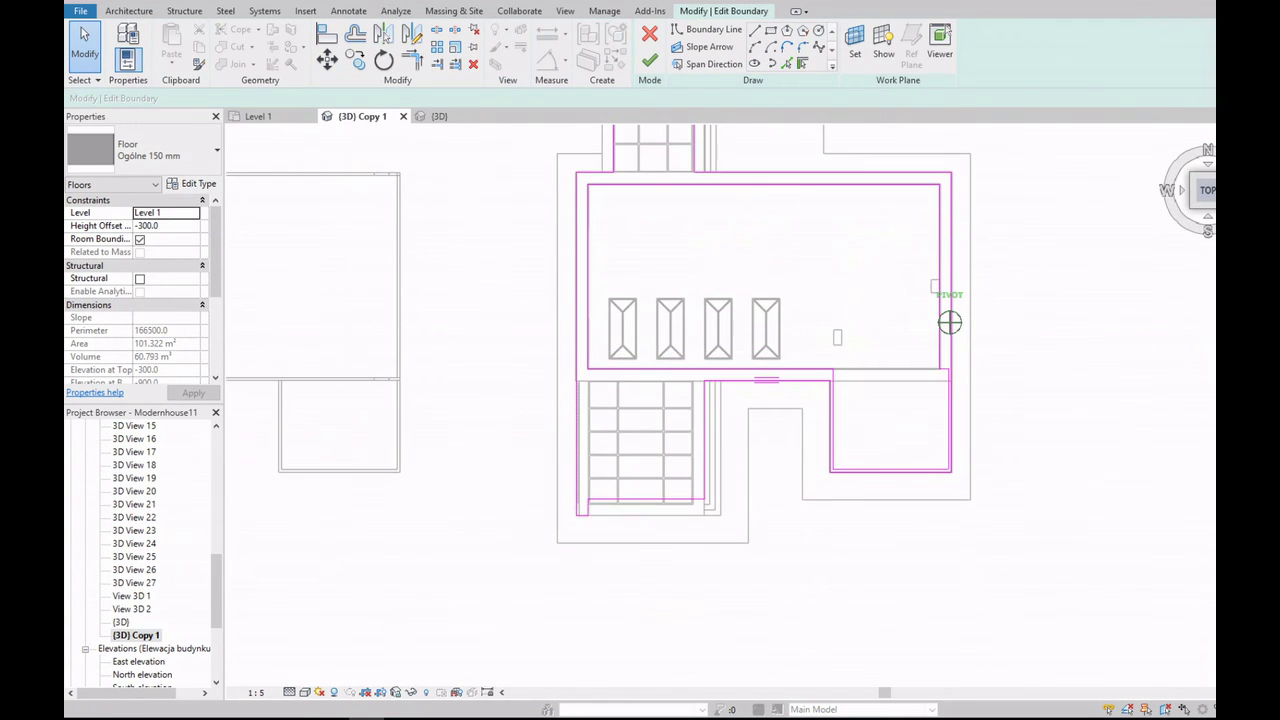
{"action": "scroll", "coordinate": [663, 386], "scroll_direction": "up", "scroll_amount": 2}
{"action": "scroll", "coordinate": [655, 377], "scroll_direction": "up", "scroll_amount": 1}
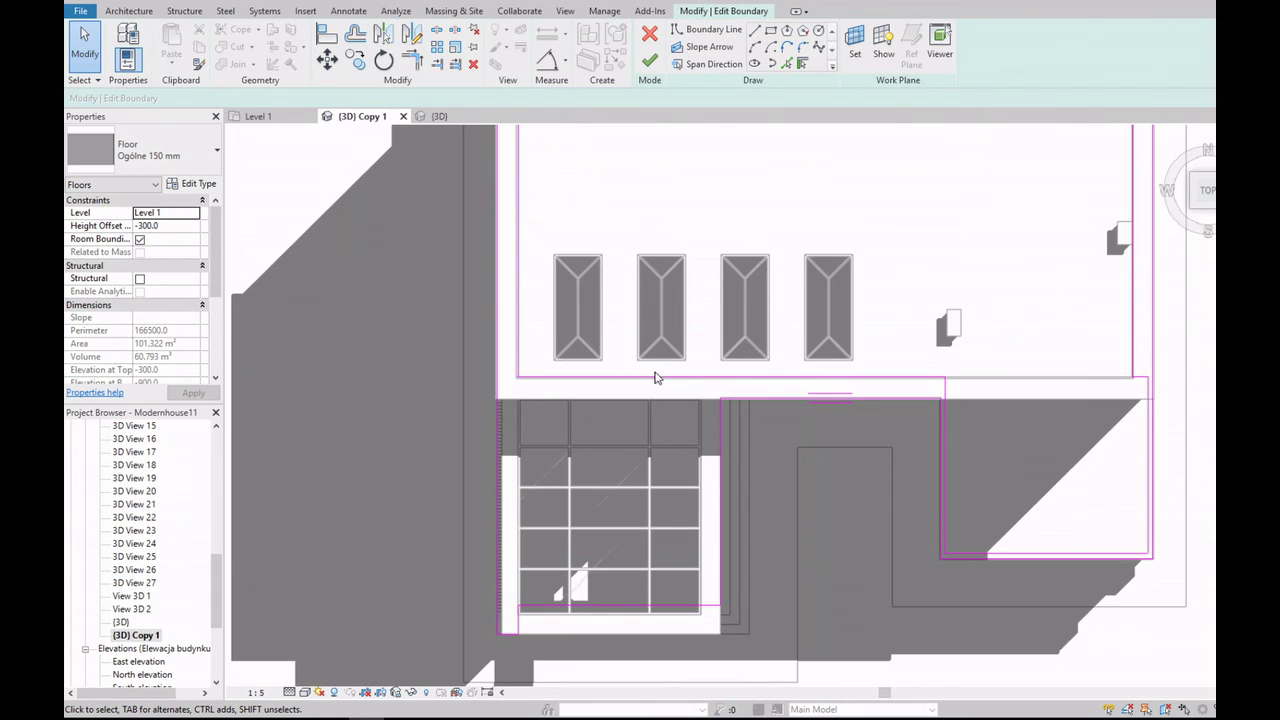
{"action": "scroll", "coordinate": [774, 404], "scroll_direction": "down", "scroll_amount": 3}
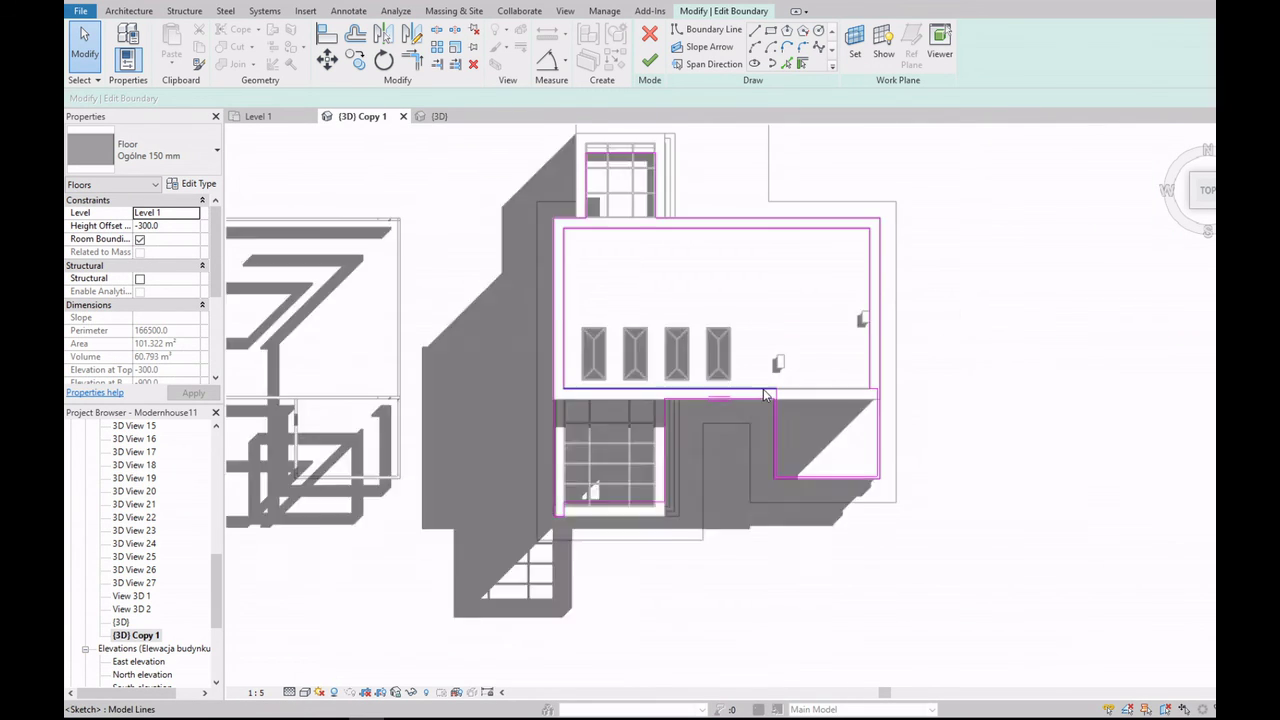
{"action": "scroll", "coordinate": [797, 392], "scroll_direction": "up", "scroll_amount": 2}
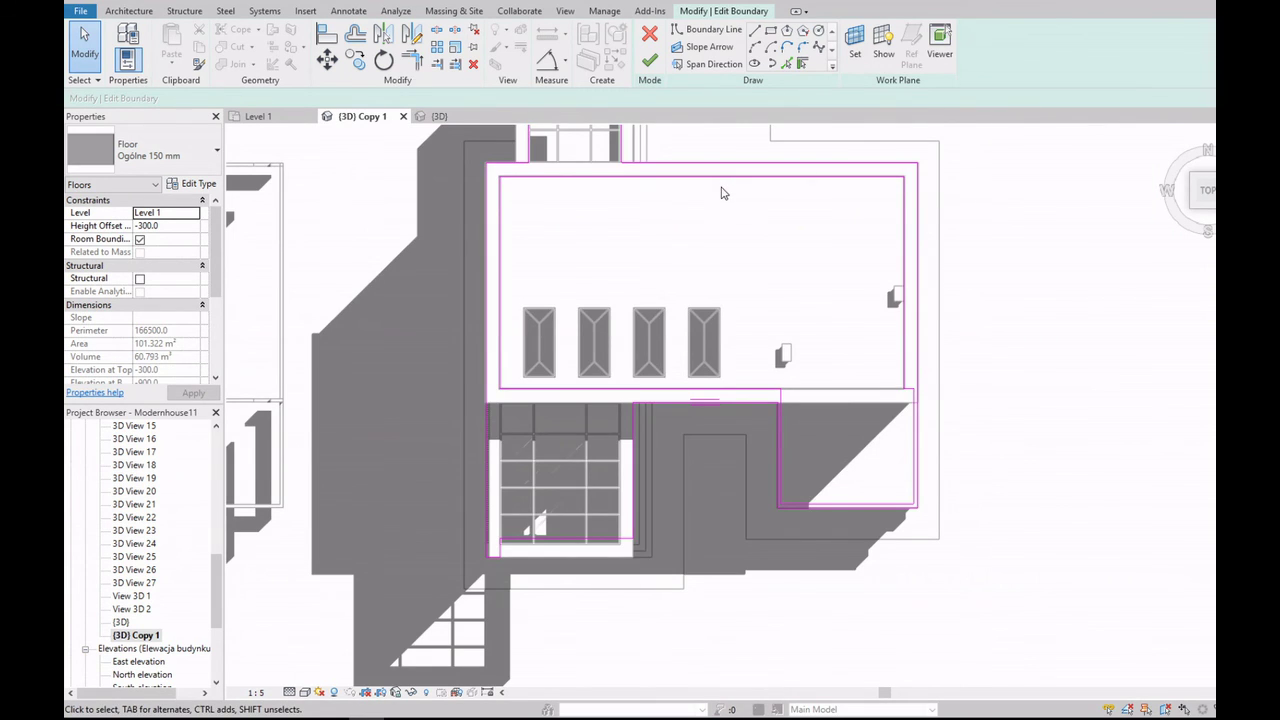
{"action": "scroll", "coordinate": [830, 404], "scroll_direction": "up", "scroll_amount": 2}
{"action": "scroll", "coordinate": [800, 406], "scroll_direction": "up", "scroll_amount": 1}
{"action": "scroll", "coordinate": [800, 405], "scroll_direction": "down", "scroll_amount": 3}
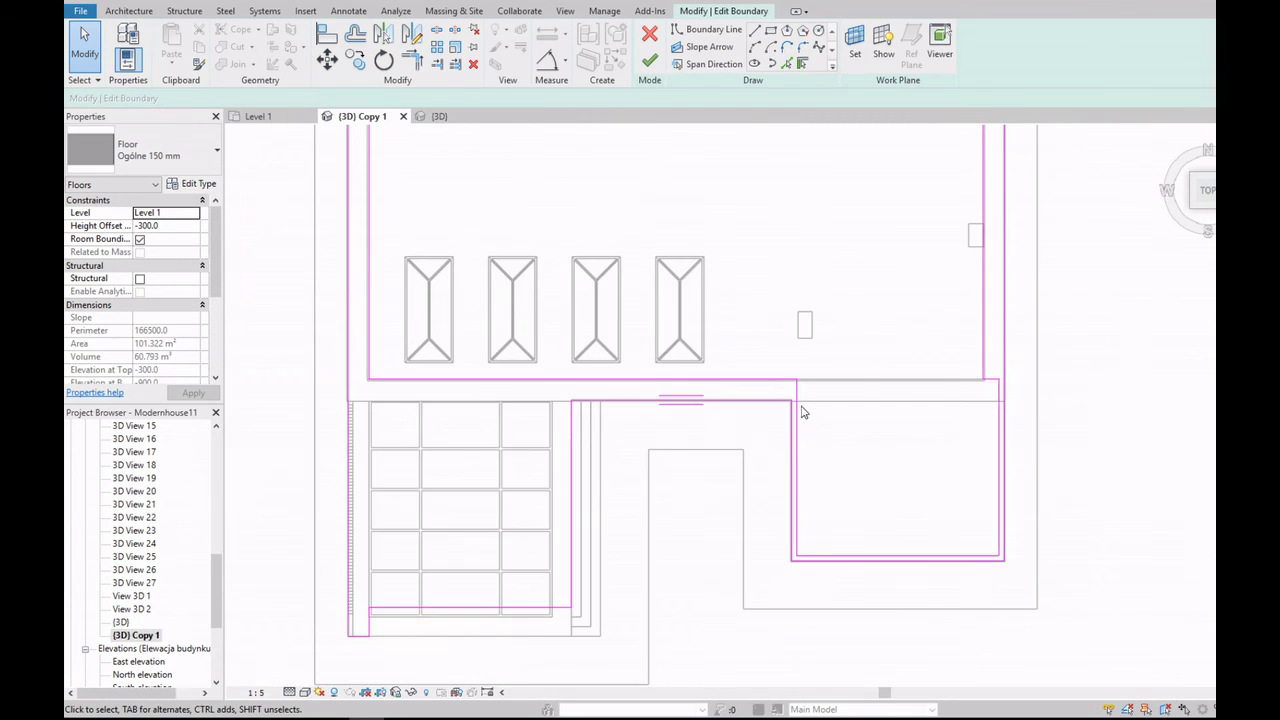
{"action": "scroll", "coordinate": [801, 405], "scroll_direction": "up", "scroll_amount": 2}
{"action": "scroll", "coordinate": [801, 405], "scroll_direction": "down", "scroll_amount": 1}
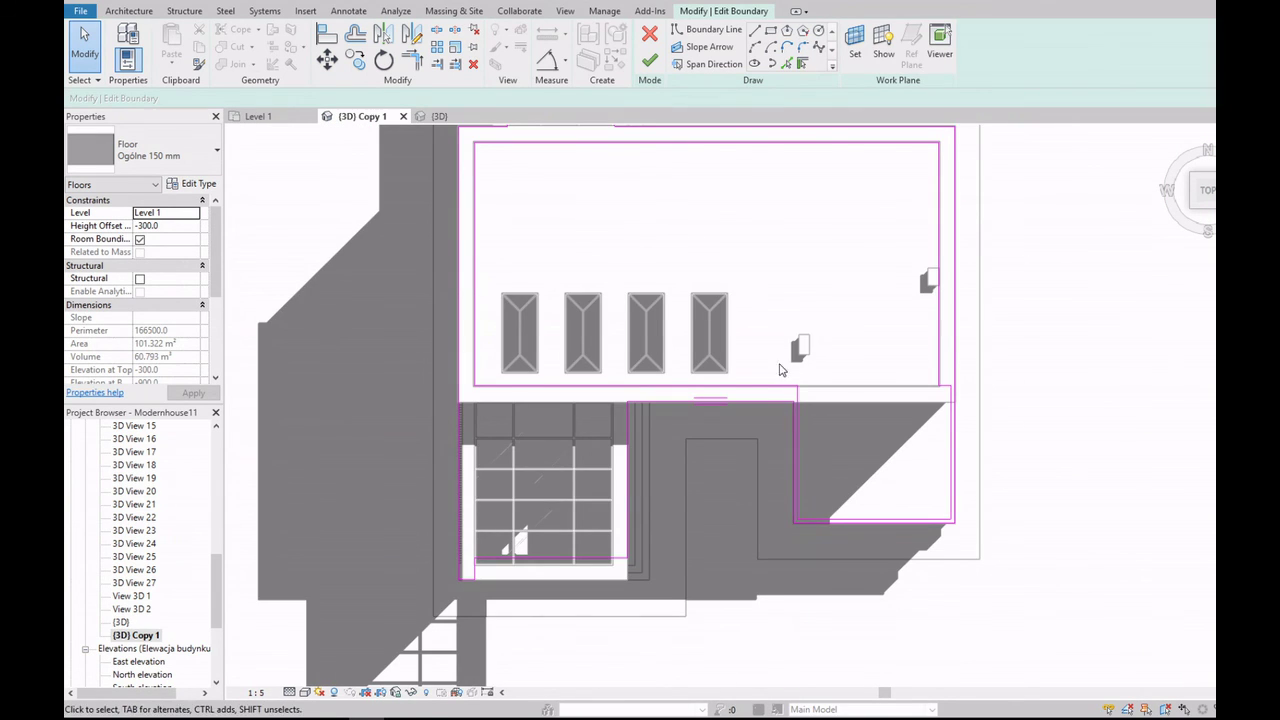
{"action": "scroll", "coordinate": [781, 370], "scroll_direction": "down", "scroll_amount": 1}
Step: Finish the boundary edit unchanged, keeping the 101.322 m² floor area
{"action": "left_click", "coordinate": [658, 42]}
{"action": "scroll", "coordinate": [846, 403], "scroll_direction": "up", "scroll_amount": 2}
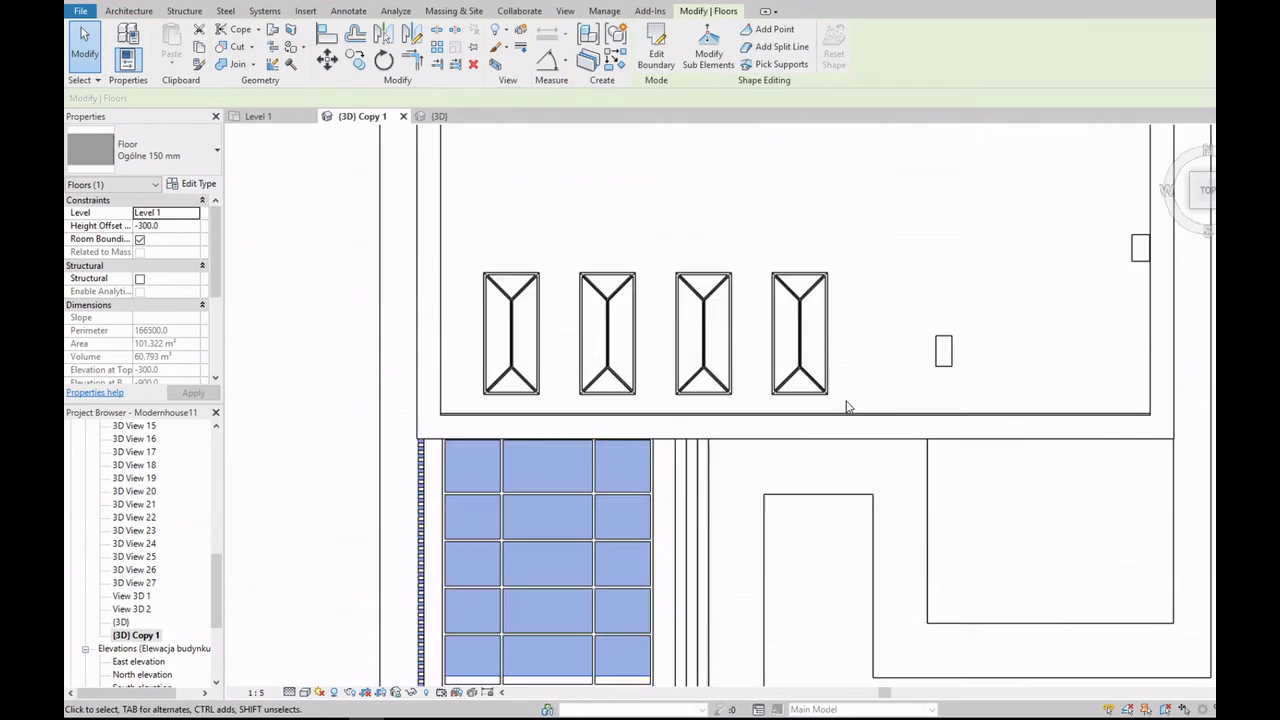
{"action": "middle_click_drag", "start_coordinate": [846, 403], "coordinate": [1006, 362], "text": "shift"}
Step: Check the floor slab, then view the house from the FRONT
{"action": "scroll", "coordinate": [948, 440], "scroll_direction": "up", "scroll_amount": 2}
{"action": "scroll", "coordinate": [948, 440], "scroll_direction": "up", "scroll_amount": 1}
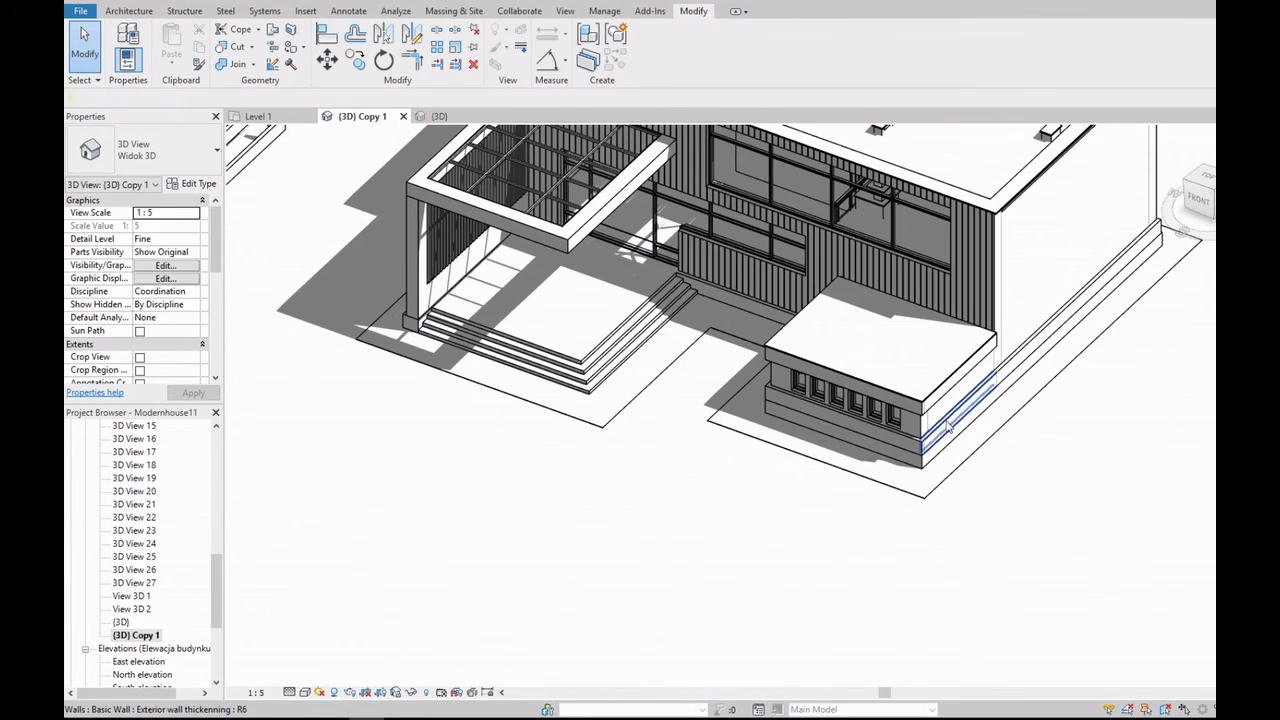
{"action": "left_click", "coordinate": [970, 428]}
{"action": "key", "text": "Escape"}
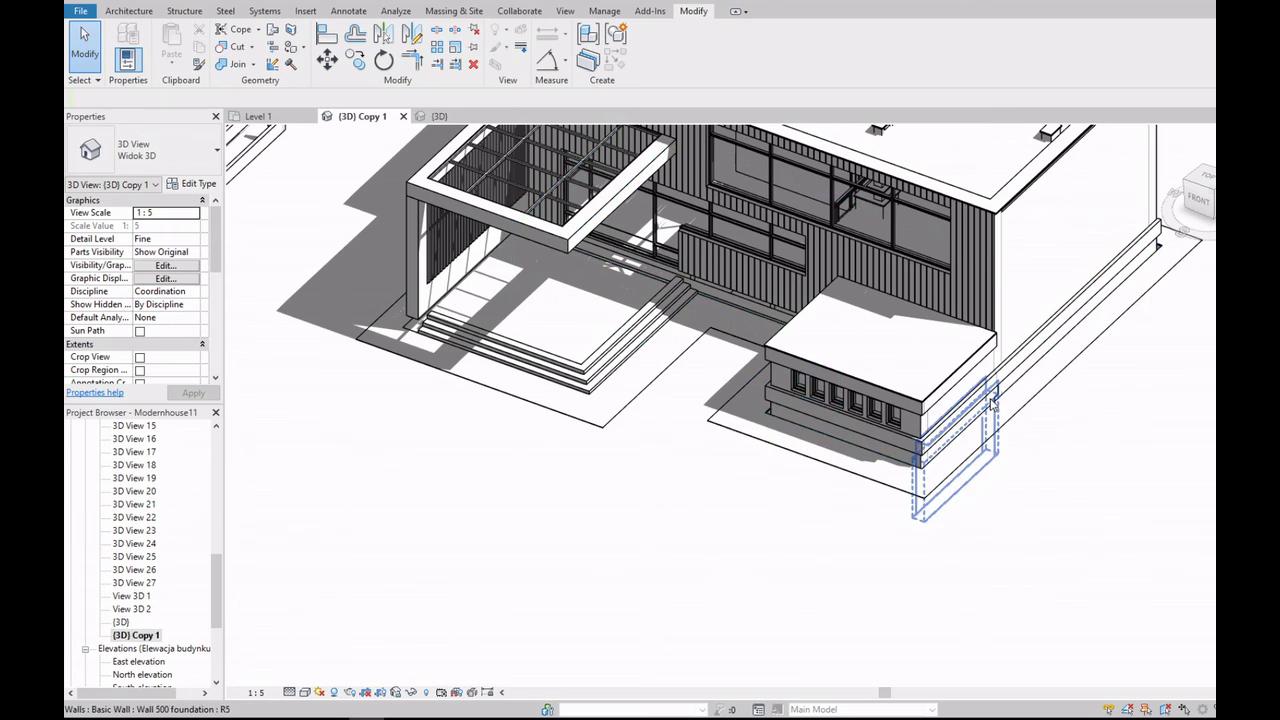
{"action": "scroll", "coordinate": [975, 425], "scroll_direction": "down", "scroll_amount": 2}
{"action": "left_click", "coordinate": [1197, 204]}
{"action": "scroll", "coordinate": [1014, 357], "scroll_direction": "up", "scroll_amount": 3}
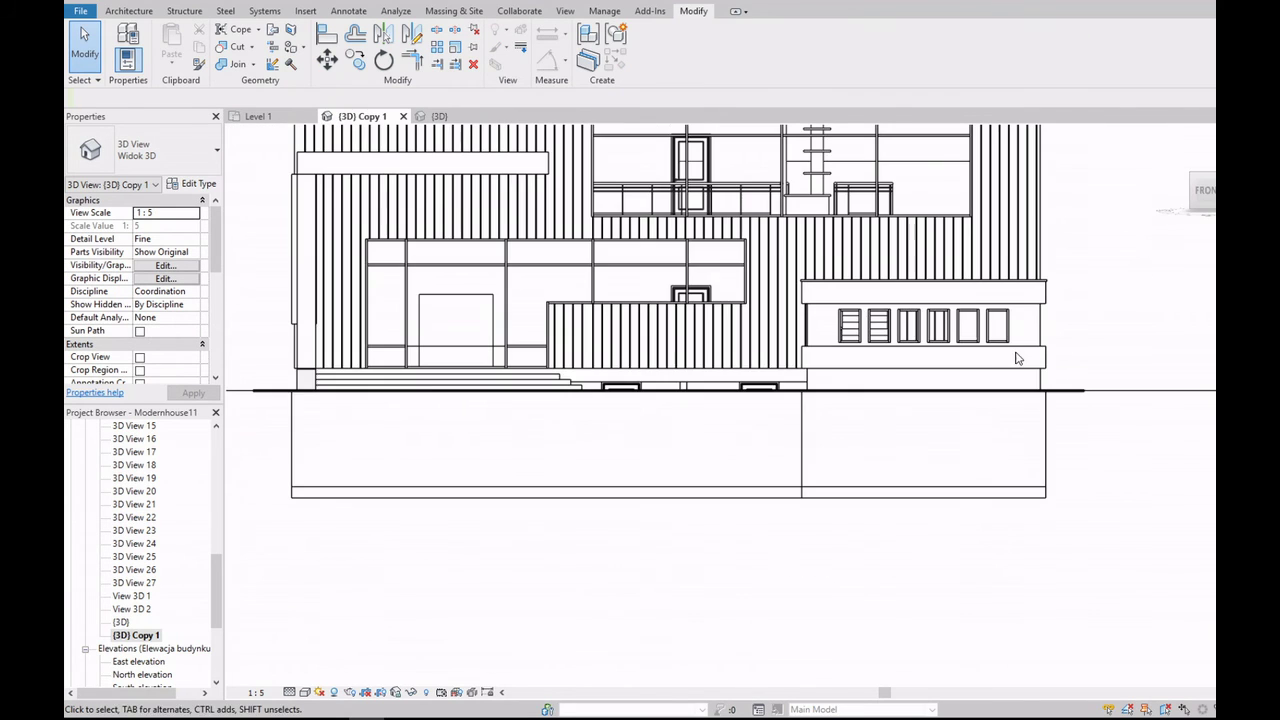
Step: Inspect the upper and lower annex walls from an angled view
{"action": "left_click", "coordinate": [1018, 355]}
{"action": "middle_click_drag", "start_coordinate": [1011, 305], "coordinate": [930, 360], "text": "shift"}
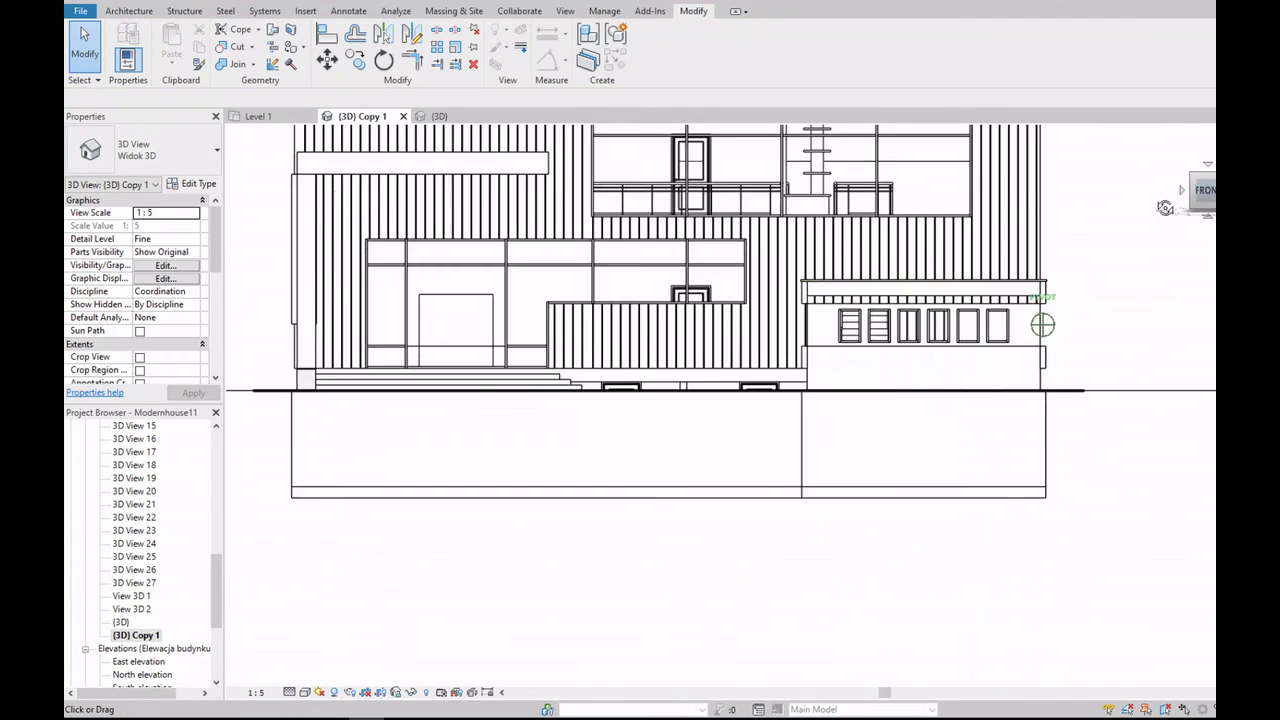
{"action": "key", "text": "Escape"}
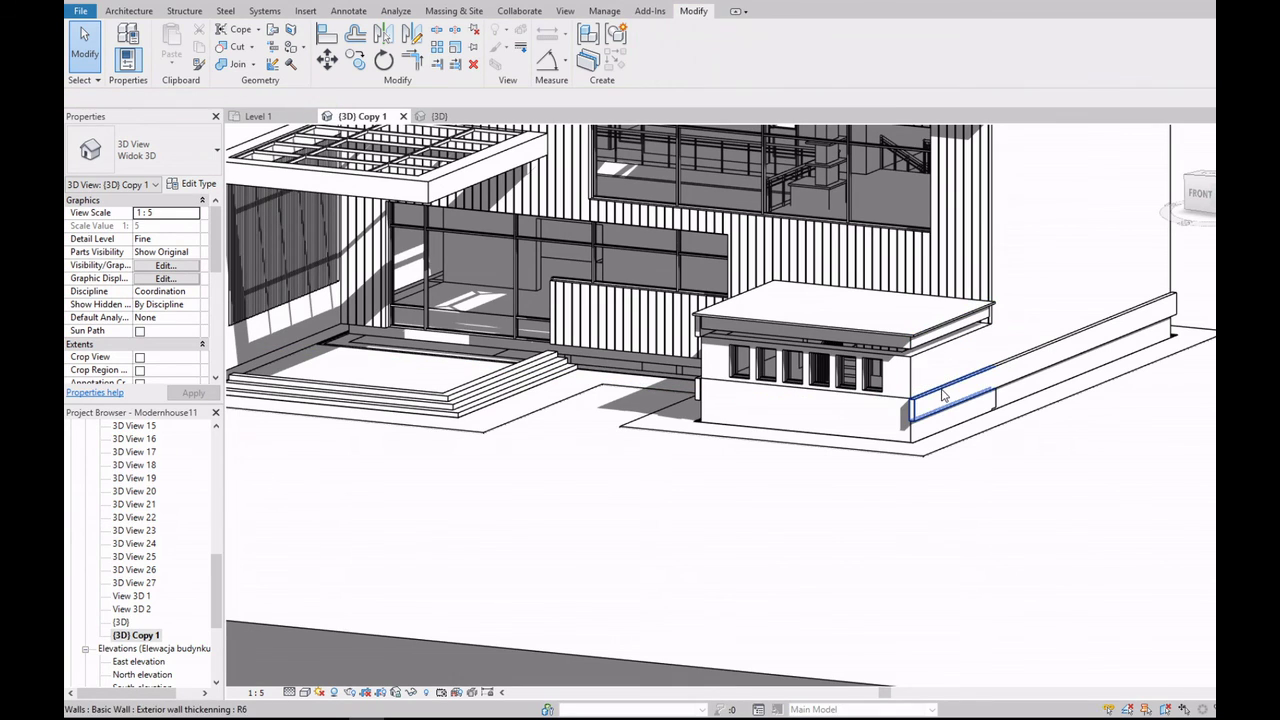
{"action": "left_click", "coordinate": [1035, 361]}
{"action": "key", "text": "Escape"}
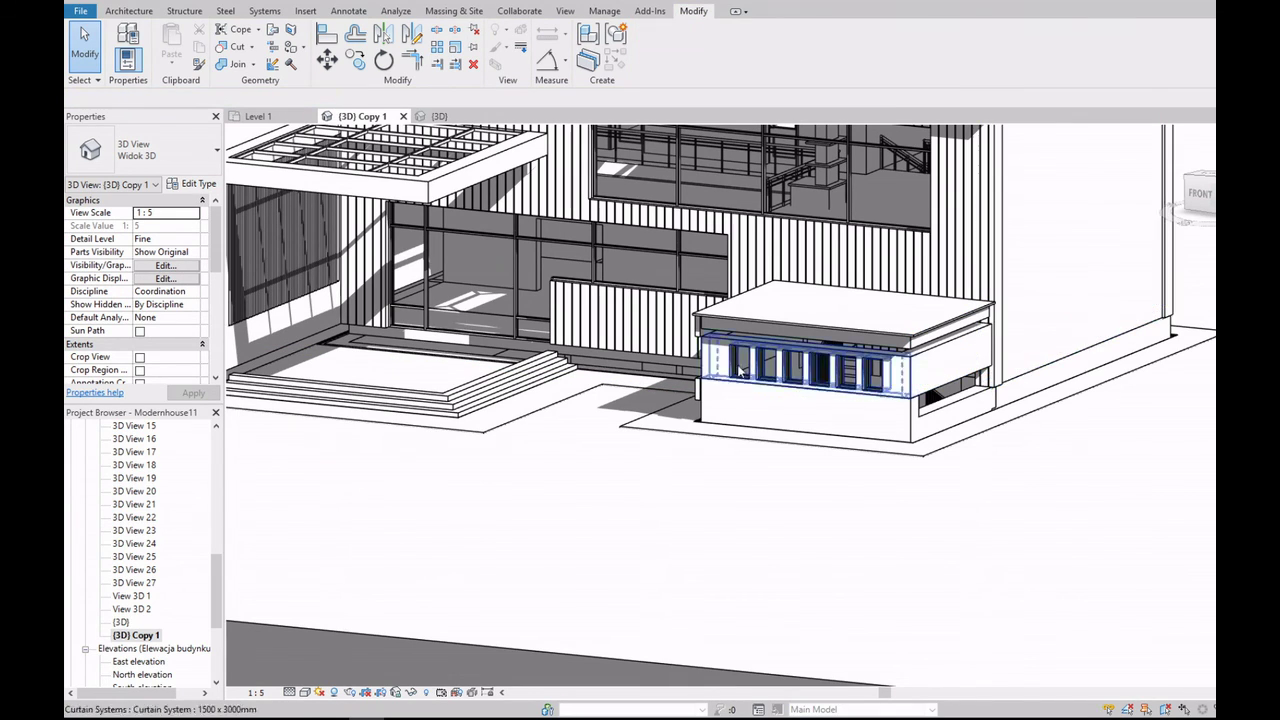
{"action": "mouse_move", "coordinate": [1005, 373]}
{"action": "middle_mouse_down", "text": "shift"}
{"action": "mouse_move", "coordinate": [1033, 323]}
{"action": "mouse_move", "coordinate": [901, 374]}
{"action": "middle_mouse_up", "text": "shift"}
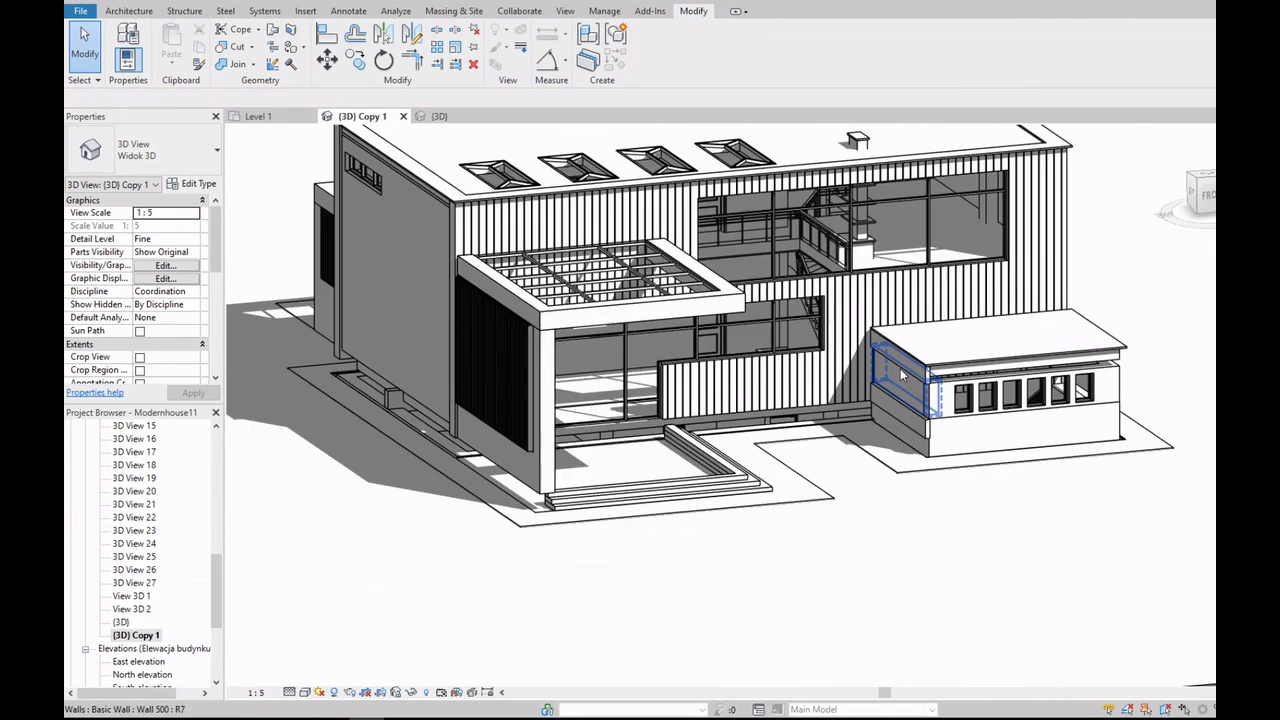
{"action": "scroll", "coordinate": [897, 404], "scroll_direction": "up", "scroll_amount": 2}
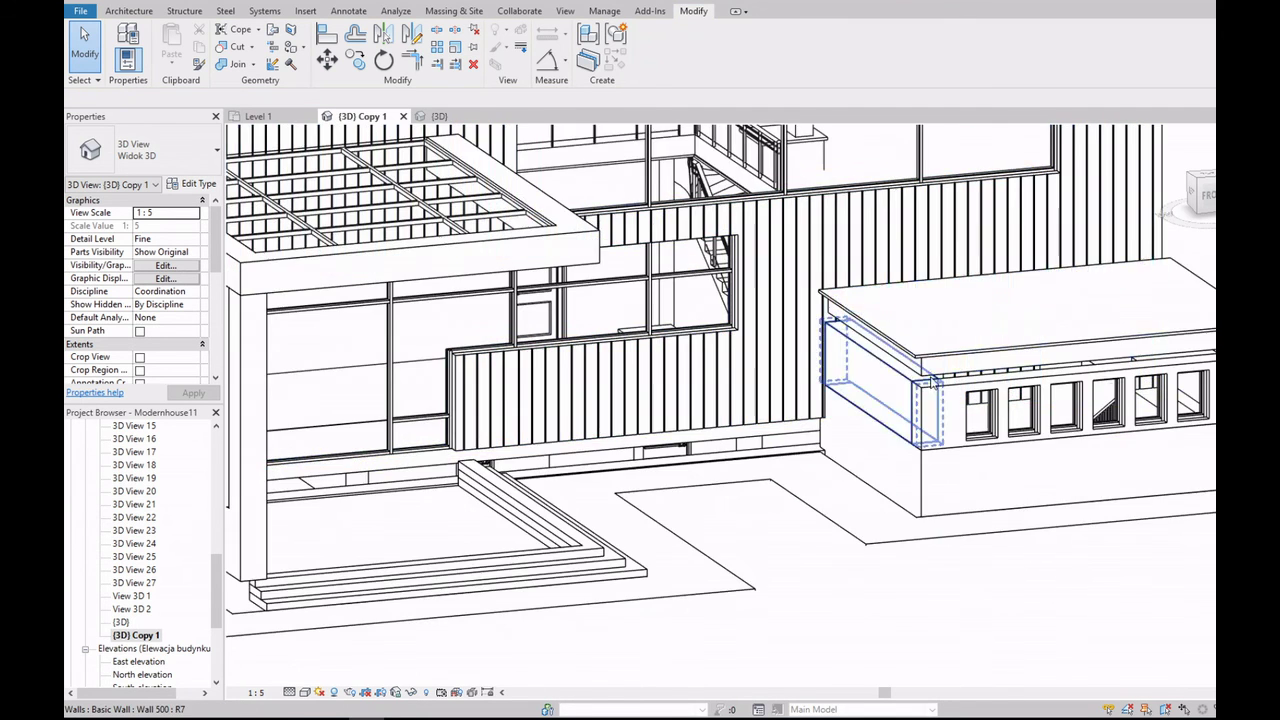
{"action": "scroll", "coordinate": [895, 370], "scroll_direction": "up", "scroll_amount": 2}
Step: Extend the annex Roof R7 slab's bottom, left and right boundary lines outward, growing it to 33.500 m²
{"action": "left_click", "coordinate": [881, 342]}
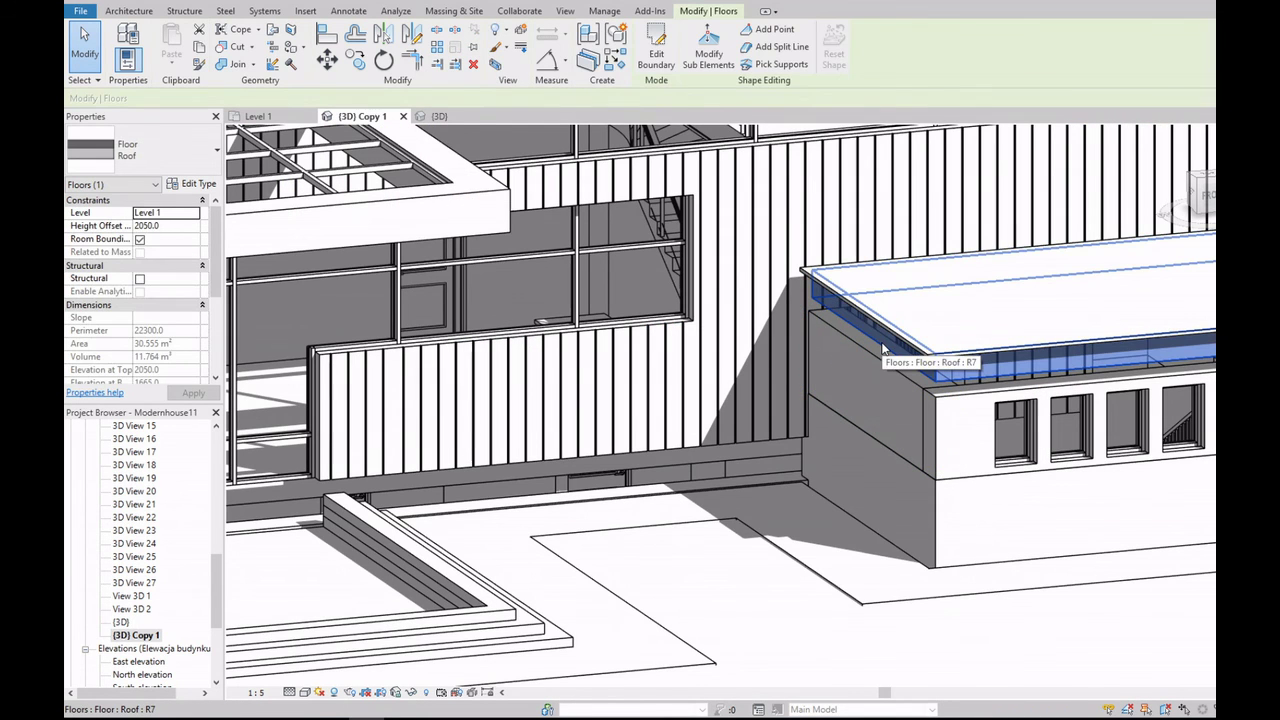
{"action": "double_click", "coordinate": [881, 342]}
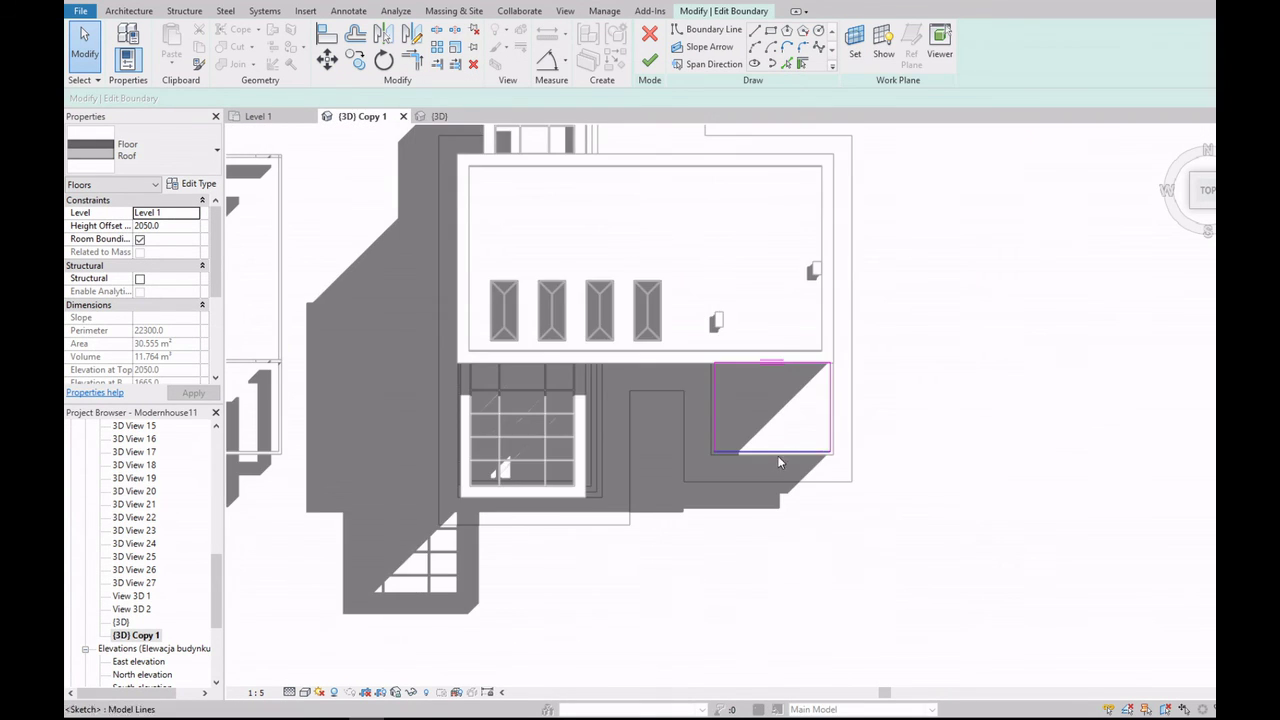
{"action": "scroll", "coordinate": [765, 452], "scroll_direction": "up", "scroll_amount": 5}
{"action": "left_click", "coordinate": [747, 455]}
{"action": "left_click_drag", "start_coordinate": [747, 455], "coordinate": [747, 467]}
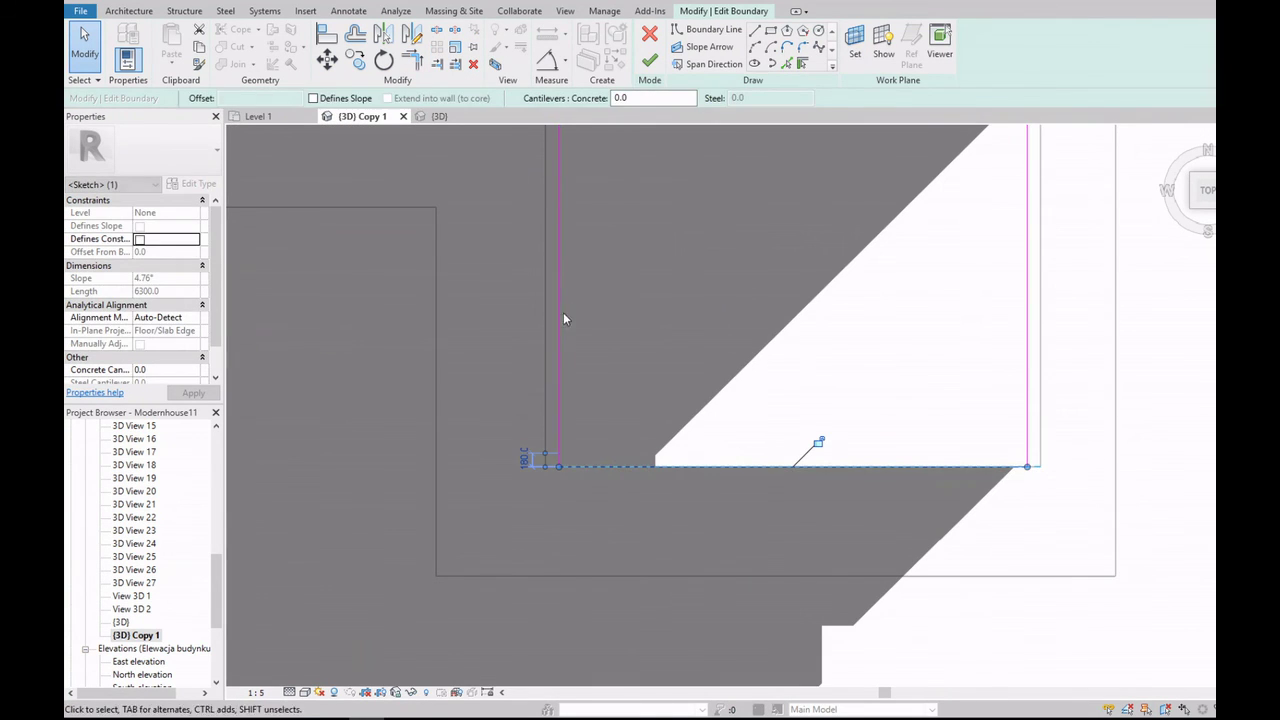
{"action": "left_click_drag", "start_coordinate": [540, 310], "coordinate": [545, 312]}
{"action": "left_click_drag", "start_coordinate": [1028, 326], "coordinate": [1042, 326]}
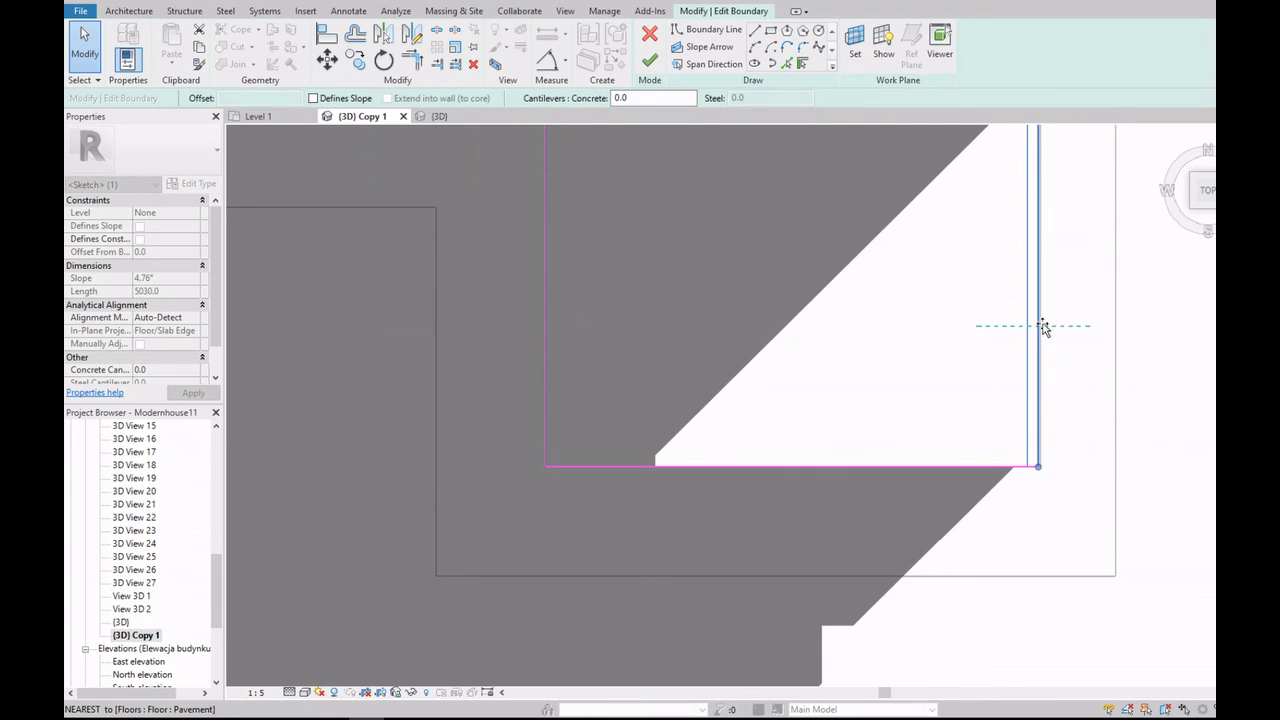
{"action": "scroll", "coordinate": [940, 497], "scroll_direction": "down", "scroll_amount": 1}
{"action": "scroll", "coordinate": [706, 277], "scroll_direction": "up", "scroll_amount": 2}
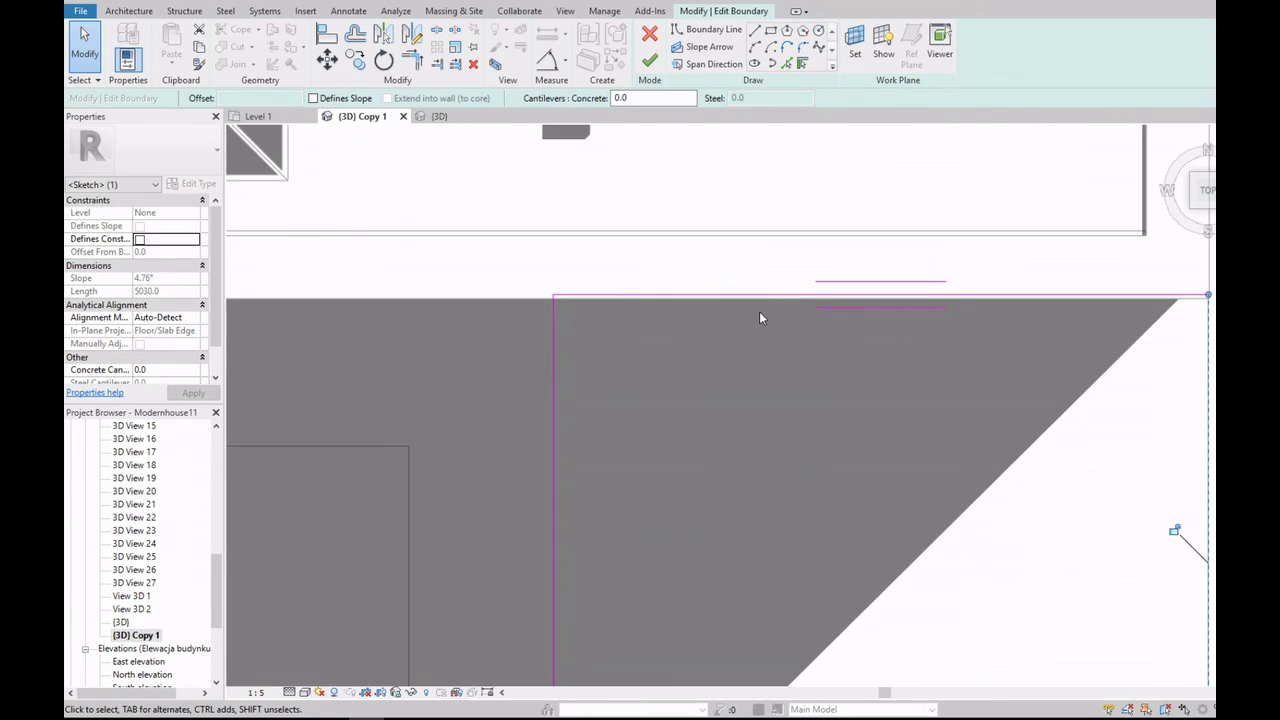
{"action": "scroll", "coordinate": [770, 315], "scroll_direction": "down", "scroll_amount": 3}
{"action": "left_click", "coordinate": [650, 60]}
Step: Orbit the 3D view to an angled overview of the house
{"action": "scroll", "coordinate": [960, 390], "scroll_direction": "down", "scroll_amount": 3}
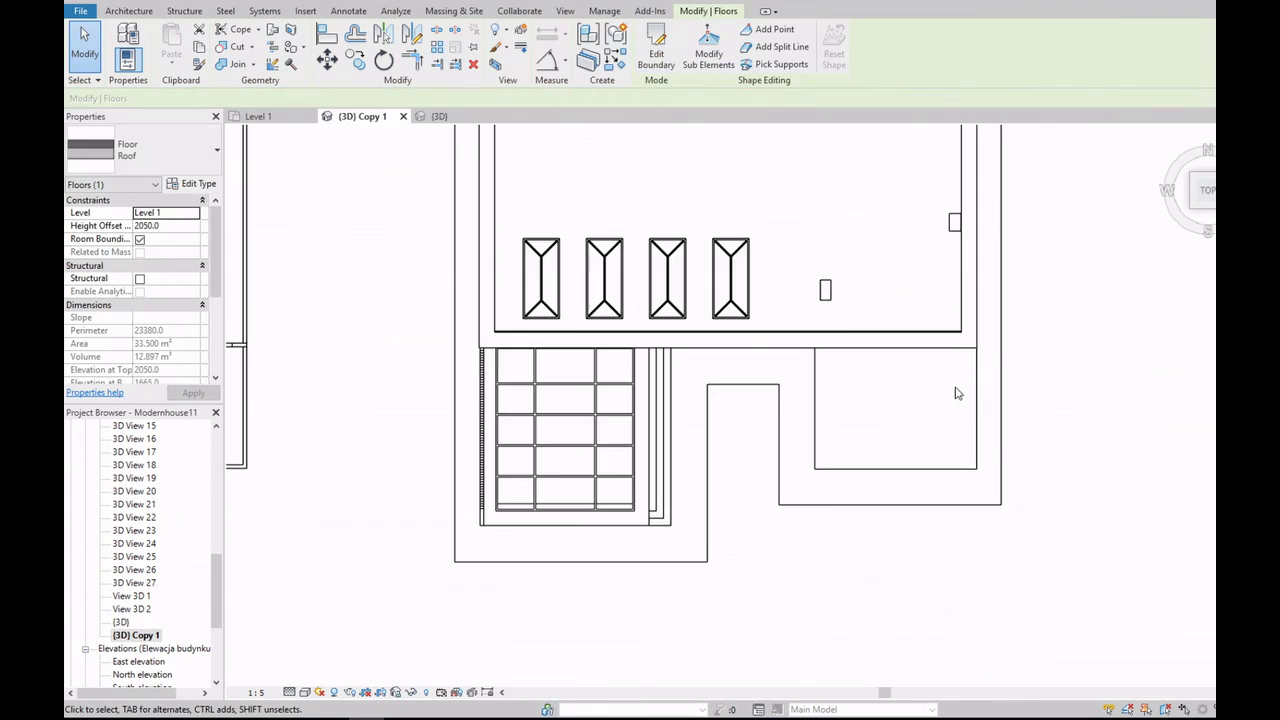
{"action": "scroll", "coordinate": [1010, 394], "scroll_direction": "up", "scroll_amount": 5}
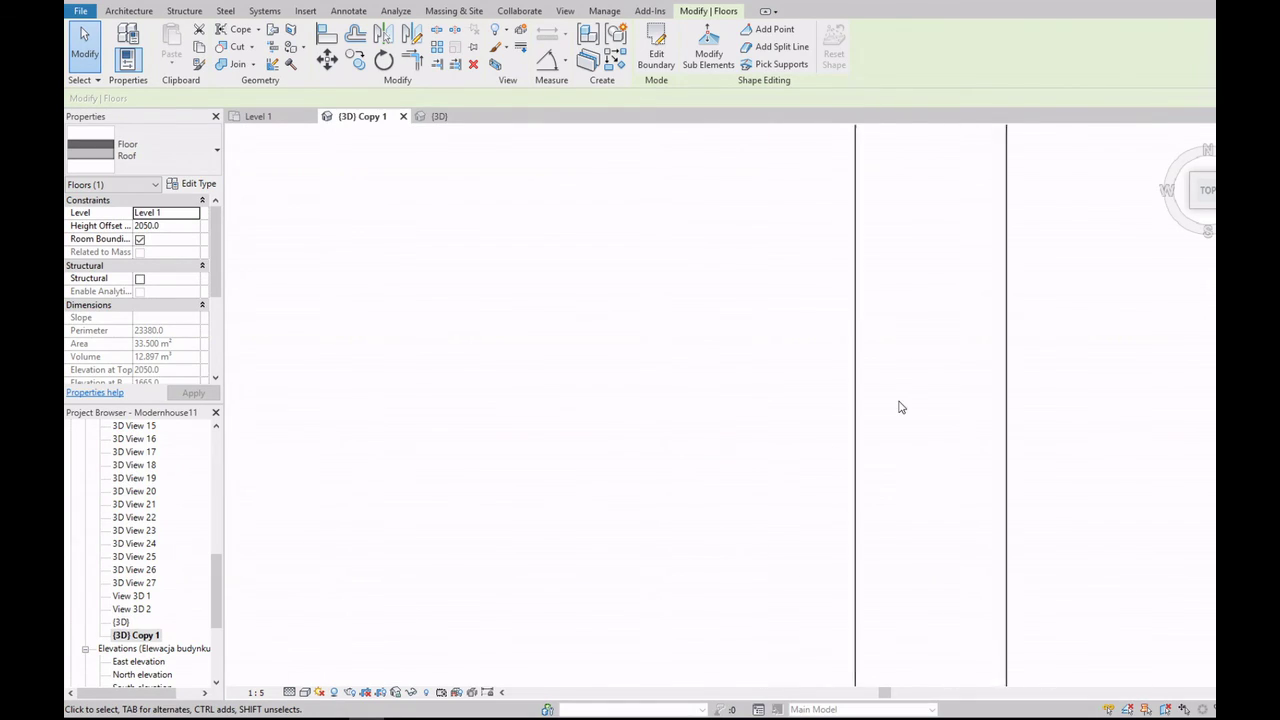
{"action": "scroll", "coordinate": [899, 407], "scroll_direction": "down", "scroll_amount": 5}
{"action": "mouse_move", "coordinate": [899, 407]}
{"action": "middle_mouse_down", "text": "shift"}
{"action": "mouse_move", "coordinate": [643, 344]}
{"action": "mouse_move", "coordinate": [808, 317]}
{"action": "middle_mouse_up", "text": "shift"}
{"action": "scroll", "coordinate": [643, 344], "scroll_direction": "up", "scroll_amount": 4}
{"action": "scroll", "coordinate": [646, 340], "scroll_direction": "up", "scroll_amount": 3}
{"action": "scroll", "coordinate": [646, 340], "scroll_direction": "down", "scroll_amount": 3}
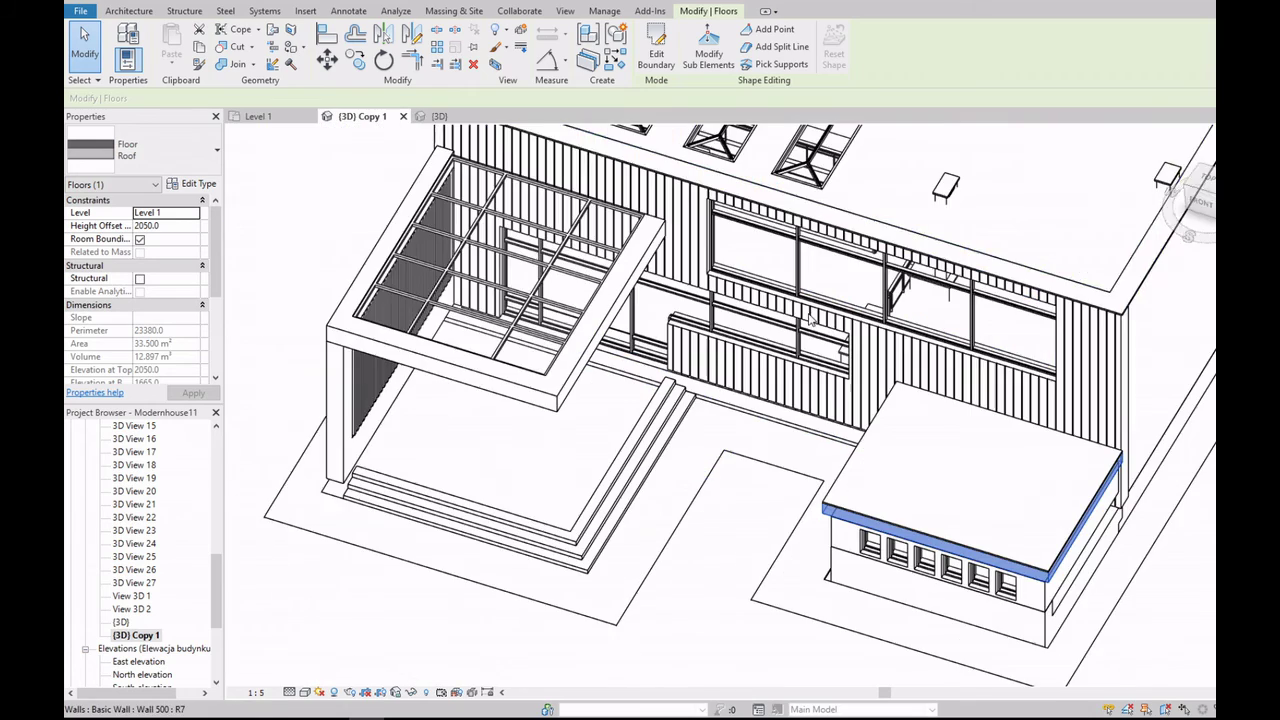
{"action": "left_click", "coordinate": [1202, 201]}
{"action": "scroll", "coordinate": [809, 526], "scroll_direction": "down", "scroll_amount": 2}
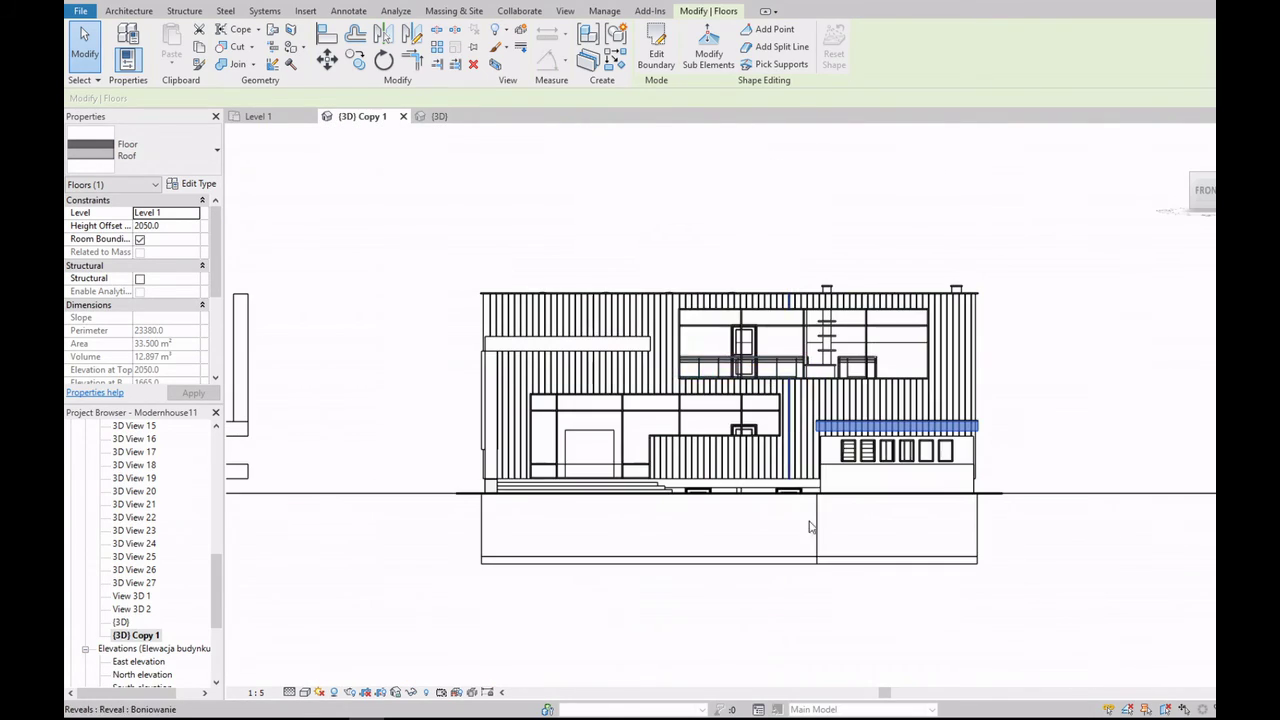
{"action": "left_click", "coordinate": [1208, 196]}
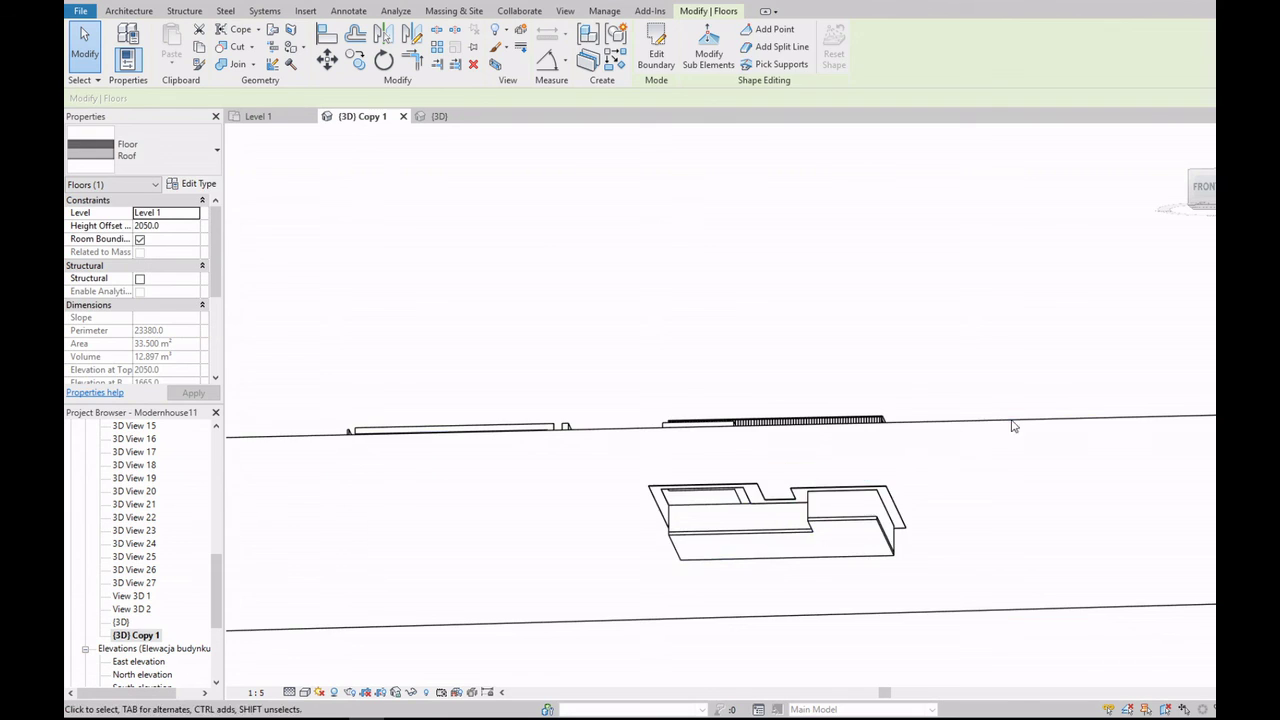
Step: Hide the Earth topography in the view and zoom onto the annex corner
{"action": "left_click", "coordinate": [1011, 423]}
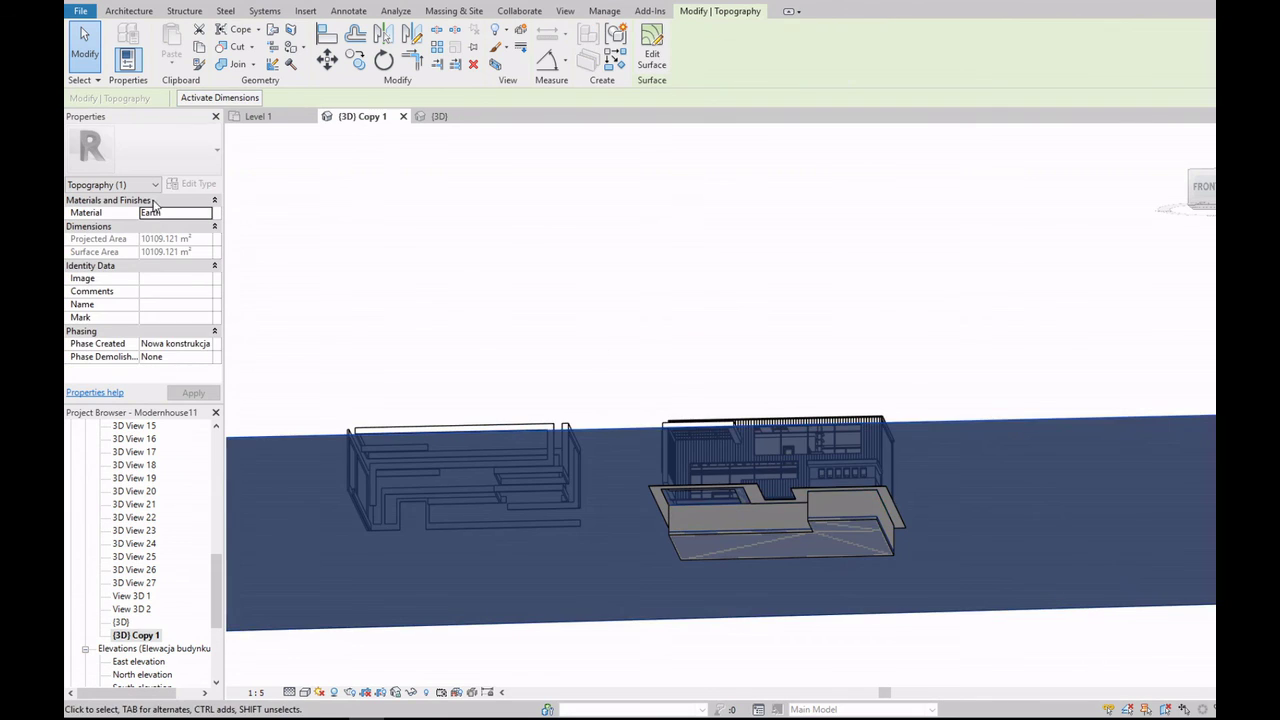
{"action": "right_click", "coordinate": [965, 418]}
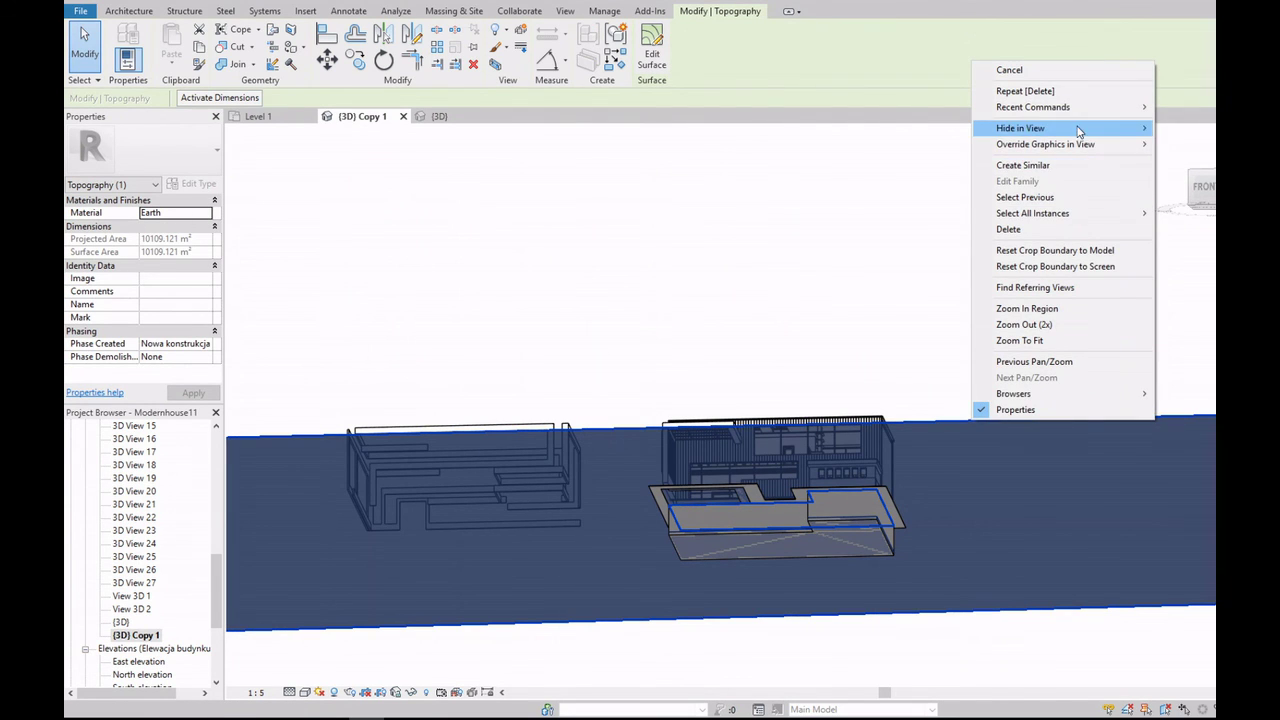
{"action": "left_click", "coordinate": [1180, 142]}
{"action": "scroll", "coordinate": [817, 543], "scroll_direction": "up", "scroll_amount": 3}
{"action": "scroll", "coordinate": [817, 543], "scroll_direction": "up", "scroll_amount": 3}
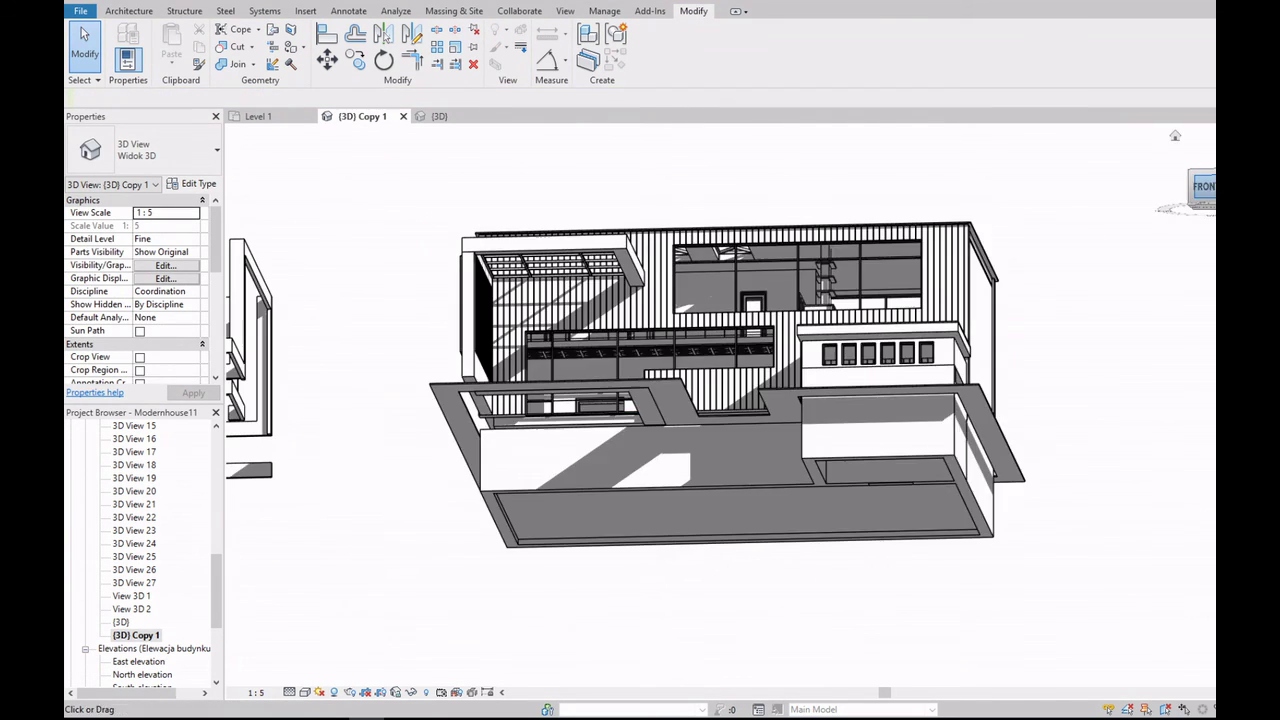
{"action": "left_click", "coordinate": [1203, 186]}
{"action": "left_click", "coordinate": [1185, 208]}
{"action": "scroll", "coordinate": [1005, 378], "scroll_direction": "up", "scroll_amount": 4}
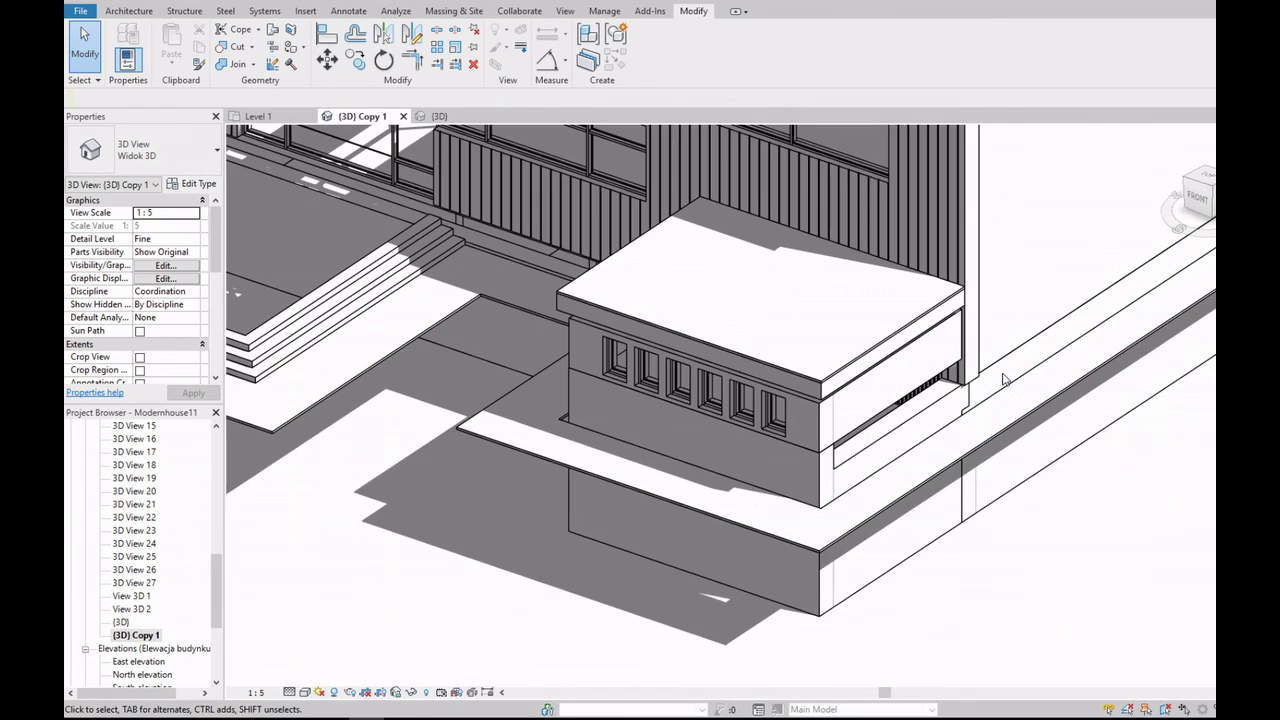
Step: Delete the foundation wall under the annex
{"action": "left_click", "coordinate": [948, 404]}
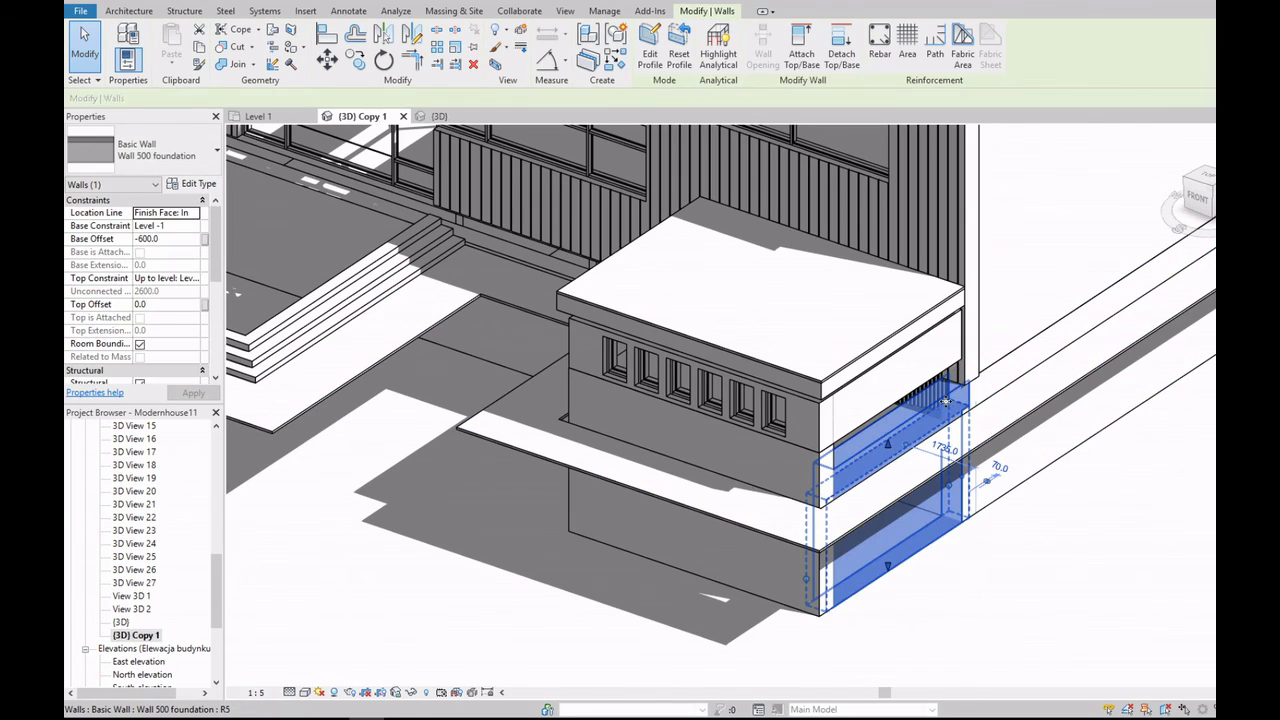
{"action": "key", "text": "Delete"}
{"action": "left_click", "coordinate": [981, 399]}
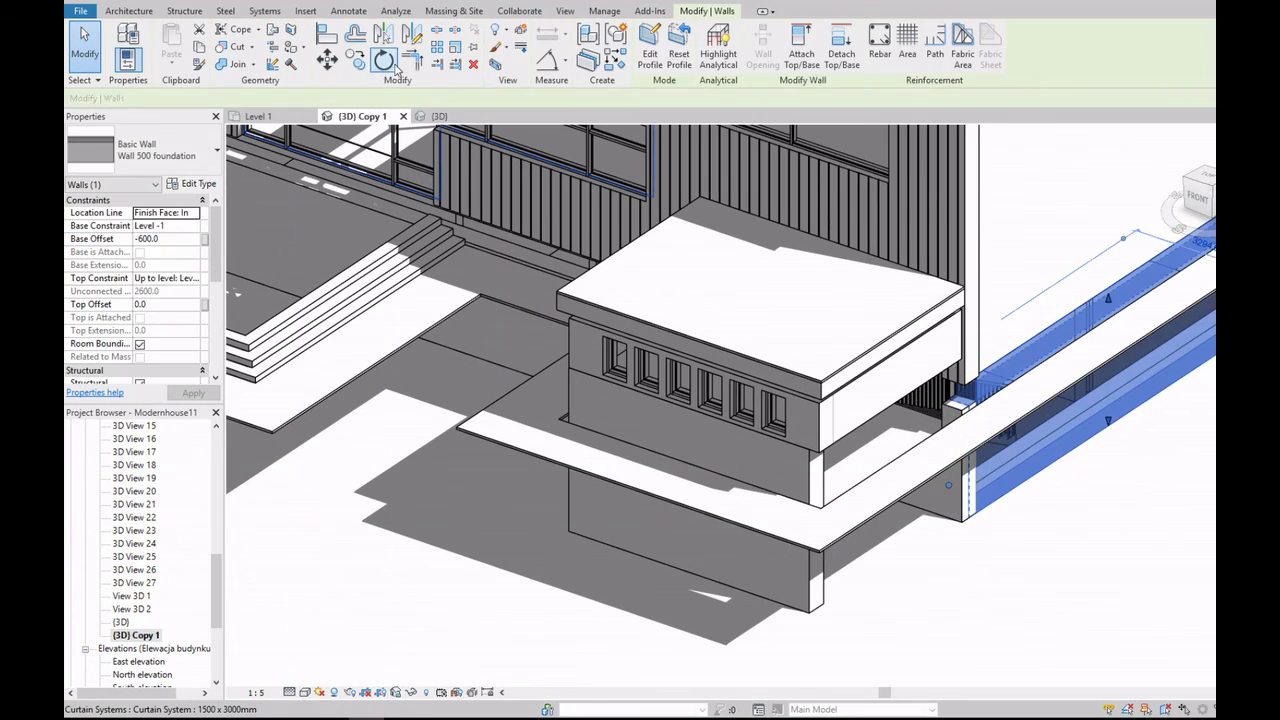
Step: Try Trim/Extend (TR) on two foundation walls into a corner, which Revit rejects with 'Can't make Wall'
{"action": "key", "text": "t"}
{"action": "key", "text": "r"}
{"action": "left_click", "coordinate": [812, 596]}
{"action": "left_click", "coordinate": [1010, 512]}
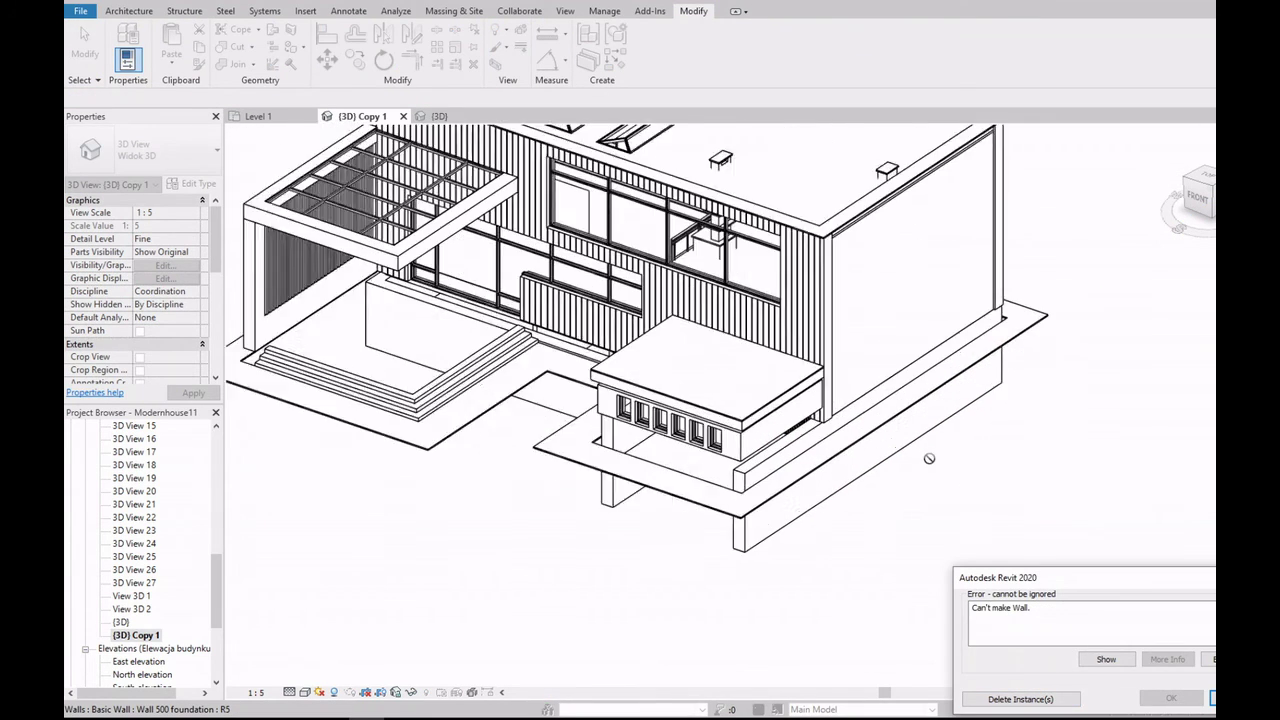
{"action": "scroll", "coordinate": [441, 306], "scroll_direction": "down", "scroll_amount": 3}
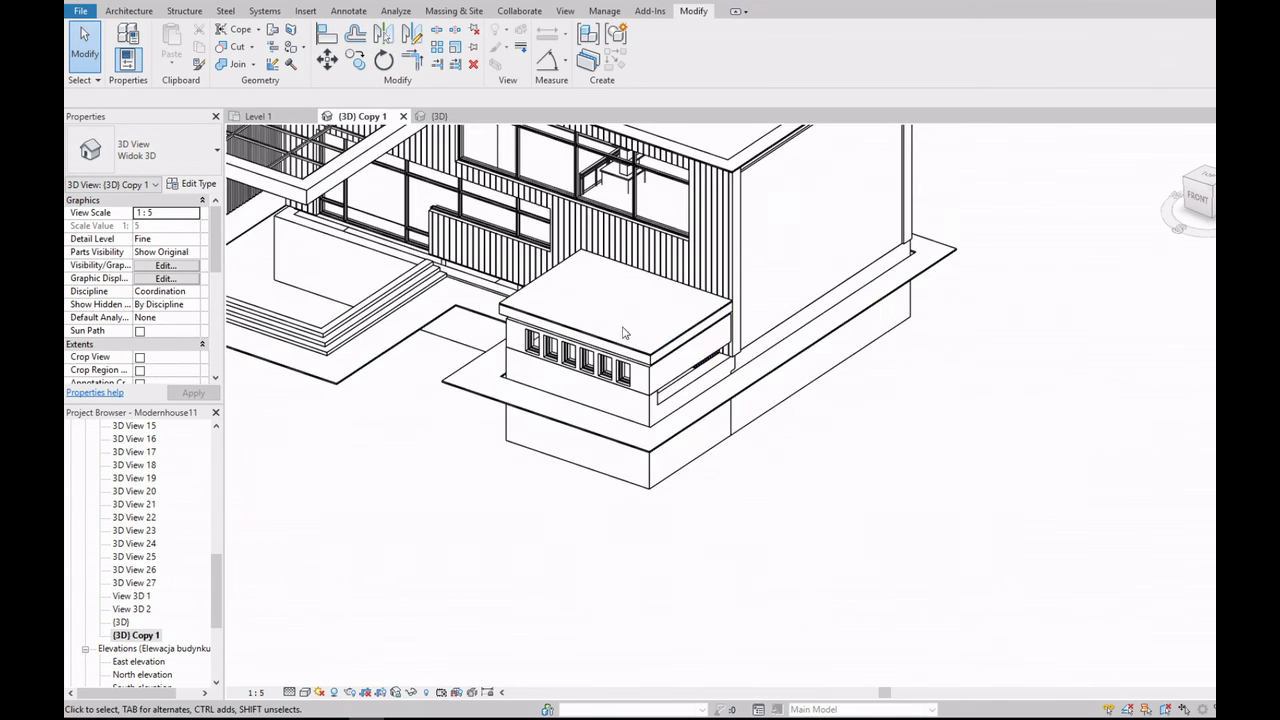
{"action": "scroll", "coordinate": [655, 355], "scroll_direction": "up", "scroll_amount": 4}
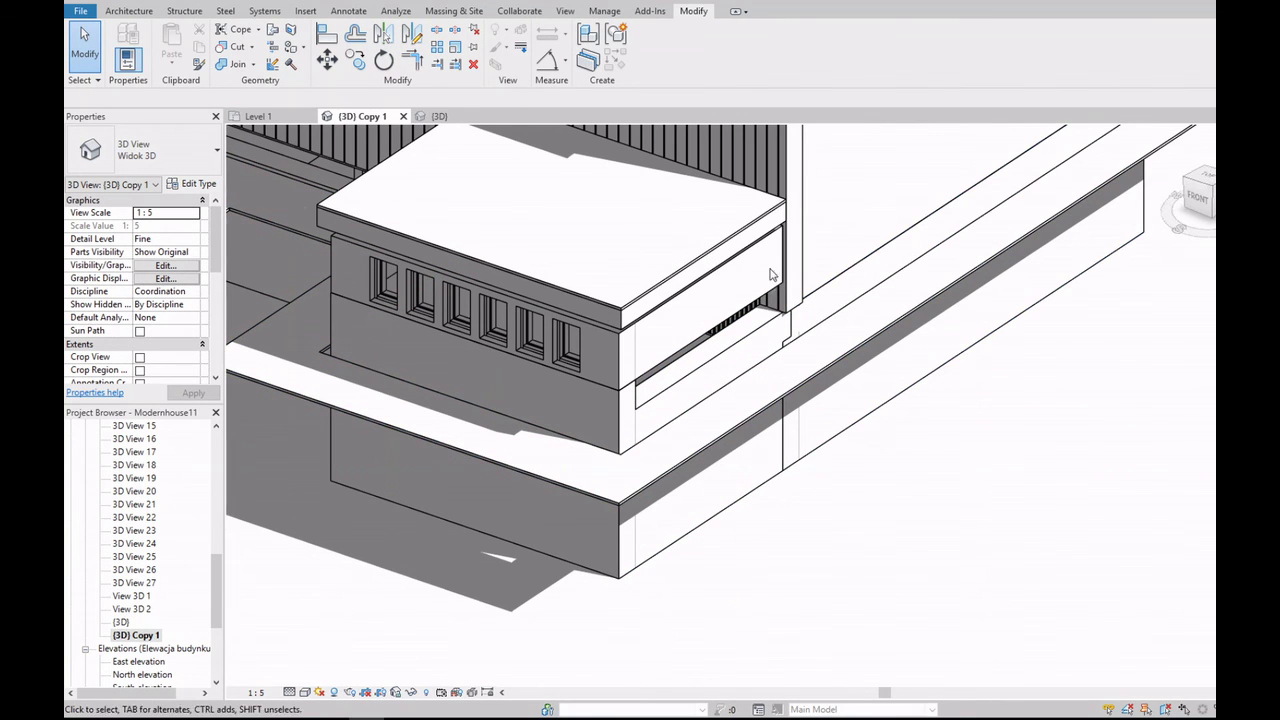
Step: Orbit to a side view around the annex
{"action": "mouse_move", "coordinate": [770, 274]}
{"action": "middle_mouse_down", "text": "shift"}
{"action": "mouse_move", "coordinate": [676, 418]}
{"action": "mouse_move", "coordinate": [986, 527]}
{"action": "middle_mouse_up", "text": "shift"}
{"action": "scroll", "coordinate": [676, 418], "scroll_direction": "up", "scroll_amount": 5}
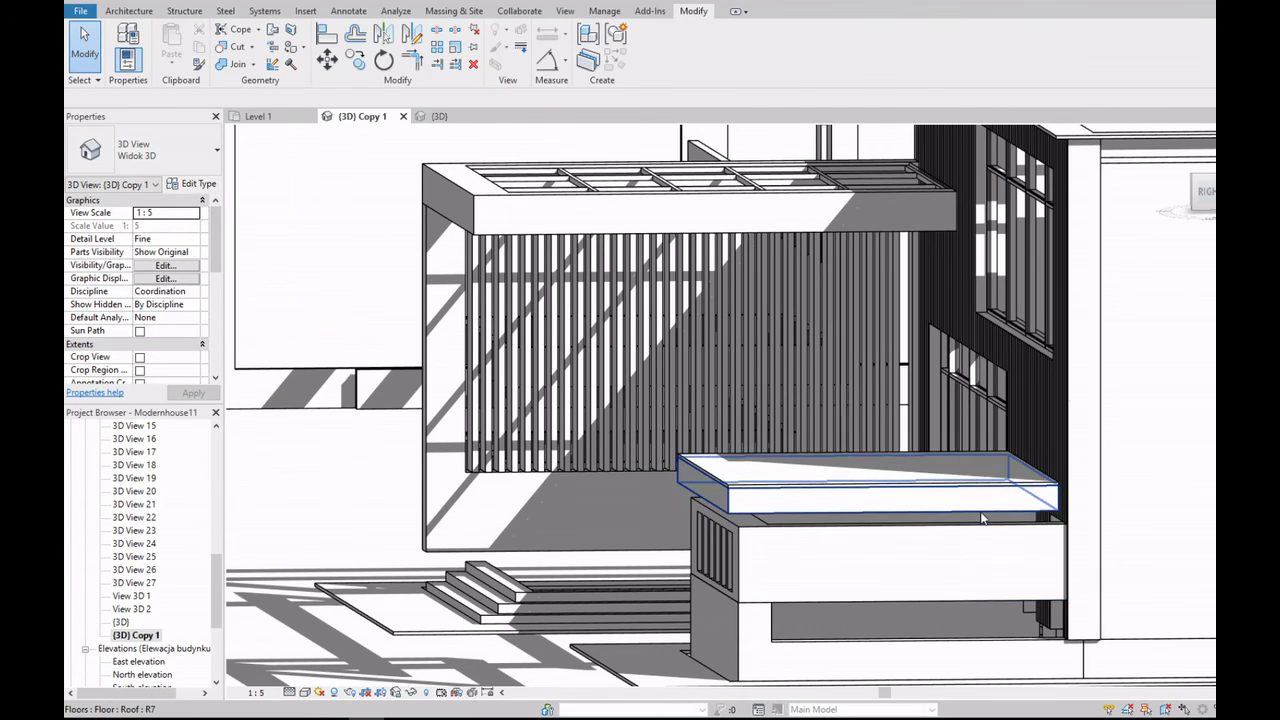
{"action": "middle_click_drag", "start_coordinate": [1040, 540], "coordinate": [1137, 263], "text": "shift"}
{"action": "scroll", "coordinate": [714, 380], "scroll_direction": "down", "scroll_amount": 2}
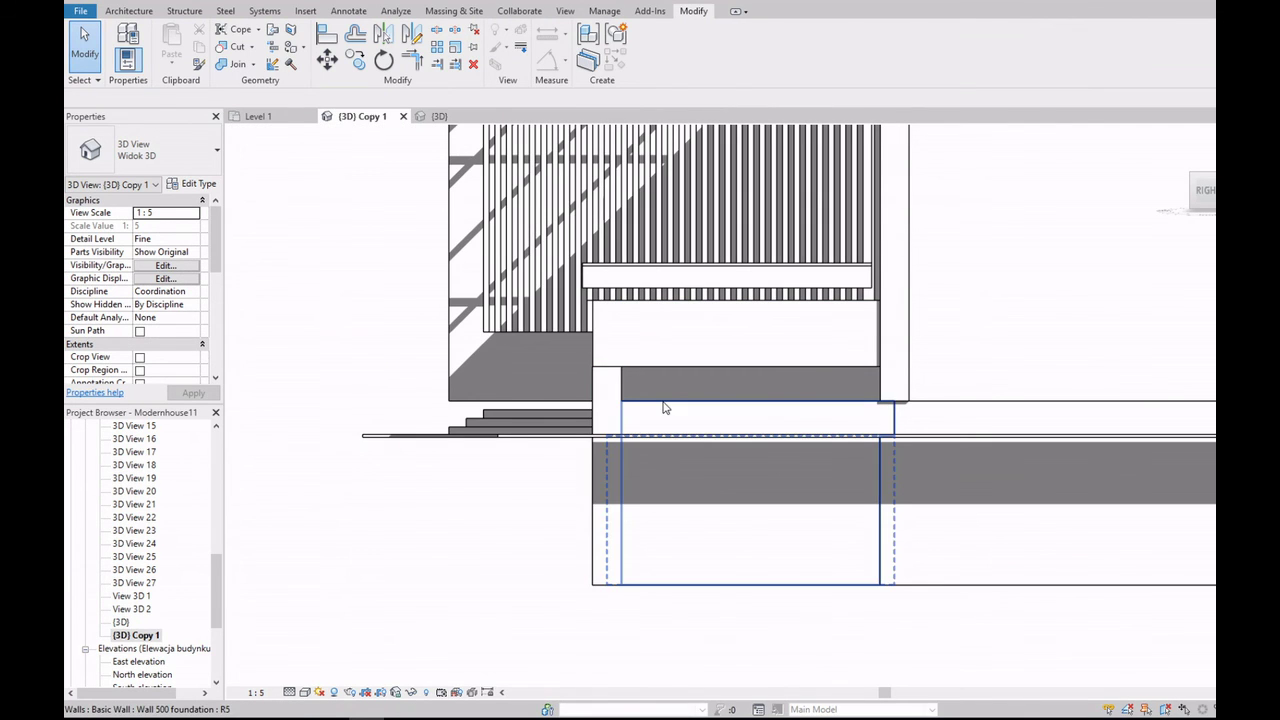
Step: Set the narrow Wall 500 foundation wall's Top Constraint to Up to level: Level 0, keeping the 1200 offset
{"action": "left_click", "coordinate": [665, 407]}
{"action": "left_click", "coordinate": [621, 390]}
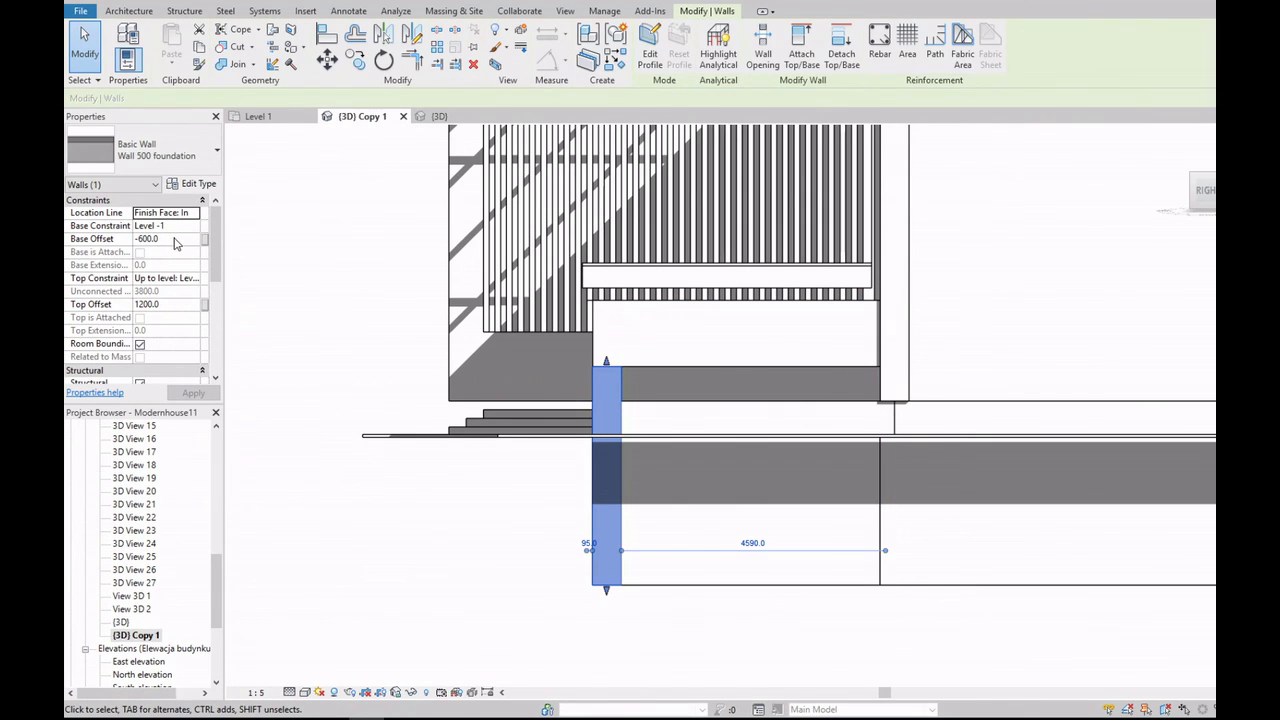
{"action": "left_click", "coordinate": [196, 278]}
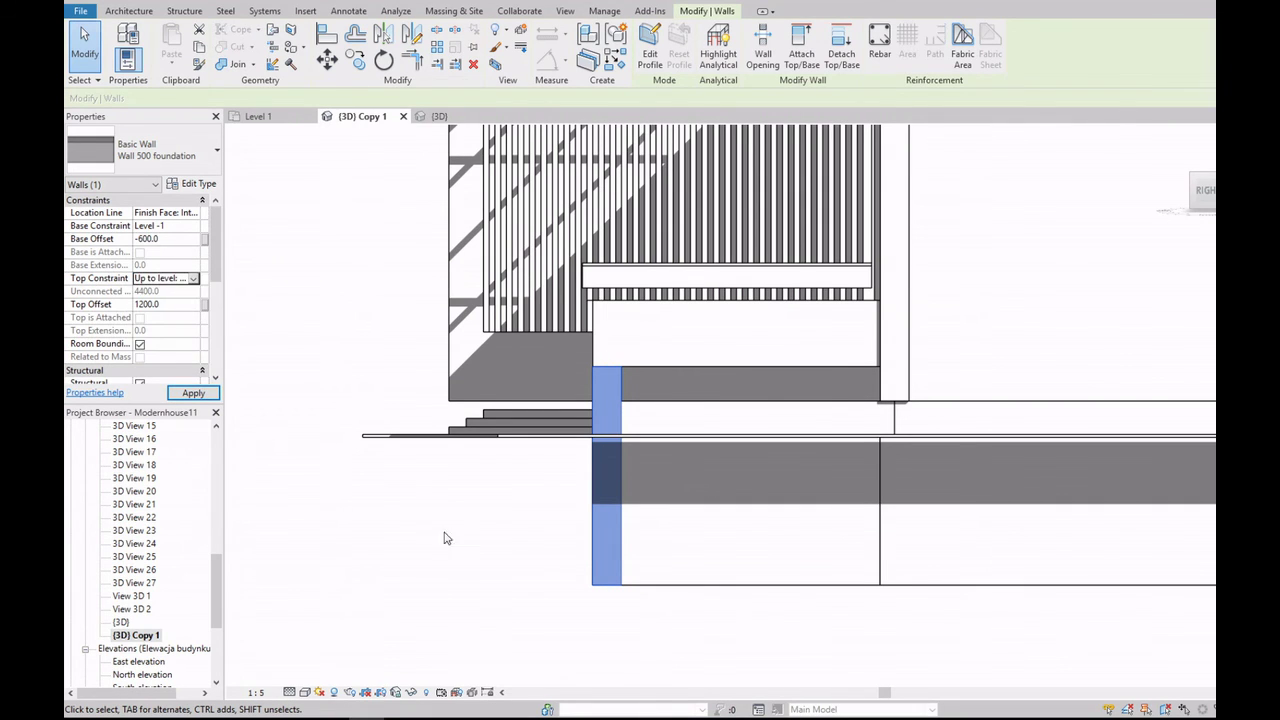
{"action": "left_click", "coordinate": [735, 410]}
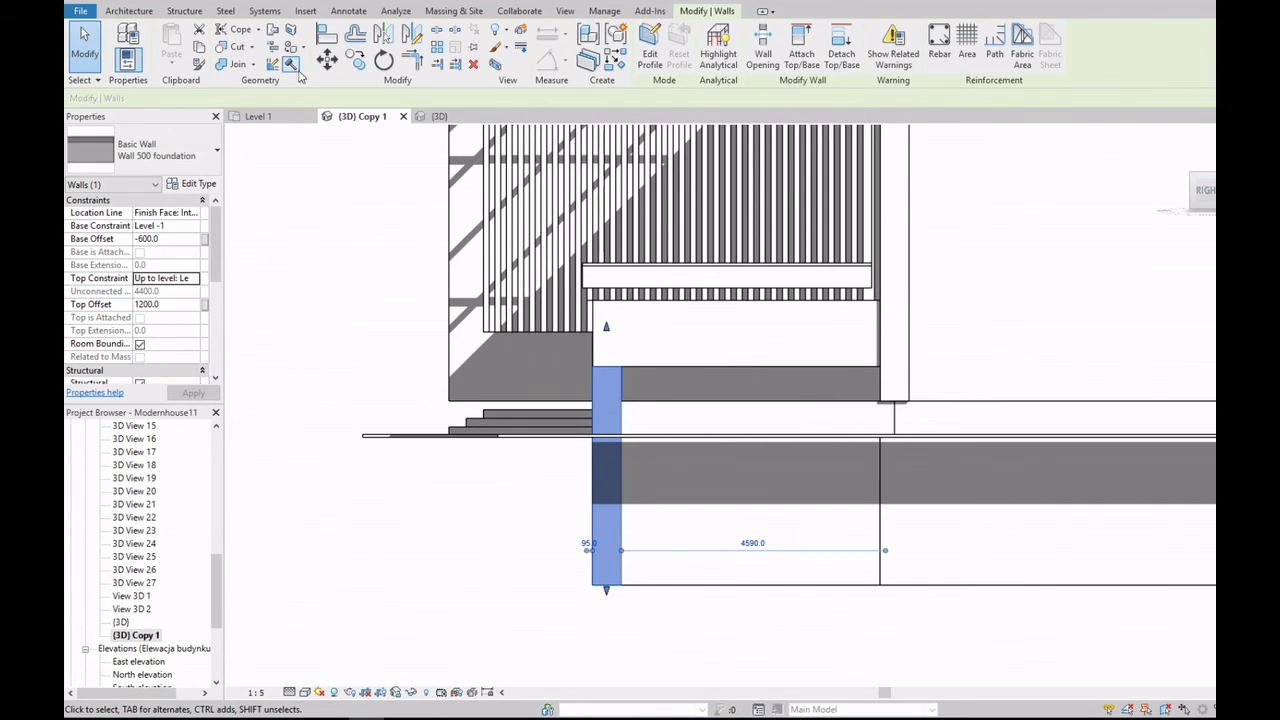
{"action": "left_click", "coordinate": [196, 279]}
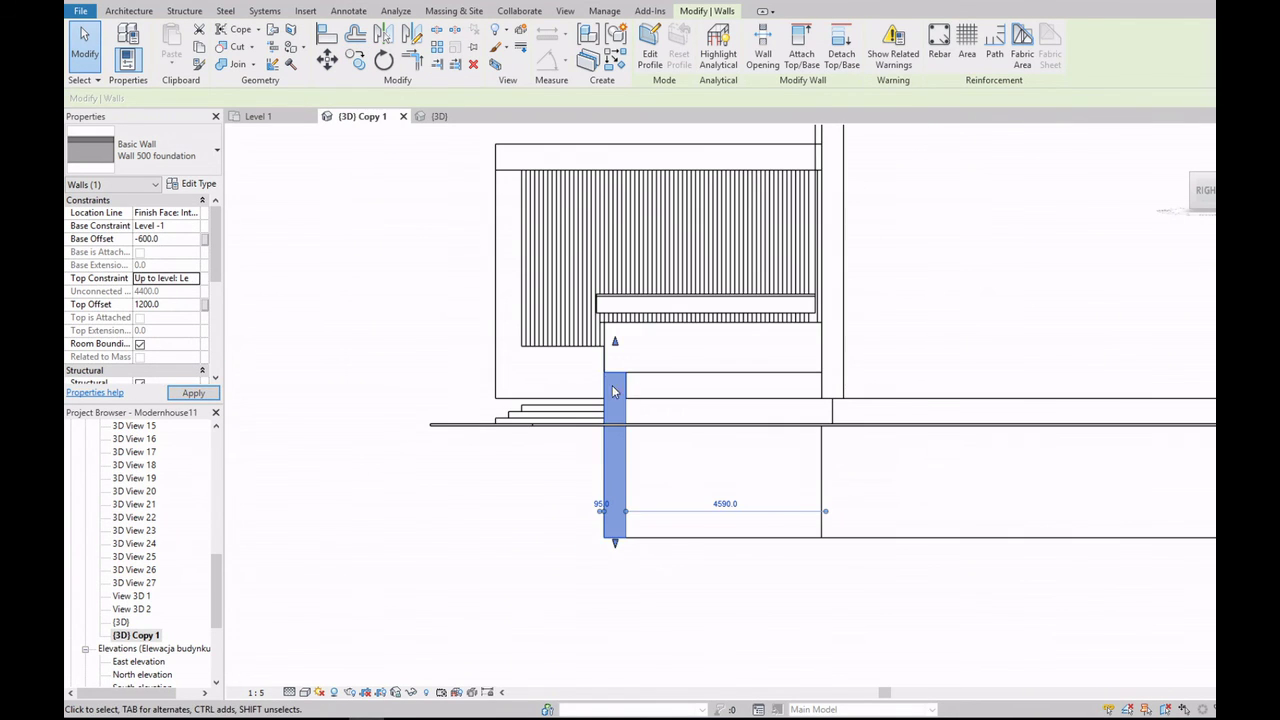
{"action": "mouse_move", "coordinate": [630, 410]}
{"action": "middle_mouse_down", "text": "shift"}
{"action": "mouse_move", "coordinate": [1089, 257]}
{"action": "mouse_move", "coordinate": [625, 390]}
{"action": "middle_mouse_up", "text": "shift"}
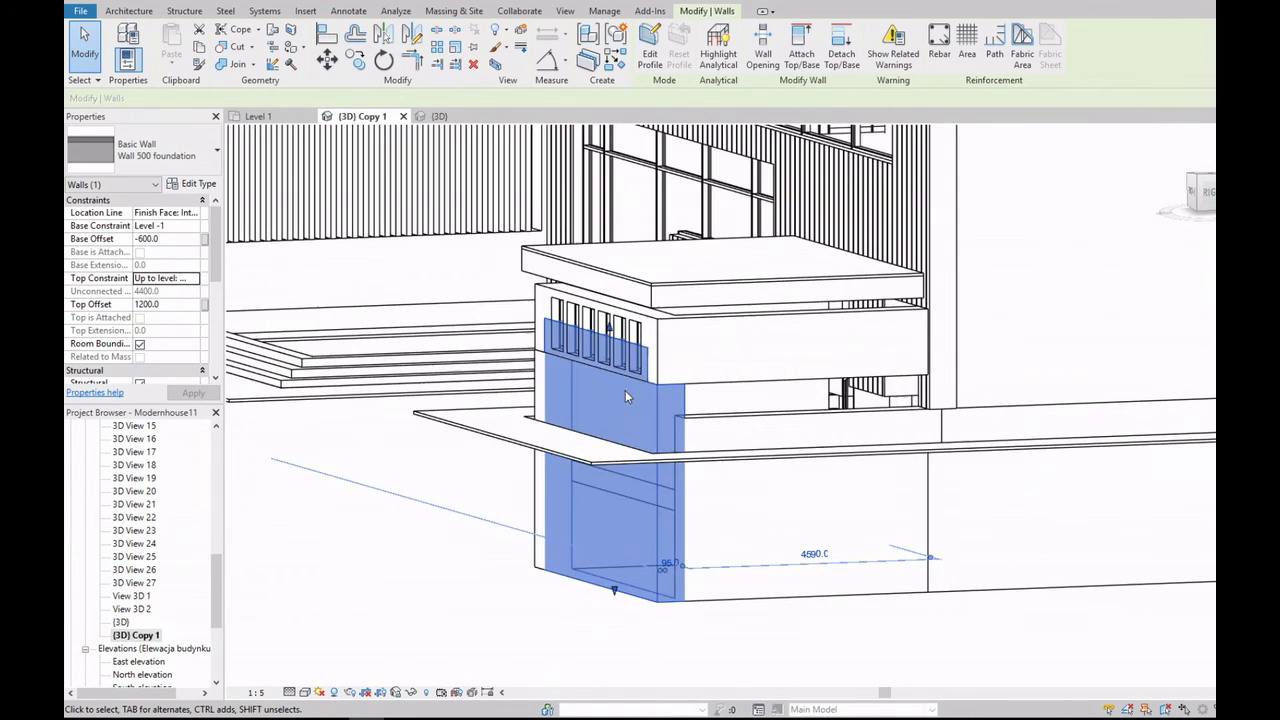
{"action": "key", "text": "Escape"}
Step: Select the three annex walls and view them in a flat elevation
{"action": "key", "text": "Escape"}
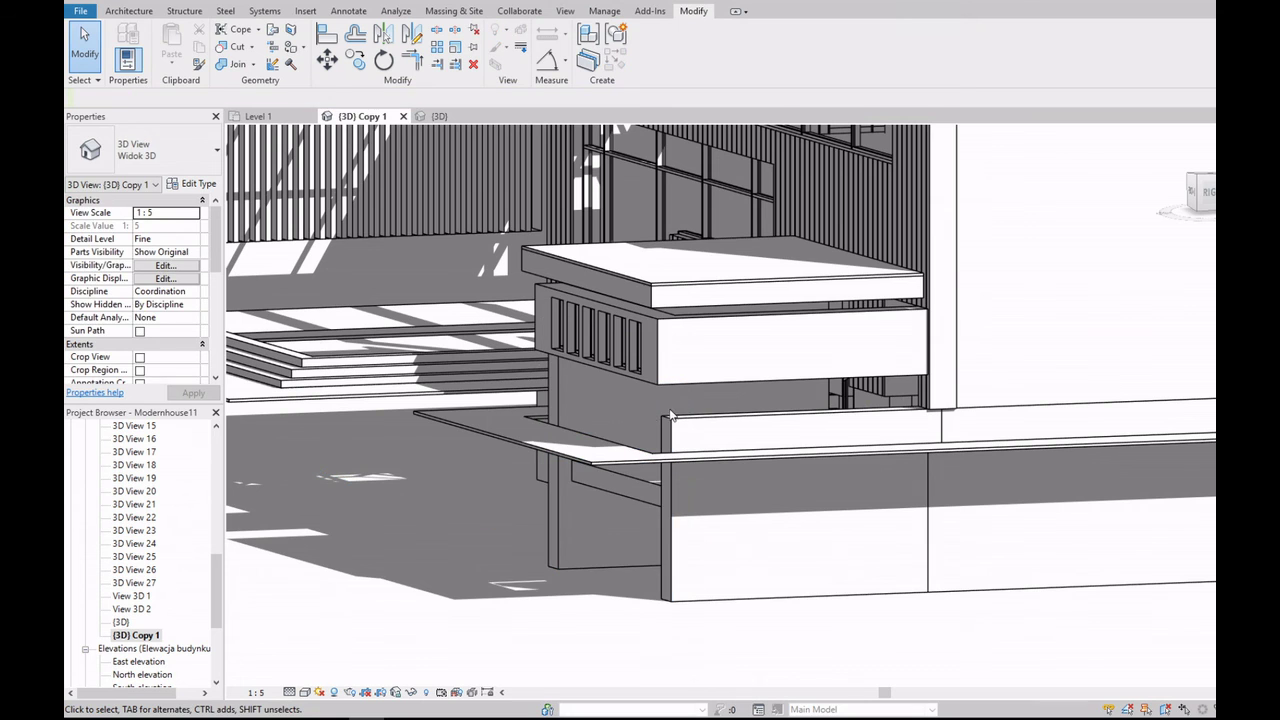
{"action": "left_click", "coordinate": [760, 418]}
{"action": "key", "text": "Escape"}
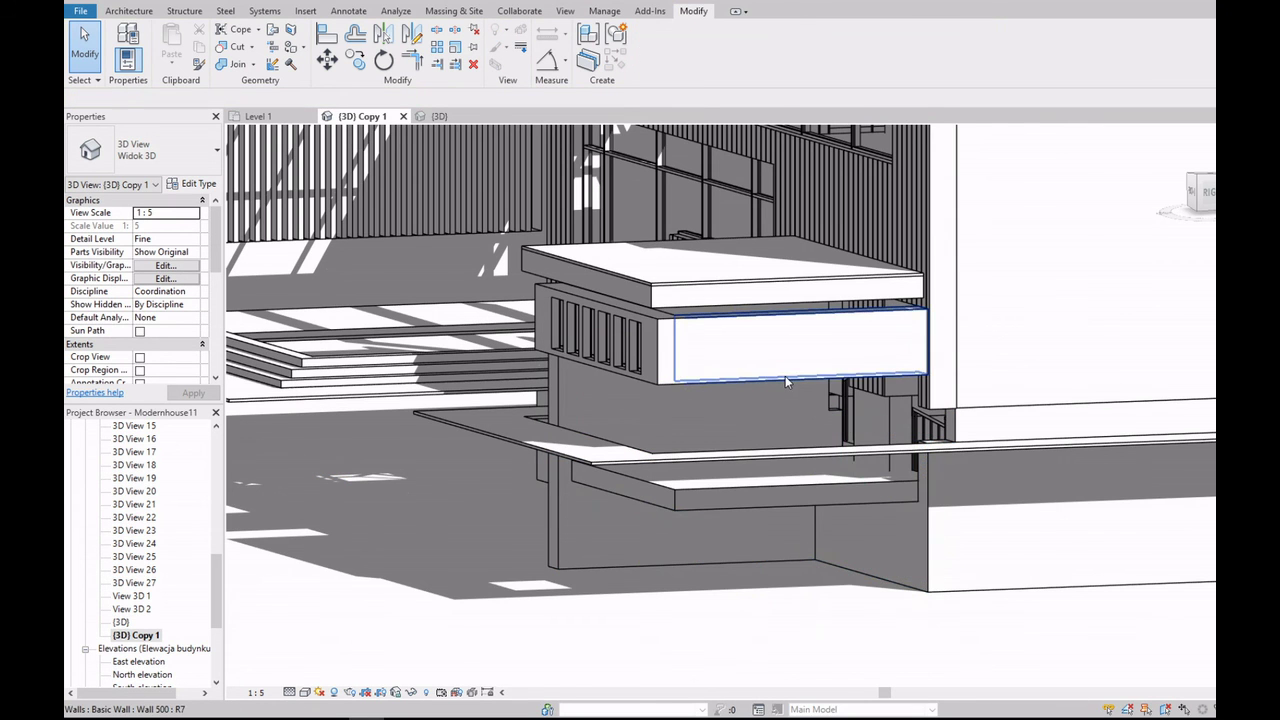
{"action": "left_click", "coordinate": [646, 384]}
{"action": "left_click", "coordinate": [532, 290], "text": "ctrl"}
{"action": "left_click", "coordinate": [1196, 190]}
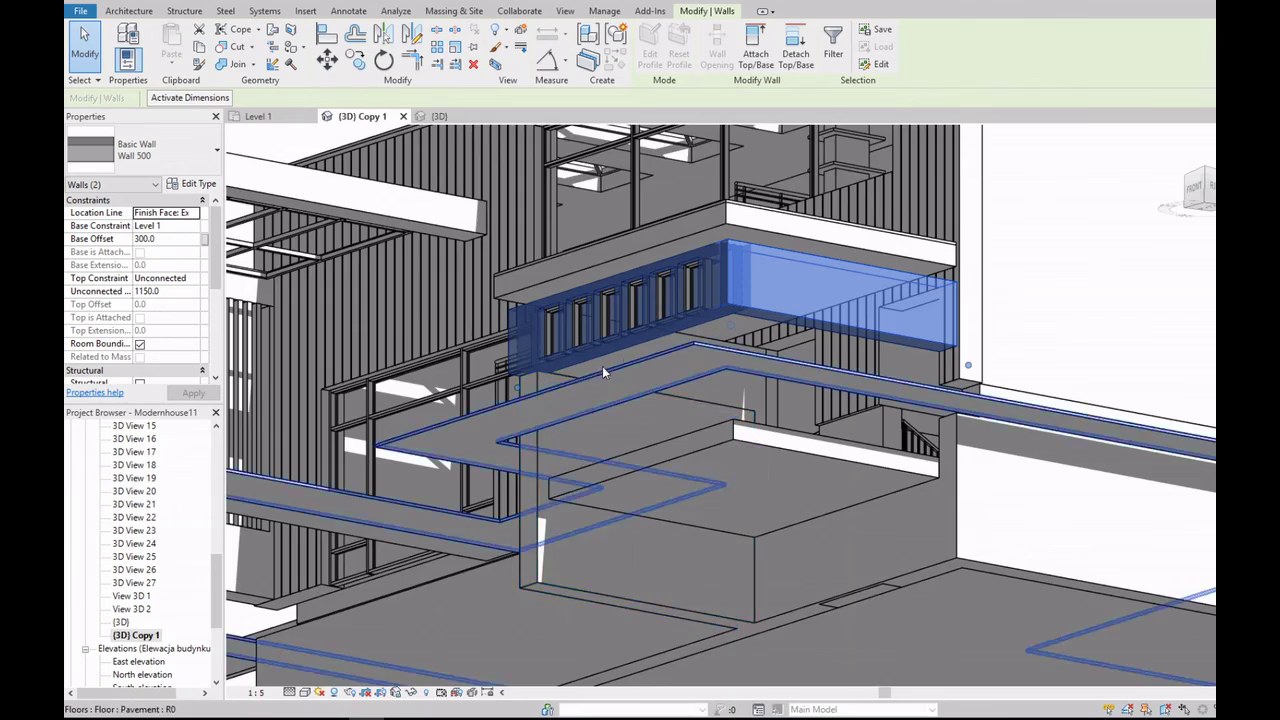
{"action": "left_click_drag", "start_coordinate": [1196, 190], "coordinate": [1200, 200]}
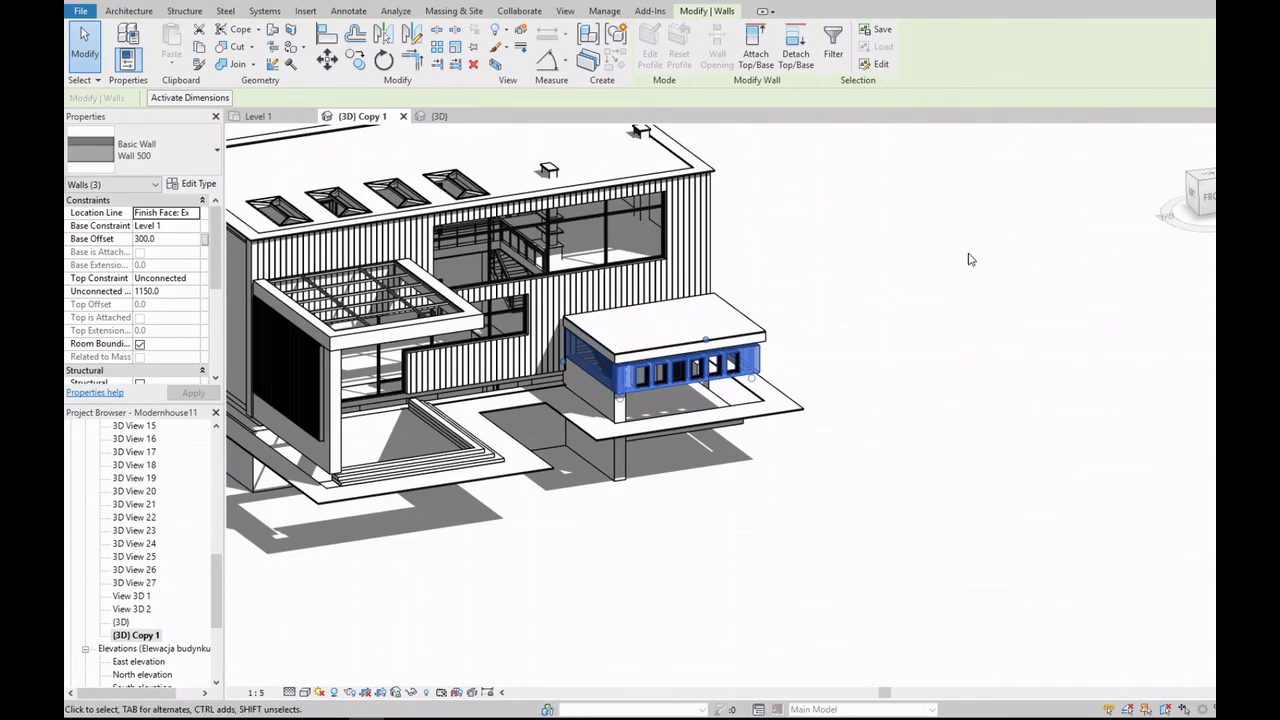
{"action": "left_click", "coordinate": [1200, 195]}
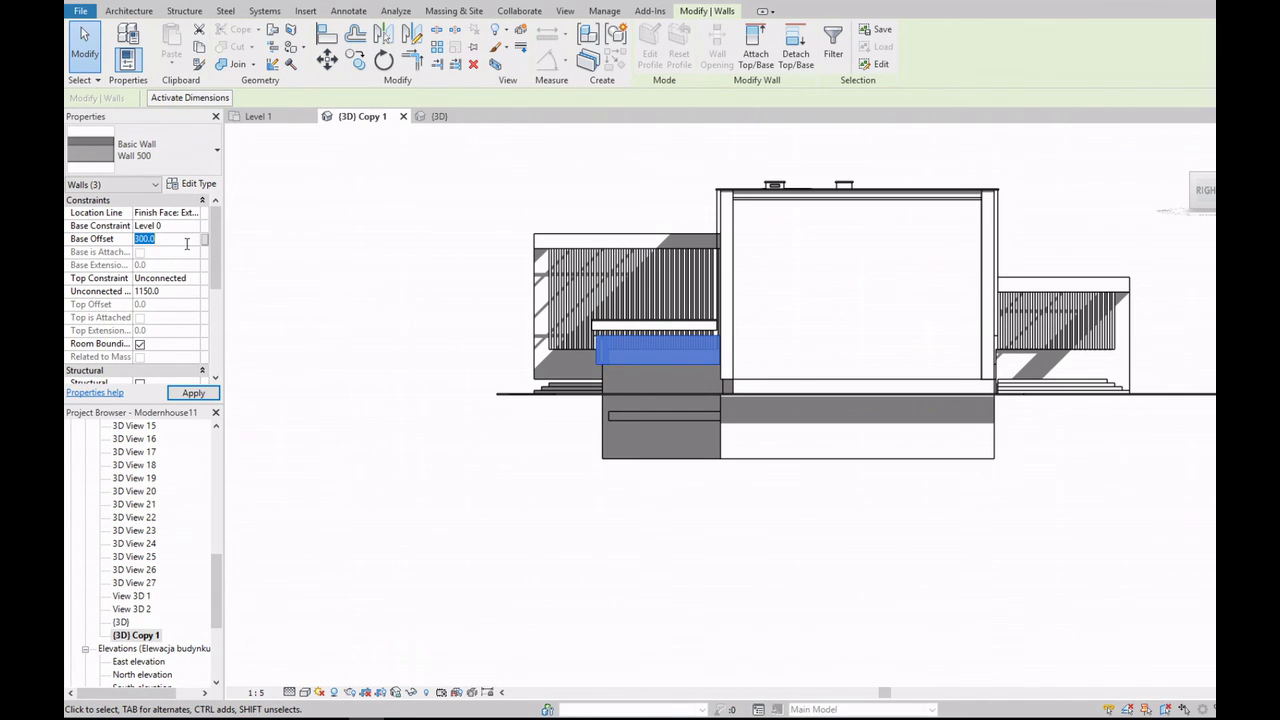
{"action": "left_click", "coordinate": [167, 238]}
{"action": "type", "text": "0"}
{"action": "left_click", "coordinate": [744, 403]}
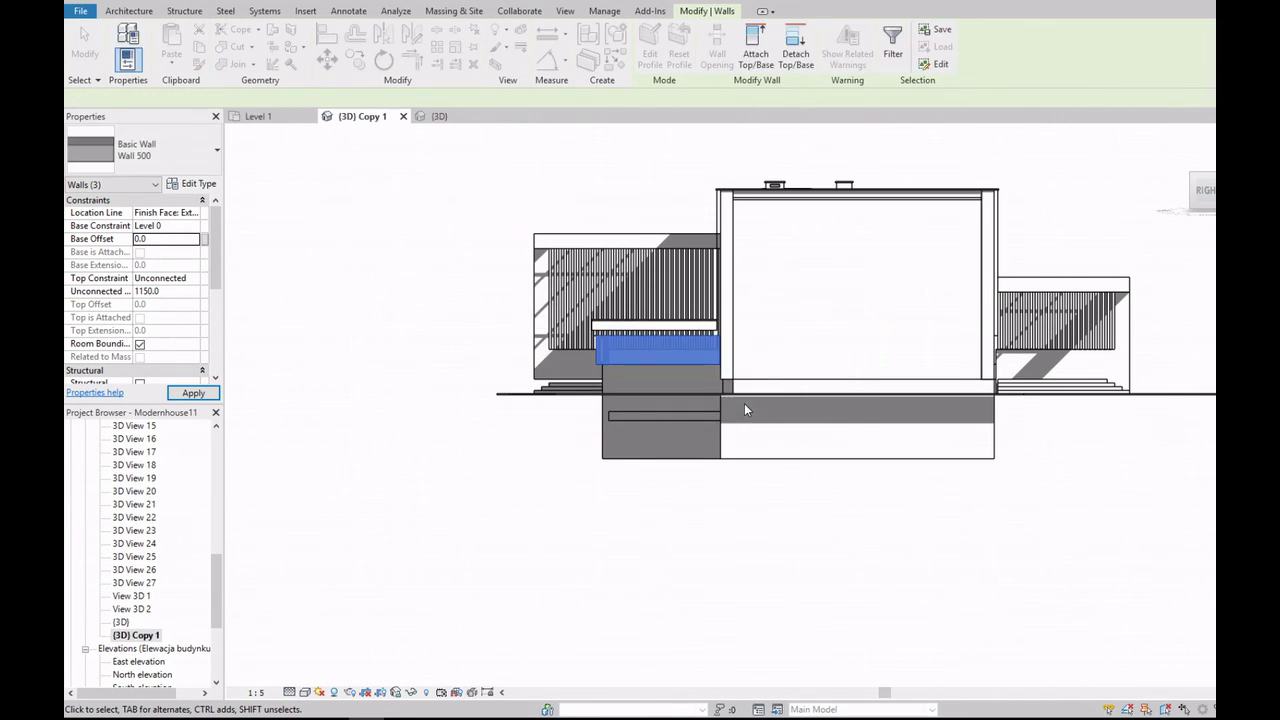
{"action": "scroll", "coordinate": [664, 326], "scroll_direction": "up", "scroll_amount": 3}
{"action": "middle_click_drag", "start_coordinate": [658, 330], "coordinate": [651, 364], "text": "shift"}
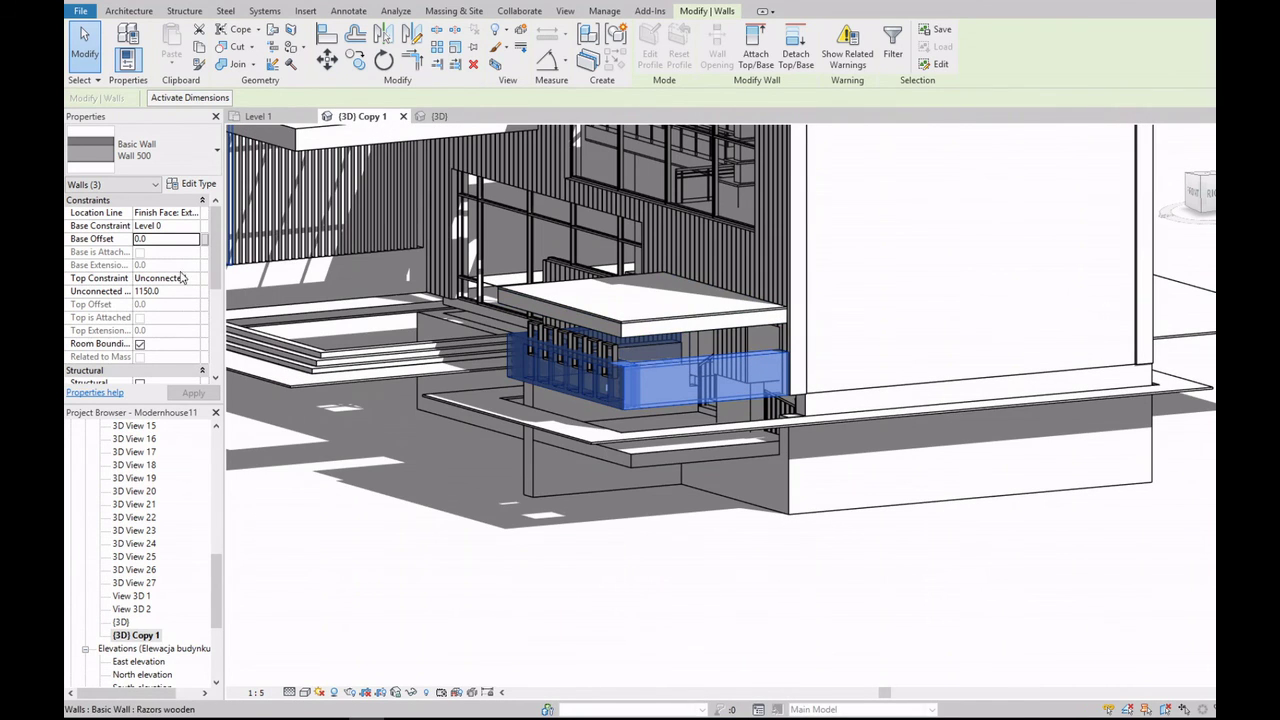
{"action": "left_click", "coordinate": [1195, 191]}
{"action": "left_click", "coordinate": [196, 293]}
{"action": "type", "text": "2200"}
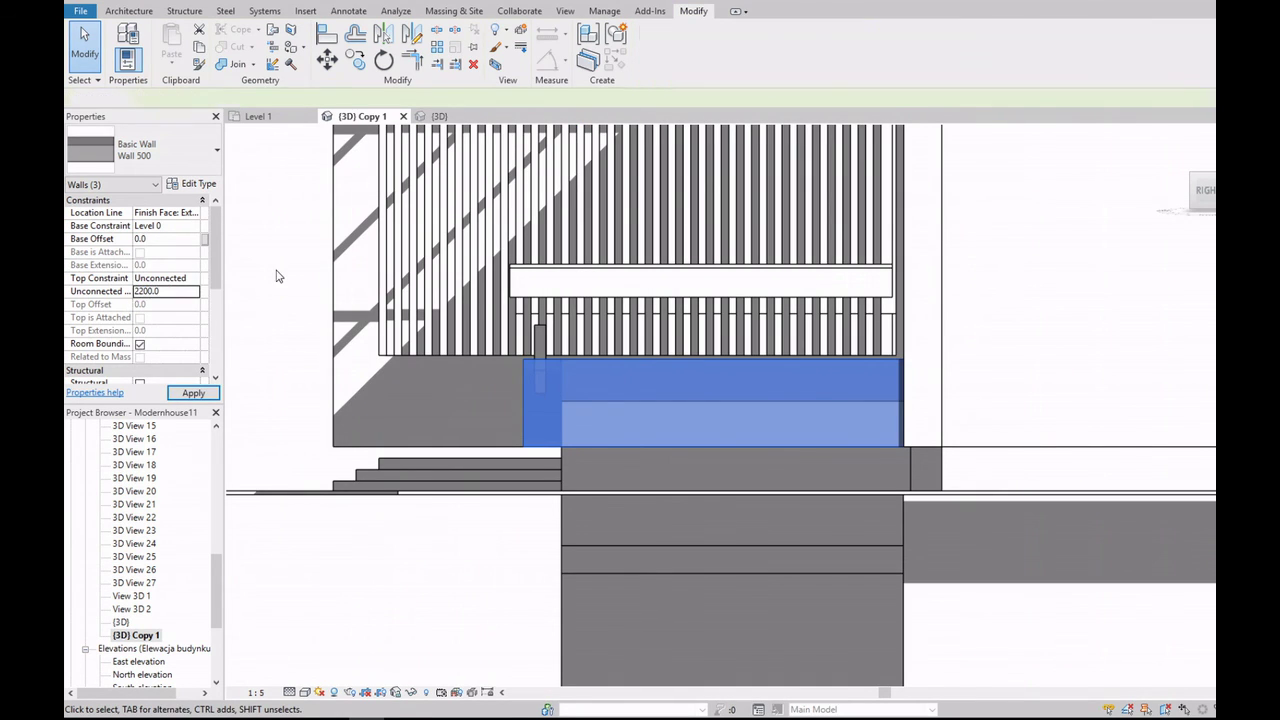
Step: Reselect the annex window-band walls and apply a new height so they reach the roof
{"action": "key", "text": "Delete"}
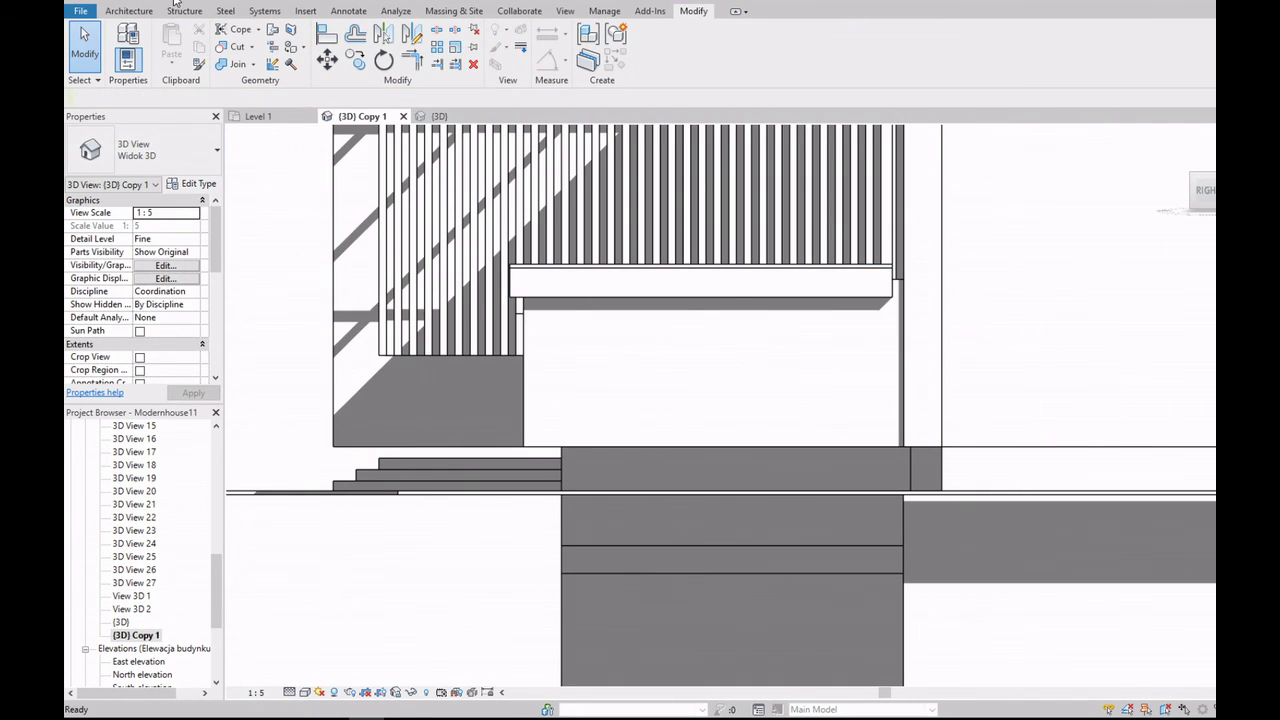
{"action": "mouse_move", "coordinate": [720, 400]}
{"action": "middle_mouse_down", "text": "shift"}
{"action": "mouse_move", "coordinate": [468, 335]}
{"action": "mouse_move", "coordinate": [456, 343]}
{"action": "middle_mouse_up", "text": "shift"}
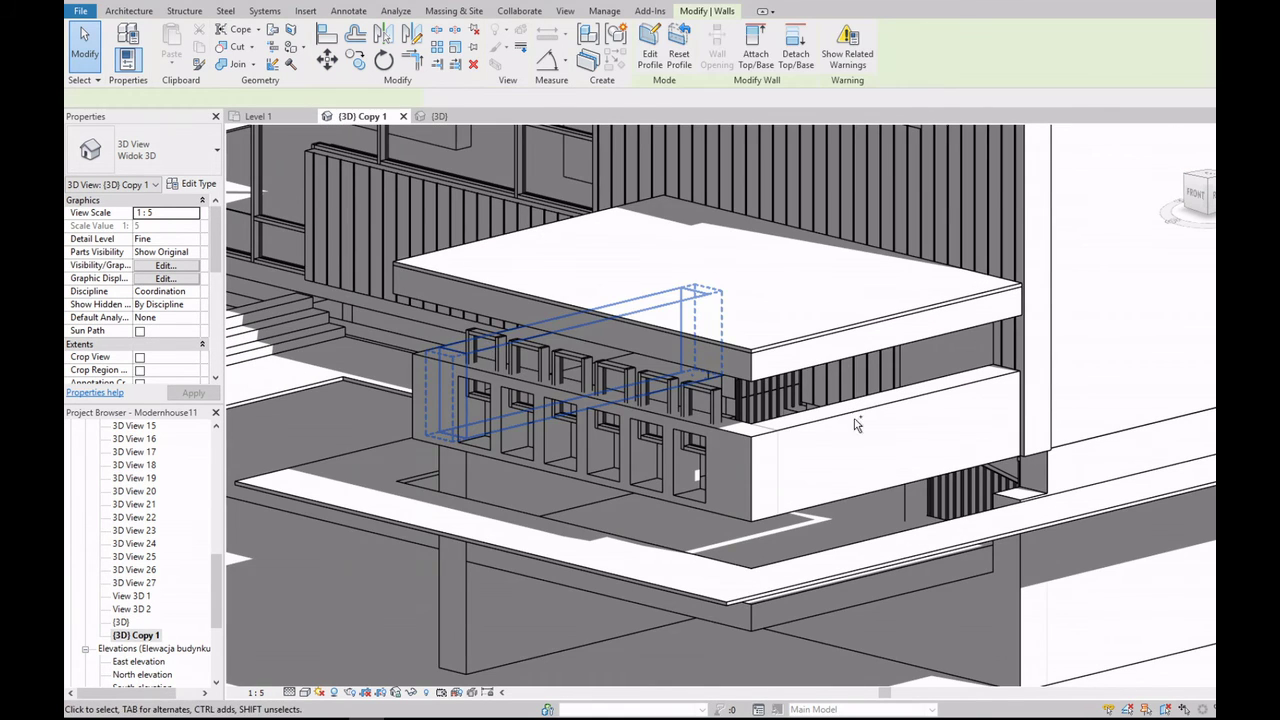
{"action": "left_click", "coordinate": [855, 424]}
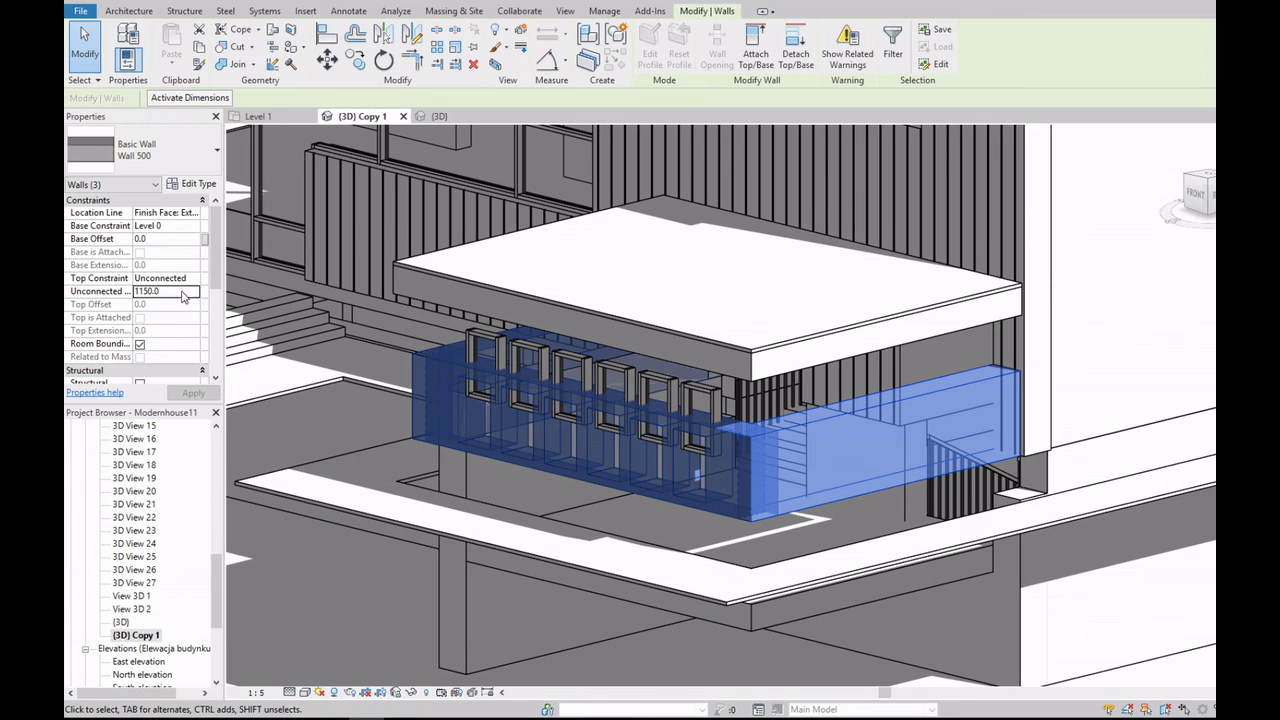
{"action": "left_click", "coordinate": [330, 404]}
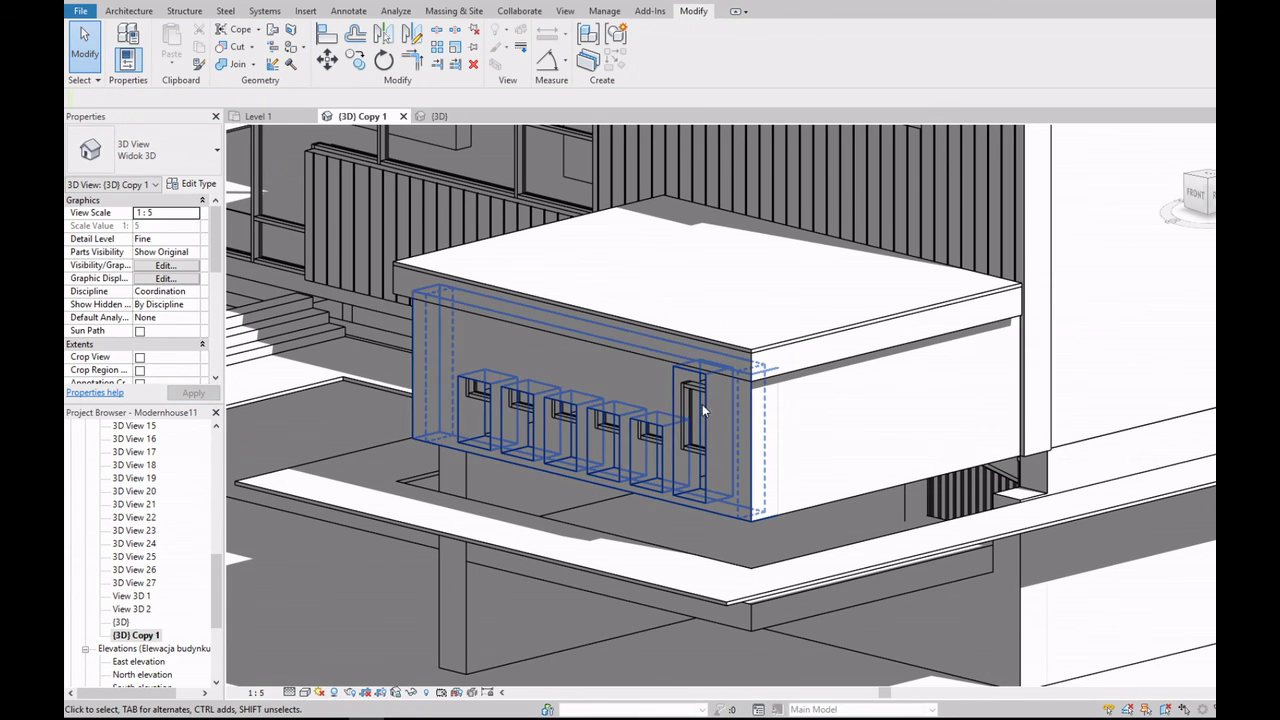
{"action": "left_click", "coordinate": [1195, 192]}
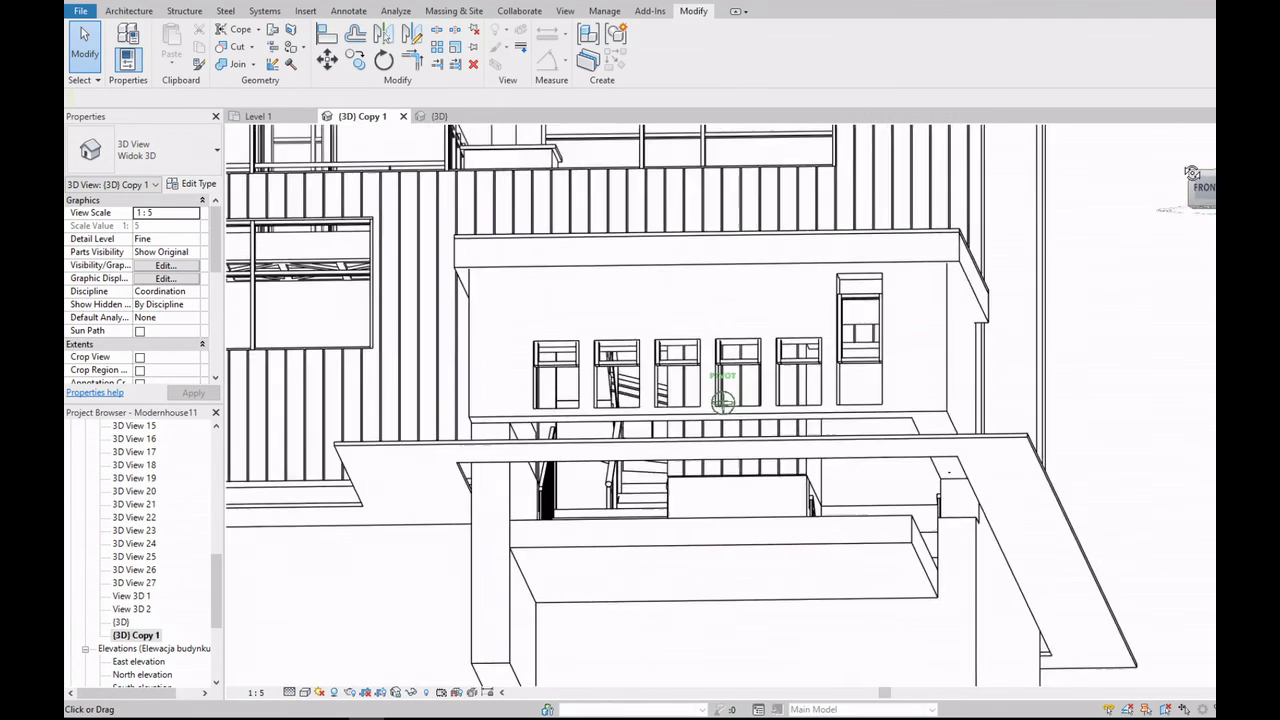
{"action": "middle_click_drag", "start_coordinate": [962, 333], "coordinate": [950, 418], "text": "shift"}
{"action": "left_click", "coordinate": [900, 380]}
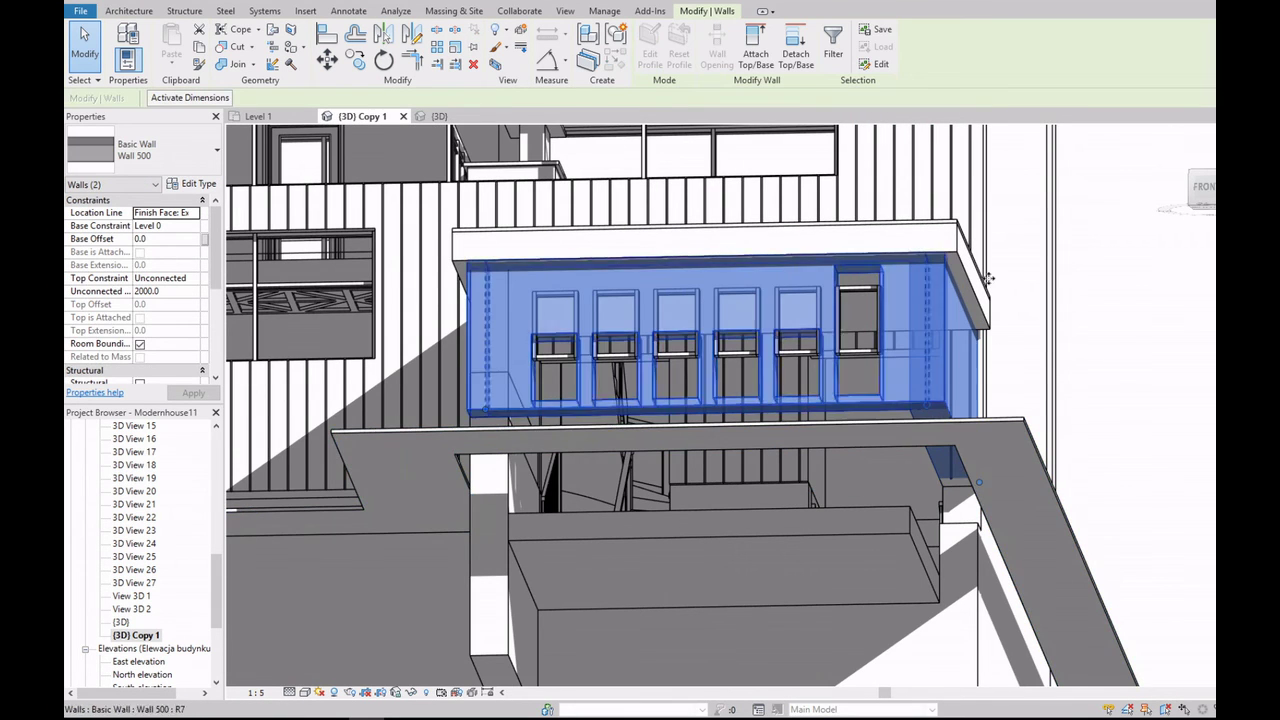
{"action": "middle_click_drag", "start_coordinate": [900, 380], "coordinate": [843, 232], "text": "shift"}
{"action": "left_click", "coordinate": [441, 330], "text": "ctrl"}
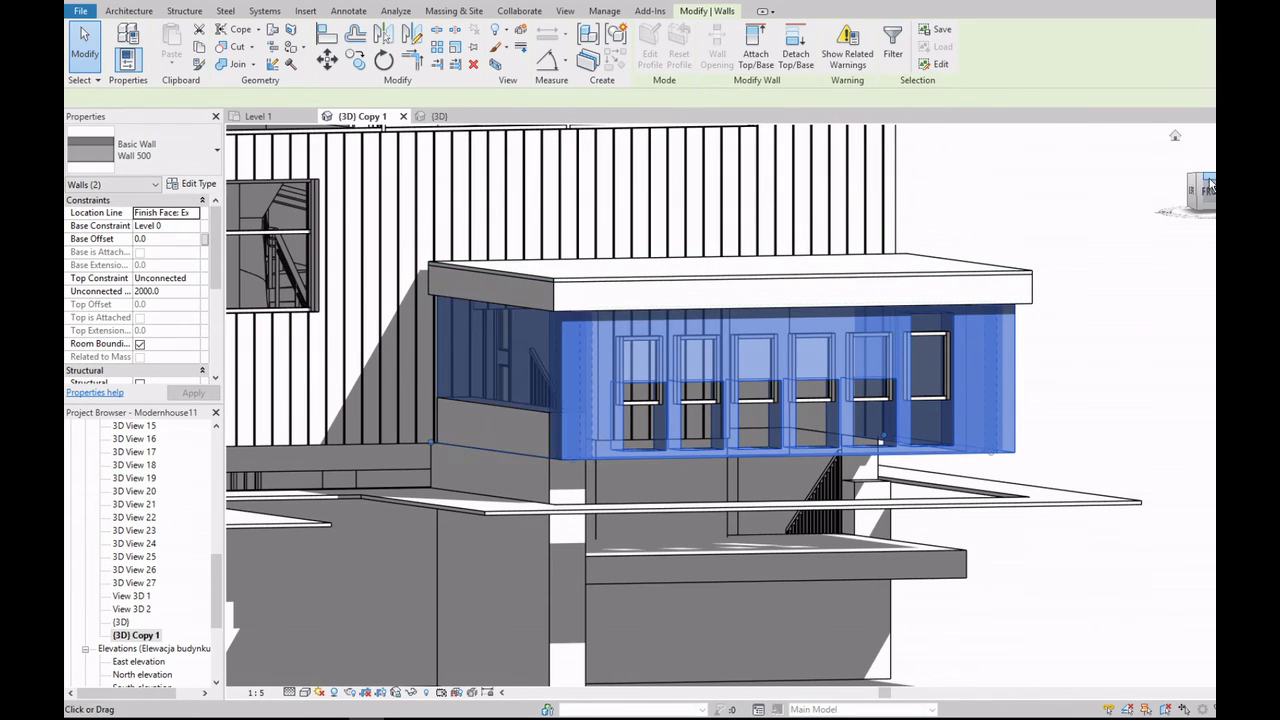
{"action": "left_click", "coordinate": [1200, 190]}
Step: Switch to Wireframe and set the three annex walls' Unconnected Height to 1900
{"action": "left_click", "coordinate": [349, 694]}
{"action": "left_click", "coordinate": [343, 614]}
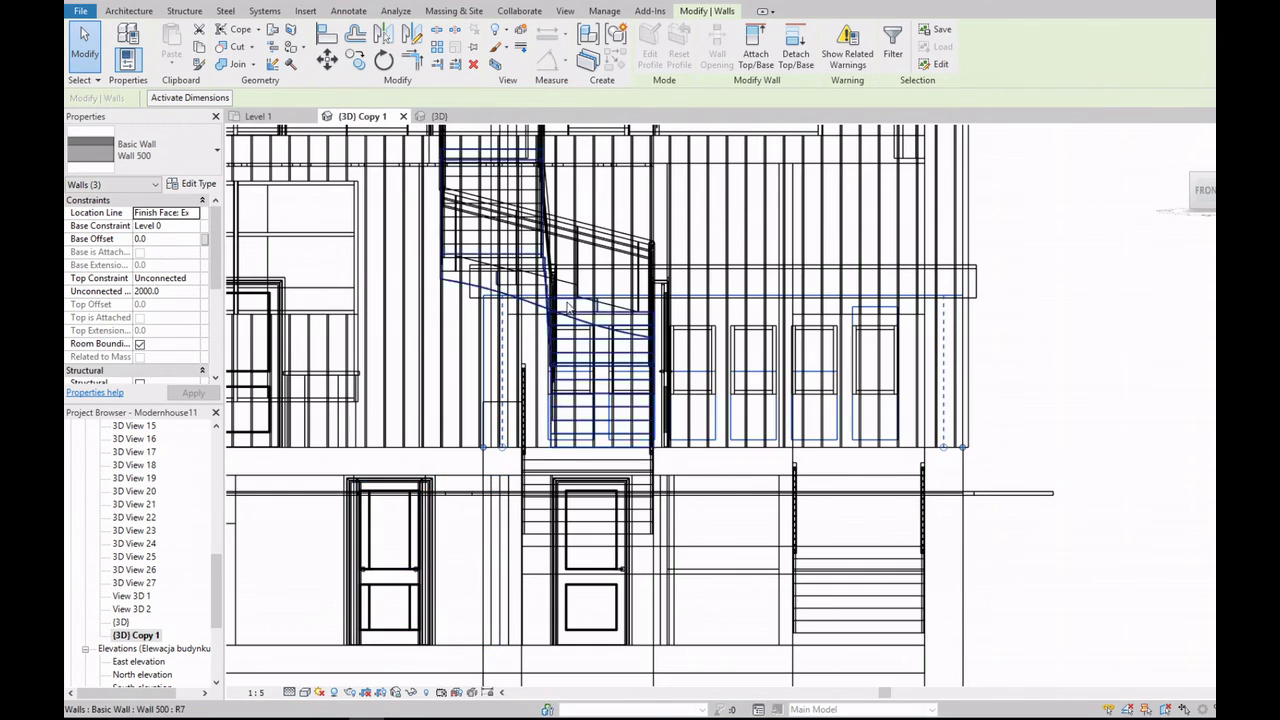
{"action": "scroll", "coordinate": [496, 316], "scroll_direction": "up", "scroll_amount": 2}
{"action": "scroll", "coordinate": [496, 316], "scroll_direction": "up", "scroll_amount": 2}
{"action": "left_click", "coordinate": [195, 291]}
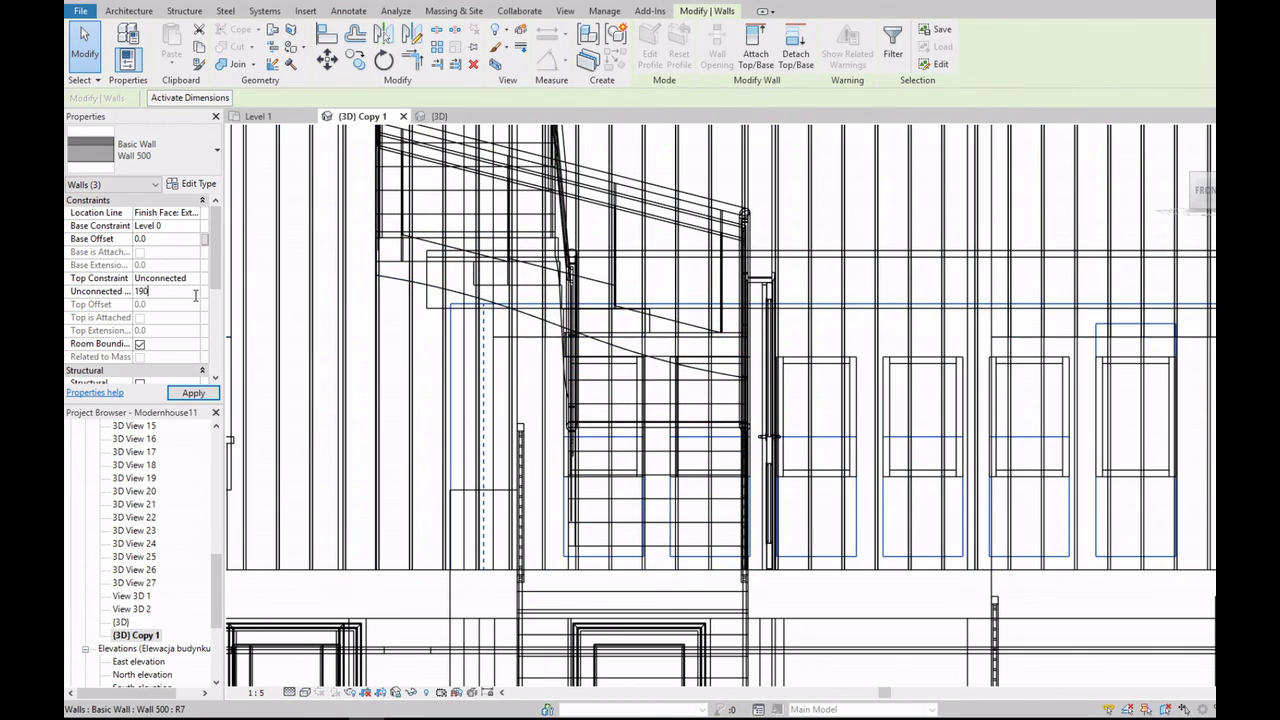
{"action": "left_click", "coordinate": [265, 290]}
{"action": "scroll", "coordinate": [343, 571], "scroll_direction": "down", "scroll_amount": 3}
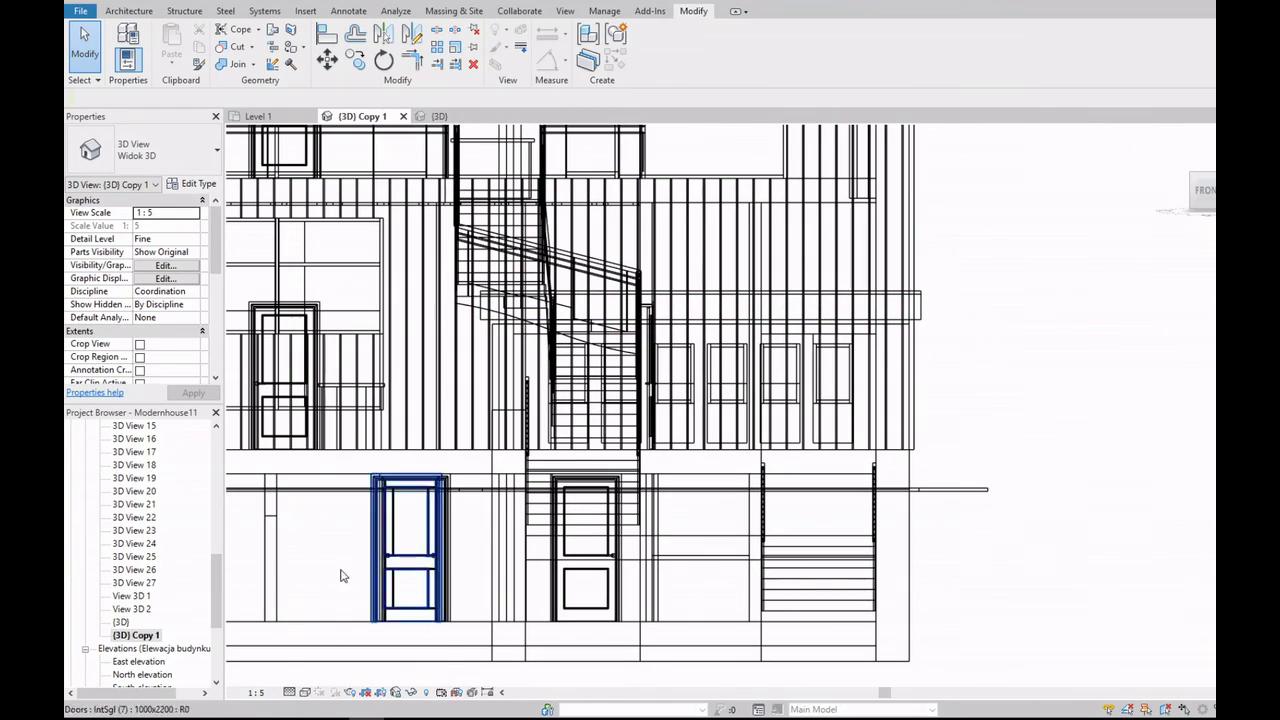
Step: Switch the visual style to Hidden Line and open the main {3D} view
{"action": "left_click", "coordinate": [305, 692]}
{"action": "left_click", "coordinate": [338, 618]}
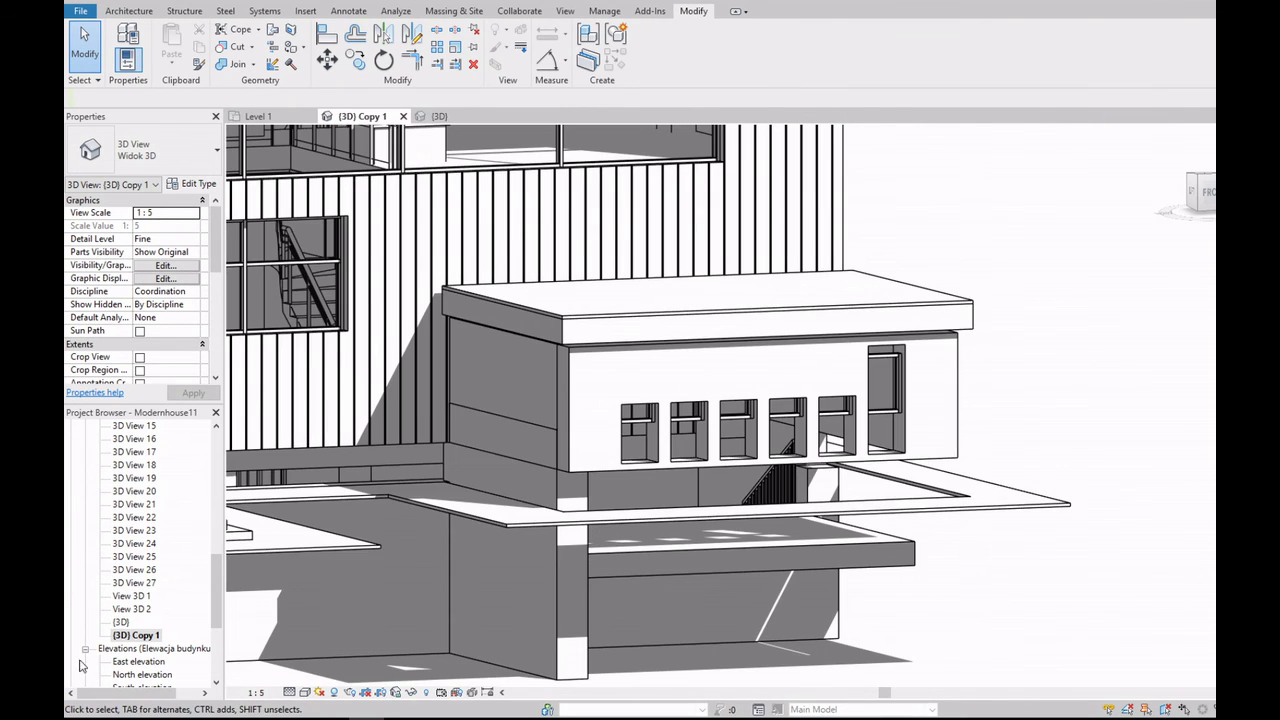
{"action": "double_click", "coordinate": [128, 609]}
Step: Open the main {3D} view facing the FRONT
{"action": "double_click", "coordinate": [120, 623]}
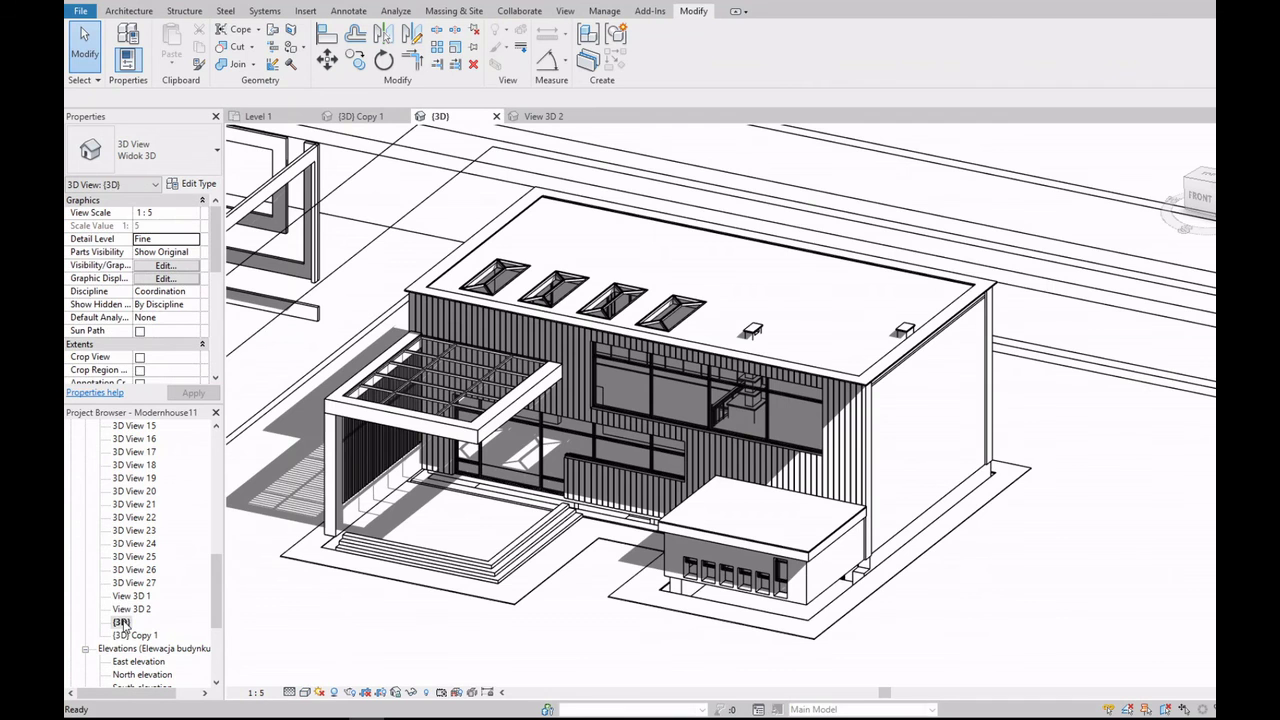
{"action": "scroll", "coordinate": [650, 560], "scroll_direction": "up", "scroll_amount": 2}
{"action": "left_click", "coordinate": [1201, 196]}
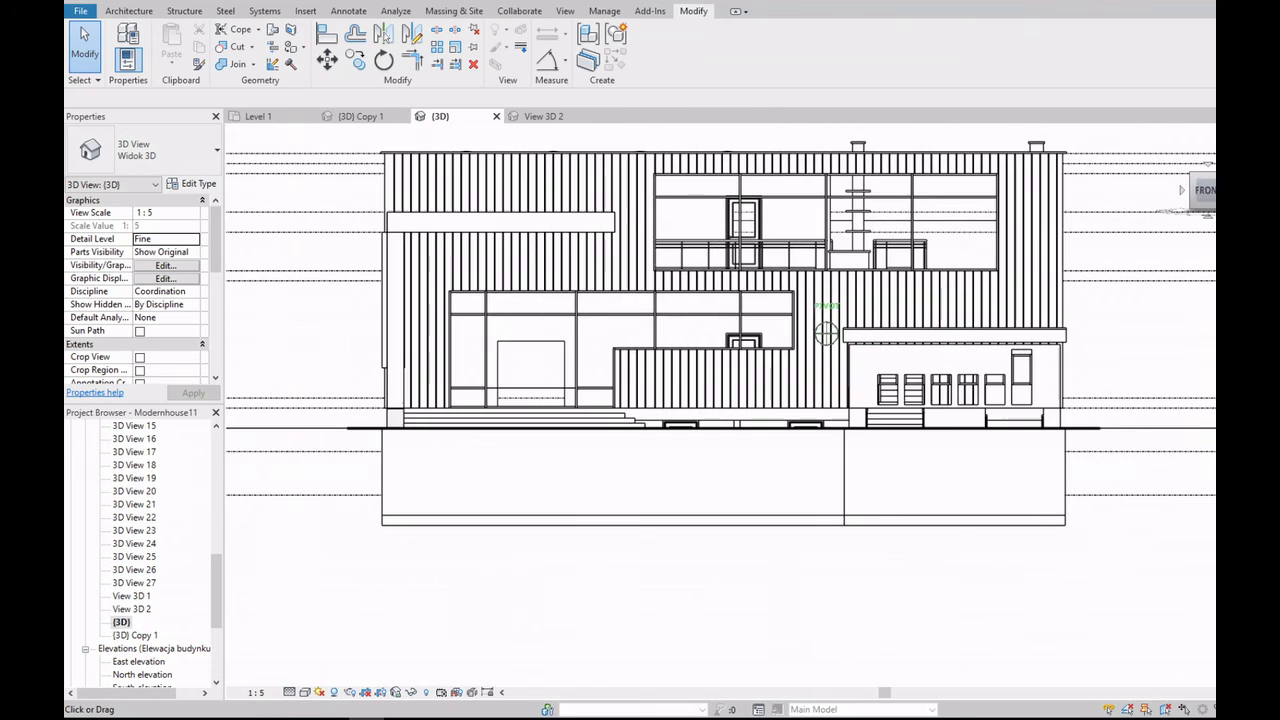
{"action": "scroll", "coordinate": [797, 440], "scroll_direction": "up", "scroll_amount": 3}
Step: Move (MV) Level -2 up to the annex roof edge, at elevation 1665.0
{"action": "left_click", "coordinate": [797, 453]}
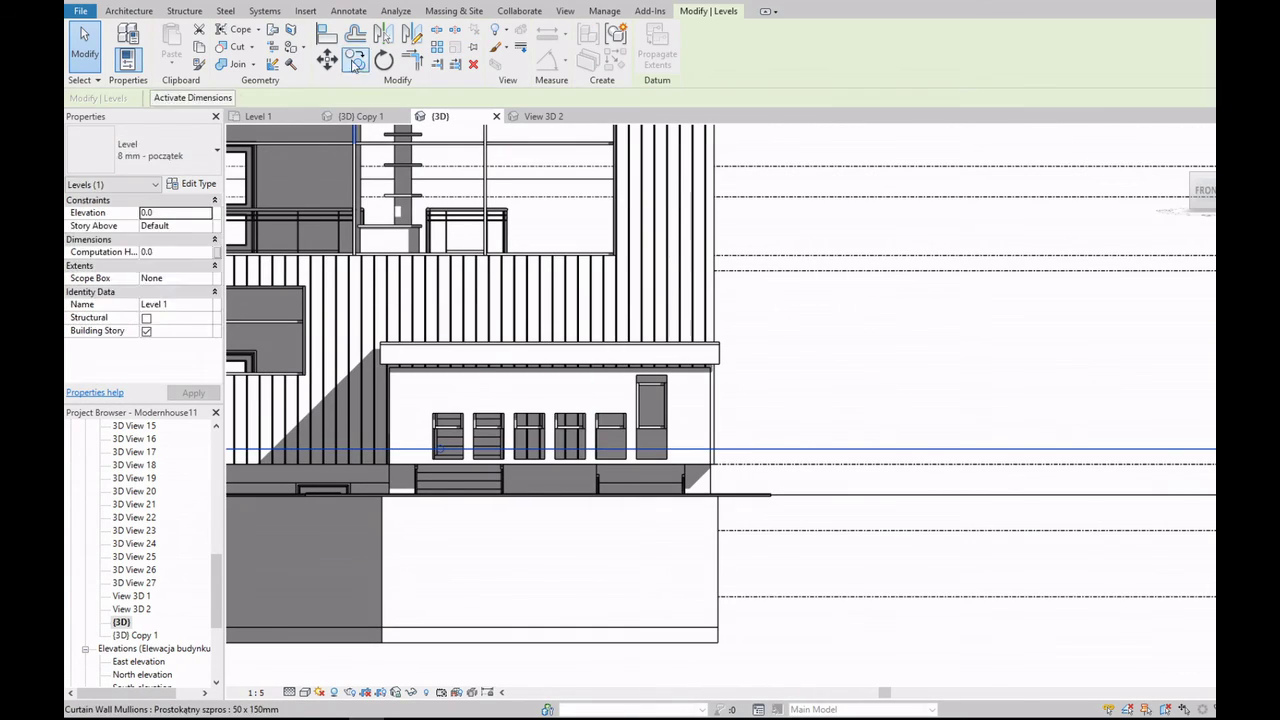
{"action": "key", "text": "m"}
{"action": "key", "text": "v"}
{"action": "scroll", "coordinate": [745, 453], "scroll_direction": "up", "scroll_amount": 2}
{"action": "left_click", "coordinate": [731, 455]}
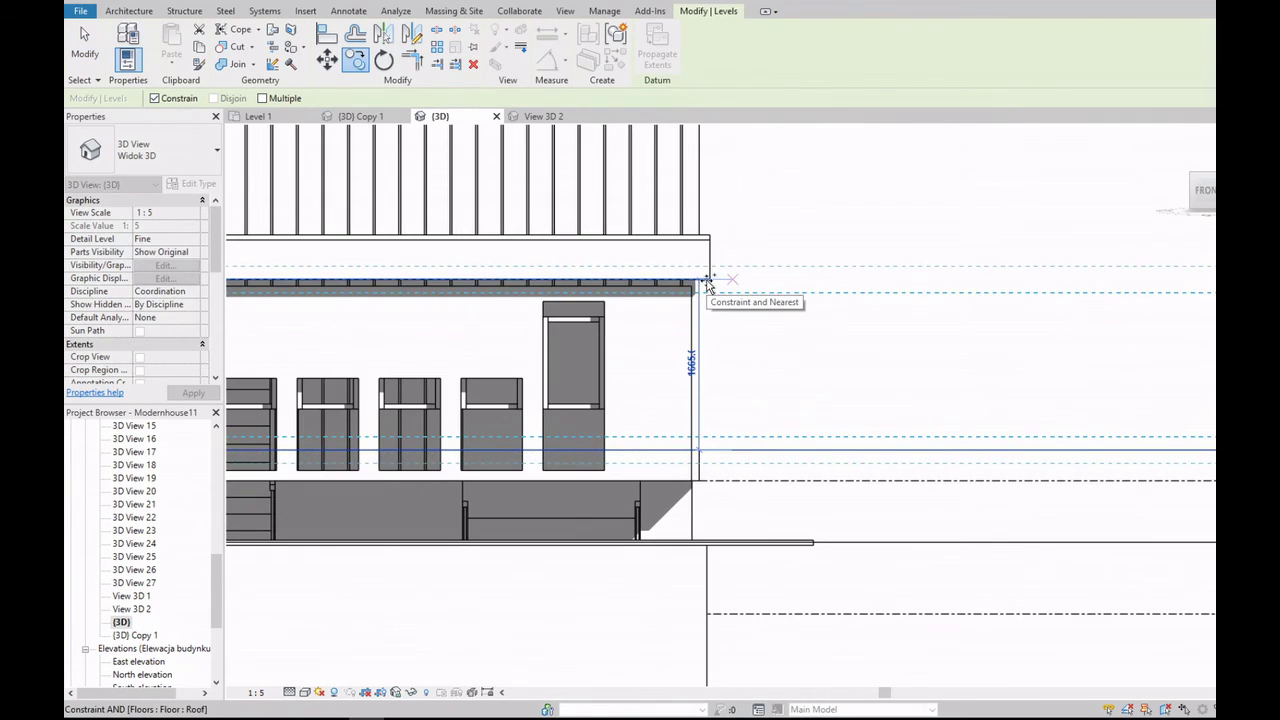
{"action": "left_click", "coordinate": [707, 283]}
{"action": "scroll", "coordinate": [870, 392], "scroll_direction": "down", "scroll_amount": 2}
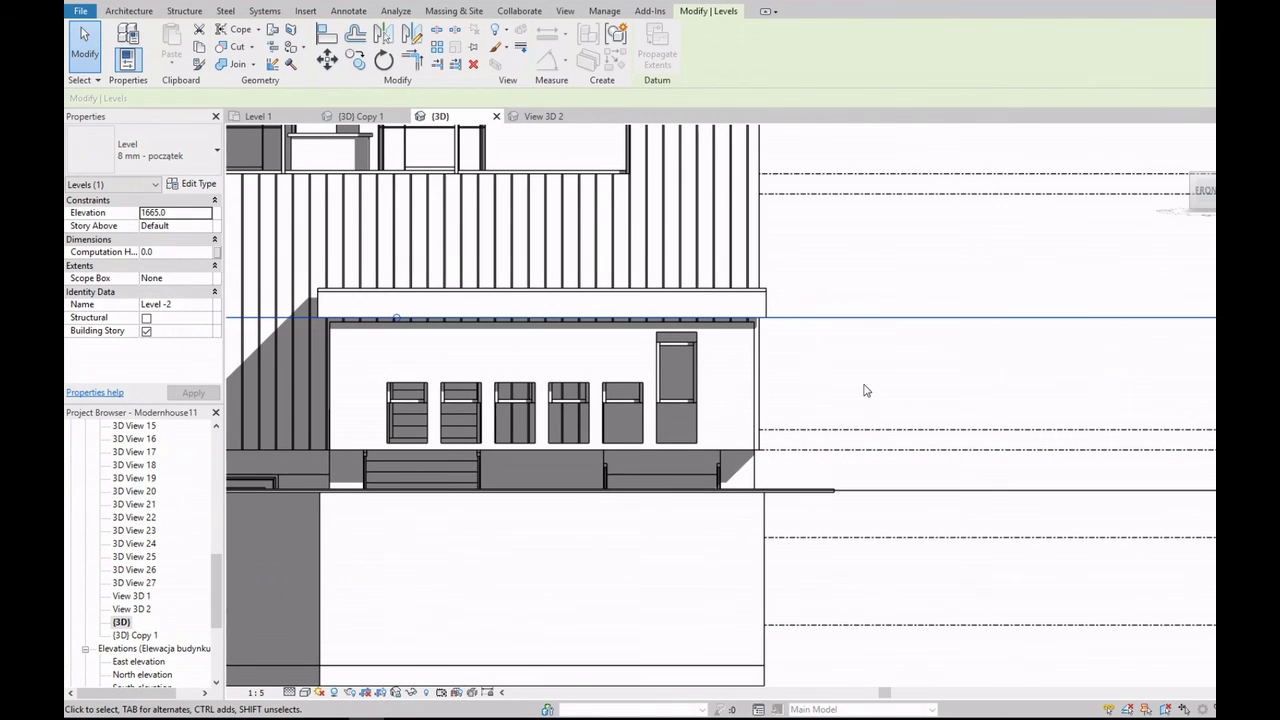
{"action": "scroll", "coordinate": [838, 374], "scroll_direction": "down", "scroll_amount": 1}
{"action": "scroll", "coordinate": [838, 374], "scroll_direction": "down", "scroll_amount": 1}
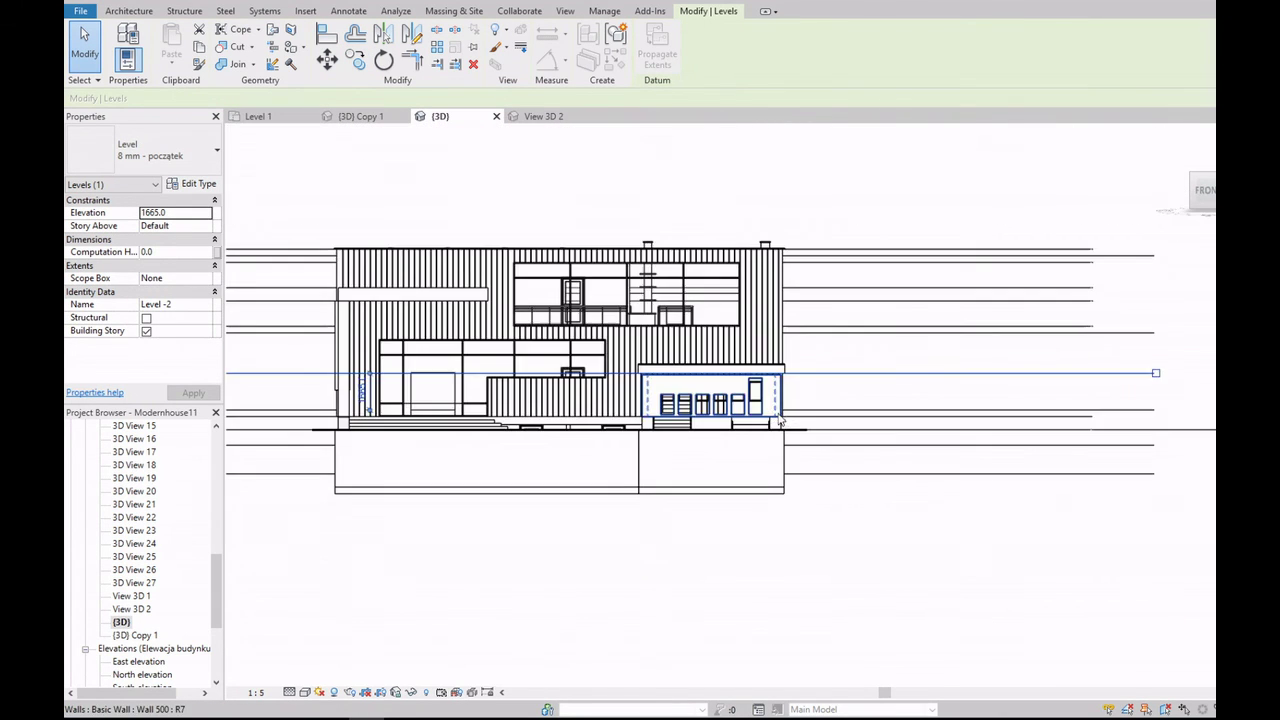
{"action": "key", "text": "Escape"}
Step: Zoom and orbit to an angled perspective view of the annex
{"action": "scroll", "coordinate": [1074, 380], "scroll_direction": "up", "scroll_amount": 3}
{"action": "scroll", "coordinate": [1043, 394], "scroll_direction": "up", "scroll_amount": 2}
{"action": "scroll", "coordinate": [405, 401], "scroll_direction": "down", "scroll_amount": 5}
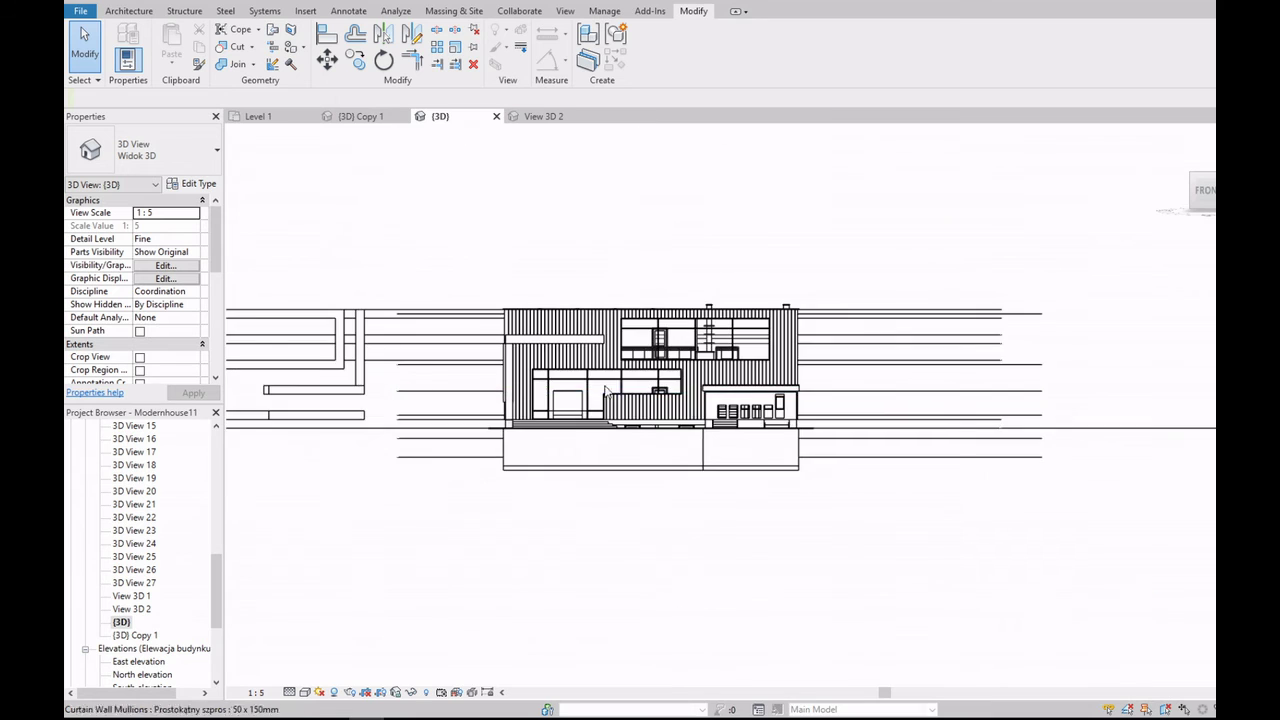
{"action": "scroll", "coordinate": [405, 401], "scroll_direction": "up", "scroll_amount": 5}
{"action": "scroll", "coordinate": [405, 401], "scroll_direction": "up", "scroll_amount": 2}
{"action": "scroll", "coordinate": [449, 420], "scroll_direction": "down", "scroll_amount": 2}
{"action": "scroll", "coordinate": [449, 420], "scroll_direction": "down", "scroll_amount": 3}
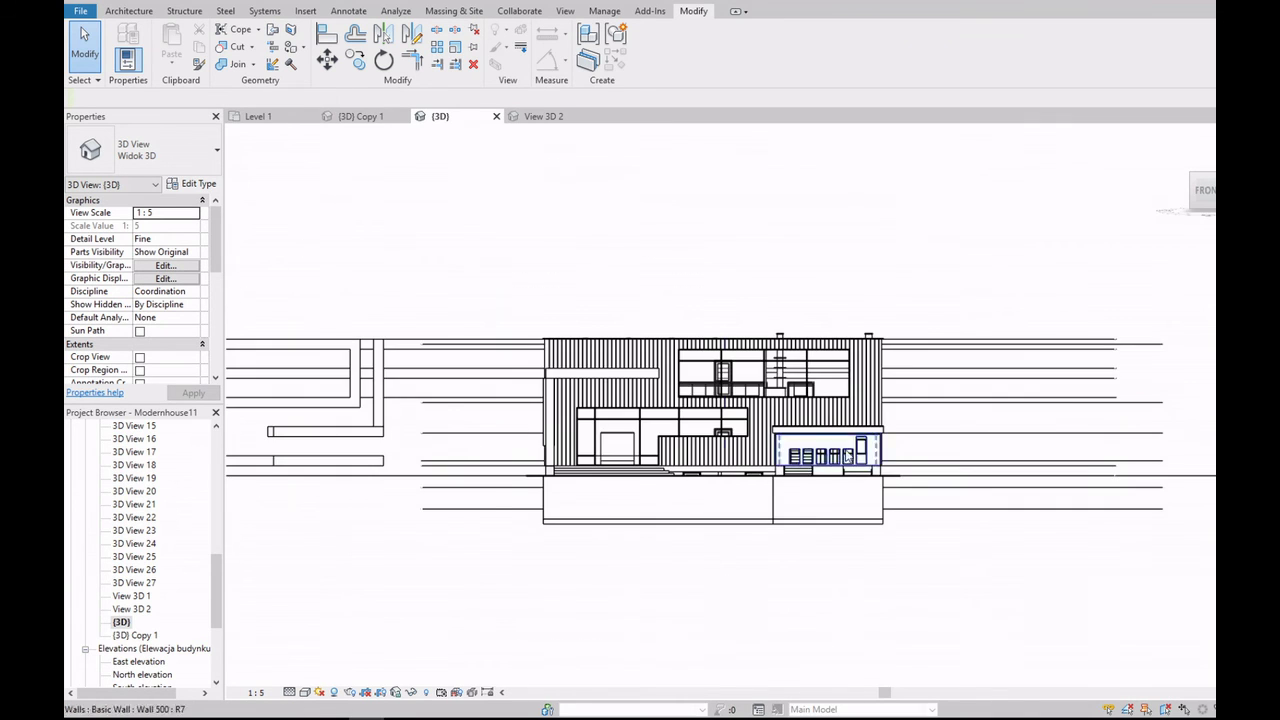
{"action": "scroll", "coordinate": [876, 443], "scroll_direction": "up", "scroll_amount": 1}
{"action": "scroll", "coordinate": [876, 443], "scroll_direction": "up", "scroll_amount": 3}
{"action": "middle_click_drag", "start_coordinate": [876, 443], "coordinate": [727, 493], "text": "shift"}
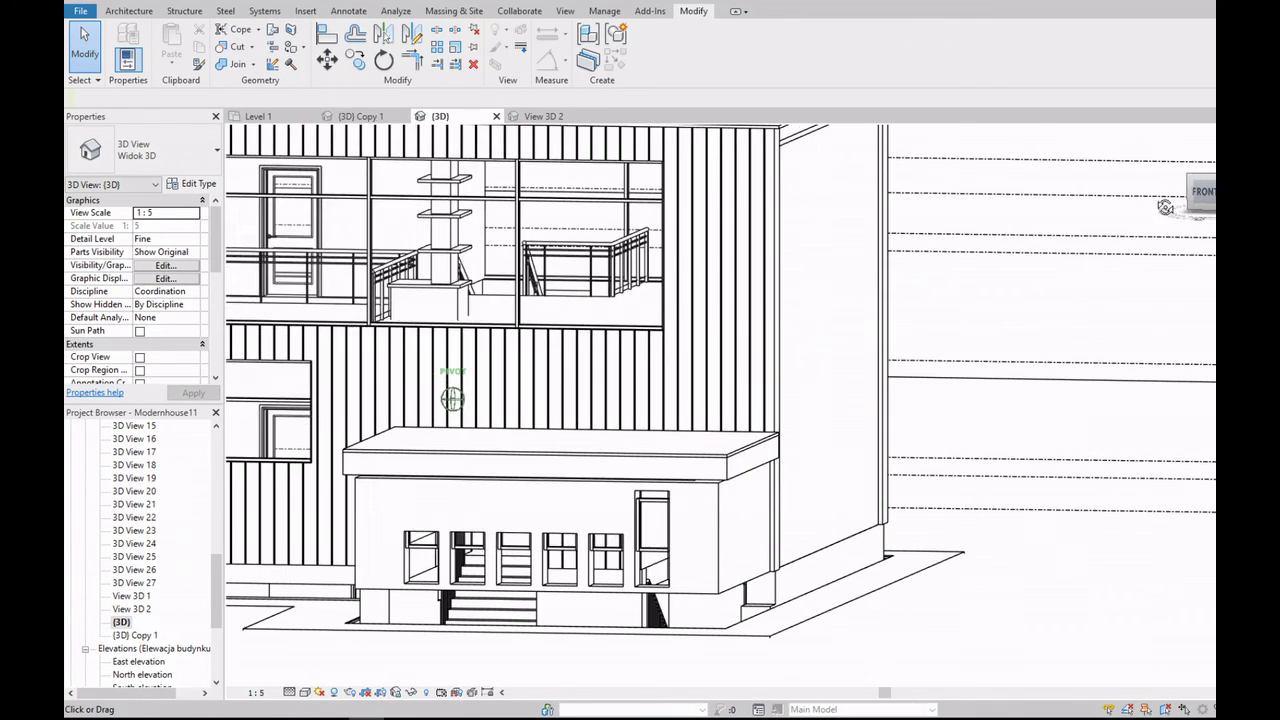
Step: Constrain the three annex walls' tops up to the new level, making them 1965.0 high
{"action": "left_click", "coordinate": [722, 538]}
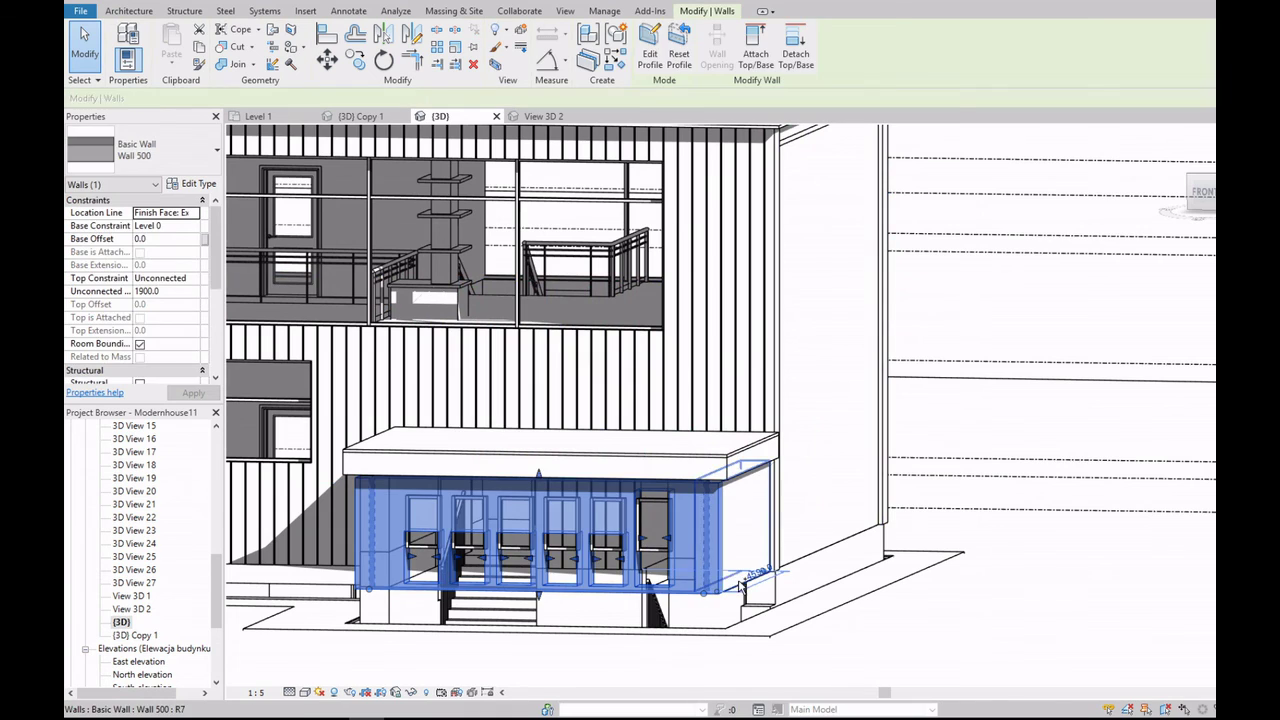
{"action": "left_click", "coordinate": [1198, 192]}
{"action": "mouse_move", "coordinate": [640, 560]}
{"action": "middle_mouse_down", "text": "shift"}
{"action": "mouse_move", "coordinate": [420, 605]}
{"action": "mouse_move", "coordinate": [663, 523]}
{"action": "middle_mouse_up", "text": "shift"}
{"action": "left_click", "coordinate": [420, 605], "text": "ctrl"}
{"action": "scroll", "coordinate": [663, 523], "scroll_direction": "up", "scroll_amount": 5}
{"action": "scroll", "coordinate": [622, 280], "scroll_direction": "up", "scroll_amount": 2}
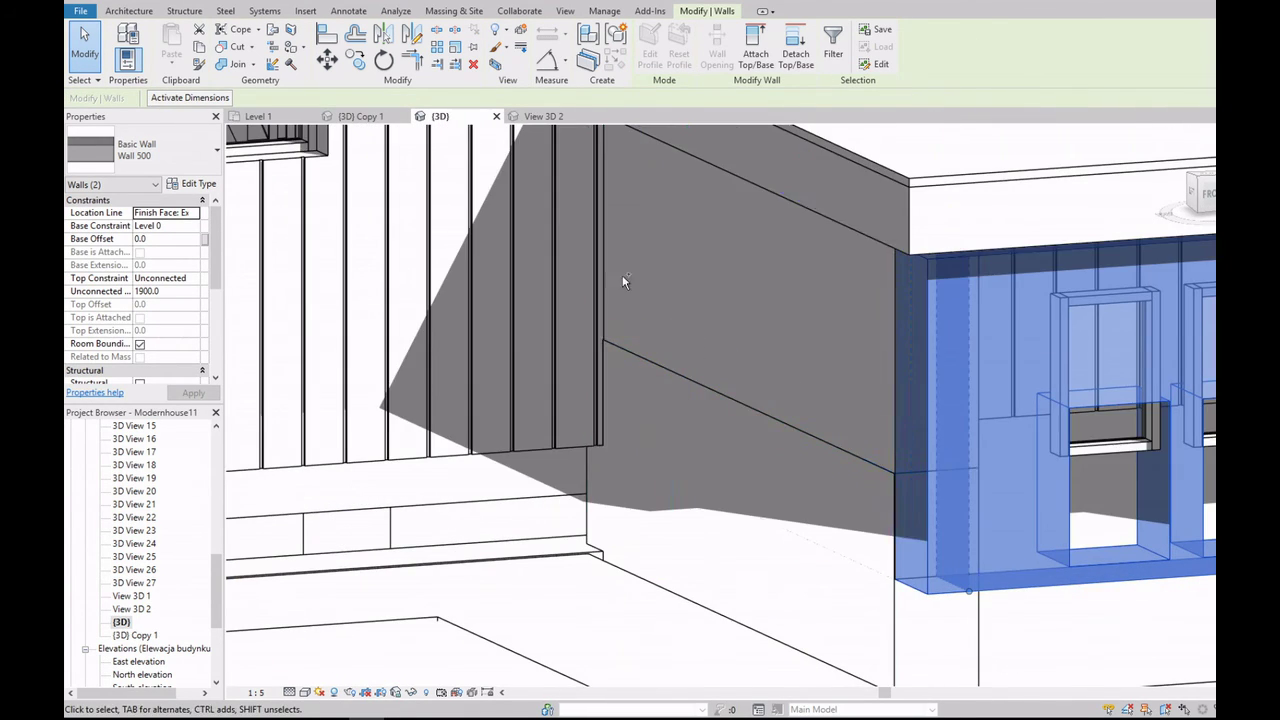
{"action": "left_click", "coordinate": [608, 264], "text": "ctrl"}
{"action": "scroll", "coordinate": [608, 264], "scroll_direction": "down", "scroll_amount": 5}
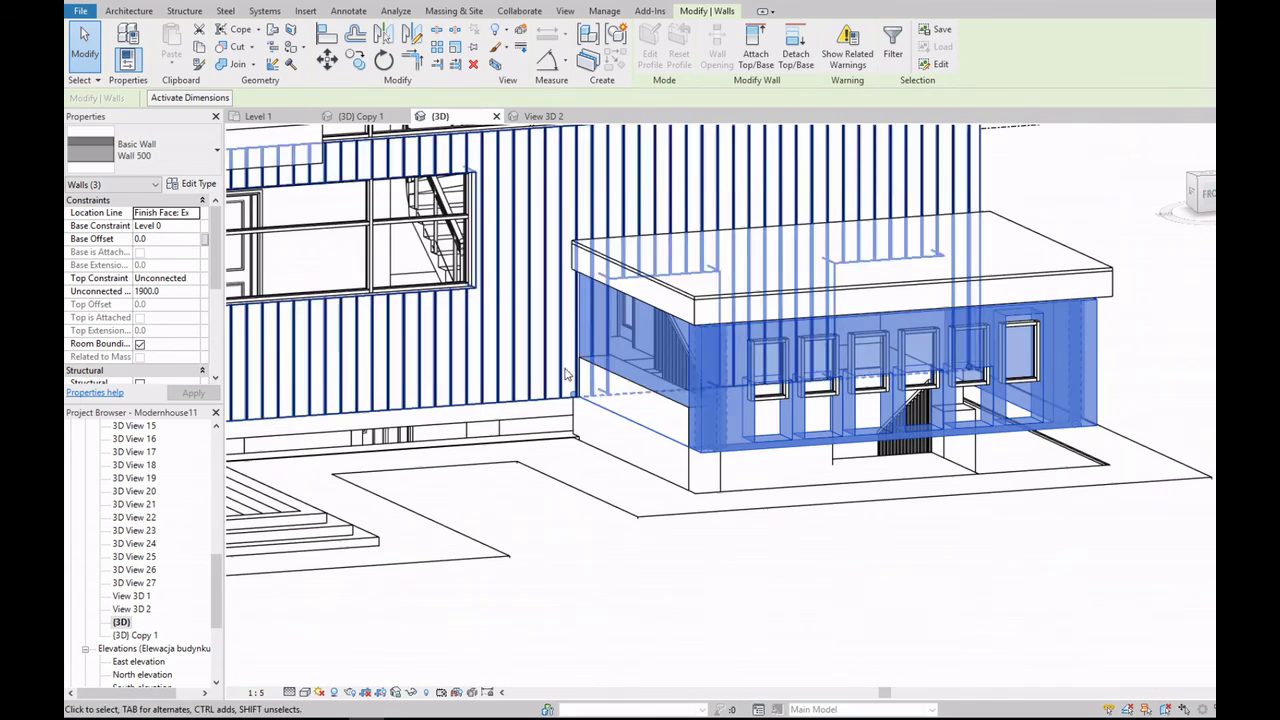
{"action": "left_click", "coordinate": [195, 279]}
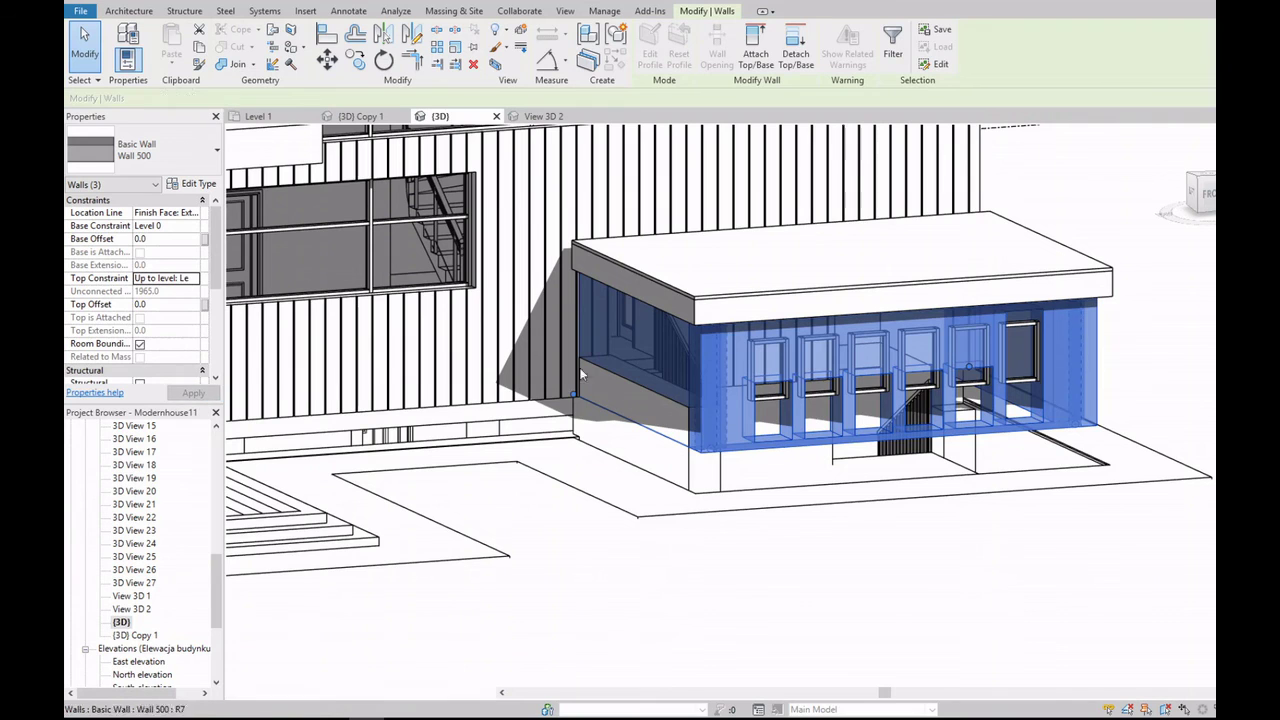
{"action": "left_click", "coordinate": [1148, 369]}
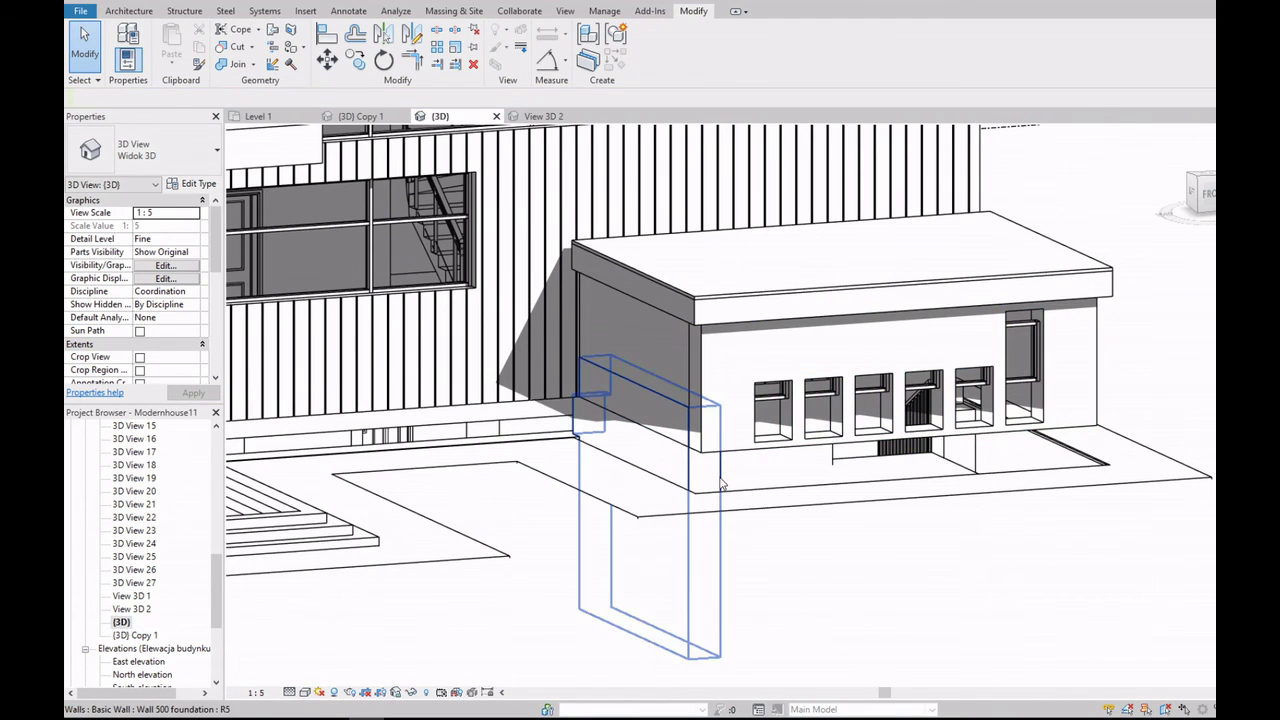
Step: Select the two foundation walls below the annex
{"action": "left_click", "coordinate": [600, 400]}
{"action": "left_click", "coordinate": [1208, 195]}
{"action": "middle_click_drag", "start_coordinate": [760, 400], "coordinate": [920, 460], "text": "shift"}
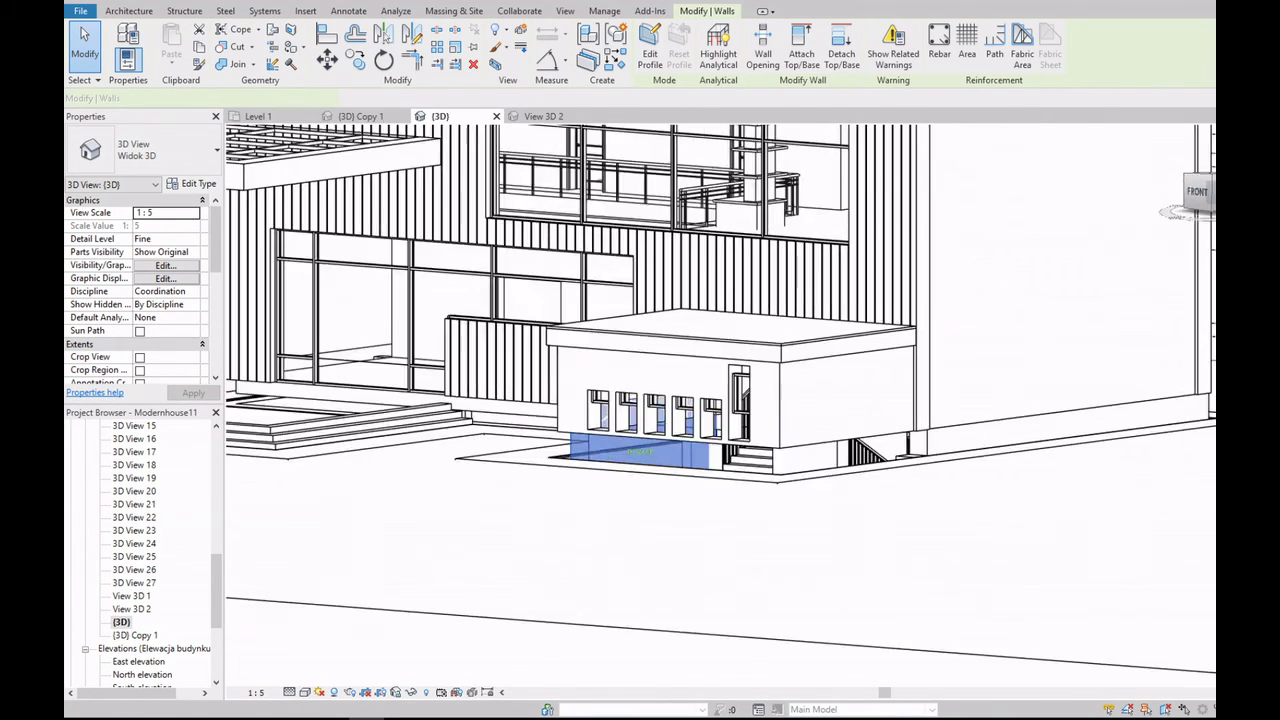
{"action": "left_click", "coordinate": [918, 461], "text": "ctrl"}
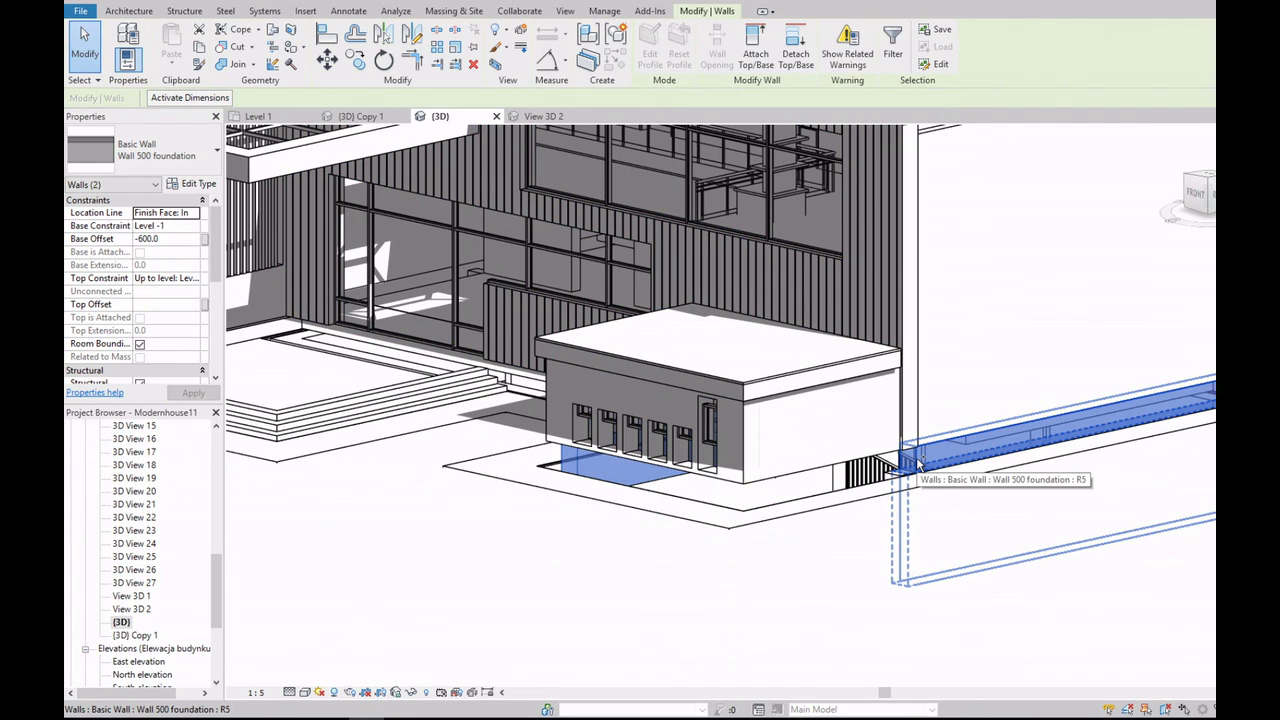
Step: Raise the annex wall opening's bottom line to the windows' bottom in Edit Profile, then change the foundation wall's Top Constraint
{"action": "double_click", "coordinate": [719, 470]}
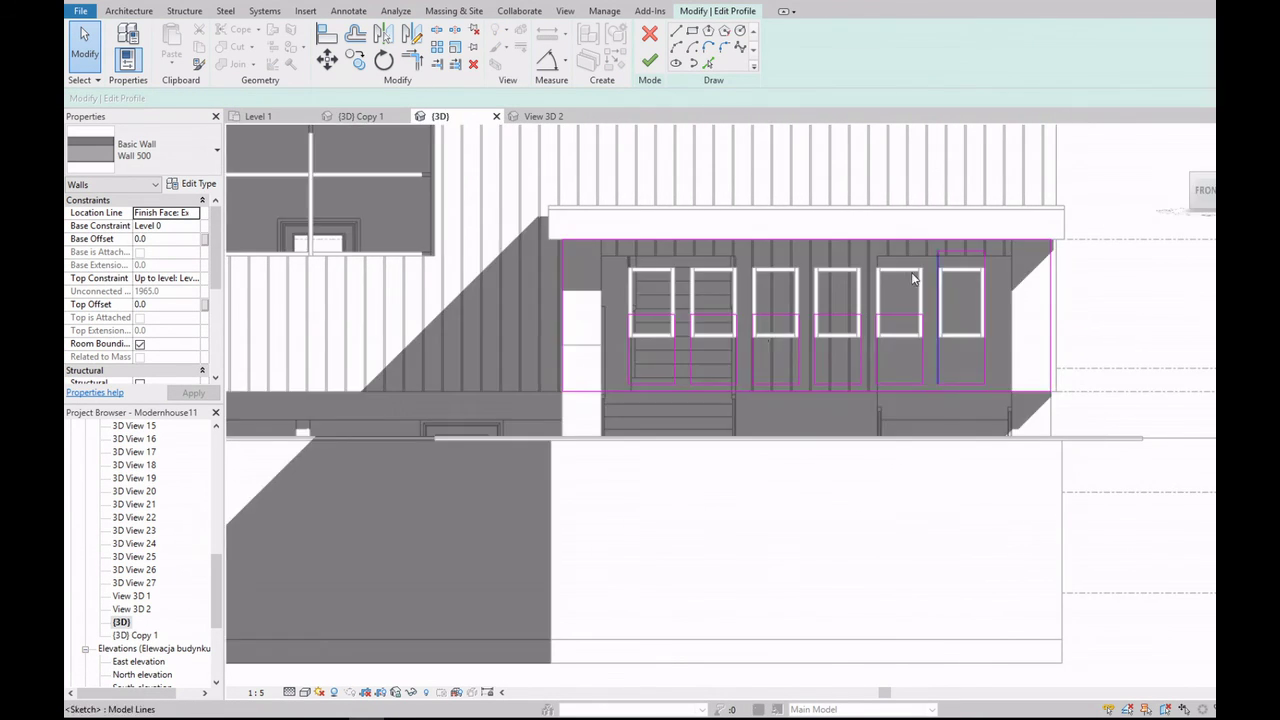
{"action": "left_click", "coordinate": [710, 284]}
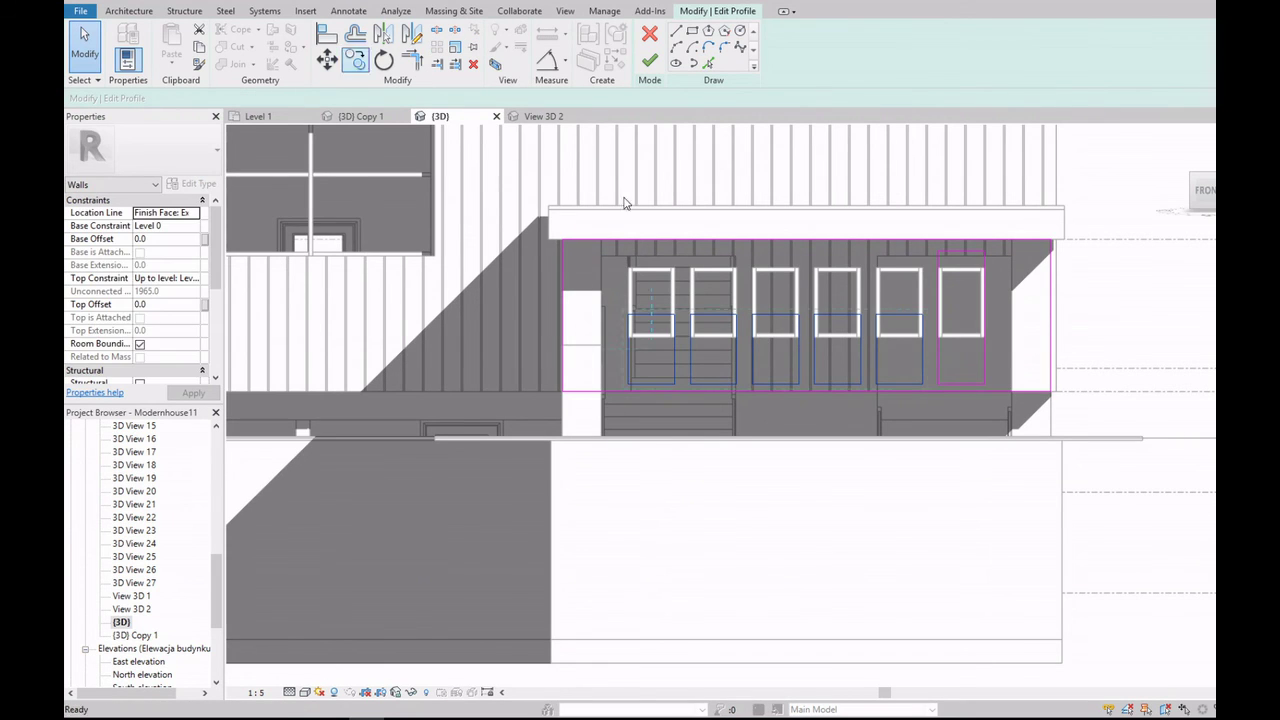
{"action": "scroll", "coordinate": [735, 301], "scroll_direction": "up", "scroll_amount": 3}
{"action": "key", "text": "m"}
{"action": "key", "text": "v"}
{"action": "key", "text": "Escape"}
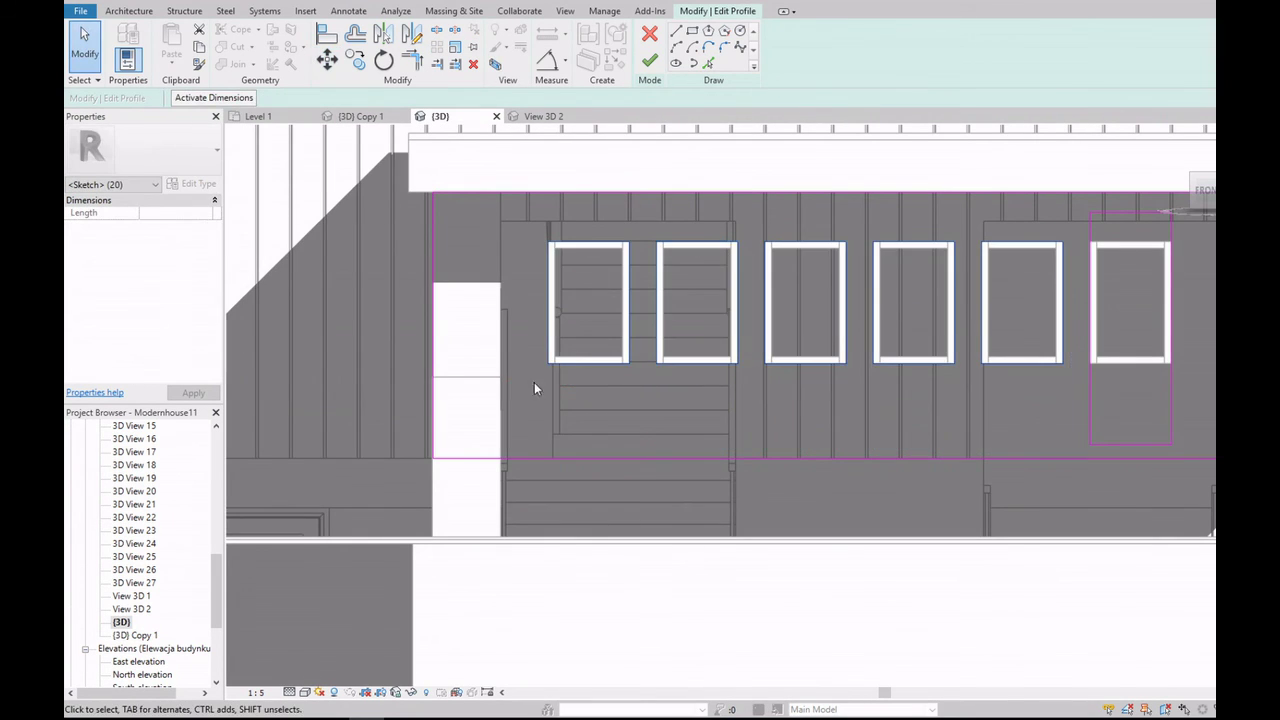
{"action": "scroll", "coordinate": [534, 382], "scroll_direction": "down", "scroll_amount": 1}
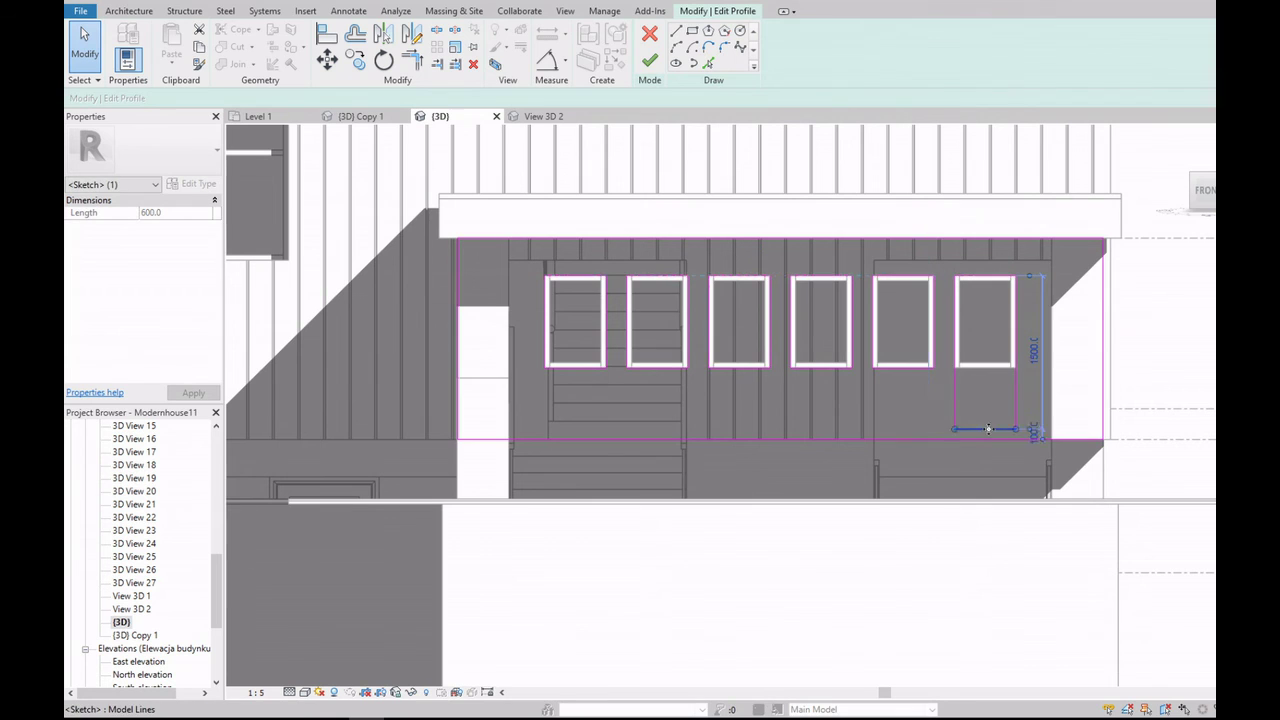
{"action": "left_click_drag", "start_coordinate": [976, 276], "coordinate": [980, 368]}
{"action": "left_click", "coordinate": [651, 66]}
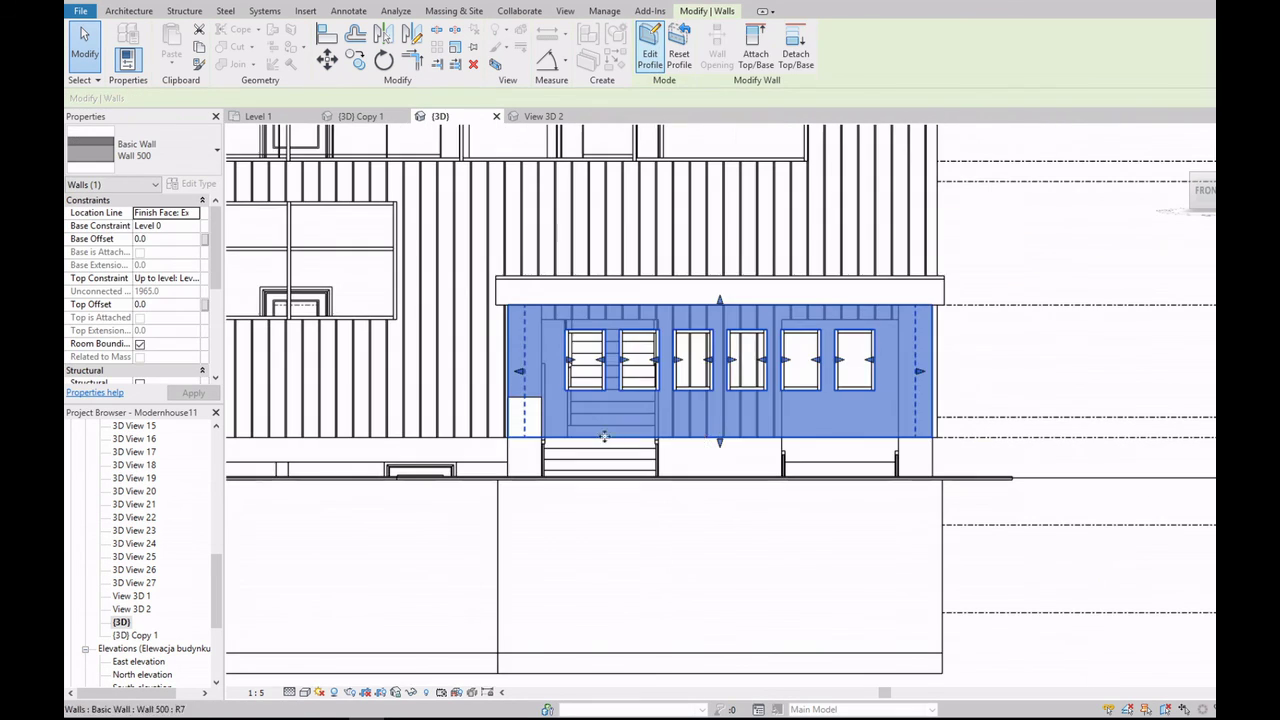
{"action": "scroll", "coordinate": [652, 482], "scroll_direction": "down", "scroll_amount": 1}
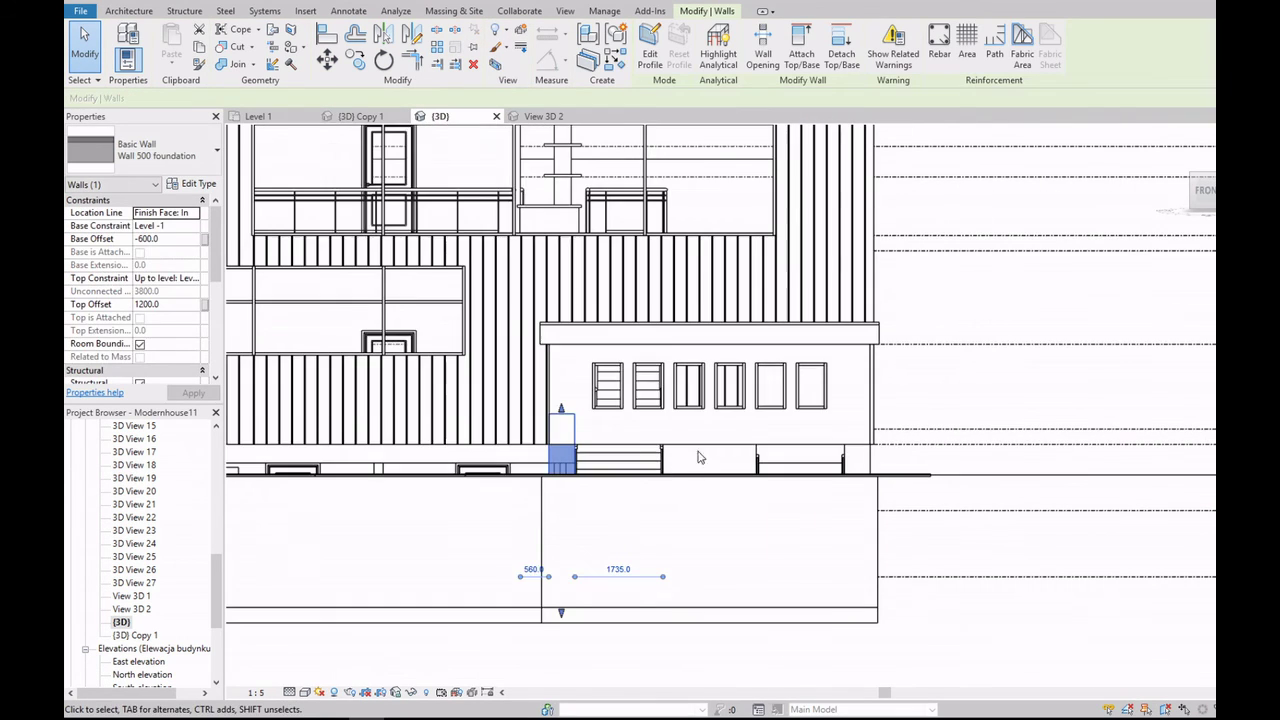
{"action": "left_click", "coordinate": [194, 278]}
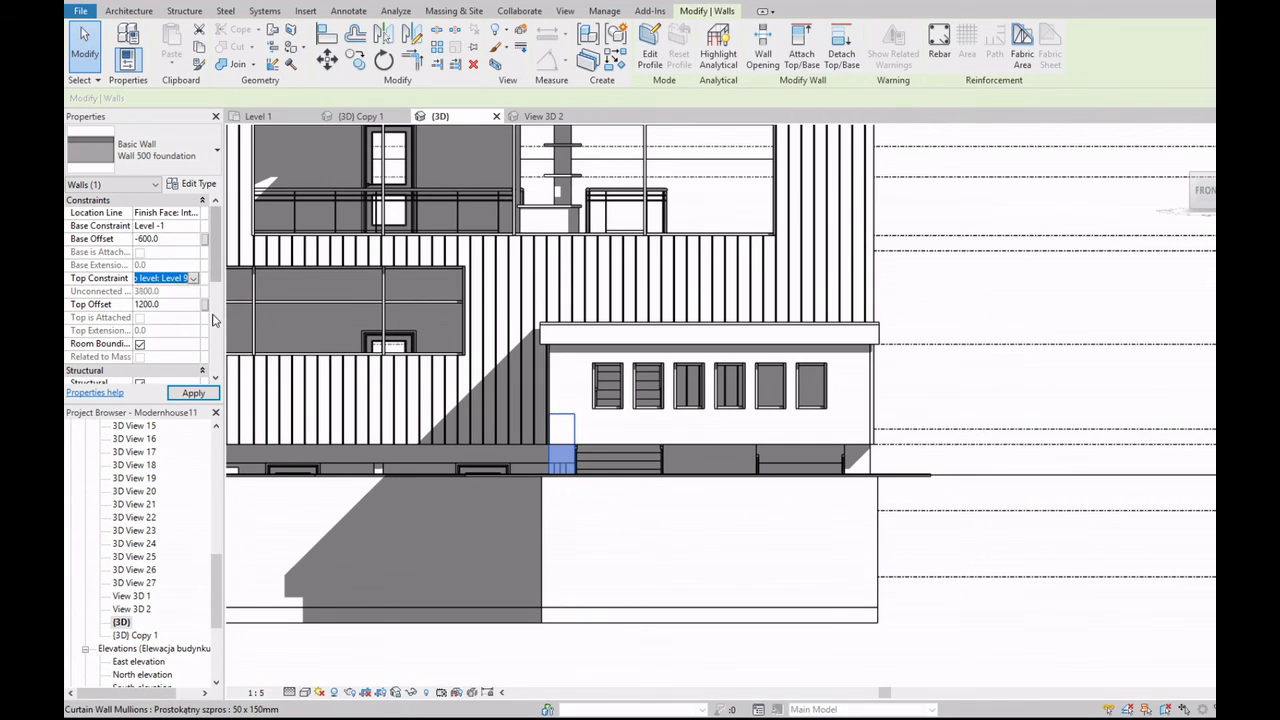
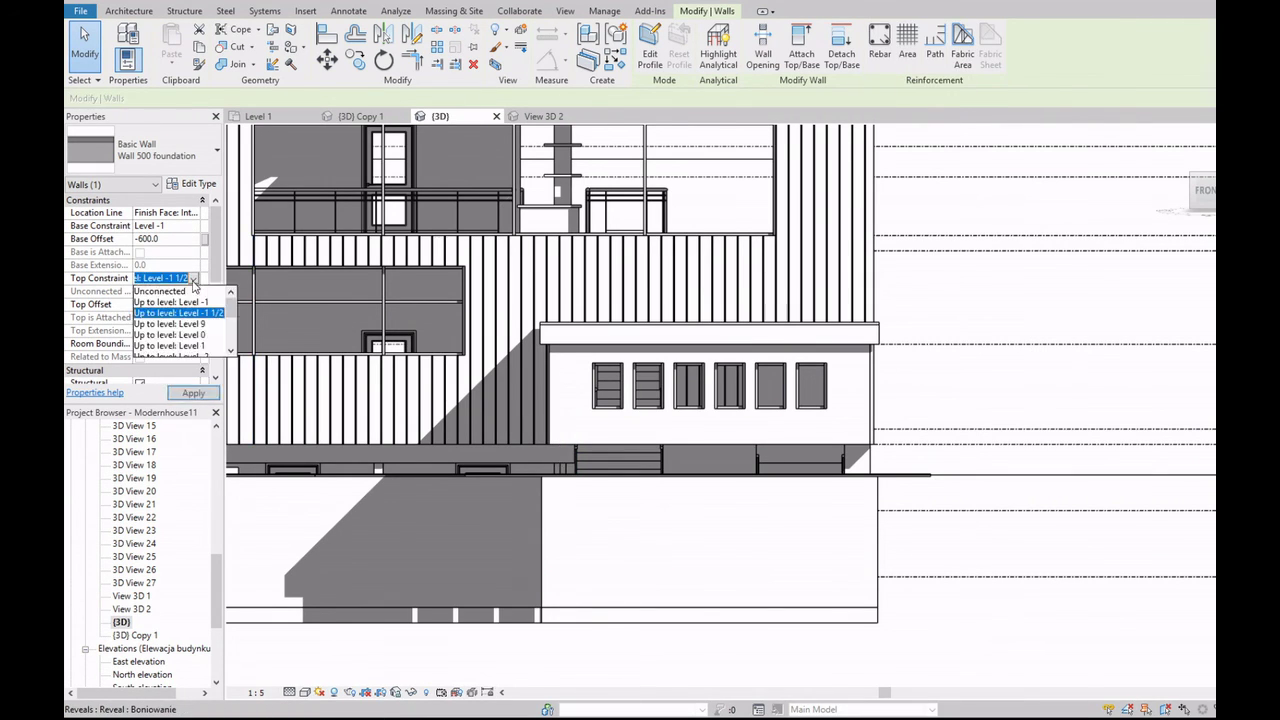
Step: Set the Wall 500 foundation's Top Constraint to an 'Up to level' option and accept the warning
{"action": "left_click", "coordinate": [178, 313]}
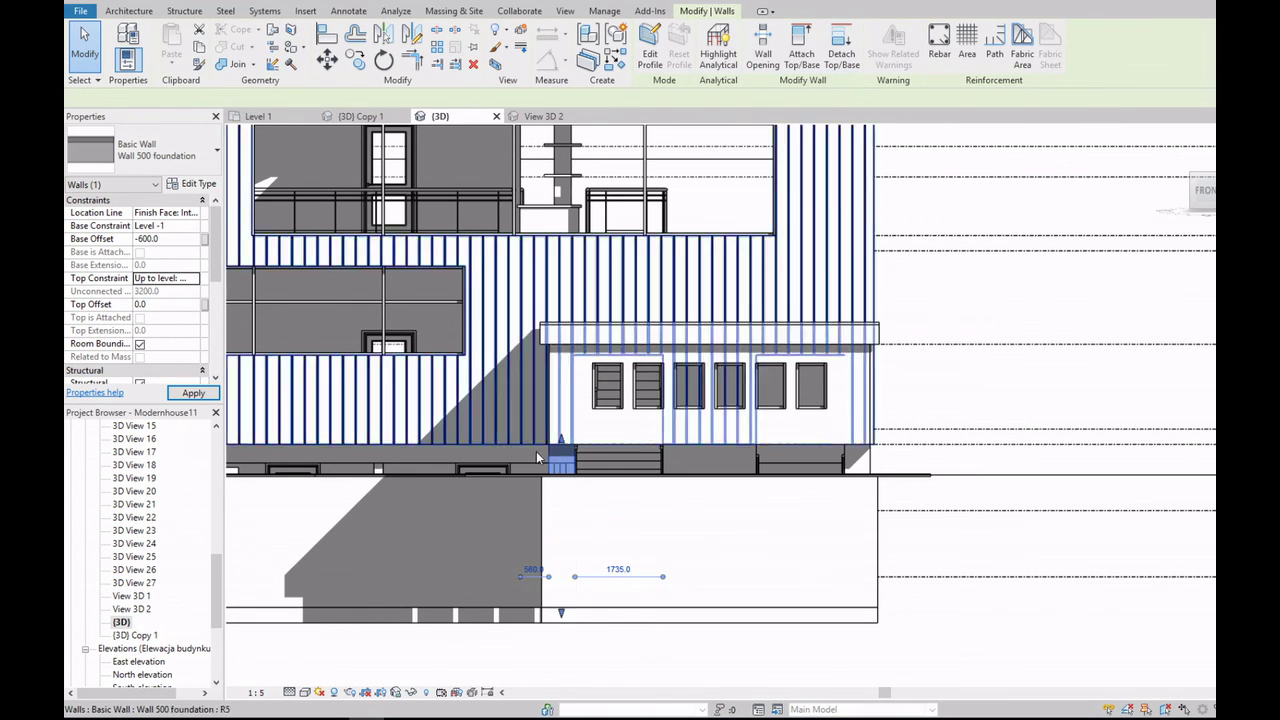
{"action": "left_click", "coordinate": [1211, 198]}
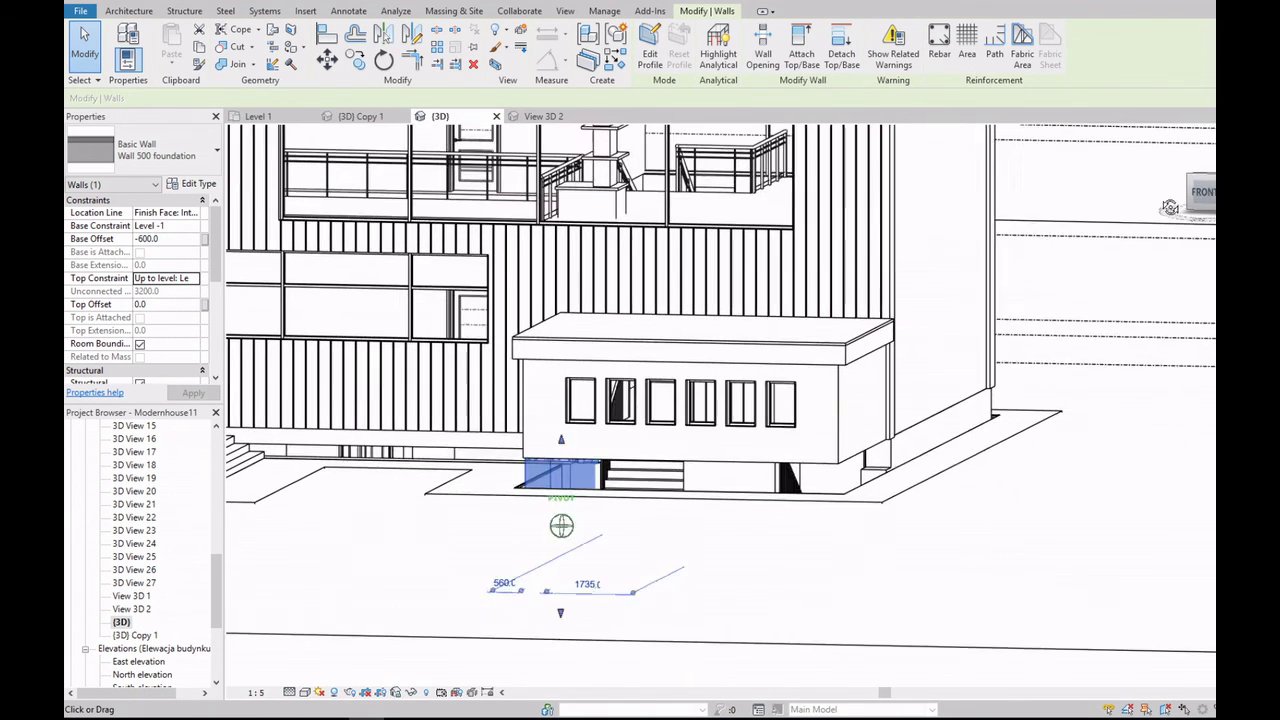
{"action": "left_click", "coordinate": [193, 279]}
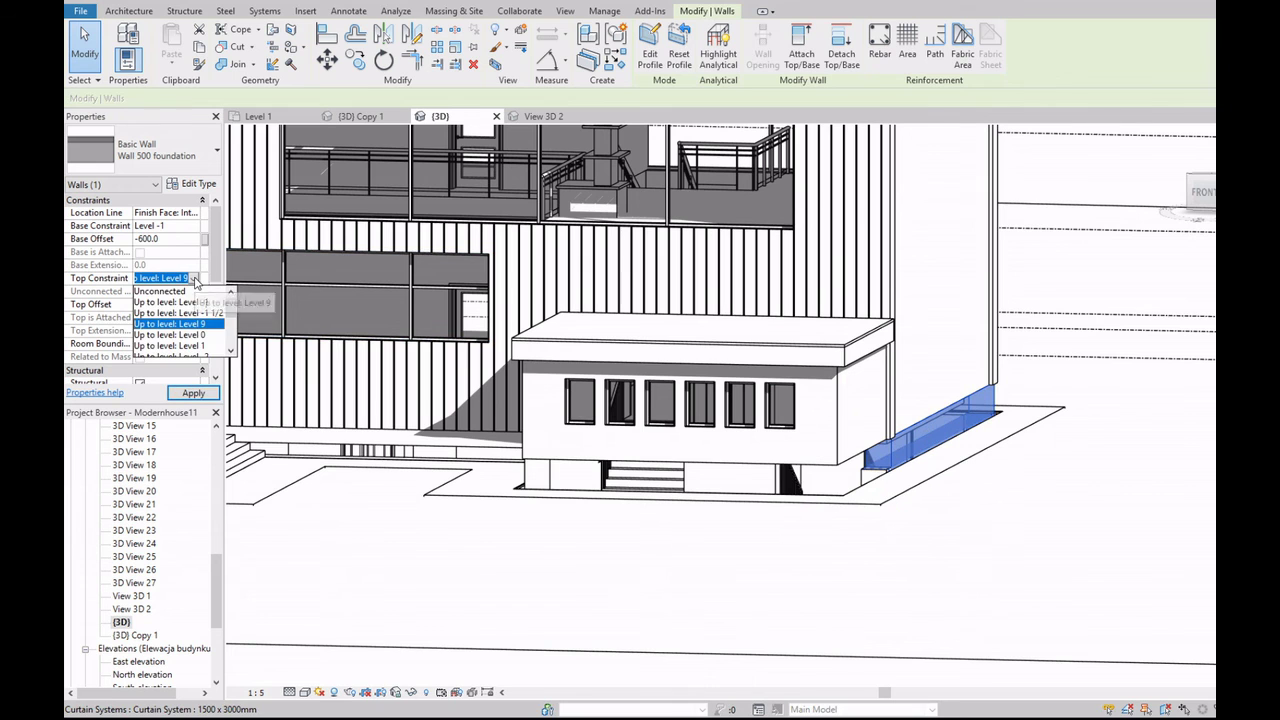
{"action": "left_click", "coordinate": [1206, 199]}
{"action": "scroll", "coordinate": [572, 384], "scroll_direction": "down", "scroll_amount": 3}
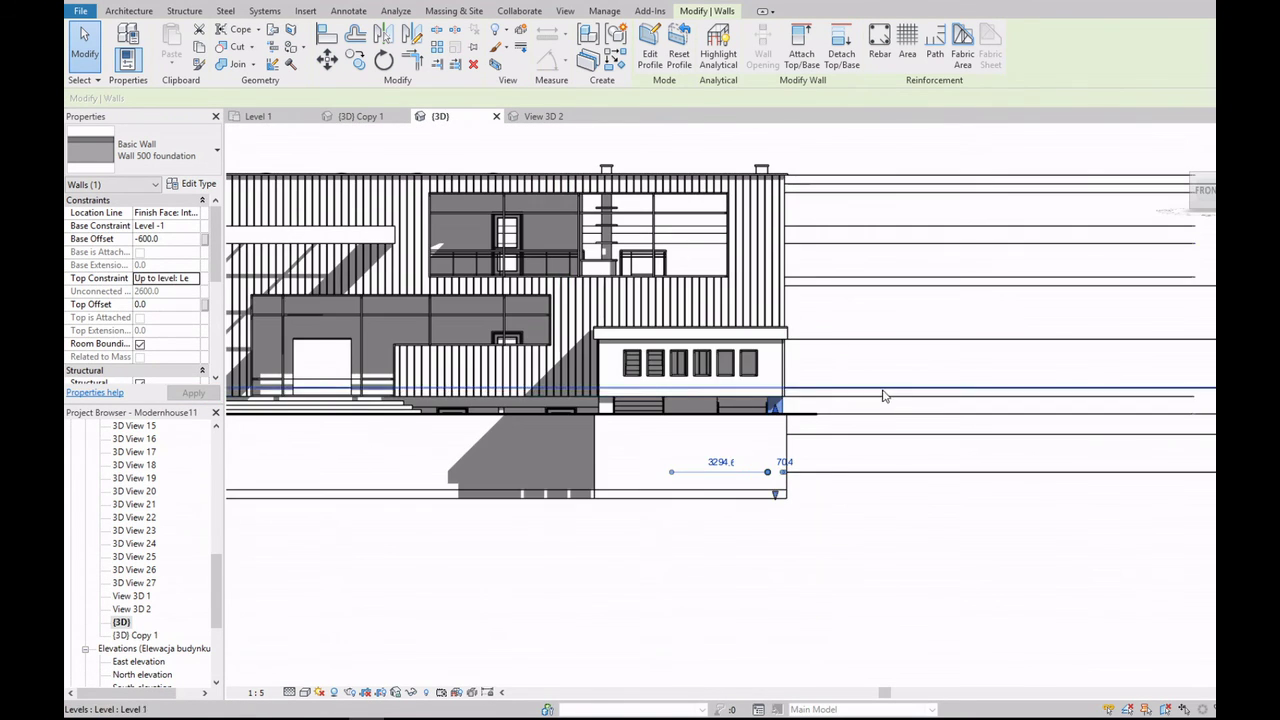
{"action": "scroll", "coordinate": [914, 403], "scroll_direction": "down", "scroll_amount": 2}
{"action": "scroll", "coordinate": [322, 404], "scroll_direction": "up", "scroll_amount": 3}
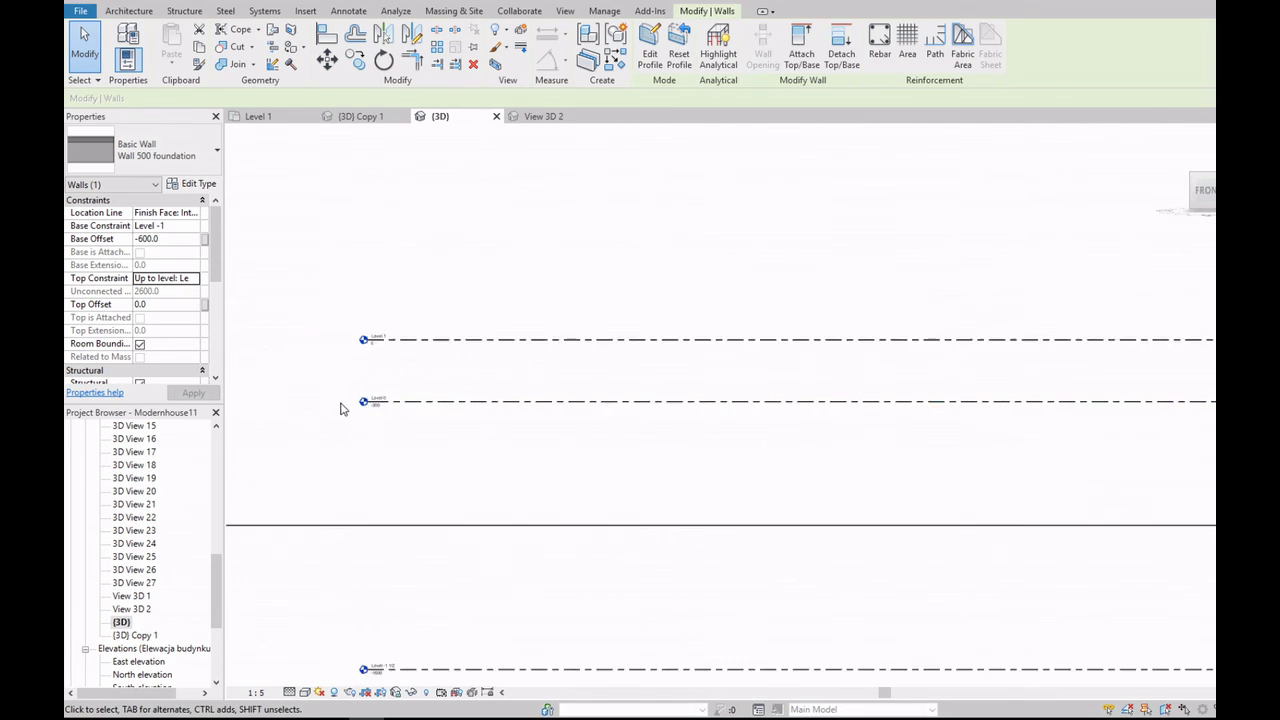
{"action": "scroll", "coordinate": [343, 408], "scroll_direction": "down", "scroll_amount": 3}
{"action": "left_click", "coordinate": [193, 279]}
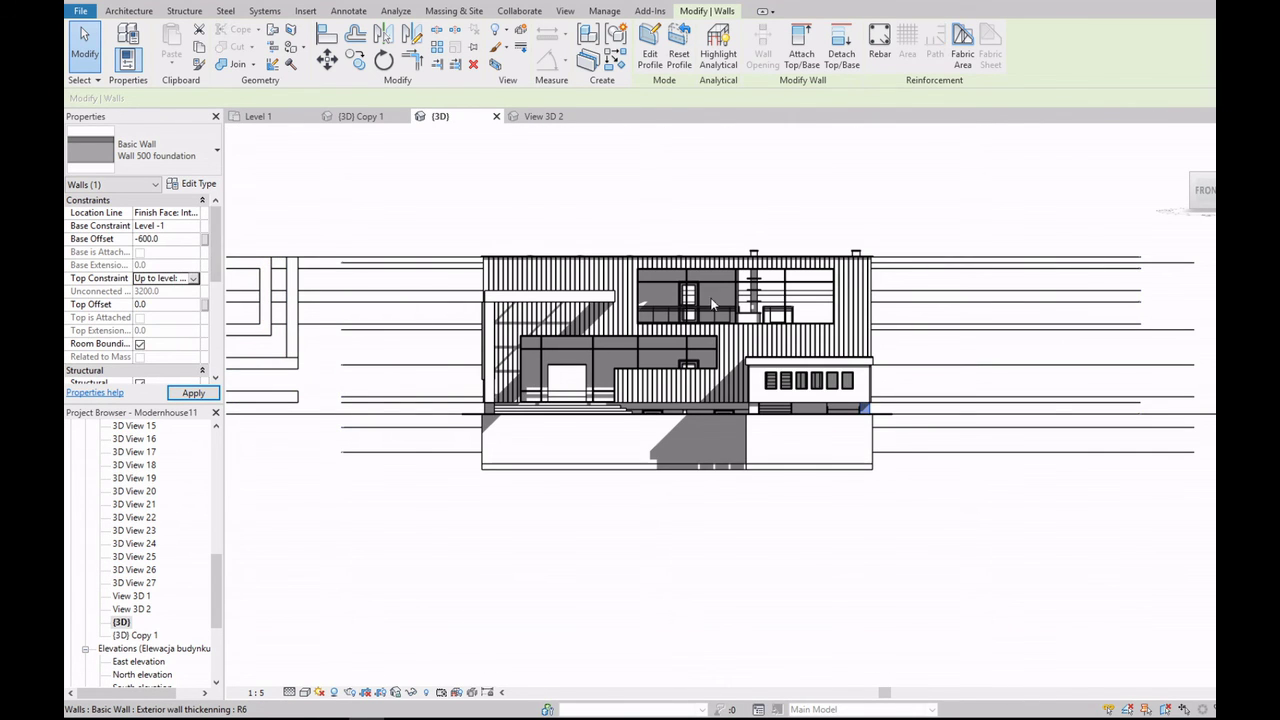
{"action": "left_click", "coordinate": [729, 403]}
Step: Orbit the 3D view to look down on the foundation wall under the annex
{"action": "left_click", "coordinate": [929, 380]}
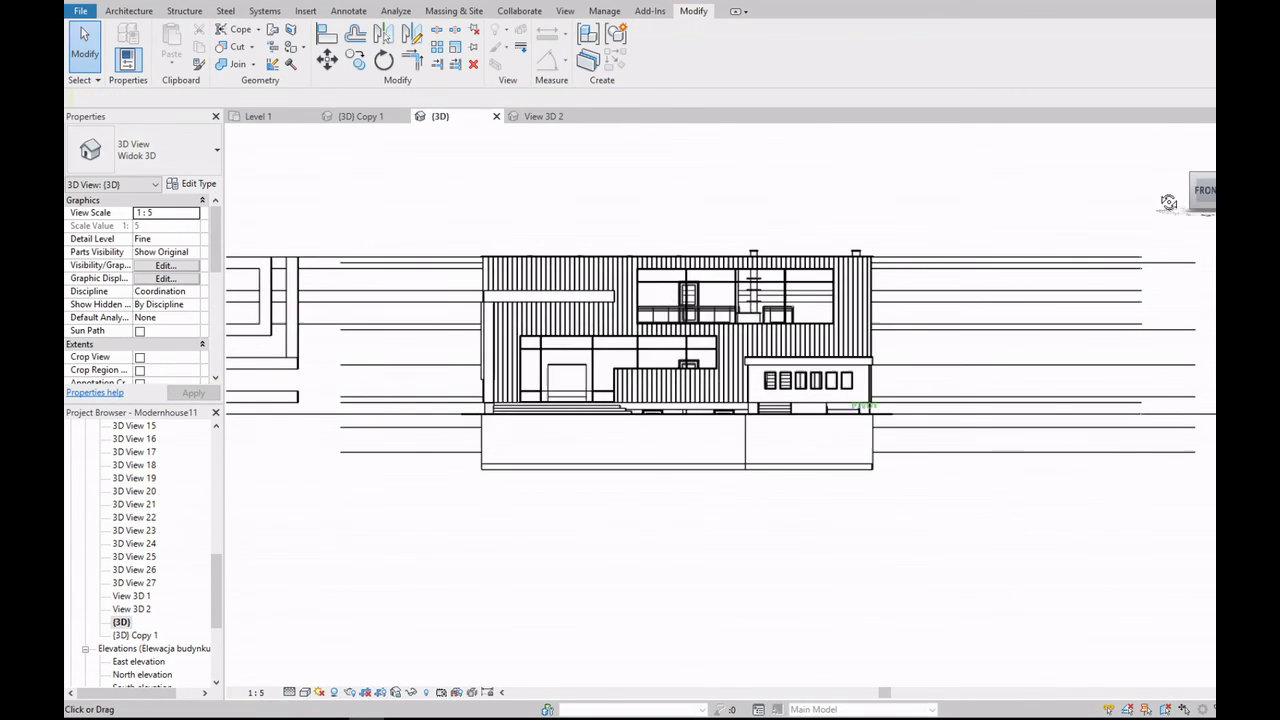
{"action": "middle_click_drag", "start_coordinate": [1168, 202], "coordinate": [857, 434], "text": "shift"}
{"action": "scroll", "coordinate": [808, 440], "scroll_direction": "up", "scroll_amount": 4}
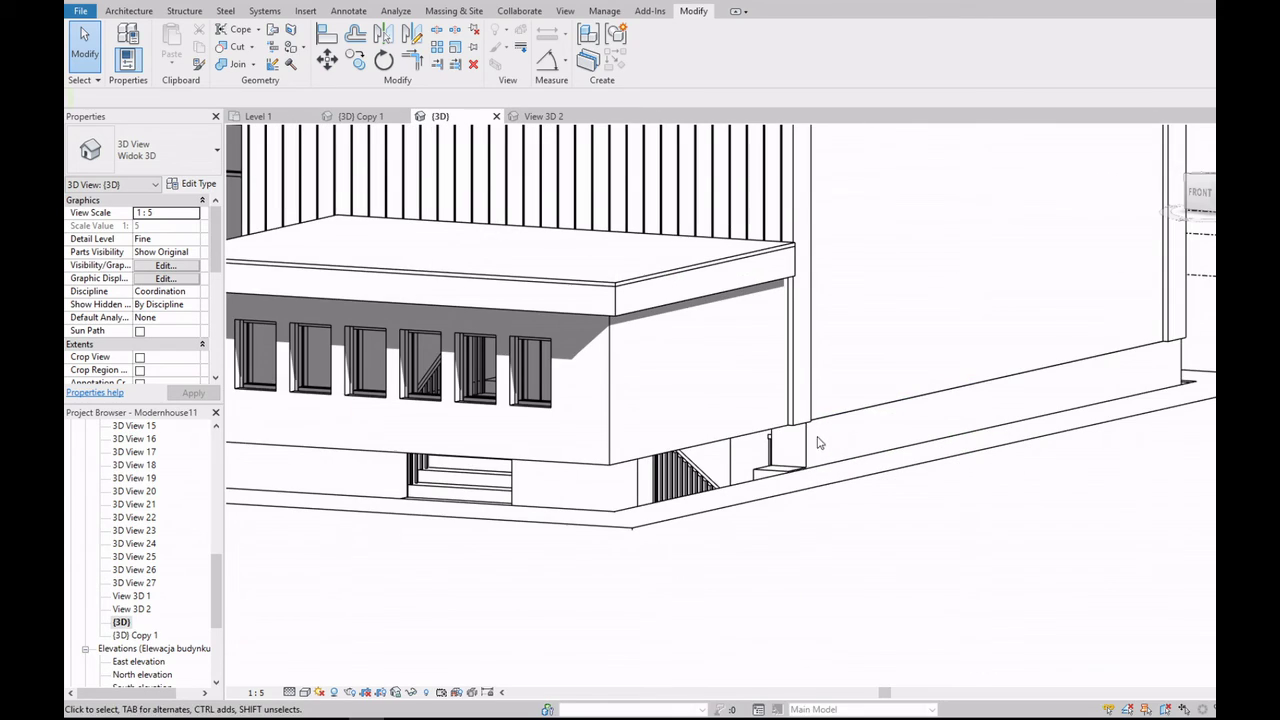
{"action": "left_click", "coordinate": [777, 473]}
{"action": "scroll", "coordinate": [777, 473], "scroll_direction": "down", "scroll_amount": 5}
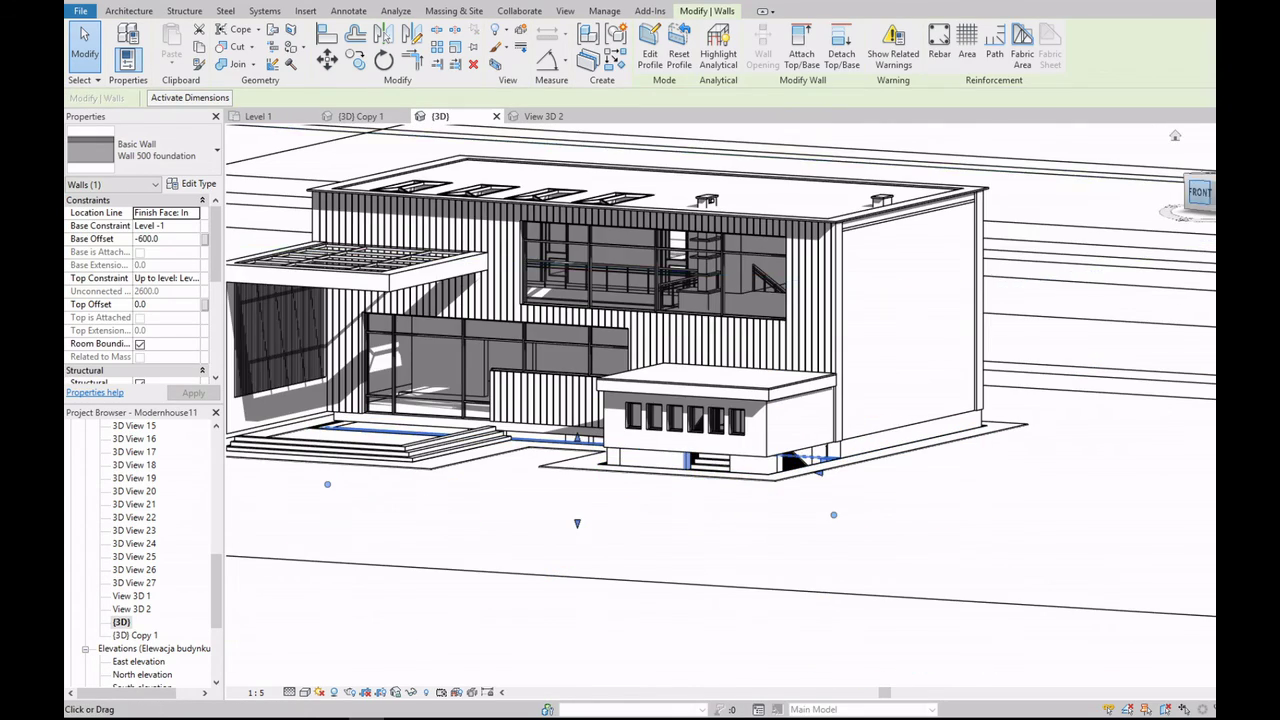
{"action": "mouse_move", "coordinate": [777, 473]}
{"action": "middle_mouse_down", "text": "shift"}
{"action": "mouse_move", "coordinate": [780, 430]}
{"action": "mouse_move", "coordinate": [790, 520]}
{"action": "middle_mouse_up", "text": "shift"}
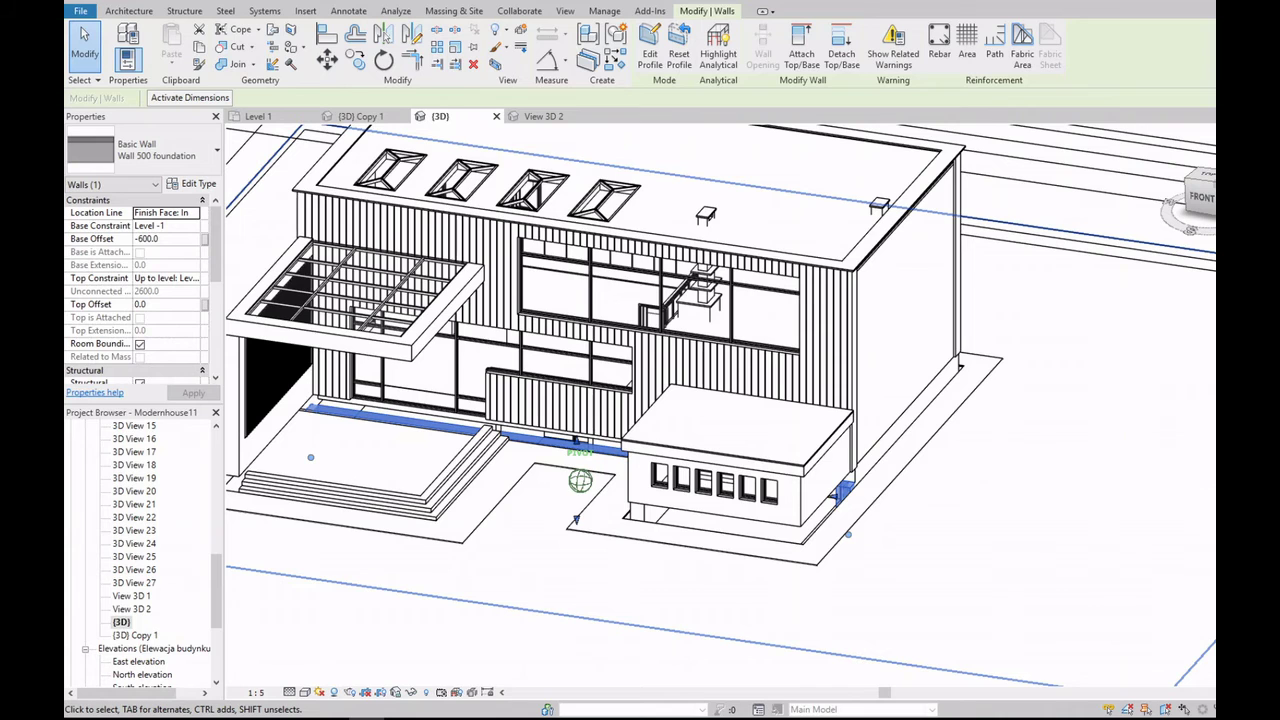
Step: Open the Level -1 floor plan and zoom in on the stairs
{"action": "scroll", "coordinate": [153, 503], "scroll_direction": "up", "scroll_amount": 10}
{"action": "key", "text": "Escape"}
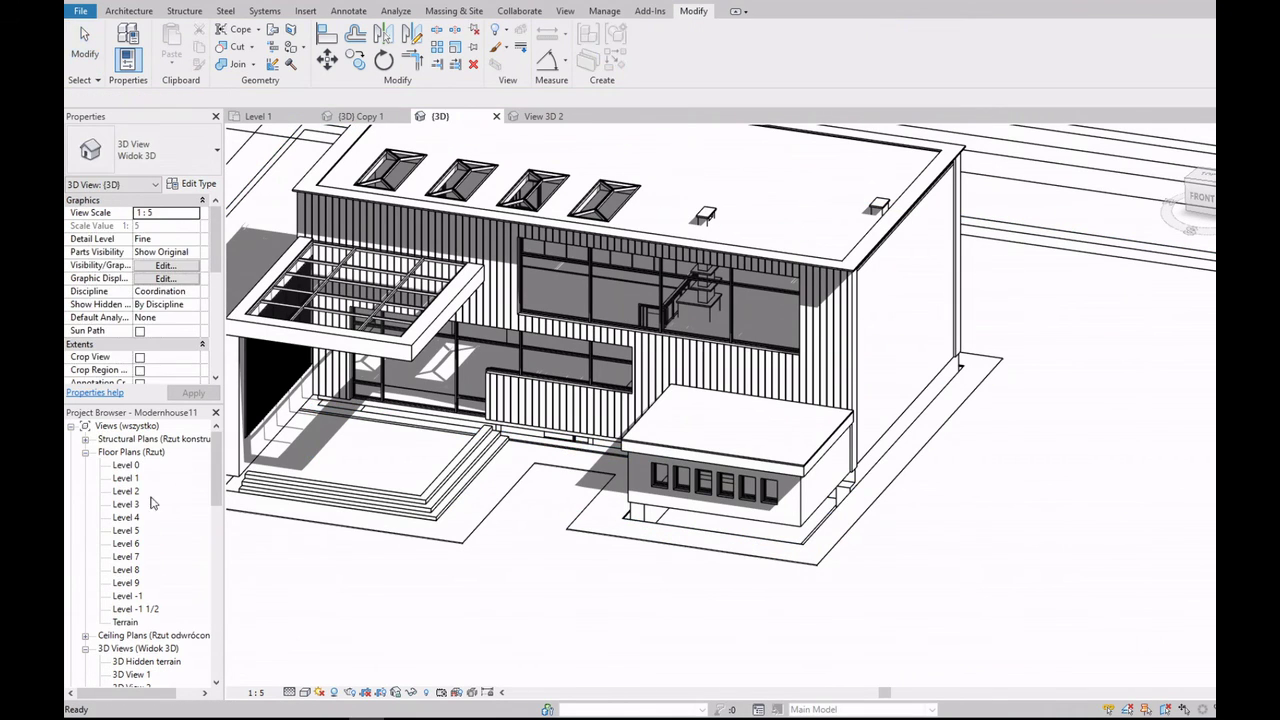
{"action": "double_click", "coordinate": [127, 595]}
{"action": "scroll", "coordinate": [545, 456], "scroll_direction": "up", "scroll_amount": 2}
{"action": "scroll", "coordinate": [545, 456], "scroll_direction": "up", "scroll_amount": 2}
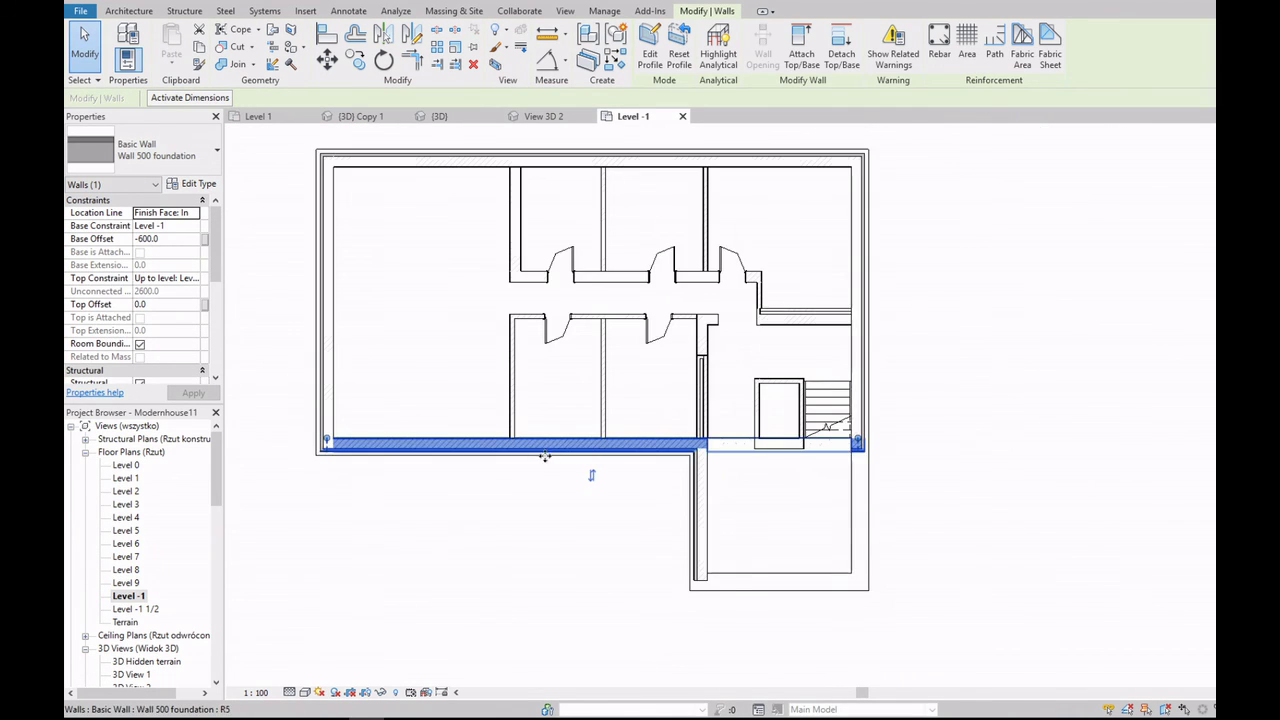
{"action": "scroll", "coordinate": [545, 456], "scroll_direction": "up", "scroll_amount": 2}
{"action": "scroll", "coordinate": [590, 475], "scroll_direction": "up", "scroll_amount": 2}
Step: Extend the partition wall beside the stairs down along the stair pit, unjoining the walls
{"action": "key", "text": "r"}
{"action": "key", "text": "s"}
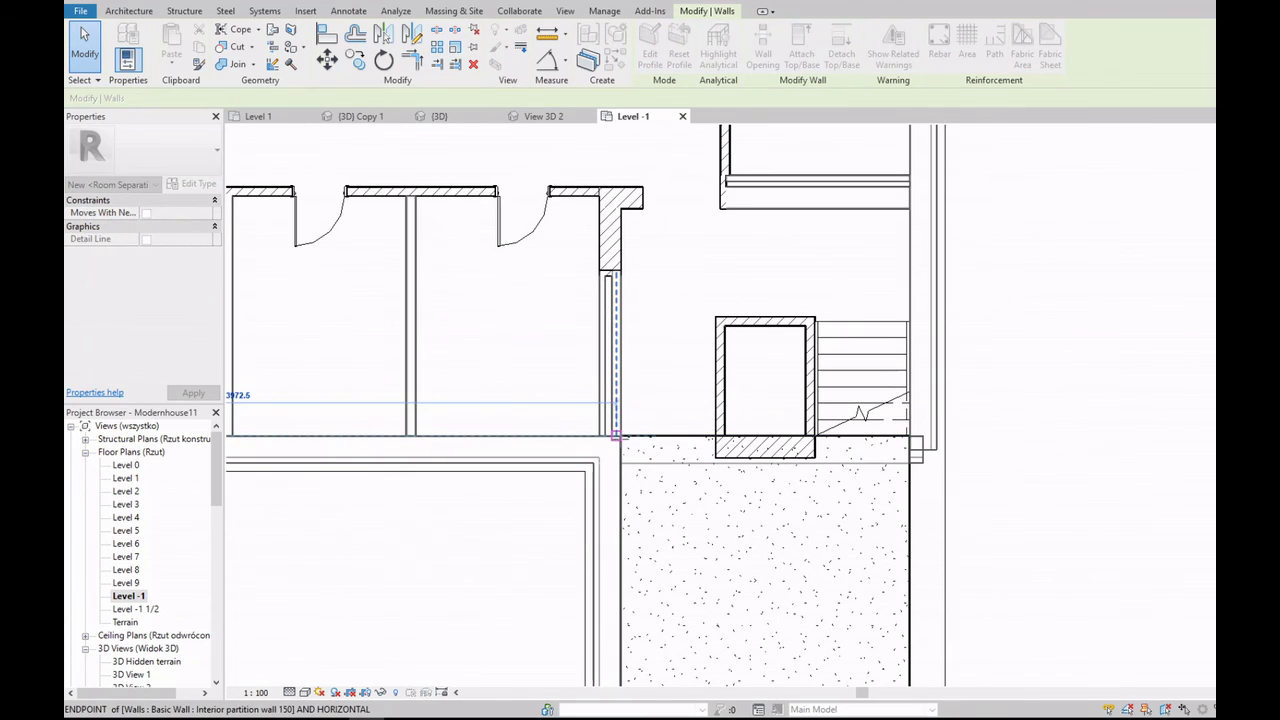
{"action": "left_click_drag", "start_coordinate": [621, 437], "coordinate": [621, 437]}
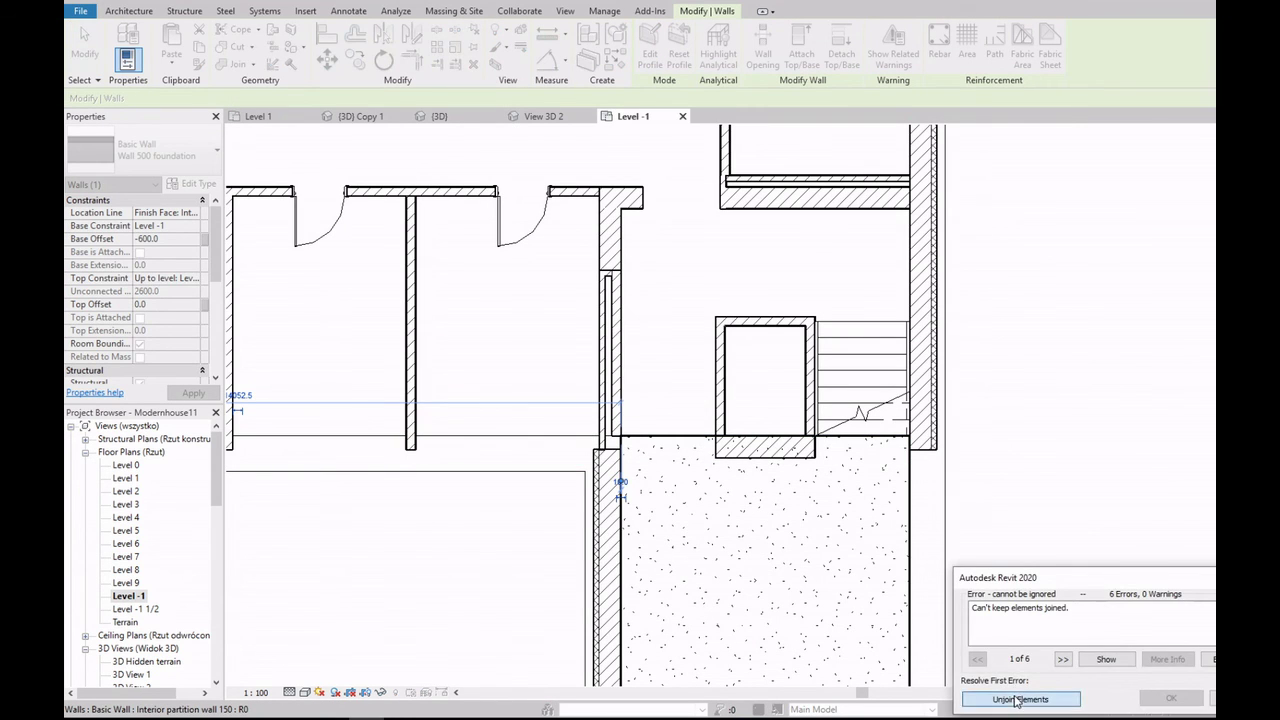
{"action": "left_click", "coordinate": [1018, 699]}
Step: Select the bottom foundation wall
{"action": "scroll", "coordinate": [580, 540], "scroll_direction": "down", "scroll_amount": 4}
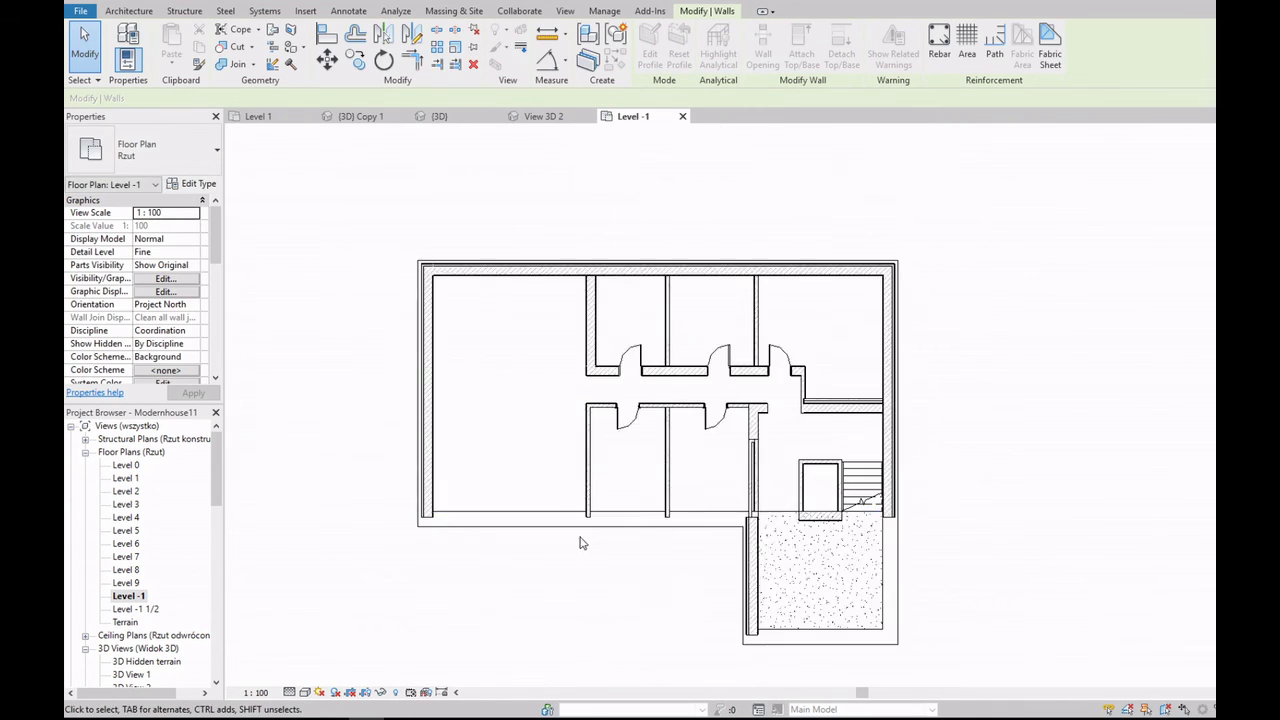
{"action": "scroll", "coordinate": [700, 520], "scroll_direction": "up", "scroll_amount": 1}
{"action": "scroll", "coordinate": [821, 496], "scroll_direction": "up", "scroll_amount": 3}
{"action": "scroll", "coordinate": [821, 496], "scroll_direction": "down", "scroll_amount": 3}
{"action": "left_click", "coordinate": [516, 467]}
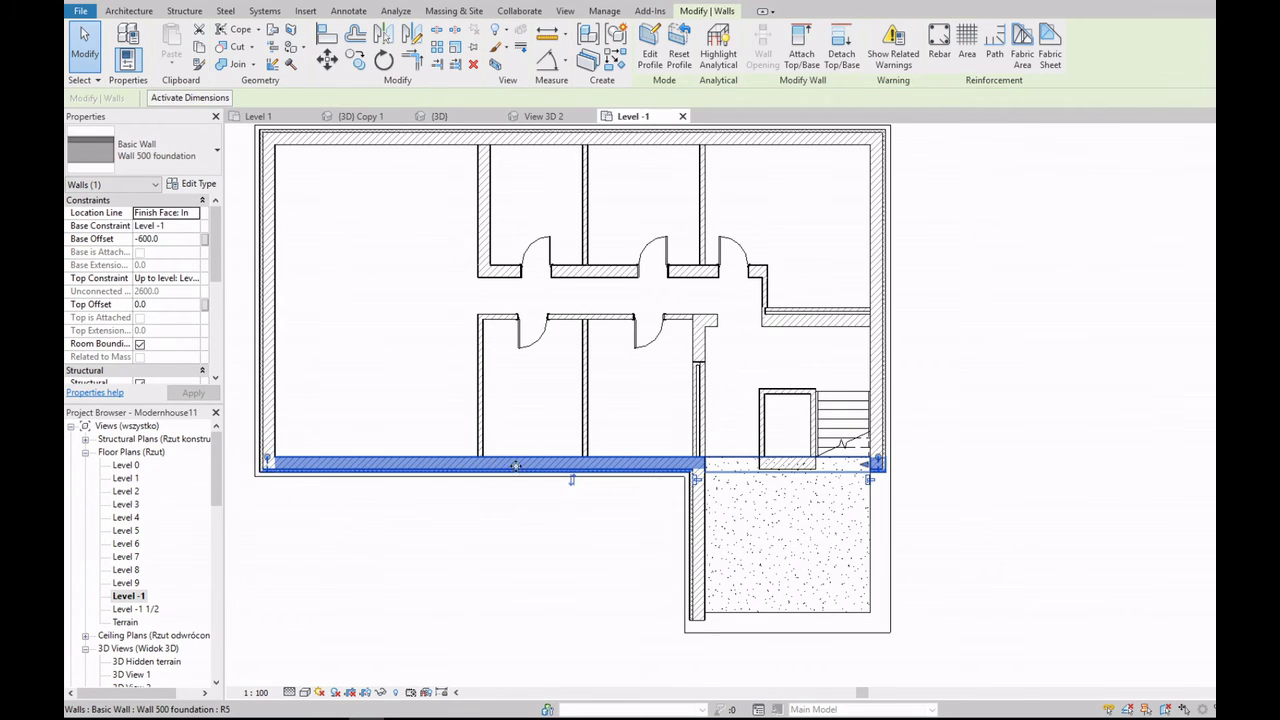
{"action": "scroll", "coordinate": [662, 472], "scroll_direction": "up", "scroll_amount": 1}
Step: Start editing the bottom foundation wall's profile in the North elevation
{"action": "double_click", "coordinate": [645, 470]}
{"action": "left_click", "coordinate": [679, 499]}
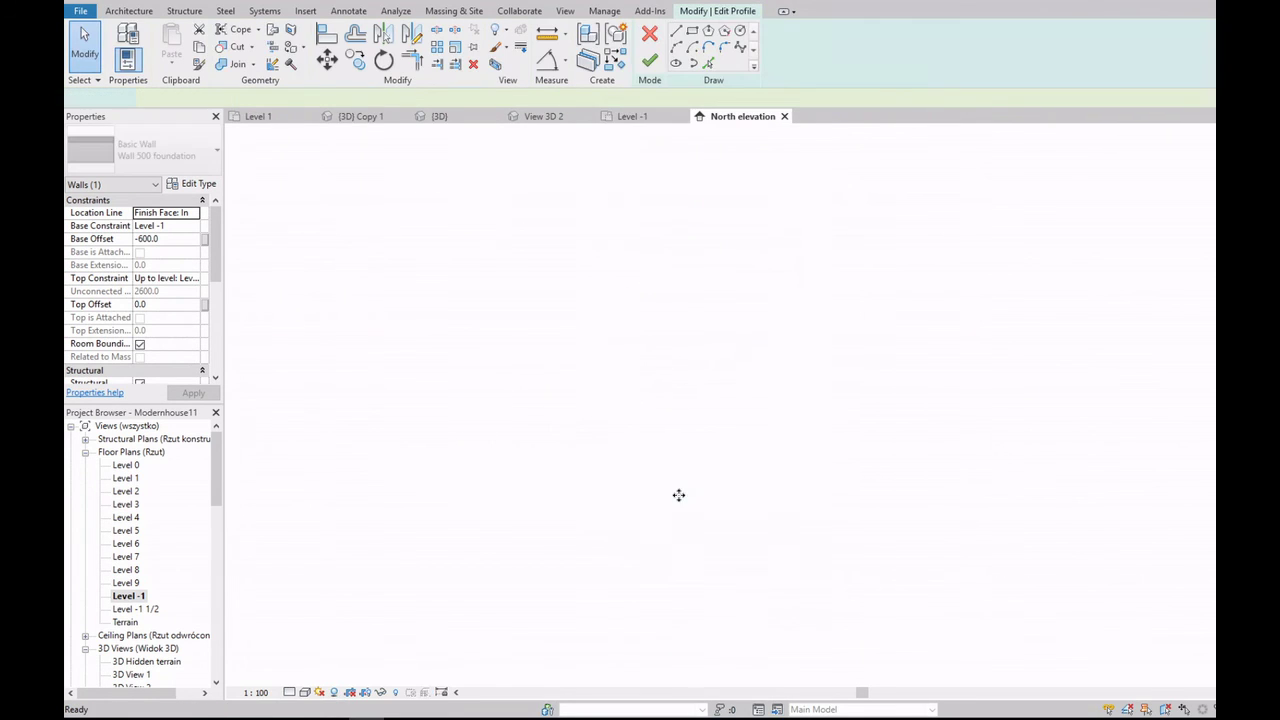
{"action": "scroll", "coordinate": [851, 415], "scroll_direction": "up", "scroll_amount": 5}
{"action": "scroll", "coordinate": [790, 466], "scroll_direction": "up", "scroll_amount": 1}
{"action": "scroll", "coordinate": [545, 460], "scroll_direction": "up", "scroll_amount": 2}
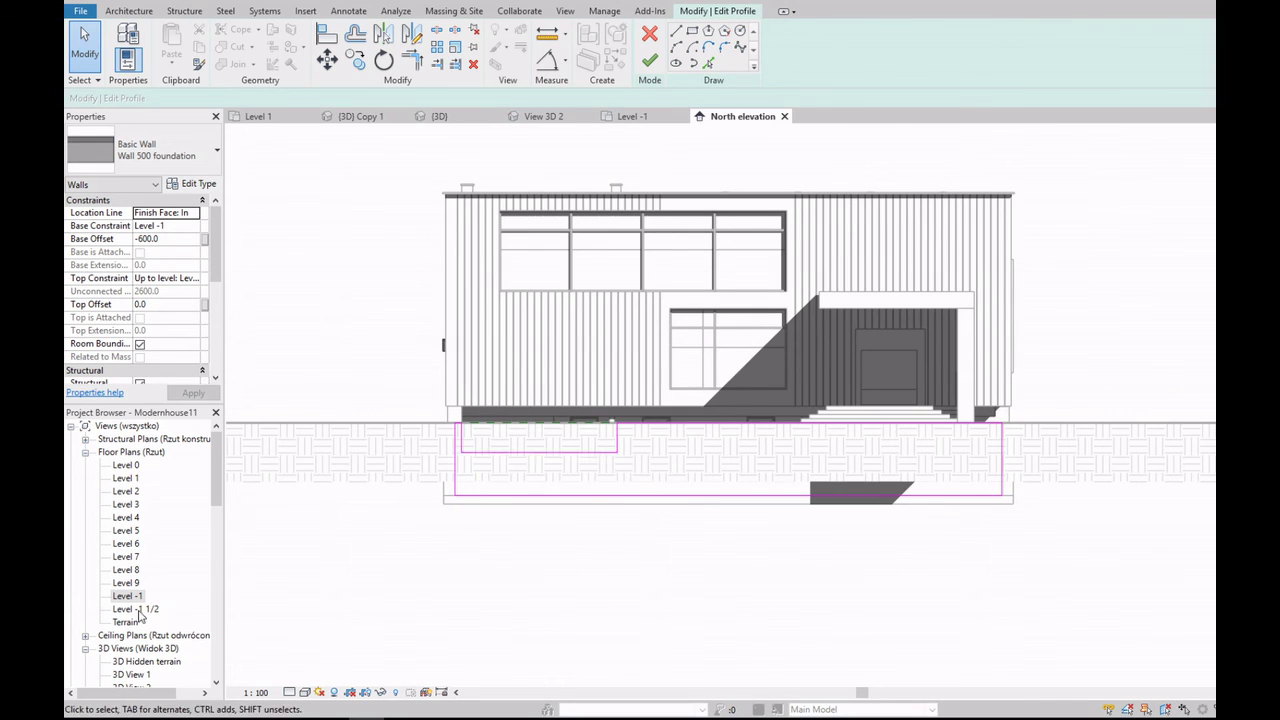
{"action": "scroll", "coordinate": [140, 616], "scroll_direction": "down", "scroll_amount": 5}
Step: Switch to the South elevation and display it in Wireframe style
{"action": "double_click", "coordinate": [143, 623]}
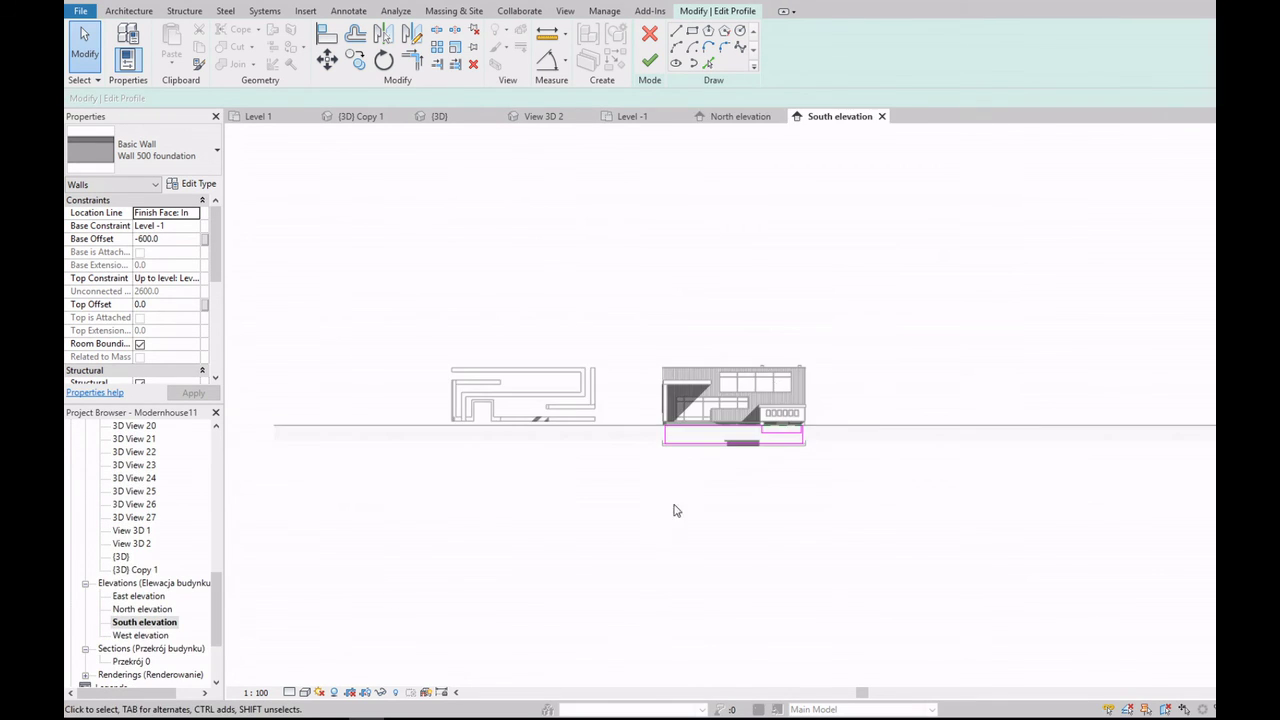
{"action": "scroll", "coordinate": [790, 421], "scroll_direction": "up", "scroll_amount": 5}
{"action": "scroll", "coordinate": [790, 421], "scroll_direction": "up", "scroll_amount": 2}
{"action": "left_click", "coordinate": [304, 692]}
{"action": "left_click", "coordinate": [330, 604]}
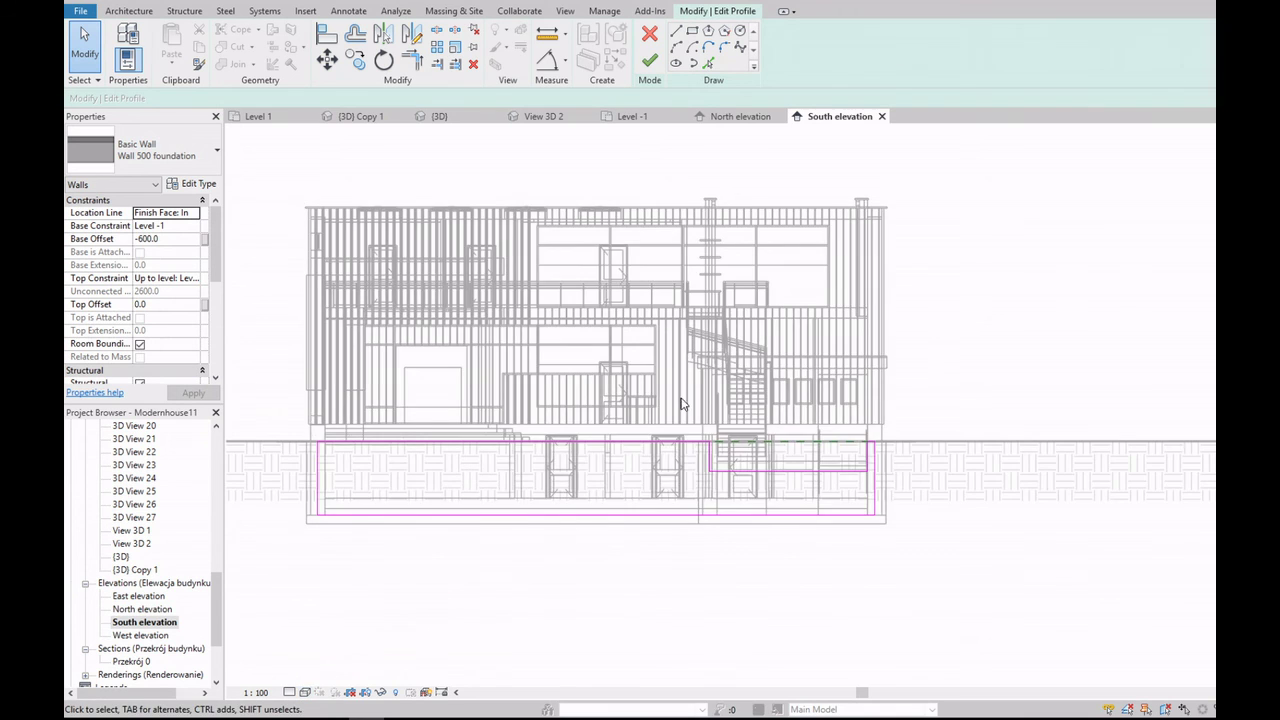
{"action": "scroll", "coordinate": [828, 484], "scroll_direction": "up", "scroll_amount": 2}
{"action": "scroll", "coordinate": [846, 467], "scroll_direction": "up", "scroll_amount": 2}
{"action": "scroll", "coordinate": [846, 467], "scroll_direction": "up", "scroll_amount": 2}
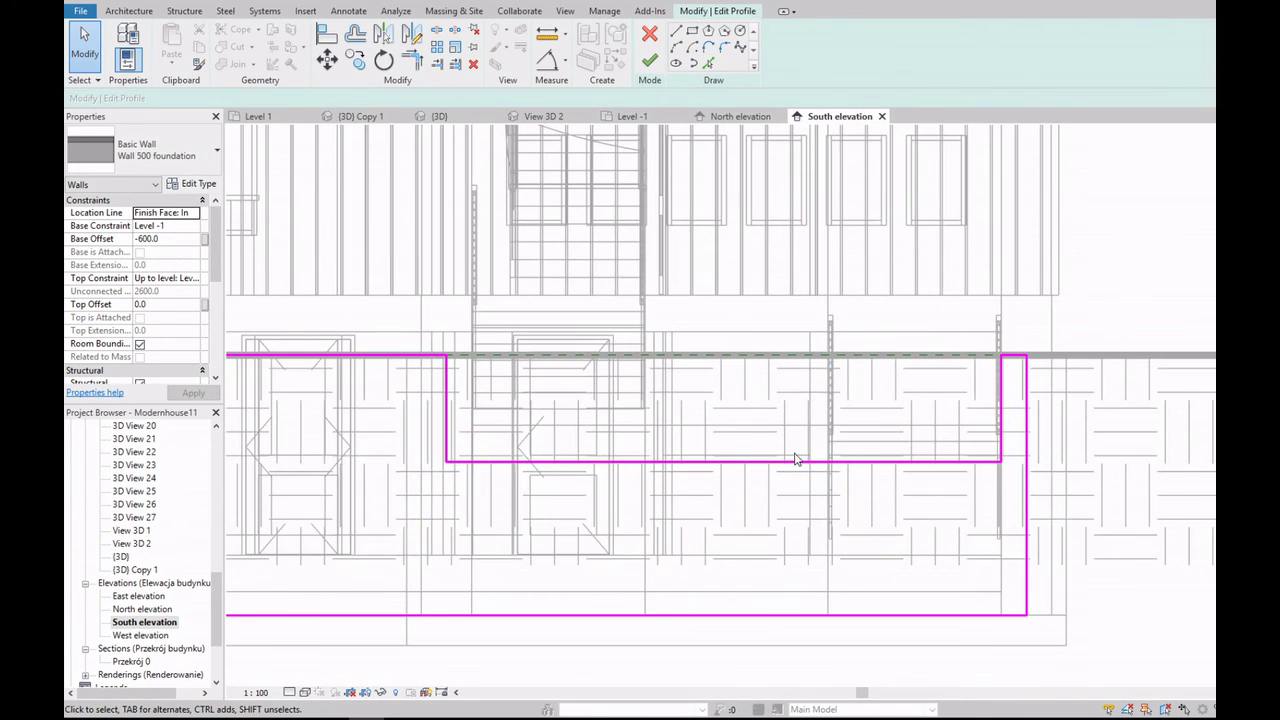
{"action": "scroll", "coordinate": [920, 459], "scroll_direction": "down", "scroll_amount": 2}
{"action": "scroll", "coordinate": [918, 460], "scroll_direction": "down", "scroll_amount": 2}
{"action": "scroll", "coordinate": [918, 462], "scroll_direction": "down", "scroll_amount": 2}
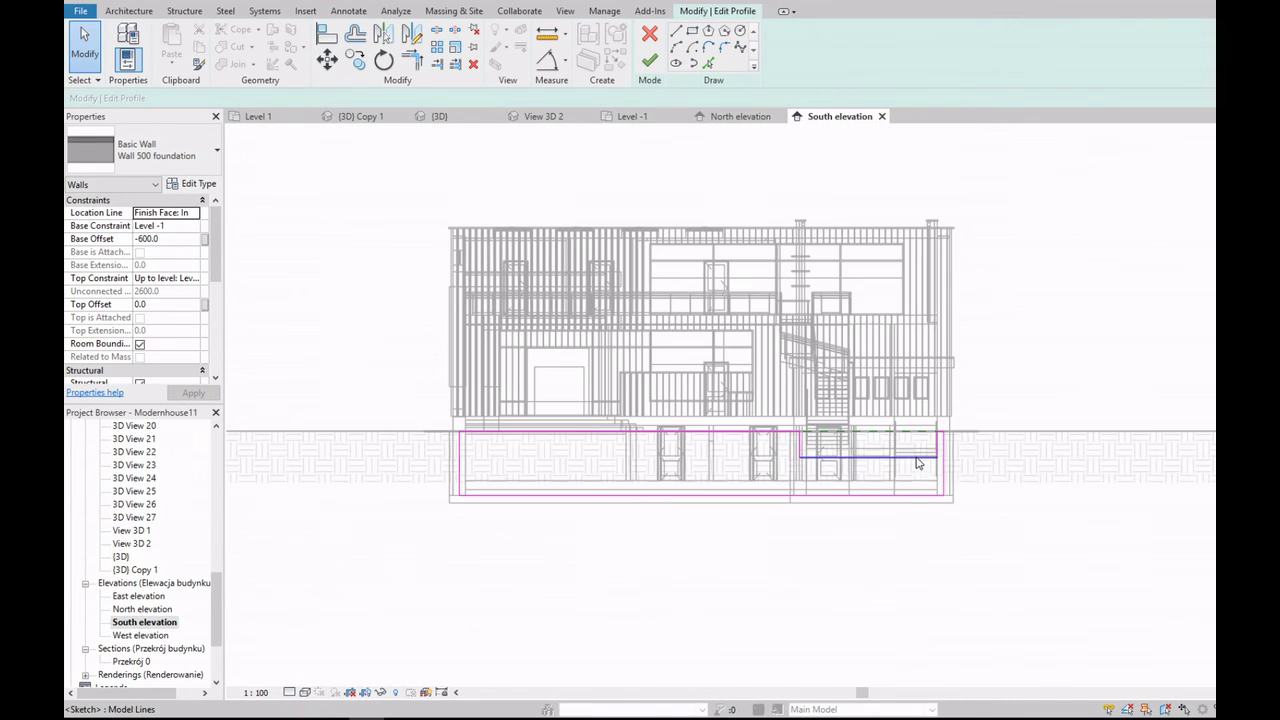
{"action": "scroll", "coordinate": [928, 461], "scroll_direction": "up", "scroll_amount": 2}
Step: Draw a new vertical profile line up from the bottom edge beside the stairs
{"action": "left_click", "coordinate": [940, 470]}
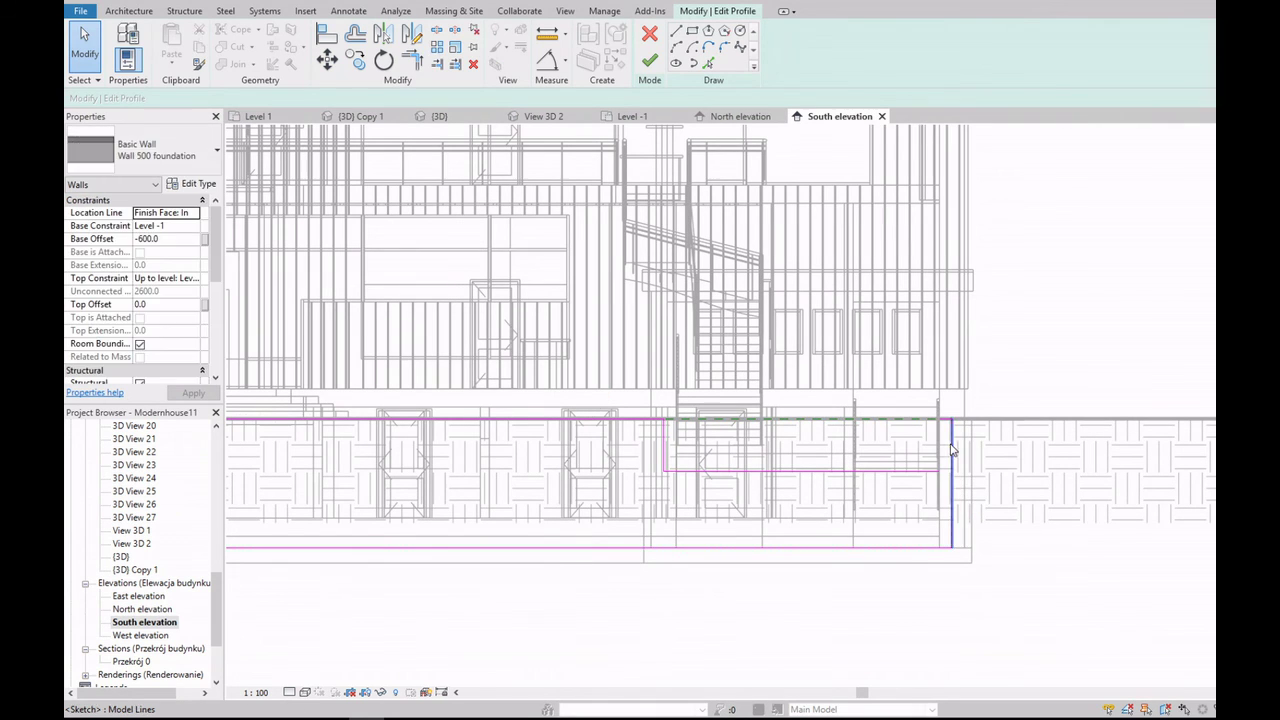
{"action": "left_click", "coordinate": [940, 552]}
{"action": "scroll", "coordinate": [1000, 535], "scroll_direction": "up", "scroll_amount": 2}
{"action": "scroll", "coordinate": [1000, 525], "scroll_direction": "up", "scroll_amount": 2}
{"action": "scroll", "coordinate": [920, 540], "scroll_direction": "up", "scroll_amount": 2}
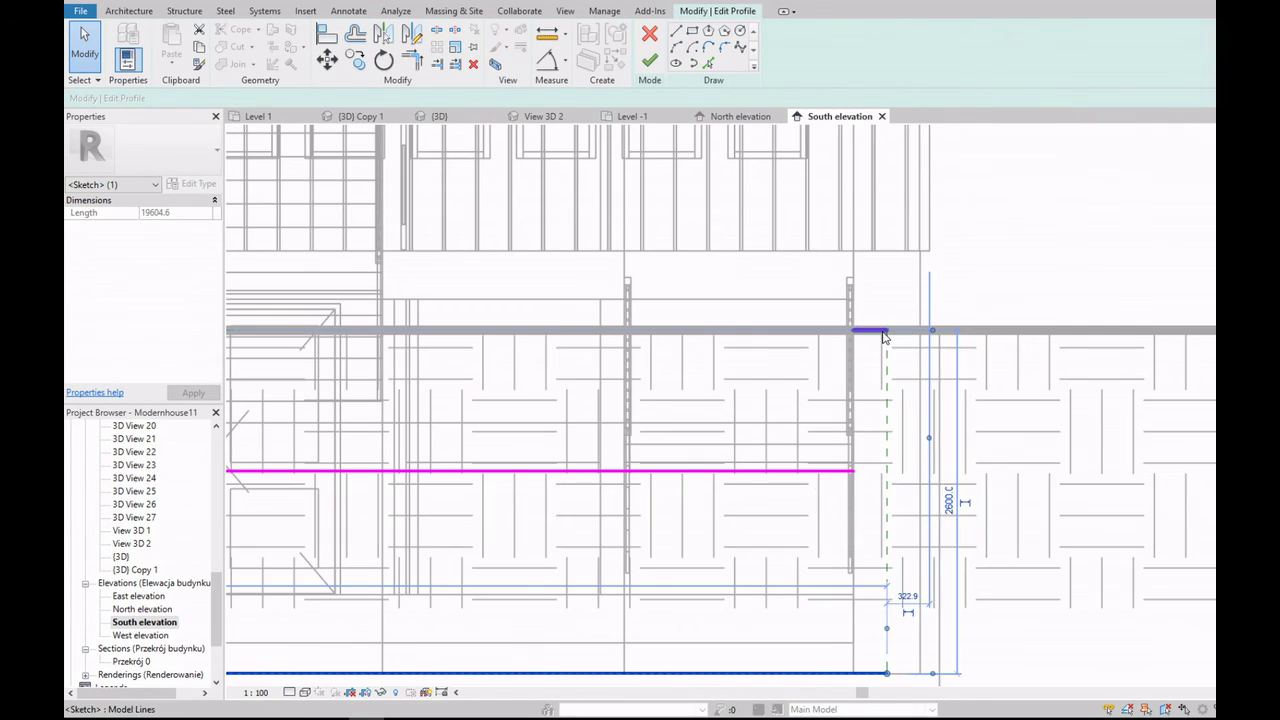
{"action": "key", "text": "Escape"}
{"action": "left_click", "coordinate": [853, 672]}
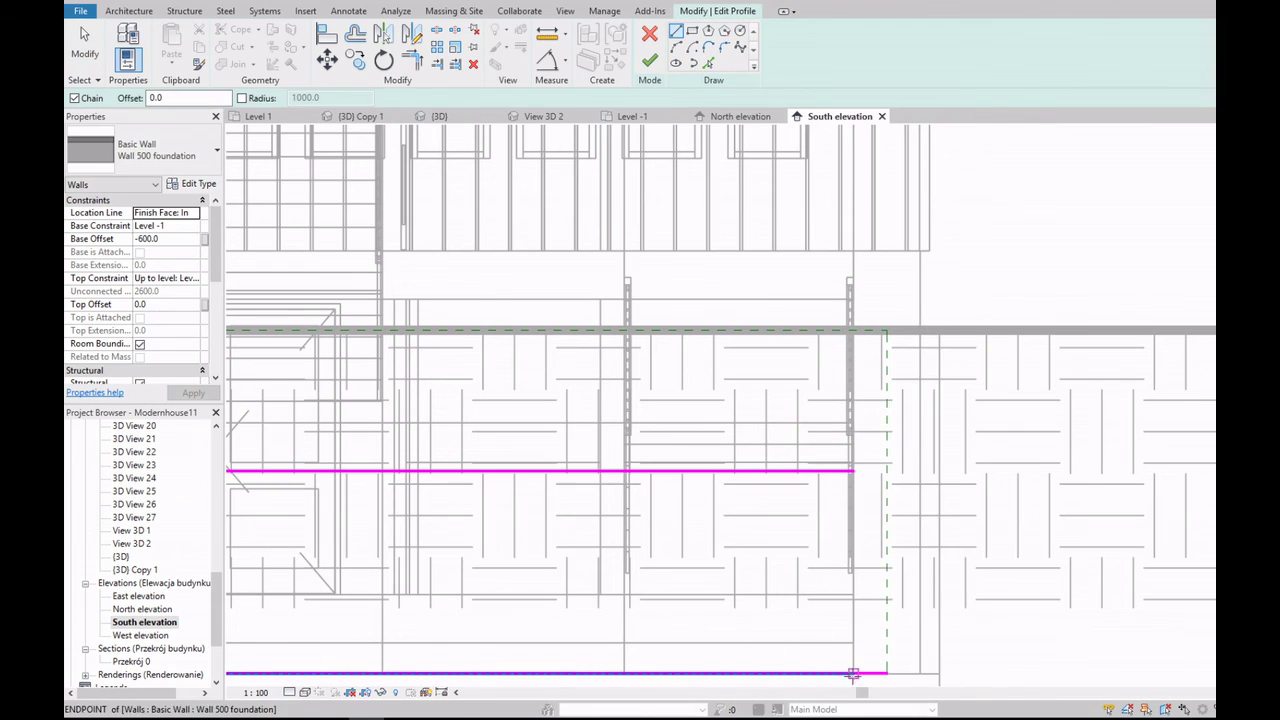
{"action": "left_click", "coordinate": [853, 620]}
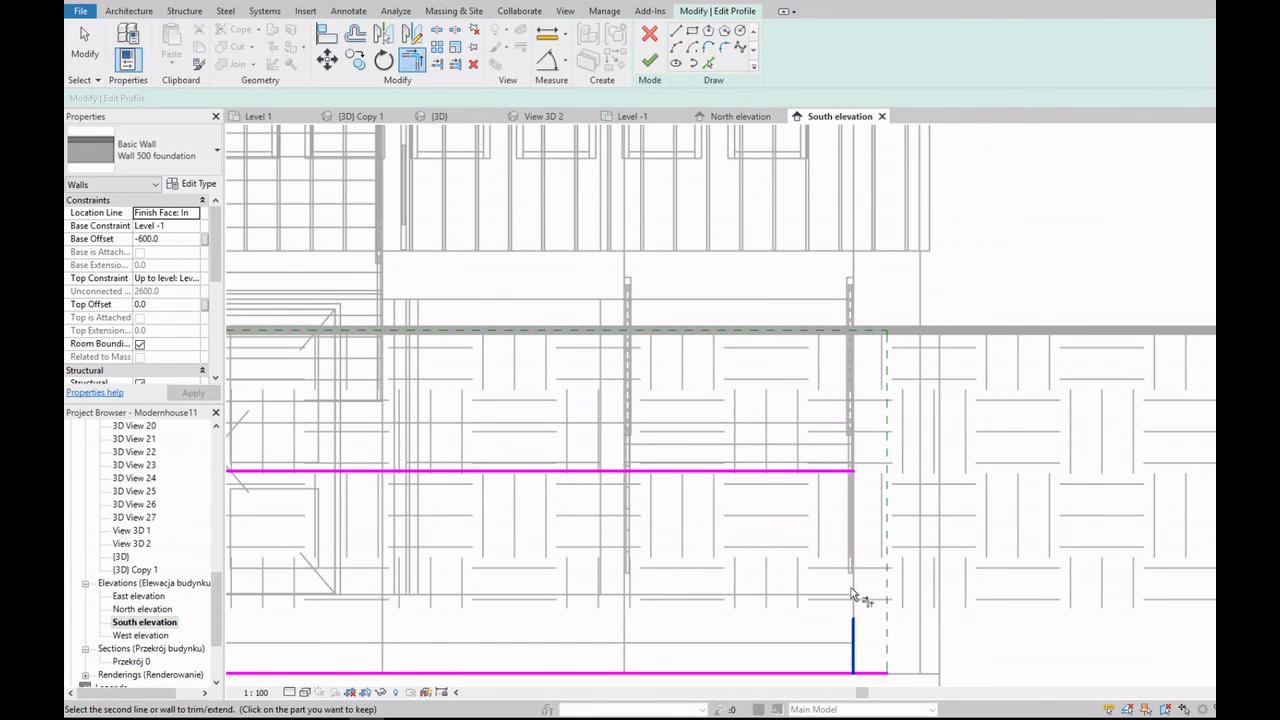
Step: Trim/Extend the new line to the horizontal edge and finish the profile edit
{"action": "left_click", "coordinate": [840, 471]}
{"action": "scroll", "coordinate": [870, 540], "scroll_direction": "down", "scroll_amount": 1}
{"action": "scroll", "coordinate": [885, 570], "scroll_direction": "down", "scroll_amount": 1}
{"action": "scroll", "coordinate": [870, 610], "scroll_direction": "down", "scroll_amount": 1}
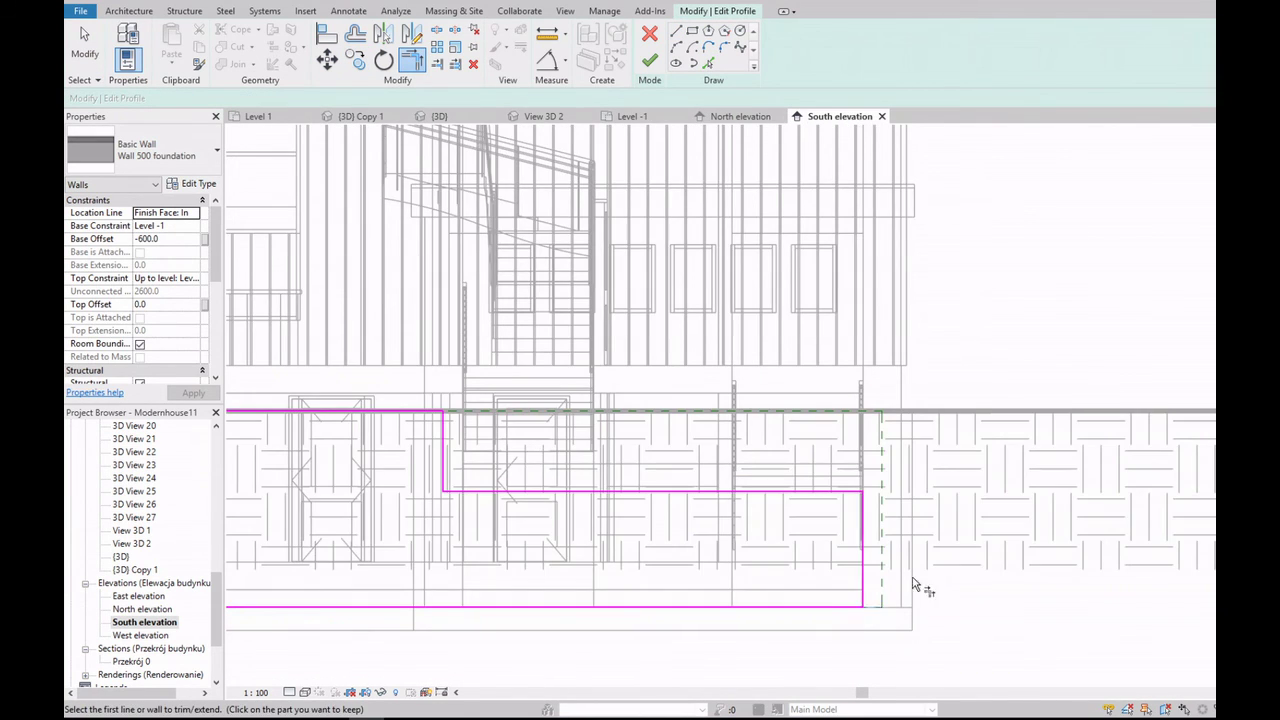
{"action": "scroll", "coordinate": [913, 585], "scroll_direction": "down", "scroll_amount": 2}
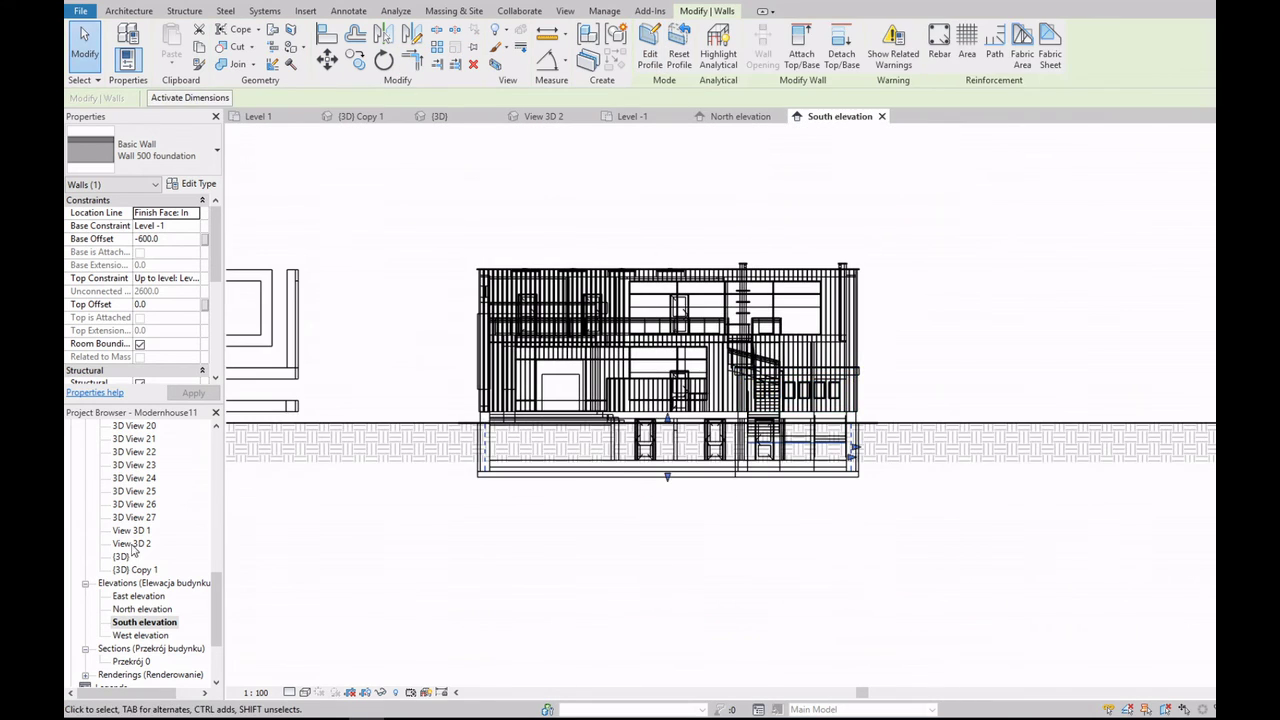
{"action": "double_click", "coordinate": [133, 543]}
{"action": "double_click", "coordinate": [134, 569]}
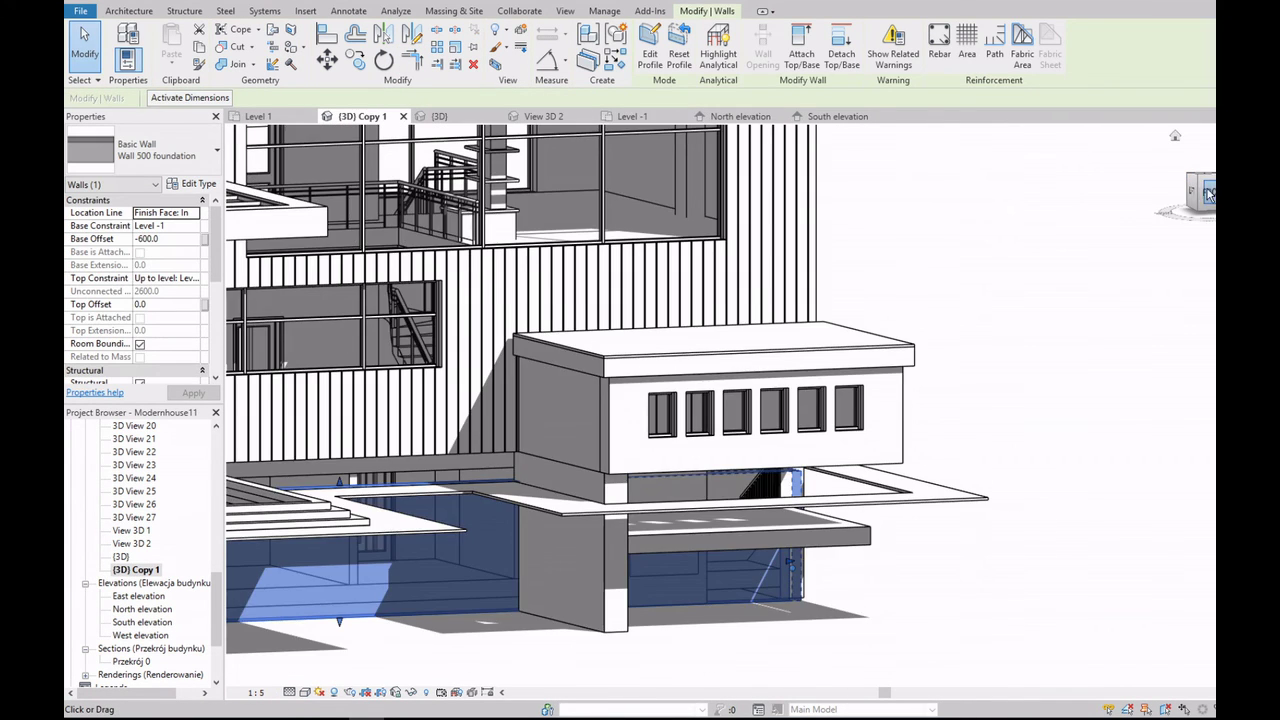
Step: Orbit the 3D view and open the foundation wall's profile for editing
{"action": "left_click", "coordinate": [1207, 193]}
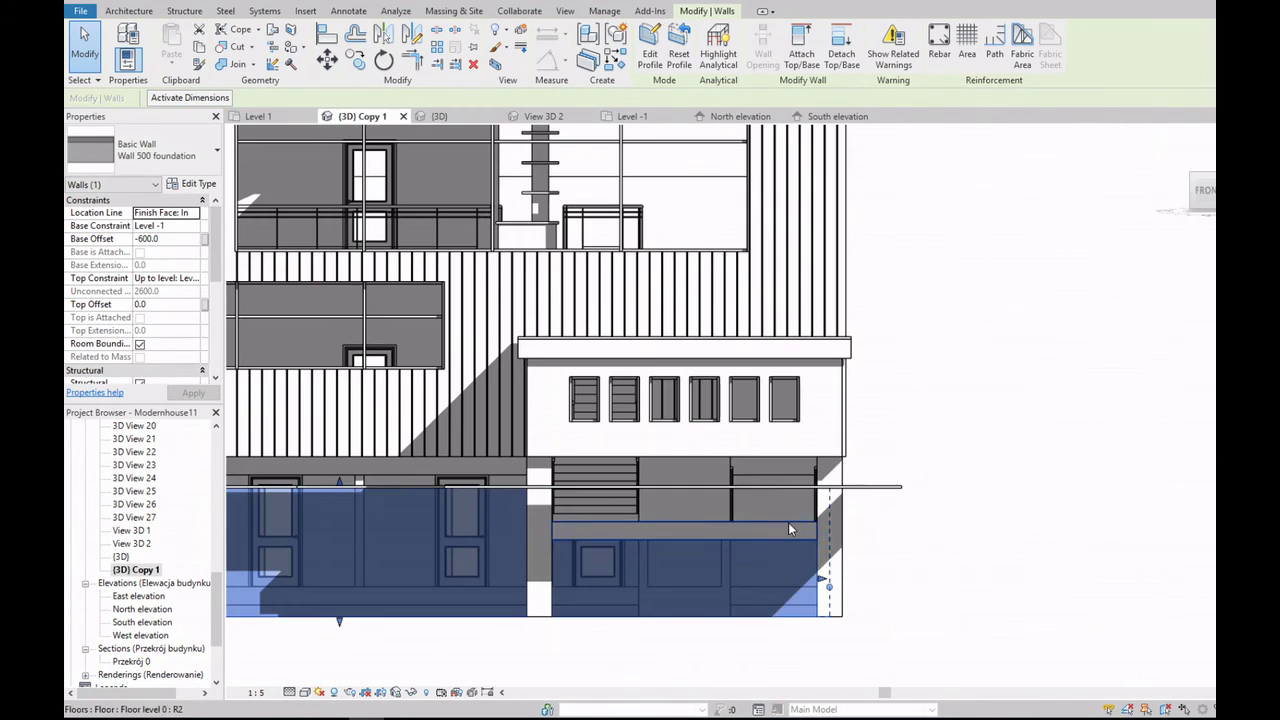
{"action": "key", "text": "Escape"}
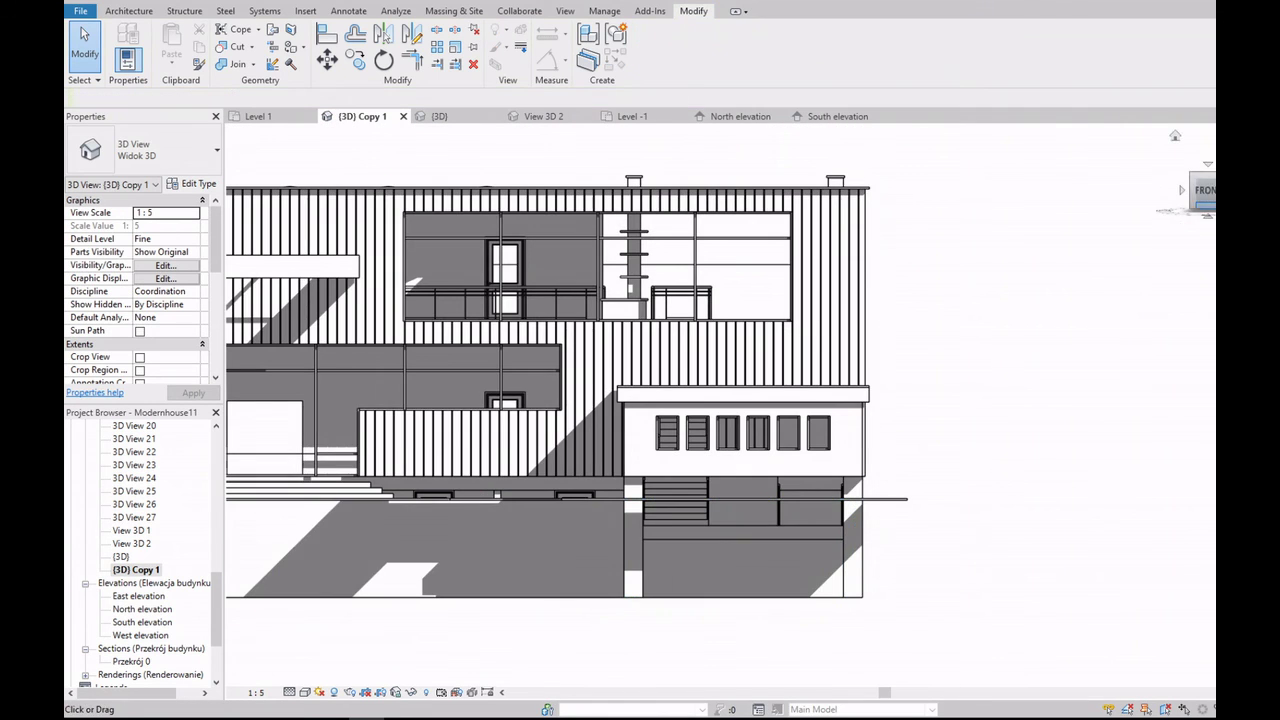
{"action": "middle_click_drag", "start_coordinate": [861, 545], "coordinate": [757, 558], "text": "shift"}
{"action": "double_click", "coordinate": [757, 558]}
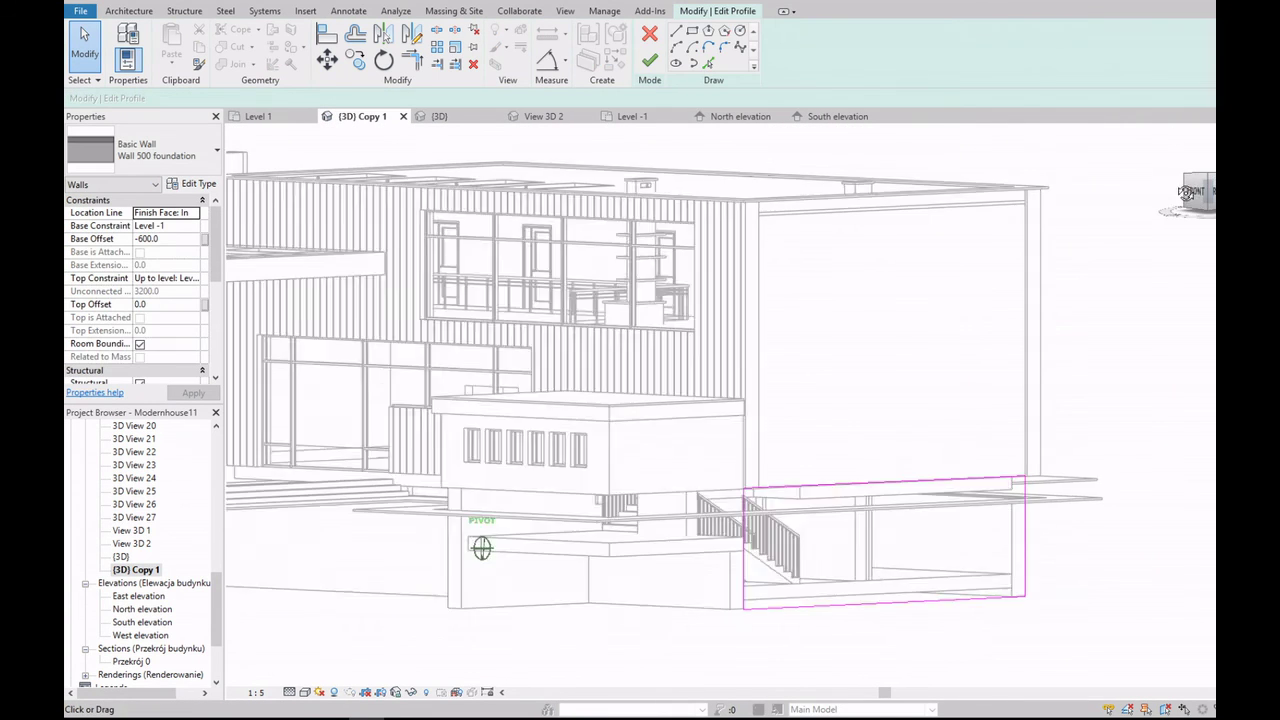
{"action": "scroll", "coordinate": [900, 520], "scroll_direction": "up", "scroll_amount": 5}
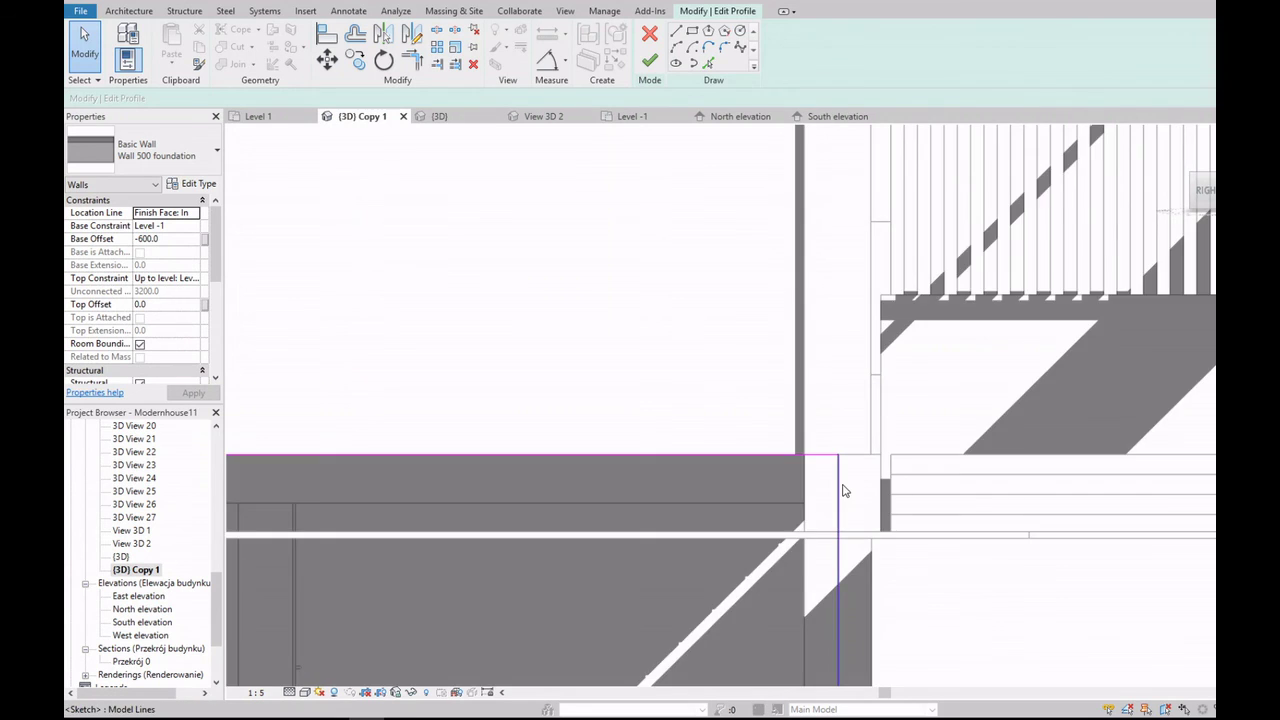
{"action": "scroll", "coordinate": [850, 485], "scroll_direction": "down", "scroll_amount": 5}
{"action": "scroll", "coordinate": [779, 500], "scroll_direction": "down", "scroll_amount": 2}
{"action": "scroll", "coordinate": [779, 500], "scroll_direction": "up", "scroll_amount": 3}
Step: Drag the profile's vertical edge further left under the annex and finish the edit
{"action": "left_click", "coordinate": [786, 474]}
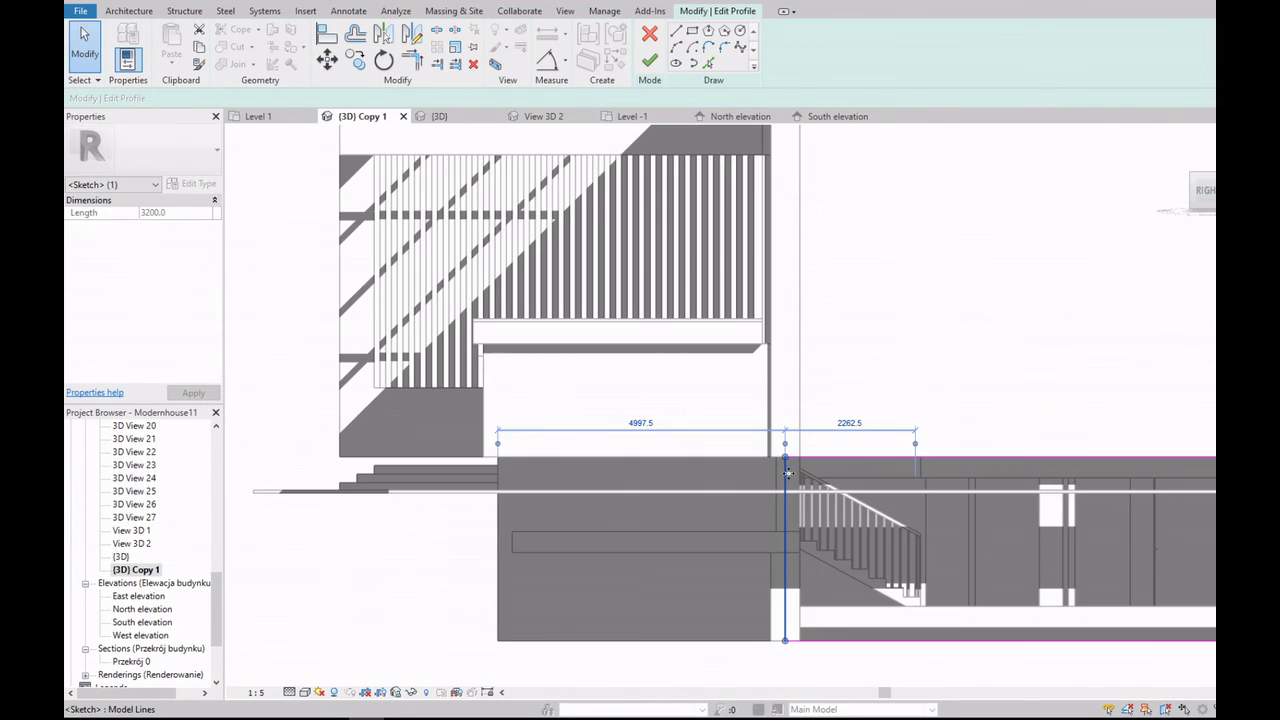
{"action": "left_click_drag", "start_coordinate": [523, 472], "coordinate": [483, 470]}
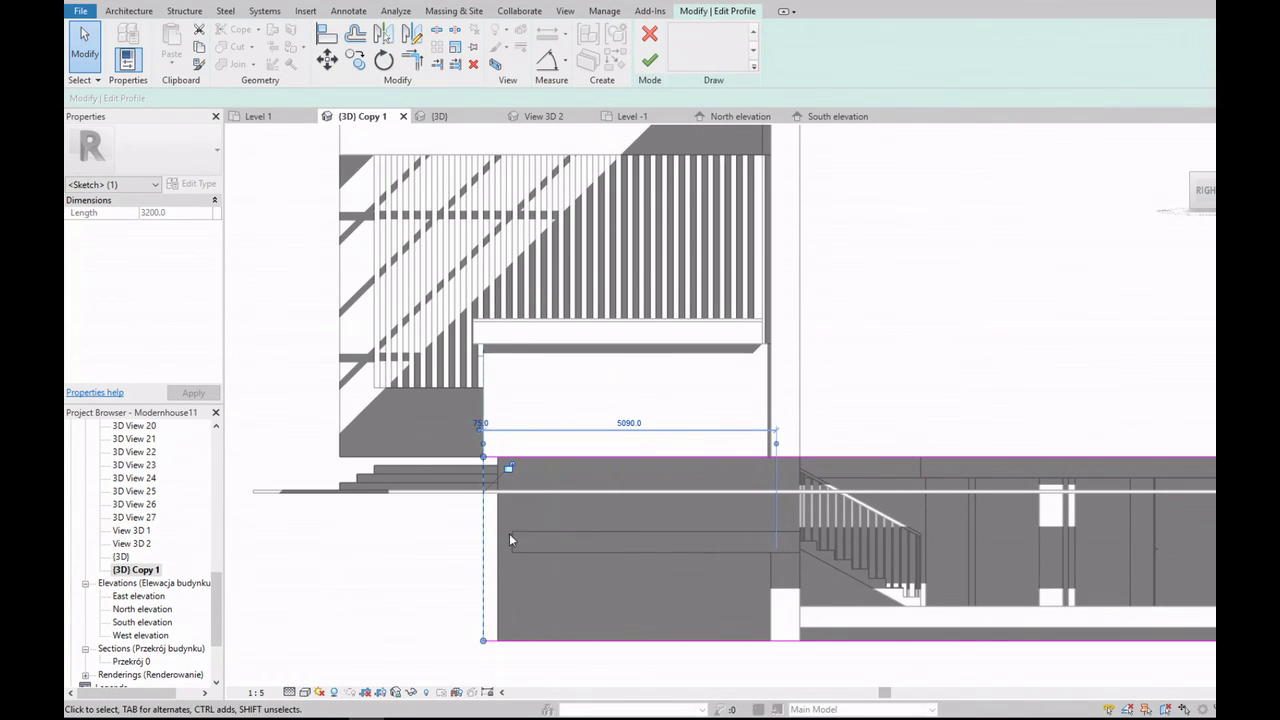
{"action": "left_click", "coordinate": [650, 61]}
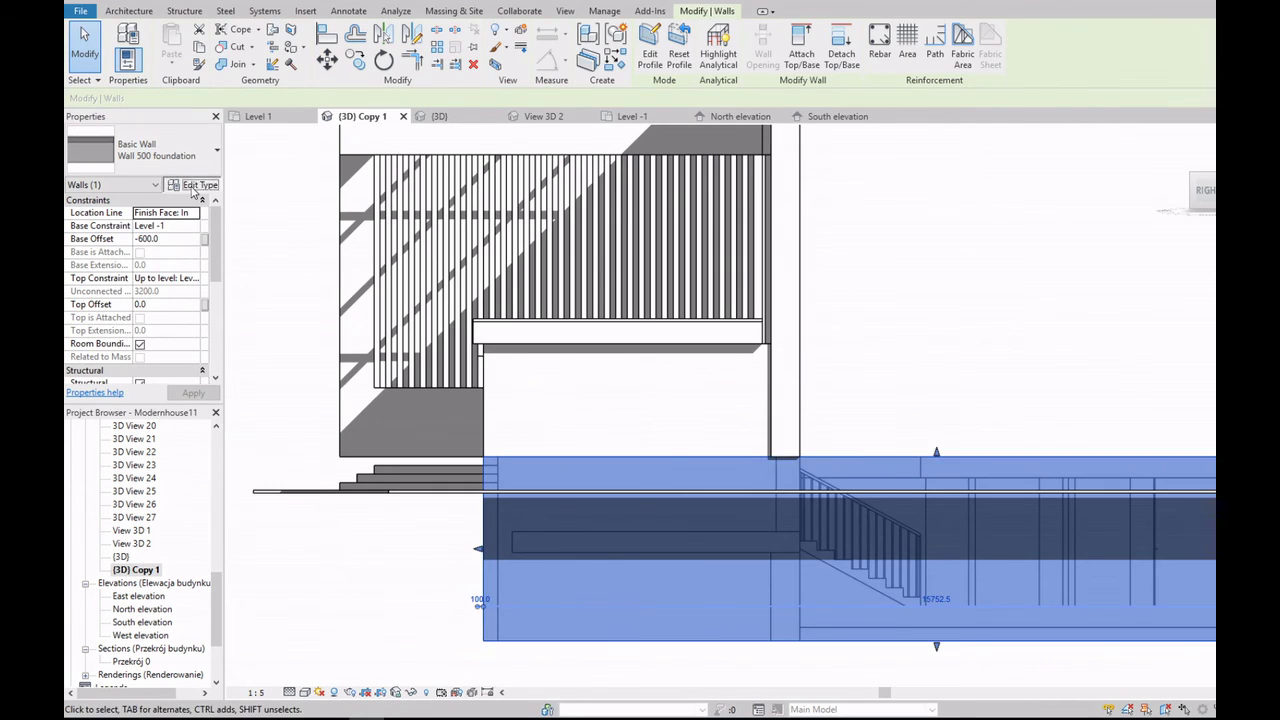
{"action": "left_click", "coordinate": [193, 185]}
{"action": "key", "text": "Escape"}
{"action": "key", "text": "Escape"}
{"action": "left_click", "coordinate": [486, 405]}
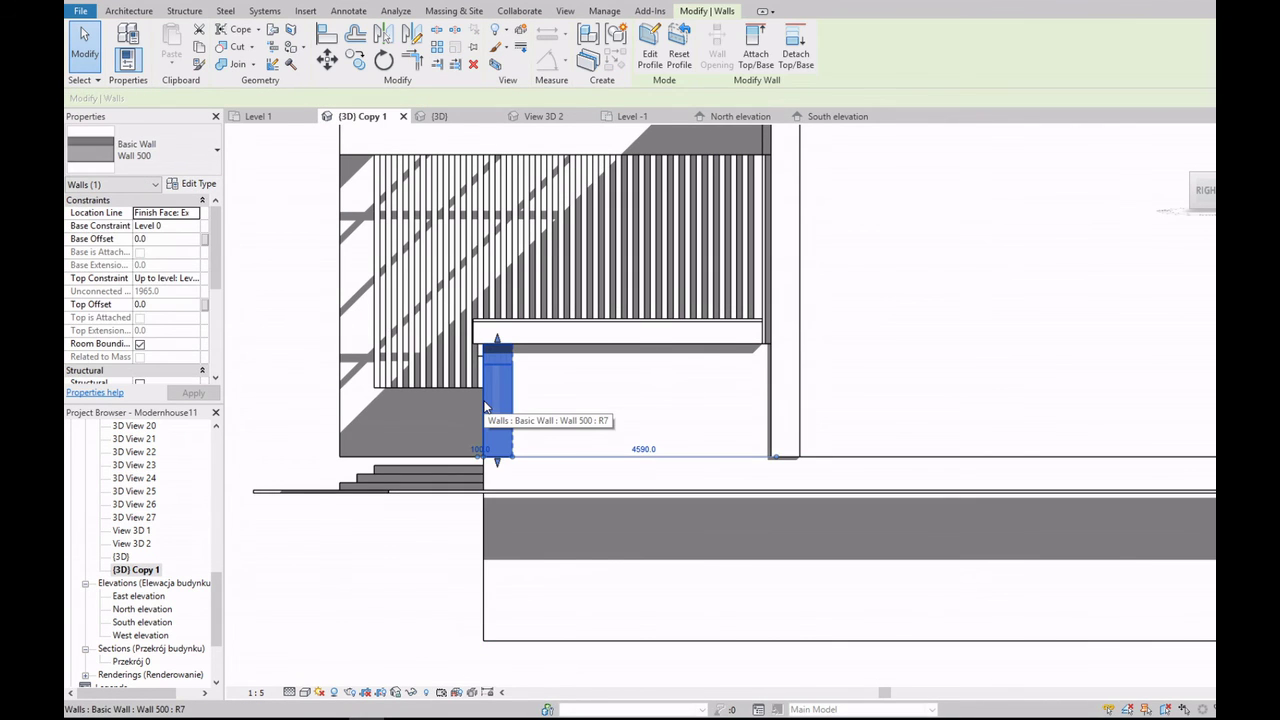
{"action": "left_click", "coordinate": [198, 185]}
{"action": "left_click", "coordinate": [773, 343]}
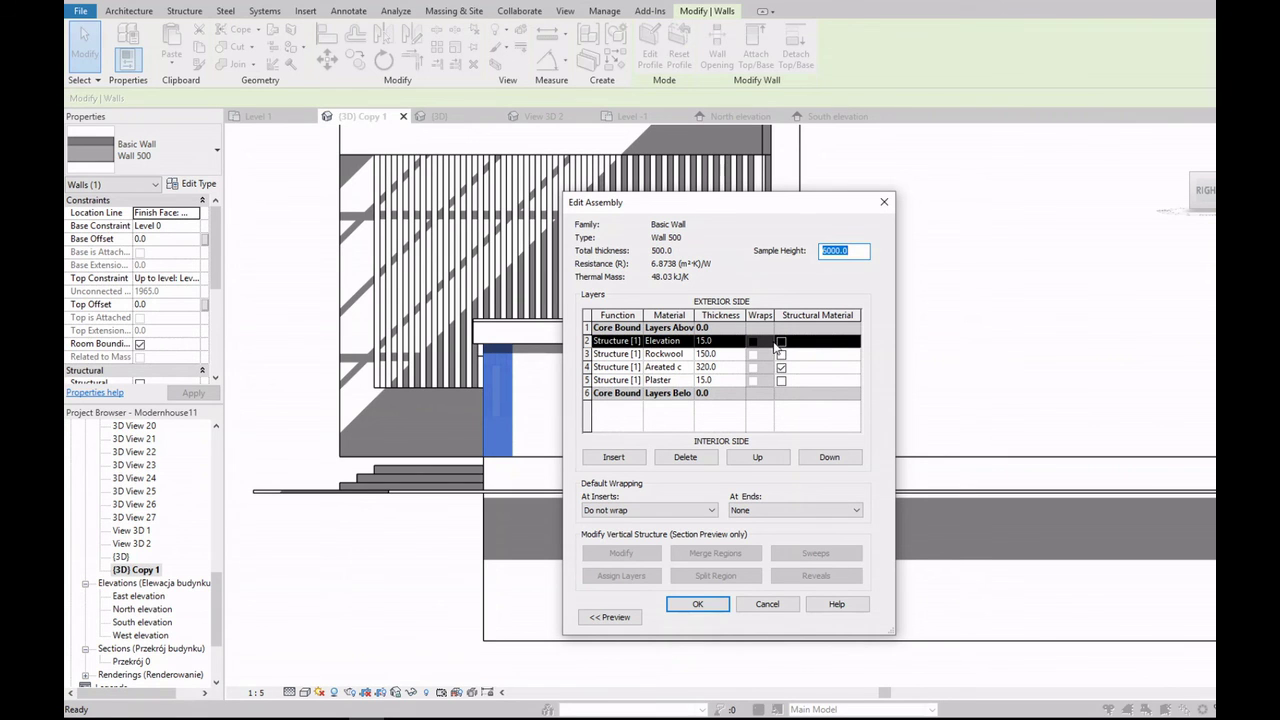
{"action": "key", "text": "Escape"}
{"action": "key", "text": "Escape"}
{"action": "left_click", "coordinate": [606, 594]}
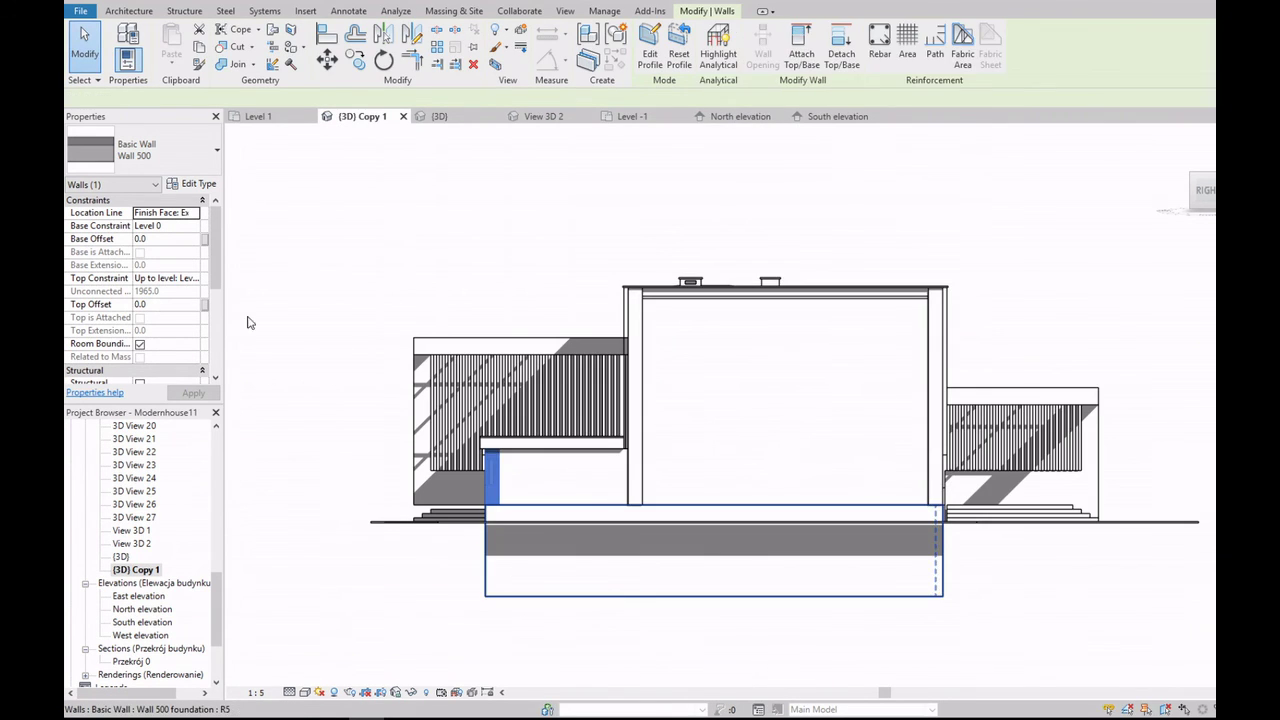
{"action": "left_click", "coordinate": [193, 184]}
{"action": "left_click", "coordinate": [784, 342]}
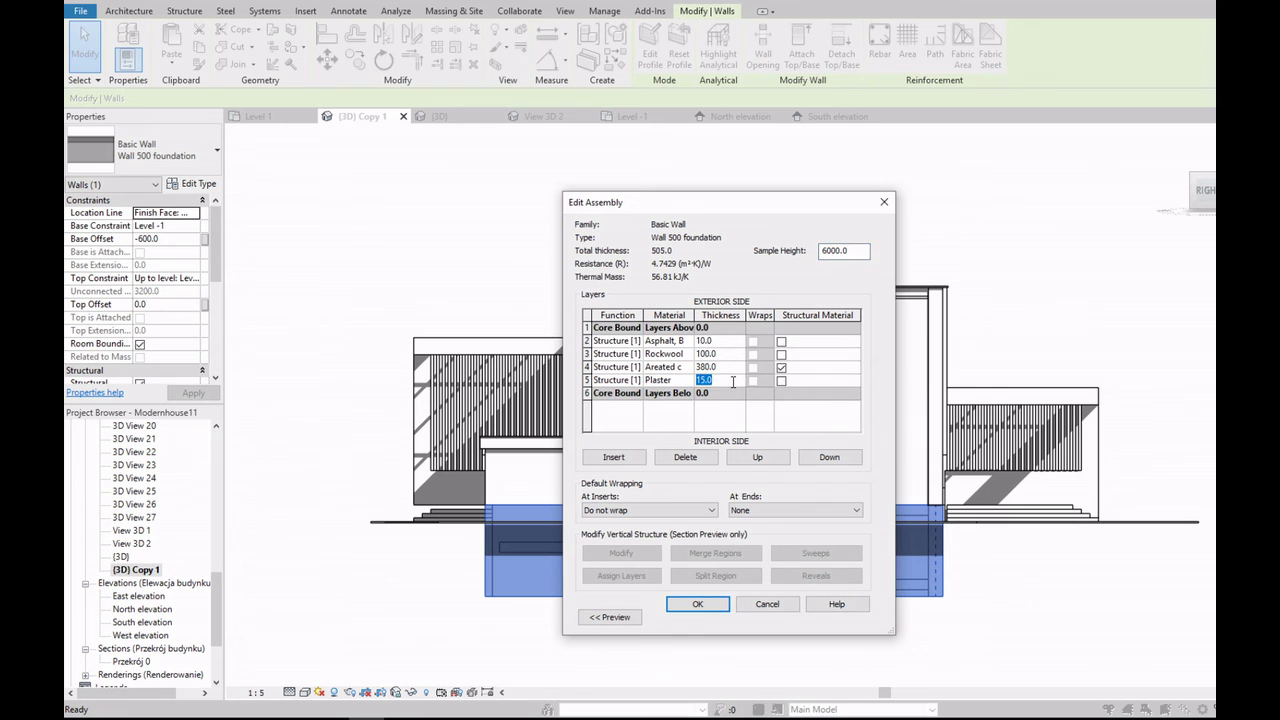
{"action": "left_click", "coordinate": [719, 604]}
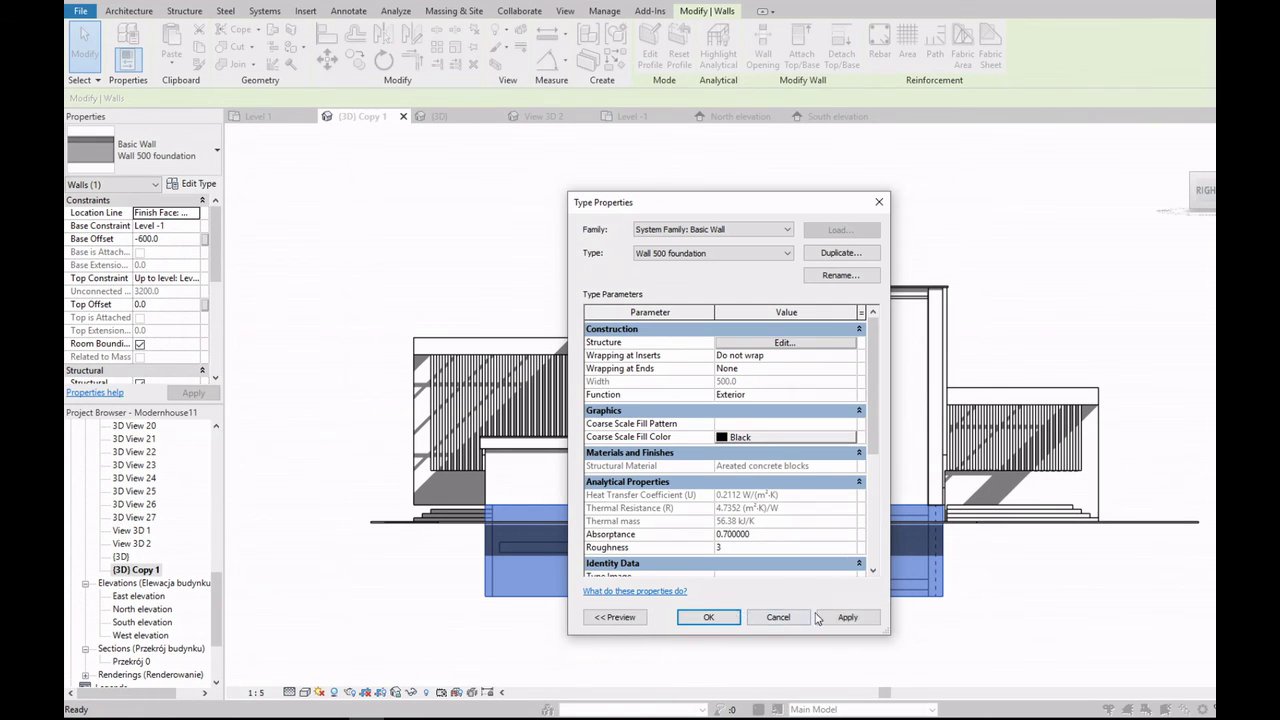
{"action": "left_click", "coordinate": [737, 620]}
{"action": "scroll", "coordinate": [600, 450], "scroll_direction": "up", "scroll_amount": 5}
{"action": "left_click", "coordinate": [591, 363]}
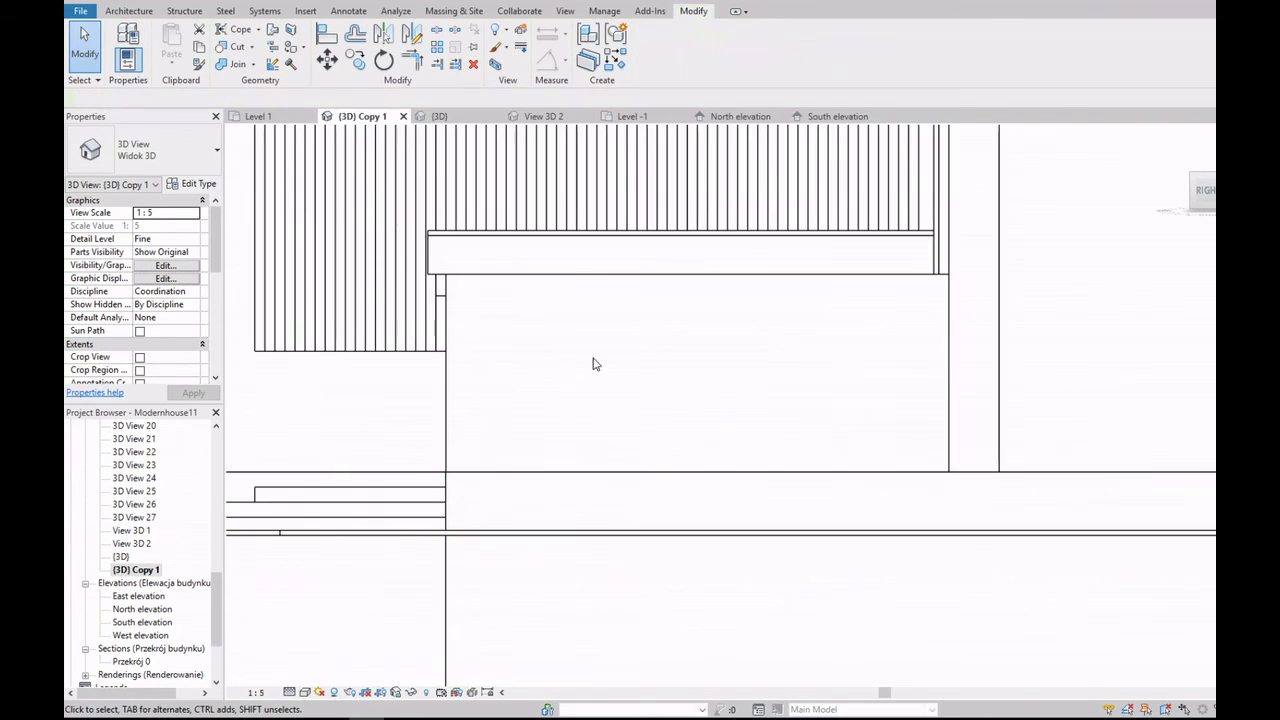
{"action": "scroll", "coordinate": [591, 363], "scroll_direction": "down", "scroll_amount": 2}
{"action": "mouse_move", "coordinate": [591, 363]}
{"action": "middle_mouse_down", "text": "shift"}
{"action": "mouse_move", "coordinate": [734, 498]}
{"action": "mouse_move", "coordinate": [698, 536]}
{"action": "middle_mouse_up", "text": "shift"}
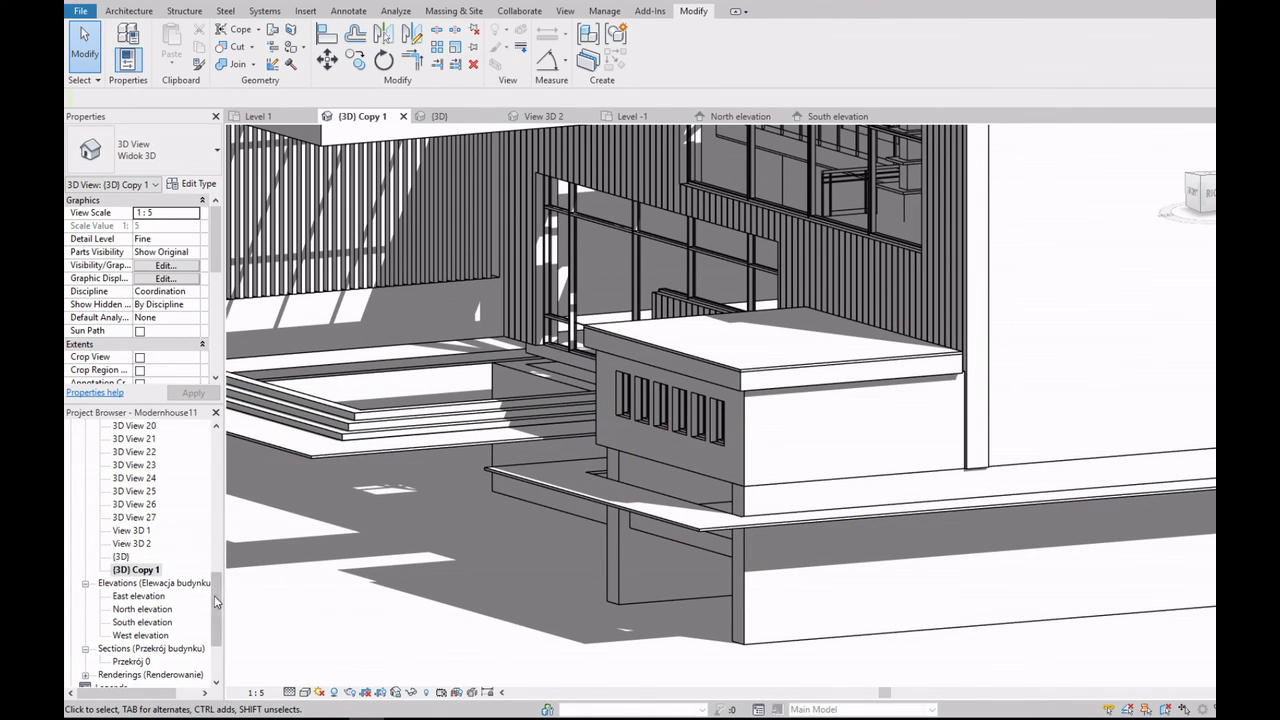
Step: Open the Level -1 1/2 plan and inspect the pavement floor and right-hand foundation wall
{"action": "left_click_drag", "start_coordinate": [213, 548], "coordinate": [213, 474]}
{"action": "double_click", "coordinate": [136, 607]}
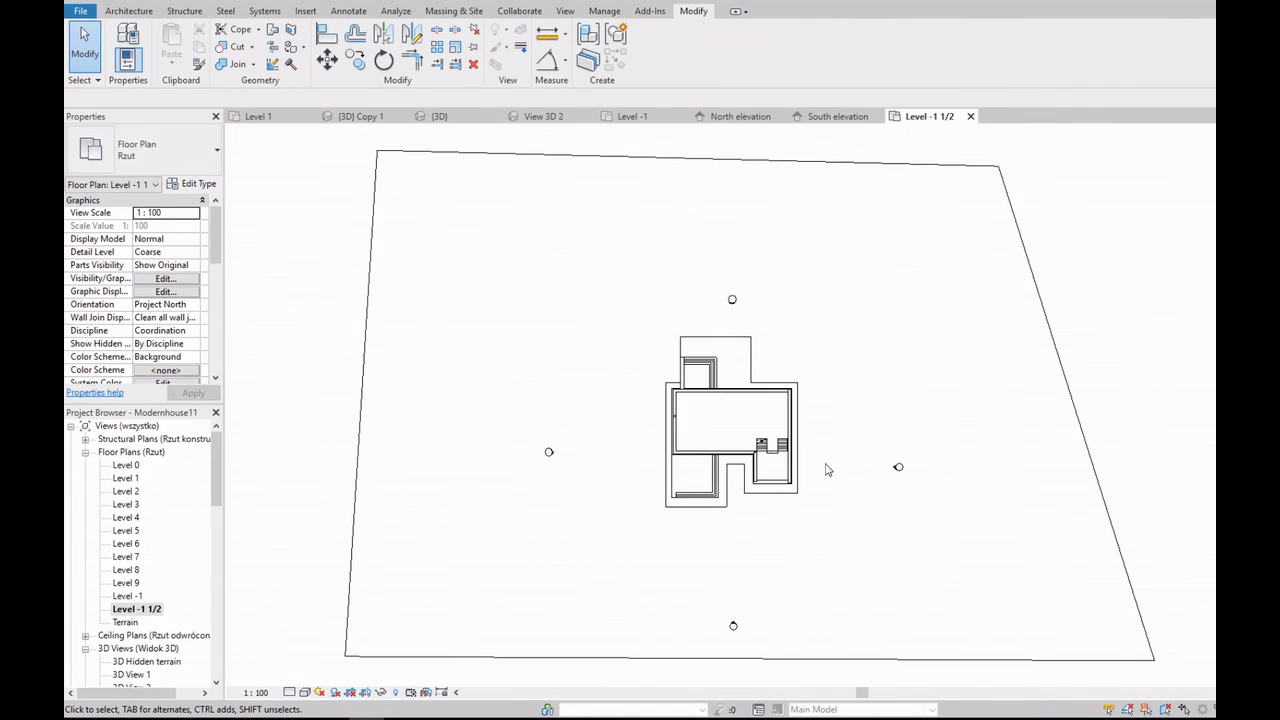
{"action": "scroll", "coordinate": [757, 519], "scroll_direction": "up", "scroll_amount": 4}
{"action": "scroll", "coordinate": [757, 519], "scroll_direction": "up", "scroll_amount": 2}
{"action": "scroll", "coordinate": [743, 514], "scroll_direction": "up", "scroll_amount": 2}
{"action": "left_click", "coordinate": [834, 514]}
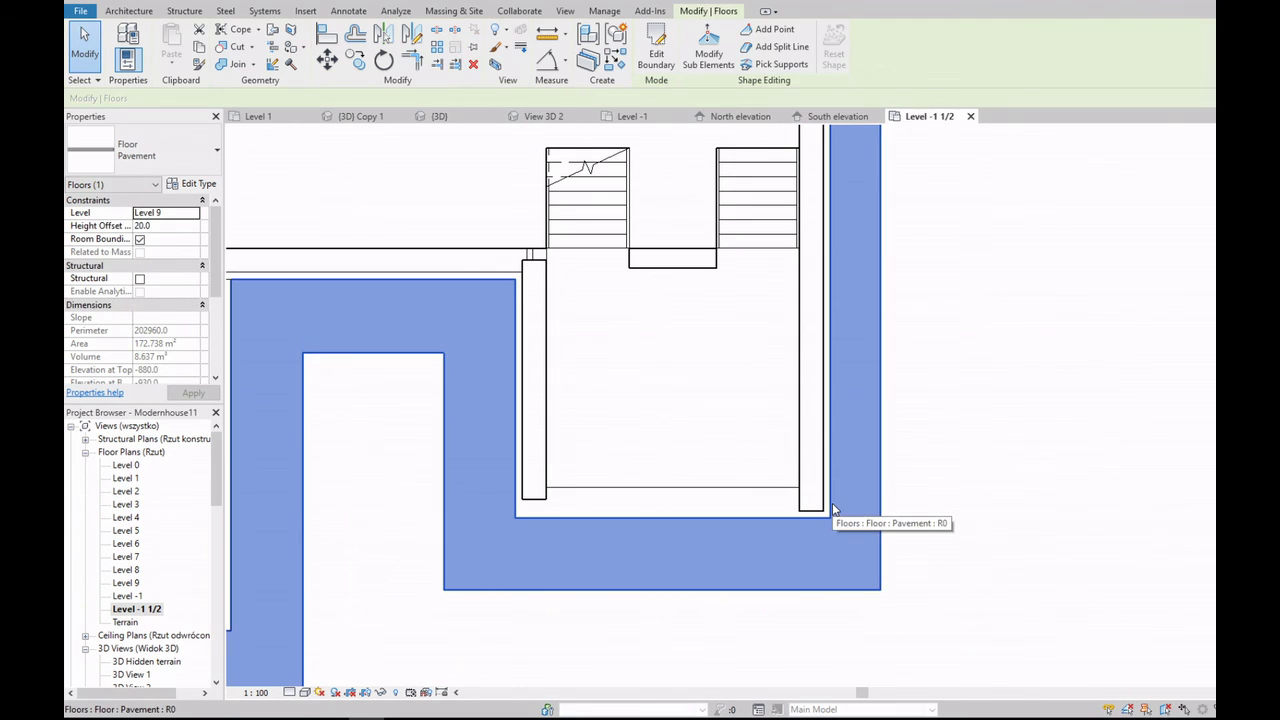
{"action": "key", "text": "Escape"}
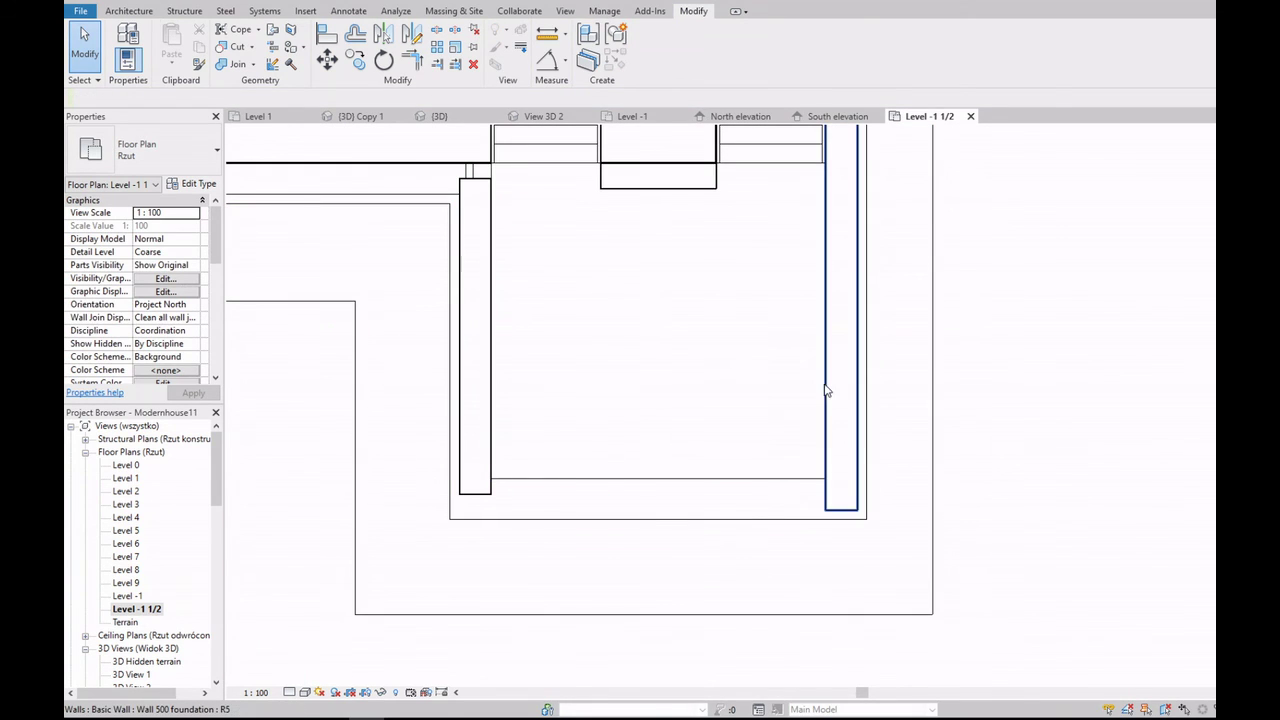
{"action": "left_click", "coordinate": [826, 390]}
Step: Start a Structural Wall using the Wall 500 foundation type
{"action": "left_click", "coordinate": [129, 11]}
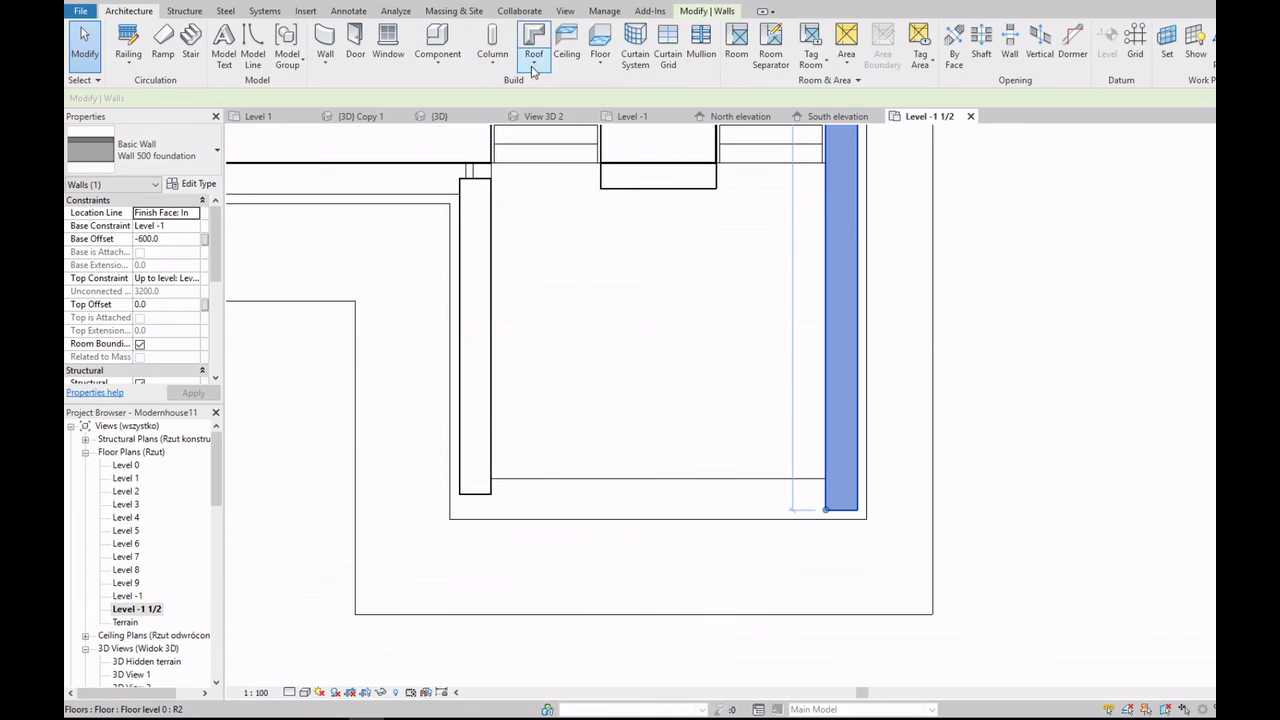
{"action": "left_click", "coordinate": [325, 64]}
{"action": "left_click", "coordinate": [340, 112]}
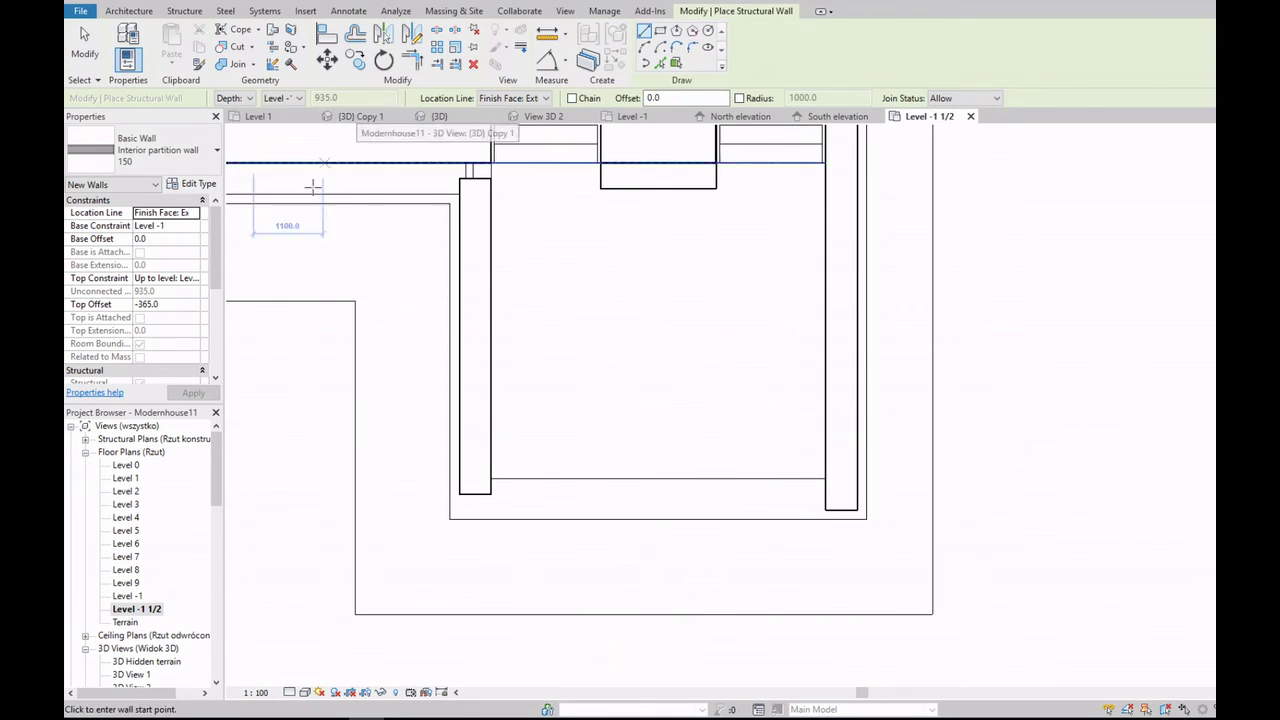
{"action": "left_click", "coordinate": [199, 157]}
{"action": "scroll", "coordinate": [255, 328], "scroll_direction": "up", "scroll_amount": 1}
{"action": "scroll", "coordinate": [255, 328], "scroll_direction": "up", "scroll_amount": 2}
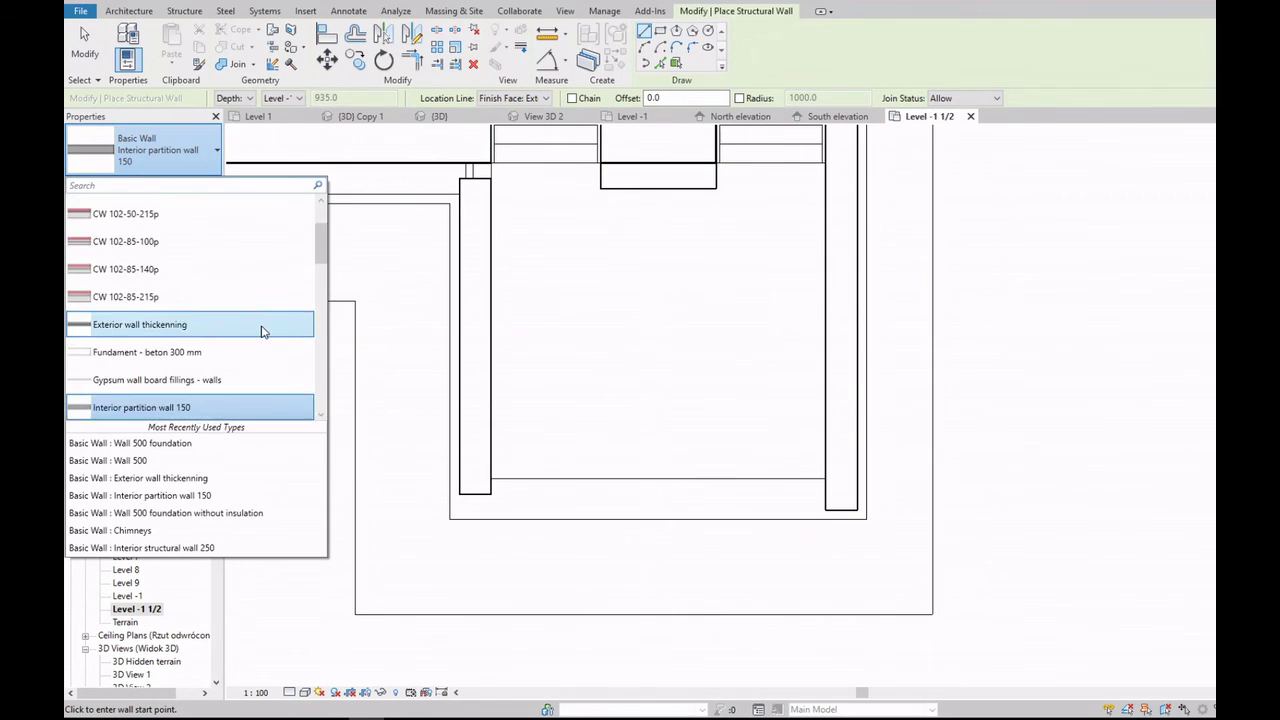
{"action": "scroll", "coordinate": [255, 328], "scroll_direction": "down", "scroll_amount": 2}
{"action": "scroll", "coordinate": [255, 328], "scroll_direction": "down", "scroll_amount": 3}
{"action": "scroll", "coordinate": [255, 328], "scroll_direction": "down", "scroll_amount": 3}
{"action": "scroll", "coordinate": [255, 328], "scroll_direction": "down", "scroll_amount": 1}
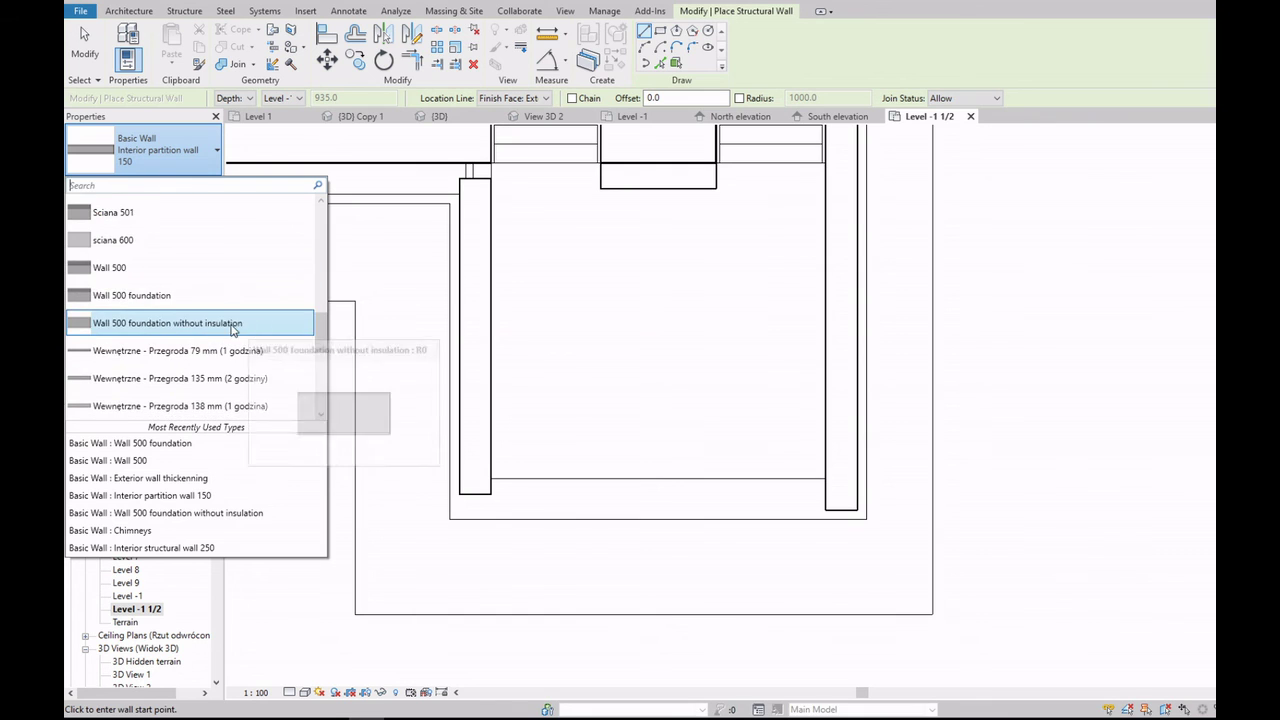
{"action": "left_click", "coordinate": [257, 296]}
Step: Draw the 6200 mm bottom wall from the lower-right corner to the lower-left wall
{"action": "scroll", "coordinate": [840, 495], "scroll_direction": "up", "scroll_amount": 2}
{"action": "left_click", "coordinate": [856, 509]}
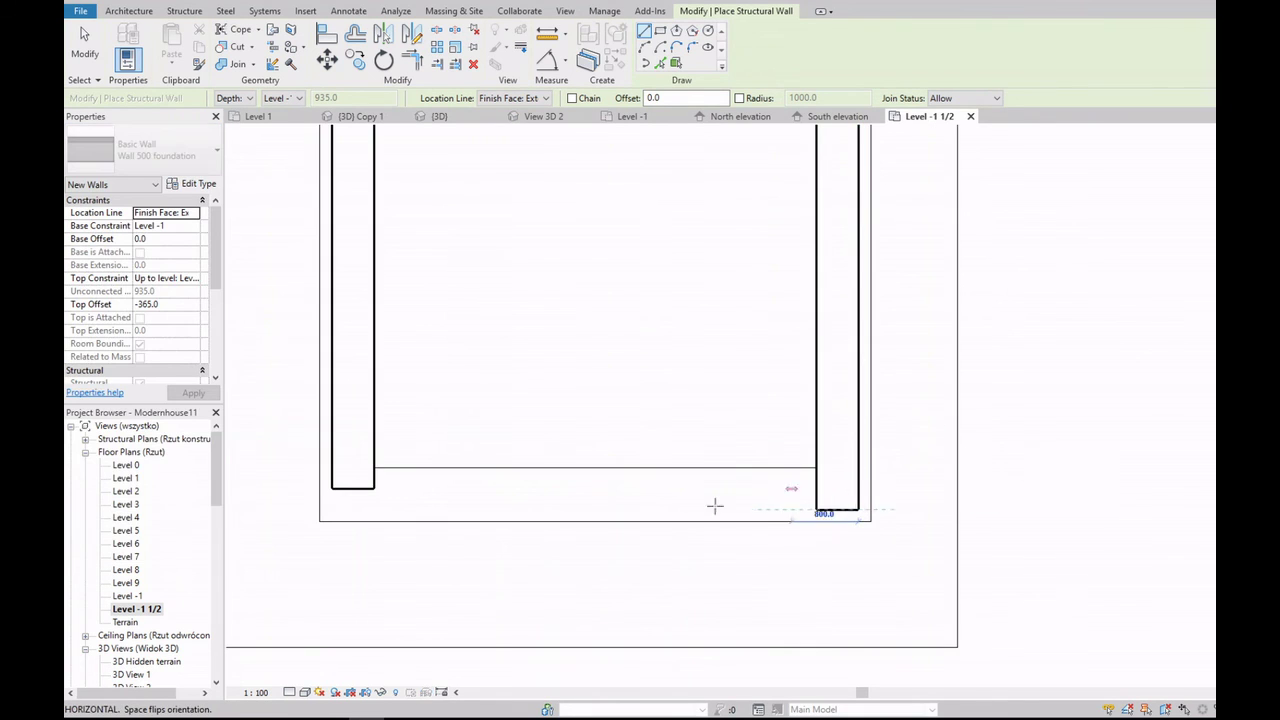
{"action": "left_click", "coordinate": [350, 503]}
{"action": "key", "text": "Escape"}
{"action": "key", "text": "Escape"}
{"action": "scroll", "coordinate": [136, 634], "scroll_direction": "down", "scroll_amount": 4}
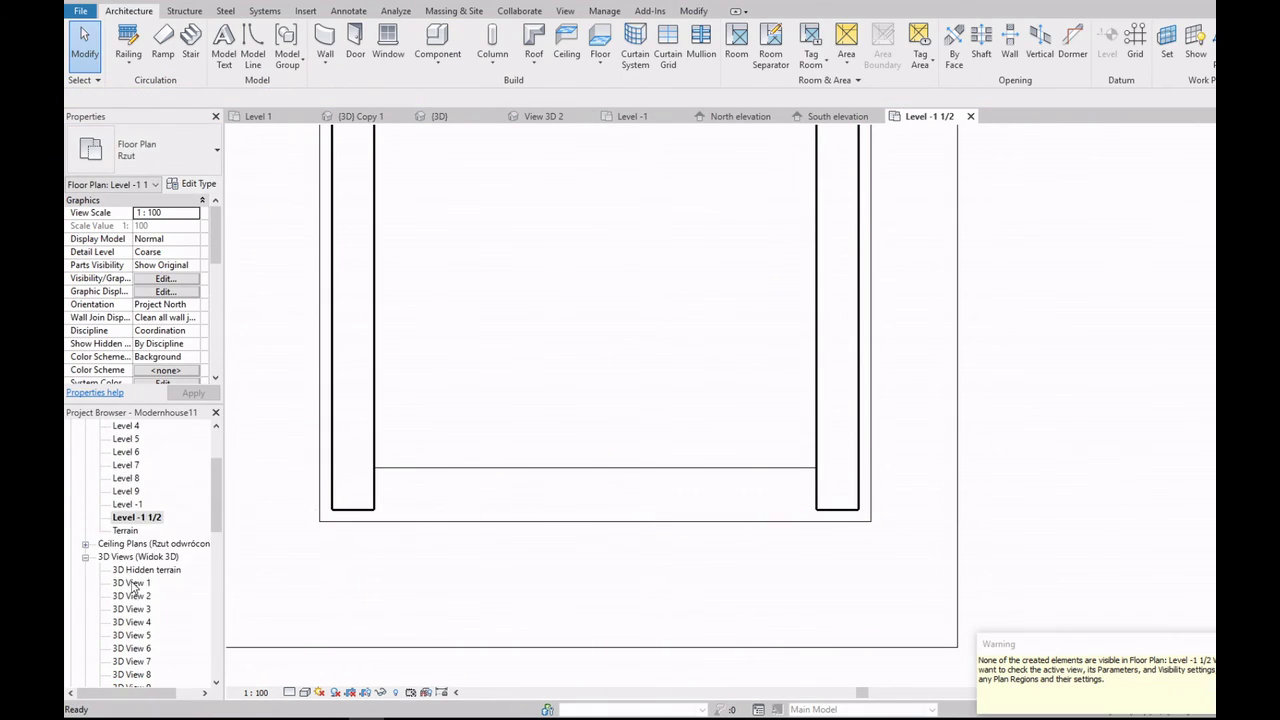
Step: In a 3D view, set the new annex foundation wall's top to Level -1 1/2
{"action": "double_click", "coordinate": [122, 582]}
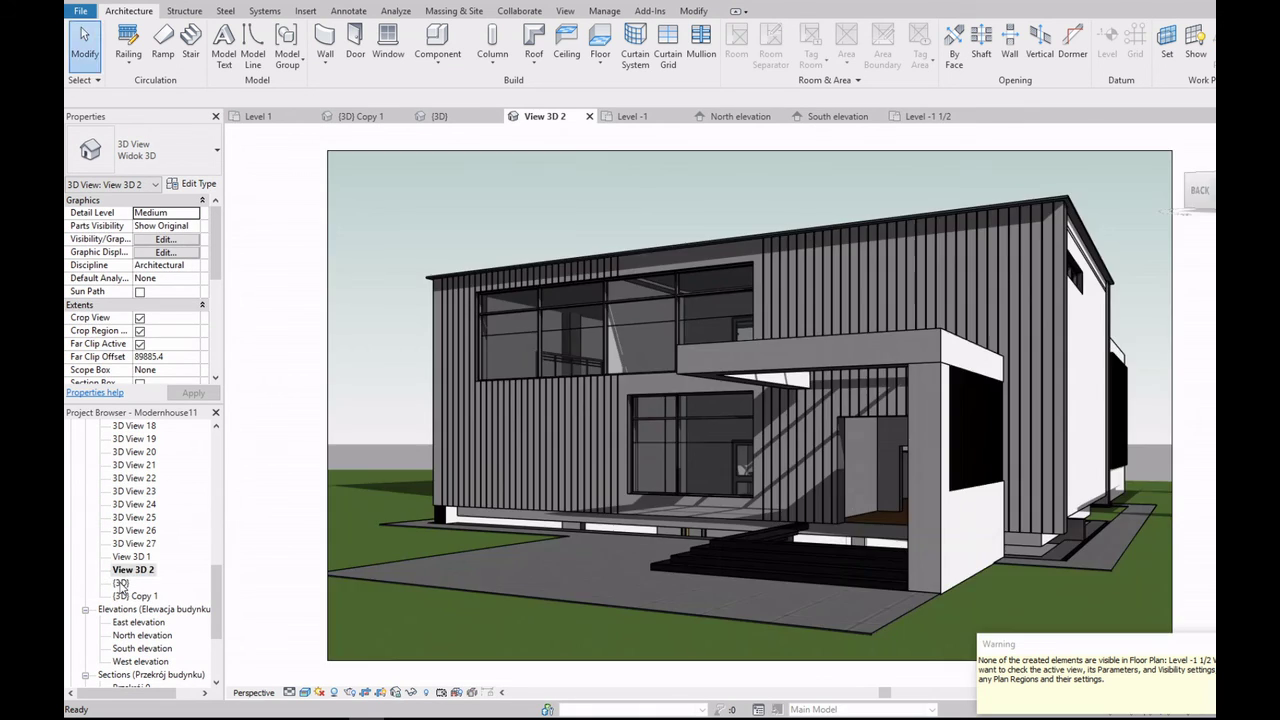
{"action": "left_click", "coordinate": [752, 568]}
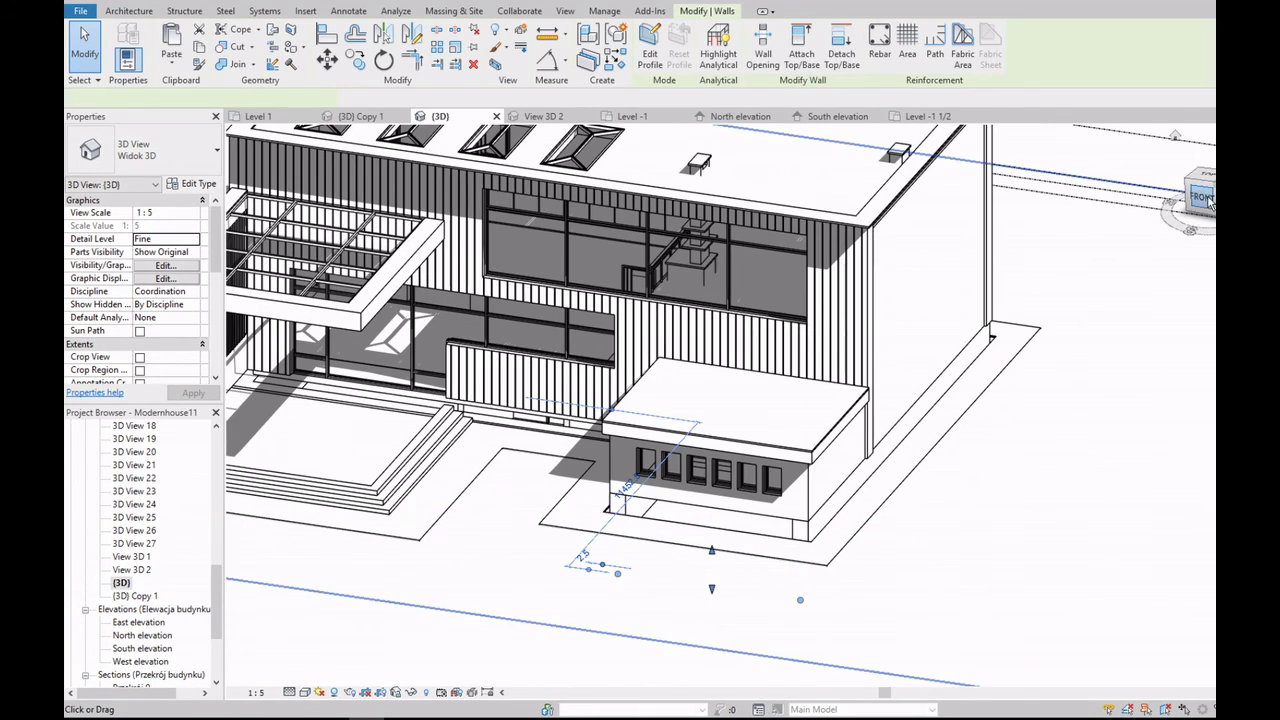
{"action": "scroll", "coordinate": [708, 536], "scroll_direction": "up", "scroll_amount": 3}
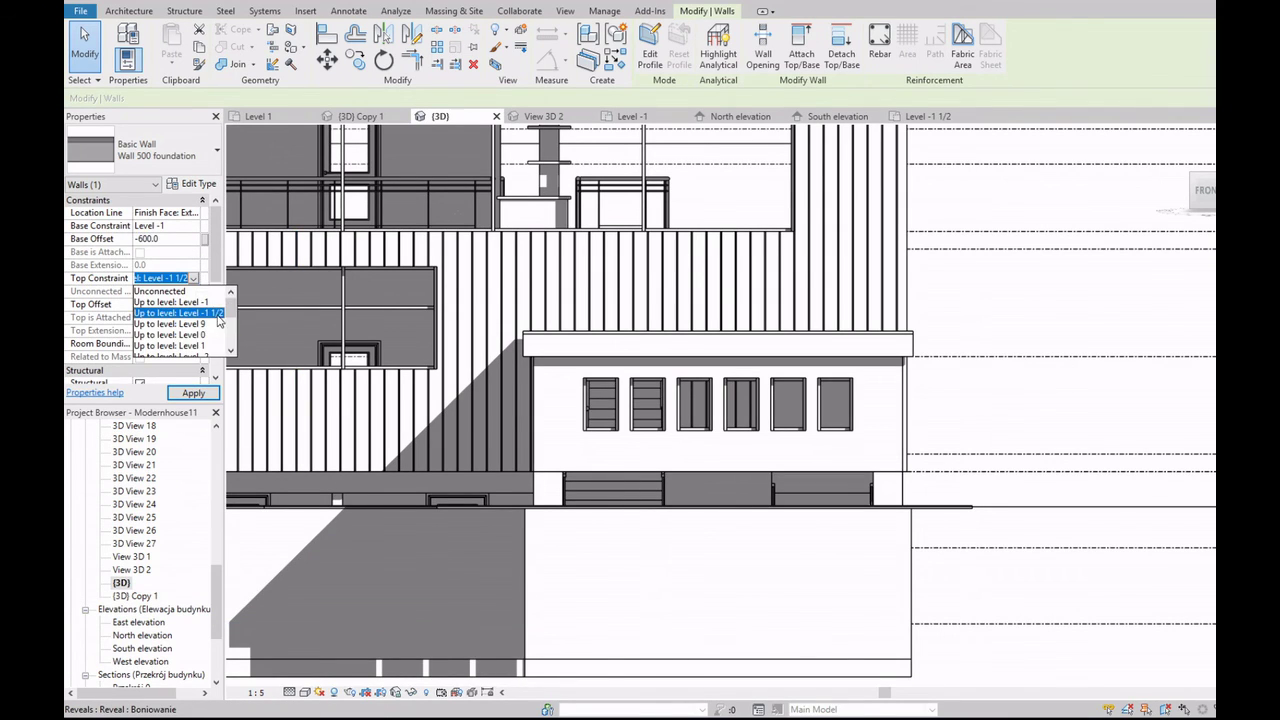
{"action": "left_click", "coordinate": [218, 314]}
{"action": "scroll", "coordinate": [950, 348], "scroll_direction": "down", "scroll_amount": 2}
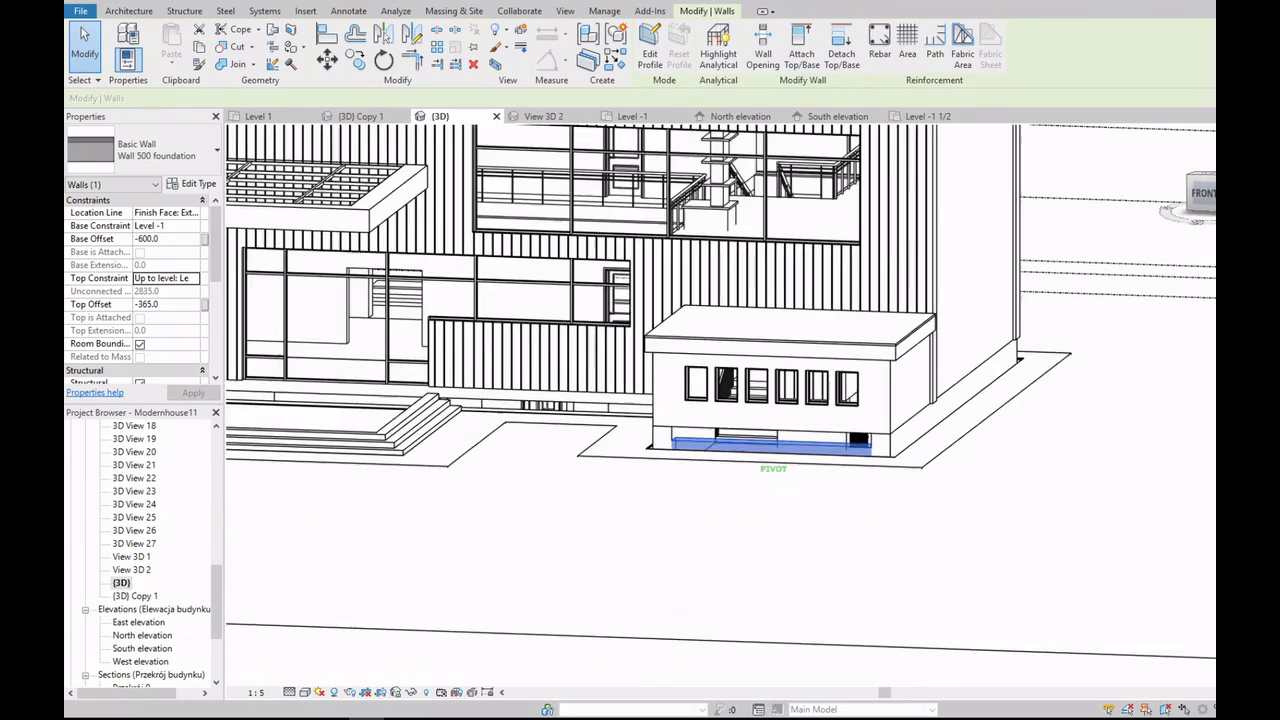
{"action": "middle_click_drag", "start_coordinate": [950, 348], "coordinate": [425, 262], "text": "shift"}
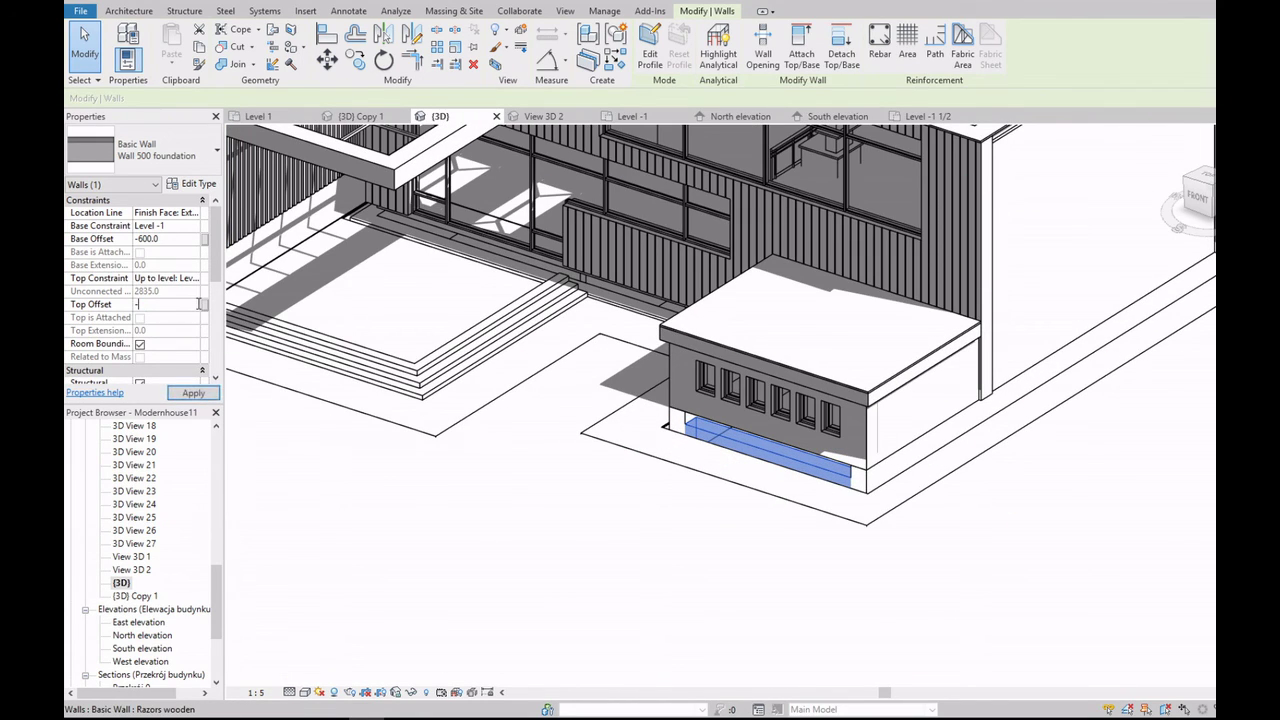
Step: Select the tall rear clad Wall 500 and orbit the model to face it
{"action": "left_click", "coordinate": [1105, 555]}
{"action": "middle_click_drag", "start_coordinate": [725, 402], "coordinate": [760, 385], "text": "shift"}
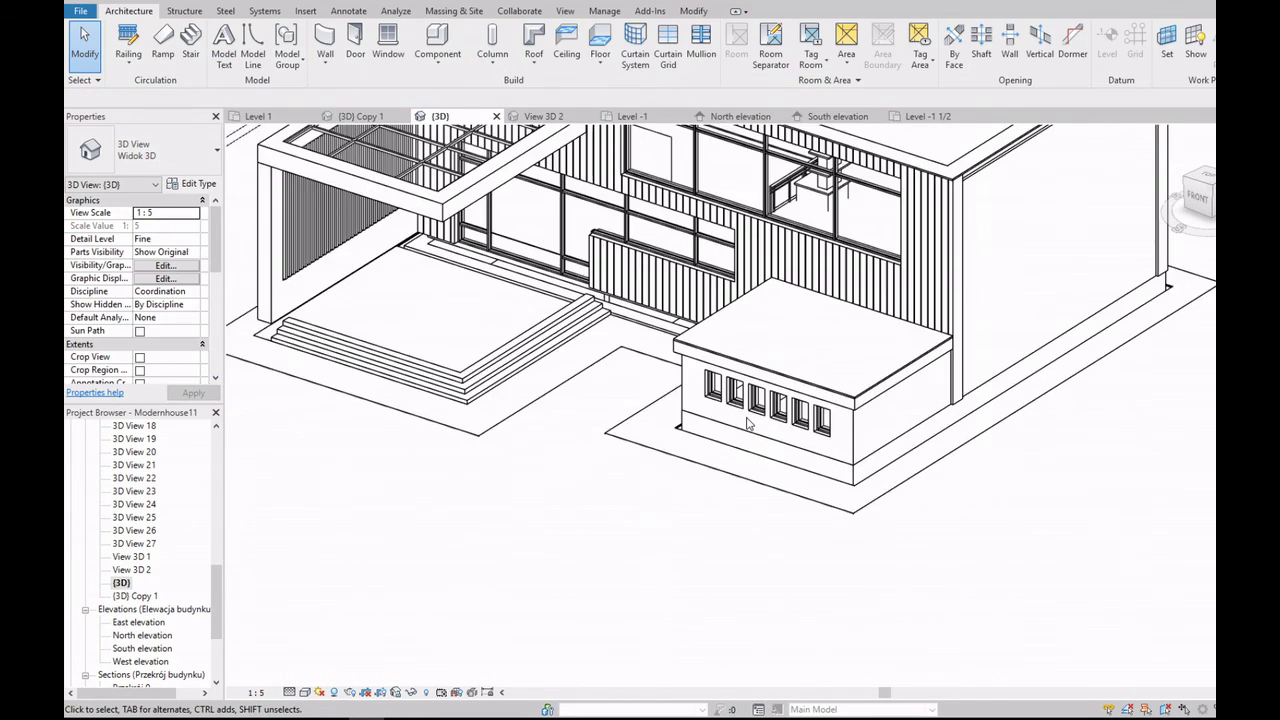
{"action": "left_click", "coordinate": [963, 308]}
{"action": "scroll", "coordinate": [963, 308], "scroll_direction": "down", "scroll_amount": 2}
{"action": "scroll", "coordinate": [971, 277], "scroll_direction": "down", "scroll_amount": 2}
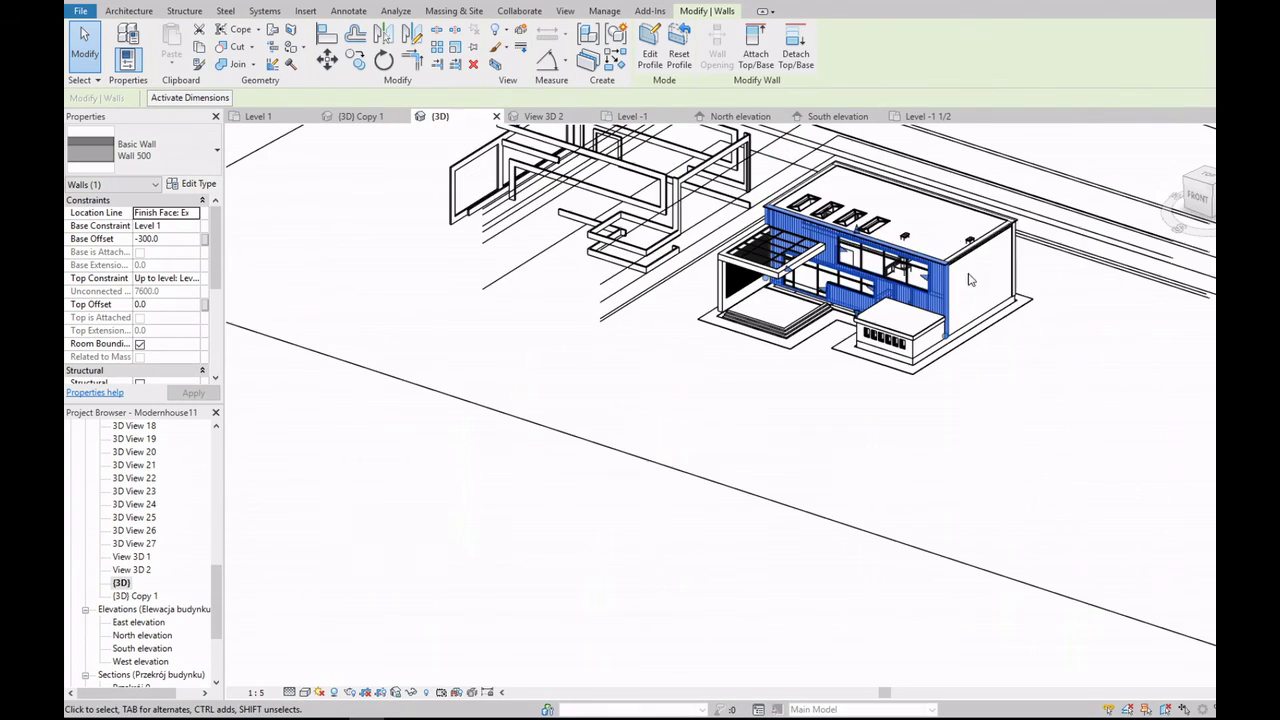
{"action": "scroll", "coordinate": [971, 277], "scroll_direction": "up", "scroll_amount": 3}
{"action": "mouse_move", "coordinate": [971, 277]}
{"action": "middle_mouse_down", "text": "shift"}
{"action": "mouse_move", "coordinate": [1034, 266]}
{"action": "mouse_move", "coordinate": [880, 365]}
{"action": "middle_mouse_up", "text": "shift"}
{"action": "scroll", "coordinate": [1079, 262], "scroll_direction": "up", "scroll_amount": 3}
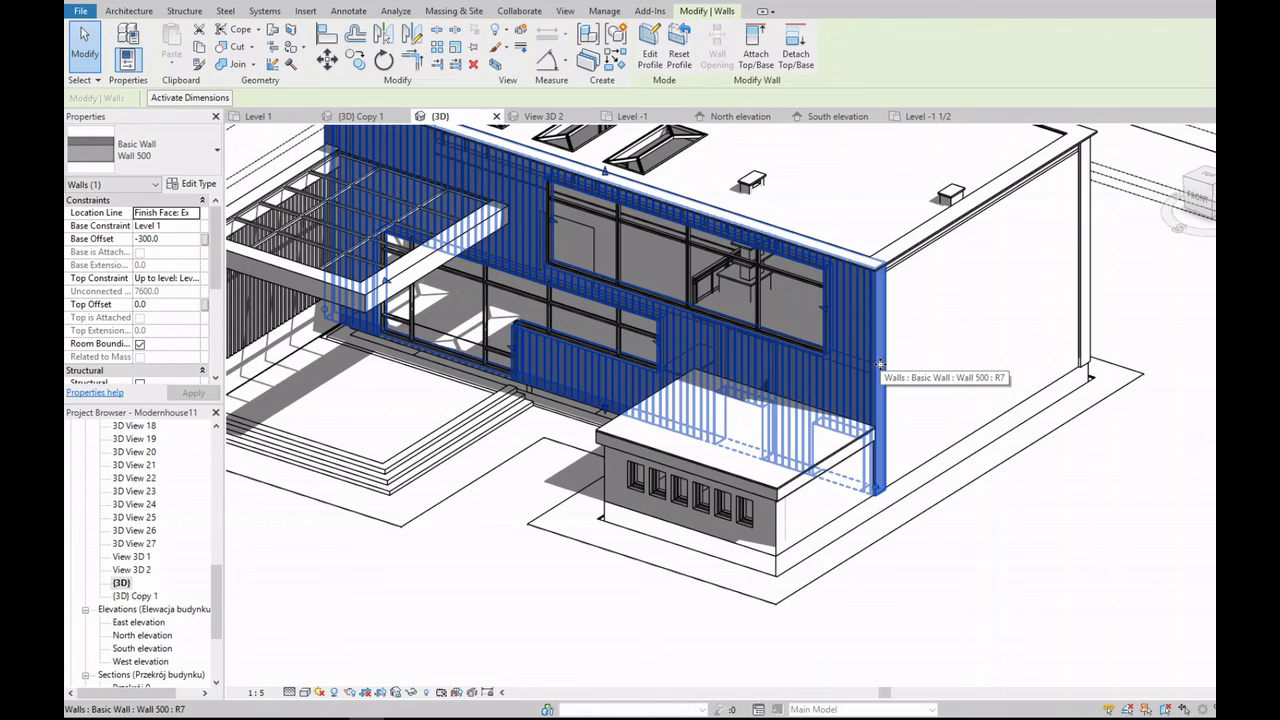
Step: Drag the first clad wall's right profile edge out to the building corner, removing conflicting constraints, and finish
{"action": "double_click", "coordinate": [880, 365]}
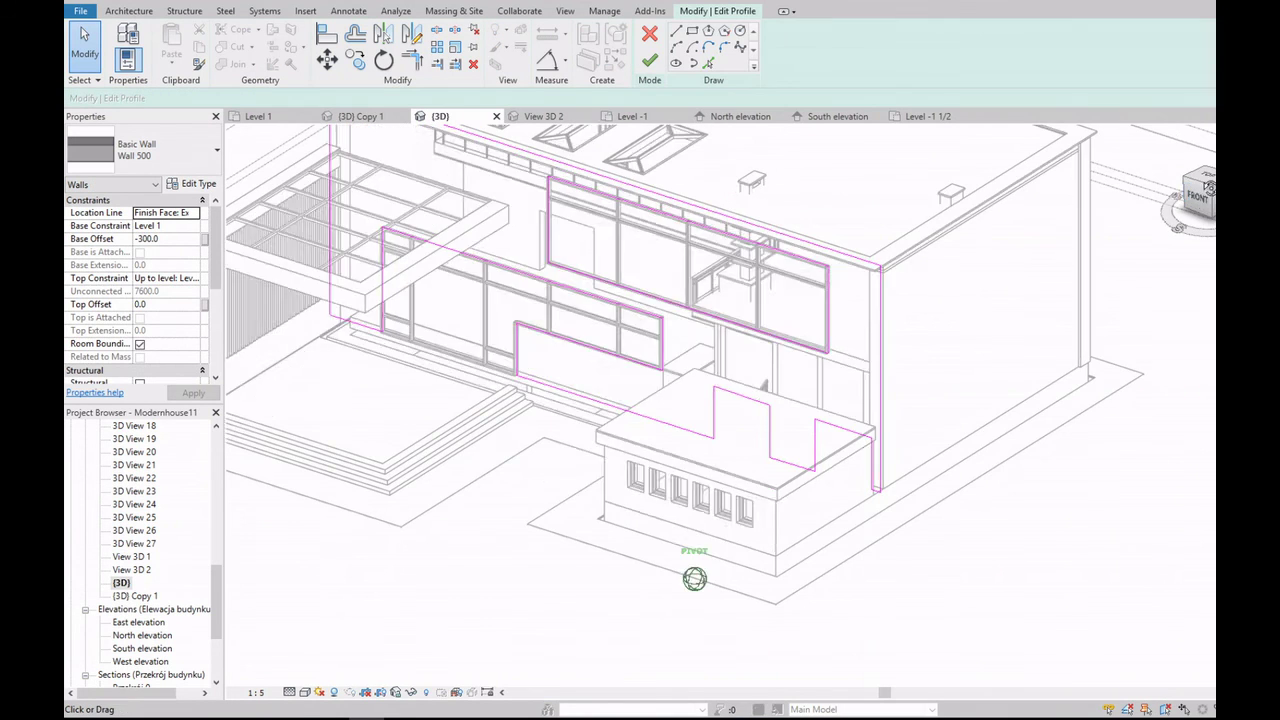
{"action": "scroll", "coordinate": [784, 413], "scroll_direction": "up", "scroll_amount": 2}
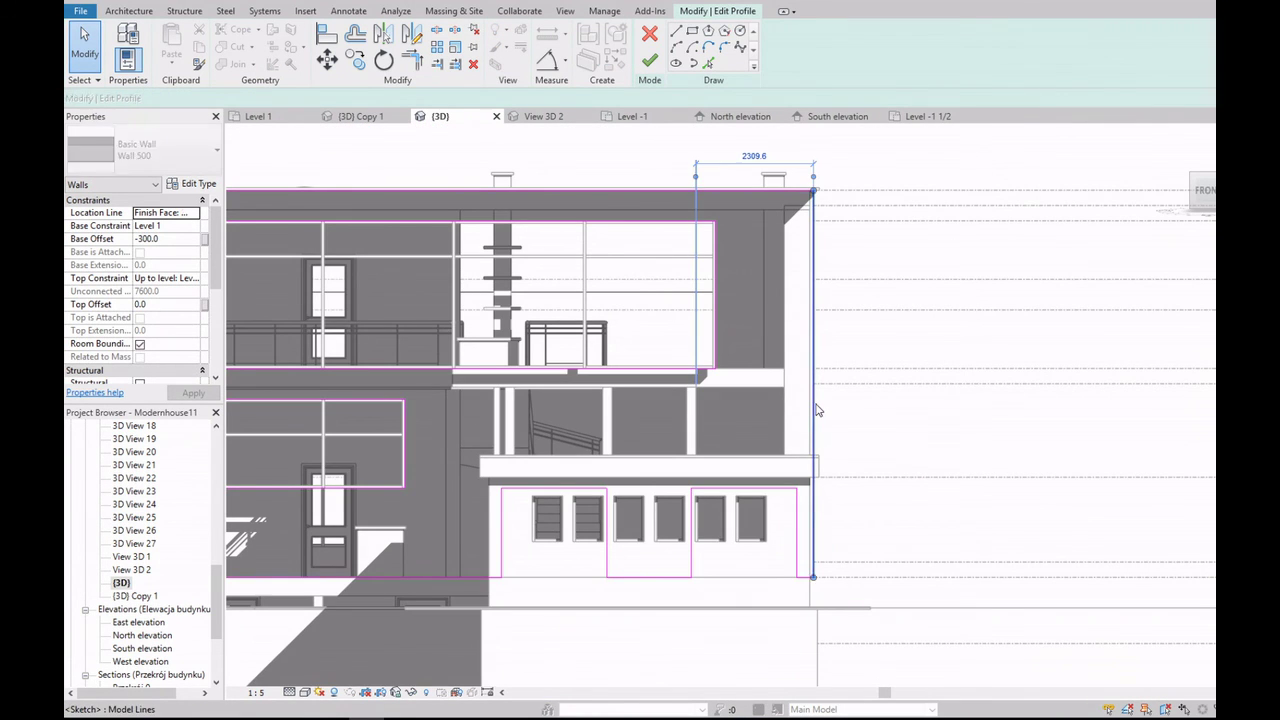
{"action": "left_click", "coordinate": [817, 410]}
{"action": "scroll", "coordinate": [800, 500], "scroll_direction": "up", "scroll_amount": 5}
{"action": "key", "text": "l"}
{"action": "key", "text": "i"}
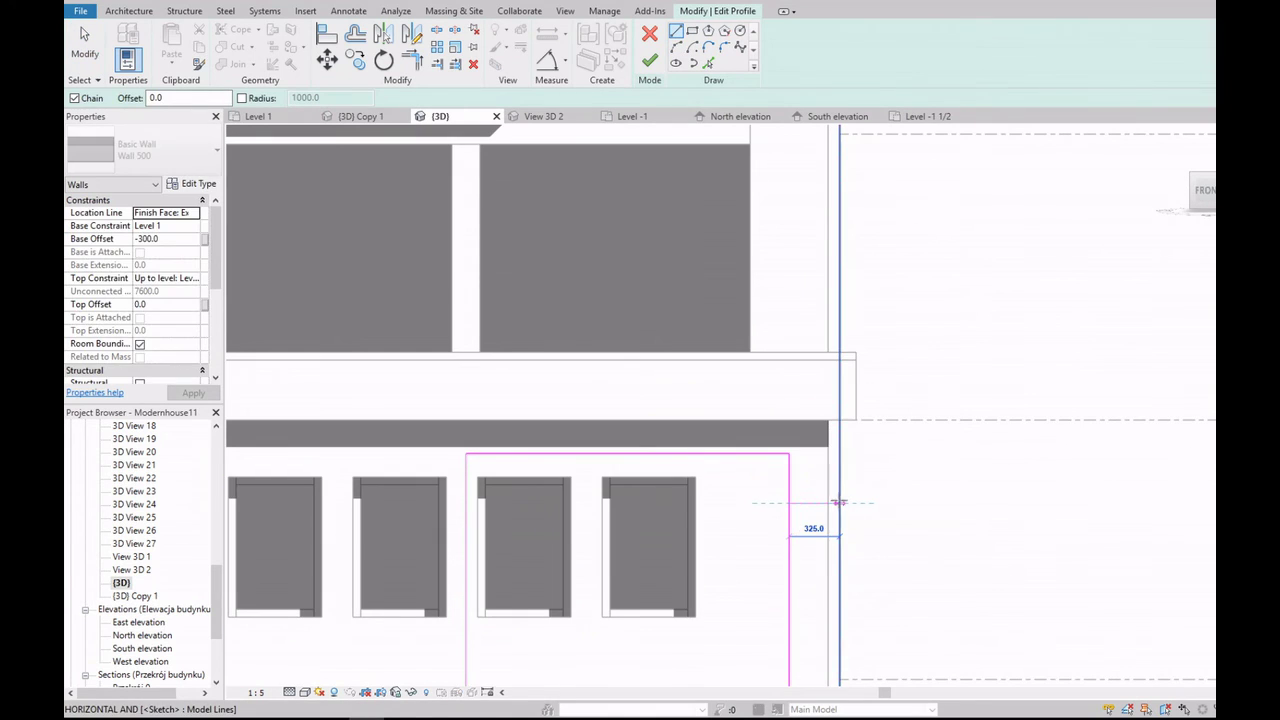
{"action": "scroll", "coordinate": [828, 478], "scroll_direction": "down", "scroll_amount": 3}
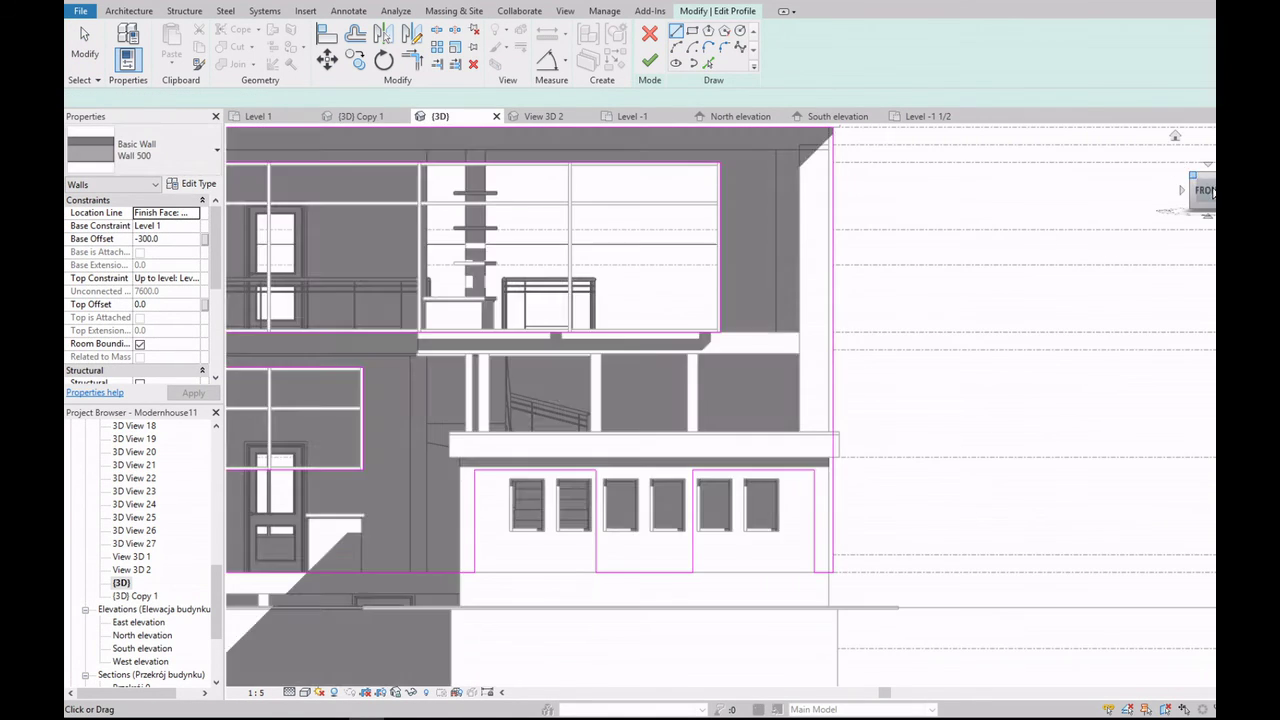
{"action": "middle_click_drag", "start_coordinate": [828, 478], "coordinate": [700, 480], "text": "shift"}
{"action": "scroll", "coordinate": [822, 515], "scroll_direction": "up", "scroll_amount": 3}
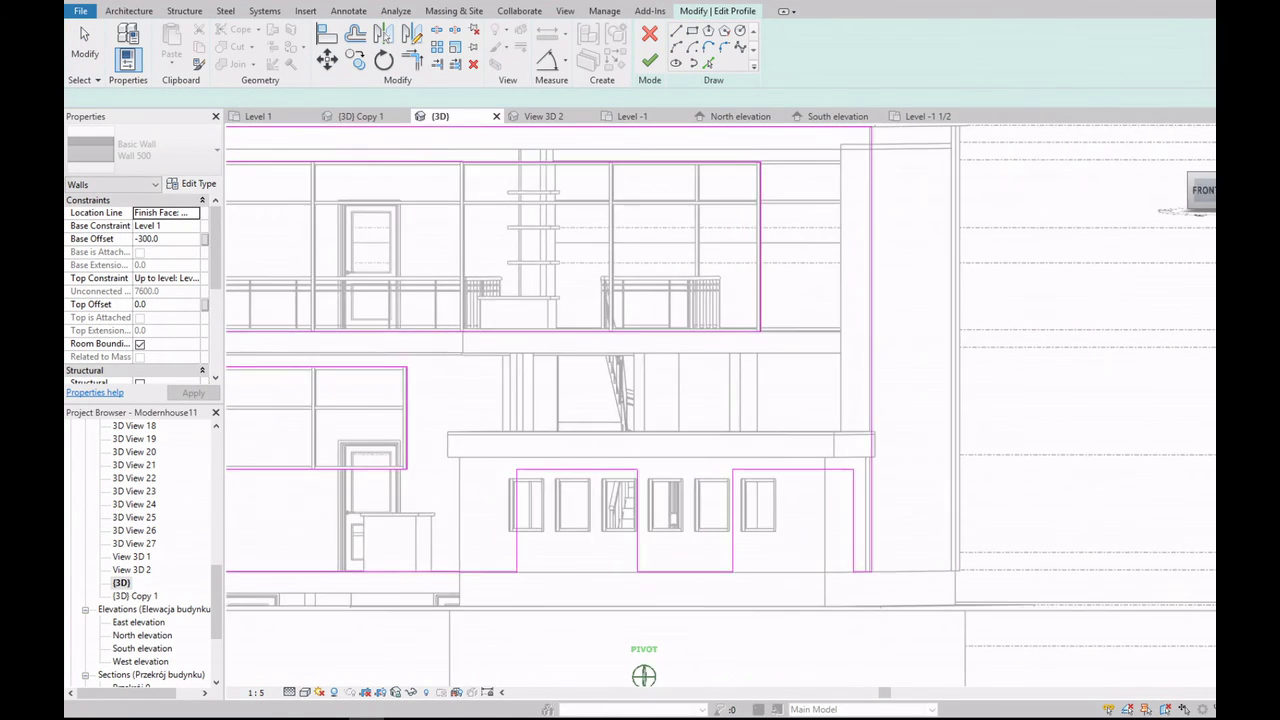
{"action": "left_click_drag", "start_coordinate": [819, 511], "coordinate": [829, 510]}
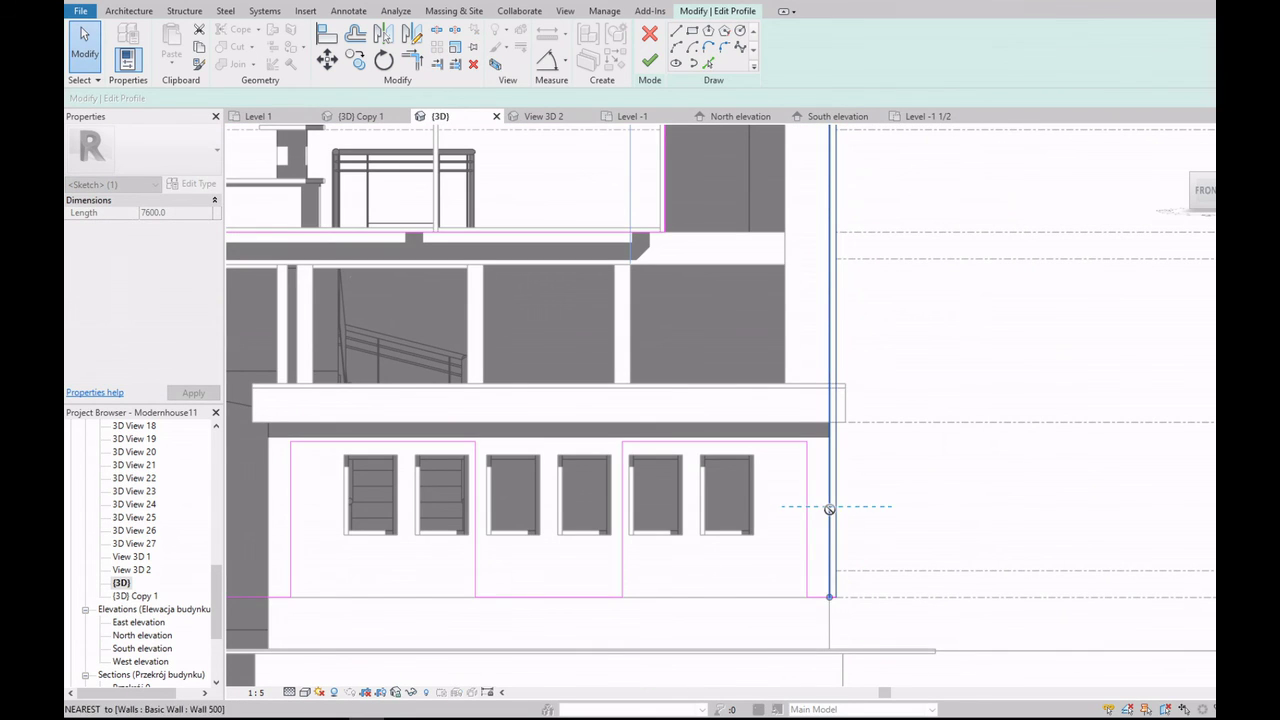
{"action": "left_click", "coordinate": [1050, 694]}
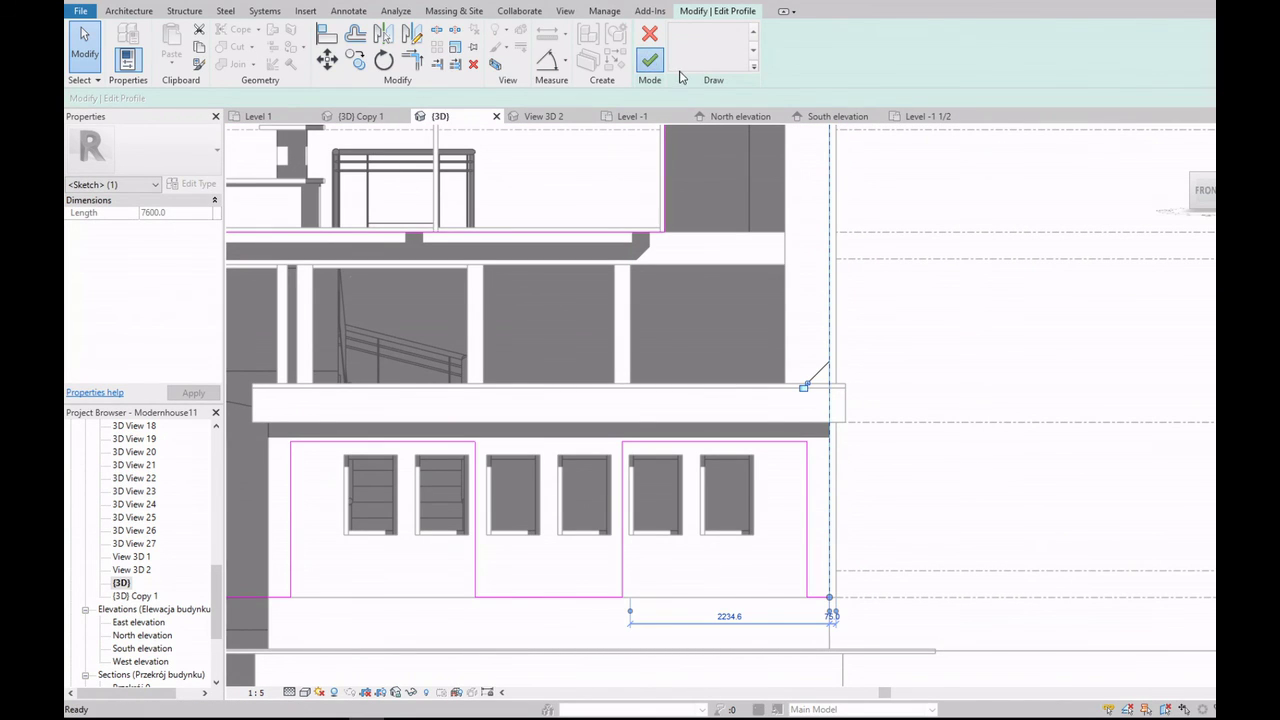
{"action": "left_click", "coordinate": [649, 62]}
{"action": "key", "text": "Escape"}
Step: Shift the next clad wall's left profile edge 75 to the corner, dropping constraints, and finish
{"action": "mouse_move", "coordinate": [834, 334]}
{"action": "middle_mouse_down", "text": "shift"}
{"action": "mouse_move", "coordinate": [1154, 214]}
{"action": "mouse_move", "coordinate": [1094, 200]}
{"action": "middle_mouse_up", "text": "shift"}
{"action": "scroll", "coordinate": [1050, 222], "scroll_direction": "up", "scroll_amount": 3}
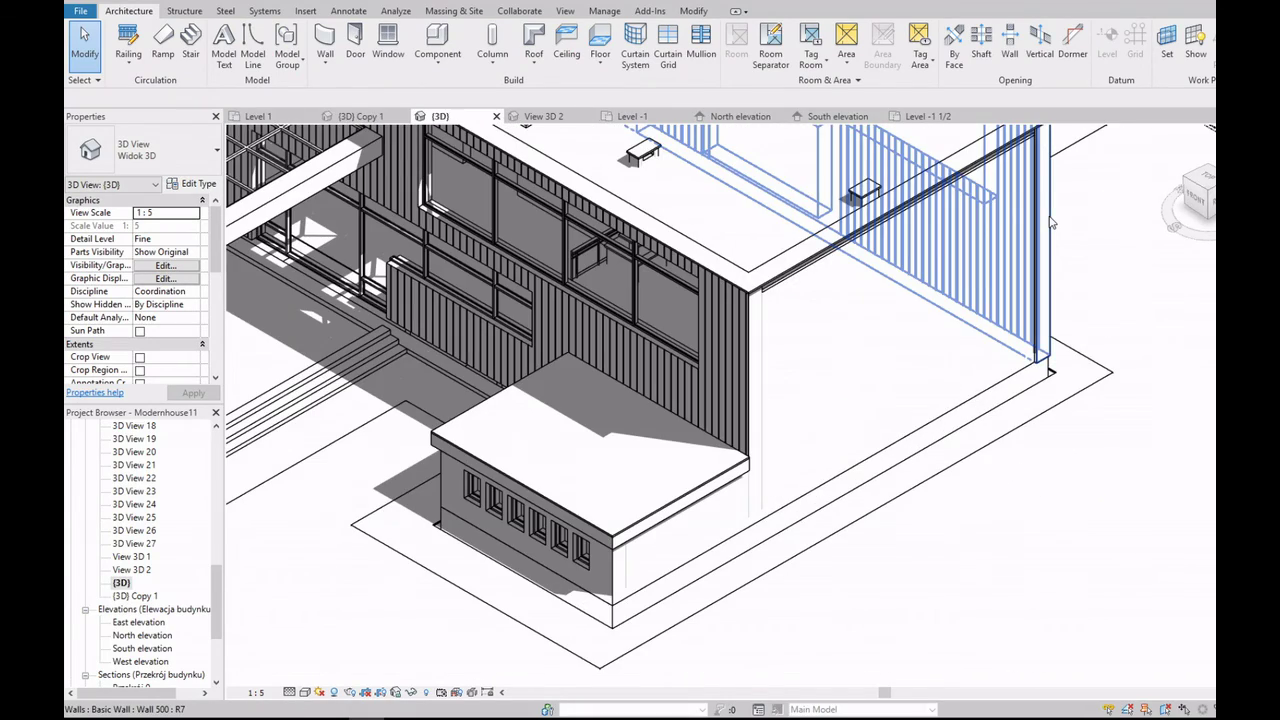
{"action": "double_click", "coordinate": [1050, 222]}
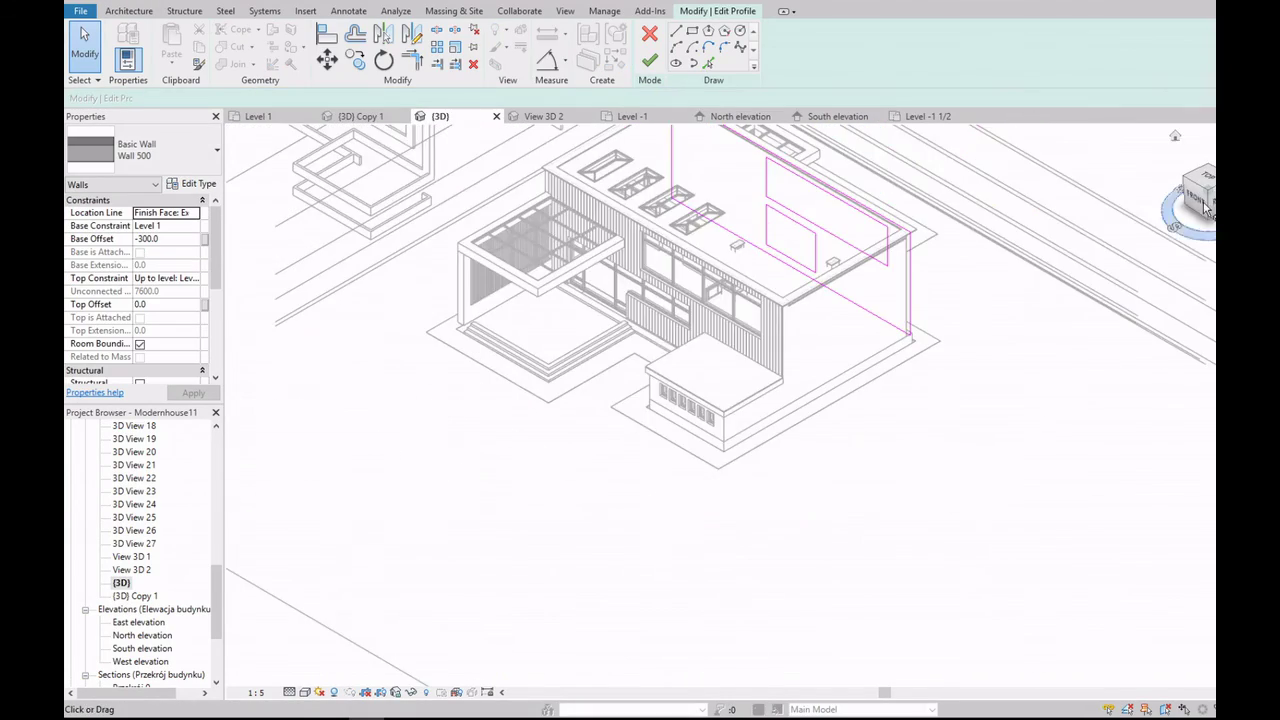
{"action": "scroll", "coordinate": [640, 290], "scroll_direction": "up", "scroll_amount": 6}
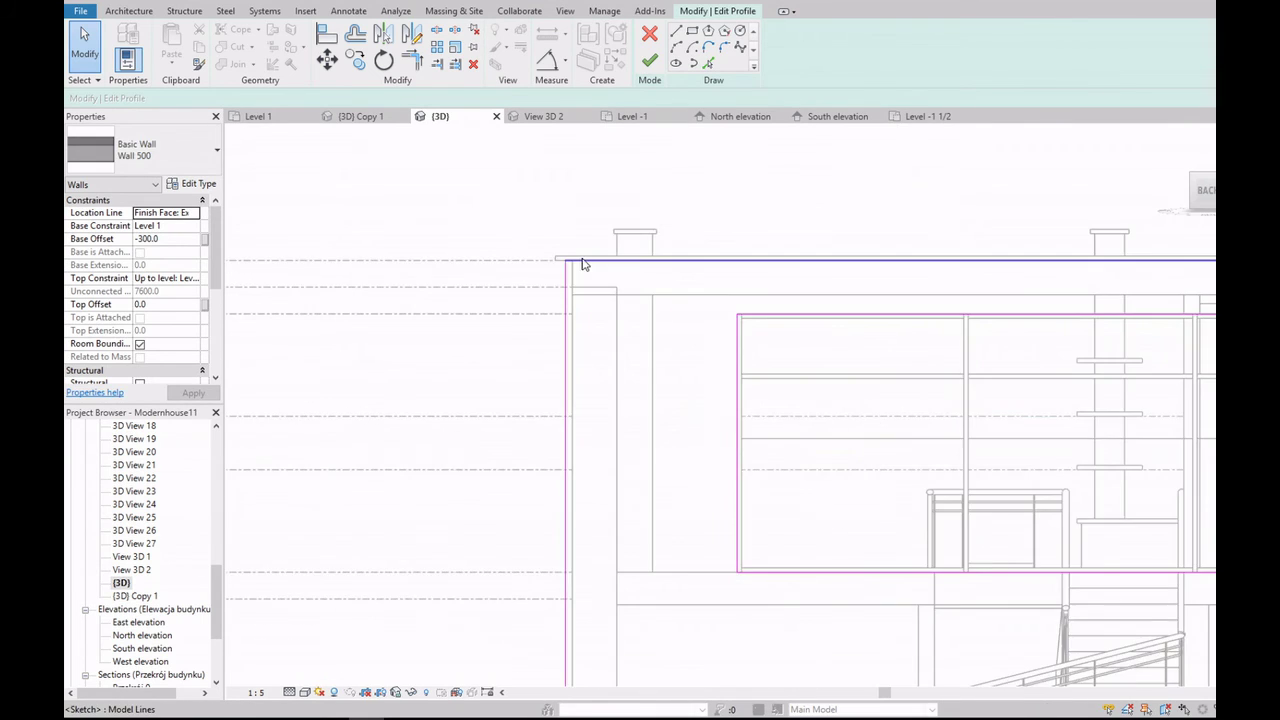
{"action": "left_click", "coordinate": [549, 275]}
{"action": "left_click", "coordinate": [327, 60]}
{"action": "left_click", "coordinate": [549, 263]}
{"action": "left_click", "coordinate": [561, 263]}
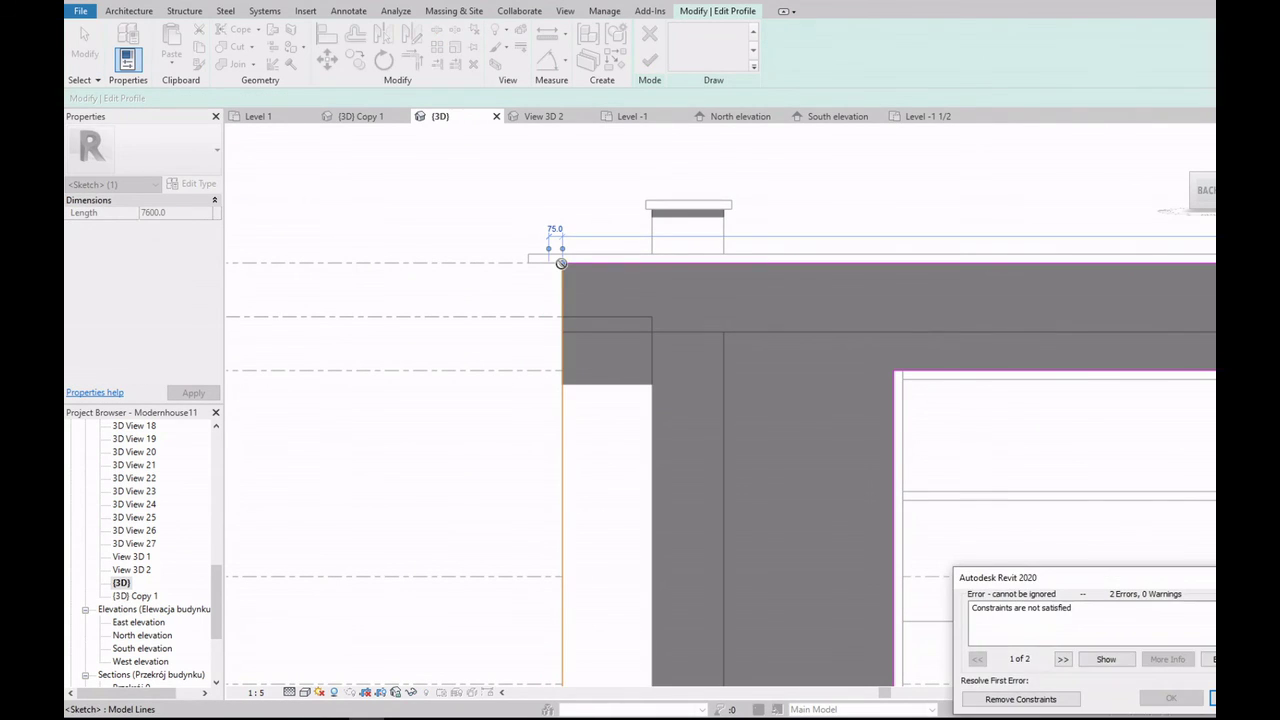
{"action": "left_click", "coordinate": [1037, 699]}
{"action": "left_click", "coordinate": [655, 62]}
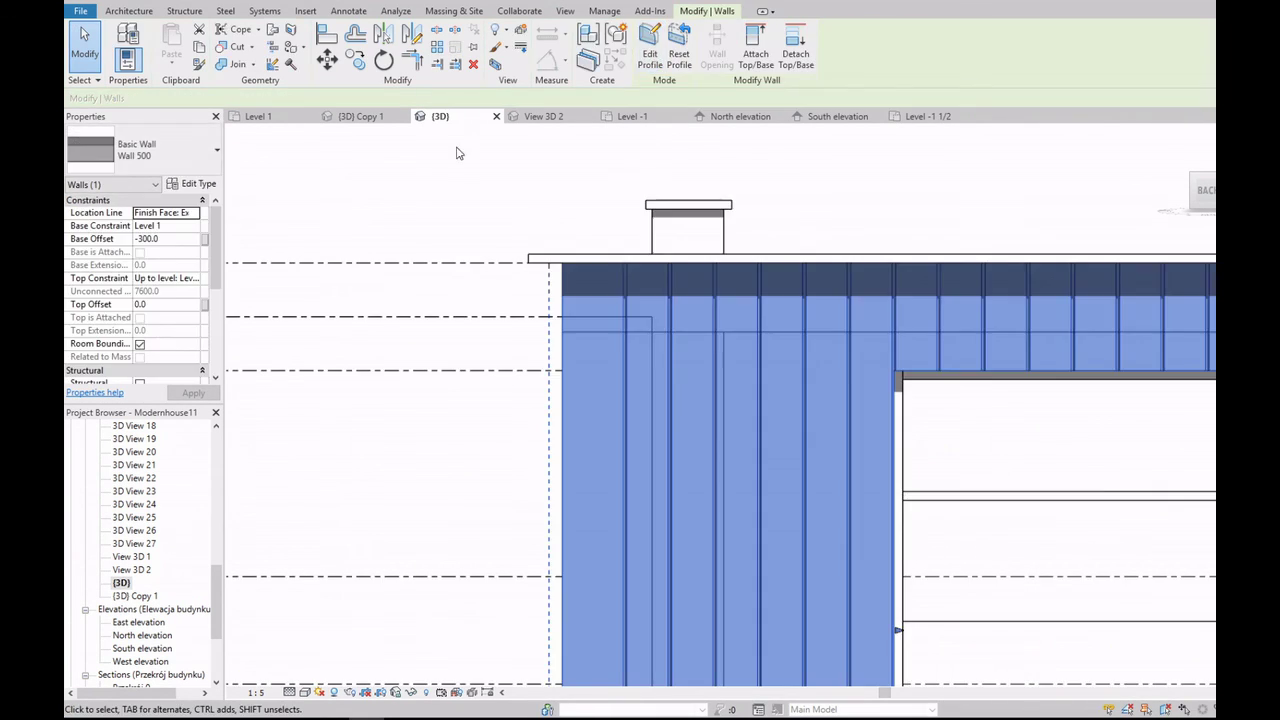
{"action": "left_click", "coordinate": [369, 334]}
Step: Open the front clad wall's profile and select its right edge, then cancel the selection
{"action": "scroll", "coordinate": [369, 334], "scroll_direction": "down", "scroll_amount": 4}
{"action": "scroll", "coordinate": [417, 337], "scroll_direction": "down", "scroll_amount": 3}
{"action": "scroll", "coordinate": [537, 320], "scroll_direction": "down", "scroll_amount": 2}
{"action": "scroll", "coordinate": [537, 320], "scroll_direction": "up", "scroll_amount": 2}
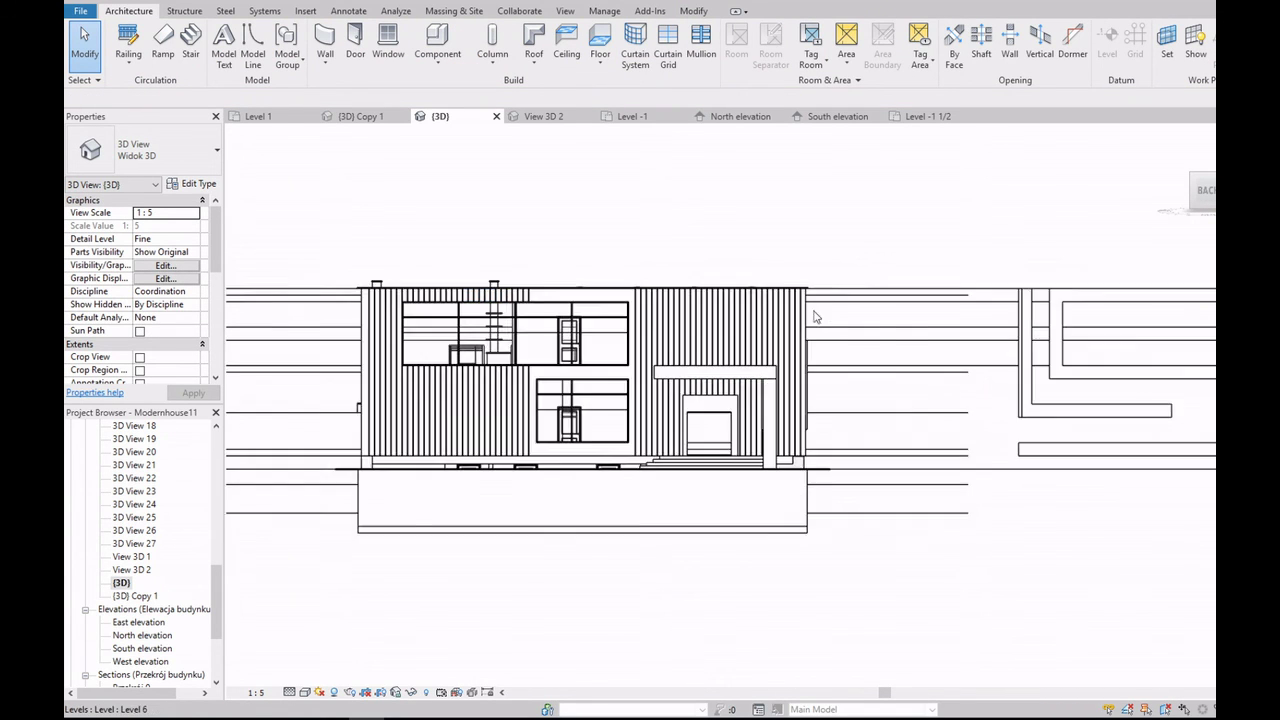
{"action": "scroll", "coordinate": [537, 320], "scroll_direction": "up", "scroll_amount": 4}
{"action": "double_click", "coordinate": [537, 320]}
{"action": "scroll", "coordinate": [537, 320], "scroll_direction": "down", "scroll_amount": 2}
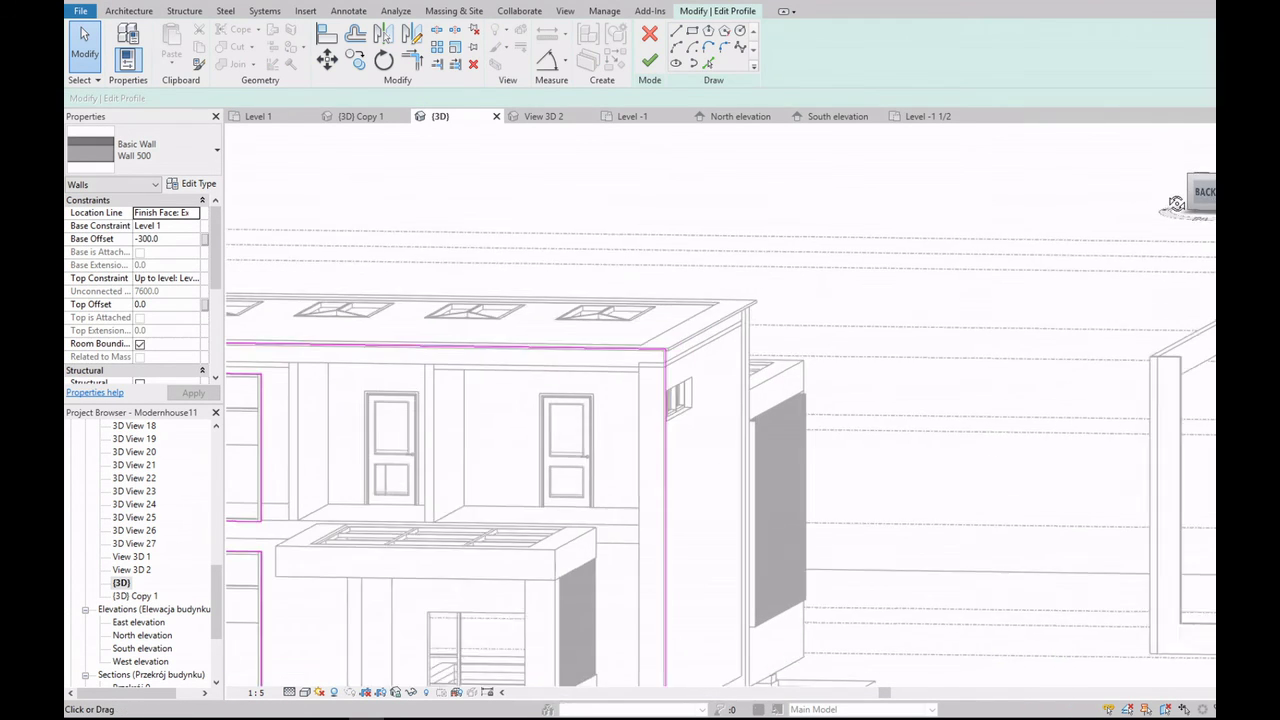
{"action": "scroll", "coordinate": [820, 325], "scroll_direction": "up", "scroll_amount": 2}
{"action": "scroll", "coordinate": [820, 325], "scroll_direction": "up", "scroll_amount": 2}
{"action": "left_click", "coordinate": [818, 325]}
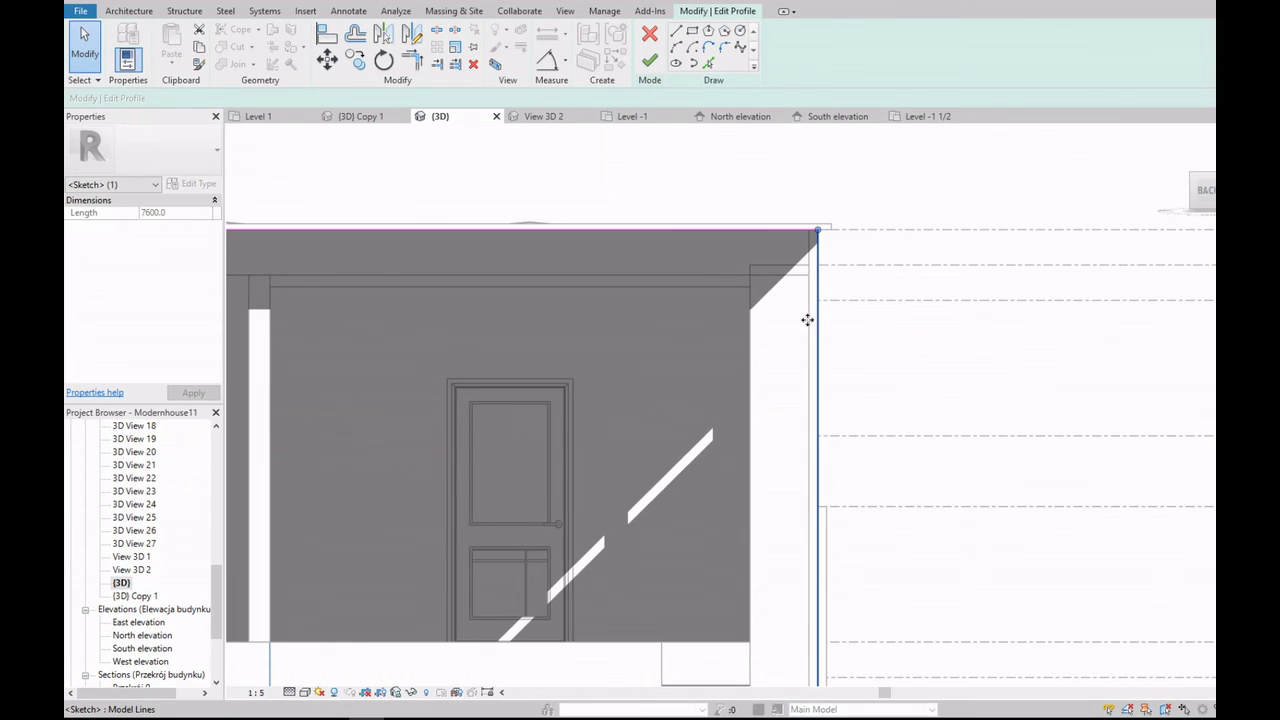
{"action": "scroll", "coordinate": [830, 300], "scroll_direction": "down", "scroll_amount": 3}
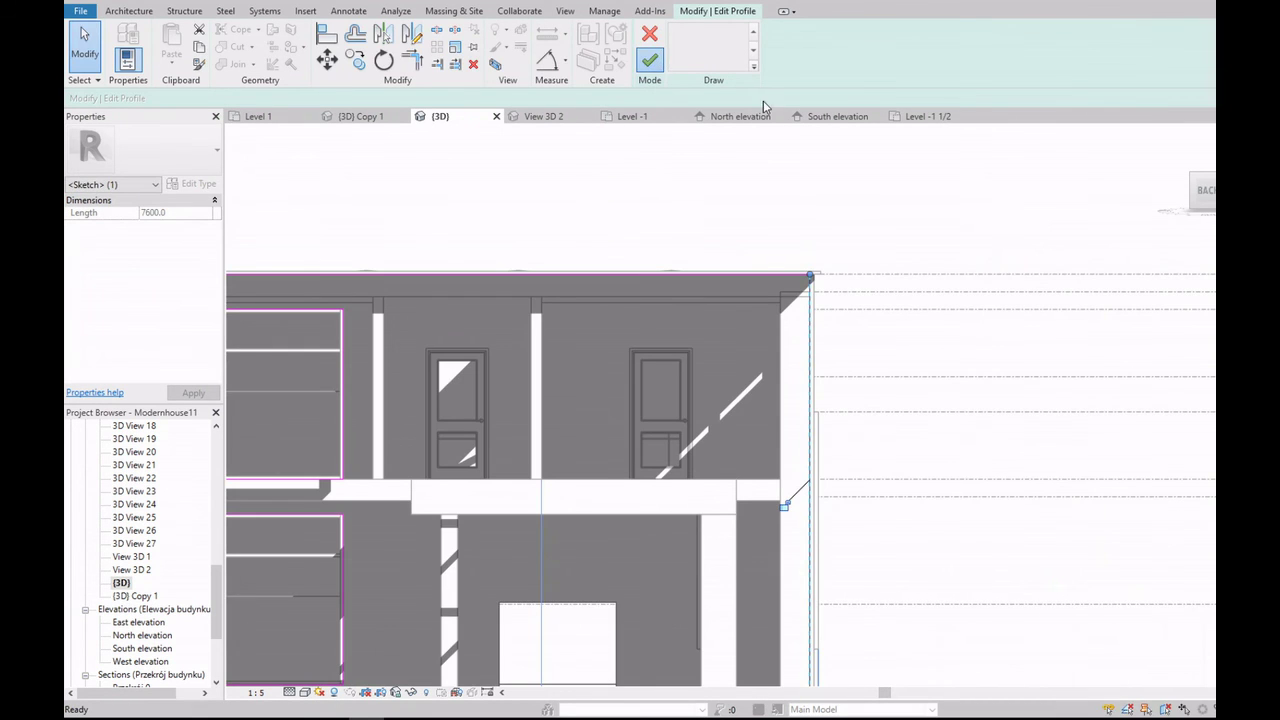
{"action": "scroll", "coordinate": [829, 349], "scroll_direction": "down", "scroll_amount": 3}
{"action": "key", "text": "Escape"}
Step: From a top view, pull the front clad wall's right profile edge to the corner, removing constraints
{"action": "scroll", "coordinate": [829, 349], "scroll_direction": "down", "scroll_amount": 2}
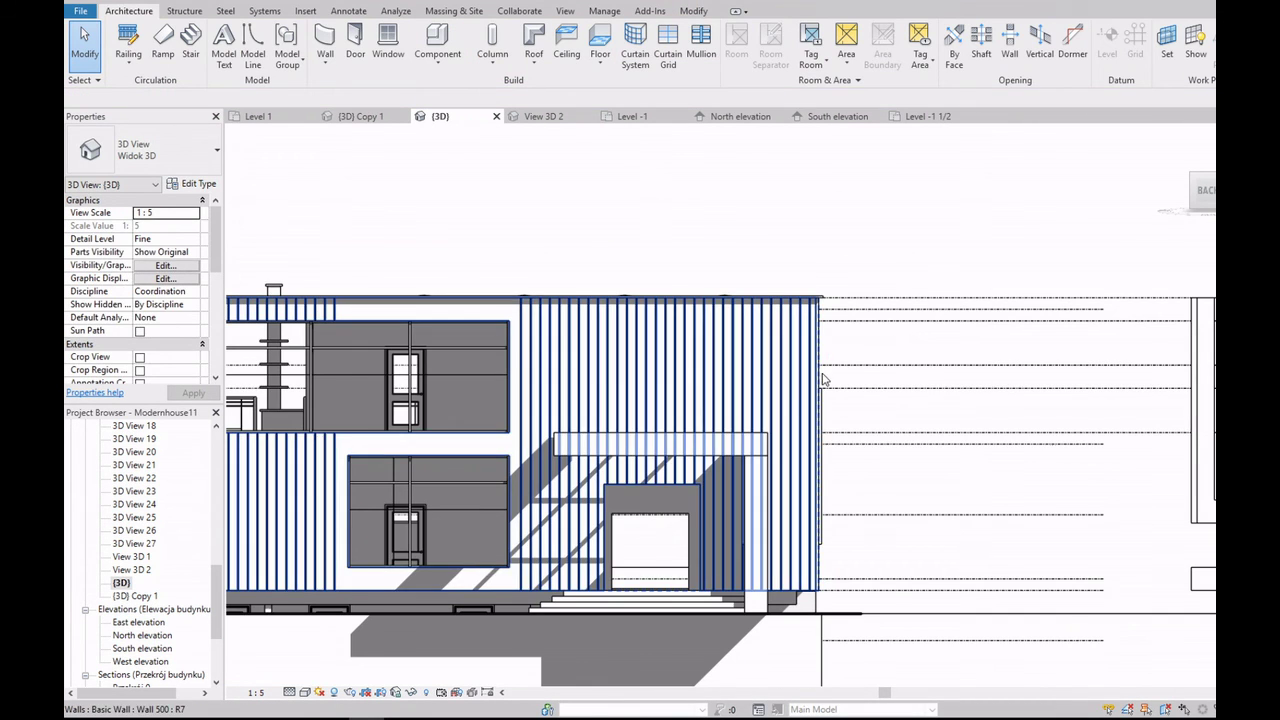
{"action": "mouse_move", "coordinate": [1100, 180]}
{"action": "middle_mouse_down", "text": "shift"}
{"action": "mouse_move", "coordinate": [1139, 227]}
{"action": "mouse_move", "coordinate": [540, 460]}
{"action": "middle_mouse_up", "text": "shift"}
{"action": "double_click", "coordinate": [430, 480]}
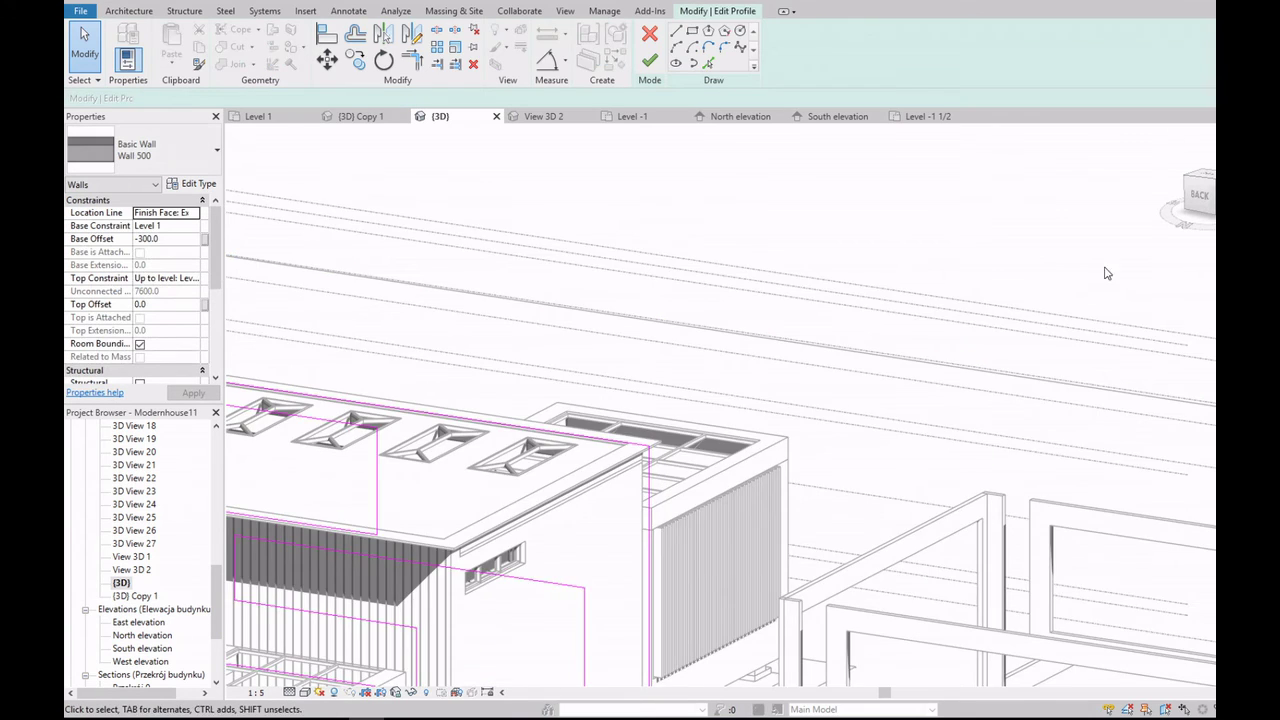
{"action": "scroll", "coordinate": [831, 322], "scroll_direction": "up", "scroll_amount": 3}
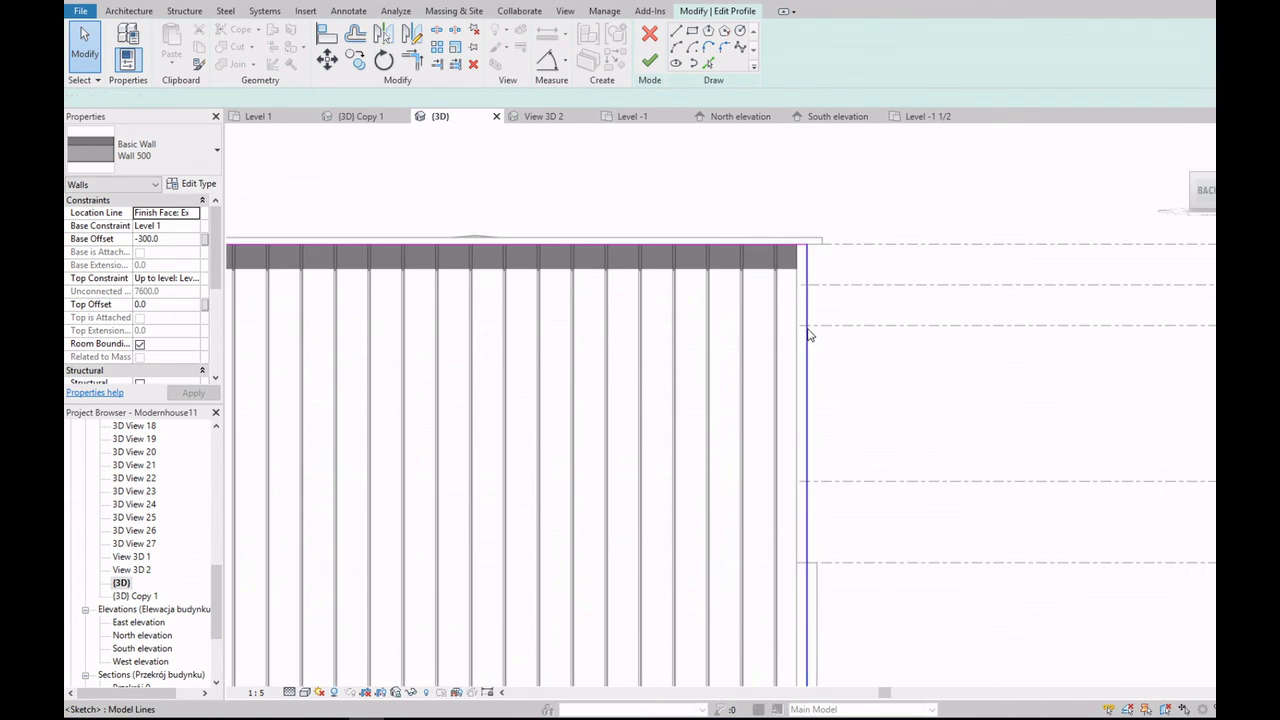
{"action": "left_click", "coordinate": [800, 300]}
{"action": "left_click_drag", "start_coordinate": [800, 300], "coordinate": [798, 301]}
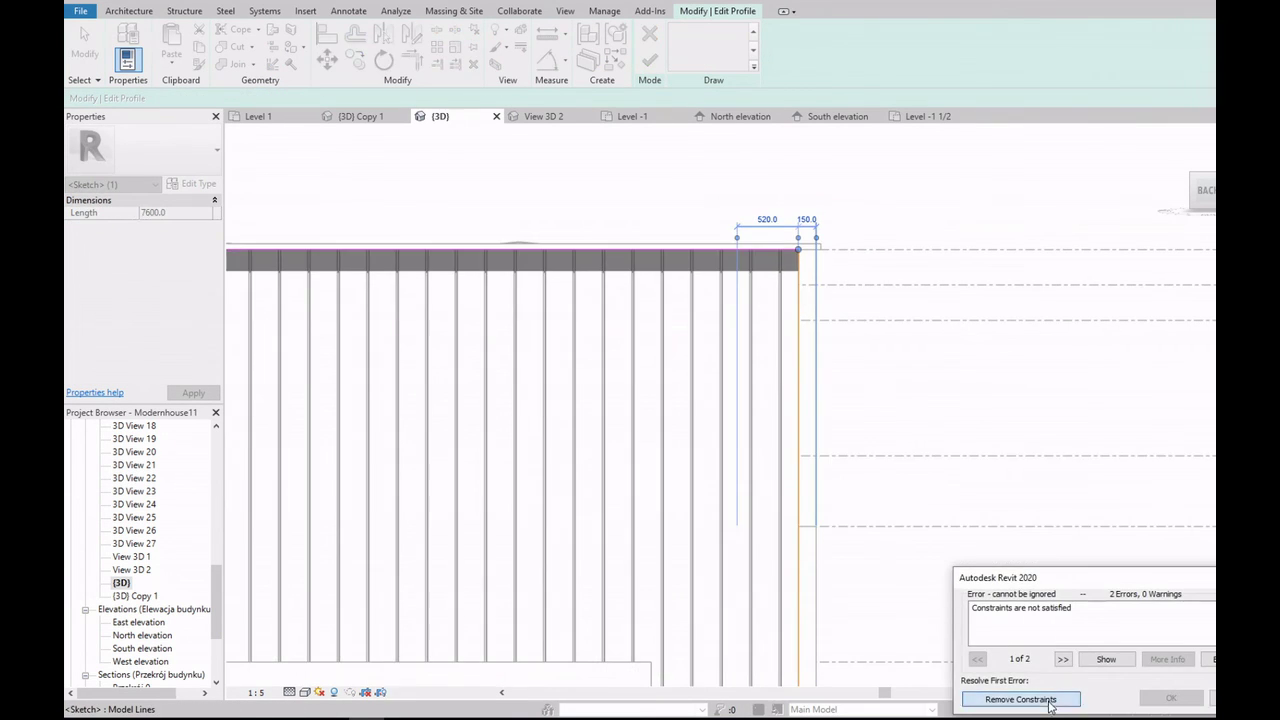
{"action": "left_click", "coordinate": [1020, 699]}
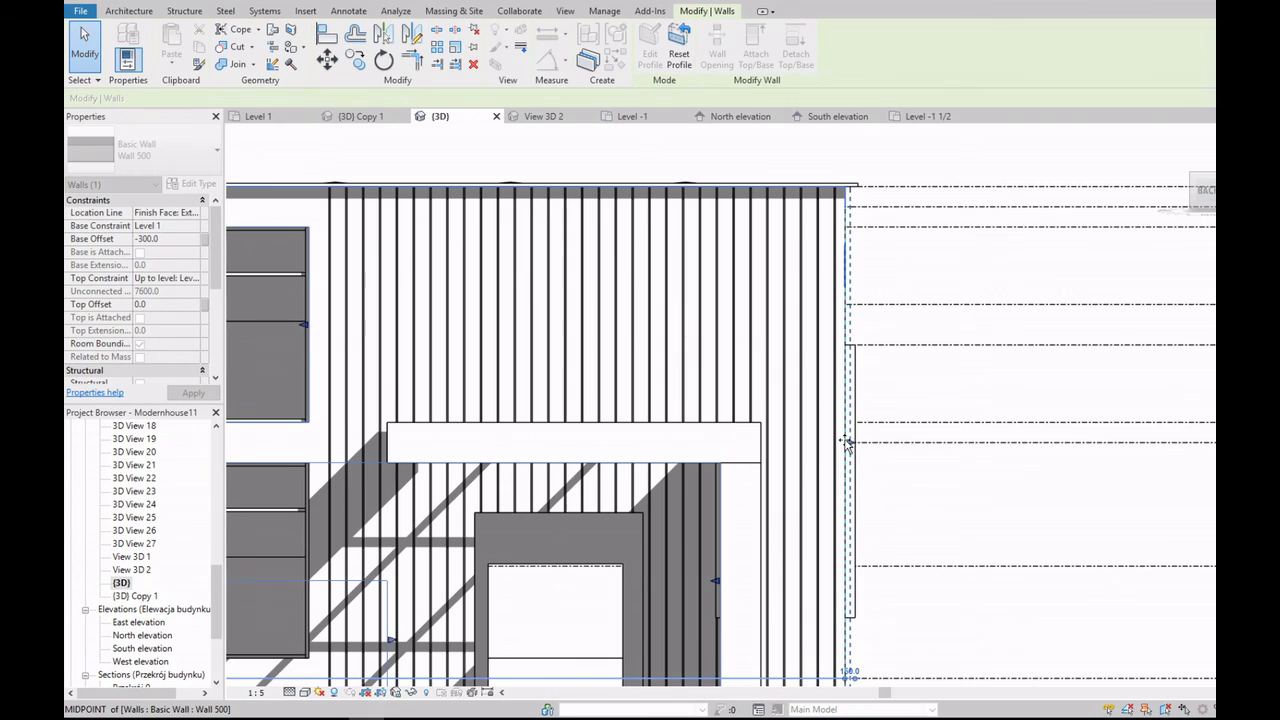
{"action": "scroll", "coordinate": [847, 445], "scroll_direction": "down", "scroll_amount": 4}
{"action": "scroll", "coordinate": [512, 445], "scroll_direction": "up", "scroll_amount": 3}
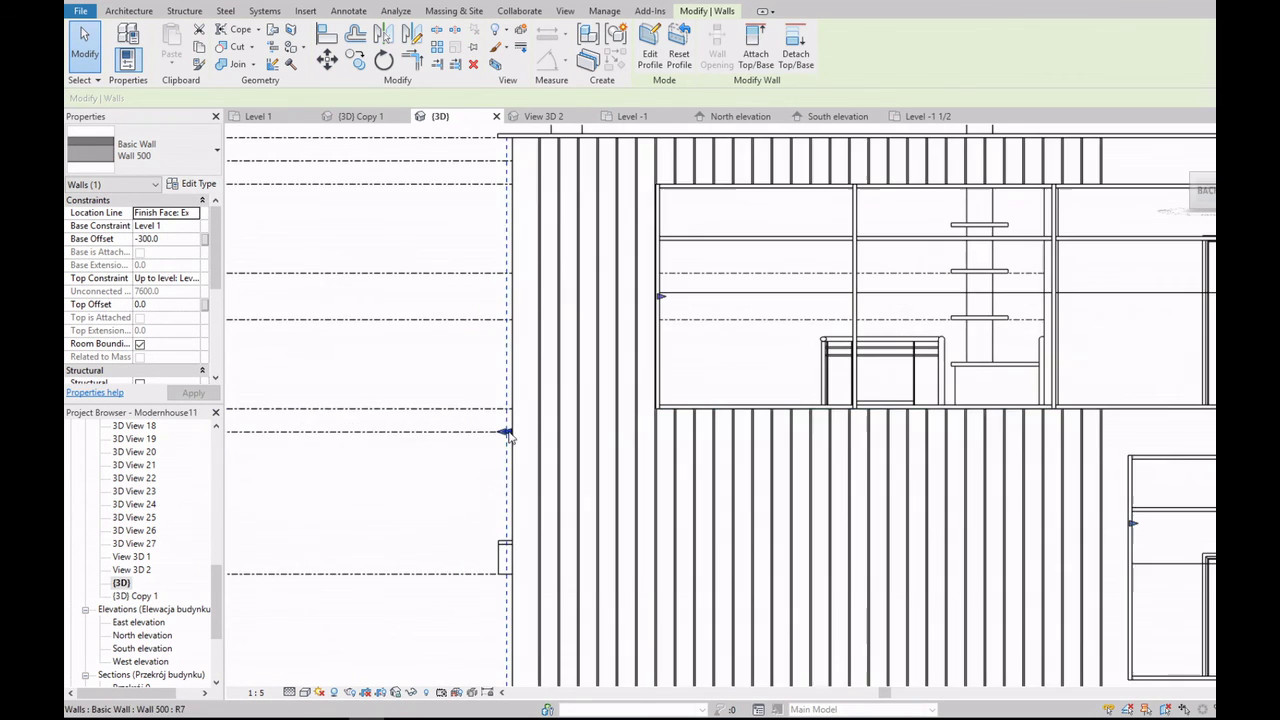
{"action": "scroll", "coordinate": [512, 445], "scroll_direction": "up", "scroll_amount": 3}
{"action": "scroll", "coordinate": [512, 444], "scroll_direction": "up", "scroll_amount": 3}
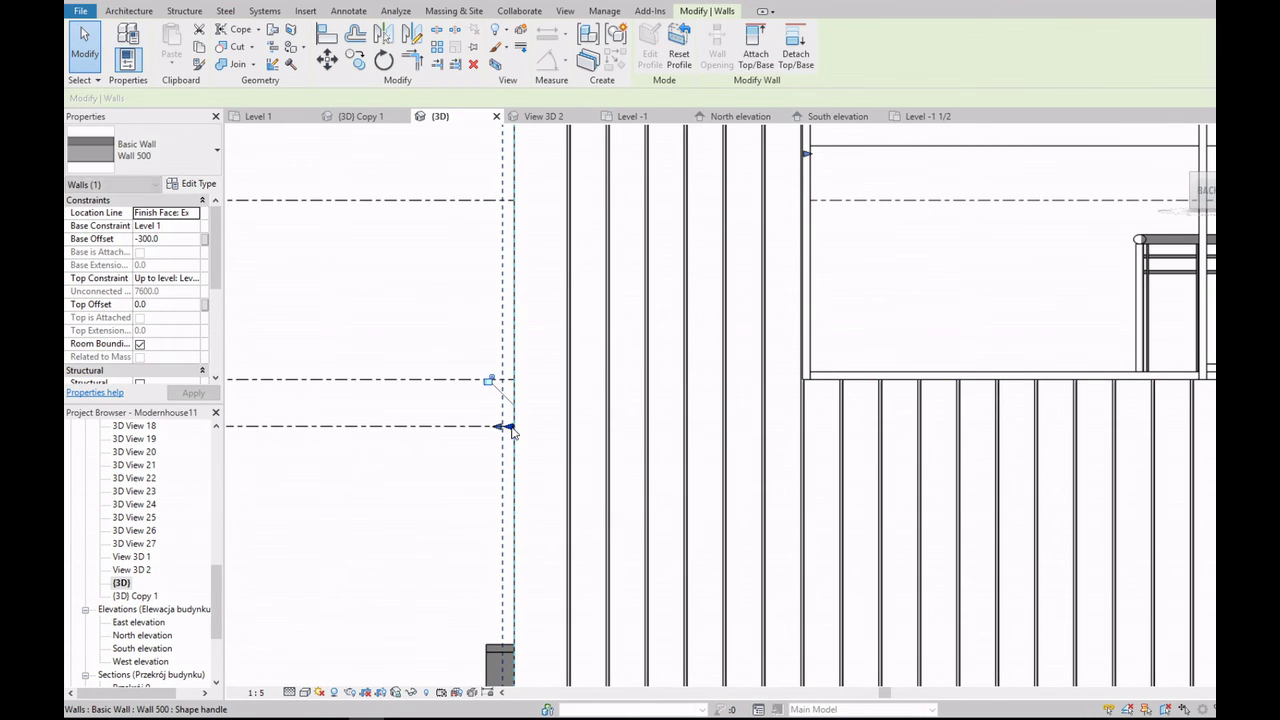
{"action": "left_click", "coordinate": [483, 443]}
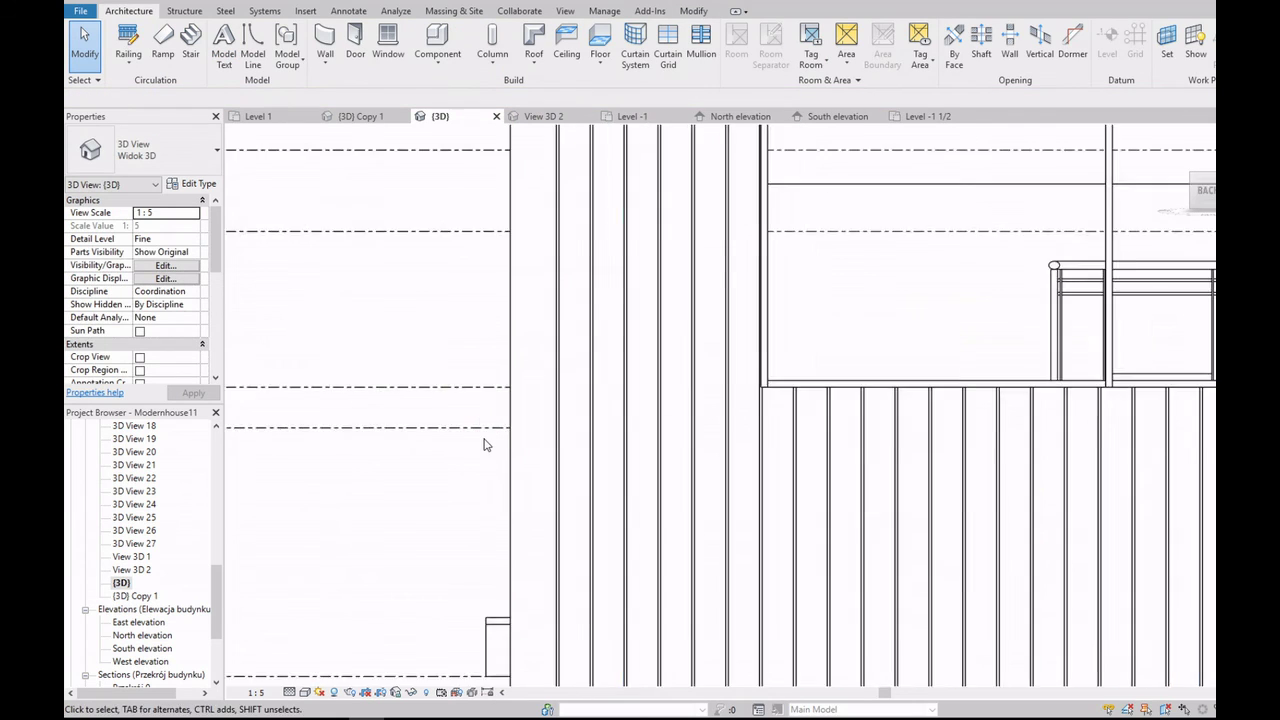
{"action": "scroll", "coordinate": [471, 335], "scroll_direction": "down", "scroll_amount": 4}
{"action": "left_click", "coordinate": [476, 318]}
{"action": "scroll", "coordinate": [476, 383], "scroll_direction": "up", "scroll_amount": 3}
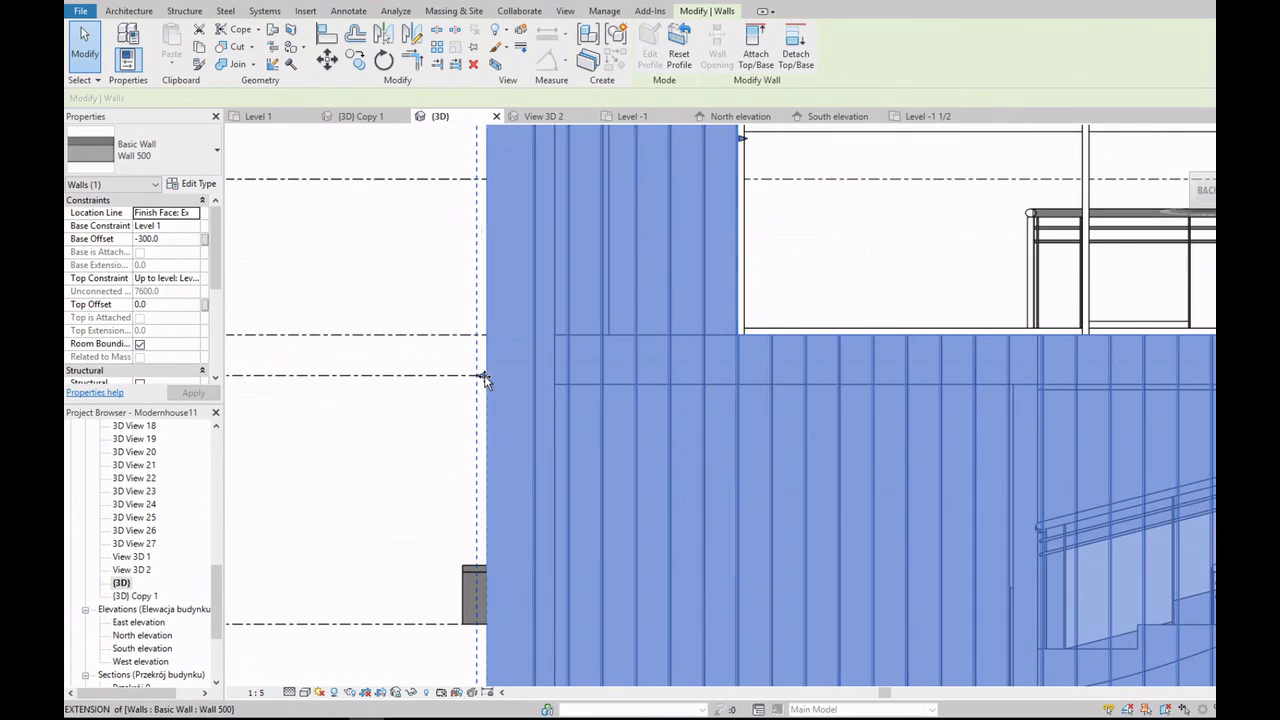
{"action": "key", "text": "Escape"}
{"action": "scroll", "coordinate": [989, 347], "scroll_direction": "down", "scroll_amount": 5}
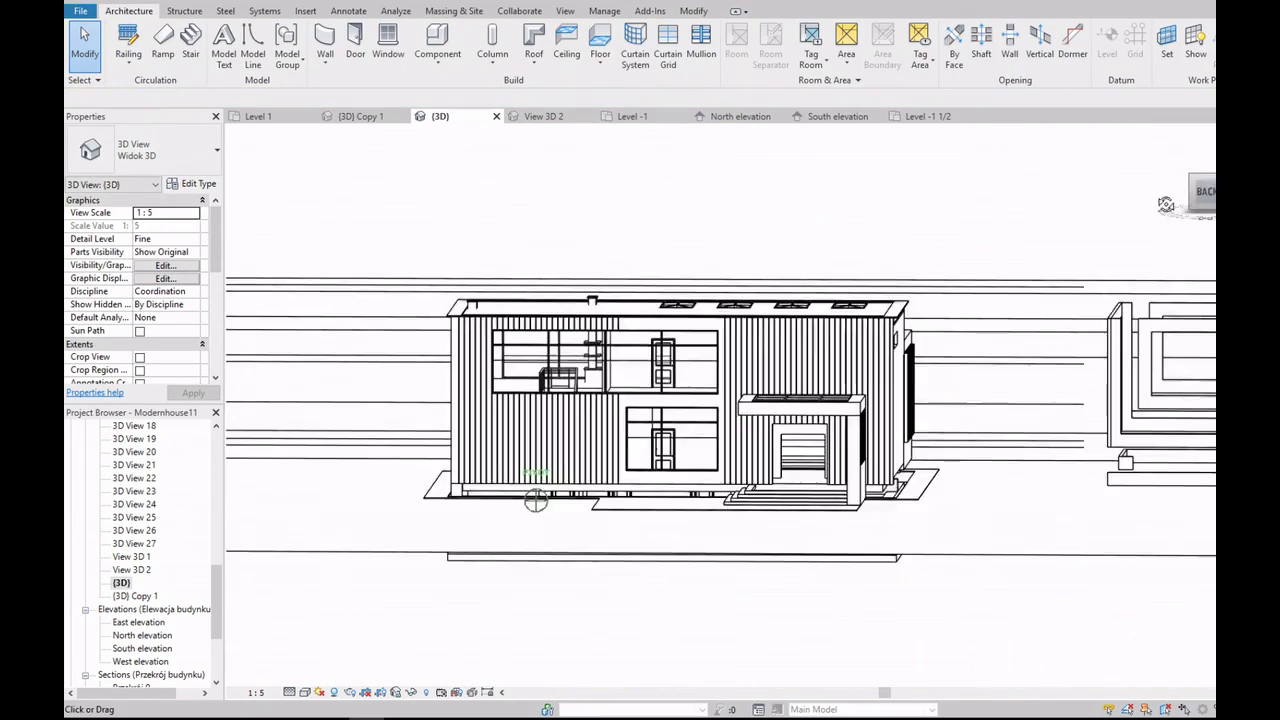
{"action": "middle_click_drag", "start_coordinate": [989, 347], "coordinate": [1094, 237], "text": "shift"}
{"action": "scroll", "coordinate": [600, 400], "scroll_direction": "up", "scroll_amount": 4}
{"action": "middle_click_drag", "start_coordinate": [600, 400], "coordinate": [540, 380], "text": "shift"}
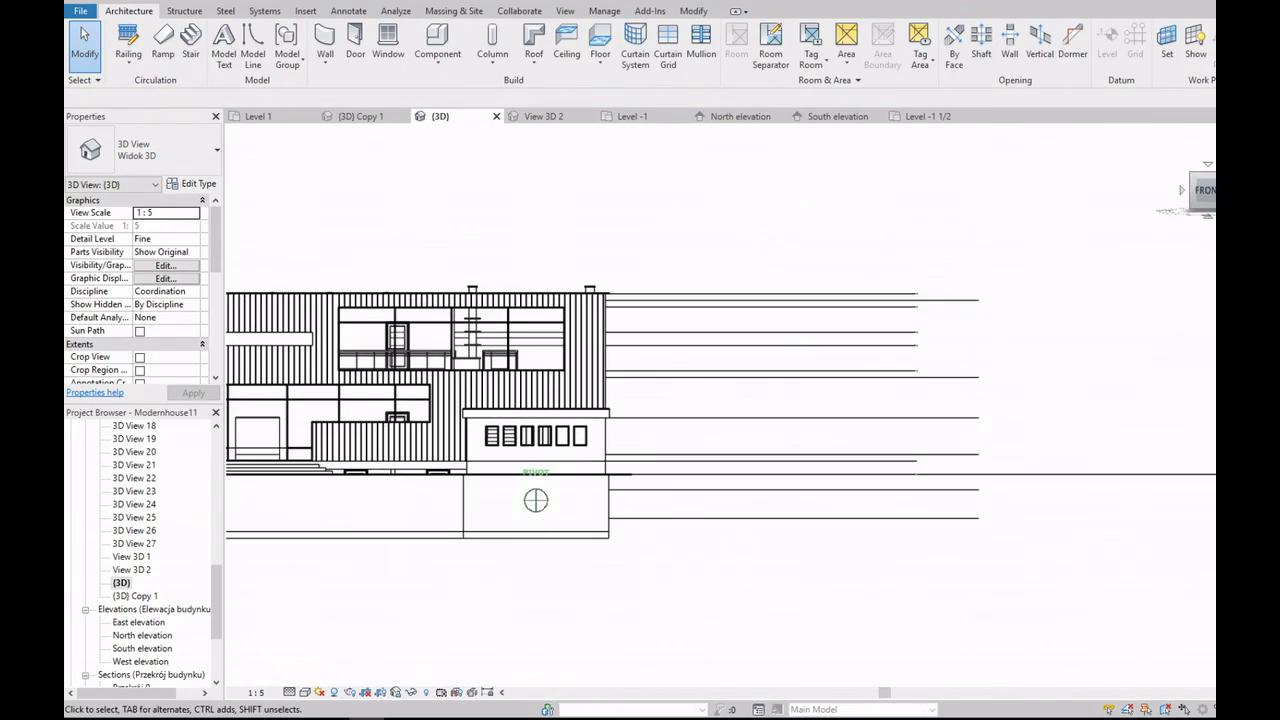
{"action": "scroll", "coordinate": [540, 380], "scroll_direction": "down", "scroll_amount": 3}
{"action": "scroll", "coordinate": [540, 380], "scroll_direction": "up", "scroll_amount": 4}
{"action": "left_click", "coordinate": [541, 381]}
{"action": "scroll", "coordinate": [541, 381], "scroll_direction": "down", "scroll_amount": 3}
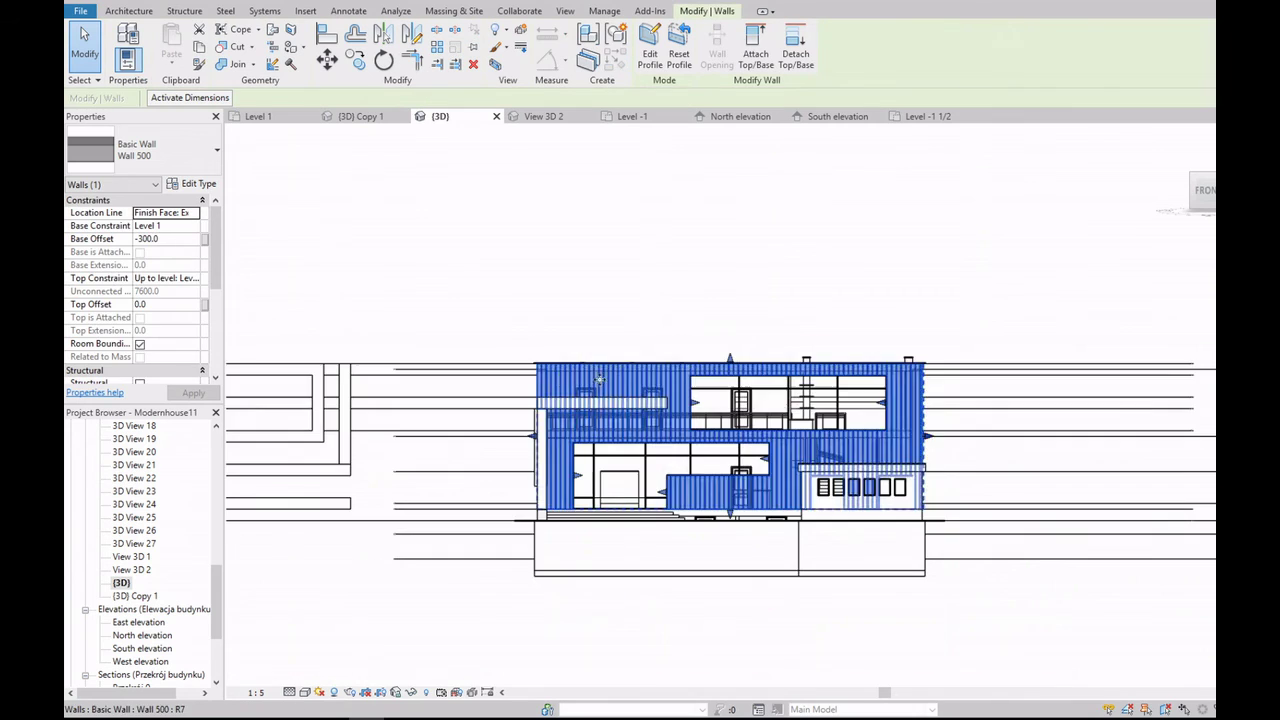
{"action": "scroll", "coordinate": [873, 447], "scroll_direction": "up", "scroll_amount": 3}
{"action": "scroll", "coordinate": [873, 447], "scroll_direction": "up", "scroll_amount": 3}
{"action": "scroll", "coordinate": [873, 447], "scroll_direction": "up", "scroll_amount": 3}
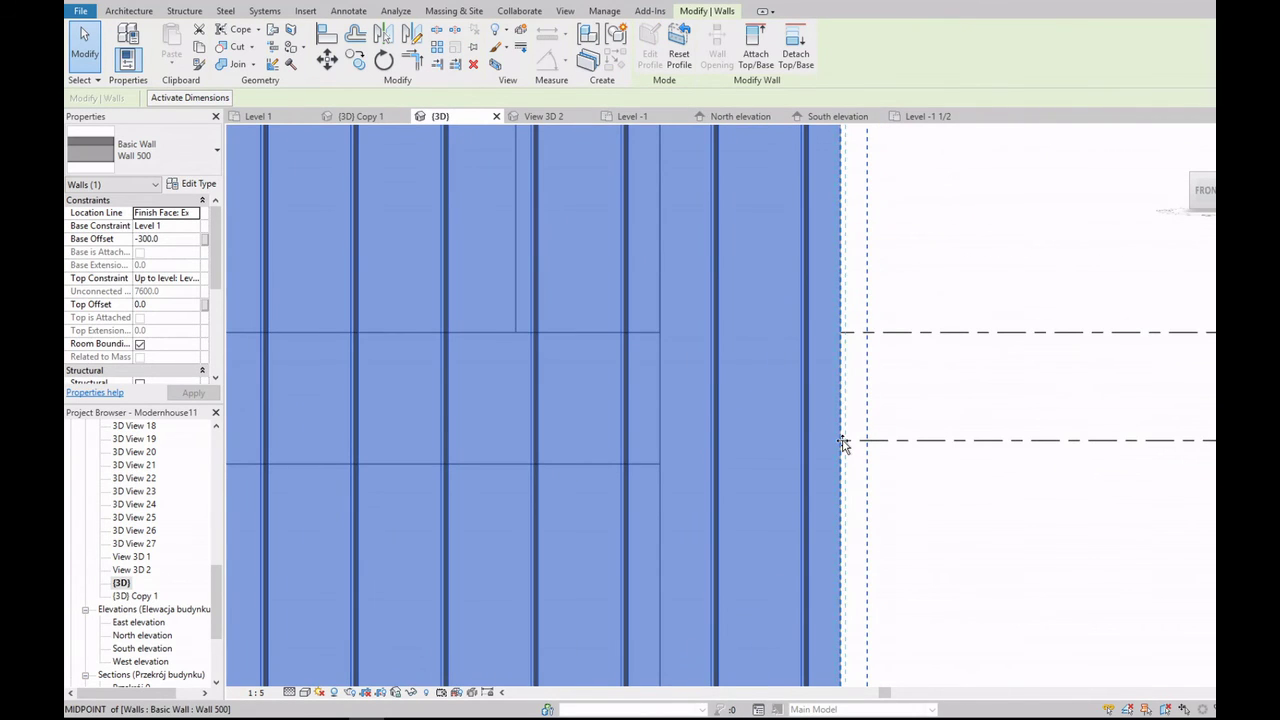
{"action": "left_click", "coordinate": [900, 440]}
{"action": "scroll", "coordinate": [894, 443], "scroll_direction": "down", "scroll_amount": 5}
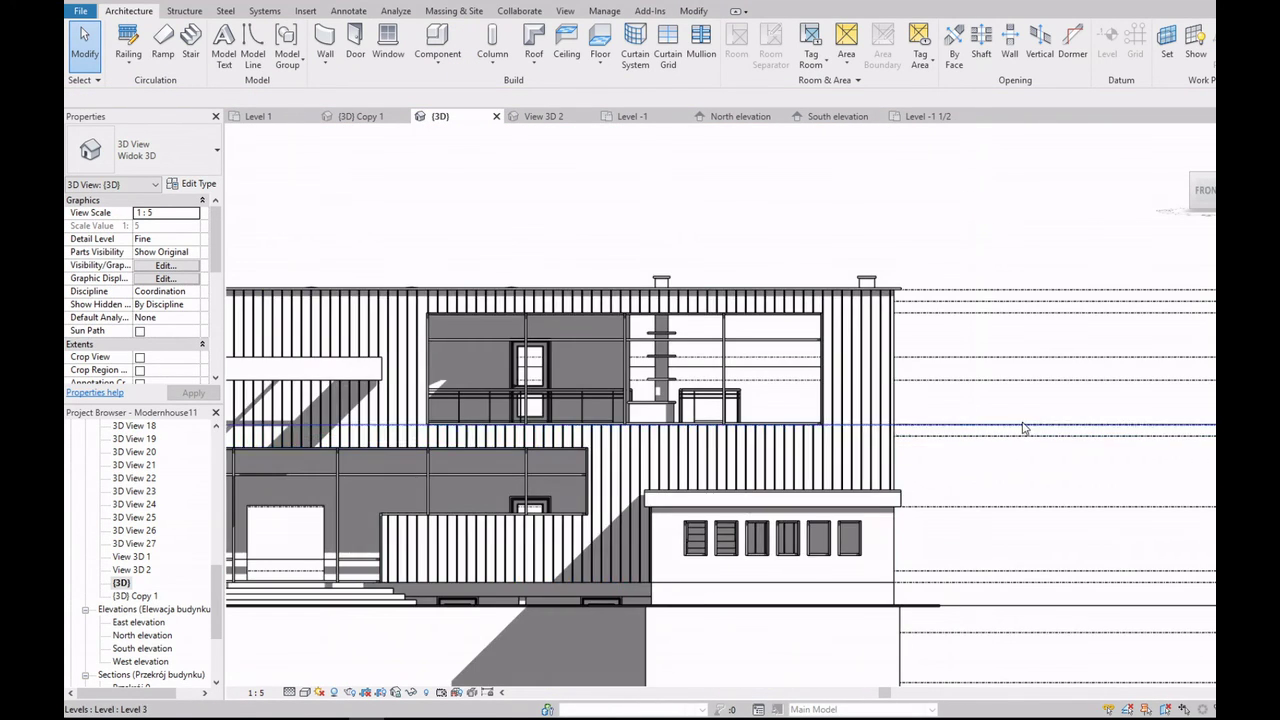
{"action": "scroll", "coordinate": [690, 460], "scroll_direction": "down", "scroll_amount": 1}
{"action": "scroll", "coordinate": [690, 460], "scroll_direction": "down", "scroll_amount": 2}
{"action": "middle_click_drag", "start_coordinate": [690, 460], "coordinate": [780, 470], "text": "shift"}
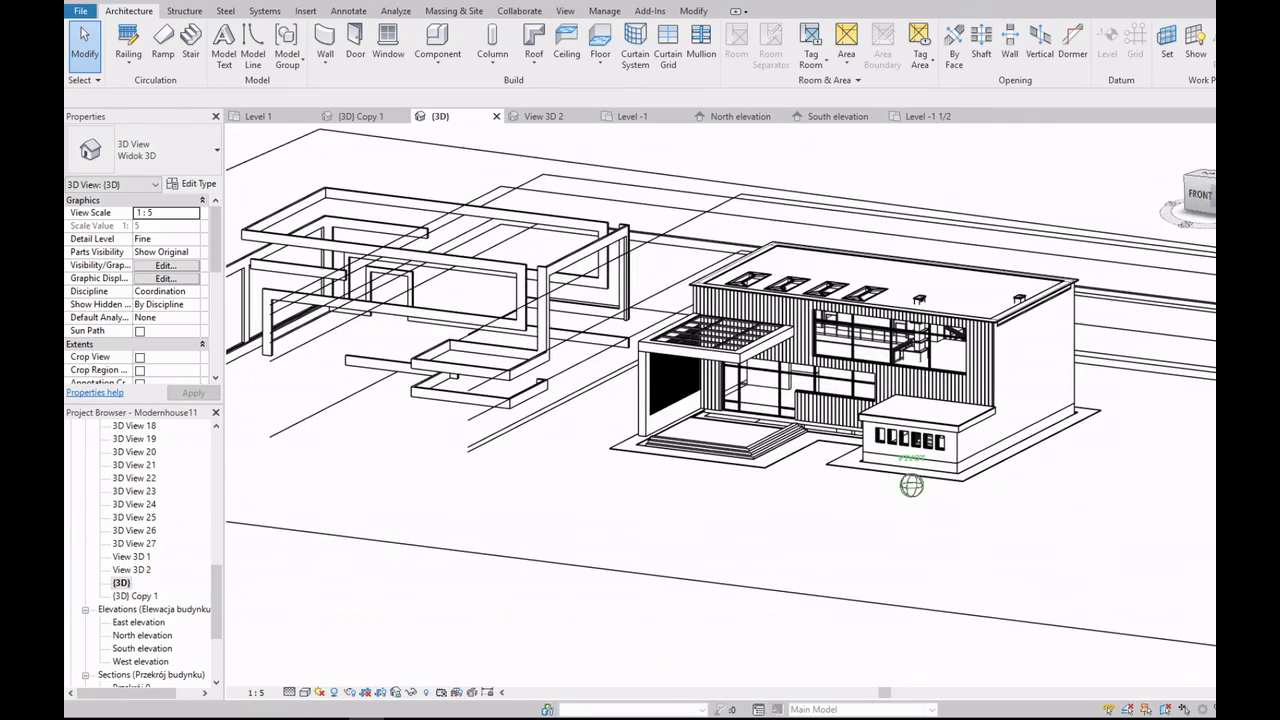
{"action": "scroll", "coordinate": [834, 400], "scroll_direction": "up", "scroll_amount": 3}
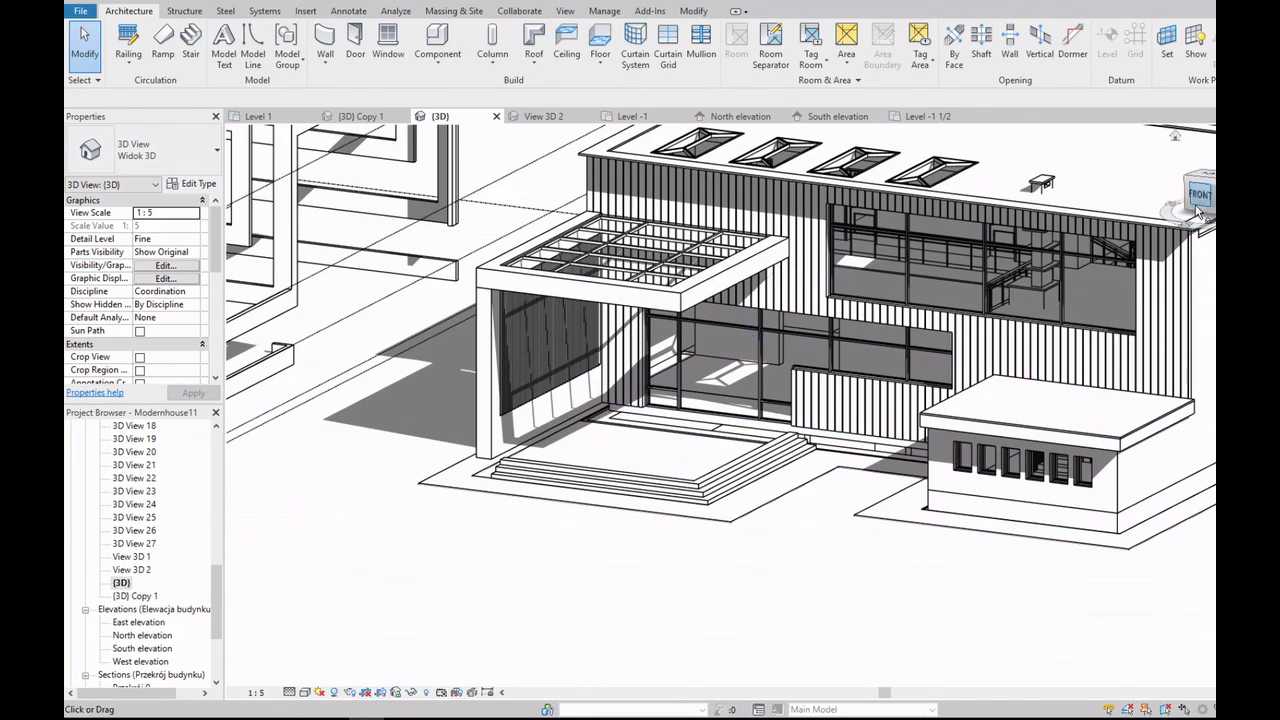
Step: Switch to {3D} Copy 1 and inspect the foundation wall under the floor slab
{"action": "key", "text": "ctrl+Tab"}
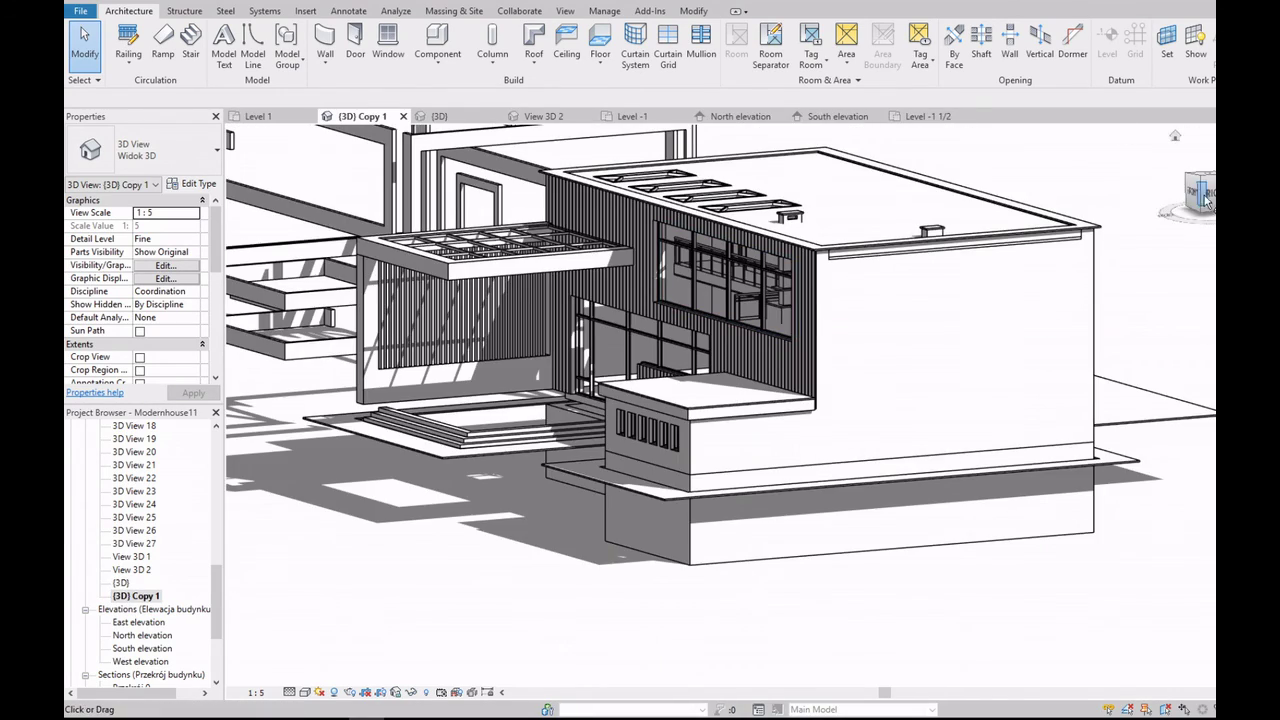
{"action": "left_click_drag", "start_coordinate": [1205, 200], "coordinate": [815, 466]}
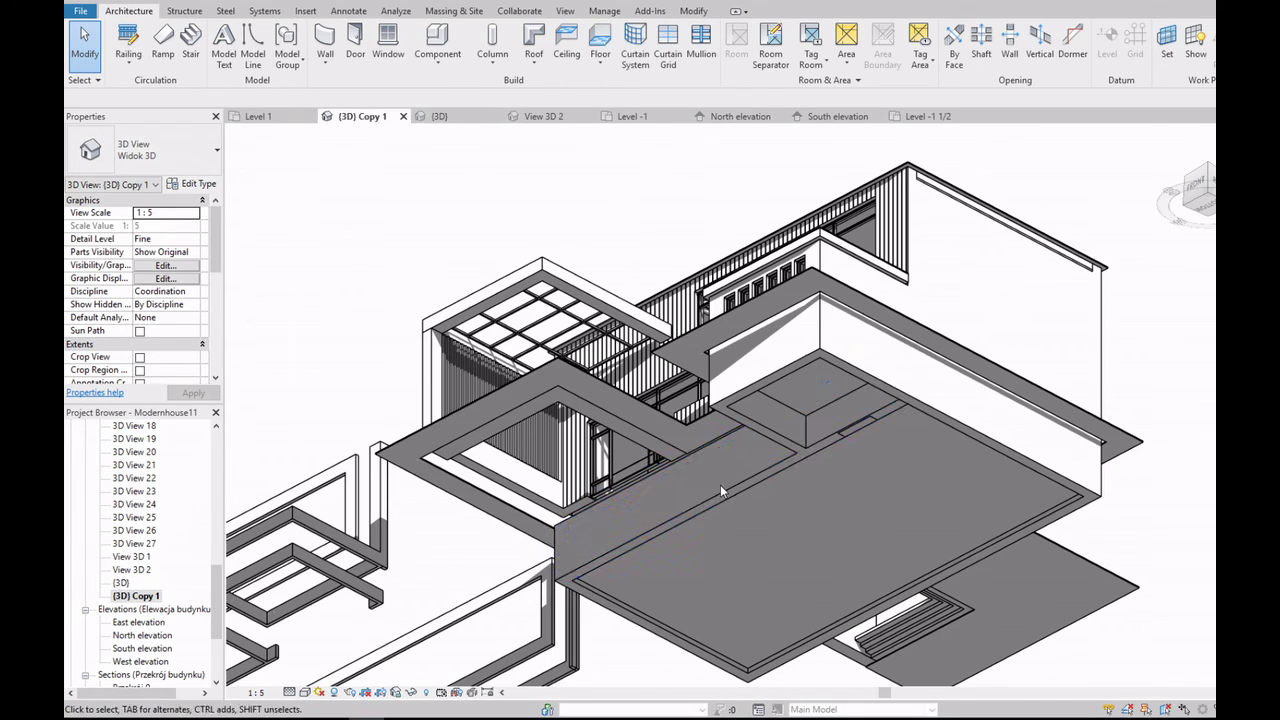
{"action": "left_click", "coordinate": [722, 490]}
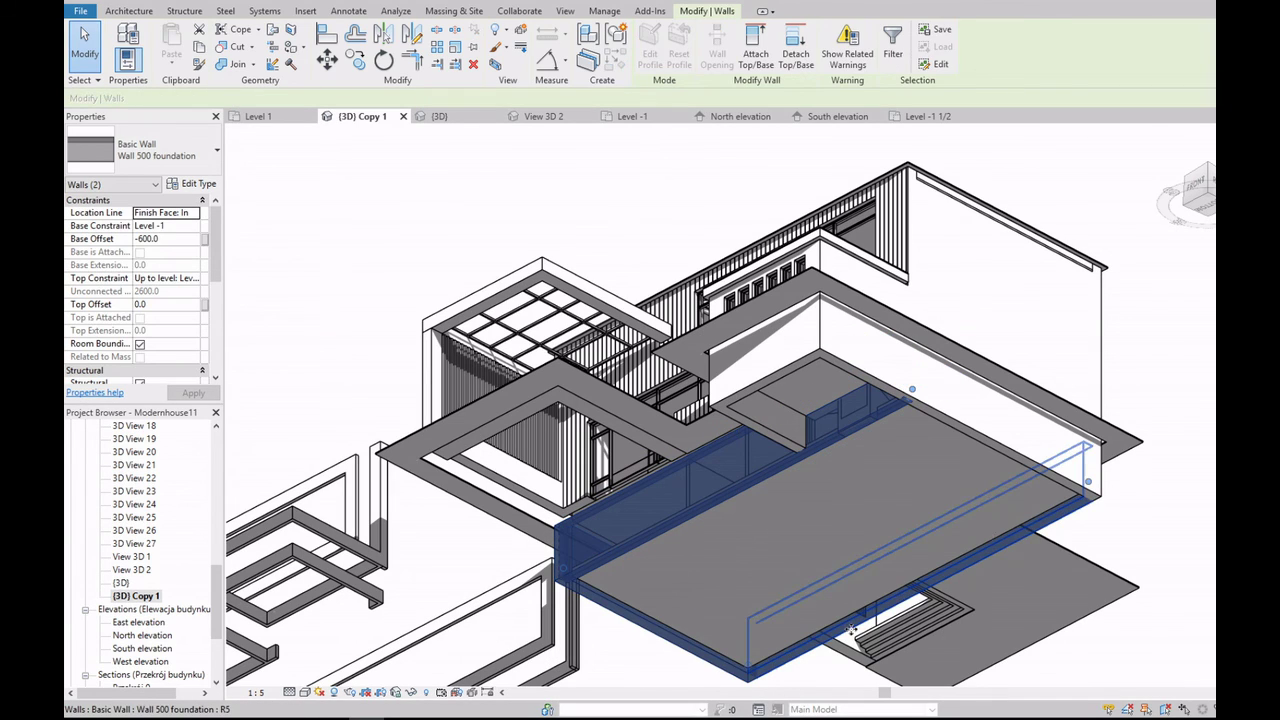
{"action": "left_click", "coordinate": [1198, 186]}
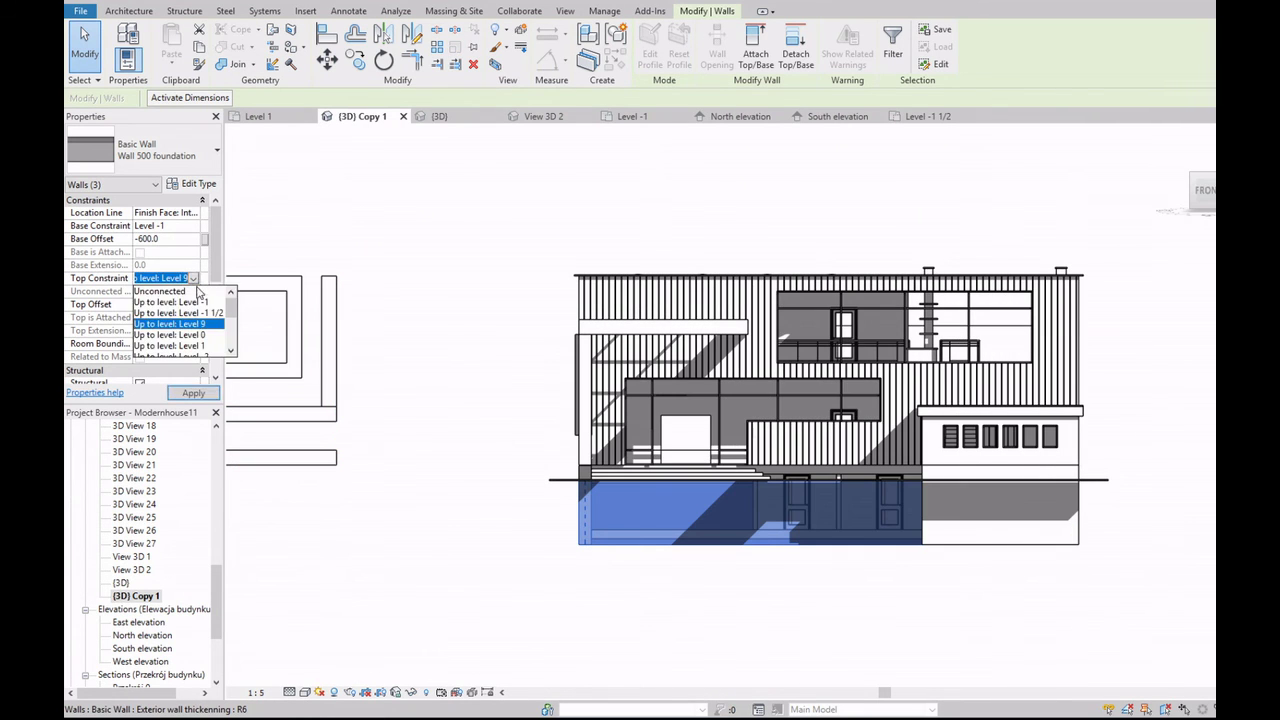
{"action": "key", "text": "Escape"}
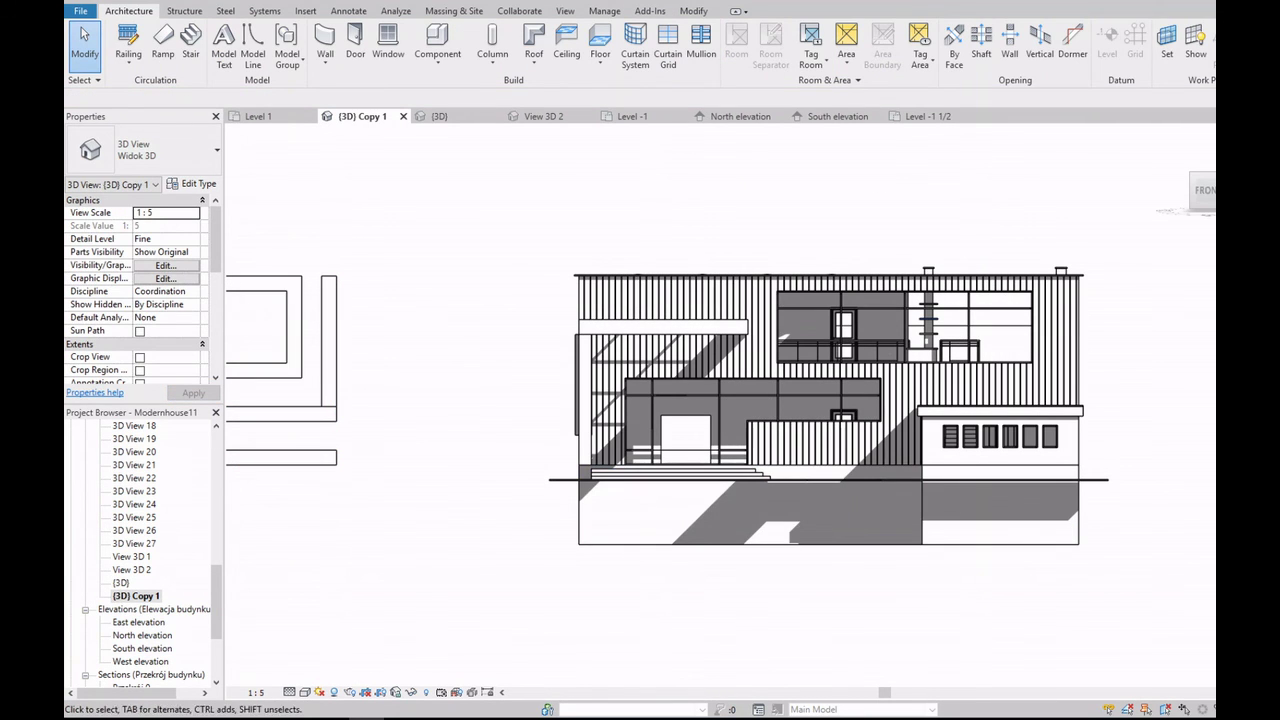
Step: Select the left-facade wall and check its Top Constraint from several view angles
{"action": "mouse_move", "coordinate": [825, 480]}
{"action": "middle_mouse_down", "text": "shift"}
{"action": "mouse_move", "coordinate": [825, 512]}
{"action": "mouse_move", "coordinate": [845, 510]}
{"action": "mouse_move", "coordinate": [825, 512]}
{"action": "middle_mouse_up", "text": "shift"}
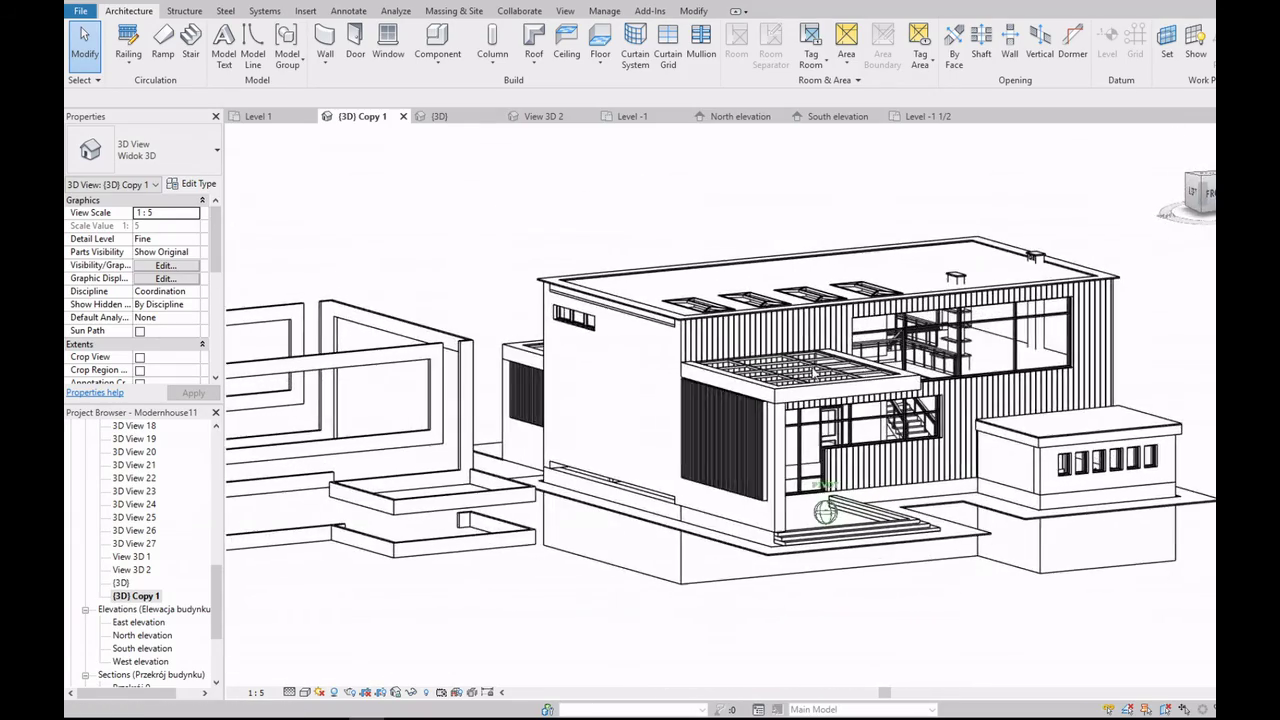
{"action": "left_click", "coordinate": [610, 390]}
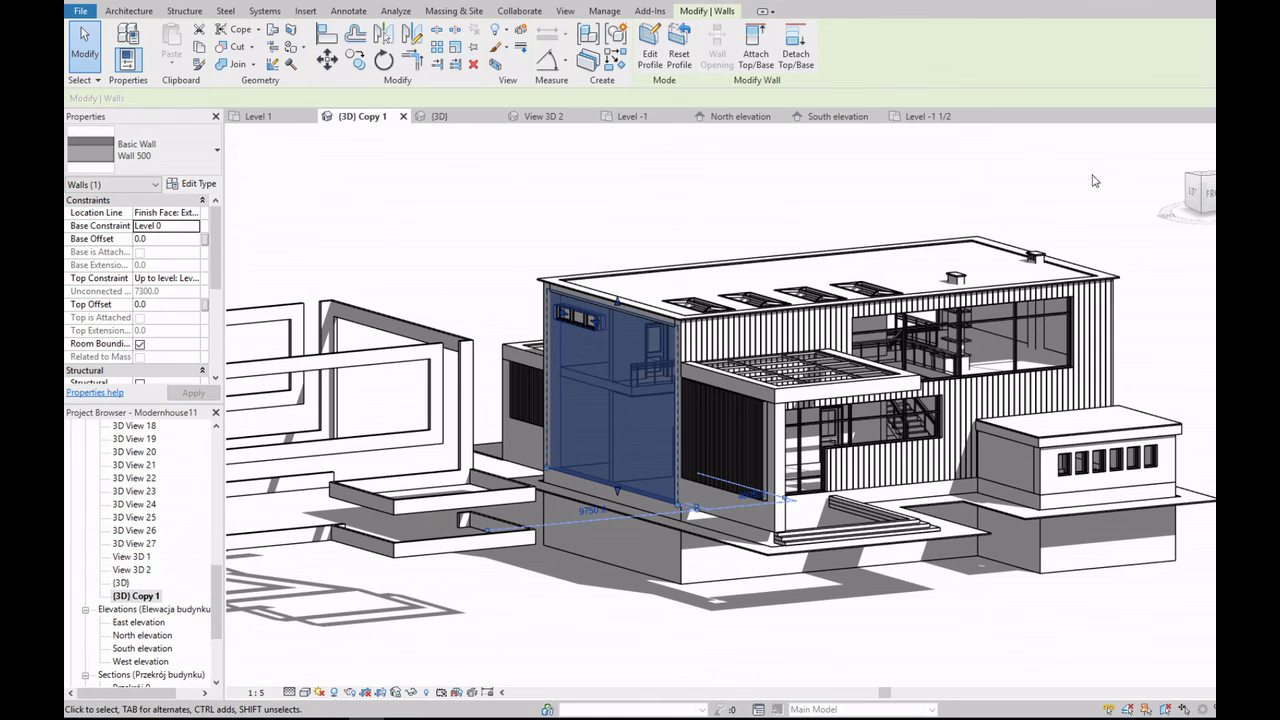
{"action": "middle_click_drag", "start_coordinate": [1094, 181], "coordinate": [1040, 185], "text": "shift"}
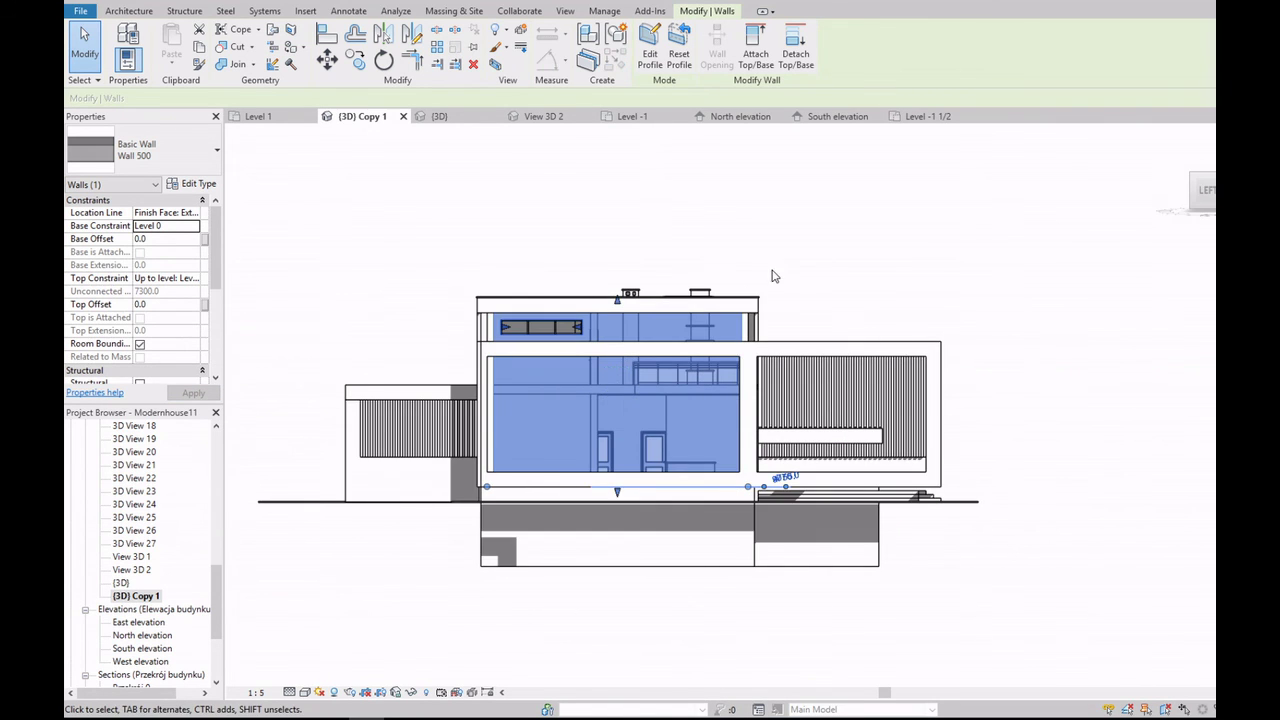
{"action": "scroll", "coordinate": [491, 334], "scroll_direction": "up", "scroll_amount": 5}
{"action": "scroll", "coordinate": [628, 300], "scroll_direction": "down", "scroll_amount": 6}
{"action": "left_click", "coordinate": [1179, 197]}
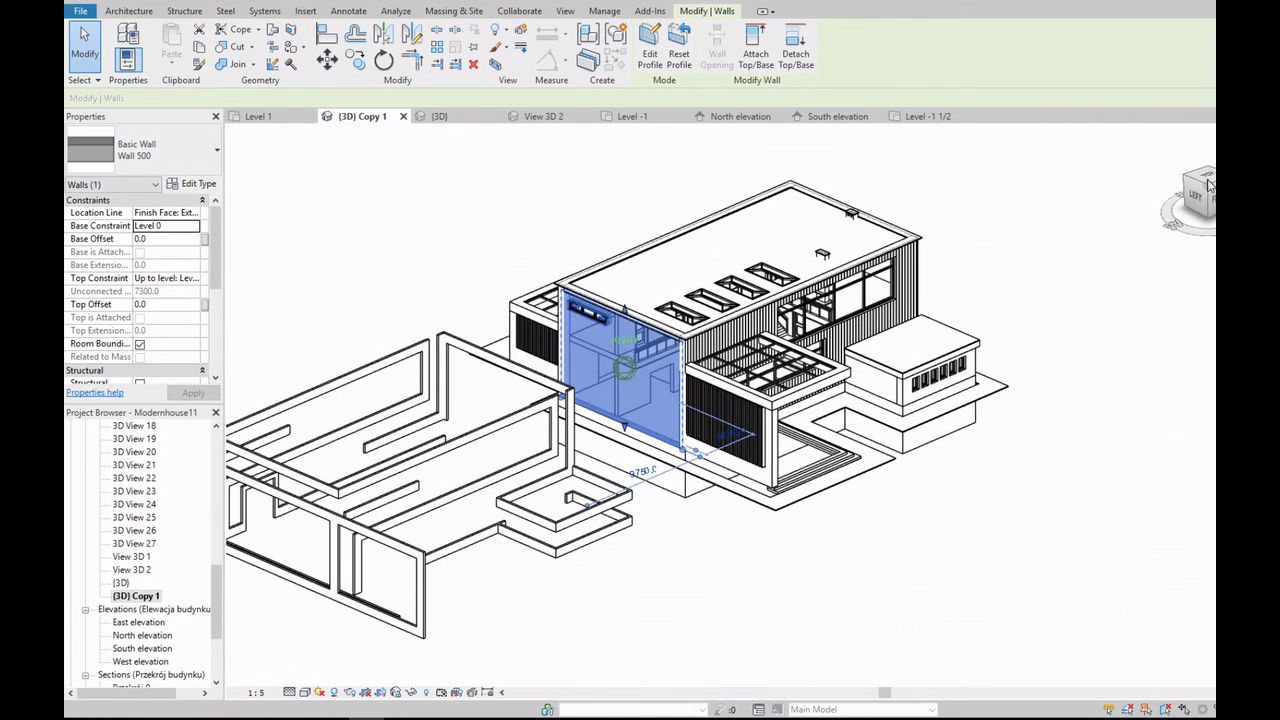
{"action": "left_click", "coordinate": [988, 209]}
{"action": "left_click", "coordinate": [583, 325]}
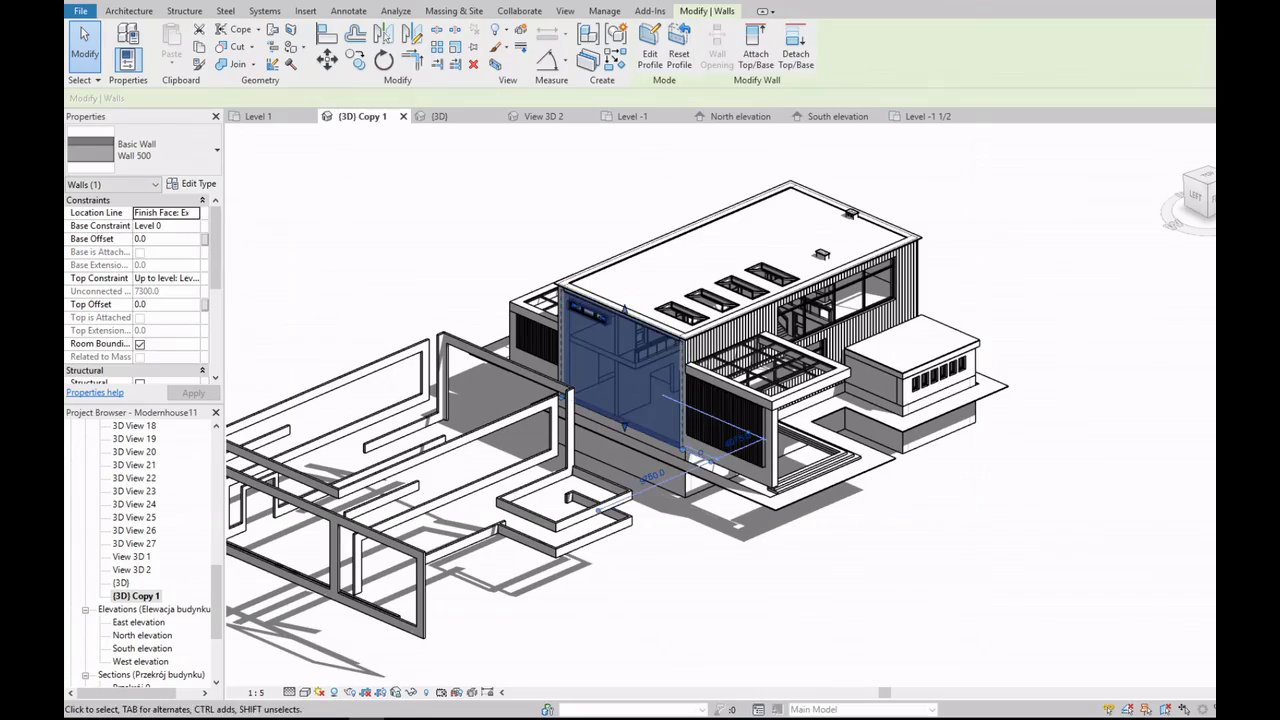
{"action": "middle_click_drag", "start_coordinate": [583, 325], "coordinate": [600, 330], "text": "shift"}
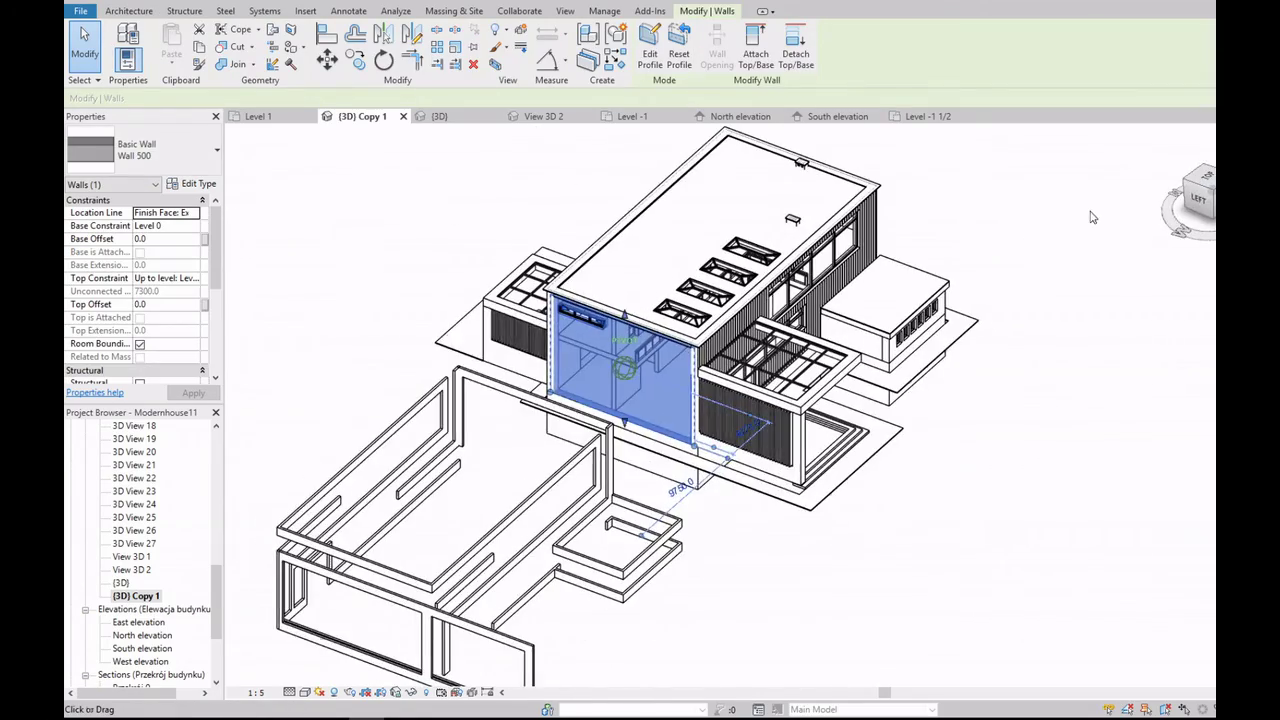
{"action": "scroll", "coordinate": [628, 368], "scroll_direction": "up", "scroll_amount": 4}
{"action": "scroll", "coordinate": [635, 366], "scroll_direction": "up", "scroll_amount": 2}
{"action": "scroll", "coordinate": [635, 363], "scroll_direction": "down", "scroll_amount": 5}
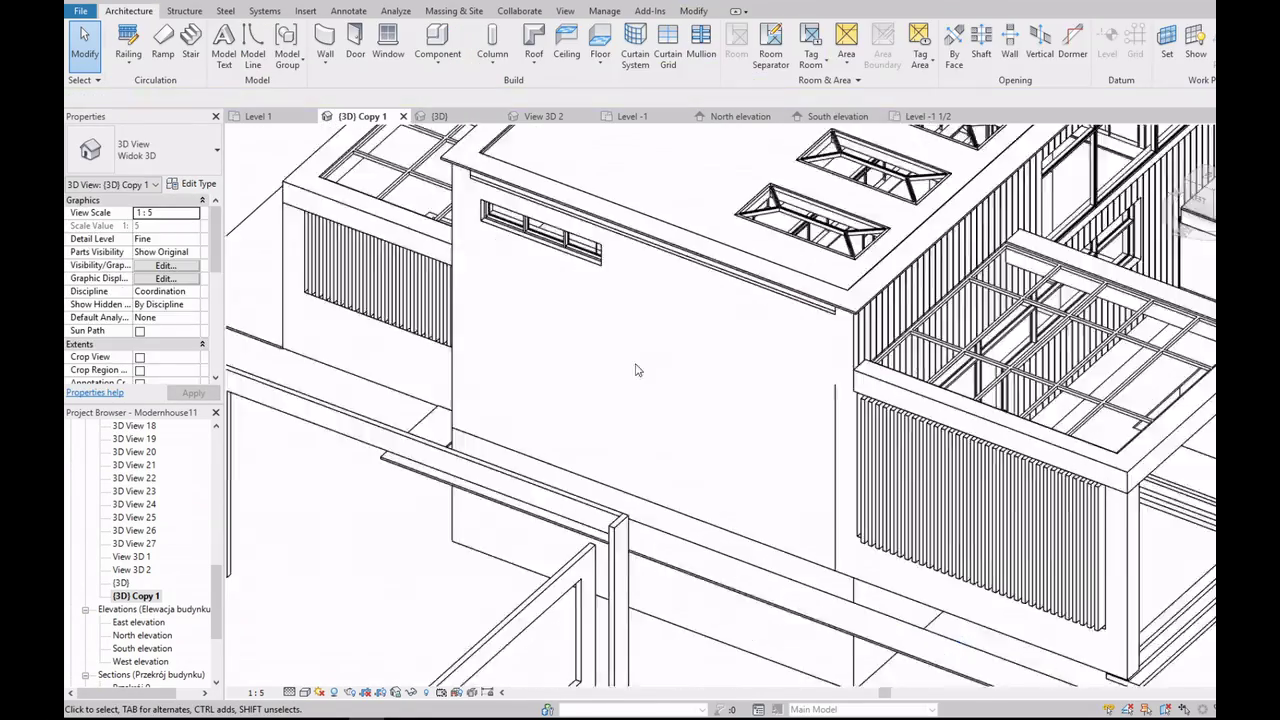
Step: In a left hidden-line view, drag the left wall's top profile edge down to 490 and finish
{"action": "double_click", "coordinate": [682, 302]}
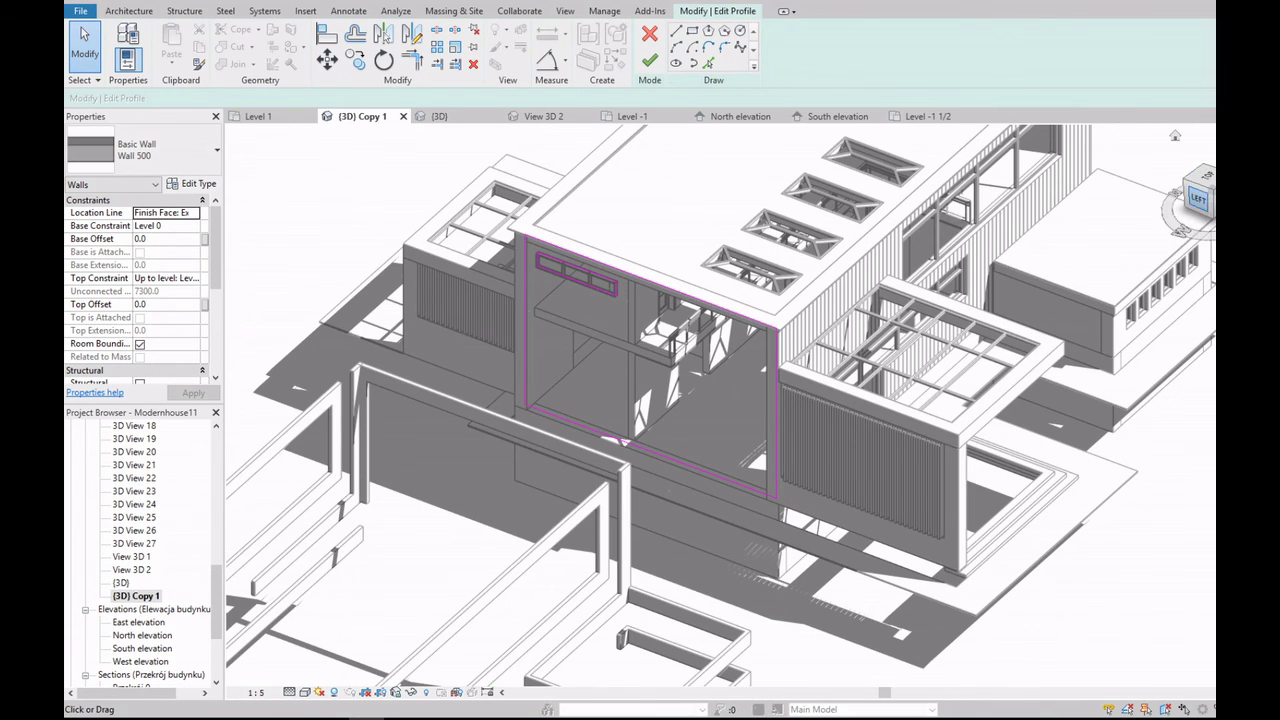
{"action": "left_click", "coordinate": [1197, 198]}
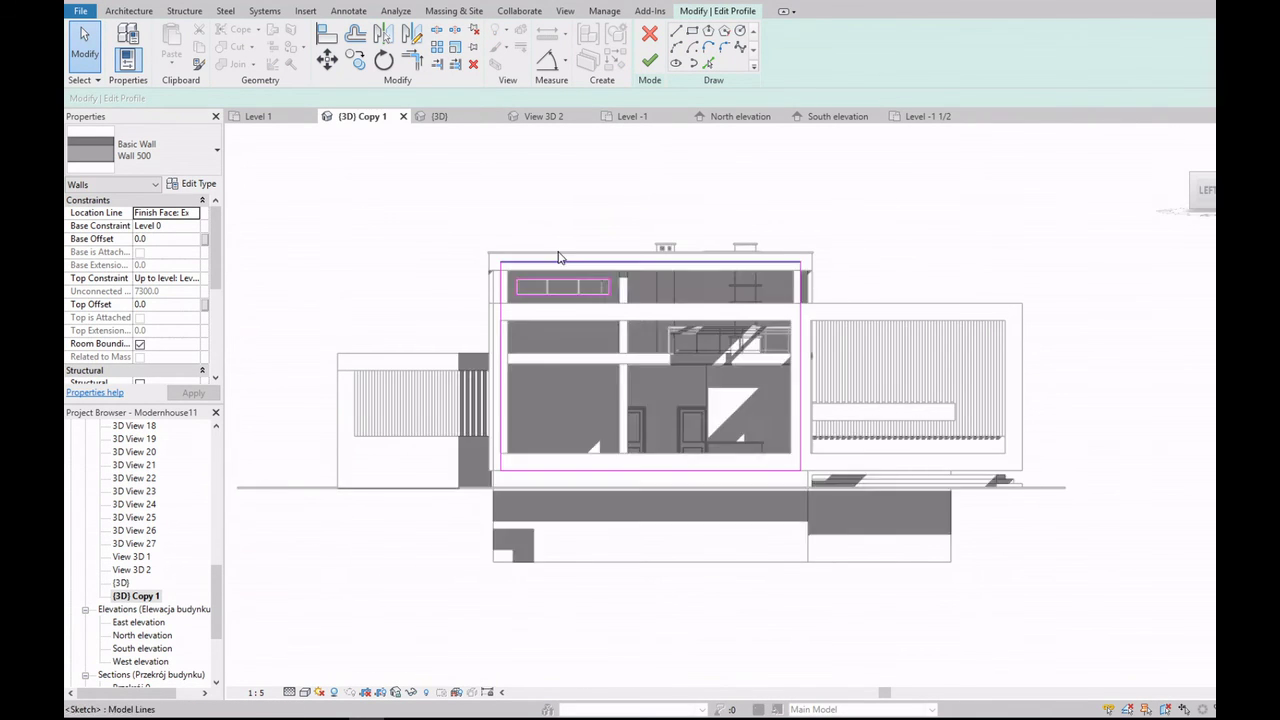
{"action": "scroll", "coordinate": [560, 258], "scroll_direction": "up", "scroll_amount": 3}
{"action": "left_click", "coordinate": [338, 618]}
{"action": "scroll", "coordinate": [878, 282], "scroll_direction": "up", "scroll_amount": 2}
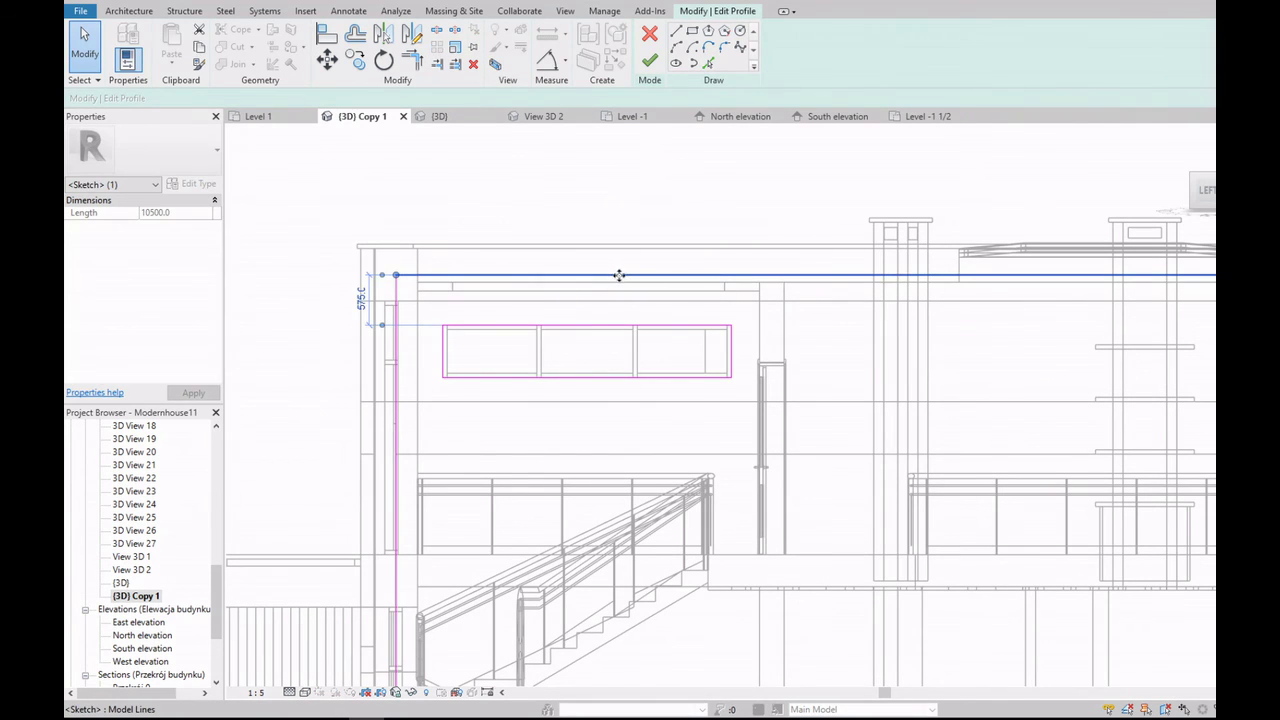
{"action": "left_click_drag", "start_coordinate": [619, 275], "coordinate": [617, 283]}
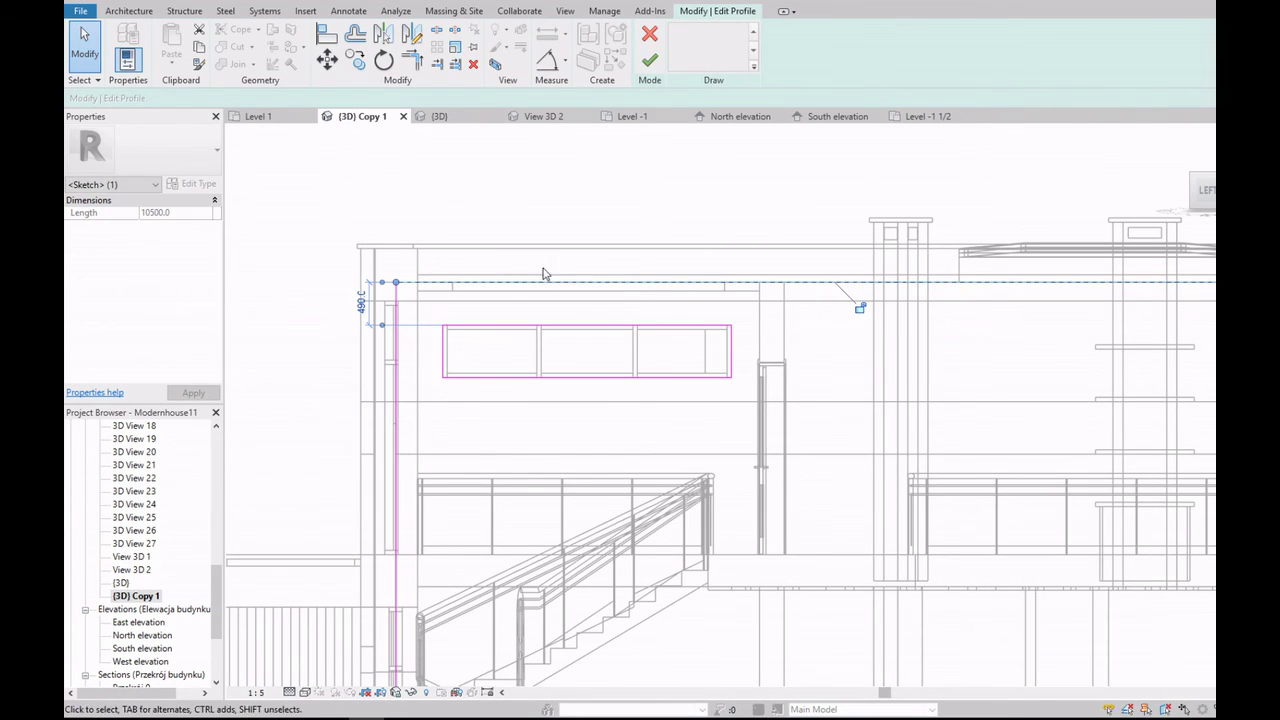
{"action": "left_click", "coordinate": [650, 63]}
{"action": "scroll", "coordinate": [760, 400], "scroll_direction": "down", "scroll_amount": 3}
{"action": "middle_click_drag", "start_coordinate": [760, 400], "coordinate": [898, 352], "text": "shift"}
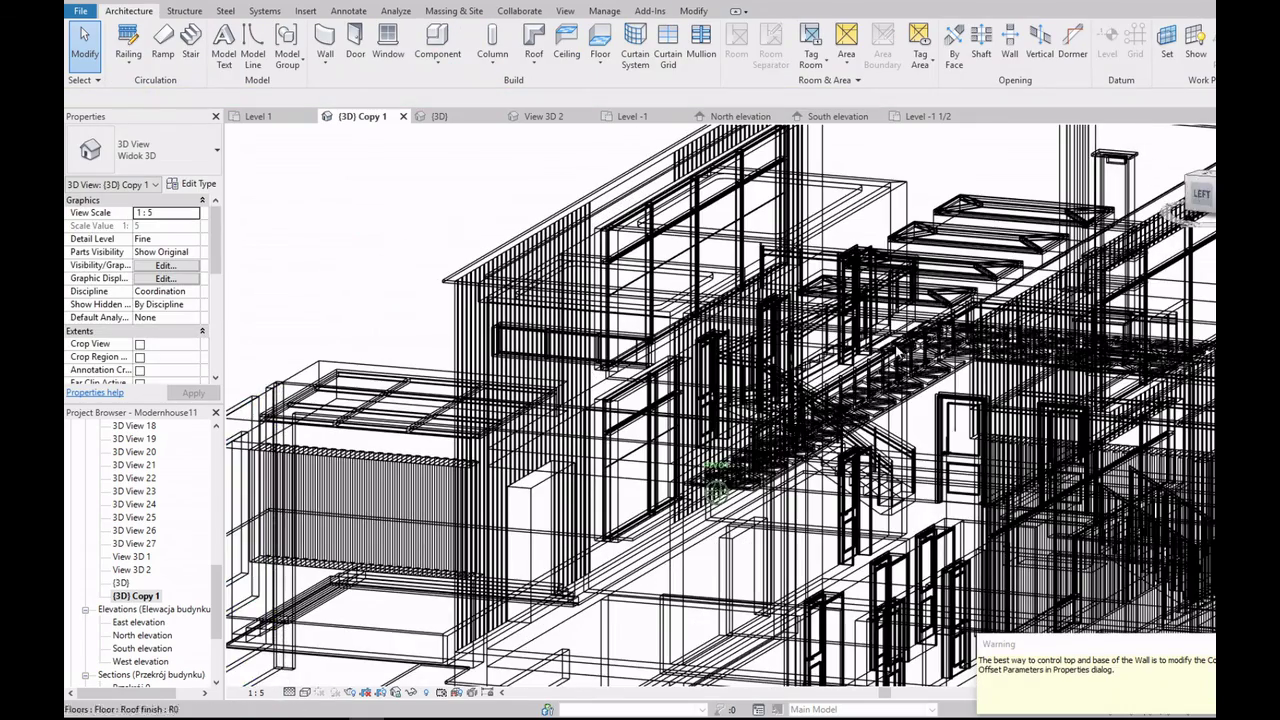
{"action": "left_click", "coordinate": [330, 633]}
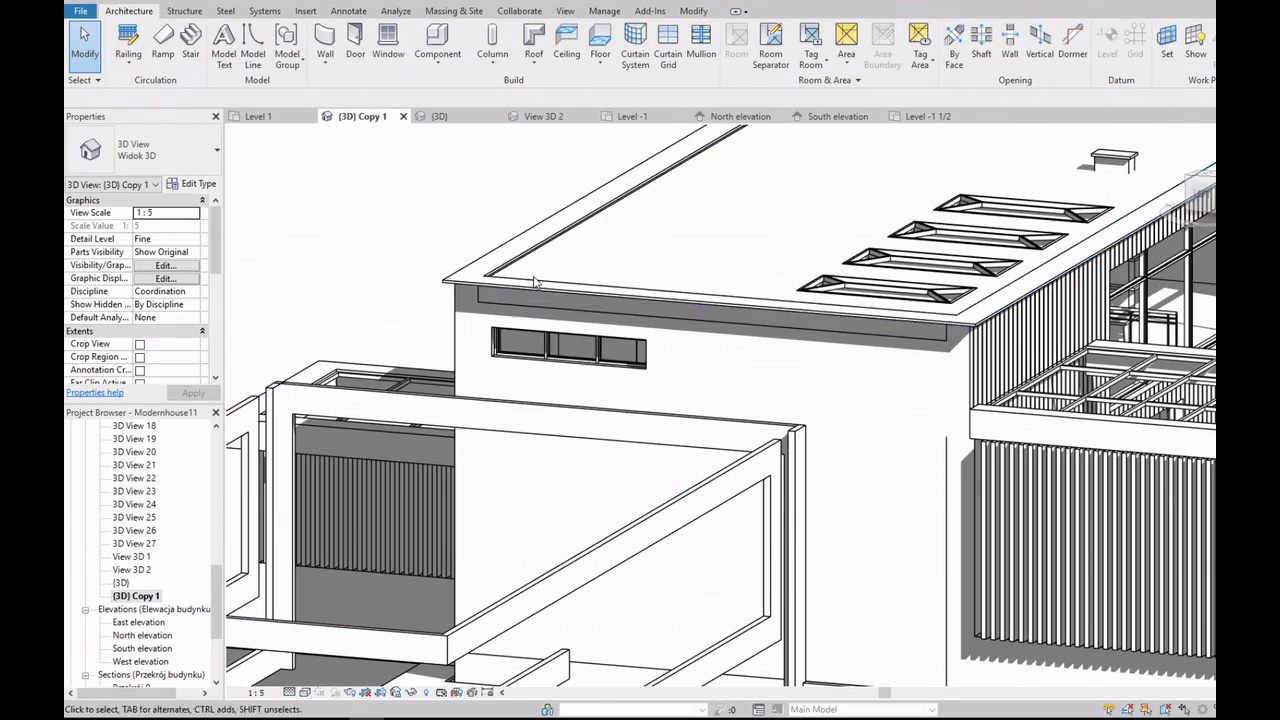
Step: Open the roof floor's boundary sketch for editing
{"action": "left_click", "coordinate": [876, 318]}
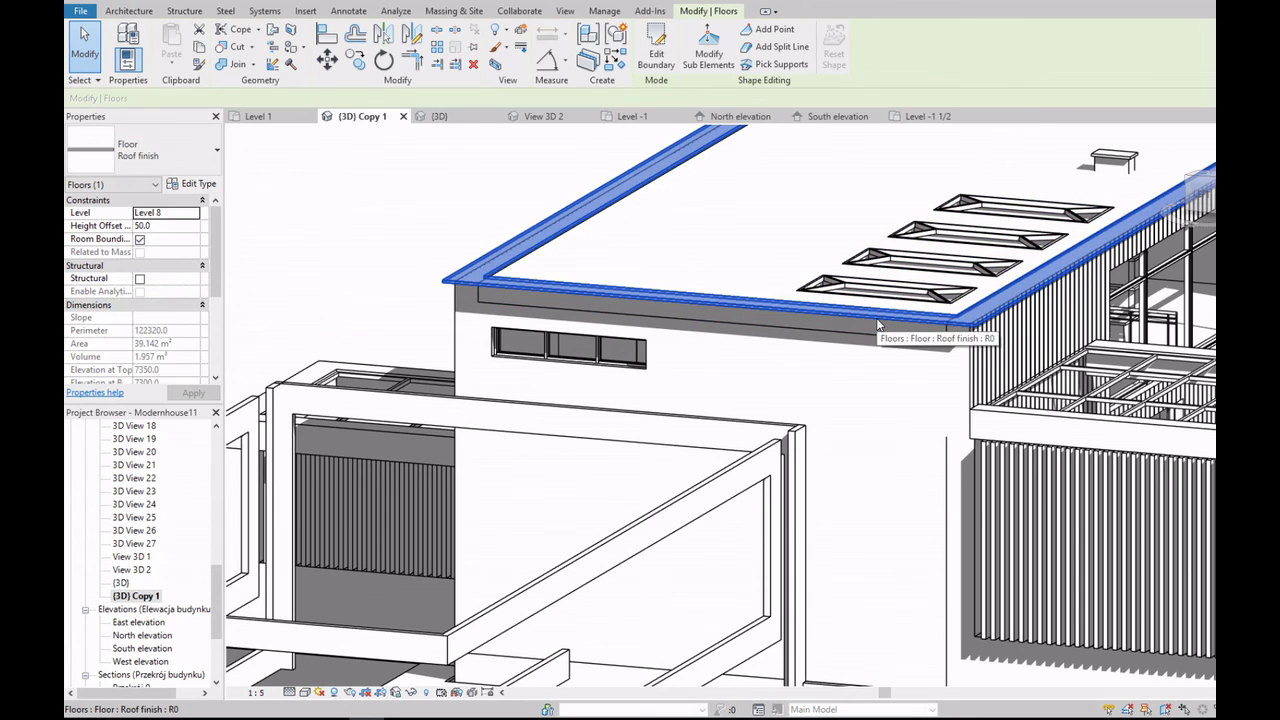
{"action": "key", "text": "Escape"}
{"action": "scroll", "coordinate": [900, 335], "scroll_direction": "up", "scroll_amount": 2}
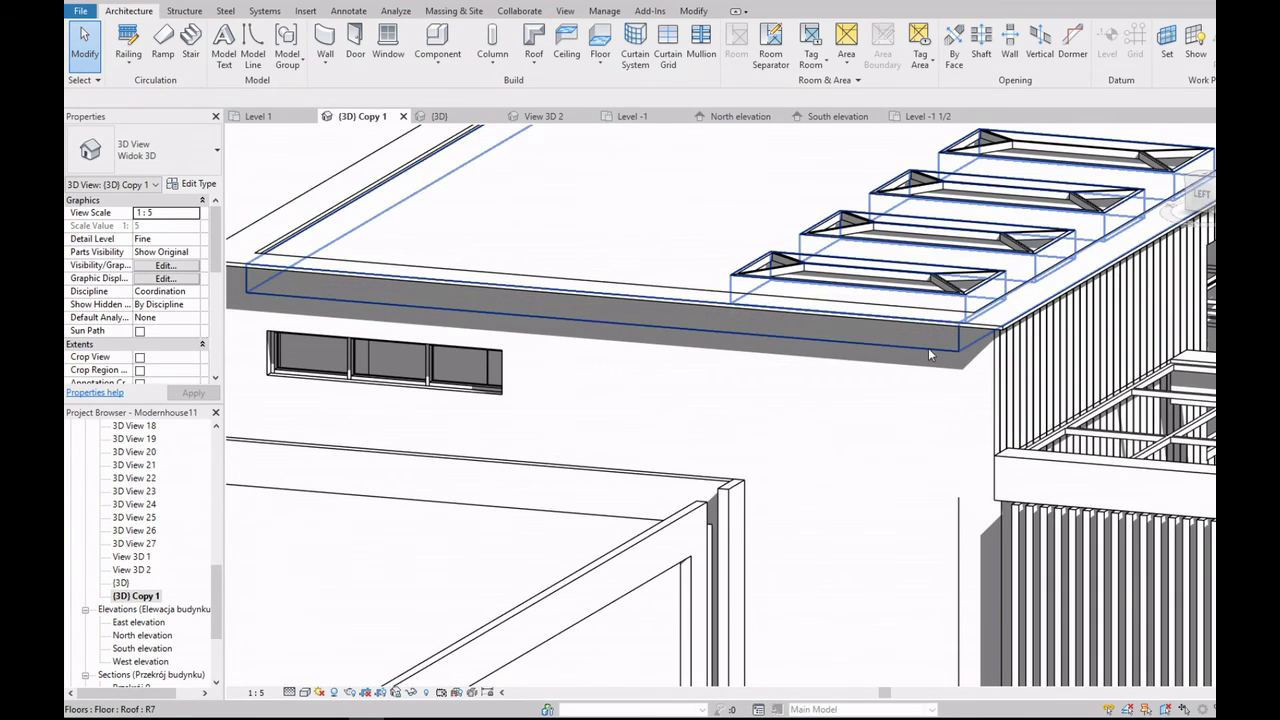
{"action": "double_click", "coordinate": [885, 348]}
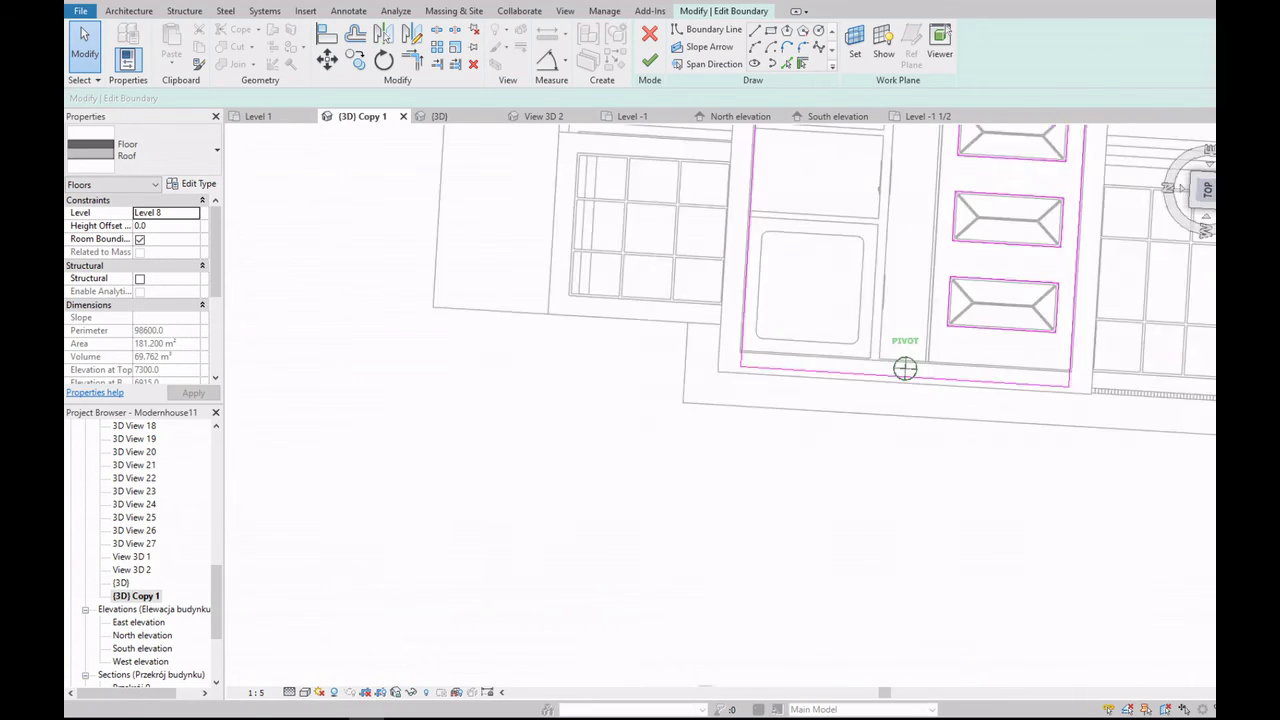
{"action": "scroll", "coordinate": [905, 368], "scroll_direction": "down", "scroll_amount": 3}
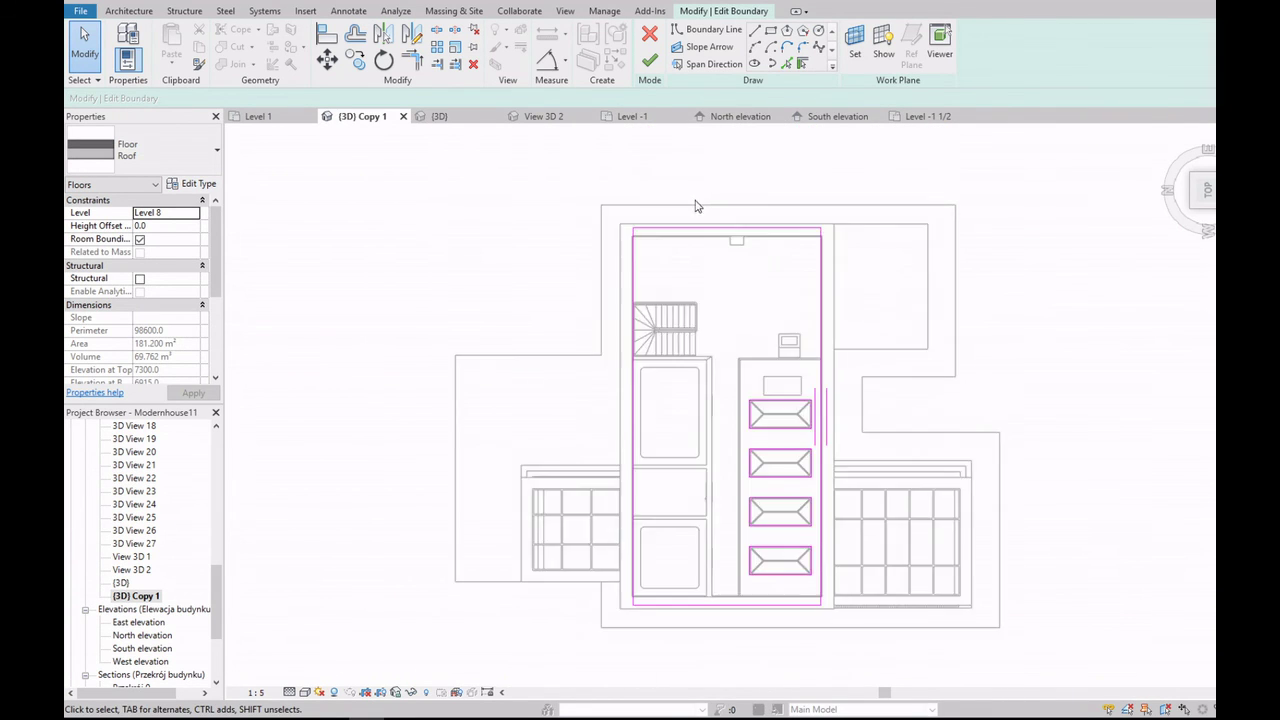
{"action": "scroll", "coordinate": [617, 261], "scroll_direction": "up", "scroll_amount": 4}
{"action": "scroll", "coordinate": [617, 261], "scroll_direction": "up", "scroll_amount": 2}
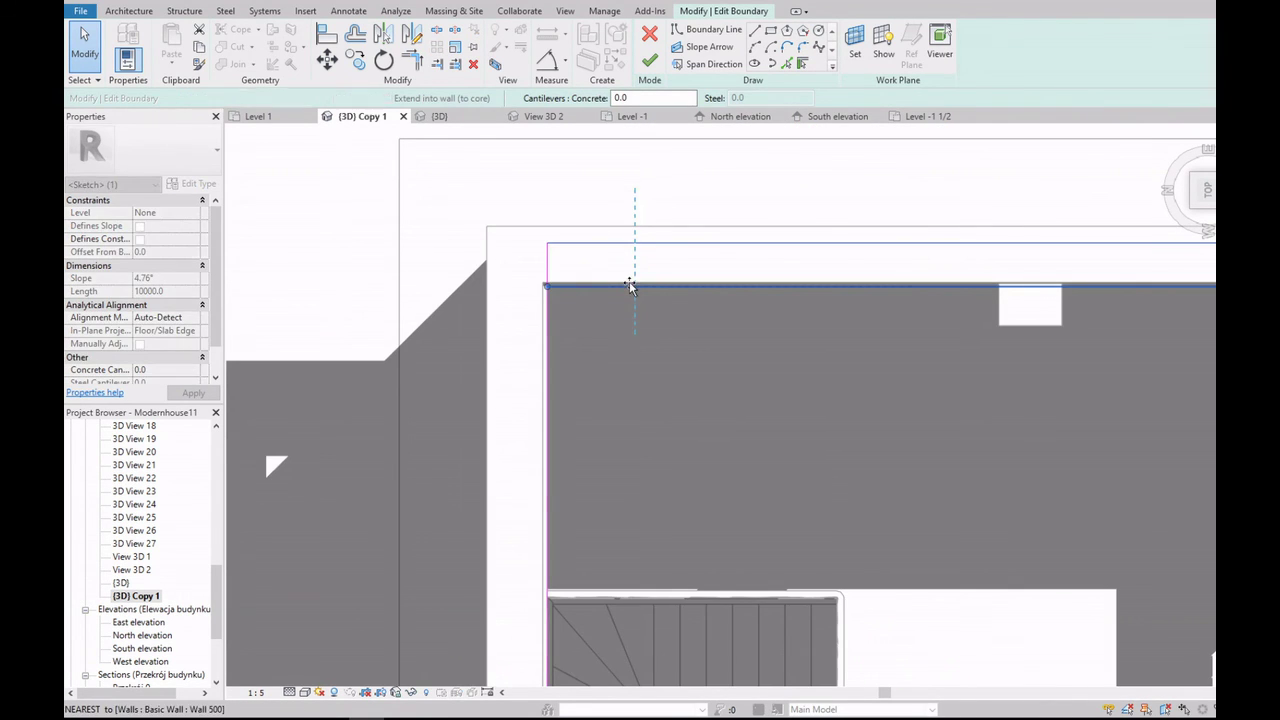
{"action": "scroll", "coordinate": [627, 288], "scroll_direction": "up", "scroll_amount": 2}
{"action": "scroll", "coordinate": [600, 282], "scroll_direction": "down", "scroll_amount": 3}
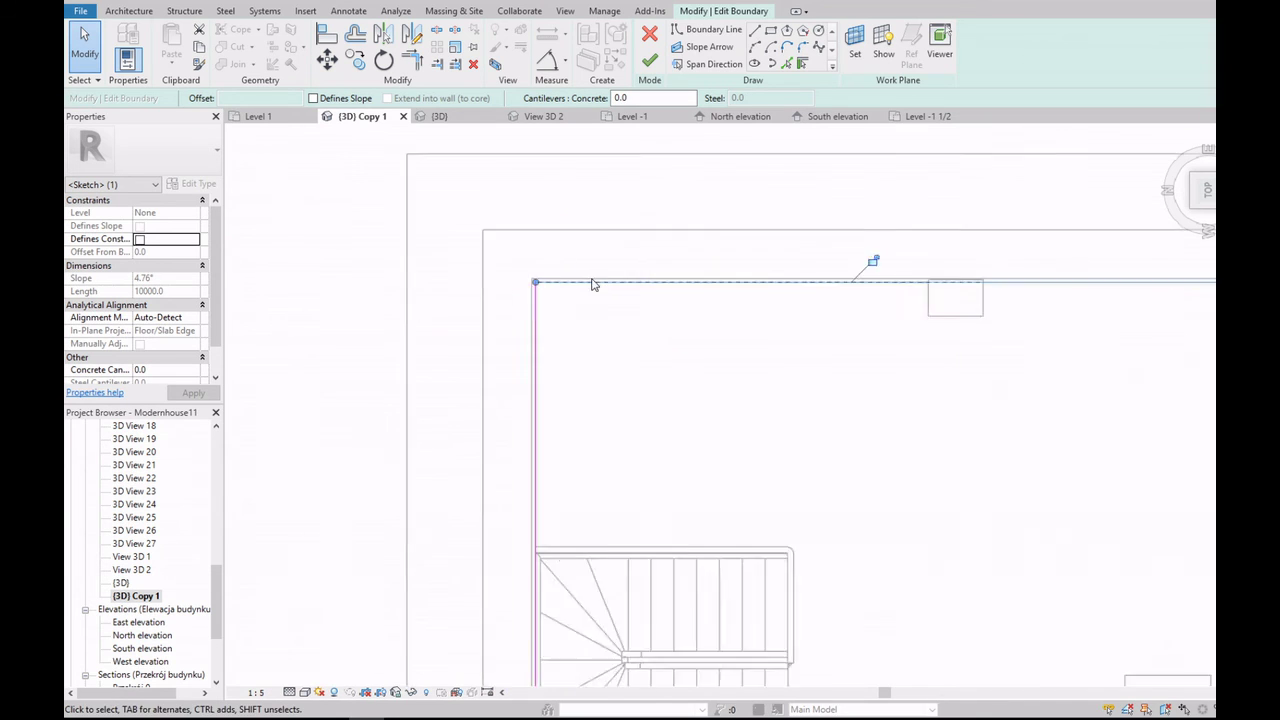
{"action": "scroll", "coordinate": [563, 420], "scroll_direction": "up", "scroll_amount": 3}
{"action": "scroll", "coordinate": [543, 414], "scroll_direction": "down", "scroll_amount": 2}
Step: Finish the roof boundary sketch and answer the wall-attach prompt
{"action": "left_click", "coordinate": [655, 65]}
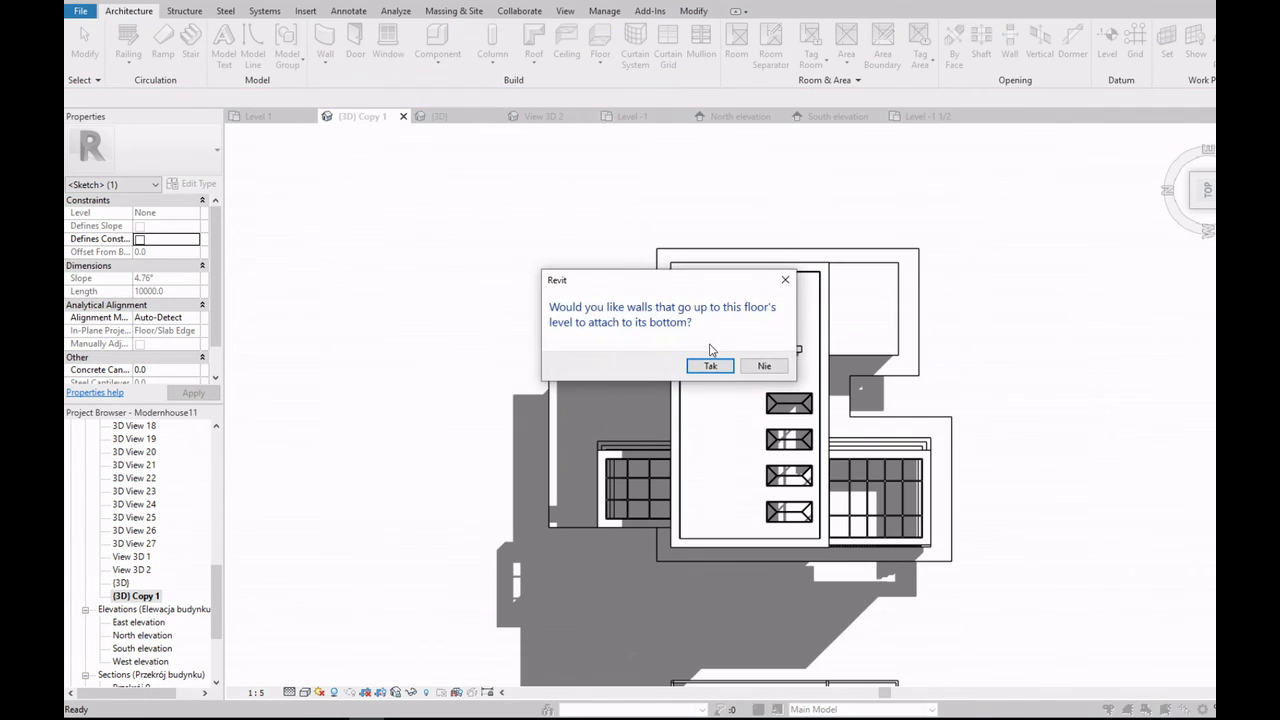
{"action": "left_click", "coordinate": [766, 367]}
{"action": "scroll", "coordinate": [555, 265], "scroll_direction": "up", "scroll_amount": 5}
{"action": "scroll", "coordinate": [563, 280], "scroll_direction": "up", "scroll_amount": 1}
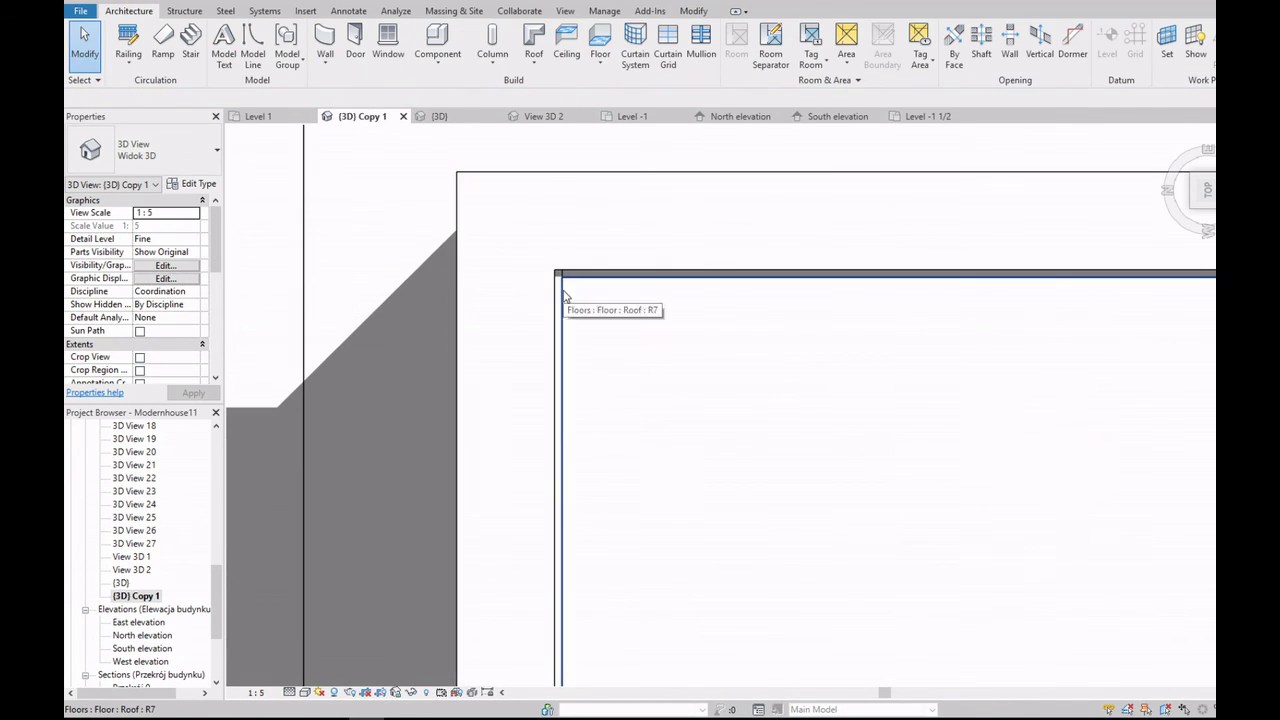
Step: Select the roof finish floor to inspect it, then deselect it
{"action": "scroll", "coordinate": [563, 295], "scroll_direction": "down", "scroll_amount": 2}
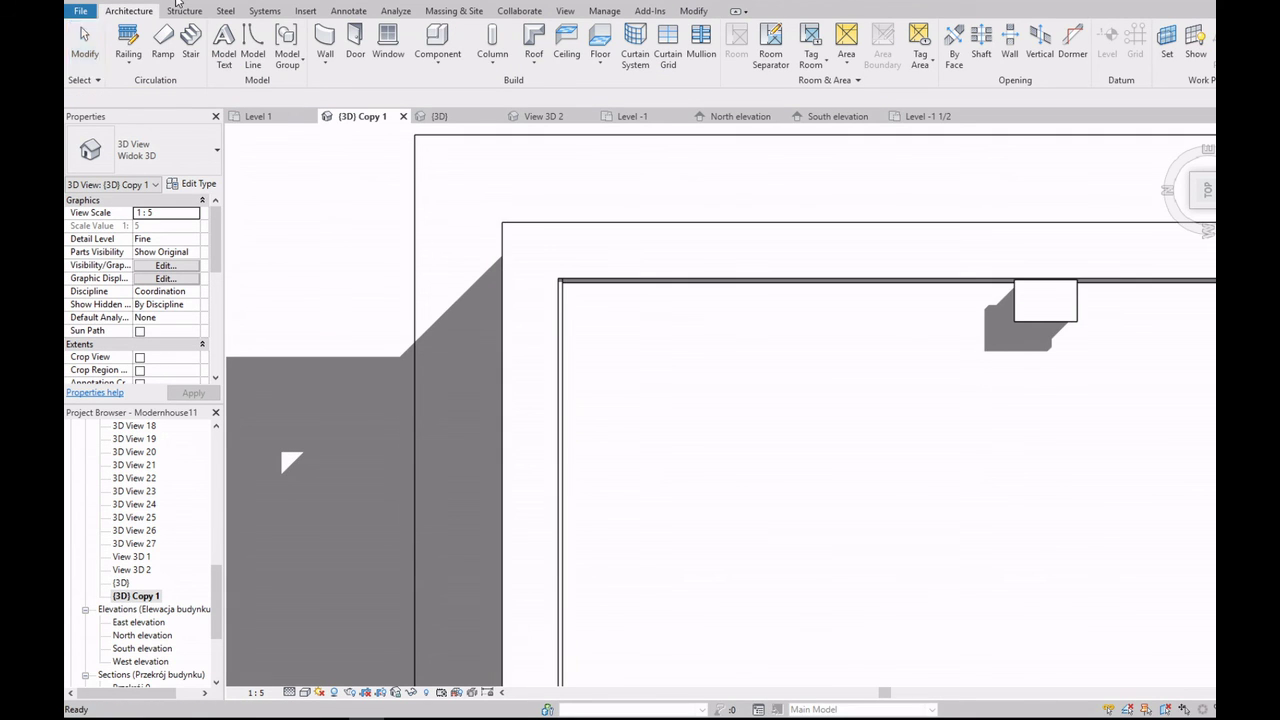
{"action": "scroll", "coordinate": [494, 296], "scroll_direction": "down", "scroll_amount": 3}
{"action": "scroll", "coordinate": [805, 291], "scroll_direction": "up", "scroll_amount": 2}
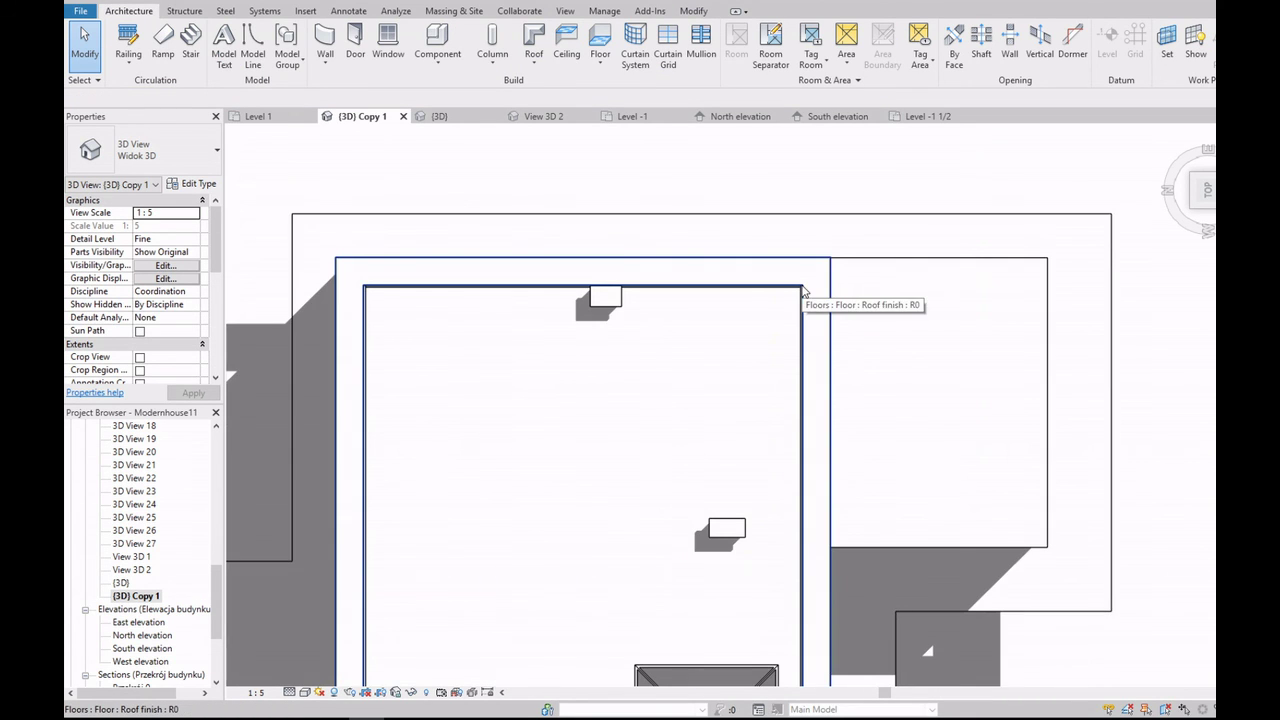
{"action": "scroll", "coordinate": [803, 291], "scroll_direction": "up", "scroll_amount": 1}
{"action": "scroll", "coordinate": [749, 291], "scroll_direction": "down", "scroll_amount": 2}
{"action": "scroll", "coordinate": [730, 450], "scroll_direction": "down", "scroll_amount": 2}
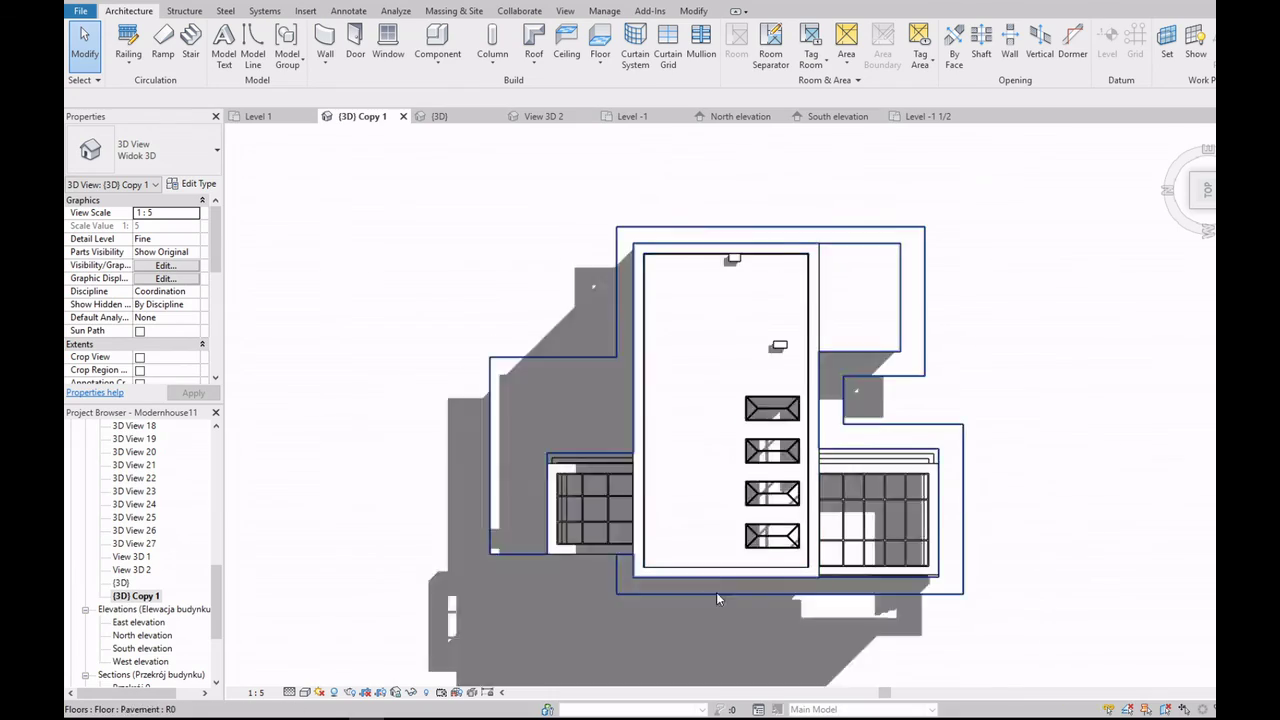
{"action": "scroll", "coordinate": [716, 597], "scroll_direction": "up", "scroll_amount": 4}
{"action": "scroll", "coordinate": [600, 500], "scroll_direction": "up", "scroll_amount": 1}
{"action": "left_click", "coordinate": [600, 491]}
{"action": "scroll", "coordinate": [606, 520], "scroll_direction": "down", "scroll_amount": 2}
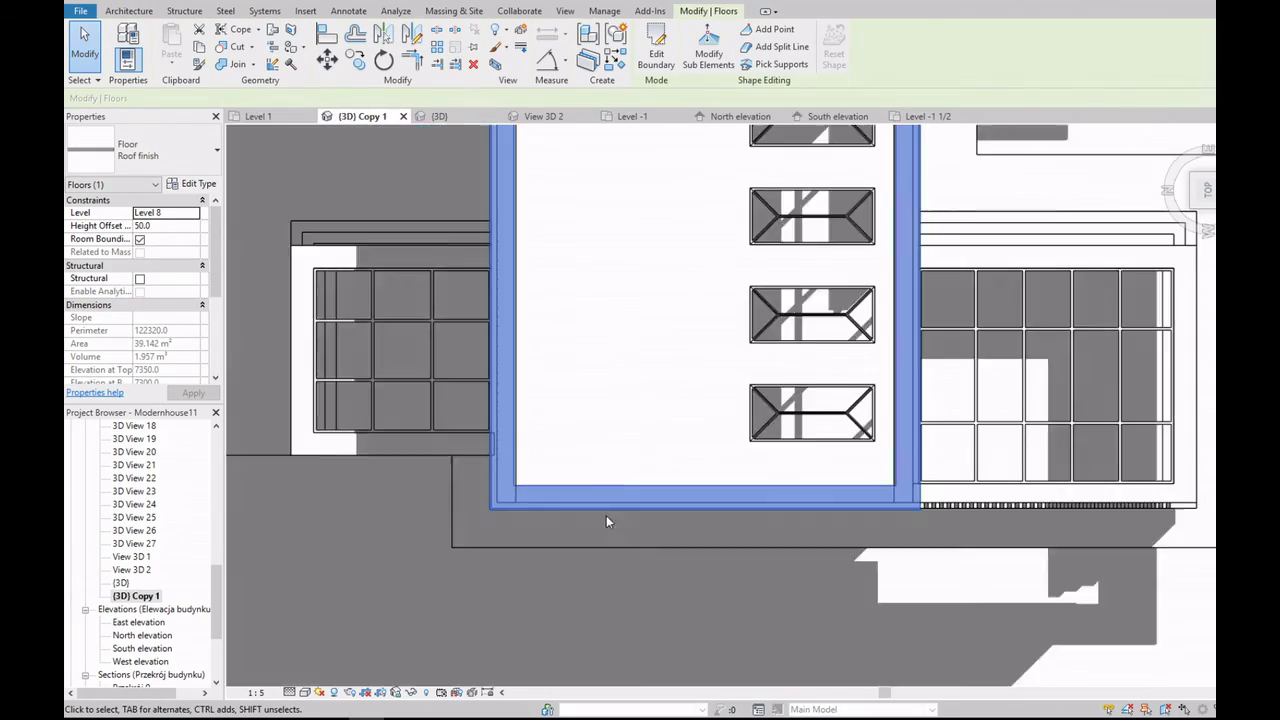
{"action": "key", "text": "Escape"}
{"action": "scroll", "coordinate": [606, 520], "scroll_direction": "down", "scroll_amount": 2}
Step: Open the corner wall's profile, pick its top line, and finish the edit
{"action": "middle_click_drag", "start_coordinate": [606, 520], "coordinate": [568, 383], "text": "shift"}
{"action": "scroll", "coordinate": [568, 383], "scroll_direction": "up", "scroll_amount": 2}
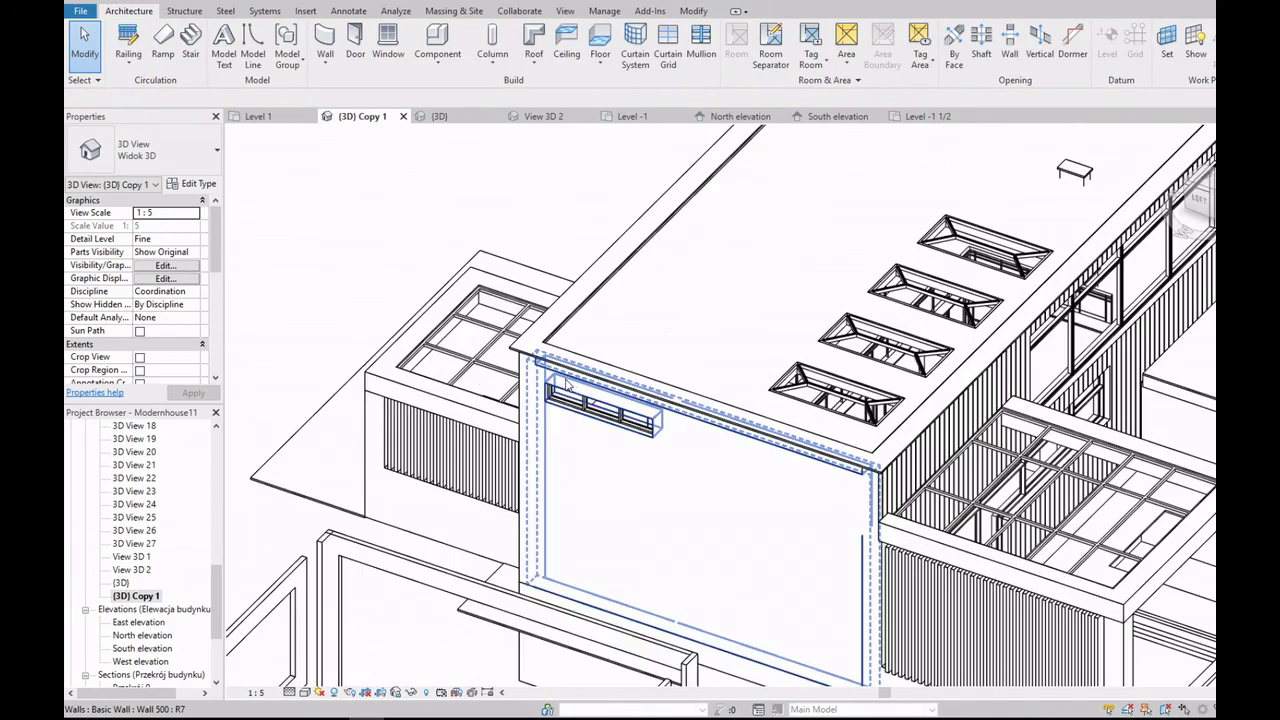
{"action": "double_click", "coordinate": [567, 383]}
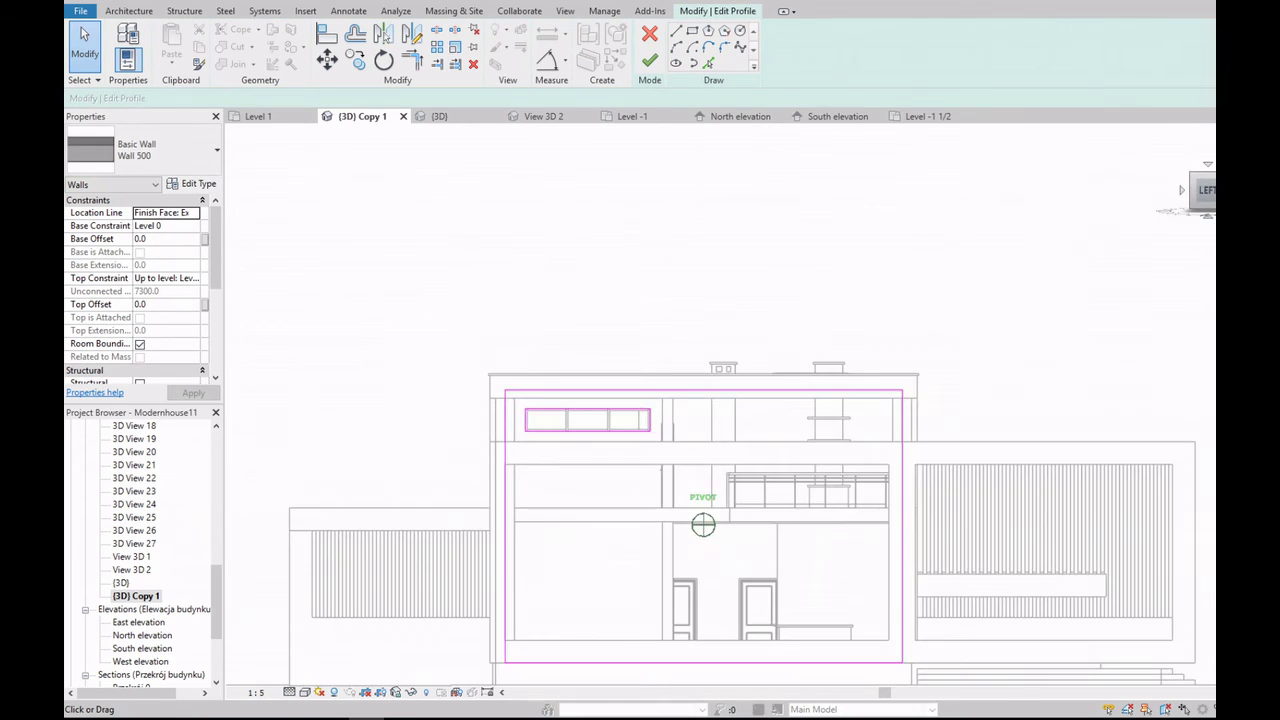
{"action": "scroll", "coordinate": [542, 420], "scroll_direction": "up", "scroll_amount": 2}
{"action": "left_click", "coordinate": [620, 360]}
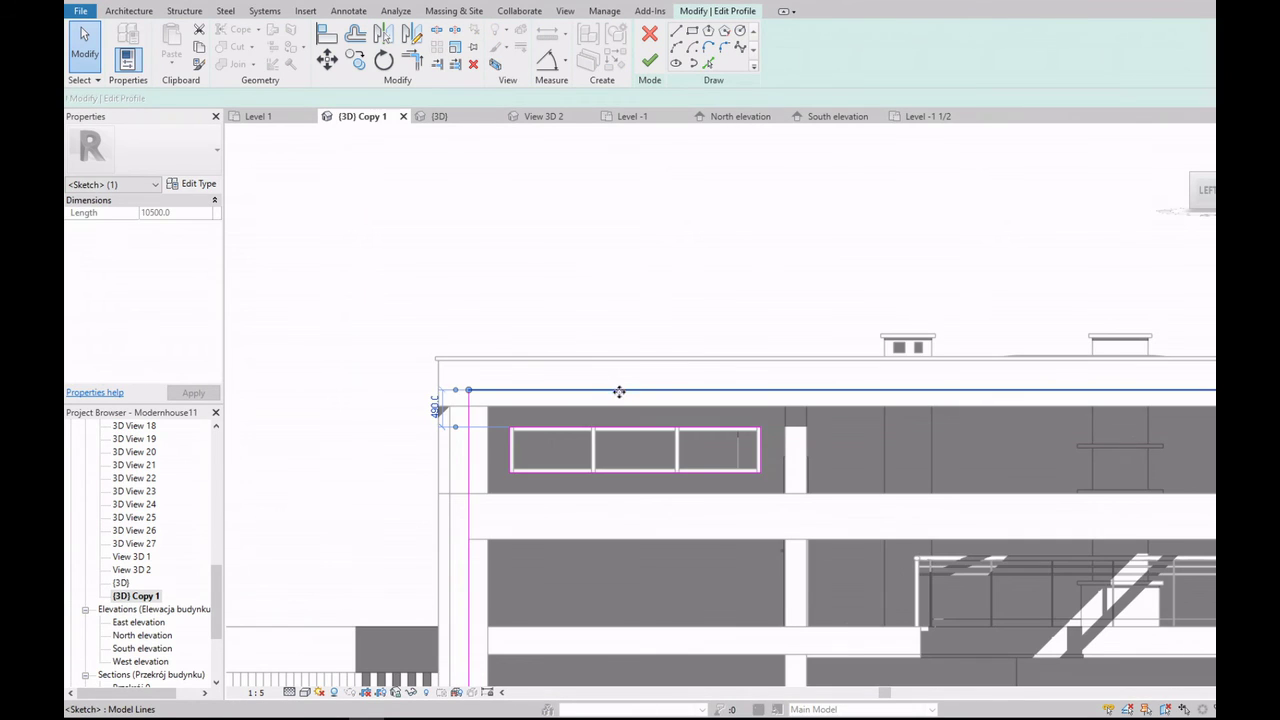
{"action": "left_click", "coordinate": [651, 62]}
{"action": "key", "text": "Escape"}
{"action": "scroll", "coordinate": [534, 394], "scroll_direction": "down", "scroll_amount": 3}
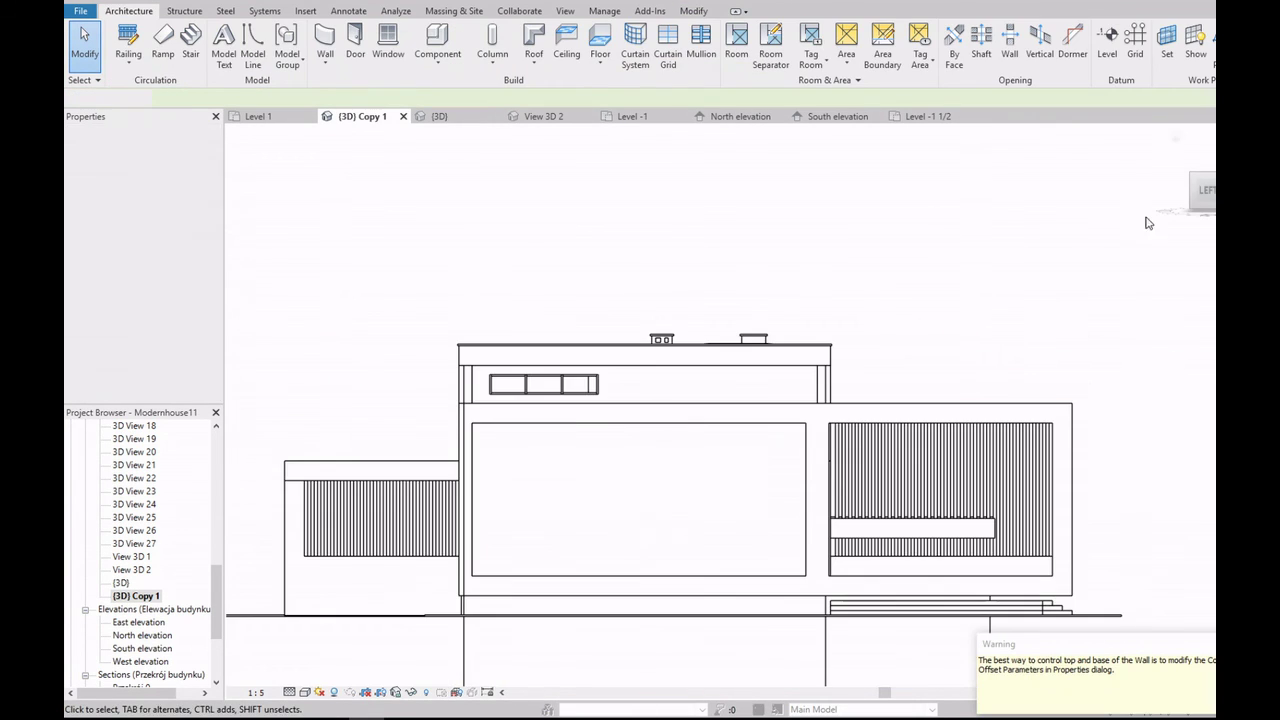
{"action": "mouse_move", "coordinate": [534, 394]}
{"action": "middle_mouse_down", "text": "shift"}
{"action": "mouse_move", "coordinate": [644, 476]}
{"action": "mouse_move", "coordinate": [700, 480]}
{"action": "middle_mouse_up", "text": "shift"}
{"action": "scroll", "coordinate": [762, 489], "scroll_direction": "up", "scroll_amount": 2}
{"action": "scroll", "coordinate": [762, 489], "scroll_direction": "up", "scroll_amount": 3}
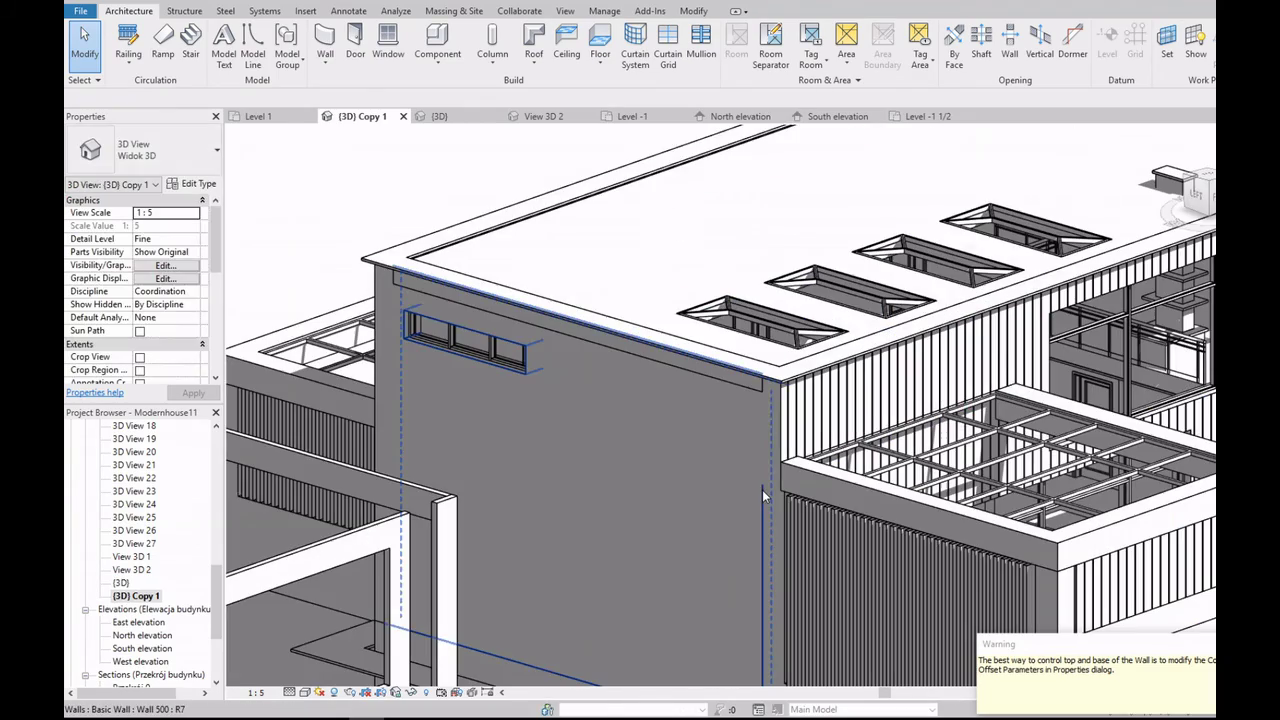
{"action": "middle_click_drag", "start_coordinate": [761, 487], "coordinate": [755, 391], "text": "shift"}
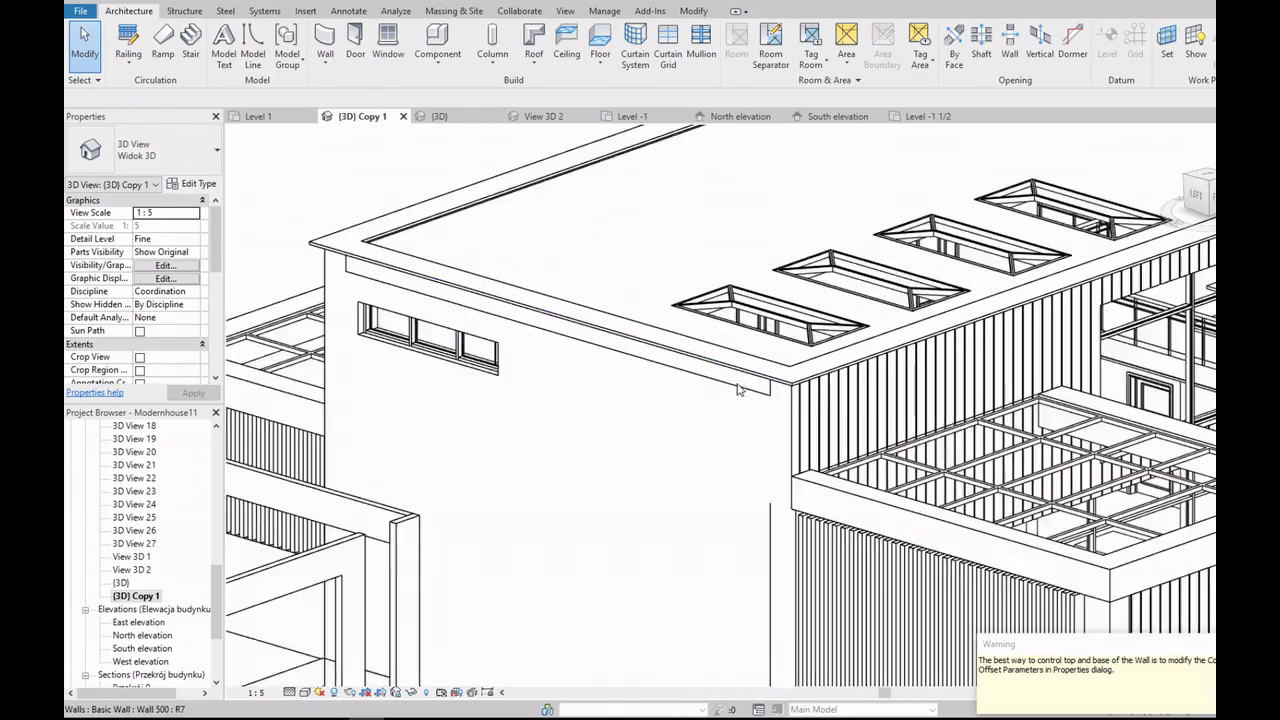
Step: Reset the roof floor's lower, vertical and top boundary edges to 710 and finish, dismissing the wall-attach prompt
{"action": "double_click", "coordinate": [755, 391]}
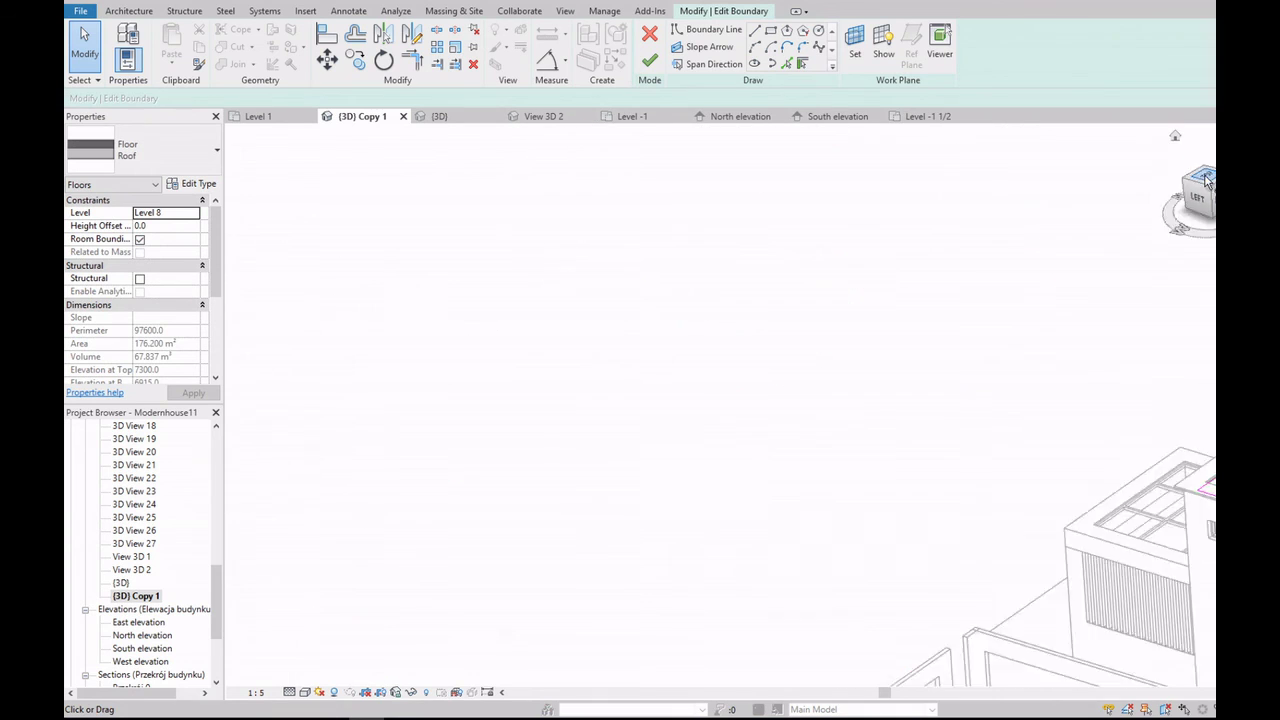
{"action": "scroll", "coordinate": [763, 386], "scroll_direction": "up", "scroll_amount": 3}
{"action": "scroll", "coordinate": [776, 442], "scroll_direction": "up", "scroll_amount": 4}
{"action": "left_click", "coordinate": [777, 433]}
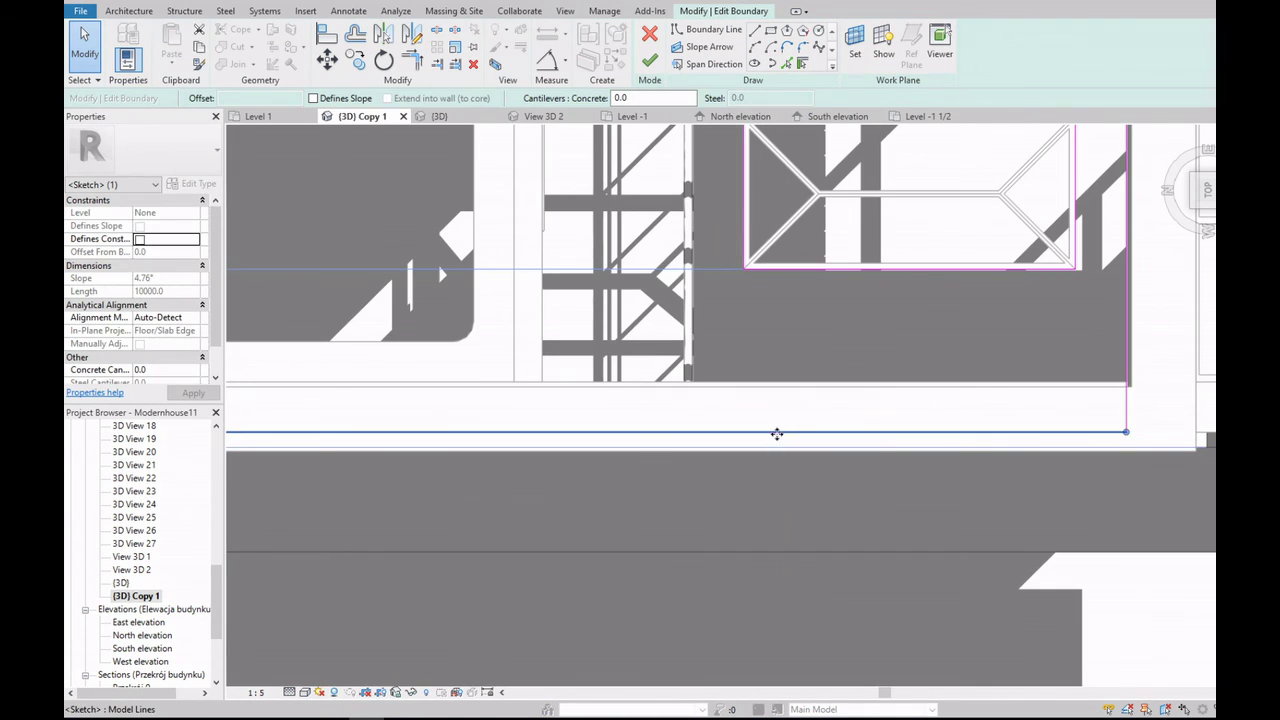
{"action": "scroll", "coordinate": [780, 406], "scroll_direction": "down", "scroll_amount": 3}
{"action": "scroll", "coordinate": [726, 406], "scroll_direction": "up", "scroll_amount": 4}
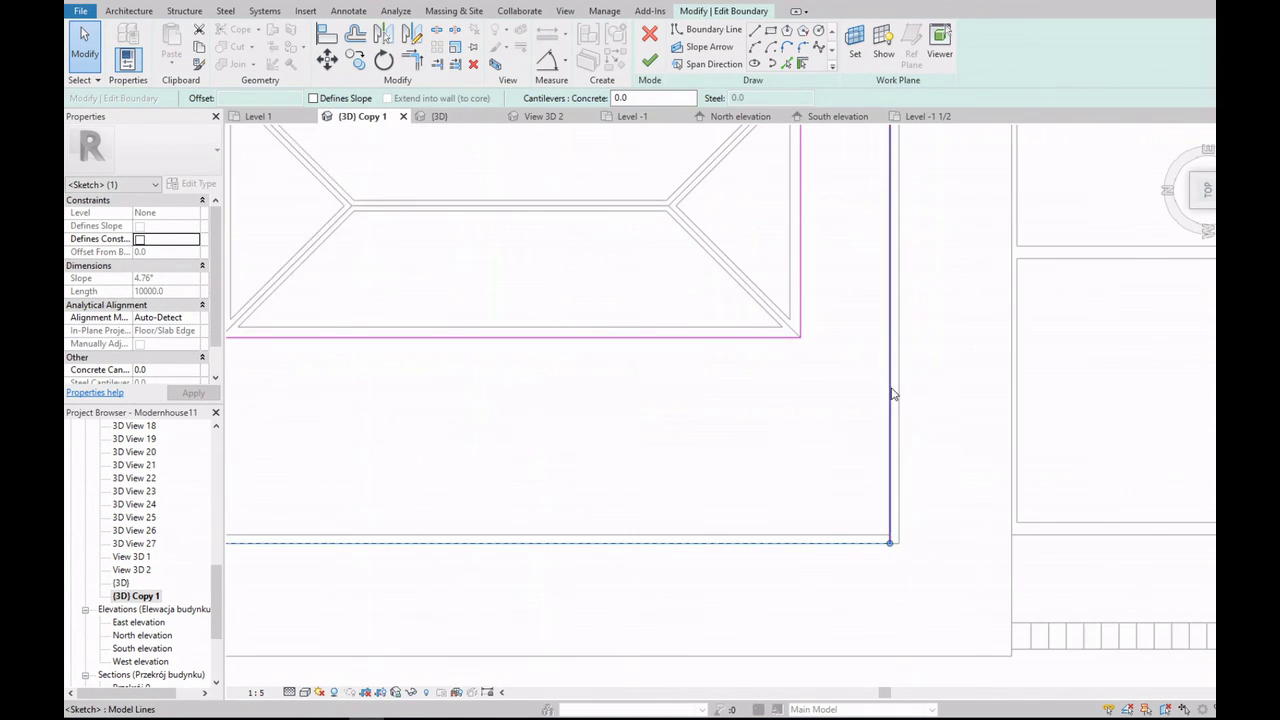
{"action": "left_click", "coordinate": [907, 388]}
{"action": "scroll", "coordinate": [900, 386], "scroll_direction": "down", "scroll_amount": 3}
{"action": "scroll", "coordinate": [555, 381], "scroll_direction": "up", "scroll_amount": 2}
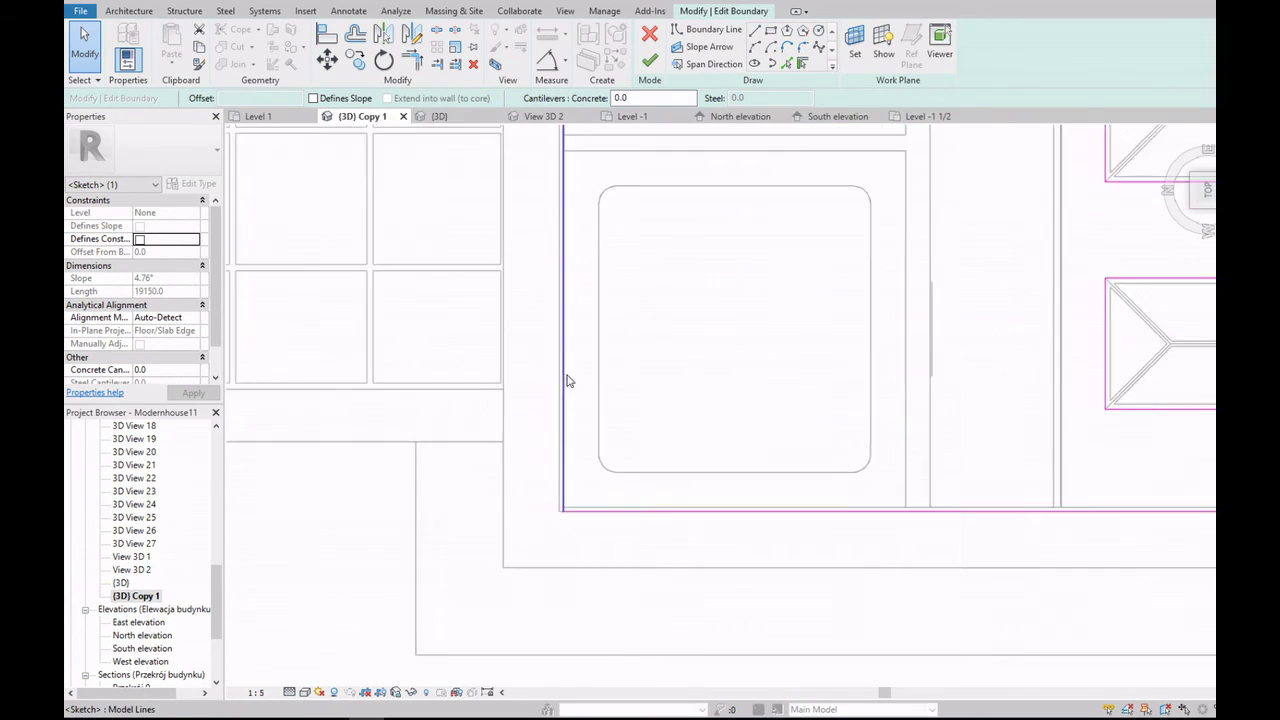
{"action": "scroll", "coordinate": [555, 381], "scroll_direction": "up", "scroll_amount": 2}
{"action": "scroll", "coordinate": [557, 571], "scroll_direction": "down", "scroll_amount": 3}
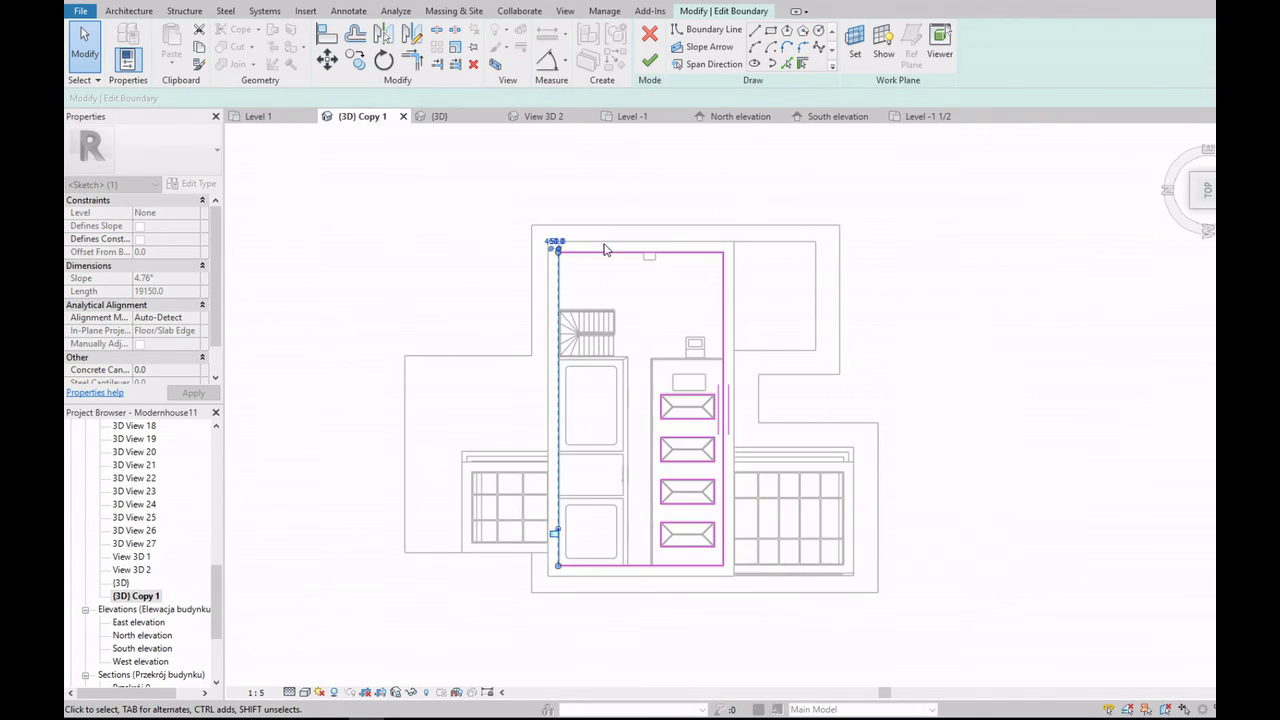
{"action": "scroll", "coordinate": [517, 291], "scroll_direction": "up", "scroll_amount": 2}
{"action": "scroll", "coordinate": [541, 290], "scroll_direction": "up", "scroll_amount": 2}
{"action": "left_click", "coordinate": [541, 291]}
{"action": "scroll", "coordinate": [541, 291], "scroll_direction": "down", "scroll_amount": 3}
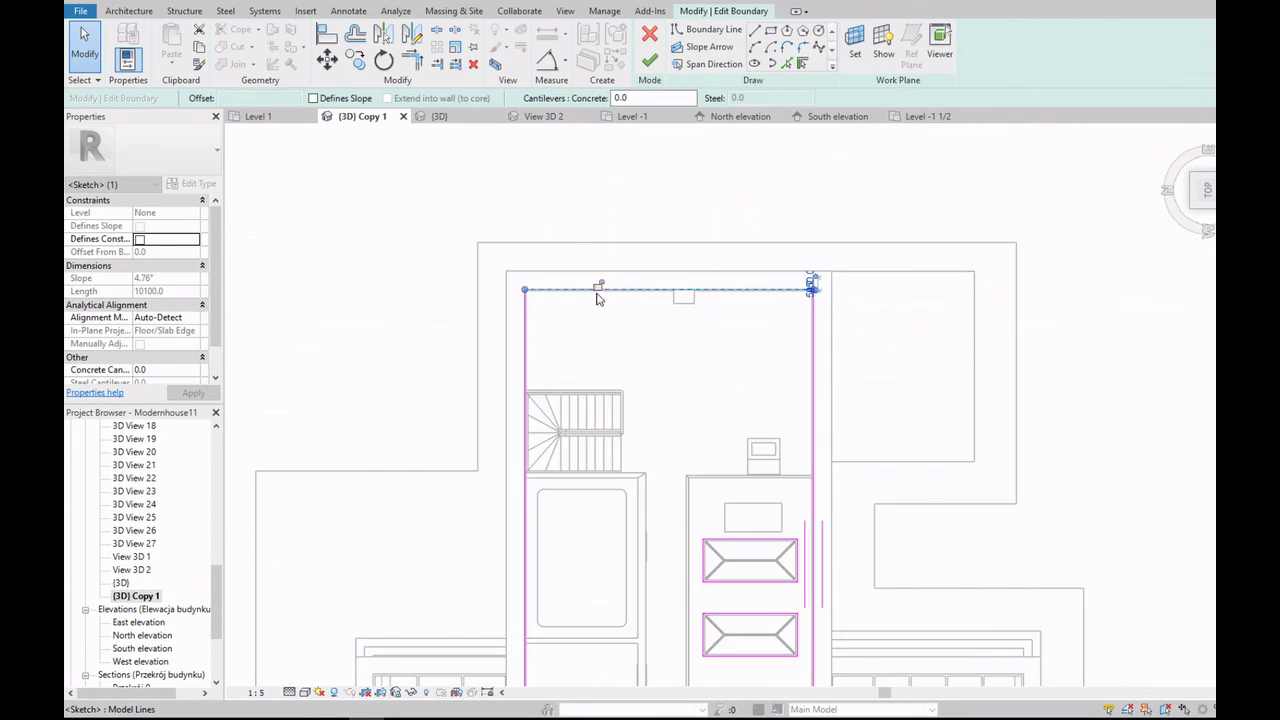
{"action": "scroll", "coordinate": [814, 286], "scroll_direction": "up", "scroll_amount": 4}
{"action": "left_click", "coordinate": [649, 60]}
{"action": "left_click", "coordinate": [764, 366]}
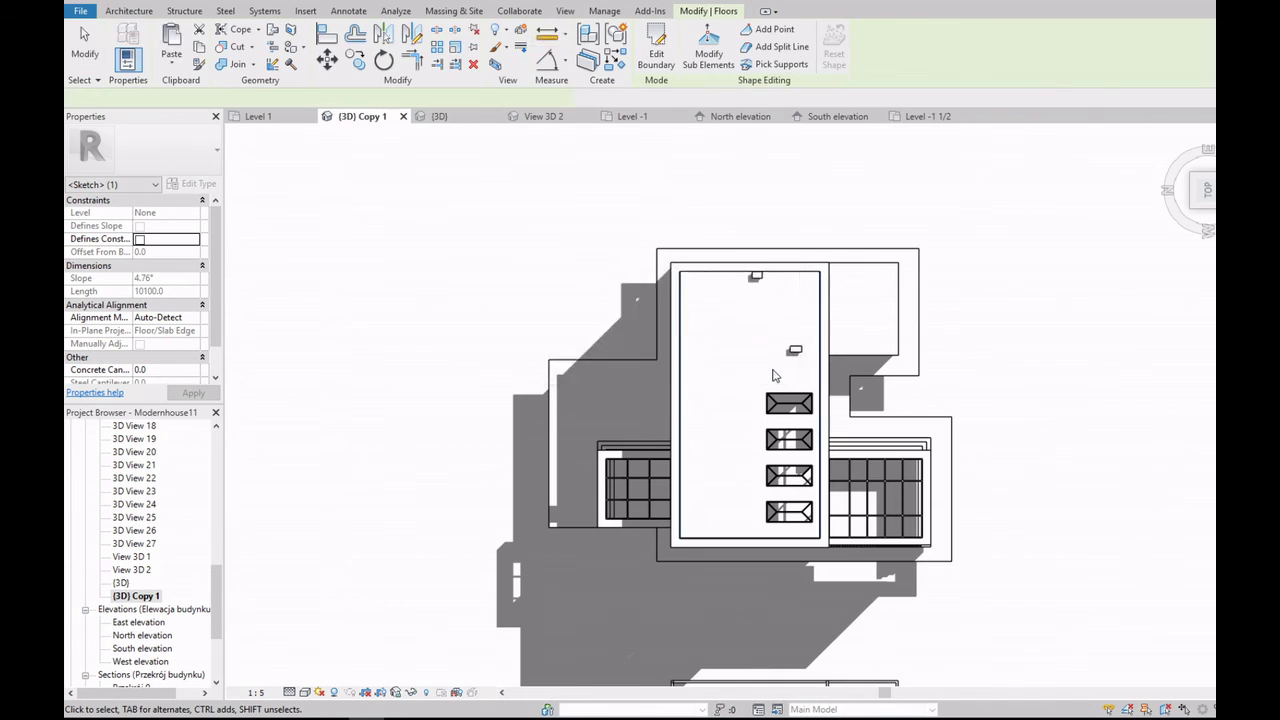
Step: Edit the roof finish floor's two 640.0 corner distances and finish, dismissing the wall-attach prompt
{"action": "scroll", "coordinate": [814, 297], "scroll_direction": "up", "scroll_amount": 4}
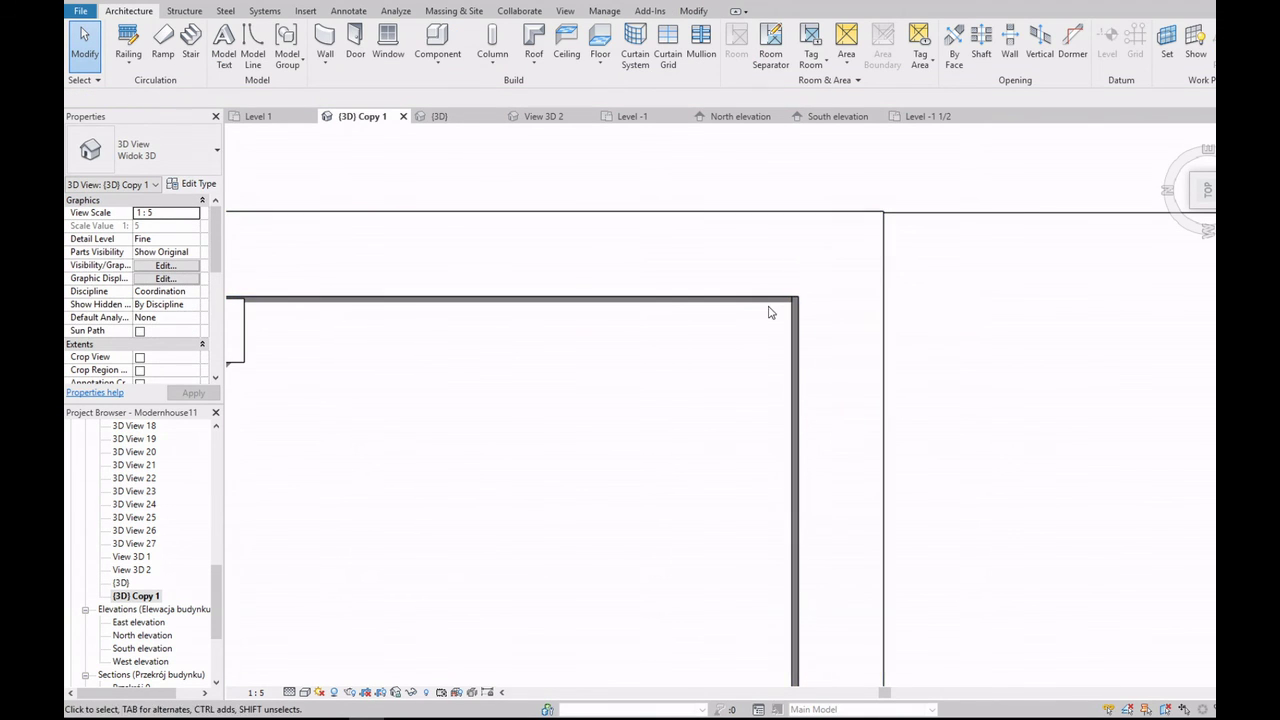
{"action": "scroll", "coordinate": [842, 295], "scroll_direction": "down", "scroll_amount": 2}
{"action": "scroll", "coordinate": [577, 300], "scroll_direction": "up", "scroll_amount": 2}
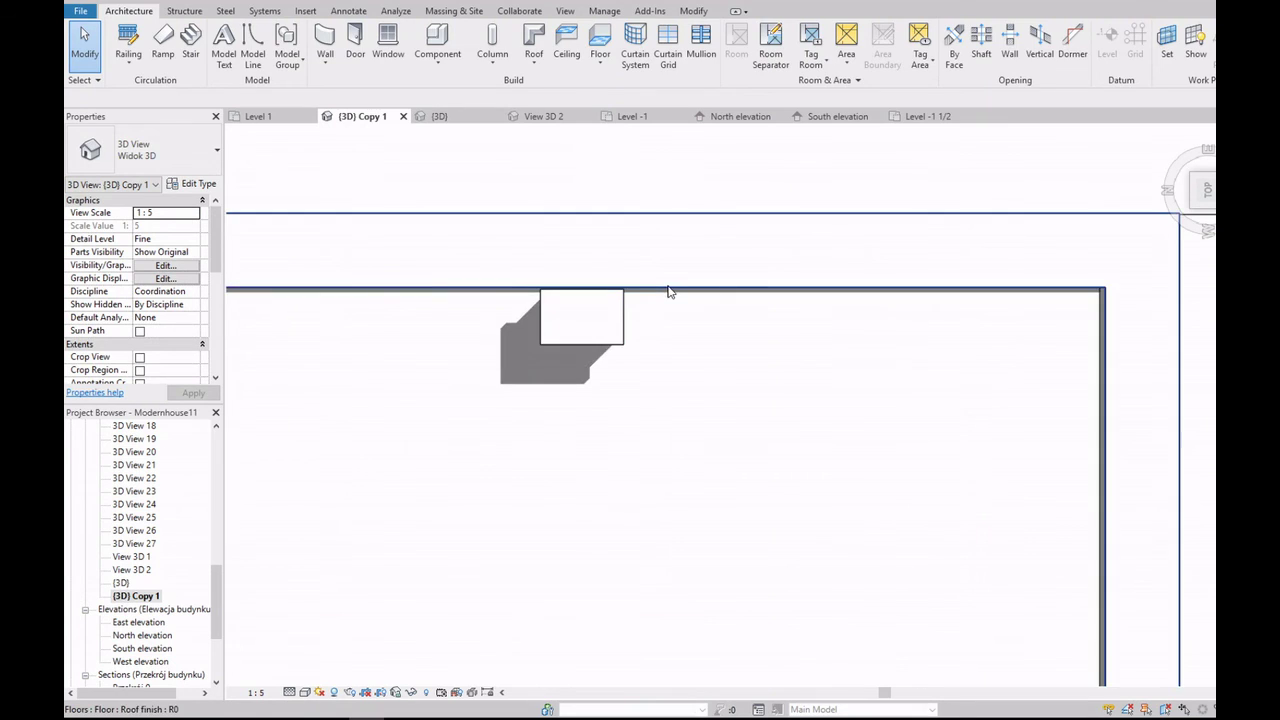
{"action": "double_click", "coordinate": [715, 291]}
{"action": "scroll", "coordinate": [1125, 297], "scroll_direction": "up", "scroll_amount": 1}
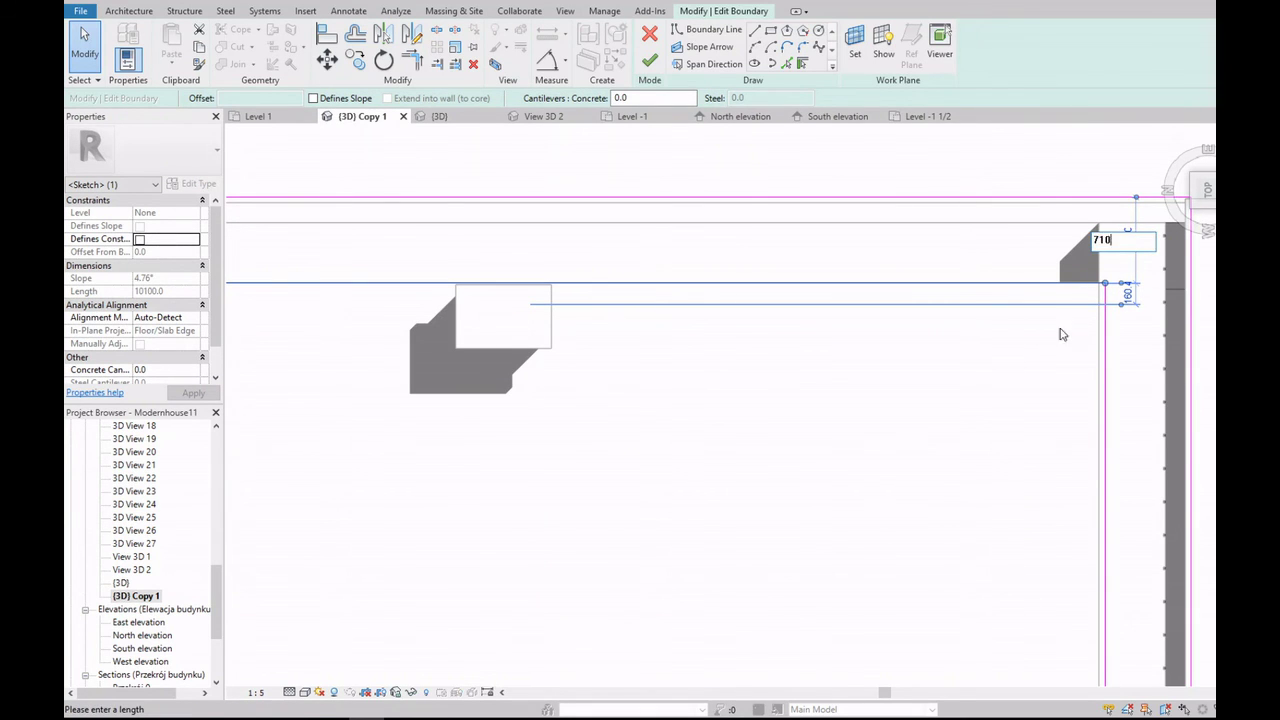
{"action": "scroll", "coordinate": [1100, 300], "scroll_direction": "down", "scroll_amount": 3}
{"action": "scroll", "coordinate": [1006, 534], "scroll_direction": "up", "scroll_amount": 2}
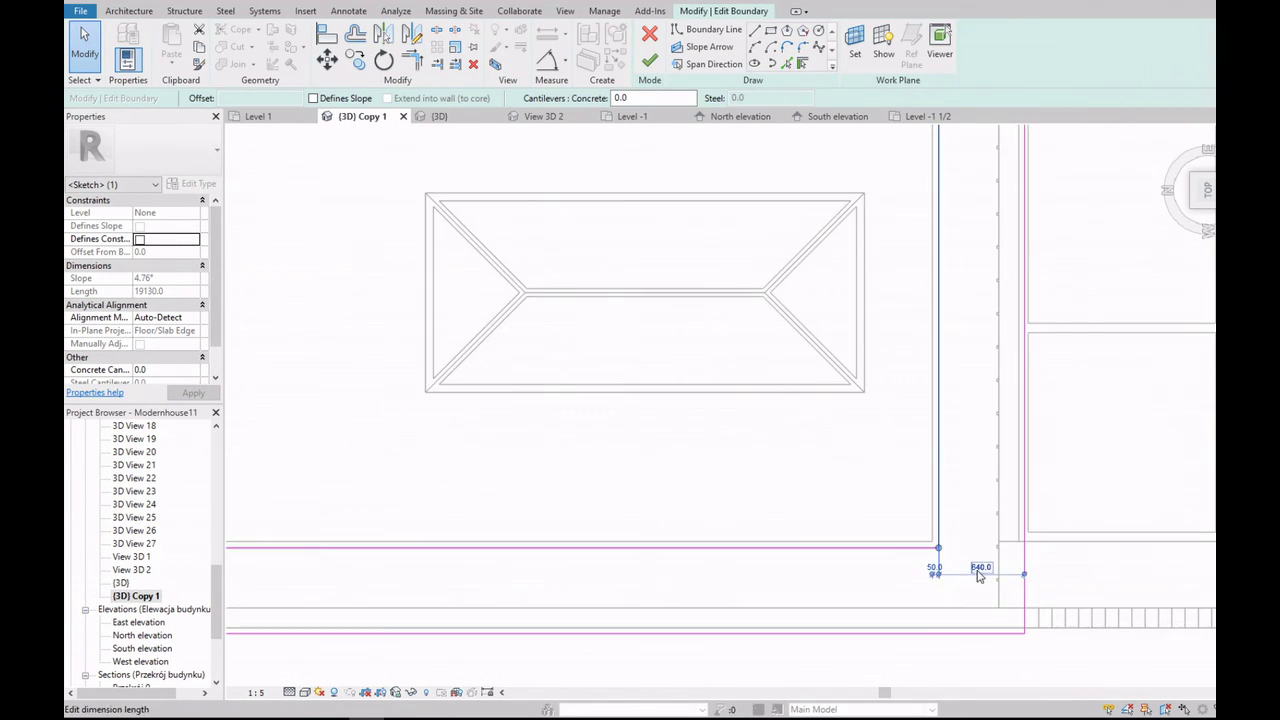
{"action": "scroll", "coordinate": [982, 570], "scroll_direction": "up", "scroll_amount": 1}
{"action": "scroll", "coordinate": [852, 550], "scroll_direction": "down", "scroll_amount": 2}
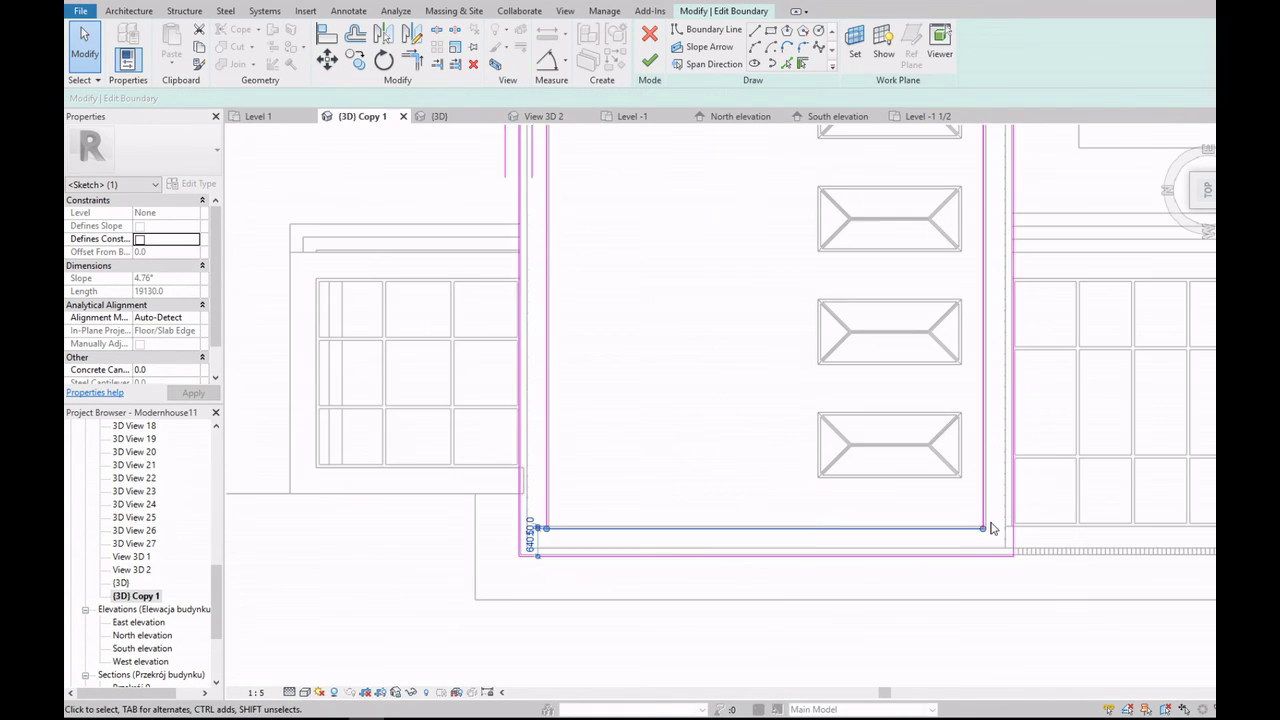
{"action": "scroll", "coordinate": [531, 528], "scroll_direction": "up", "scroll_amount": 2}
{"action": "scroll", "coordinate": [557, 514], "scroll_direction": "up", "scroll_amount": 1}
{"action": "left_click", "coordinate": [550, 549]}
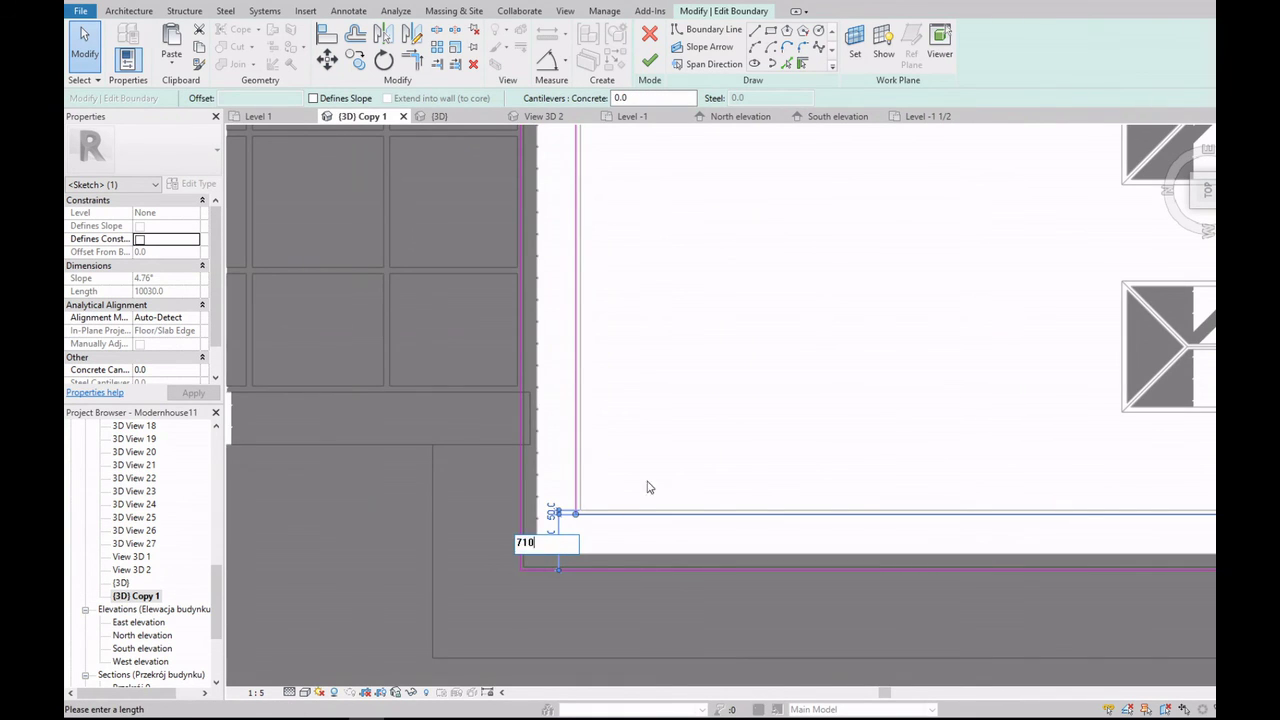
{"action": "scroll", "coordinate": [662, 532], "scroll_direction": "down", "scroll_amount": 2}
{"action": "scroll", "coordinate": [640, 290], "scroll_direction": "up", "scroll_amount": 2}
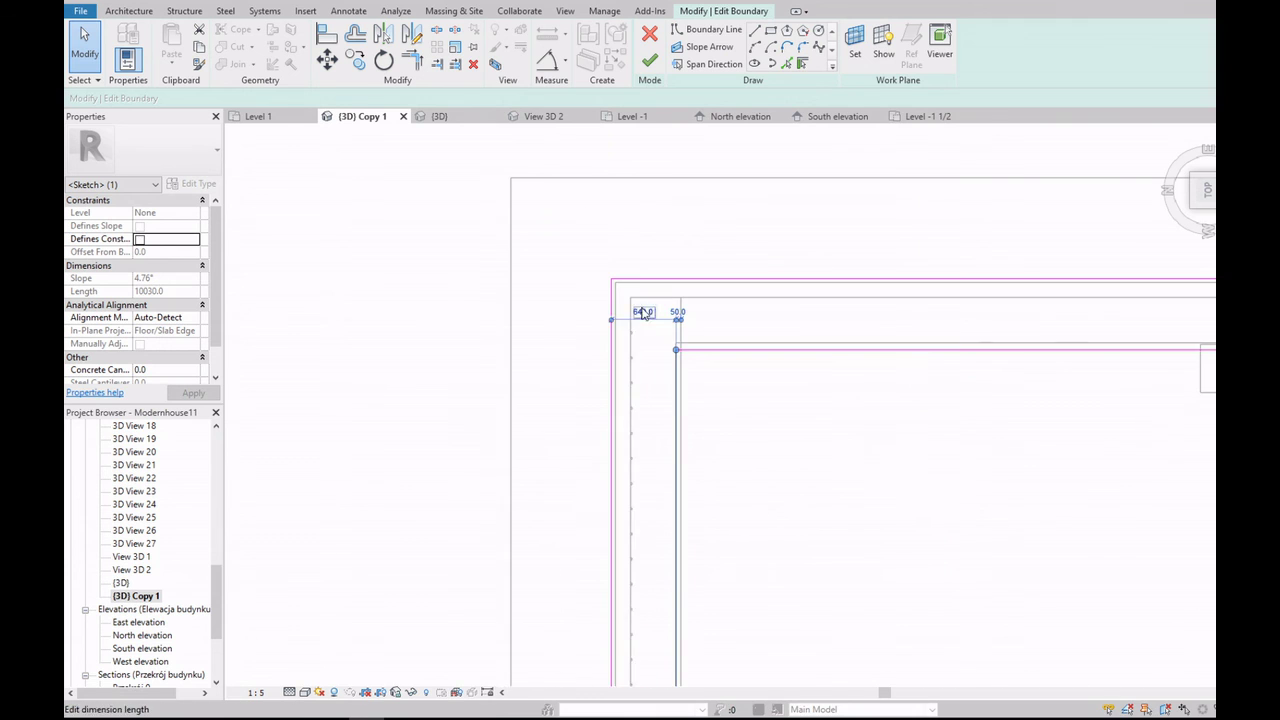
{"action": "scroll", "coordinate": [645, 308], "scroll_direction": "up", "scroll_amount": 1}
{"action": "left_click", "coordinate": [625, 307]}
{"action": "left_click", "coordinate": [653, 62]}
{"action": "scroll", "coordinate": [763, 366], "scroll_direction": "down", "scroll_amount": 2}
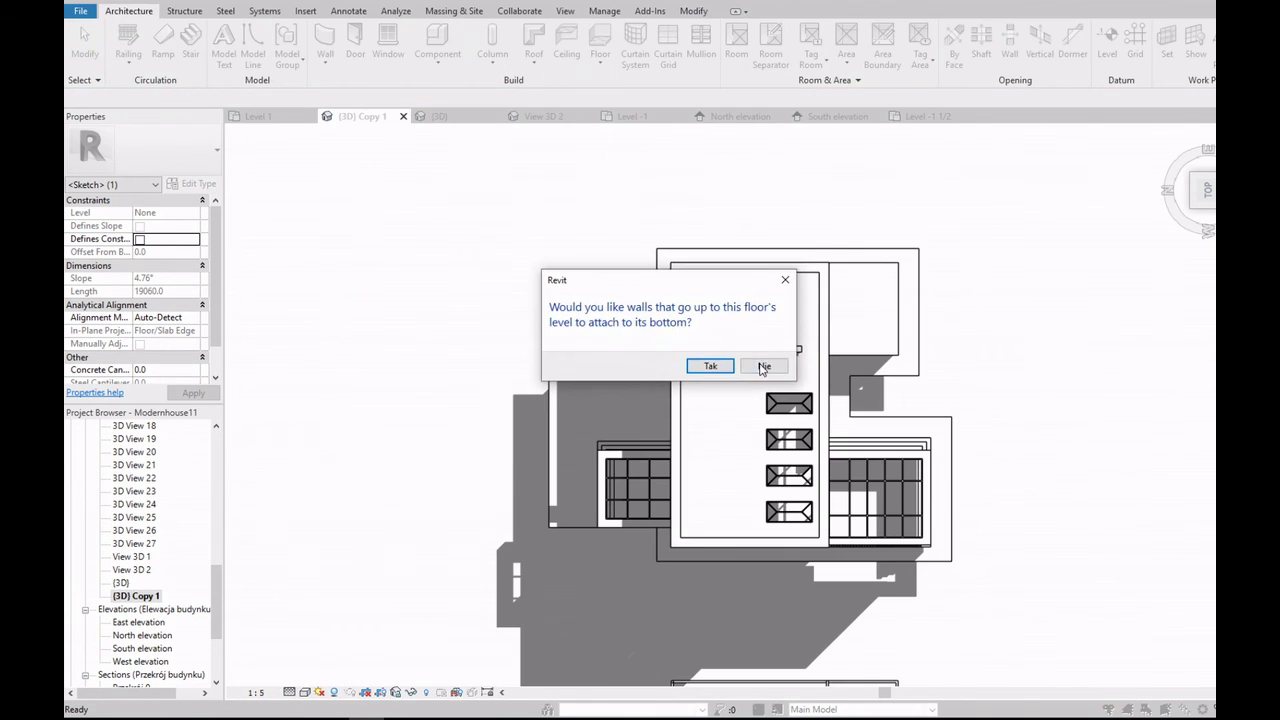
{"action": "left_click", "coordinate": [765, 366]}
{"action": "scroll", "coordinate": [586, 314], "scroll_direction": "up", "scroll_amount": 2}
{"action": "scroll", "coordinate": [586, 314], "scroll_direction": "down", "scroll_amount": 1}
{"action": "scroll", "coordinate": [550, 318], "scroll_direction": "up", "scroll_amount": 2}
{"action": "scroll", "coordinate": [550, 318], "scroll_direction": "down", "scroll_amount": 3}
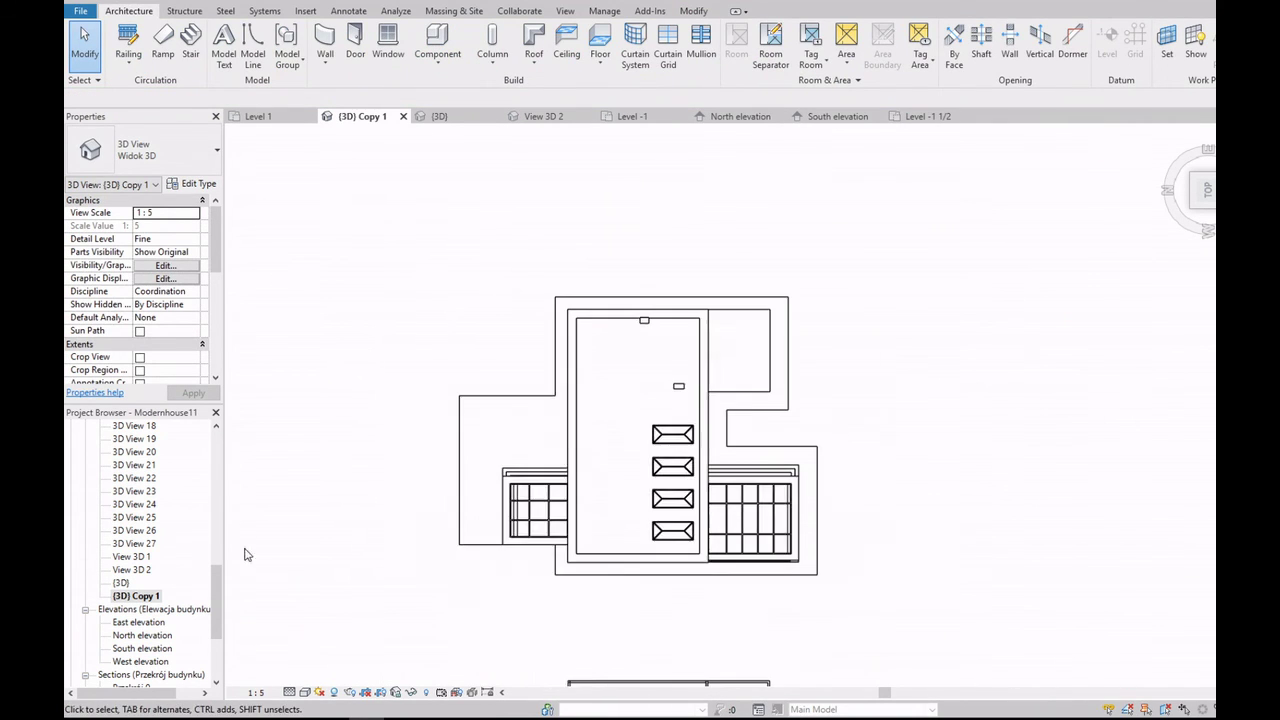
{"action": "left_click_drag", "start_coordinate": [213, 591], "coordinate": [211, 458]}
Step: Open the Level 0 plan, zoom around the stair wall junctions and check the right exterior wall
{"action": "double_click", "coordinate": [126, 466]}
{"action": "scroll", "coordinate": [960, 300], "scroll_direction": "up", "scroll_amount": 2}
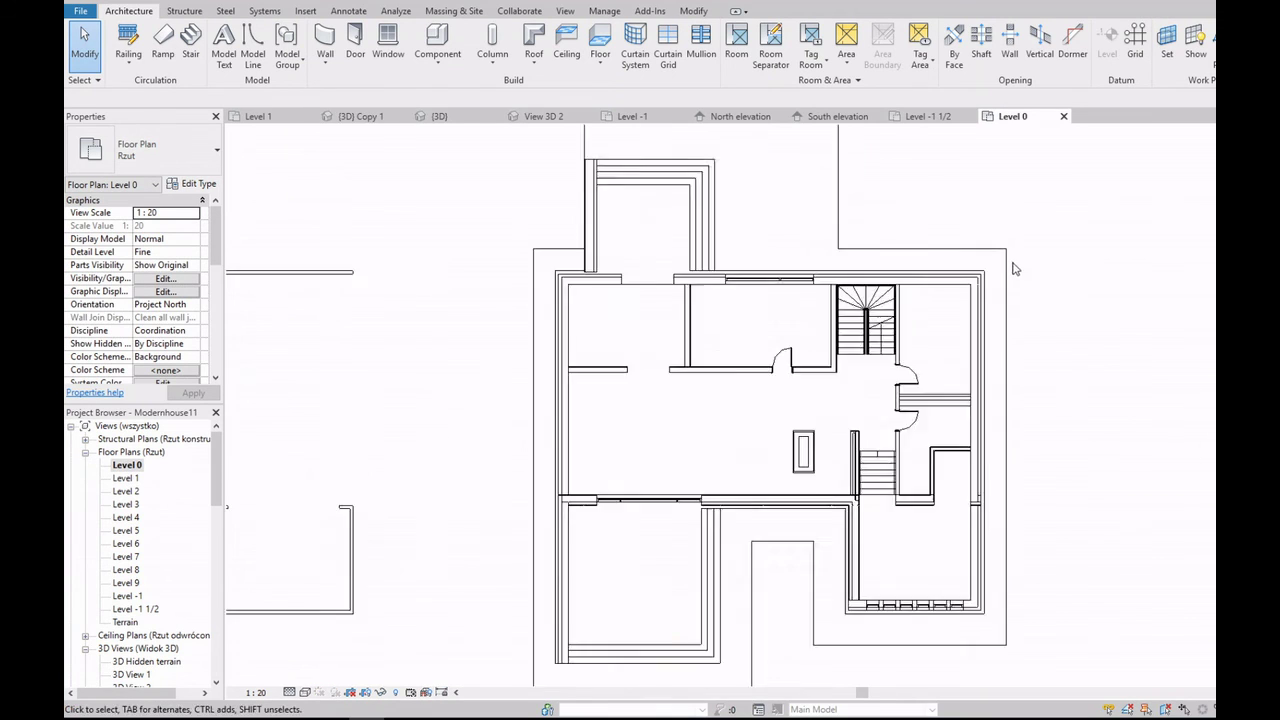
{"action": "scroll", "coordinate": [980, 297], "scroll_direction": "up", "scroll_amount": 2}
{"action": "scroll", "coordinate": [955, 305], "scroll_direction": "up", "scroll_amount": 2}
{"action": "scroll", "coordinate": [953, 307], "scroll_direction": "down", "scroll_amount": 3}
{"action": "scroll", "coordinate": [700, 300], "scroll_direction": "down", "scroll_amount": 2}
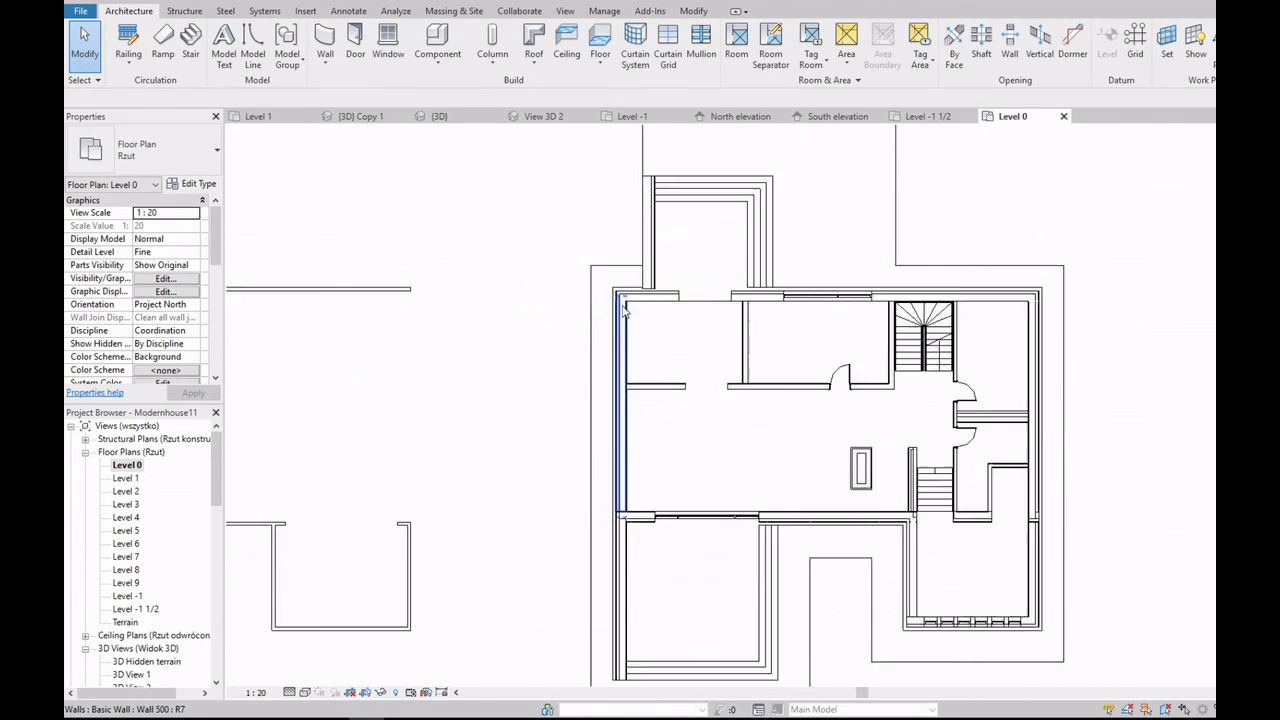
{"action": "scroll", "coordinate": [580, 306], "scroll_direction": "up", "scroll_amount": 2}
{"action": "scroll", "coordinate": [590, 423], "scroll_direction": "up", "scroll_amount": 2}
{"action": "scroll", "coordinate": [600, 428], "scroll_direction": "up", "scroll_amount": 2}
{"action": "scroll", "coordinate": [580, 434], "scroll_direction": "up", "scroll_amount": 2}
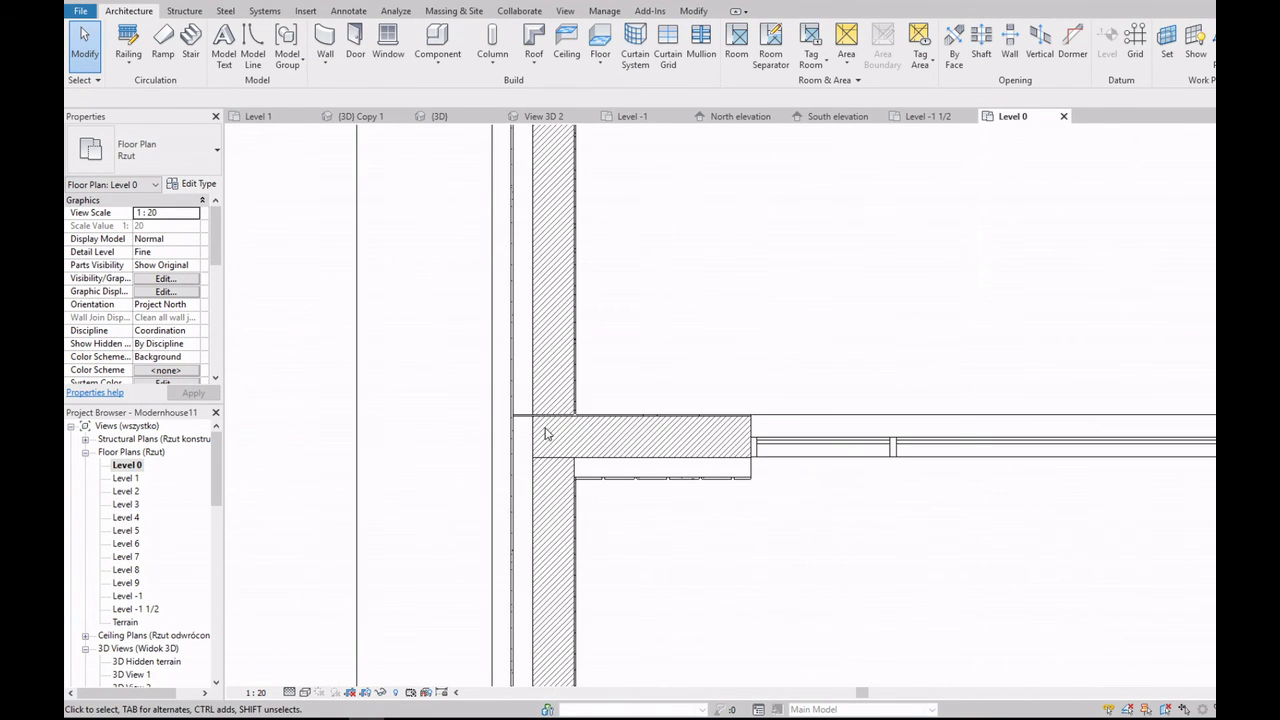
{"action": "scroll", "coordinate": [540, 450], "scroll_direction": "down", "scroll_amount": 2}
{"action": "scroll", "coordinate": [529, 462], "scroll_direction": "down", "scroll_amount": 1}
{"action": "scroll", "coordinate": [525, 462], "scroll_direction": "down", "scroll_amount": 2}
{"action": "scroll", "coordinate": [700, 420], "scroll_direction": "down", "scroll_amount": 2}
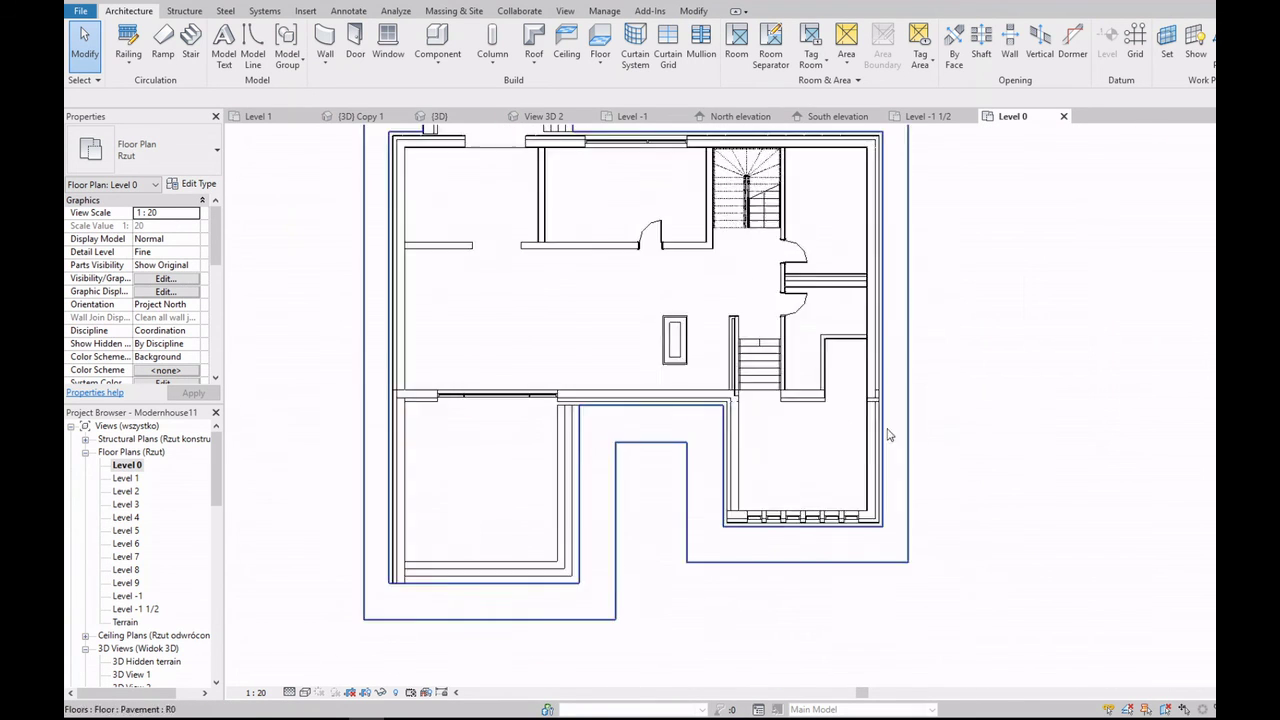
{"action": "scroll", "coordinate": [860, 385], "scroll_direction": "up", "scroll_amount": 2}
{"action": "scroll", "coordinate": [866, 379], "scroll_direction": "up", "scroll_amount": 2}
{"action": "left_click", "coordinate": [862, 393]}
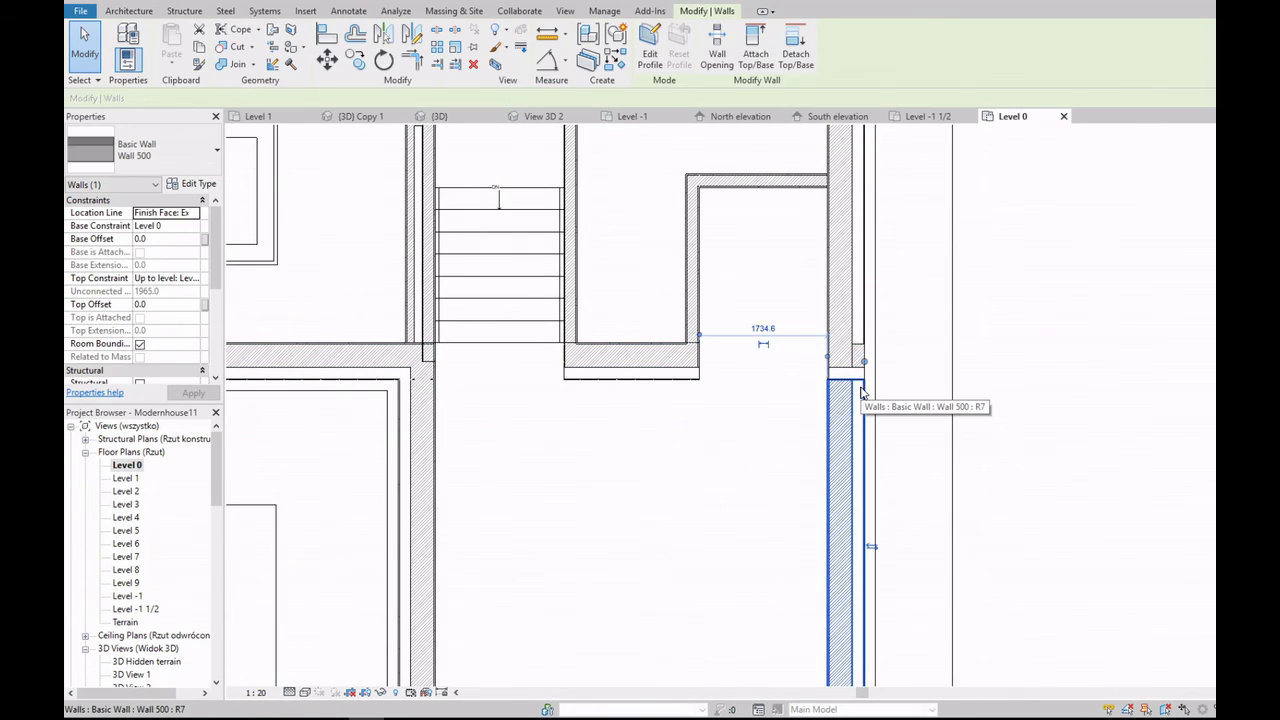
{"action": "key", "text": "Escape"}
{"action": "scroll", "coordinate": [863, 396], "scroll_direction": "up", "scroll_amount": 2}
{"action": "scroll", "coordinate": [864, 400], "scroll_direction": "down", "scroll_amount": 3}
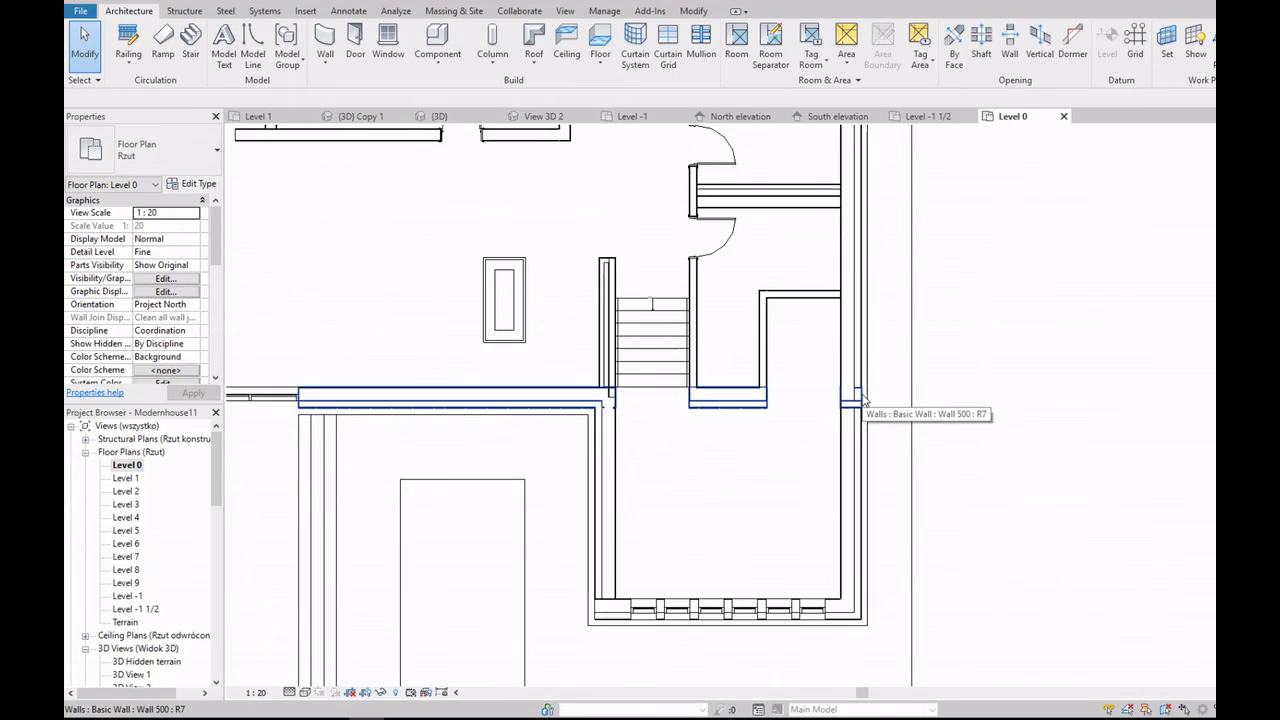
{"action": "scroll", "coordinate": [452, 398], "scroll_direction": "up", "scroll_amount": 3}
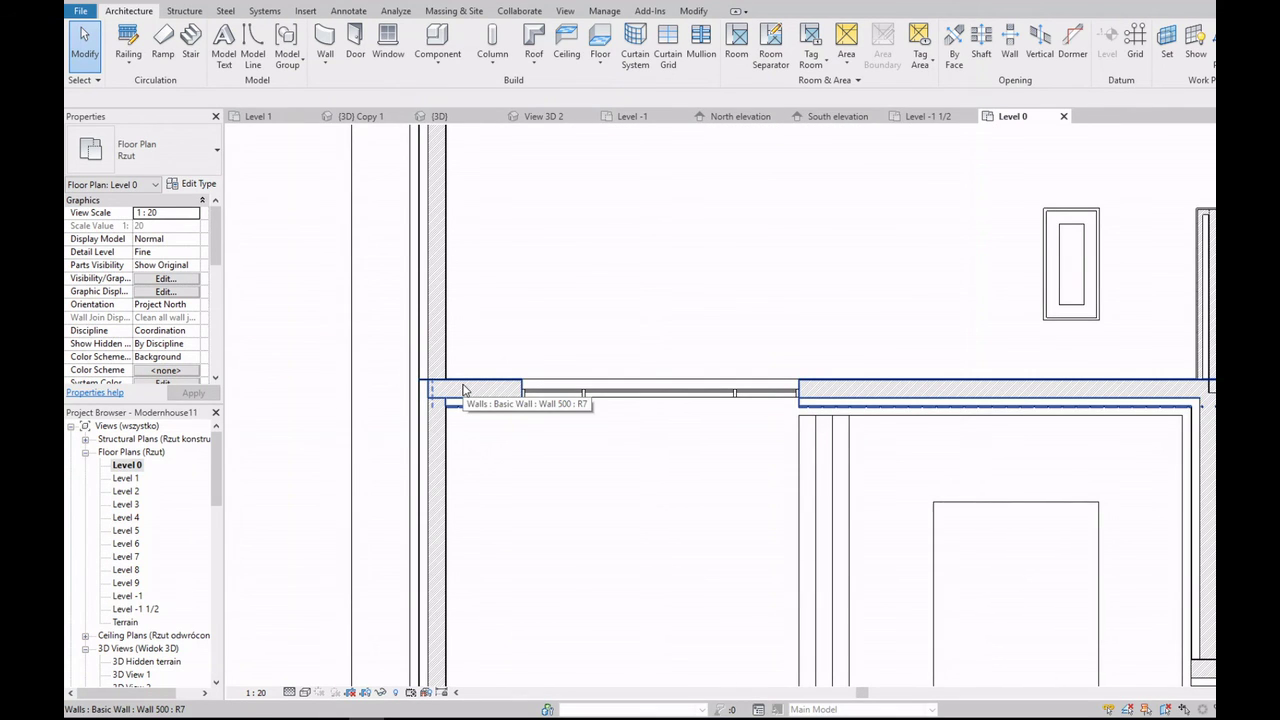
{"action": "scroll", "coordinate": [463, 390], "scroll_direction": "down", "scroll_amount": 3}
{"action": "scroll", "coordinate": [770, 310], "scroll_direction": "up", "scroll_amount": 3}
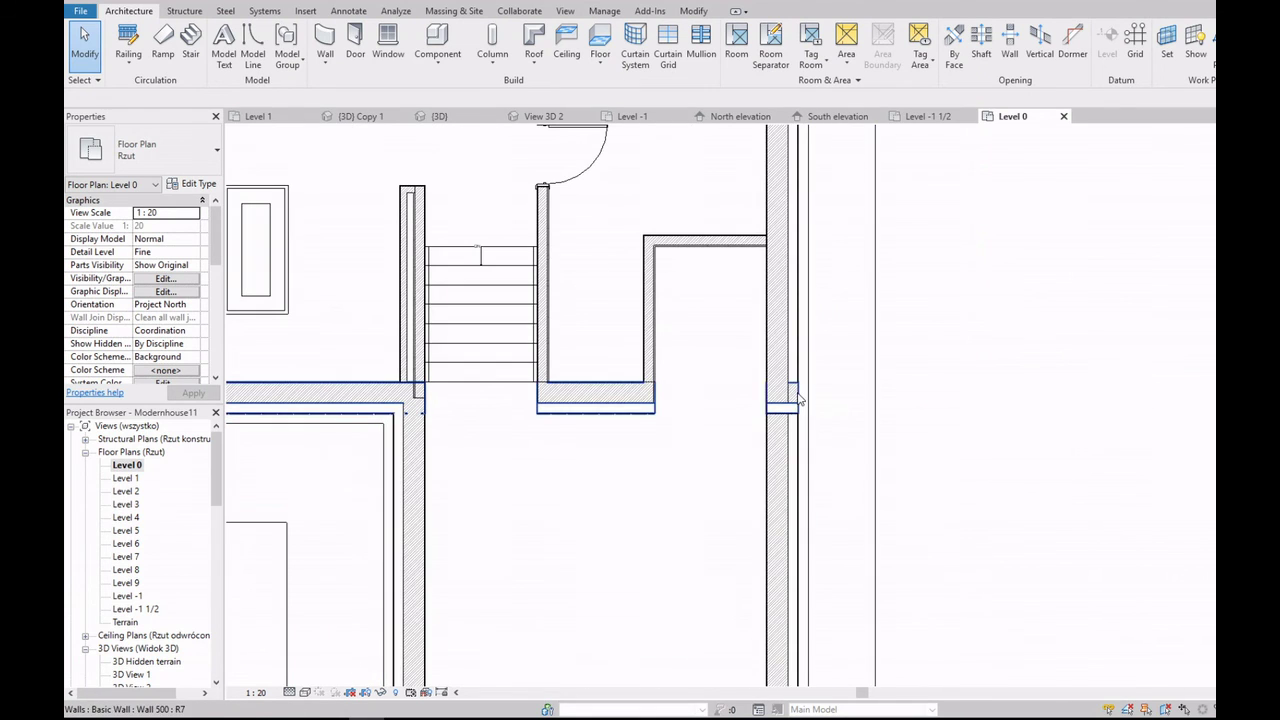
{"action": "scroll", "coordinate": [152, 674], "scroll_direction": "down", "scroll_amount": 1}
Step: In the {3D} Copy 1 view, re-open the front wall's profile sketch and finish it
{"action": "double_click", "coordinate": [140, 676]}
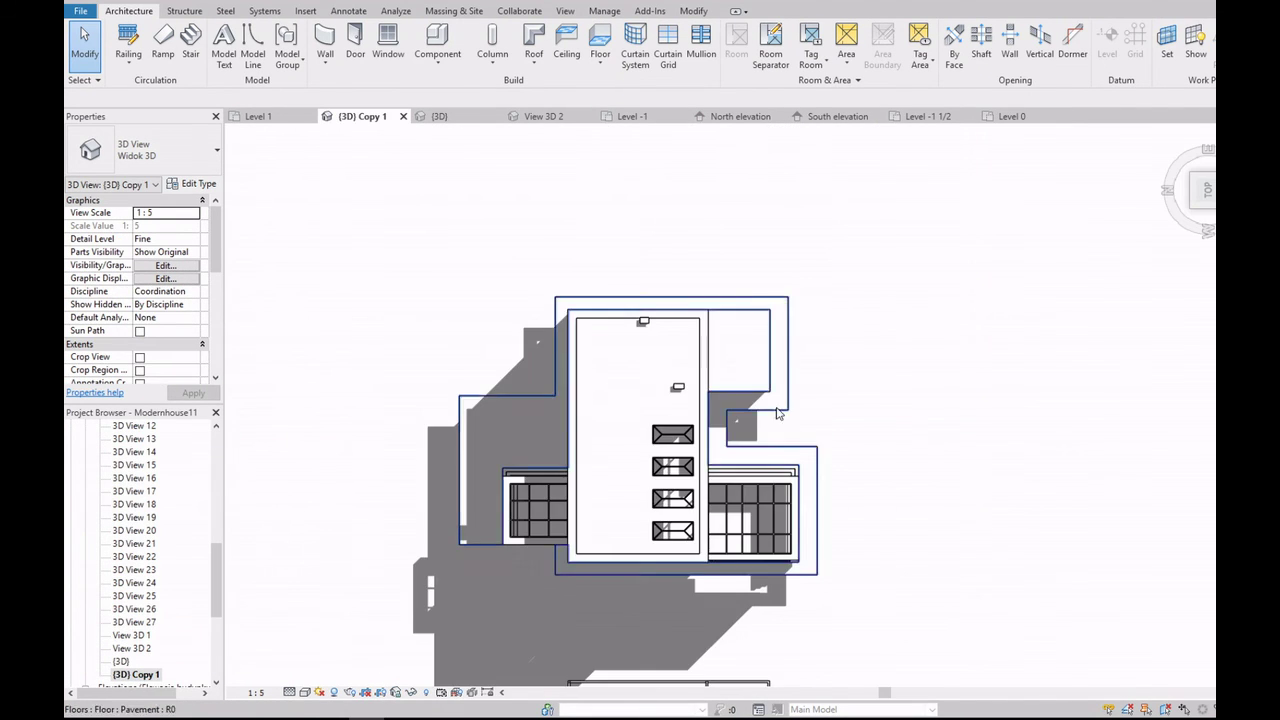
{"action": "middle_click_drag", "start_coordinate": [900, 520], "coordinate": [955, 345], "text": "shift"}
{"action": "scroll", "coordinate": [847, 600], "scroll_direction": "up", "scroll_amount": 3}
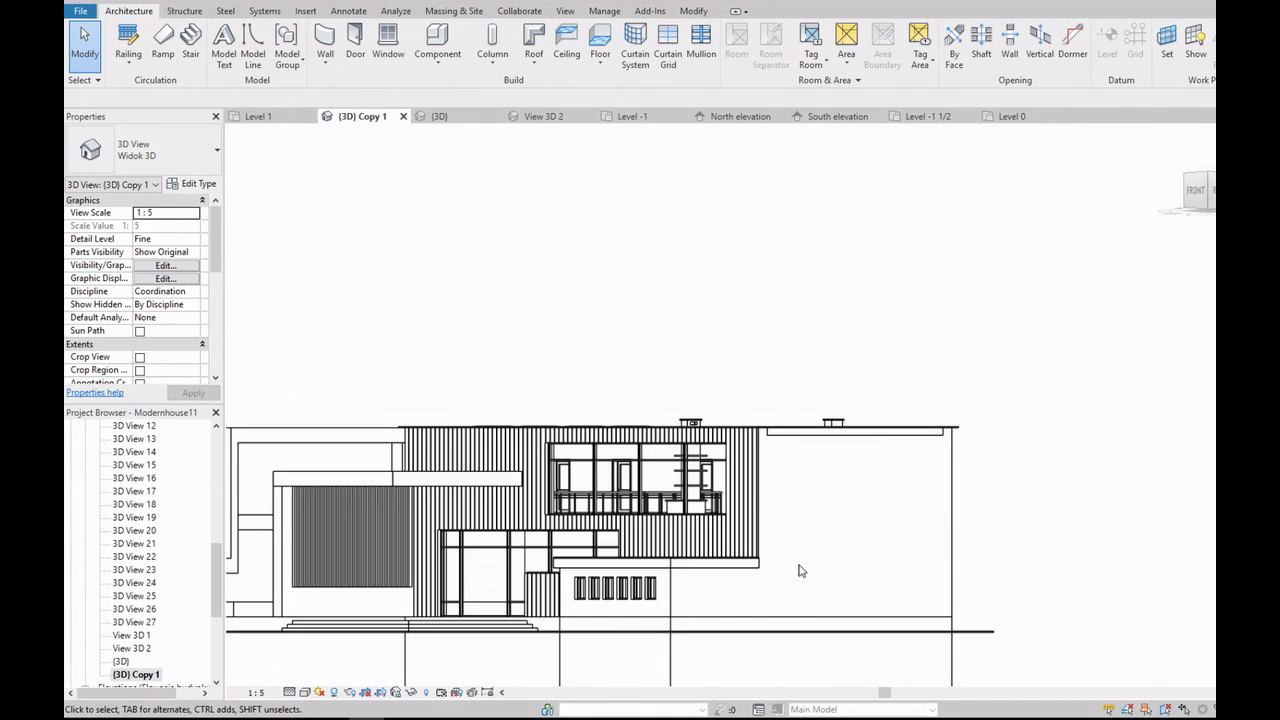
{"action": "double_click", "coordinate": [768, 550]}
{"action": "middle_click_drag", "start_coordinate": [1196, 192], "coordinate": [1190, 203], "text": "shift"}
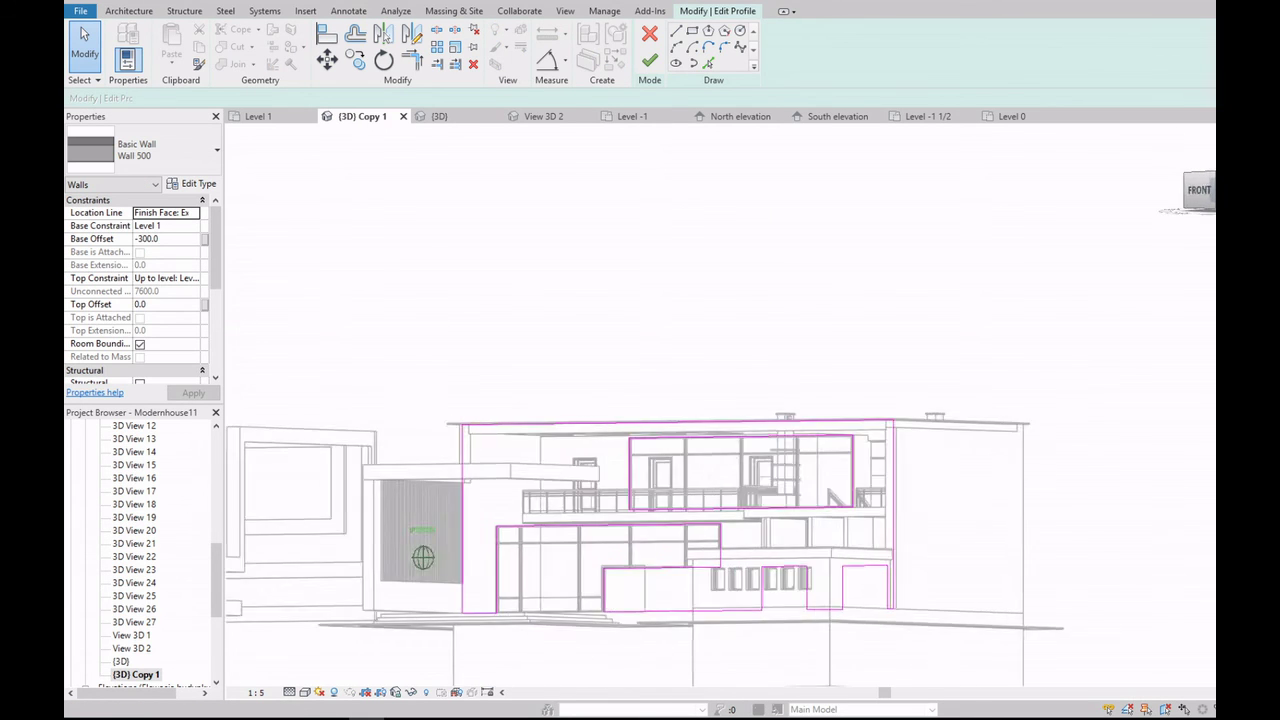
{"action": "left_click", "coordinate": [1191, 203]}
{"action": "scroll", "coordinate": [749, 474], "scroll_direction": "up", "scroll_amount": 4}
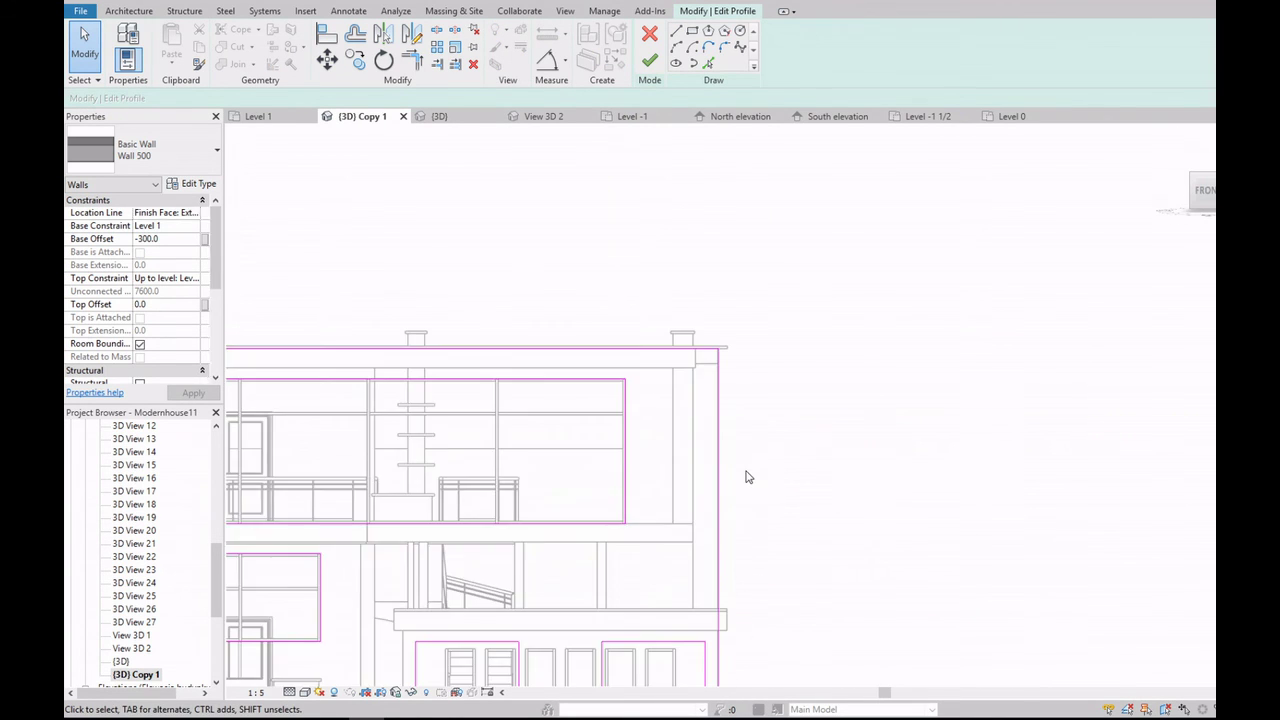
{"action": "left_click", "coordinate": [649, 66]}
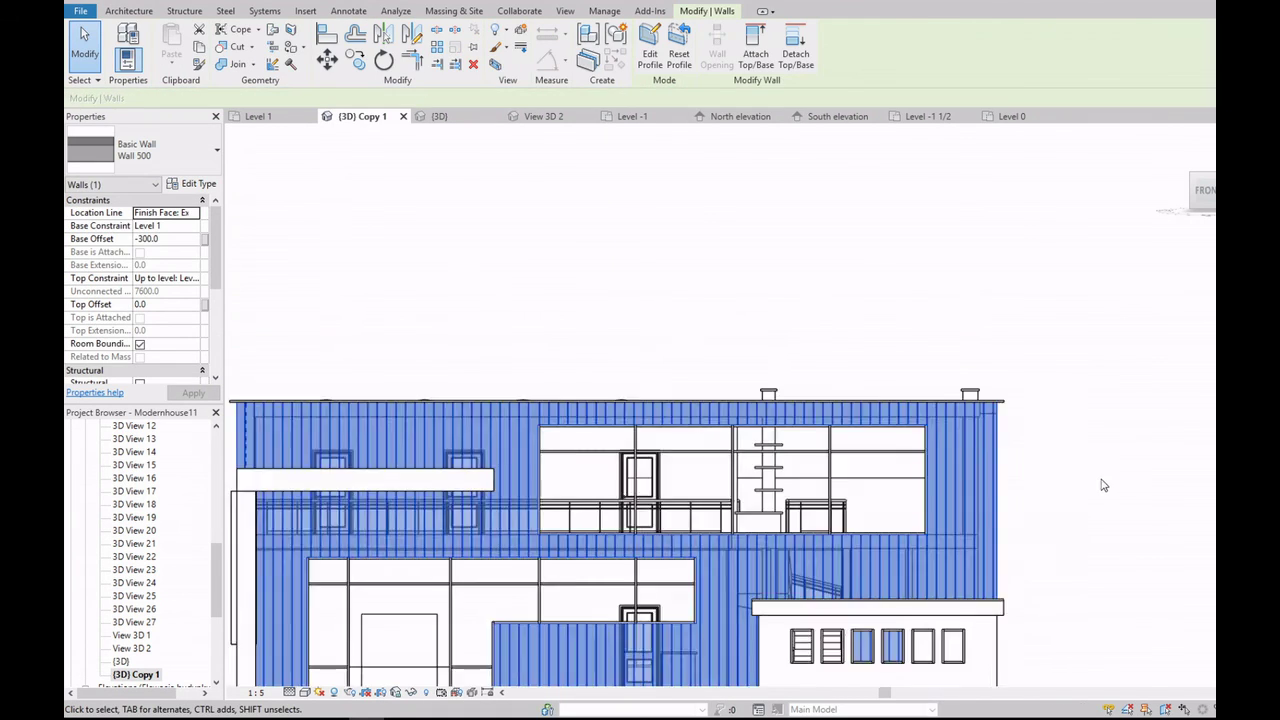
Step: Drag the top edge of the right-hand wall's profile up to the roof edge
{"action": "left_click", "coordinate": [1103, 486]}
{"action": "mouse_move", "coordinate": [1103, 486]}
{"action": "middle_mouse_down", "text": "shift"}
{"action": "mouse_move", "coordinate": [797, 271]}
{"action": "mouse_move", "coordinate": [828, 396]}
{"action": "middle_mouse_up", "text": "shift"}
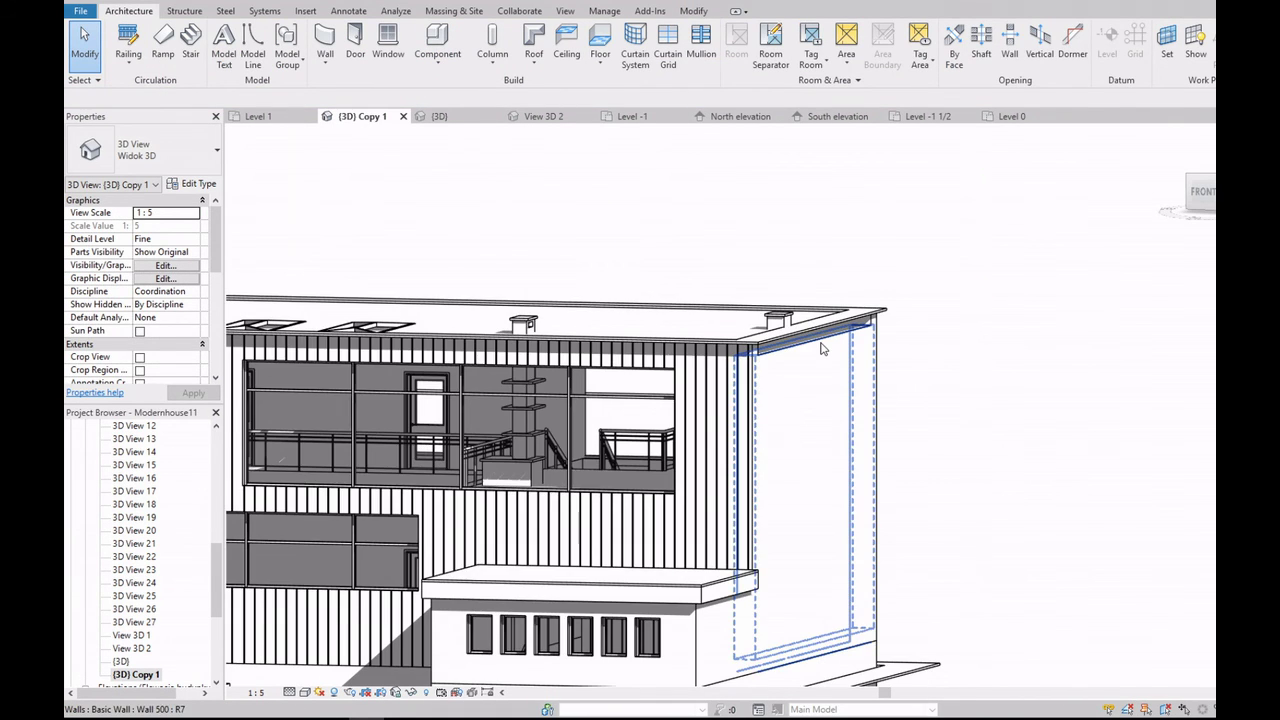
{"action": "double_click", "coordinate": [822, 338]}
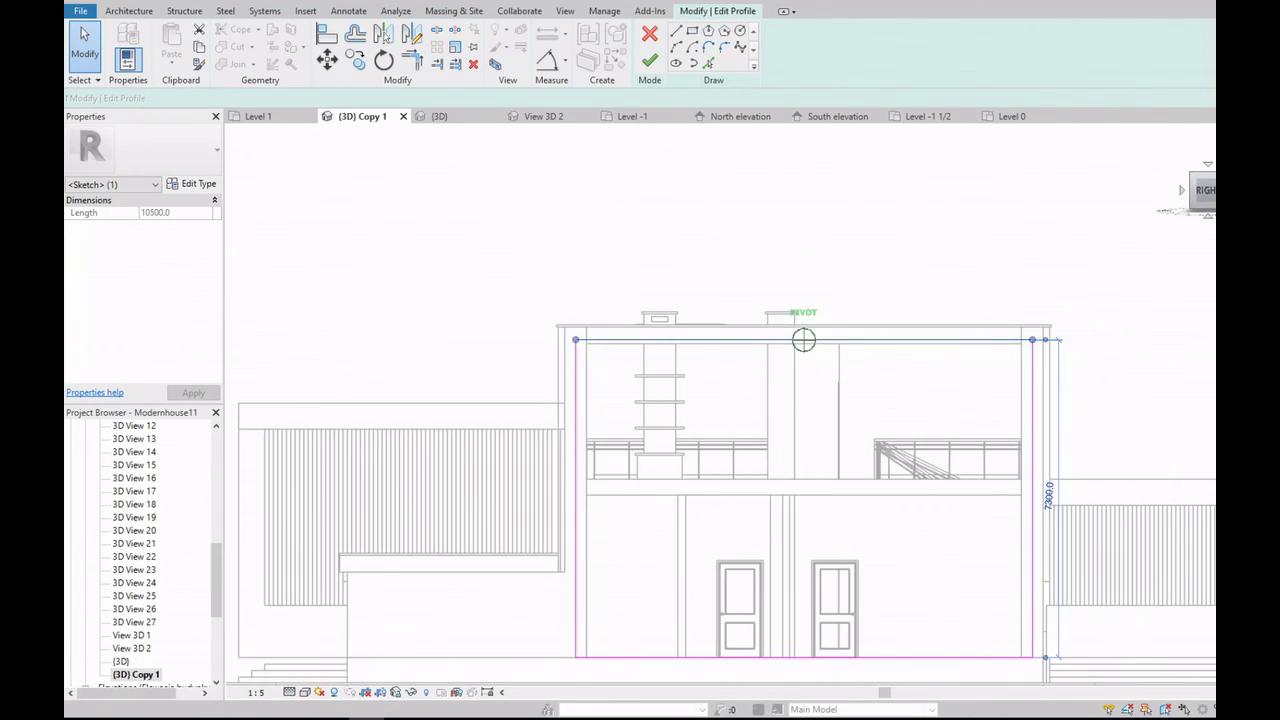
{"action": "left_click_drag", "start_coordinate": [789, 368], "coordinate": [789, 357]}
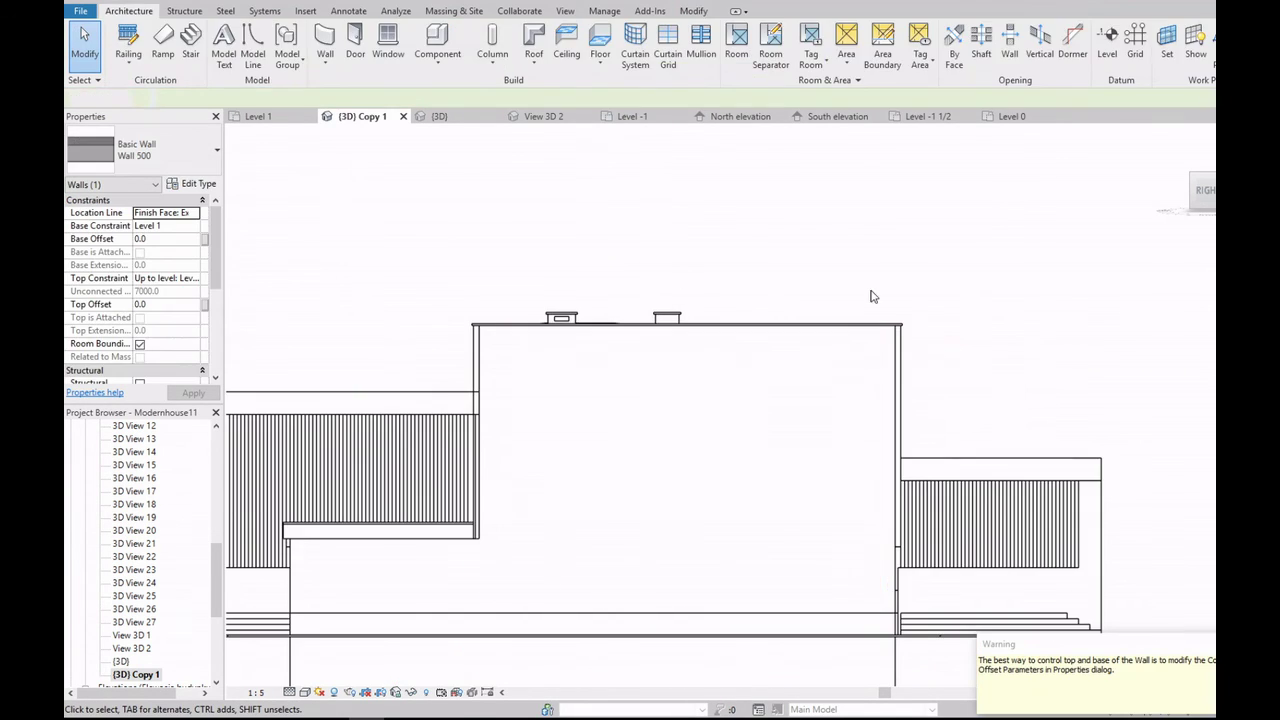
{"action": "scroll", "coordinate": [555, 237], "scroll_direction": "up", "scroll_amount": 3}
{"action": "scroll", "coordinate": [555, 237], "scroll_direction": "up", "scroll_amount": 2}
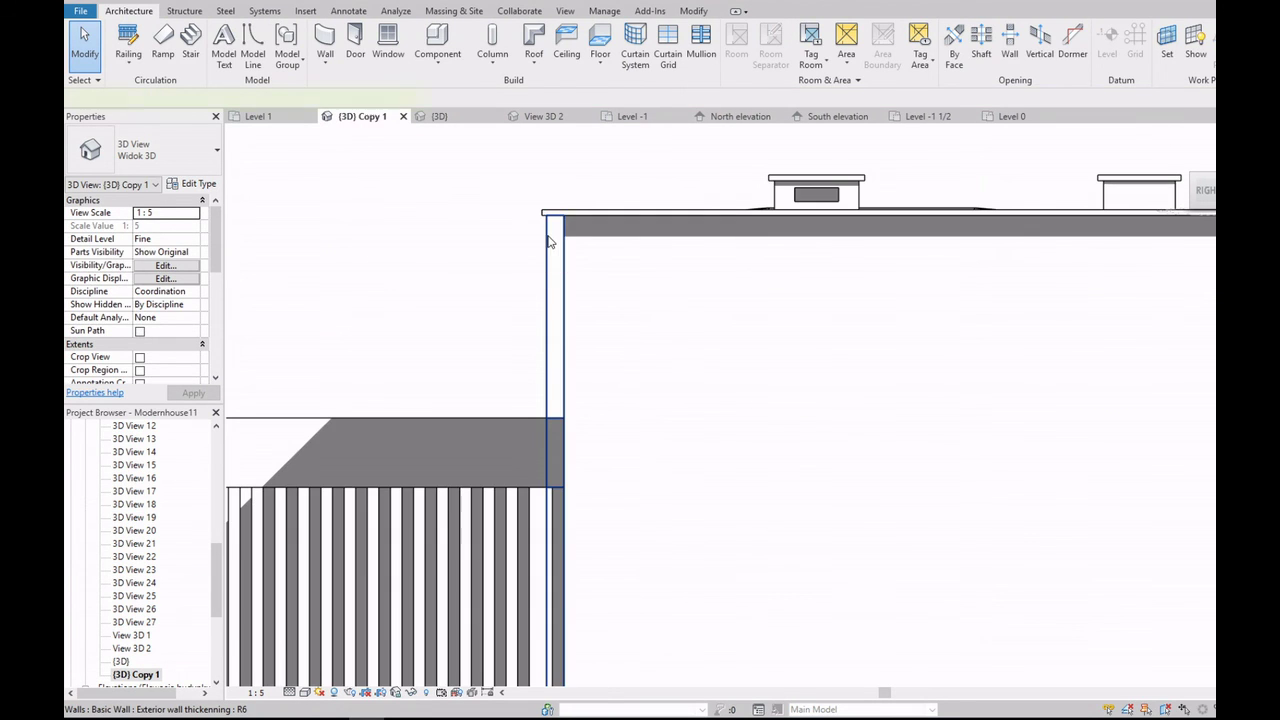
Step: Check the thickening wall at the roof corner, then orbit to a perspective view of the house
{"action": "left_click", "coordinate": [549, 232]}
{"action": "scroll", "coordinate": [586, 514], "scroll_direction": "down", "scroll_amount": 3}
{"action": "scroll", "coordinate": [595, 343], "scroll_direction": "up", "scroll_amount": 3}
{"action": "key", "text": "Escape"}
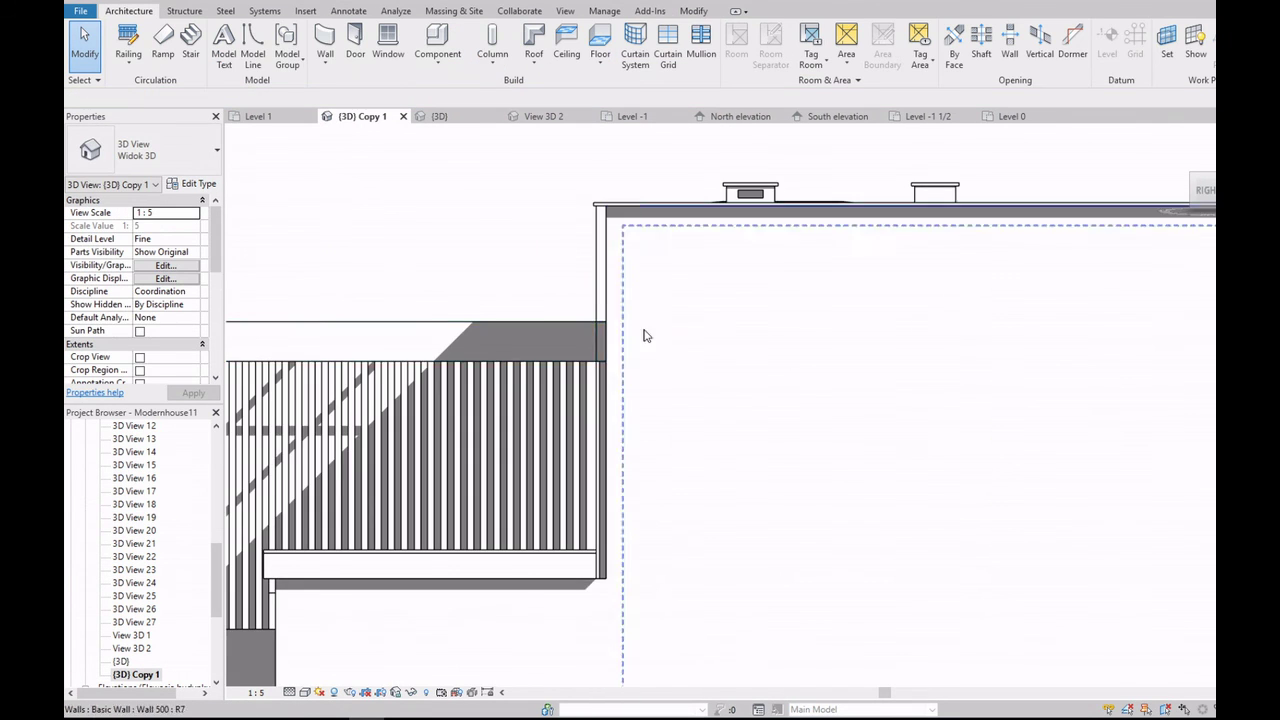
{"action": "scroll", "coordinate": [645, 336], "scroll_direction": "down", "scroll_amount": 5}
{"action": "middle_click_drag", "start_coordinate": [788, 277], "coordinate": [636, 170], "text": "shift"}
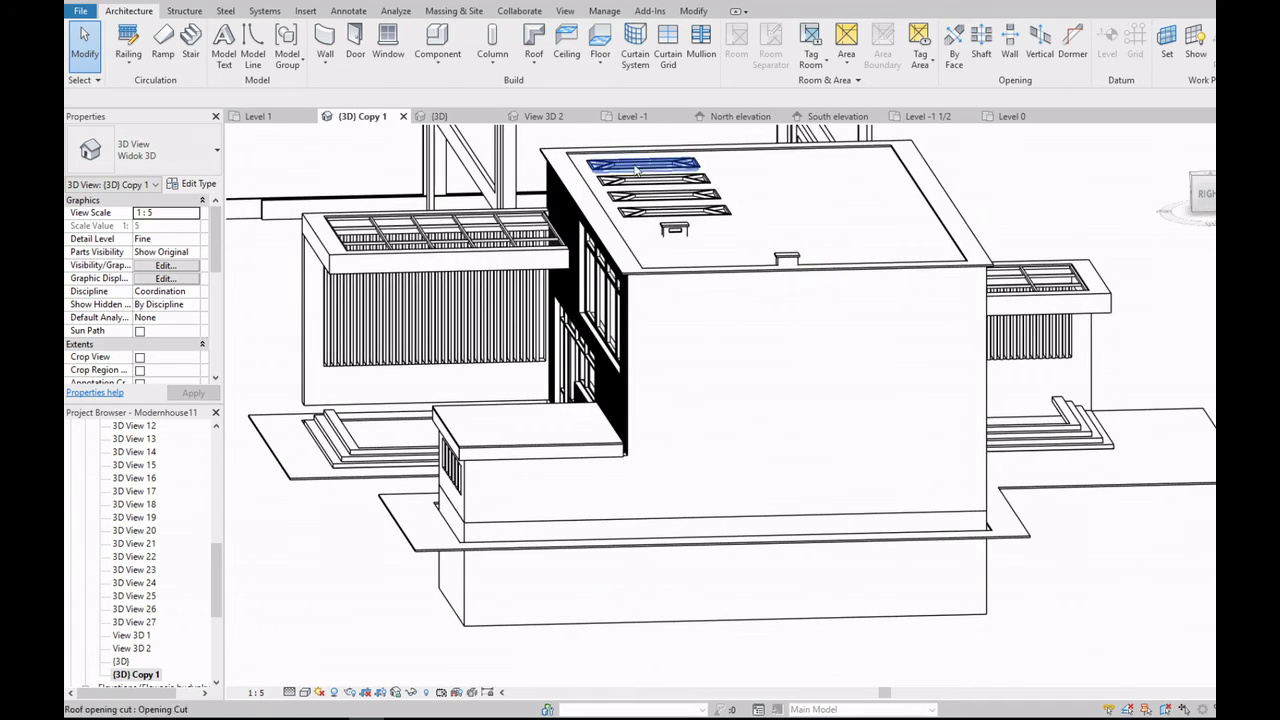
{"action": "scroll", "coordinate": [610, 300], "scroll_direction": "up", "scroll_amount": 5}
{"action": "scroll", "coordinate": [610, 300], "scroll_direction": "up", "scroll_amount": 3}
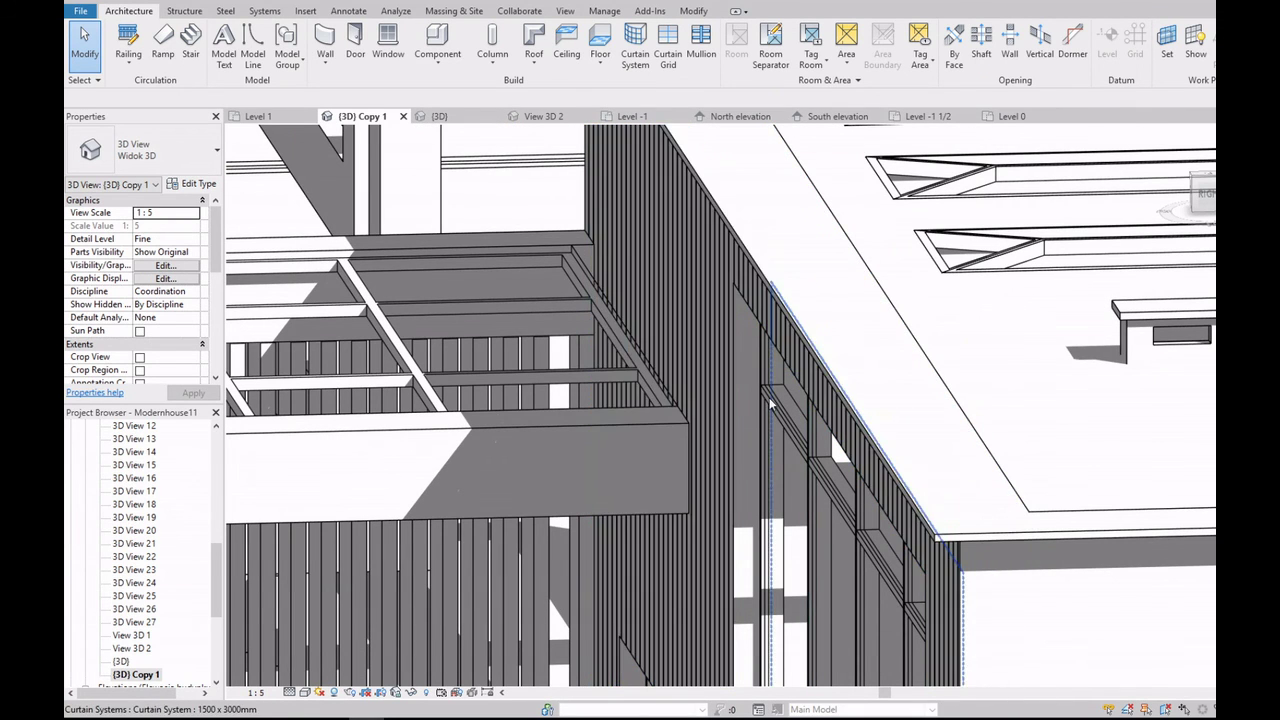
Step: Move the entrance stair roof slab's boundary lines (MV) against the wall edge
{"action": "double_click", "coordinate": [588, 242]}
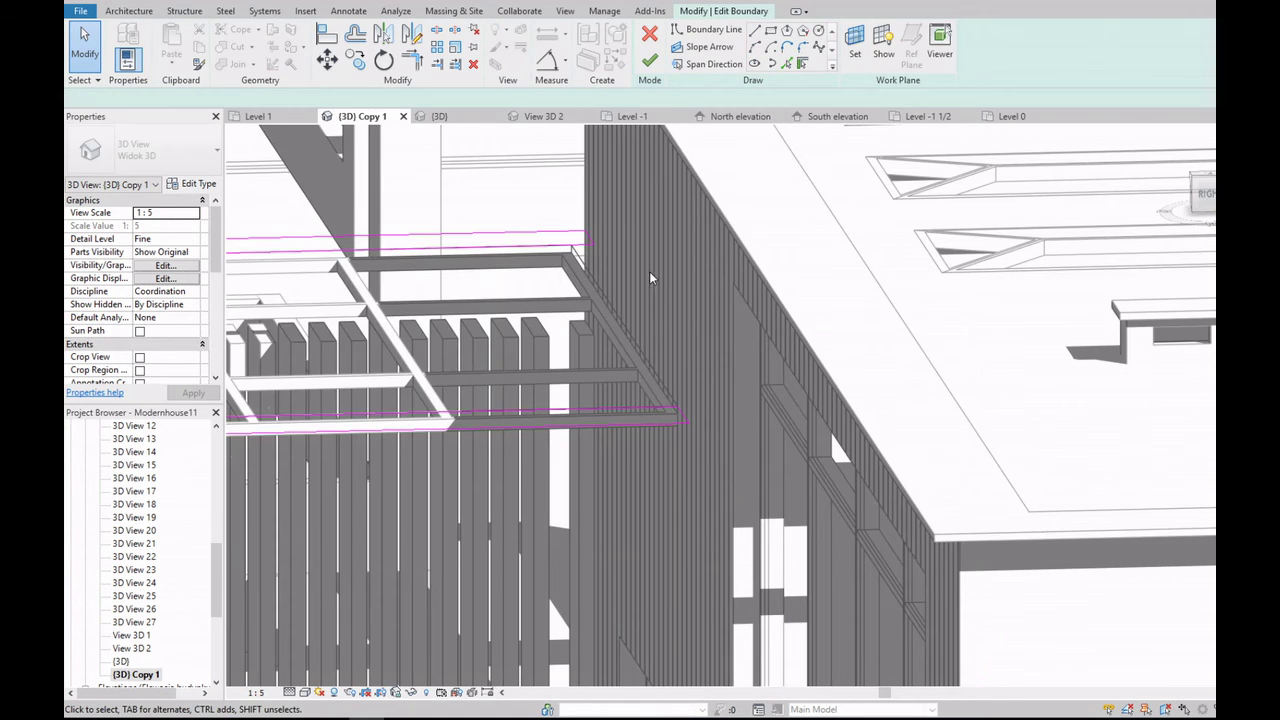
{"action": "scroll", "coordinate": [643, 351], "scroll_direction": "down", "scroll_amount": 5}
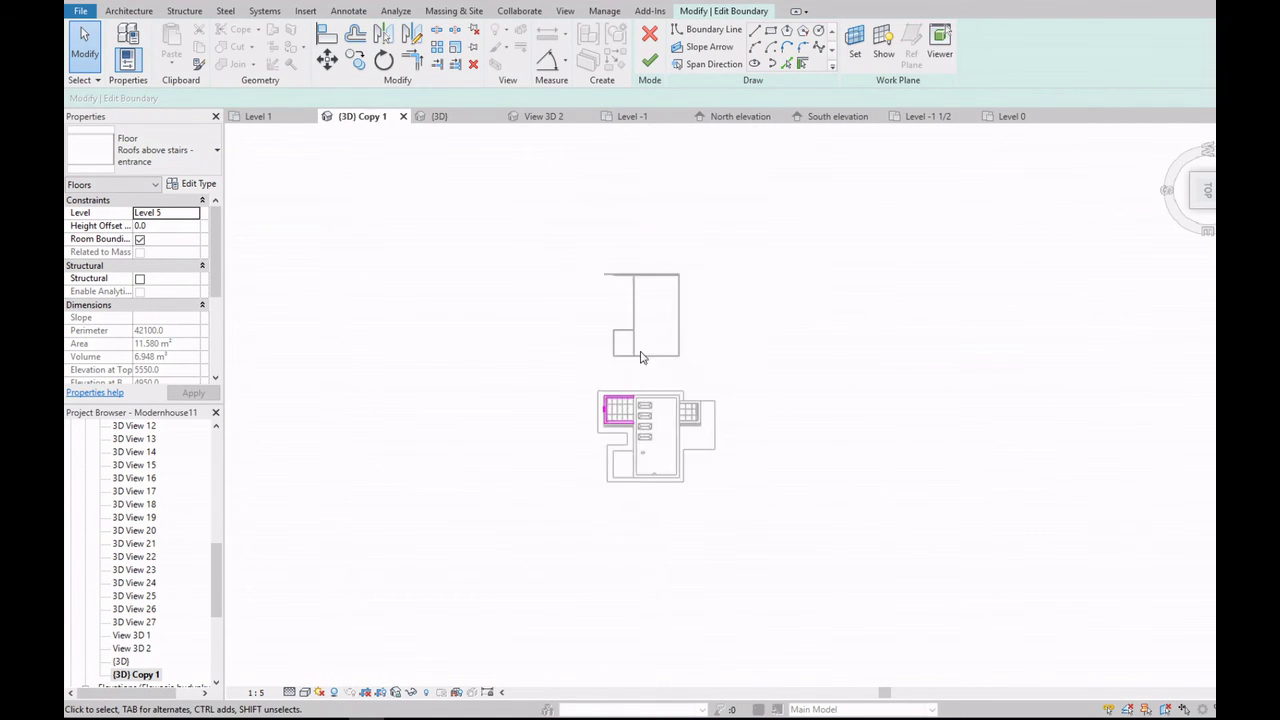
{"action": "scroll", "coordinate": [657, 371], "scroll_direction": "up", "scroll_amount": 3}
{"action": "scroll", "coordinate": [677, 360], "scroll_direction": "up", "scroll_amount": 2}
{"action": "scroll", "coordinate": [673, 318], "scroll_direction": "up", "scroll_amount": 2}
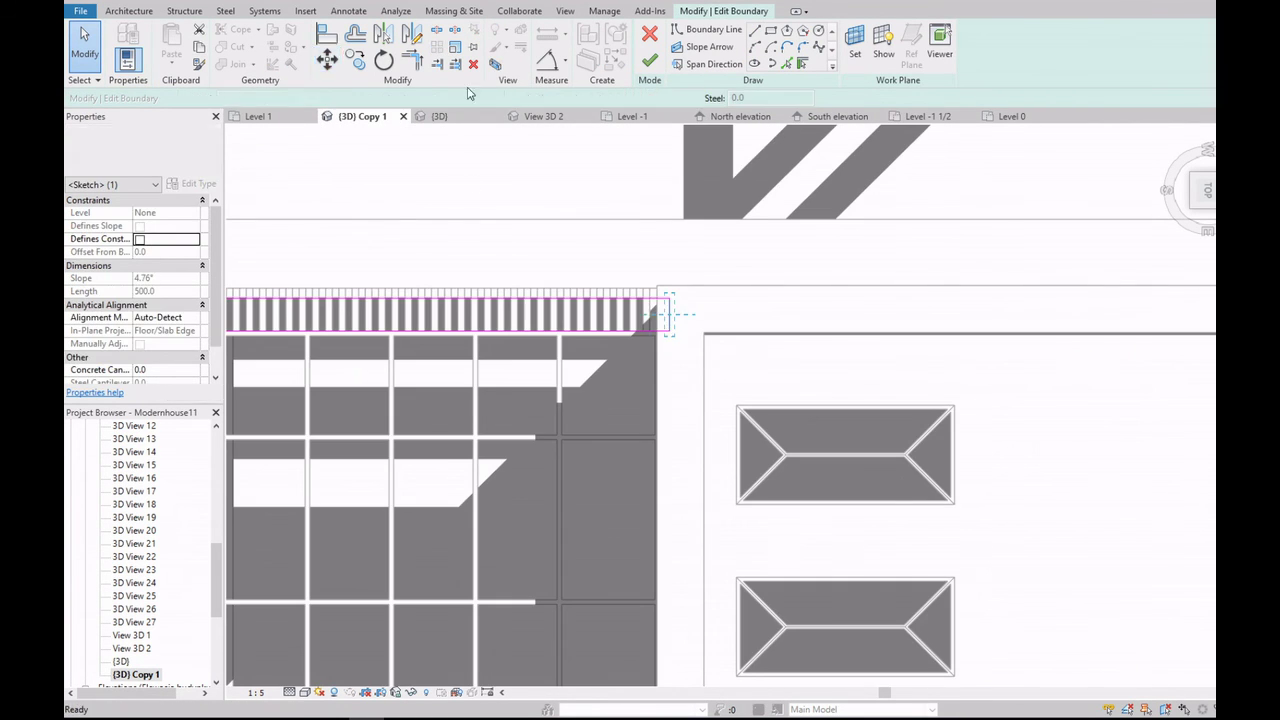
{"action": "key", "text": "m"}
{"action": "key", "text": "v"}
{"action": "scroll", "coordinate": [620, 277], "scroll_direction": "down", "scroll_amount": 2}
{"action": "left_click", "coordinate": [667, 272]}
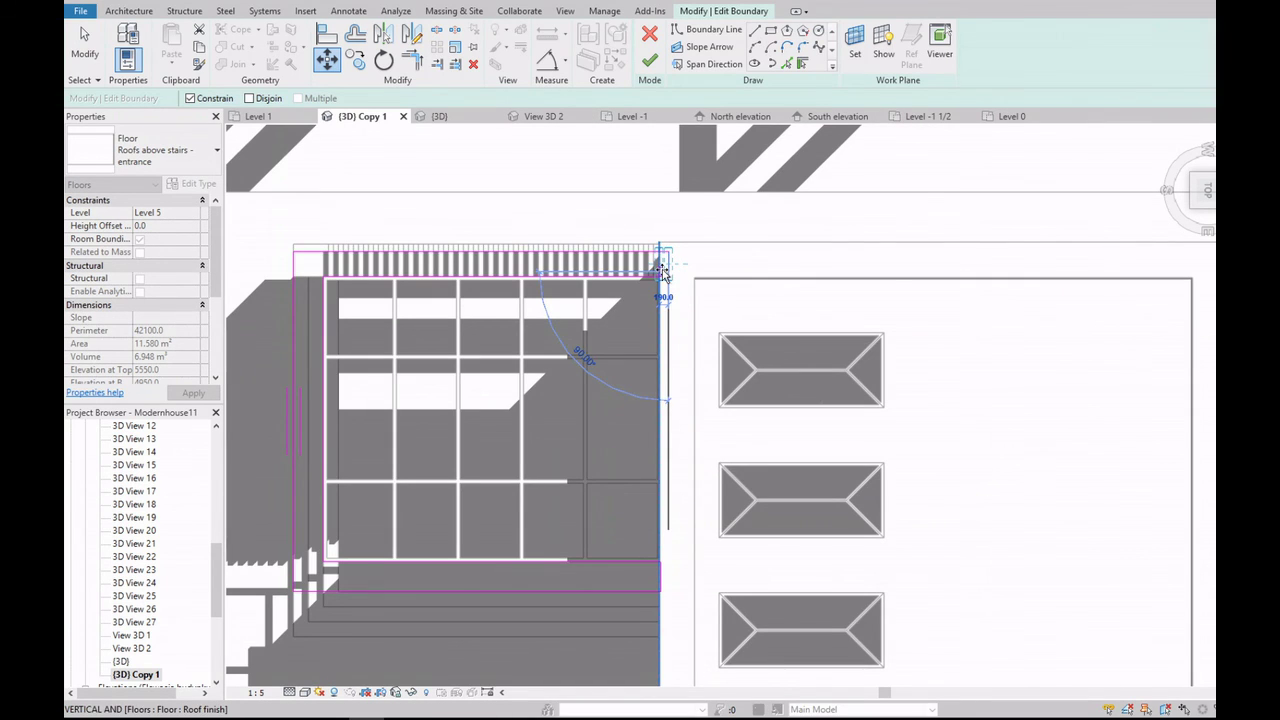
{"action": "left_click", "coordinate": [662, 272]}
{"action": "scroll", "coordinate": [665, 255], "scroll_direction": "up", "scroll_amount": 2}
{"action": "scroll", "coordinate": [668, 480], "scroll_direction": "down", "scroll_amount": 3}
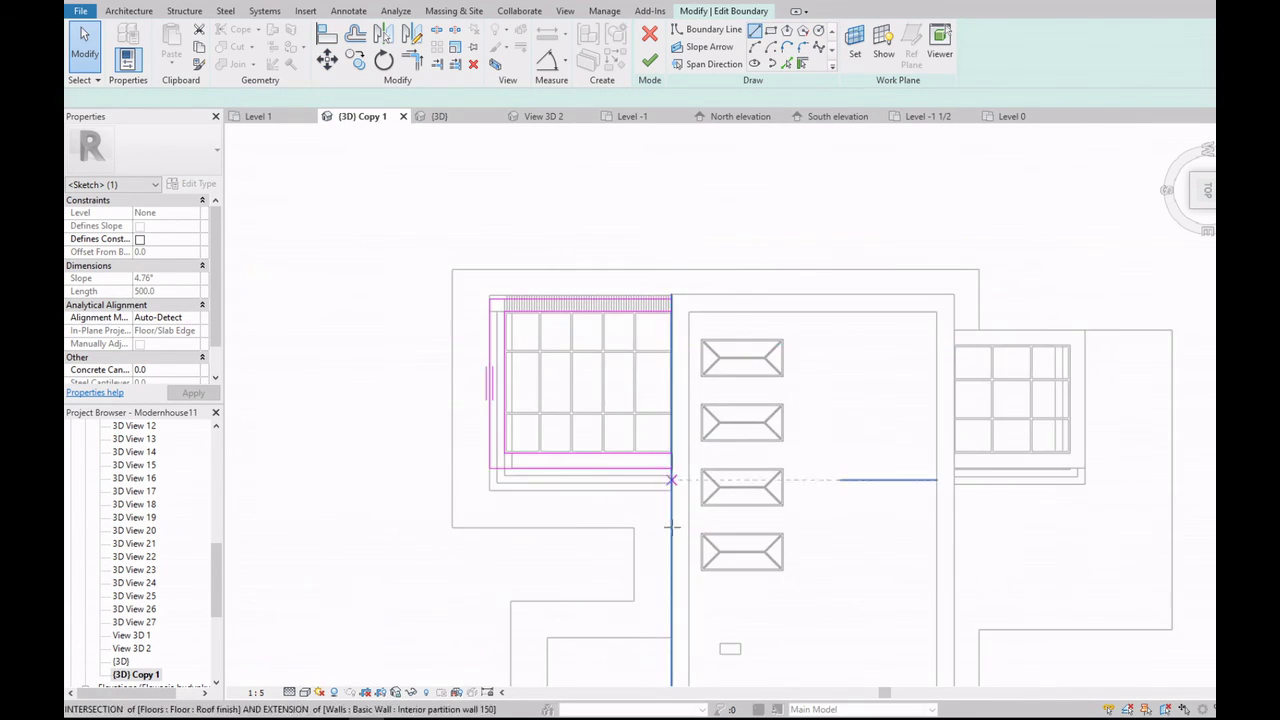
{"action": "scroll", "coordinate": [665, 440], "scroll_direction": "up", "scroll_amount": 4}
Step: Finish the slab sketch, shrinking the Roofs above stairs - entrance floor to 11.505 m²
{"action": "key", "text": "b"}
{"action": "key", "text": "l"}
{"action": "scroll", "coordinate": [657, 443], "scroll_direction": "down", "scroll_amount": 2}
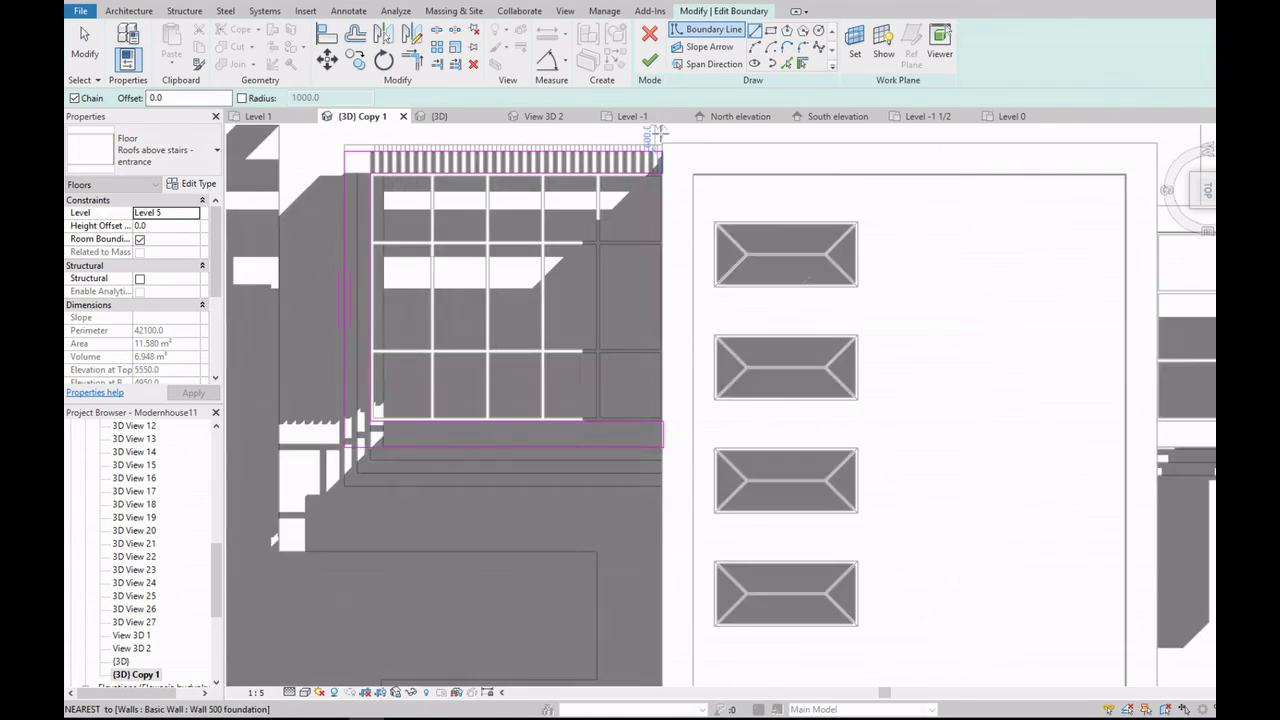
{"action": "scroll", "coordinate": [659, 131], "scroll_direction": "up", "scroll_amount": 2}
{"action": "key", "text": "Escape"}
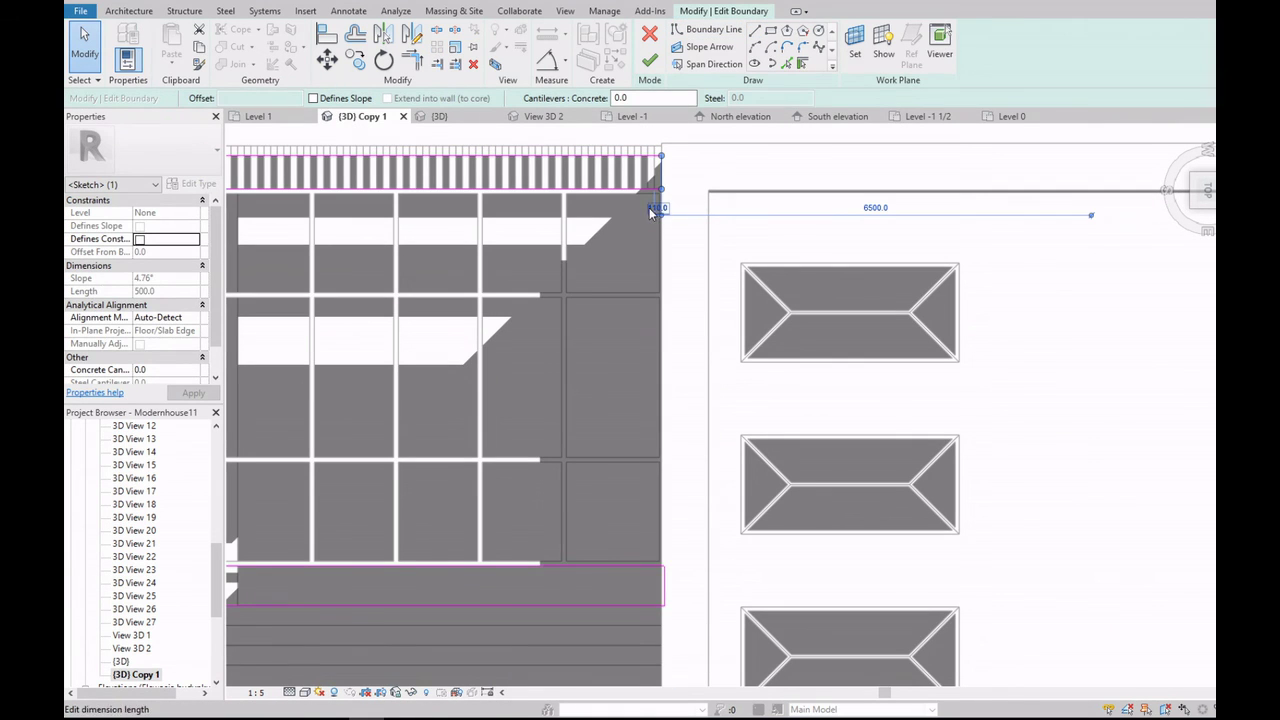
{"action": "left_click", "coordinate": [650, 62]}
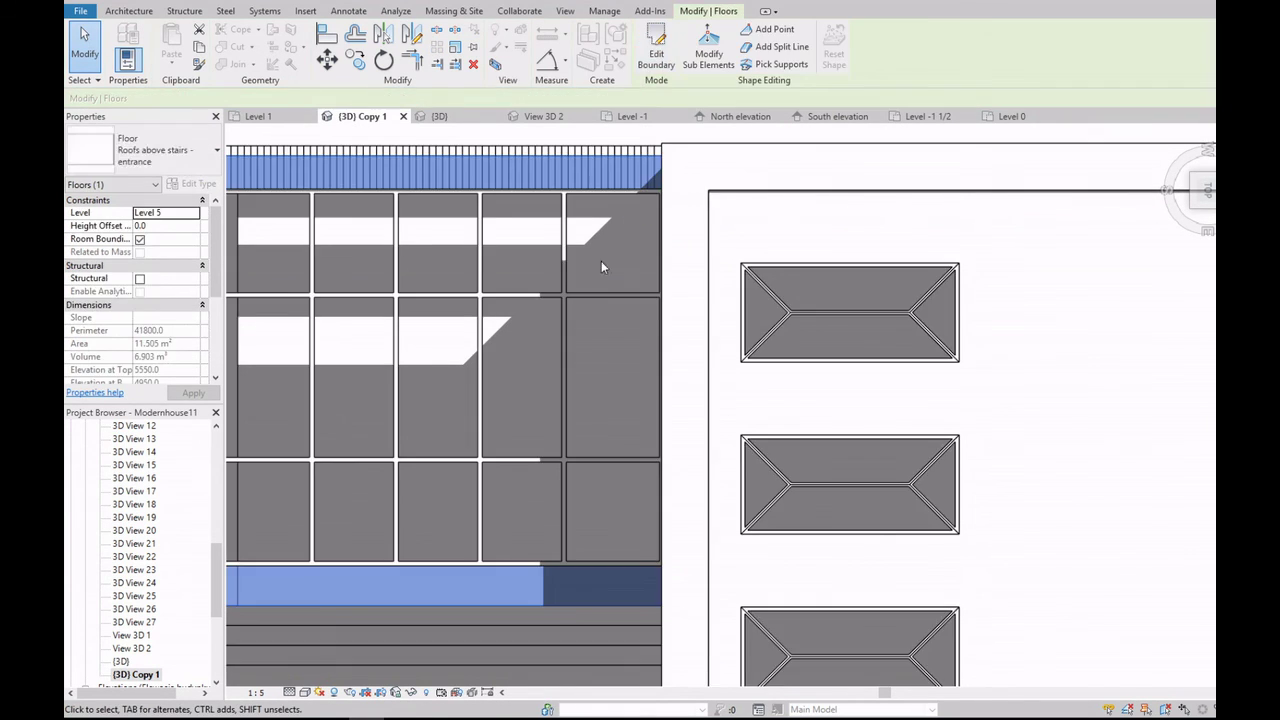
{"action": "scroll", "coordinate": [601, 261], "scroll_direction": "down", "scroll_amount": 5}
Step: Select the wall panel beside the entrance and view it straight on from the front
{"action": "mouse_move", "coordinate": [601, 300]}
{"action": "middle_mouse_down", "text": "shift"}
{"action": "mouse_move", "coordinate": [732, 600]}
{"action": "mouse_move", "coordinate": [1126, 412]}
{"action": "mouse_move", "coordinate": [686, 220]}
{"action": "mouse_move", "coordinate": [690, 425]}
{"action": "middle_mouse_up", "text": "shift"}
{"action": "left_click", "coordinate": [690, 425]}
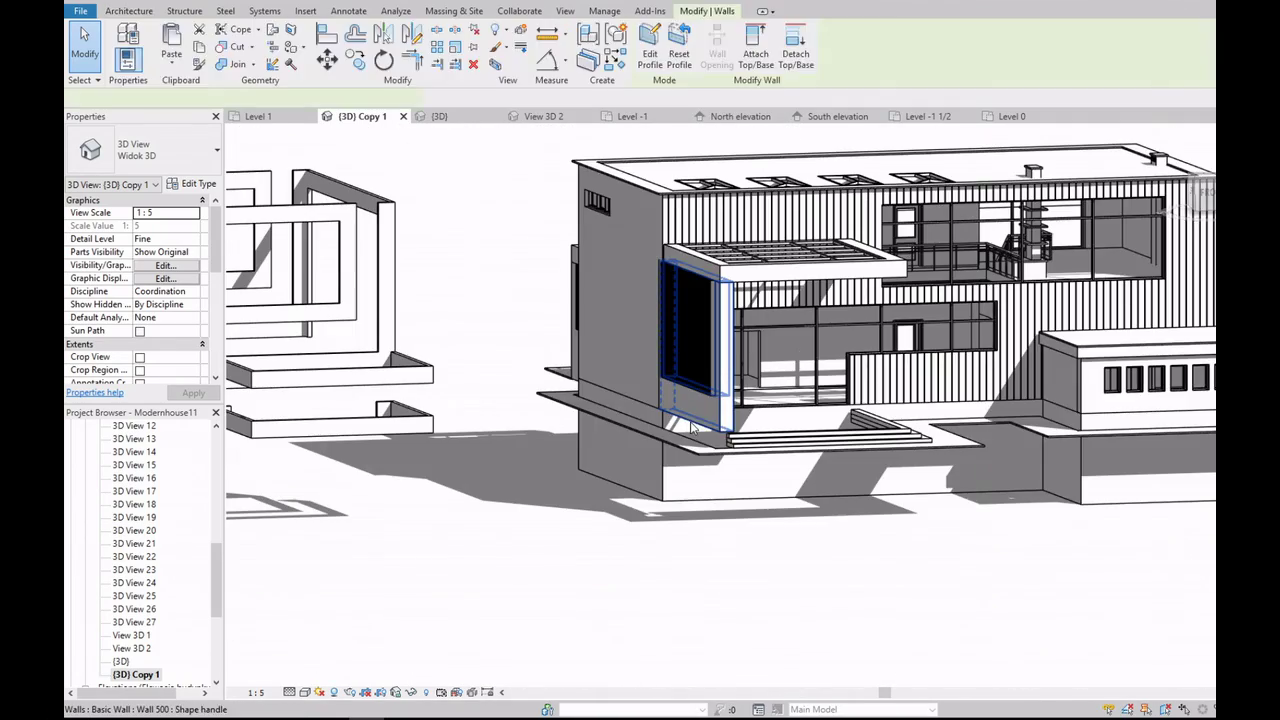
{"action": "scroll", "coordinate": [690, 425], "scroll_direction": "up", "scroll_amount": 2}
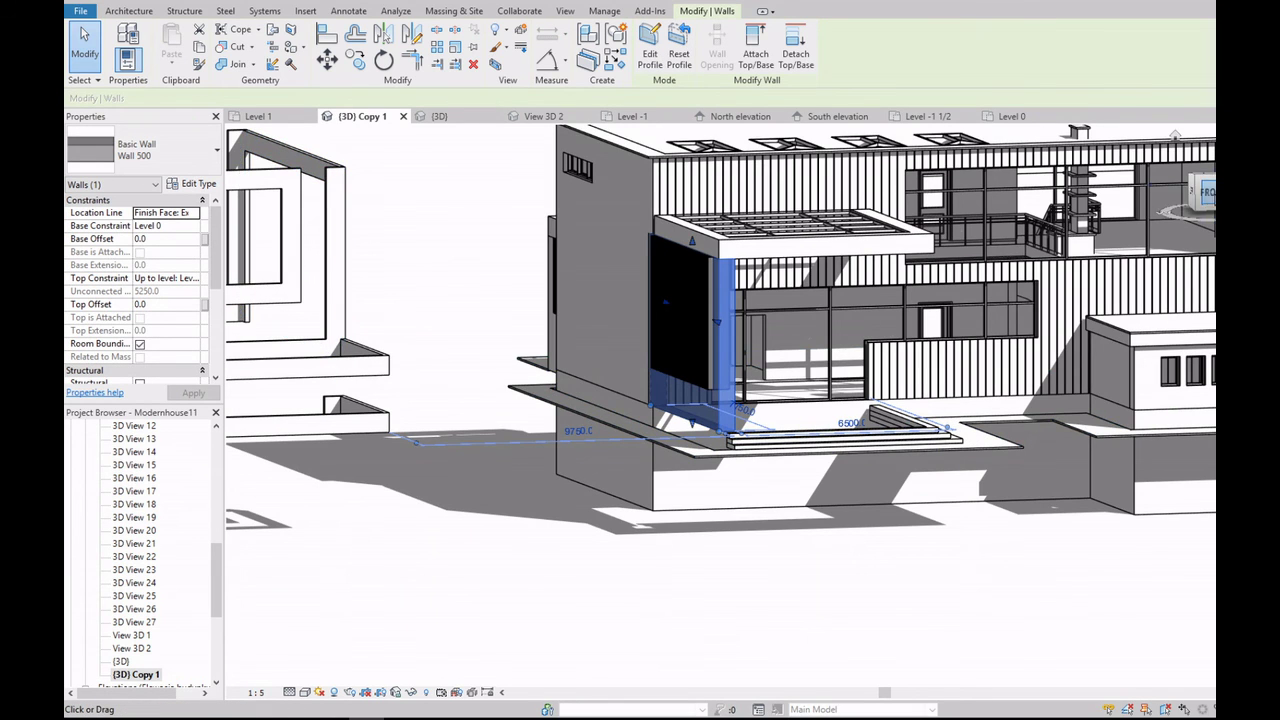
{"action": "middle_click_drag", "start_coordinate": [200, 262], "coordinate": [483, 374], "text": "shift"}
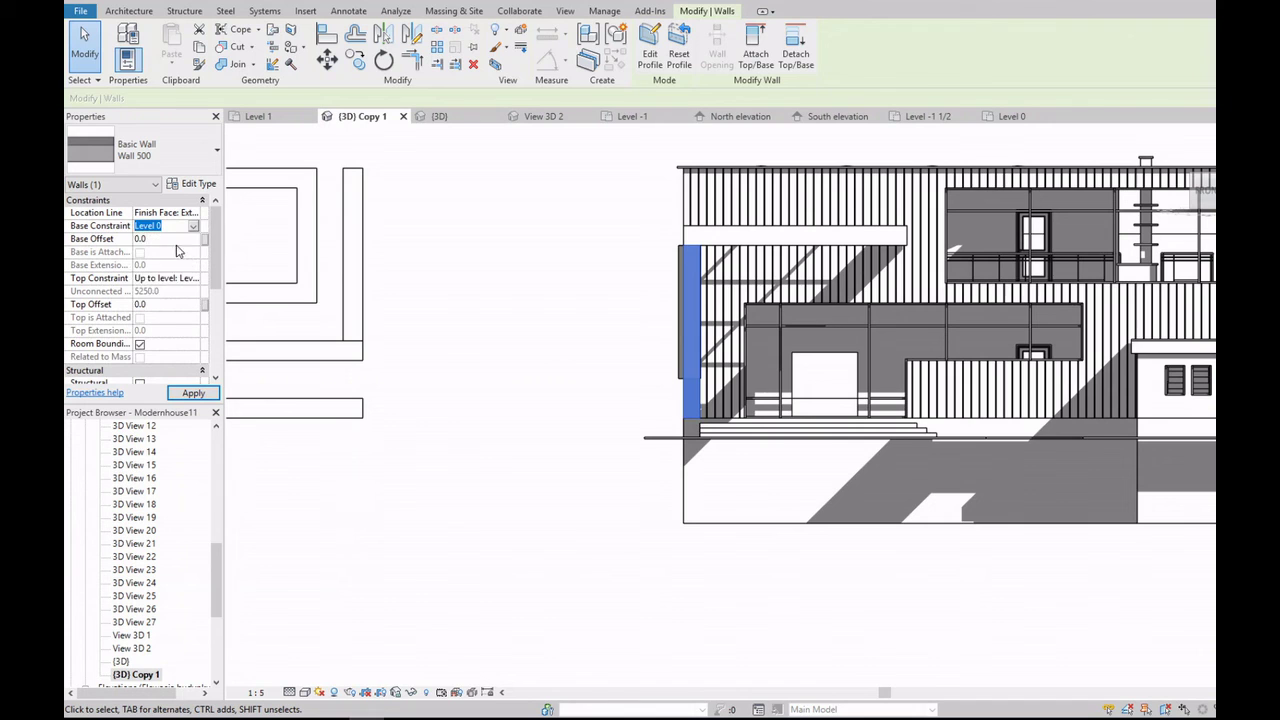
{"action": "left_click", "coordinate": [597, 482]}
Step: Re-open the slatted wall's profile and finish it unchanged
{"action": "middle_click_drag", "start_coordinate": [560, 400], "coordinate": [718, 399], "text": "shift"}
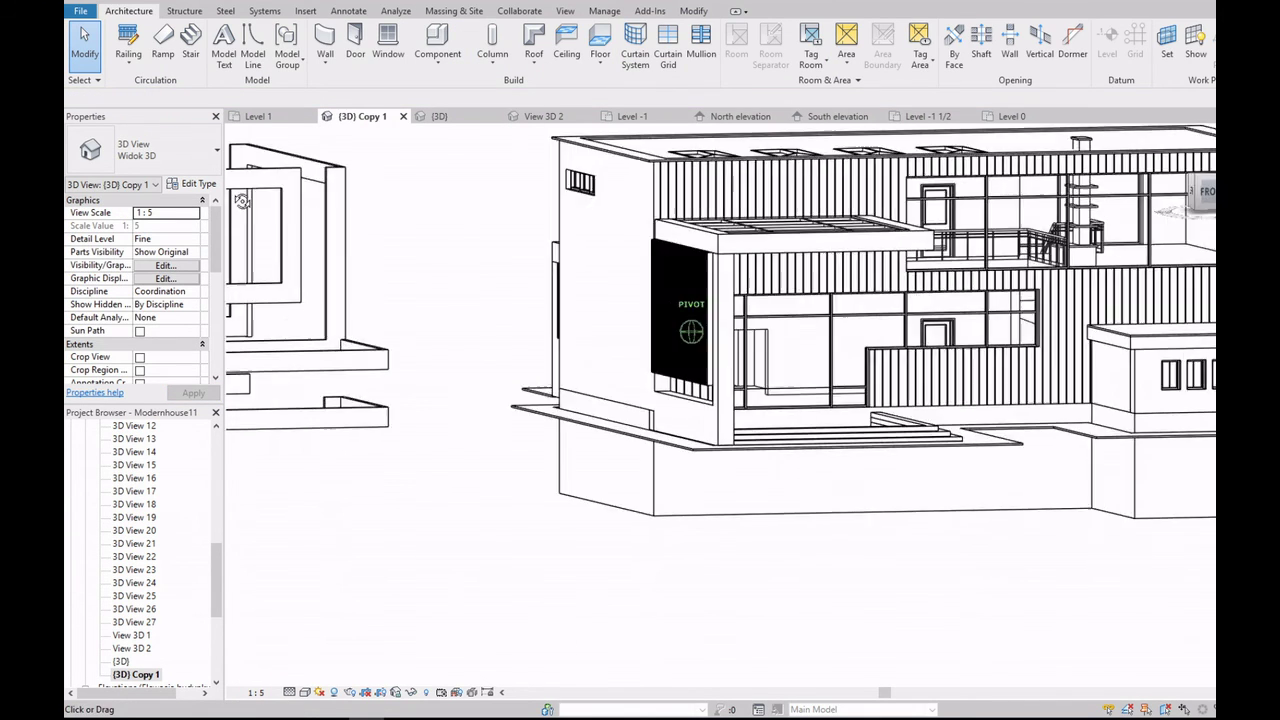
{"action": "double_click", "coordinate": [718, 399]}
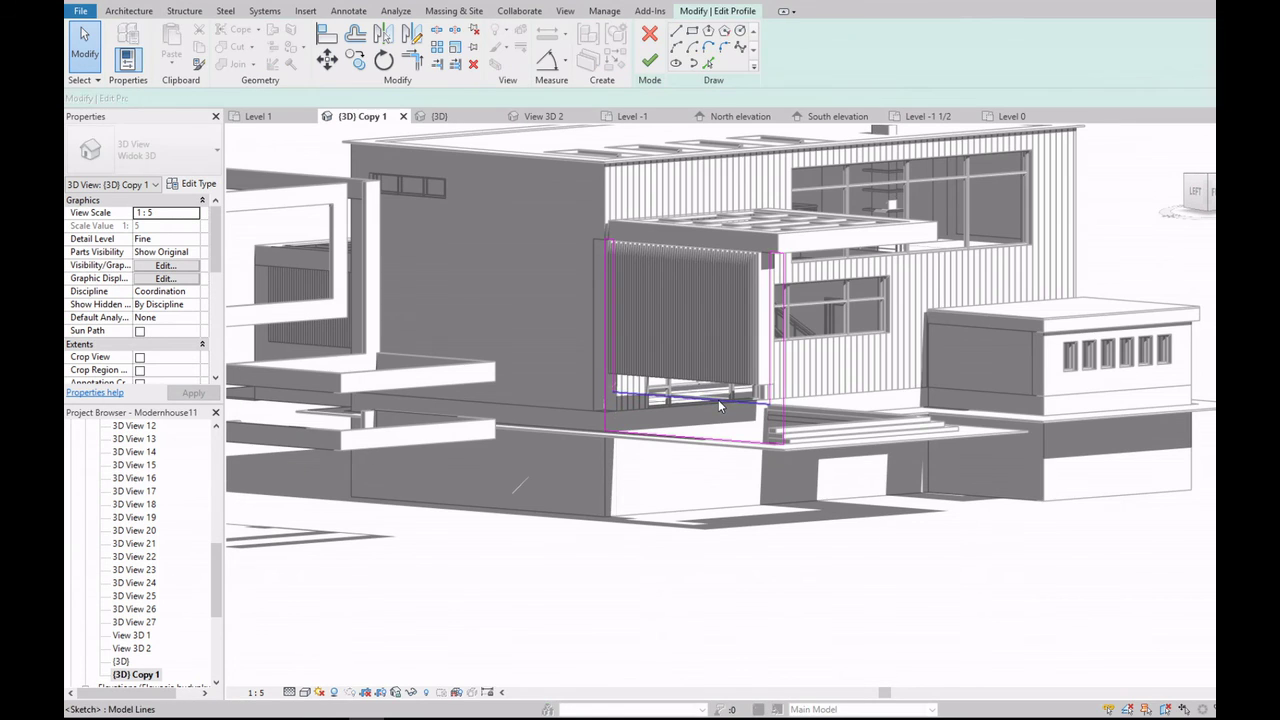
{"action": "middle_click_drag", "start_coordinate": [691, 398], "coordinate": [660, 398], "text": "shift"}
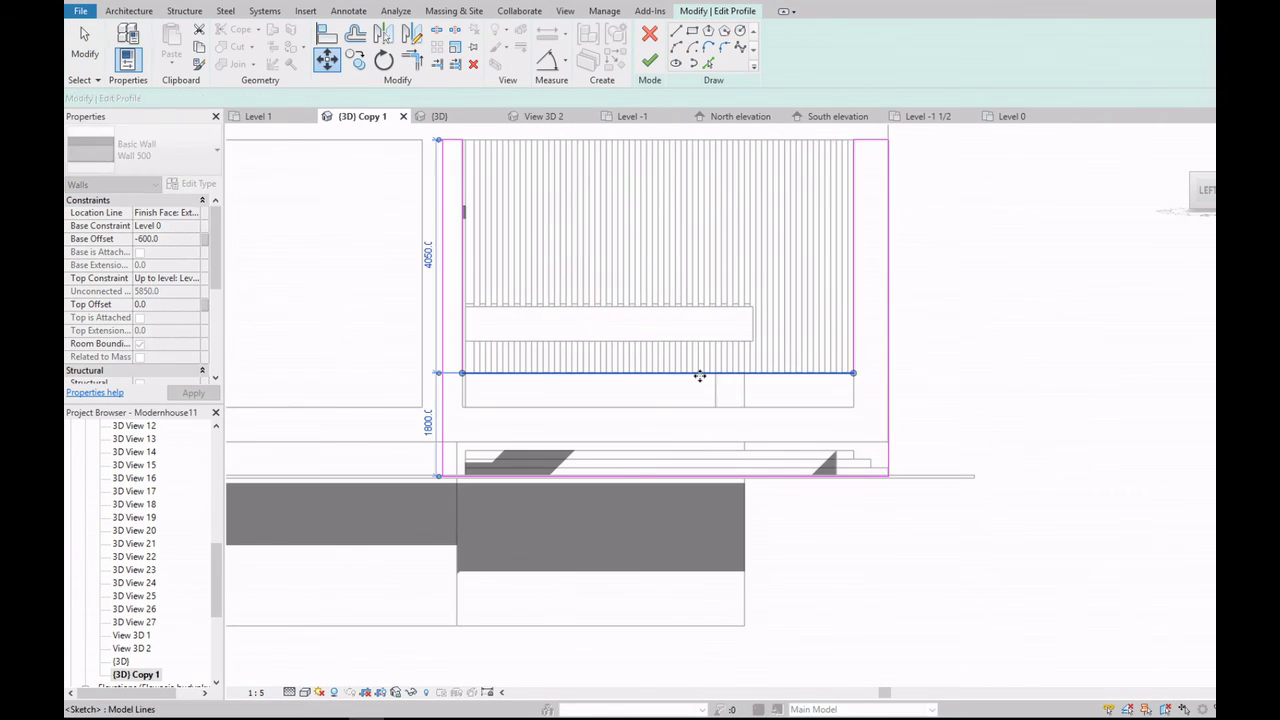
{"action": "left_click", "coordinate": [649, 61]}
{"action": "left_click", "coordinate": [823, 229]}
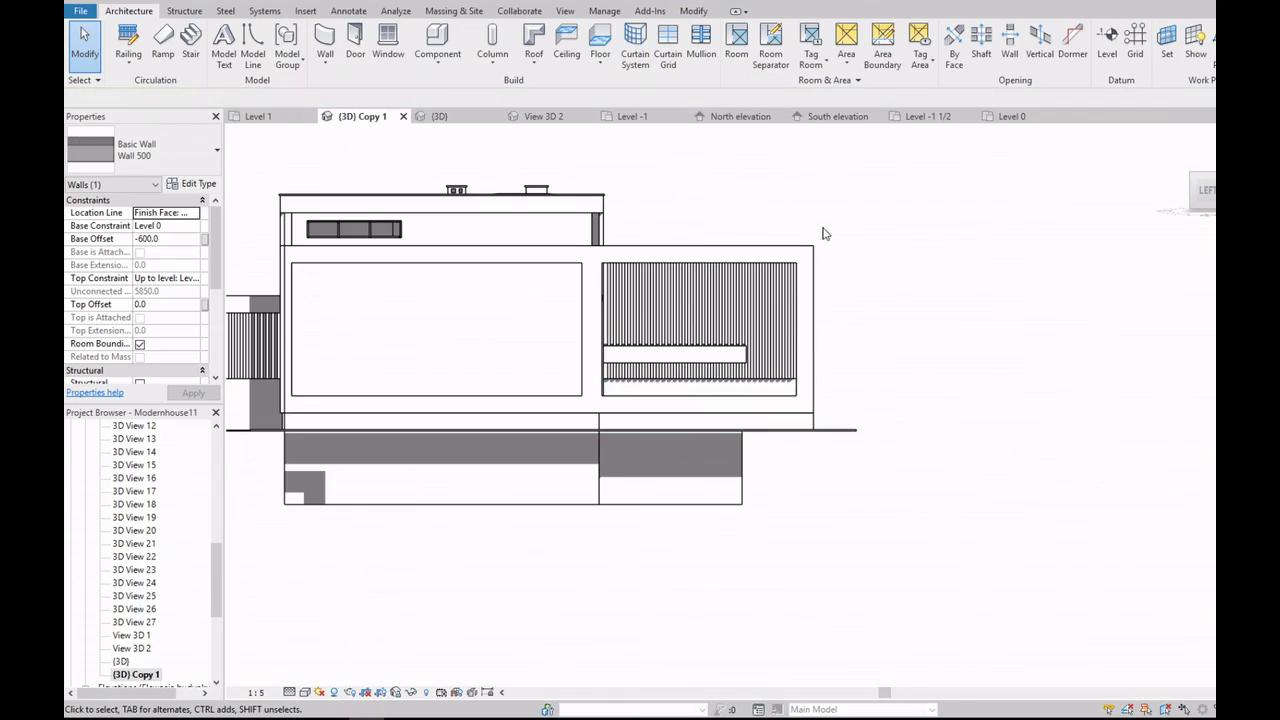
Step: Select the foundation wall to inspect its properties
{"action": "middle_click_drag", "start_coordinate": [823, 229], "coordinate": [900, 200], "text": "shift"}
{"action": "middle_click_drag", "start_coordinate": [698, 396], "coordinate": [680, 392], "text": "shift"}
{"action": "scroll", "coordinate": [619, 340], "scroll_direction": "up", "scroll_amount": 3}
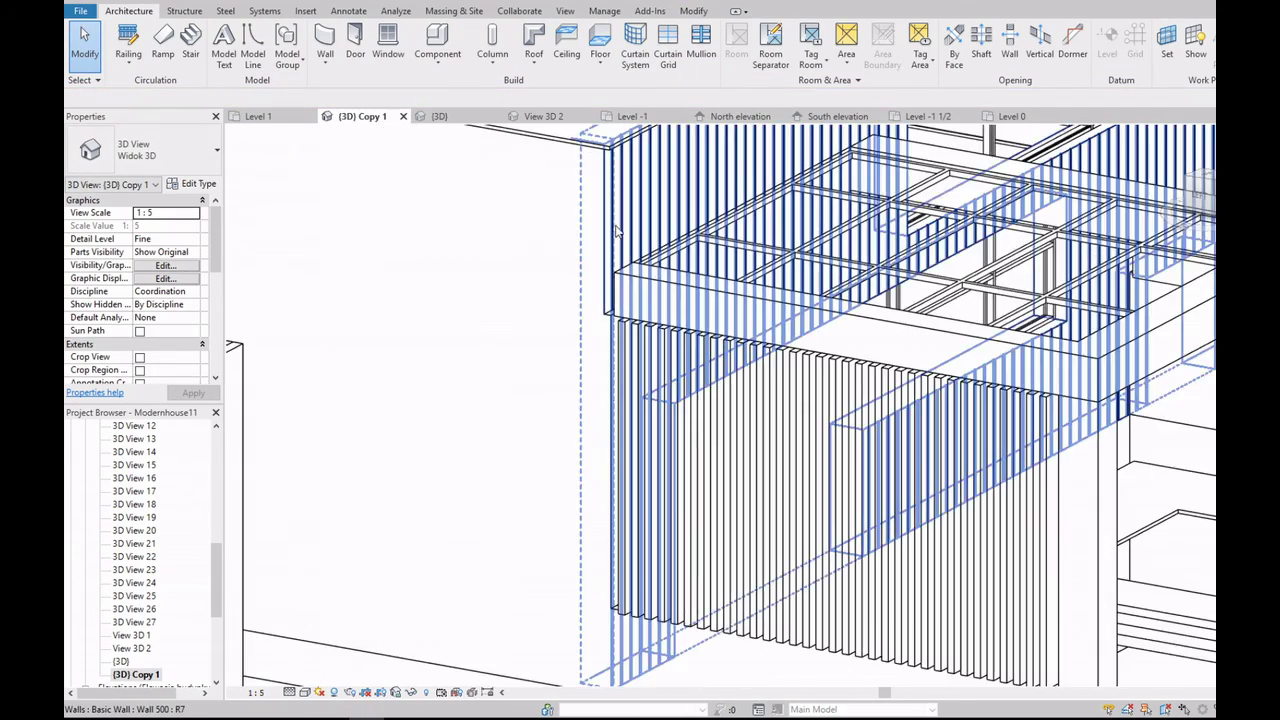
{"action": "scroll", "coordinate": [619, 340], "scroll_direction": "up", "scroll_amount": 2}
{"action": "scroll", "coordinate": [618, 339], "scroll_direction": "down", "scroll_amount": 2}
{"action": "left_click", "coordinate": [585, 488]}
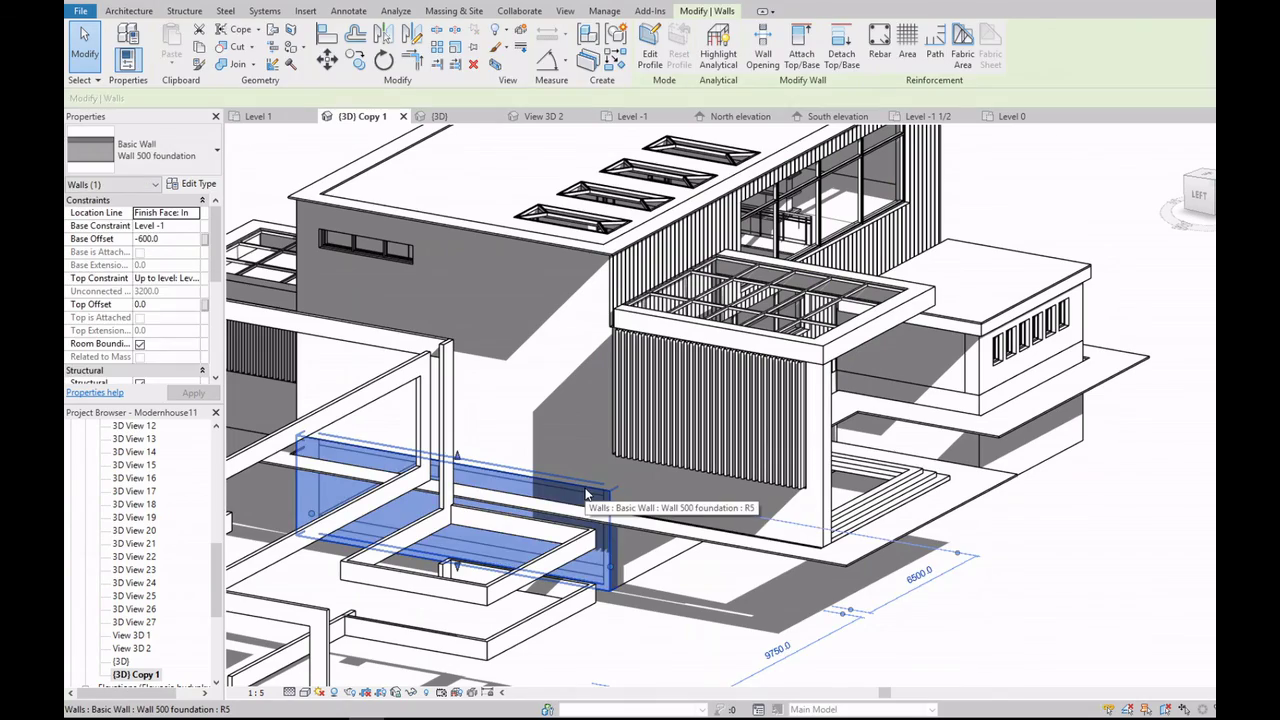
{"action": "key", "text": "Escape"}
Step: Locate the small stray wall inside the foundation and delete it
{"action": "left_click", "coordinate": [1199, 195]}
{"action": "middle_click_drag", "start_coordinate": [1159, 151], "coordinate": [609, 289], "text": "shift"}
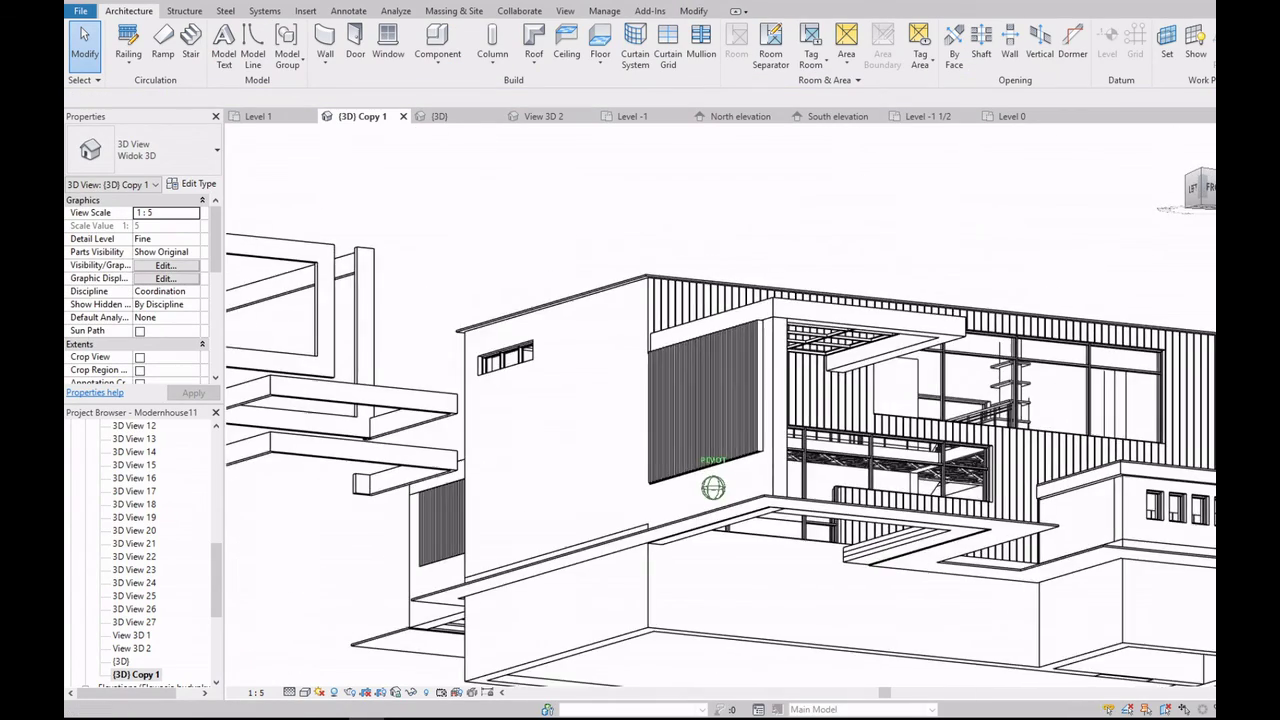
{"action": "scroll", "coordinate": [609, 289], "scroll_direction": "down", "scroll_amount": 4}
{"action": "scroll", "coordinate": [865, 462], "scroll_direction": "up", "scroll_amount": 5}
{"action": "scroll", "coordinate": [865, 462], "scroll_direction": "up", "scroll_amount": 3}
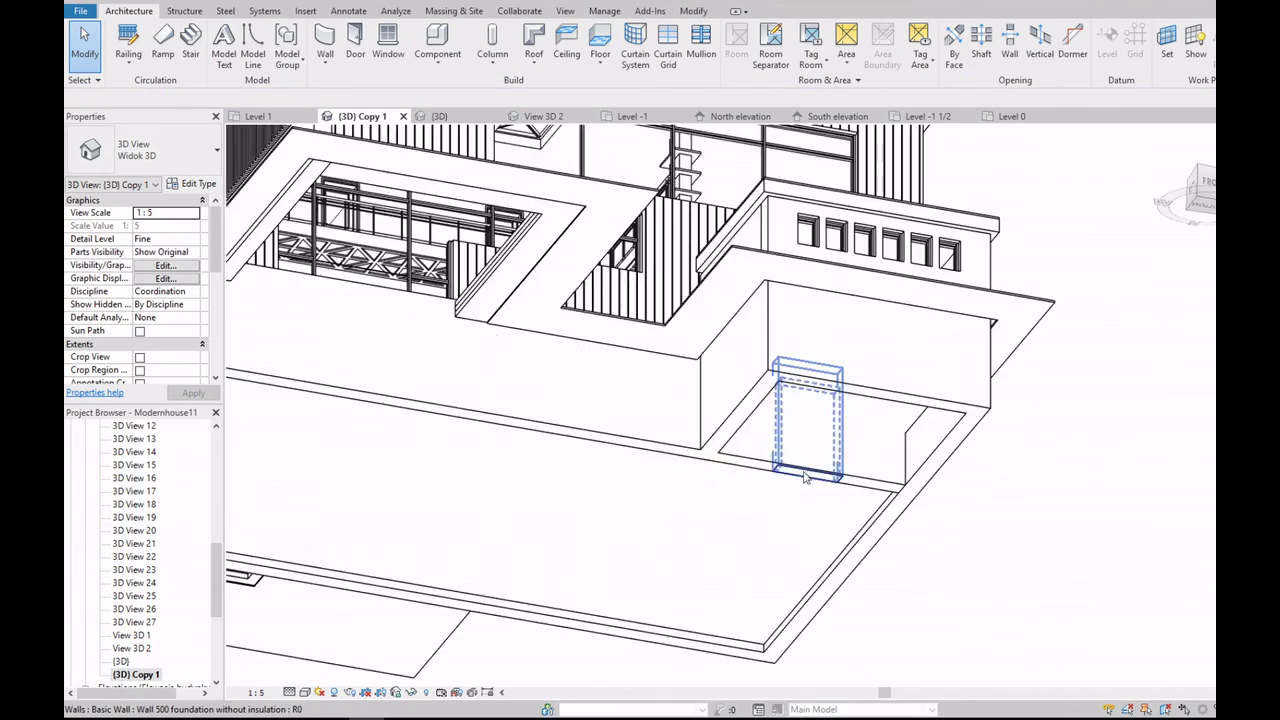
{"action": "left_click", "coordinate": [806, 469]}
{"action": "left_click", "coordinate": [1195, 190]}
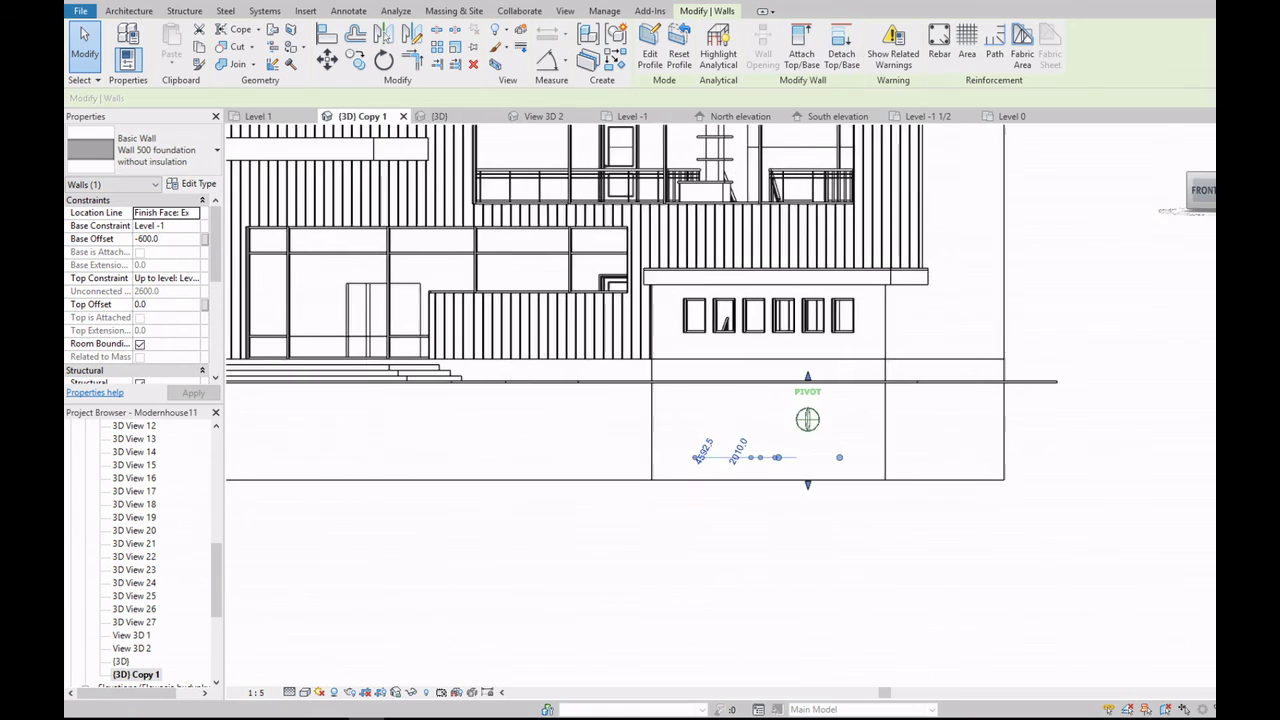
{"action": "left_click_drag", "start_coordinate": [1161, 230], "coordinate": [792, 480]}
{"action": "scroll", "coordinate": [792, 480], "scroll_direction": "up", "scroll_amount": 2}
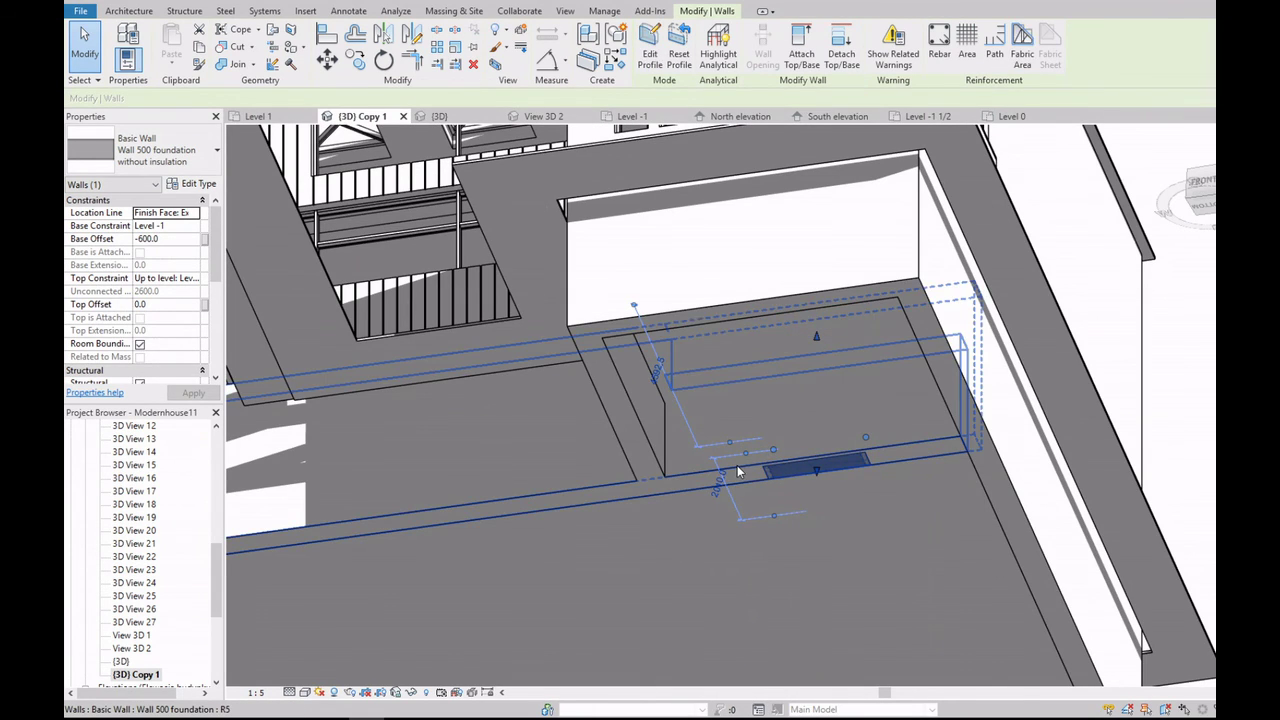
{"action": "key", "text": "Escape"}
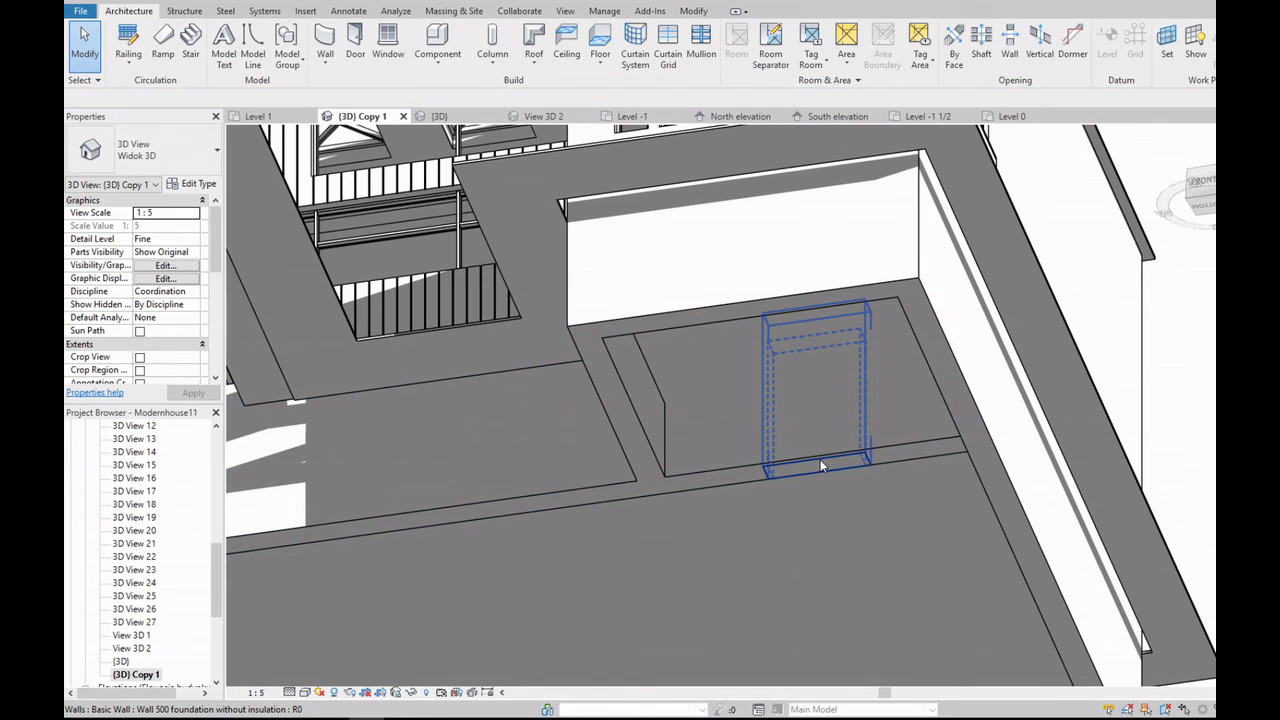
{"action": "left_click", "coordinate": [820, 463]}
{"action": "key", "text": "Delete"}
Step: Open the Wall 500 foundation's profile for editing and switch the view to Wireframe
{"action": "double_click", "coordinate": [823, 461]}
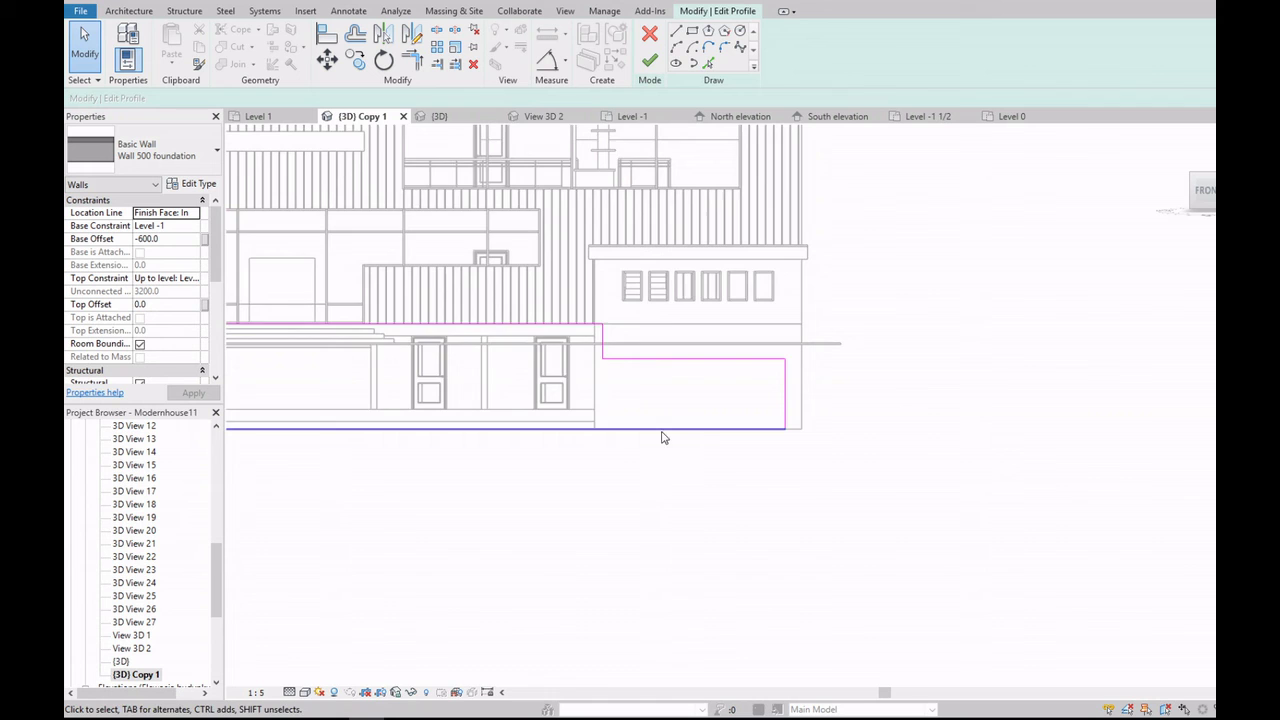
{"action": "left_click", "coordinate": [305, 692]}
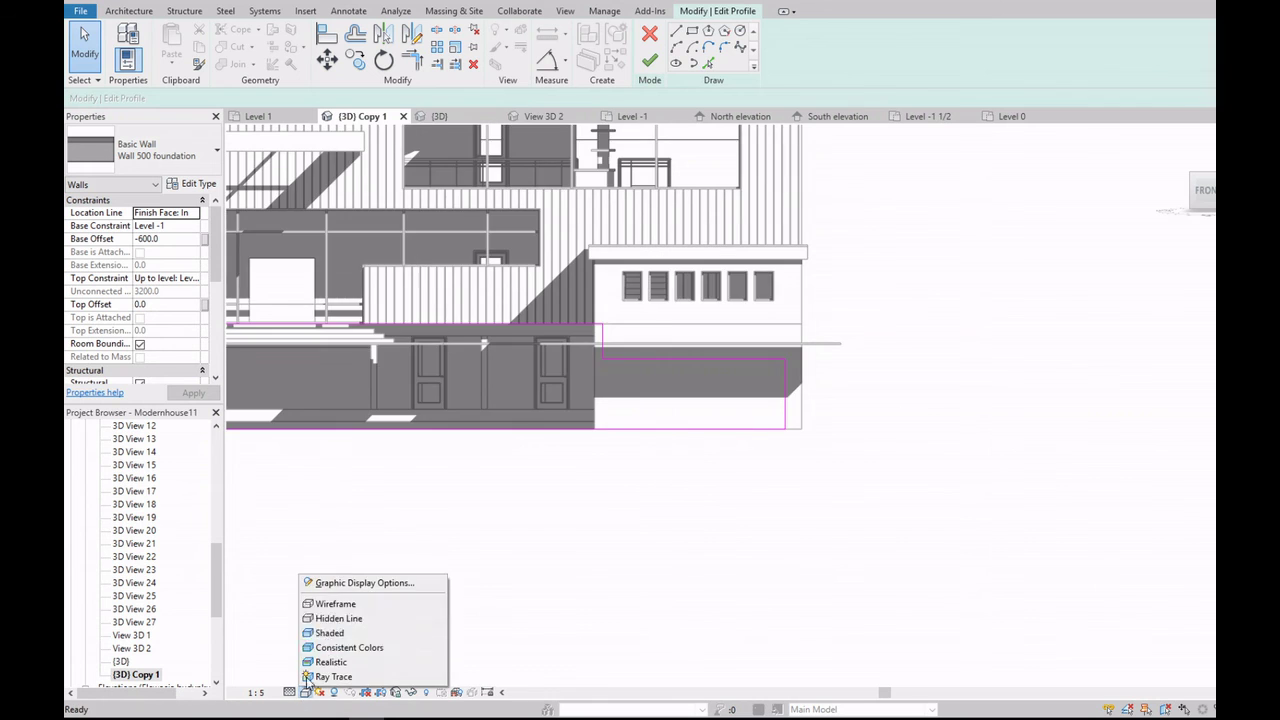
{"action": "left_click", "coordinate": [335, 603]}
{"action": "scroll", "coordinate": [690, 312], "scroll_direction": "up", "scroll_amount": 2}
{"action": "scroll", "coordinate": [602, 229], "scroll_direction": "up", "scroll_amount": 3}
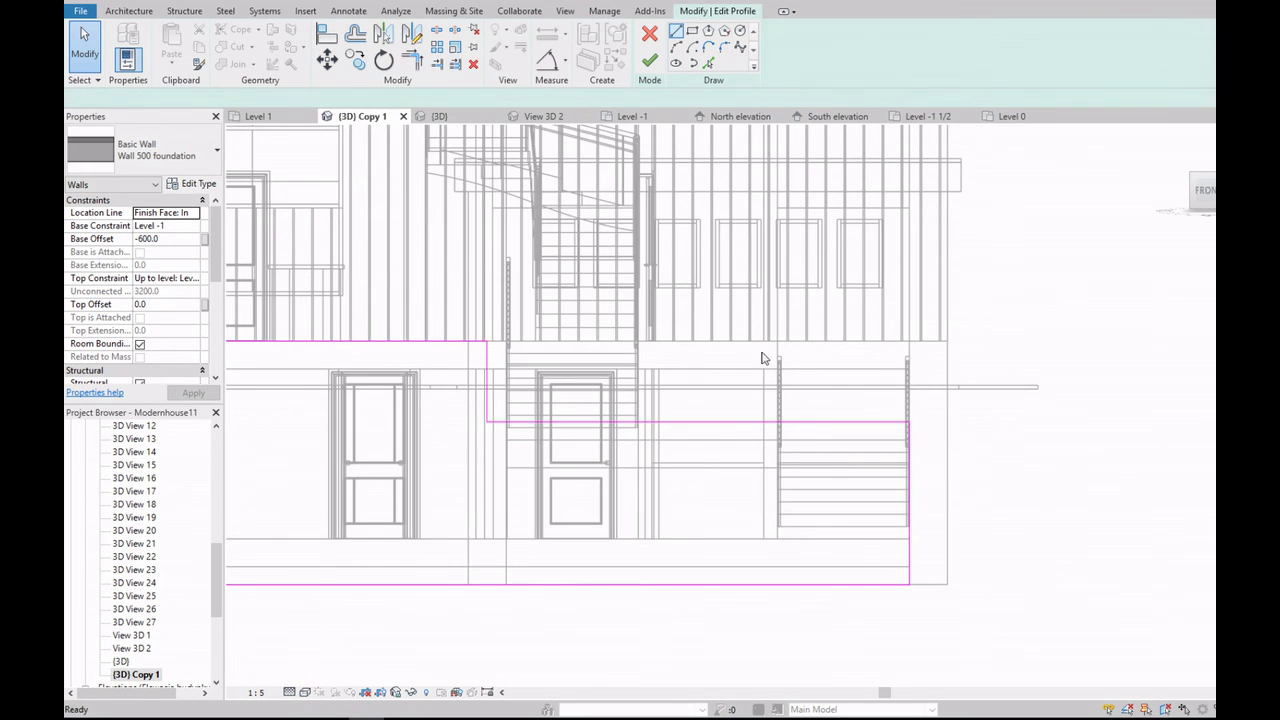
{"action": "scroll", "coordinate": [764, 360], "scroll_direction": "up", "scroll_amount": 3}
{"action": "scroll", "coordinate": [770, 400], "scroll_direction": "up", "scroll_amount": 2}
{"action": "scroll", "coordinate": [770, 410], "scroll_direction": "down", "scroll_amount": 4}
Step: Sketch a stepped notch around the stairs using Line and Trim/Extend to Corner, then cancel with Esc
{"action": "left_click", "coordinate": [770, 278]}
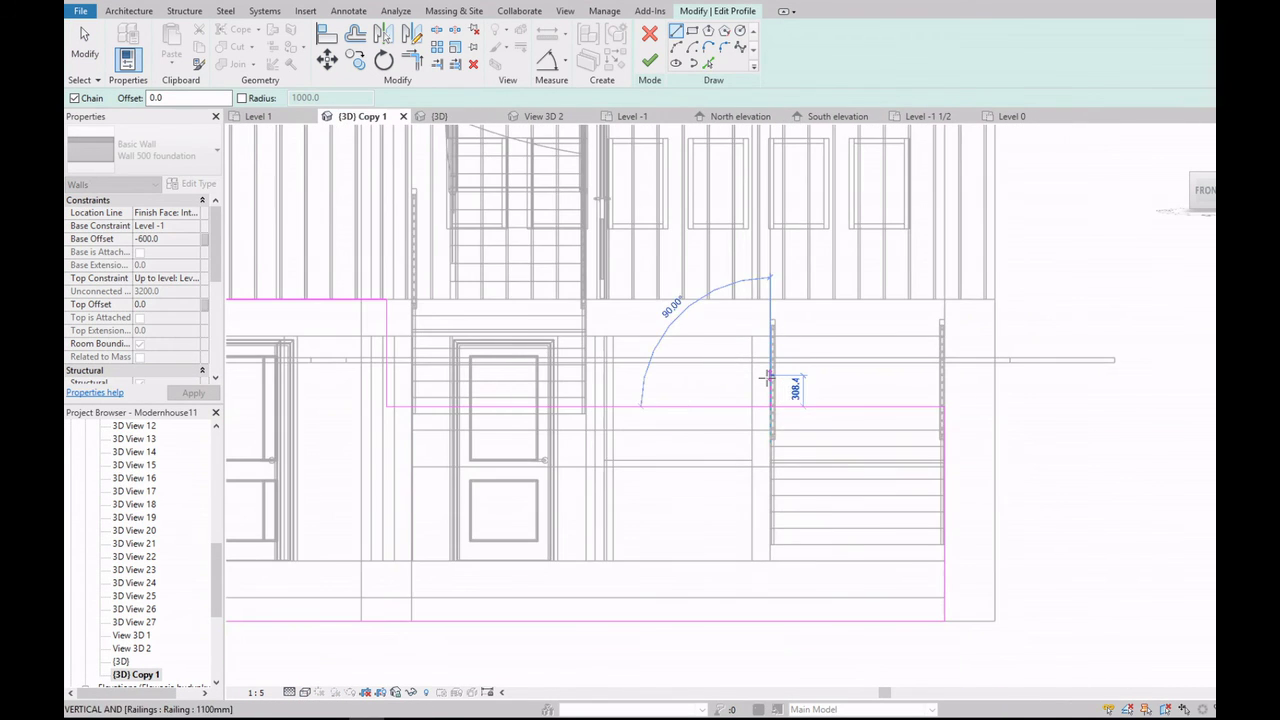
{"action": "scroll", "coordinate": [768, 376], "scroll_direction": "down", "scroll_amount": 1}
{"action": "scroll", "coordinate": [755, 318], "scroll_direction": "up", "scroll_amount": 2}
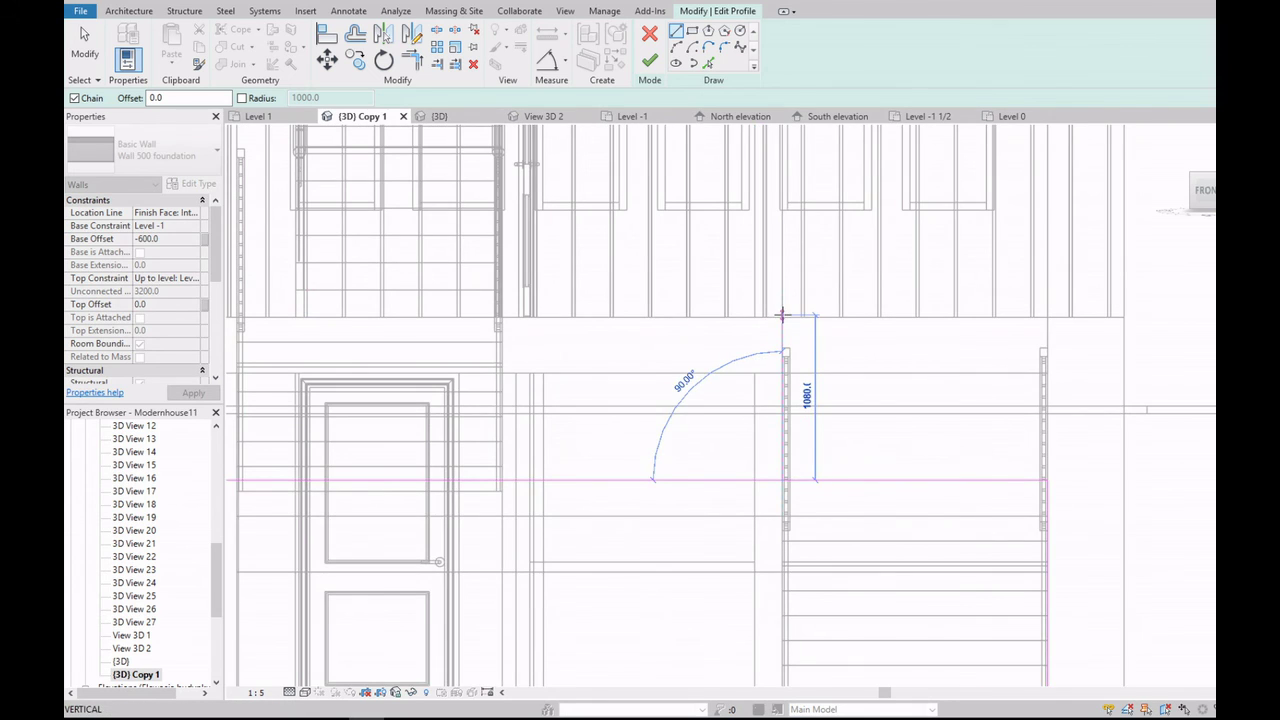
{"action": "scroll", "coordinate": [790, 322], "scroll_direction": "up", "scroll_amount": 2}
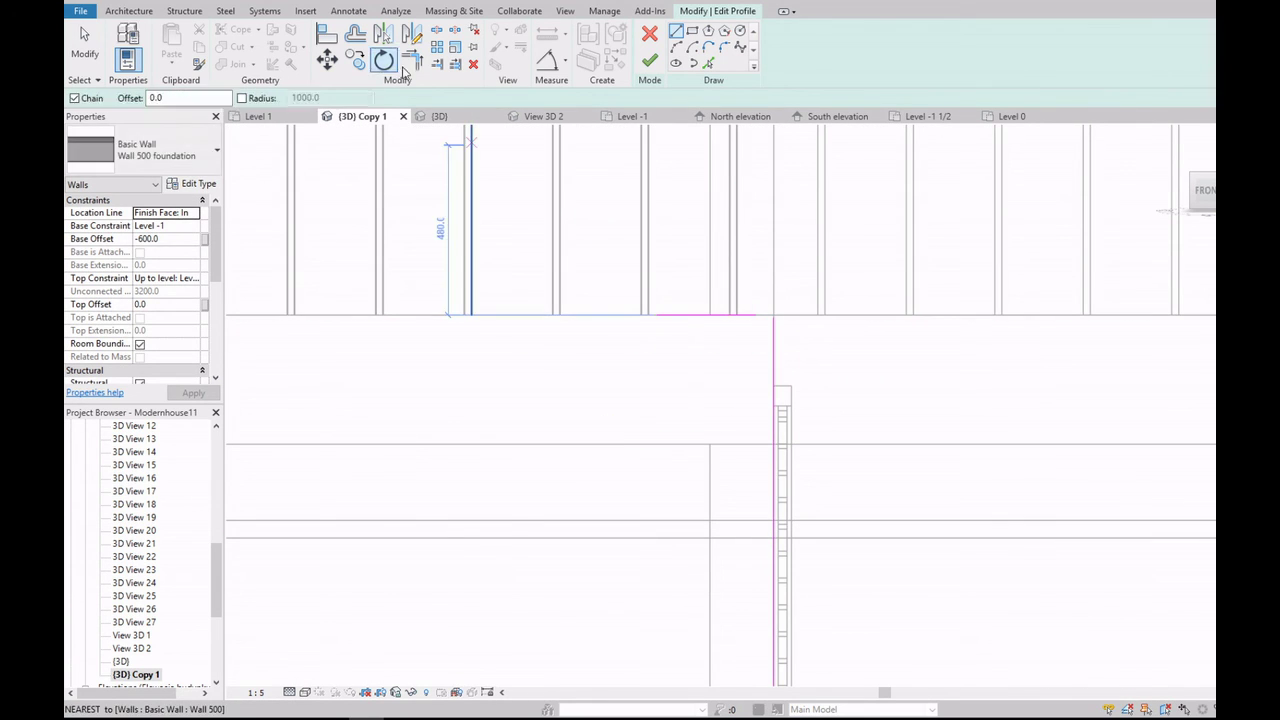
{"action": "left_click", "coordinate": [731, 320]}
{"action": "scroll", "coordinate": [805, 343], "scroll_direction": "down", "scroll_amount": 2}
{"action": "key", "text": "l"}
{"action": "key", "text": "i"}
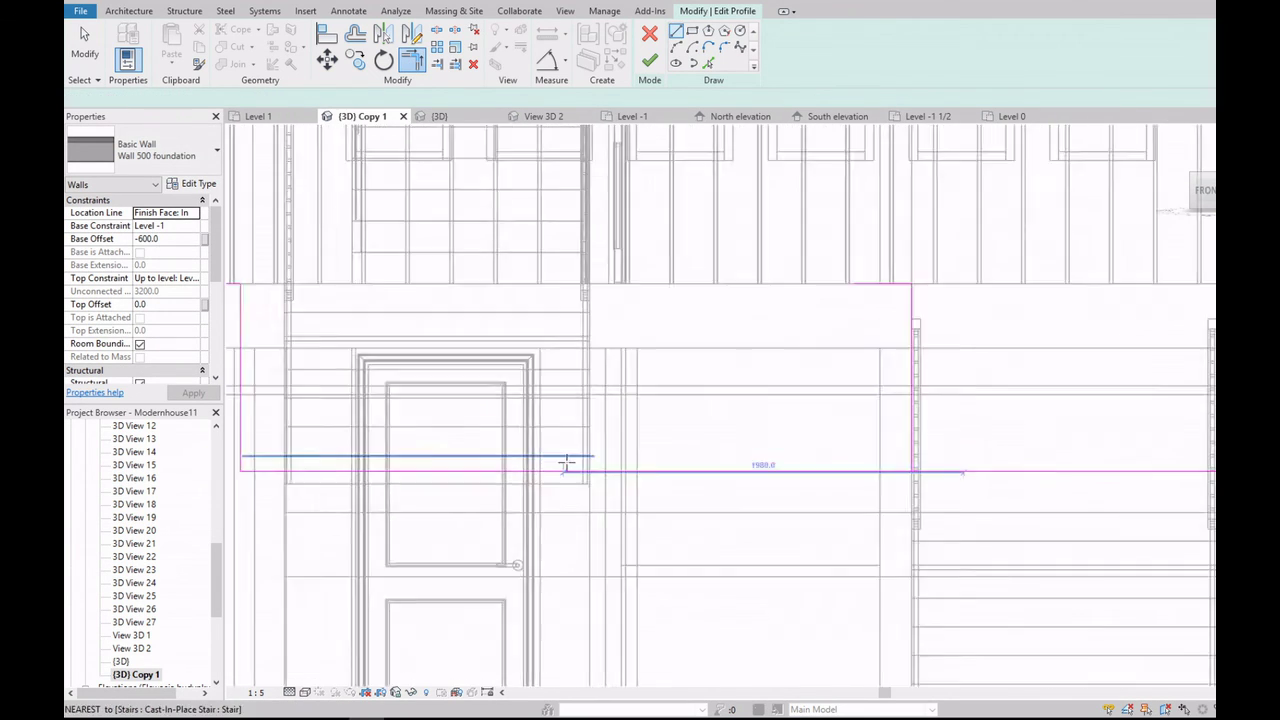
{"action": "scroll", "coordinate": [607, 485], "scroll_direction": "up", "scroll_amount": 2}
{"action": "scroll", "coordinate": [607, 485], "scroll_direction": "down", "scroll_amount": 3}
{"action": "scroll", "coordinate": [631, 289], "scroll_direction": "down", "scroll_amount": 1}
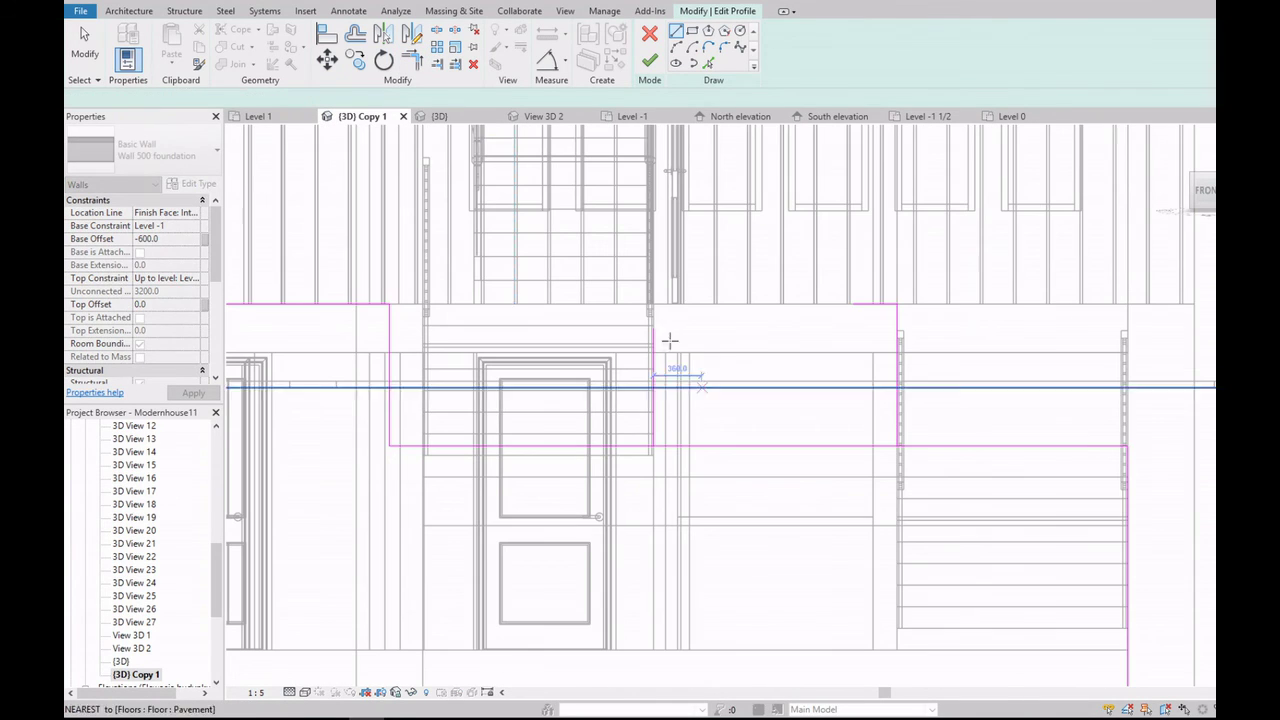
{"action": "key", "text": "Escape"}
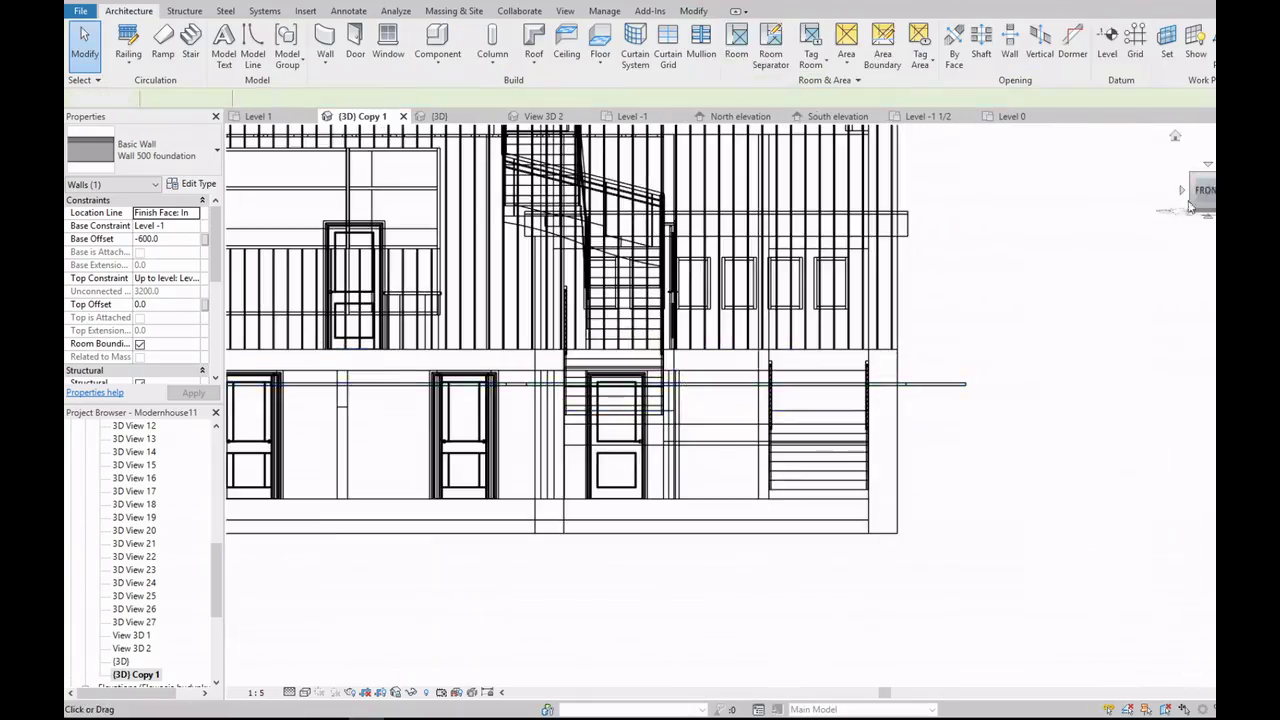
Step: Switch the visual style back to hidden-line display with shadows
{"action": "scroll", "coordinate": [408, 651], "scroll_direction": "up", "scroll_amount": 3}
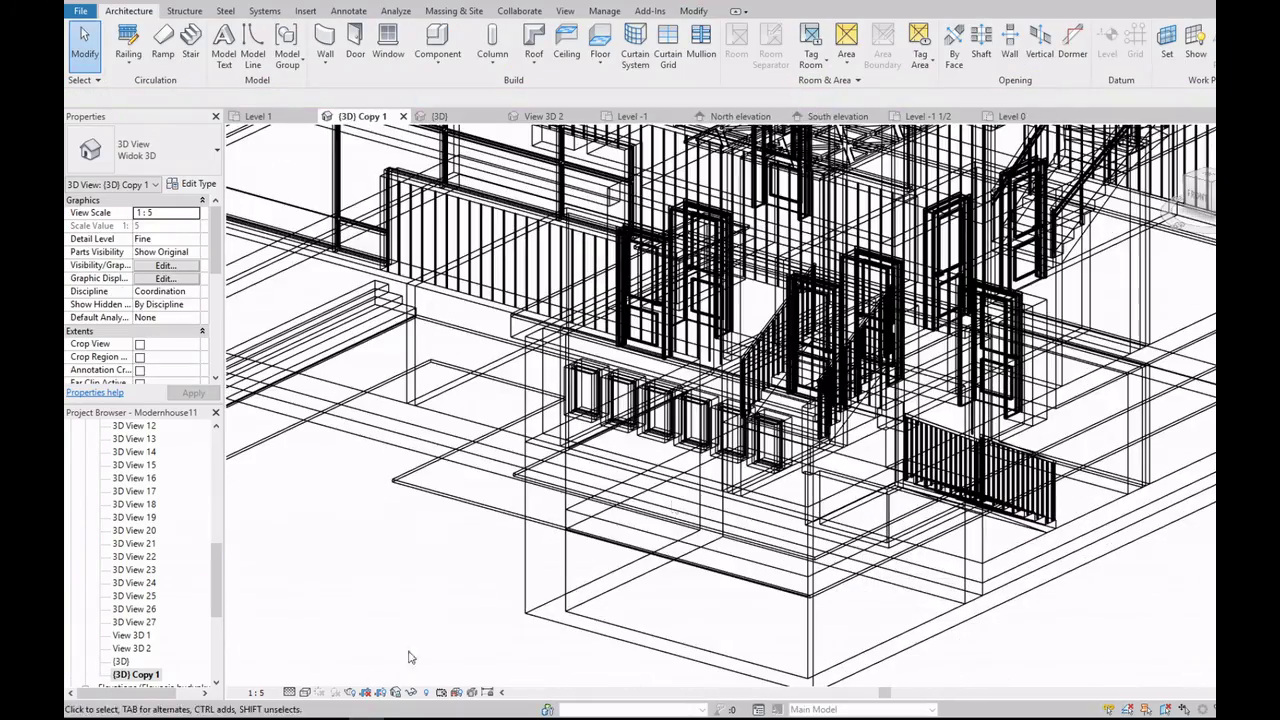
{"action": "left_click", "coordinate": [305, 692]}
{"action": "left_click", "coordinate": [335, 620]}
{"action": "scroll", "coordinate": [580, 400], "scroll_direction": "up", "scroll_amount": 2}
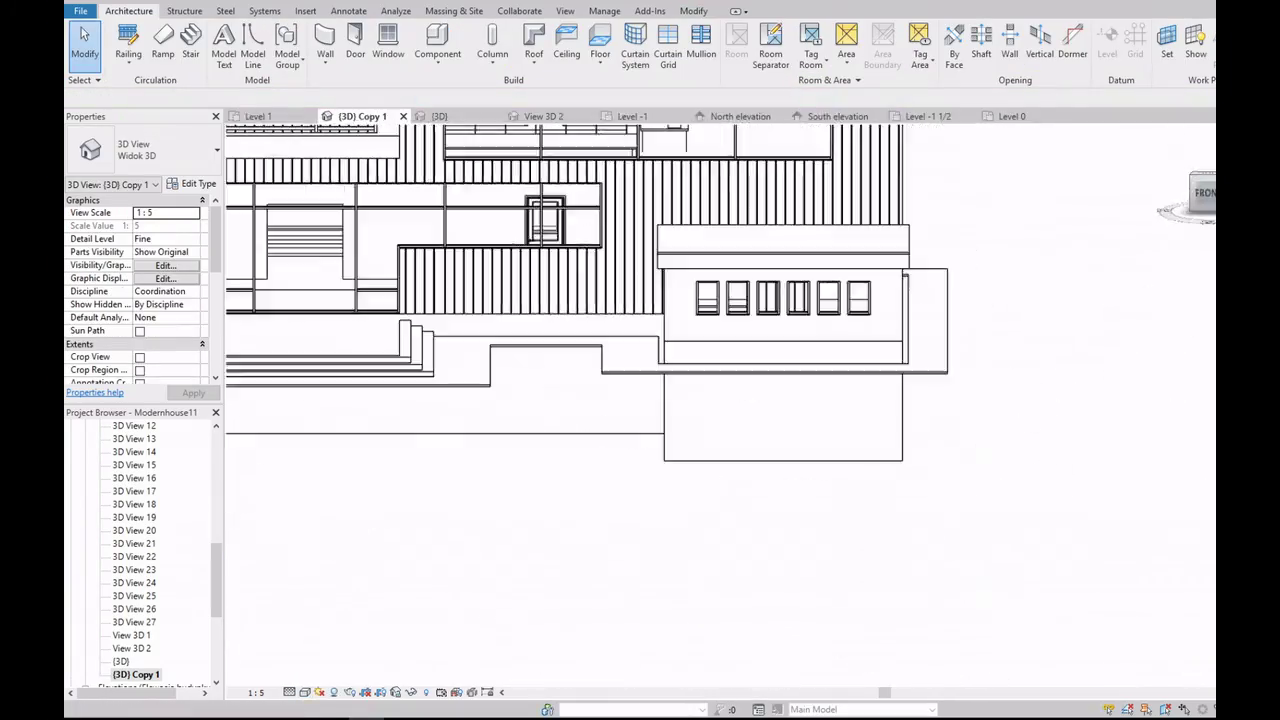
{"action": "scroll", "coordinate": [435, 315], "scroll_direction": "up", "scroll_amount": 1}
{"action": "scroll", "coordinate": [435, 315], "scroll_direction": "up", "scroll_amount": 2}
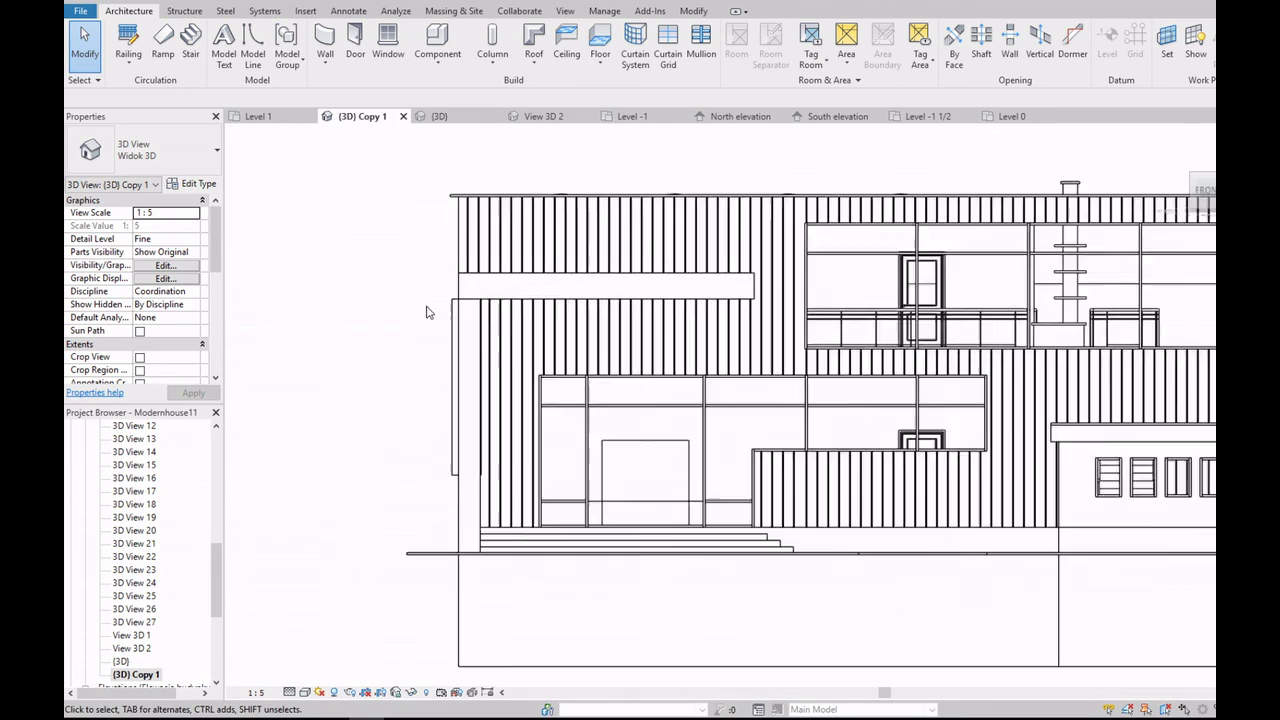
{"action": "scroll", "coordinate": [435, 315], "scroll_direction": "down", "scroll_amount": 2}
Step: Orbit the front view into an isometric view and zoom around the house
{"action": "left_click_drag", "start_coordinate": [1211, 196], "coordinate": [1170, 225]}
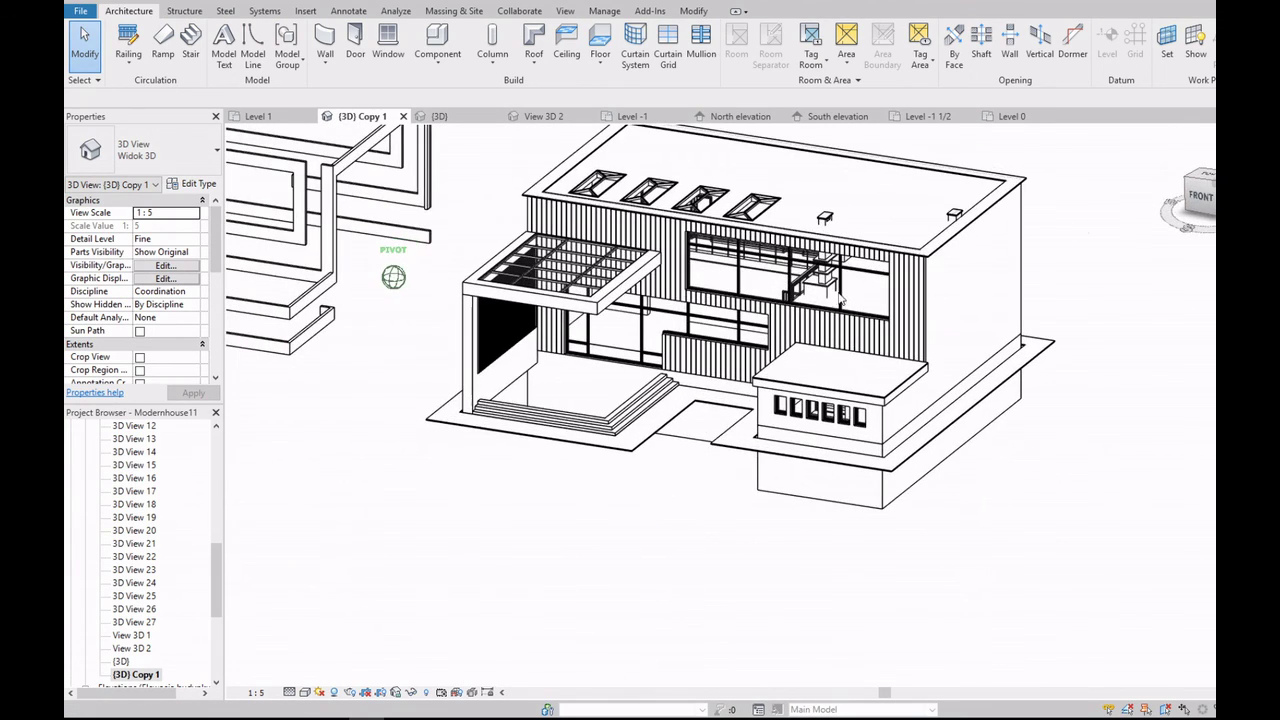
{"action": "scroll", "coordinate": [818, 300], "scroll_direction": "up", "scroll_amount": 2}
{"action": "scroll", "coordinate": [818, 300], "scroll_direction": "up", "scroll_amount": 2}
{"action": "scroll", "coordinate": [818, 300], "scroll_direction": "down", "scroll_amount": 2}
{"action": "scroll", "coordinate": [818, 300], "scroll_direction": "down", "scroll_amount": 1}
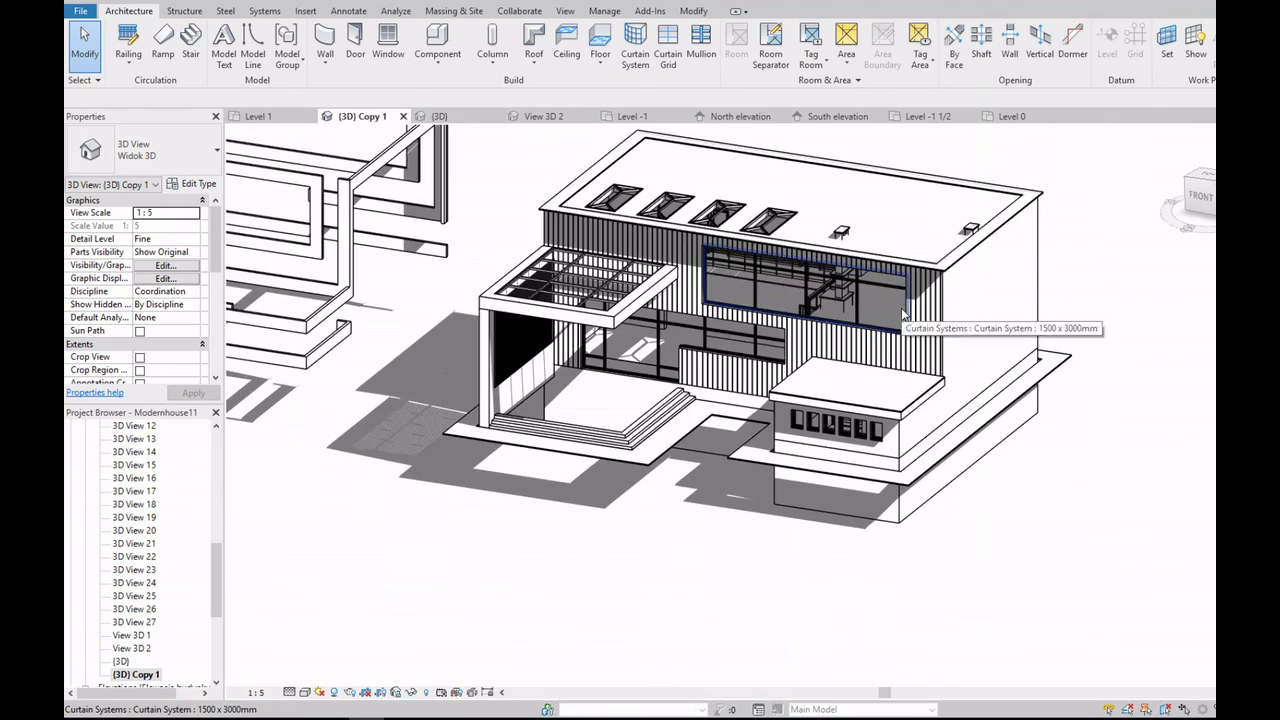
{"action": "scroll", "coordinate": [640, 345], "scroll_direction": "up", "scroll_amount": 2}
{"action": "scroll", "coordinate": [855, 455], "scroll_direction": "down", "scroll_amount": 3}
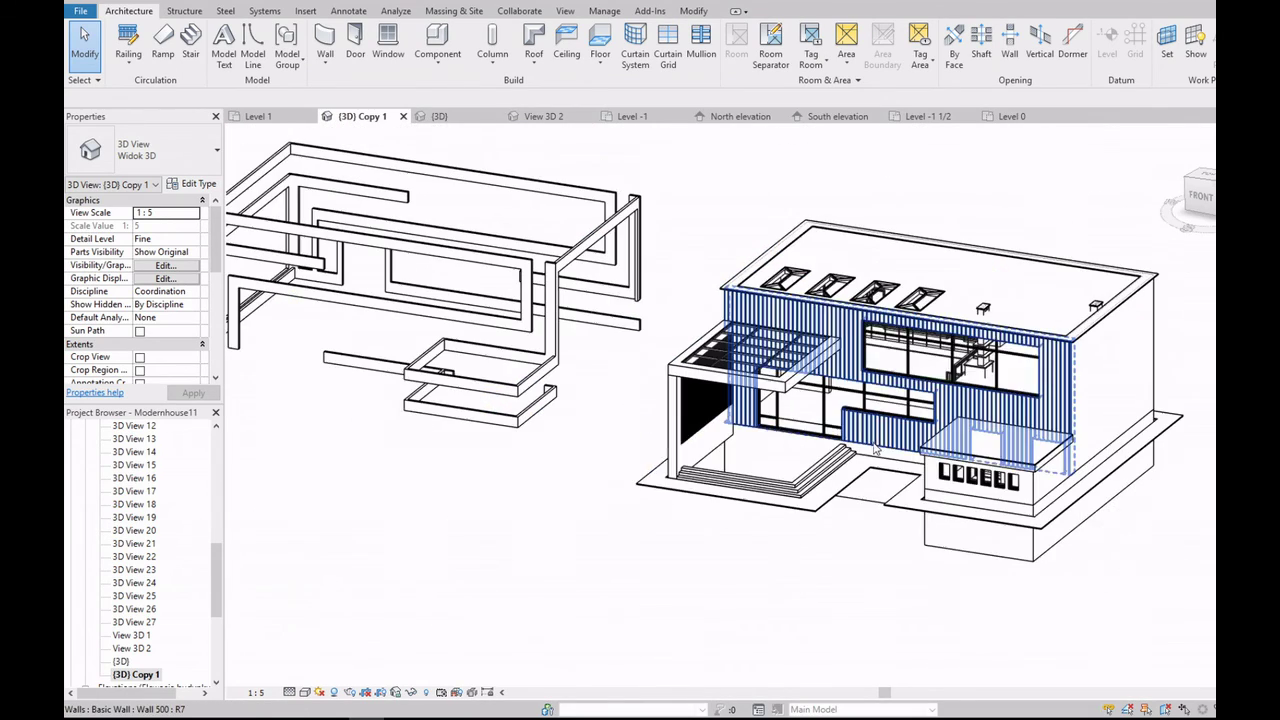
{"action": "scroll", "coordinate": [367, 498], "scroll_direction": "down", "scroll_amount": 3}
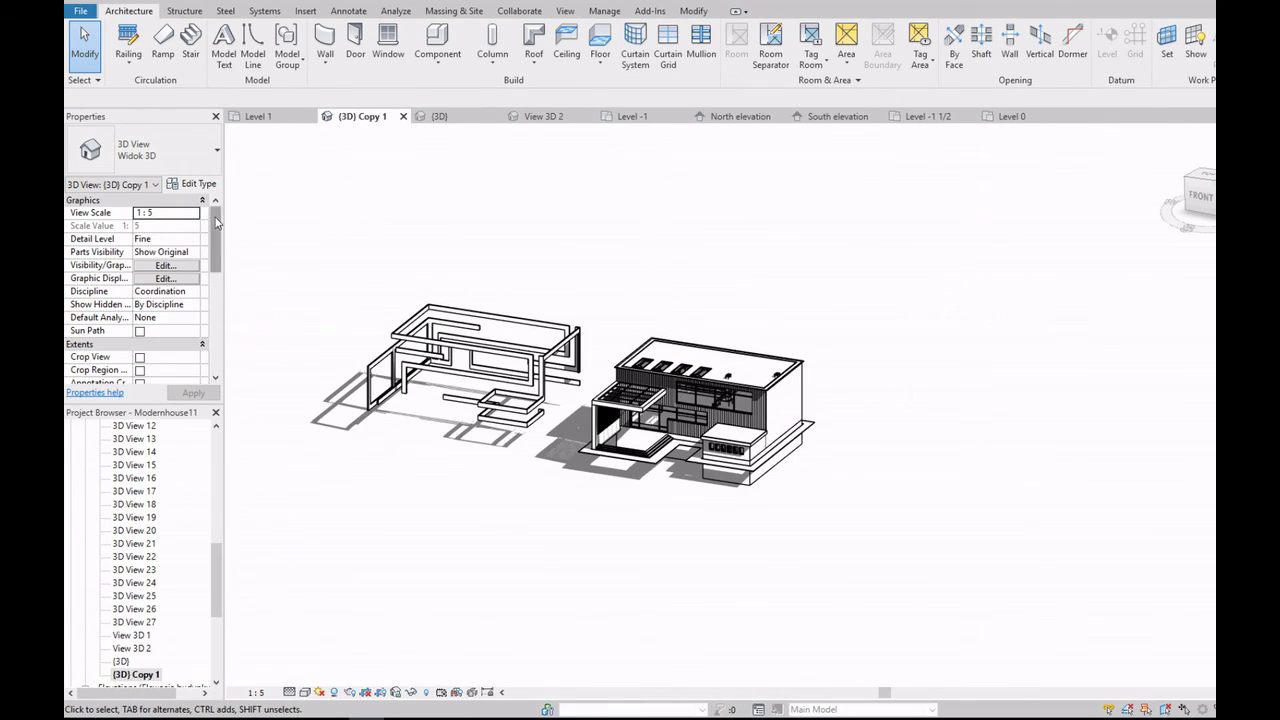
Step: Snap to the FRONT view, select the section box, then orbit and zoom in on the stairs
{"action": "left_click_drag", "start_coordinate": [214, 222], "coordinate": [214, 300]}
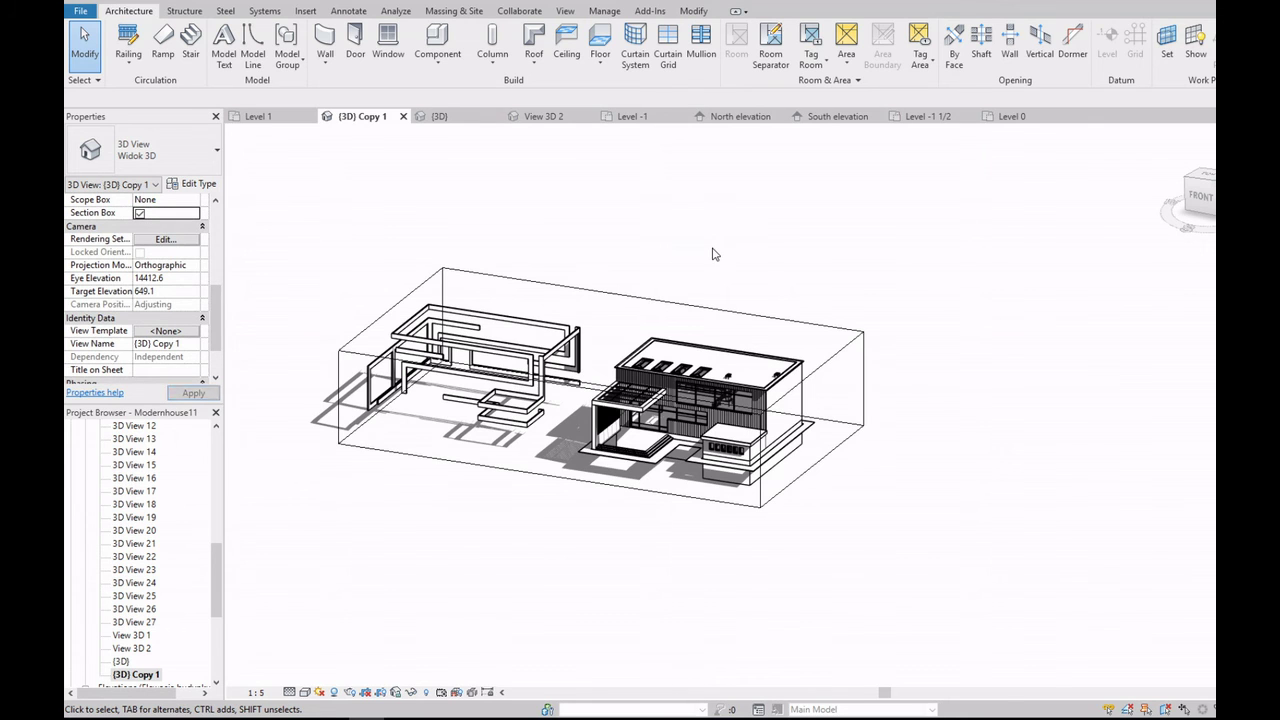
{"action": "left_click", "coordinate": [1203, 193]}
{"action": "left_click", "coordinate": [760, 380]}
{"action": "scroll", "coordinate": [703, 422], "scroll_direction": "up", "scroll_amount": 3}
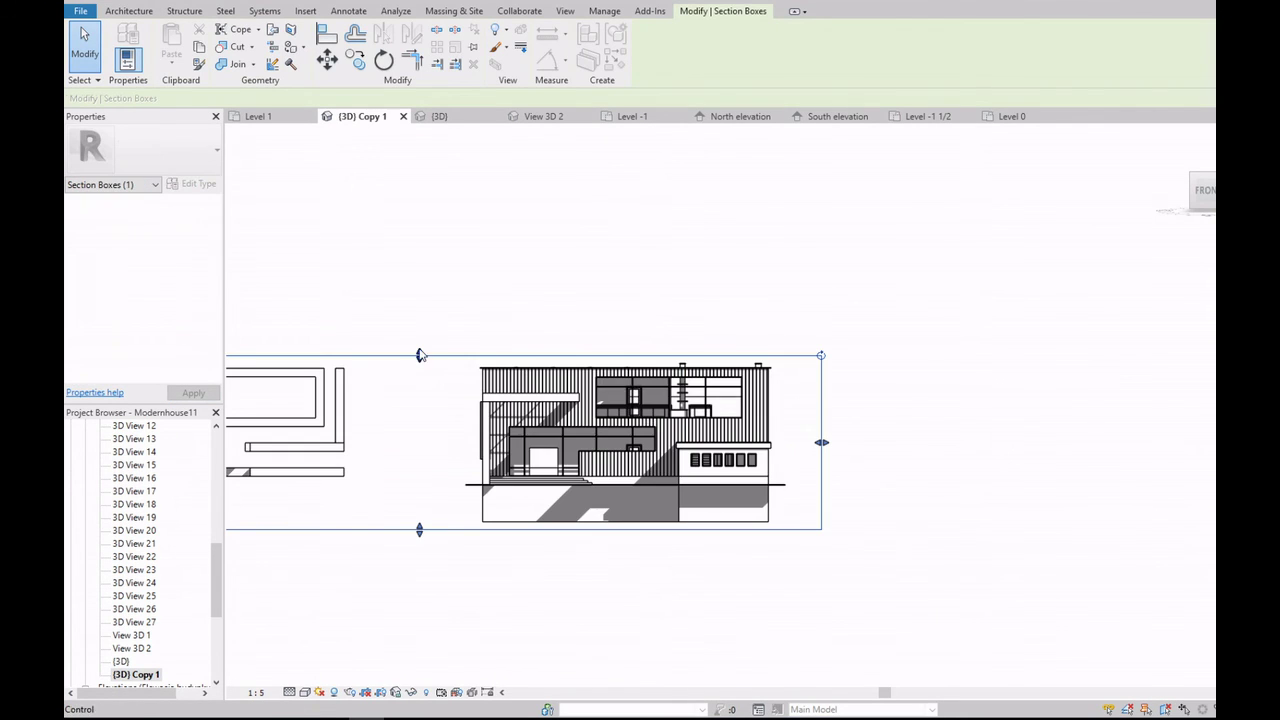
{"action": "mouse_move", "coordinate": [421, 458]}
{"action": "middle_mouse_down", "text": "shift"}
{"action": "mouse_move", "coordinate": [866, 308]}
{"action": "mouse_move", "coordinate": [698, 527]}
{"action": "middle_mouse_up", "text": "shift"}
{"action": "scroll", "coordinate": [698, 527], "scroll_direction": "up", "scroll_amount": 2}
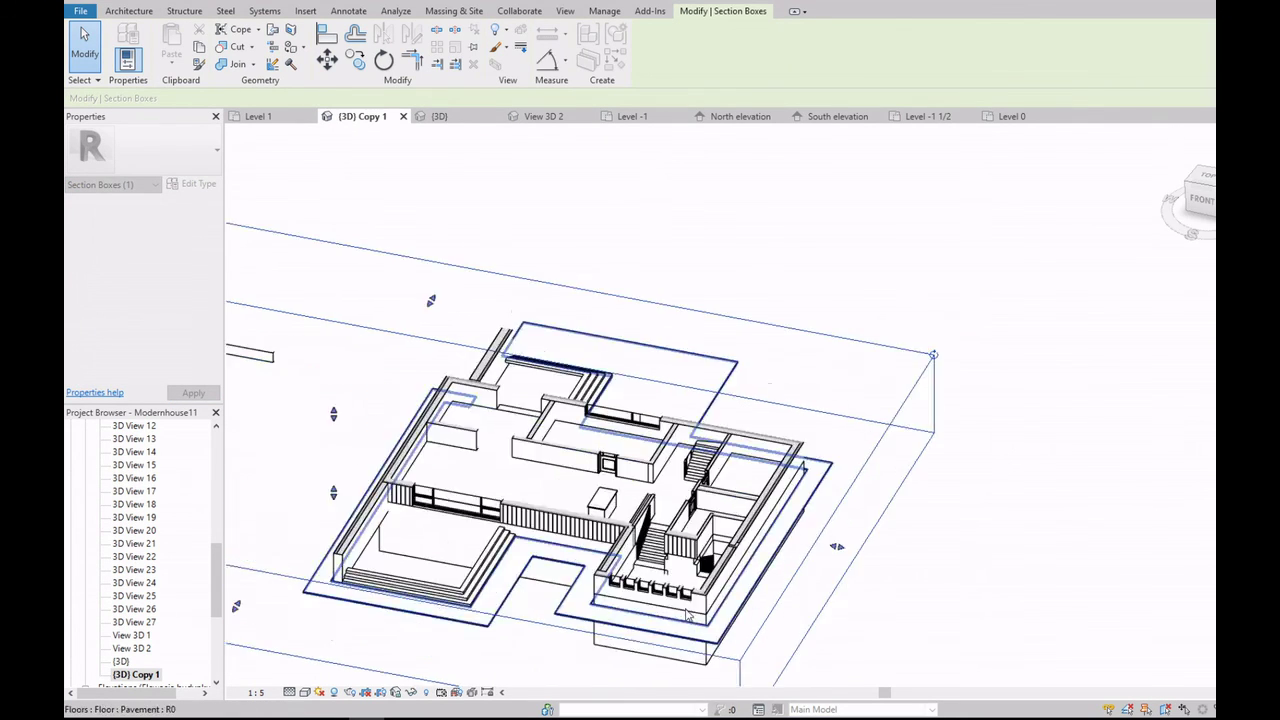
{"action": "scroll", "coordinate": [698, 527], "scroll_direction": "up", "scroll_amount": 3}
{"action": "scroll", "coordinate": [698, 527], "scroll_direction": "up", "scroll_amount": 3}
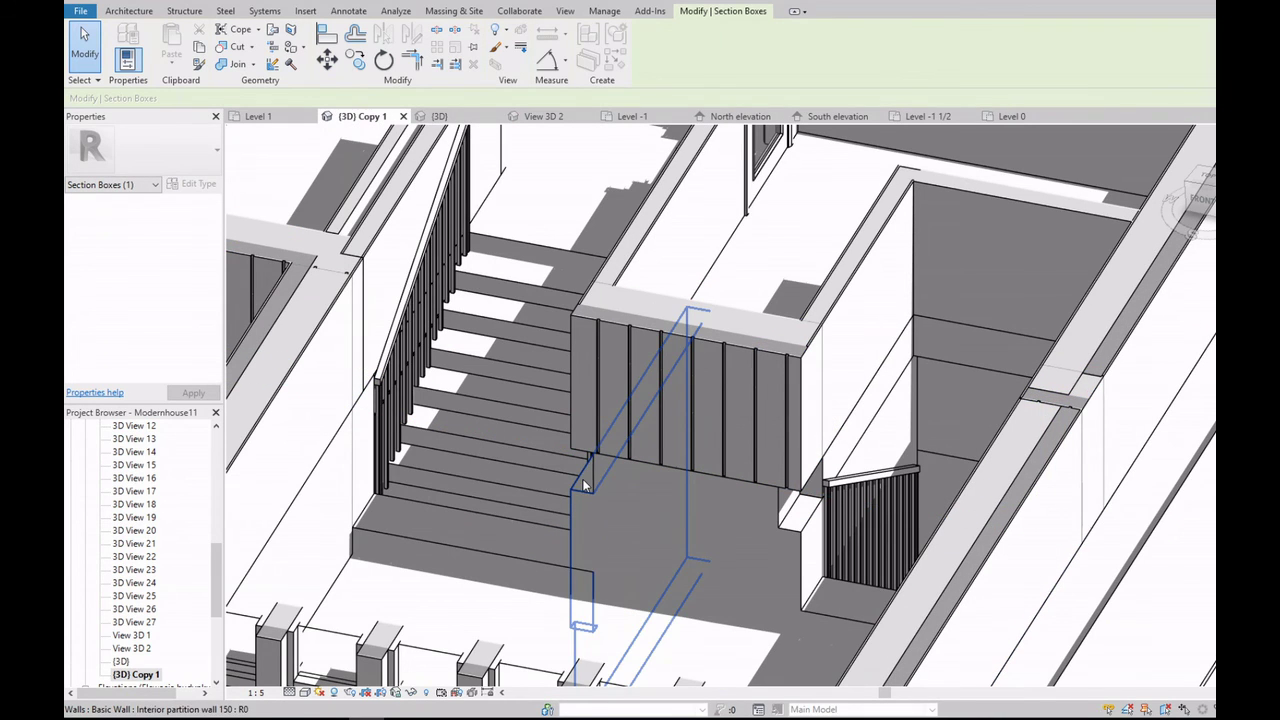
Step: Set both partition walls beside the stairs to Top Constraint Up to level: Level 0 with 0.0 offset
{"action": "left_click", "coordinate": [585, 510]}
{"action": "left_click", "coordinate": [891, 441], "text": "ctrl"}
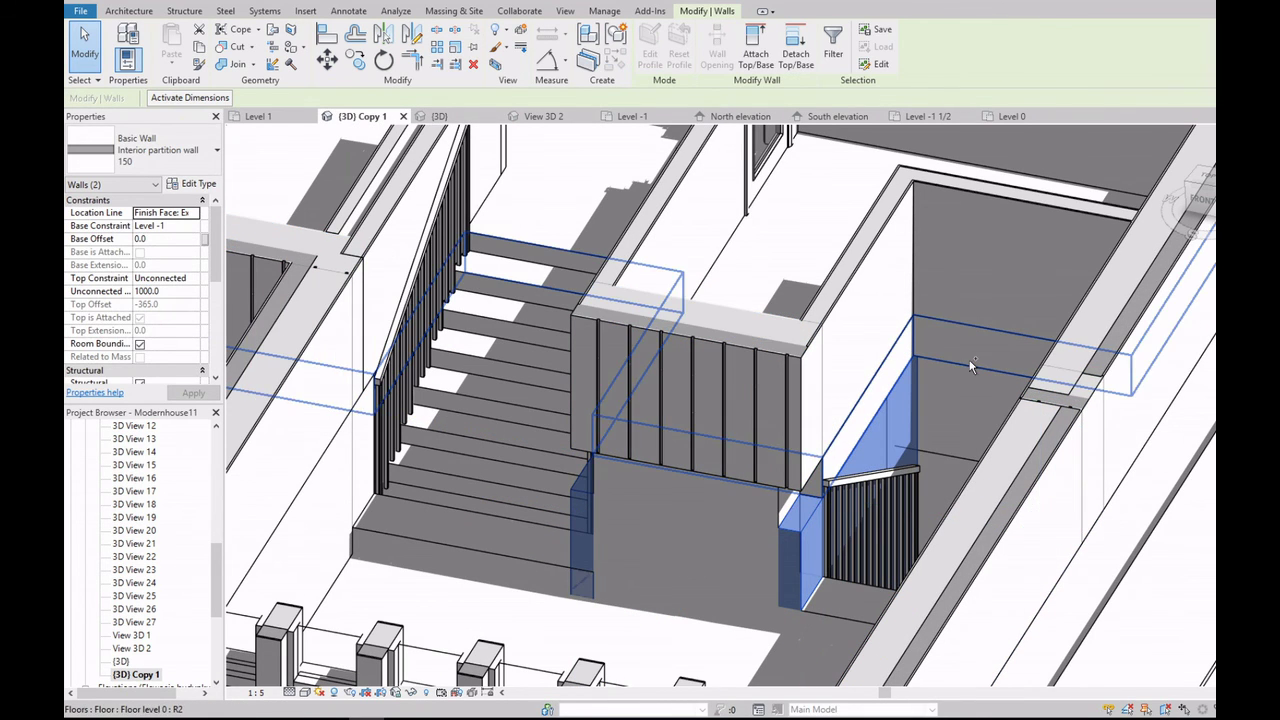
{"action": "left_click", "coordinate": [195, 279]}
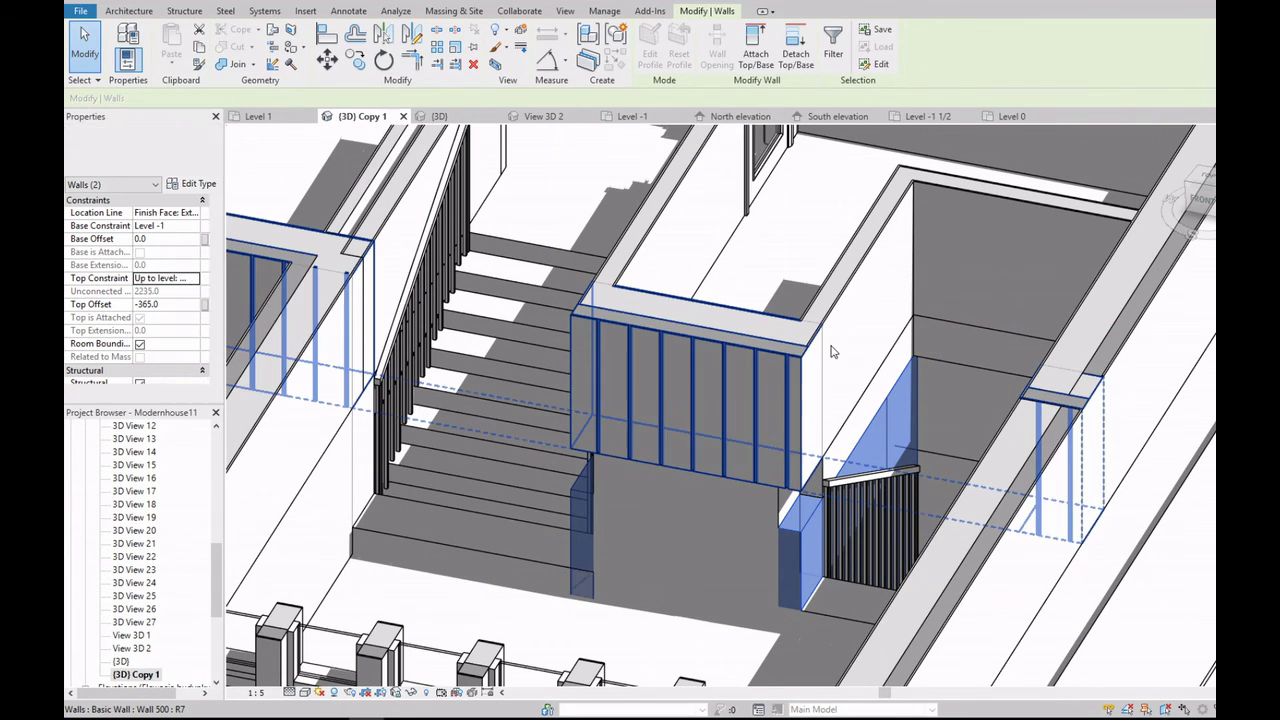
{"action": "left_click", "coordinate": [171, 303]}
{"action": "type", "text": "0"}
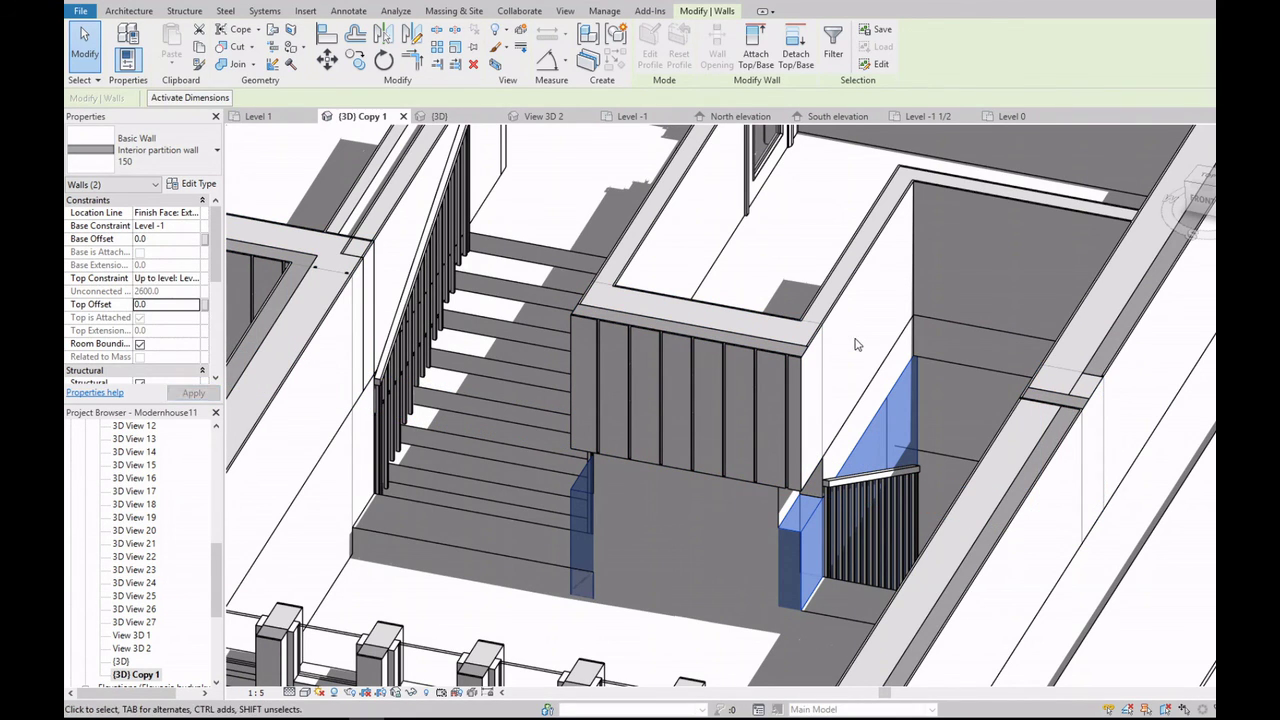
{"action": "key", "text": "Escape"}
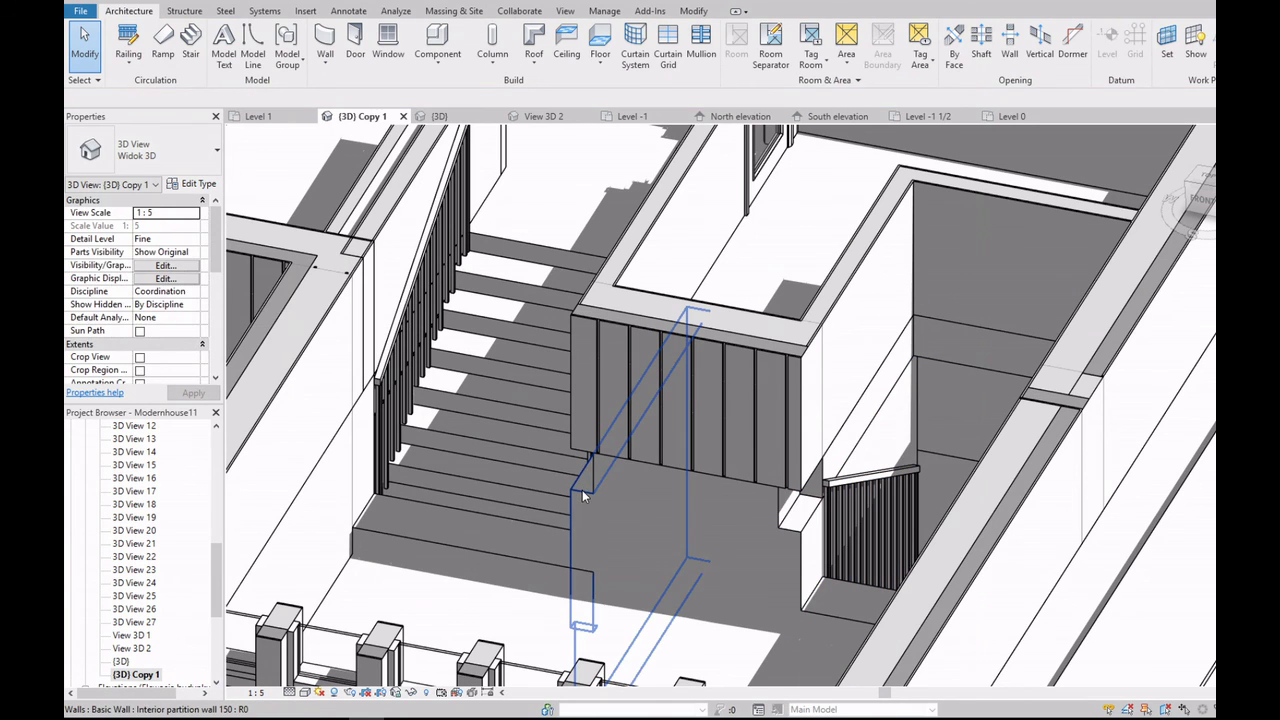
Step: Reselect the wall below the landing to verify its Level 0 top constraint
{"action": "left_click", "coordinate": [582, 490]}
{"action": "left_click", "coordinate": [197, 280]}
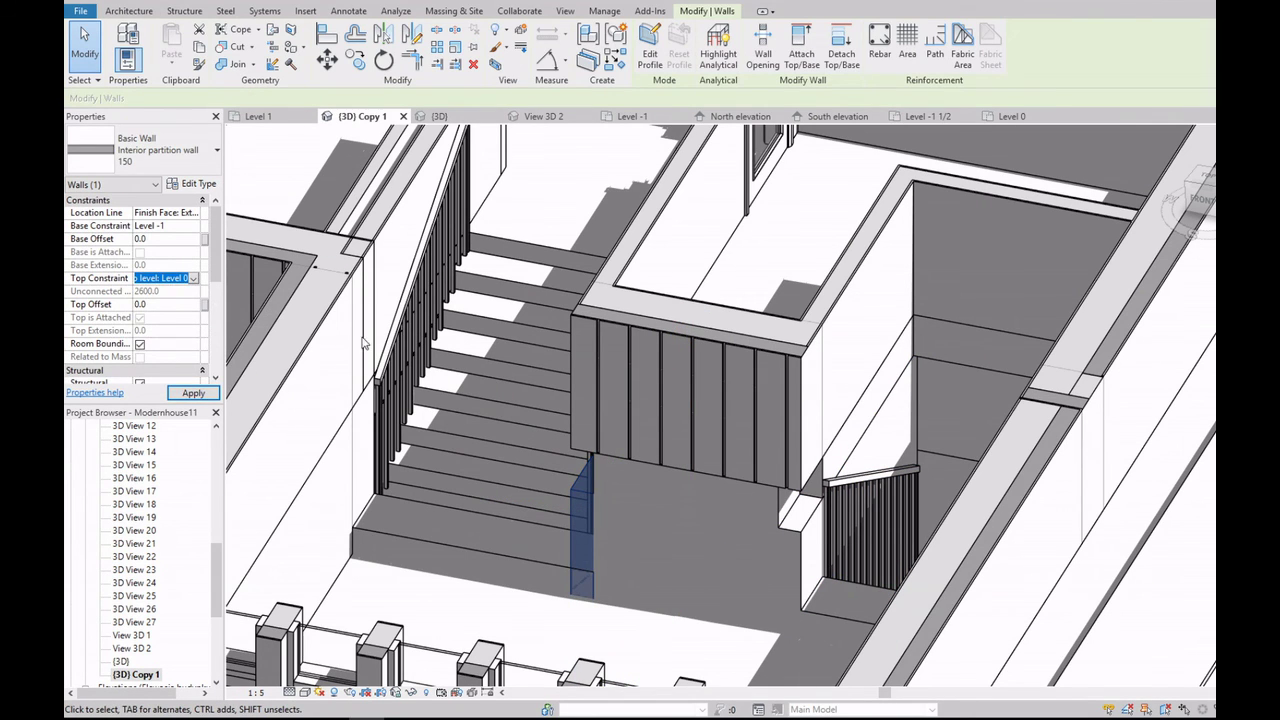
{"action": "key", "text": "Escape"}
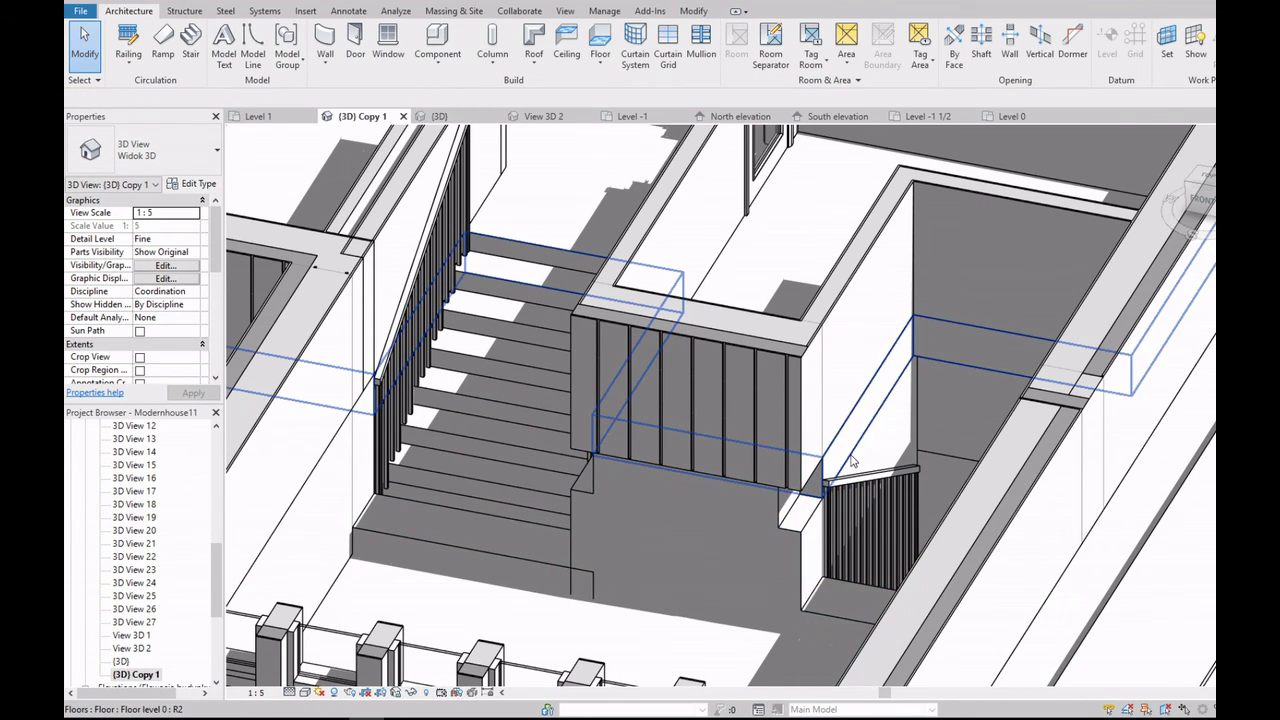
Step: Select the Level 0 floor and tilt the view to see the stairs in 3D
{"action": "left_click", "coordinate": [851, 461]}
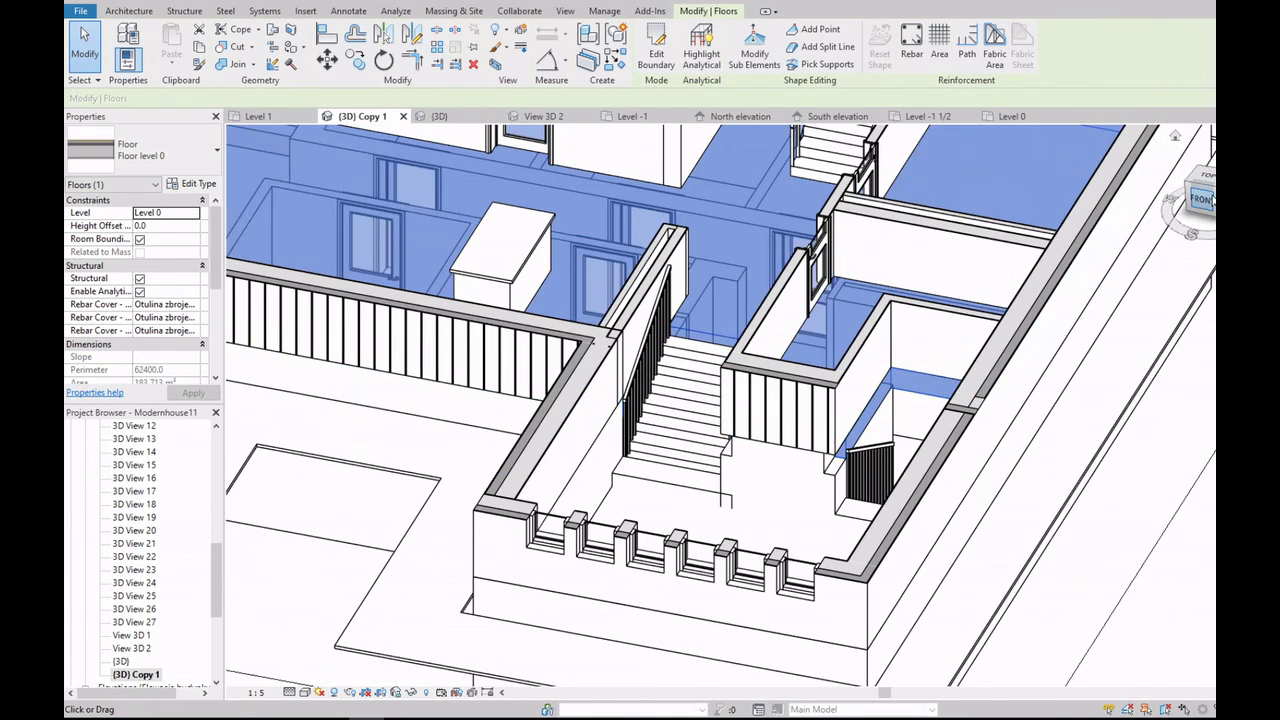
{"action": "scroll", "coordinate": [678, 338], "scroll_direction": "down", "scroll_amount": 3}
{"action": "scroll", "coordinate": [678, 338], "scroll_direction": "down", "scroll_amount": 3}
{"action": "scroll", "coordinate": [674, 322], "scroll_direction": "up", "scroll_amount": 3}
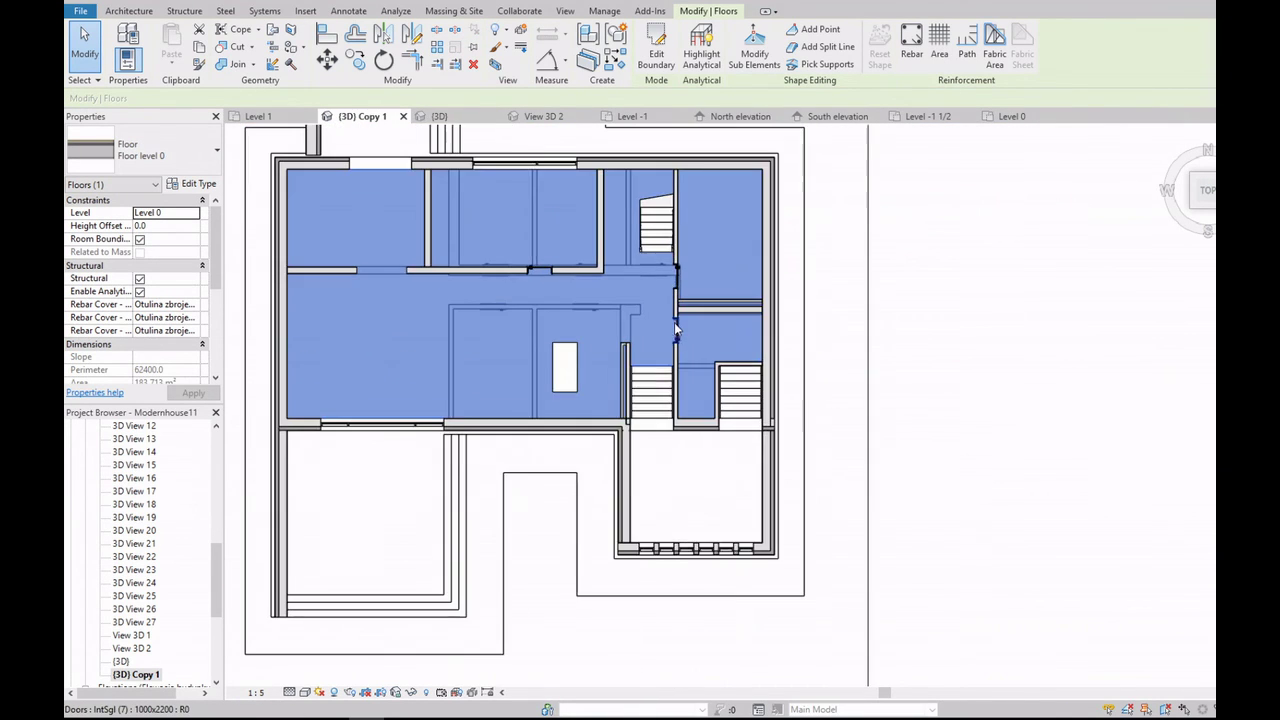
{"action": "scroll", "coordinate": [678, 338], "scroll_direction": "up", "scroll_amount": 1}
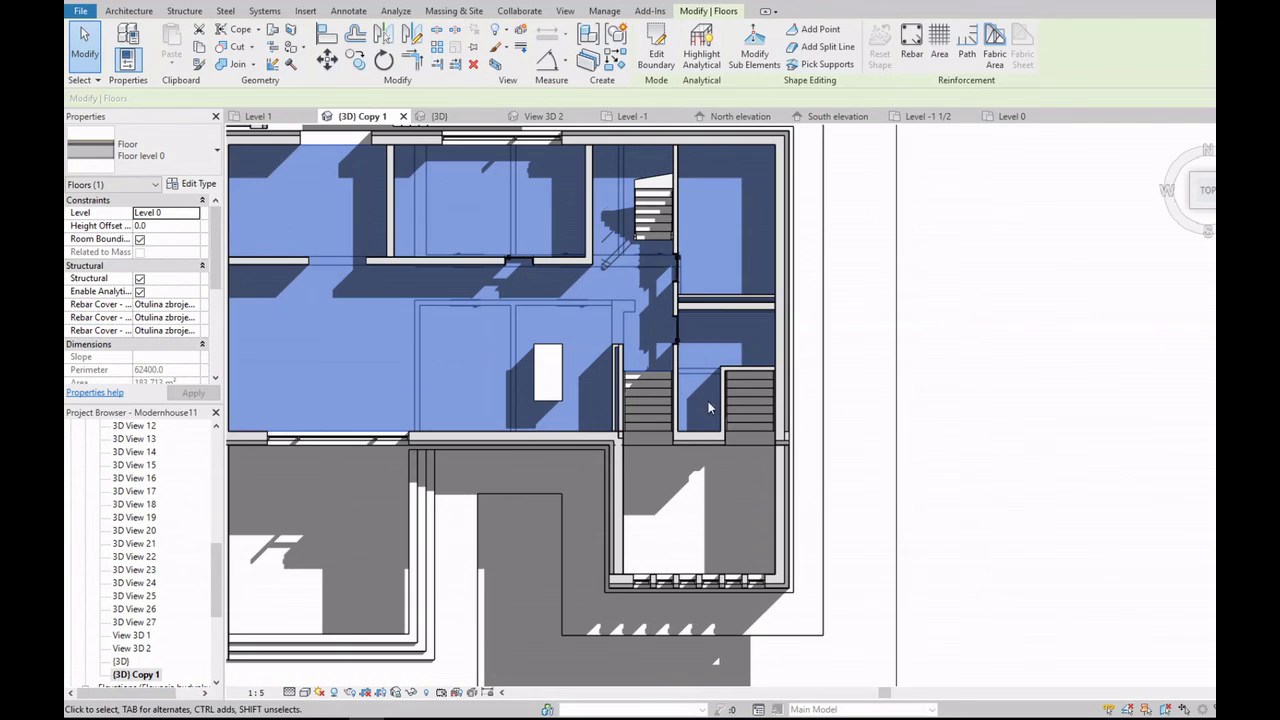
{"action": "scroll", "coordinate": [708, 407], "scroll_direction": "up", "scroll_amount": 2}
{"action": "scroll", "coordinate": [762, 340], "scroll_direction": "up", "scroll_amount": 1}
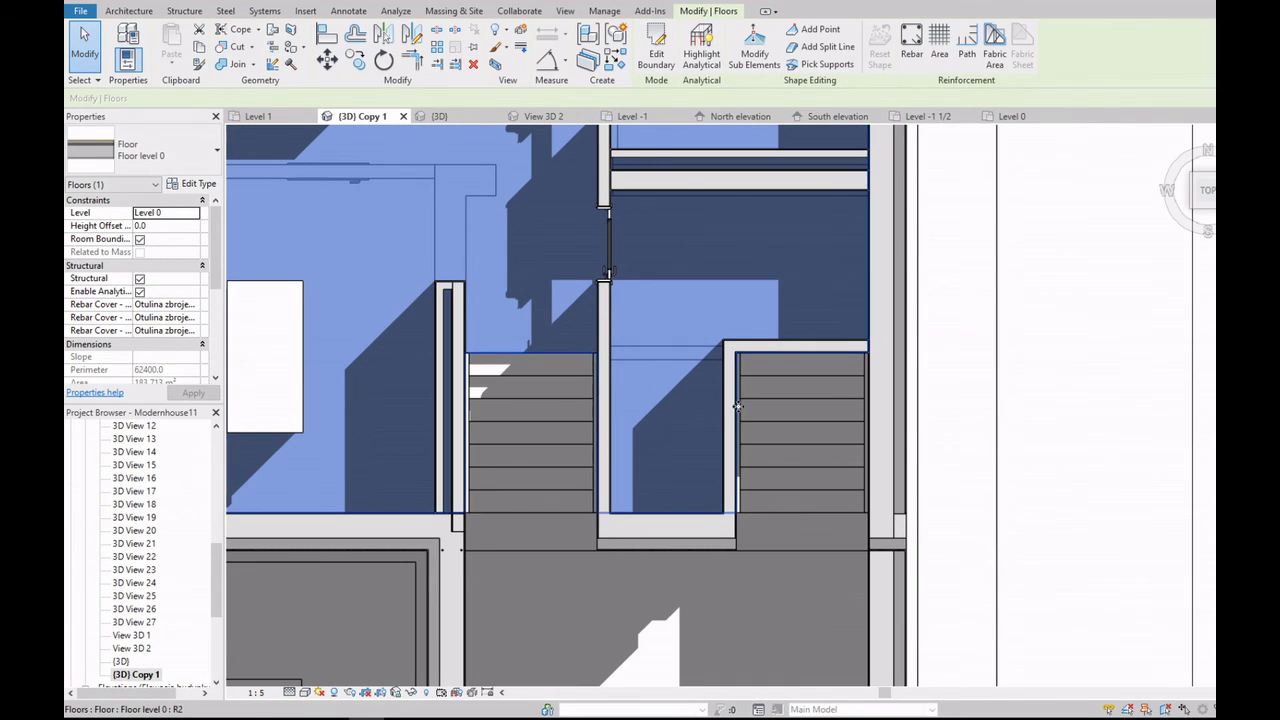
{"action": "left_click", "coordinate": [1185, 168]}
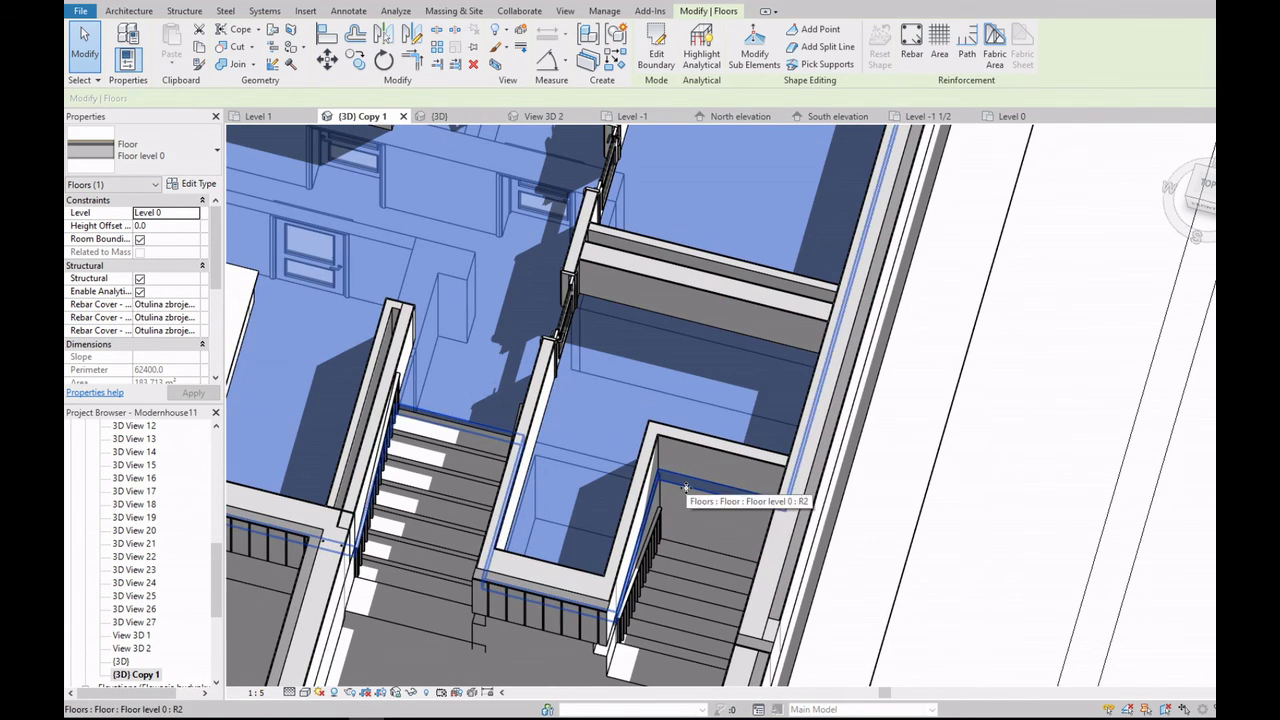
Step: In the floor's boundary sketch, drag the line beside the stairs onto the wall's outer face
{"action": "double_click", "coordinate": [686, 488]}
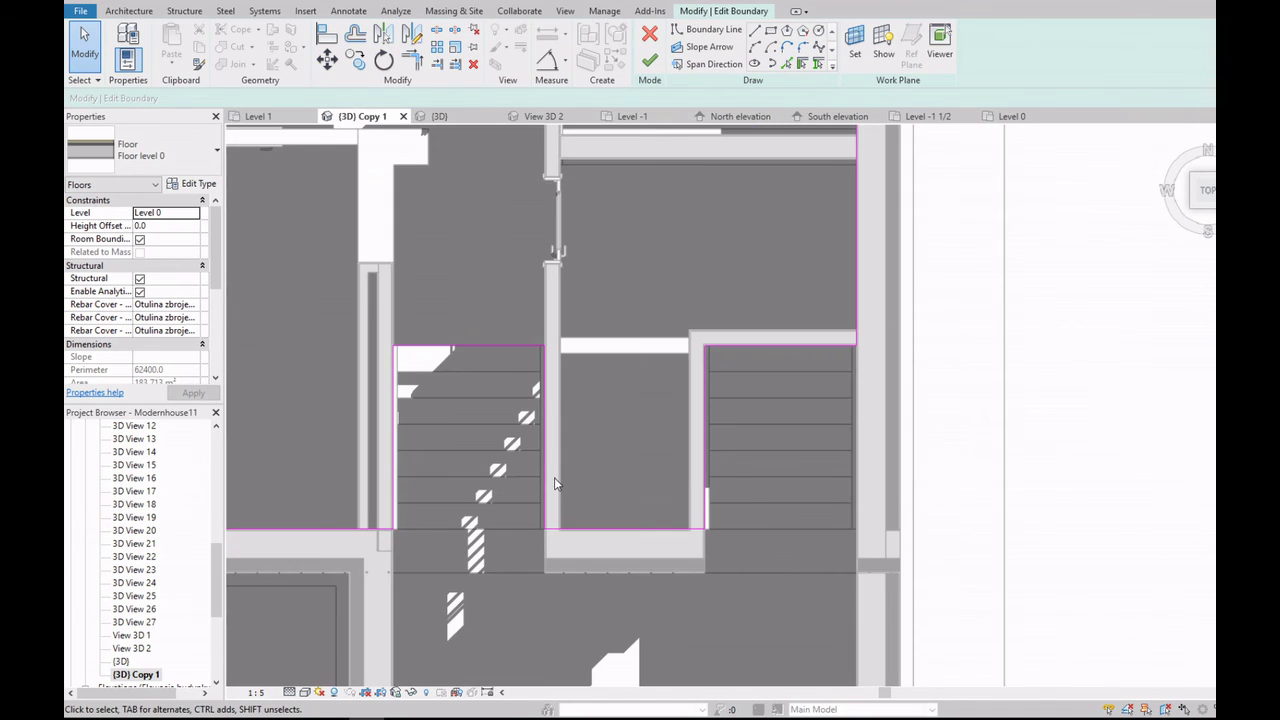
{"action": "scroll", "coordinate": [547, 405], "scroll_direction": "up", "scroll_amount": 1}
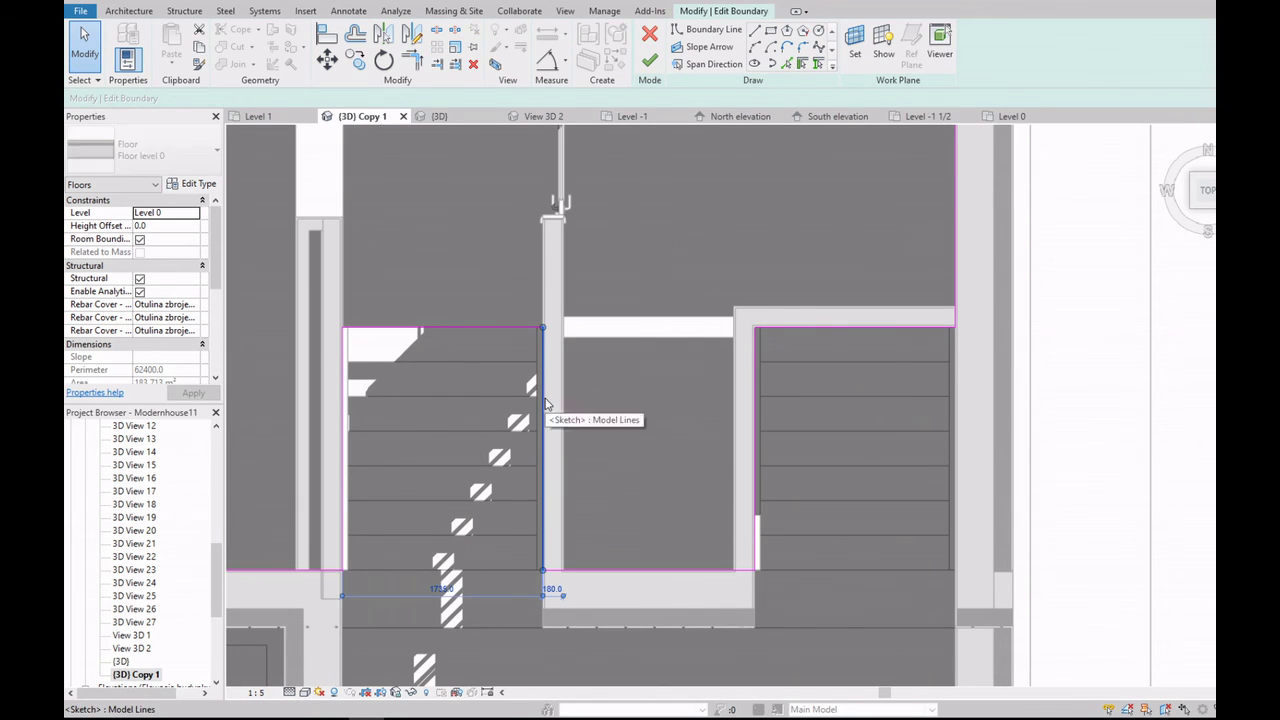
{"action": "left_click", "coordinate": [542, 395]}
{"action": "scroll", "coordinate": [642, 357], "scroll_direction": "down", "scroll_amount": 2}
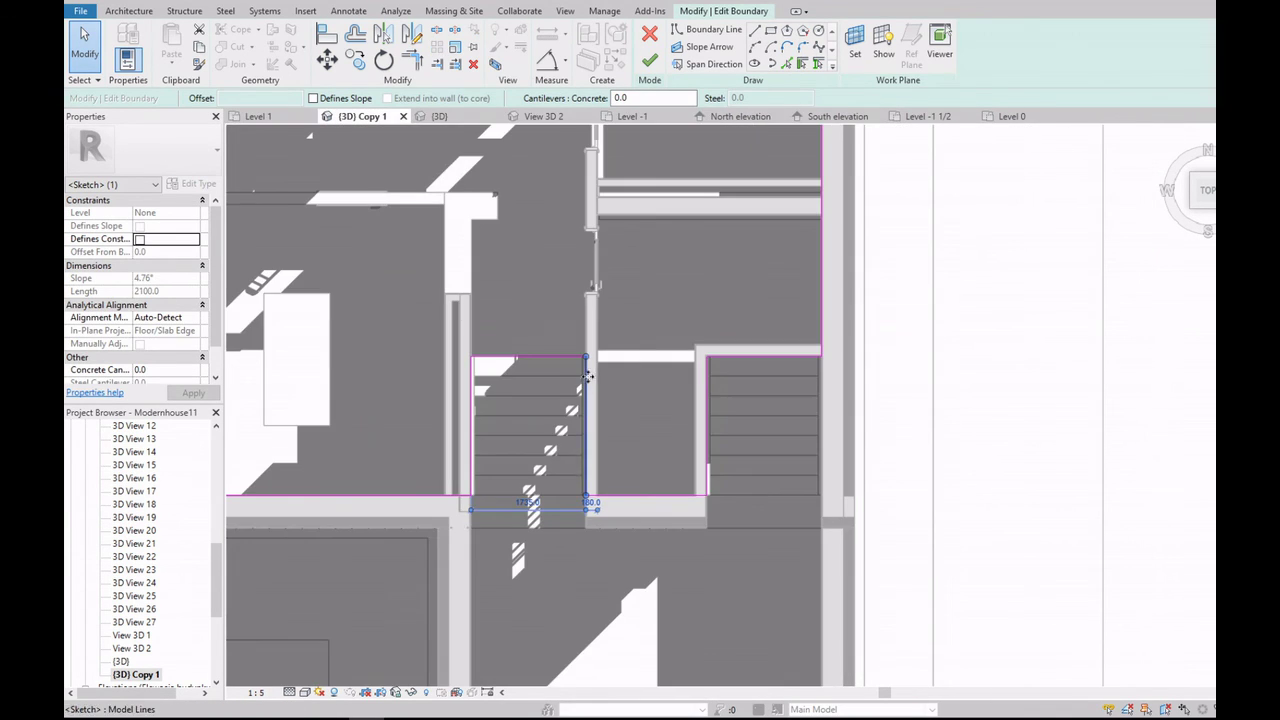
{"action": "scroll", "coordinate": [590, 378], "scroll_direction": "up", "scroll_amount": 1}
{"action": "scroll", "coordinate": [601, 386], "scroll_direction": "up", "scroll_amount": 3}
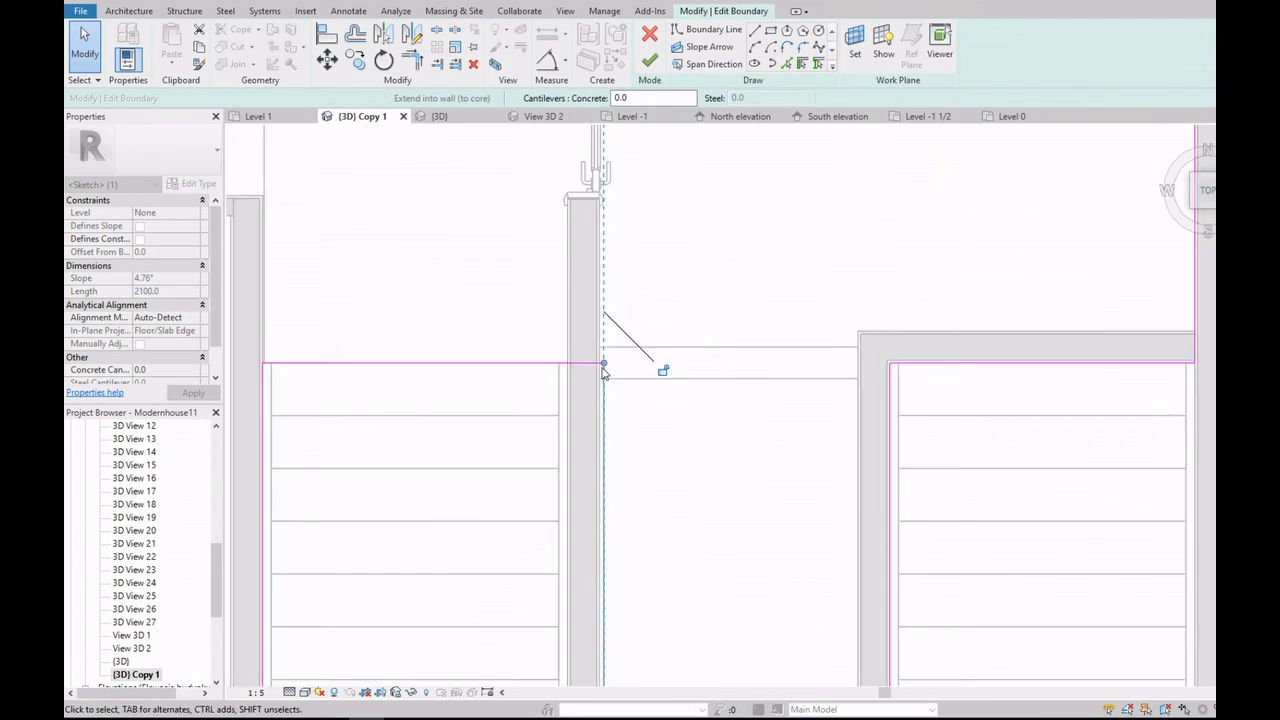
{"action": "scroll", "coordinate": [603, 400], "scroll_direction": "up", "scroll_amount": 2}
{"action": "scroll", "coordinate": [595, 402], "scroll_direction": "down", "scroll_amount": 3}
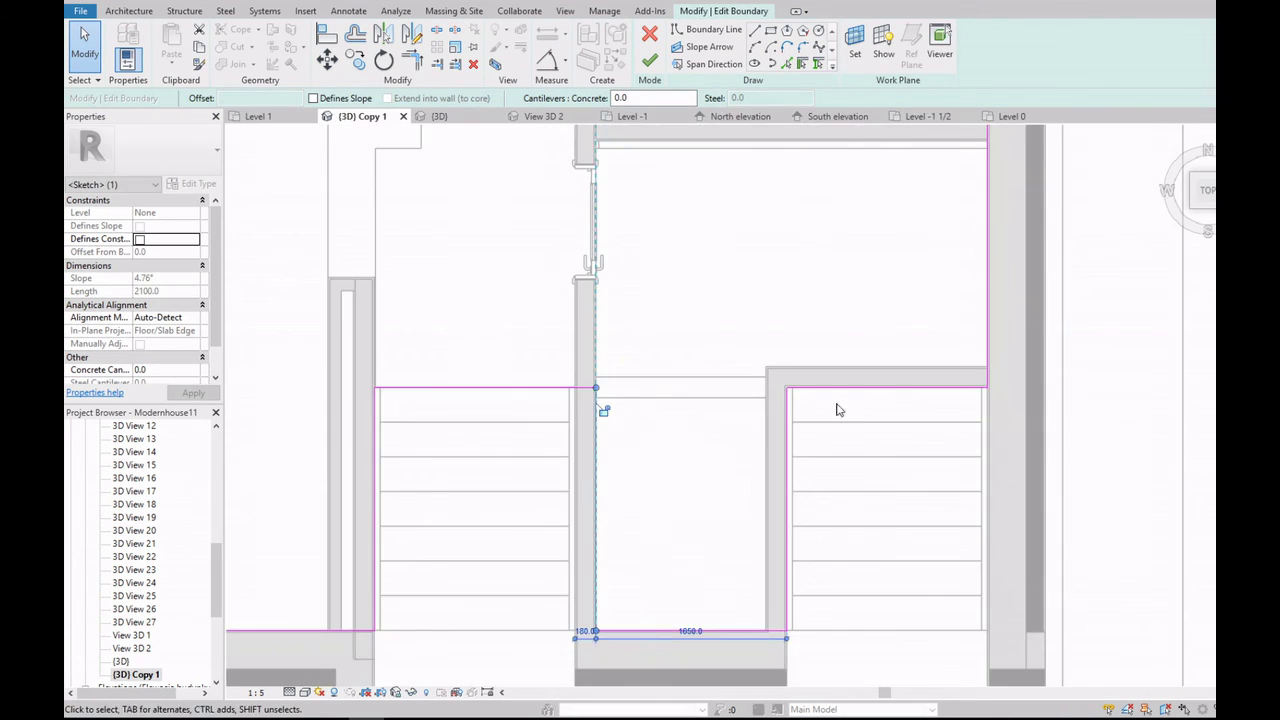
{"action": "scroll", "coordinate": [800, 413], "scroll_direction": "up", "scroll_amount": 2}
{"action": "left_click_drag", "start_coordinate": [784, 410], "coordinate": [771, 534]}
{"action": "scroll", "coordinate": [866, 374], "scroll_direction": "down", "scroll_amount": 3}
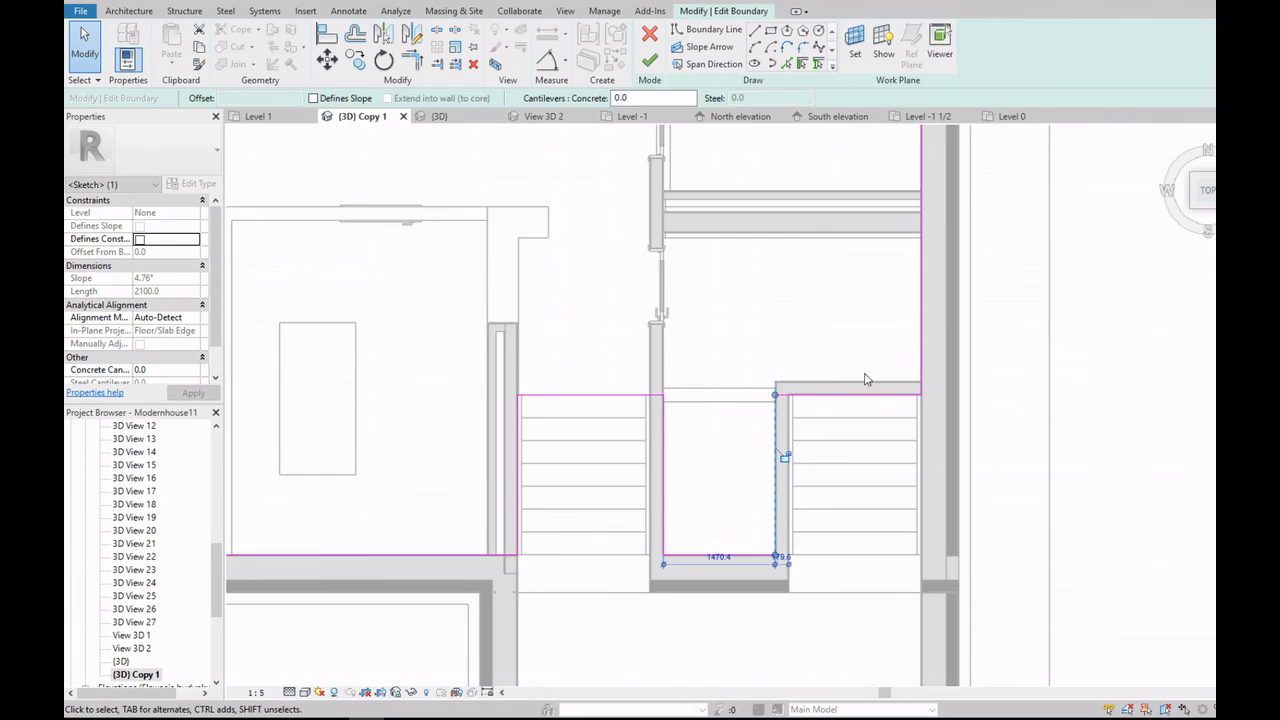
{"action": "scroll", "coordinate": [840, 417], "scroll_direction": "up", "scroll_amount": 2}
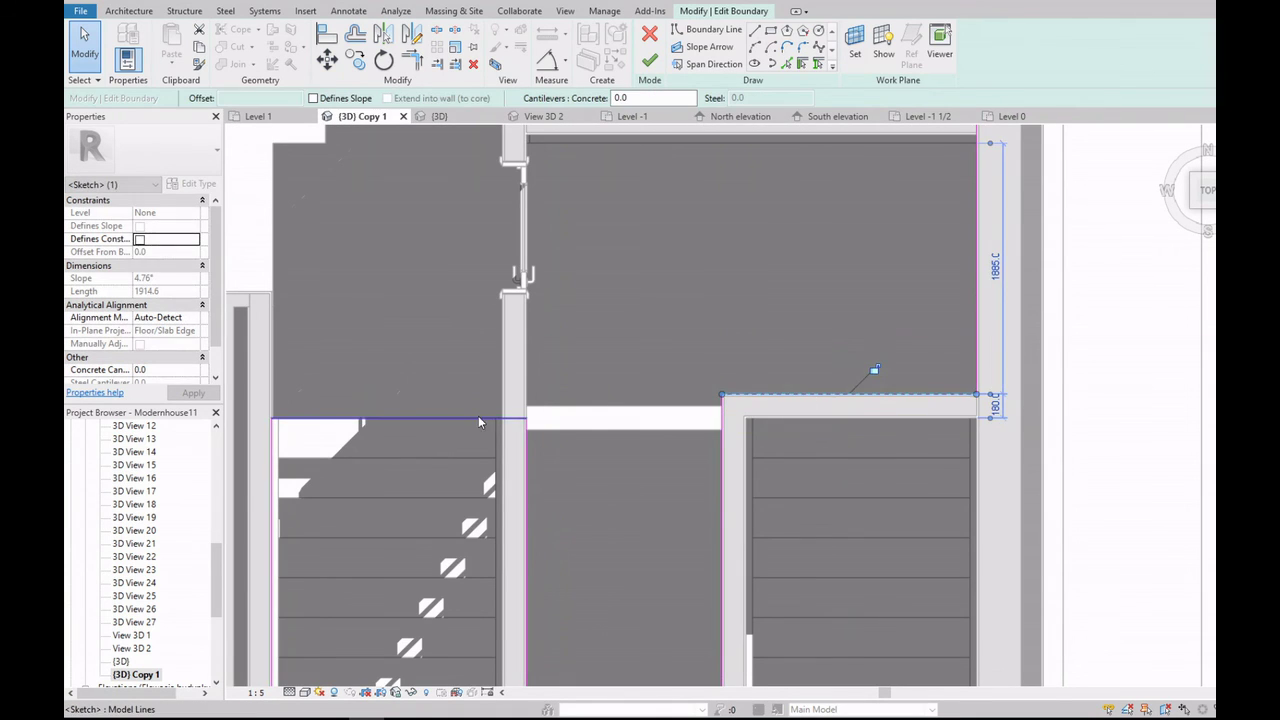
{"action": "scroll", "coordinate": [860, 390], "scroll_direction": "down", "scroll_amount": 3}
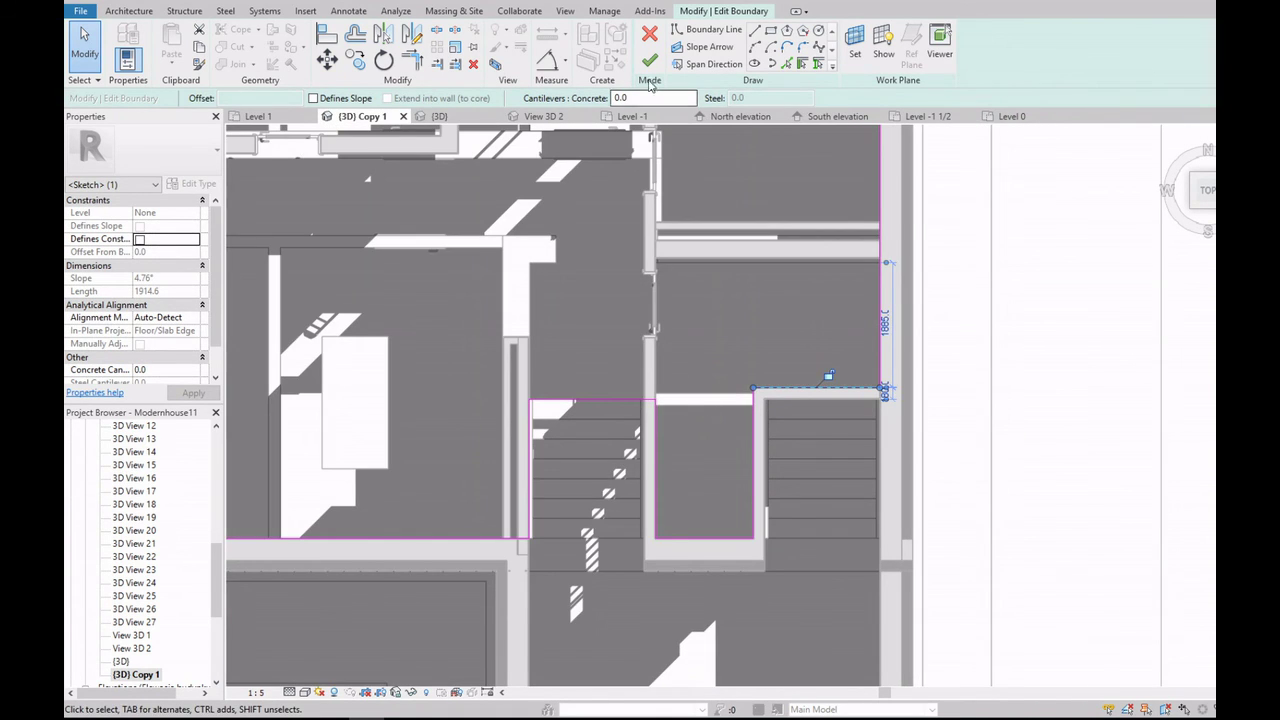
Step: Finish the boundary edit, dismiss the save reminder, answer the wall-attach prompt, and re-inspect in 3D
{"action": "left_click", "coordinate": [650, 62]}
{"action": "left_click", "coordinate": [690, 318]}
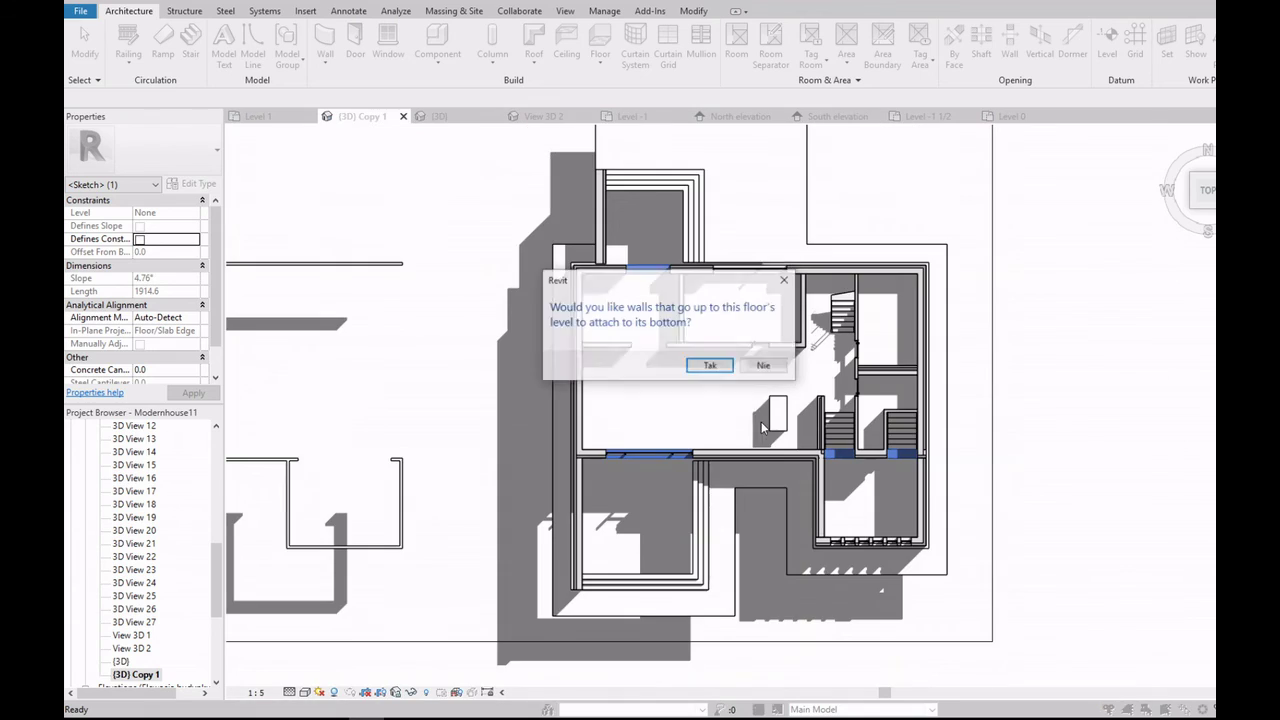
{"action": "left_click", "coordinate": [763, 365]}
{"action": "scroll", "coordinate": [839, 307], "scroll_direction": "up", "scroll_amount": 3}
{"action": "scroll", "coordinate": [839, 307], "scroll_direction": "down", "scroll_amount": 3}
{"action": "middle_click_drag", "start_coordinate": [839, 307], "coordinate": [1123, 226], "text": "shift"}
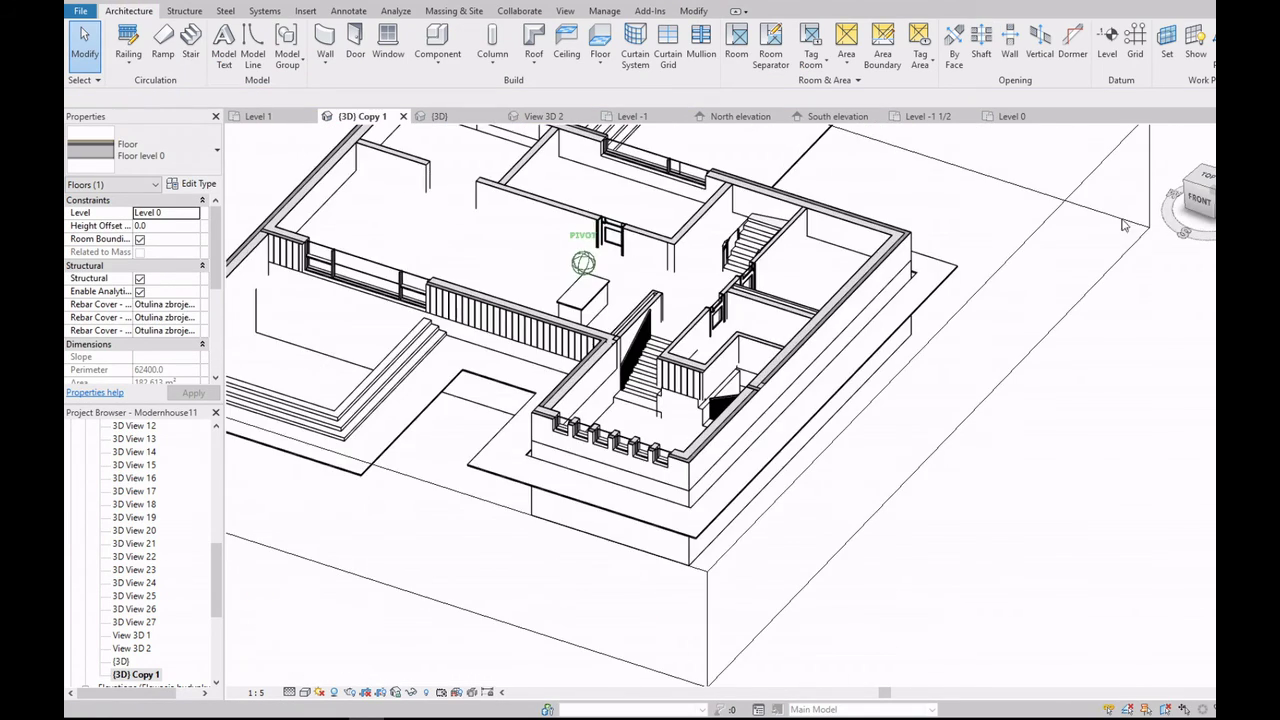
{"action": "scroll", "coordinate": [673, 410], "scroll_direction": "up", "scroll_amount": 5}
{"action": "left_click", "coordinate": [680, 430]}
{"action": "key", "text": "Escape"}
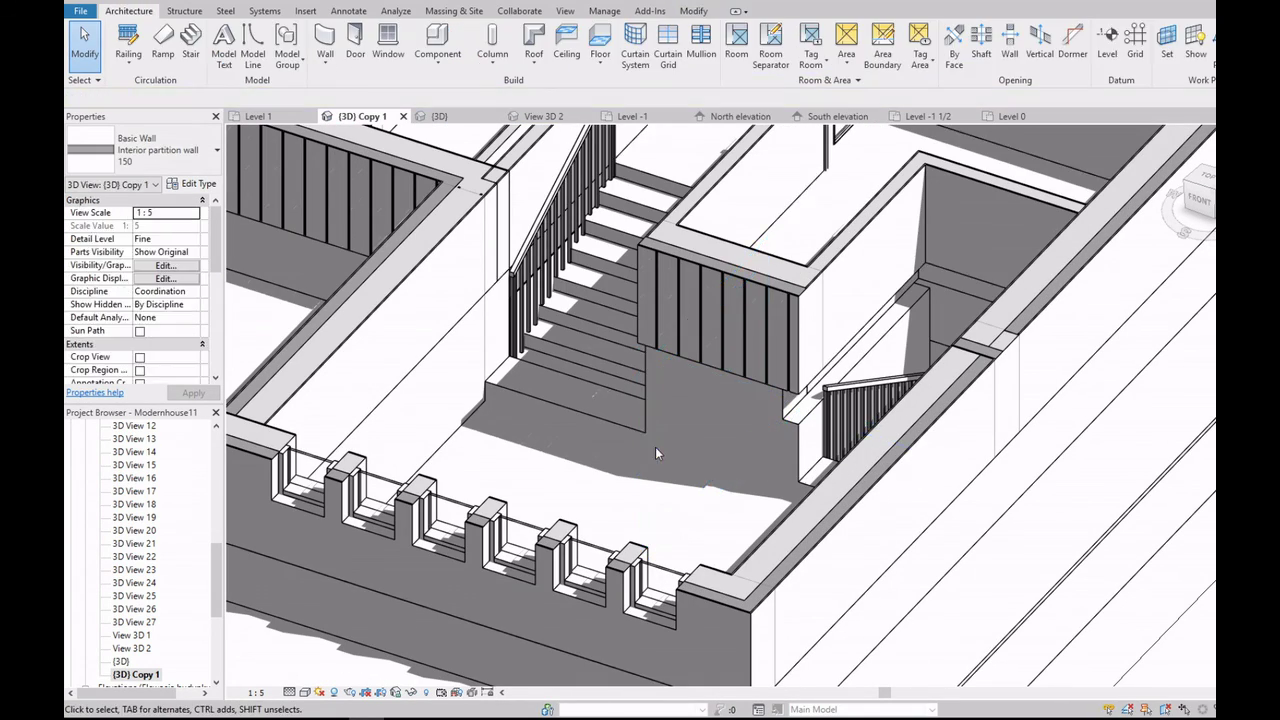
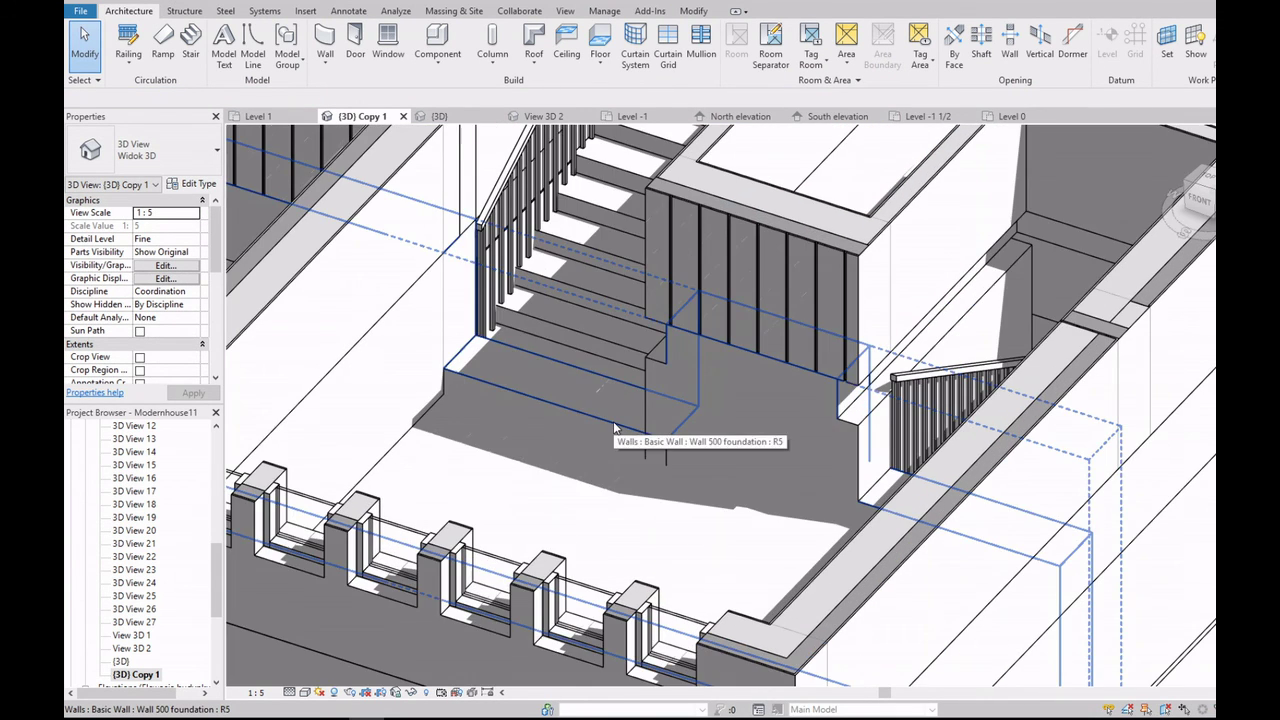
Step: Open the Wall 500 foundation profile, shift a vertical edge left, and switch to wireframe
{"action": "double_click", "coordinate": [613, 421]}
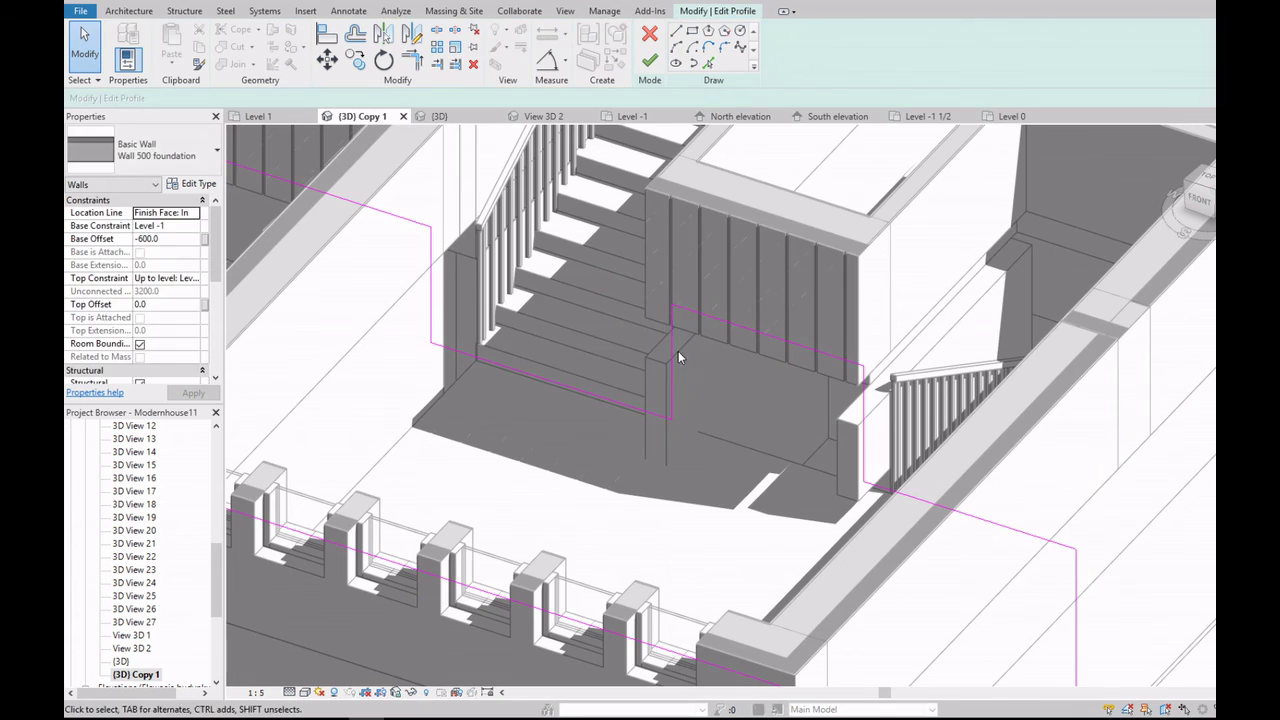
{"action": "left_click_drag", "start_coordinate": [670, 343], "coordinate": [647, 338]}
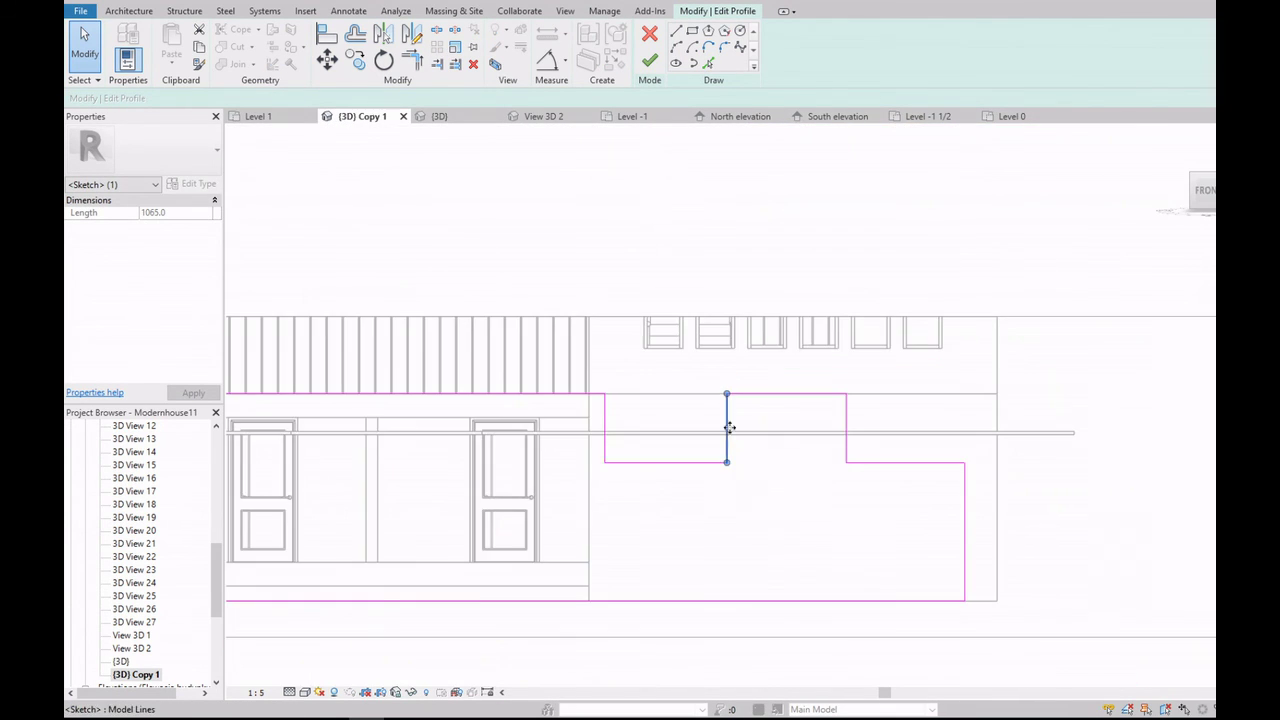
{"action": "left_click", "coordinate": [305, 692]}
{"action": "left_click", "coordinate": [340, 600]}
Step: Align the vertical profile edge with the wall above and finish the profile edit
{"action": "scroll", "coordinate": [745, 423], "scroll_direction": "up", "scroll_amount": 3}
{"action": "scroll", "coordinate": [673, 361], "scroll_direction": "up", "scroll_amount": 2}
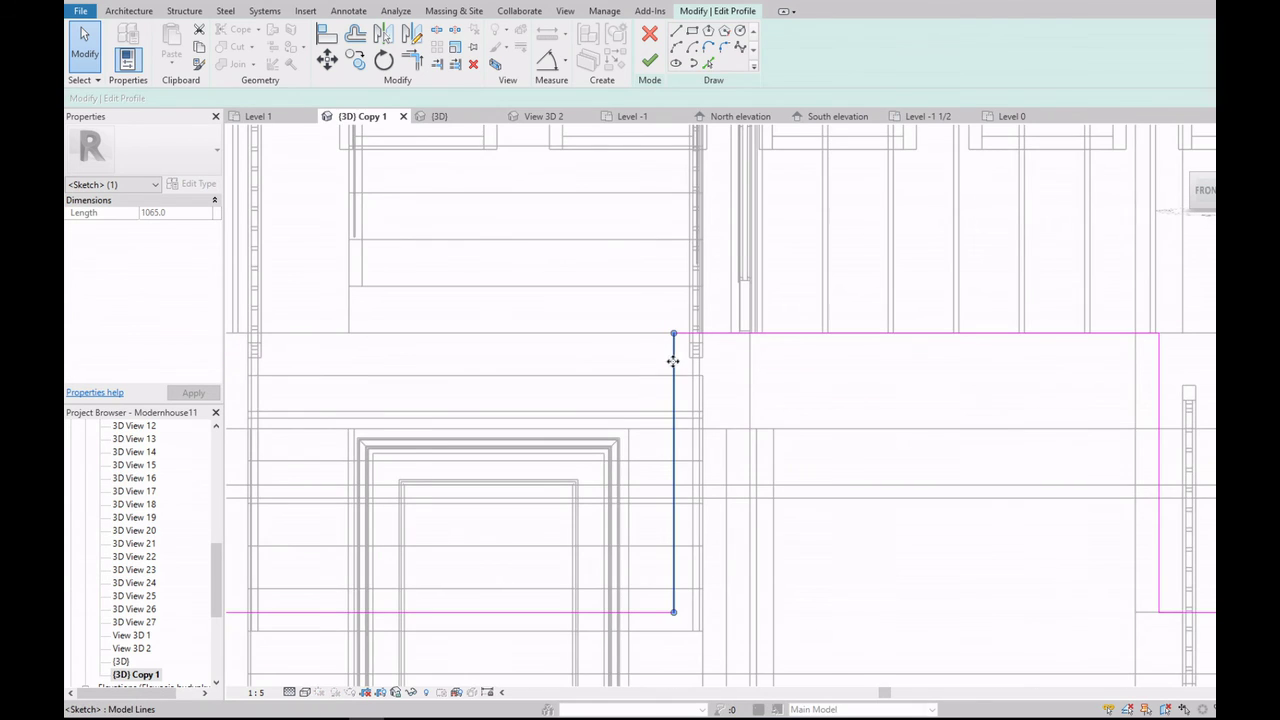
{"action": "scroll", "coordinate": [674, 381], "scroll_direction": "down", "scroll_amount": 3}
{"action": "scroll", "coordinate": [831, 408], "scroll_direction": "up", "scroll_amount": 3}
{"action": "scroll", "coordinate": [833, 408], "scroll_direction": "down", "scroll_amount": 2}
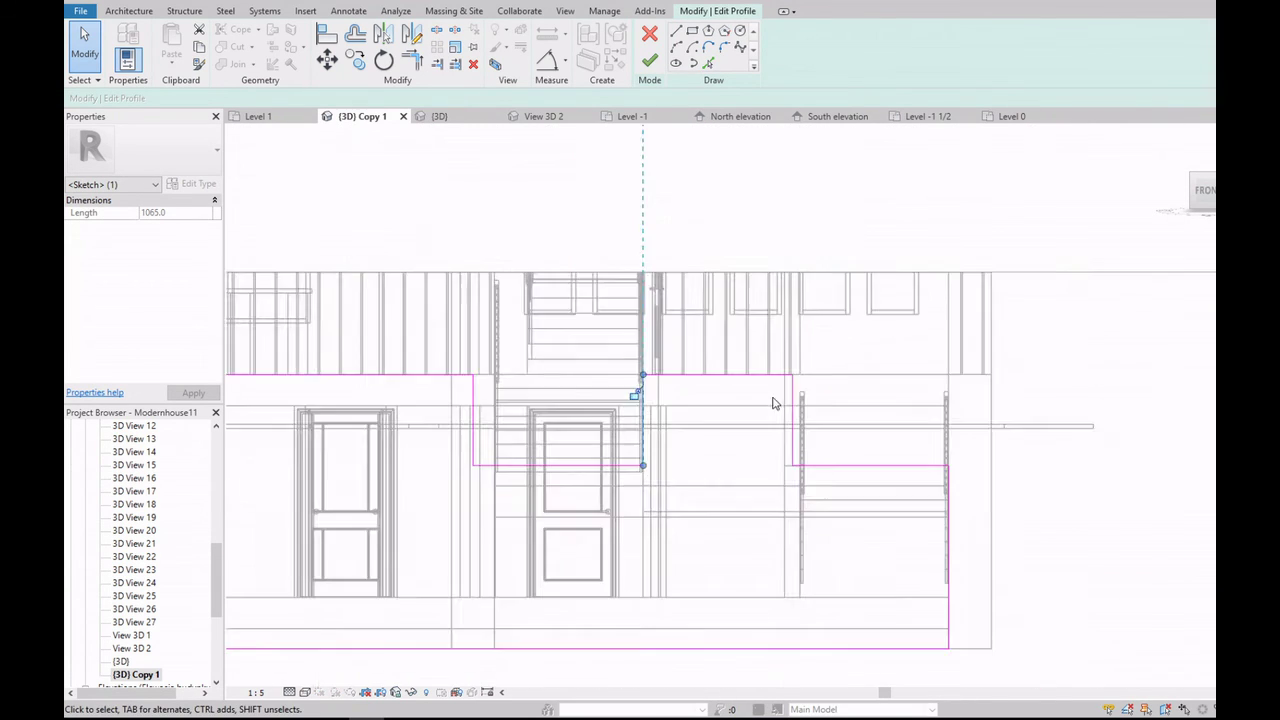
{"action": "scroll", "coordinate": [771, 403], "scroll_direction": "up", "scroll_amount": 3}
{"action": "left_click_drag", "start_coordinate": [772, 391], "coordinate": [776, 390]}
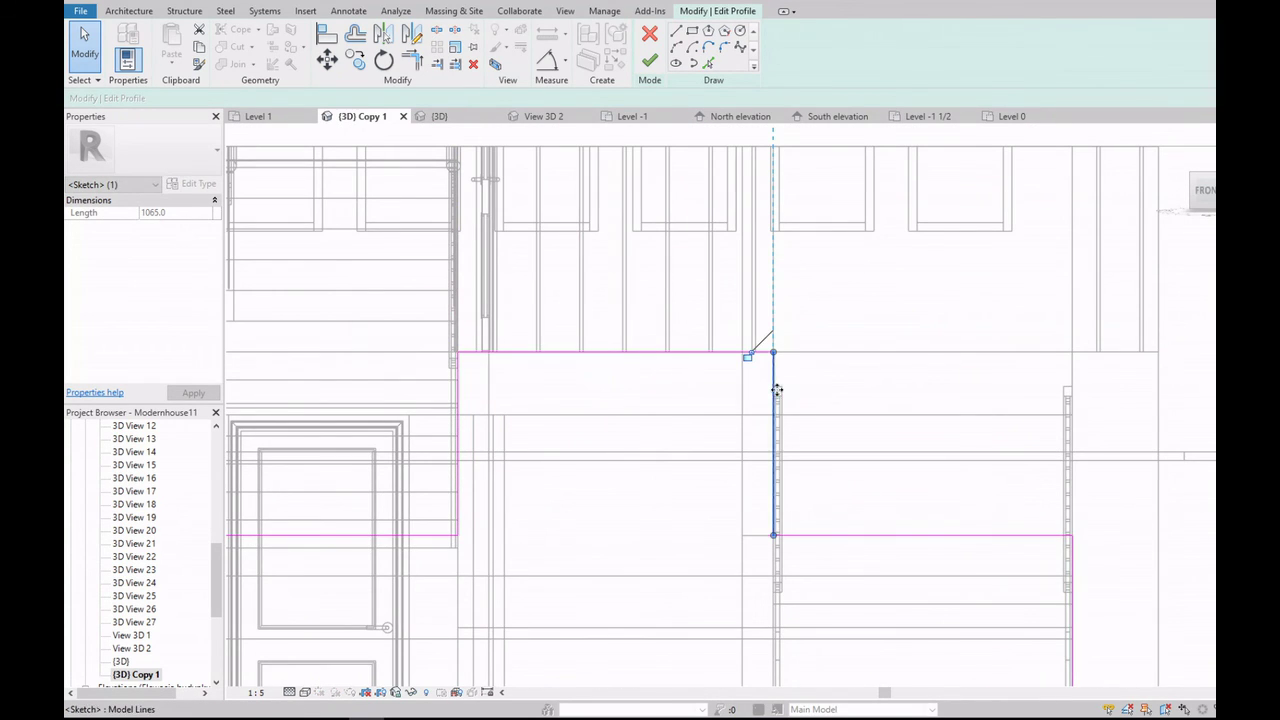
{"action": "left_click", "coordinate": [650, 60]}
{"action": "scroll", "coordinate": [700, 400], "scroll_direction": "down", "scroll_amount": 3}
{"action": "middle_click_drag", "start_coordinate": [700, 400], "coordinate": [600, 450], "text": "shift"}
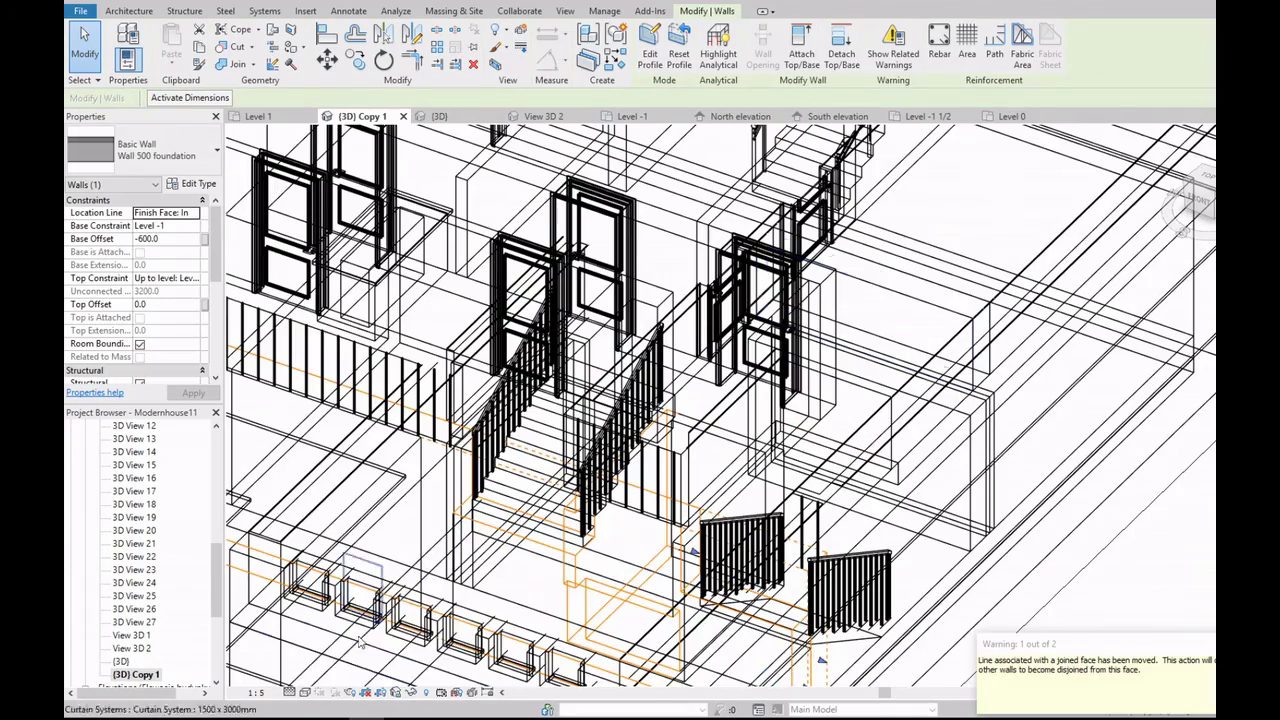
Step: Return the 3D view to shaded display
{"action": "left_click", "coordinate": [305, 692]}
{"action": "left_click", "coordinate": [341, 619]}
{"action": "scroll", "coordinate": [450, 550], "scroll_direction": "up", "scroll_amount": 3}
{"action": "scroll", "coordinate": [704, 512], "scroll_direction": "up", "scroll_amount": 3}
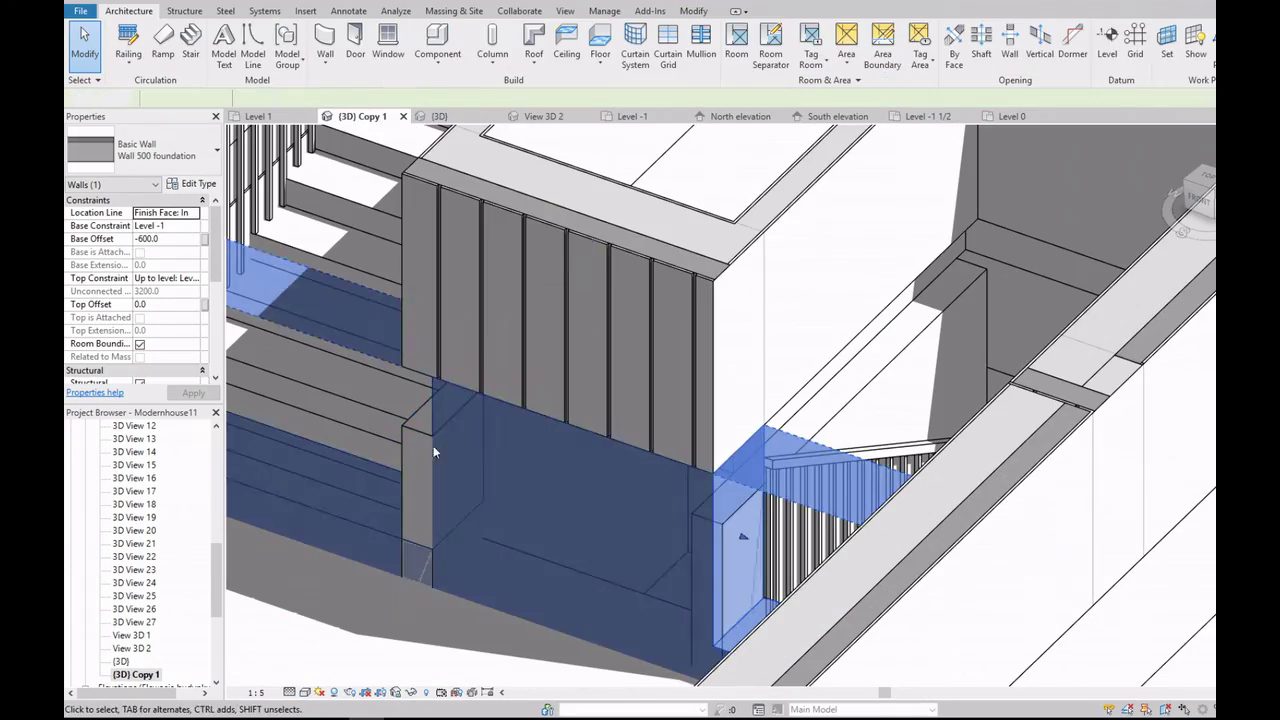
Step: Select the Interior partition wall 150 beside the stair and attempt to delete it
{"action": "left_click", "coordinate": [416, 418]}
{"action": "left_click", "coordinate": [420, 470]}
{"action": "key", "text": "Escape"}
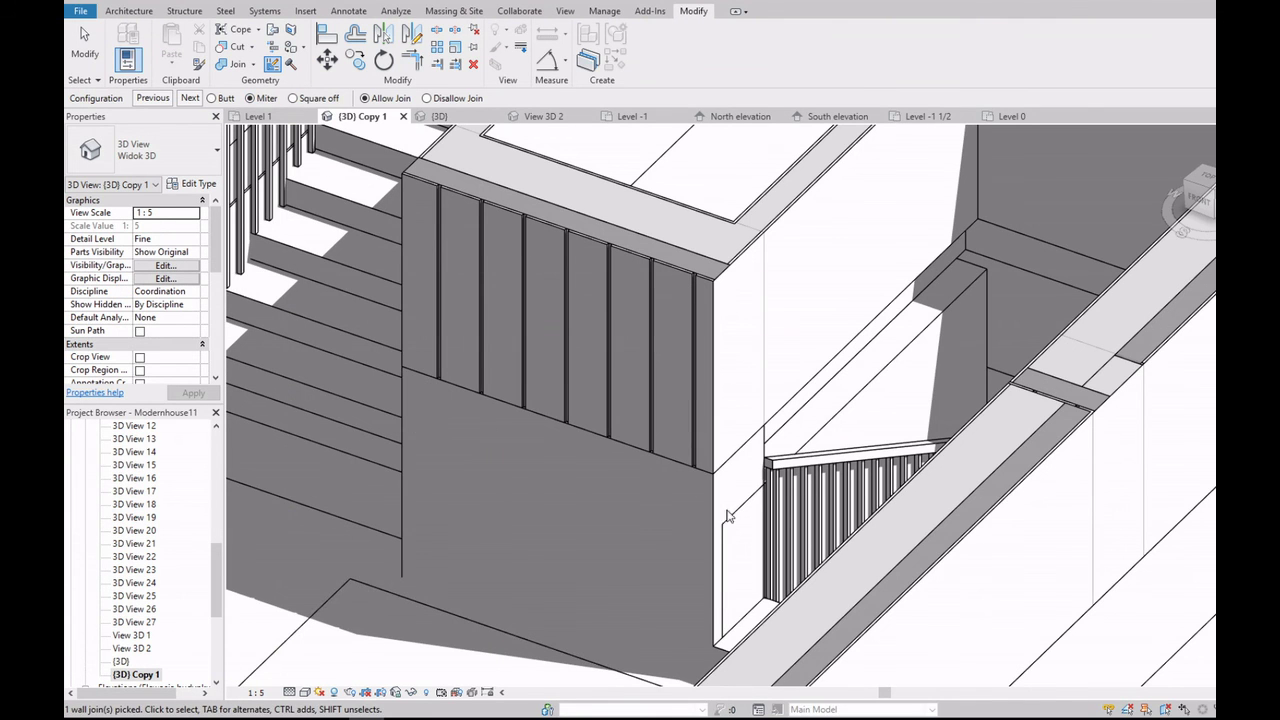
{"action": "key", "text": "Escape"}
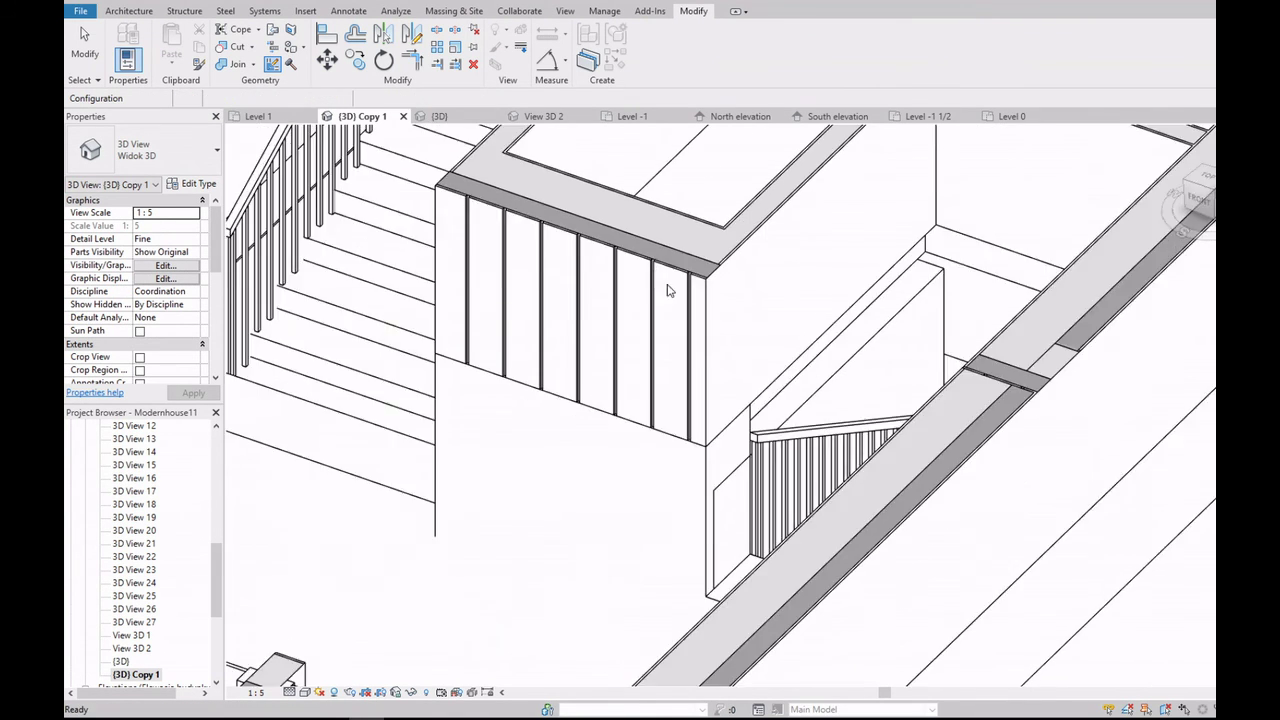
{"action": "scroll", "coordinate": [666, 286], "scroll_direction": "down", "scroll_amount": 3}
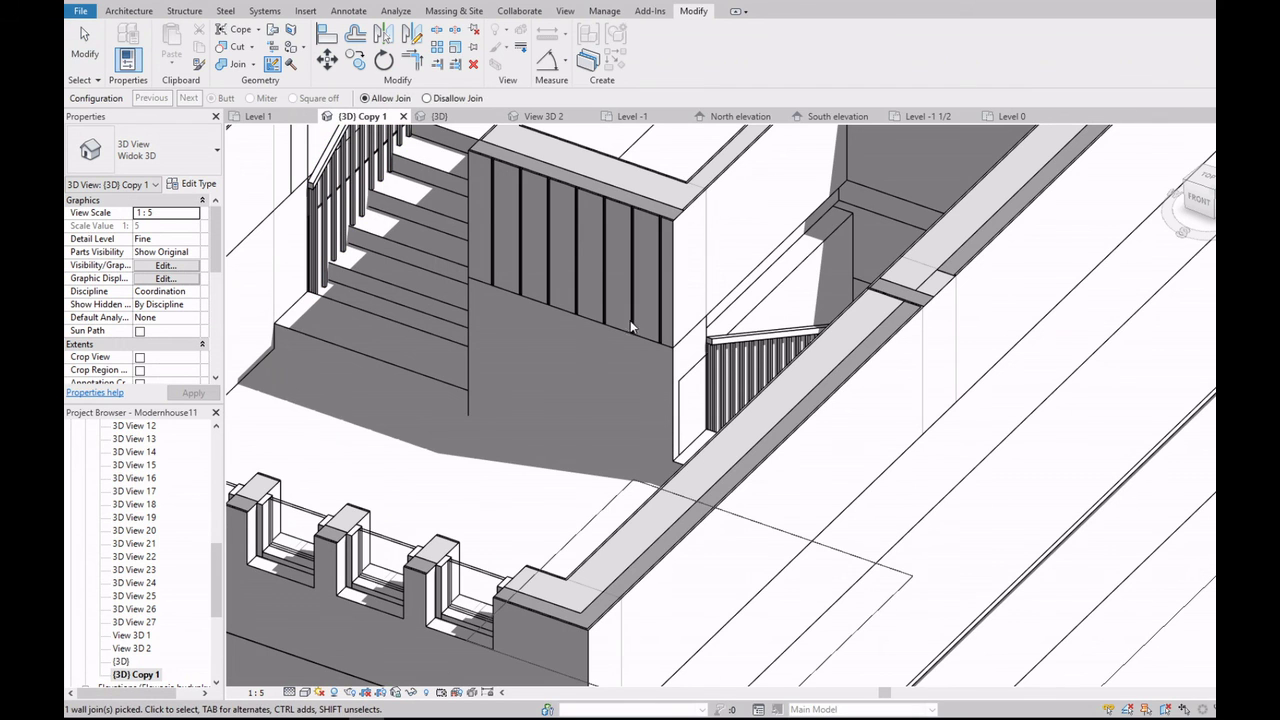
{"action": "left_click", "coordinate": [757, 318]}
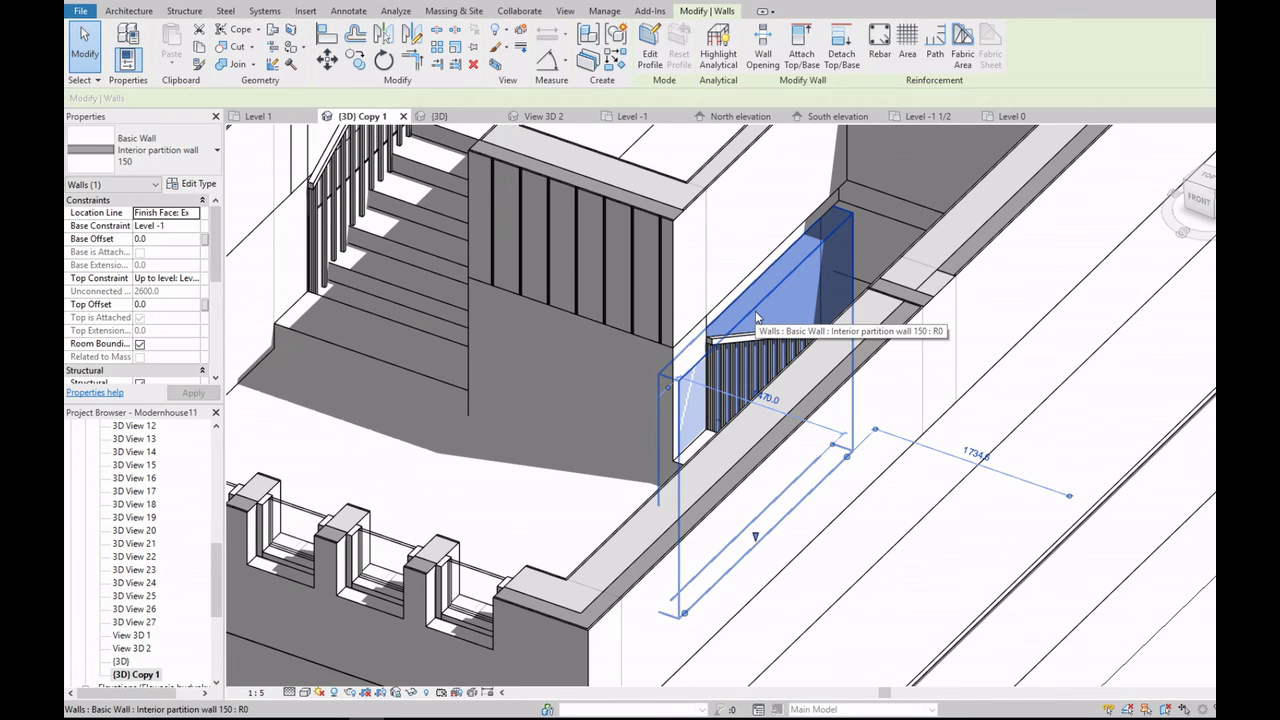
{"action": "key", "text": "Delete"}
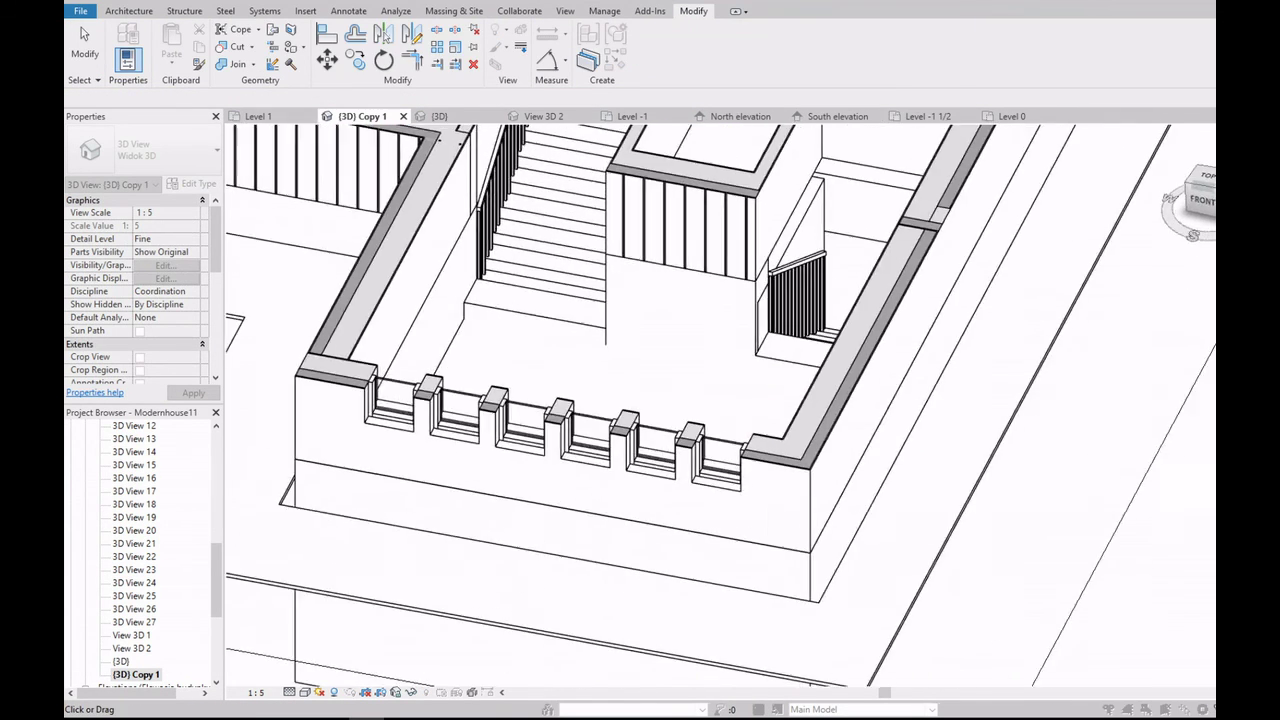
{"action": "scroll", "coordinate": [773, 345], "scroll_direction": "up", "scroll_amount": 2}
{"action": "scroll", "coordinate": [773, 345], "scroll_direction": "up", "scroll_amount": 2}
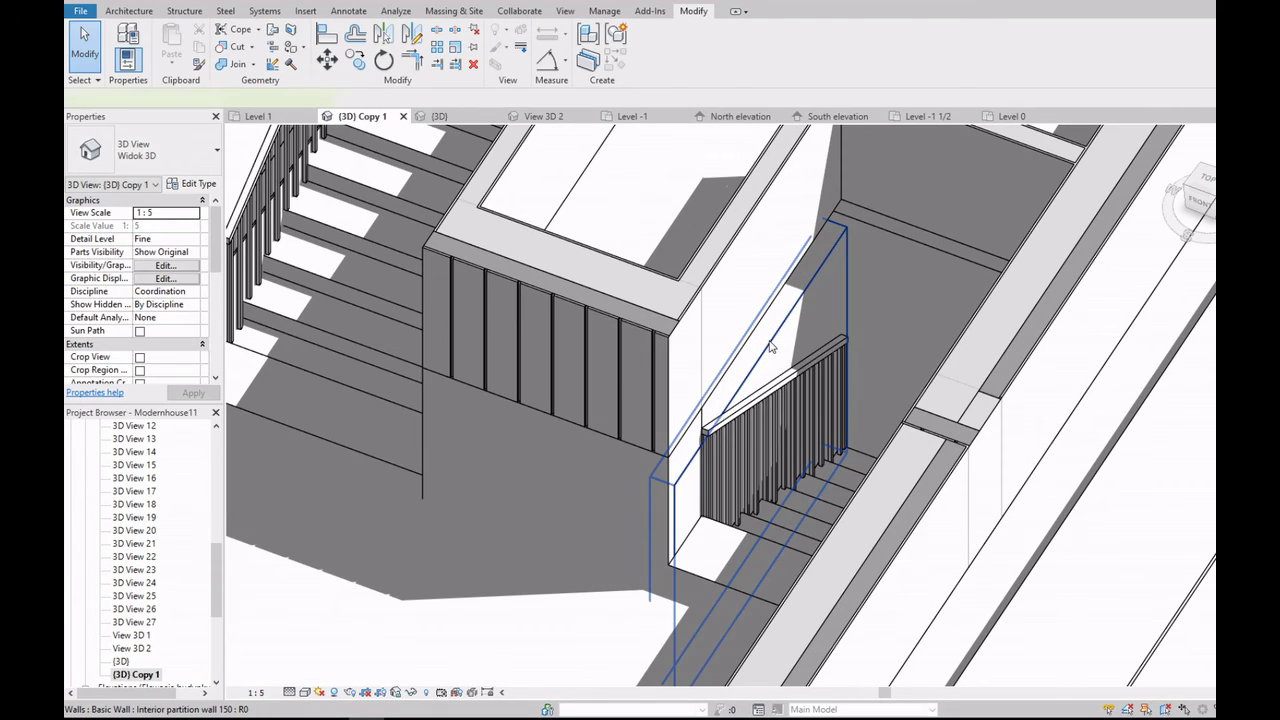
Step: Delete the partition wall, choosing Unjoin Elements to separate it from the floor
{"action": "left_click", "coordinate": [773, 345]}
{"action": "key", "text": "Escape"}
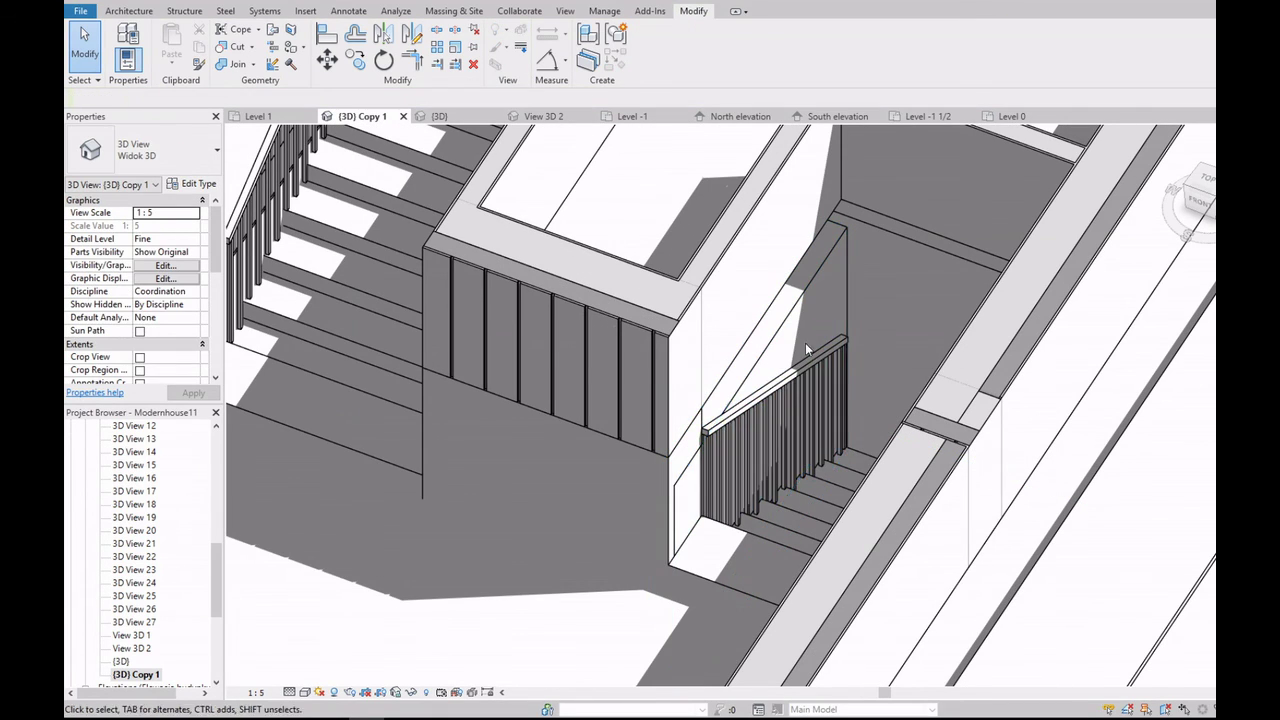
{"action": "key", "text": "Delete"}
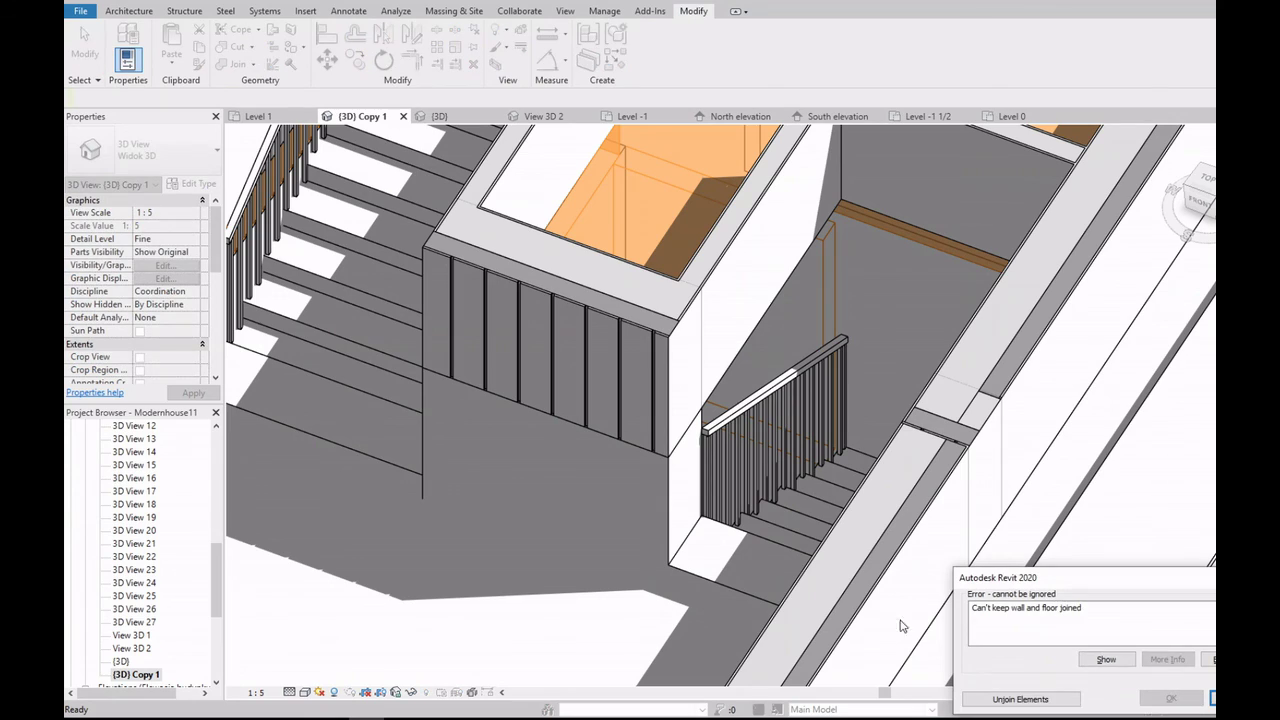
{"action": "left_click", "coordinate": [1012, 701]}
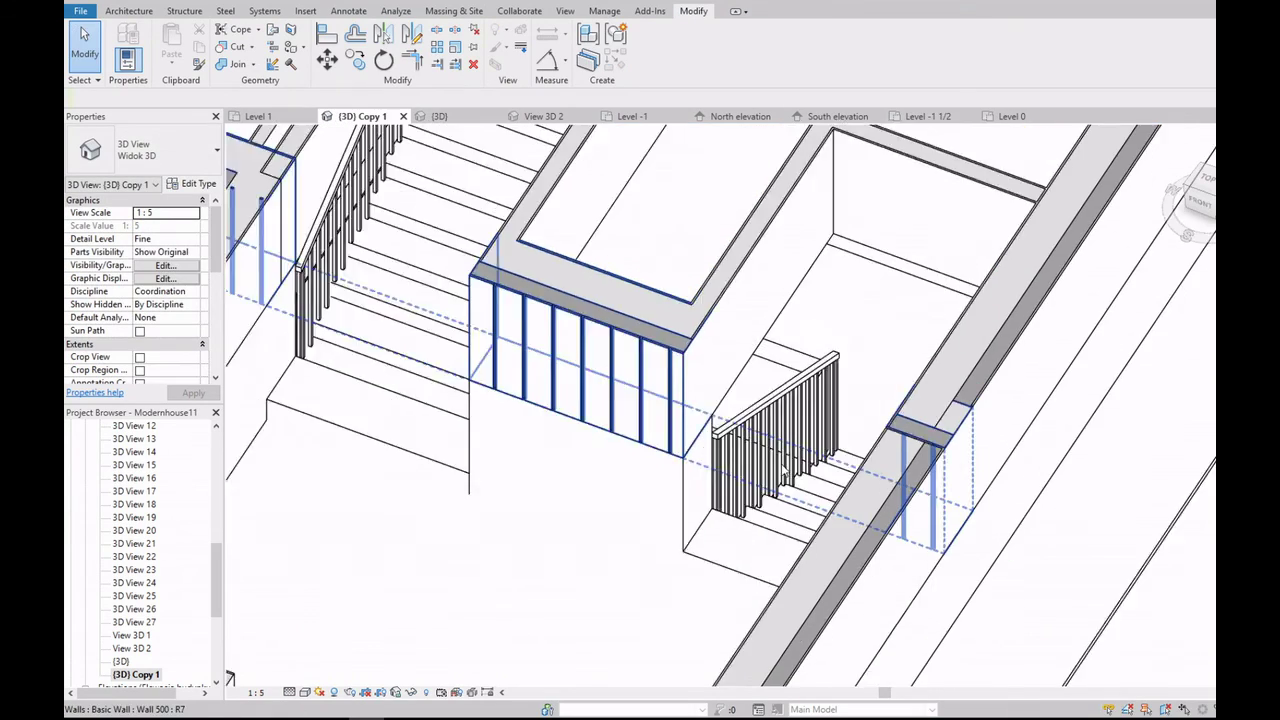
{"action": "scroll", "coordinate": [699, 347], "scroll_direction": "down", "scroll_amount": 3}
{"action": "scroll", "coordinate": [699, 347], "scroll_direction": "up", "scroll_amount": 3}
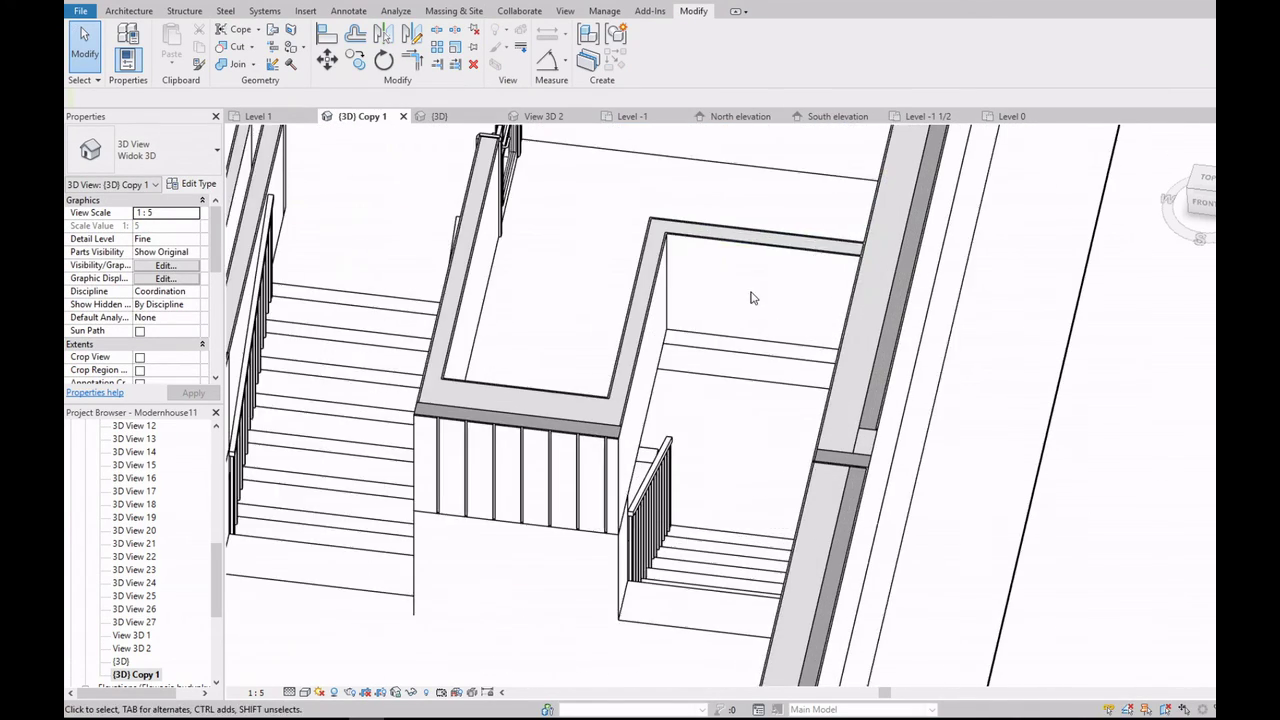
{"action": "scroll", "coordinate": [699, 347], "scroll_direction": "up", "scroll_amount": 2}
{"action": "mouse_move", "coordinate": [699, 347]}
{"action": "middle_mouse_down", "text": "shift"}
{"action": "mouse_move", "coordinate": [700, 430]}
{"action": "mouse_move", "coordinate": [713, 280]}
{"action": "middle_mouse_up", "text": "shift"}
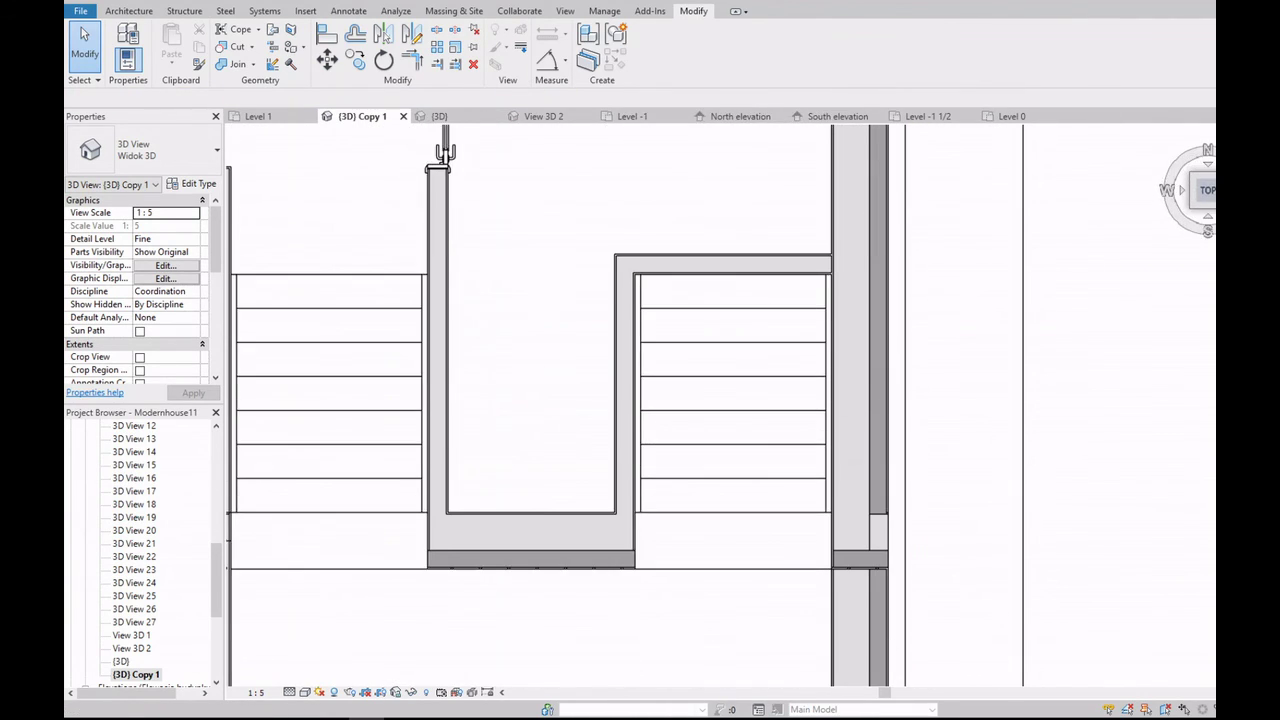
{"action": "left_click_drag", "start_coordinate": [1210, 197], "coordinate": [1195, 230]}
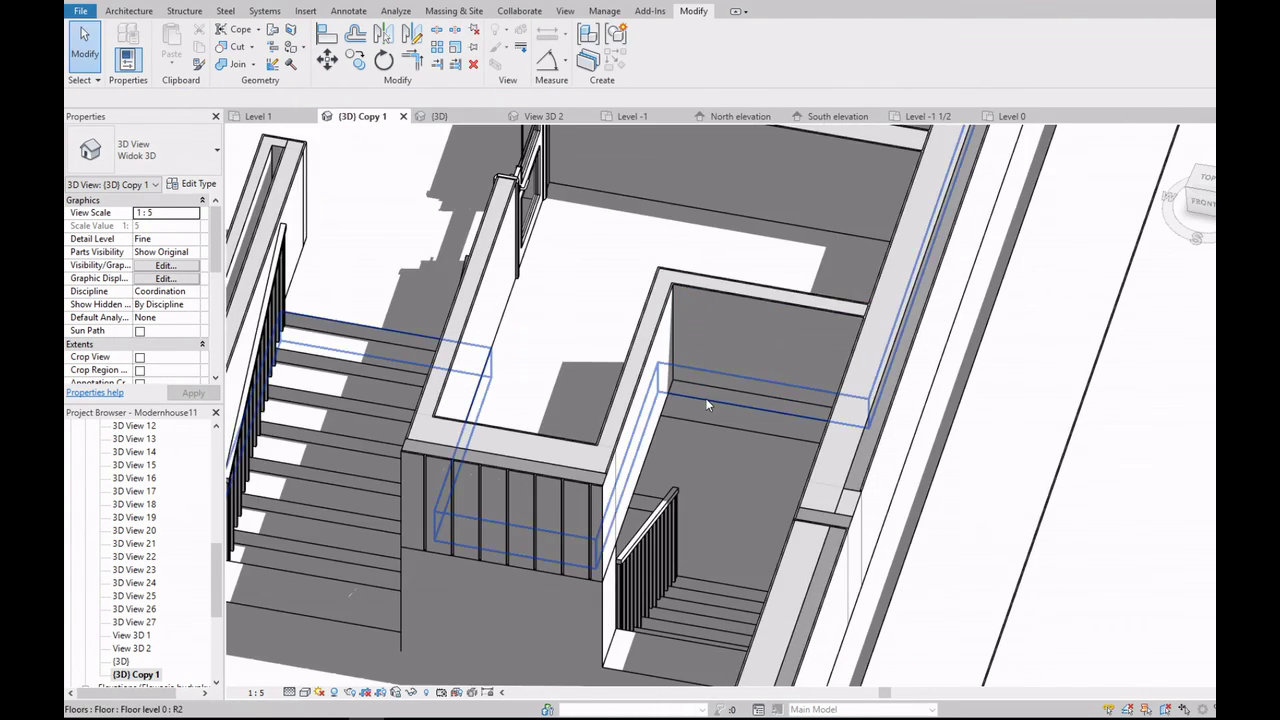
{"action": "double_click", "coordinate": [709, 400]}
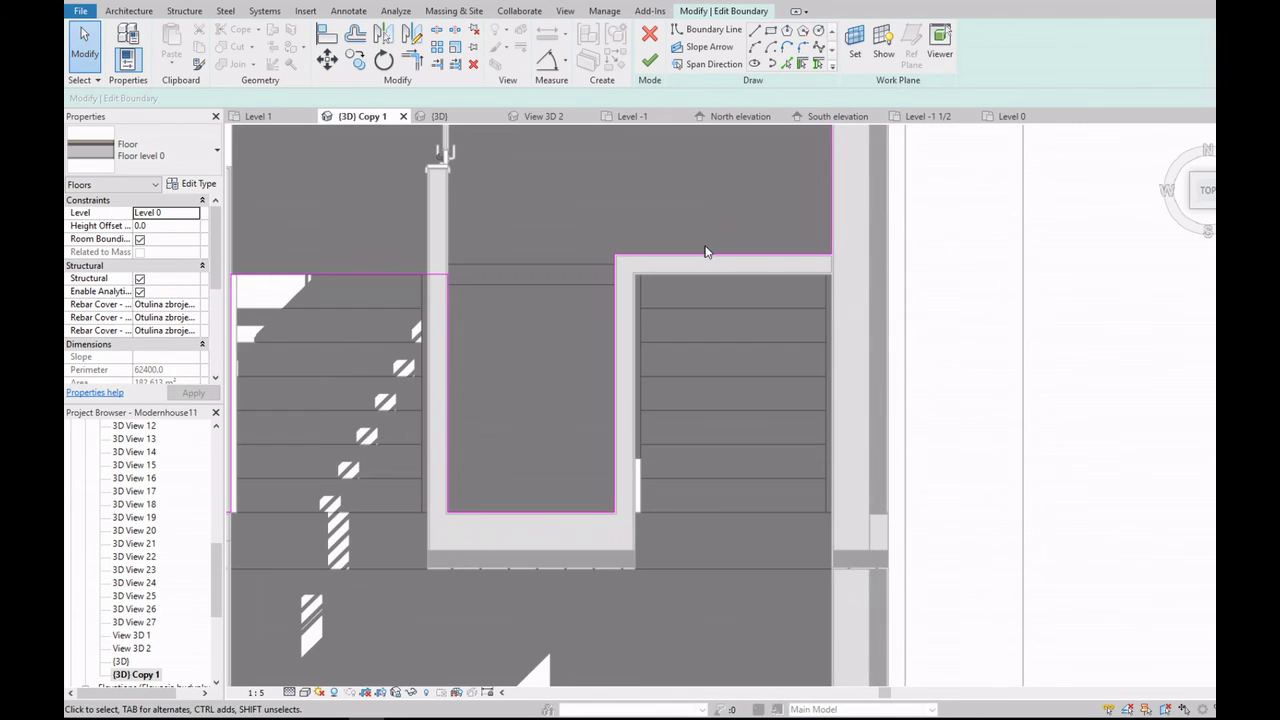
{"action": "left_click", "coordinate": [733, 298]}
{"action": "left_click", "coordinate": [649, 61]}
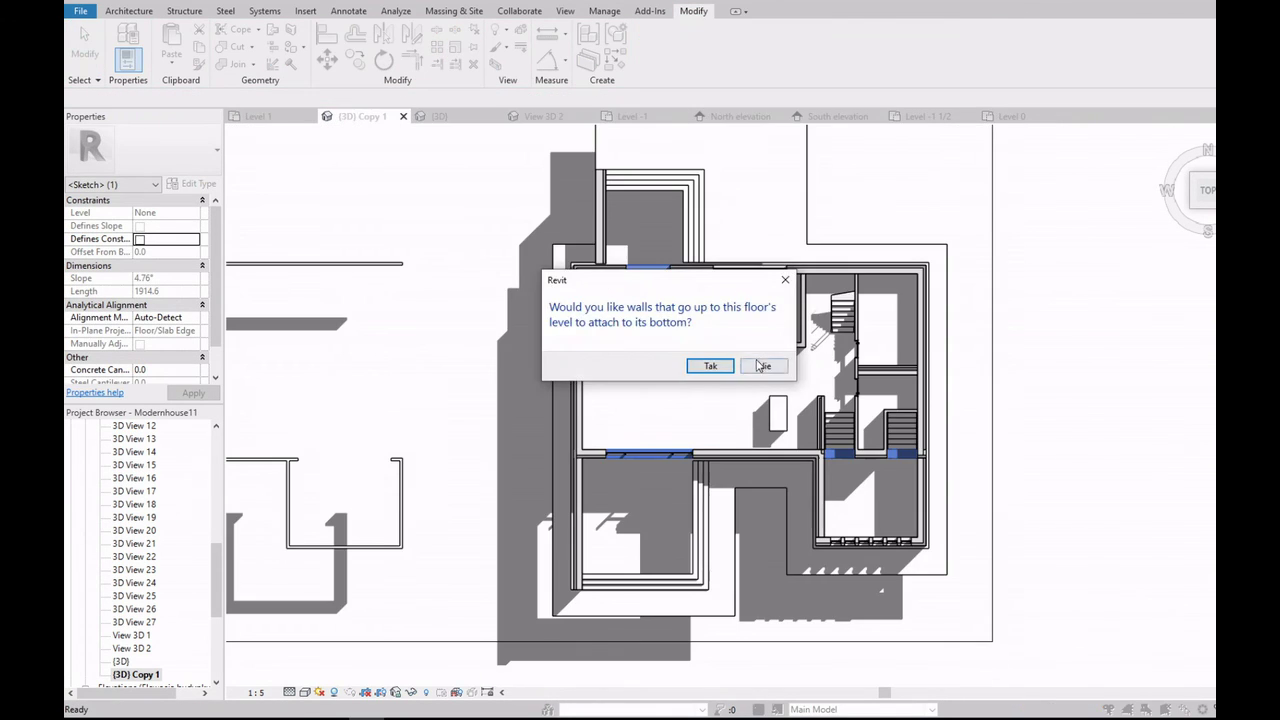
{"action": "left_click", "coordinate": [766, 366]}
{"action": "scroll", "coordinate": [738, 428], "scroll_direction": "down", "scroll_amount": 3}
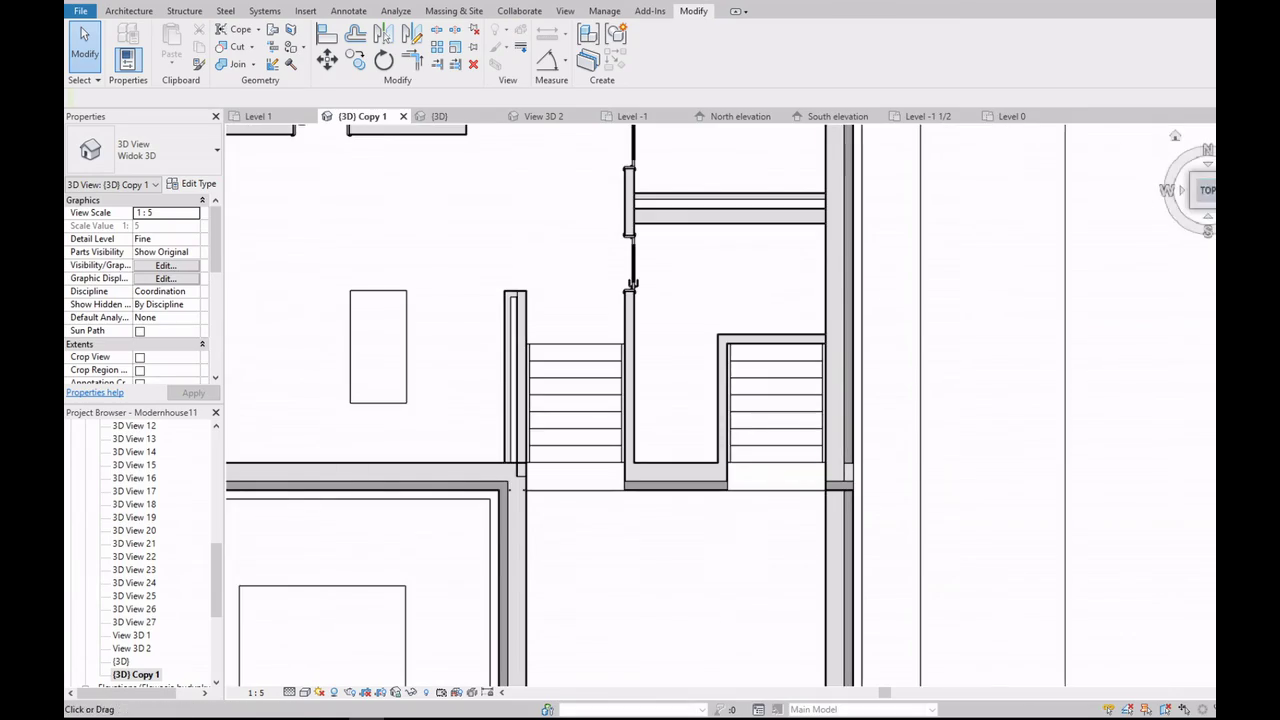
{"action": "middle_click_drag", "start_coordinate": [738, 428], "coordinate": [800, 380], "text": "shift"}
{"action": "scroll", "coordinate": [843, 325], "scroll_direction": "up", "scroll_amount": 2}
{"action": "scroll", "coordinate": [750, 370], "scroll_direction": "up", "scroll_amount": 2}
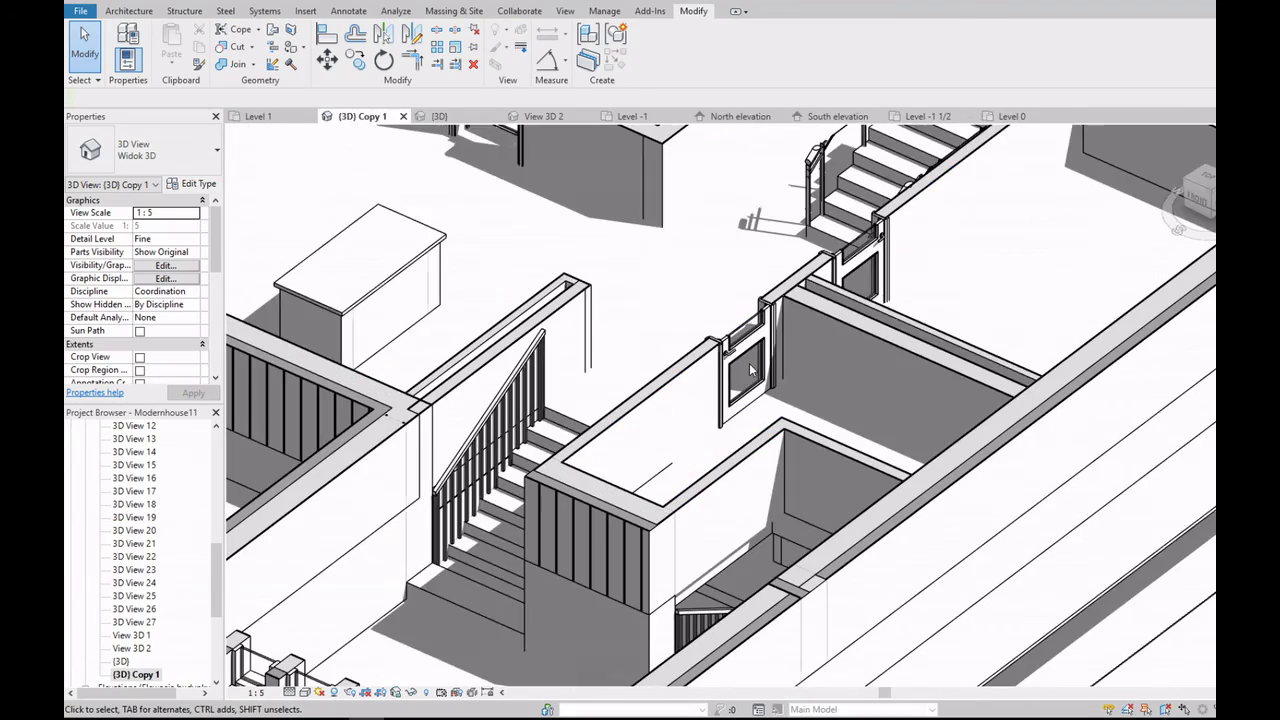
{"action": "scroll", "coordinate": [792, 370], "scroll_direction": "down", "scroll_amount": 3}
{"action": "scroll", "coordinate": [832, 355], "scroll_direction": "up", "scroll_amount": 4}
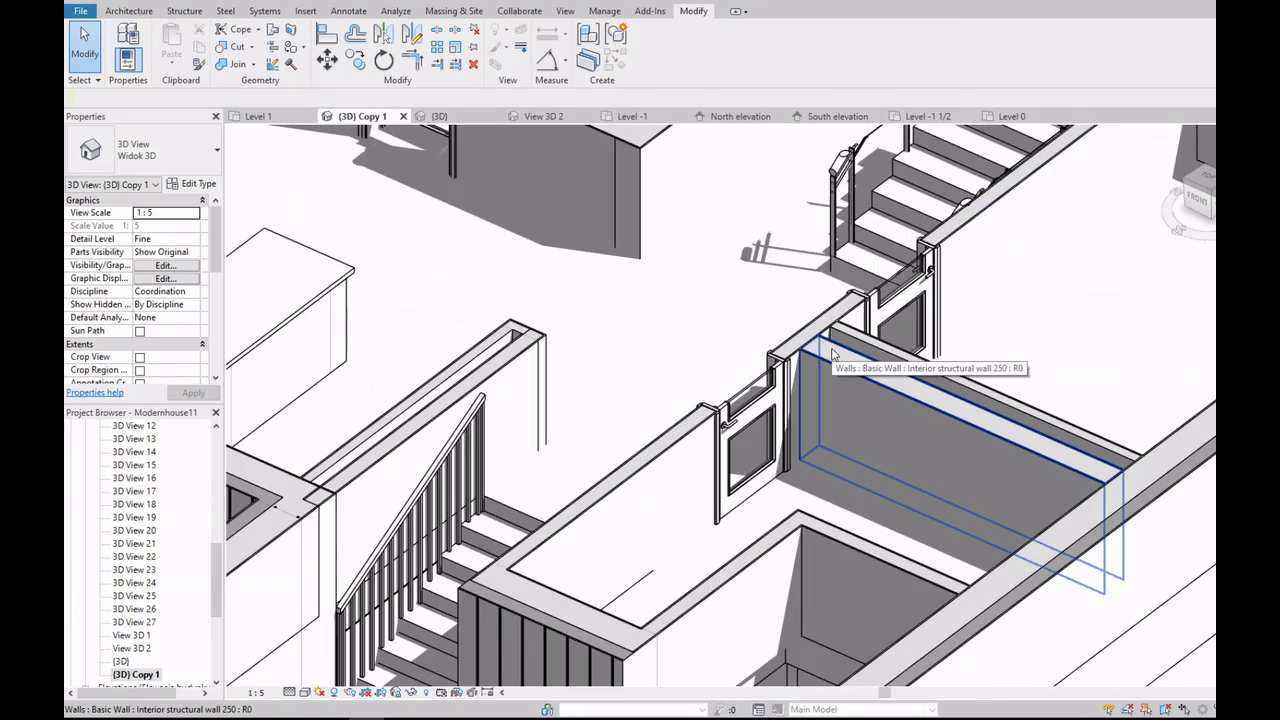
{"action": "scroll", "coordinate": [888, 355], "scroll_direction": "down", "scroll_amount": 2}
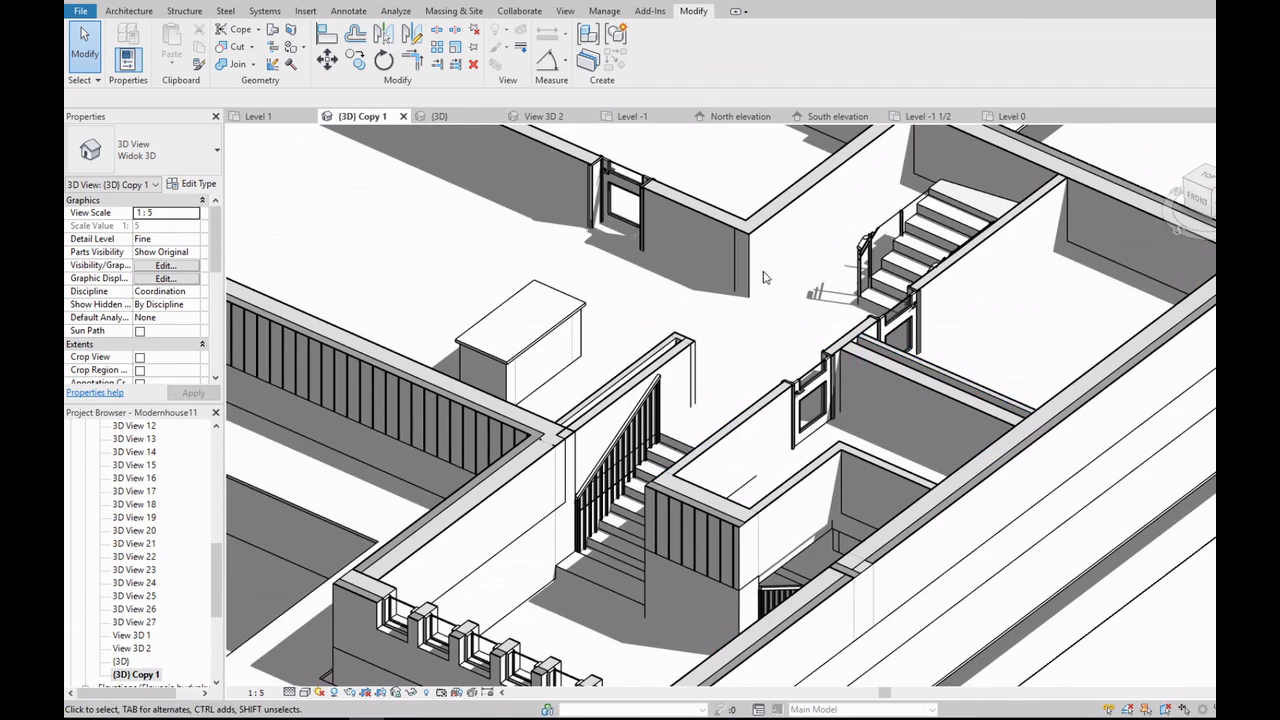
{"action": "scroll", "coordinate": [763, 277], "scroll_direction": "down", "scroll_amount": 5}
{"action": "scroll", "coordinate": [730, 378], "scroll_direction": "up", "scroll_amount": 4}
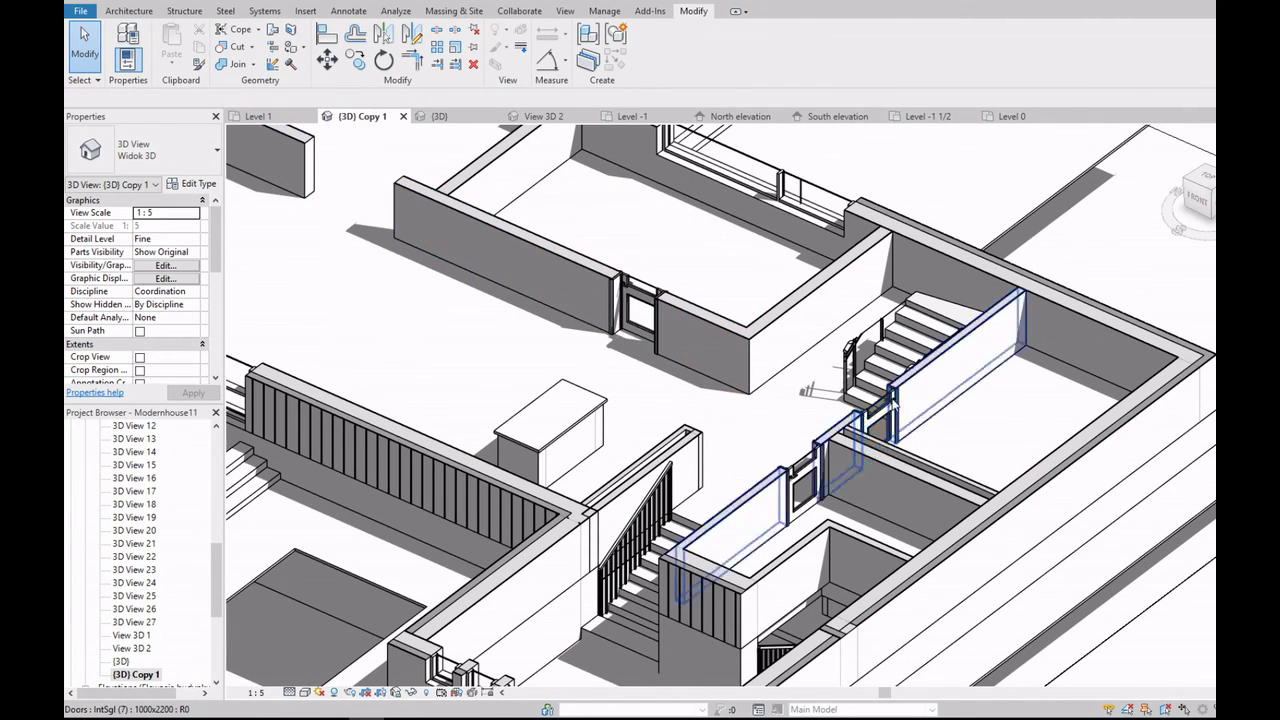
{"action": "scroll", "coordinate": [806, 390], "scroll_direction": "down", "scroll_amount": 3}
{"action": "scroll", "coordinate": [700, 380], "scroll_direction": "down", "scroll_amount": 2}
{"action": "scroll", "coordinate": [480, 306], "scroll_direction": "up", "scroll_amount": 2}
{"action": "scroll", "coordinate": [575, 362], "scroll_direction": "up", "scroll_amount": 4}
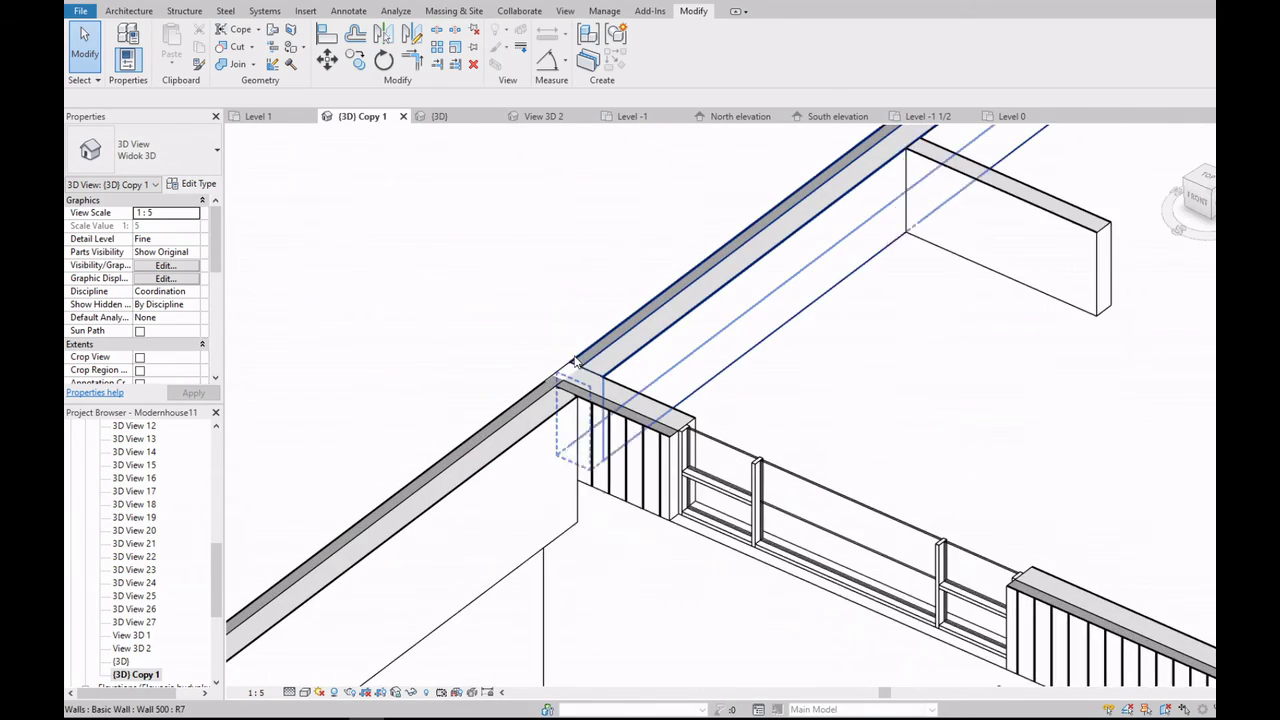
{"action": "scroll", "coordinate": [576, 362], "scroll_direction": "up", "scroll_amount": 2}
{"action": "scroll", "coordinate": [594, 371], "scroll_direction": "up", "scroll_amount": 1}
{"action": "scroll", "coordinate": [600, 375], "scroll_direction": "up", "scroll_amount": 1}
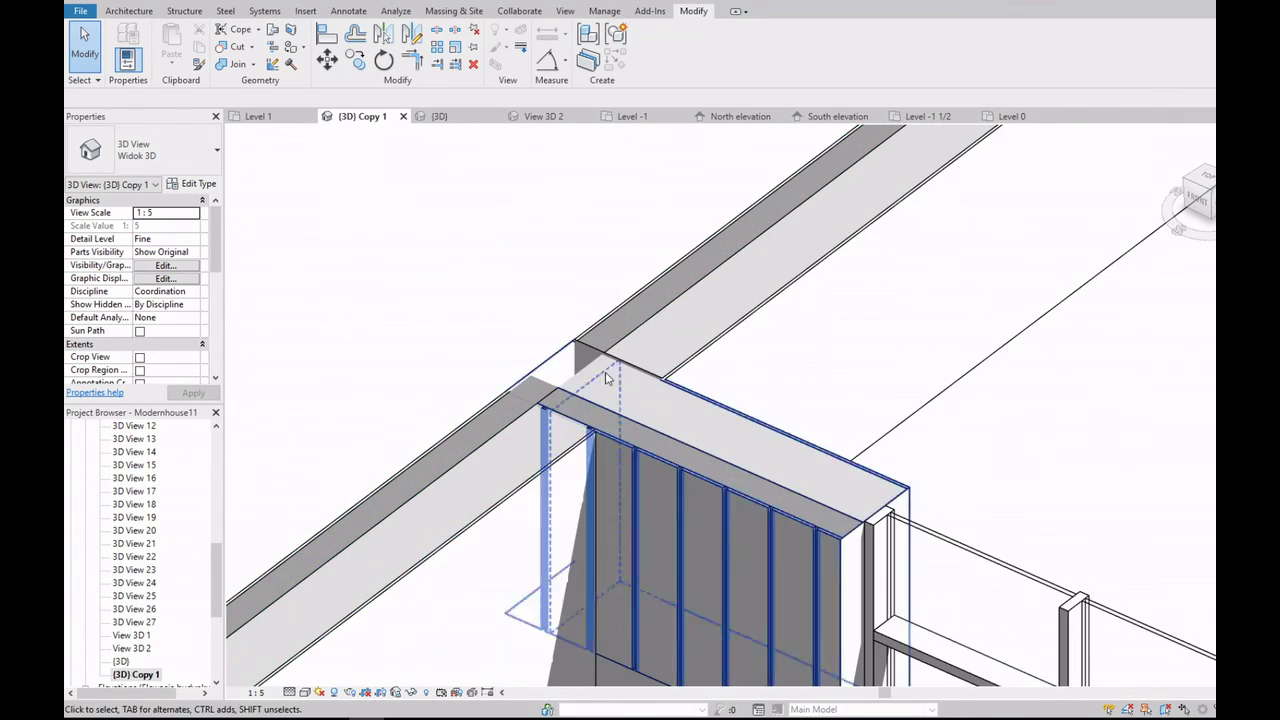
{"action": "scroll", "coordinate": [590, 371], "scroll_direction": "down", "scroll_amount": 2}
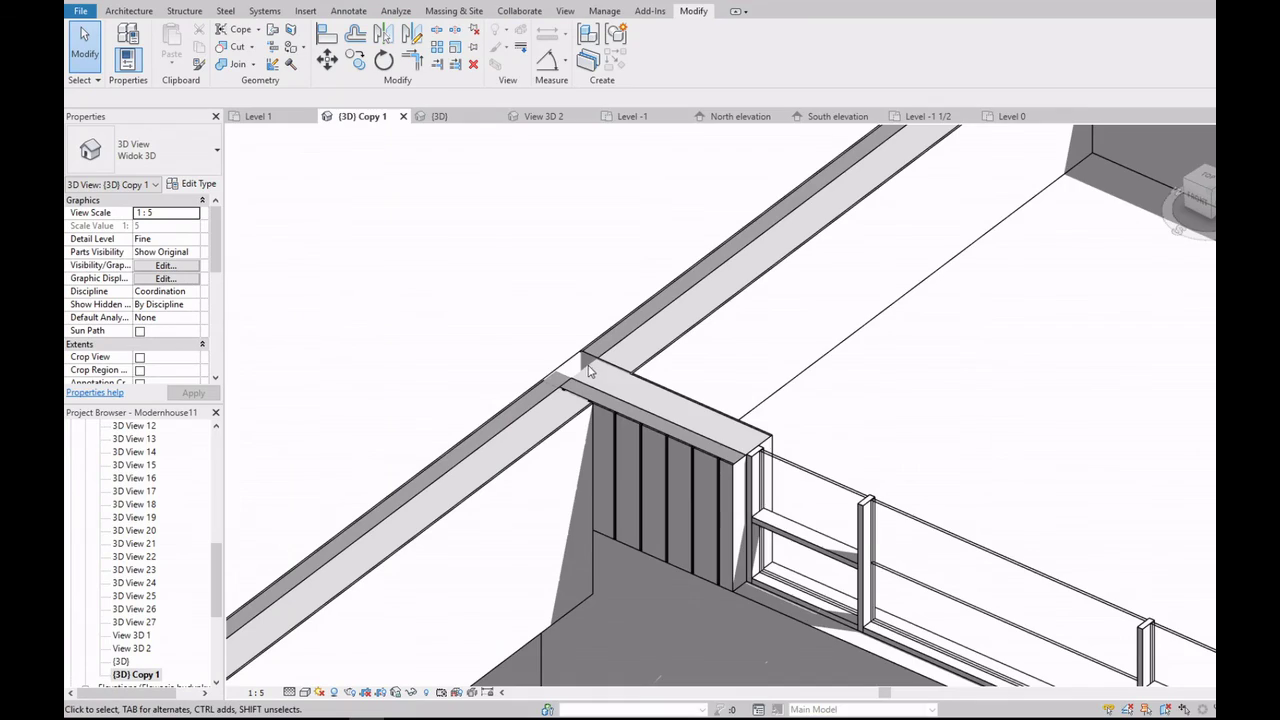
{"action": "scroll", "coordinate": [589, 370], "scroll_direction": "down", "scroll_amount": 2}
{"action": "scroll", "coordinate": [595, 380], "scroll_direction": "down", "scroll_amount": 1}
{"action": "scroll", "coordinate": [620, 420], "scroll_direction": "down", "scroll_amount": 2}
{"action": "scroll", "coordinate": [641, 455], "scroll_direction": "down", "scroll_amount": 2}
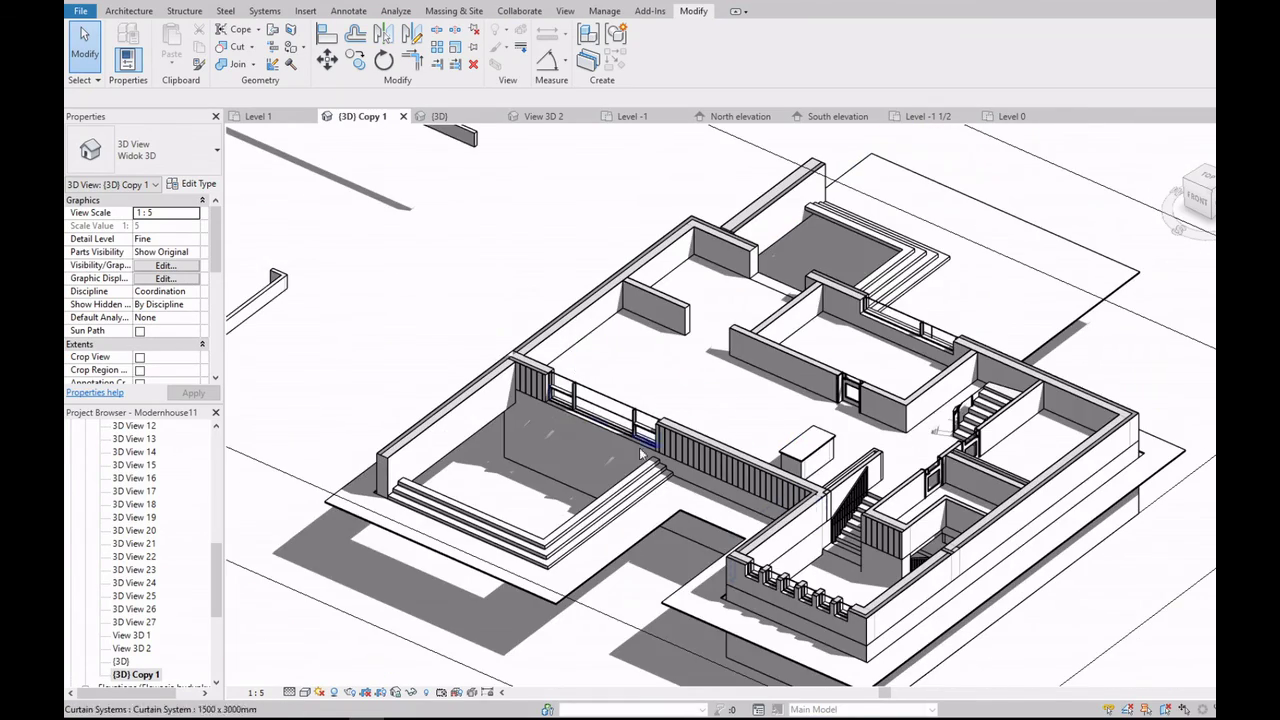
{"action": "scroll", "coordinate": [1010, 565], "scroll_direction": "up", "scroll_amount": 2}
{"action": "scroll", "coordinate": [934, 531], "scroll_direction": "up", "scroll_amount": 3}
{"action": "scroll", "coordinate": [930, 535], "scroll_direction": "up", "scroll_amount": 1}
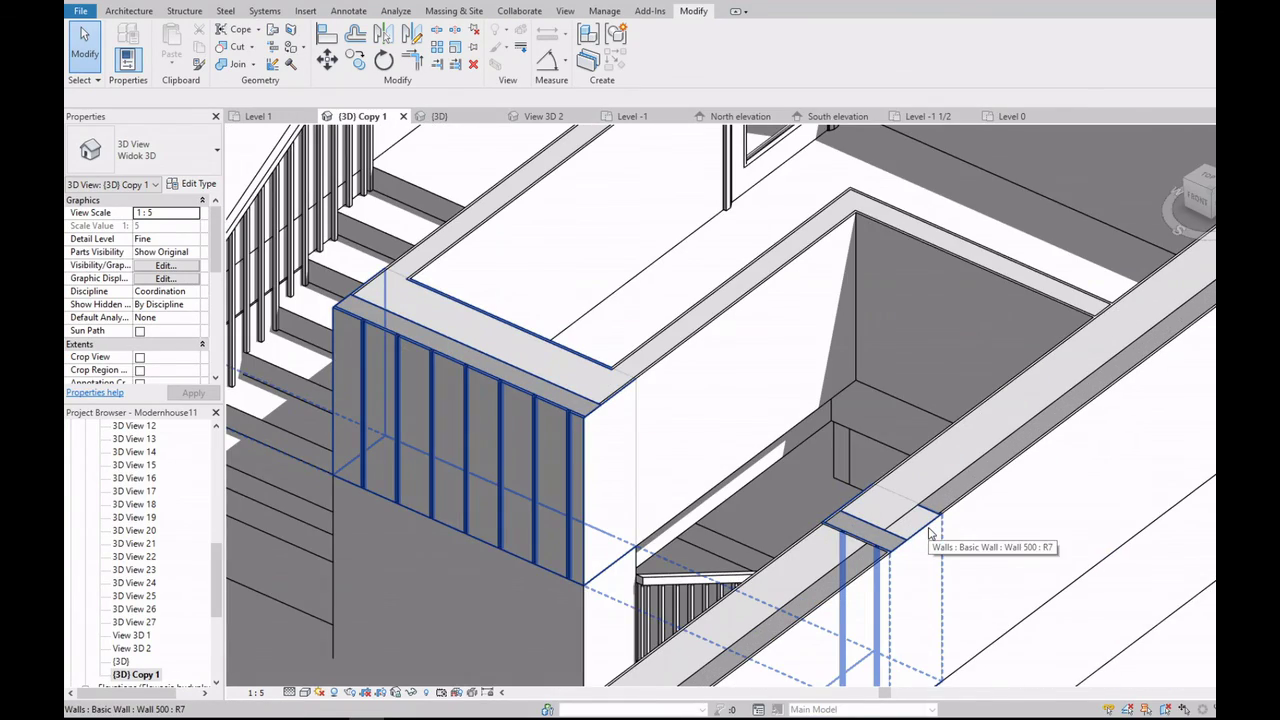
{"action": "scroll", "coordinate": [930, 533], "scroll_direction": "down", "scroll_amount": 2}
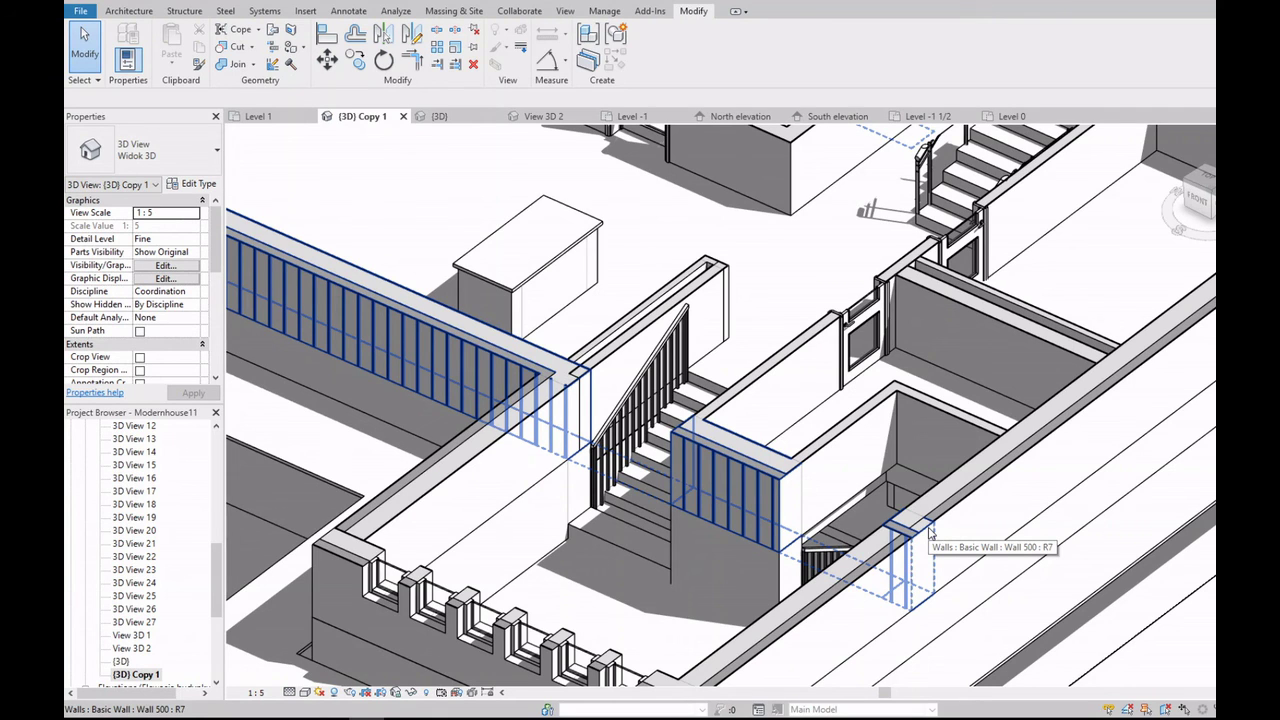
{"action": "left_click", "coordinate": [930, 533]}
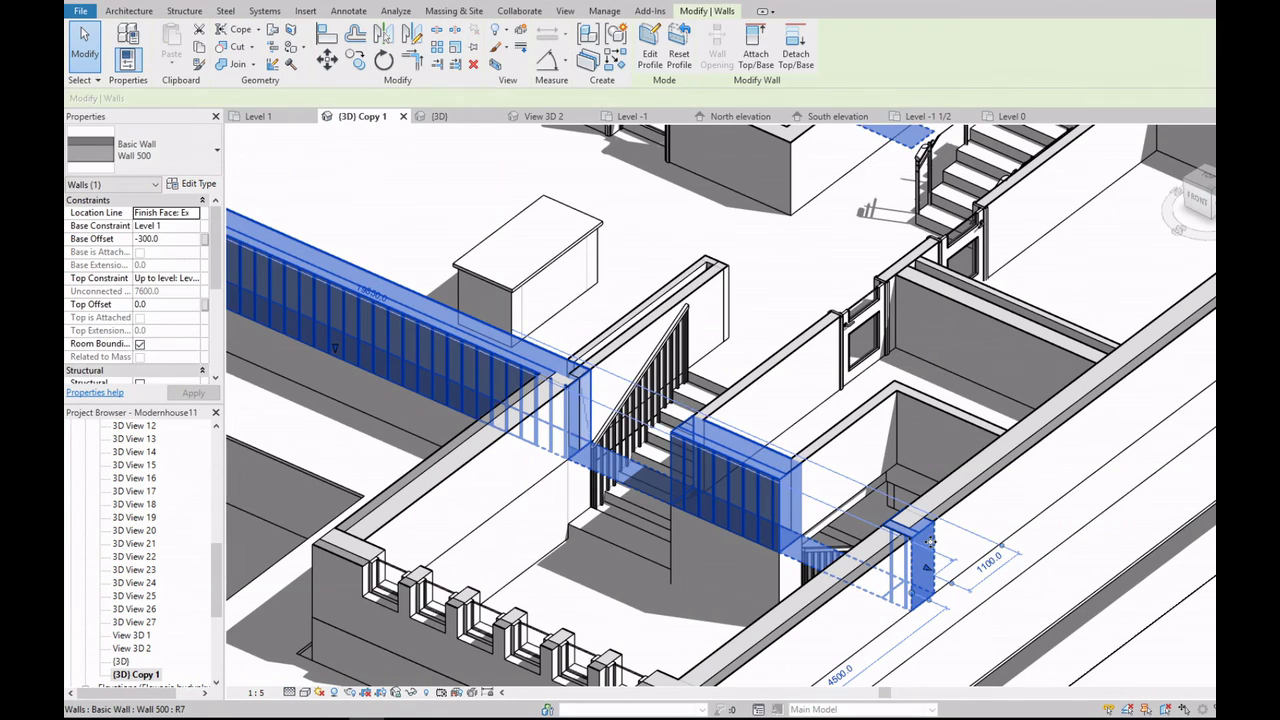
{"action": "scroll", "coordinate": [930, 533], "scroll_direction": "down", "scroll_amount": 2}
{"action": "scroll", "coordinate": [920, 525], "scroll_direction": "down", "scroll_amount": 1}
{"action": "left_click", "coordinate": [323, 259]}
{"action": "scroll", "coordinate": [272, 229], "scroll_direction": "down", "scroll_amount": 3}
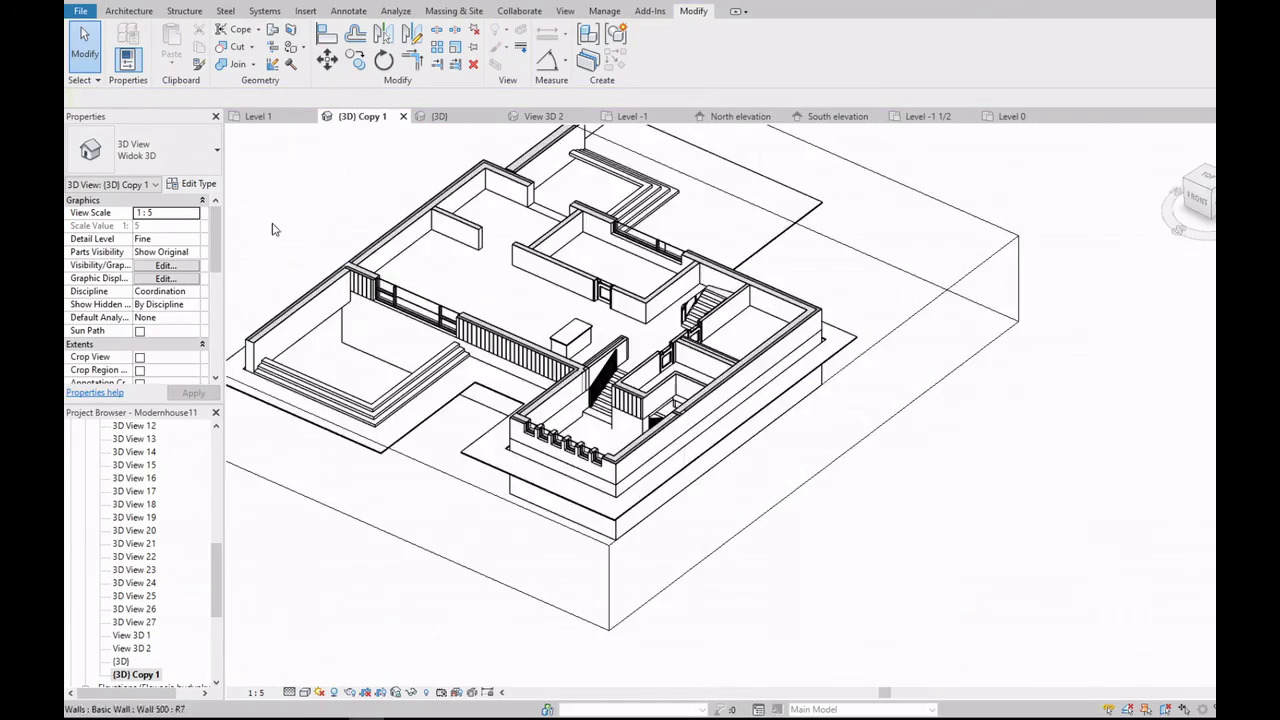
{"action": "scroll", "coordinate": [437, 286], "scroll_direction": "up", "scroll_amount": 4}
{"action": "scroll", "coordinate": [548, 363], "scroll_direction": "up", "scroll_amount": 2}
{"action": "scroll", "coordinate": [548, 363], "scroll_direction": "down", "scroll_amount": 3}
{"action": "scroll", "coordinate": [600, 430], "scroll_direction": "down", "scroll_amount": 1}
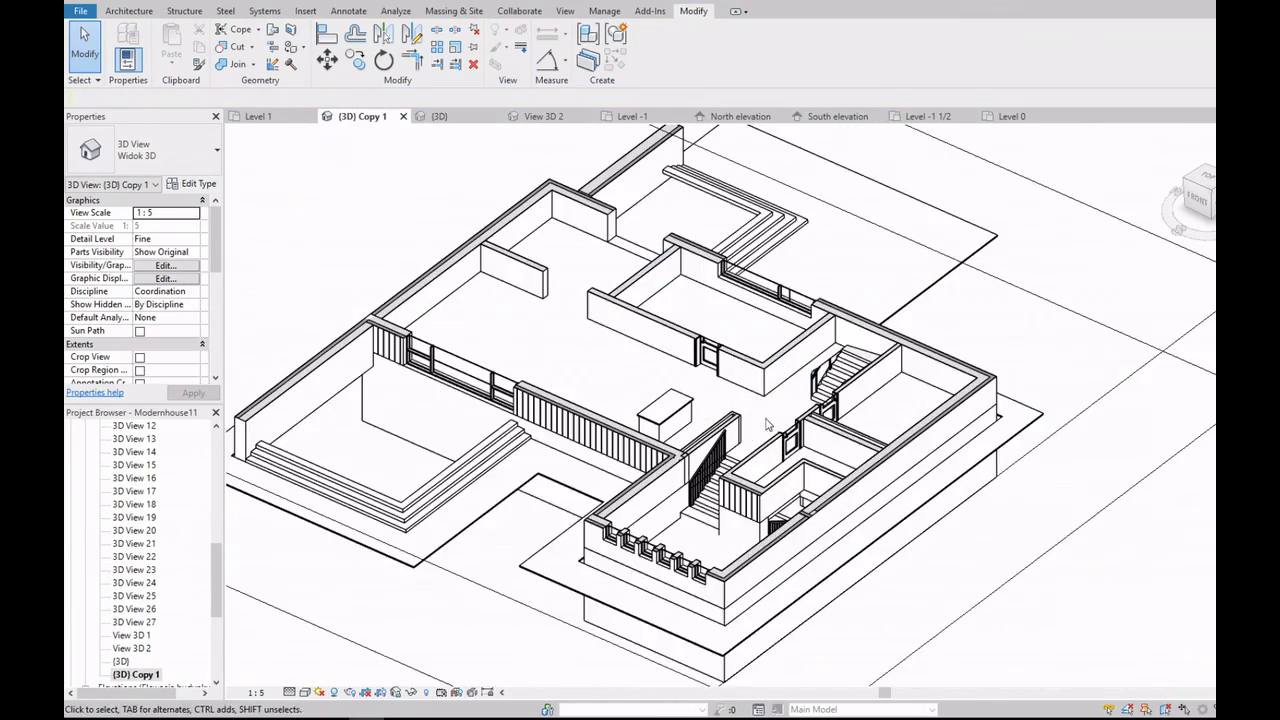
{"action": "scroll", "coordinate": [697, 513], "scroll_direction": "up", "scroll_amount": 2}
{"action": "scroll", "coordinate": [697, 513], "scroll_direction": "up", "scroll_amount": 2}
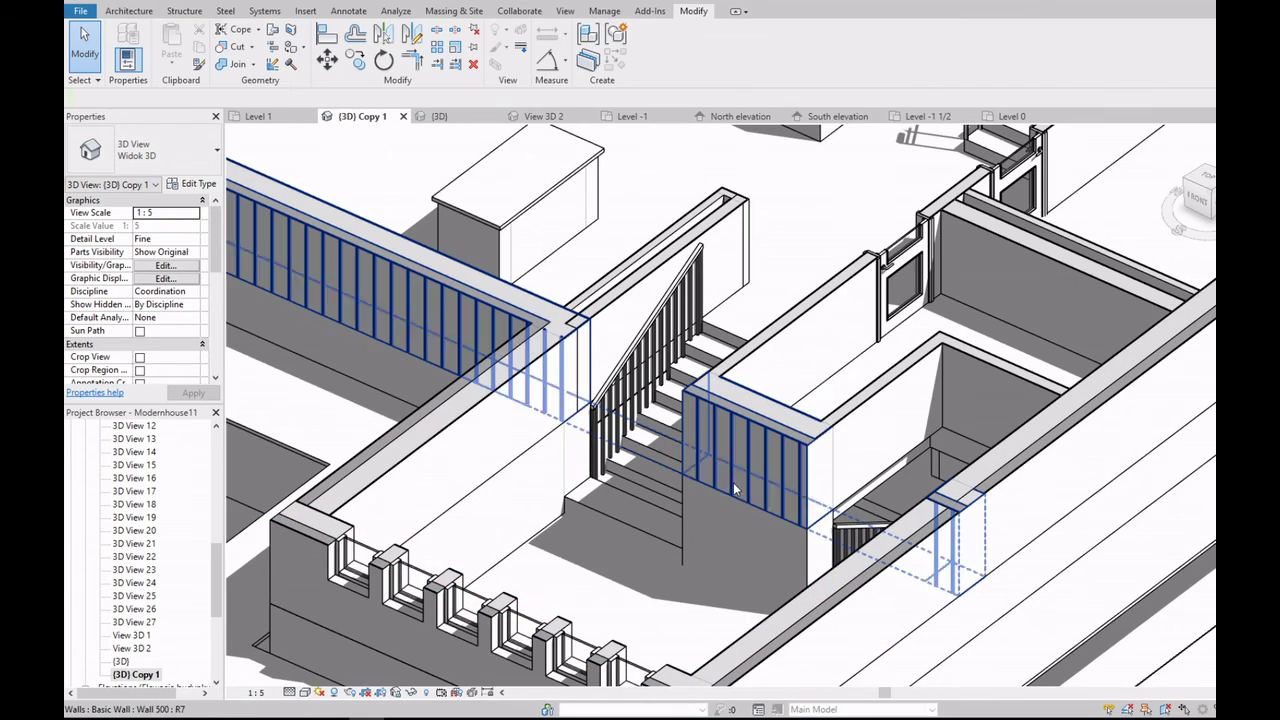
{"action": "scroll", "coordinate": [133, 590], "scroll_direction": "up", "scroll_amount": 10}
Step: On the Level -1 plan, set the short horizontal partition wall's top constraint to Level 0
{"action": "double_click", "coordinate": [133, 595]}
{"action": "scroll", "coordinate": [585, 430], "scroll_direction": "up", "scroll_amount": 3}
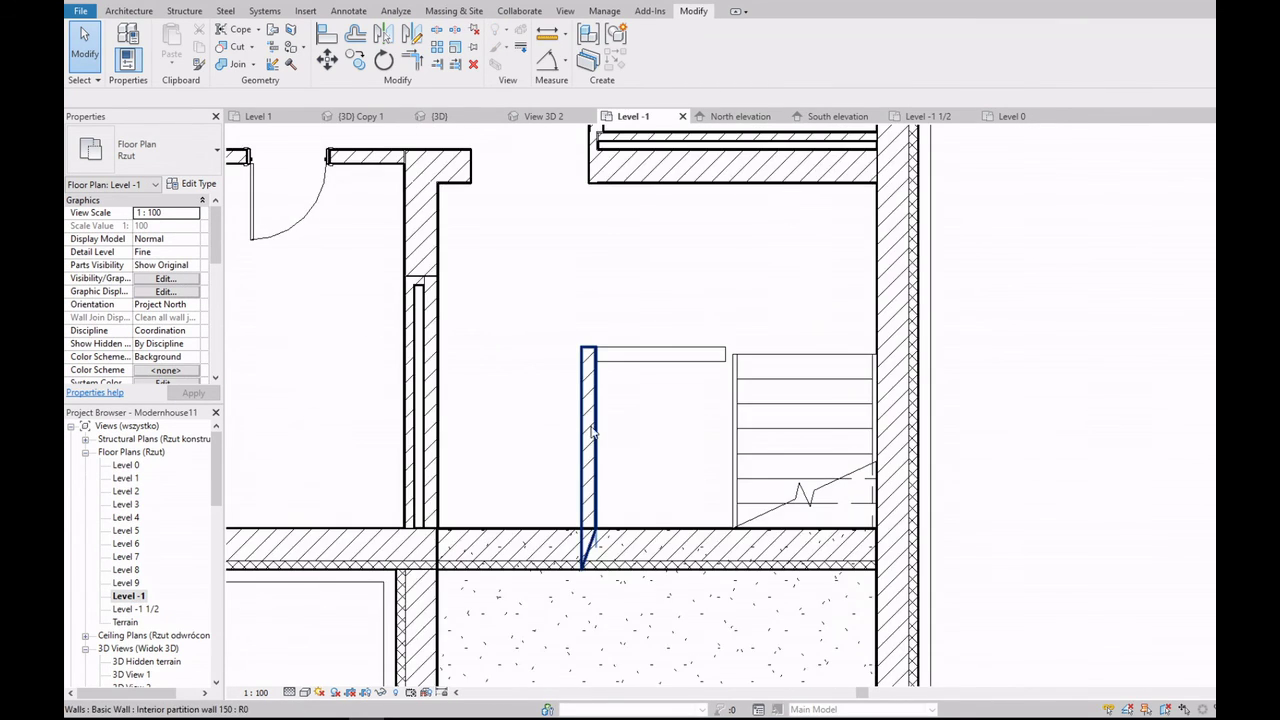
{"action": "scroll", "coordinate": [610, 460], "scroll_direction": "up", "scroll_amount": 2}
{"action": "left_click", "coordinate": [577, 502]}
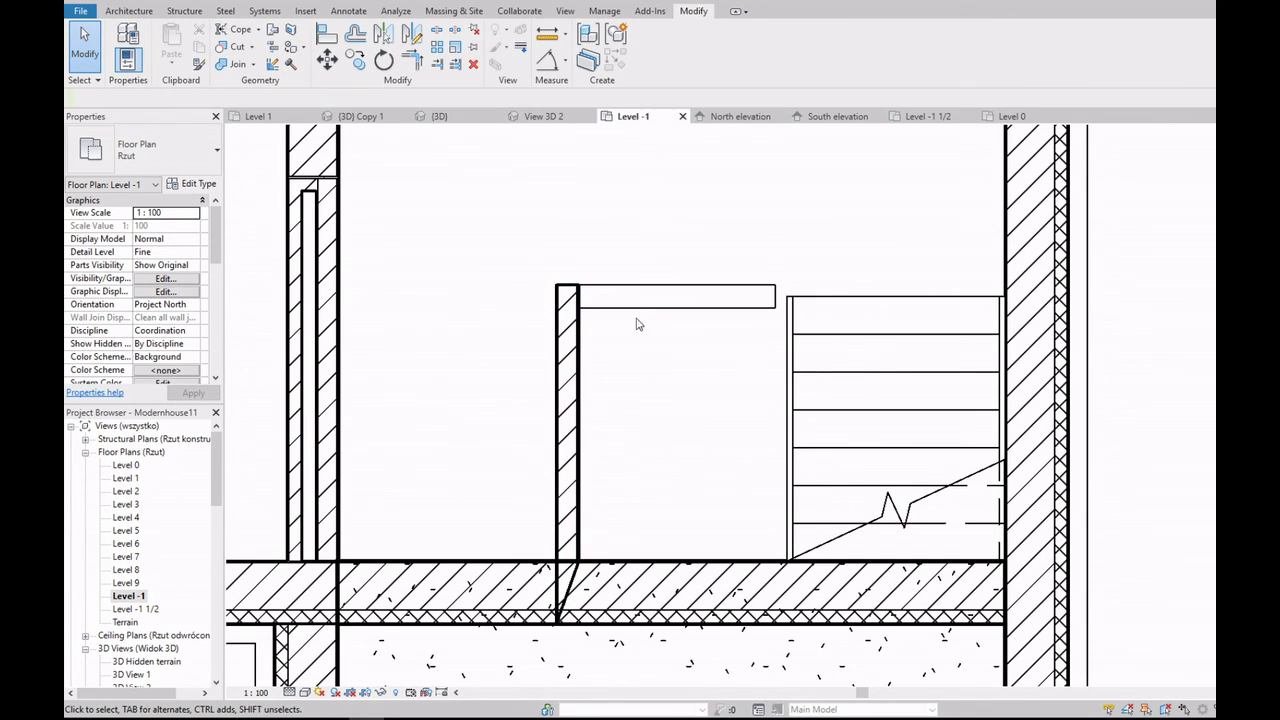
{"action": "left_click", "coordinate": [578, 331]}
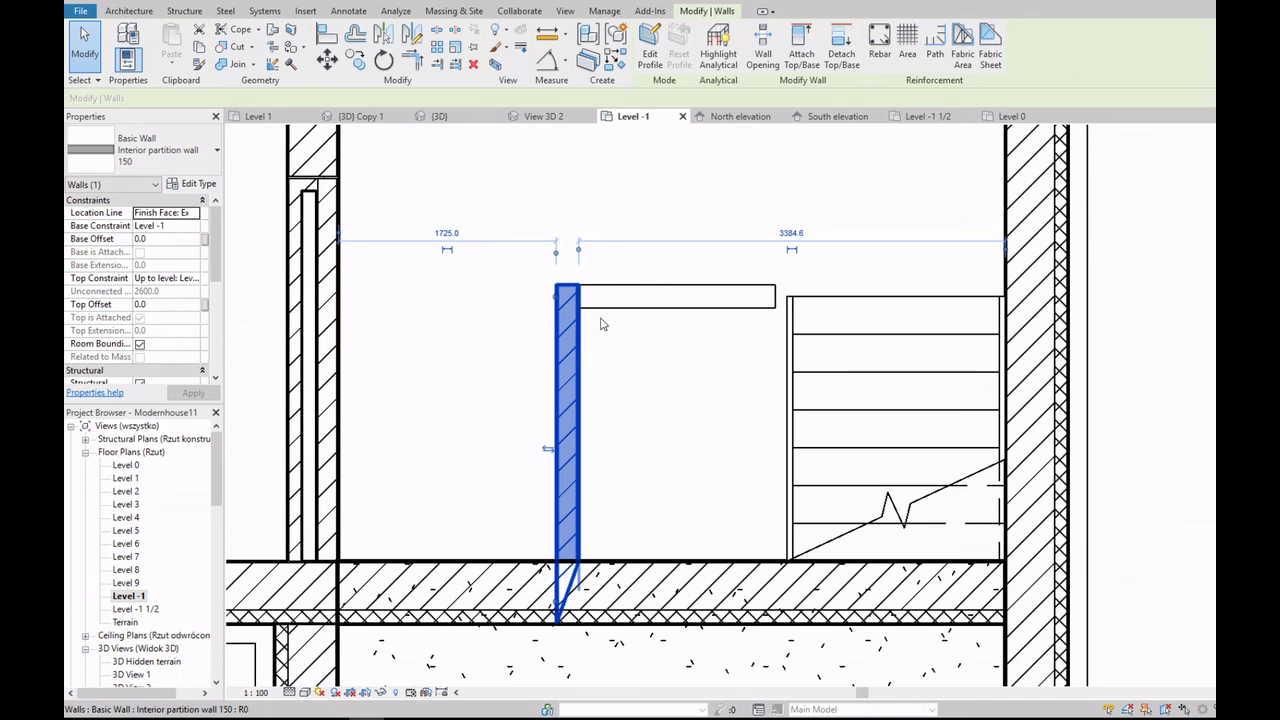
{"action": "left_click", "coordinate": [660, 299]}
{"action": "left_click", "coordinate": [197, 279]}
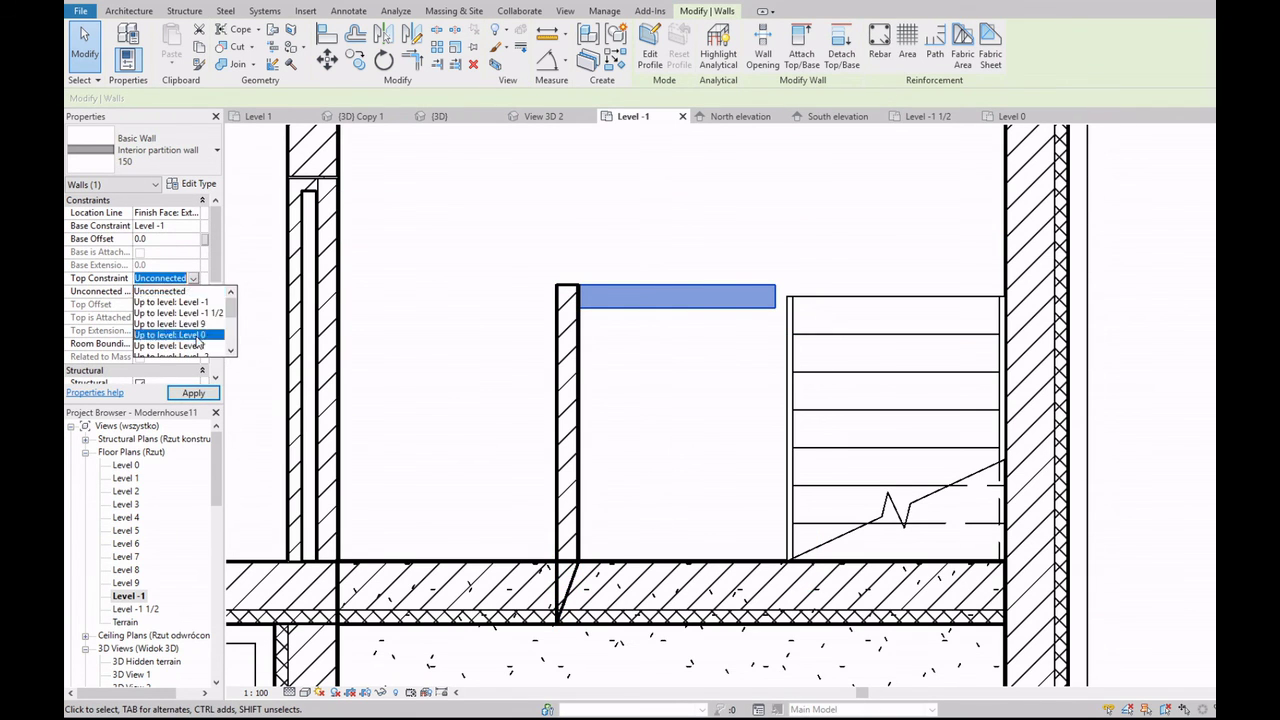
{"action": "left_click", "coordinate": [622, 335]}
{"action": "scroll", "coordinate": [622, 335], "scroll_direction": "down", "scroll_amount": 2}
{"action": "left_click", "coordinate": [560, 310]}
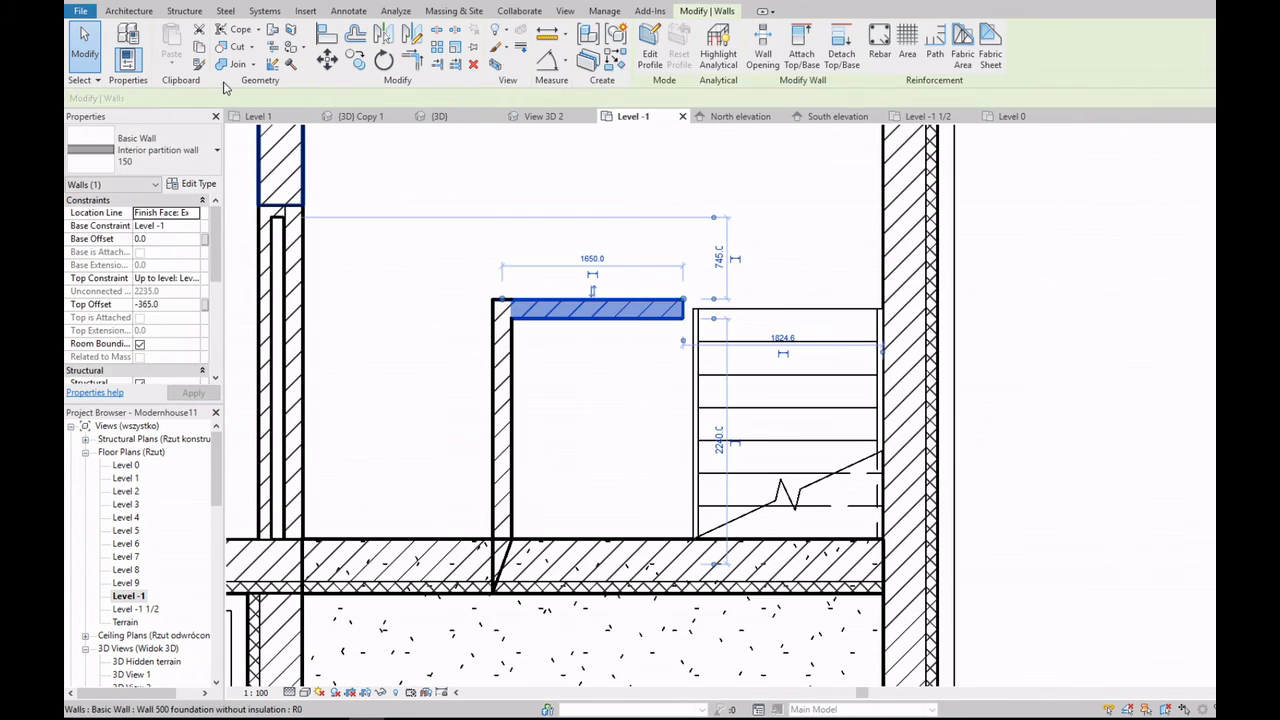
{"action": "key", "text": "Escape"}
{"action": "left_click", "coordinate": [185, 11]}
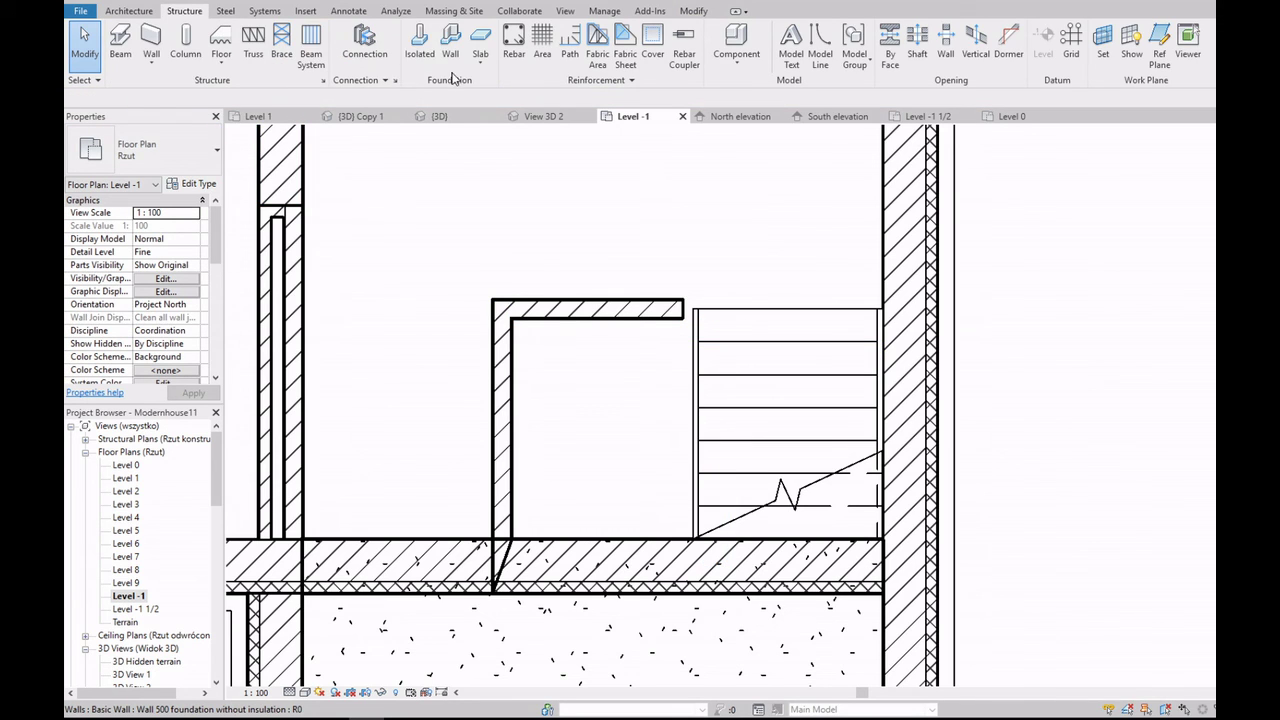
Step: Start an Interior partition wall 150 with base offset 0 and height up to Level 0
{"action": "left_click", "coordinate": [145, 66]}
{"action": "left_click", "coordinate": [175, 87]}
{"action": "left_click", "coordinate": [145, 150]}
{"action": "scroll", "coordinate": [261, 312], "scroll_direction": "up", "scroll_amount": 3}
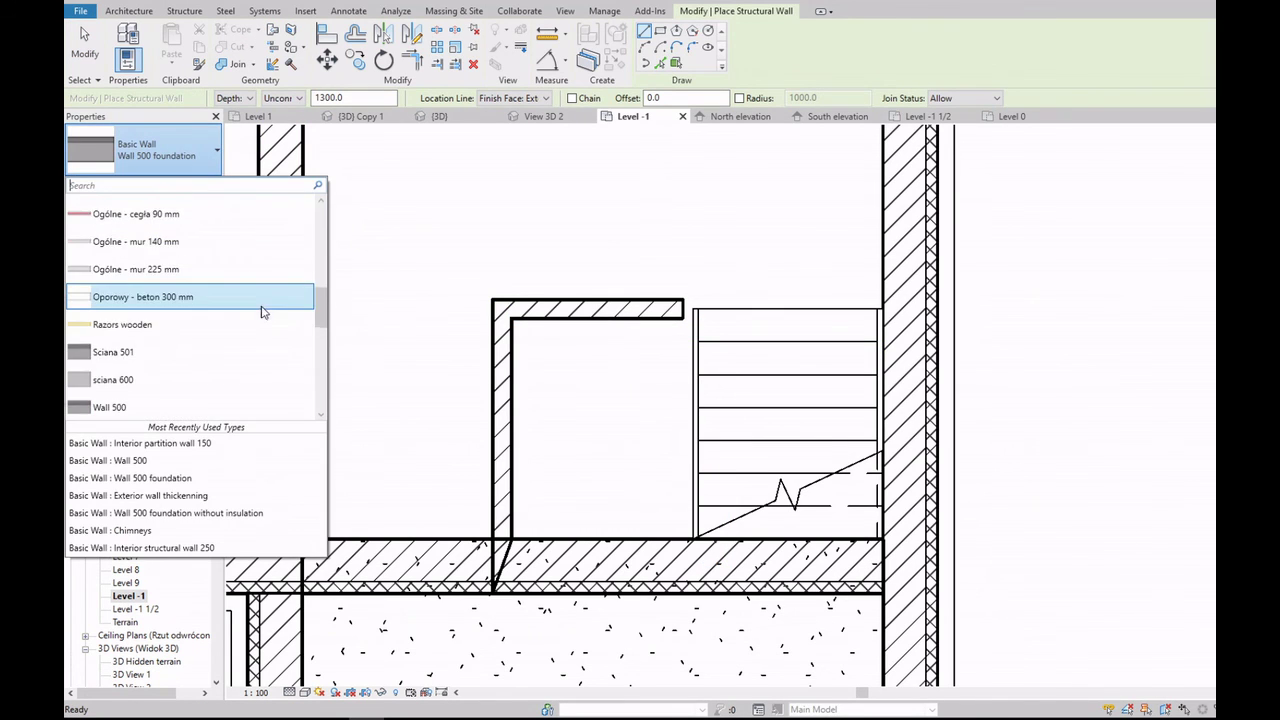
{"action": "scroll", "coordinate": [261, 312], "scroll_direction": "up", "scroll_amount": 2}
{"action": "left_click", "coordinate": [265, 264]}
{"action": "scroll", "coordinate": [686, 300], "scroll_direction": "up", "scroll_amount": 4}
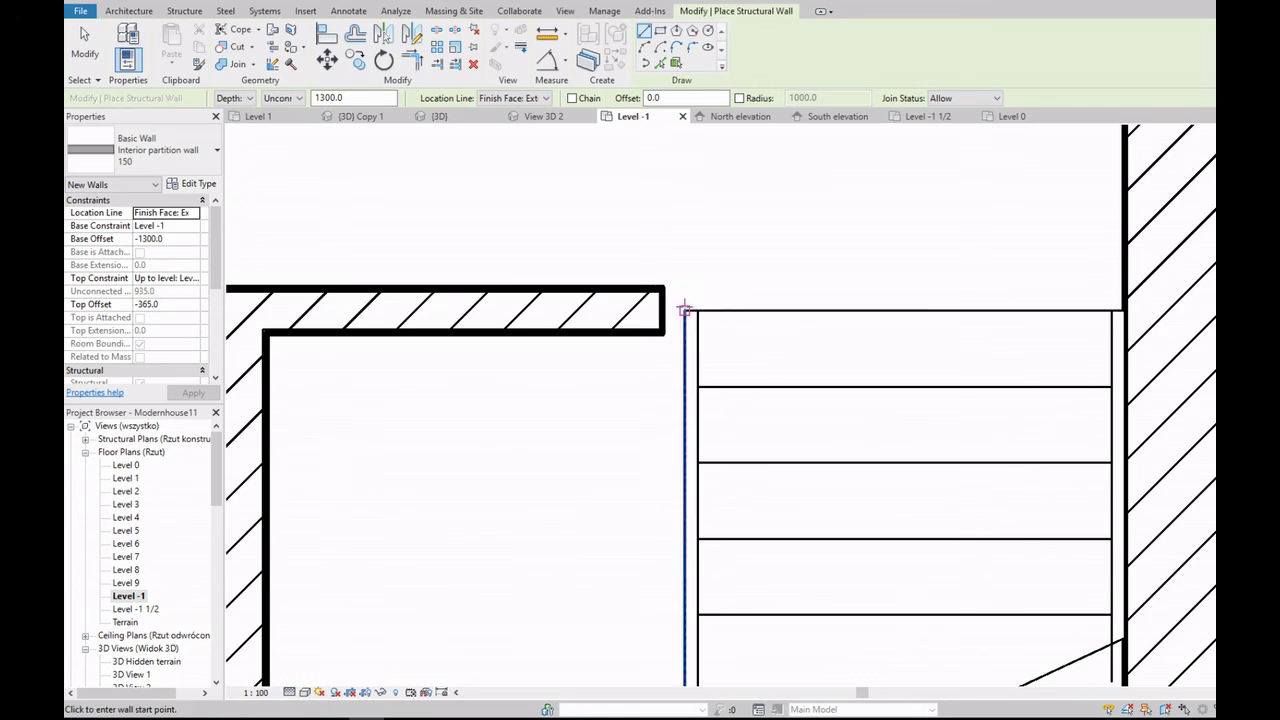
{"action": "scroll", "coordinate": [683, 350], "scroll_direction": "down", "scroll_amount": 3}
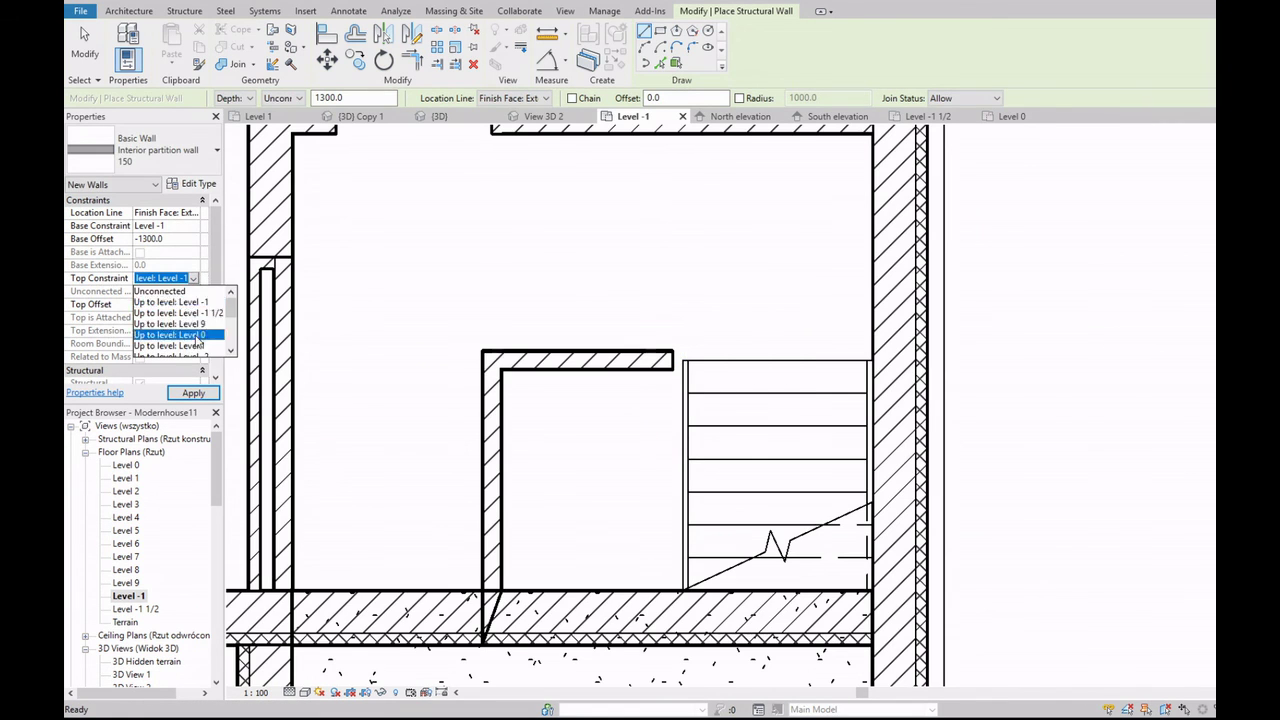
{"action": "left_click", "coordinate": [193, 392]}
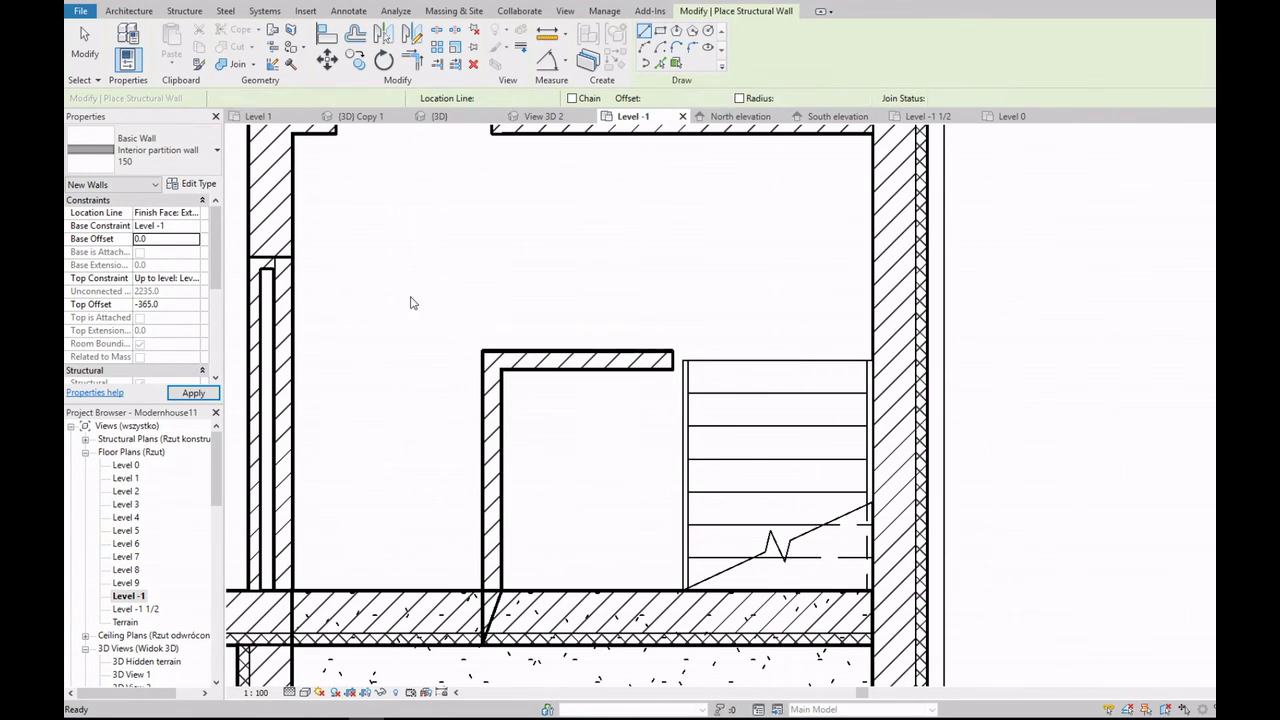
{"action": "left_click", "coordinate": [233, 98]}
{"action": "left_click", "coordinate": [235, 124]}
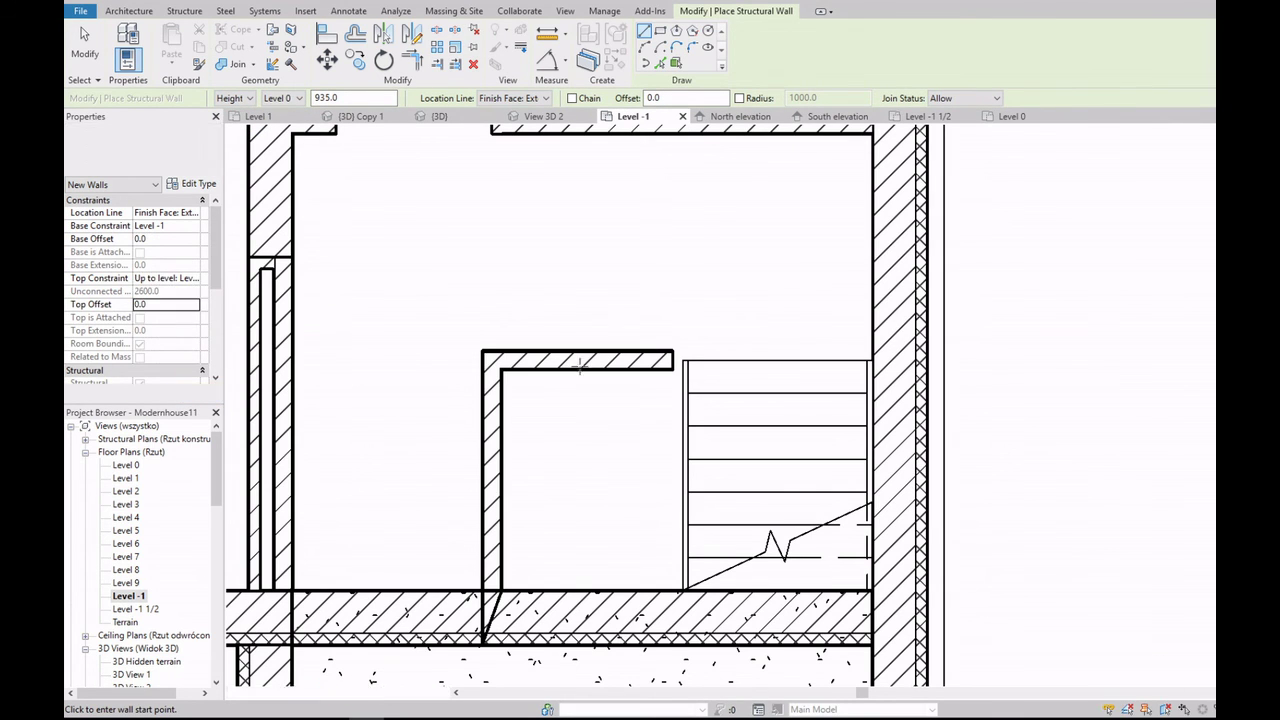
Step: Draw the wall from the short wall's end beside the stairs to the floor slab
{"action": "scroll", "coordinate": [600, 400], "scroll_direction": "up", "scroll_amount": 2}
{"action": "scroll", "coordinate": [680, 414], "scroll_direction": "down", "scroll_amount": 3}
{"action": "left_click", "coordinate": [705, 407]}
{"action": "scroll", "coordinate": [685, 541], "scroll_direction": "up", "scroll_amount": 3}
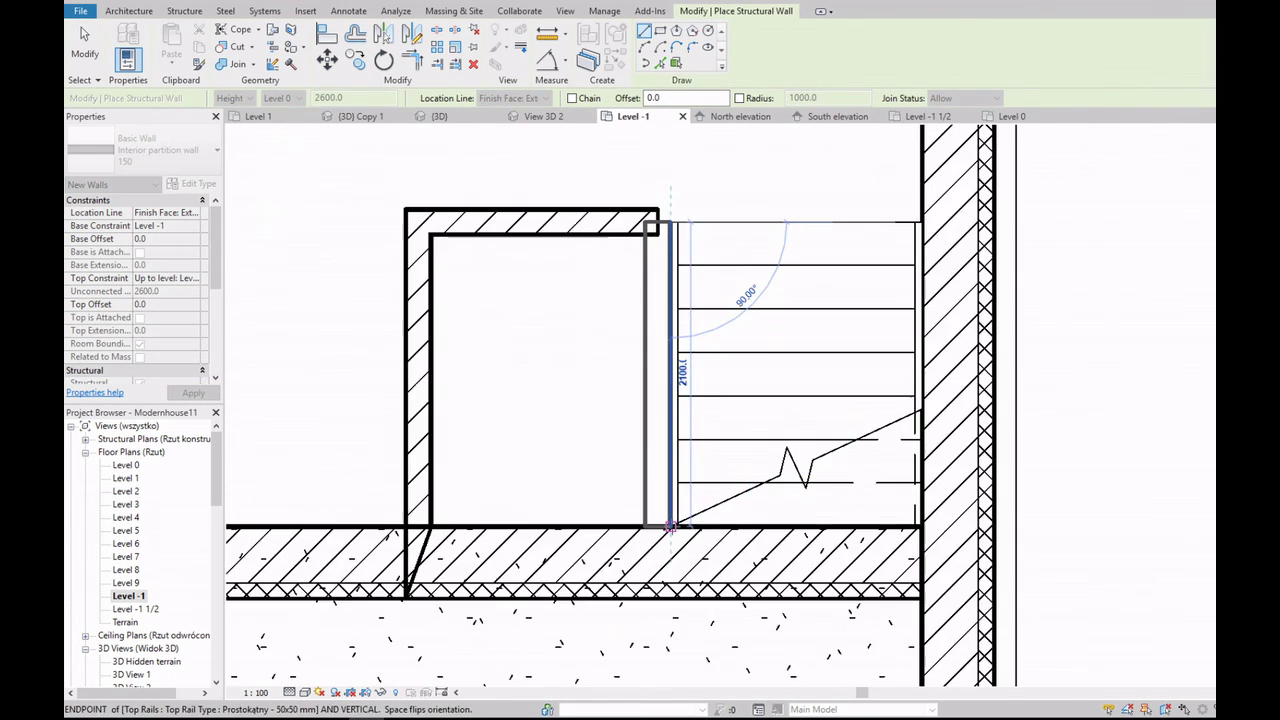
{"action": "left_click", "coordinate": [670, 527]}
{"action": "scroll", "coordinate": [670, 527], "scroll_direction": "down", "scroll_amount": 2}
{"action": "key", "text": "Escape"}
{"action": "key", "text": "Escape"}
{"action": "scroll", "coordinate": [443, 386], "scroll_direction": "up", "scroll_amount": 2}
{"action": "scroll", "coordinate": [143, 625], "scroll_direction": "down", "scroll_amount": 5}
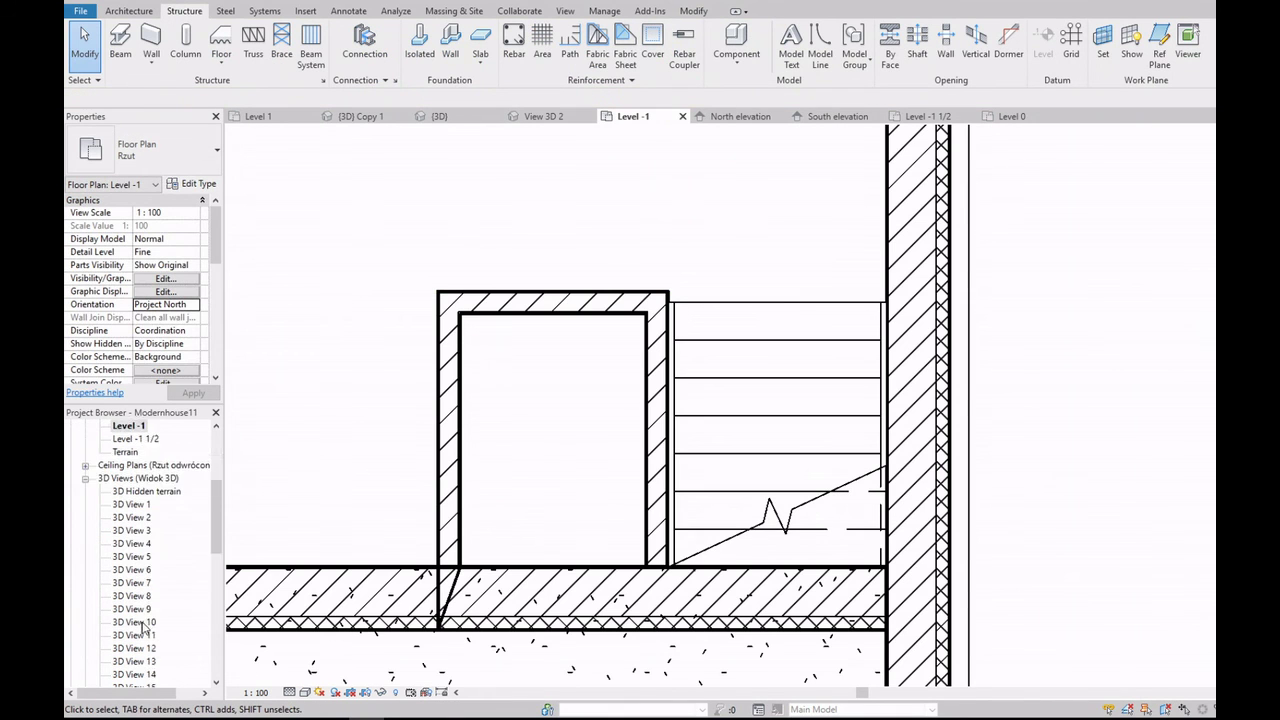
{"action": "double_click", "coordinate": [140, 622]}
{"action": "double_click", "coordinate": [138, 635]}
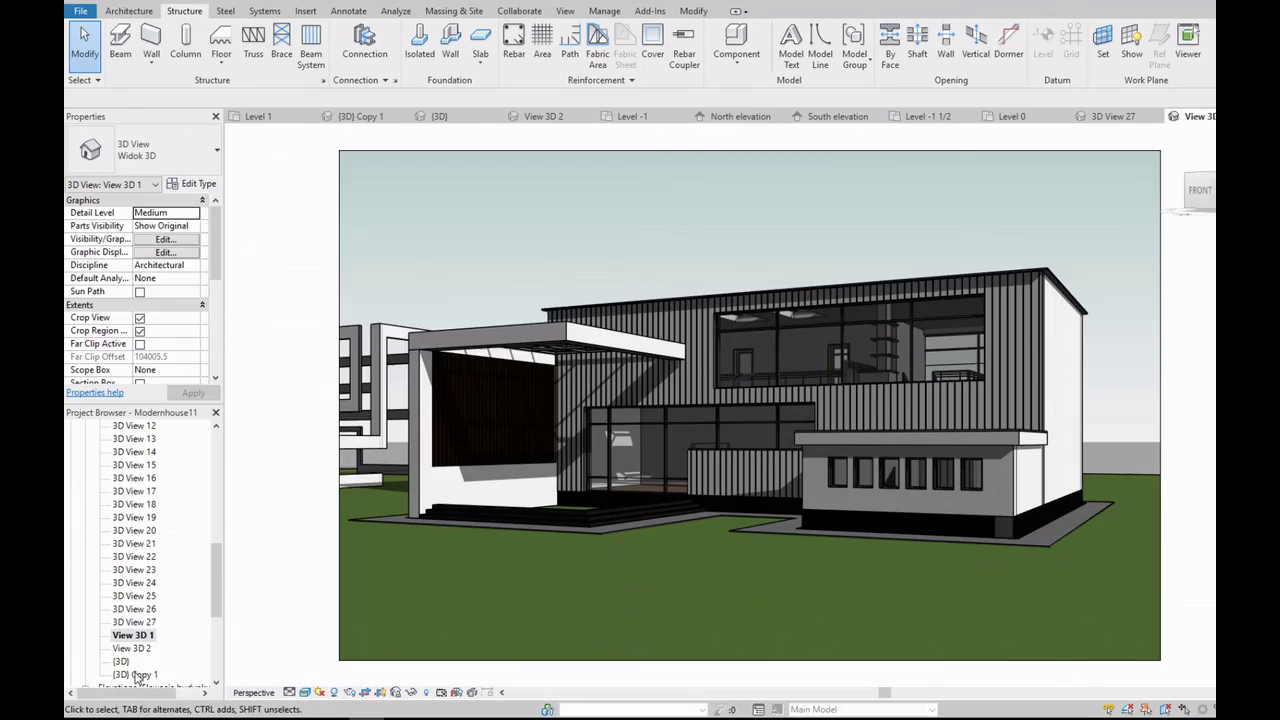
{"action": "double_click", "coordinate": [135, 675]}
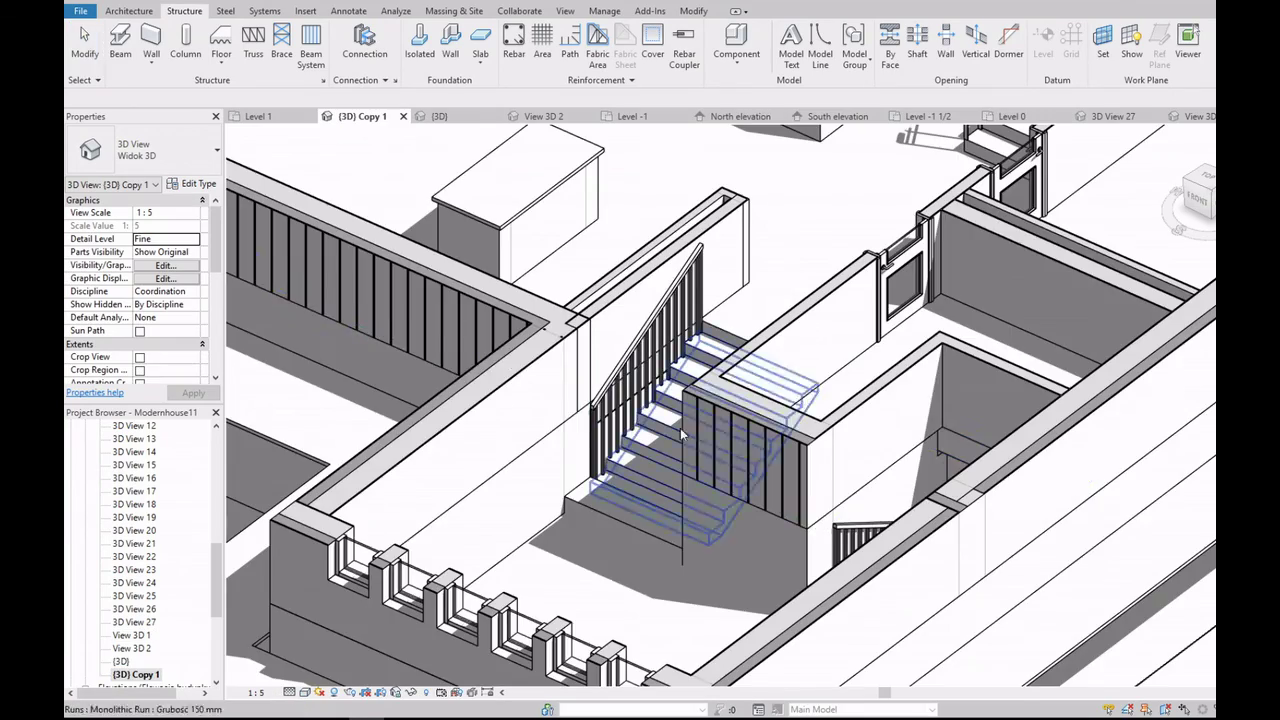
{"action": "scroll", "coordinate": [680, 428], "scroll_direction": "down", "scroll_amount": 3}
{"action": "scroll", "coordinate": [838, 489], "scroll_direction": "up", "scroll_amount": 3}
{"action": "scroll", "coordinate": [838, 489], "scroll_direction": "up", "scroll_amount": 2}
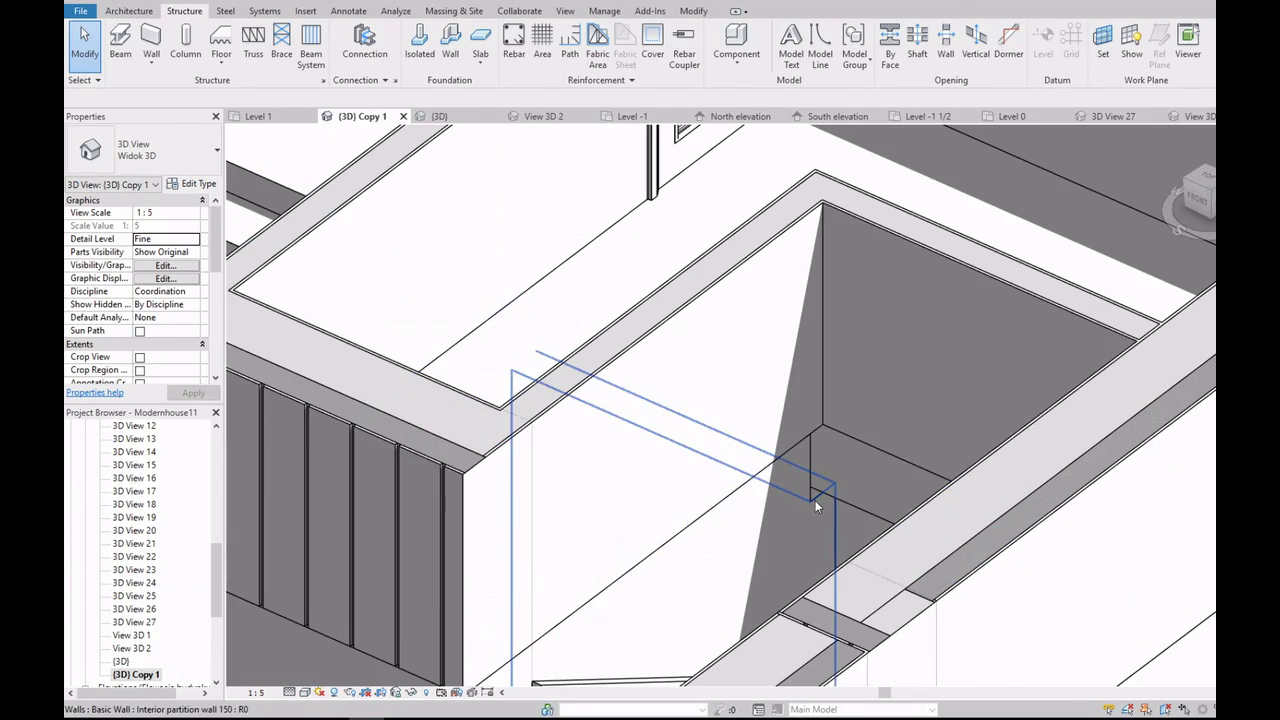
{"action": "scroll", "coordinate": [820, 480], "scroll_direction": "up", "scroll_amount": 3}
{"action": "scroll", "coordinate": [835, 447], "scroll_direction": "down", "scroll_amount": 2}
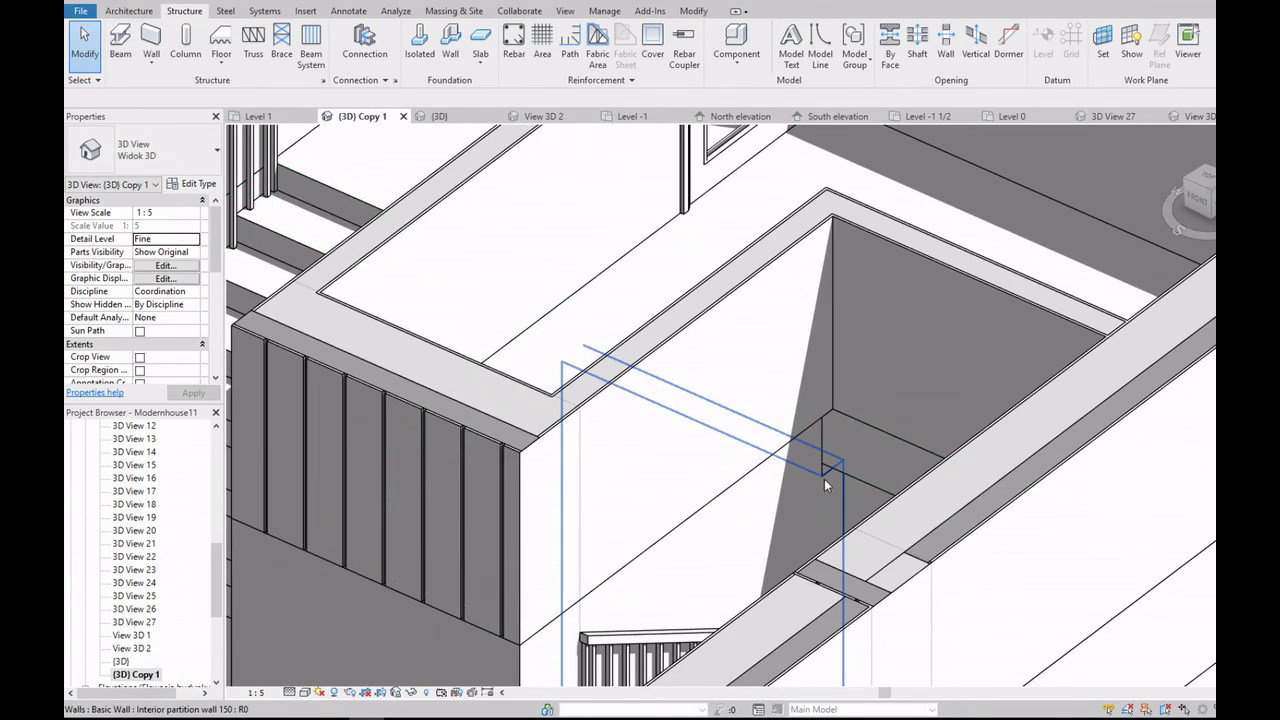
{"action": "left_click", "coordinate": [823, 476]}
{"action": "key", "text": "Escape"}
{"action": "left_click", "coordinate": [842, 479]}
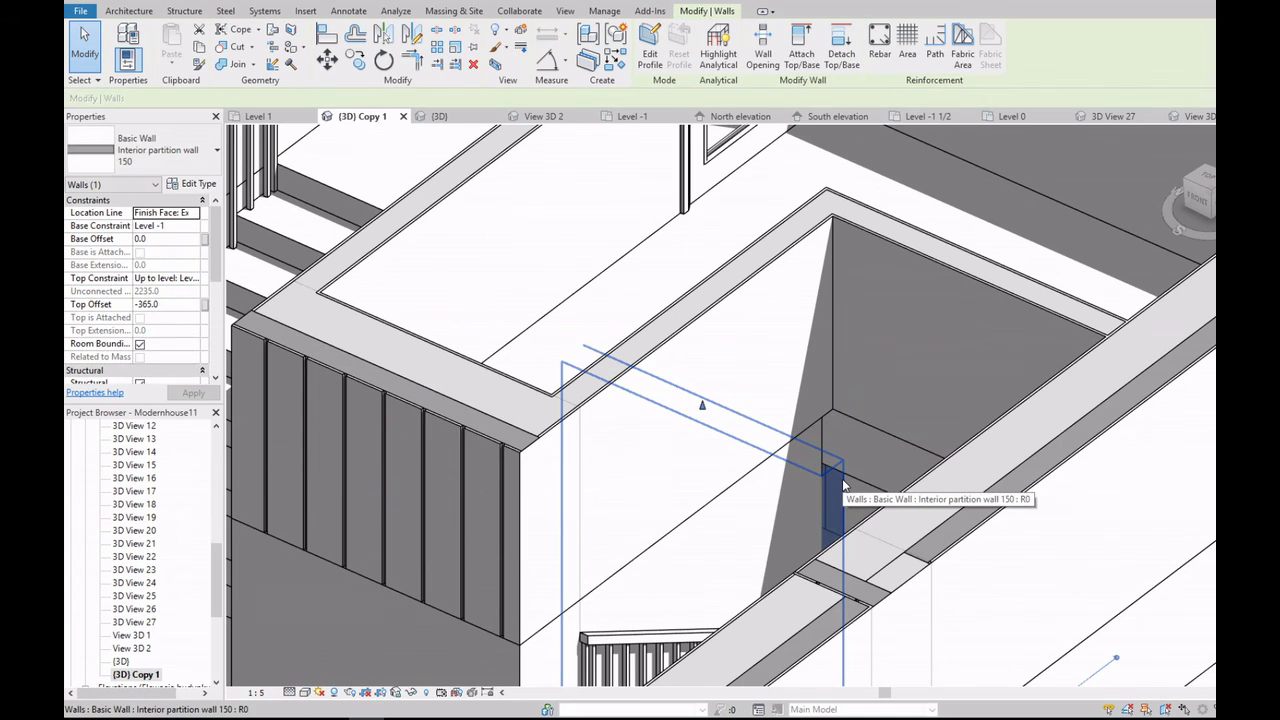
{"action": "left_click", "coordinate": [185, 305]}
{"action": "type", "text": "0"}
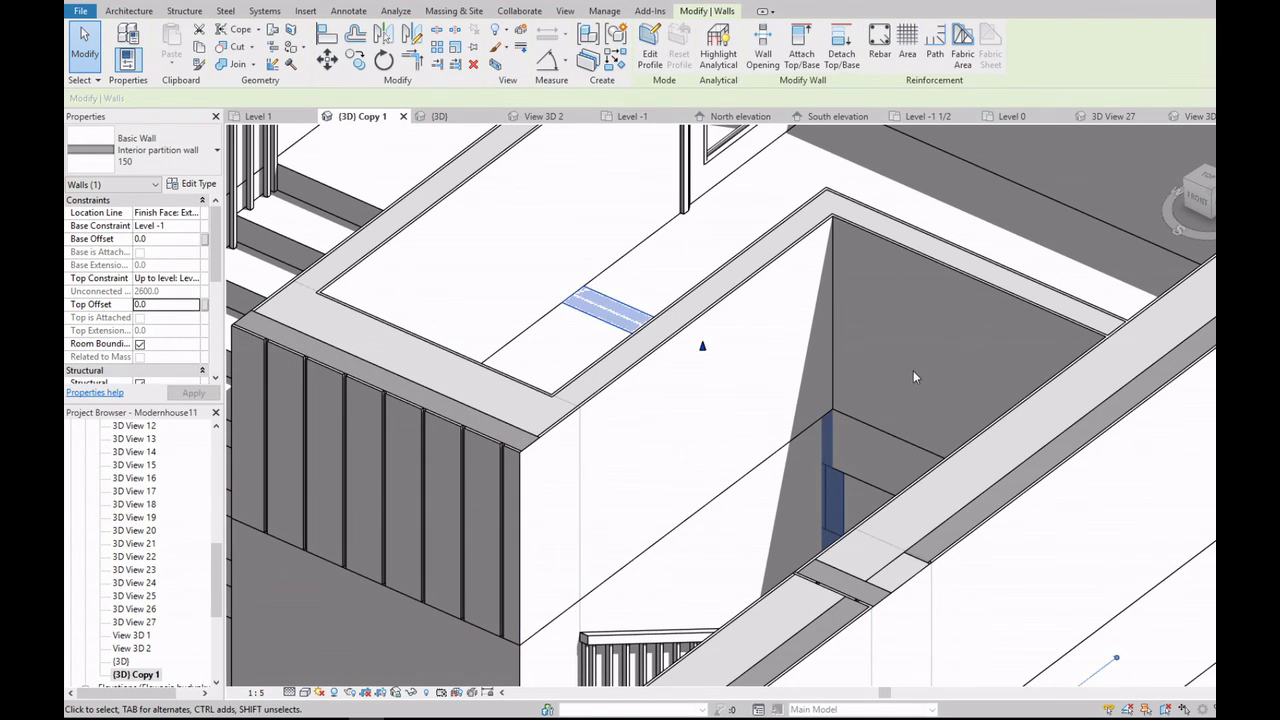
{"action": "left_click", "coordinate": [913, 377]}
{"action": "scroll", "coordinate": [760, 365], "scroll_direction": "down", "scroll_amount": 3}
{"action": "middle_click_drag", "start_coordinate": [705, 347], "coordinate": [781, 307], "text": "shift"}
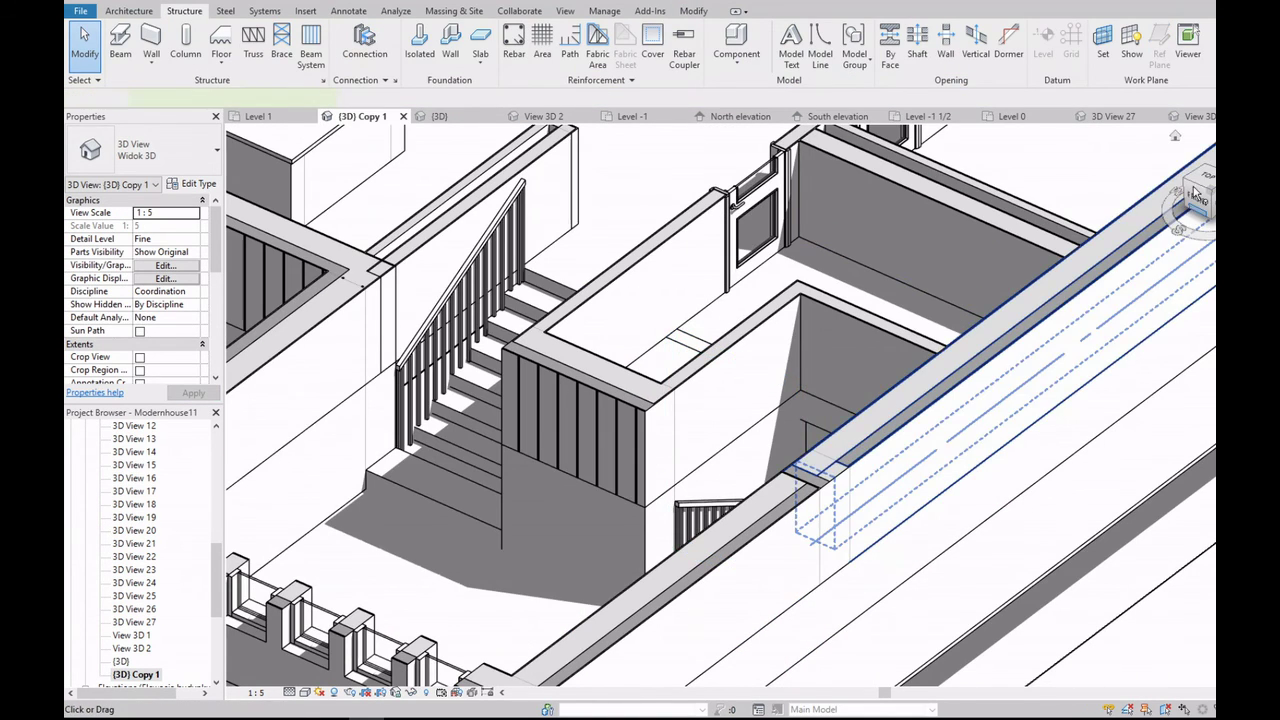
{"action": "scroll", "coordinate": [781, 307], "scroll_direction": "down", "scroll_amount": 2}
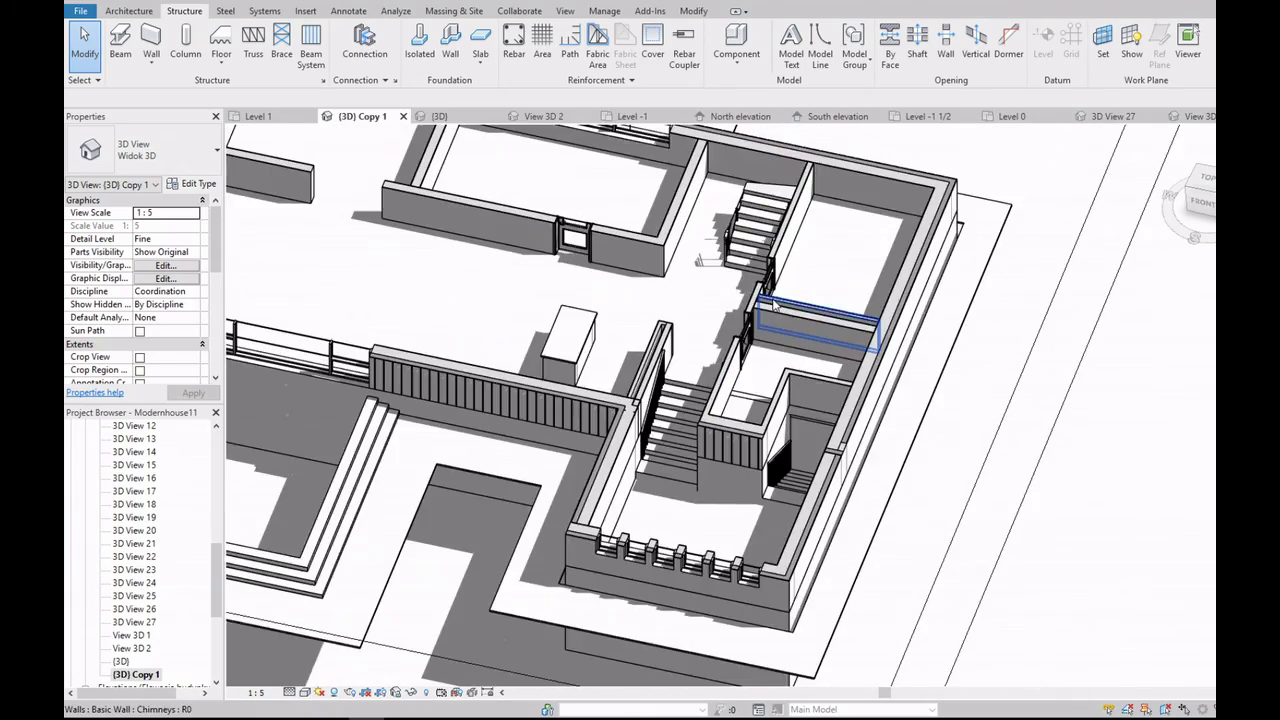
{"action": "scroll", "coordinate": [785, 300], "scroll_direction": "down", "scroll_amount": 2}
{"action": "scroll", "coordinate": [790, 287], "scroll_direction": "down", "scroll_amount": 1}
{"action": "scroll", "coordinate": [790, 287], "scroll_direction": "up", "scroll_amount": 2}
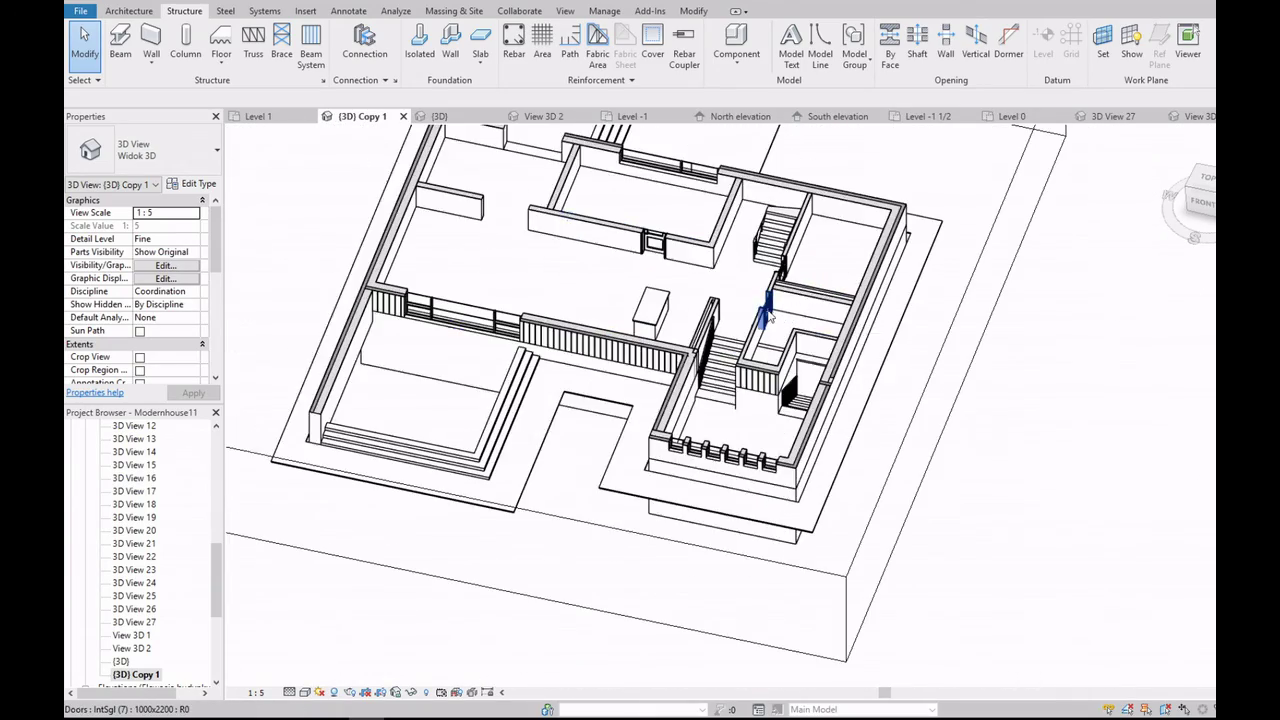
{"action": "left_click", "coordinate": [1203, 205]}
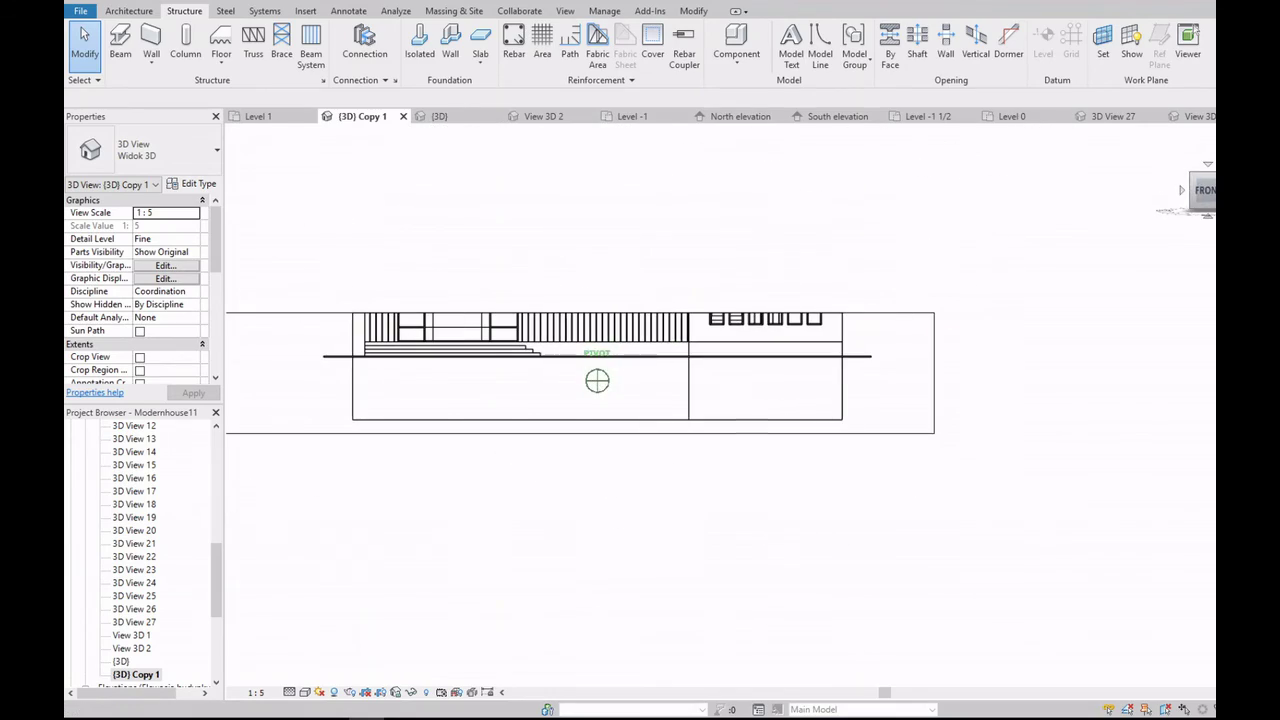
{"action": "left_click", "coordinate": [890, 314]}
{"action": "middle_click_drag", "start_coordinate": [251, 380], "coordinate": [745, 495], "text": "shift"}
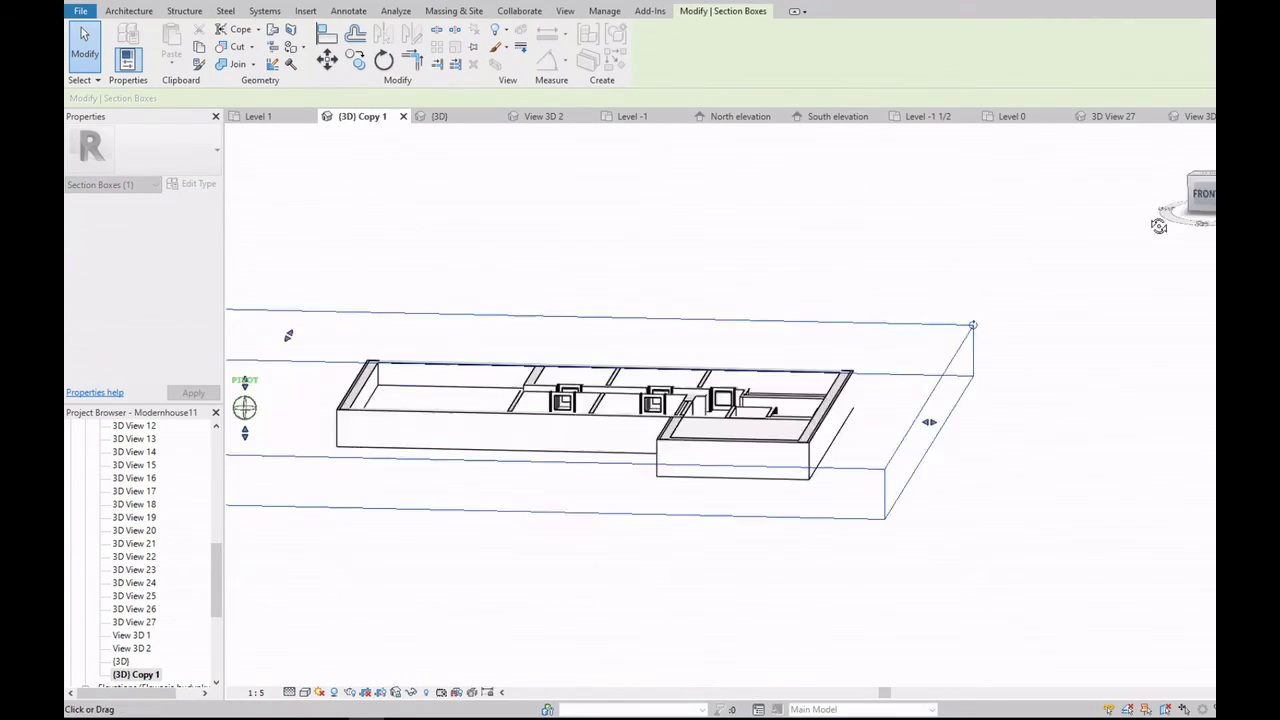
{"action": "scroll", "coordinate": [745, 495], "scroll_direction": "up", "scroll_amount": 2}
{"action": "scroll", "coordinate": [743, 511], "scroll_direction": "up", "scroll_amount": 4}
{"action": "scroll", "coordinate": [743, 511], "scroll_direction": "down", "scroll_amount": 2}
{"action": "scroll", "coordinate": [813, 545], "scroll_direction": "up", "scroll_amount": 2}
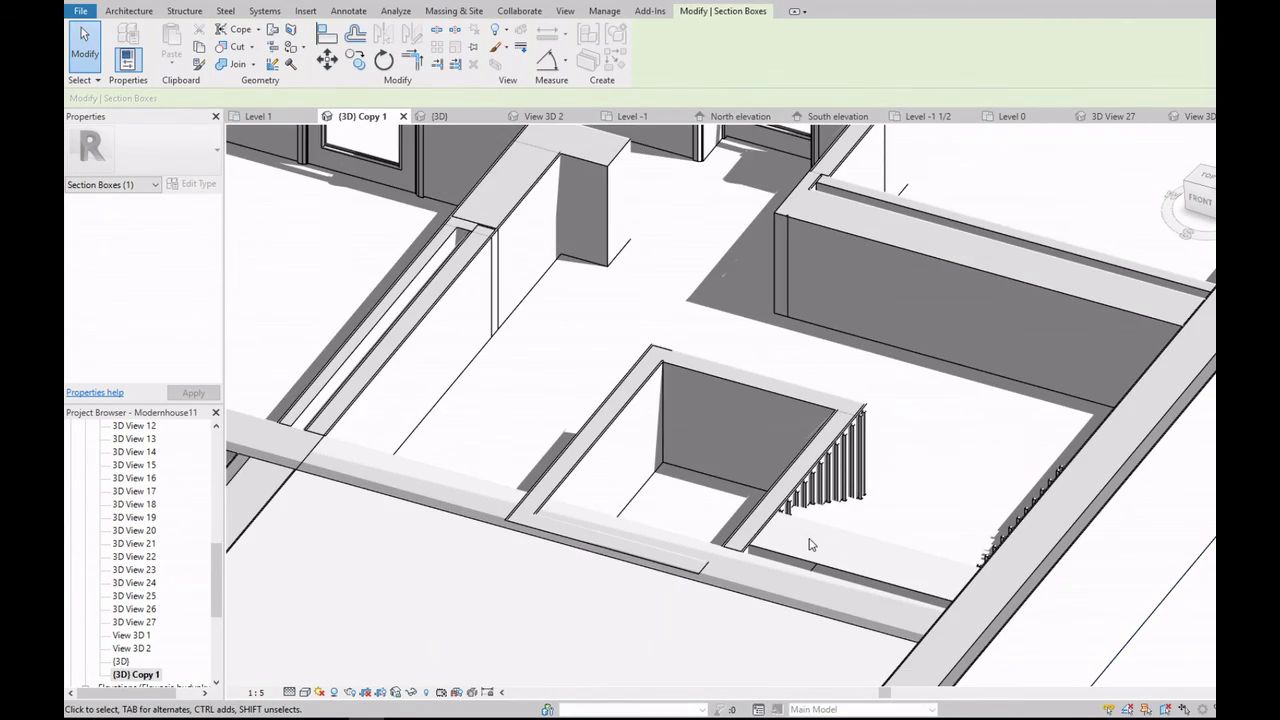
{"action": "scroll", "coordinate": [827, 542], "scroll_direction": "down", "scroll_amount": 2}
{"action": "scroll", "coordinate": [827, 542], "scroll_direction": "down", "scroll_amount": 2}
{"action": "left_click", "coordinate": [1199, 199]}
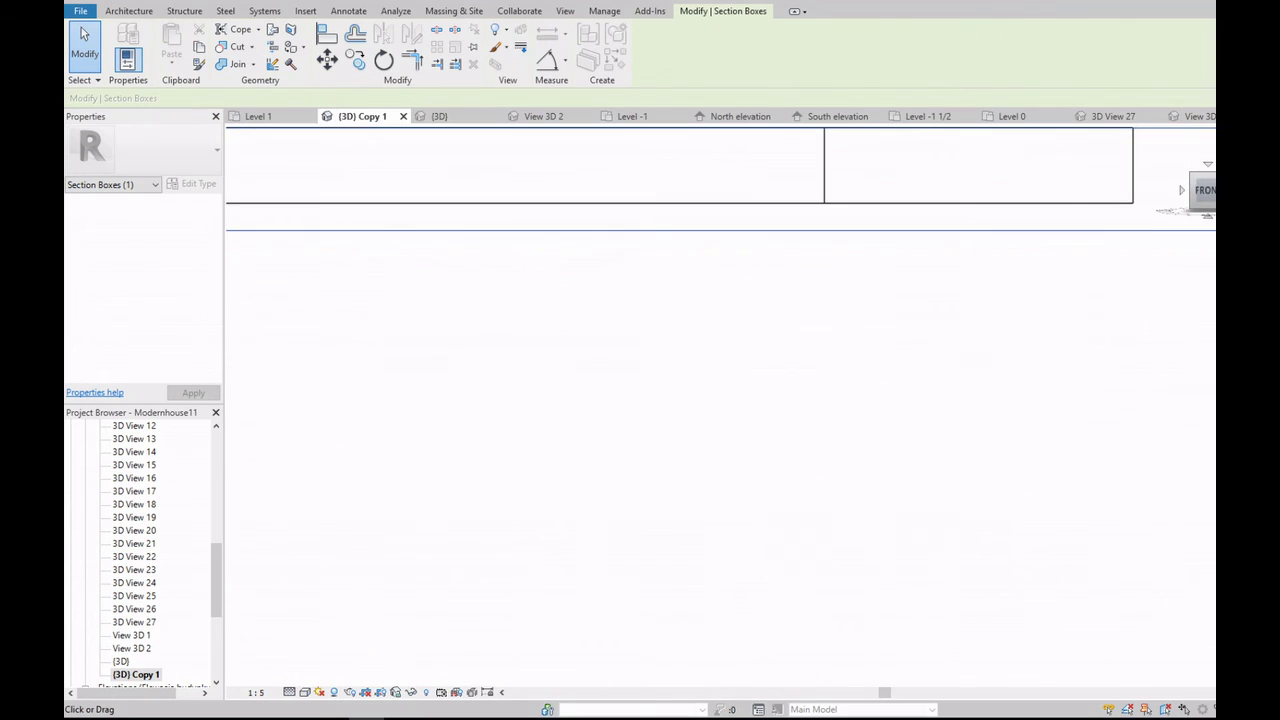
{"action": "middle_click_drag", "start_coordinate": [1057, 223], "coordinate": [740, 450], "text": "shift"}
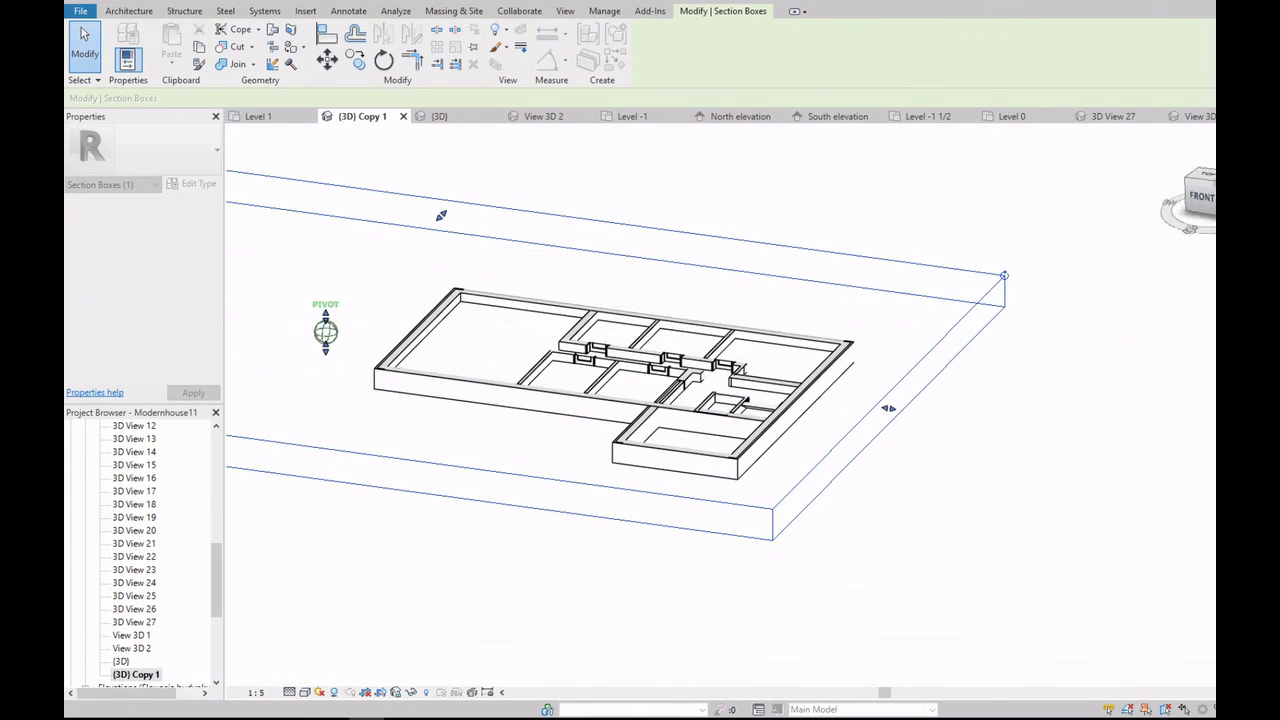
{"action": "scroll", "coordinate": [740, 450], "scroll_direction": "up", "scroll_amount": 3}
{"action": "scroll", "coordinate": [740, 450], "scroll_direction": "up", "scroll_amount": 3}
{"action": "scroll", "coordinate": [740, 449], "scroll_direction": "up", "scroll_amount": 2}
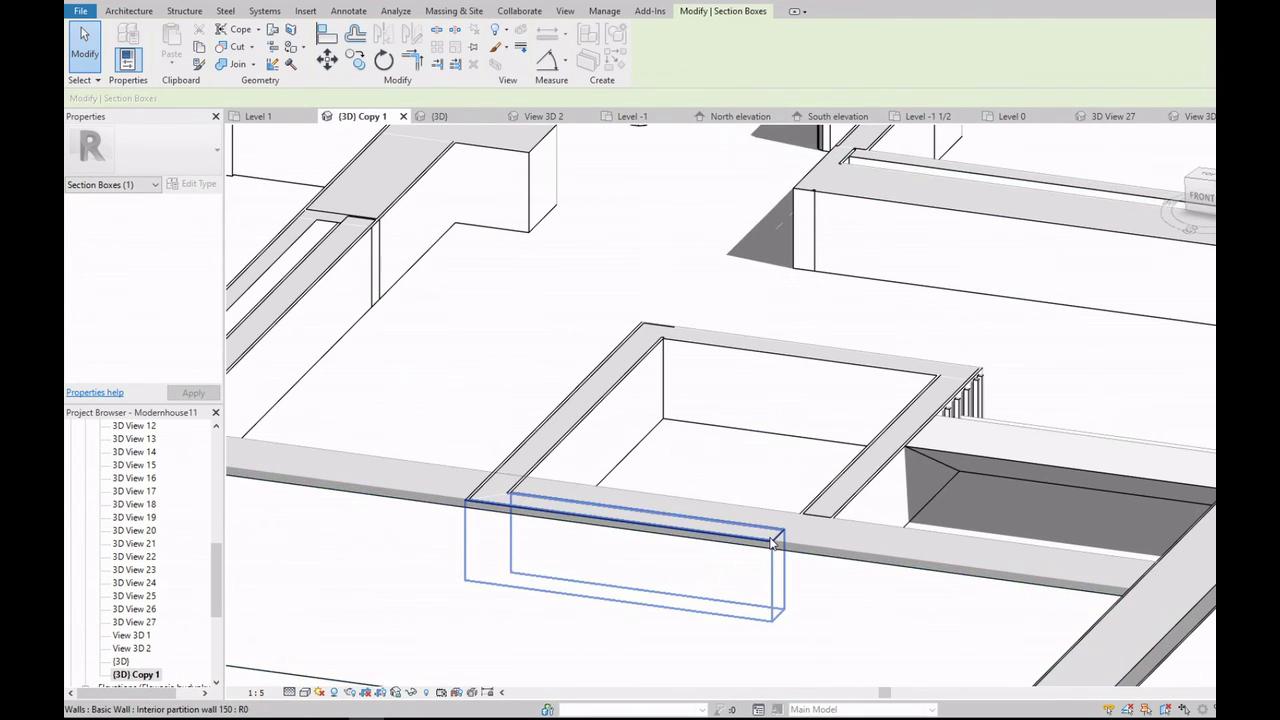
{"action": "left_click", "coordinate": [620, 535]}
{"action": "scroll", "coordinate": [620, 535], "scroll_direction": "down", "scroll_amount": 2}
{"action": "left_click", "coordinate": [1198, 190]}
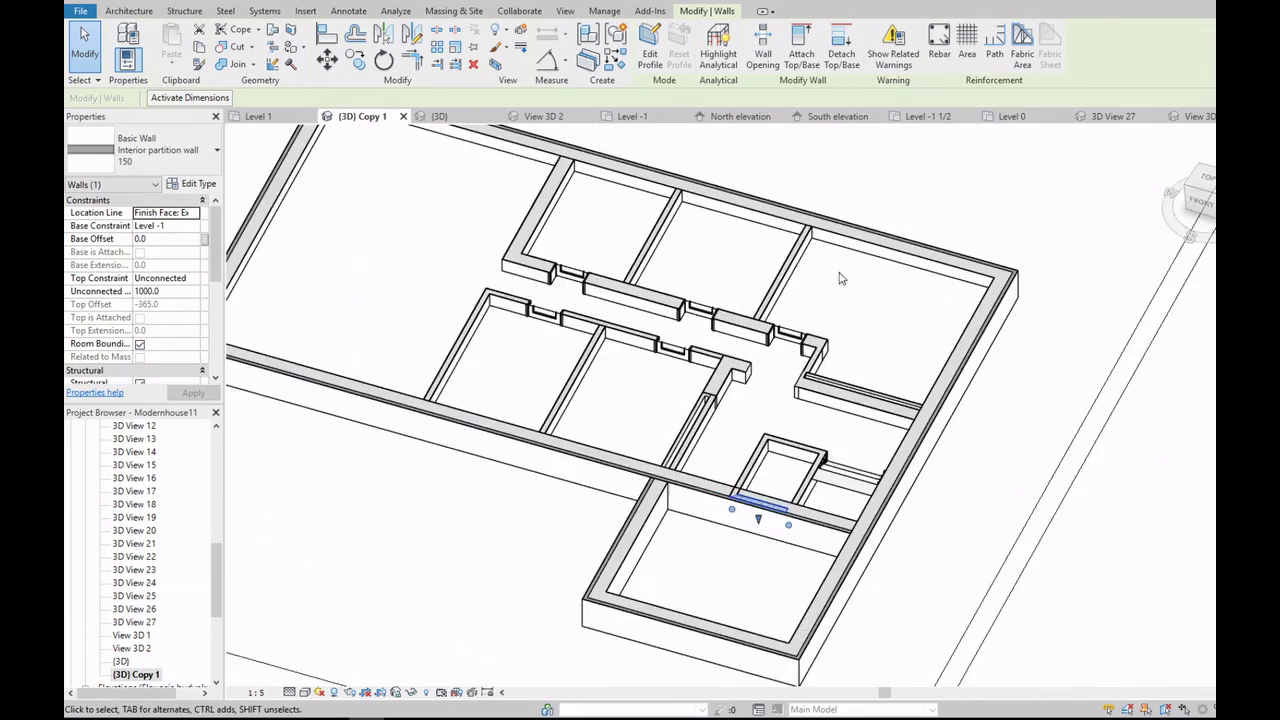
{"action": "scroll", "coordinate": [773, 500], "scroll_direction": "down", "scroll_amount": 5}
{"action": "scroll", "coordinate": [800, 512], "scroll_direction": "up", "scroll_amount": 2}
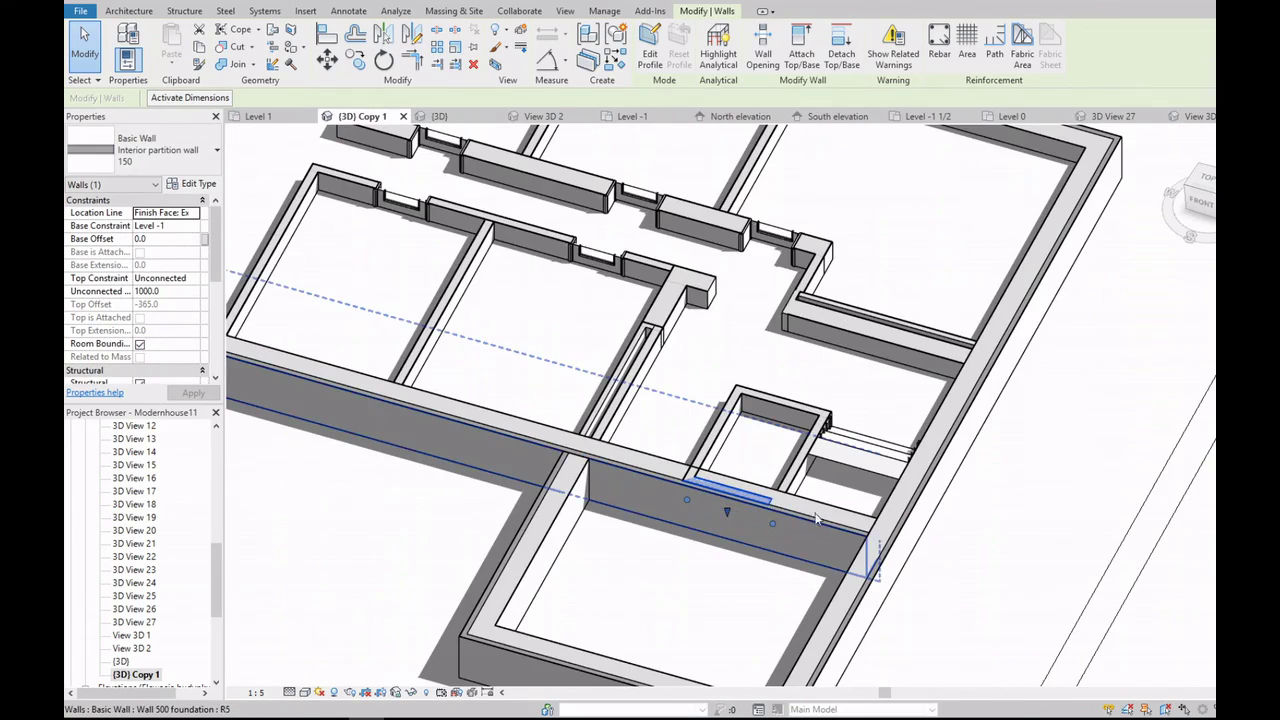
{"action": "scroll", "coordinate": [775, 505], "scroll_direction": "up", "scroll_amount": 2}
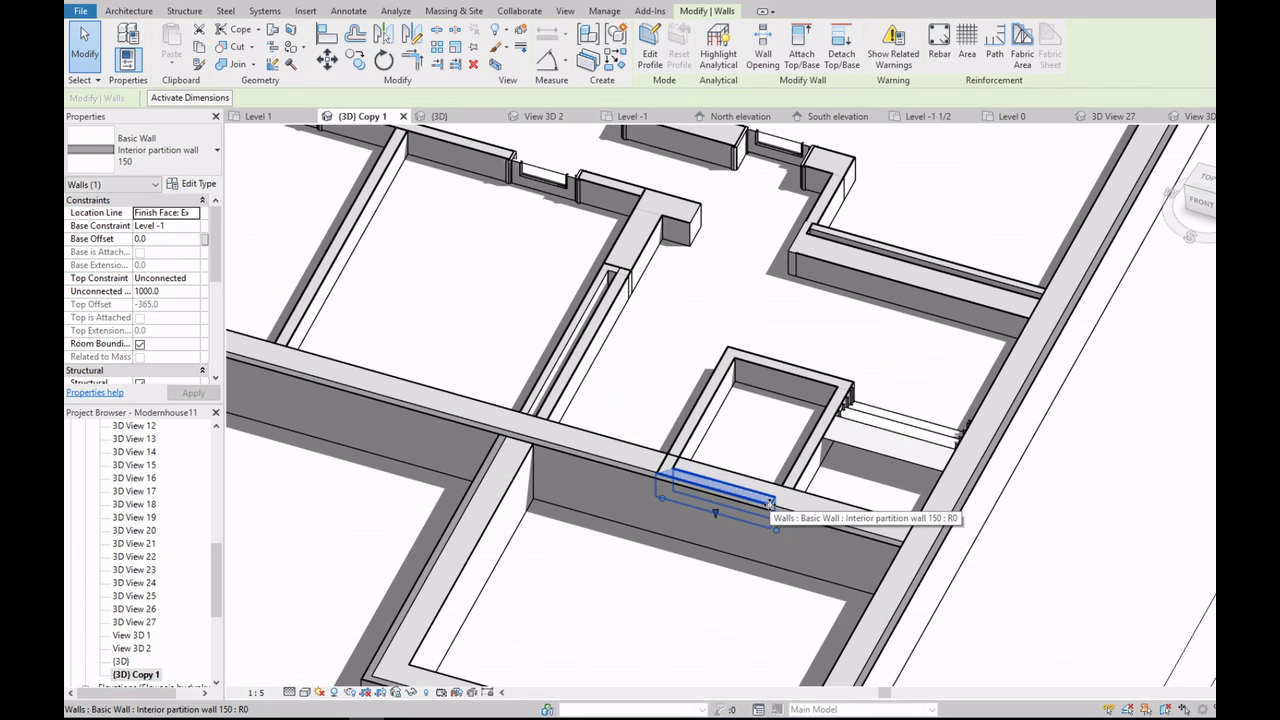
{"action": "left_click", "coordinate": [625, 477]}
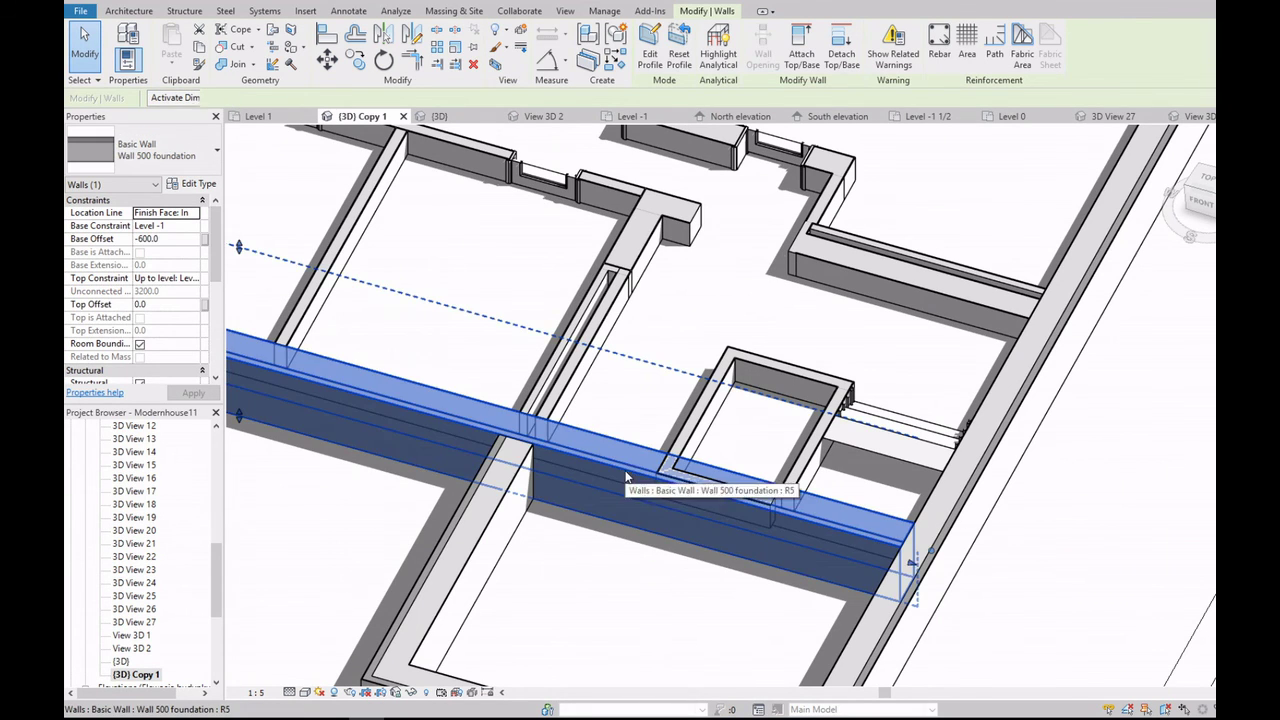
{"action": "scroll", "coordinate": [540, 288], "scroll_direction": "up", "scroll_amount": 2}
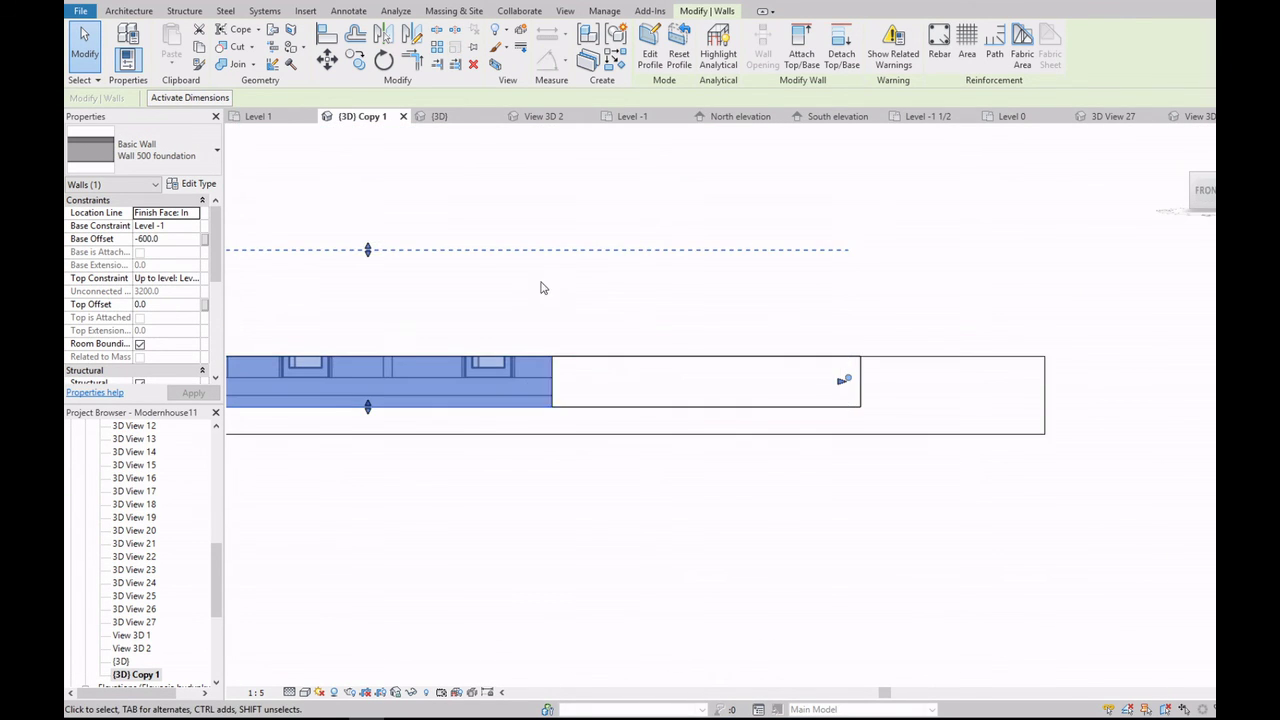
{"action": "left_click_drag", "start_coordinate": [1207, 197], "coordinate": [690, 407]}
{"action": "key", "text": "Escape"}
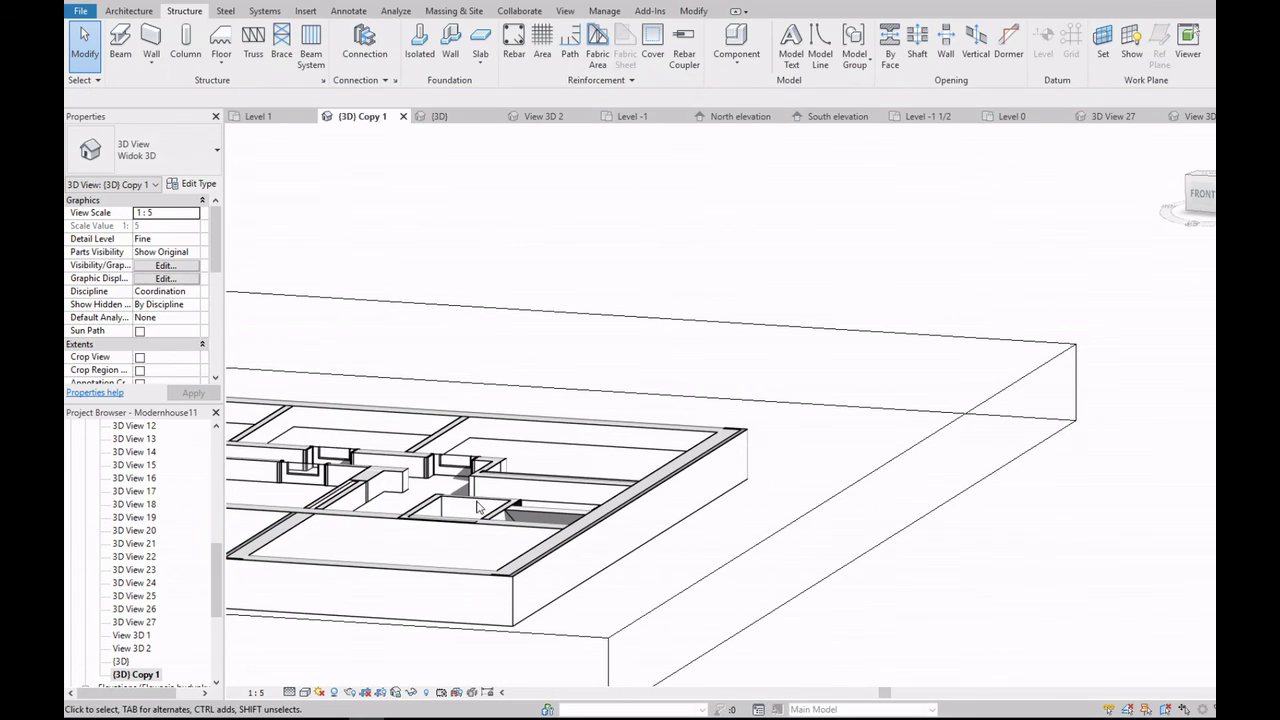
Step: Inspect the foundation wall's profile in wireframe from the front, then finish the profile edit
{"action": "double_click", "coordinate": [447, 527]}
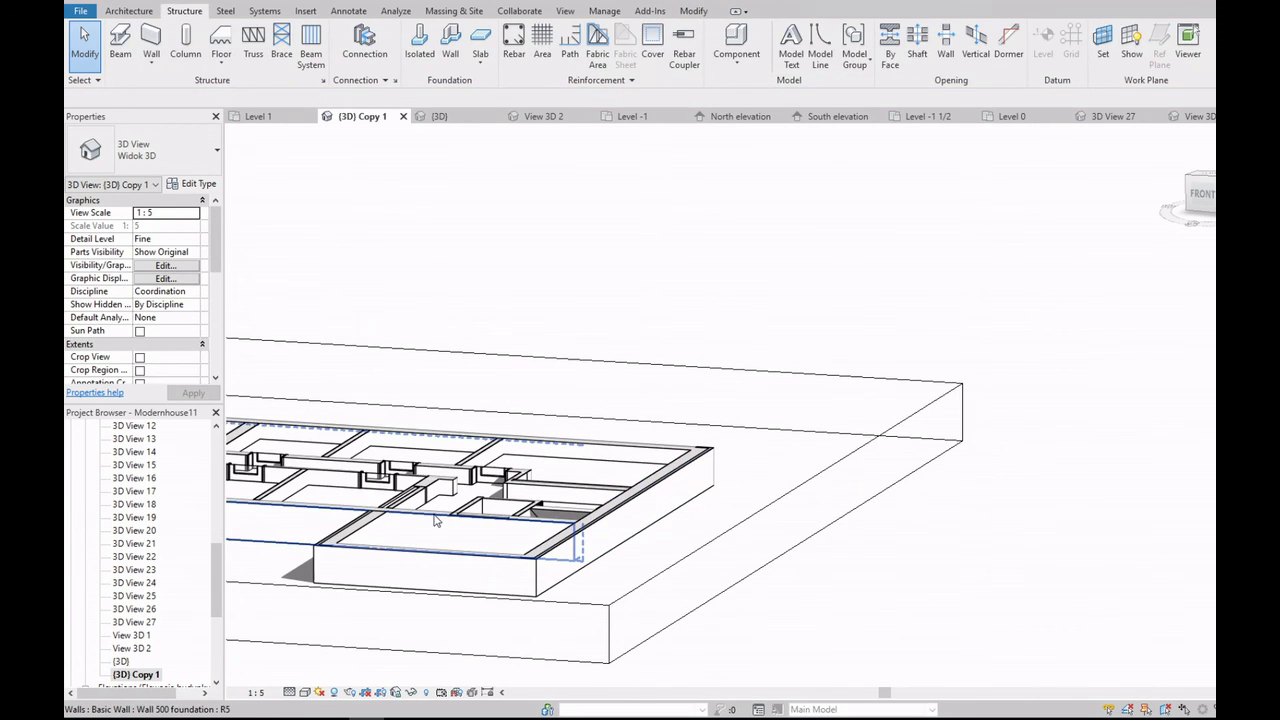
{"action": "left_click", "coordinate": [1200, 193]}
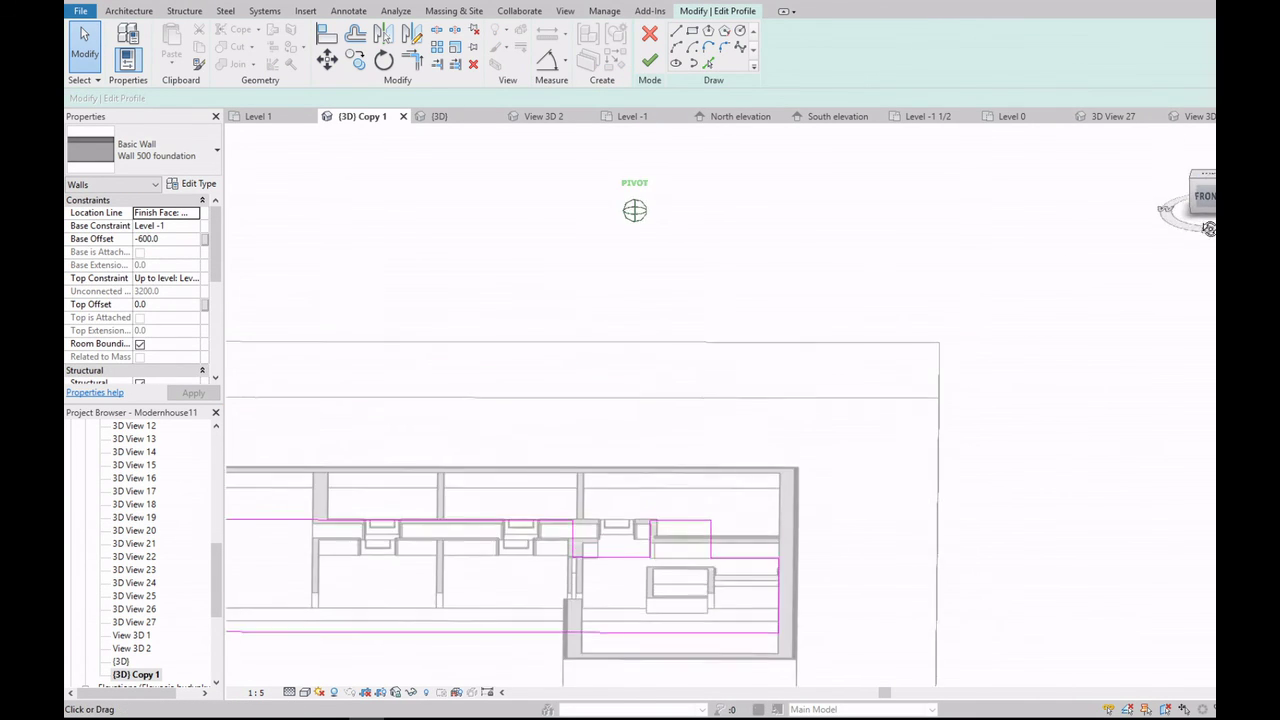
{"action": "left_click", "coordinate": [305, 692]}
{"action": "left_click", "coordinate": [366, 602]}
{"action": "scroll", "coordinate": [657, 372], "scroll_direction": "up", "scroll_amount": 3}
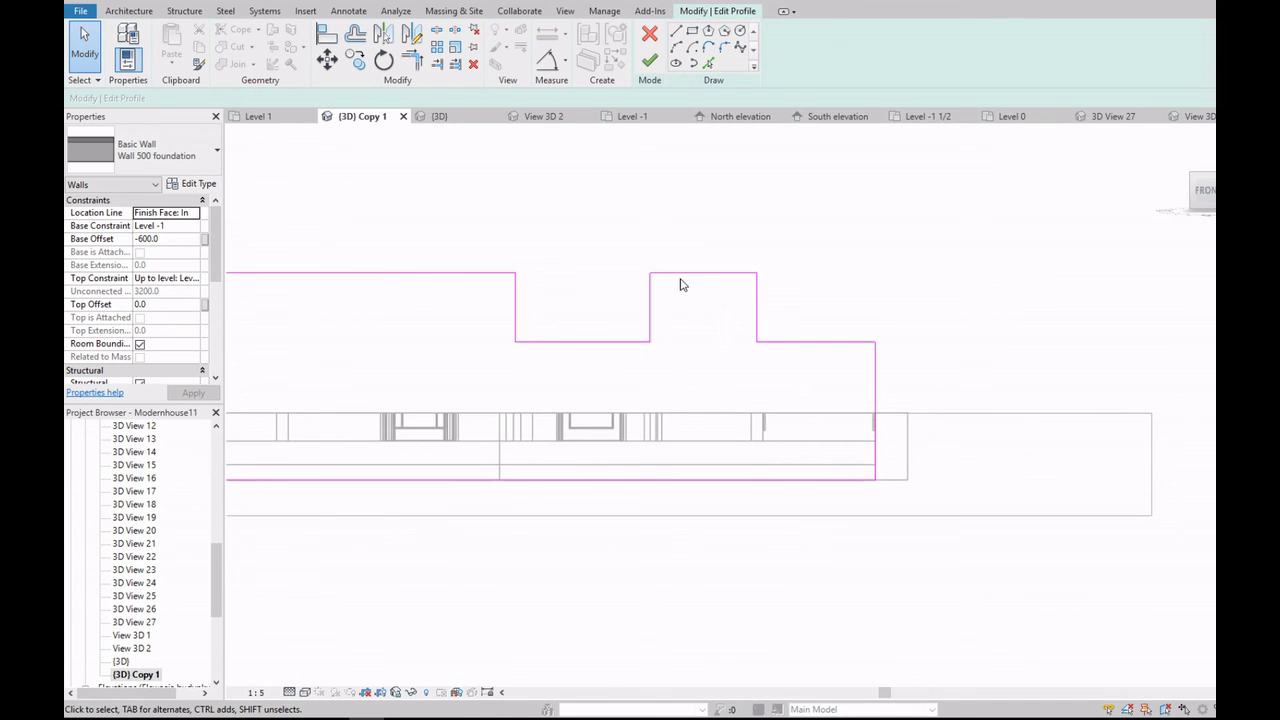
{"action": "left_click_drag", "start_coordinate": [1195, 198], "coordinate": [1200, 215]}
{"action": "left_click", "coordinate": [650, 60]}
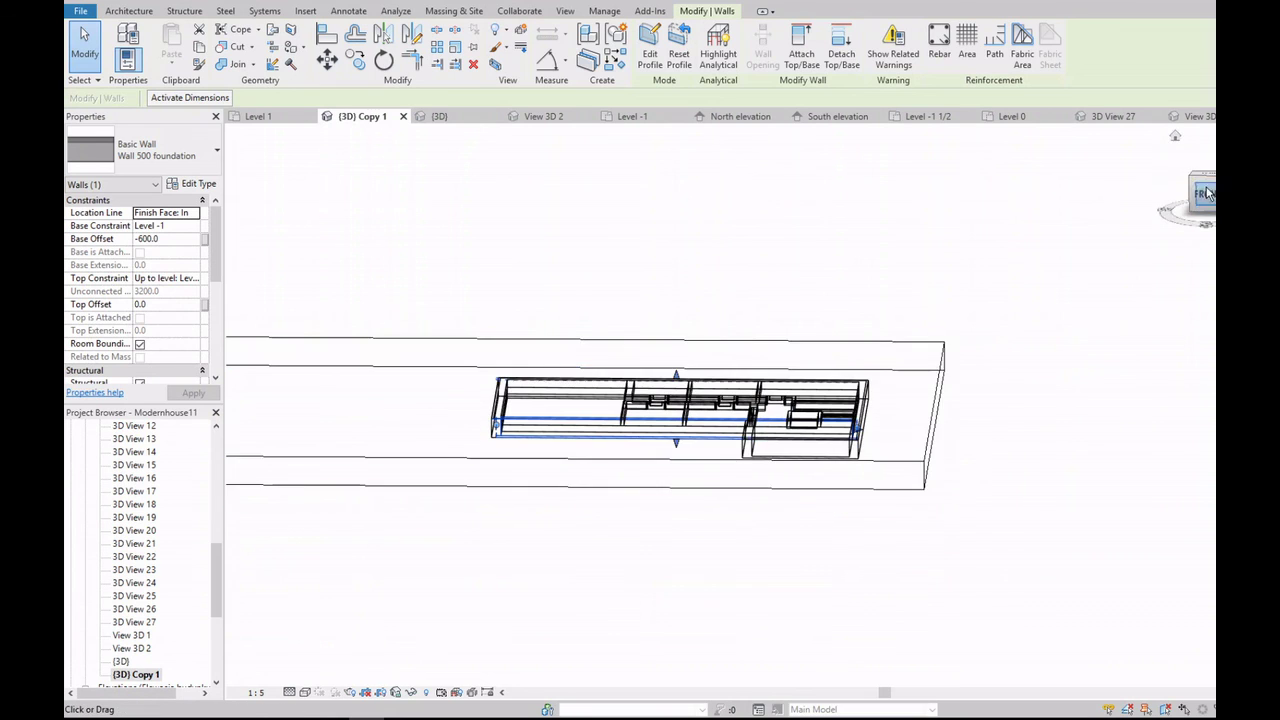
Step: Select the section box and orbit to an oblique 3D view
{"action": "key", "text": "Escape"}
{"action": "left_click", "coordinate": [528, 360]}
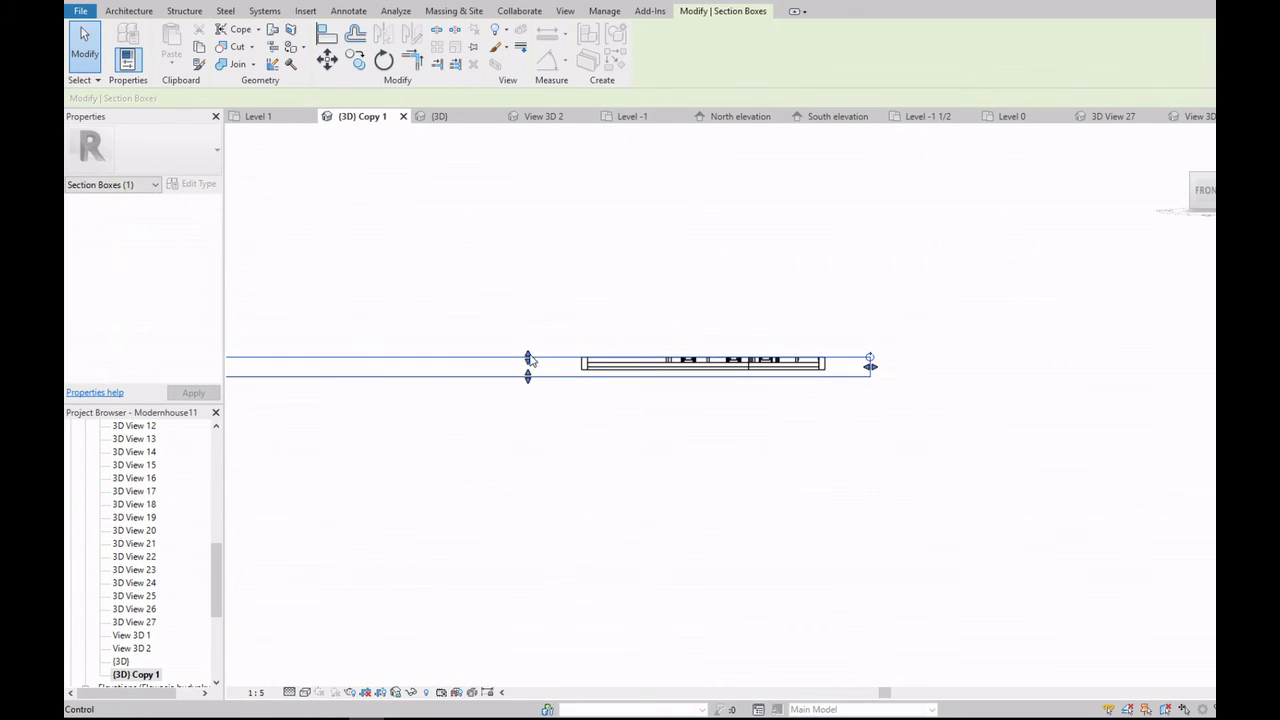
{"action": "left_click_drag", "start_coordinate": [1195, 200], "coordinate": [1198, 210]}
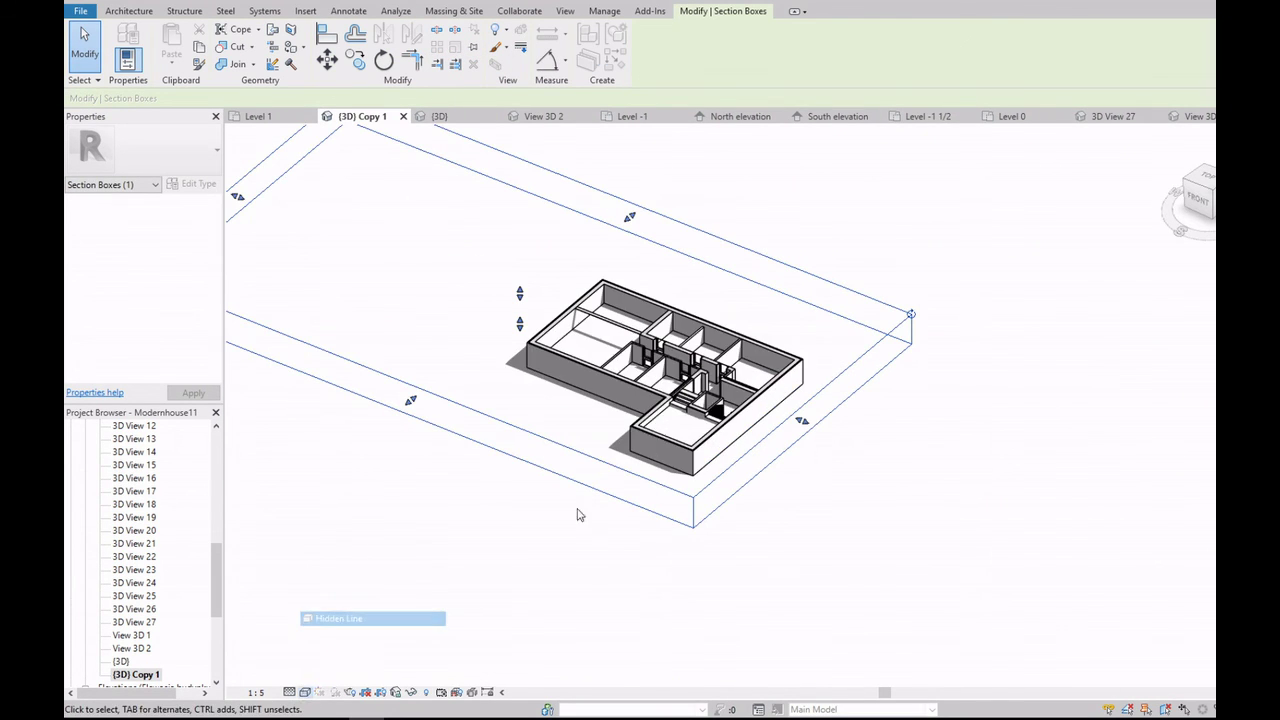
{"action": "scroll", "coordinate": [676, 455], "scroll_direction": "up", "scroll_amount": 5}
{"action": "scroll", "coordinate": [676, 455], "scroll_direction": "up", "scroll_amount": 4}
{"action": "scroll", "coordinate": [680, 458], "scroll_direction": "up", "scroll_amount": 2}
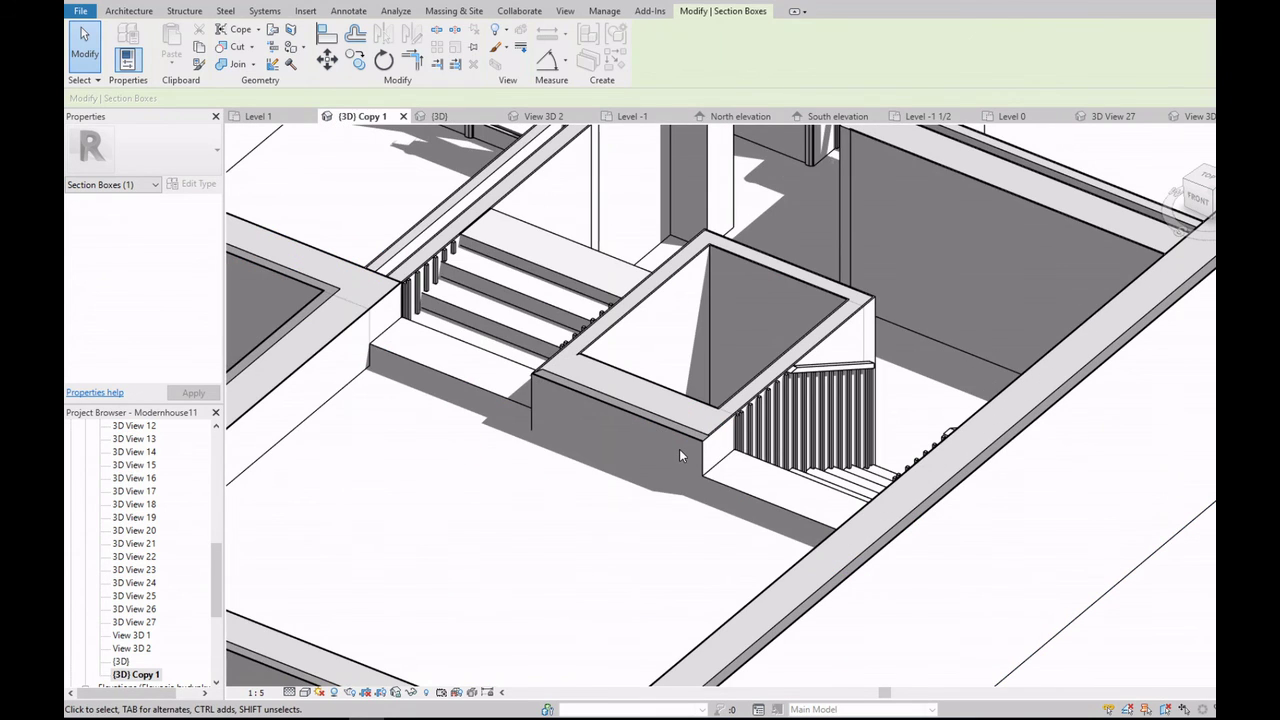
{"action": "scroll", "coordinate": [657, 394], "scroll_direction": "up", "scroll_amount": 3}
Step: Select the foundation wall beside the stair and zoom in to inspect it
{"action": "left_click", "coordinate": [651, 373]}
{"action": "scroll", "coordinate": [645, 395], "scroll_direction": "down", "scroll_amount": 4}
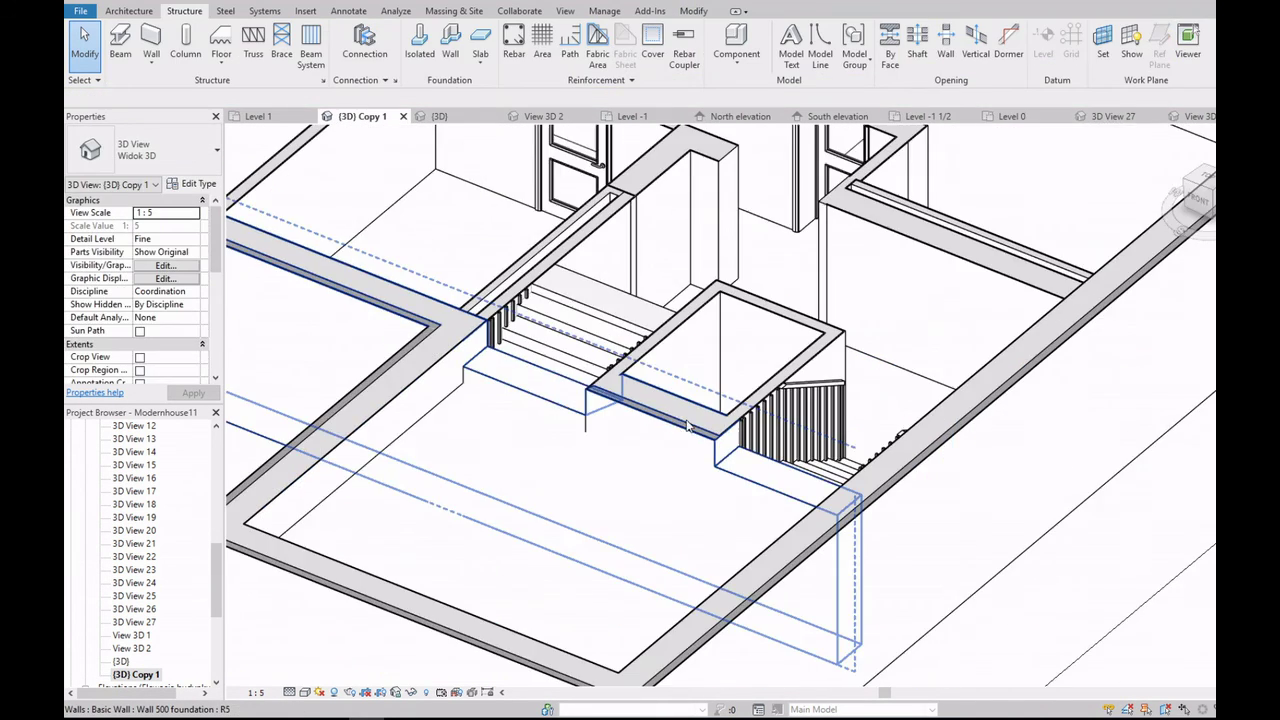
{"action": "scroll", "coordinate": [641, 412], "scroll_direction": "up", "scroll_amount": 1}
{"action": "key", "text": "Escape"}
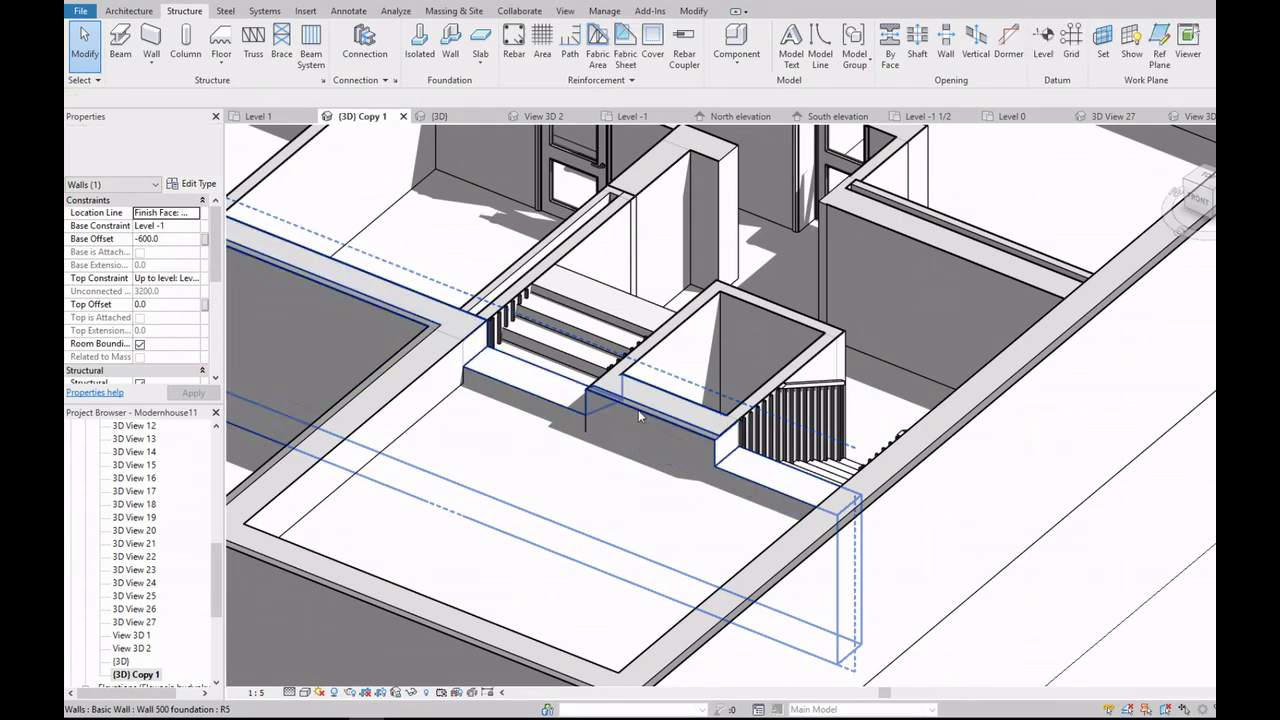
{"action": "scroll", "coordinate": [645, 405], "scroll_direction": "down", "scroll_amount": 3}
{"action": "scroll", "coordinate": [760, 368], "scroll_direction": "up", "scroll_amount": 4}
{"action": "scroll", "coordinate": [676, 390], "scroll_direction": "up", "scroll_amount": 1}
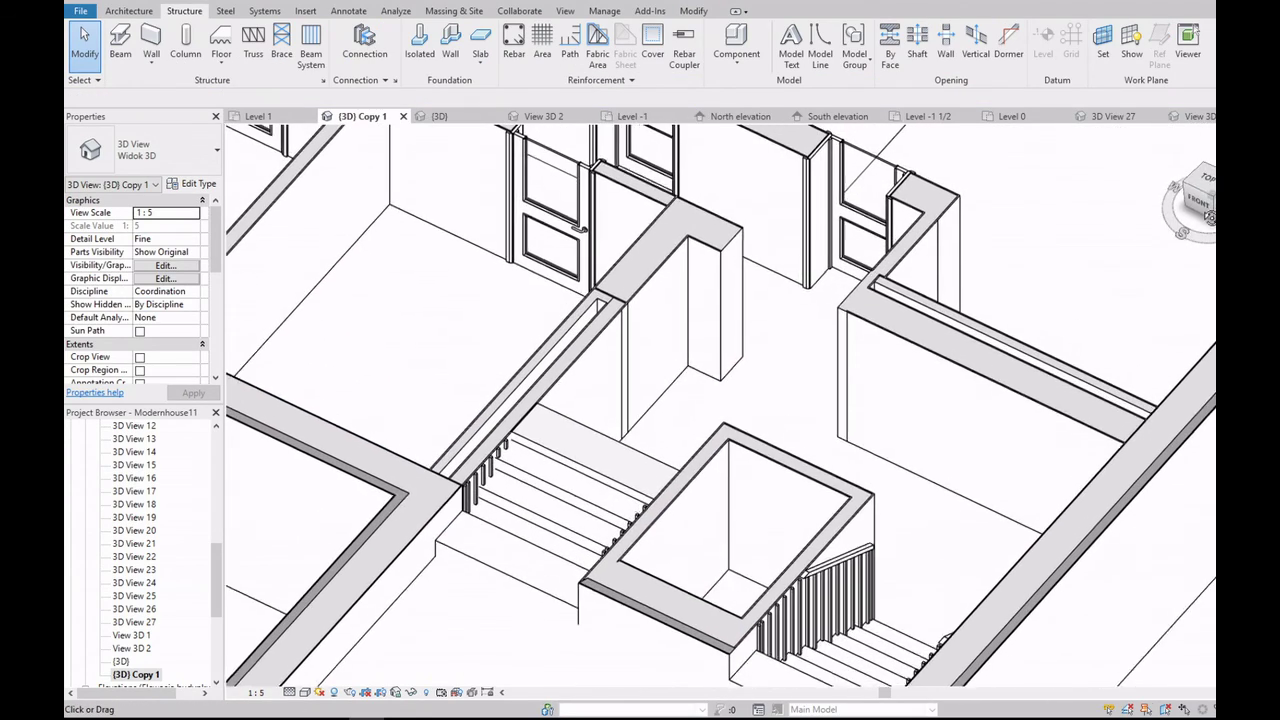
{"action": "scroll", "coordinate": [676, 390], "scroll_direction": "up", "scroll_amount": 2}
{"action": "scroll", "coordinate": [614, 320], "scroll_direction": "up", "scroll_amount": 3}
{"action": "scroll", "coordinate": [709, 343], "scroll_direction": "down", "scroll_amount": 3}
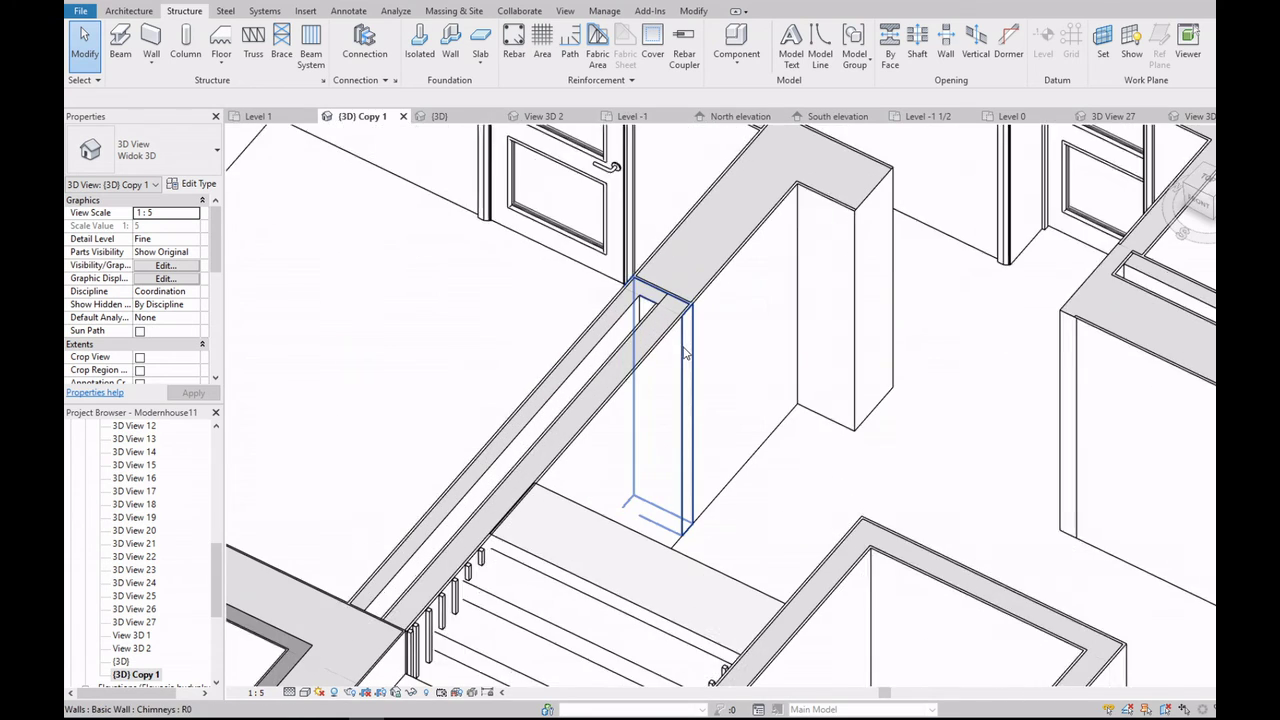
{"action": "scroll", "coordinate": [709, 290], "scroll_direction": "up", "scroll_amount": 1}
{"action": "scroll", "coordinate": [690, 292], "scroll_direction": "up", "scroll_amount": 3}
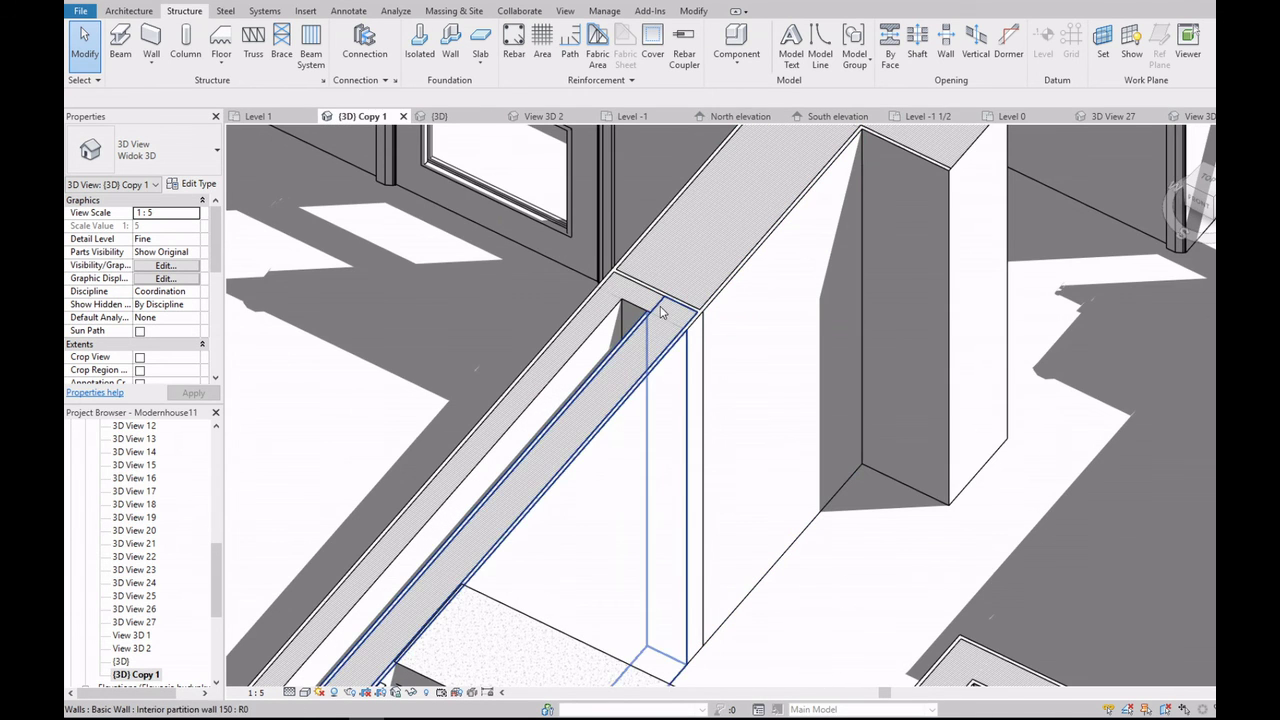
Step: Correct the wall join at the interior partition wall's end
{"action": "left_click", "coordinate": [660, 330]}
{"action": "left_click", "coordinate": [272, 63]}
{"action": "left_click", "coordinate": [695, 658]}
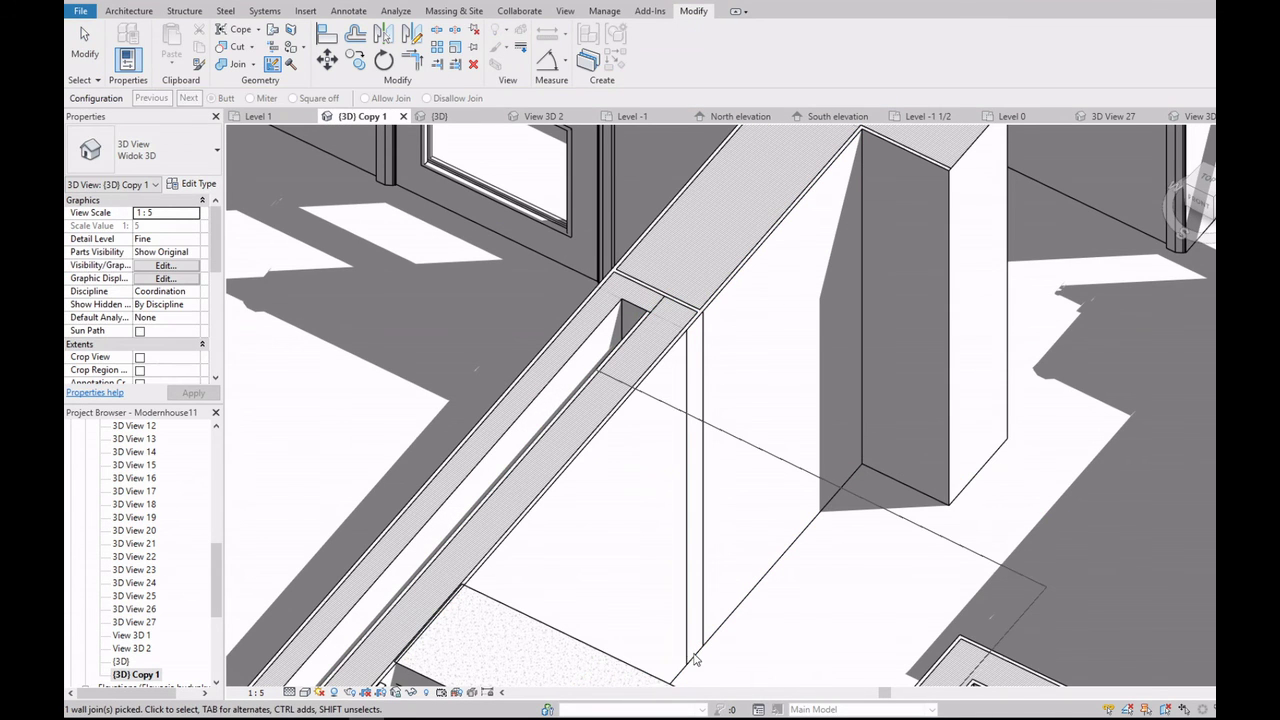
{"action": "key", "text": "Escape"}
{"action": "key", "text": "Escape"}
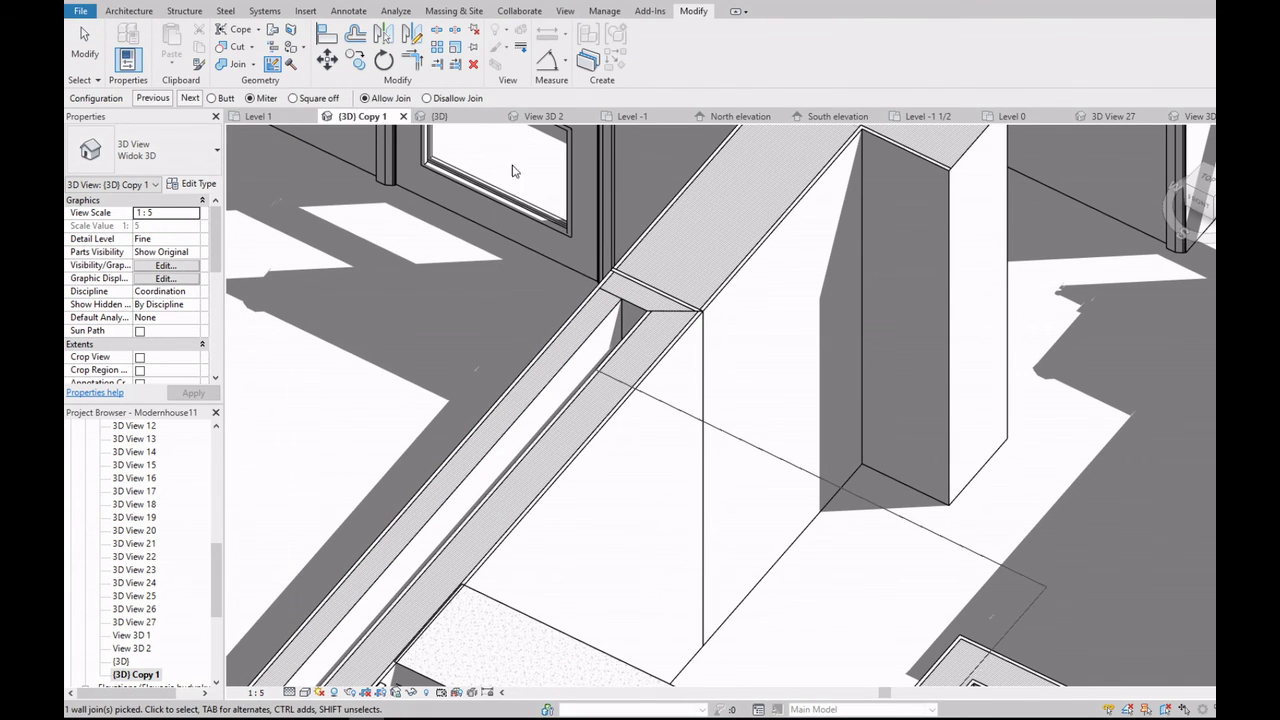
{"action": "scroll", "coordinate": [648, 240], "scroll_direction": "down", "scroll_amount": 5}
{"action": "scroll", "coordinate": [648, 240], "scroll_direction": "up", "scroll_amount": 3}
{"action": "scroll", "coordinate": [700, 300], "scroll_direction": "down", "scroll_amount": 5}
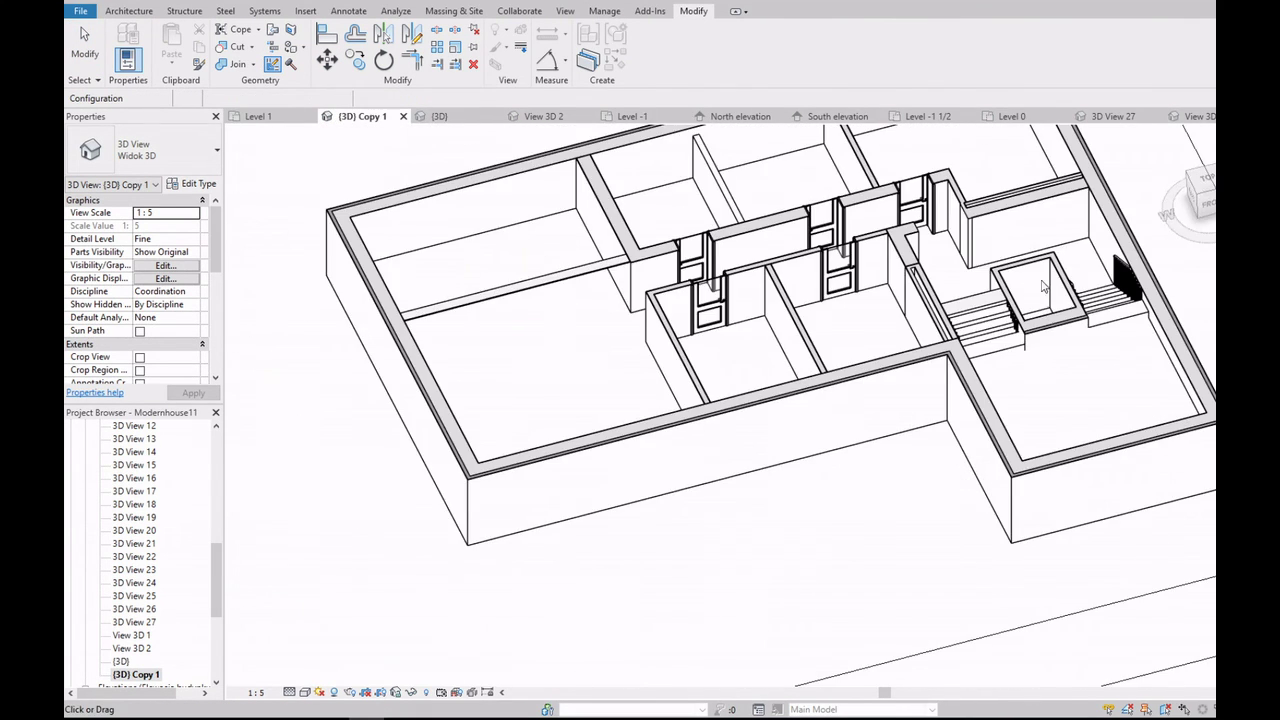
{"action": "scroll", "coordinate": [825, 325], "scroll_direction": "up", "scroll_amount": 5}
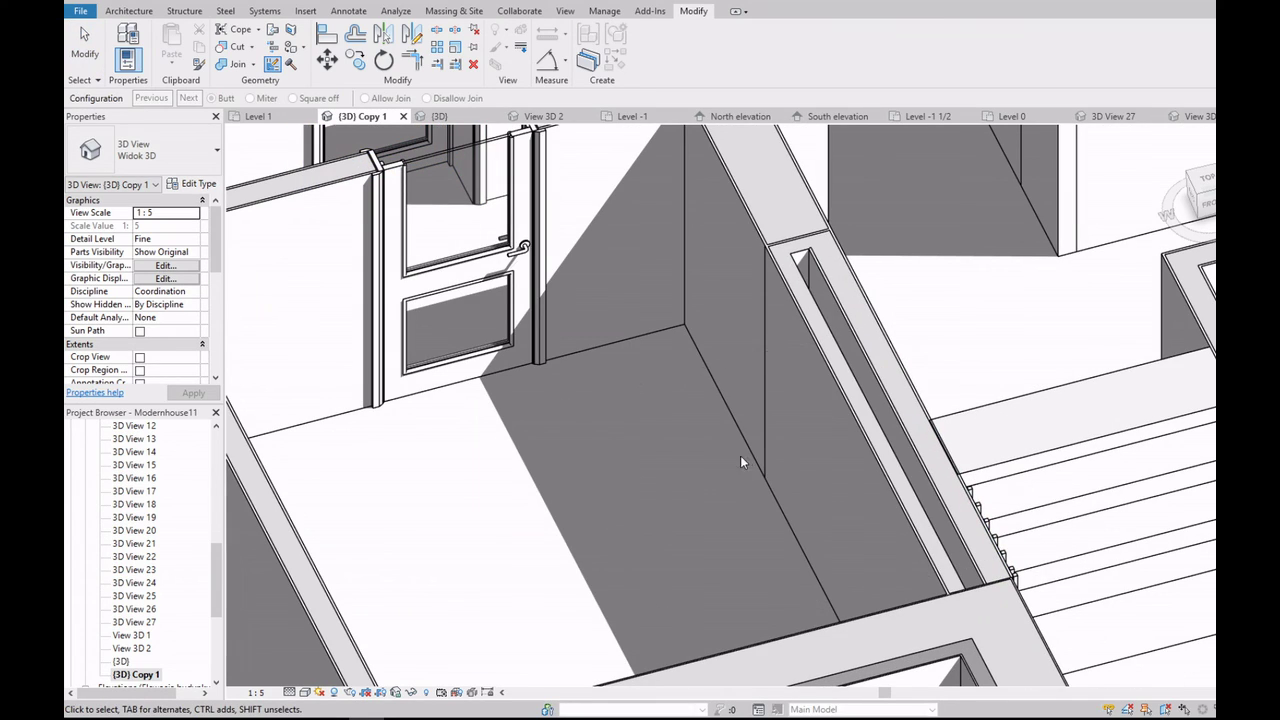
{"action": "scroll", "coordinate": [754, 468], "scroll_direction": "down", "scroll_amount": 3}
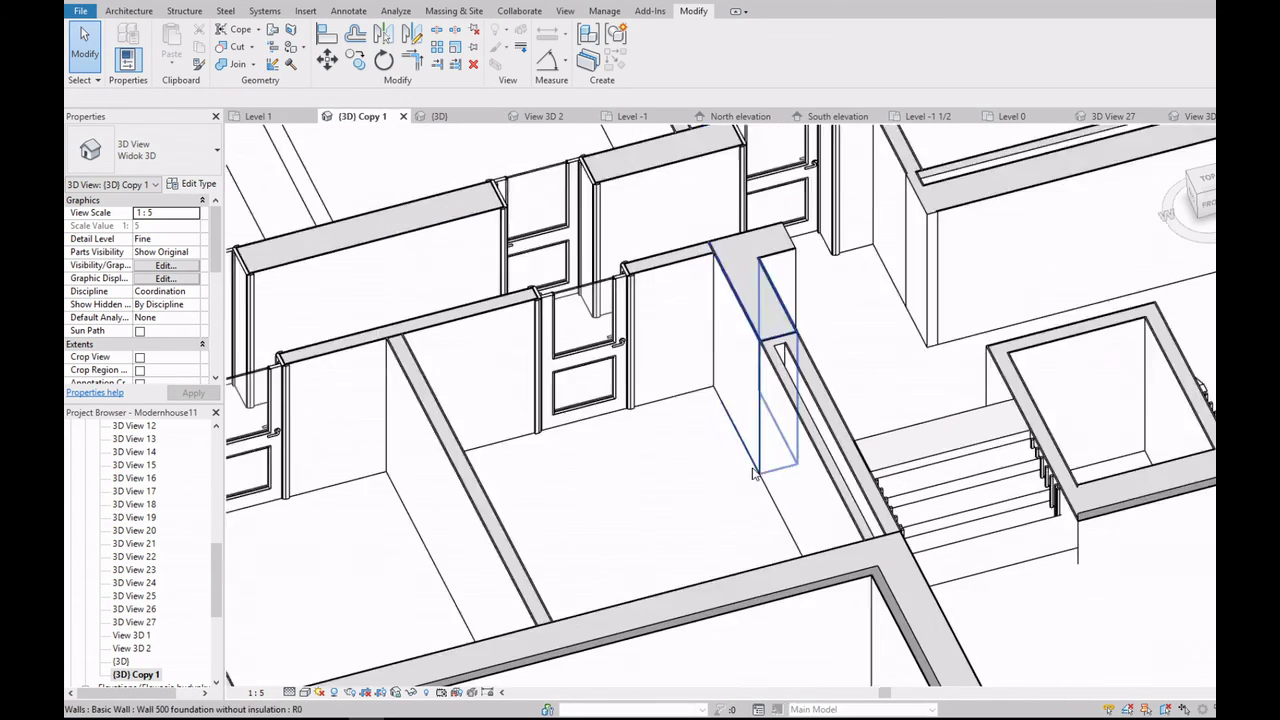
{"action": "scroll", "coordinate": [754, 470], "scroll_direction": "up", "scroll_amount": 3}
{"action": "scroll", "coordinate": [737, 320], "scroll_direction": "down", "scroll_amount": 3}
{"action": "scroll", "coordinate": [850, 305], "scroll_direction": "up", "scroll_amount": 5}
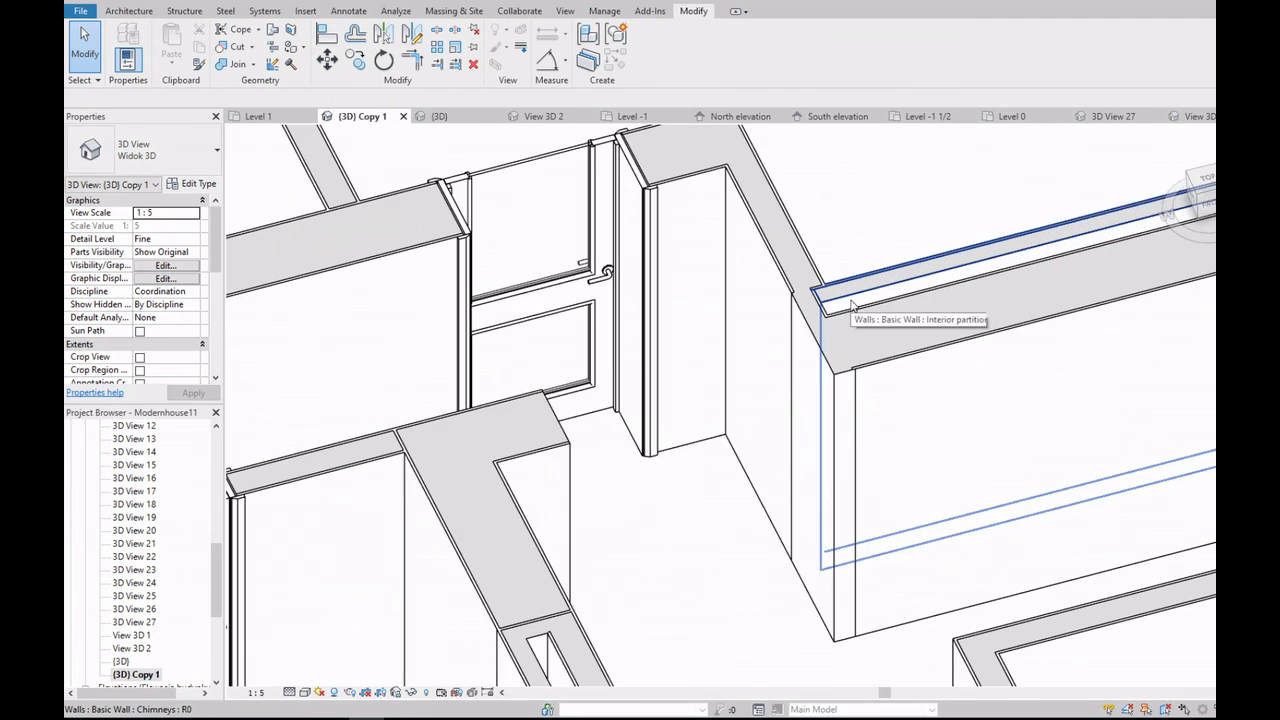
Step: Select the chimney wall to inspect it, then clear the selection
{"action": "left_click", "coordinate": [845, 320]}
{"action": "scroll", "coordinate": [845, 330], "scroll_direction": "down", "scroll_amount": 4}
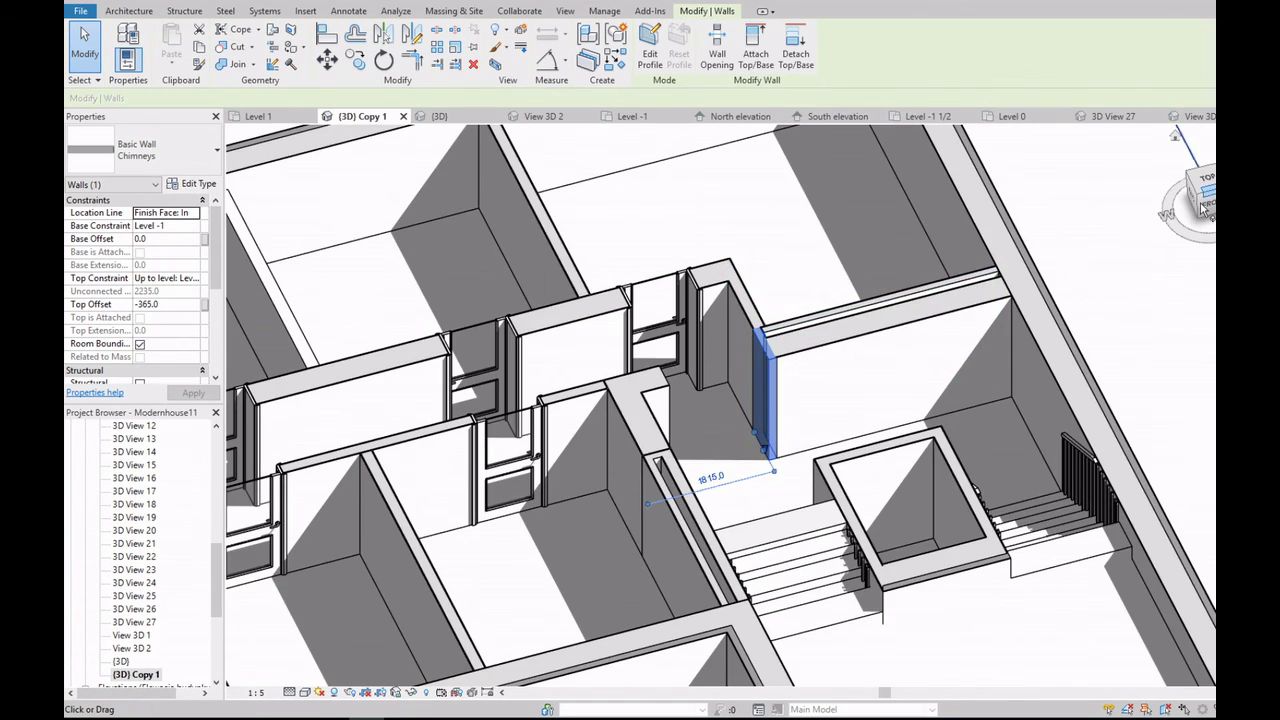
{"action": "scroll", "coordinate": [759, 260], "scroll_direction": "up", "scroll_amount": 5}
{"action": "scroll", "coordinate": [640, 326], "scroll_direction": "up", "scroll_amount": 3}
{"action": "scroll", "coordinate": [625, 340], "scroll_direction": "up", "scroll_amount": 2}
{"action": "key", "text": "Escape"}
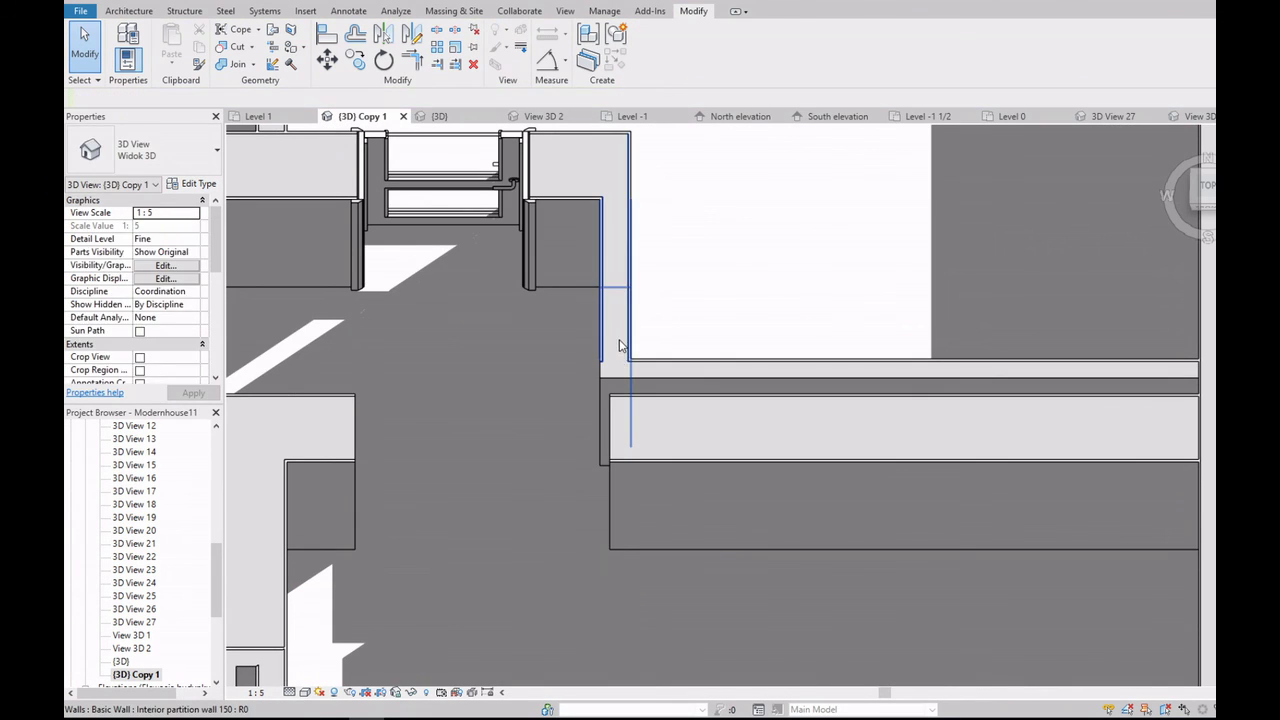
{"action": "left_click", "coordinate": [620, 346]}
Step: Check the partition wall corner from the top view, then return to the isometric view
{"action": "left_click", "coordinate": [1205, 188]}
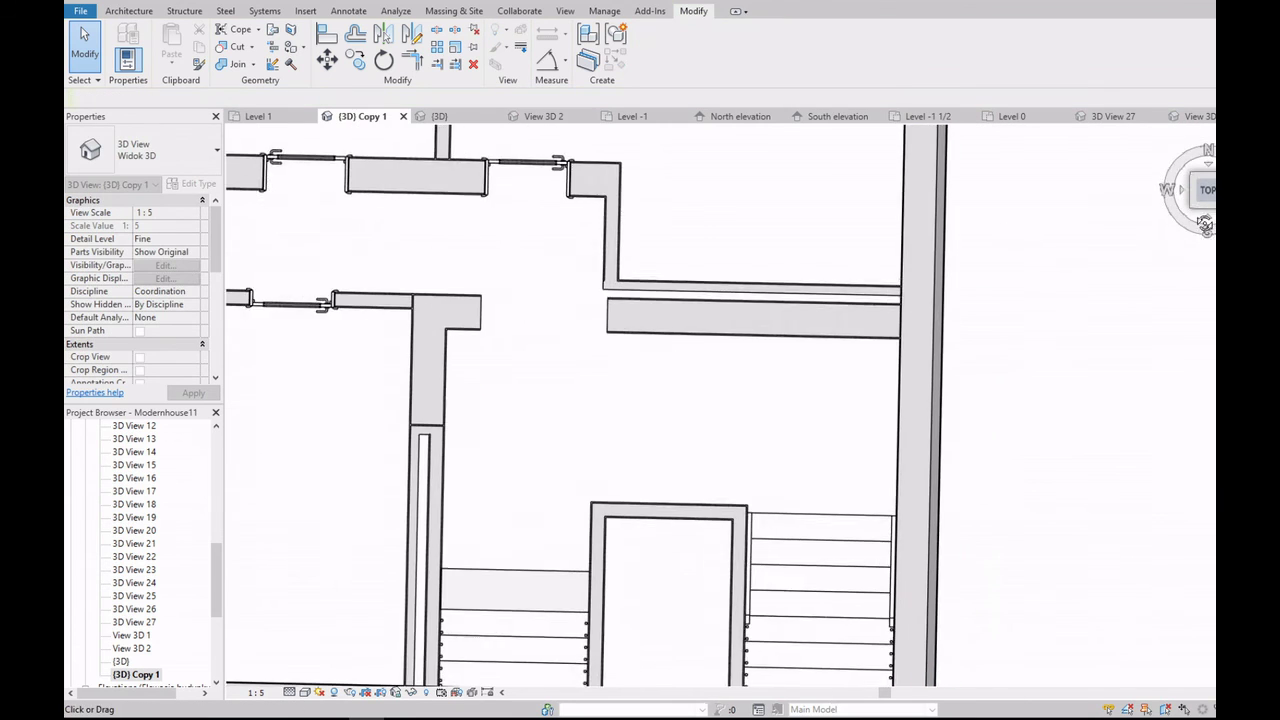
{"action": "scroll", "coordinate": [615, 300], "scroll_direction": "up", "scroll_amount": 3}
{"action": "left_click", "coordinate": [618, 250]}
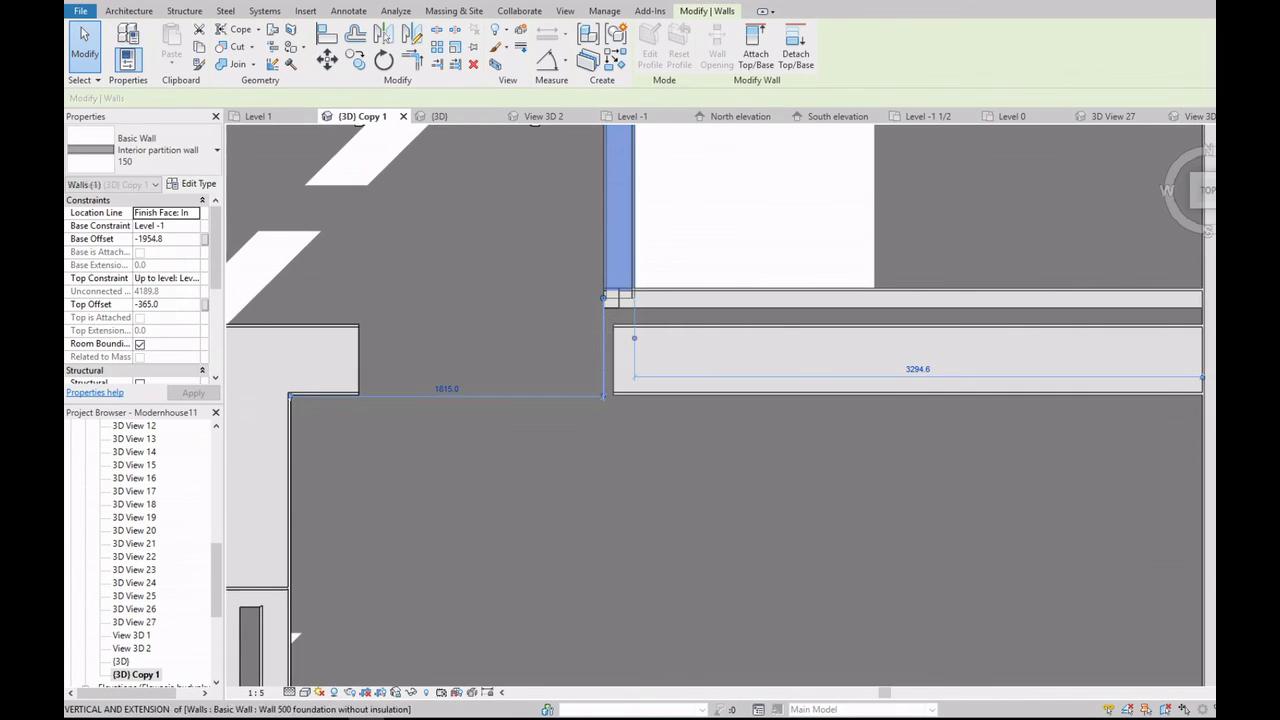
{"action": "scroll", "coordinate": [600, 390], "scroll_direction": "down", "scroll_amount": 3}
{"action": "key", "text": "Escape"}
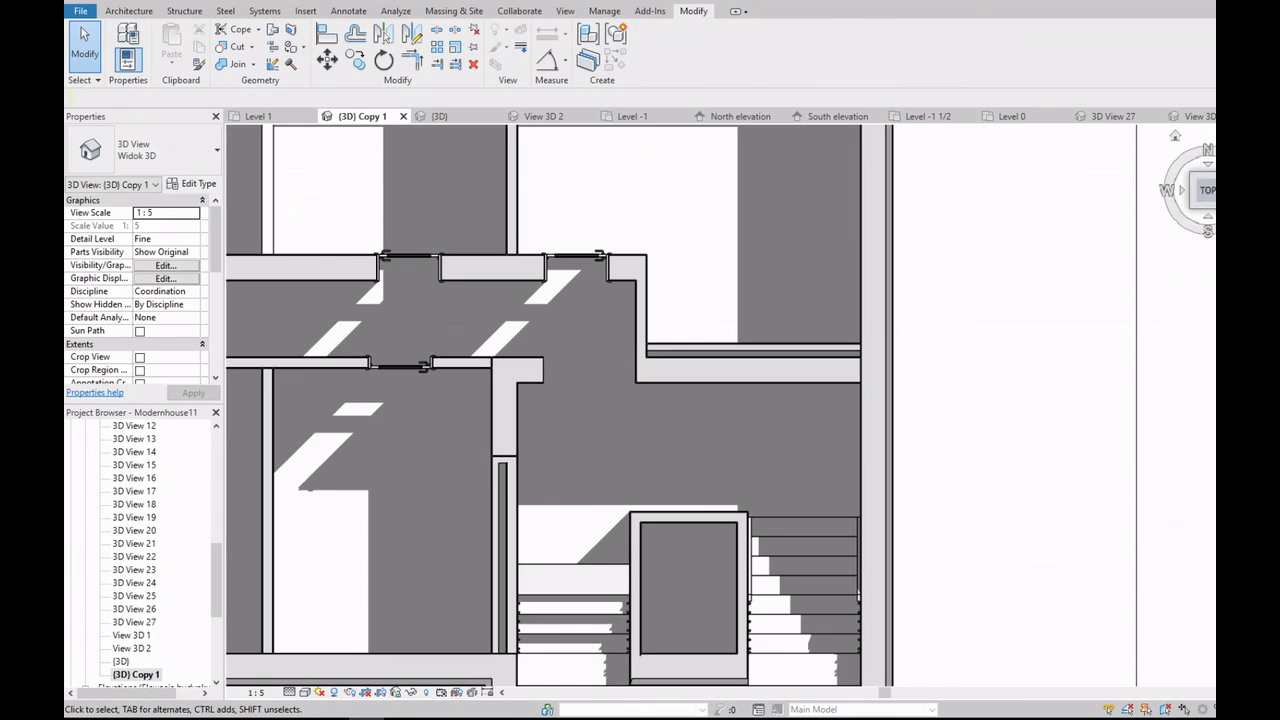
{"action": "left_click", "coordinate": [1200, 180]}
{"action": "scroll", "coordinate": [710, 352], "scroll_direction": "up", "scroll_amount": 3}
{"action": "scroll", "coordinate": [710, 352], "scroll_direction": "up", "scroll_amount": 2}
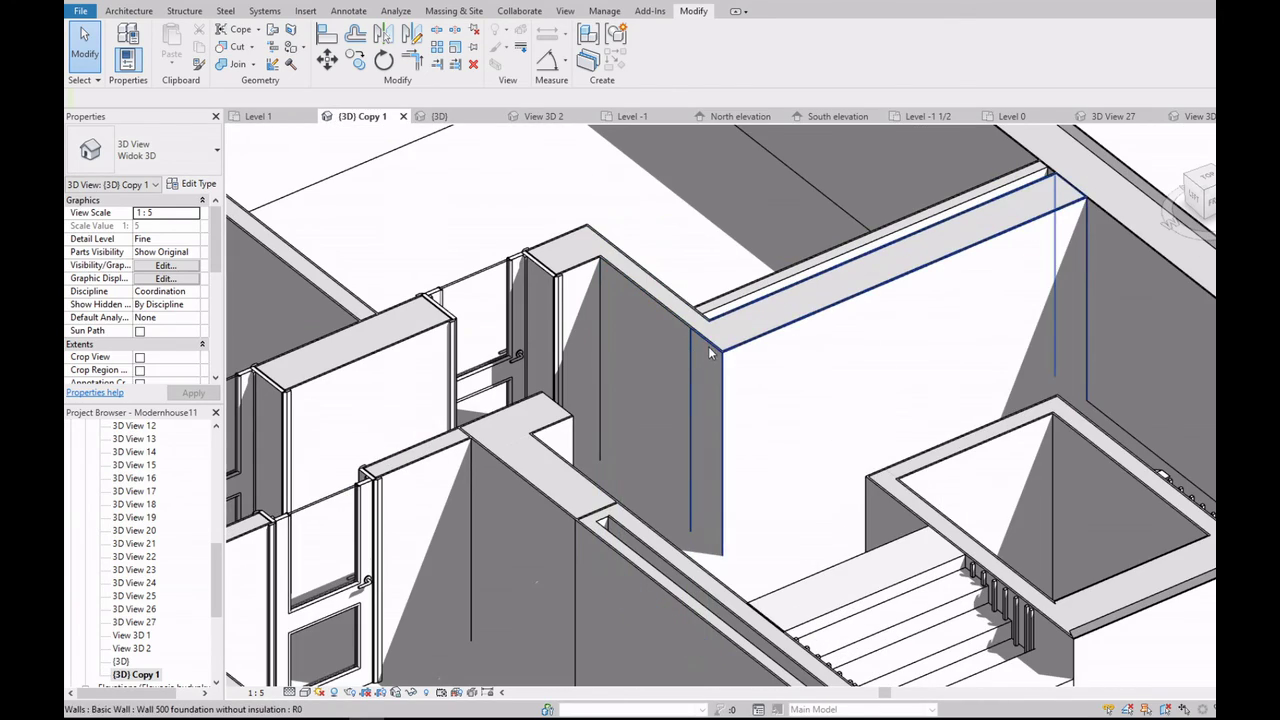
Step: Delete the uninsulated foundation wall at the corner and zoom out to the whole basement
{"action": "left_click", "coordinate": [708, 348]}
{"action": "key", "text": "Delete"}
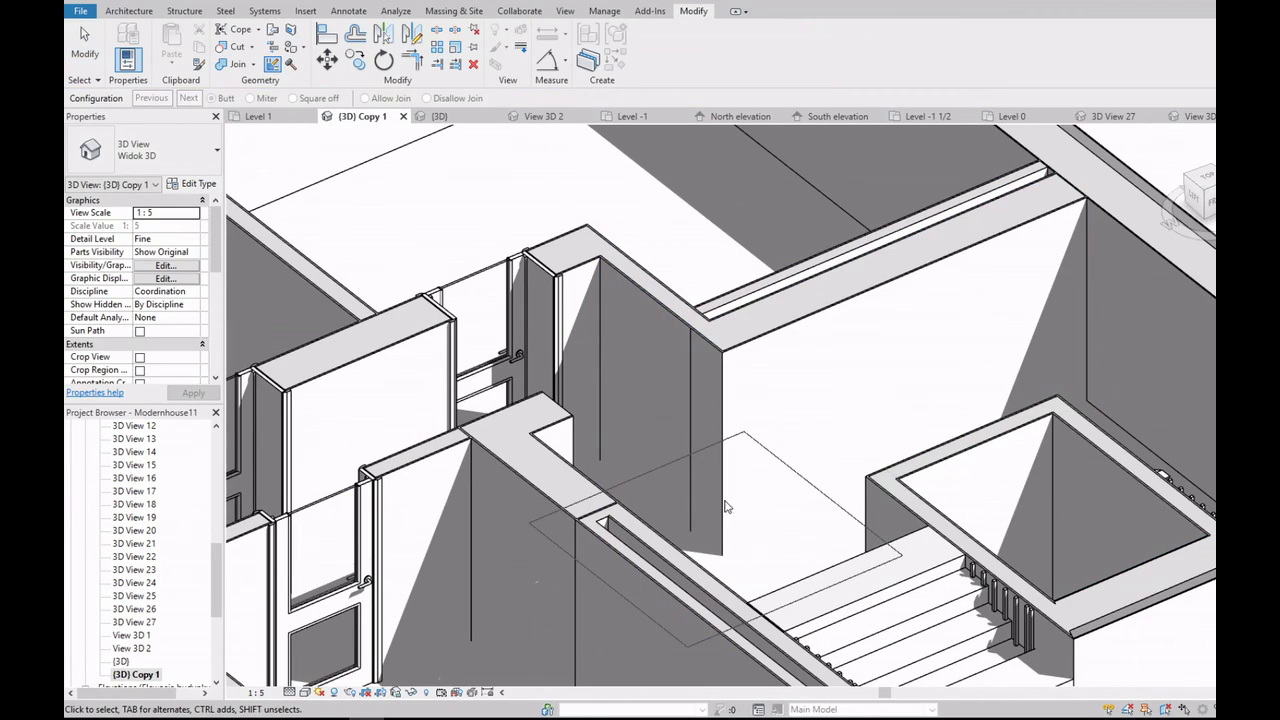
{"action": "scroll", "coordinate": [810, 357], "scroll_direction": "down", "scroll_amount": 3}
{"action": "scroll", "coordinate": [780, 350], "scroll_direction": "down", "scroll_amount": 2}
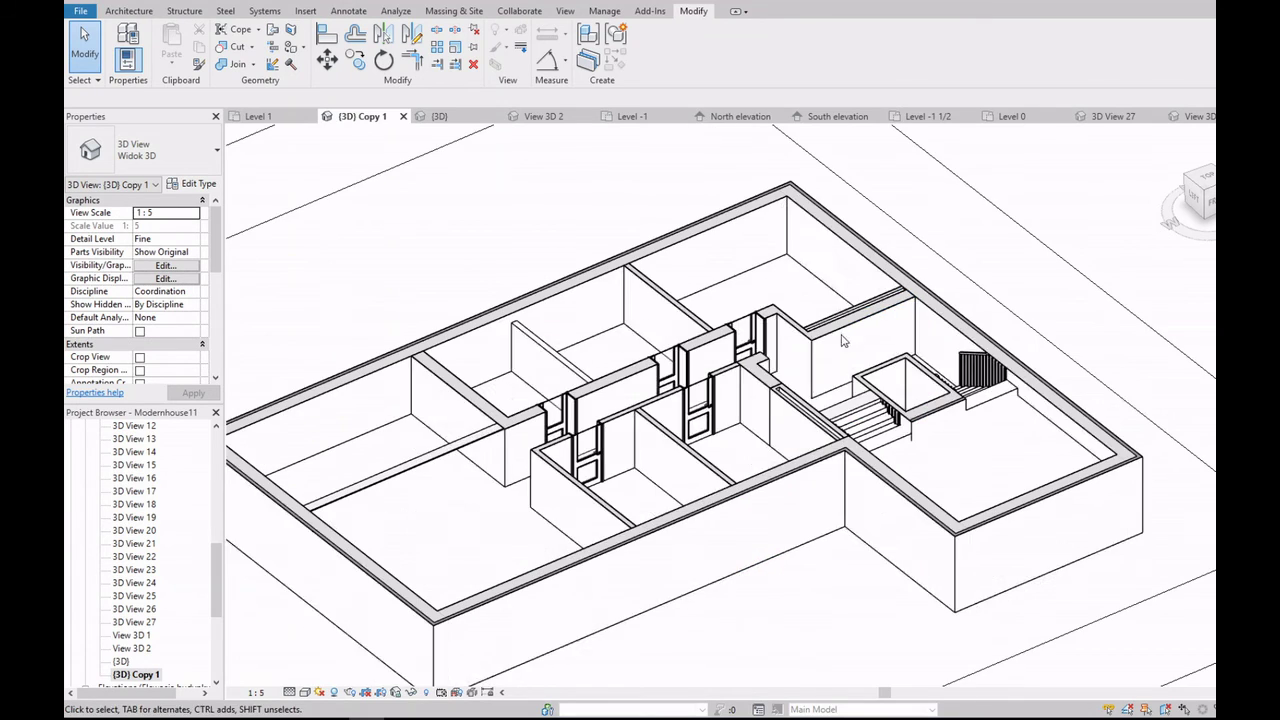
{"action": "scroll", "coordinate": [628, 410], "scroll_direction": "down", "scroll_amount": 1}
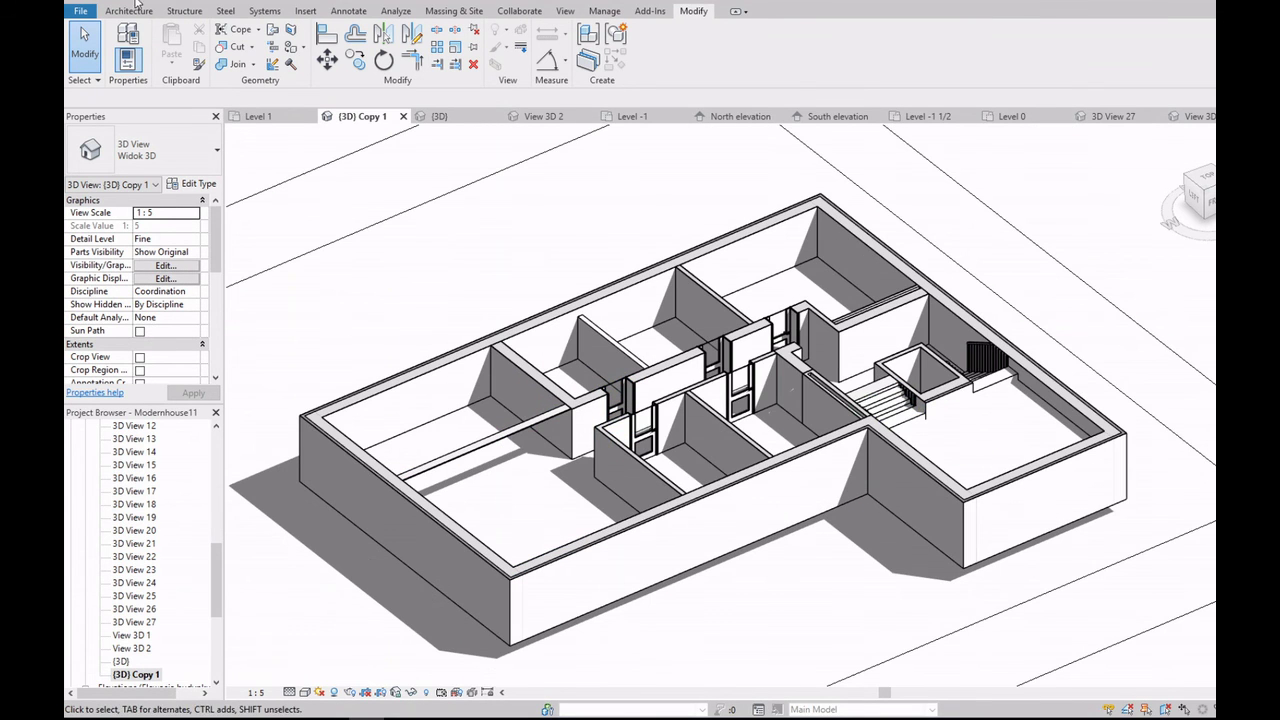
Step: From the Front view, drag the section box's top grip down to cut the model lower
{"action": "left_click", "coordinate": [588, 327]}
{"action": "type", "text": "-365"}
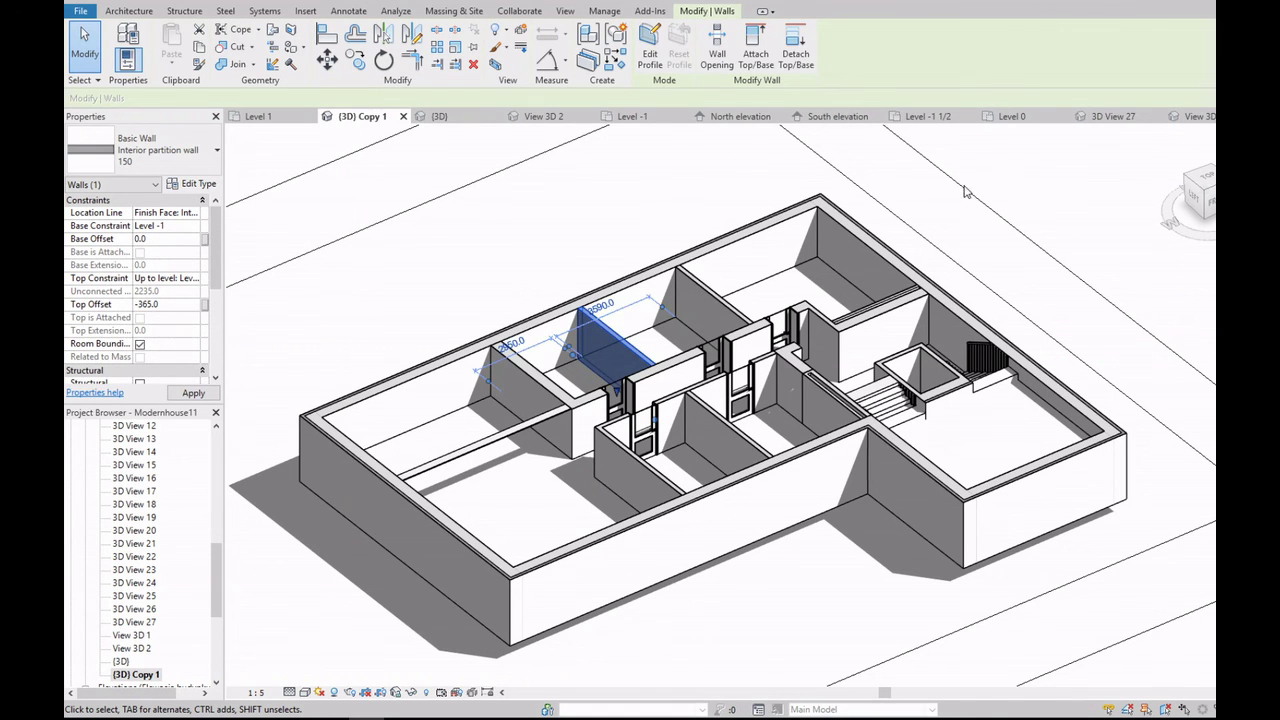
{"action": "left_click", "coordinate": [965, 192]}
{"action": "scroll", "coordinate": [965, 192], "scroll_direction": "up", "scroll_amount": 2}
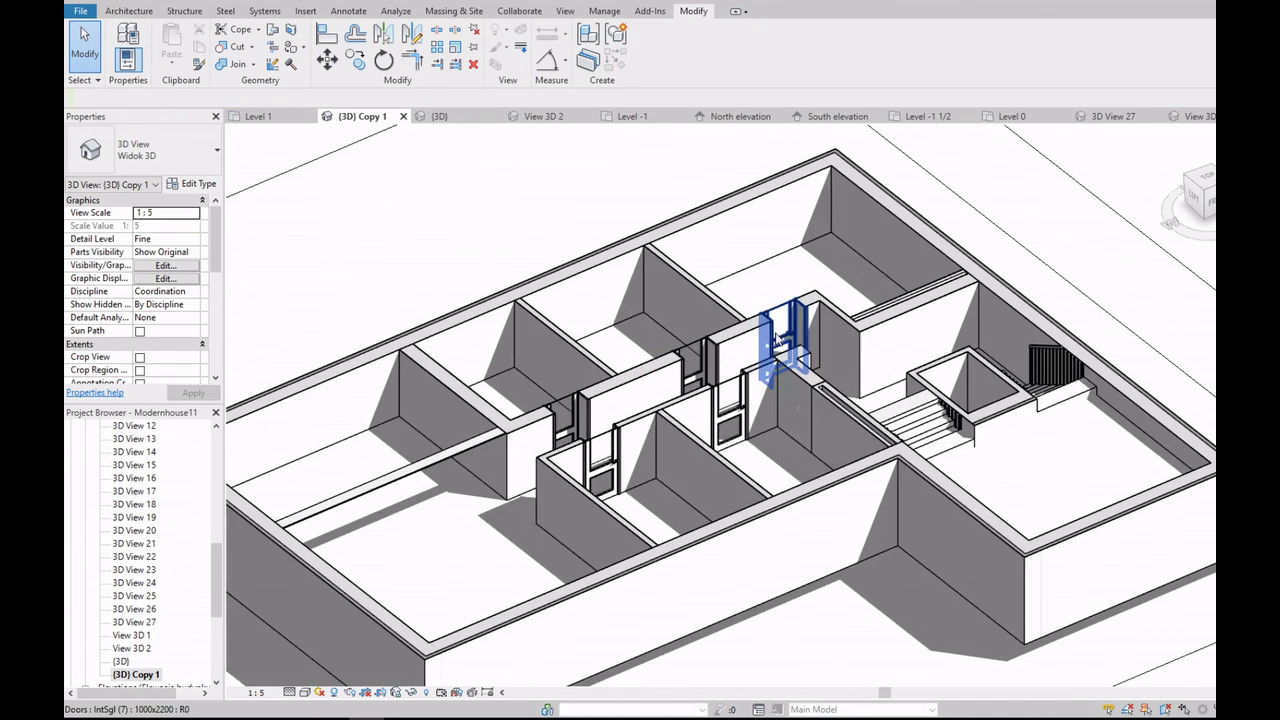
{"action": "scroll", "coordinate": [980, 240], "scroll_direction": "down", "scroll_amount": 4}
{"action": "scroll", "coordinate": [996, 277], "scroll_direction": "up", "scroll_amount": 1}
{"action": "left_click", "coordinate": [1195, 190]}
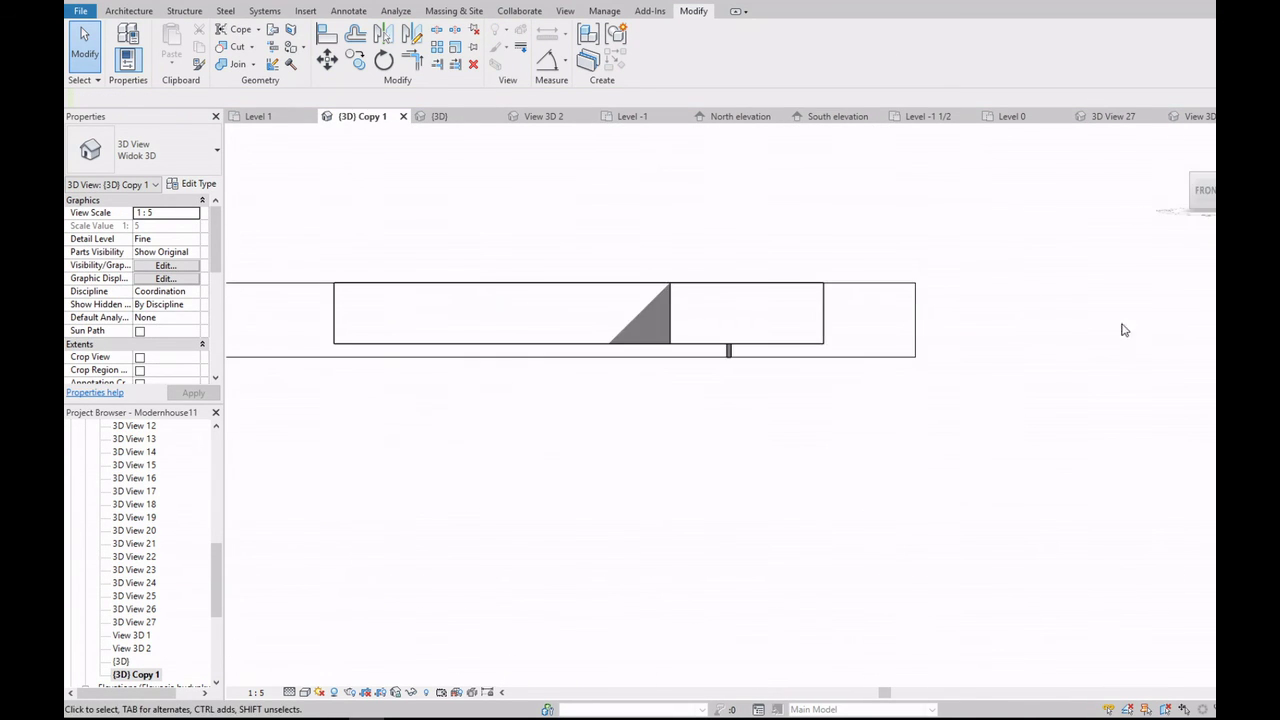
{"action": "left_click", "coordinate": [688, 277]}
{"action": "left_click_drag", "start_coordinate": [688, 277], "coordinate": [689, 292]}
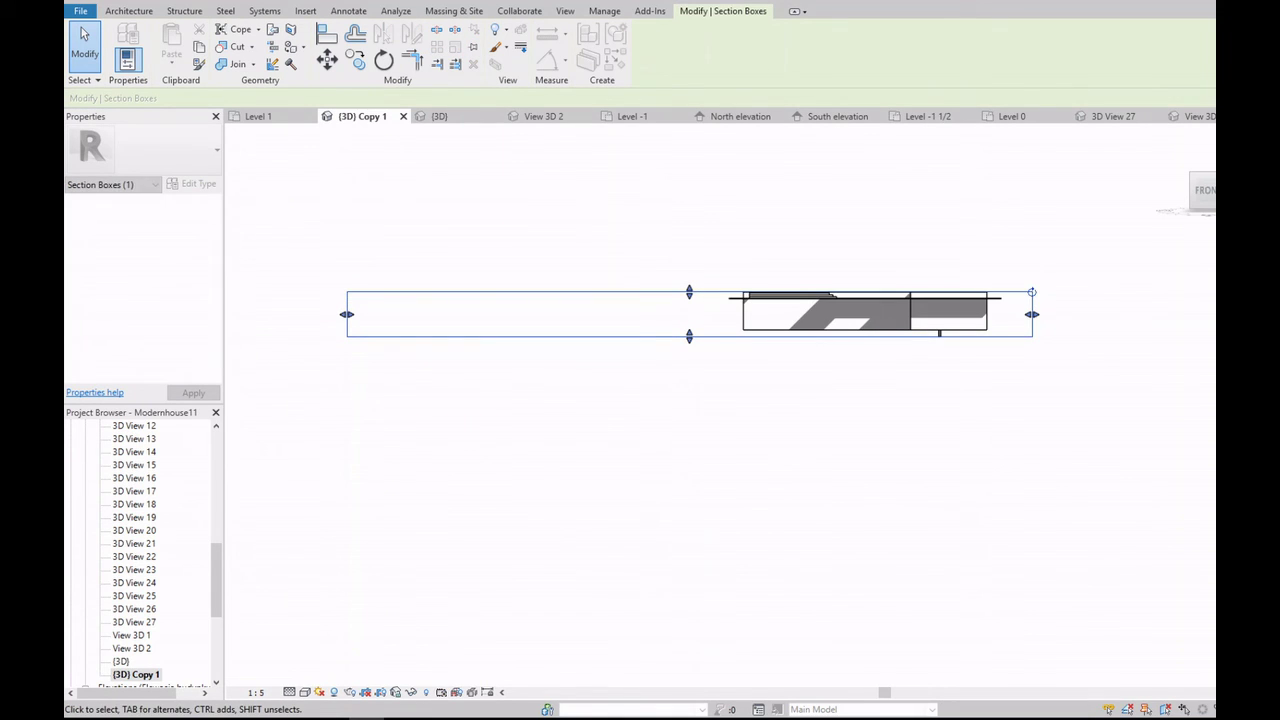
Step: Back in isometric, select the partition wall beside the stair and bring up its Top Constraint choices
{"action": "left_click", "coordinate": [1192, 229]}
{"action": "scroll", "coordinate": [1002, 439], "scroll_direction": "up", "scroll_amount": 3}
{"action": "scroll", "coordinate": [1002, 439], "scroll_direction": "up", "scroll_amount": 2}
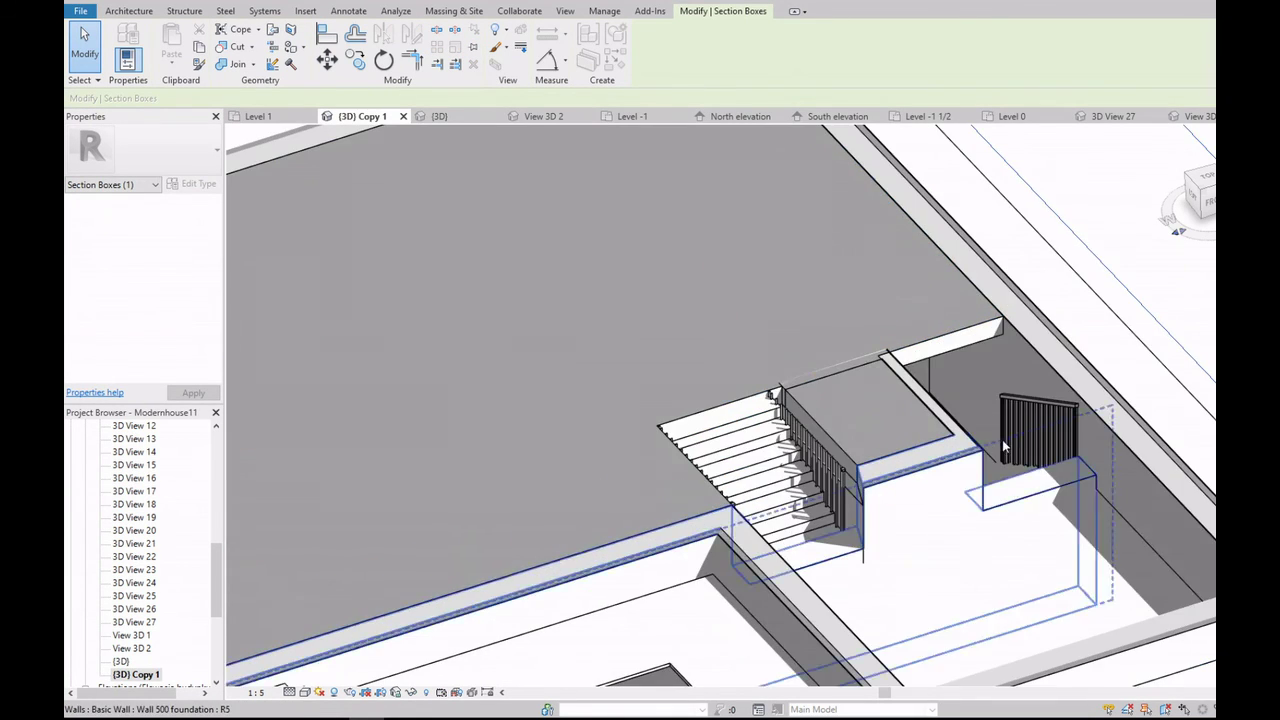
{"action": "scroll", "coordinate": [1002, 439], "scroll_direction": "up", "scroll_amount": 2}
{"action": "scroll", "coordinate": [846, 429], "scroll_direction": "up", "scroll_amount": 2}
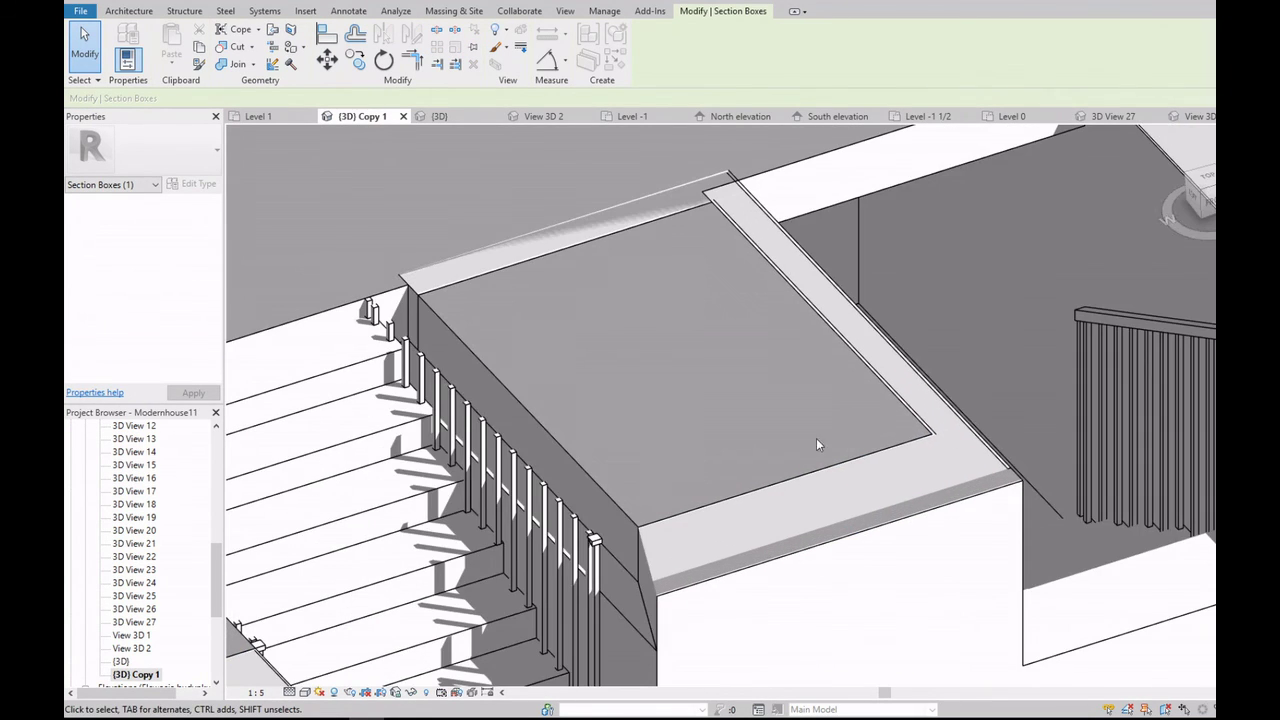
{"action": "left_click", "coordinate": [606, 598]}
{"action": "left_click", "coordinate": [170, 334]}
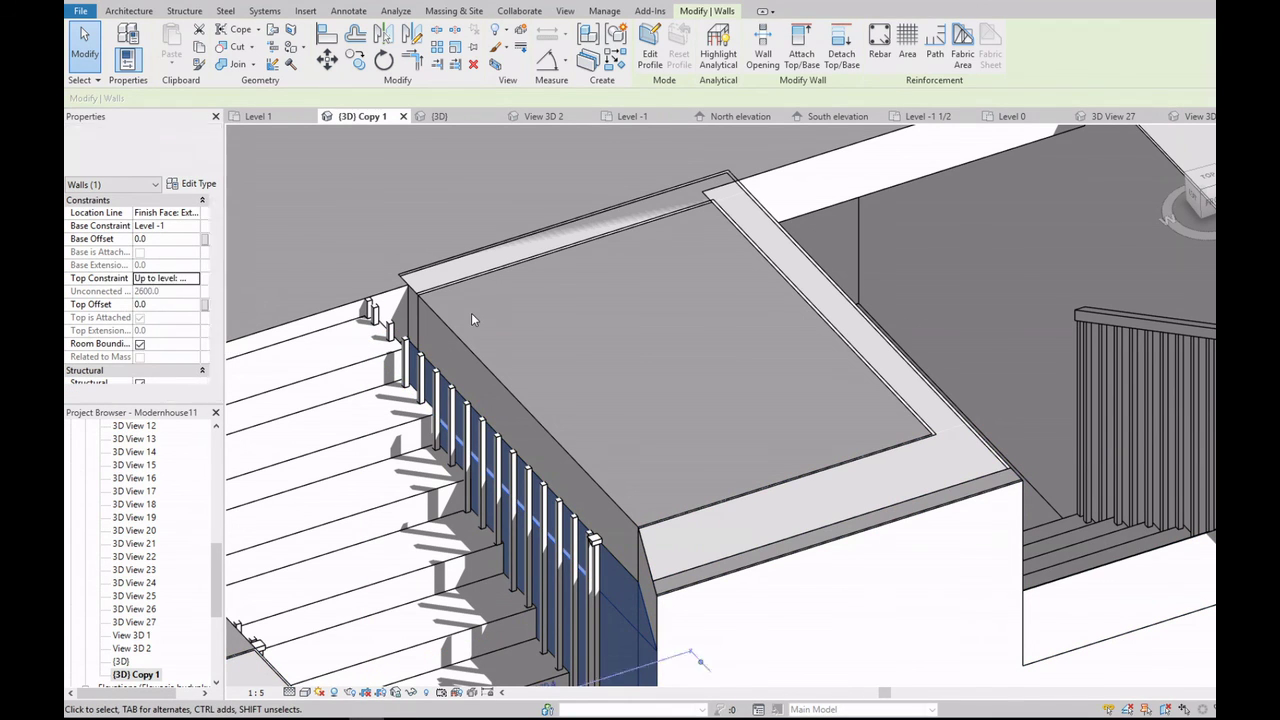
{"action": "key", "text": "Escape"}
{"action": "scroll", "coordinate": [471, 313], "scroll_direction": "down", "scroll_amount": 3}
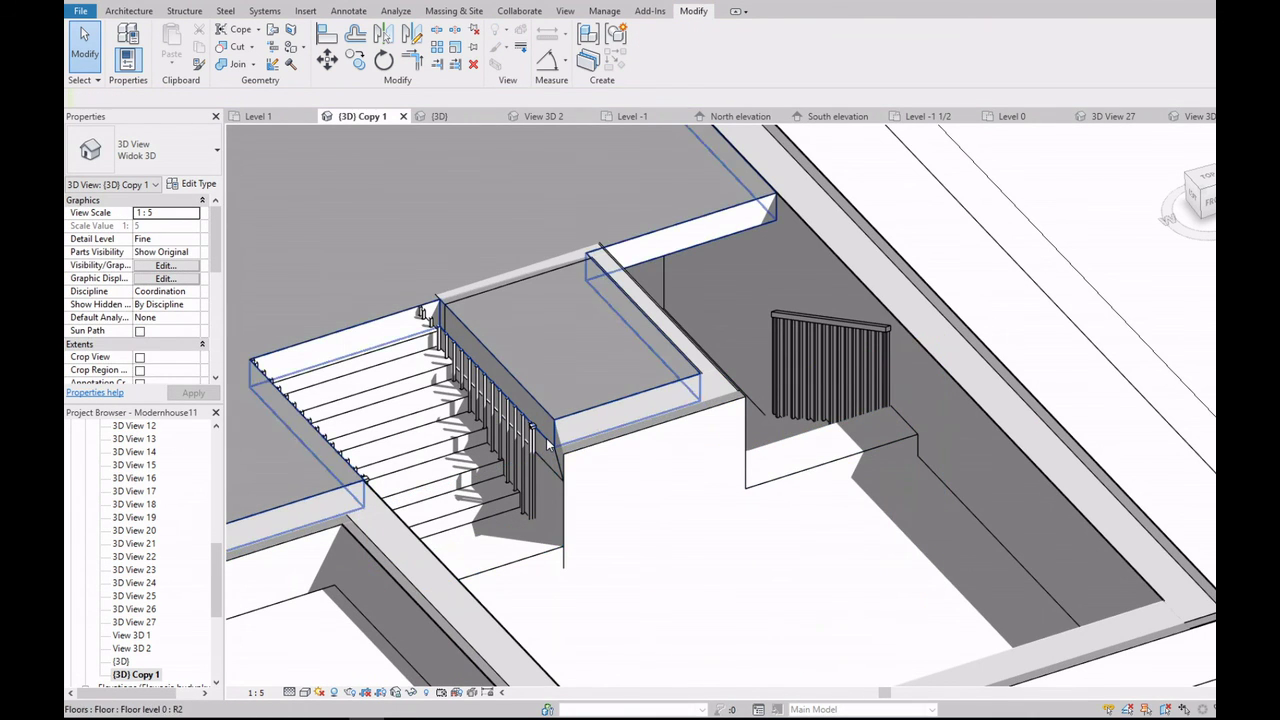
{"action": "left_click", "coordinate": [548, 447]}
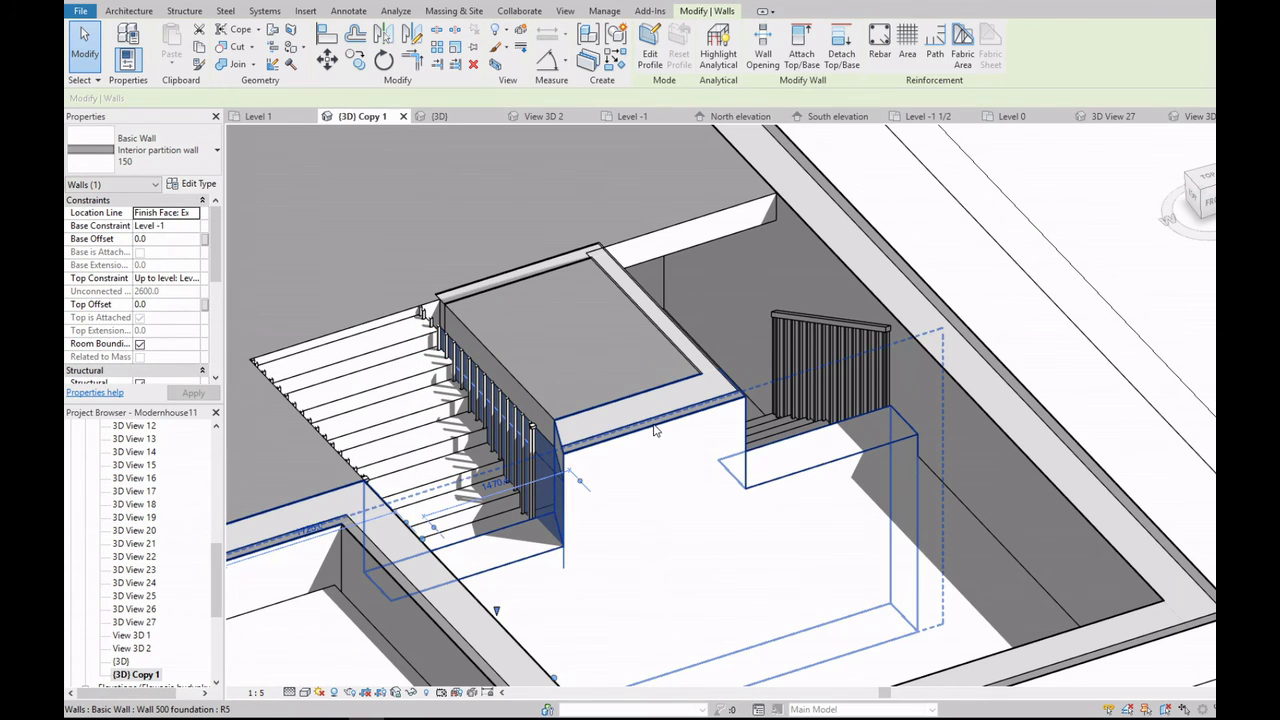
{"action": "scroll", "coordinate": [655, 430], "scroll_direction": "down", "scroll_amount": 3}
{"action": "scroll", "coordinate": [655, 430], "scroll_direction": "up", "scroll_amount": 4}
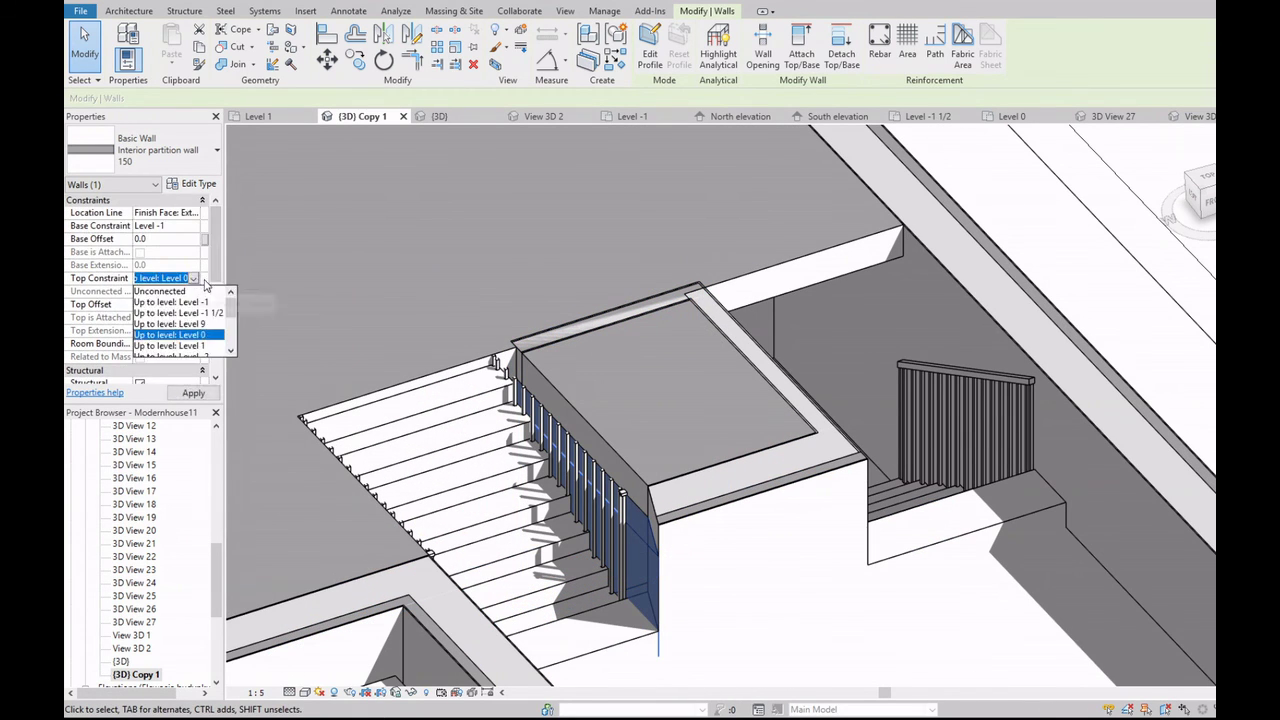
Step: Set the landing partition wall's Top Offset to 0 and apply it
{"action": "key", "text": "Escape"}
{"action": "key", "text": "Escape"}
{"action": "scroll", "coordinate": [700, 400], "scroll_direction": "down", "scroll_amount": 3}
{"action": "mouse_move", "coordinate": [700, 400]}
{"action": "middle_mouse_down", "text": "shift"}
{"action": "mouse_move", "coordinate": [700, 160]}
{"action": "mouse_move", "coordinate": [700, 300]}
{"action": "middle_mouse_up", "text": "shift"}
{"action": "scroll", "coordinate": [700, 300], "scroll_direction": "down", "scroll_amount": 3}
{"action": "scroll", "coordinate": [833, 539], "scroll_direction": "up", "scroll_amount": 3}
{"action": "scroll", "coordinate": [876, 456], "scroll_direction": "up", "scroll_amount": 2}
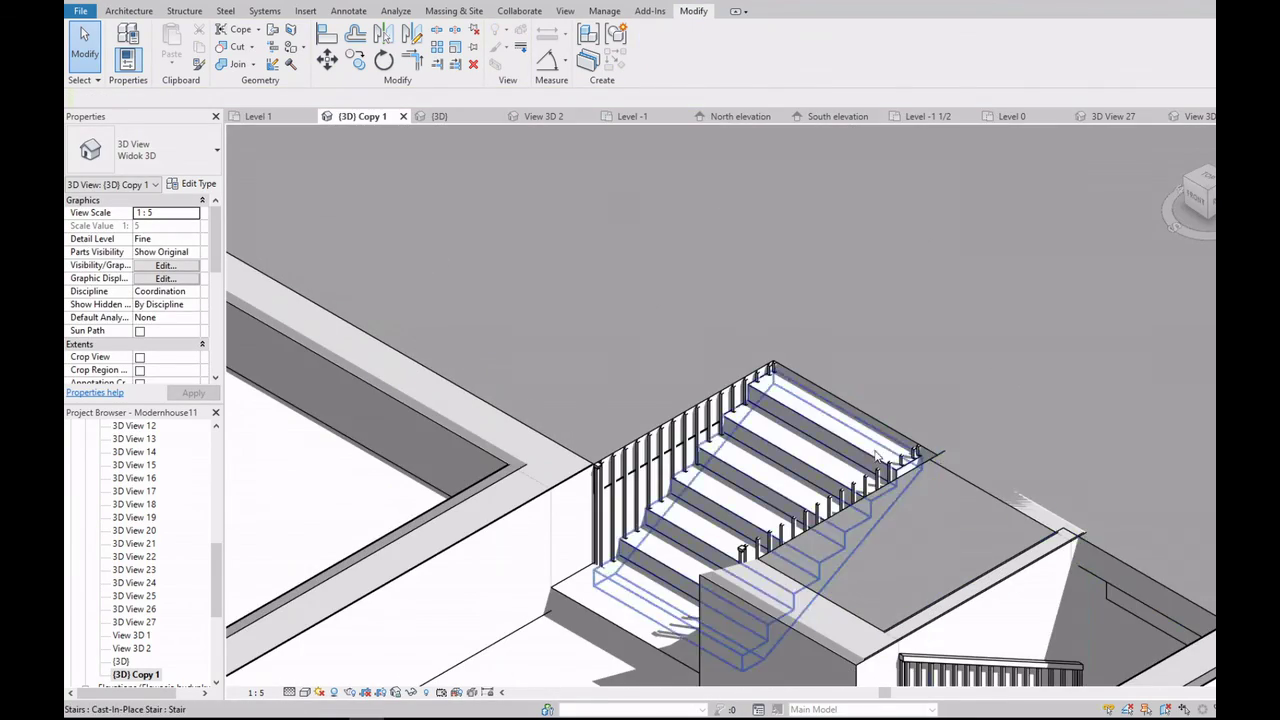
{"action": "scroll", "coordinate": [876, 456], "scroll_direction": "down", "scroll_amount": 3}
{"action": "scroll", "coordinate": [840, 420], "scroll_direction": "up", "scroll_amount": 5}
{"action": "left_click", "coordinate": [838, 420]}
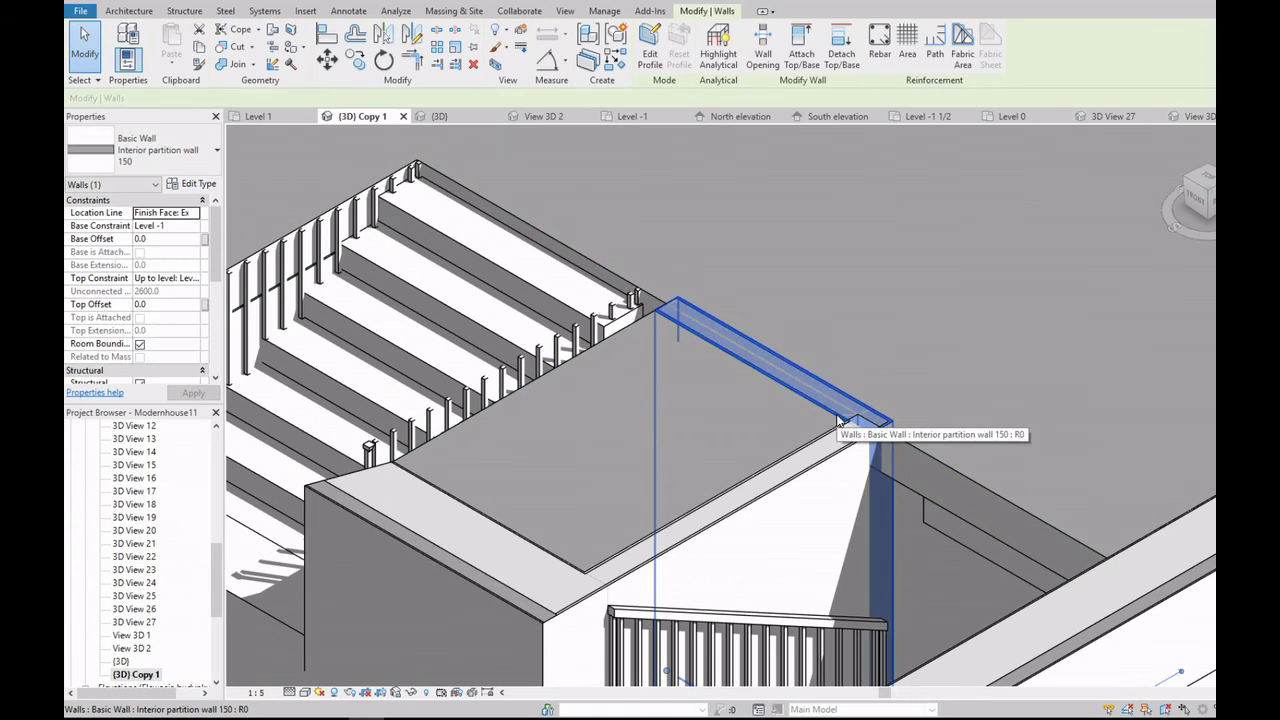
{"action": "left_click", "coordinate": [195, 278]}
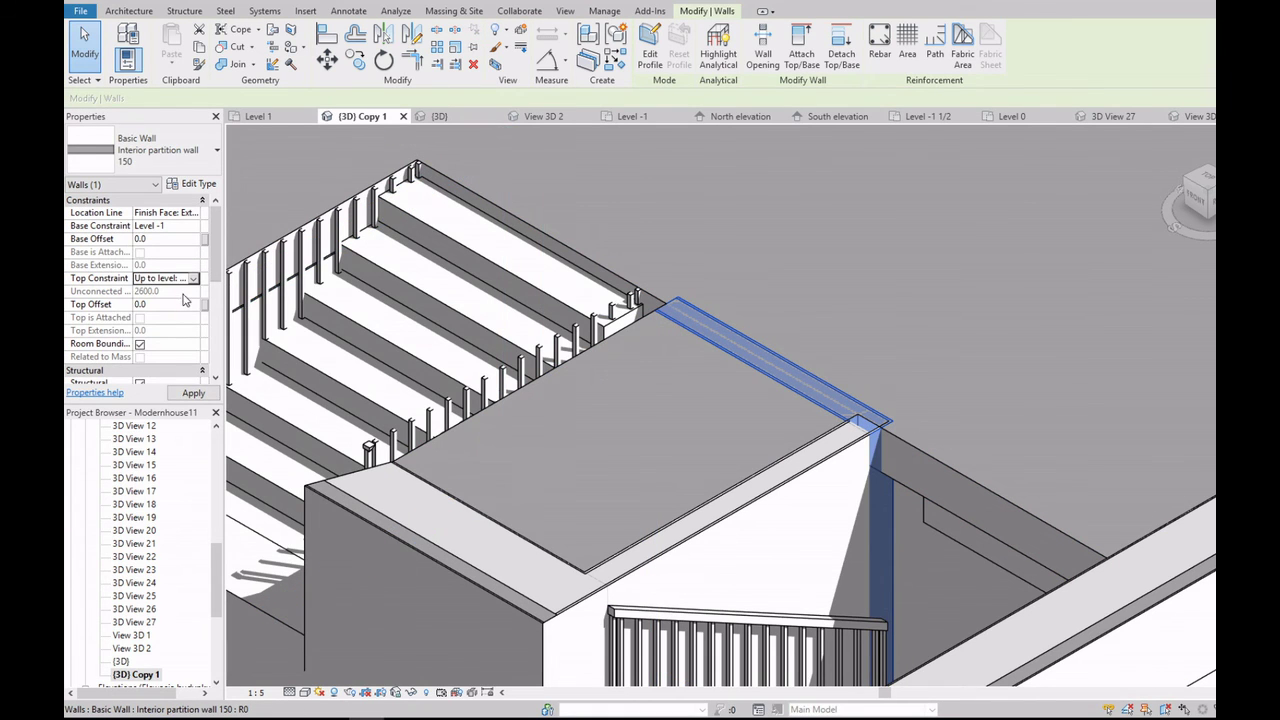
{"action": "type", "text": "-3650"}
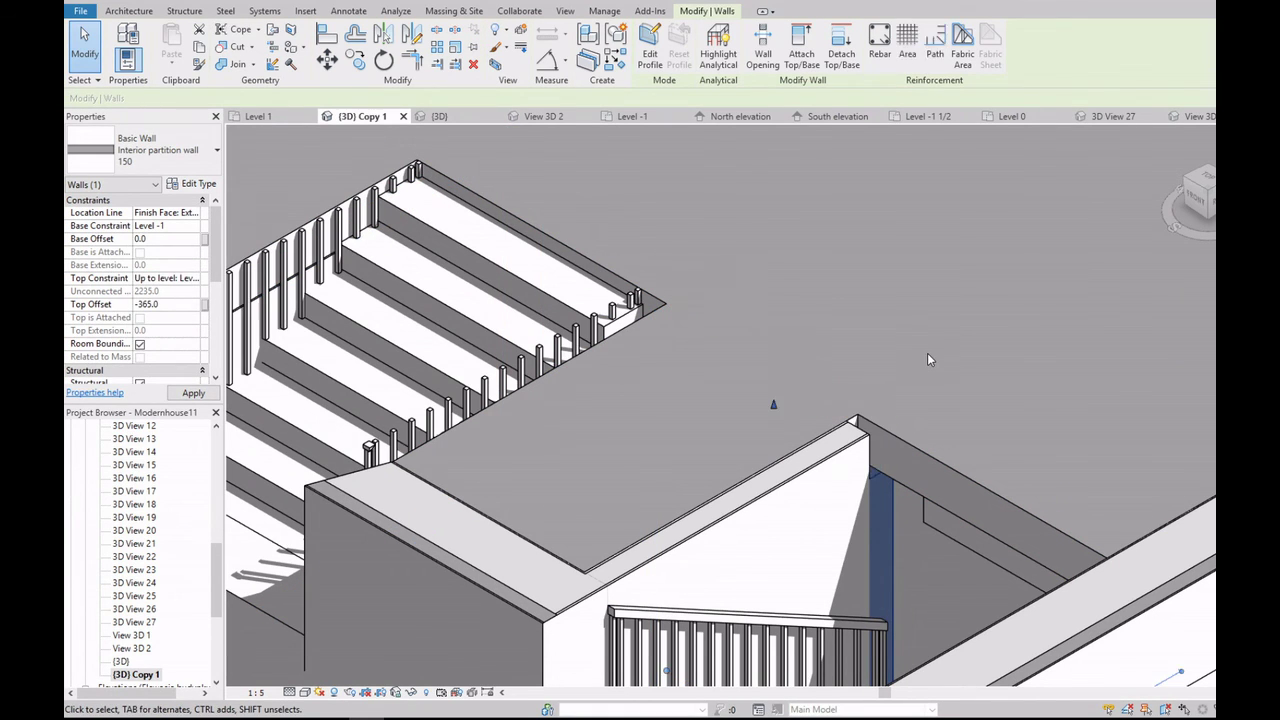
{"action": "left_click", "coordinate": [927, 353]}
Step: Orbit above the stair and check the raised partition walls beside it
{"action": "left_click", "coordinate": [866, 444]}
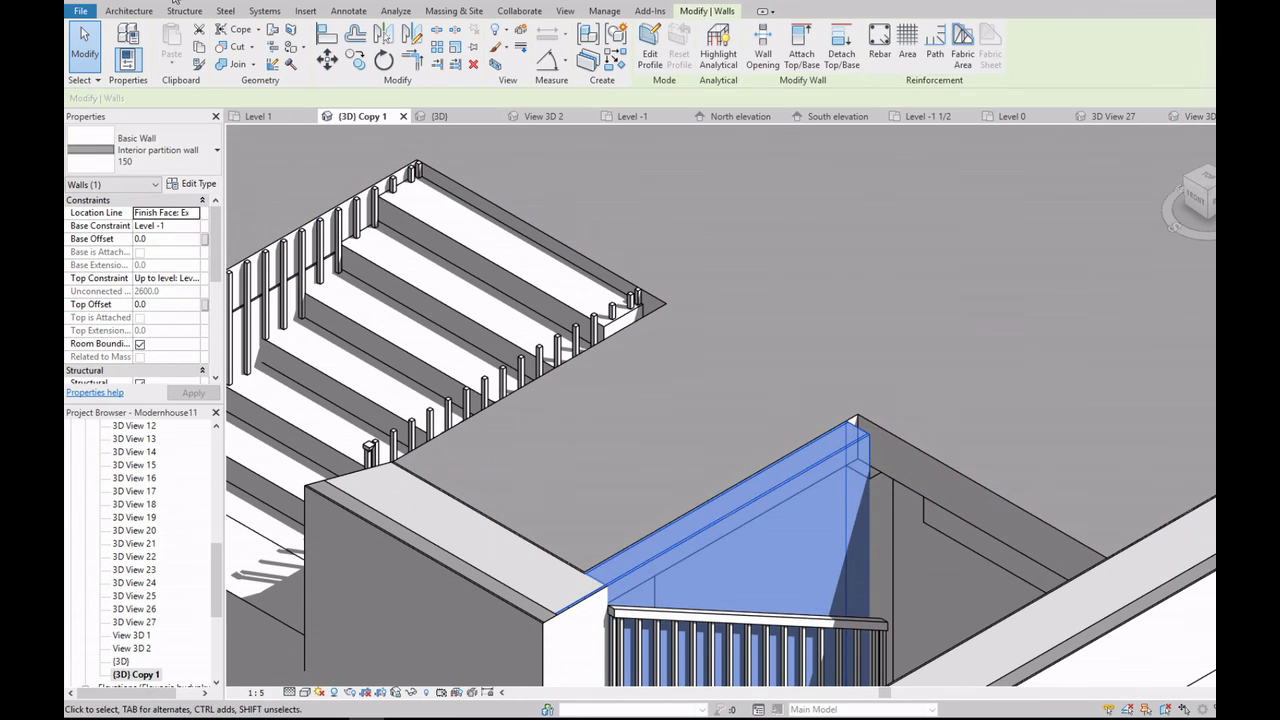
{"action": "key", "text": "Escape"}
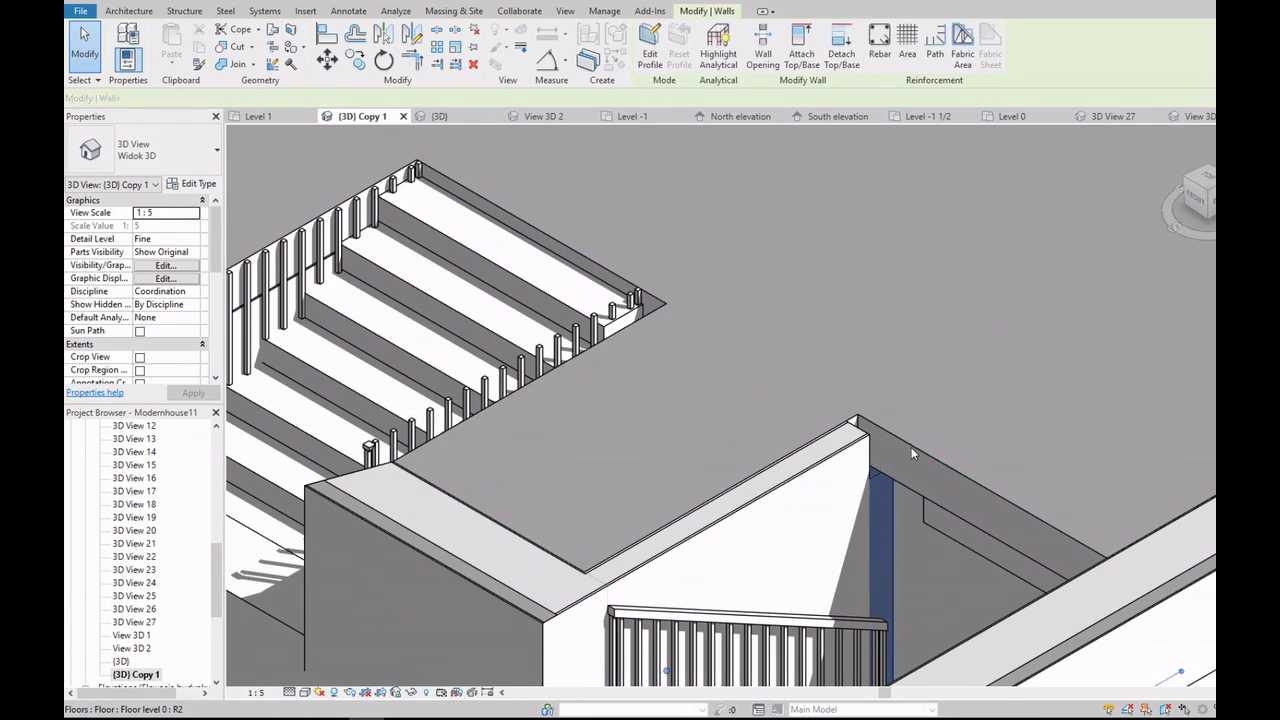
{"action": "left_click", "coordinate": [911, 447]}
{"action": "key", "text": "Escape"}
{"action": "scroll", "coordinate": [585, 310], "scroll_direction": "down", "scroll_amount": 2}
{"action": "scroll", "coordinate": [560, 385], "scroll_direction": "up", "scroll_amount": 2}
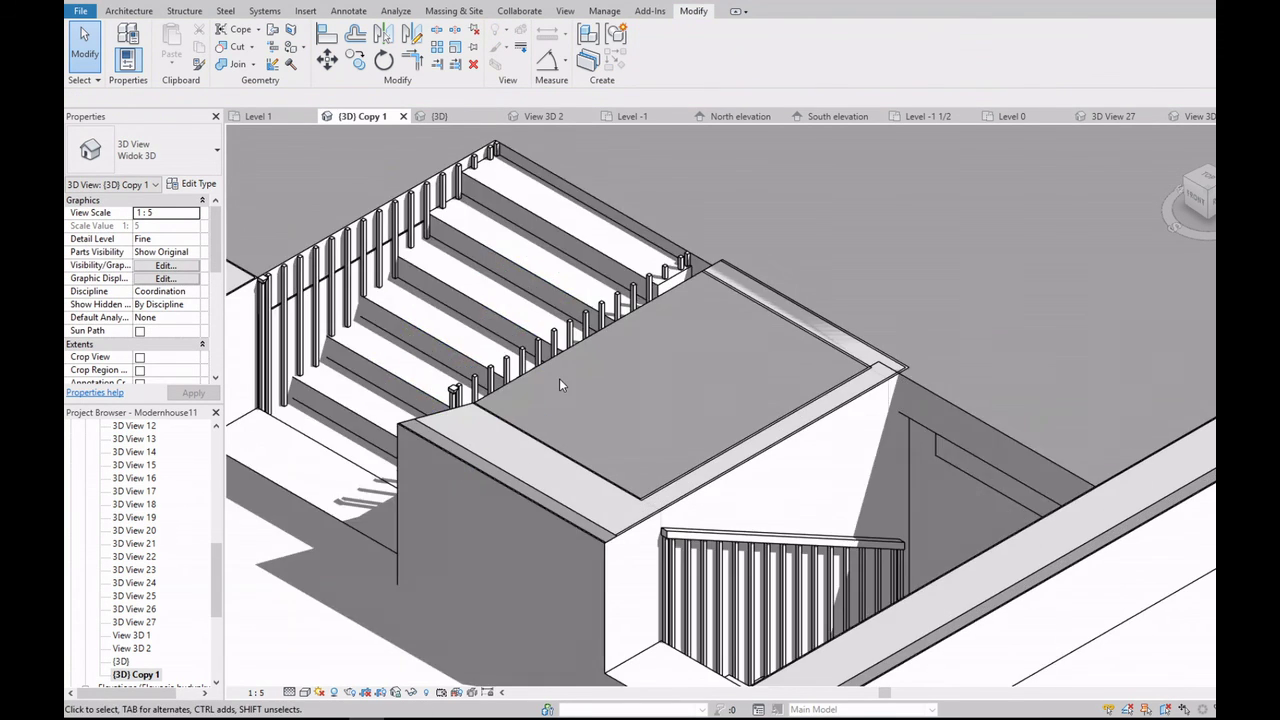
{"action": "scroll", "coordinate": [449, 445], "scroll_direction": "down", "scroll_amount": 5}
{"action": "scroll", "coordinate": [600, 400], "scroll_direction": "up", "scroll_amount": 5}
{"action": "middle_click_drag", "start_coordinate": [600, 400], "coordinate": [732, 372], "text": "shift"}
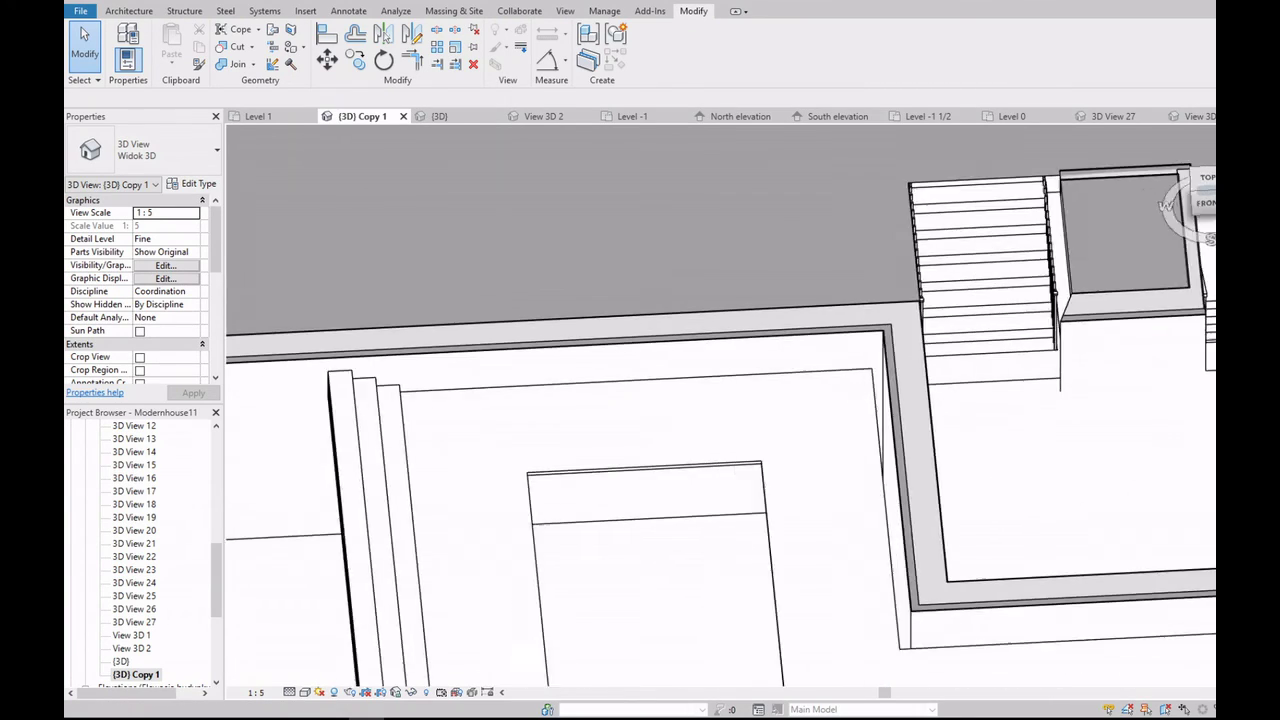
{"action": "scroll", "coordinate": [732, 372], "scroll_direction": "up", "scroll_amount": 4}
{"action": "left_click", "coordinate": [598, 313]}
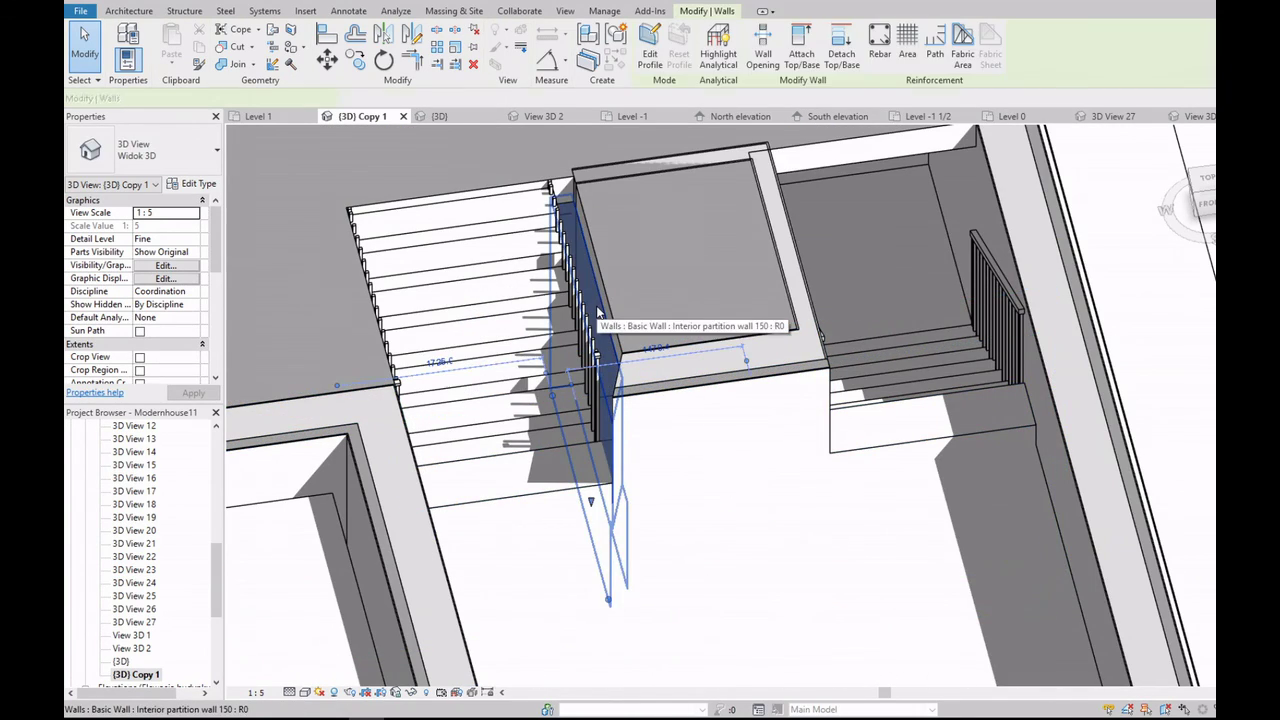
{"action": "key", "text": "Escape"}
Step: Delete the stray partition wall at the landing
{"action": "middle_click_drag", "start_coordinate": [650, 350], "coordinate": [700, 300], "text": "shift"}
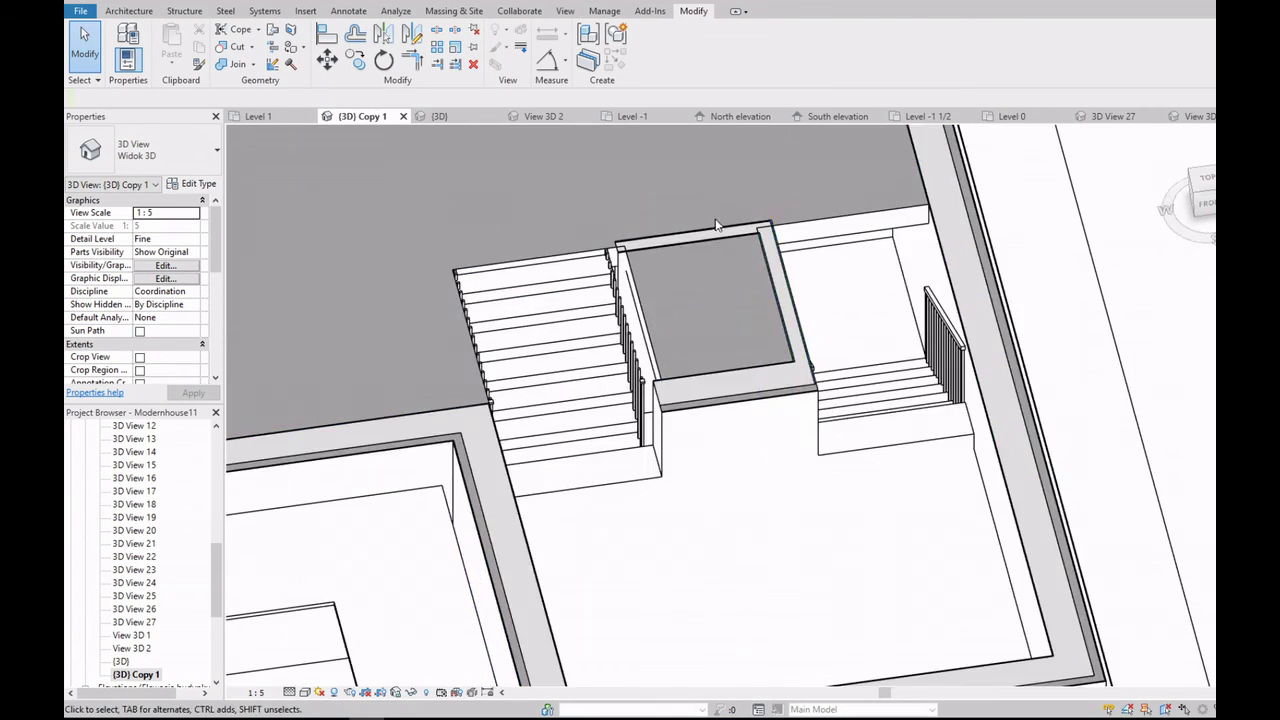
{"action": "scroll", "coordinate": [752, 263], "scroll_direction": "up", "scroll_amount": 3}
{"action": "left_click", "coordinate": [752, 263]}
{"action": "key", "text": "Delete"}
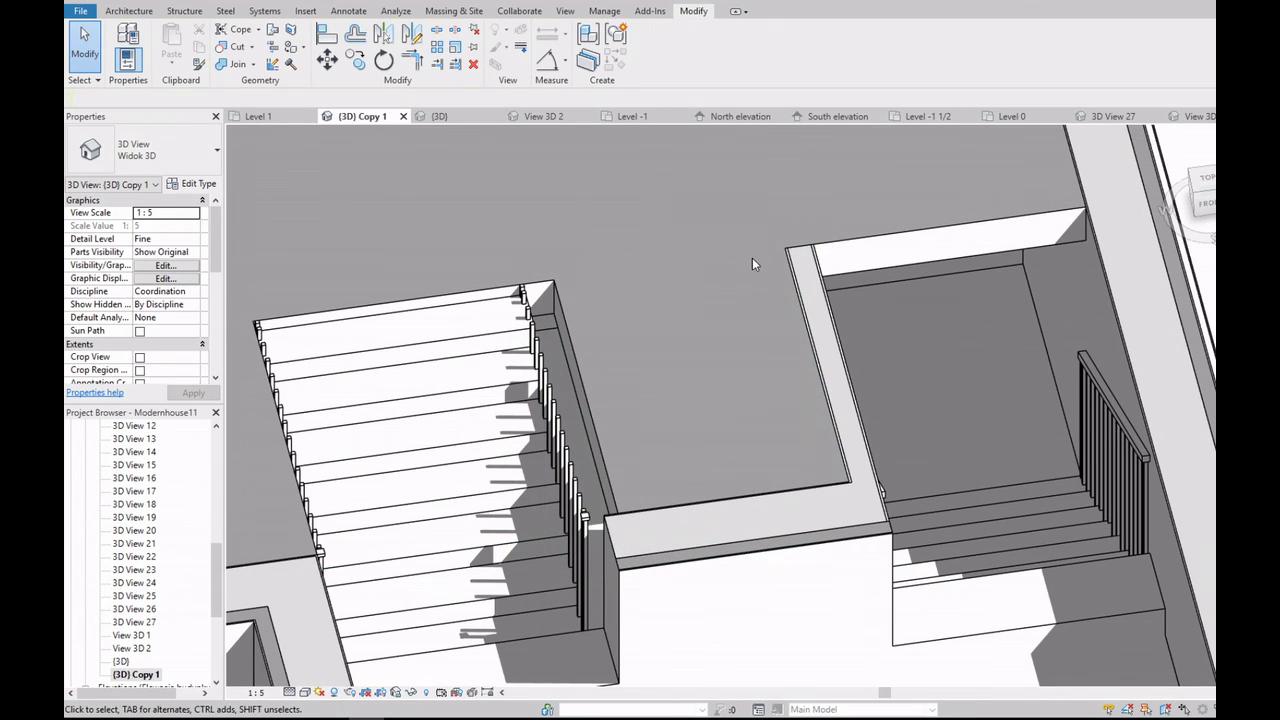
{"action": "scroll", "coordinate": [221, 472], "scroll_direction": "up", "scroll_amount": 2}
Step: Open the Level -1 floor plan from the Project Browser
{"action": "double_click", "coordinate": [128, 595]}
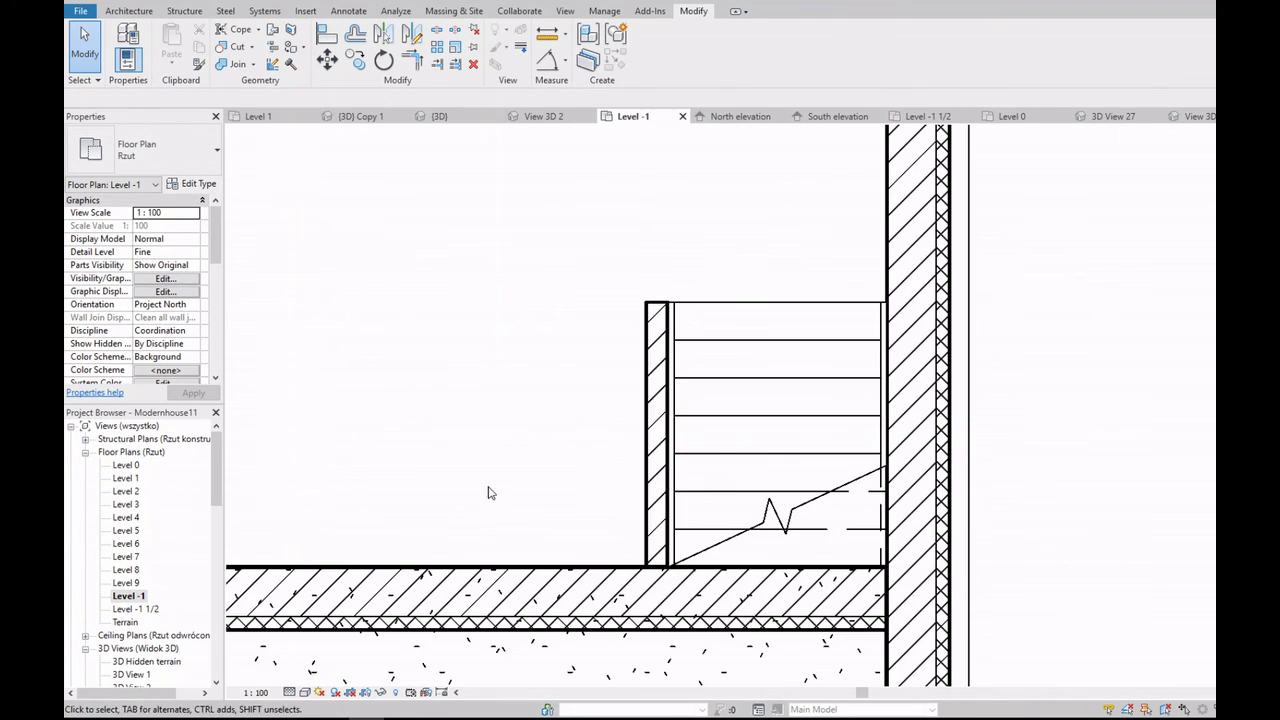
{"action": "scroll", "coordinate": [486, 491], "scroll_direction": "down", "scroll_amount": 5}
{"action": "scroll", "coordinate": [486, 491], "scroll_direction": "down", "scroll_amount": 2}
{"action": "scroll", "coordinate": [670, 483], "scroll_direction": "up", "scroll_amount": 3}
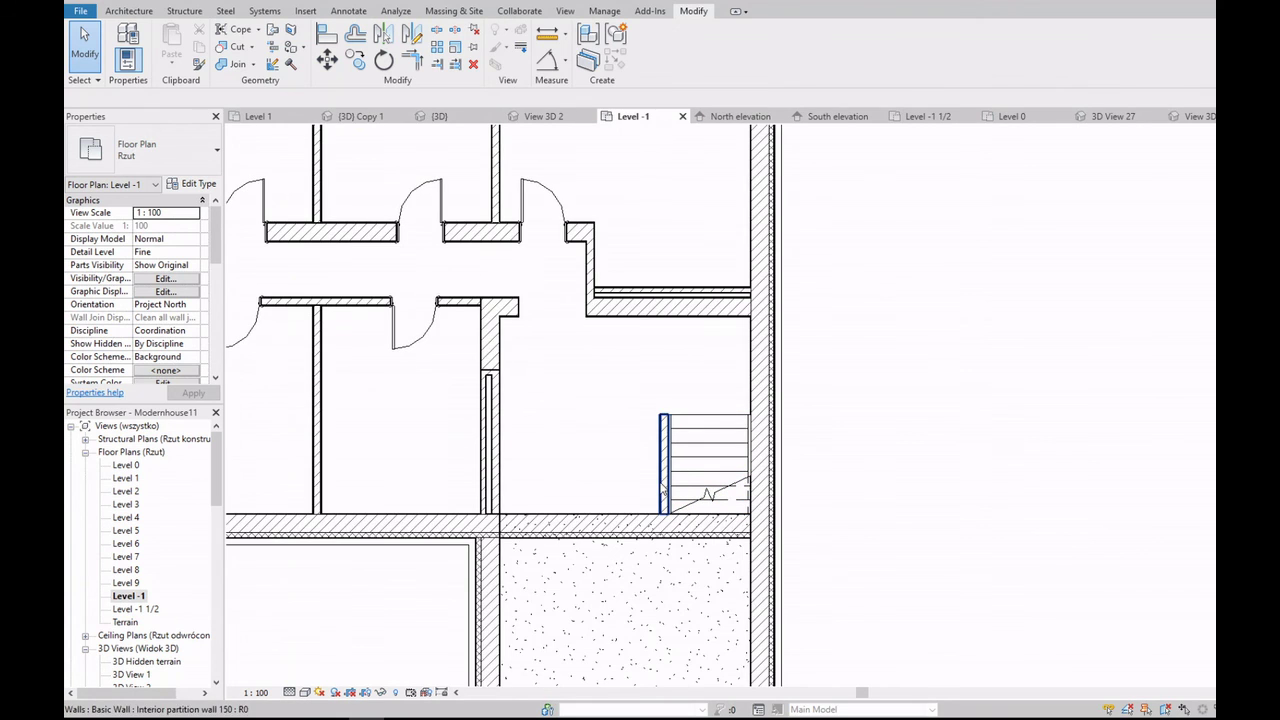
{"action": "left_click", "coordinate": [304, 692]}
{"action": "left_click", "coordinate": [329, 617]}
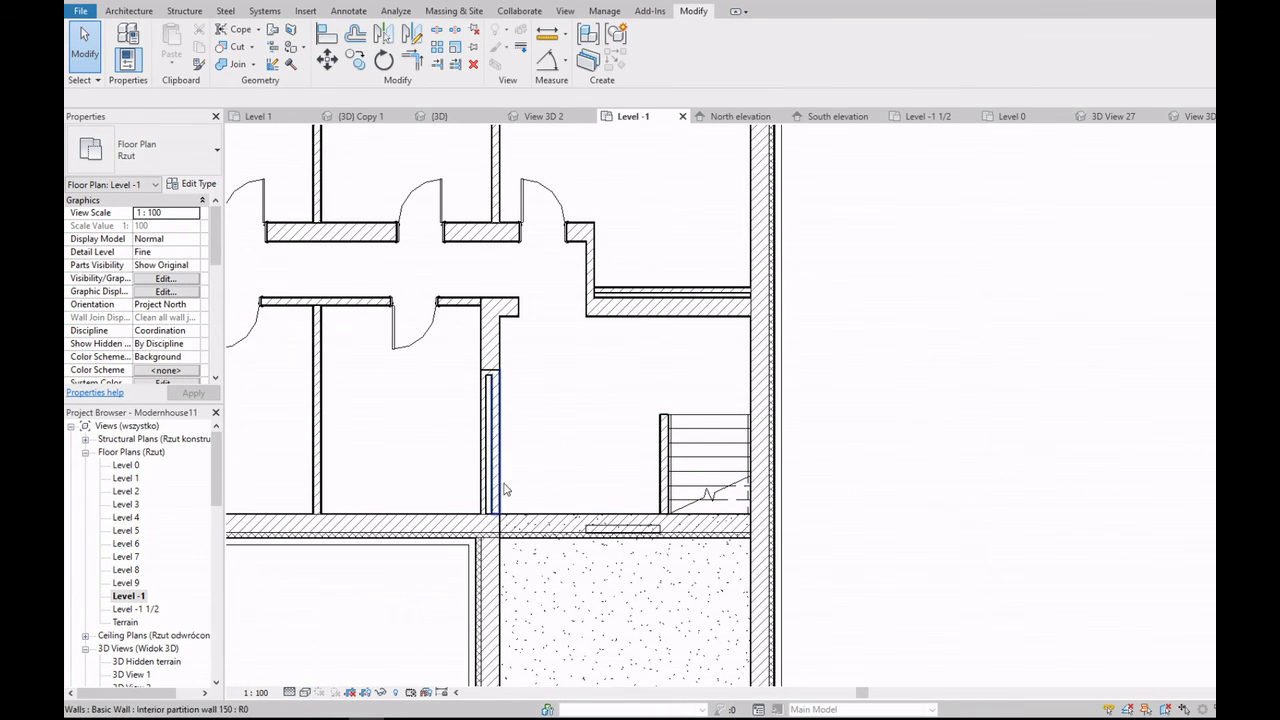
{"action": "scroll", "coordinate": [630, 525], "scroll_direction": "up", "scroll_amount": 2}
Step: Select the partition wall beside the stairs and start the Wall tool
{"action": "left_click", "coordinate": [635, 522]}
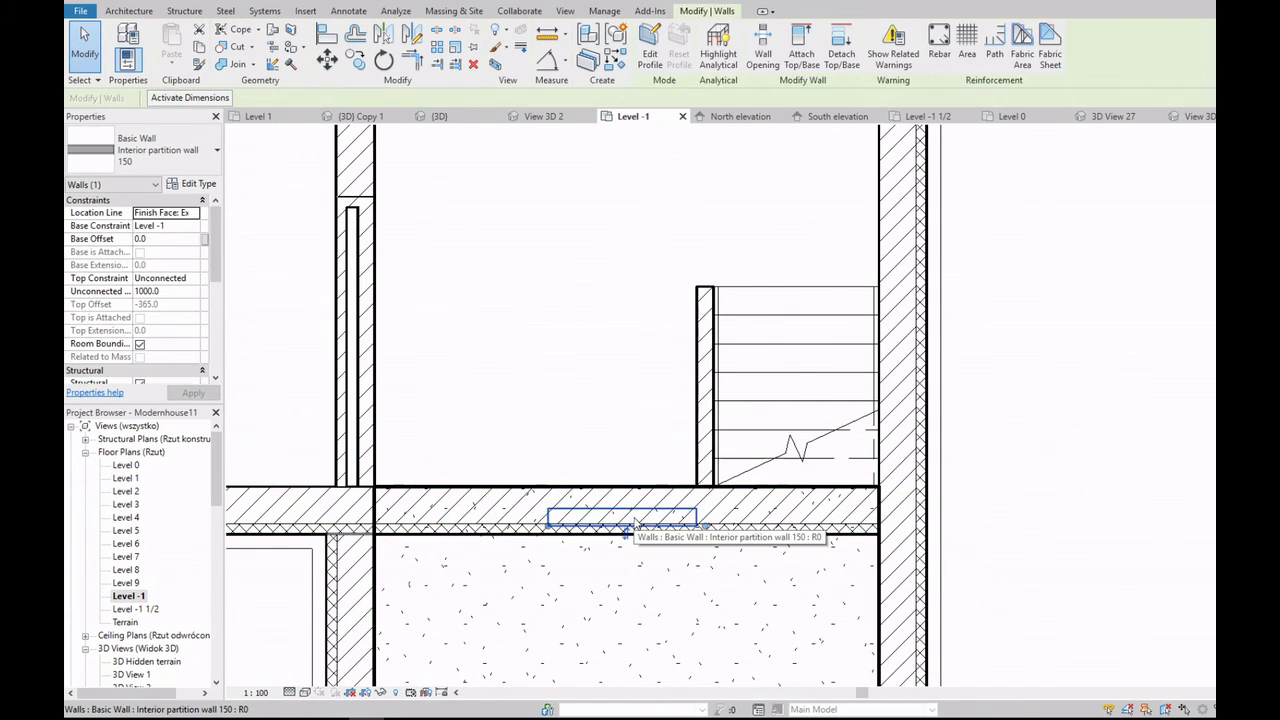
{"action": "key", "text": "Escape"}
{"action": "left_click", "coordinate": [703, 313]}
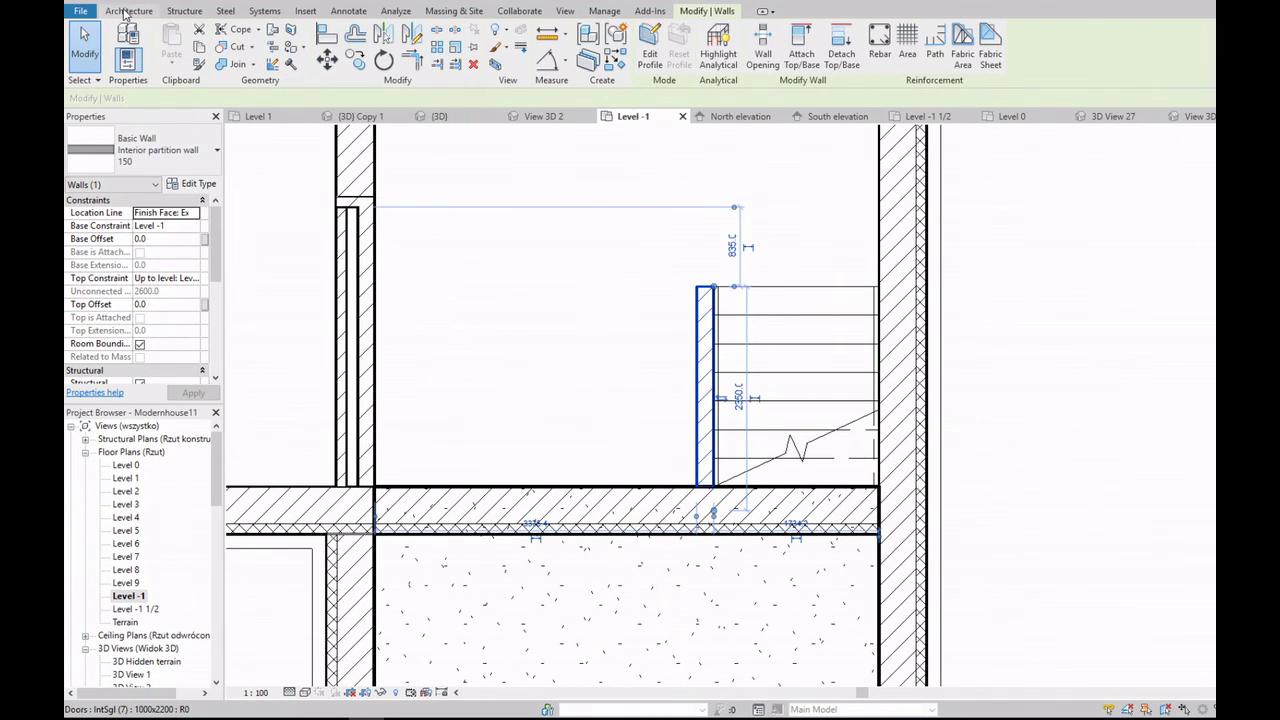
{"action": "left_click", "coordinate": [128, 10]}
{"action": "left_click", "coordinate": [329, 55]}
{"action": "left_click", "coordinate": [360, 100]}
{"action": "scroll", "coordinate": [708, 281], "scroll_direction": "up", "scroll_amount": 2}
Step: Draw two new partition wall segments from the partition's top end, one across and one downward
{"action": "left_click", "coordinate": [708, 285]}
{"action": "scroll", "coordinate": [708, 285], "scroll_direction": "down", "scroll_amount": 2}
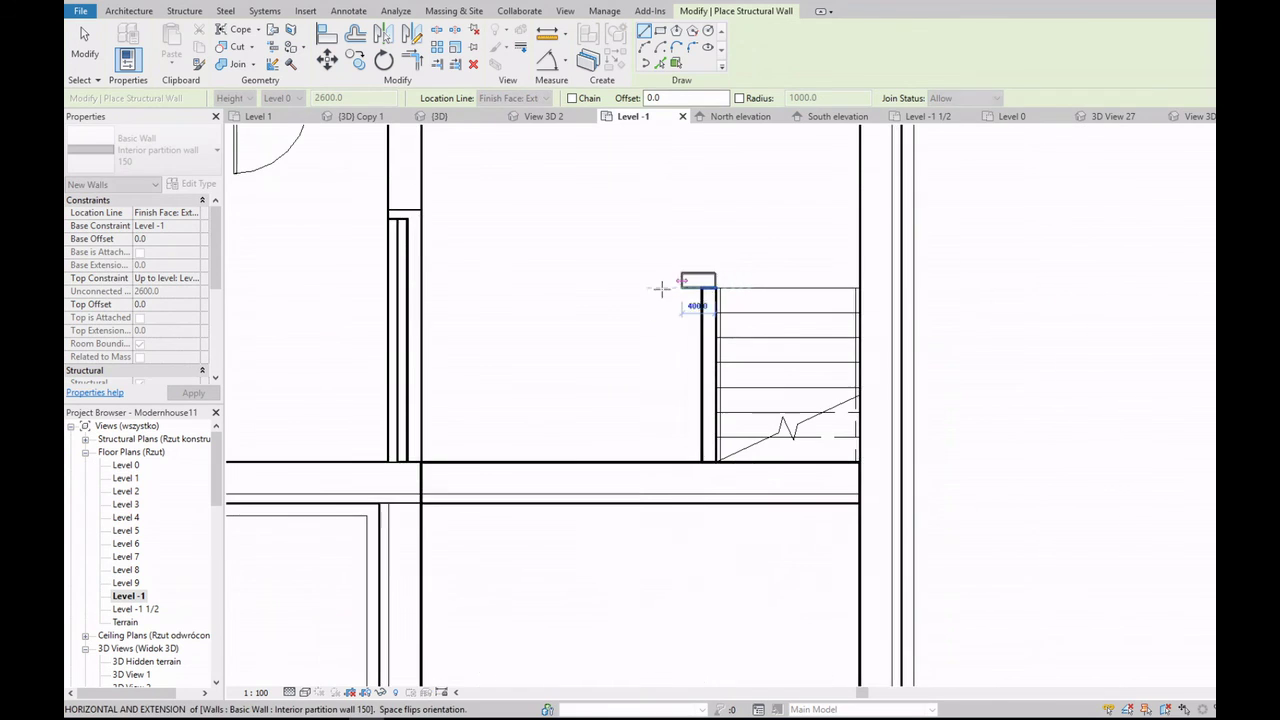
{"action": "left_click", "coordinate": [565, 293]}
{"action": "scroll", "coordinate": [565, 293], "scroll_direction": "down", "scroll_amount": 2}
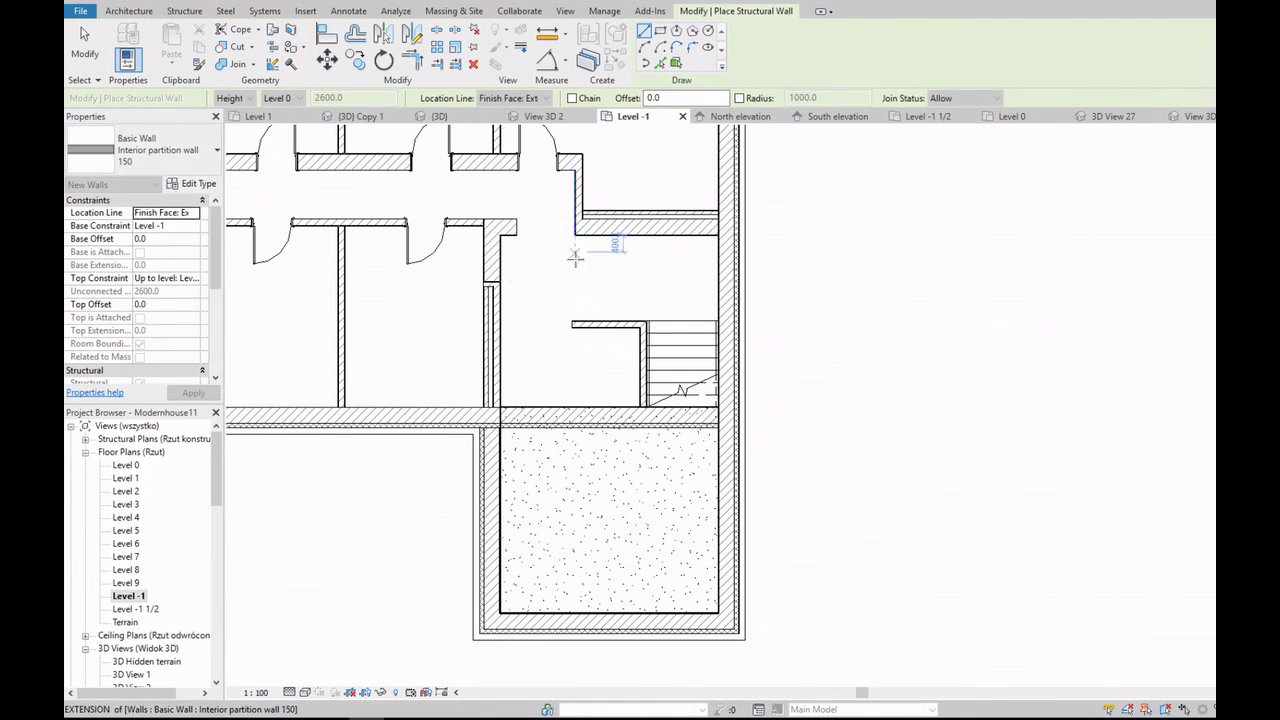
{"action": "left_click", "coordinate": [575, 303]}
{"action": "left_click", "coordinate": [575, 408]}
{"action": "scroll", "coordinate": [560, 330], "scroll_direction": "up", "scroll_amount": 3}
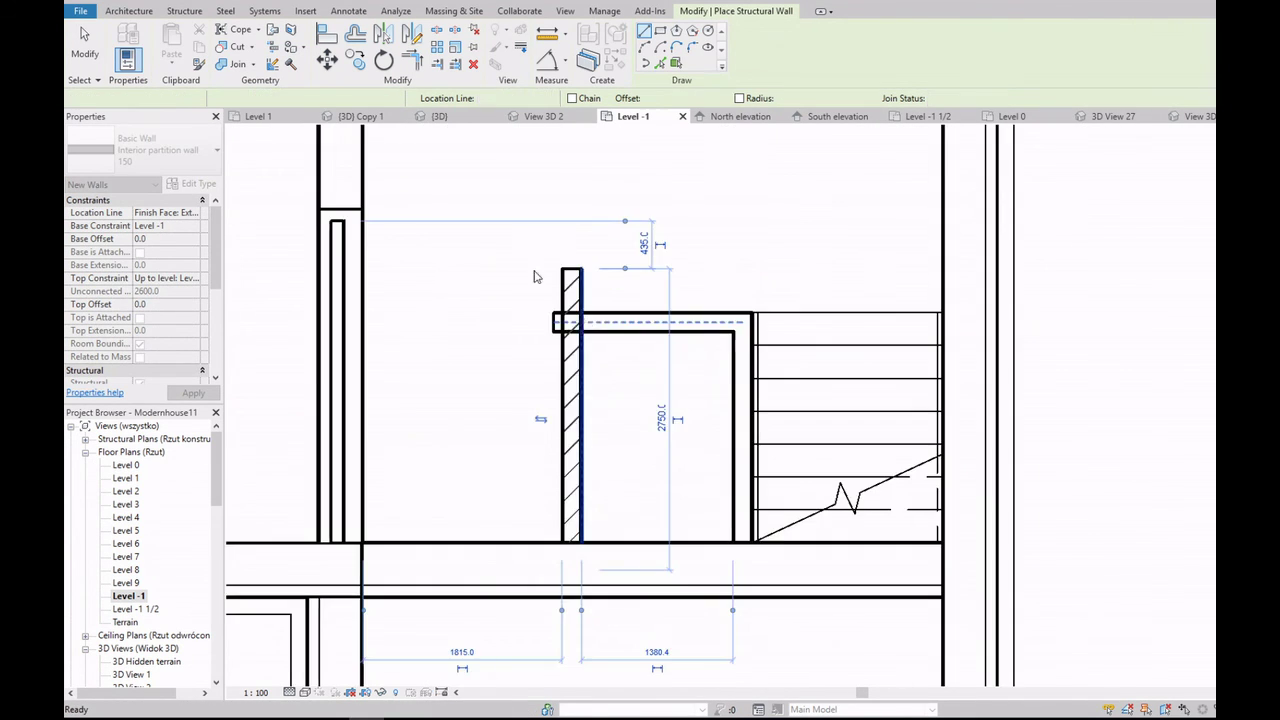
{"action": "scroll", "coordinate": [560, 300], "scroll_direction": "down", "scroll_amount": 3}
{"action": "key", "text": "Escape"}
{"action": "key", "text": "Escape"}
{"action": "scroll", "coordinate": [651, 354], "scroll_direction": "up", "scroll_amount": 2}
Step: Set the stair-side partition wall's Top Constraint to 'Up to level: Level 0' and apply
{"action": "left_click", "coordinate": [668, 355]}
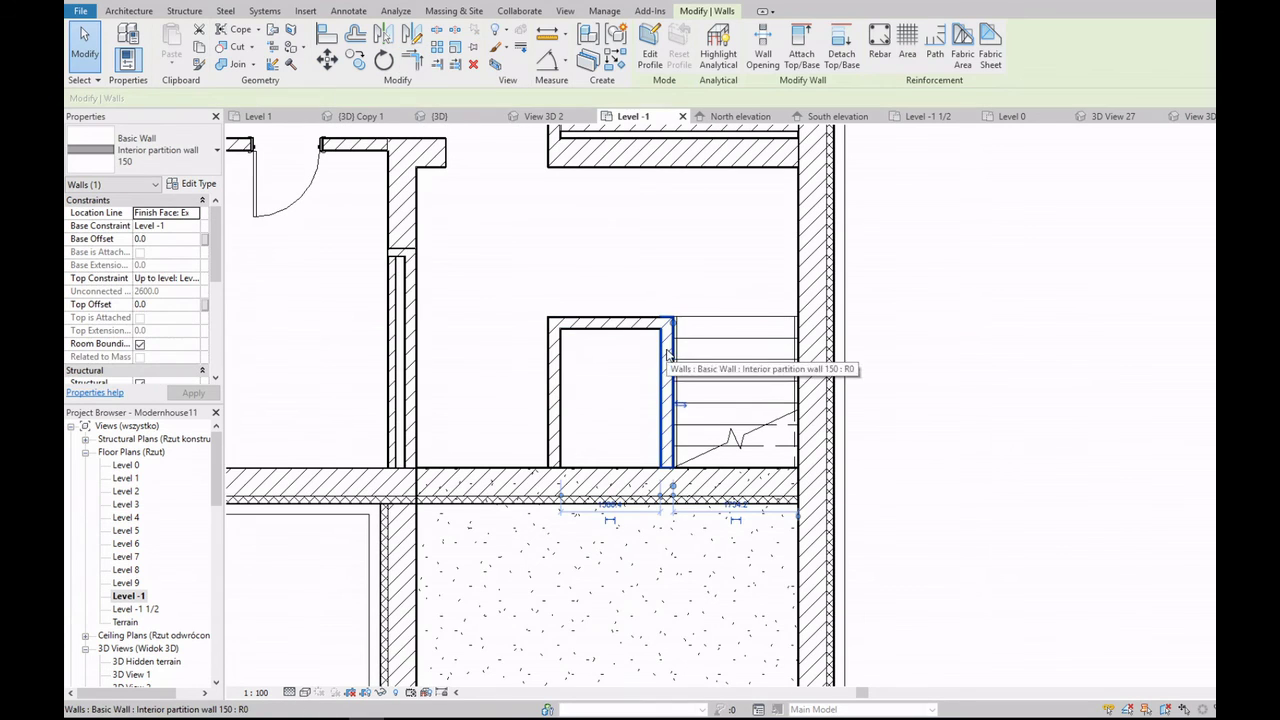
{"action": "left_click", "coordinate": [196, 280]}
{"action": "left_click", "coordinate": [165, 300]}
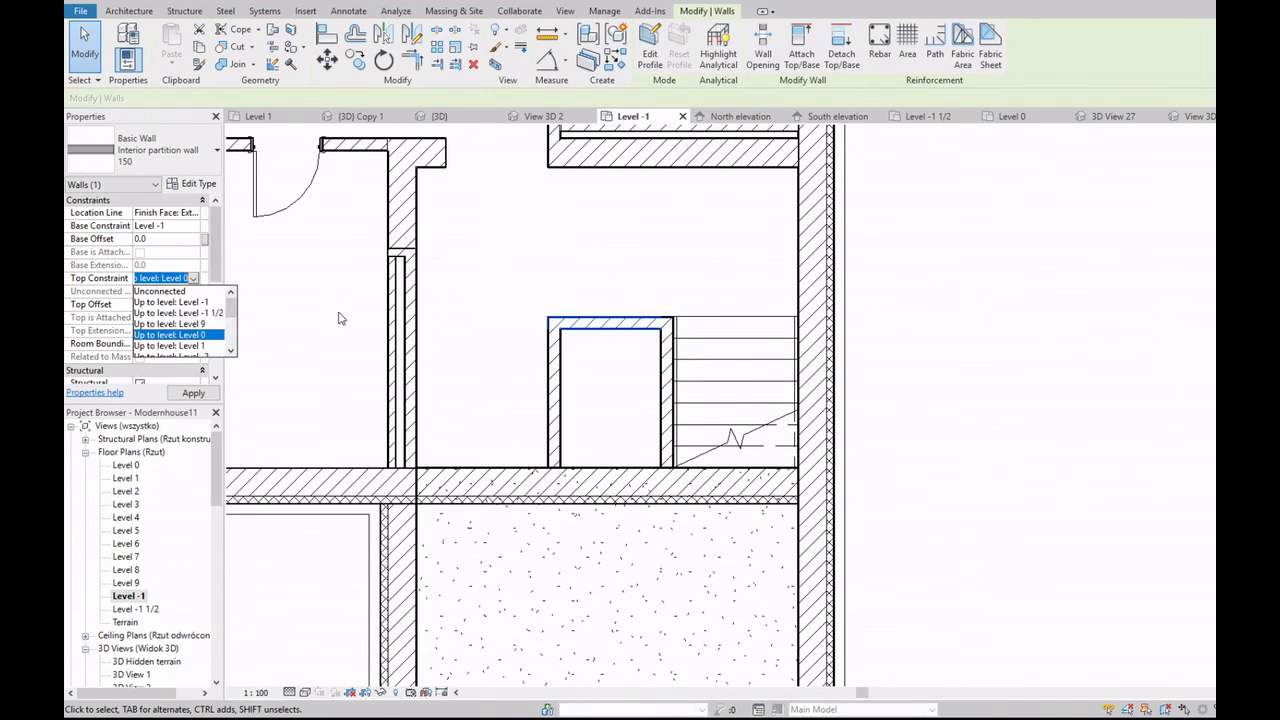
{"action": "left_click", "coordinate": [551, 372]}
{"action": "left_click", "coordinate": [178, 334]}
{"action": "key", "text": "Escape"}
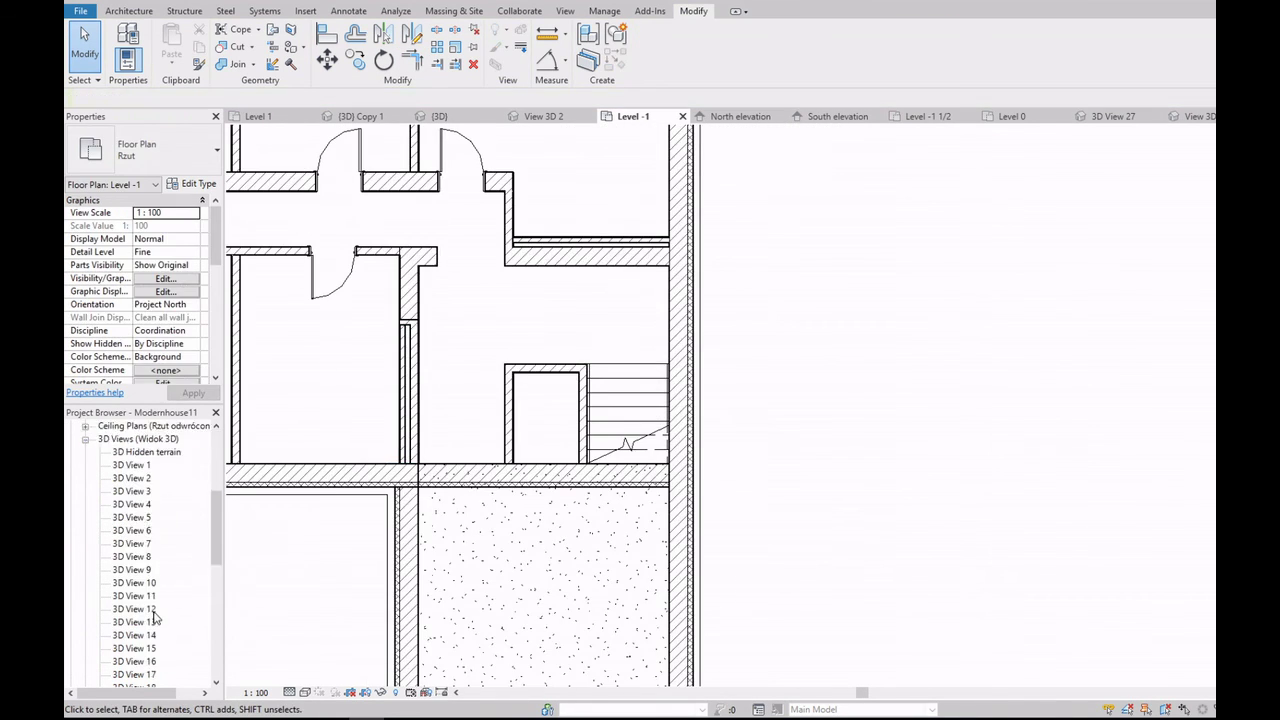
{"action": "scroll", "coordinate": [143, 520], "scroll_direction": "down", "scroll_amount": 5}
Step: In {3D} Copy 1, drag the Level 0 floor's top boundary back to the stair edge and finish editing
{"action": "scroll", "coordinate": [143, 538], "scroll_direction": "down", "scroll_amount": 5}
{"action": "double_click", "coordinate": [141, 532]}
{"action": "scroll", "coordinate": [585, 318], "scroll_direction": "up", "scroll_amount": 3}
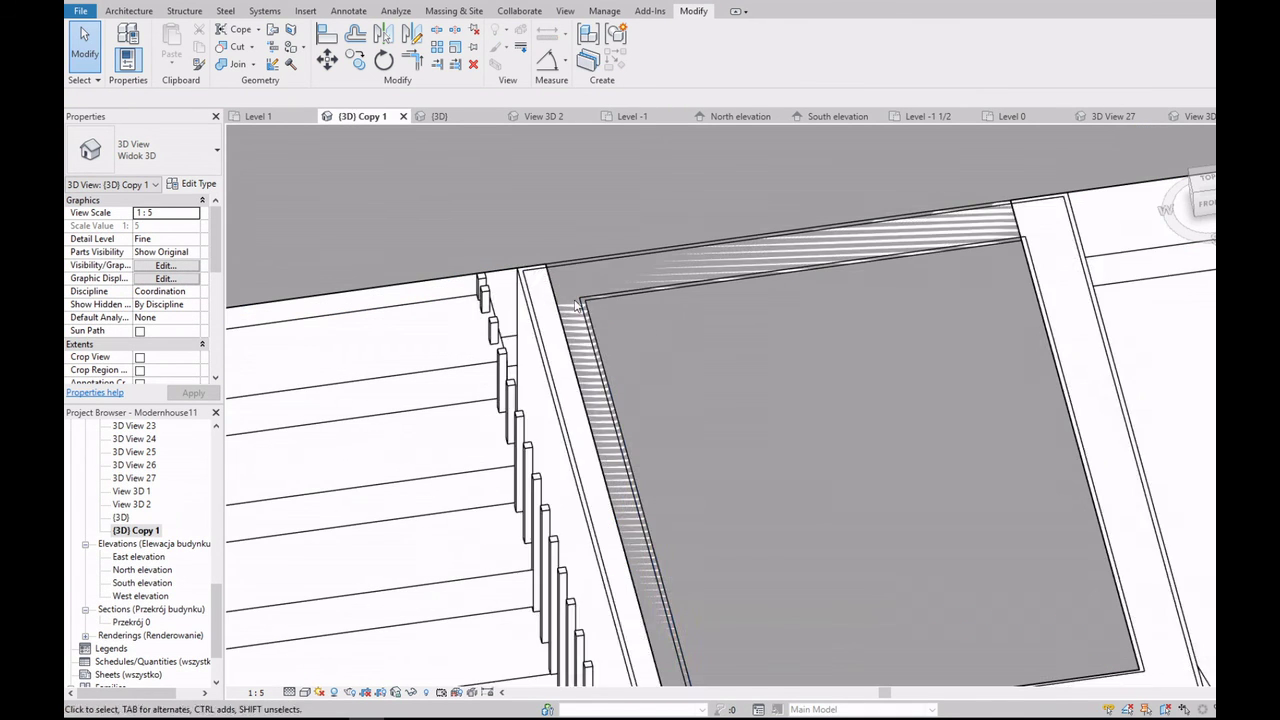
{"action": "scroll", "coordinate": [623, 286], "scroll_direction": "down", "scroll_amount": 3}
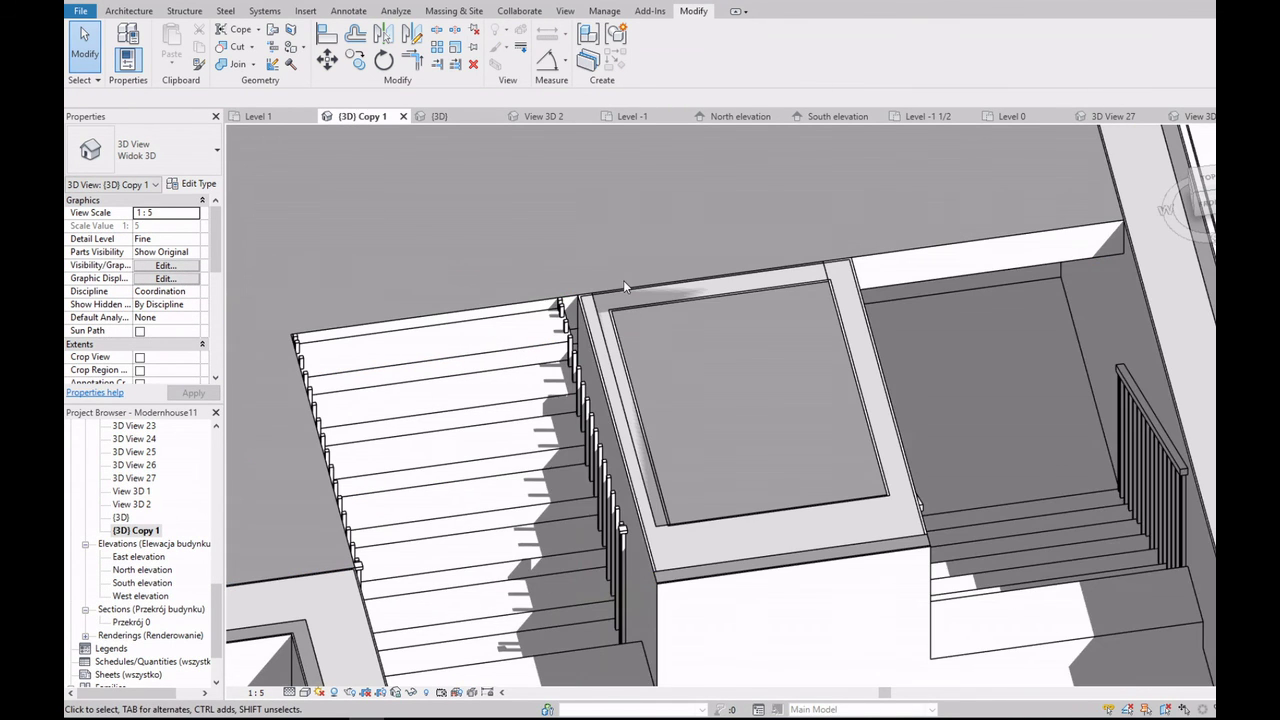
{"action": "double_click", "coordinate": [492, 302]}
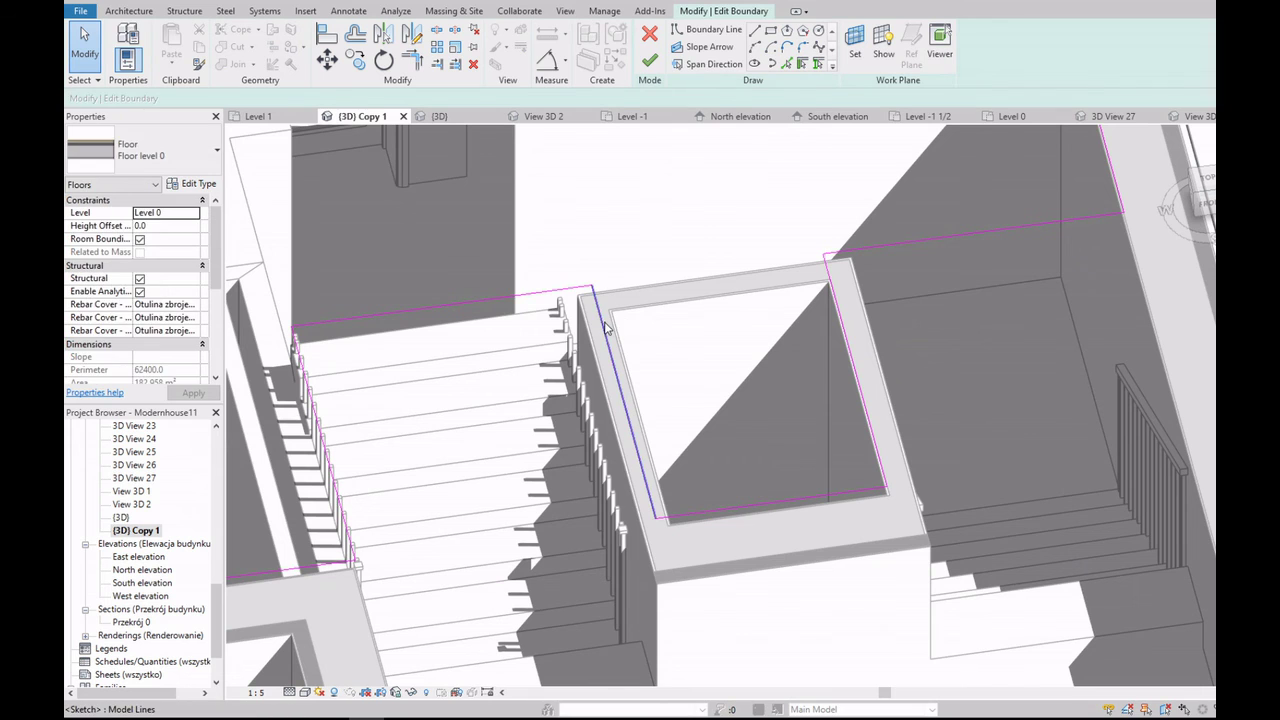
{"action": "left_click", "coordinate": [603, 328]}
{"action": "scroll", "coordinate": [642, 330], "scroll_direction": "down", "scroll_amount": 3}
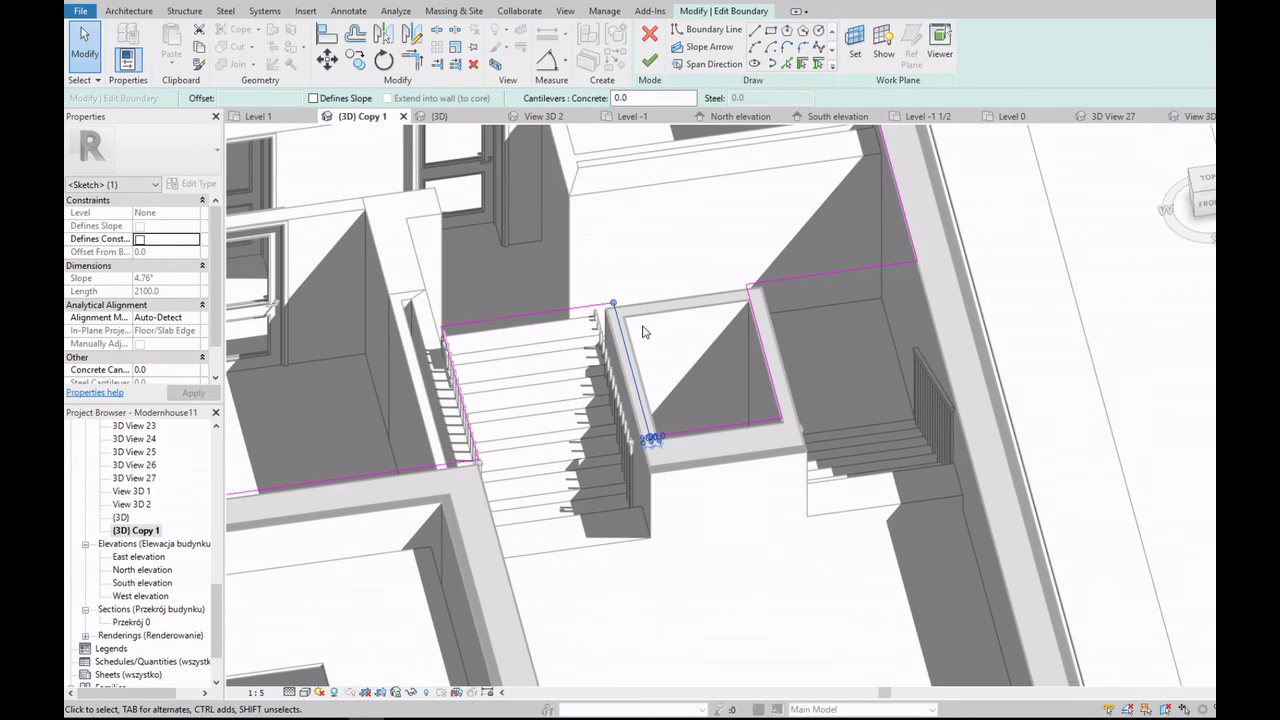
{"action": "scroll", "coordinate": [642, 330], "scroll_direction": "up", "scroll_amount": 2}
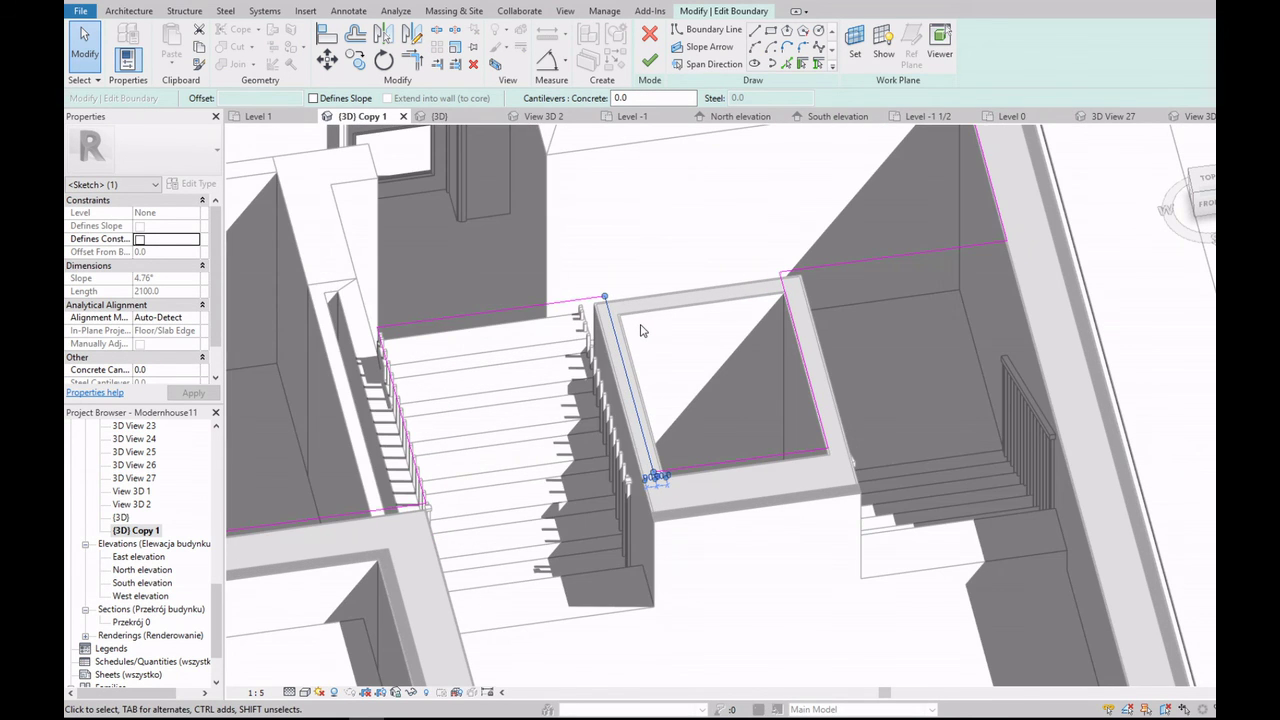
{"action": "left_click", "coordinate": [742, 460]}
{"action": "left_click_drag", "start_coordinate": [826, 270], "coordinate": [604, 298]}
{"action": "left_click", "coordinate": [649, 61]}
{"action": "left_click", "coordinate": [766, 367]}
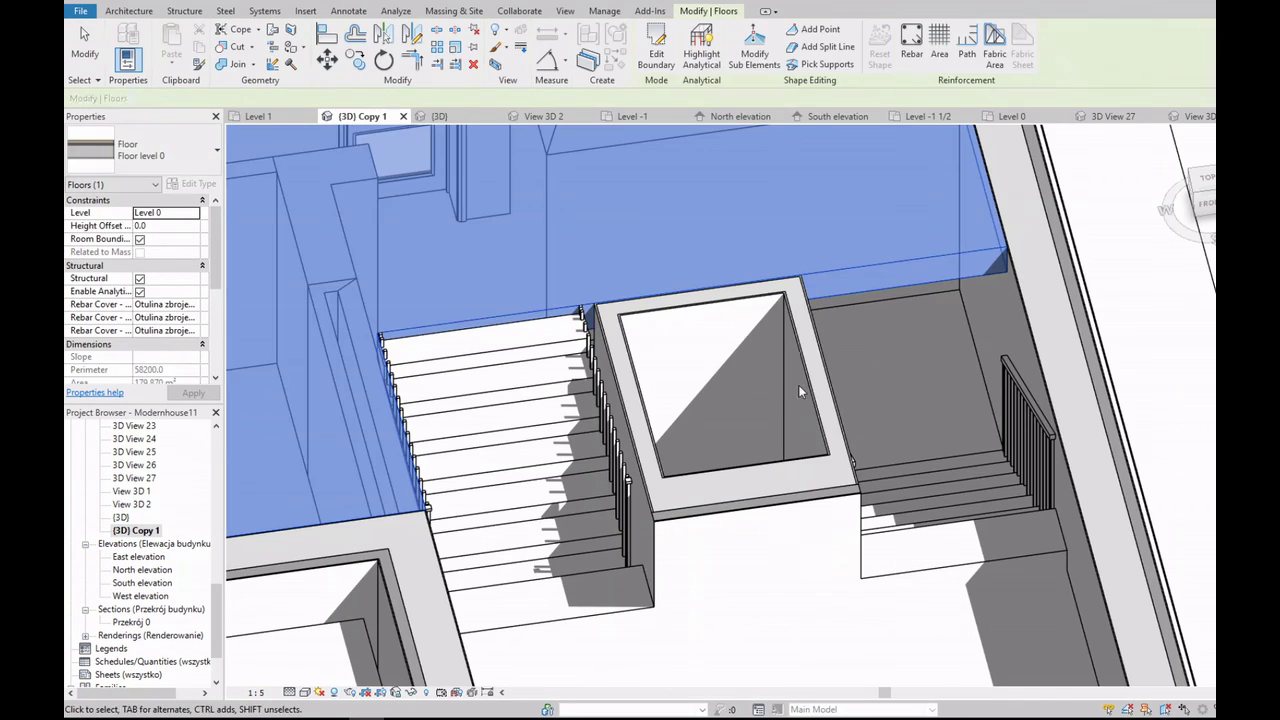
Step: Switch to a top-down view and inspect the wall beside the stair opening
{"action": "scroll", "coordinate": [772, 321], "scroll_direction": "up", "scroll_amount": 2}
{"action": "scroll", "coordinate": [630, 292], "scroll_direction": "down", "scroll_amount": 3}
{"action": "left_click", "coordinate": [1203, 185]}
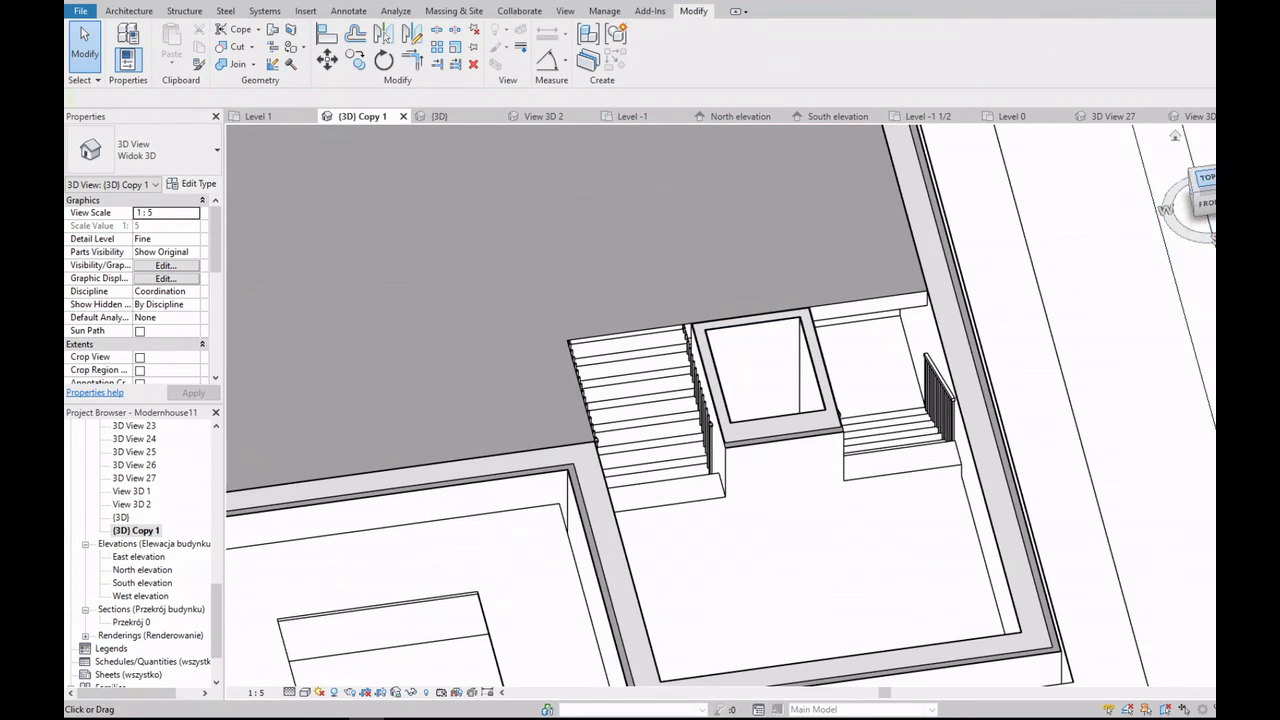
{"action": "left_click", "coordinate": [748, 476]}
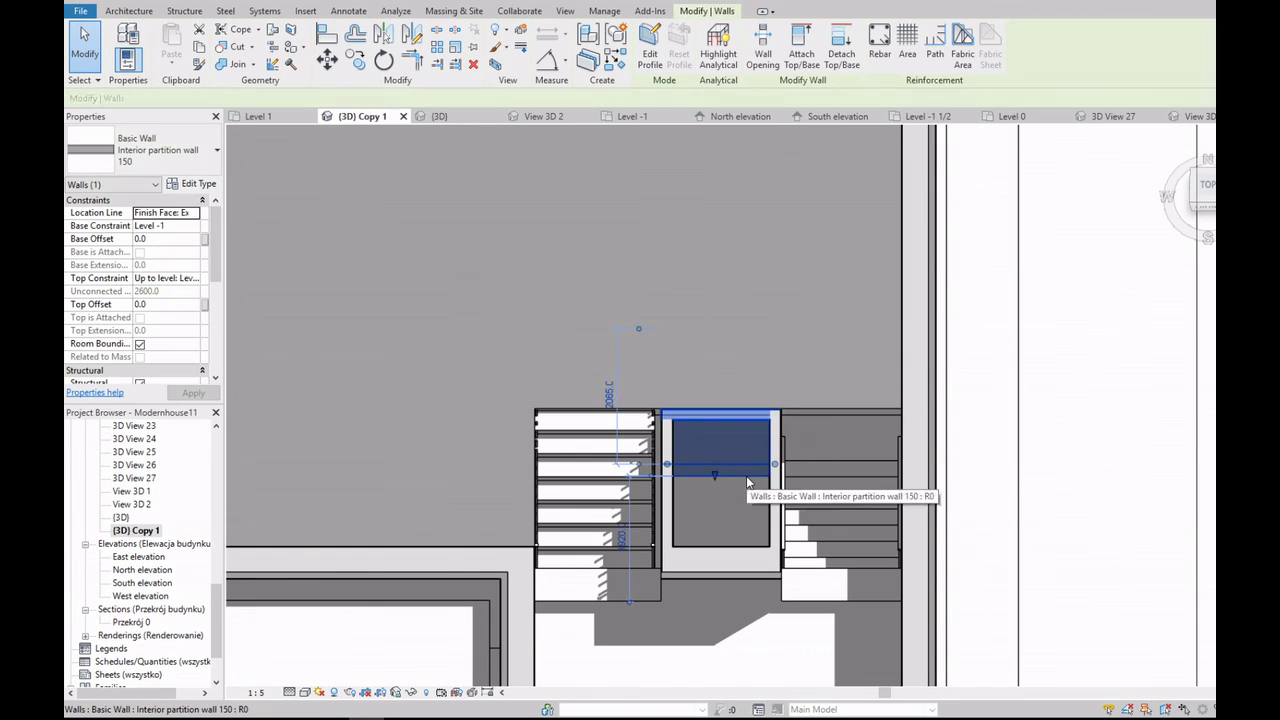
{"action": "key", "text": "Escape"}
{"action": "scroll", "coordinate": [772, 432], "scroll_direction": "down", "scroll_amount": 1}
{"action": "middle_click_drag", "start_coordinate": [773, 437], "coordinate": [914, 400], "text": "shift"}
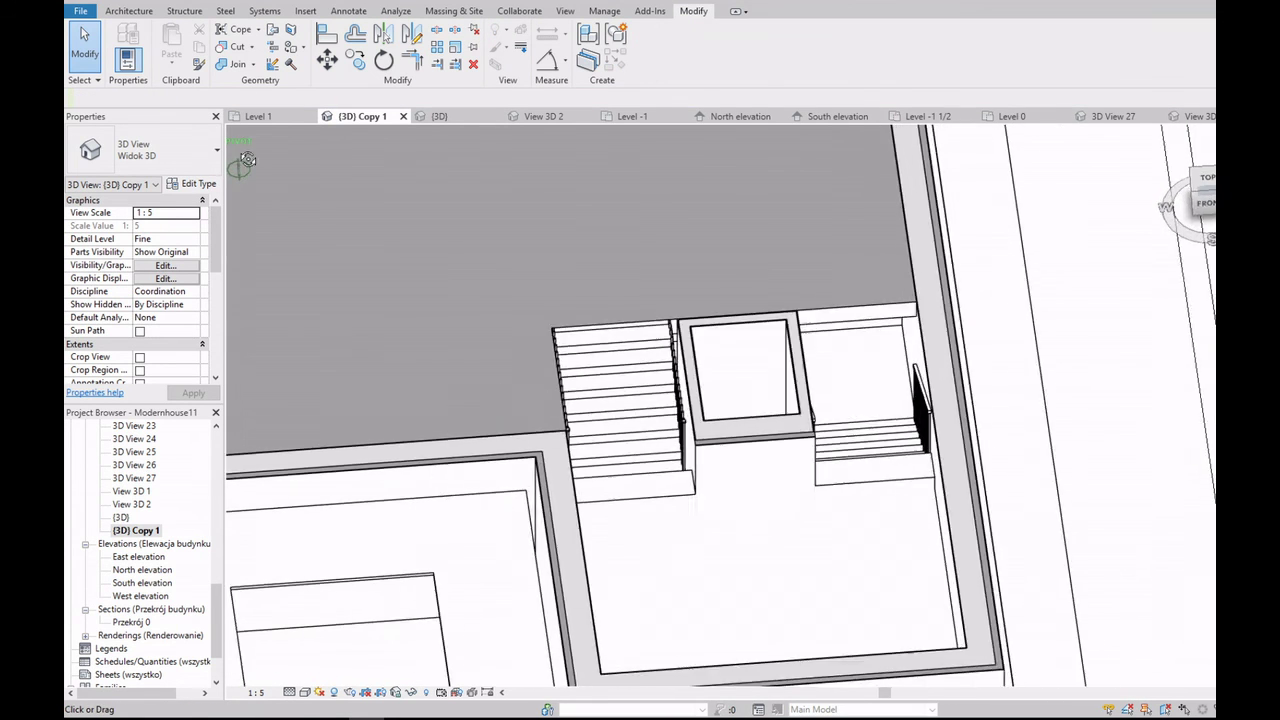
{"action": "middle_click_drag", "start_coordinate": [640, 400], "coordinate": [693, 545], "text": "shift"}
{"action": "scroll", "coordinate": [693, 545], "scroll_direction": "up", "scroll_amount": 2}
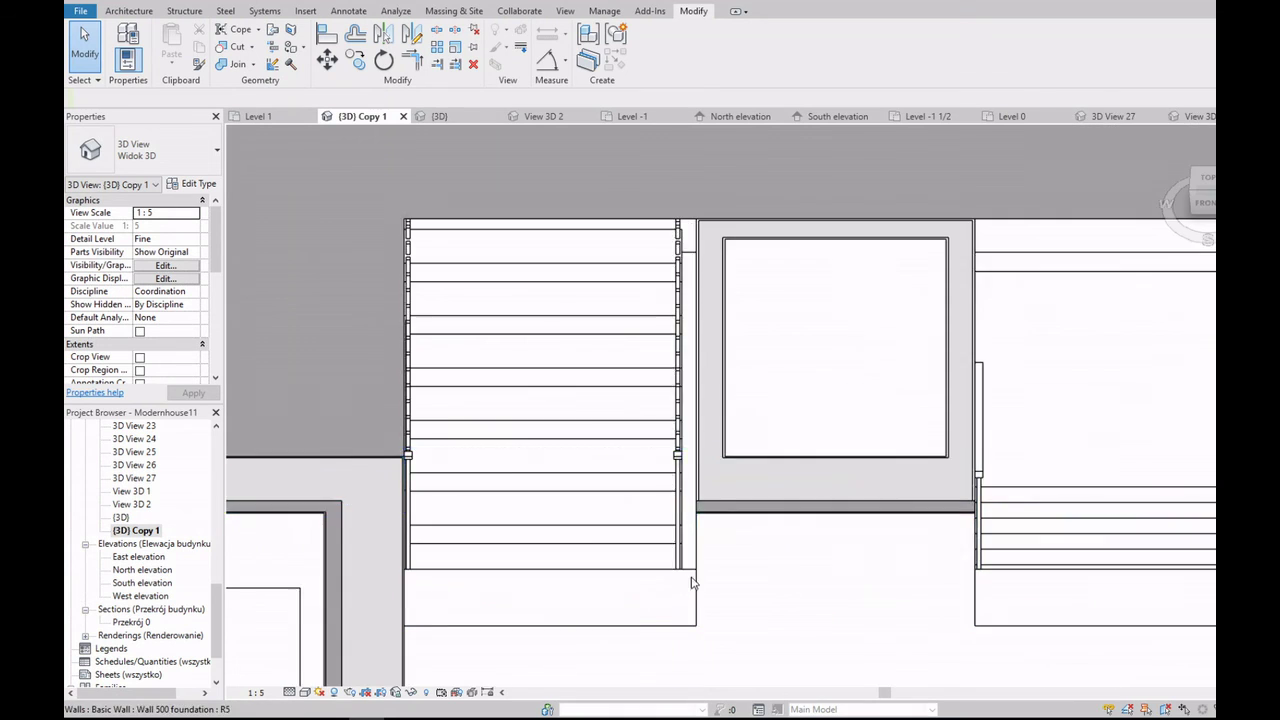
{"action": "scroll", "coordinate": [693, 545], "scroll_direction": "down", "scroll_amount": 2}
Step: Select the interior wall at the opening's left edge and start, then cancel, a Move (MV)
{"action": "left_click", "coordinate": [693, 545]}
{"action": "scroll", "coordinate": [1006, 209], "scroll_direction": "down", "scroll_amount": 3}
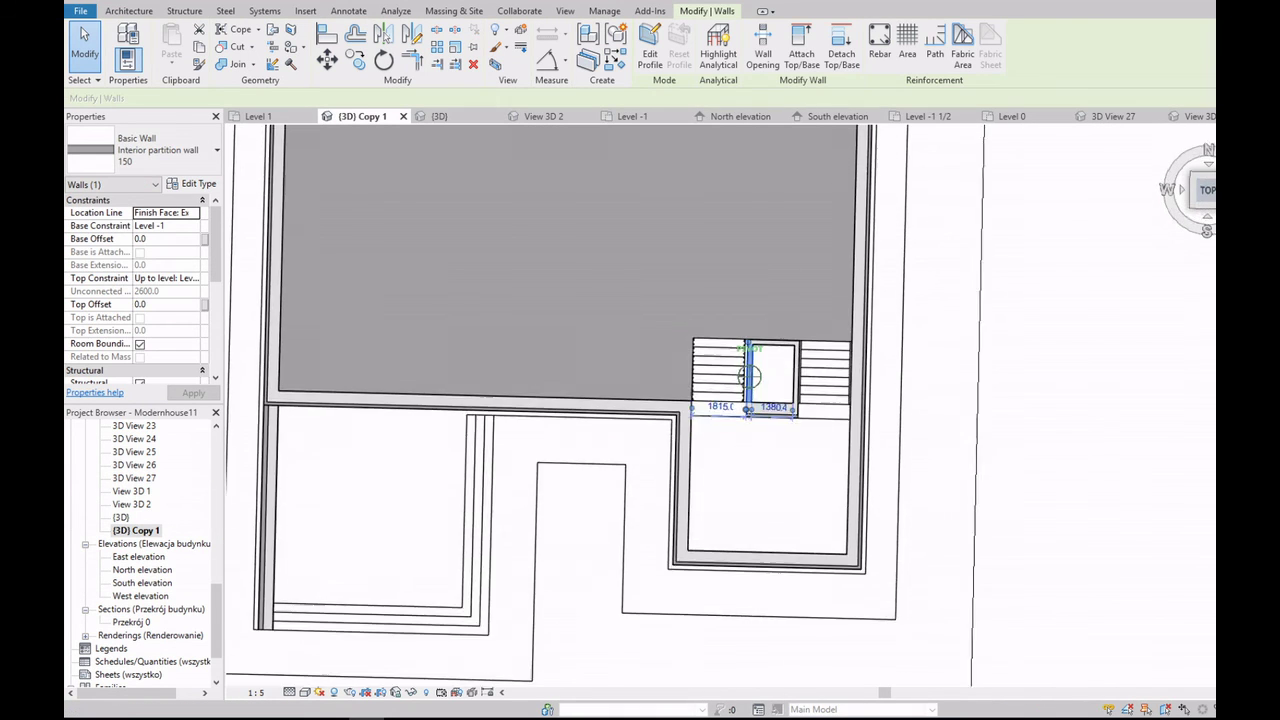
{"action": "scroll", "coordinate": [1095, 235], "scroll_direction": "up", "scroll_amount": 2}
{"action": "scroll", "coordinate": [651, 371], "scroll_direction": "up", "scroll_amount": 5}
{"action": "key", "text": "m"}
{"action": "key", "text": "v"}
{"action": "scroll", "coordinate": [499, 410], "scroll_direction": "up", "scroll_amount": 2}
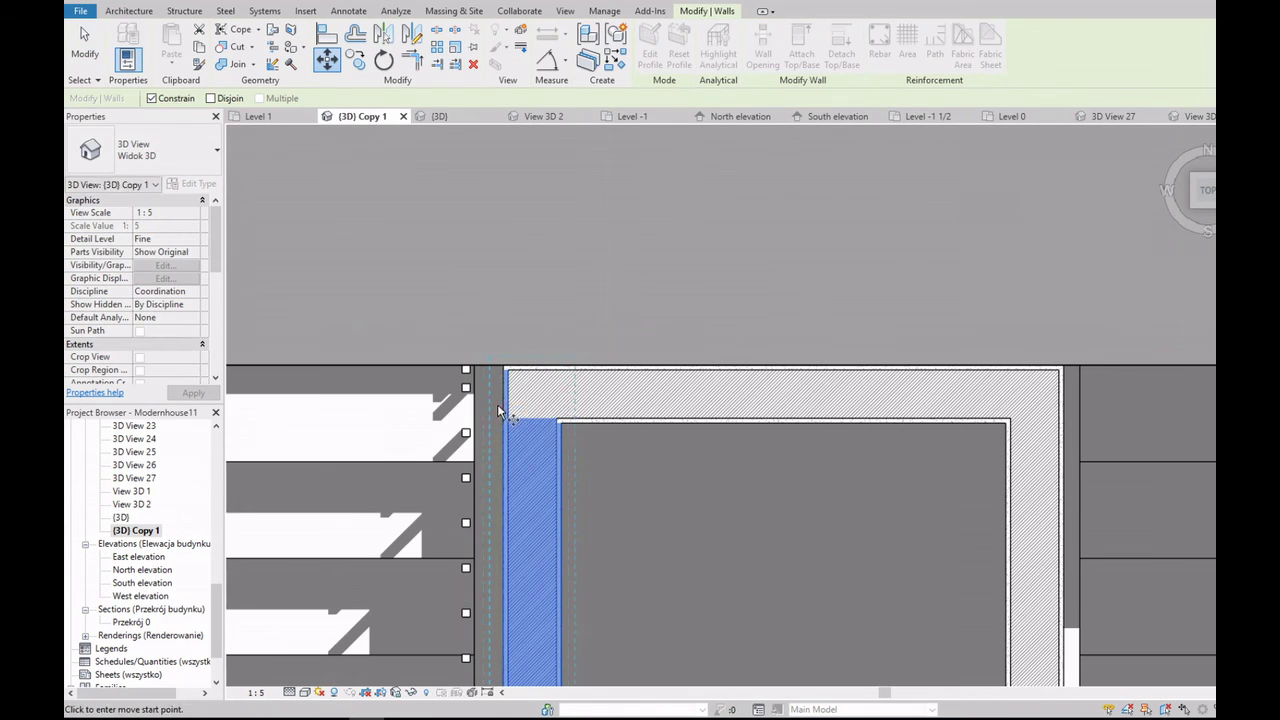
{"action": "scroll", "coordinate": [558, 399], "scroll_direction": "down", "scroll_amount": 5}
{"action": "scroll", "coordinate": [586, 429], "scroll_direction": "up", "scroll_amount": 1}
{"action": "key", "text": "Escape"}
{"action": "key", "text": "Escape"}
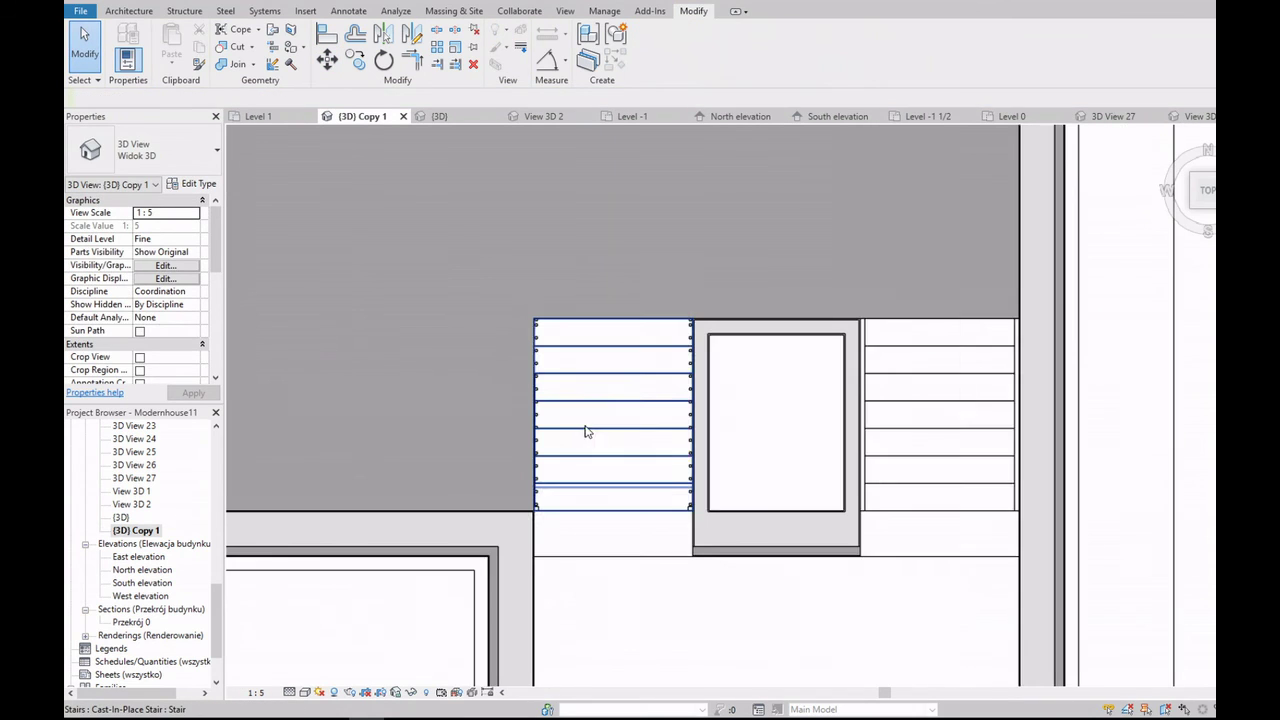
Step: Return to the Level -1 floor plan
{"action": "scroll", "coordinate": [811, 408], "scroll_direction": "down", "scroll_amount": 5}
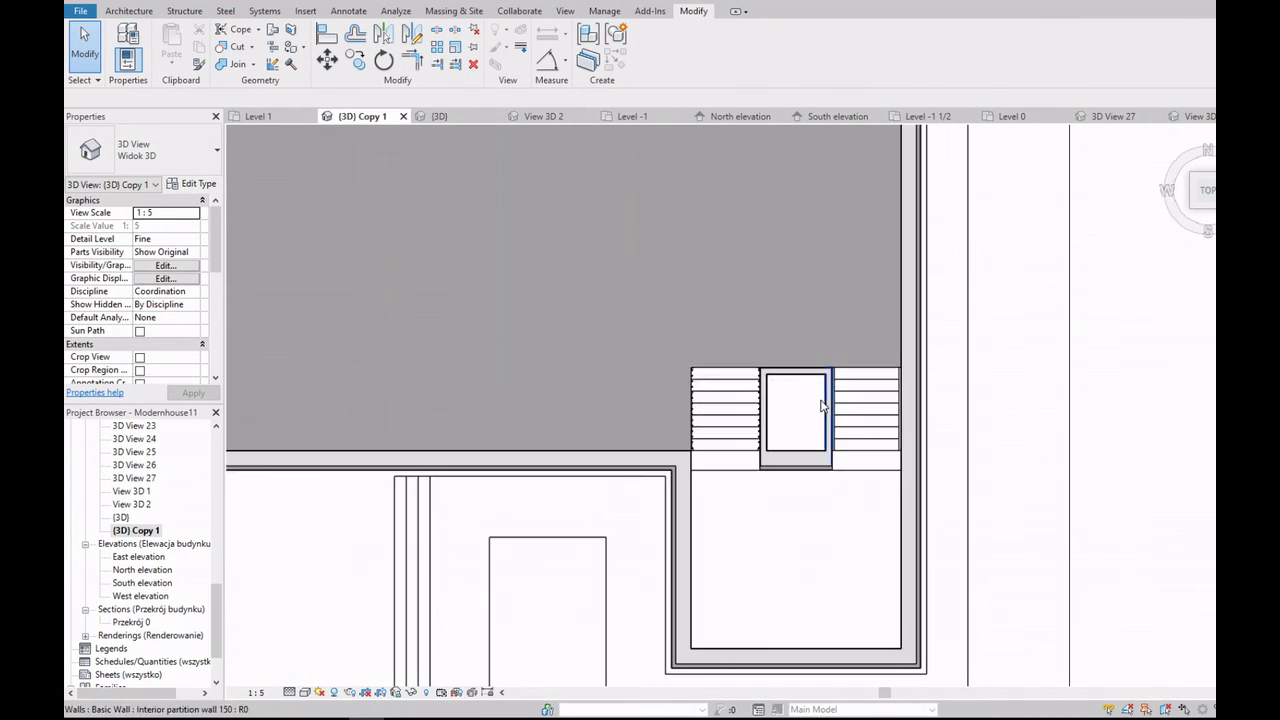
{"action": "scroll", "coordinate": [811, 408], "scroll_direction": "down", "scroll_amount": 1}
{"action": "middle_click_drag", "start_coordinate": [811, 408], "coordinate": [700, 450], "text": "shift"}
{"action": "scroll", "coordinate": [168, 522], "scroll_direction": "up", "scroll_amount": 2}
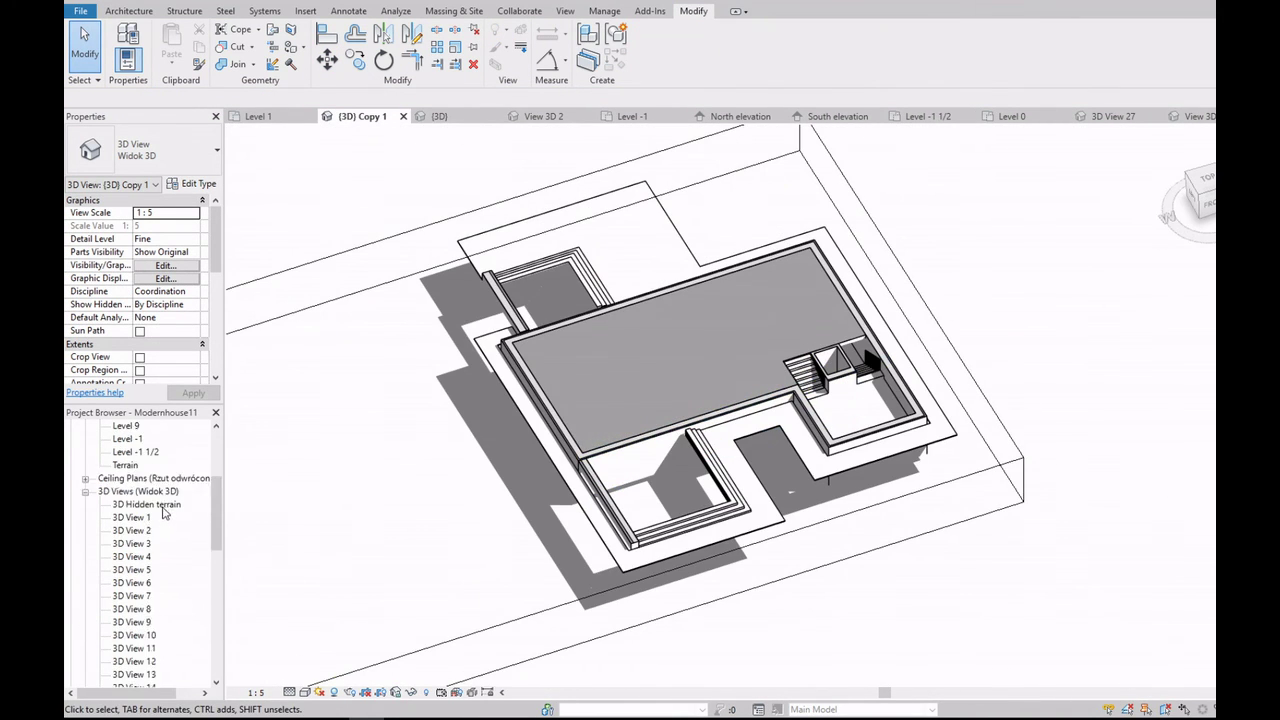
{"action": "double_click", "coordinate": [128, 504]}
{"action": "scroll", "coordinate": [626, 425], "scroll_direction": "up", "scroll_amount": 4}
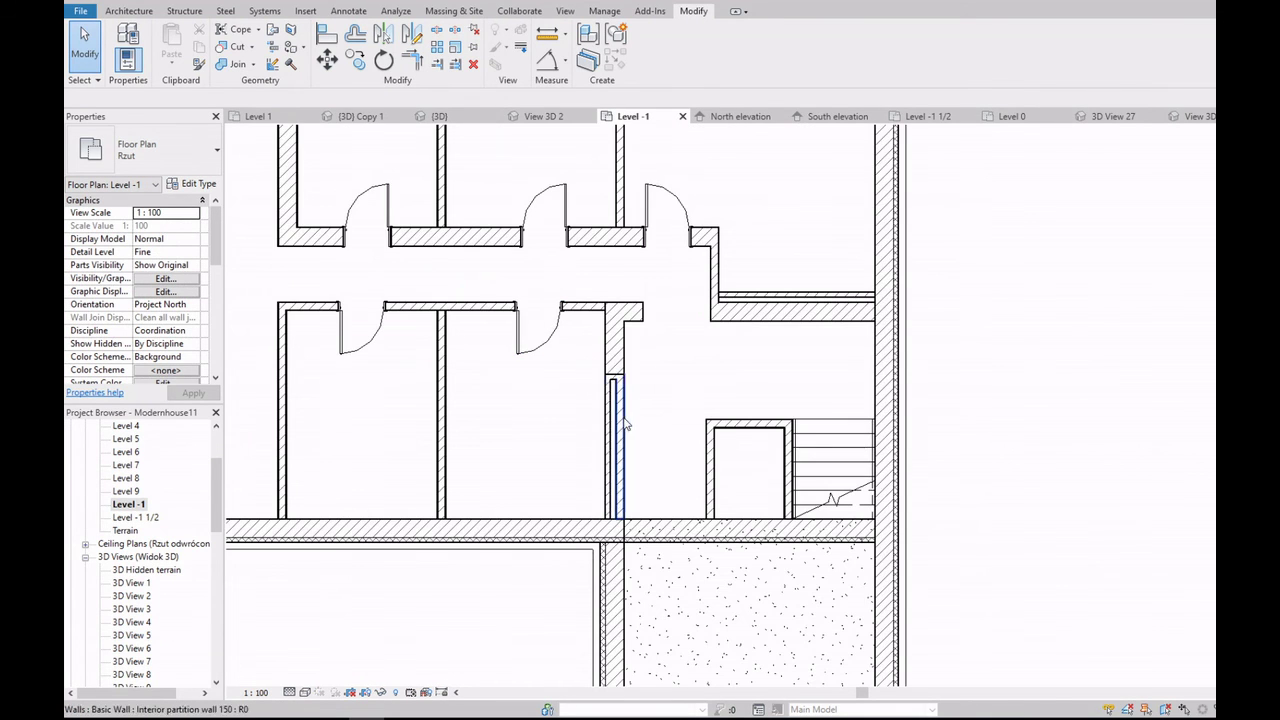
Step: Reopen {3D} Copy 1, select the section box, then orbit and zoom into the stair area
{"action": "double_click", "coordinate": [132, 531]}
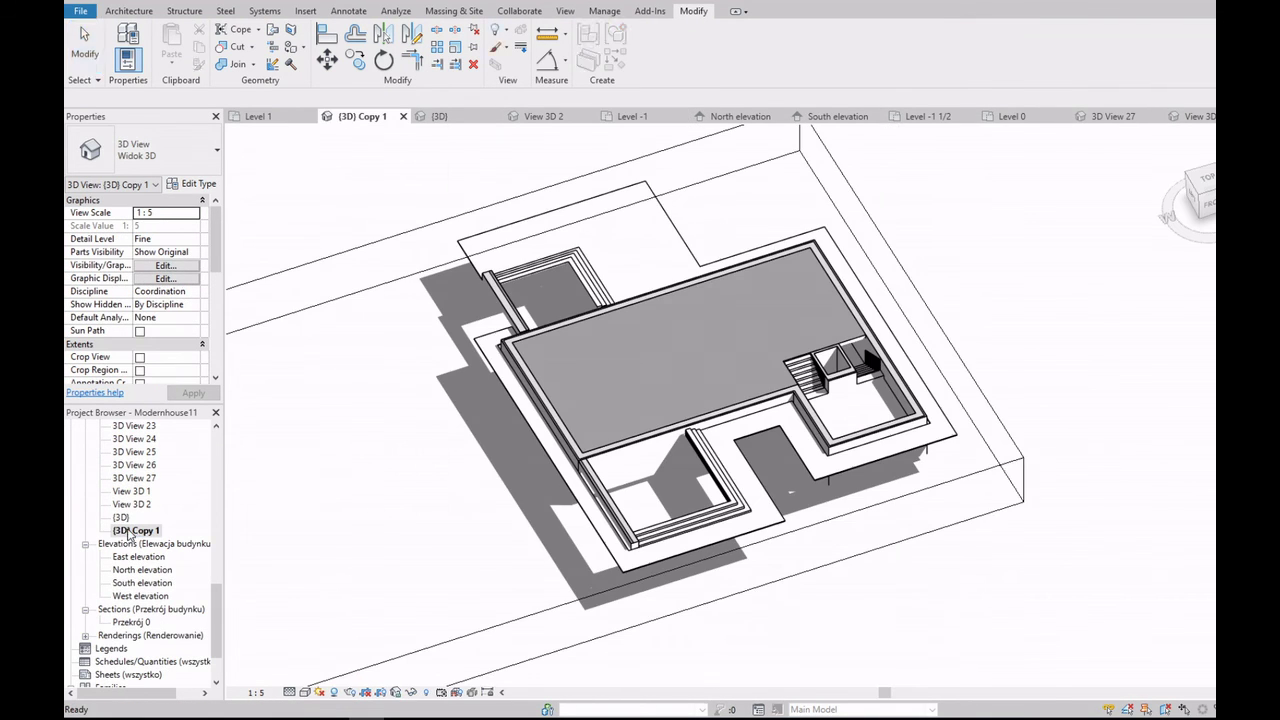
{"action": "left_click", "coordinate": [967, 400]}
{"action": "left_click", "coordinate": [1205, 203]}
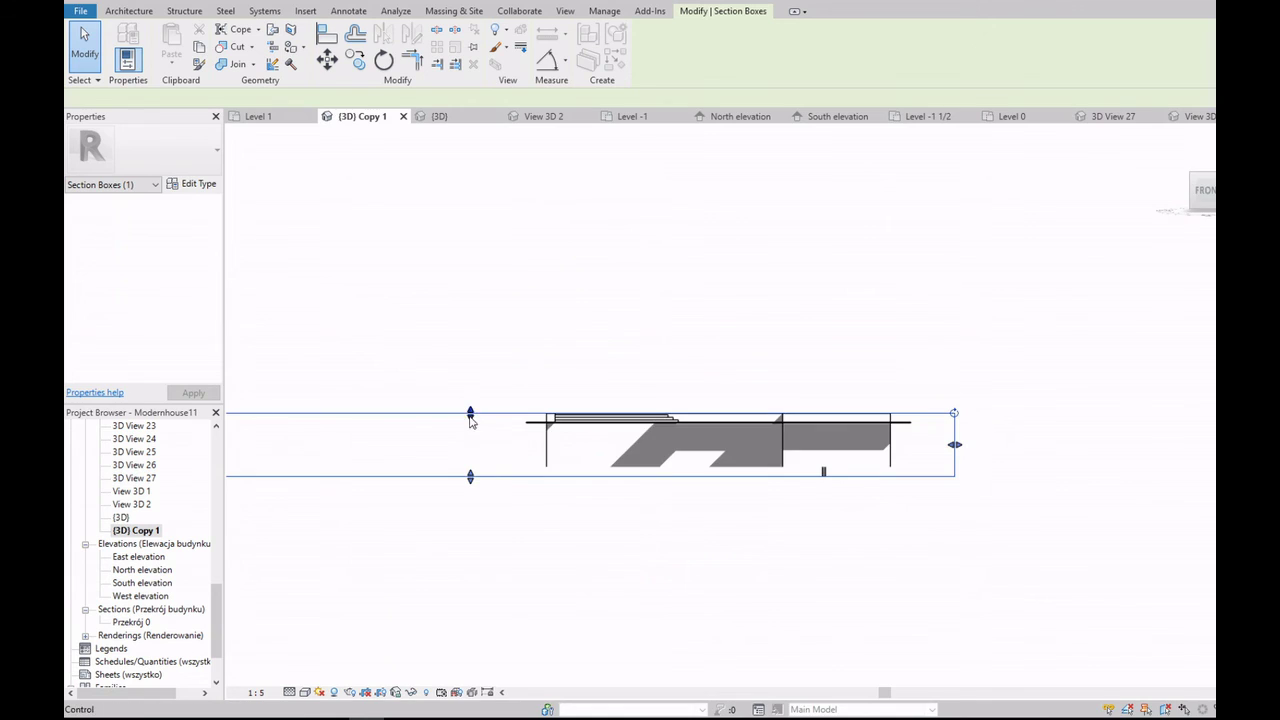
{"action": "middle_click_drag", "start_coordinate": [470, 420], "coordinate": [471, 443], "text": "shift"}
{"action": "scroll", "coordinate": [600, 460], "scroll_direction": "up", "scroll_amount": 3}
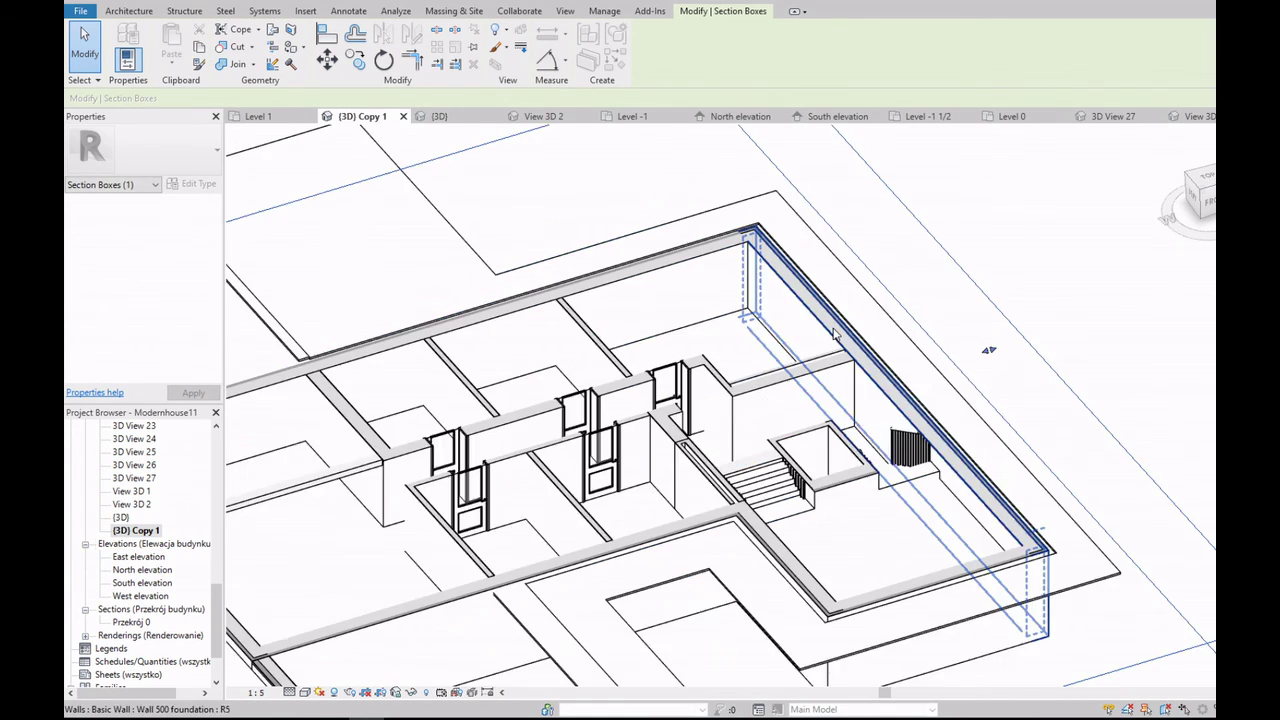
{"action": "scroll", "coordinate": [631, 470], "scroll_direction": "up", "scroll_amount": 2}
{"action": "scroll", "coordinate": [631, 470], "scroll_direction": "up", "scroll_amount": 2}
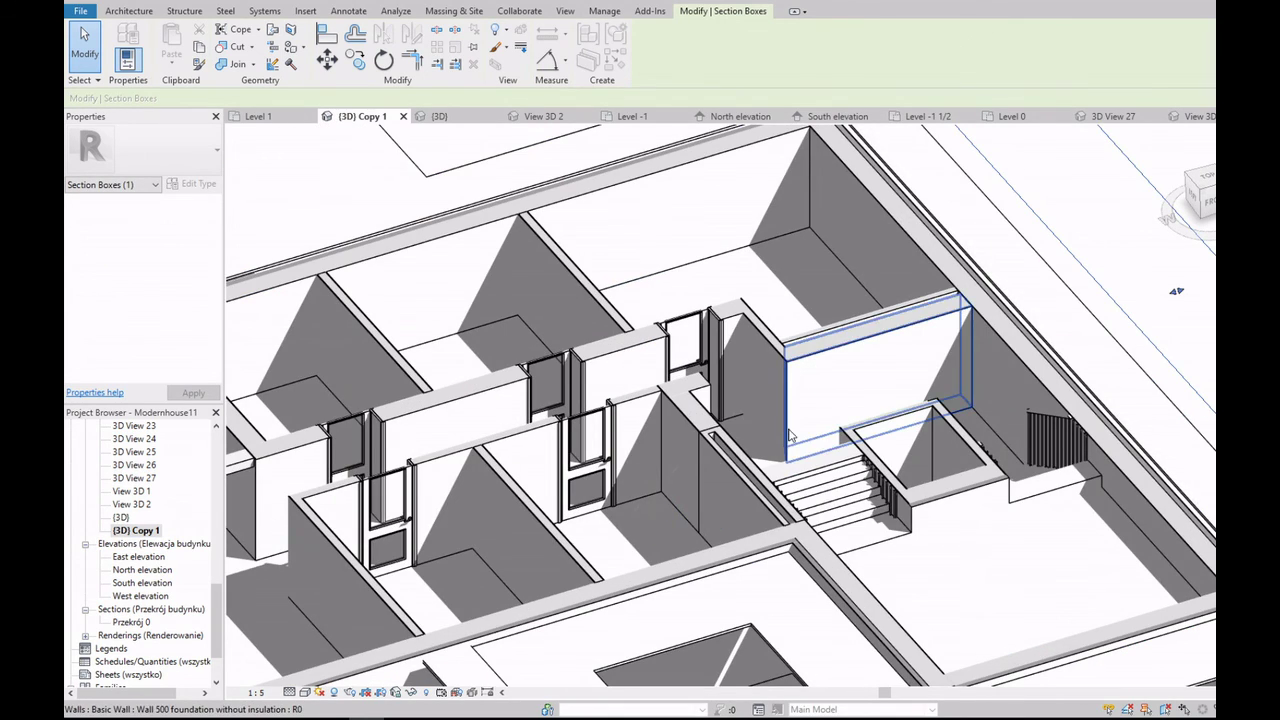
{"action": "scroll", "coordinate": [487, 460], "scroll_direction": "up", "scroll_amount": 1}
{"action": "scroll", "coordinate": [487, 460], "scroll_direction": "down", "scroll_amount": 5}
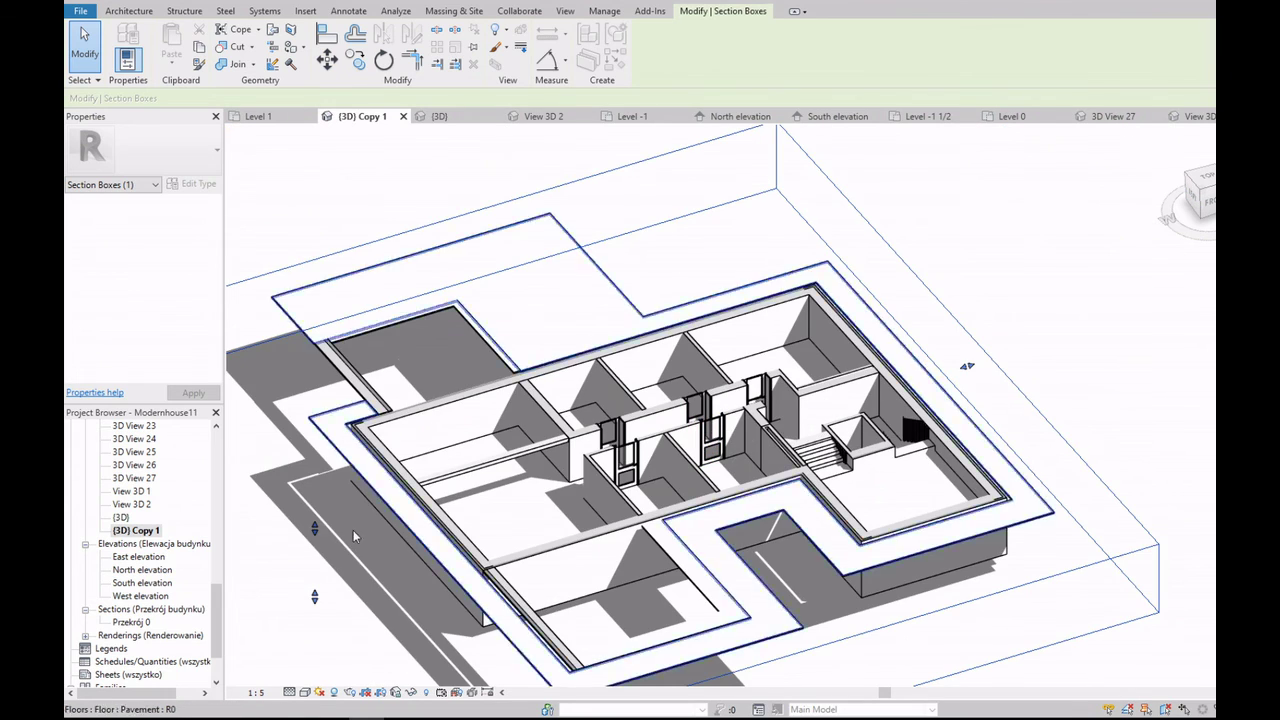
{"action": "scroll", "coordinate": [880, 281], "scroll_direction": "down", "scroll_amount": 2}
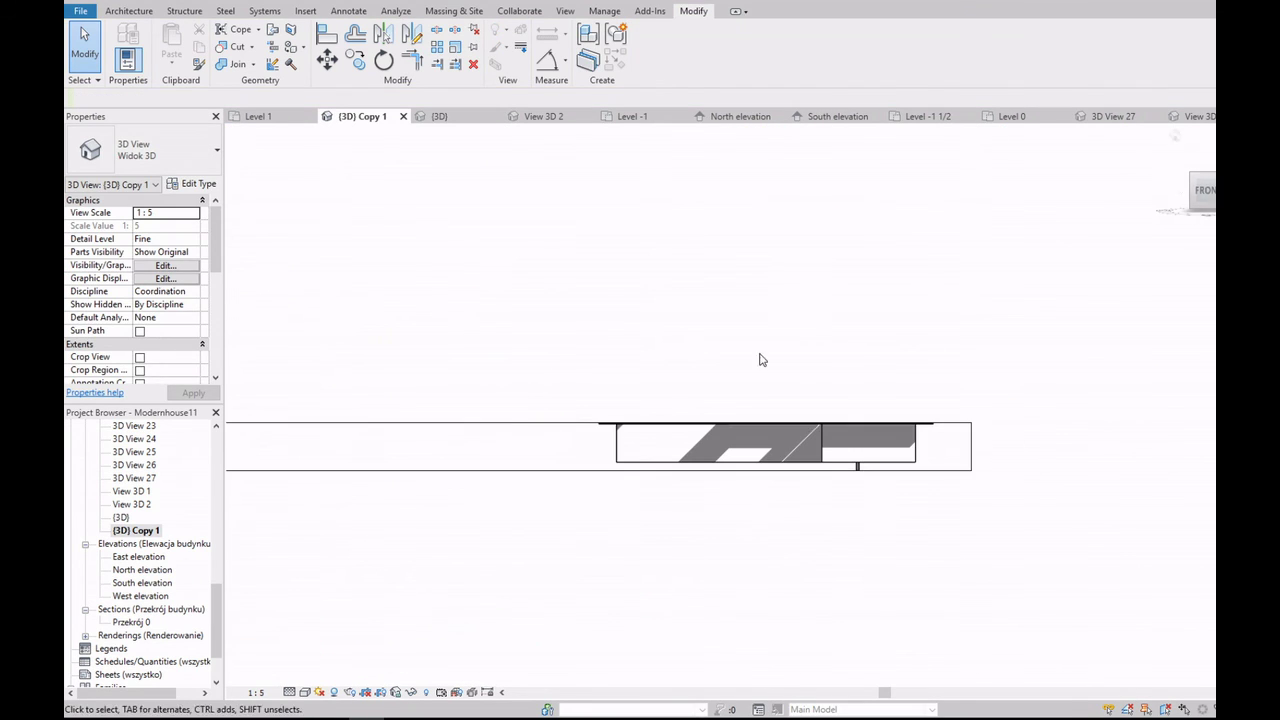
{"action": "middle_click_drag", "start_coordinate": [563, 400], "coordinate": [994, 251], "text": "shift"}
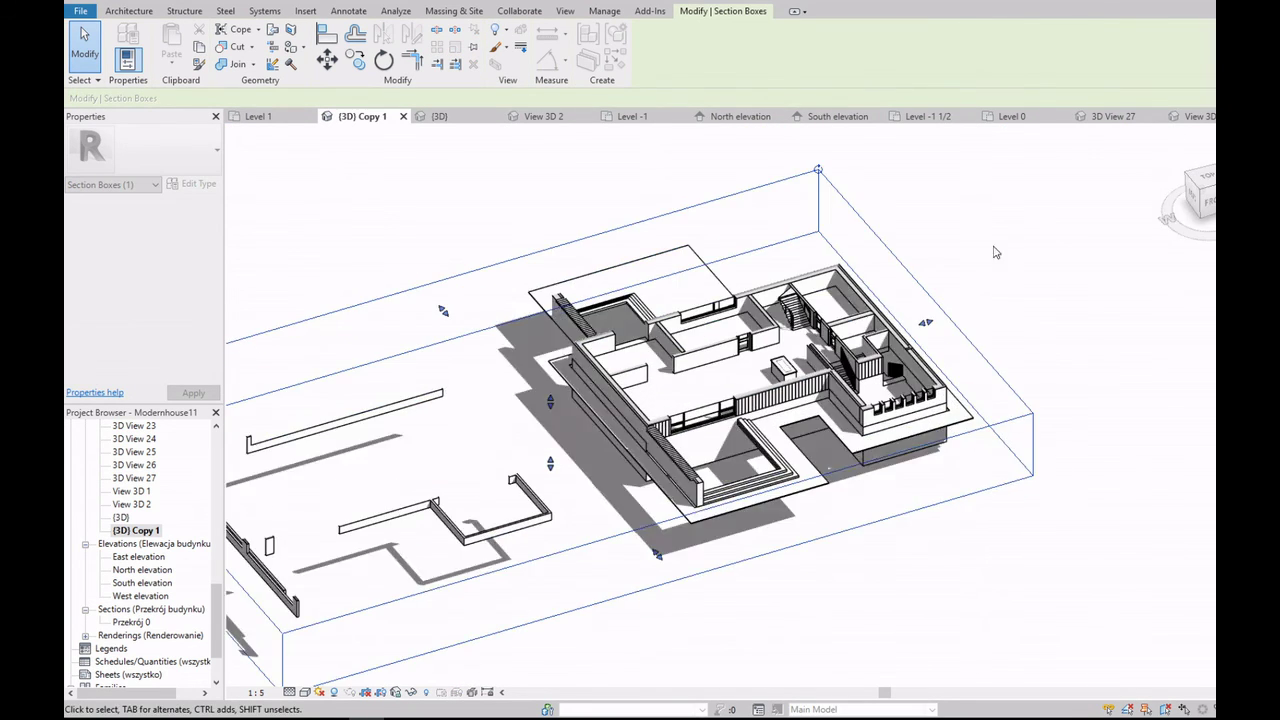
{"action": "scroll", "coordinate": [693, 432], "scroll_direction": "up", "scroll_amount": 4}
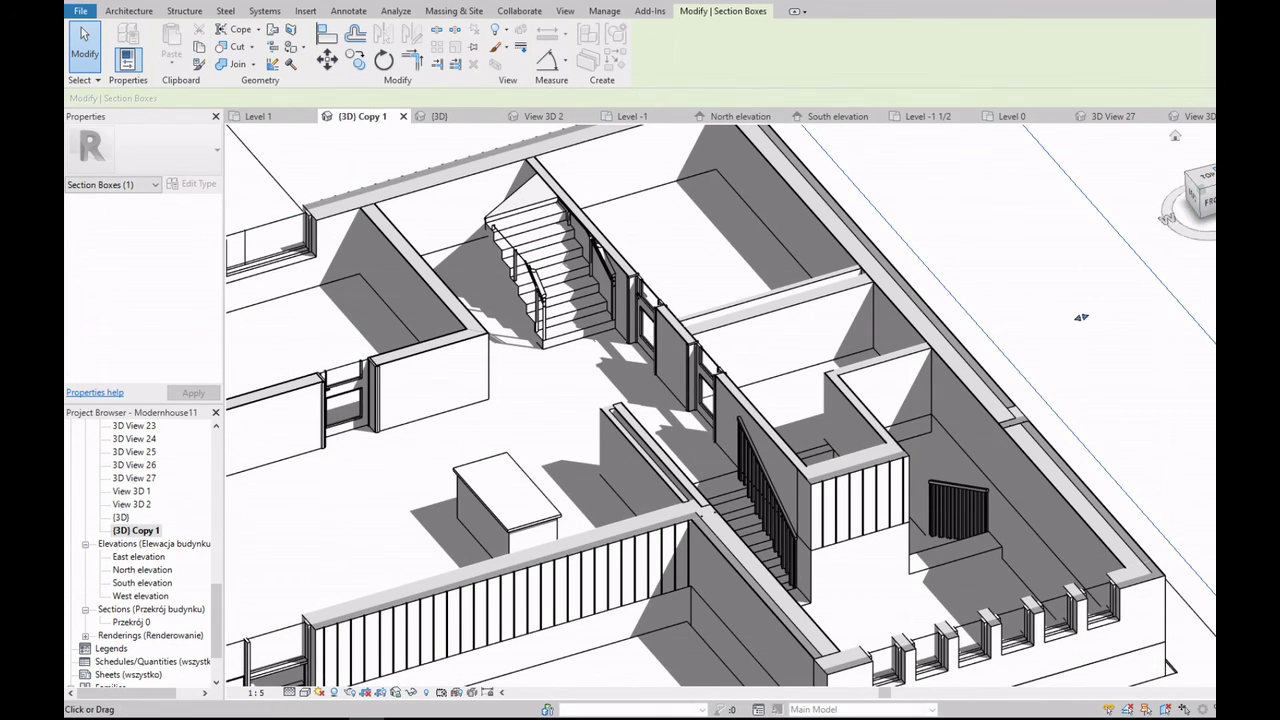
{"action": "scroll", "coordinate": [784, 422], "scroll_direction": "up", "scroll_amount": 2}
{"action": "scroll", "coordinate": [784, 422], "scroll_direction": "up", "scroll_amount": 3}
{"action": "scroll", "coordinate": [784, 422], "scroll_direction": "up", "scroll_amount": 2}
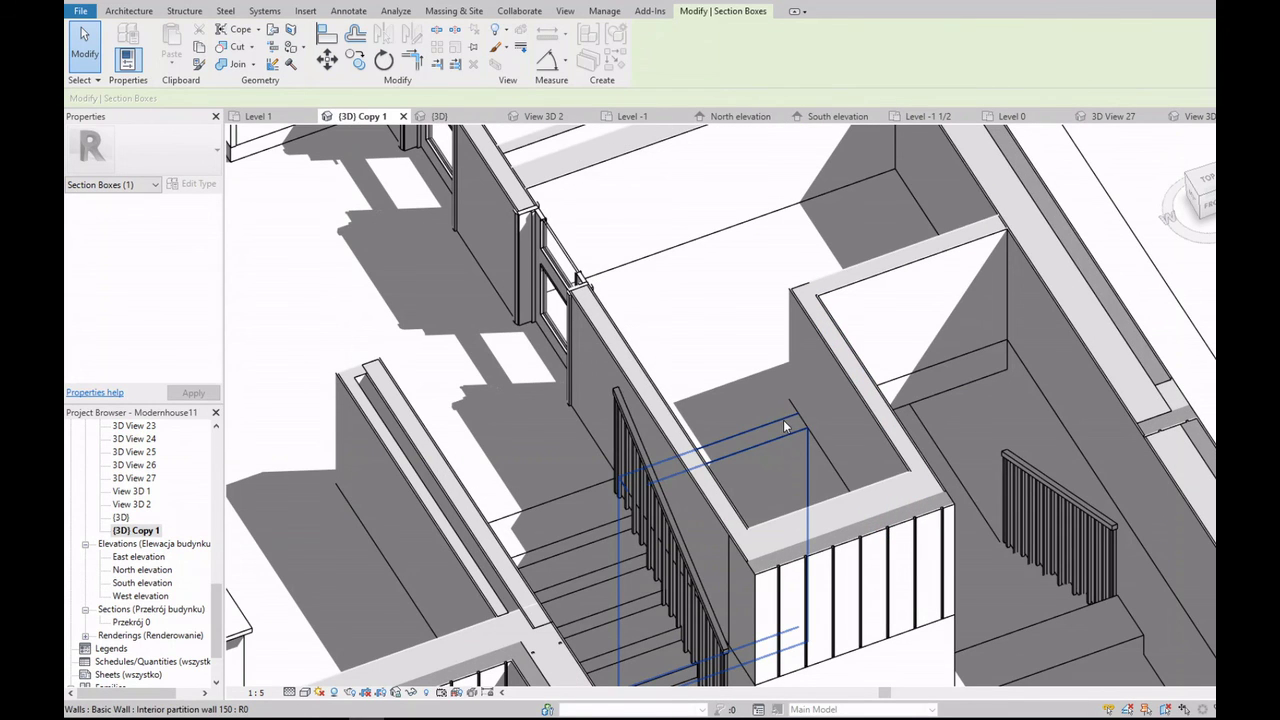
Step: Edit the Level 0 floor sketch and draw a boundary line along the stair opening edge
{"action": "double_click", "coordinate": [773, 421]}
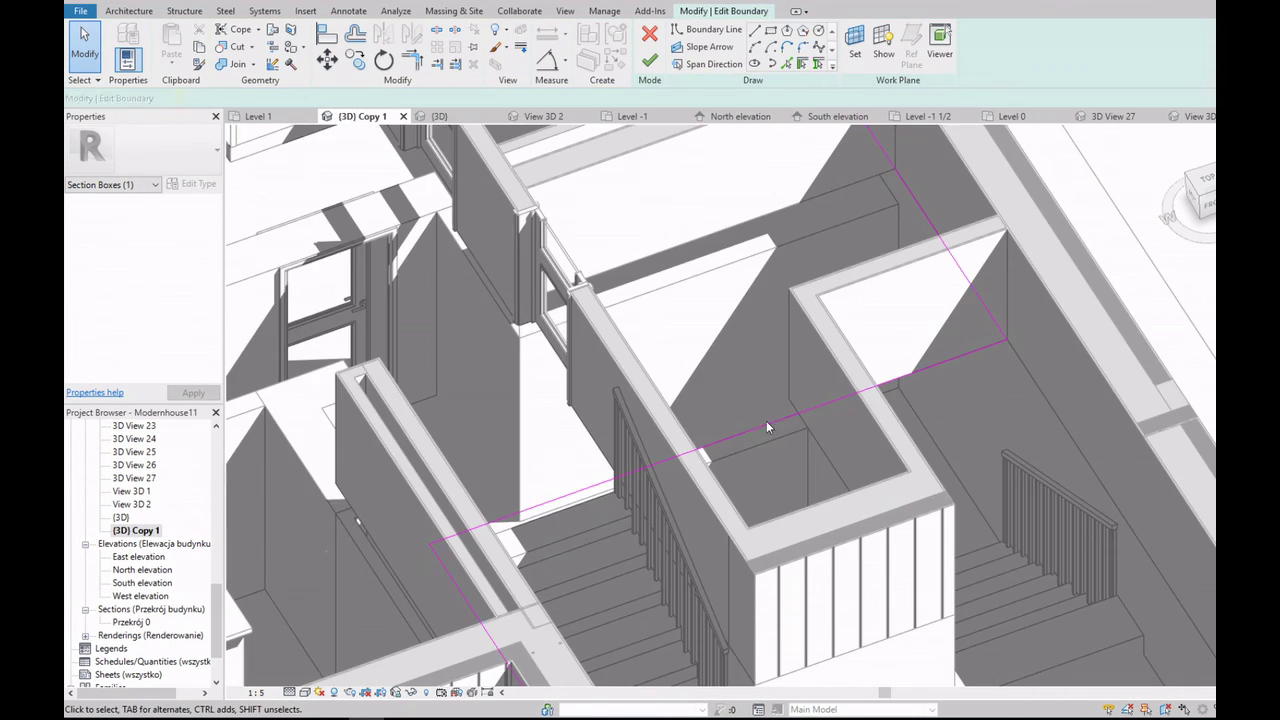
{"action": "scroll", "coordinate": [666, 397], "scroll_direction": "up", "scroll_amount": 4}
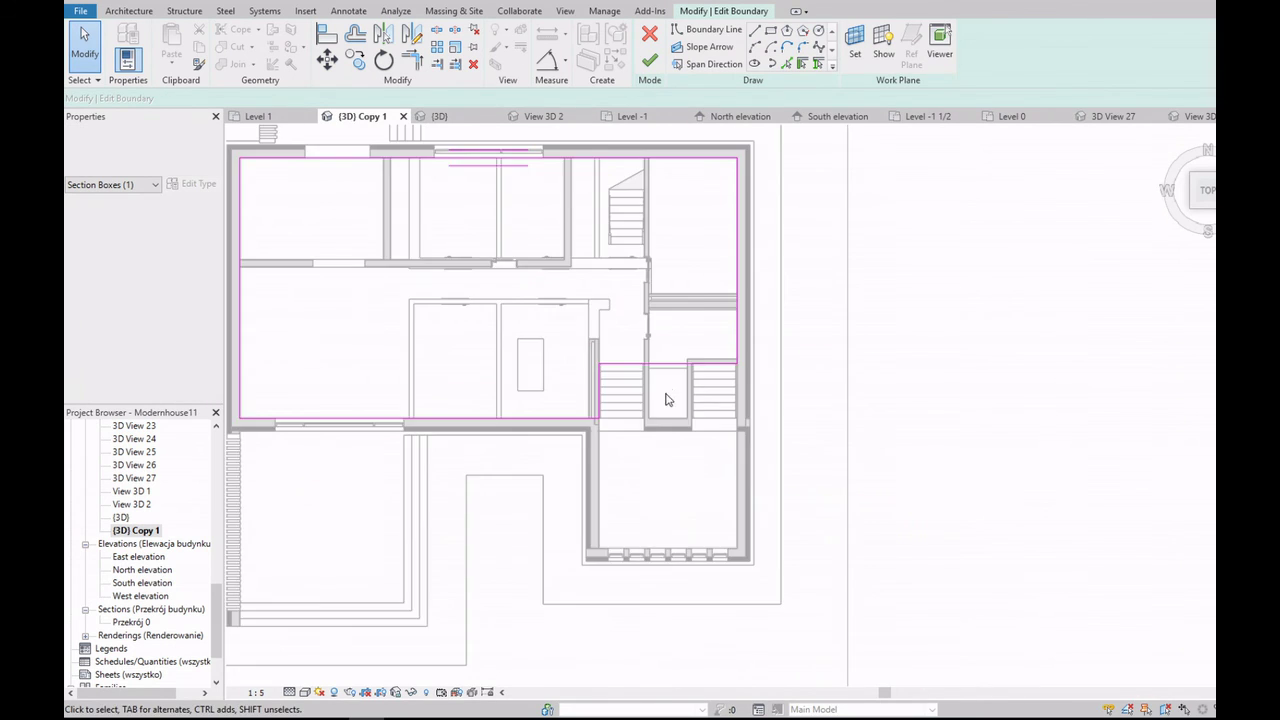
{"action": "scroll", "coordinate": [605, 308], "scroll_direction": "up", "scroll_amount": 3}
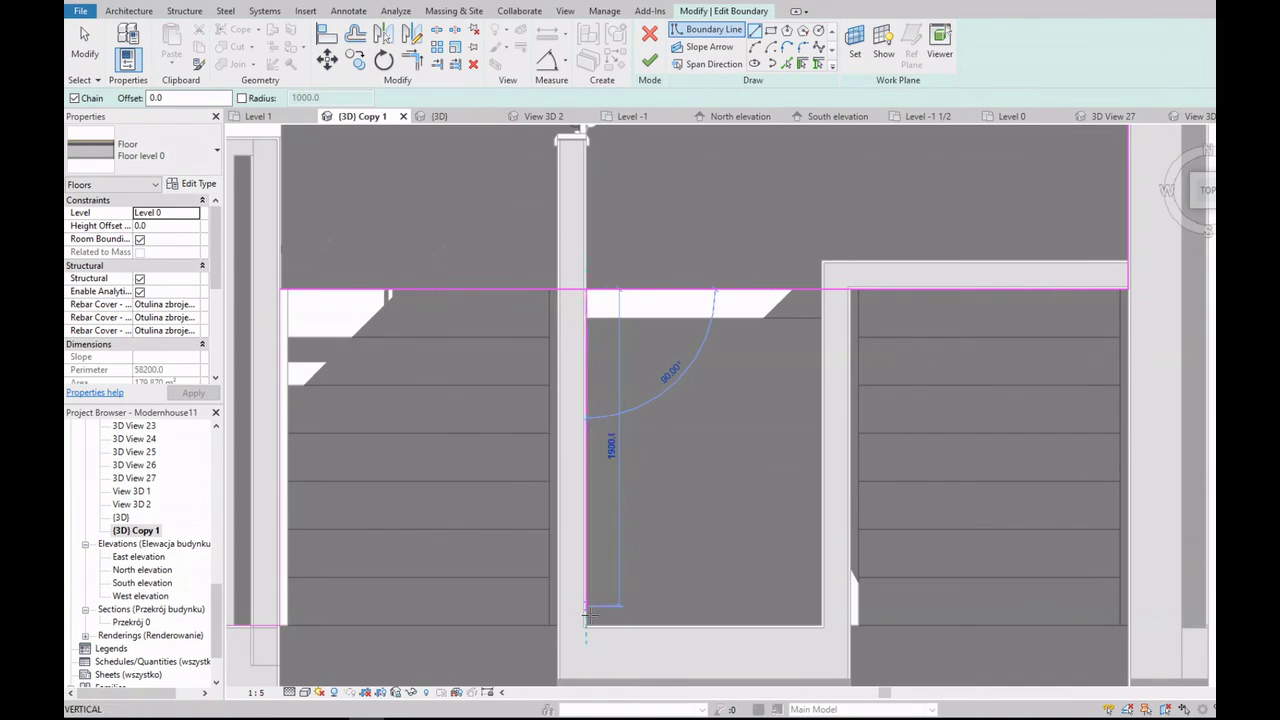
{"action": "left_click", "coordinate": [586, 626]}
{"action": "left_click", "coordinate": [820, 290]}
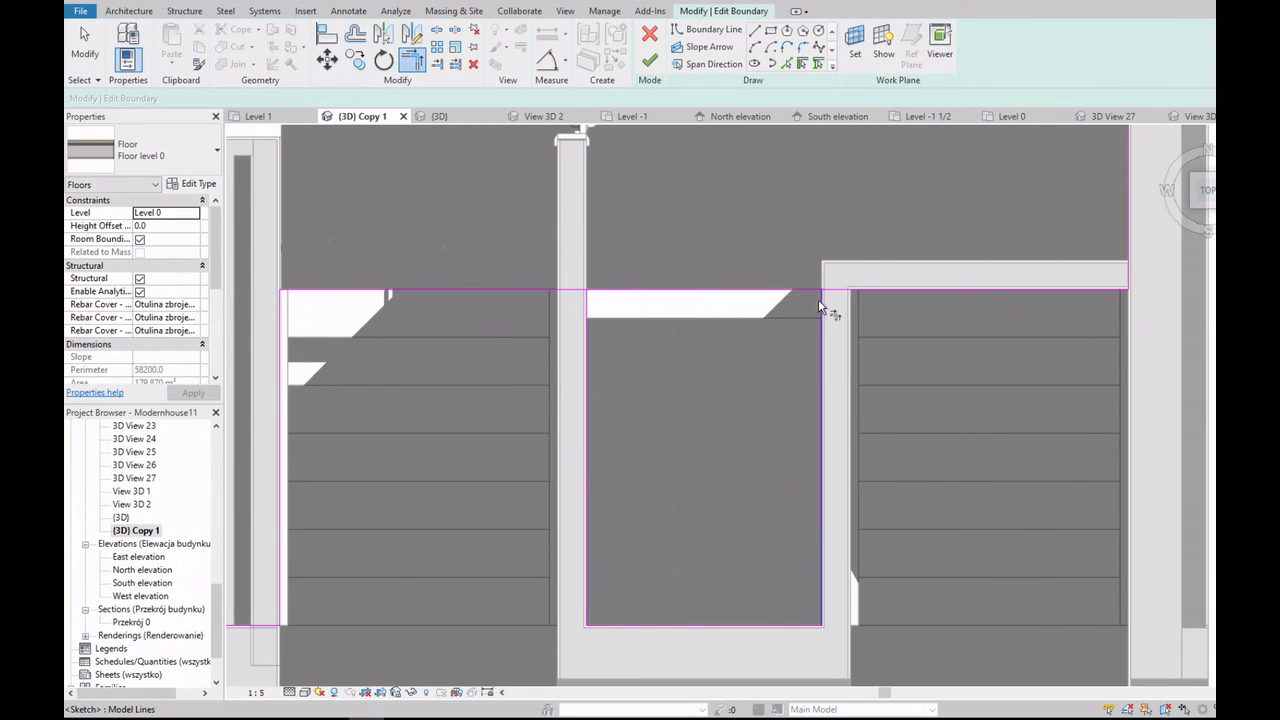
Step: Finish the floor sketch and dismiss the wall attachment prompt
{"action": "key", "text": "Escape"}
{"action": "key", "text": "Escape"}
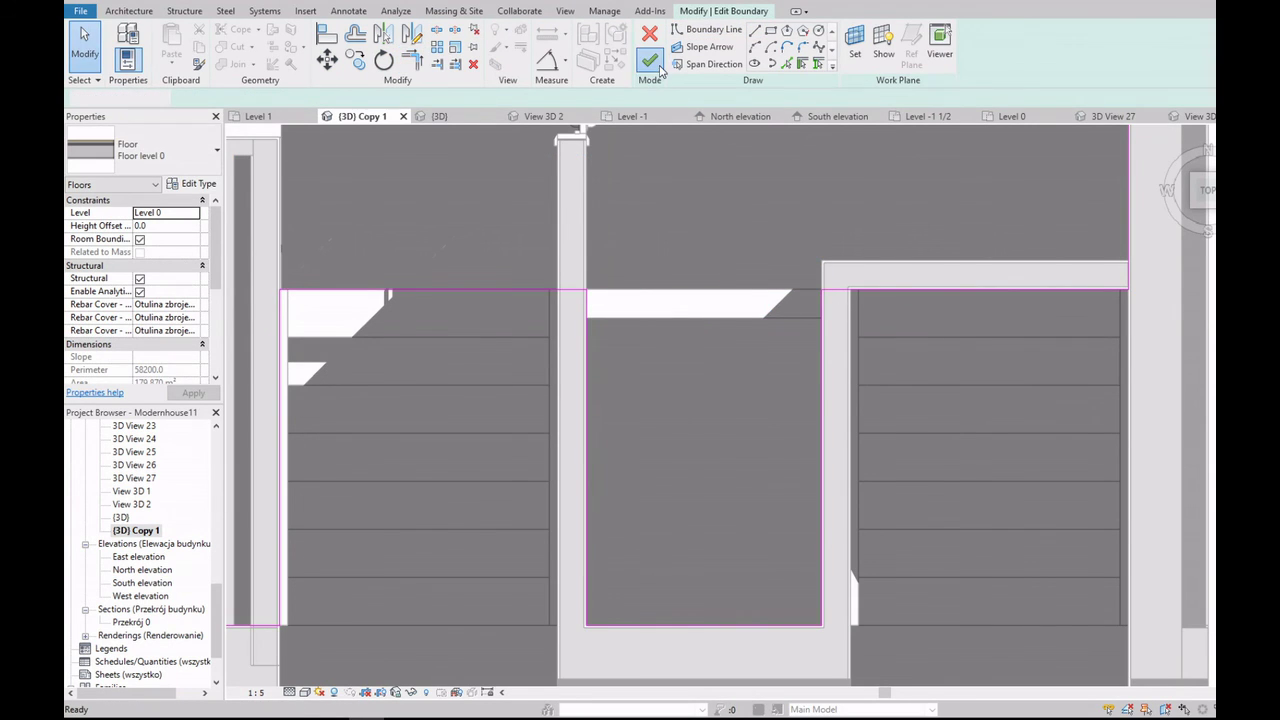
{"action": "left_click", "coordinate": [658, 66]}
{"action": "left_click", "coordinate": [778, 363]}
{"action": "key", "text": "Escape"}
{"action": "scroll", "coordinate": [785, 350], "scroll_direction": "down", "scroll_amount": 2}
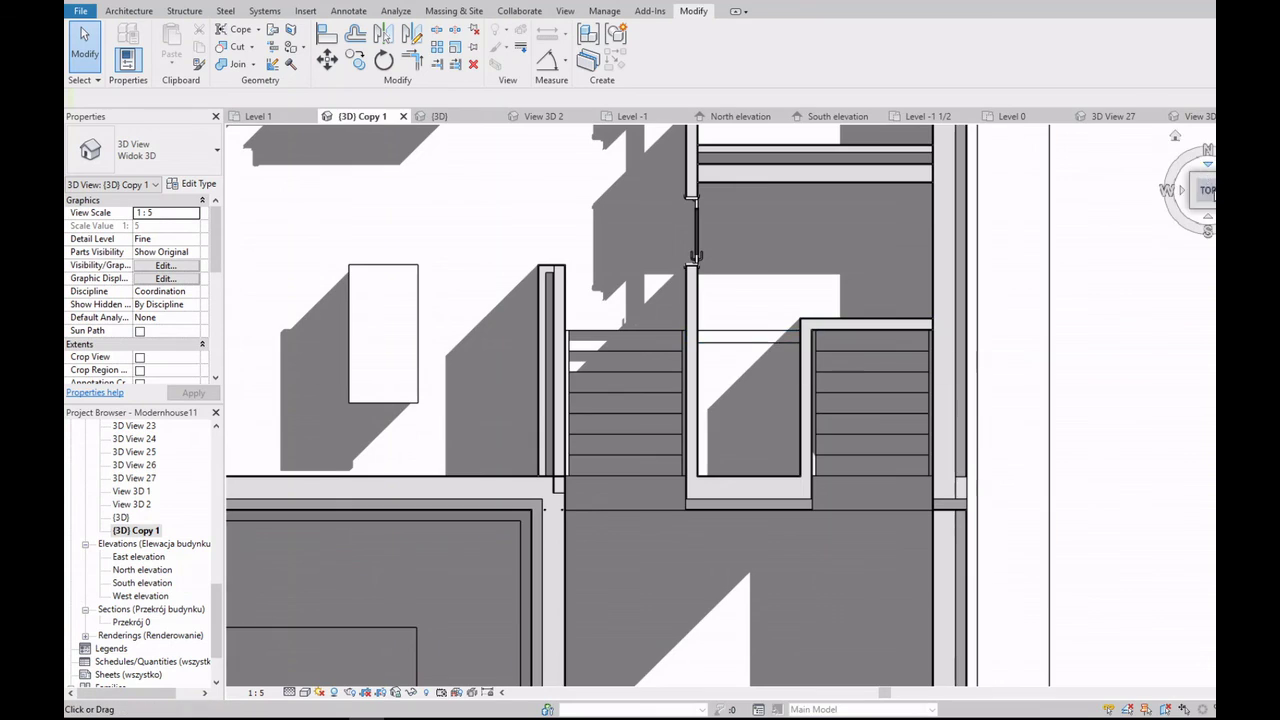
Step: Orbit to an isometric courtyard view and inspect the windowed wall's joins
{"action": "middle_click_drag", "start_coordinate": [695, 257], "coordinate": [780, 400], "text": "shift"}
{"action": "scroll", "coordinate": [780, 400], "scroll_direction": "down", "scroll_amount": 3}
{"action": "scroll", "coordinate": [833, 490], "scroll_direction": "up", "scroll_amount": 3}
{"action": "scroll", "coordinate": [833, 490], "scroll_direction": "up", "scroll_amount": 2}
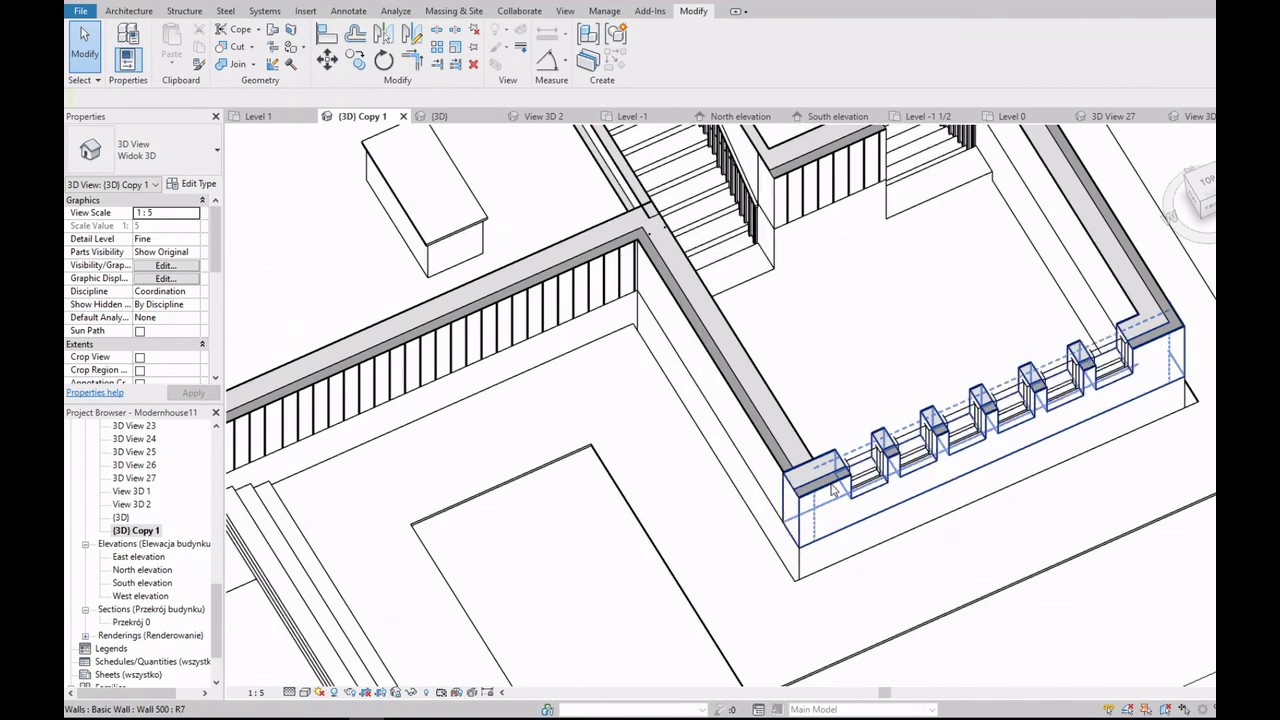
{"action": "left_click", "coordinate": [833, 490]}
{"action": "left_click", "coordinate": [272, 63]}
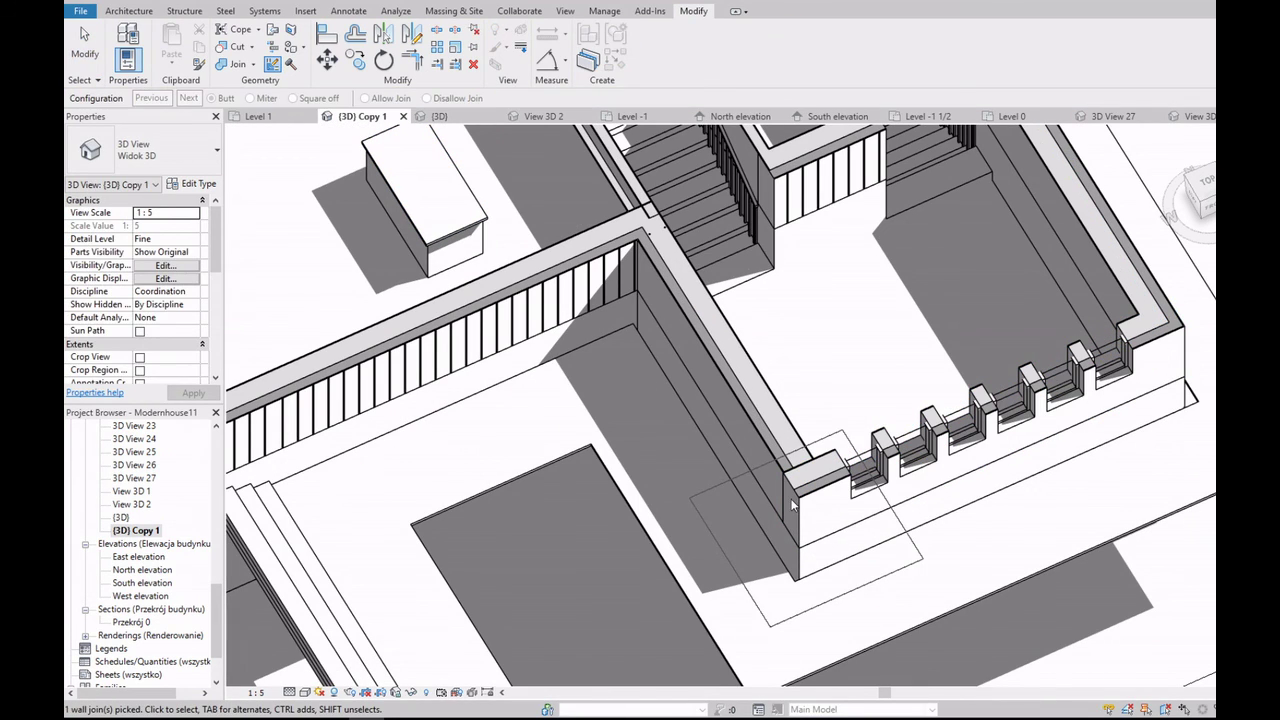
{"action": "key", "text": "Escape"}
Step: Edit Wall 500's profile, moving its vertical end line slightly right
{"action": "scroll", "coordinate": [780, 478], "scroll_direction": "up", "scroll_amount": 2}
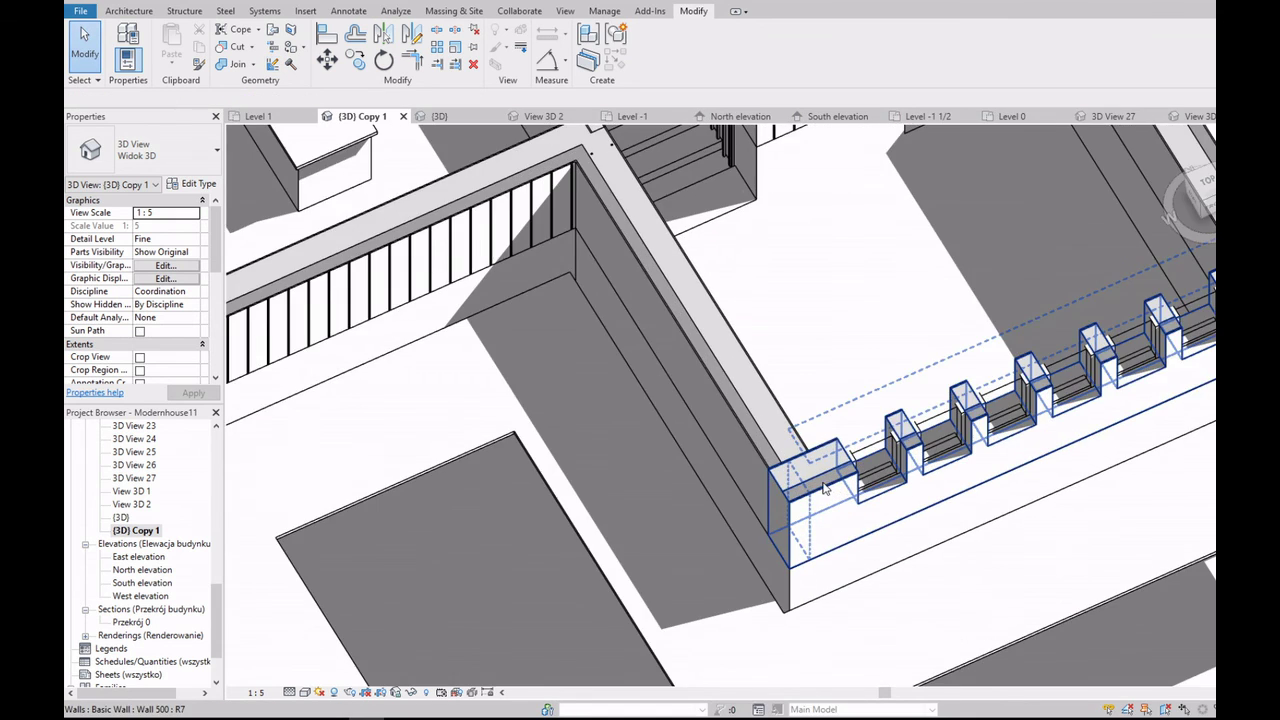
{"action": "scroll", "coordinate": [780, 478], "scroll_direction": "up", "scroll_amount": 2}
{"action": "double_click", "coordinate": [710, 447]}
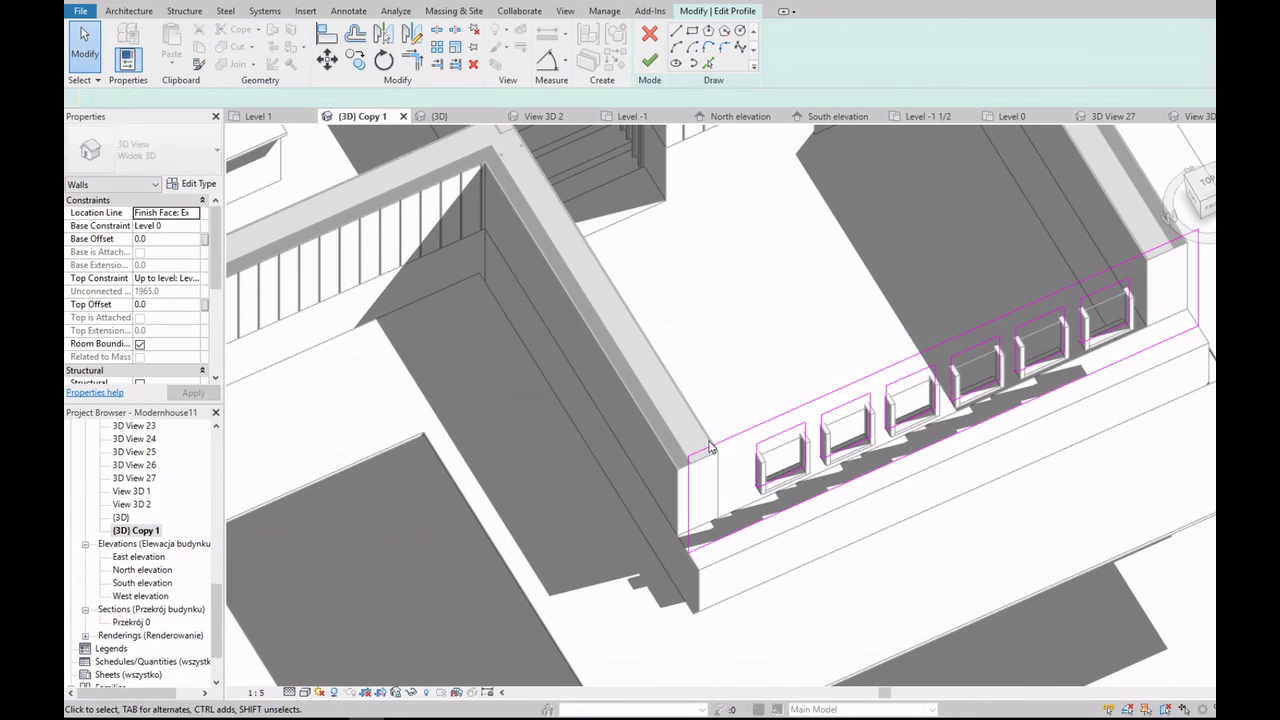
{"action": "left_click", "coordinate": [688, 494]}
{"action": "left_click_drag", "start_coordinate": [688, 494], "coordinate": [726, 462]}
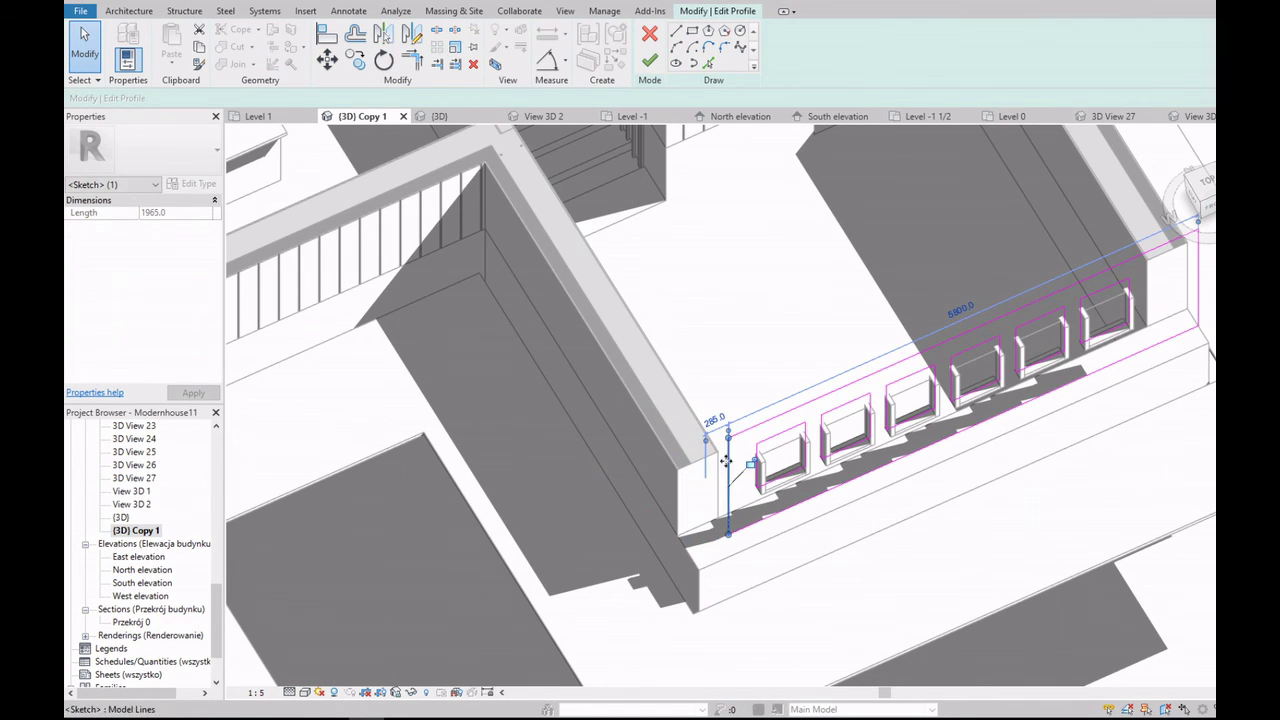
{"action": "left_click", "coordinate": [649, 63]}
Step: Open and finish the adjoining corner wall's profile, then start editing the corner join
{"action": "scroll", "coordinate": [690, 450], "scroll_direction": "up", "scroll_amount": 3}
{"action": "left_click", "coordinate": [670, 441]}
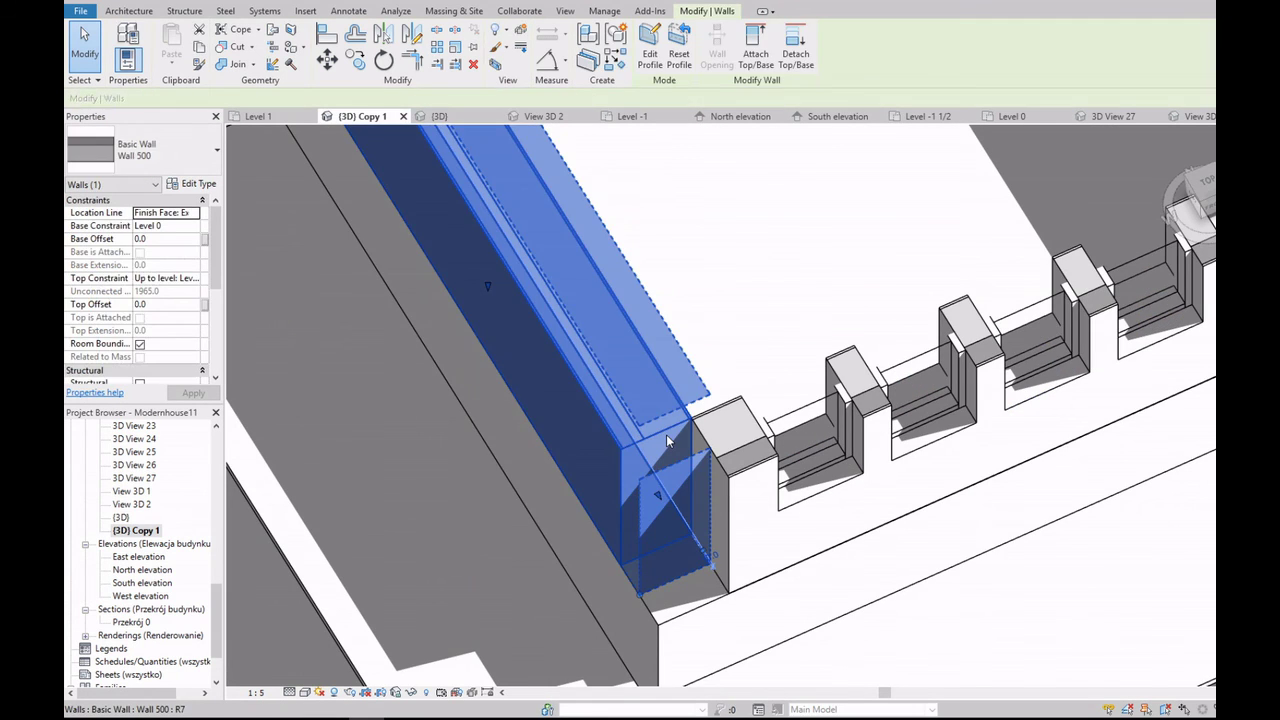
{"action": "left_click", "coordinate": [650, 60]}
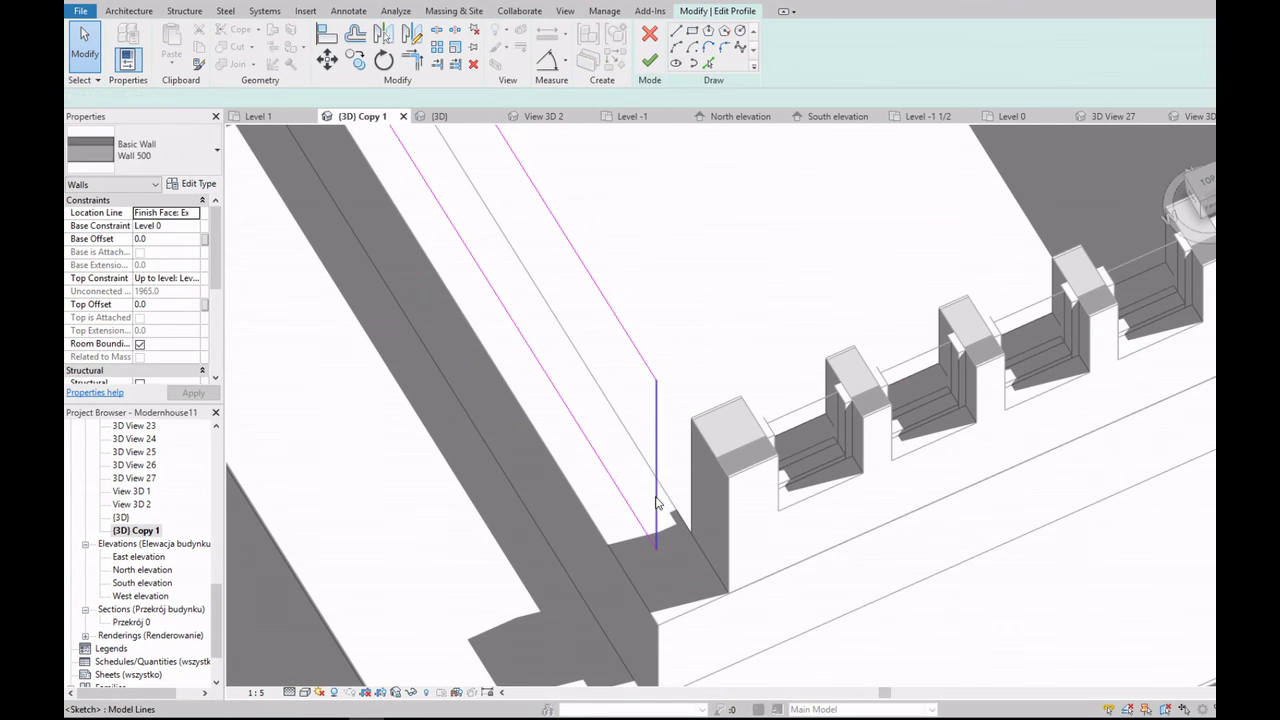
{"action": "left_click", "coordinate": [650, 63]}
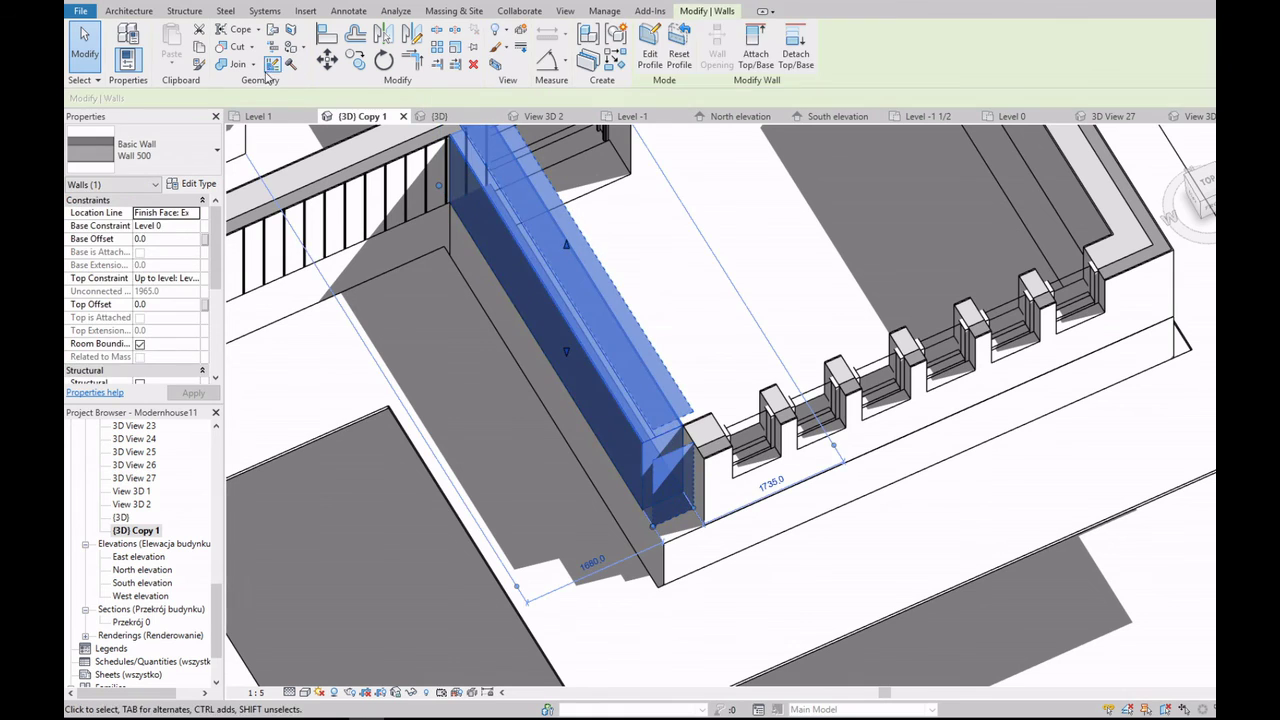
{"action": "left_click", "coordinate": [270, 66]}
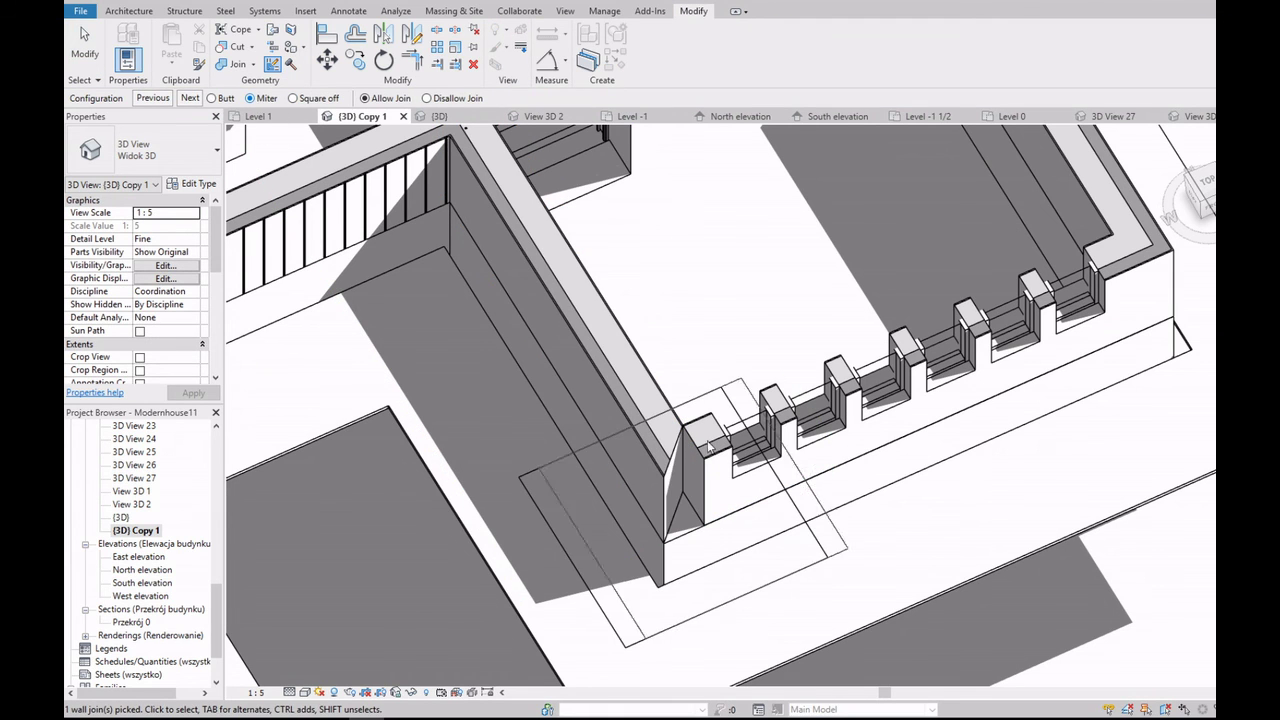
Step: Recheck Wall 500, then cancel the profile edit and discard the changes
{"action": "left_click", "coordinate": [726, 470]}
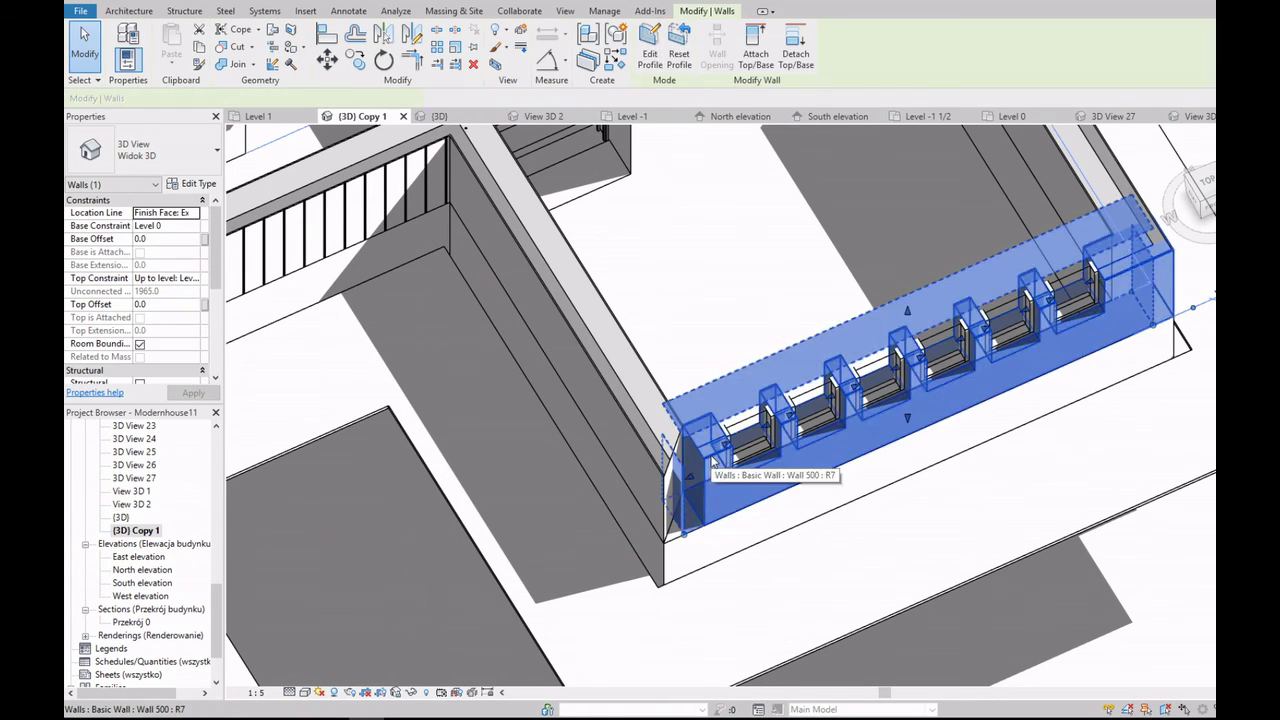
{"action": "scroll", "coordinate": [660, 488], "scroll_direction": "up", "scroll_amount": 2}
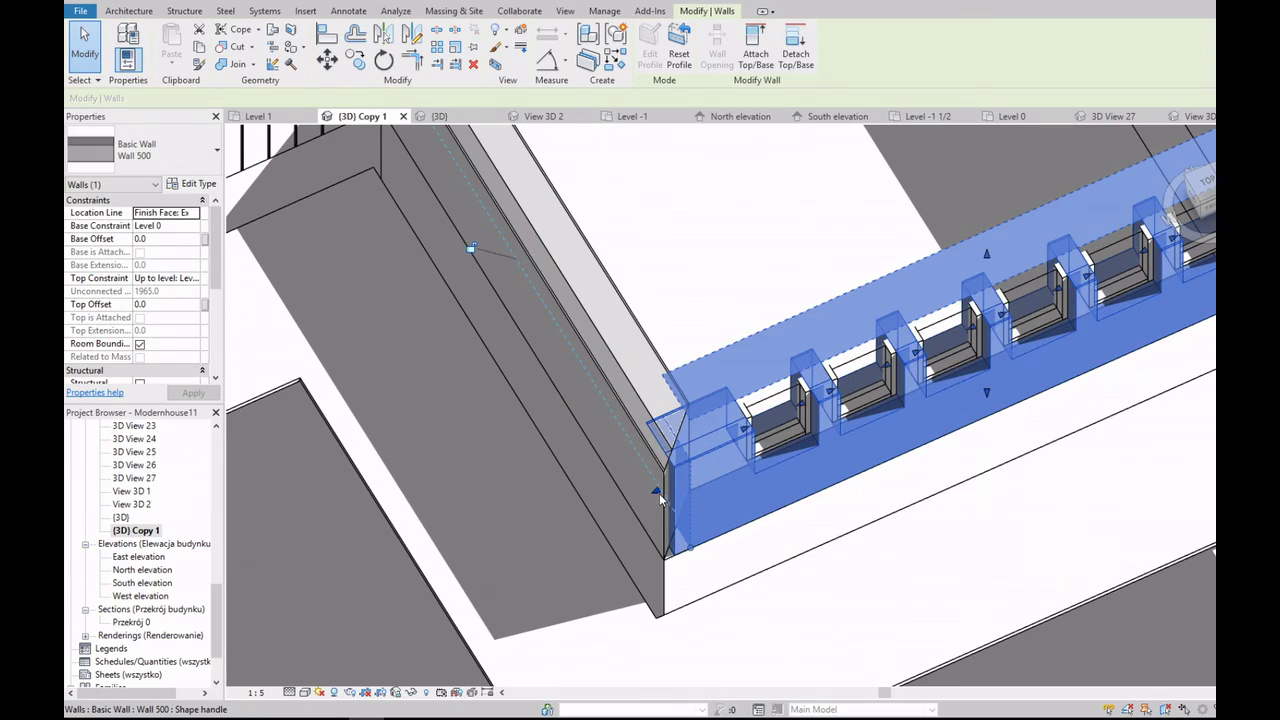
{"action": "key", "text": "Escape"}
{"action": "scroll", "coordinate": [650, 480], "scroll_direction": "down", "scroll_amount": 4}
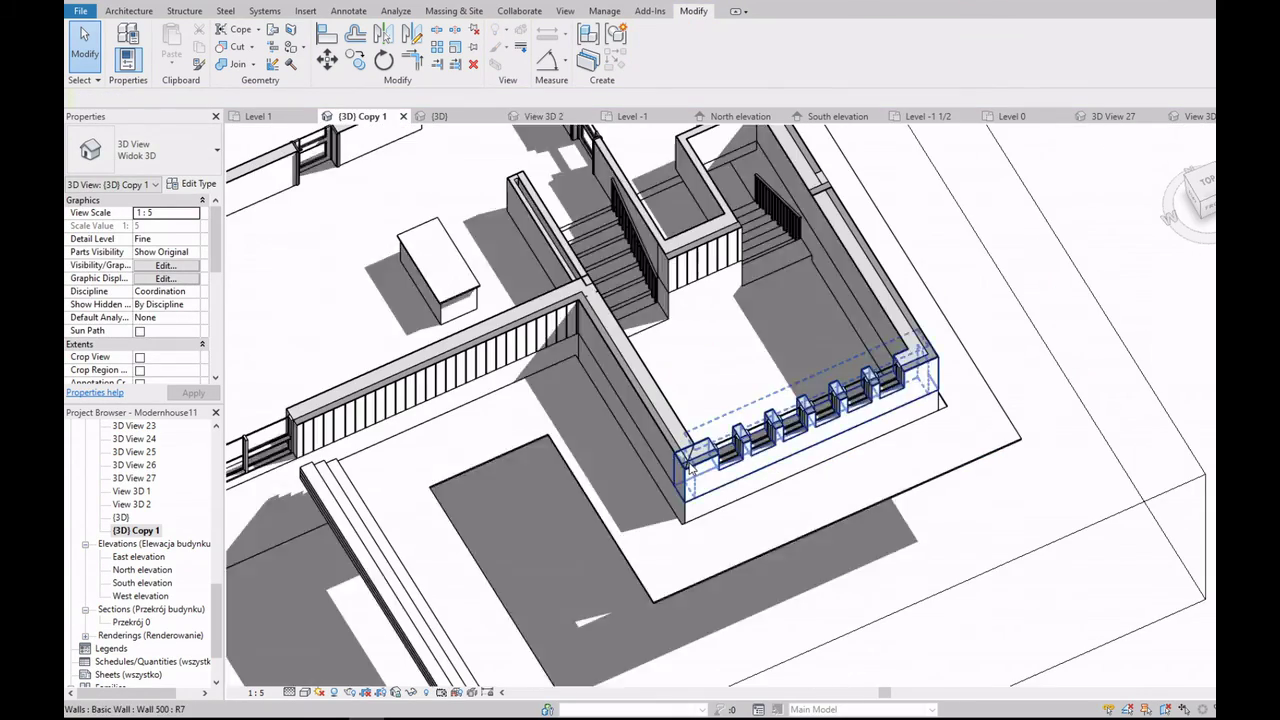
{"action": "scroll", "coordinate": [665, 450], "scroll_direction": "up", "scroll_amount": 3}
{"action": "scroll", "coordinate": [672, 430], "scroll_direction": "up", "scroll_amount": 2}
{"action": "scroll", "coordinate": [672, 428], "scroll_direction": "down", "scroll_amount": 2}
{"action": "scroll", "coordinate": [700, 420], "scroll_direction": "down", "scroll_amount": 3}
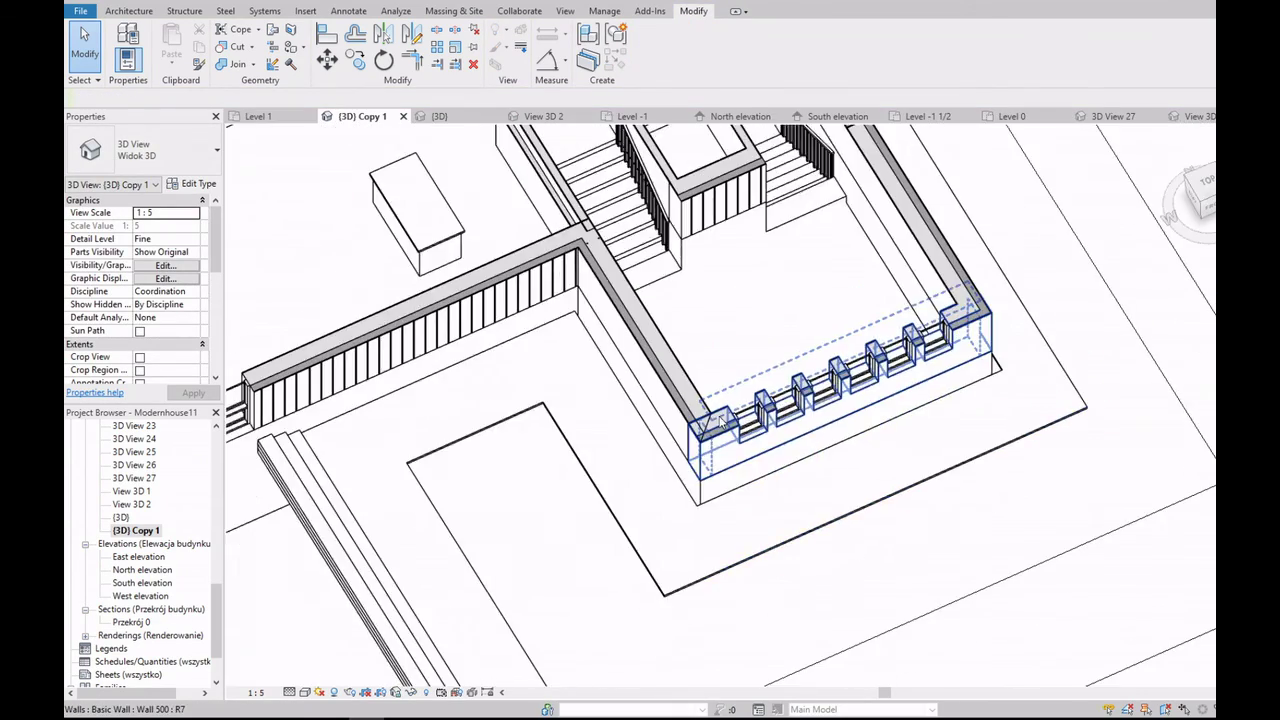
{"action": "scroll", "coordinate": [940, 388], "scroll_direction": "up", "scroll_amount": 1}
{"action": "scroll", "coordinate": [720, 425], "scroll_direction": "up", "scroll_amount": 1}
{"action": "left_click", "coordinate": [720, 425]}
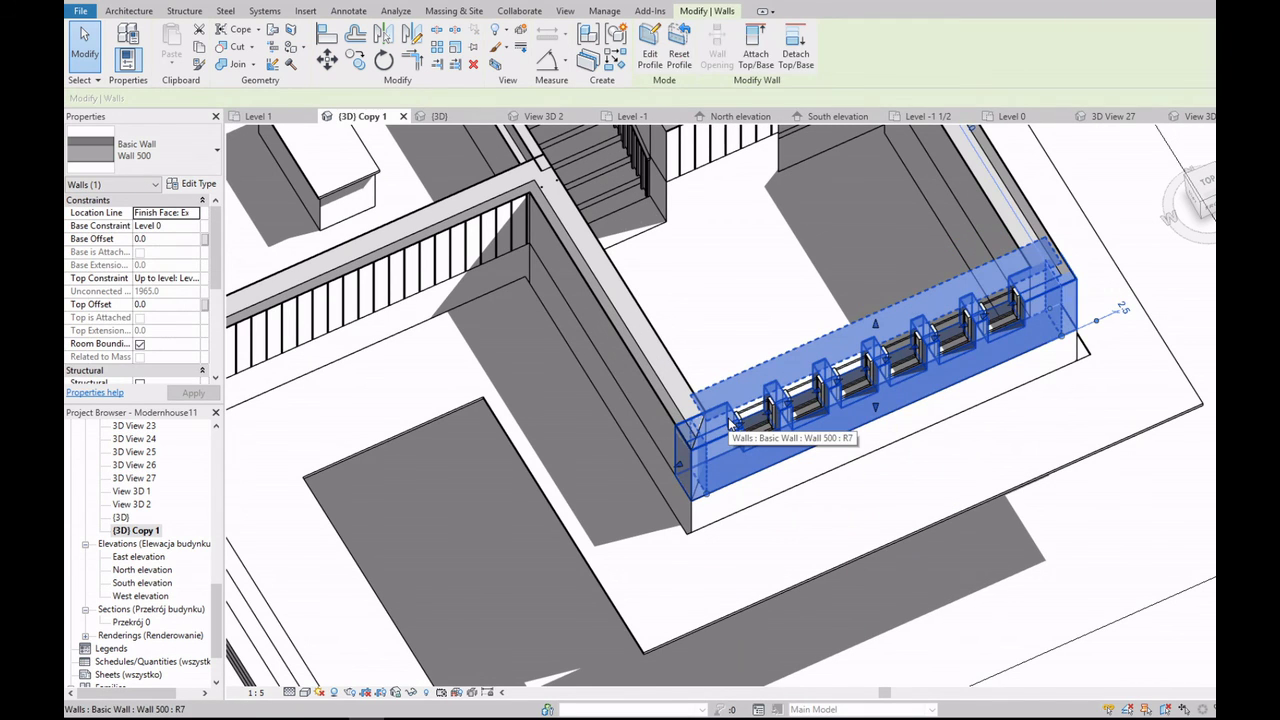
{"action": "key", "text": "Escape"}
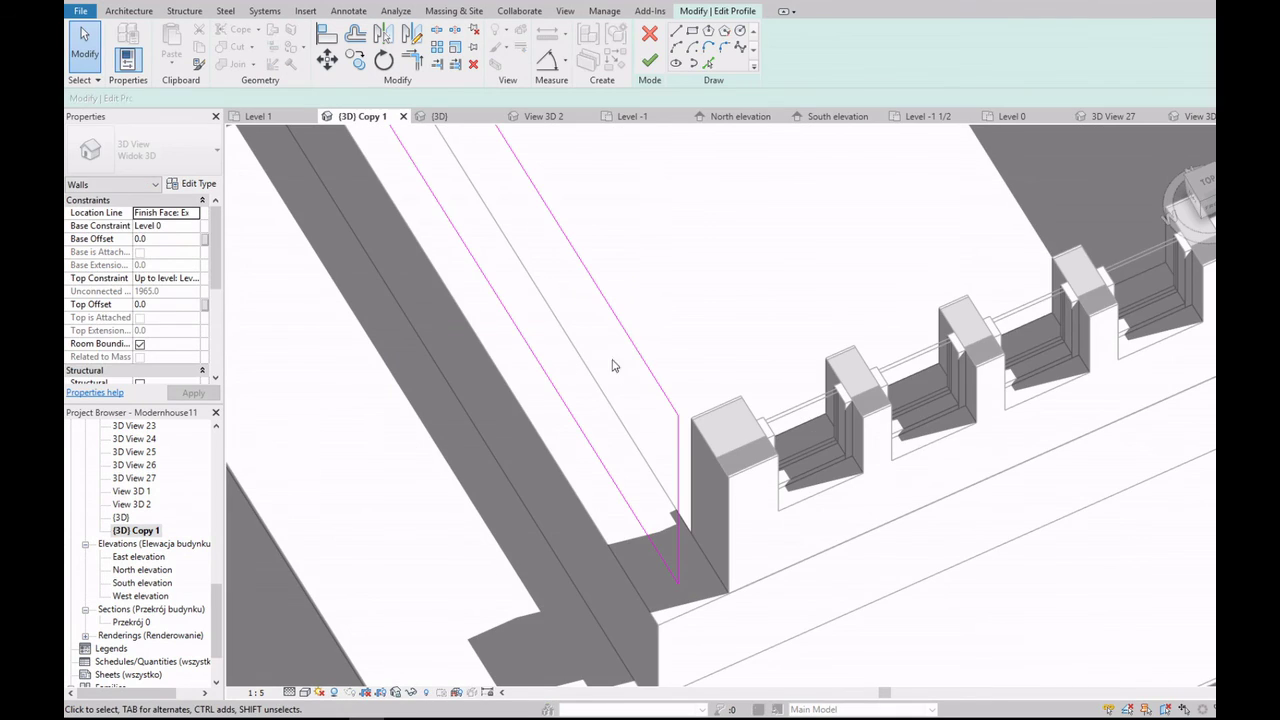
{"action": "scroll", "coordinate": [706, 516], "scroll_direction": "down", "scroll_amount": 3}
{"action": "left_click", "coordinate": [650, 33]}
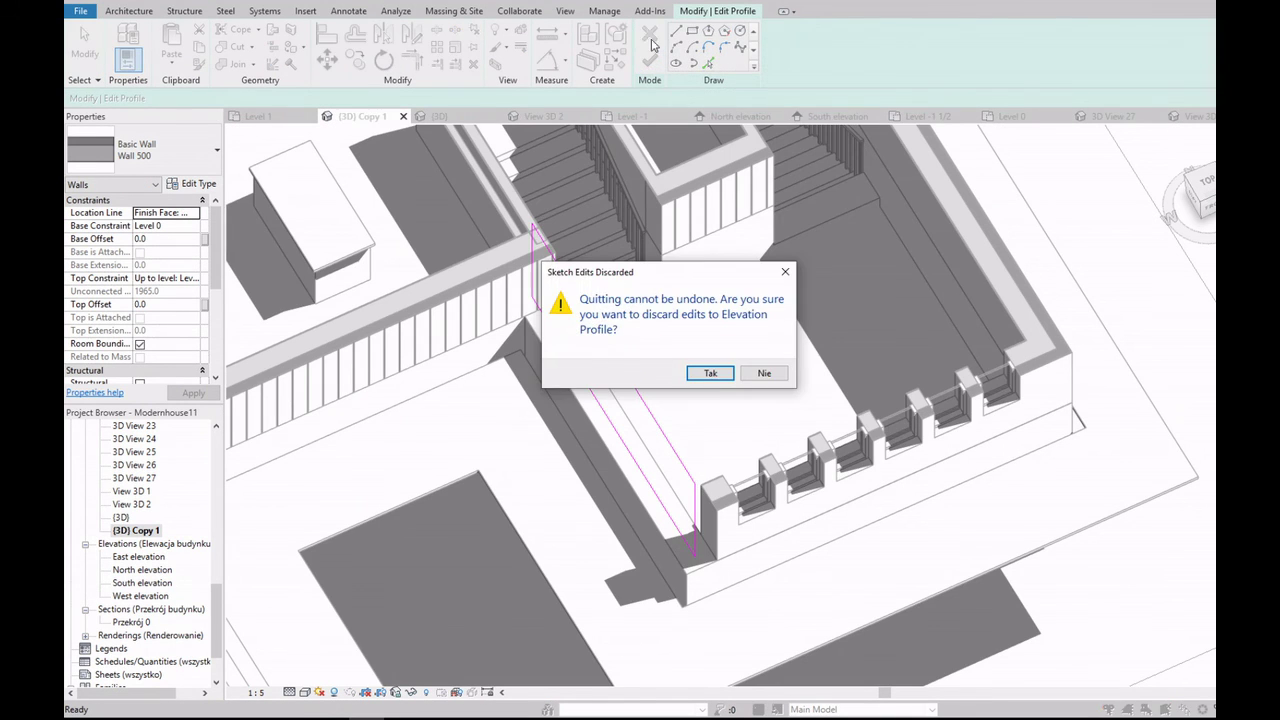
{"action": "left_click", "coordinate": [716, 380]}
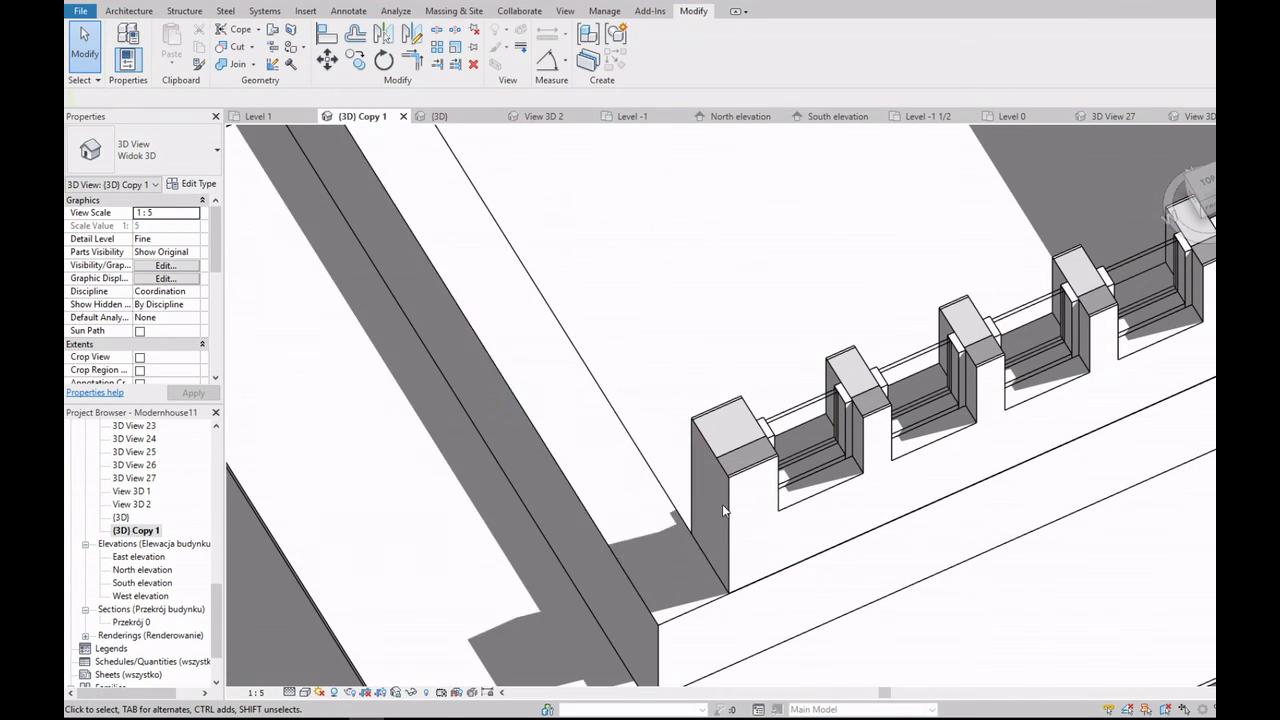
Step: Stretch Wall 500's left end slightly left with its end handle
{"action": "left_click", "coordinate": [705, 485]}
{"action": "left_click_drag", "start_coordinate": [712, 538], "coordinate": [714, 512]}
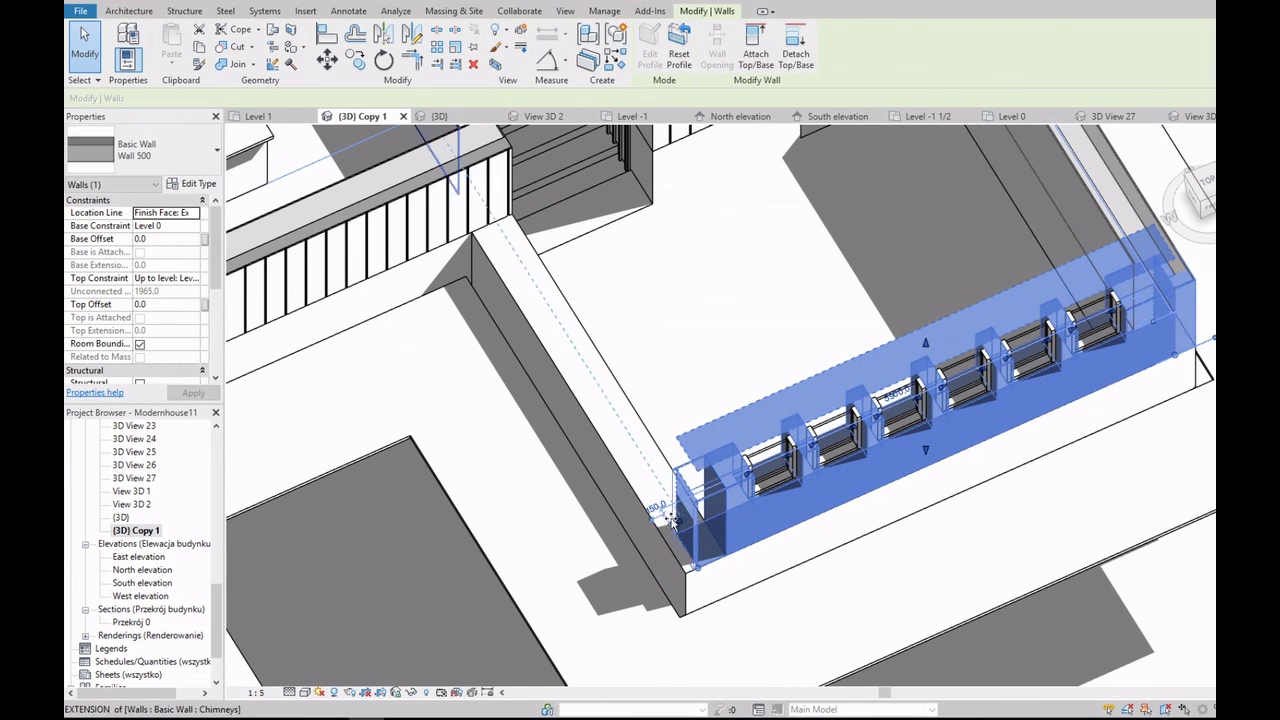
{"action": "key", "text": "Escape"}
{"action": "scroll", "coordinate": [876, 519], "scroll_direction": "down", "scroll_amount": 5}
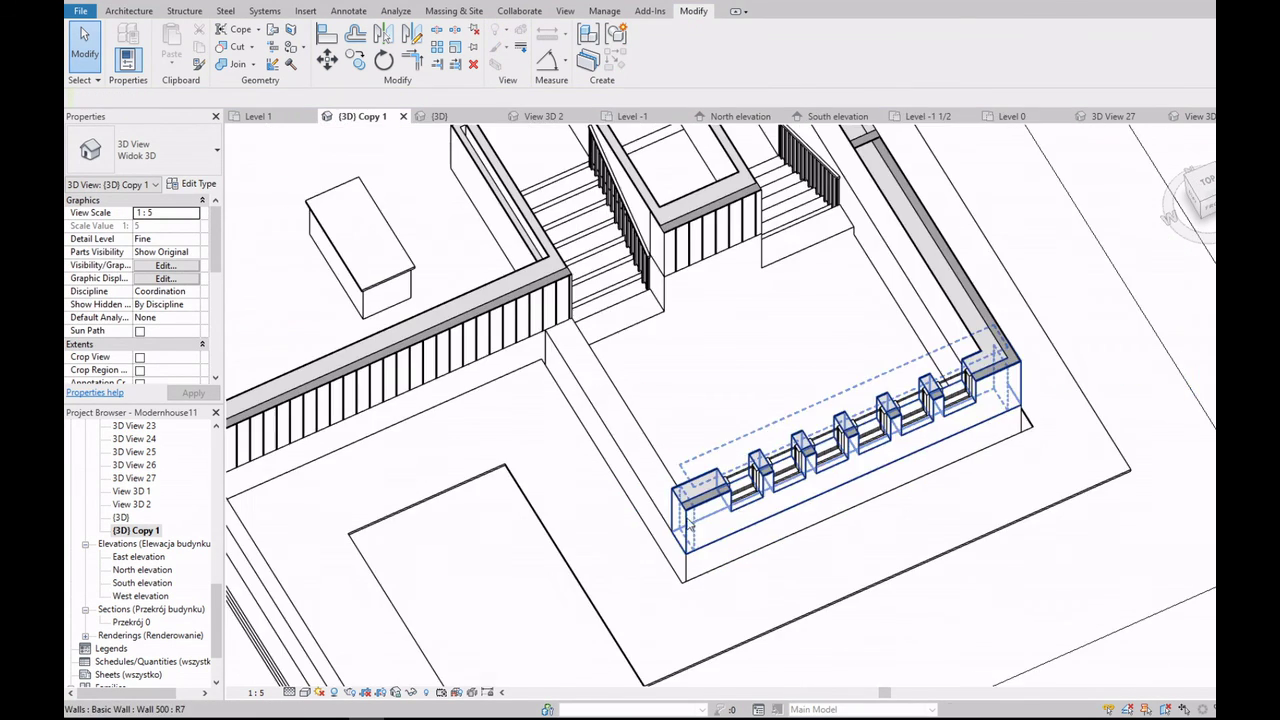
{"action": "scroll", "coordinate": [690, 520], "scroll_direction": "up", "scroll_amount": 3}
{"action": "scroll", "coordinate": [690, 520], "scroll_direction": "up", "scroll_amount": 2}
Step: Set the work plane by picking the wall face
{"action": "left_click", "coordinate": [129, 11]}
{"action": "left_click", "coordinate": [1167, 45]}
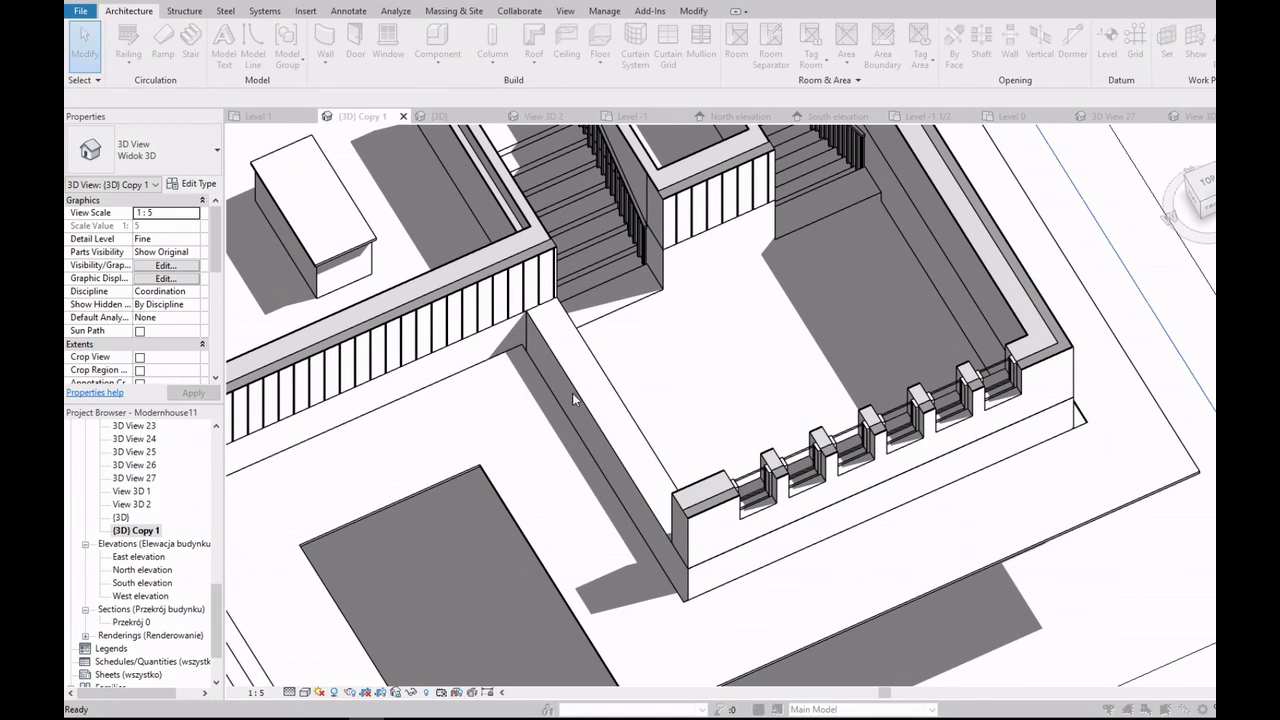
{"action": "left_click", "coordinate": [633, 442]}
{"action": "left_click", "coordinate": [590, 398]}
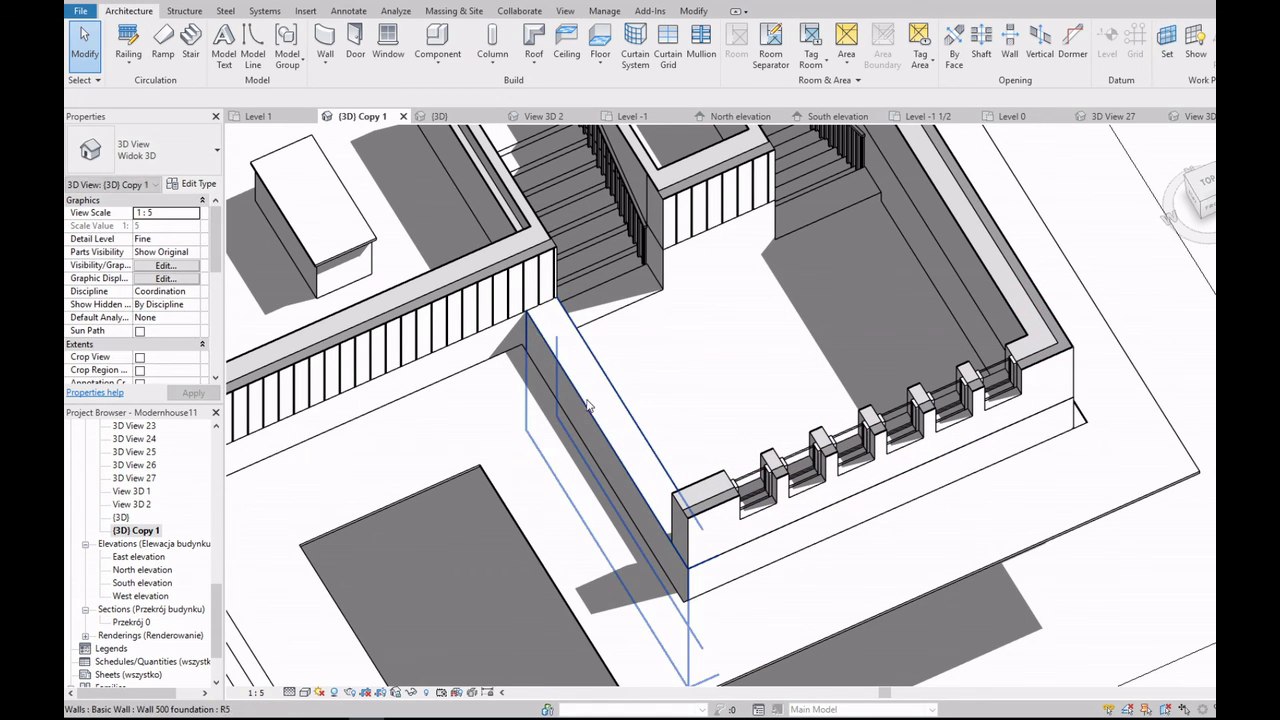
Step: Start a structural wall, choose the Wall 500 type, and cancel placement
{"action": "left_click", "coordinate": [320, 62]}
{"action": "left_click", "coordinate": [355, 112]}
{"action": "left_click", "coordinate": [150, 150]}
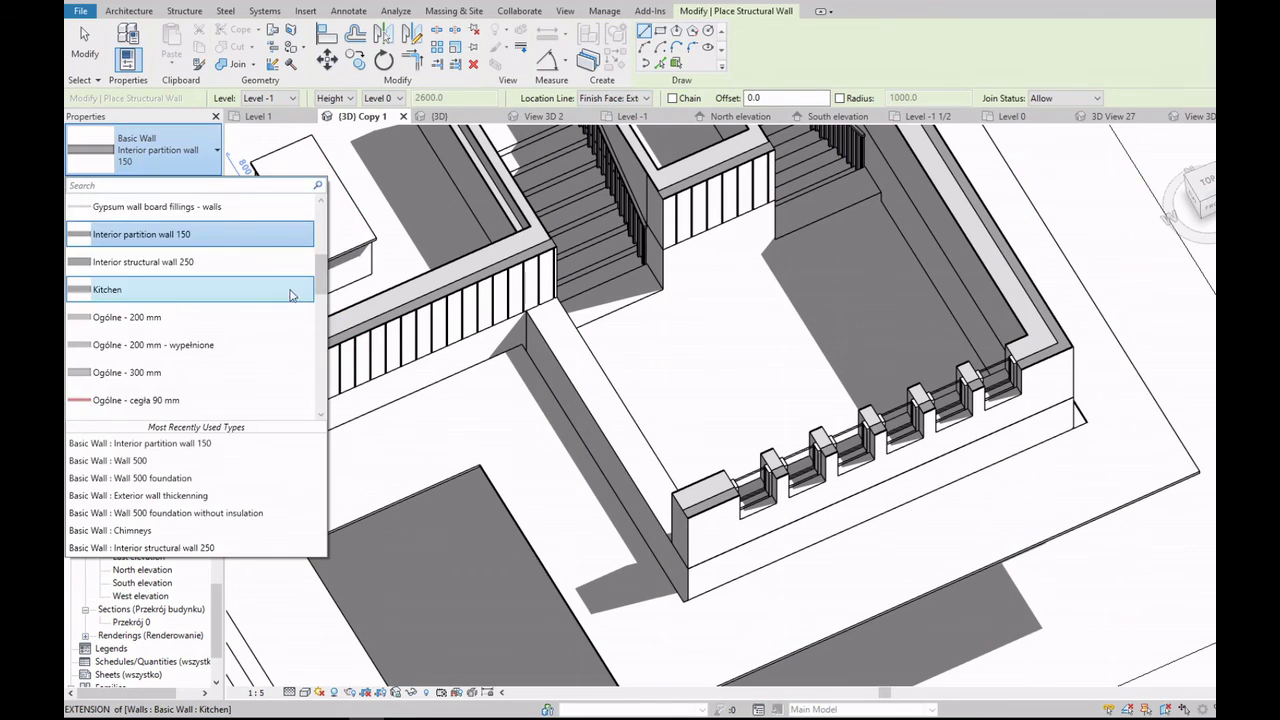
{"action": "scroll", "coordinate": [290, 281], "scroll_direction": "down", "scroll_amount": 3}
{"action": "scroll", "coordinate": [276, 283], "scroll_direction": "down", "scroll_amount": 3}
{"action": "scroll", "coordinate": [268, 285], "scroll_direction": "down", "scroll_amount": 2}
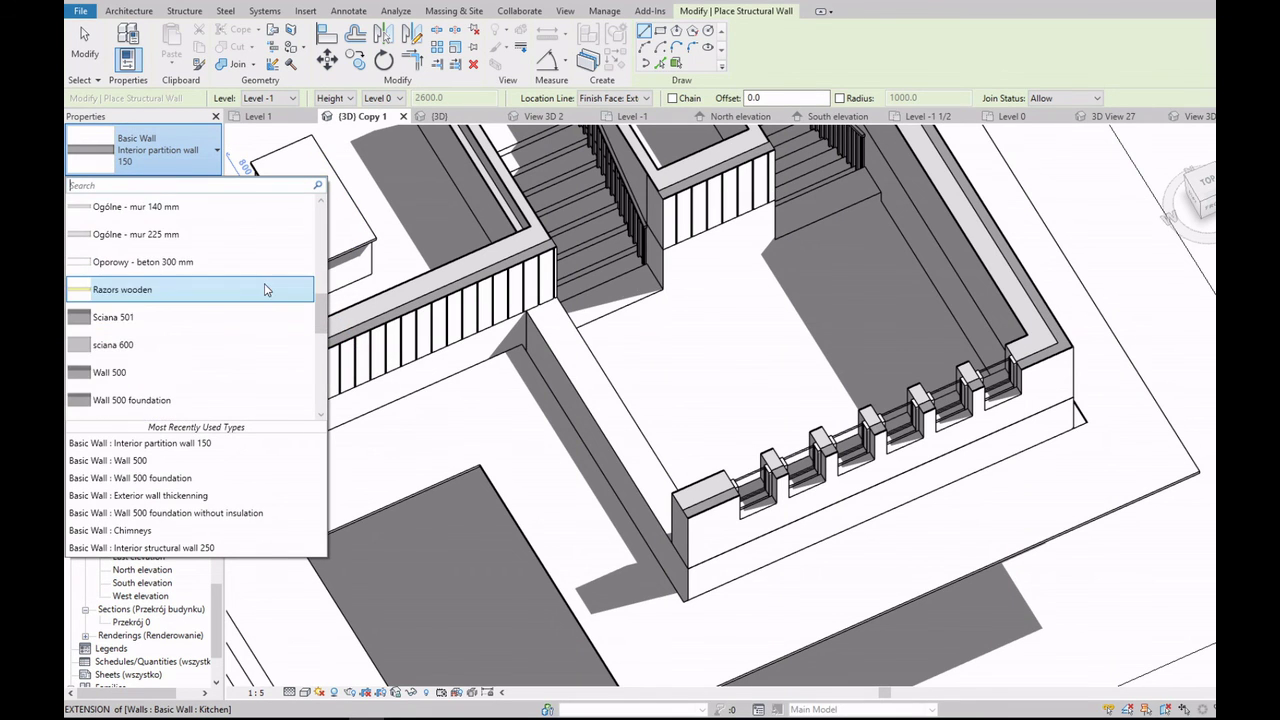
{"action": "left_click", "coordinate": [186, 377]}
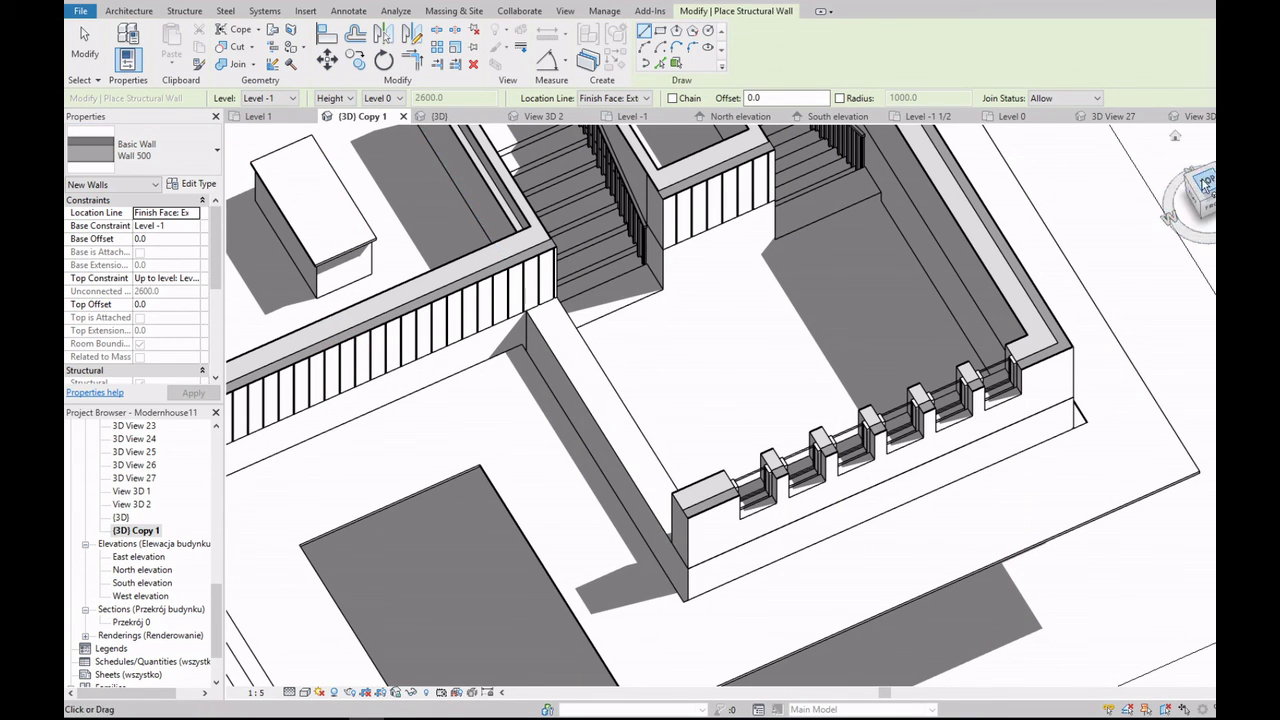
{"action": "key", "text": "Escape"}
{"action": "key", "text": "Escape"}
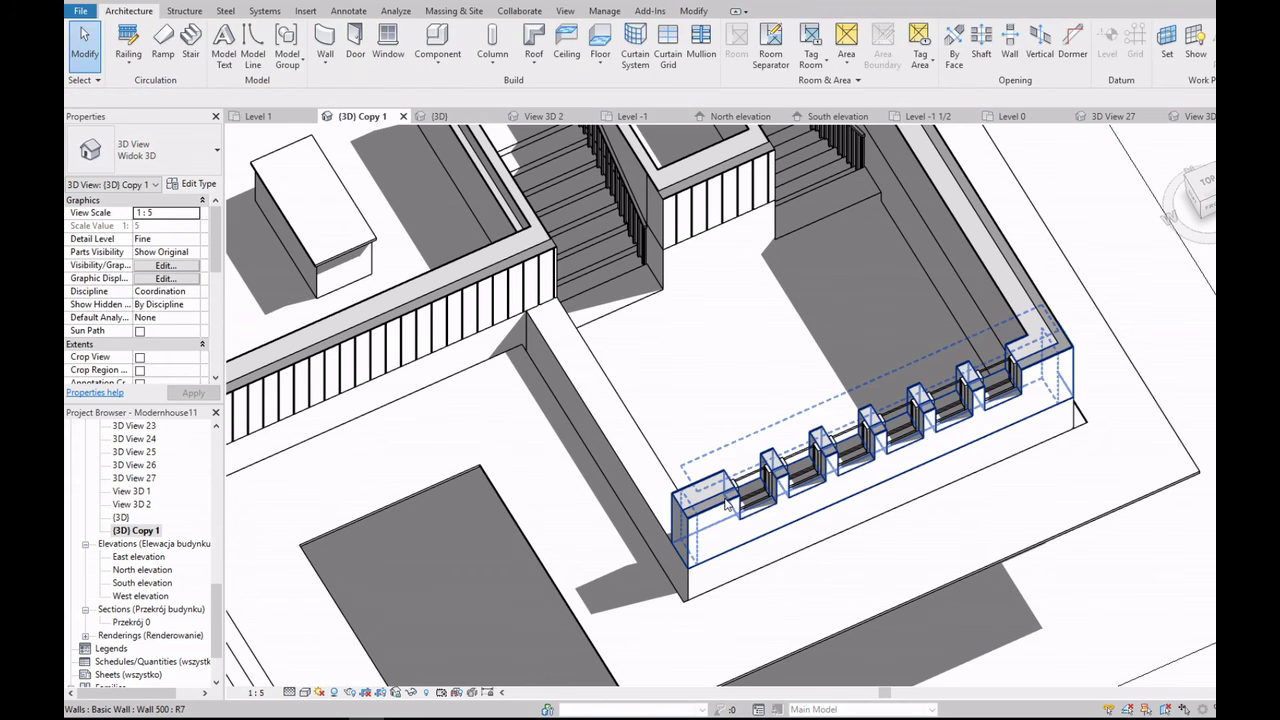
Step: Pull the windowed Wall 500's left end further into the corner
{"action": "left_click", "coordinate": [725, 510]}
{"action": "key", "text": "Escape"}
{"action": "left_click", "coordinate": [672, 520]}
{"action": "scroll", "coordinate": [672, 500], "scroll_direction": "up", "scroll_amount": 3}
{"action": "scroll", "coordinate": [670, 460], "scroll_direction": "up", "scroll_amount": 2}
{"action": "key", "text": "Escape"}
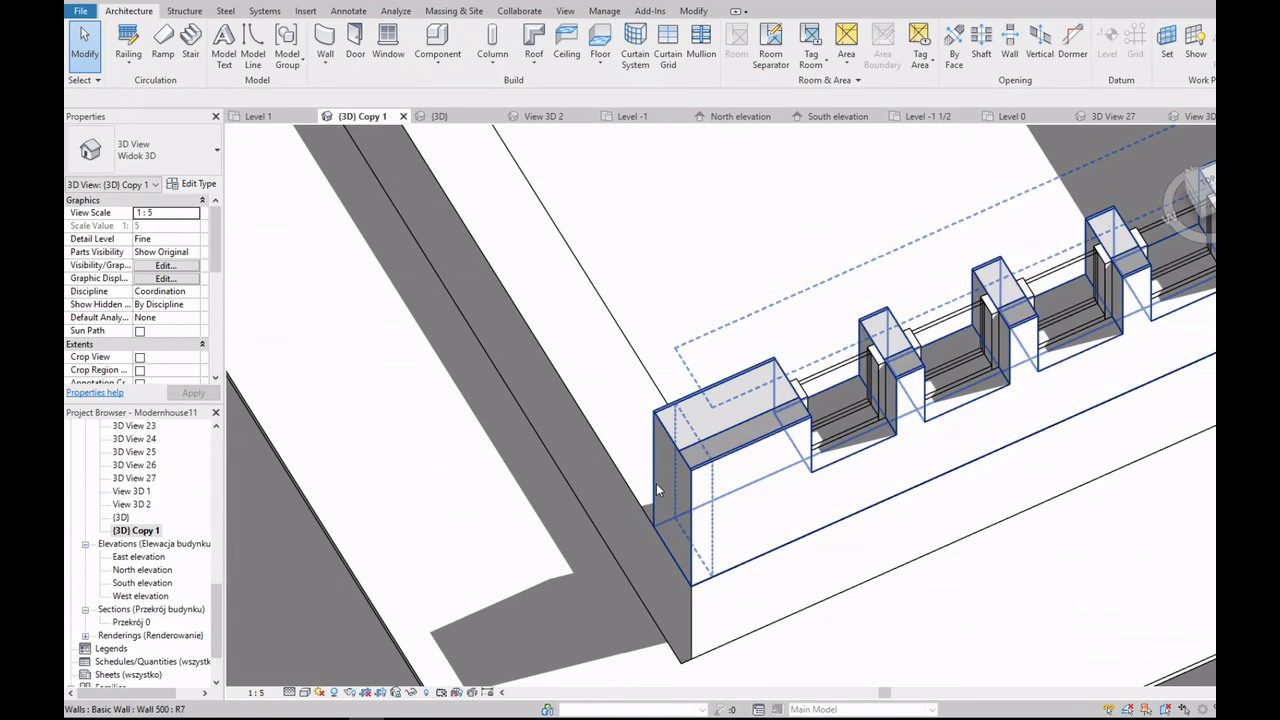
{"action": "left_click", "coordinate": [660, 490]}
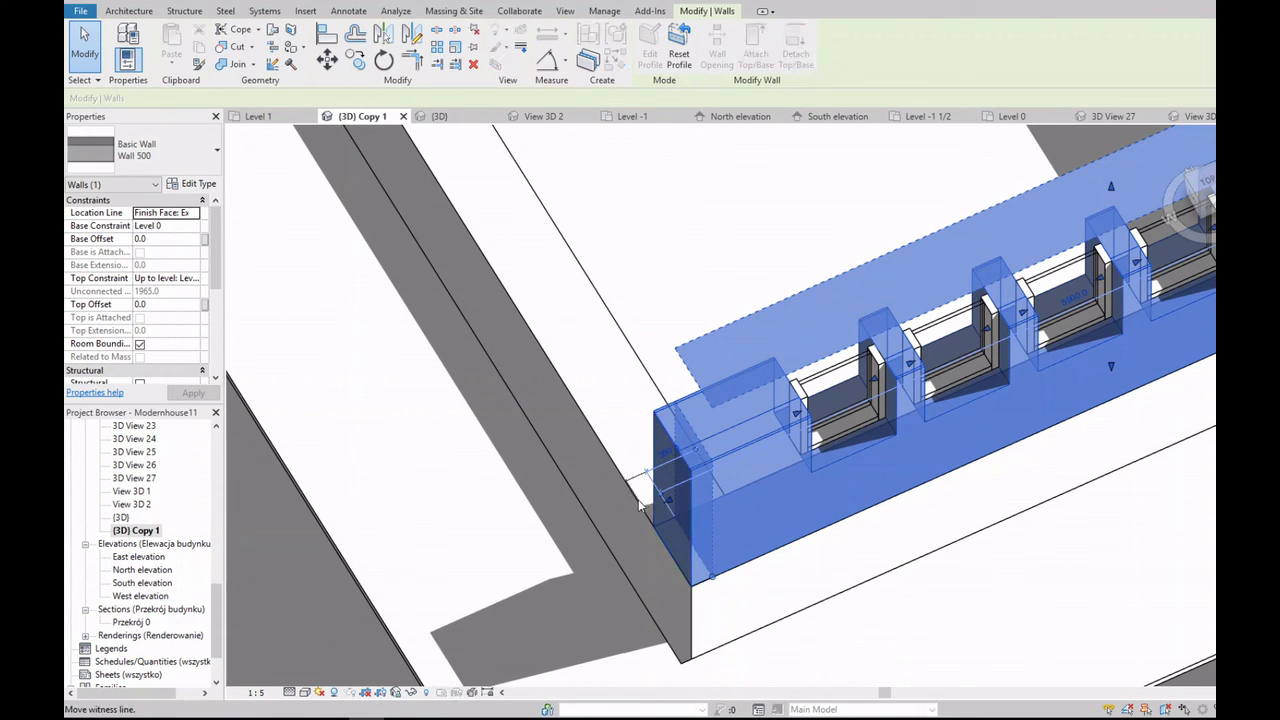
{"action": "left_click_drag", "start_coordinate": [660, 510], "coordinate": [644, 506]}
{"action": "key", "text": "Escape"}
Step: Check the windowed wall's top constraint options
{"action": "scroll", "coordinate": [669, 453], "scroll_direction": "down", "scroll_amount": 3}
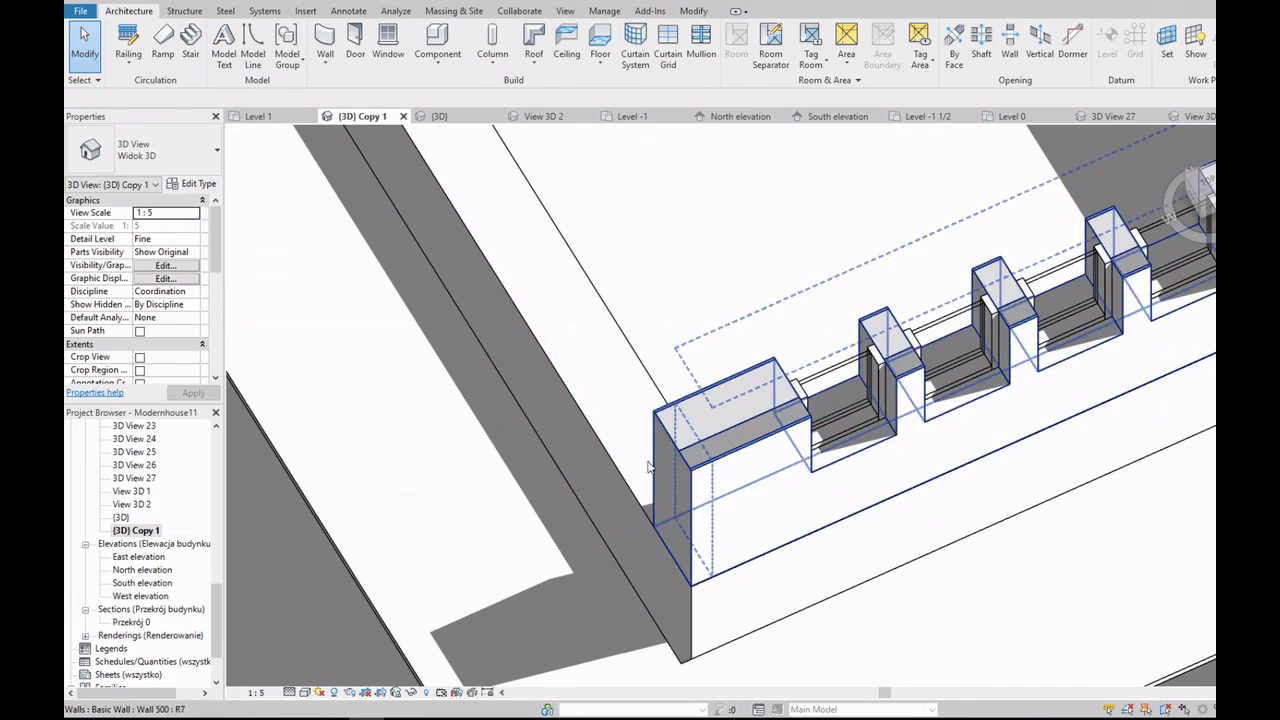
{"action": "left_click", "coordinate": [1080, 280]}
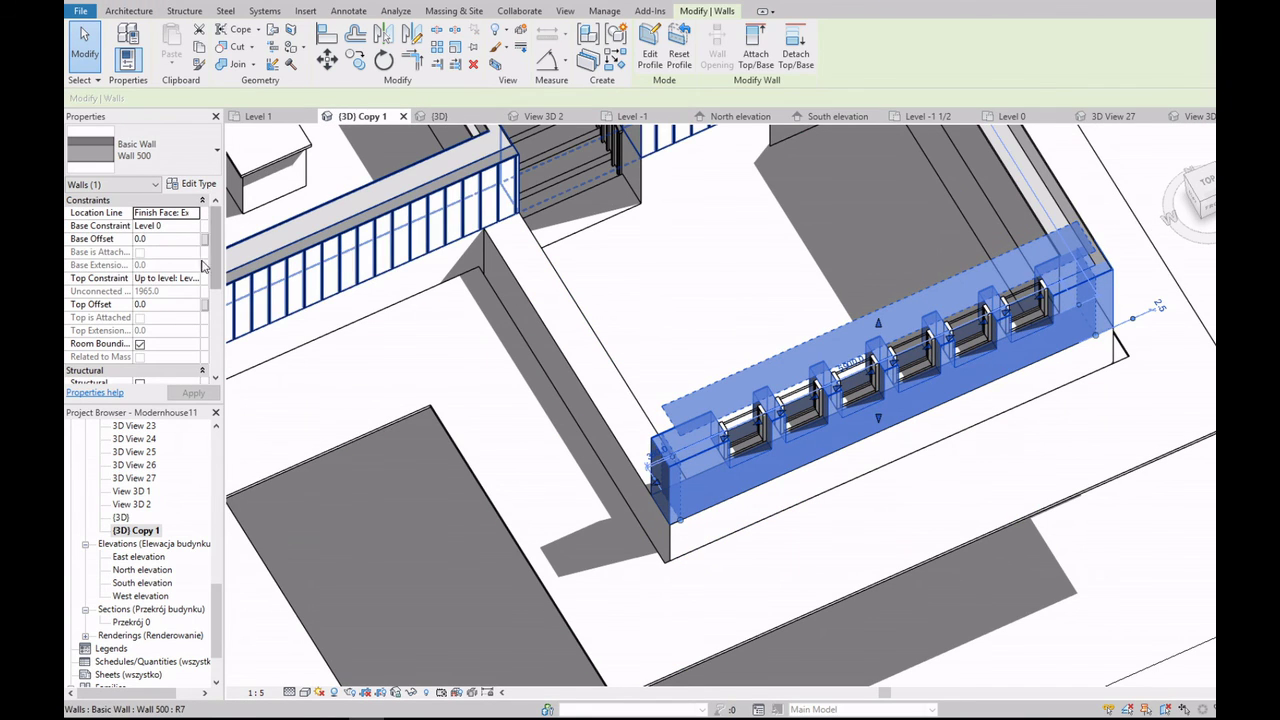
{"action": "left_click", "coordinate": [171, 277]}
{"action": "key", "text": "Escape"}
{"action": "key", "text": "Escape"}
Step: In top view, draw a structural wall from the bottom-left corner to the top junction
{"action": "left_click", "coordinate": [1207, 182]}
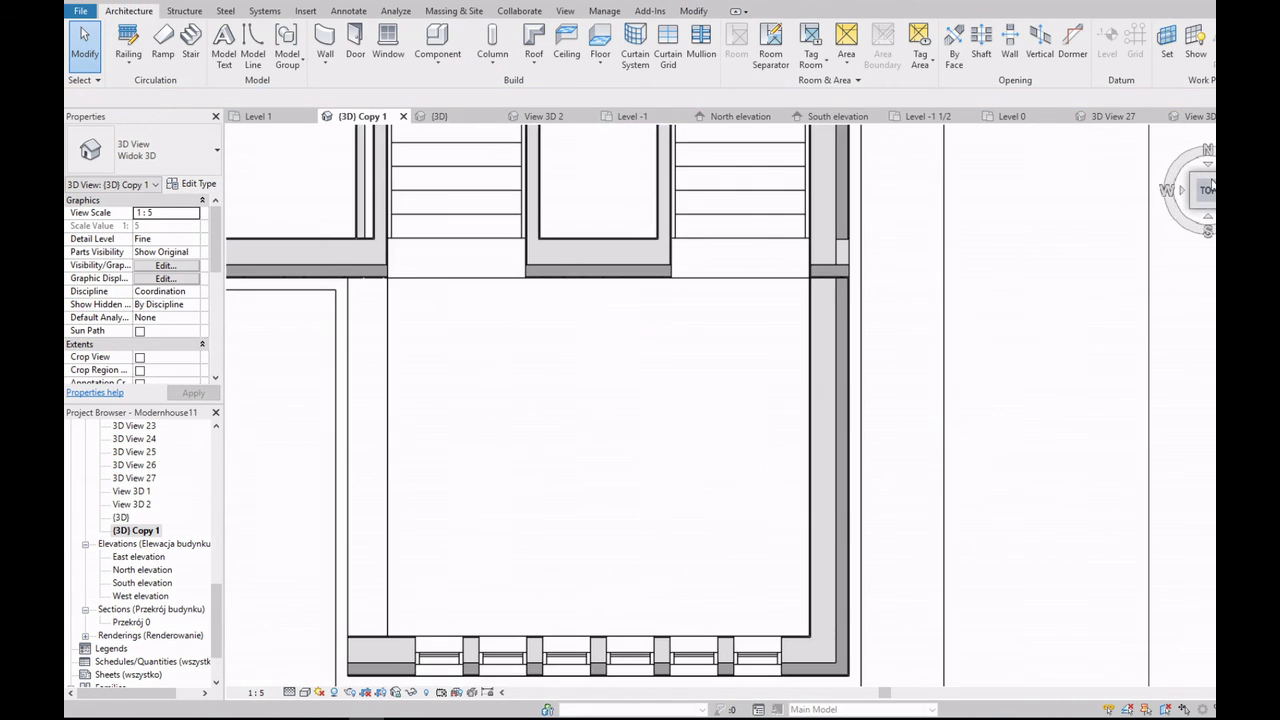
{"action": "left_click", "coordinate": [325, 62]}
{"action": "left_click", "coordinate": [360, 118]}
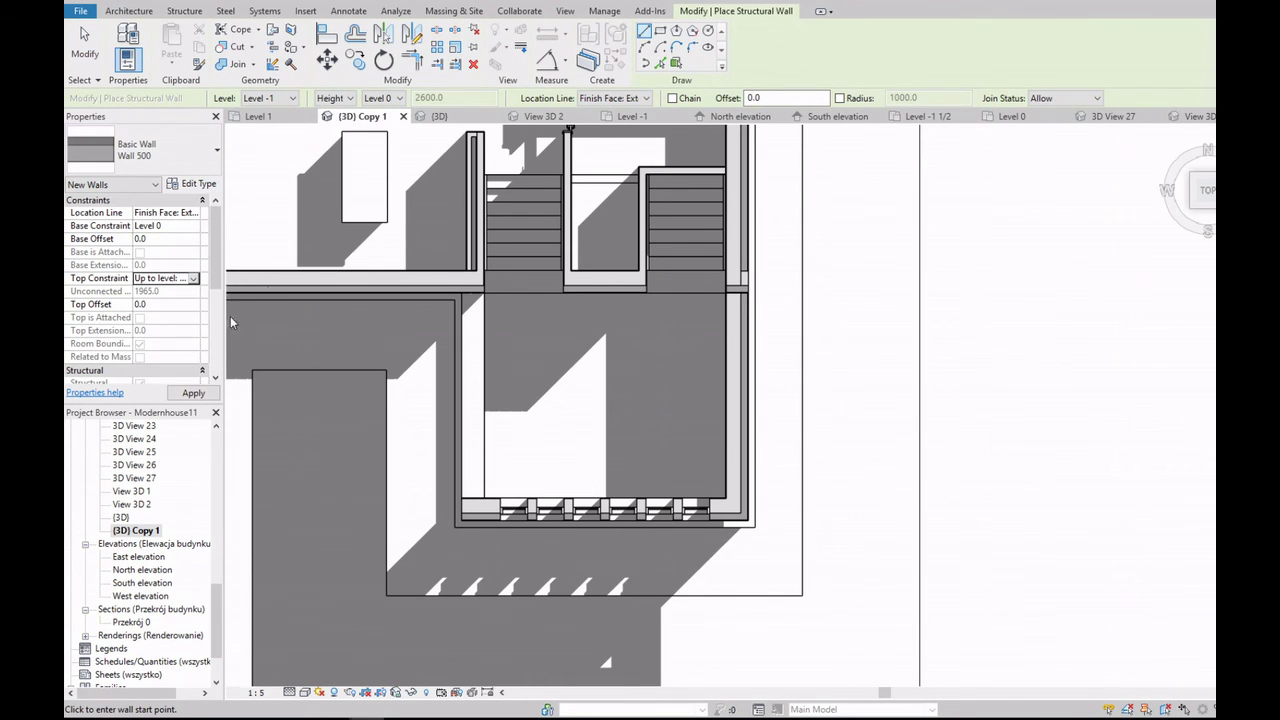
{"action": "scroll", "coordinate": [468, 522], "scroll_direction": "up", "scroll_amount": 5}
{"action": "scroll", "coordinate": [480, 540], "scroll_direction": "up", "scroll_amount": 3}
{"action": "left_click", "coordinate": [500, 486]}
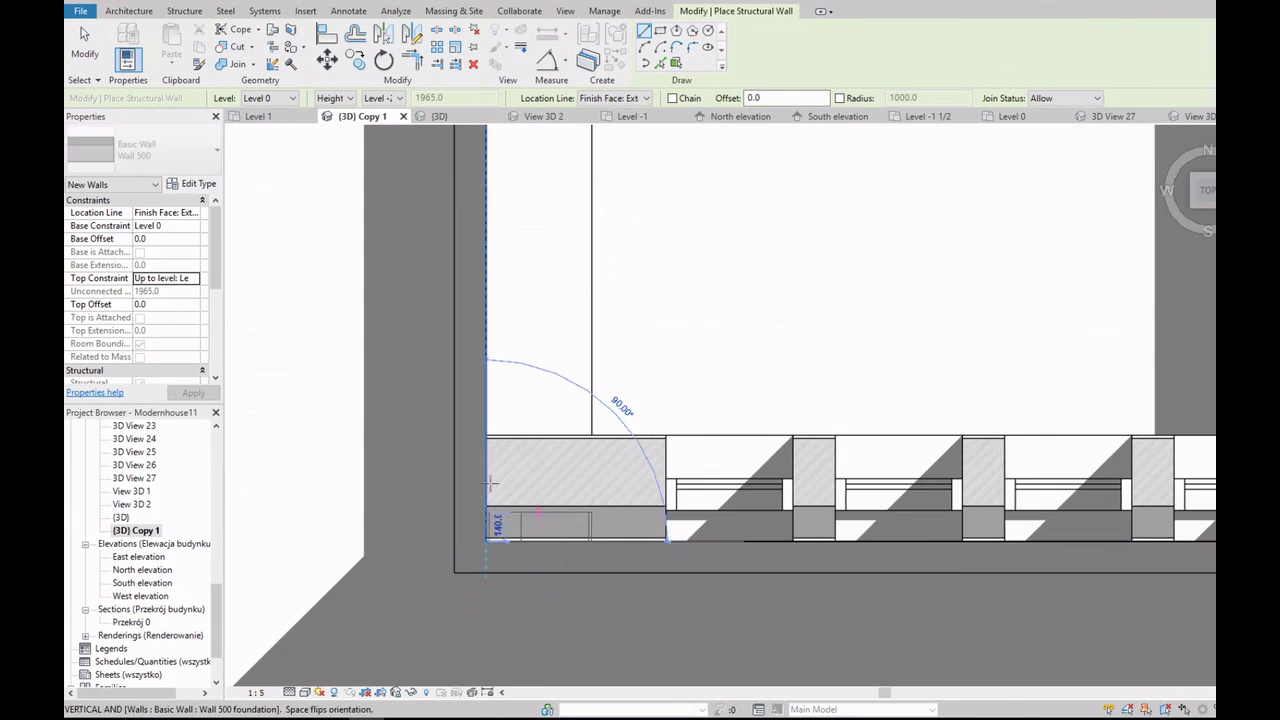
{"action": "scroll", "coordinate": [494, 373], "scroll_direction": "down", "scroll_amount": 3}
{"action": "scroll", "coordinate": [488, 336], "scroll_direction": "up", "scroll_amount": 3}
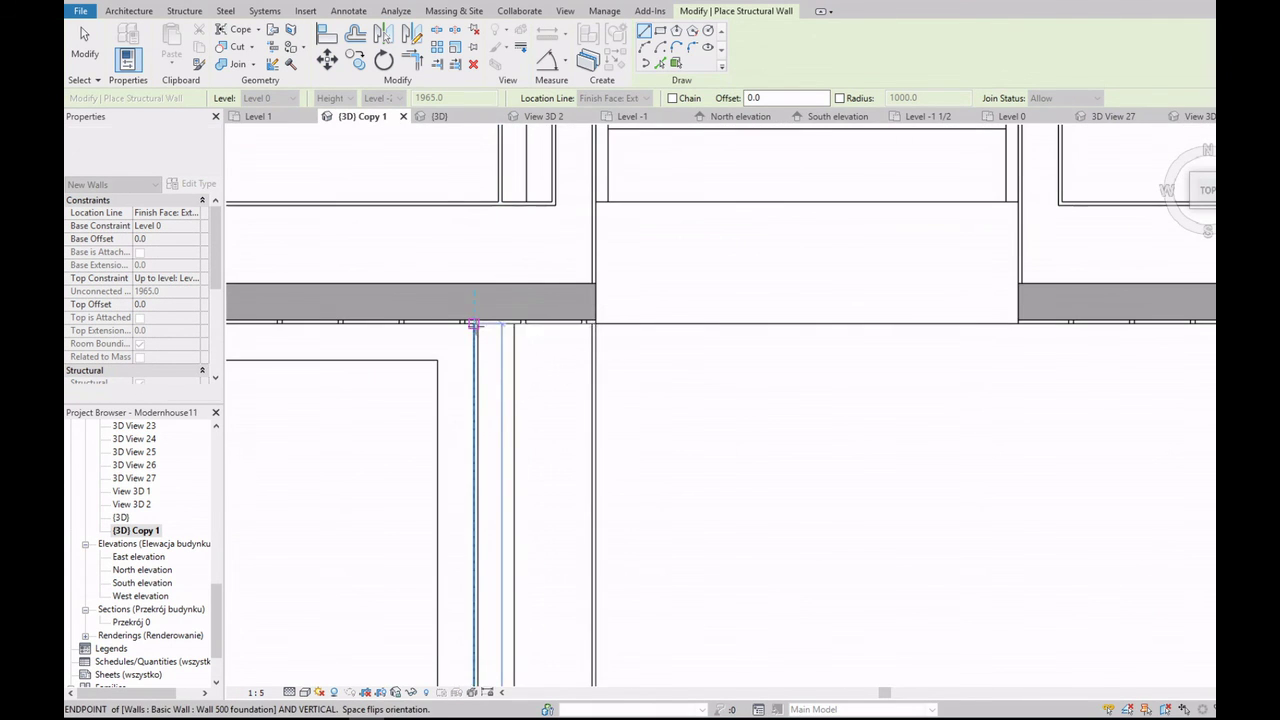
{"action": "left_click", "coordinate": [474, 323]}
{"action": "scroll", "coordinate": [584, 314], "scroll_direction": "down", "scroll_amount": 3}
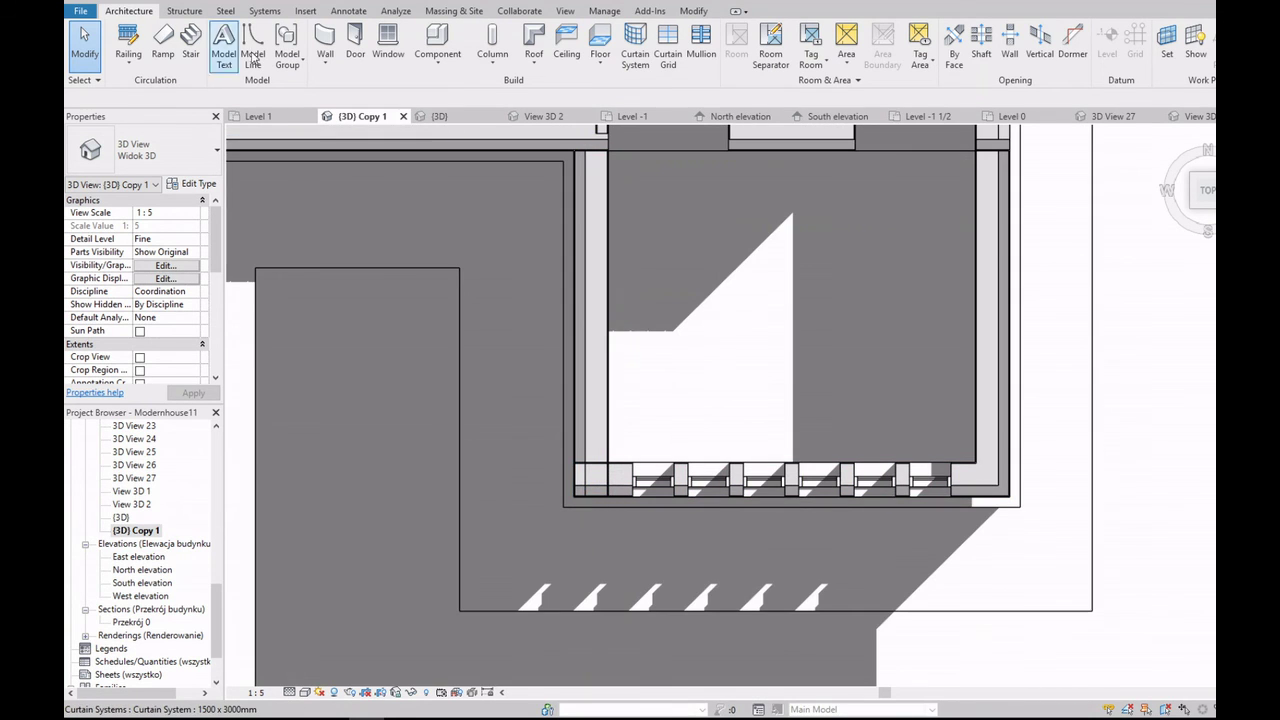
Step: Adjust the new wall's top corner join and delete the old windowed bottom wall
{"action": "left_click", "coordinate": [596, 240]}
{"action": "left_click", "coordinate": [608, 158]}
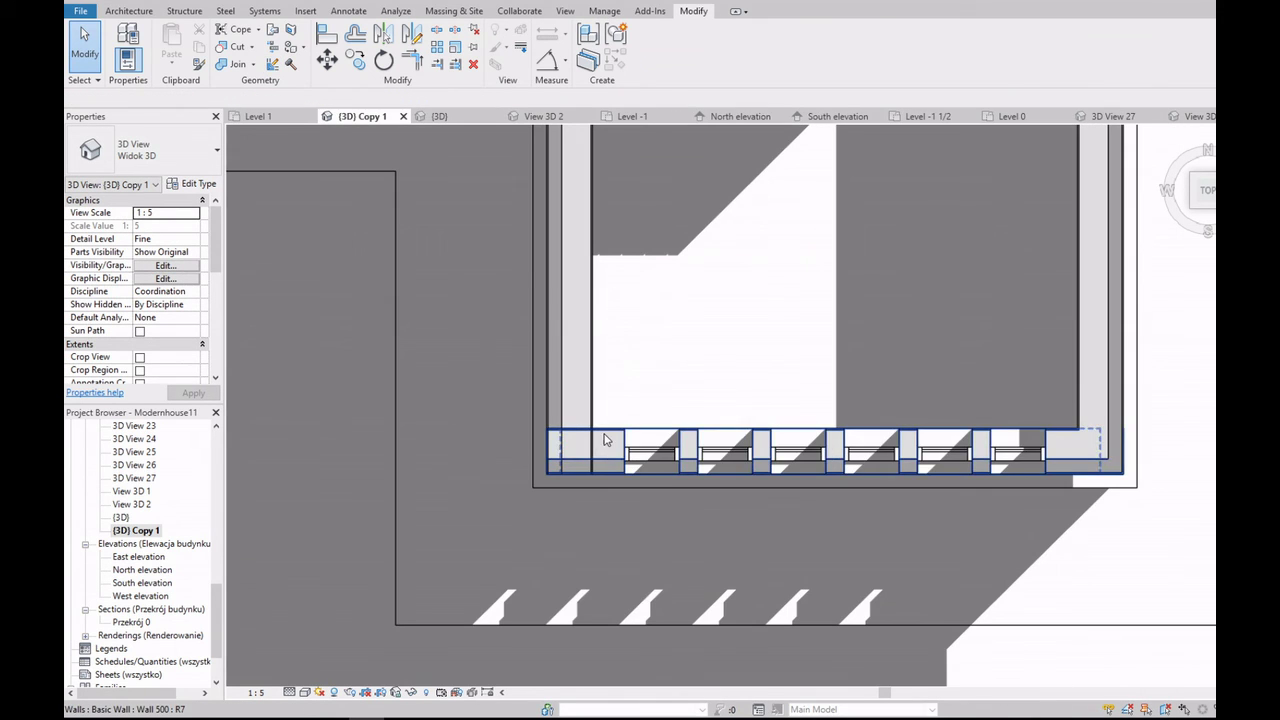
{"action": "left_click", "coordinate": [604, 440]}
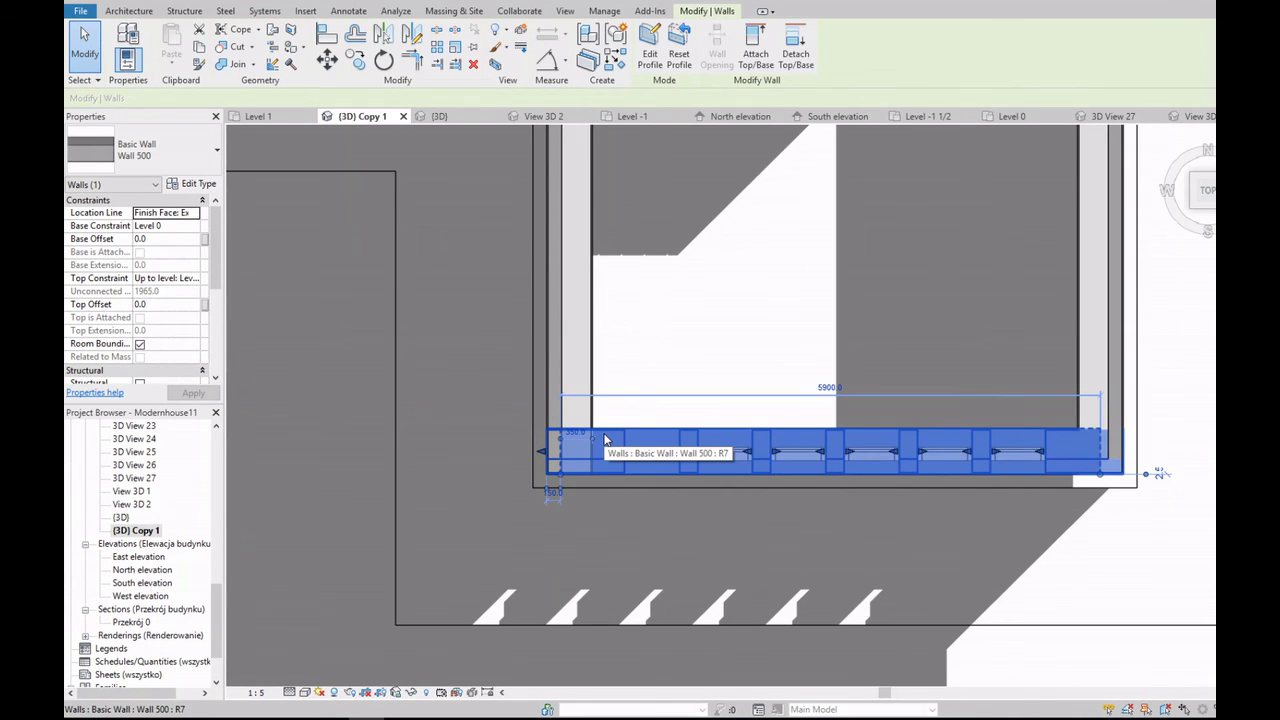
{"action": "key", "text": "Delete"}
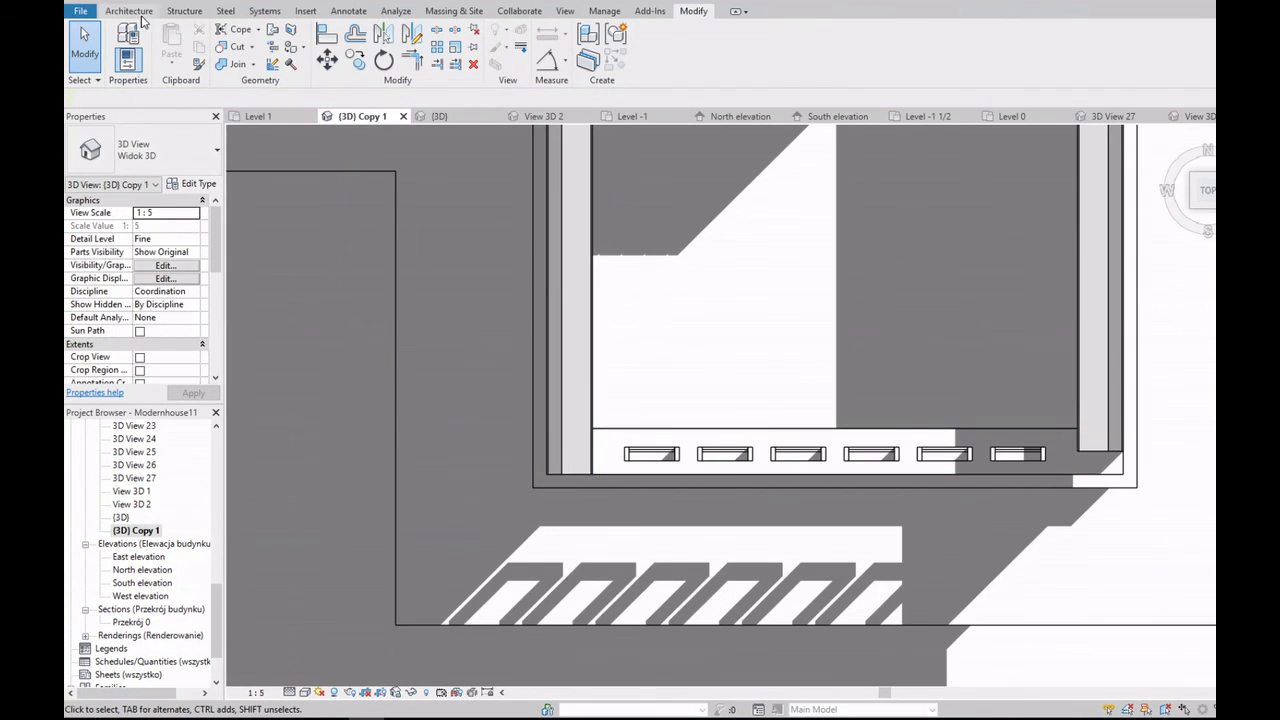
Step: Draw a structural wall starting at the snapped endpoint
{"action": "left_click", "coordinate": [129, 11]}
{"action": "left_click", "coordinate": [329, 78]}
{"action": "left_click", "coordinate": [370, 118]}
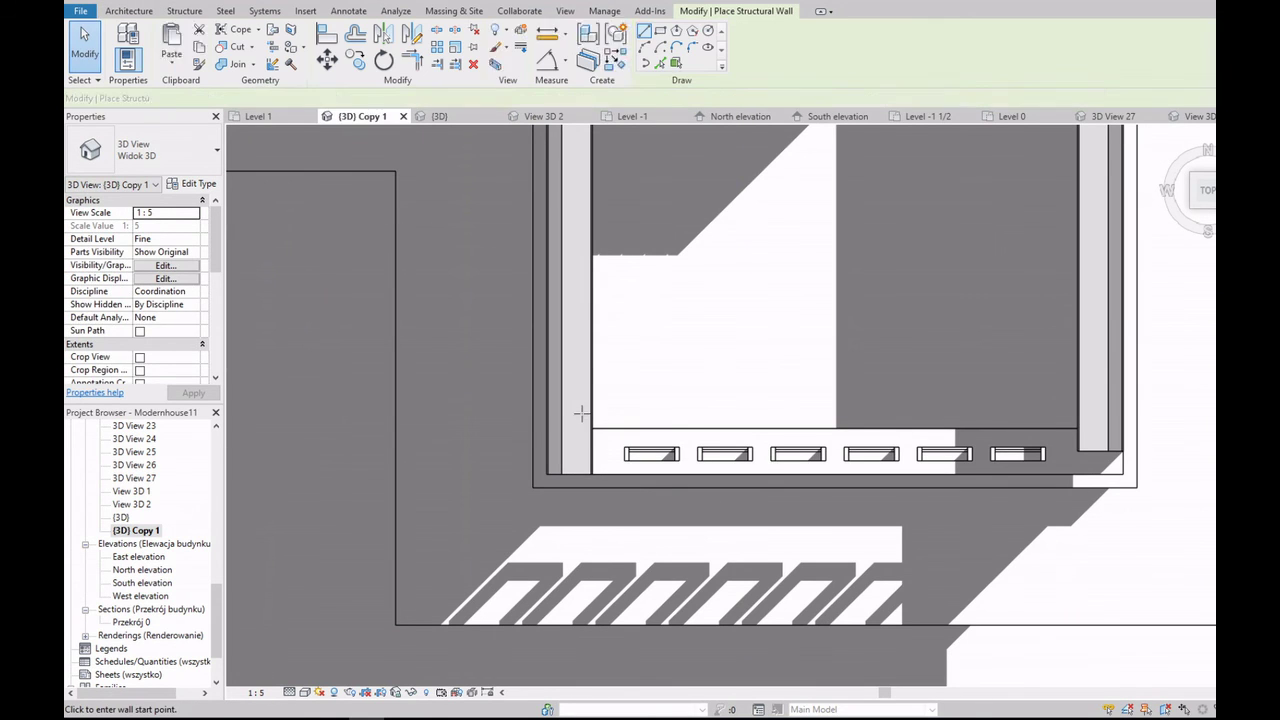
{"action": "scroll", "coordinate": [600, 440], "scroll_direction": "up", "scroll_amount": 3}
{"action": "scroll", "coordinate": [626, 512], "scroll_direction": "down", "scroll_amount": 4}
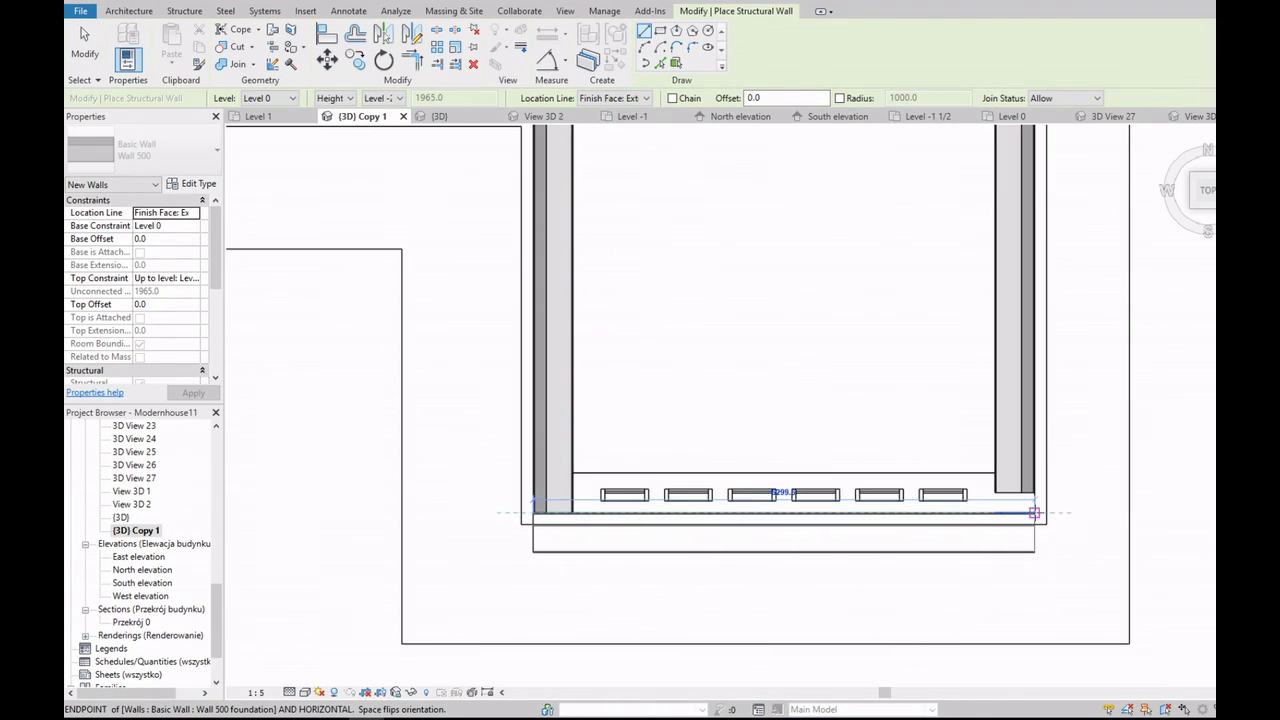
{"action": "left_click", "coordinate": [1034, 513]}
{"action": "key", "text": "Escape"}
{"action": "key", "text": "Escape"}
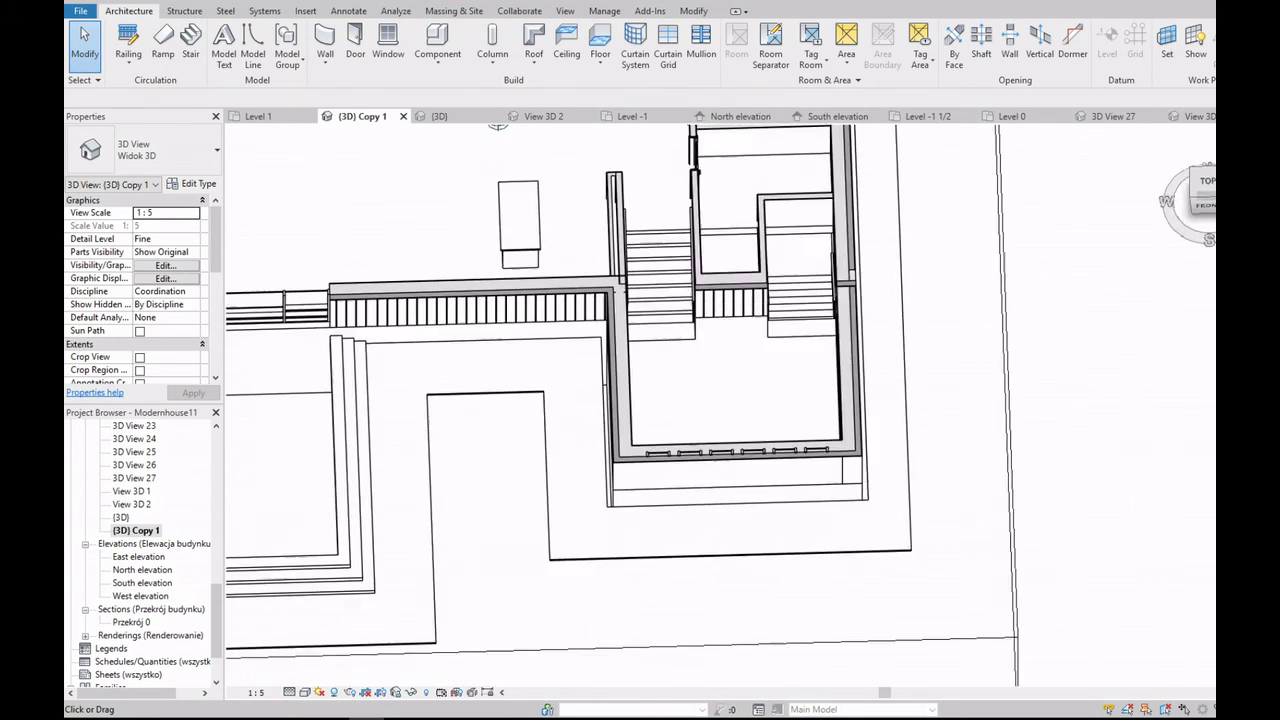
Step: Lengthen the bottom wall near the corner from 5800 to 6049.6
{"action": "middle_click_drag", "start_coordinate": [880, 300], "coordinate": [920, 379], "text": "shift"}
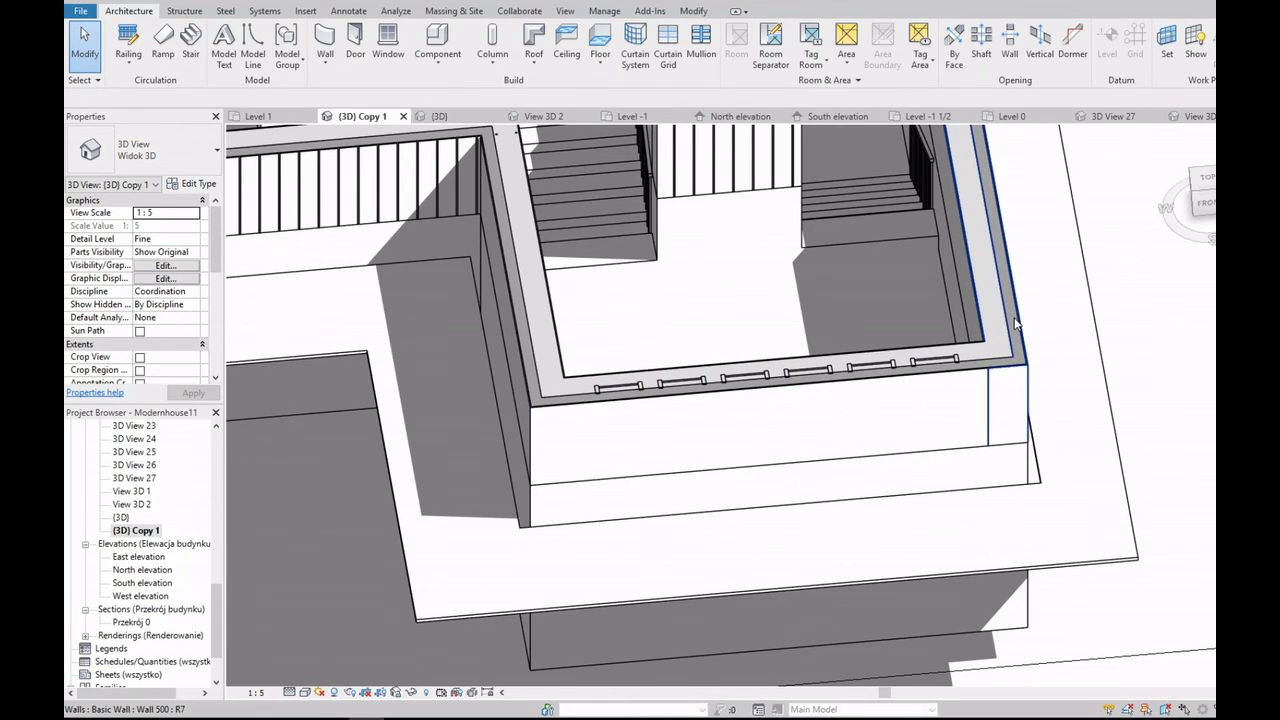
{"action": "scroll", "coordinate": [1015, 323], "scroll_direction": "down", "scroll_amount": 3}
{"action": "left_click", "coordinate": [1000, 320]}
{"action": "key", "text": "Escape"}
{"action": "mouse_move", "coordinate": [1000, 320]}
{"action": "middle_mouse_down", "text": "shift"}
{"action": "mouse_move", "coordinate": [1175, 262]}
{"action": "mouse_move", "coordinate": [709, 380]}
{"action": "middle_mouse_up", "text": "shift"}
{"action": "scroll", "coordinate": [700, 354], "scroll_direction": "up", "scroll_amount": 3}
{"action": "scroll", "coordinate": [760, 470], "scroll_direction": "up", "scroll_amount": 3}
{"action": "left_click", "coordinate": [772, 497]}
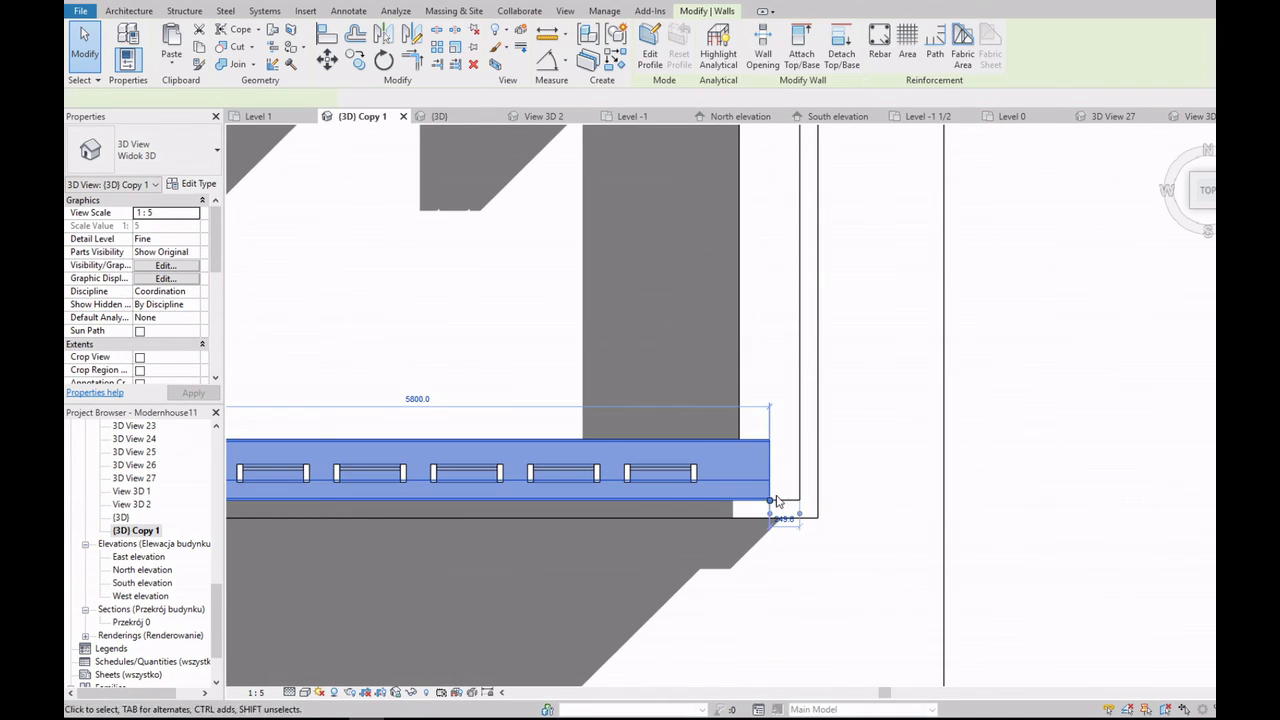
{"action": "left_click_drag", "start_coordinate": [777, 500], "coordinate": [800, 500]}
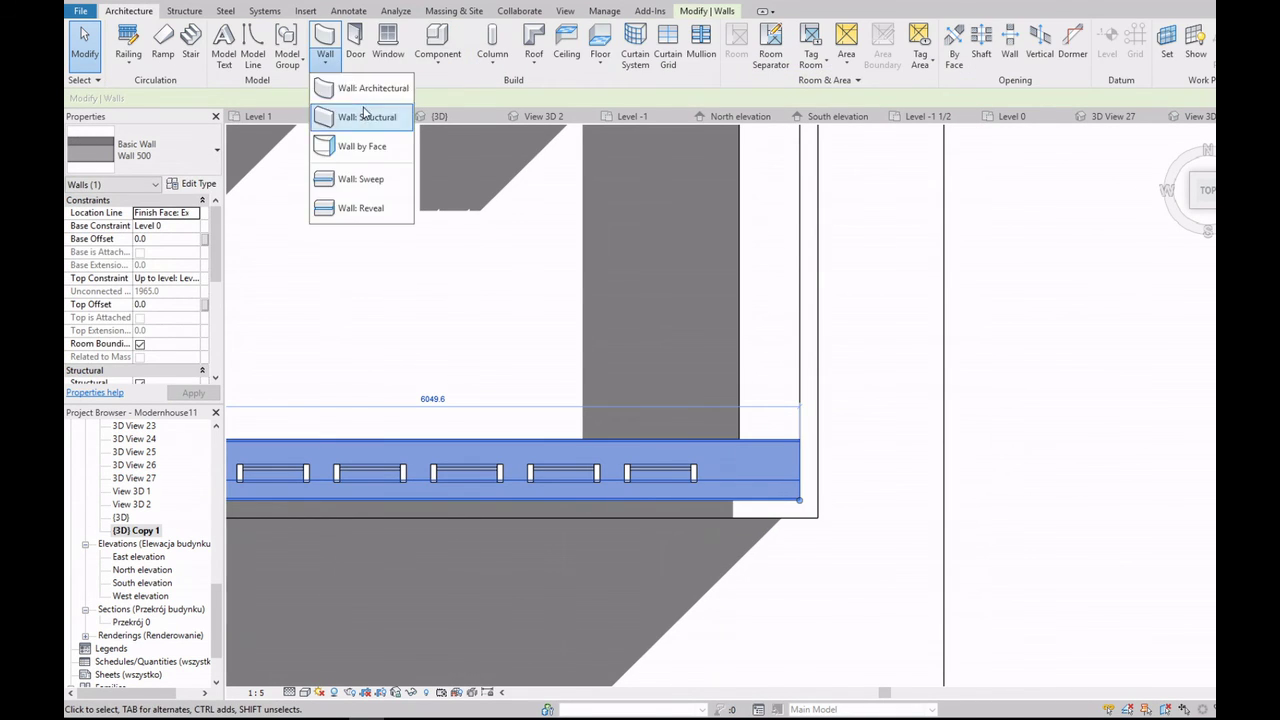
Step: Draw another structural wall running down from the corner
{"action": "left_click", "coordinate": [363, 113]}
{"action": "scroll", "coordinate": [799, 470], "scroll_direction": "down", "scroll_amount": 5}
{"action": "scroll", "coordinate": [700, 250], "scroll_direction": "up", "scroll_amount": 8}
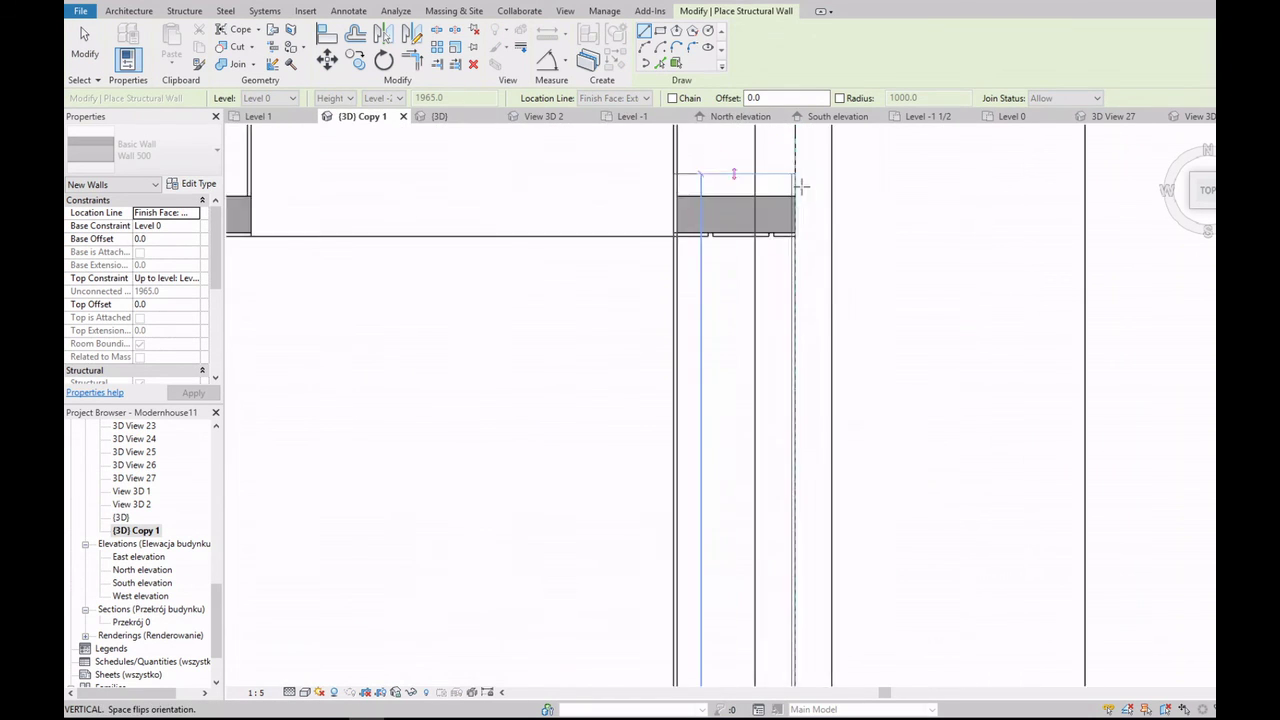
{"action": "scroll", "coordinate": [627, 287], "scroll_direction": "down", "scroll_amount": 2}
{"action": "left_click", "coordinate": [627, 287]}
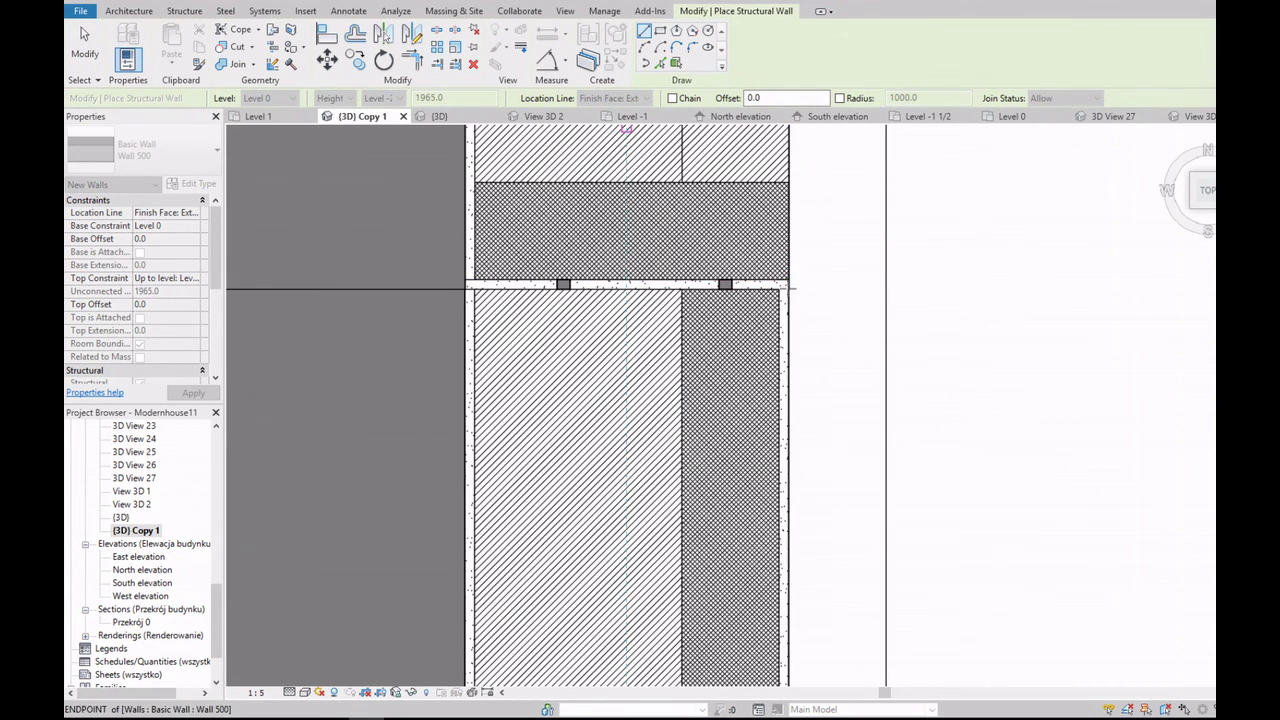
{"action": "scroll", "coordinate": [770, 287], "scroll_direction": "down", "scroll_amount": 2}
{"action": "scroll", "coordinate": [790, 400], "scroll_direction": "down", "scroll_amount": 2}
{"action": "scroll", "coordinate": [810, 490], "scroll_direction": "down", "scroll_amount": 1}
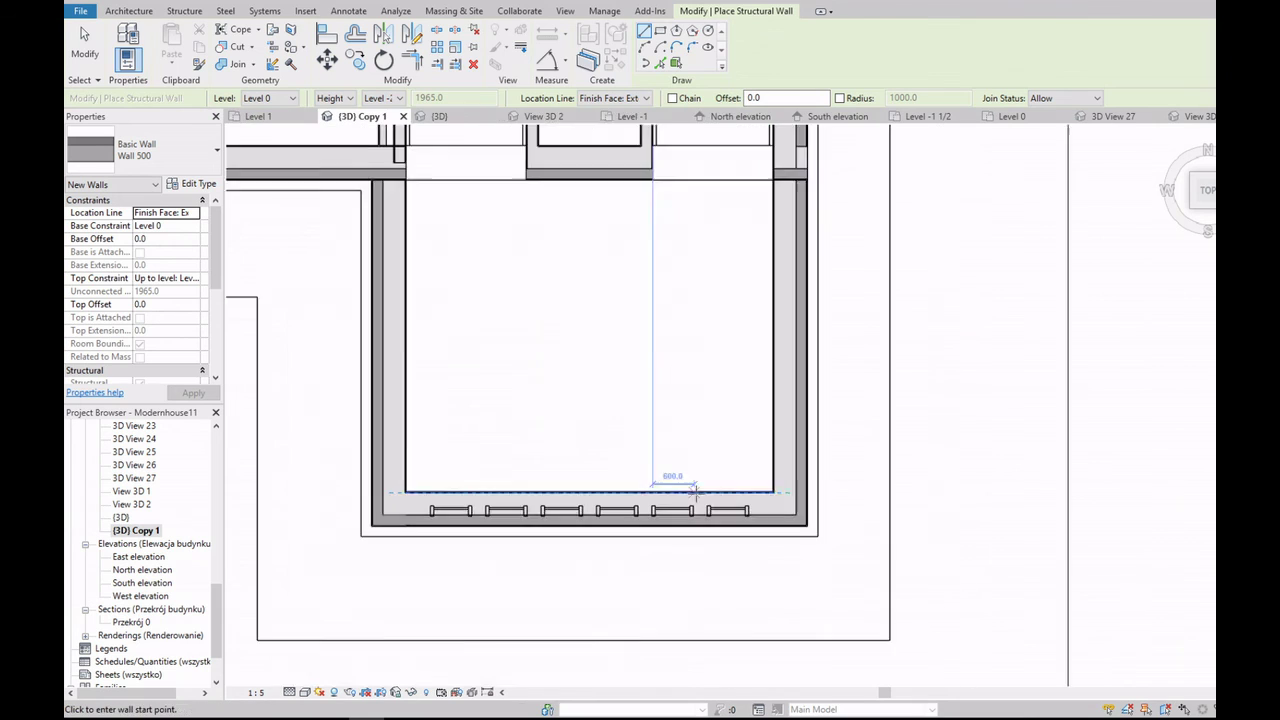
{"action": "key", "text": "Escape"}
{"action": "key", "text": "Escape"}
Step: Switch to the front view and raise the section box top to reveal Wall 500
{"action": "double_click", "coordinate": [679, 502]}
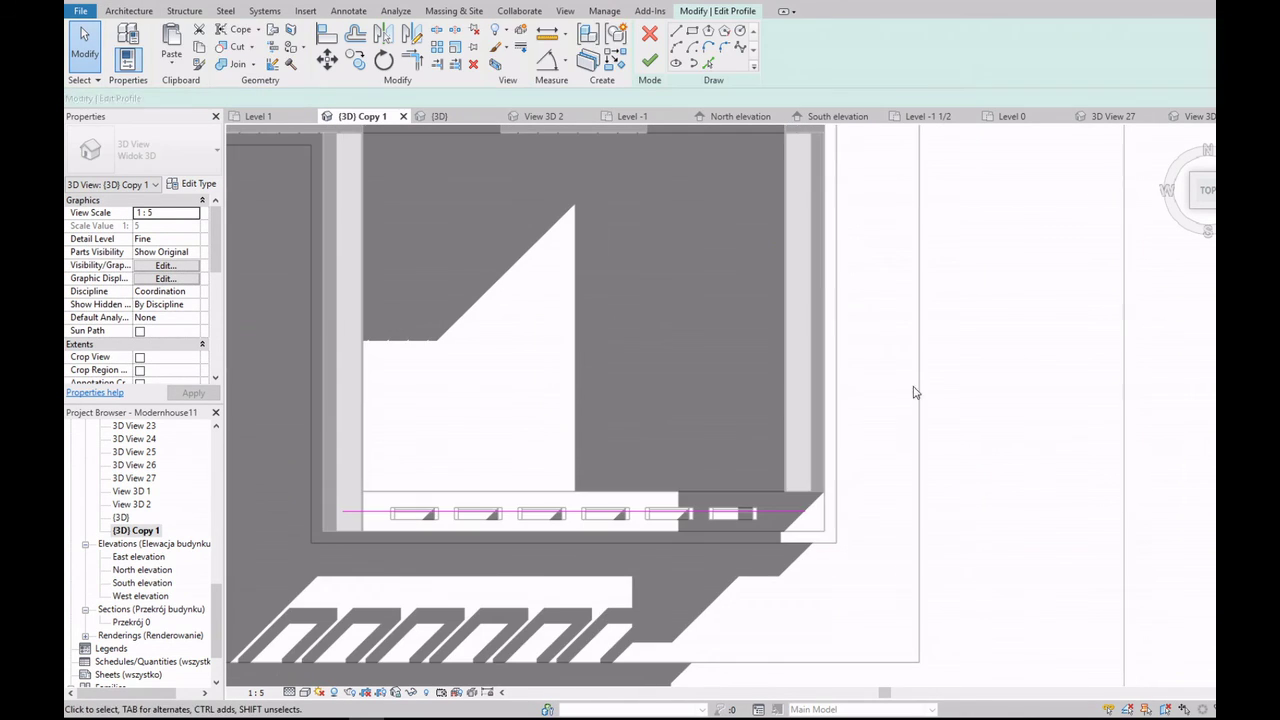
{"action": "left_click", "coordinate": [1208, 208]}
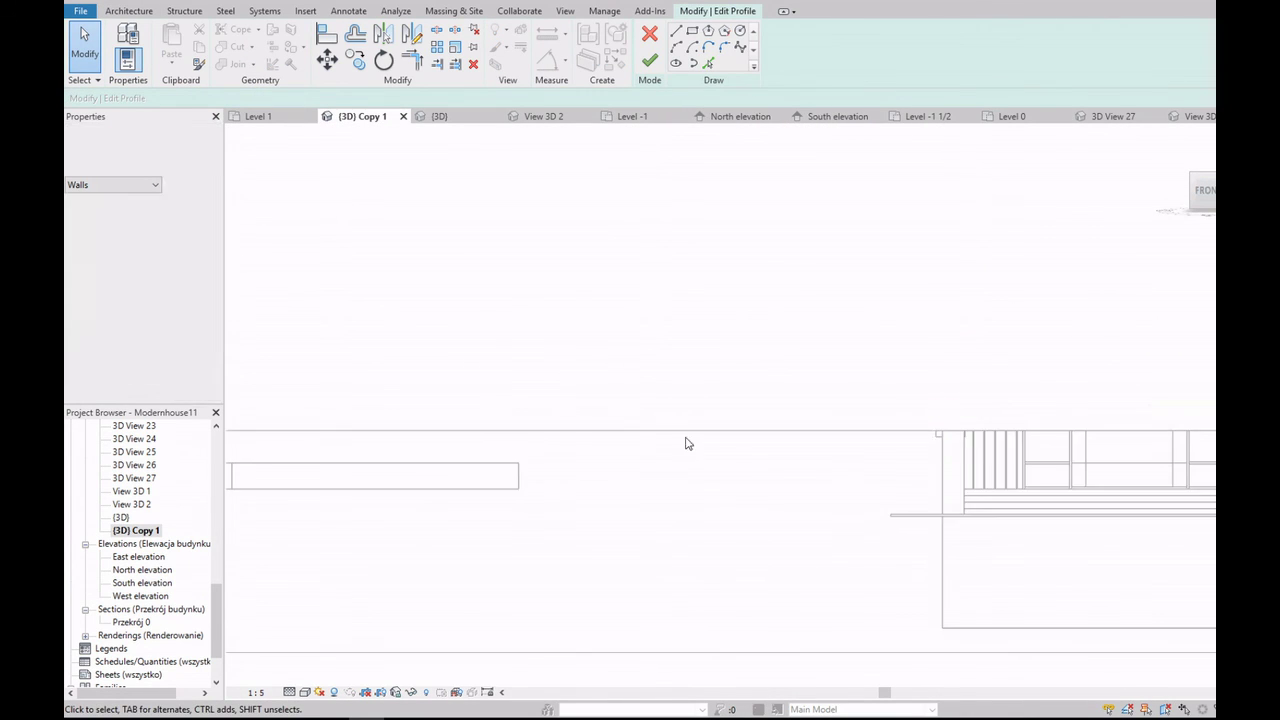
{"action": "scroll", "coordinate": [991, 457], "scroll_direction": "up", "scroll_amount": 5}
{"action": "scroll", "coordinate": [706, 517], "scroll_direction": "up", "scroll_amount": 2}
{"action": "scroll", "coordinate": [529, 397], "scroll_direction": "down", "scroll_amount": 2}
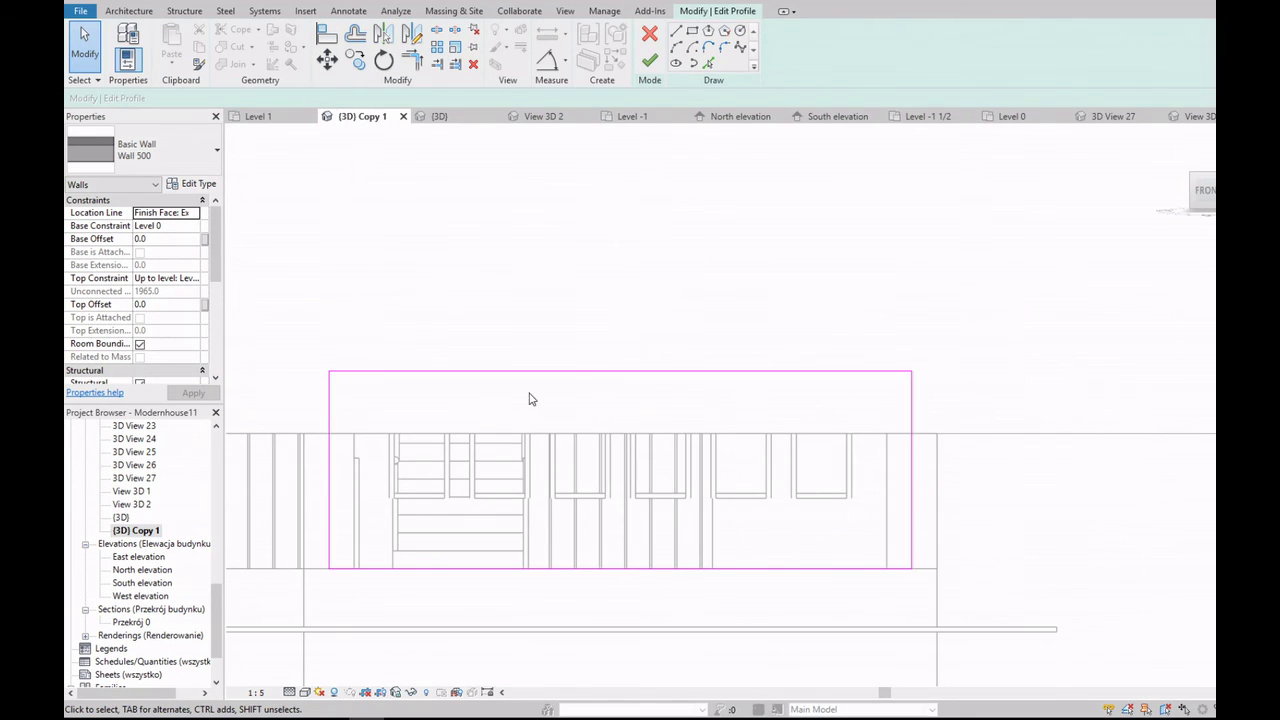
{"action": "scroll", "coordinate": [663, 477], "scroll_direction": "down", "scroll_amount": 3}
{"action": "scroll", "coordinate": [414, 377], "scroll_direction": "up", "scroll_amount": 2}
{"action": "left_click", "coordinate": [414, 377]}
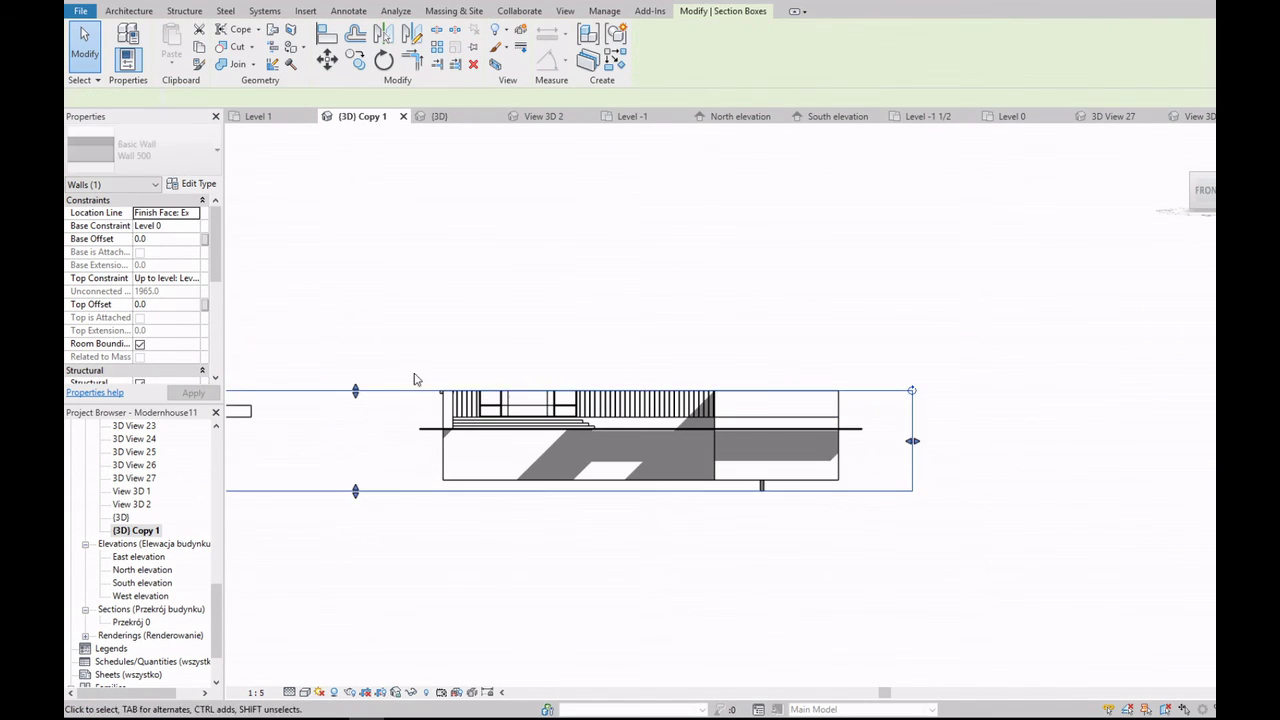
{"action": "left_click_drag", "start_coordinate": [355, 351], "coordinate": [355, 351]}
Step: Edit Wall 500's profile and sketch a rectangle around the first window
{"action": "double_click", "coordinate": [840, 400]}
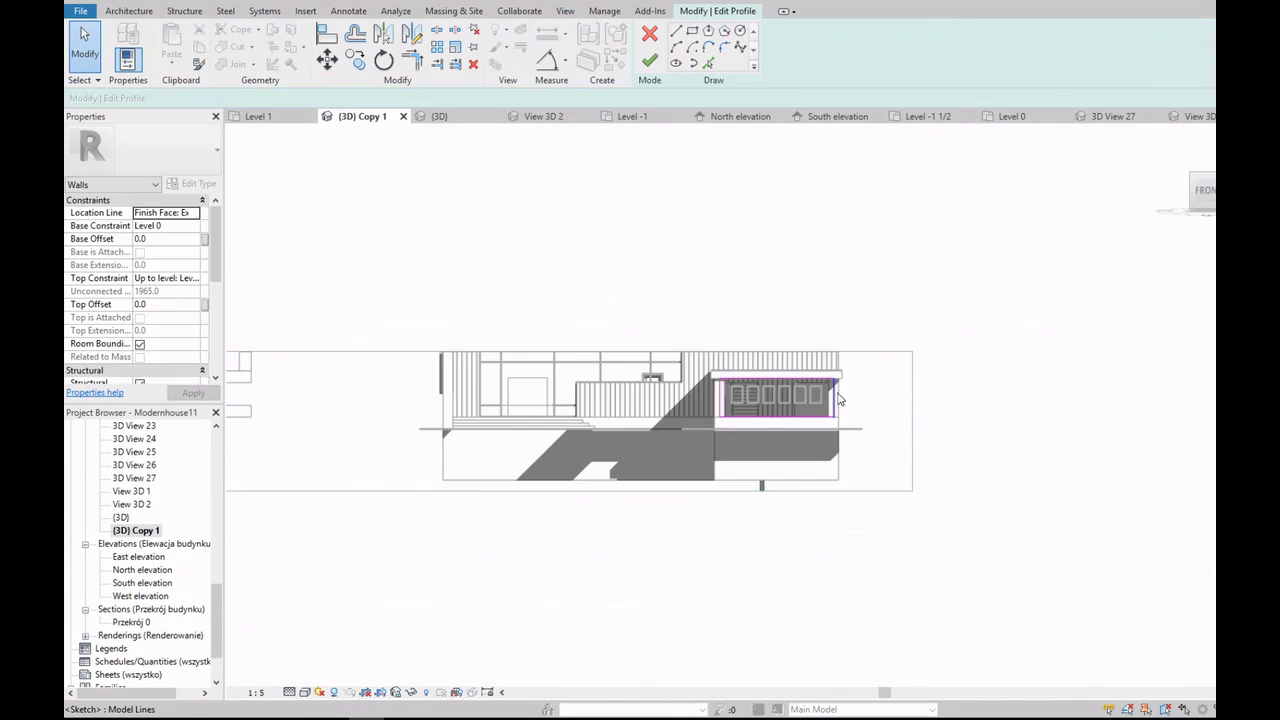
{"action": "scroll", "coordinate": [525, 347], "scroll_direction": "up", "scroll_amount": 5}
{"action": "scroll", "coordinate": [524, 347], "scroll_direction": "up", "scroll_amount": 1}
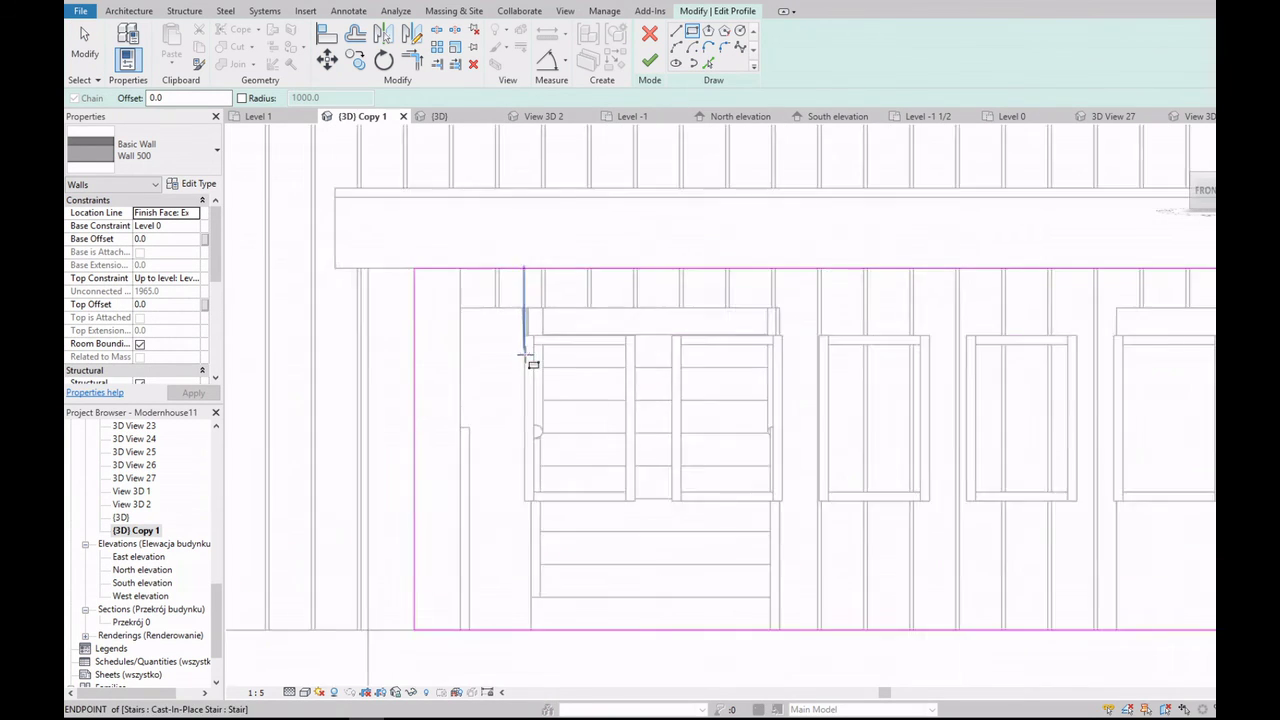
{"action": "scroll", "coordinate": [528, 342], "scroll_direction": "up", "scroll_amount": 3}
{"action": "left_click", "coordinate": [716, 613]}
{"action": "key", "text": "Escape"}
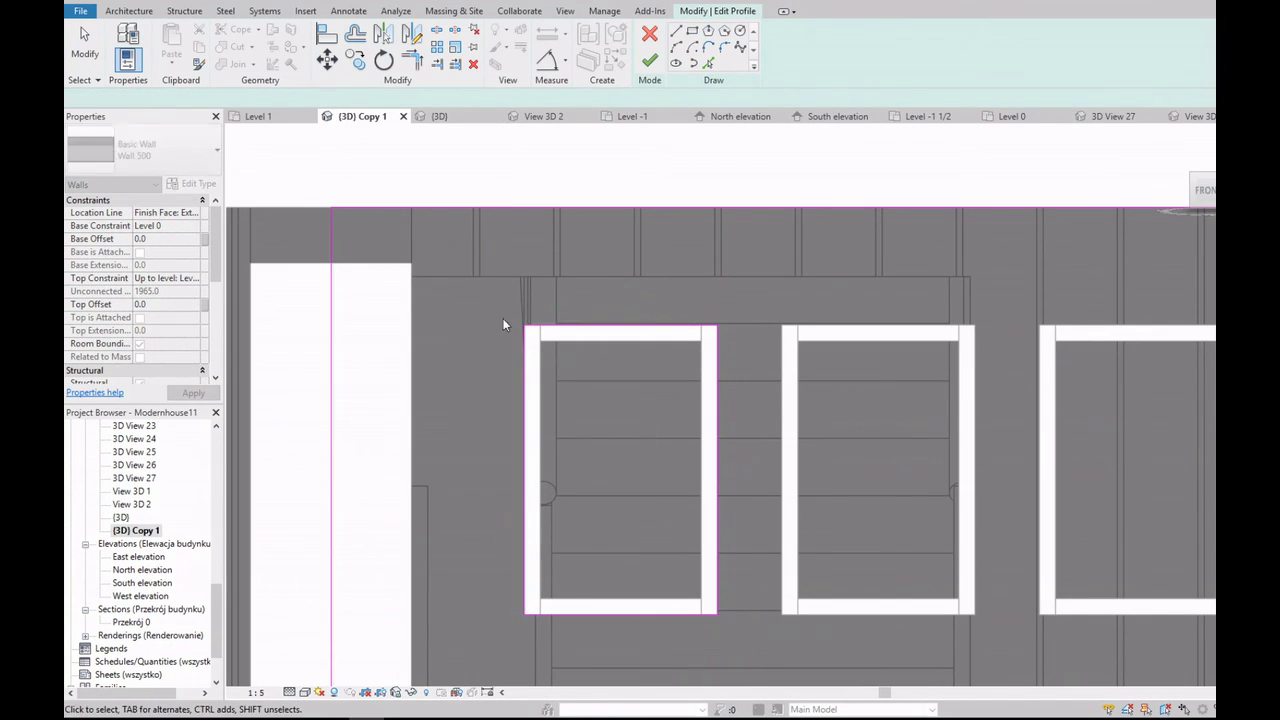
Step: Copy the window rectangle onto the second, third and fourth windows
{"action": "left_click", "coordinate": [703, 430]}
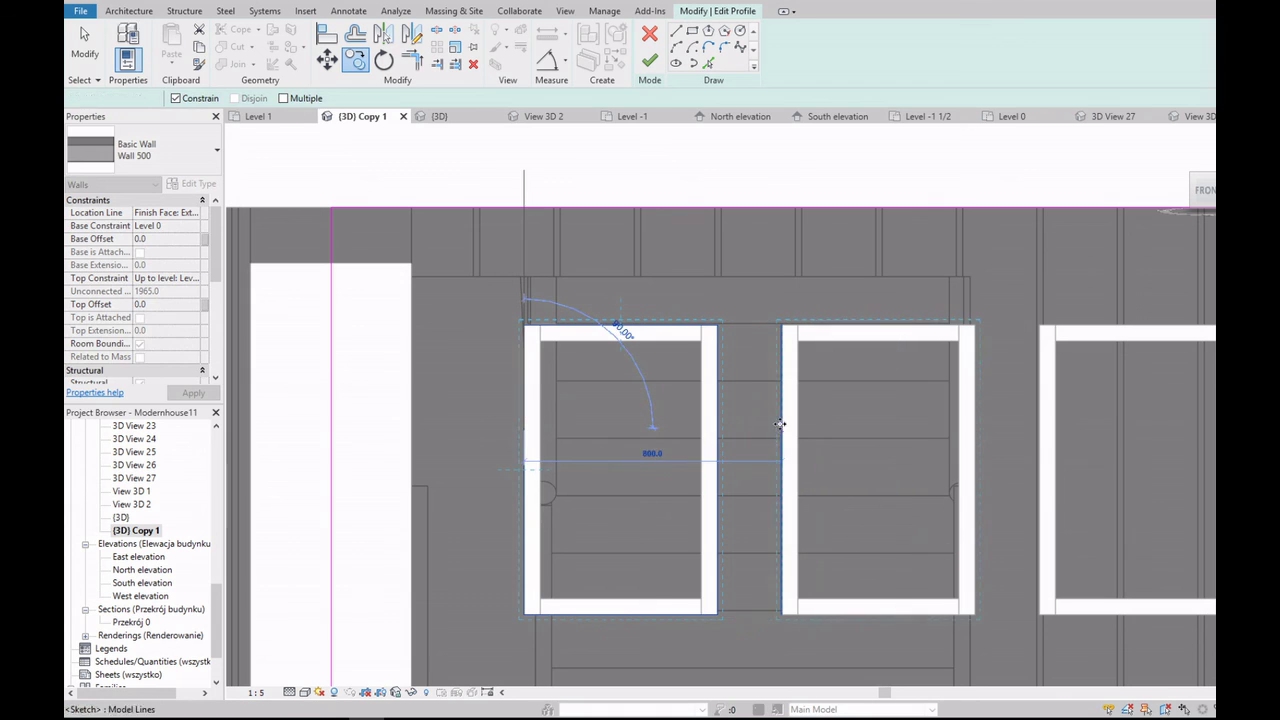
{"action": "left_click_drag", "start_coordinate": [780, 424], "coordinate": [782, 424], "text": "ctrl"}
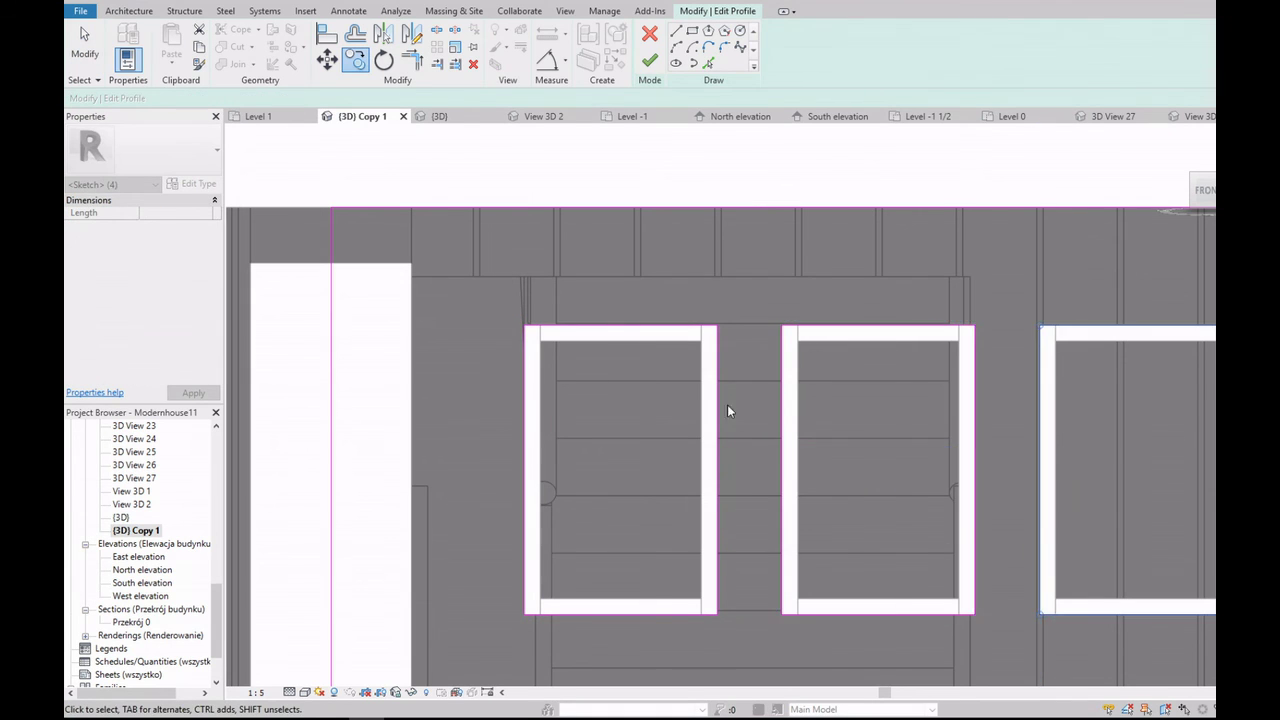
{"action": "scroll", "coordinate": [563, 391], "scroll_direction": "down", "scroll_amount": 2}
{"action": "scroll", "coordinate": [563, 391], "scroll_direction": "down", "scroll_amount": 3}
{"action": "scroll", "coordinate": [564, 395], "scroll_direction": "up", "scroll_amount": 3}
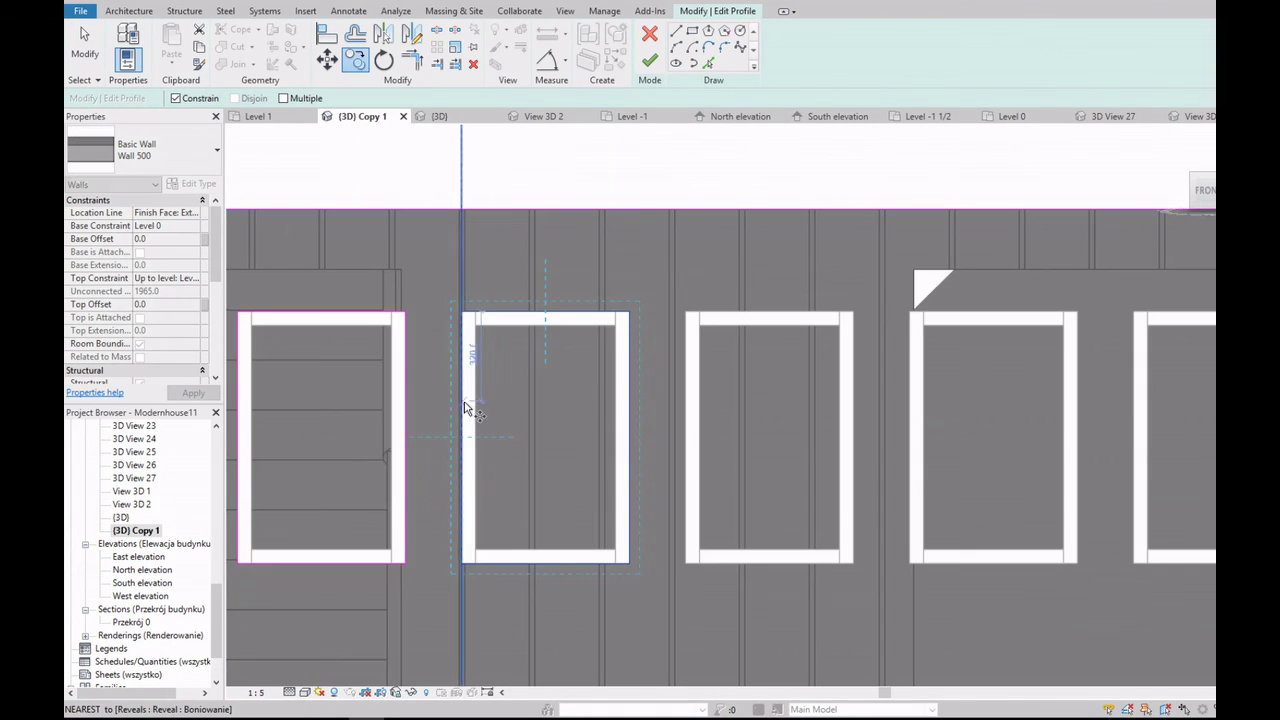
{"action": "left_click", "coordinate": [684, 404]}
{"action": "key", "text": "c"}
{"action": "key", "text": "c"}
{"action": "left_click", "coordinate": [686, 380]}
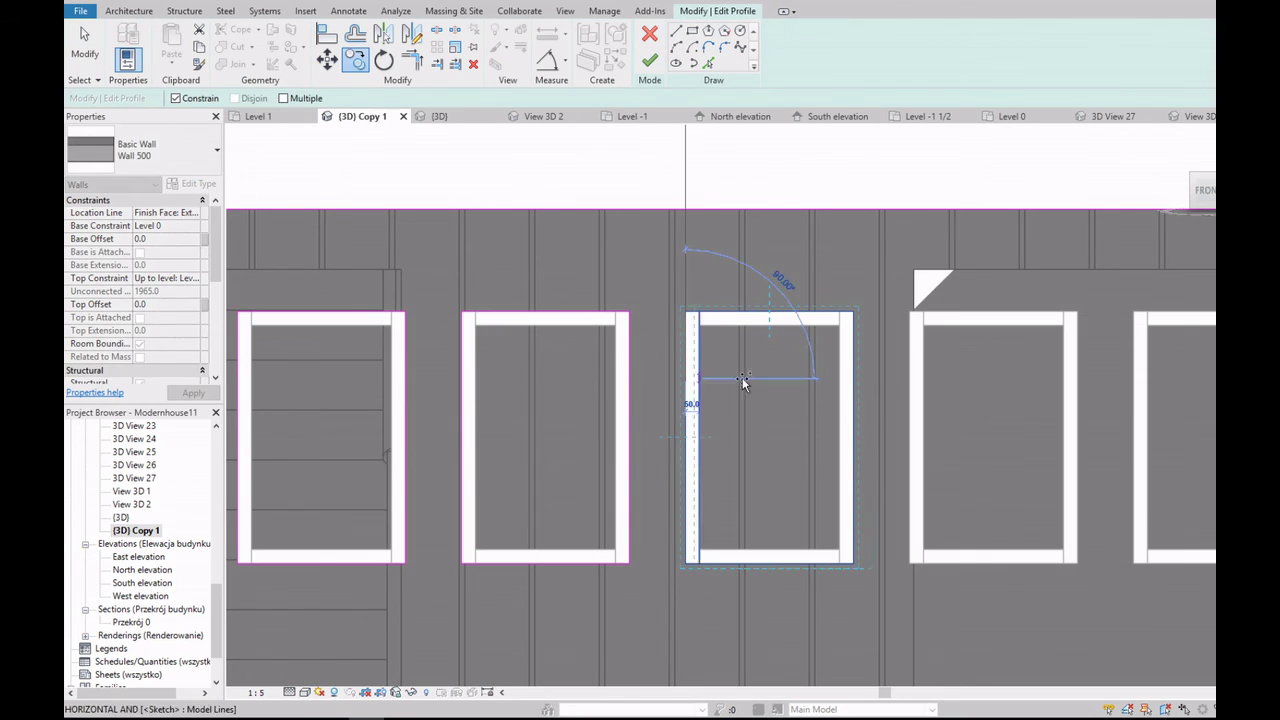
{"action": "left_click", "coordinate": [912, 380]}
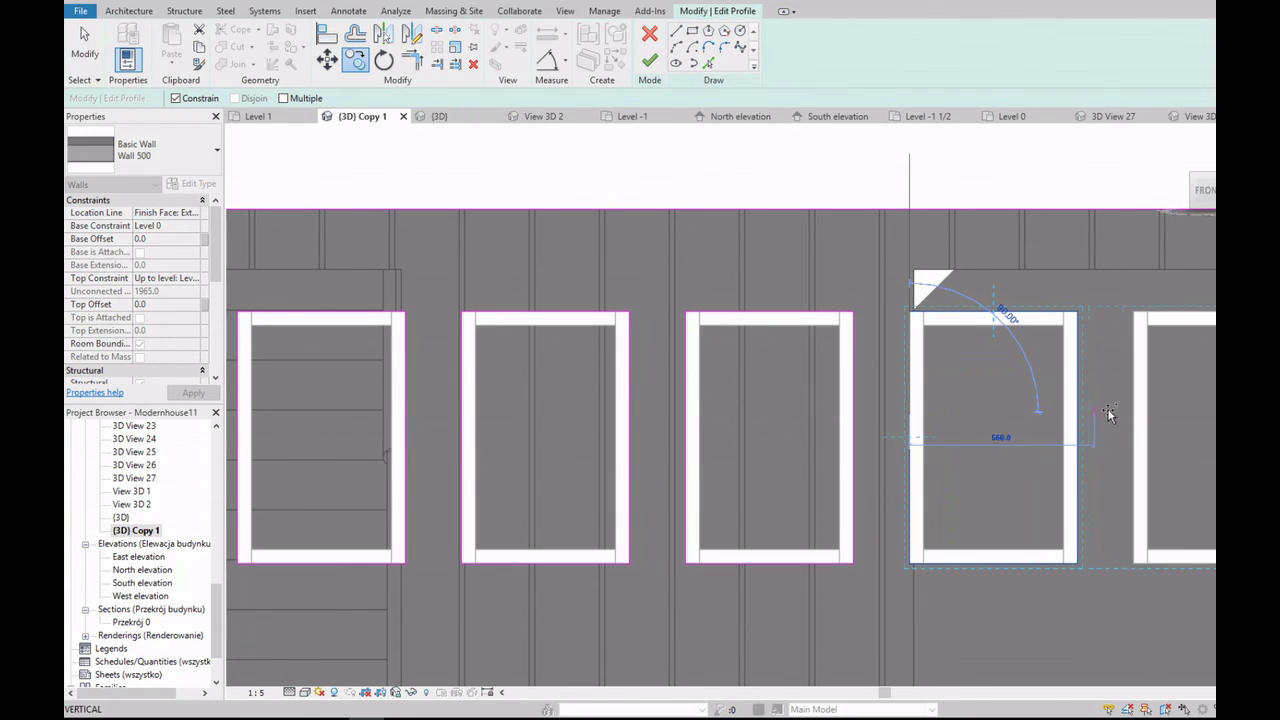
{"action": "scroll", "coordinate": [1131, 410], "scroll_direction": "down", "scroll_amount": 4}
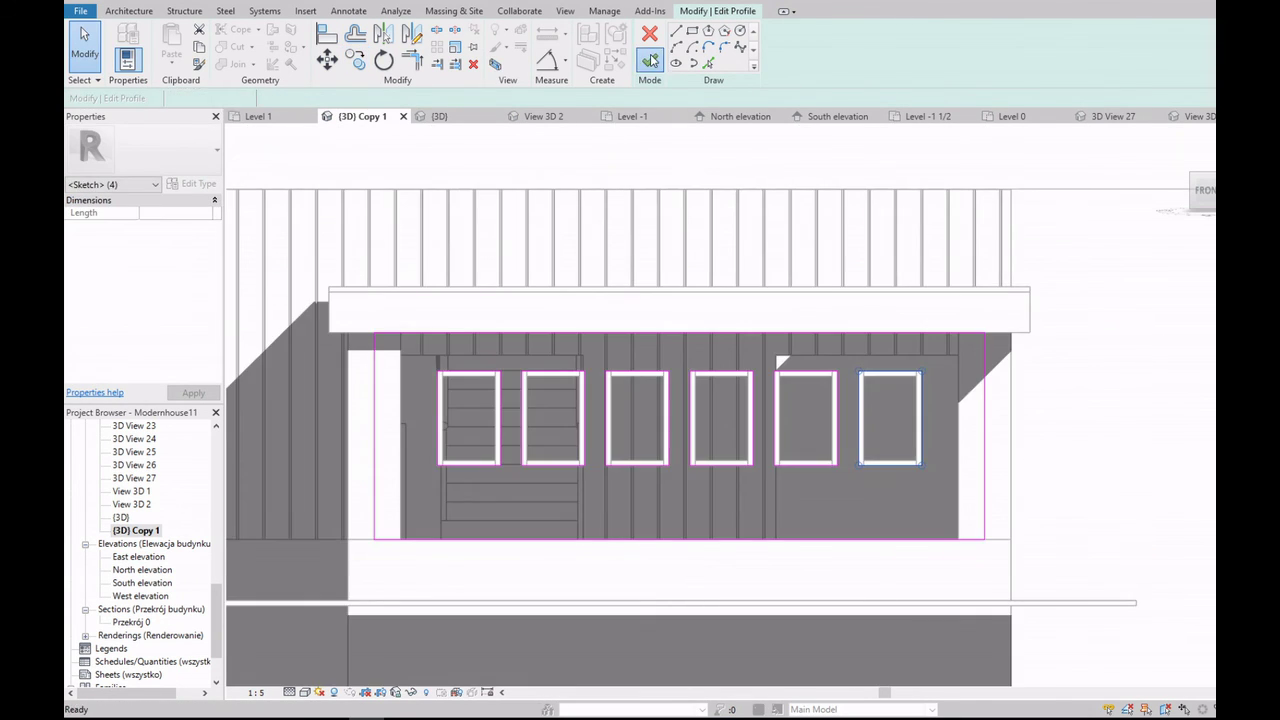
{"action": "left_click", "coordinate": [1023, 458]}
{"action": "scroll", "coordinate": [1023, 458], "scroll_direction": "down", "scroll_amount": 5}
{"action": "middle_click_drag", "start_coordinate": [1023, 458], "coordinate": [757, 420], "text": "shift"}
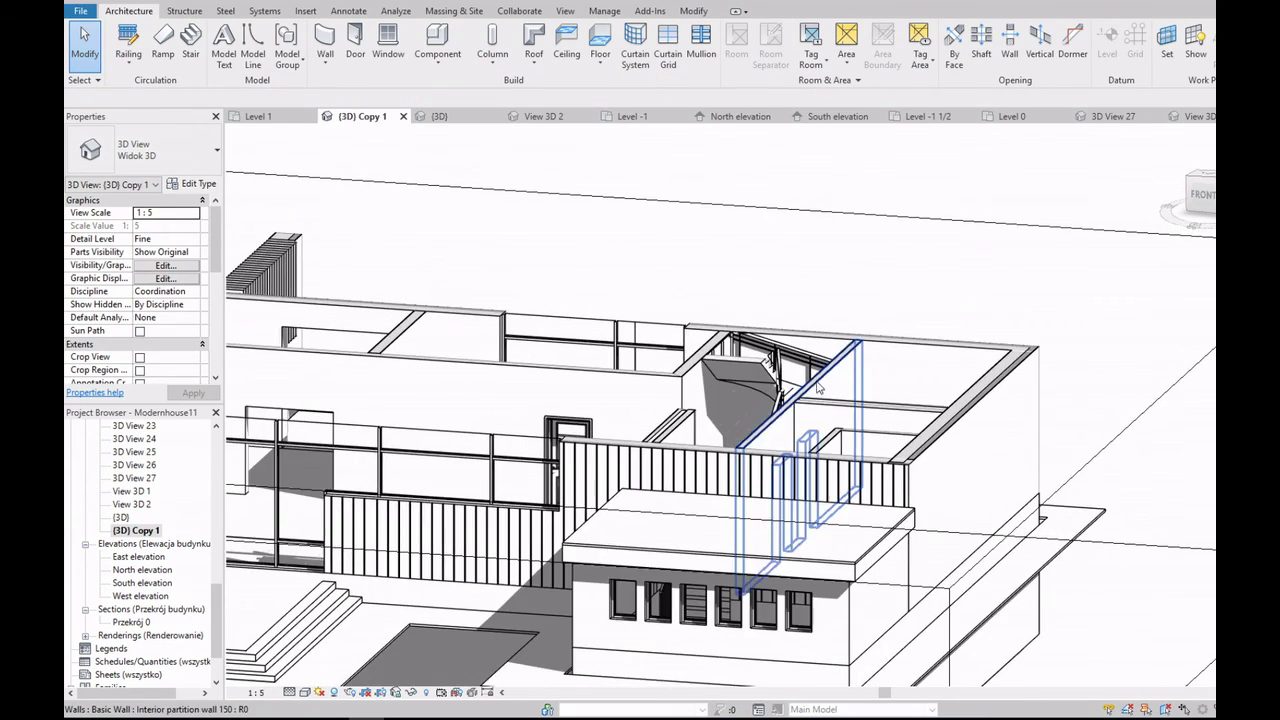
{"action": "scroll", "coordinate": [860, 440], "scroll_direction": "up", "scroll_amount": 3}
{"action": "scroll", "coordinate": [864, 455], "scroll_direction": "up", "scroll_amount": 2}
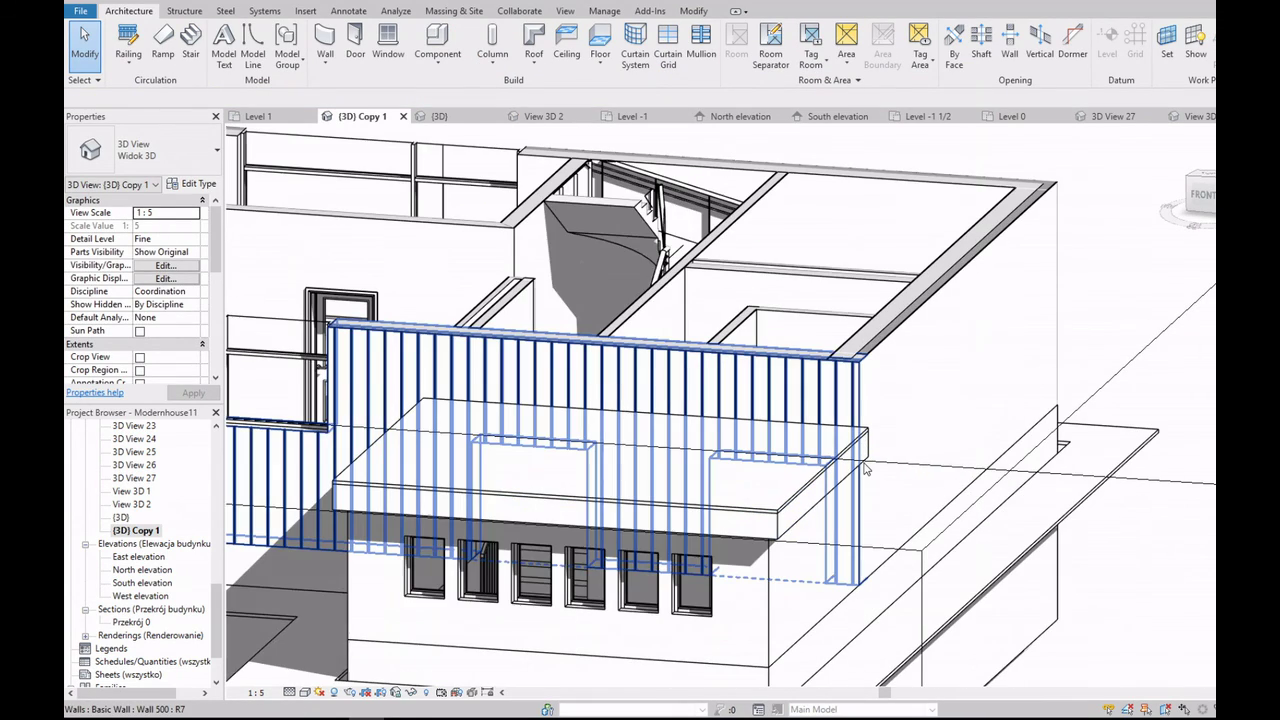
{"action": "scroll", "coordinate": [865, 467], "scroll_direction": "down", "scroll_amount": 4}
{"action": "scroll", "coordinate": [865, 467], "scroll_direction": "down", "scroll_amount": 3}
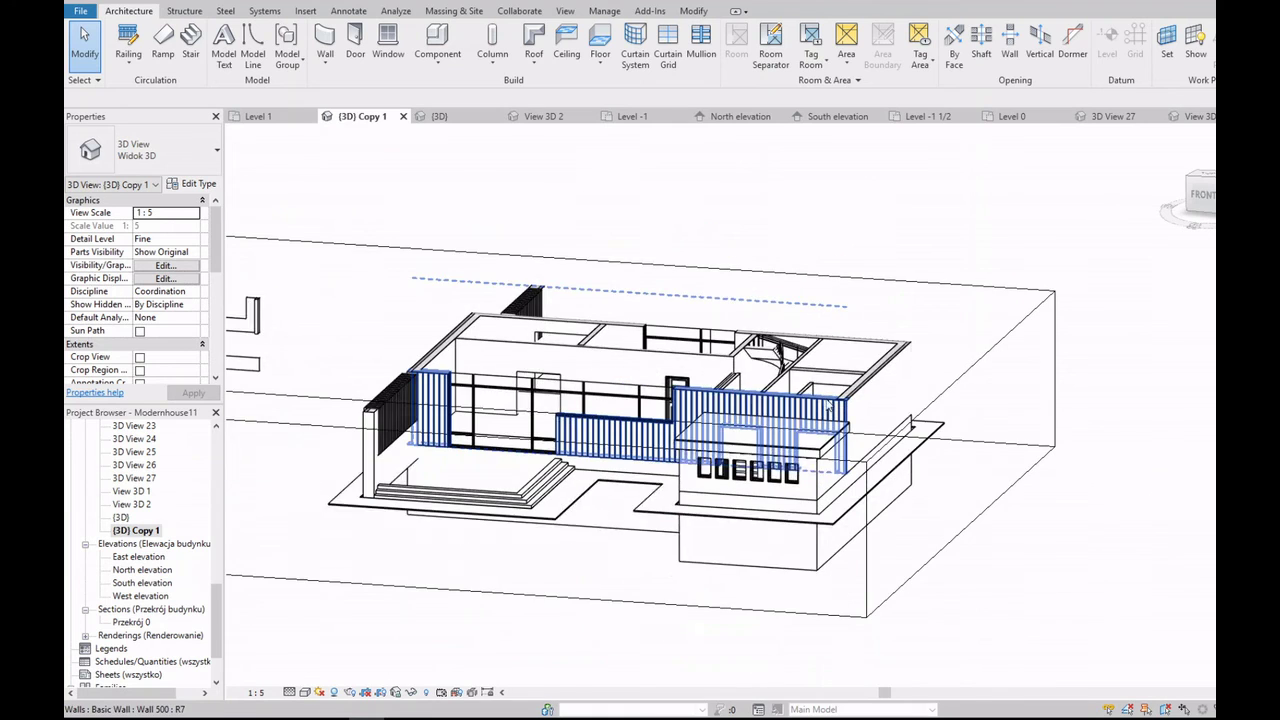
{"action": "left_click", "coordinate": [462, 335]}
{"action": "middle_click_drag", "start_coordinate": [460, 333], "coordinate": [731, 257], "text": "shift"}
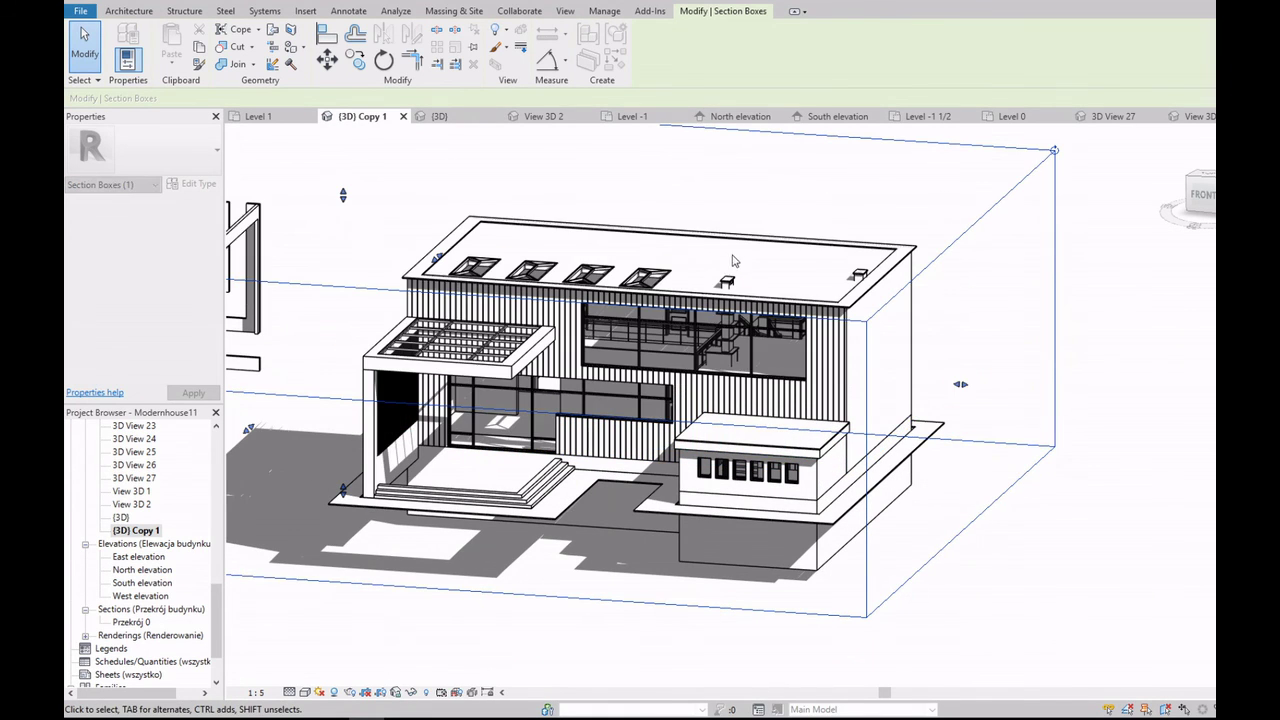
{"action": "left_click", "coordinate": [1198, 190]}
{"action": "mouse_move", "coordinate": [342, 343]}
{"action": "middle_mouse_down", "text": "shift"}
{"action": "mouse_move", "coordinate": [811, 360]}
{"action": "mouse_move", "coordinate": [860, 395]}
{"action": "middle_mouse_up", "text": "shift"}
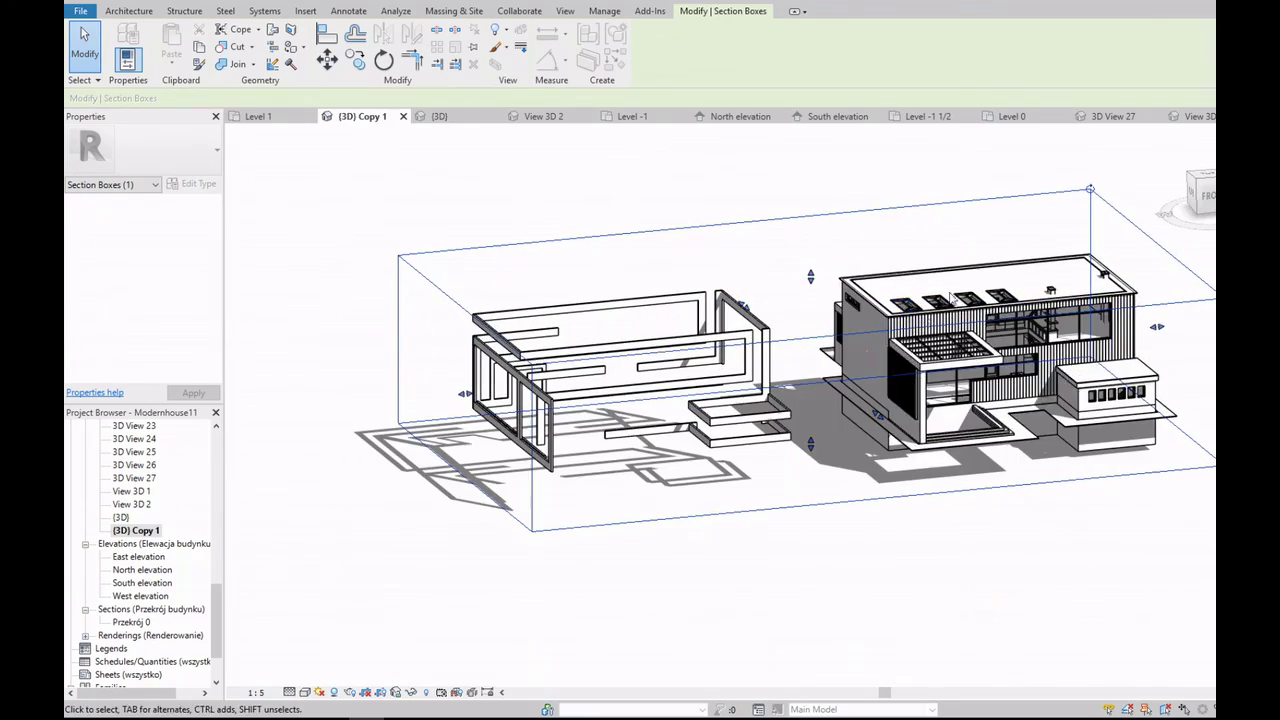
{"action": "scroll", "coordinate": [866, 400], "scroll_direction": "up", "scroll_amount": 3}
{"action": "scroll", "coordinate": [866, 400], "scroll_direction": "up", "scroll_amount": 3}
{"action": "scroll", "coordinate": [865, 400], "scroll_direction": "down", "scroll_amount": 3}
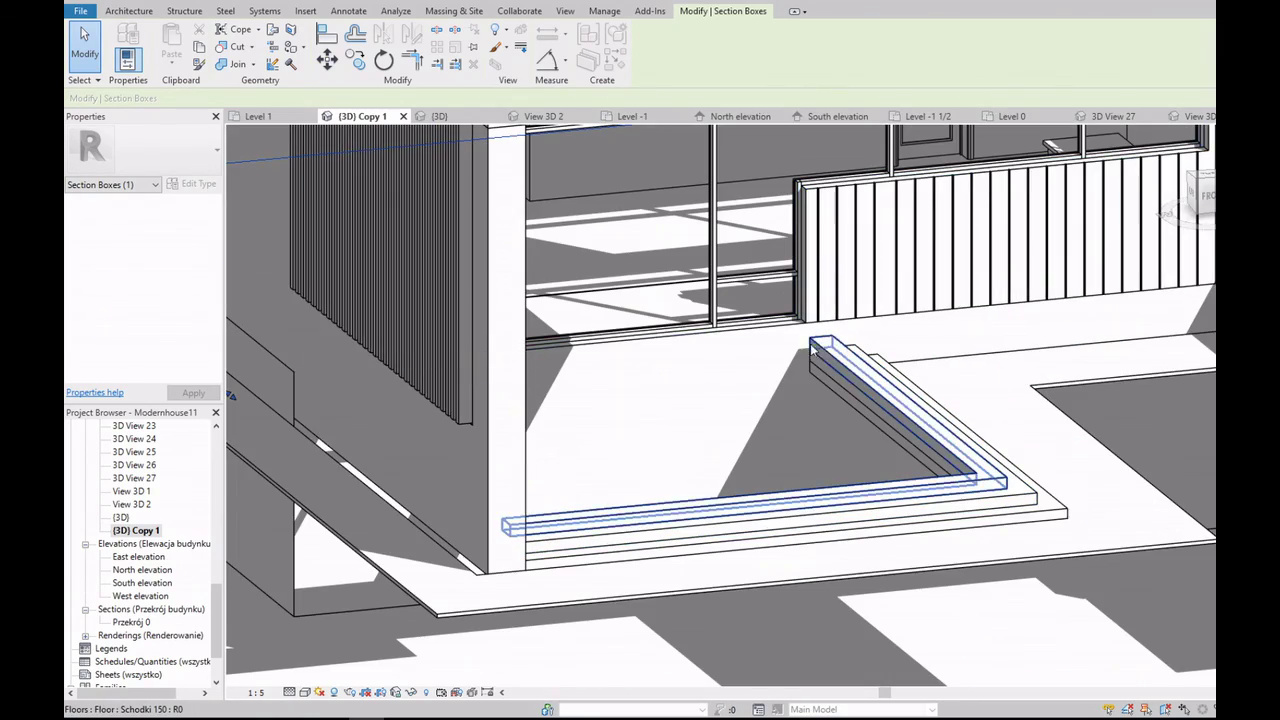
{"action": "middle_click_drag", "start_coordinate": [865, 400], "coordinate": [1013, 318], "text": "shift"}
{"action": "scroll", "coordinate": [1013, 318], "scroll_direction": "down", "scroll_amount": 2}
{"action": "scroll", "coordinate": [688, 370], "scroll_direction": "down", "scroll_amount": 3}
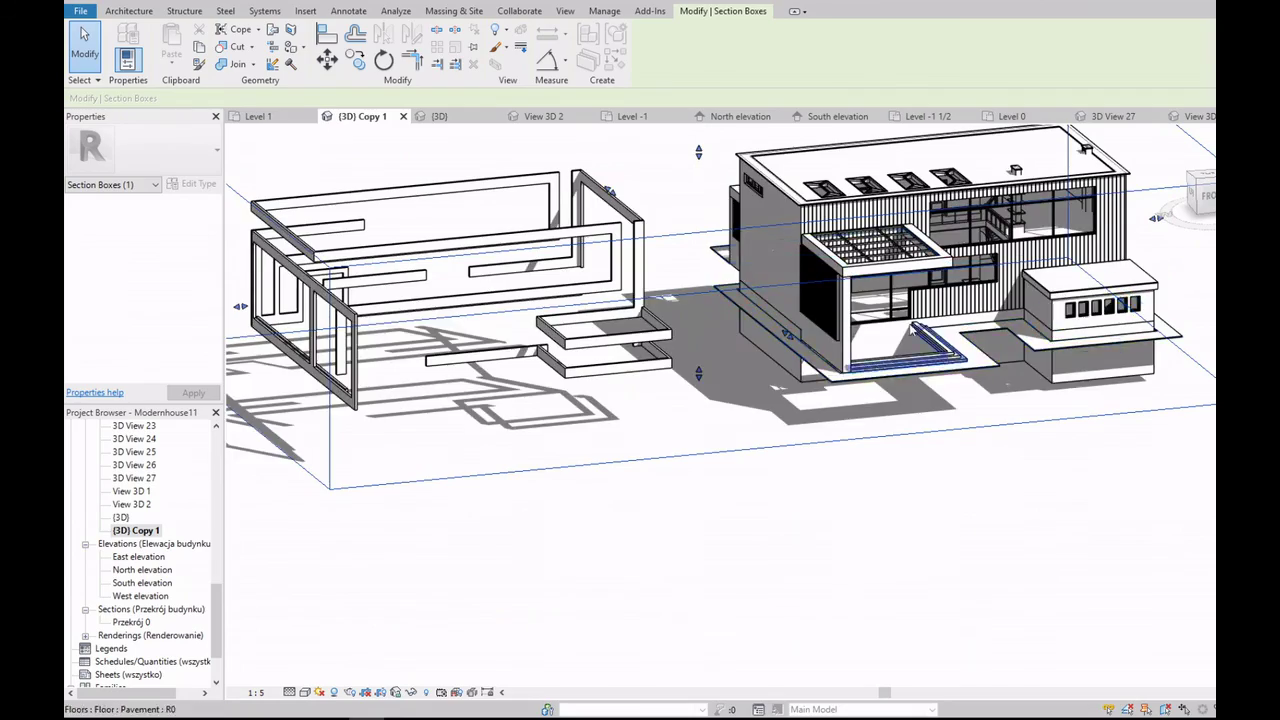
{"action": "scroll", "coordinate": [688, 370], "scroll_direction": "down", "scroll_amount": 2}
{"action": "scroll", "coordinate": [688, 370], "scroll_direction": "up", "scroll_amount": 4}
{"action": "scroll", "coordinate": [688, 370], "scroll_direction": "up", "scroll_amount": 5}
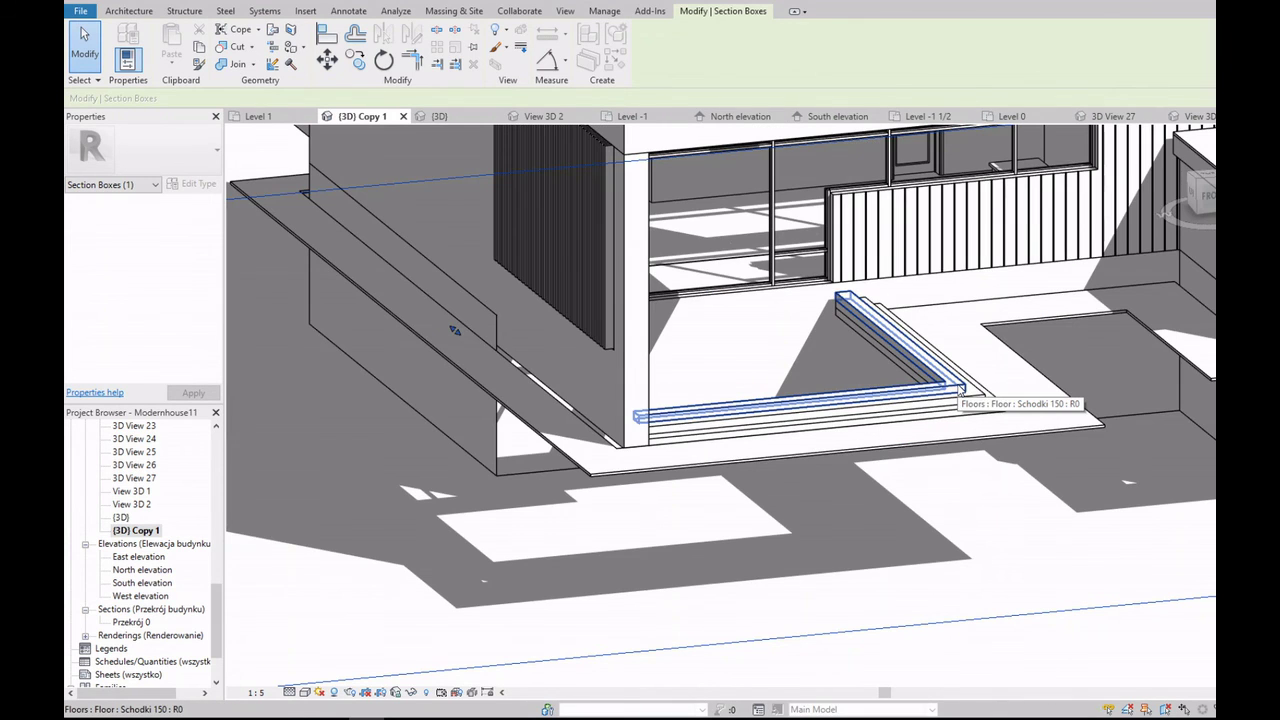
{"action": "scroll", "coordinate": [672, 397], "scroll_direction": "down", "scroll_amount": 3}
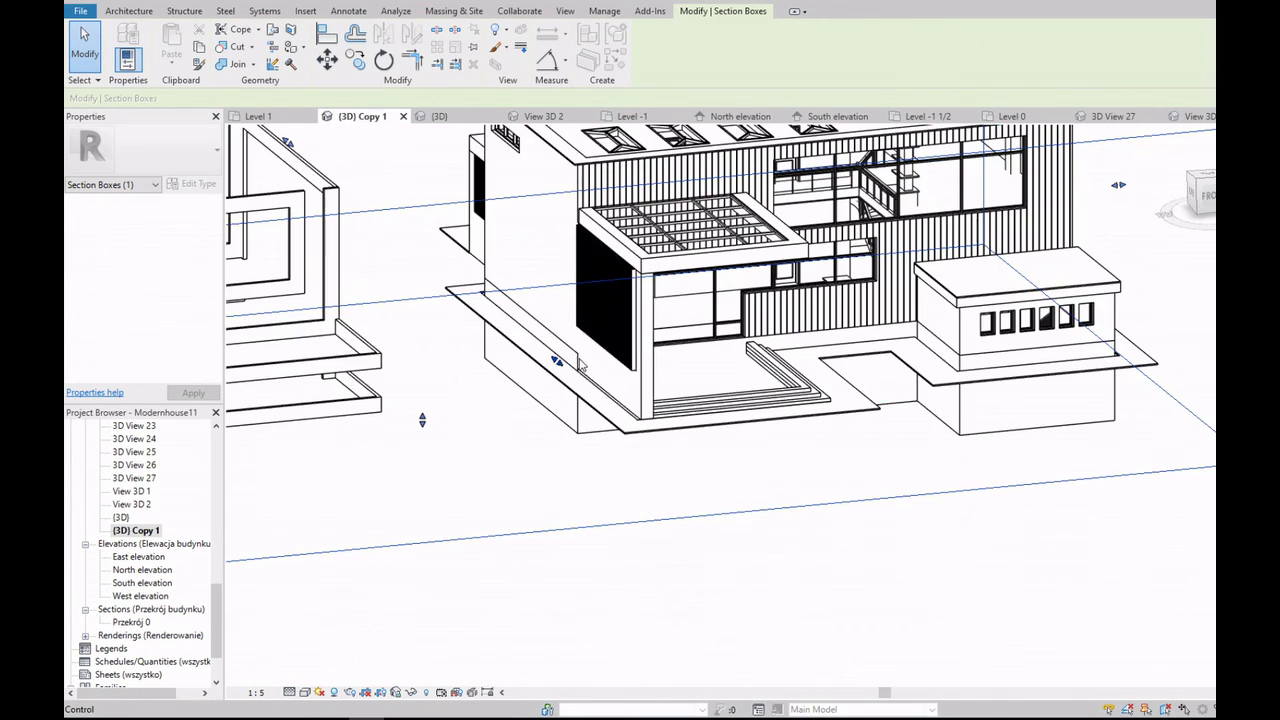
{"action": "scroll", "coordinate": [672, 397], "scroll_direction": "down", "scroll_amount": 2}
{"action": "scroll", "coordinate": [333, 320], "scroll_direction": "up", "scroll_amount": 2}
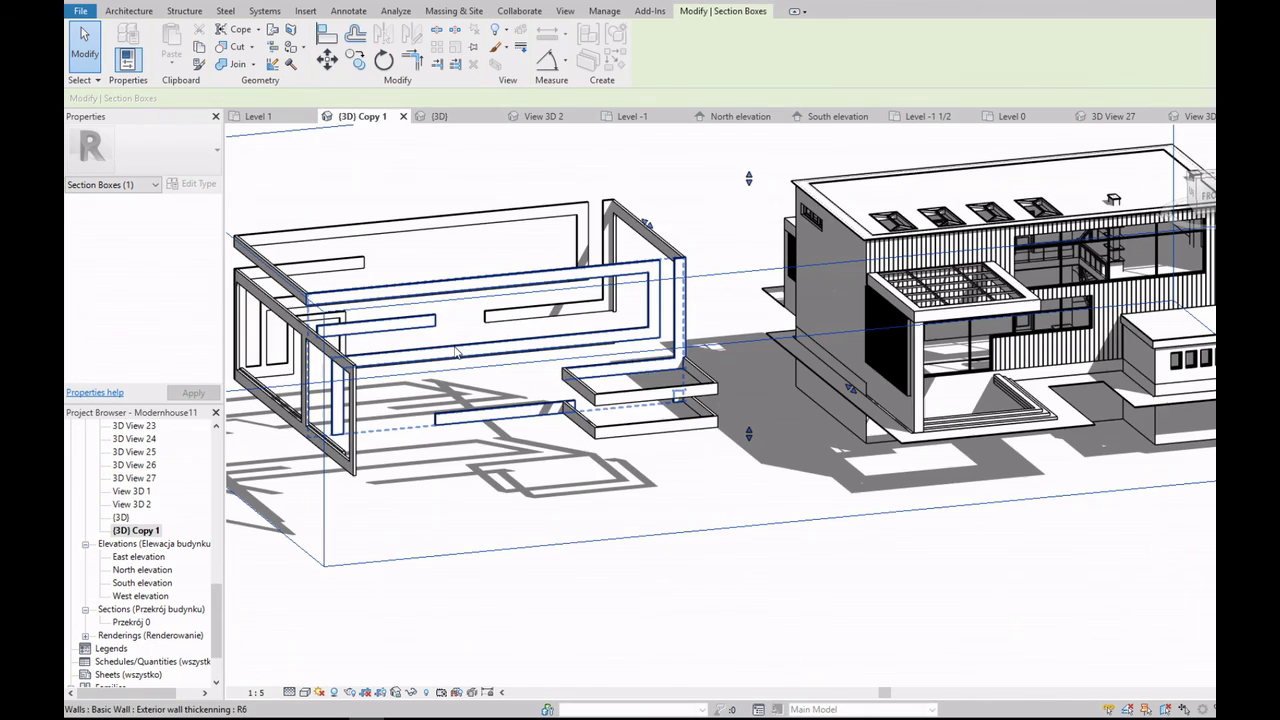
{"action": "scroll", "coordinate": [627, 378], "scroll_direction": "up", "scroll_amount": 3}
{"action": "scroll", "coordinate": [627, 378], "scroll_direction": "down", "scroll_amount": 3}
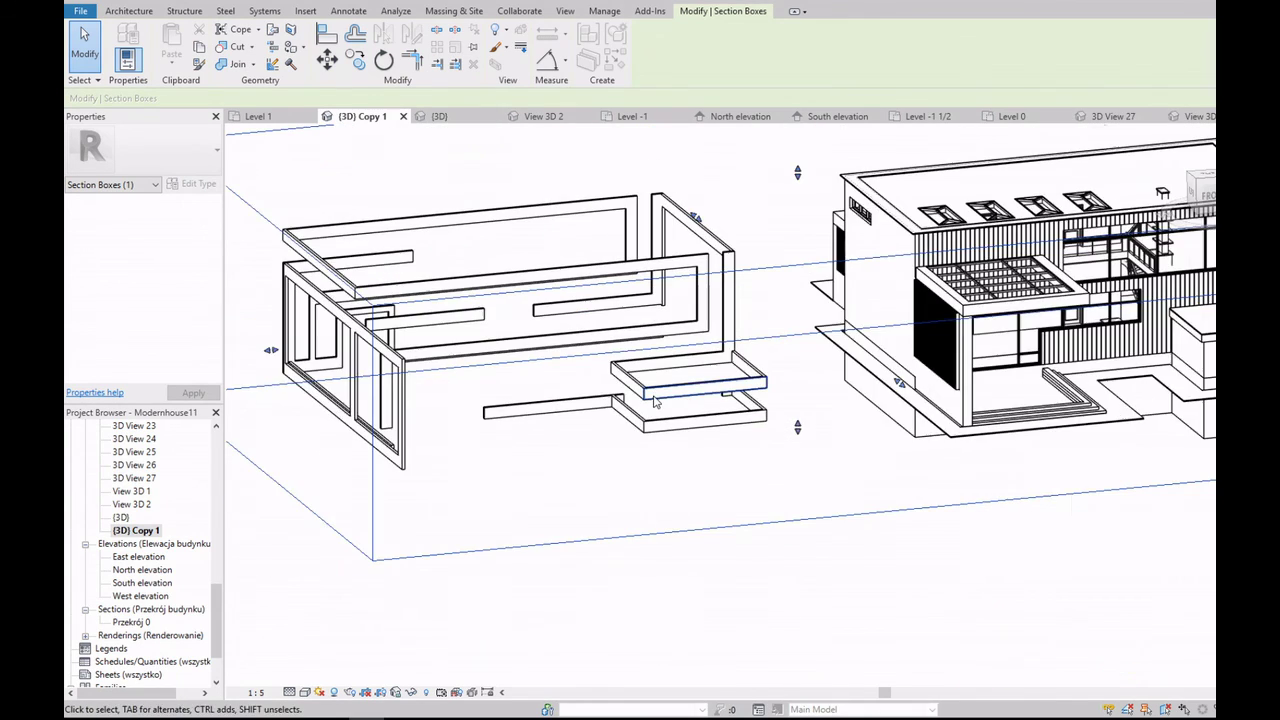
{"action": "mouse_move", "coordinate": [627, 378]}
{"action": "middle_mouse_down", "text": "shift"}
{"action": "mouse_move", "coordinate": [677, 372]}
{"action": "mouse_move", "coordinate": [588, 432]}
{"action": "middle_mouse_up", "text": "shift"}
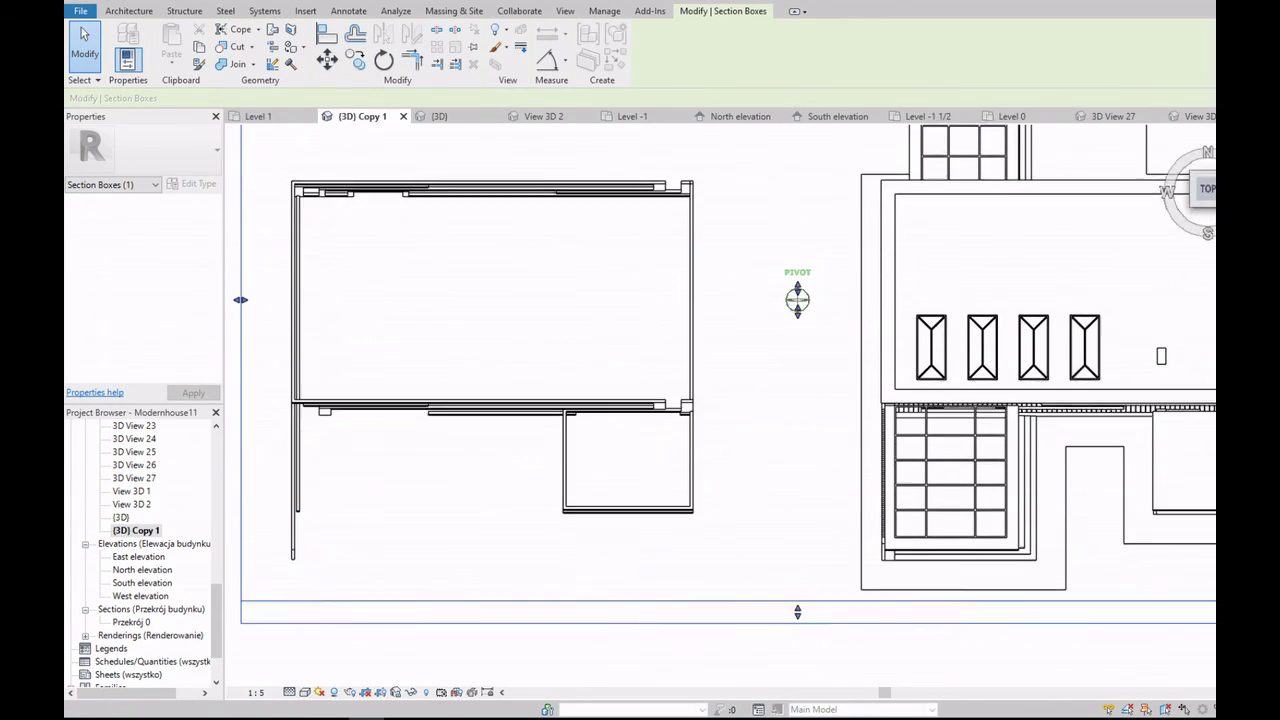
{"action": "scroll", "coordinate": [588, 432], "scroll_direction": "up", "scroll_amount": 4}
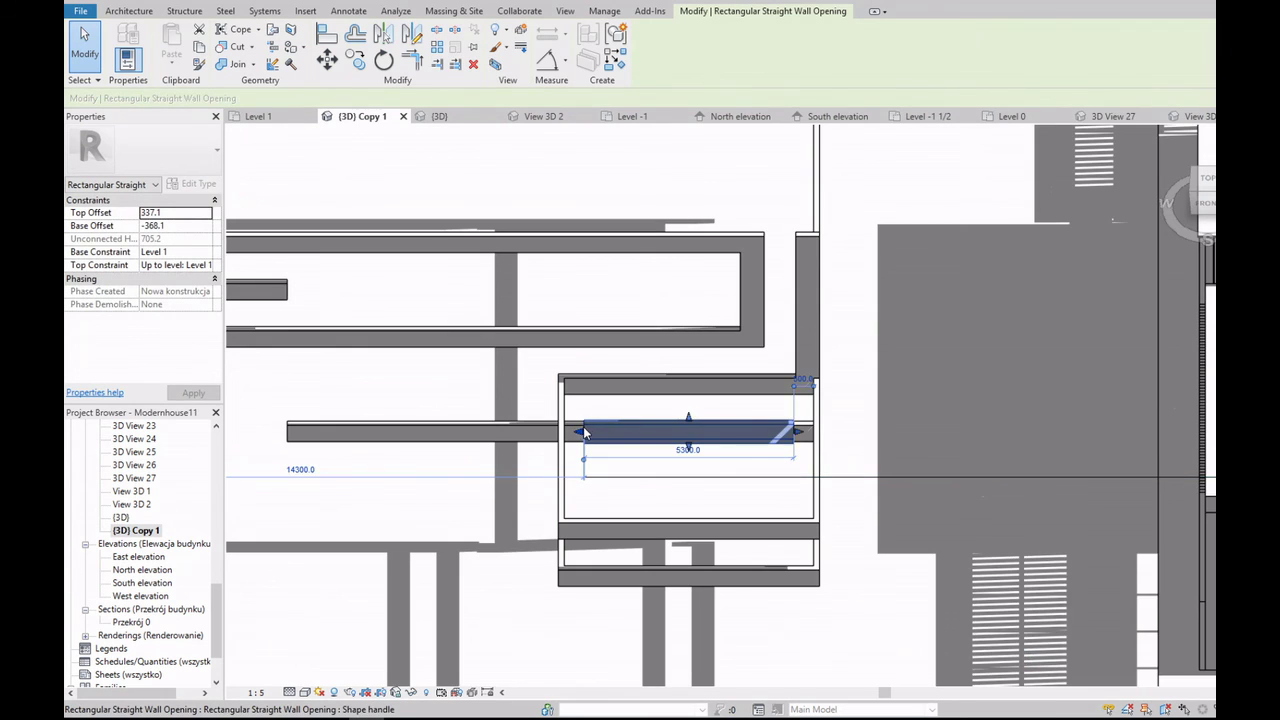
{"action": "scroll", "coordinate": [586, 432], "scroll_direction": "up", "scroll_amount": 2}
{"action": "scroll", "coordinate": [693, 406], "scroll_direction": "down", "scroll_amount": 2}
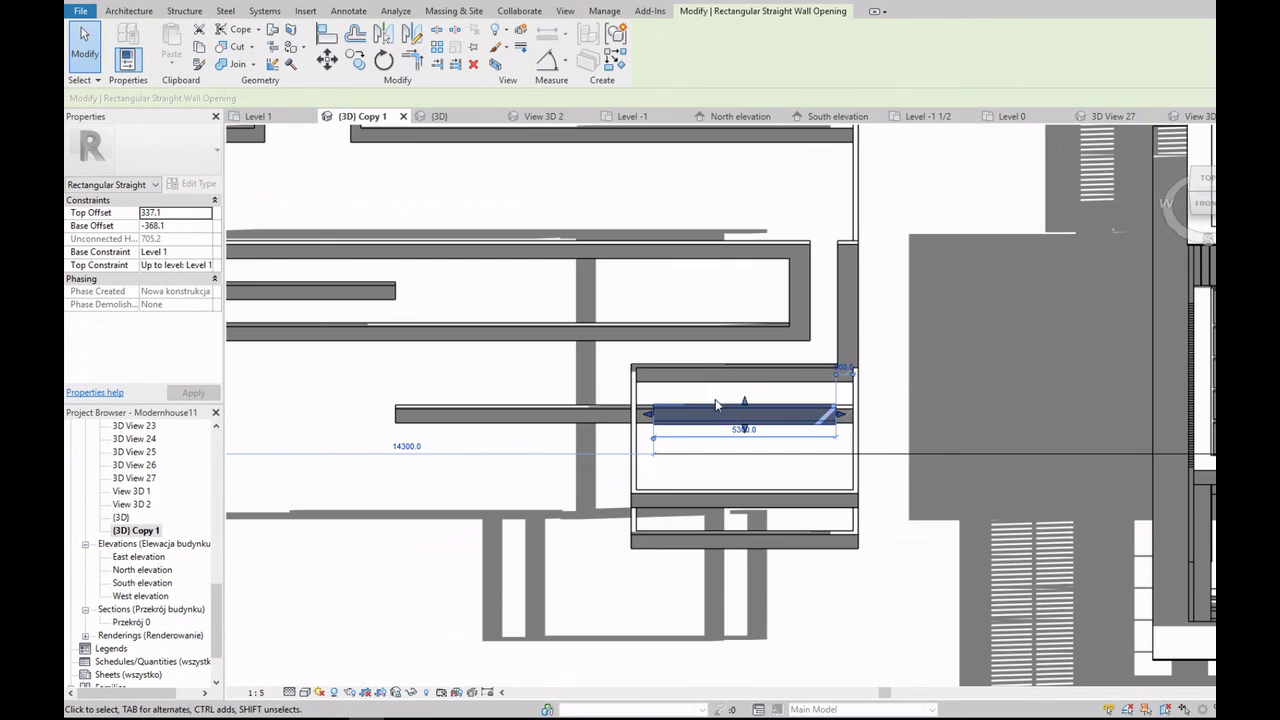
{"action": "scroll", "coordinate": [695, 408], "scroll_direction": "up", "scroll_amount": 2}
{"action": "scroll", "coordinate": [697, 410], "scroll_direction": "down", "scroll_amount": 2}
{"action": "middle_click_drag", "start_coordinate": [697, 410], "coordinate": [716, 410], "text": "shift"}
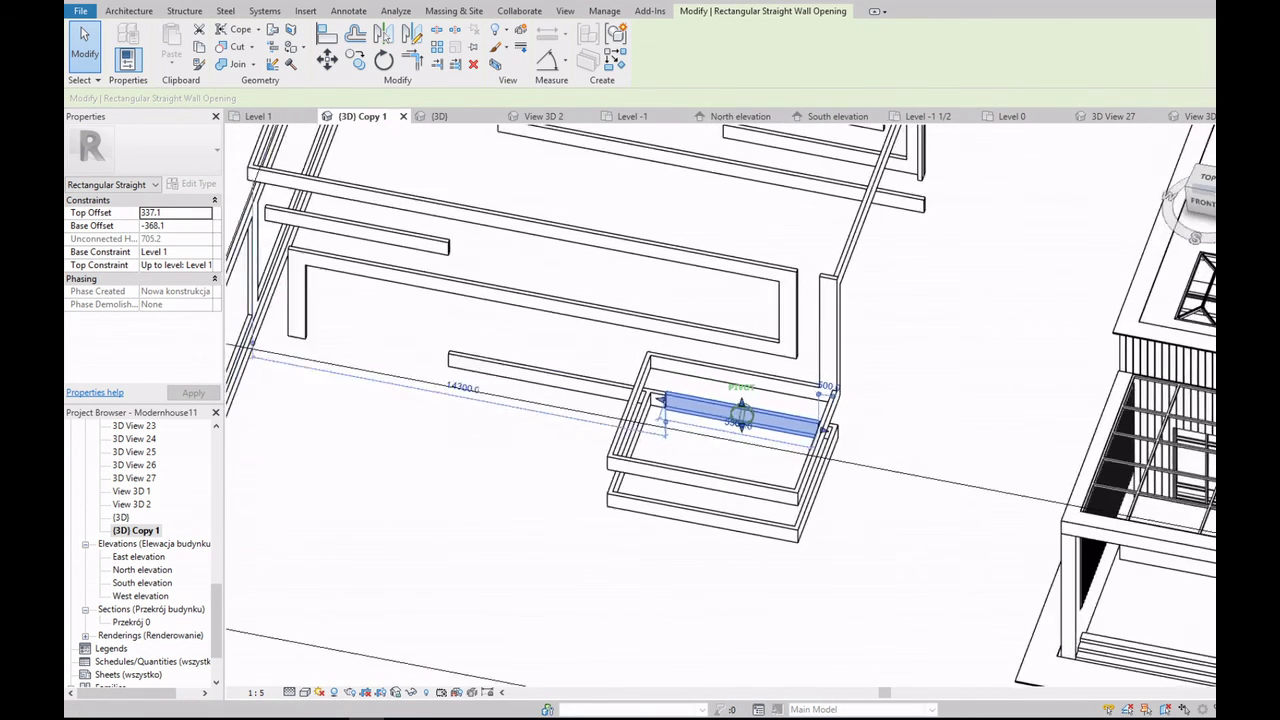
{"action": "key", "text": "Escape"}
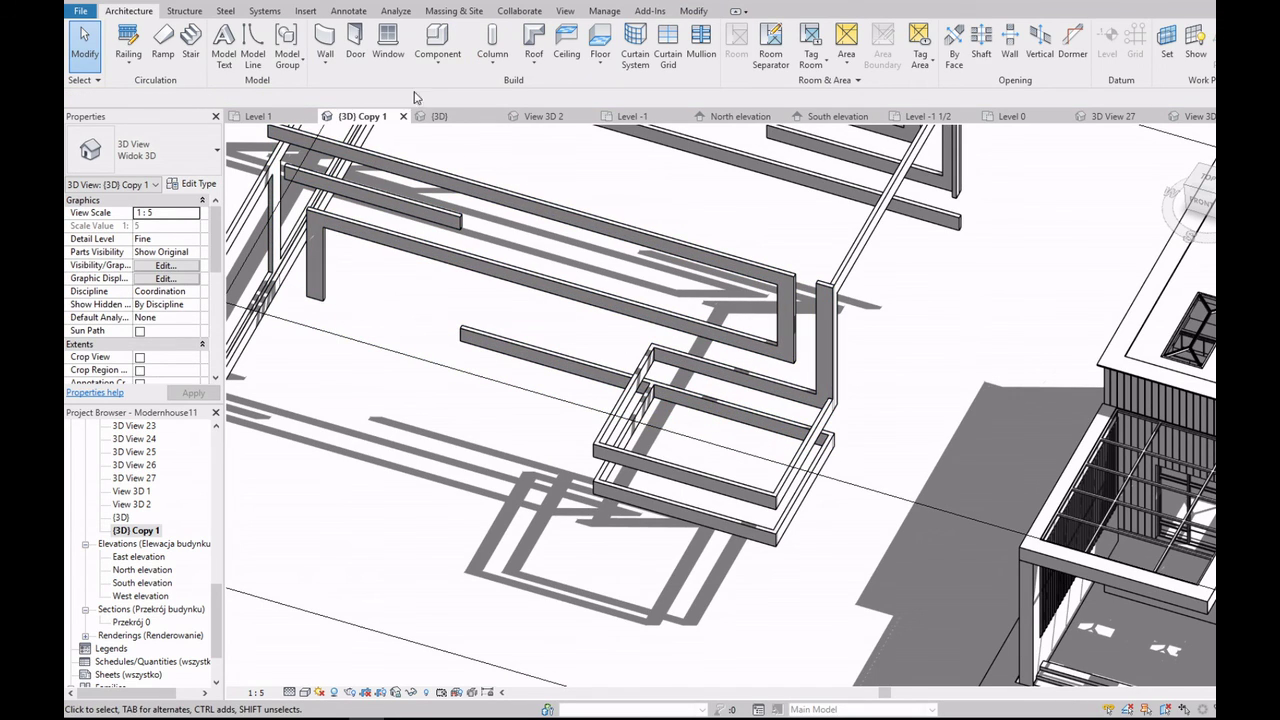
Step: Trim the exterior wall-thickening profile by moving its bottom sketch line's end left
{"action": "left_click", "coordinate": [606, 380]}
{"action": "key", "text": "Escape"}
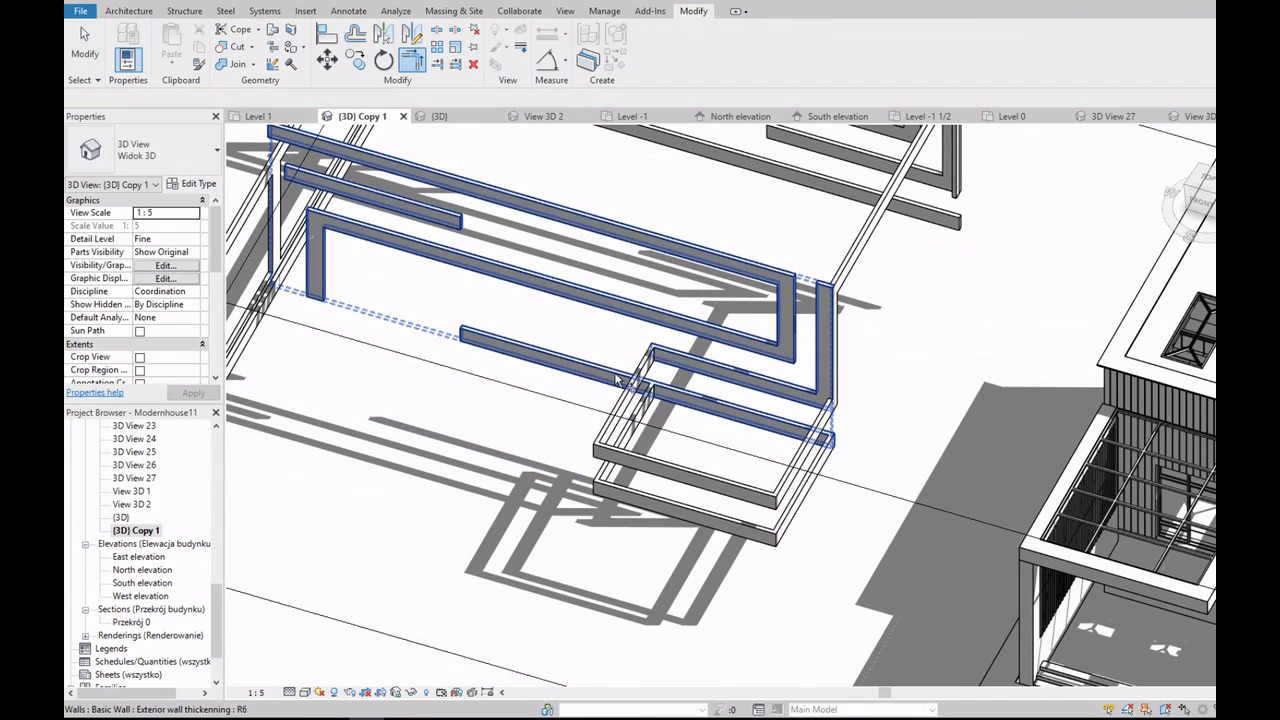
{"action": "scroll", "coordinate": [752, 412], "scroll_direction": "up", "scroll_amount": 2}
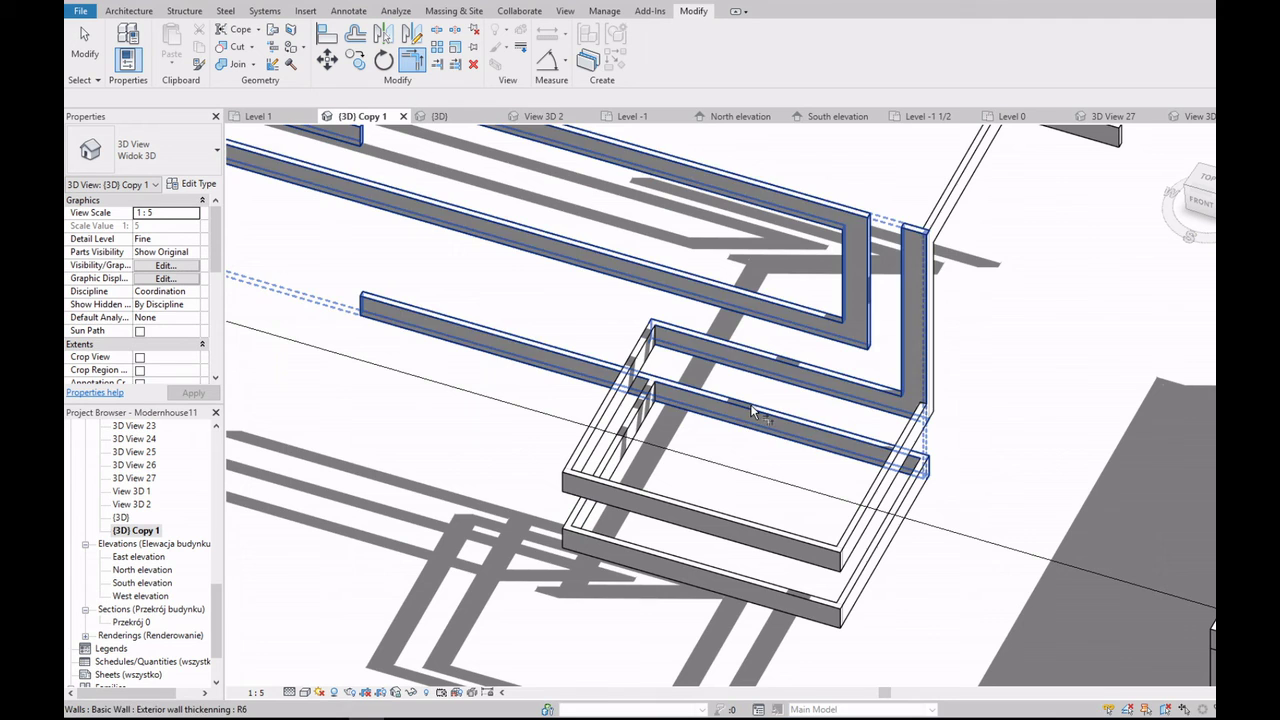
{"action": "double_click", "coordinate": [857, 443]}
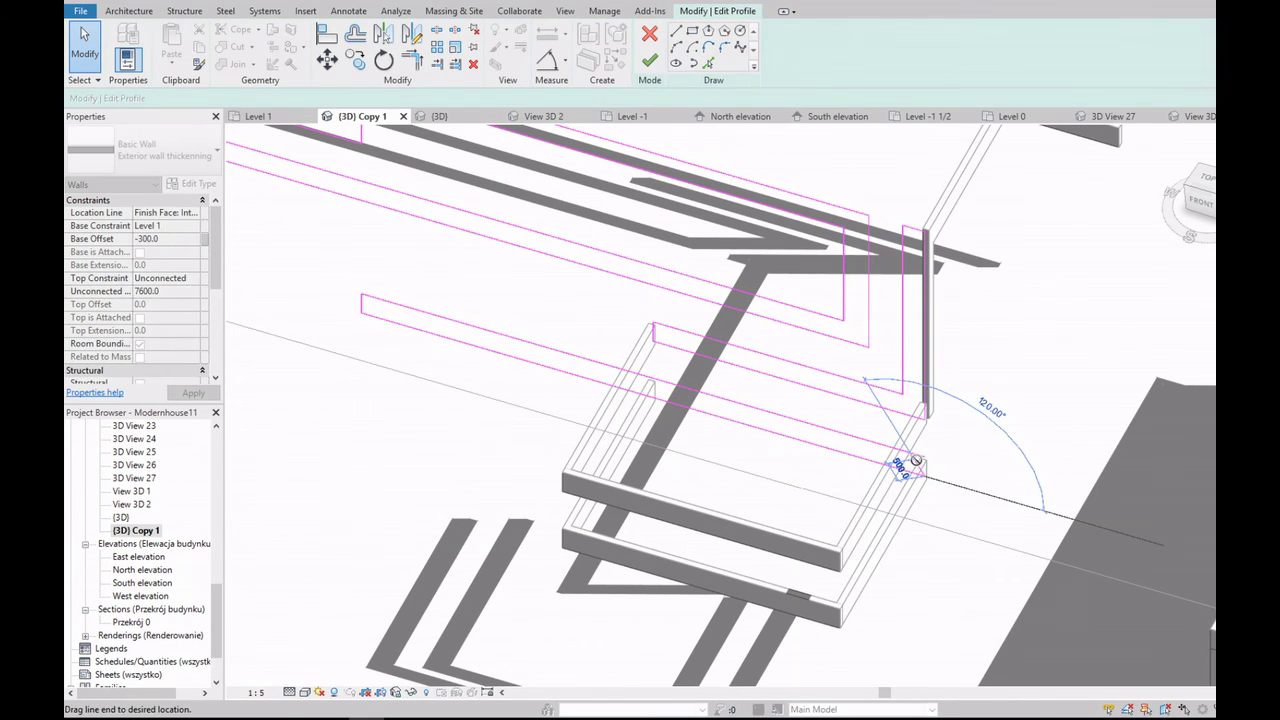
{"action": "left_click", "coordinate": [845, 460]}
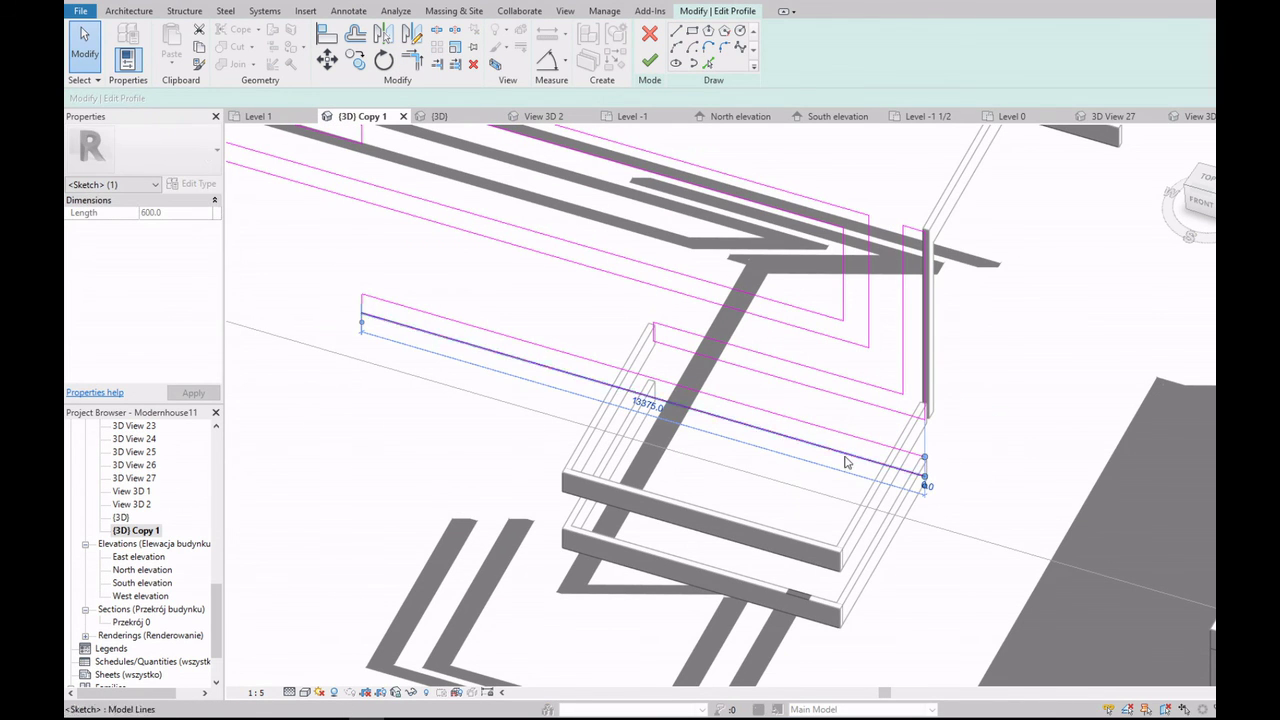
{"action": "left_click", "coordinate": [1202, 204]}
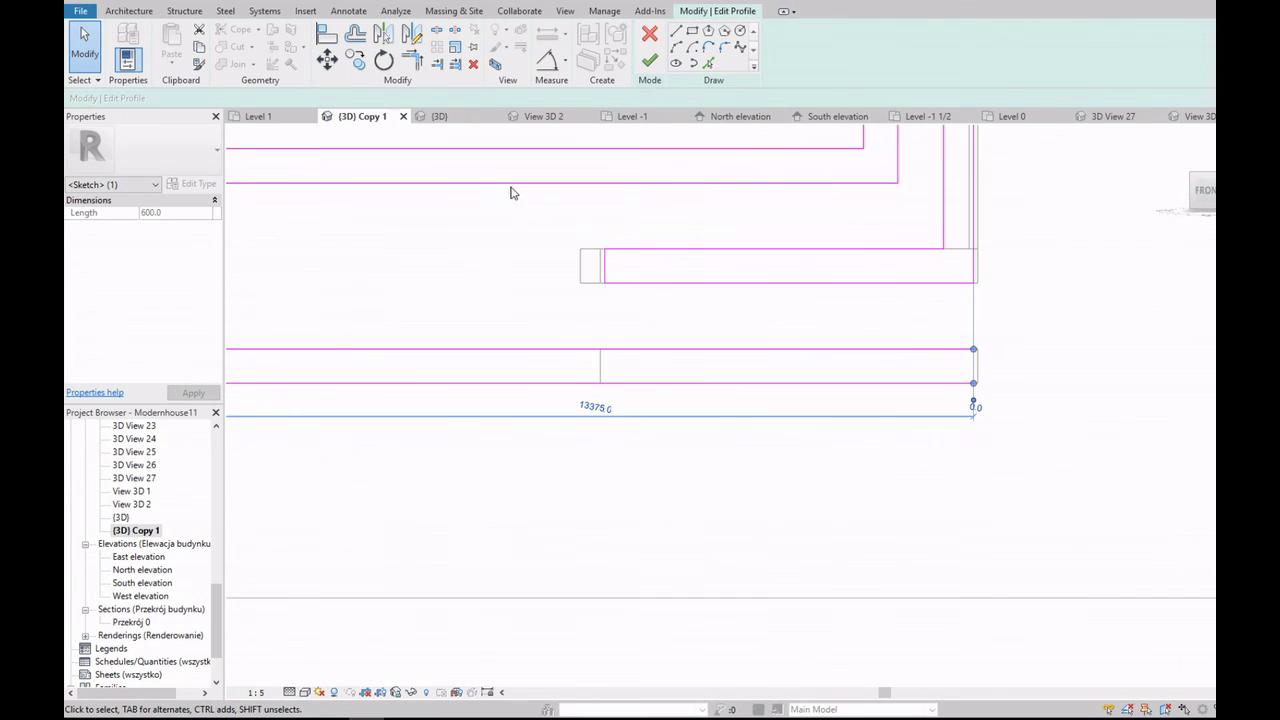
{"action": "key", "text": "m"}
{"action": "key", "text": "v"}
{"action": "left_click", "coordinate": [640, 366]}
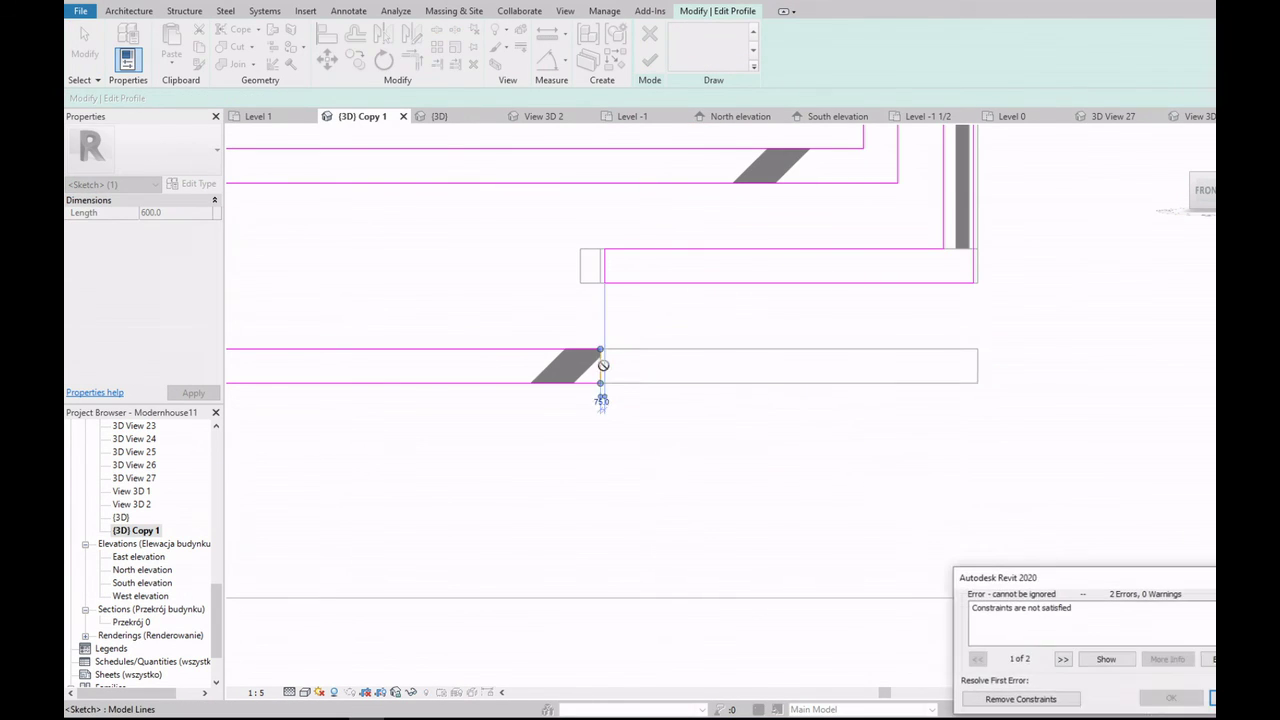
{"action": "scroll", "coordinate": [674, 377], "scroll_direction": "down", "scroll_amount": 3}
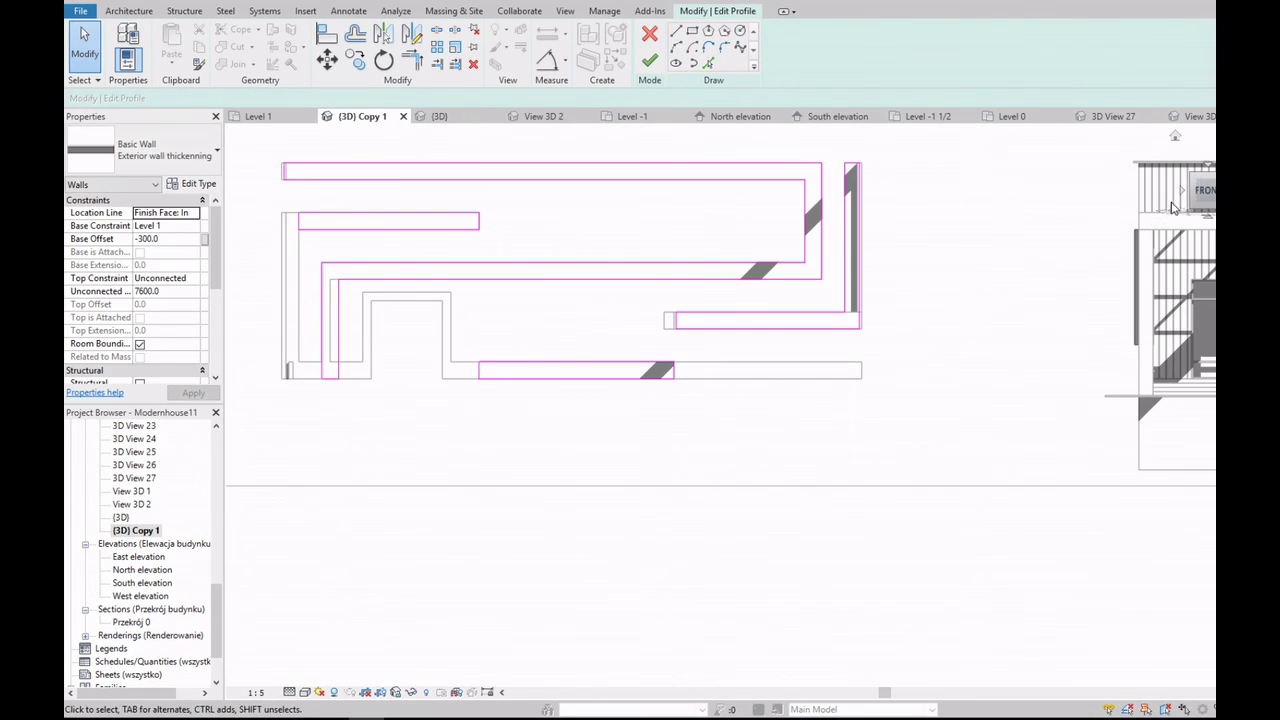
{"action": "mouse_move", "coordinate": [1147, 228]}
{"action": "middle_mouse_down", "text": "shift"}
{"action": "mouse_move", "coordinate": [859, 370]}
{"action": "mouse_move", "coordinate": [998, 380]}
{"action": "middle_mouse_up", "text": "shift"}
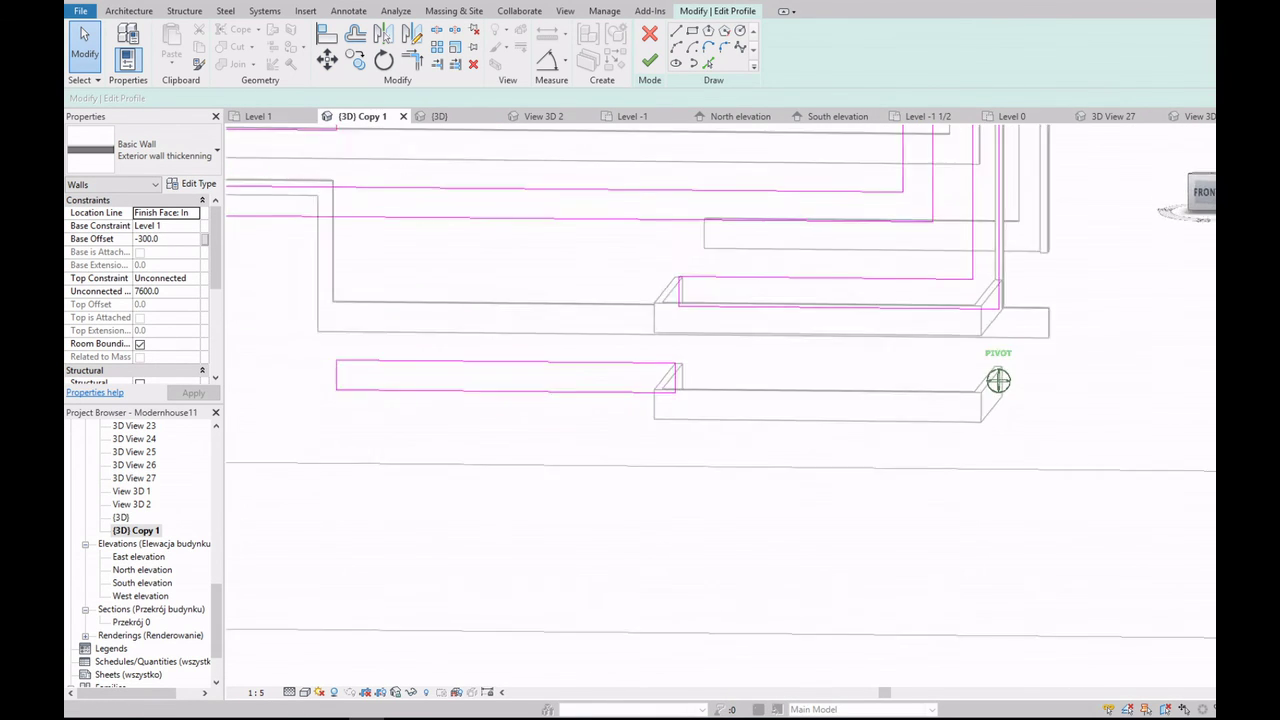
{"action": "left_click", "coordinate": [650, 60]}
Step: Extend the short wall's profile right edge from 5000 to 5075 and finish the sketch
{"action": "scroll", "coordinate": [686, 365], "scroll_direction": "up", "scroll_amount": 1}
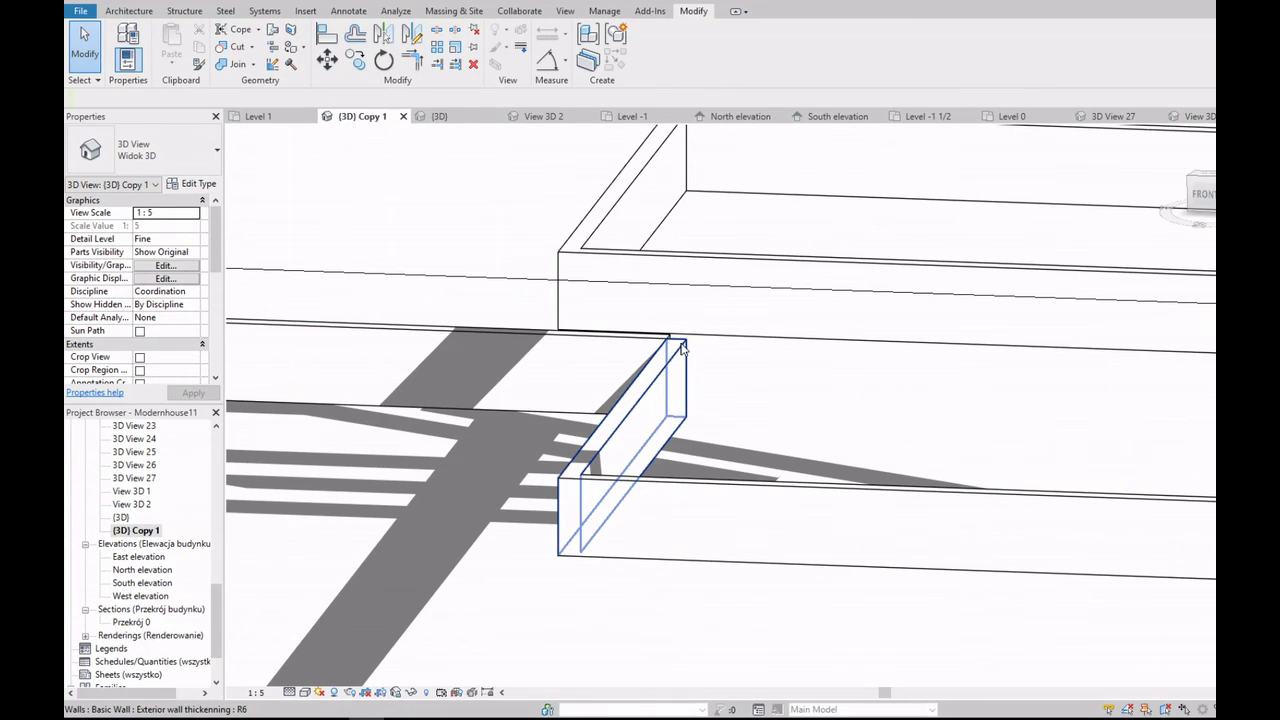
{"action": "double_click", "coordinate": [681, 347]}
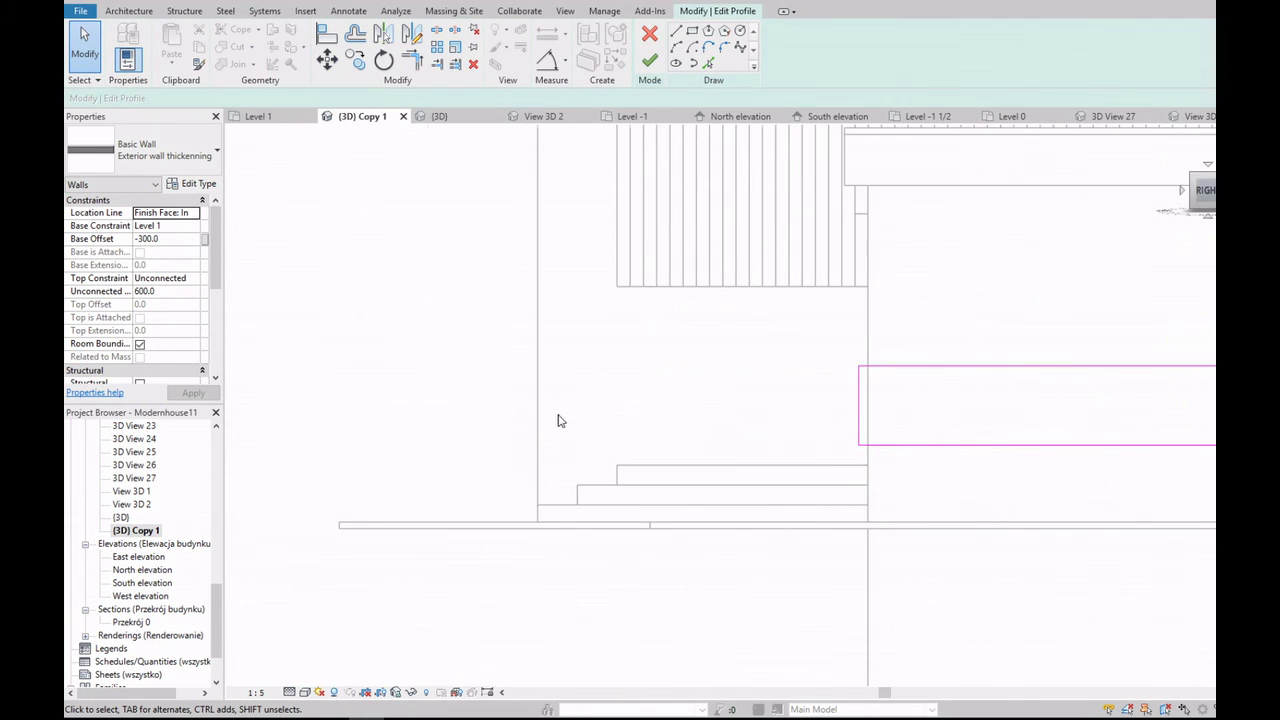
{"action": "scroll", "coordinate": [707, 416], "scroll_direction": "up", "scroll_amount": 2}
{"action": "left_click", "coordinate": [692, 386]}
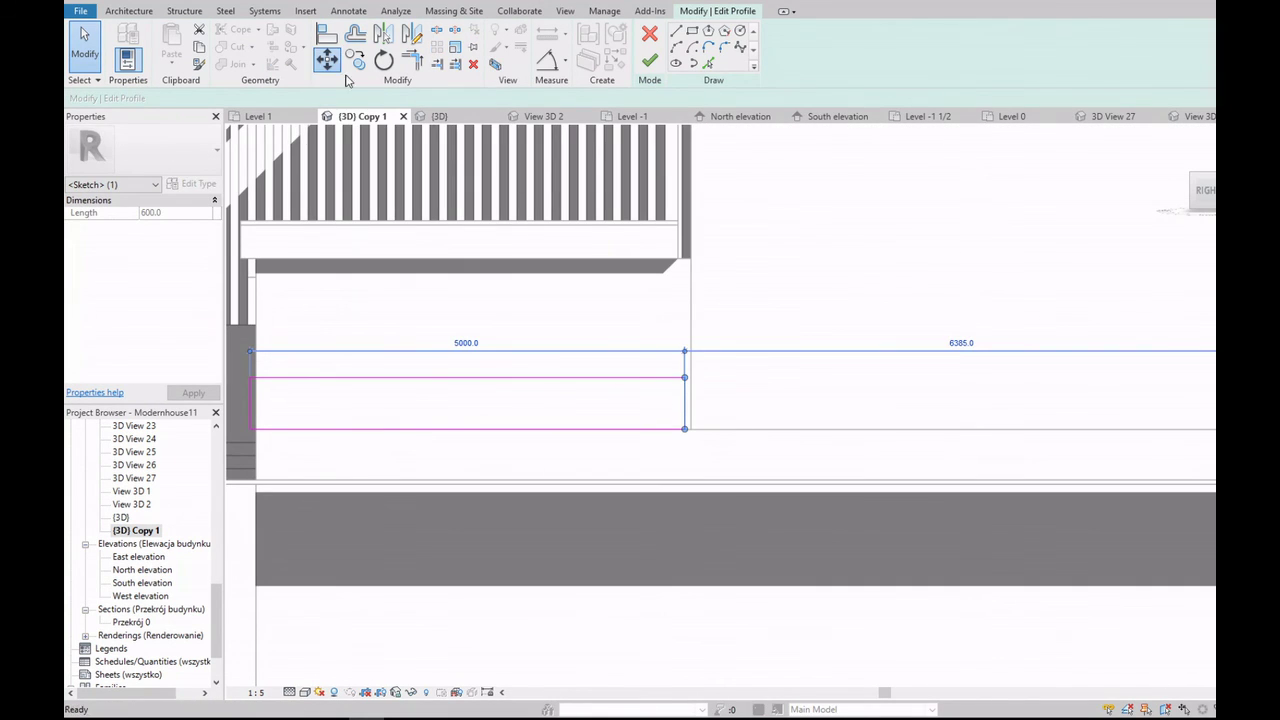
{"action": "left_click_drag", "start_coordinate": [686, 400], "coordinate": [691, 392]}
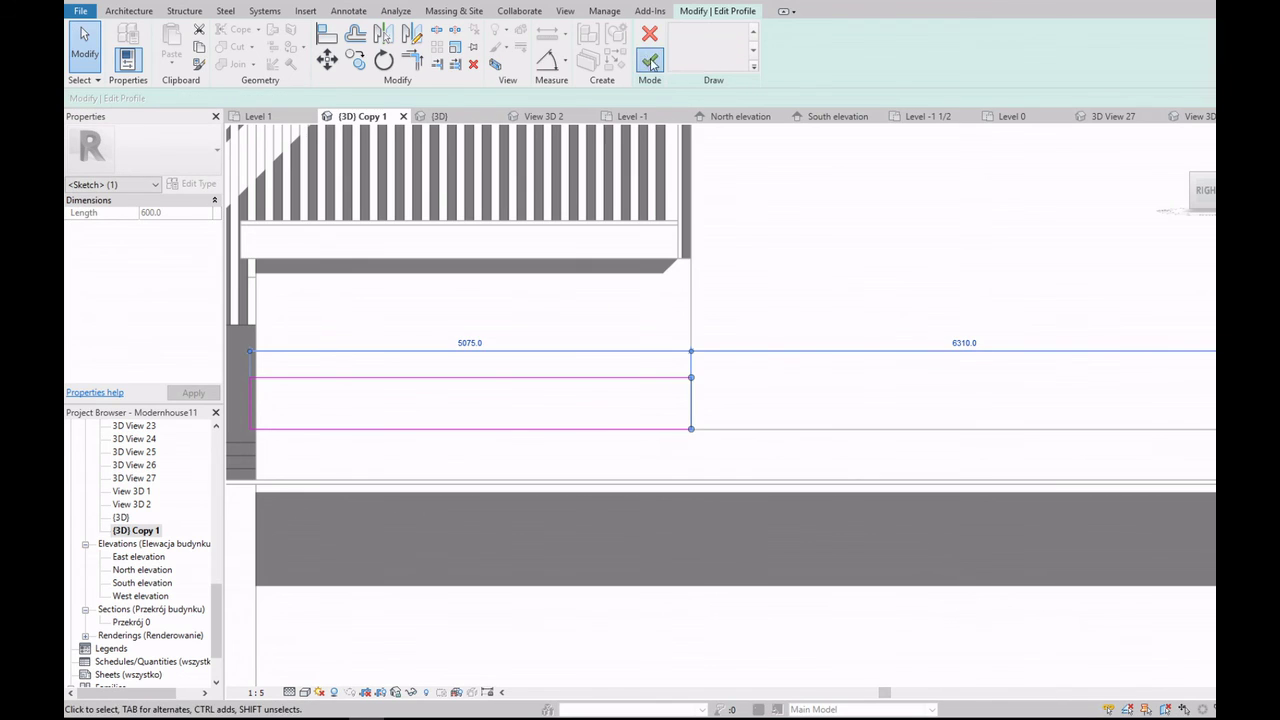
{"action": "left_click", "coordinate": [651, 63]}
{"action": "scroll", "coordinate": [748, 346], "scroll_direction": "down", "scroll_amount": 3}
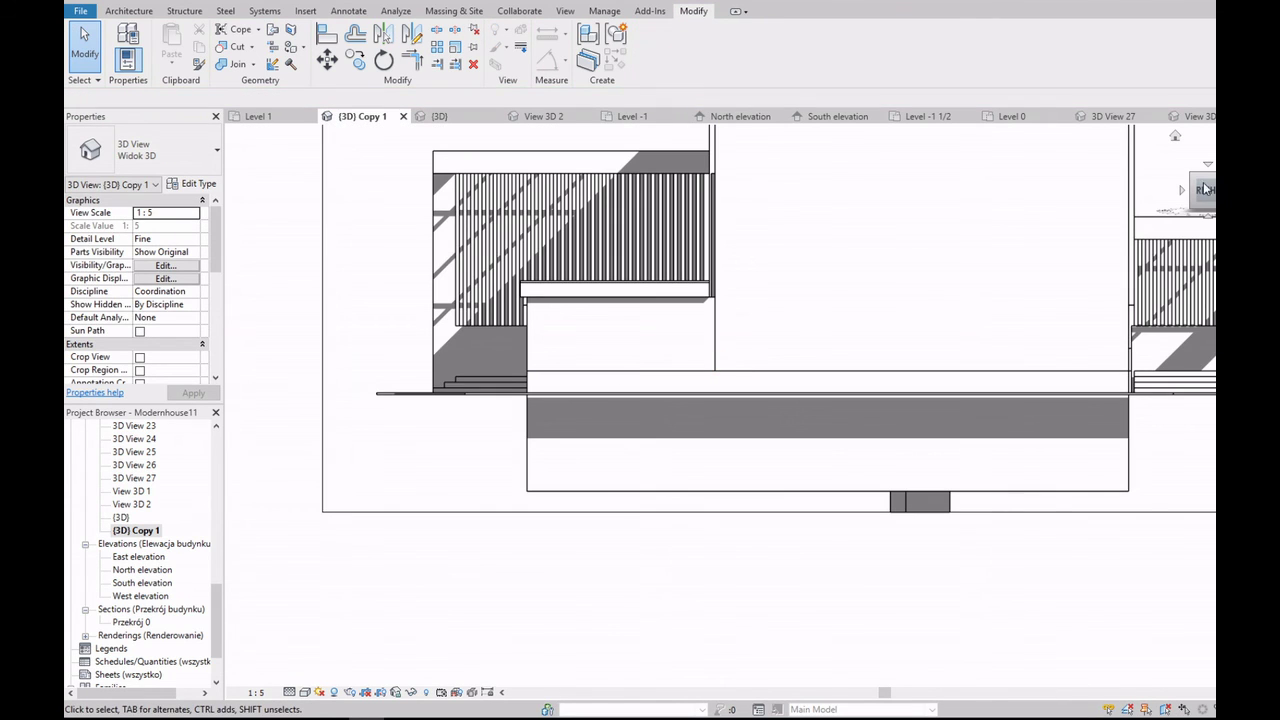
{"action": "scroll", "coordinate": [980, 203], "scroll_direction": "down", "scroll_amount": 5}
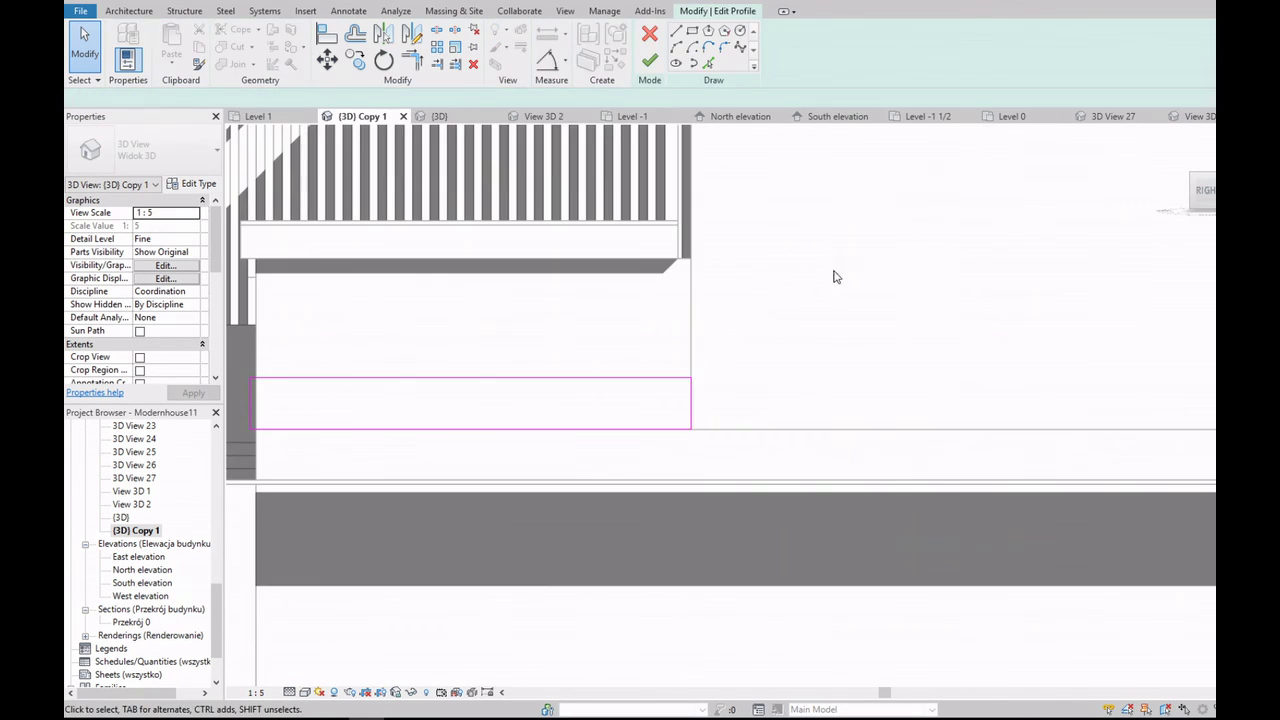
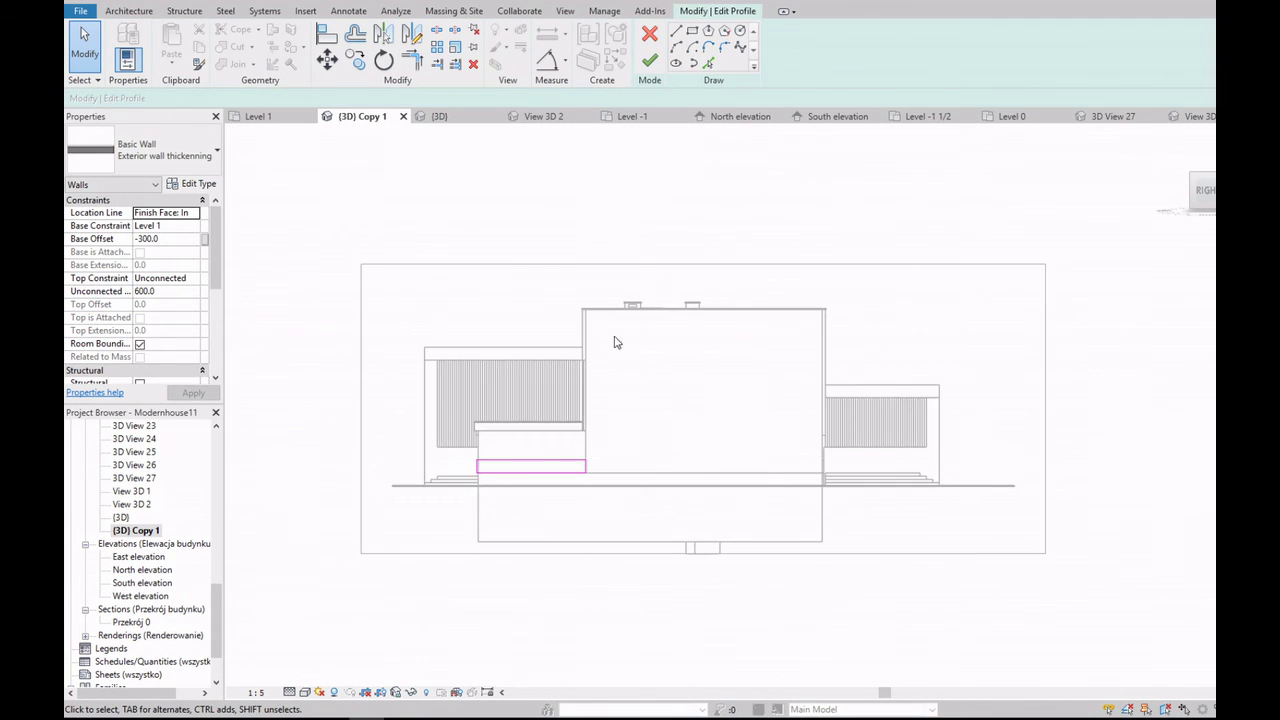
Step: Orbit to a tilted 3D view and open the raised long wall's profile for editing
{"action": "left_click", "coordinate": [1205, 188]}
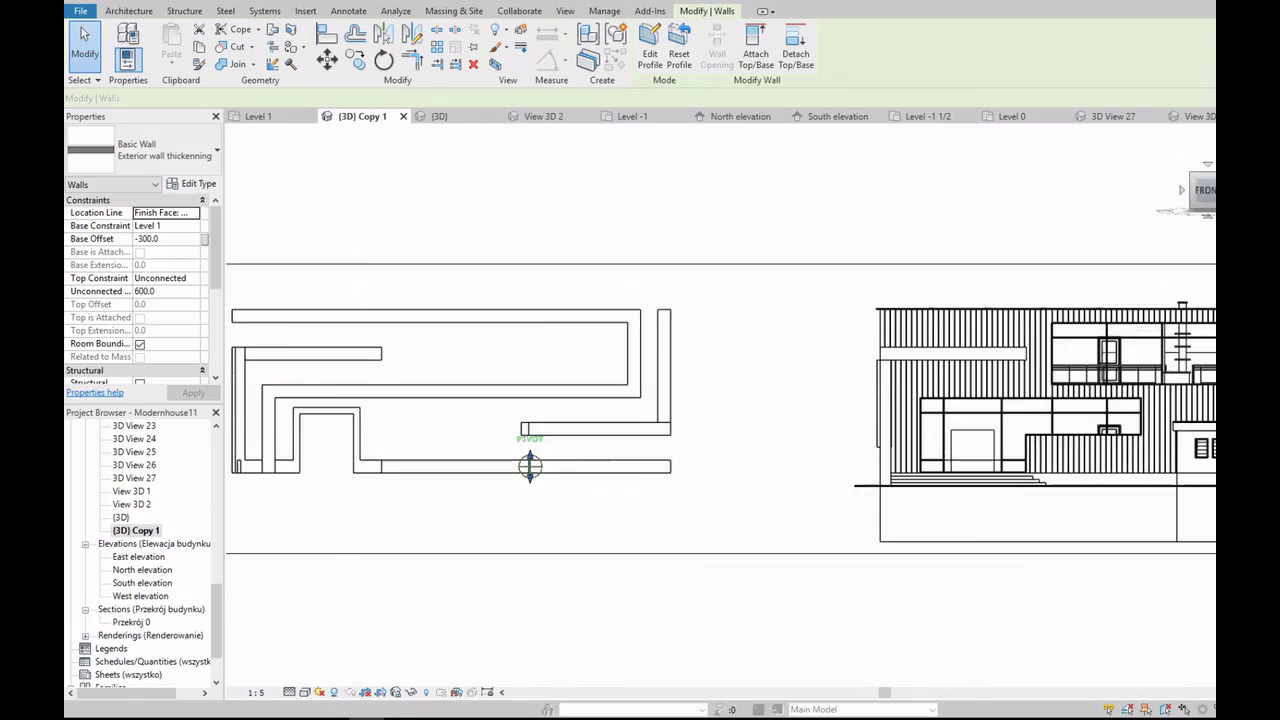
{"action": "left_click_drag", "start_coordinate": [1205, 190], "coordinate": [843, 290]}
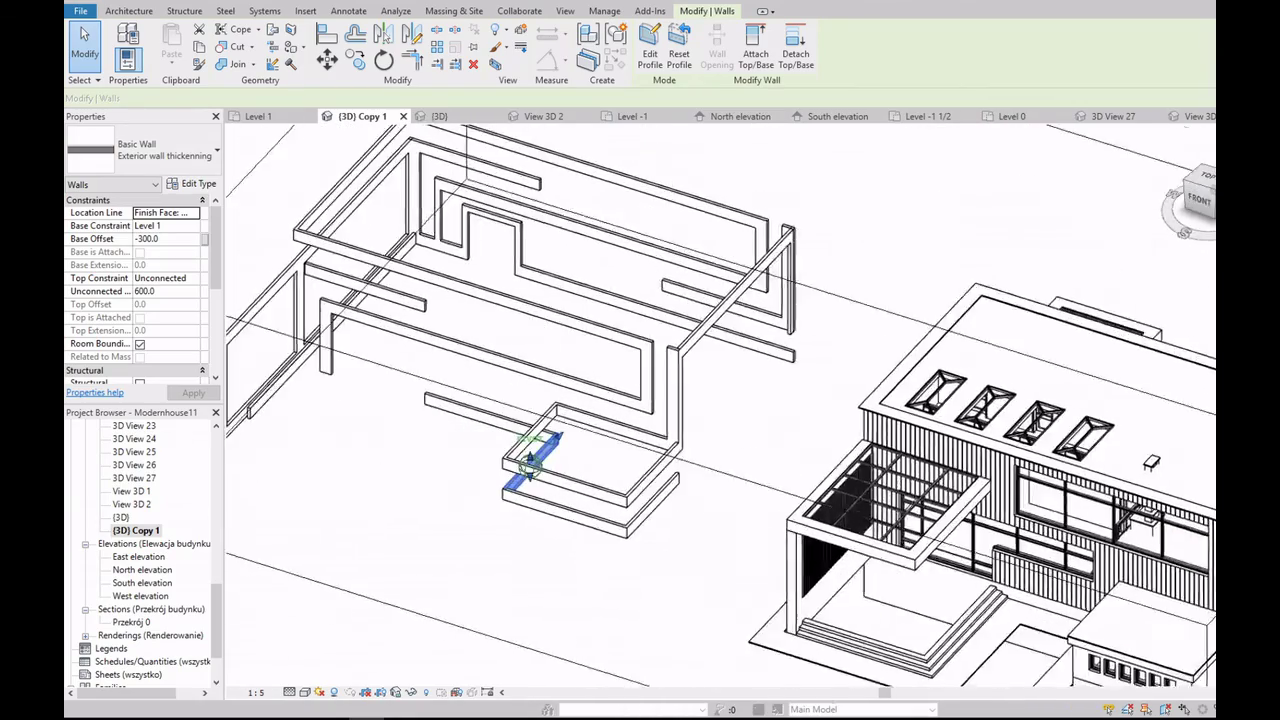
{"action": "scroll", "coordinate": [843, 290], "scroll_direction": "up", "scroll_amount": 3}
{"action": "scroll", "coordinate": [850, 290], "scroll_direction": "up", "scroll_amount": 2}
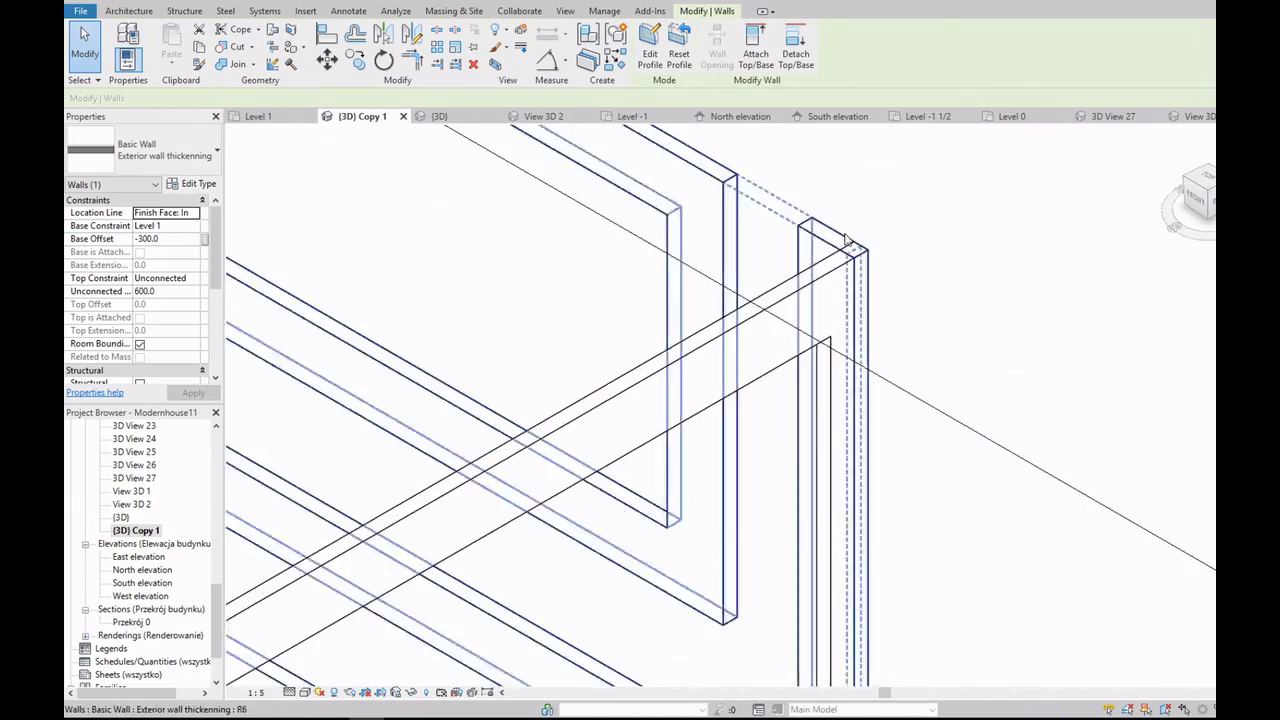
{"action": "scroll", "coordinate": [855, 290], "scroll_direction": "down", "scroll_amount": 3}
{"action": "scroll", "coordinate": [858, 288], "scroll_direction": "up", "scroll_amount": 3}
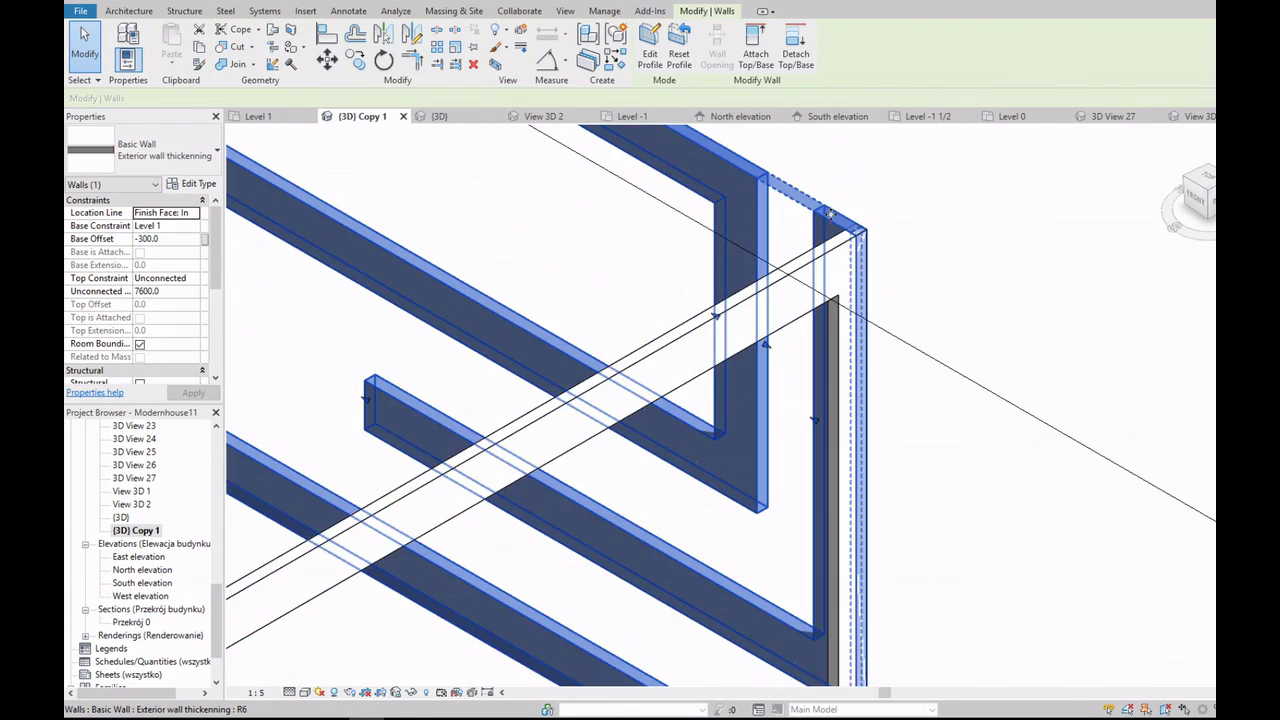
{"action": "left_click", "coordinate": [845, 253]}
{"action": "double_click", "coordinate": [845, 253]}
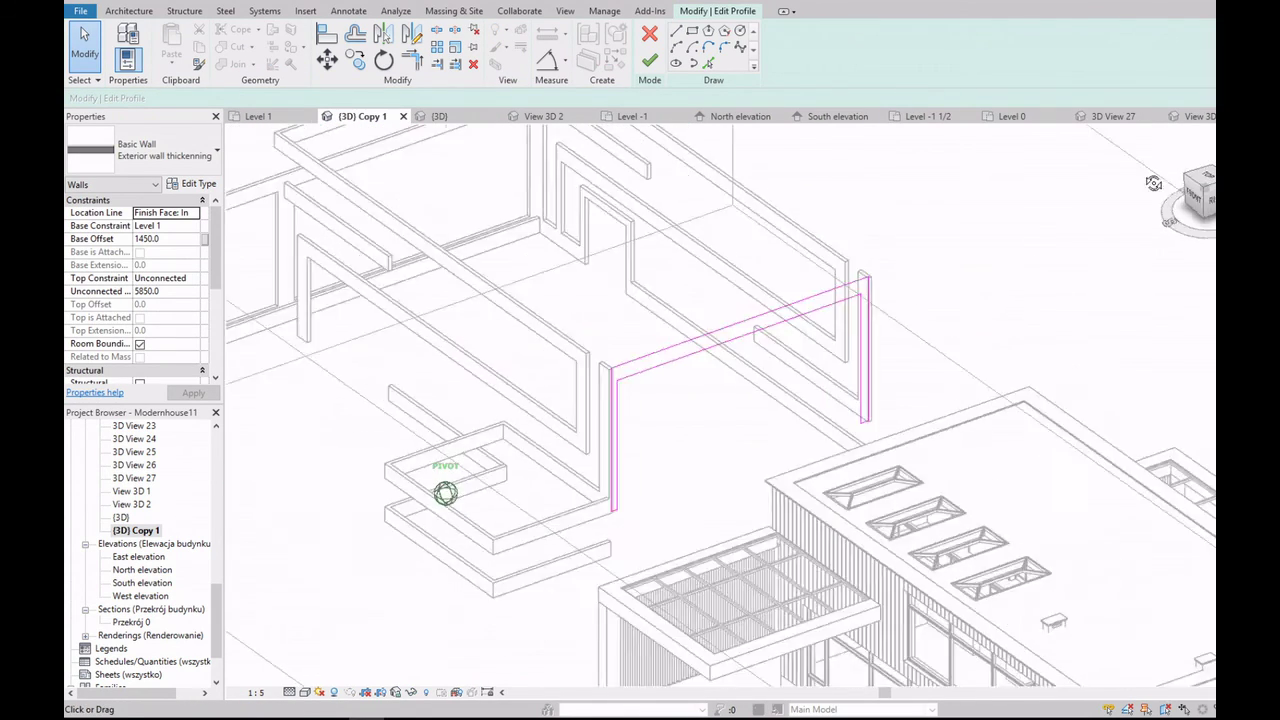
Step: Move the inner right vertical profile line by 200 and finish the profile edit
{"action": "left_click", "coordinate": [814, 299]}
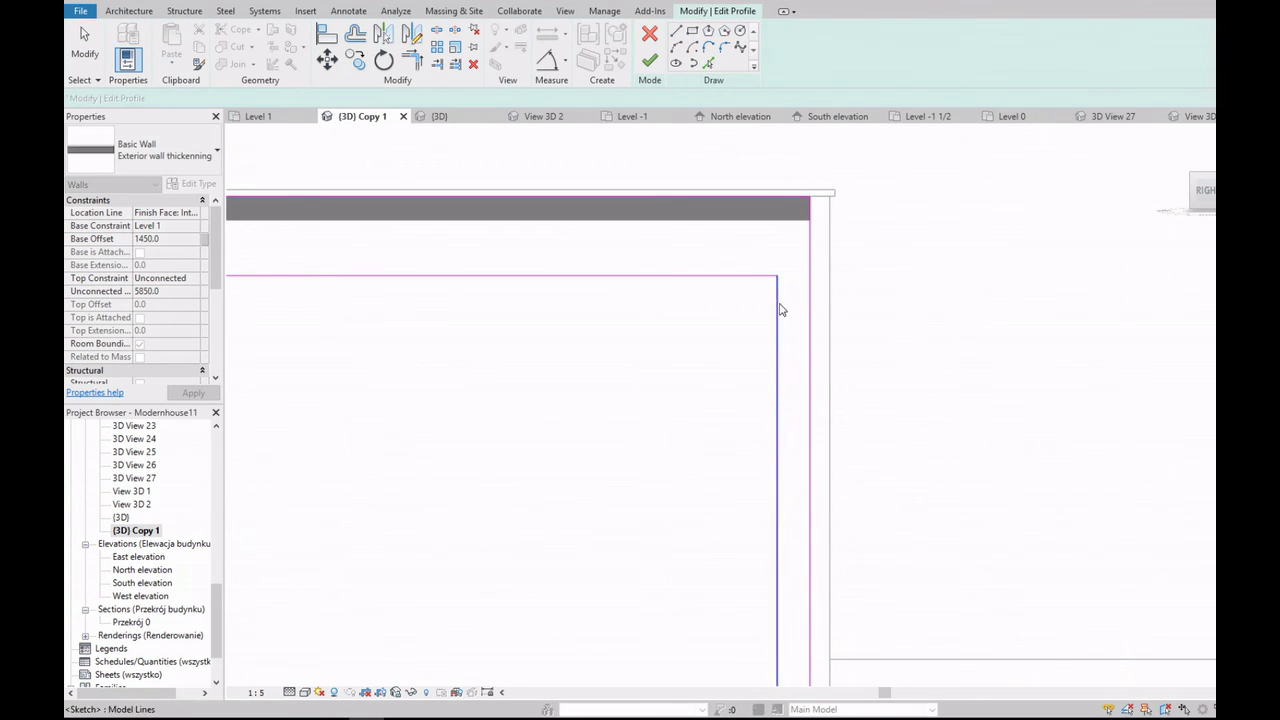
{"action": "key", "text": "m"}
{"action": "key", "text": "v"}
{"action": "key", "text": "Return"}
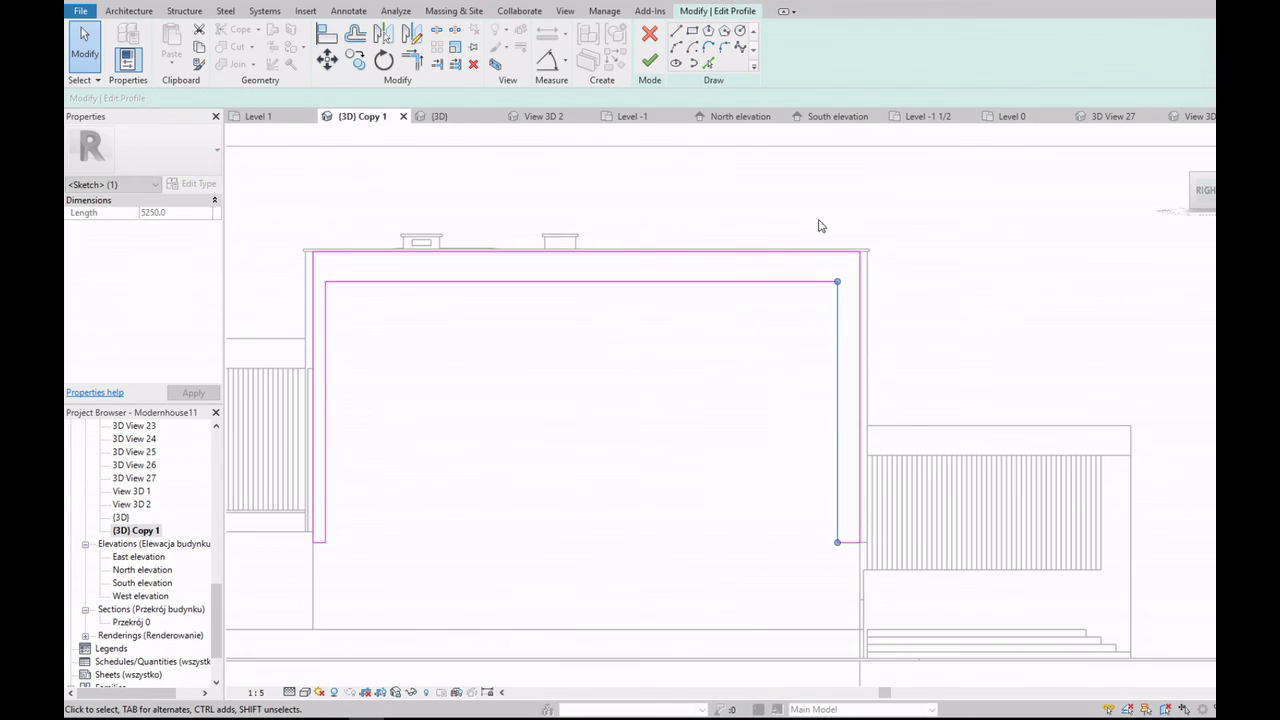
{"action": "key", "text": "Escape"}
{"action": "mouse_move", "coordinate": [700, 400]}
{"action": "middle_mouse_down", "text": "shift"}
{"action": "mouse_move", "coordinate": [805, 257]}
{"action": "mouse_move", "coordinate": [746, 364]}
{"action": "middle_mouse_up", "text": "shift"}
{"action": "scroll", "coordinate": [805, 257], "scroll_direction": "up", "scroll_amount": 5}
{"action": "scroll", "coordinate": [805, 257], "scroll_direction": "down", "scroll_amount": 10}
Step: Cancel the accidental copy so the walls stay in place
{"action": "left_click", "coordinate": [744, 363]}
{"action": "left_click_drag", "start_coordinate": [473, 337], "coordinate": [465, 444], "text": "ctrl"}
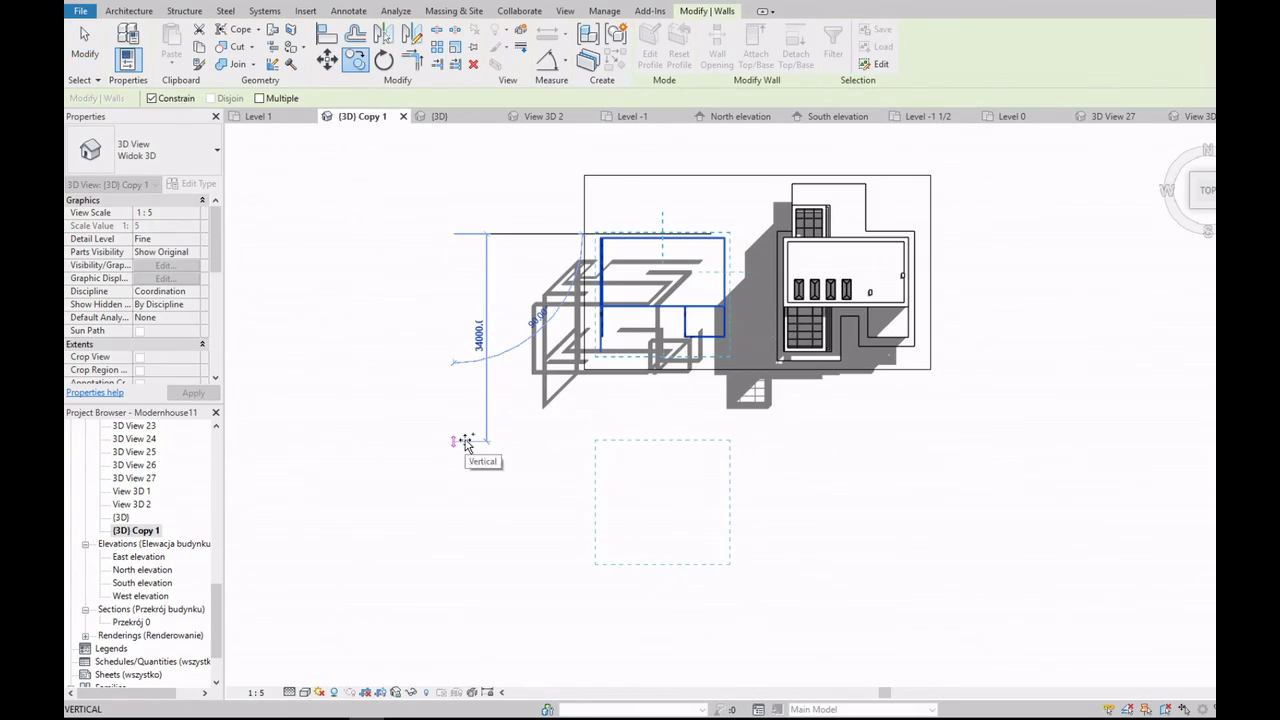
{"action": "scroll", "coordinate": [665, 250], "scroll_direction": "down", "scroll_amount": 5}
{"action": "key", "text": "Escape"}
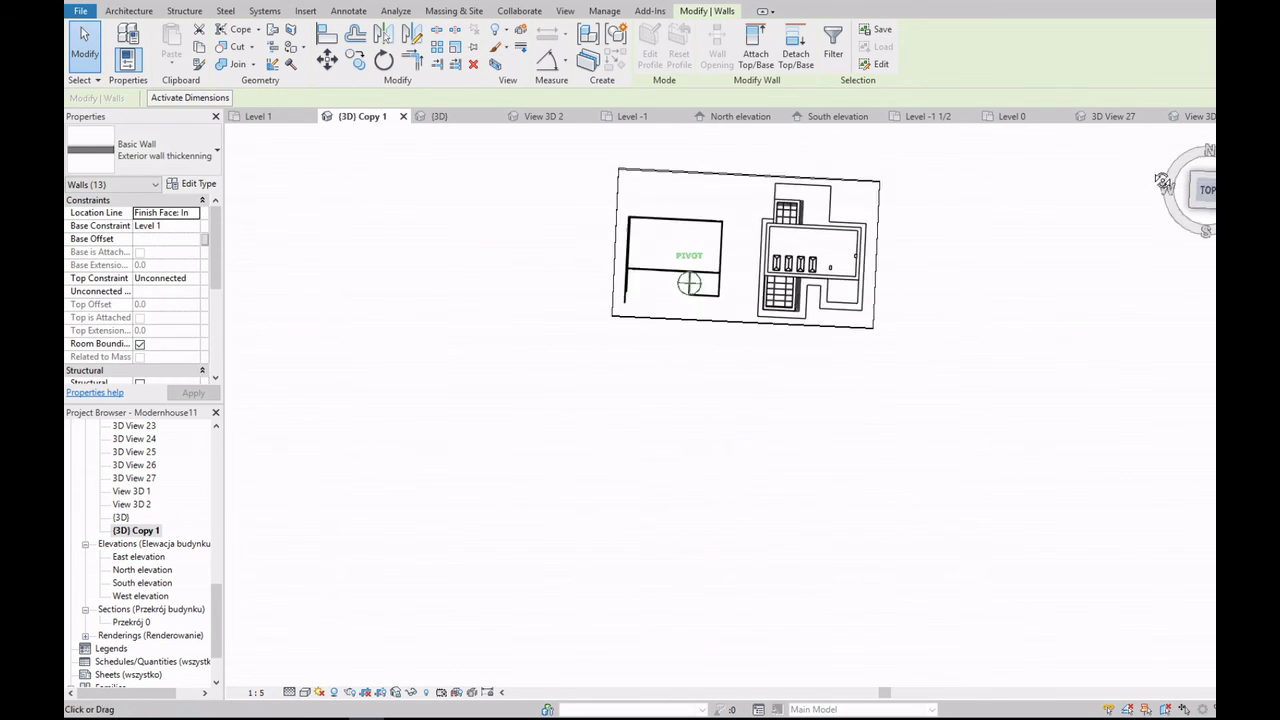
Step: Deselect the section box and switch to the Right face of the ViewCube
{"action": "left_click_drag", "start_coordinate": [1162, 180], "coordinate": [757, 157]}
{"action": "left_click", "coordinate": [715, 175]}
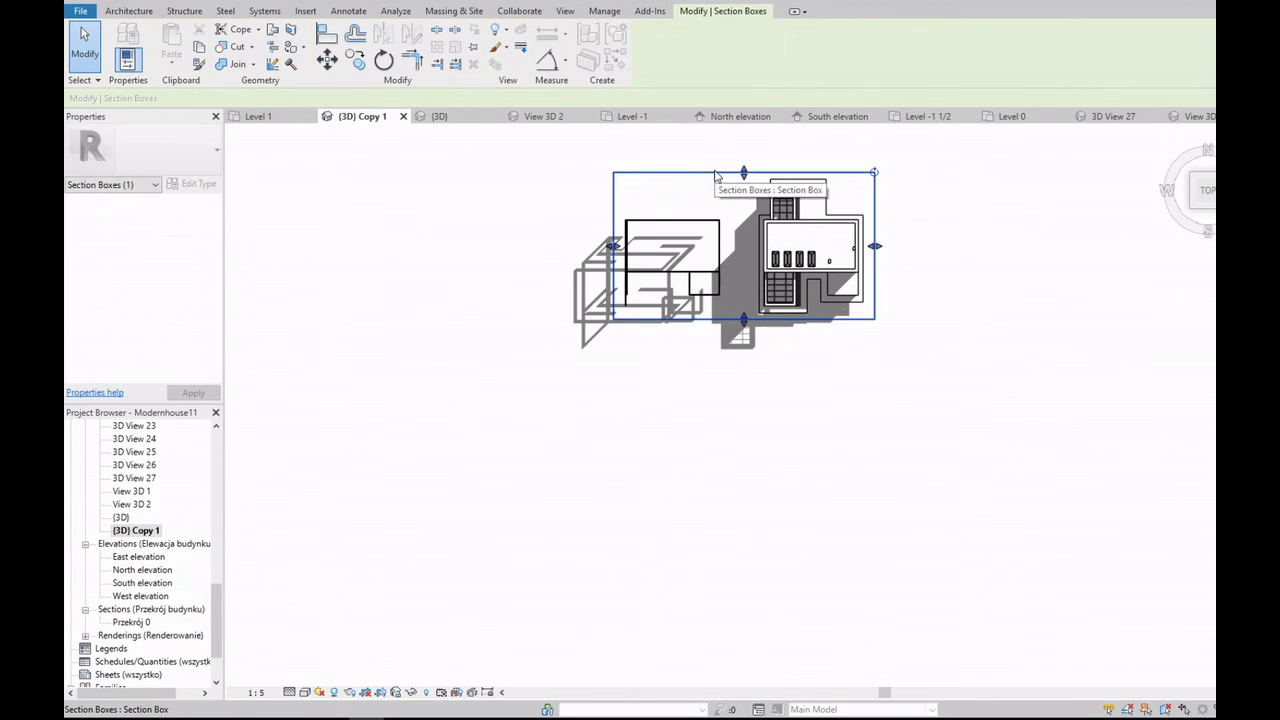
{"action": "key", "text": "Escape"}
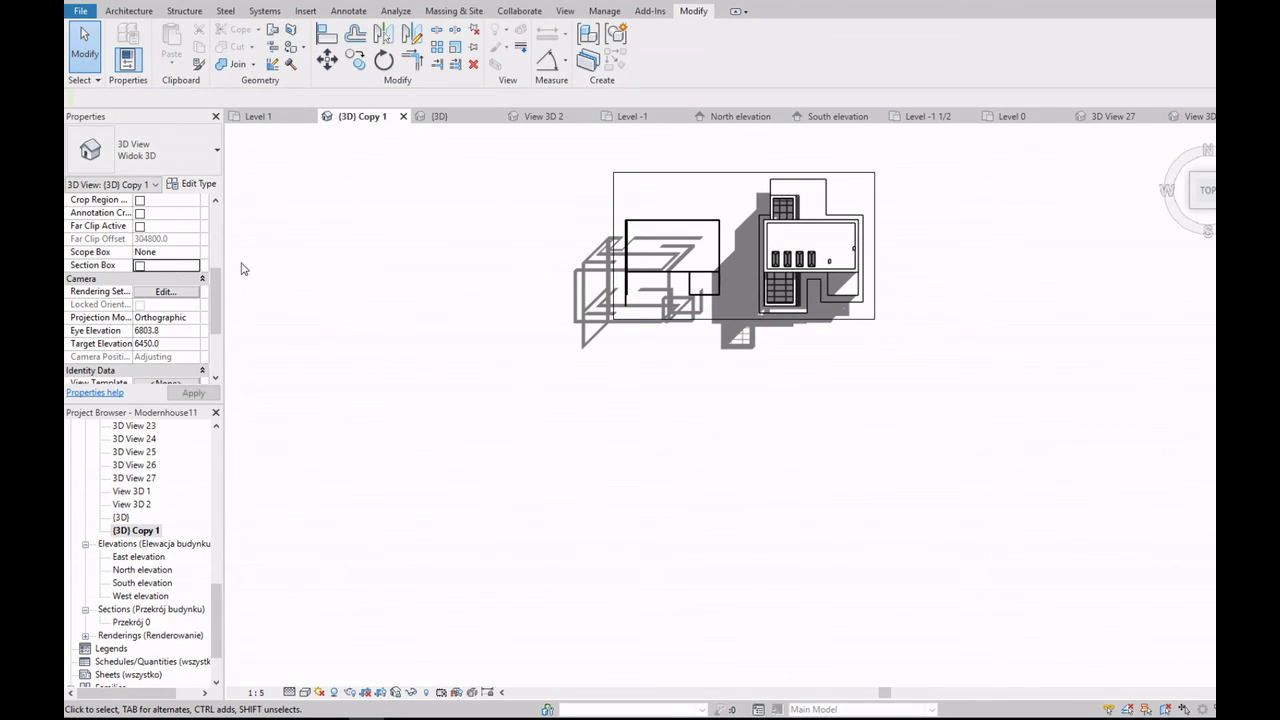
{"action": "left_click", "coordinate": [1177, 183]}
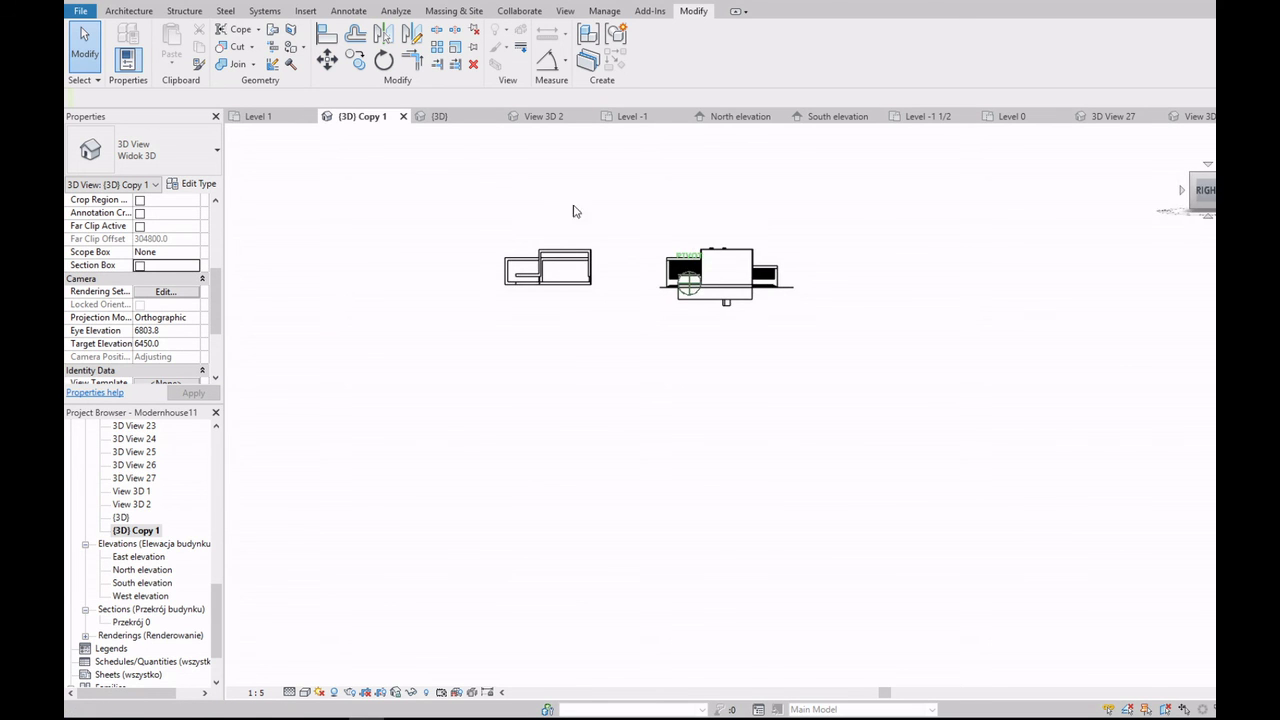
{"action": "scroll", "coordinate": [545, 300], "scroll_direction": "up", "scroll_amount": 3}
Step: Open the raised wall's profile, inspect it in 3D, then cancel the edit
{"action": "scroll", "coordinate": [545, 310], "scroll_direction": "up", "scroll_amount": 3}
{"action": "double_click", "coordinate": [544, 320]}
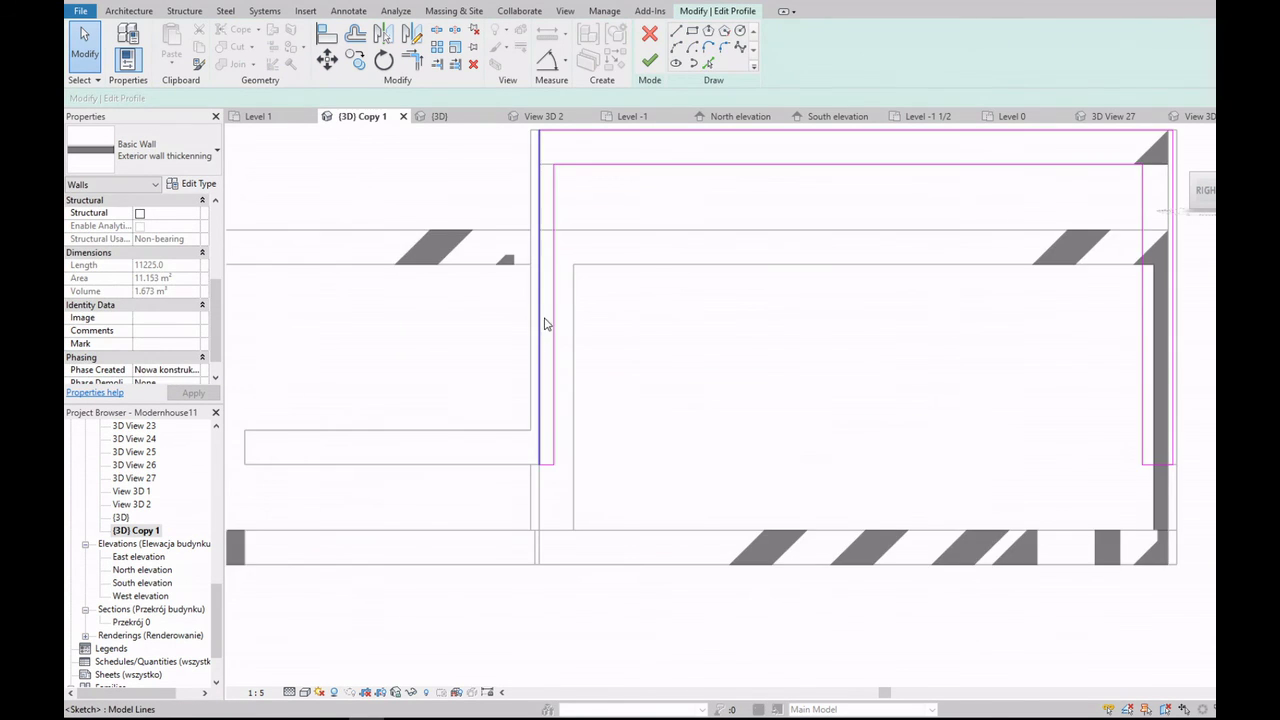
{"action": "scroll", "coordinate": [545, 323], "scroll_direction": "down", "scroll_amount": 5}
{"action": "scroll", "coordinate": [585, 325], "scroll_direction": "down", "scroll_amount": 2}
{"action": "middle_click_drag", "start_coordinate": [585, 325], "coordinate": [640, 340], "text": "shift"}
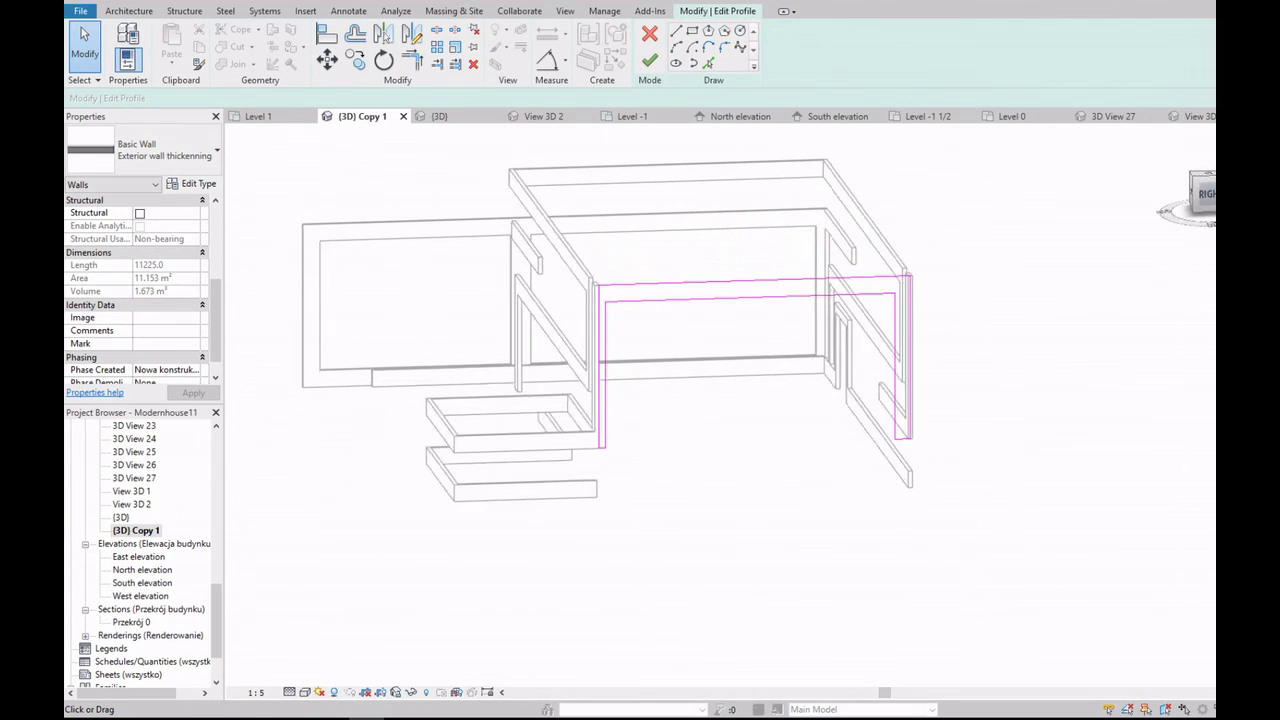
{"action": "scroll", "coordinate": [571, 423], "scroll_direction": "up", "scroll_amount": 3}
{"action": "left_click", "coordinate": [652, 38]}
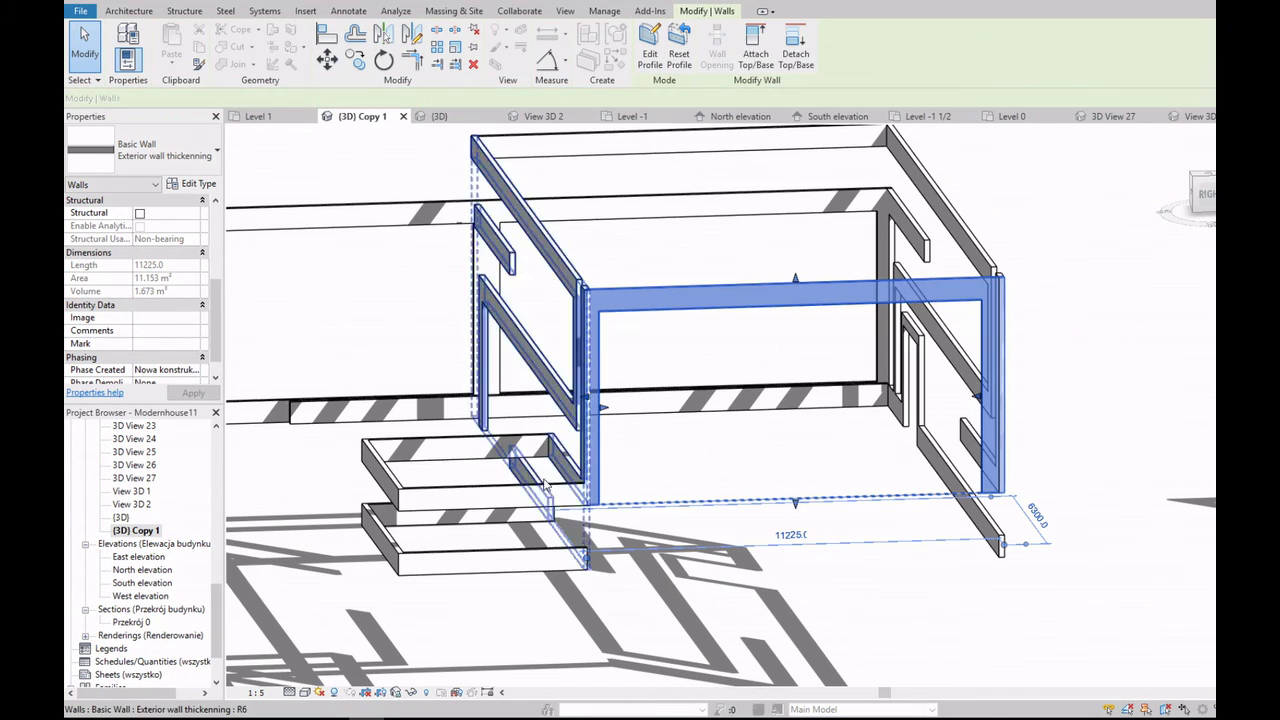
Step: Inspect the short and 5000-long foundation walls in the right-side view
{"action": "left_click", "coordinate": [517, 587]}
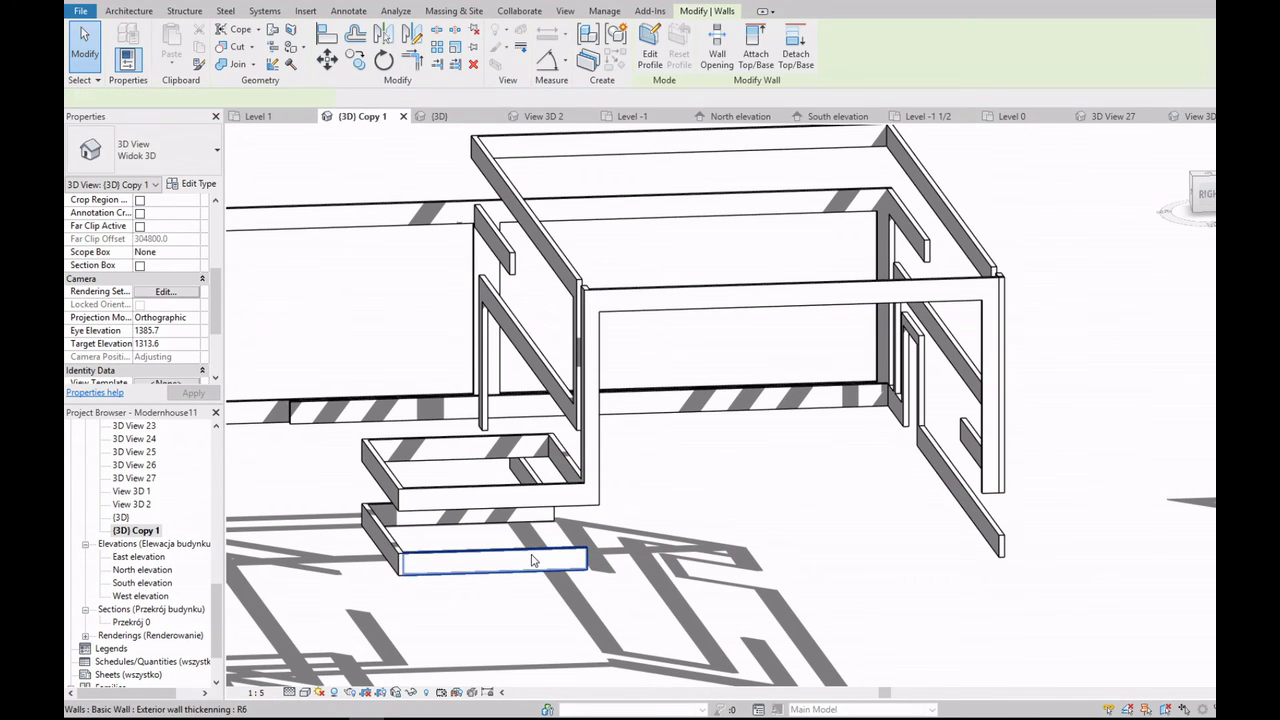
{"action": "left_click", "coordinate": [535, 560]}
{"action": "left_click", "coordinate": [1186, 204]}
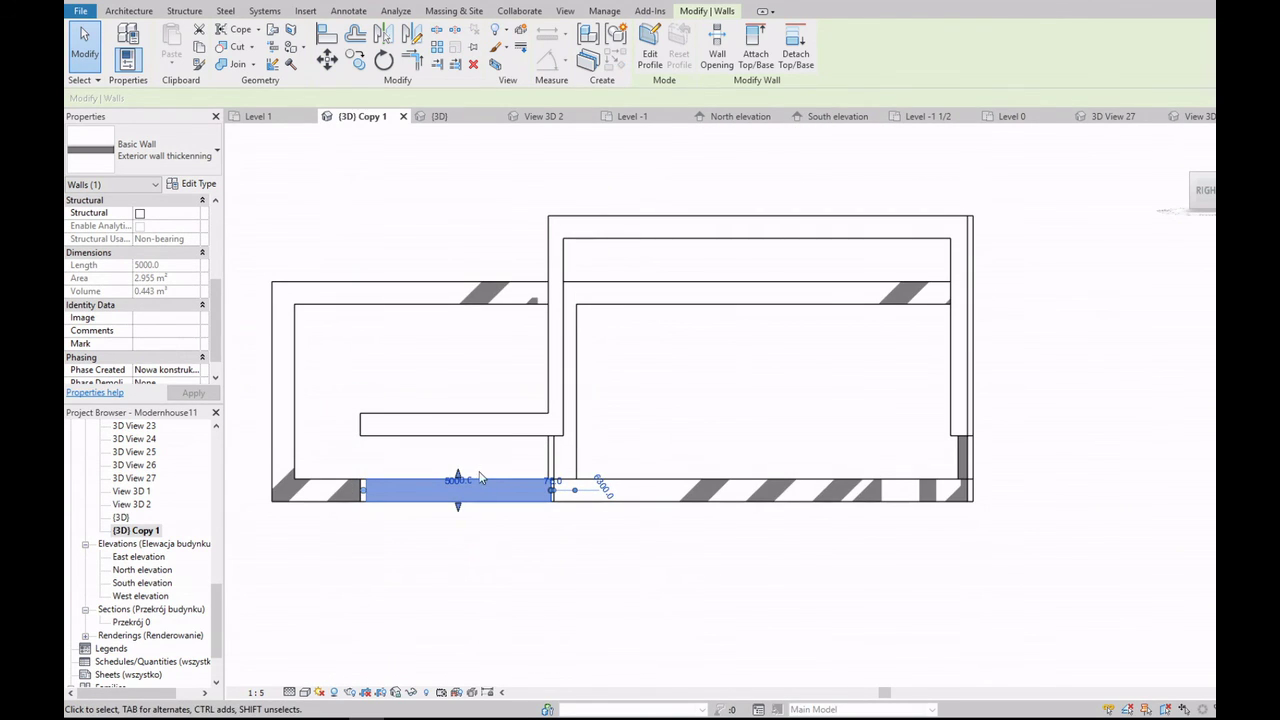
{"action": "key", "text": "Escape"}
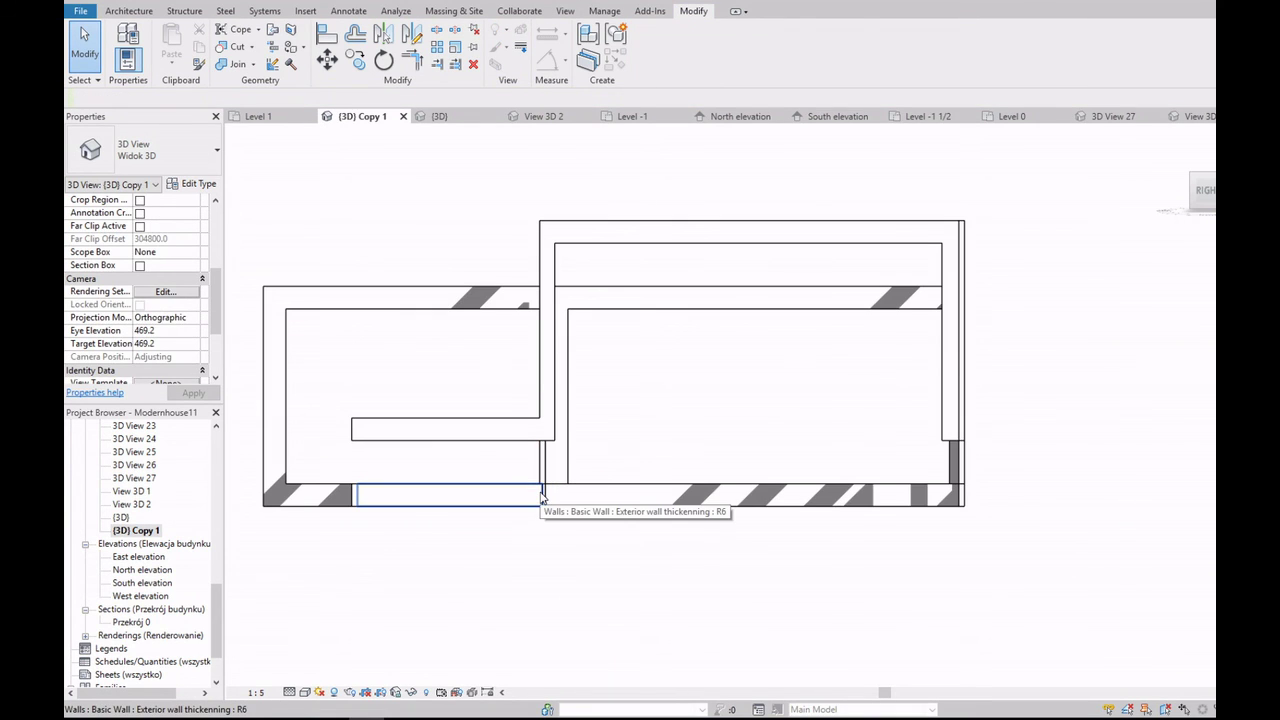
{"action": "left_click", "coordinate": [542, 497]}
{"action": "key", "text": "Escape"}
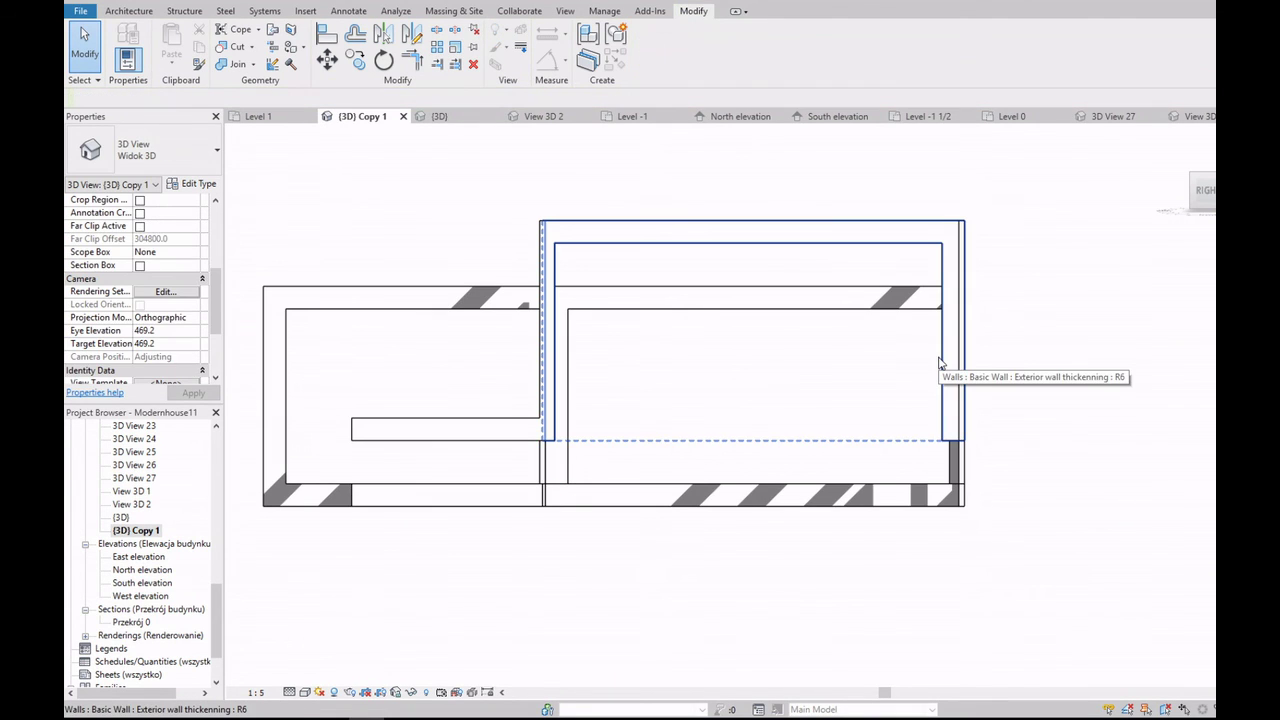
{"action": "scroll", "coordinate": [537, 384], "scroll_direction": "up", "scroll_amount": 1}
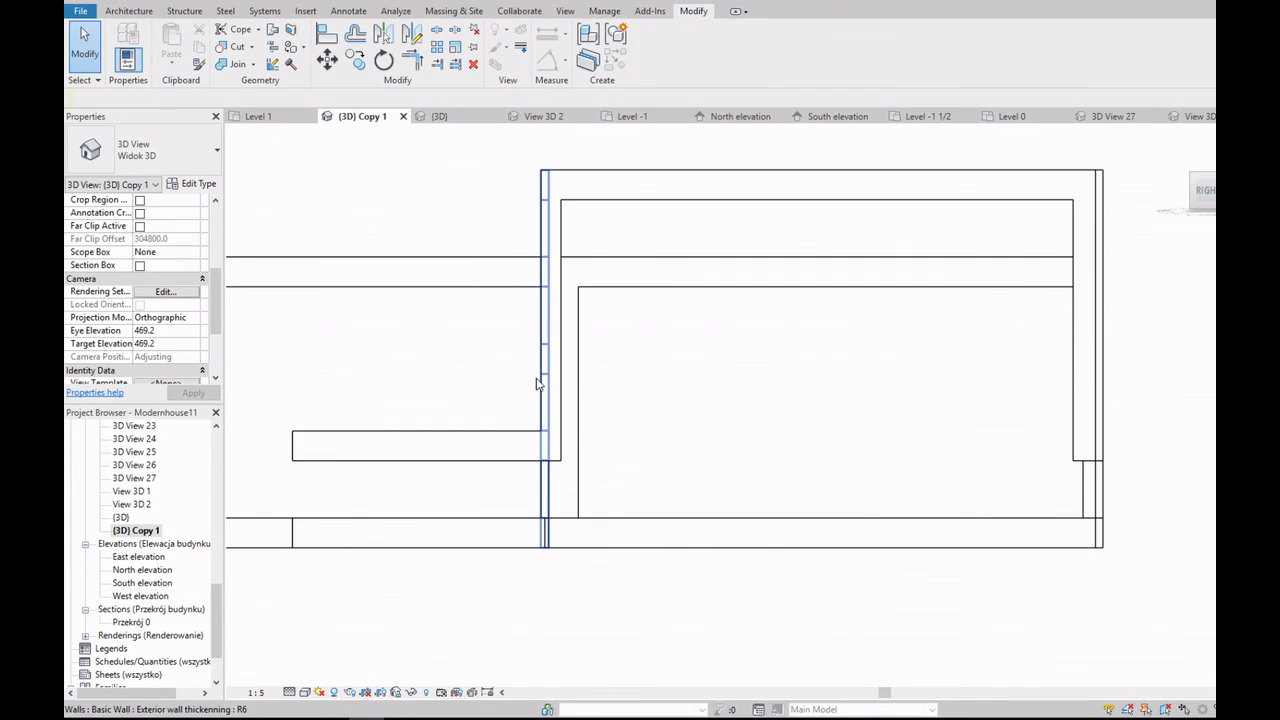
{"action": "left_click", "coordinate": [505, 443]}
{"action": "key", "text": "Escape"}
Step: In the raised wall's profile, sketch lines from the short wall's end to the corners
{"action": "left_click", "coordinate": [651, 52]}
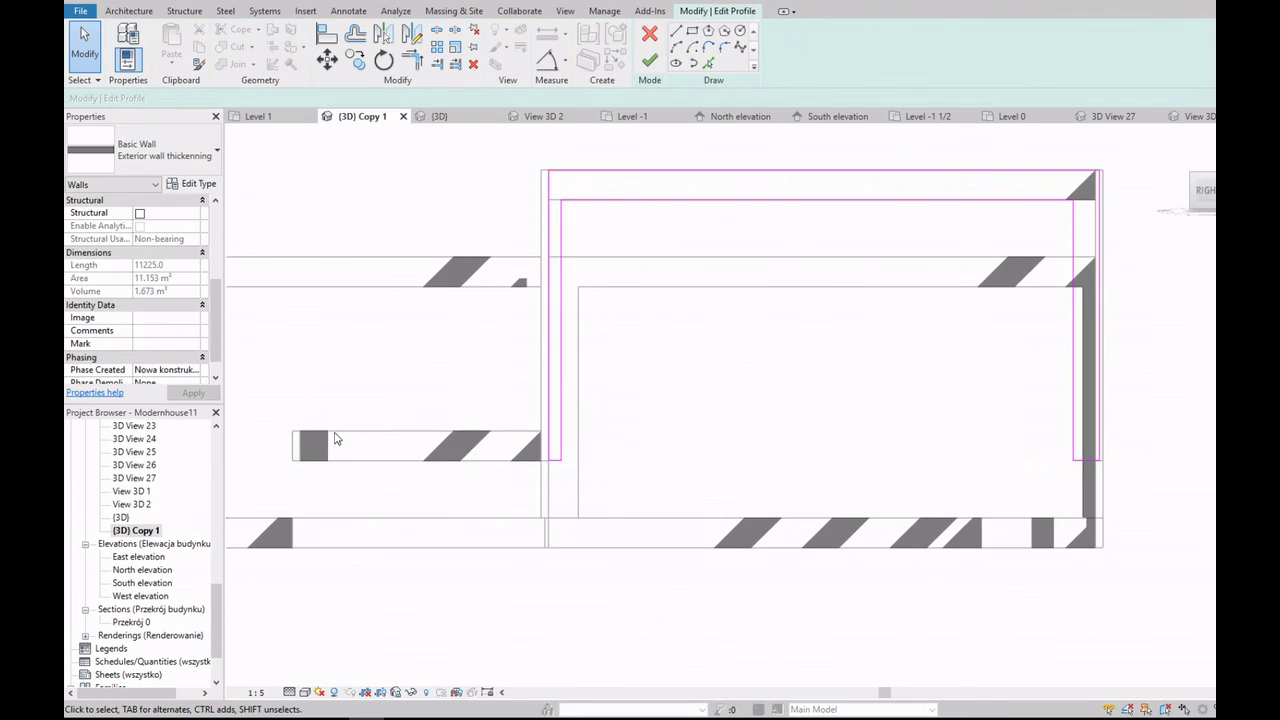
{"action": "left_click", "coordinate": [356, 462]}
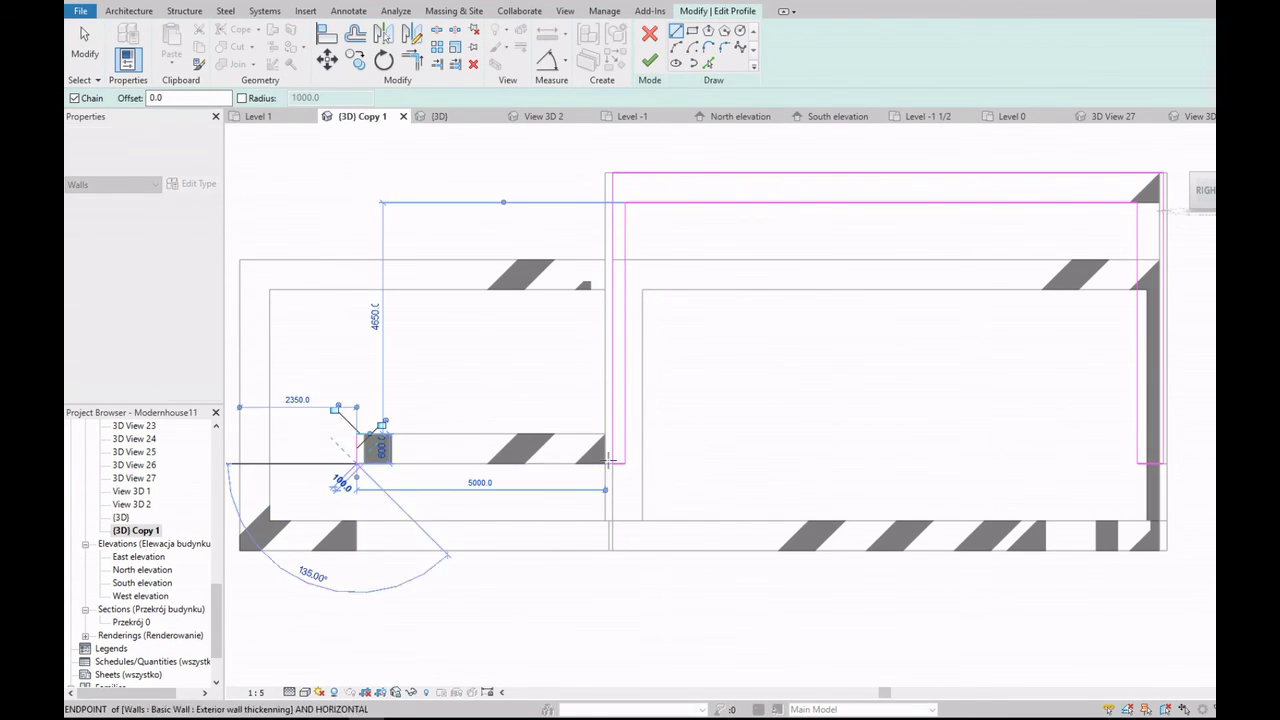
{"action": "left_click", "coordinate": [625, 462]}
{"action": "key", "text": "Escape"}
{"action": "key", "text": "Escape"}
{"action": "scroll", "coordinate": [610, 462], "scroll_direction": "up", "scroll_amount": 2}
{"action": "left_click", "coordinate": [675, 33]}
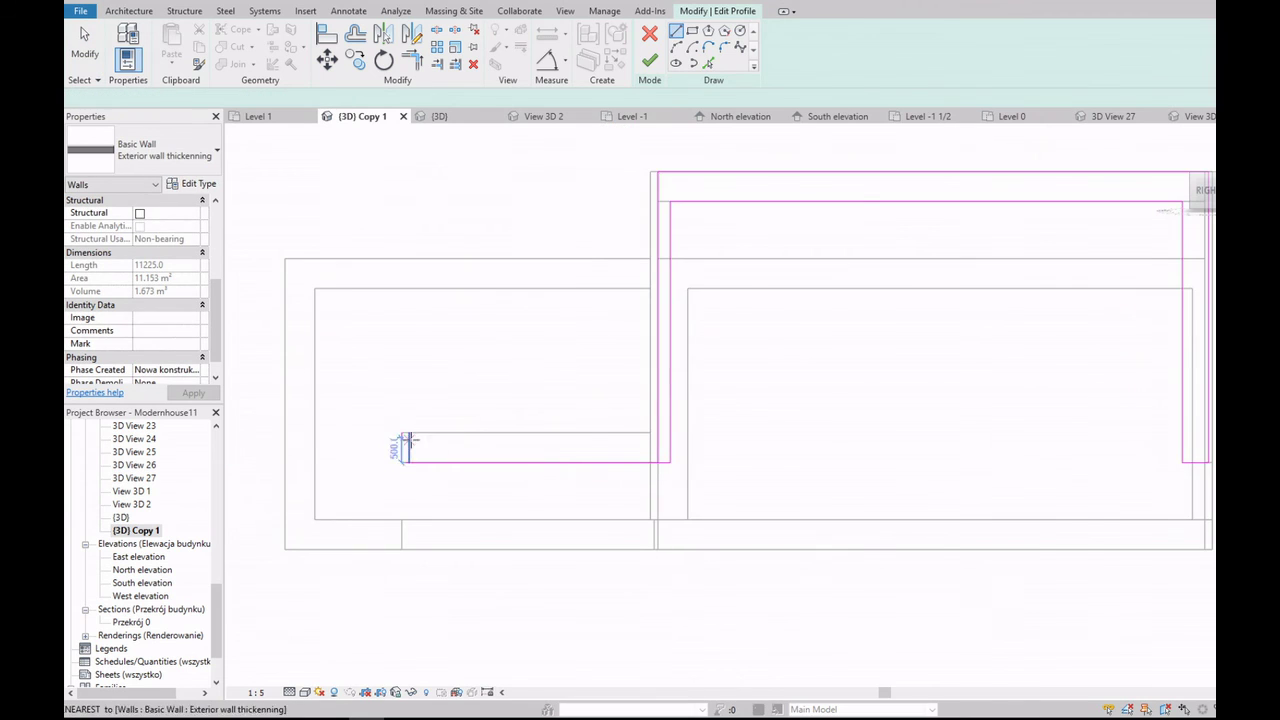
{"action": "scroll", "coordinate": [618, 432], "scroll_direction": "up", "scroll_amount": 2}
{"action": "left_click", "coordinate": [651, 432]}
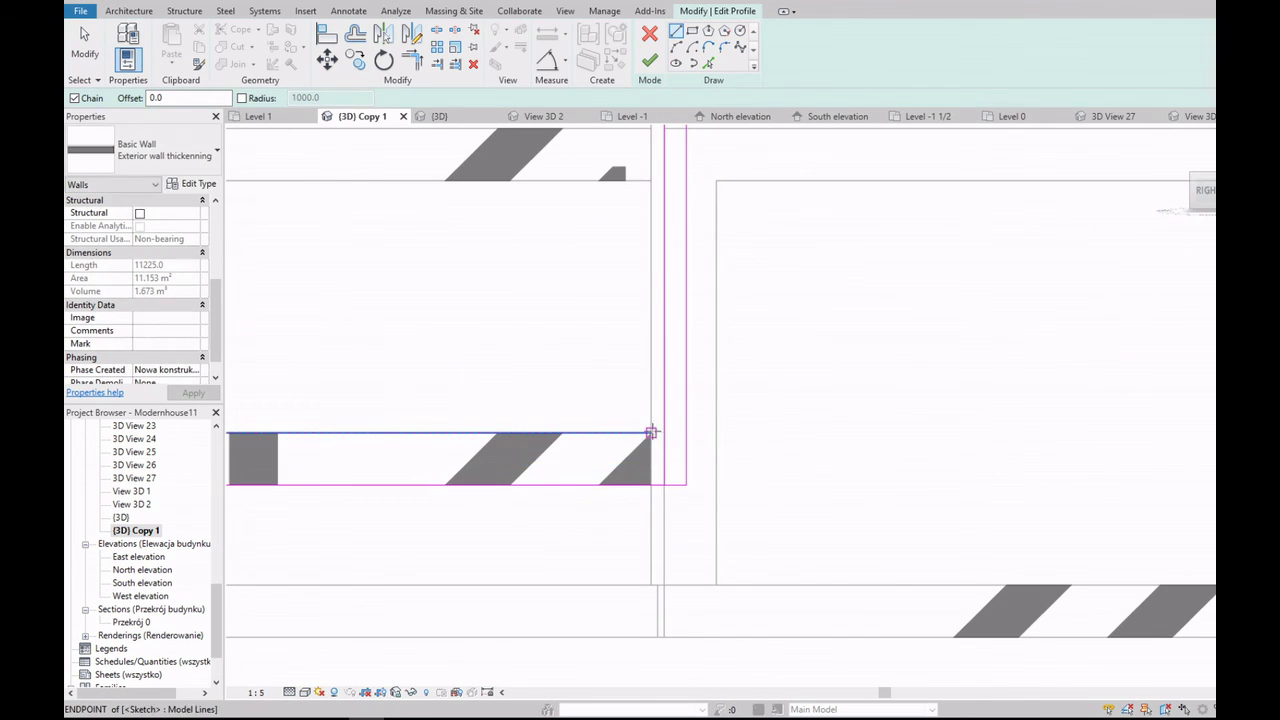
{"action": "scroll", "coordinate": [634, 177], "scroll_direction": "down", "scroll_amount": 2}
{"action": "scroll", "coordinate": [634, 177], "scroll_direction": "down", "scroll_amount": 1}
{"action": "key", "text": "Escape"}
{"action": "key", "text": "Escape"}
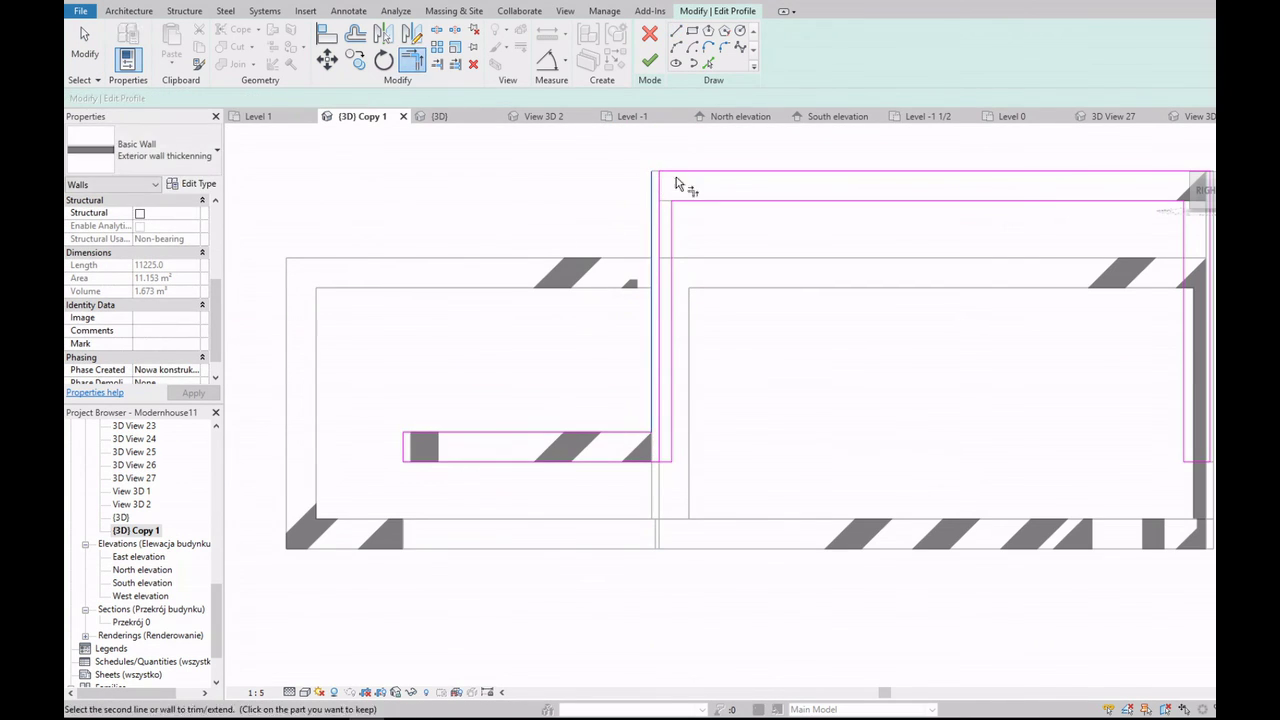
Step: Move the vertical profile line at the junction and finish the profile edit
{"action": "left_click", "coordinate": [661, 194]}
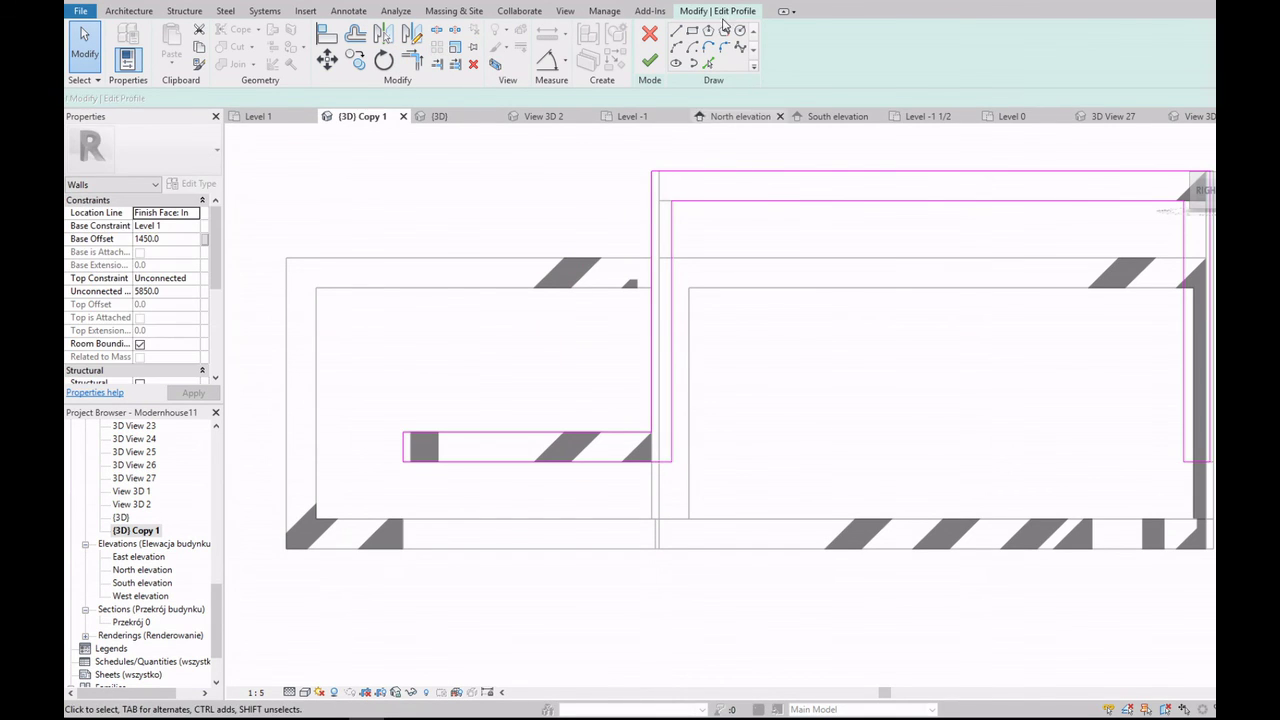
{"action": "key", "text": "m"}
{"action": "key", "text": "v"}
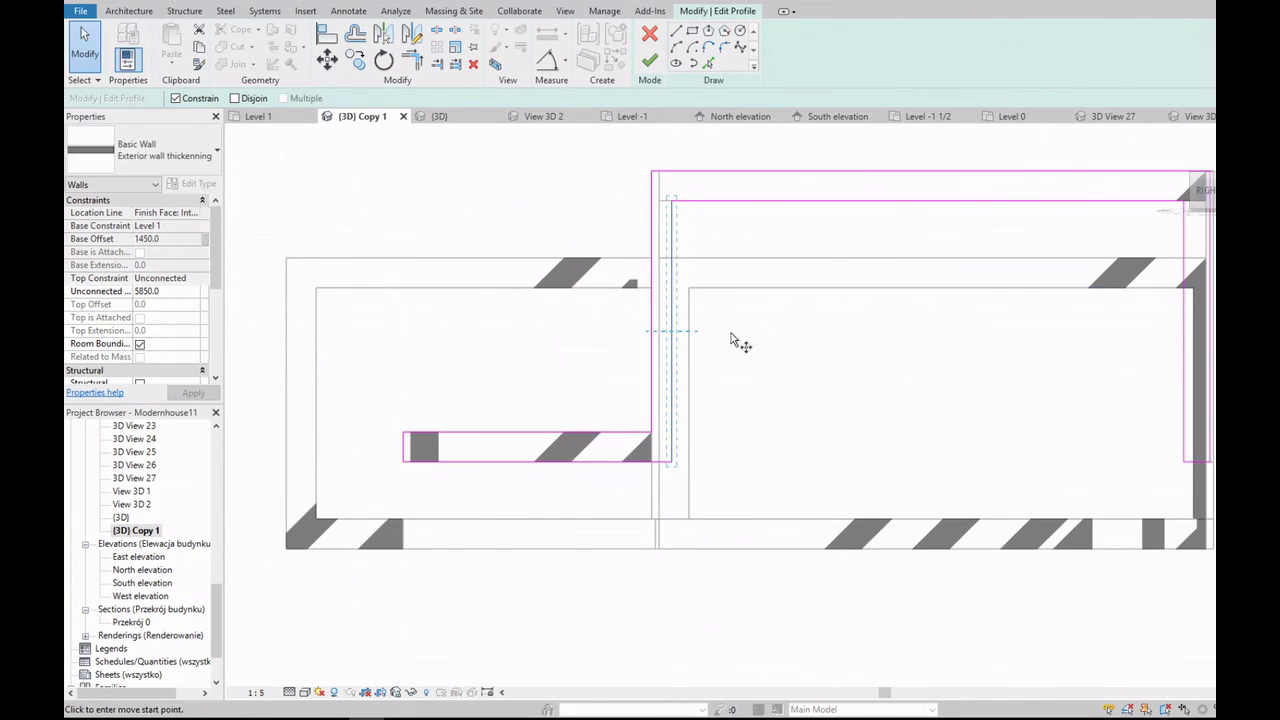
{"action": "type", "text": "2"}
{"action": "key", "text": "Return"}
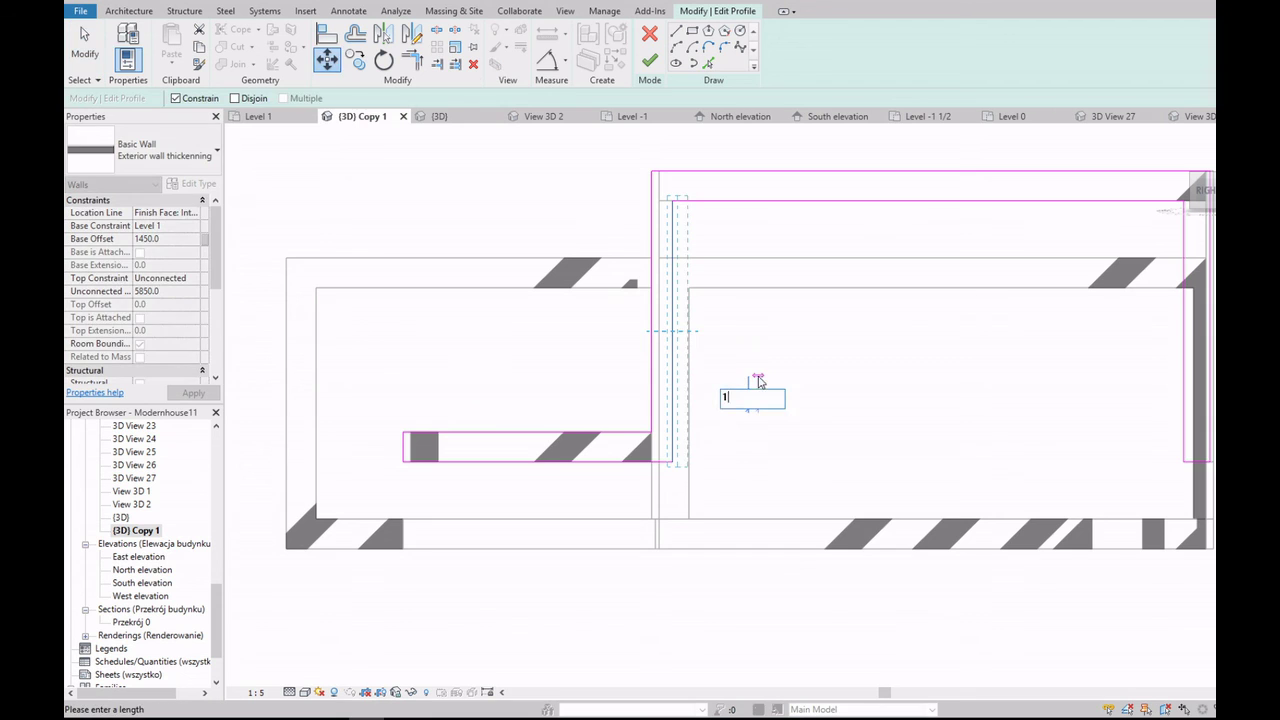
{"action": "scroll", "coordinate": [486, 443], "scroll_direction": "down", "scroll_amount": 2}
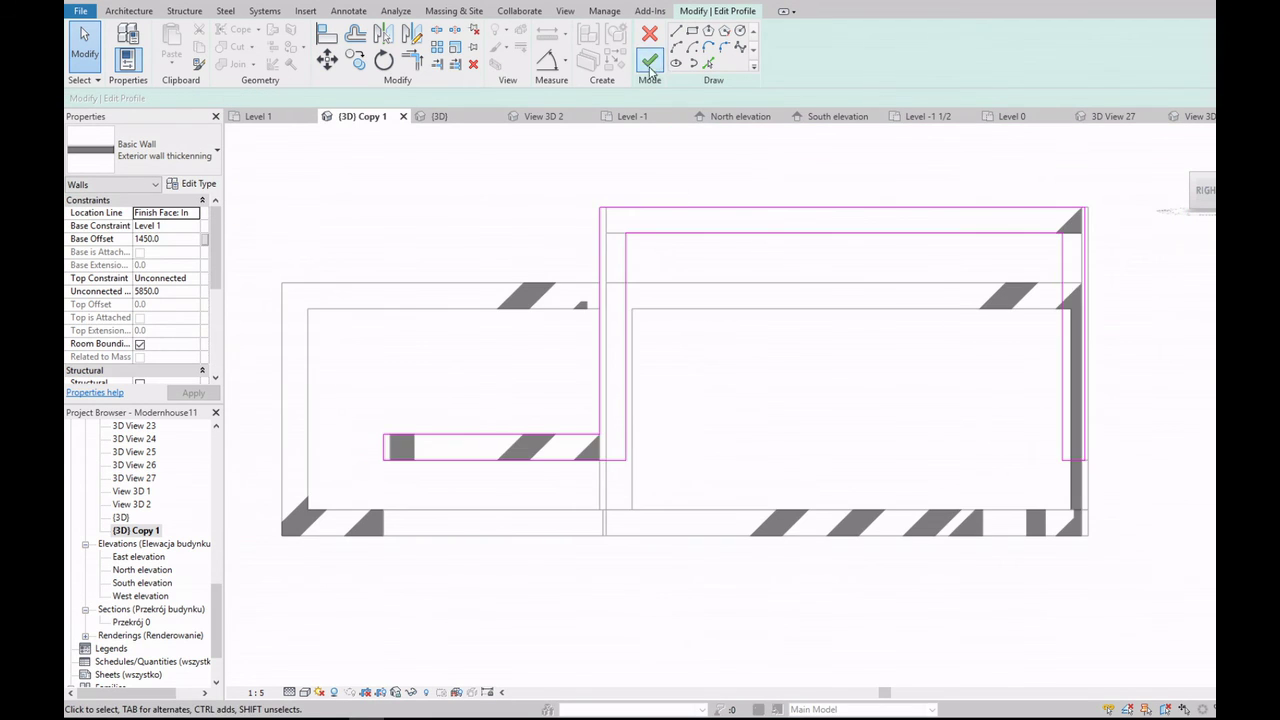
{"action": "left_click", "coordinate": [650, 60]}
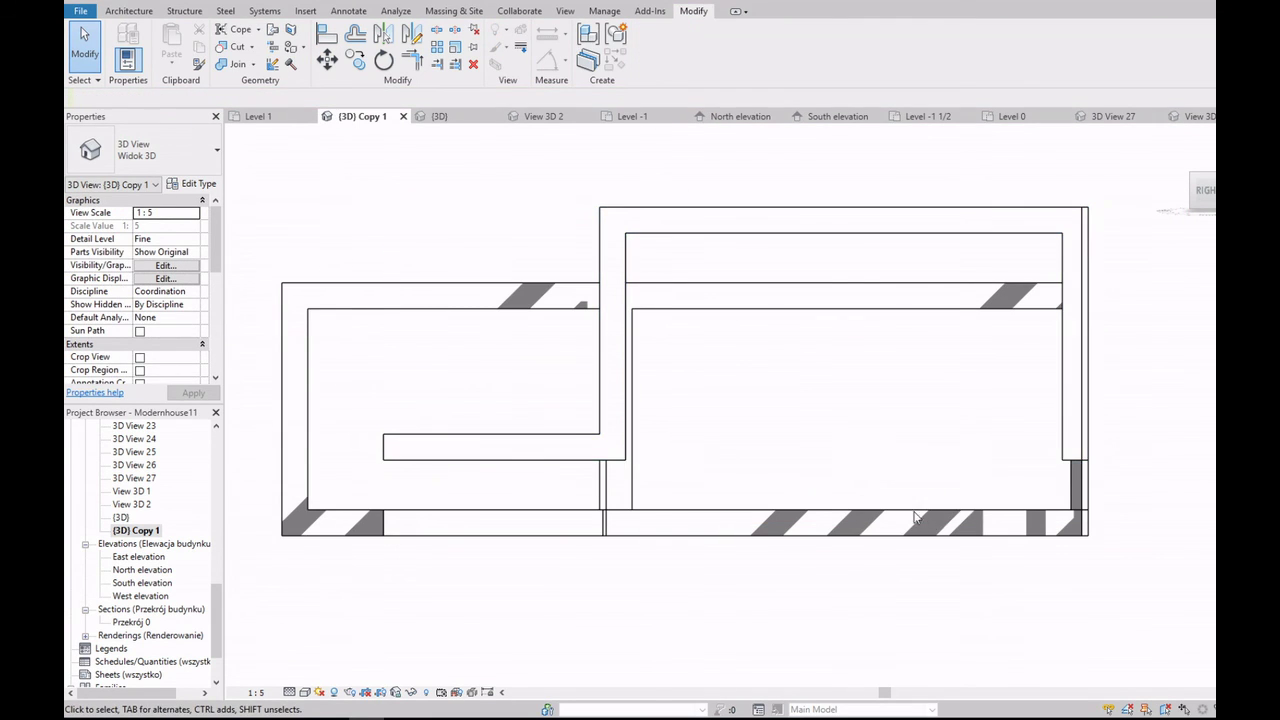
Step: In a face-on elevation, add a bottom line to the exterior thickening wall's profile
{"action": "middle_click_drag", "start_coordinate": [914, 517], "coordinate": [760, 470], "text": "shift"}
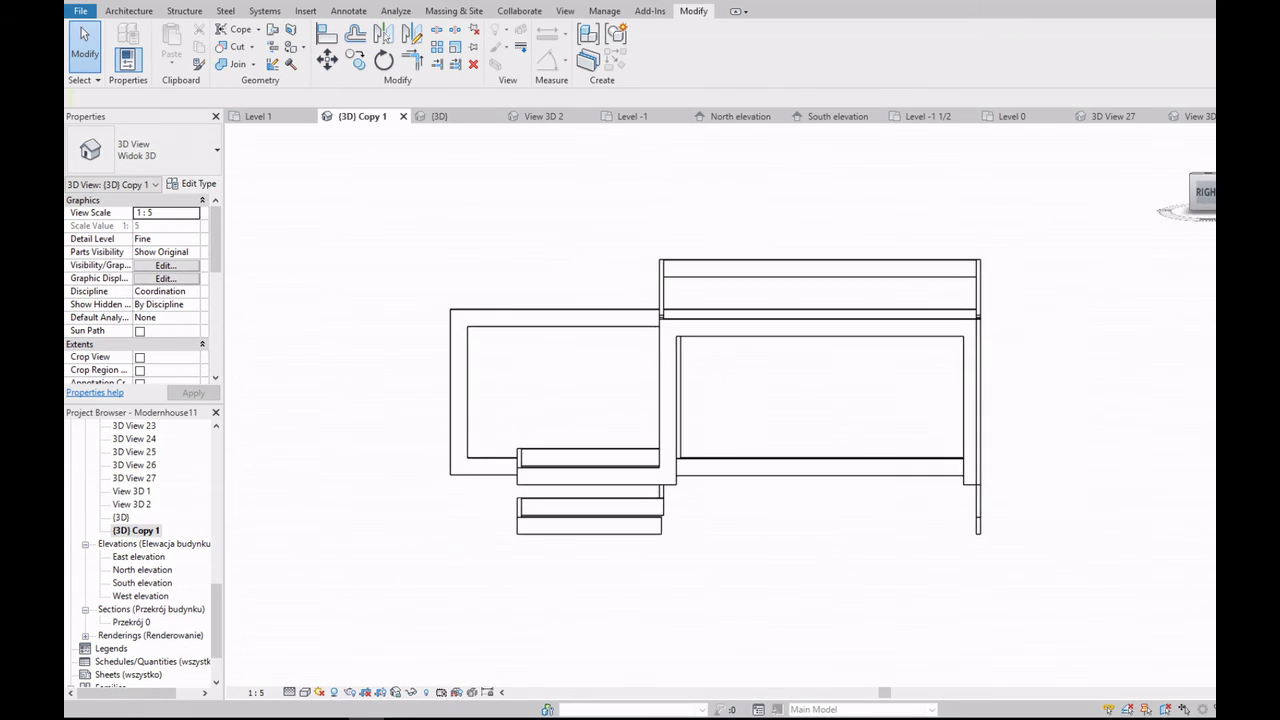
{"action": "left_click", "coordinate": [1205, 191]}
{"action": "double_click", "coordinate": [728, 454]}
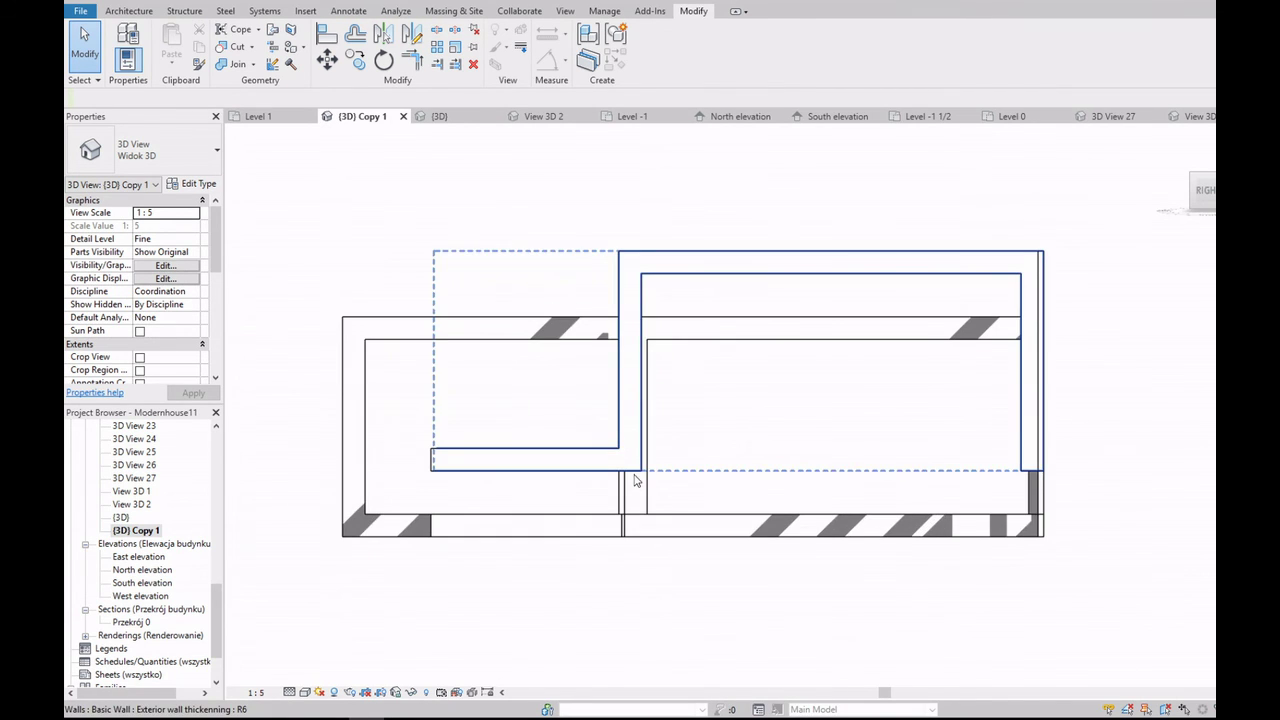
{"action": "scroll", "coordinate": [572, 530], "scroll_direction": "up", "scroll_amount": 1}
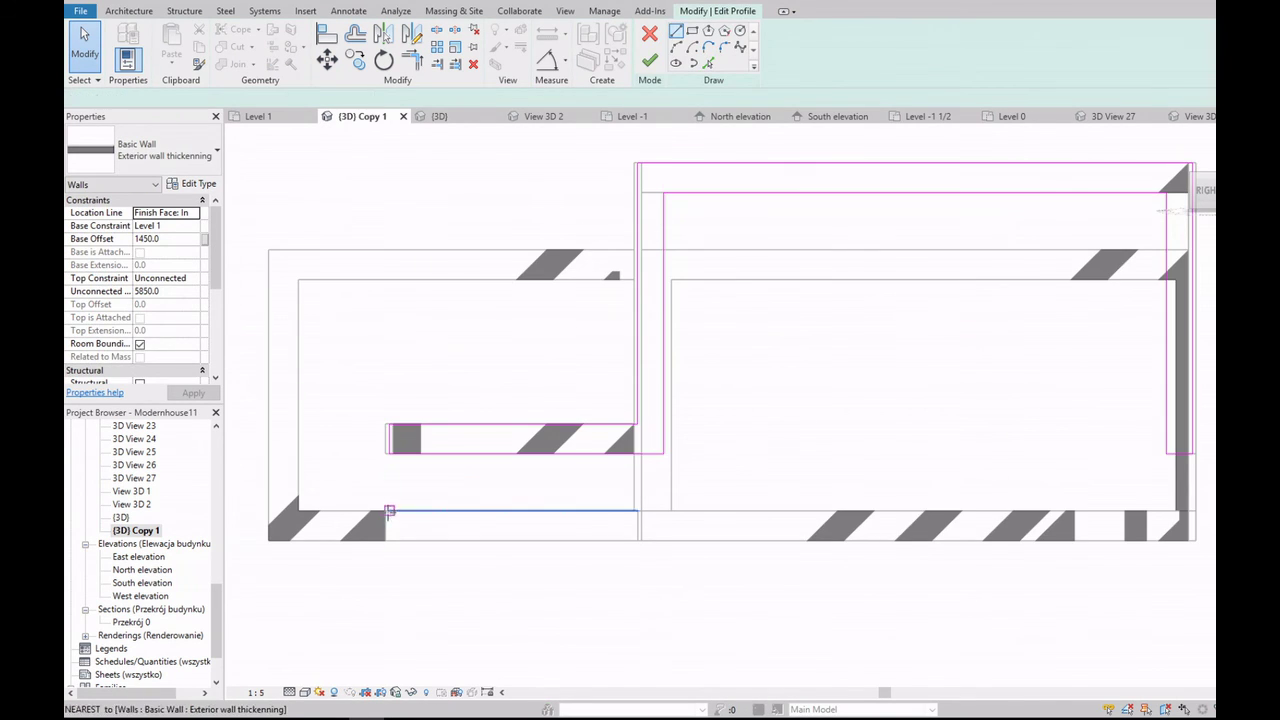
{"action": "left_click", "coordinate": [385, 540]}
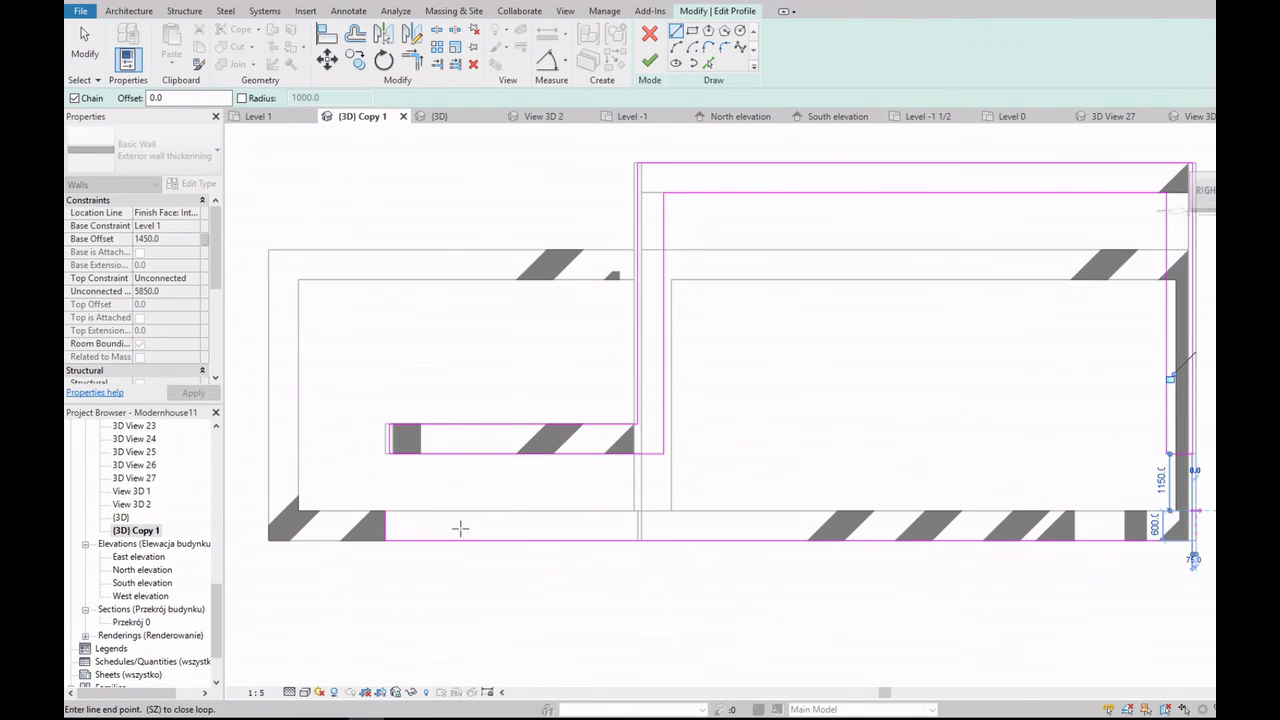
{"action": "left_click", "coordinate": [649, 61]}
{"action": "key", "text": "Escape"}
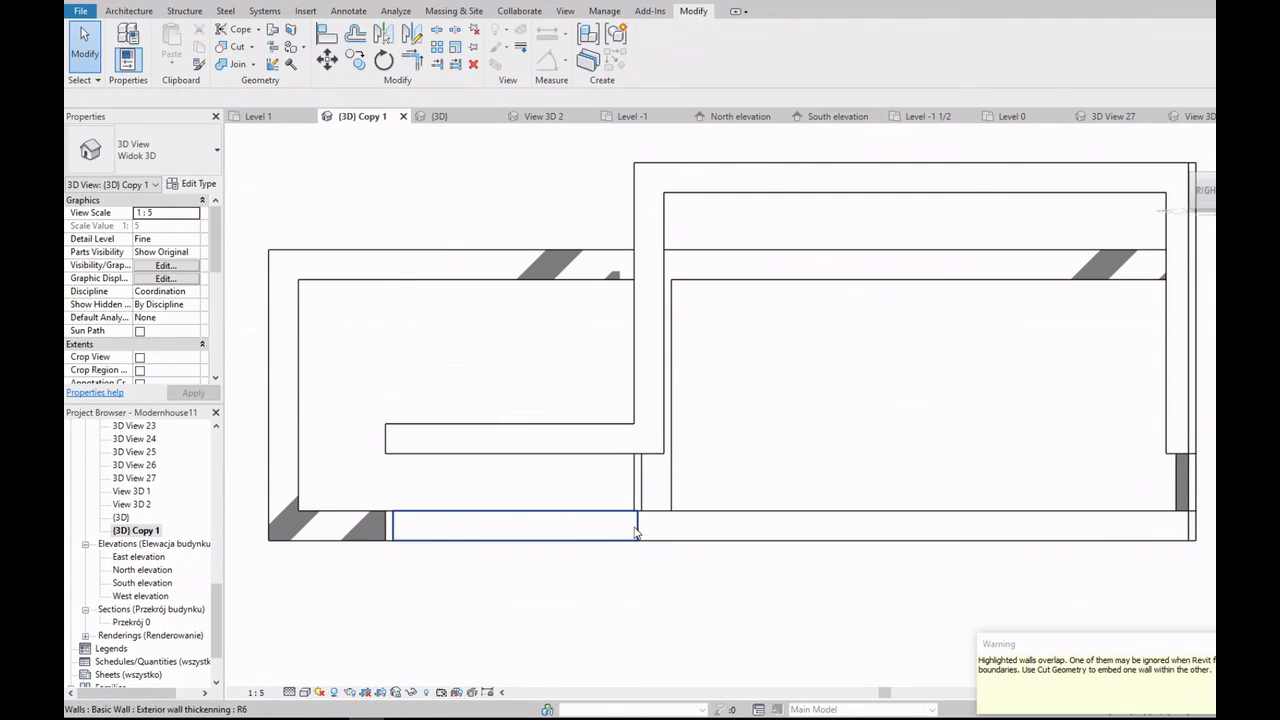
{"action": "scroll", "coordinate": [630, 535], "scroll_direction": "down", "scroll_amount": 2}
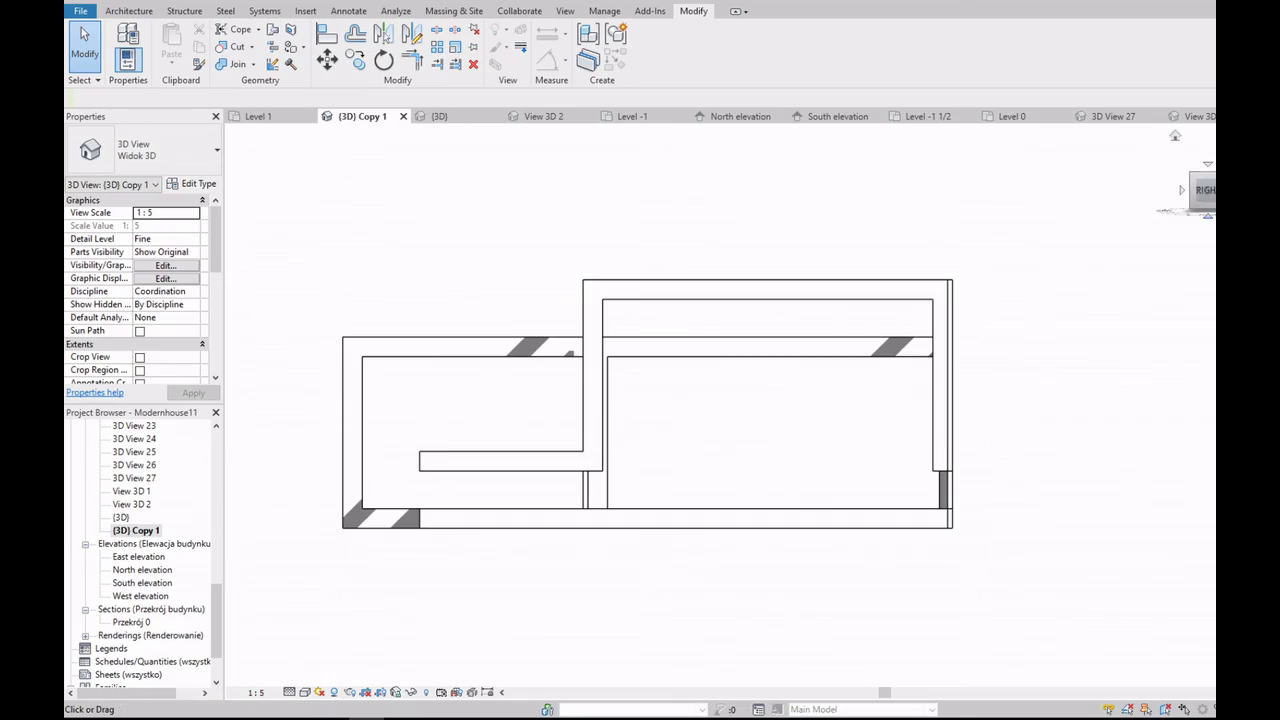
Step: Edit the front exterior wall's profile around its short 600 line and finish it
{"action": "middle_click_drag", "start_coordinate": [630, 530], "coordinate": [700, 450], "text": "shift"}
{"action": "scroll", "coordinate": [884, 372], "scroll_direction": "up", "scroll_amount": 5}
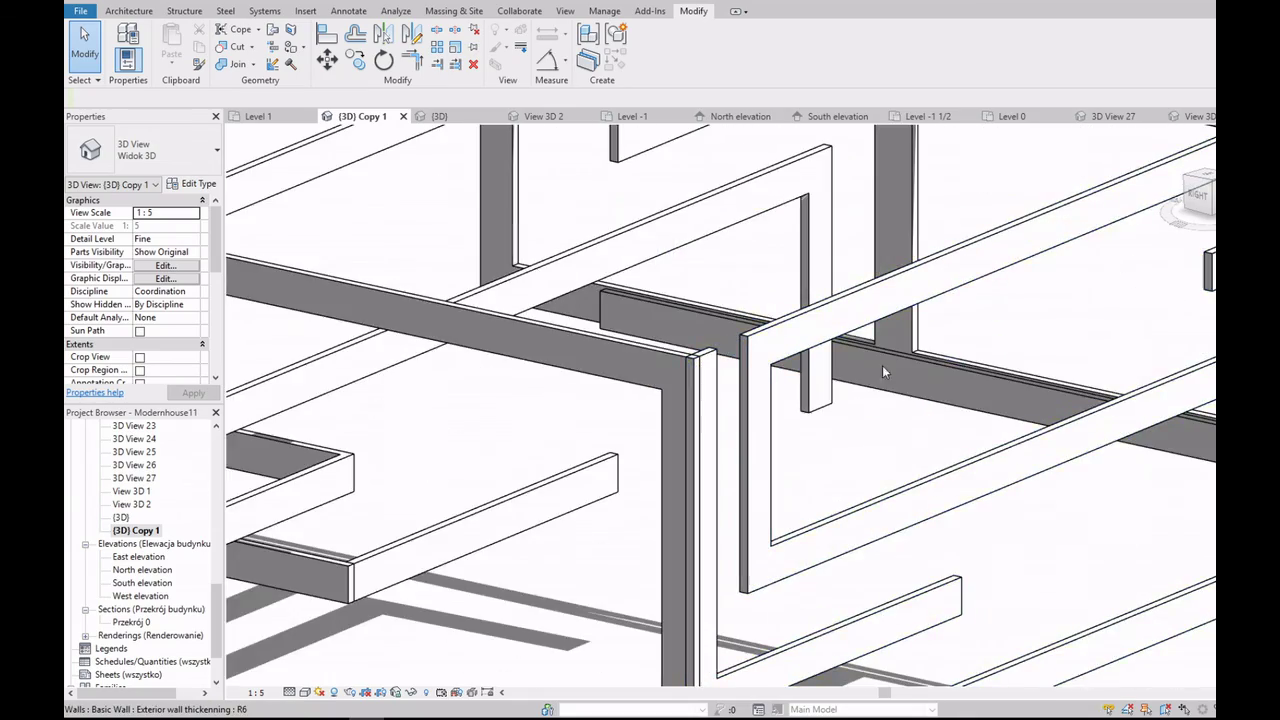
{"action": "scroll", "coordinate": [884, 372], "scroll_direction": "down", "scroll_amount": 5}
{"action": "middle_click_drag", "start_coordinate": [884, 372], "coordinate": [728, 363], "text": "shift"}
{"action": "scroll", "coordinate": [723, 360], "scroll_direction": "up", "scroll_amount": 1}
{"action": "scroll", "coordinate": [716, 360], "scroll_direction": "up", "scroll_amount": 3}
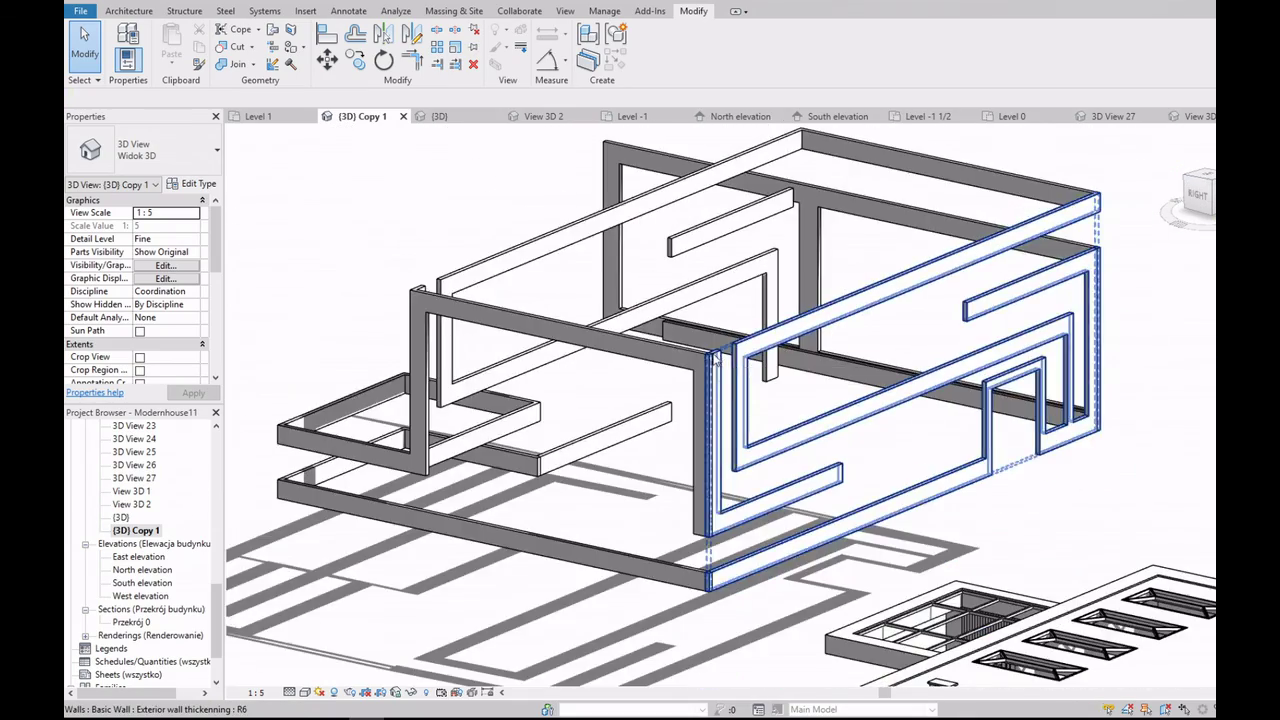
{"action": "double_click", "coordinate": [716, 360]}
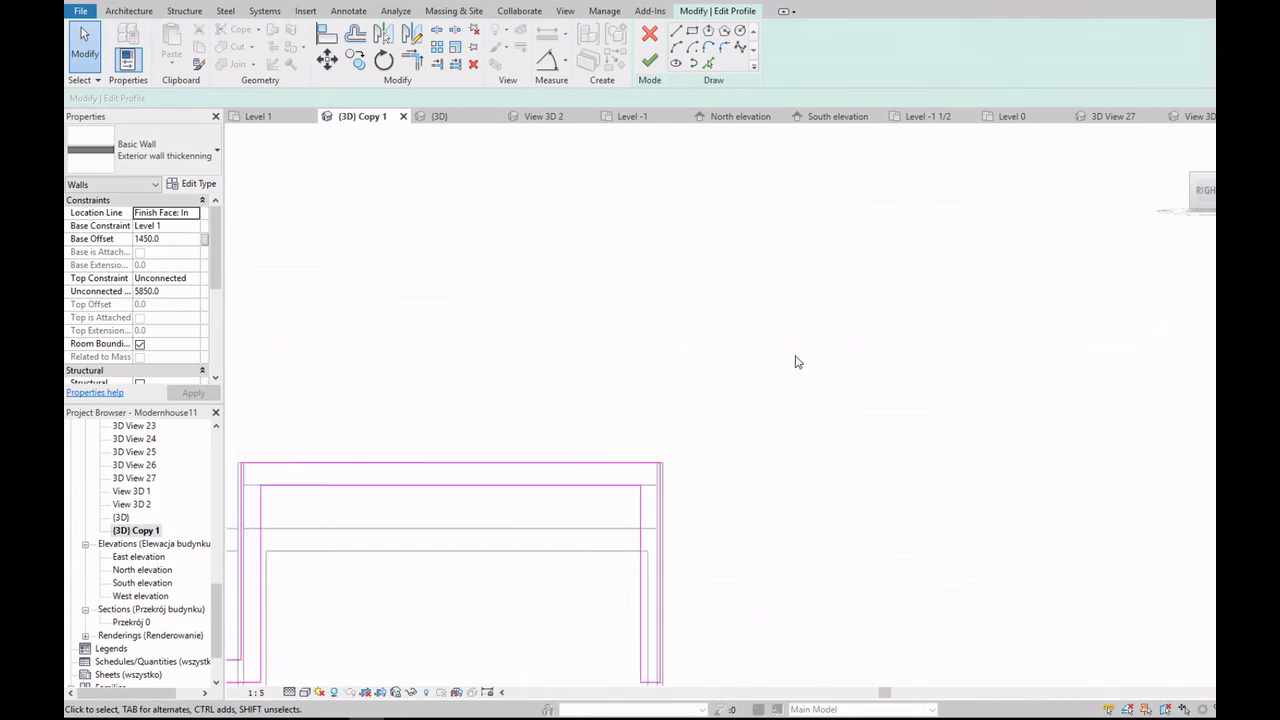
{"action": "scroll", "coordinate": [711, 544], "scroll_direction": "up", "scroll_amount": 3}
{"action": "scroll", "coordinate": [690, 519], "scroll_direction": "down", "scroll_amount": 3}
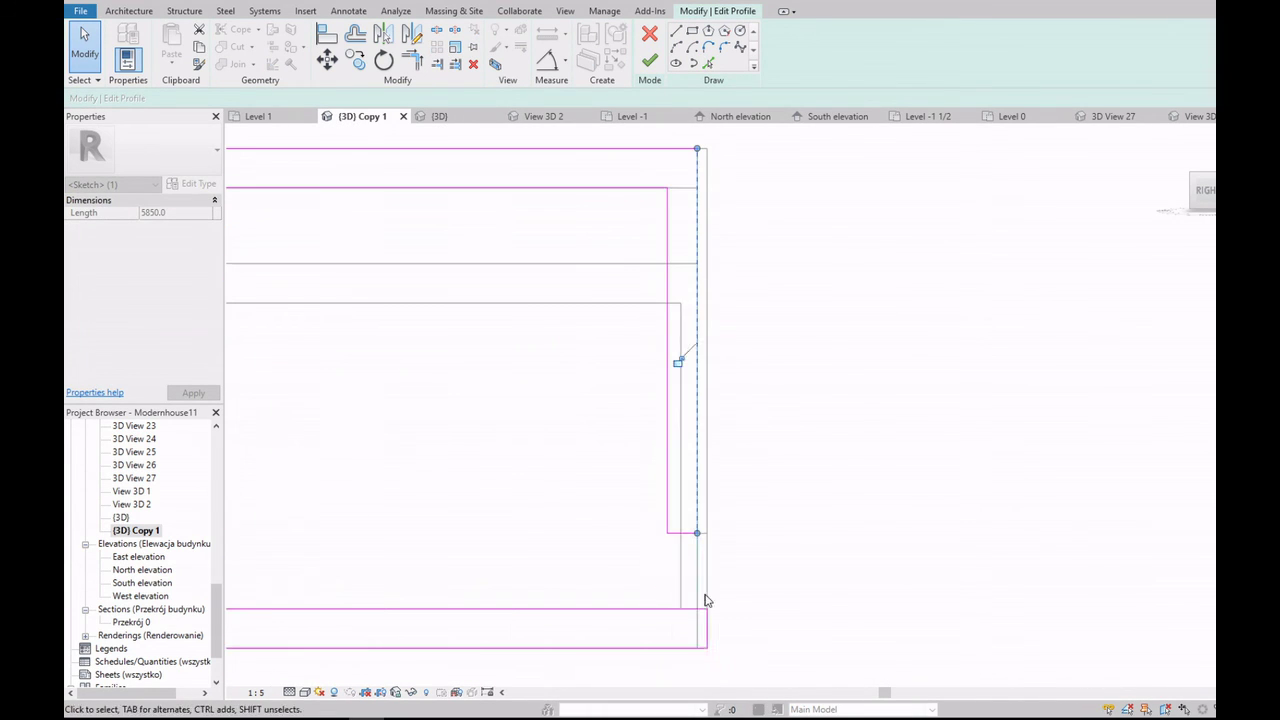
{"action": "left_click", "coordinate": [697, 628]}
{"action": "left_click", "coordinate": [657, 76]}
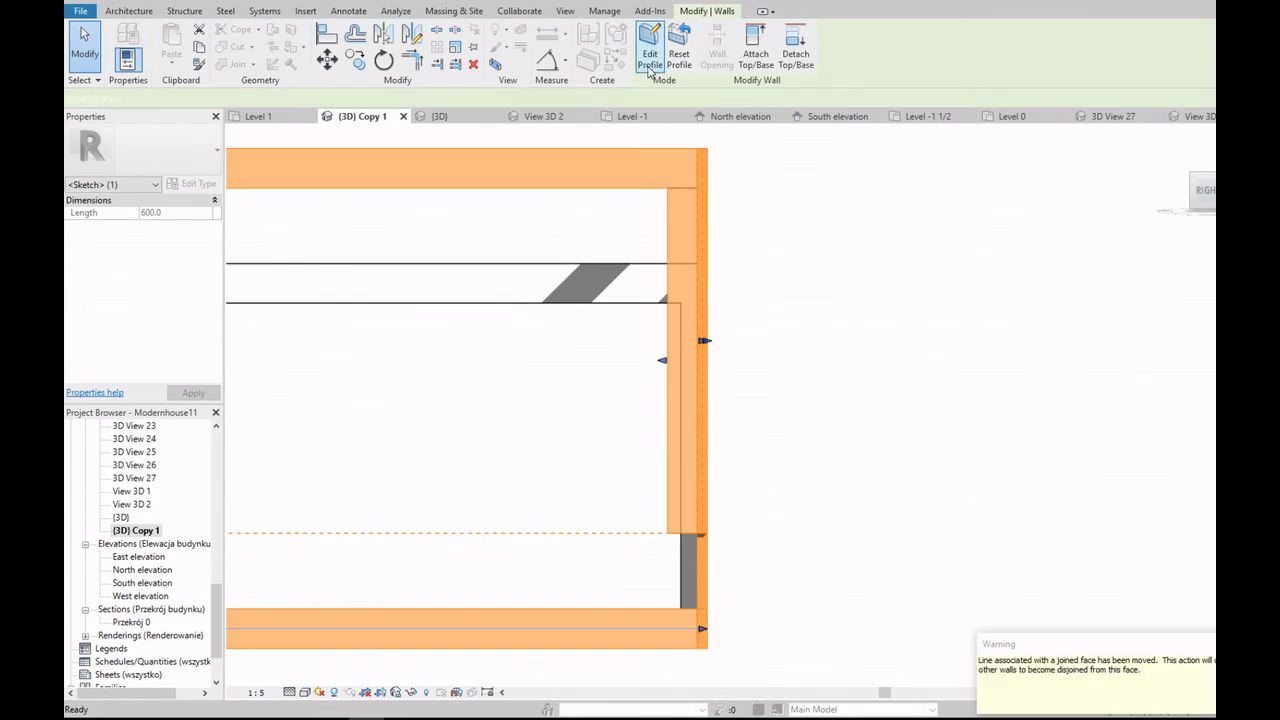
Step: From the back view, shift the other wall's inner profile line slightly right and finish
{"action": "left_click", "coordinate": [1213, 177]}
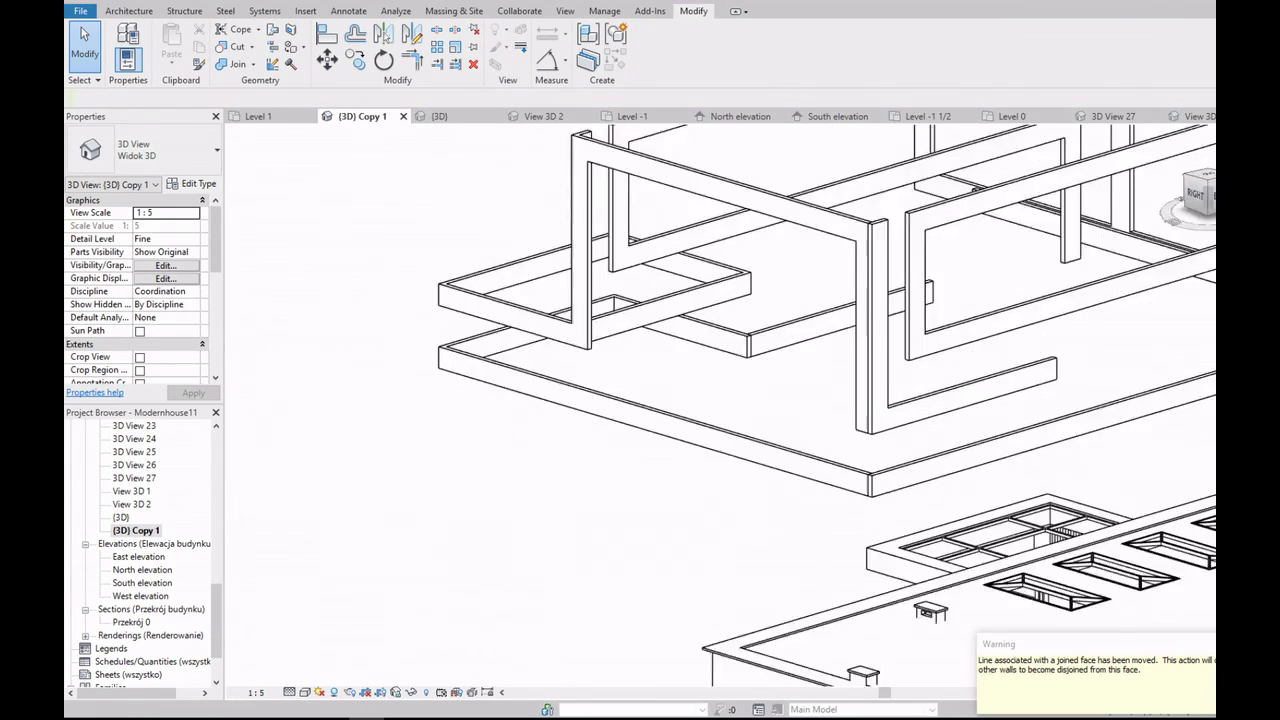
{"action": "scroll", "coordinate": [1071, 223], "scroll_direction": "up", "scroll_amount": 3}
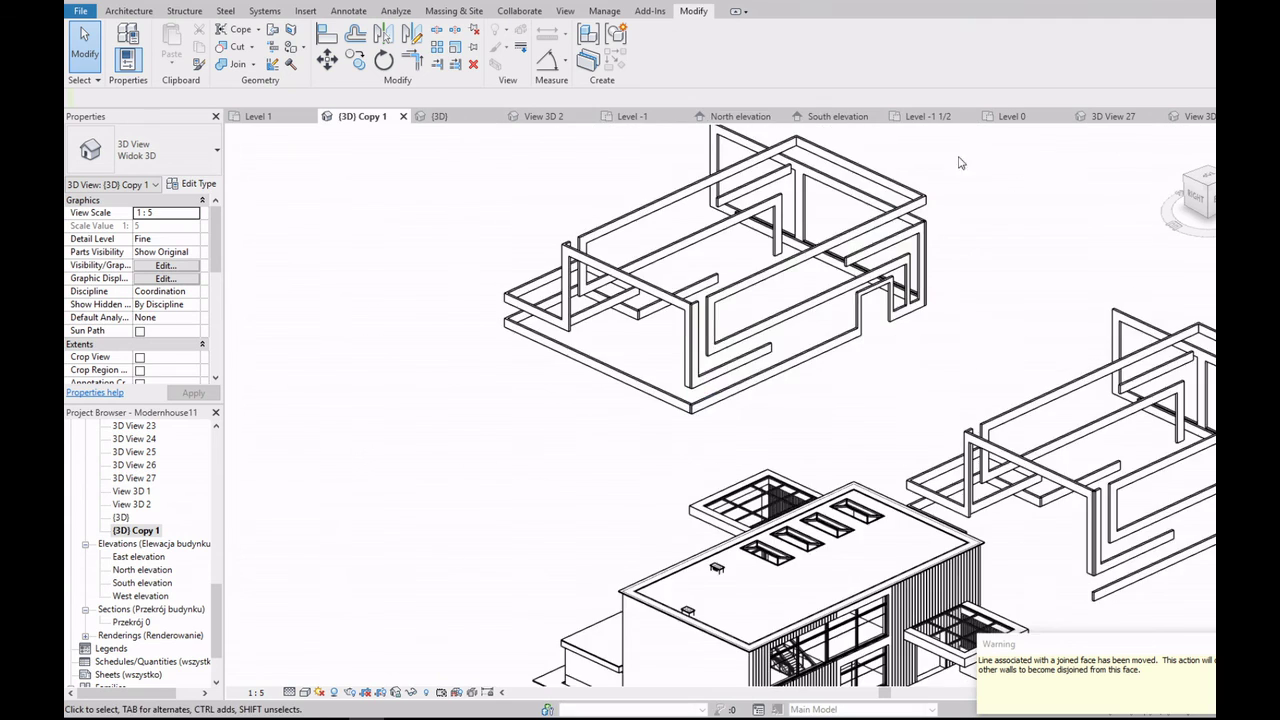
{"action": "scroll", "coordinate": [957, 163], "scroll_direction": "down", "scroll_amount": 5}
{"action": "double_click", "coordinate": [903, 314]}
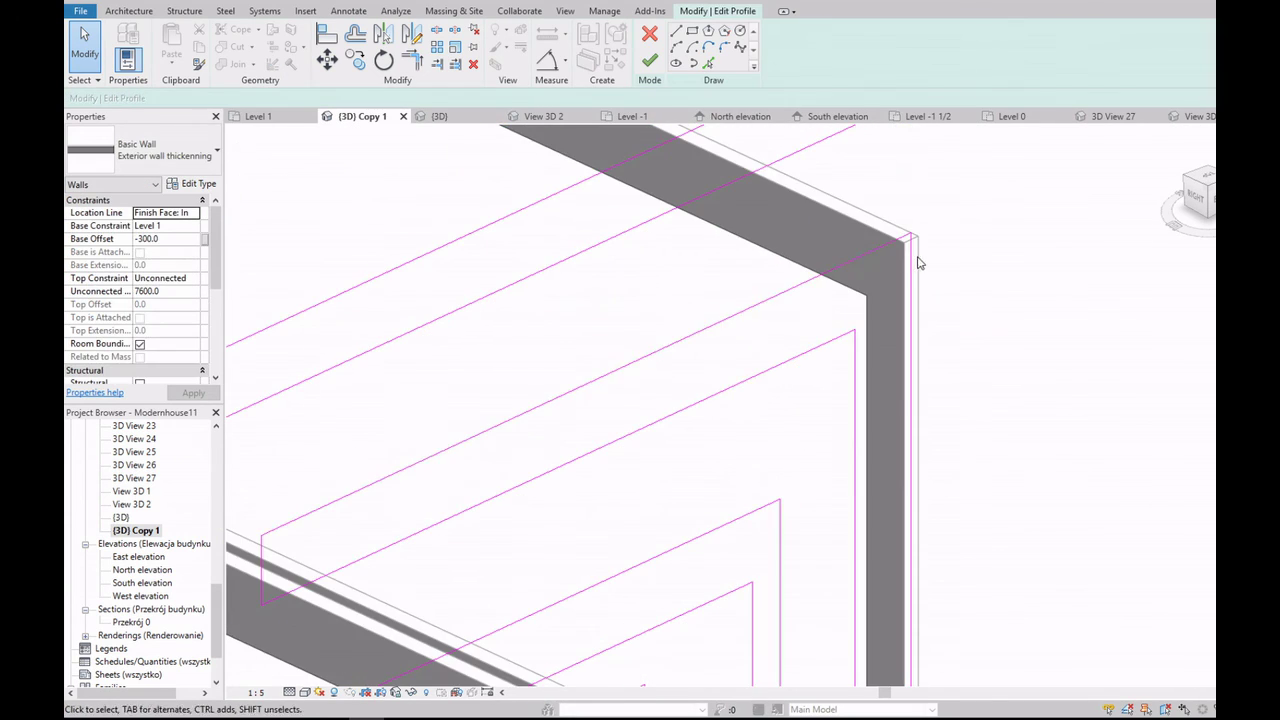
{"action": "left_click", "coordinate": [1205, 189]}
{"action": "scroll", "coordinate": [790, 525], "scroll_direction": "up", "scroll_amount": 5}
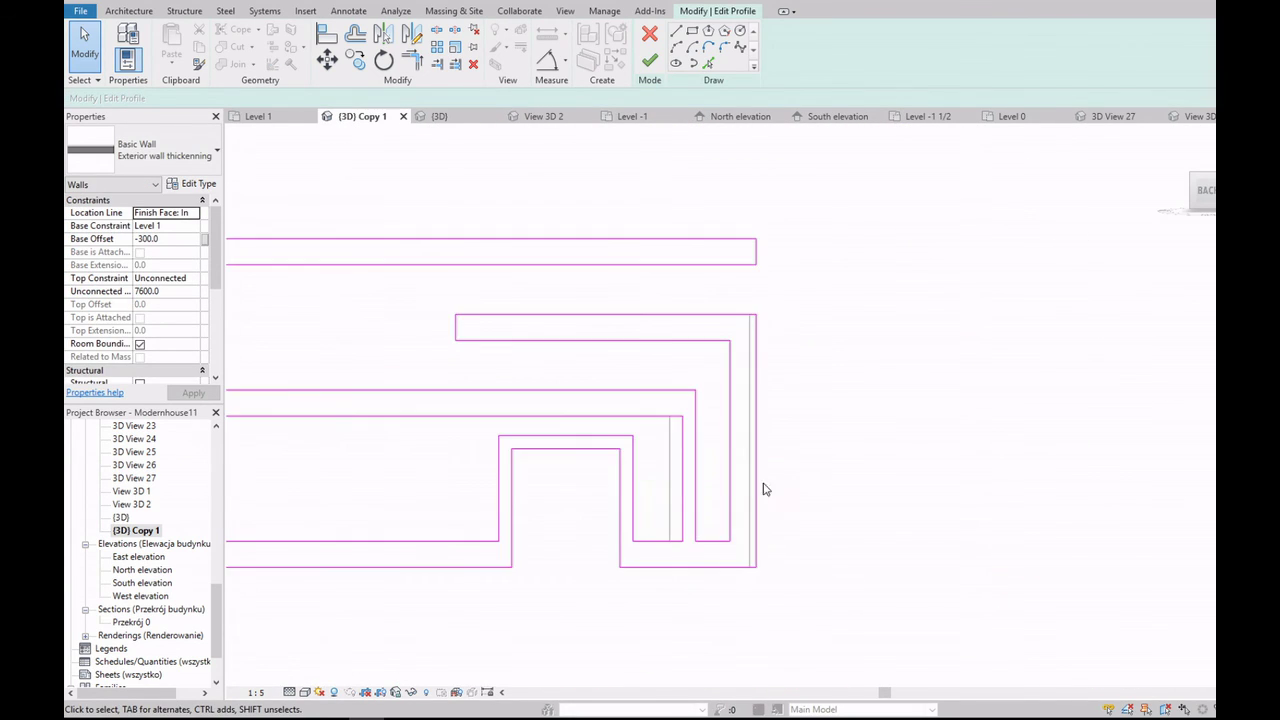
{"action": "scroll", "coordinate": [737, 274], "scroll_direction": "down", "scroll_amount": 3}
{"action": "scroll", "coordinate": [809, 491], "scroll_direction": "up", "scroll_amount": 1}
{"action": "scroll", "coordinate": [836, 503], "scroll_direction": "up", "scroll_amount": 2}
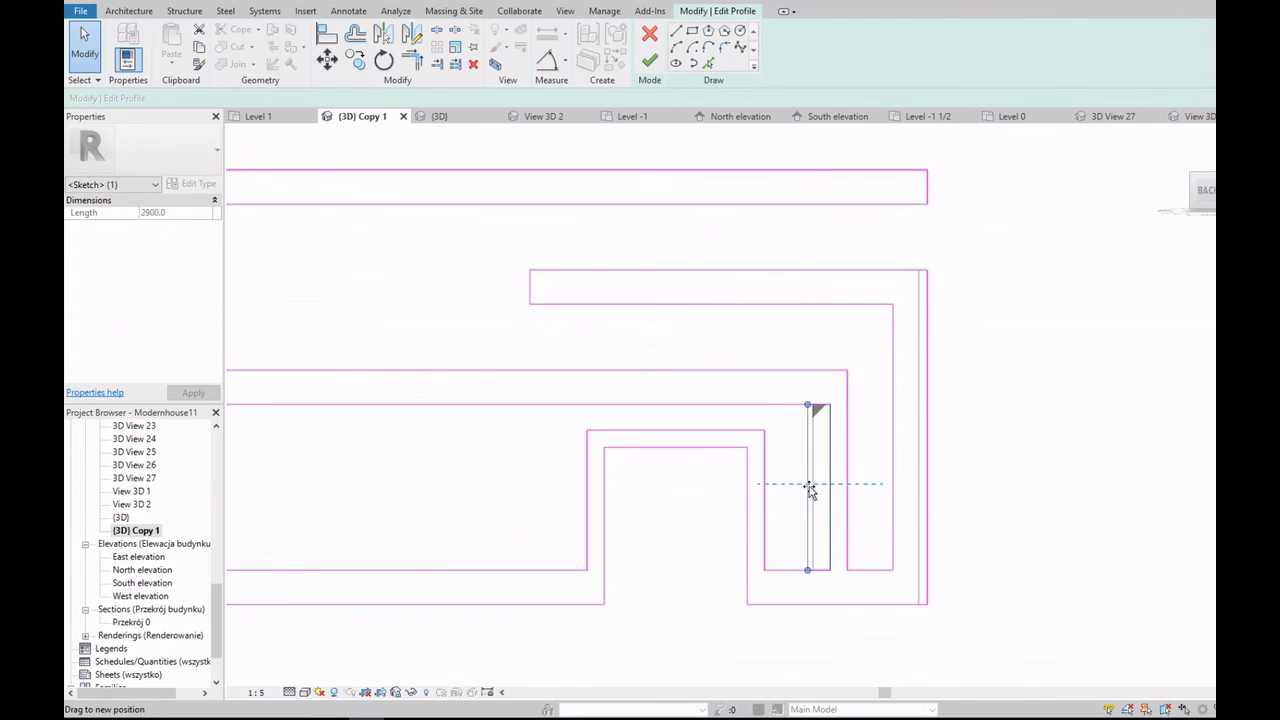
{"action": "left_click_drag", "start_coordinate": [811, 490], "coordinate": [816, 488]}
{"action": "scroll", "coordinate": [810, 493], "scroll_direction": "down", "scroll_amount": 2}
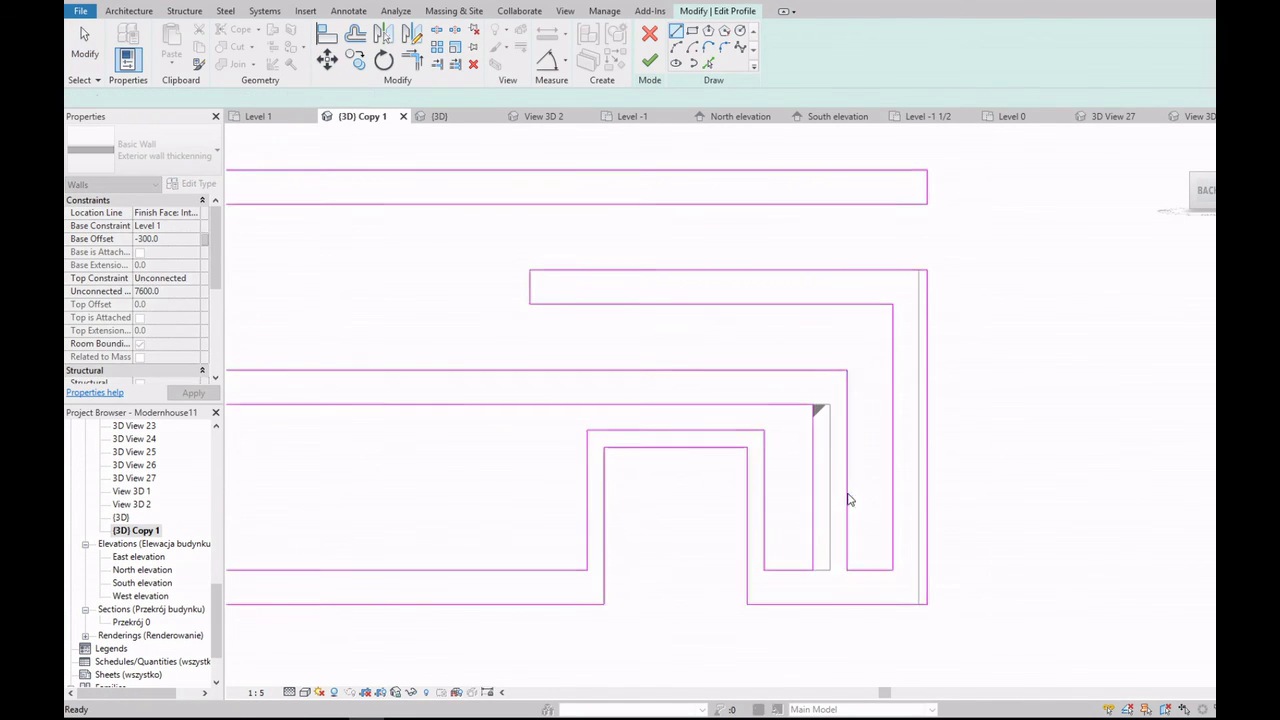
{"action": "scroll", "coordinate": [849, 500], "scroll_direction": "down", "scroll_amount": 3}
{"action": "left_click", "coordinate": [649, 61]}
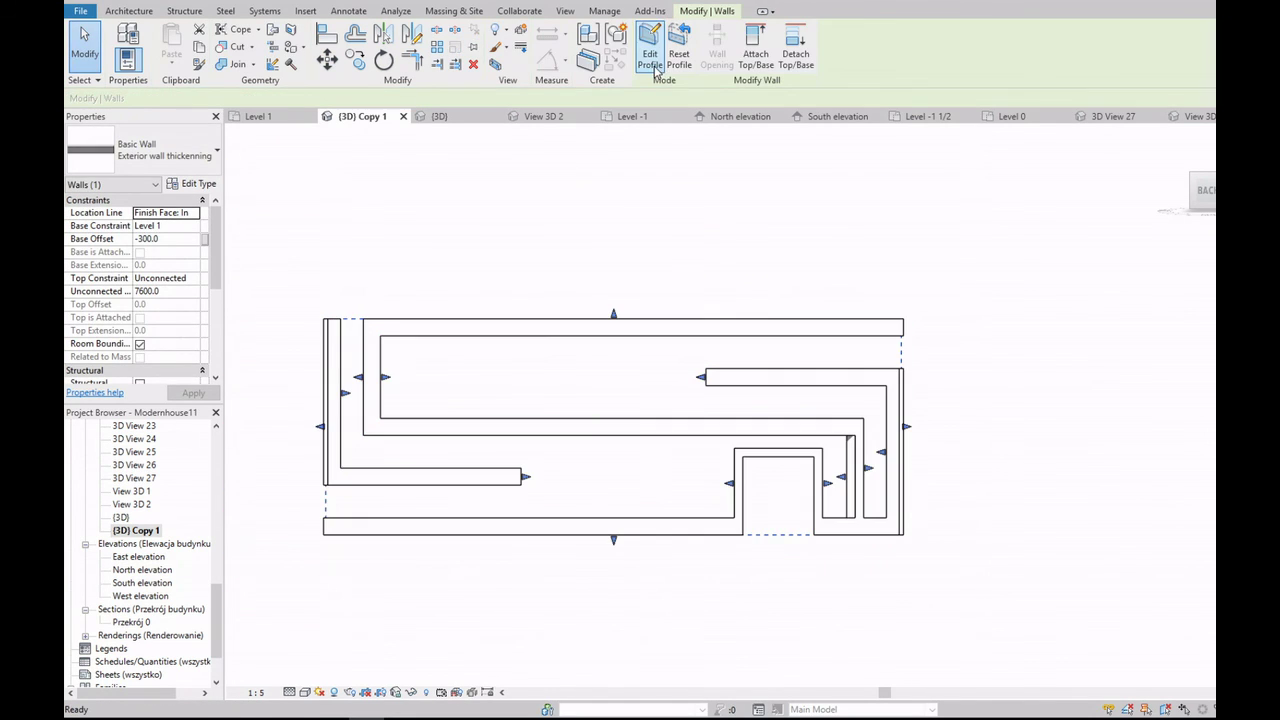
Step: Orbit to an isometric view showing both models
{"action": "left_click", "coordinate": [1176, 203]}
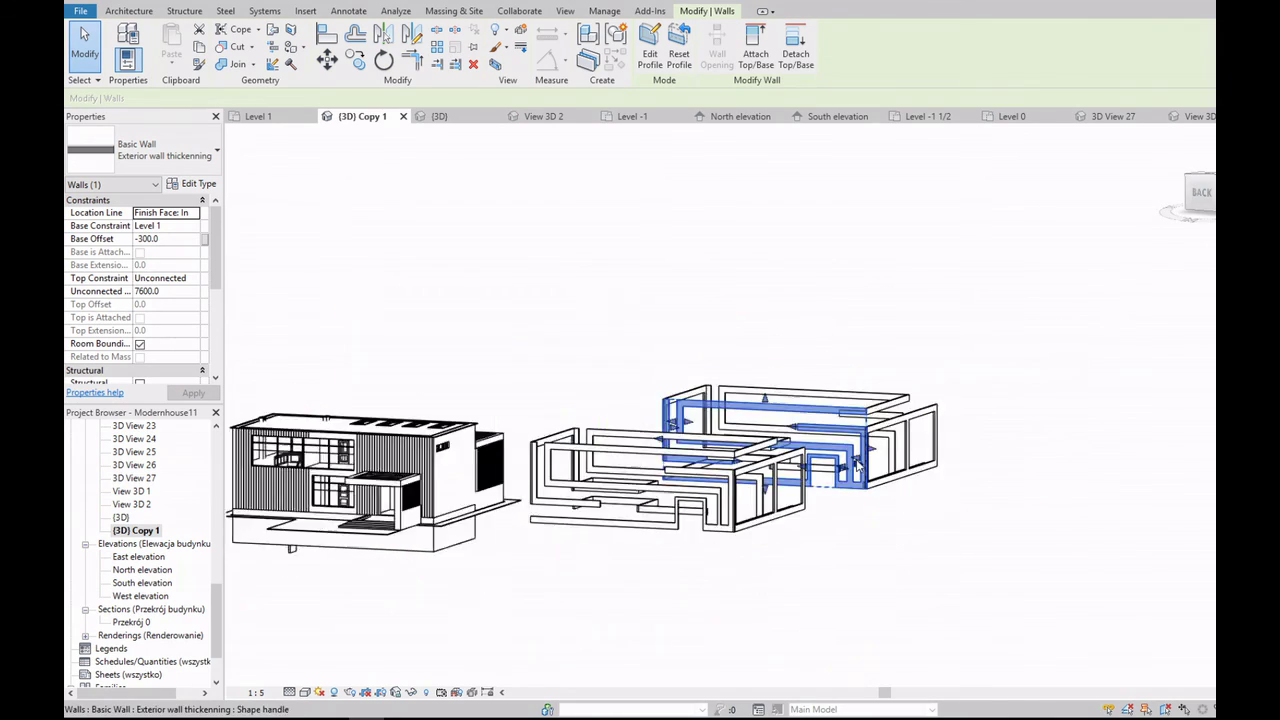
{"action": "left_click", "coordinate": [1190, 182]}
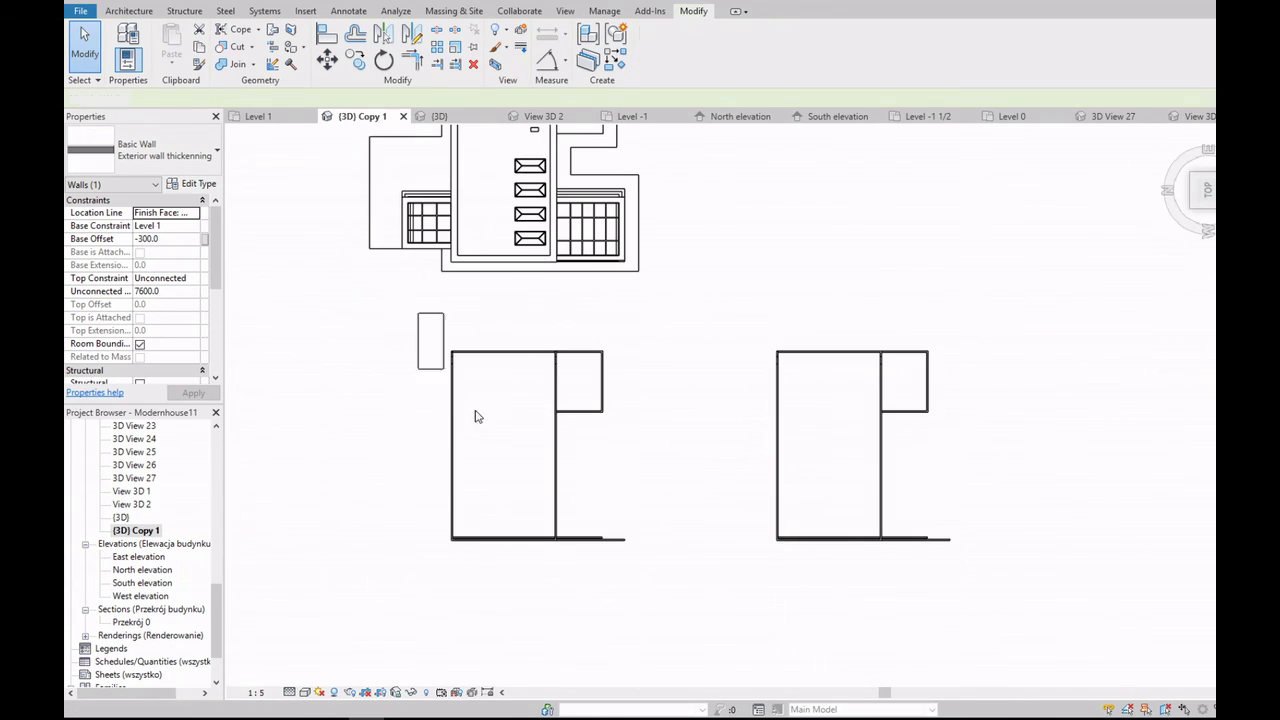
{"action": "middle_click_drag", "start_coordinate": [476, 416], "coordinate": [948, 444], "text": "shift"}
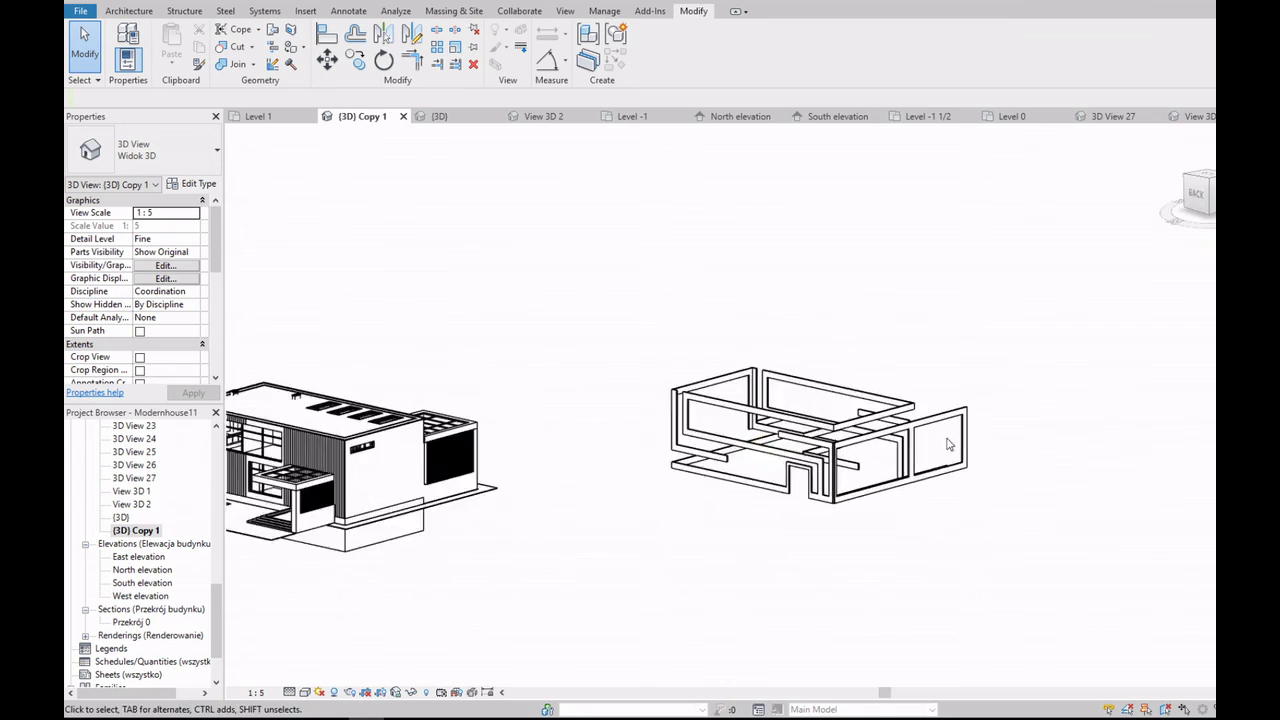
{"action": "scroll", "coordinate": [948, 444], "scroll_direction": "up", "scroll_amount": 5}
{"action": "scroll", "coordinate": [700, 405], "scroll_direction": "up", "scroll_amount": 4}
{"action": "scroll", "coordinate": [675, 388], "scroll_direction": "up", "scroll_amount": 3}
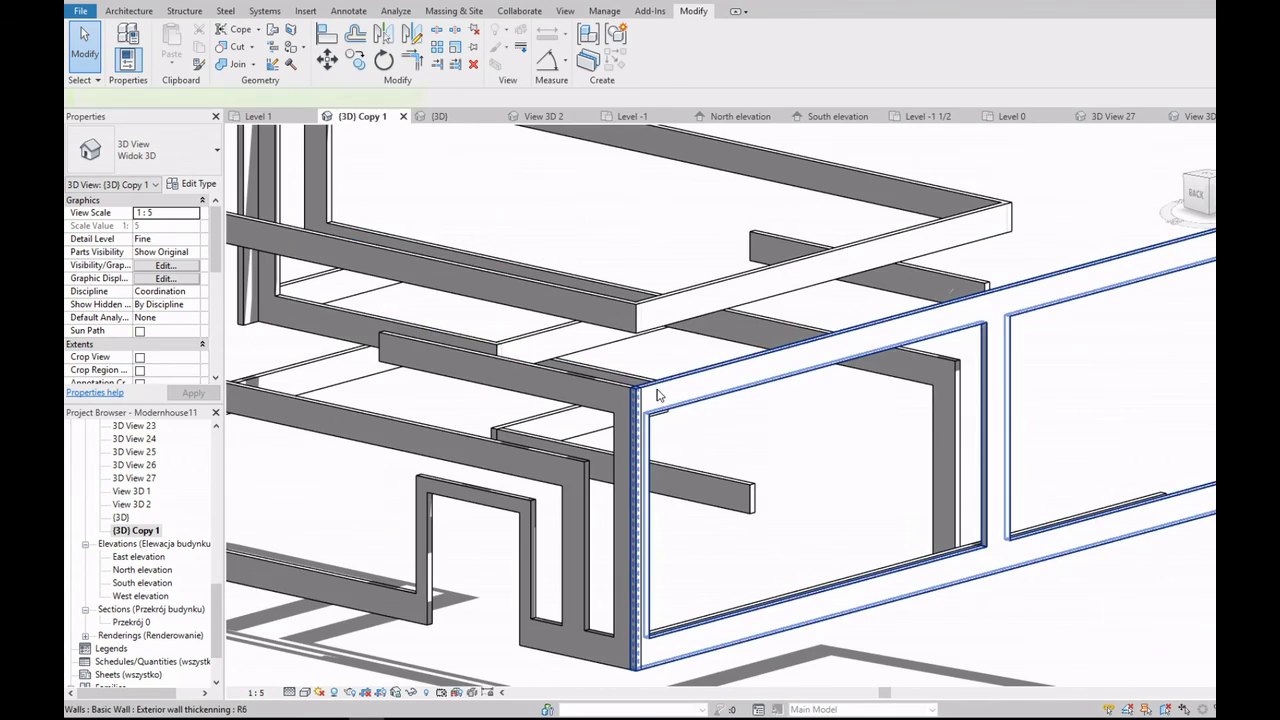
Step: Open the long exterior wall's profile and select its left edge line
{"action": "double_click", "coordinate": [657, 395]}
{"action": "scroll", "coordinate": [527, 346], "scroll_direction": "up", "scroll_amount": 5}
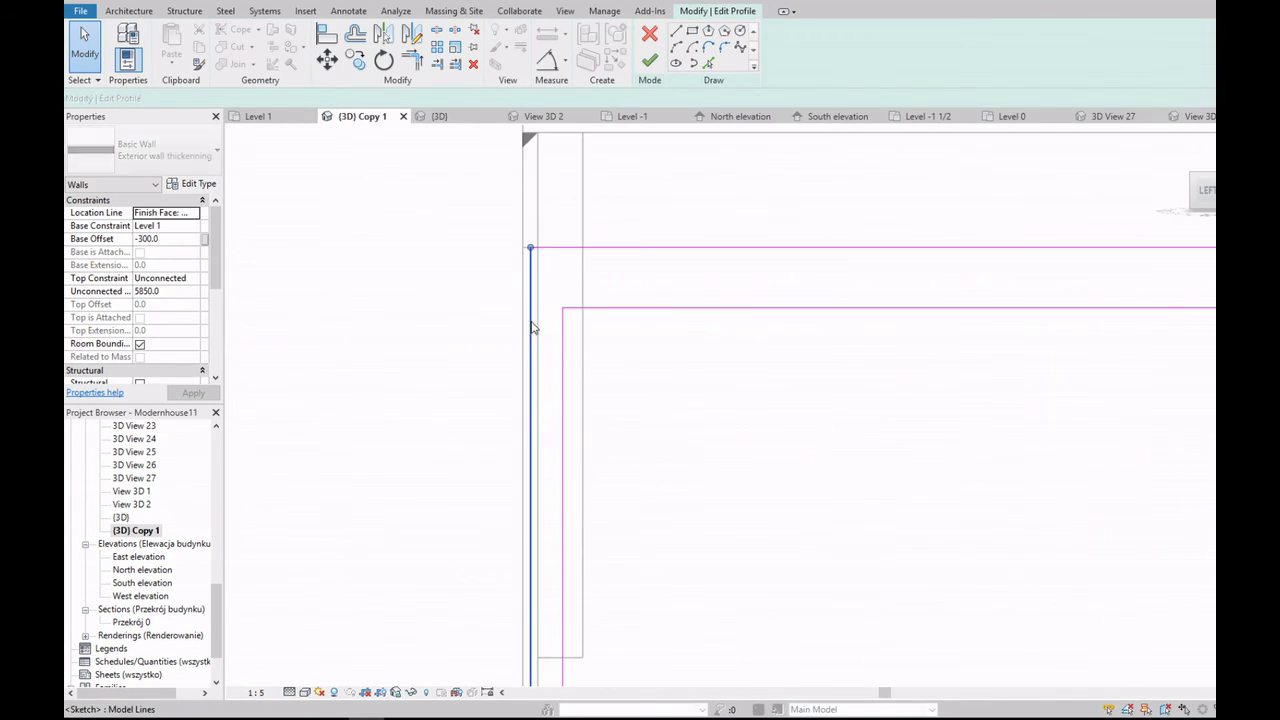
{"action": "left_click", "coordinate": [534, 320]}
{"action": "scroll", "coordinate": [537, 340], "scroll_direction": "down", "scroll_amount": 4}
{"action": "scroll", "coordinate": [809, 417], "scroll_direction": "down", "scroll_amount": 4}
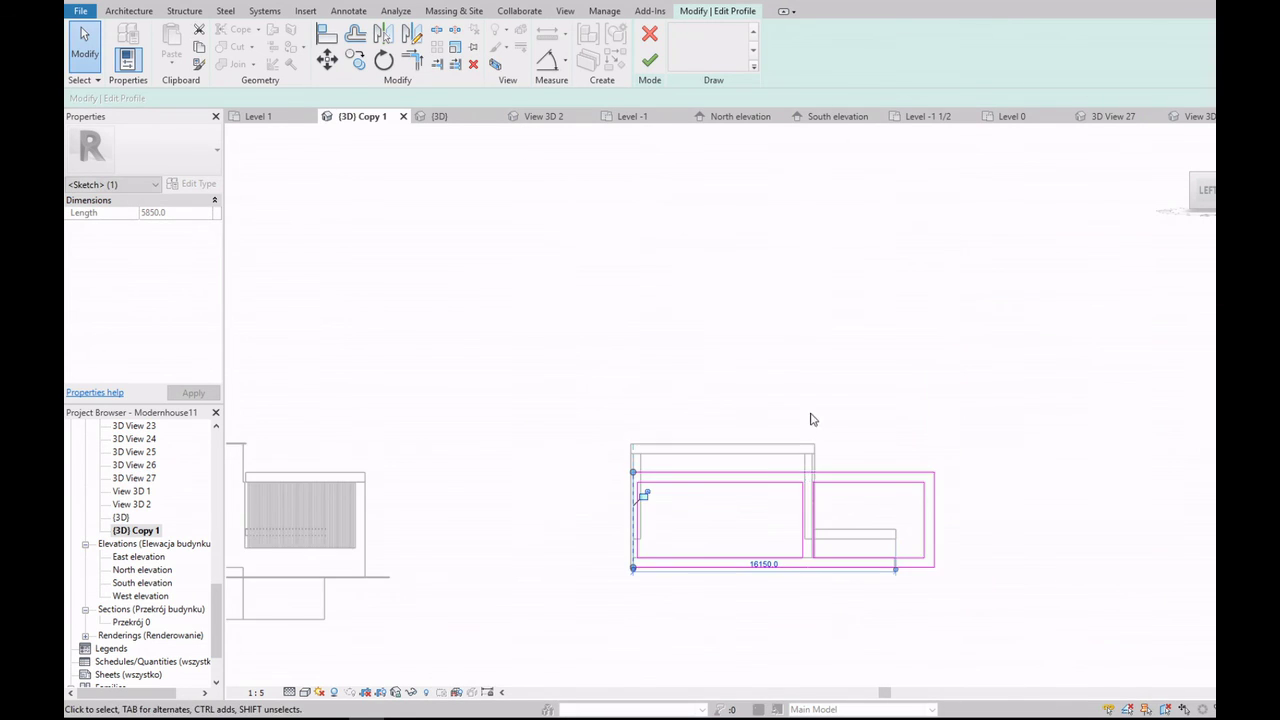
{"action": "scroll", "coordinate": [693, 342], "scroll_direction": "up", "scroll_amount": 3}
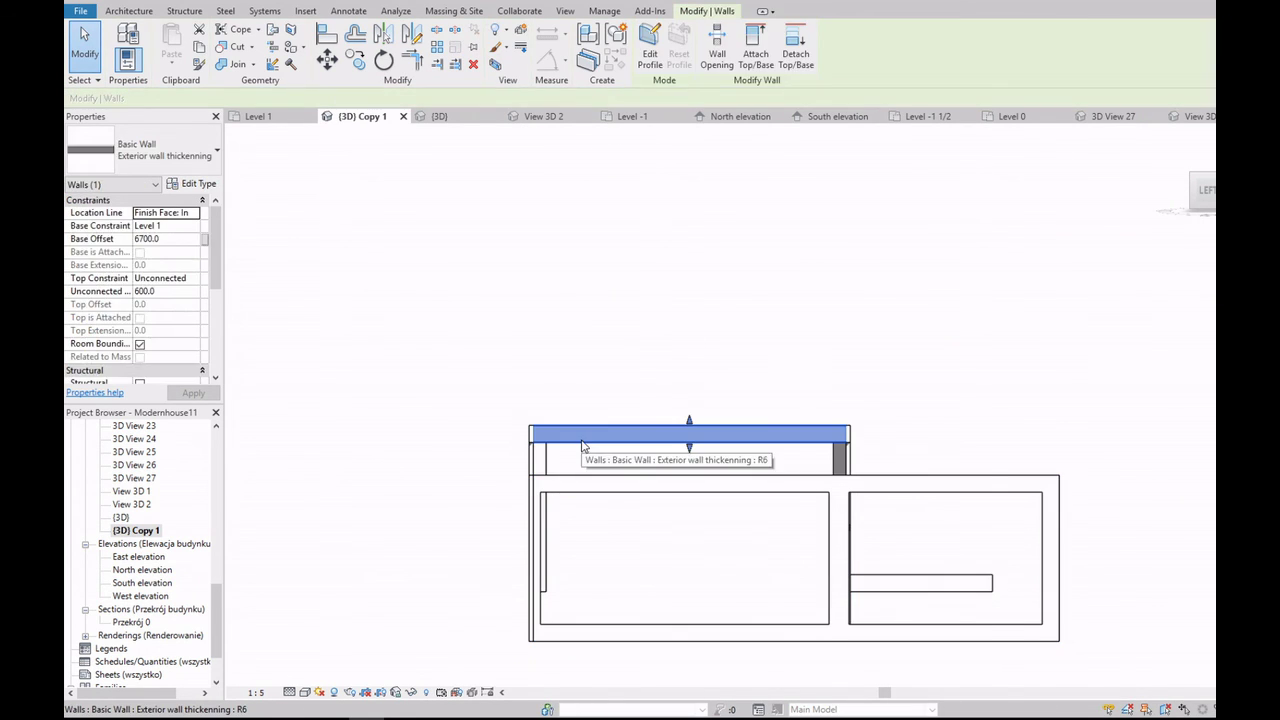
Step: Edit the narrow 600-high top wall's profile and apply it
{"action": "left_click", "coordinate": [650, 45]}
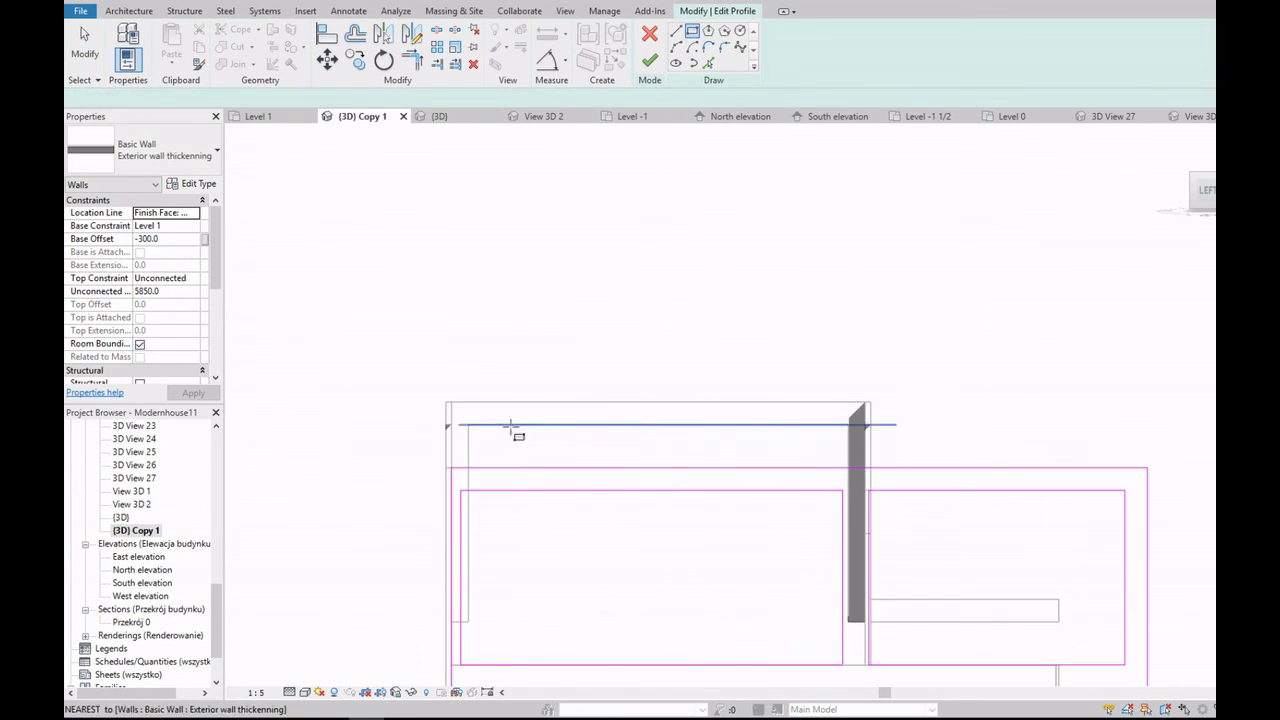
{"action": "scroll", "coordinate": [512, 430], "scroll_direction": "up", "scroll_amount": 2}
{"action": "scroll", "coordinate": [646, 341], "scroll_direction": "down", "scroll_amount": 2}
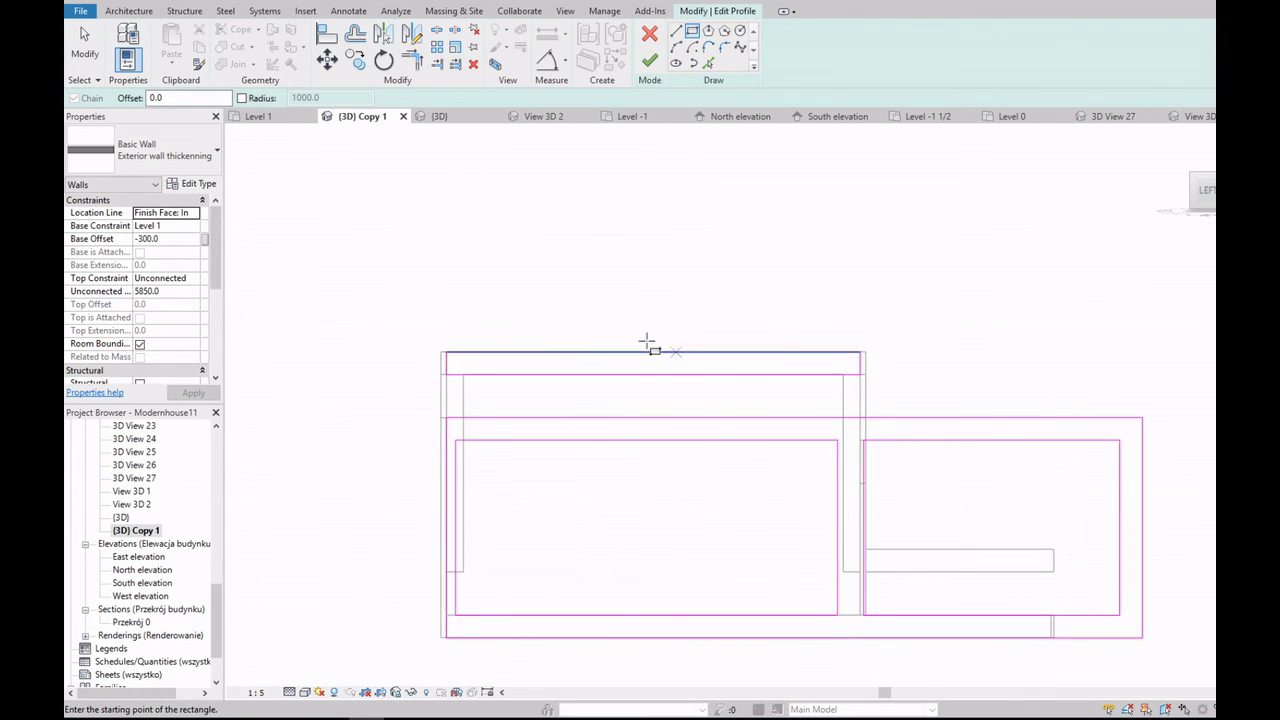
{"action": "left_click", "coordinate": [652, 65]}
{"action": "scroll", "coordinate": [705, 345], "scroll_direction": "up", "scroll_amount": 2}
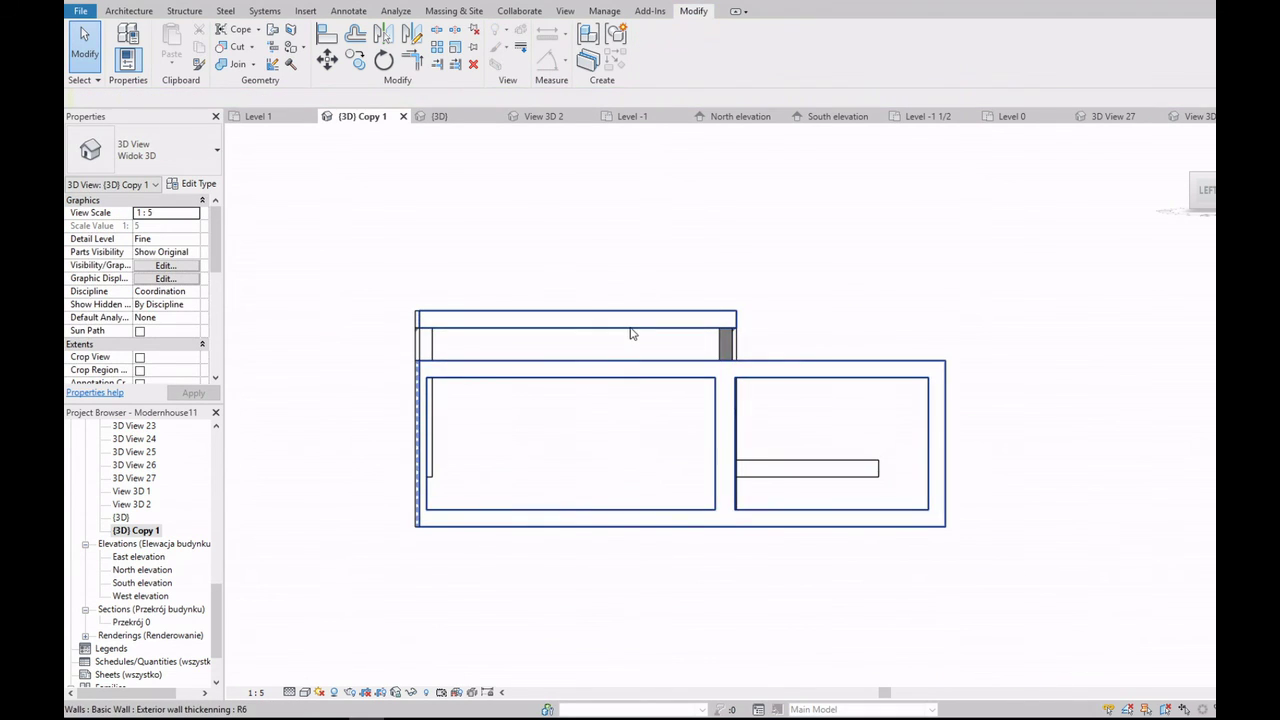
{"action": "scroll", "coordinate": [733, 390], "scroll_direction": "up", "scroll_amount": 3}
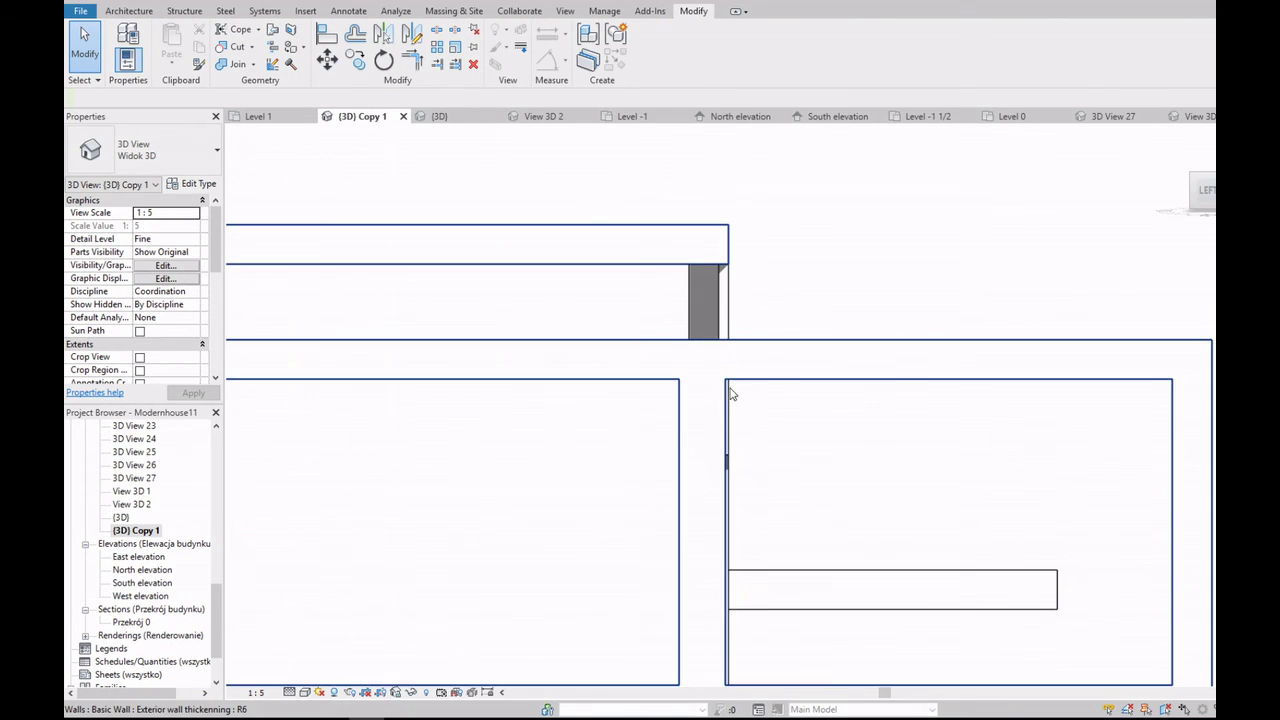
{"action": "scroll", "coordinate": [730, 393], "scroll_direction": "down", "scroll_amount": 3}
{"action": "scroll", "coordinate": [771, 380], "scroll_direction": "down", "scroll_amount": 2}
{"action": "middle_click_drag", "start_coordinate": [771, 380], "coordinate": [700, 330], "text": "shift"}
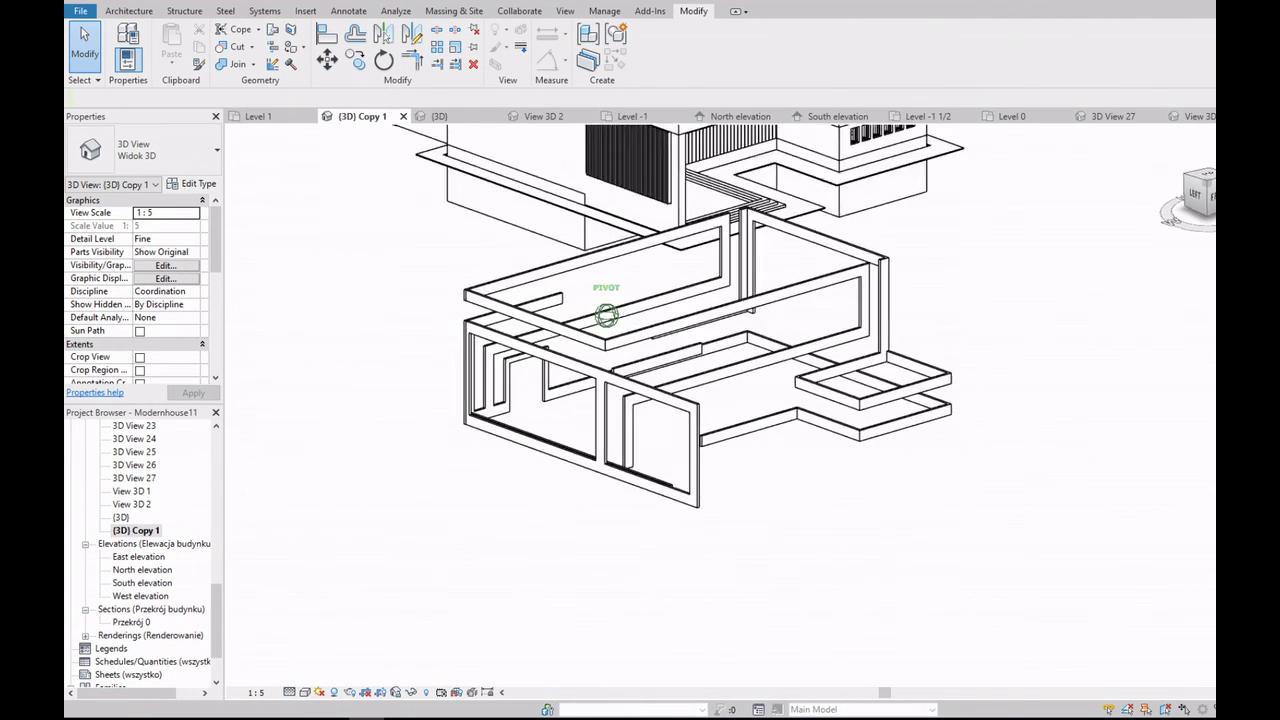
Step: Orbit toward the front and open the foundation wall's profile below the house
{"action": "mouse_move", "coordinate": [606, 316]}
{"action": "middle_mouse_down", "text": "shift"}
{"action": "mouse_move", "coordinate": [563, 318]}
{"action": "mouse_move", "coordinate": [786, 257]}
{"action": "middle_mouse_up", "text": "shift"}
{"action": "scroll", "coordinate": [705, 369], "scroll_direction": "up", "scroll_amount": 3}
{"action": "scroll", "coordinate": [705, 369], "scroll_direction": "down", "scroll_amount": 2}
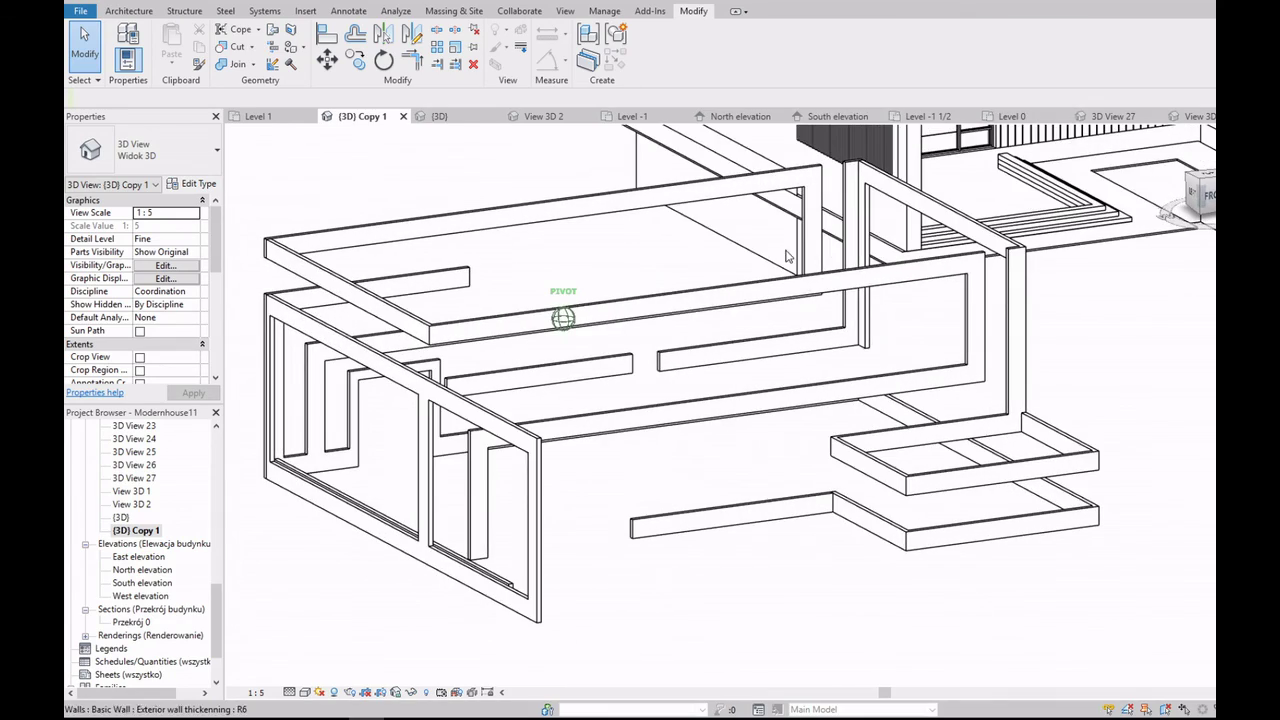
{"action": "scroll", "coordinate": [786, 257], "scroll_direction": "down", "scroll_amount": 5}
{"action": "scroll", "coordinate": [551, 311], "scroll_direction": "up", "scroll_amount": 5}
{"action": "scroll", "coordinate": [551, 311], "scroll_direction": "down", "scroll_amount": 3}
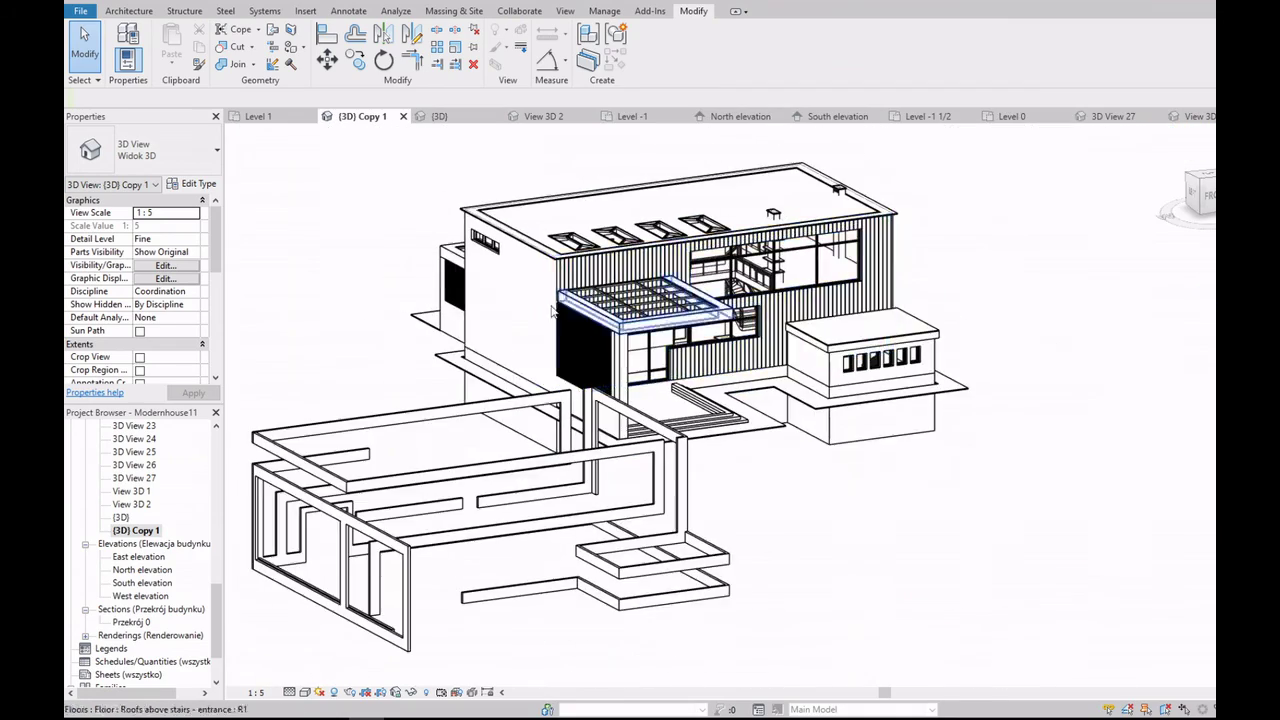
{"action": "scroll", "coordinate": [551, 311], "scroll_direction": "up", "scroll_amount": 5}
{"action": "double_click", "coordinate": [808, 478]}
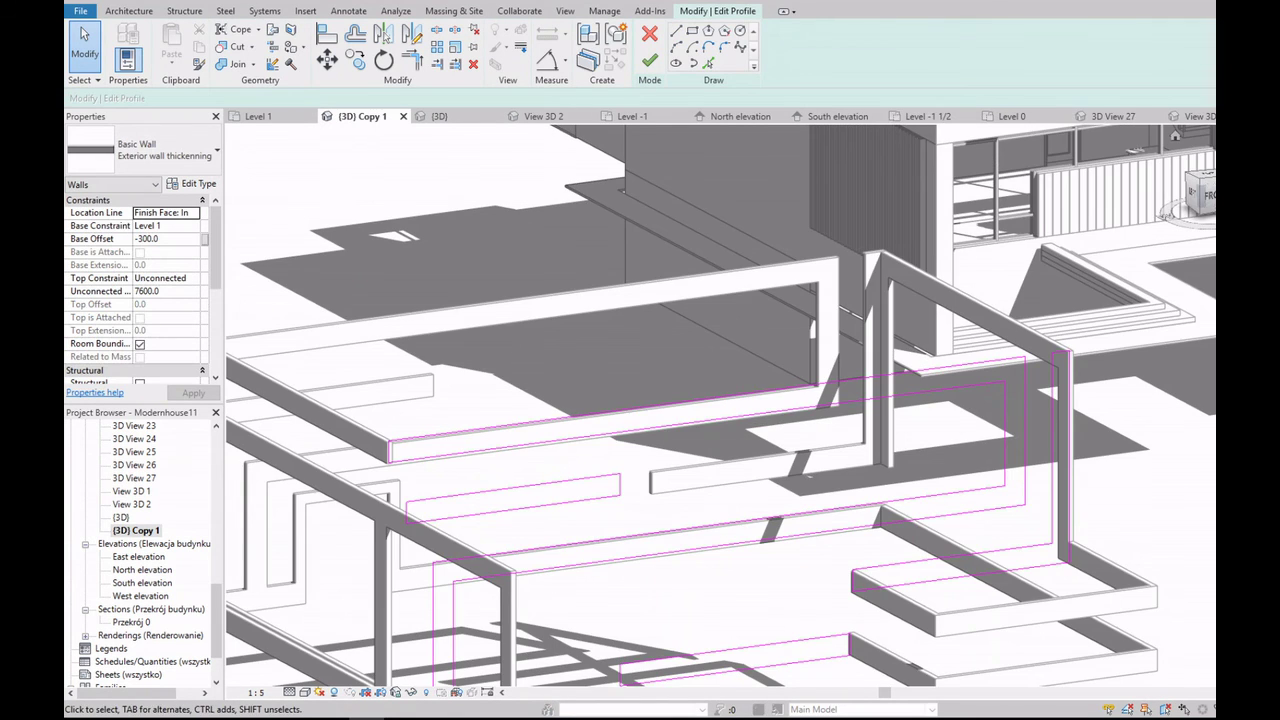
Step: Finish the profile sketch and orbit back to an overview of the thickening walls
{"action": "middle_click_drag", "start_coordinate": [808, 478], "coordinate": [760, 470], "text": "shift"}
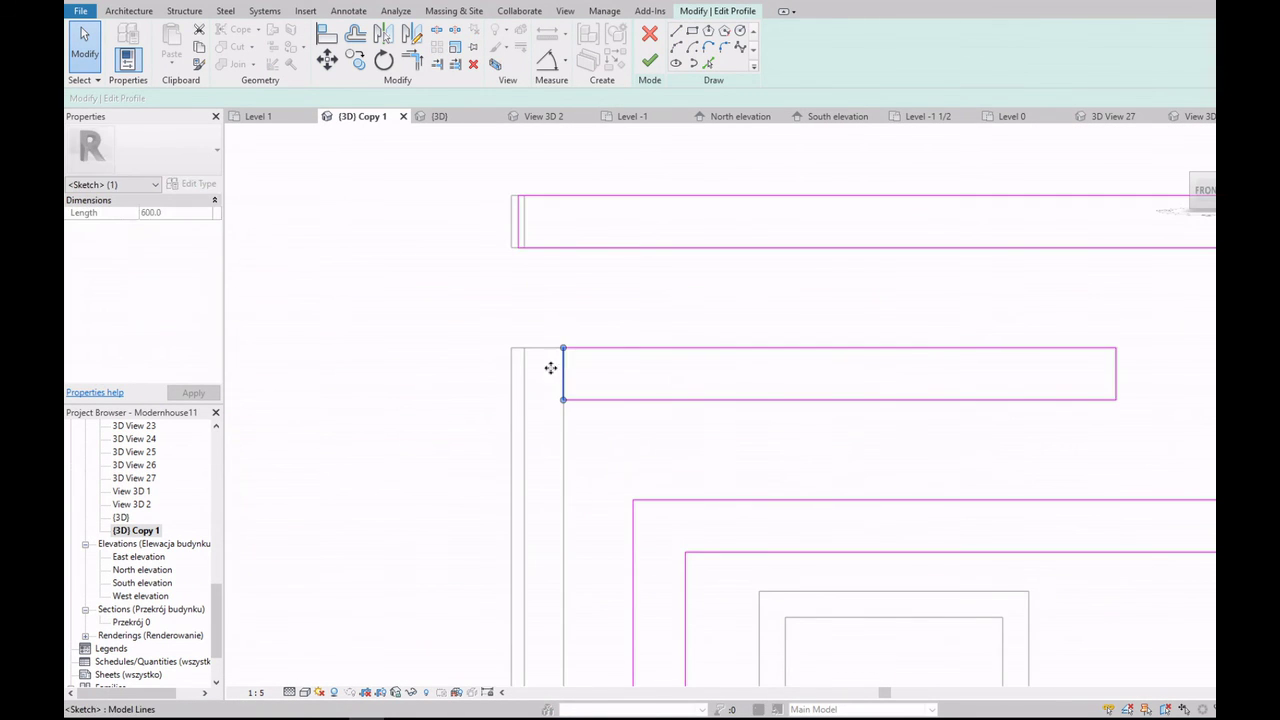
{"action": "scroll", "coordinate": [565, 340], "scroll_direction": "down", "scroll_amount": 5}
{"action": "left_click", "coordinate": [650, 60]}
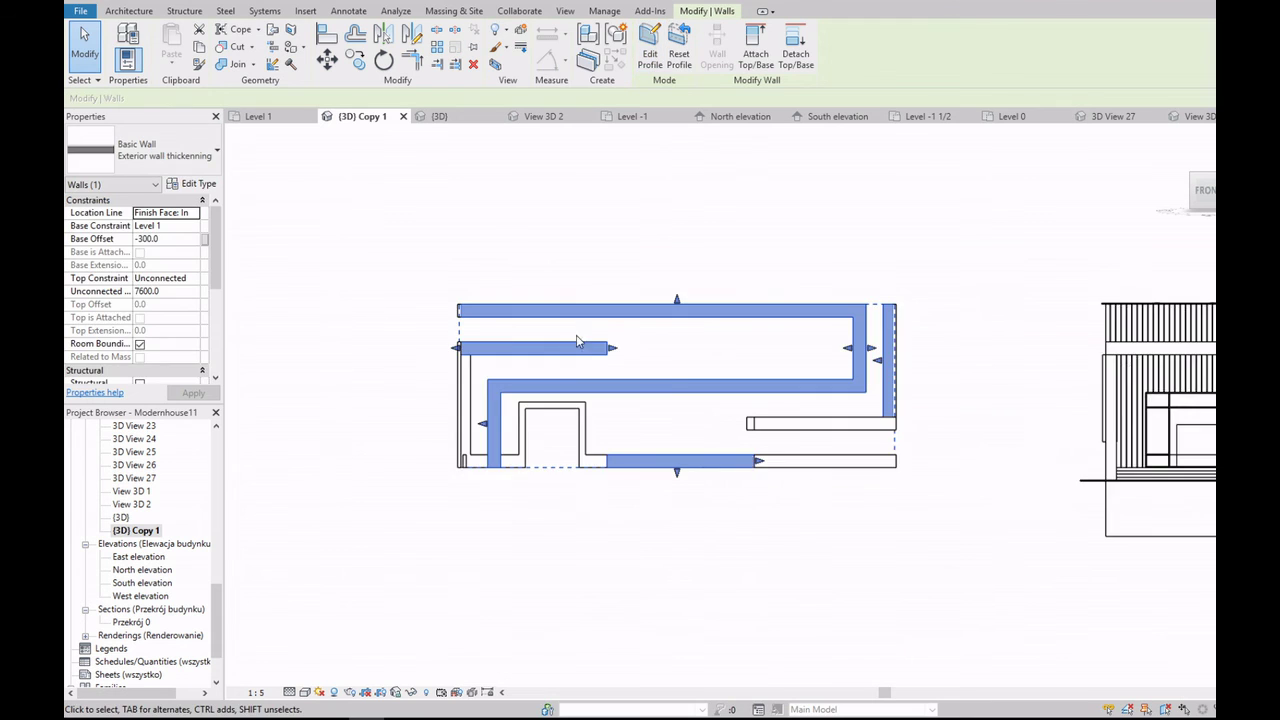
{"action": "scroll", "coordinate": [600, 338], "scroll_direction": "up", "scroll_amount": 2}
{"action": "left_click", "coordinate": [921, 329]}
{"action": "scroll", "coordinate": [362, 530], "scroll_direction": "up", "scroll_amount": 2}
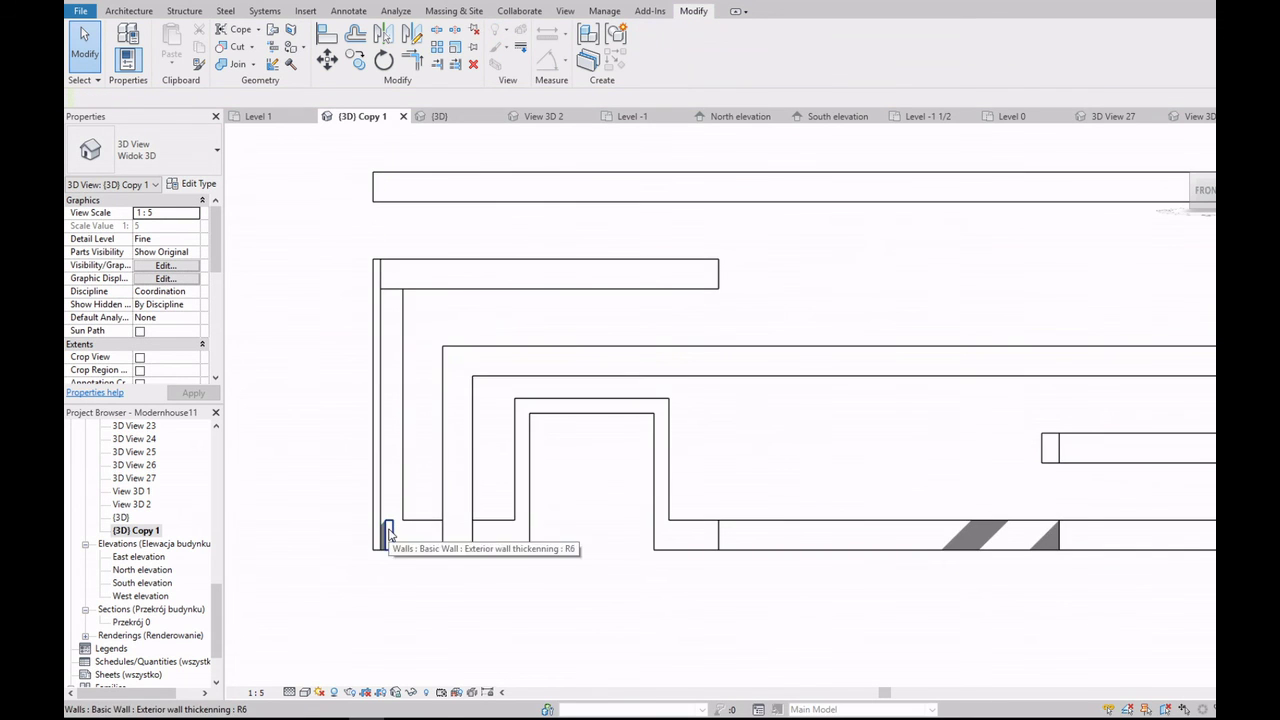
{"action": "middle_click_drag", "start_coordinate": [940, 236], "coordinate": [940, 420], "text": "shift"}
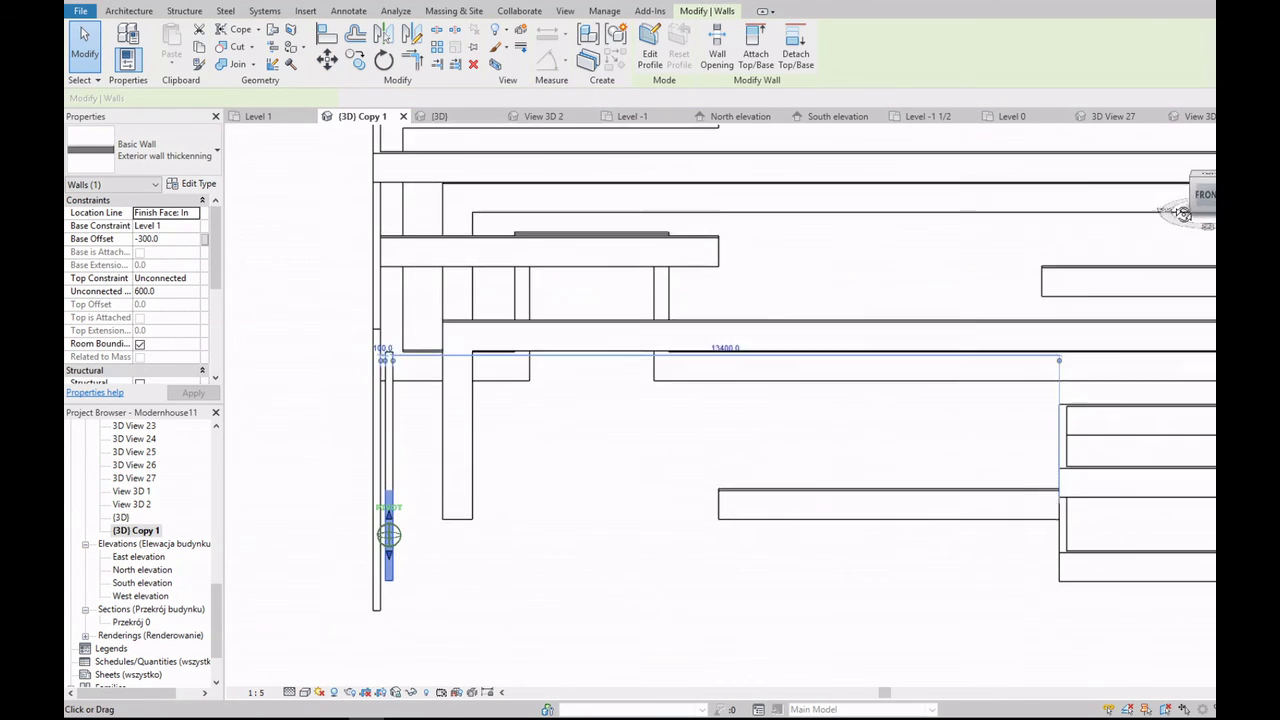
{"action": "middle_click_drag", "start_coordinate": [388, 535], "coordinate": [994, 308], "text": "shift"}
{"action": "left_click", "coordinate": [994, 308]}
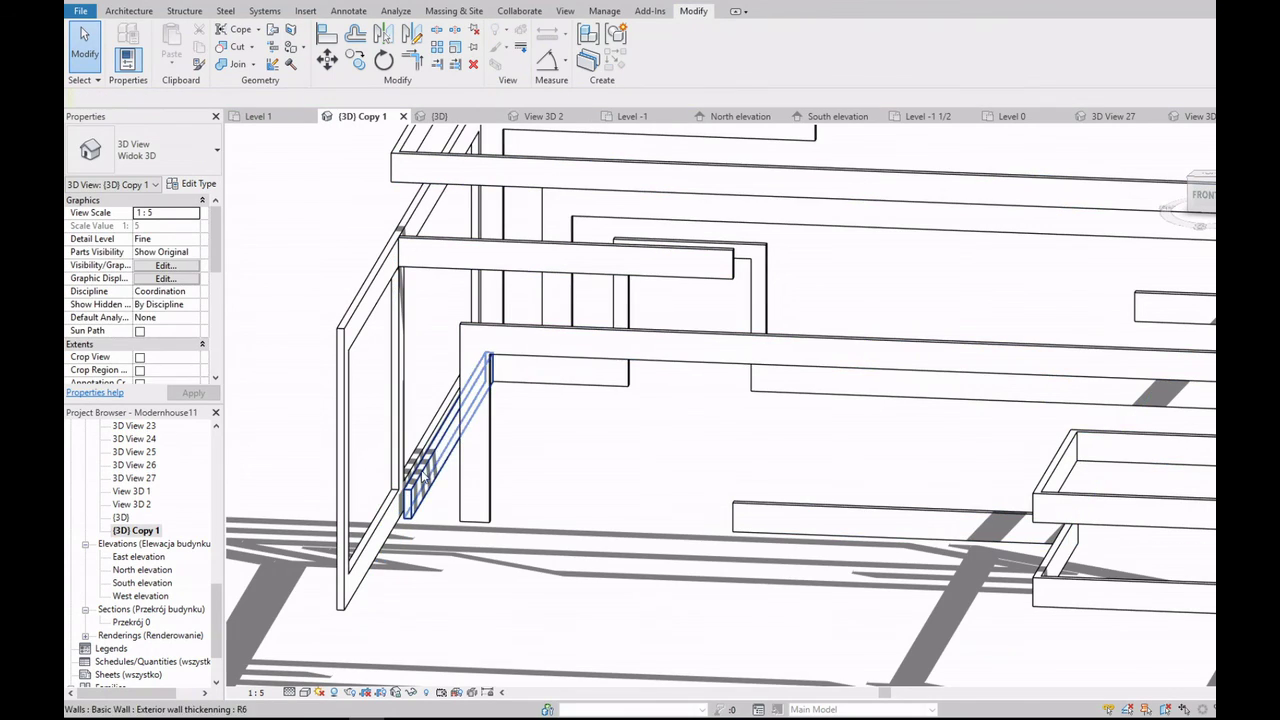
{"action": "scroll", "coordinate": [545, 437], "scroll_direction": "down", "scroll_amount": 5}
{"action": "mouse_move", "coordinate": [545, 437]}
{"action": "middle_mouse_down", "text": "shift"}
{"action": "mouse_move", "coordinate": [442, 498]}
{"action": "mouse_move", "coordinate": [474, 442]}
{"action": "middle_mouse_up", "text": "shift"}
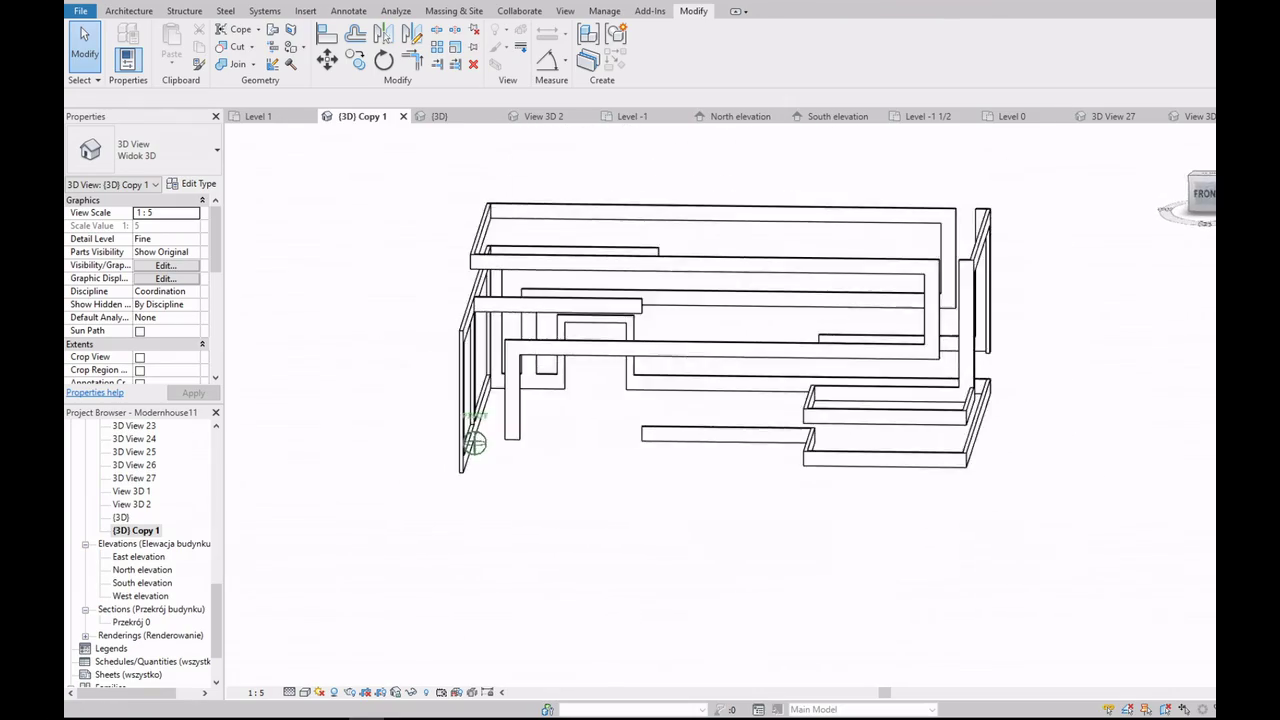
Step: Orbit around the foundation walls and end the wall-join tool
{"action": "middle_click_drag", "start_coordinate": [474, 442], "coordinate": [474, 442], "text": "shift"}
{"action": "scroll", "coordinate": [853, 355], "scroll_direction": "up", "scroll_amount": 5}
{"action": "scroll", "coordinate": [853, 355], "scroll_direction": "down", "scroll_amount": 3}
{"action": "scroll", "coordinate": [486, 271], "scroll_direction": "down", "scroll_amount": 3}
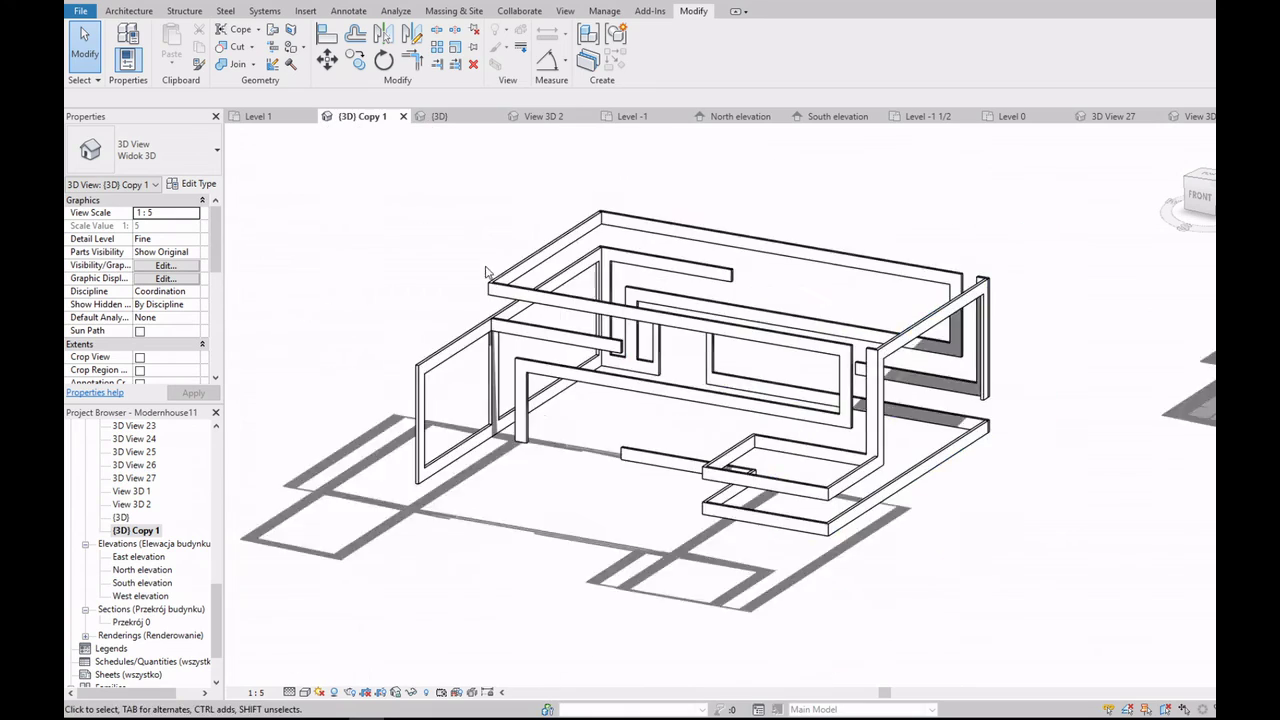
{"action": "scroll", "coordinate": [486, 271], "scroll_direction": "up", "scroll_amount": 6}
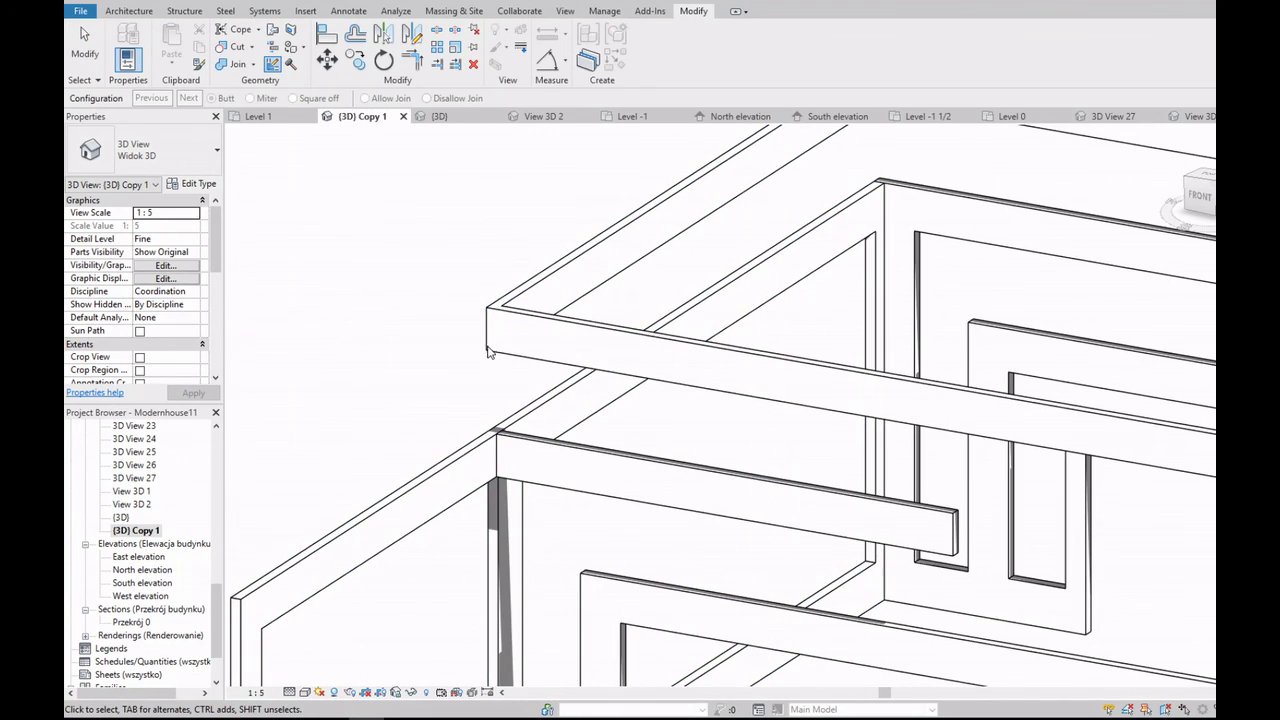
{"action": "key", "text": "Escape"}
Step: Turn from the FRONT view to a top view and window-select all eight foundation walls
{"action": "scroll", "coordinate": [498, 312], "scroll_direction": "down", "scroll_amount": 3}
{"action": "scroll", "coordinate": [498, 312], "scroll_direction": "down", "scroll_amount": 3}
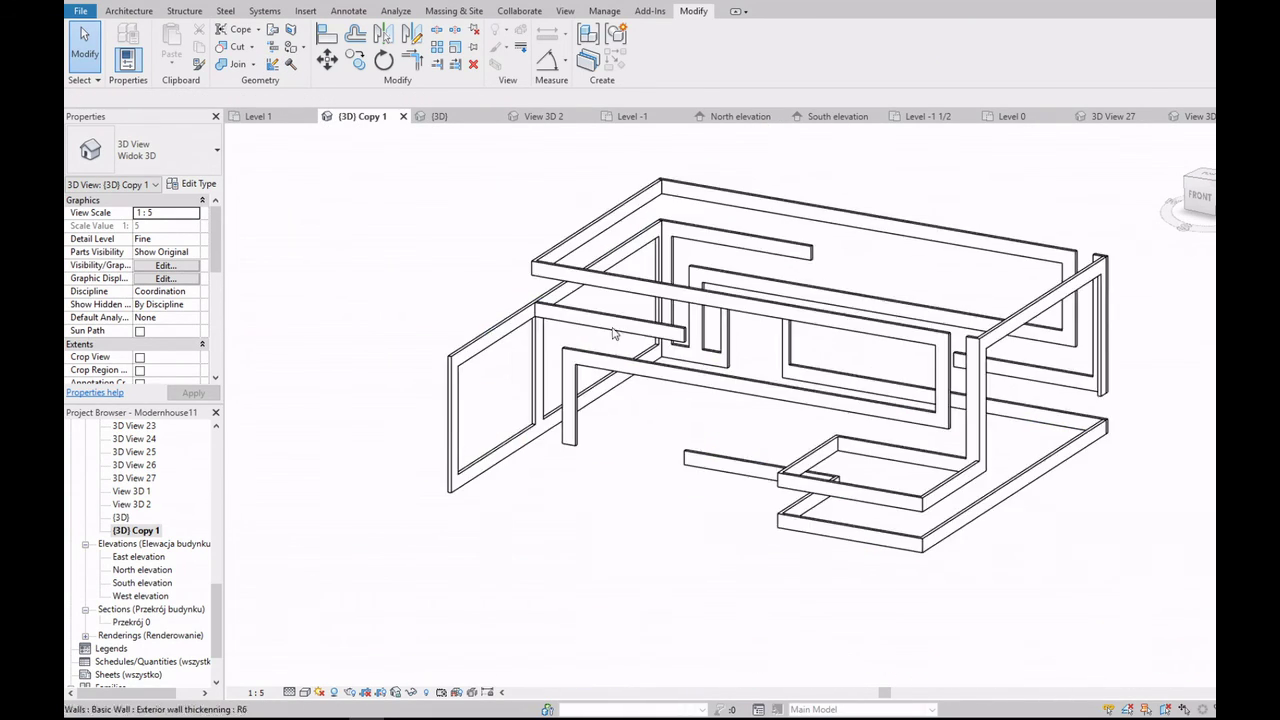
{"action": "left_click", "coordinate": [1190, 198]}
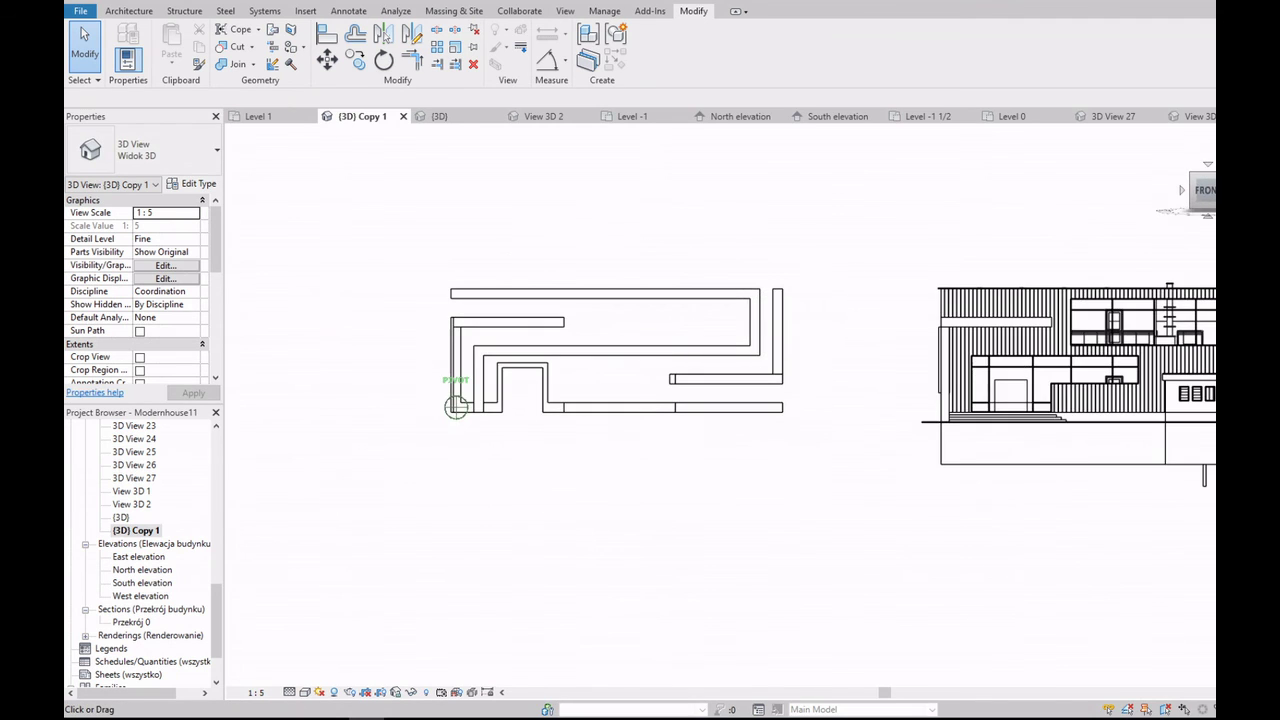
{"action": "mouse_move", "coordinate": [1078, 254]}
{"action": "middle_mouse_down", "text": "shift"}
{"action": "mouse_move", "coordinate": [1010, 300]}
{"action": "mouse_move", "coordinate": [1010, 380]}
{"action": "middle_mouse_up", "text": "shift"}
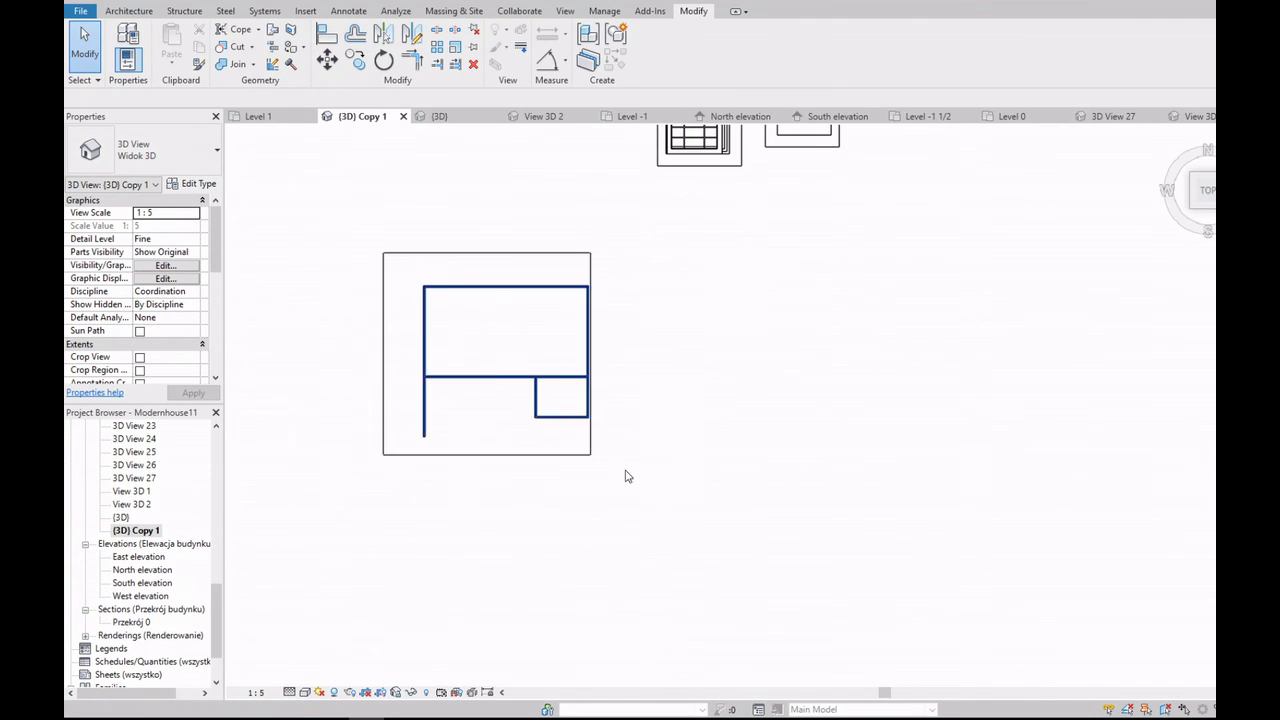
{"action": "left_click_drag", "start_coordinate": [626, 476], "coordinate": [356, 88]}
Step: Copy the eight foundation walls 35000 to the side, then return to 3D and deselect
{"action": "left_click", "coordinate": [356, 64]}
{"action": "left_click", "coordinate": [688, 357]}
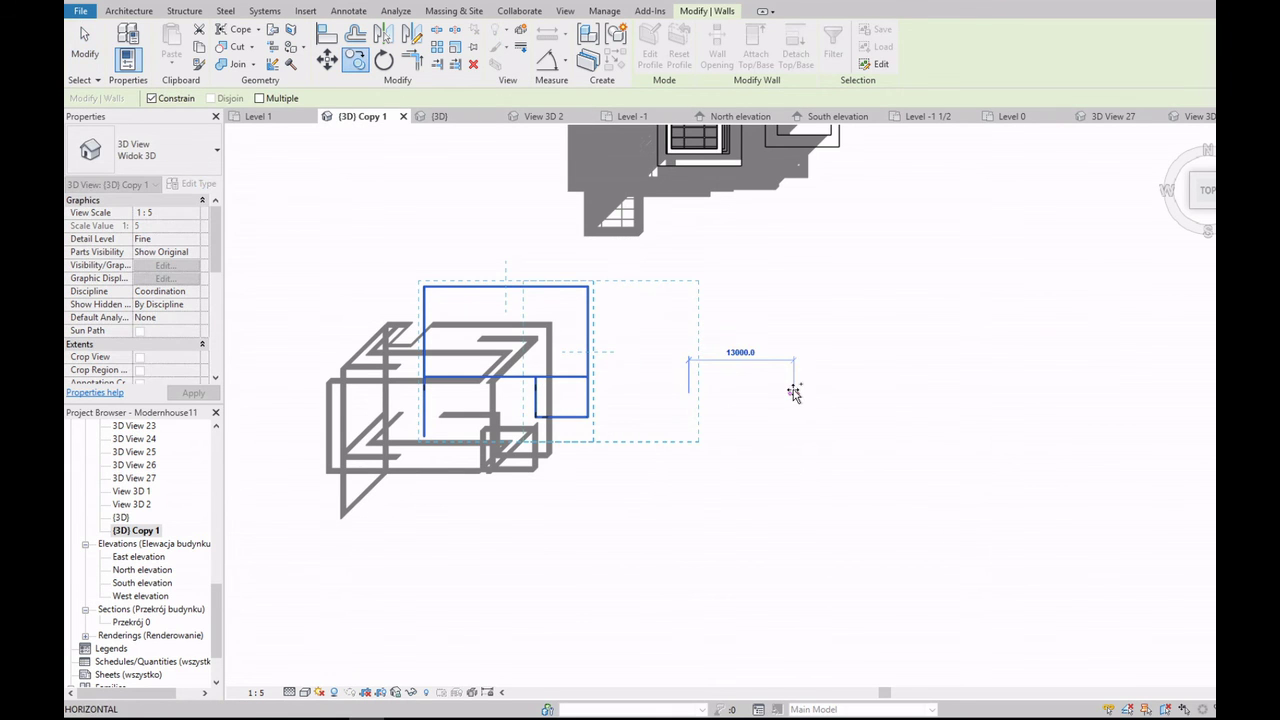
{"action": "type", "text": "3000"}
{"action": "key", "text": "Return"}
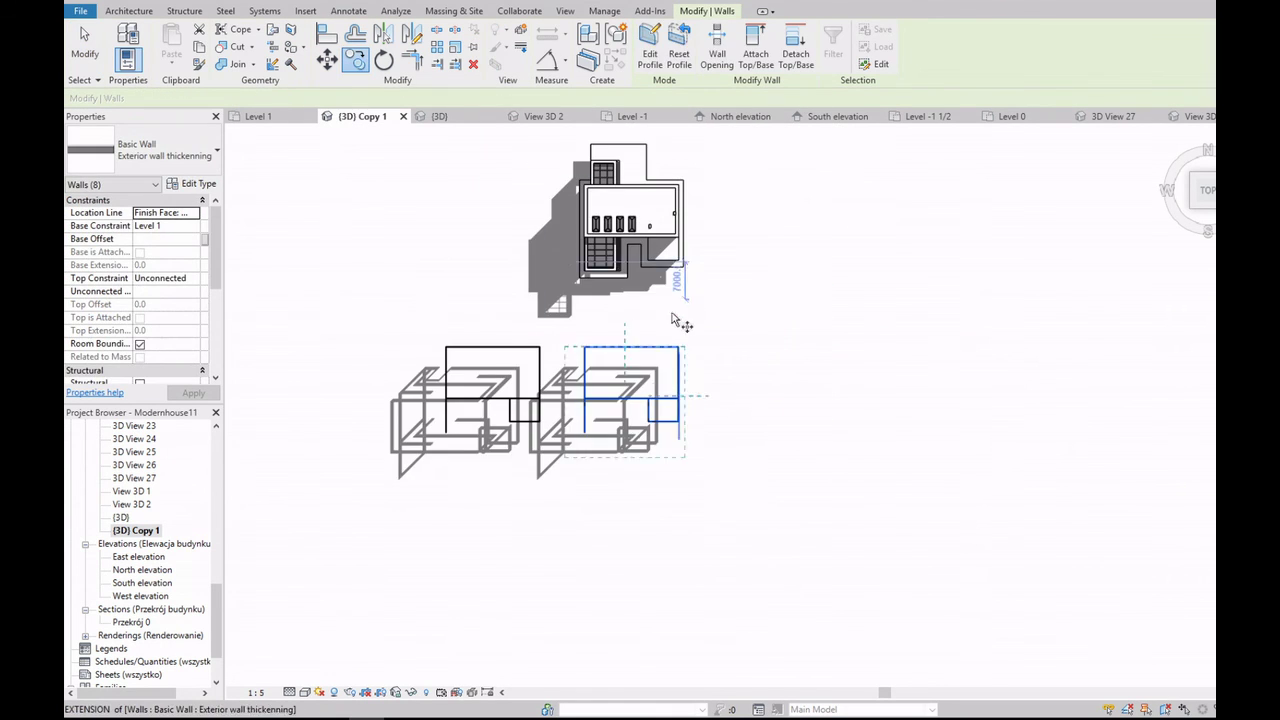
{"action": "scroll", "coordinate": [673, 320], "scroll_direction": "up", "scroll_amount": 2}
{"action": "type", "text": "35000"}
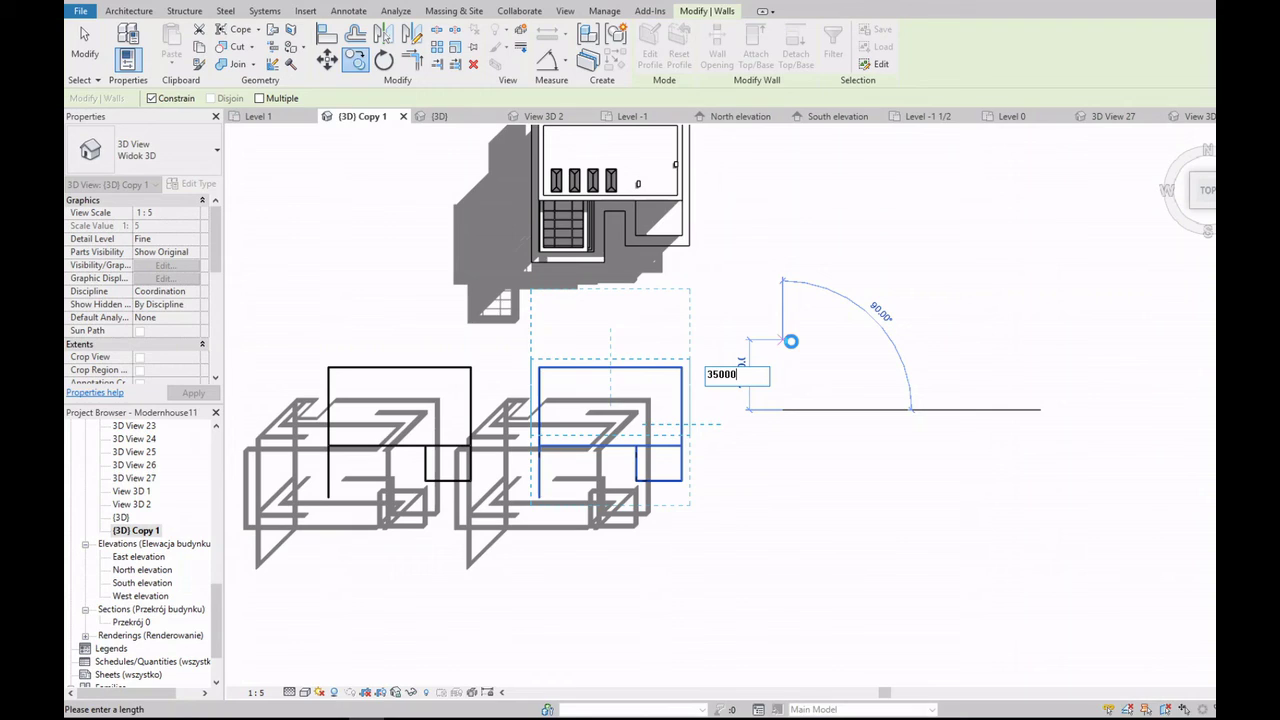
{"action": "key", "text": "Return"}
{"action": "scroll", "coordinate": [790, 346], "scroll_direction": "down", "scroll_amount": 3}
{"action": "middle_click_drag", "start_coordinate": [790, 346], "coordinate": [453, 437], "text": "shift"}
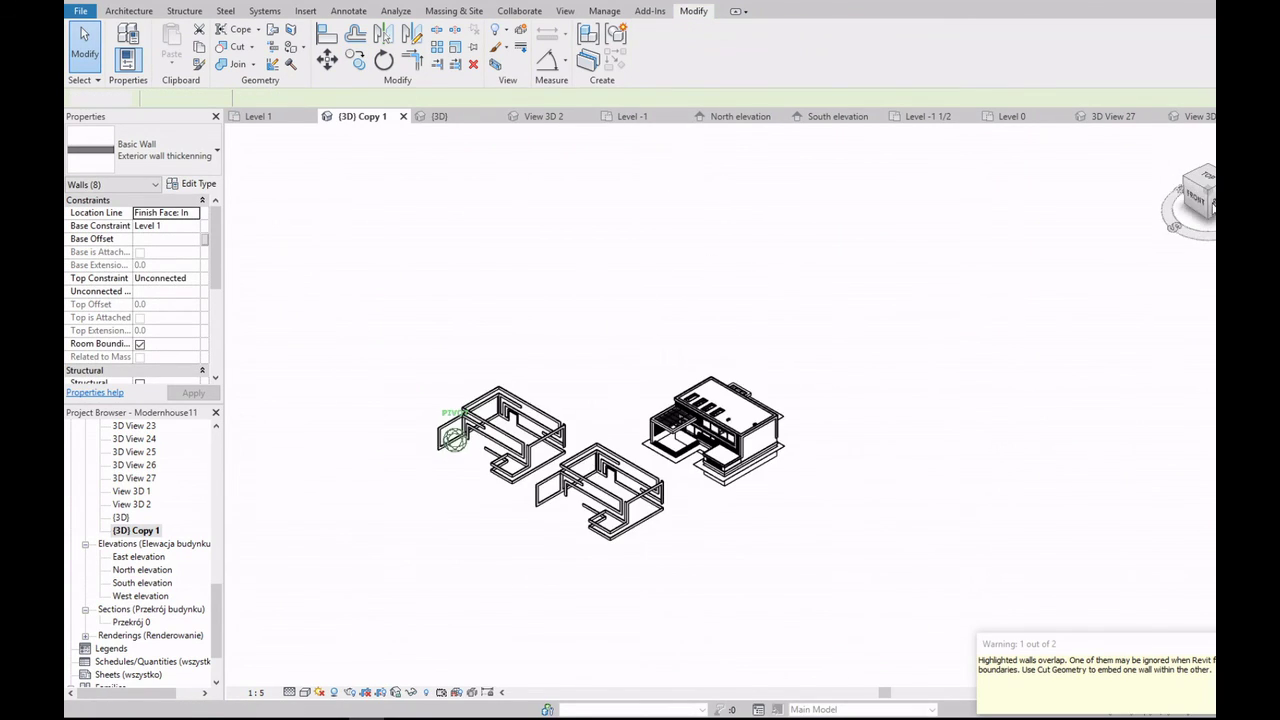
{"action": "key", "text": "Escape"}
{"action": "scroll", "coordinate": [720, 440], "scroll_direction": "up", "scroll_amount": 3}
Step: Select the balcony roof slab and tilt the top view into a 3D view
{"action": "scroll", "coordinate": [720, 440], "scroll_direction": "up", "scroll_amount": 3}
{"action": "scroll", "coordinate": [720, 440], "scroll_direction": "up", "scroll_amount": 3}
{"action": "scroll", "coordinate": [720, 440], "scroll_direction": "up", "scroll_amount": 2}
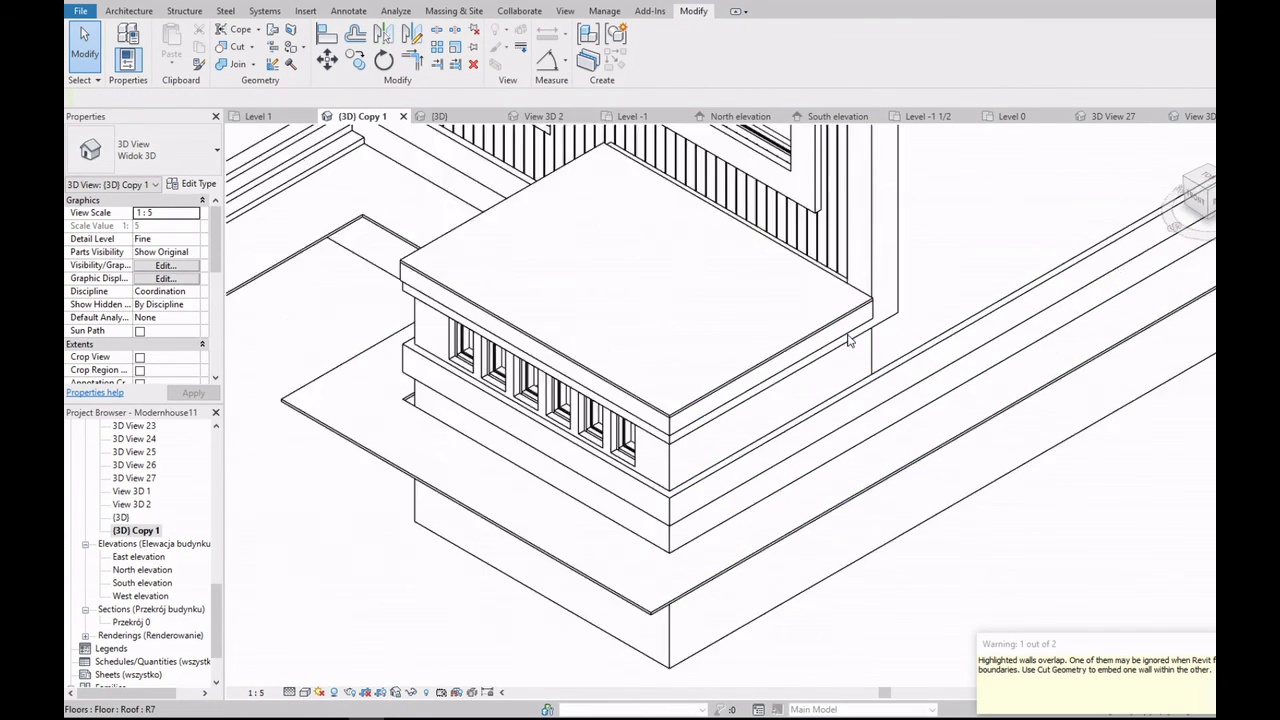
{"action": "scroll", "coordinate": [850, 340], "scroll_direction": "up", "scroll_amount": 2}
{"action": "scroll", "coordinate": [743, 366], "scroll_direction": "down", "scroll_amount": 2}
{"action": "scroll", "coordinate": [657, 423], "scroll_direction": "down", "scroll_amount": 1}
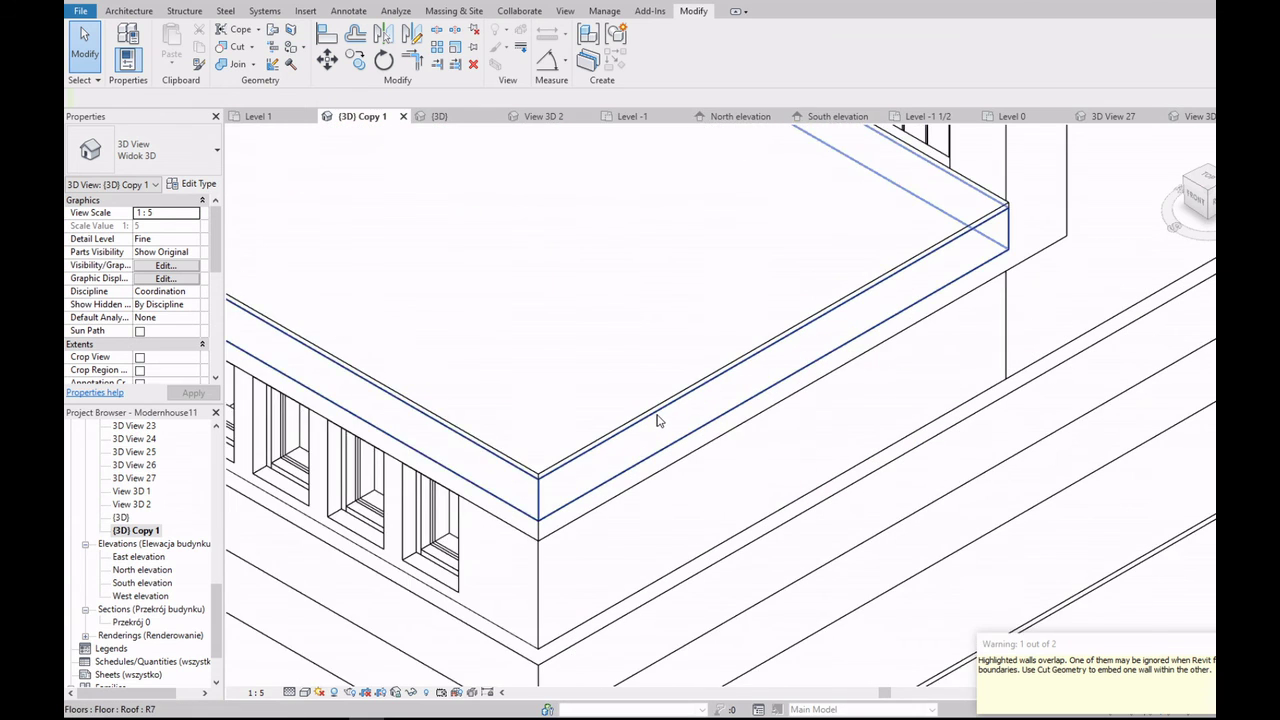
{"action": "left_click", "coordinate": [657, 420]}
{"action": "scroll", "coordinate": [700, 420], "scroll_direction": "up", "scroll_amount": 2}
{"action": "scroll", "coordinate": [1103, 224], "scroll_direction": "down", "scroll_amount": 2}
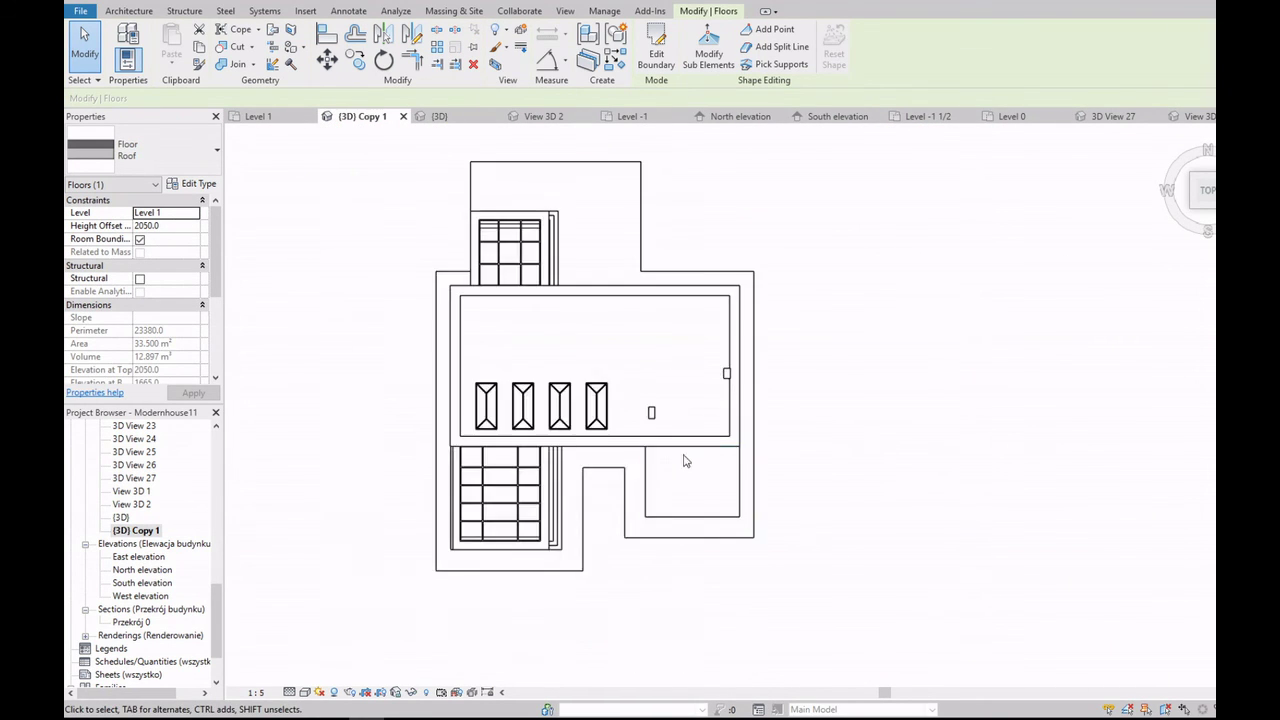
{"action": "middle_click_drag", "start_coordinate": [1057, 229], "coordinate": [722, 540], "text": "shift"}
{"action": "scroll", "coordinate": [722, 540], "scroll_direction": "up", "scroll_amount": 3}
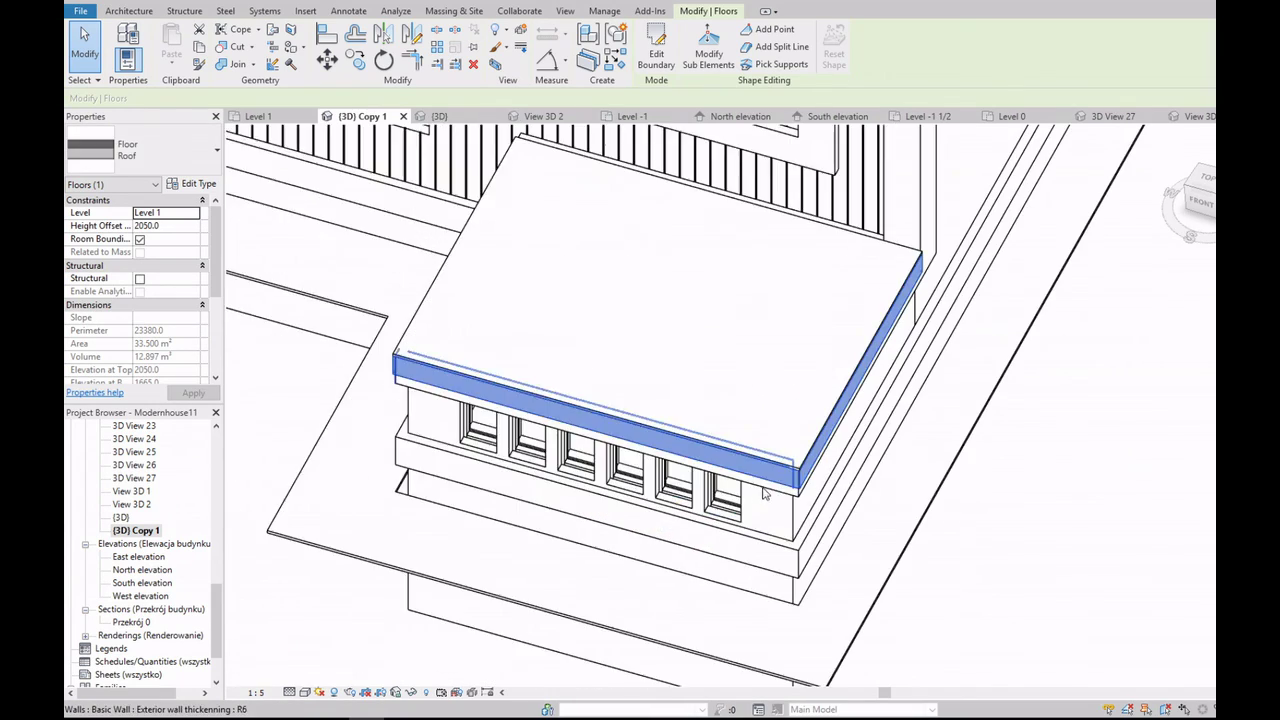
{"action": "key", "text": "Escape"}
Step: Check the balcony roof slab and the roof finish slab, then clear the selection
{"action": "scroll", "coordinate": [817, 487], "scroll_direction": "up", "scroll_amount": 2}
{"action": "left_click", "coordinate": [817, 487]}
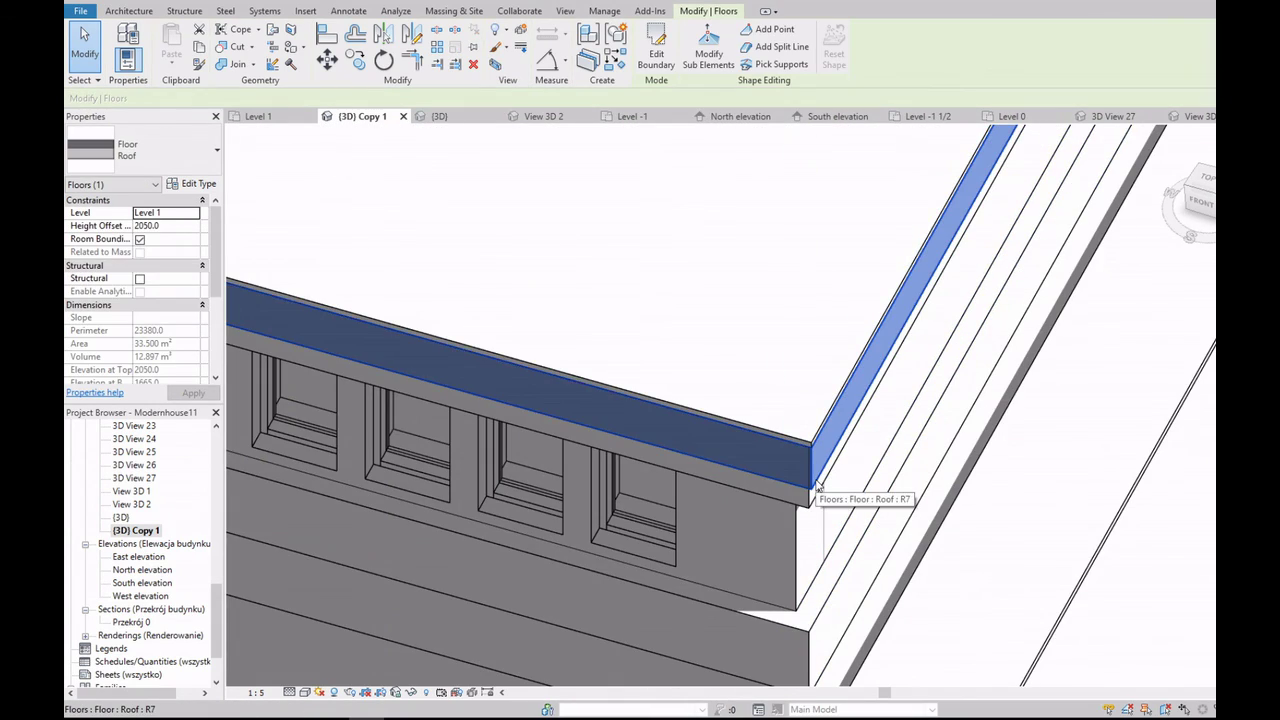
{"action": "scroll", "coordinate": [829, 500], "scroll_direction": "down", "scroll_amount": 3}
{"action": "scroll", "coordinate": [847, 343], "scroll_direction": "up", "scroll_amount": 1}
{"action": "key", "text": "Escape"}
{"action": "scroll", "coordinate": [791, 453], "scroll_direction": "up", "scroll_amount": 2}
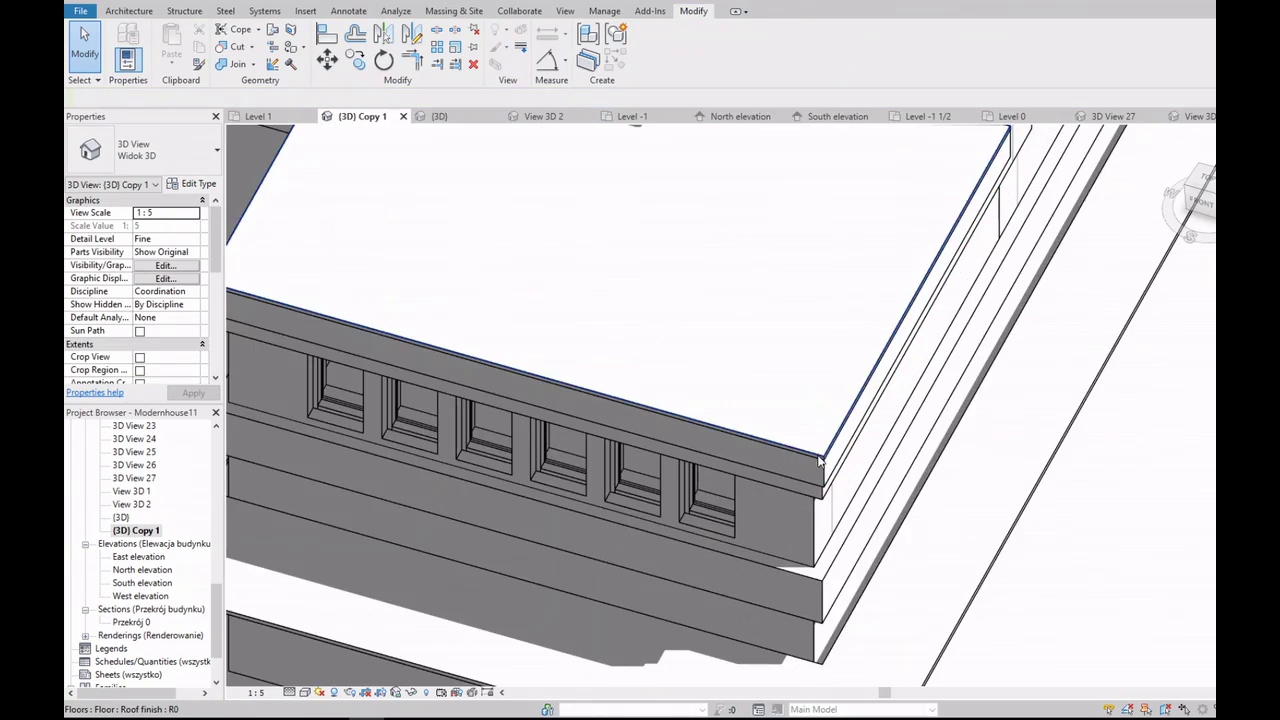
{"action": "scroll", "coordinate": [832, 452], "scroll_direction": "up", "scroll_amount": 2}
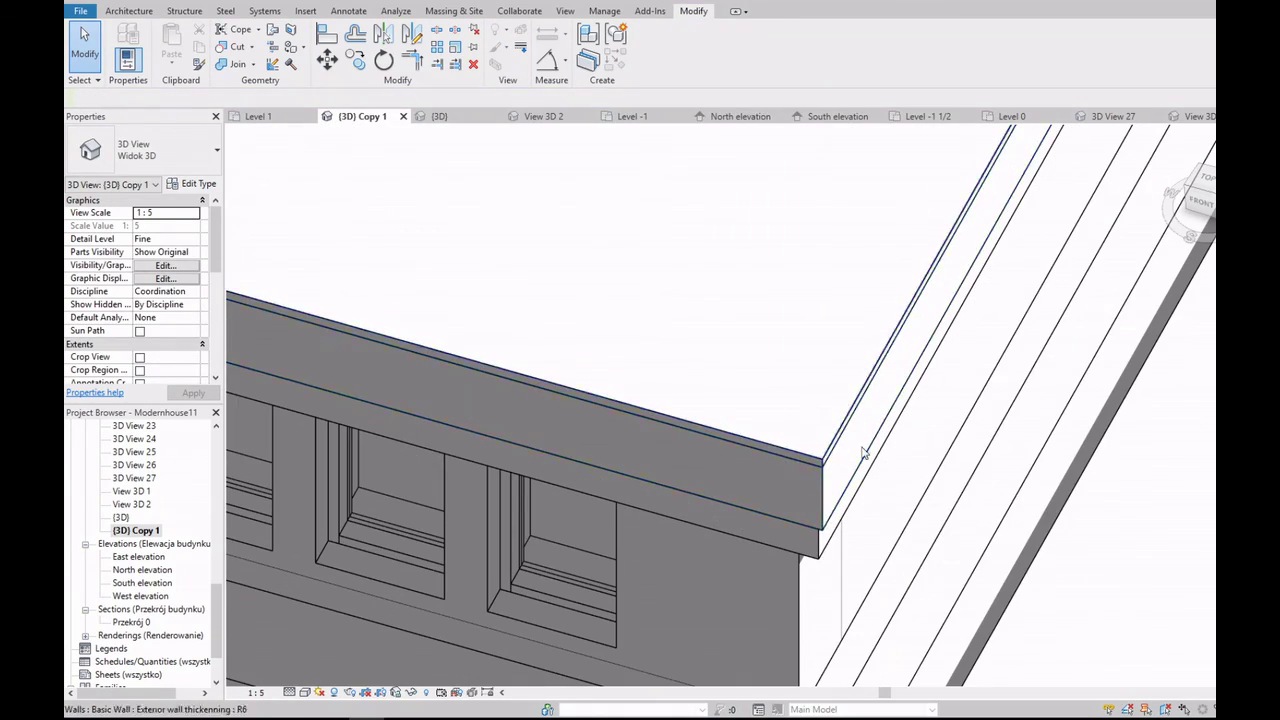
{"action": "scroll", "coordinate": [864, 453], "scroll_direction": "down", "scroll_amount": 2}
{"action": "scroll", "coordinate": [864, 453], "scroll_direction": "down", "scroll_amount": 1}
{"action": "scroll", "coordinate": [900, 470], "scroll_direction": "down", "scroll_amount": 2}
{"action": "scroll", "coordinate": [944, 490], "scroll_direction": "up", "scroll_amount": 1}
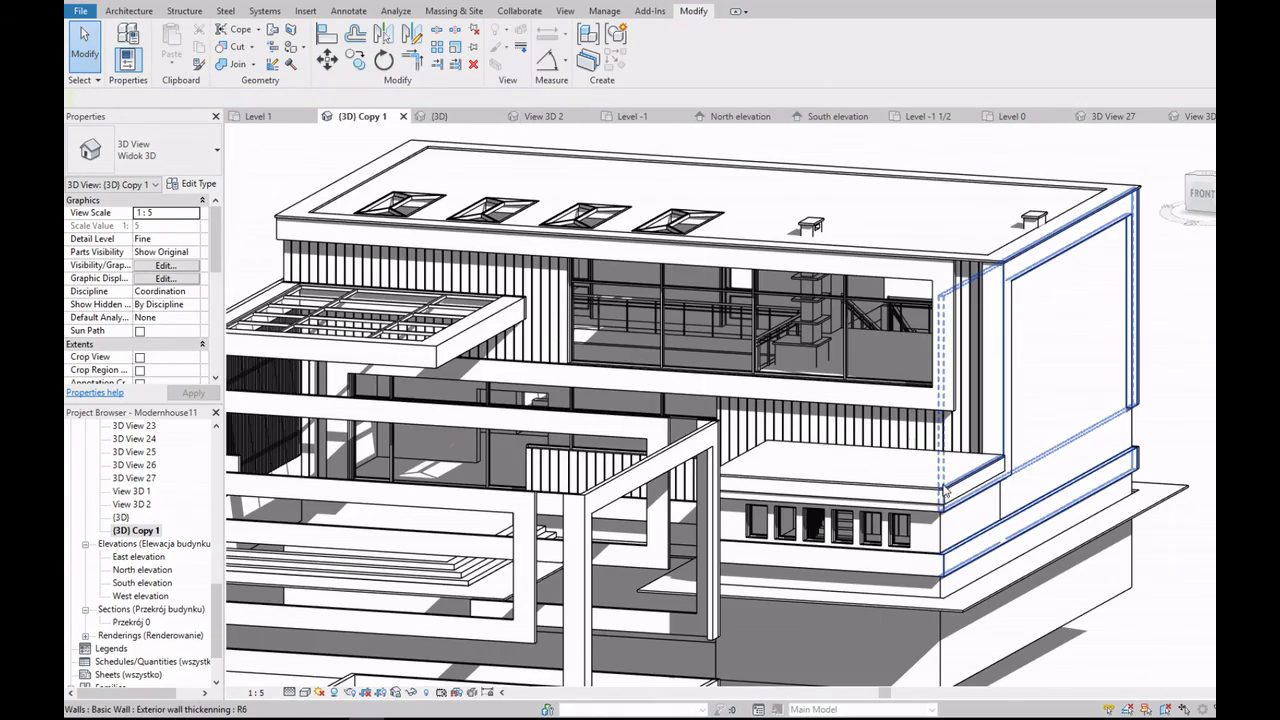
{"action": "scroll", "coordinate": [922, 495], "scroll_direction": "up", "scroll_amount": 4}
{"action": "scroll", "coordinate": [990, 486], "scroll_direction": "up", "scroll_amount": 1}
{"action": "left_click", "coordinate": [1000, 482]}
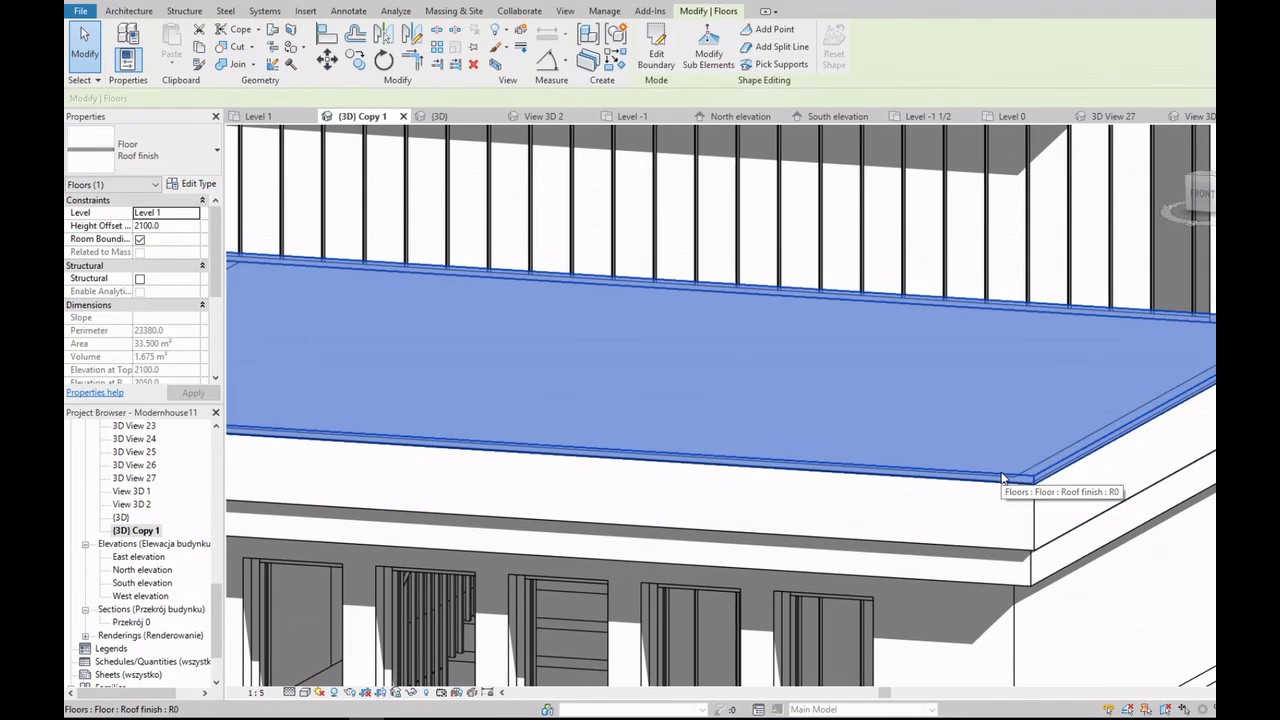
{"action": "key", "text": "Escape"}
Step: Box-select the loose walls on the left and delete them
{"action": "scroll", "coordinate": [1001, 486], "scroll_direction": "down", "scroll_amount": 1}
{"action": "scroll", "coordinate": [960, 480], "scroll_direction": "down", "scroll_amount": 2}
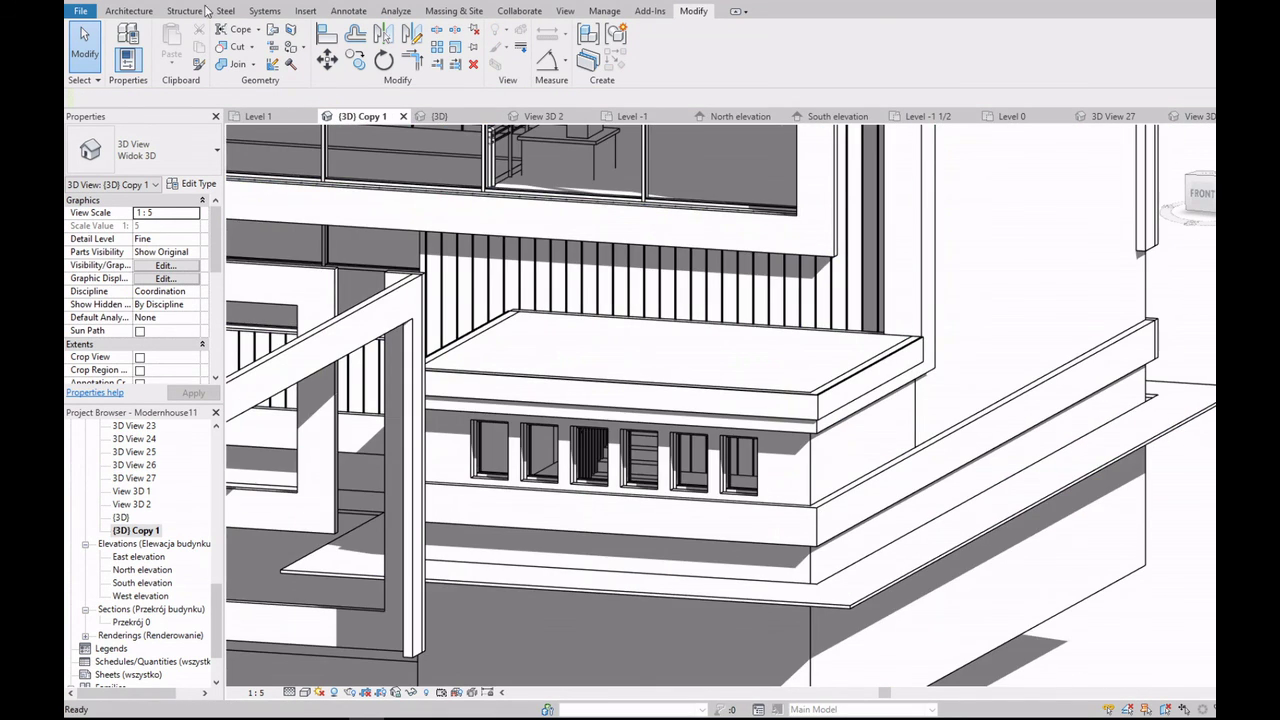
{"action": "scroll", "coordinate": [877, 463], "scroll_direction": "up", "scroll_amount": 3}
{"action": "scroll", "coordinate": [1109, 443], "scroll_direction": "down", "scroll_amount": 3}
{"action": "scroll", "coordinate": [1115, 440], "scroll_direction": "down", "scroll_amount": 1}
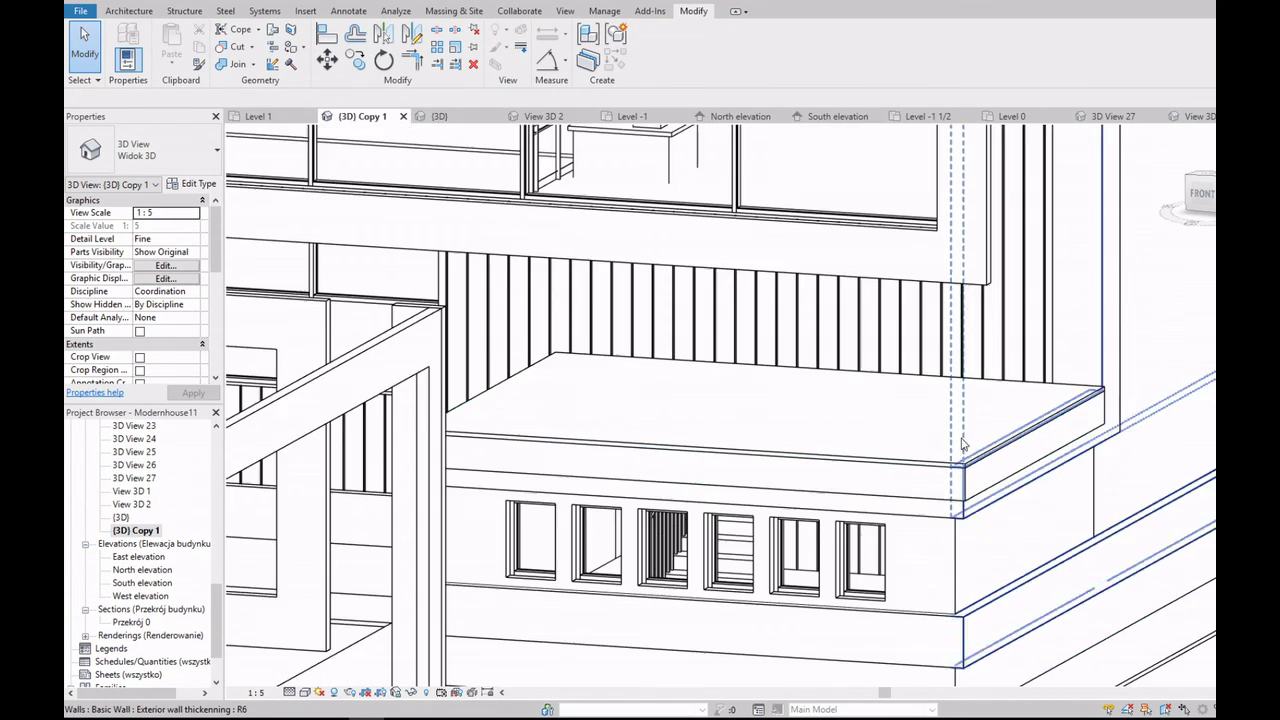
{"action": "scroll", "coordinate": [1037, 448], "scroll_direction": "down", "scroll_amount": 1}
{"action": "scroll", "coordinate": [1037, 448], "scroll_direction": "down", "scroll_amount": 1}
{"action": "scroll", "coordinate": [1000, 450], "scroll_direction": "down", "scroll_amount": 1}
{"action": "scroll", "coordinate": [800, 430], "scroll_direction": "down", "scroll_amount": 2}
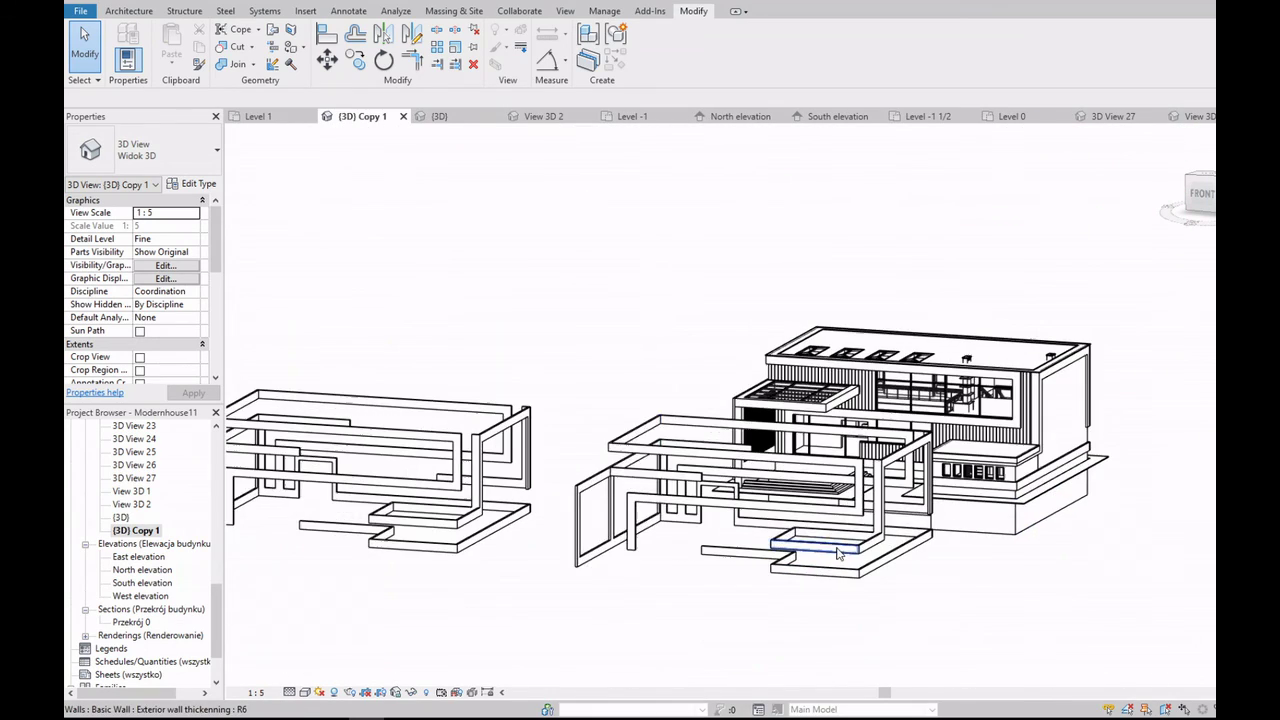
{"action": "scroll", "coordinate": [355, 399], "scroll_direction": "down", "scroll_amount": 1}
{"action": "left_click_drag", "start_coordinate": [257, 349], "coordinate": [582, 596]}
{"action": "key", "text": "Delete"}
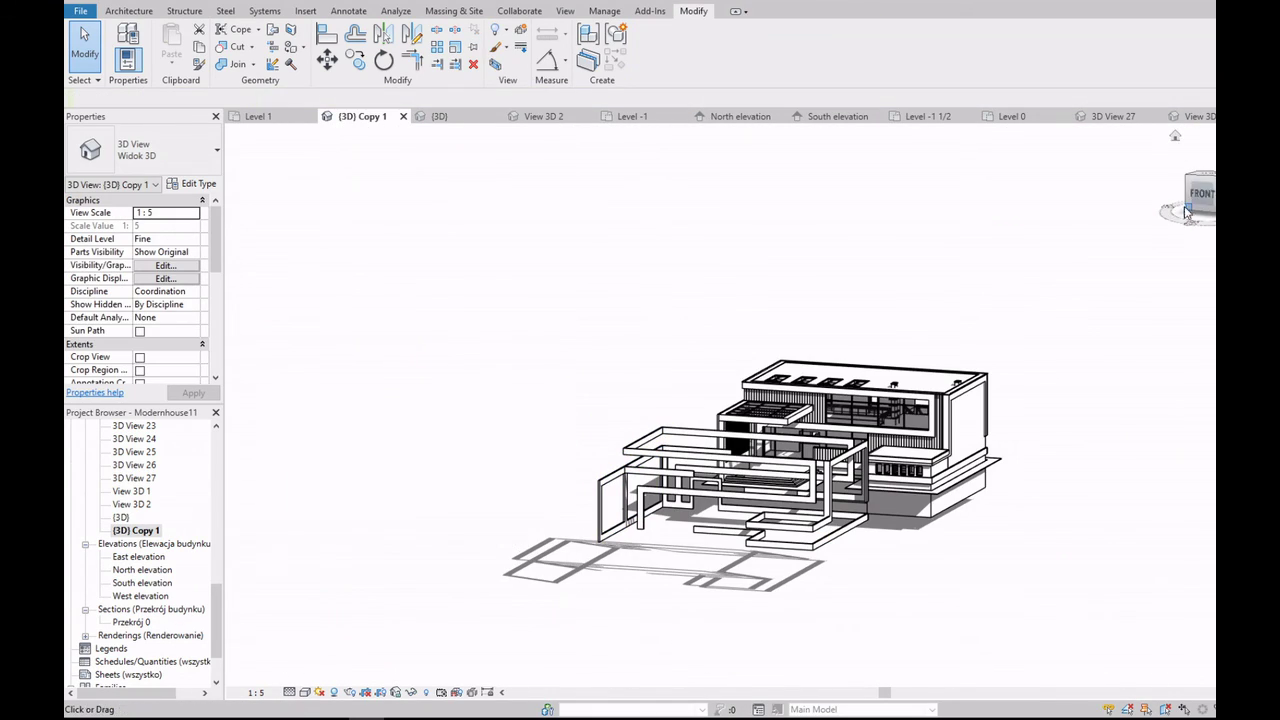
Step: Turn the model to a side view facing the exterior wall-thickening wall
{"action": "left_click", "coordinate": [1195, 192]}
{"action": "scroll", "coordinate": [528, 528], "scroll_direction": "up", "scroll_amount": 3}
{"action": "scroll", "coordinate": [600, 490], "scroll_direction": "down", "scroll_amount": 3}
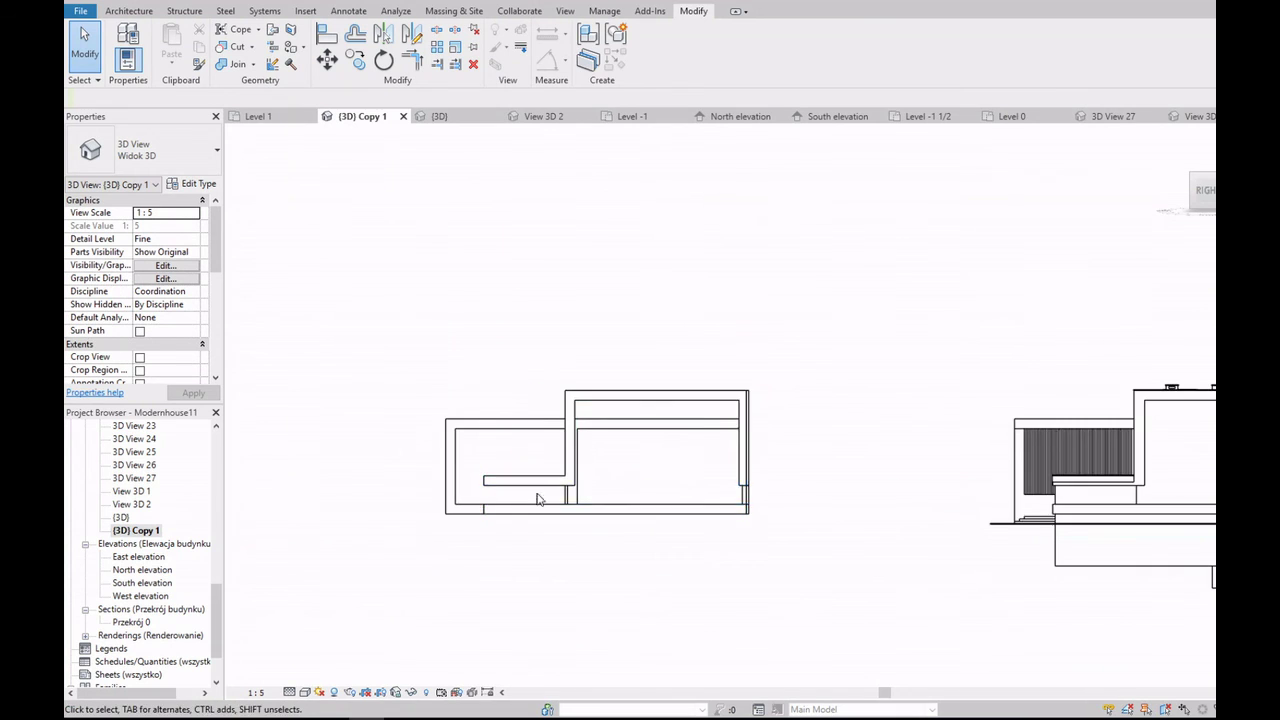
{"action": "scroll", "coordinate": [1000, 500], "scroll_direction": "down", "scroll_amount": 1}
{"action": "scroll", "coordinate": [1007, 496], "scroll_direction": "up", "scroll_amount": 4}
{"action": "scroll", "coordinate": [900, 480], "scroll_direction": "down", "scroll_amount": 3}
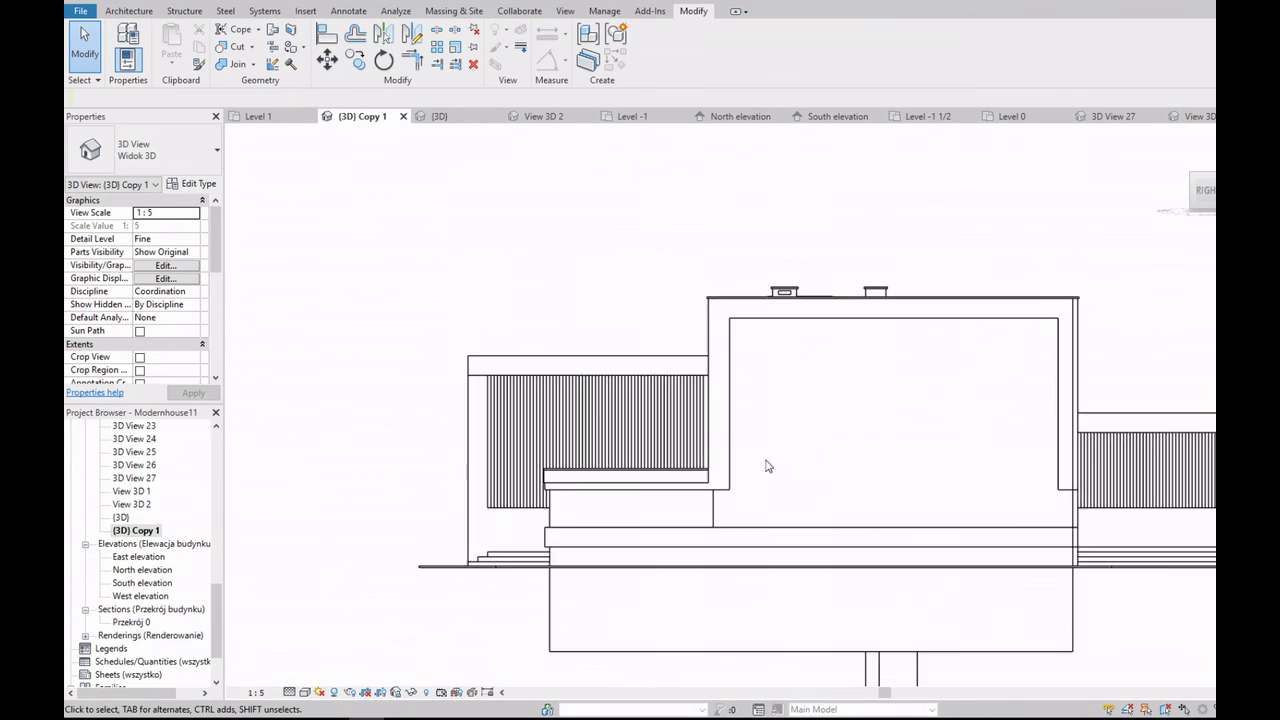
{"action": "scroll", "coordinate": [766, 463], "scroll_direction": "up", "scroll_amount": 3}
Step: Open the exterior wall-thickening wall's profile for editing
{"action": "double_click", "coordinate": [640, 441]}
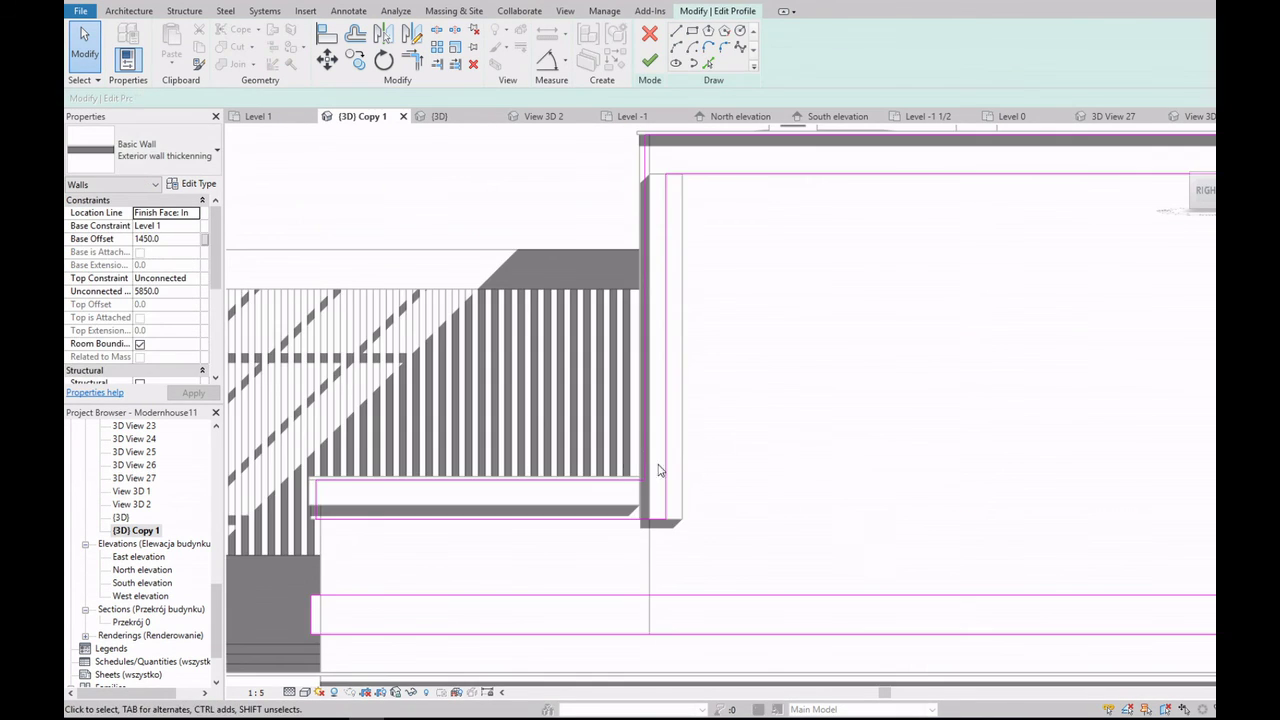
{"action": "scroll", "coordinate": [789, 494], "scroll_direction": "down", "scroll_amount": 2}
{"action": "scroll", "coordinate": [508, 510], "scroll_direction": "up", "scroll_amount": 2}
{"action": "scroll", "coordinate": [508, 510], "scroll_direction": "up", "scroll_amount": 2}
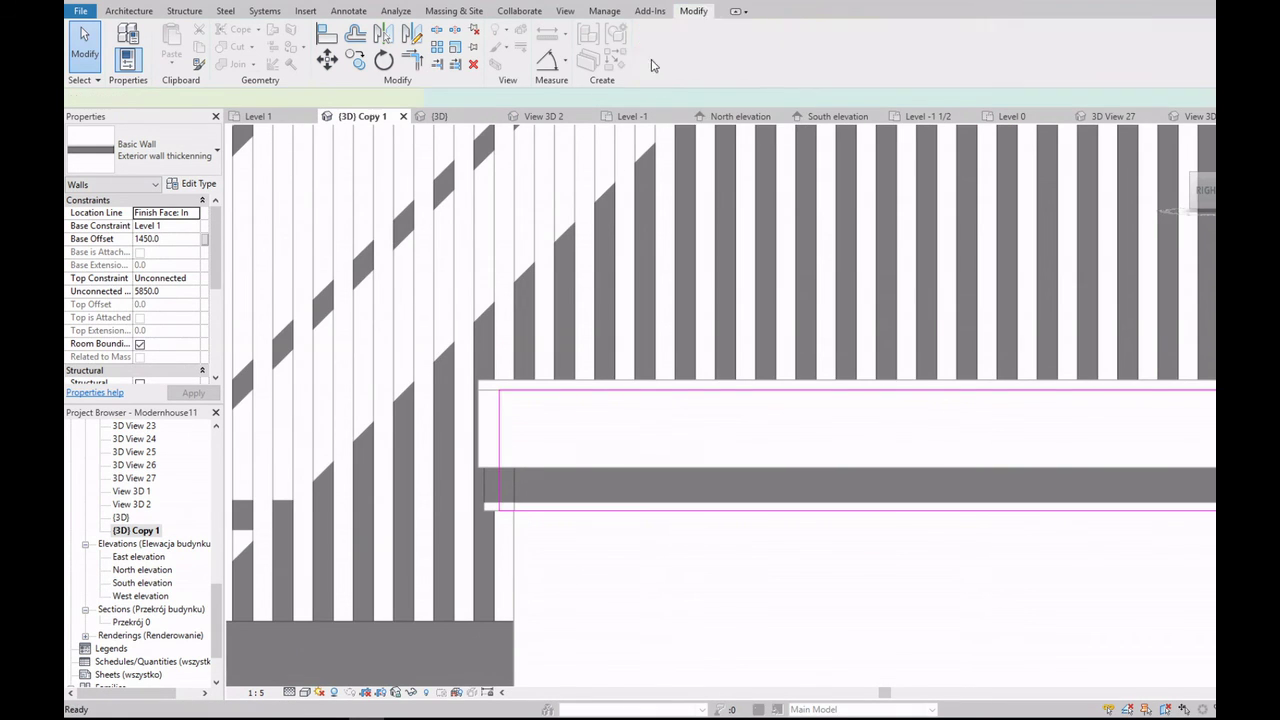
Step: Finish the wall profile and edit the Roof floor boundary in a top wireframe view
{"action": "double_click", "coordinate": [483, 441]}
{"action": "scroll", "coordinate": [513, 408], "scroll_direction": "down", "scroll_amount": 5}
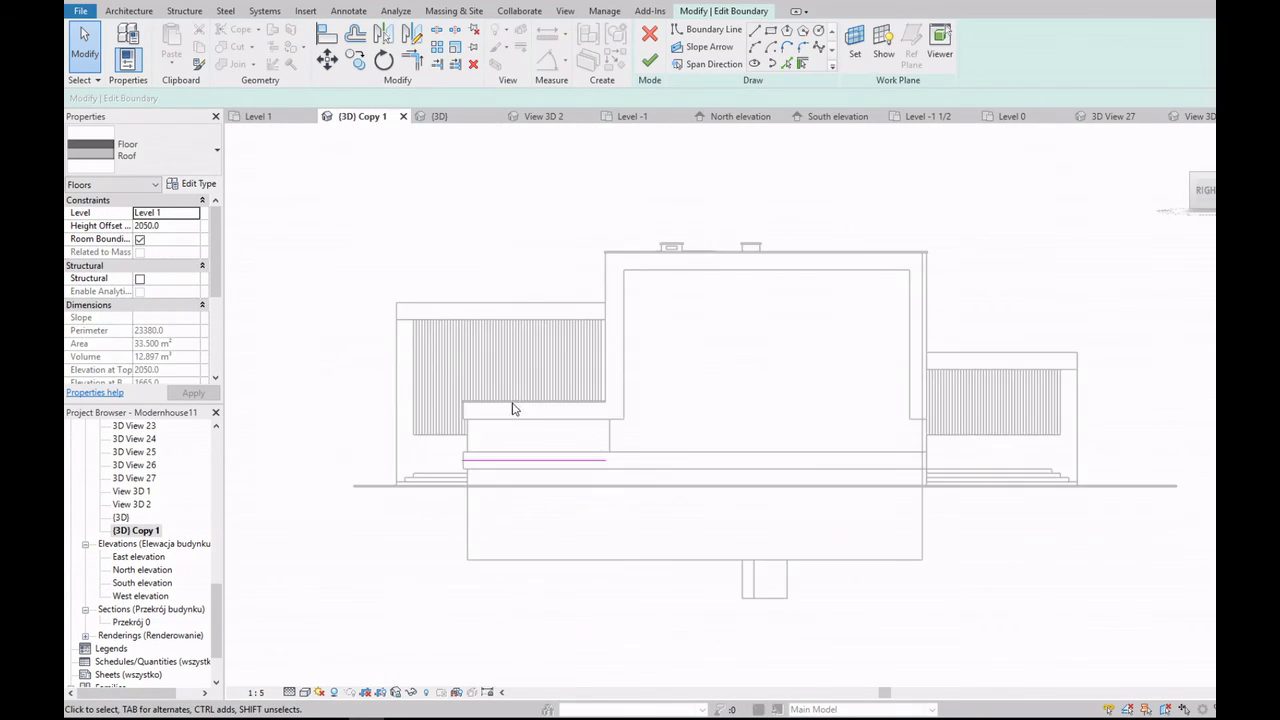
{"action": "left_click", "coordinate": [1200, 178]}
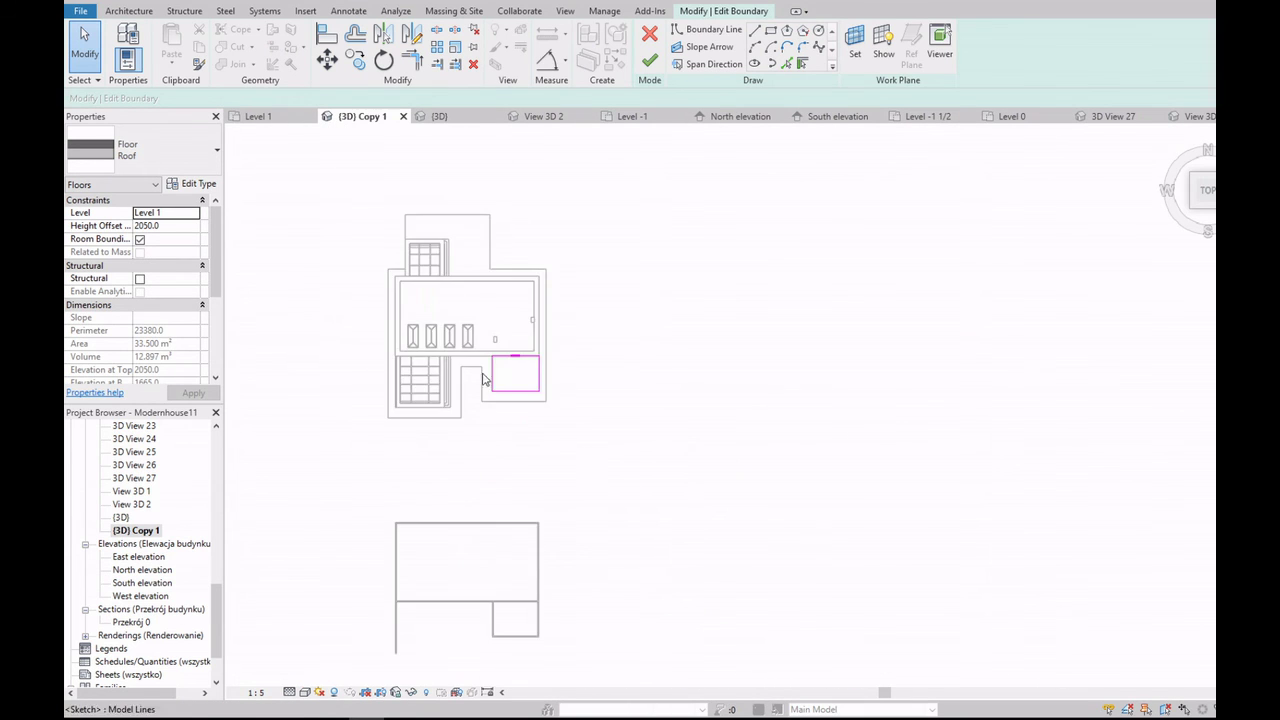
{"action": "scroll", "coordinate": [483, 378], "scroll_direction": "up", "scroll_amount": 3}
{"action": "left_click", "coordinate": [345, 607]}
Step: Finish the Roof floor boundary, reducing its area from 33.500 to 30.571 m²
{"action": "scroll", "coordinate": [470, 347], "scroll_direction": "up", "scroll_amount": 4}
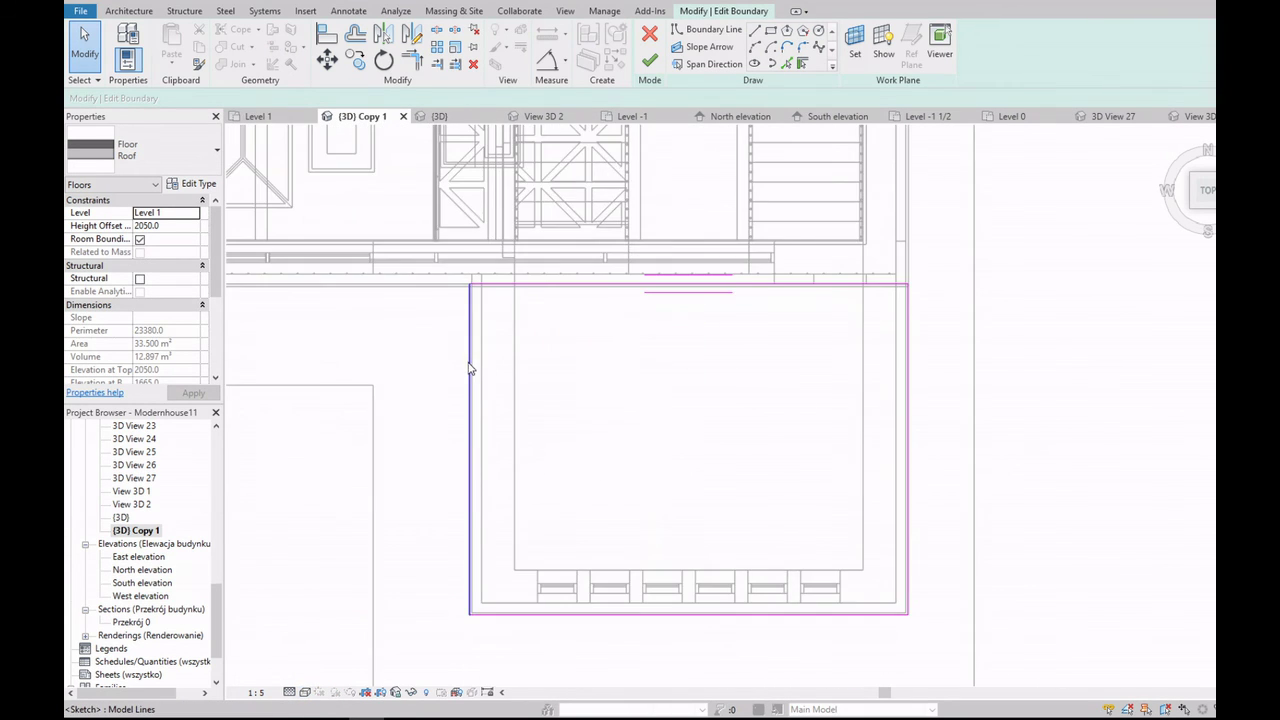
{"action": "scroll", "coordinate": [469, 347], "scroll_direction": "up", "scroll_amount": 3}
{"action": "scroll", "coordinate": [491, 331], "scroll_direction": "down", "scroll_amount": 5}
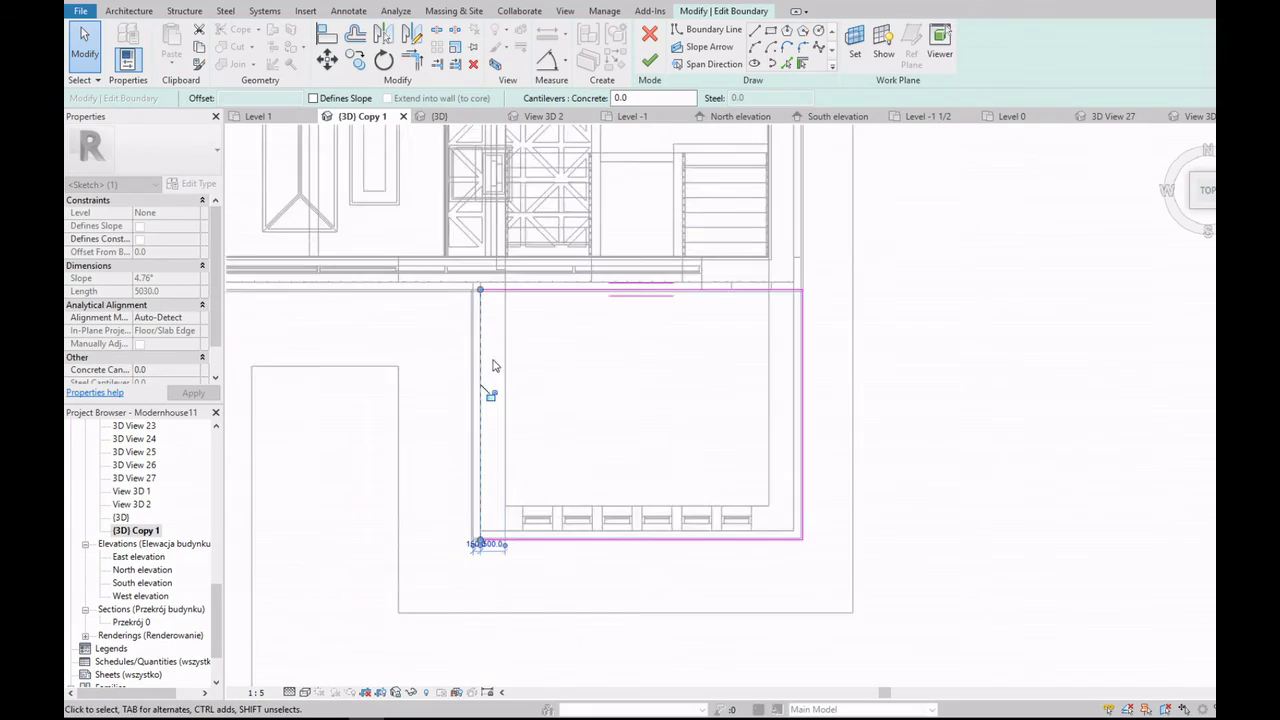
{"action": "scroll", "coordinate": [490, 540], "scroll_direction": "up", "scroll_amount": 4}
{"action": "scroll", "coordinate": [508, 515], "scroll_direction": "down", "scroll_amount": 5}
{"action": "scroll", "coordinate": [772, 483], "scroll_direction": "up", "scroll_amount": 4}
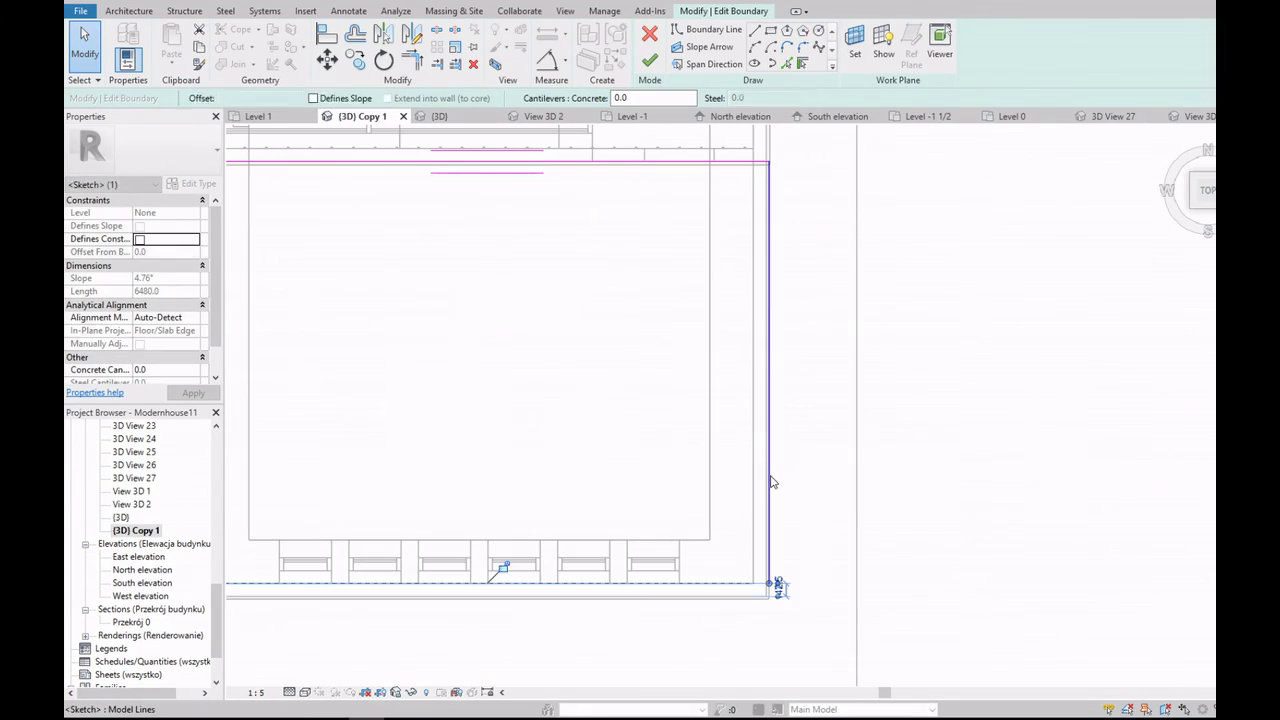
{"action": "scroll", "coordinate": [753, 478], "scroll_direction": "down", "scroll_amount": 5}
{"action": "left_click", "coordinate": [649, 60]}
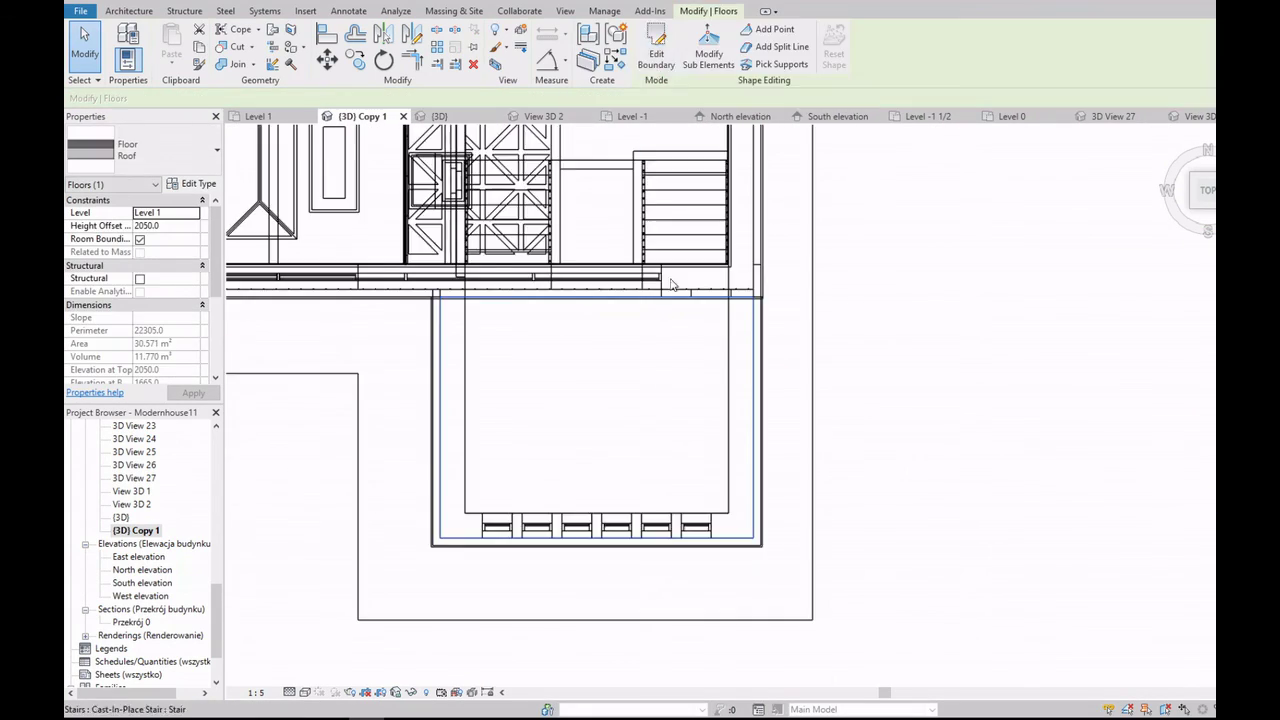
{"action": "scroll", "coordinate": [700, 400], "scroll_direction": "down", "scroll_amount": 3}
{"action": "middle_click_drag", "start_coordinate": [760, 350], "coordinate": [858, 290], "text": "shift"}
{"action": "scroll", "coordinate": [858, 290], "scroll_direction": "down", "scroll_amount": 3}
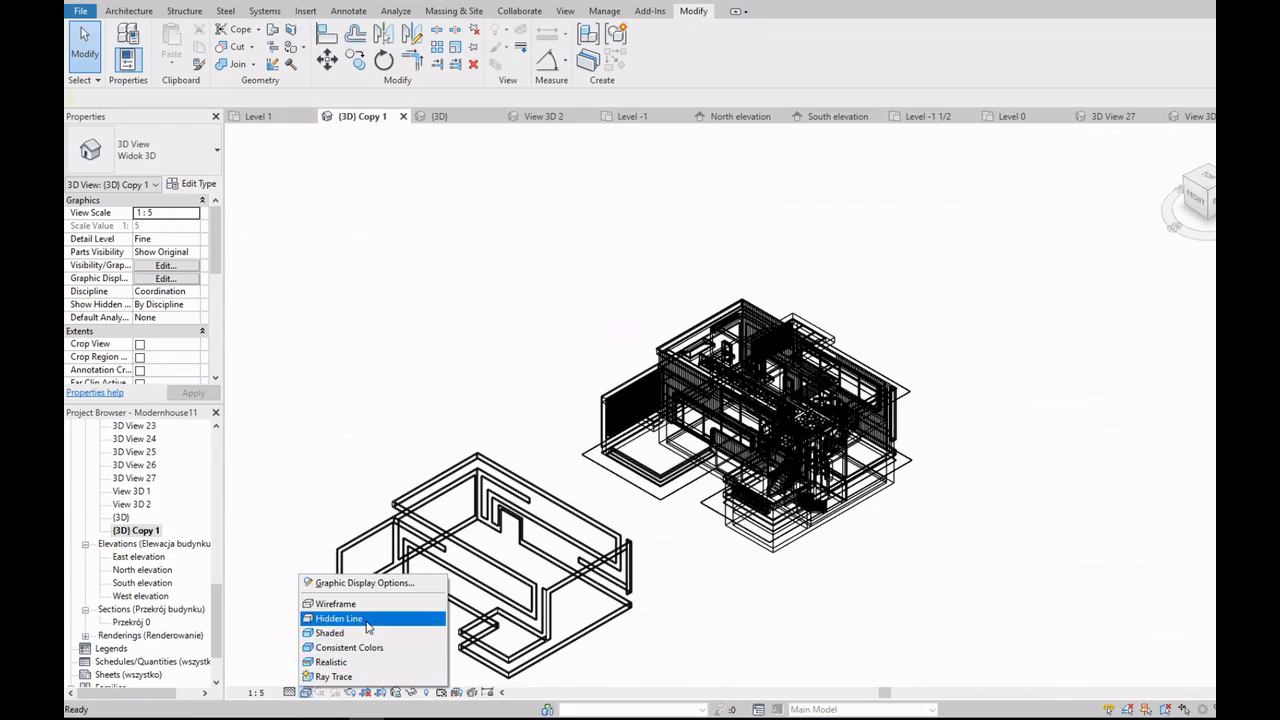
Step: Switch to Hidden Line and inspect the balcony from below and the right side
{"action": "left_click", "coordinate": [367, 622]}
{"action": "scroll", "coordinate": [815, 527], "scroll_direction": "up", "scroll_amount": 5}
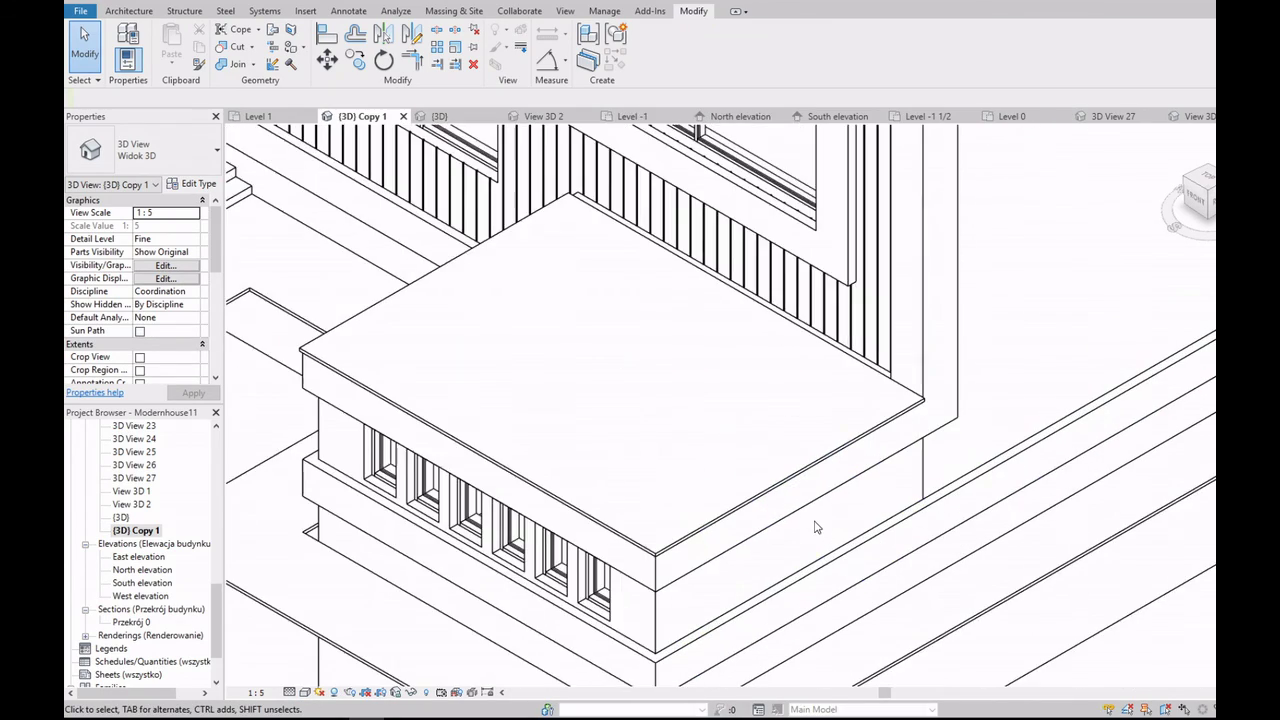
{"action": "middle_click_drag", "start_coordinate": [815, 527], "coordinate": [843, 460], "text": "shift"}
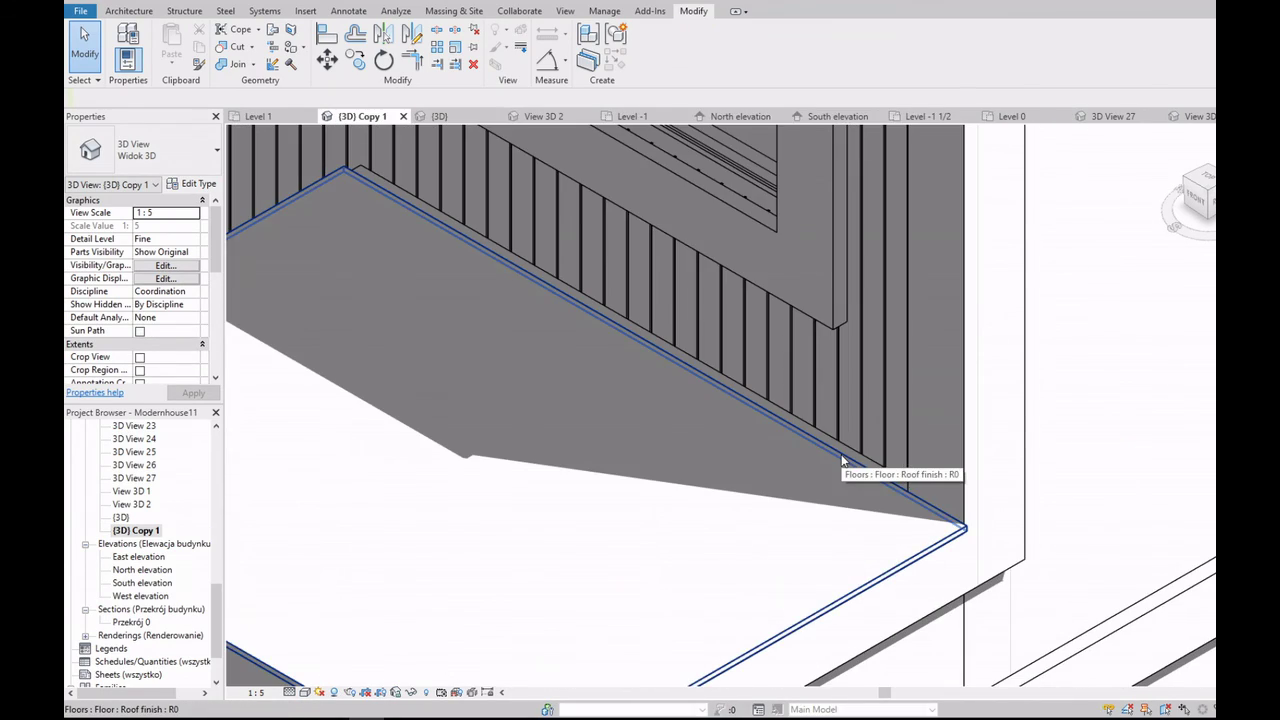
{"action": "left_click", "coordinate": [1208, 192]}
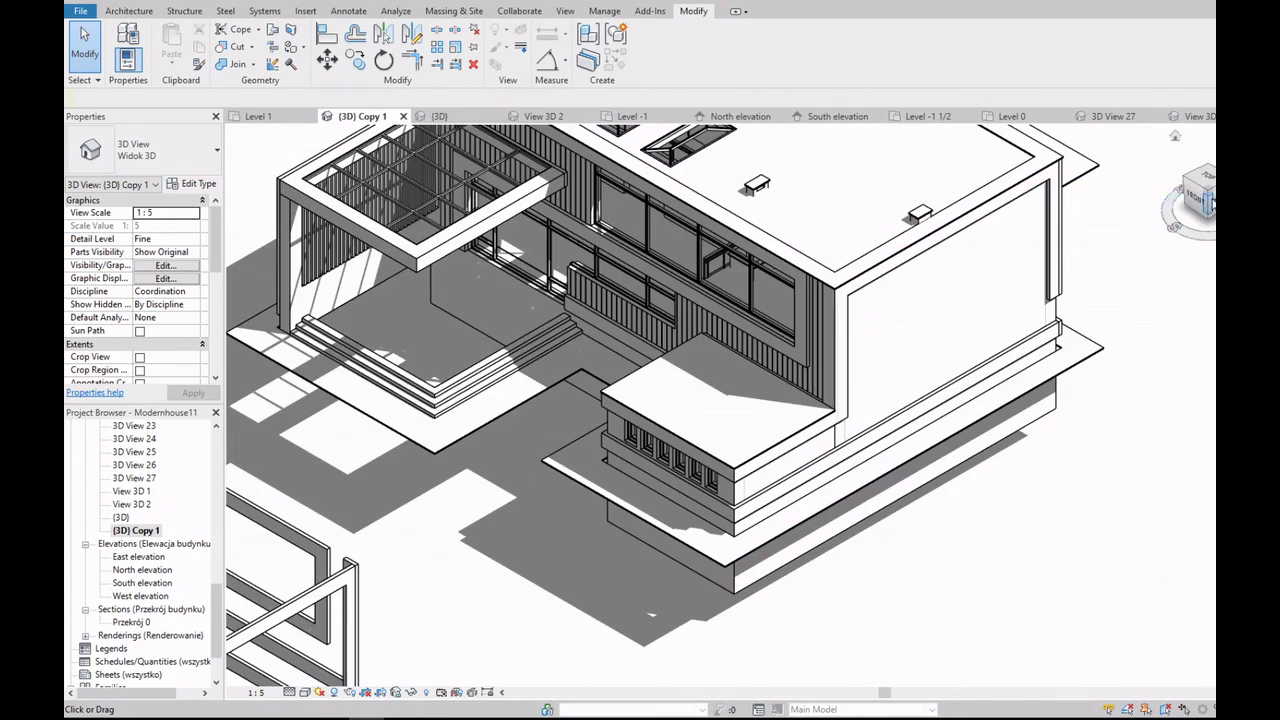
{"action": "scroll", "coordinate": [677, 423], "scroll_direction": "down", "scroll_amount": 2}
{"action": "scroll", "coordinate": [677, 423], "scroll_direction": "down", "scroll_amount": 2}
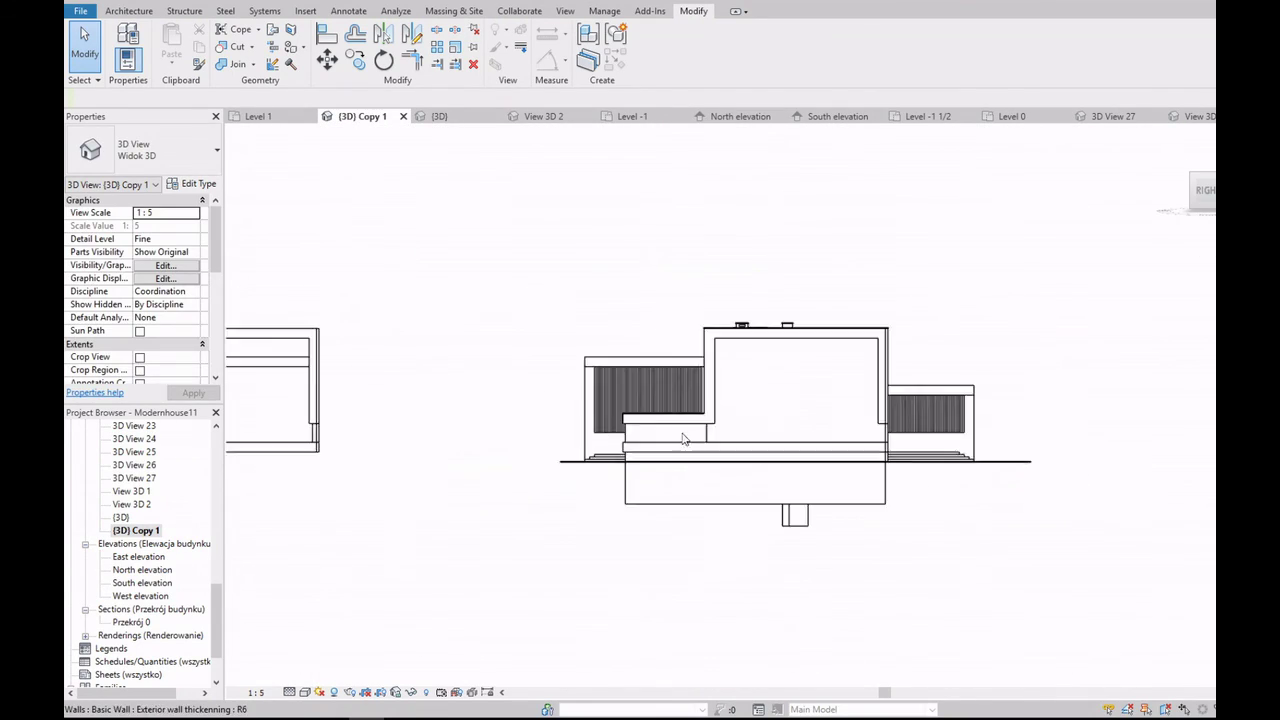
{"action": "scroll", "coordinate": [646, 423], "scroll_direction": "up", "scroll_amount": 8}
{"action": "scroll", "coordinate": [646, 423], "scroll_direction": "down", "scroll_amount": 3}
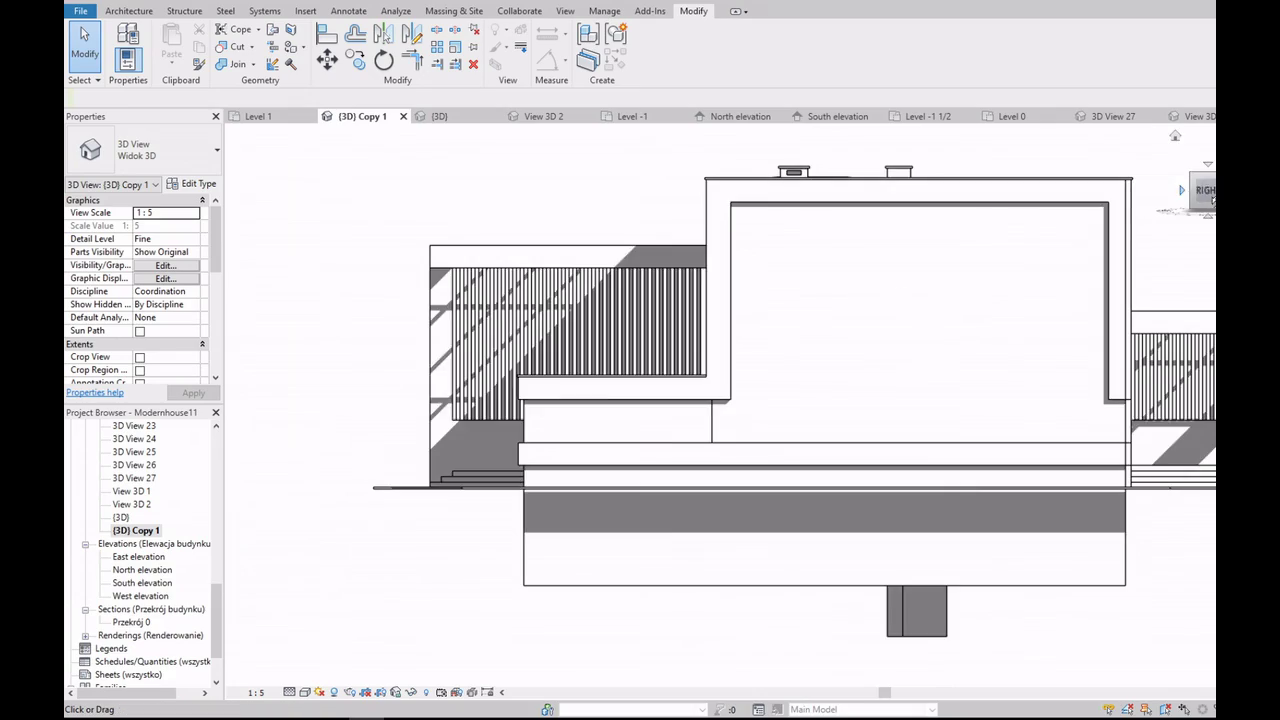
Step: Return to an overhead 3D view and select the Schodki 150 step floor at the entrance
{"action": "mouse_move", "coordinate": [646, 423]}
{"action": "middle_mouse_down", "text": "shift"}
{"action": "mouse_move", "coordinate": [720, 400]}
{"action": "mouse_move", "coordinate": [985, 439]}
{"action": "middle_mouse_up", "text": "shift"}
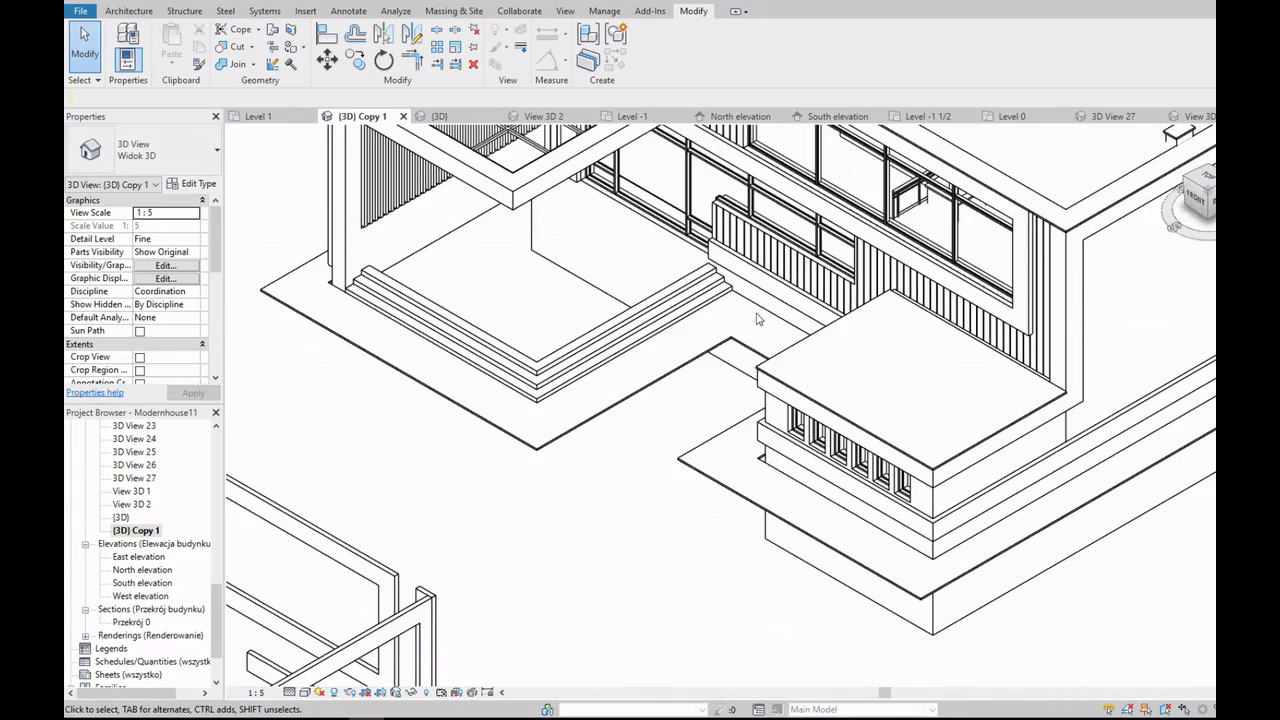
{"action": "scroll", "coordinate": [985, 439], "scroll_direction": "up", "scroll_amount": 1}
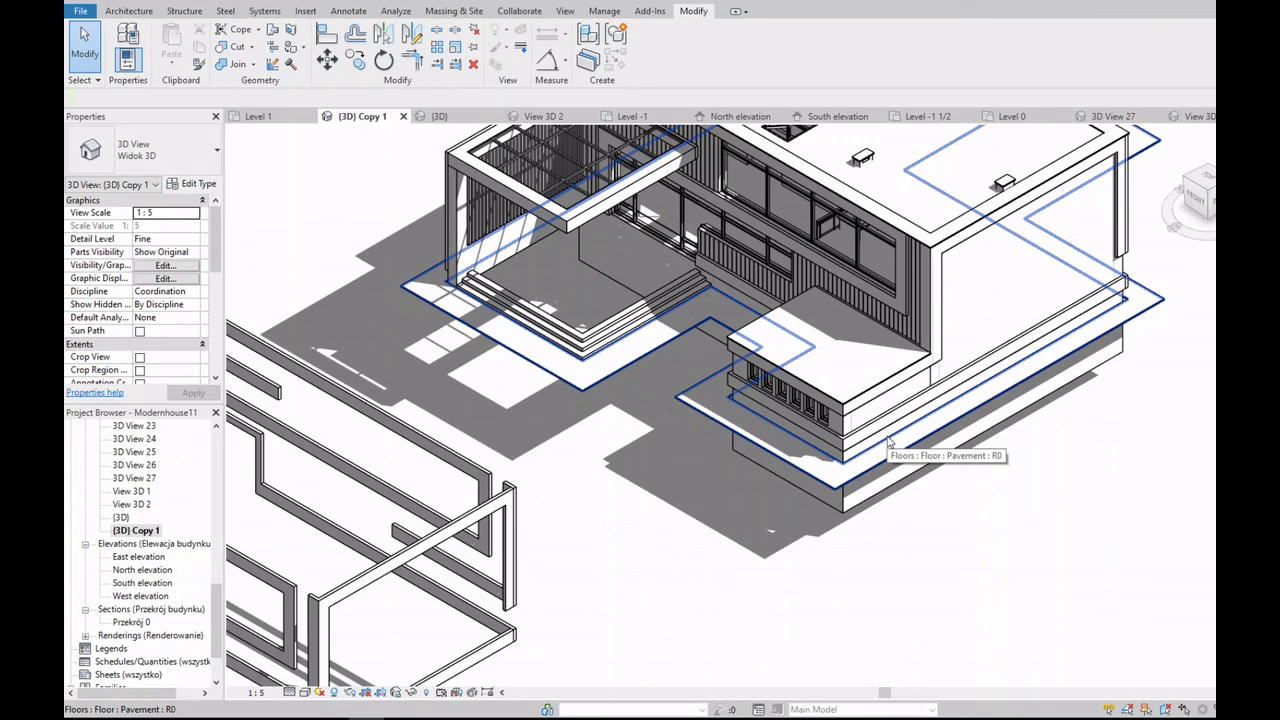
{"action": "scroll", "coordinate": [689, 449], "scroll_direction": "down", "scroll_amount": 3}
{"action": "scroll", "coordinate": [745, 417], "scroll_direction": "up", "scroll_amount": 4}
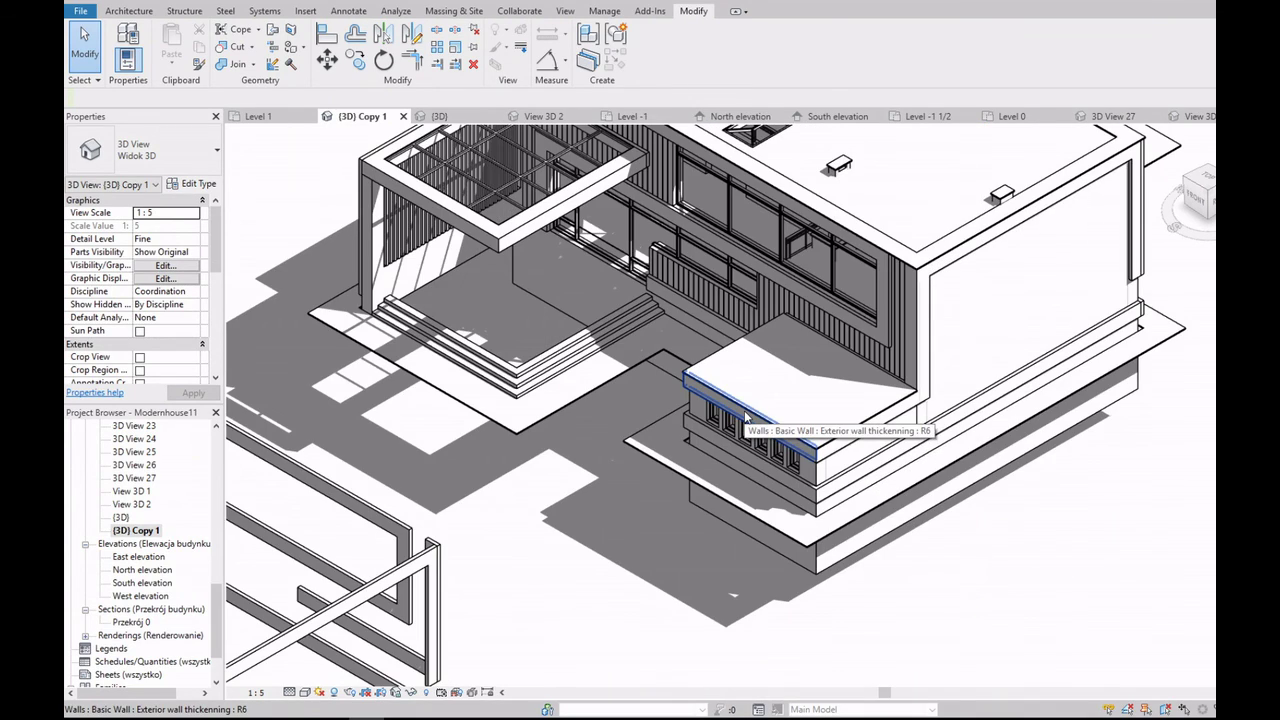
{"action": "scroll", "coordinate": [745, 417], "scroll_direction": "down", "scroll_amount": 2}
{"action": "scroll", "coordinate": [664, 345], "scroll_direction": "up", "scroll_amount": 4}
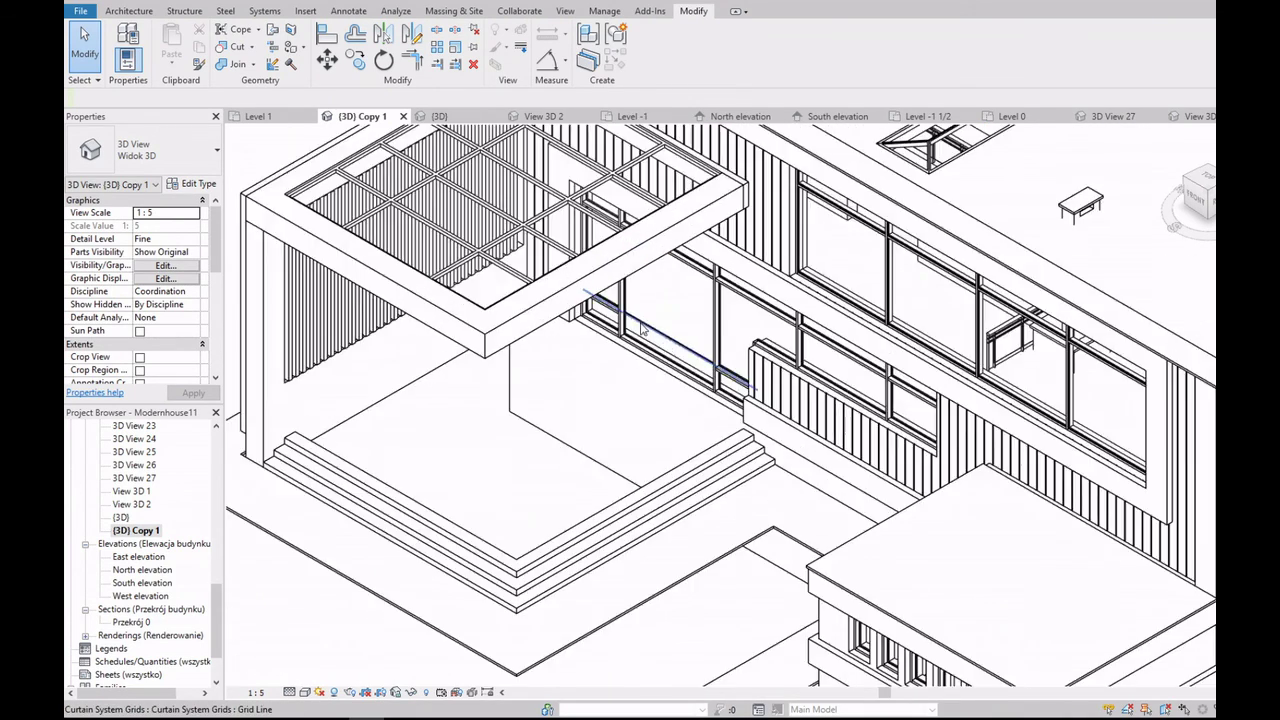
{"action": "scroll", "coordinate": [752, 433], "scroll_direction": "up", "scroll_amount": 3}
{"action": "left_click", "coordinate": [736, 437]}
{"action": "scroll", "coordinate": [736, 437], "scroll_direction": "down", "scroll_amount": 3}
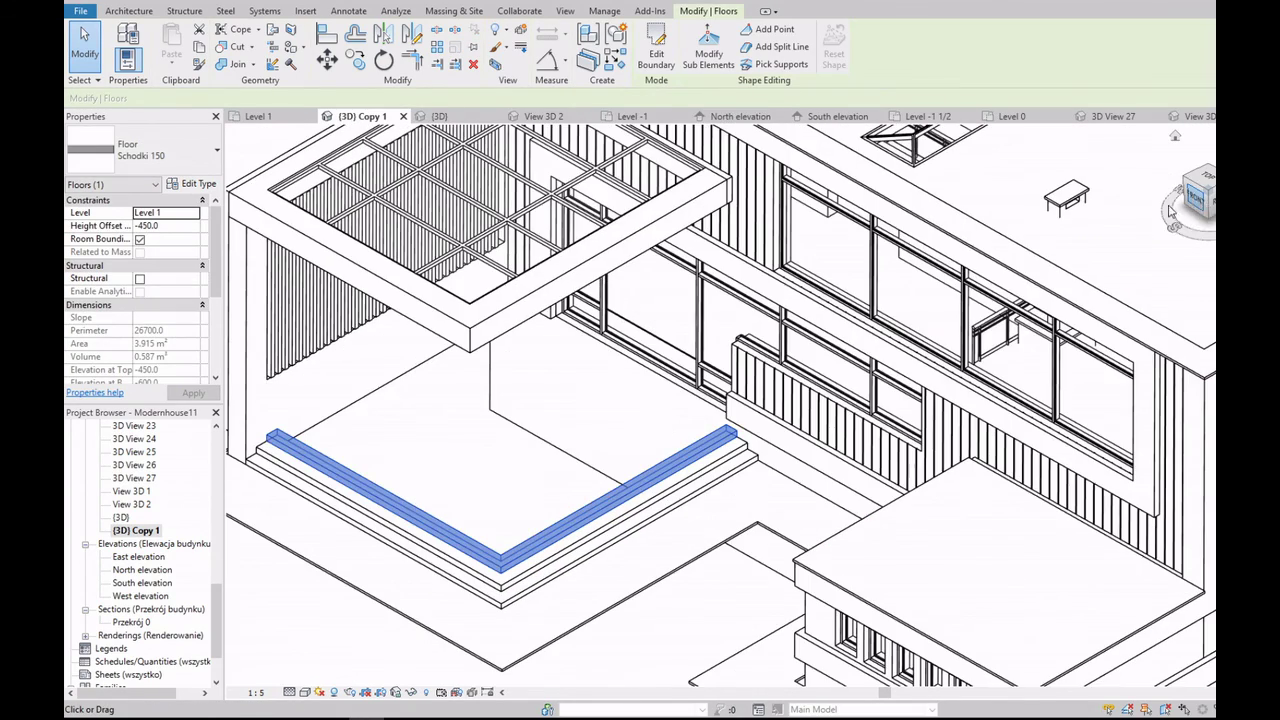
Step: Raise the Schodki 150 step floor onto the top step, working from the front view
{"action": "left_click", "coordinate": [1194, 197]}
{"action": "scroll", "coordinate": [549, 194], "scroll_direction": "up", "scroll_amount": 2}
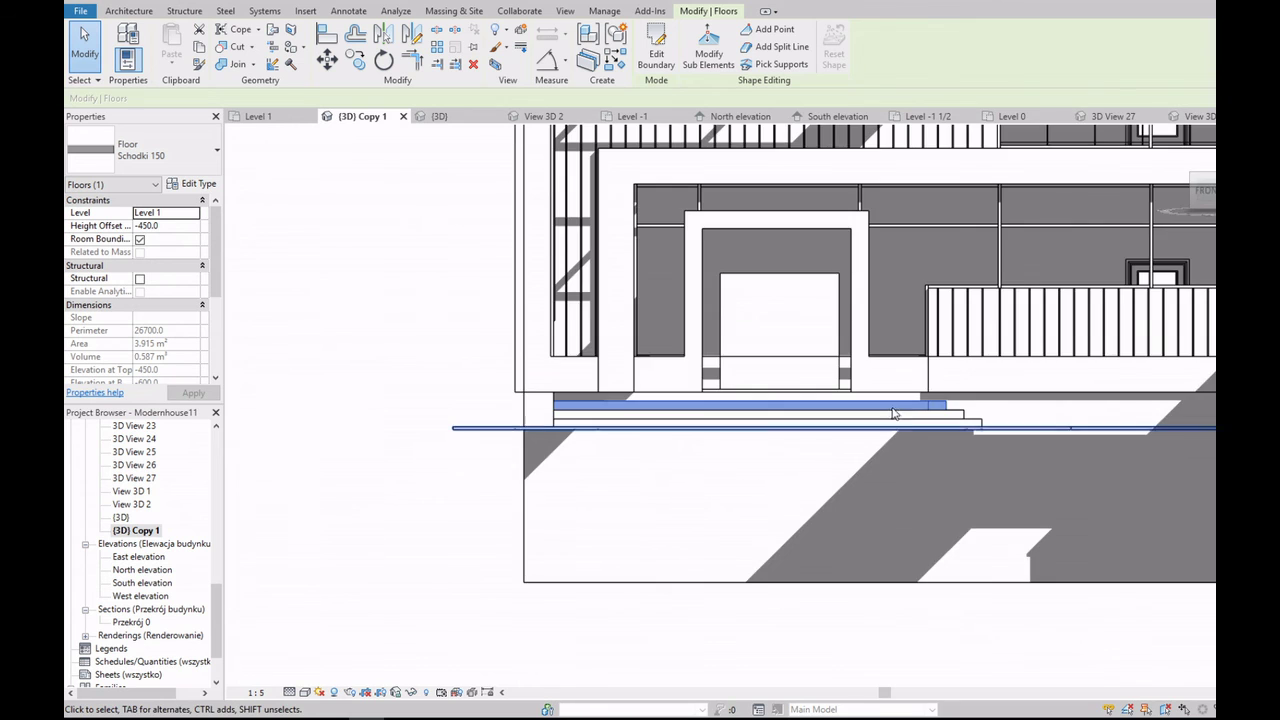
{"action": "scroll", "coordinate": [549, 194], "scroll_direction": "up", "scroll_amount": 2}
{"action": "scroll", "coordinate": [745, 420], "scroll_direction": "up", "scroll_amount": 1}
{"action": "left_click_drag", "start_coordinate": [760, 443], "coordinate": [760, 434]}
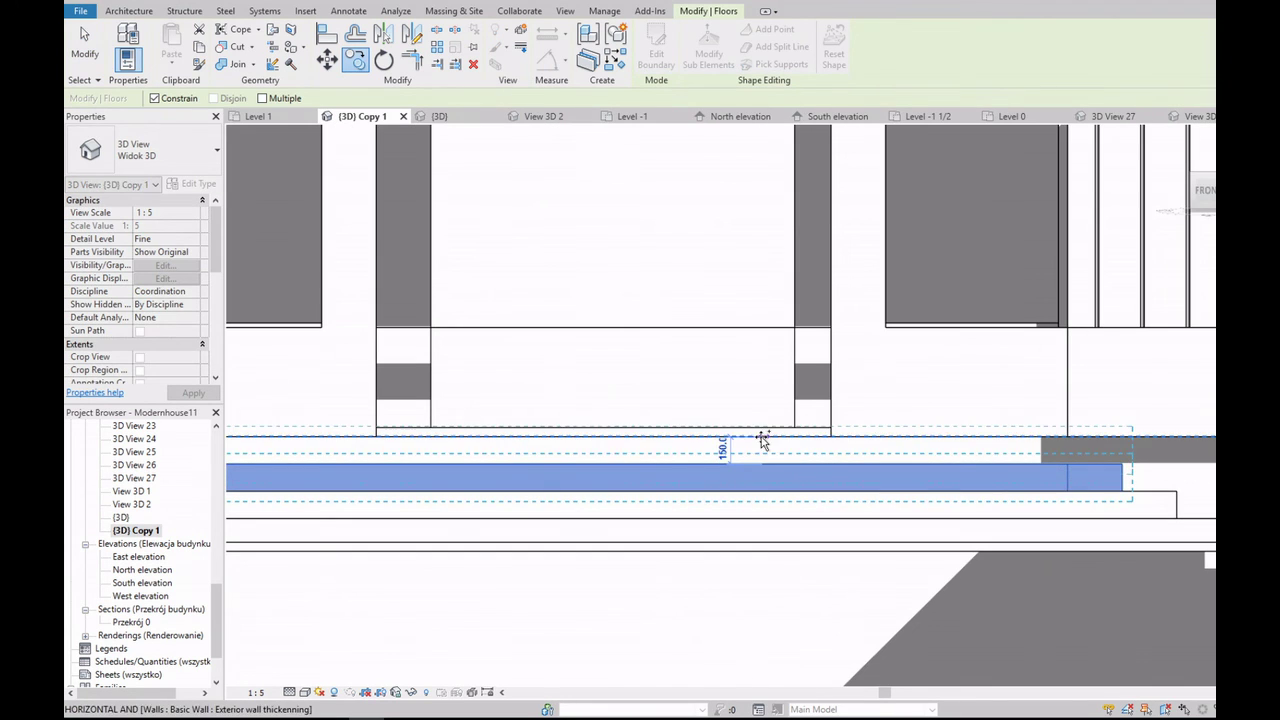
{"action": "scroll", "coordinate": [712, 463], "scroll_direction": "down", "scroll_amount": 1}
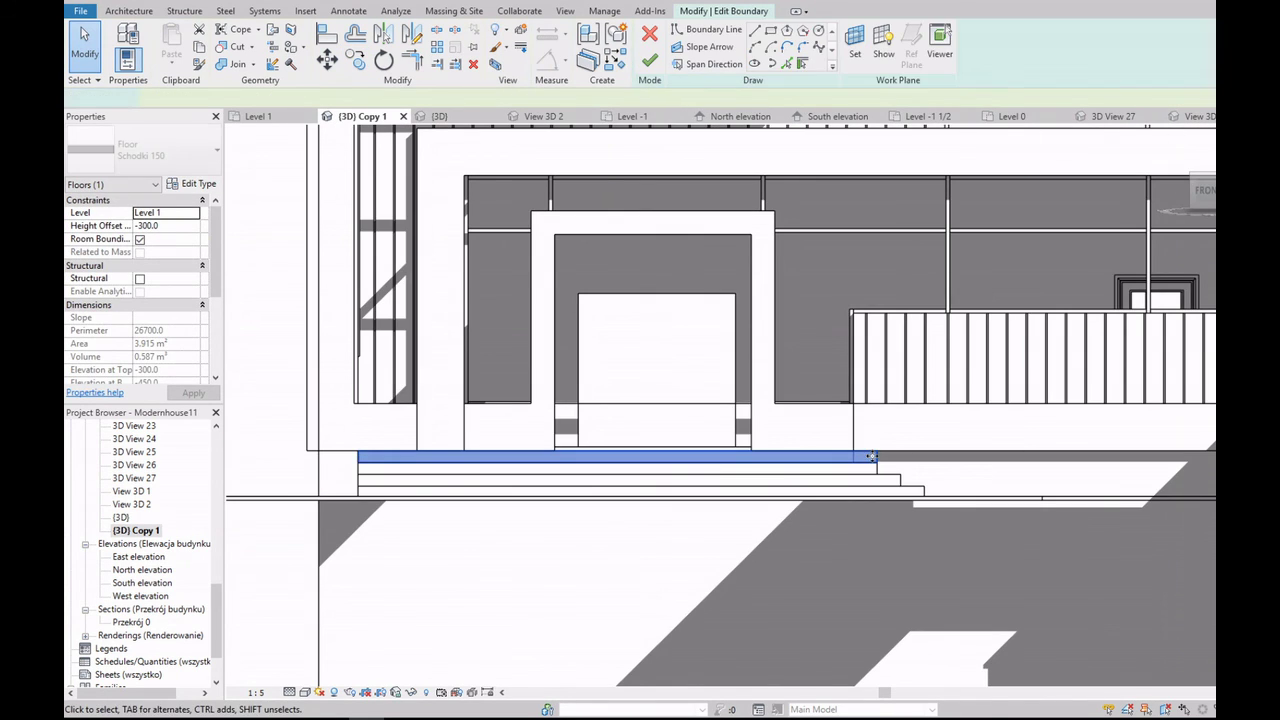
{"action": "scroll", "coordinate": [800, 400], "scroll_direction": "down", "scroll_amount": 1}
{"action": "scroll", "coordinate": [760, 380], "scroll_direction": "down", "scroll_amount": 2}
{"action": "middle_click_drag", "start_coordinate": [760, 380], "coordinate": [712, 468], "text": "shift"}
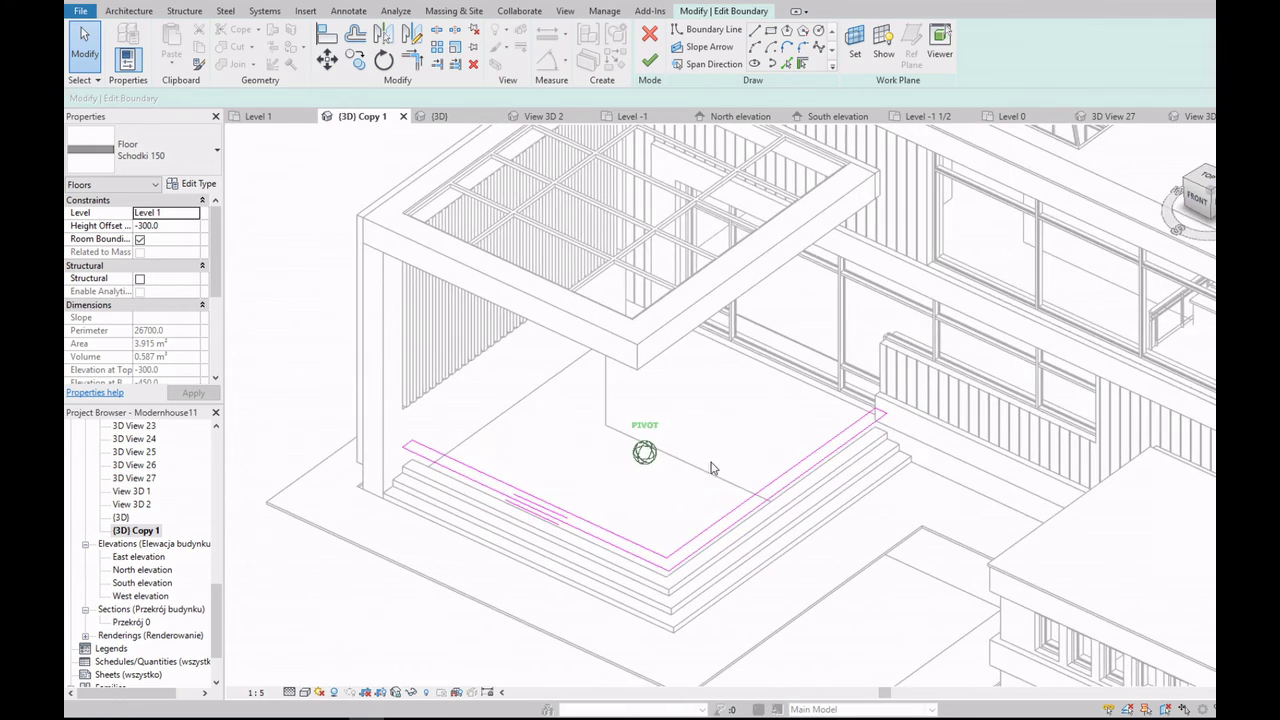
Step: Move the front and left boundary lines by 300 and close the outline at the right corner
{"action": "left_click", "coordinate": [728, 518]}
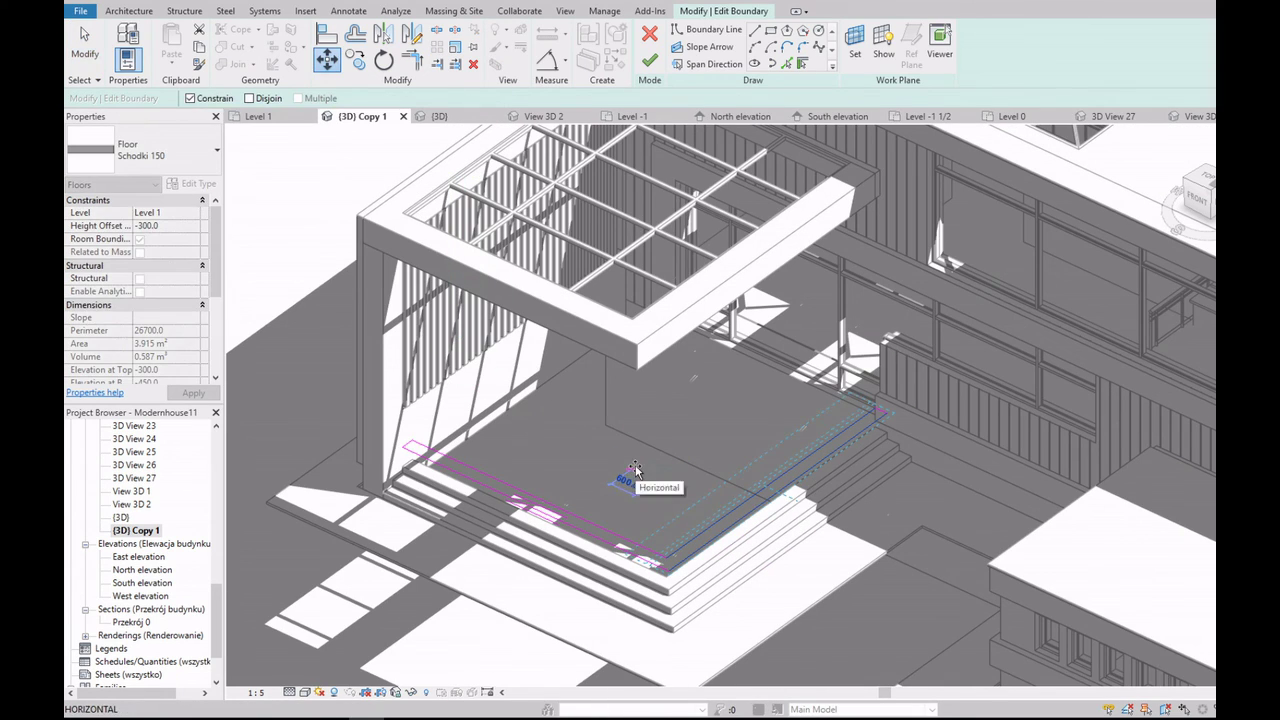
{"action": "left_click", "coordinate": [618, 540], "text": "ctrl"}
{"action": "scroll", "coordinate": [407, 447], "scroll_direction": "up", "scroll_amount": 1}
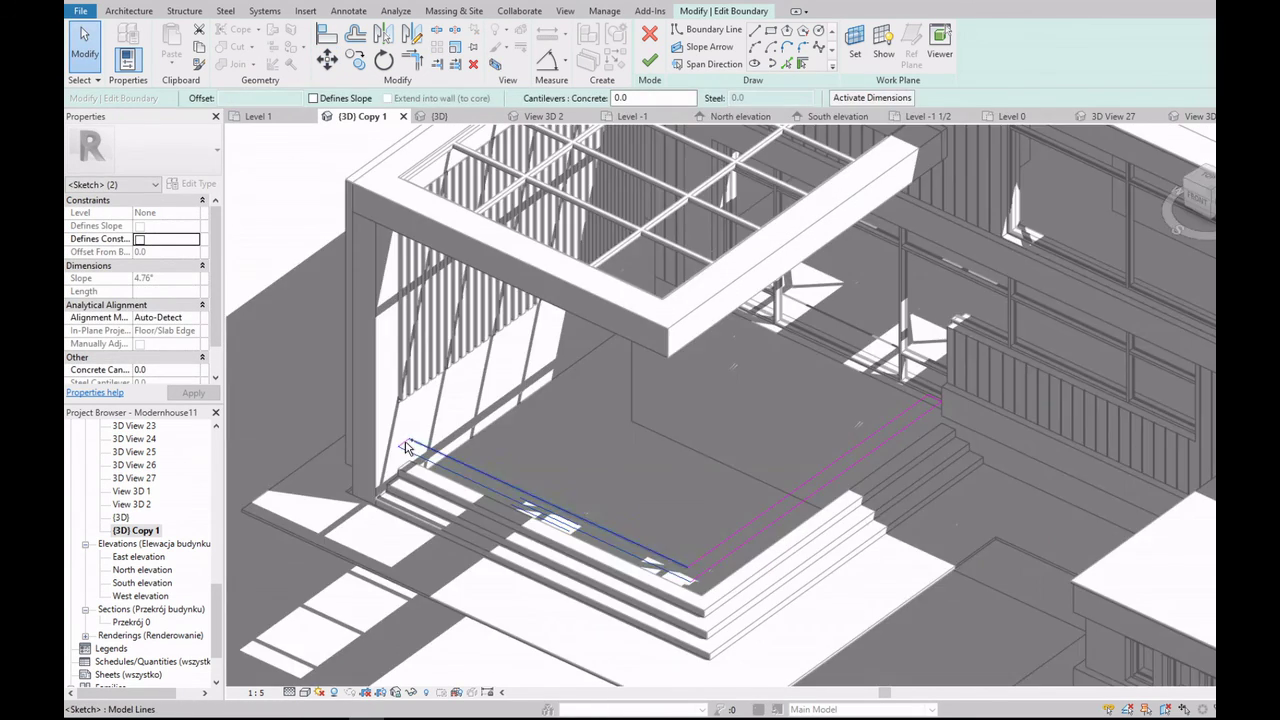
{"action": "left_click", "coordinate": [630, 508]}
{"action": "type", "text": "300"}
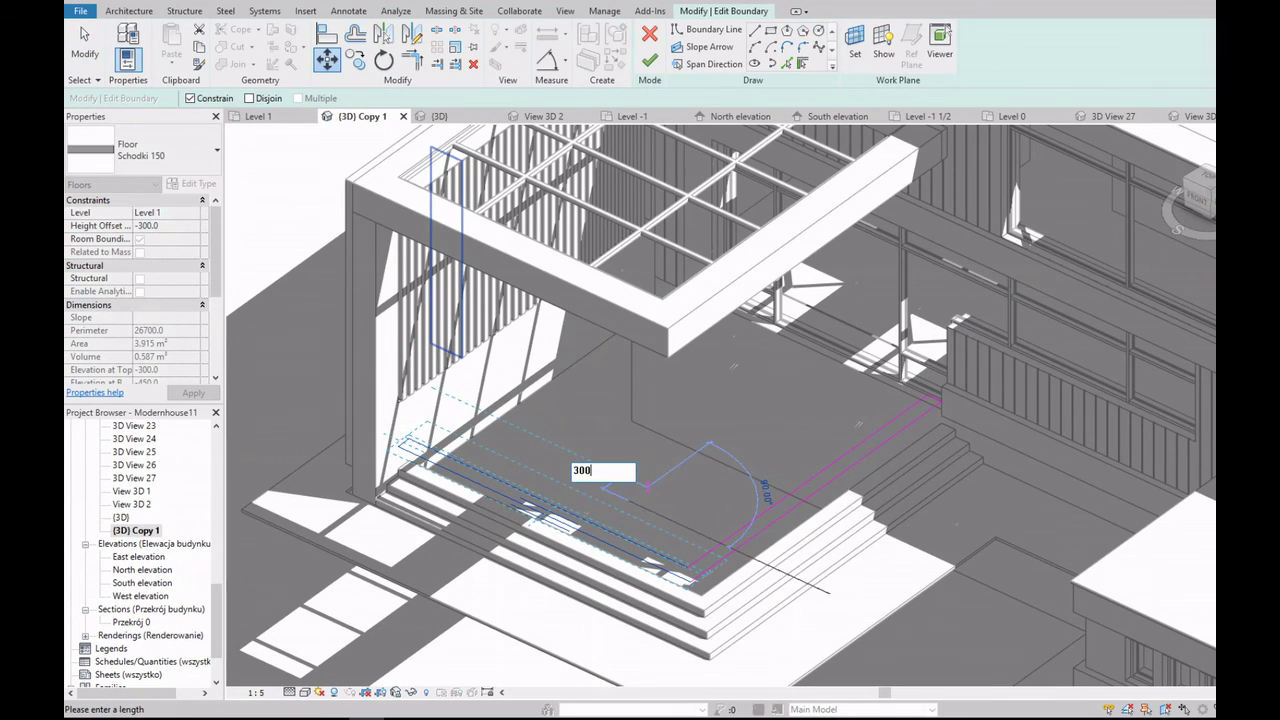
{"action": "key", "text": "Return"}
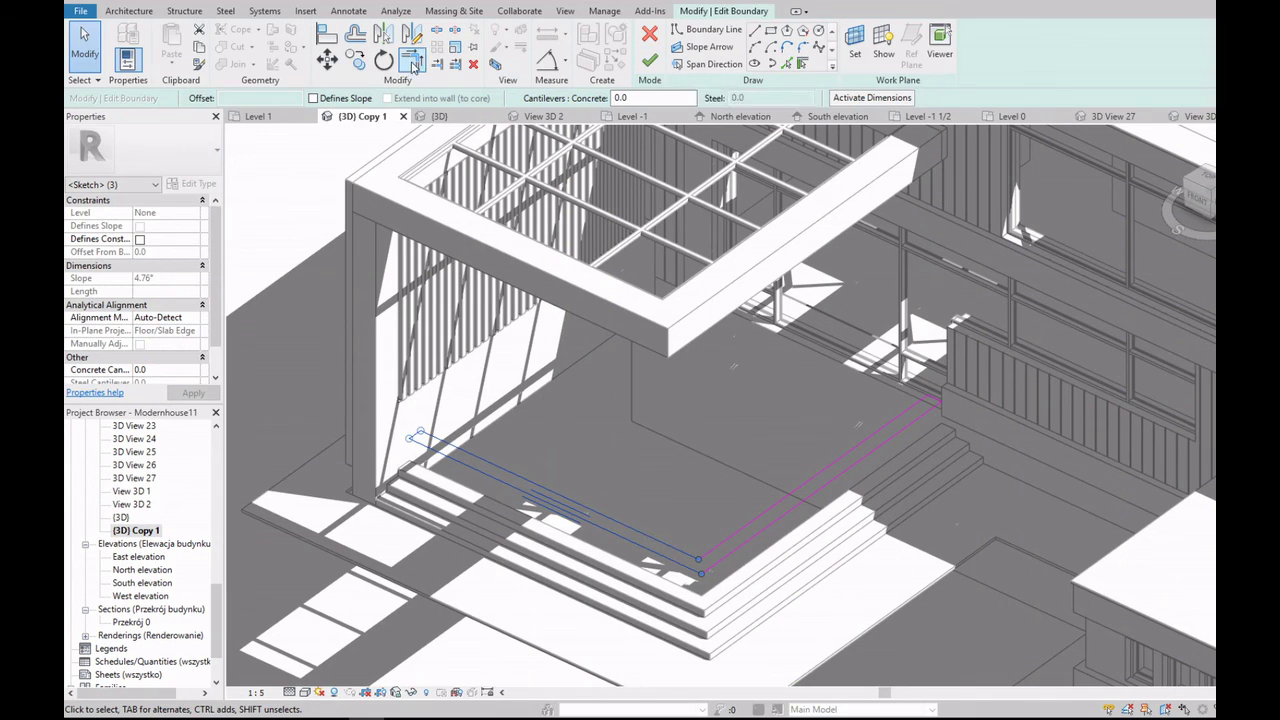
{"action": "left_click", "coordinate": [939, 398]}
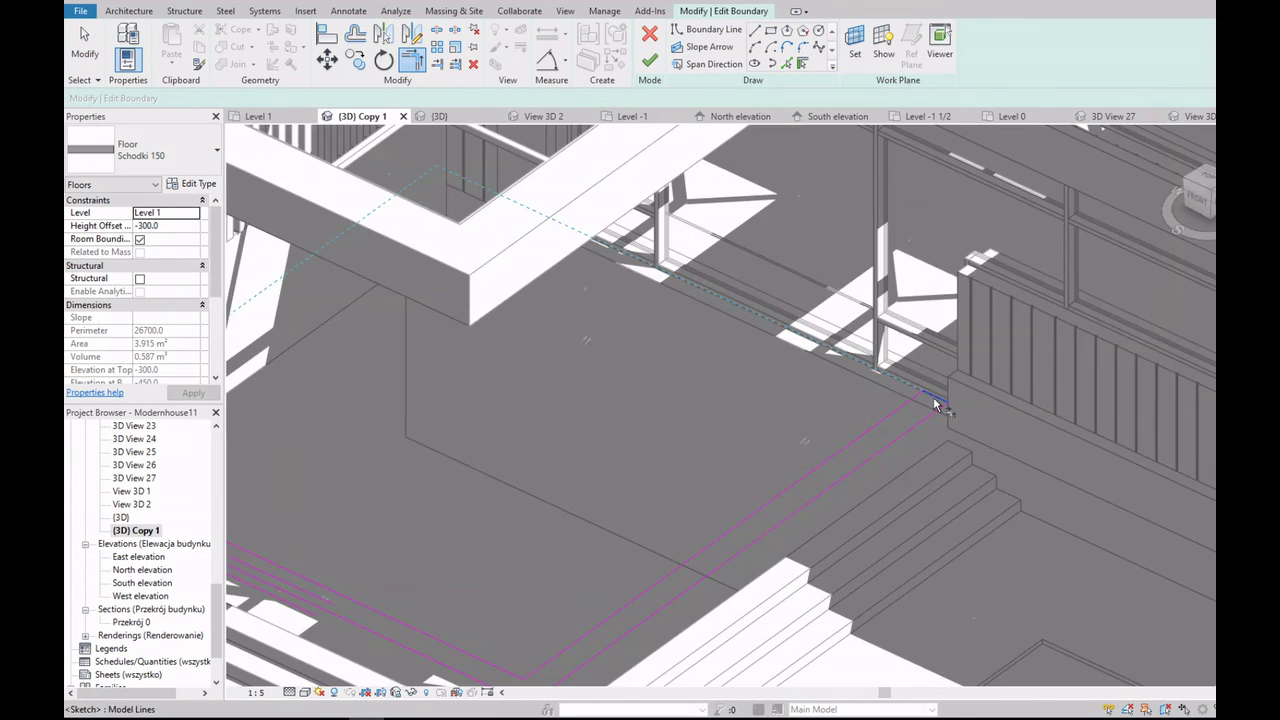
{"action": "key", "text": "Escape"}
{"action": "key", "text": "Escape"}
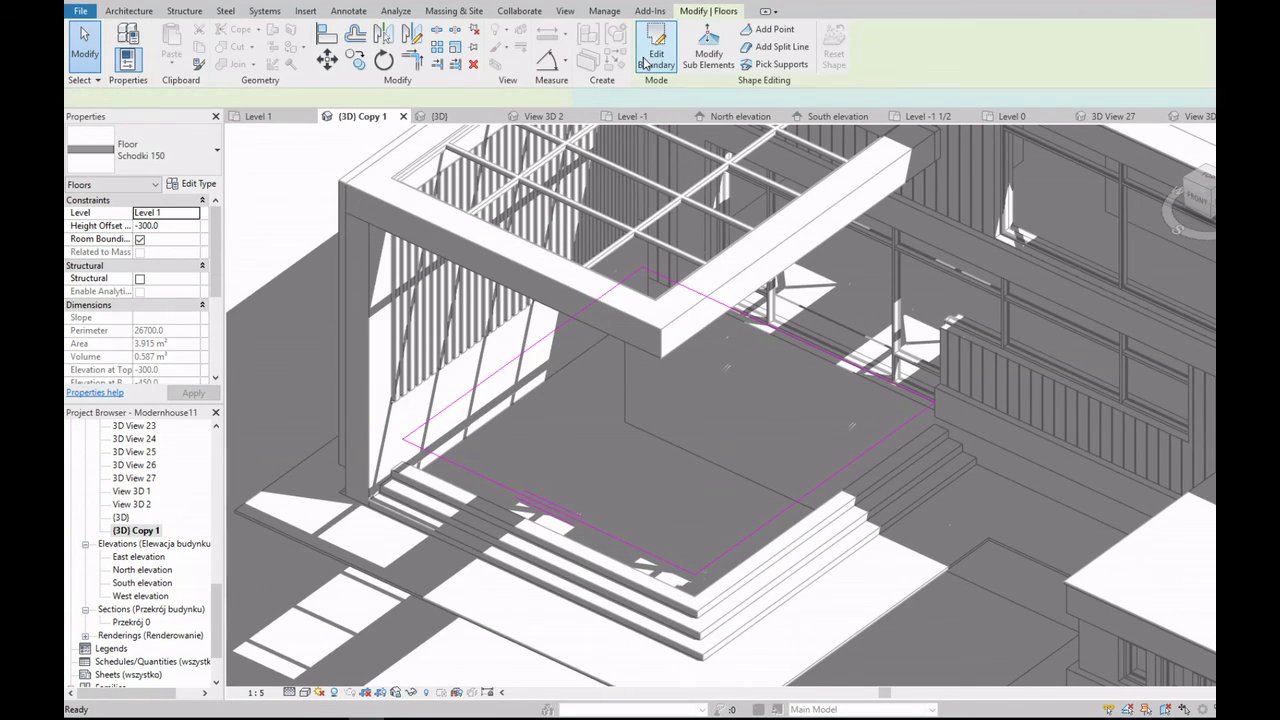
{"action": "key", "text": "Escape"}
Step: Select the terrace floor slab, start a copy, then cancel it and deselect
{"action": "left_click", "coordinate": [557, 528]}
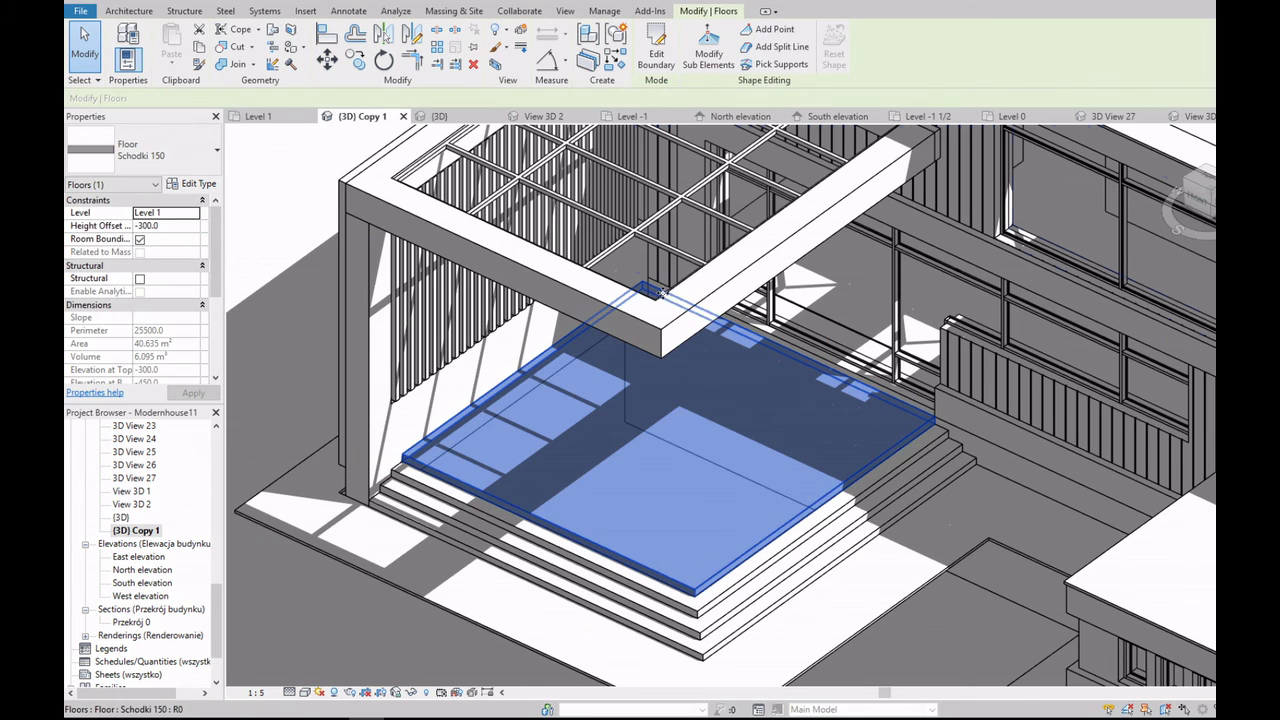
{"action": "left_click", "coordinate": [1199, 199]}
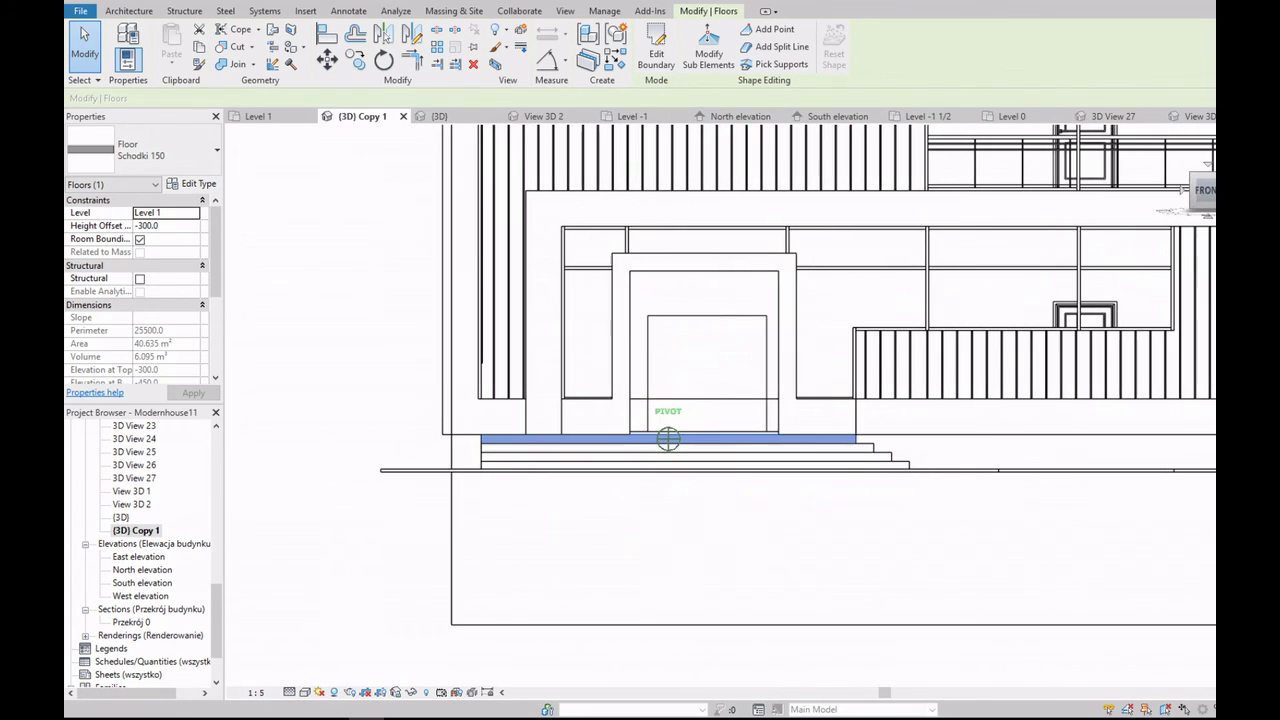
{"action": "left_click", "coordinate": [356, 60]}
{"action": "scroll", "coordinate": [749, 449], "scroll_direction": "up", "scroll_amount": 2}
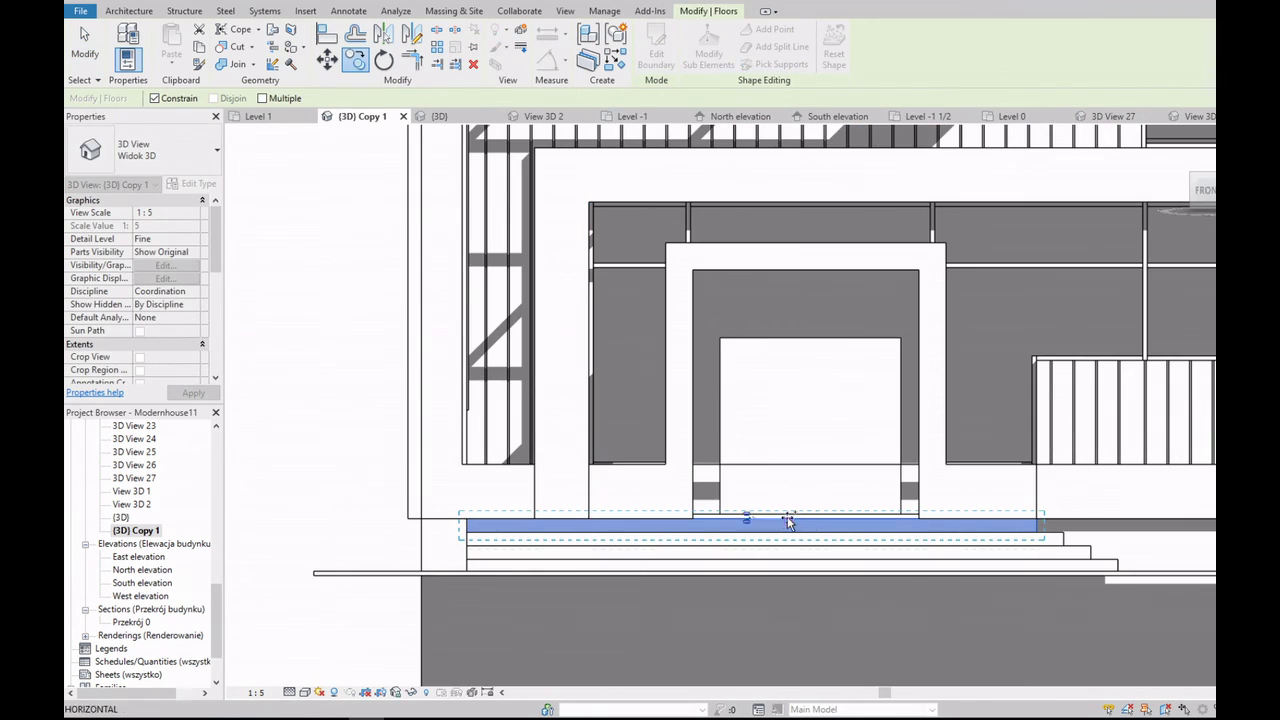
{"action": "key", "text": "Escape"}
{"action": "scroll", "coordinate": [571, 508], "scroll_direction": "down", "scroll_amount": 3}
{"action": "scroll", "coordinate": [905, 525], "scroll_direction": "up", "scroll_amount": 3}
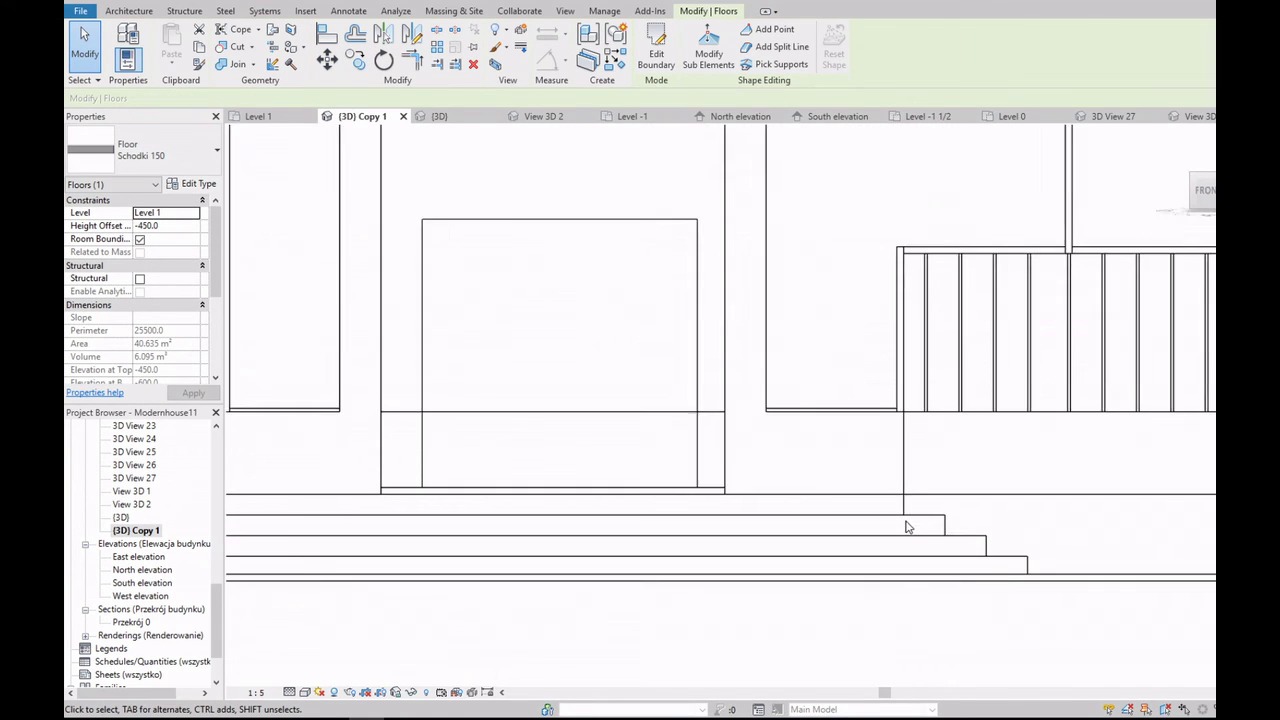
{"action": "key", "text": "Escape"}
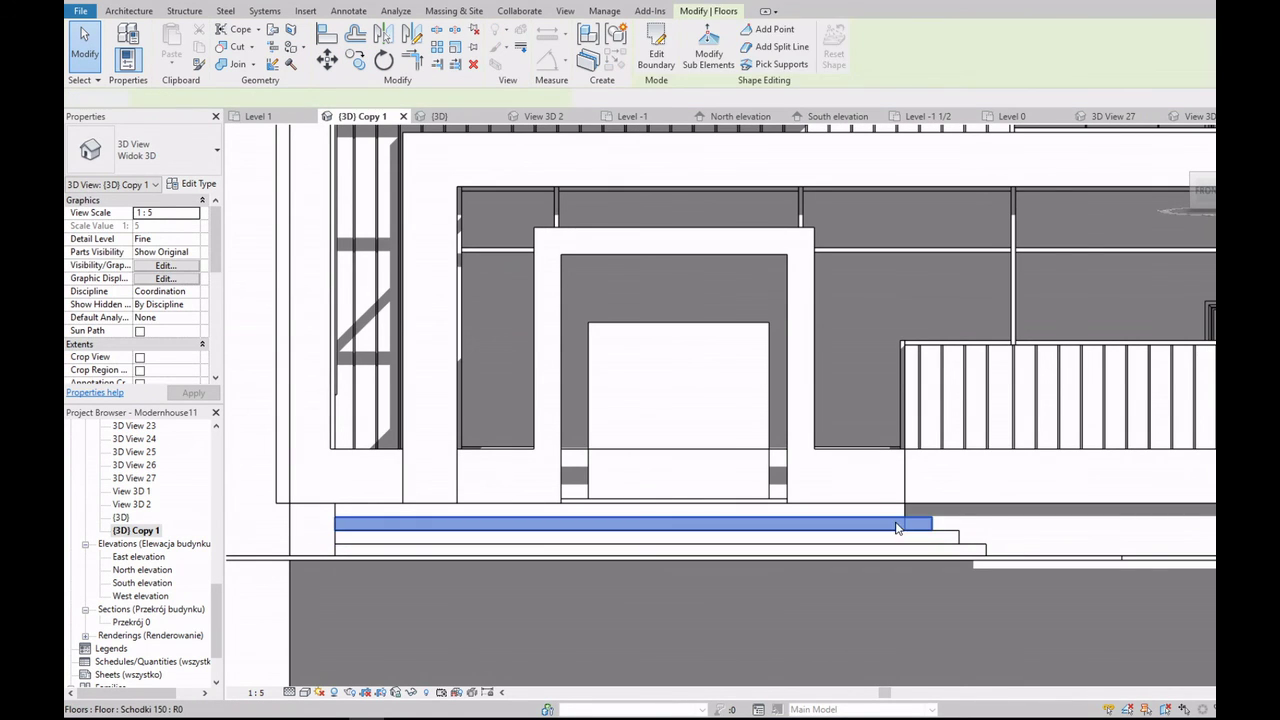
{"action": "scroll", "coordinate": [406, 422], "scroll_direction": "down", "scroll_amount": 10}
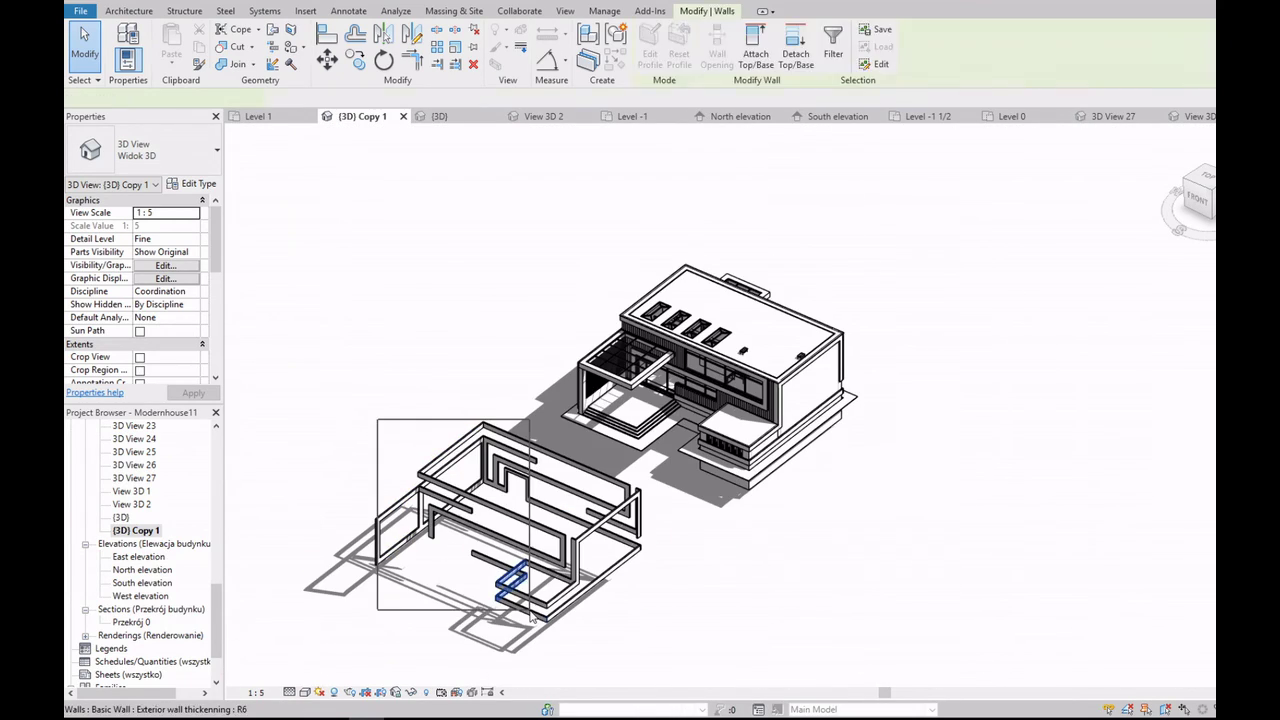
Step: Window-select the five foundation walls and check them from the Top view
{"action": "left_click", "coordinate": [510, 590]}
{"action": "left_click_drag", "start_coordinate": [335, 408], "coordinate": [573, 627]}
{"action": "left_click_drag", "start_coordinate": [562, 526], "coordinate": [562, 526]}
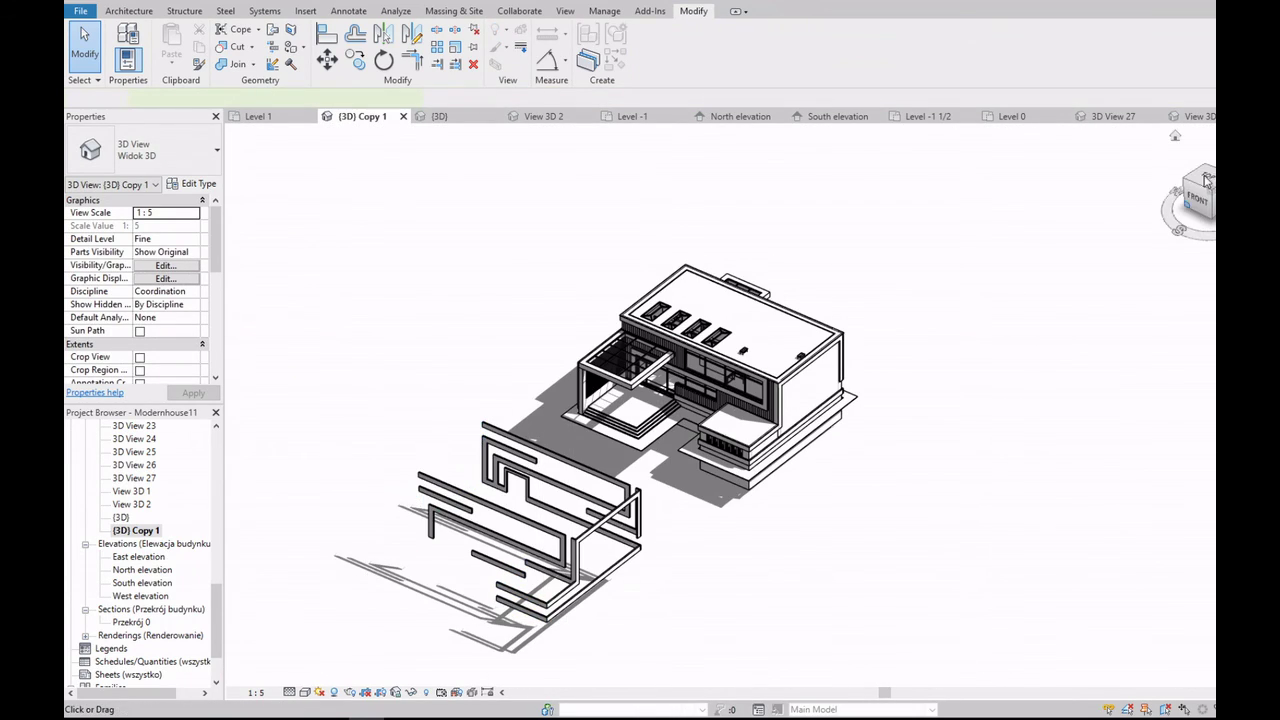
{"action": "left_click", "coordinate": [1196, 181]}
{"action": "left_click", "coordinate": [927, 664]}
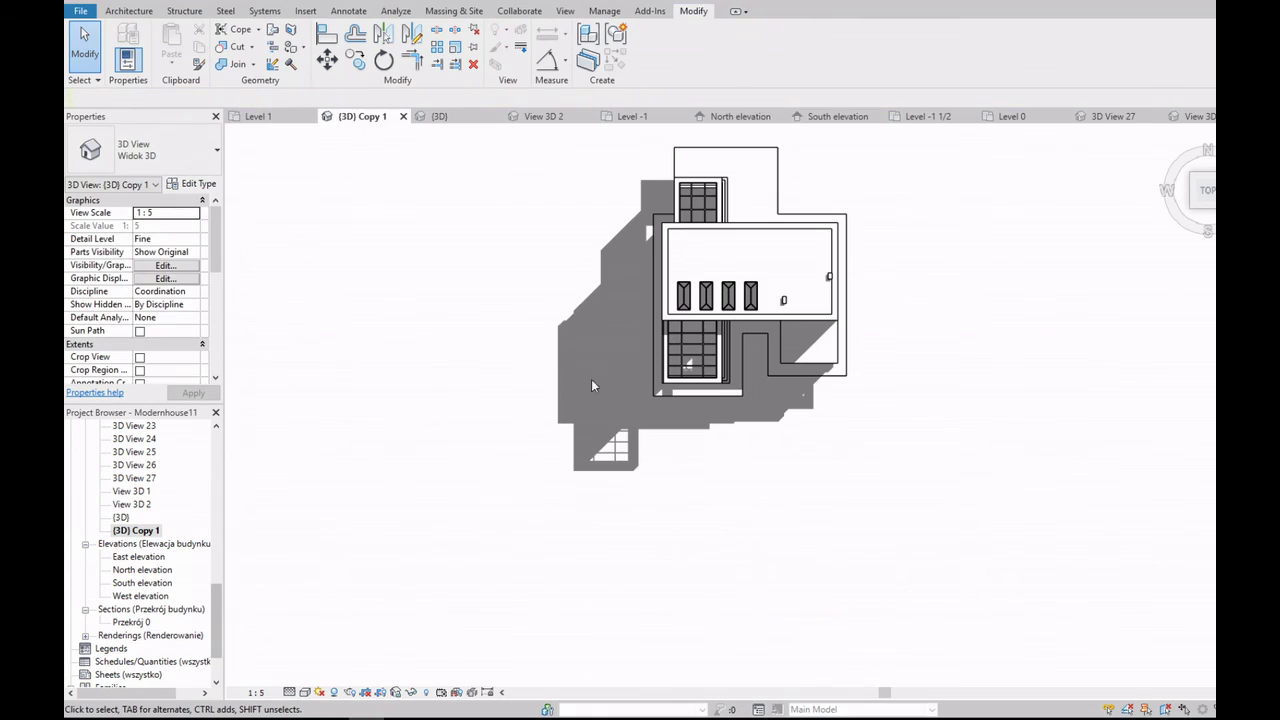
Step: Return to the whole-house isometric view and open View 3D 2
{"action": "middle_click_drag", "start_coordinate": [748, 400], "coordinate": [740, 390], "text": "shift"}
{"action": "scroll", "coordinate": [737, 397], "scroll_direction": "up", "scroll_amount": 5}
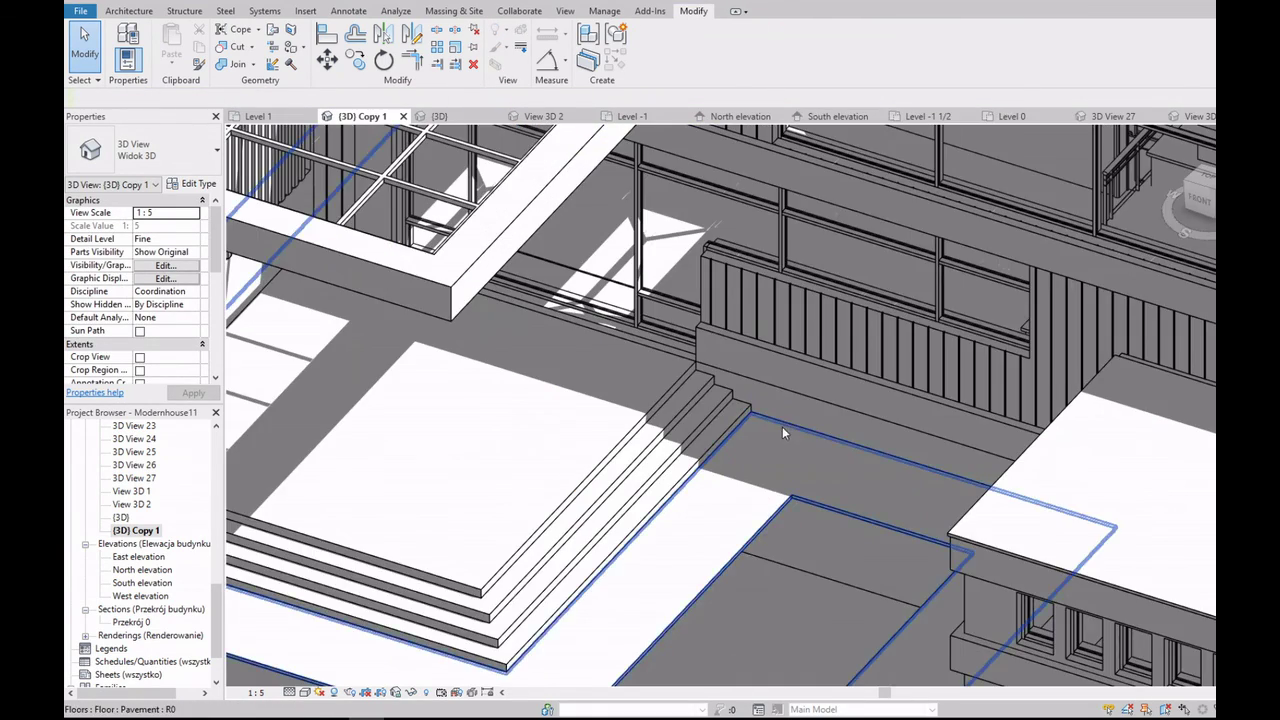
{"action": "left_click", "coordinate": [1200, 203]}
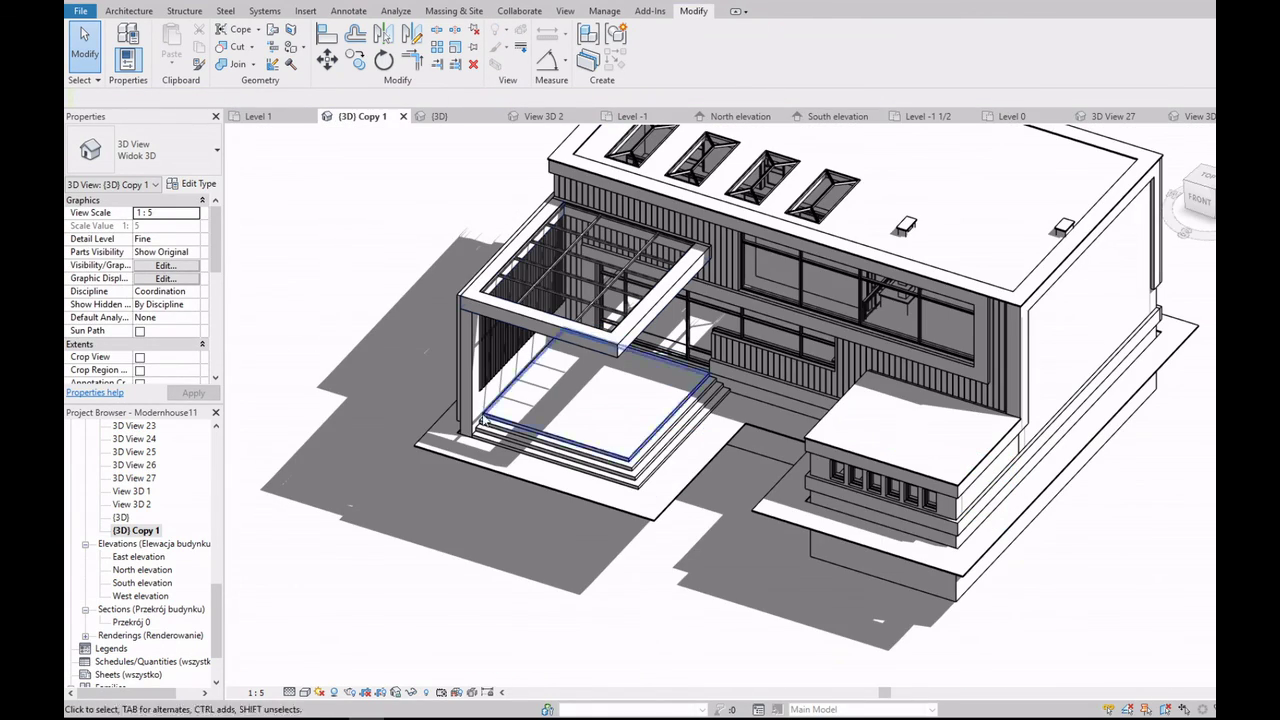
{"action": "scroll", "coordinate": [484, 419], "scroll_direction": "up", "scroll_amount": 3}
{"action": "scroll", "coordinate": [731, 457], "scroll_direction": "up", "scroll_amount": 2}
{"action": "scroll", "coordinate": [748, 493], "scroll_direction": "down", "scroll_amount": 1}
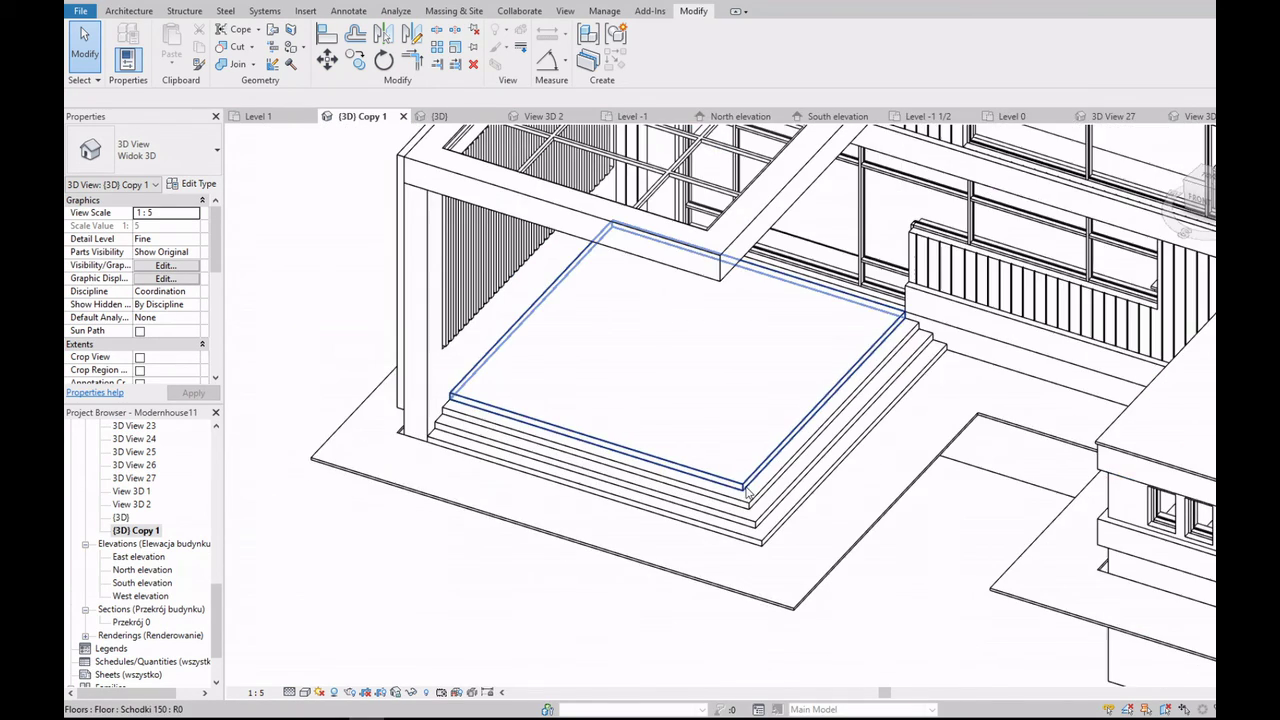
{"action": "scroll", "coordinate": [748, 493], "scroll_direction": "down", "scroll_amount": 5}
{"action": "double_click", "coordinate": [132, 504]}
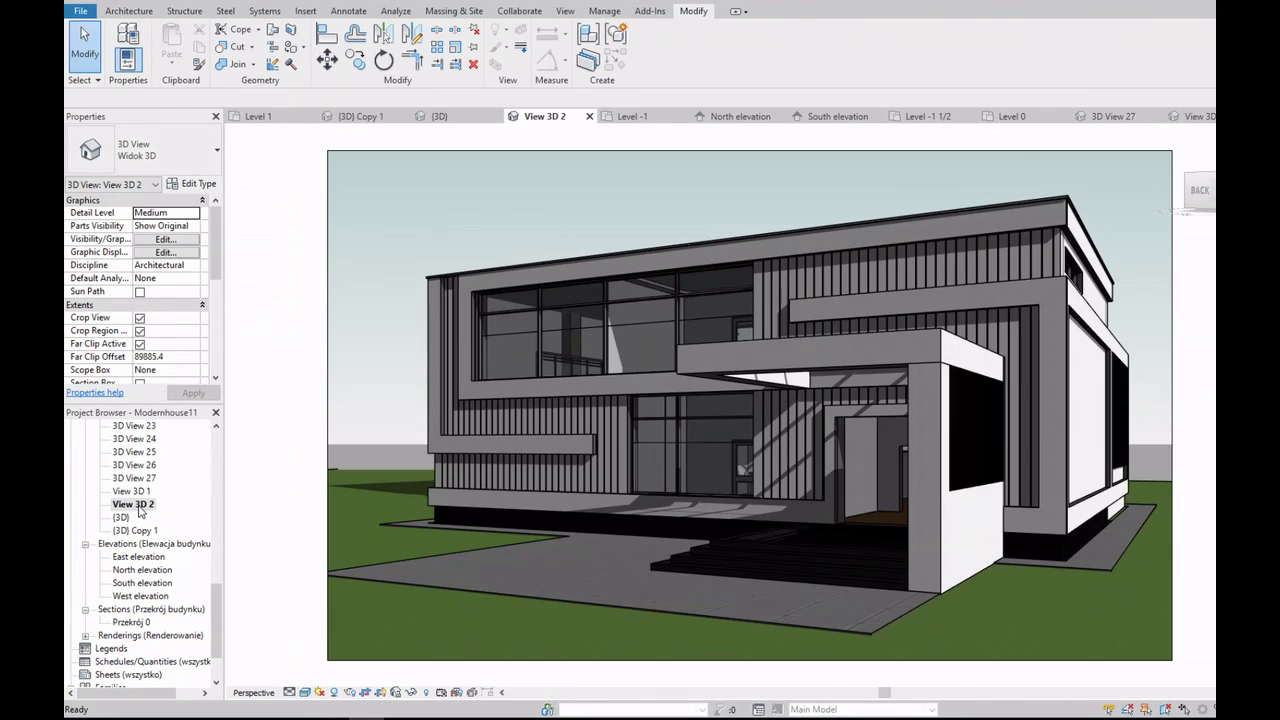
Step: Edit the stair floor's boundary sketch and finish it
{"action": "double_click", "coordinate": [767, 553]}
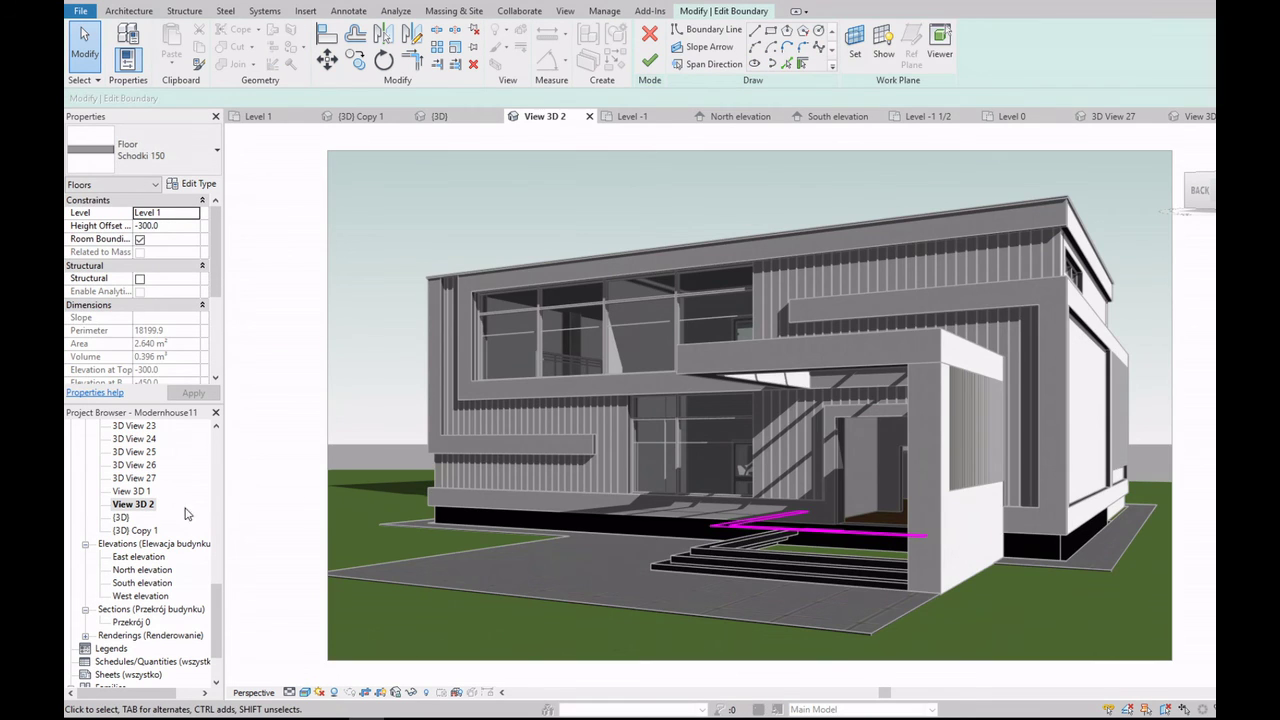
{"action": "double_click", "coordinate": [140, 530]}
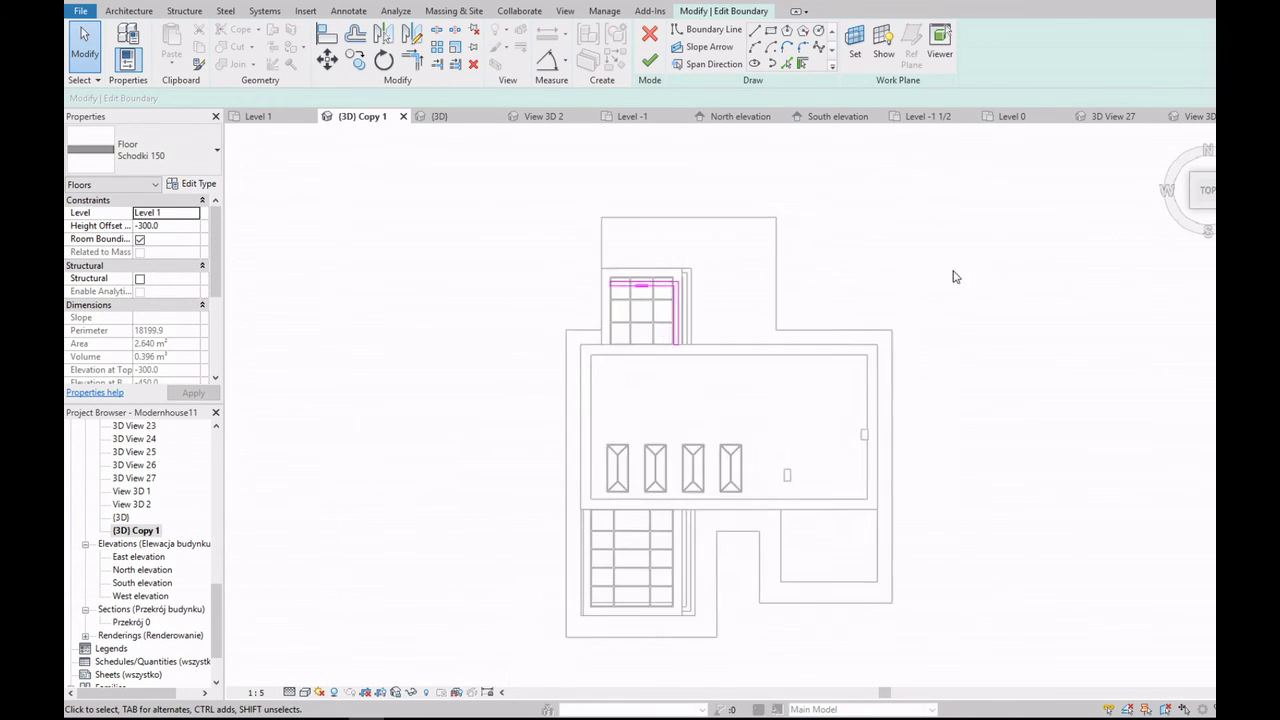
{"action": "scroll", "coordinate": [650, 285], "scroll_direction": "up", "scroll_amount": 3}
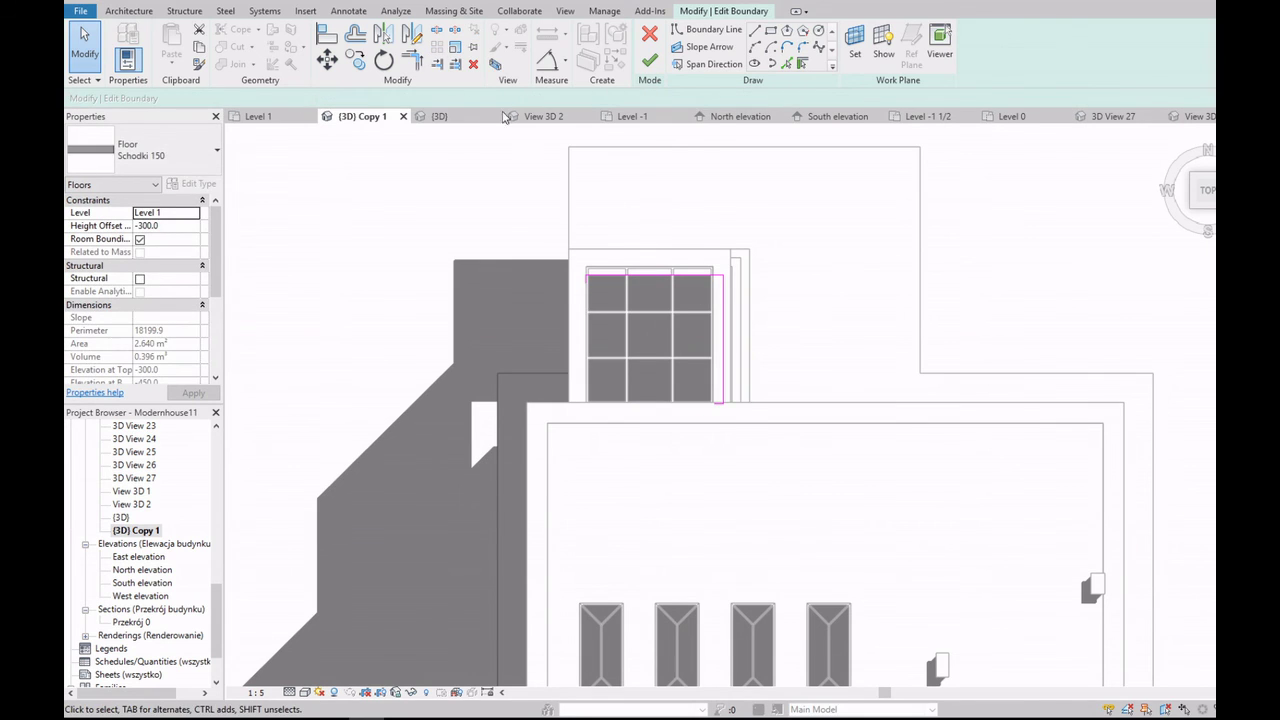
{"action": "left_click", "coordinate": [646, 66]}
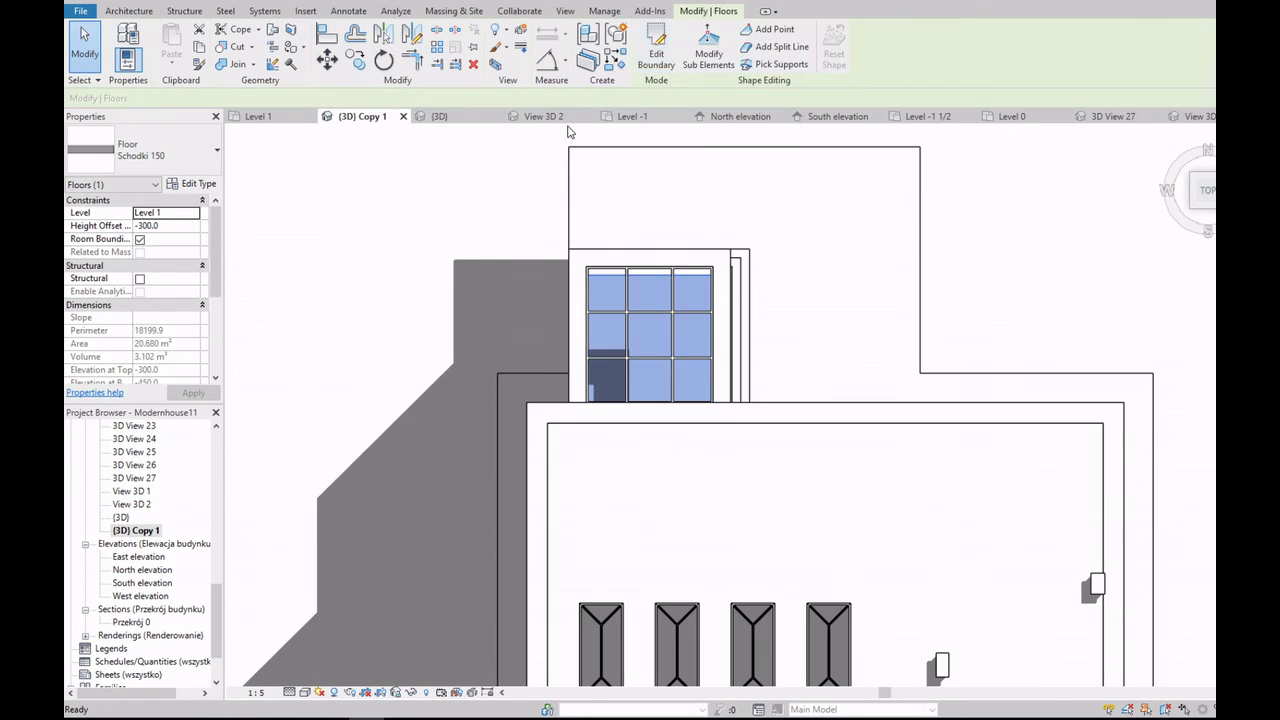
{"action": "scroll", "coordinate": [646, 250], "scroll_direction": "down", "scroll_amount": 2}
{"action": "scroll", "coordinate": [646, 250], "scroll_direction": "down", "scroll_amount": 1}
Step: Orbit beneath the house, then edit and finish one step slab's boundary
{"action": "left_click", "coordinate": [1200, 176]}
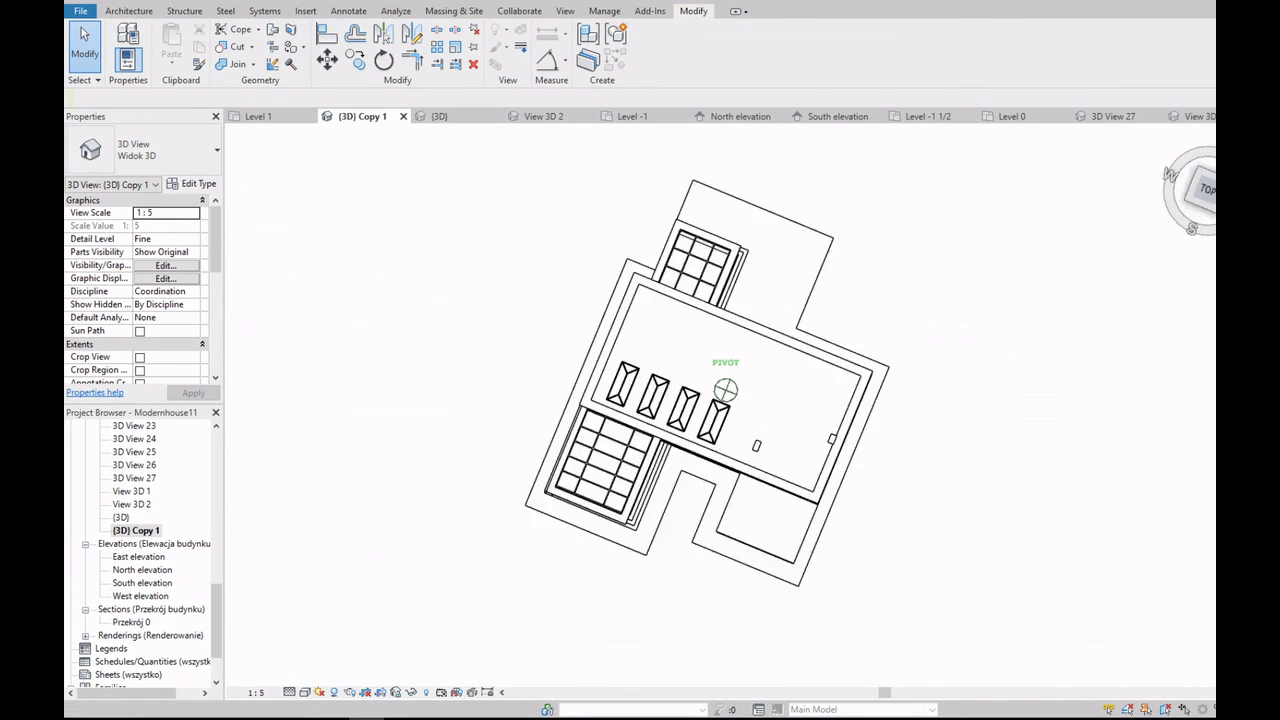
{"action": "left_click", "coordinate": [633, 481]}
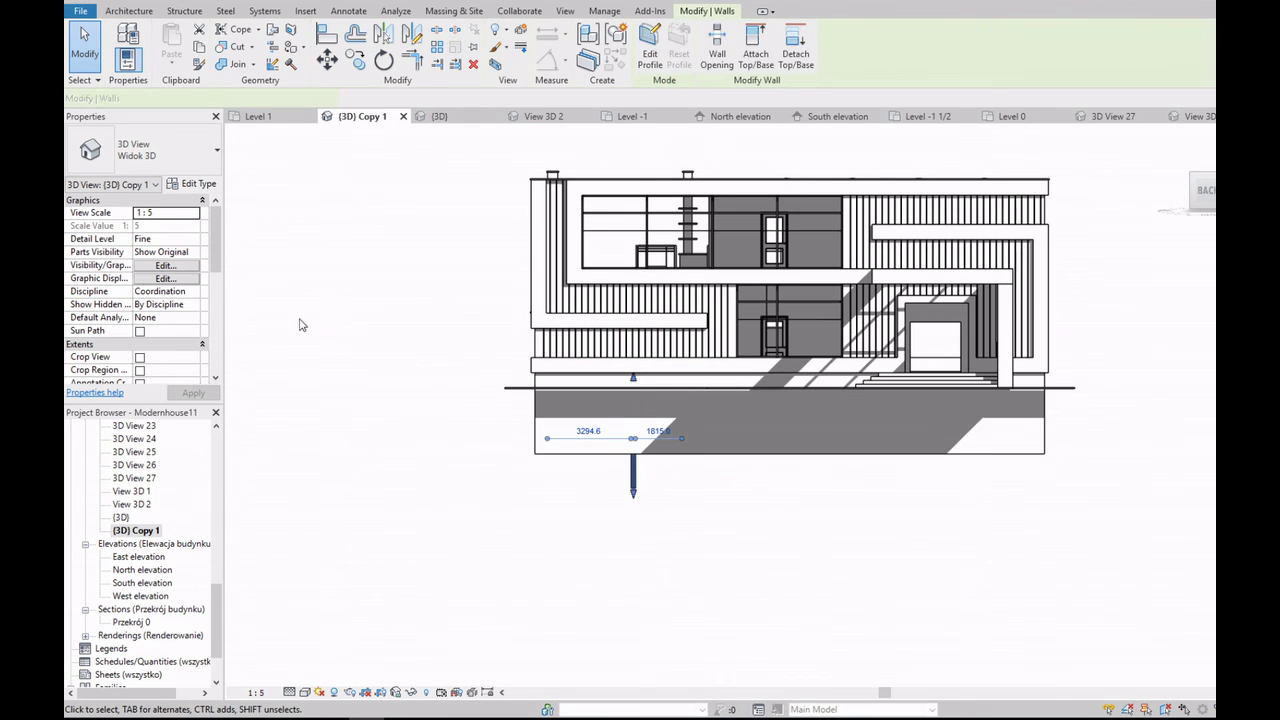
{"action": "middle_click_drag", "start_coordinate": [1114, 258], "coordinate": [183, 175], "text": "shift"}
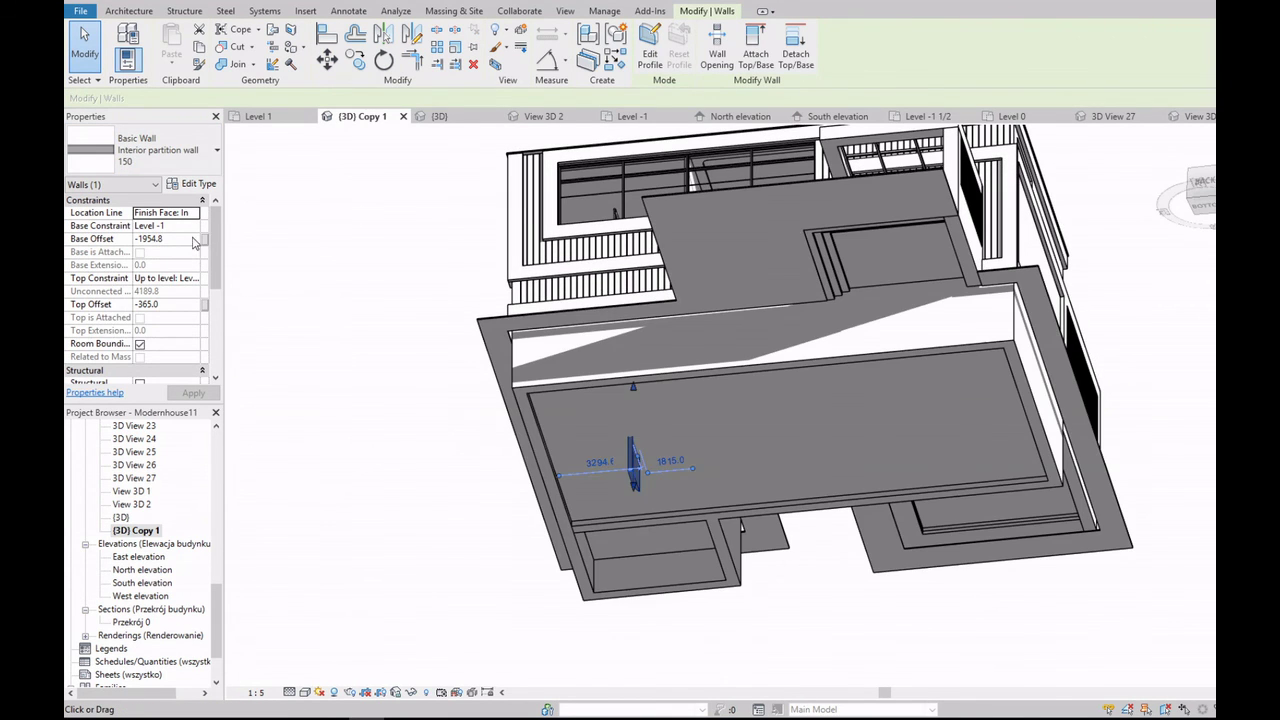
{"action": "left_click", "coordinate": [757, 640]}
{"action": "scroll", "coordinate": [757, 583], "scroll_direction": "down", "scroll_amount": 3}
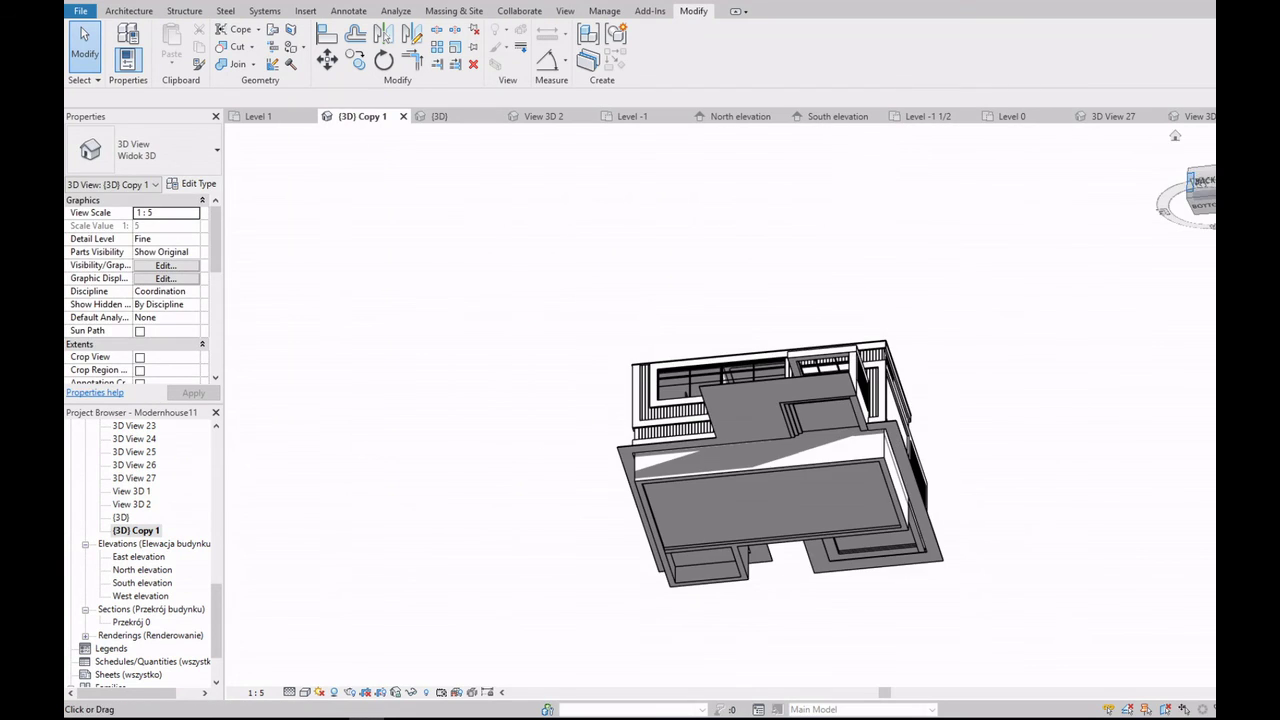
{"action": "scroll", "coordinate": [825, 378], "scroll_direction": "up", "scroll_amount": 5}
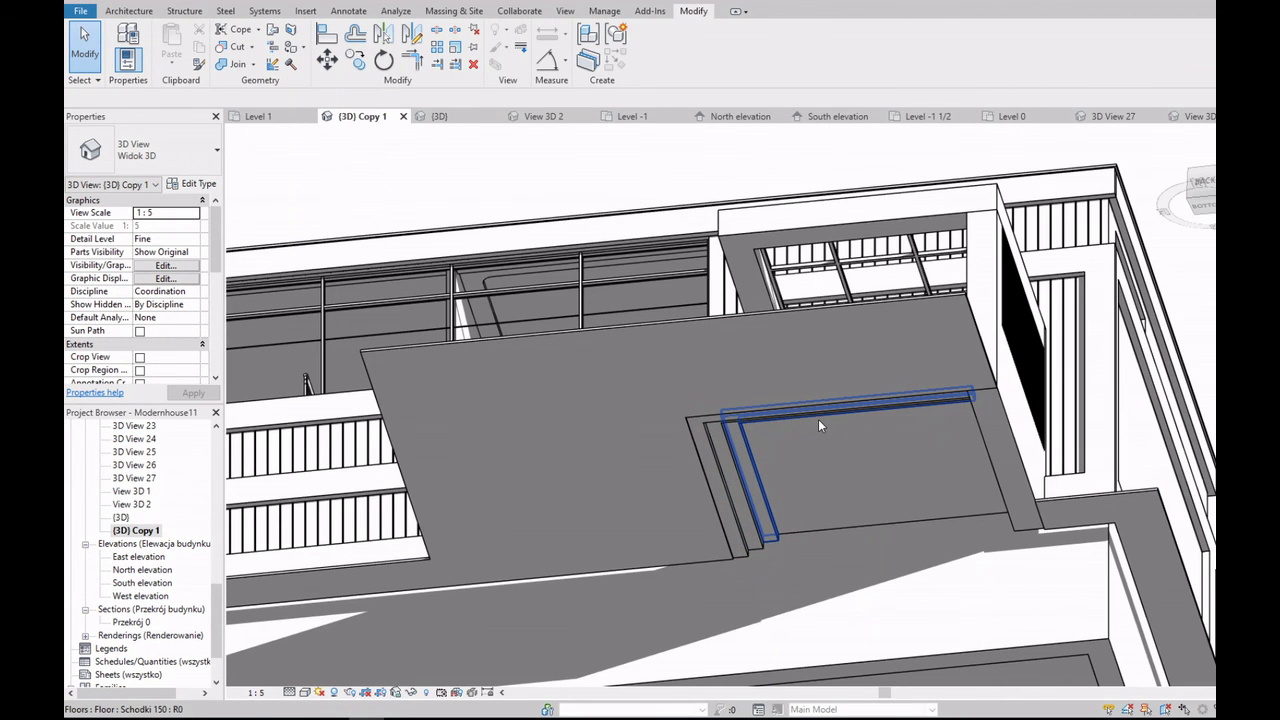
{"action": "double_click", "coordinate": [751, 463]}
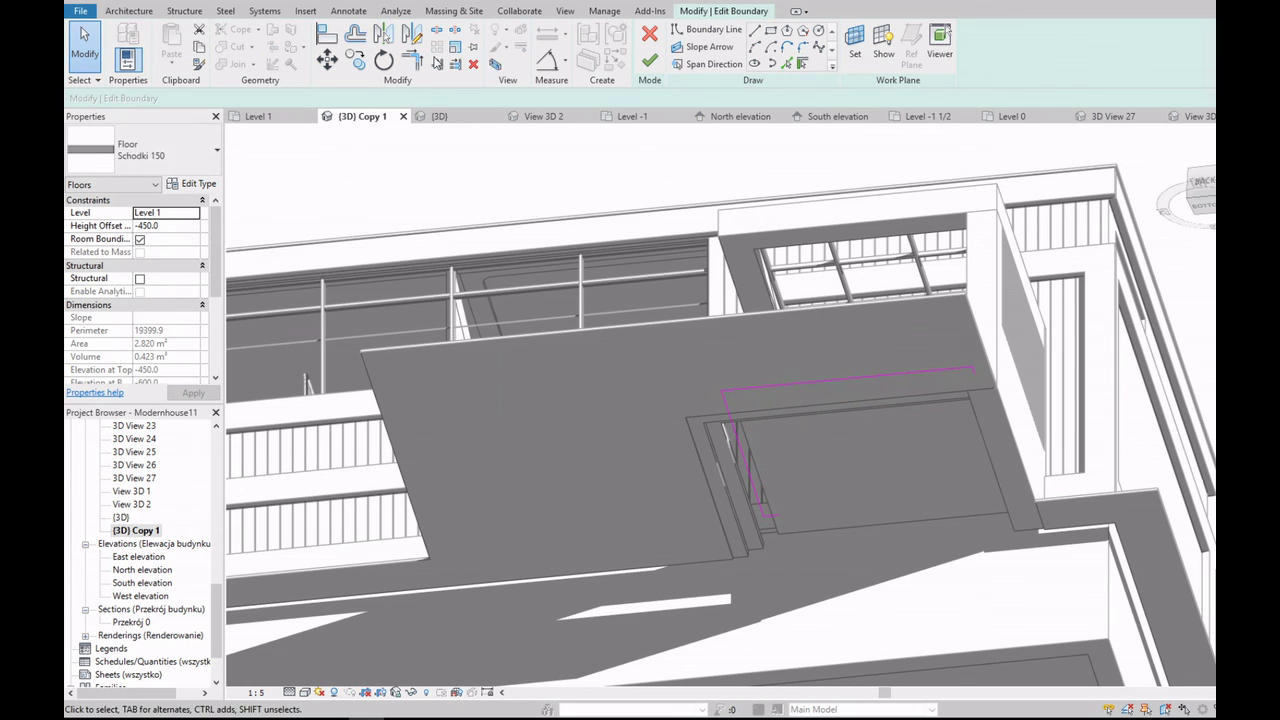
{"action": "key", "text": "Return"}
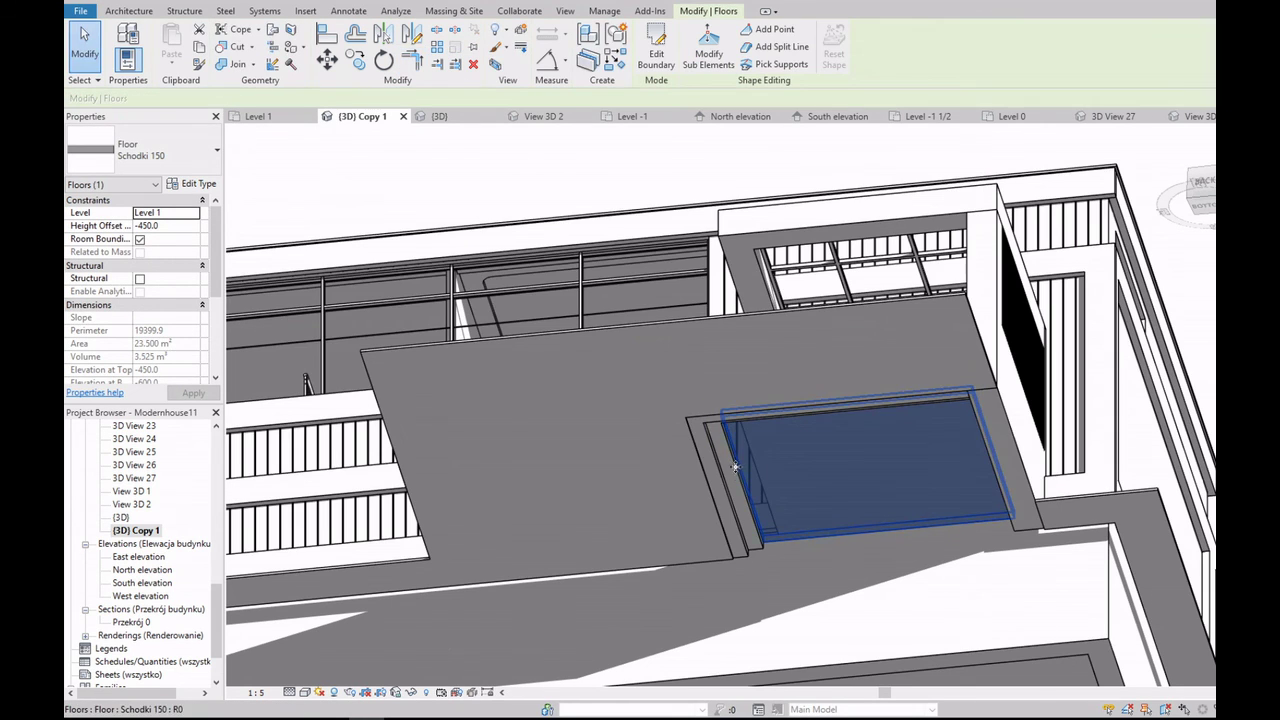
Step: Rework the boundary sketches of the next step slabs, down to the -750 step
{"action": "double_click", "coordinate": [733, 473]}
{"action": "left_click", "coordinate": [760, 519]}
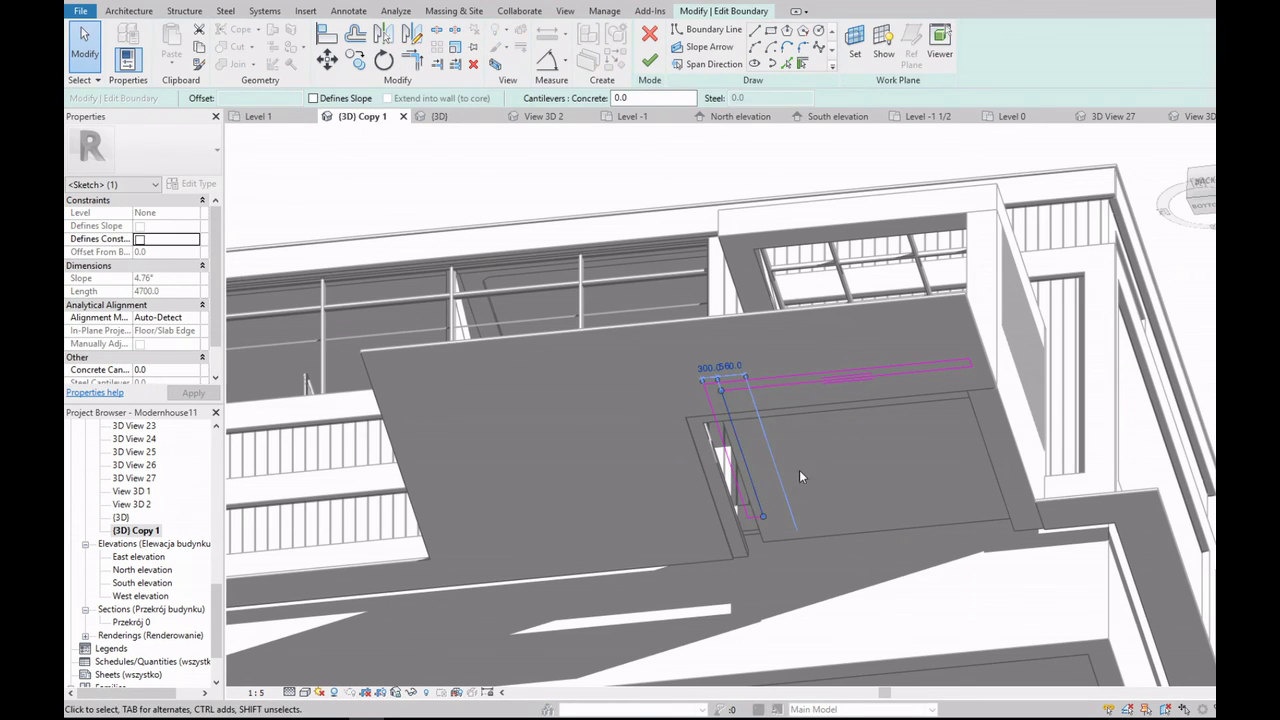
{"action": "key", "text": "Escape"}
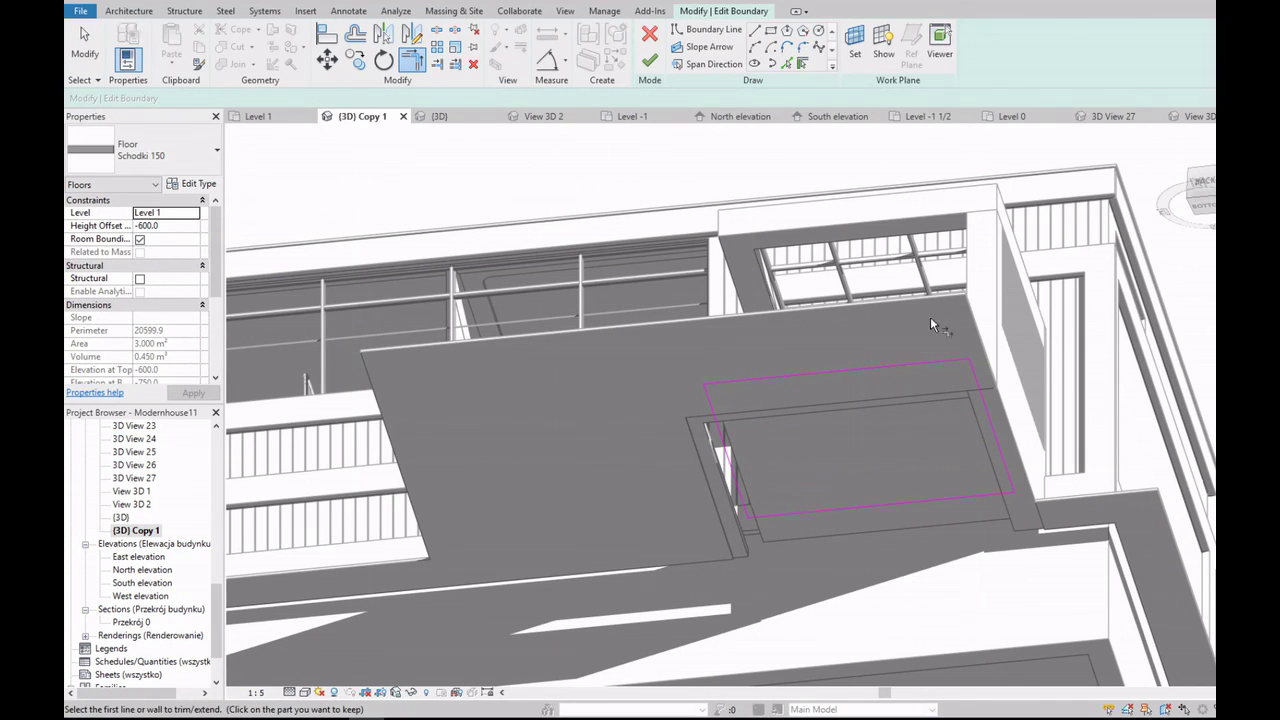
{"action": "left_click", "coordinate": [650, 60]}
{"action": "key", "text": "Escape"}
{"action": "double_click", "coordinate": [735, 524]}
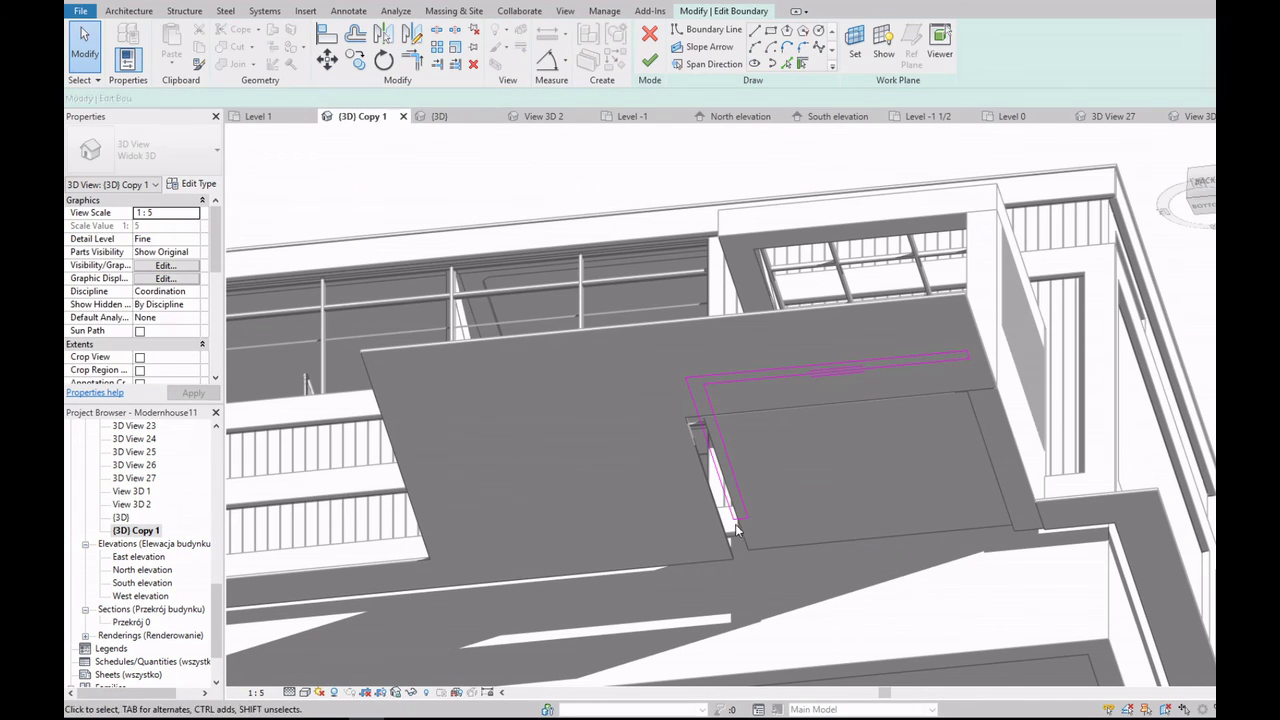
{"action": "left_click", "coordinate": [776, 360]}
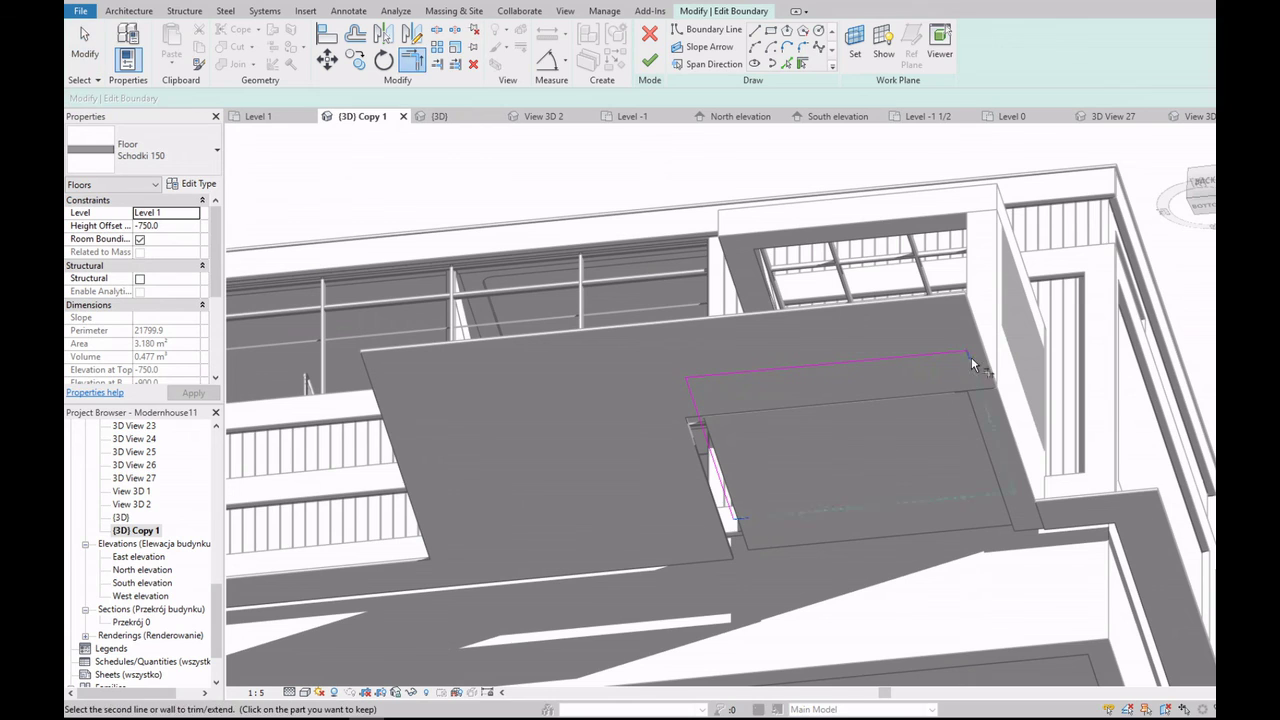
{"action": "left_click", "coordinate": [650, 60]}
Step: Orbit and zoom around the house to view the stepped Schodki 150 slabs from above
{"action": "scroll", "coordinate": [871, 471], "scroll_direction": "down", "scroll_amount": 3}
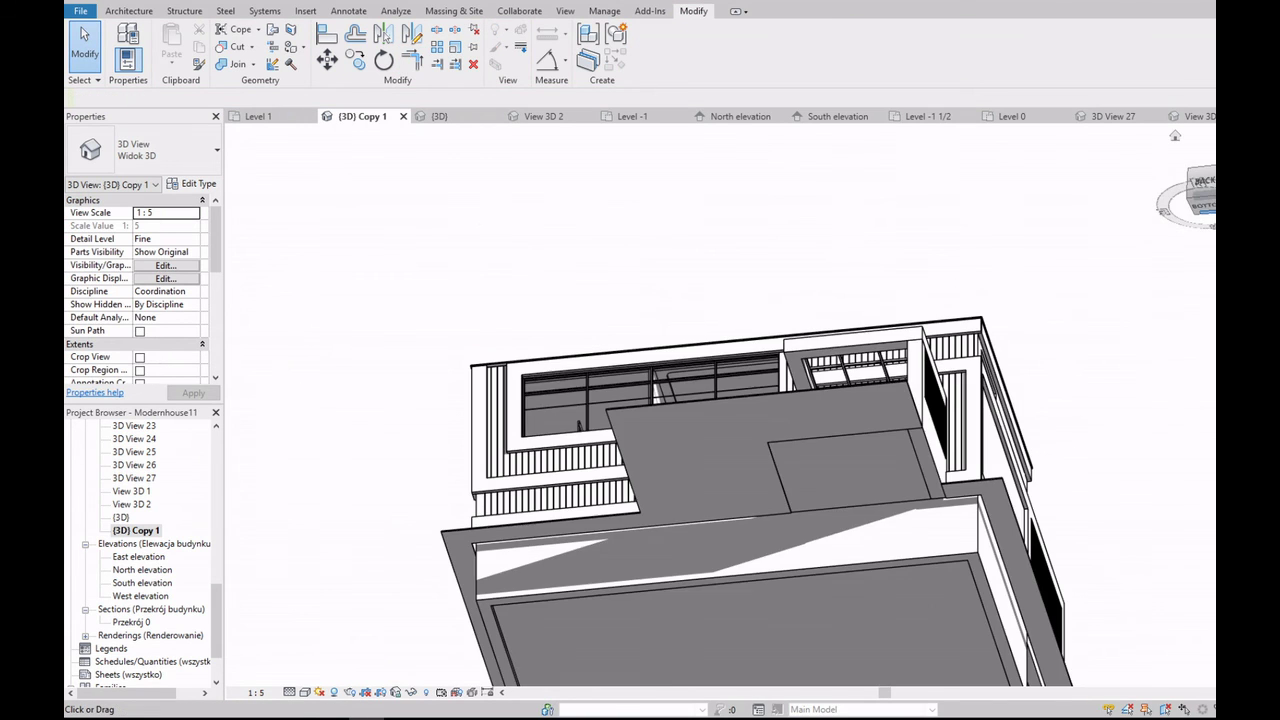
{"action": "middle_click_drag", "start_coordinate": [597, 647], "coordinate": [834, 314], "text": "shift"}
{"action": "scroll", "coordinate": [834, 314], "scroll_direction": "down", "scroll_amount": 3}
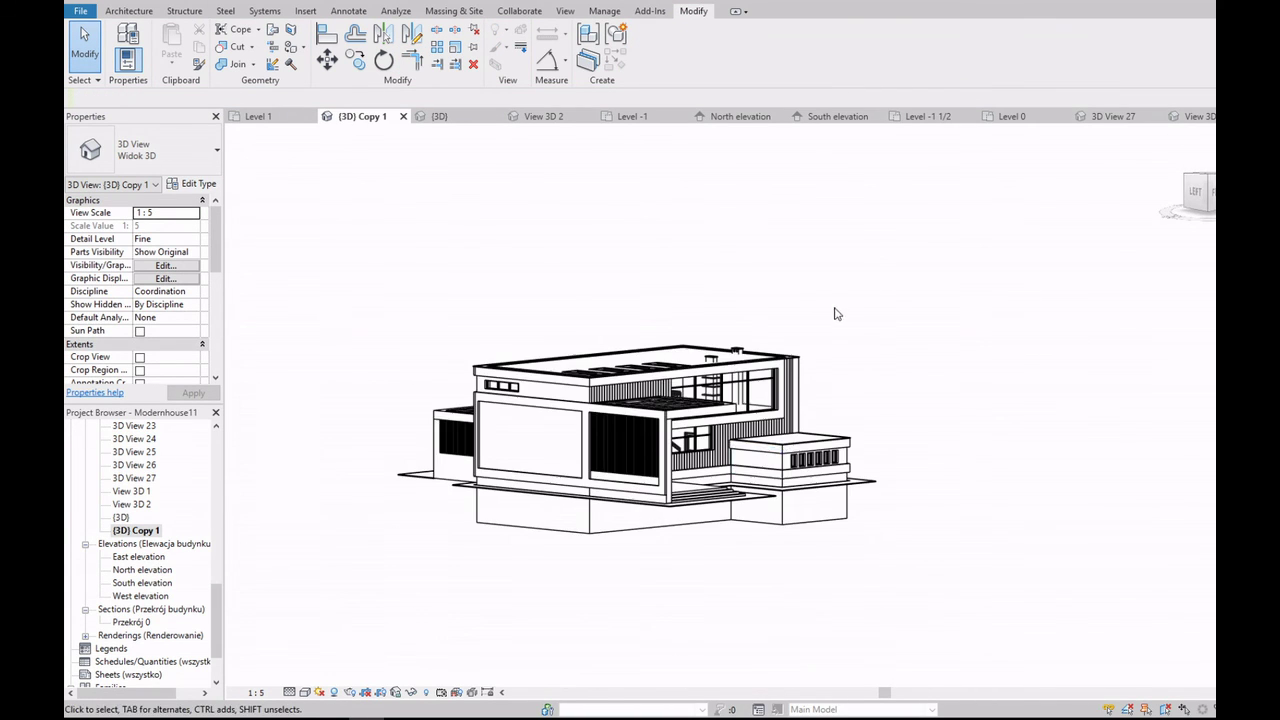
{"action": "scroll", "coordinate": [1010, 270], "scroll_direction": "up", "scroll_amount": 3}
{"action": "left_click", "coordinate": [1208, 192]}
{"action": "scroll", "coordinate": [1060, 386], "scroll_direction": "down", "scroll_amount": 2}
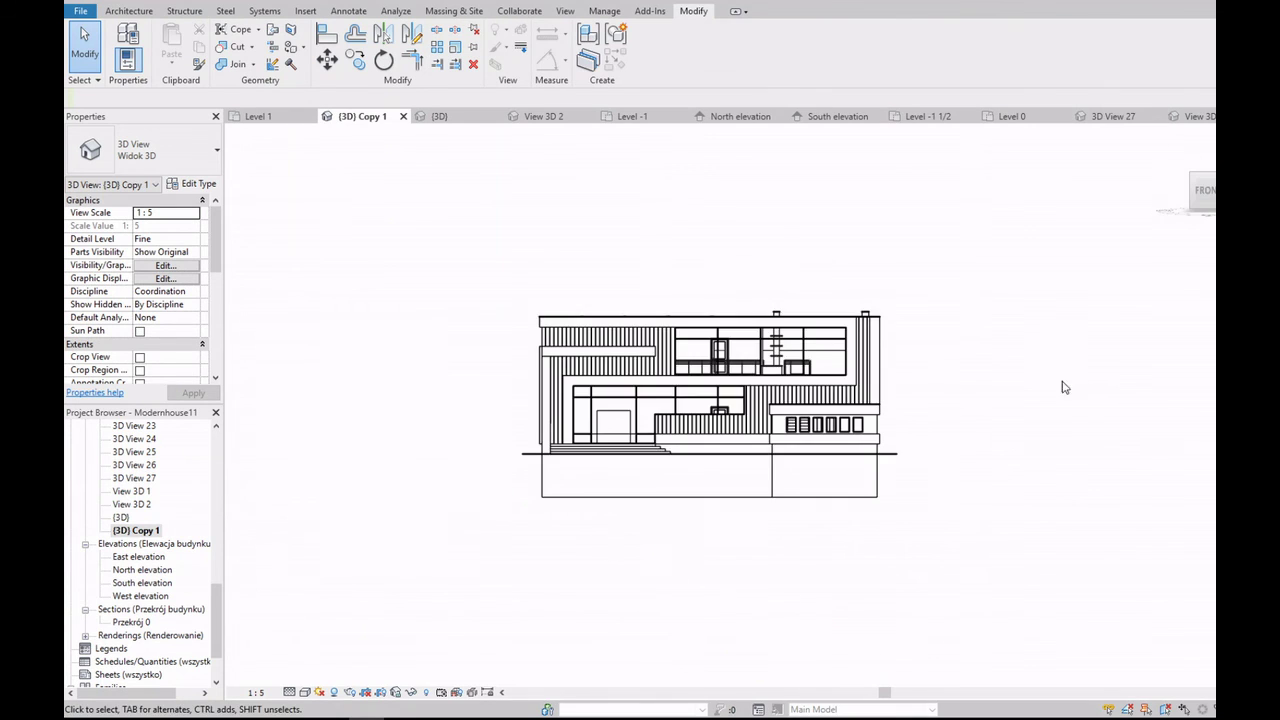
{"action": "scroll", "coordinate": [613, 370], "scroll_direction": "up", "scroll_amount": 3}
{"action": "scroll", "coordinate": [613, 370], "scroll_direction": "up", "scroll_amount": 2}
{"action": "scroll", "coordinate": [560, 458], "scroll_direction": "down", "scroll_amount": 3}
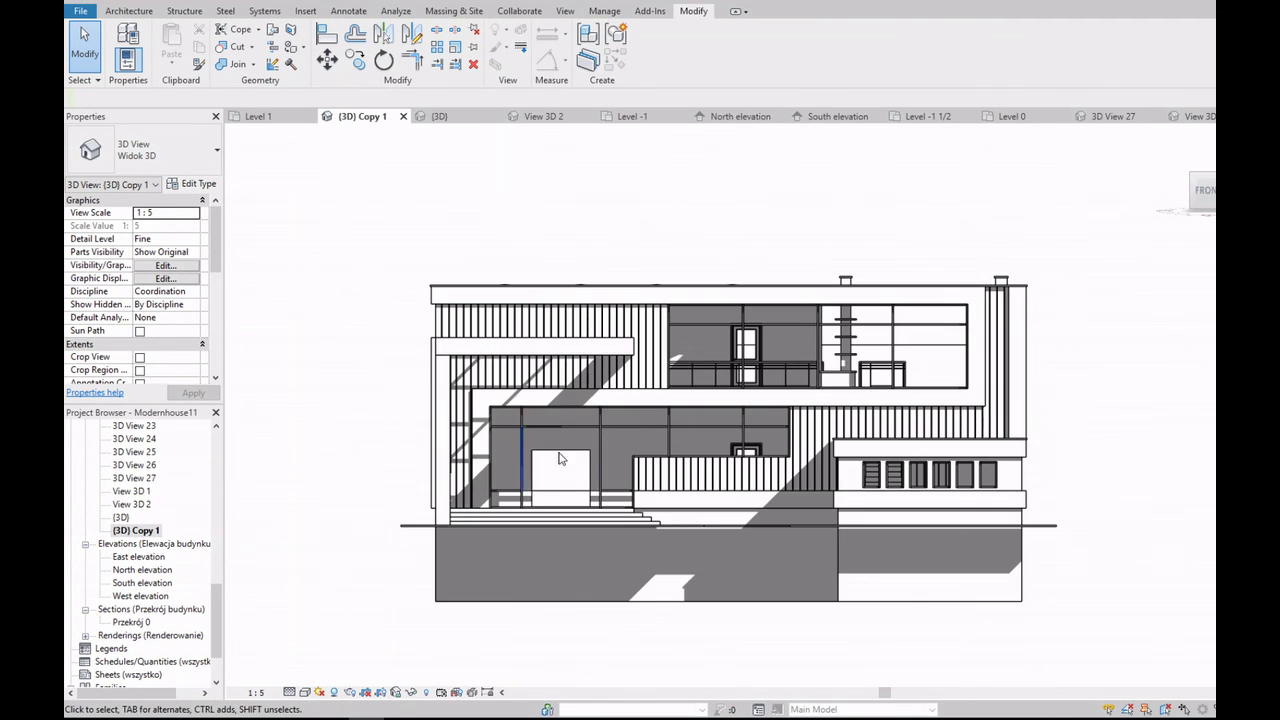
{"action": "mouse_move", "coordinate": [560, 458]}
{"action": "middle_mouse_down", "text": "shift"}
{"action": "mouse_move", "coordinate": [520, 560]}
{"action": "mouse_move", "coordinate": [480, 520]}
{"action": "middle_mouse_up", "text": "shift"}
{"action": "scroll", "coordinate": [447, 494], "scroll_direction": "up", "scroll_amount": 3}
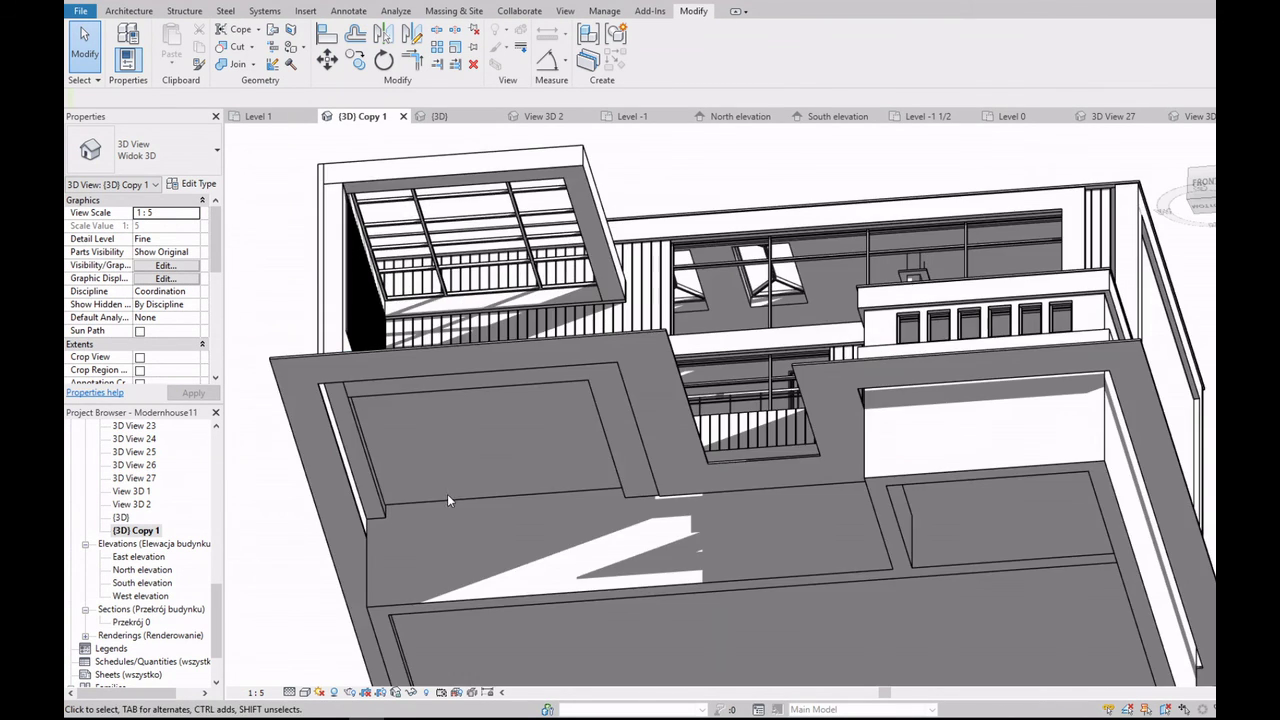
{"action": "left_click", "coordinate": [447, 497]}
{"action": "key", "text": "Escape"}
{"action": "scroll", "coordinate": [406, 503], "scroll_direction": "up", "scroll_amount": 2}
{"action": "scroll", "coordinate": [620, 434], "scroll_direction": "down", "scroll_amount": 4}
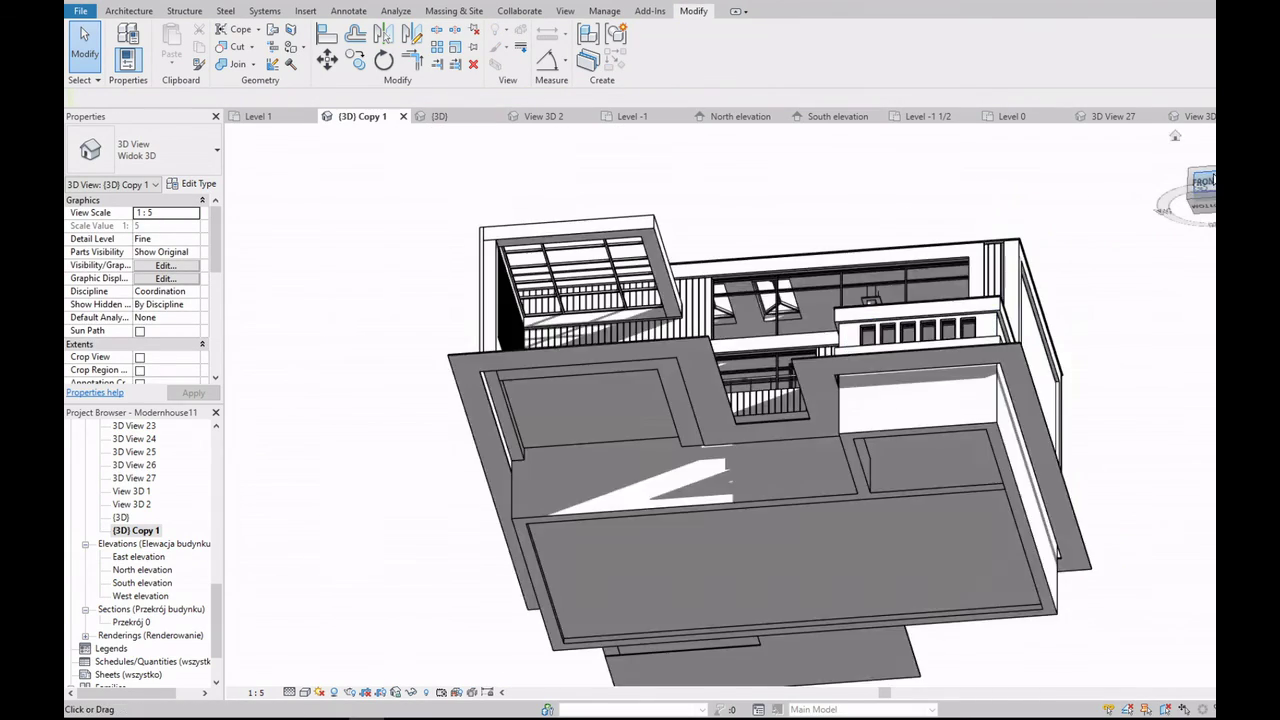
{"action": "middle_click_drag", "start_coordinate": [620, 434], "coordinate": [700, 420], "text": "shift"}
{"action": "scroll", "coordinate": [768, 388], "scroll_direction": "up", "scroll_amount": 4}
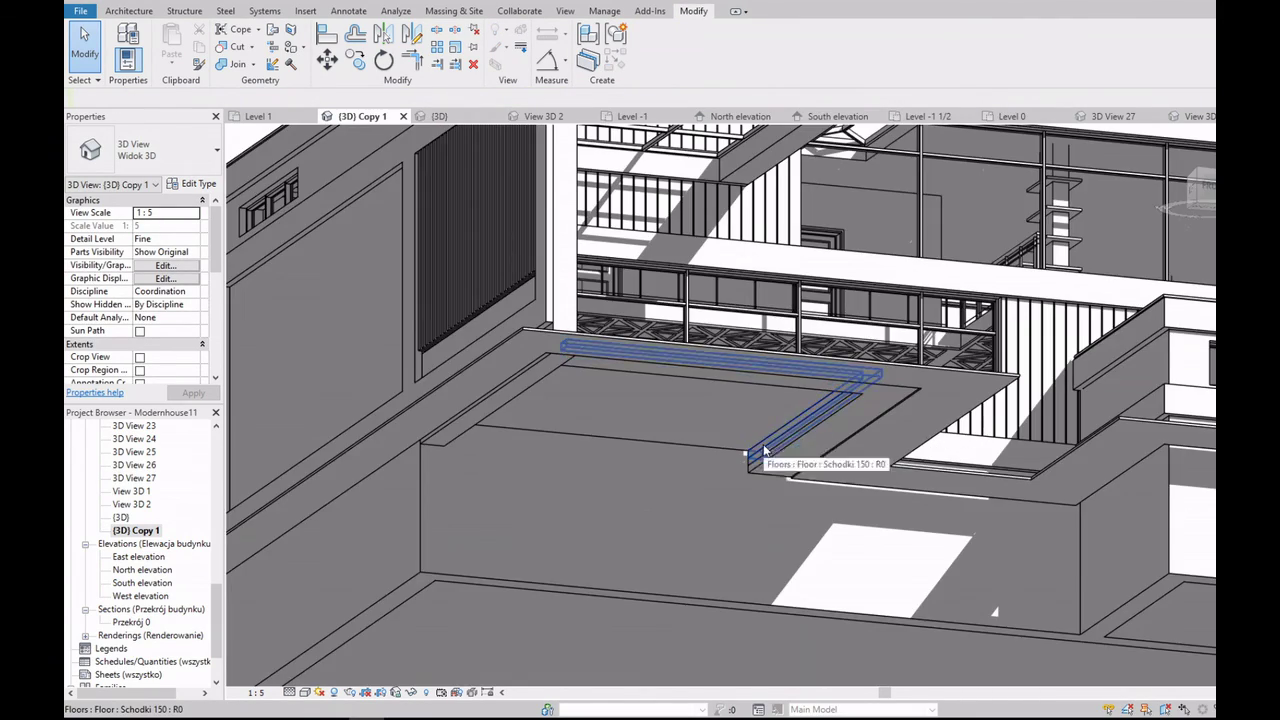
{"action": "scroll", "coordinate": [764, 444], "scroll_direction": "up", "scroll_amount": 2}
Step: Trim the first step floor's boundary with TR and delete a boundary line on the -600 floor
{"action": "double_click", "coordinate": [764, 450]}
{"action": "left_click", "coordinate": [650, 282]}
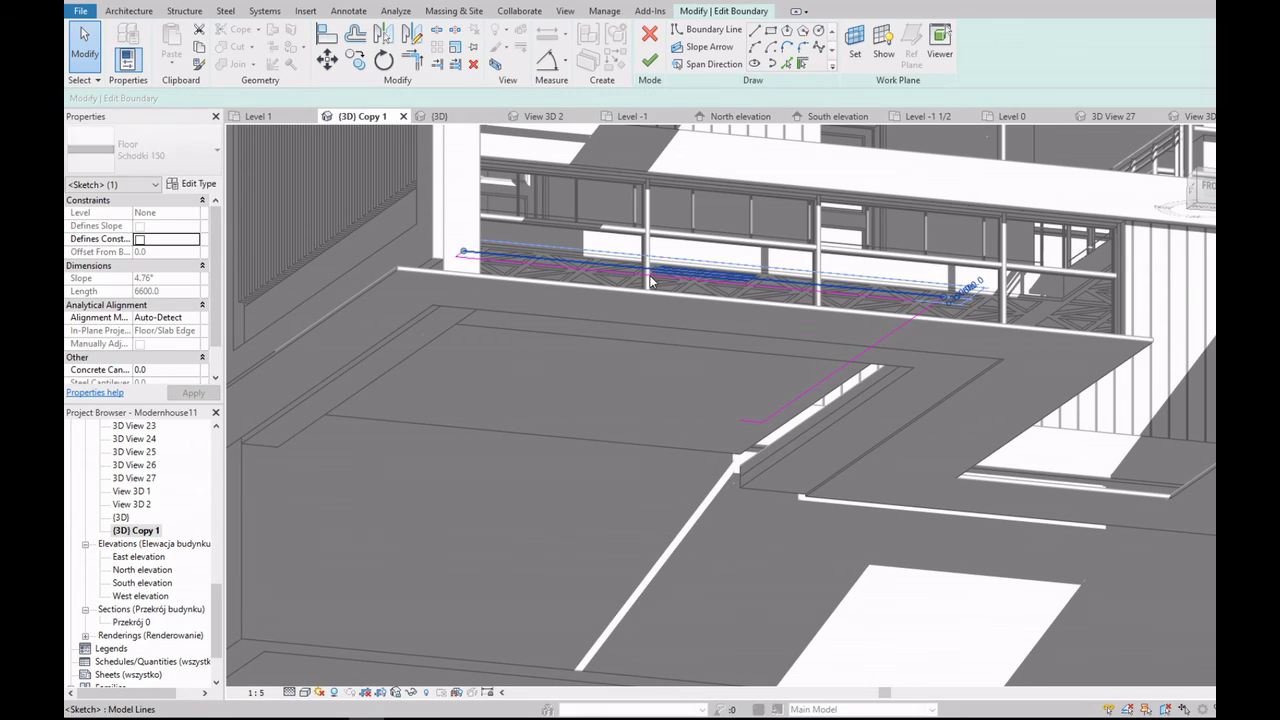
{"action": "key", "text": "t"}
{"action": "key", "text": "r"}
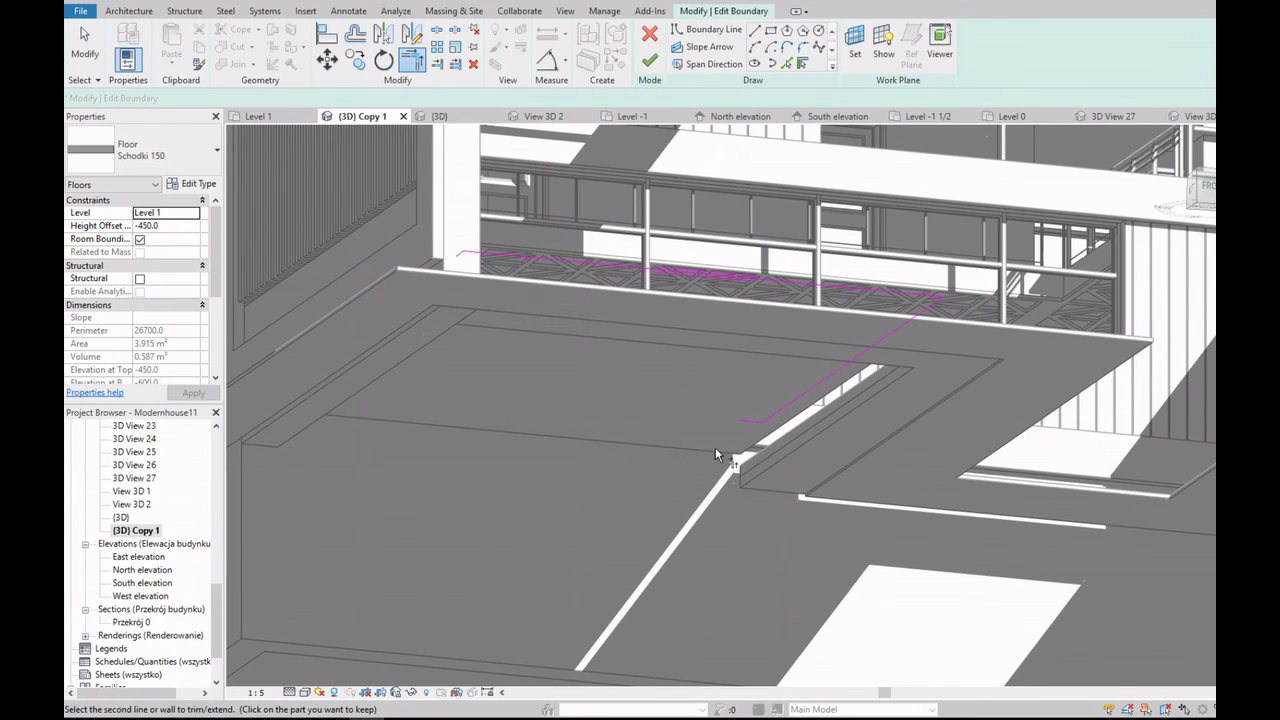
{"action": "left_click", "coordinate": [650, 60]}
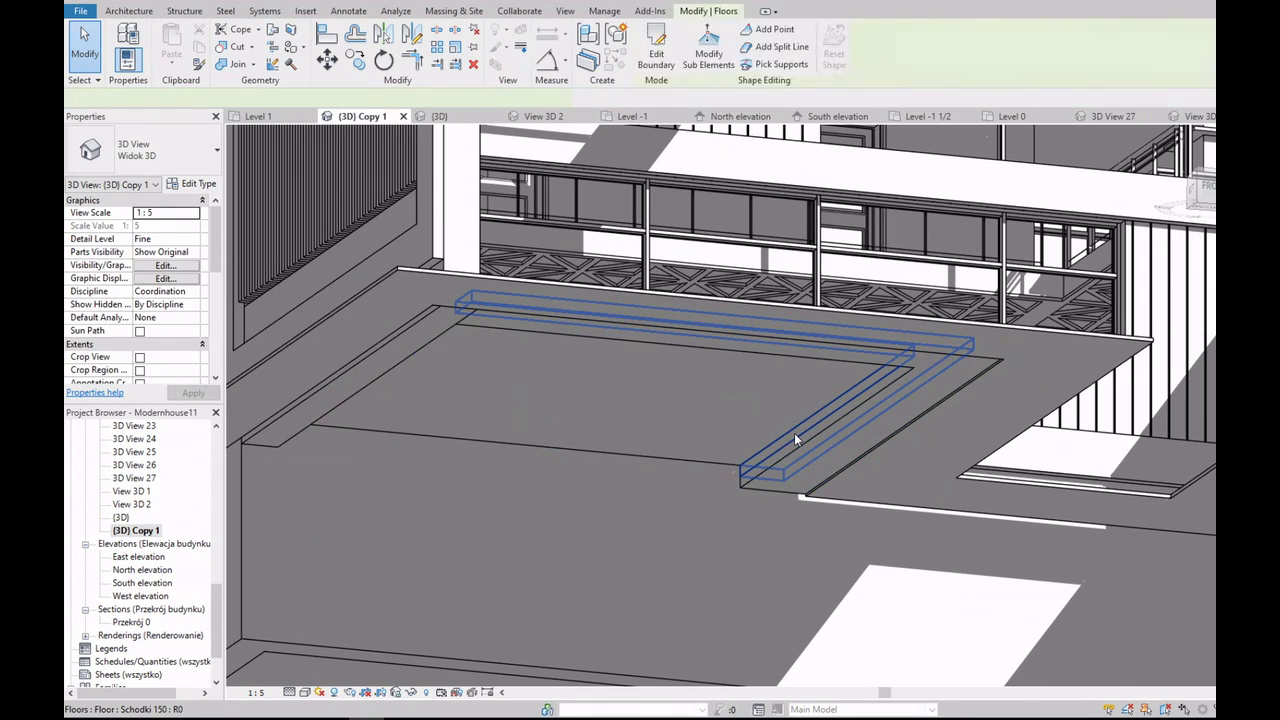
{"action": "double_click", "coordinate": [794, 433]}
{"action": "key", "text": "Delete"}
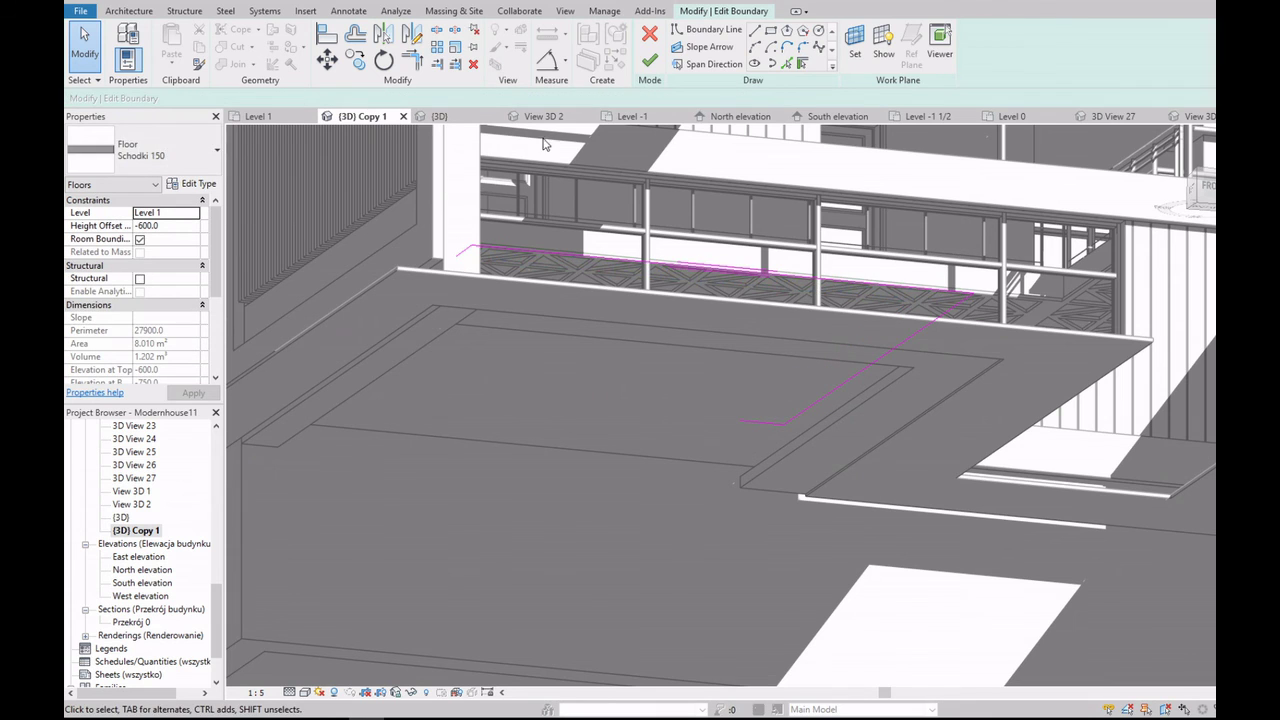
{"action": "left_click", "coordinate": [650, 60]}
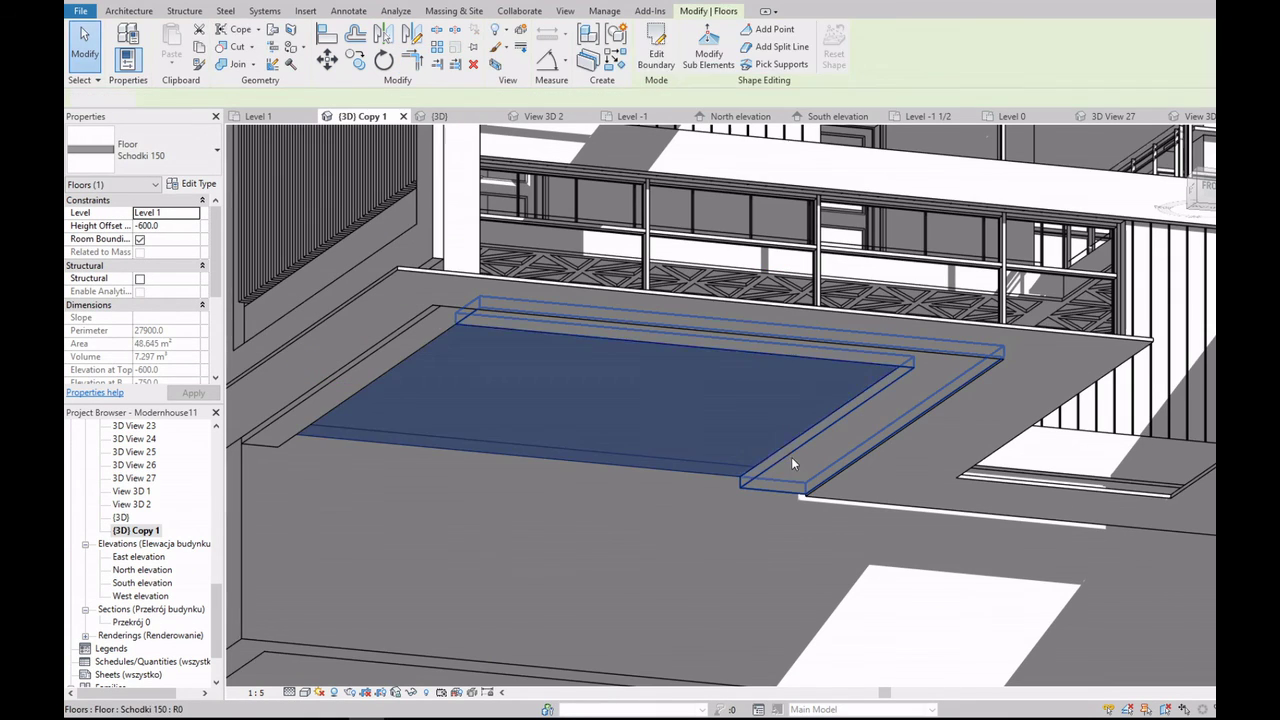
Step: Extend two boundary lines of the -750 floor to meet in a corner with TR
{"action": "double_click", "coordinate": [782, 453]}
{"action": "key", "text": "t"}
{"action": "key", "text": "r"}
{"action": "left_click", "coordinate": [470, 255]}
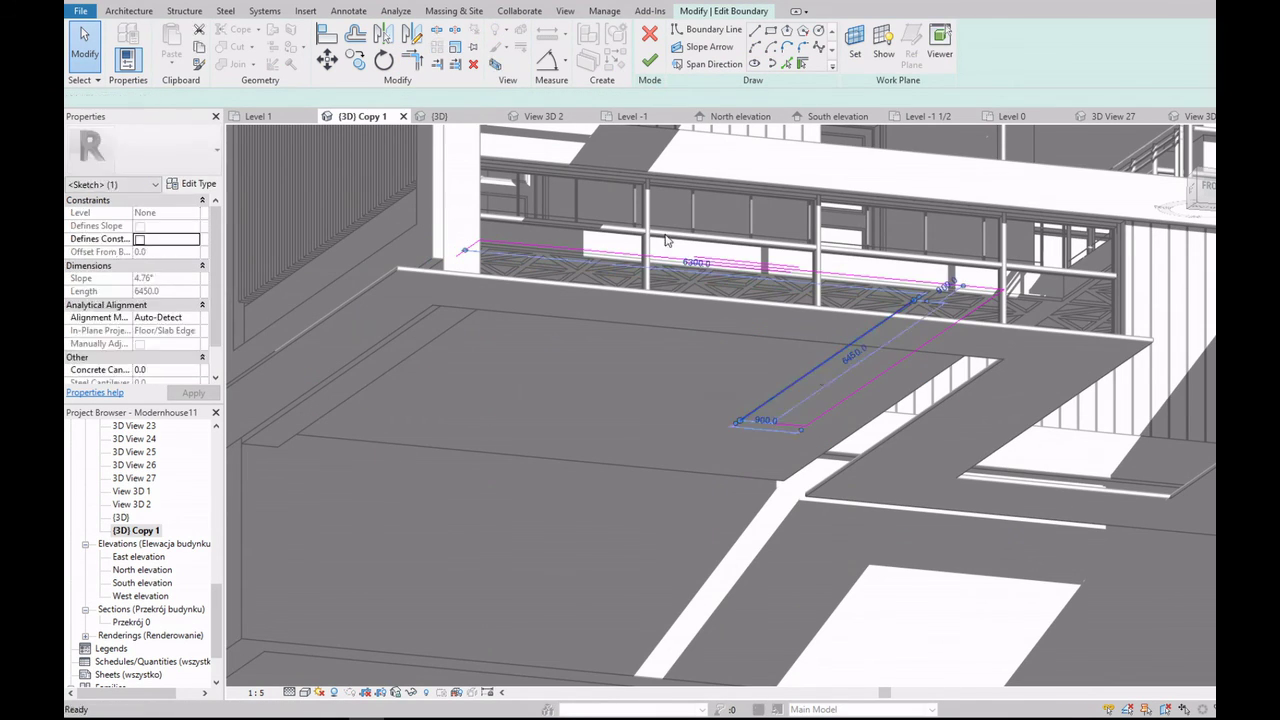
{"action": "left_click", "coordinate": [778, 420]}
{"action": "left_click", "coordinate": [650, 60]}
{"action": "key", "text": "Escape"}
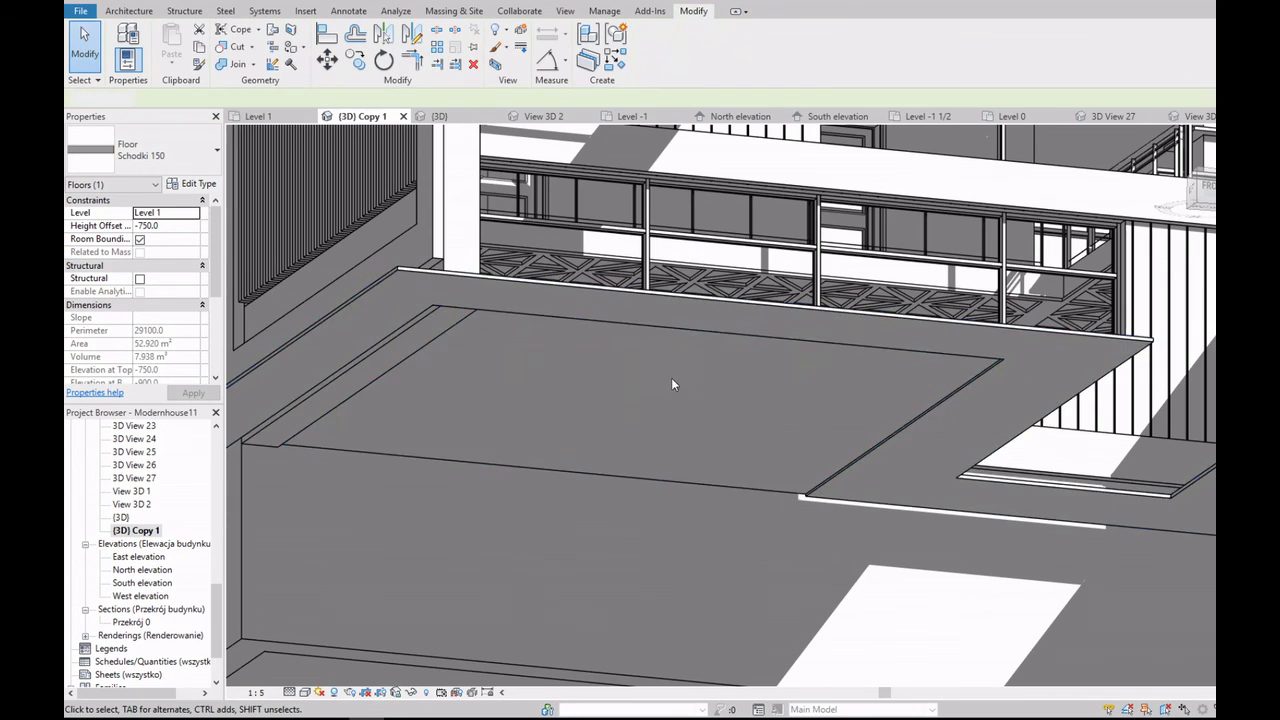
Step: Orbit the house back to a straight front view to check the steps
{"action": "scroll", "coordinate": [674, 380], "scroll_direction": "down", "scroll_amount": 5}
{"action": "left_click_drag", "start_coordinate": [1200, 190], "coordinate": [1168, 216]}
{"action": "left_click", "coordinate": [1168, 216]}
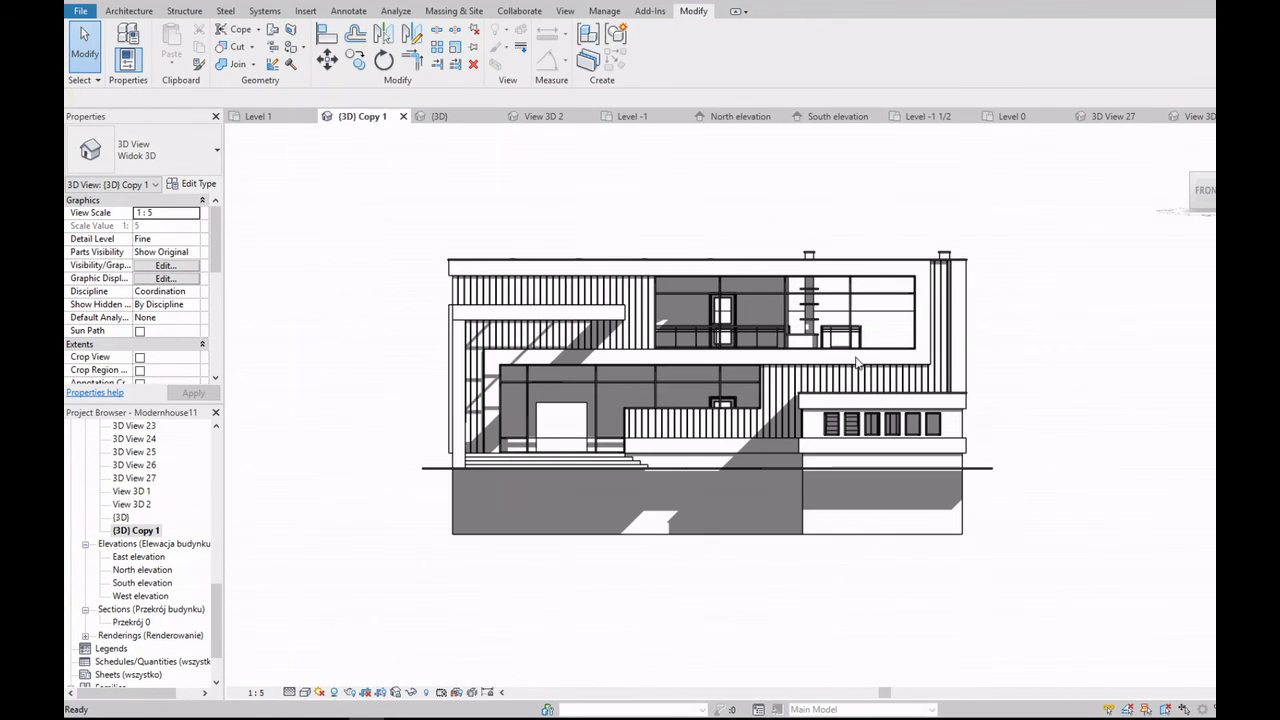
{"action": "left_click", "coordinate": [1187, 180]}
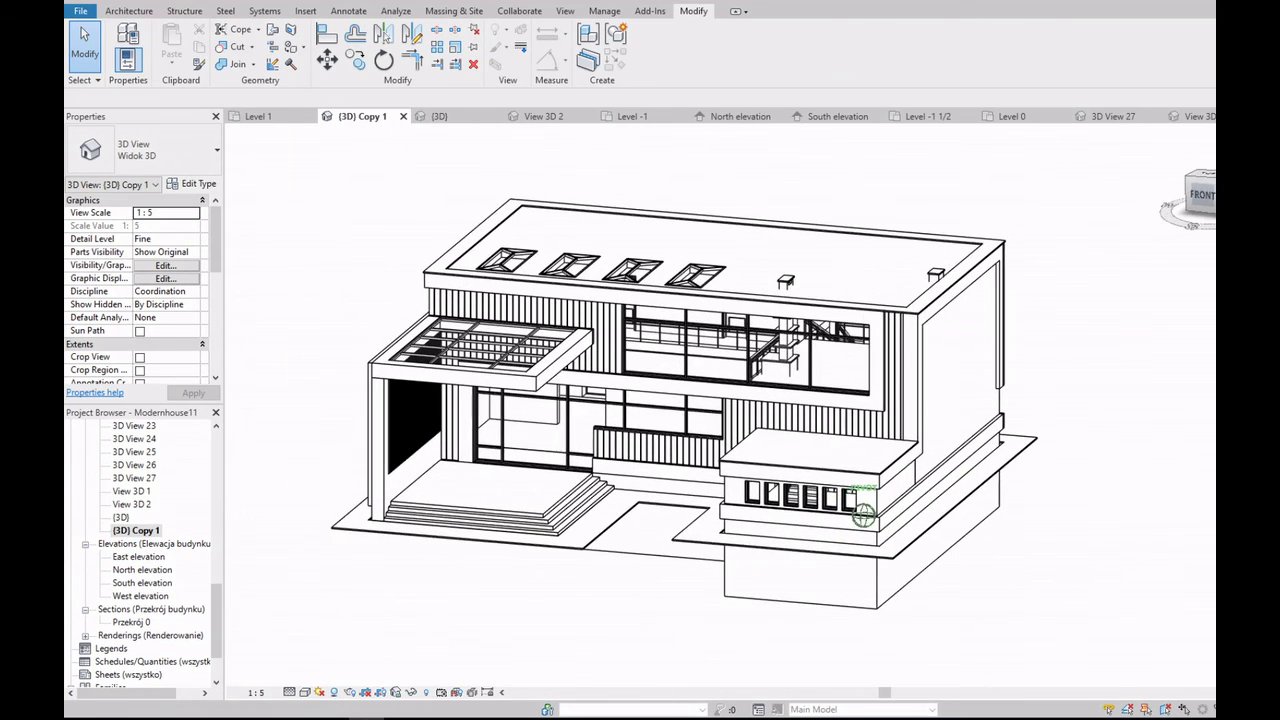
{"action": "middle_click_drag", "start_coordinate": [1023, 385], "coordinate": [857, 514], "text": "shift"}
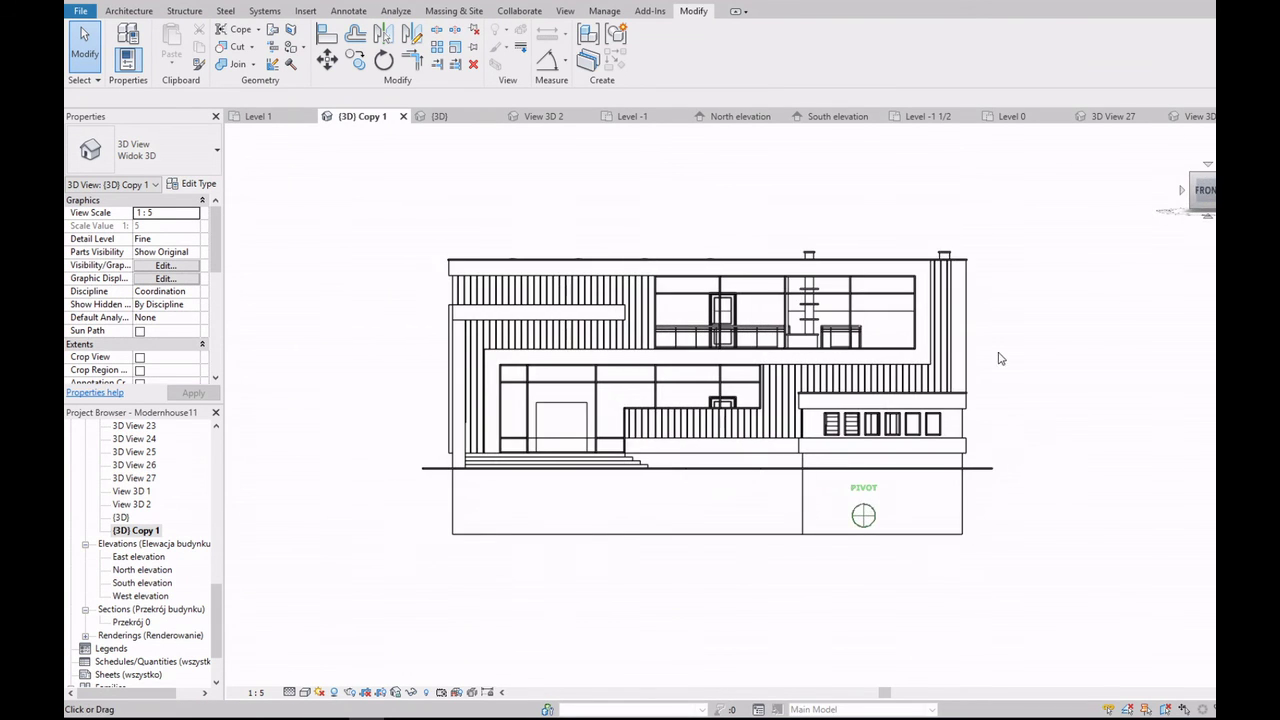
{"action": "scroll", "coordinate": [997, 357], "scroll_direction": "up", "scroll_amount": 5}
{"action": "scroll", "coordinate": [198, 549], "scroll_direction": "up", "scroll_amount": 10}
Step: In the Level 0 floor plan, start an architectural floor
{"action": "double_click", "coordinate": [127, 465]}
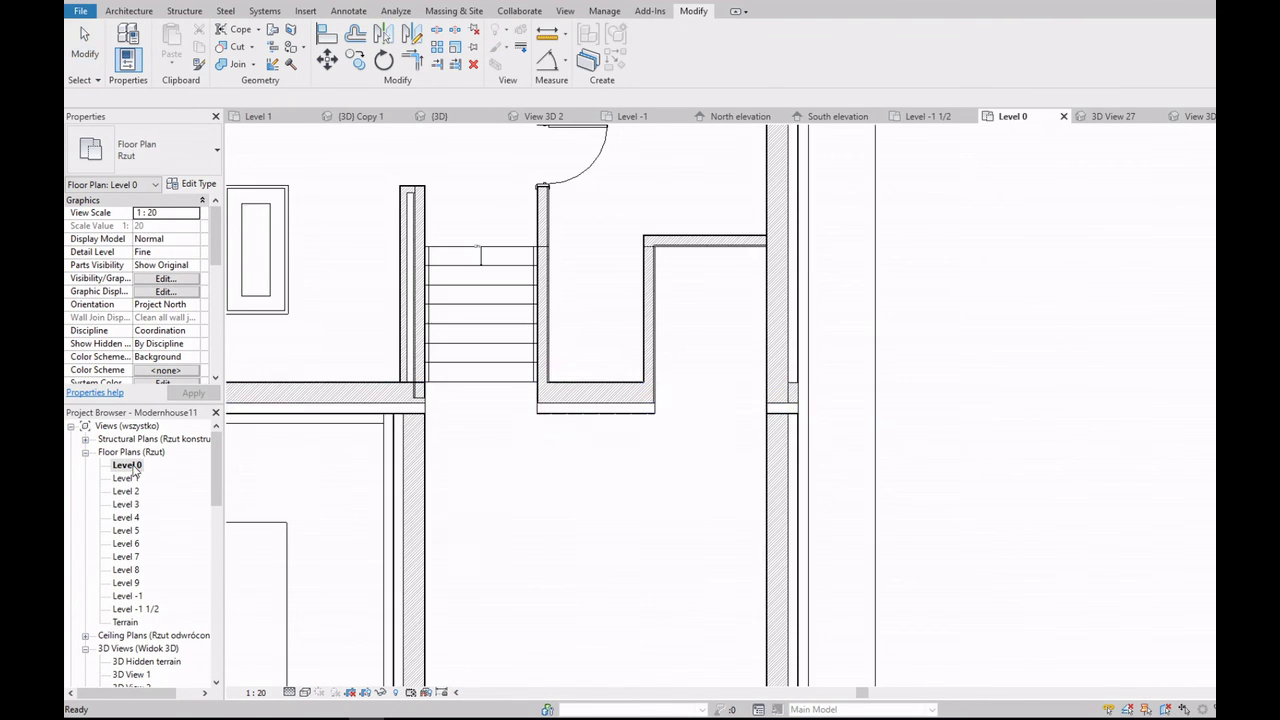
{"action": "scroll", "coordinate": [404, 393], "scroll_direction": "down", "scroll_amount": 2}
{"action": "scroll", "coordinate": [404, 393], "scroll_direction": "down", "scroll_amount": 2}
{"action": "scroll", "coordinate": [404, 393], "scroll_direction": "up", "scroll_amount": 2}
{"action": "scroll", "coordinate": [404, 393], "scroll_direction": "down", "scroll_amount": 2}
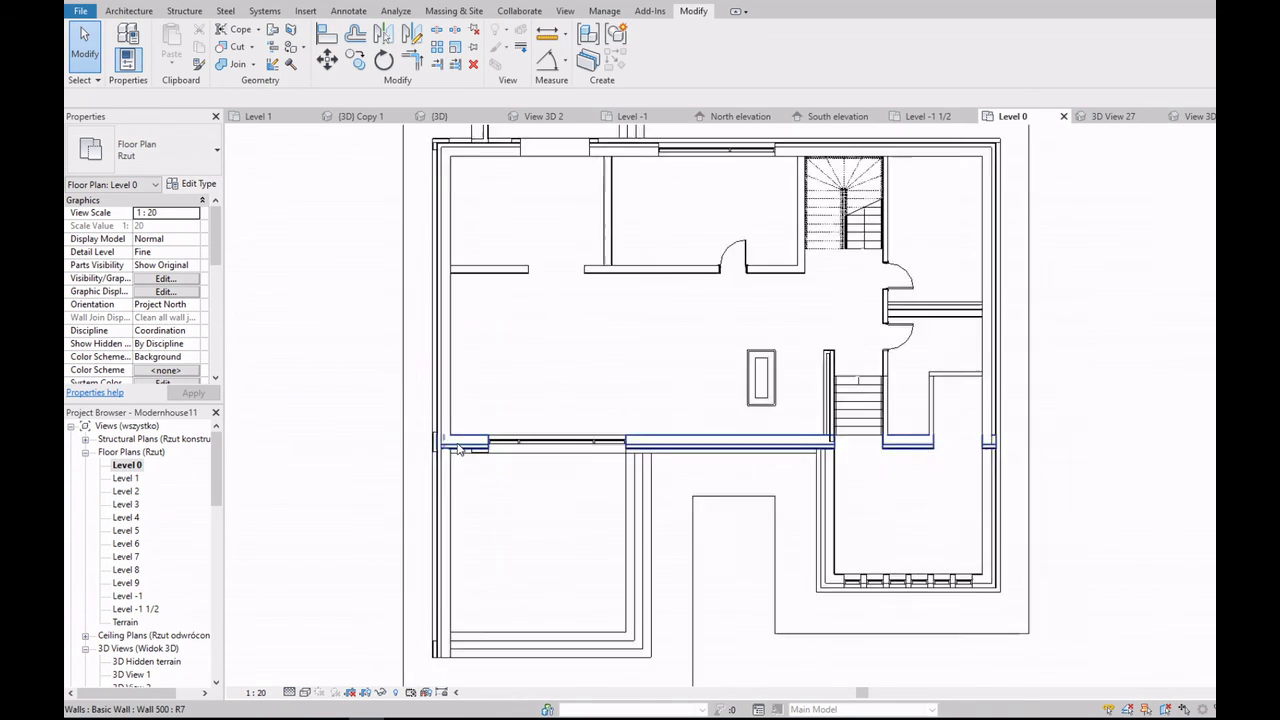
{"action": "scroll", "coordinate": [404, 393], "scroll_direction": "down", "scroll_amount": 1}
{"action": "left_click", "coordinate": [129, 11]}
{"action": "left_click", "coordinate": [601, 62]}
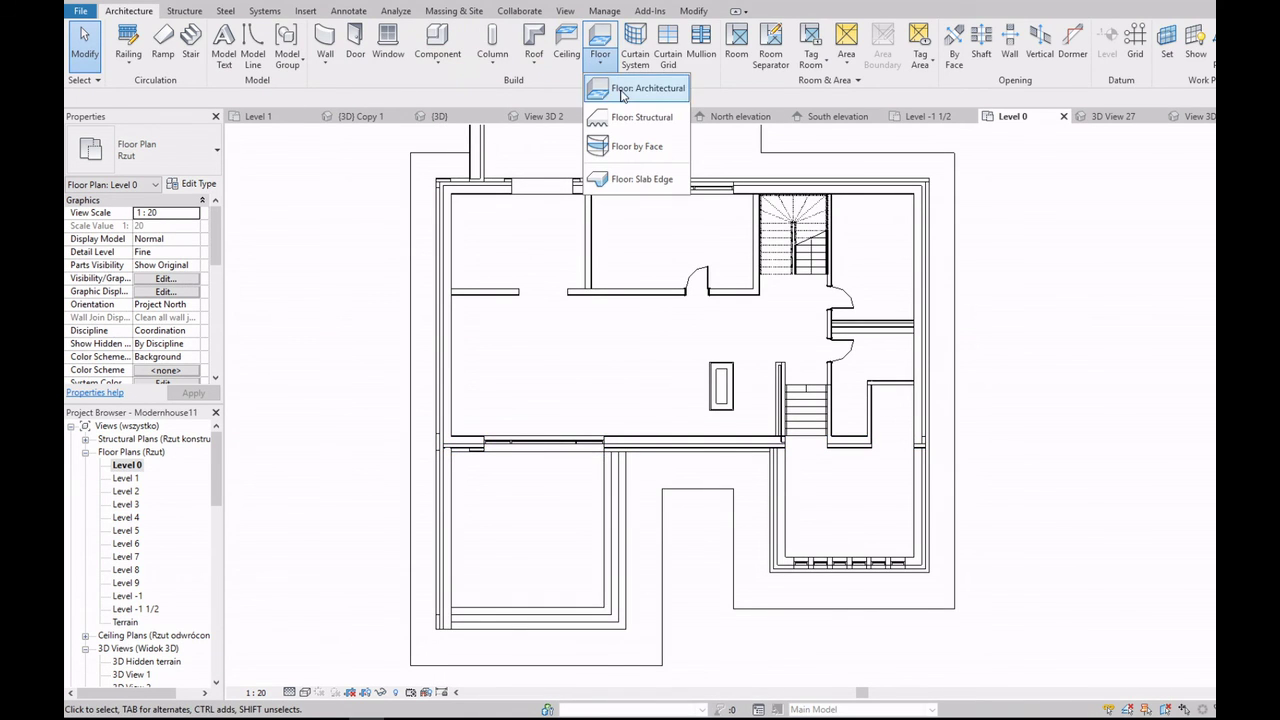
{"action": "left_click", "coordinate": [622, 91]}
Step: Duplicate the Roof finish type as 'Exterior bottom finish' and edit its structure
{"action": "left_click", "coordinate": [192, 184]}
{"action": "left_click", "coordinate": [845, 254]}
{"action": "type", "text": "Exterior bottom finish"}
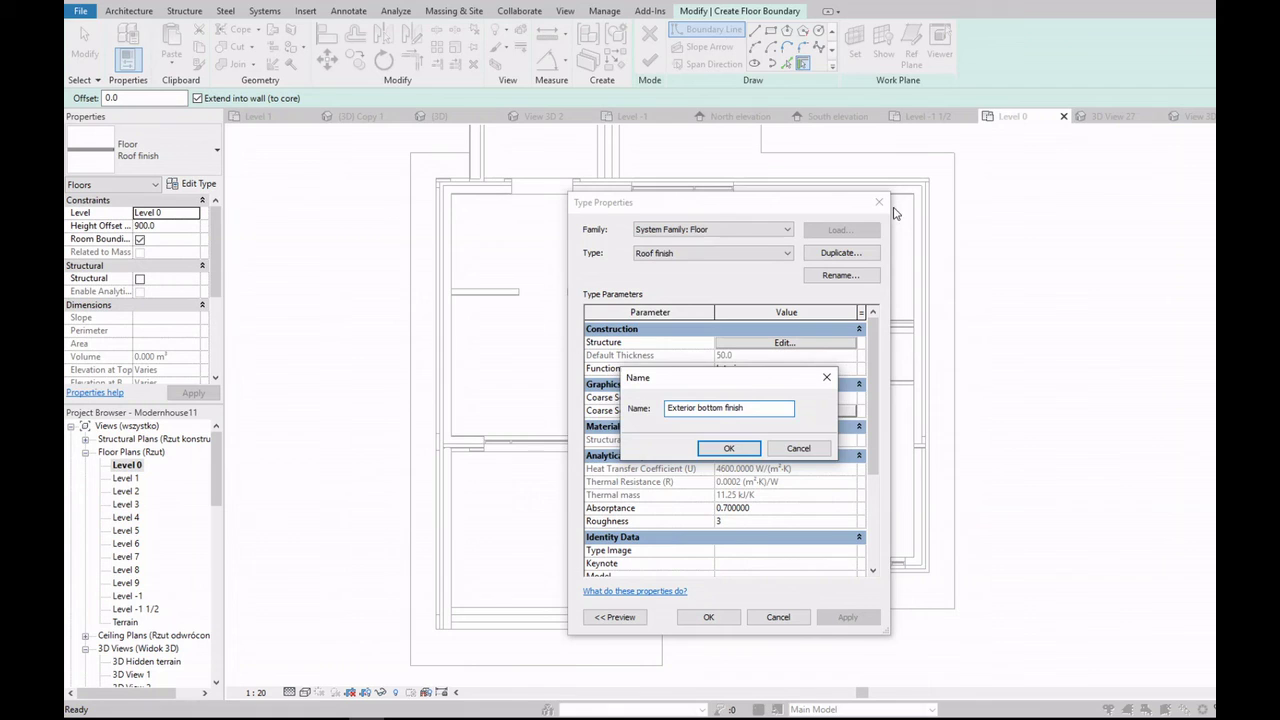
{"action": "left_click", "coordinate": [746, 443]}
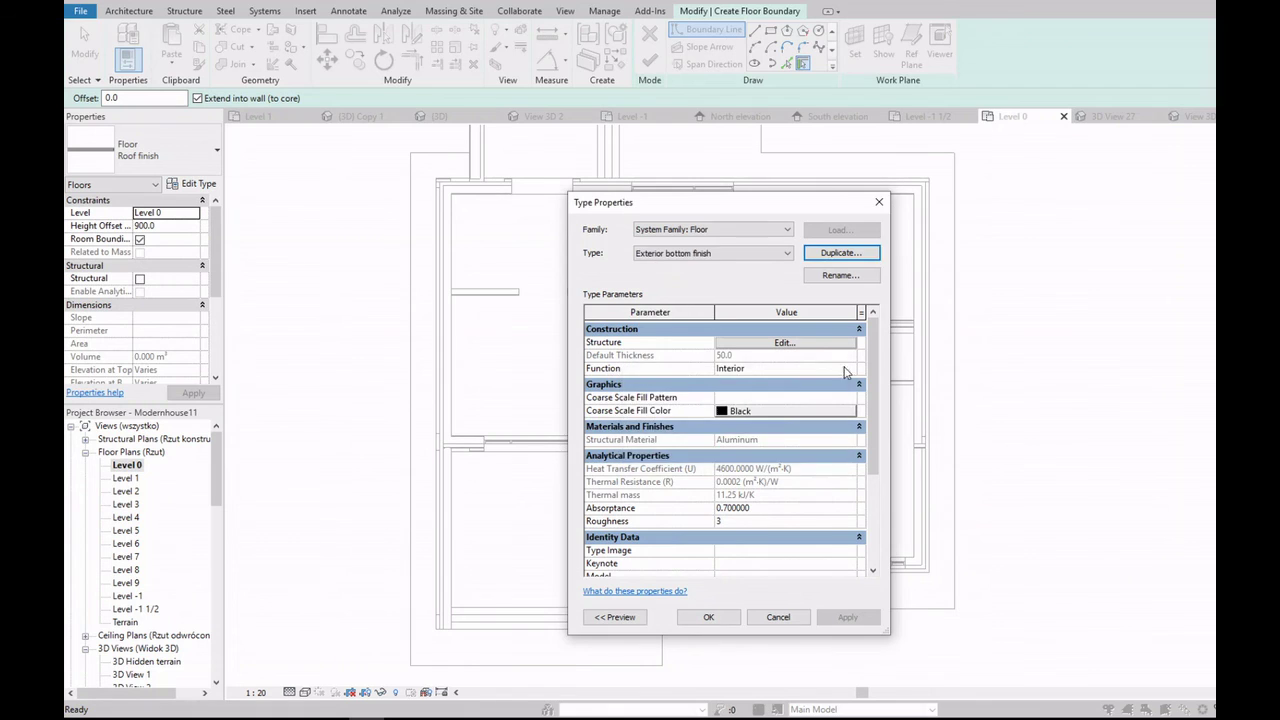
{"action": "left_click", "coordinate": [803, 342]}
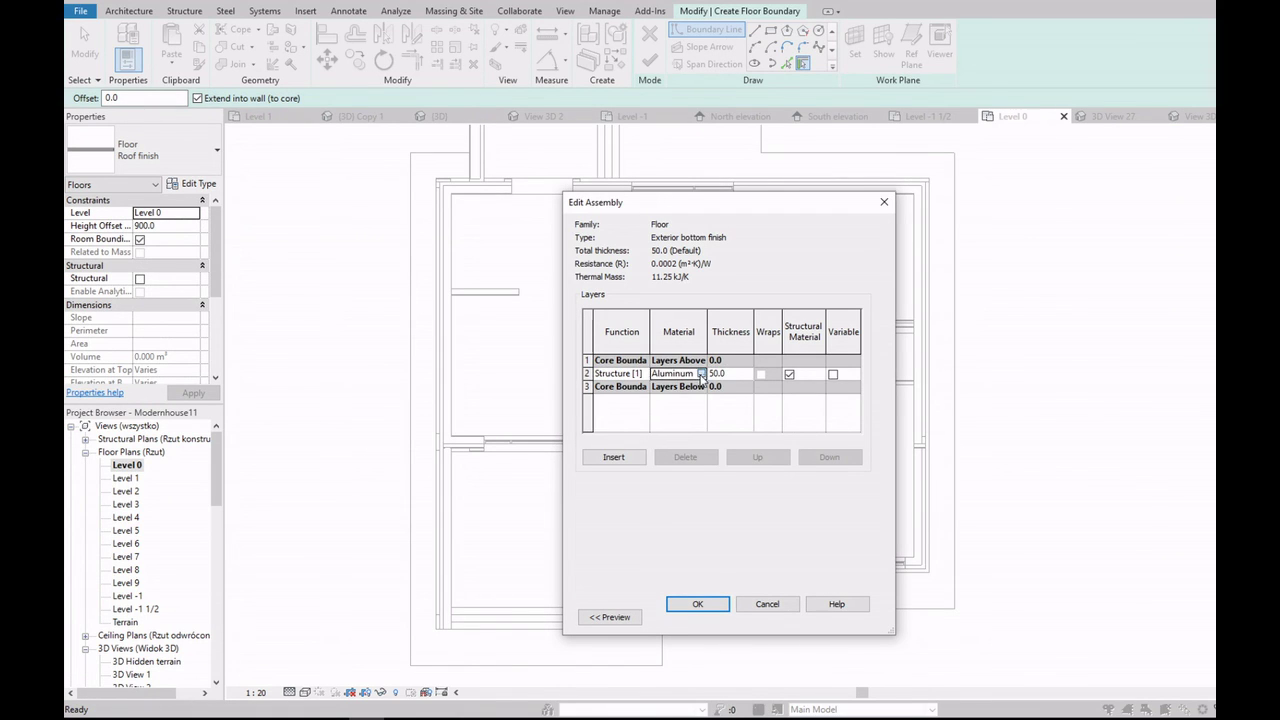
Step: Assign Blue Stone to the 50.0 structure layer and inspect its texture
{"action": "left_click", "coordinate": [701, 374]}
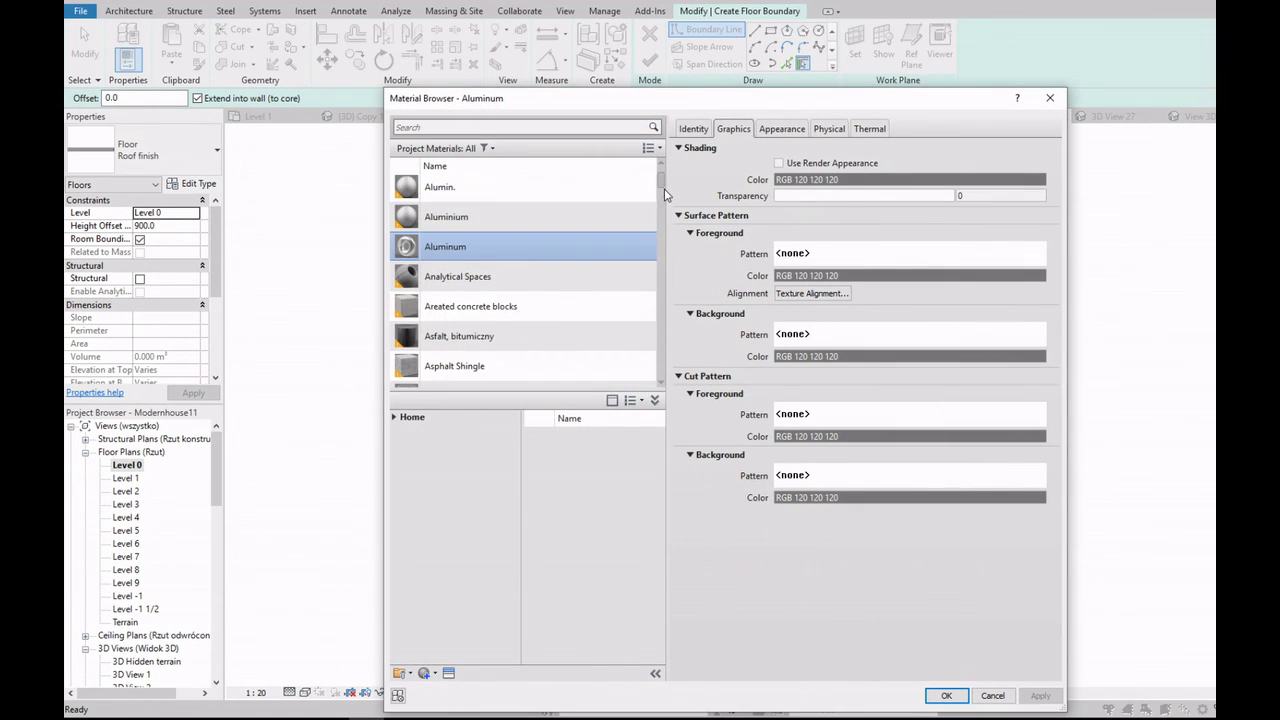
{"action": "scroll", "coordinate": [665, 193], "scroll_direction": "down", "scroll_amount": 5}
{"action": "double_click", "coordinate": [523, 337]}
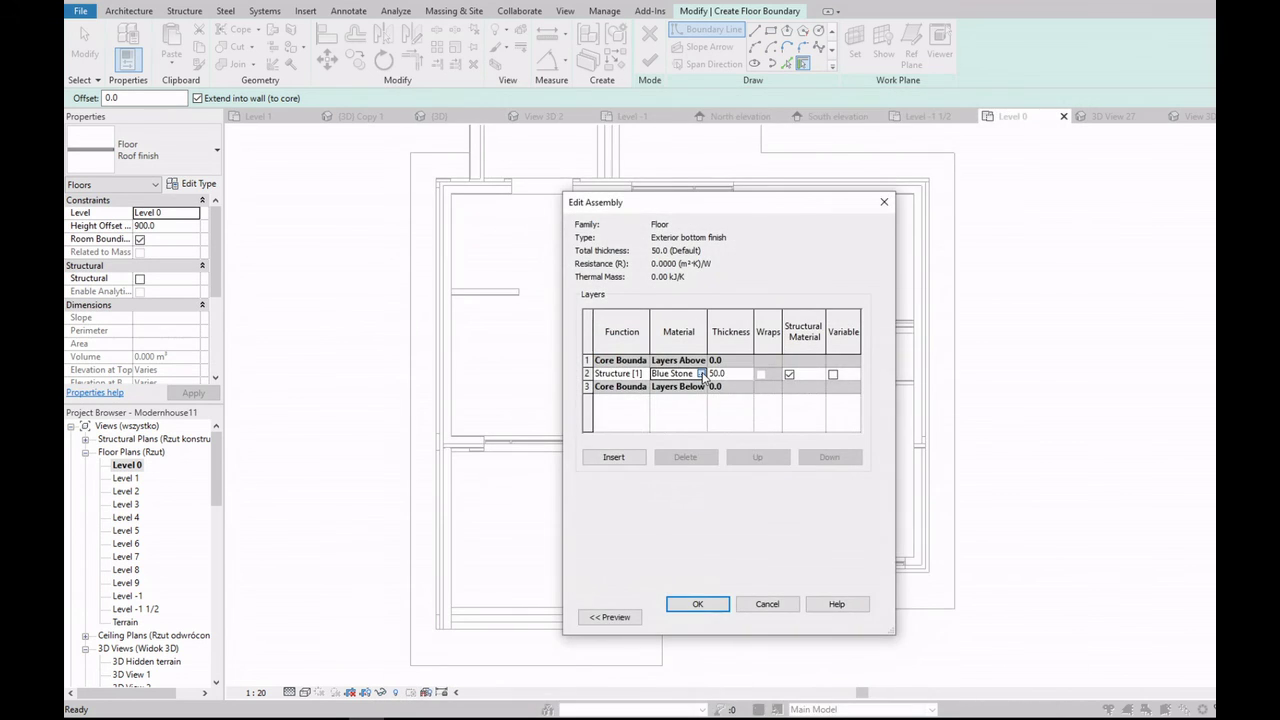
{"action": "left_click", "coordinate": [701, 374]}
{"action": "left_click", "coordinate": [781, 128]}
{"action": "left_click", "coordinate": [909, 295]}
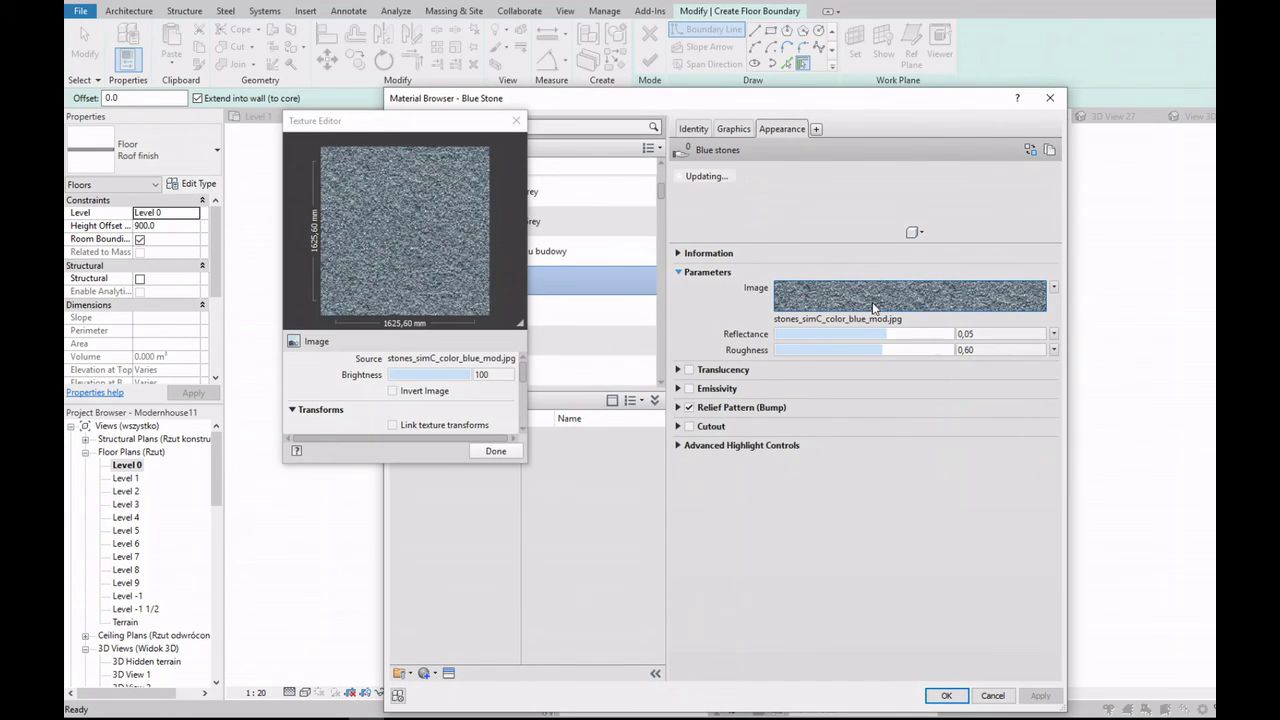
{"action": "left_click", "coordinate": [516, 121]}
Step: Switch the layer to Travertine with a near-black tint and confirm the type settings
{"action": "scroll", "coordinate": [527, 343], "scroll_direction": "down", "scroll_amount": 3}
{"action": "scroll", "coordinate": [527, 343], "scroll_direction": "down", "scroll_amount": 3}
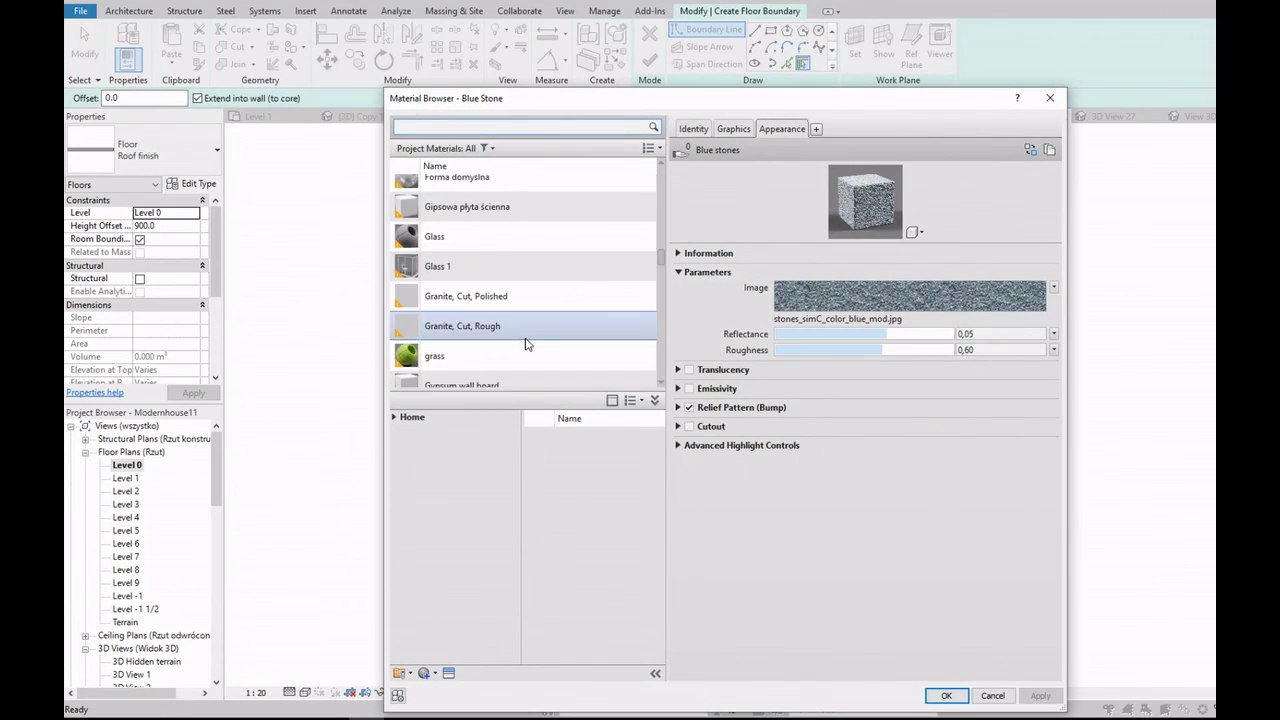
{"action": "scroll", "coordinate": [527, 343], "scroll_direction": "down", "scroll_amount": 10}
{"action": "scroll", "coordinate": [600, 345], "scroll_direction": "down", "scroll_amount": 5}
{"action": "scroll", "coordinate": [624, 345], "scroll_direction": "down", "scroll_amount": 5}
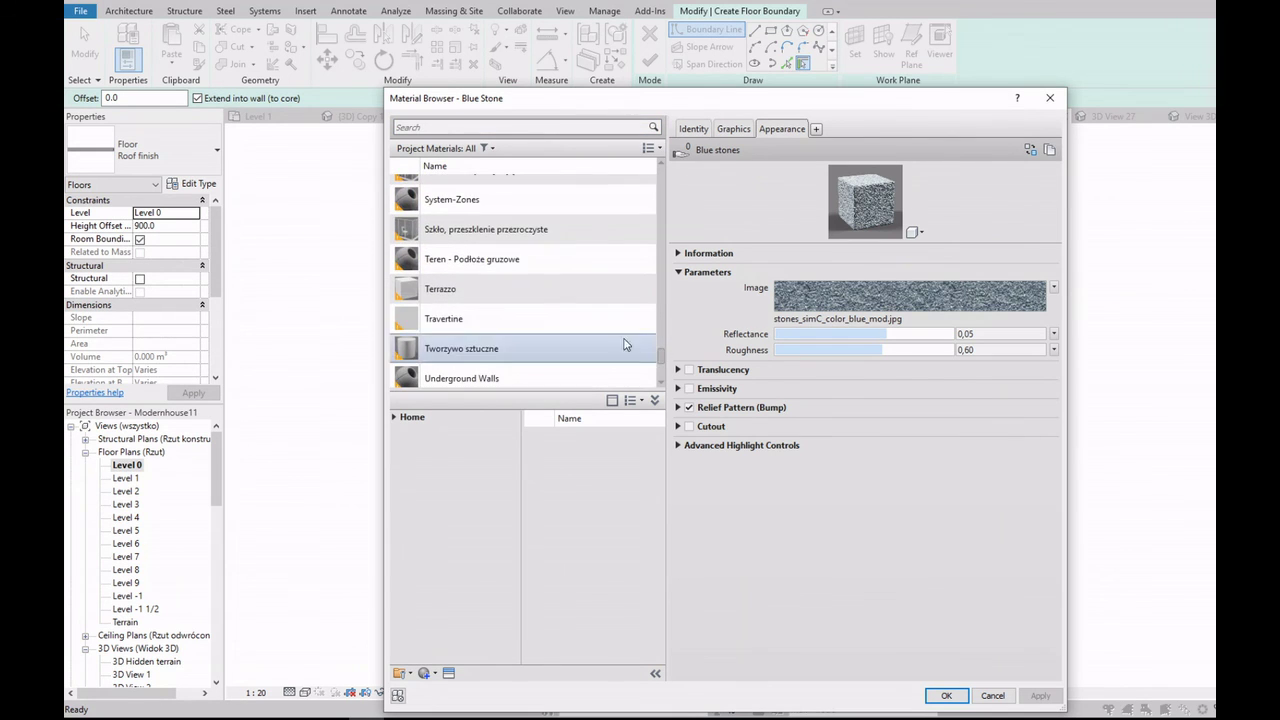
{"action": "double_click", "coordinate": [546, 325]}
{"action": "left_click", "coordinate": [703, 373]}
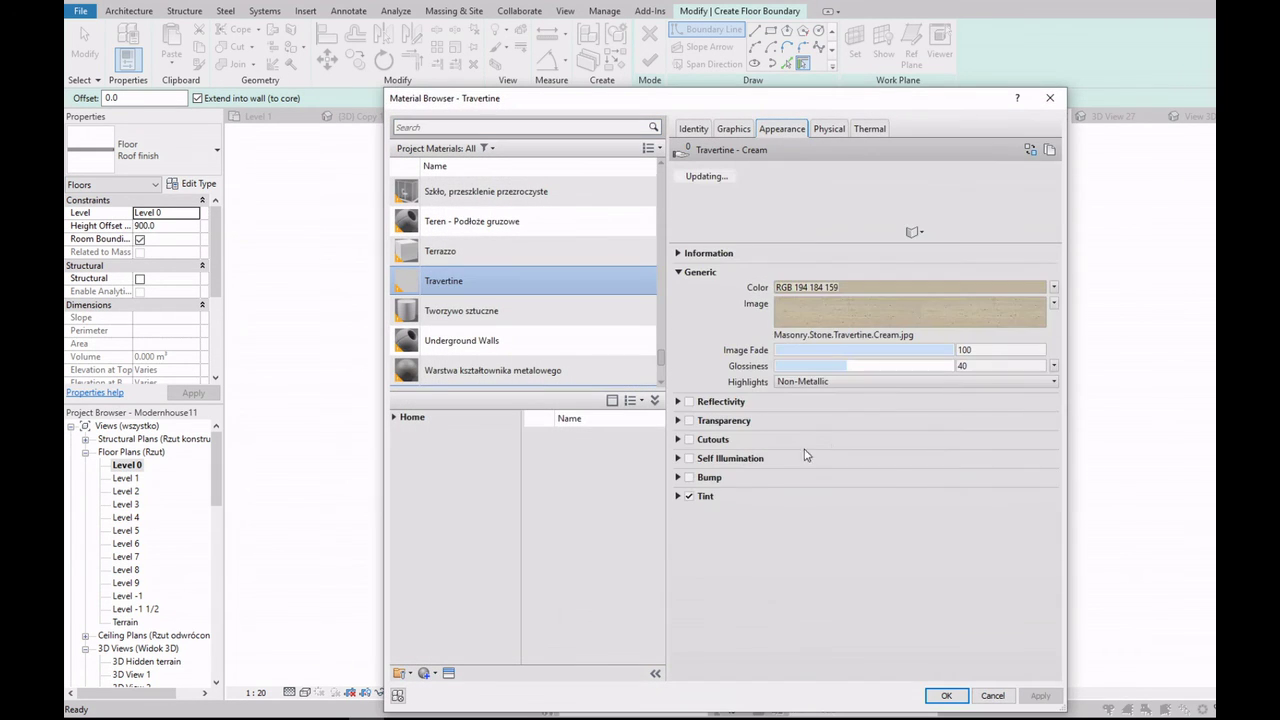
{"action": "left_click", "coordinate": [813, 511]}
{"action": "left_click_drag", "start_coordinate": [890, 419], "coordinate": [890, 423]}
{"action": "key", "text": "Return"}
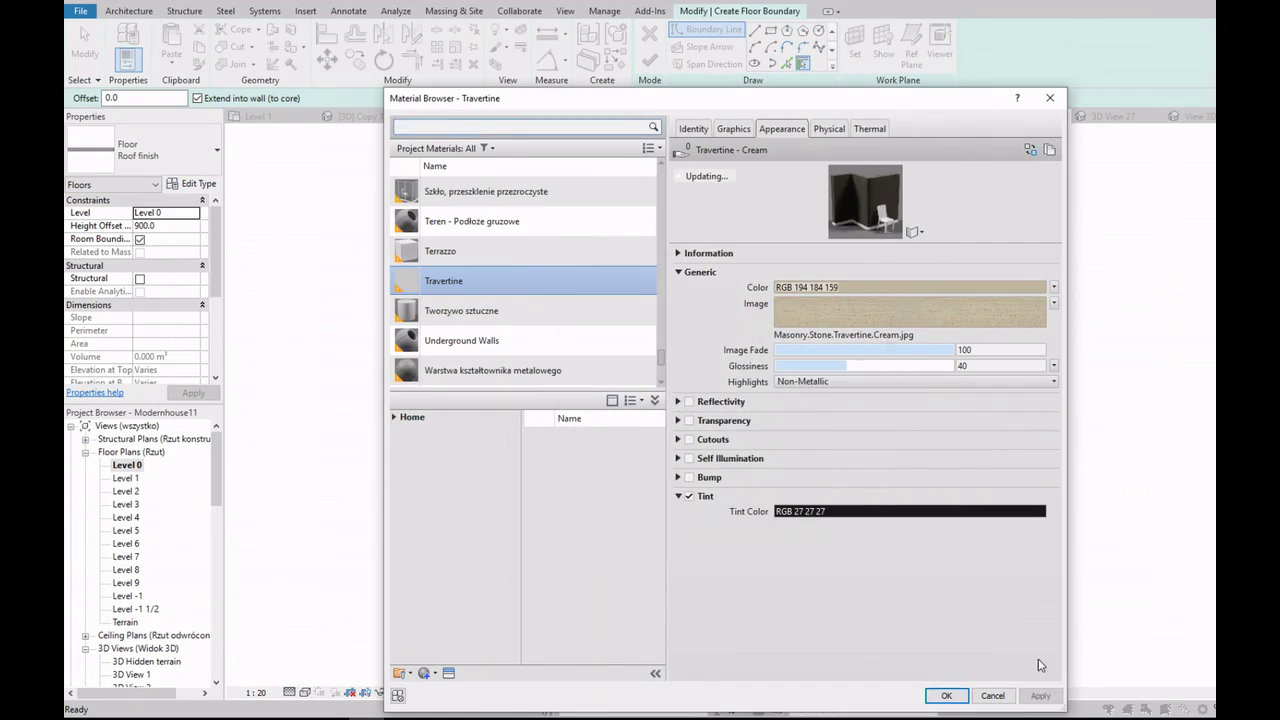
{"action": "left_click", "coordinate": [947, 696]}
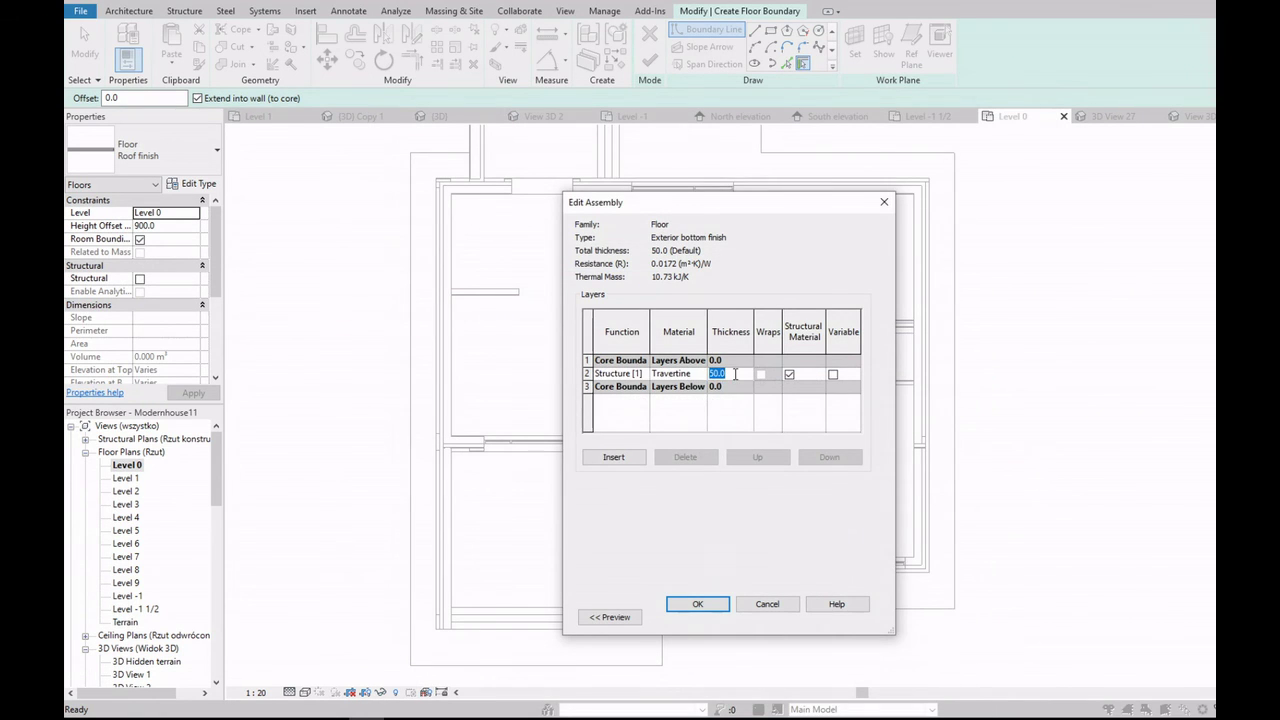
{"action": "left_click", "coordinate": [697, 604]}
{"action": "left_click", "coordinate": [709, 616]}
Step: Use Pick Walls to trace a boundary line along the bottom exterior wall
{"action": "scroll", "coordinate": [928, 171], "scroll_direction": "up", "scroll_amount": 2}
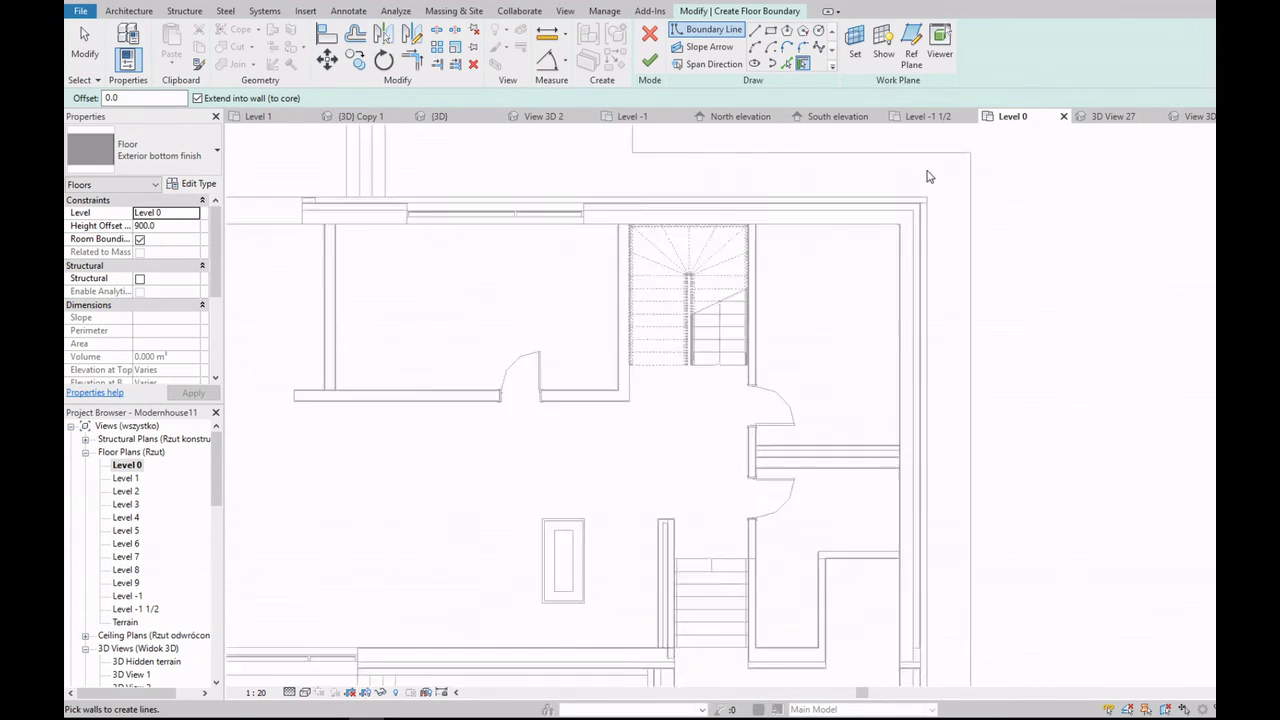
{"action": "scroll", "coordinate": [785, 212], "scroll_direction": "down", "scroll_amount": 1}
{"action": "scroll", "coordinate": [702, 233], "scroll_direction": "up", "scroll_amount": 2}
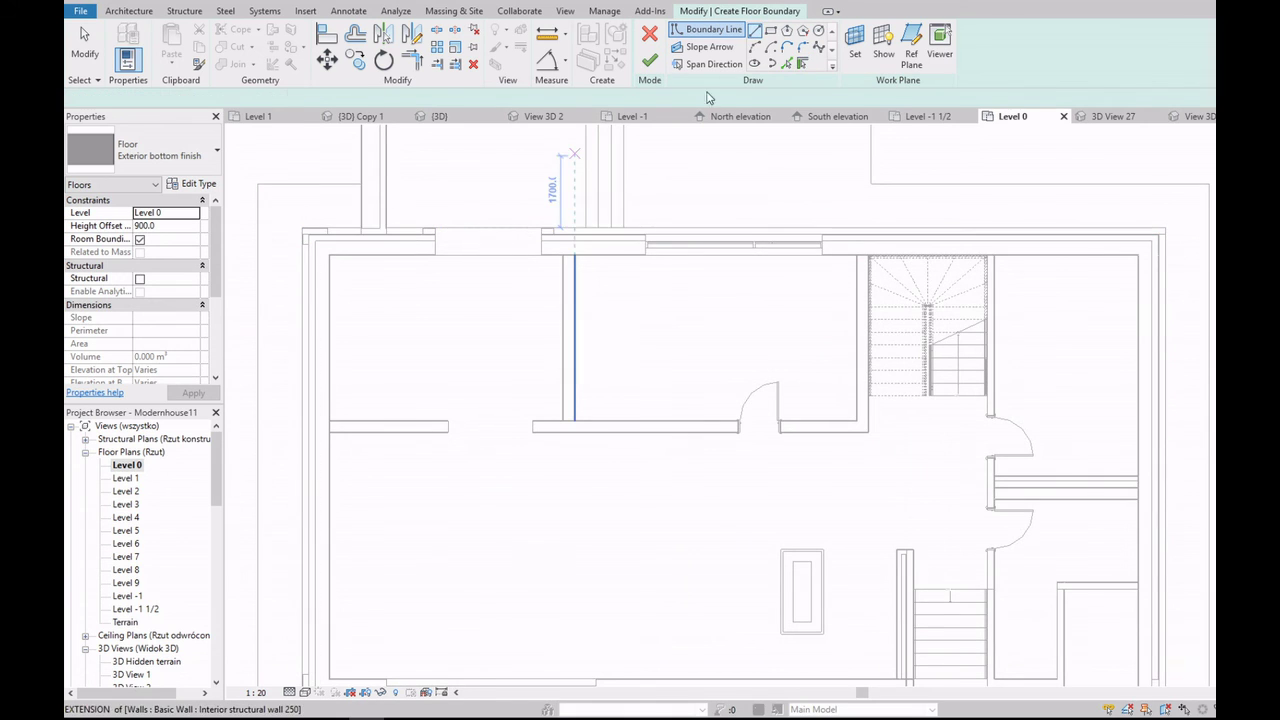
{"action": "left_click", "coordinate": [786, 63]}
{"action": "scroll", "coordinate": [302, 275], "scroll_direction": "down", "scroll_amount": 2}
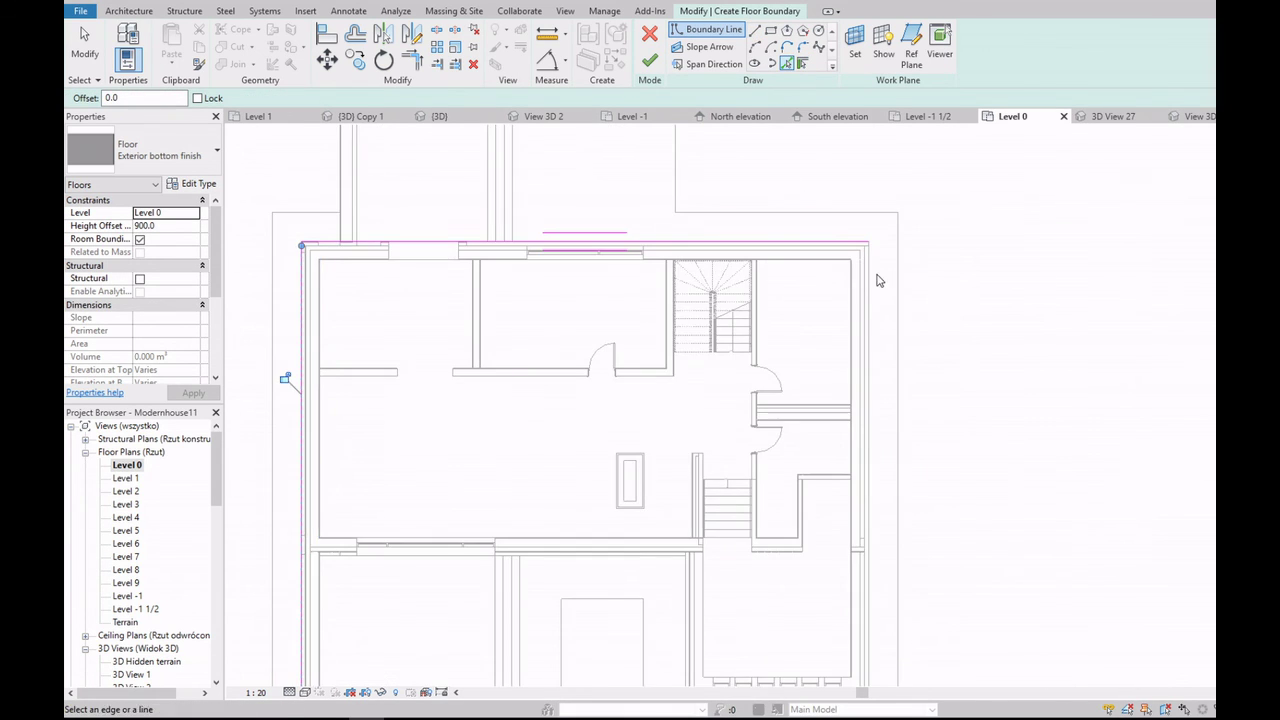
{"action": "scroll", "coordinate": [865, 300], "scroll_direction": "down", "scroll_amount": 2}
{"action": "scroll", "coordinate": [810, 509], "scroll_direction": "up", "scroll_amount": 3}
{"action": "left_click", "coordinate": [765, 521]}
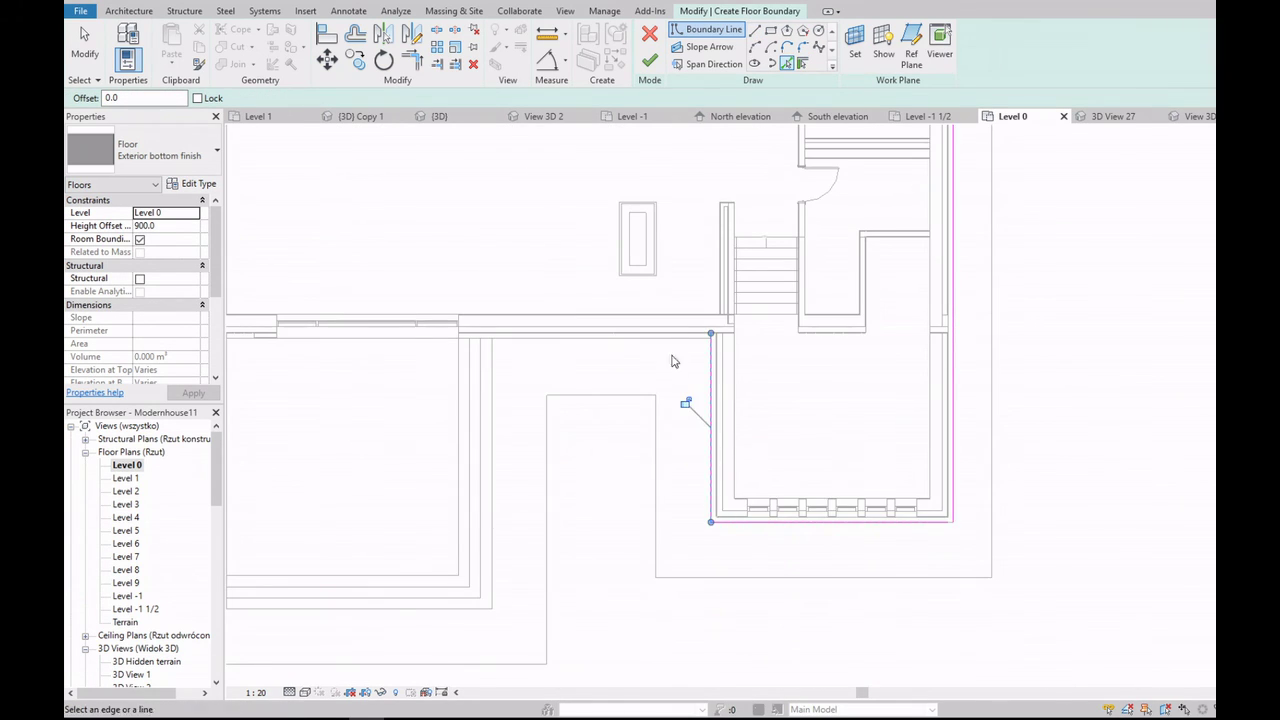
{"action": "scroll", "coordinate": [691, 347], "scroll_direction": "down", "scroll_amount": 3}
{"action": "scroll", "coordinate": [517, 509], "scroll_direction": "up", "scroll_amount": 3}
{"action": "scroll", "coordinate": [519, 500], "scroll_direction": "up", "scroll_amount": 2}
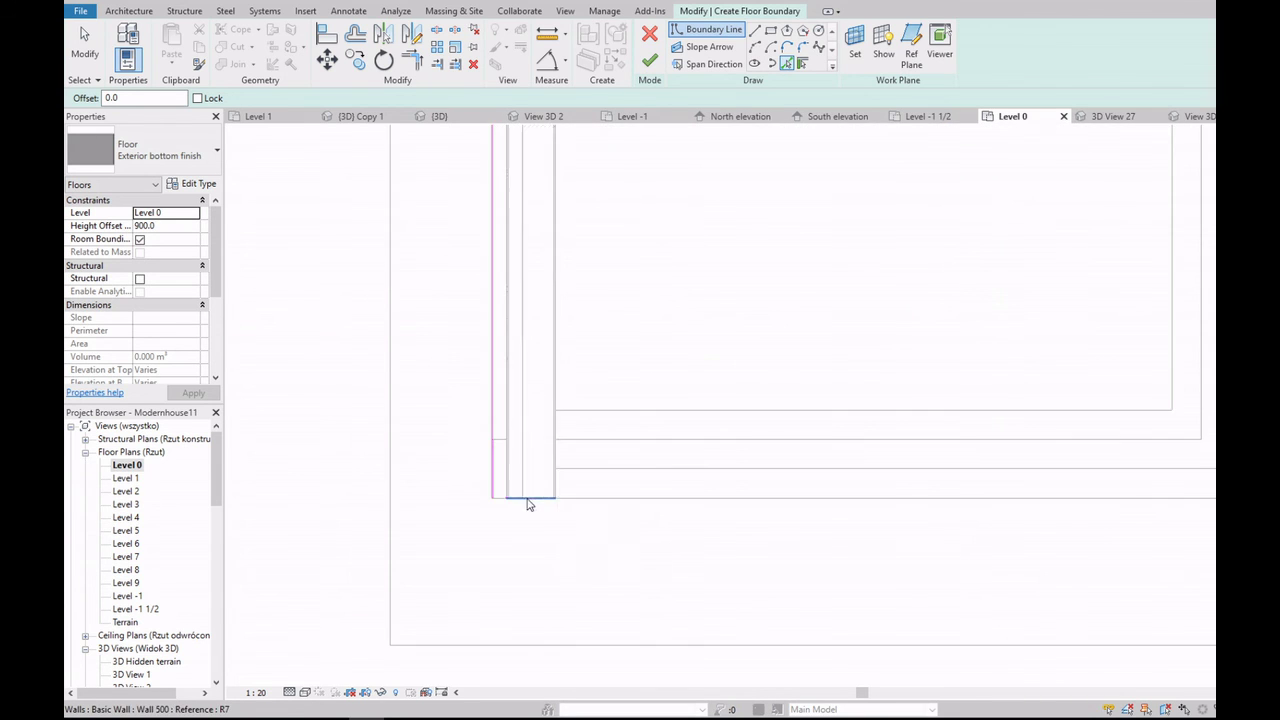
{"action": "scroll", "coordinate": [525, 505], "scroll_direction": "up", "scroll_amount": 2}
{"action": "scroll", "coordinate": [531, 507], "scroll_direction": "up", "scroll_amount": 2}
{"action": "scroll", "coordinate": [531, 500], "scroll_direction": "down", "scroll_amount": 2}
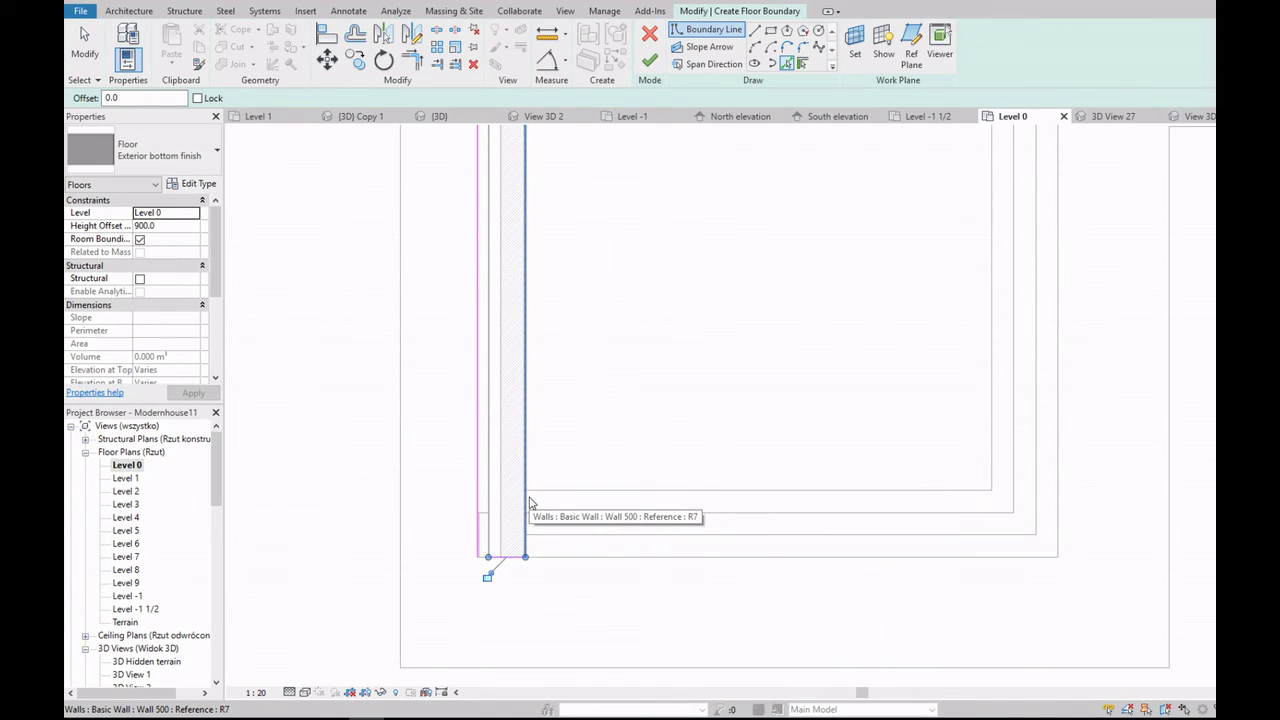
{"action": "scroll", "coordinate": [531, 503], "scroll_direction": "down", "scroll_amount": 2}
{"action": "scroll", "coordinate": [520, 560], "scroll_direction": "down", "scroll_amount": 3}
{"action": "scroll", "coordinate": [569, 415], "scroll_direction": "up", "scroll_amount": 4}
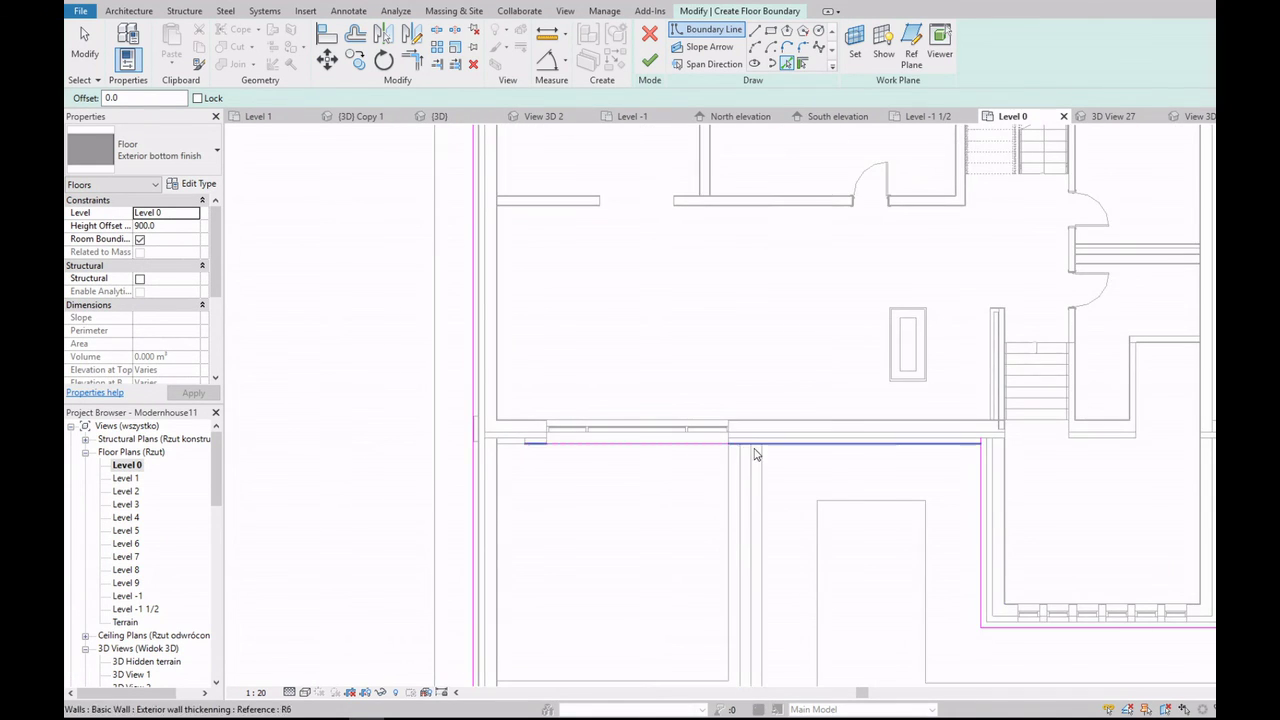
{"action": "scroll", "coordinate": [714, 457], "scroll_direction": "up", "scroll_amount": 3}
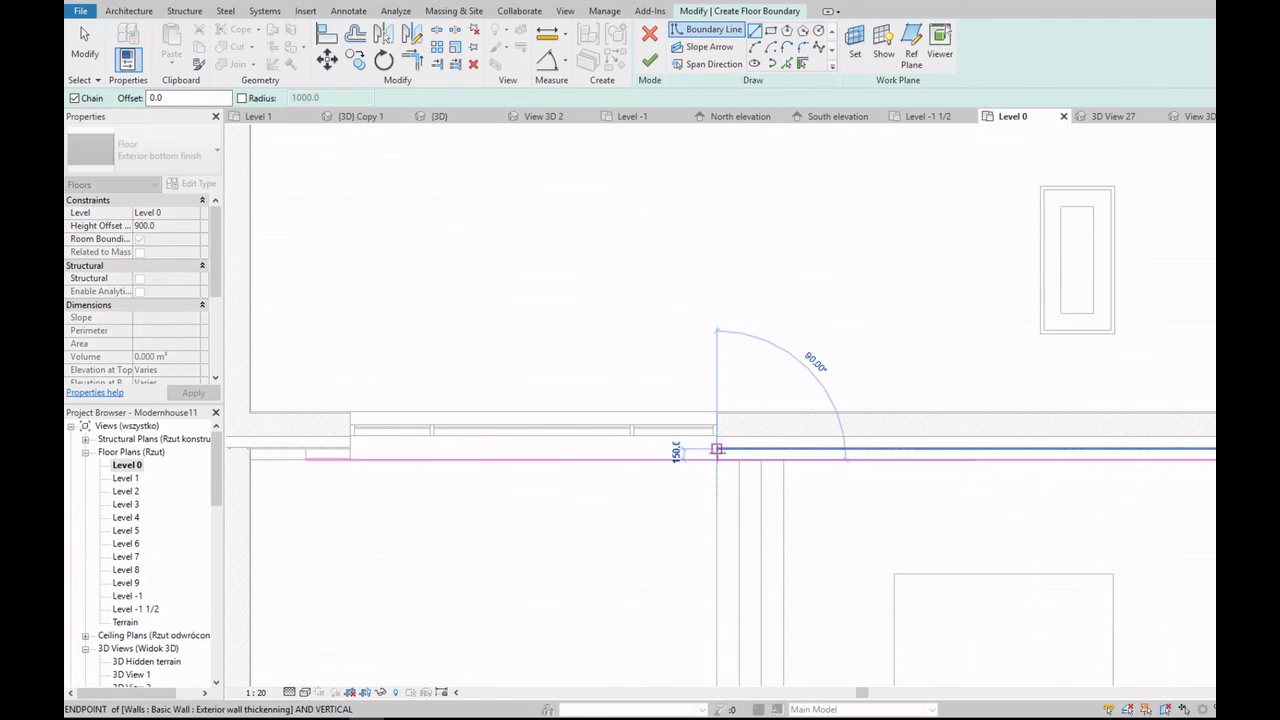
{"action": "scroll", "coordinate": [749, 448], "scroll_direction": "down", "scroll_amount": 2}
Step: Add a boundary line along the lower wall beside the bottom-right room
{"action": "left_click", "coordinate": [785, 62]}
{"action": "scroll", "coordinate": [850, 415], "scroll_direction": "up", "scroll_amount": 5}
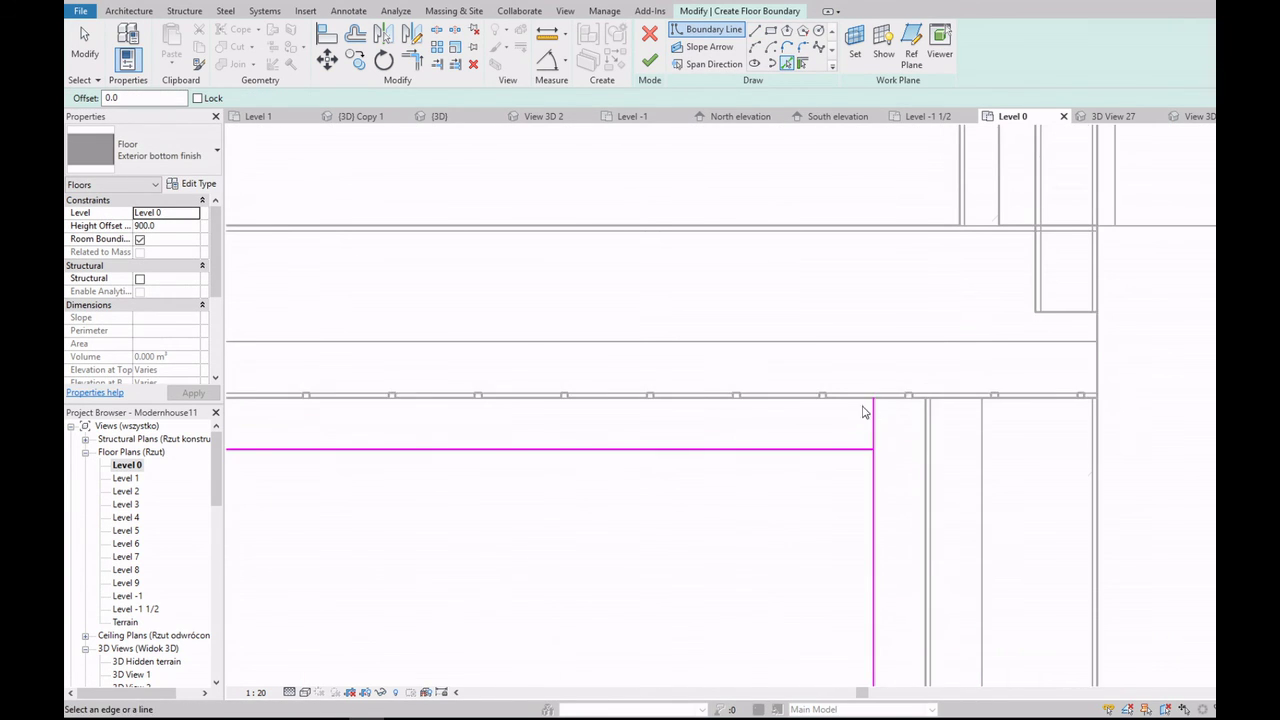
{"action": "scroll", "coordinate": [833, 420], "scroll_direction": "down", "scroll_amount": 4}
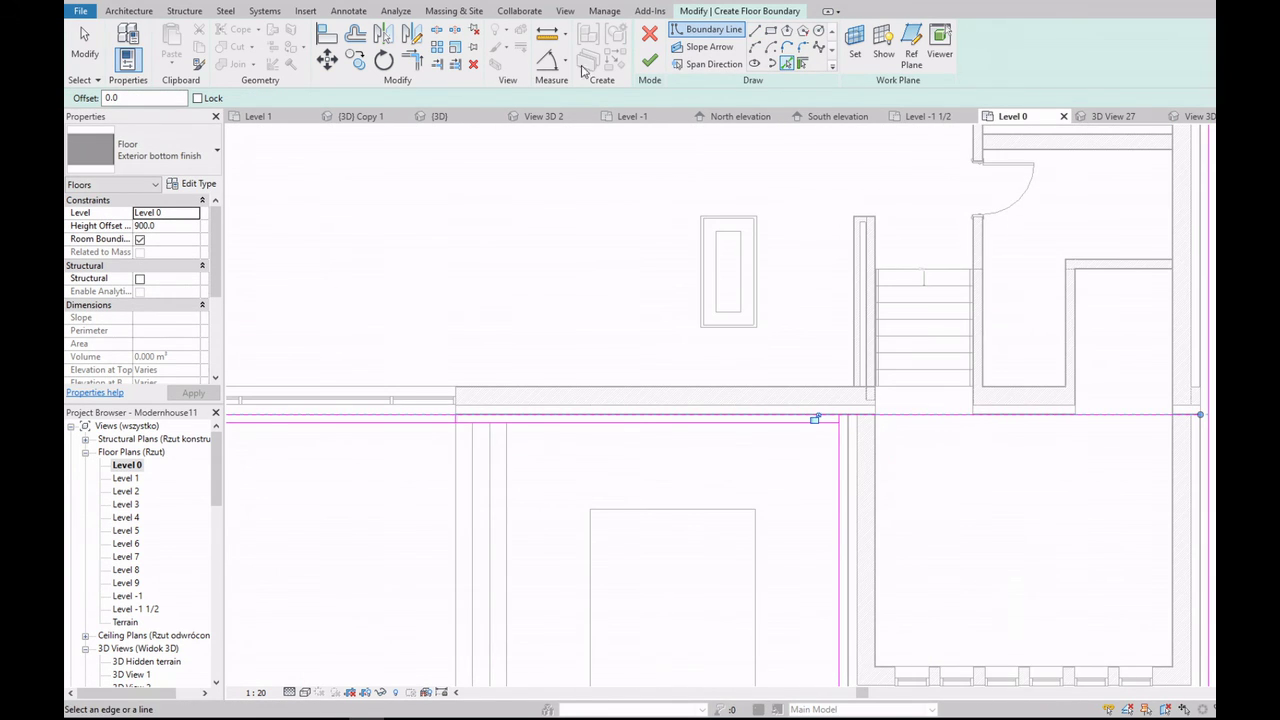
{"action": "scroll", "coordinate": [457, 423], "scroll_direction": "up", "scroll_amount": 3}
{"action": "key", "text": "Escape"}
{"action": "scroll", "coordinate": [458, 422], "scroll_direction": "up", "scroll_amount": 2}
{"action": "scroll", "coordinate": [771, 400], "scroll_direction": "down", "scroll_amount": 3}
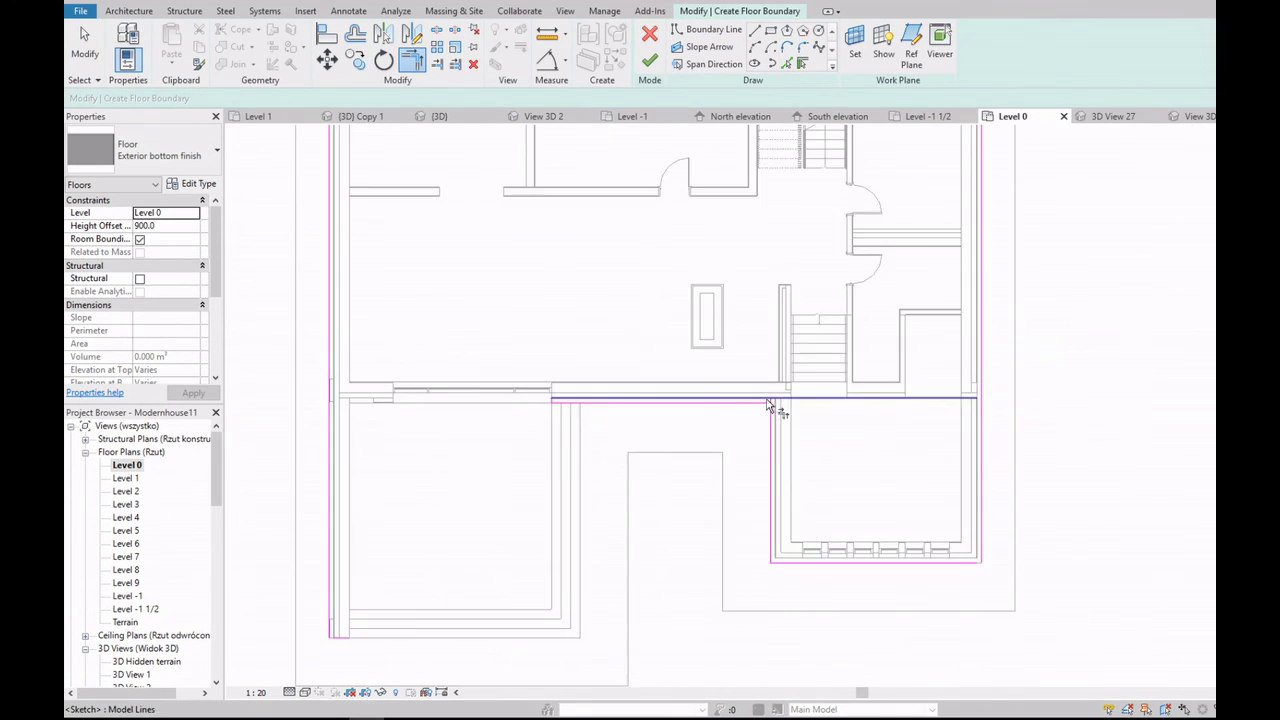
{"action": "scroll", "coordinate": [800, 414], "scroll_direction": "up", "scroll_amount": 3}
{"action": "scroll", "coordinate": [800, 414], "scroll_direction": "up", "scroll_amount": 2}
{"action": "left_click", "coordinate": [754, 30]}
{"action": "key", "text": "Escape"}
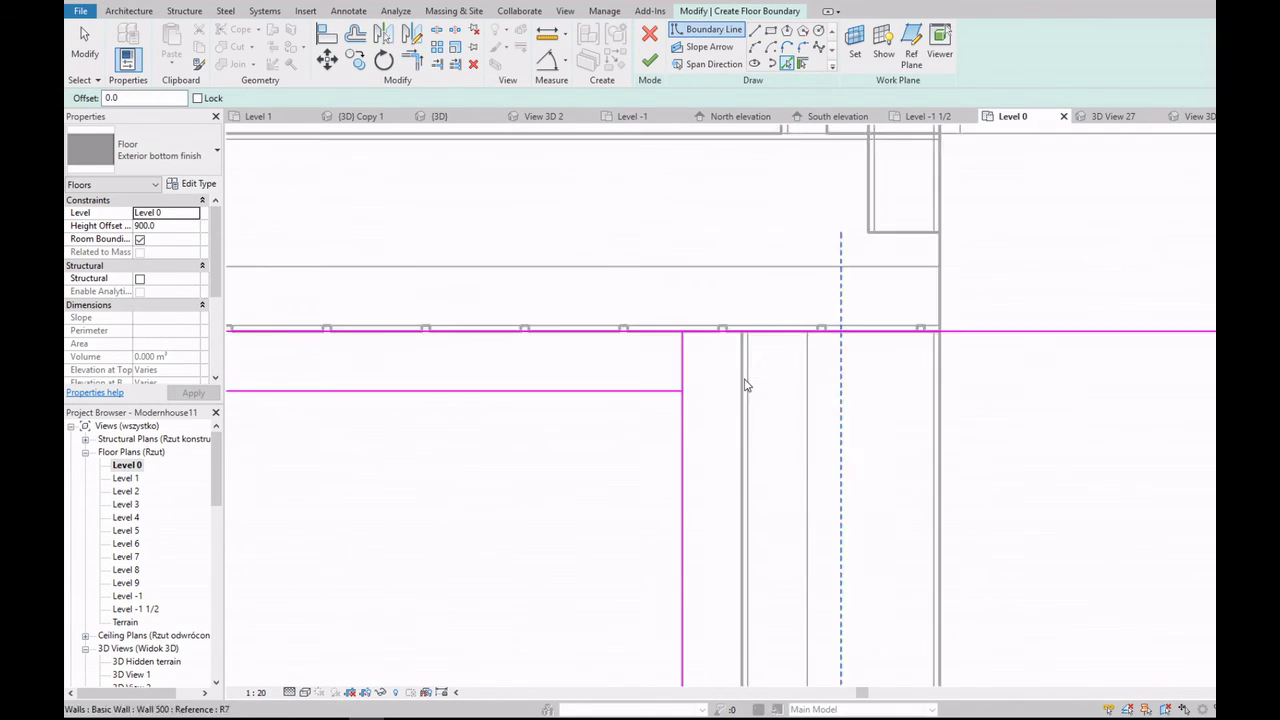
{"action": "scroll", "coordinate": [735, 425], "scroll_direction": "up", "scroll_amount": 2}
{"action": "scroll", "coordinate": [716, 432], "scroll_direction": "down", "scroll_amount": 2}
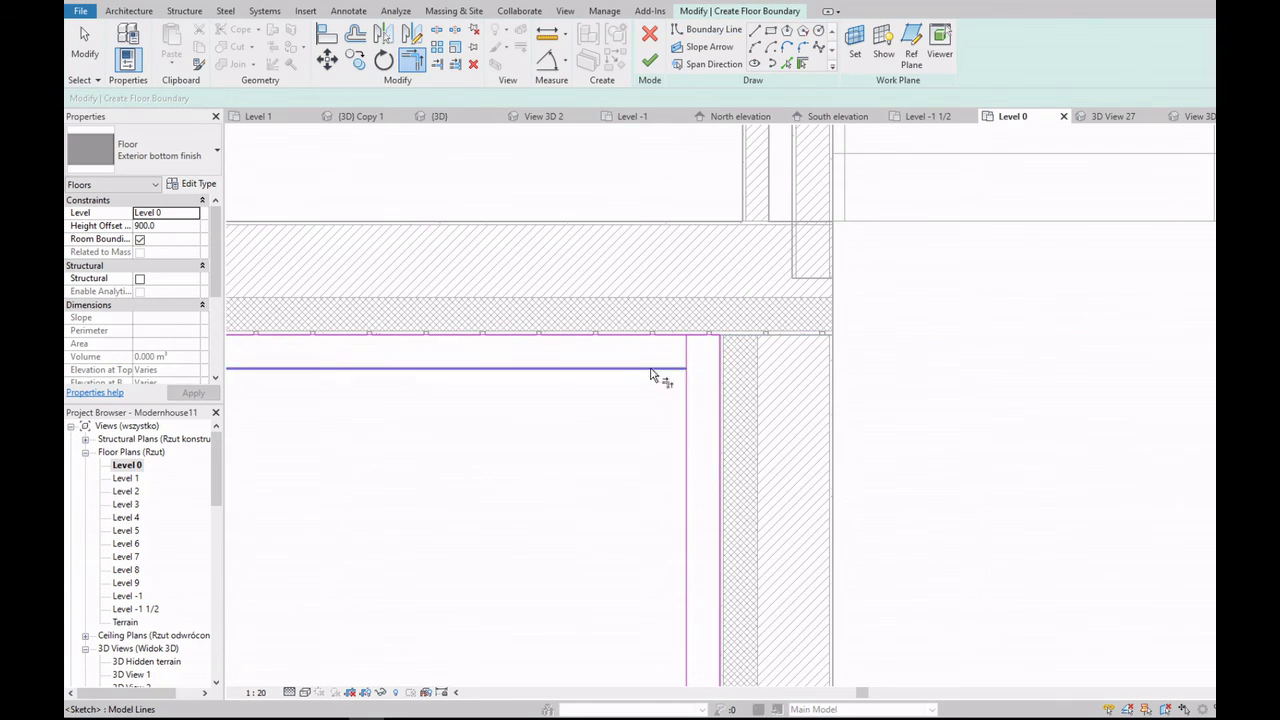
Step: Start trimming boundary lines into a corner with TR, picking the bottom boundary line
{"action": "scroll", "coordinate": [634, 354], "scroll_direction": "down", "scroll_amount": 3}
{"action": "scroll", "coordinate": [629, 629], "scroll_direction": "up", "scroll_amount": 3}
{"action": "key", "text": "Escape"}
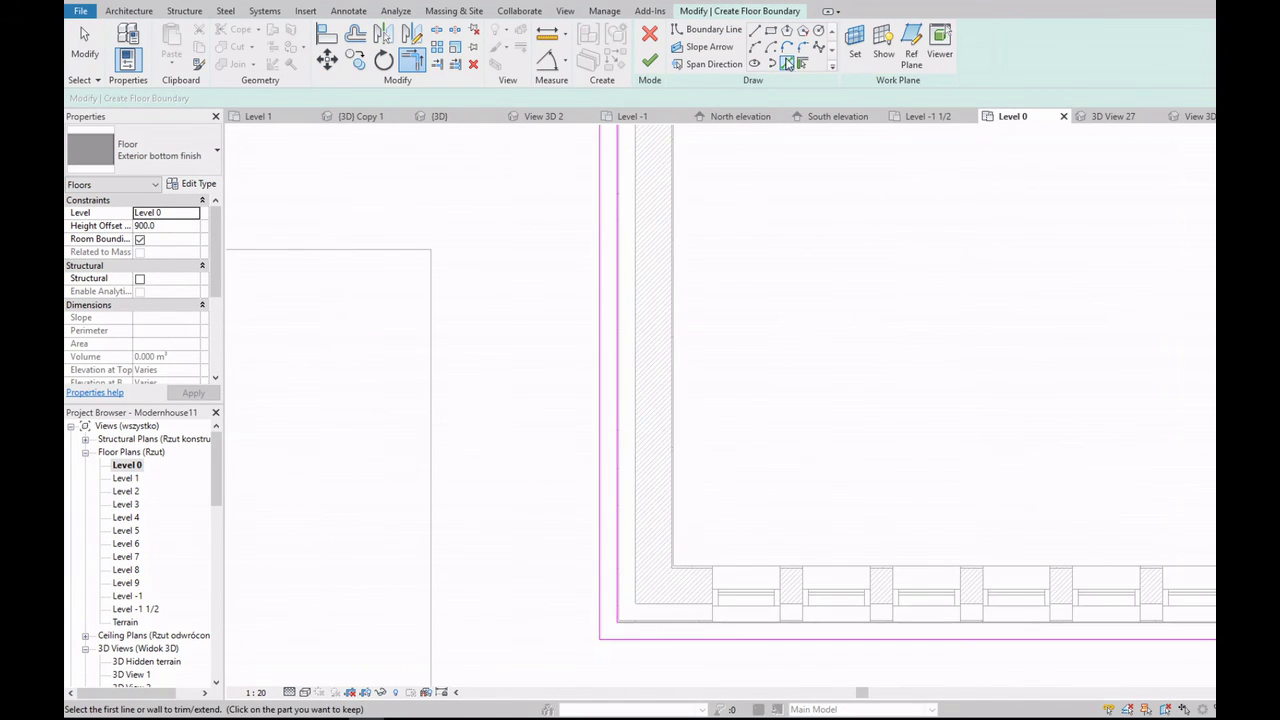
{"action": "scroll", "coordinate": [632, 631], "scroll_direction": "up", "scroll_amount": 2}
{"action": "scroll", "coordinate": [857, 357], "scroll_direction": "down", "scroll_amount": 3}
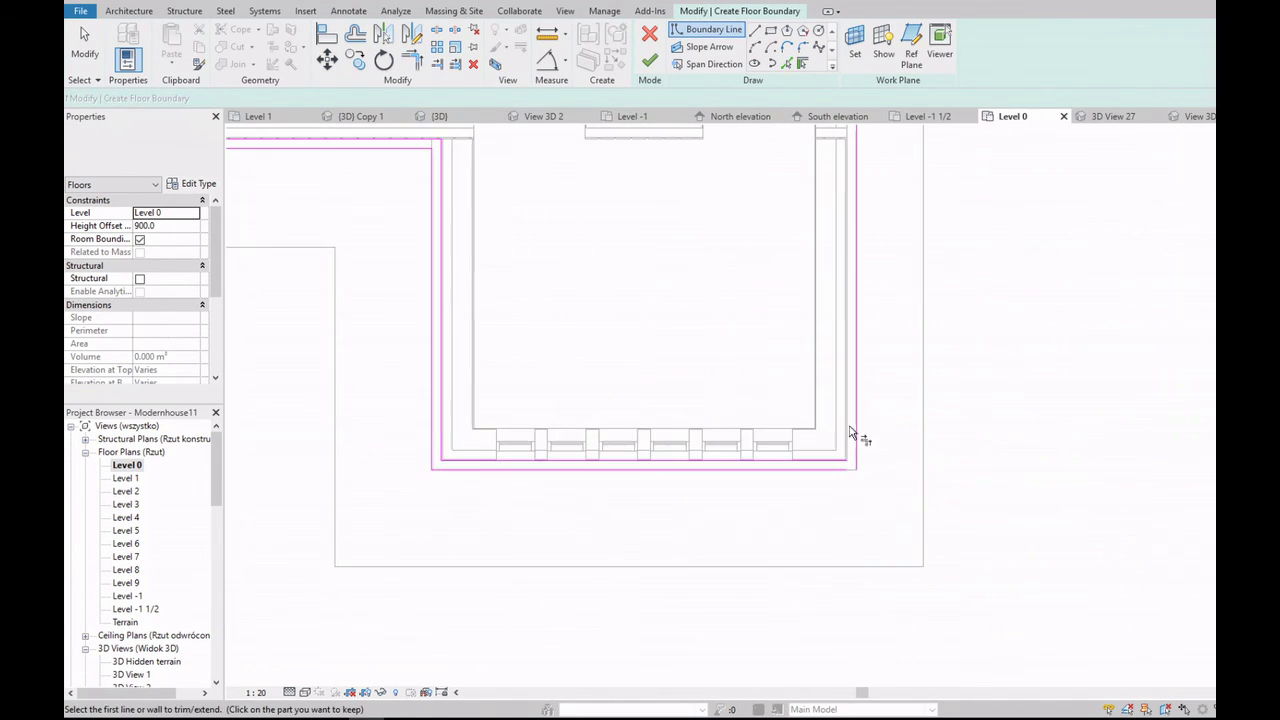
{"action": "key", "text": "t"}
{"action": "key", "text": "r"}
{"action": "scroll", "coordinate": [745, 457], "scroll_direction": "up", "scroll_amount": 3}
{"action": "key", "text": "Escape"}
{"action": "scroll", "coordinate": [775, 450], "scroll_direction": "up", "scroll_amount": 3}
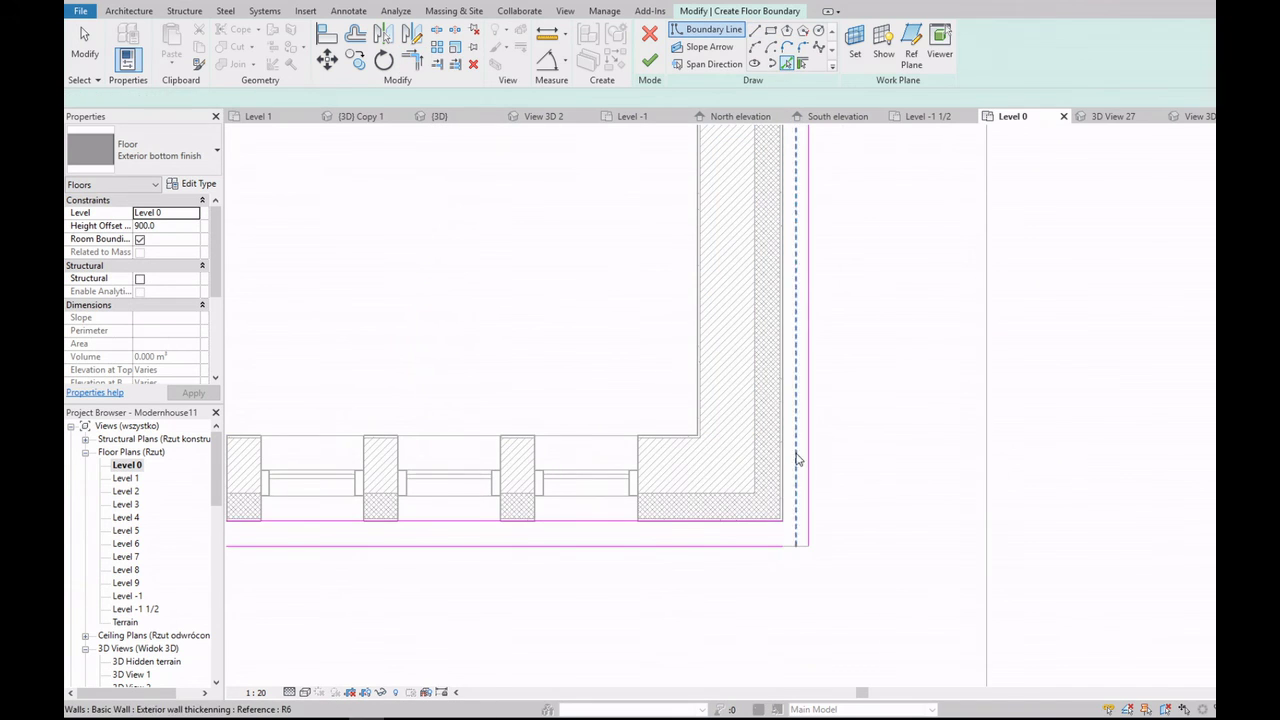
{"action": "left_click", "coordinate": [771, 553]}
{"action": "scroll", "coordinate": [737, 580], "scroll_direction": "down", "scroll_amount": 3}
{"action": "scroll", "coordinate": [767, 492], "scroll_direction": "down", "scroll_amount": 3}
{"action": "scroll", "coordinate": [704, 295], "scroll_direction": "up", "scroll_amount": 4}
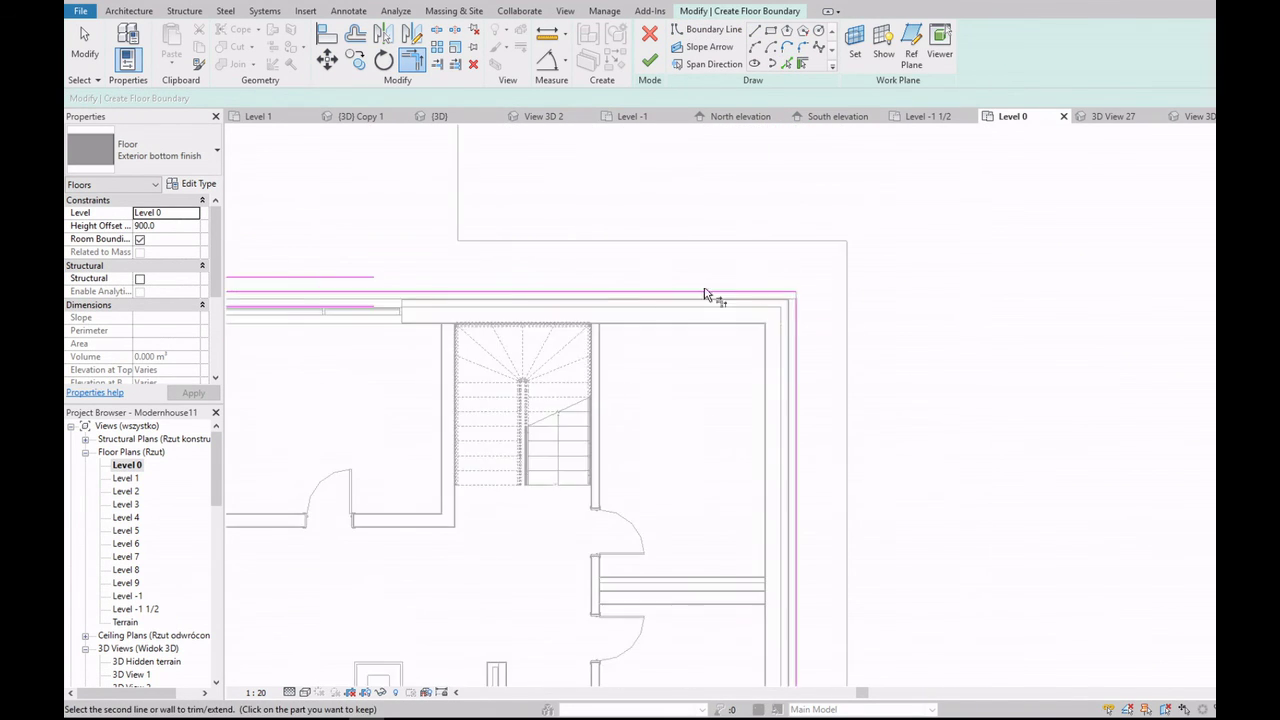
Step: Add a boundary line along the top wall and close the loop at the corner
{"action": "left_click", "coordinate": [787, 63]}
{"action": "scroll", "coordinate": [777, 306], "scroll_direction": "up", "scroll_amount": 2}
{"action": "scroll", "coordinate": [817, 289], "scroll_direction": "up", "scroll_amount": 2}
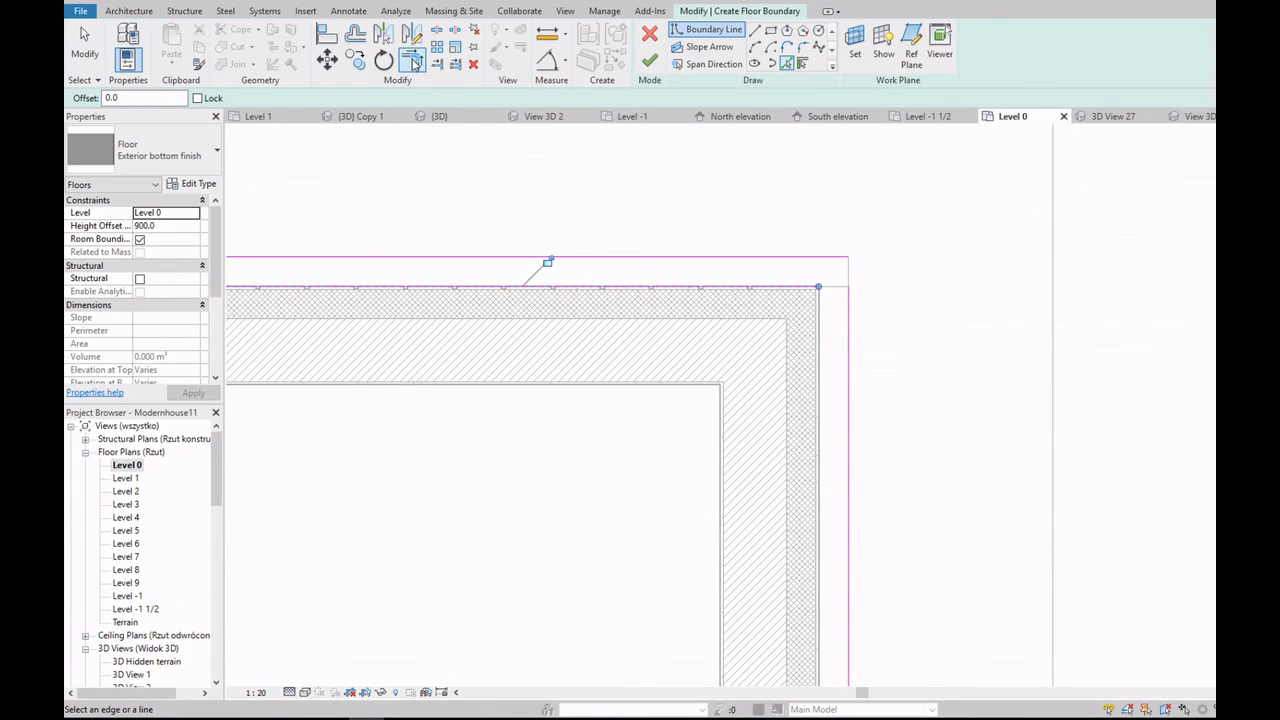
{"action": "scroll", "coordinate": [808, 279], "scroll_direction": "down", "scroll_amount": 5}
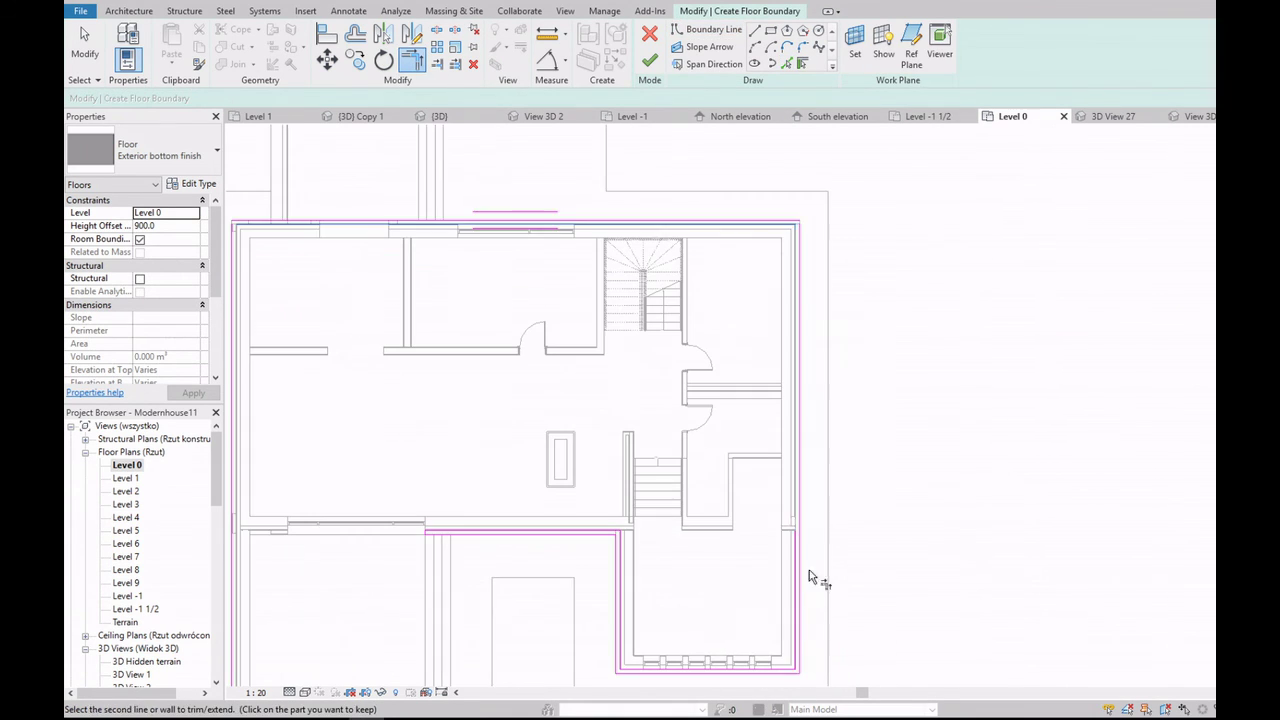
{"action": "left_click", "coordinate": [793, 357]}
{"action": "left_click", "coordinate": [1036, 703]}
{"action": "scroll", "coordinate": [1030, 690], "scroll_direction": "down", "scroll_amount": 2}
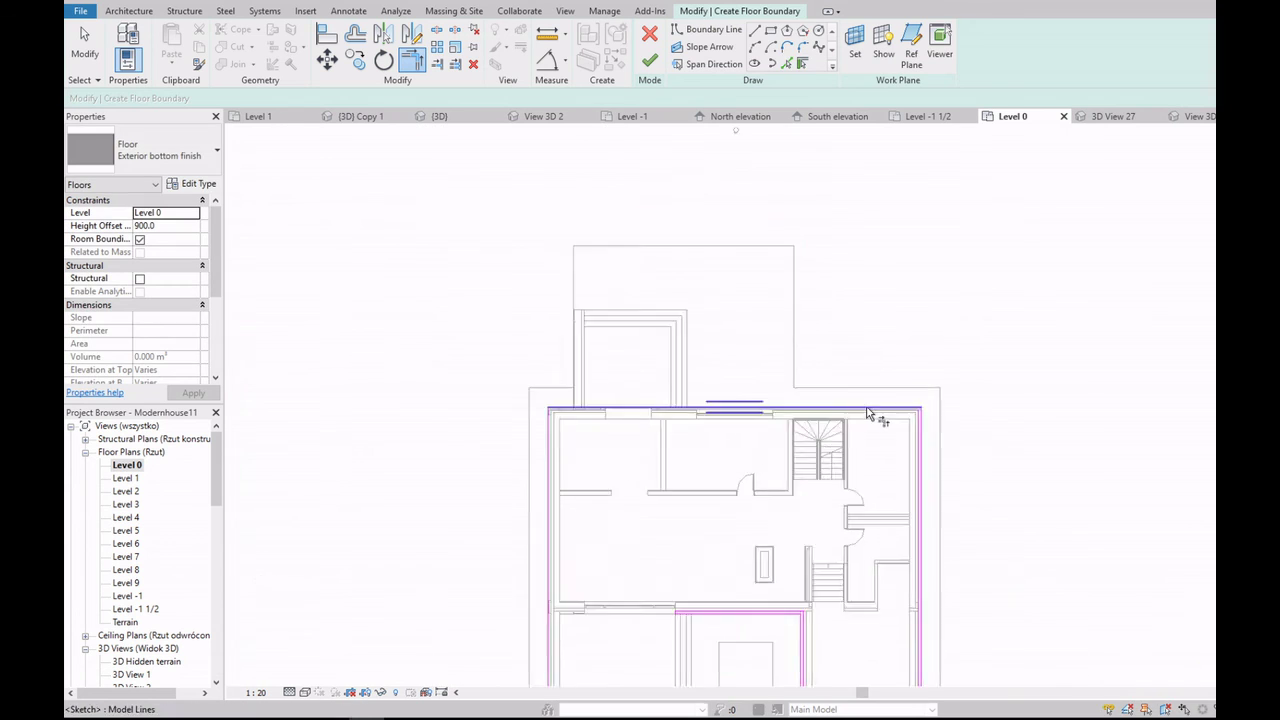
{"action": "scroll", "coordinate": [930, 415], "scroll_direction": "up", "scroll_amount": 5}
{"action": "scroll", "coordinate": [960, 370], "scroll_direction": "up", "scroll_amount": 2}
{"action": "left_click", "coordinate": [978, 410]}
Step: Draw boundary segments from the wall's corner to the wall line to fill the gap
{"action": "scroll", "coordinate": [980, 408], "scroll_direction": "up", "scroll_amount": 2}
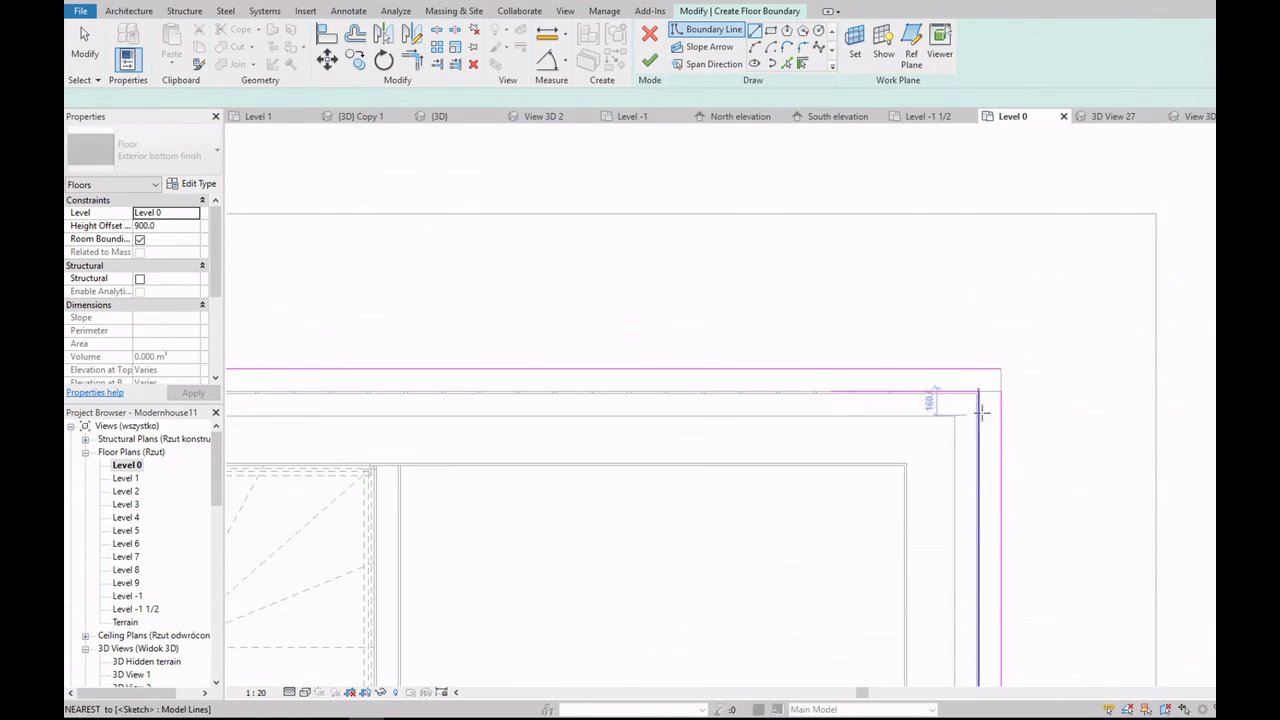
{"action": "scroll", "coordinate": [980, 408], "scroll_direction": "up", "scroll_amount": 2}
{"action": "scroll", "coordinate": [793, 366], "scroll_direction": "down", "scroll_amount": 3}
{"action": "scroll", "coordinate": [680, 360], "scroll_direction": "down", "scroll_amount": 2}
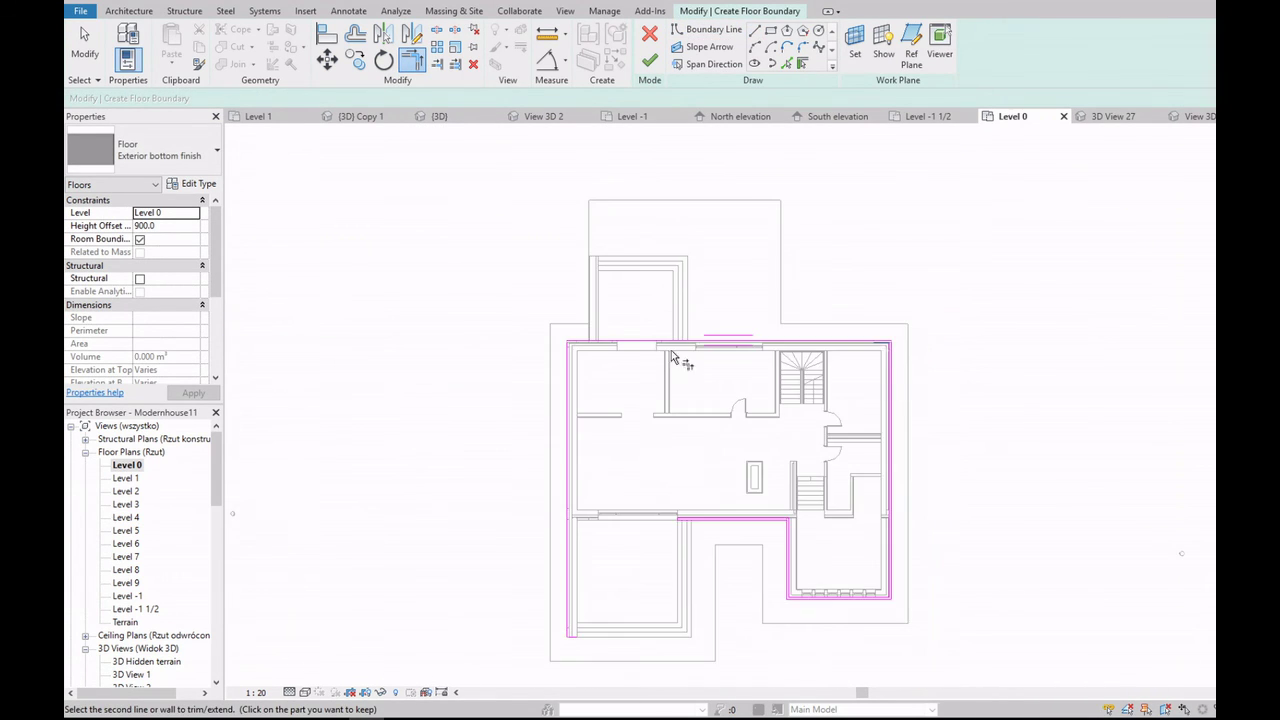
{"action": "scroll", "coordinate": [560, 337], "scroll_direction": "up", "scroll_amount": 4}
{"action": "scroll", "coordinate": [546, 327], "scroll_direction": "up", "scroll_amount": 2}
{"action": "scroll", "coordinate": [565, 322], "scroll_direction": "down", "scroll_amount": 3}
{"action": "scroll", "coordinate": [586, 551], "scroll_direction": "down", "scroll_amount": 1}
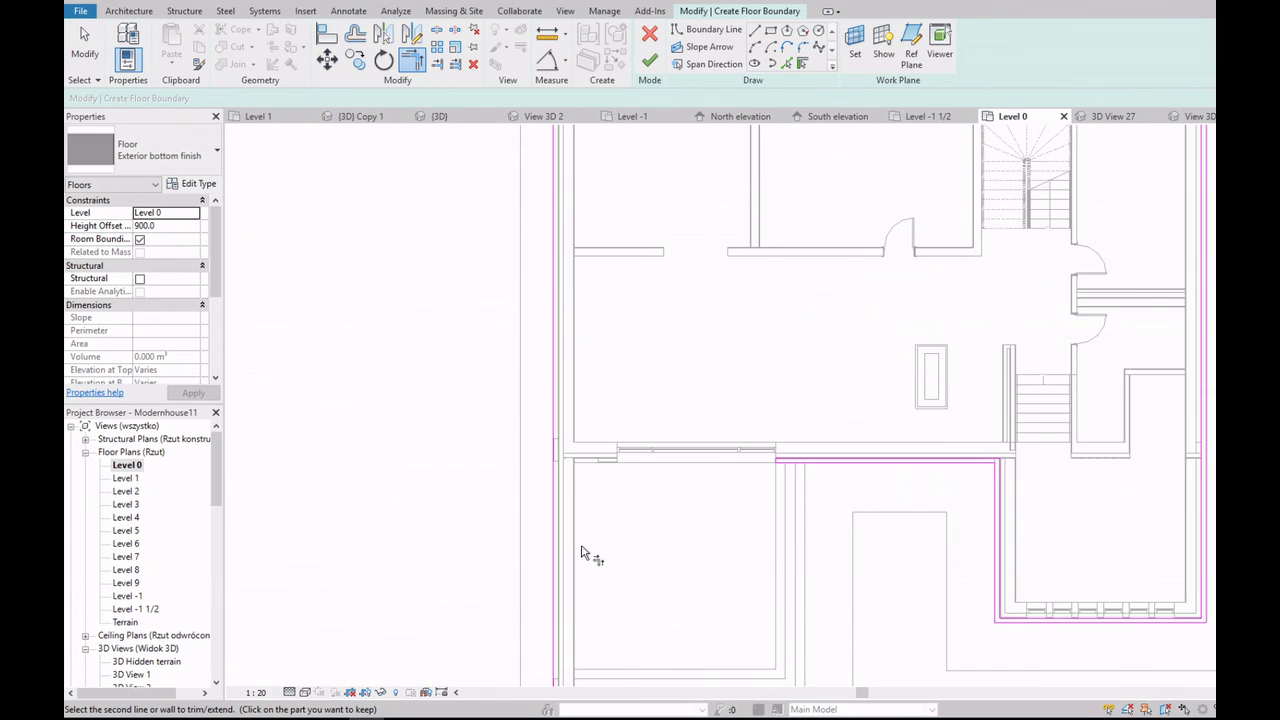
{"action": "scroll", "coordinate": [569, 677], "scroll_direction": "up", "scroll_amount": 3}
{"action": "scroll", "coordinate": [567, 400], "scroll_direction": "up", "scroll_amount": 2}
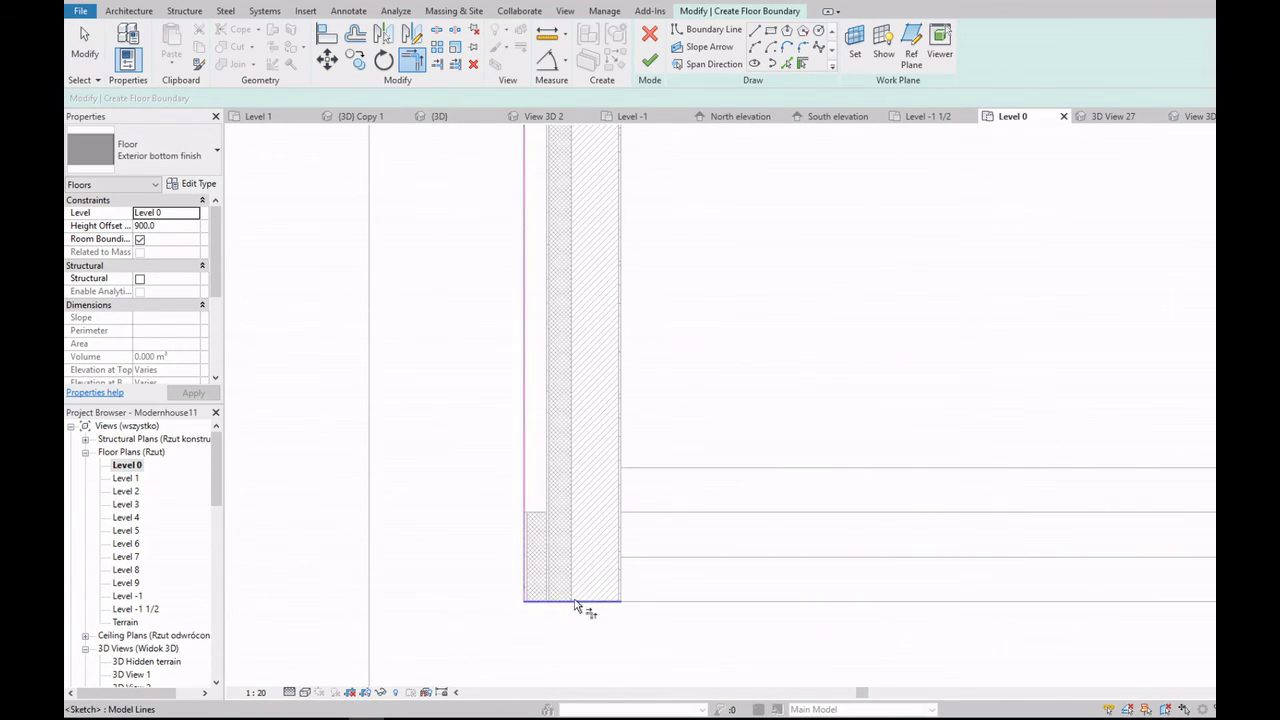
{"action": "scroll", "coordinate": [590, 610], "scroll_direction": "up", "scroll_amount": 2}
{"action": "key", "text": "t"}
{"action": "key", "text": "r"}
{"action": "scroll", "coordinate": [632, 525], "scroll_direction": "up", "scroll_amount": 2}
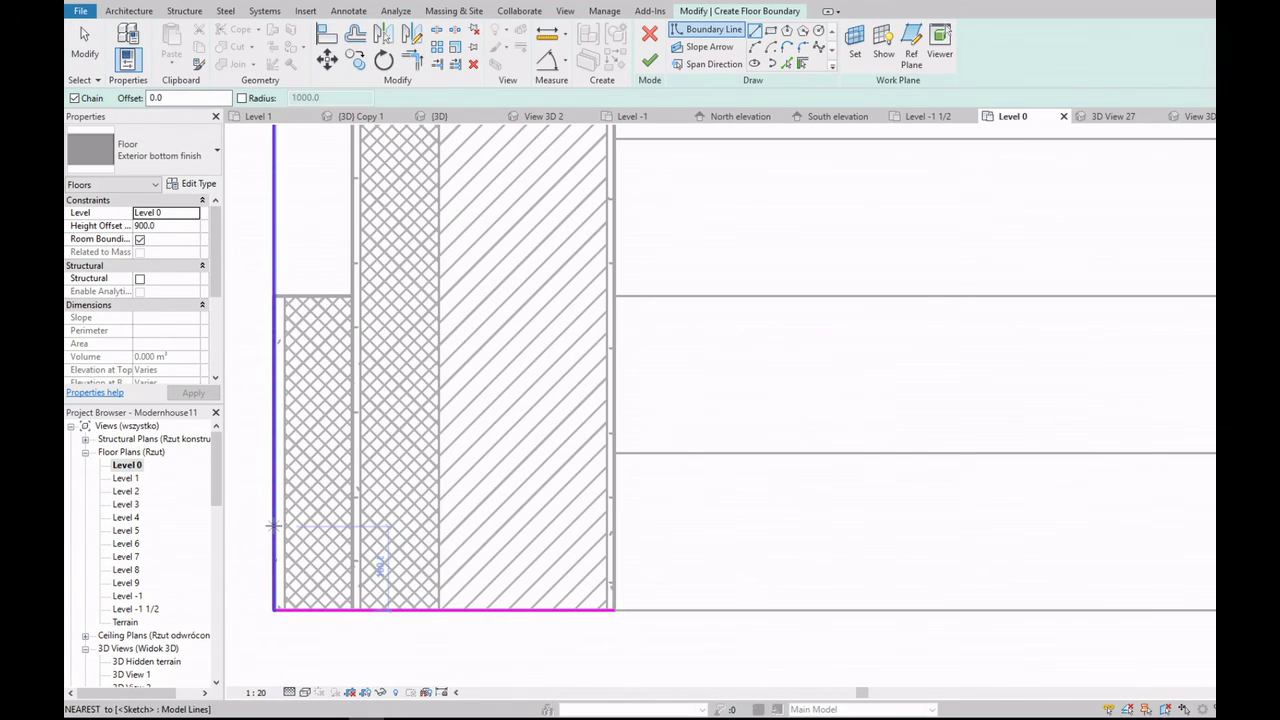
{"action": "left_click", "coordinate": [614, 610]}
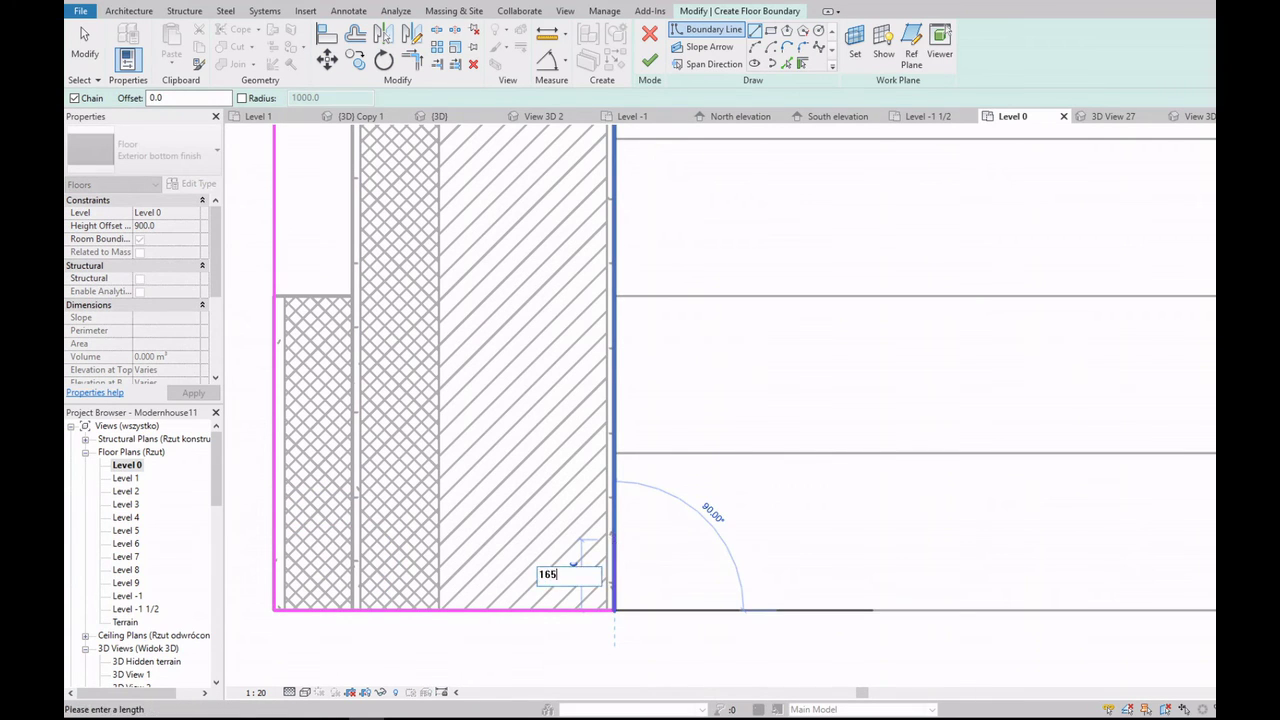
{"action": "left_click", "coordinate": [354, 523]}
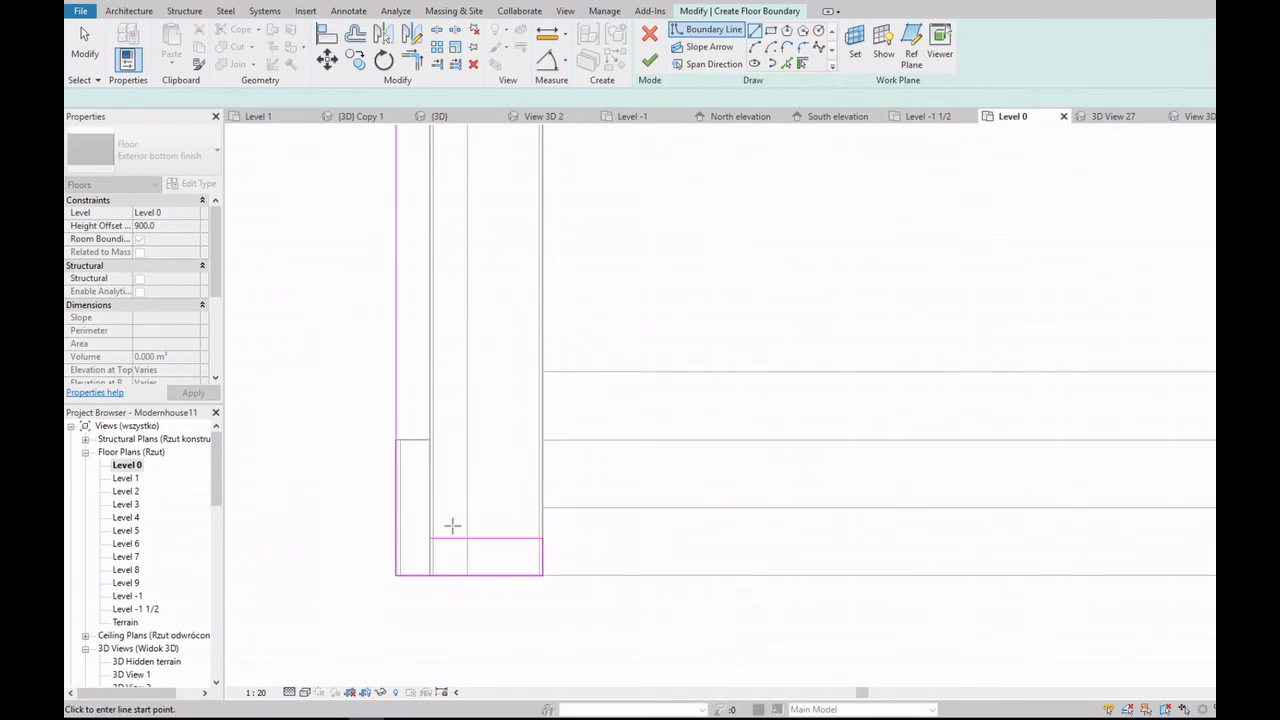
{"action": "scroll", "coordinate": [451, 526], "scroll_direction": "down", "scroll_amount": 2}
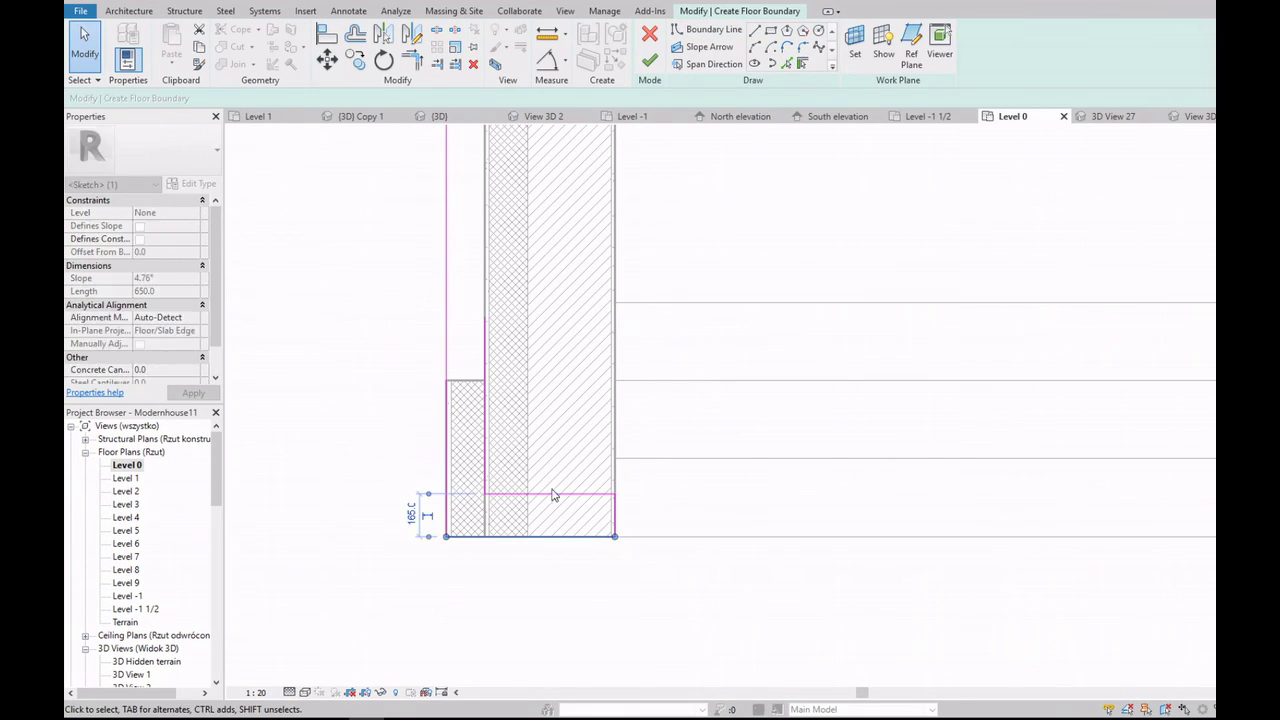
{"action": "left_click", "coordinate": [511, 418]}
{"action": "scroll", "coordinate": [474, 437], "scroll_direction": "down", "scroll_amount": 3}
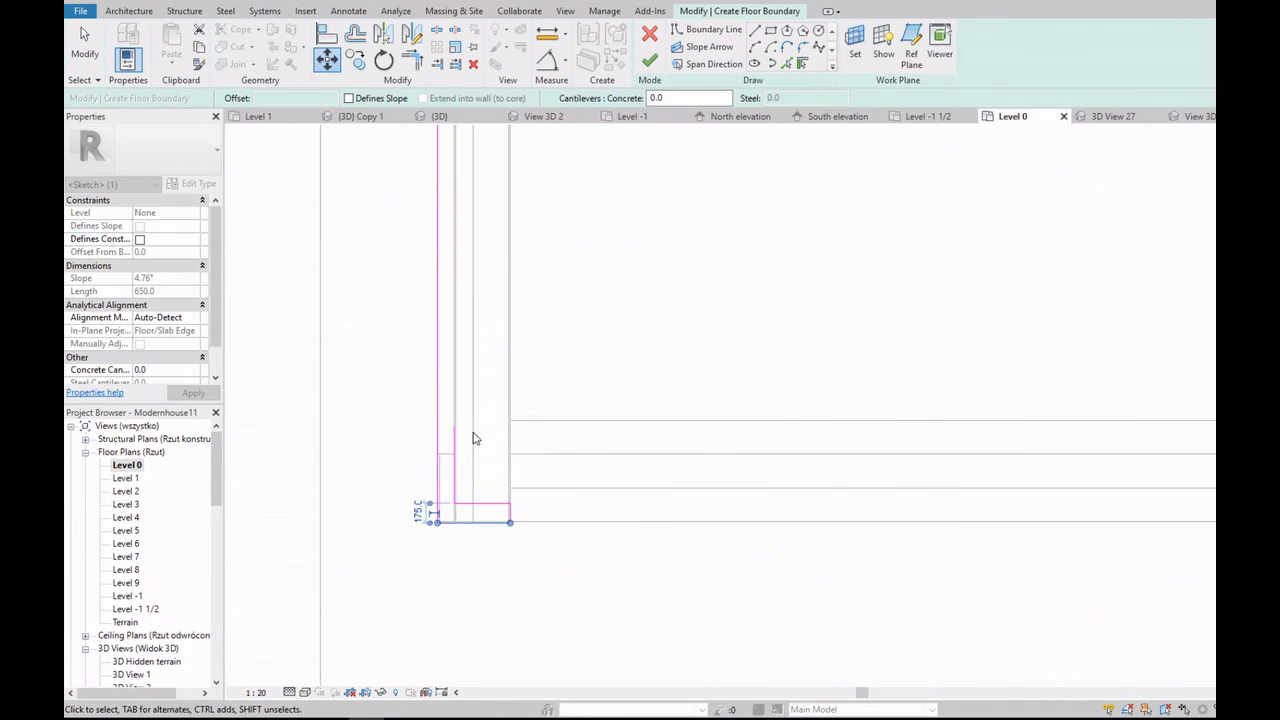
Step: Trim the remaining boundary lines into a corner, try finishing, and dismiss the open-loop error
{"action": "key", "text": "Escape"}
{"action": "key", "text": "Escape"}
{"action": "key", "text": "t"}
{"action": "key", "text": "r"}
{"action": "left_click", "coordinate": [440, 514]}
{"action": "scroll", "coordinate": [484, 418], "scroll_direction": "down", "scroll_amount": 2}
{"action": "scroll", "coordinate": [484, 418], "scroll_direction": "up", "scroll_amount": 2}
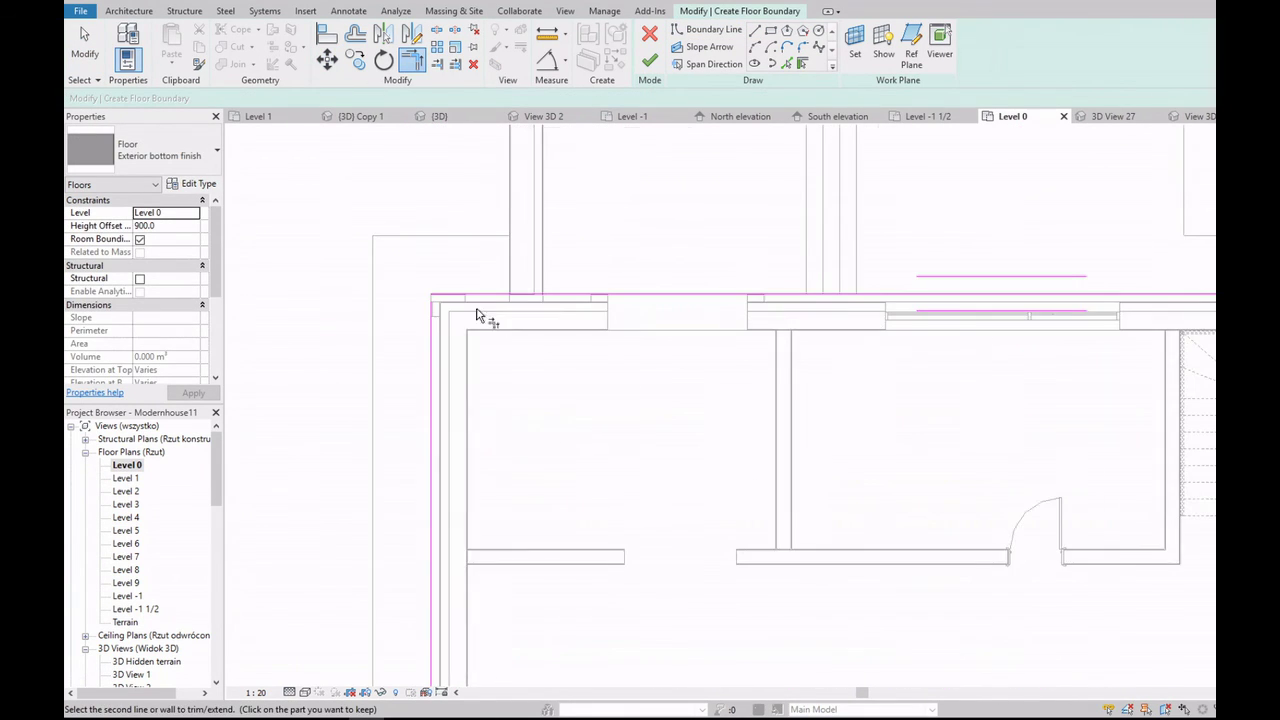
{"action": "scroll", "coordinate": [866, 324], "scroll_direction": "down", "scroll_amount": 2}
{"action": "scroll", "coordinate": [371, 334], "scroll_direction": "up", "scroll_amount": 2}
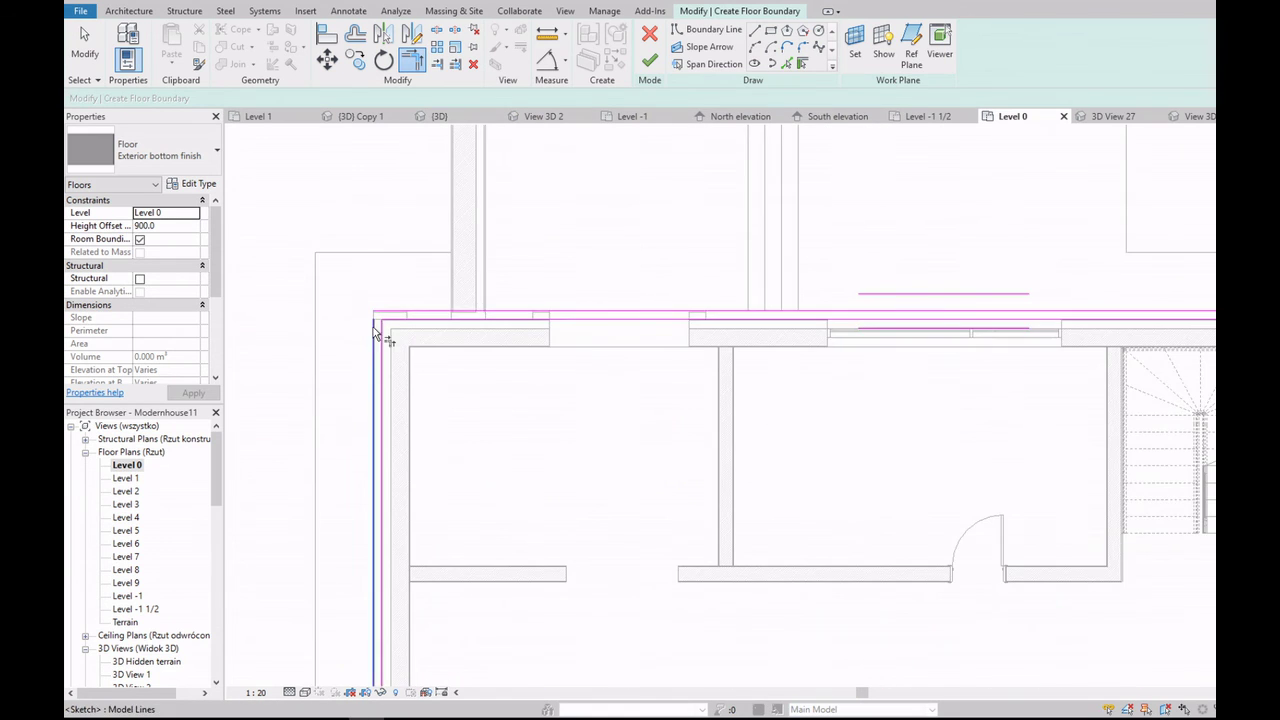
{"action": "scroll", "coordinate": [514, 314], "scroll_direction": "down", "scroll_amount": 4}
{"action": "scroll", "coordinate": [782, 513], "scroll_direction": "up", "scroll_amount": 2}
{"action": "scroll", "coordinate": [700, 515], "scroll_direction": "down", "scroll_amount": 3}
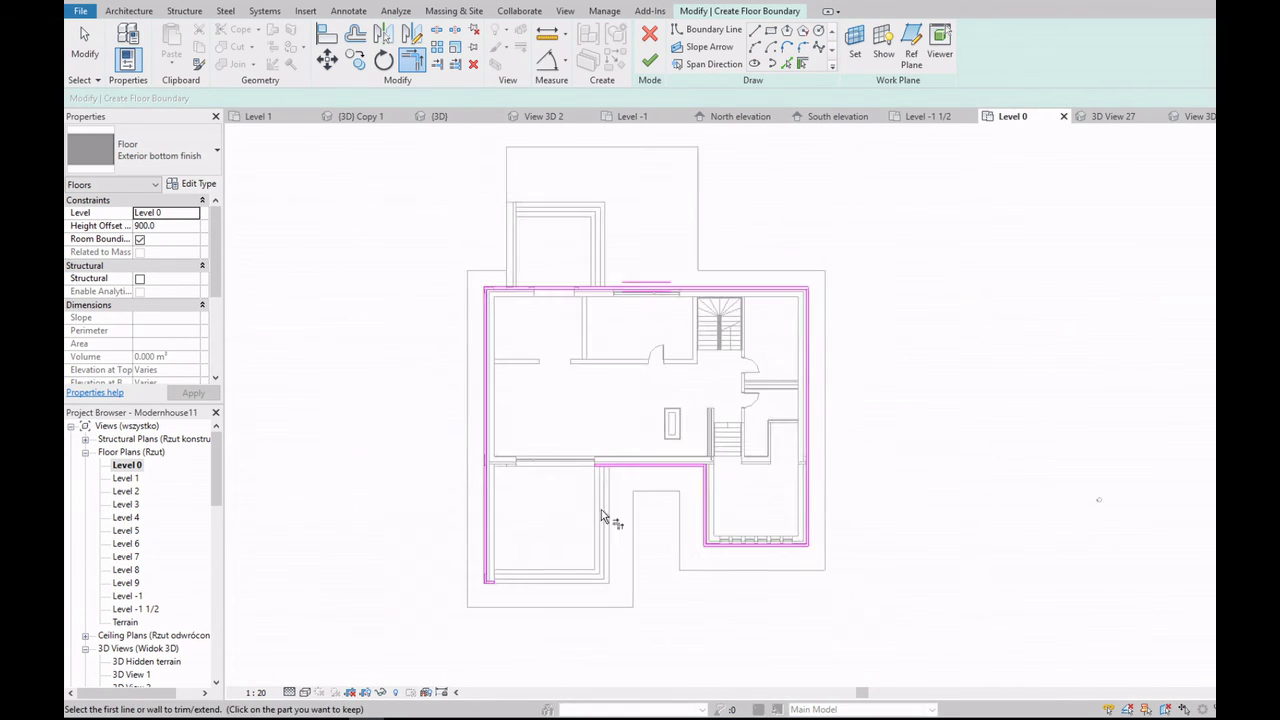
{"action": "scroll", "coordinate": [608, 517], "scroll_direction": "up", "scroll_amount": 3}
{"action": "left_click", "coordinate": [649, 60]}
{"action": "scroll", "coordinate": [620, 475], "scroll_direction": "down", "scroll_amount": 3}
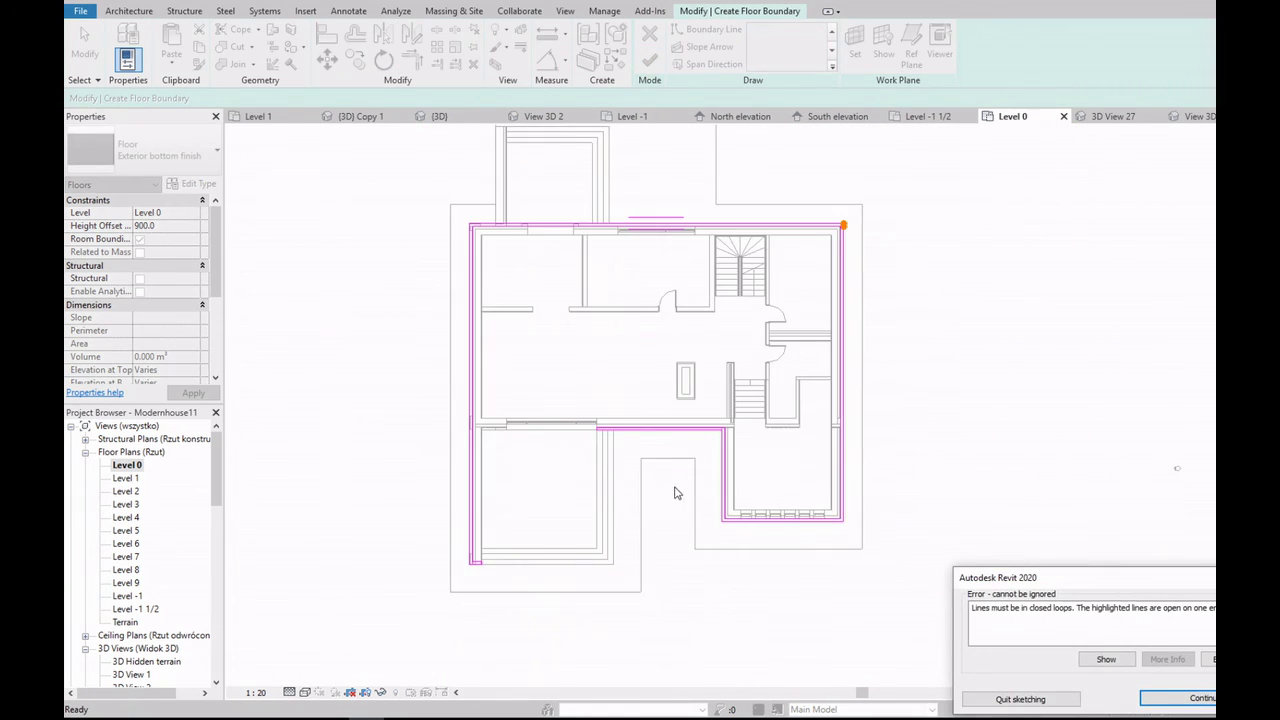
{"action": "key", "text": "Return"}
{"action": "scroll", "coordinate": [809, 194], "scroll_direction": "up", "scroll_amount": 3}
Step: Finish the floor, then in (3D) Copy 1 set its Height Offset to 0
{"action": "left_click", "coordinate": [649, 60]}
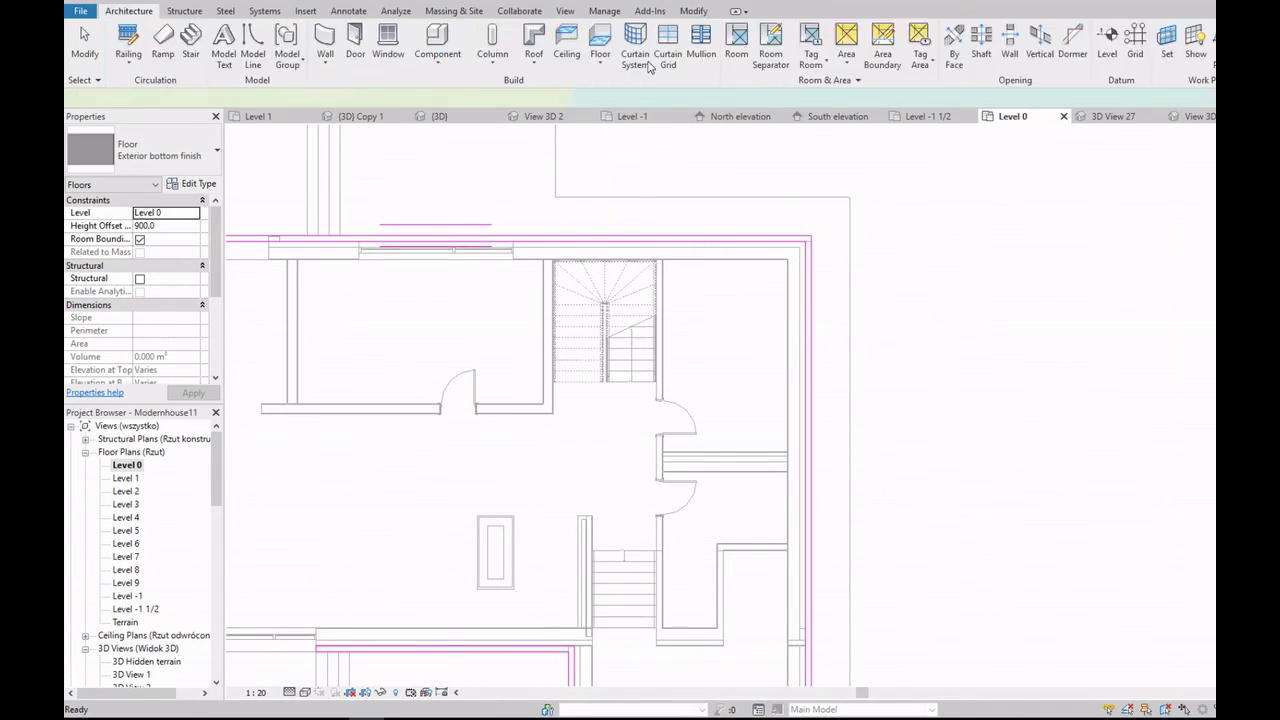
{"action": "scroll", "coordinate": [778, 232], "scroll_direction": "down", "scroll_amount": 4}
{"action": "scroll", "coordinate": [146, 600], "scroll_direction": "down", "scroll_amount": 5}
{"action": "double_click", "coordinate": [120, 661]}
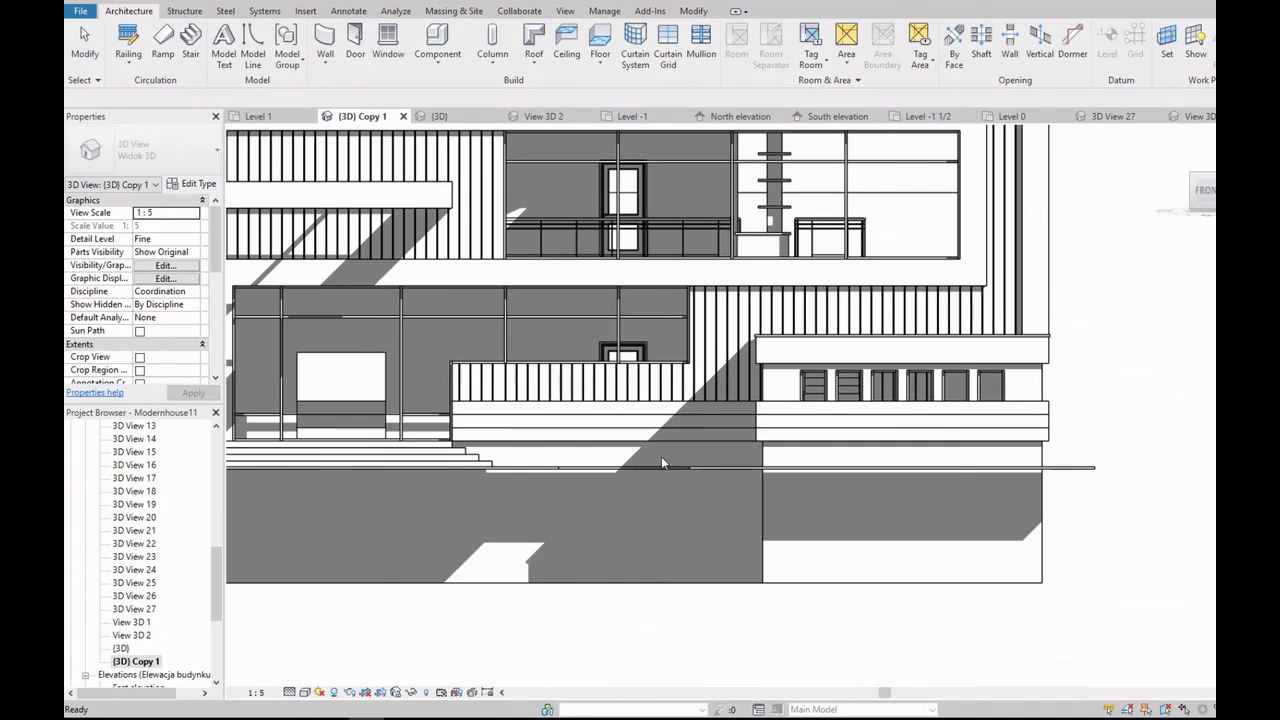
{"action": "left_click", "coordinate": [1045, 413]}
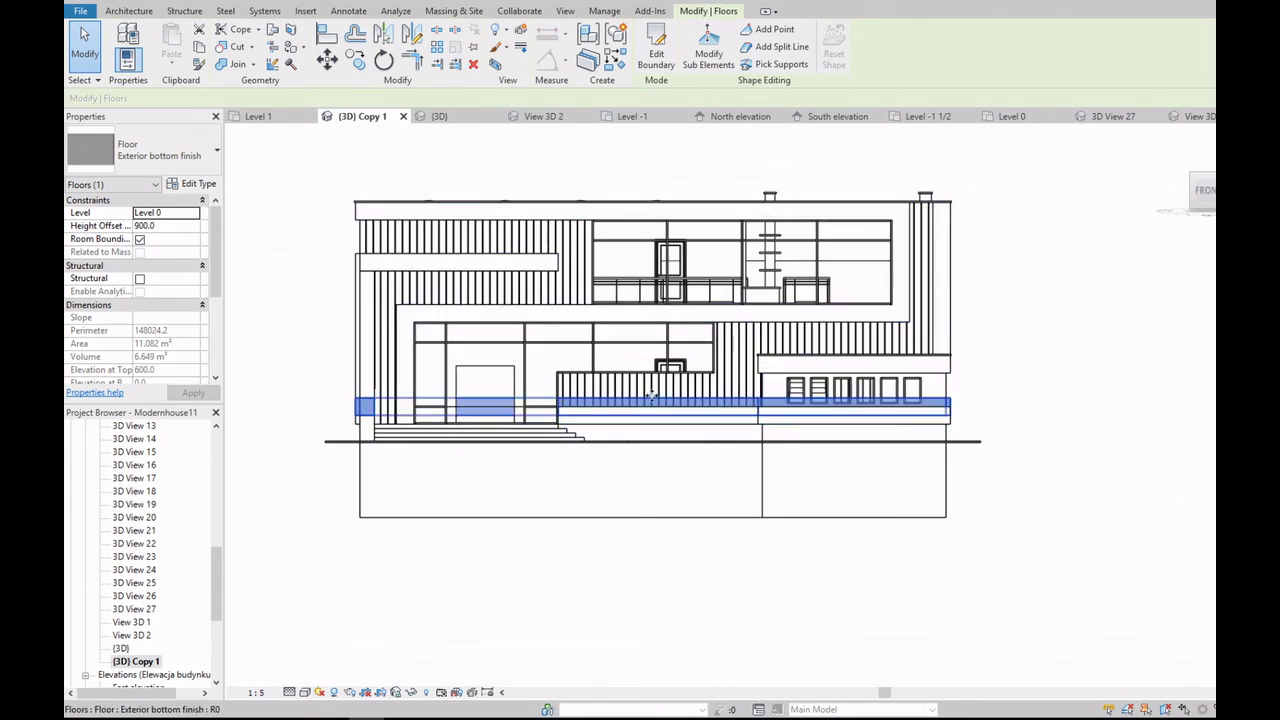
{"action": "double_click", "coordinate": [146, 226]}
{"action": "type", "text": "0"}
{"action": "left_click", "coordinate": [728, 405]}
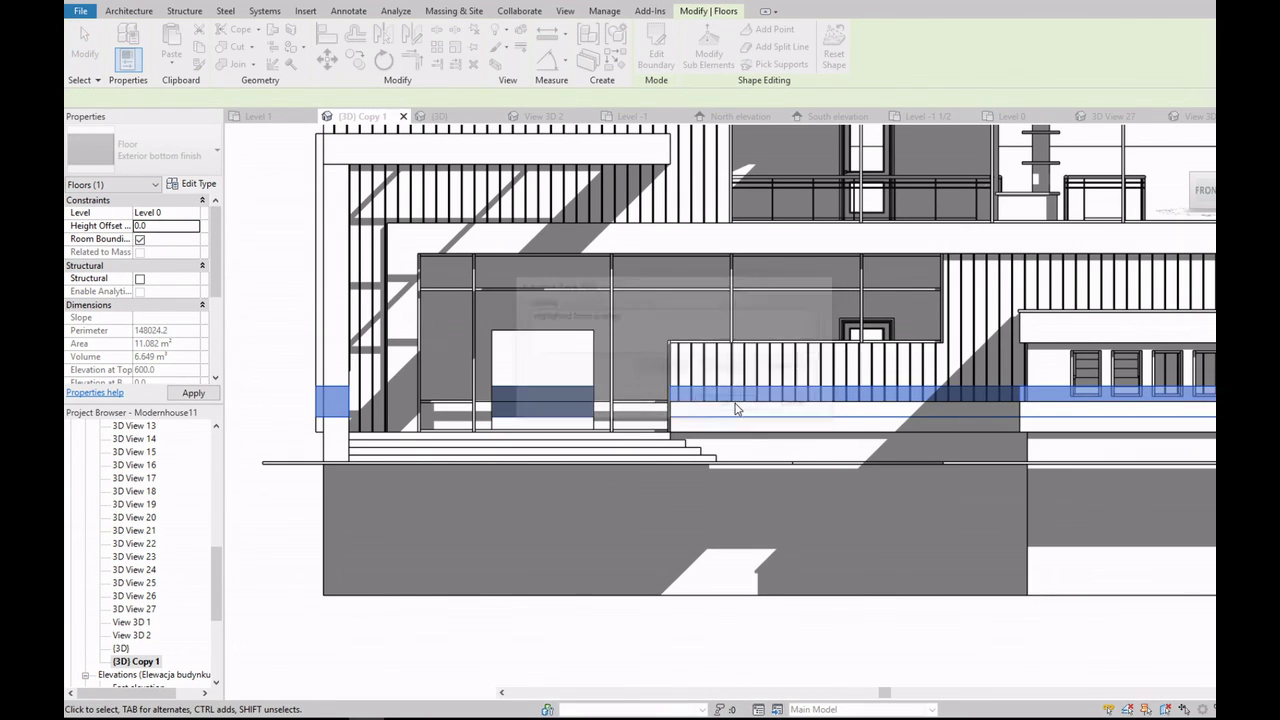
Step: Show the model isometric in Shaded style and reopen the floor's boundary for editing
{"action": "scroll", "coordinate": [642, 465], "scroll_direction": "down", "scroll_amount": 5}
{"action": "left_click", "coordinate": [1208, 203]}
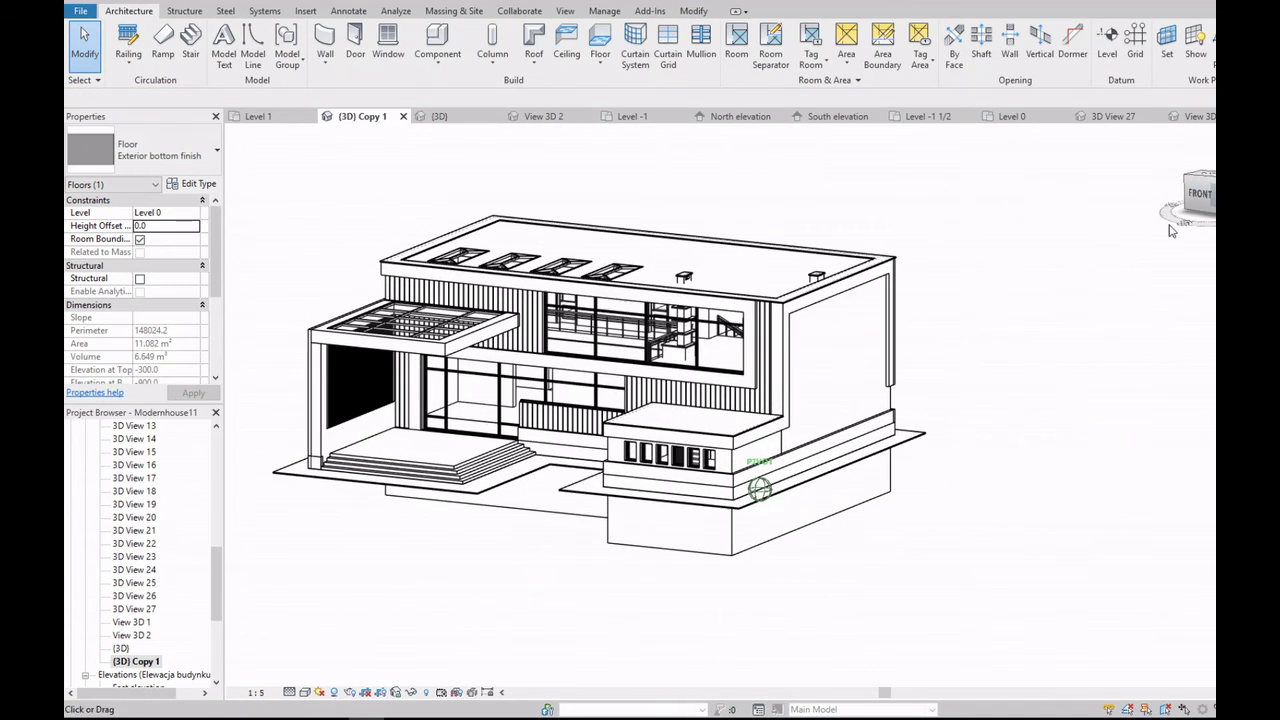
{"action": "left_click", "coordinate": [305, 692]}
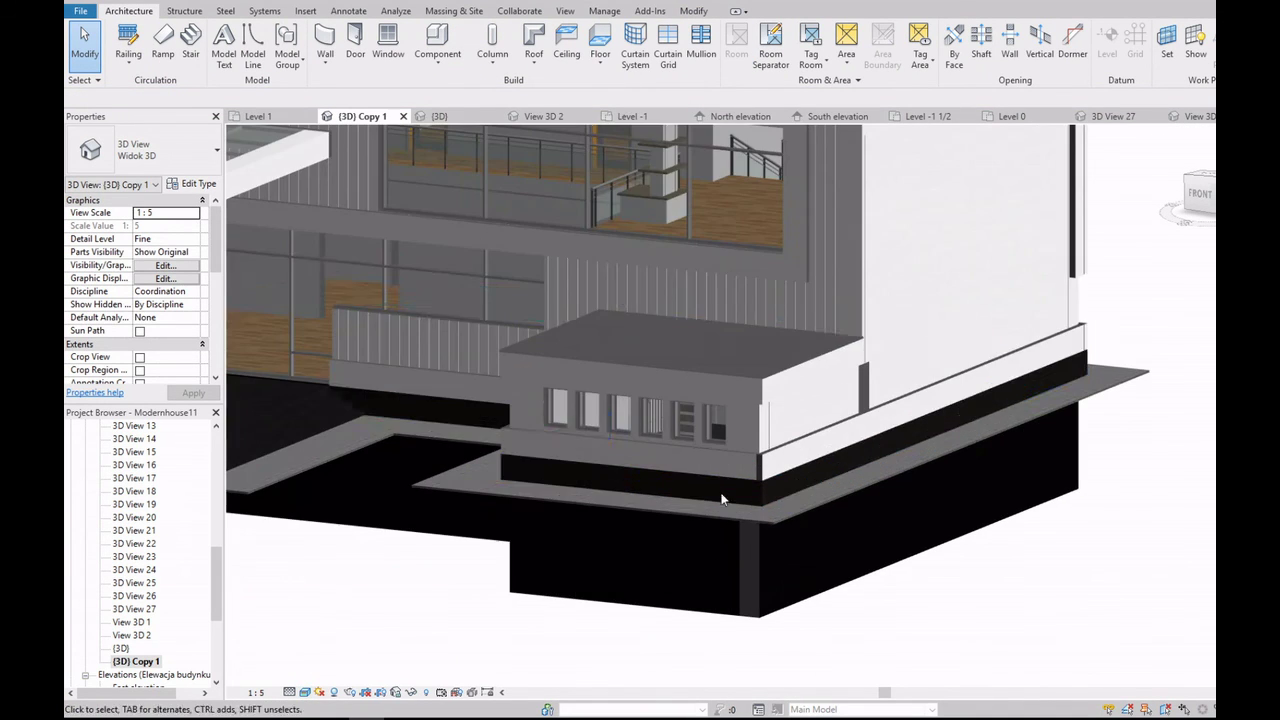
{"action": "scroll", "coordinate": [546, 484], "scroll_direction": "up", "scroll_amount": 2}
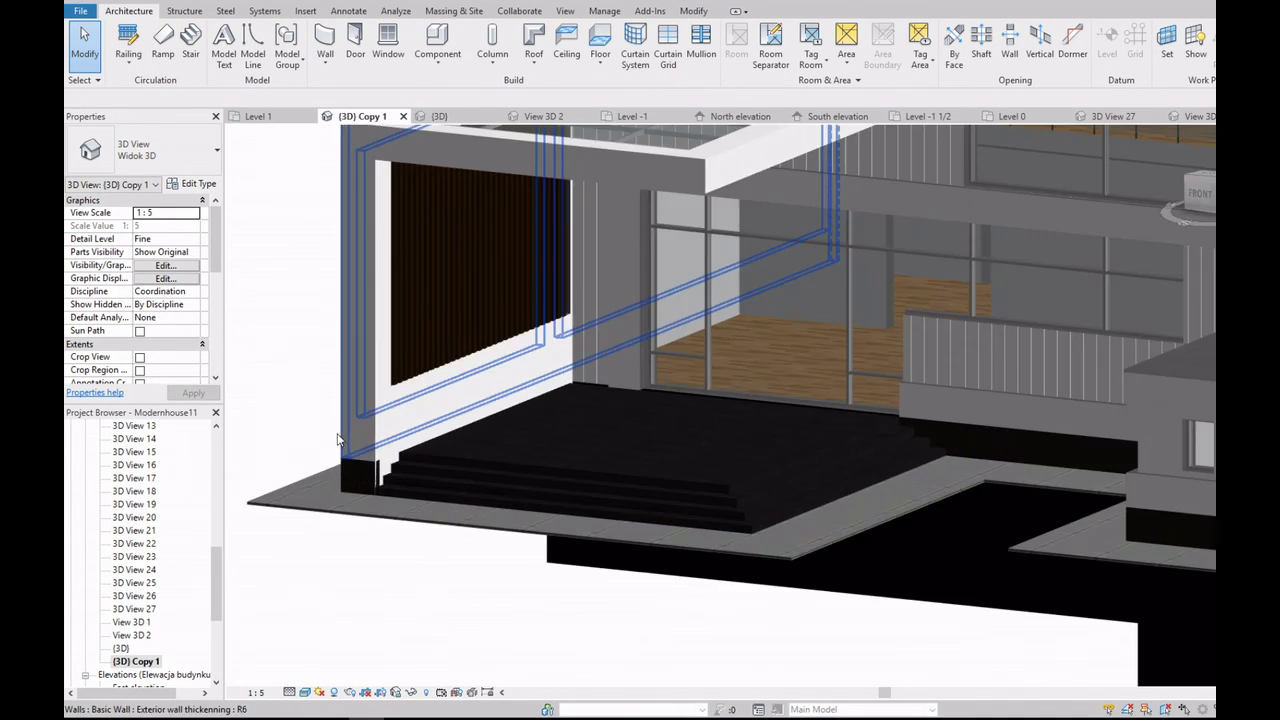
{"action": "scroll", "coordinate": [530, 482], "scroll_direction": "up", "scroll_amount": 2}
{"action": "scroll", "coordinate": [500, 480], "scroll_direction": "up", "scroll_amount": 2}
{"action": "scroll", "coordinate": [472, 476], "scroll_direction": "up", "scroll_amount": 2}
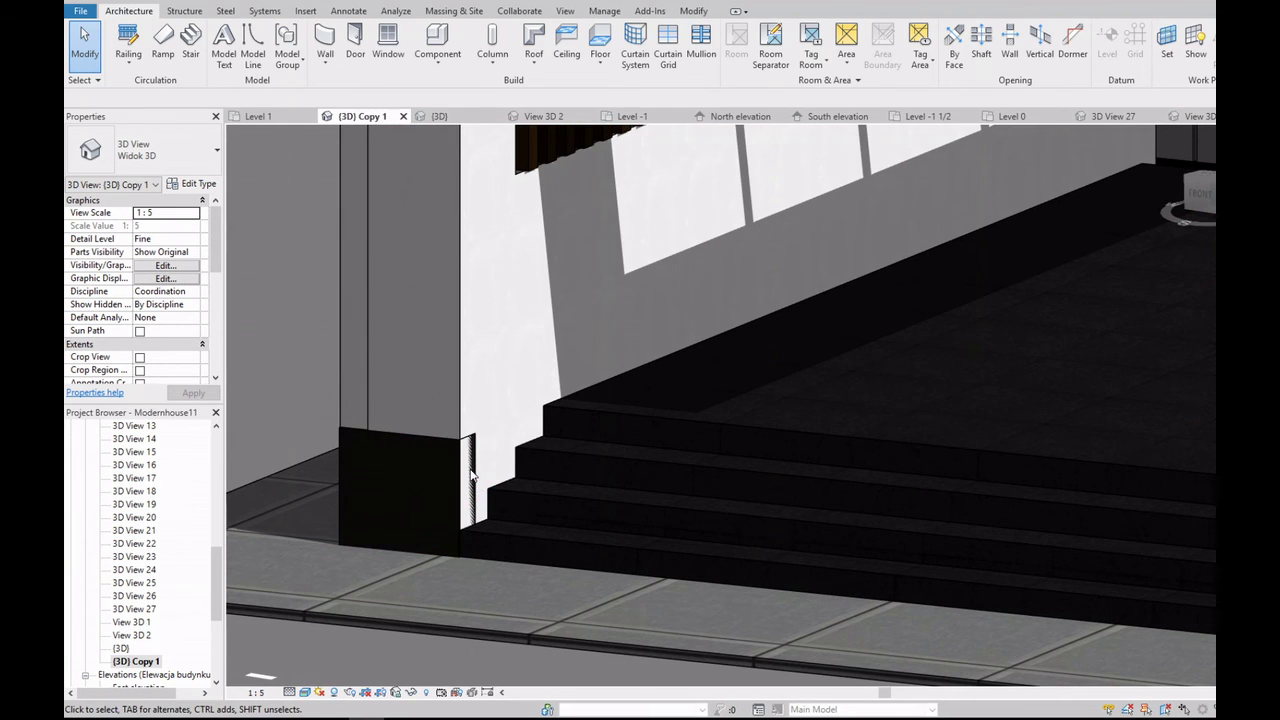
{"action": "double_click", "coordinate": [472, 476]}
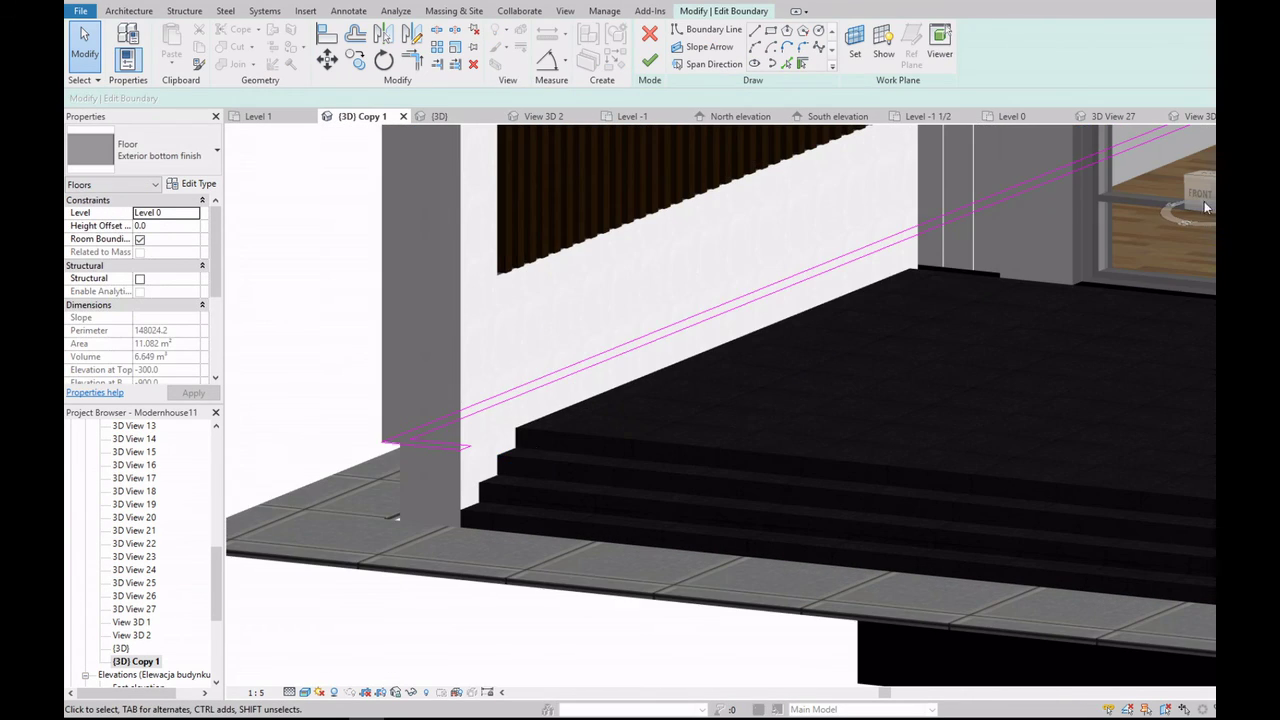
Step: View the model from the top and set the corner boundary line's length to 510
{"action": "left_click_drag", "start_coordinate": [213, 594], "coordinate": [213, 612]}
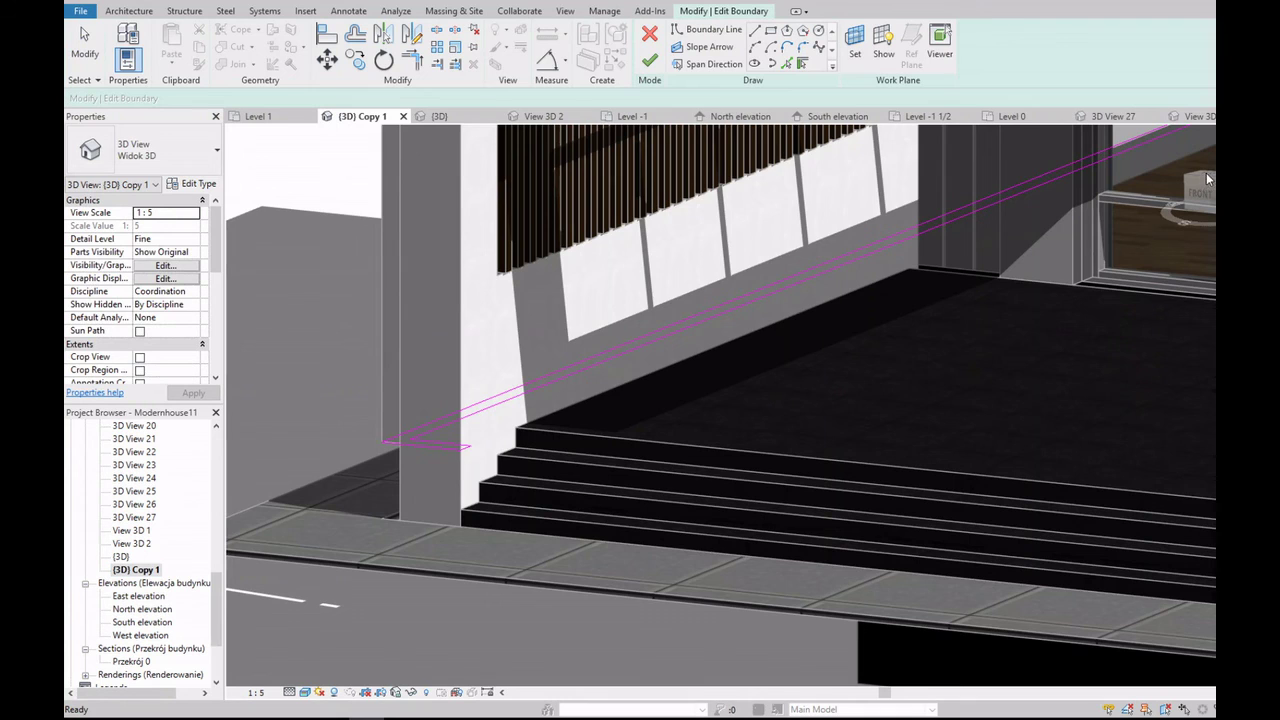
{"action": "left_click", "coordinate": [1207, 178]}
{"action": "scroll", "coordinate": [607, 593], "scroll_direction": "up", "scroll_amount": 5}
{"action": "scroll", "coordinate": [610, 598], "scroll_direction": "up", "scroll_amount": 3}
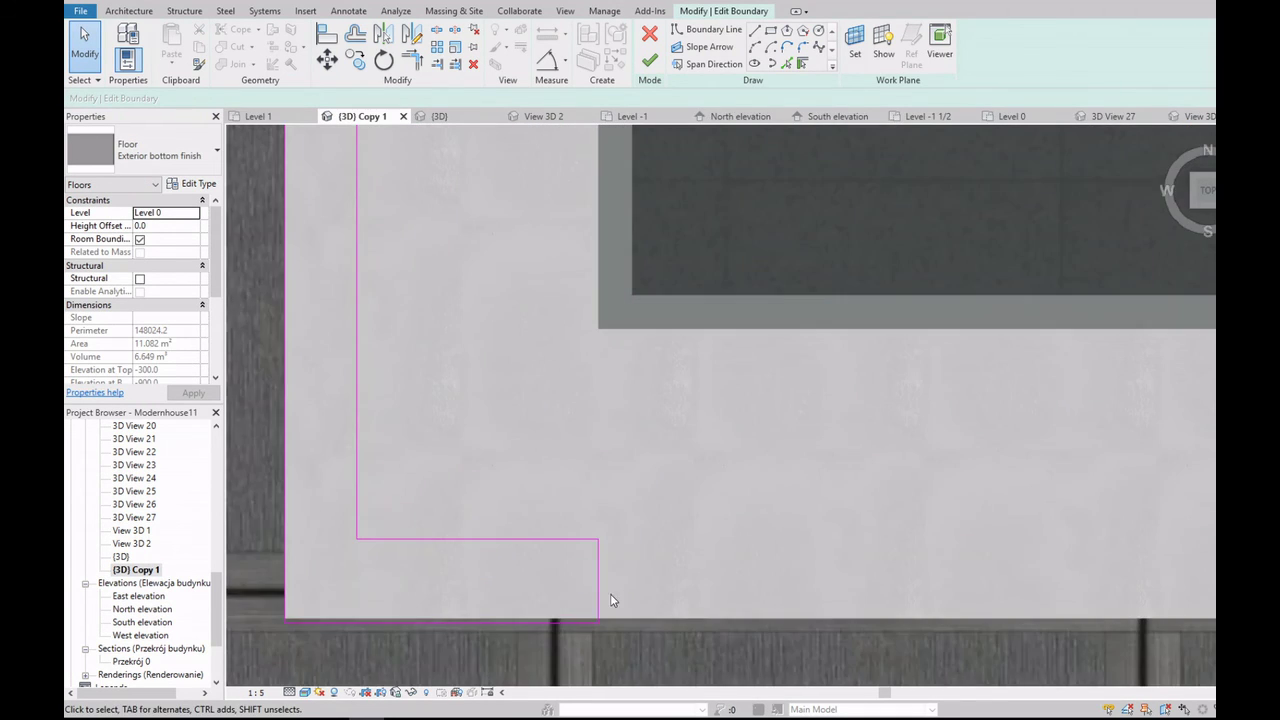
{"action": "left_click", "coordinate": [598, 593]}
{"action": "type", "text": "510"}
{"action": "key", "text": "Return"}
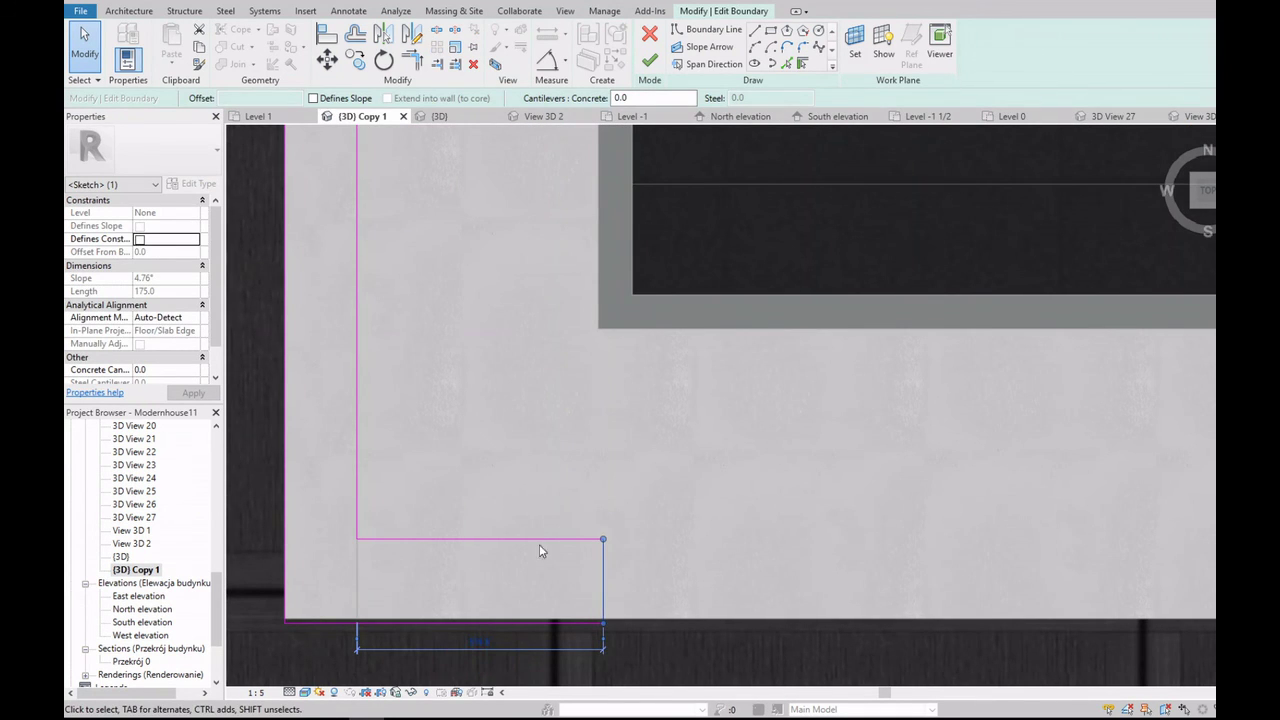
Step: Draw new boundary lines at the corner (900 segment and vertical edge), then finish the boundary
{"action": "left_click", "coordinate": [752, 33]}
{"action": "scroll", "coordinate": [565, 560], "scroll_direction": "down", "scroll_amount": 3}
{"action": "left_click", "coordinate": [584, 593]}
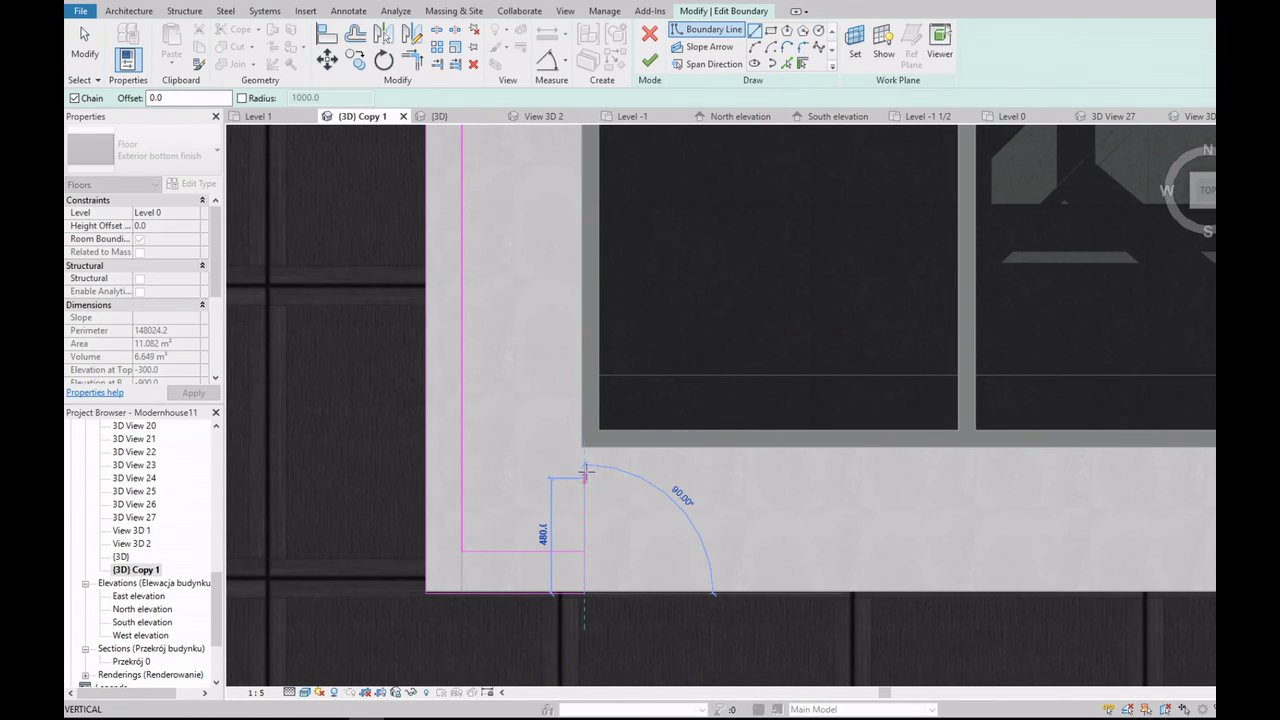
{"action": "type", "text": "900"}
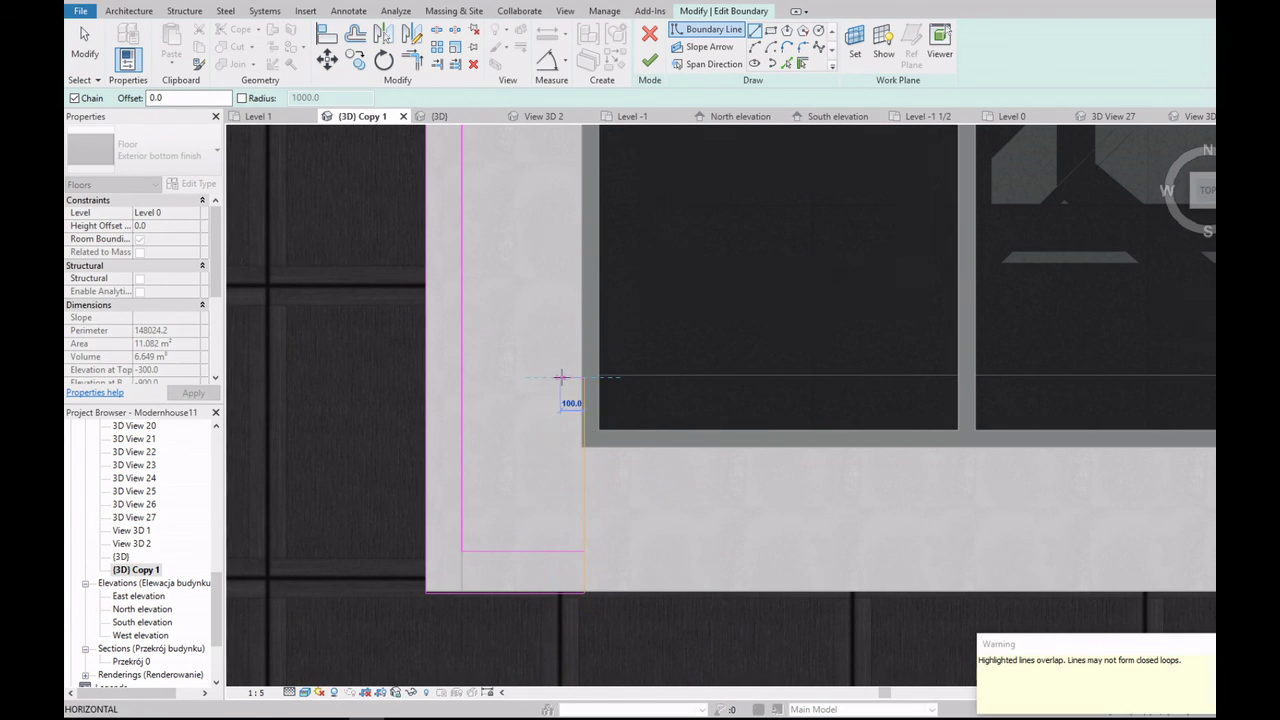
{"action": "key", "text": "Escape"}
{"action": "key", "text": "Escape"}
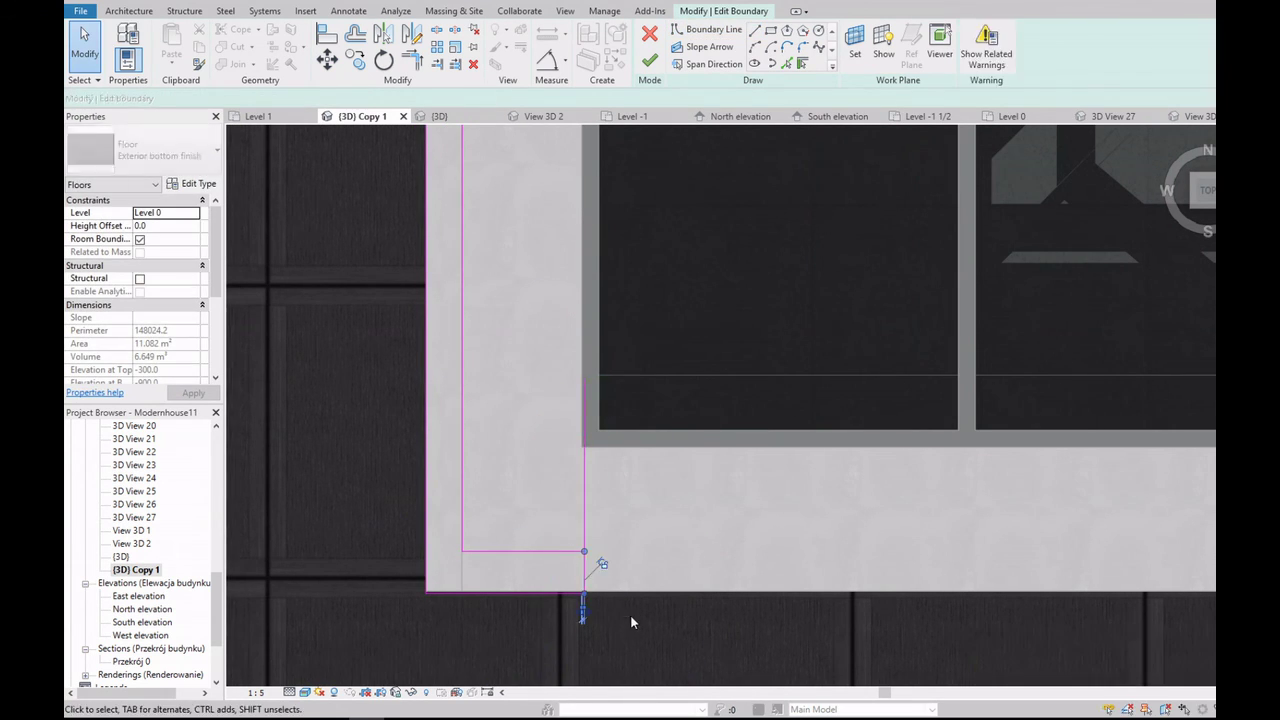
{"action": "left_click", "coordinate": [583, 378]}
{"action": "type", "text": "1"}
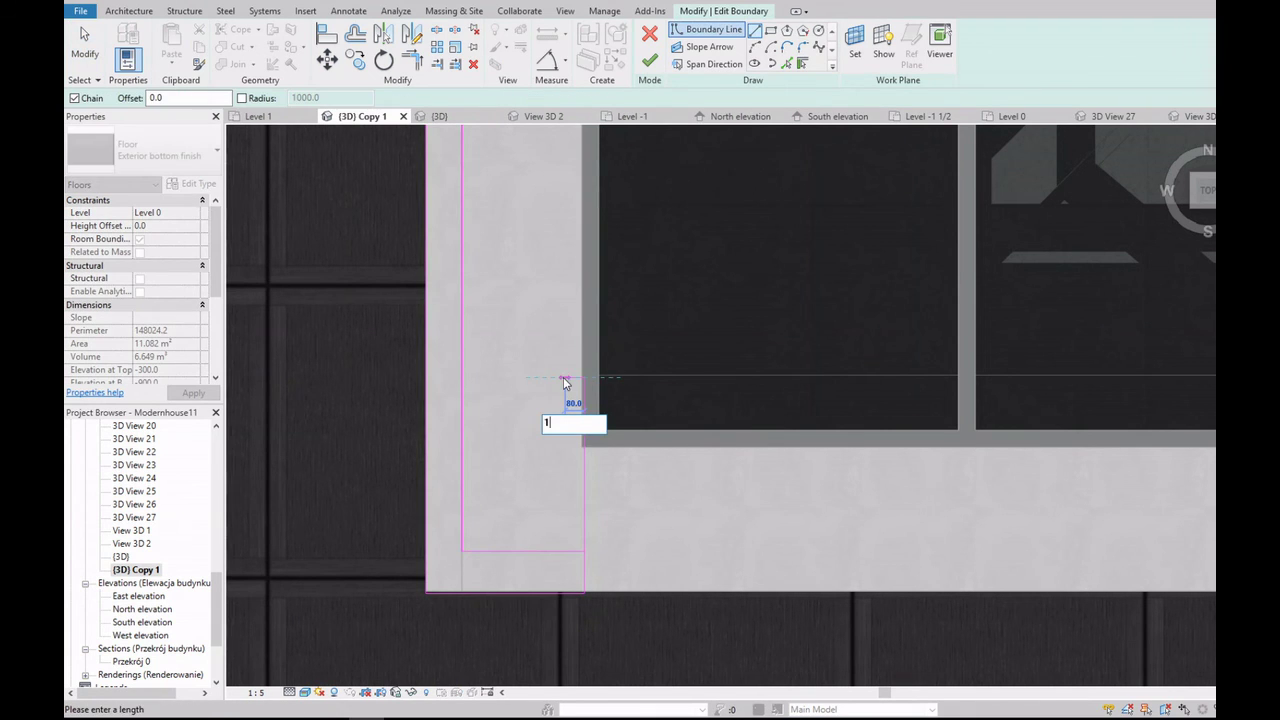
{"action": "key", "text": "Escape"}
{"action": "left_click", "coordinate": [583, 378]}
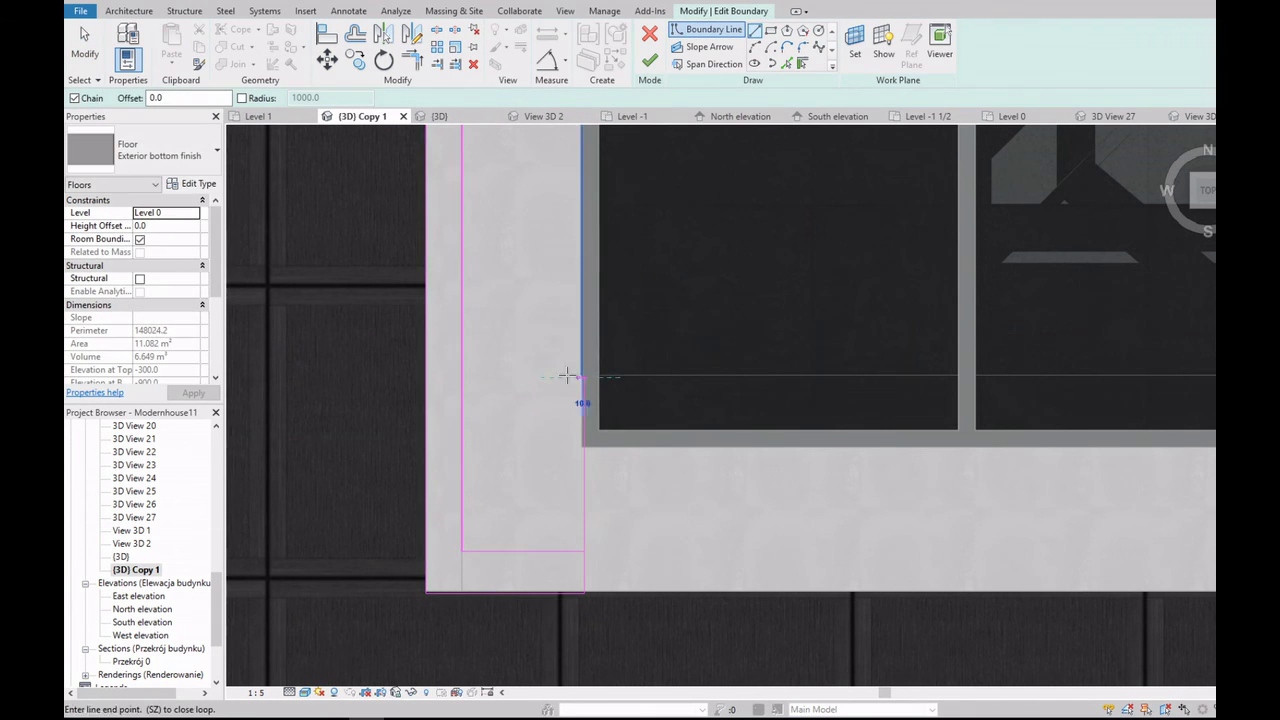
{"action": "type", "text": "1"}
{"action": "key", "text": "Escape"}
{"action": "key", "text": "Escape"}
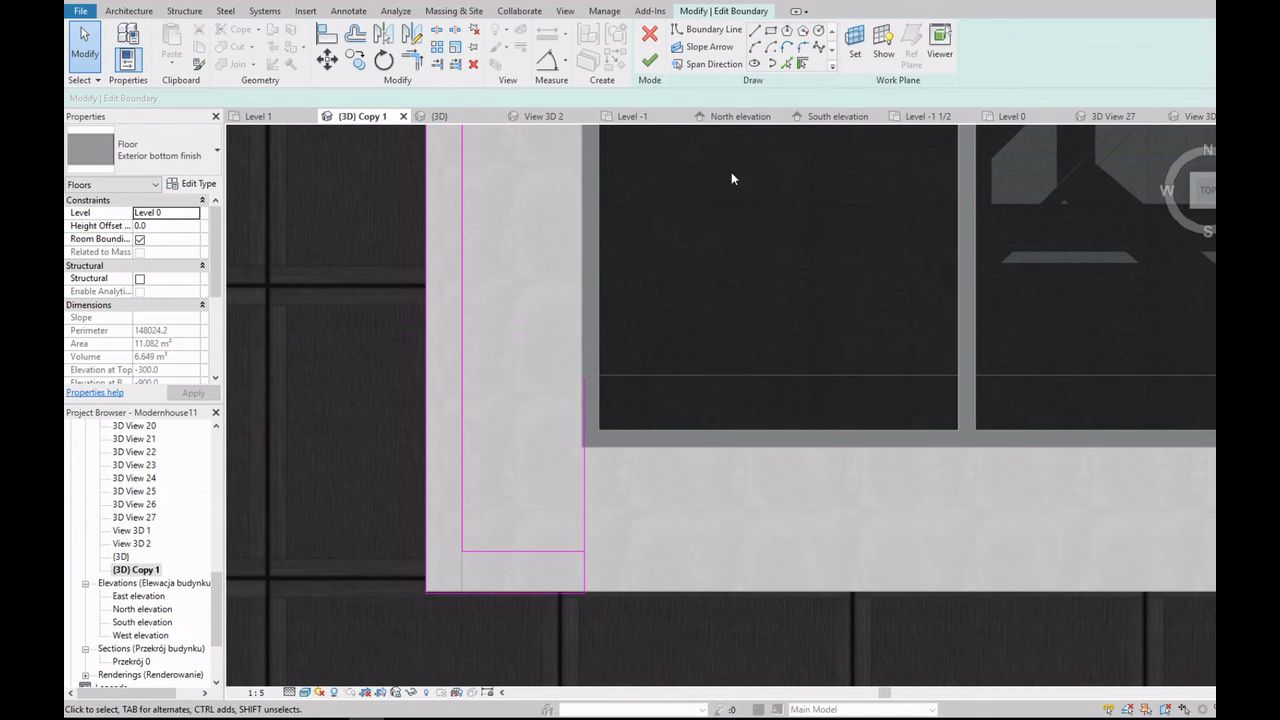
{"action": "left_click", "coordinate": [583, 378]}
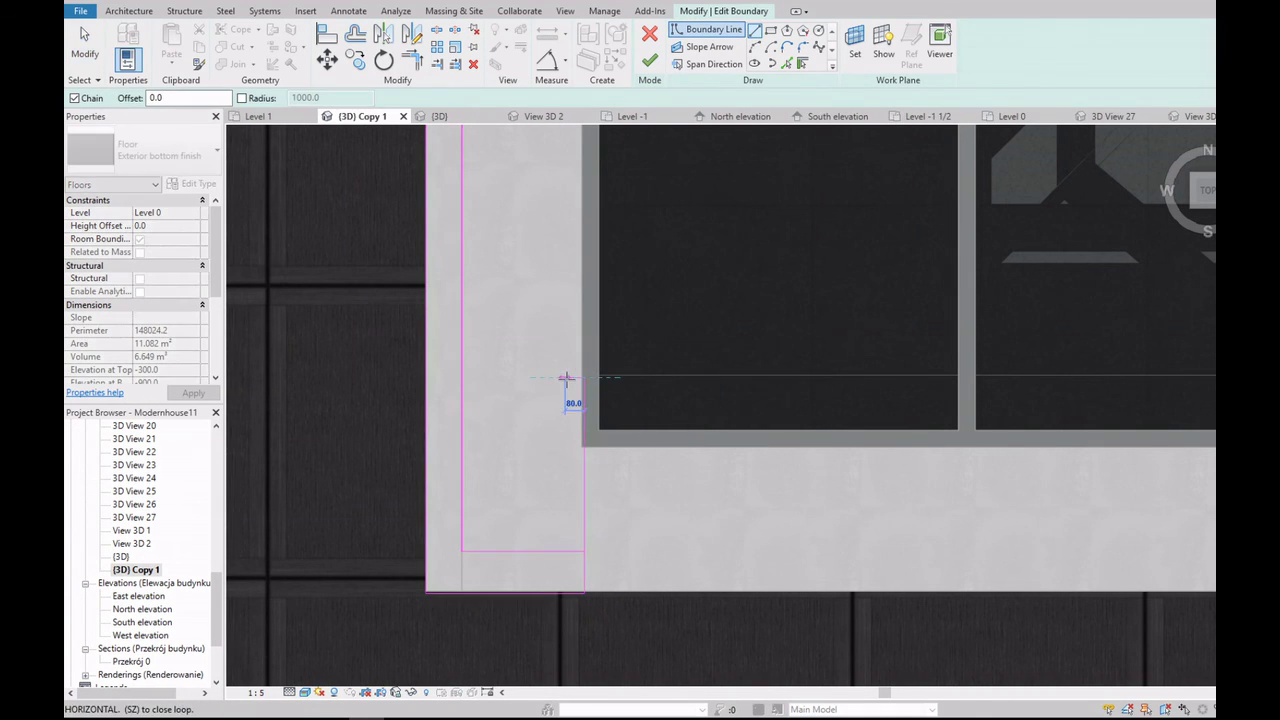
{"action": "left_click", "coordinate": [570, 549]}
{"action": "key", "text": "Escape"}
{"action": "key", "text": "Escape"}
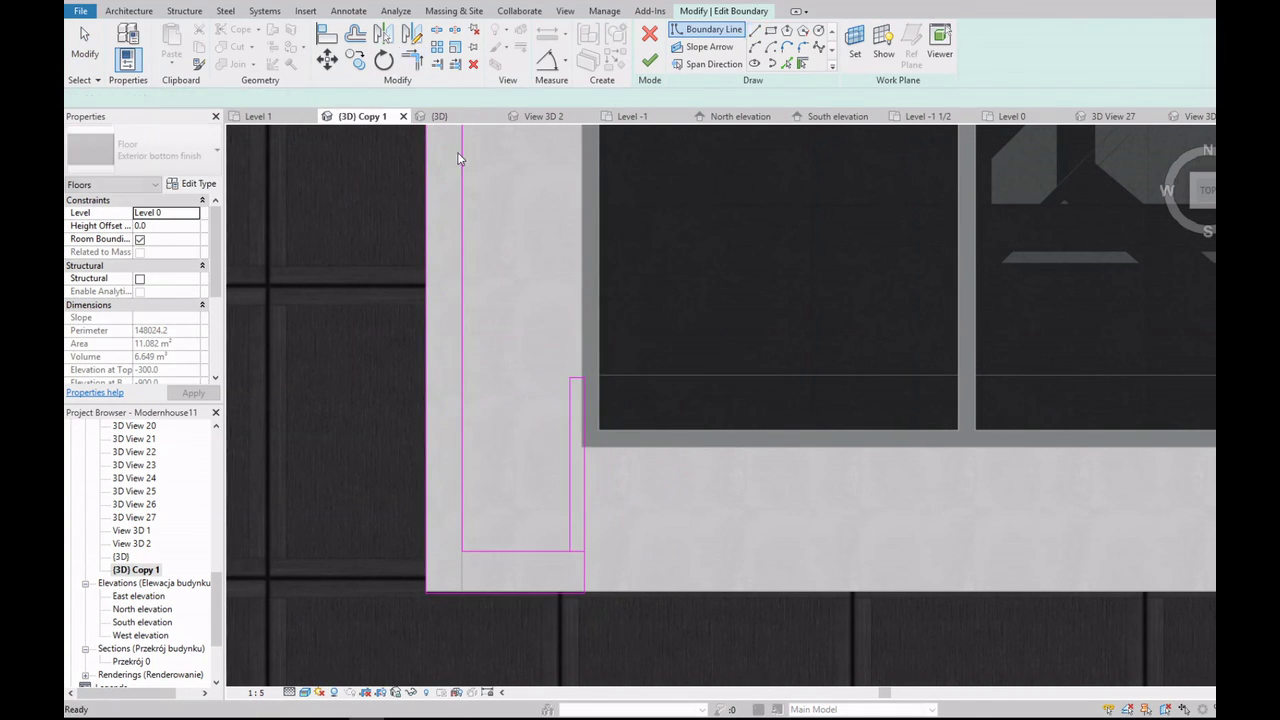
{"action": "left_click", "coordinate": [649, 60]}
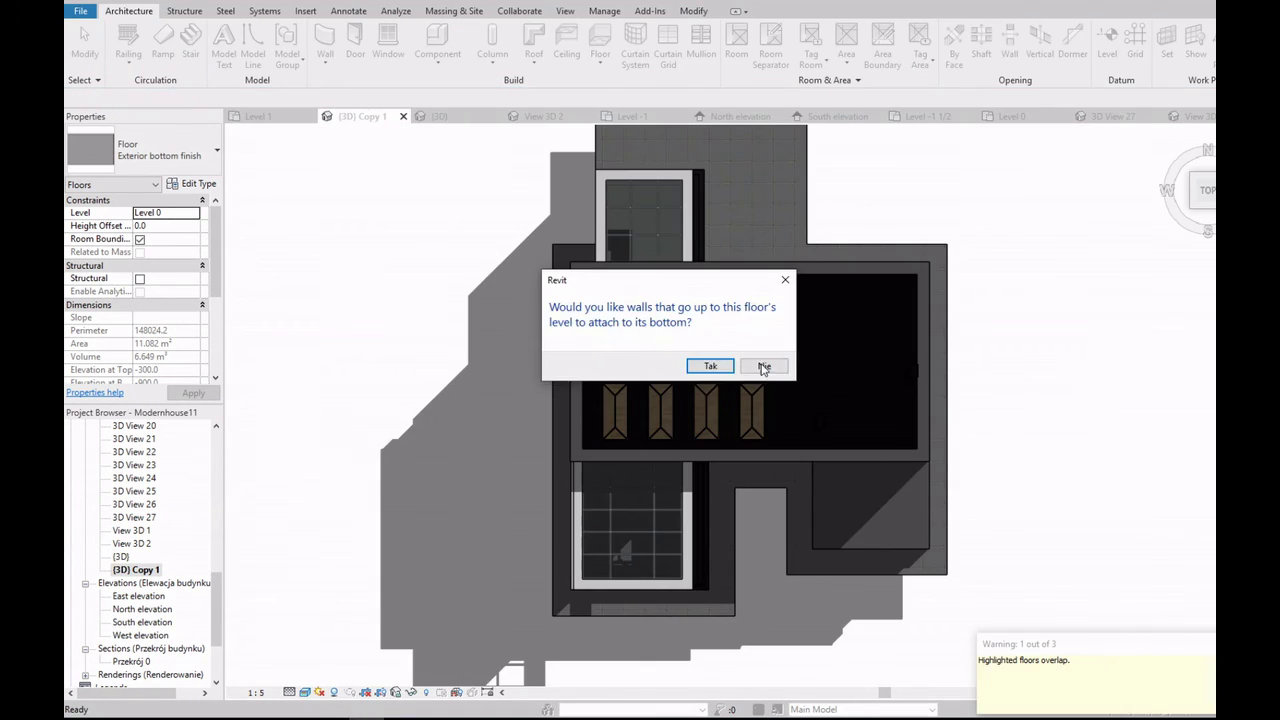
Step: Decline attaching walls to the floor, deselect it, and orbit back to an isometric view
{"action": "left_click", "coordinate": [760, 368]}
{"action": "key", "text": "Escape"}
{"action": "middle_click_drag", "start_coordinate": [776, 288], "coordinate": [729, 437], "text": "shift"}
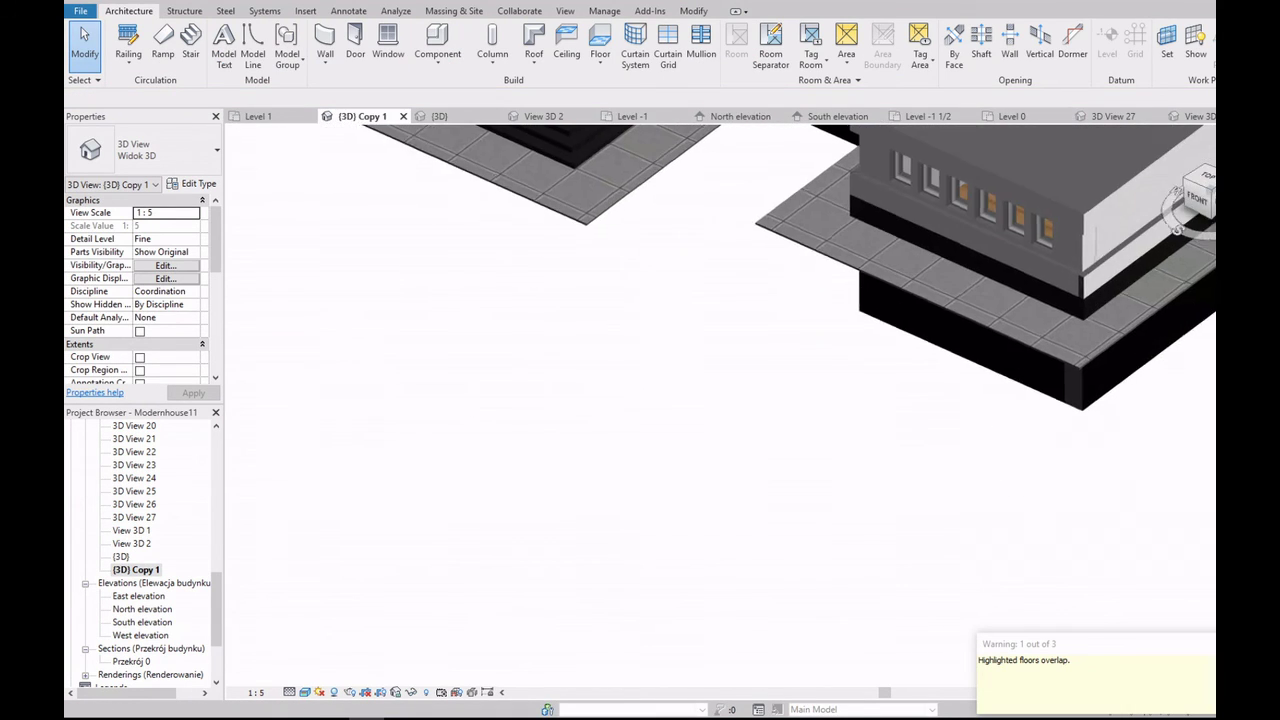
{"action": "scroll", "coordinate": [729, 437], "scroll_direction": "down", "scroll_amount": 3}
{"action": "scroll", "coordinate": [648, 322], "scroll_direction": "up", "scroll_amount": 5}
{"action": "scroll", "coordinate": [648, 322], "scroll_direction": "down", "scroll_amount": 1}
{"action": "scroll", "coordinate": [640, 325], "scroll_direction": "down", "scroll_amount": 2}
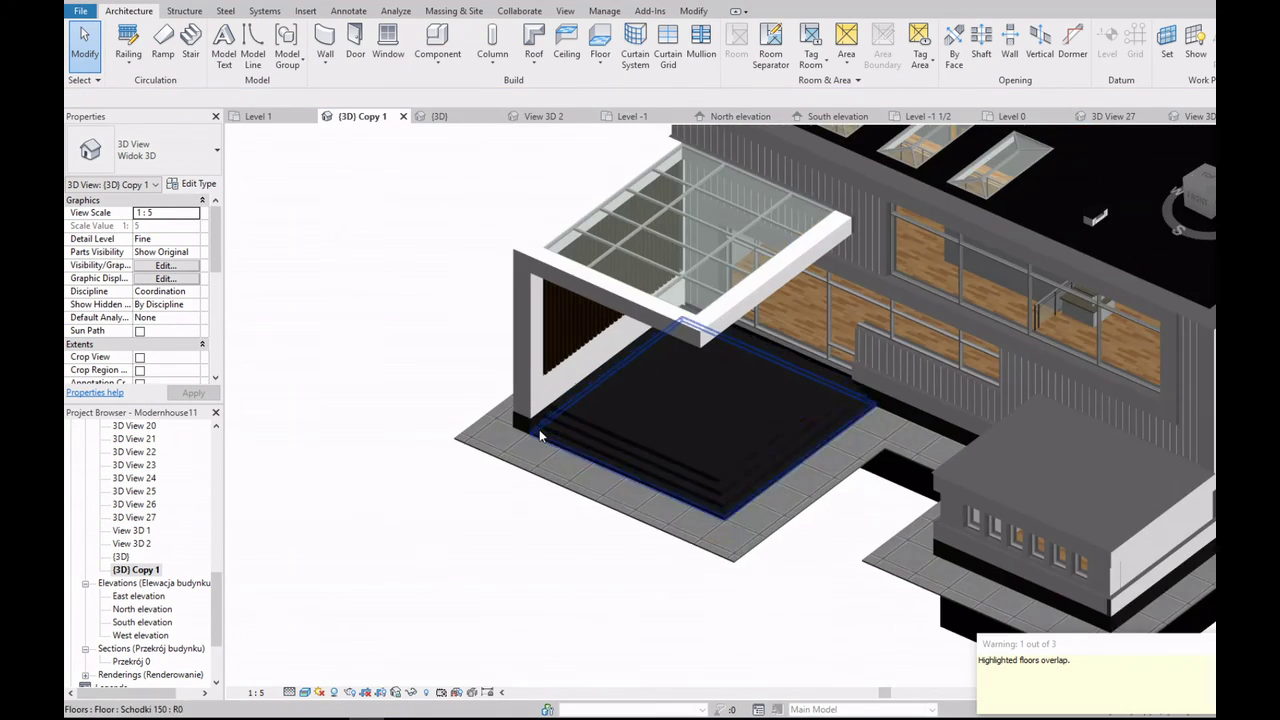
{"action": "scroll", "coordinate": [539, 429], "scroll_direction": "down", "scroll_amount": 2}
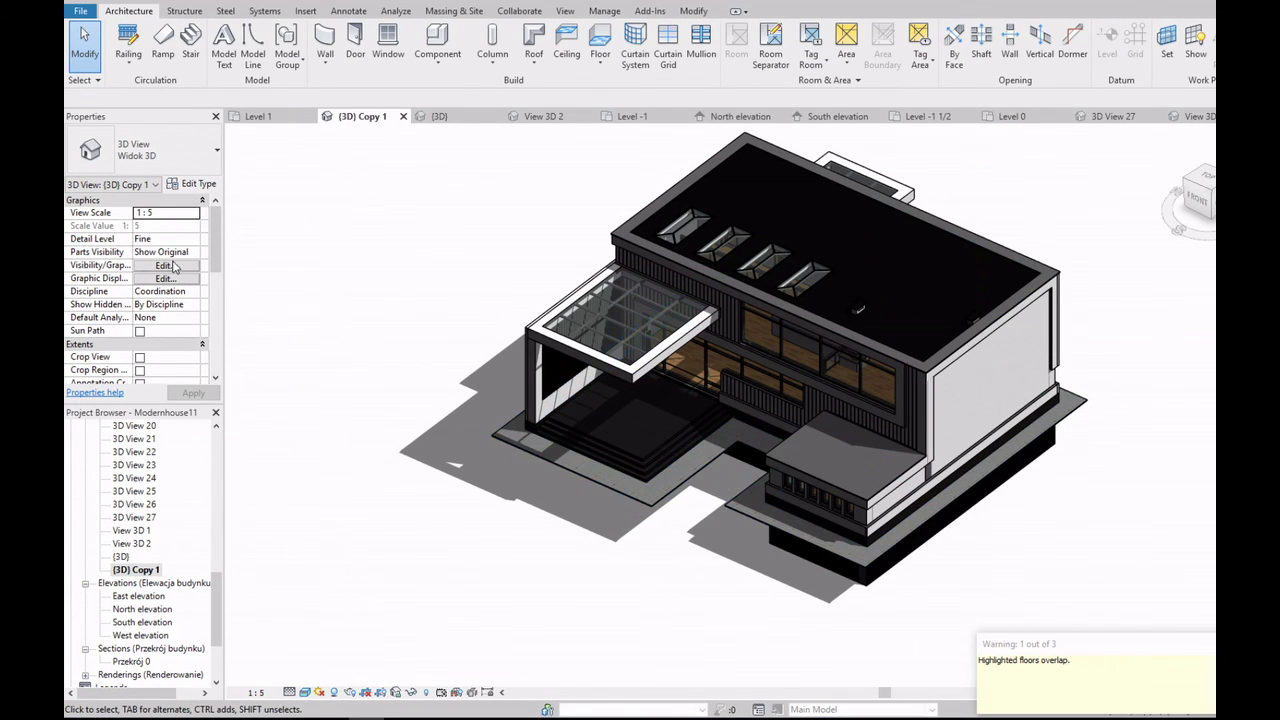
Step: Orbit to a front isometric view, then open the Level -1 floor plan
{"action": "middle_click_drag", "start_coordinate": [858, 310], "coordinate": [1060, 343], "text": "shift"}
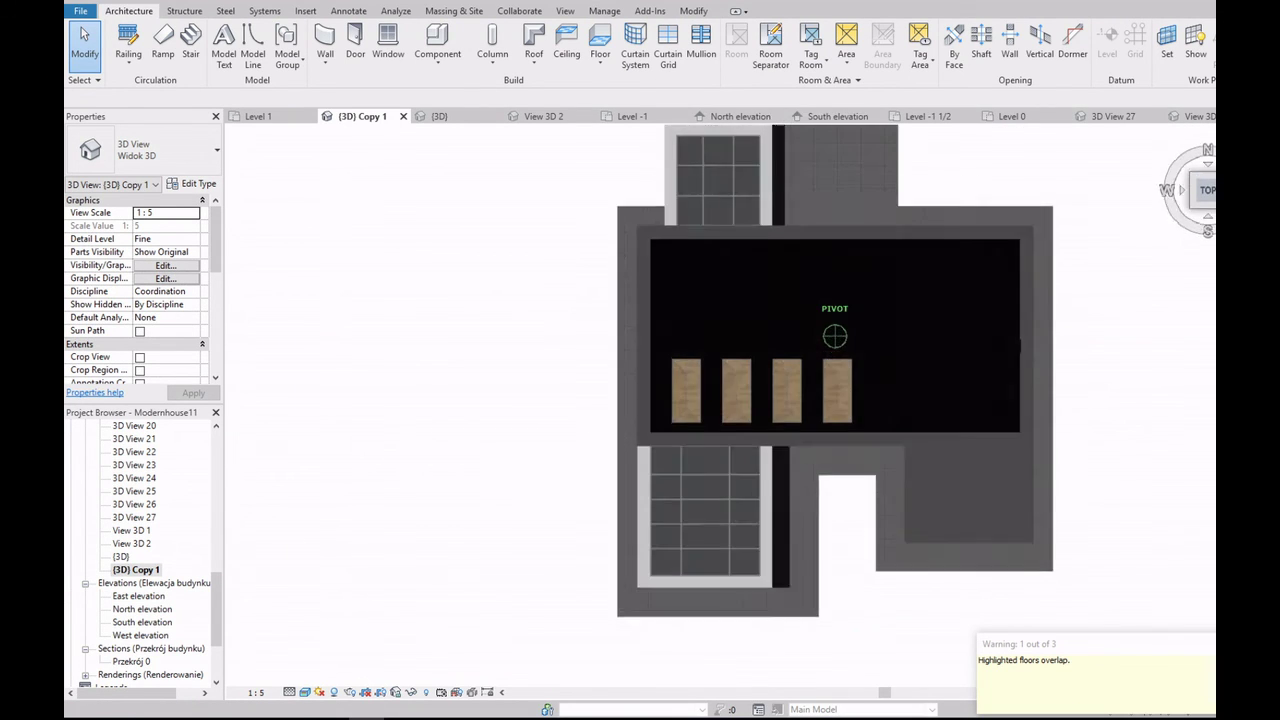
{"action": "scroll", "coordinate": [890, 470], "scroll_direction": "up", "scroll_amount": 3}
{"action": "scroll", "coordinate": [880, 492], "scroll_direction": "up", "scroll_amount": 2}
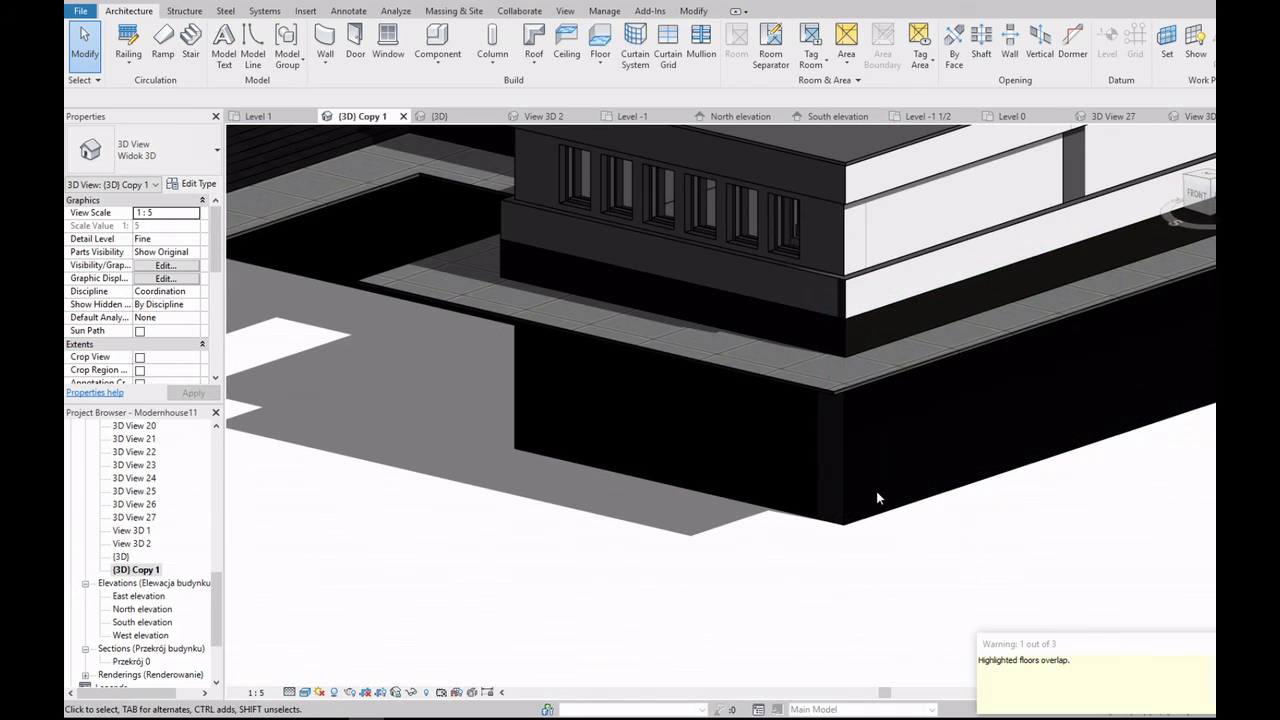
{"action": "scroll", "coordinate": [819, 557], "scroll_direction": "up", "scroll_amount": 2}
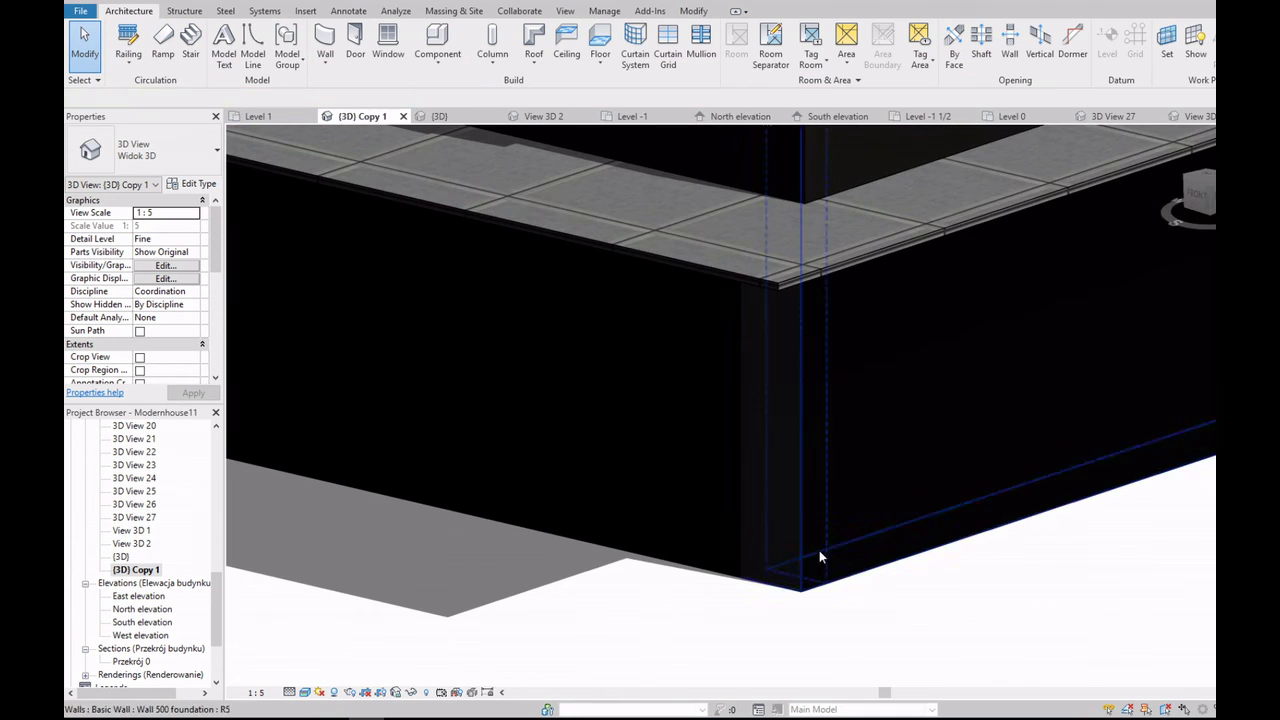
{"action": "scroll", "coordinate": [183, 457], "scroll_direction": "up", "scroll_amount": 10}
{"action": "double_click", "coordinate": [128, 595]}
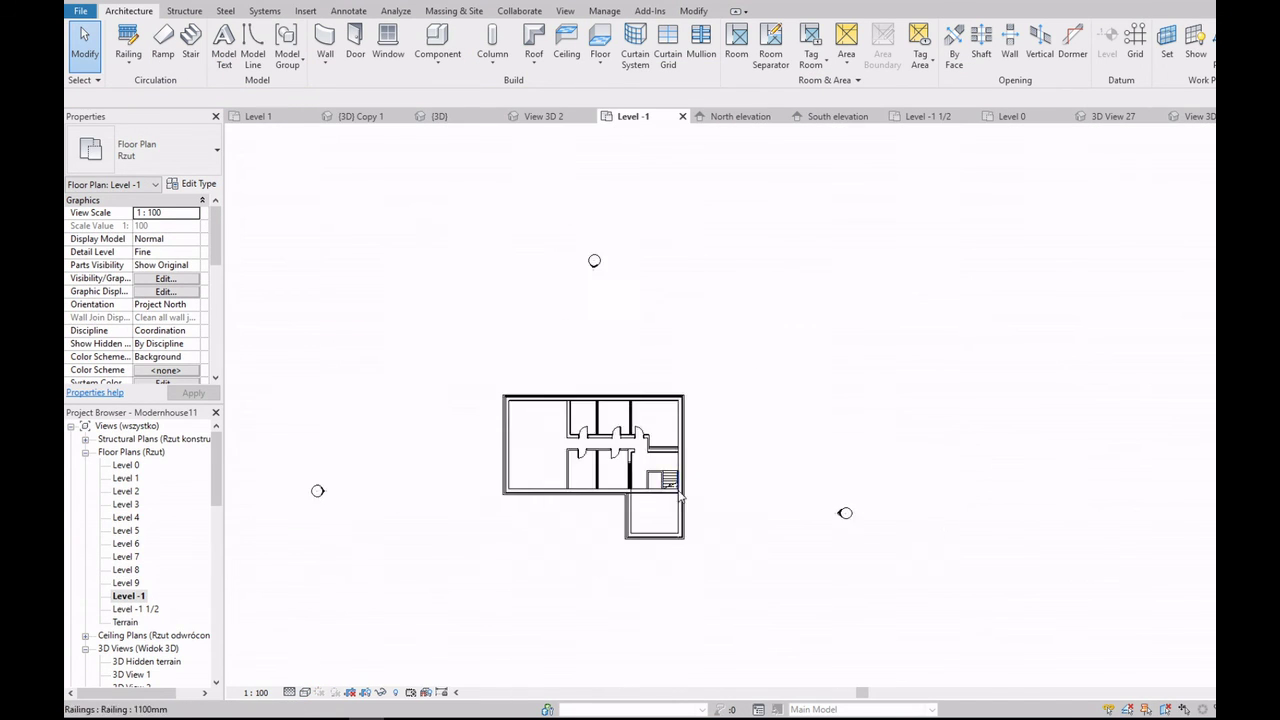
Step: Select the right foundation wall and pick its bottom-right corner with Wall Joins
{"action": "scroll", "coordinate": [716, 578], "scroll_direction": "up", "scroll_amount": 5}
{"action": "left_click", "coordinate": [325, 62]}
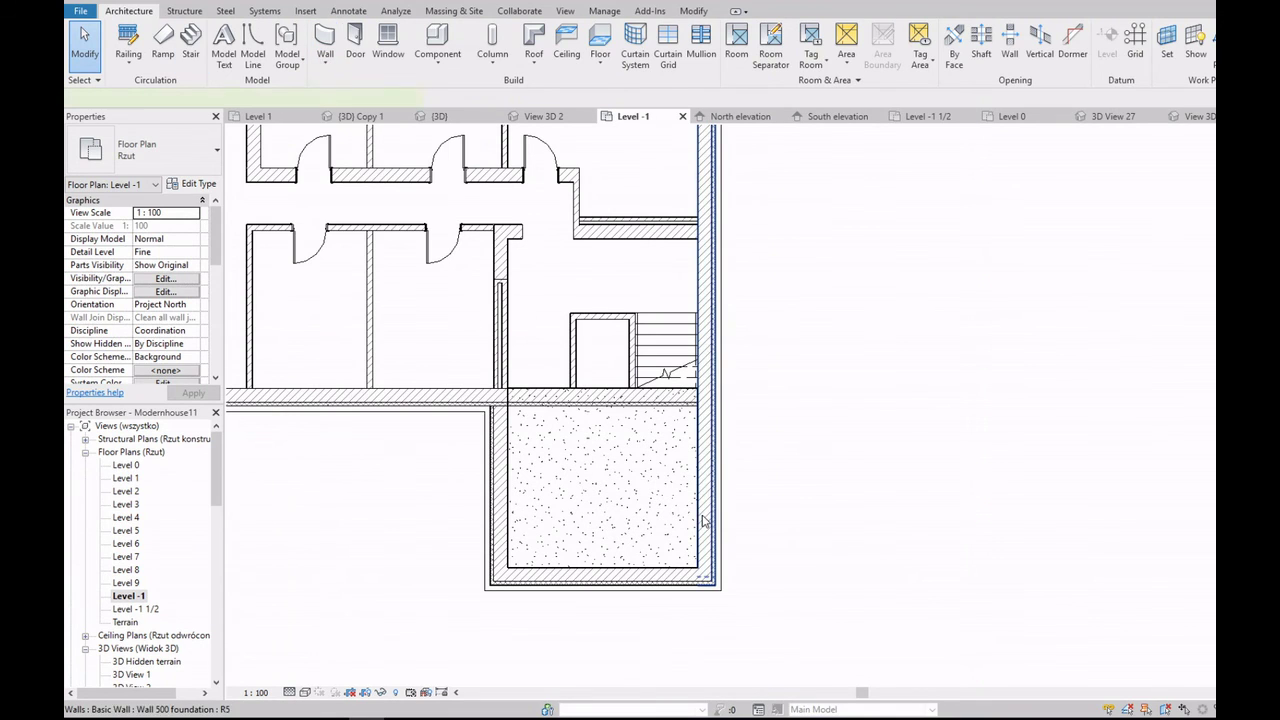
{"action": "left_click", "coordinate": [706, 470]}
{"action": "left_click", "coordinate": [272, 63]}
{"action": "left_click", "coordinate": [705, 538]}
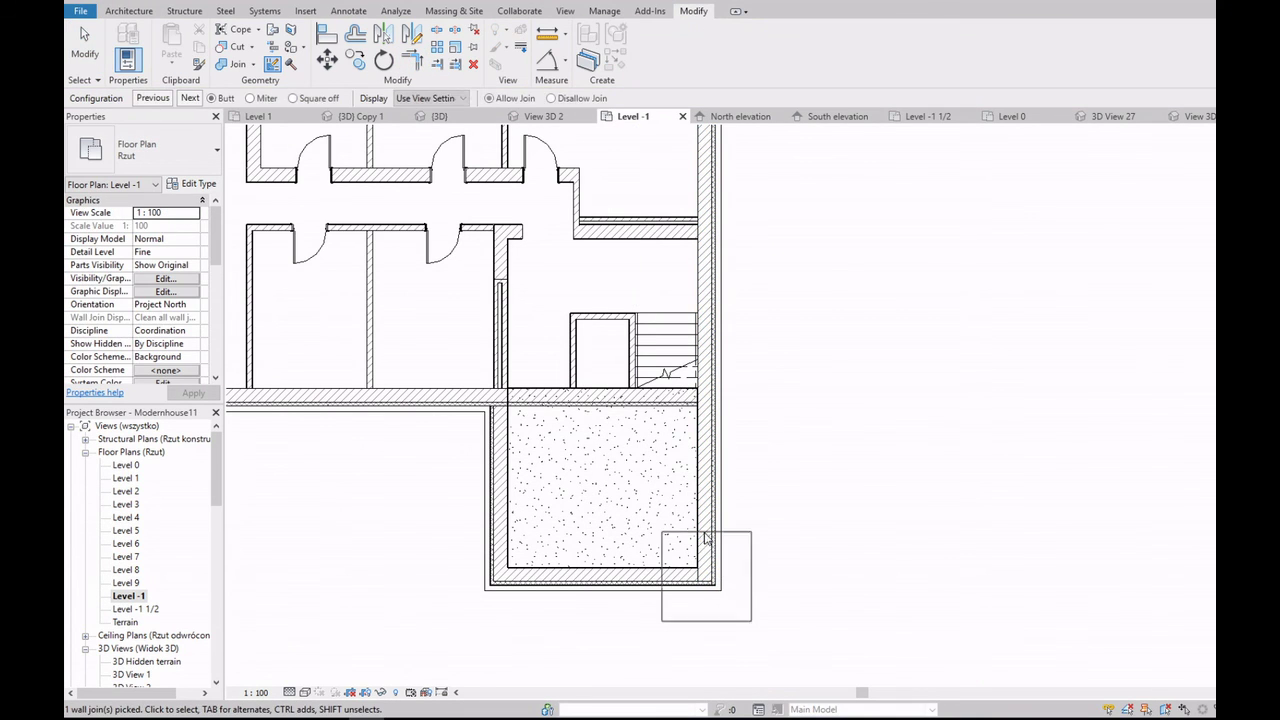
{"action": "key", "text": "Escape"}
{"action": "key", "text": "Escape"}
Step: Change the bottom-right corner join to Butt and clear the wall selection
{"action": "scroll", "coordinate": [694, 589], "scroll_direction": "up", "scroll_amount": 3}
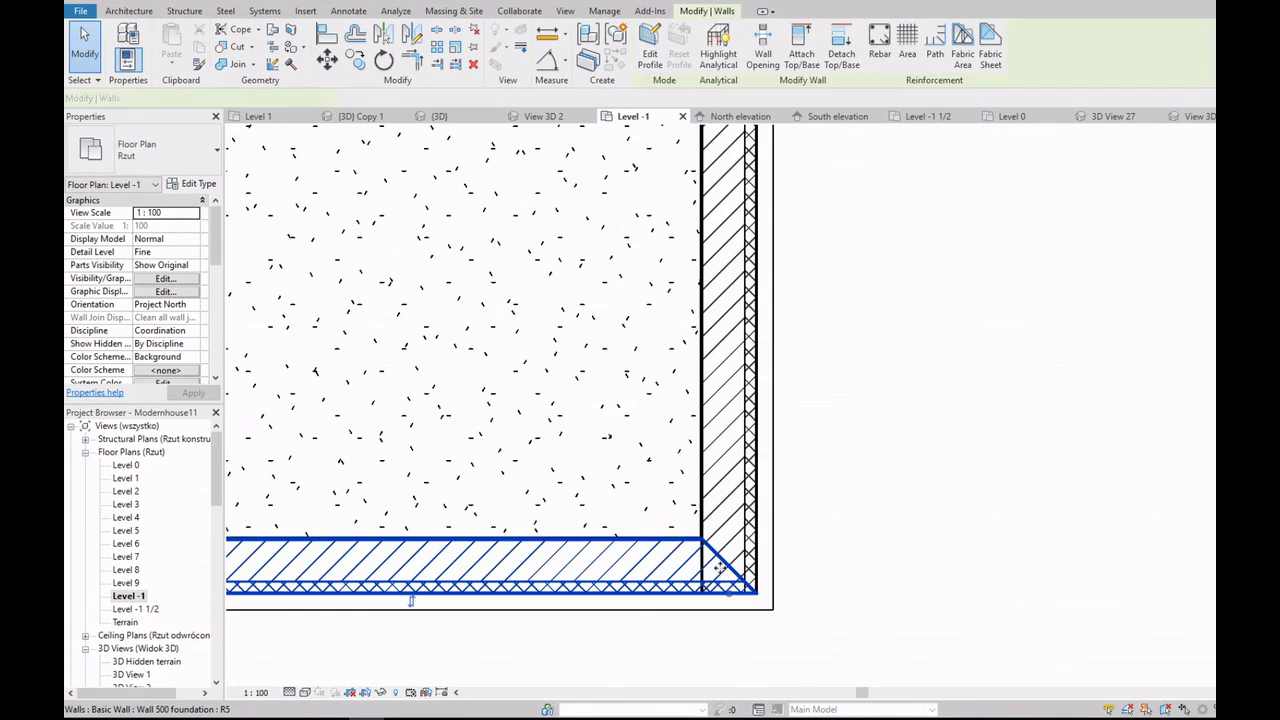
{"action": "scroll", "coordinate": [703, 540], "scroll_direction": "up", "scroll_amount": 3}
{"action": "left_click", "coordinate": [702, 535]}
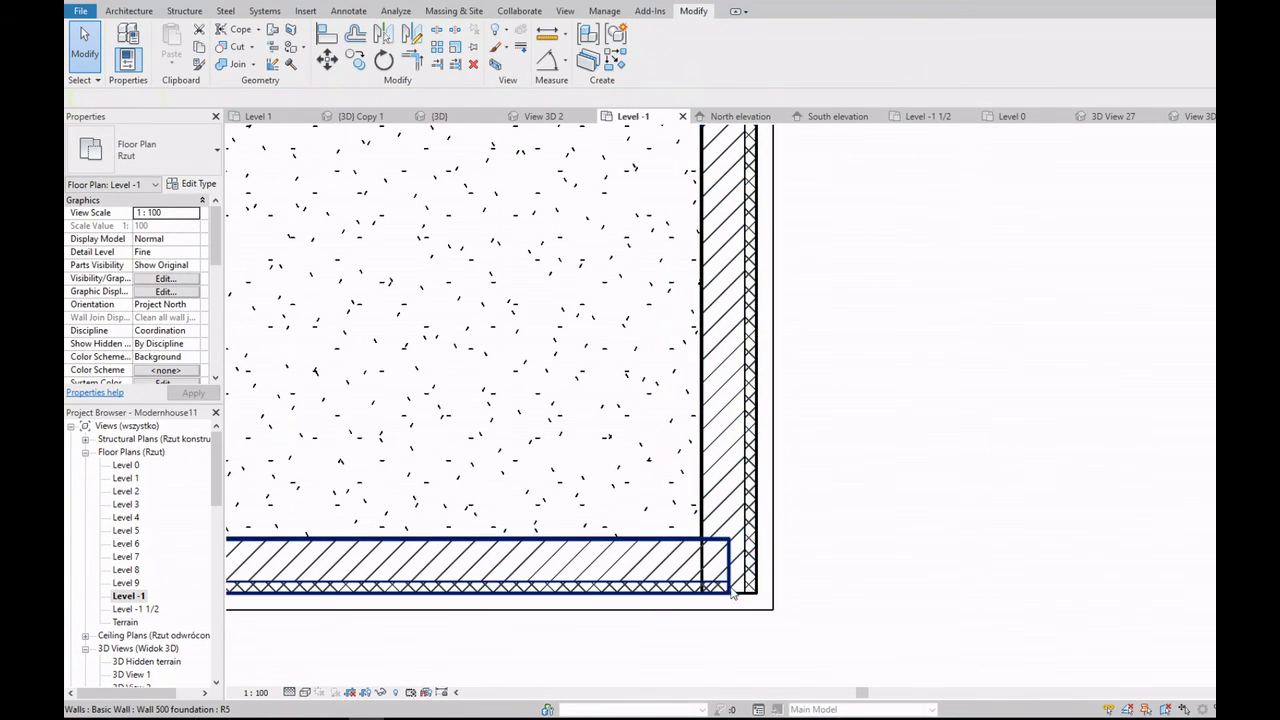
{"action": "left_click", "coordinate": [733, 588]}
{"action": "scroll", "coordinate": [735, 590], "scroll_direction": "up", "scroll_amount": 1}
{"action": "scroll", "coordinate": [737, 595], "scroll_direction": "down", "scroll_amount": 2}
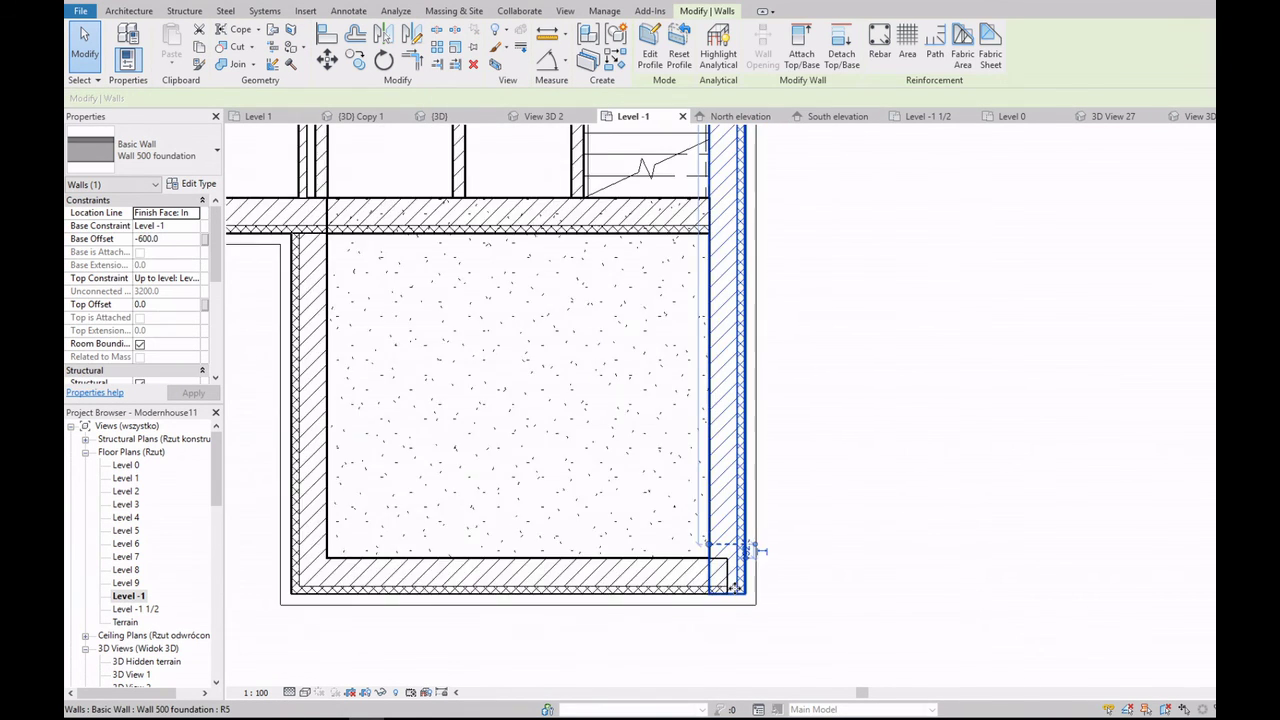
{"action": "scroll", "coordinate": [745, 560], "scroll_direction": "down", "scroll_amount": 4}
{"action": "scroll", "coordinate": [737, 585], "scroll_direction": "up", "scroll_amount": 3}
{"action": "key", "text": "Escape"}
{"action": "scroll", "coordinate": [146, 622], "scroll_direction": "down", "scroll_amount": 3}
Step: In the (3D) Copy 1 view, drag the first foundation wall's profile end edge rightward
{"action": "scroll", "coordinate": [148, 622], "scroll_direction": "down", "scroll_amount": 2}
{"action": "double_click", "coordinate": [136, 595]}
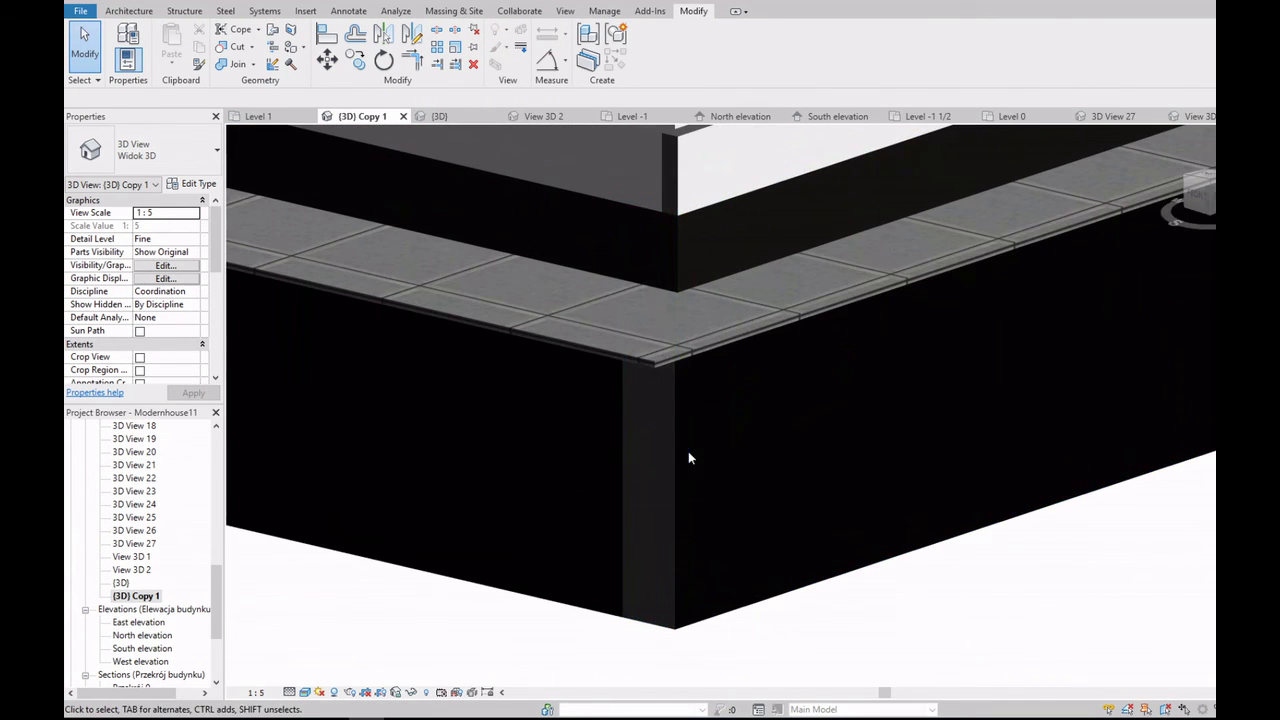
{"action": "double_click", "coordinate": [676, 459]}
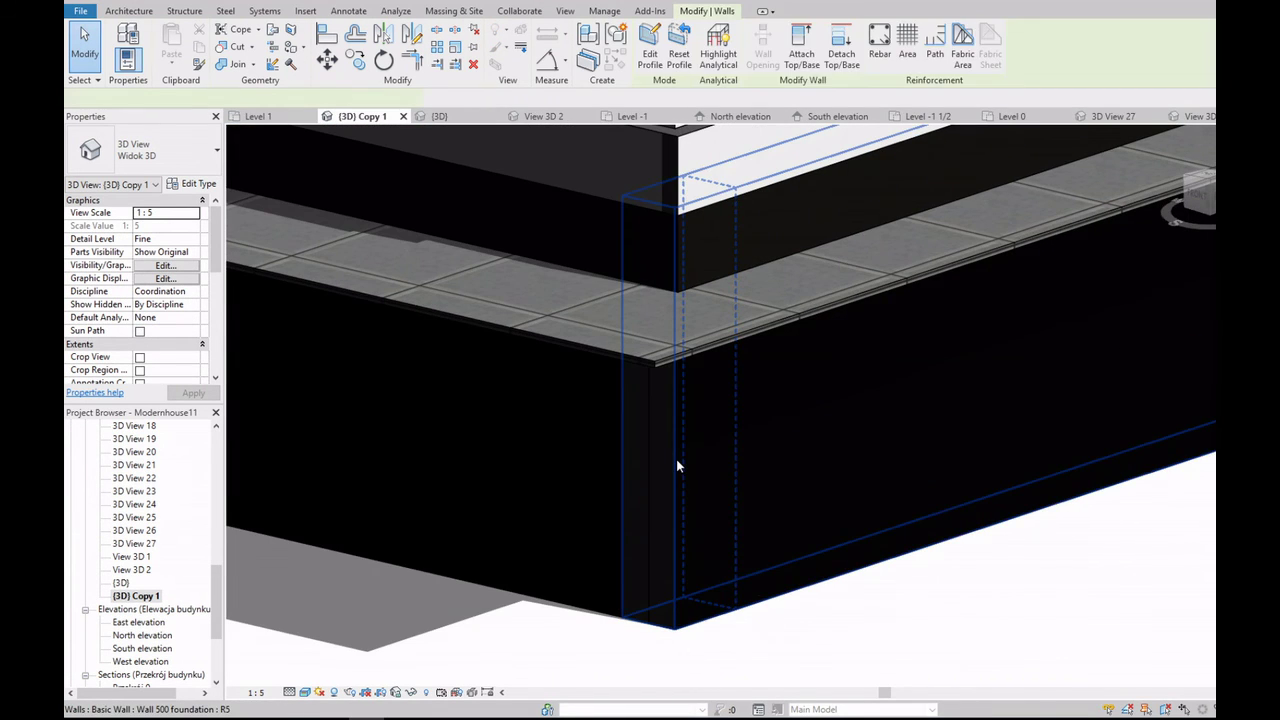
{"action": "scroll", "coordinate": [676, 459], "scroll_direction": "down", "scroll_amount": 3}
{"action": "left_click", "coordinate": [1199, 195]}
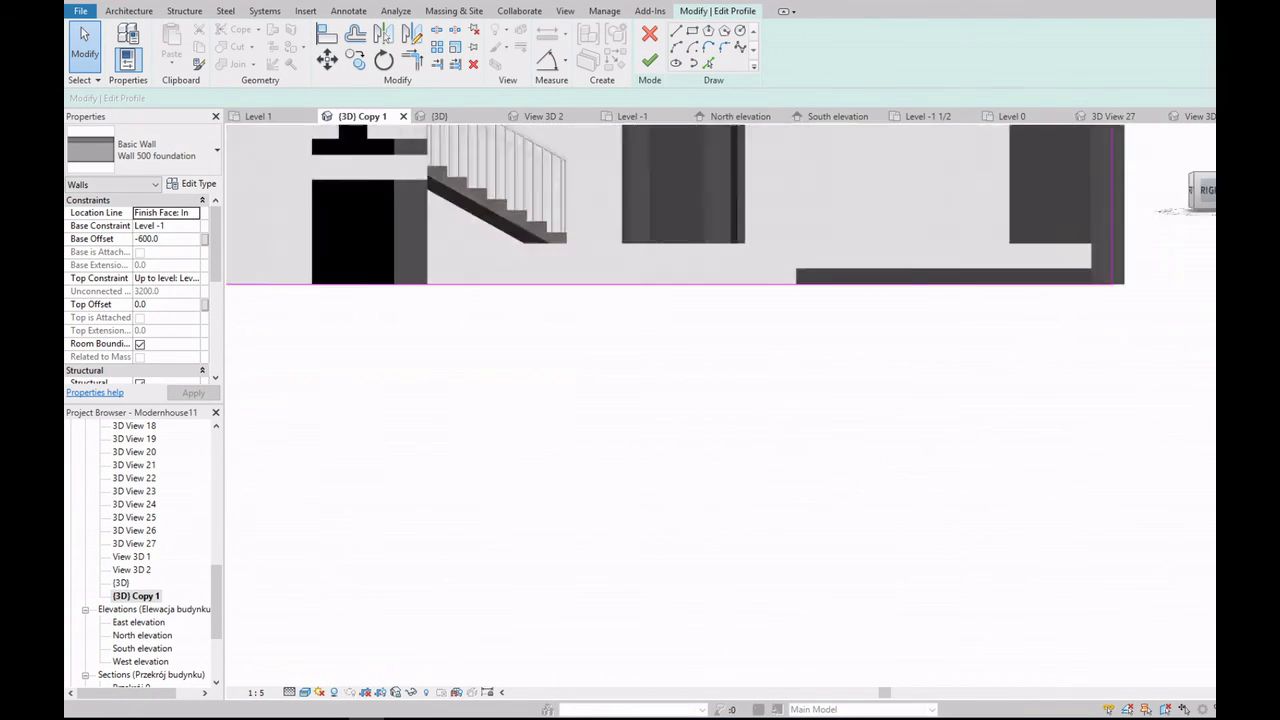
{"action": "scroll", "coordinate": [620, 360], "scroll_direction": "up", "scroll_amount": 5}
{"action": "left_click_drag", "start_coordinate": [668, 400], "coordinate": [680, 395]}
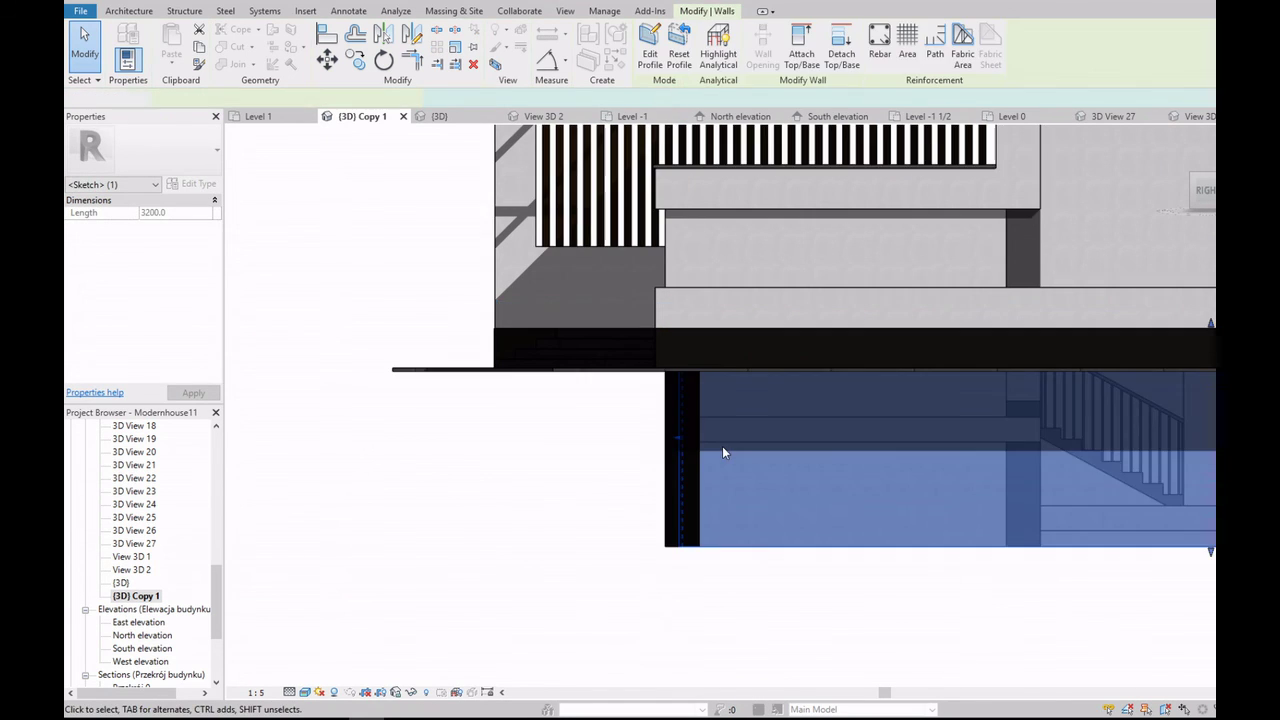
{"action": "mouse_move", "coordinate": [722, 446]}
{"action": "middle_mouse_down", "text": "shift"}
{"action": "mouse_move", "coordinate": [1160, 158]}
{"action": "mouse_move", "coordinate": [1137, 217]}
{"action": "middle_mouse_up", "text": "shift"}
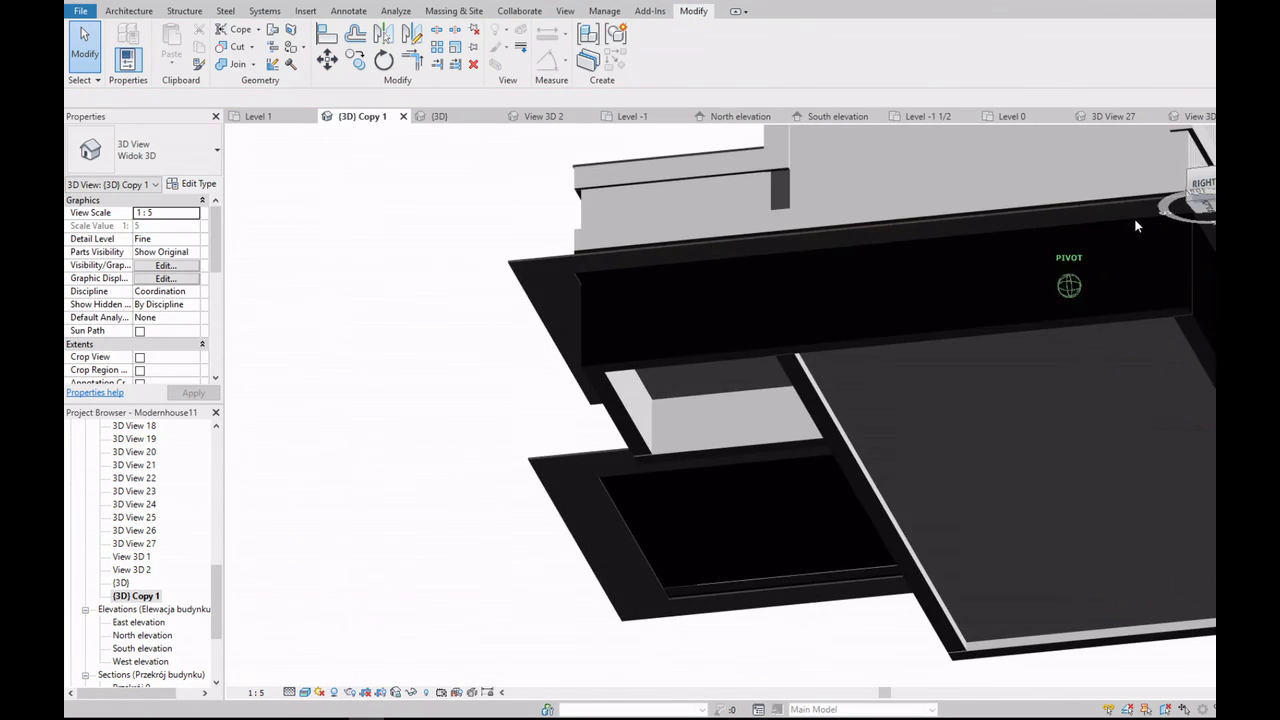
Step: Switch the 3D view's visual style to Hidden Line
{"action": "left_click", "coordinate": [305, 692]}
{"action": "left_click", "coordinate": [335, 618]}
{"action": "scroll", "coordinate": [613, 364], "scroll_direction": "up", "scroll_amount": 2}
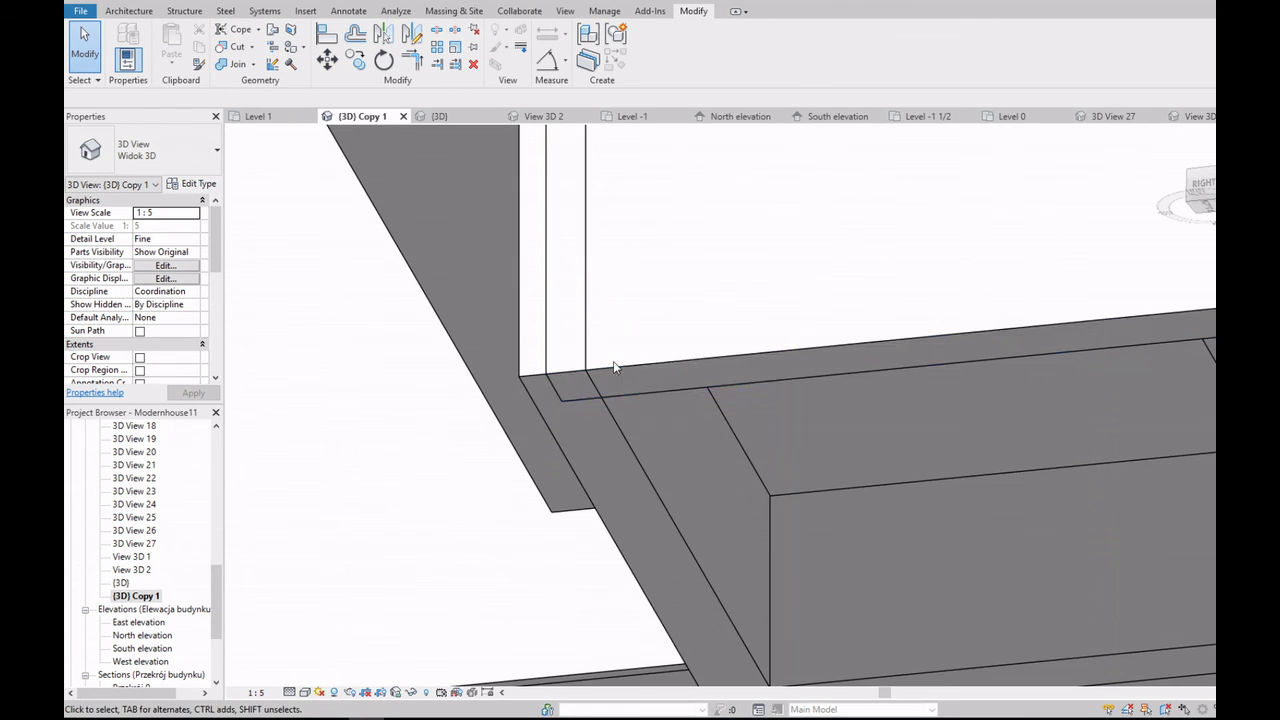
Step: Pull the foundation wall's profile end edge further right and finish the profile edit
{"action": "double_click", "coordinate": [609, 365]}
{"action": "left_click_drag", "start_coordinate": [553, 328], "coordinate": [586, 325]}
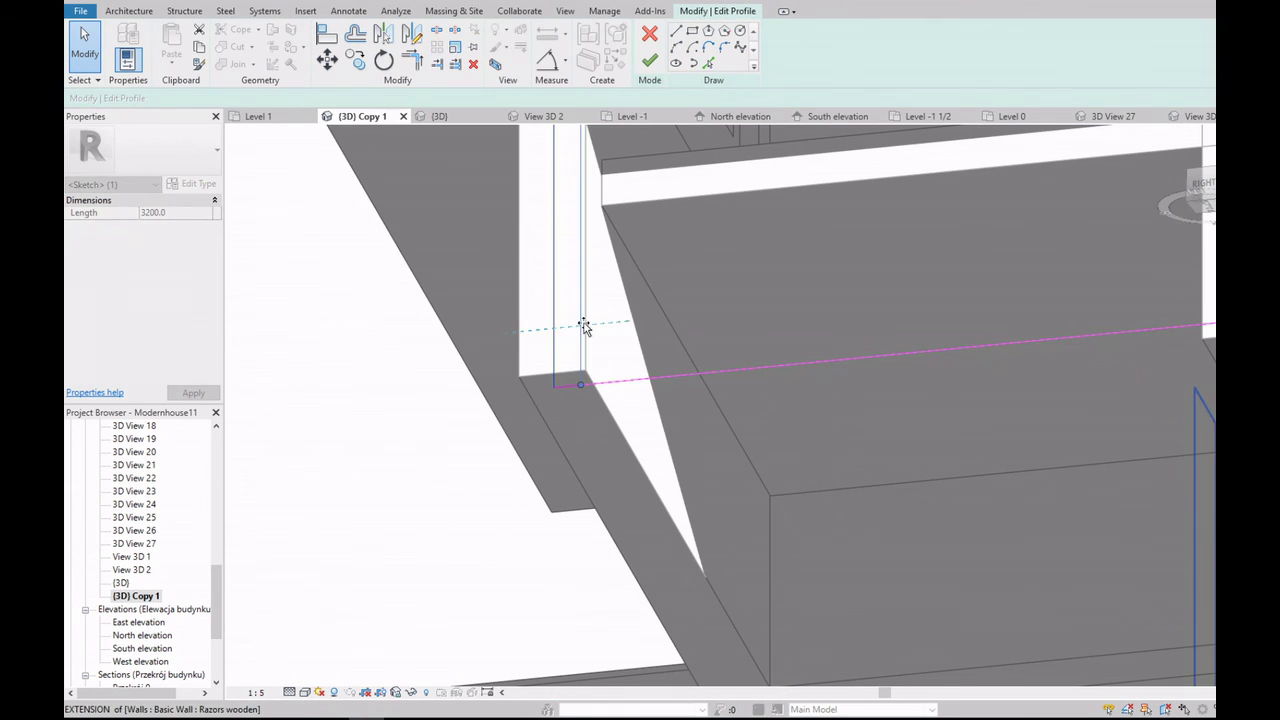
{"action": "left_click", "coordinate": [650, 60]}
{"action": "left_click", "coordinate": [603, 343]}
Step: Edit another foundation wall's profile and finish it, then clear the selection
{"action": "scroll", "coordinate": [603, 343], "scroll_direction": "down", "scroll_amount": 3}
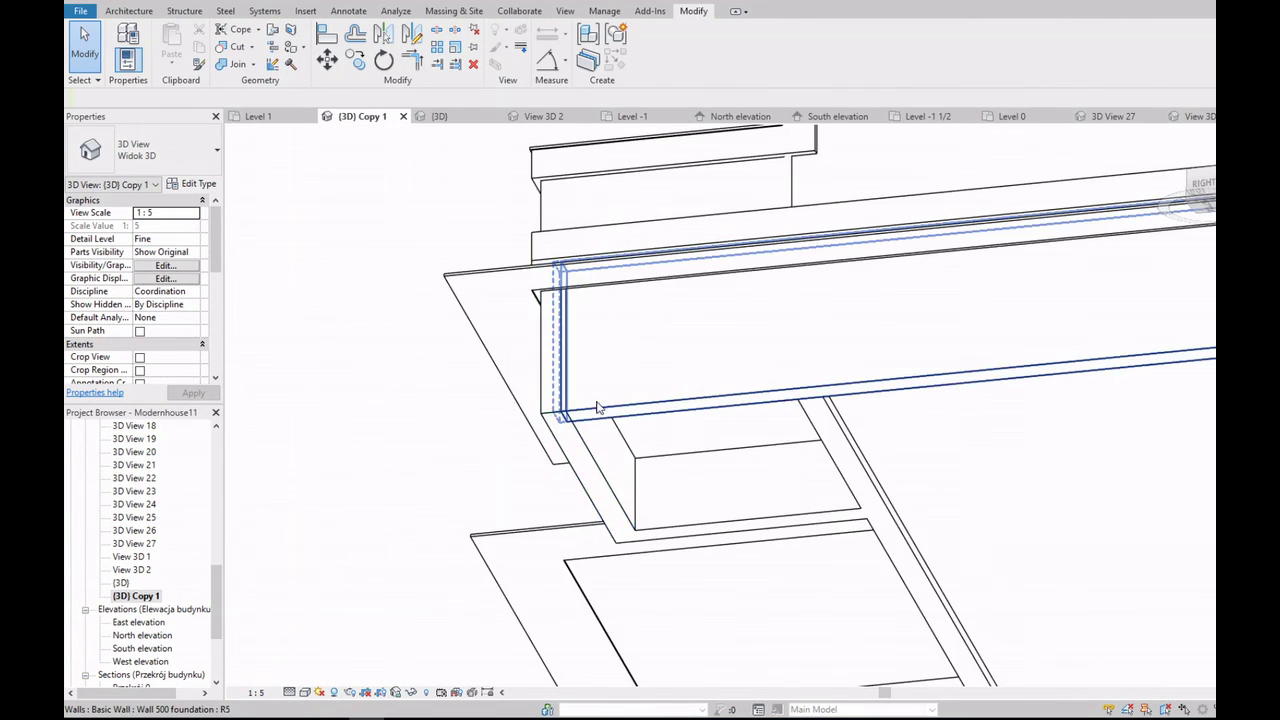
{"action": "left_click", "coordinate": [1203, 185]}
{"action": "middle_click_drag", "start_coordinate": [1200, 200], "coordinate": [877, 220], "text": "shift"}
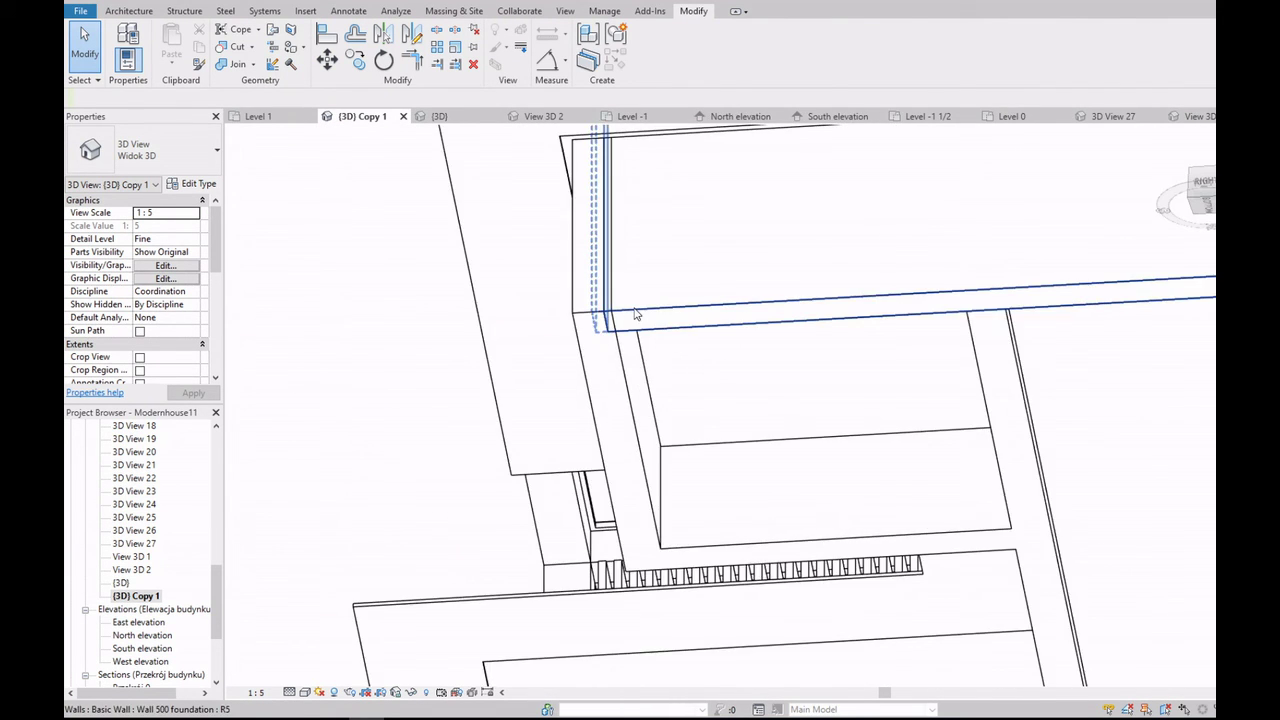
{"action": "double_click", "coordinate": [635, 315]}
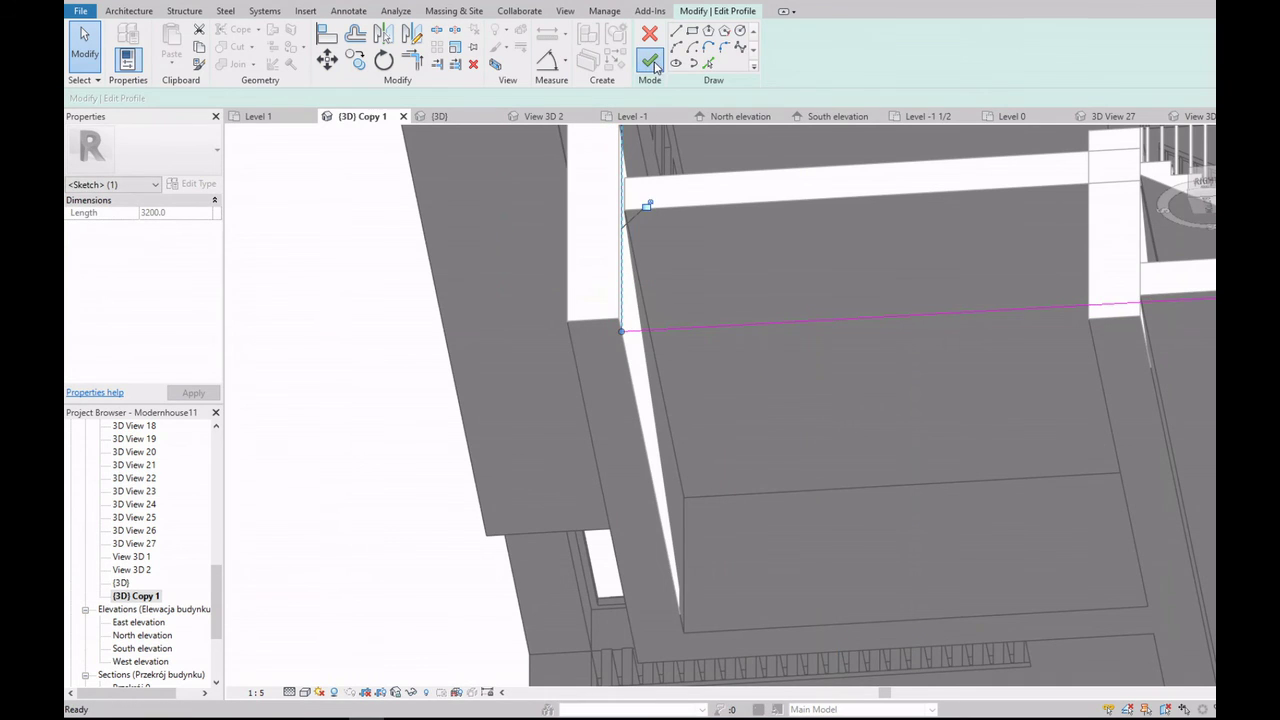
{"action": "left_click", "coordinate": [649, 61]}
{"action": "key", "text": "Escape"}
{"action": "middle_click_drag", "start_coordinate": [611, 367], "coordinate": [650, 320], "text": "shift"}
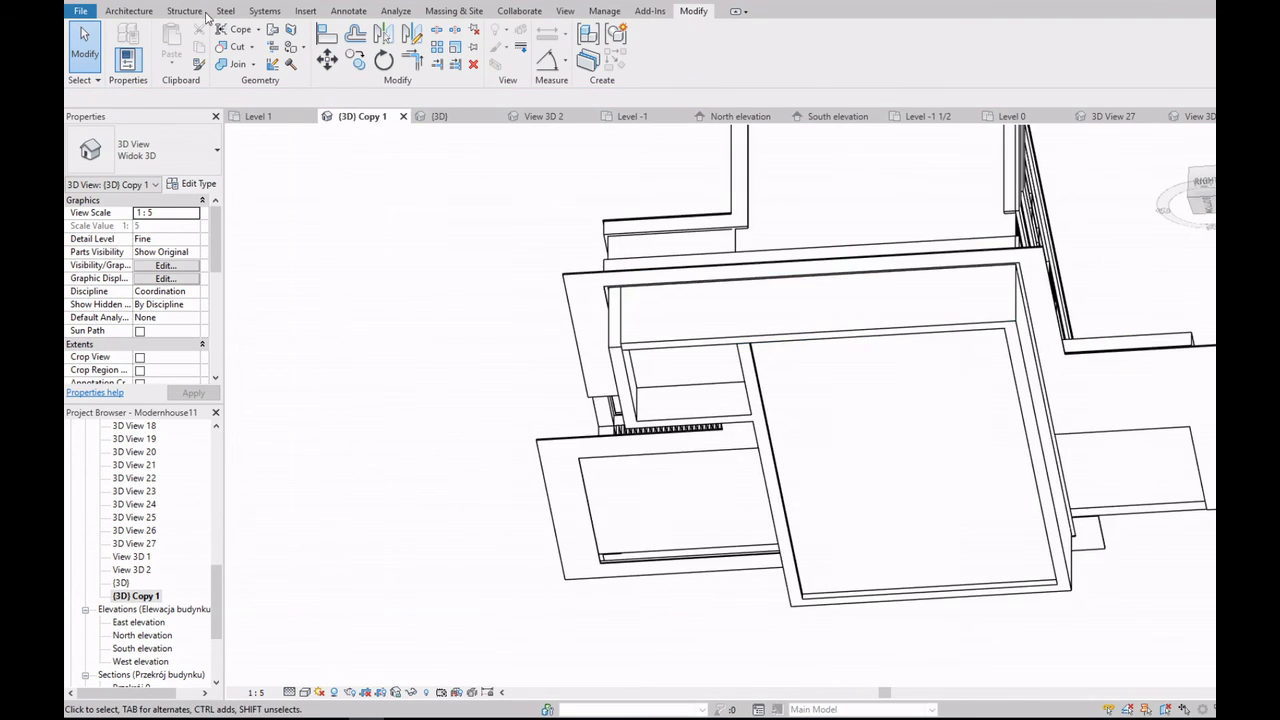
Step: Cancel the foundation wall profile edit, discarding the sketch changes
{"action": "double_click", "coordinate": [657, 343]}
{"action": "scroll", "coordinate": [691, 243], "scroll_direction": "up", "scroll_amount": 5}
{"action": "left_click", "coordinate": [650, 33]}
{"action": "left_click", "coordinate": [710, 373]}
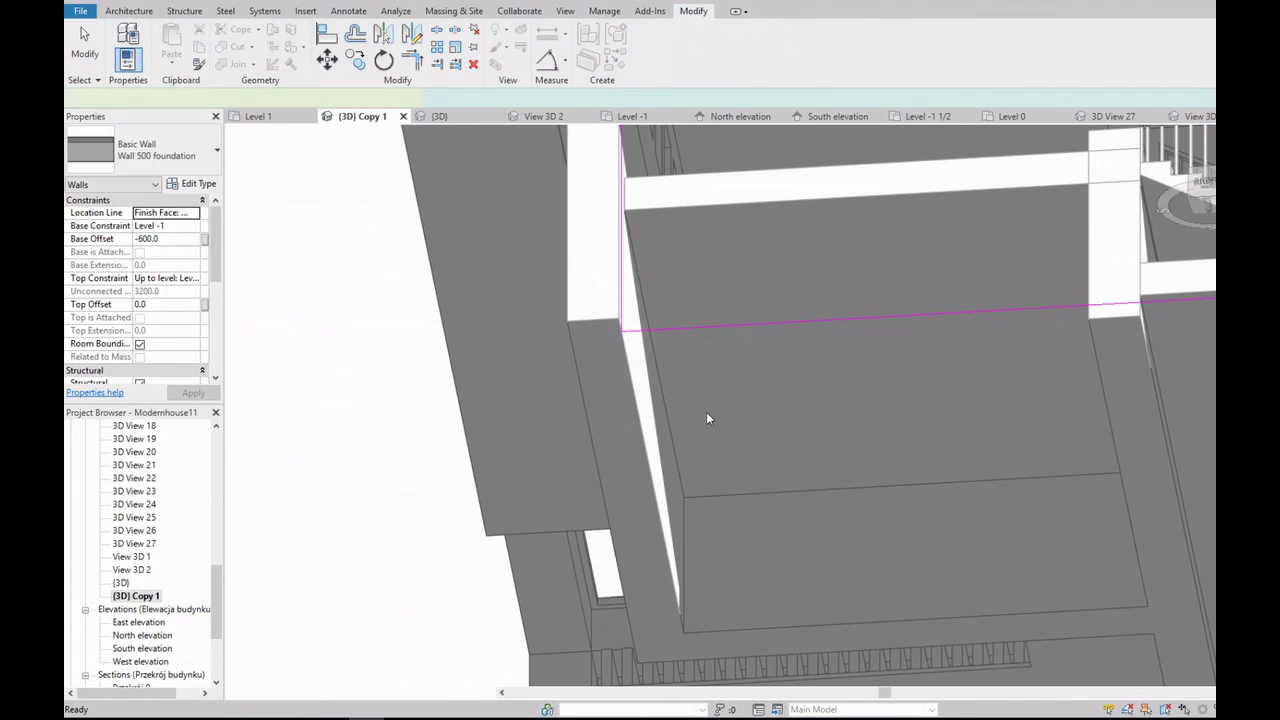
Step: Delete the foundation wall running past the stairs
{"action": "scroll", "coordinate": [706, 420], "scroll_direction": "down", "scroll_amount": 3}
{"action": "scroll", "coordinate": [620, 481], "scroll_direction": "down", "scroll_amount": 5}
{"action": "scroll", "coordinate": [838, 424], "scroll_direction": "up", "scroll_amount": 3}
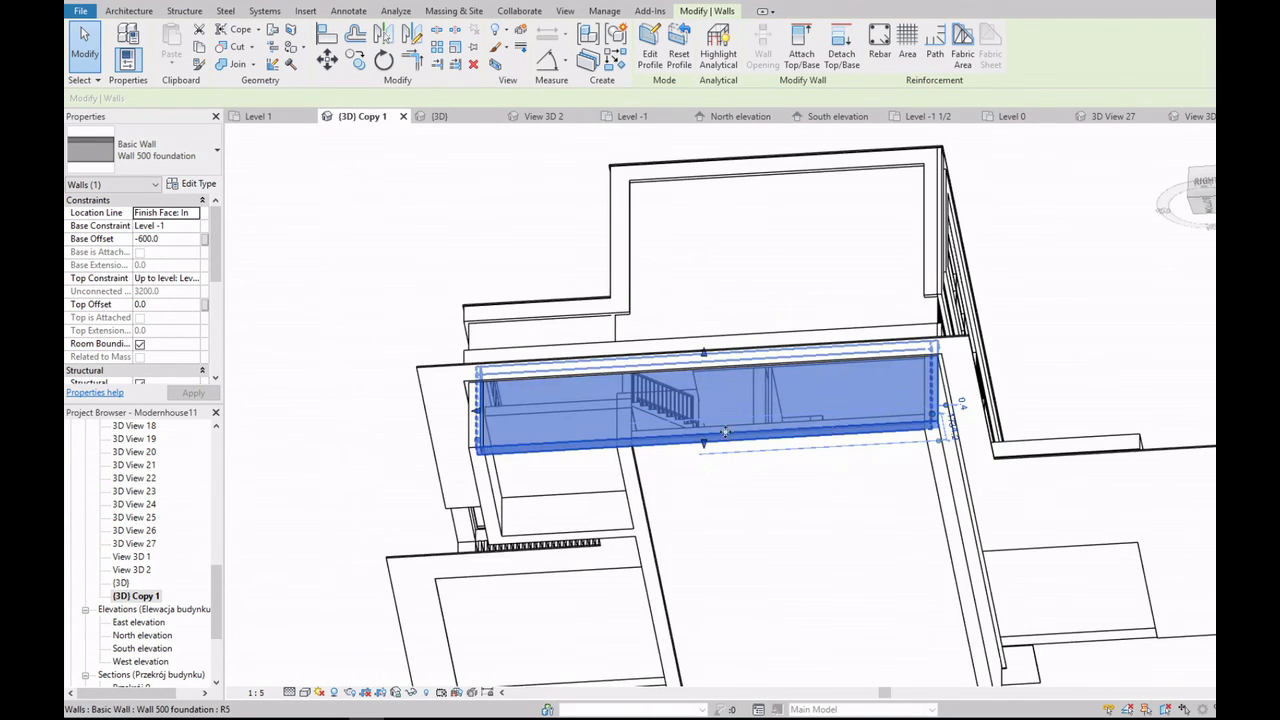
{"action": "left_click", "coordinate": [195, 279]}
{"action": "key", "text": "Escape"}
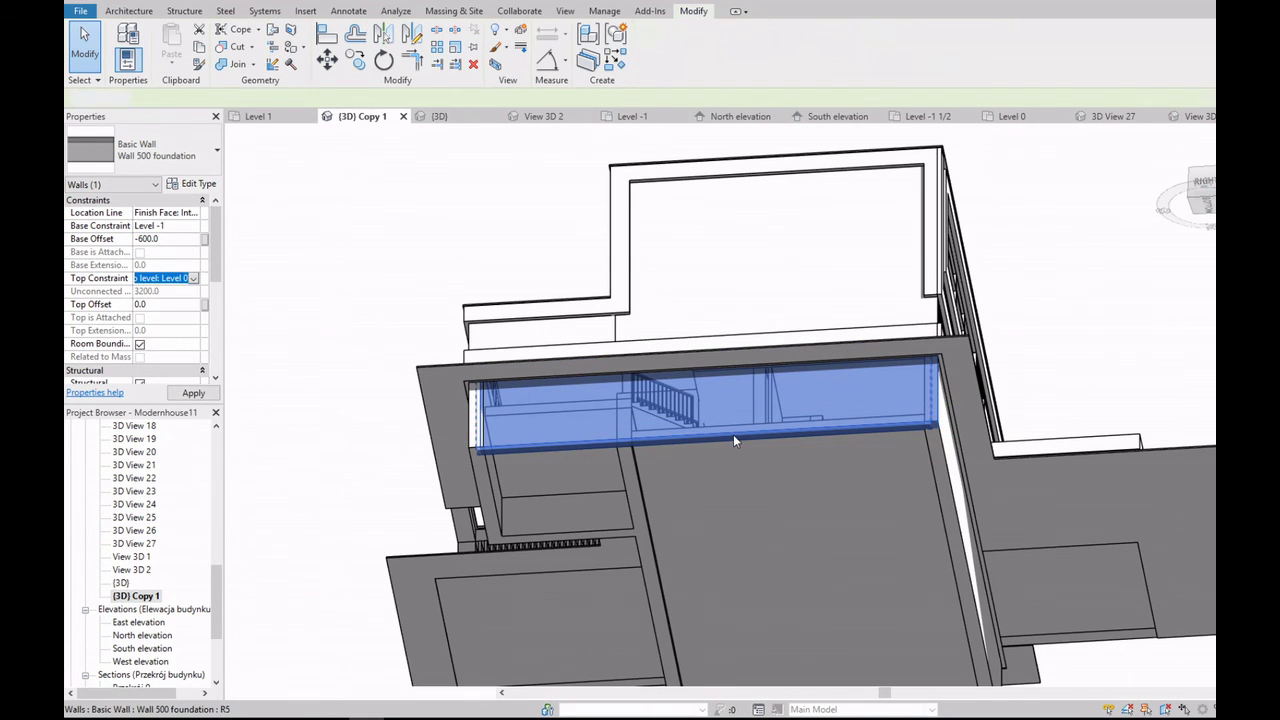
{"action": "key", "text": "Escape"}
{"action": "left_click", "coordinate": [734, 434]}
{"action": "key", "text": "Delete"}
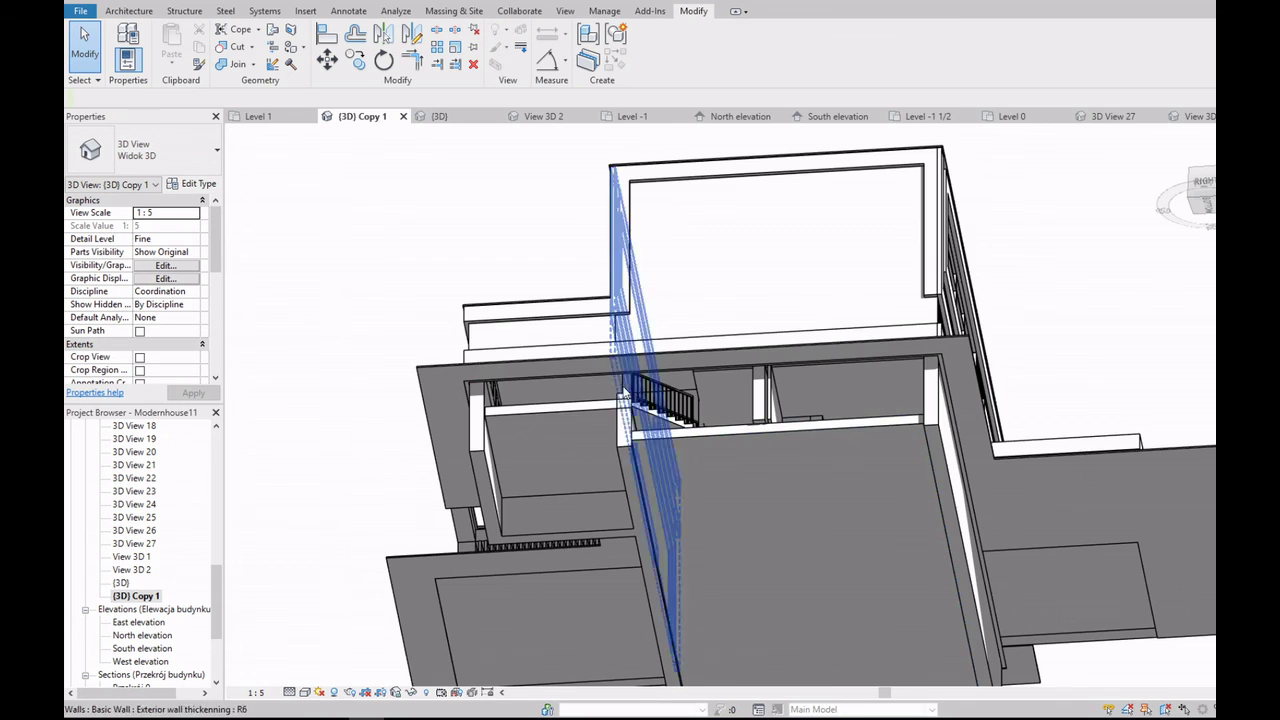
Step: Open the Level -1 floor plan from the Project Browser
{"action": "scroll", "coordinate": [612, 395], "scroll_direction": "up", "scroll_amount": 3}
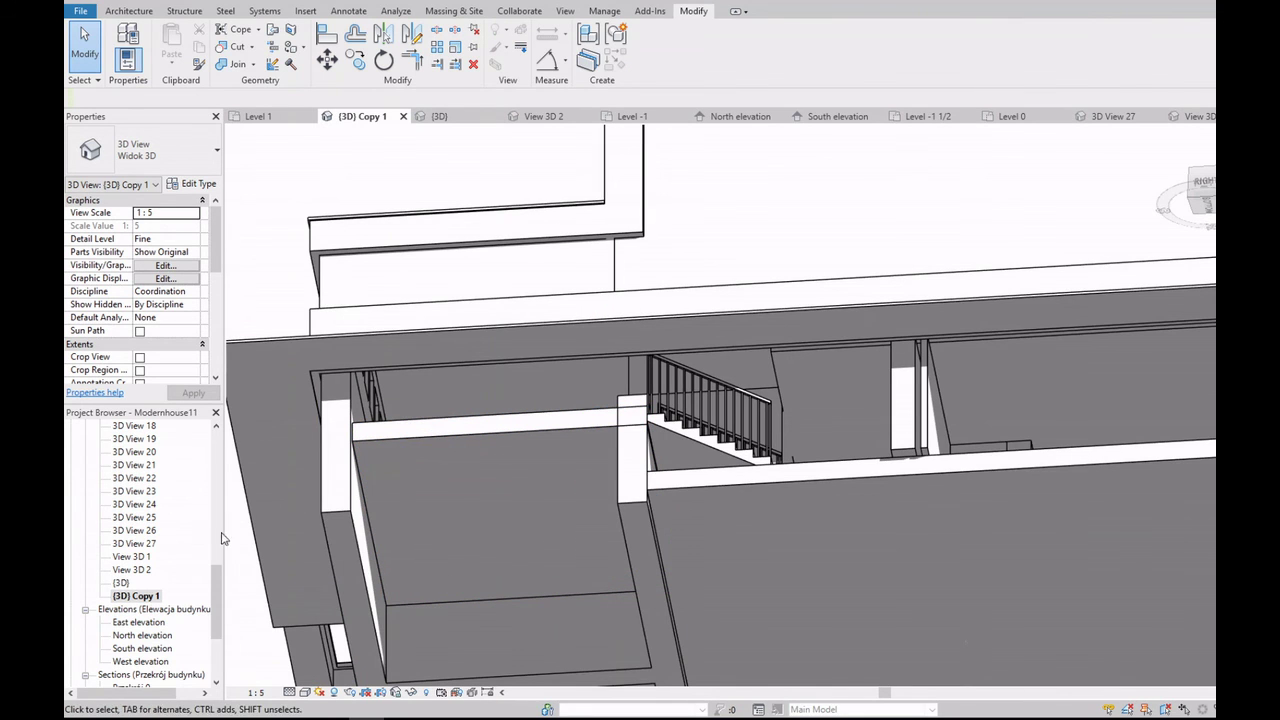
{"action": "scroll", "coordinate": [200, 540], "scroll_direction": "up", "scroll_amount": 5}
{"action": "double_click", "coordinate": [128, 595]}
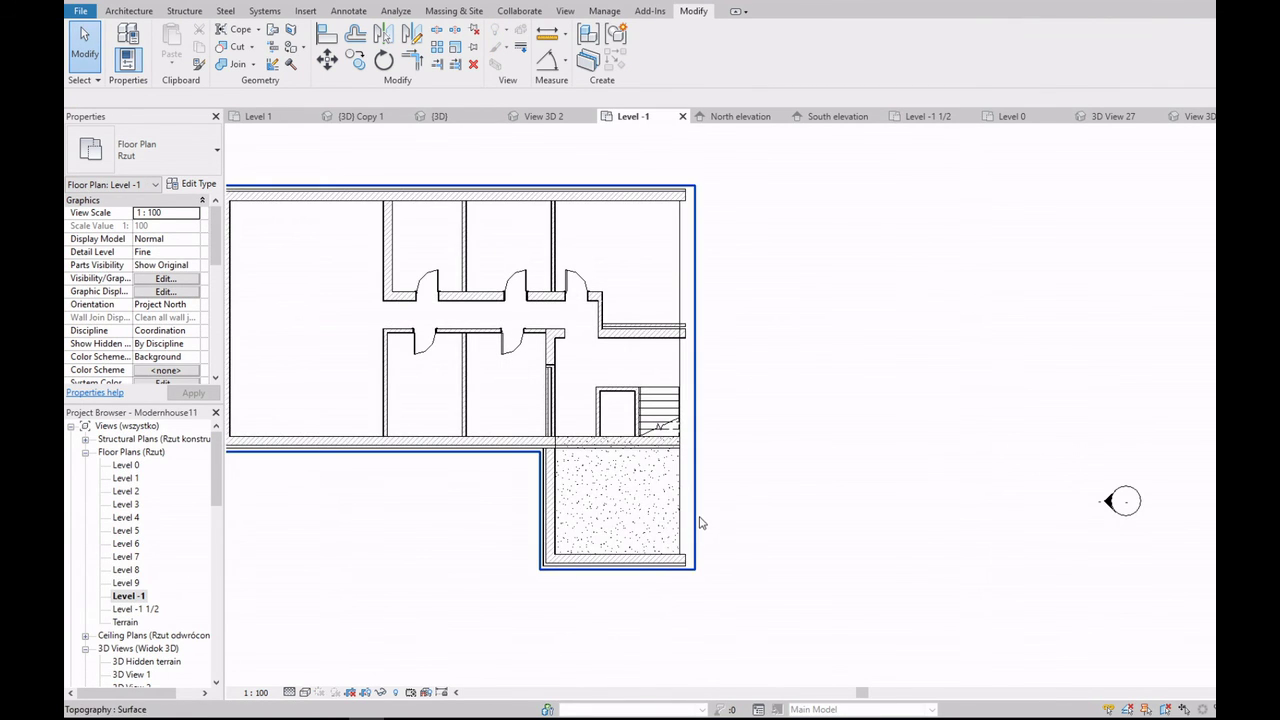
Step: Start a structural wall on Level -1 using the Wall 500 foundation type
{"action": "left_click", "coordinate": [145, 12]}
{"action": "left_click", "coordinate": [250, 45]}
{"action": "scroll", "coordinate": [651, 217], "scroll_direction": "up", "scroll_amount": 5}
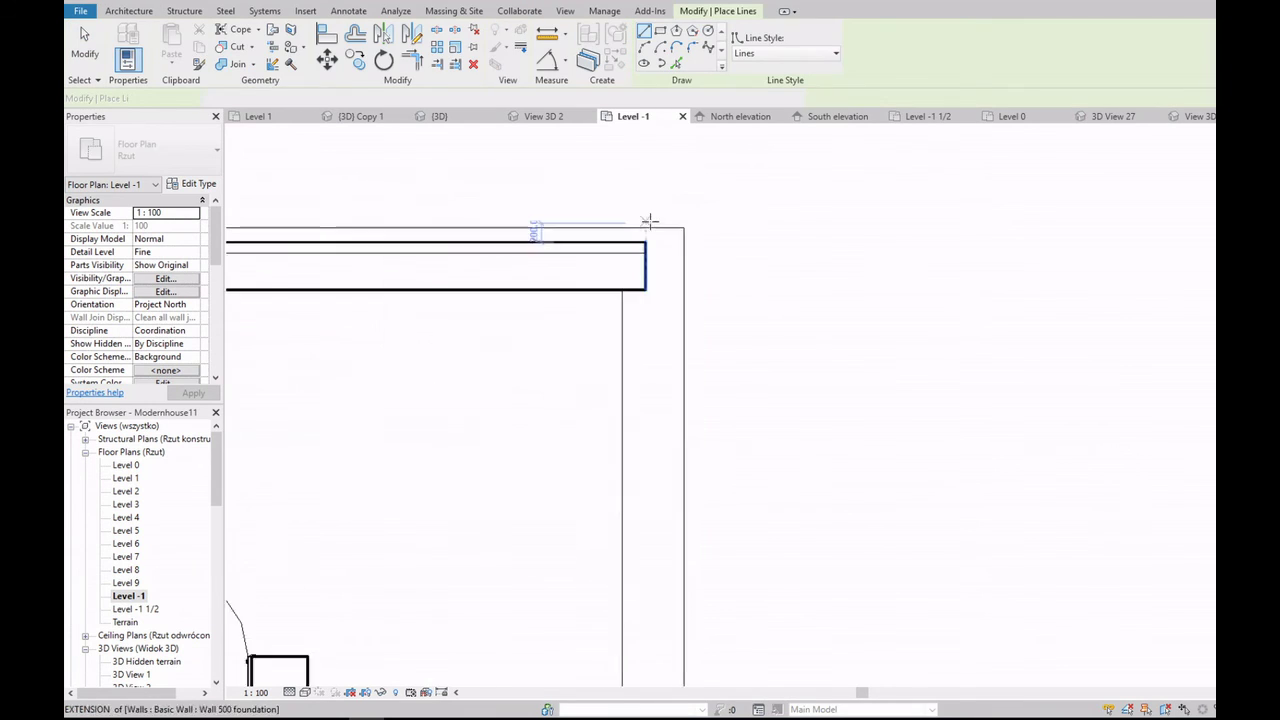
{"action": "scroll", "coordinate": [640, 240], "scroll_direction": "up", "scroll_amount": 3}
{"action": "scroll", "coordinate": [640, 230], "scroll_direction": "up", "scroll_amount": 3}
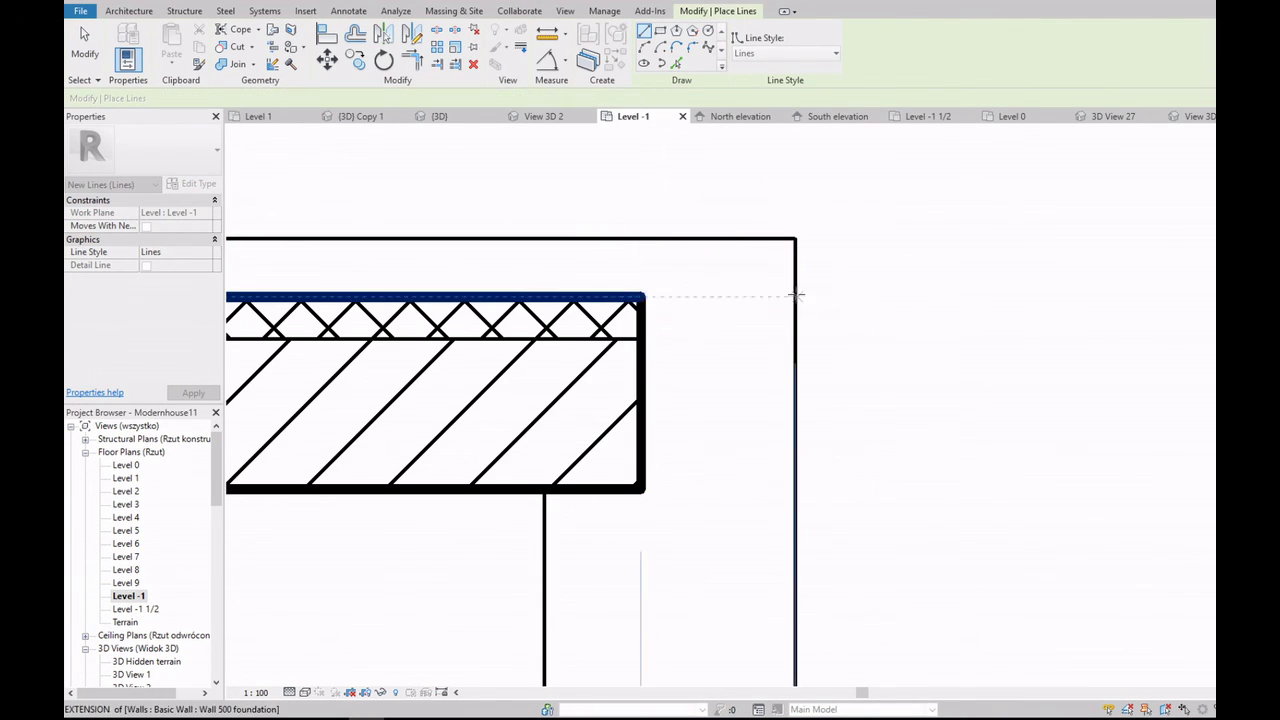
{"action": "scroll", "coordinate": [797, 286], "scroll_direction": "down", "scroll_amount": 8}
{"action": "left_click", "coordinate": [184, 10]}
{"action": "left_click", "coordinate": [325, 45]}
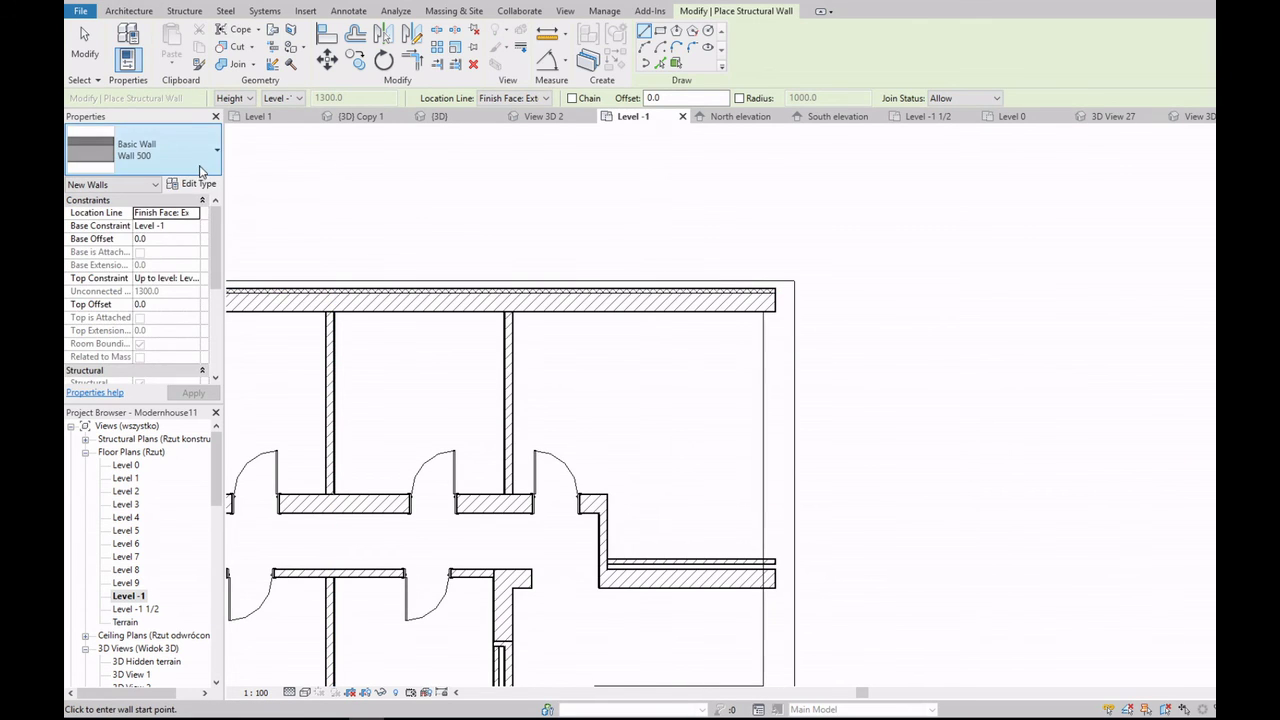
{"action": "left_click", "coordinate": [217, 150]}
{"action": "left_click", "coordinate": [220, 260]}
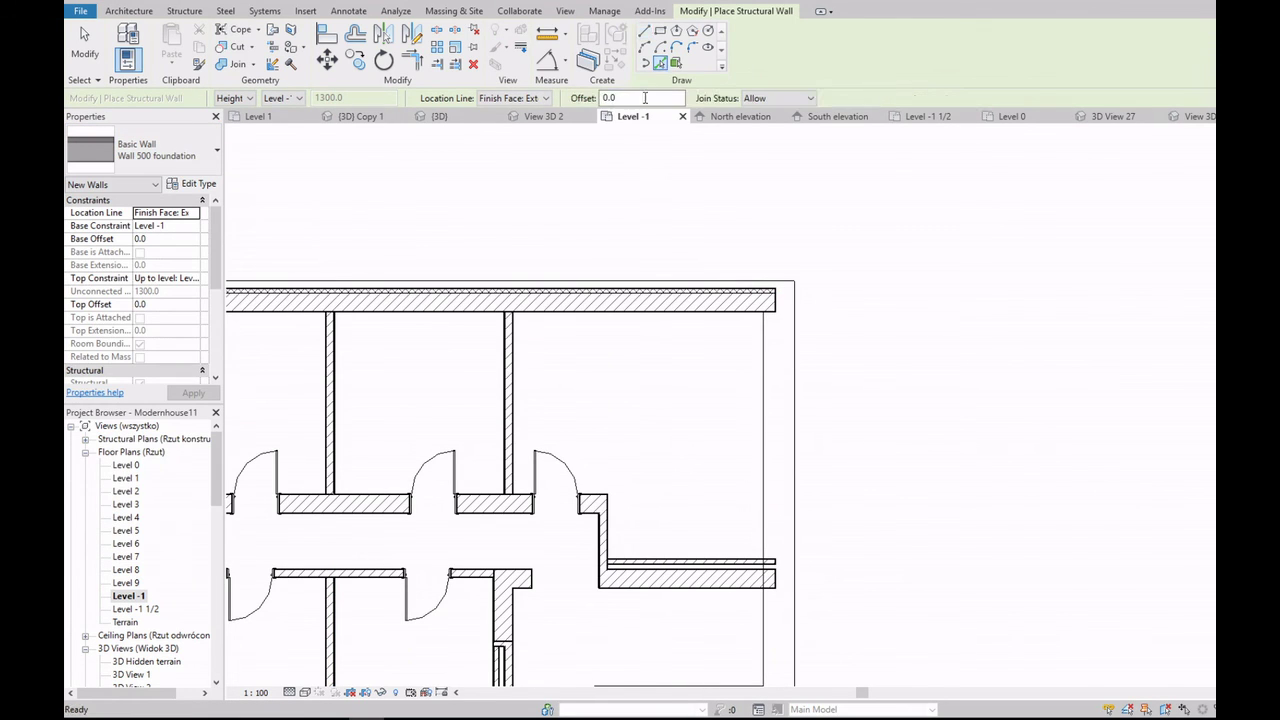
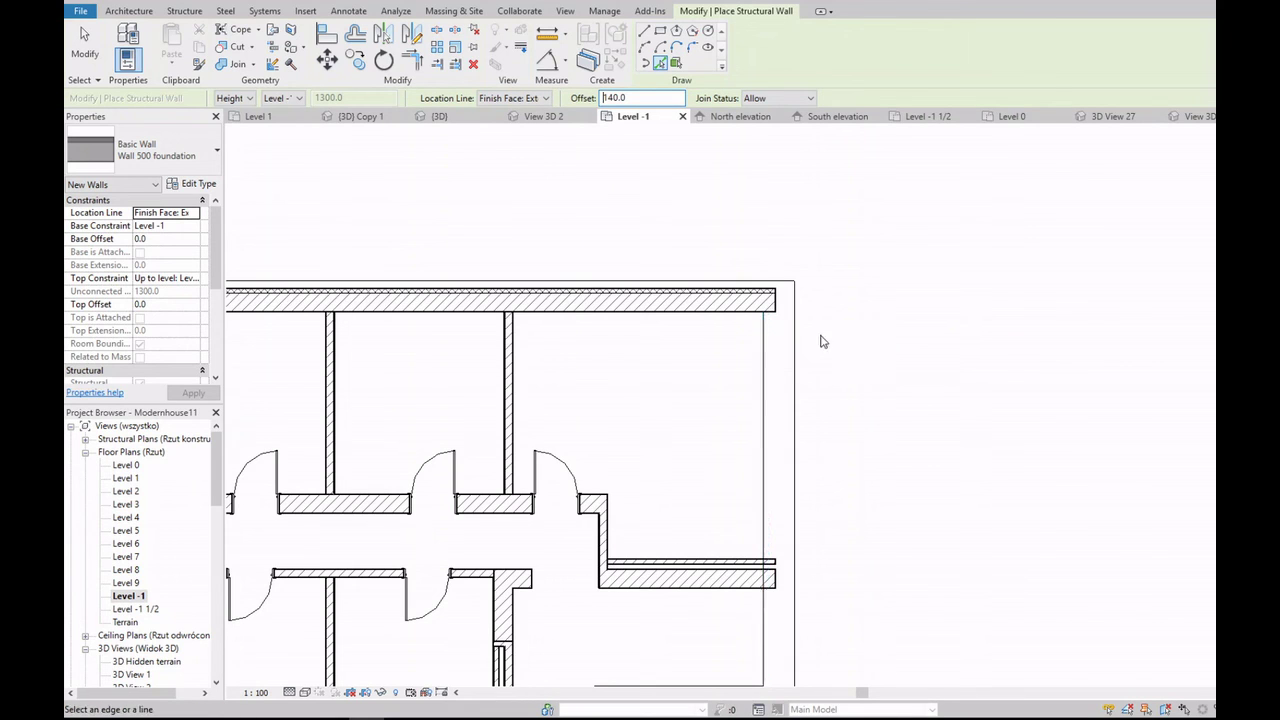
Step: Frame the basement plan, then start and cancel a wall at the top-right corner
{"action": "scroll", "coordinate": [728, 330], "scroll_direction": "down", "scroll_amount": 3}
{"action": "middle_click_drag", "start_coordinate": [753, 673], "coordinate": [686, 499]}
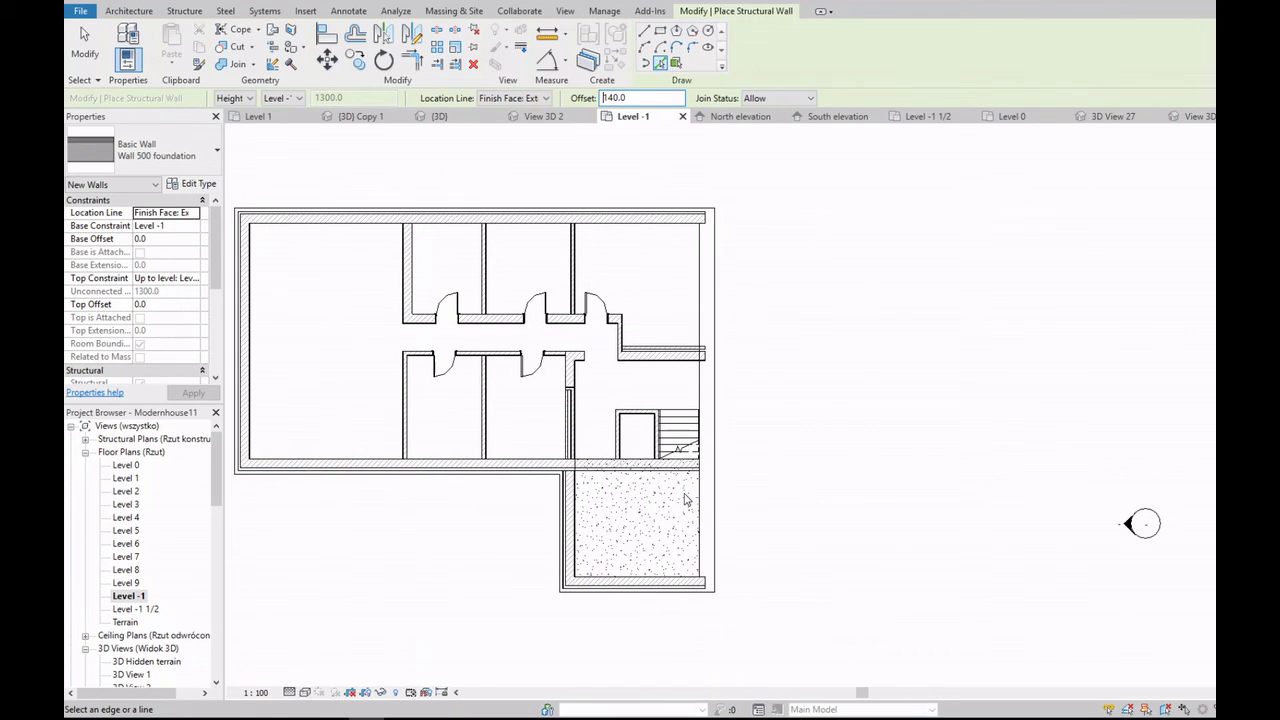
{"action": "left_click", "coordinate": [644, 31]}
{"action": "scroll", "coordinate": [706, 224], "scroll_direction": "up", "scroll_amount": 2}
{"action": "scroll", "coordinate": [706, 224], "scroll_direction": "up", "scroll_amount": 2}
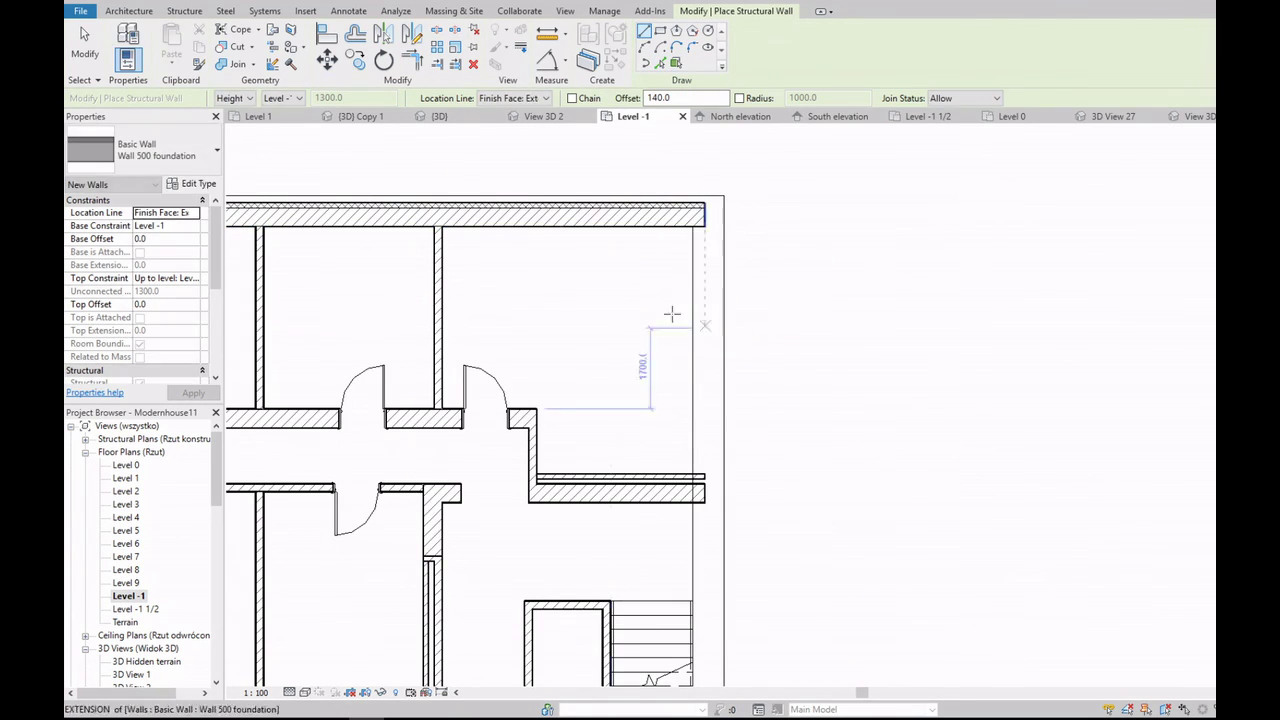
{"action": "scroll", "coordinate": [705, 225], "scroll_direction": "up", "scroll_amount": 2}
{"action": "left_click", "coordinate": [705, 226]}
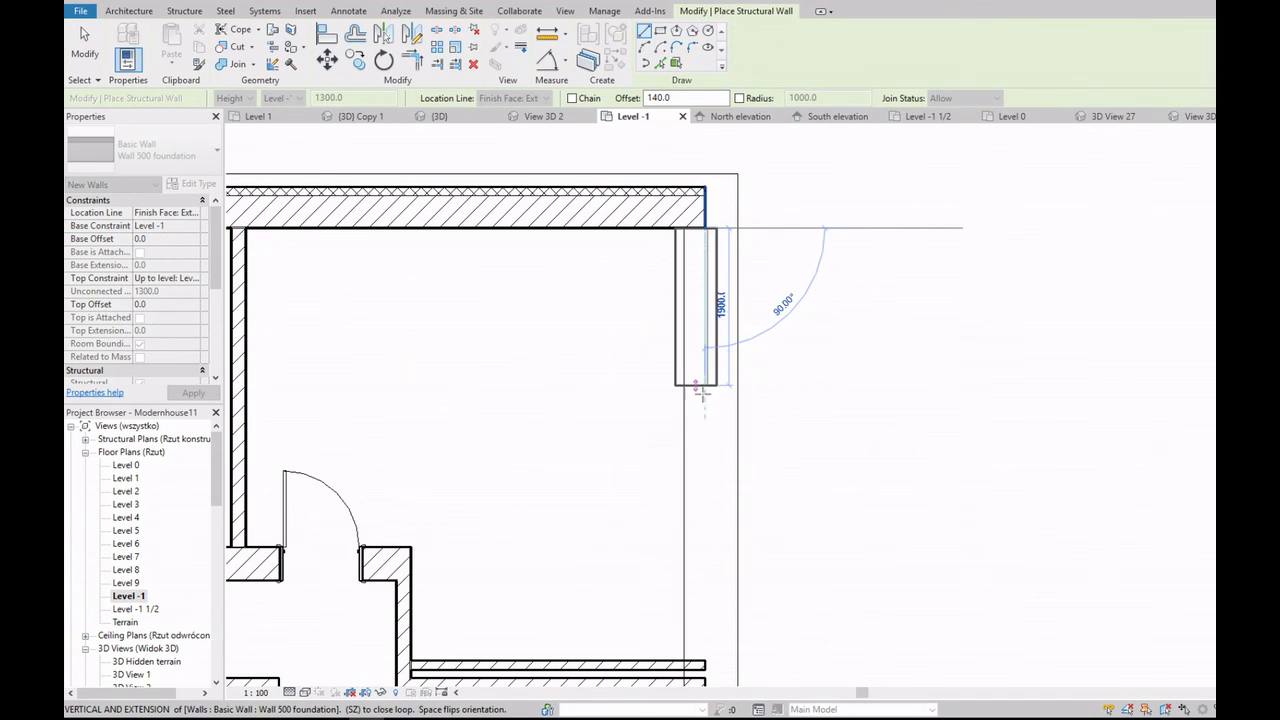
{"action": "scroll", "coordinate": [703, 392], "scroll_direction": "down", "scroll_amount": 3}
{"action": "scroll", "coordinate": [703, 392], "scroll_direction": "up", "scroll_amount": 3}
{"action": "key", "text": "Escape"}
{"action": "key", "text": "Escape"}
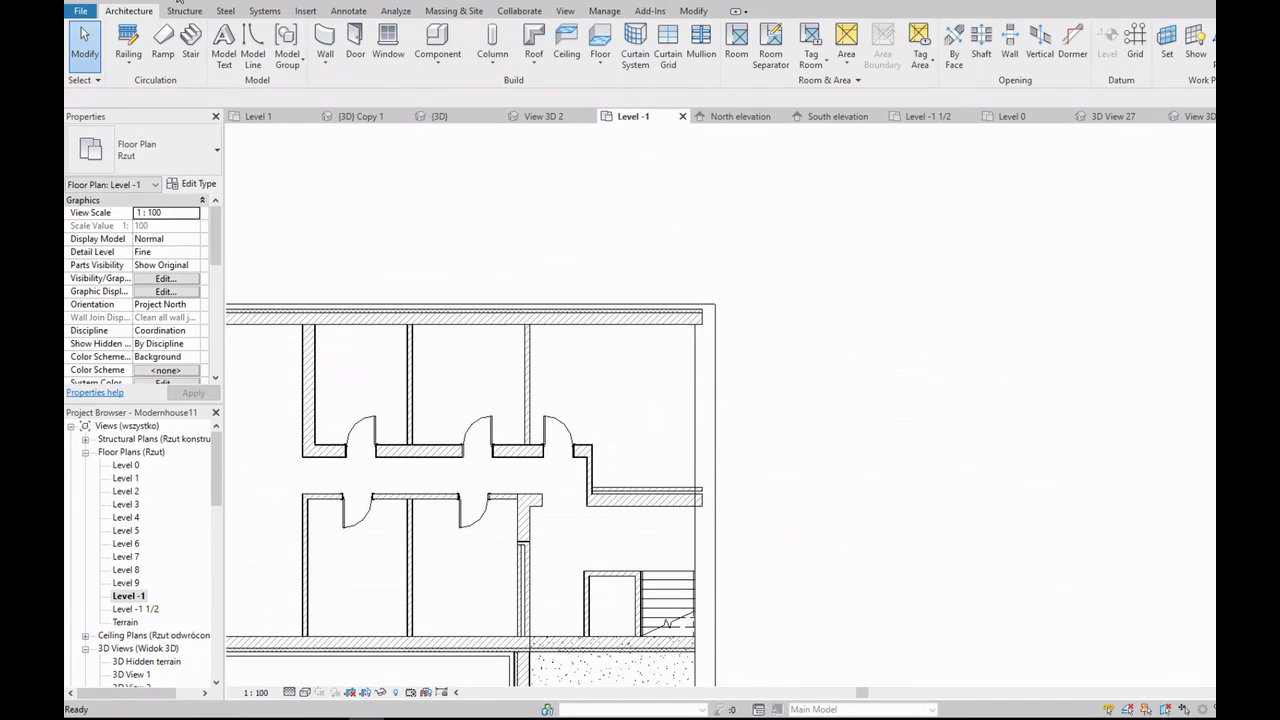
{"action": "scroll", "coordinate": [529, 490], "scroll_direction": "up", "scroll_amount": 2}
{"action": "scroll", "coordinate": [391, 251], "scroll_direction": "down", "scroll_amount": 2}
{"action": "scroll", "coordinate": [391, 251], "scroll_direction": "down", "scroll_amount": 2}
{"action": "scroll", "coordinate": [597, 497], "scroll_direction": "up", "scroll_amount": 4}
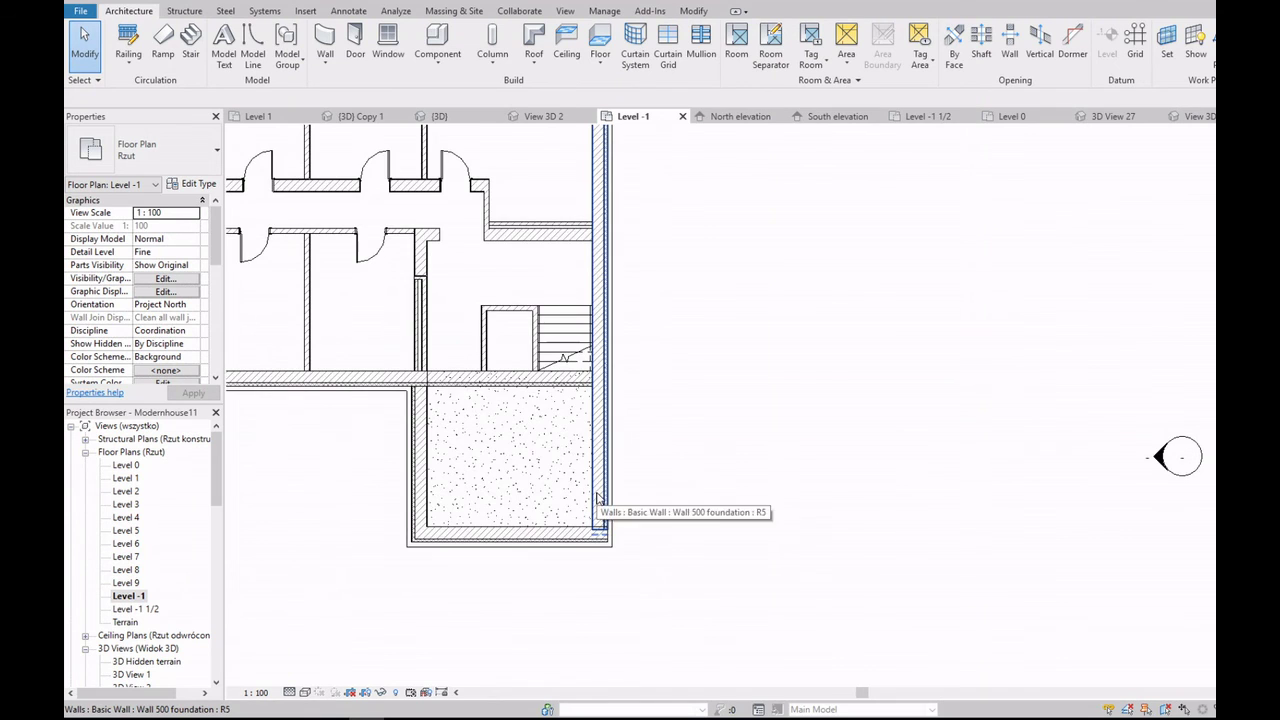
Step: Stretch the right foundation wall's end down to the bottom corner
{"action": "left_click", "coordinate": [597, 493]}
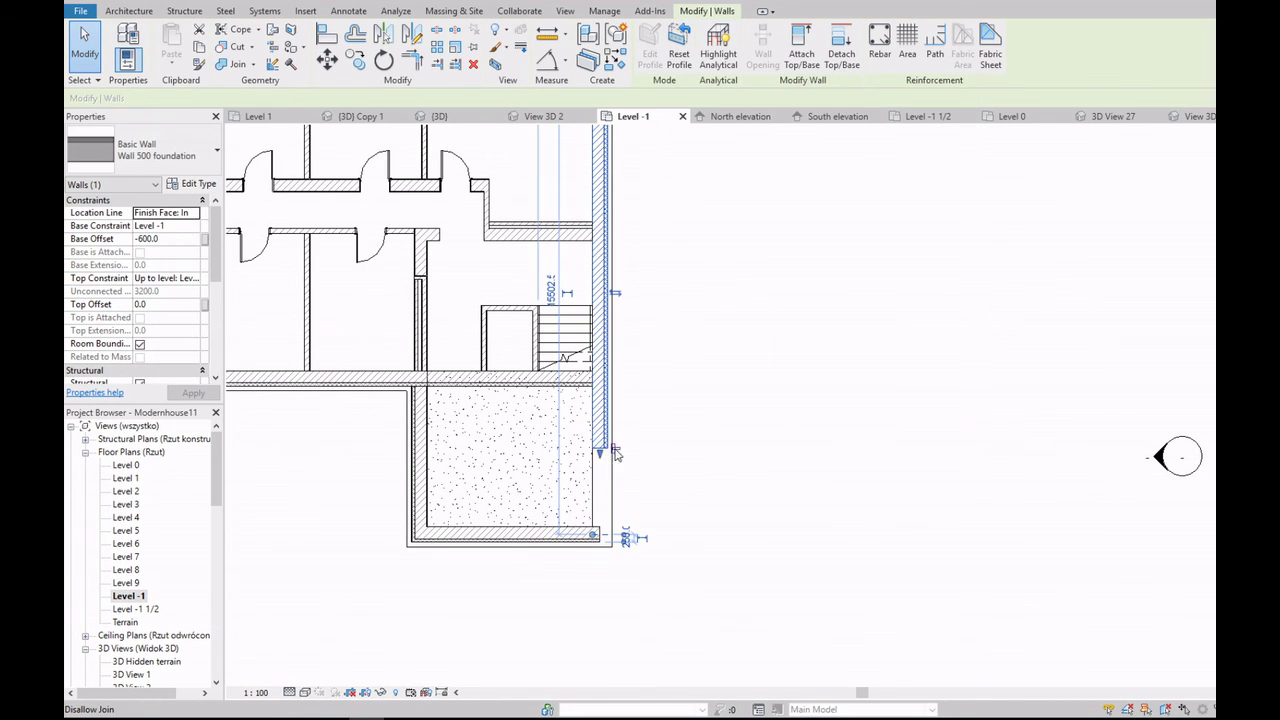
{"action": "mouse_move", "coordinate": [605, 521]}
{"action": "left_mouse_down"}
{"action": "mouse_move", "coordinate": [603, 535]}
{"action": "mouse_move", "coordinate": [596, 524]}
{"action": "left_mouse_up"}
{"action": "key", "text": "Escape"}
{"action": "scroll", "coordinate": [595, 537], "scroll_direction": "up", "scroll_amount": 2}
{"action": "left_click", "coordinate": [603, 535]}
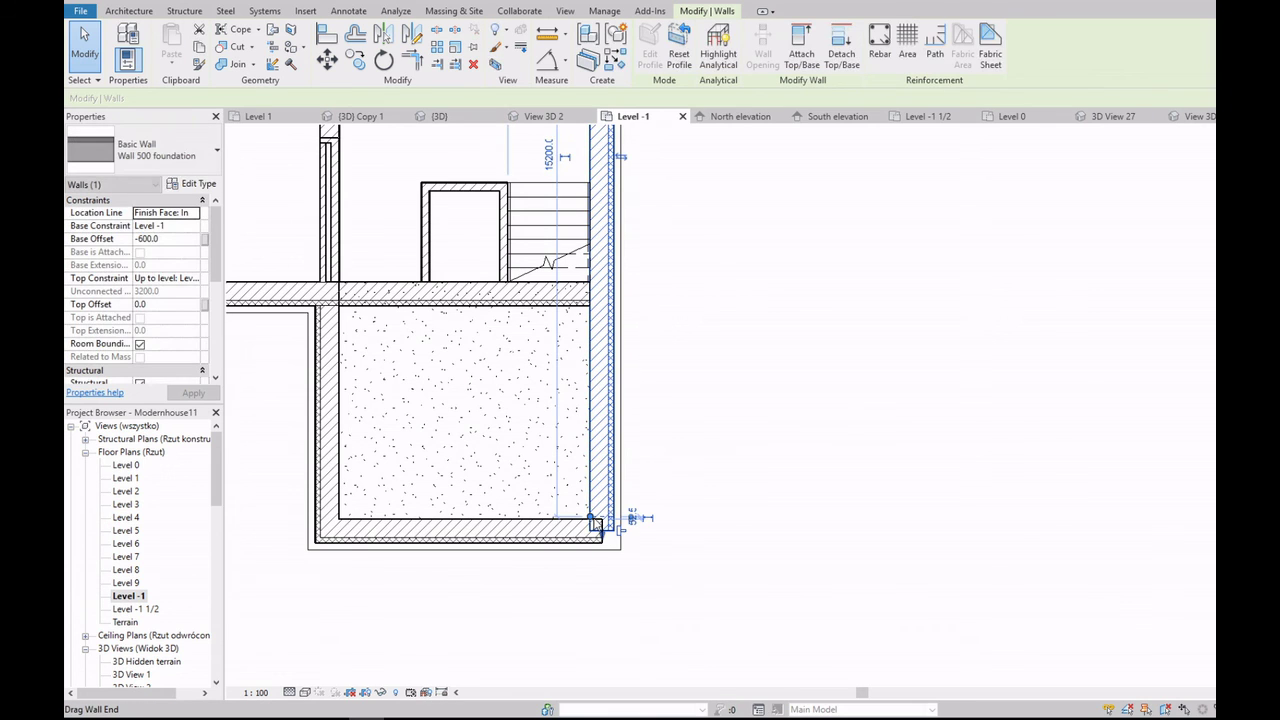
{"action": "left_click_drag", "start_coordinate": [591, 408], "coordinate": [598, 527]}
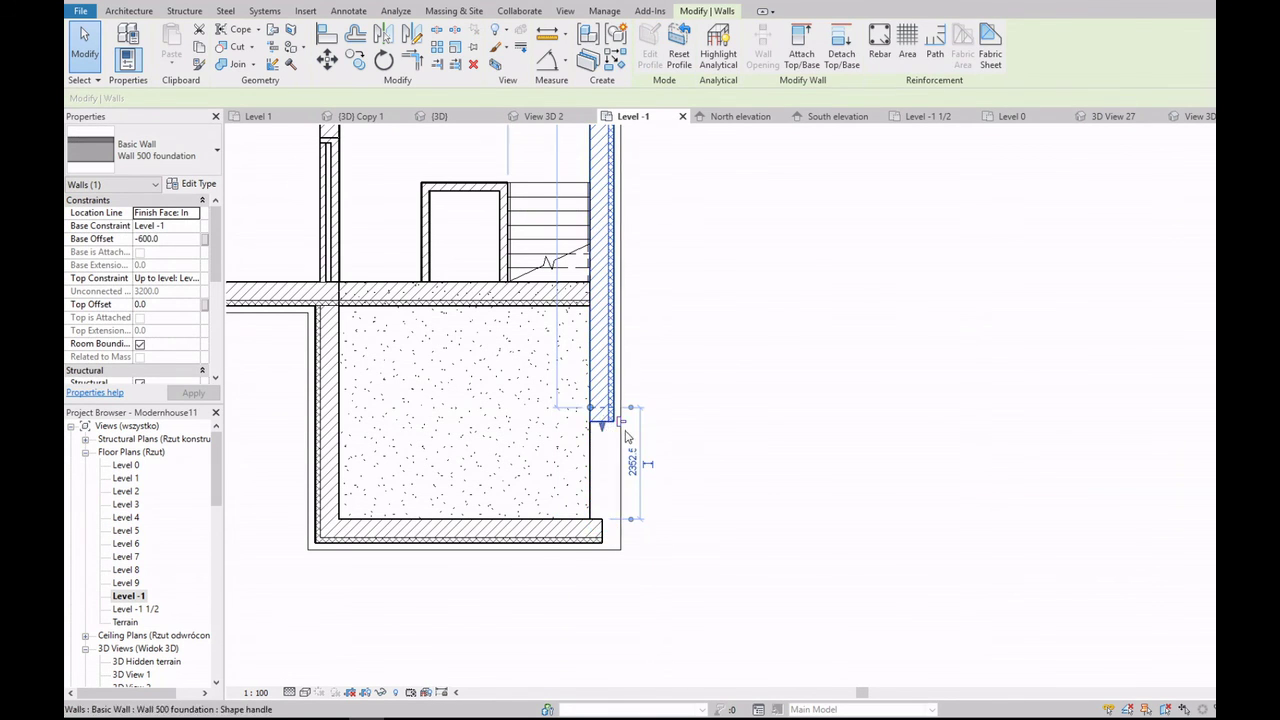
Step: Draw a Wall 500 foundation structural wall down the right side
{"action": "key", "text": "Escape"}
{"action": "scroll", "coordinate": [627, 437], "scroll_direction": "down", "scroll_amount": 2}
{"action": "left_click", "coordinate": [325, 65]}
{"action": "left_click", "coordinate": [370, 109]}
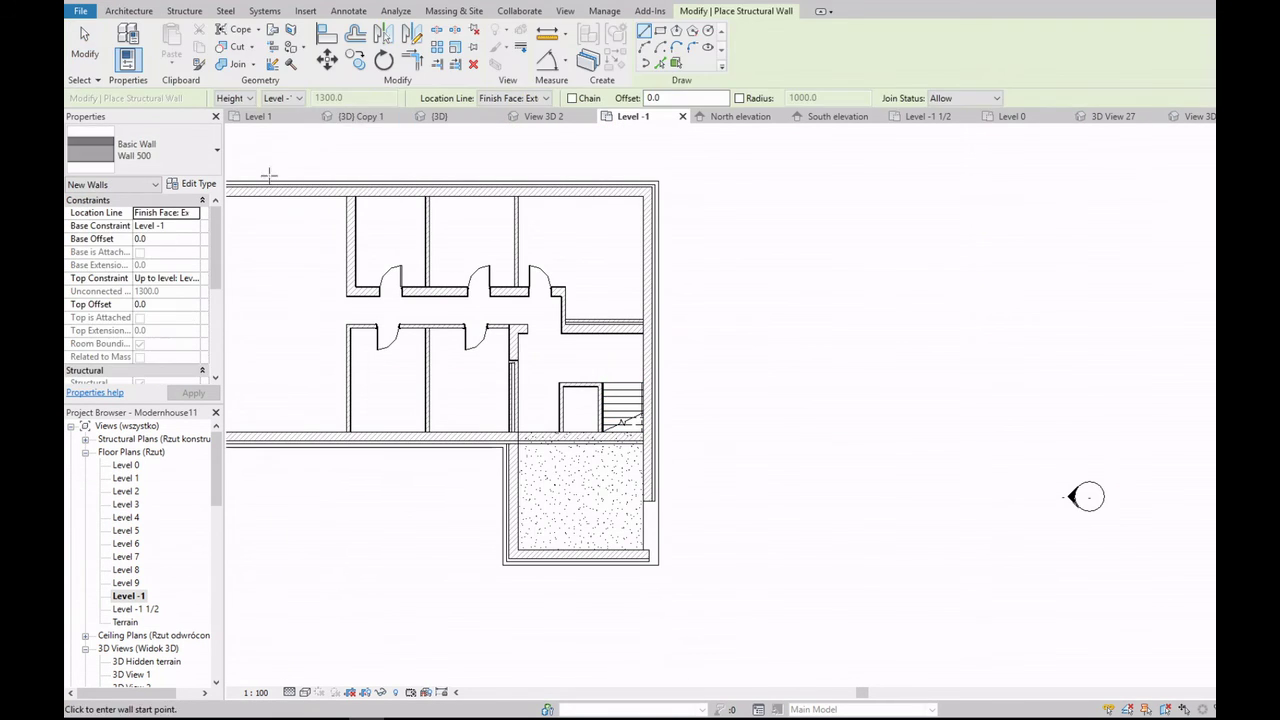
{"action": "left_click", "coordinate": [140, 150]}
{"action": "left_click", "coordinate": [100, 200]}
{"action": "scroll", "coordinate": [652, 530], "scroll_direction": "up", "scroll_amount": 3}
{"action": "scroll", "coordinate": [647, 426], "scroll_direction": "up", "scroll_amount": 2}
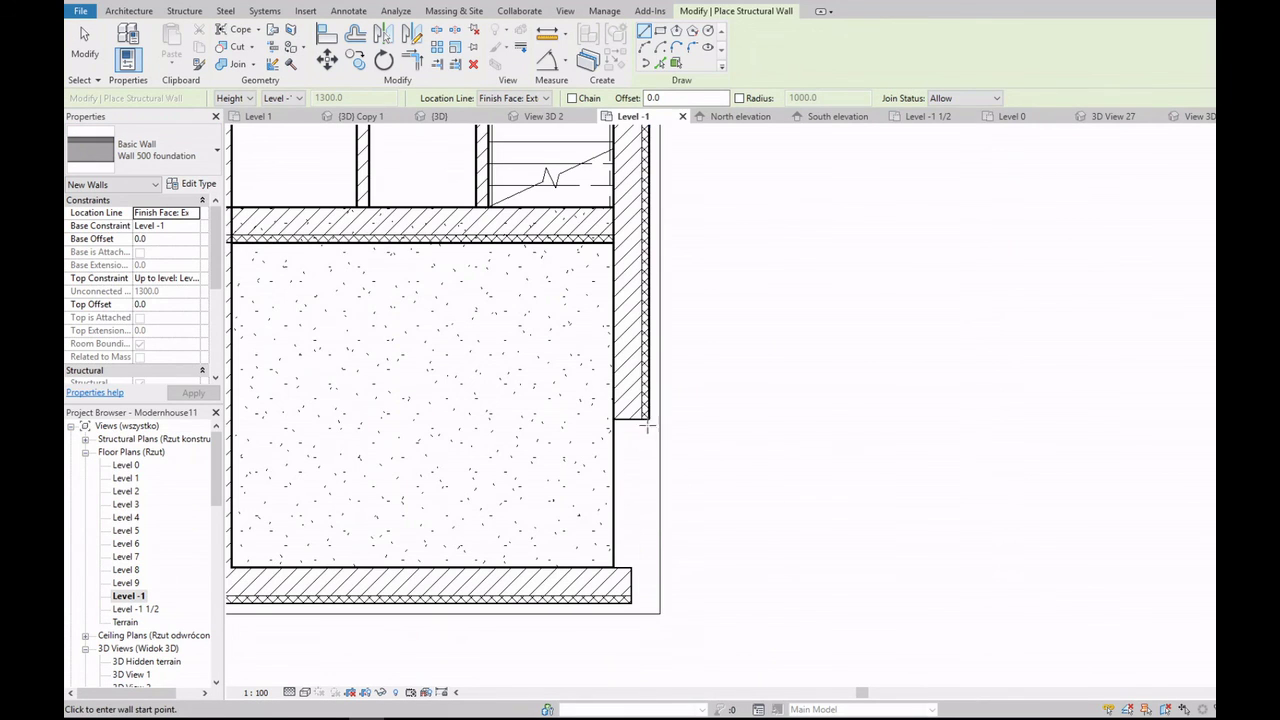
{"action": "left_click", "coordinate": [647, 426]}
{"action": "left_click", "coordinate": [647, 598]}
{"action": "key", "text": "Escape"}
{"action": "key", "text": "Escape"}
{"action": "scroll", "coordinate": [652, 550], "scroll_direction": "down", "scroll_amount": 2}
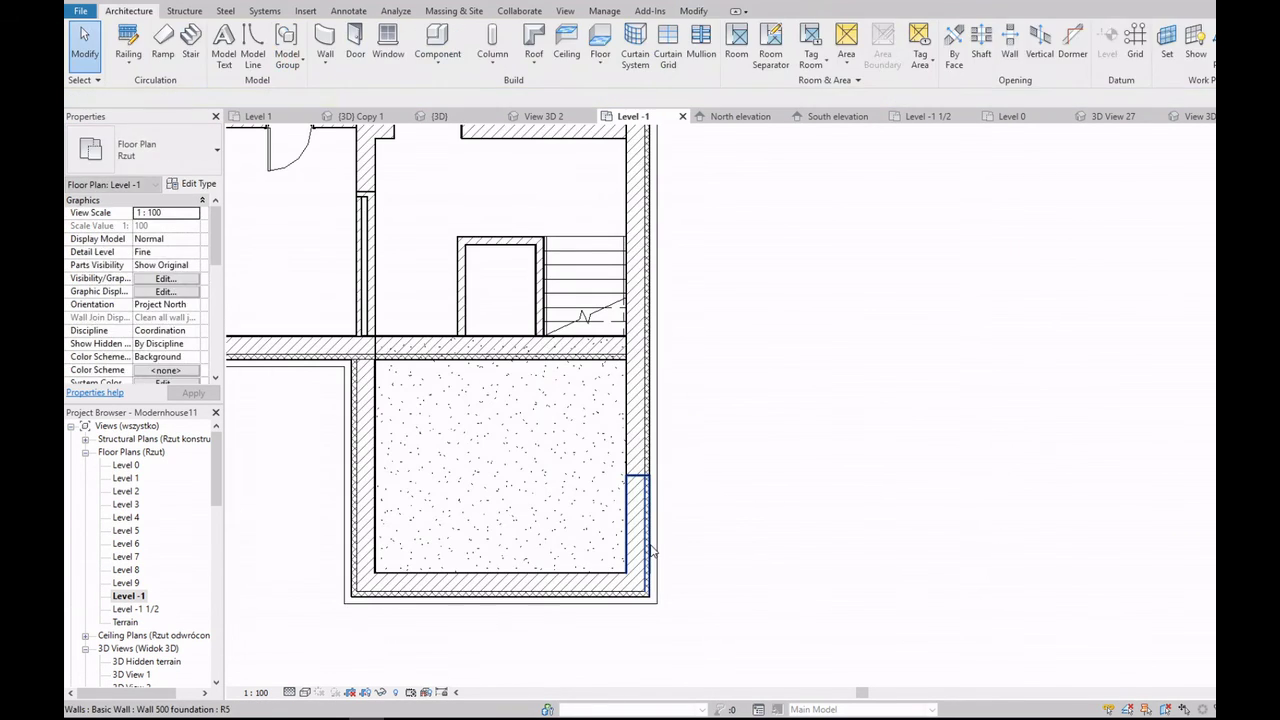
Step: Give the new foundation wall a -600 base offset and fit the plan in view
{"action": "left_click", "coordinate": [652, 550]}
{"action": "type", "text": "-600"}
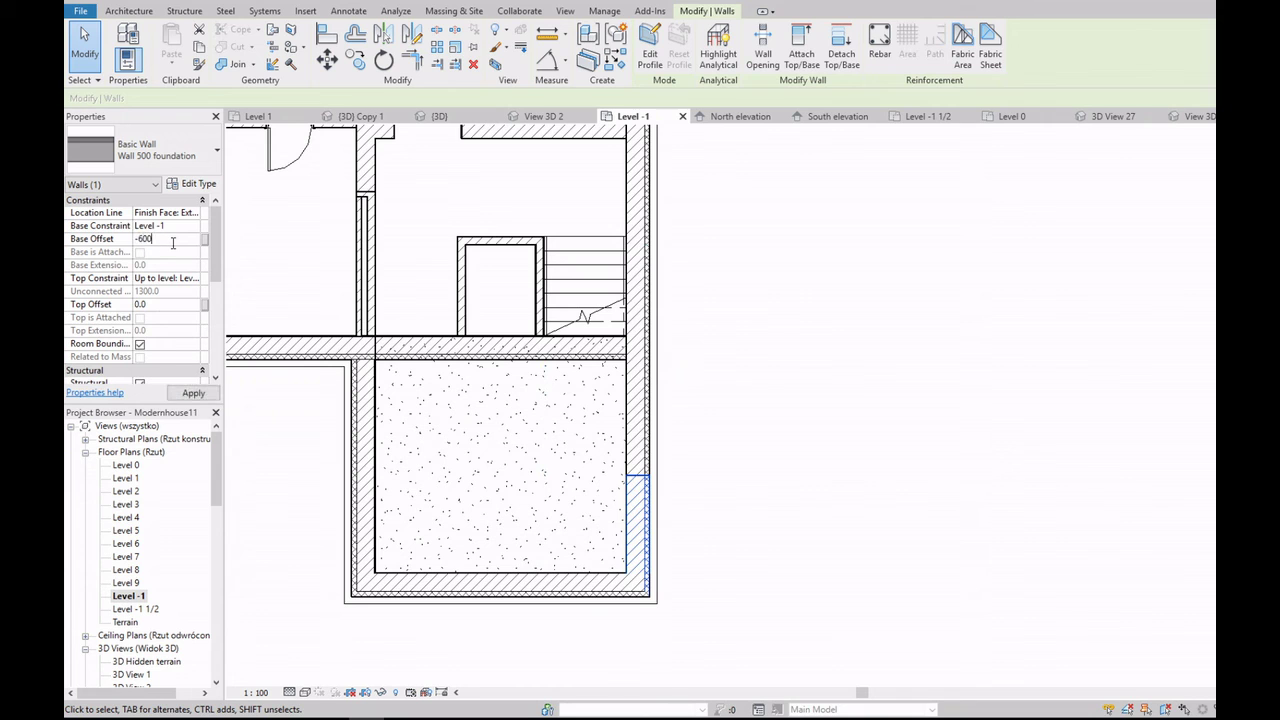
{"action": "left_click", "coordinate": [867, 390]}
{"action": "key", "text": "ctrl+z"}
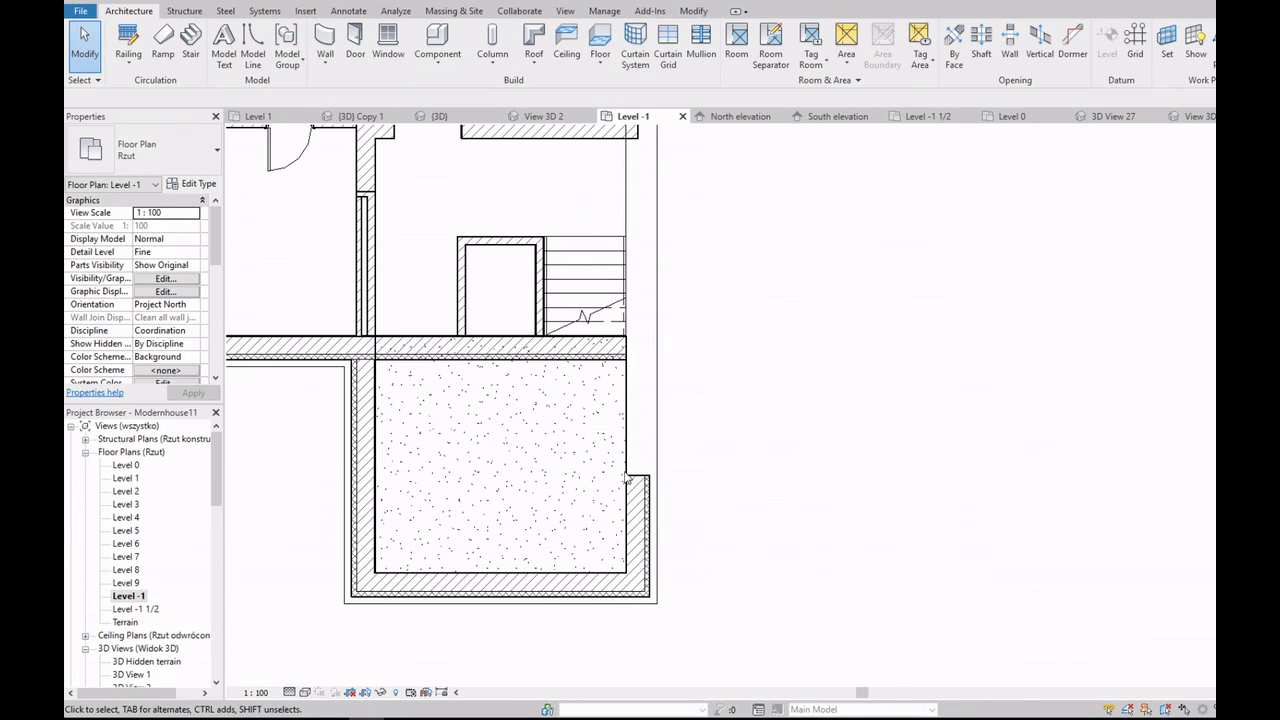
{"action": "left_click", "coordinate": [628, 478]}
{"action": "key", "text": "Escape"}
{"action": "scroll", "coordinate": [637, 508], "scroll_direction": "down", "scroll_amount": 4}
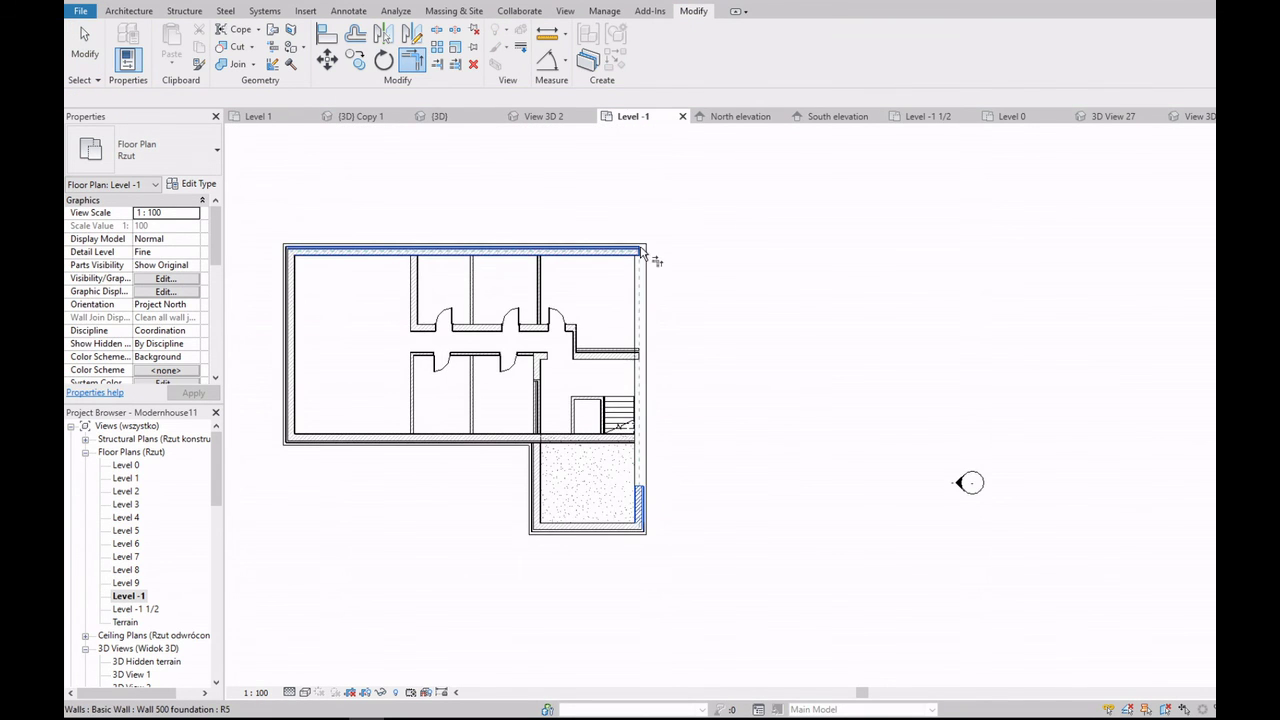
{"action": "scroll", "coordinate": [641, 254], "scroll_direction": "up", "scroll_amount": 3}
{"action": "scroll", "coordinate": [816, 336], "scroll_direction": "down", "scroll_amount": 3}
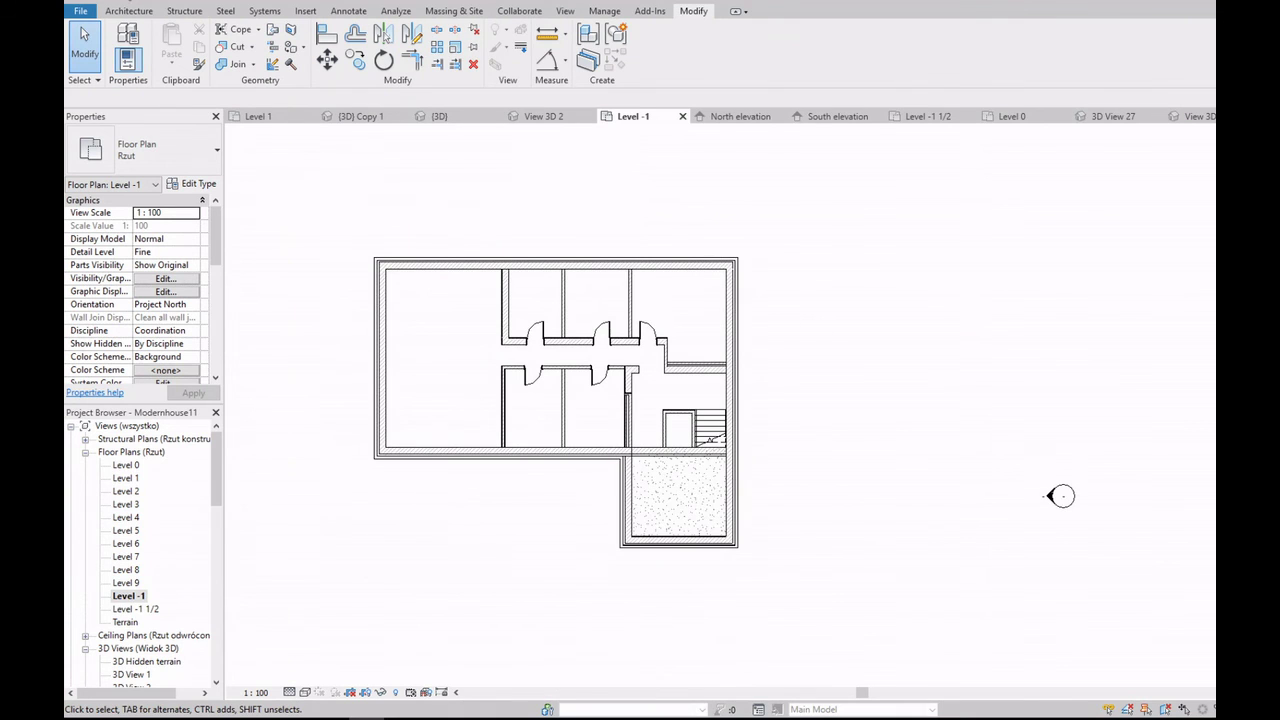
{"action": "scroll", "coordinate": [137, 620], "scroll_direction": "down", "scroll_amount": 5}
Step: In (3D) Copy 1, change the basement wall's Top Constraint to a new level
{"action": "double_click", "coordinate": [121, 636]}
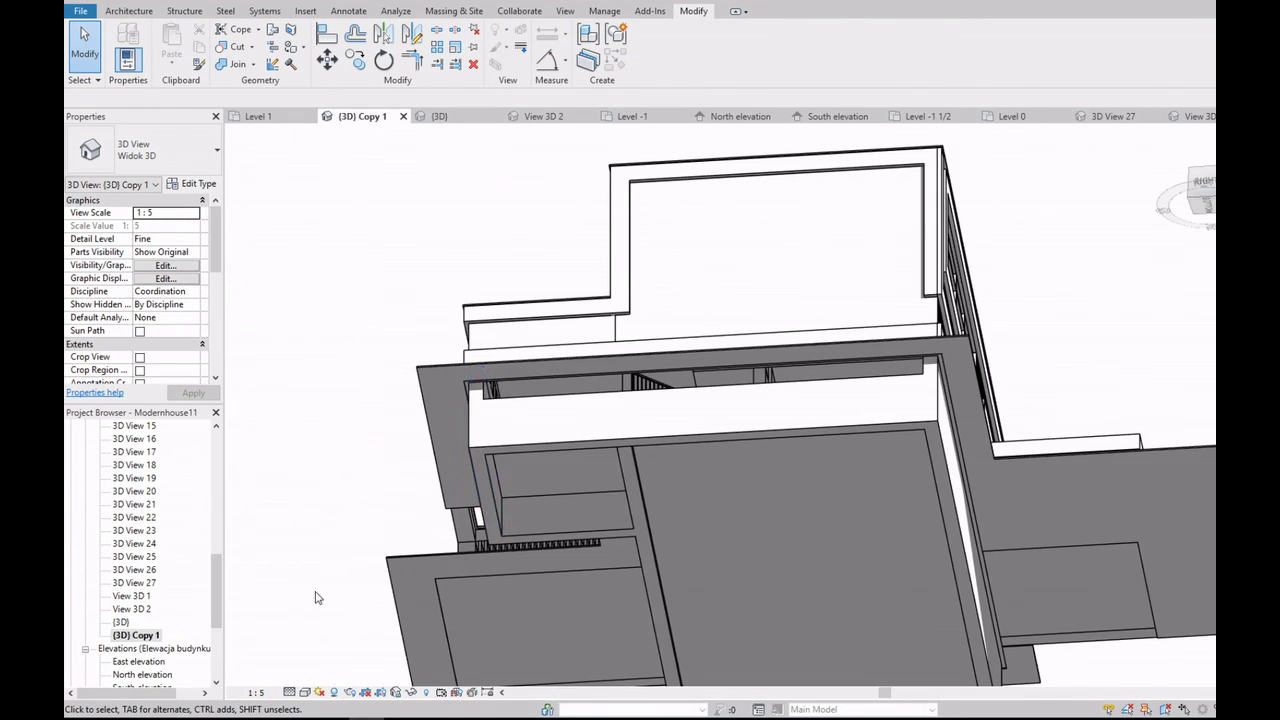
{"action": "left_click", "coordinate": [594, 402]}
{"action": "left_click", "coordinate": [1200, 186]}
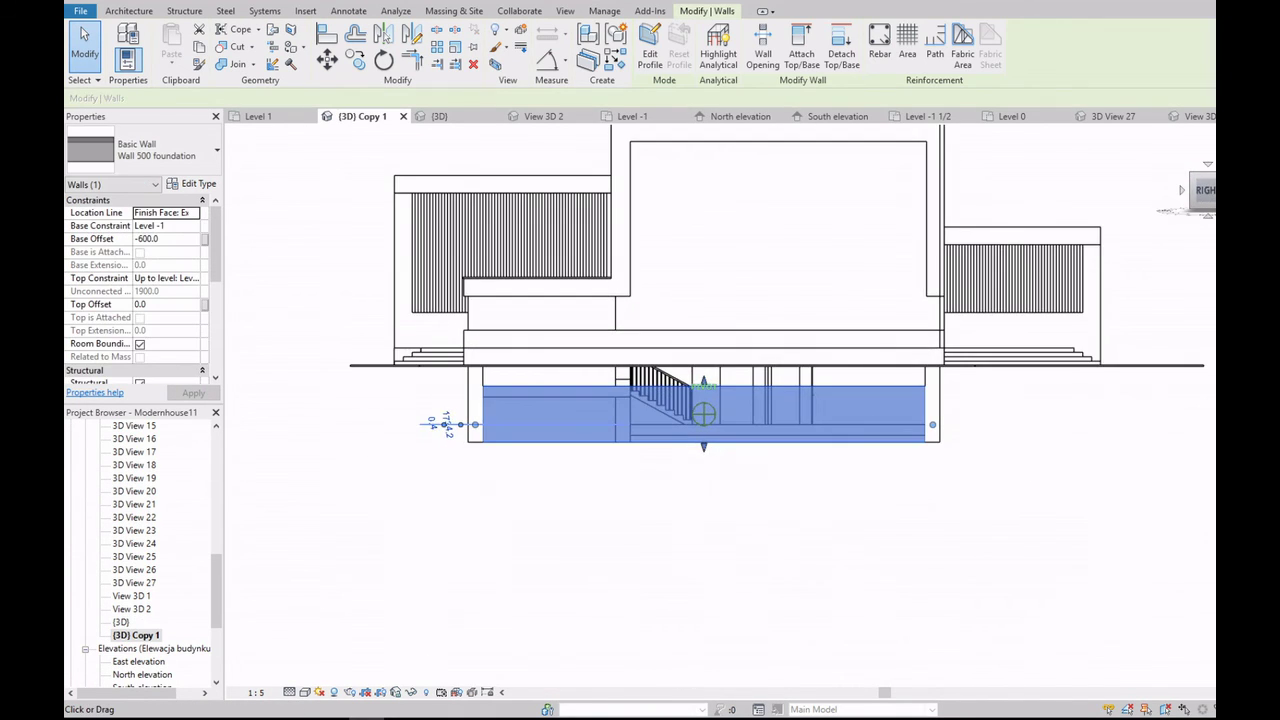
{"action": "left_click", "coordinate": [196, 278]}
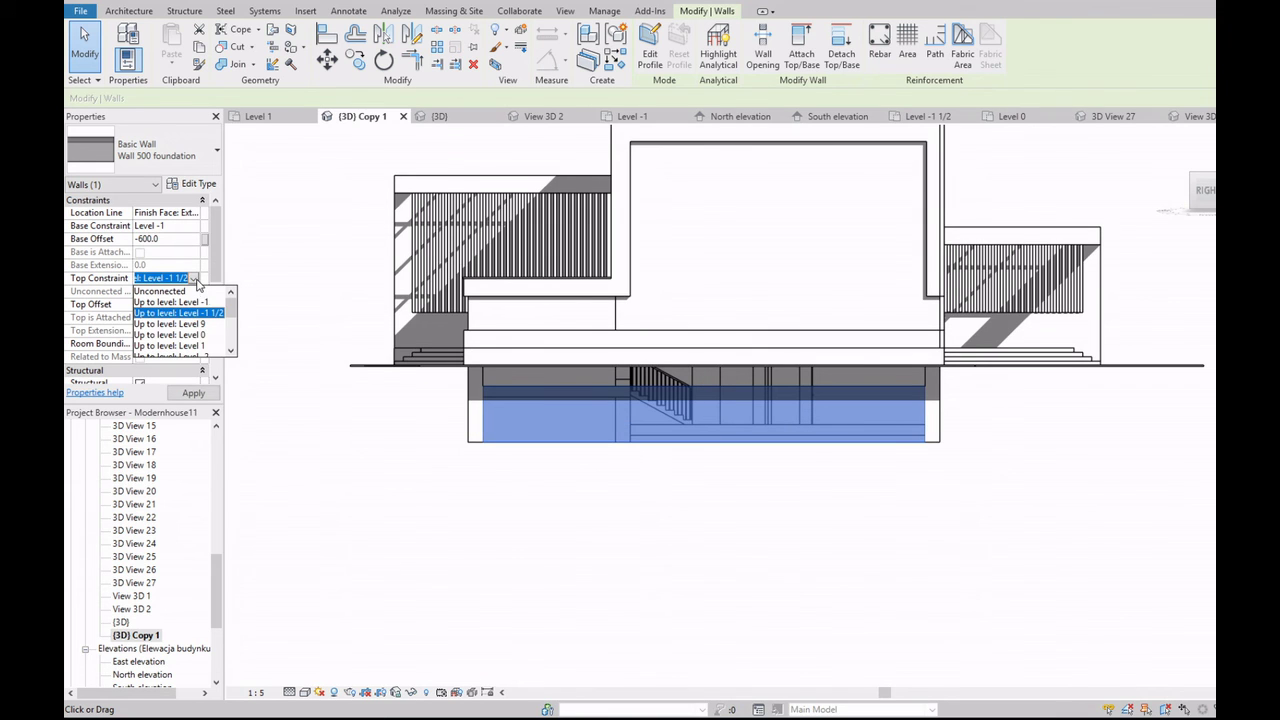
{"action": "left_click", "coordinate": [201, 344]}
{"action": "left_click", "coordinate": [795, 500]}
Step: Check View 3D 1 and View 3D 2, then orbit (3D) Copy 1 to inspect the underside
{"action": "scroll", "coordinate": [766, 482], "scroll_direction": "down", "scroll_amount": 2}
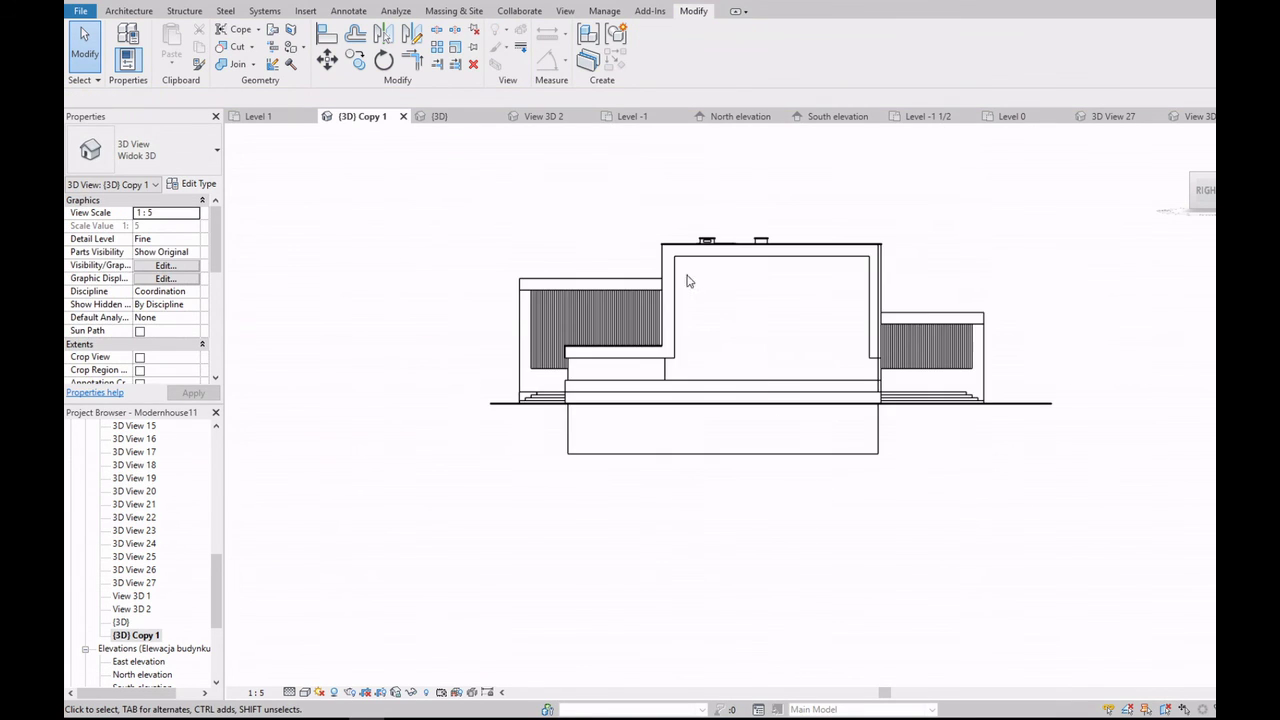
{"action": "mouse_move", "coordinate": [687, 281]}
{"action": "middle_mouse_down", "text": "shift"}
{"action": "mouse_move", "coordinate": [1057, 206]}
{"action": "mouse_move", "coordinate": [760, 420]}
{"action": "middle_mouse_up", "text": "shift"}
{"action": "double_click", "coordinate": [131, 596]}
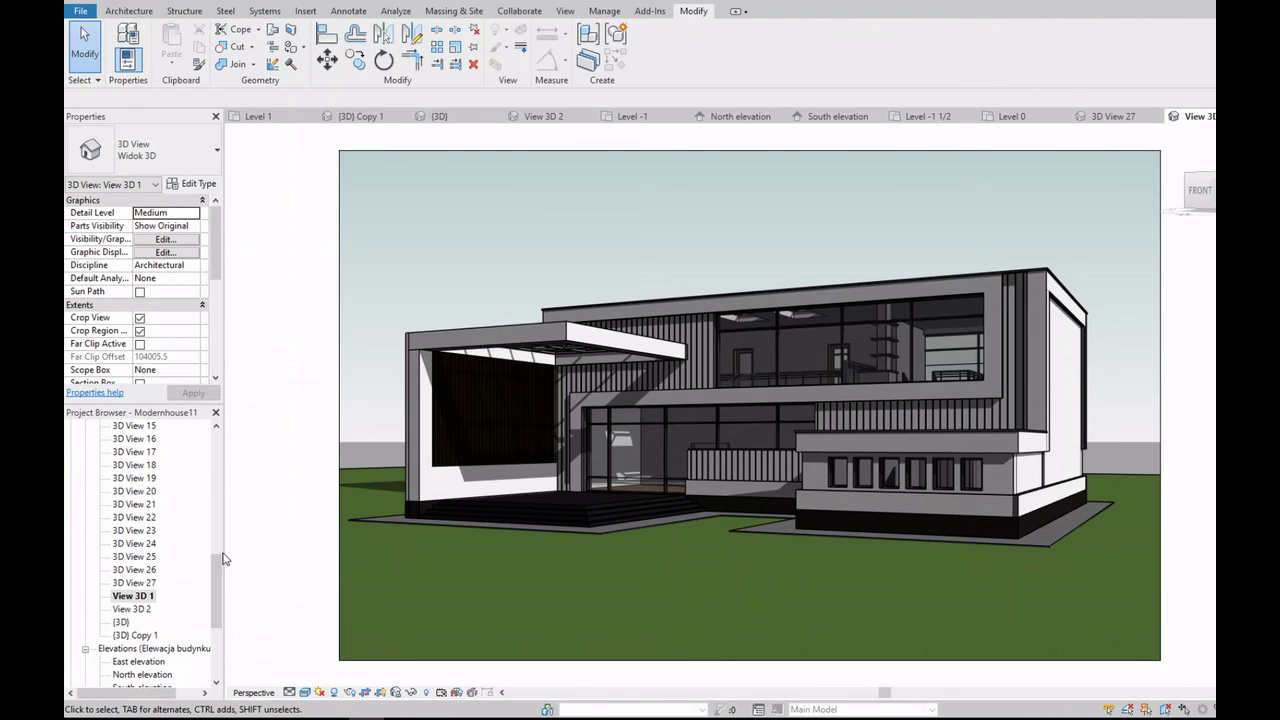
{"action": "double_click", "coordinate": [131, 608]}
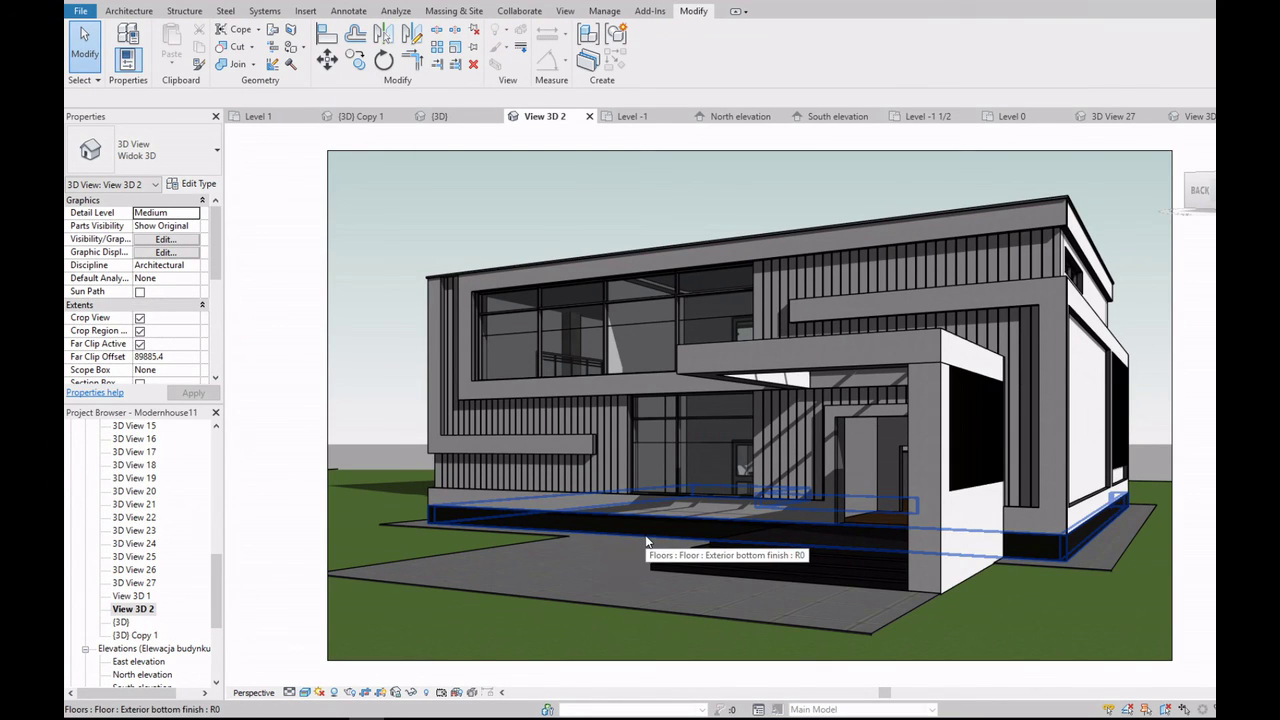
{"action": "double_click", "coordinate": [158, 632]}
{"action": "left_click_drag", "start_coordinate": [1172, 190], "coordinate": [1211, 192]}
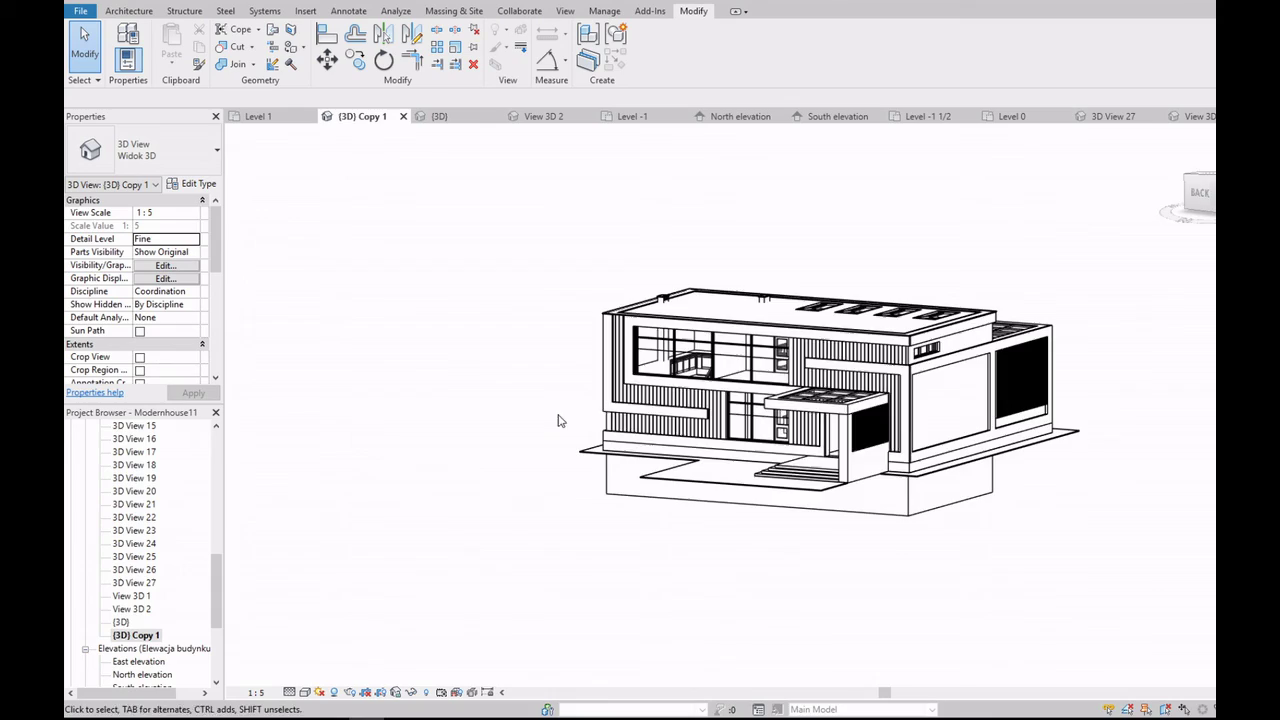
{"action": "middle_click_drag", "start_coordinate": [560, 421], "coordinate": [600, 300], "text": "shift"}
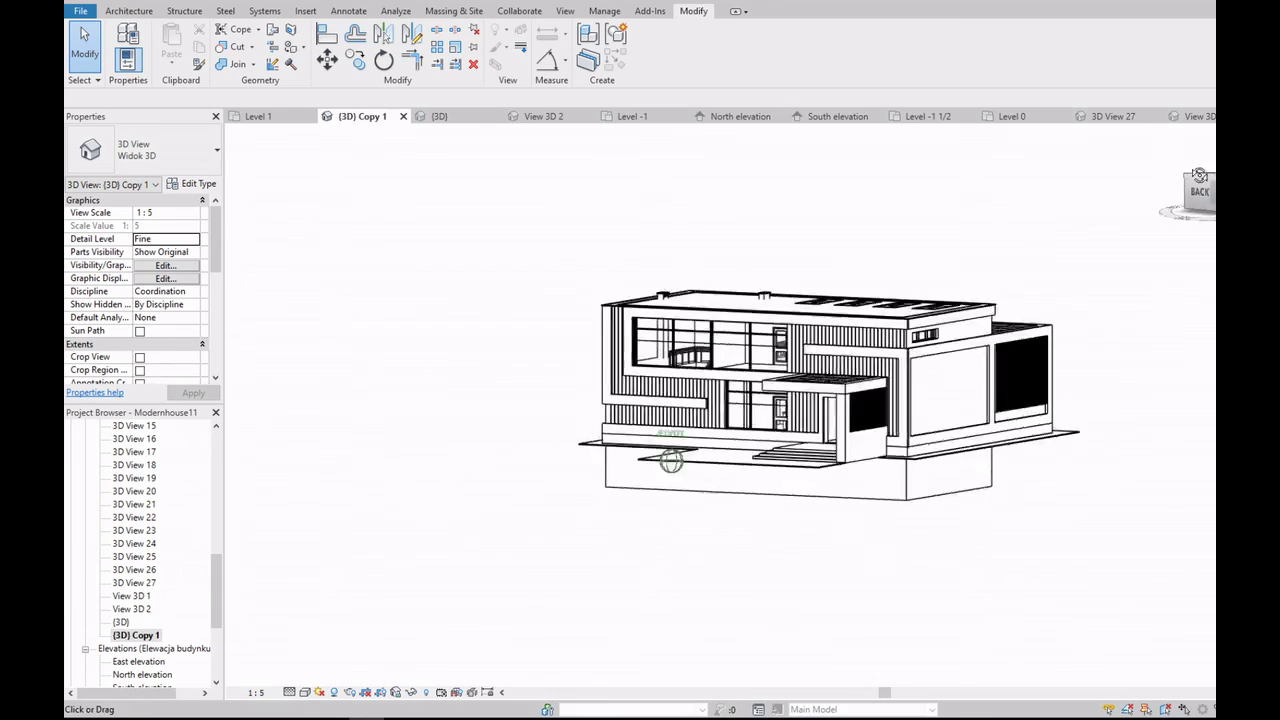
Step: Switch the 3D view's visual style to Wireframe and orbit the model
{"action": "left_click", "coordinate": [308, 692]}
{"action": "left_click", "coordinate": [378, 605]}
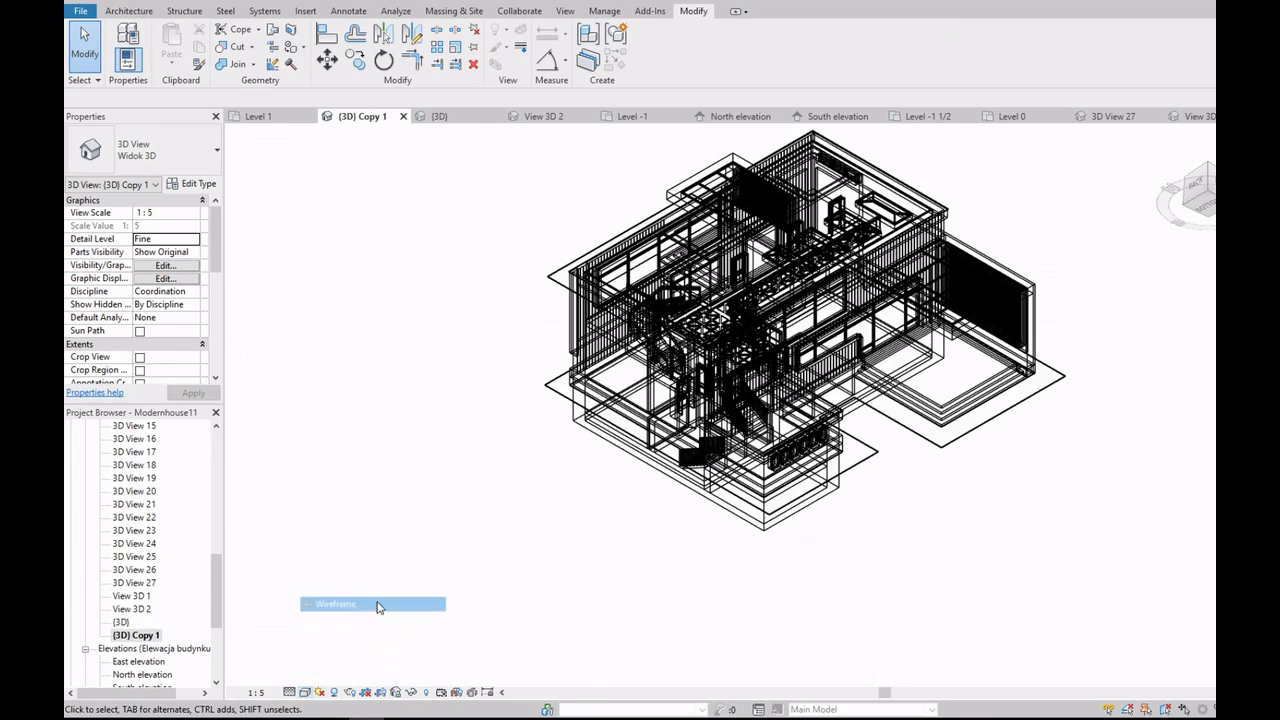
{"action": "middle_click_drag", "start_coordinate": [1116, 256], "coordinate": [197, 624], "text": "shift"}
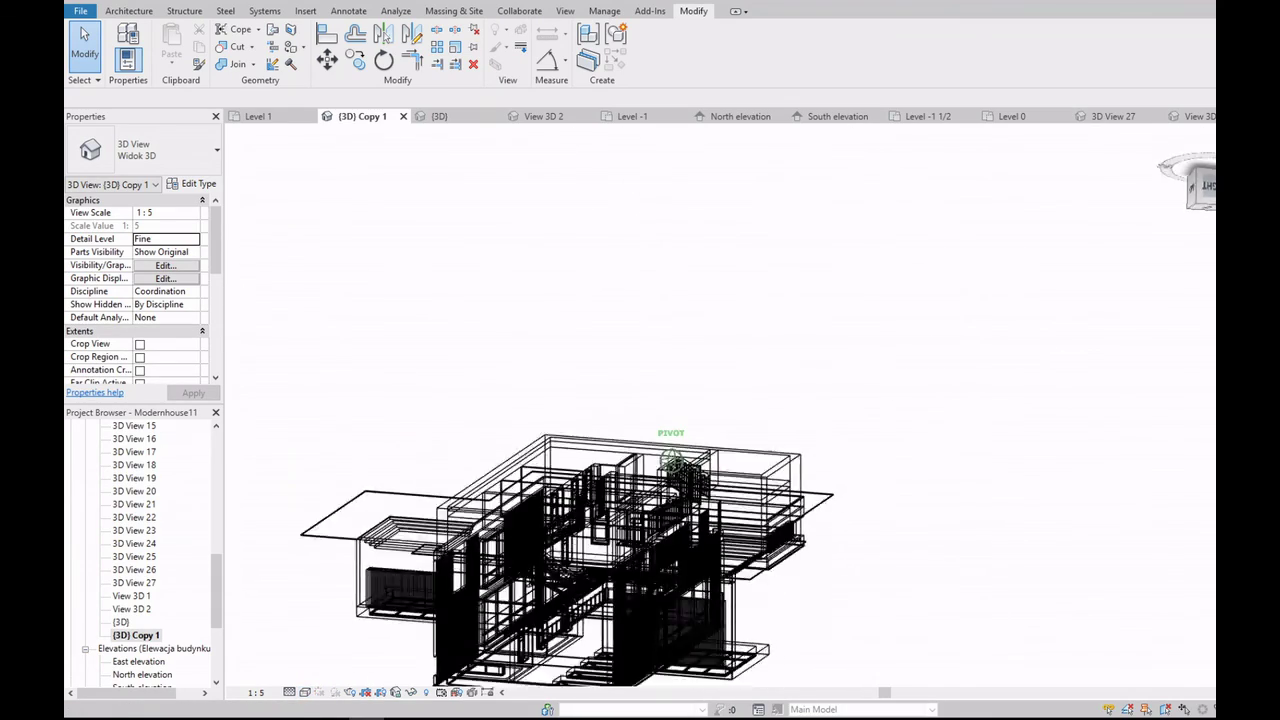
{"action": "scroll", "coordinate": [214, 500], "scroll_direction": "up", "scroll_amount": 10}
Step: On Level -1, select the corridor and chimney walls and set their base offset to -600
{"action": "double_click", "coordinate": [130, 596]}
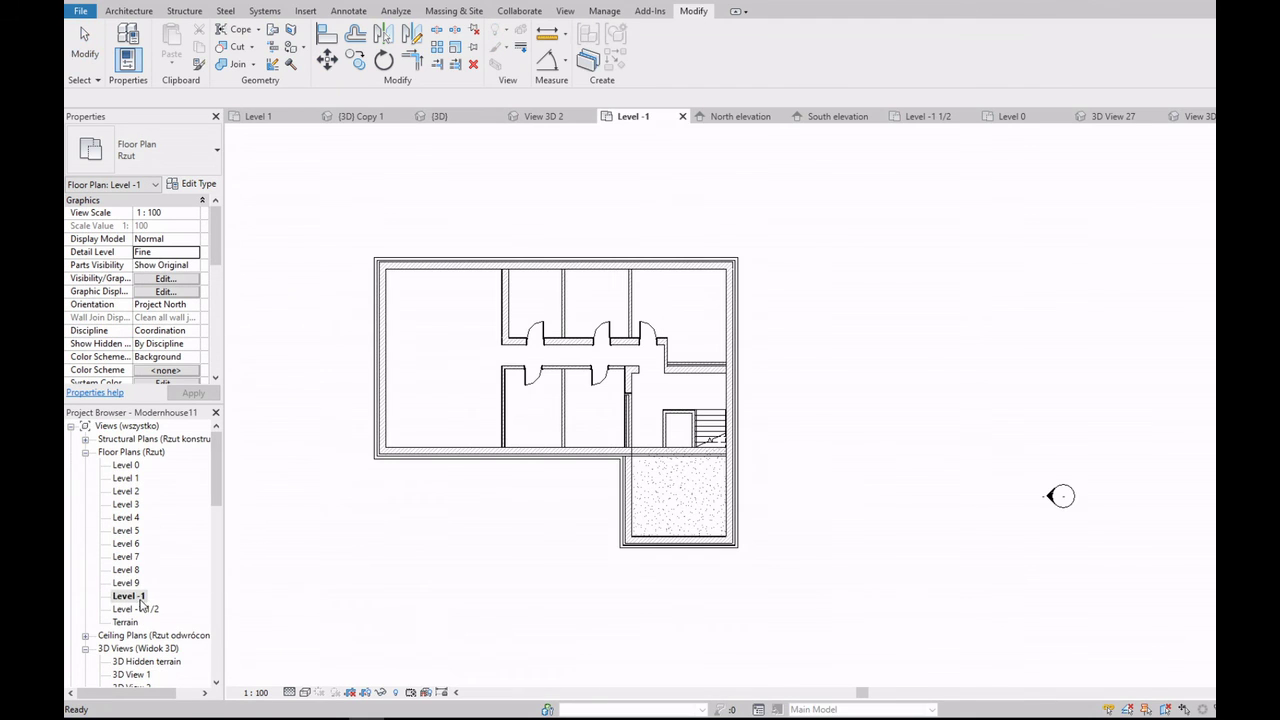
{"action": "scroll", "coordinate": [560, 320], "scroll_direction": "up", "scroll_amount": 3}
{"action": "scroll", "coordinate": [834, 371], "scroll_direction": "up", "scroll_amount": 2}
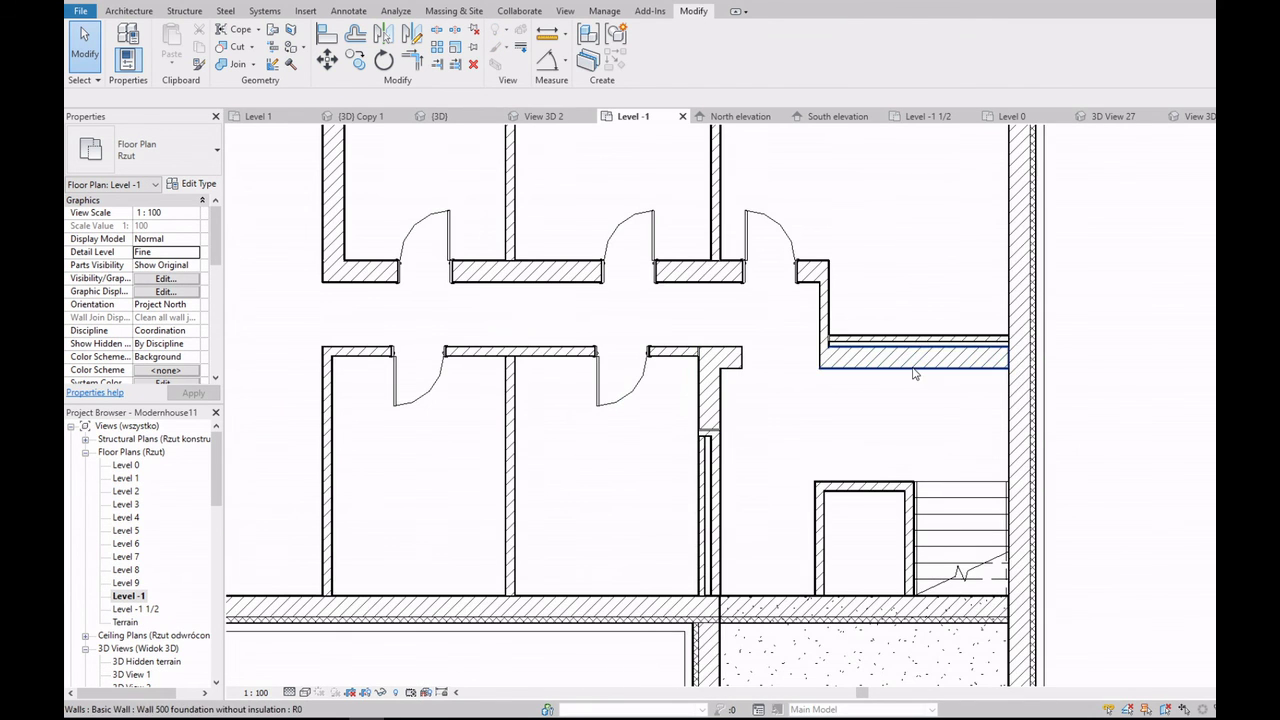
{"action": "left_click", "coordinate": [834, 362]}
{"action": "left_click", "coordinate": [735, 286], "text": "ctrl"}
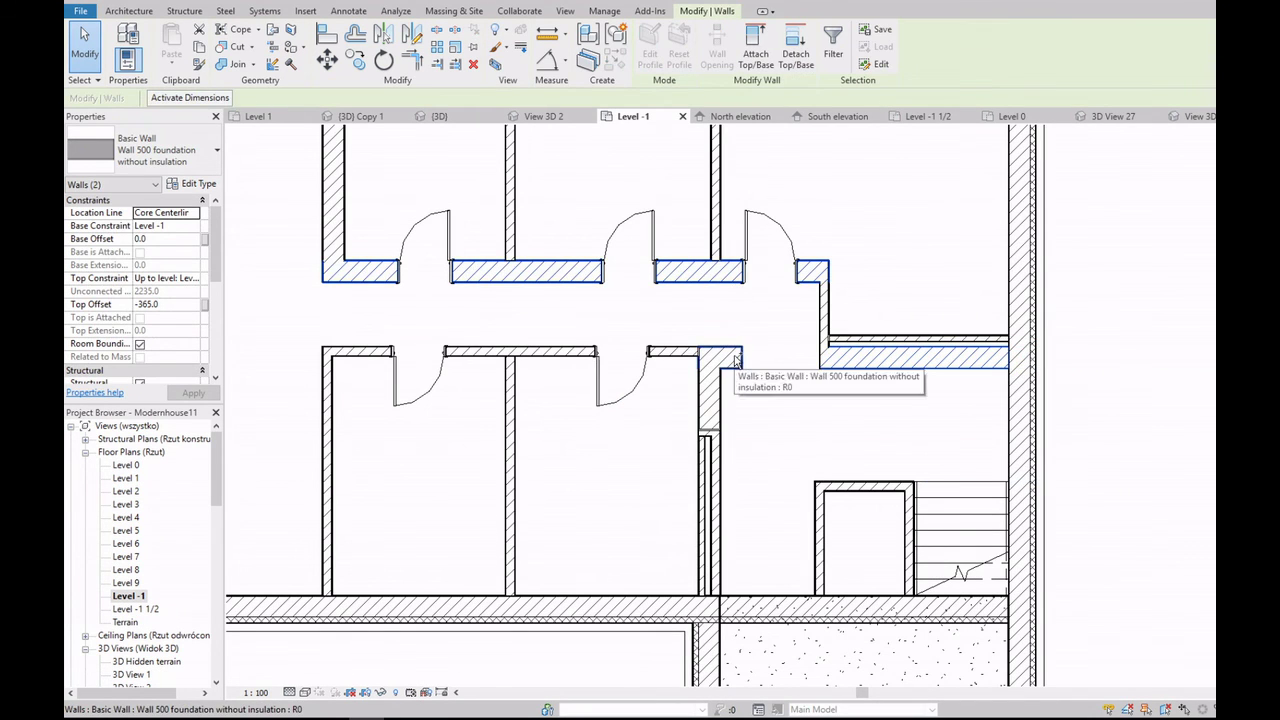
{"action": "left_click", "coordinate": [726, 489], "text": "ctrl"}
{"action": "scroll", "coordinate": [726, 489], "scroll_direction": "up", "scroll_amount": 2}
{"action": "left_click", "coordinate": [718, 465], "text": "ctrl"}
{"action": "scroll", "coordinate": [724, 418], "scroll_direction": "up", "scroll_amount": 1}
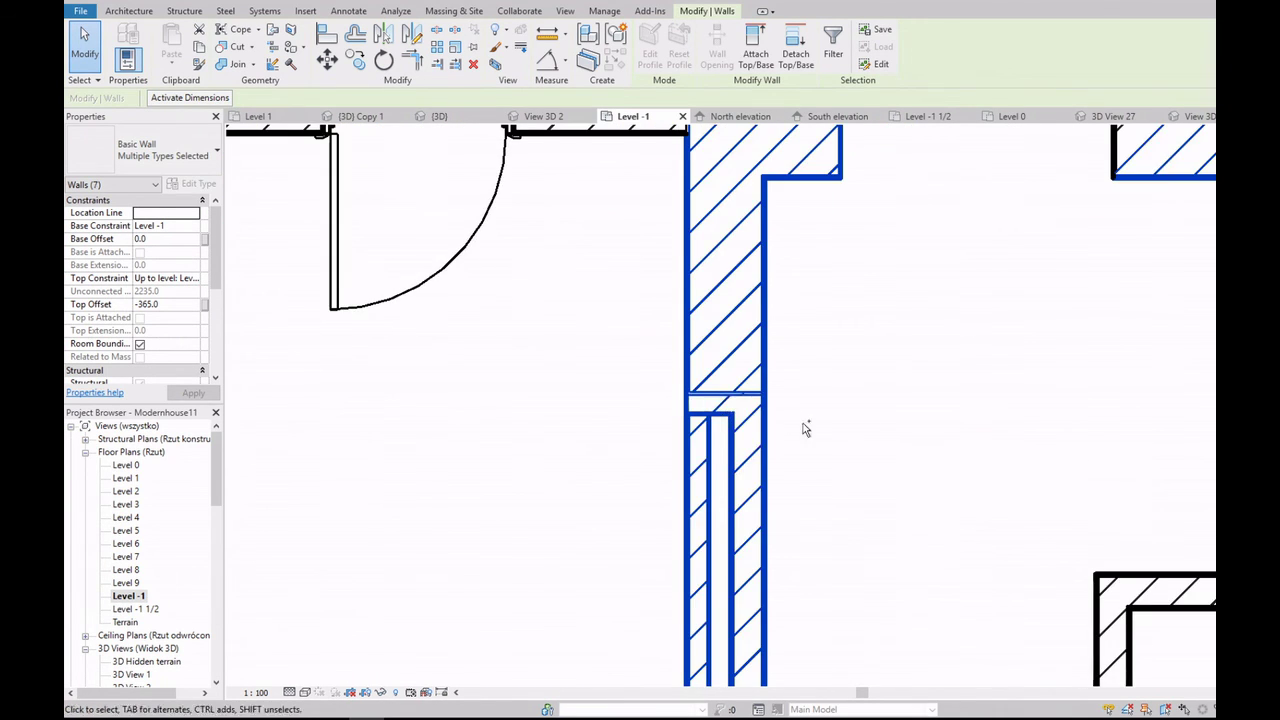
{"action": "scroll", "coordinate": [806, 428], "scroll_direction": "down", "scroll_amount": 4}
{"action": "scroll", "coordinate": [882, 420], "scroll_direction": "down", "scroll_amount": 3}
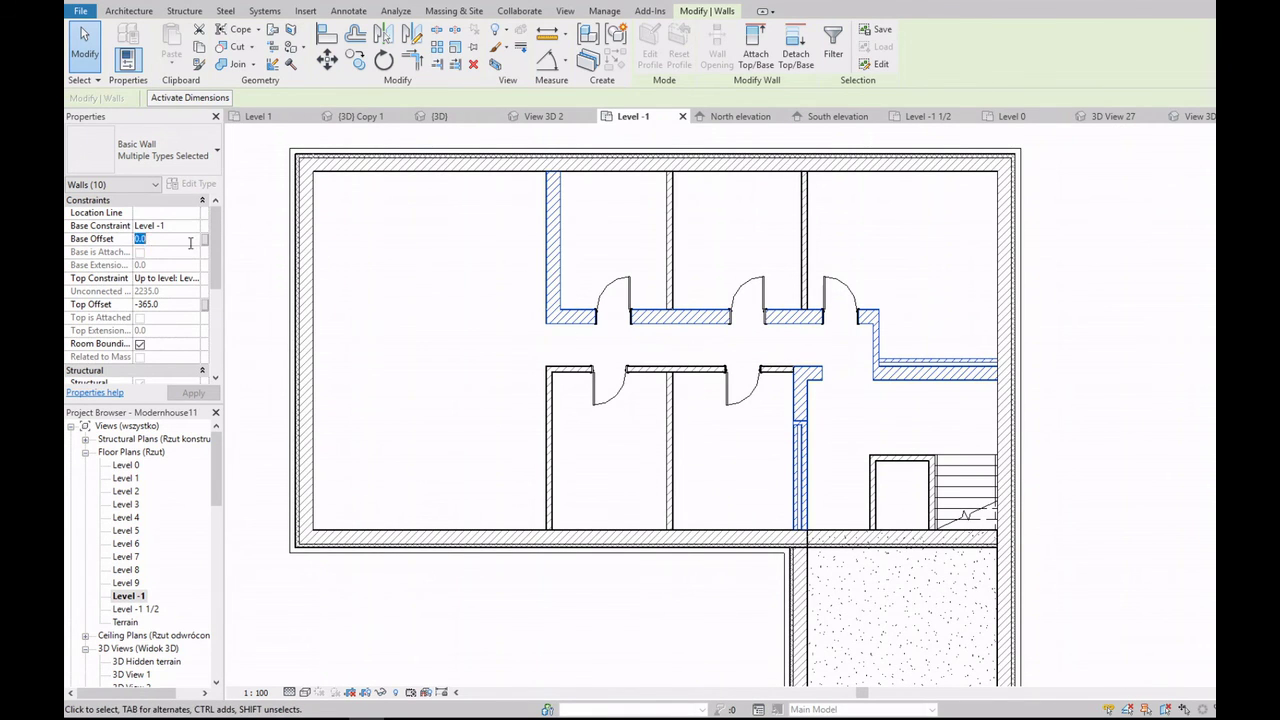
{"action": "scroll", "coordinate": [152, 597], "scroll_direction": "down", "scroll_amount": 5}
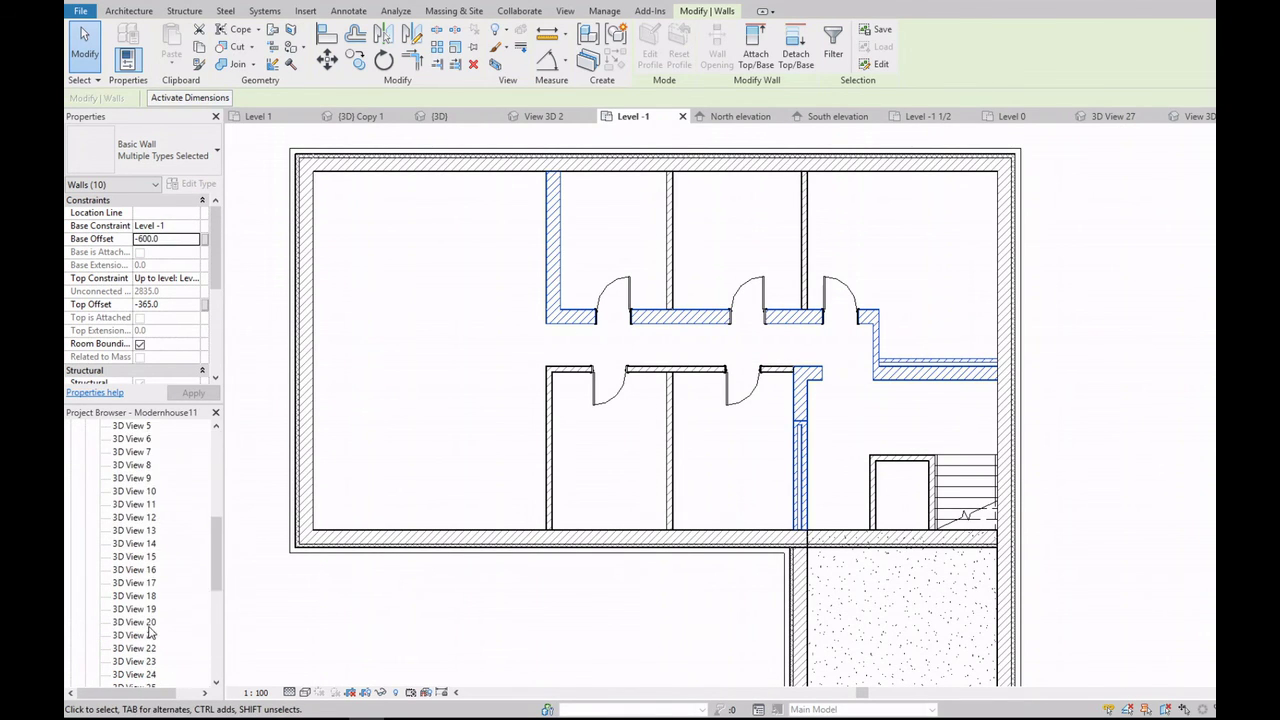
{"action": "double_click", "coordinate": [130, 674]}
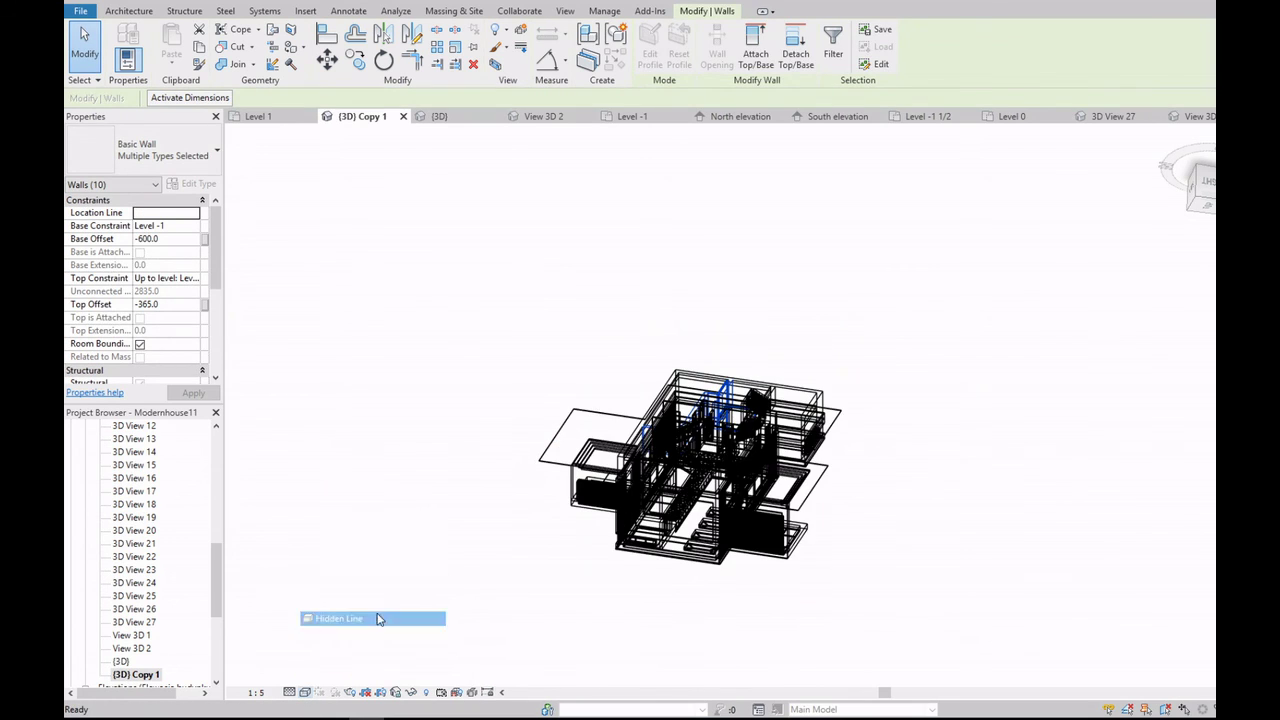
Step: Create a Footing 1200x400 wall foundation type, 1200 wide and 400 thick
{"action": "middle_click_drag", "start_coordinate": [760, 475], "coordinate": [967, 270], "text": "shift"}
{"action": "key", "text": "Escape"}
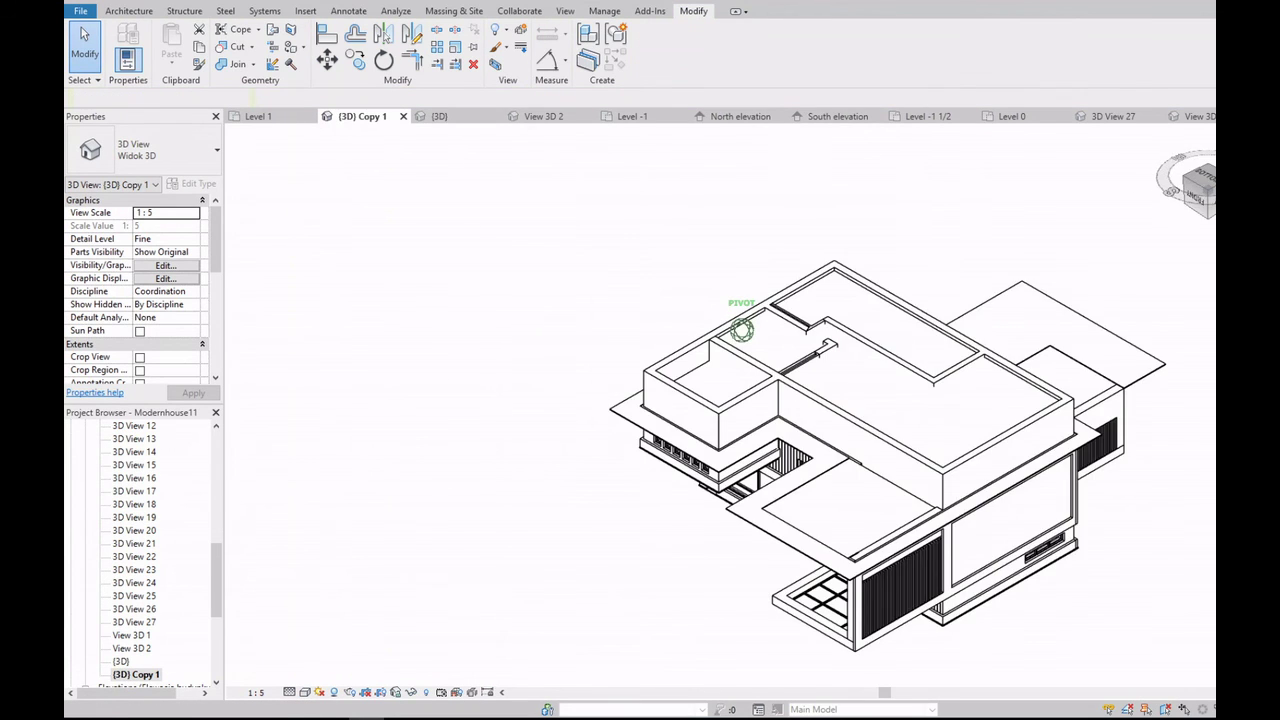
{"action": "left_click", "coordinate": [184, 10]}
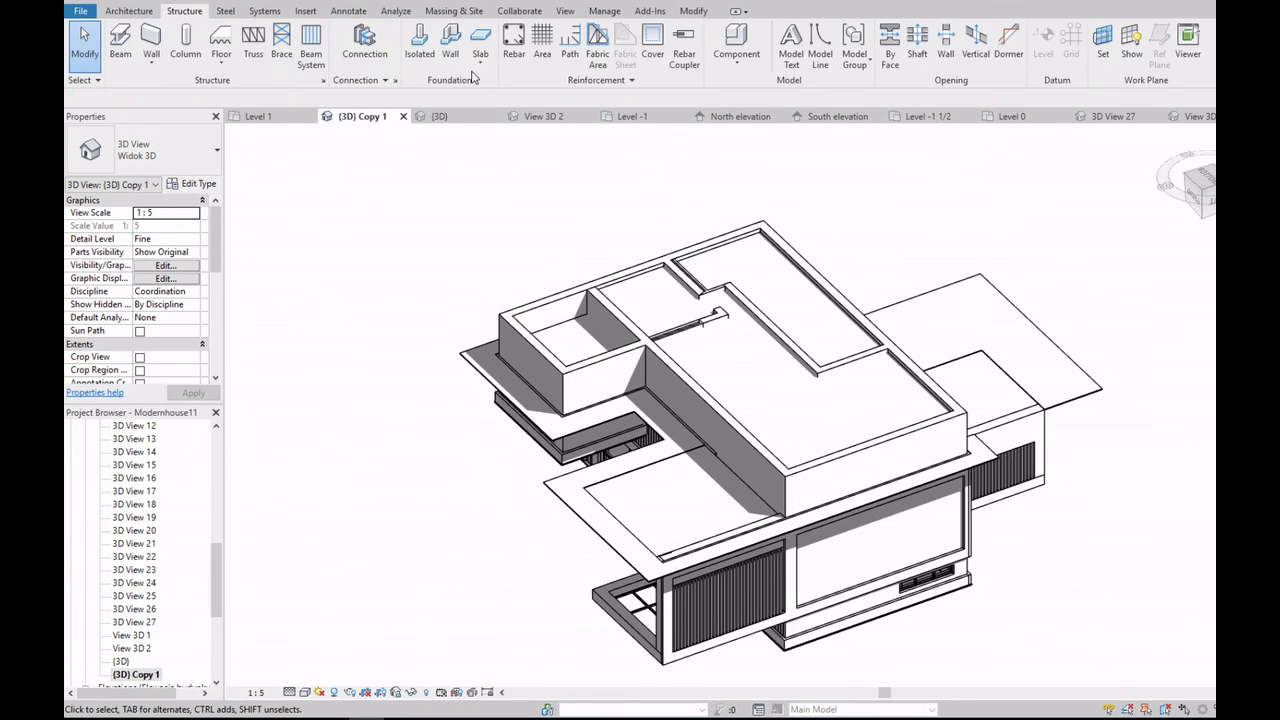
{"action": "left_click", "coordinate": [657, 37]}
{"action": "left_click", "coordinate": [193, 184]}
{"action": "left_click", "coordinate": [838, 253]}
{"action": "type", "text": "Footing 12"}
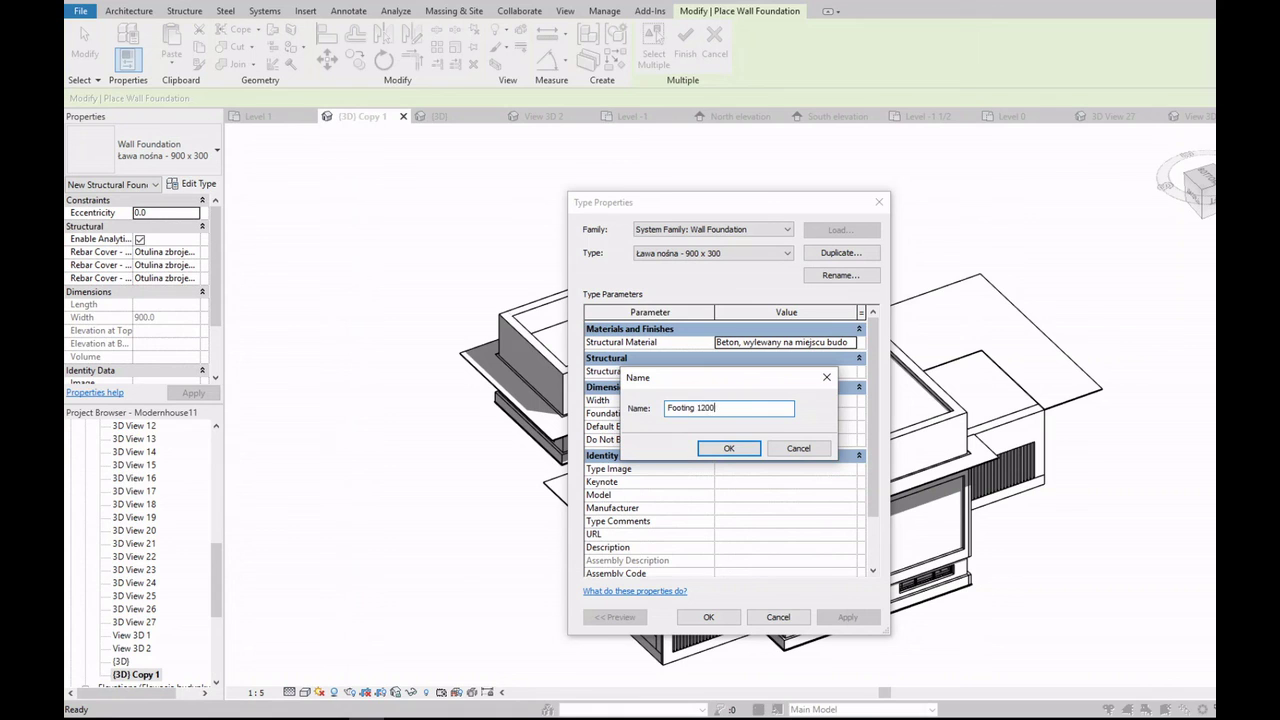
{"action": "type", "text": "00"}
{"action": "key", "text": "Return"}
{"action": "type", "text": "400"}
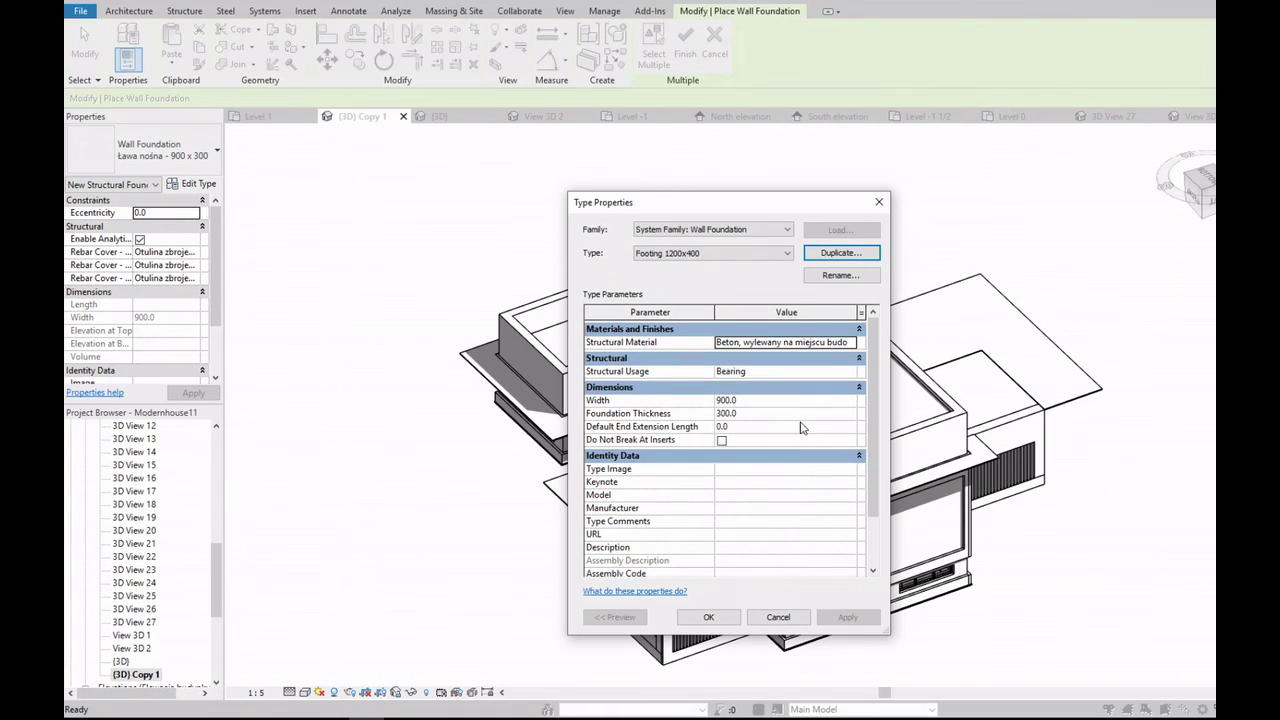
{"action": "left_click", "coordinate": [724, 620]}
Step: Place footings under the left outer wall, long right wall and small interior wall
{"action": "left_click", "coordinate": [750, 440]}
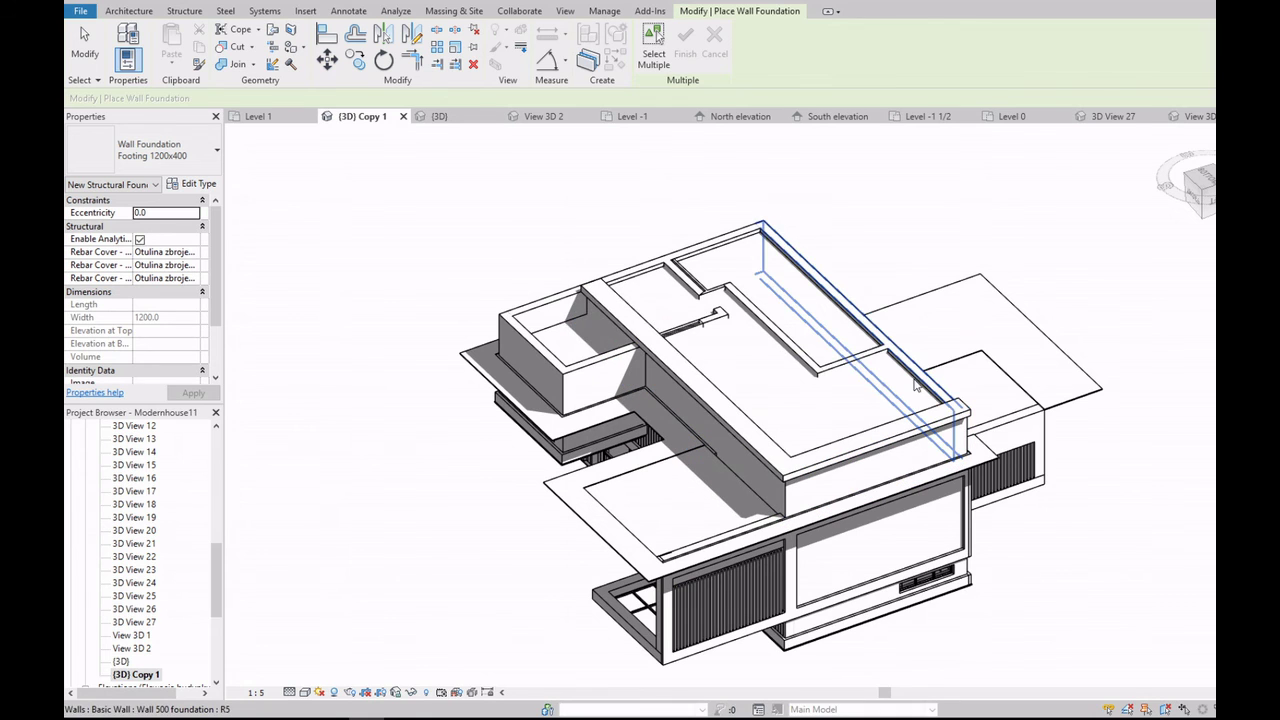
{"action": "left_click", "coordinate": [880, 340]}
{"action": "scroll", "coordinate": [730, 320], "scroll_direction": "up", "scroll_amount": 2}
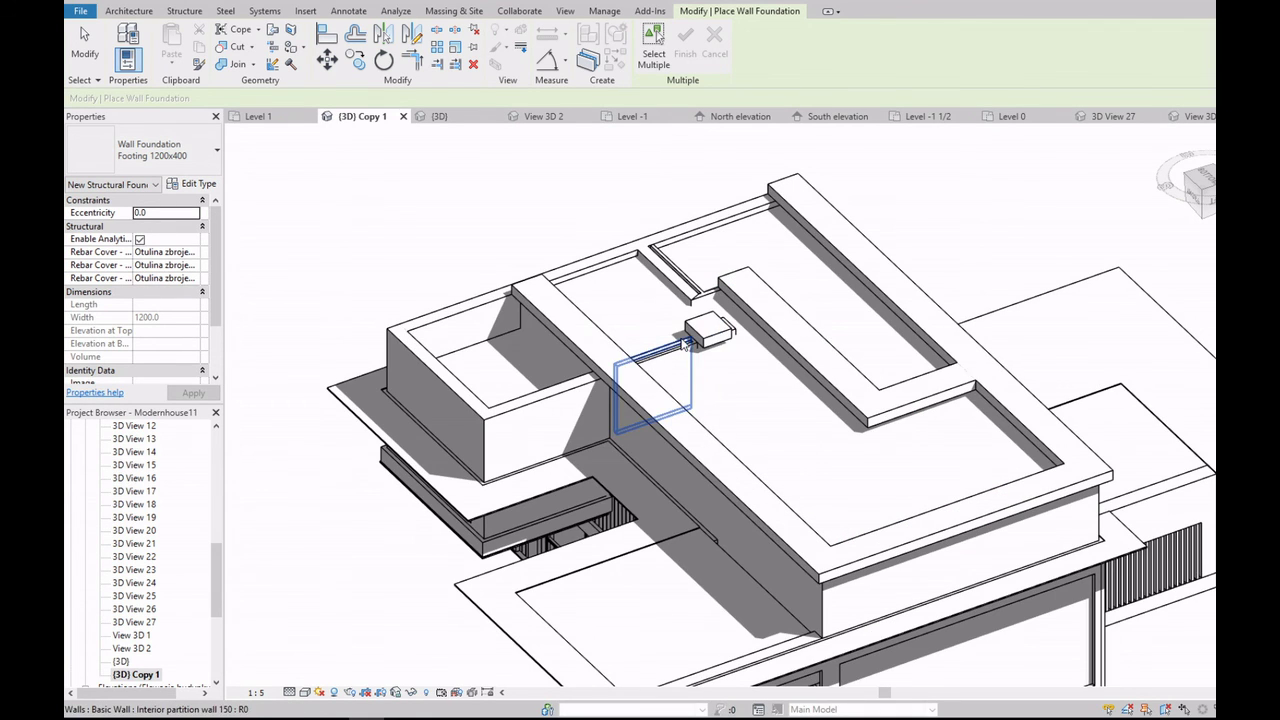
{"action": "left_click", "coordinate": [682, 344]}
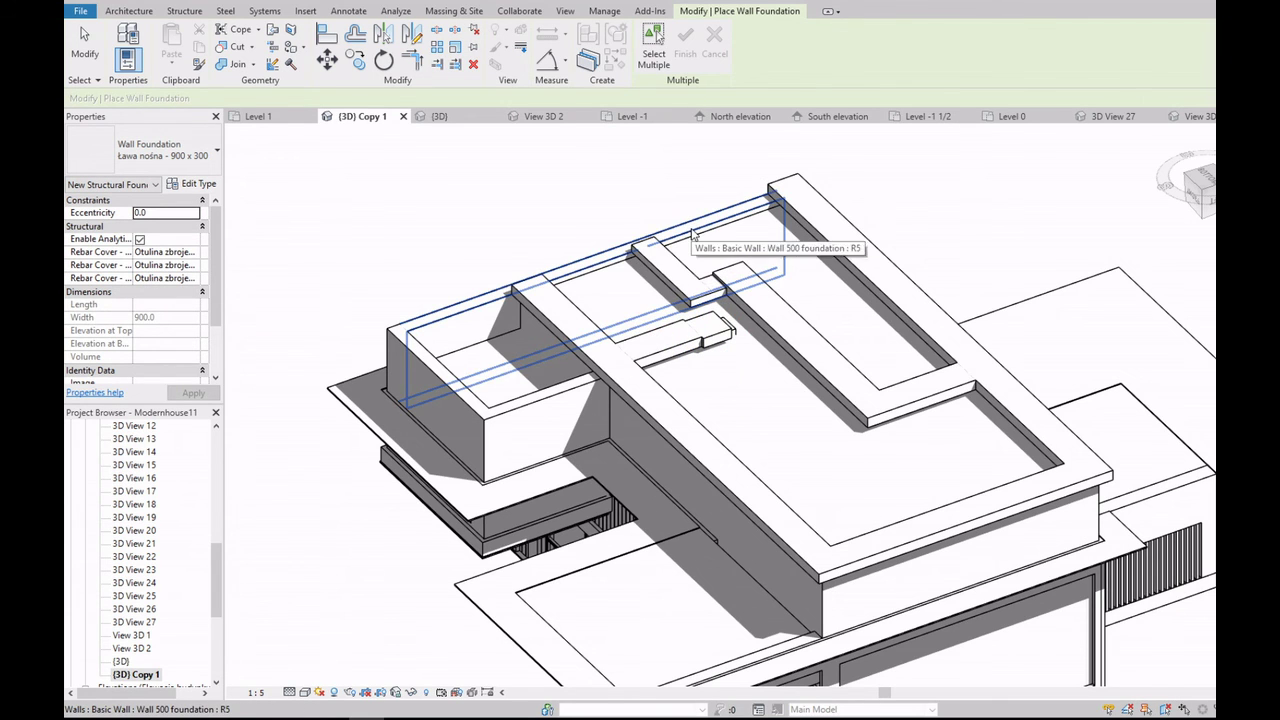
{"action": "scroll", "coordinate": [692, 233], "scroll_direction": "up", "scroll_amount": 4}
{"action": "scroll", "coordinate": [690, 245], "scroll_direction": "down", "scroll_amount": 2}
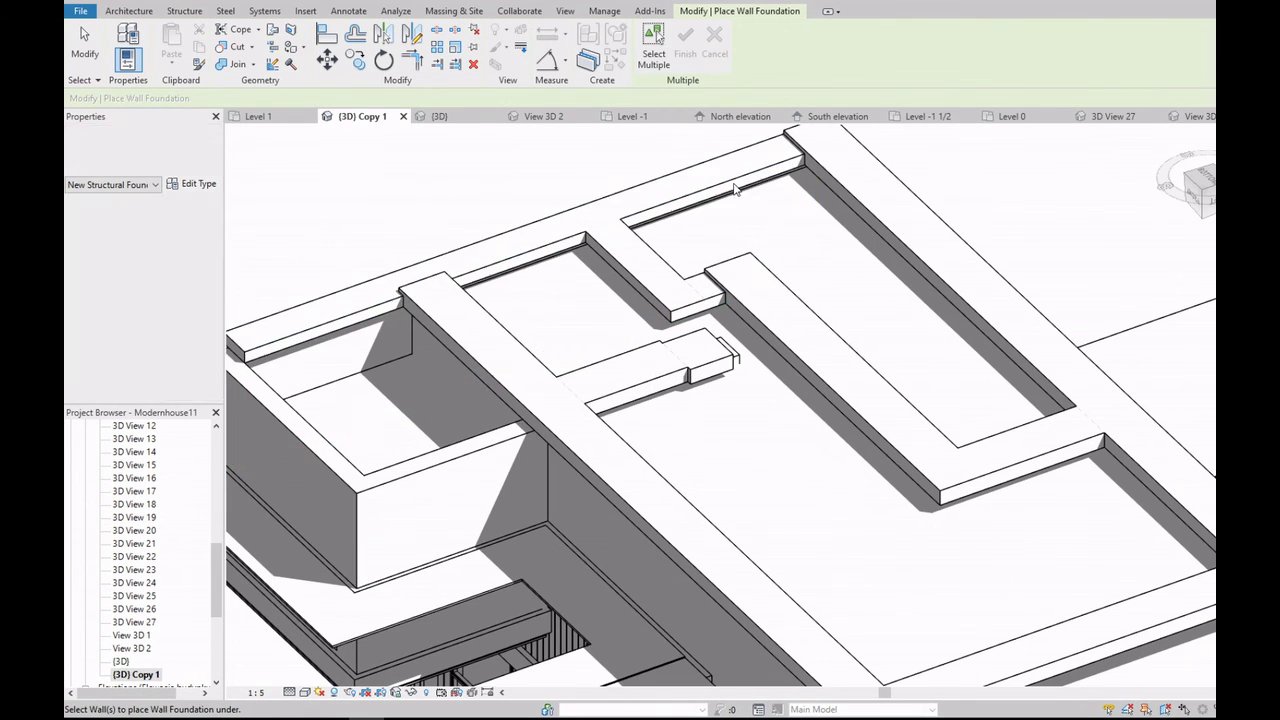
{"action": "scroll", "coordinate": [735, 190], "scroll_direction": "down", "scroll_amount": 3}
{"action": "key", "text": "Escape"}
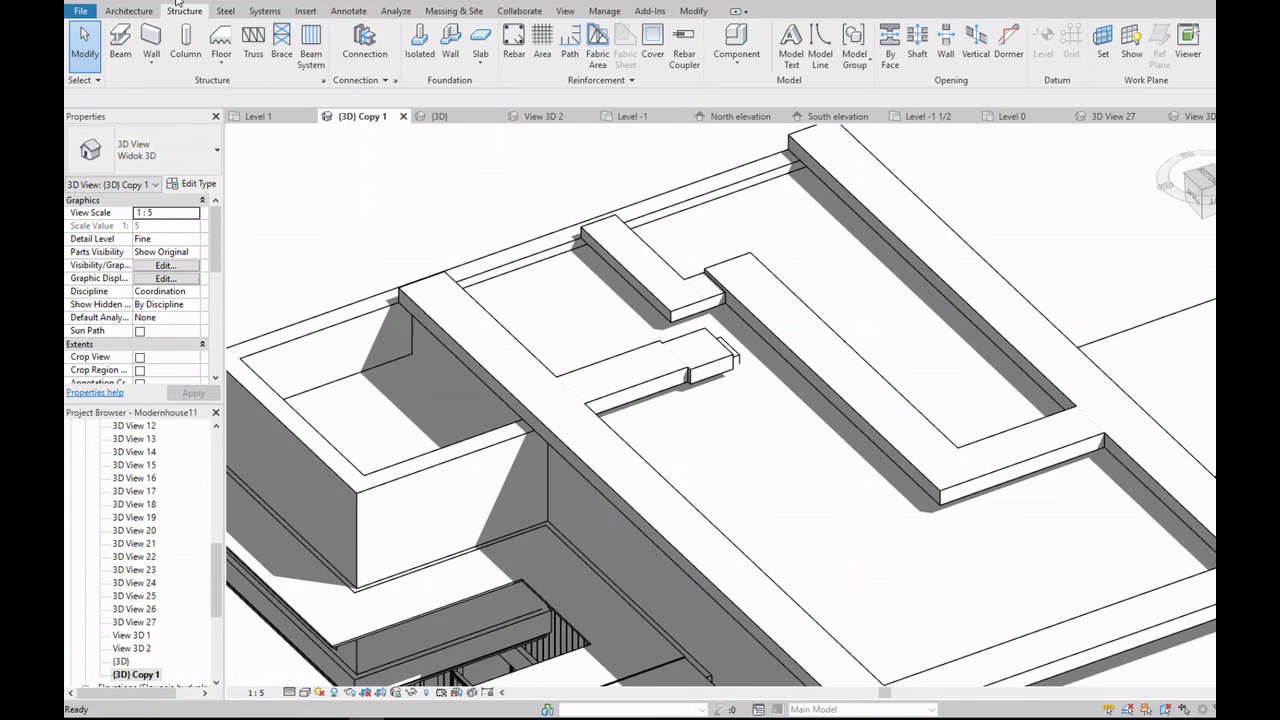
Step: Add Footing 1200x400 foundations under the block's front and back walls
{"action": "left_click", "coordinate": [712, 338]}
{"action": "key", "text": "Escape"}
{"action": "left_click", "coordinate": [754, 237]}
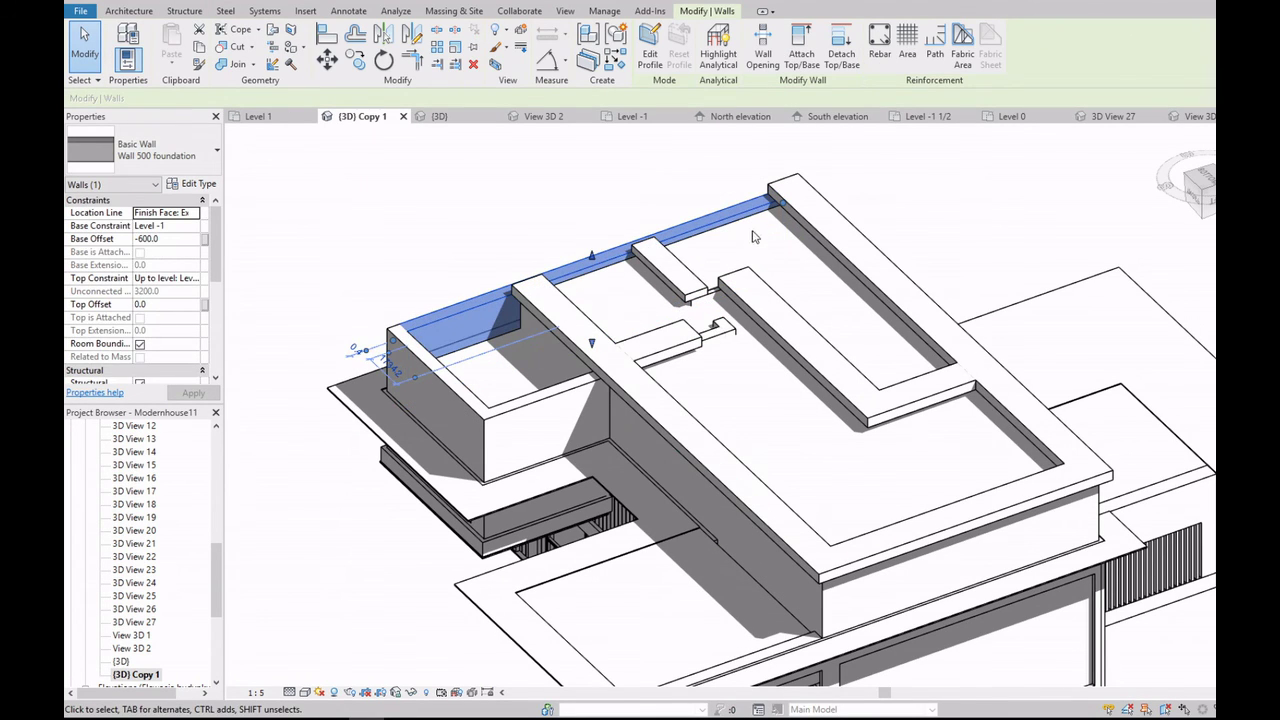
{"action": "left_click", "coordinate": [590, 397]}
{"action": "left_click", "coordinate": [184, 11]}
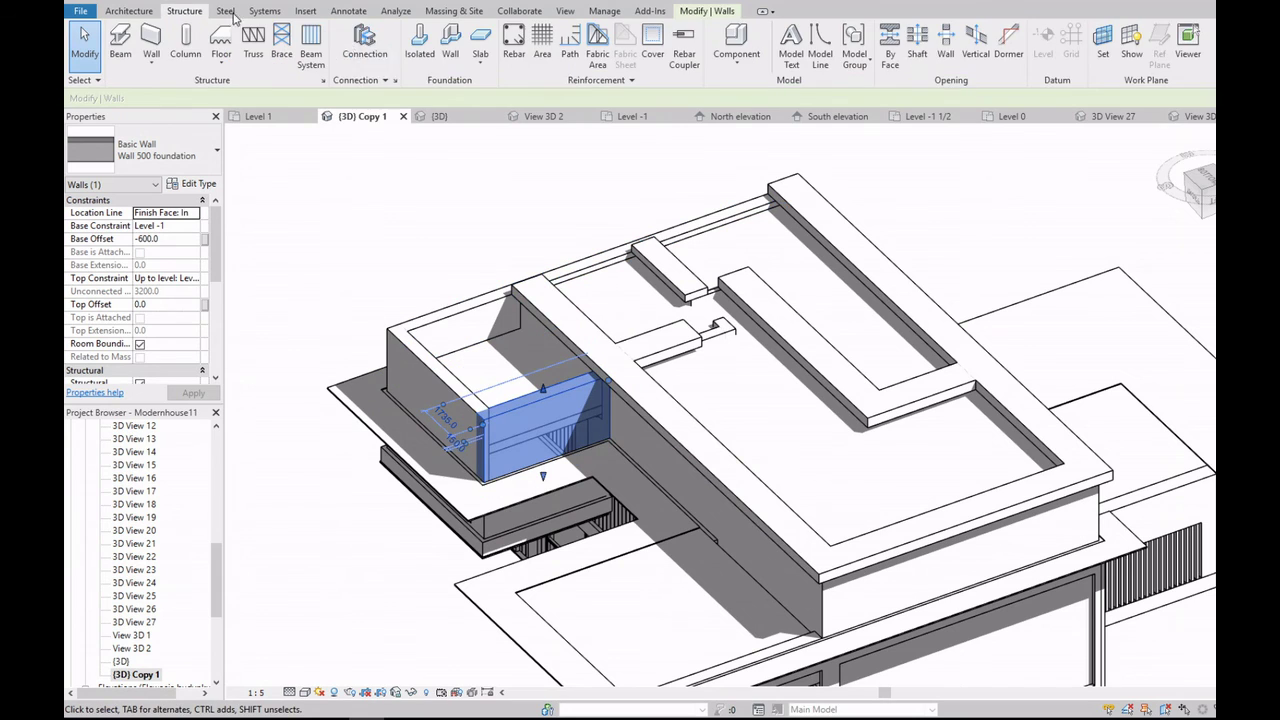
{"action": "left_click", "coordinate": [451, 55]}
{"action": "left_click", "coordinate": [140, 150]}
{"action": "left_click", "coordinate": [110, 221]}
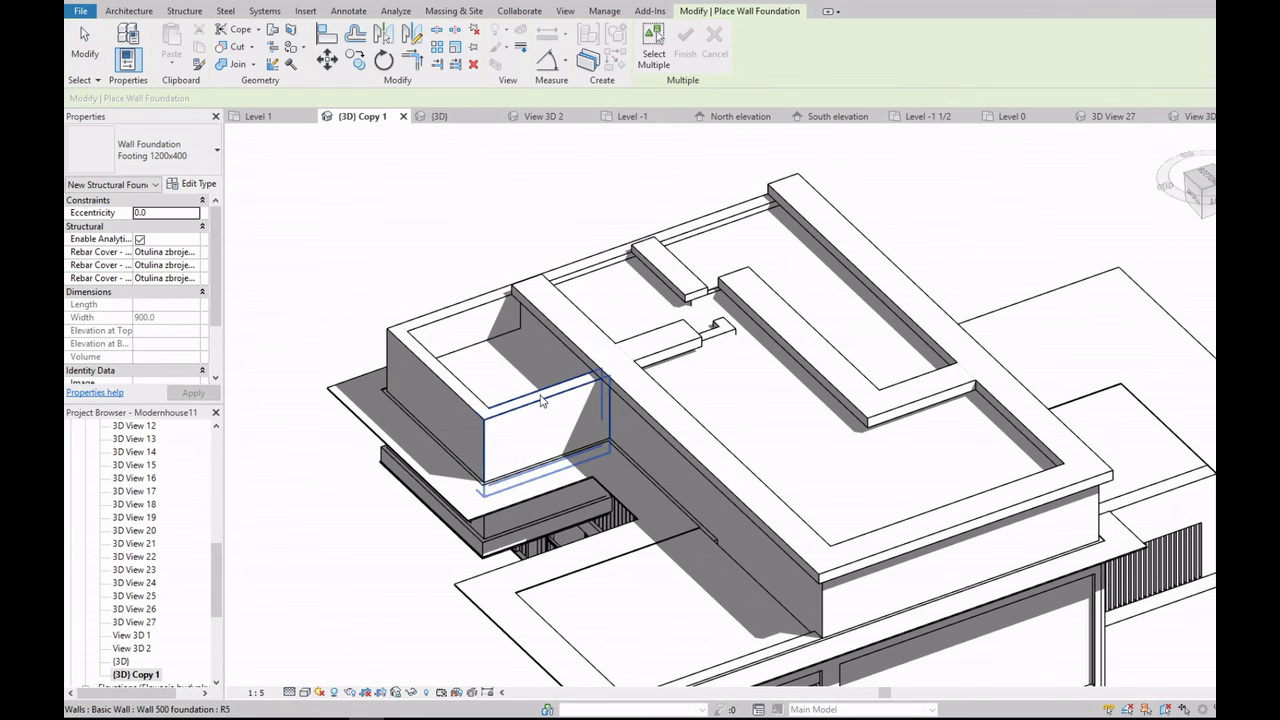
{"action": "left_click", "coordinate": [540, 400]}
{"action": "left_click", "coordinate": [478, 318]}
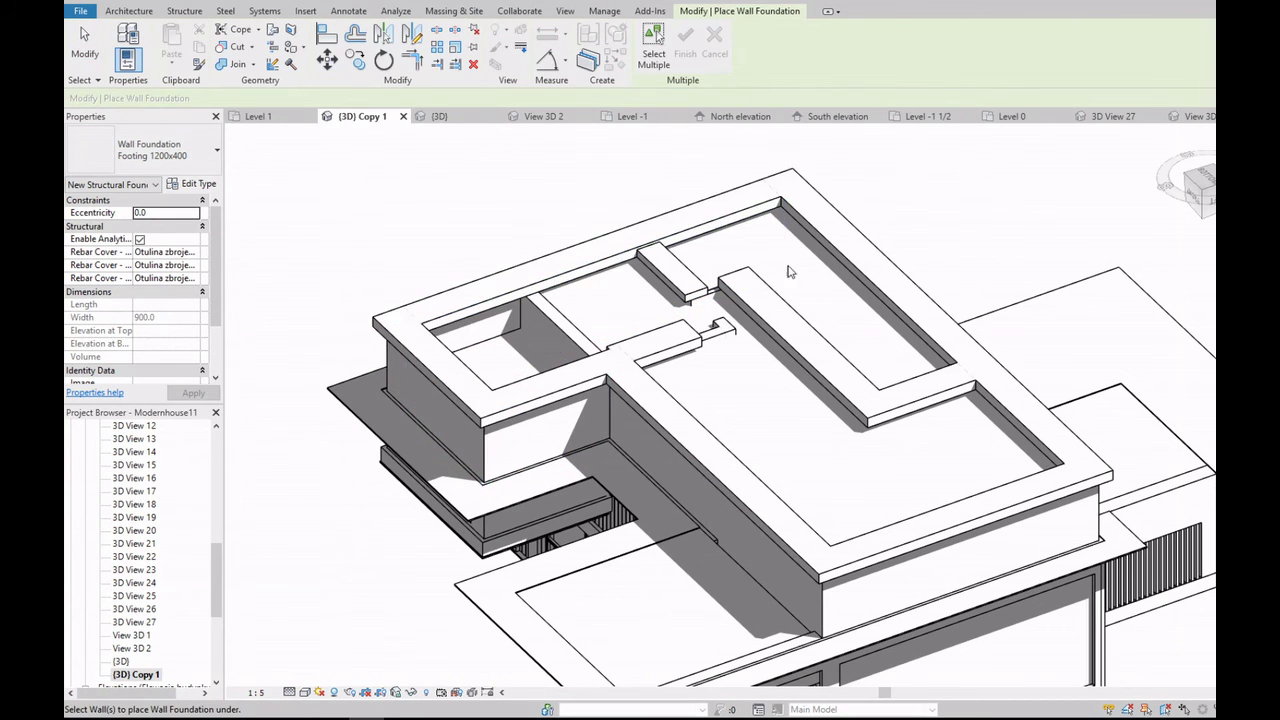
{"action": "key", "text": "Escape"}
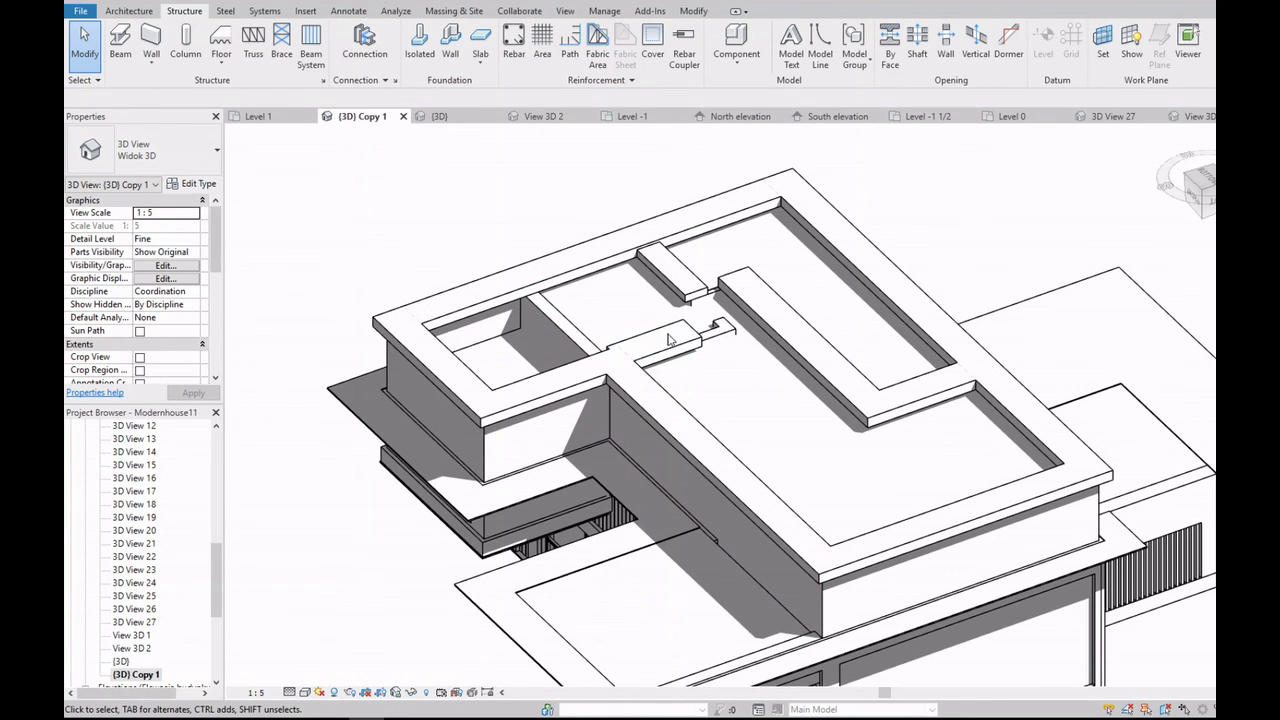
Step: Delete the narrow footing and place Footing 1200x400 under the thin wall and chimney wall
{"action": "left_click", "coordinate": [669, 340]}
{"action": "key", "text": "Delete"}
{"action": "scroll", "coordinate": [700, 285], "scroll_direction": "up", "scroll_amount": 3}
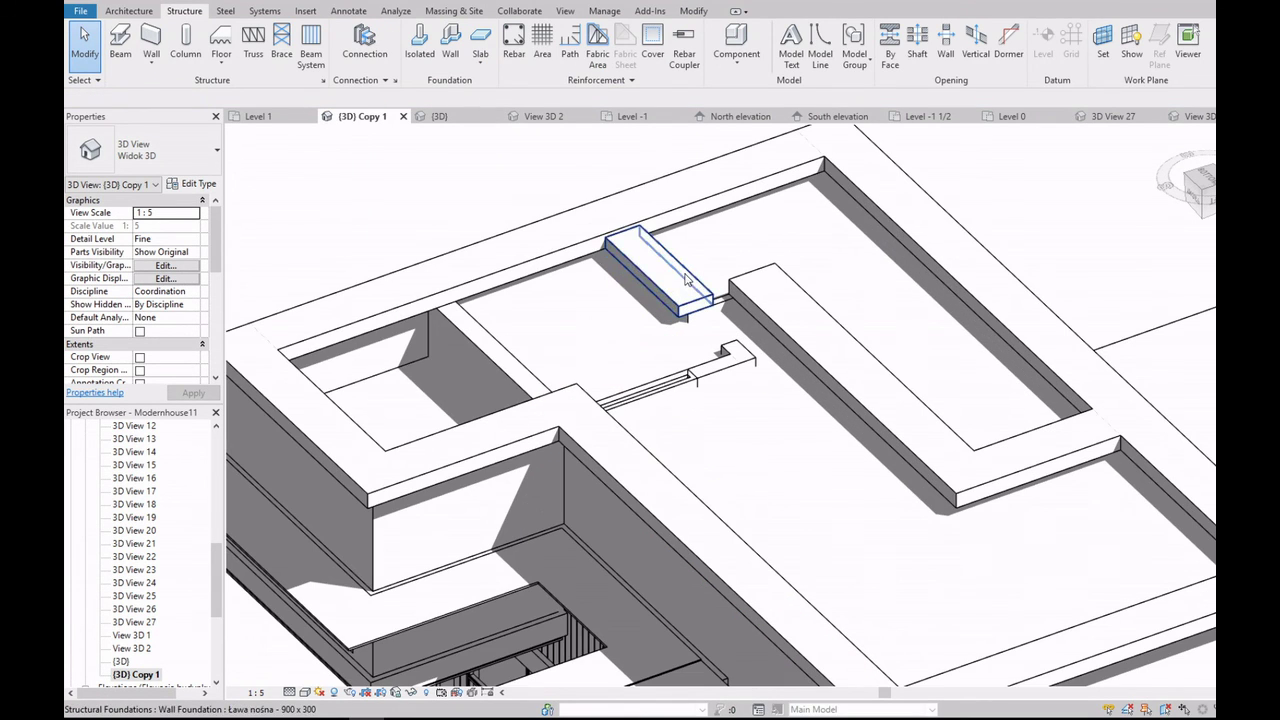
{"action": "left_click", "coordinate": [450, 45]}
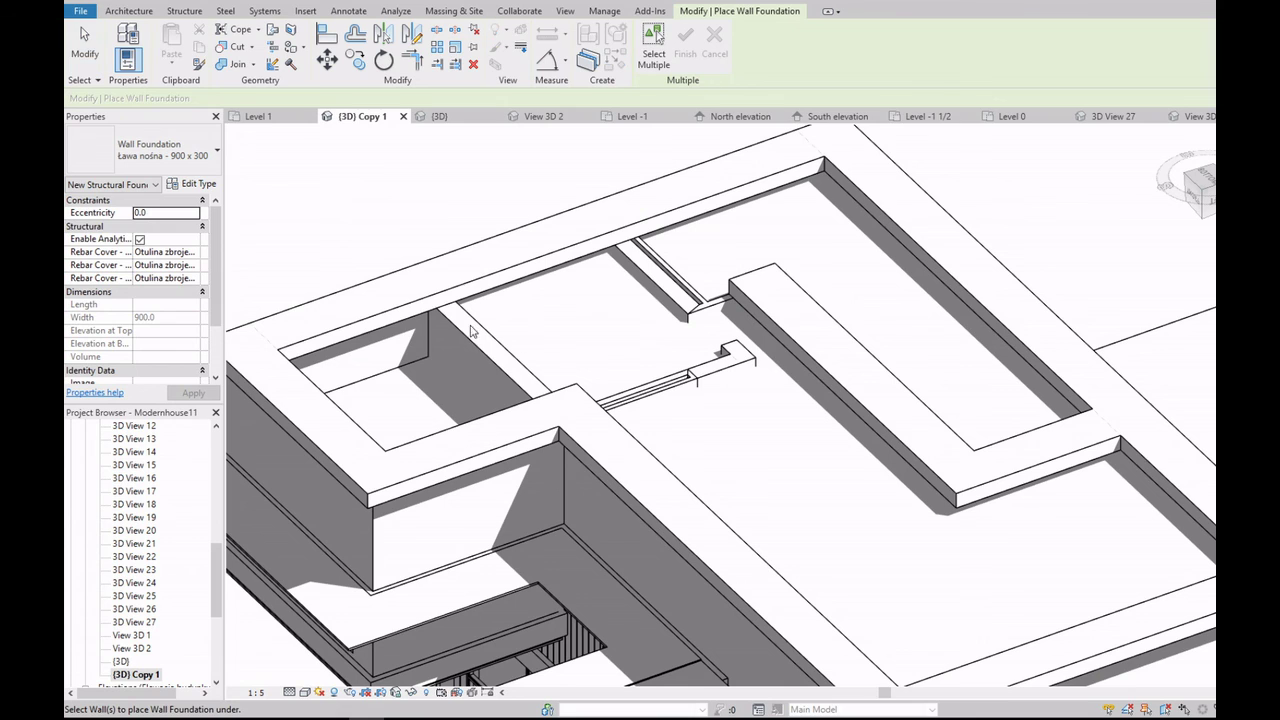
{"action": "left_click", "coordinate": [664, 287]}
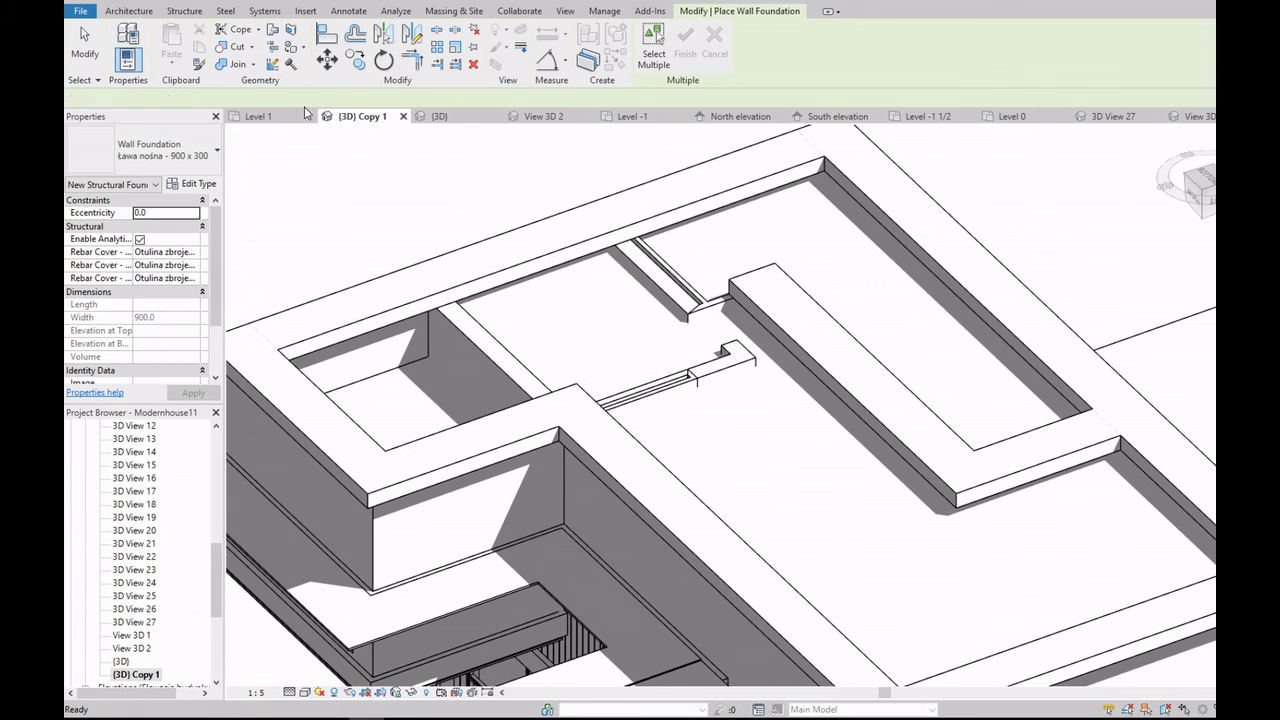
{"action": "left_click", "coordinate": [140, 150]}
{"action": "left_click", "coordinate": [140, 192]}
{"action": "left_click", "coordinate": [690, 290]}
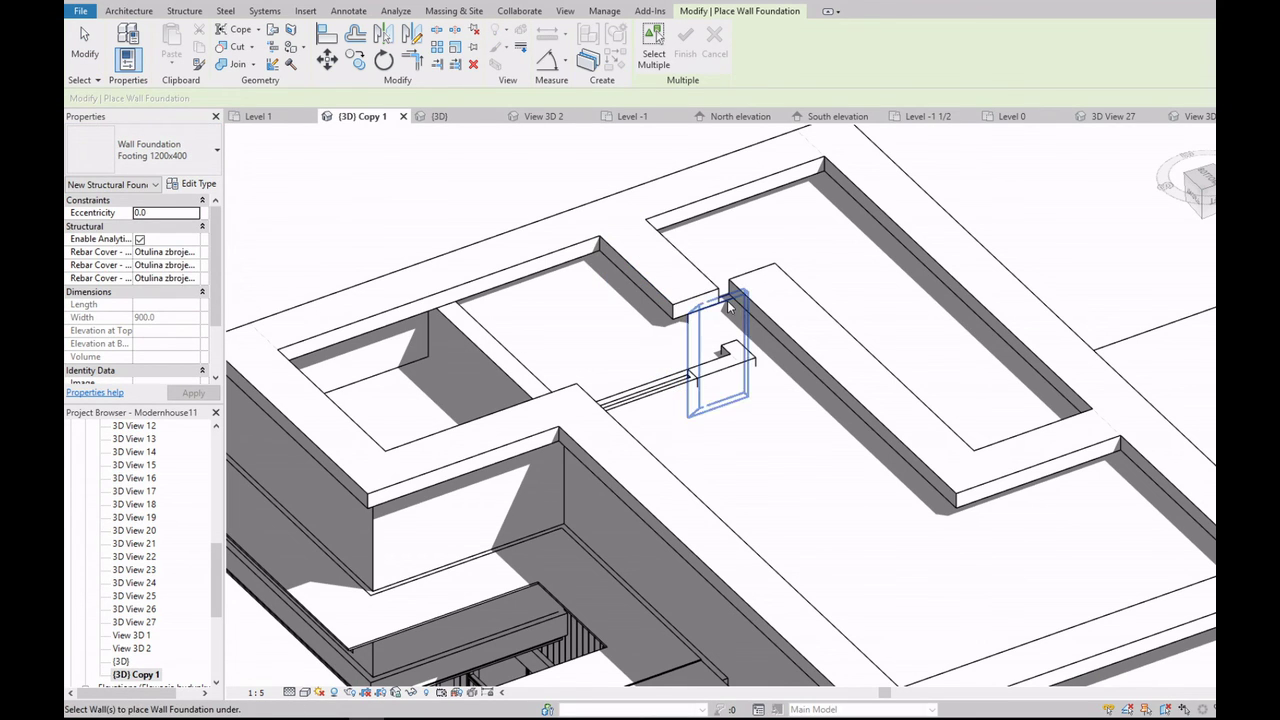
{"action": "scroll", "coordinate": [529, 369], "scroll_direction": "down", "scroll_amount": 3}
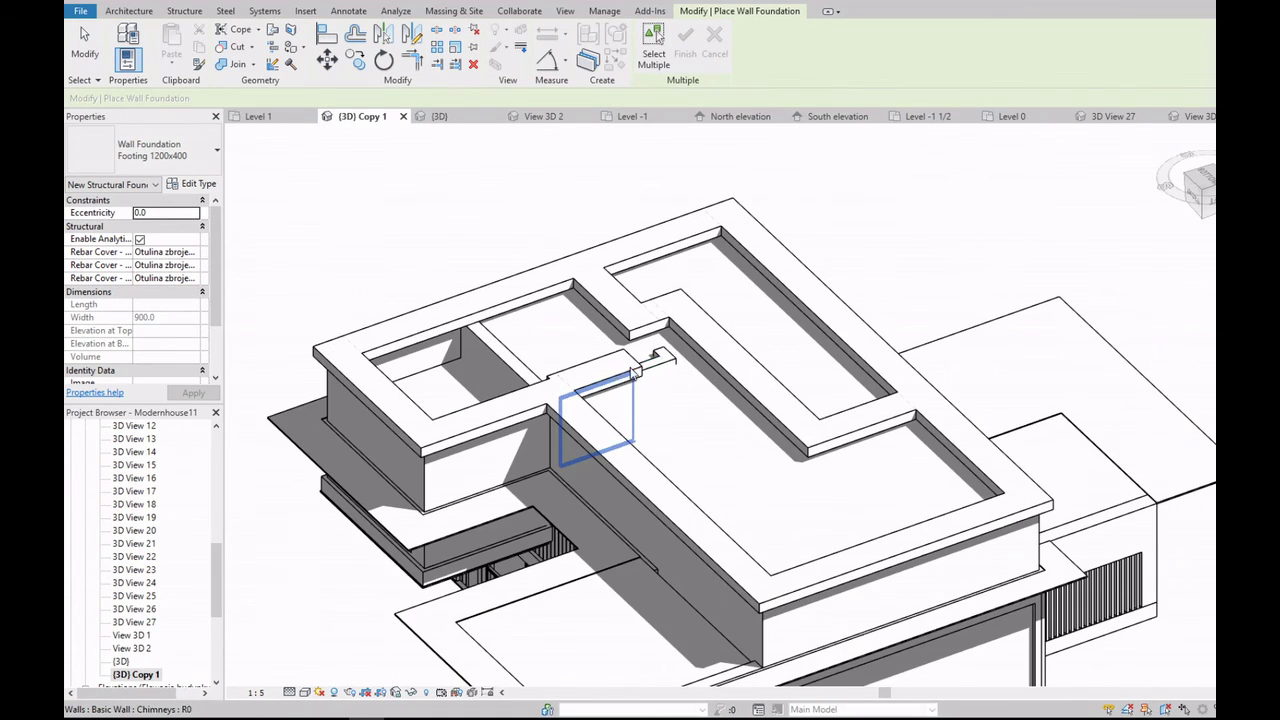
{"action": "scroll", "coordinate": [633, 373], "scroll_direction": "up", "scroll_amount": 3}
{"action": "left_click", "coordinate": [688, 355]}
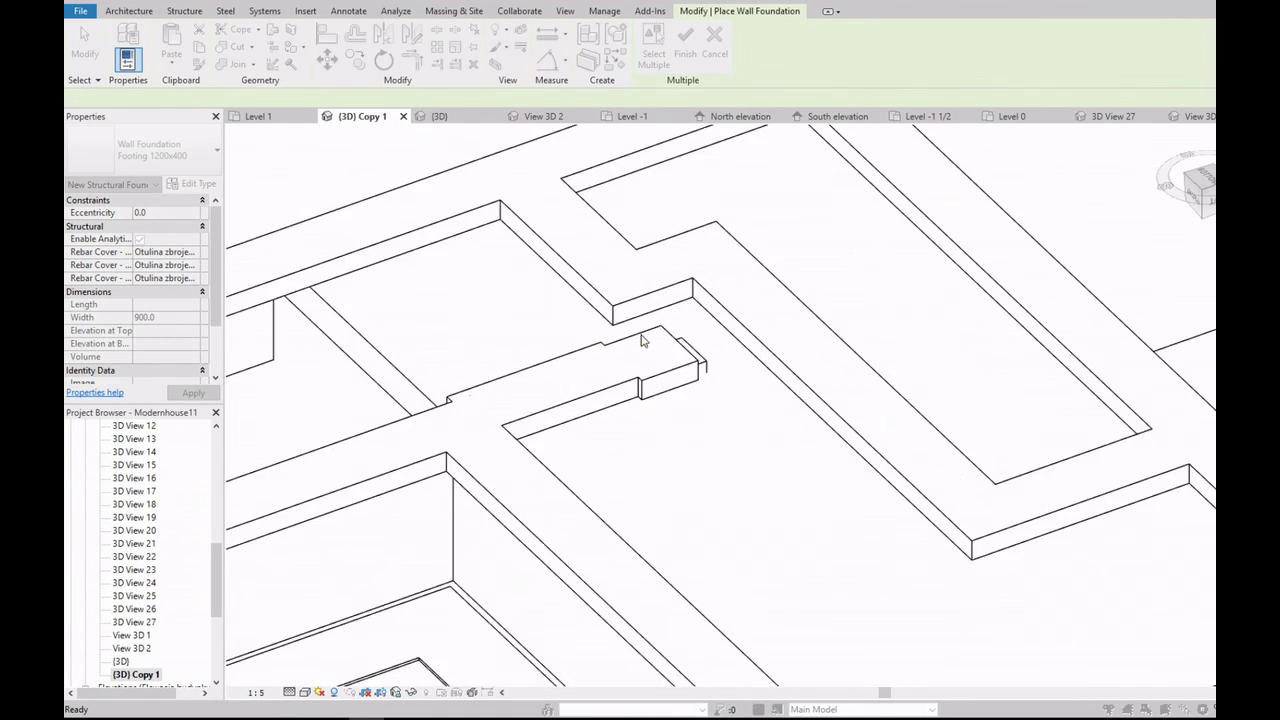
{"action": "scroll", "coordinate": [700, 350], "scroll_direction": "up", "scroll_amount": 3}
{"action": "key", "text": "Escape"}
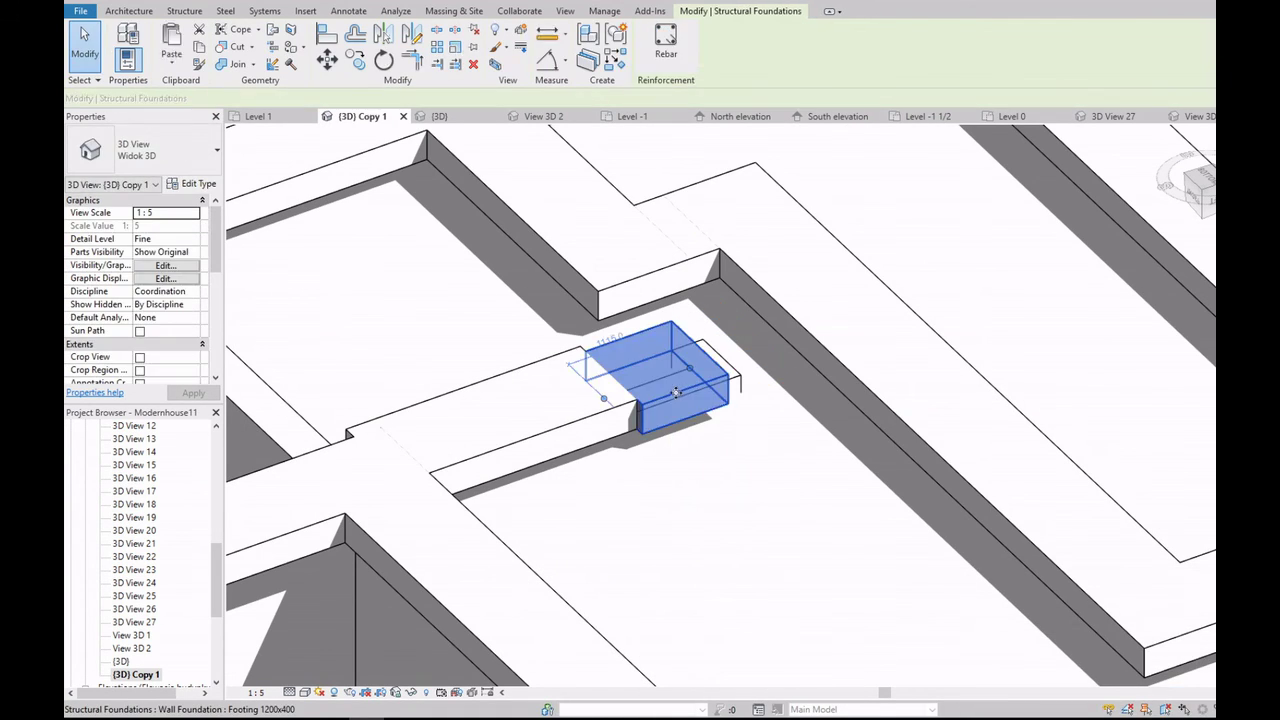
Step: Add a footing under the short wall end and change it to Footing 1200x400
{"action": "key", "text": "Escape"}
{"action": "left_click", "coordinate": [457, 66]}
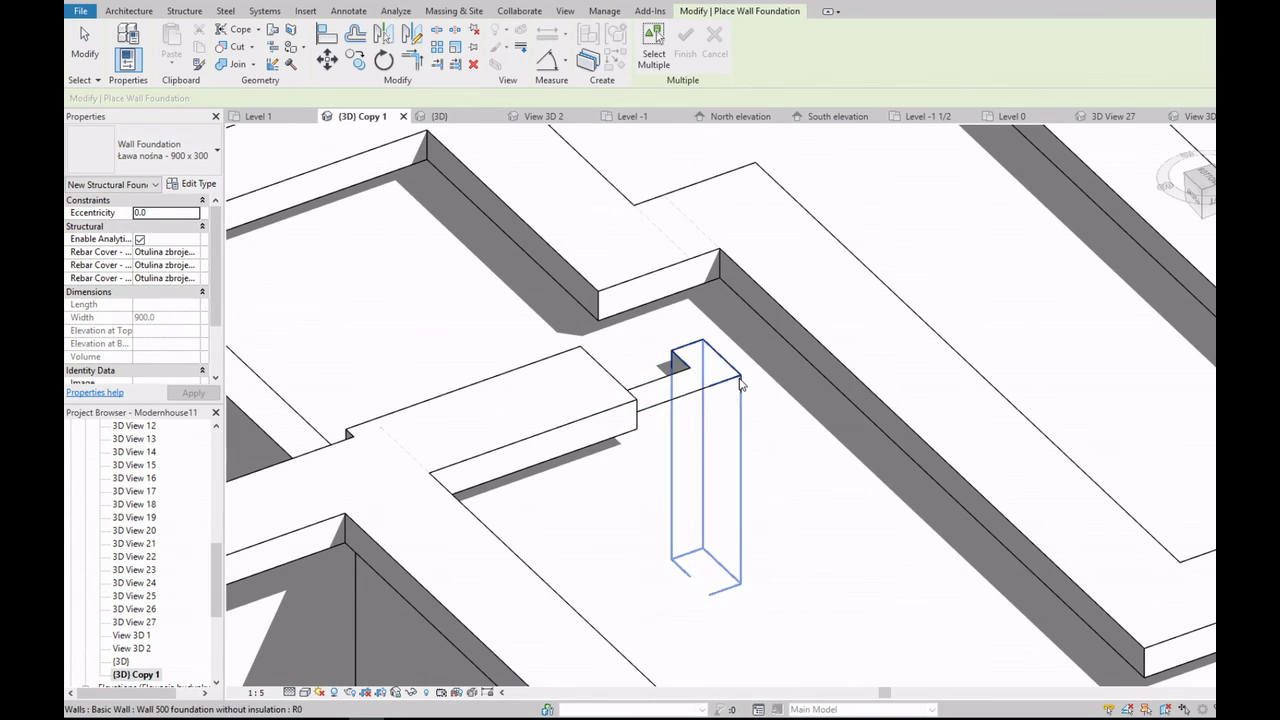
{"action": "left_click", "coordinate": [740, 383]}
{"action": "key", "text": "Escape"}
{"action": "key", "text": "Escape"}
{"action": "scroll", "coordinate": [692, 368], "scroll_direction": "down", "scroll_amount": 5}
{"action": "left_click", "coordinate": [692, 368]}
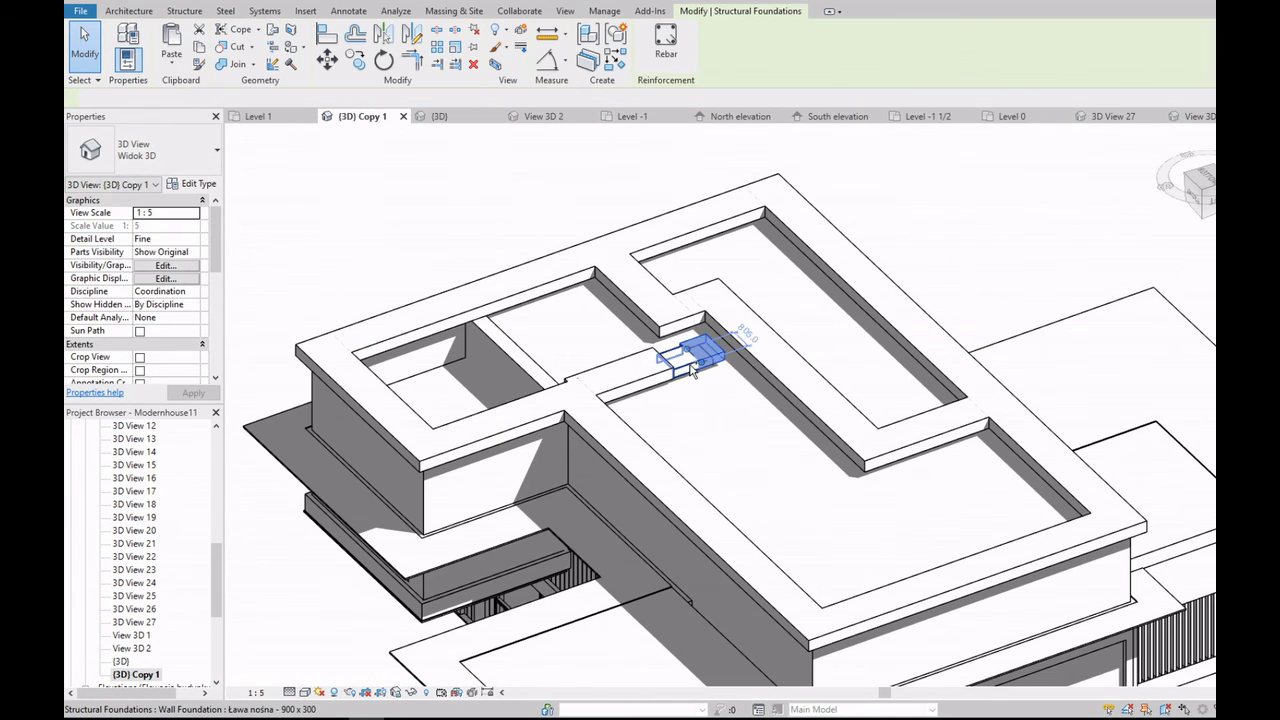
{"action": "left_click", "coordinate": [140, 150]}
{"action": "left_click", "coordinate": [140, 240]}
{"action": "key", "text": "Escape"}
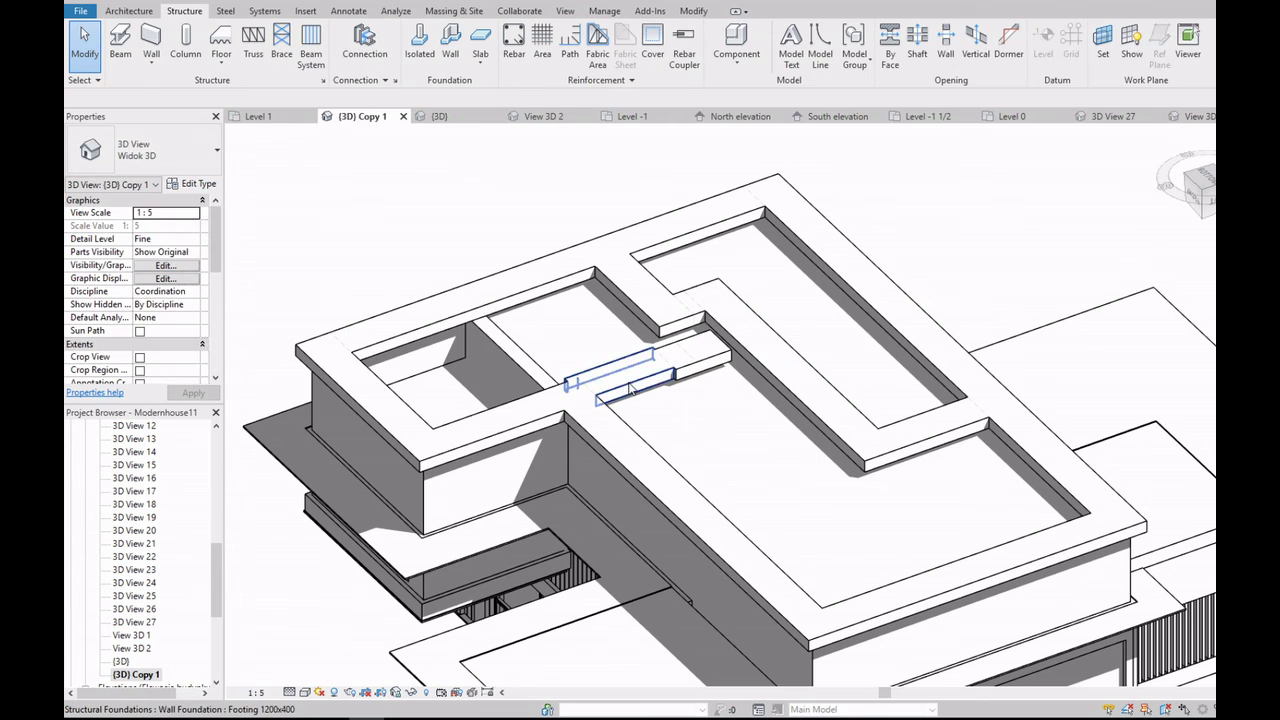
{"action": "left_click", "coordinate": [630, 390]}
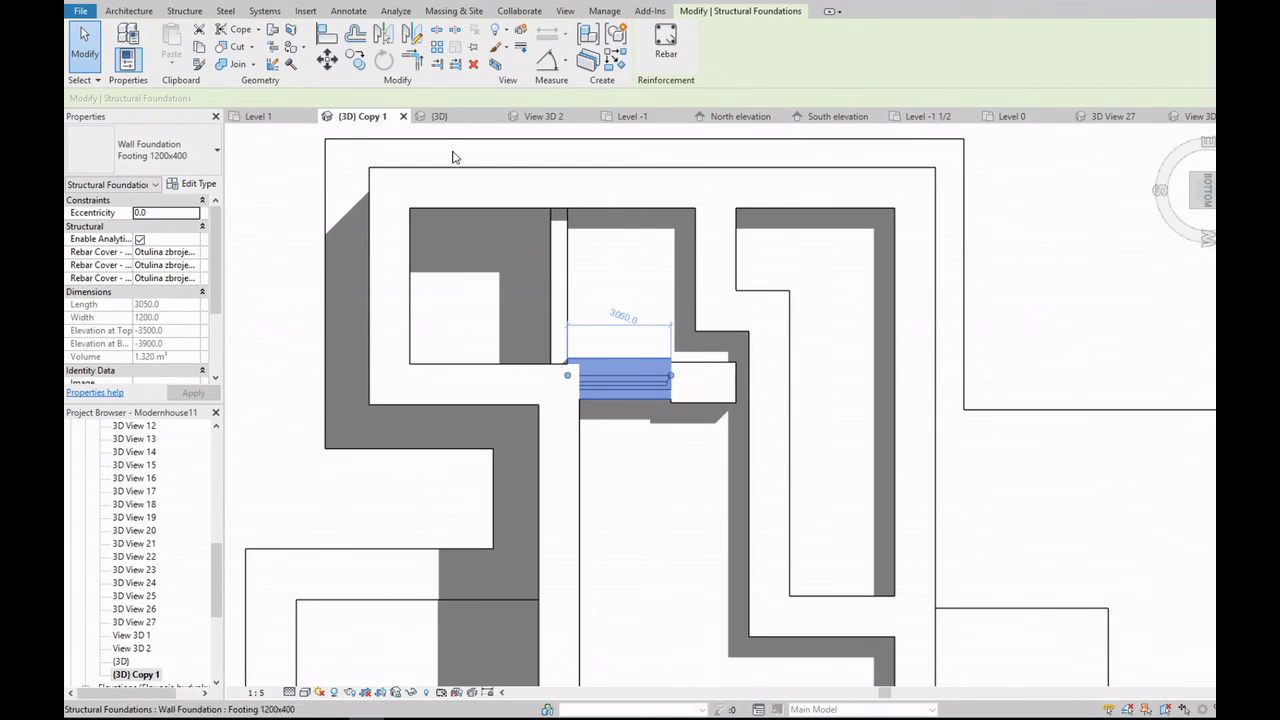
Step: Set the wall footing's Eccentricity to -100, then -105, and recheck its offset under the basement wall
{"action": "scroll", "coordinate": [674, 400], "scroll_direction": "up", "scroll_amount": 2}
{"action": "scroll", "coordinate": [674, 400], "scroll_direction": "up", "scroll_amount": 2}
{"action": "scroll", "coordinate": [680, 400], "scroll_direction": "up", "scroll_amount": 1}
{"action": "type", "text": "-100"}
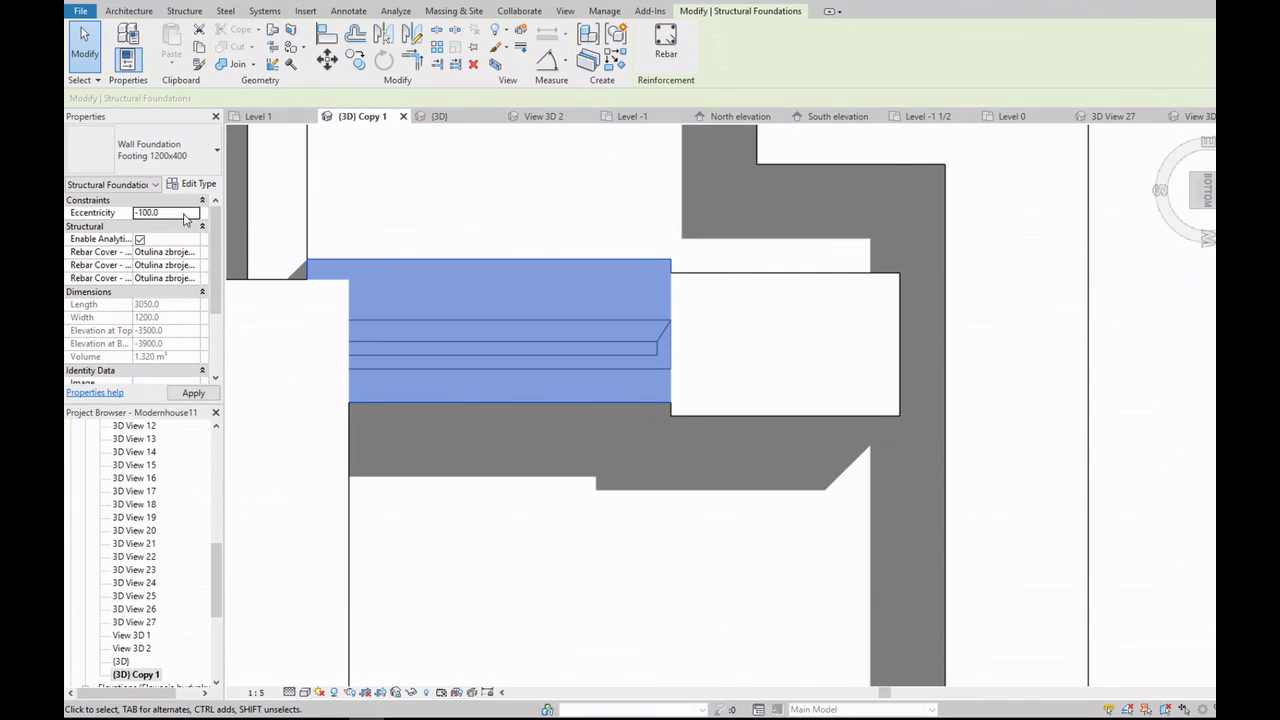
{"action": "key", "text": "Return"}
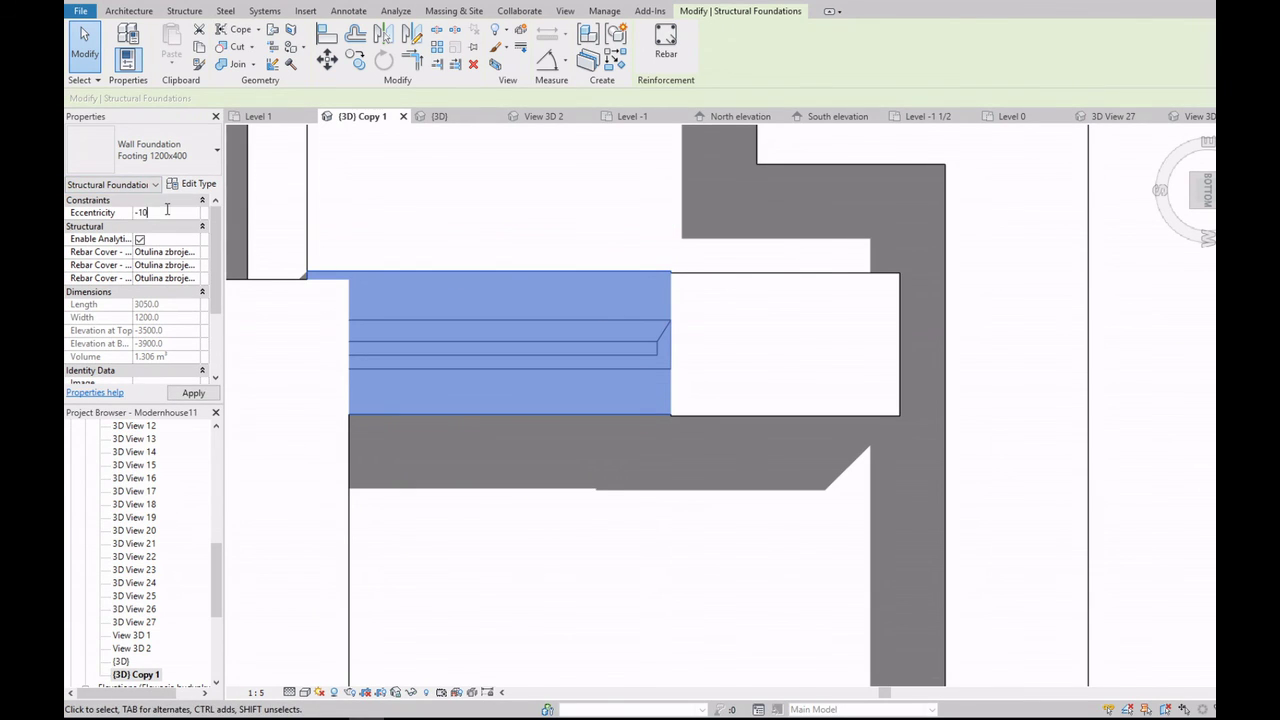
{"action": "type", "text": "5.0"}
{"action": "key", "text": "Return"}
{"action": "left_click", "coordinate": [176, 214]}
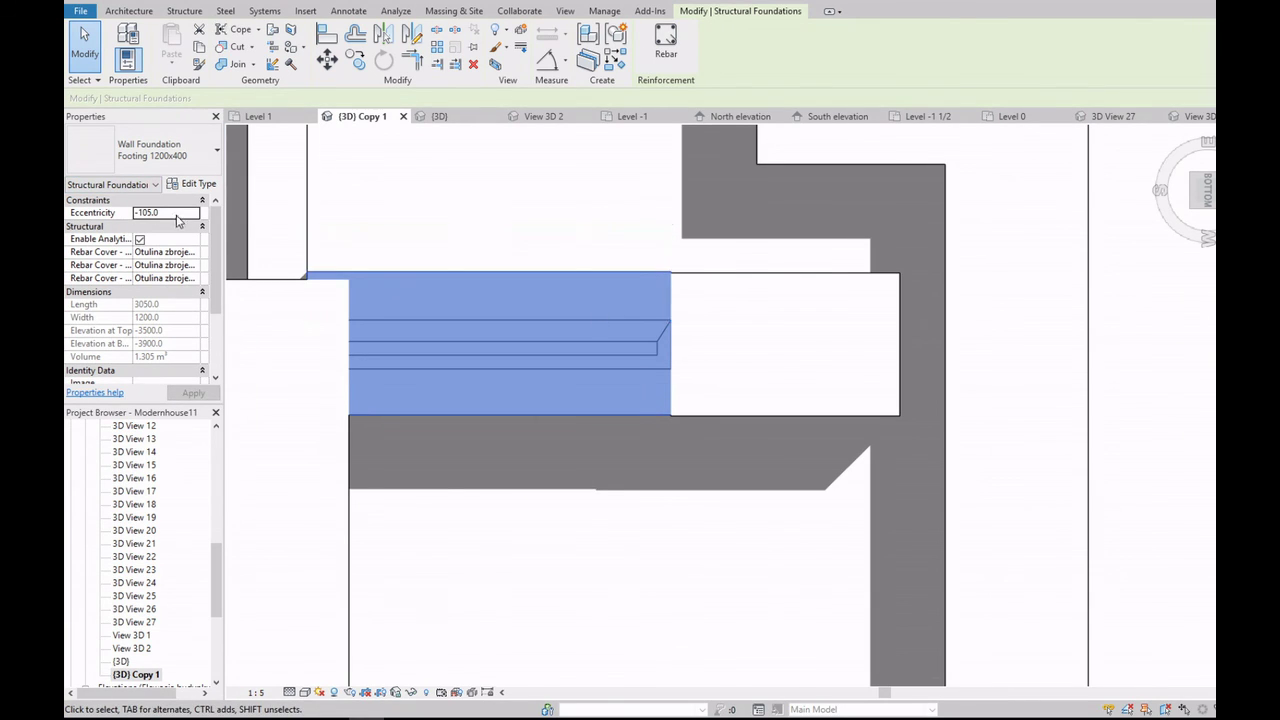
{"action": "type", "text": "-100"}
{"action": "left_click", "coordinate": [487, 200]}
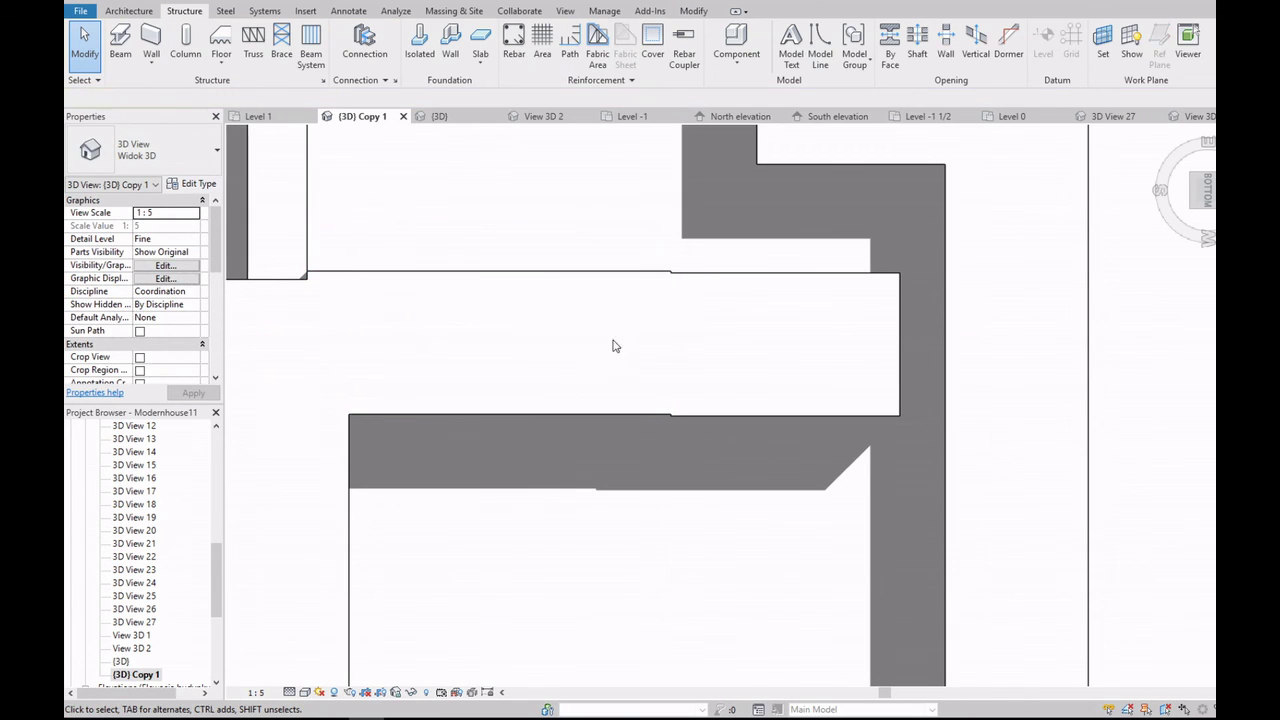
{"action": "left_click", "coordinate": [620, 276]}
{"action": "type", "text": "-110"}
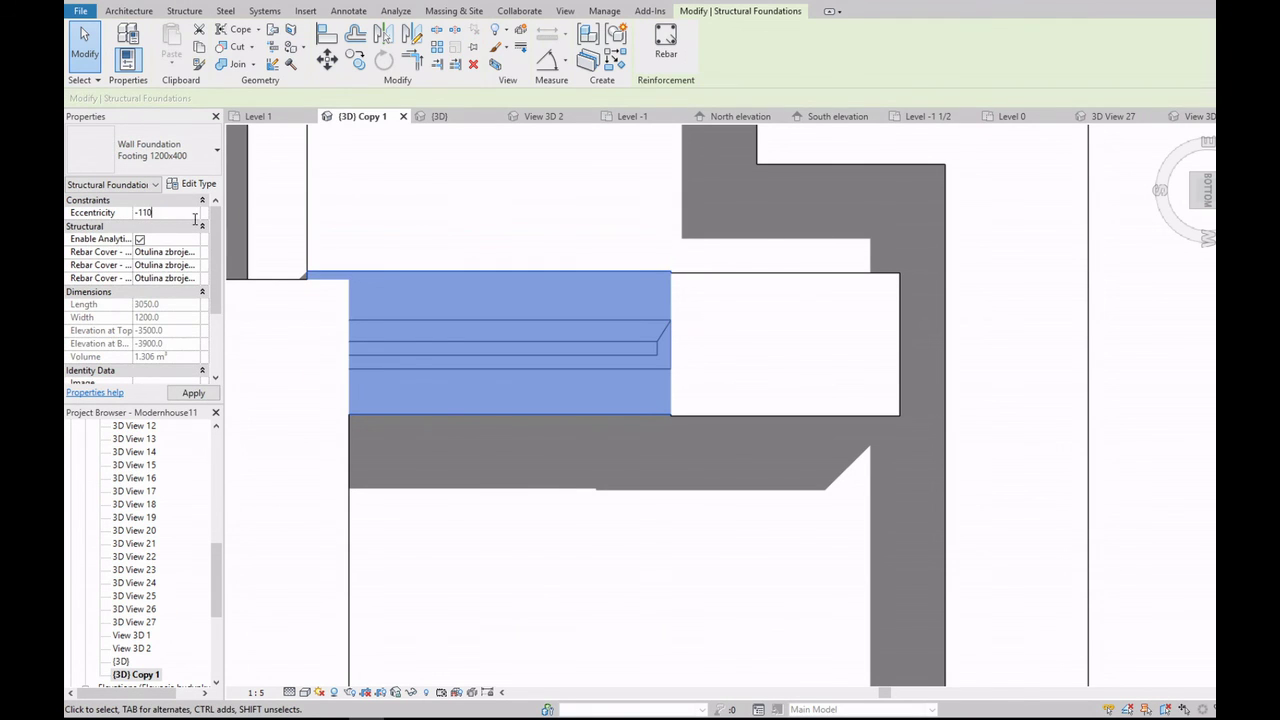
{"action": "left_click", "coordinate": [481, 216]}
Step: Drag the long wall footing's end grip to adjust where it stops
{"action": "scroll", "coordinate": [634, 334], "scroll_direction": "down", "scroll_amount": 3}
{"action": "scroll", "coordinate": [560, 194], "scroll_direction": "down", "scroll_amount": 2}
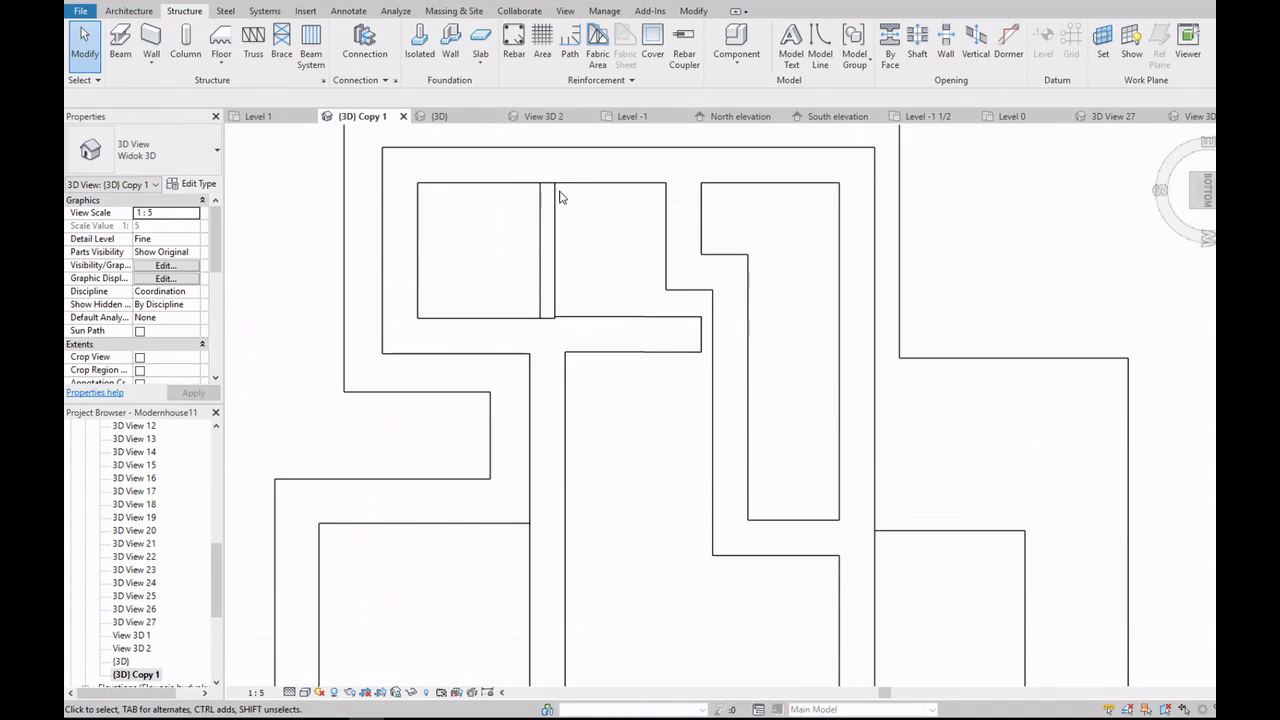
{"action": "left_click", "coordinate": [567, 435]}
{"action": "scroll", "coordinate": [549, 178], "scroll_direction": "down", "scroll_amount": 3}
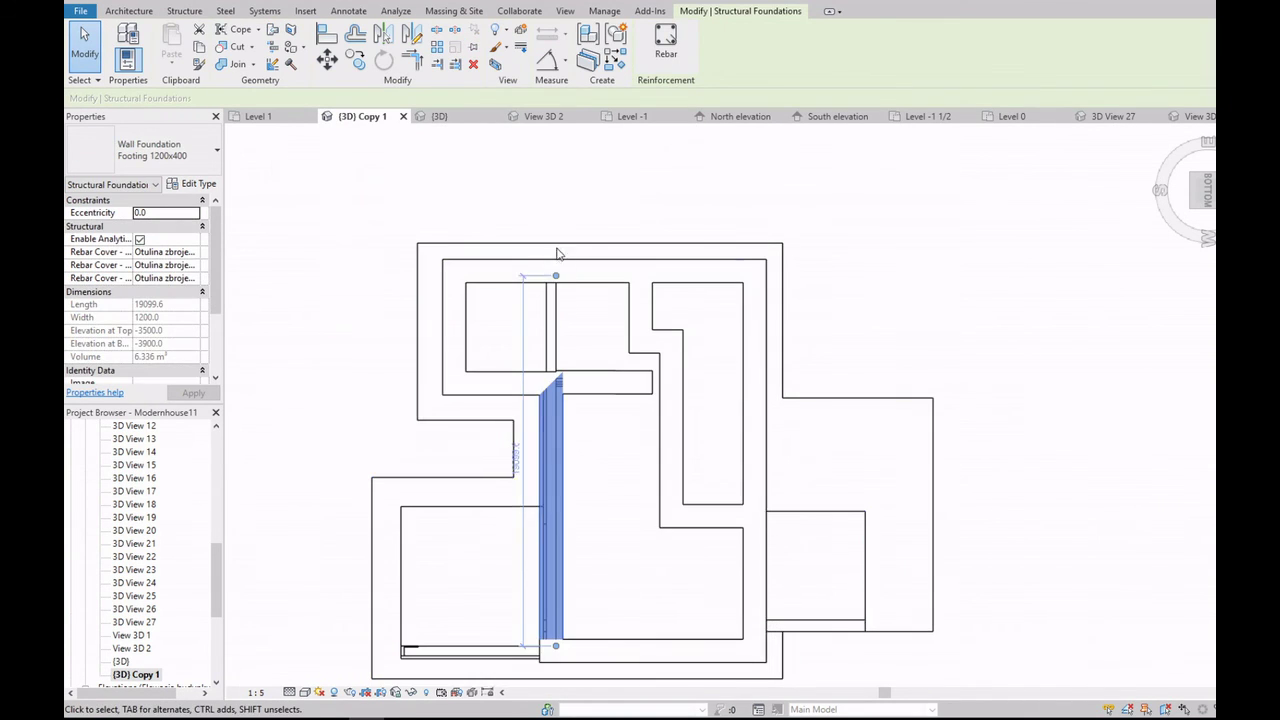
{"action": "mouse_move", "coordinate": [557, 251]}
{"action": "left_mouse_down"}
{"action": "mouse_move", "coordinate": [557, 180]}
{"action": "mouse_move", "coordinate": [571, 332]}
{"action": "left_mouse_up"}
{"action": "left_click", "coordinate": [566, 195]}
{"action": "left_click", "coordinate": [566, 195]}
Step: Inspect the small footing piece, then orbit the model to a front view
{"action": "scroll", "coordinate": [614, 346], "scroll_direction": "up", "scroll_amount": 3}
{"action": "left_click", "coordinate": [645, 385]}
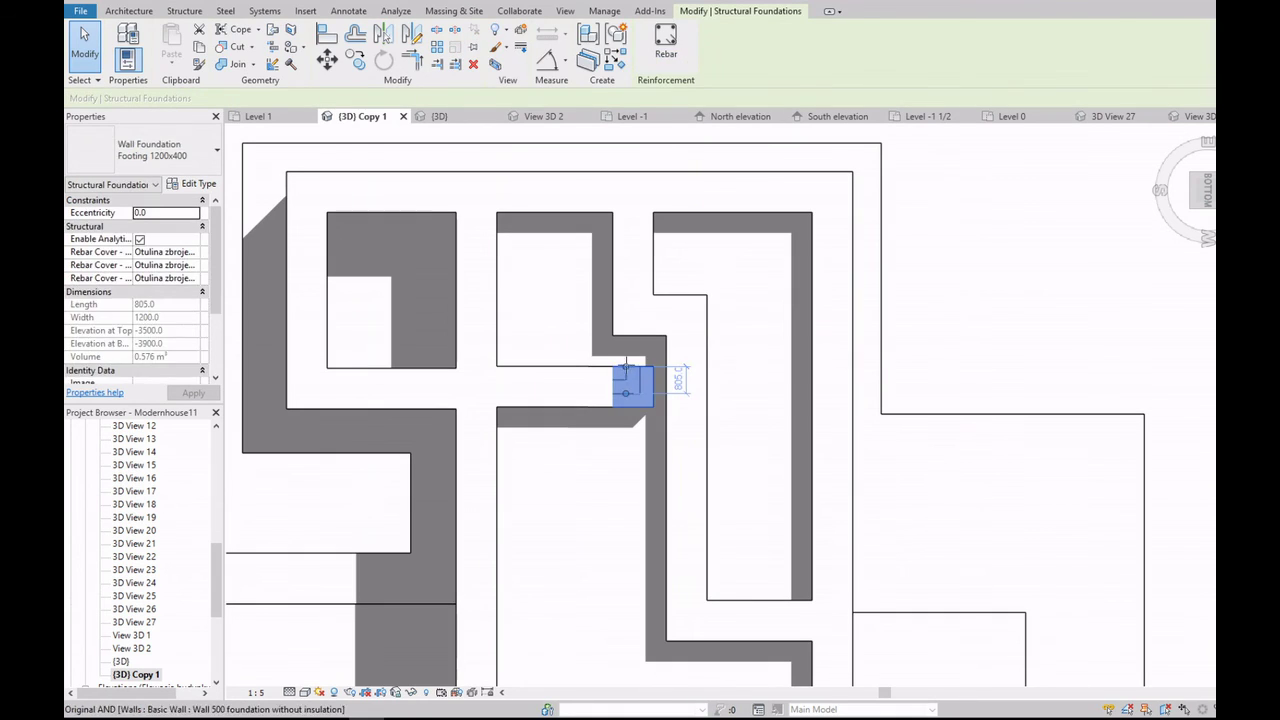
{"action": "left_click", "coordinate": [591, 363]}
{"action": "left_click", "coordinate": [652, 387]}
{"action": "key", "text": "Escape"}
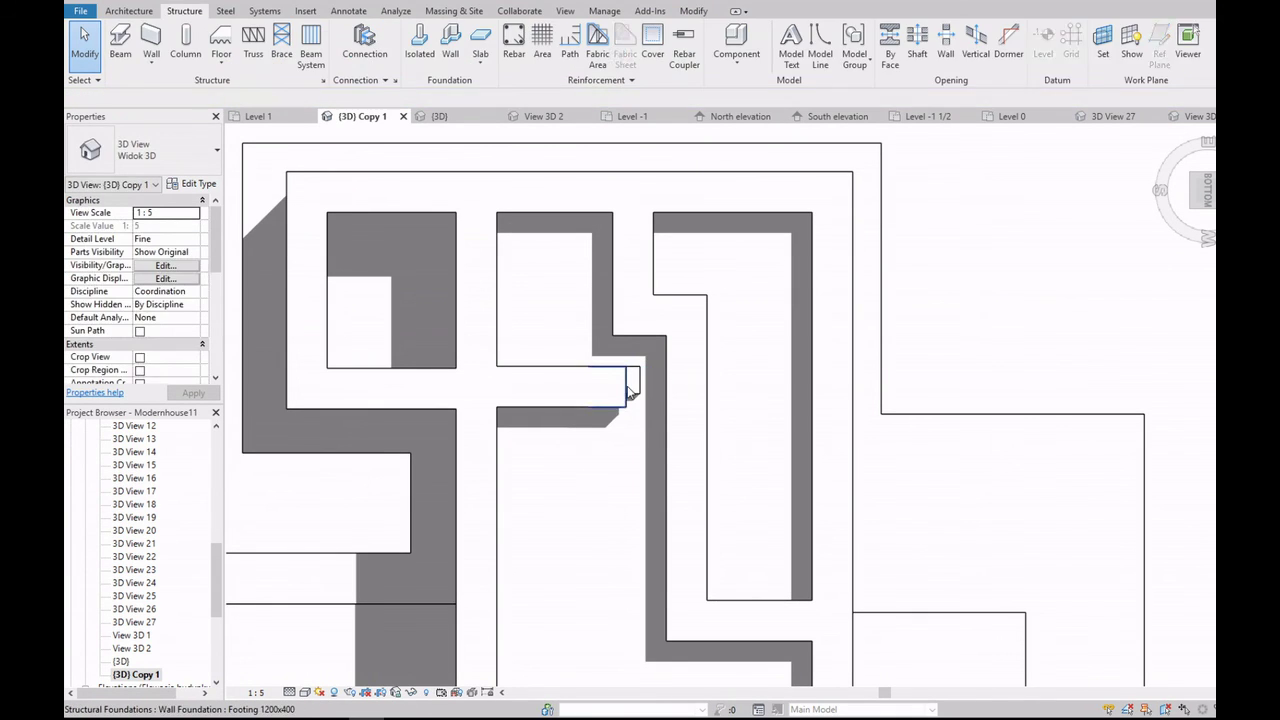
{"action": "left_click", "coordinate": [632, 375]}
{"action": "scroll", "coordinate": [722, 390], "scroll_direction": "down", "scroll_amount": 3}
{"action": "key", "text": "Escape"}
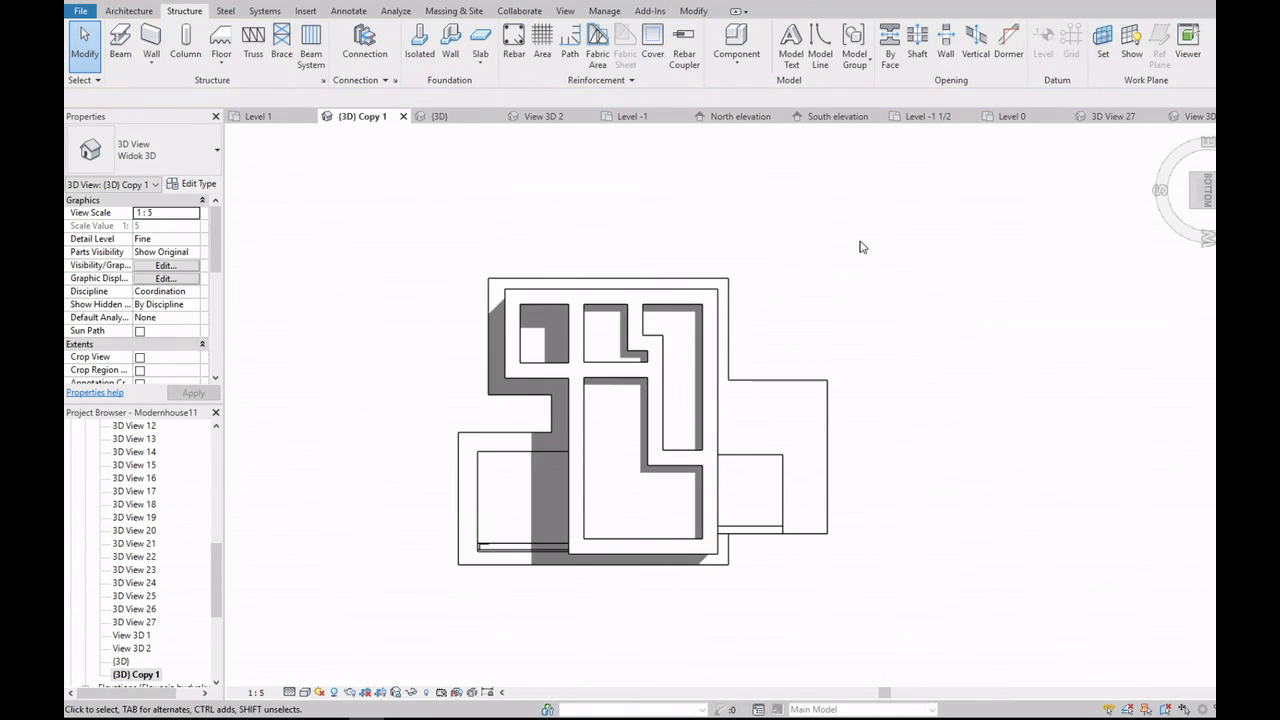
{"action": "middle_click_drag", "start_coordinate": [720, 390], "coordinate": [700, 560], "text": "shift"}
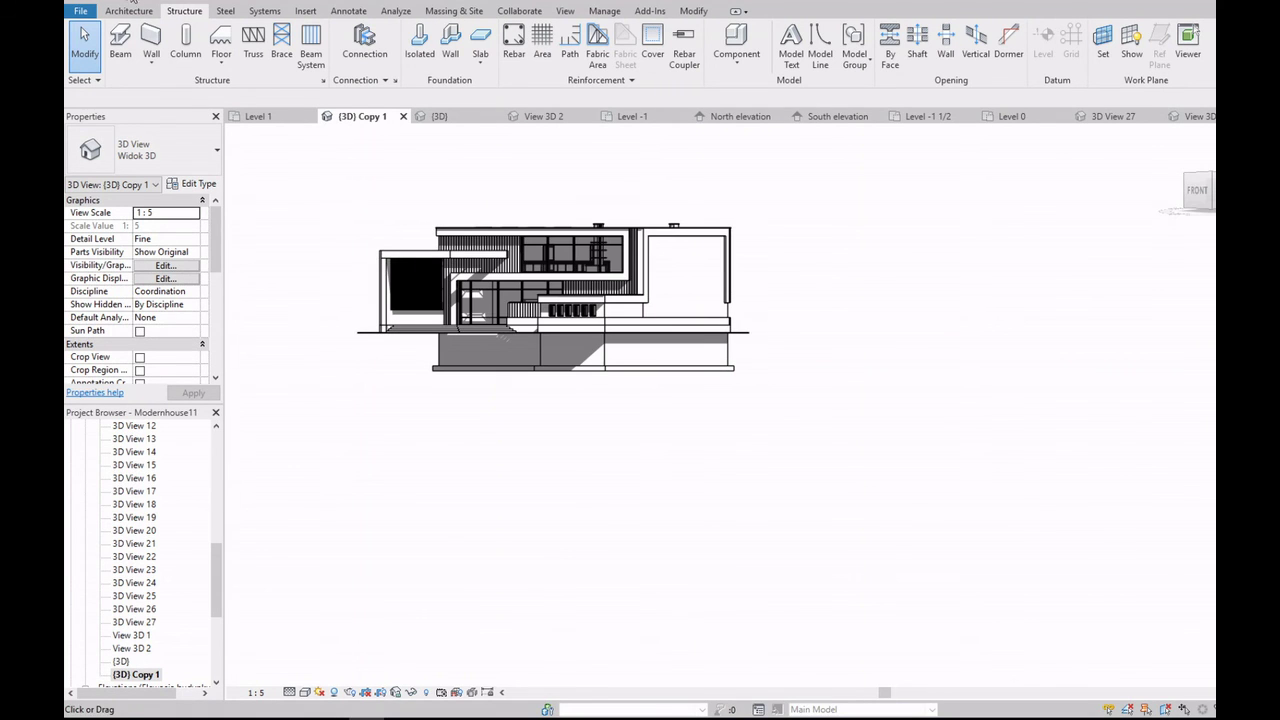
Step: Return to the (3D) Copy 1 view at a corner isometric angle
{"action": "double_click", "coordinate": [131, 648]}
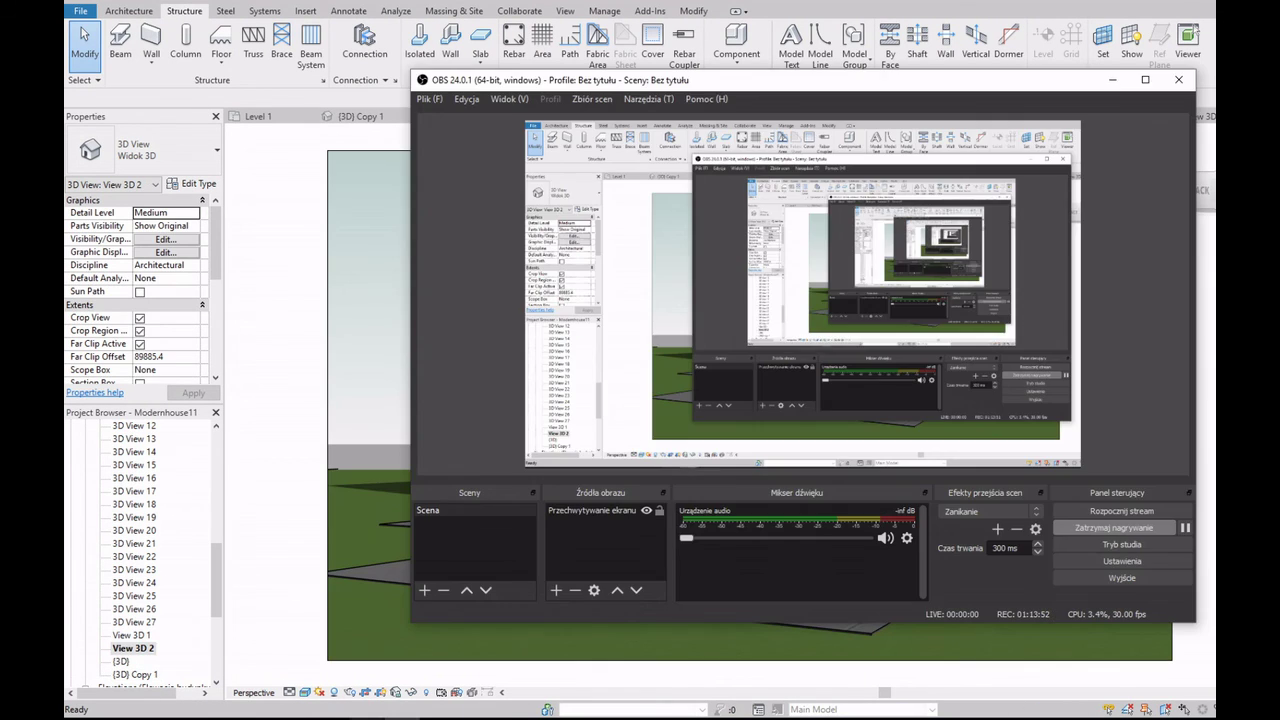
{"action": "key", "text": "ctrl+Tab"}
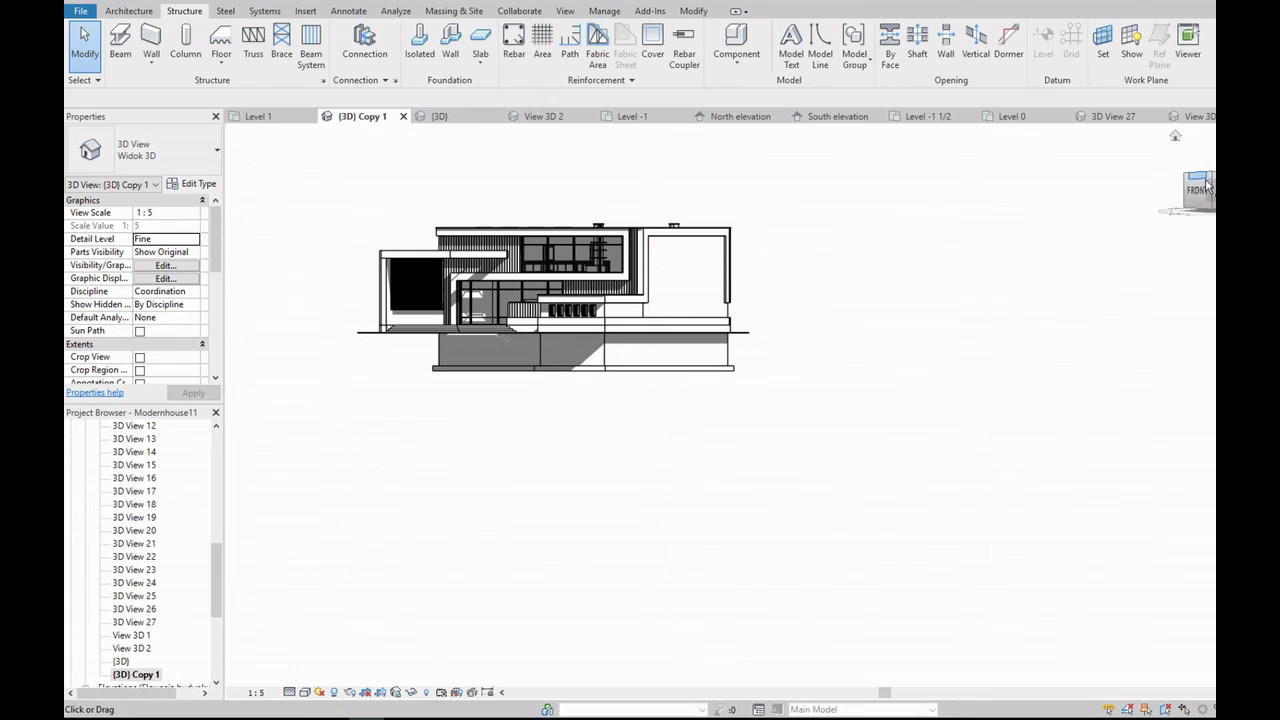
{"action": "left_click", "coordinate": [1207, 185]}
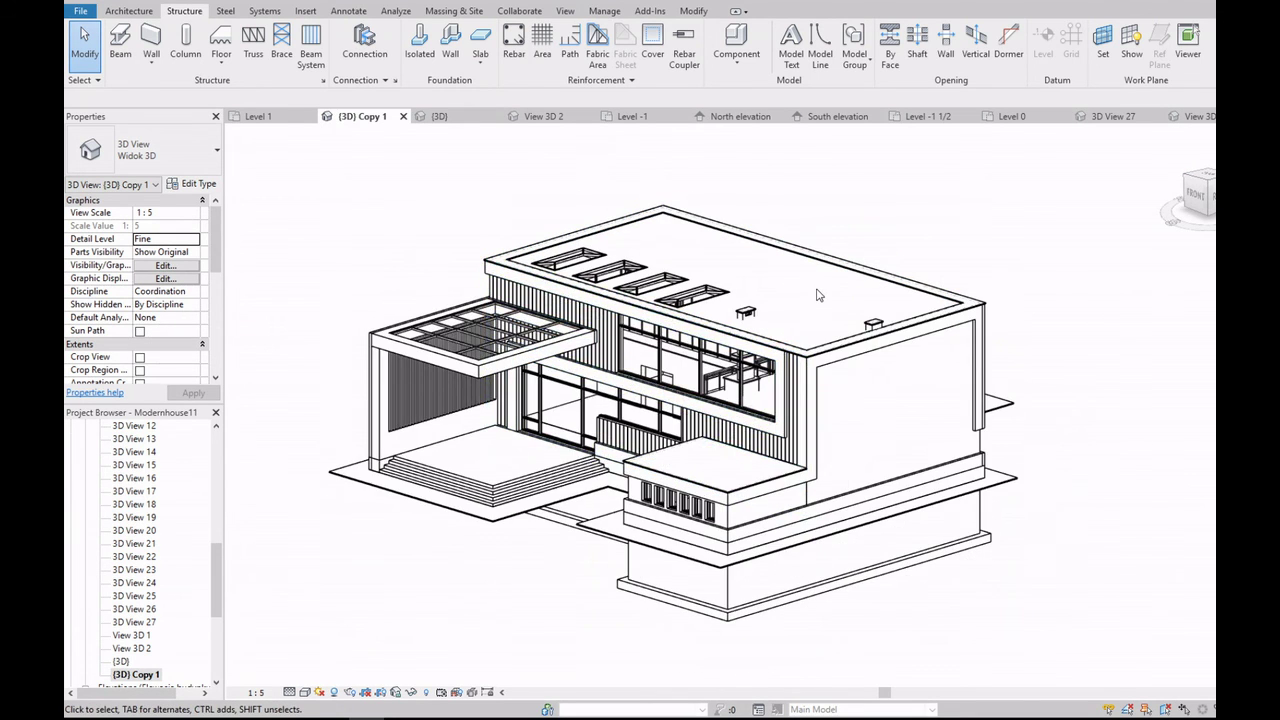
Step: Adjust the 3D view's category visibility settings and apply them
{"action": "left_click", "coordinate": [565, 11]}
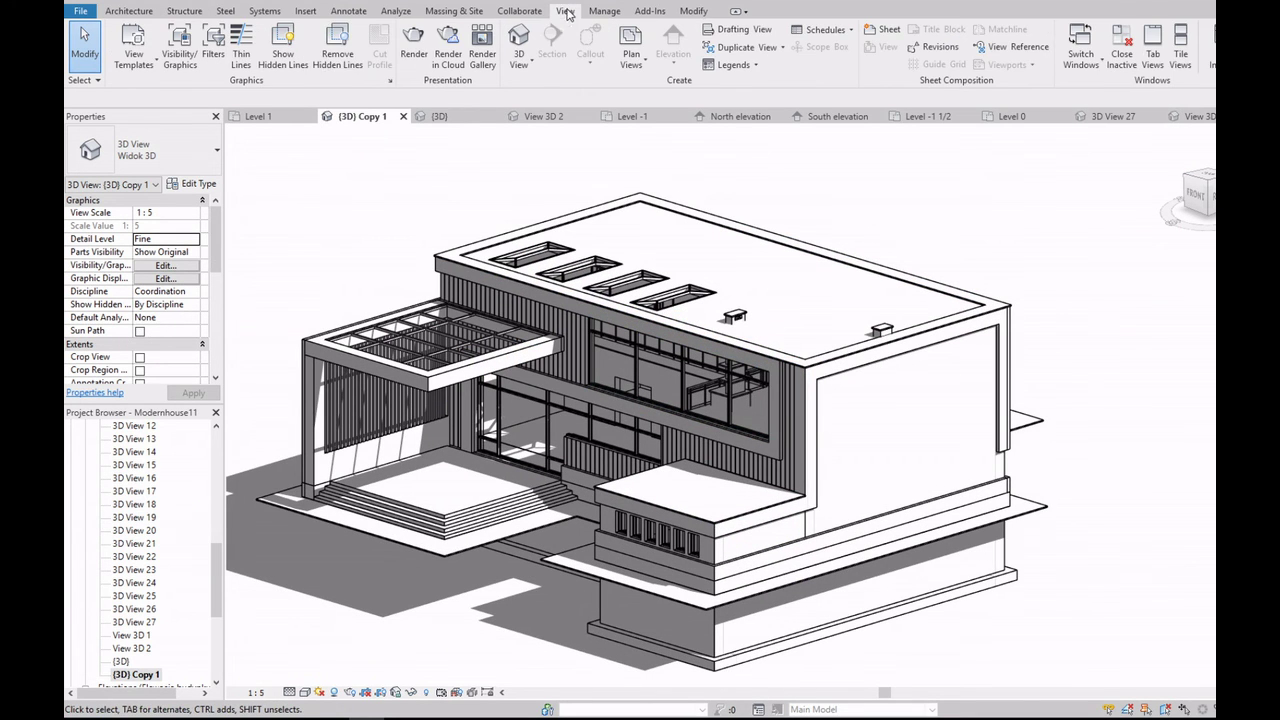
{"action": "left_click", "coordinate": [165, 279]}
{"action": "left_click", "coordinate": [497, 294]}
{"action": "left_click", "coordinate": [165, 265]}
{"action": "left_click_drag", "start_coordinate": [933, 265], "coordinate": [928, 446]}
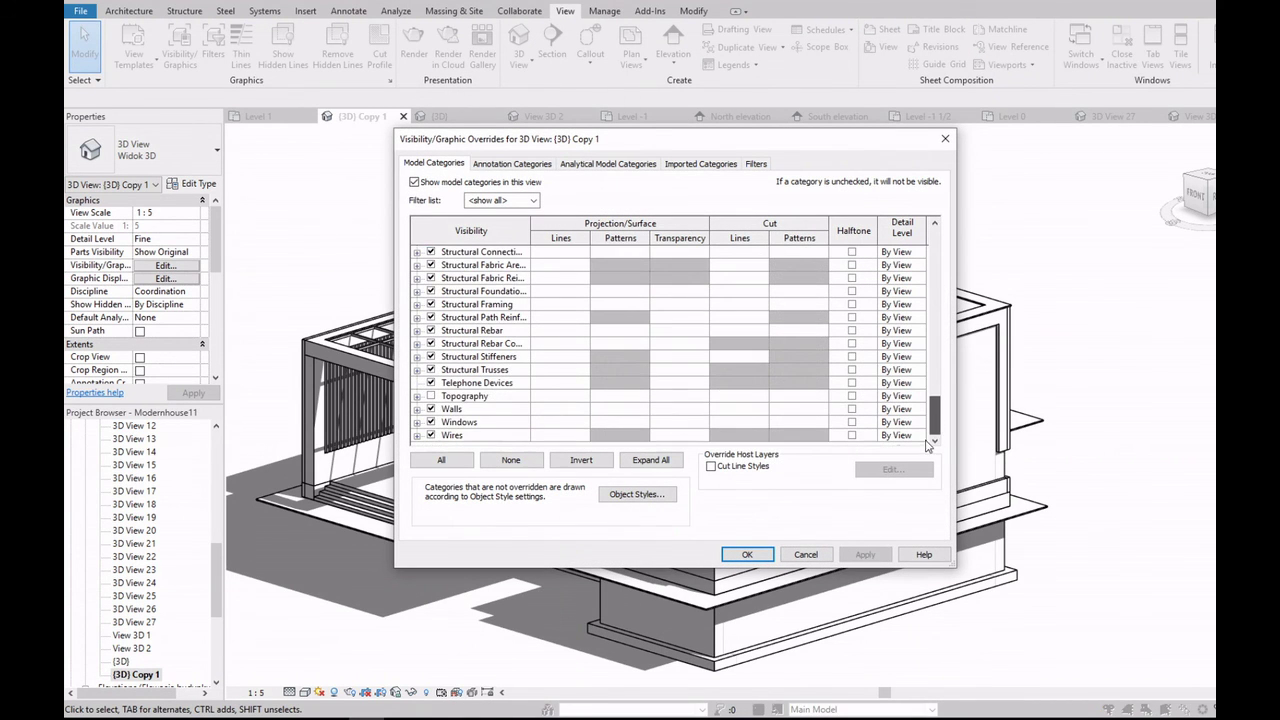
{"action": "left_click", "coordinate": [855, 550]}
{"action": "left_click", "coordinate": [740, 554]}
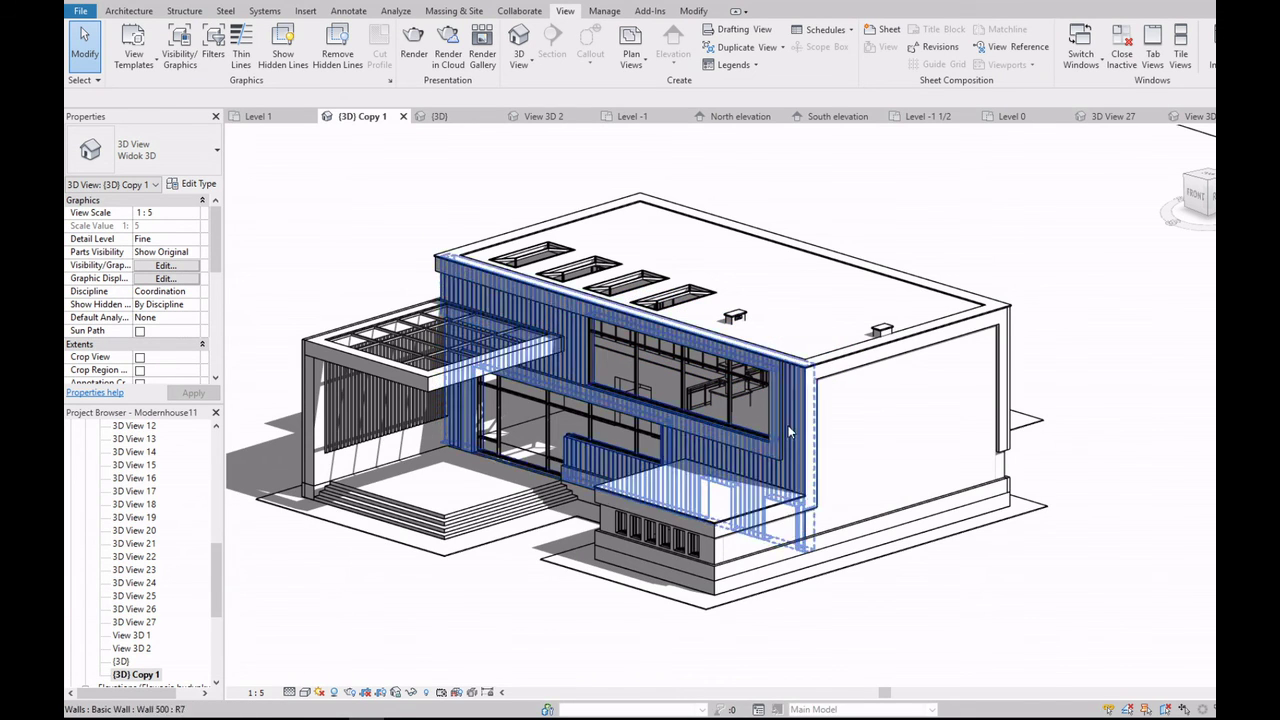
Step: Frame the front wall and set the visual style to Realistic
{"action": "middle_click_drag", "start_coordinate": [659, 432], "coordinate": [721, 454]}
{"action": "left_click", "coordinate": [304, 692]}
{"action": "left_click", "coordinate": [365, 670]}
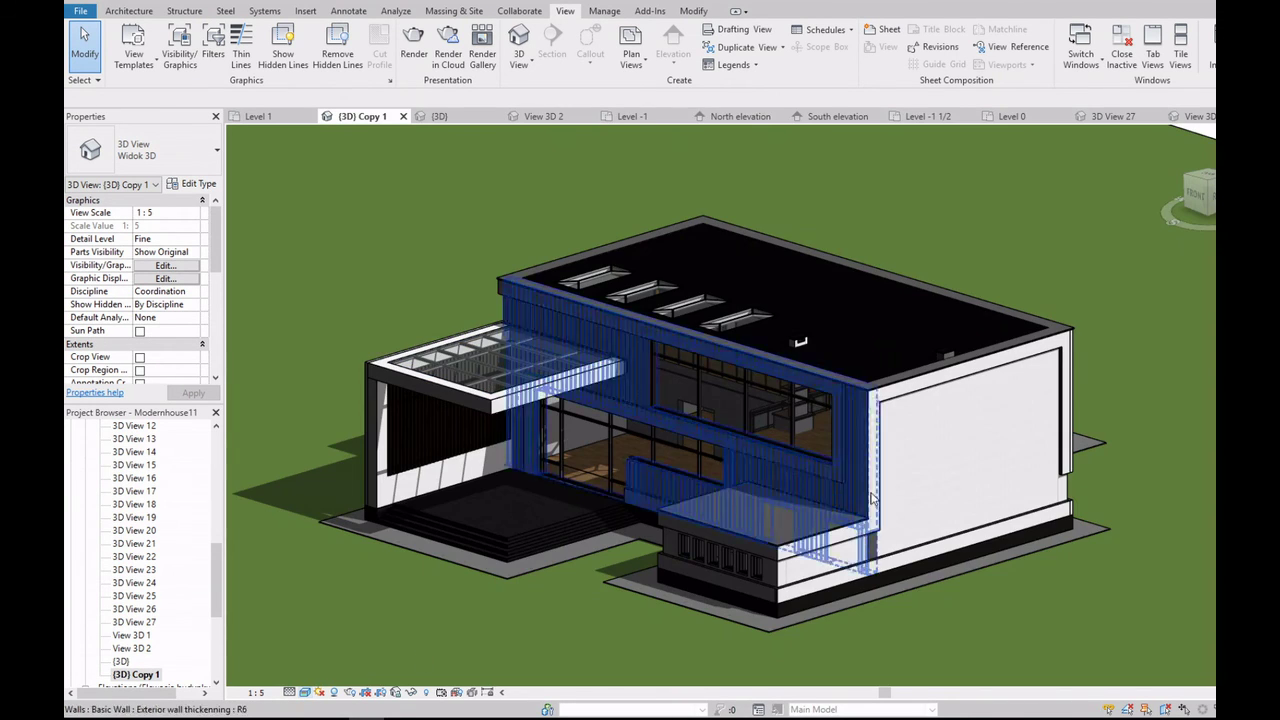
Step: Select the vertical corner wall strip
{"action": "scroll", "coordinate": [870, 540], "scroll_direction": "up", "scroll_amount": 2}
{"action": "left_click", "coordinate": [860, 530]}
{"action": "scroll", "coordinate": [877, 555], "scroll_direction": "up", "scroll_amount": 5}
{"action": "key", "text": "Escape"}
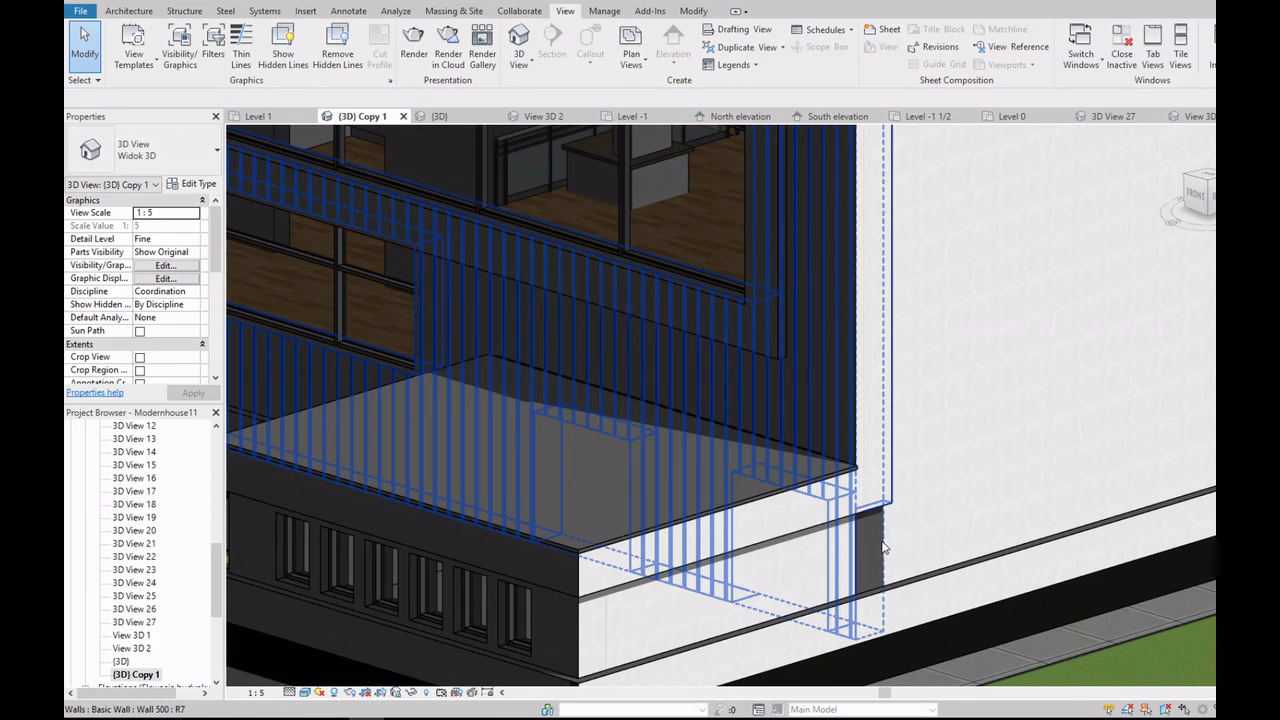
{"action": "left_click", "coordinate": [129, 10]}
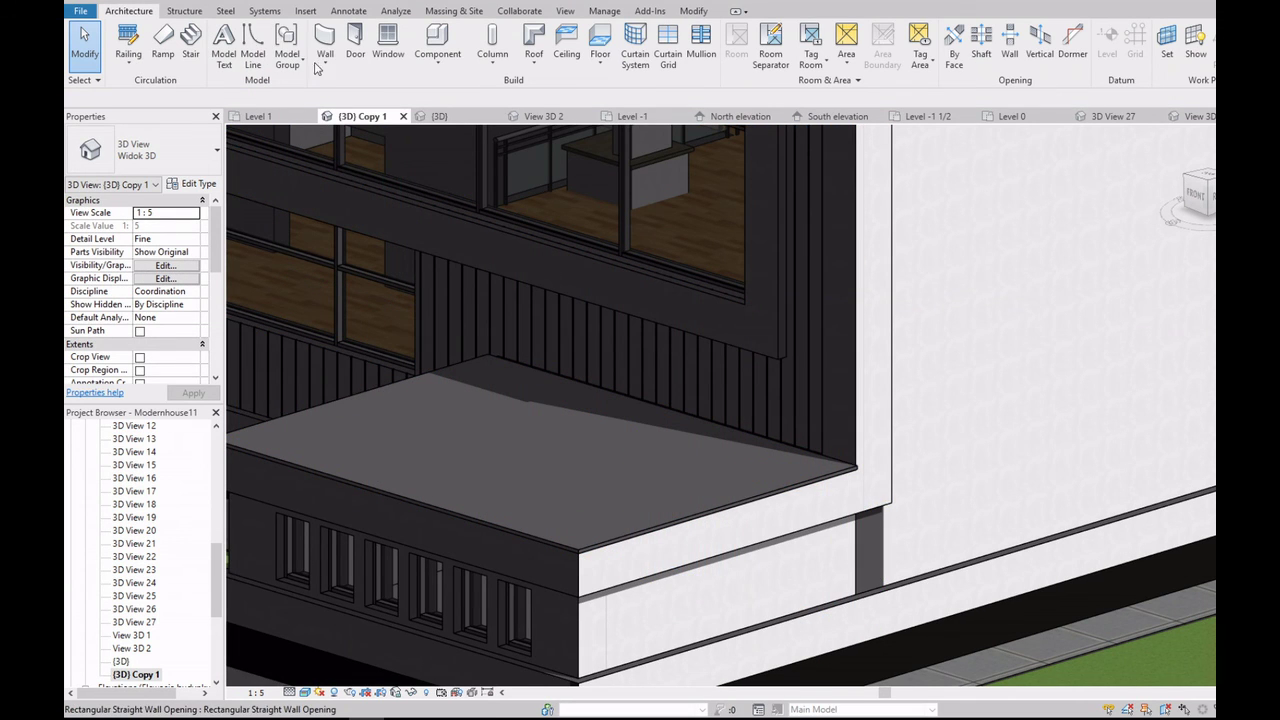
{"action": "left_click", "coordinate": [883, 530]}
Step: Open the corner wall's profile sketch in a front view with a clearer visual style
{"action": "double_click", "coordinate": [883, 530]}
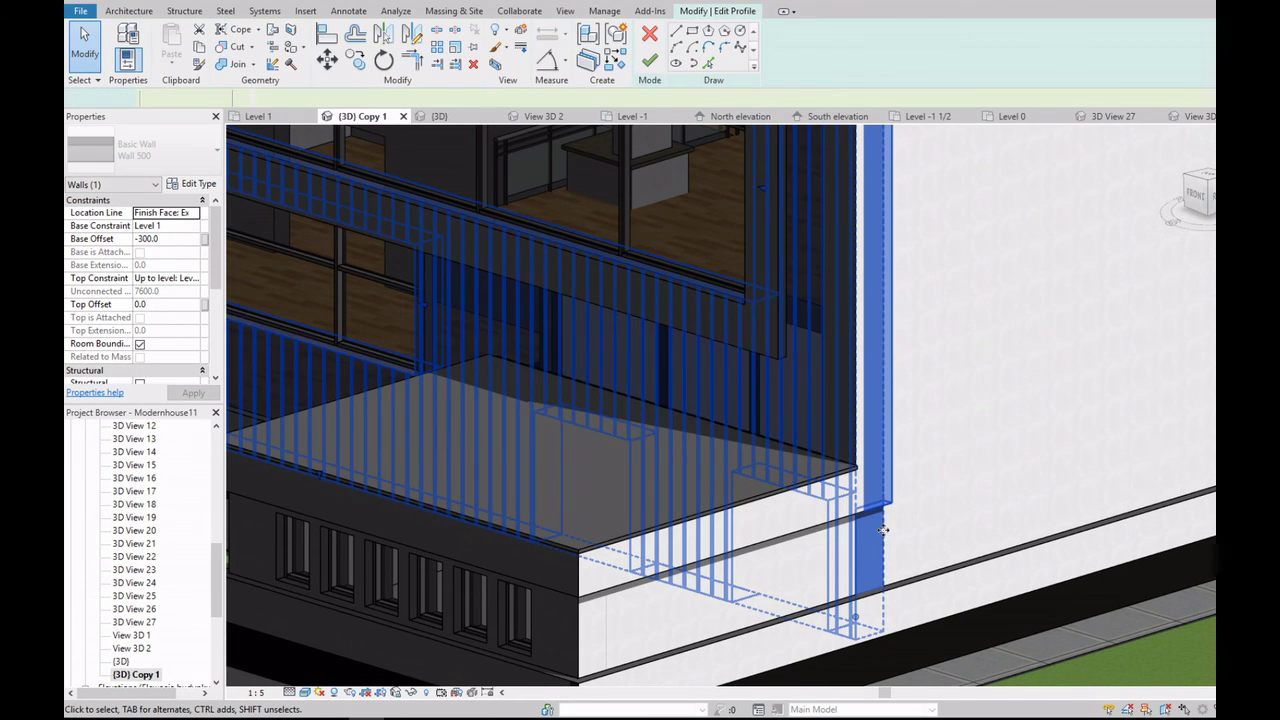
{"action": "scroll", "coordinate": [883, 530], "scroll_direction": "down", "scroll_amount": 3}
{"action": "middle_click_drag", "start_coordinate": [835, 412], "coordinate": [247, 168], "text": "shift"}
{"action": "left_click", "coordinate": [1200, 190]}
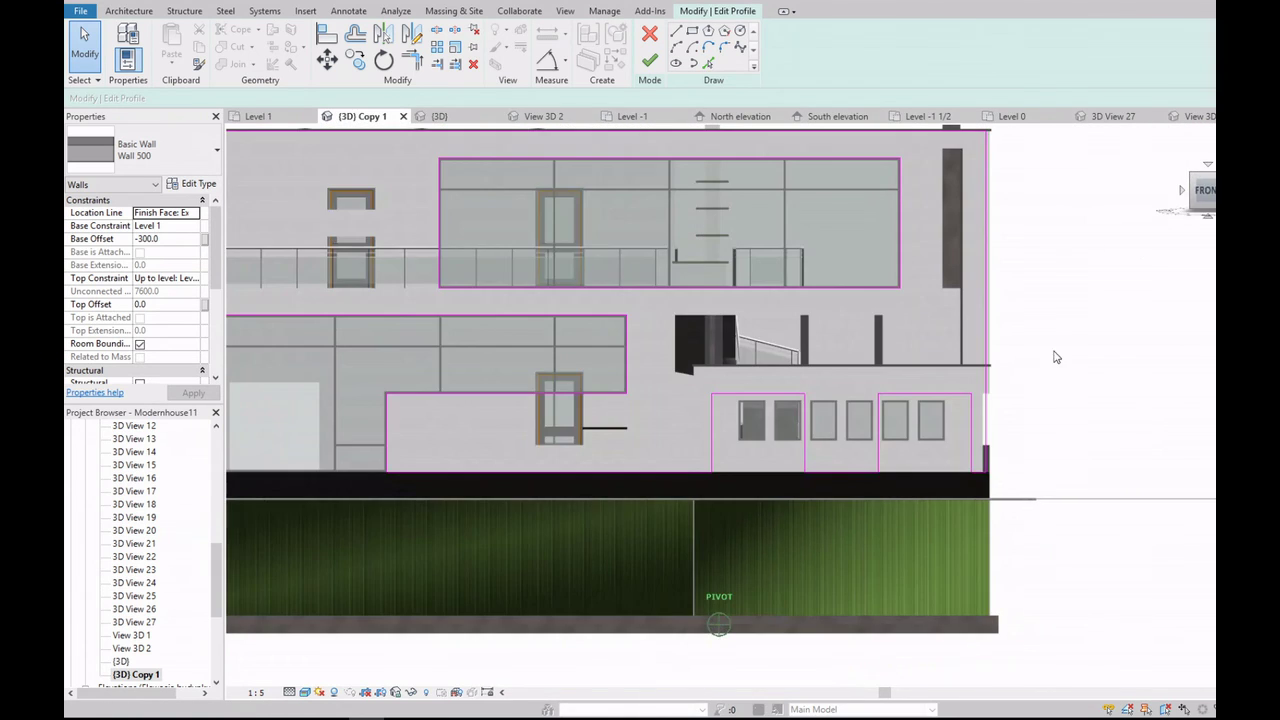
{"action": "scroll", "coordinate": [1055, 357], "scroll_direction": "up", "scroll_amount": 3}
{"action": "left_click", "coordinate": [305, 692]}
{"action": "left_click", "coordinate": [345, 608]}
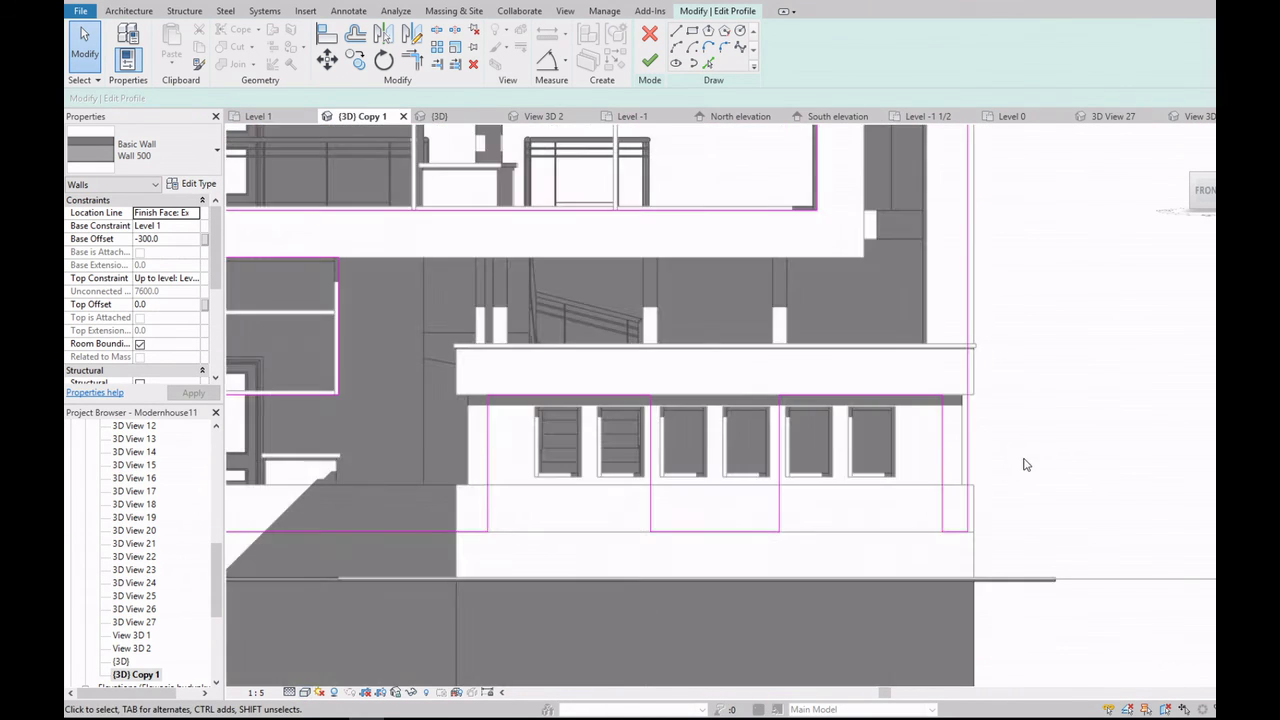
Step: Draw a vertical profile line down to the footing and Trim/Extend (TR) the 7600 profile line
{"action": "scroll", "coordinate": [1022, 463], "scroll_direction": "up", "scroll_amount": 3}
{"action": "left_click", "coordinate": [928, 460]}
{"action": "scroll", "coordinate": [910, 462], "scroll_direction": "down", "scroll_amount": 1}
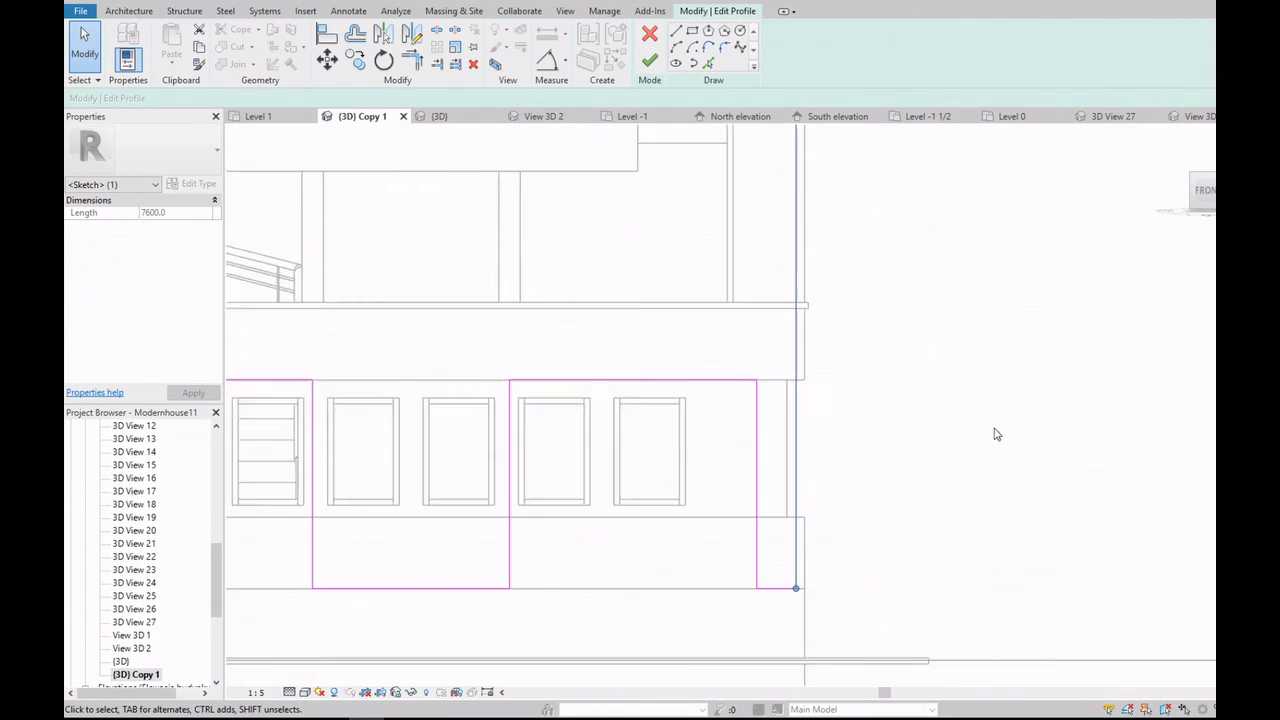
{"action": "left_click", "coordinate": [786, 588]}
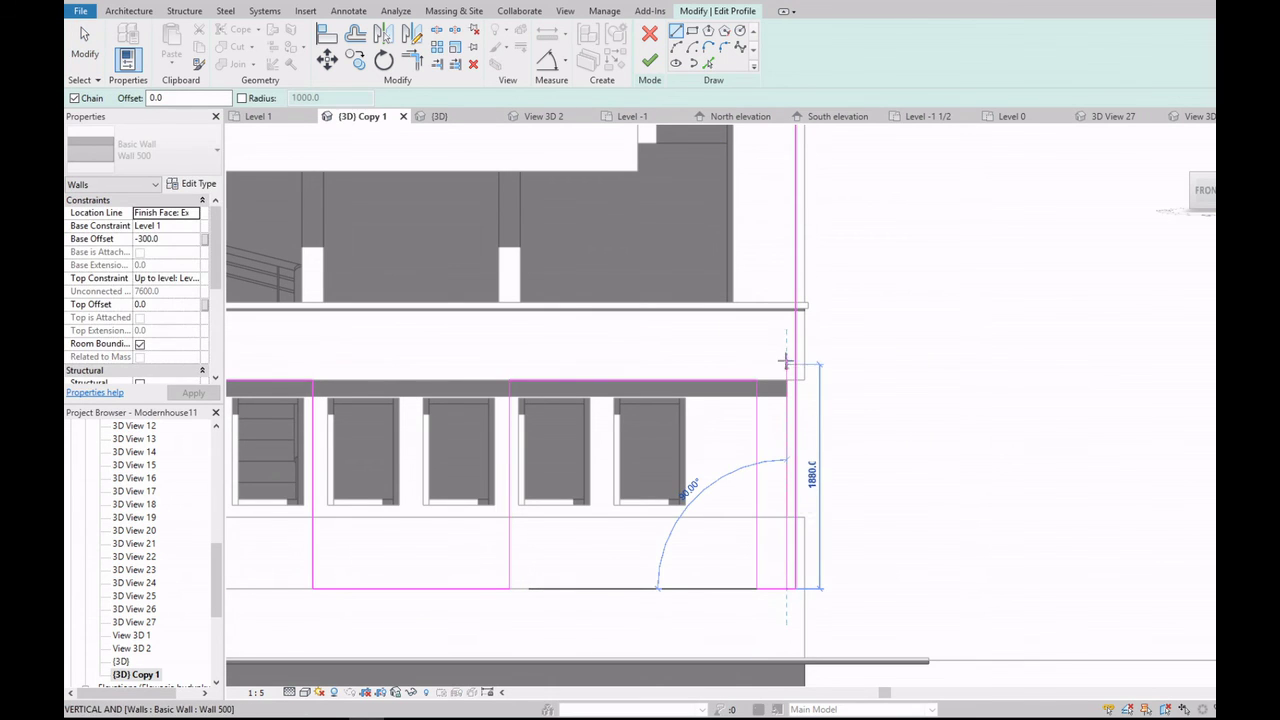
{"action": "left_click", "coordinate": [786, 360]}
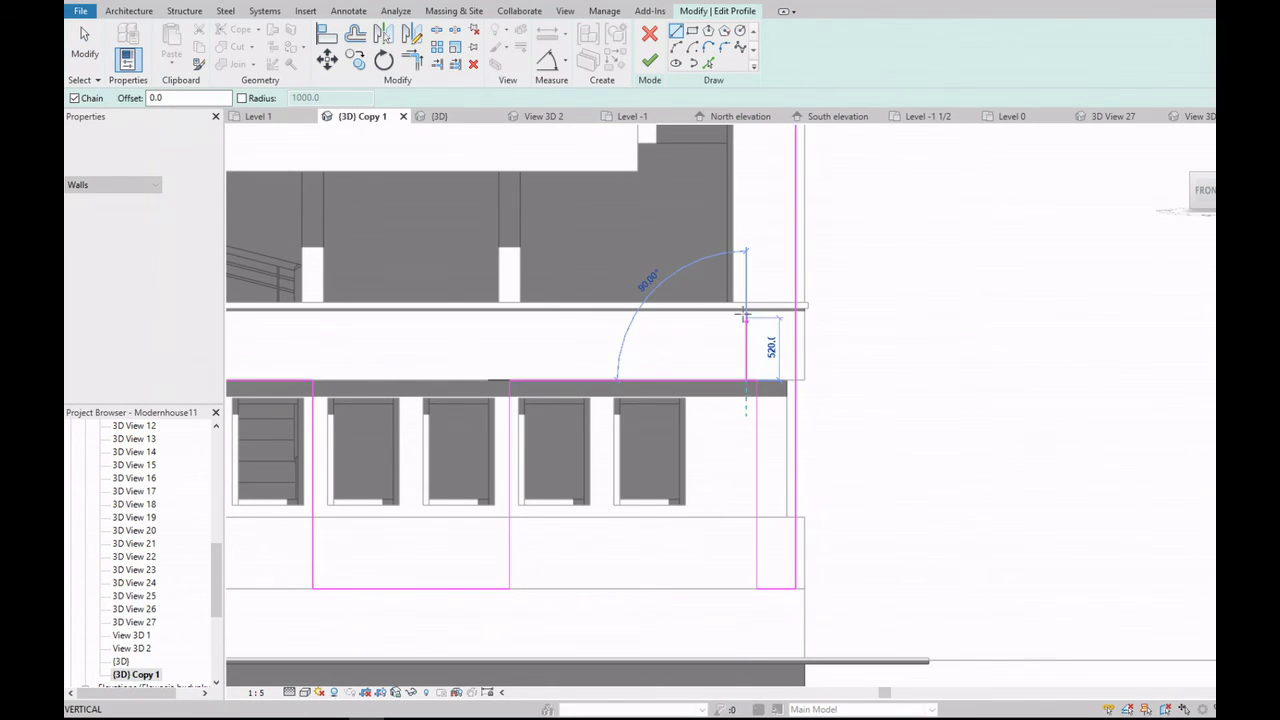
{"action": "key", "text": "Escape"}
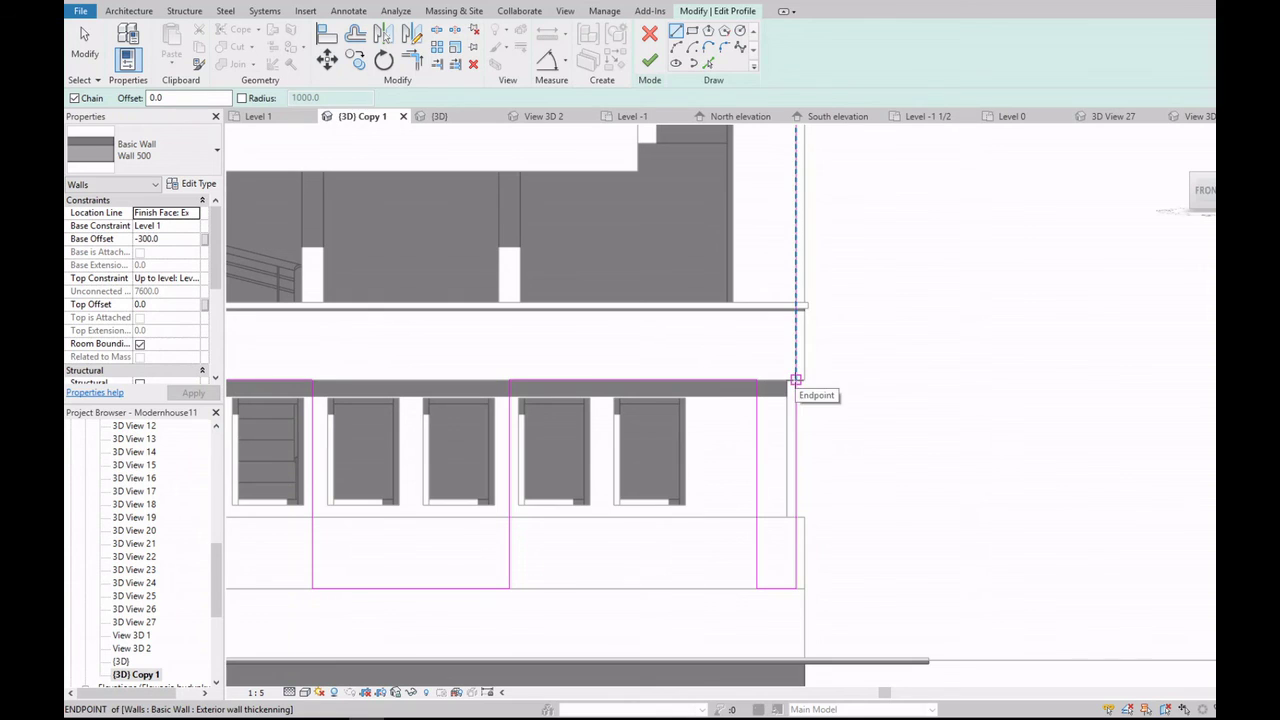
{"action": "left_click", "coordinate": [788, 345]}
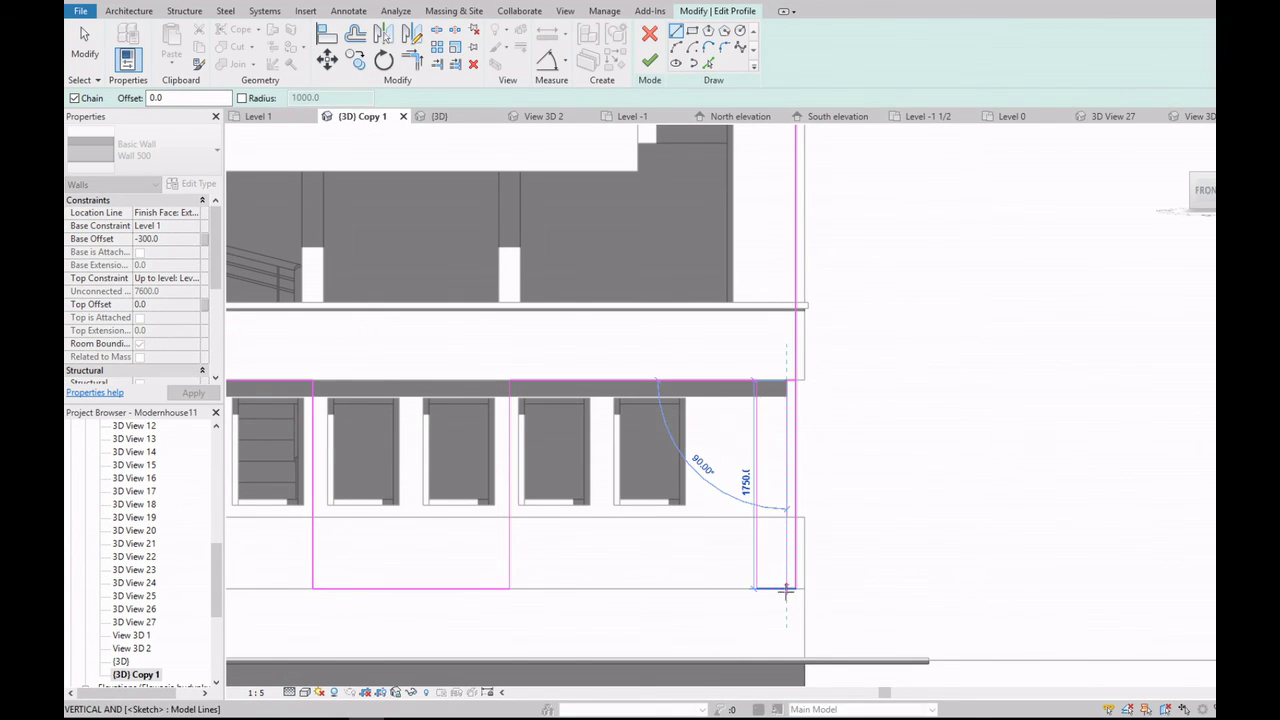
{"action": "key", "text": "t"}
{"action": "key", "text": "r"}
{"action": "left_click", "coordinate": [795, 577]}
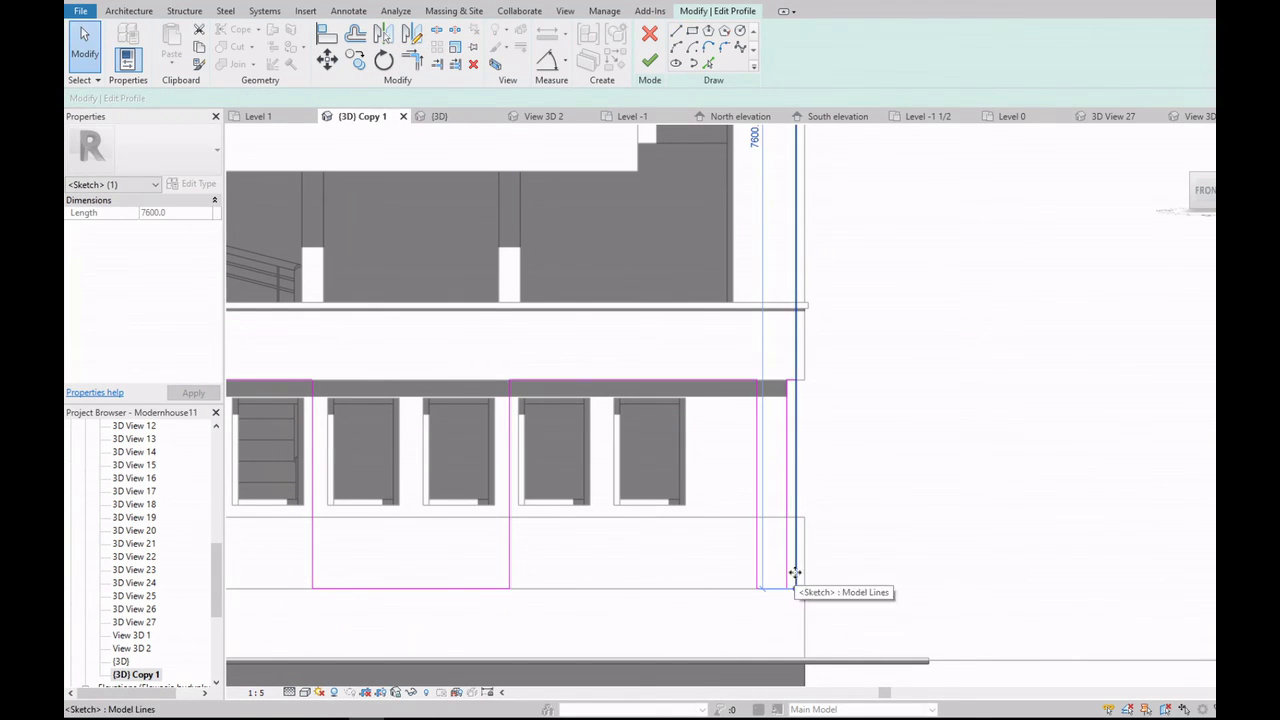
{"action": "key", "text": "t"}
{"action": "key", "text": "r"}
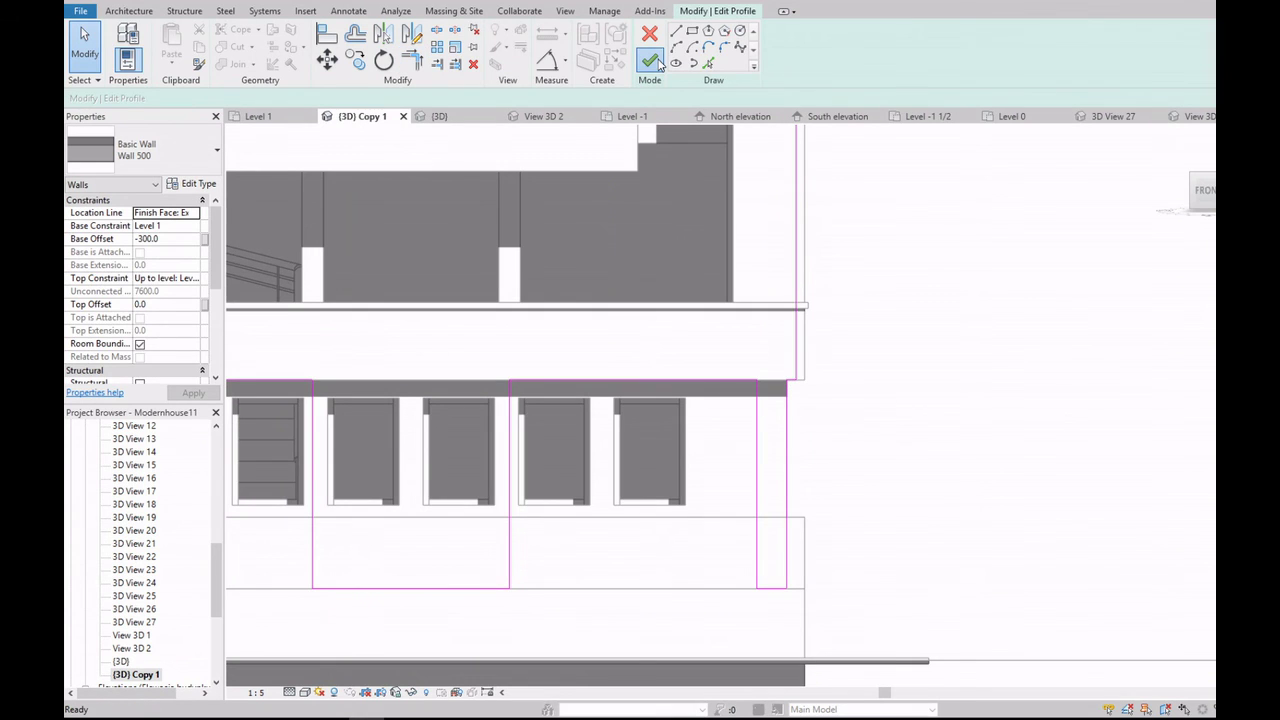
Step: Finish the profile edit and view the house from its Right side
{"action": "left_click", "coordinate": [655, 62]}
{"action": "key", "text": "Escape"}
{"action": "scroll", "coordinate": [884, 370], "scroll_direction": "down", "scroll_amount": 2}
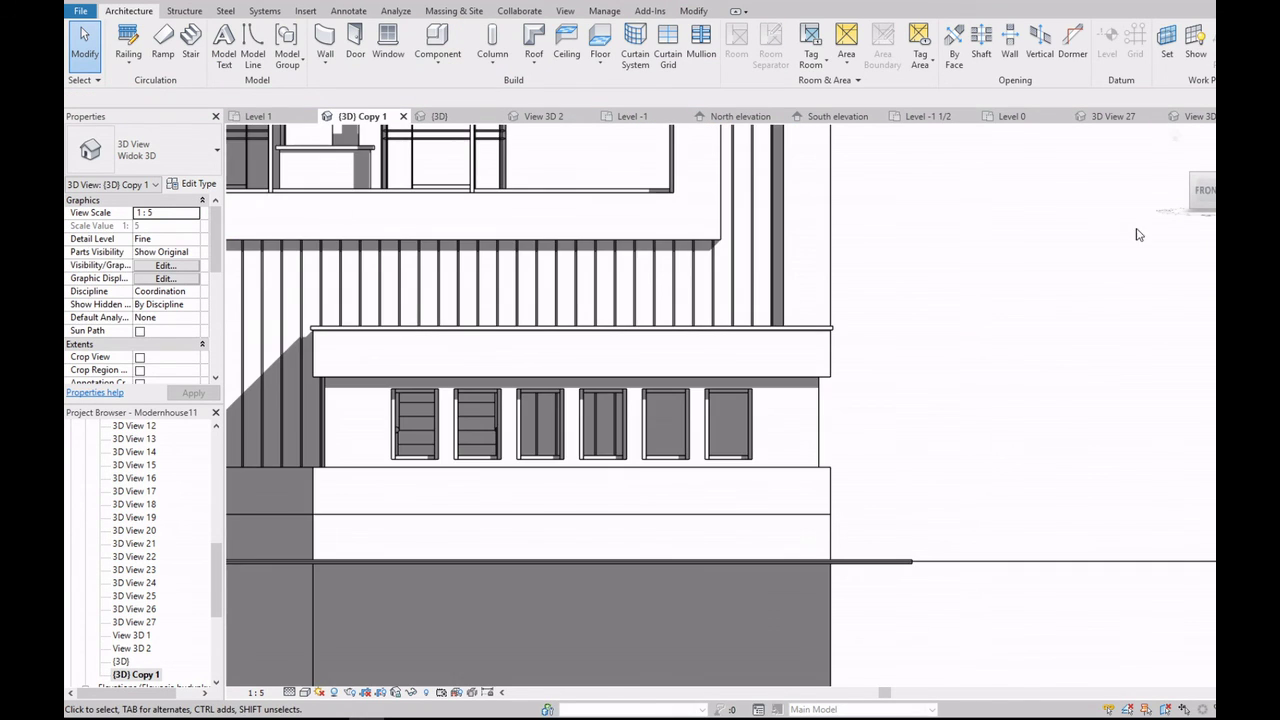
{"action": "left_click", "coordinate": [1205, 200]}
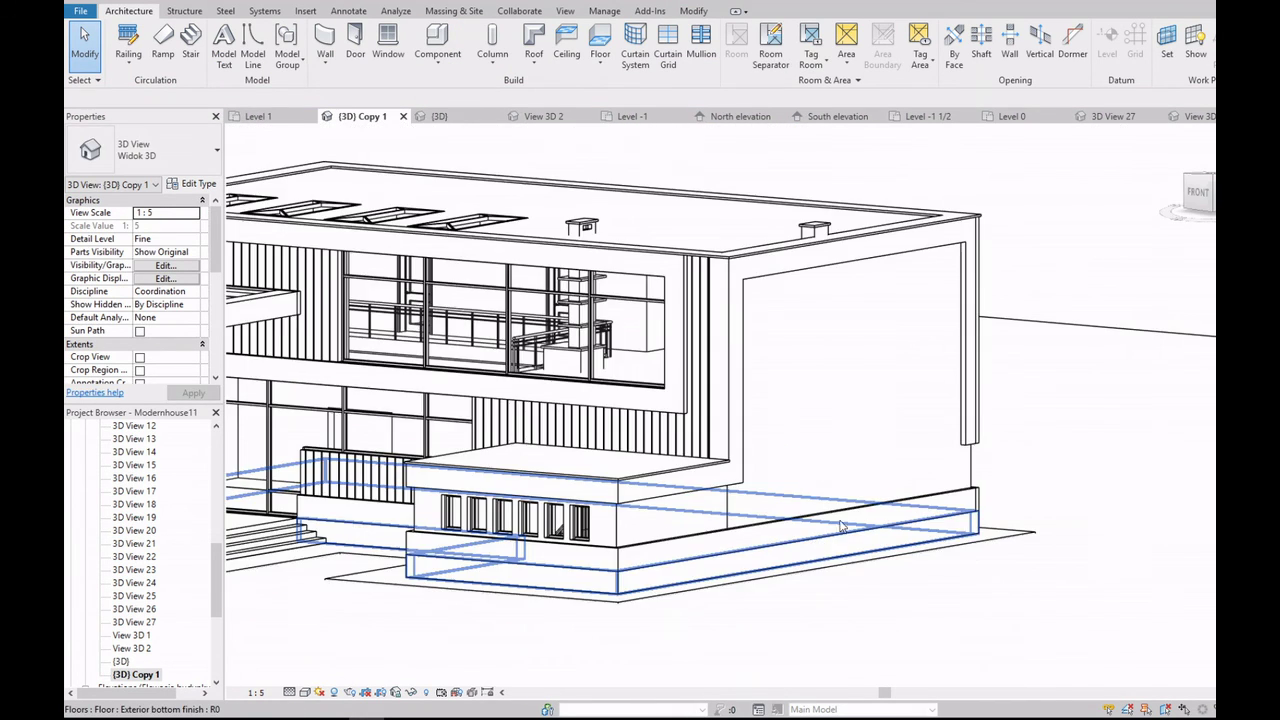
{"action": "left_click", "coordinate": [1211, 198]}
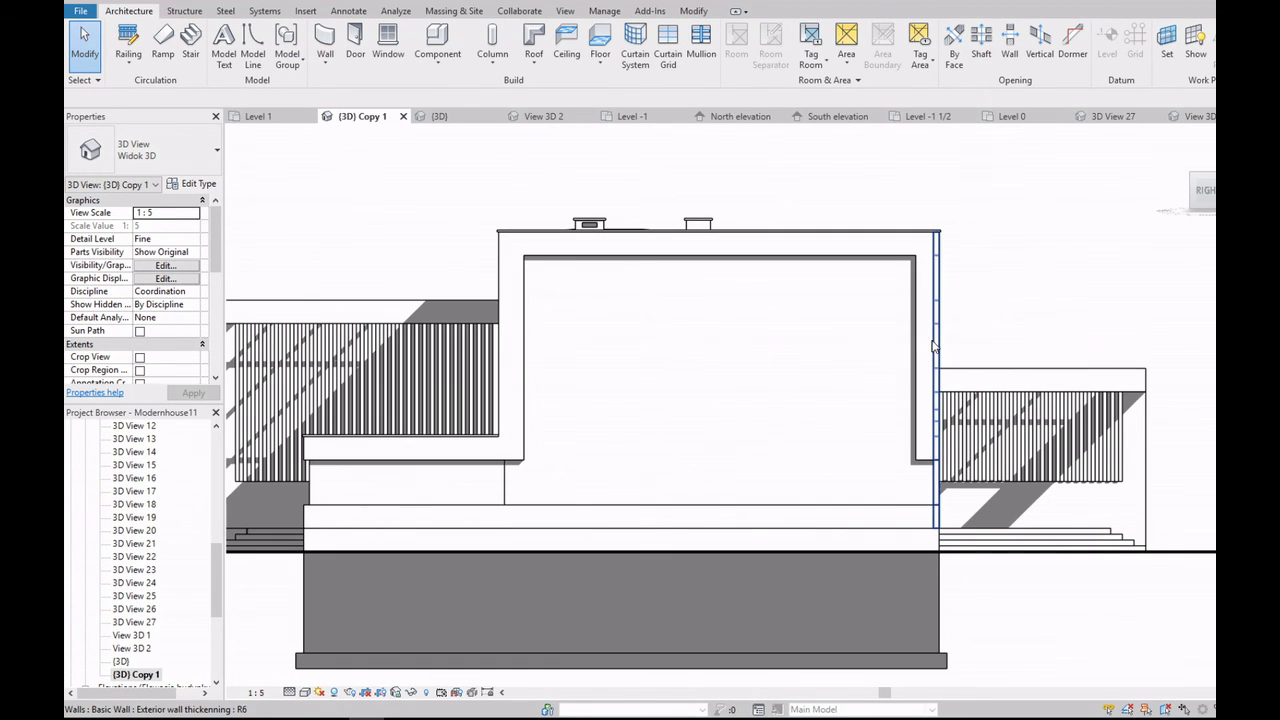
Step: Enter and then finish the side wall's profile edit
{"action": "double_click", "coordinate": [913, 343]}
{"action": "scroll", "coordinate": [910, 290], "scroll_direction": "up", "scroll_amount": 2}
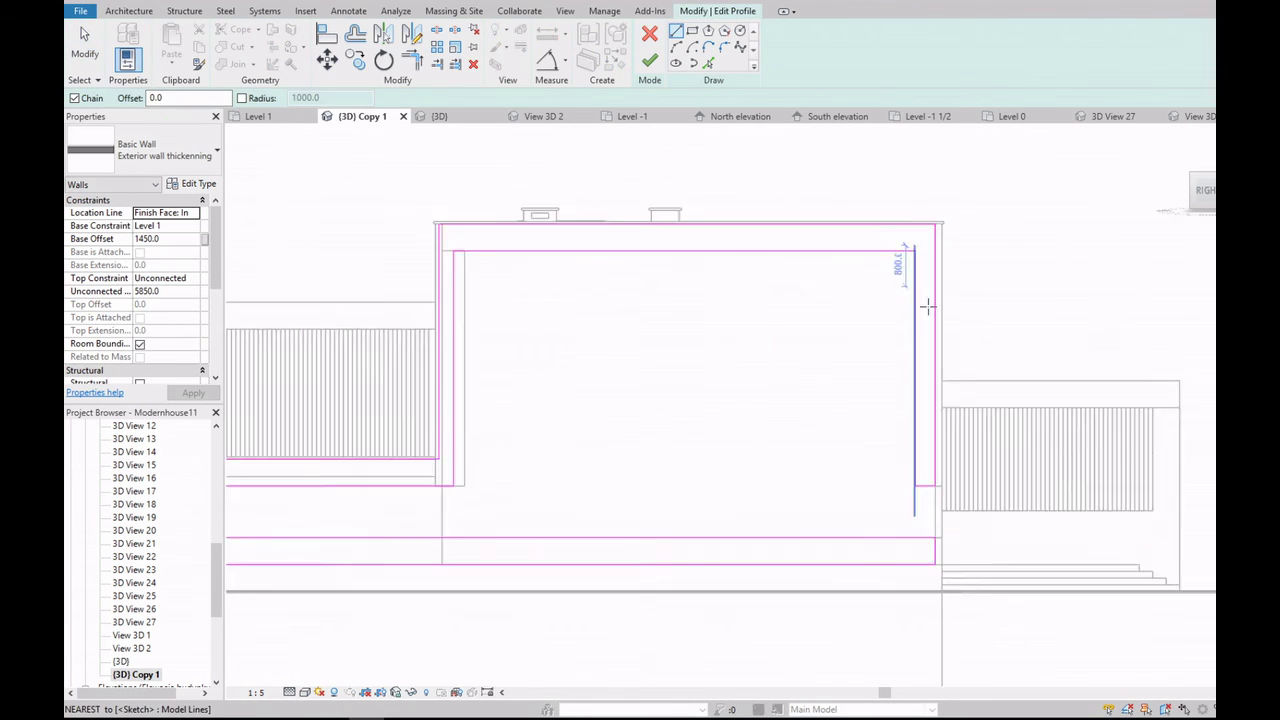
{"action": "scroll", "coordinate": [952, 310], "scroll_direction": "up", "scroll_amount": 2}
{"action": "left_click", "coordinate": [649, 61]}
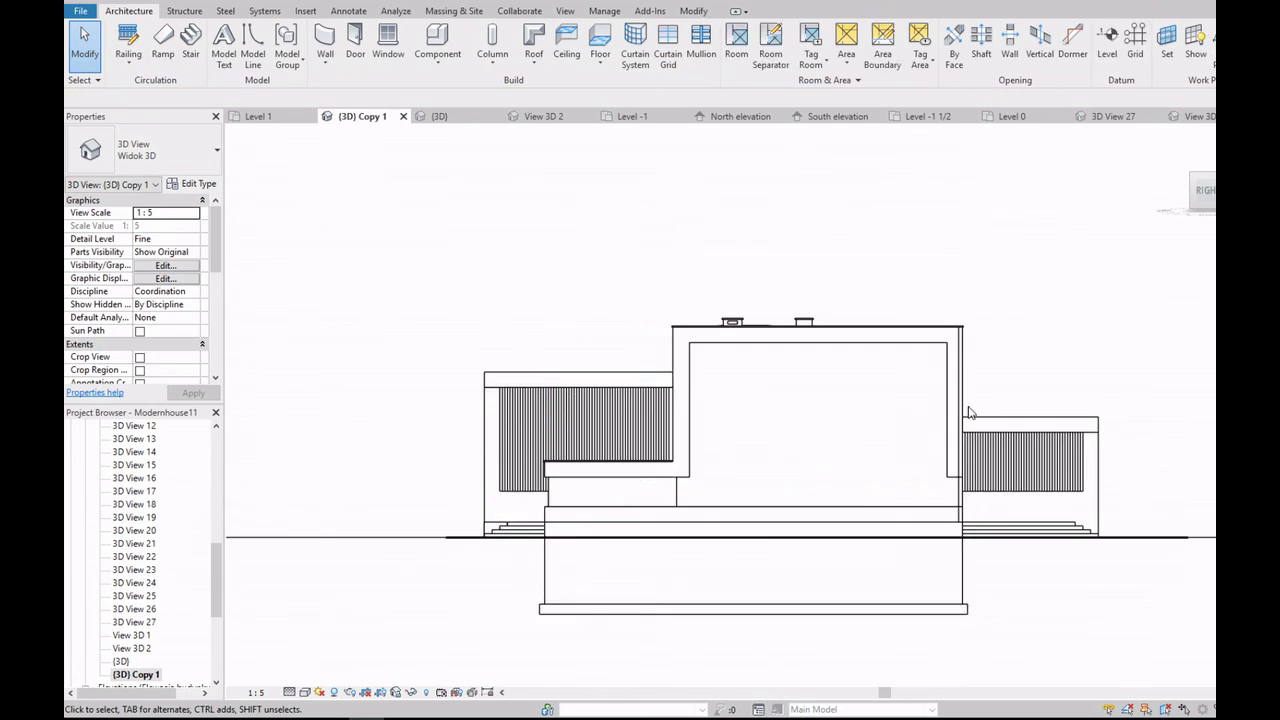
Step: In View 3D 1, orbit to the corner and edit the profile of the wall beside the windows
{"action": "double_click", "coordinate": [143, 596]}
{"action": "double_click", "coordinate": [133, 583]}
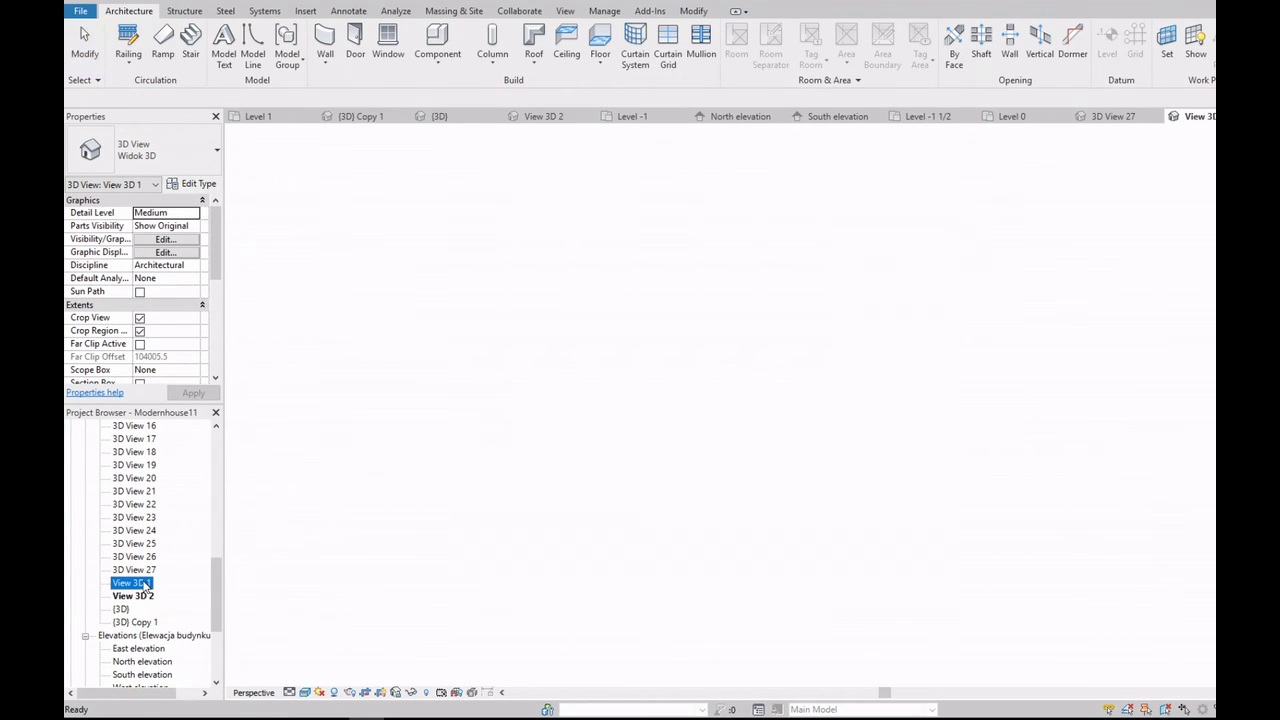
{"action": "middle_click_drag", "start_coordinate": [700, 420], "coordinate": [1000, 450], "text": "shift"}
{"action": "scroll", "coordinate": [1068, 465], "scroll_direction": "up", "scroll_amount": 5}
{"action": "scroll", "coordinate": [1068, 465], "scroll_direction": "up", "scroll_amount": 3}
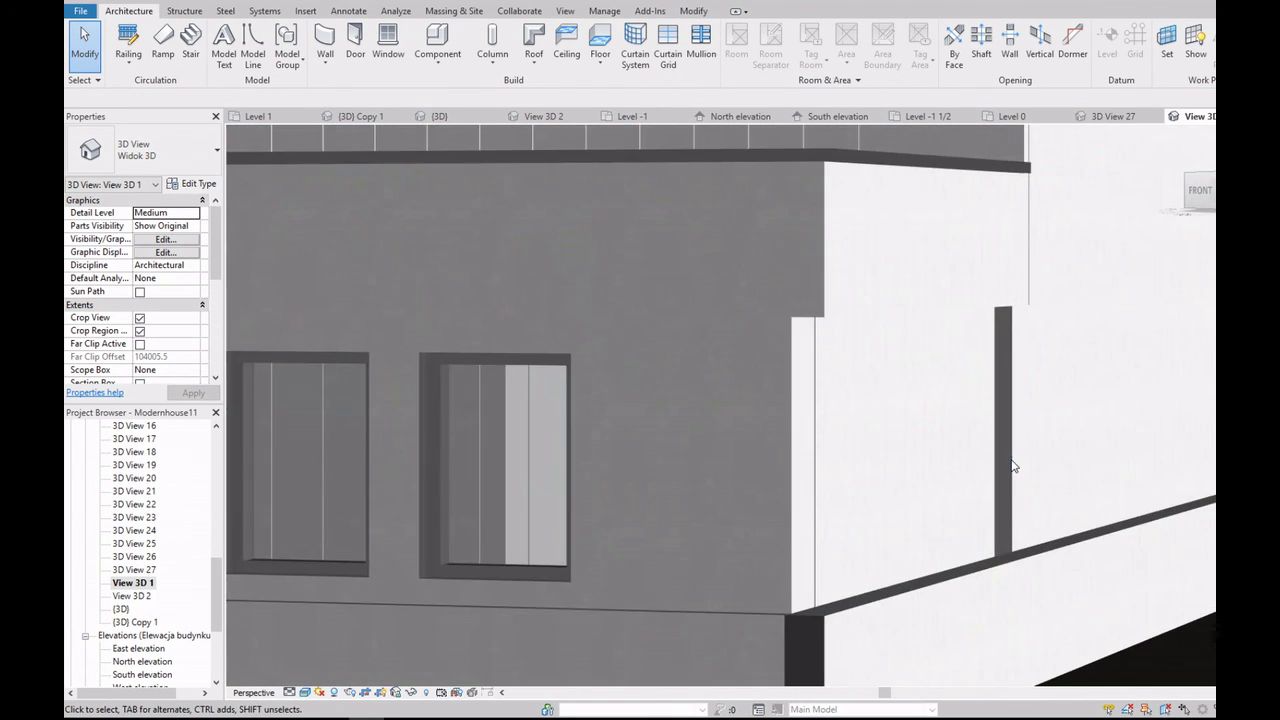
{"action": "left_click", "coordinate": [993, 471]}
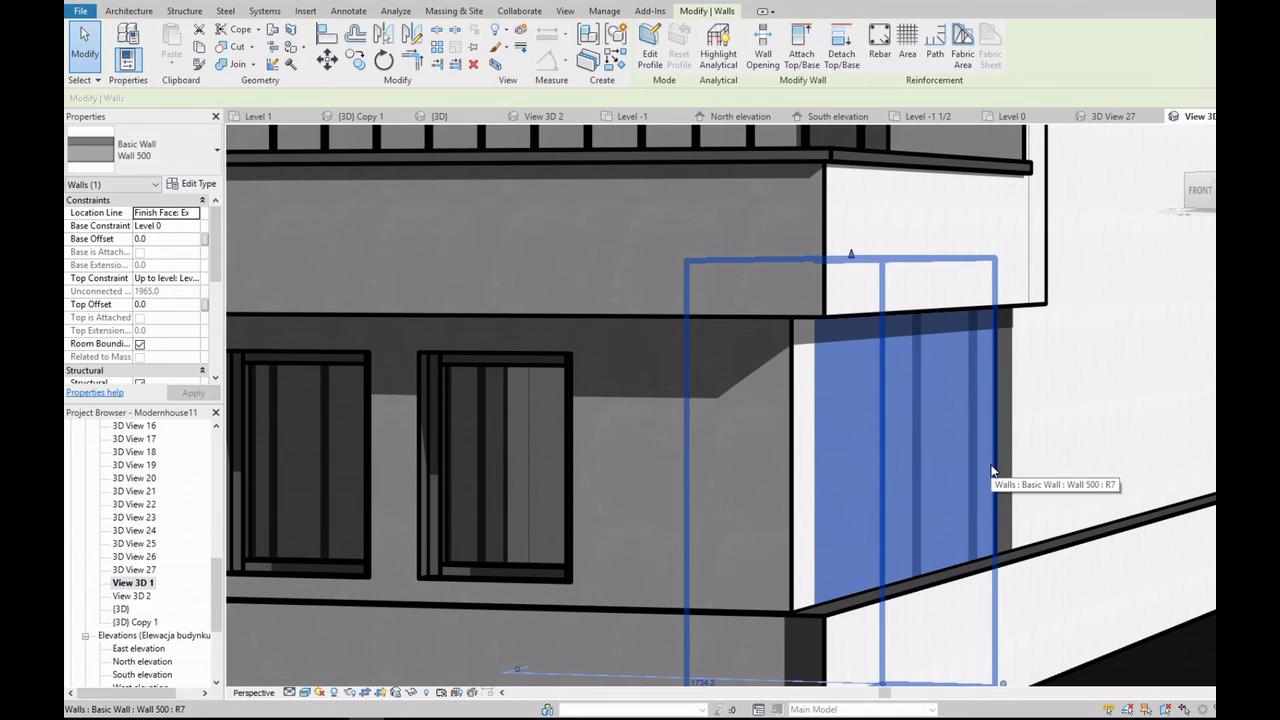
{"action": "double_click", "coordinate": [993, 471]}
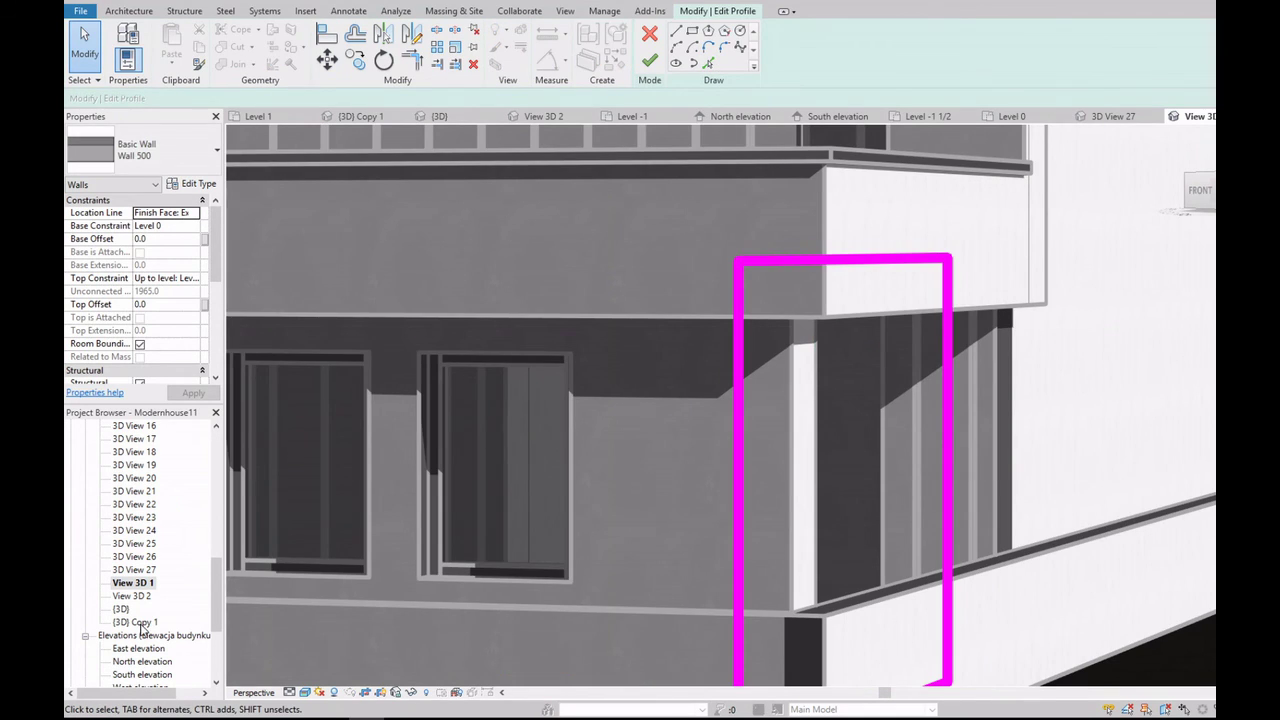
Step: Drag the vertical profile edge to the corner, dismiss the constraints error, and finish editing
{"action": "double_click", "coordinate": [143, 622]}
{"action": "scroll", "coordinate": [786, 443], "scroll_direction": "up", "scroll_amount": 5}
{"action": "left_click", "coordinate": [680, 480]}
{"action": "left_click_drag", "start_coordinate": [680, 466], "coordinate": [707, 468]}
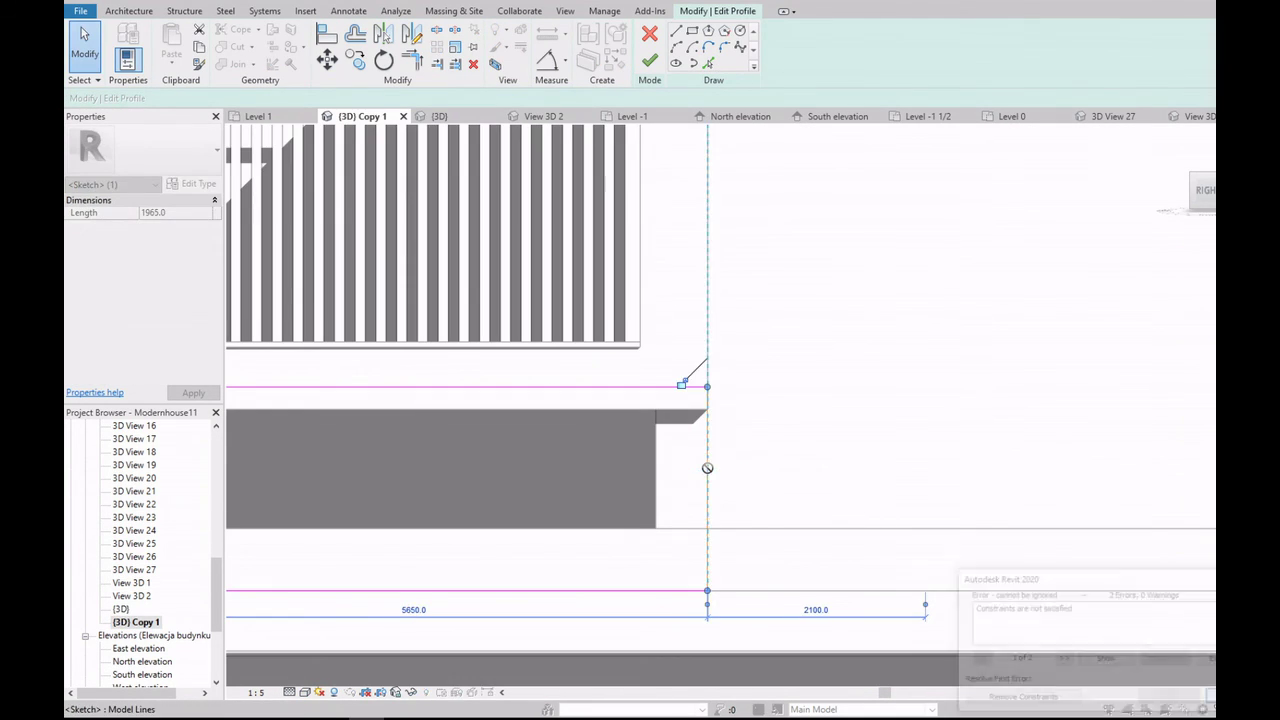
{"action": "left_click", "coordinate": [1023, 696]}
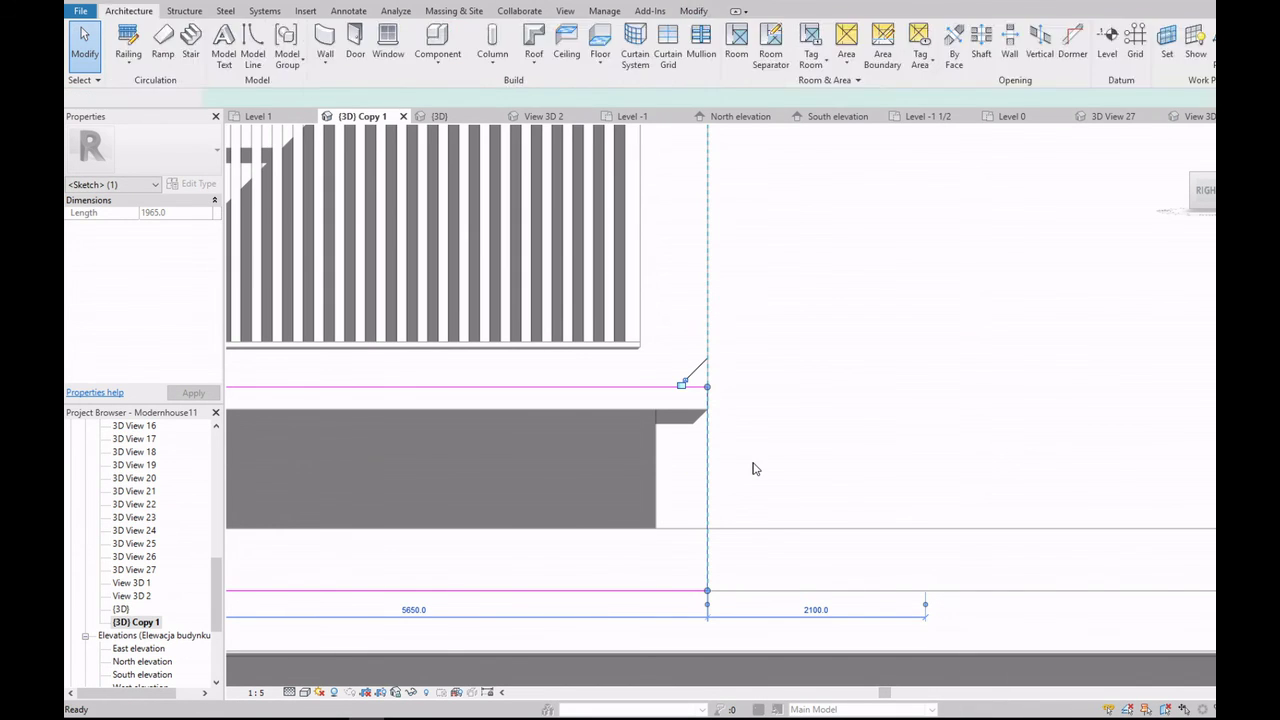
{"action": "key", "text": "Escape"}
Step: Orbit to a perspective angle and switch back to View 3D 1
{"action": "scroll", "coordinate": [723, 471], "scroll_direction": "down", "scroll_amount": 3}
{"action": "scroll", "coordinate": [691, 485], "scroll_direction": "down", "scroll_amount": 5}
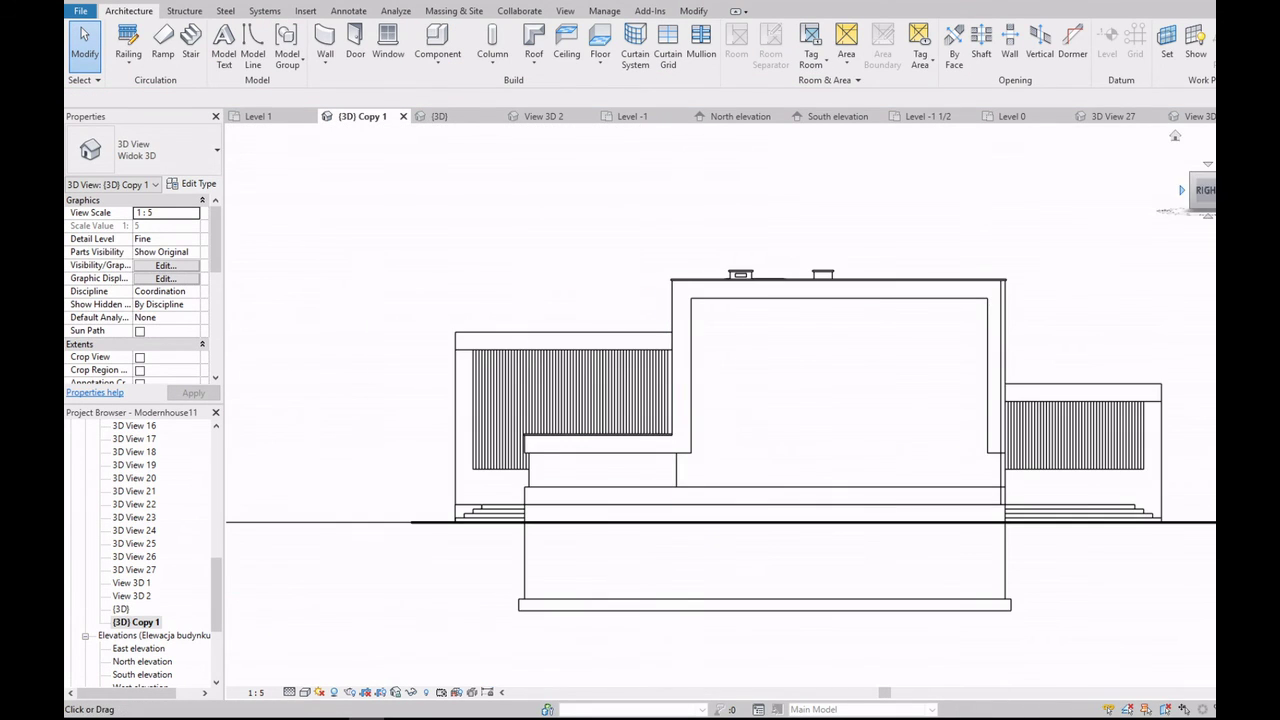
{"action": "middle_click_drag", "start_coordinate": [720, 560], "coordinate": [731, 603], "text": "shift"}
{"action": "scroll", "coordinate": [763, 494], "scroll_direction": "up", "scroll_amount": 5}
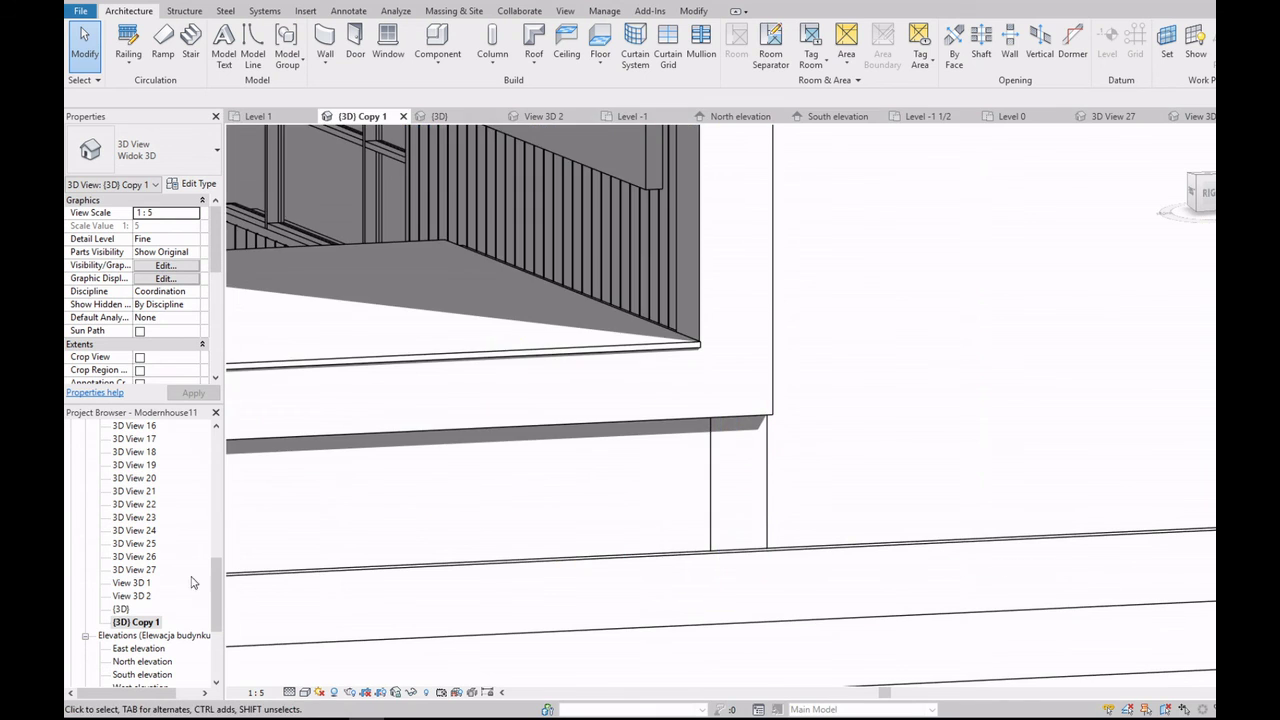
{"action": "double_click", "coordinate": [131, 582]}
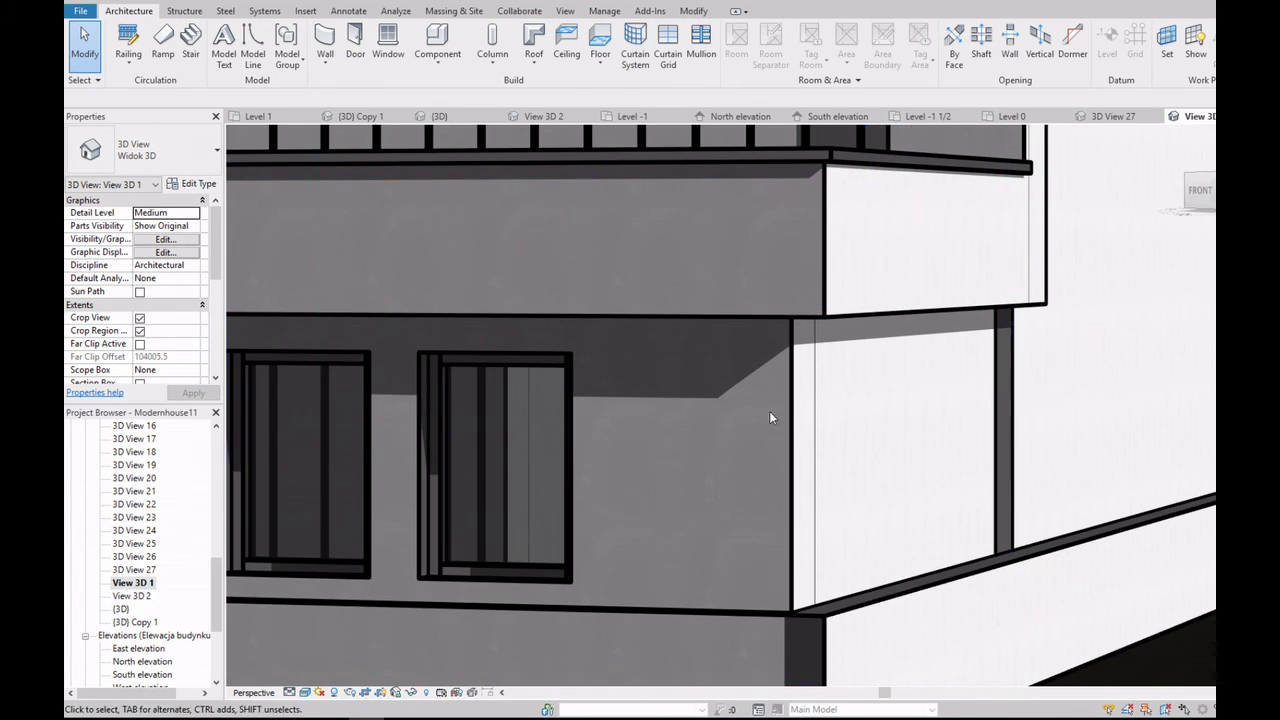
Step: Zoom in on the foundation and inspect the lower corner wall
{"action": "scroll", "coordinate": [600, 528], "scroll_direction": "down", "scroll_amount": 5}
{"action": "scroll", "coordinate": [648, 528], "scroll_direction": "up", "scroll_amount": 3}
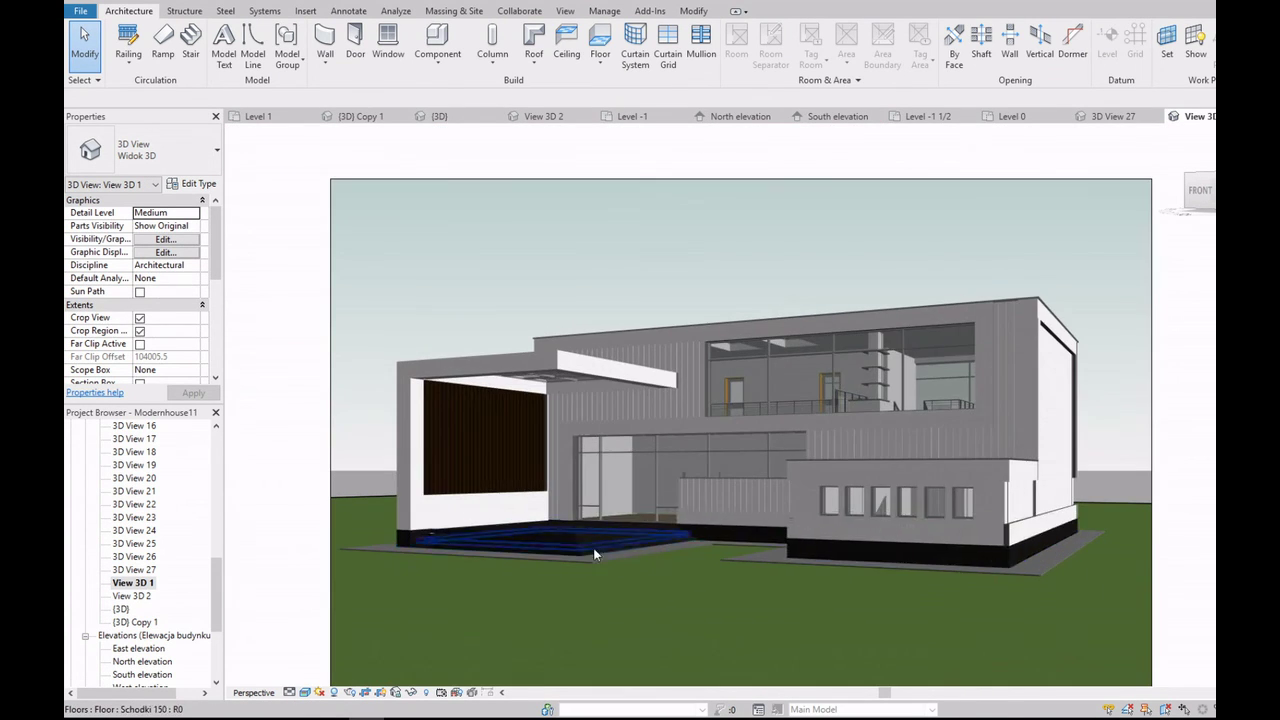
{"action": "scroll", "coordinate": [1072, 563], "scroll_direction": "up", "scroll_amount": 3}
{"action": "scroll", "coordinate": [1000, 540], "scroll_direction": "up", "scroll_amount": 2}
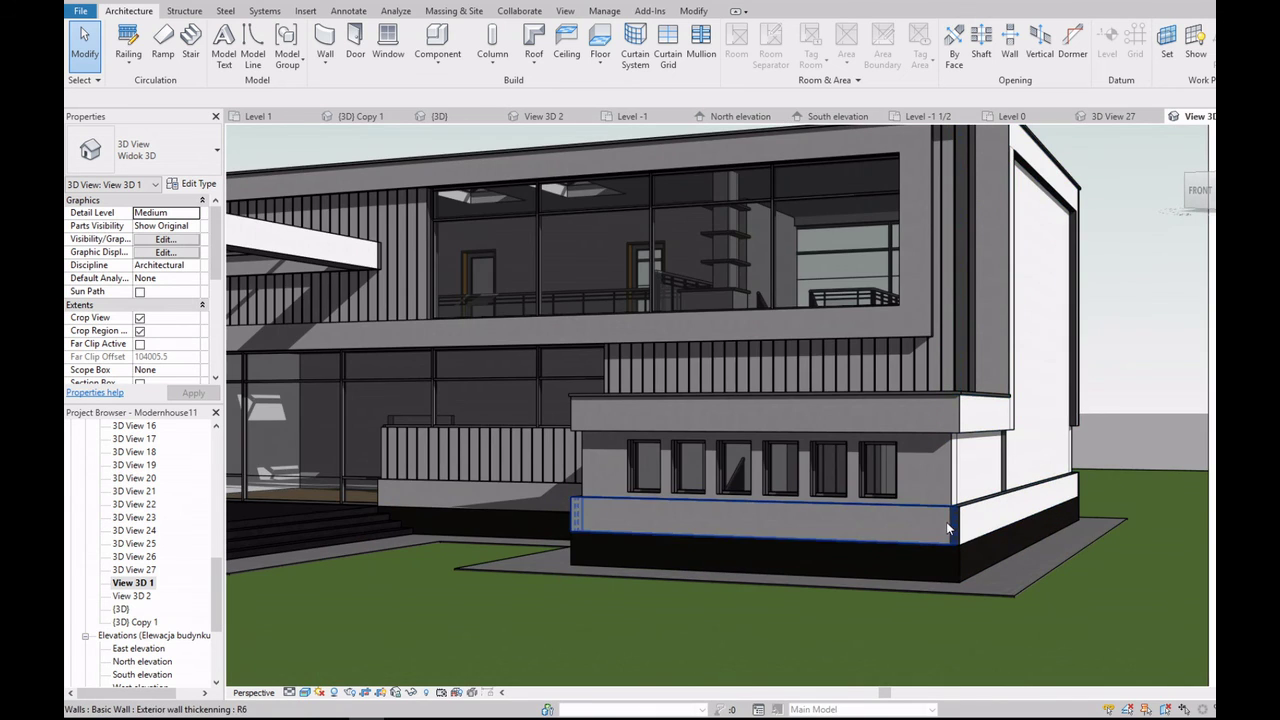
{"action": "left_click", "coordinate": [948, 527]}
{"action": "scroll", "coordinate": [948, 527], "scroll_direction": "up", "scroll_amount": 2}
{"action": "scroll", "coordinate": [960, 525], "scroll_direction": "down", "scroll_amount": 1}
{"action": "key", "text": "Escape"}
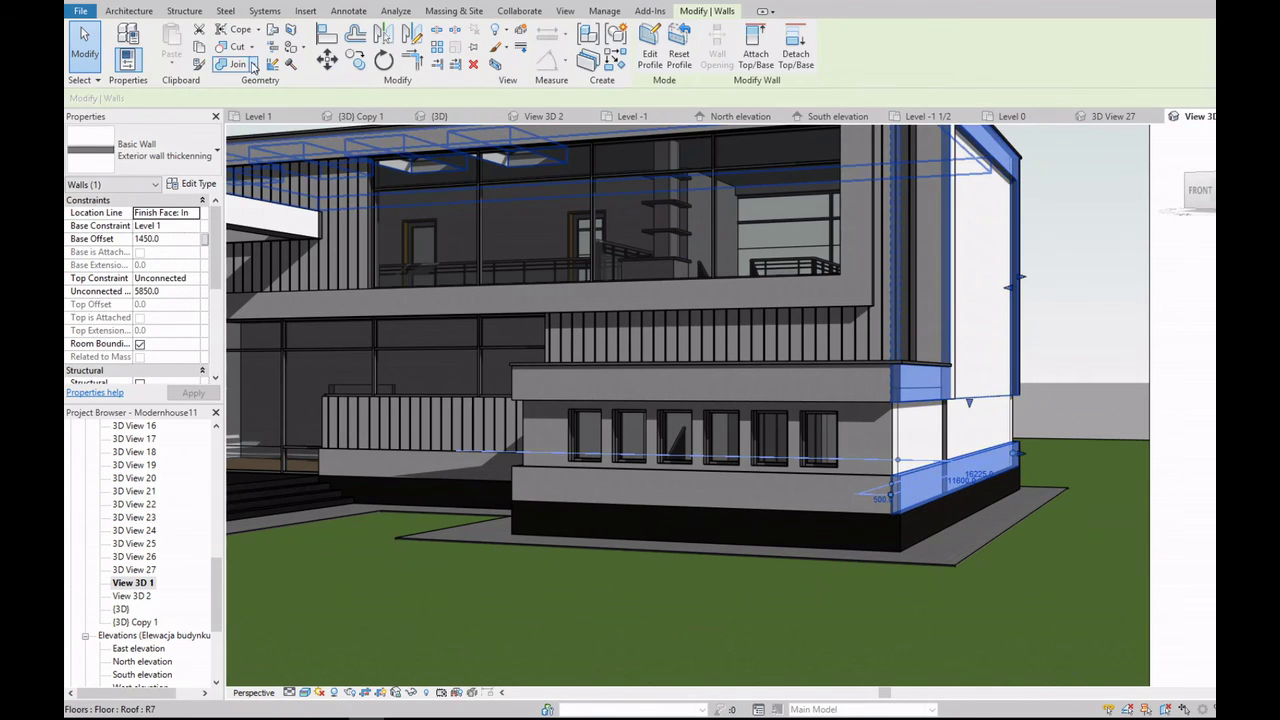
Step: Use the Paint tool (PT) on the lower corner face, then exit it
{"action": "key", "text": "p"}
{"action": "key", "text": "t"}
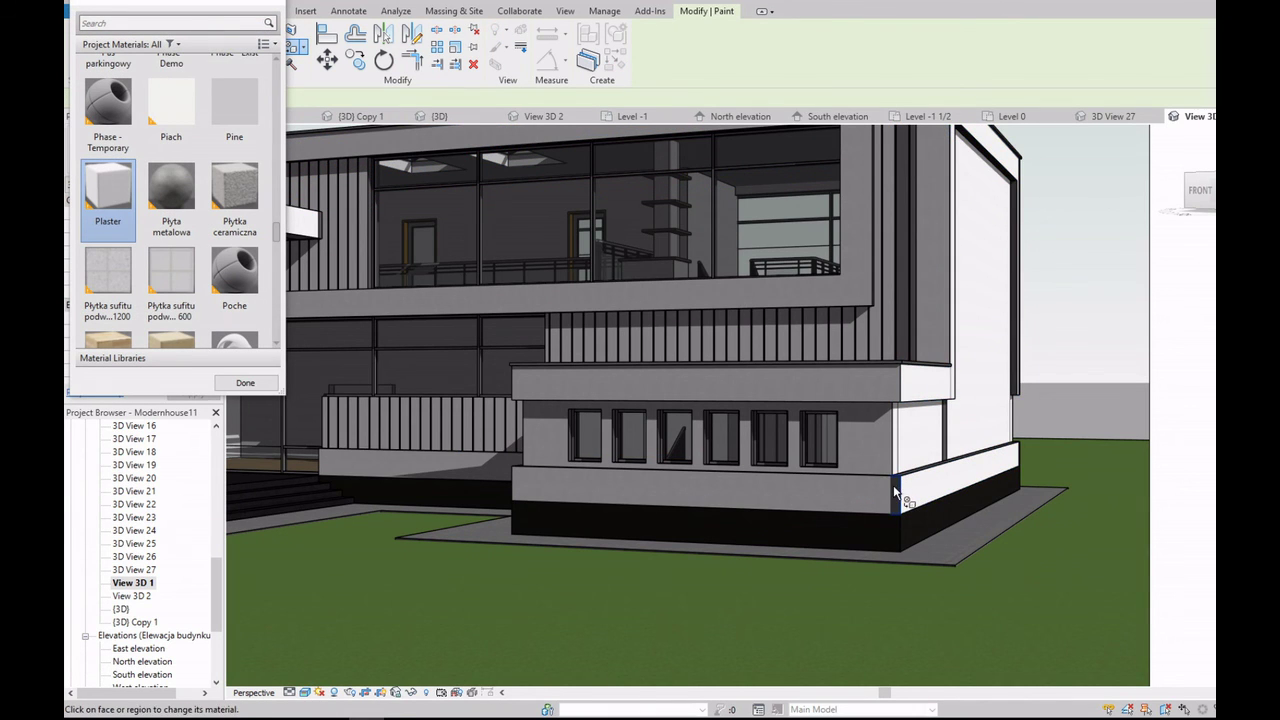
{"action": "key", "text": "Escape"}
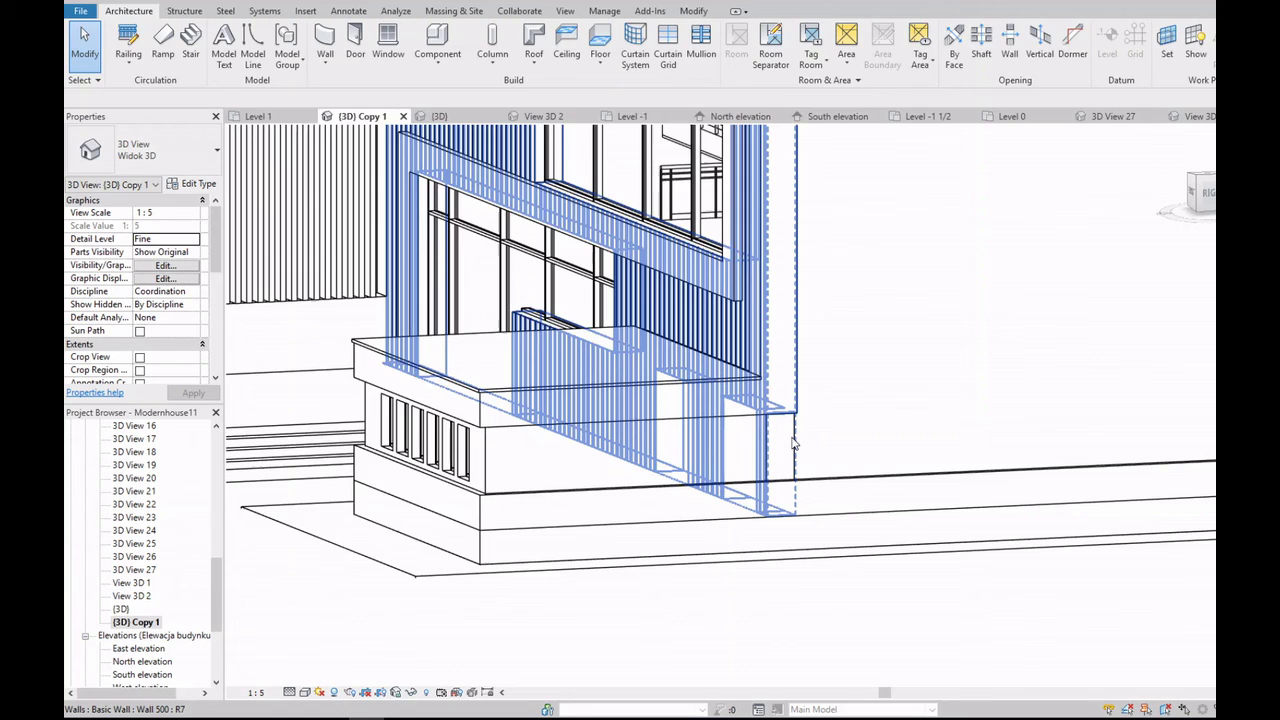
Step: Open the Wall 500 profile beside the small windows and turn to face the front
{"action": "left_click", "coordinate": [793, 443]}
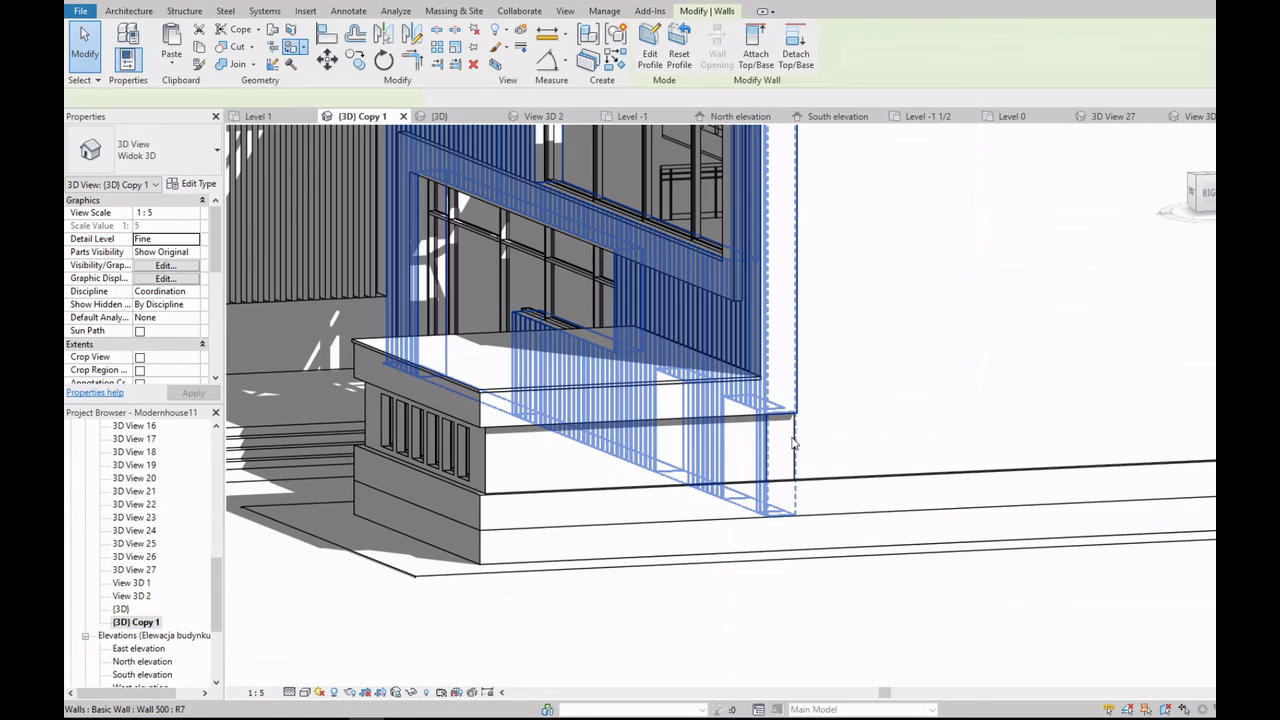
{"action": "key", "text": "Escape"}
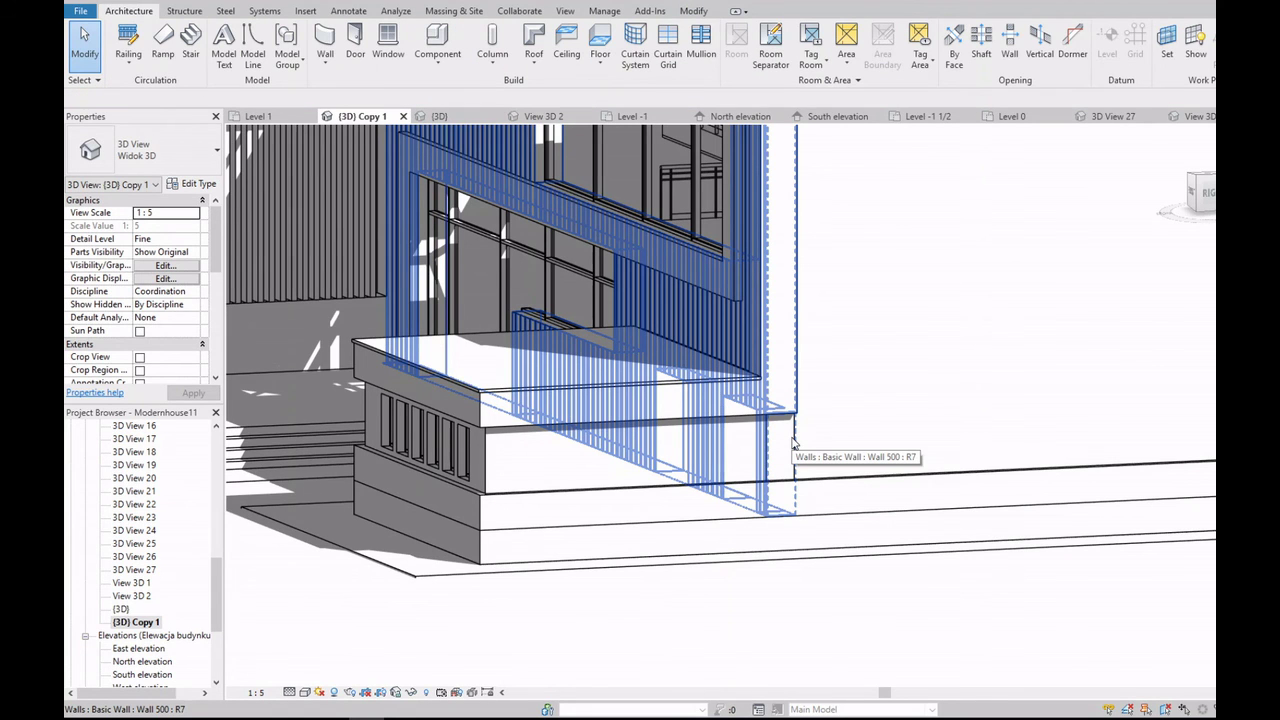
{"action": "double_click", "coordinate": [793, 443]}
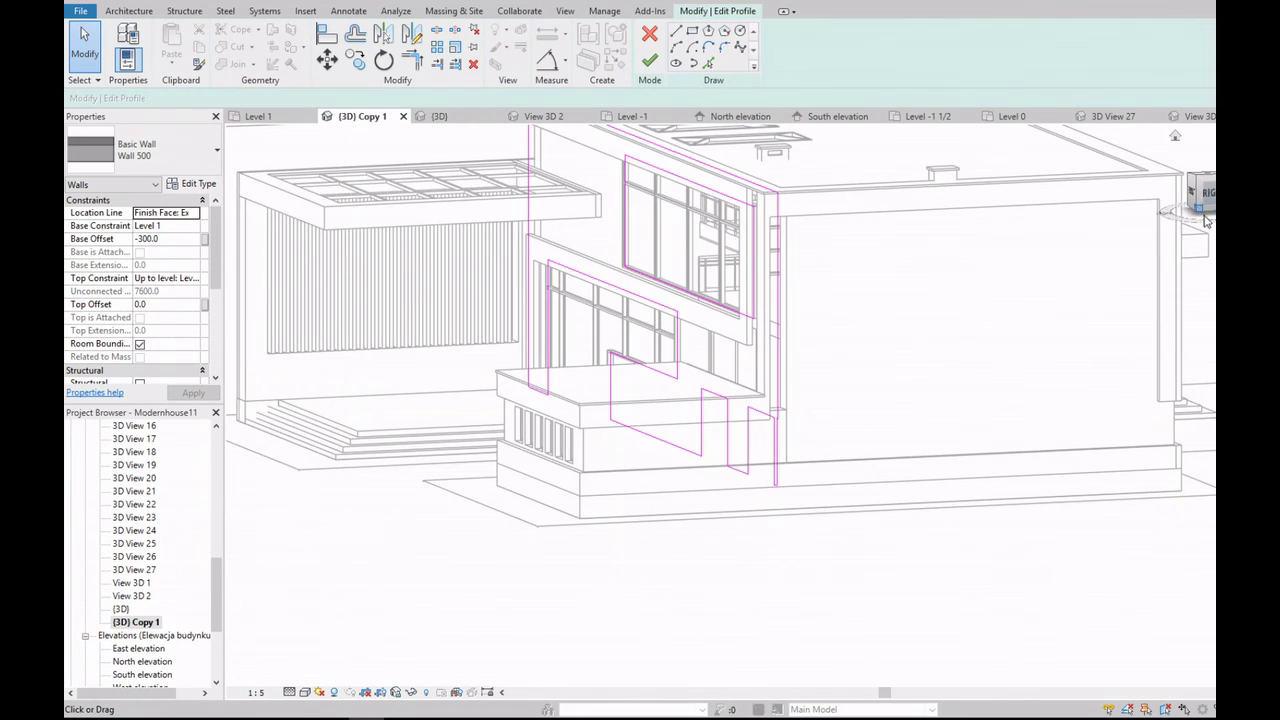
{"action": "left_click_drag", "start_coordinate": [1206, 222], "coordinate": [1196, 214]}
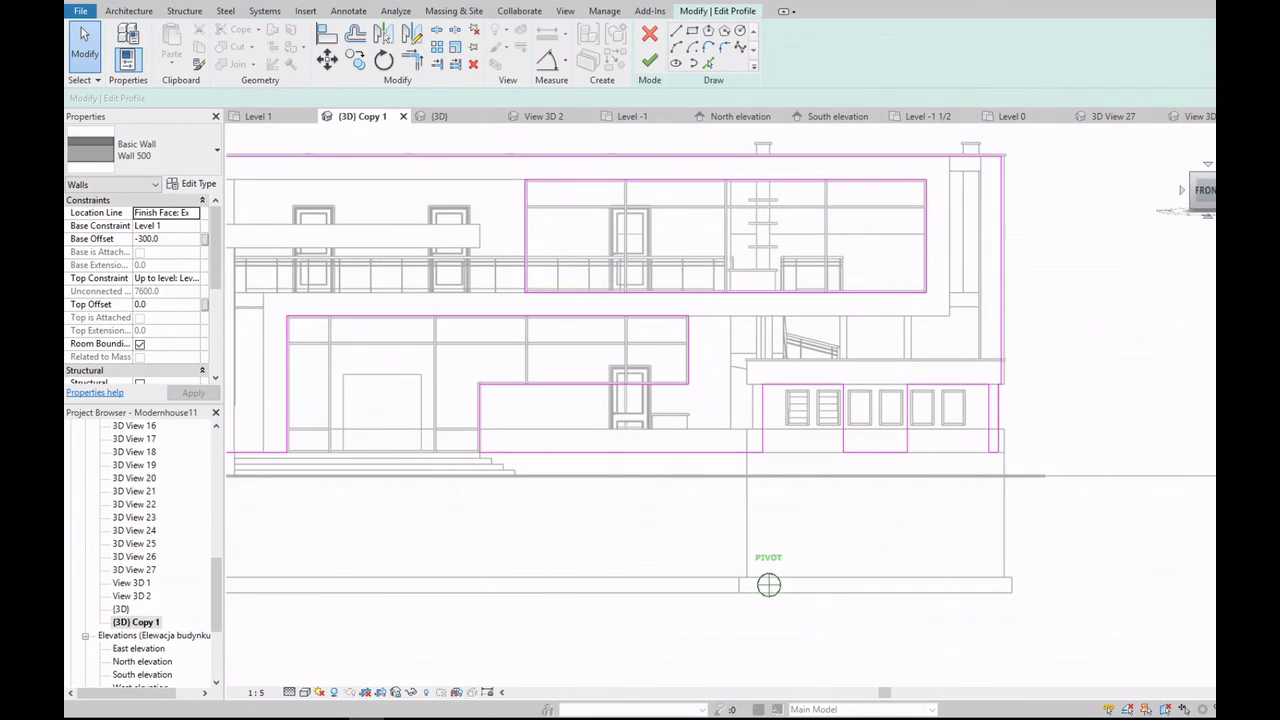
{"action": "scroll", "coordinate": [917, 411], "scroll_direction": "down", "scroll_amount": 3}
{"action": "scroll", "coordinate": [737, 411], "scroll_direction": "up", "scroll_amount": 6}
Step: Pull the right edge line's endpoint to the corner and finish the profile
{"action": "left_click", "coordinate": [737, 410]}
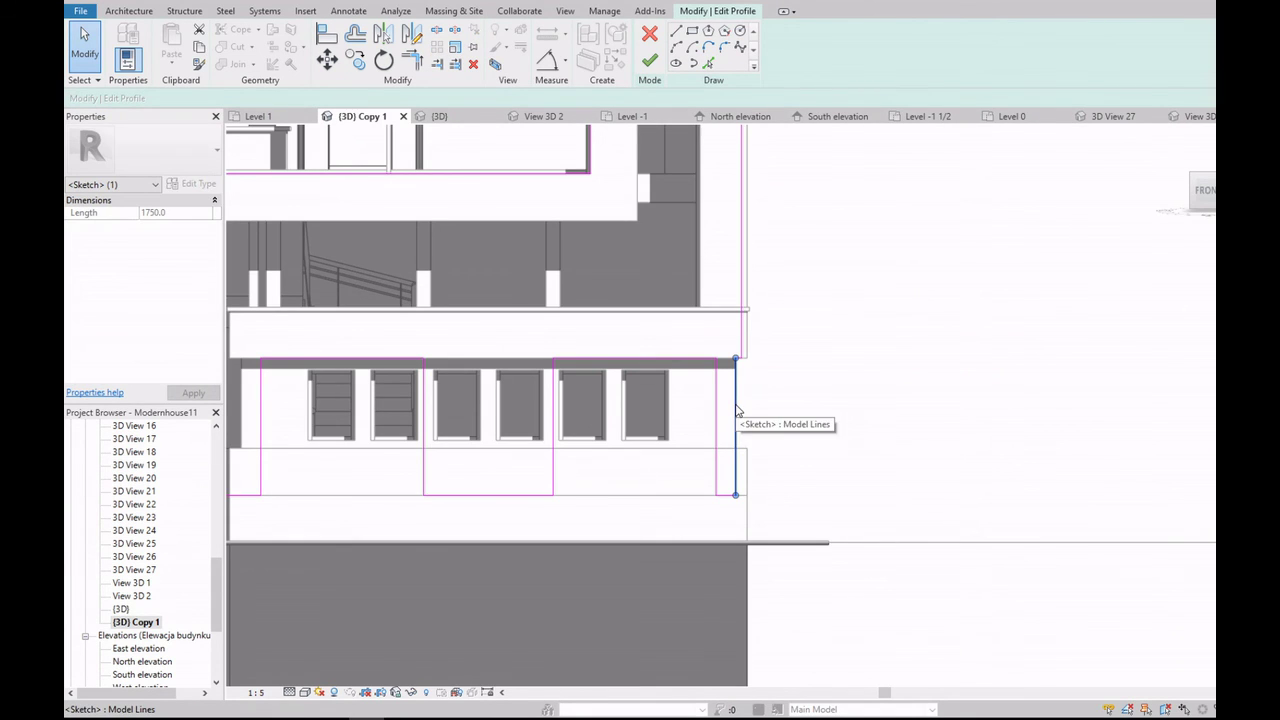
{"action": "left_click_drag", "start_coordinate": [735, 492], "coordinate": [714, 494]}
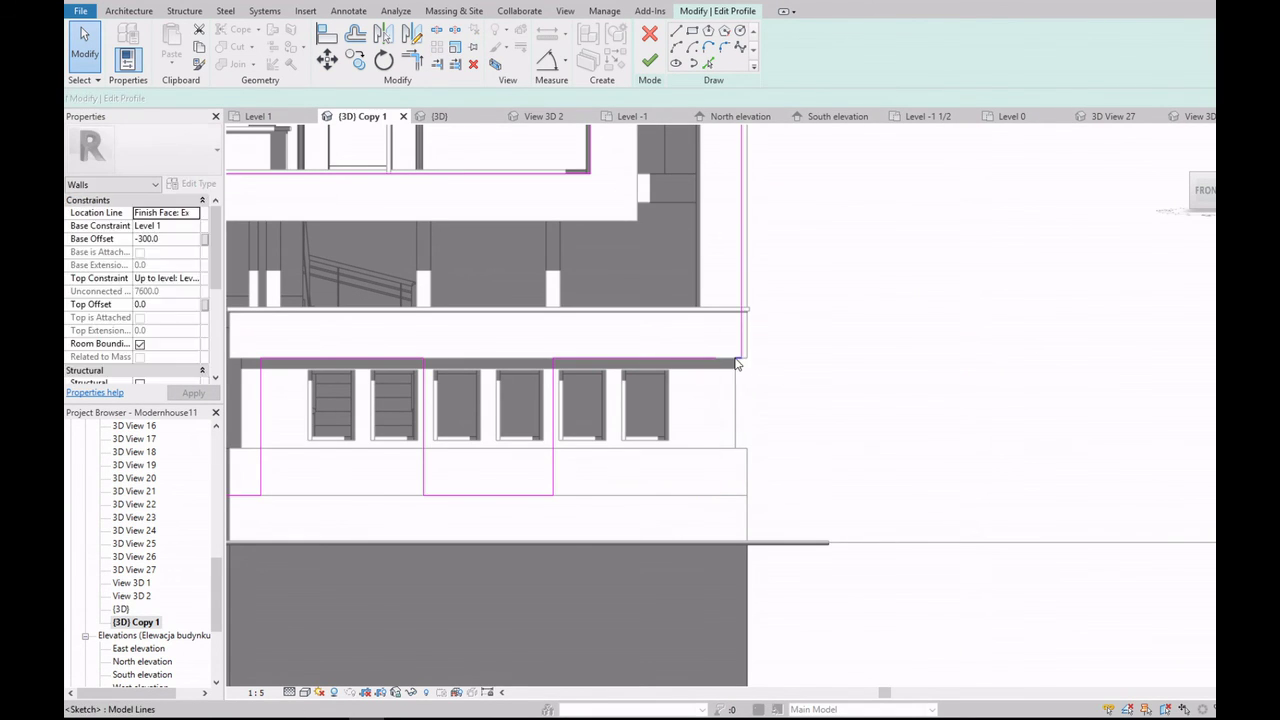
{"action": "scroll", "coordinate": [737, 366], "scroll_direction": "up", "scroll_amount": 4}
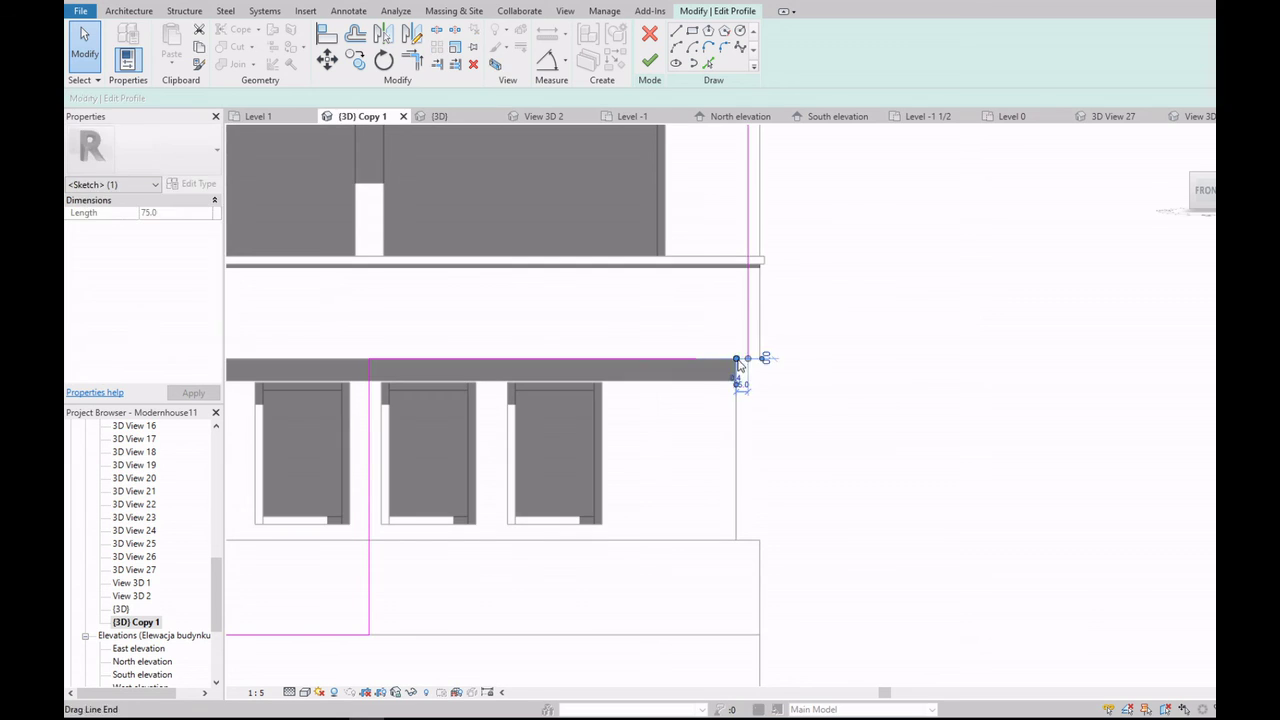
{"action": "left_click", "coordinate": [652, 62]}
Step: Orbit to the corner, select the lower wall panel, and view it front-on
{"action": "left_click_drag", "start_coordinate": [1200, 195], "coordinate": [1180, 212]}
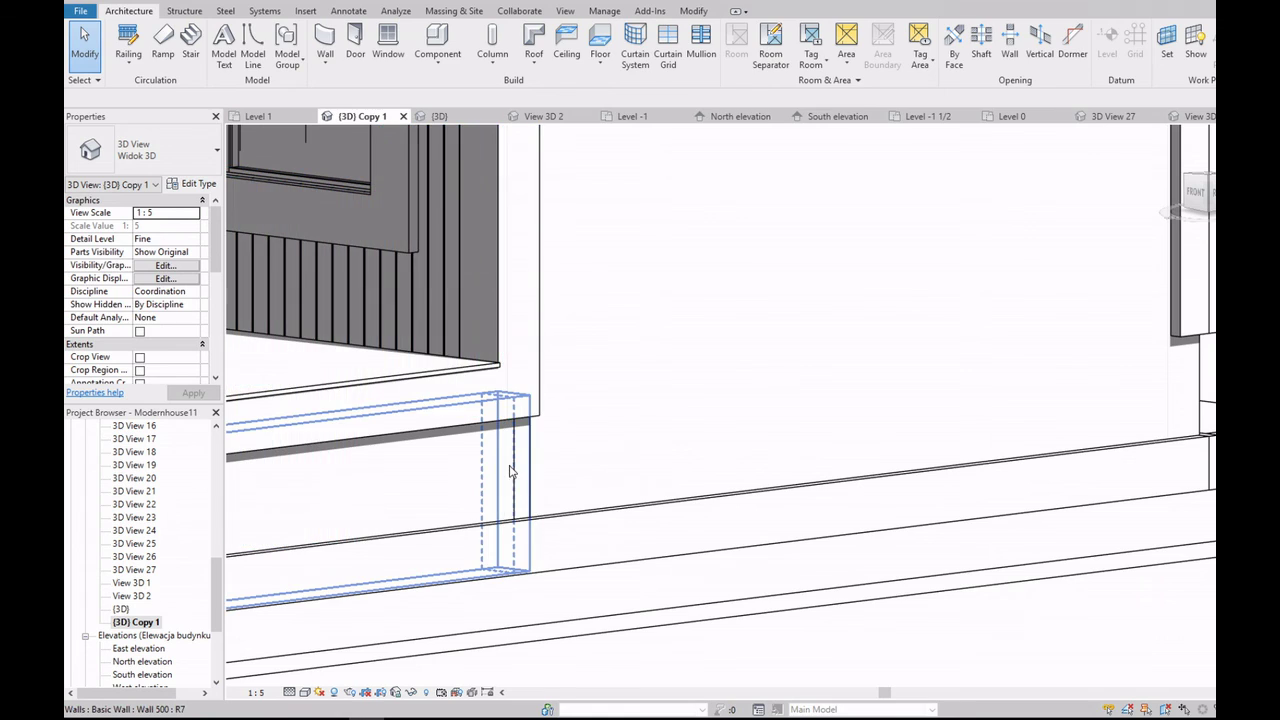
{"action": "left_click", "coordinate": [520, 468]}
{"action": "scroll", "coordinate": [612, 454], "scroll_direction": "down", "scroll_amount": 3}
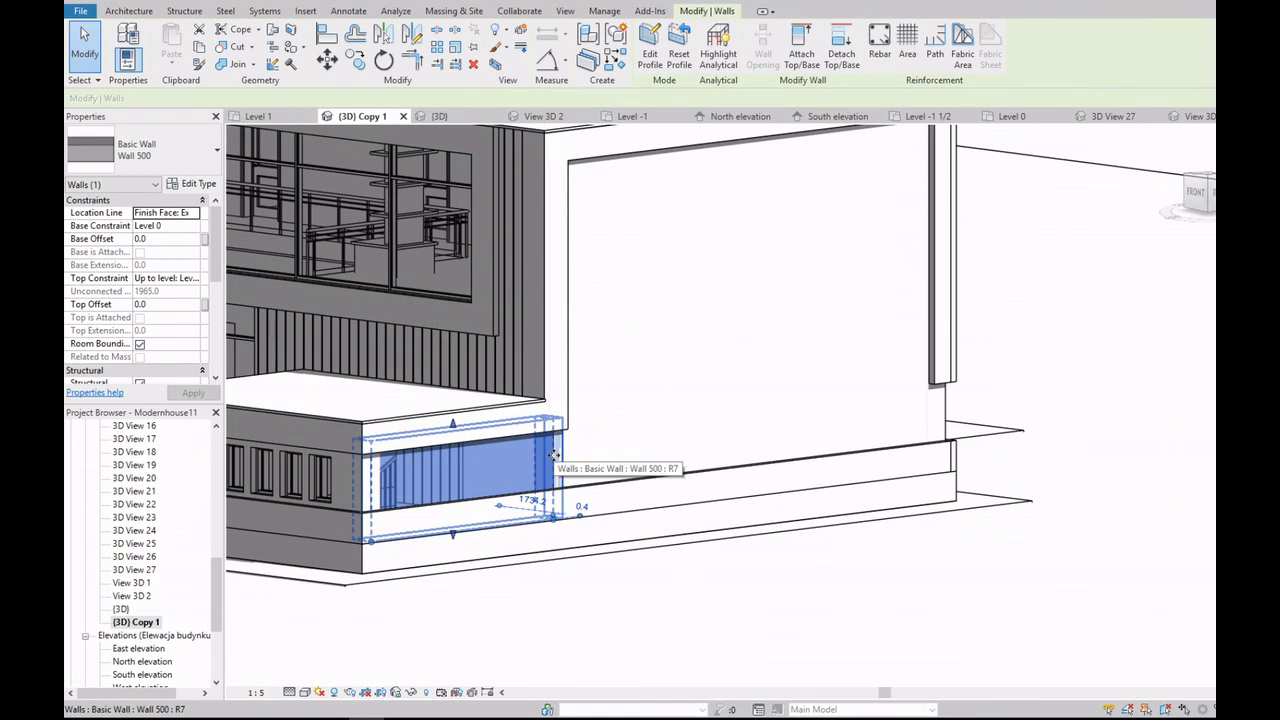
{"action": "middle_click_drag", "start_coordinate": [554, 455], "coordinate": [476, 603], "text": "shift"}
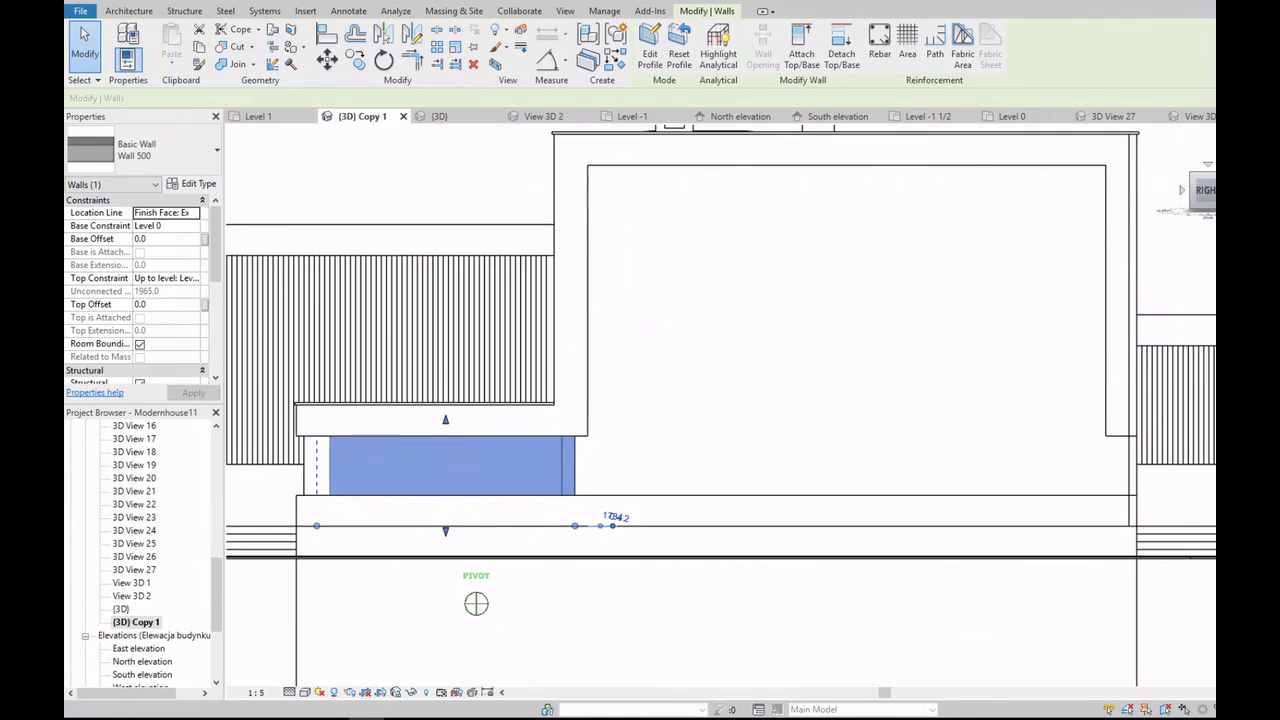
Step: Sketch a 4850 base line and a vertical edge in the large wall's profile, then finish
{"action": "key", "text": "Escape"}
{"action": "double_click", "coordinate": [587, 470]}
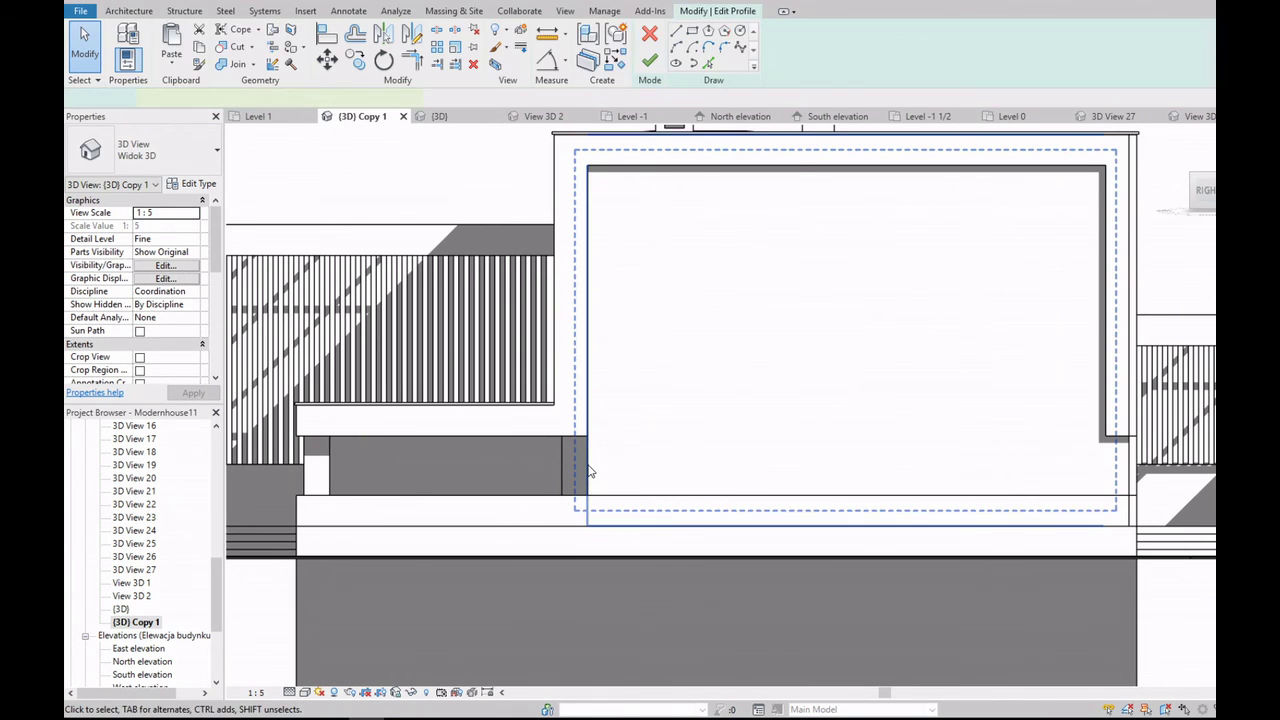
{"action": "left_click", "coordinate": [575, 517]}
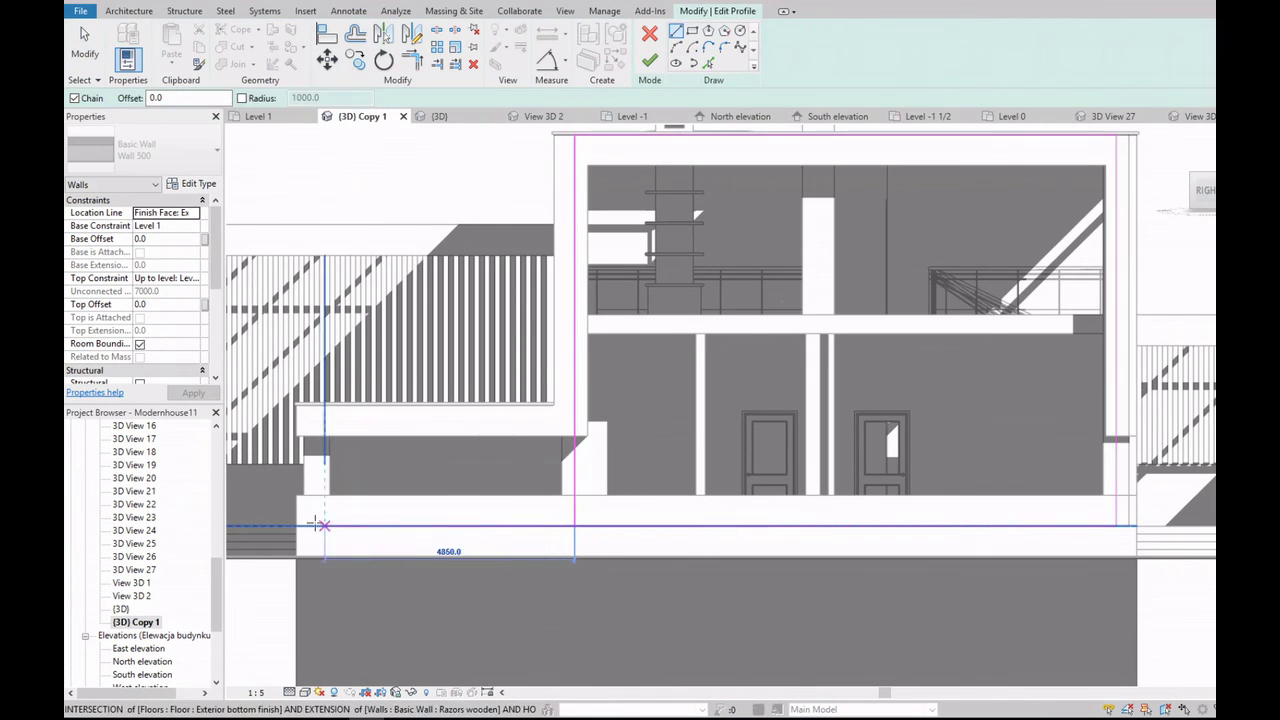
{"action": "left_click", "coordinate": [316, 525]}
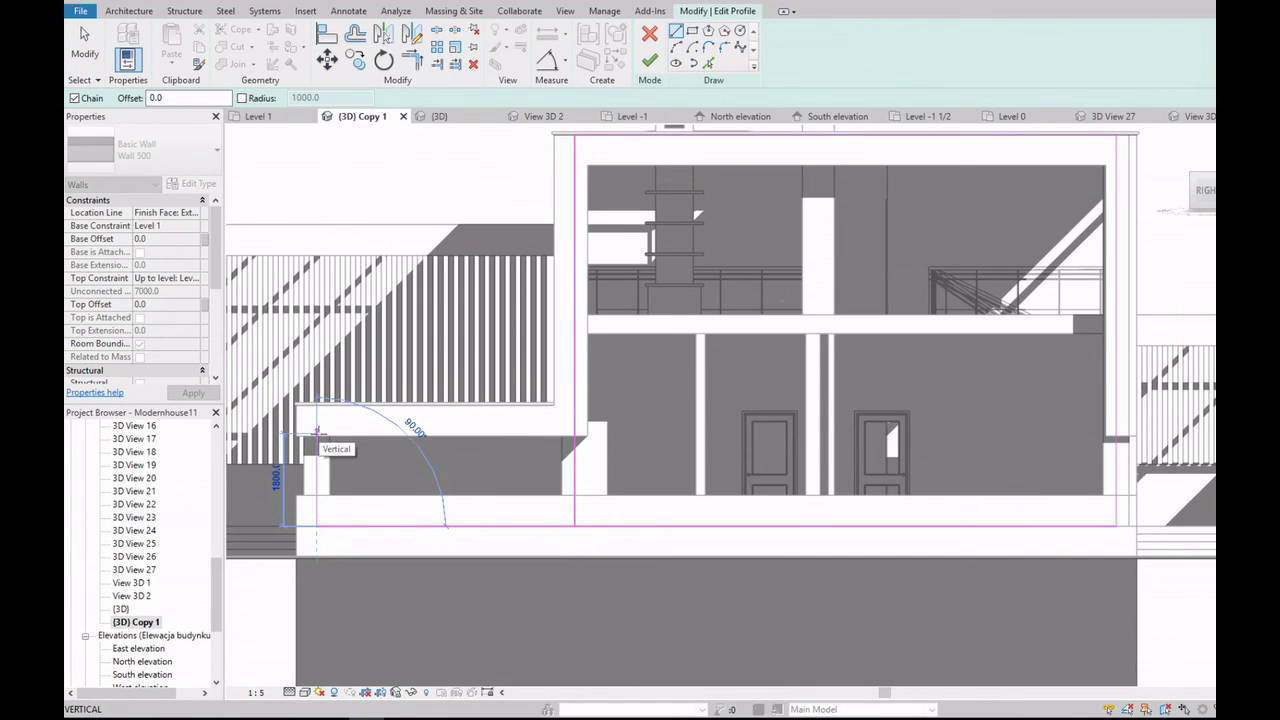
{"action": "left_click", "coordinate": [316, 432]}
{"action": "scroll", "coordinate": [371, 449], "scroll_direction": "up", "scroll_amount": 3}
{"action": "key", "text": "Escape"}
{"action": "key", "text": "Escape"}
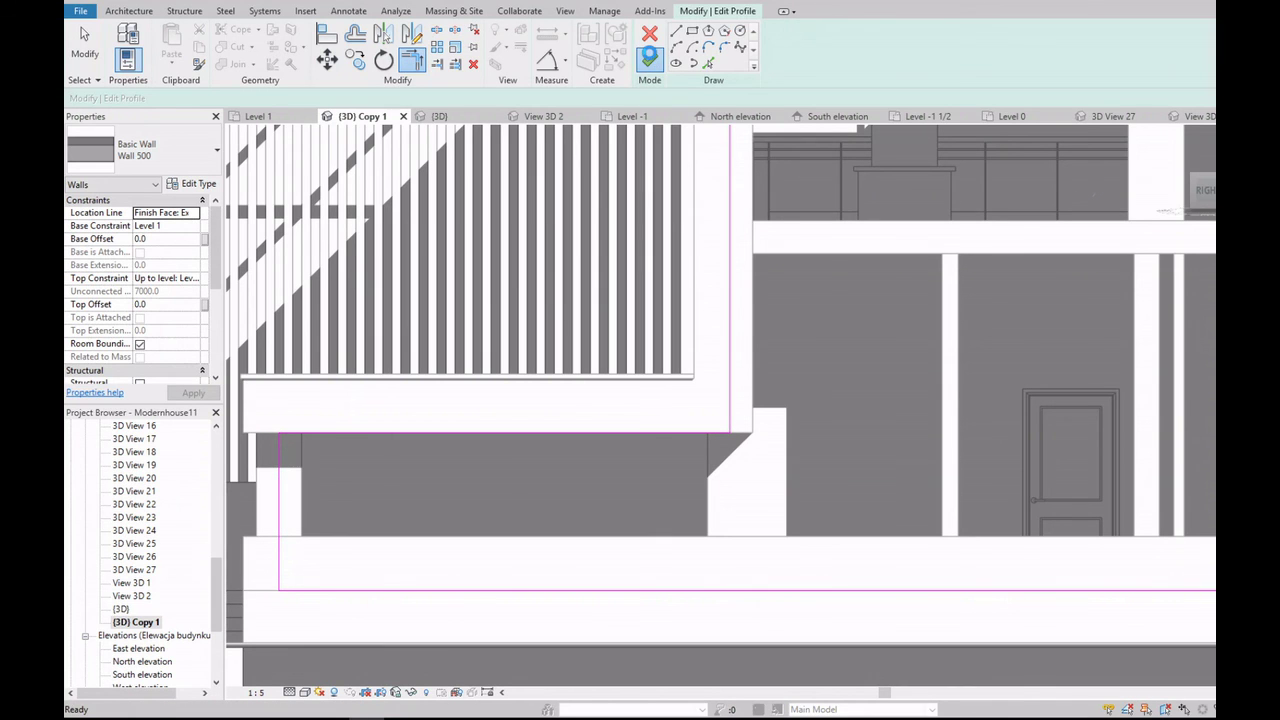
{"action": "left_click", "coordinate": [649, 60]}
Step: Orbit and zoom into an angled 3D view of the reshaped wall corner
{"action": "scroll", "coordinate": [847, 342], "scroll_direction": "down", "scroll_amount": 5}
{"action": "key", "text": "Escape"}
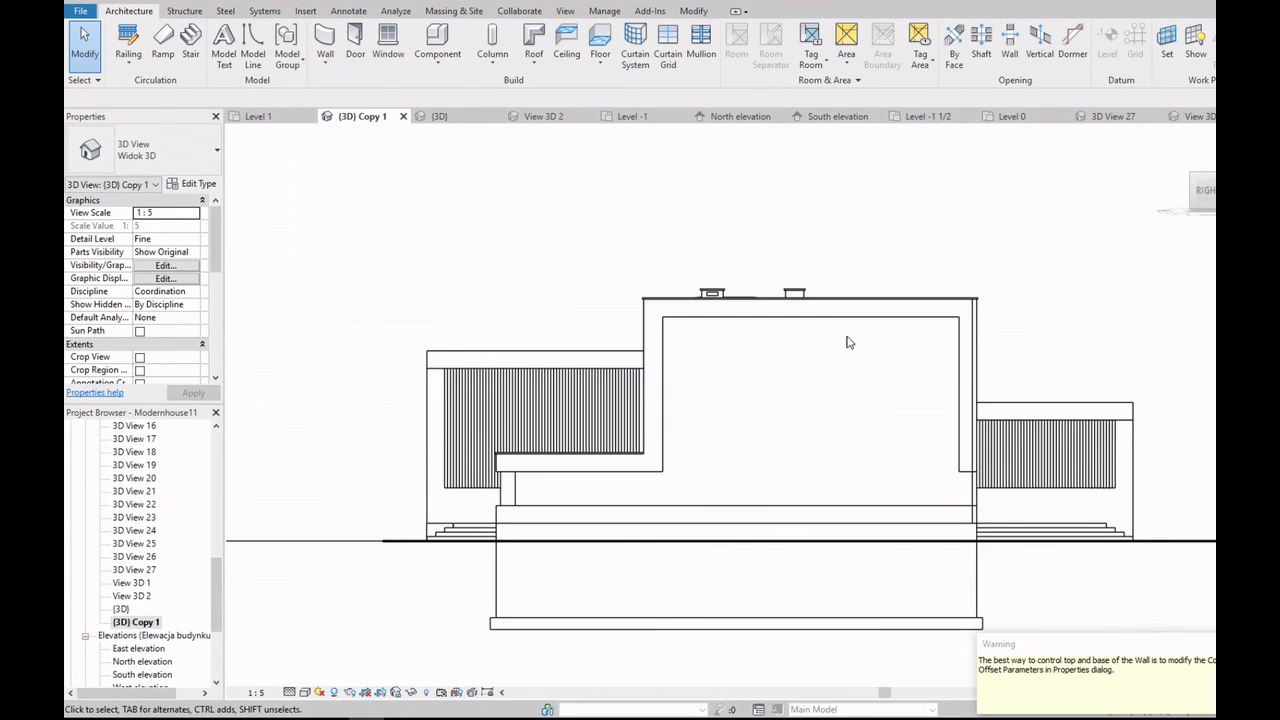
{"action": "middle_click_drag", "start_coordinate": [847, 342], "coordinate": [600, 563], "text": "shift"}
{"action": "scroll", "coordinate": [585, 492], "scroll_direction": "up", "scroll_amount": 5}
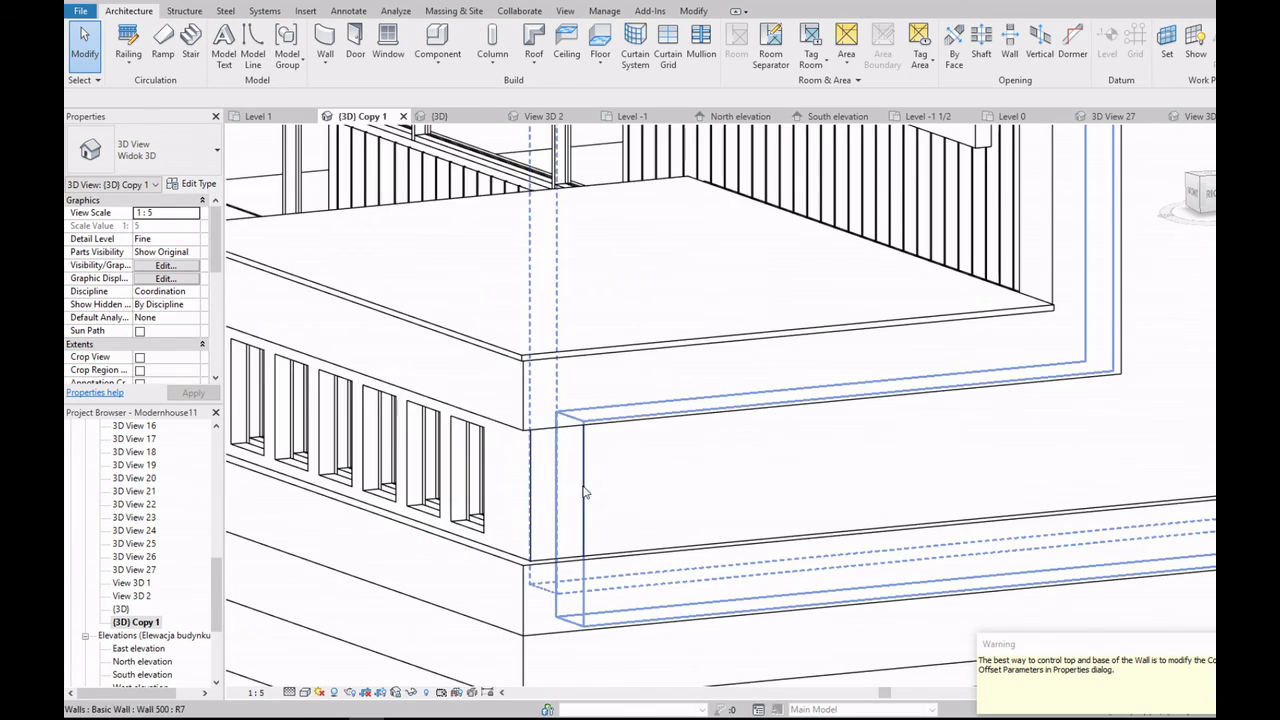
{"action": "scroll", "coordinate": [585, 492], "scroll_direction": "up", "scroll_amount": 2}
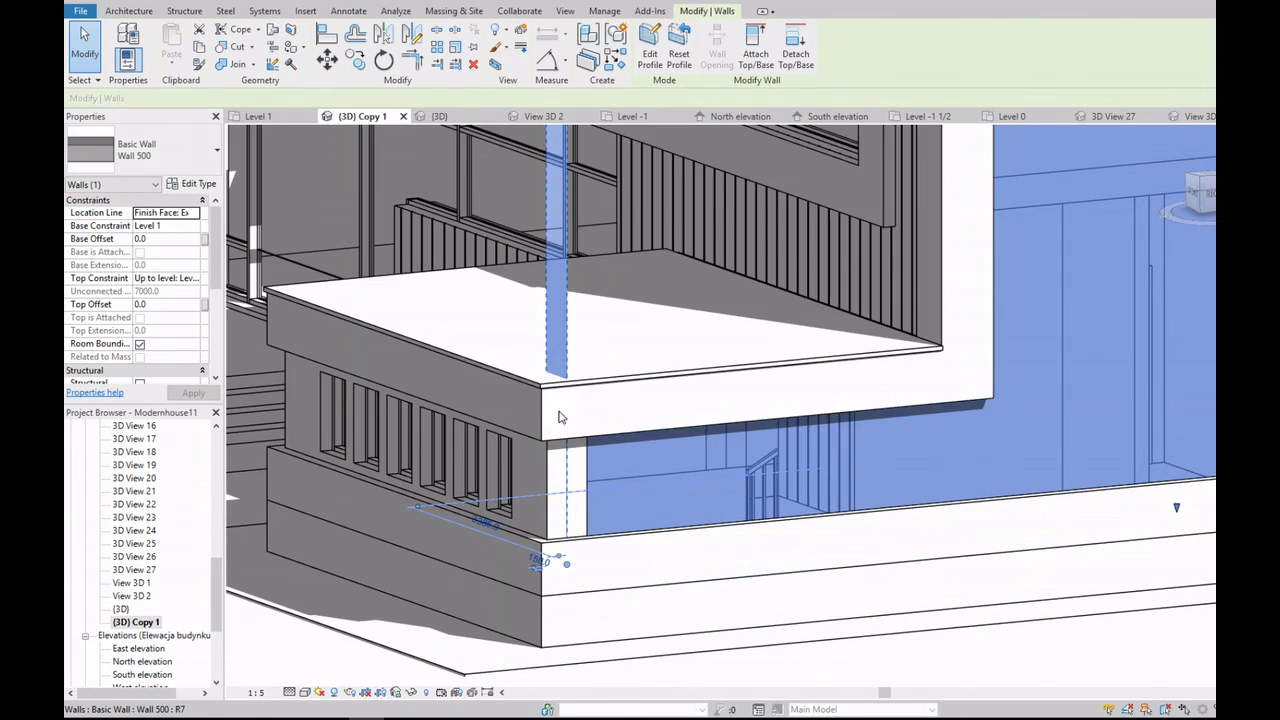
{"action": "left_click", "coordinate": [273, 64]}
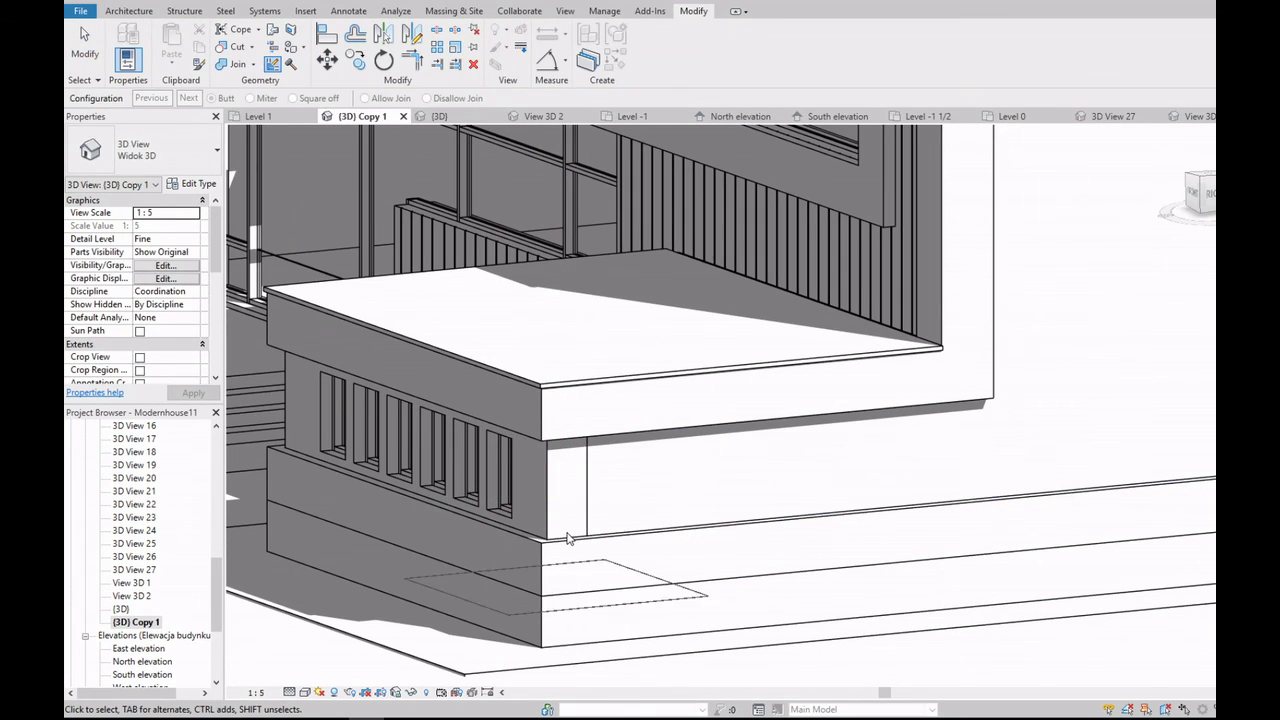
{"action": "key", "text": "Escape"}
{"action": "scroll", "coordinate": [533, 343], "scroll_direction": "down", "scroll_amount": 3}
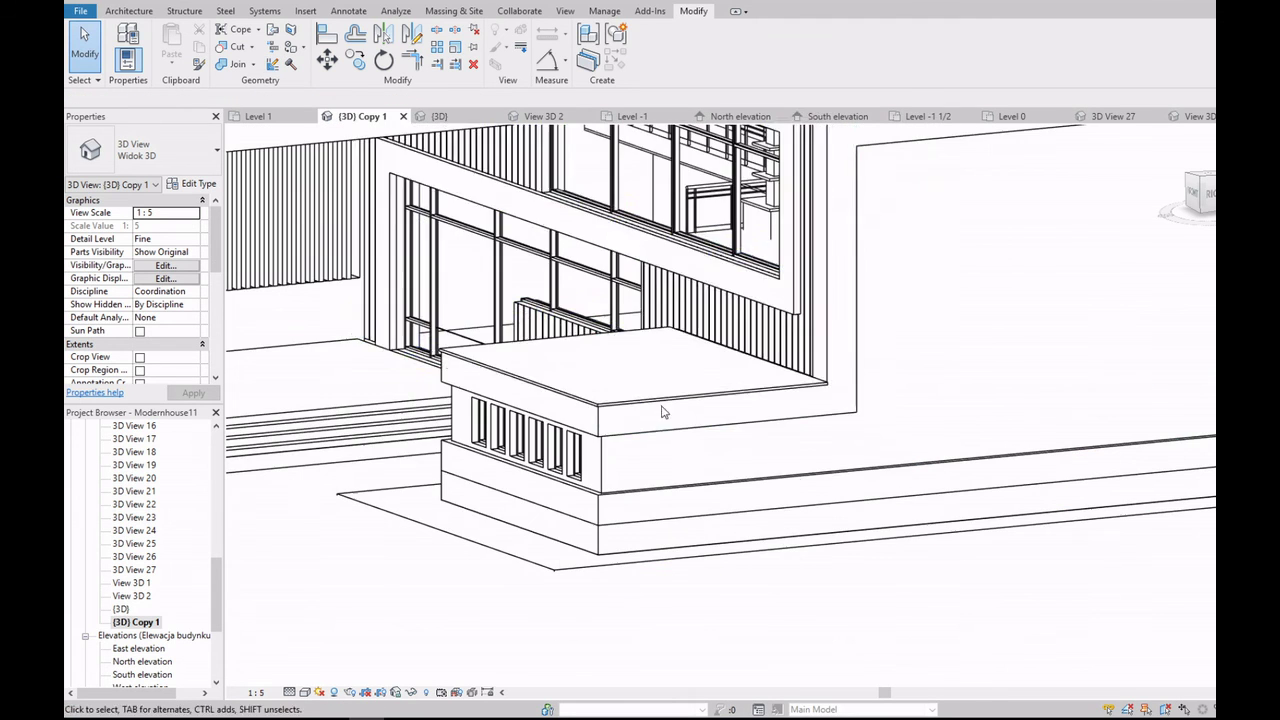
{"action": "scroll", "coordinate": [663, 408], "scroll_direction": "up", "scroll_amount": 1}
{"action": "scroll", "coordinate": [703, 460], "scroll_direction": "down", "scroll_amount": 3}
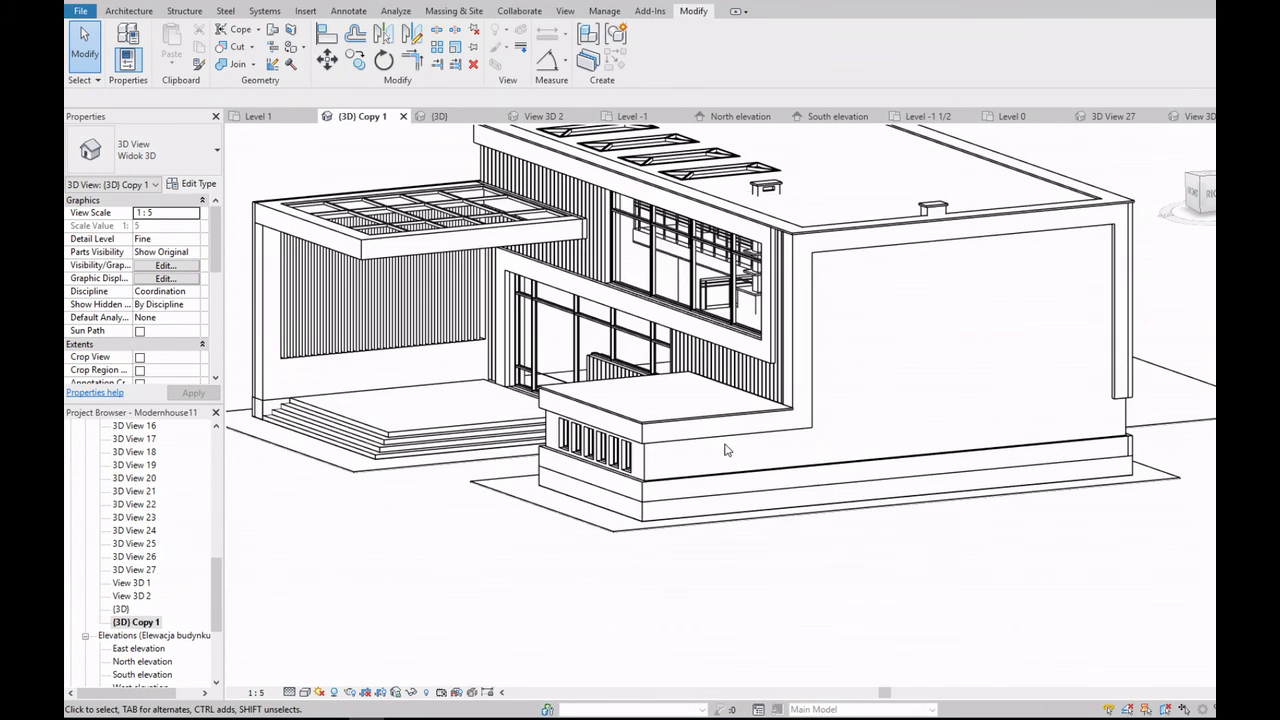
{"action": "scroll", "coordinate": [729, 449], "scroll_direction": "up", "scroll_amount": 1}
{"action": "double_click", "coordinate": [137, 597]}
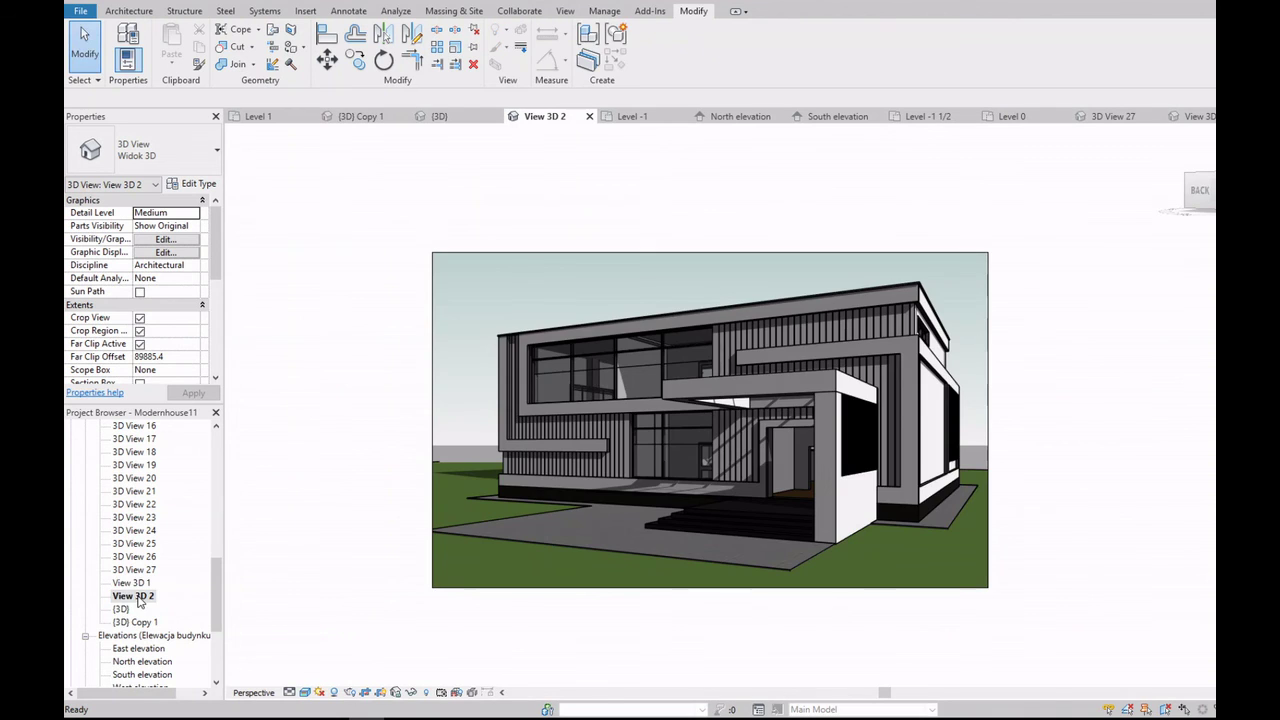
{"action": "scroll", "coordinate": [716, 557], "scroll_direction": "up", "scroll_amount": 2}
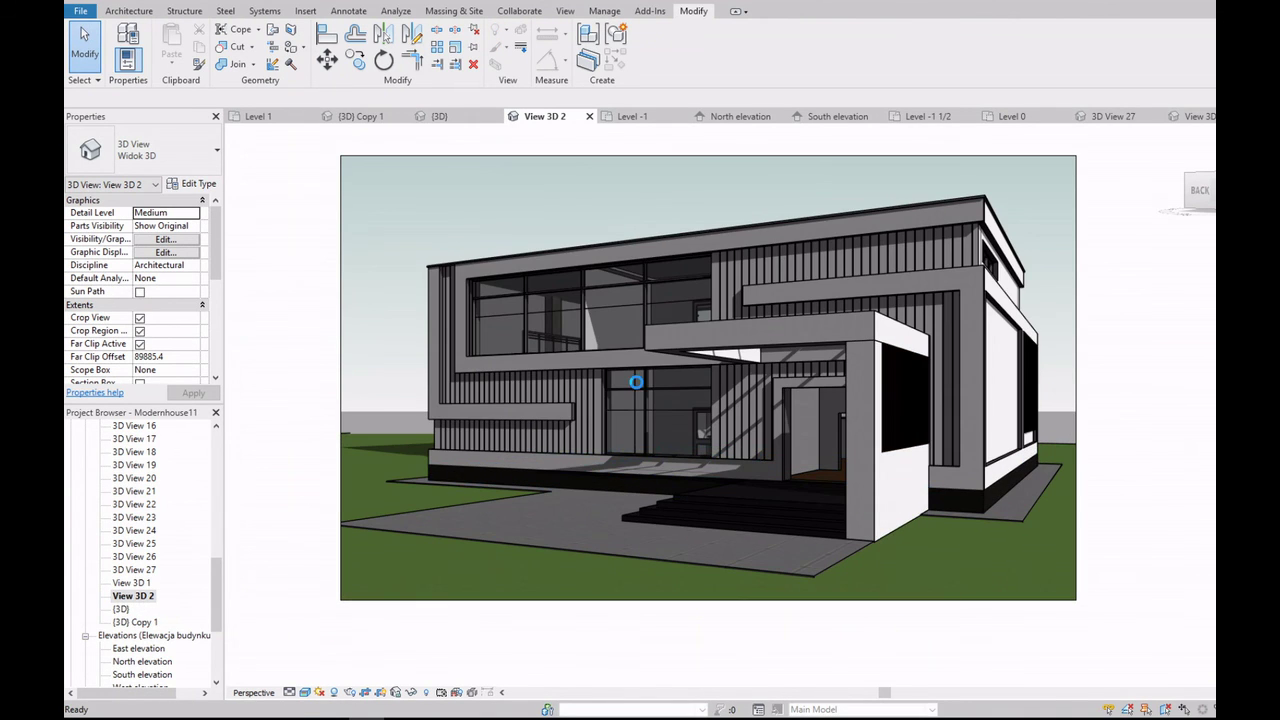
{"action": "double_click", "coordinate": [140, 622]}
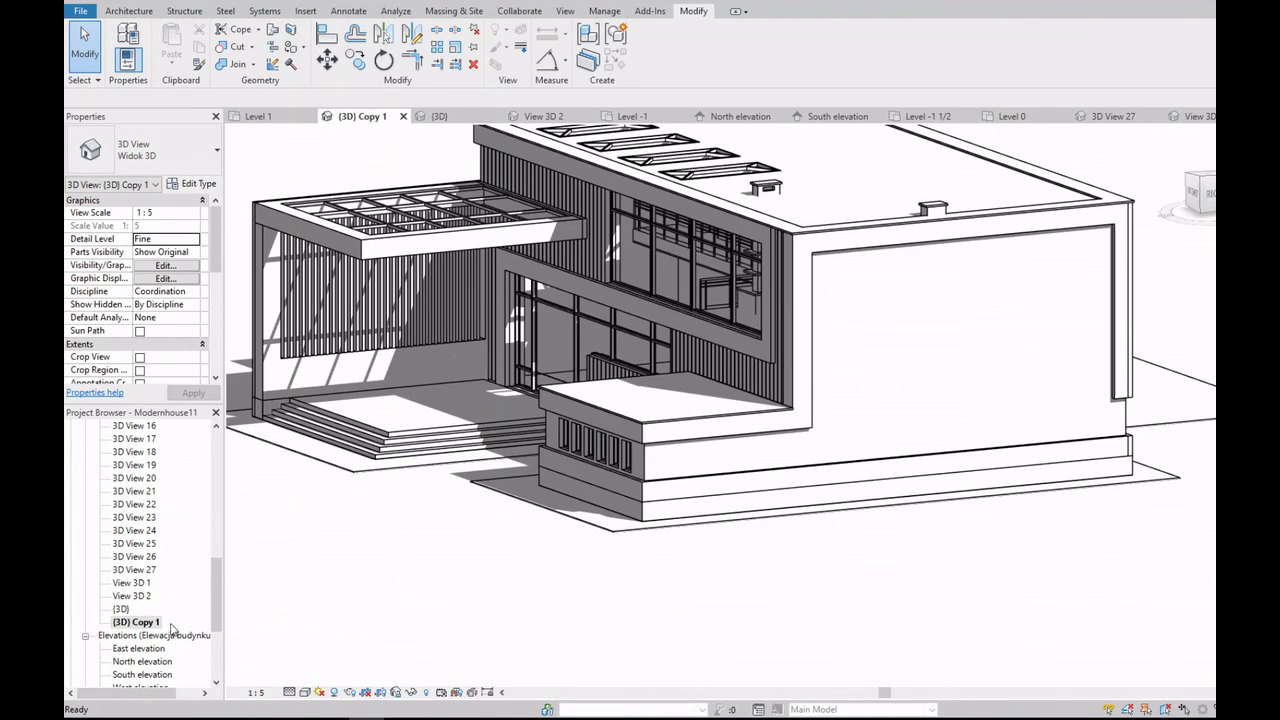
{"action": "left_click", "coordinate": [137, 596]}
{"action": "double_click", "coordinate": [131, 582]}
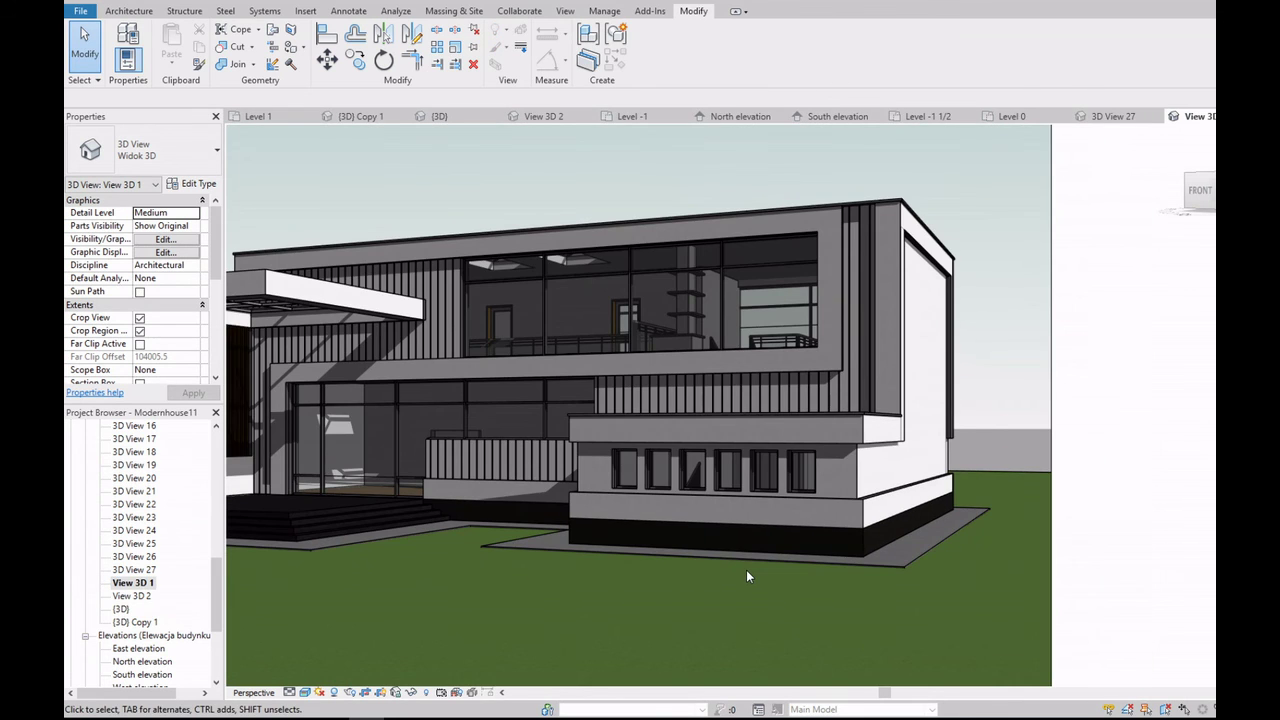
{"action": "scroll", "coordinate": [490, 530], "scroll_direction": "down", "scroll_amount": 2}
{"action": "scroll", "coordinate": [371, 520], "scroll_direction": "up", "scroll_amount": 2}
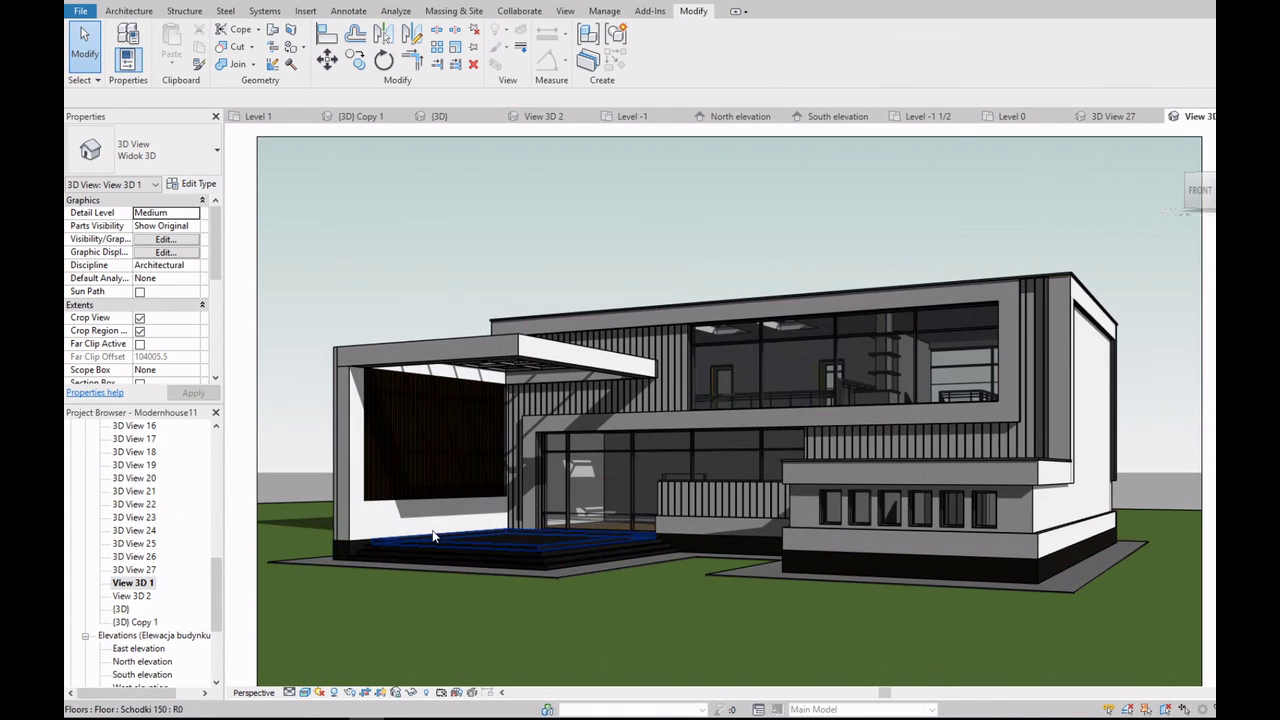
{"action": "left_click", "coordinate": [428, 406]}
{"action": "left_click", "coordinate": [192, 184]}
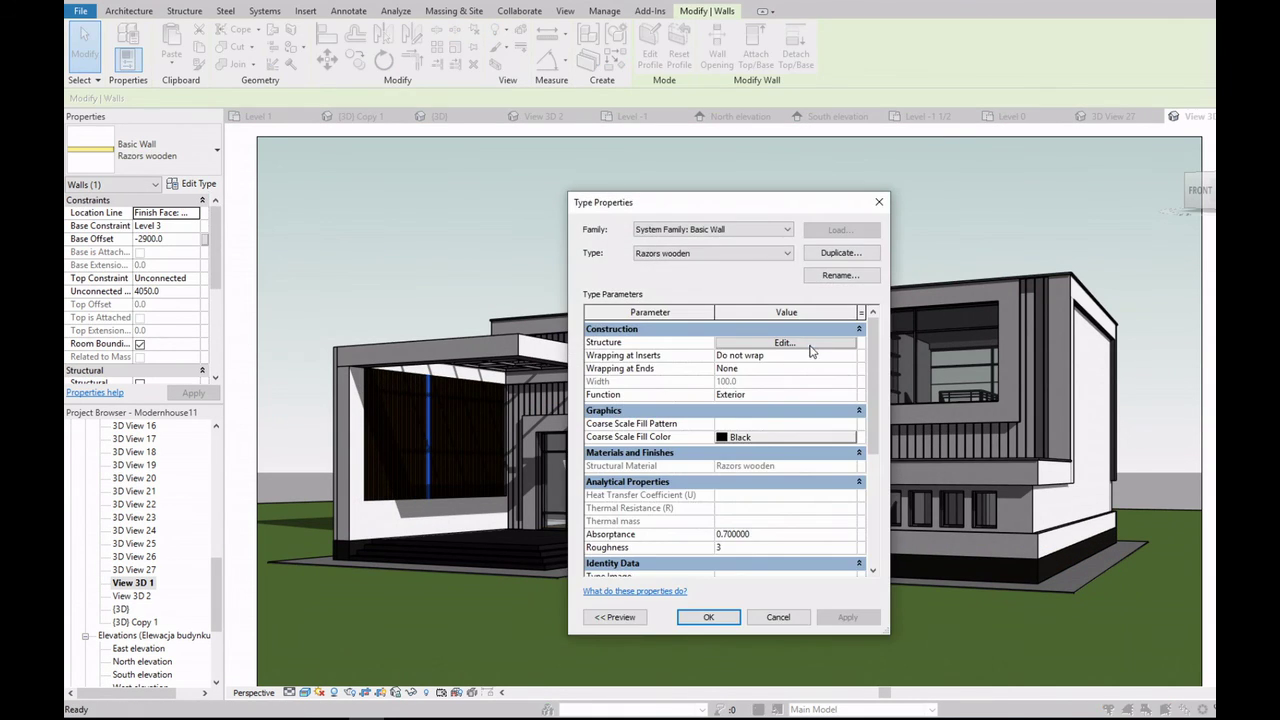
{"action": "left_click", "coordinate": [810, 348]}
{"action": "left_click", "coordinate": [724, 377]}
{"action": "left_click", "coordinate": [781, 128]}
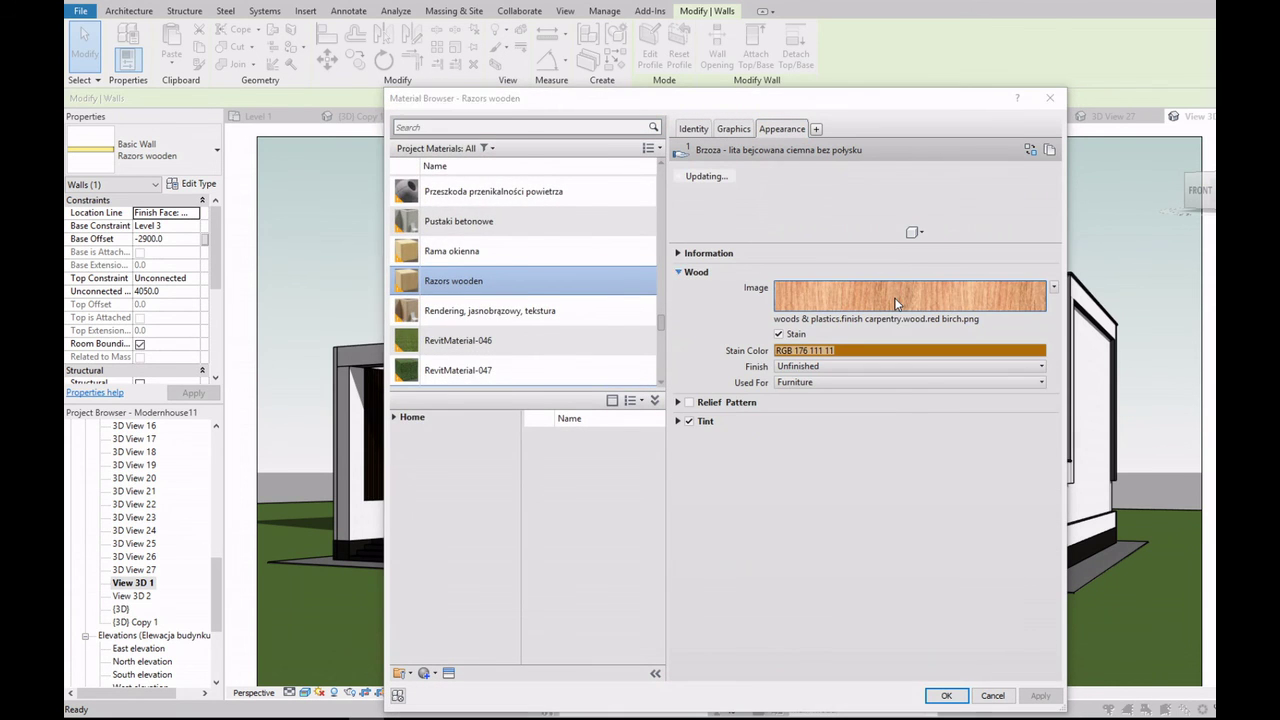
{"action": "left_click", "coordinate": [895, 298]}
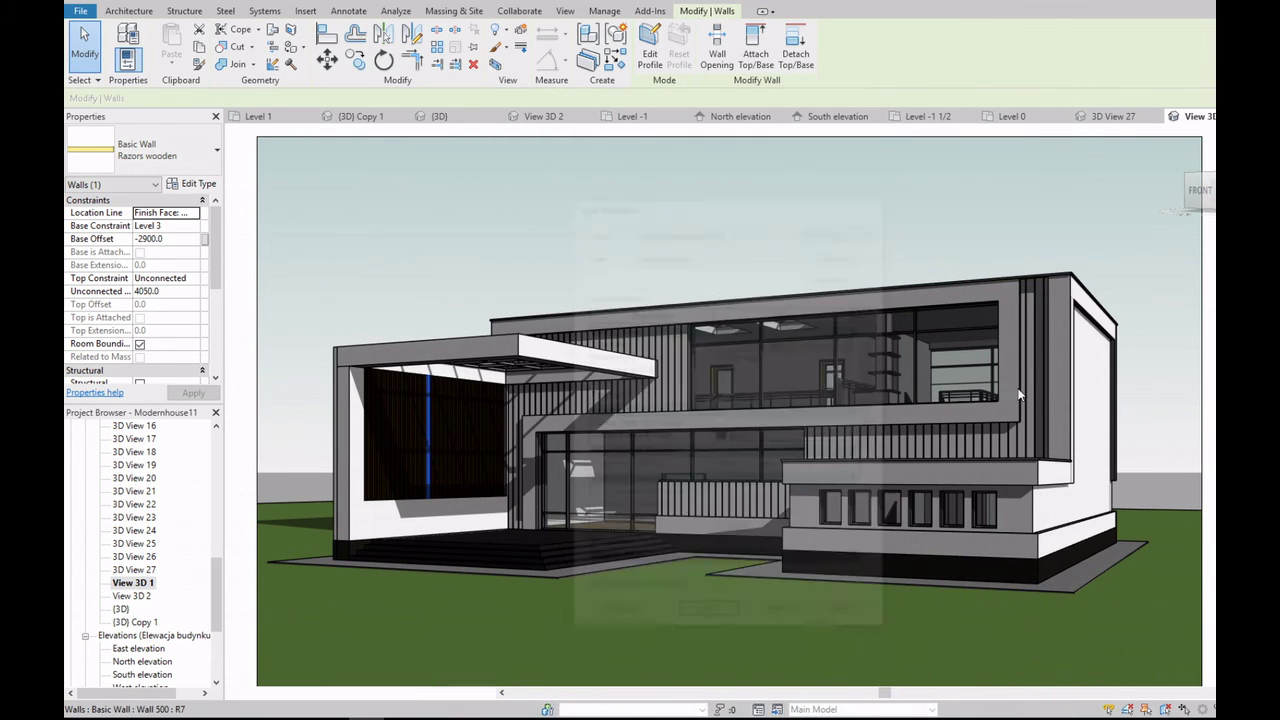
{"action": "left_click", "coordinate": [743, 508]}
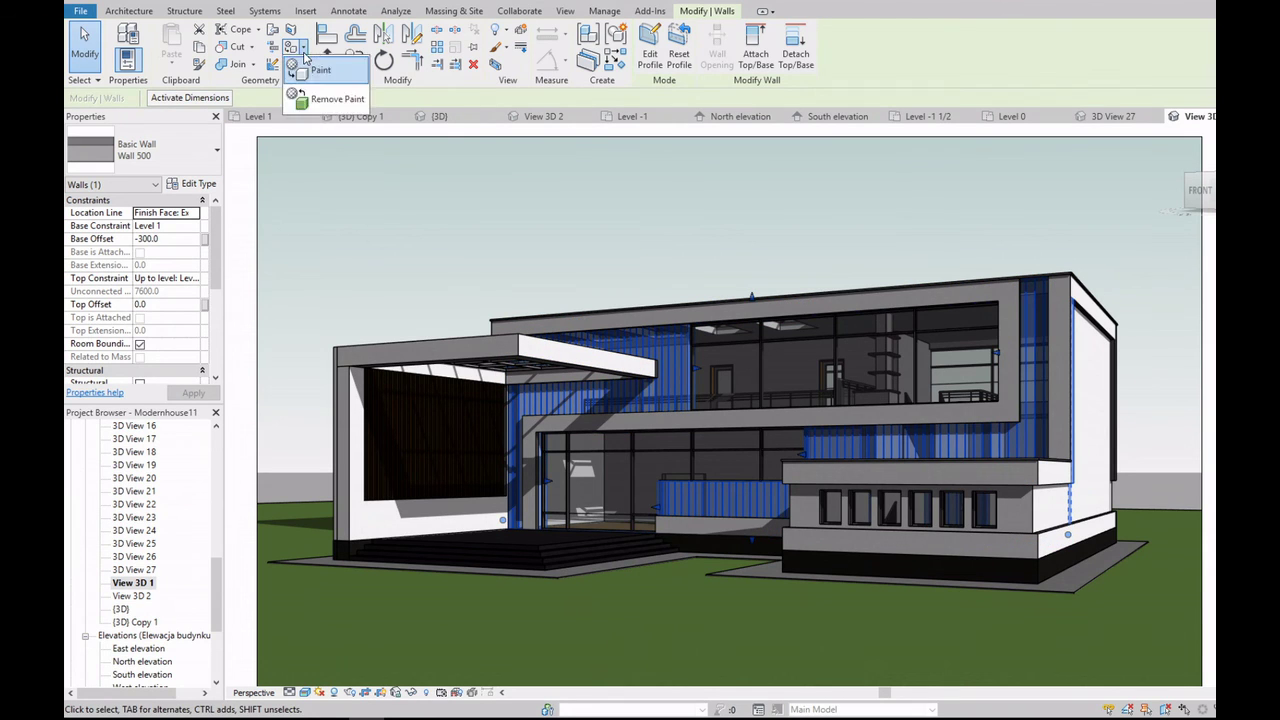
{"action": "left_click", "coordinate": [292, 63]}
{"action": "mouse_move", "coordinate": [276, 232]}
{"action": "left_mouse_down"}
{"action": "mouse_move", "coordinate": [274, 283]}
{"action": "mouse_move", "coordinate": [272, 272]}
{"action": "left_mouse_up"}
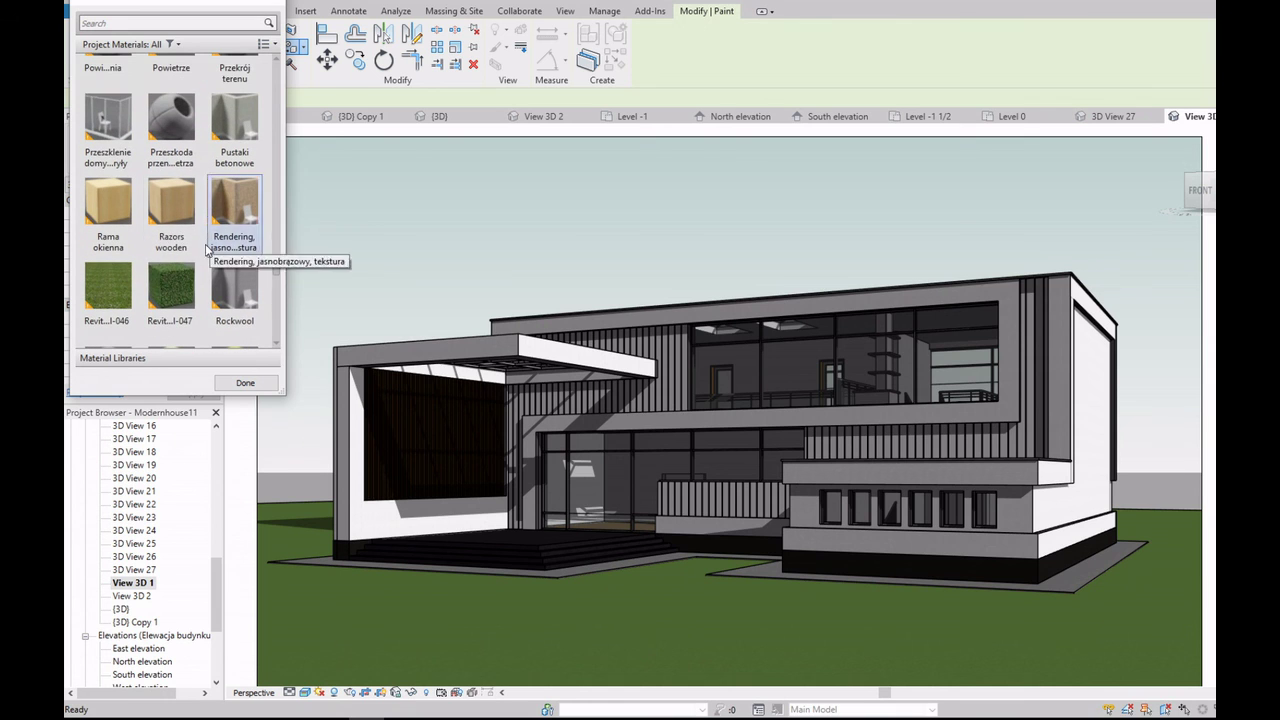
{"action": "left_click", "coordinate": [171, 200]}
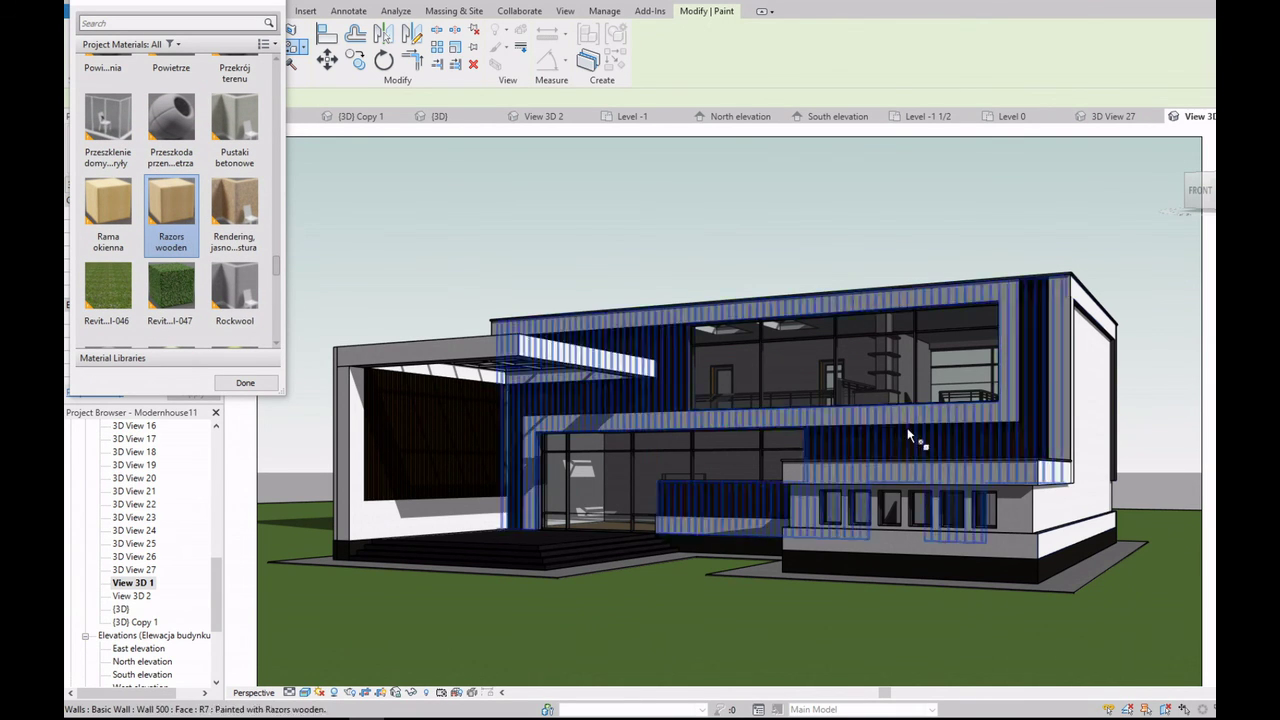
{"action": "scroll", "coordinate": [536, 411], "scroll_direction": "up", "scroll_amount": 2}
{"action": "scroll", "coordinate": [1090, 283], "scroll_direction": "down", "scroll_amount": 4}
Step: Return to the (3D) Copy 1 view and briefly try a ray-traced render
{"action": "double_click", "coordinate": [135, 622]}
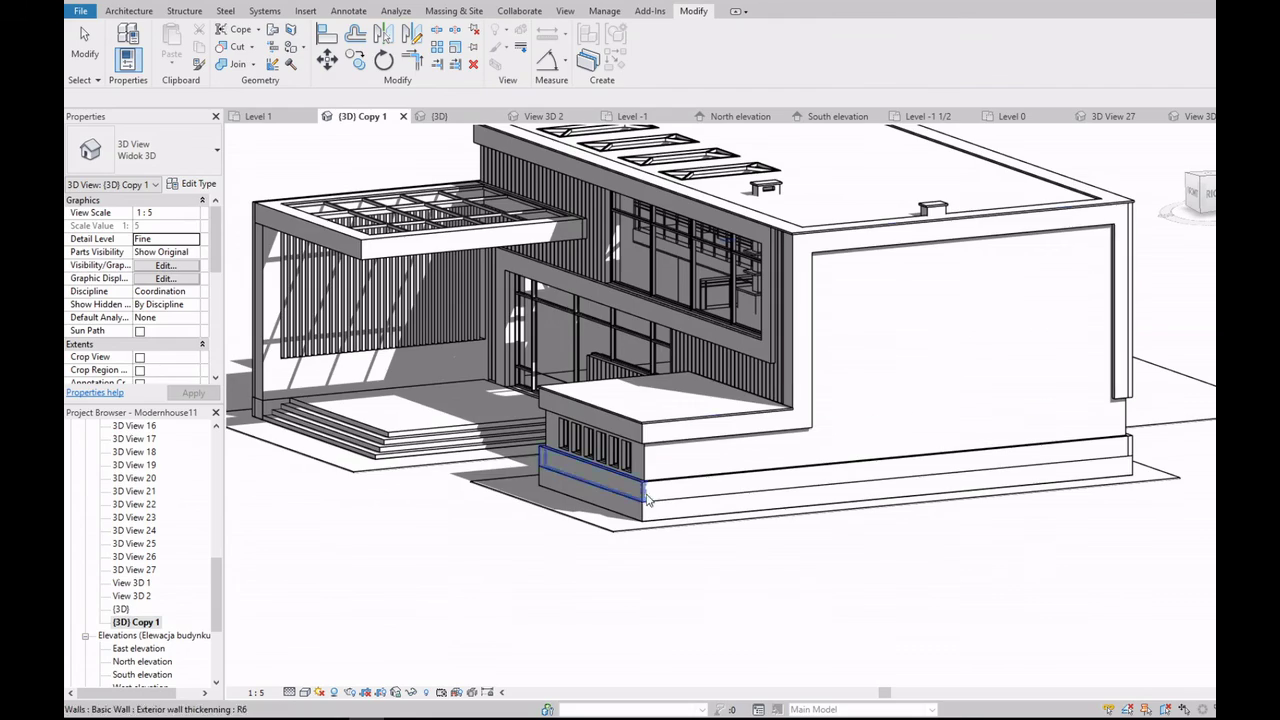
{"action": "left_click", "coordinate": [306, 692]}
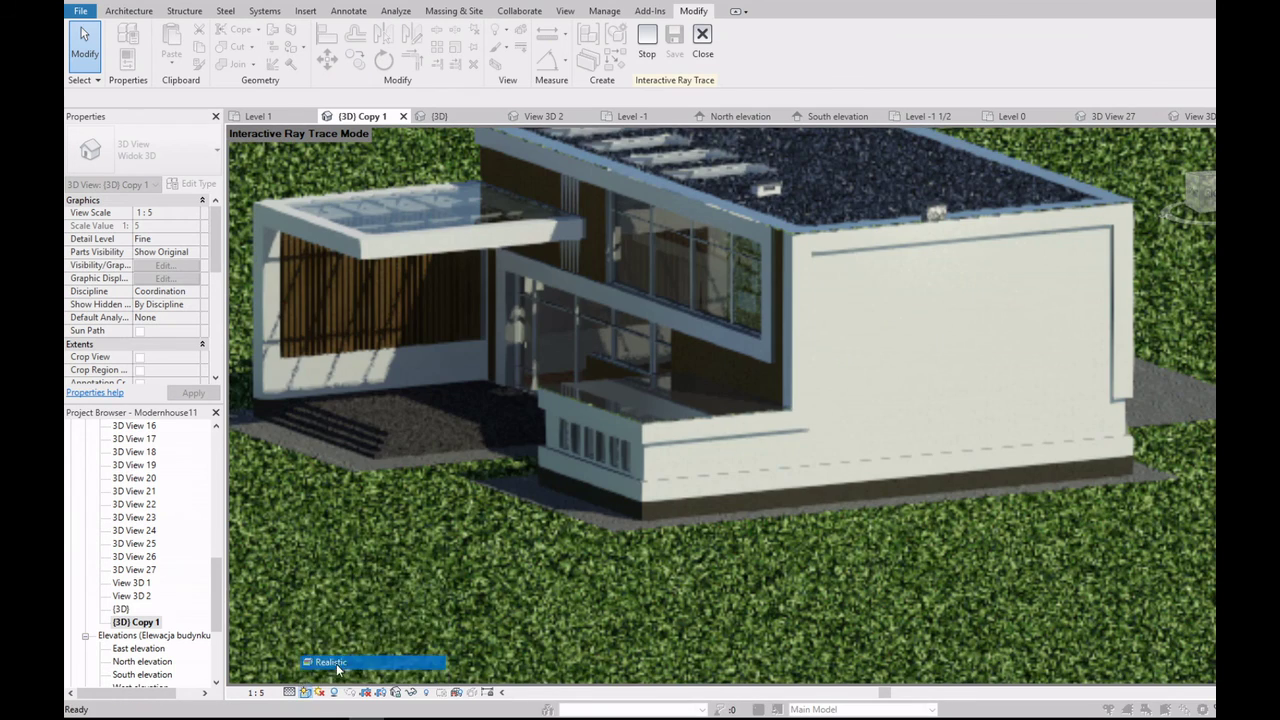
{"action": "left_click", "coordinate": [304, 692]}
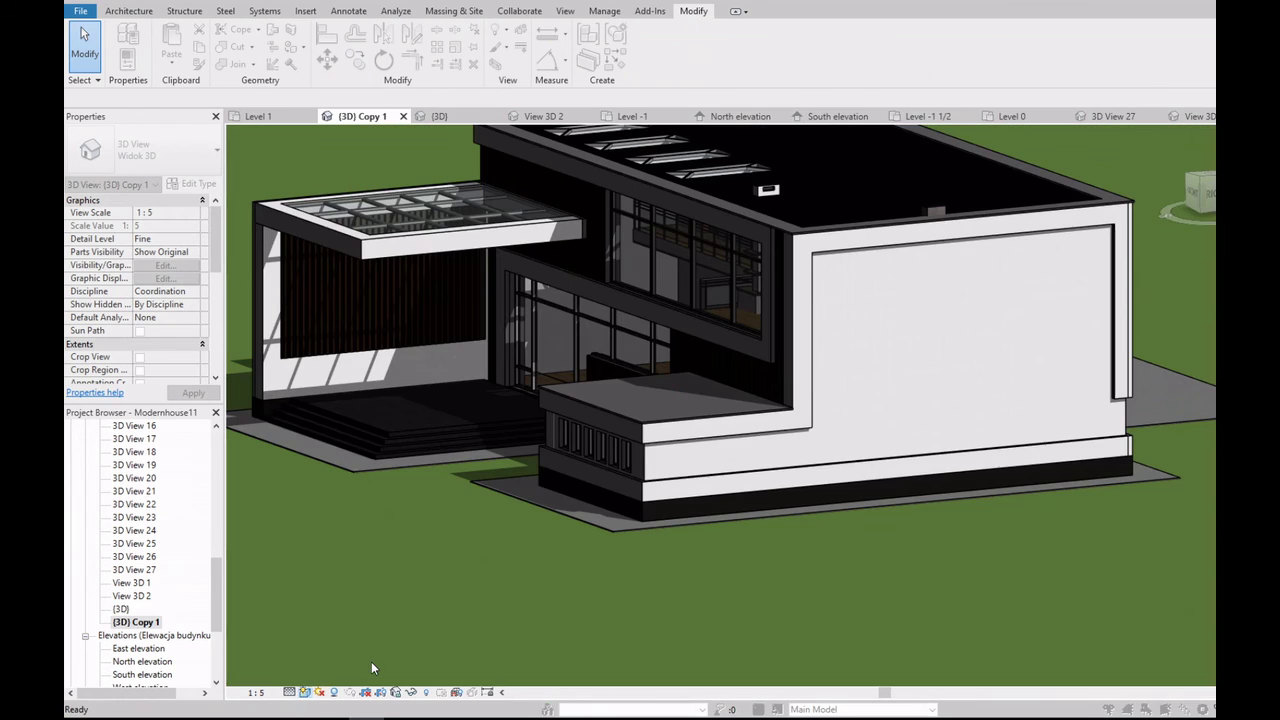
{"action": "scroll", "coordinate": [649, 583], "scroll_direction": "up", "scroll_amount": 3}
{"action": "scroll", "coordinate": [649, 583], "scroll_direction": "down", "scroll_amount": 5}
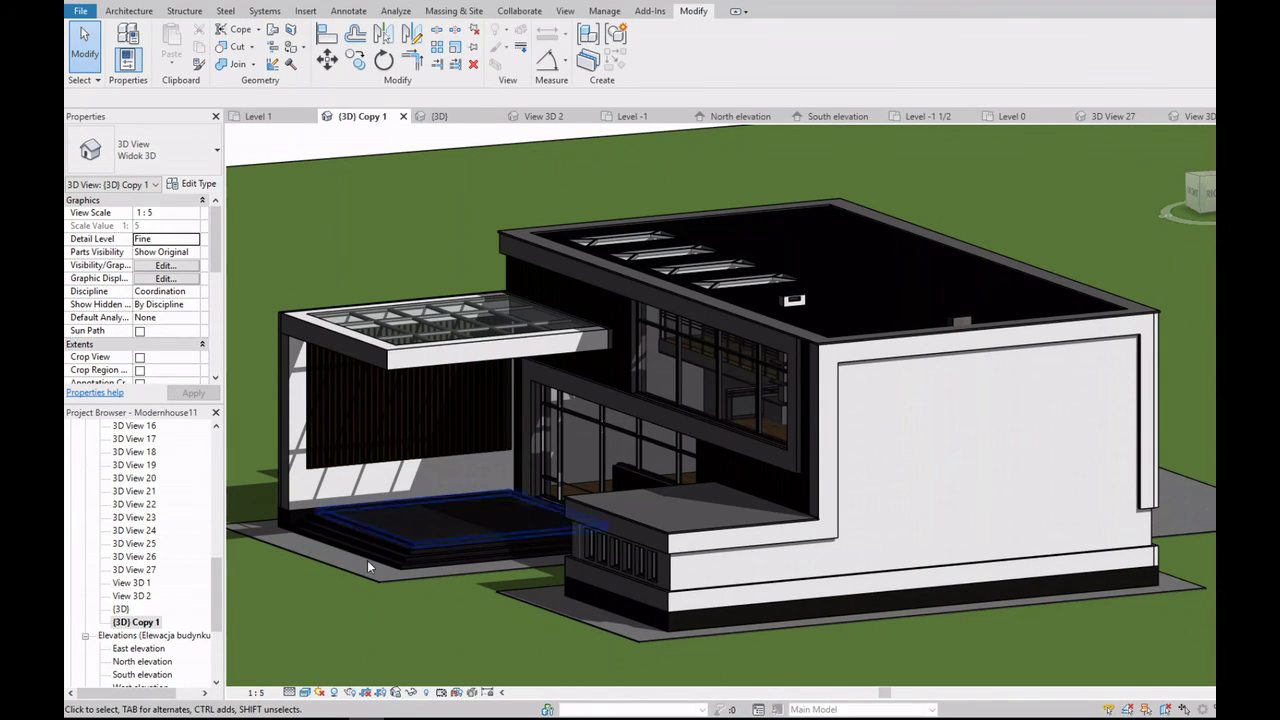
Step: Change the (3D) Copy 1 view's visual style
{"action": "left_click", "coordinate": [304, 692]}
{"action": "left_click", "coordinate": [316, 676]}
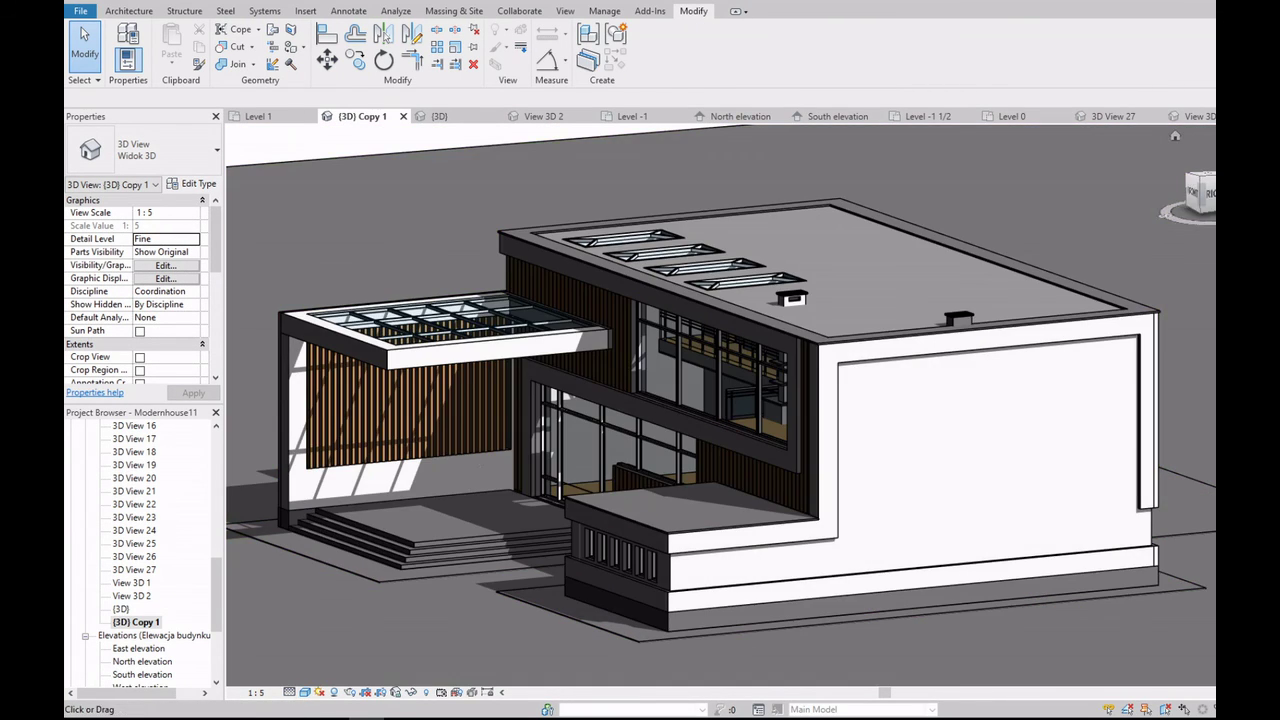
{"action": "scroll", "coordinate": [654, 500], "scroll_direction": "up", "scroll_amount": 5}
{"action": "scroll", "coordinate": [641, 242], "scroll_direction": "down", "scroll_amount": 2}
{"action": "scroll", "coordinate": [770, 485], "scroll_direction": "down", "scroll_amount": 3}
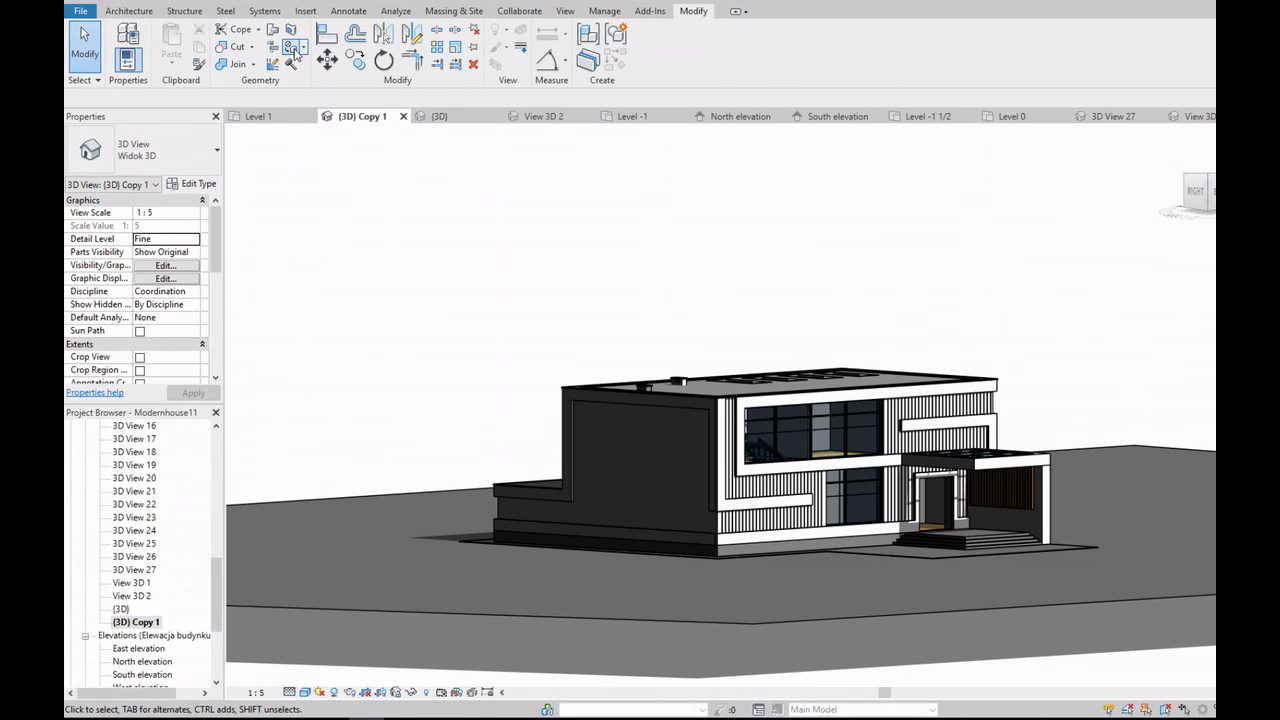
Step: Paint the front wall face with Razors wooden using PT, then finish painting
{"action": "key", "text": "p"}
{"action": "key", "text": "t"}
{"action": "left_click", "coordinate": [770, 495]}
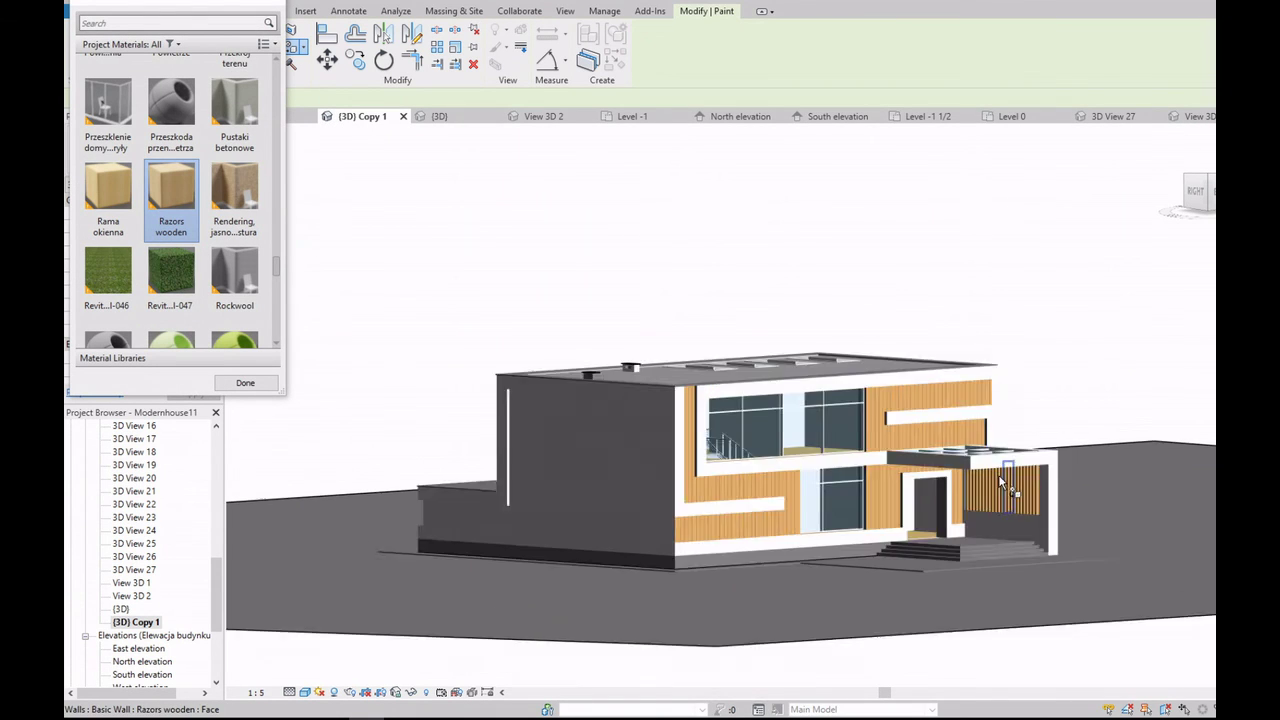
{"action": "scroll", "coordinate": [1050, 490], "scroll_direction": "up", "scroll_amount": 2}
{"action": "scroll", "coordinate": [600, 482], "scroll_direction": "up", "scroll_amount": 2}
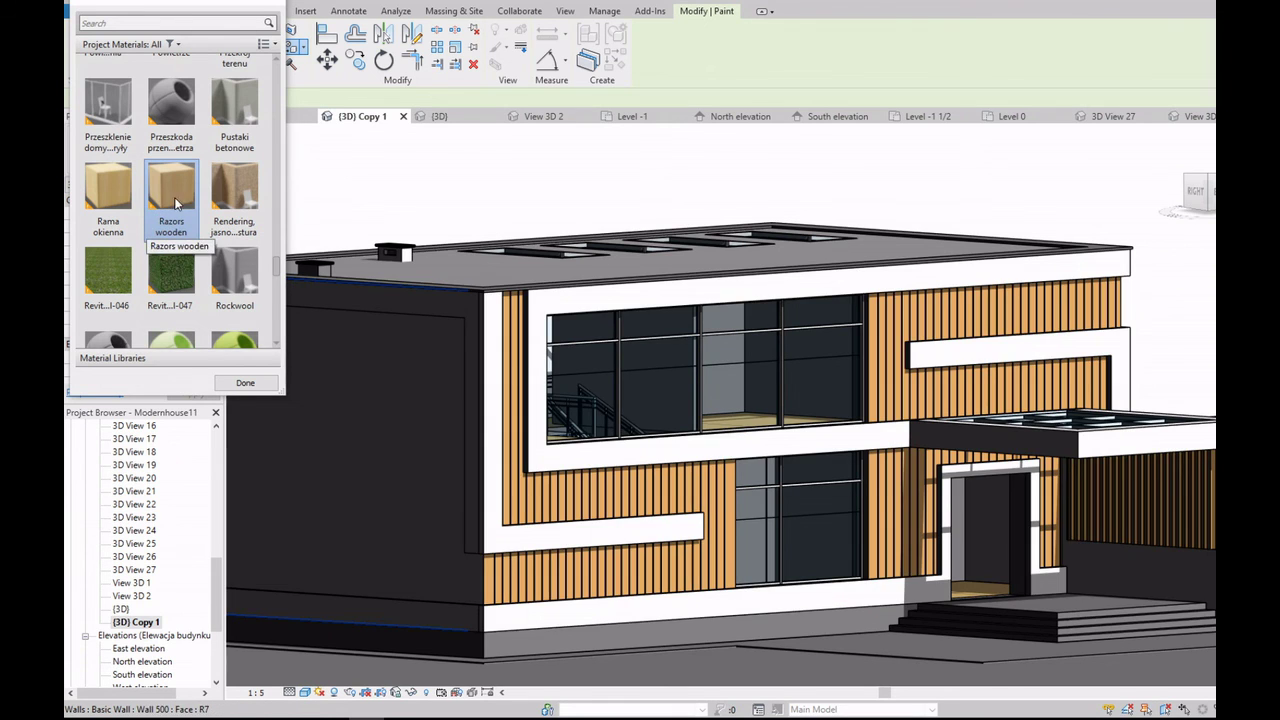
{"action": "left_click", "coordinate": [245, 382]}
Step: Orbit to the left wall, set the Realistic visual style, and open View 3D 2
{"action": "middle_click_drag", "start_coordinate": [400, 540], "coordinate": [458, 556], "text": "shift"}
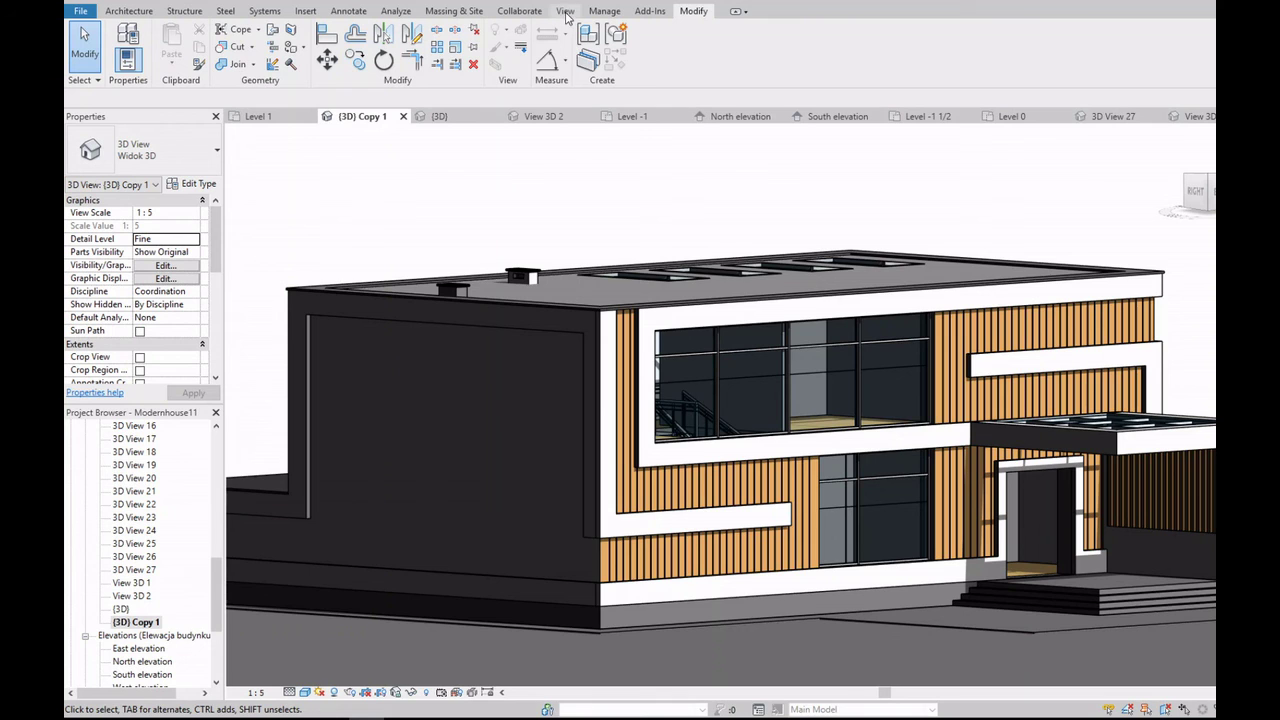
{"action": "scroll", "coordinate": [732, 440], "scroll_direction": "down", "scroll_amount": 2}
{"action": "left_click", "coordinate": [305, 692]}
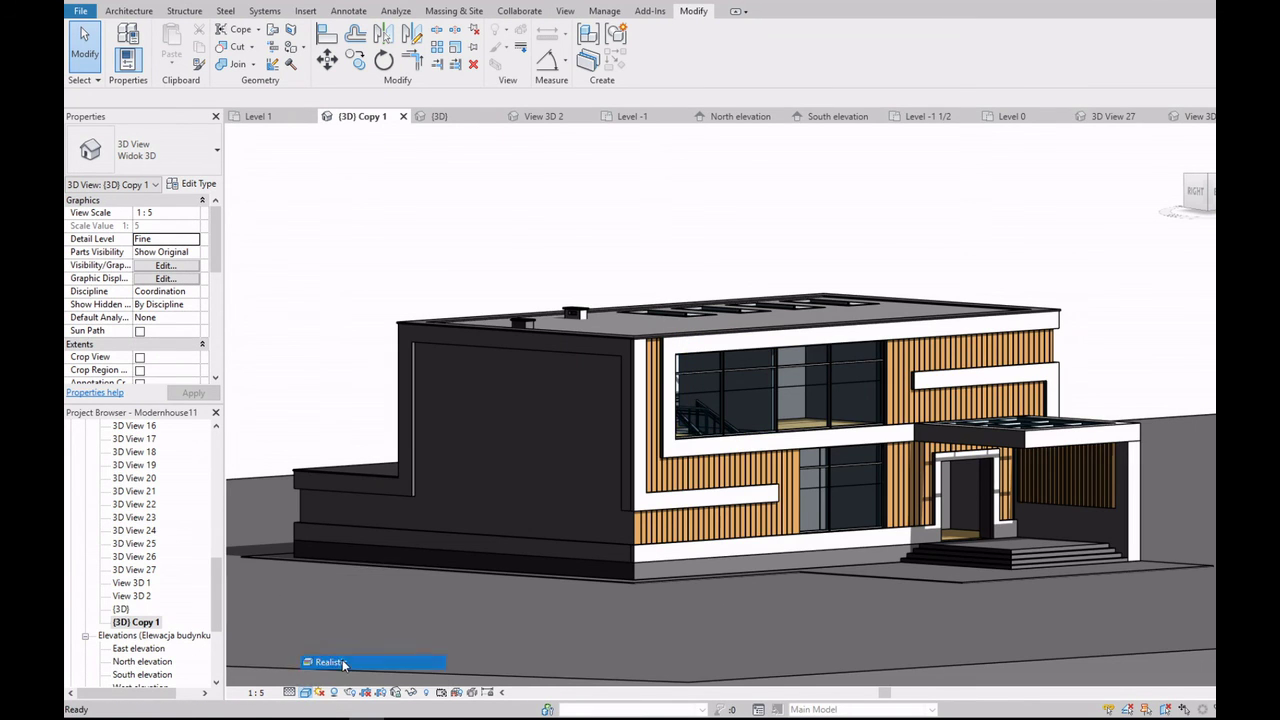
{"action": "left_click", "coordinate": [342, 659]}
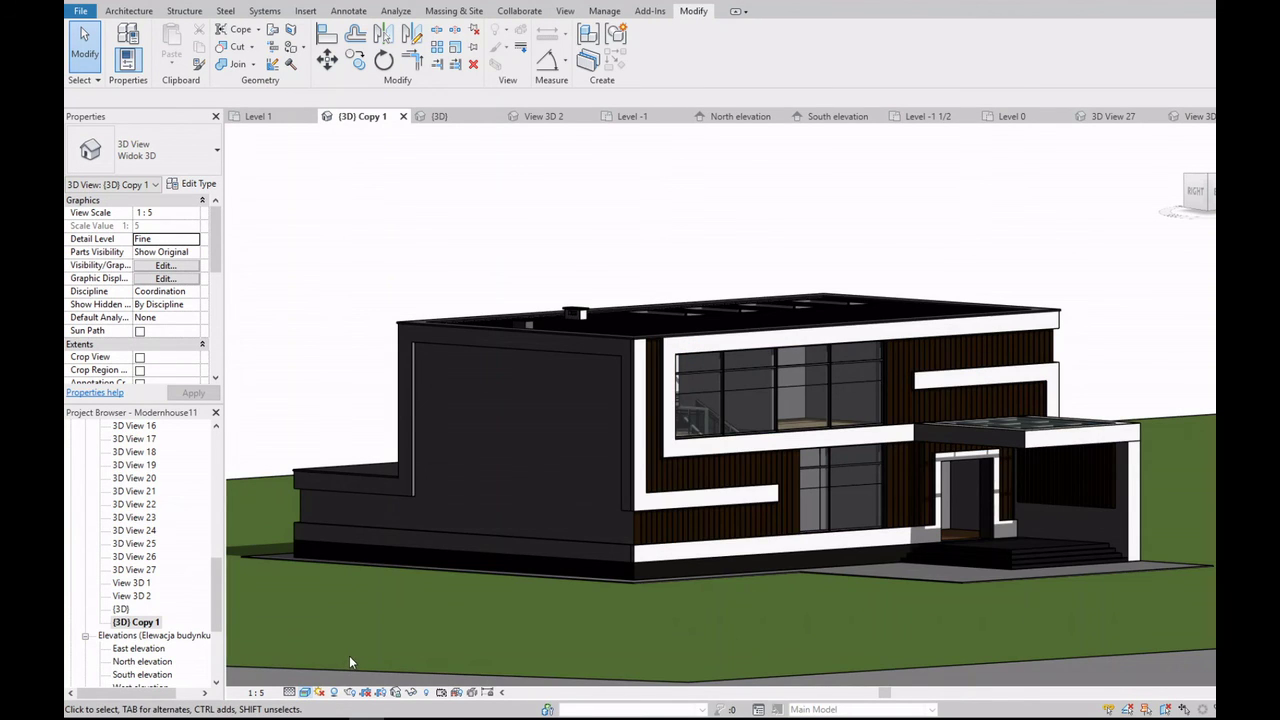
{"action": "scroll", "coordinate": [443, 554], "scroll_direction": "up", "scroll_amount": 2}
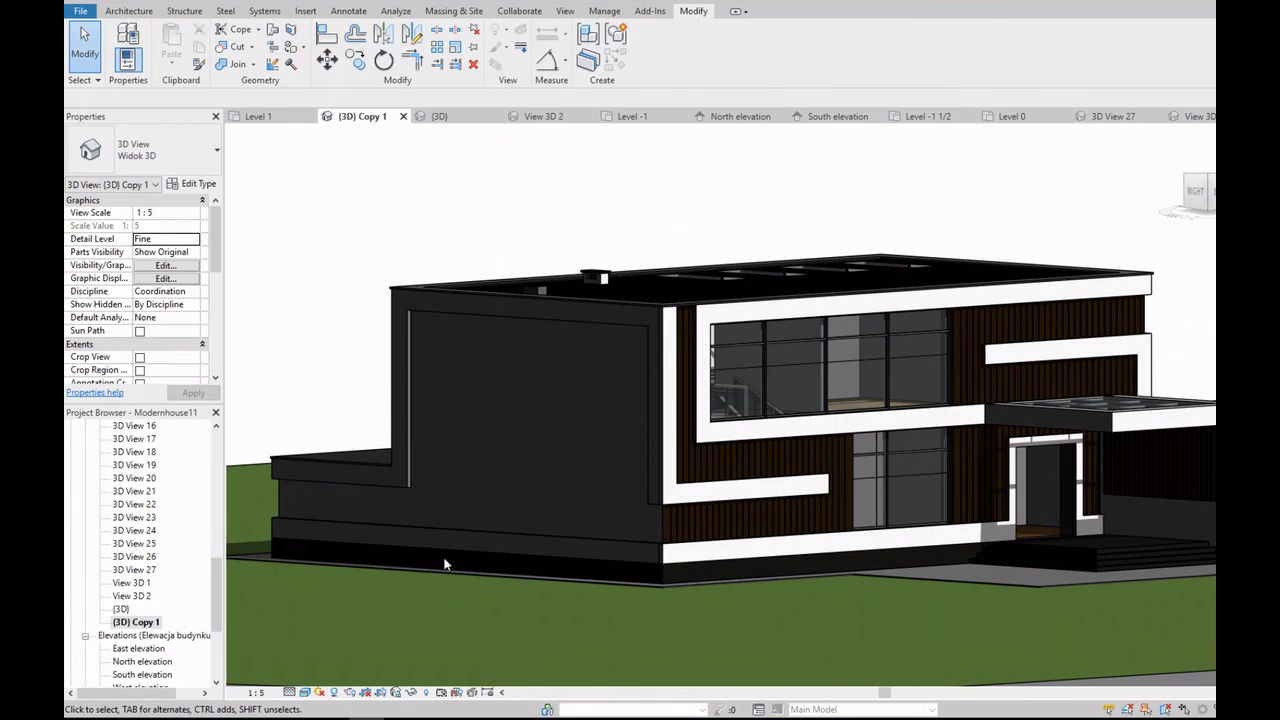
{"action": "double_click", "coordinate": [133, 596]}
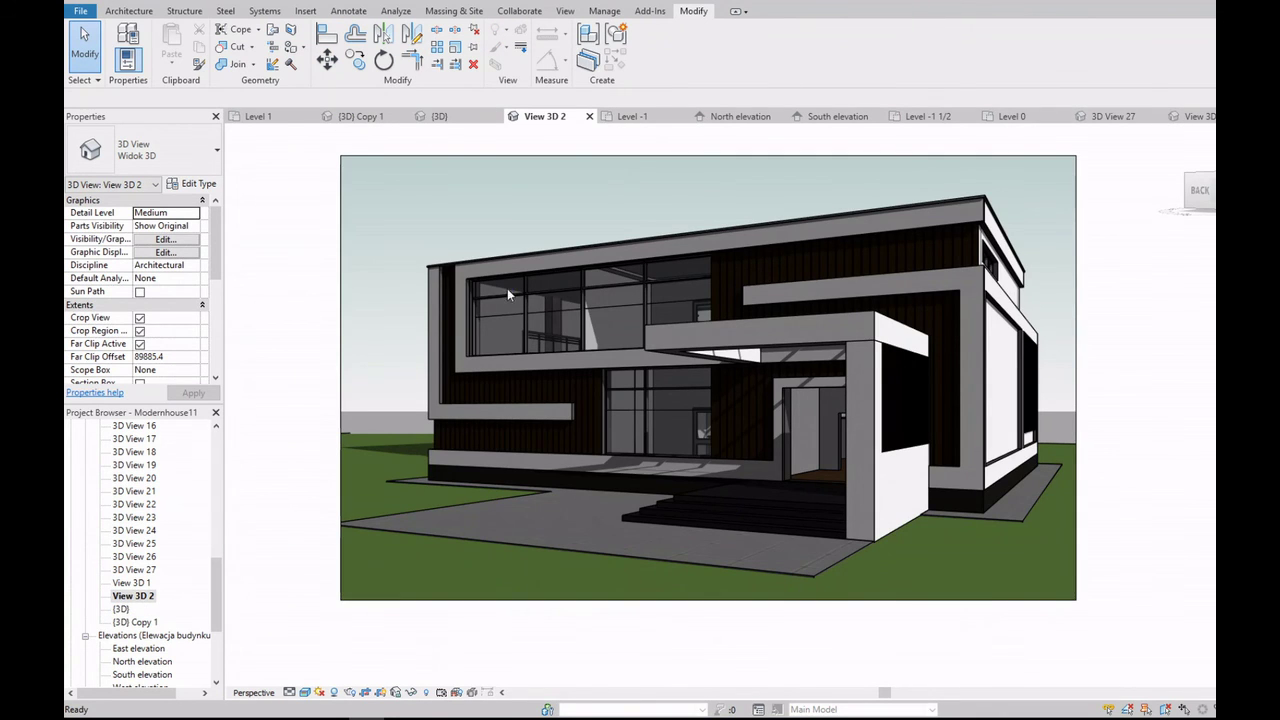
Step: Open 3D View 23, delete 3D View 24, and set the interior view to Realistic
{"action": "double_click", "coordinate": [140, 543]}
{"action": "double_click", "coordinate": [140, 530]}
{"action": "double_click", "coordinate": [140, 517]}
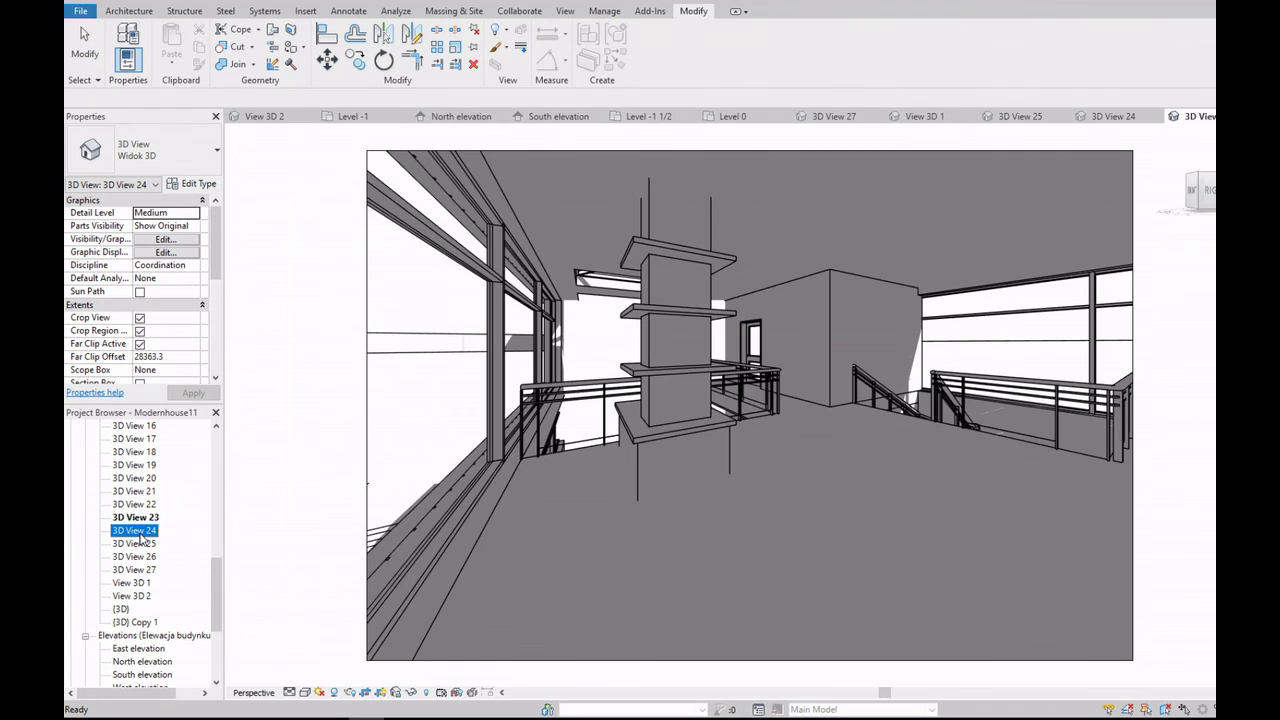
{"action": "right_click", "coordinate": [141, 535]}
{"action": "left_click", "coordinate": [185, 380]}
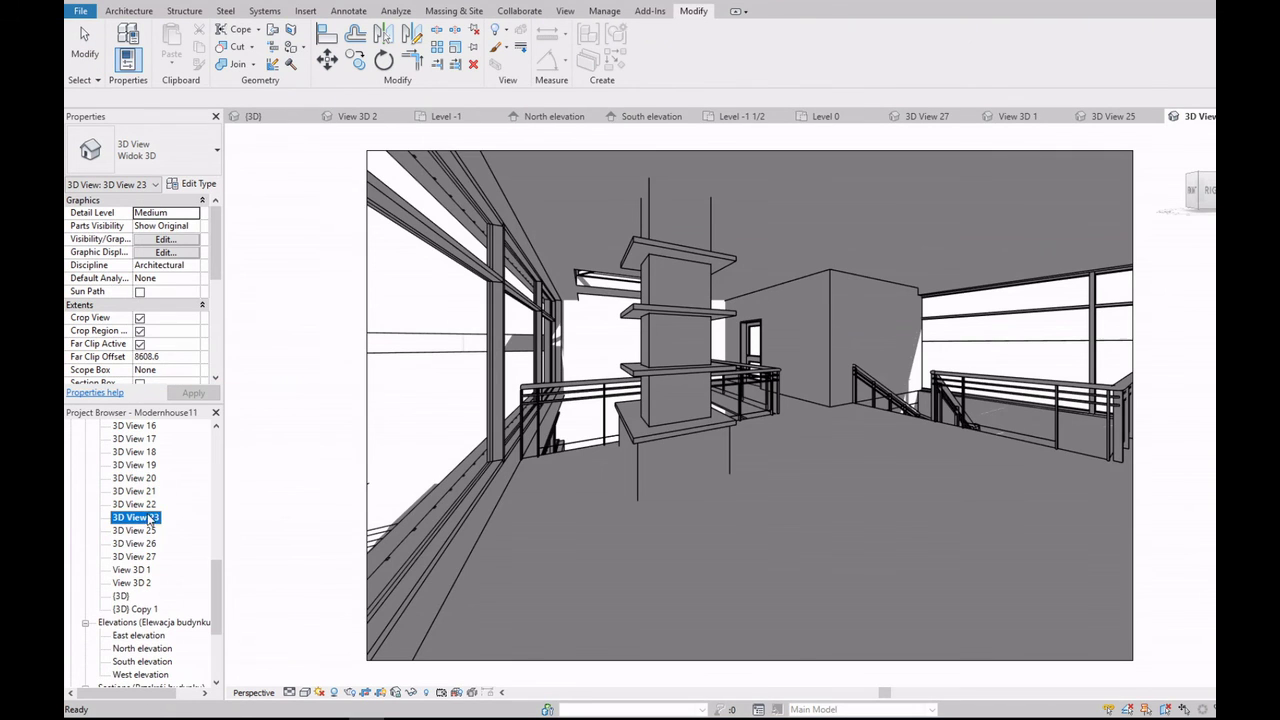
{"action": "left_click", "coordinate": [304, 692]}
{"action": "left_click", "coordinate": [352, 658]}
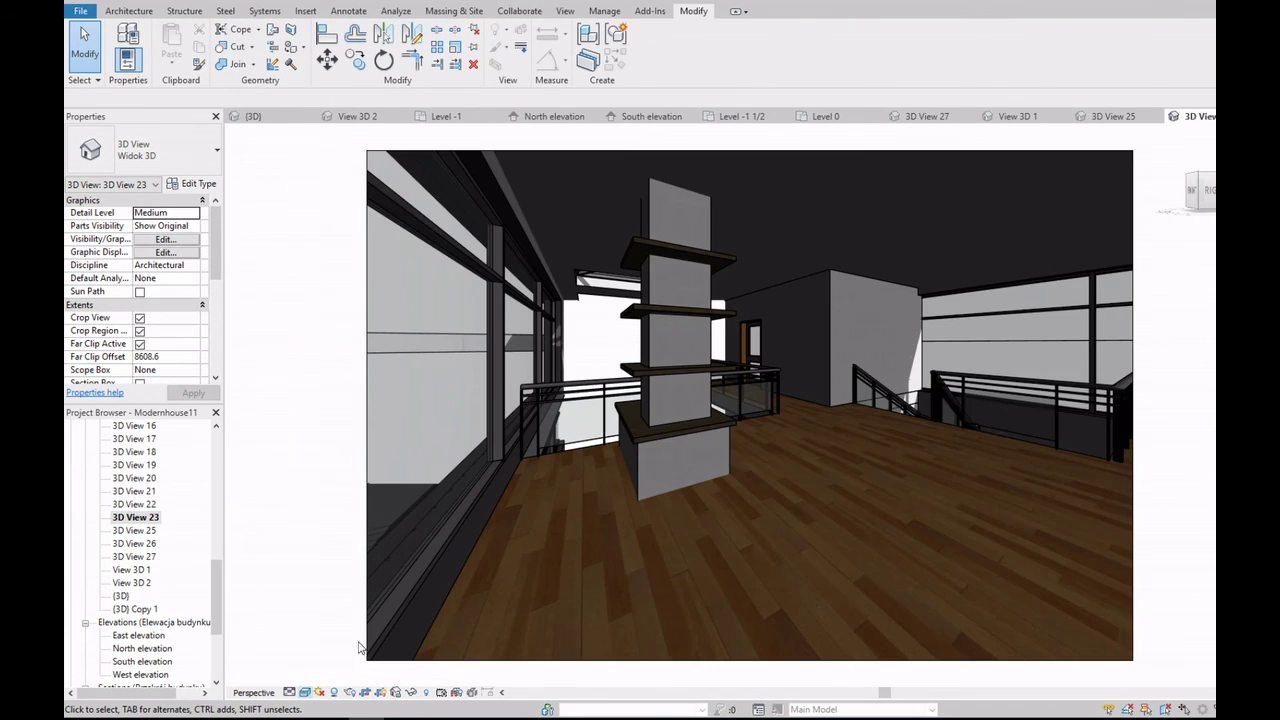
Step: Make the Table floor type's structure layer material Razors wooden
{"action": "left_click", "coordinate": [652, 440]}
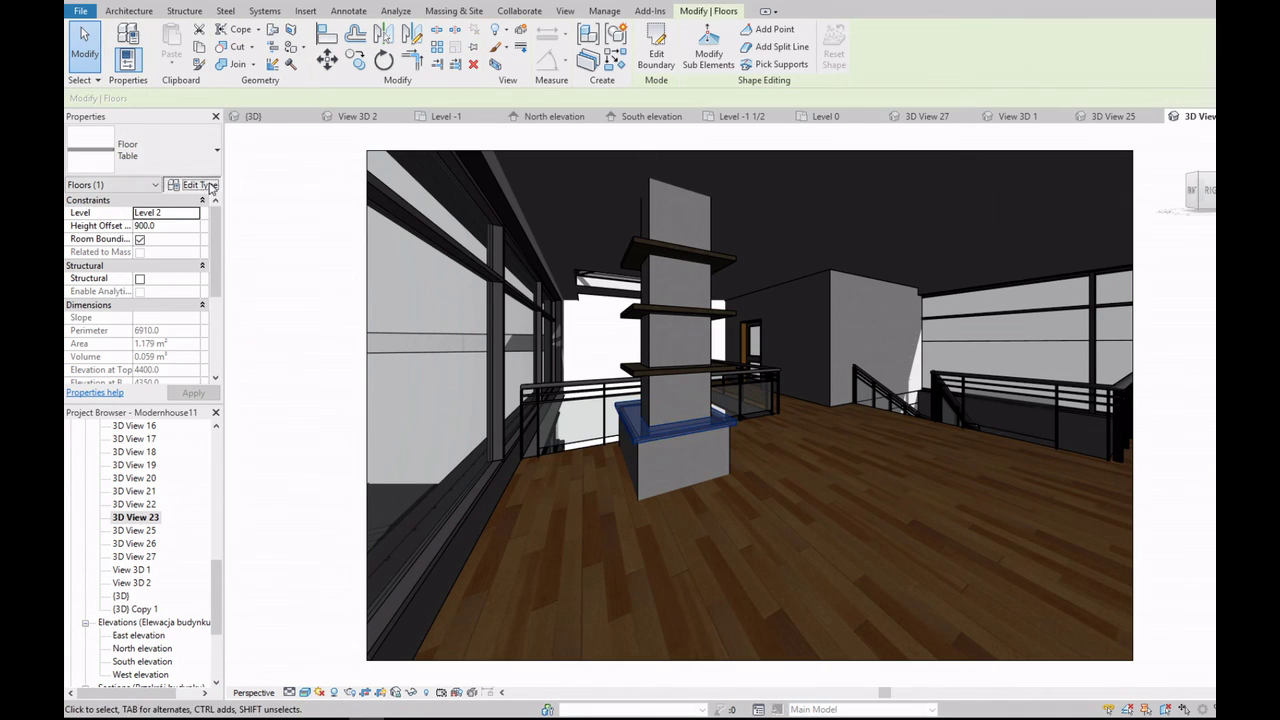
{"action": "left_click", "coordinate": [193, 184]}
{"action": "left_click", "coordinate": [814, 340]}
{"action": "left_click", "coordinate": [703, 375]}
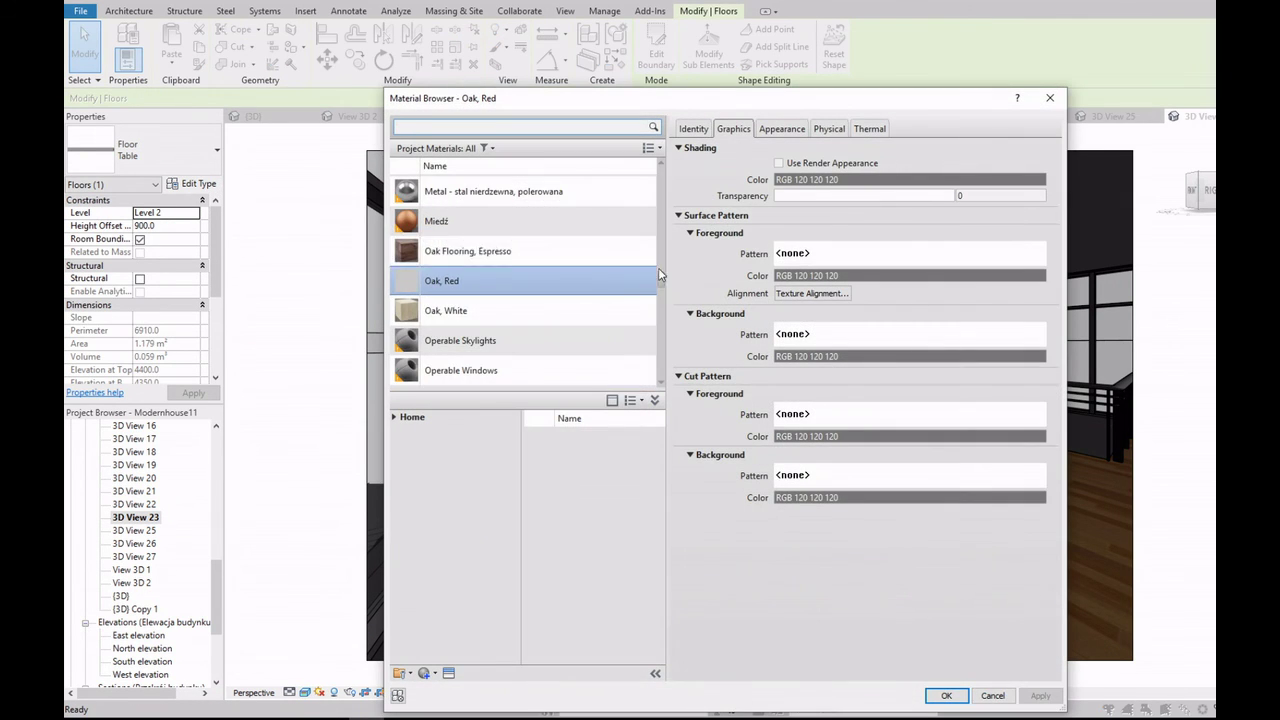
{"action": "scroll", "coordinate": [519, 256], "scroll_direction": "down", "scroll_amount": 5}
{"action": "scroll", "coordinate": [519, 256], "scroll_direction": "down", "scroll_amount": 3}
{"action": "scroll", "coordinate": [519, 256], "scroll_direction": "down", "scroll_amount": 3}
{"action": "double_click", "coordinate": [519, 256]}
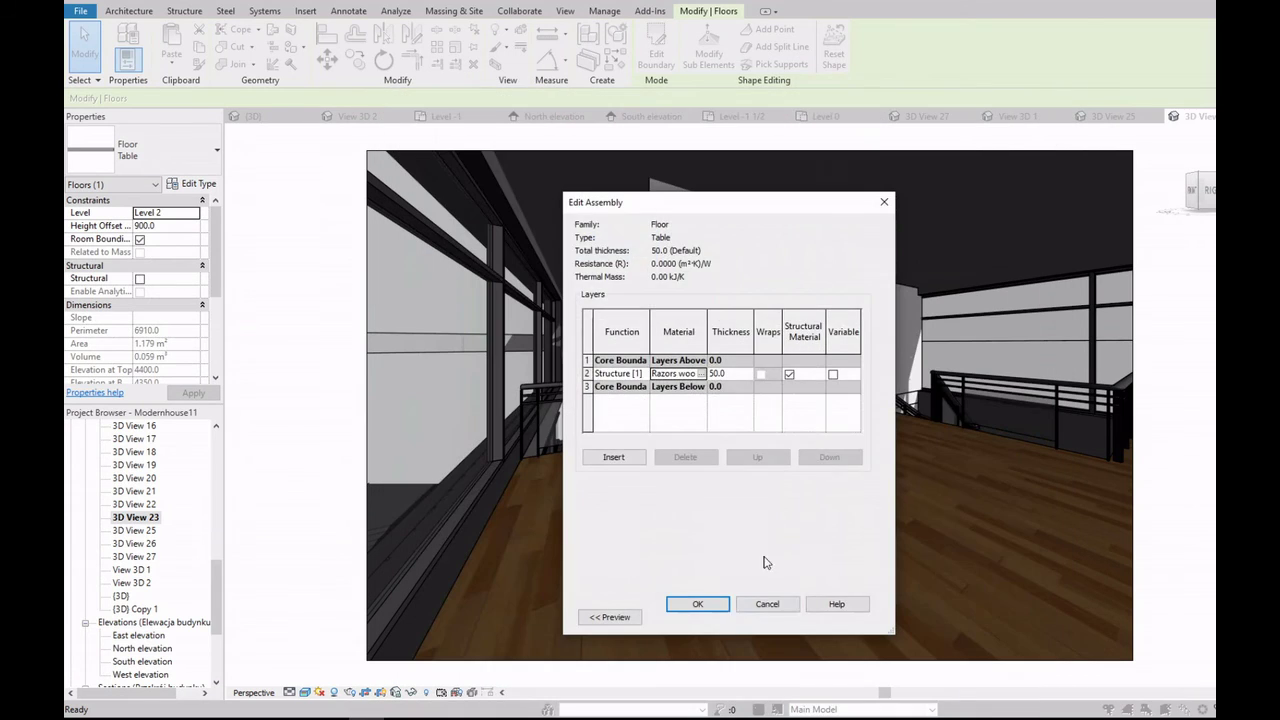
{"action": "left_click", "coordinate": [790, 608]}
{"action": "left_click", "coordinate": [709, 617]}
{"action": "key", "text": "Escape"}
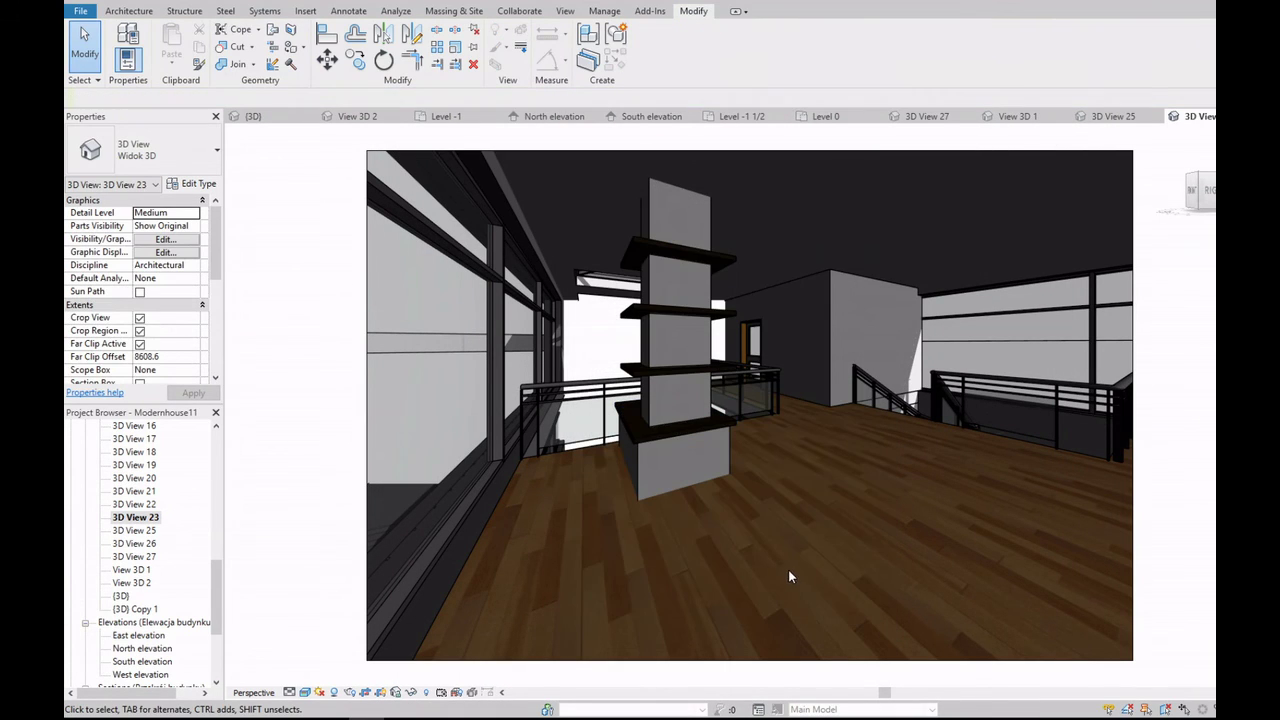
Step: Set the interior door type's panel and beading materials to Razors wooden
{"action": "double_click", "coordinate": [754, 346]}
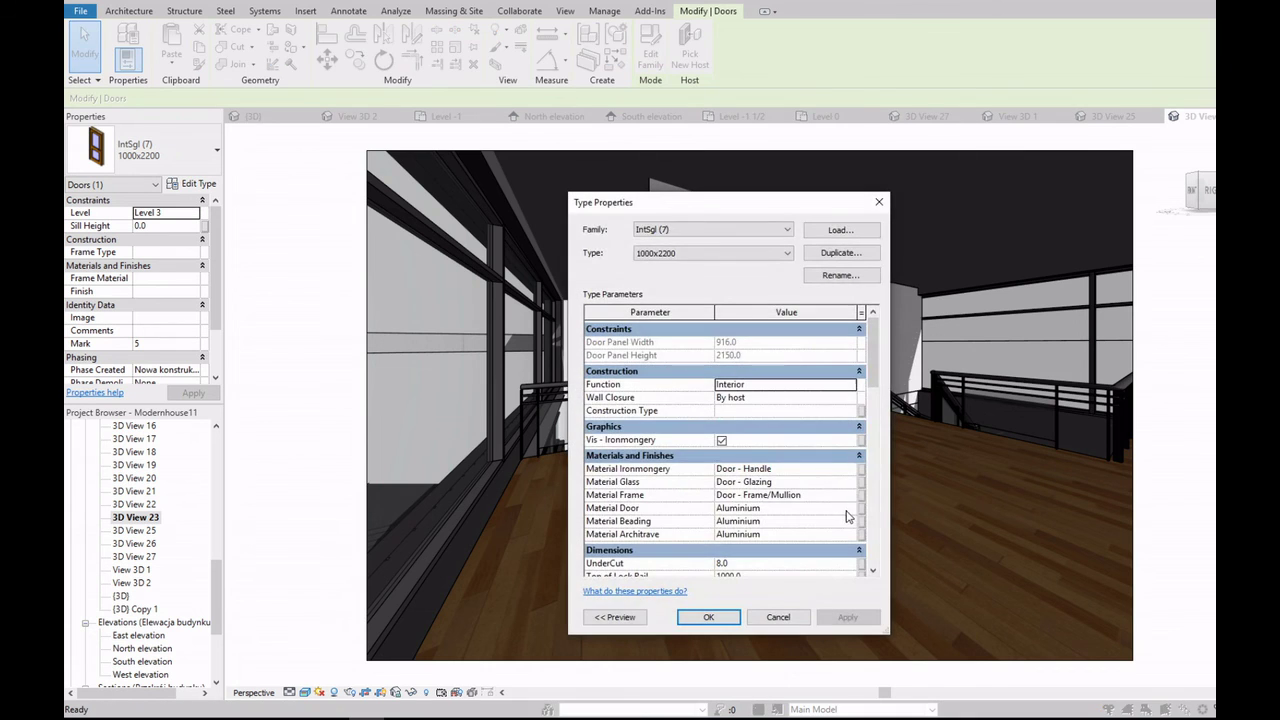
{"action": "left_click", "coordinate": [859, 508]}
{"action": "left_click_drag", "start_coordinate": [661, 185], "coordinate": [656, 322]}
{"action": "double_click", "coordinate": [470, 341]}
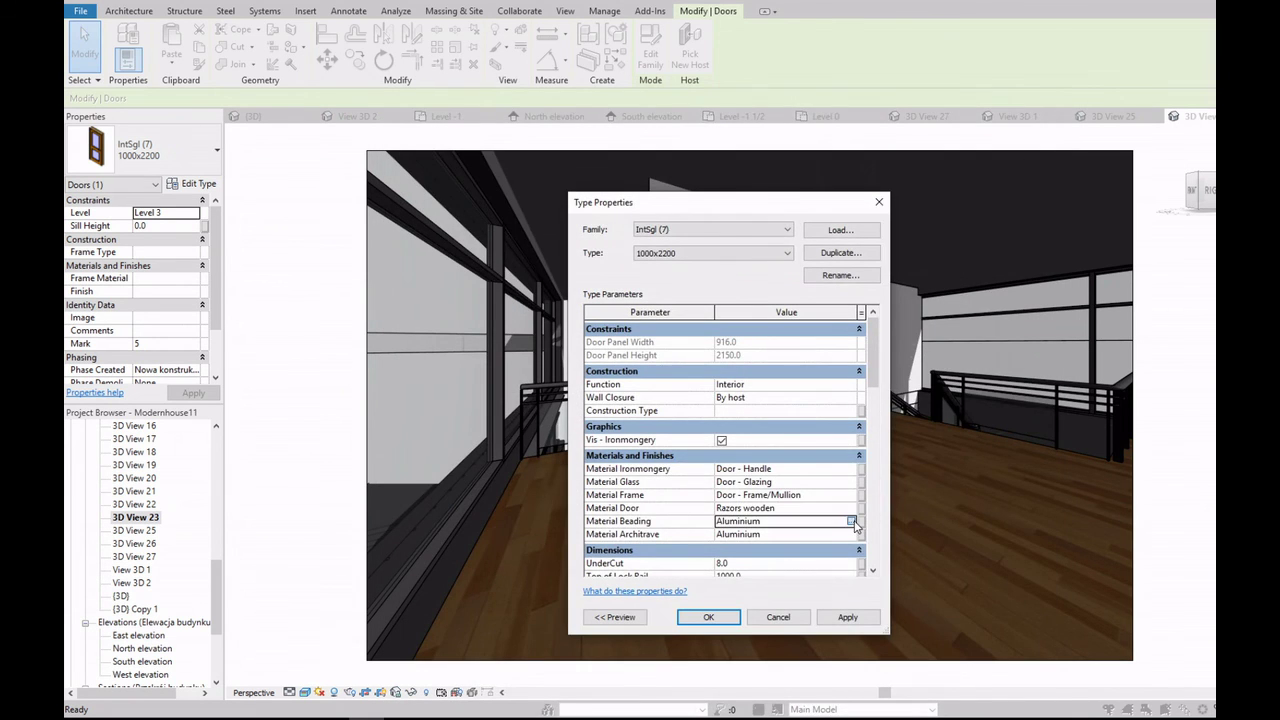
{"action": "left_click", "coordinate": [851, 521]}
{"action": "left_click_drag", "start_coordinate": [661, 182], "coordinate": [658, 322]}
{"action": "double_click", "coordinate": [470, 288]}
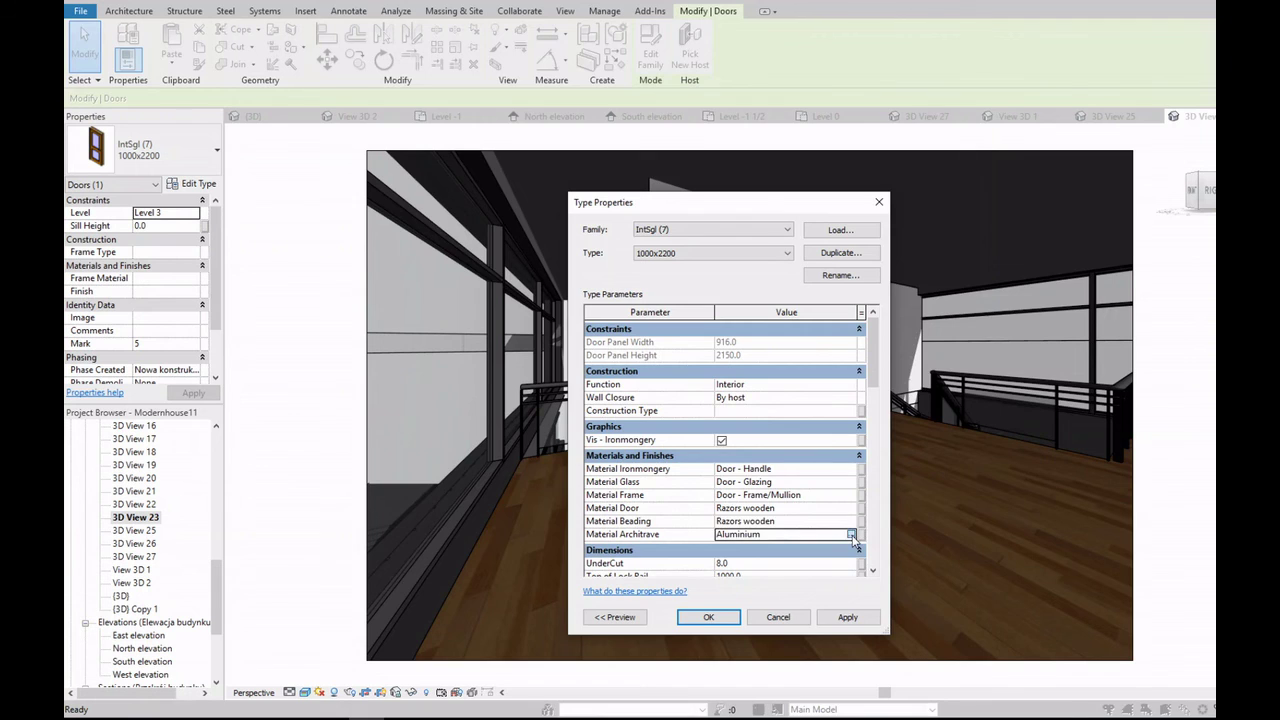
Step: Set the door architrave material to Razors wooden and apply the door type changes
{"action": "left_click", "coordinate": [851, 534]}
{"action": "scroll", "coordinate": [597, 289], "scroll_direction": "down", "scroll_amount": 3}
{"action": "scroll", "coordinate": [597, 289], "scroll_direction": "down", "scroll_amount": 3}
{"action": "scroll", "coordinate": [594, 293], "scroll_direction": "down", "scroll_amount": 3}
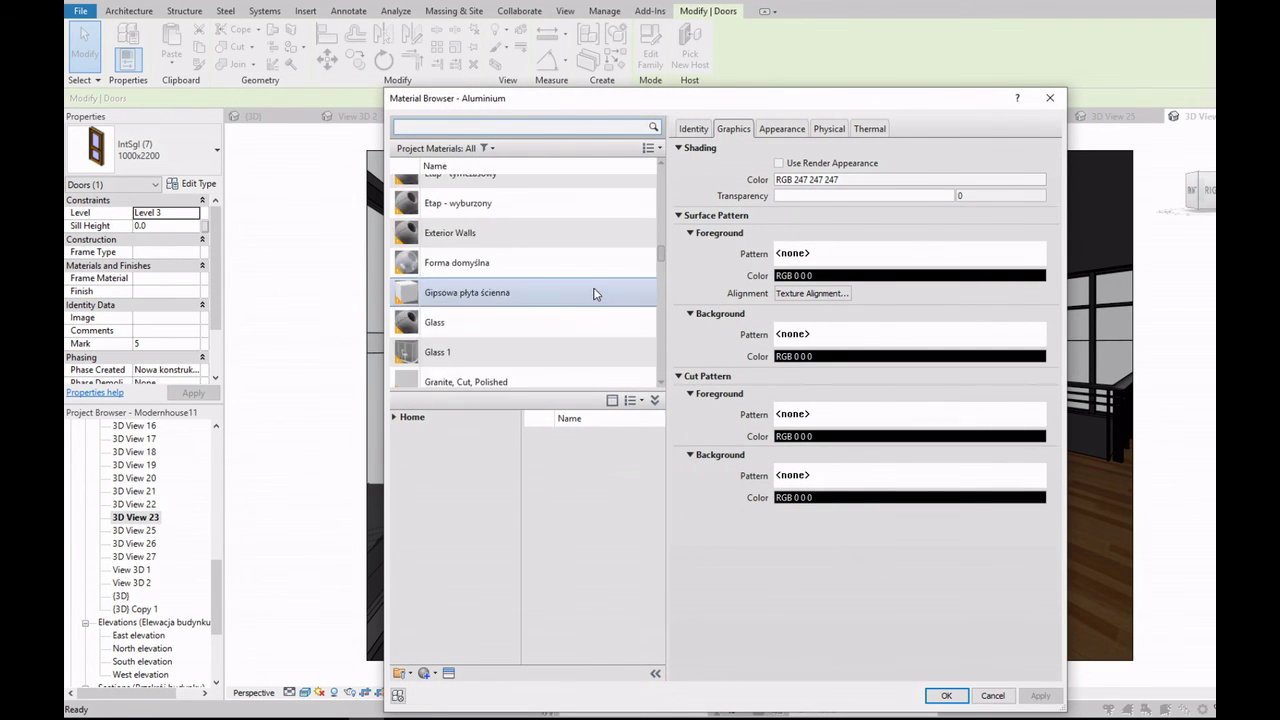
{"action": "scroll", "coordinate": [594, 293], "scroll_direction": "down", "scroll_amount": 3}
{"action": "scroll", "coordinate": [575, 297], "scroll_direction": "down", "scroll_amount": 3}
{"action": "scroll", "coordinate": [572, 297], "scroll_direction": "down", "scroll_amount": 3}
{"action": "scroll", "coordinate": [565, 290], "scroll_direction": "down", "scroll_amount": 3}
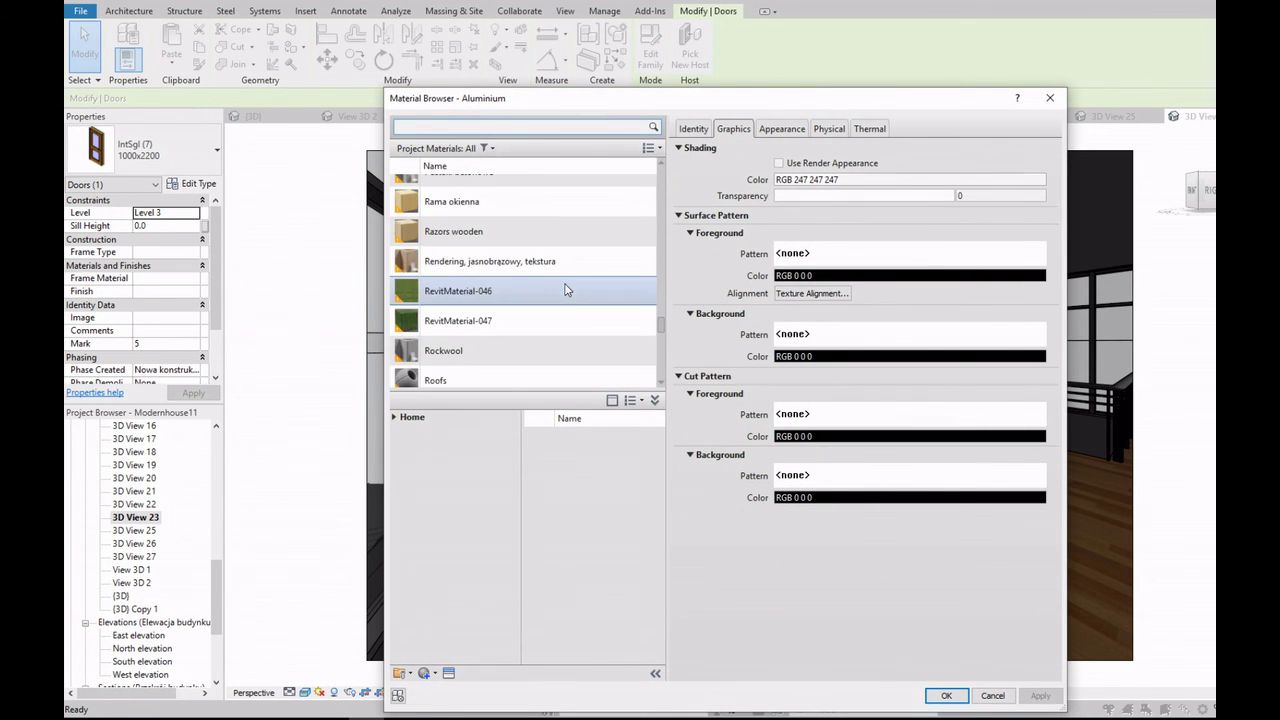
{"action": "double_click", "coordinate": [576, 240]}
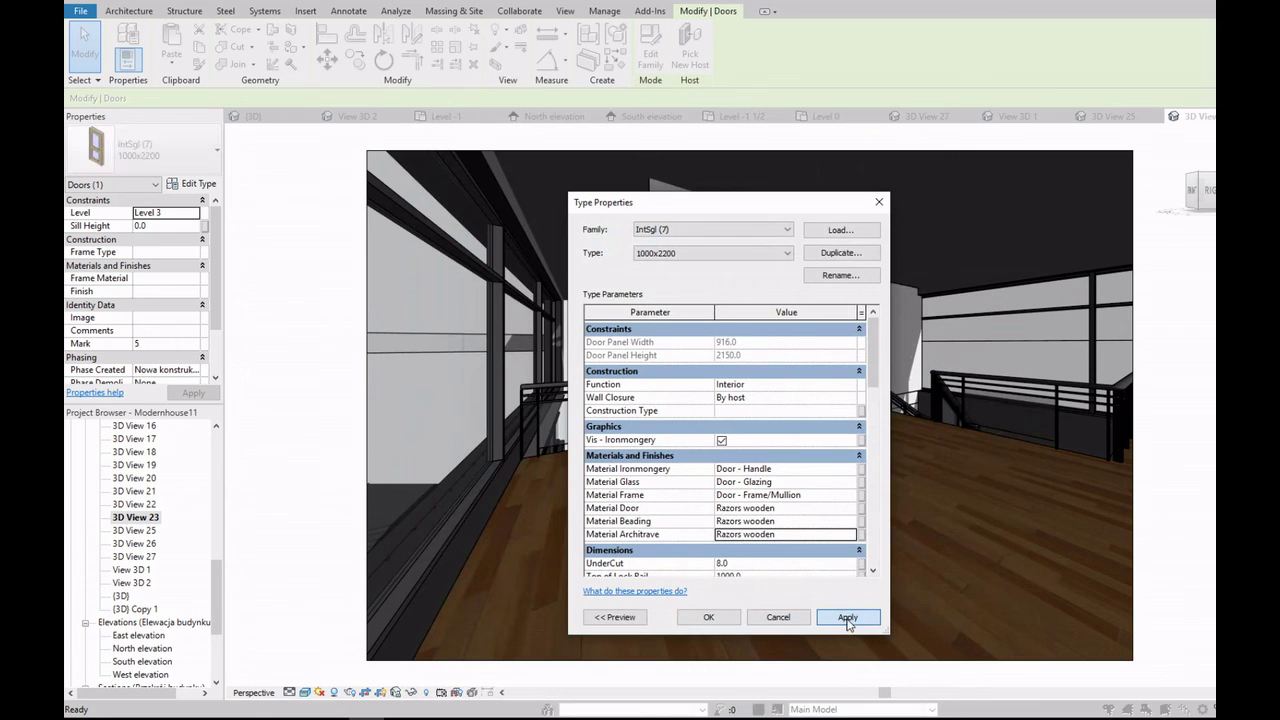
{"action": "left_click", "coordinate": [708, 617]}
{"action": "key", "text": "Escape"}
{"action": "left_click", "coordinate": [749, 350]}
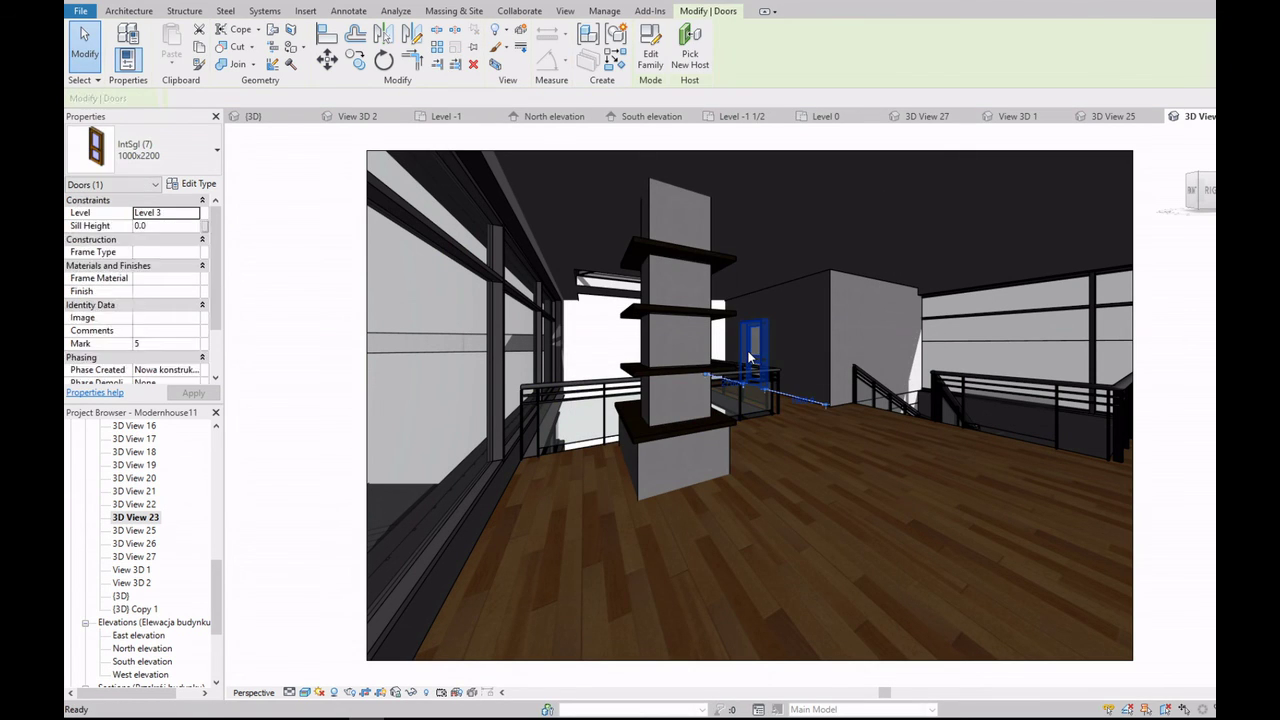
Step: Open the IntSgl (7) door family and orbit to a 3D angle on its architrave
{"action": "double_click", "coordinate": [749, 350]}
{"action": "middle_click_drag", "start_coordinate": [749, 403], "coordinate": [790, 395], "text": "shift"}
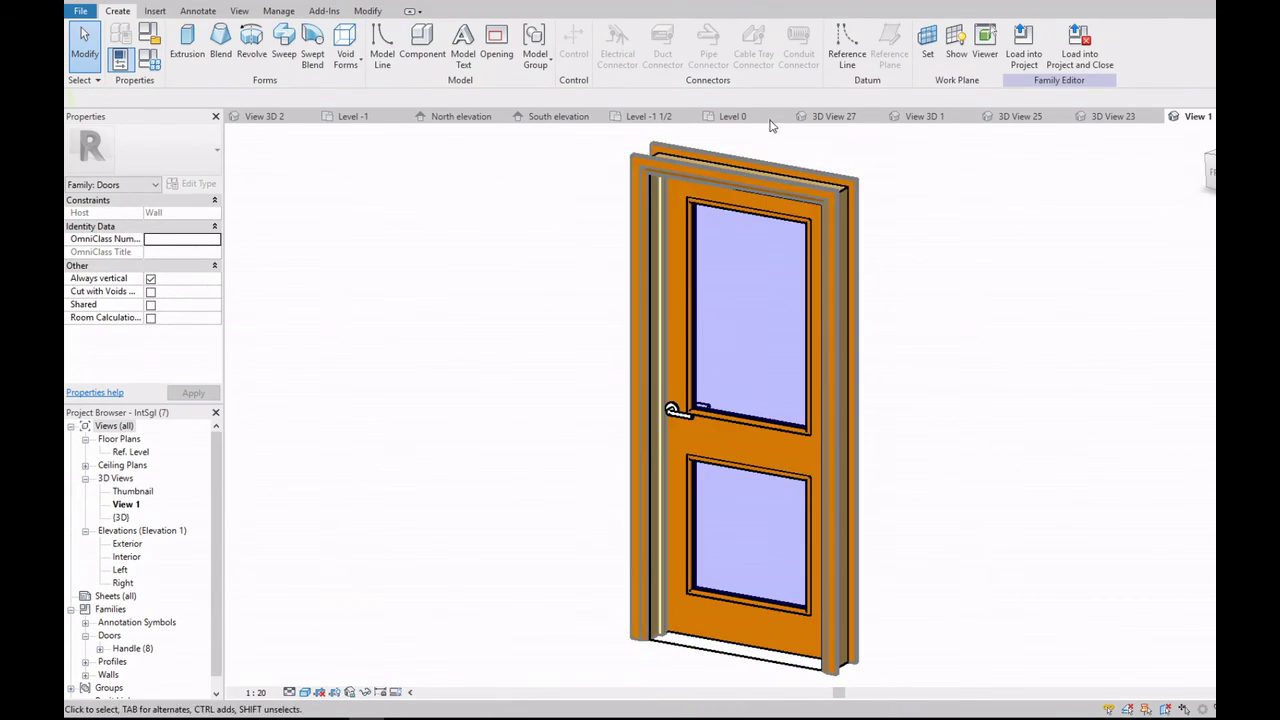
{"action": "scroll", "coordinate": [641, 165], "scroll_direction": "up", "scroll_amount": 5}
{"action": "left_click", "coordinate": [641, 165]}
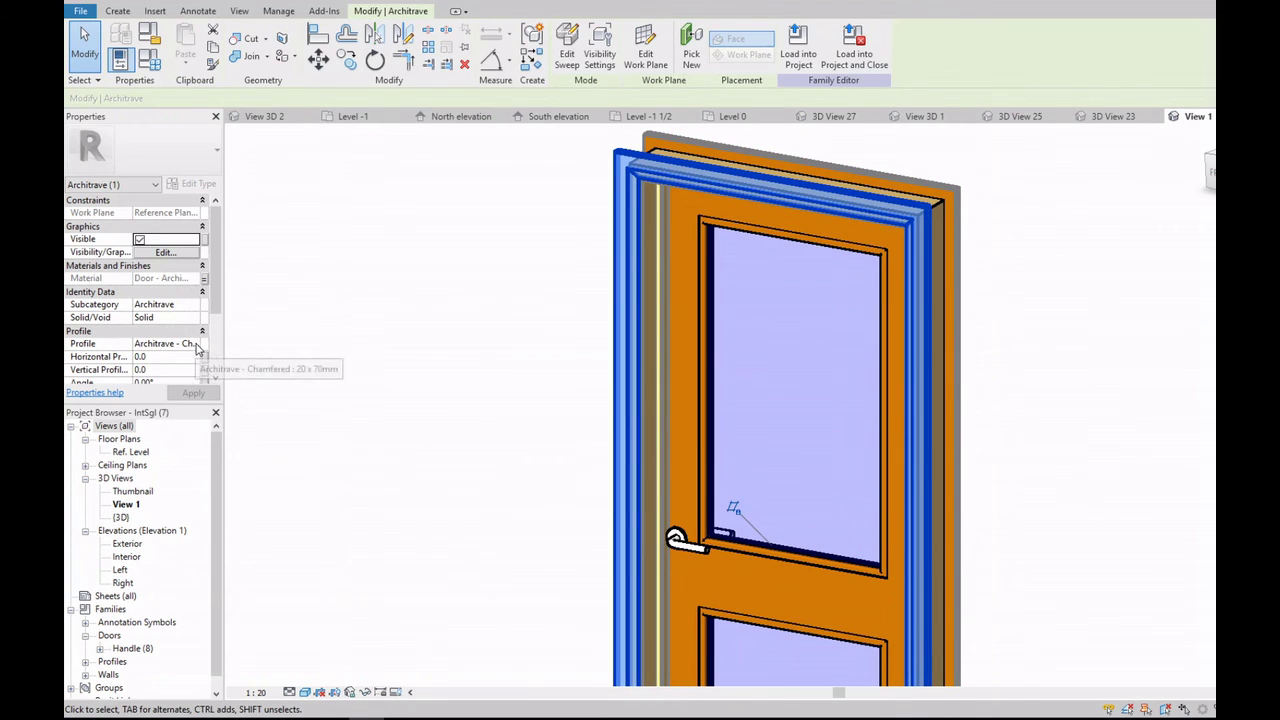
{"action": "left_click", "coordinate": [364, 295]}
Step: Switch the family view to Realistic and reselect the architrave to inspect its wood
{"action": "left_click", "coordinate": [304, 692]}
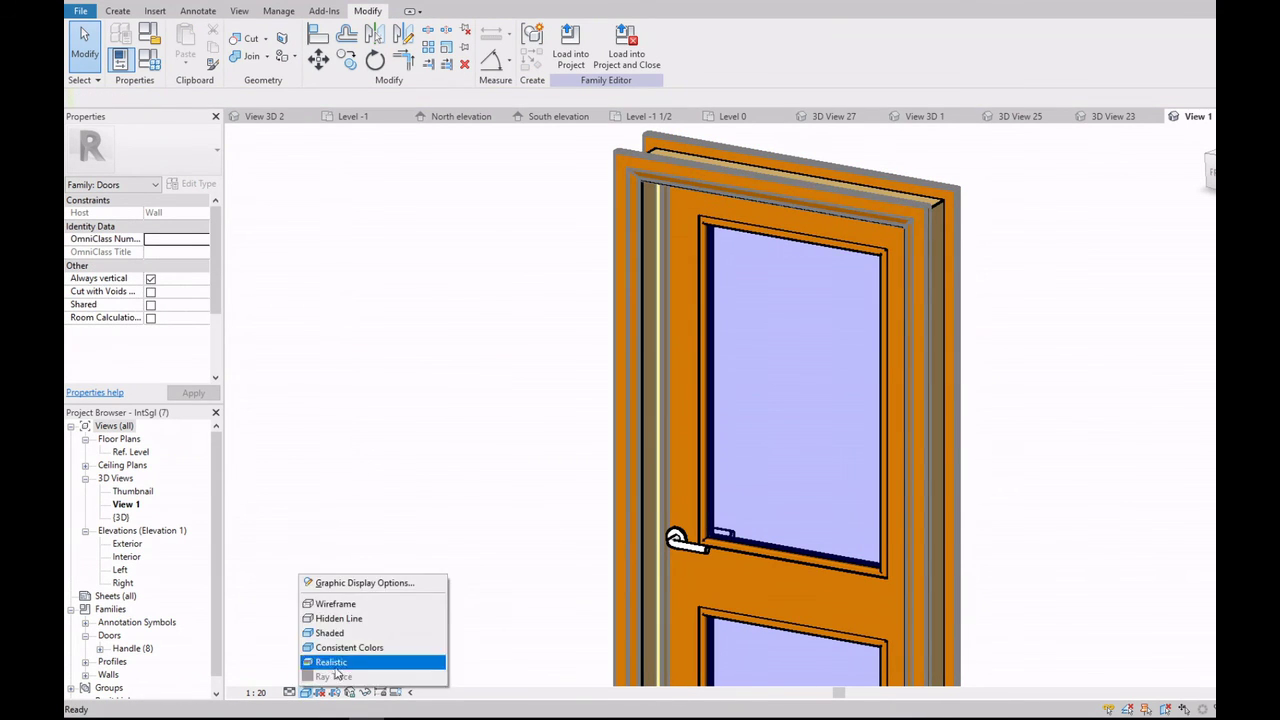
{"action": "left_click", "coordinate": [330, 663]}
{"action": "scroll", "coordinate": [709, 195], "scroll_direction": "up", "scroll_amount": 3}
{"action": "left_click", "coordinate": [746, 174]}
{"action": "scroll", "coordinate": [185, 280], "scroll_direction": "down", "scroll_amount": 3}
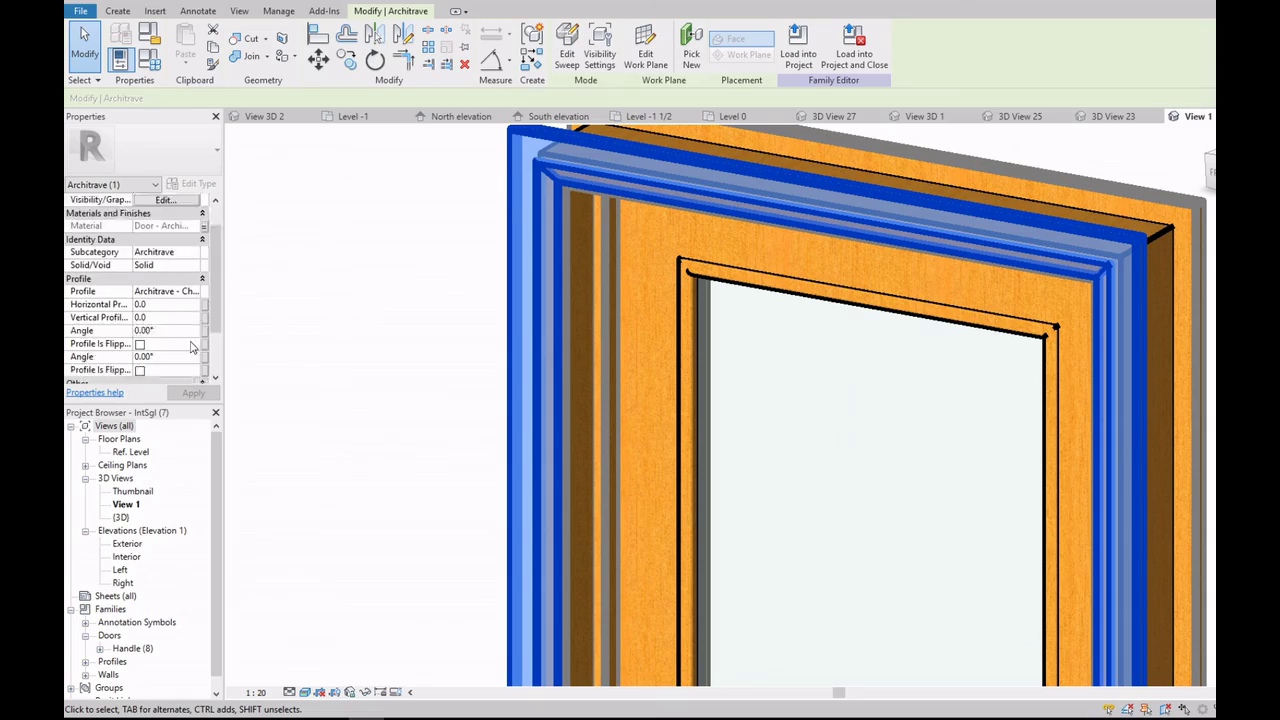
{"action": "scroll", "coordinate": [197, 268], "scroll_direction": "down", "scroll_amount": 1}
{"action": "scroll", "coordinate": [197, 268], "scroll_direction": "up", "scroll_amount": 3}
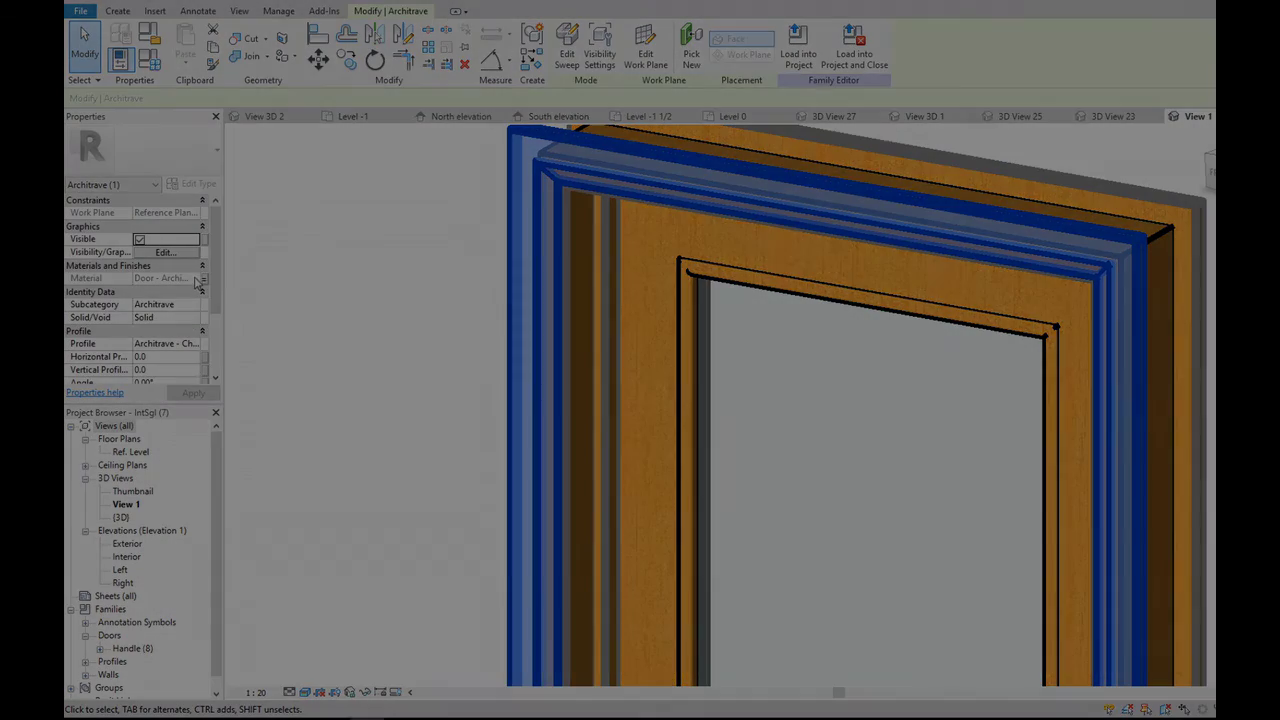